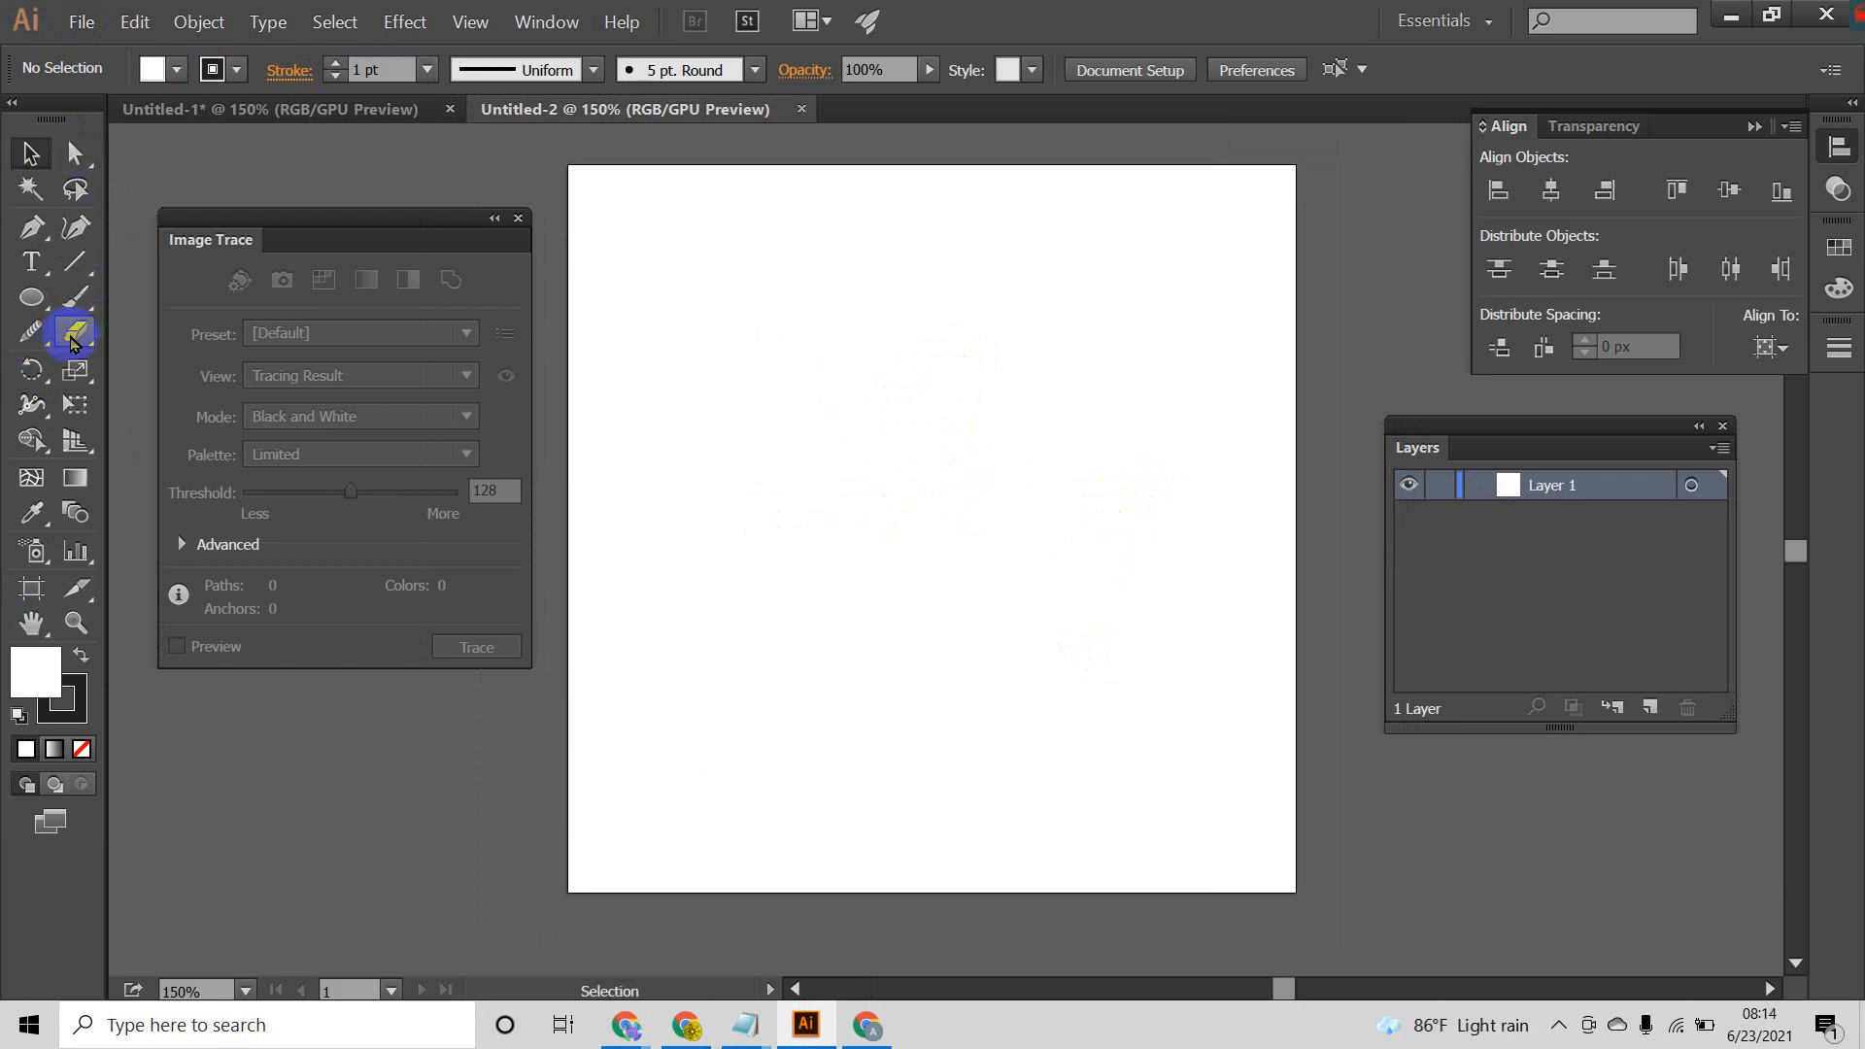
{"action": "left_click", "coordinate": [44, 402]}
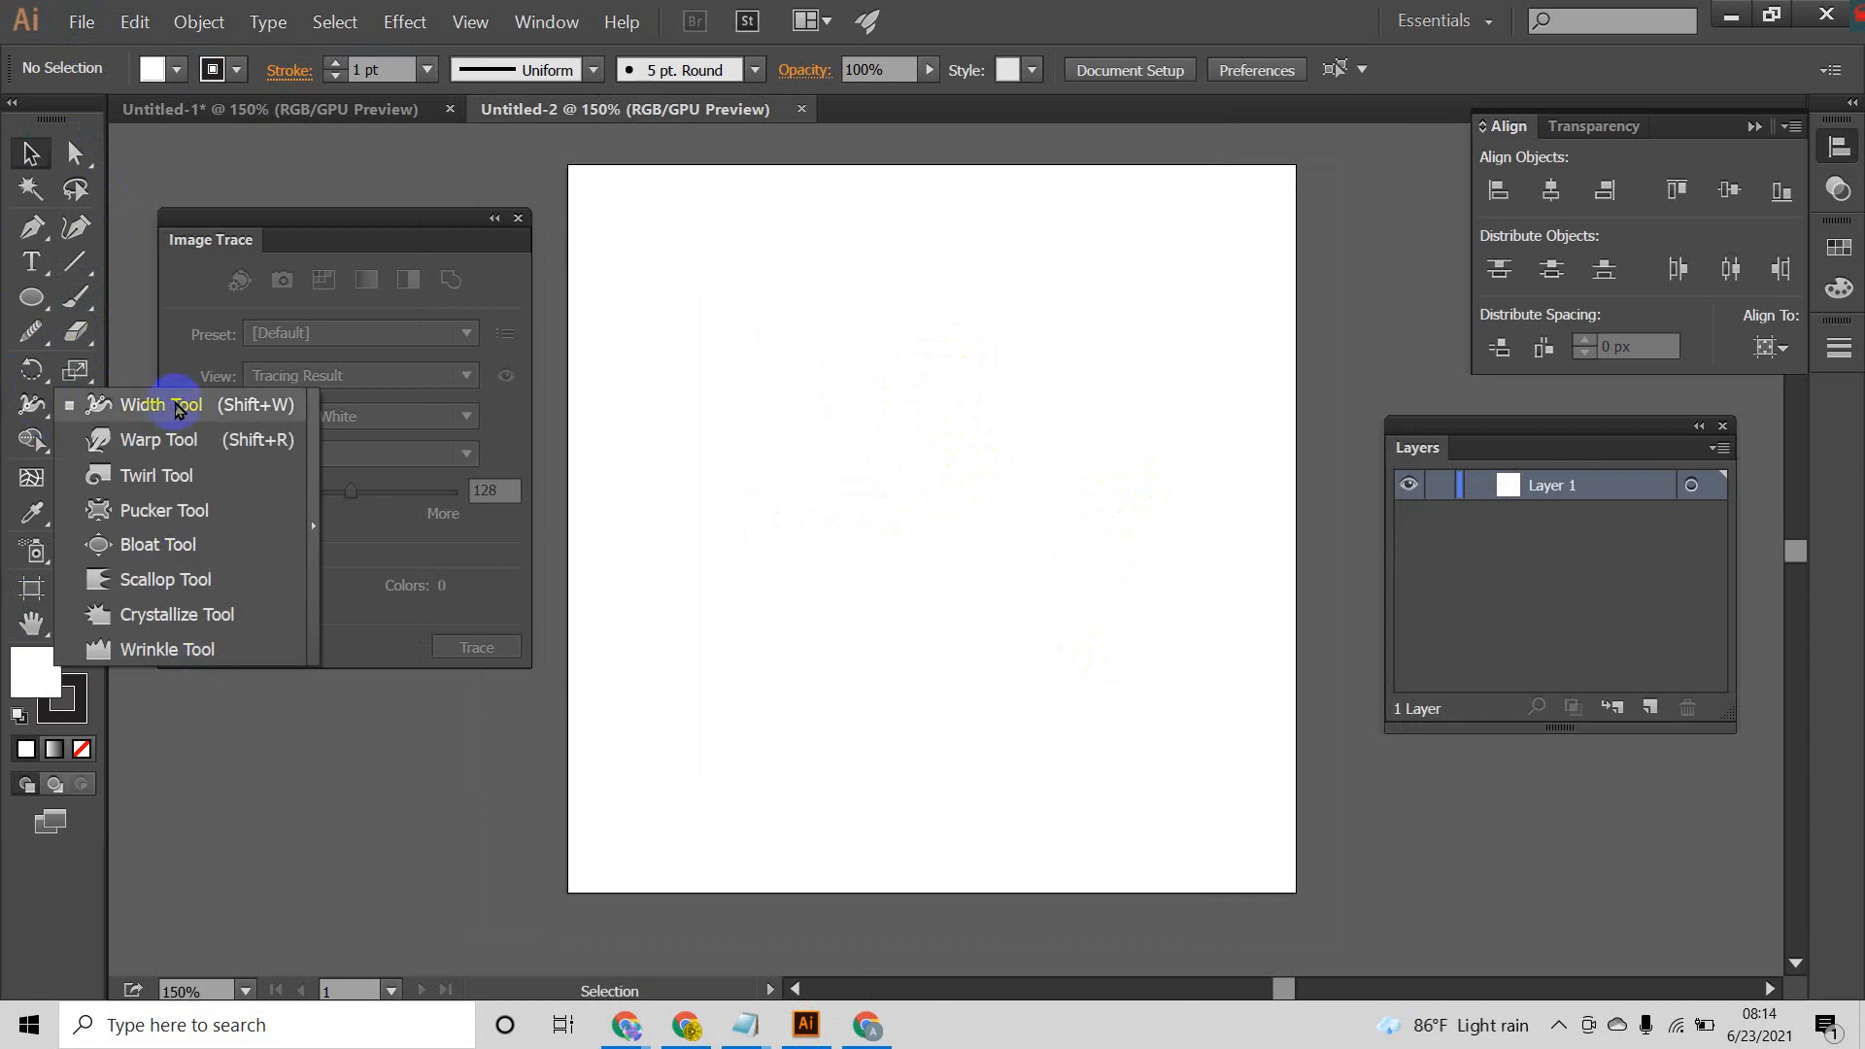
{"action": "left_click", "coordinate": [35, 379]}
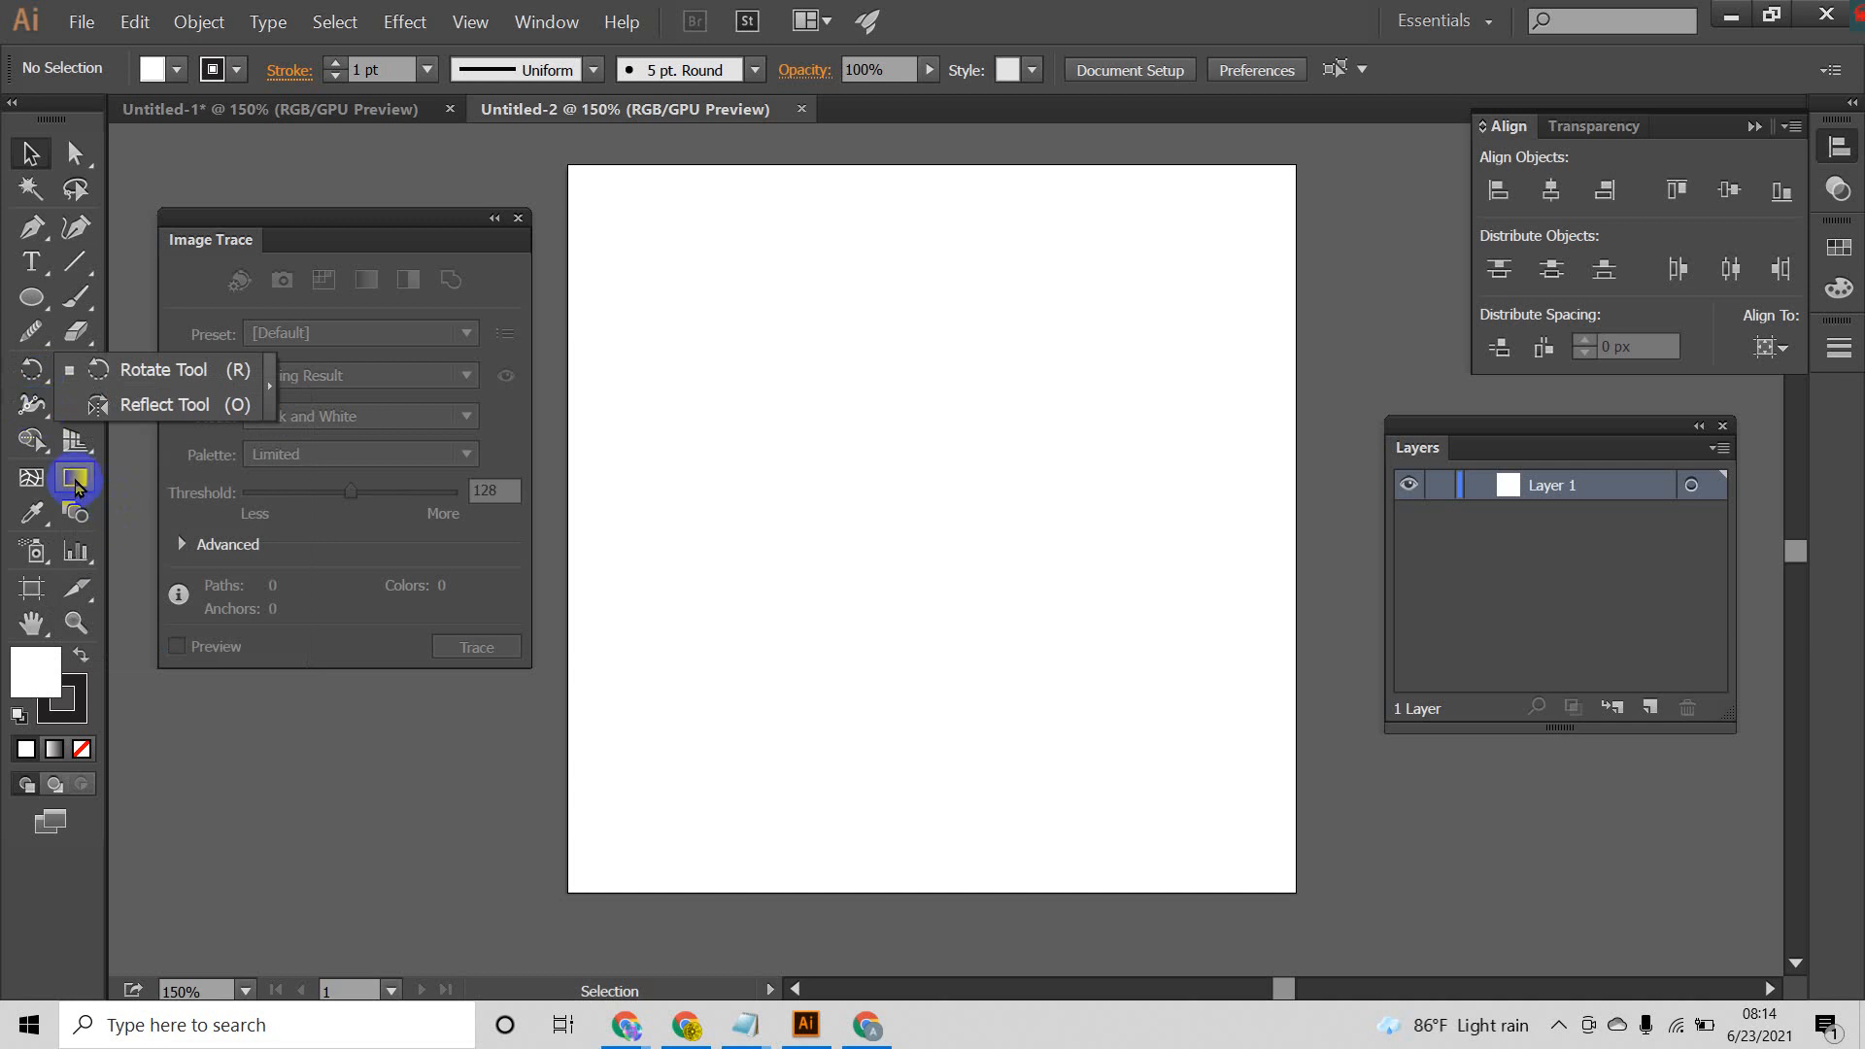
{"action": "left_click", "coordinate": [82, 526]}
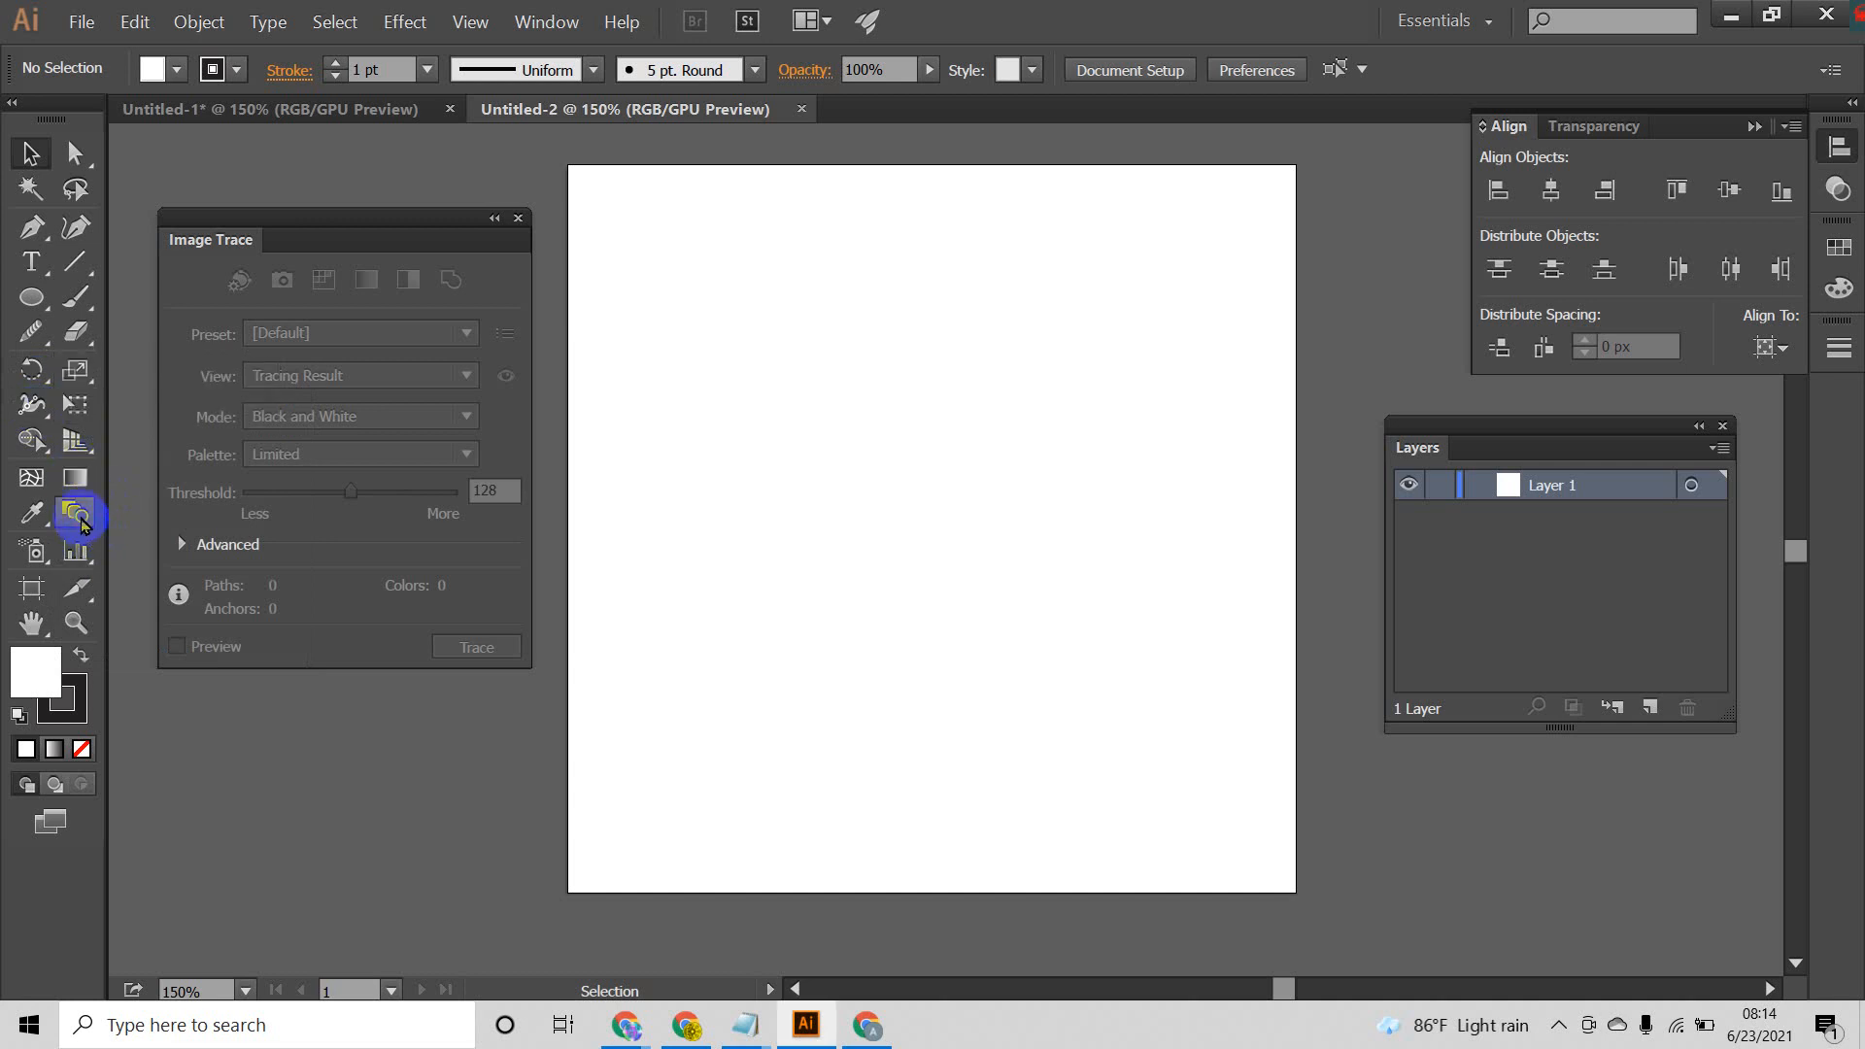
{"action": "left_click", "coordinate": [94, 385]}
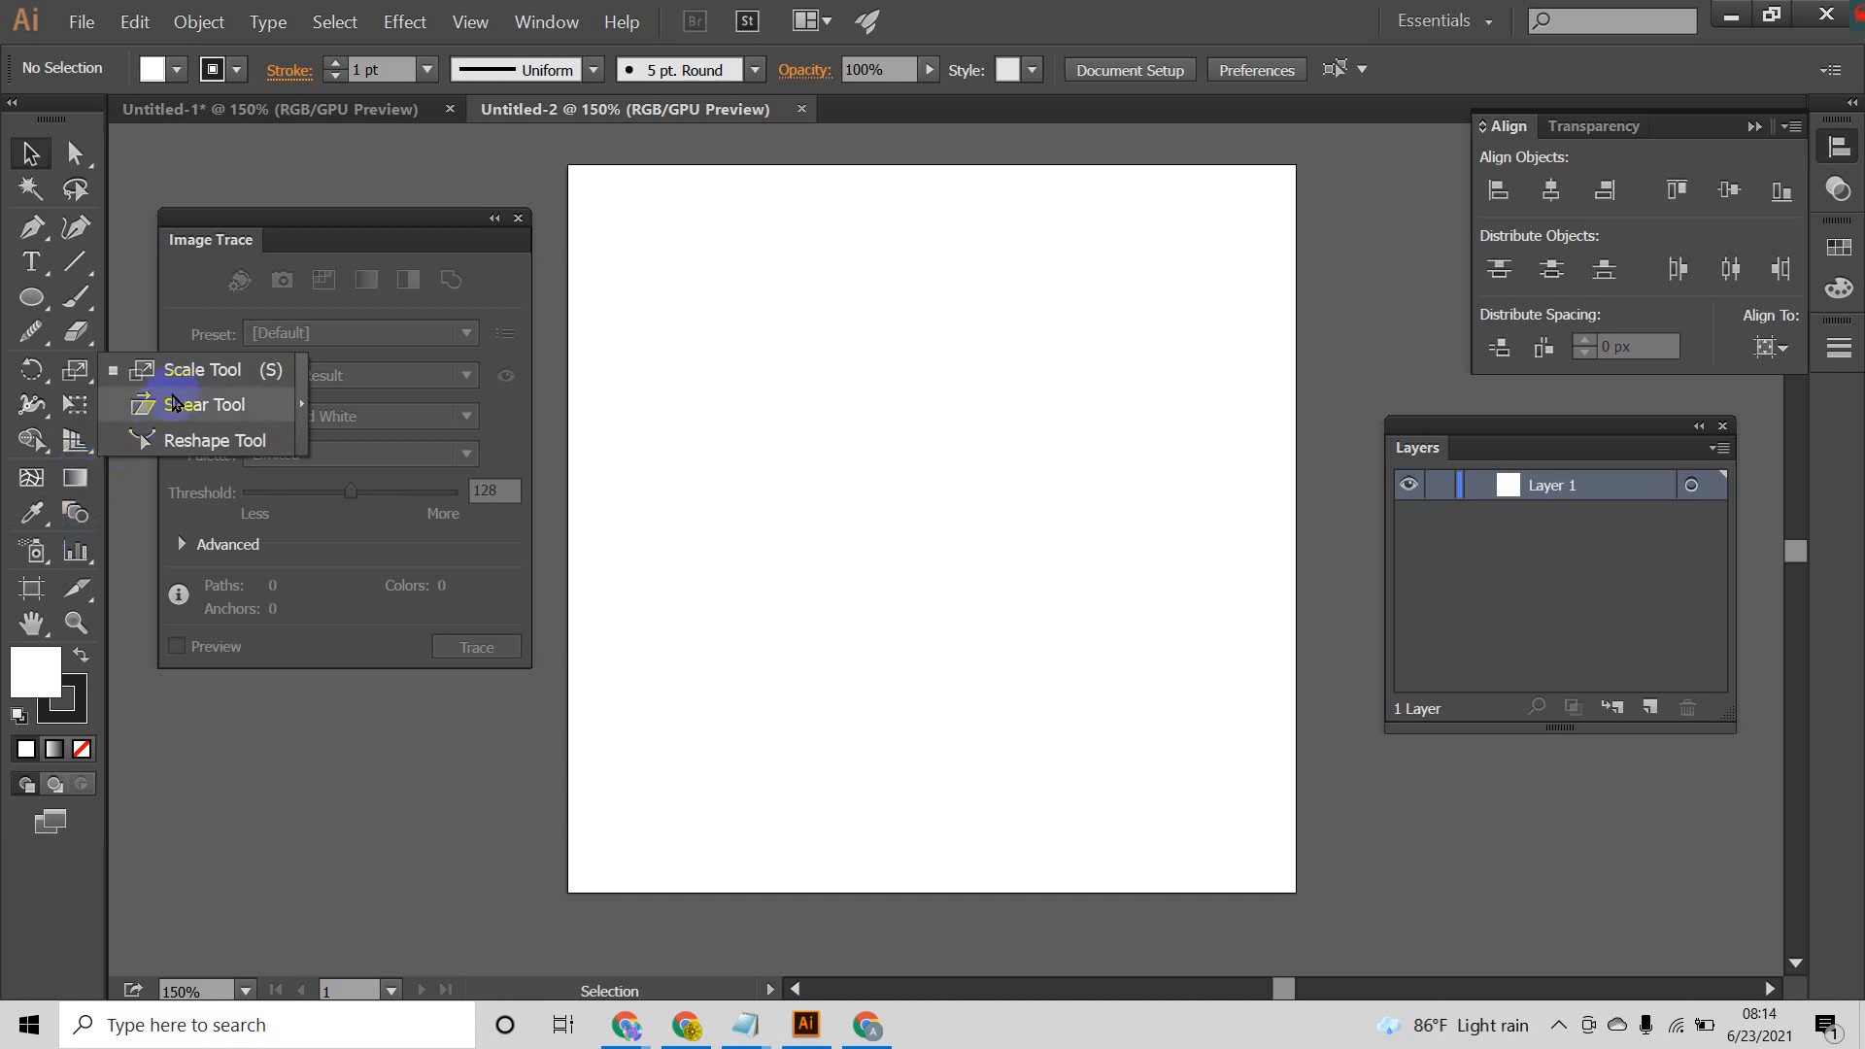
Step: Draw a small circle about 27 px wide in the upper-left area of the artboard with the Ellipse tool
{"action": "left_click", "coordinate": [31, 299]}
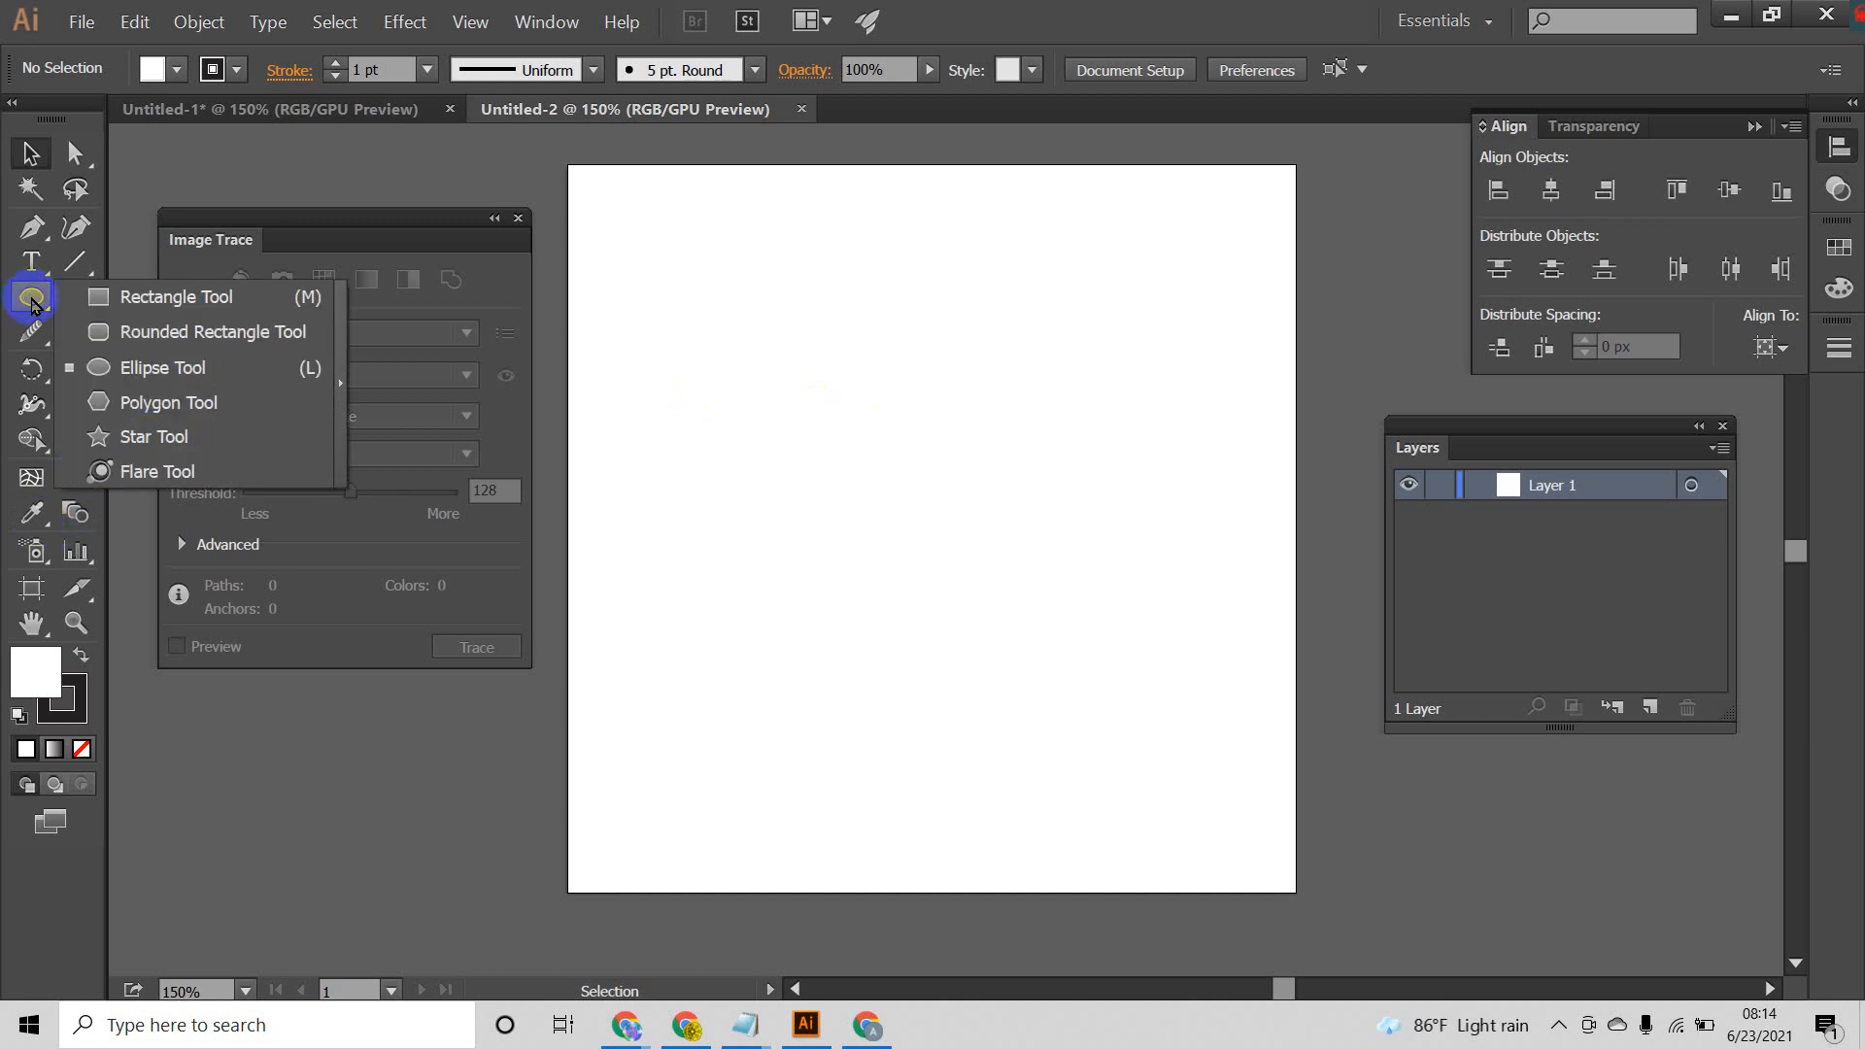
{"action": "left_click", "coordinate": [120, 367]}
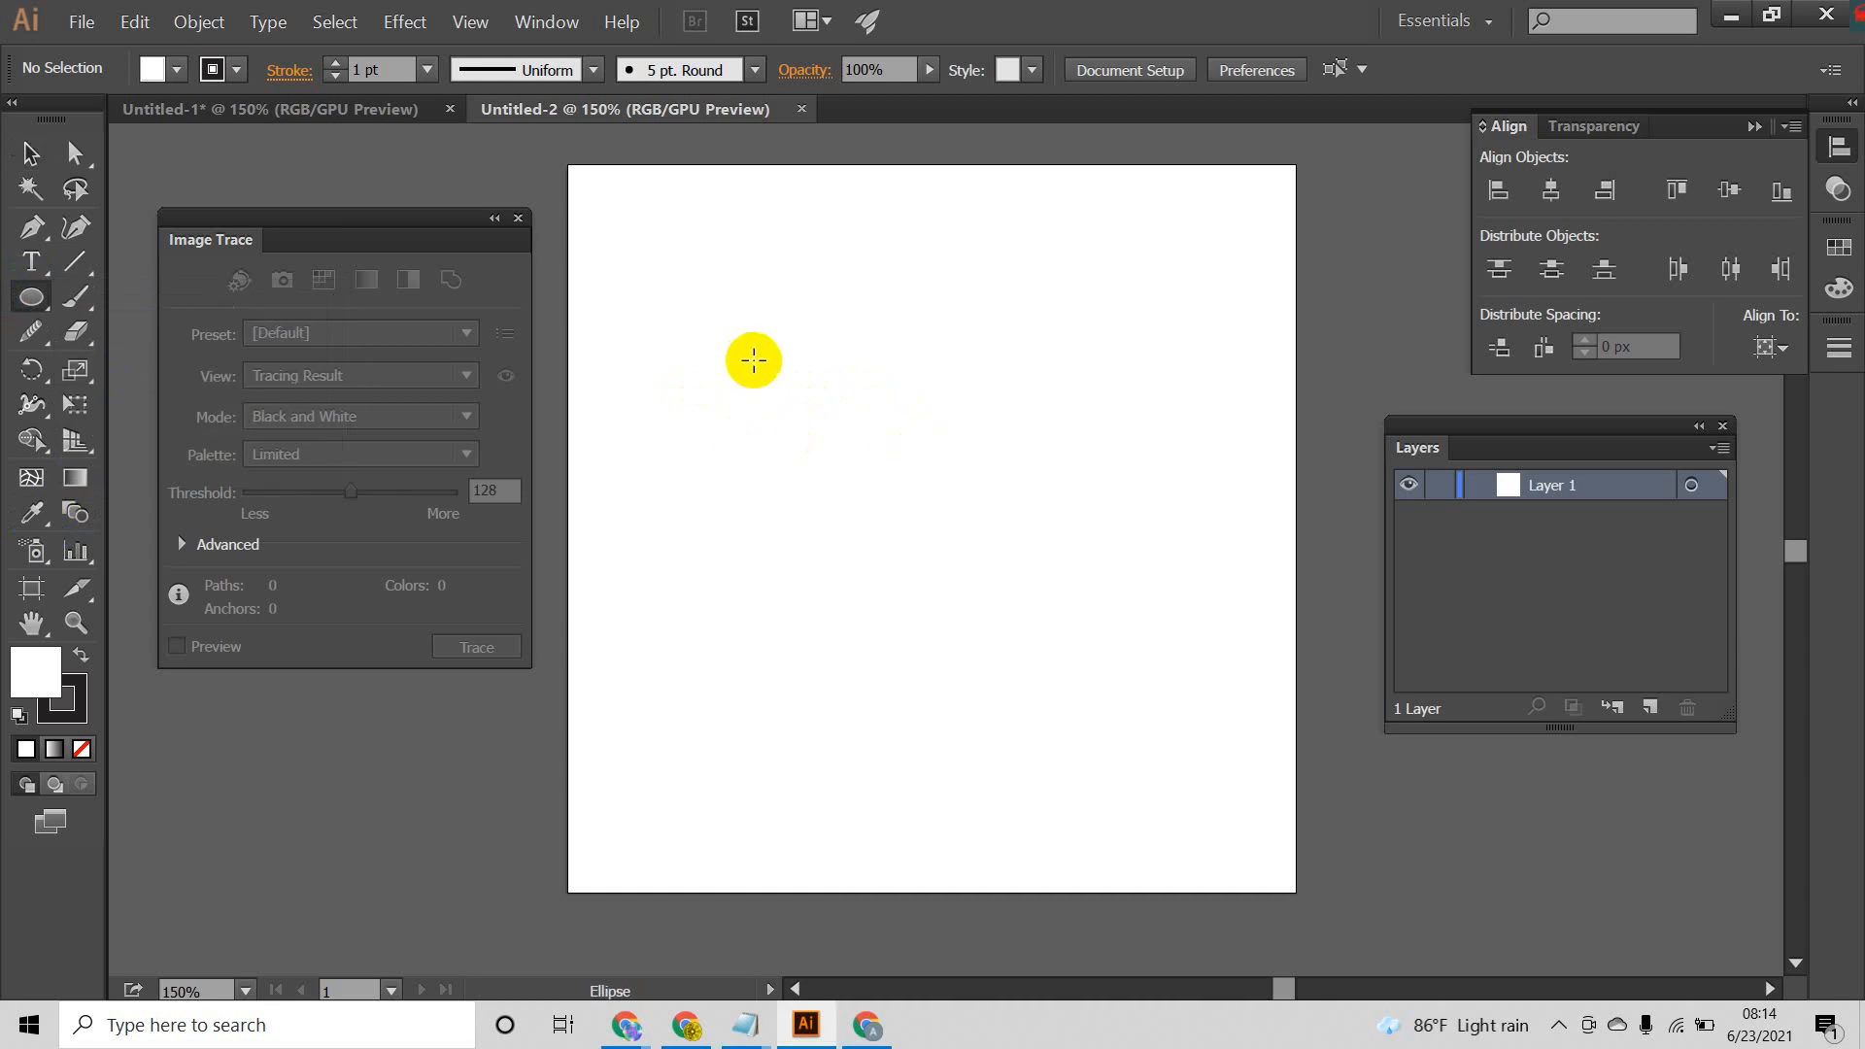
{"action": "left_click_drag", "start_coordinate": [742, 350], "coordinate": [763, 371]}
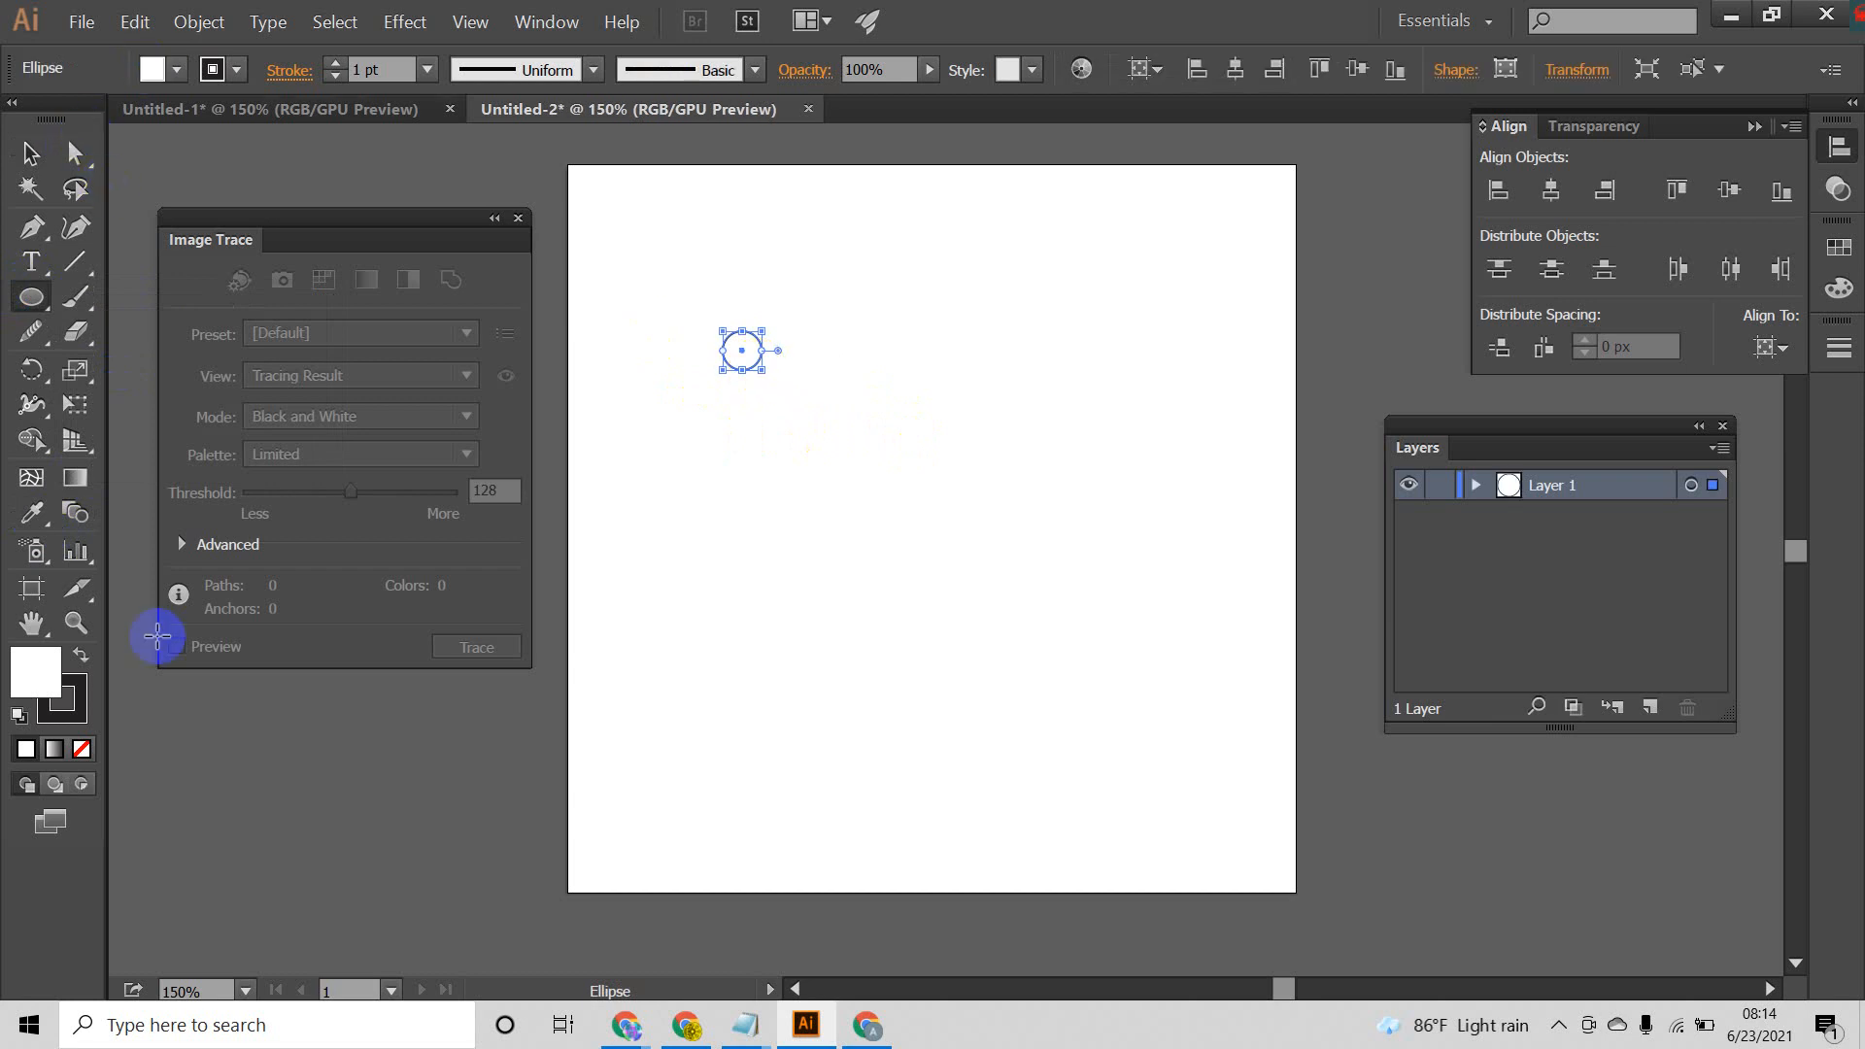
Step: Fill the small circle with yellow
{"action": "left_click", "coordinate": [177, 70]}
{"action": "left_click", "coordinate": [40, 140]}
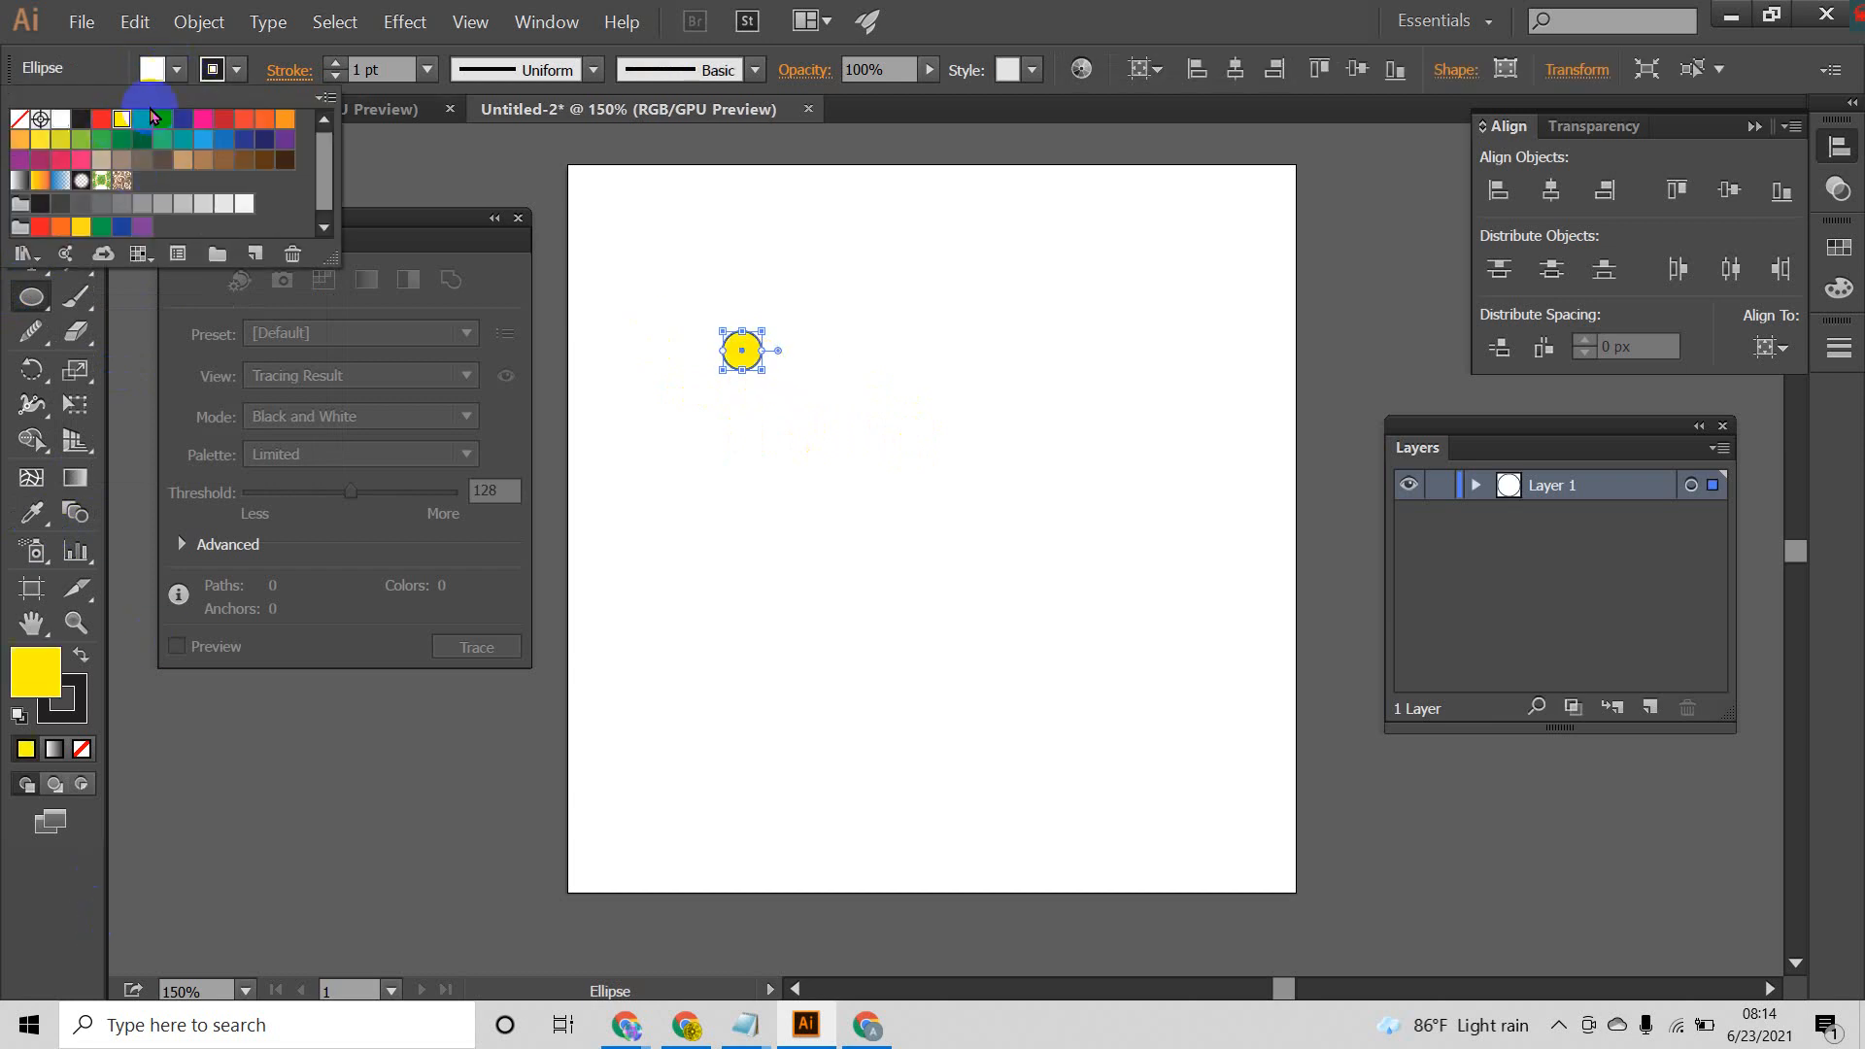
{"action": "left_click", "coordinate": [969, 7]}
{"action": "left_click", "coordinate": [233, 75]}
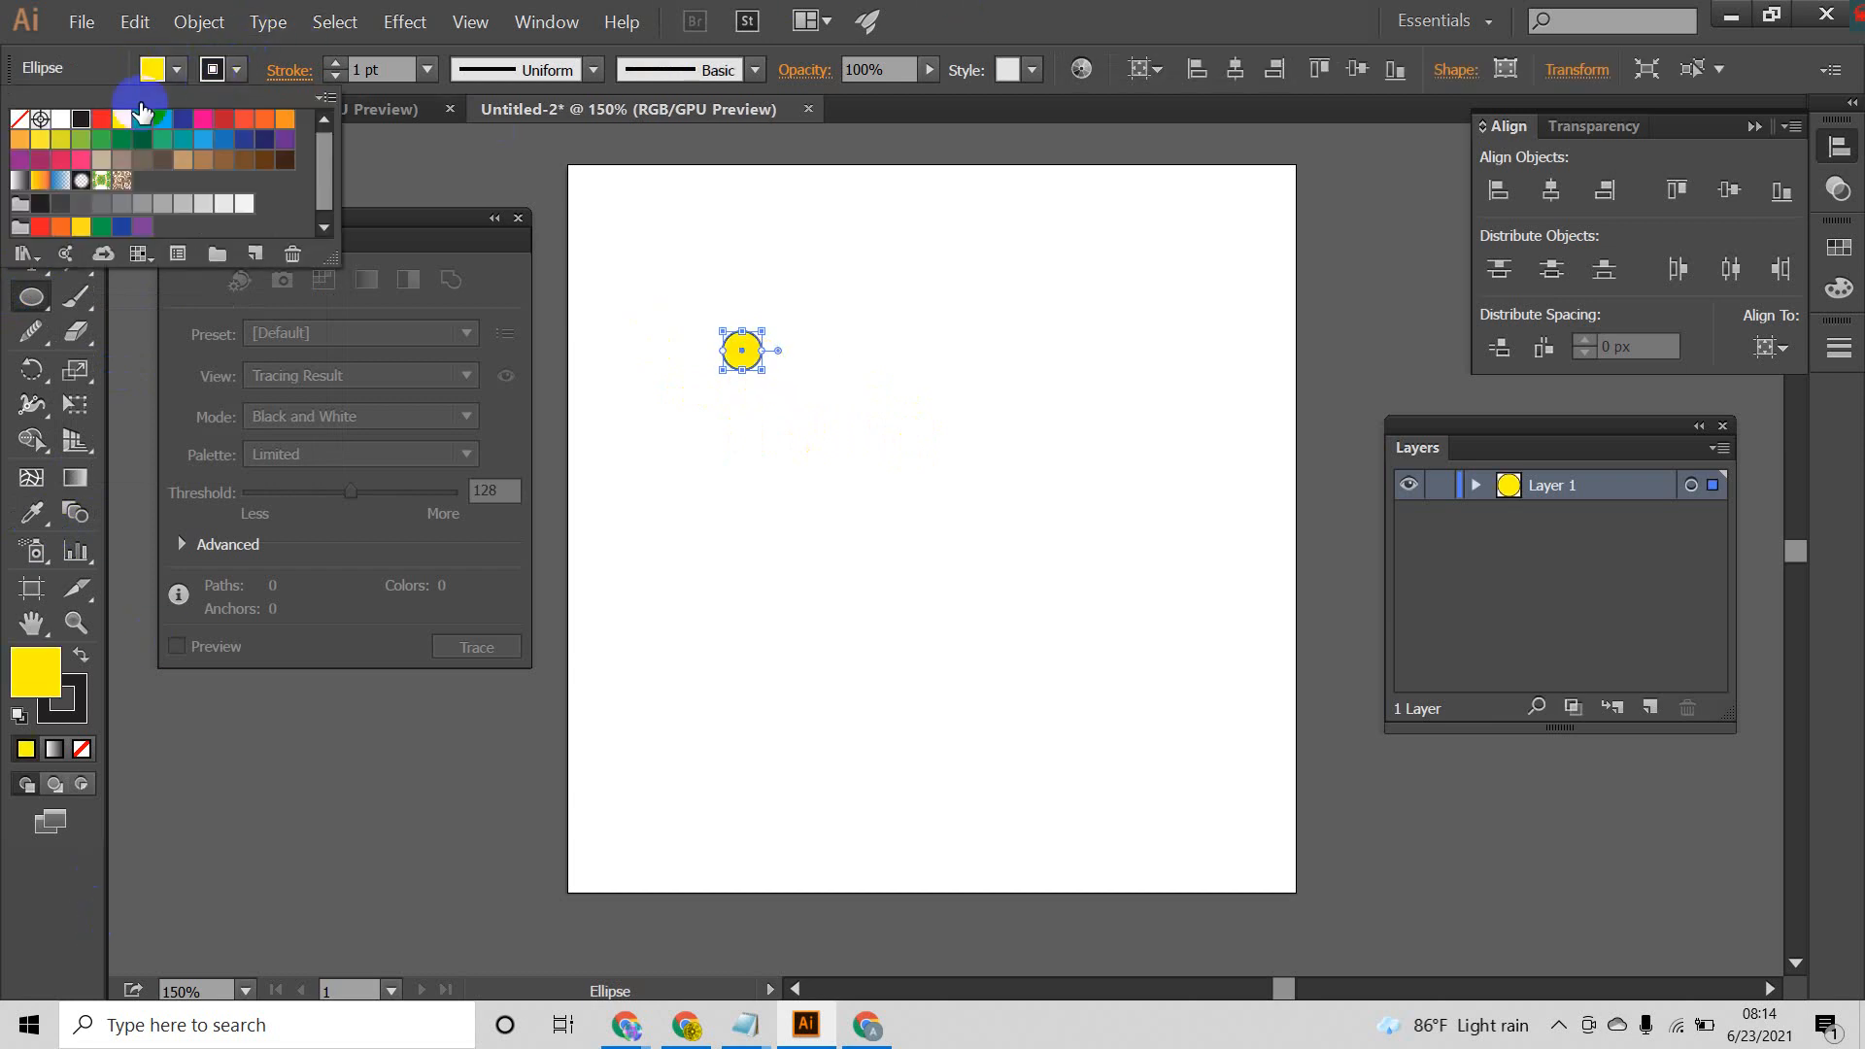
{"action": "left_click", "coordinate": [1041, 9]}
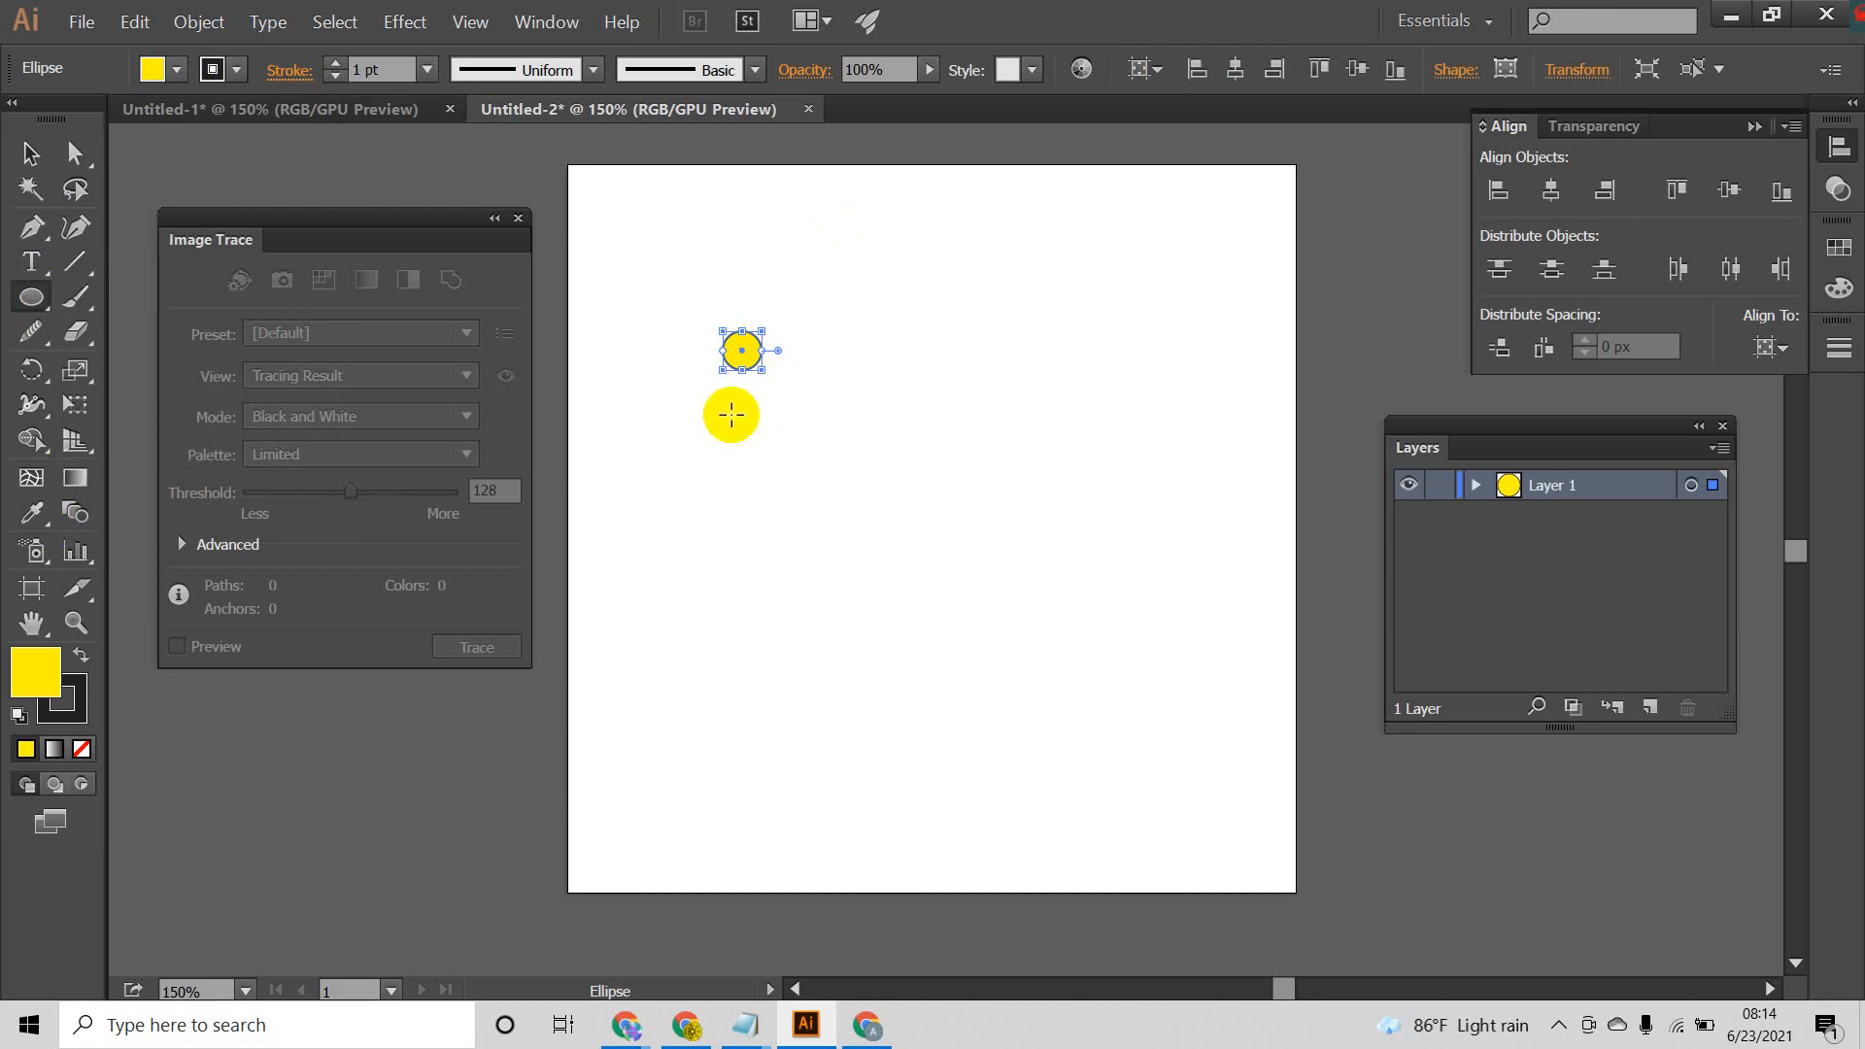
{"action": "left_click_drag", "start_coordinate": [849, 302], "coordinate": [631, 508]}
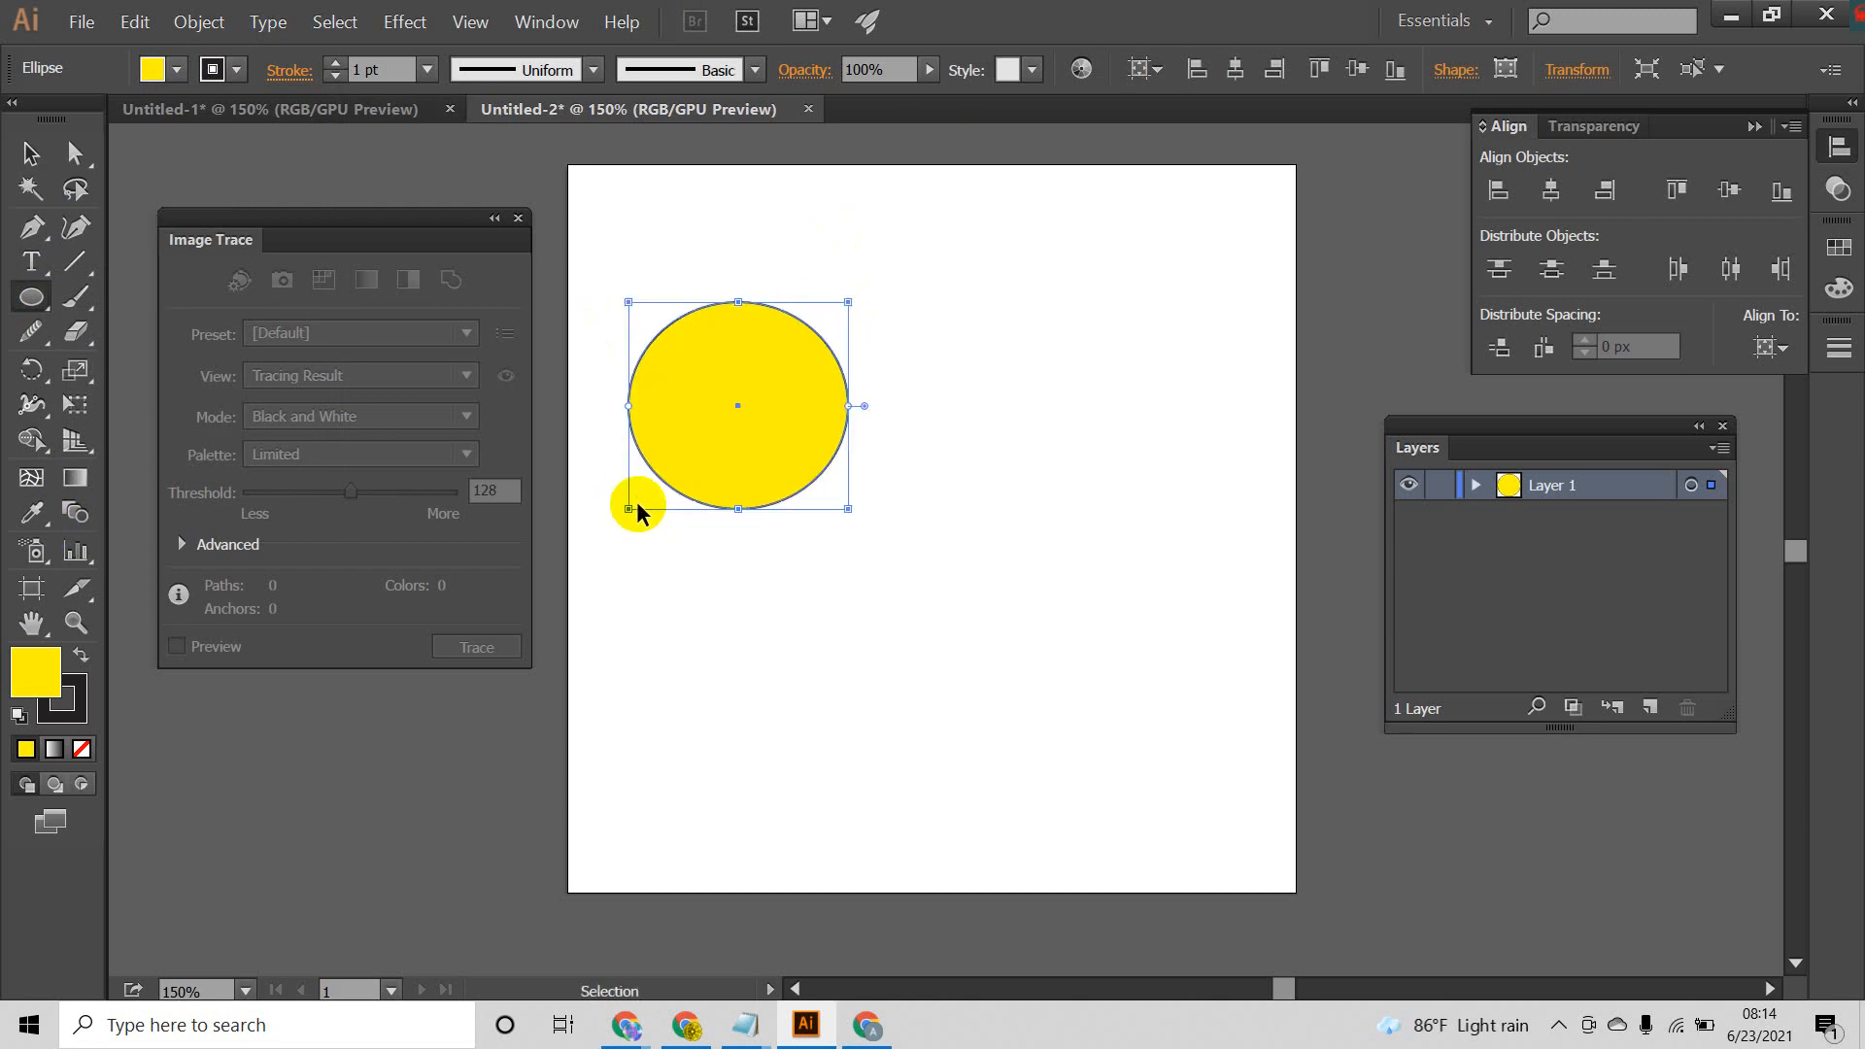
{"action": "key", "text": "ctrl+z"}
Step: Center the yellow circle horizontally and vertically on the artboard, using Align to Artboard
{"action": "left_click", "coordinate": [30, 152]}
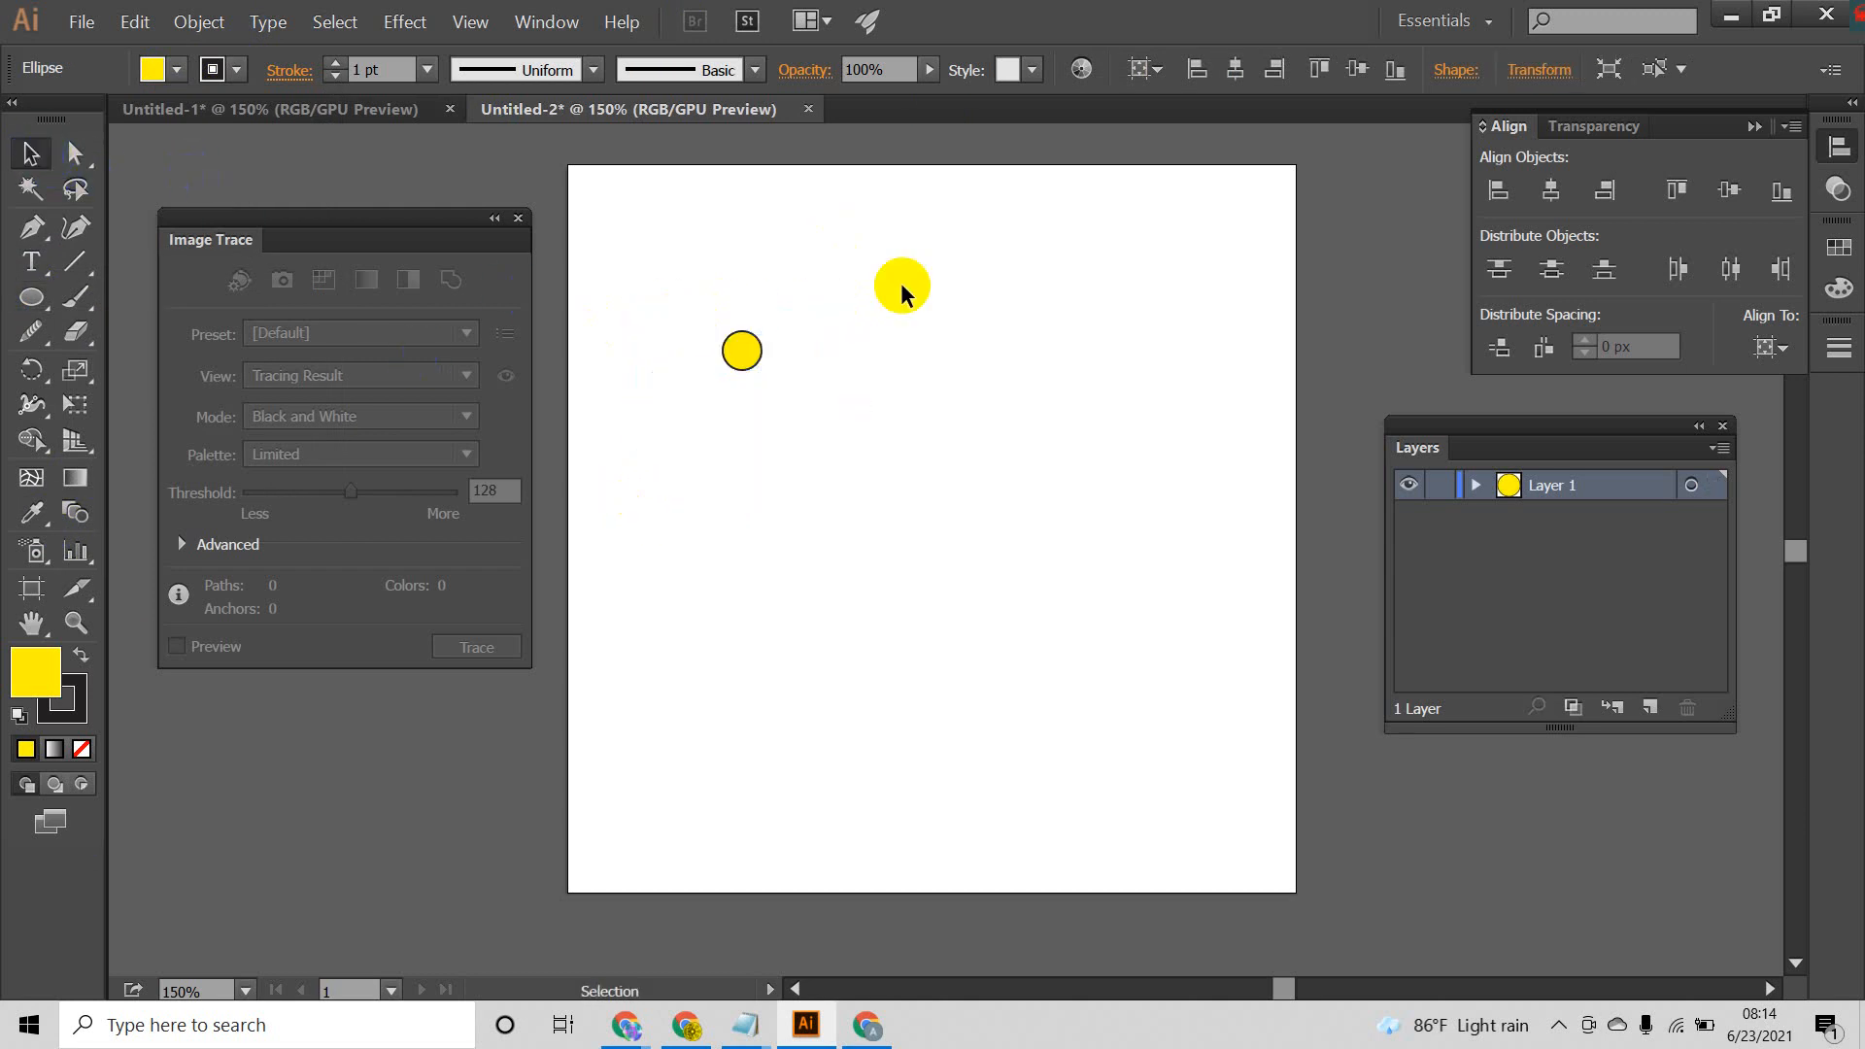
{"action": "left_click", "coordinate": [741, 354]}
{"action": "left_click_drag", "start_coordinate": [854, 289], "coordinate": [592, 469]}
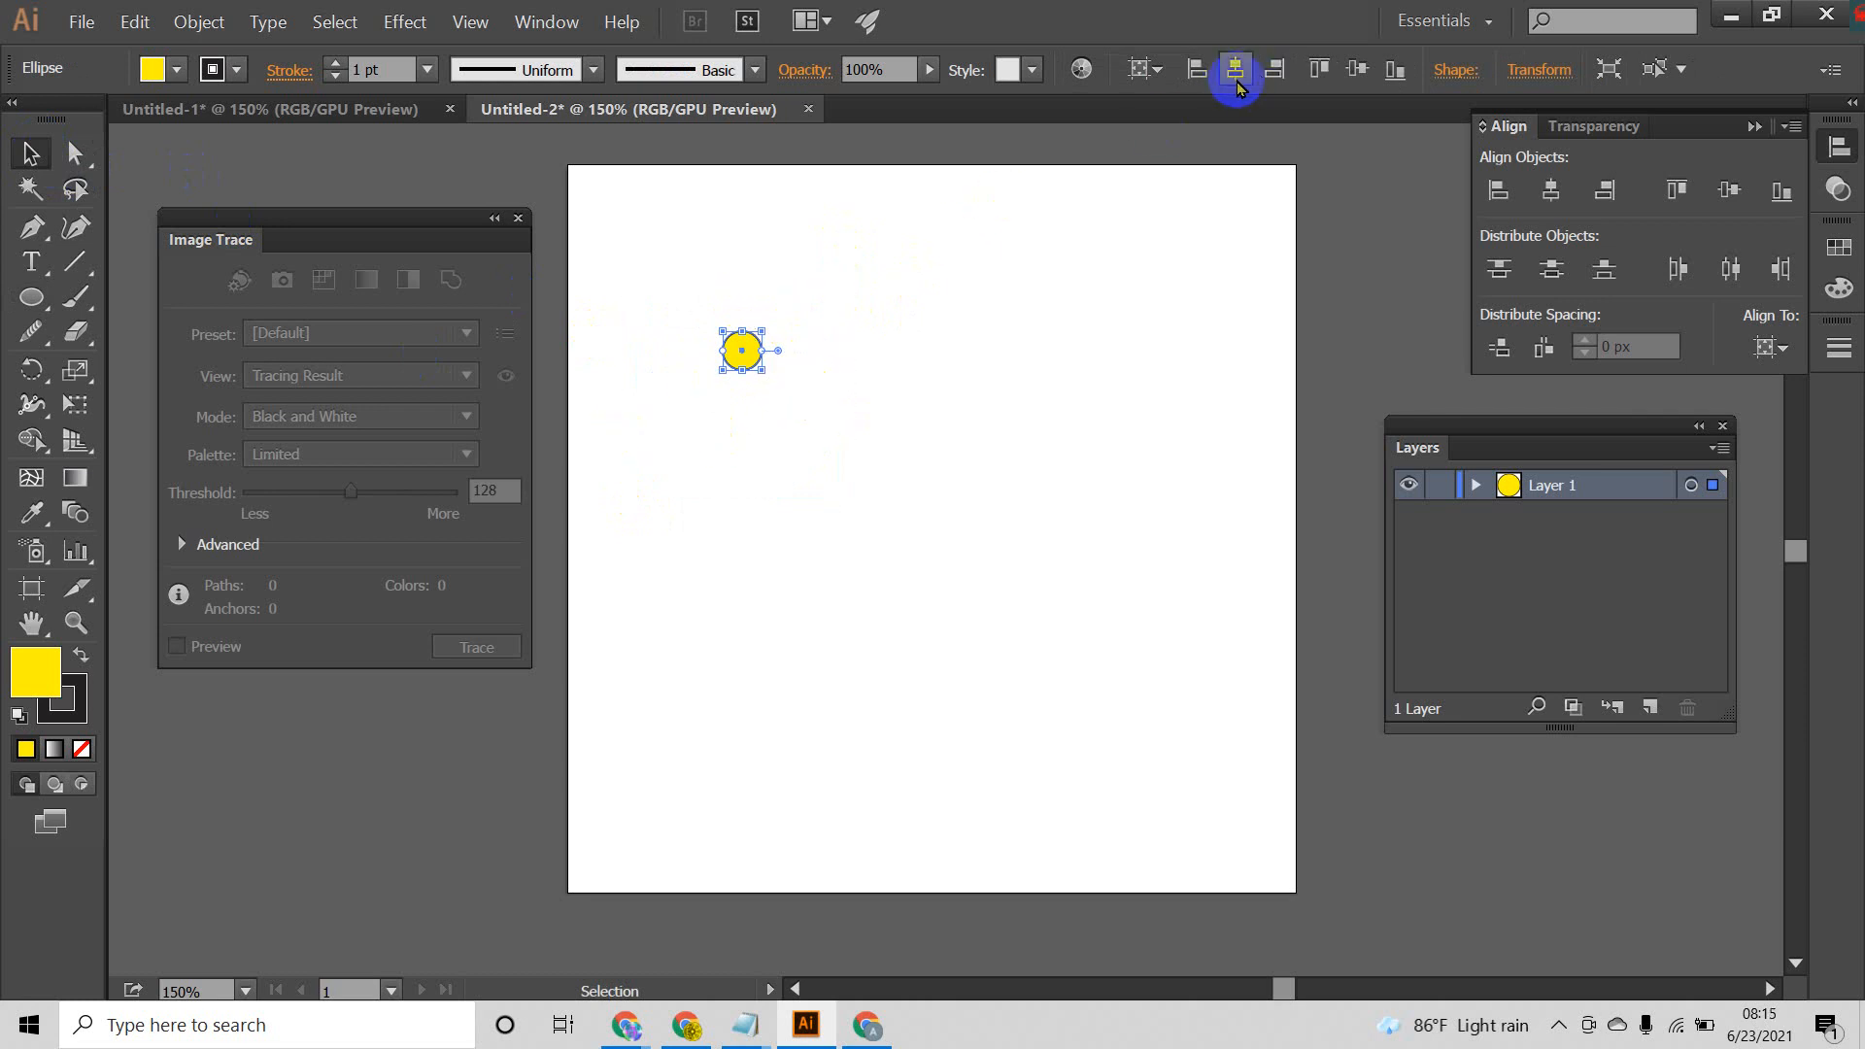
{"action": "left_click", "coordinate": [1752, 126]}
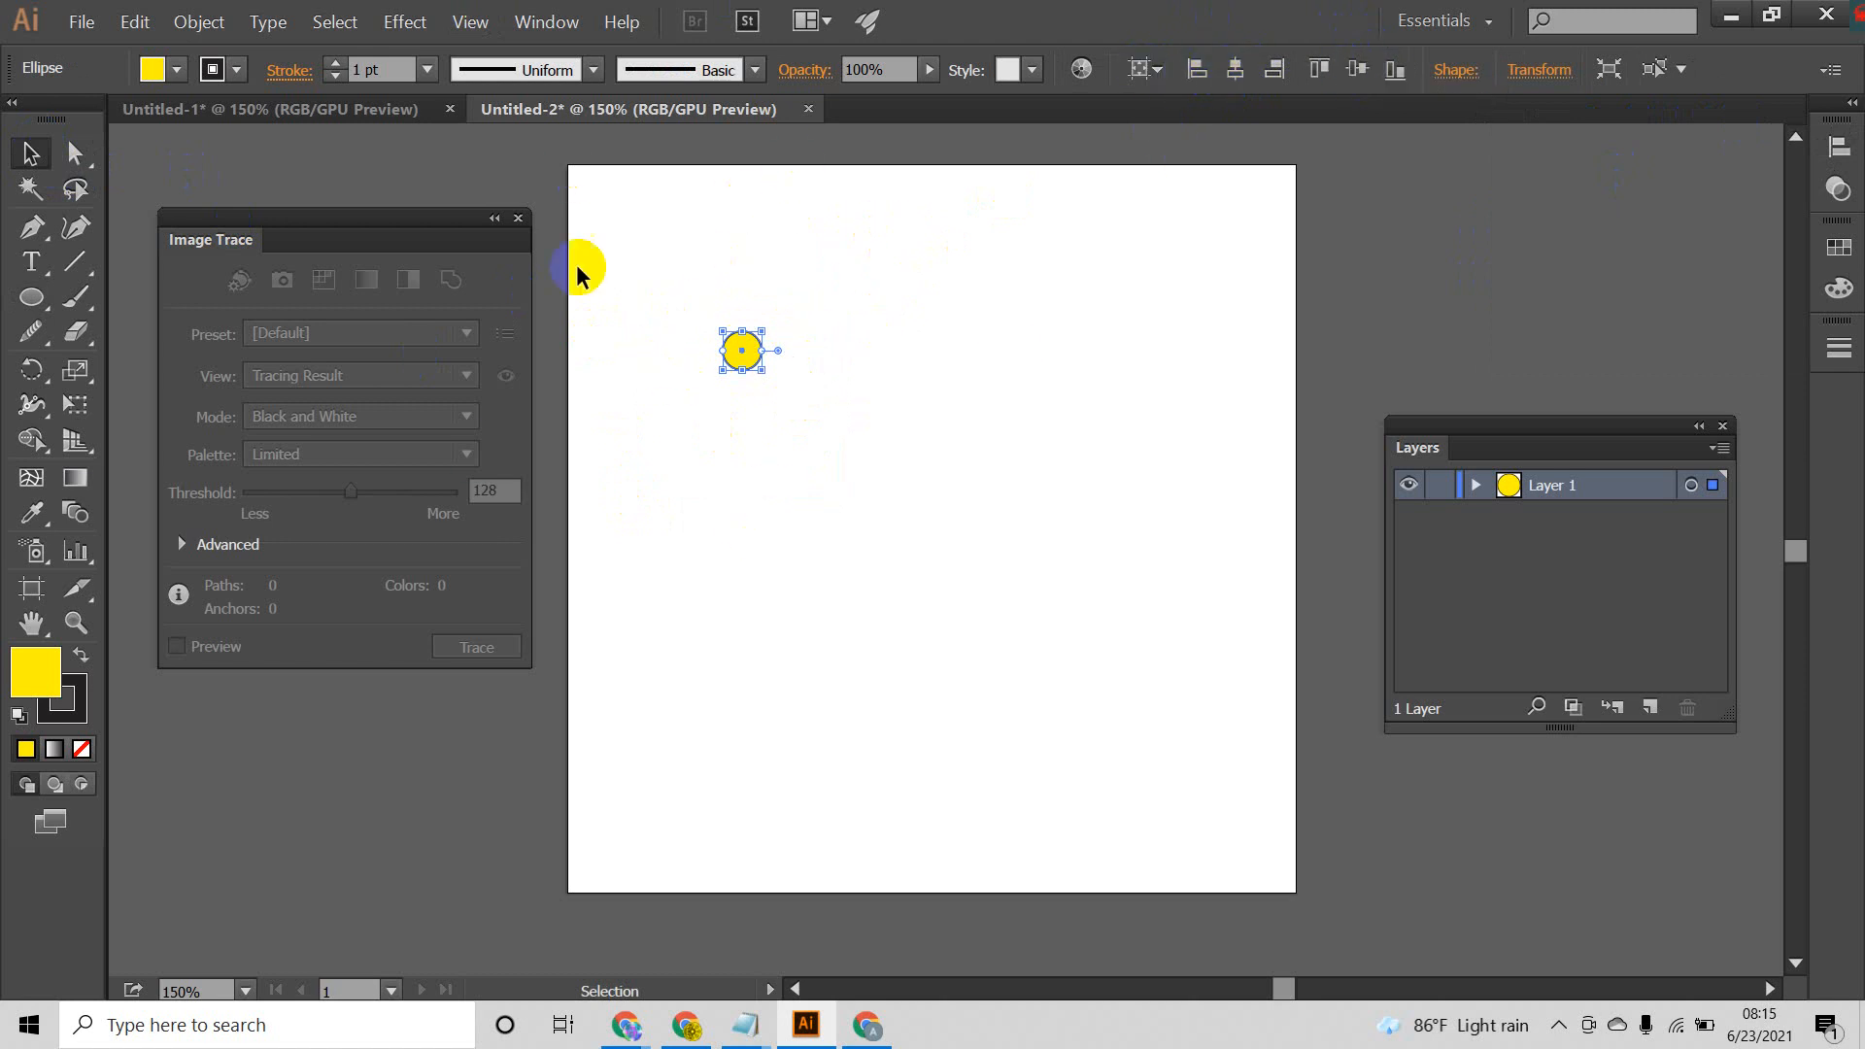
{"action": "left_click", "coordinate": [1151, 70]}
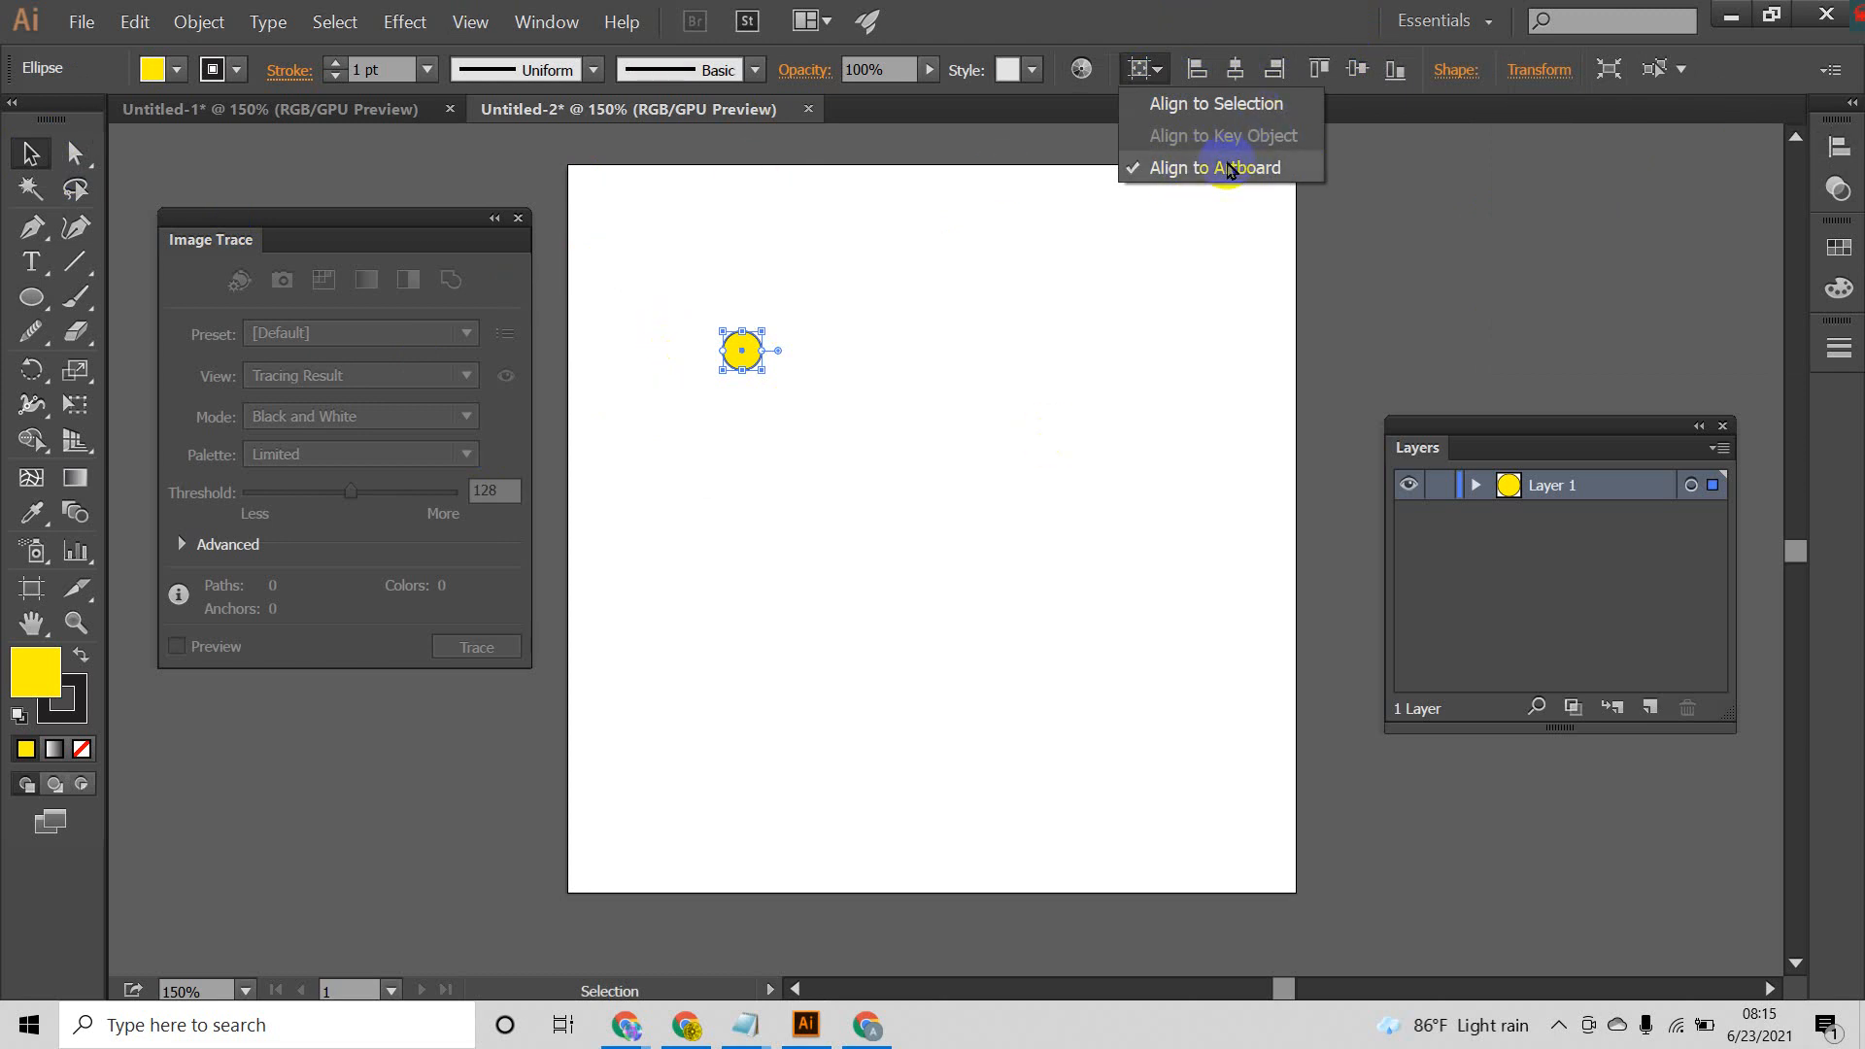
{"action": "left_click", "coordinate": [1219, 171]}
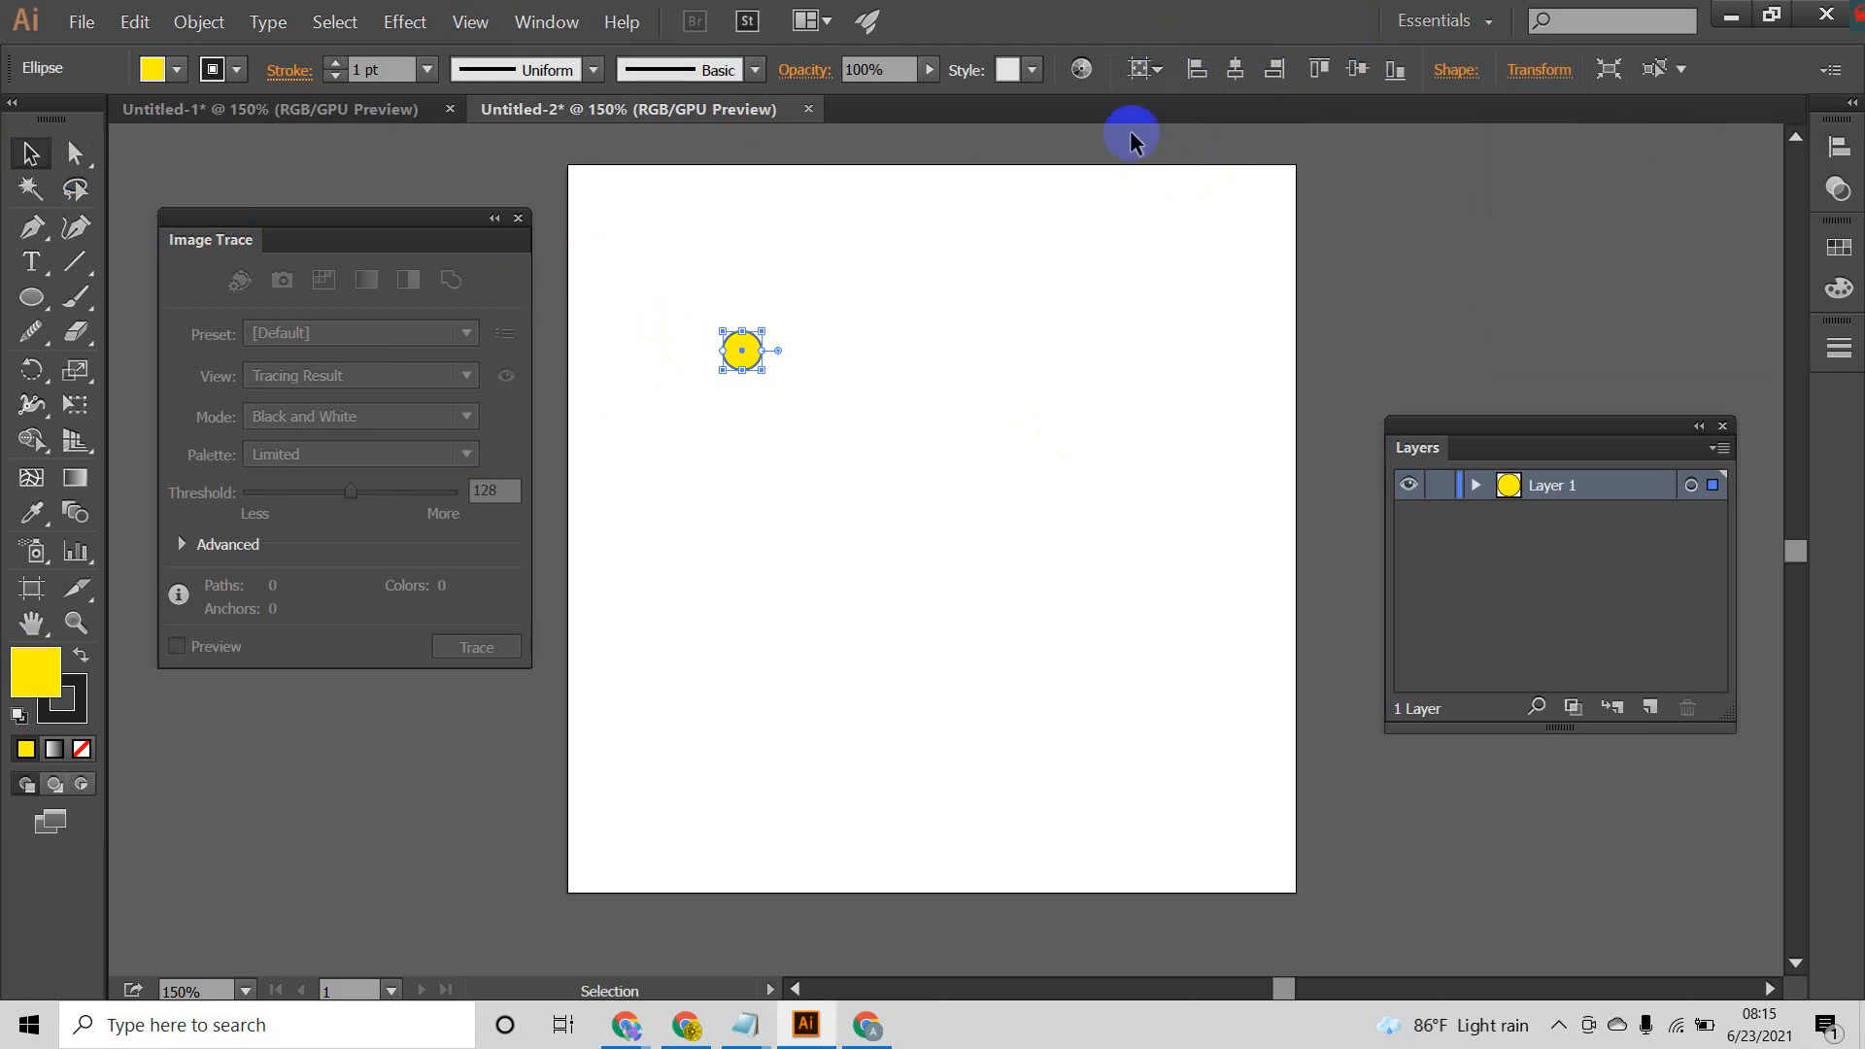
{"action": "left_click", "coordinate": [1240, 79]}
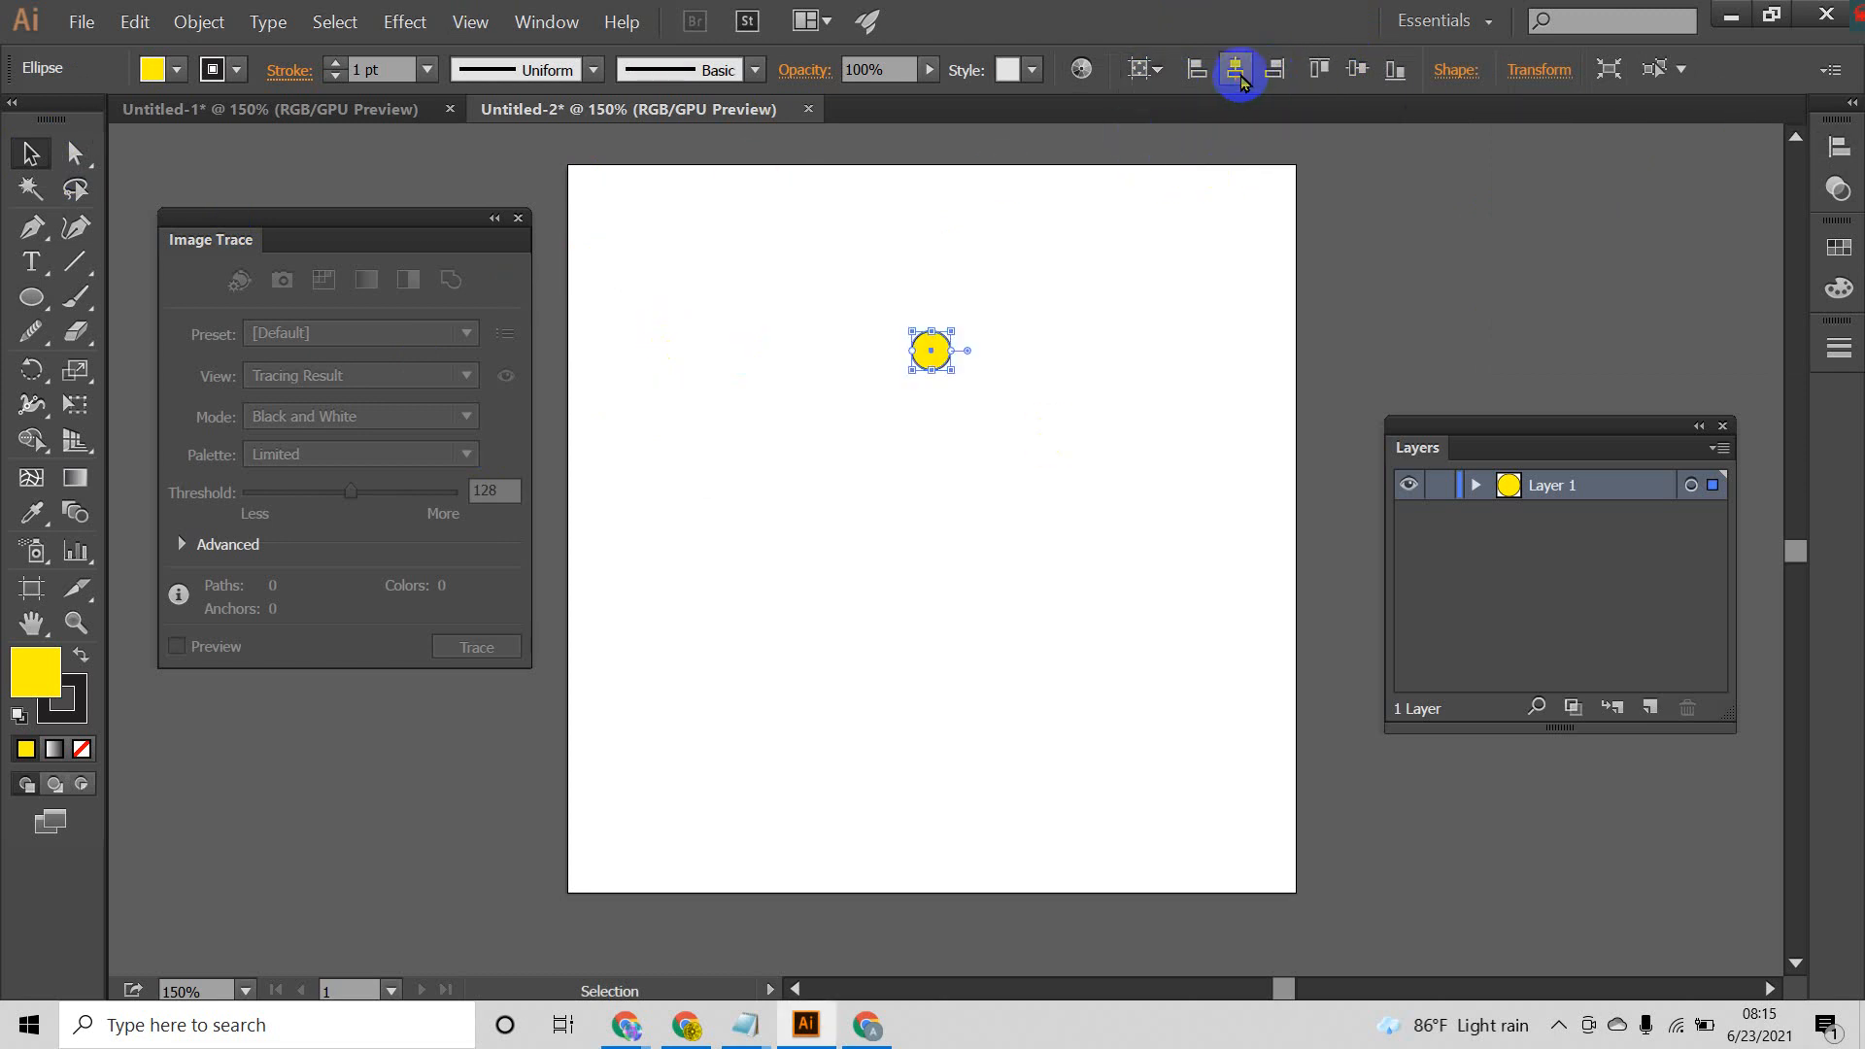
{"action": "left_click", "coordinate": [1360, 70]}
{"action": "left_click_drag", "start_coordinate": [1154, 346], "coordinate": [787, 763]}
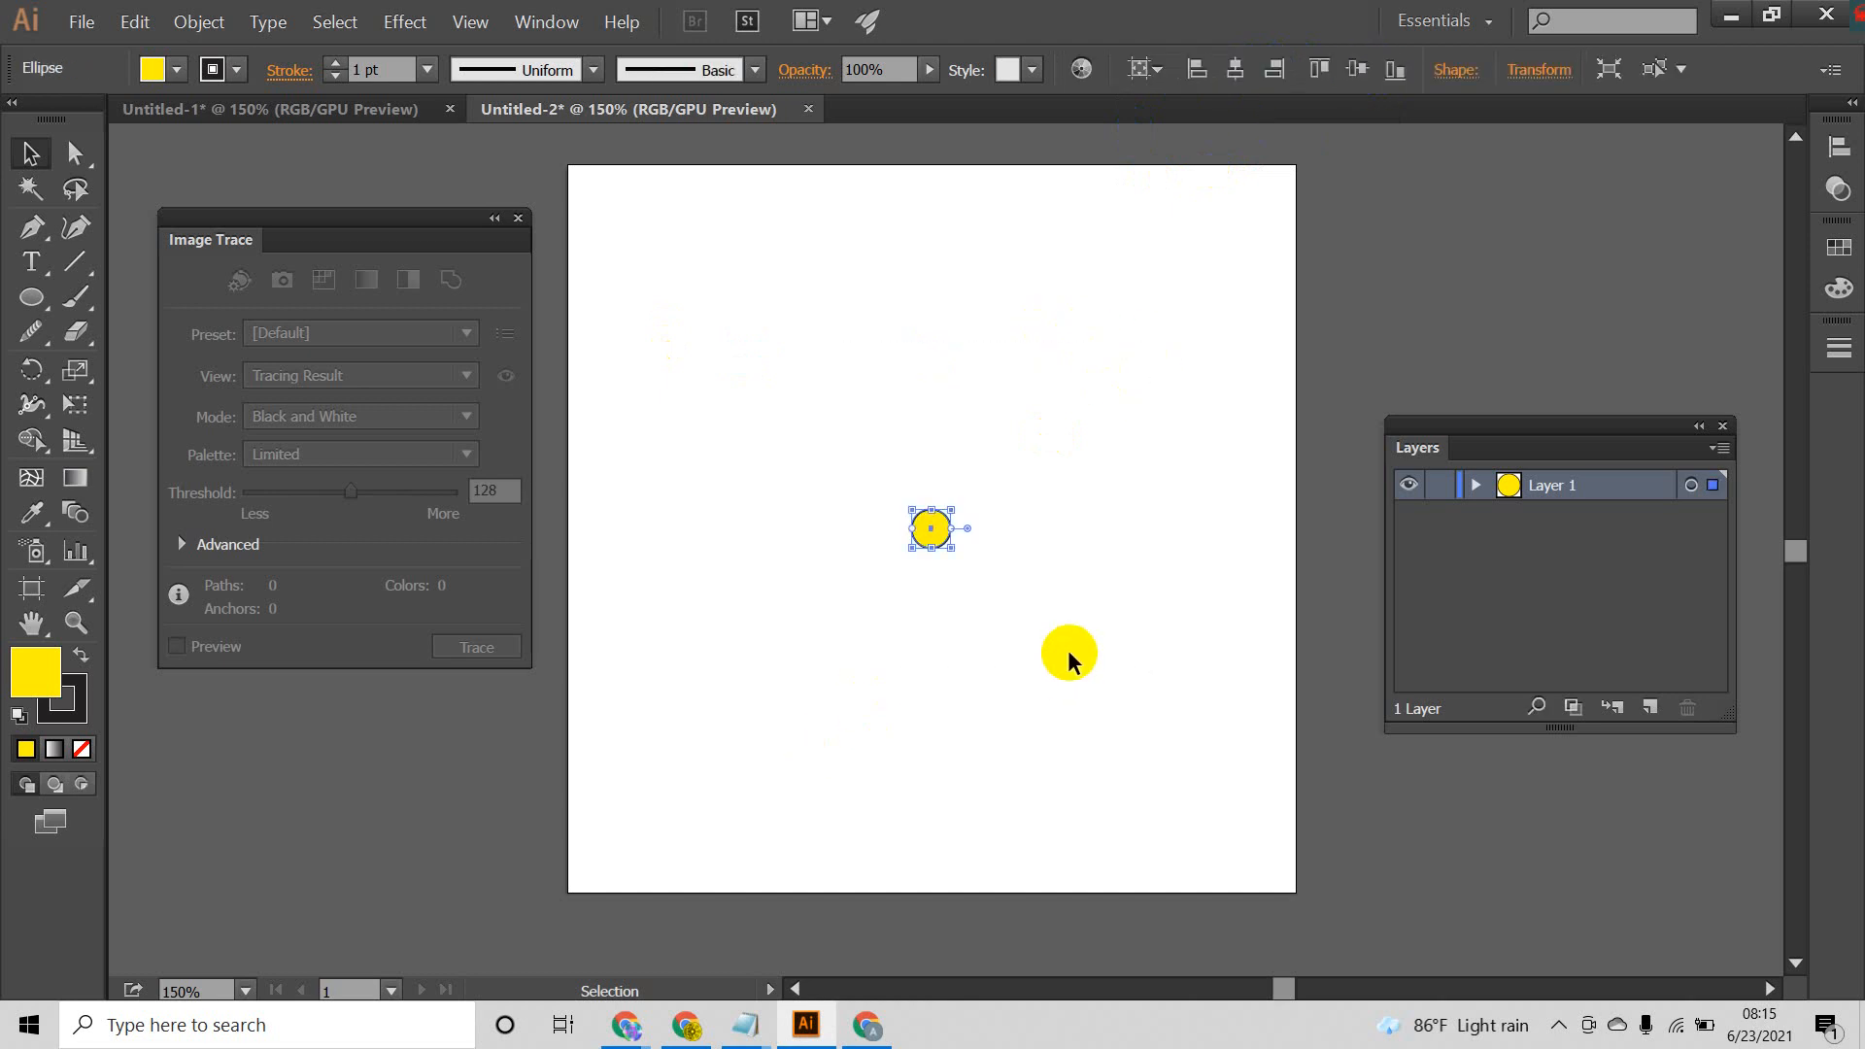
{"action": "left_click_drag", "start_coordinate": [1074, 426], "coordinate": [700, 719]}
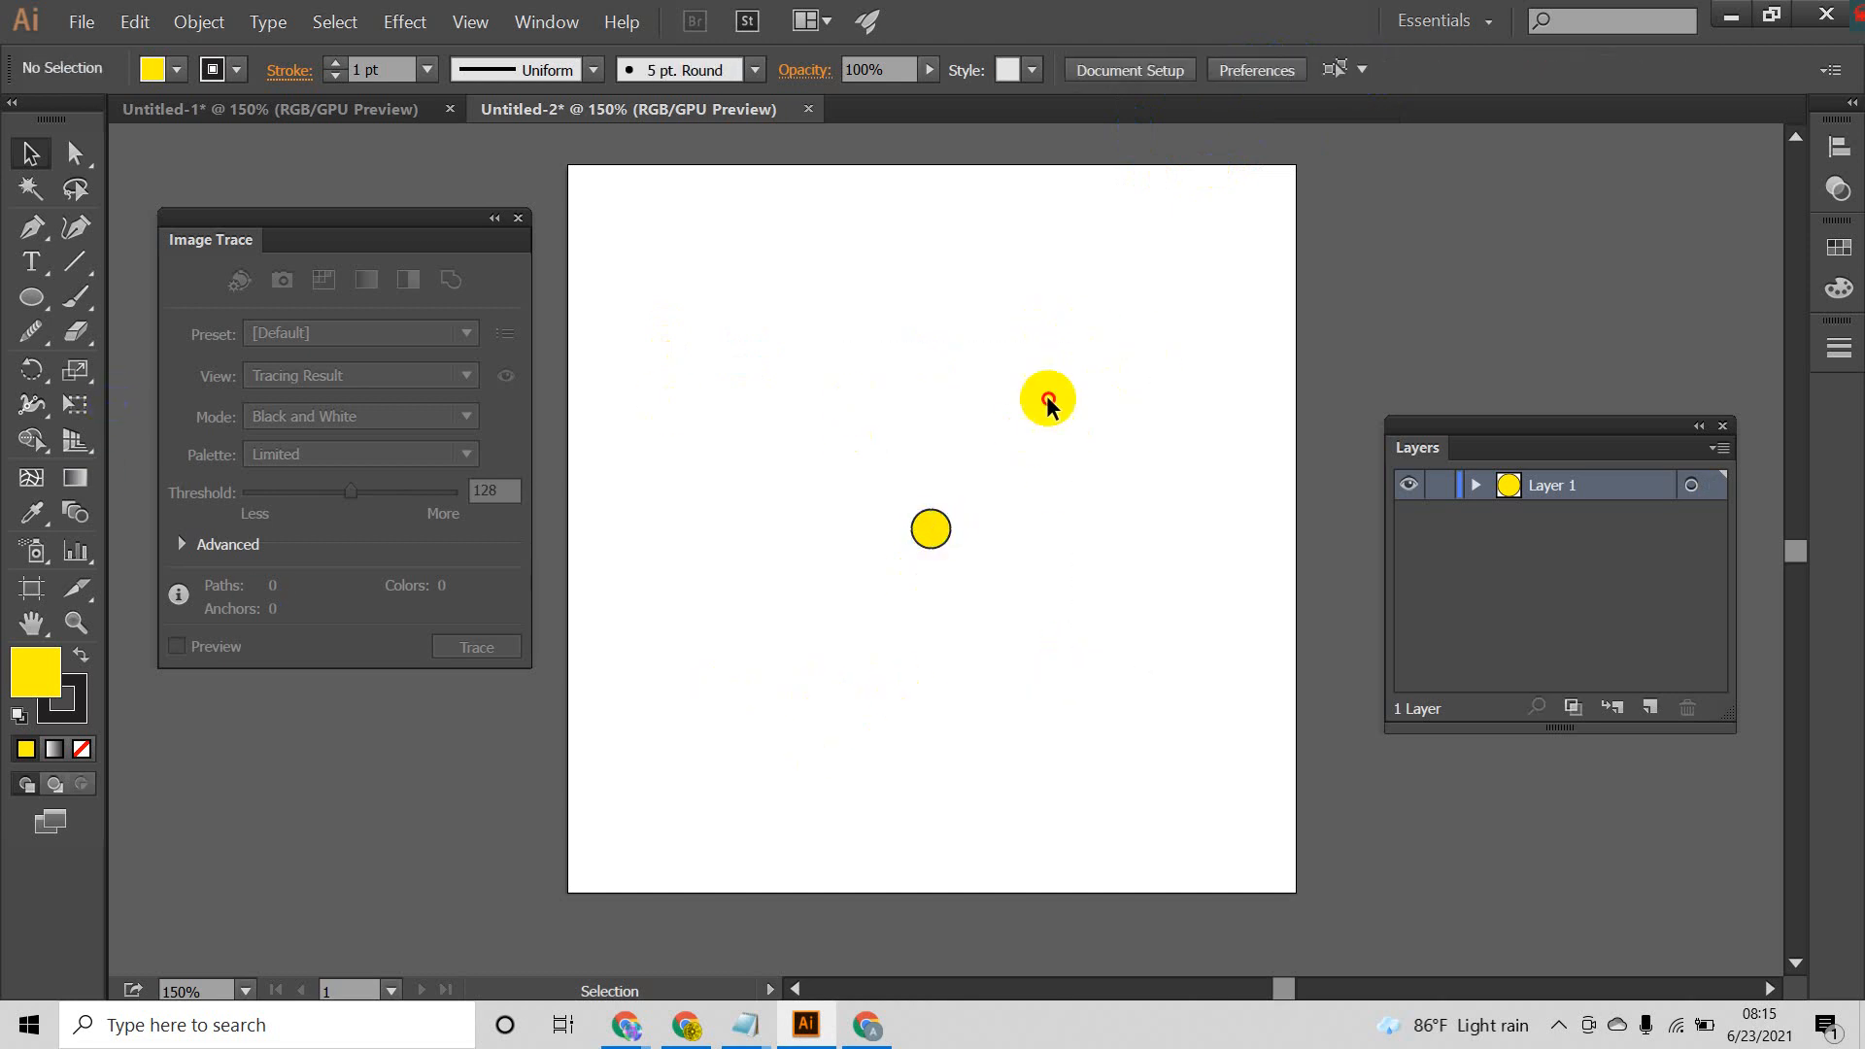
{"action": "left_click_drag", "start_coordinate": [1046, 399], "coordinate": [799, 699]}
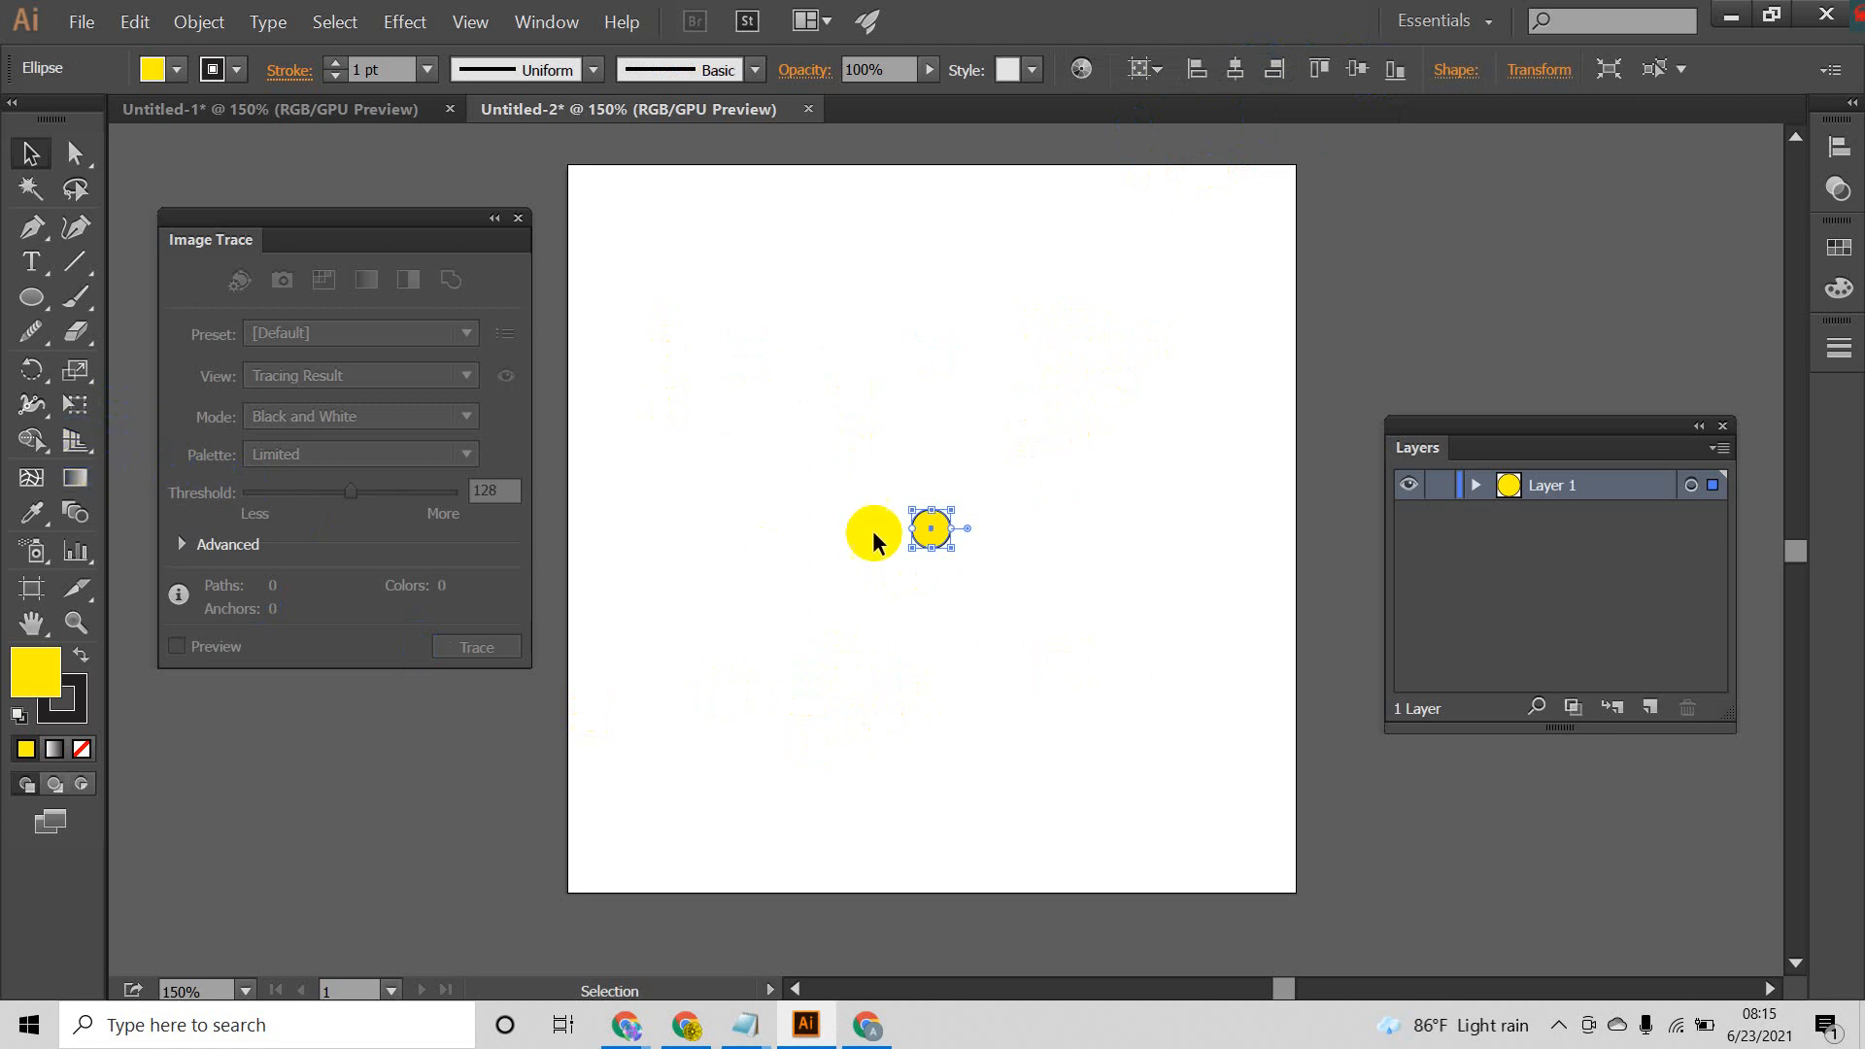
{"action": "left_click_drag", "start_coordinate": [1042, 413], "coordinate": [796, 641]}
{"action": "left_click_drag", "start_coordinate": [1044, 437], "coordinate": [725, 643]}
{"action": "left_click_drag", "start_coordinate": [1041, 403], "coordinate": [837, 648]}
Step: Place a smaller copy of the yellow circle near the top edge of the artboard, vertically above the center circle
{"action": "left_click_drag", "start_coordinate": [934, 533], "coordinate": [1043, 362]}
{"action": "left_click", "coordinate": [961, 246]}
{"action": "left_click", "coordinate": [853, 301]}
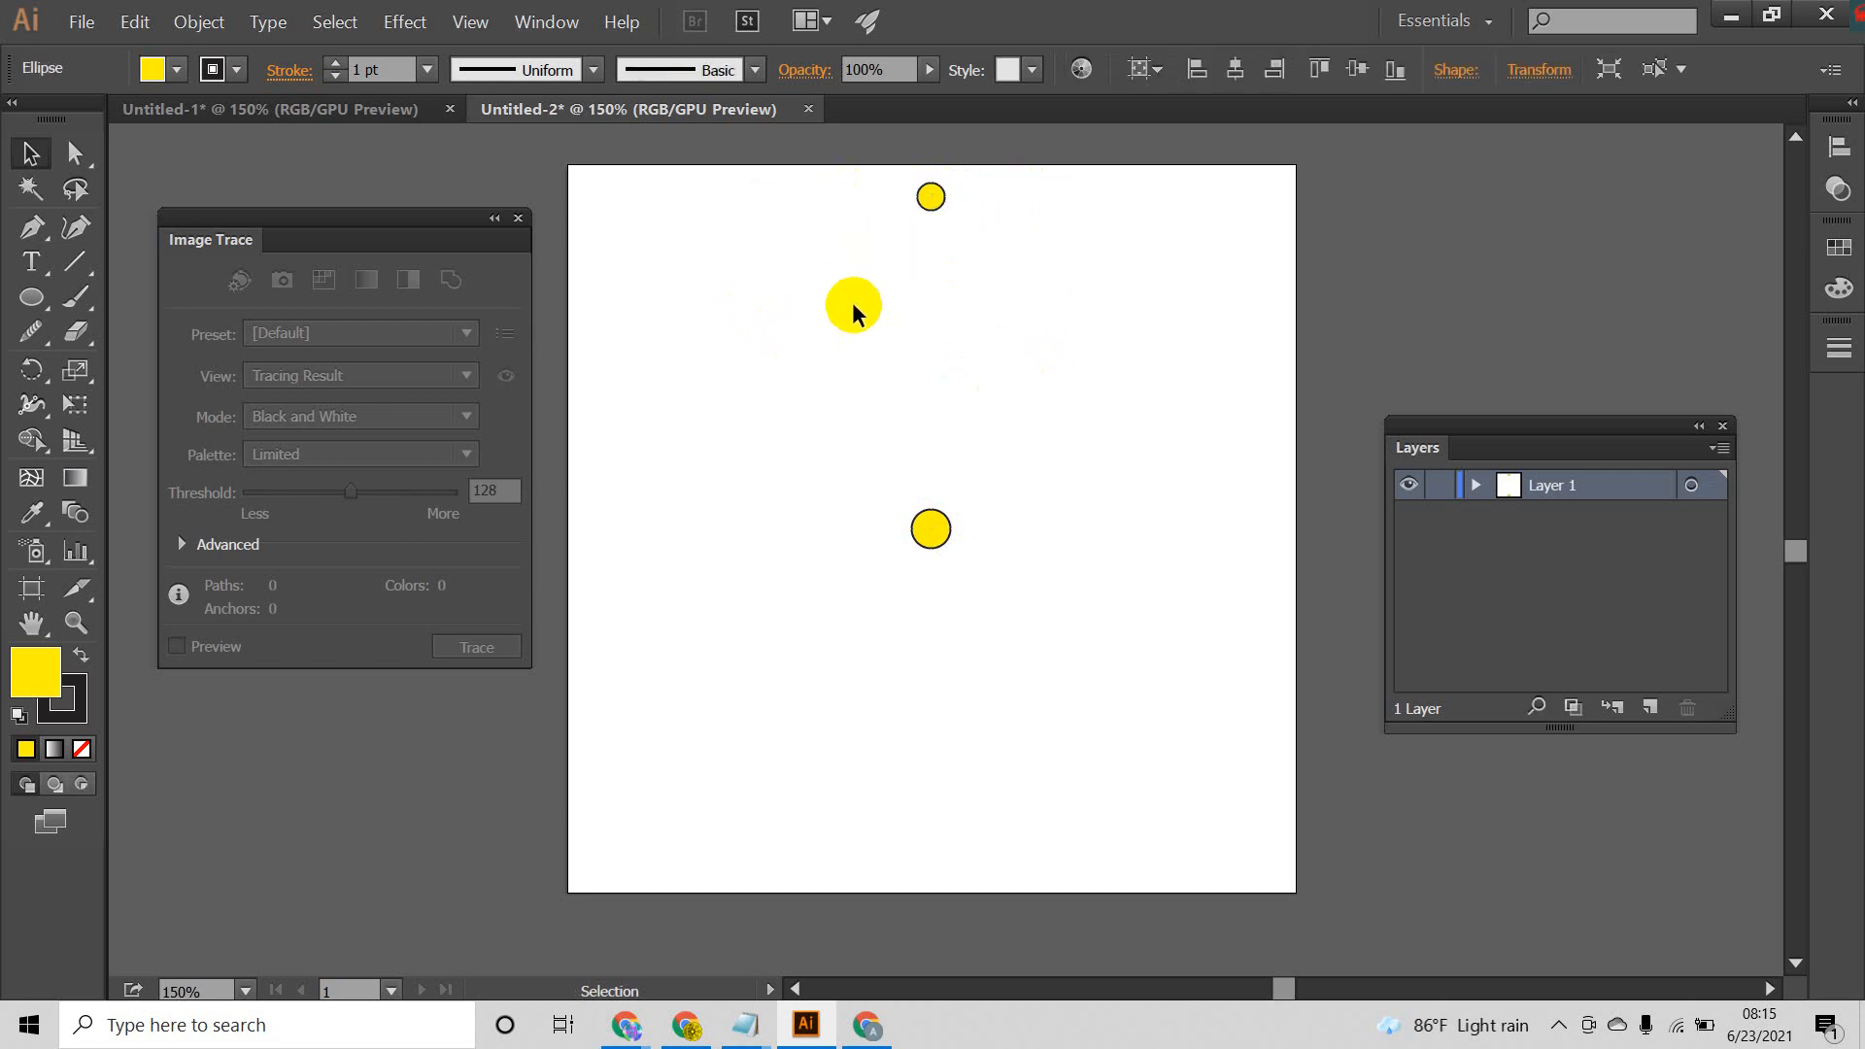
Step: Fill the small circle at the top of the artboard with a slightly different yellow swatch
{"action": "left_click", "coordinate": [939, 197]}
{"action": "left_click", "coordinate": [177, 69]}
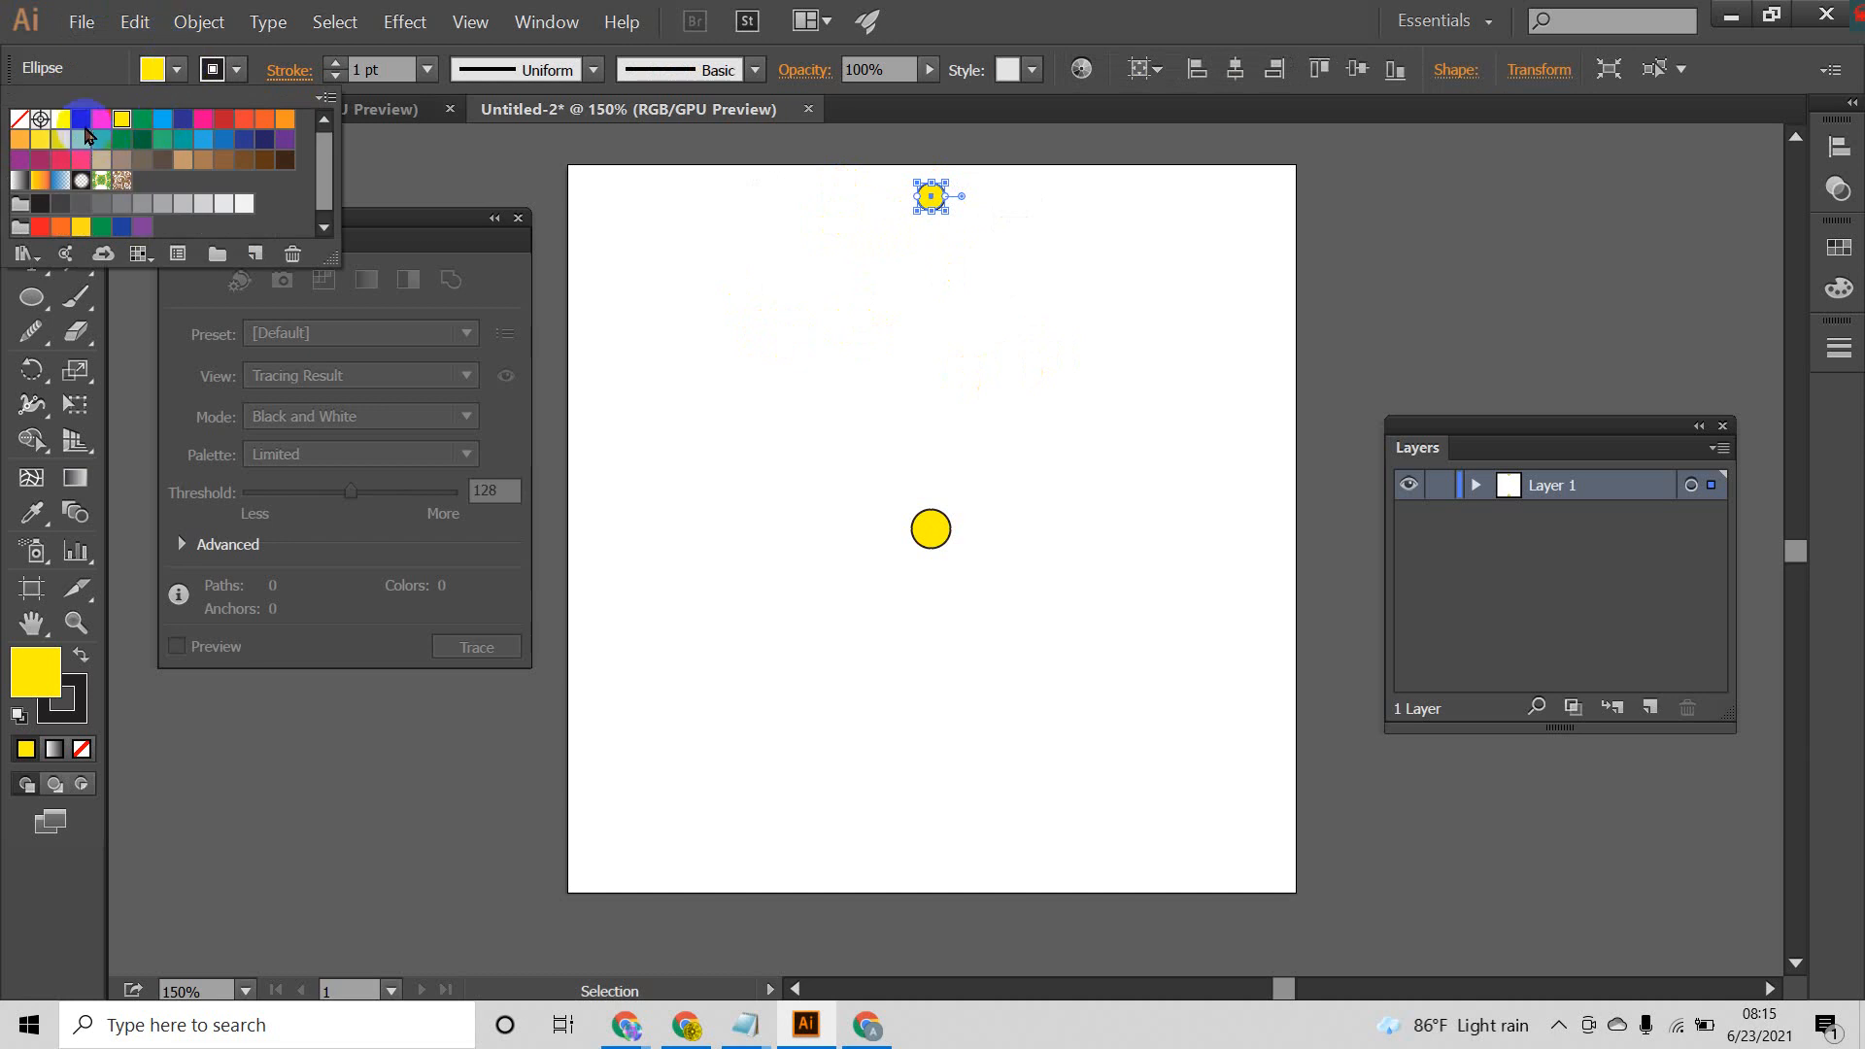
{"action": "left_click", "coordinate": [855, 307]}
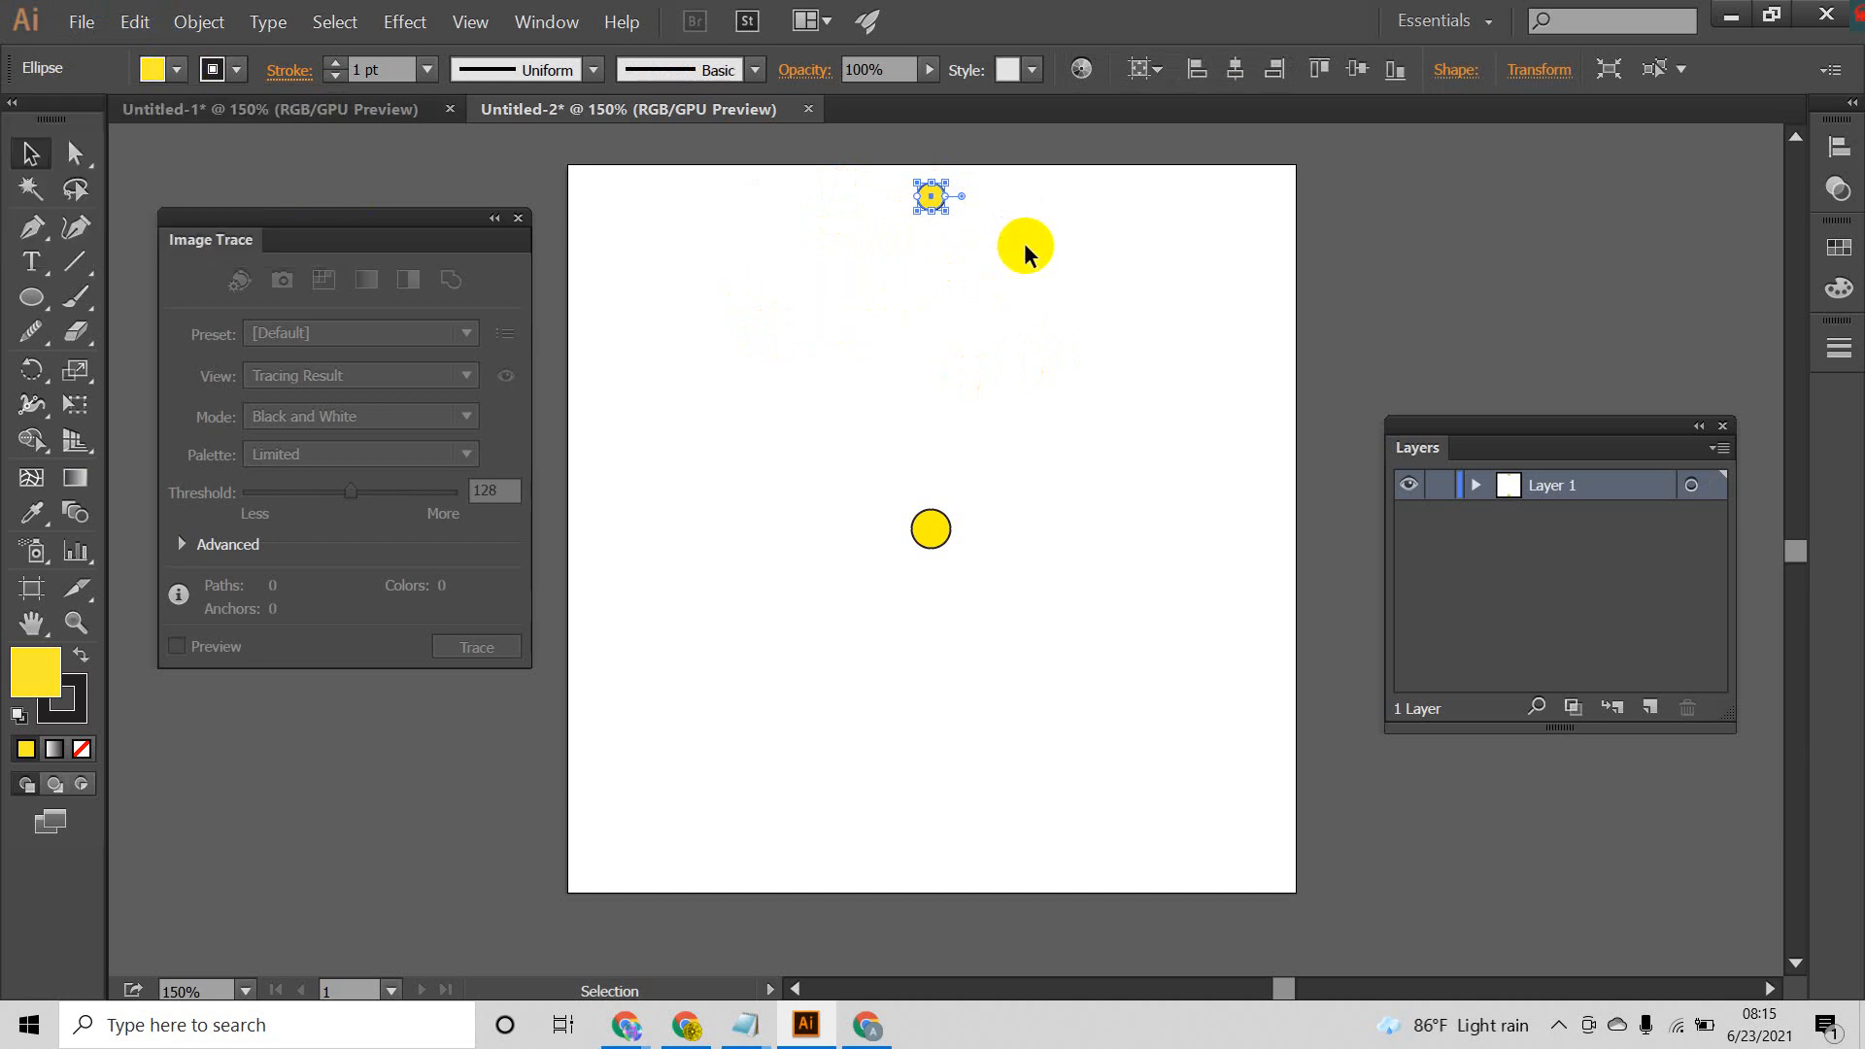
{"action": "left_click_drag", "start_coordinate": [1010, 179], "coordinate": [837, 265]}
{"action": "left_click", "coordinate": [964, 333]}
Step: Set the Blend Options for the two circles to Specified Distance spacing of 7 px
{"action": "left_click_drag", "start_coordinate": [1021, 175], "coordinate": [845, 666]}
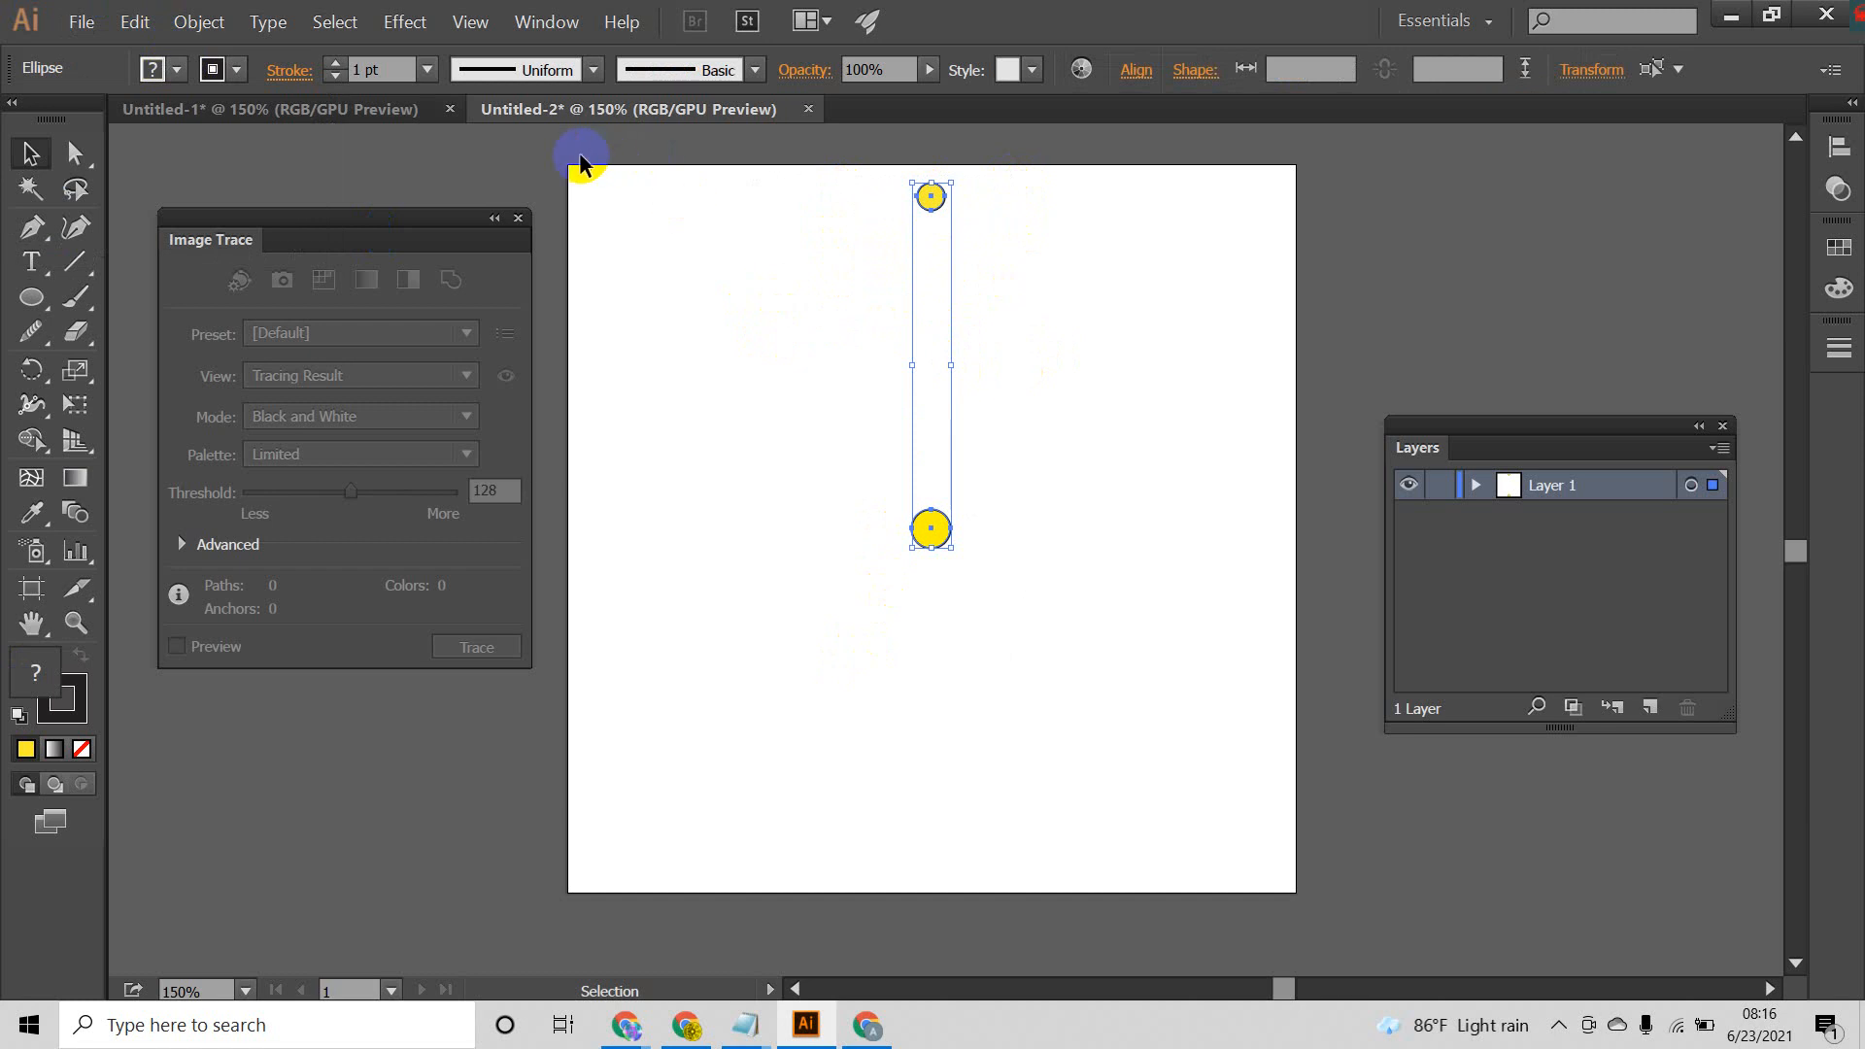
{"action": "left_click", "coordinate": [199, 22]}
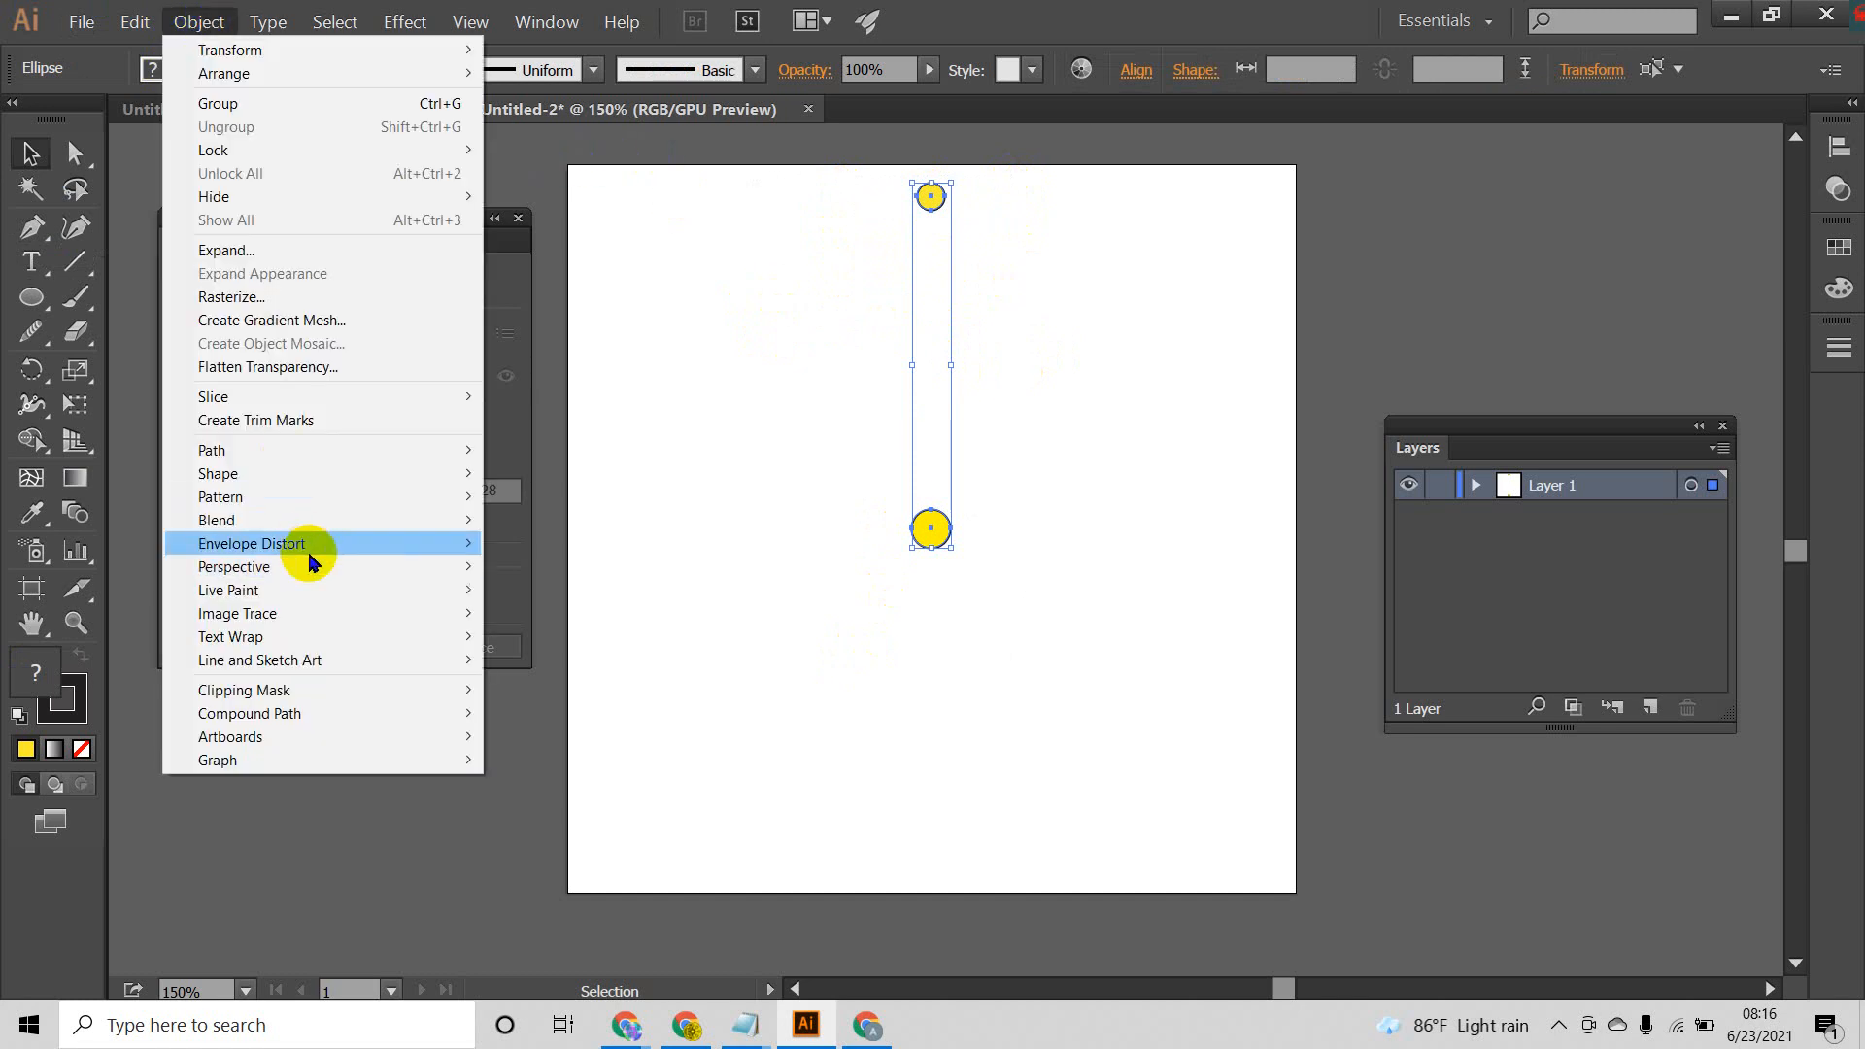
{"action": "mouse_move", "coordinate": [274, 521]}
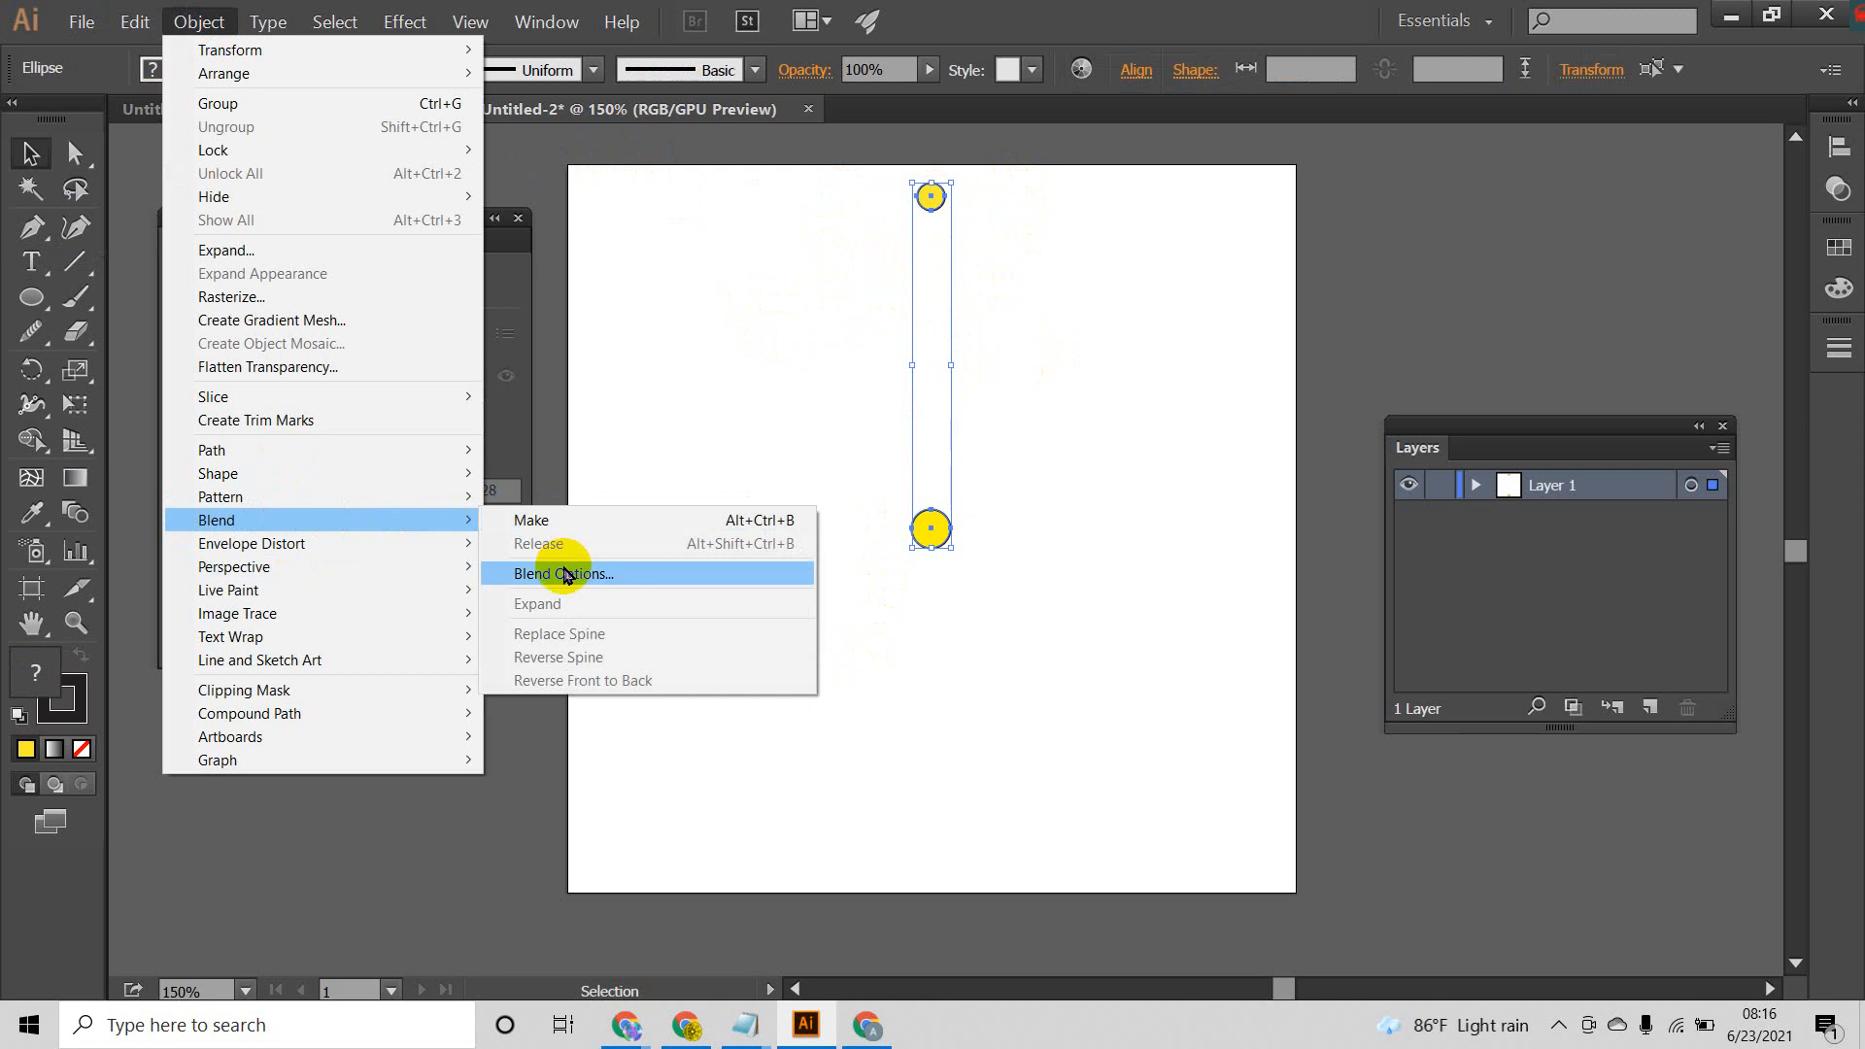
{"action": "left_click", "coordinate": [566, 575]}
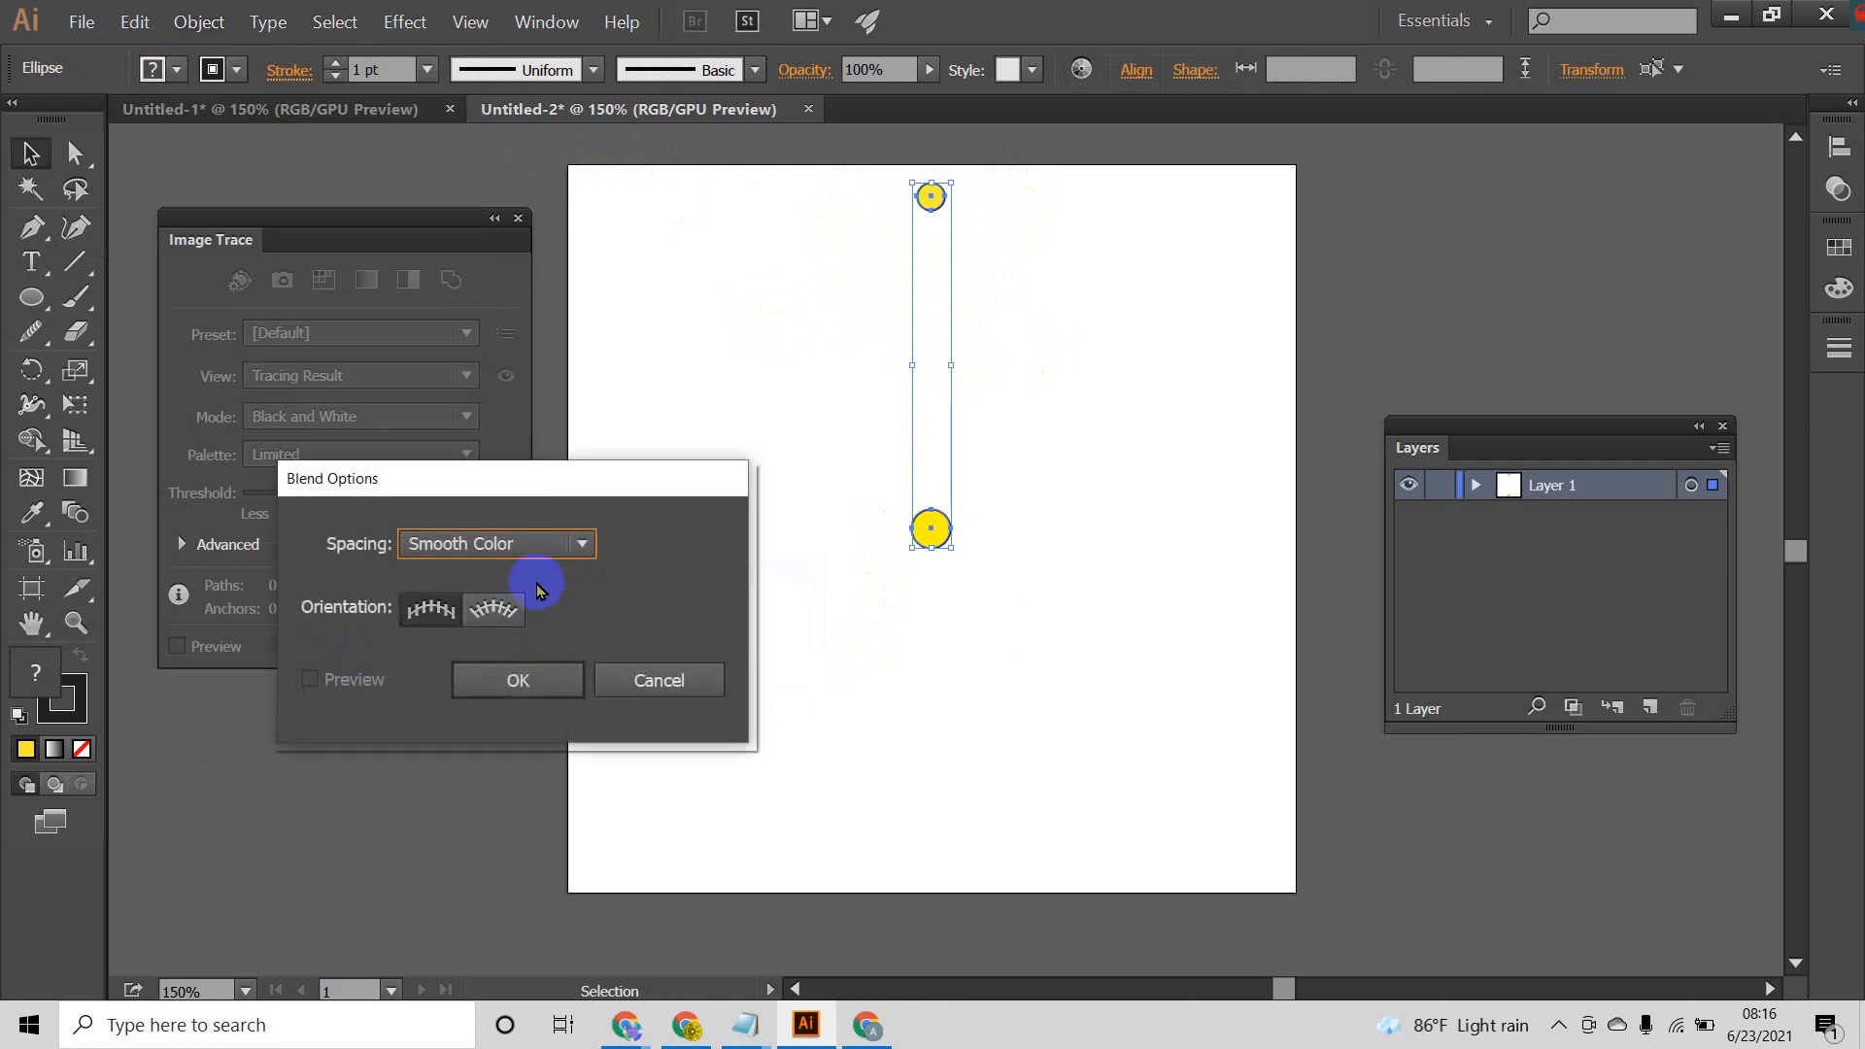
{"action": "left_click", "coordinate": [583, 544]}
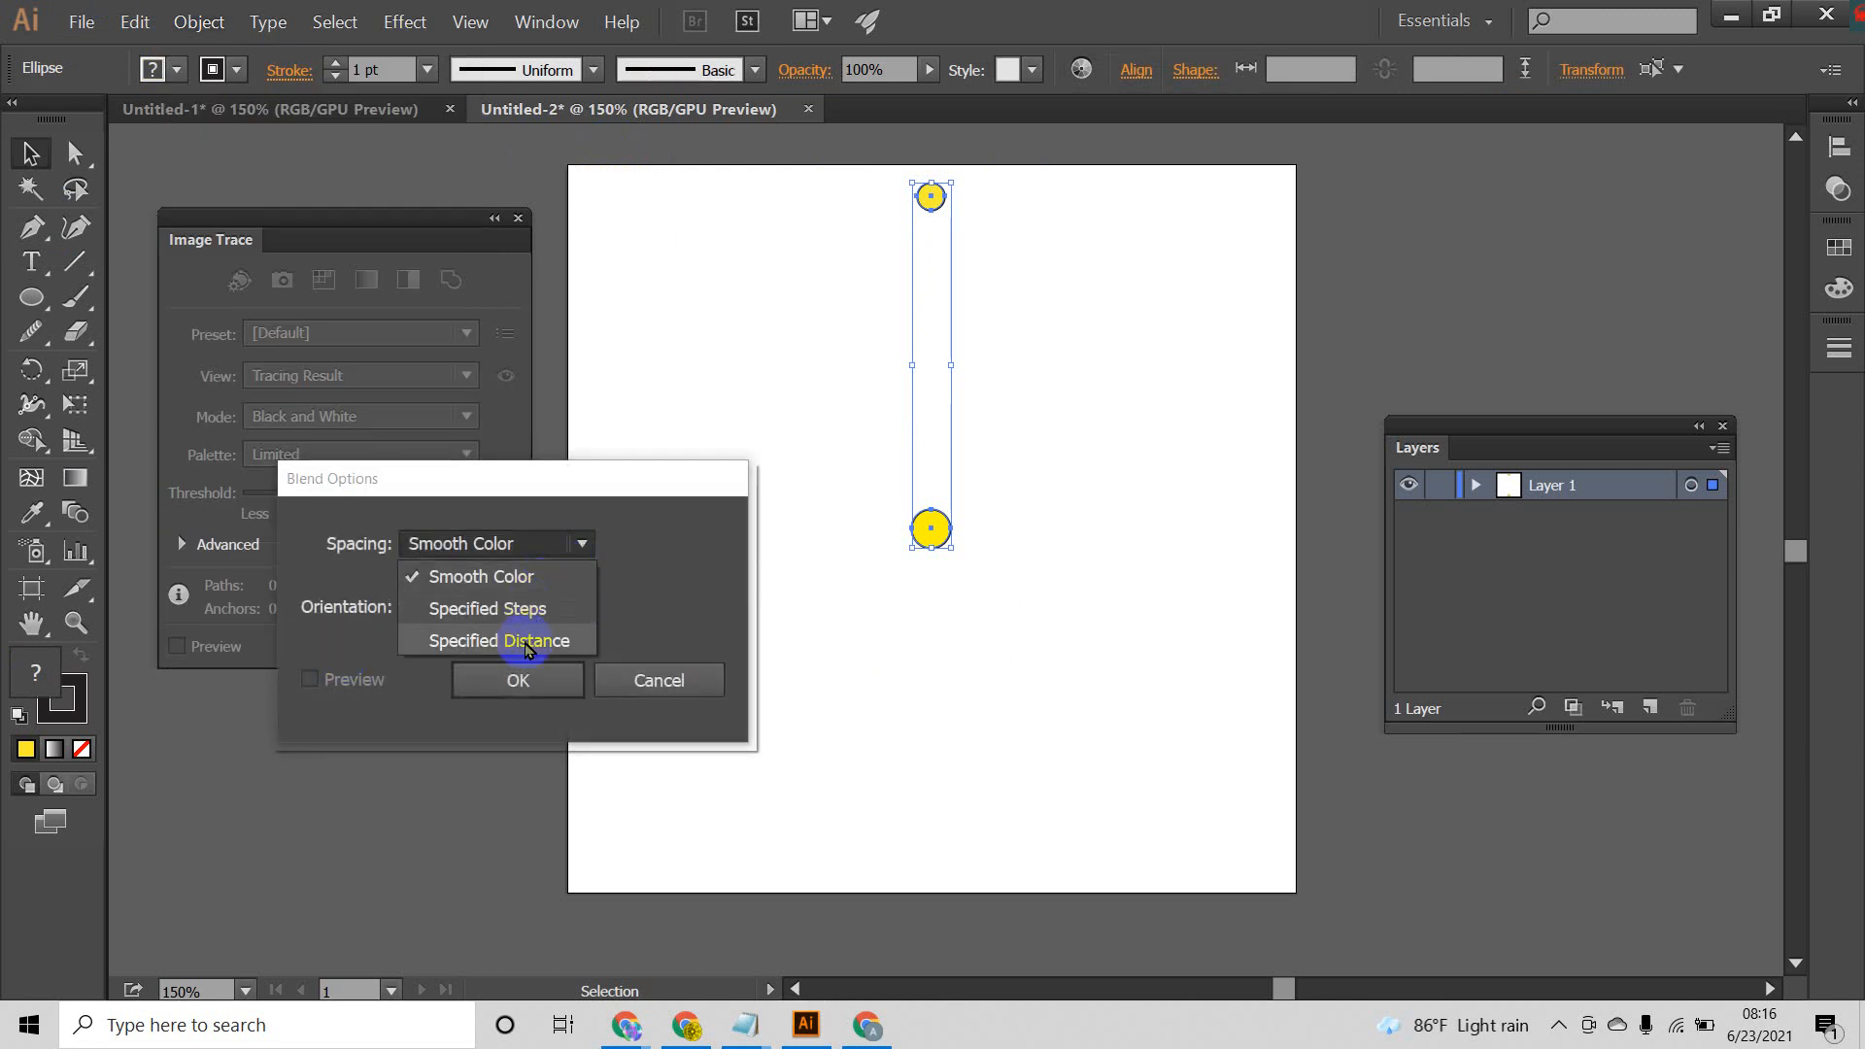
{"action": "left_click", "coordinate": [499, 642]}
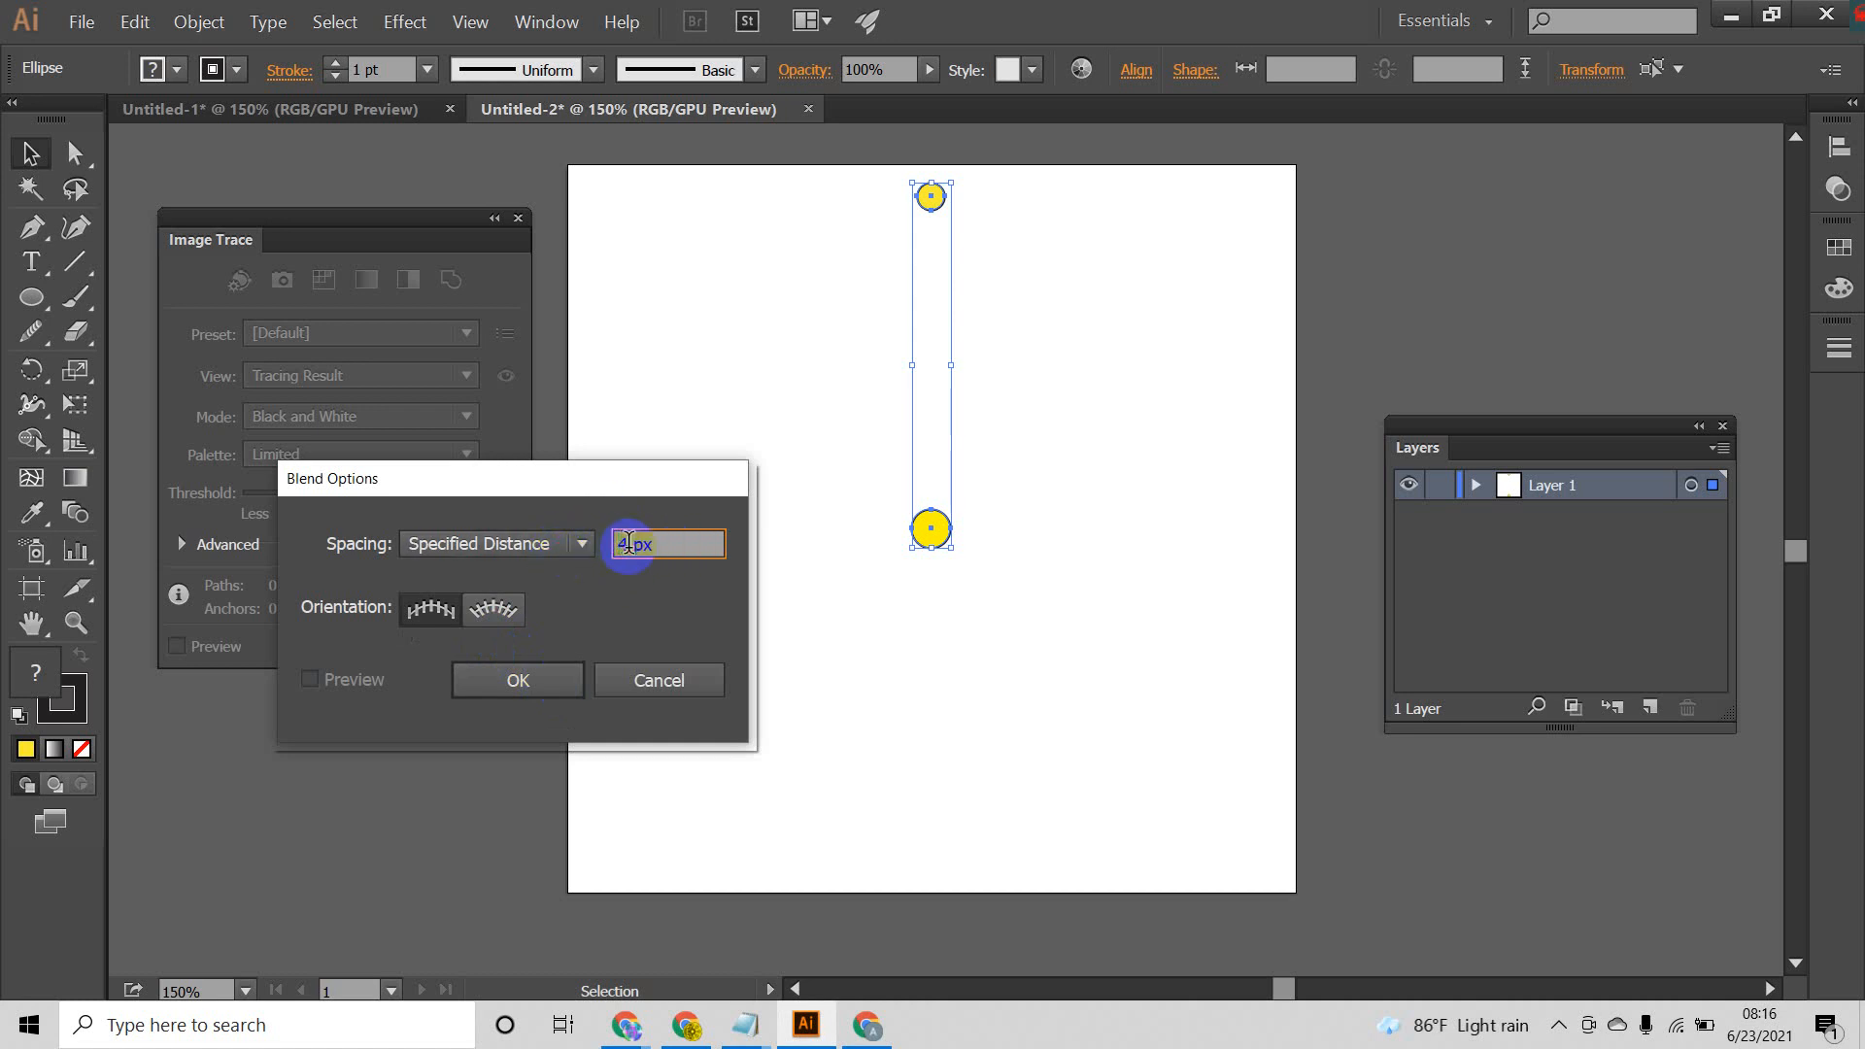
{"action": "left_click", "coordinate": [629, 544]}
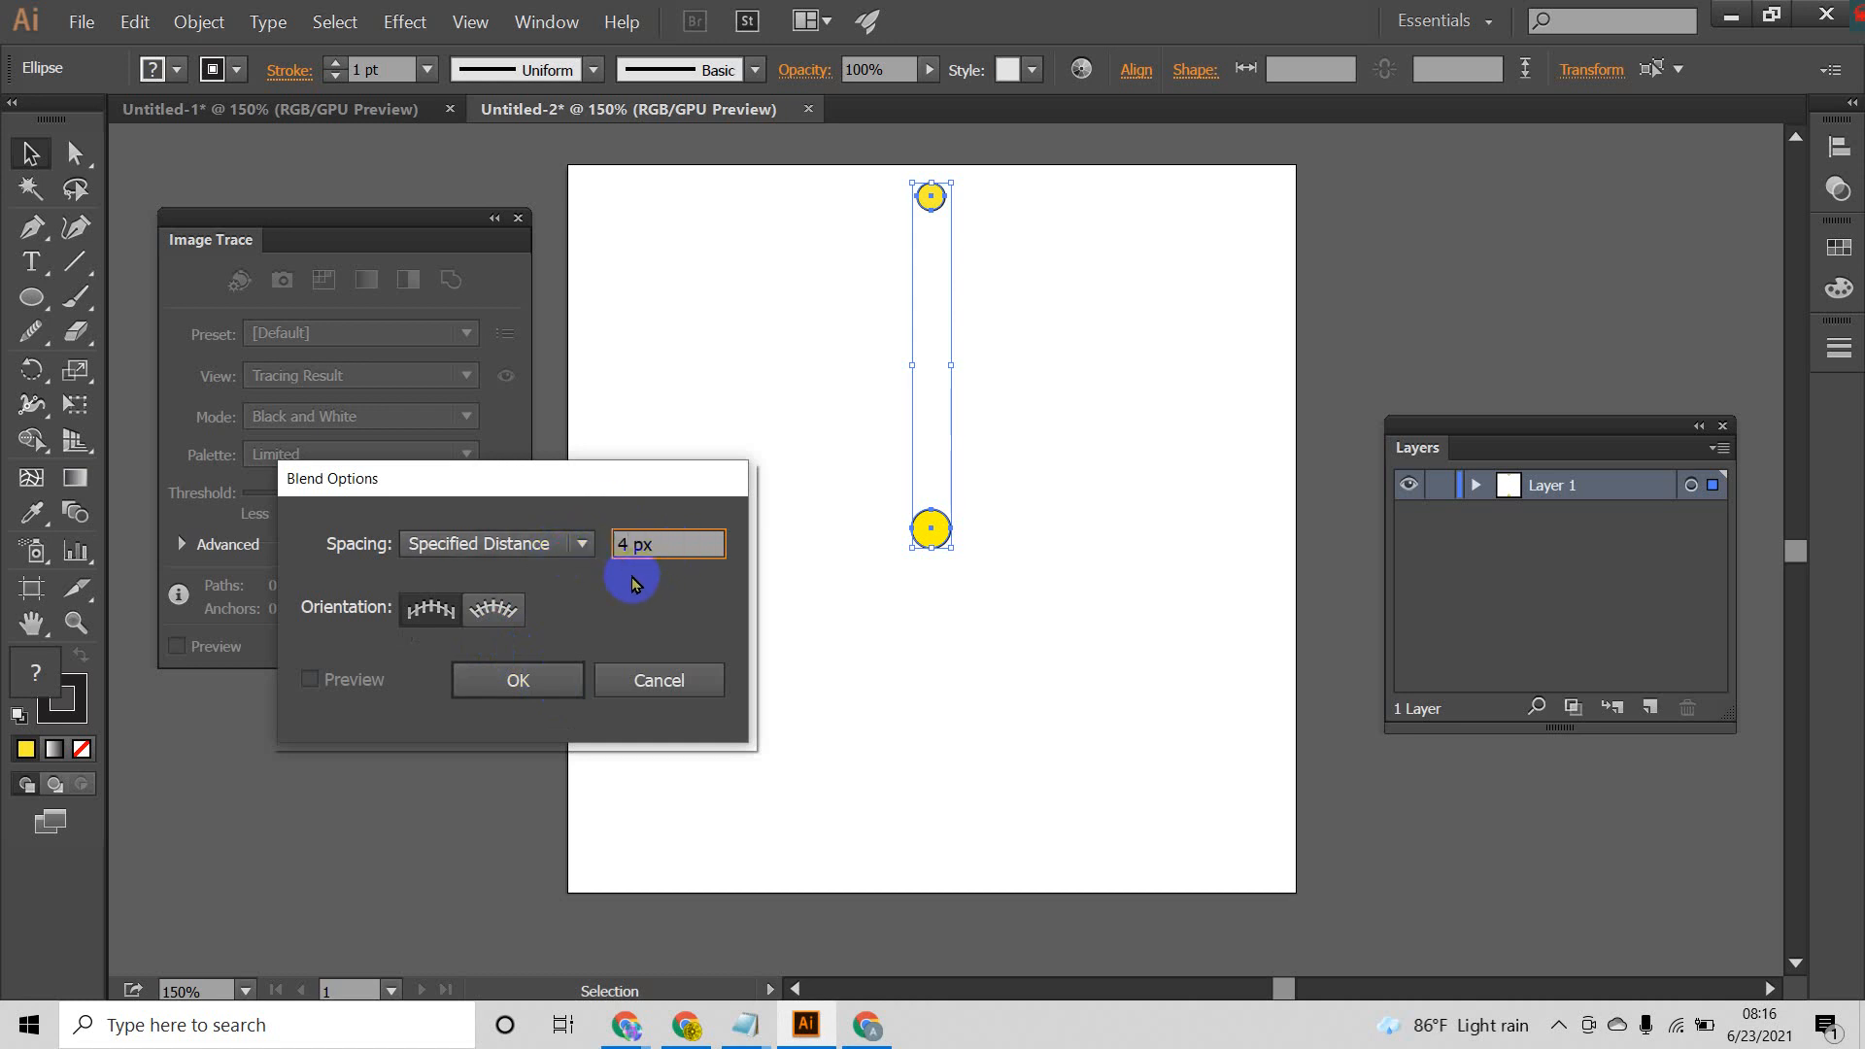
{"action": "left_click", "coordinate": [541, 680]}
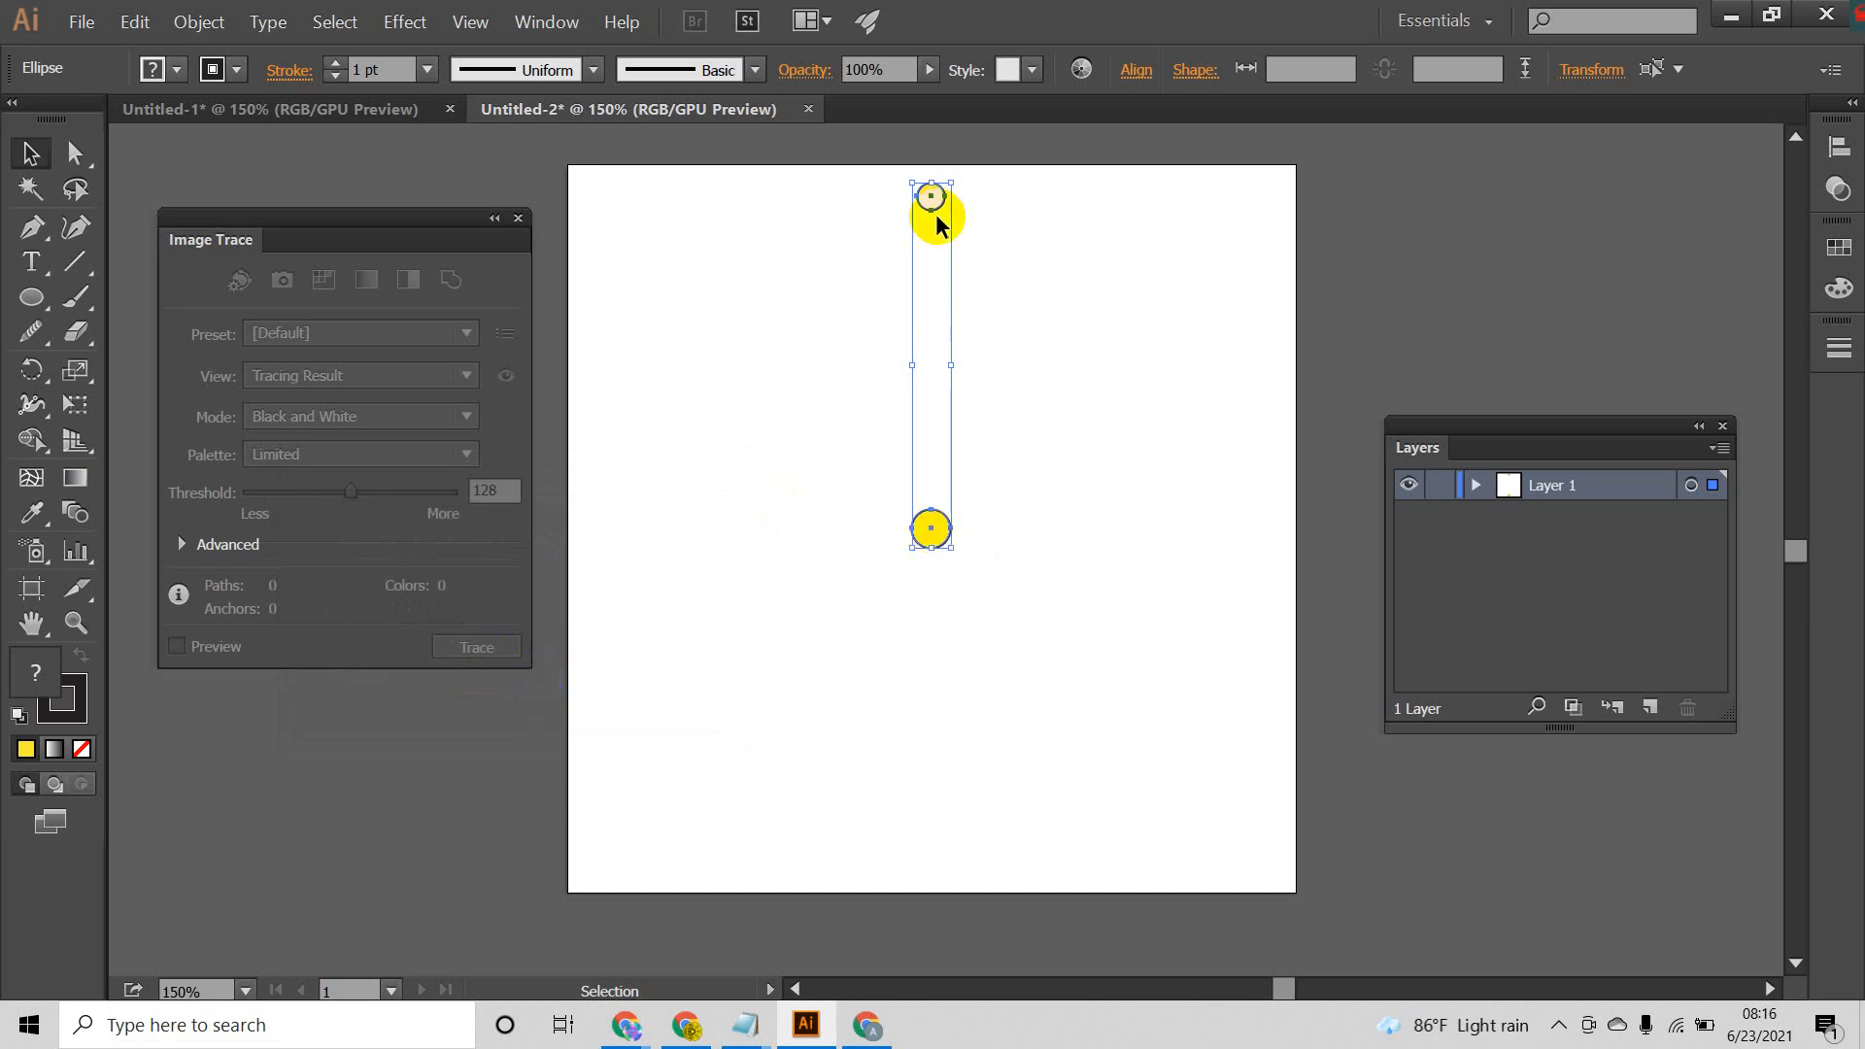
Step: Blend the center and top circles with the Blend tool and rotate the blend 90° clockwise so that it lies horizontally
{"action": "left_click_drag", "start_coordinate": [1041, 167], "coordinate": [782, 641]}
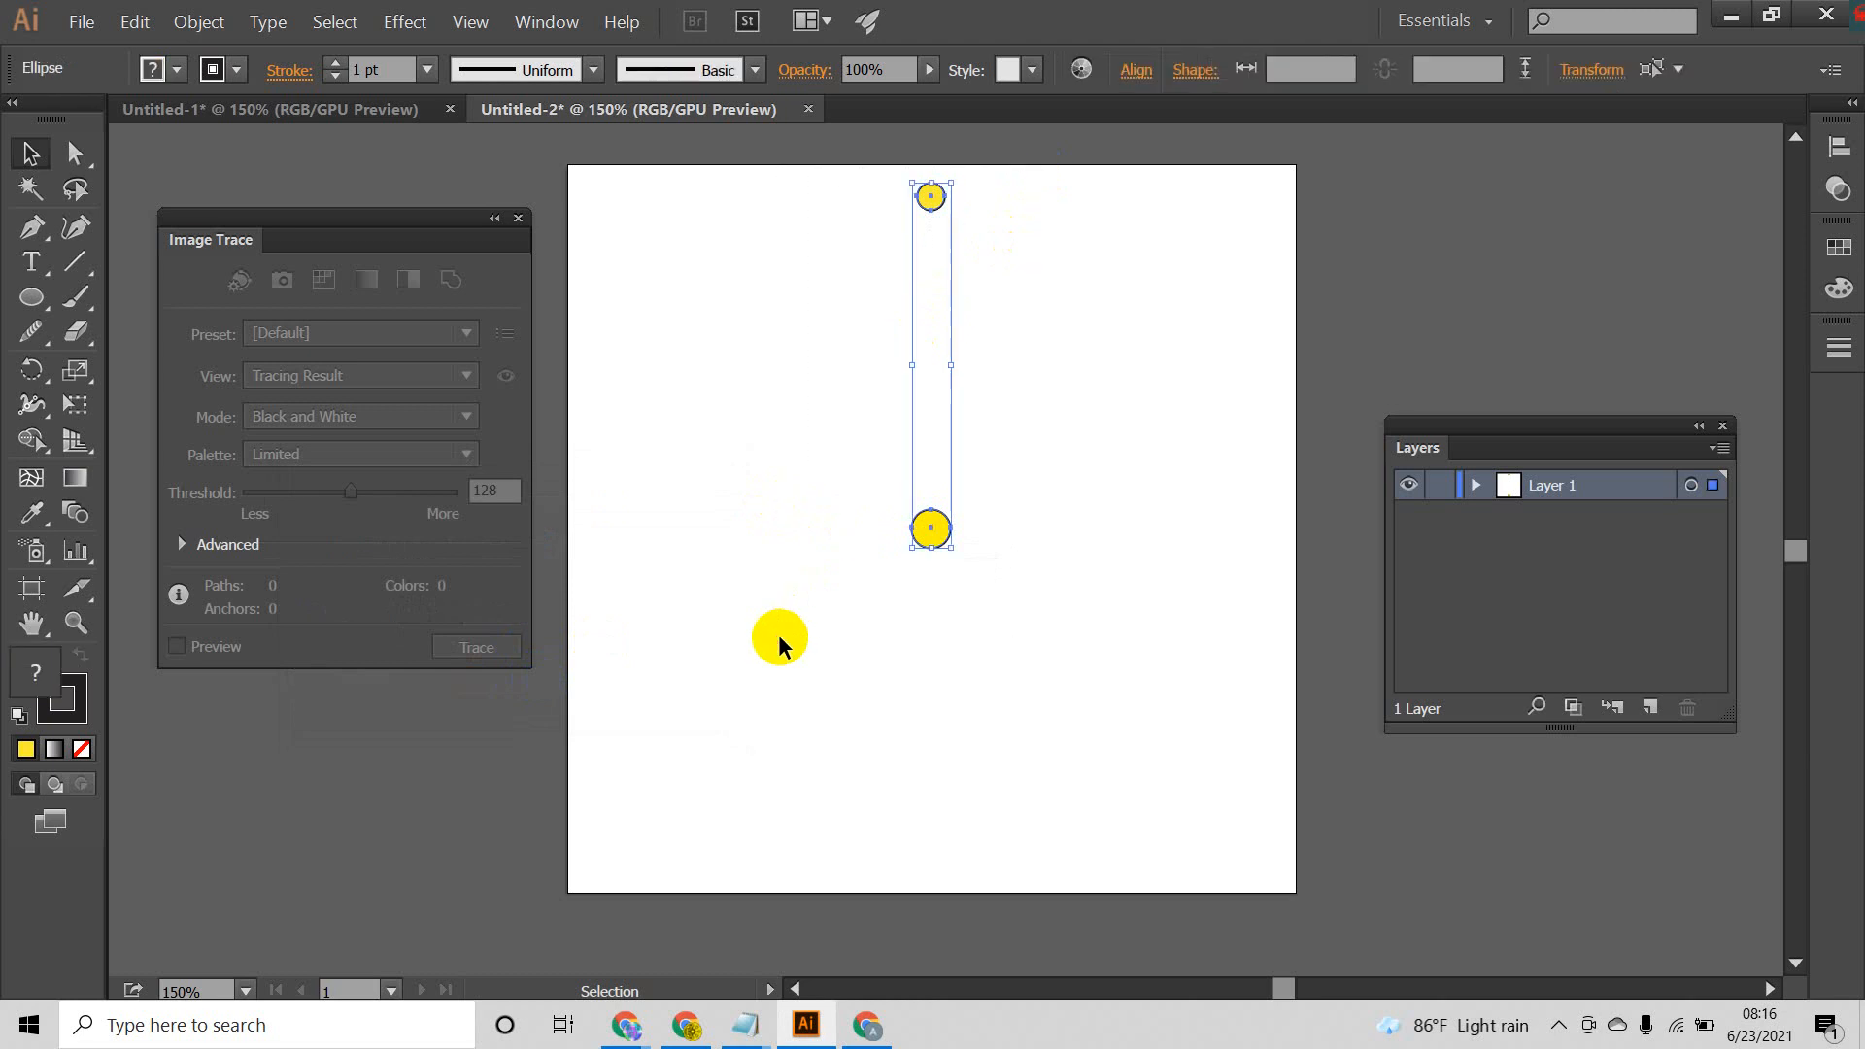
{"action": "left_click", "coordinate": [74, 512]}
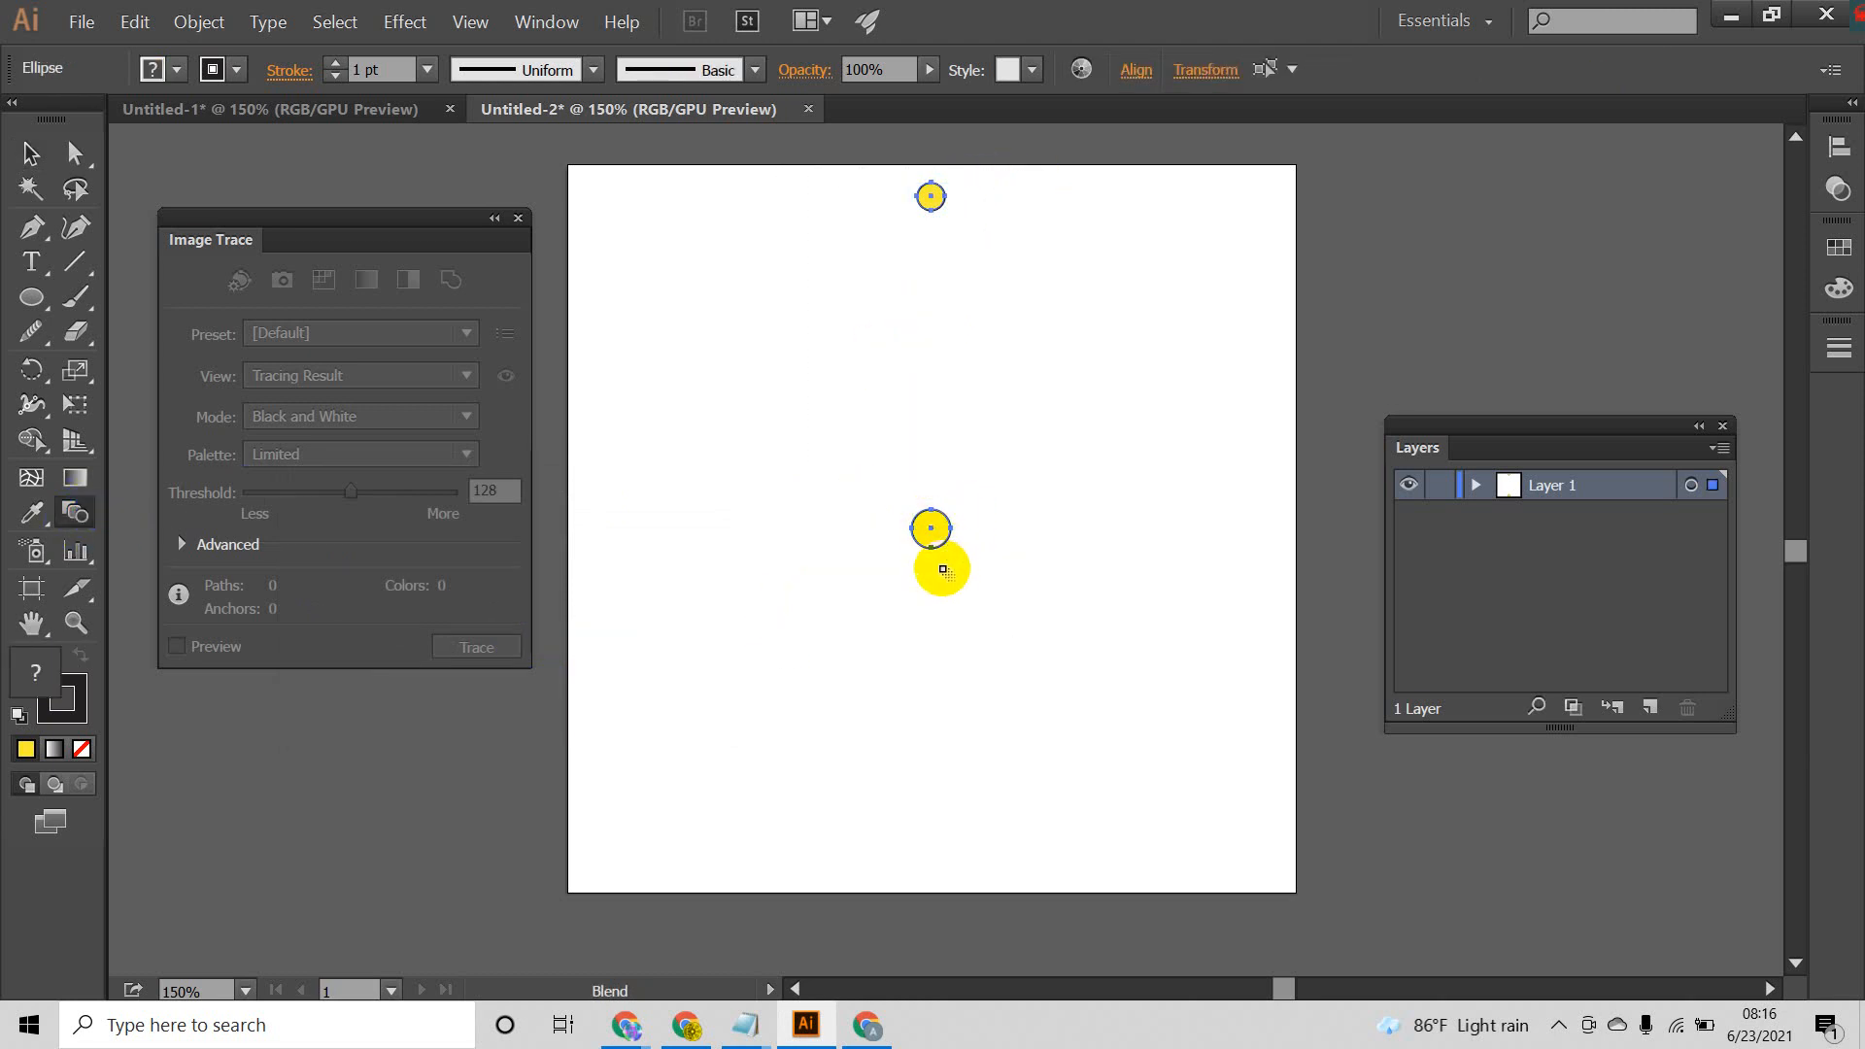
{"action": "left_click", "coordinate": [929, 204]}
{"action": "left_click", "coordinate": [30, 152]}
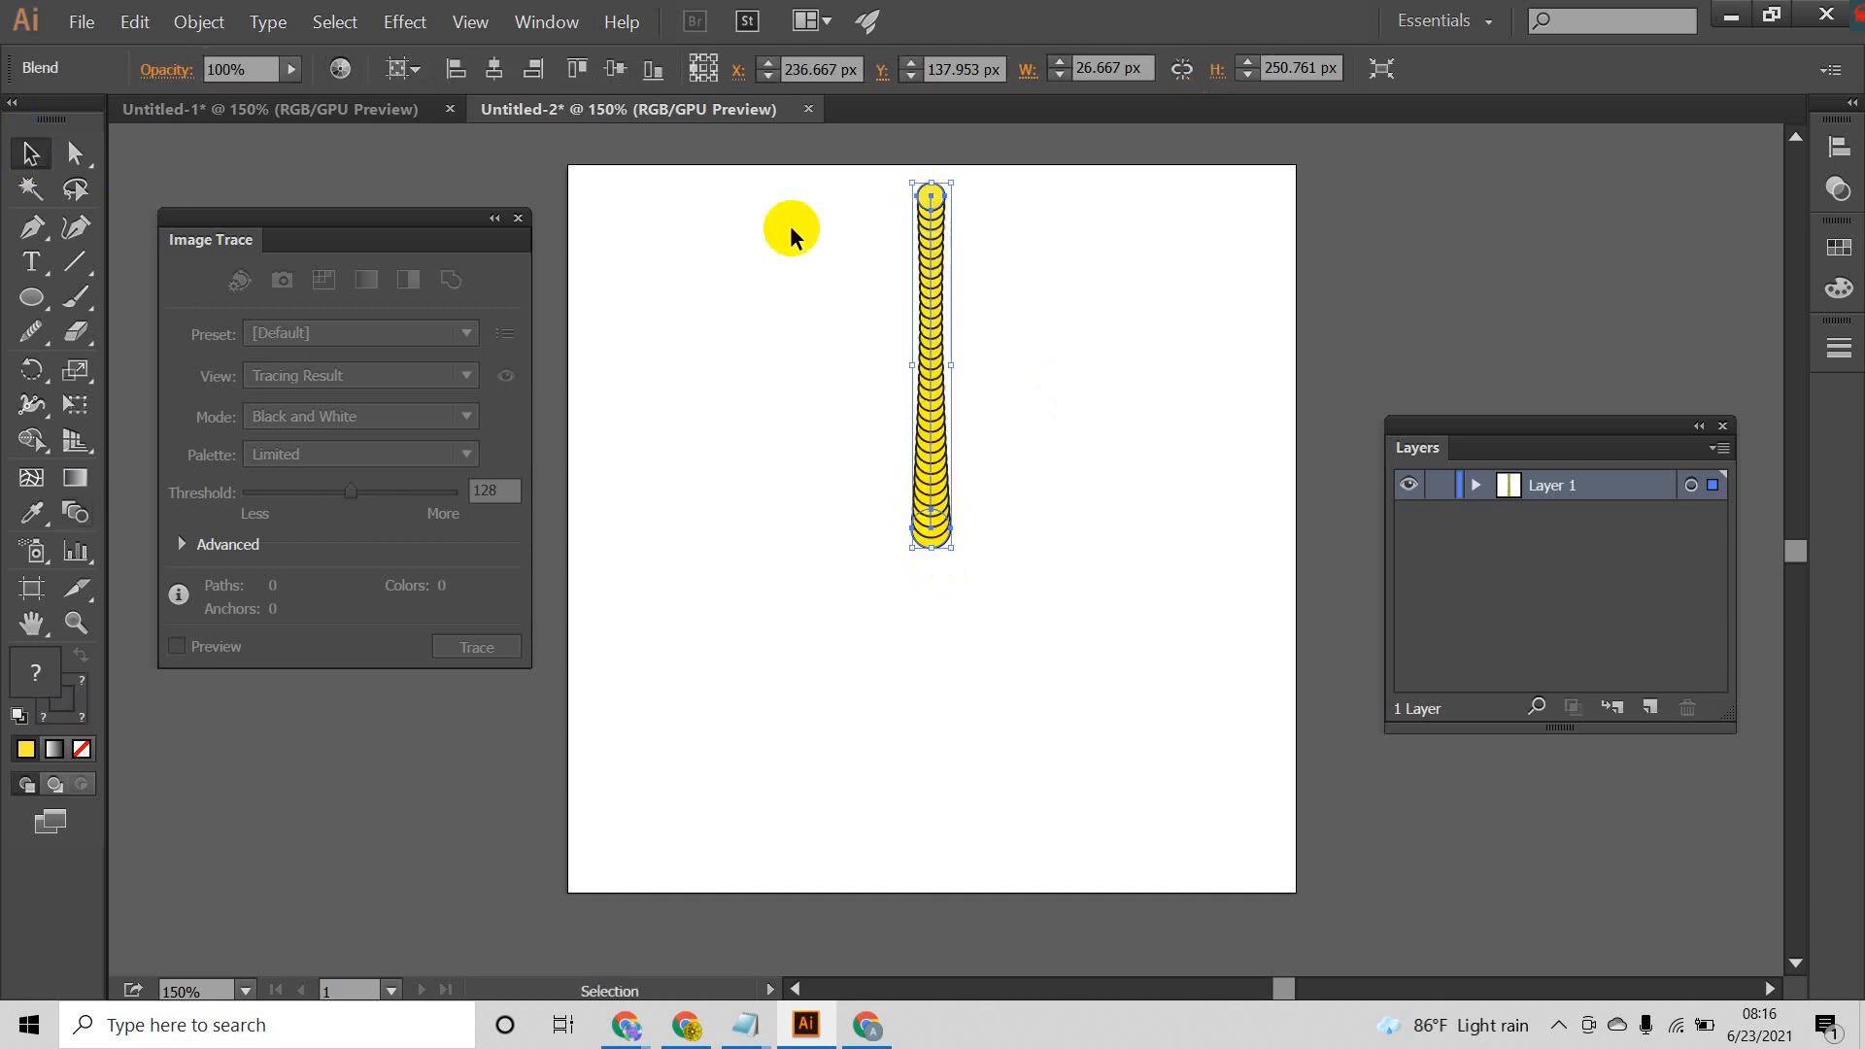
{"action": "left_click_drag", "start_coordinate": [959, 174], "coordinate": [1091, 368]}
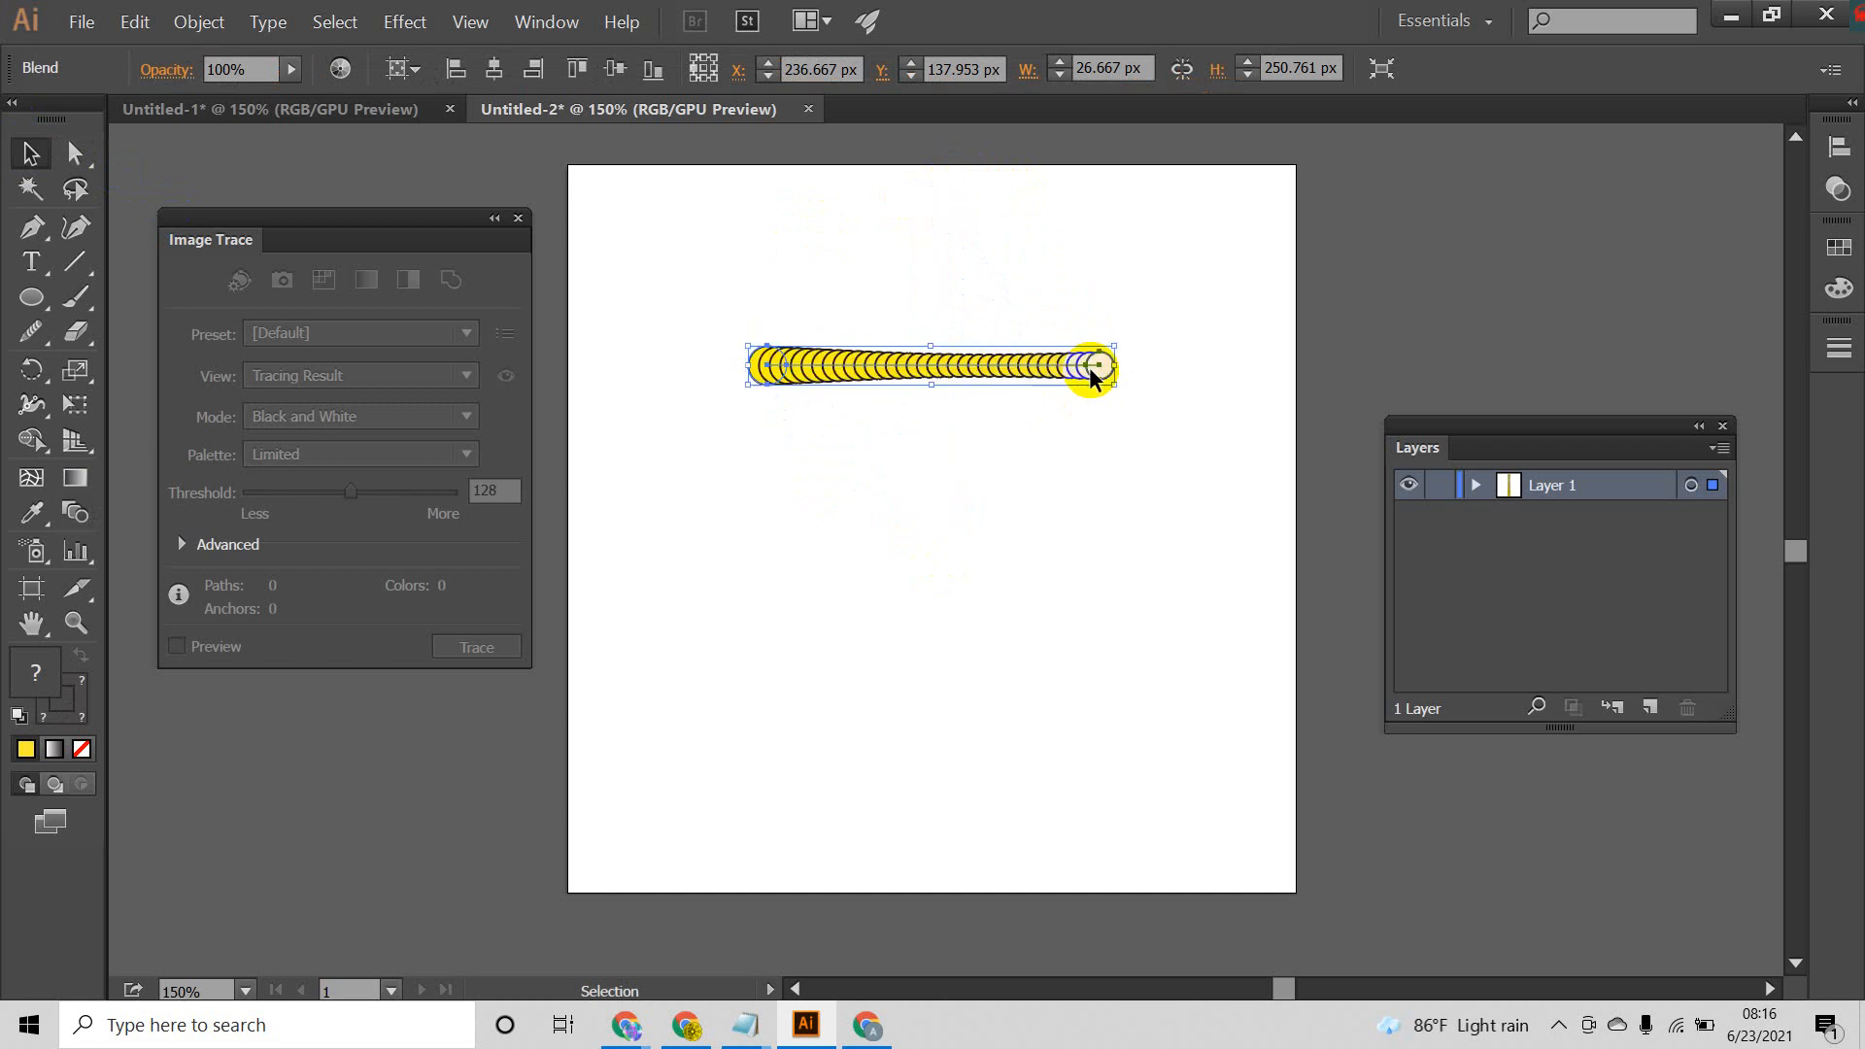
Step: Enlarge the horizontal circle blend to about 393 px wide so that it spans most of the artboard
{"action": "left_click", "coordinate": [970, 418]}
{"action": "left_click_drag", "start_coordinate": [949, 381], "coordinate": [1202, 529]}
{"action": "left_click", "coordinate": [1078, 425]}
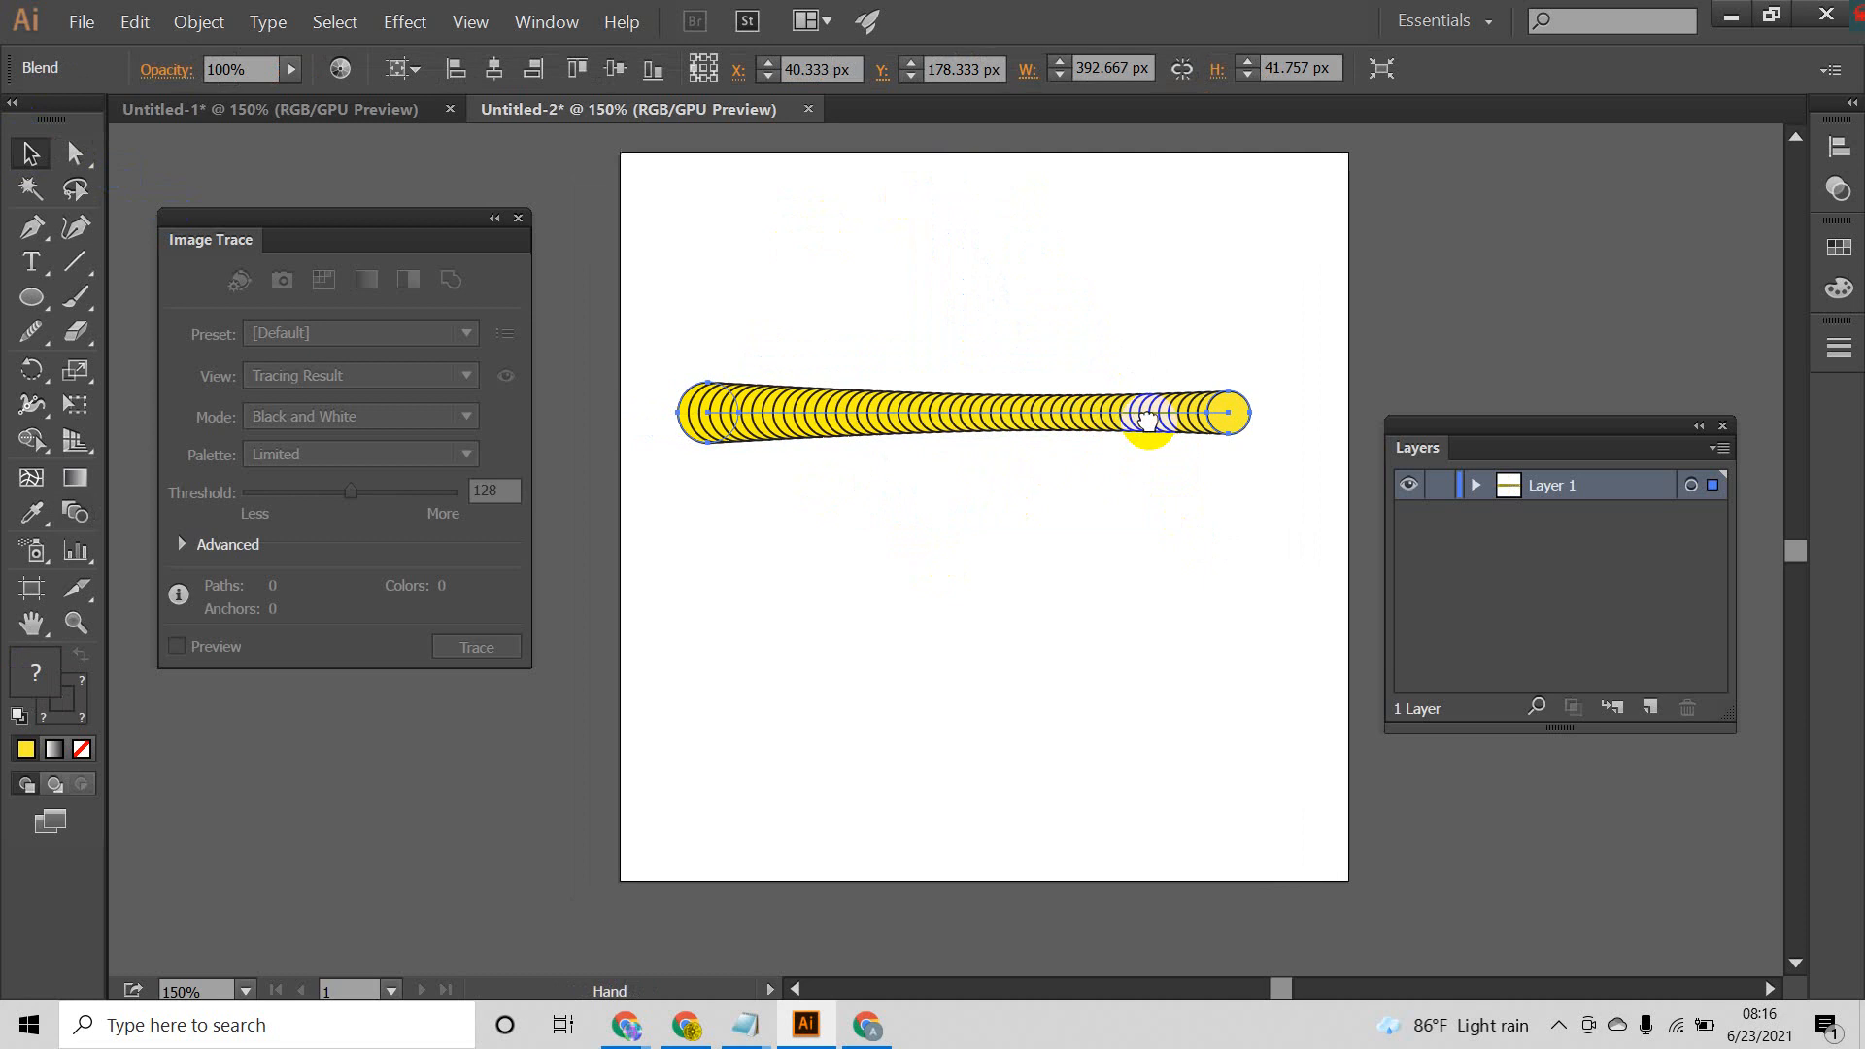
{"action": "left_click", "coordinate": [957, 550]}
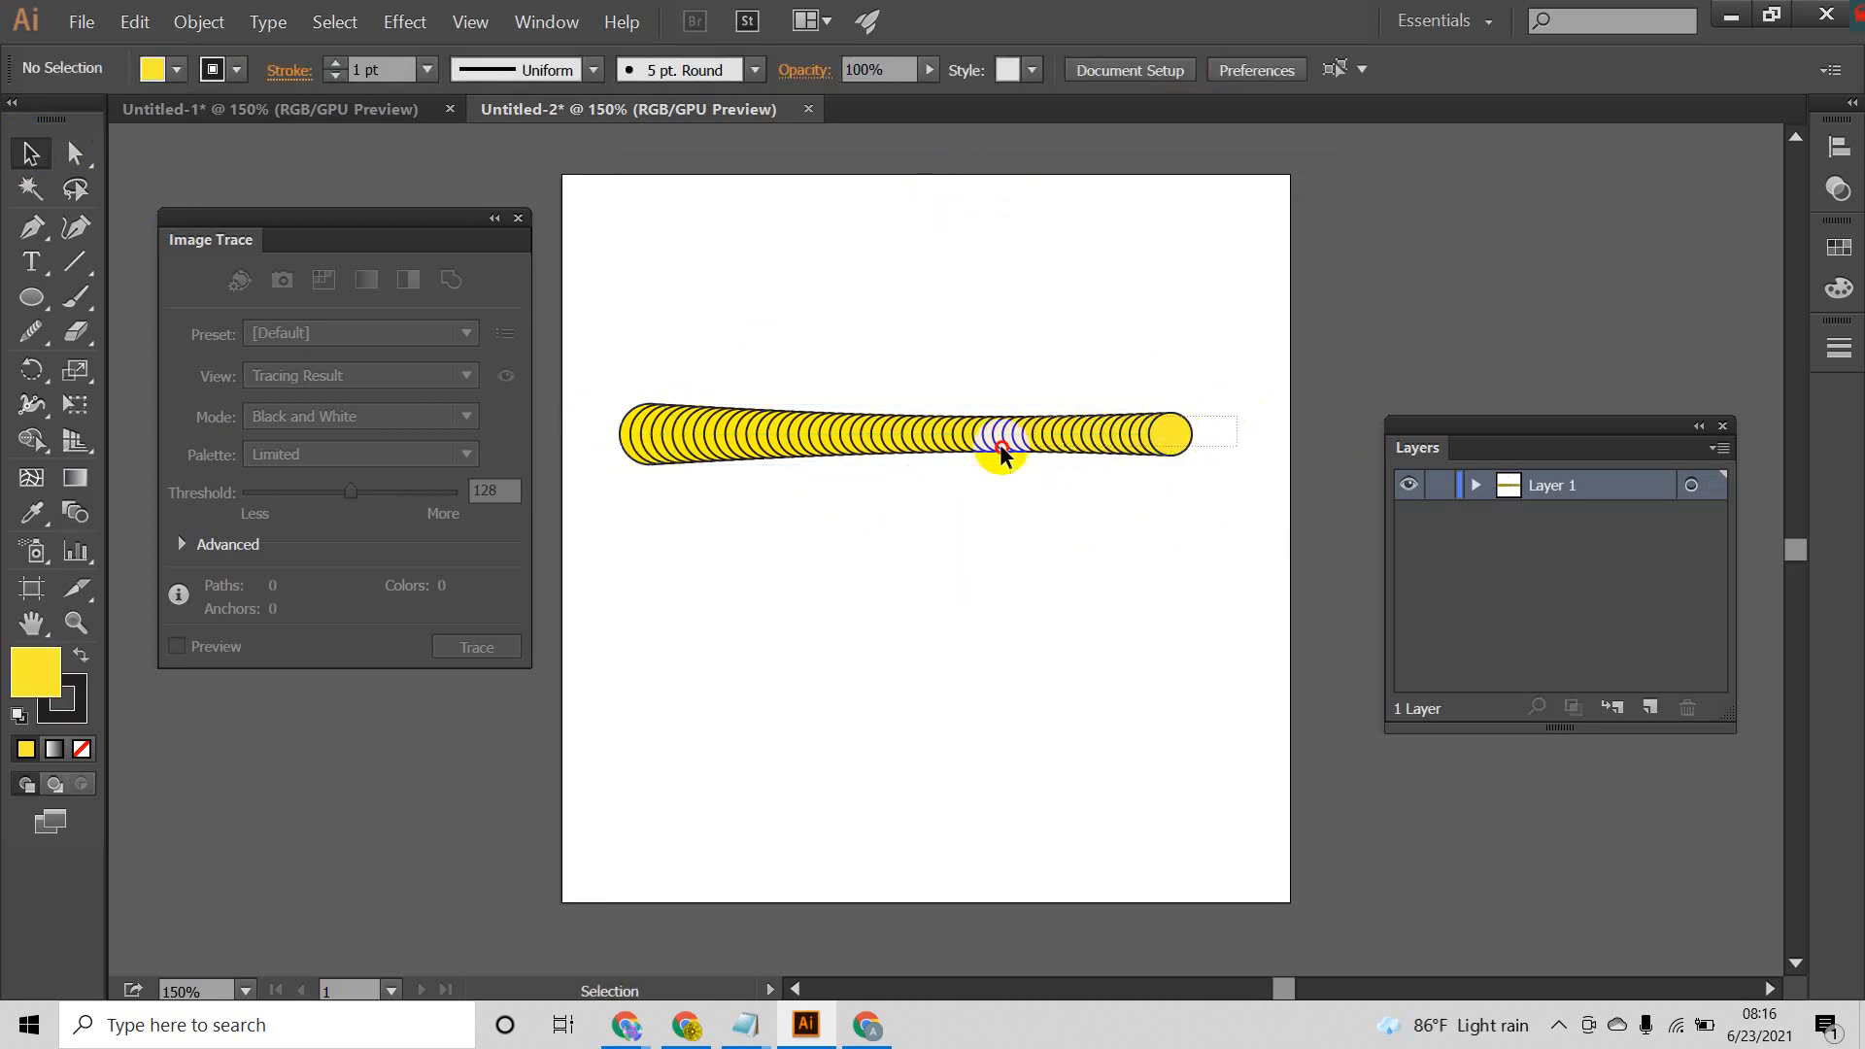
Step: Move the circle blend off the artboard into the empty area beyond its right edge
{"action": "left_click", "coordinate": [631, 446]}
{"action": "left_click", "coordinate": [791, 554]}
{"action": "left_click", "coordinate": [1189, 425]}
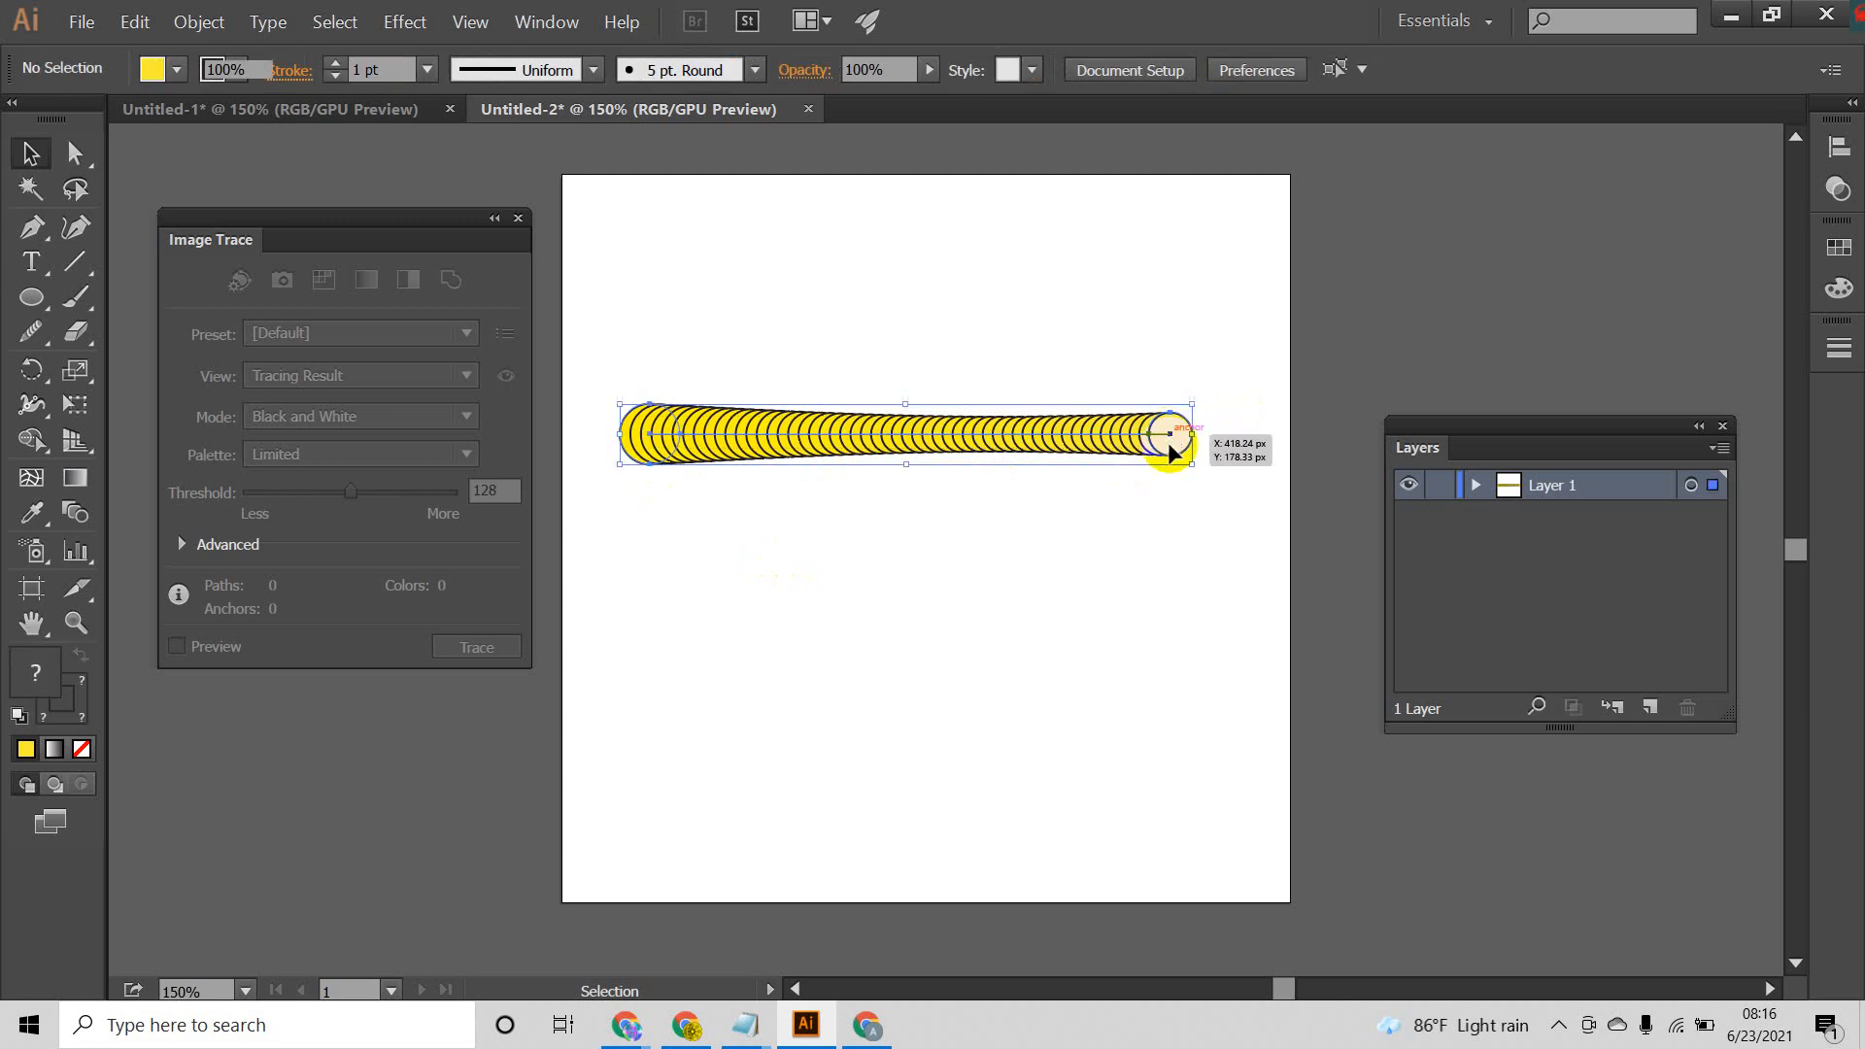
{"action": "left_click", "coordinate": [694, 508]}
{"action": "left_click", "coordinate": [649, 436]}
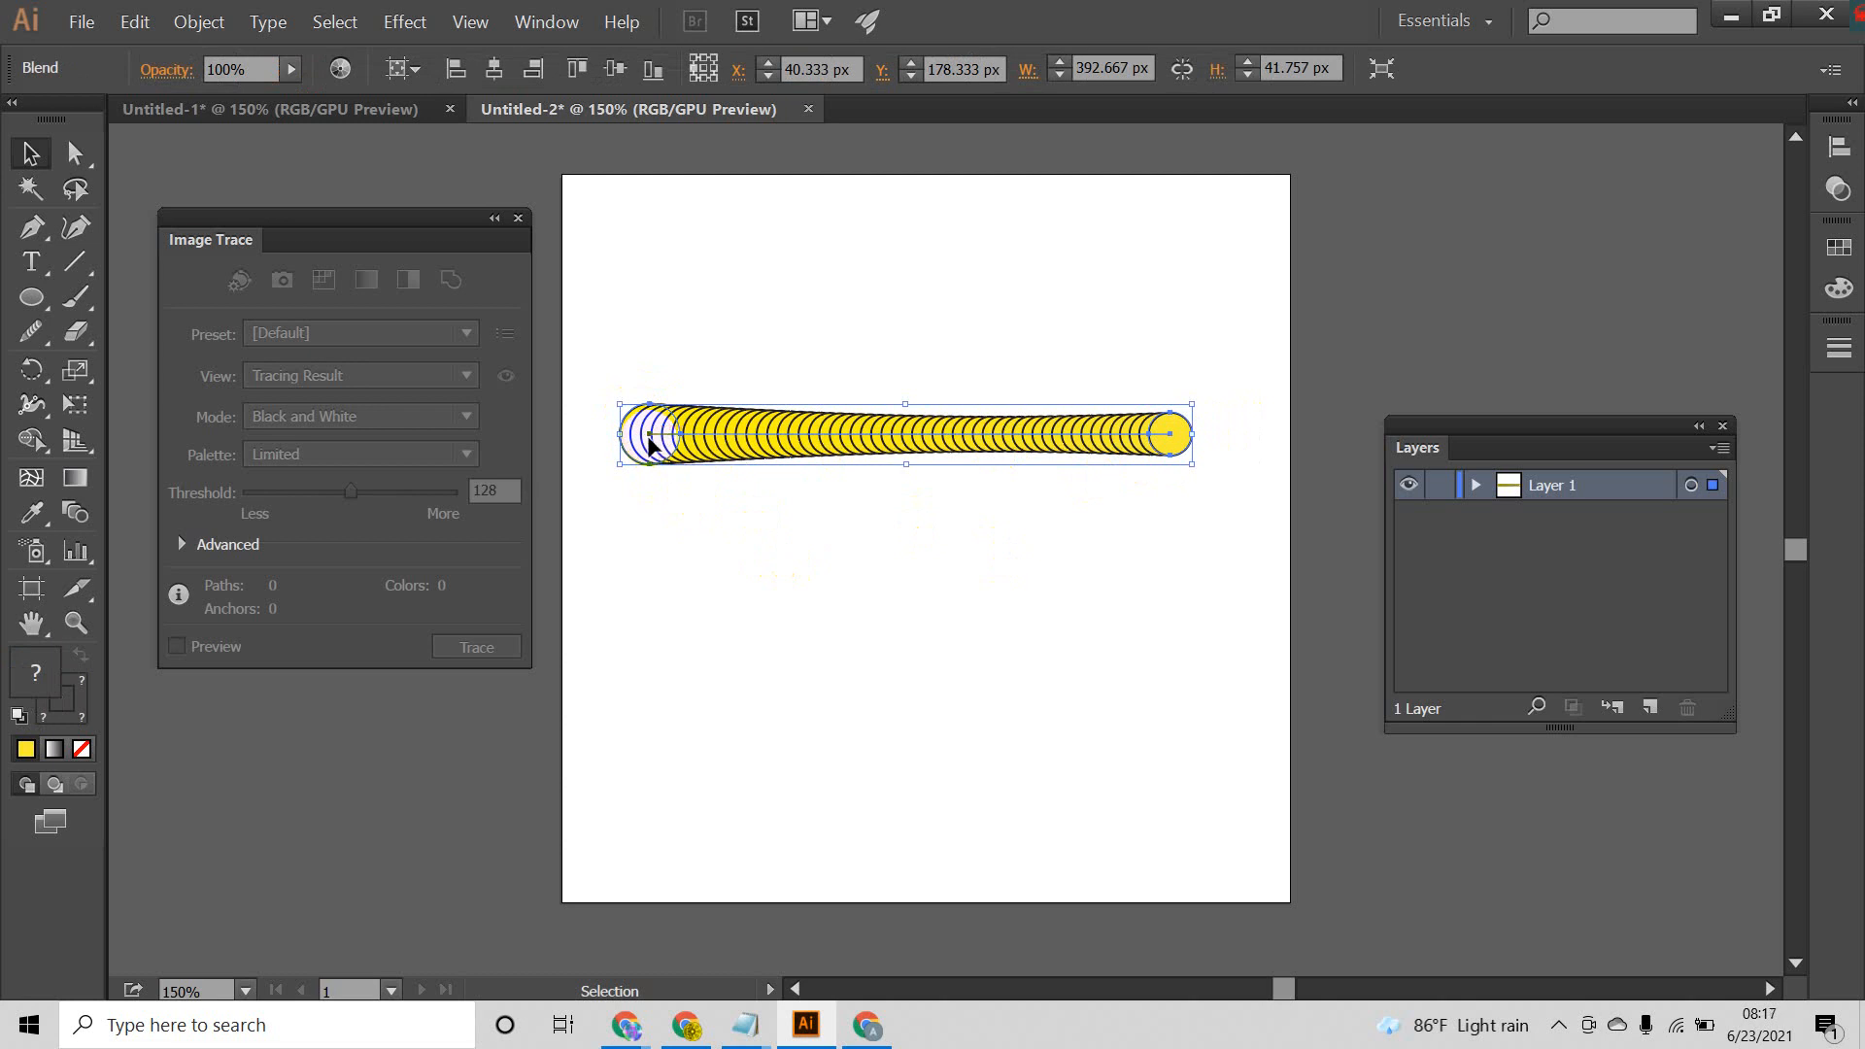
{"action": "left_click_drag", "start_coordinate": [653, 439], "coordinate": [778, 357]}
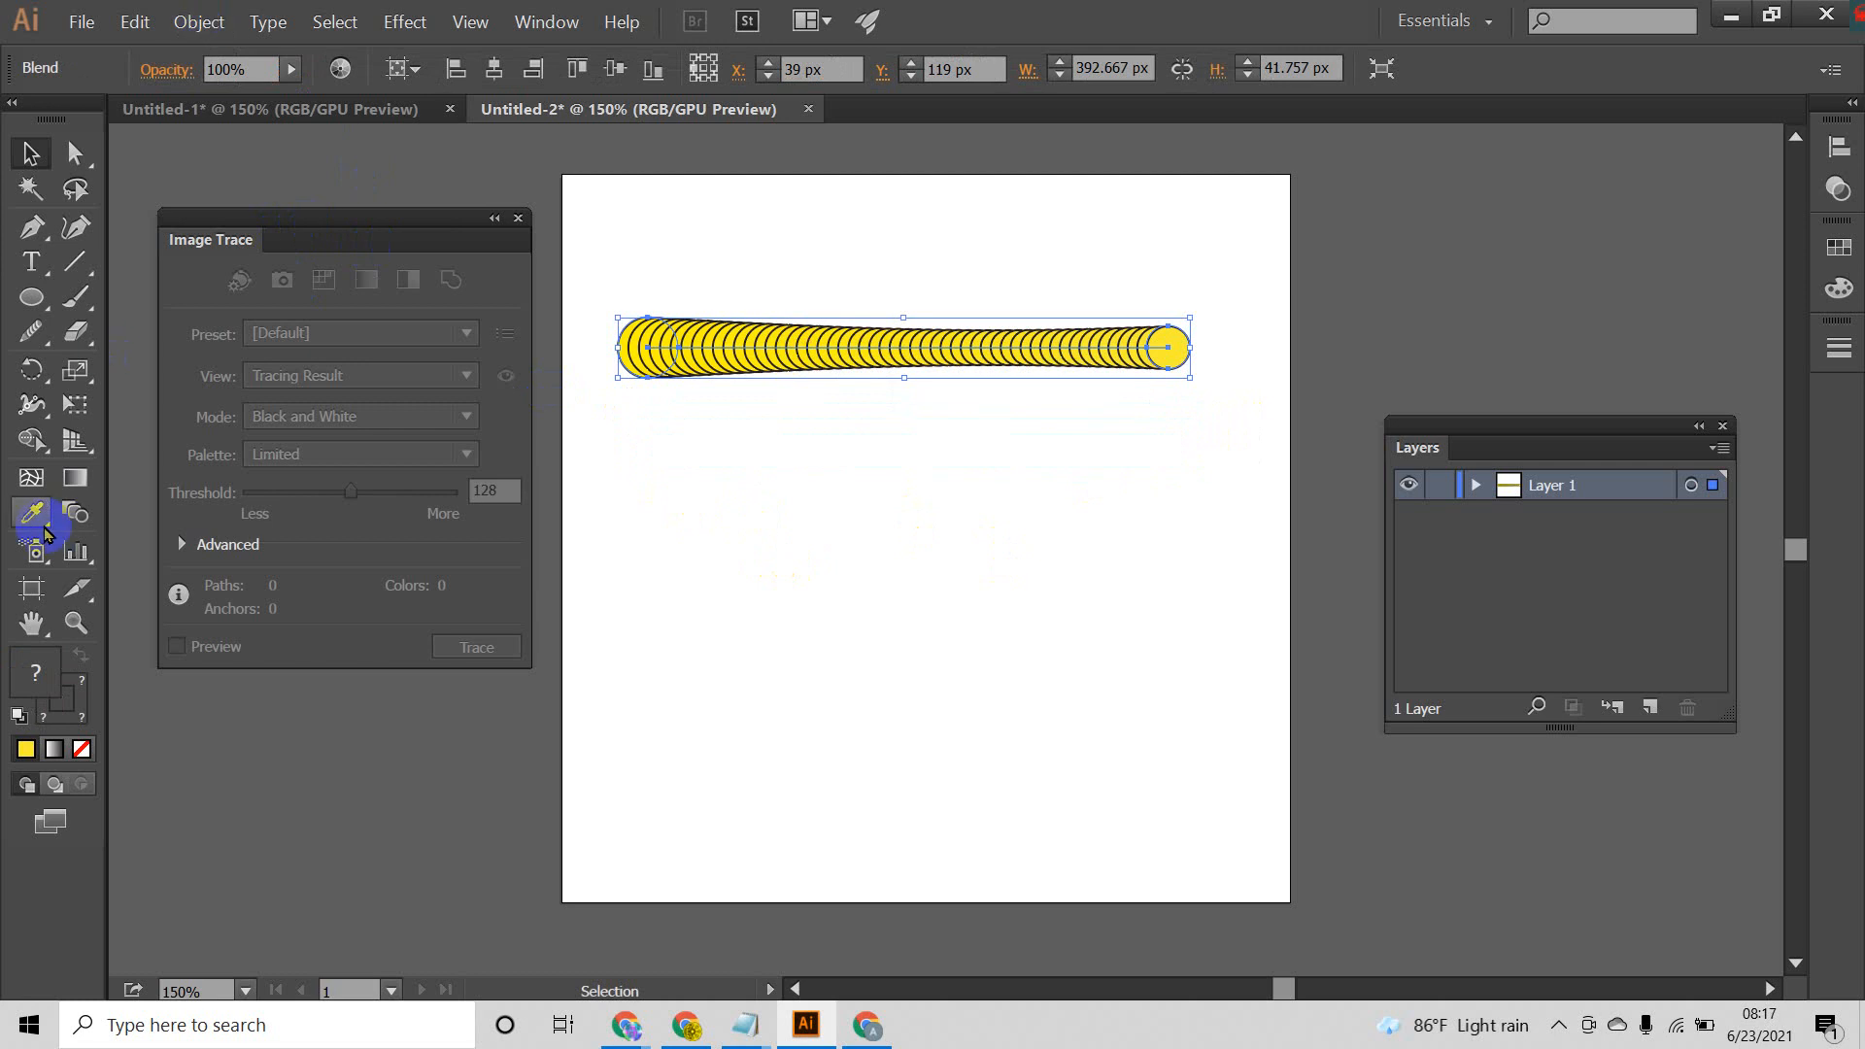
{"action": "left_click", "coordinate": [35, 299]}
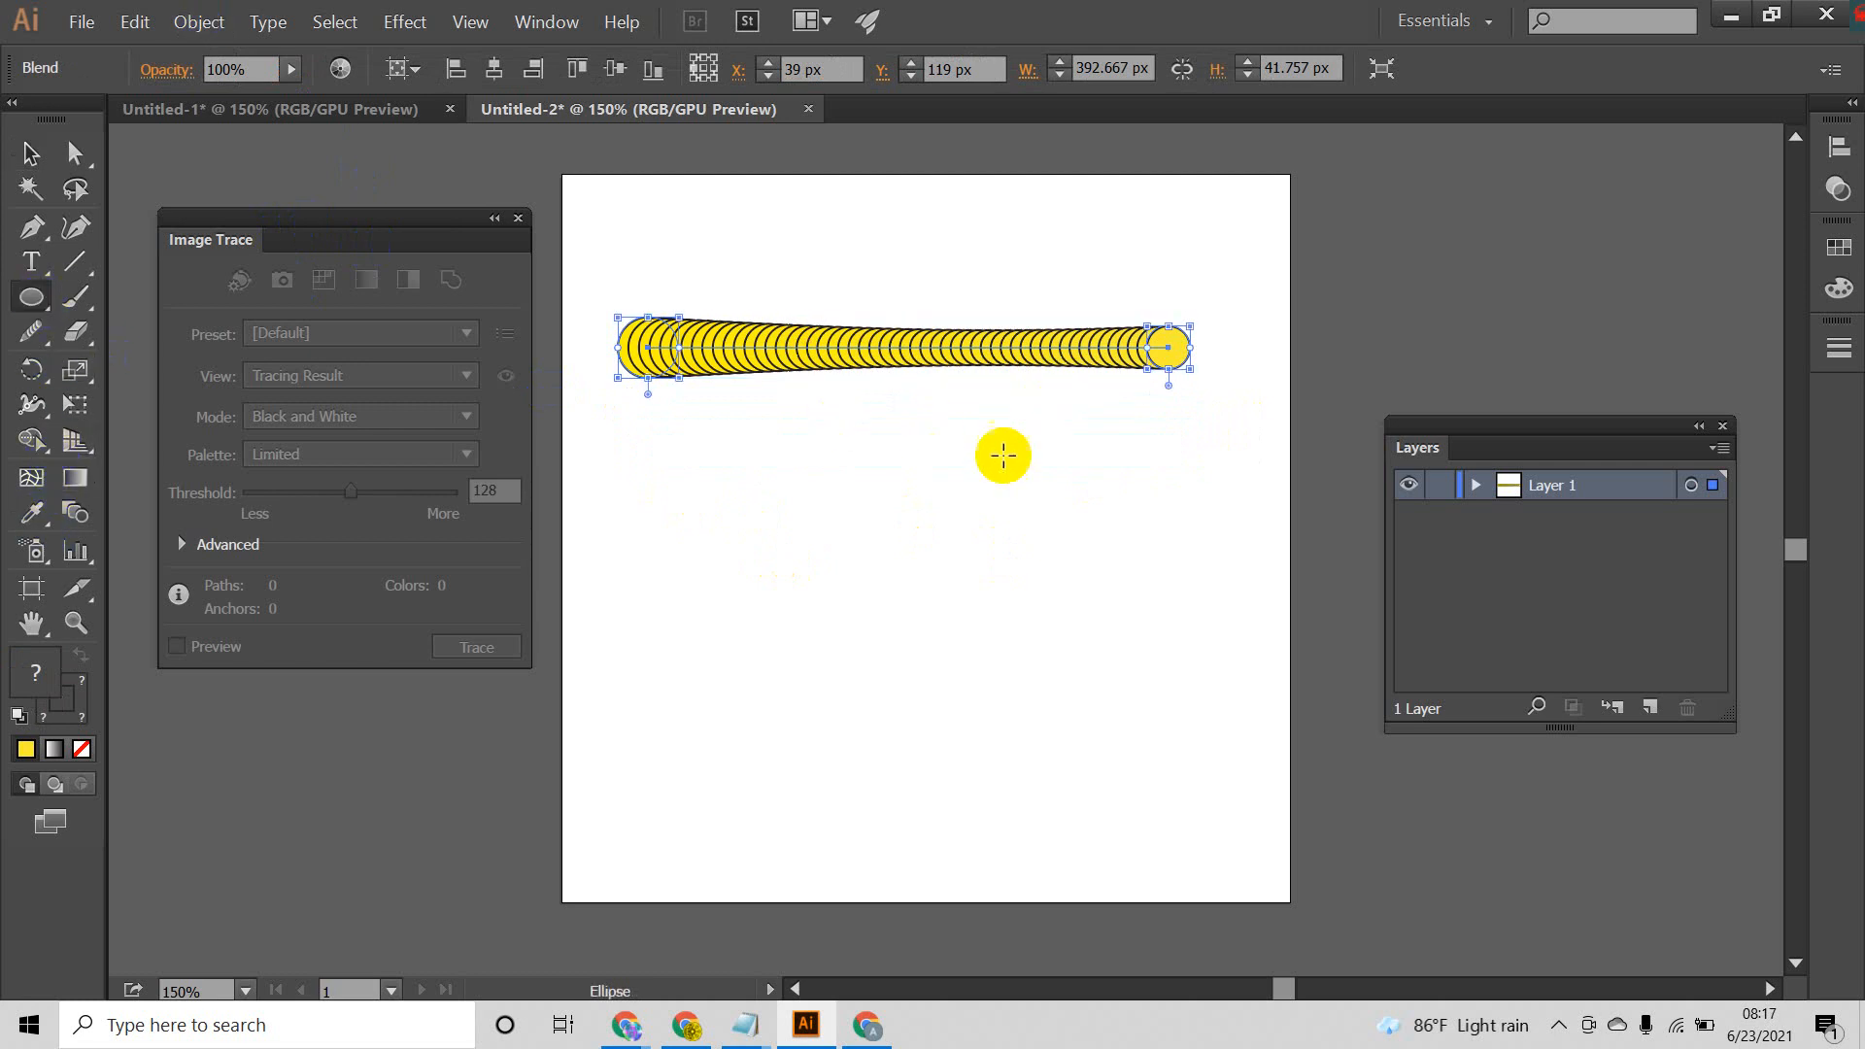
{"action": "left_click", "coordinate": [30, 154]}
{"action": "left_click_drag", "start_coordinate": [743, 345], "coordinate": [1528, 249]}
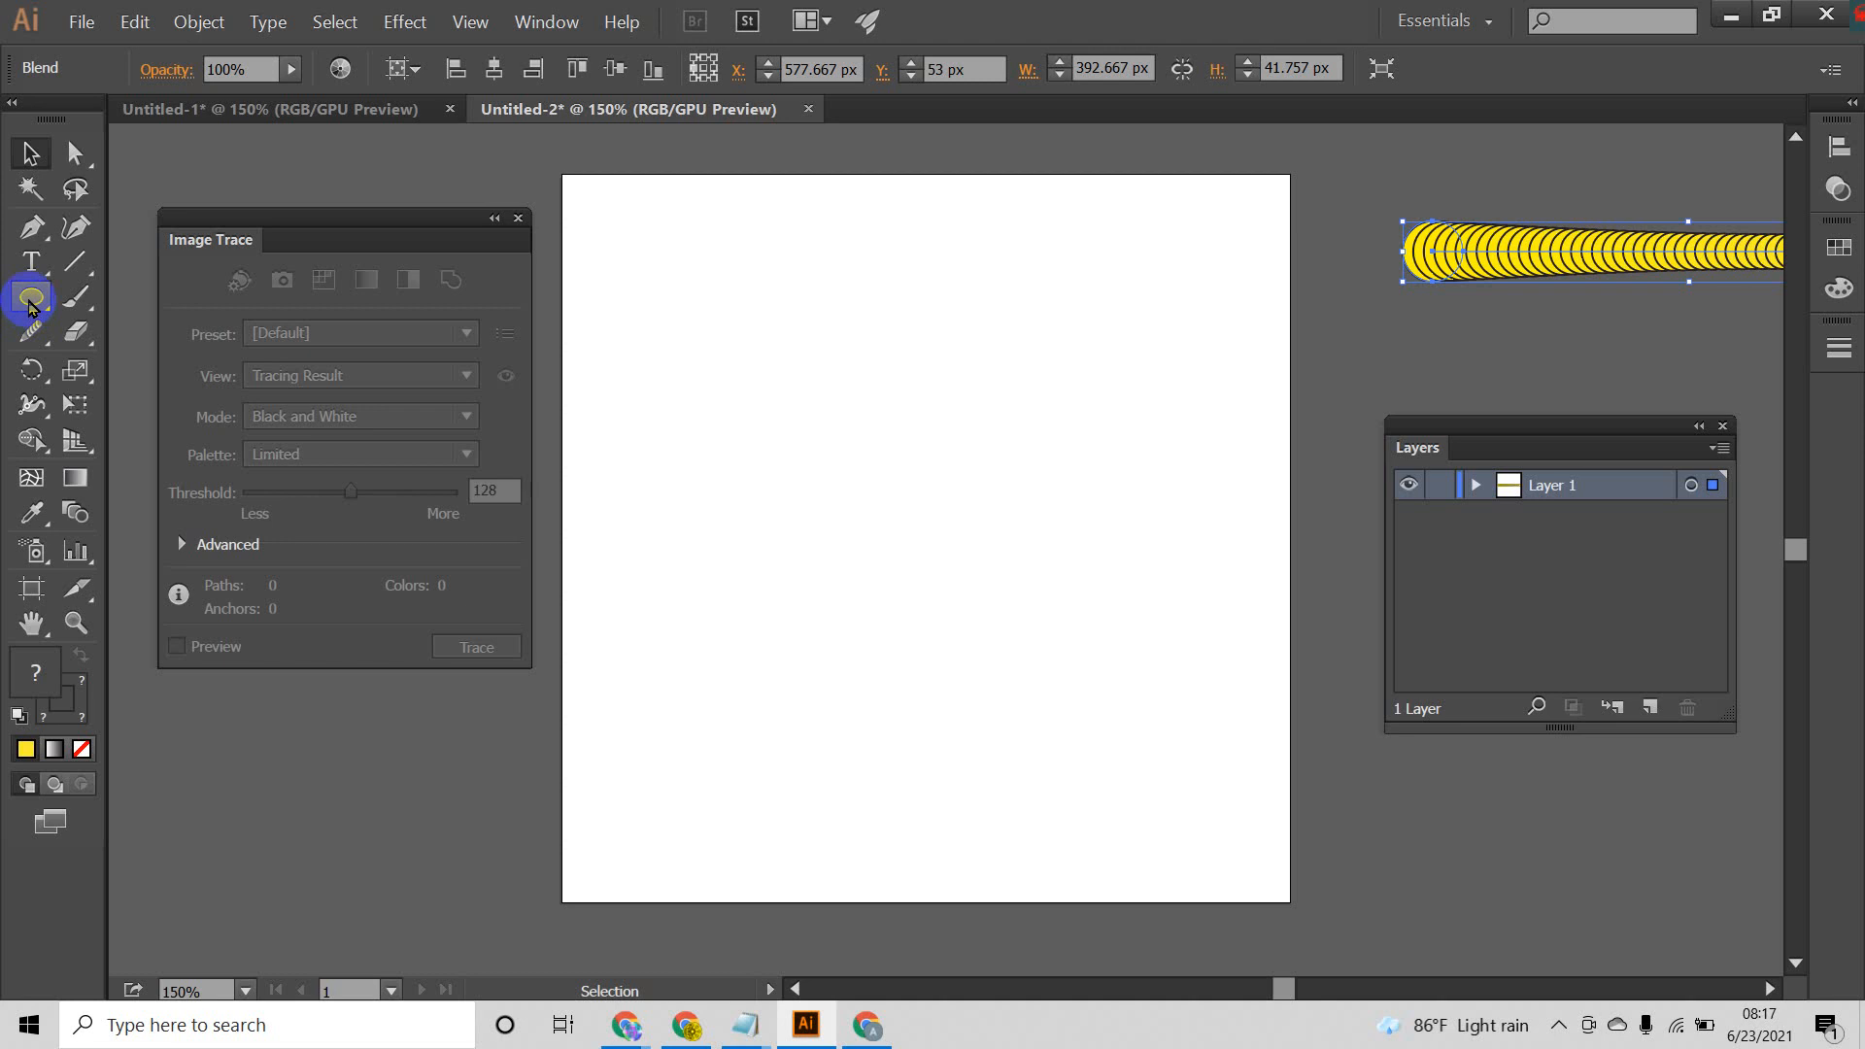
Step: Draw a small yellow square in the upper-left part of the artboard with the Rectangle tool and remove its stroke
{"action": "left_click_drag", "start_coordinate": [30, 307], "coordinate": [145, 297]}
{"action": "mouse_move", "coordinate": [727, 331]}
{"action": "left_mouse_down"}
{"action": "mouse_move", "coordinate": [757, 395]}
{"action": "mouse_move", "coordinate": [742, 347]}
{"action": "left_mouse_up"}
{"action": "left_click", "coordinate": [30, 153]}
{"action": "left_click", "coordinate": [210, 71]}
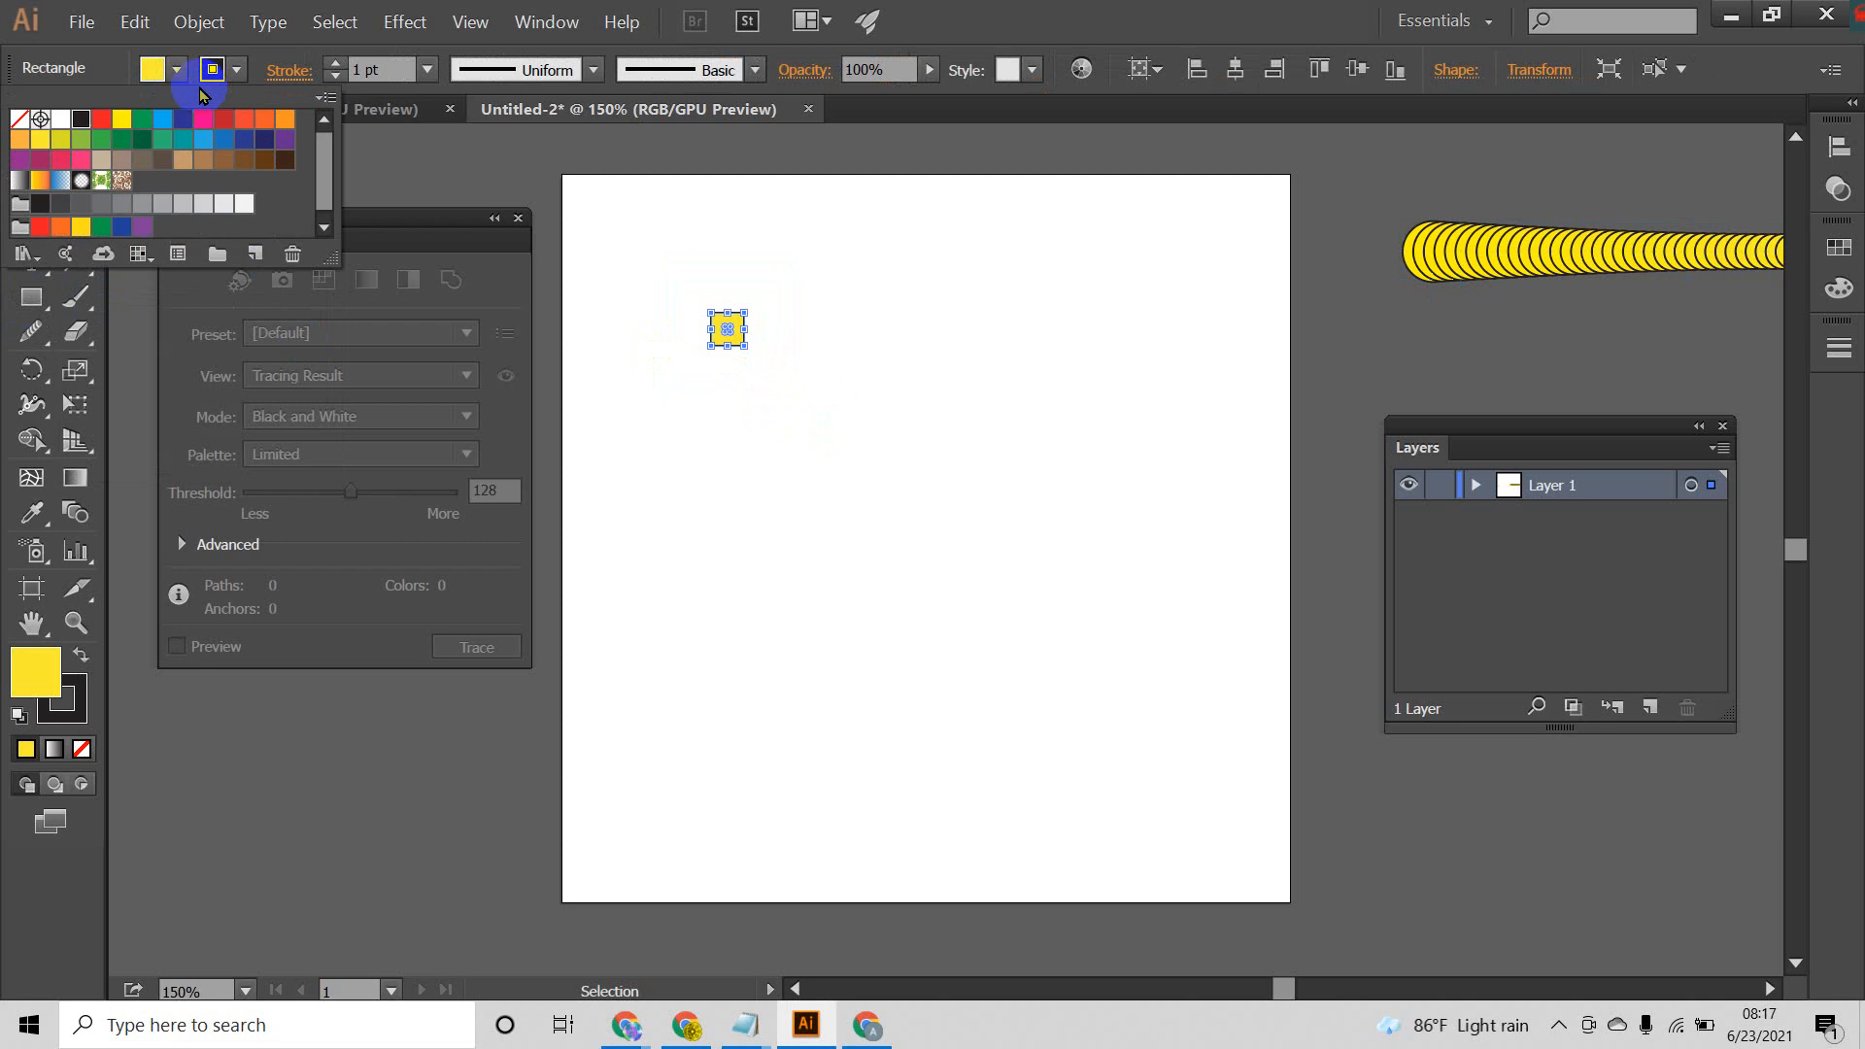
{"action": "left_click", "coordinate": [20, 118]}
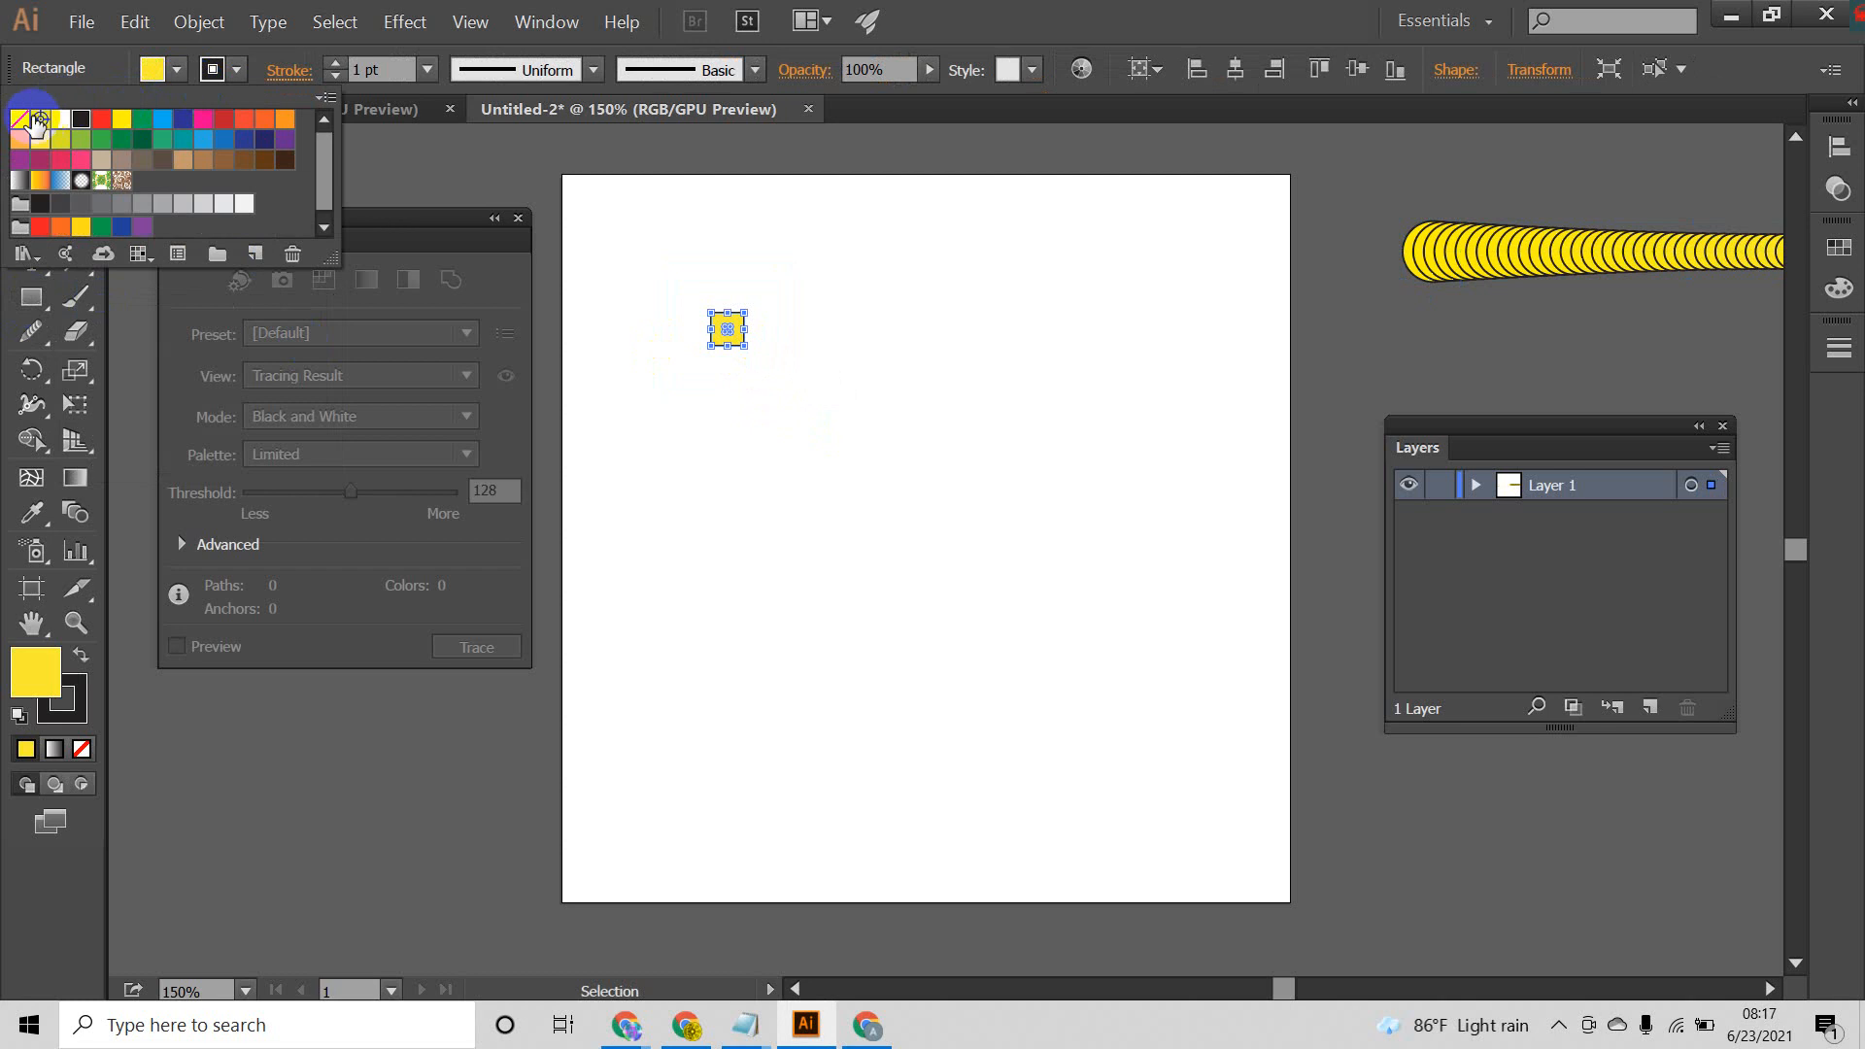
{"action": "left_click", "coordinate": [754, 395]}
Step: Move the square near the artboard's upper-left corner and place a smaller copy near the lower-right corner
{"action": "left_click_drag", "start_coordinate": [734, 327], "coordinate": [614, 250]}
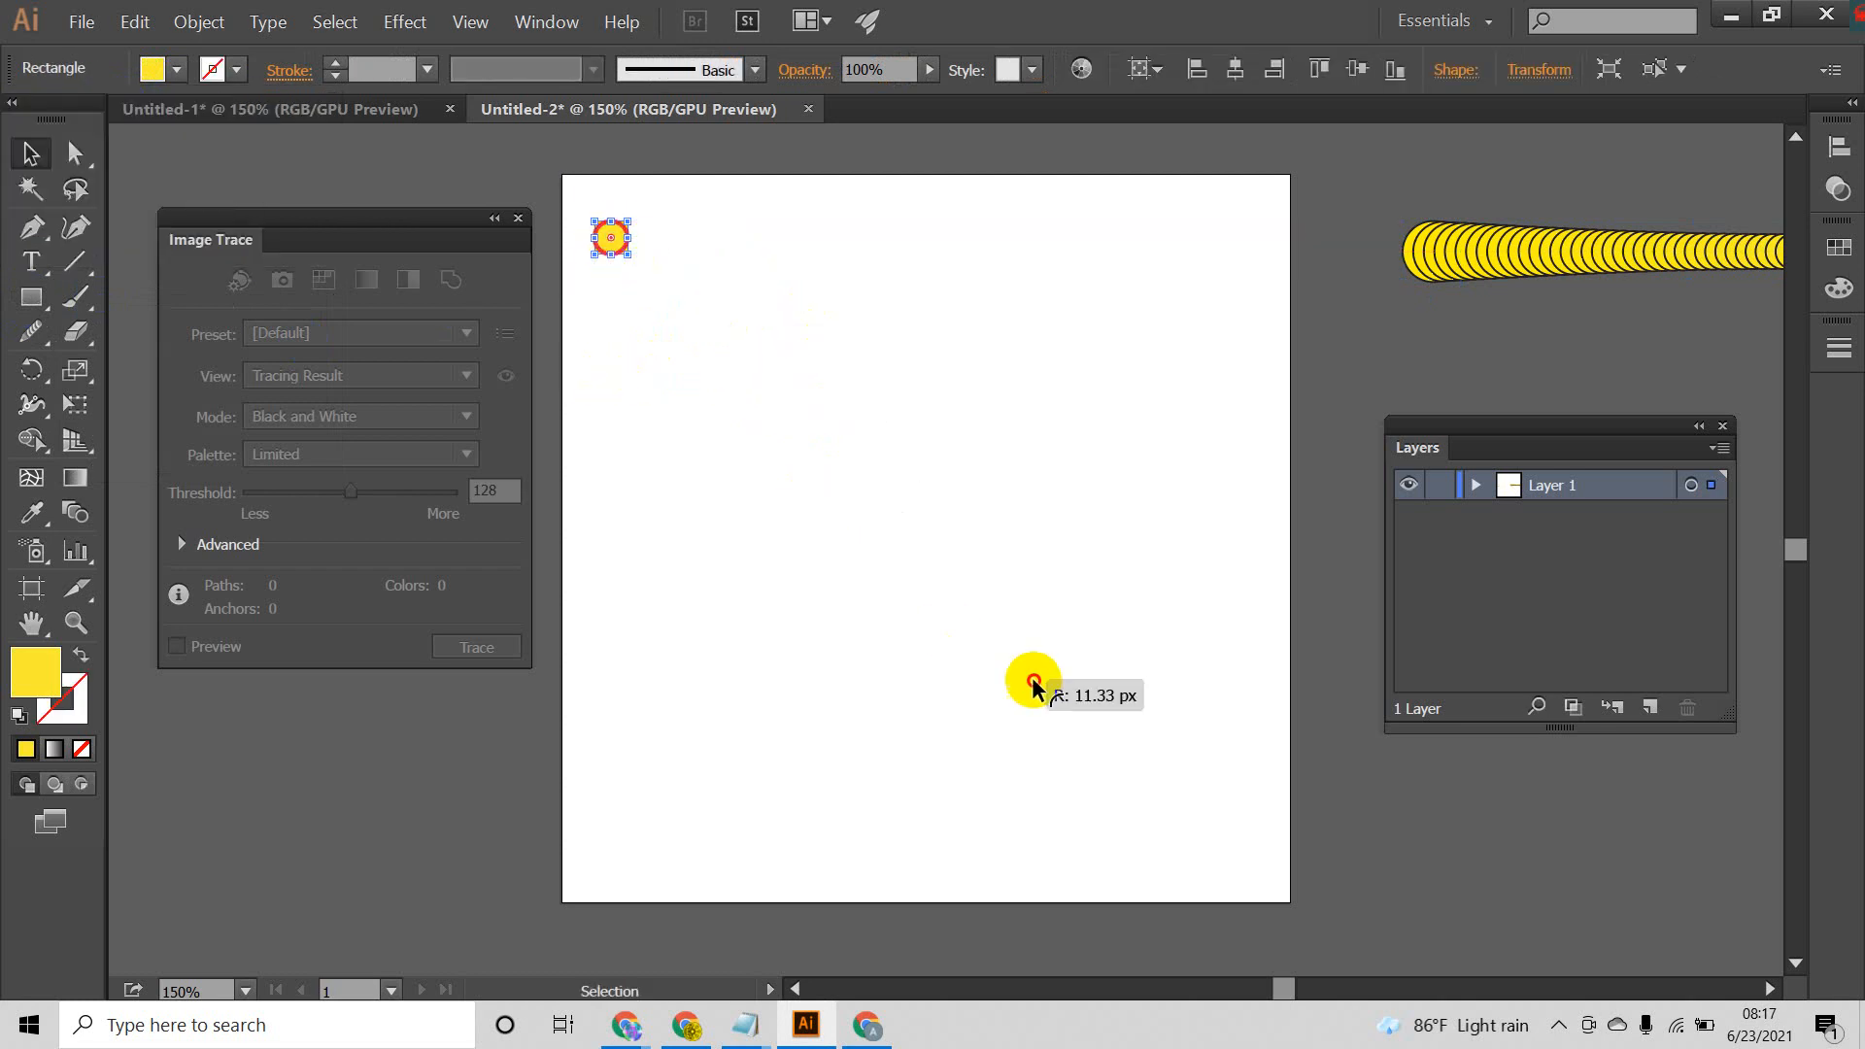
{"action": "left_click", "coordinate": [692, 301]}
{"action": "left_click", "coordinate": [637, 237]}
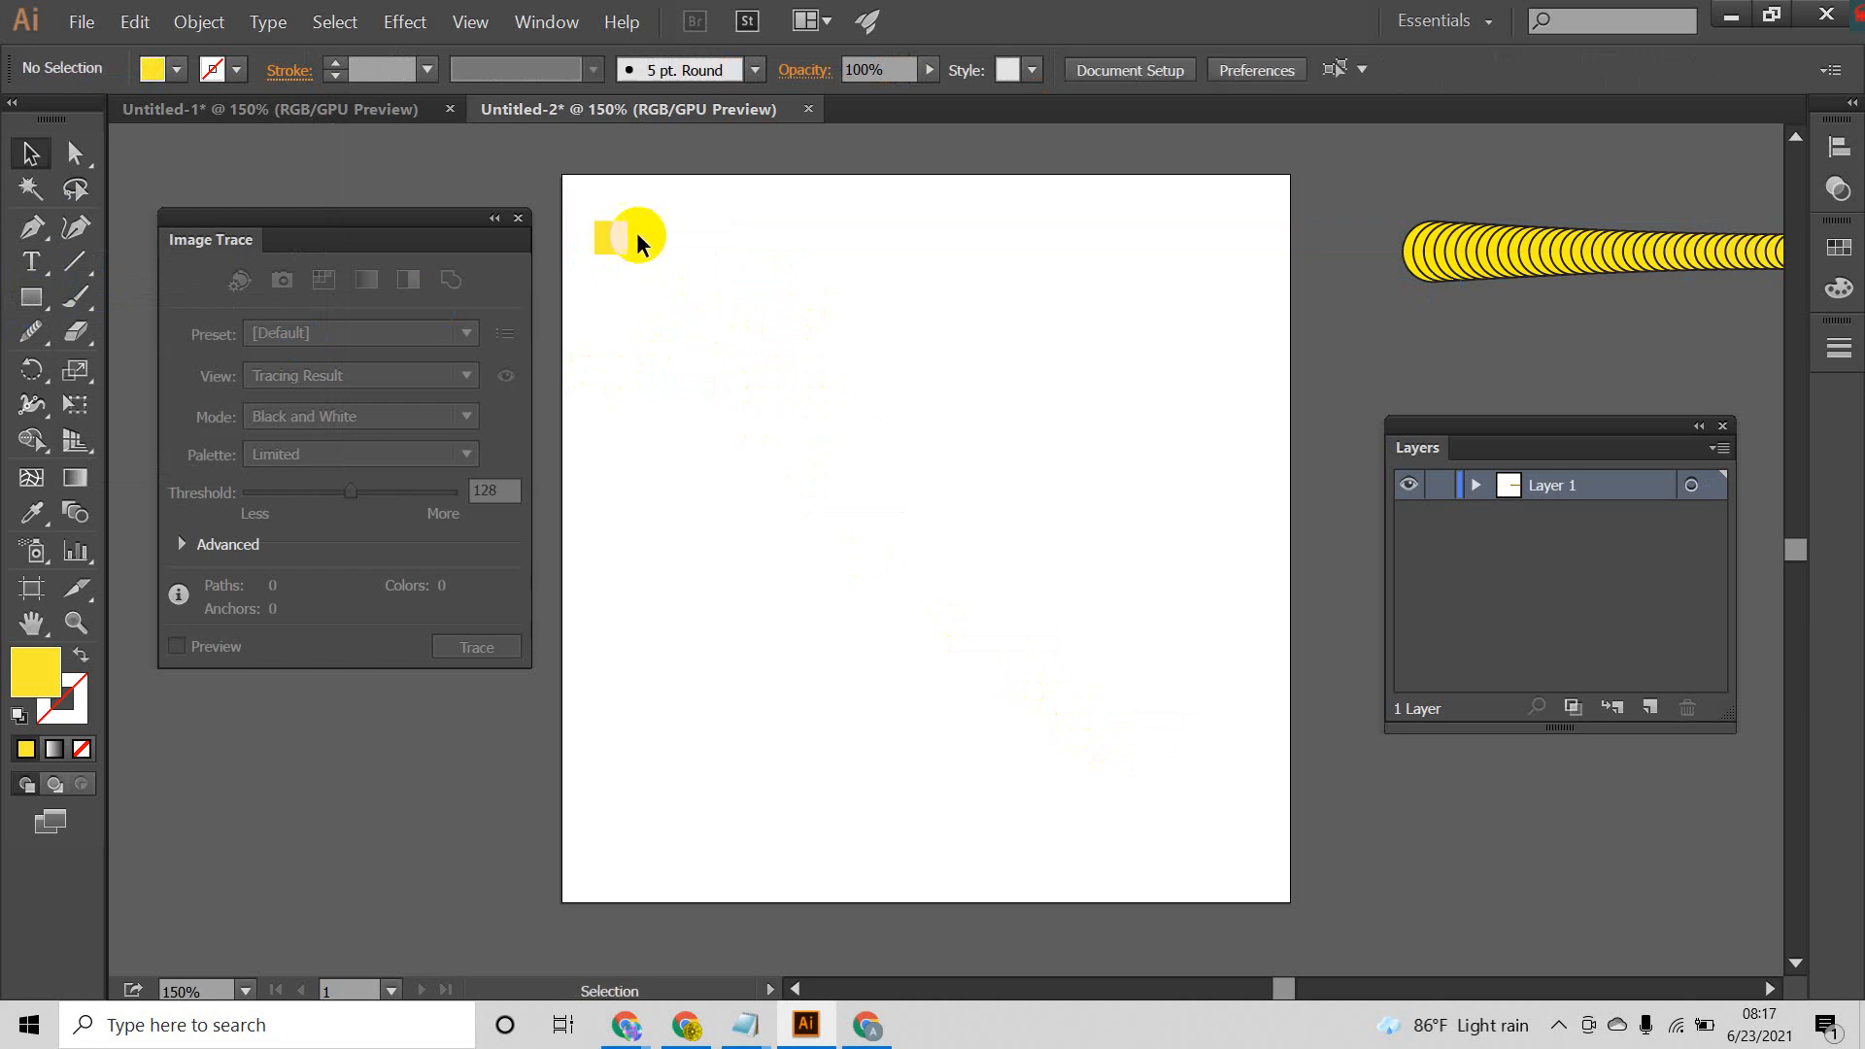
{"action": "left_click_drag", "start_coordinate": [617, 241], "coordinate": [1151, 758]}
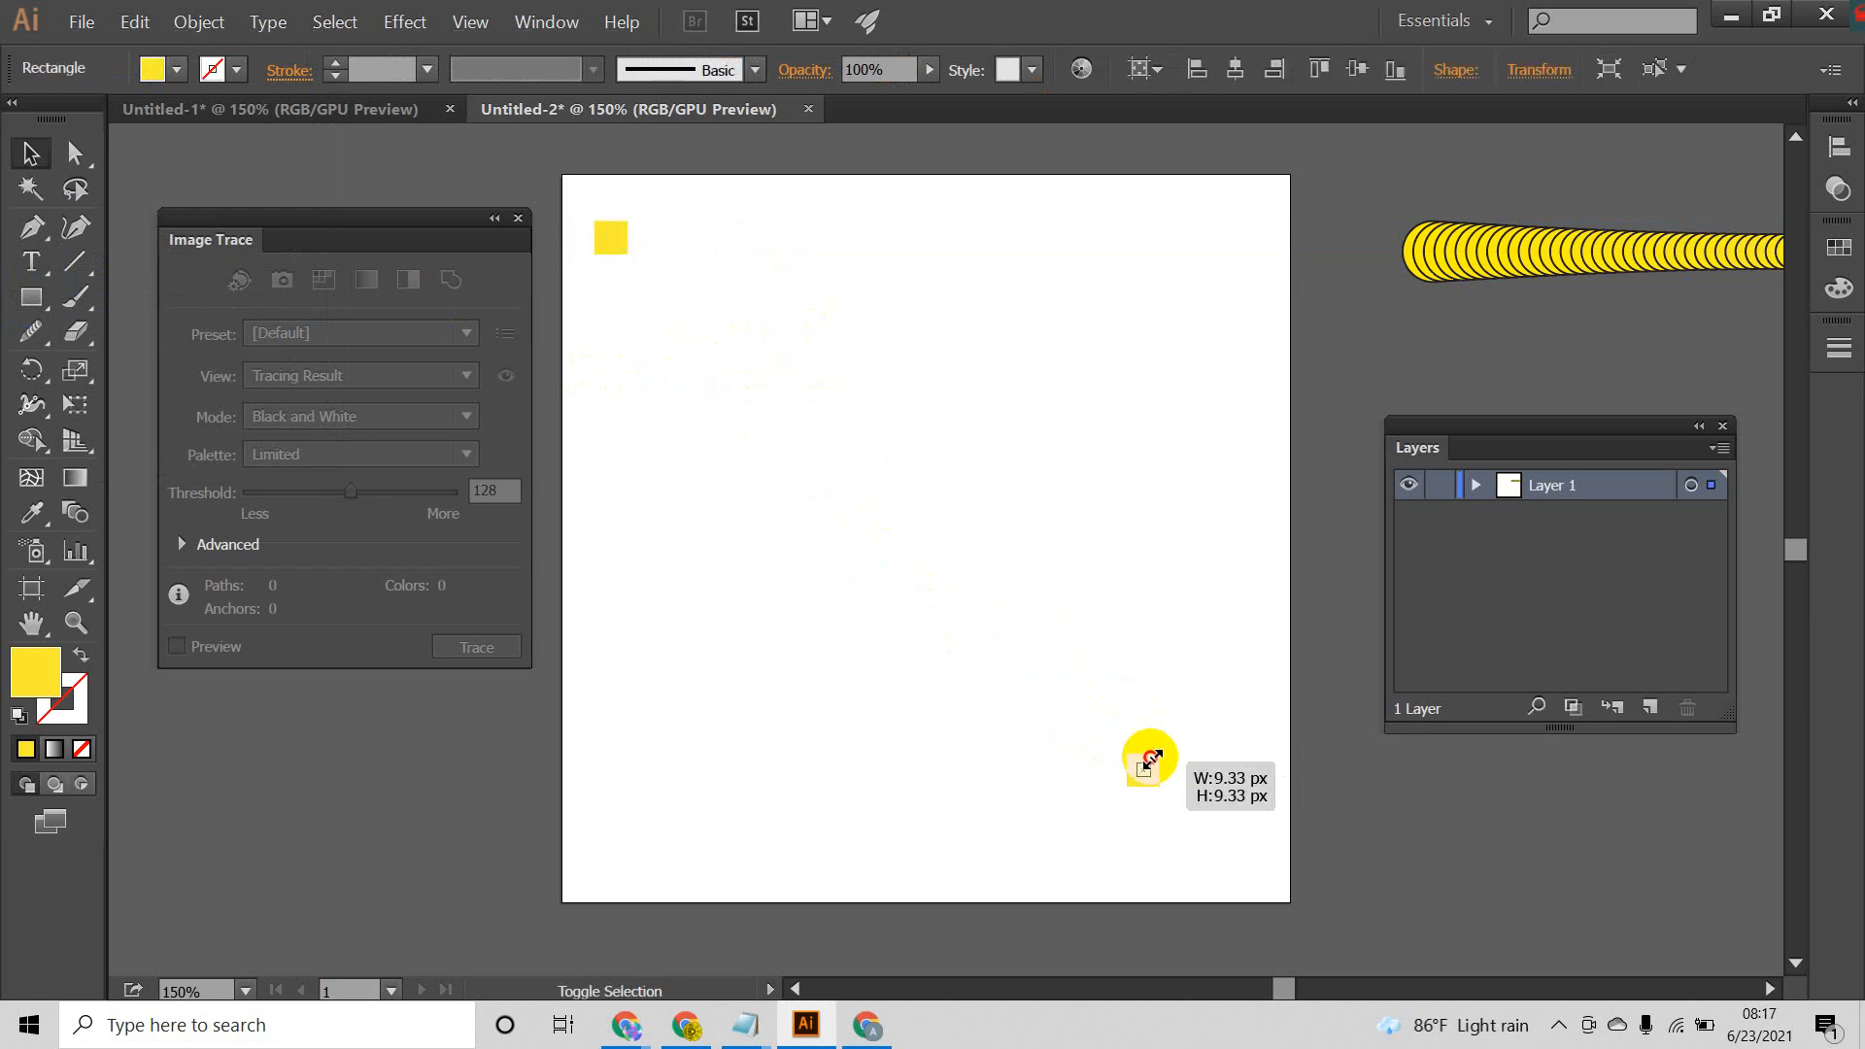
{"action": "left_click_drag", "start_coordinate": [1211, 691], "coordinate": [1076, 871]}
Step: Blend the two yellow squares diagonally across the artboard with the Blend tool
{"action": "mouse_move", "coordinate": [574, 189]}
{"action": "left_mouse_down"}
{"action": "mouse_move", "coordinate": [871, 517]}
{"action": "mouse_move", "coordinate": [1208, 841]}
{"action": "mouse_move", "coordinate": [1153, 787]}
{"action": "left_mouse_up"}
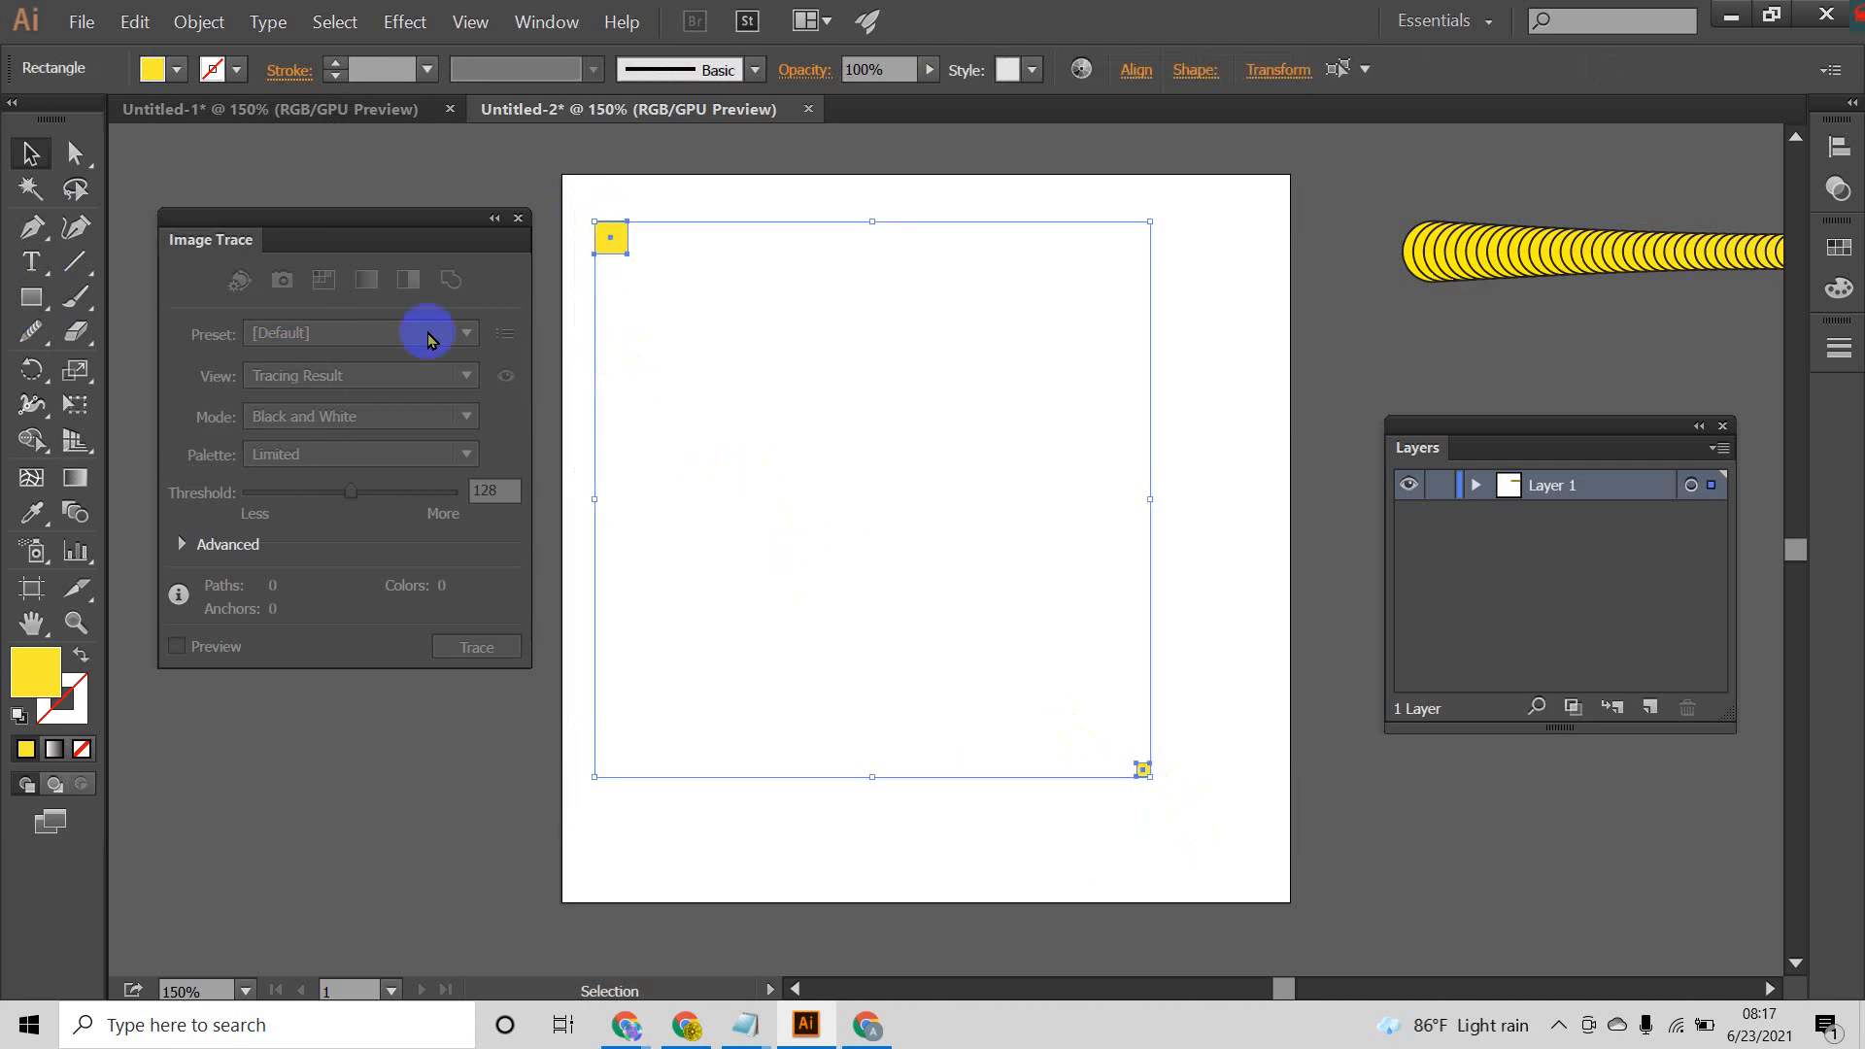
{"action": "left_click", "coordinate": [77, 513]}
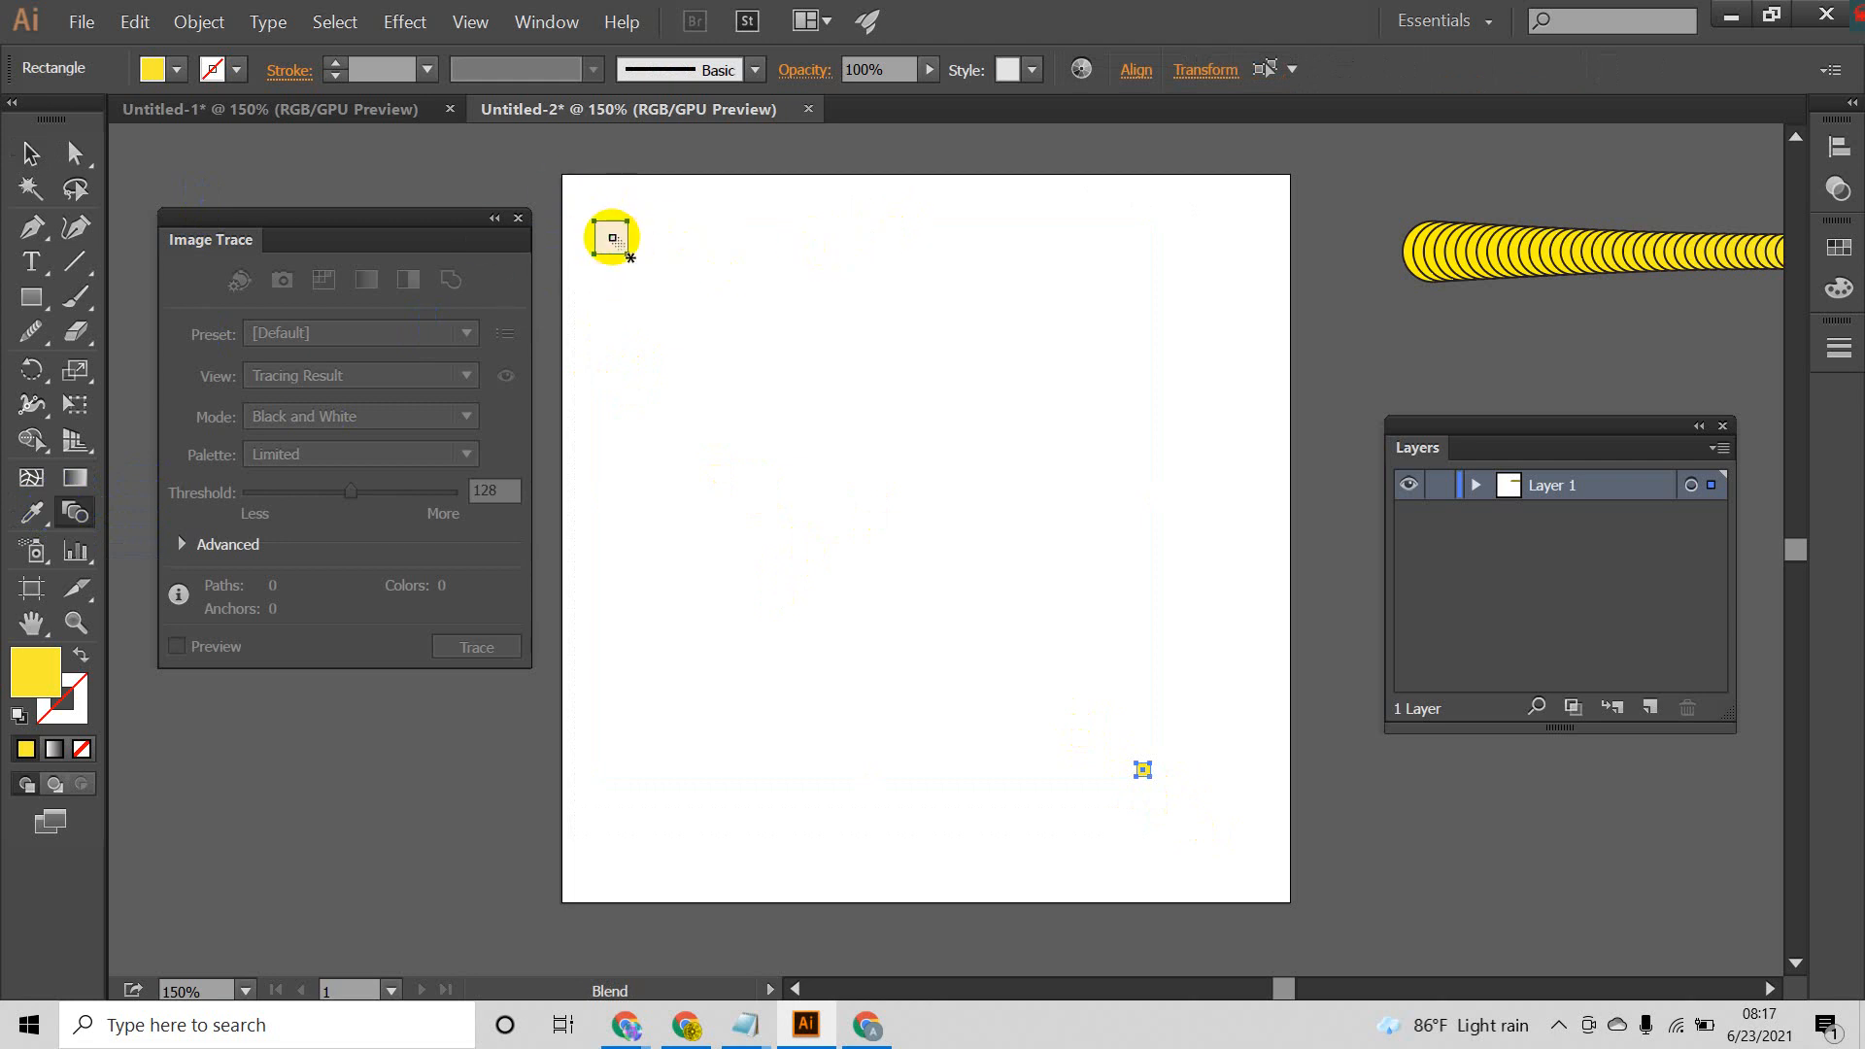
{"action": "left_click", "coordinate": [610, 238]}
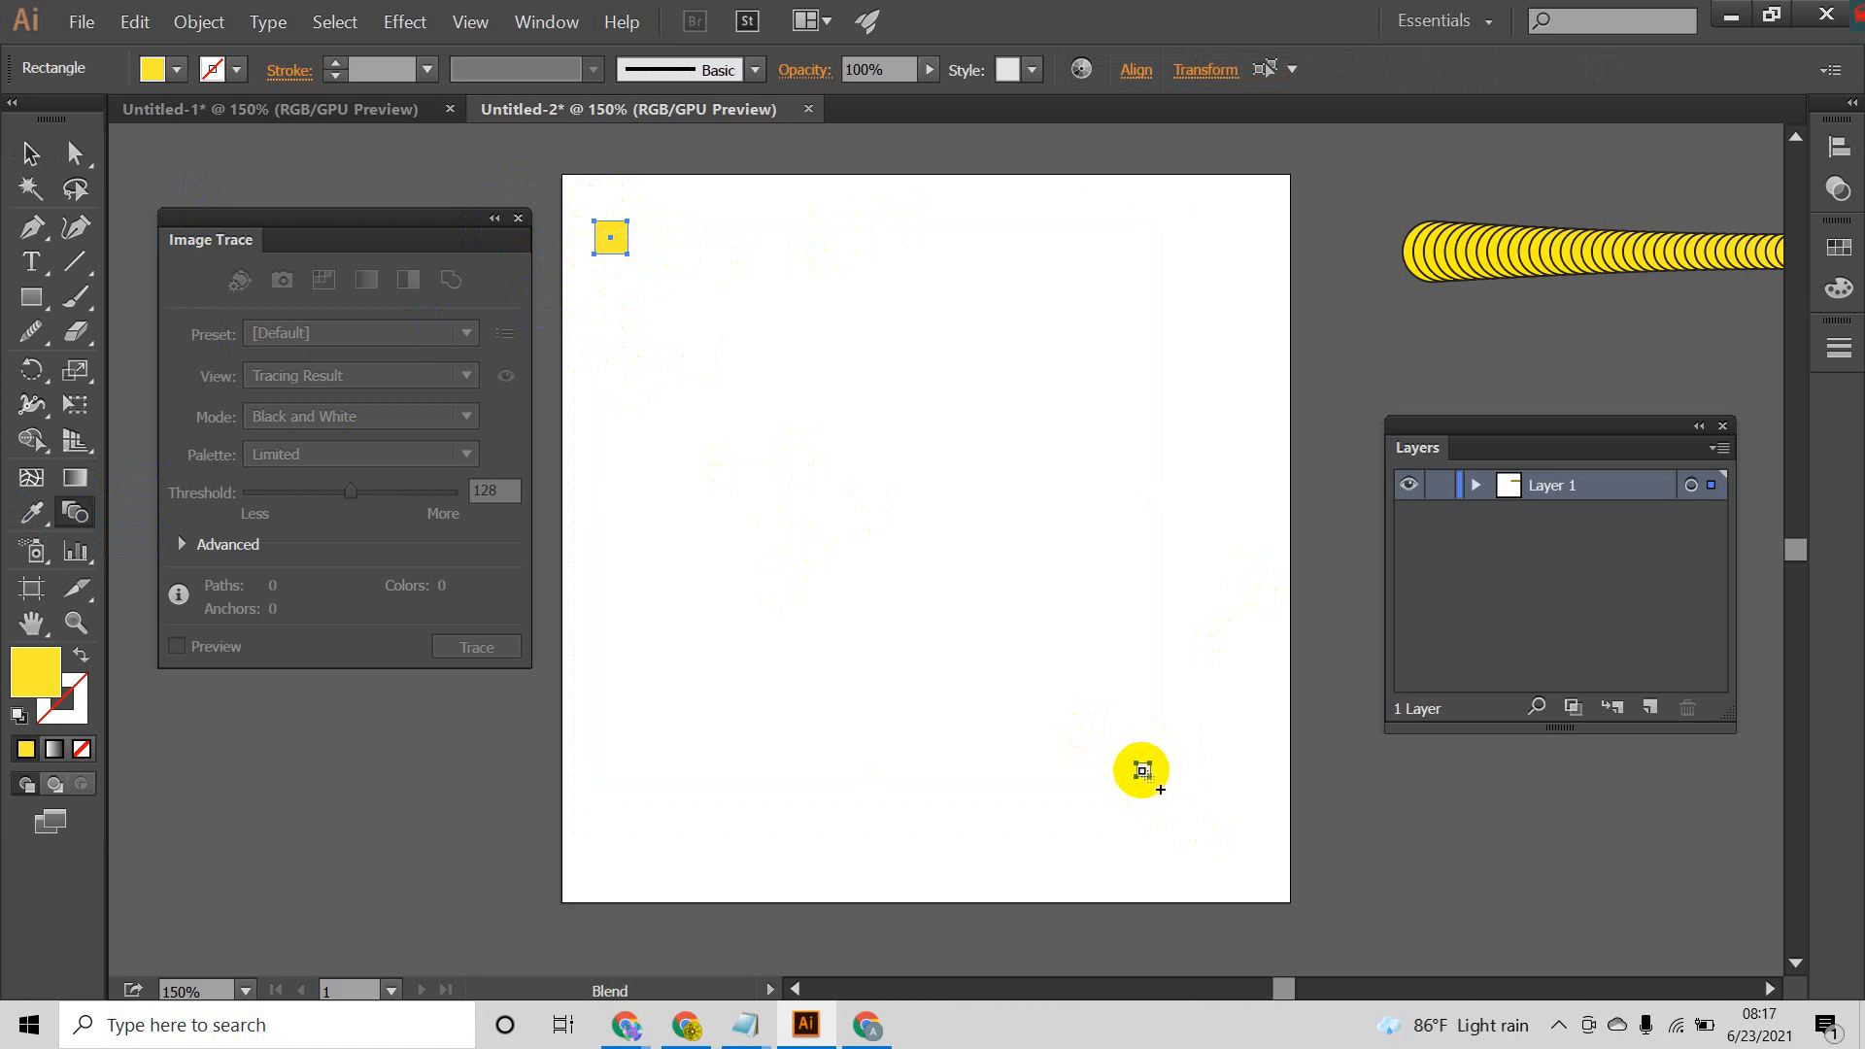
{"action": "left_click", "coordinate": [1144, 770]}
{"action": "left_click", "coordinate": [1143, 771]}
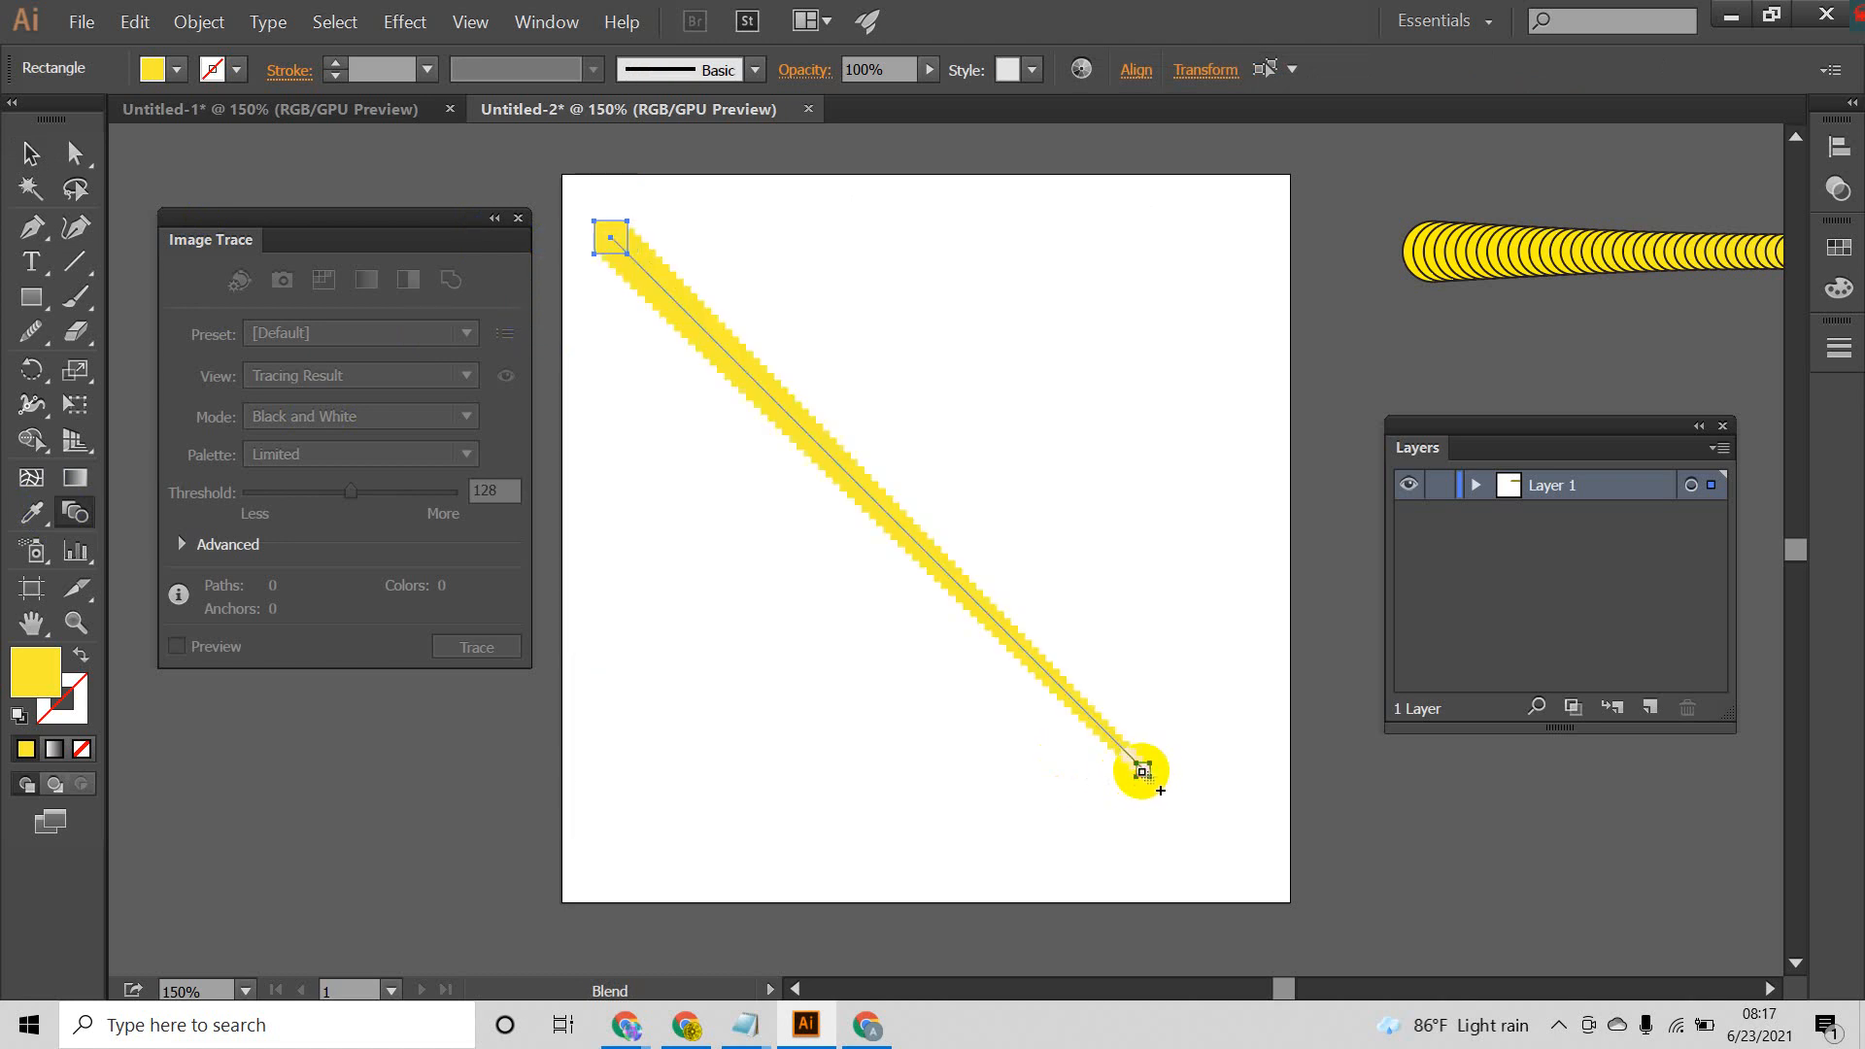
{"action": "left_click", "coordinate": [32, 156]}
{"action": "left_click", "coordinate": [862, 679]}
{"action": "left_click_drag", "start_coordinate": [1183, 804], "coordinate": [590, 219]}
{"action": "left_click_drag", "start_coordinate": [1196, 849], "coordinate": [532, 194]}
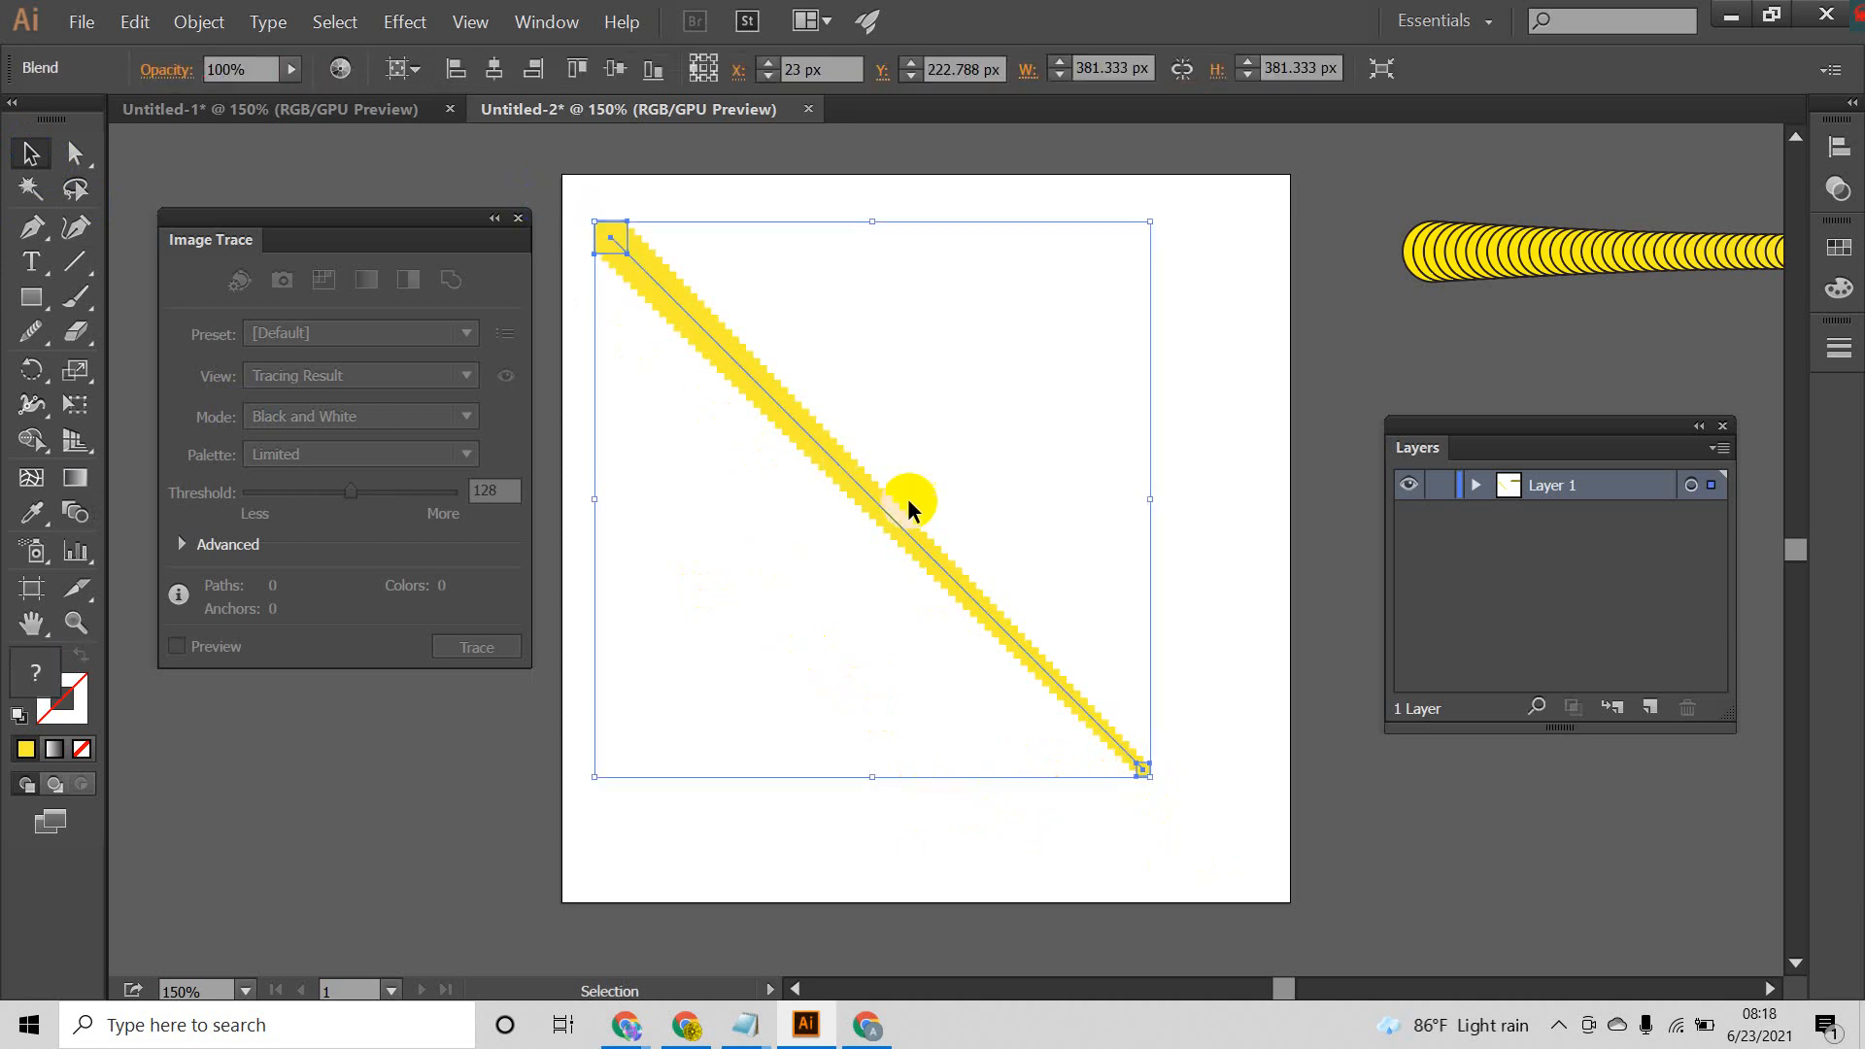
Step: Undo the blend of the yellow squares and the shrinking of the lower-right square
{"action": "key", "text": "ctrl+z"}
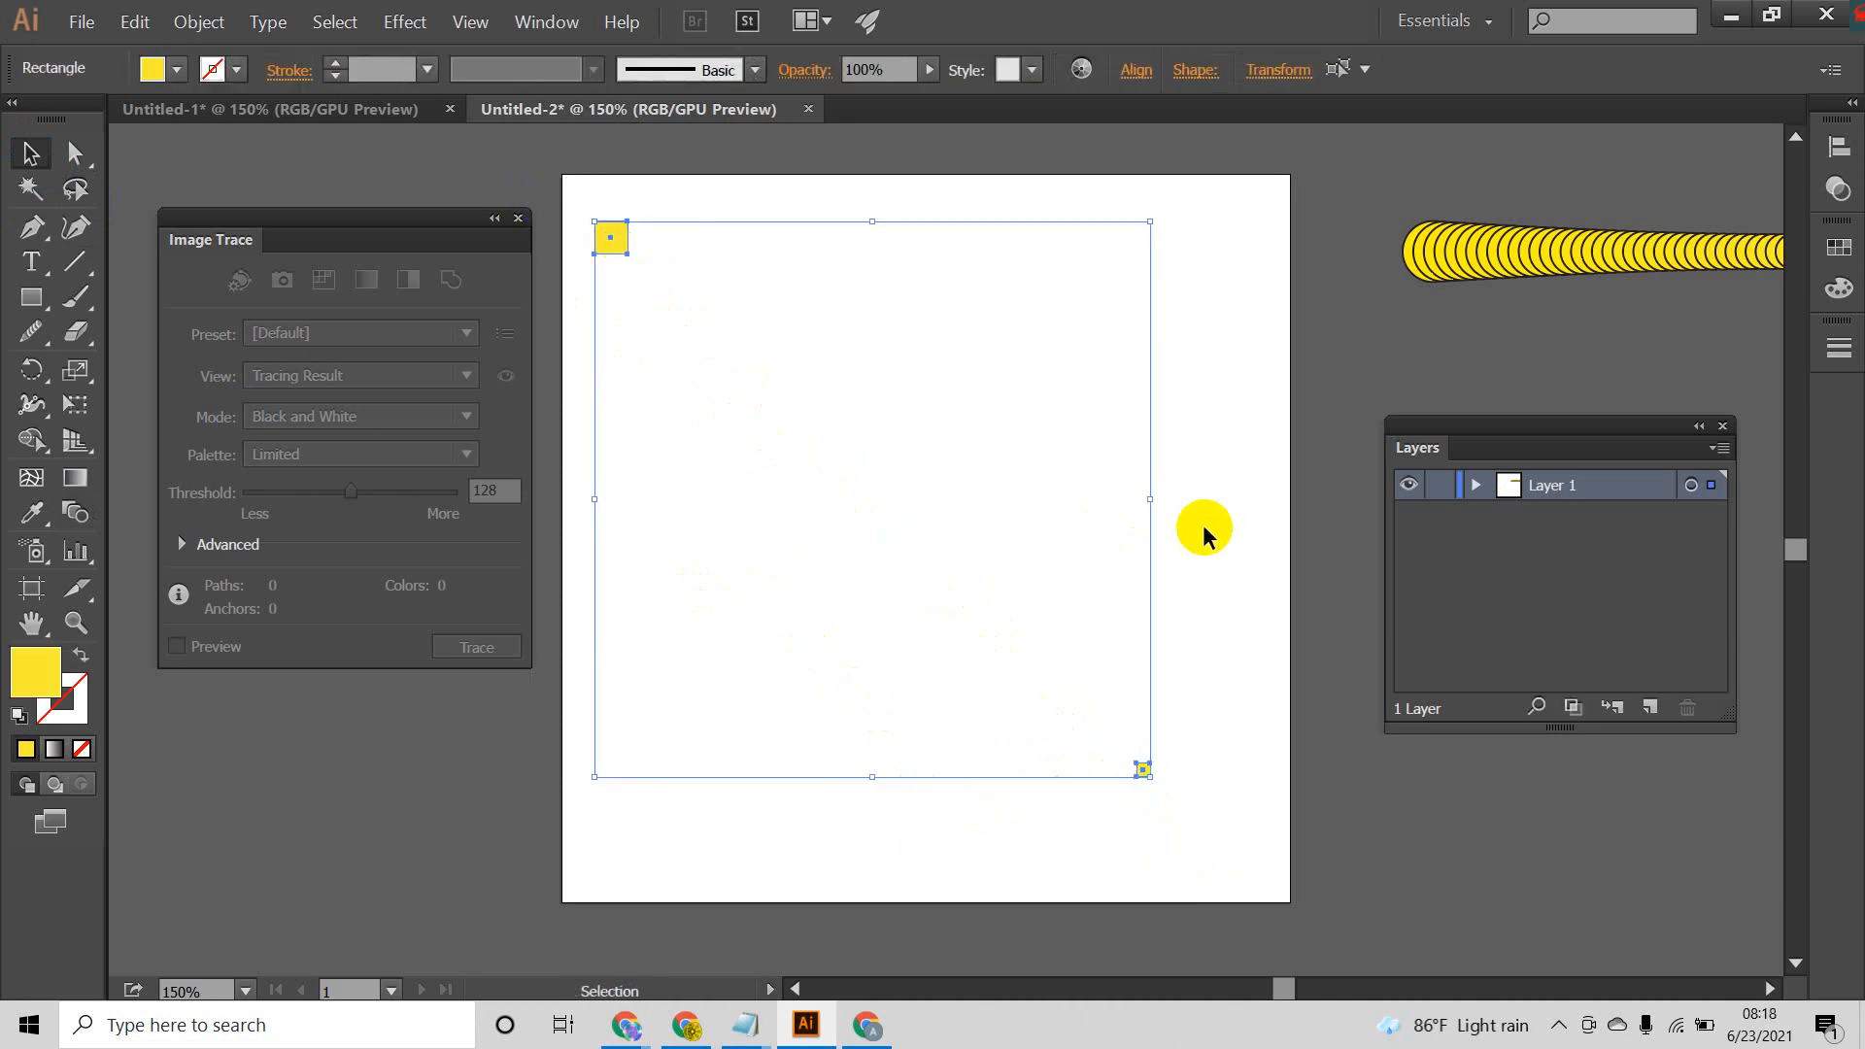
{"action": "left_click", "coordinate": [1204, 535]}
{"action": "key", "text": "ctrl+z"}
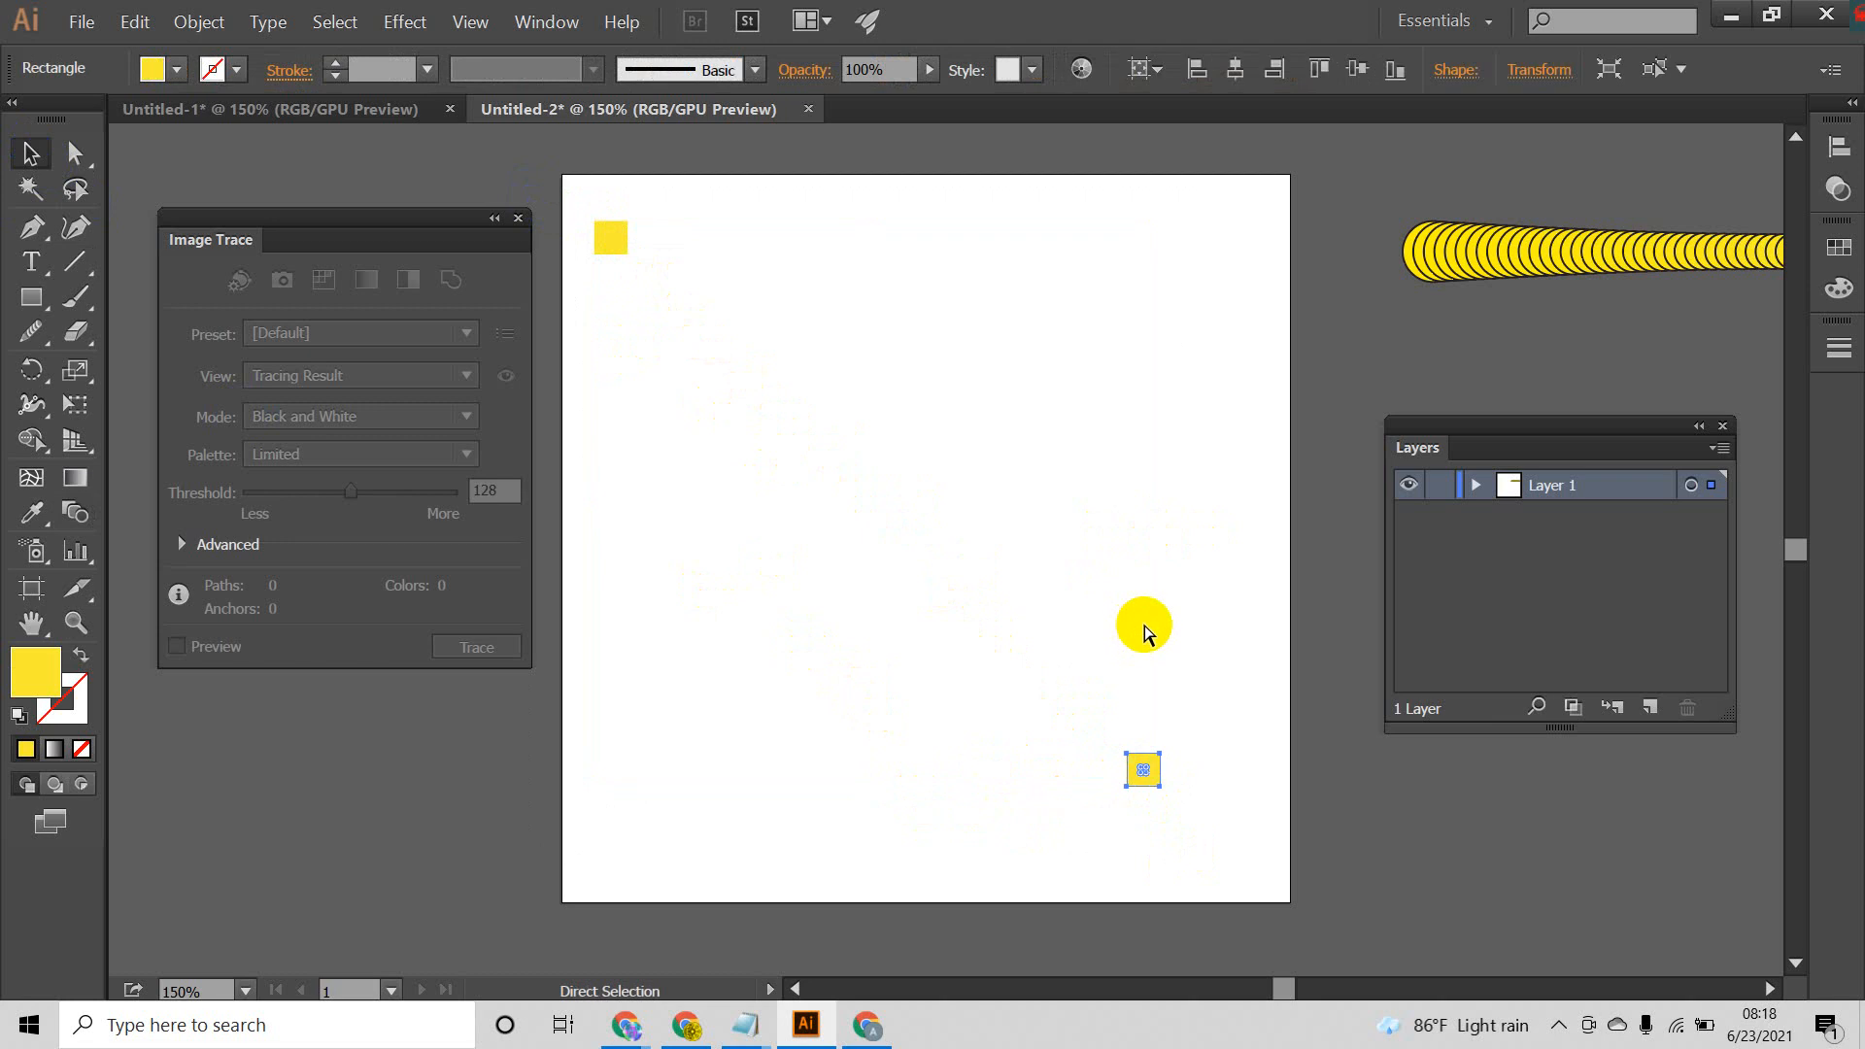
{"action": "left_click", "coordinate": [1111, 614]}
Step: Fill the upper-left square with a white-to-black linear gradient at 0°
{"action": "left_click_drag", "start_coordinate": [870, 175], "coordinate": [661, 374]}
{"action": "left_click_drag", "start_coordinate": [778, 206], "coordinate": [612, 270]}
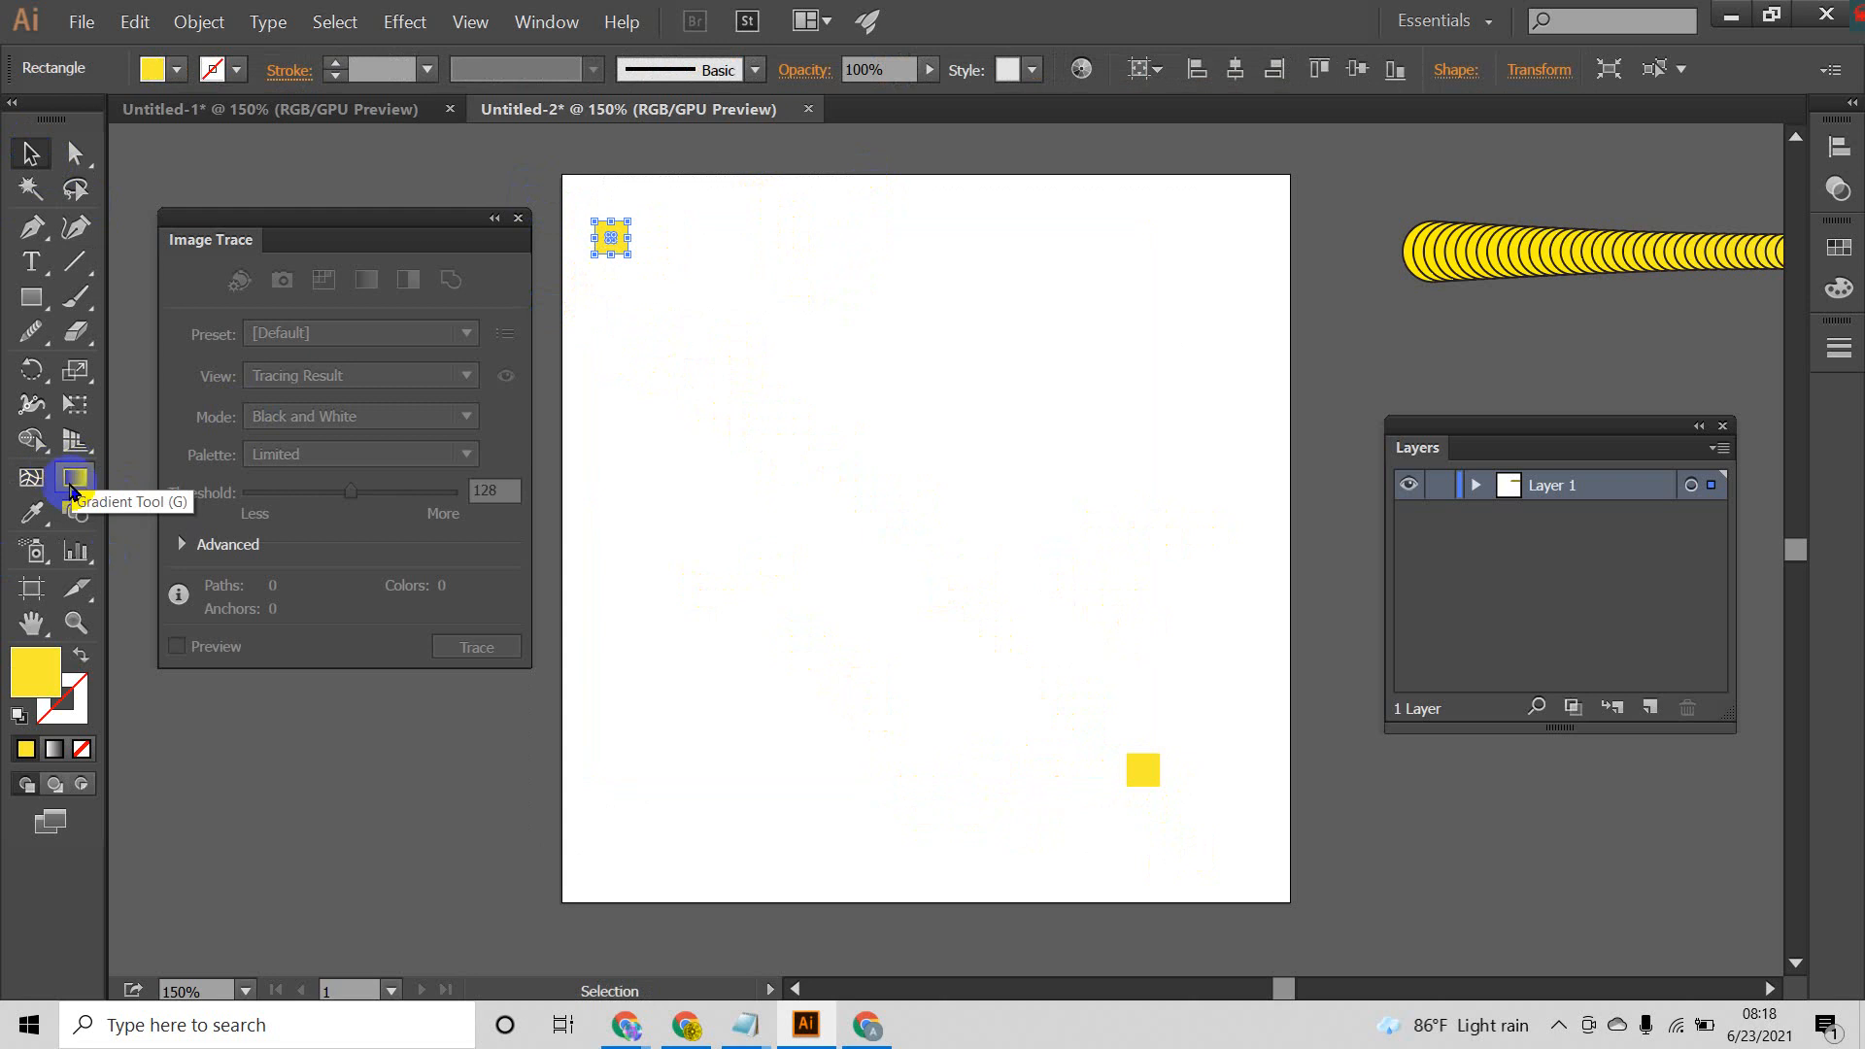
{"action": "left_click", "coordinate": [546, 25]}
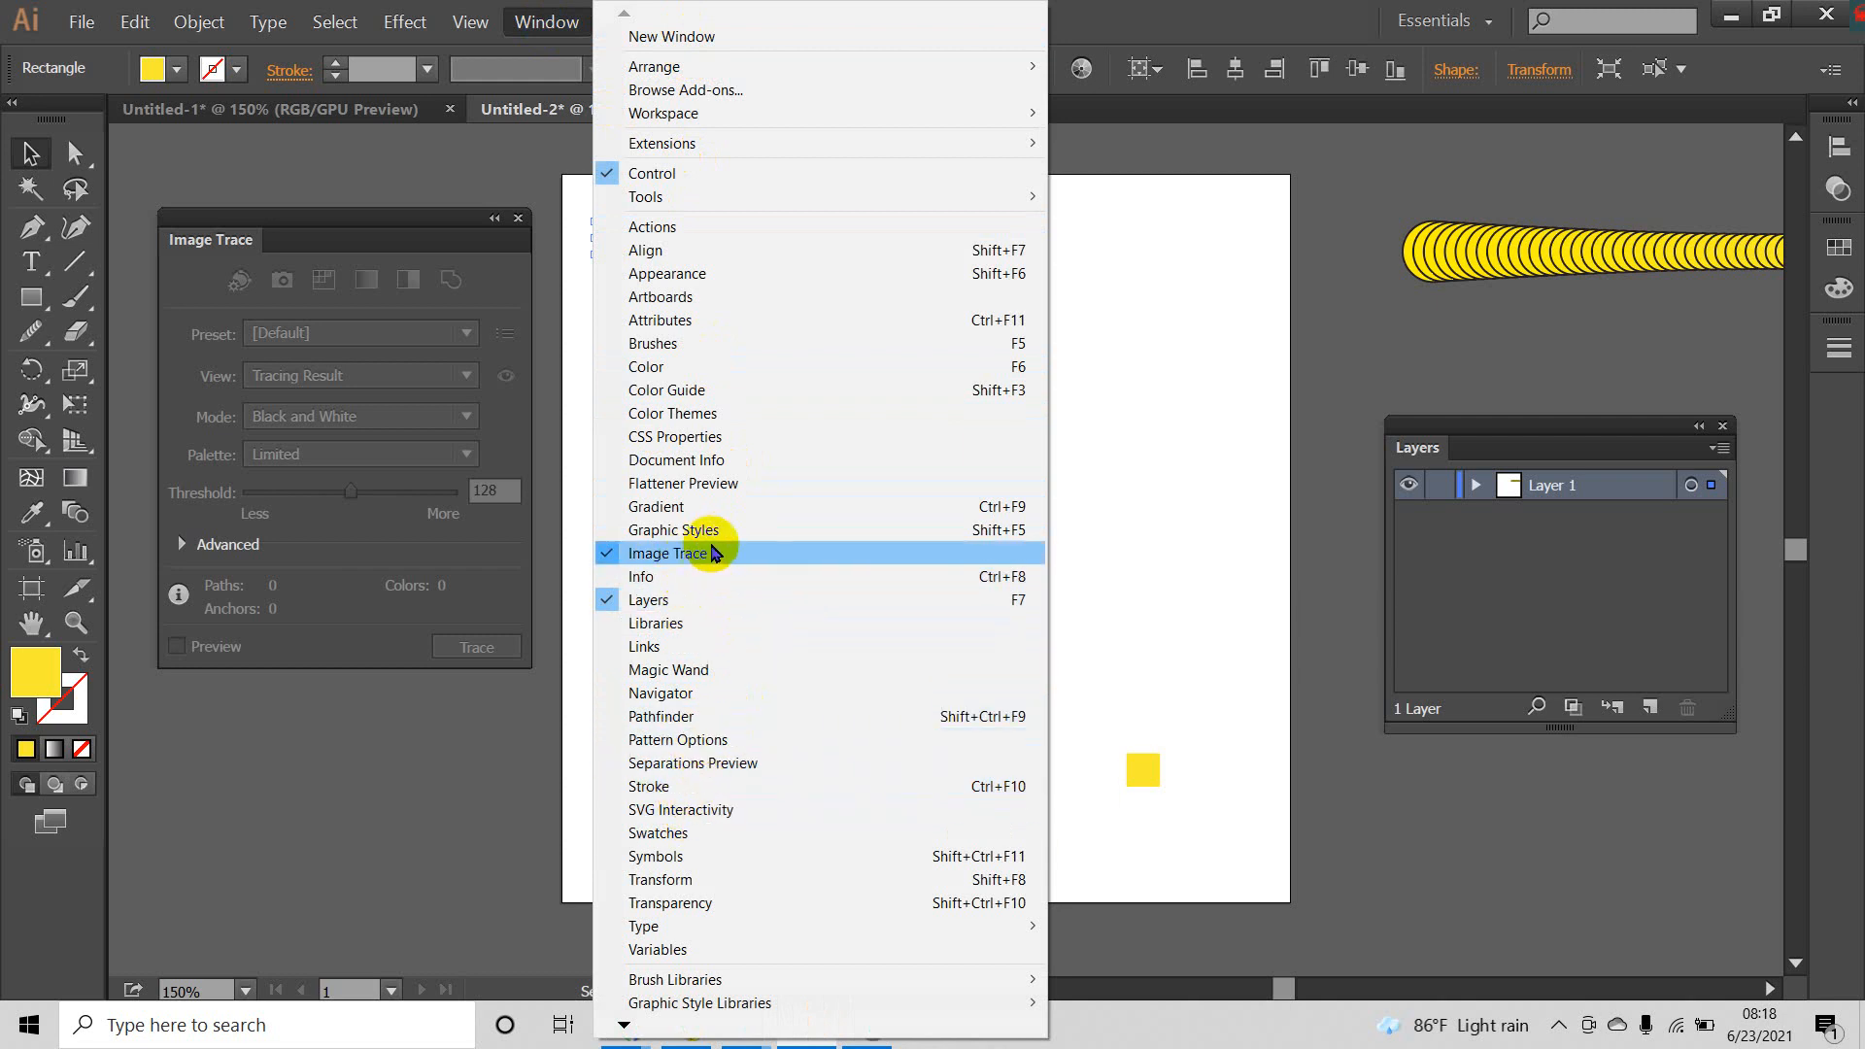
{"action": "left_click", "coordinate": [719, 508]}
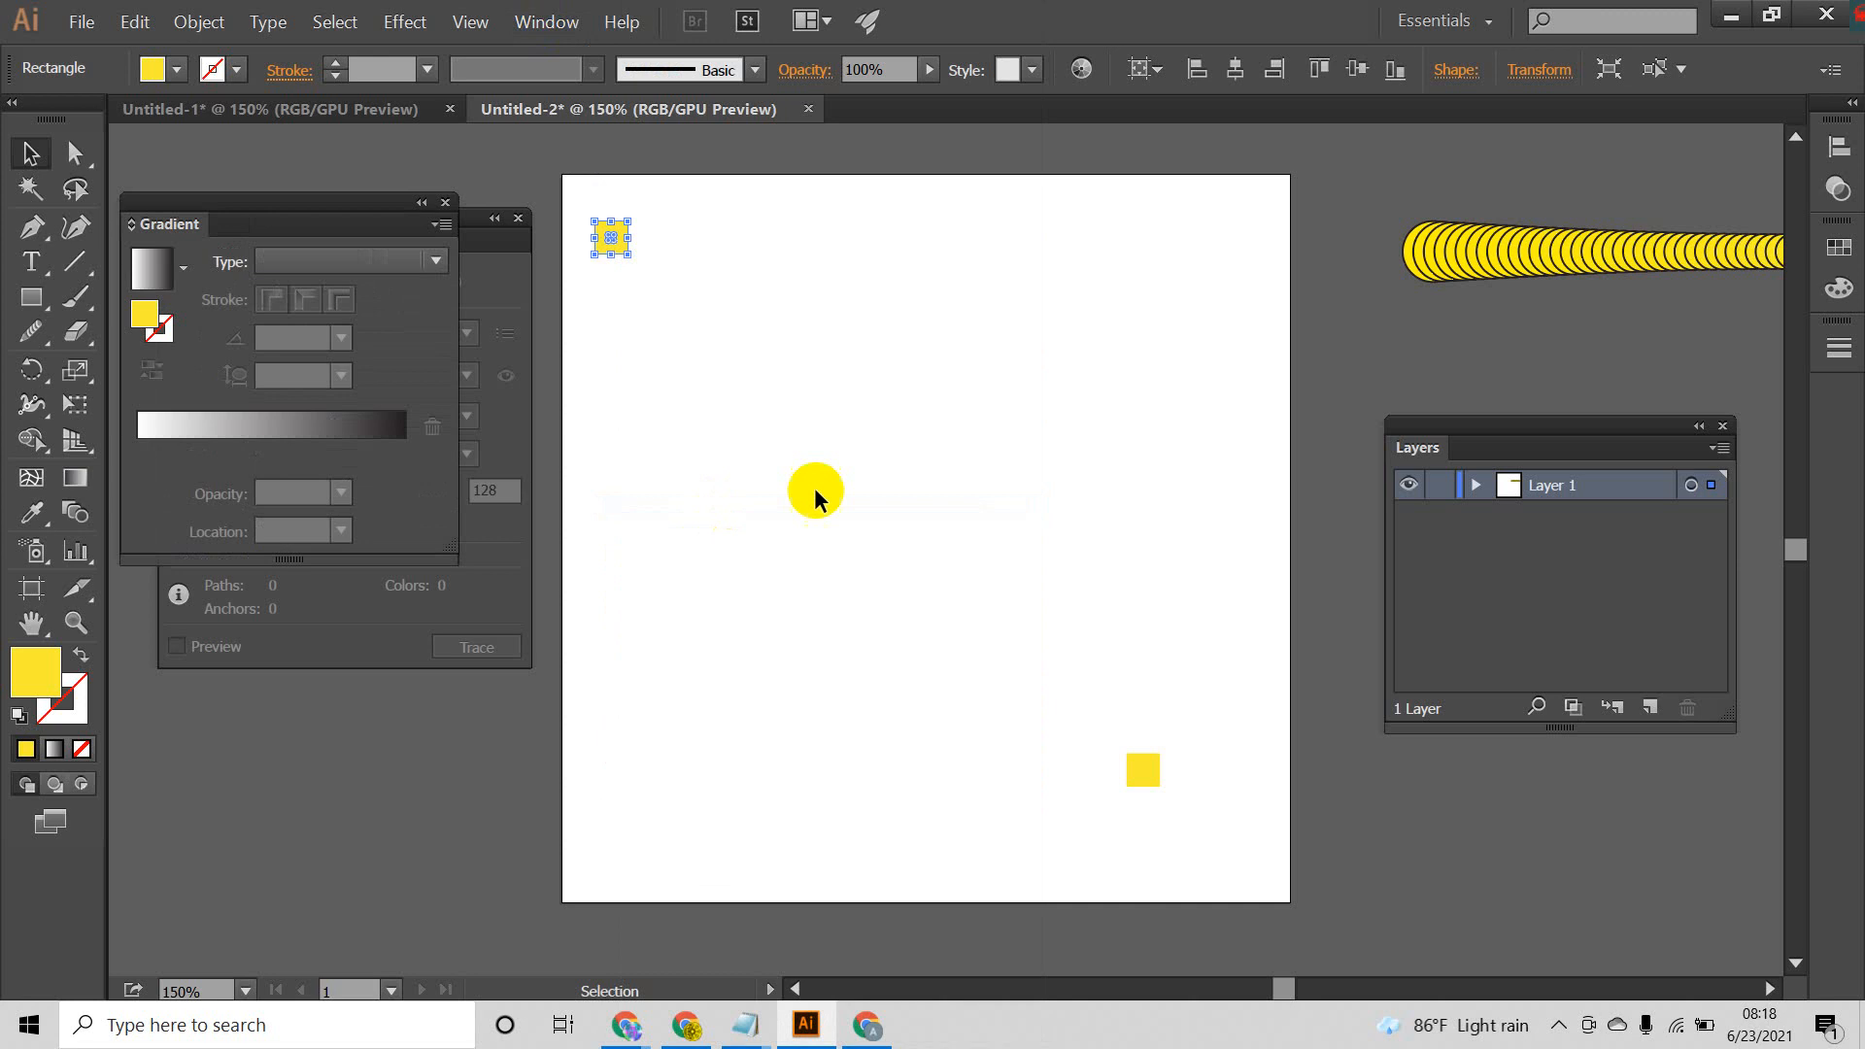
{"action": "left_click", "coordinate": [160, 279]}
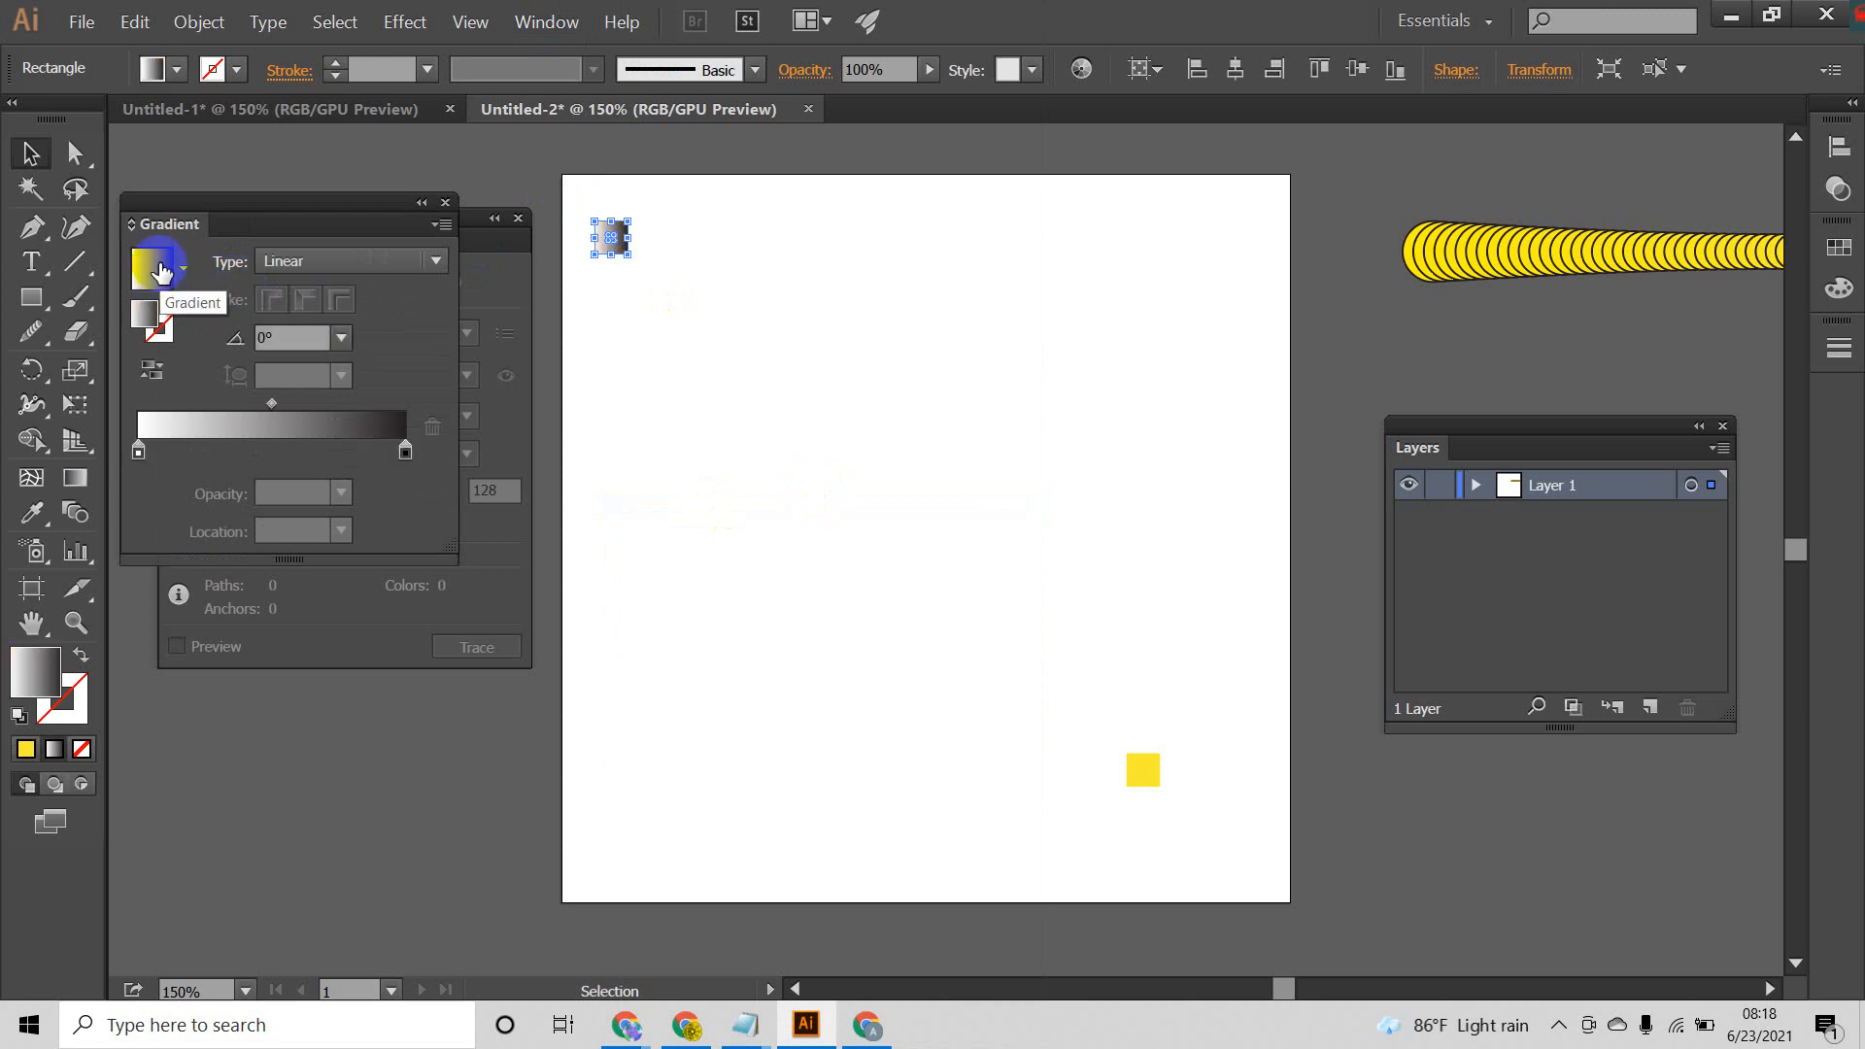
{"action": "left_click_drag", "start_coordinate": [739, 236], "coordinate": [587, 330]}
{"action": "left_click", "coordinate": [664, 394]}
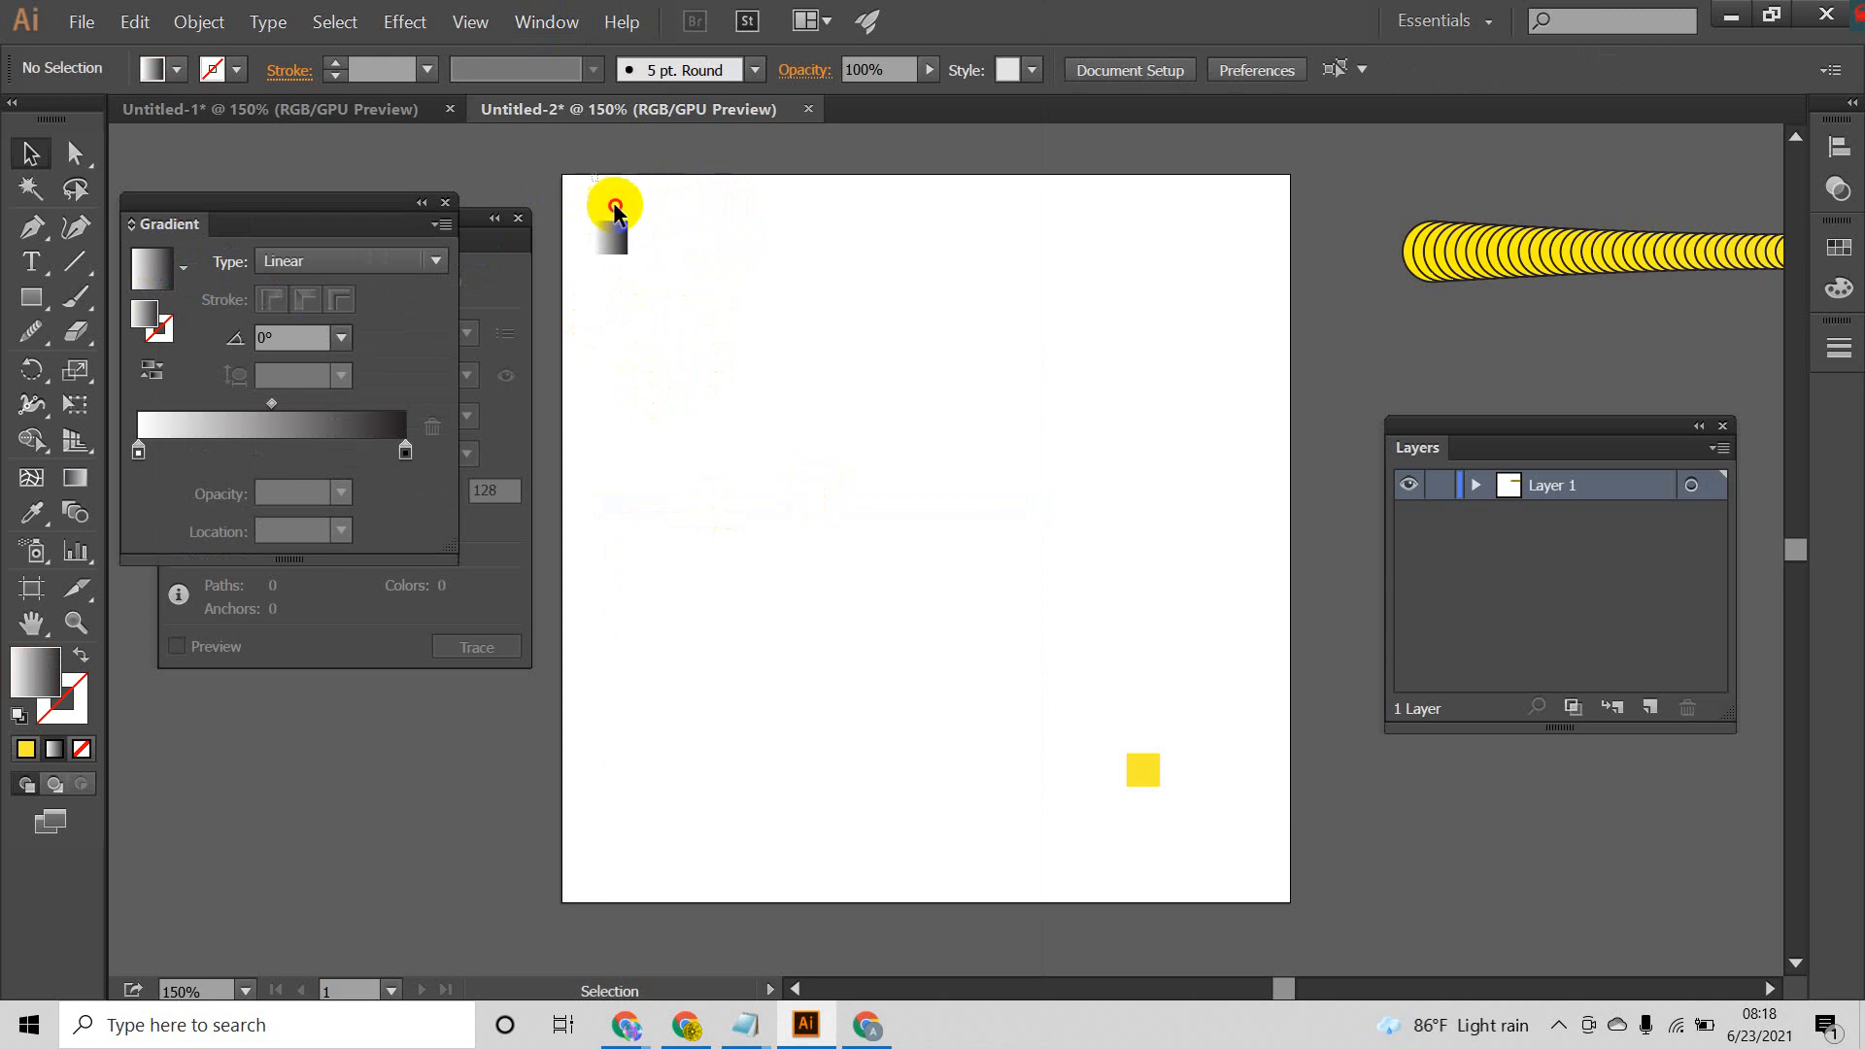
{"action": "left_click_drag", "start_coordinate": [592, 175], "coordinate": [1224, 847]}
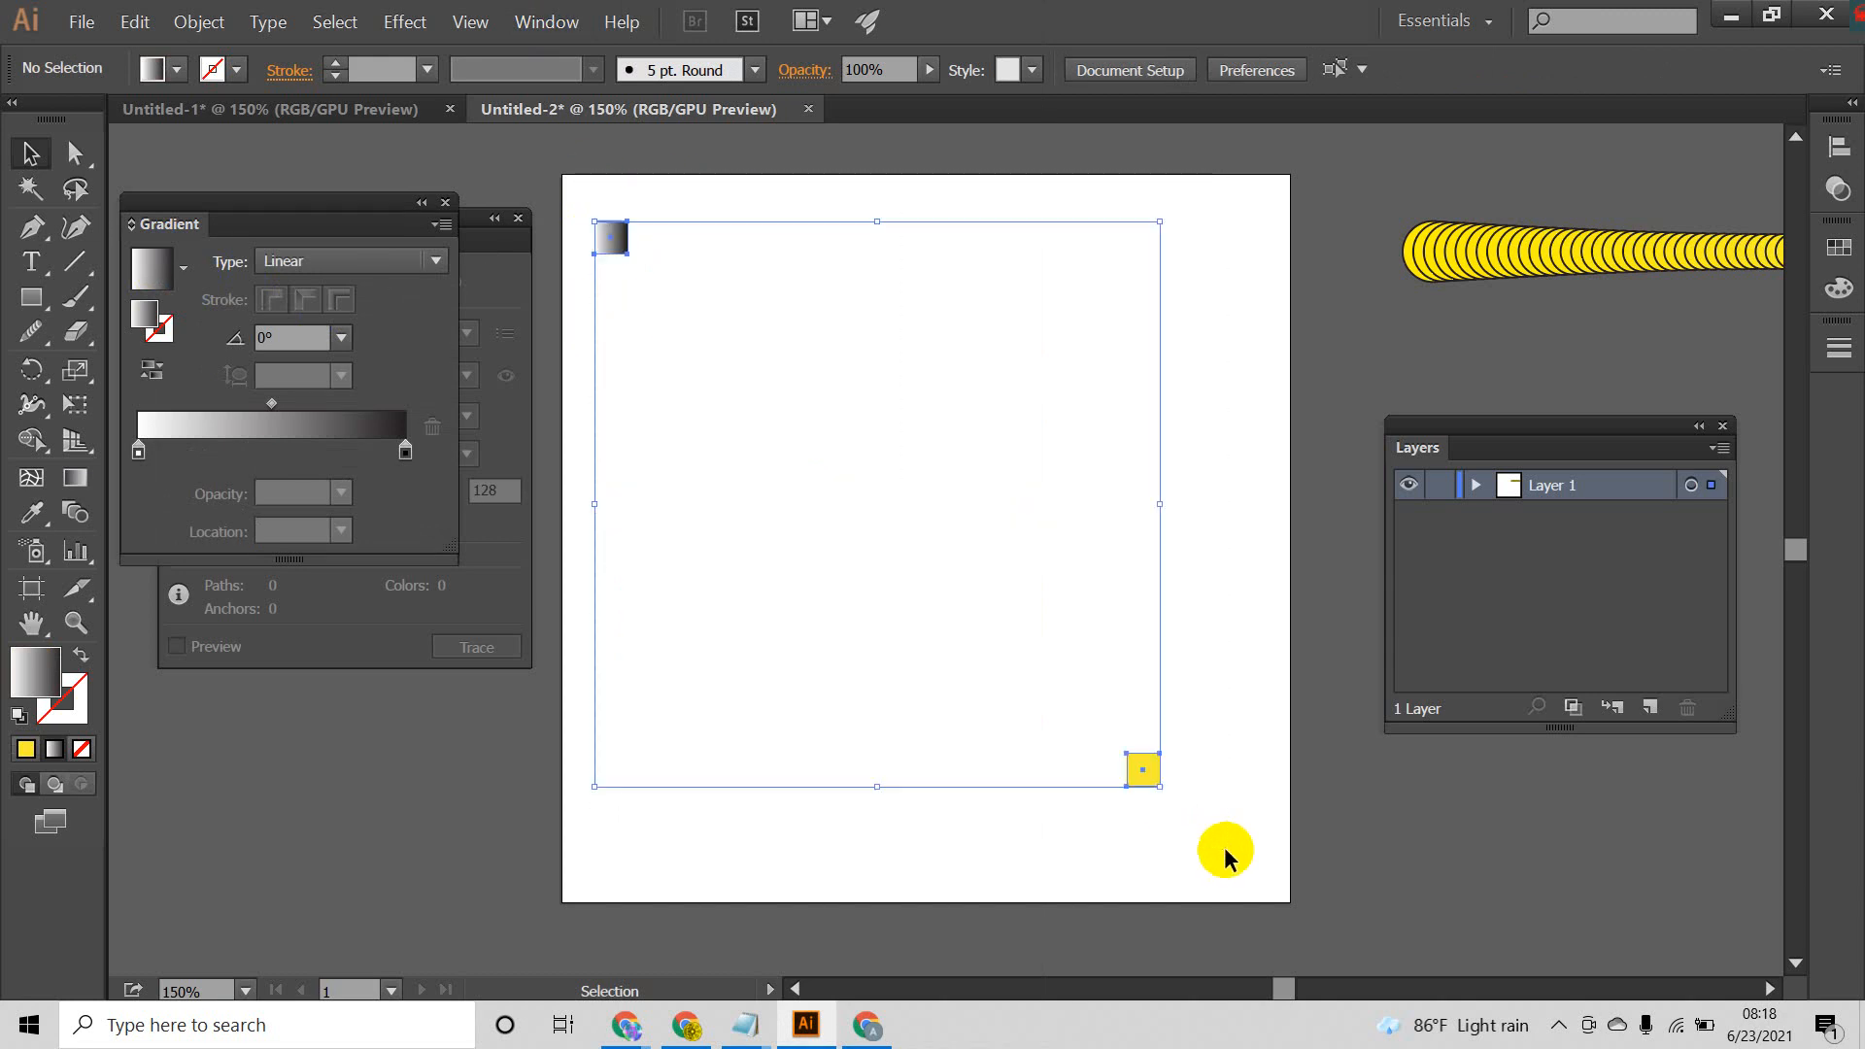
{"action": "left_click", "coordinate": [1198, 672]}
{"action": "left_click_drag", "start_coordinate": [599, 299], "coordinate": [601, 294]}
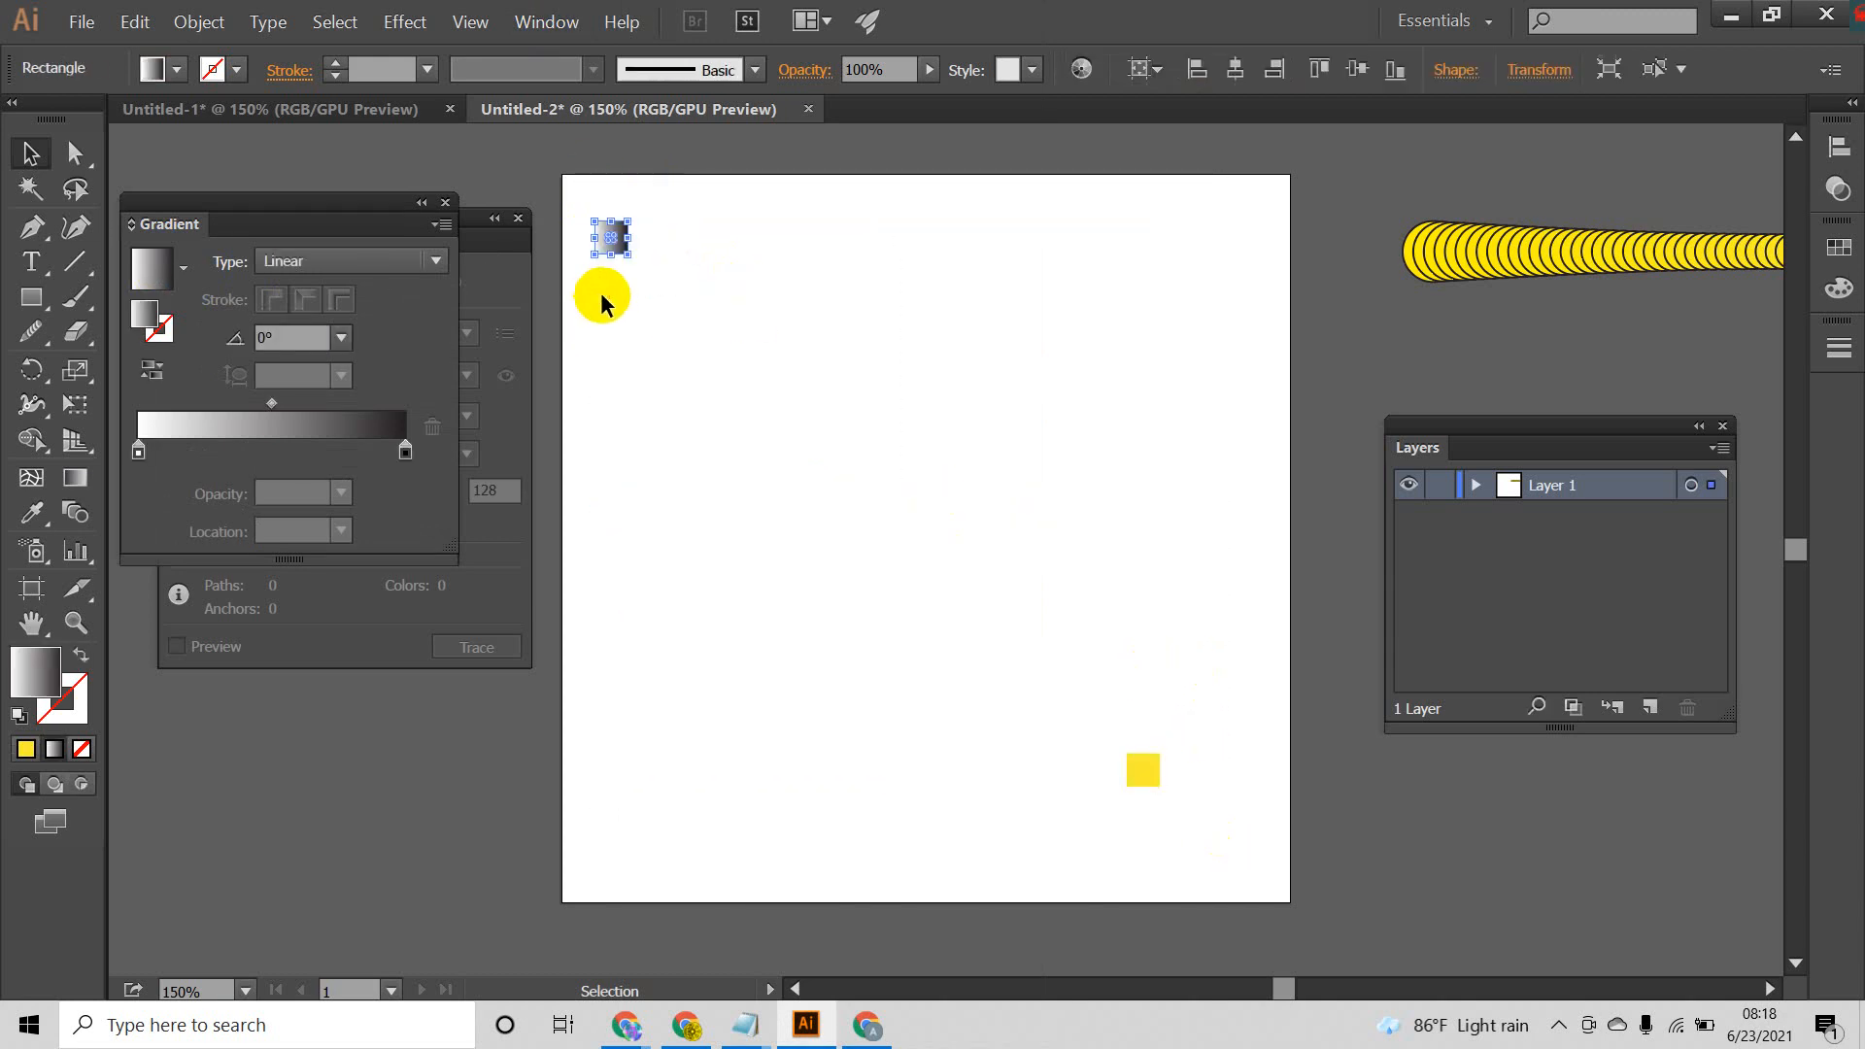
{"action": "left_click", "coordinate": [680, 236]}
Step: Fill the lower-right square with the same linear gradient and reverse it to run from black to white
{"action": "left_click_drag", "start_coordinate": [1217, 696], "coordinate": [1108, 836]}
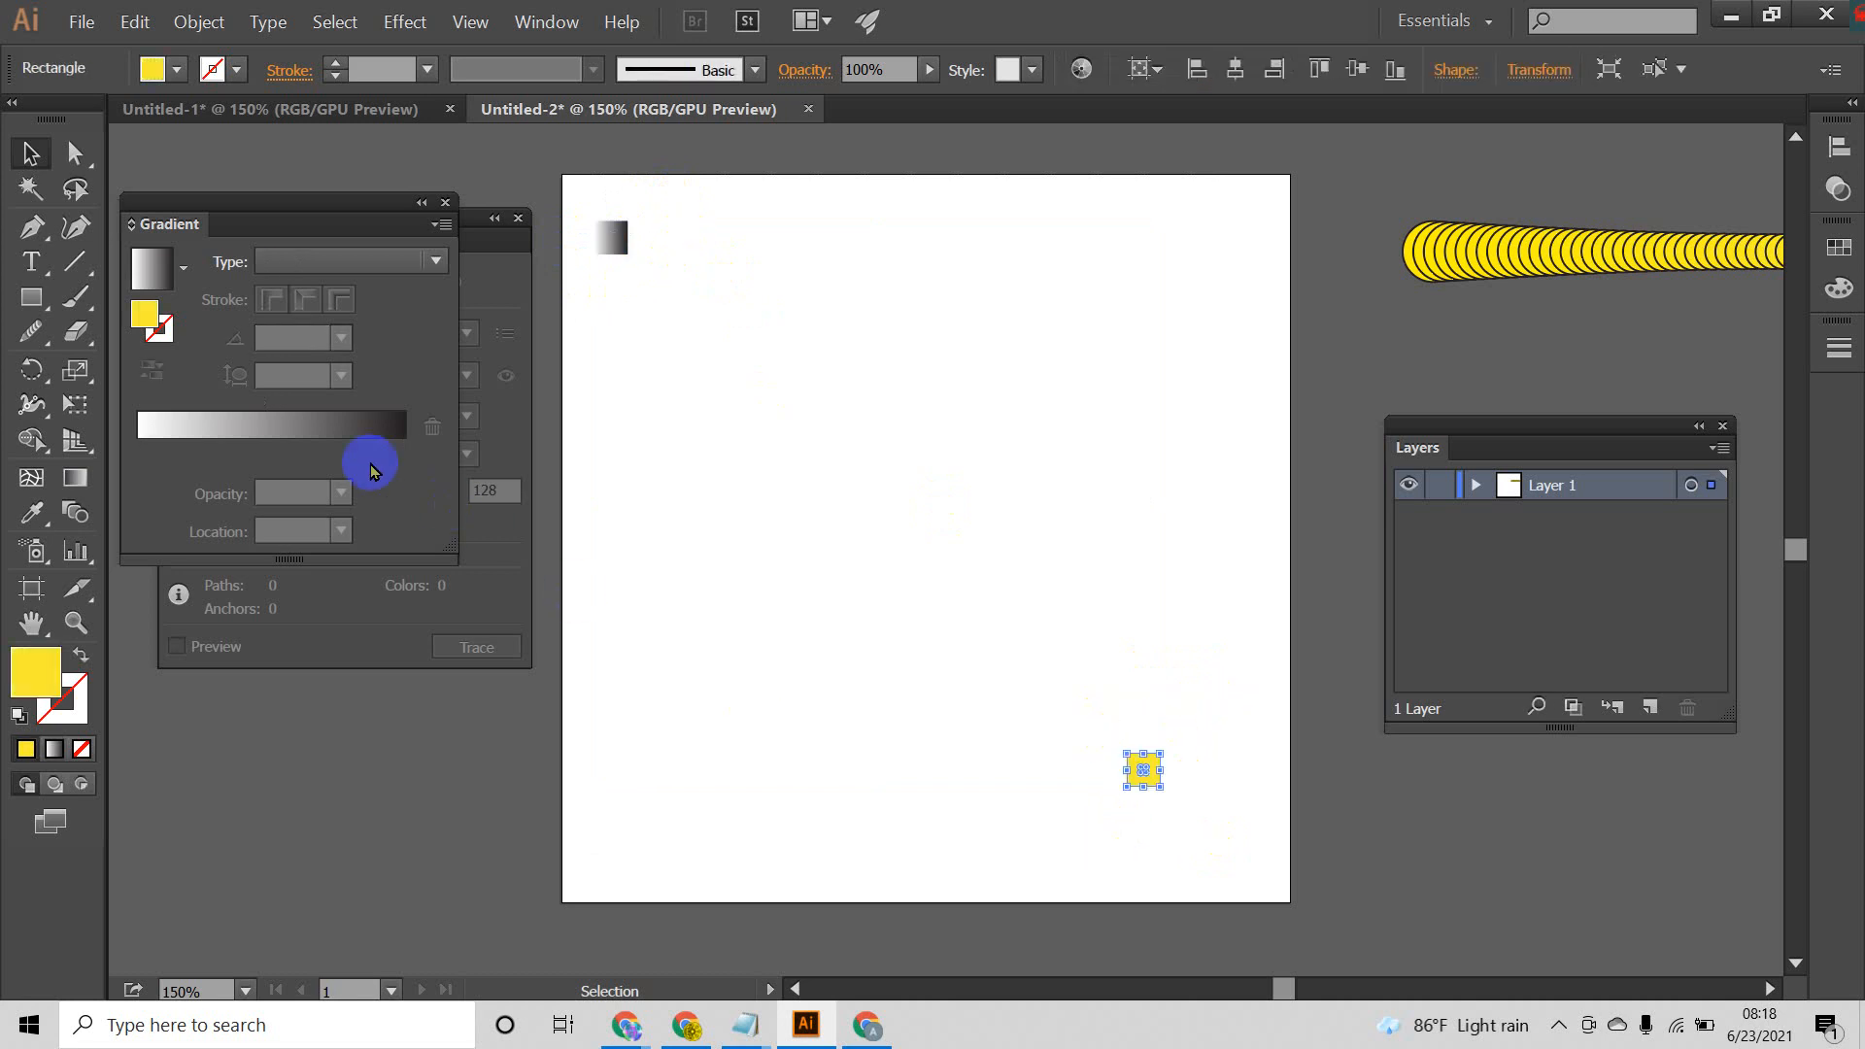
{"action": "left_click", "coordinate": [333, 428]}
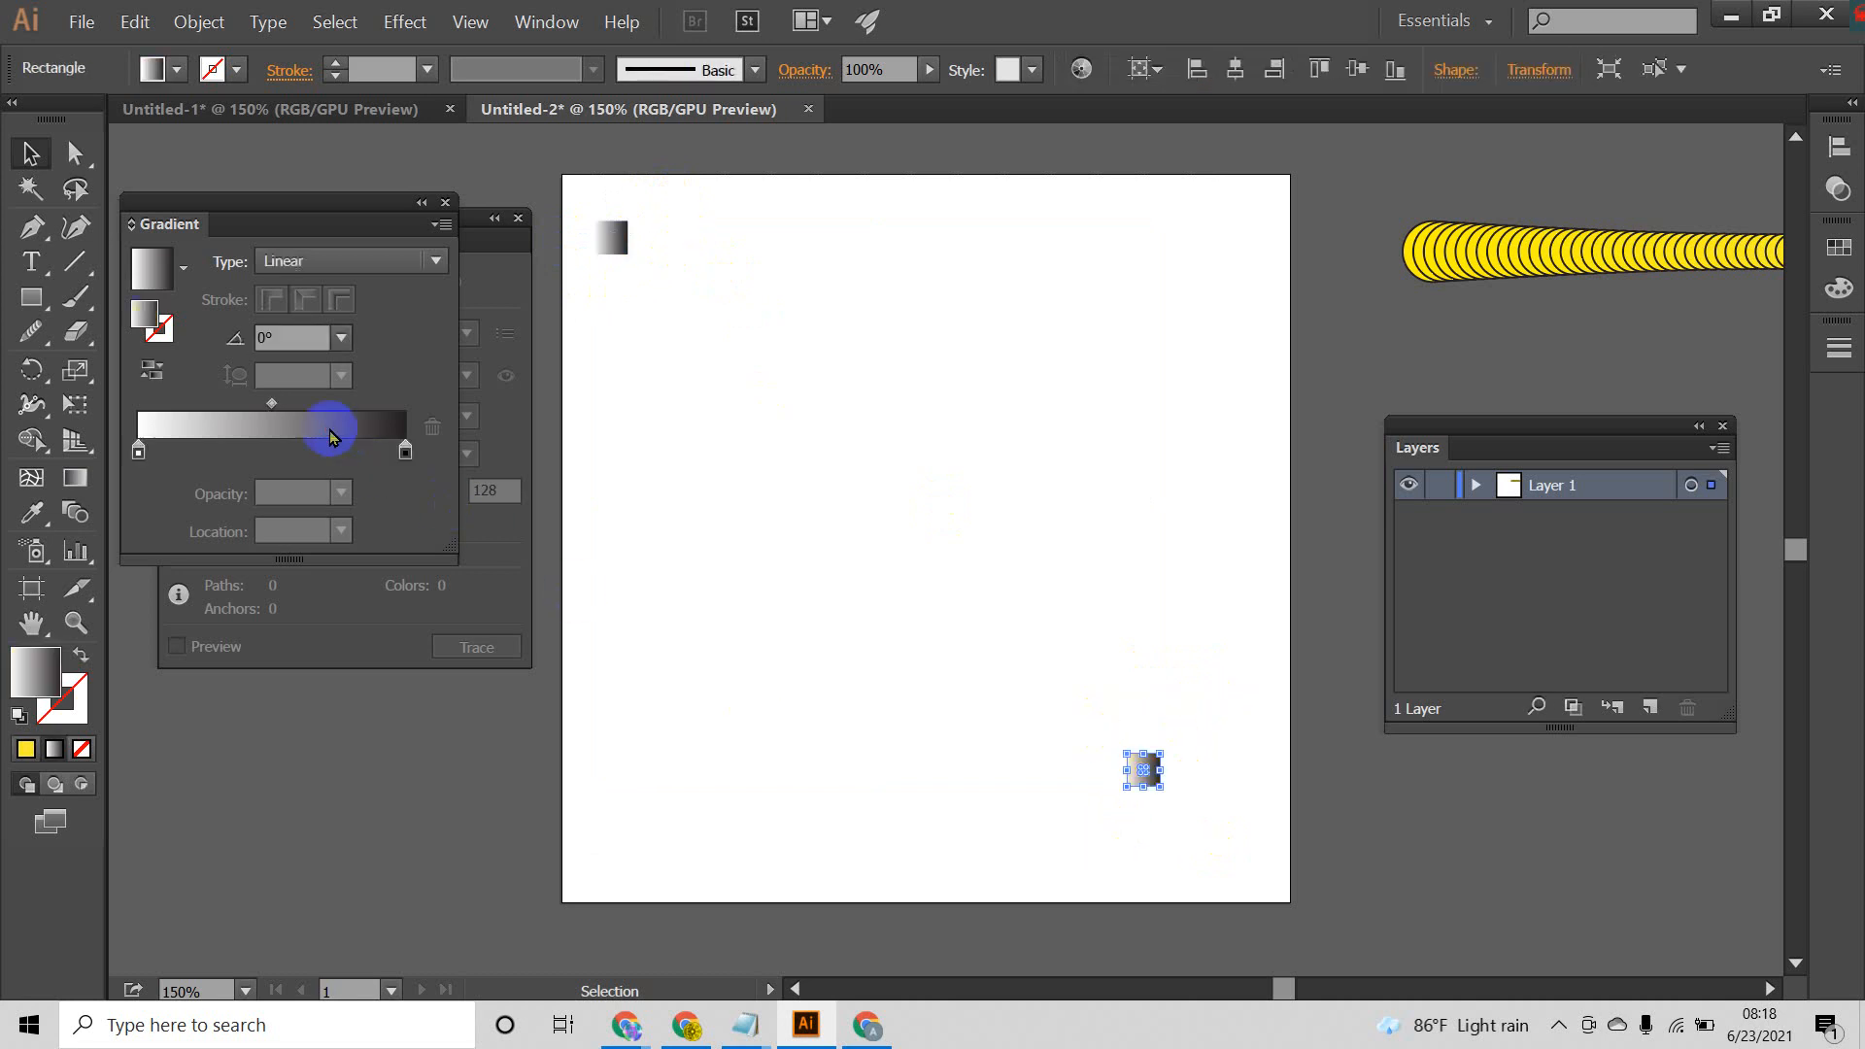
{"action": "left_click", "coordinate": [151, 370]}
{"action": "left_click", "coordinate": [1078, 821]}
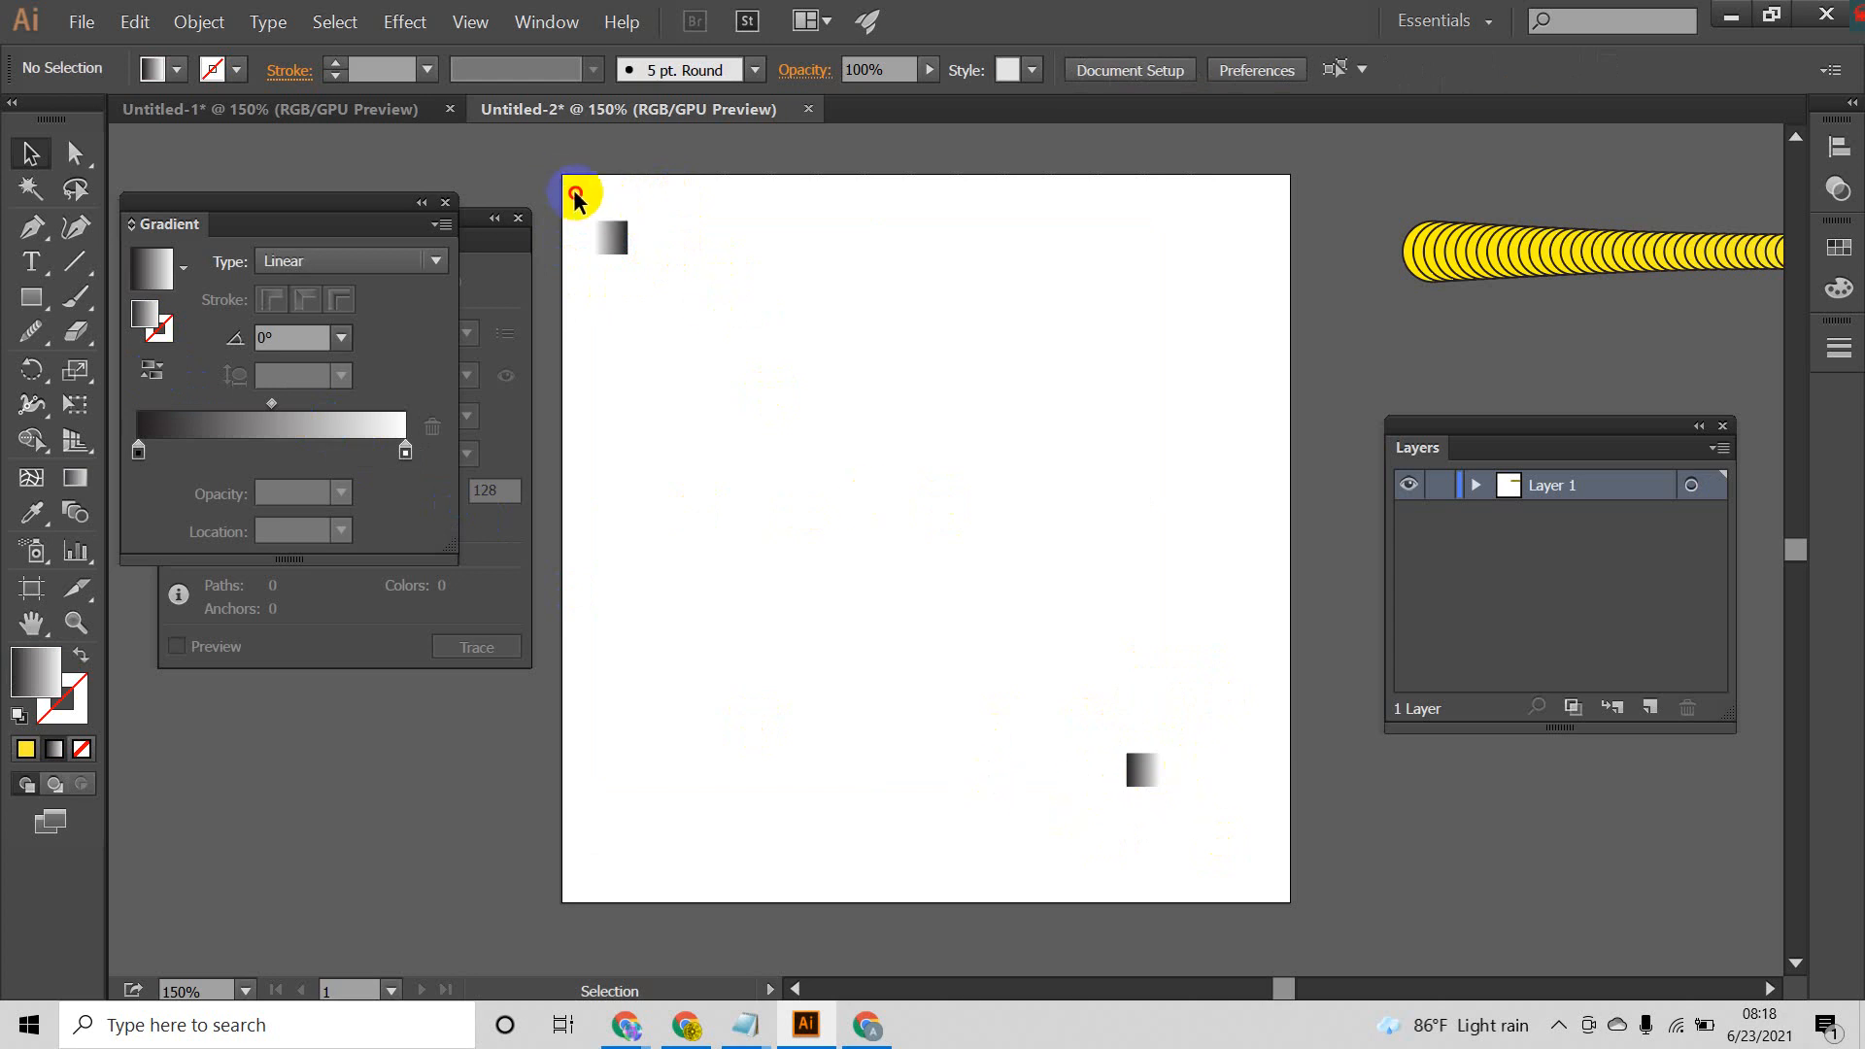
Step: Blend the upper-left and lower-right gradient squares with the Blend tool
{"action": "left_click_drag", "start_coordinate": [568, 184], "coordinate": [1213, 810]}
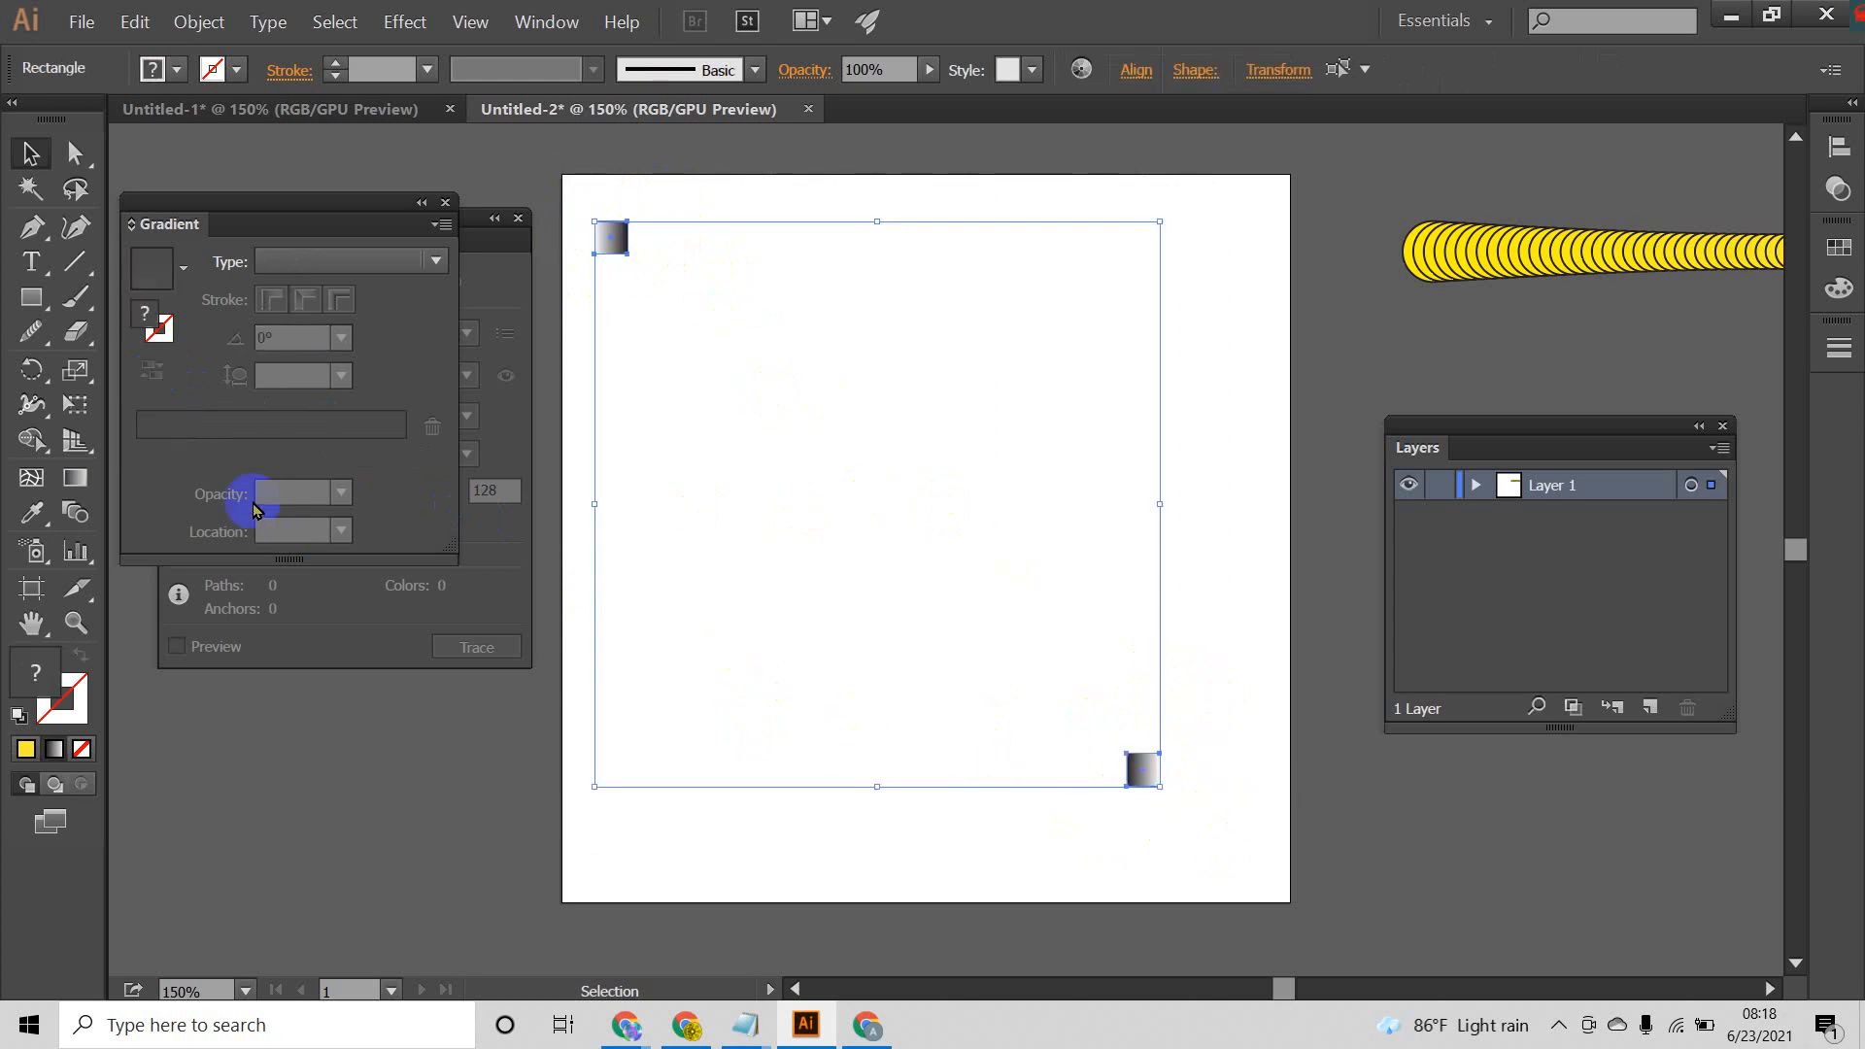
{"action": "left_click", "coordinate": [78, 515]}
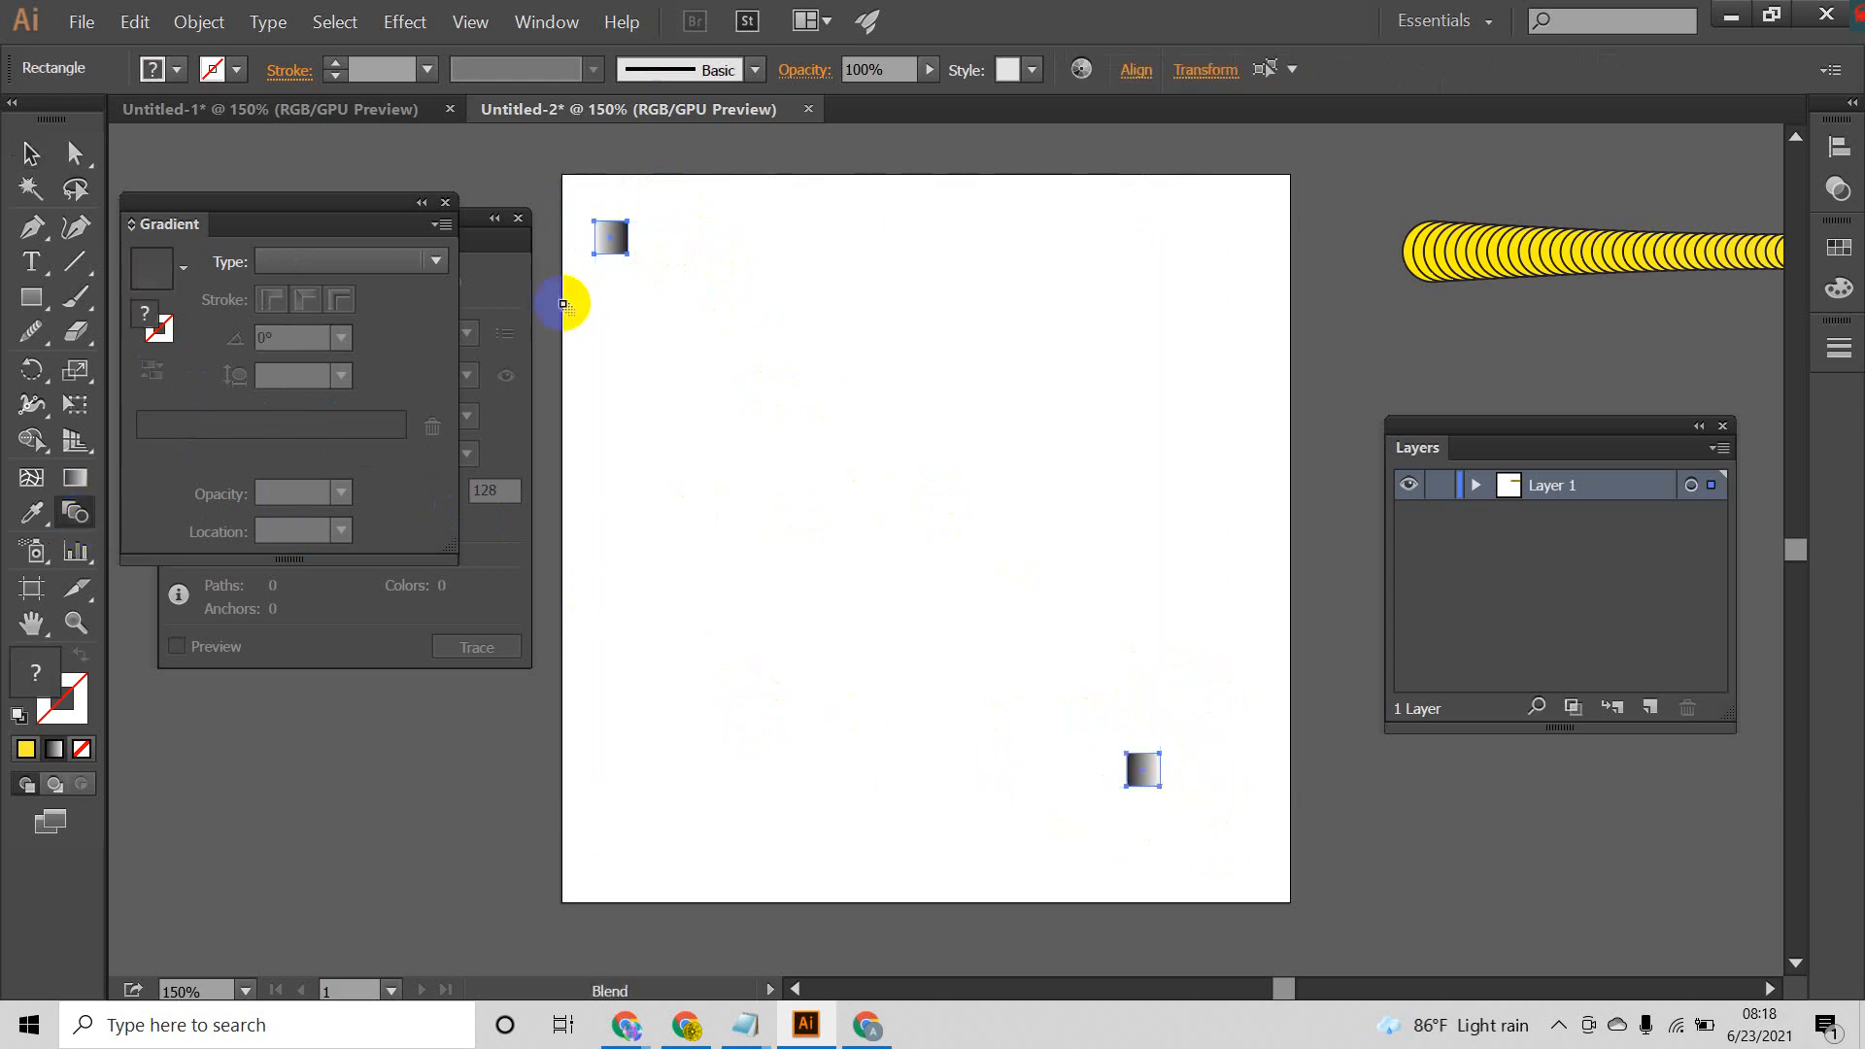
{"action": "left_click", "coordinate": [625, 255]}
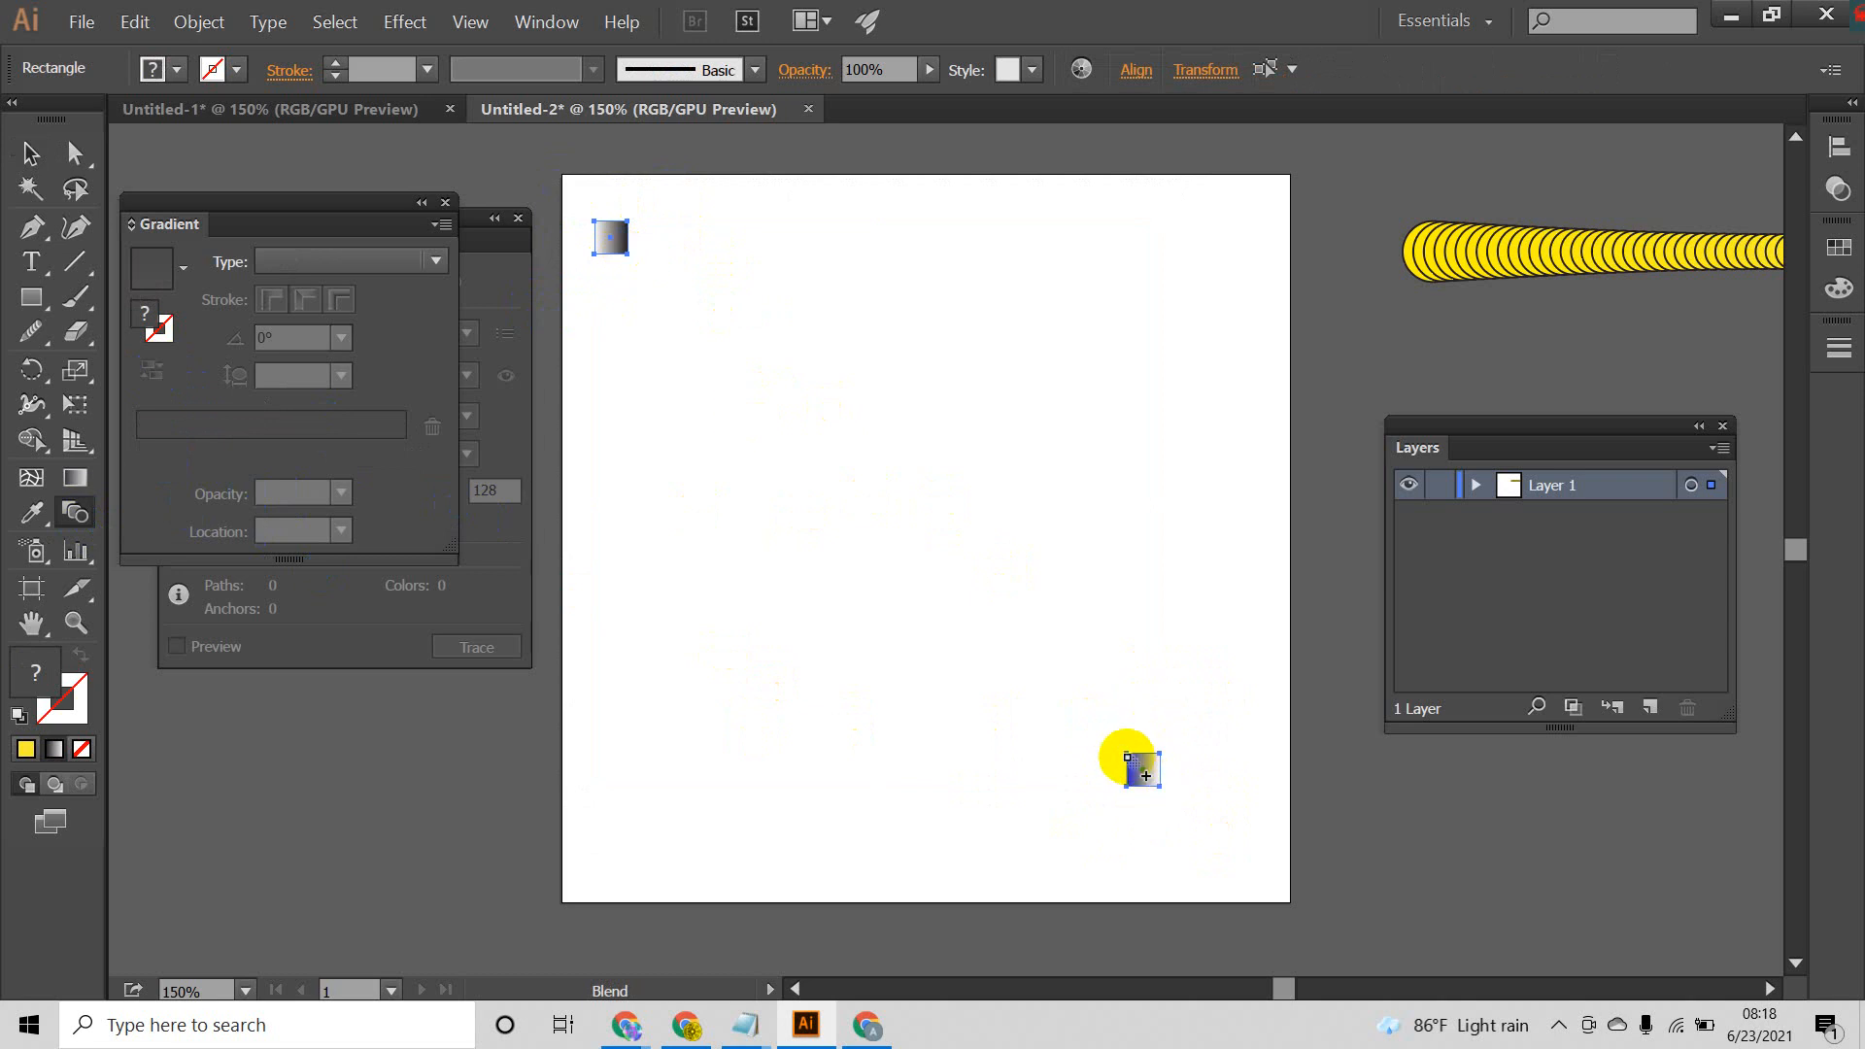
{"action": "left_click", "coordinate": [1147, 774]}
{"action": "left_click", "coordinate": [30, 153]}
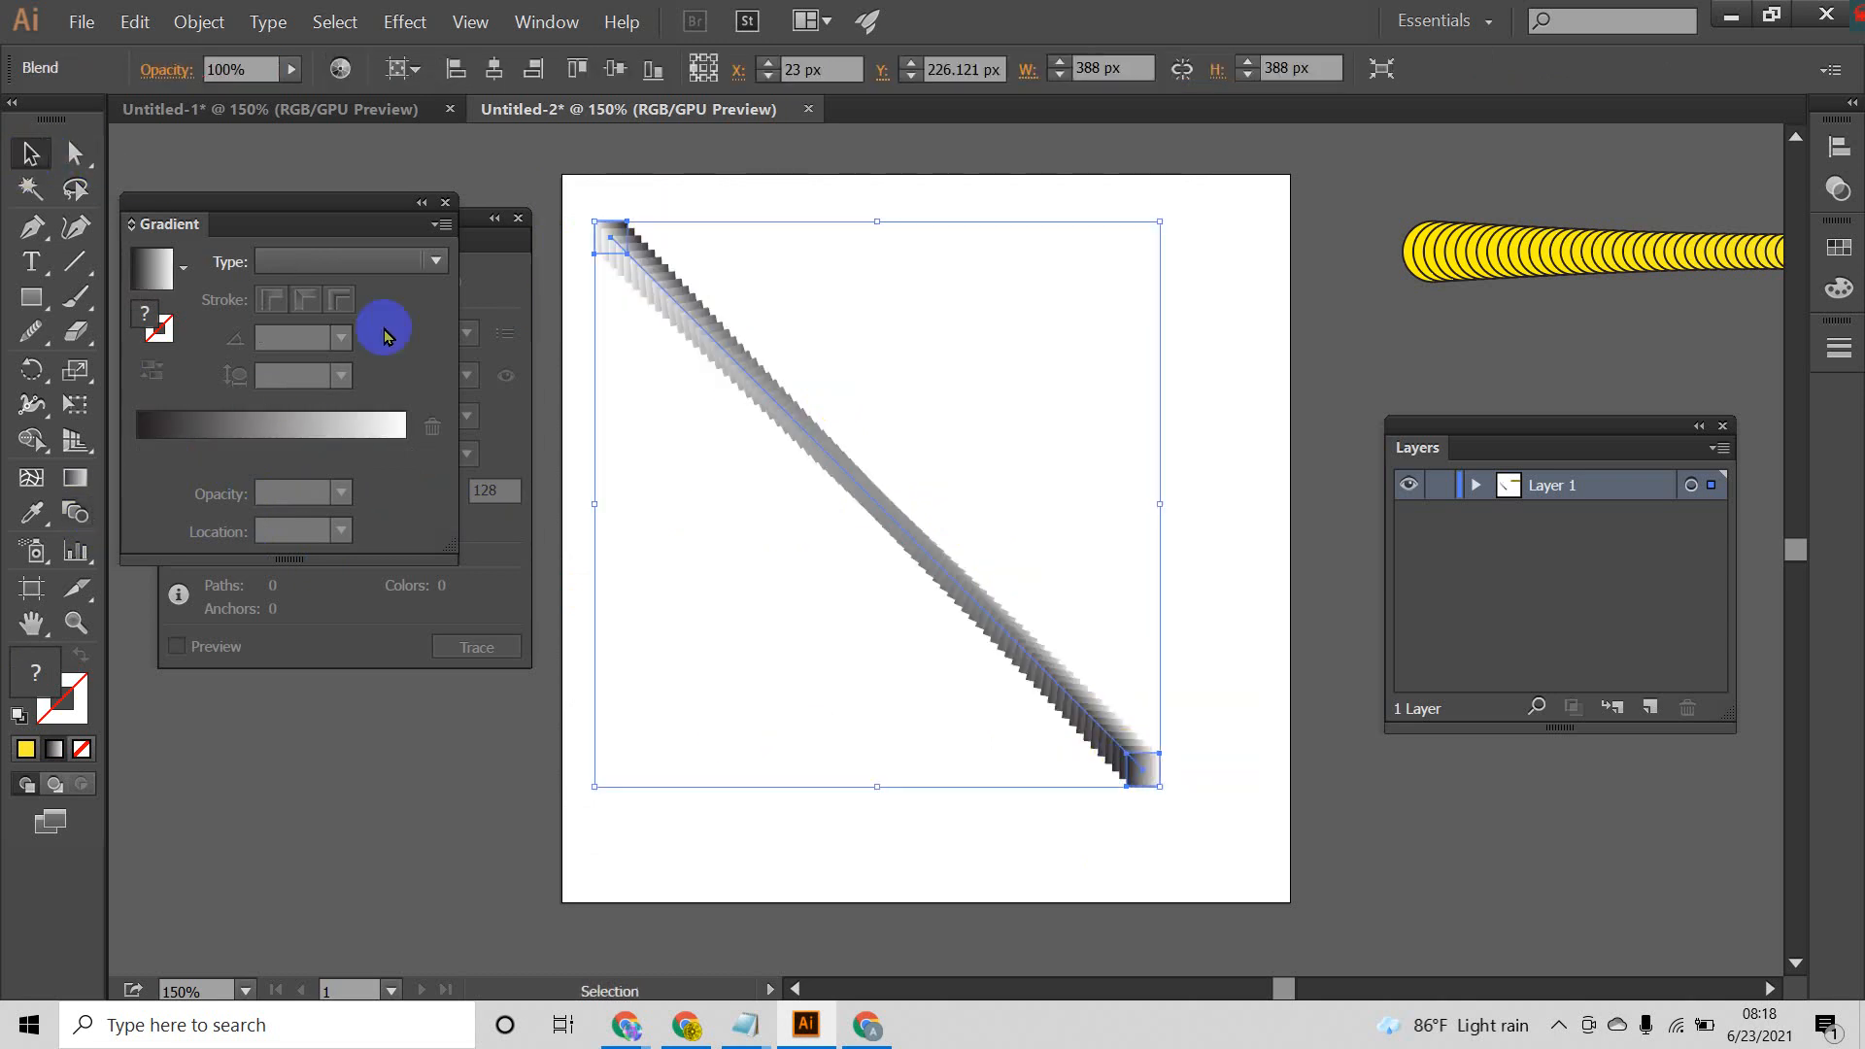
Step: Scale the gradient blend down to about 330 px wide and high, position it nearer the artboard's middle, and select it
{"action": "left_click", "coordinate": [937, 701]}
{"action": "left_click_drag", "start_coordinate": [1132, 768], "coordinate": [1160, 730]}
{"action": "left_click", "coordinate": [1175, 764]}
{"action": "mouse_move", "coordinate": [952, 511]}
{"action": "left_mouse_down"}
{"action": "mouse_move", "coordinate": [954, 548]}
{"action": "mouse_move", "coordinate": [957, 525]}
{"action": "left_mouse_up"}
{"action": "left_click", "coordinate": [947, 831]}
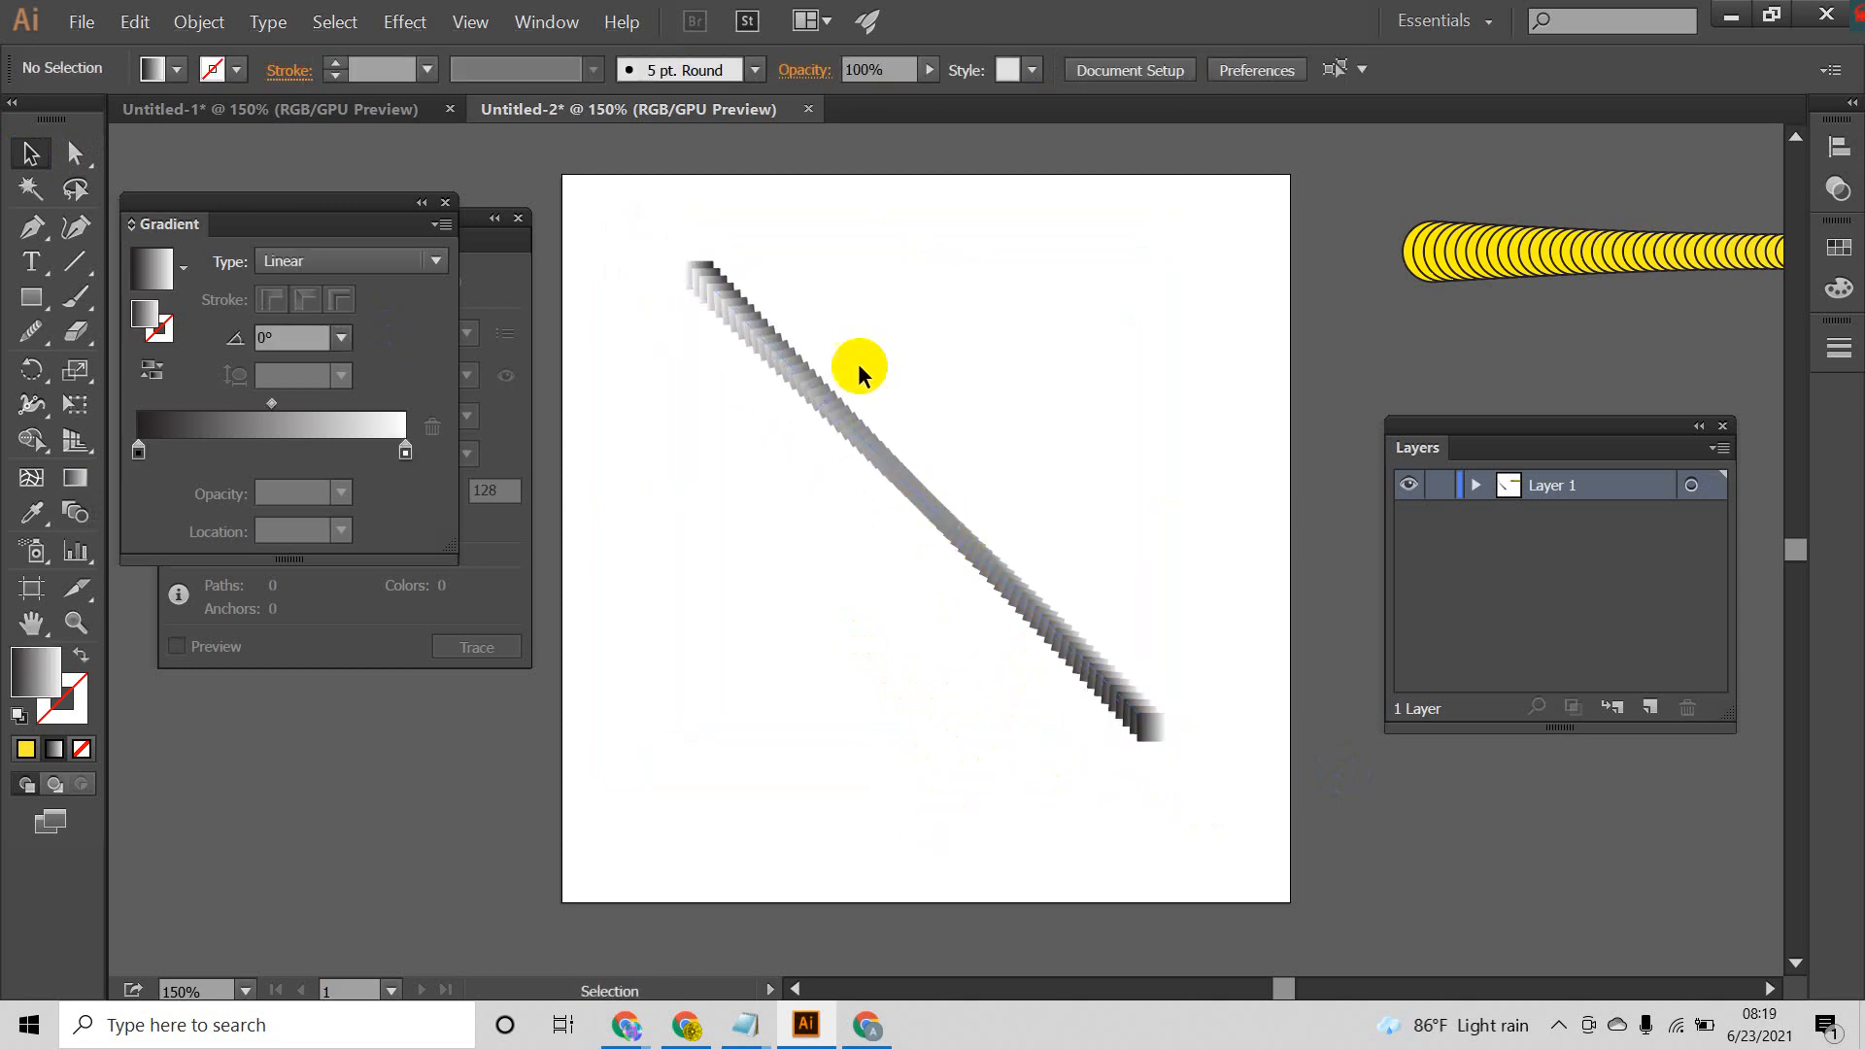
{"action": "left_click_drag", "start_coordinate": [664, 201], "coordinate": [1234, 867]}
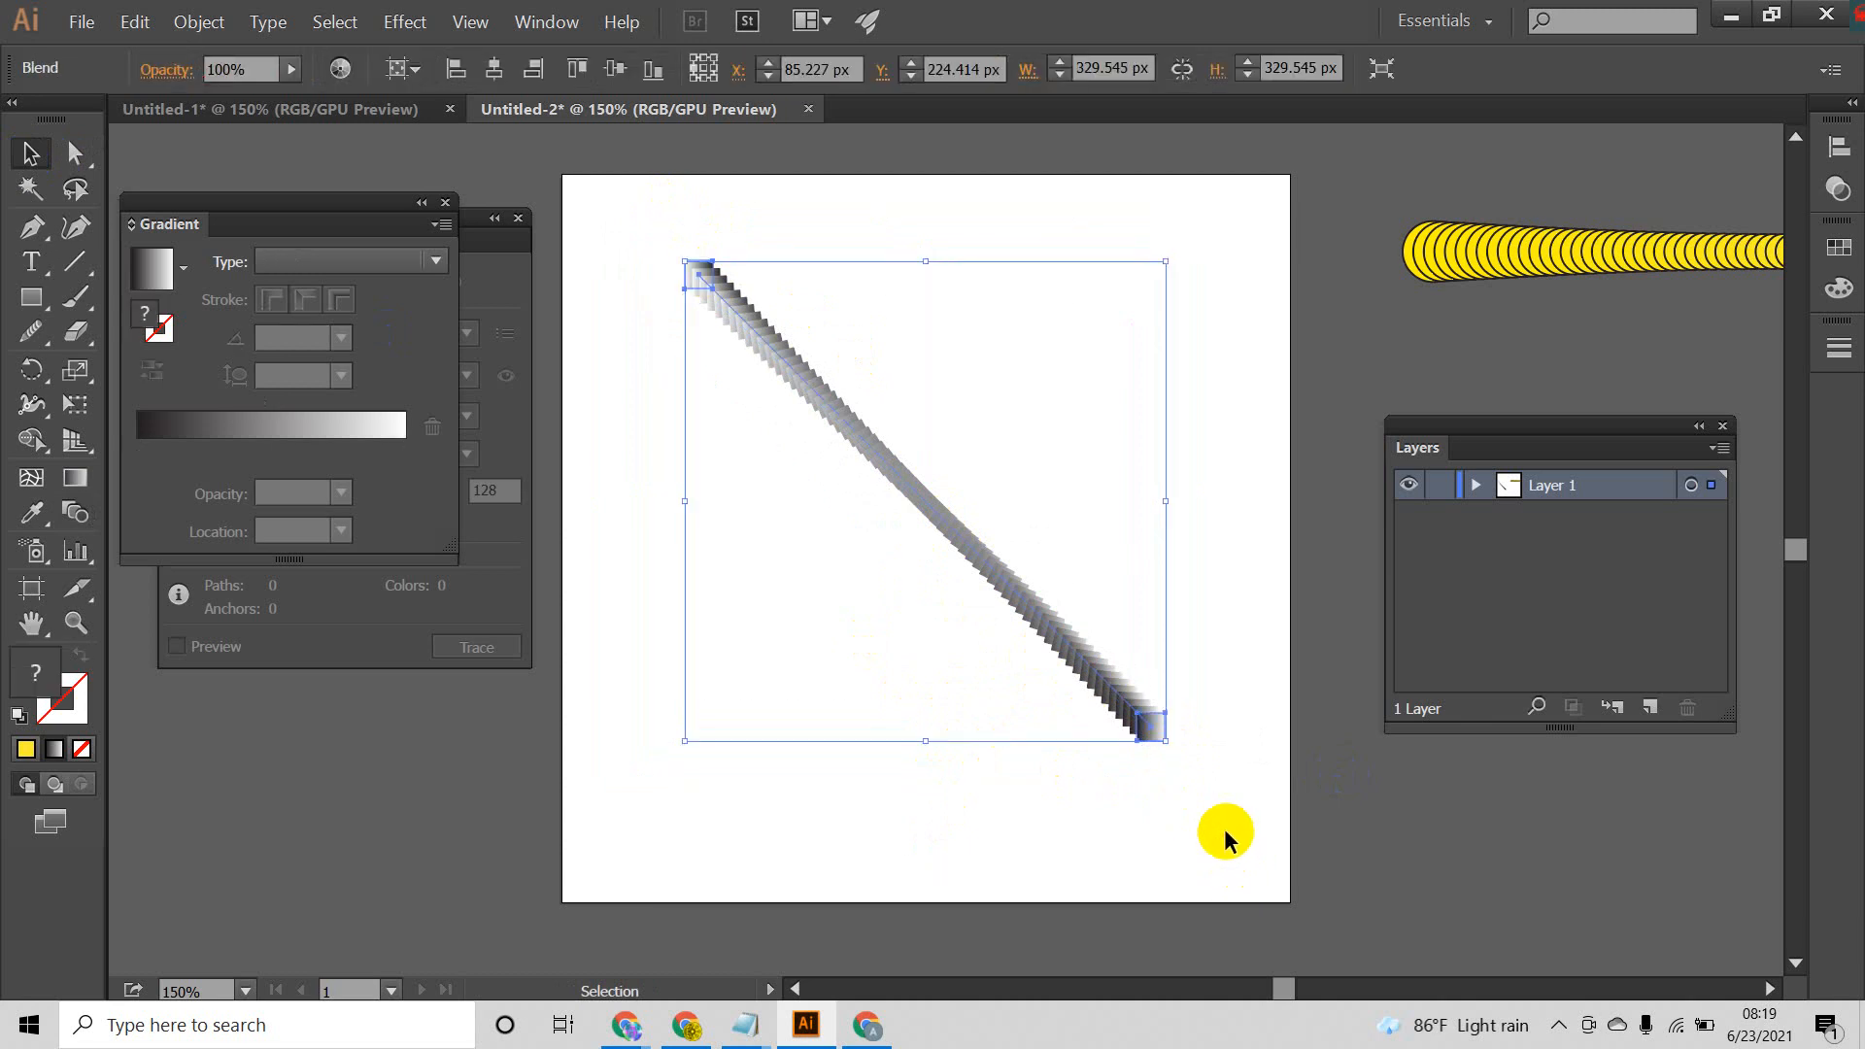
Step: Move the diagonal gradient blend off the artboard toward its upper-right corner
{"action": "left_click", "coordinate": [1220, 833]}
{"action": "left_click_drag", "start_coordinate": [929, 499], "coordinate": [1452, 365]}
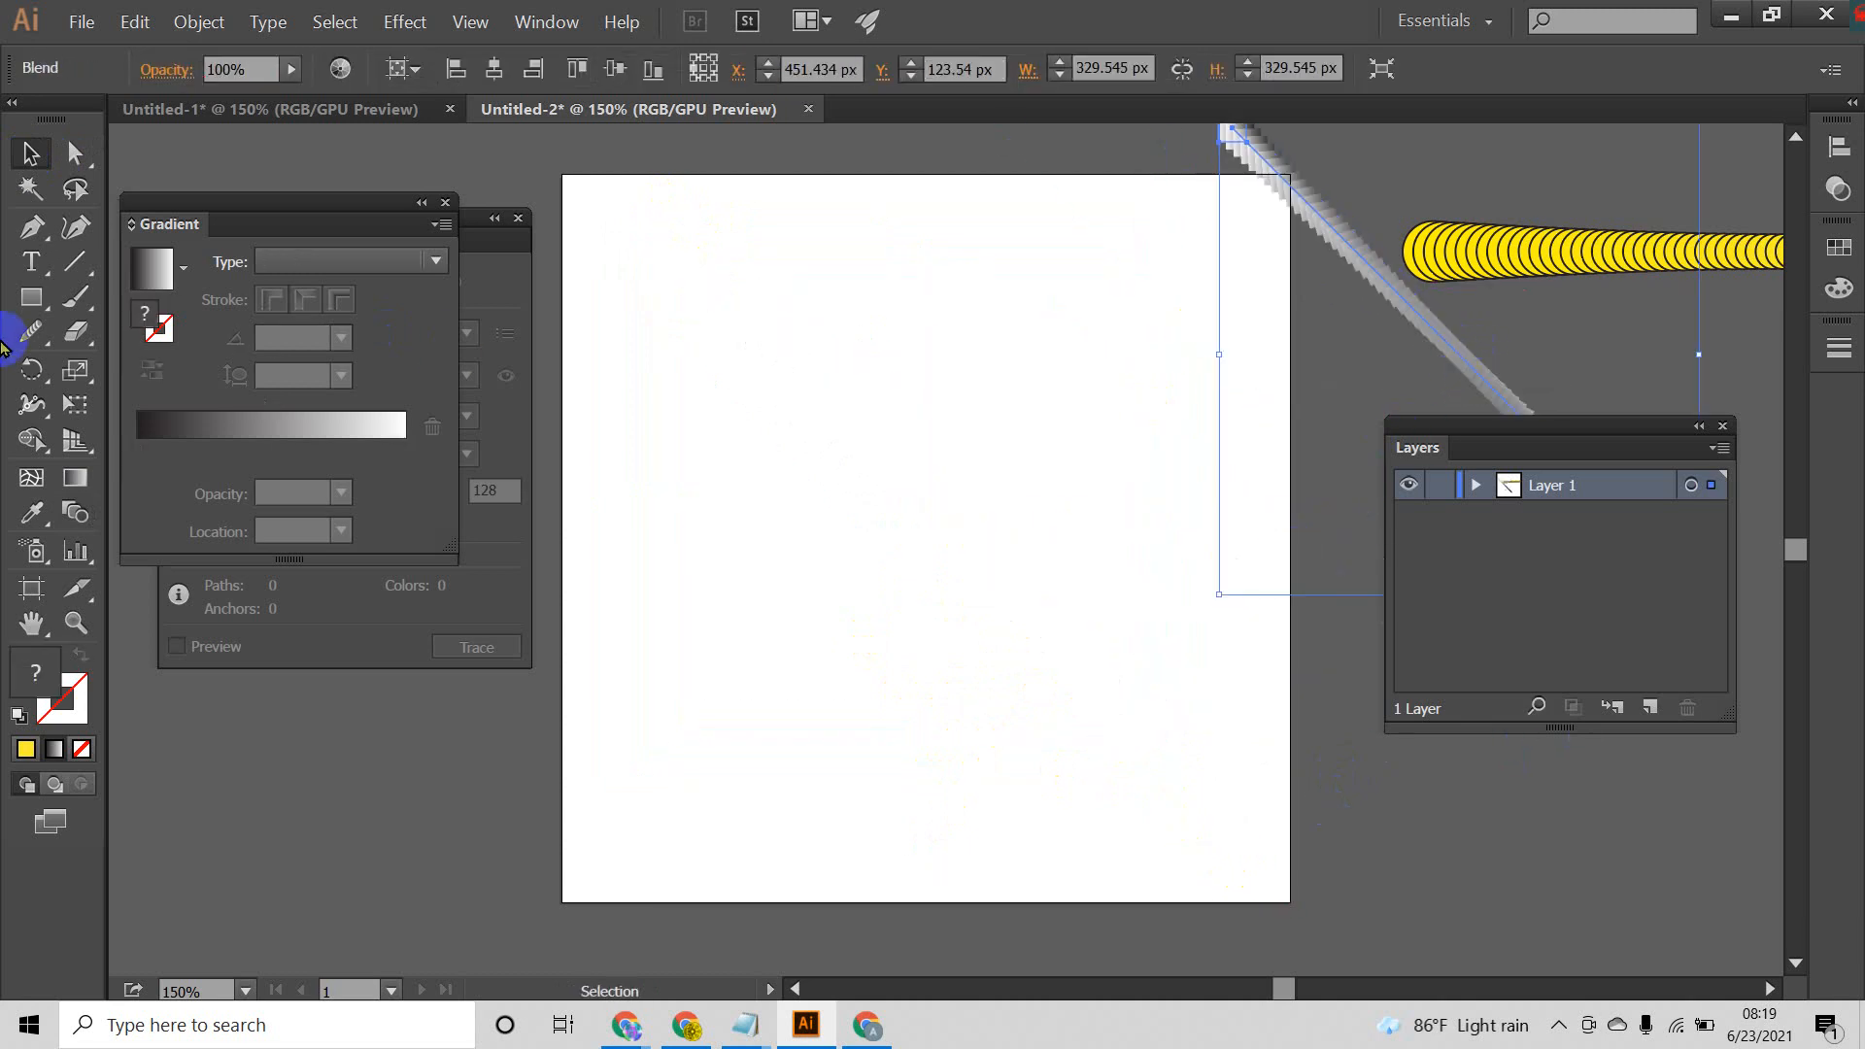
{"action": "left_click_drag", "start_coordinate": [77, 378], "coordinate": [156, 370]}
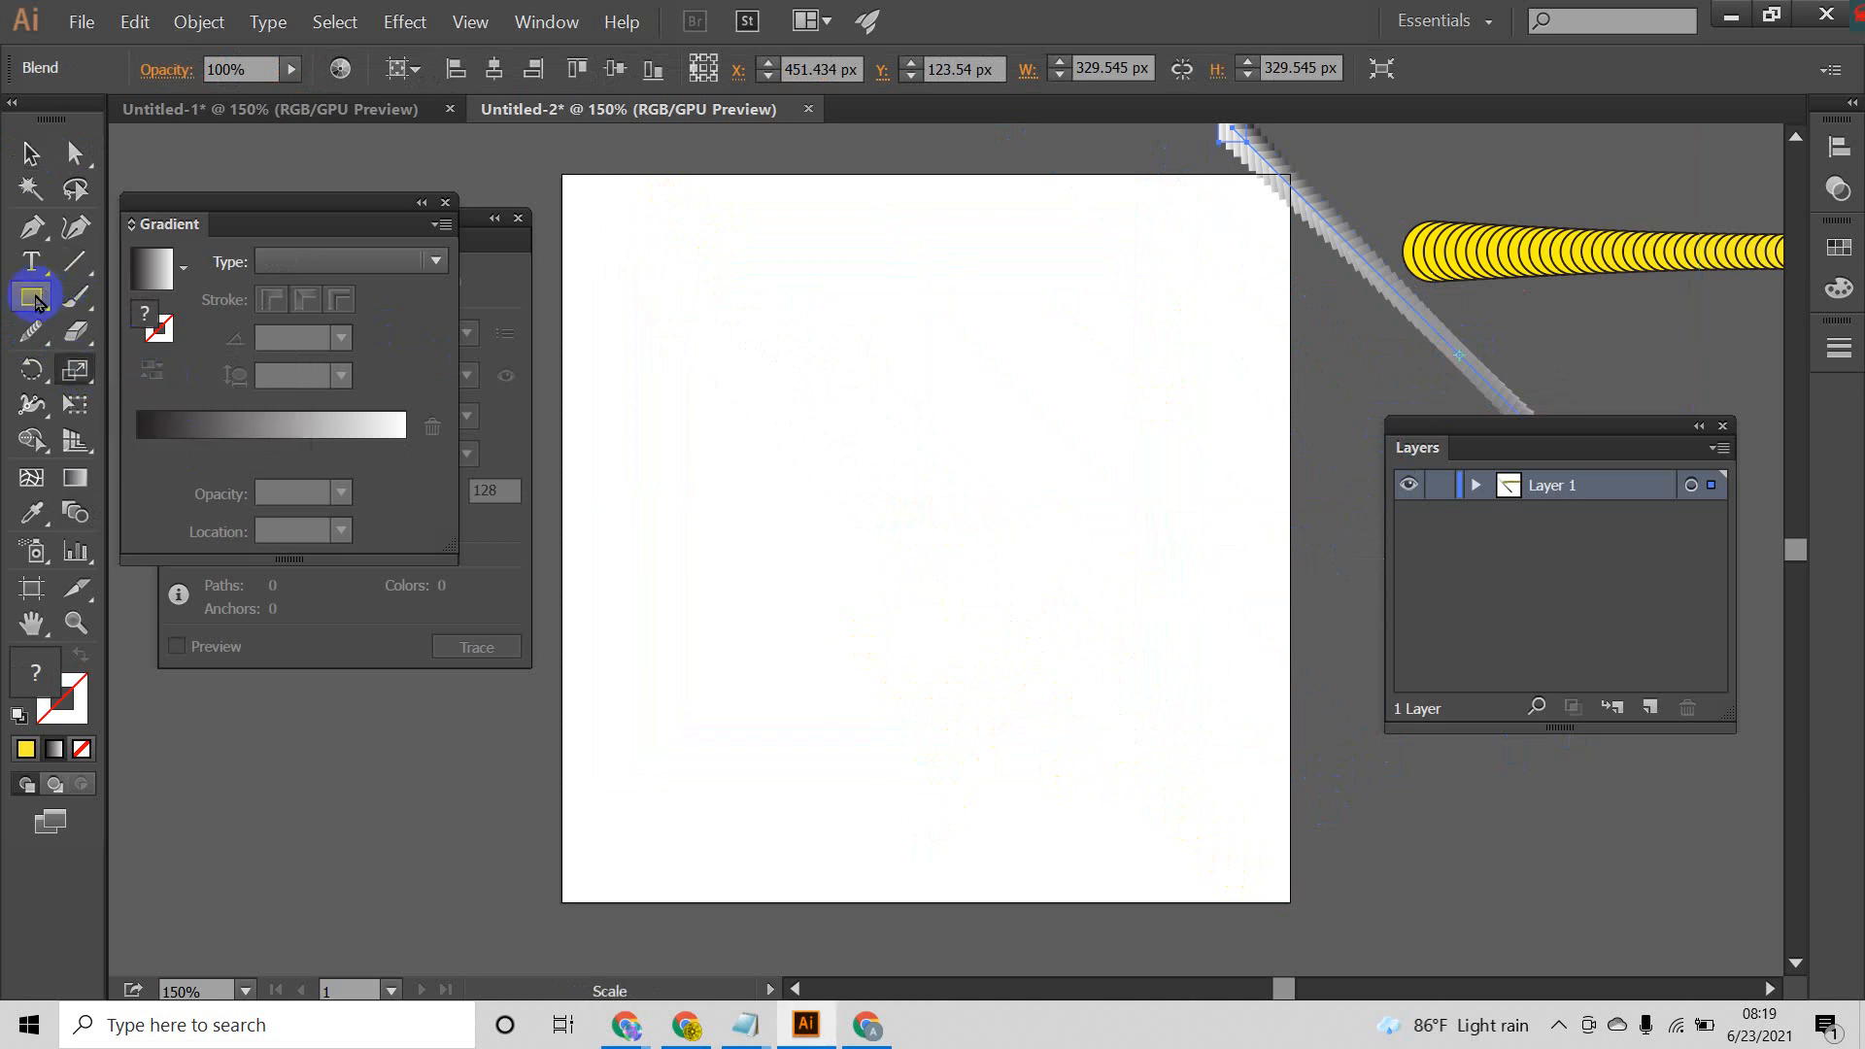
Step: Draw a square with the black-to-white linear gradient fill near the middle of the artboard
{"action": "left_click", "coordinate": [32, 298]}
{"action": "left_click_drag", "start_coordinate": [824, 398], "coordinate": [904, 594]}
{"action": "left_click", "coordinate": [30, 153]}
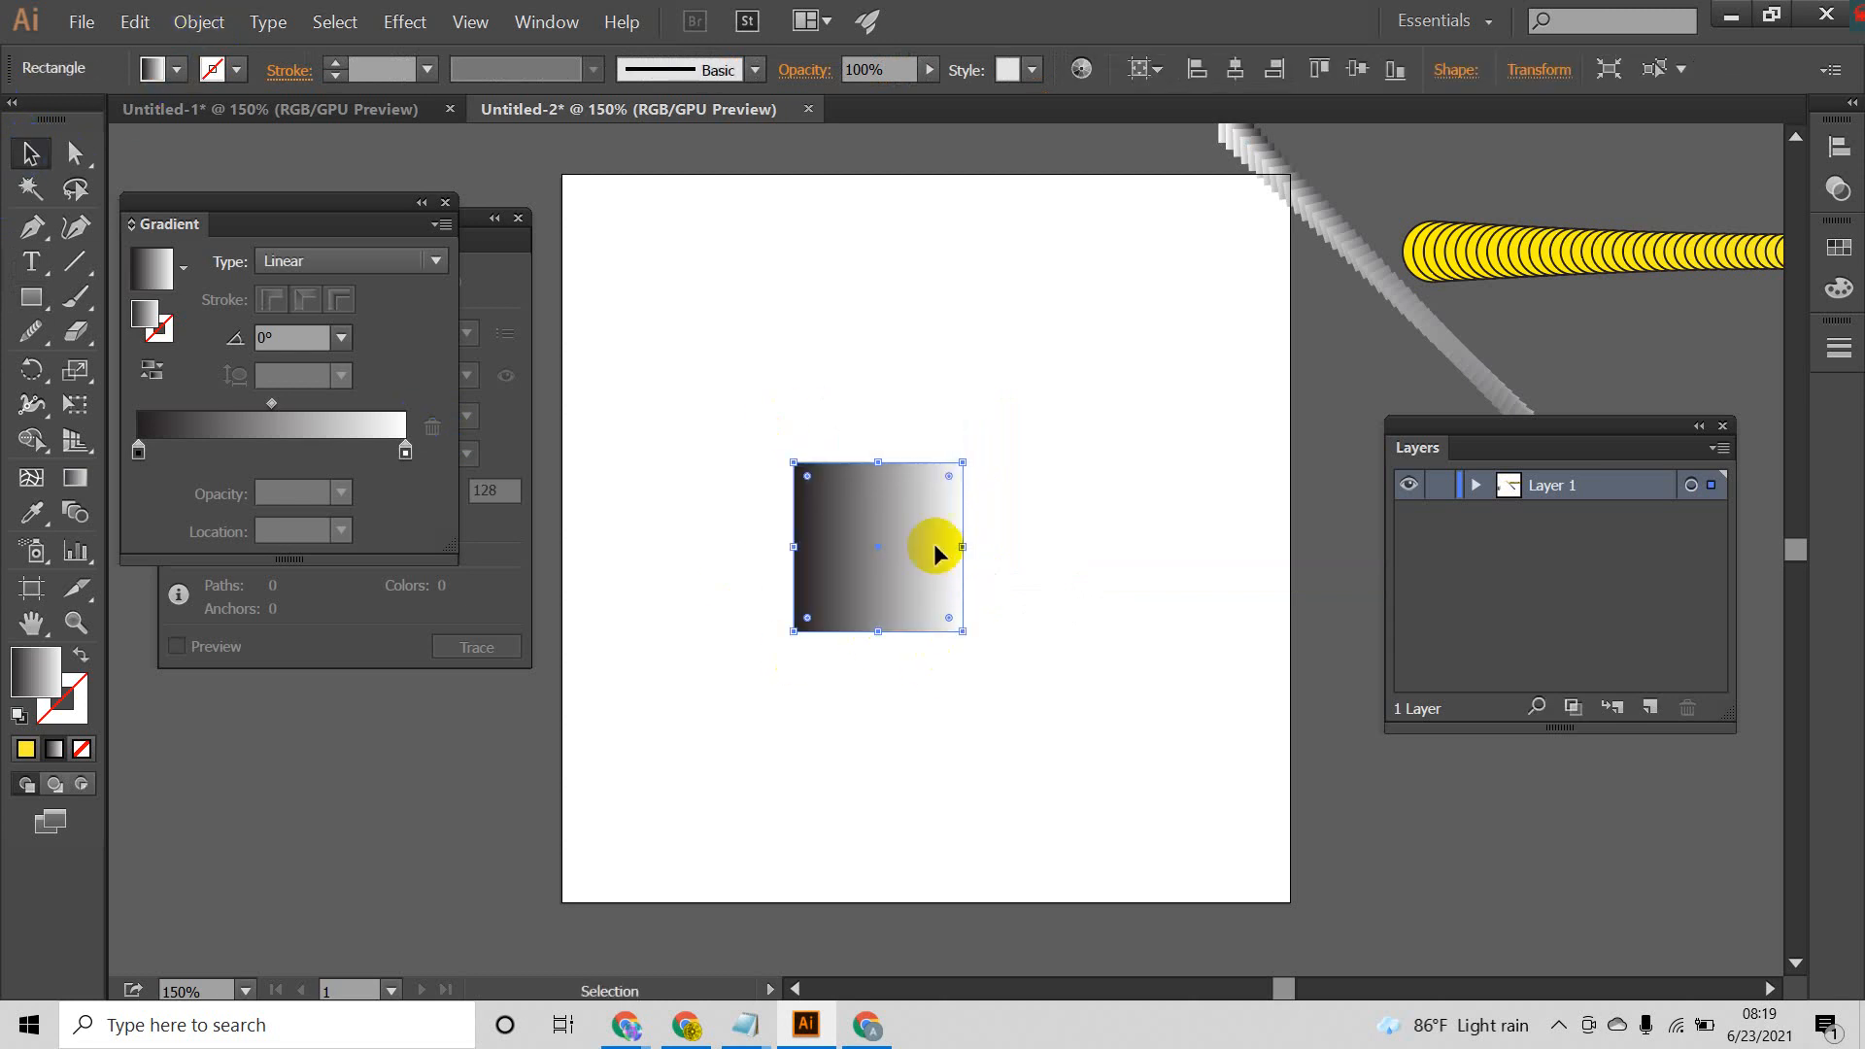
Step: Swap the square's gradient fill to its stroke and set the stroke weight to 7 pt
{"action": "left_click", "coordinate": [179, 71]}
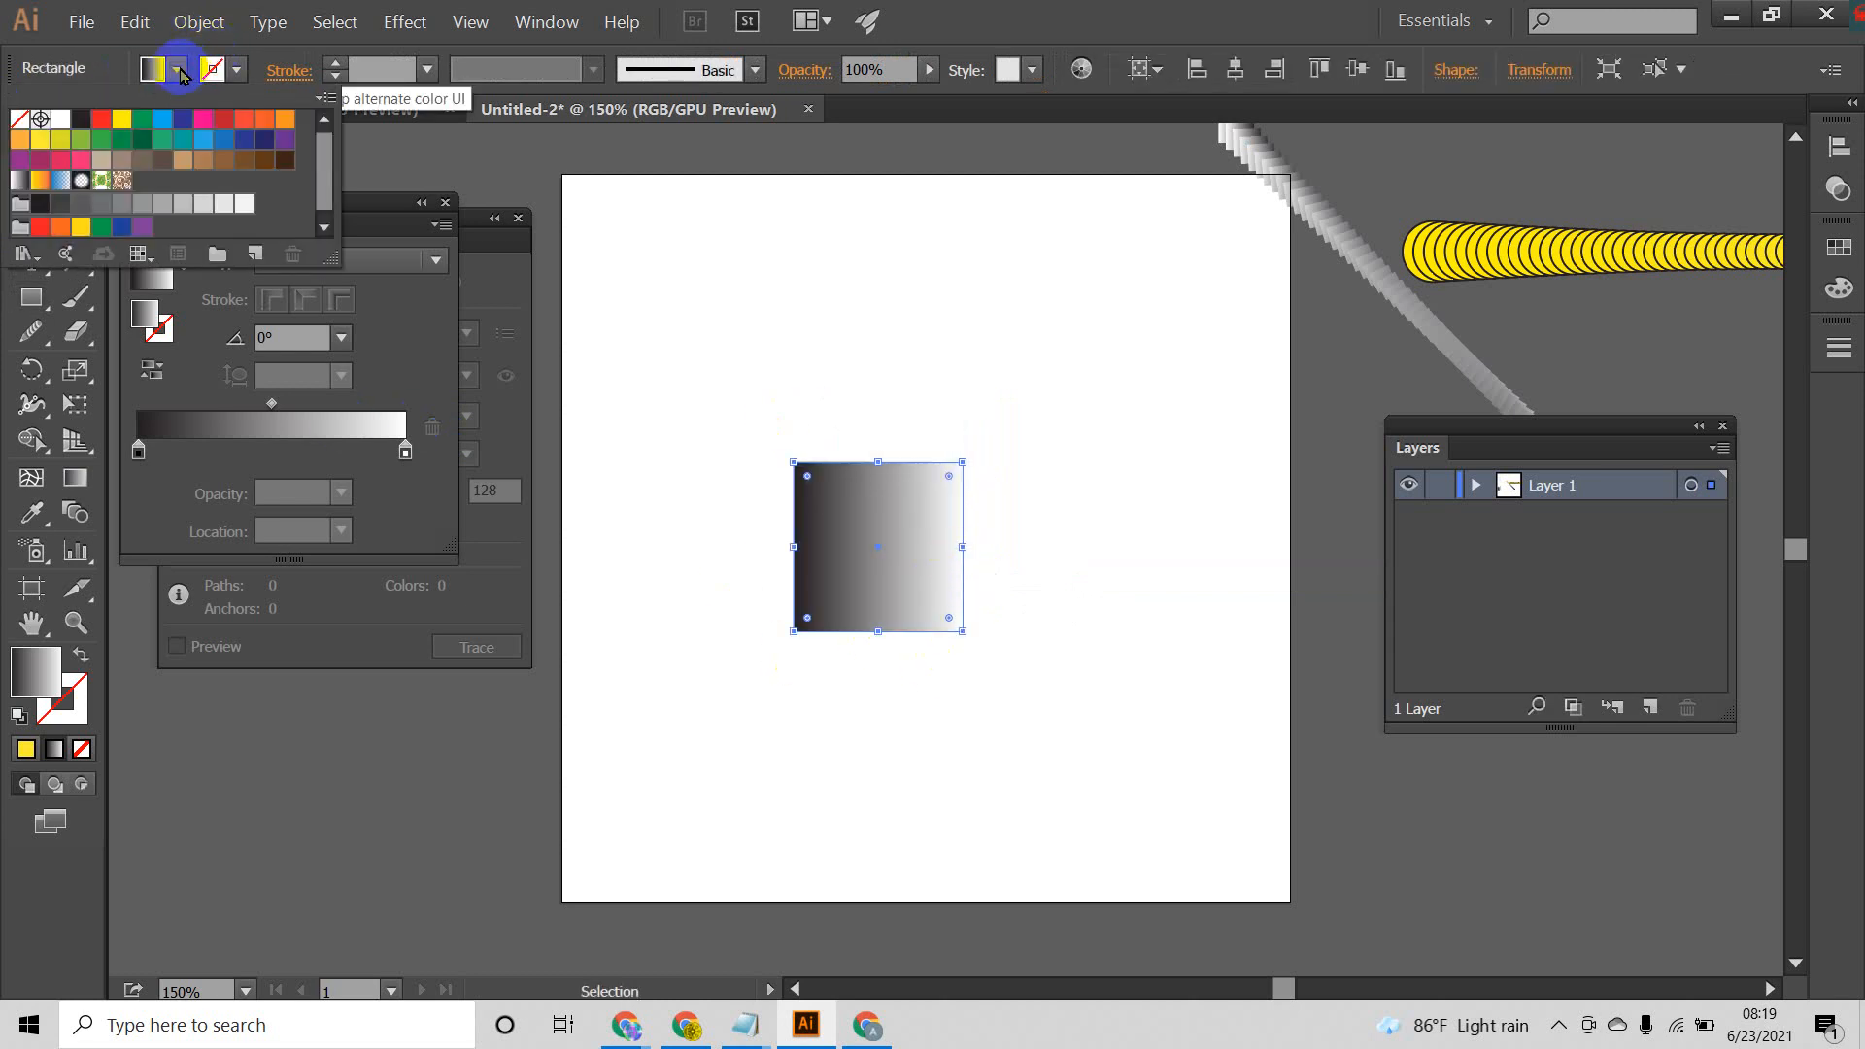
{"action": "left_click", "coordinate": [78, 660]}
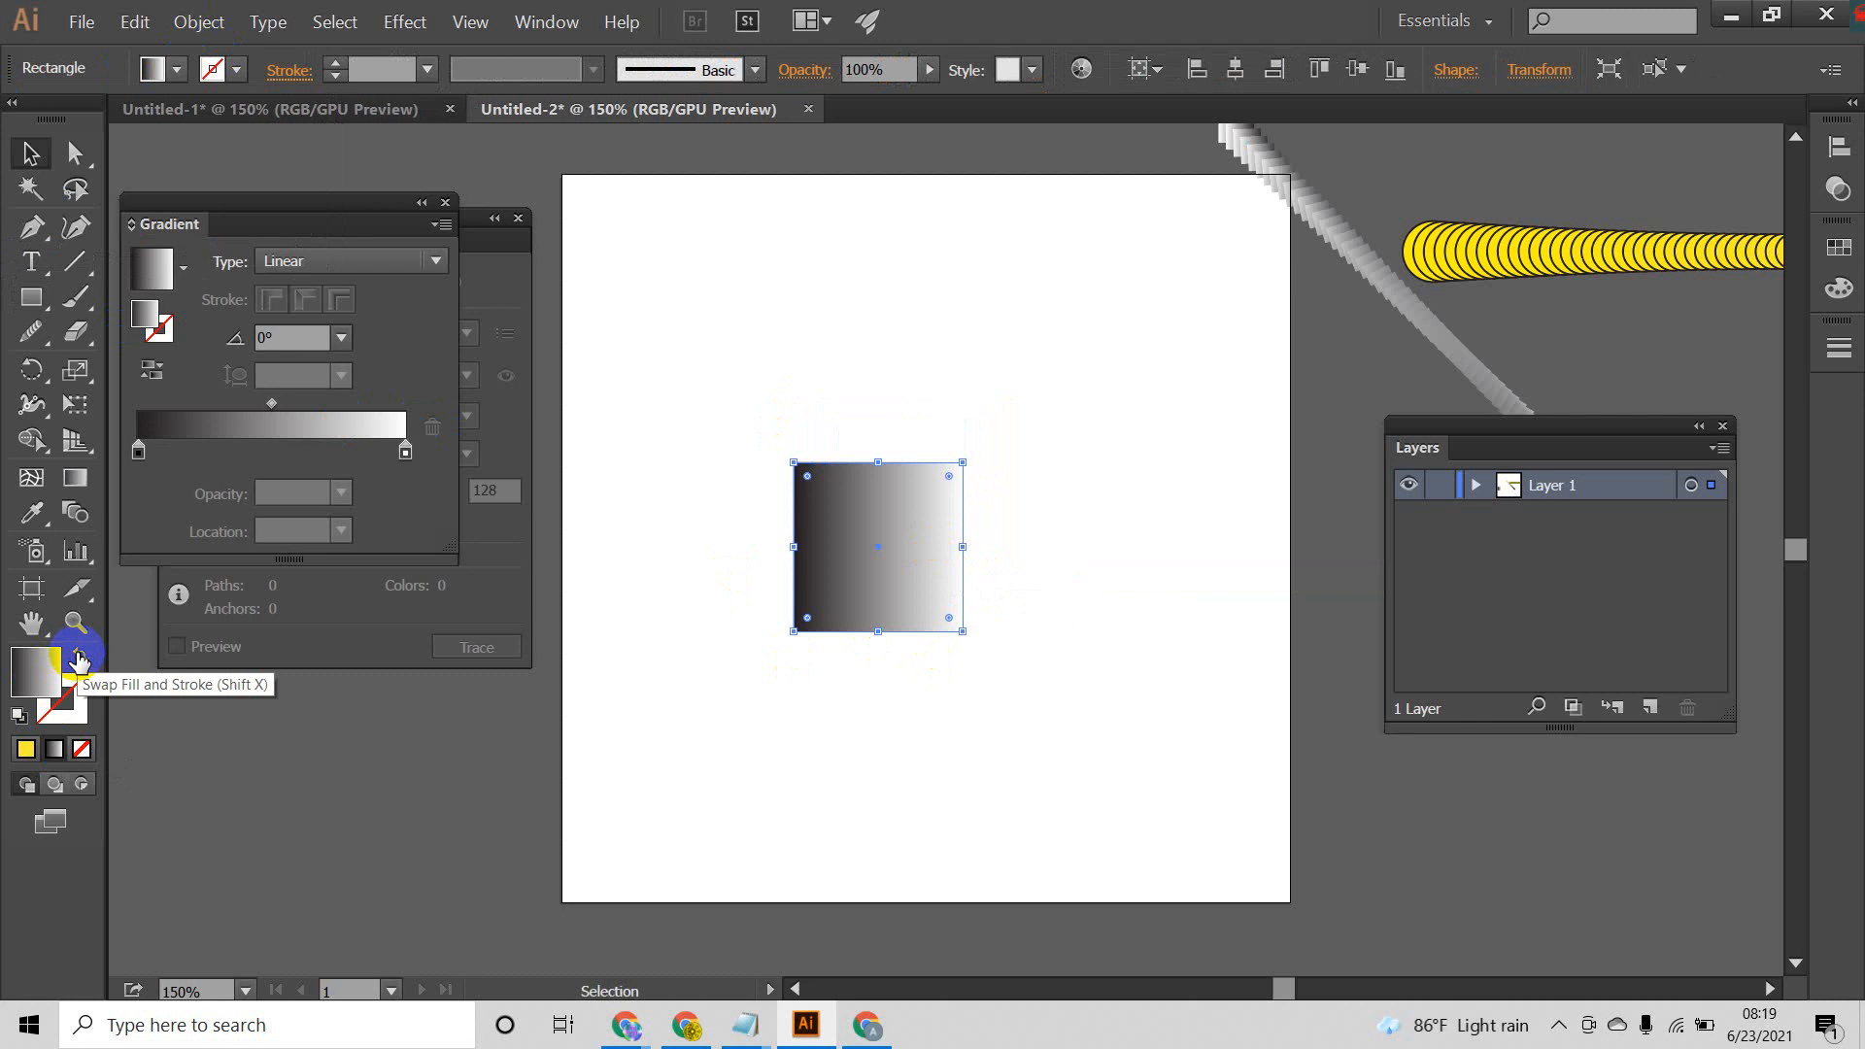
{"action": "left_click", "coordinate": [79, 661]}
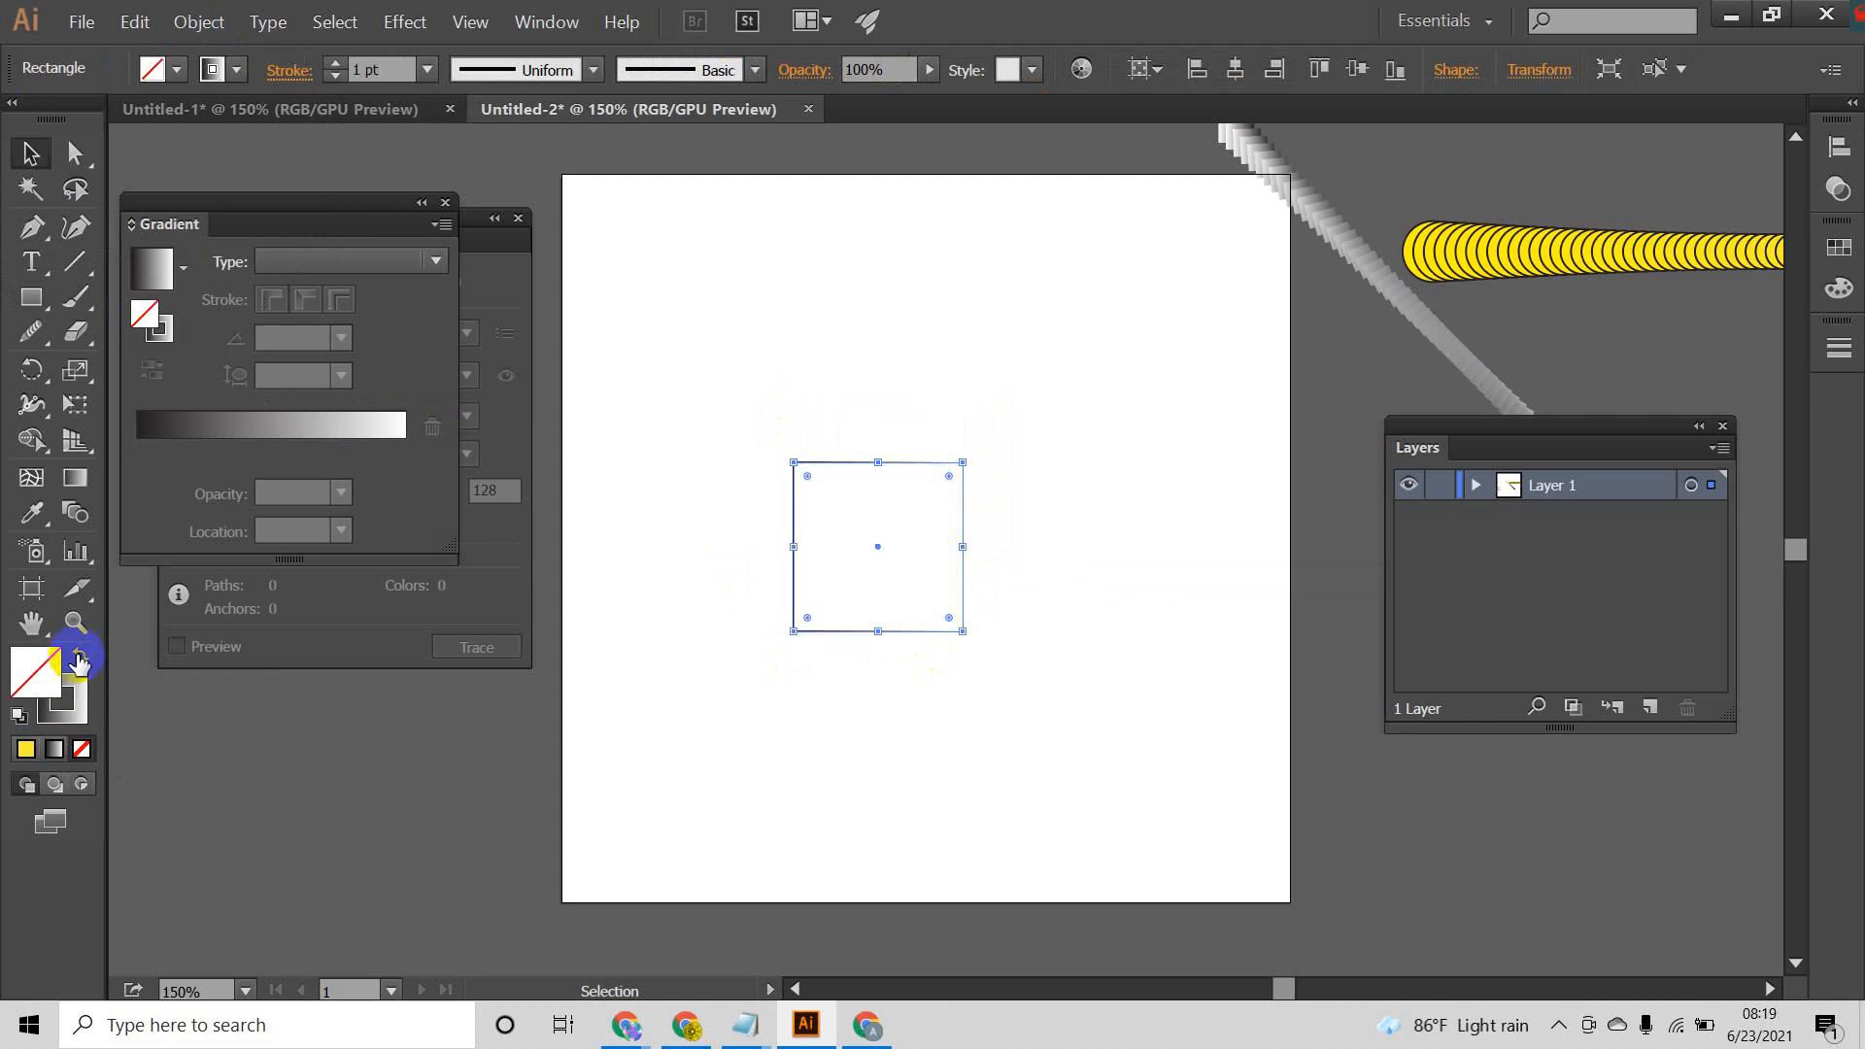
{"action": "left_click", "coordinate": [336, 63]}
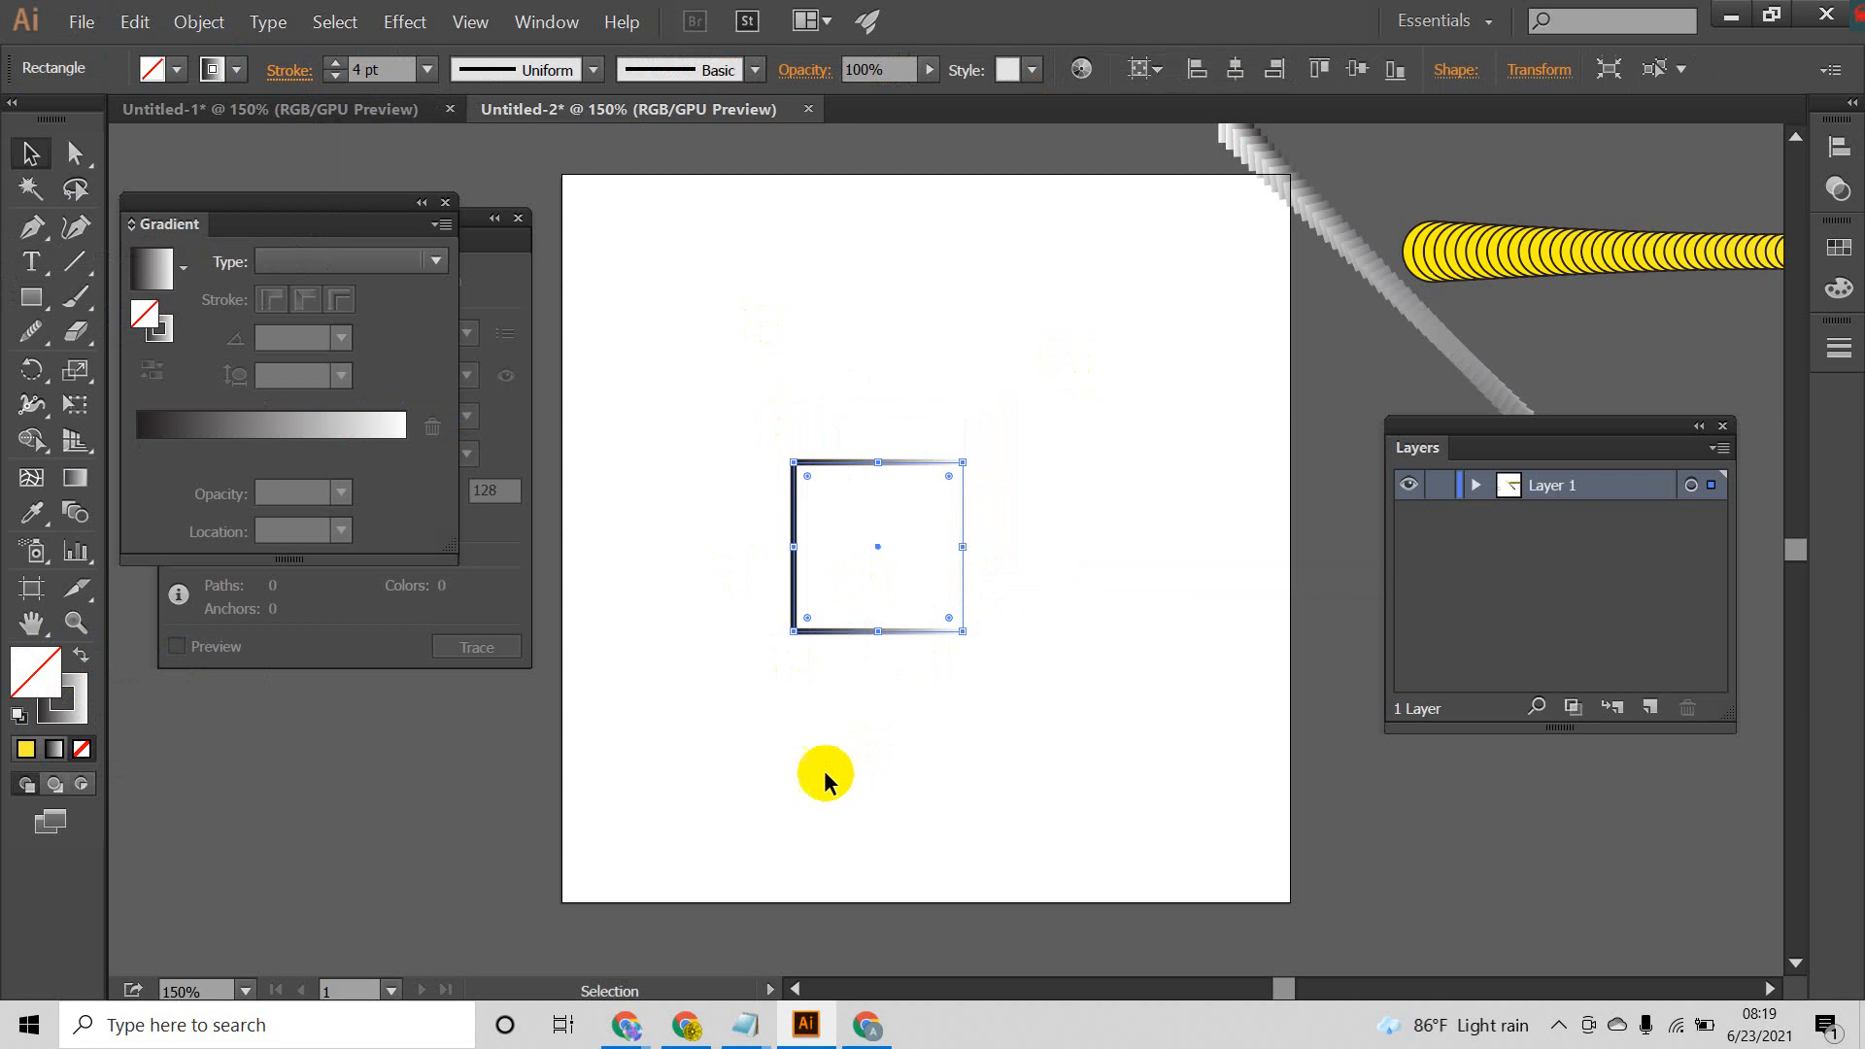
{"action": "left_click", "coordinate": [334, 67]}
{"action": "left_click", "coordinate": [334, 67]}
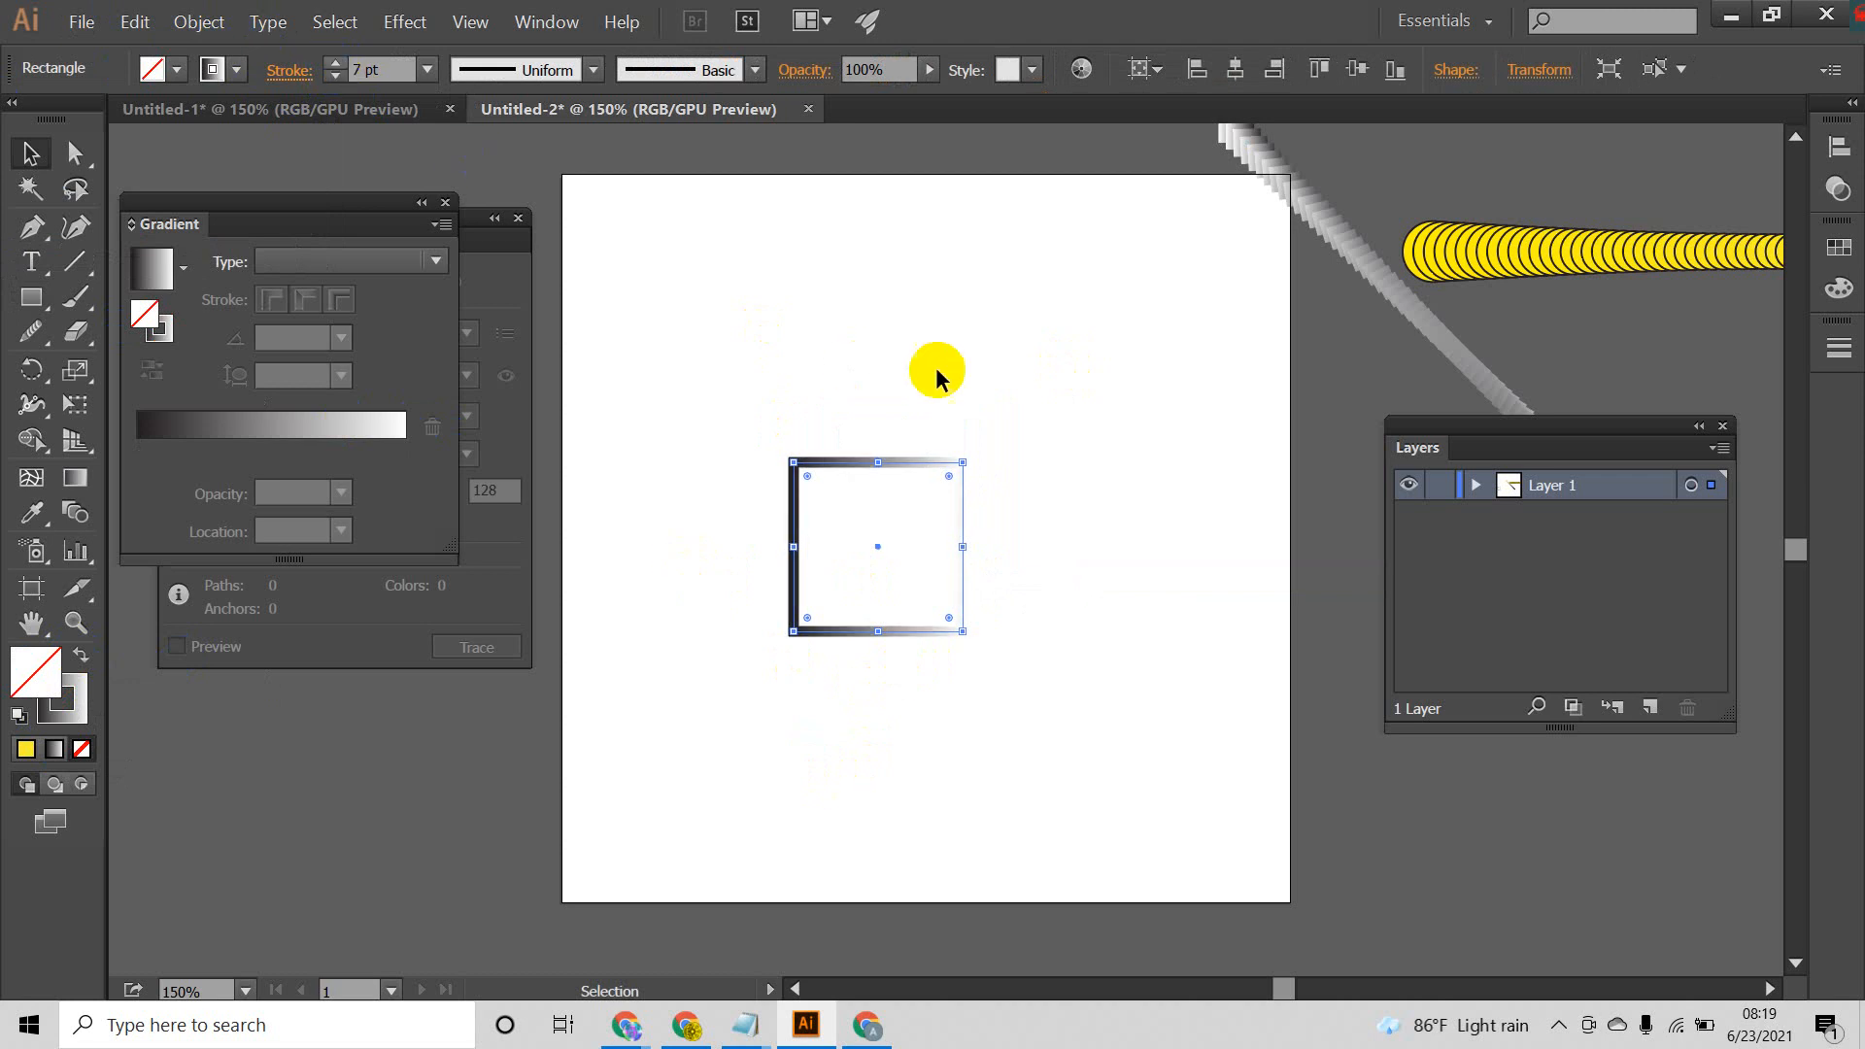
Step: Create a slightly smaller concentric copy of the outlined square with the Scale tool, scaling about its center
{"action": "left_click", "coordinate": [935, 367]}
{"action": "left_click_drag", "start_coordinate": [1000, 396], "coordinate": [564, 693]}
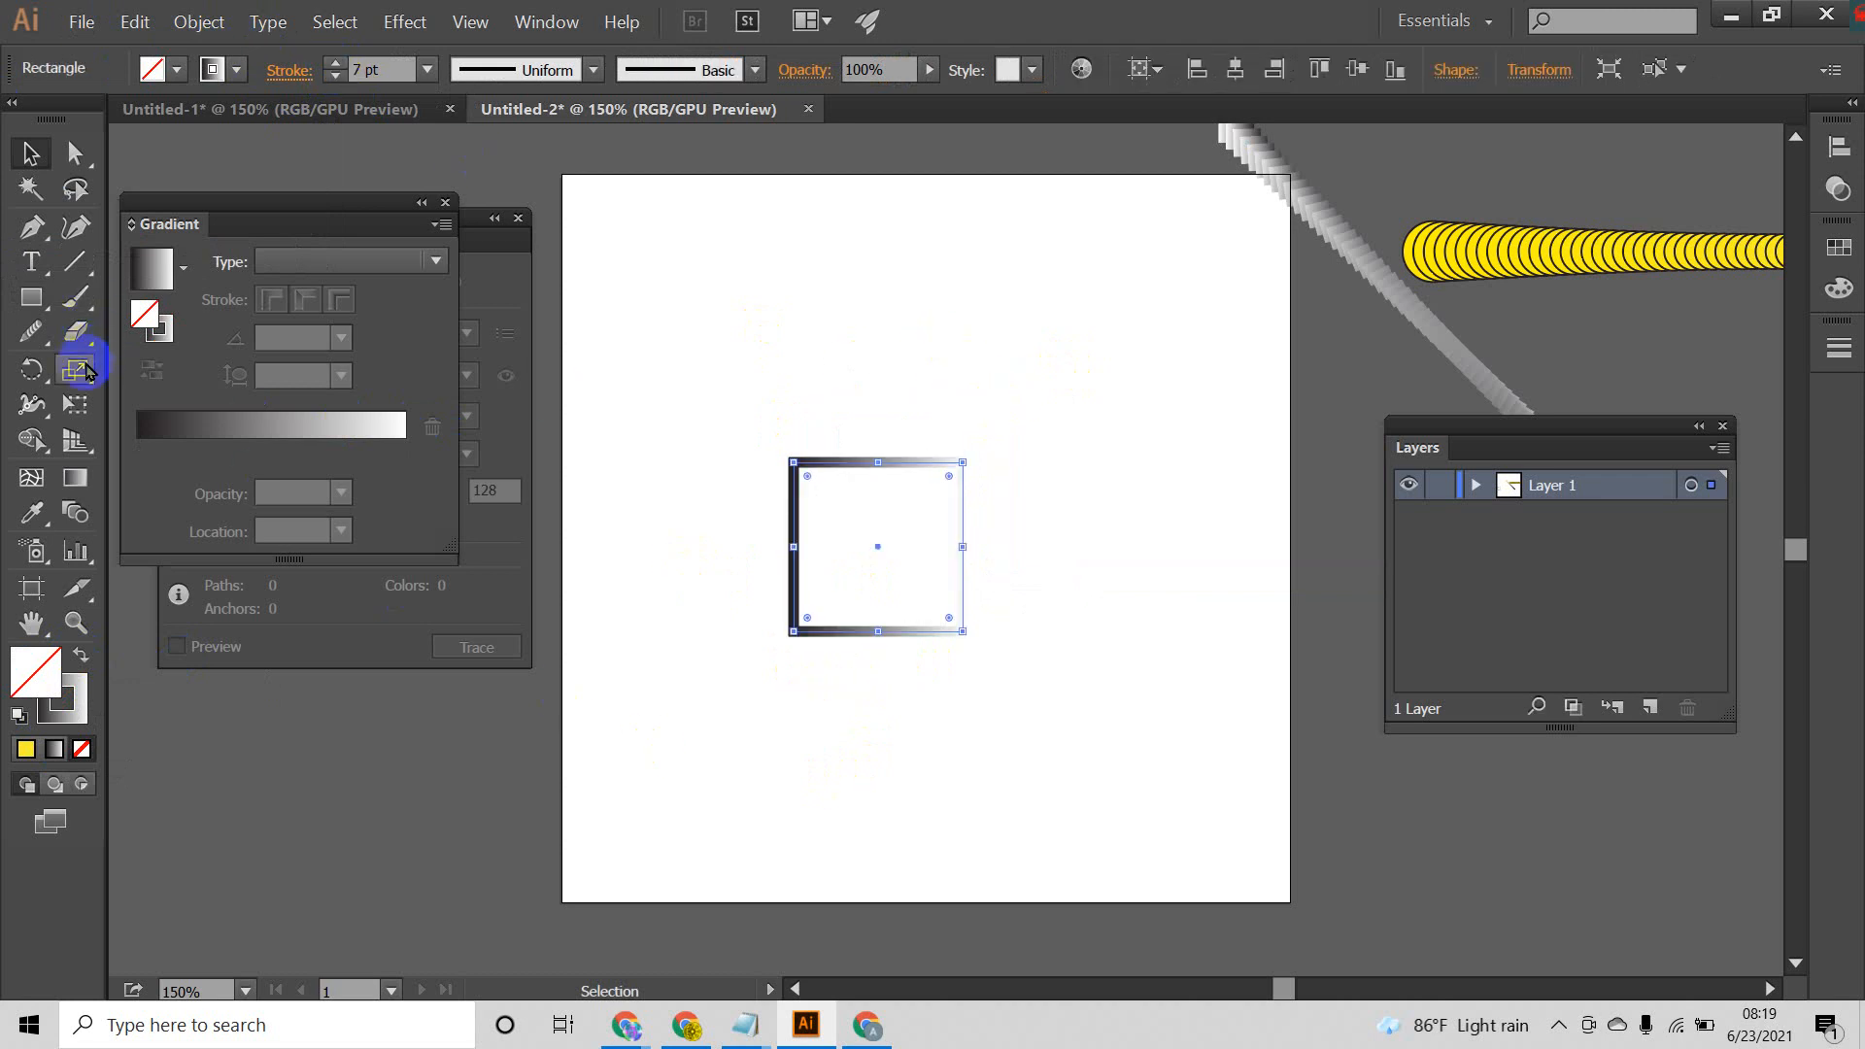
{"action": "left_click_drag", "start_coordinate": [75, 367], "coordinate": [158, 374]}
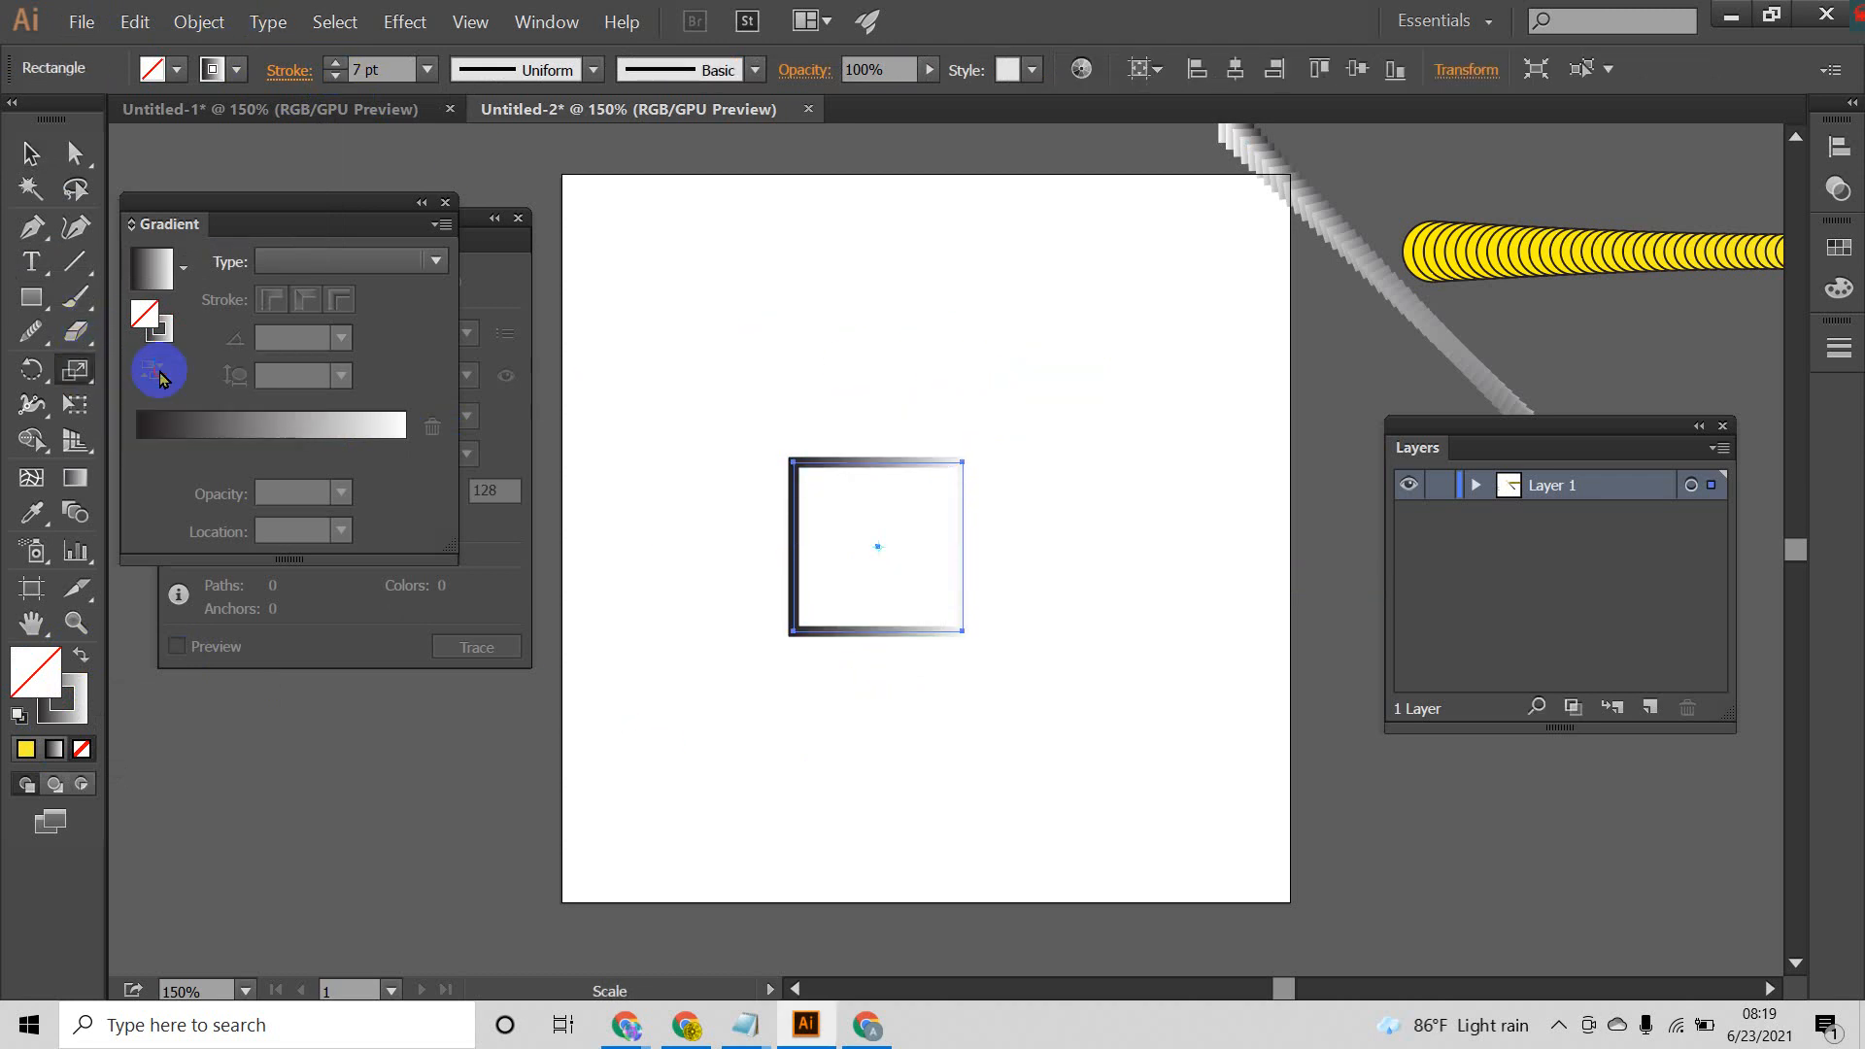
{"action": "left_click", "coordinate": [961, 463], "text": "alt"}
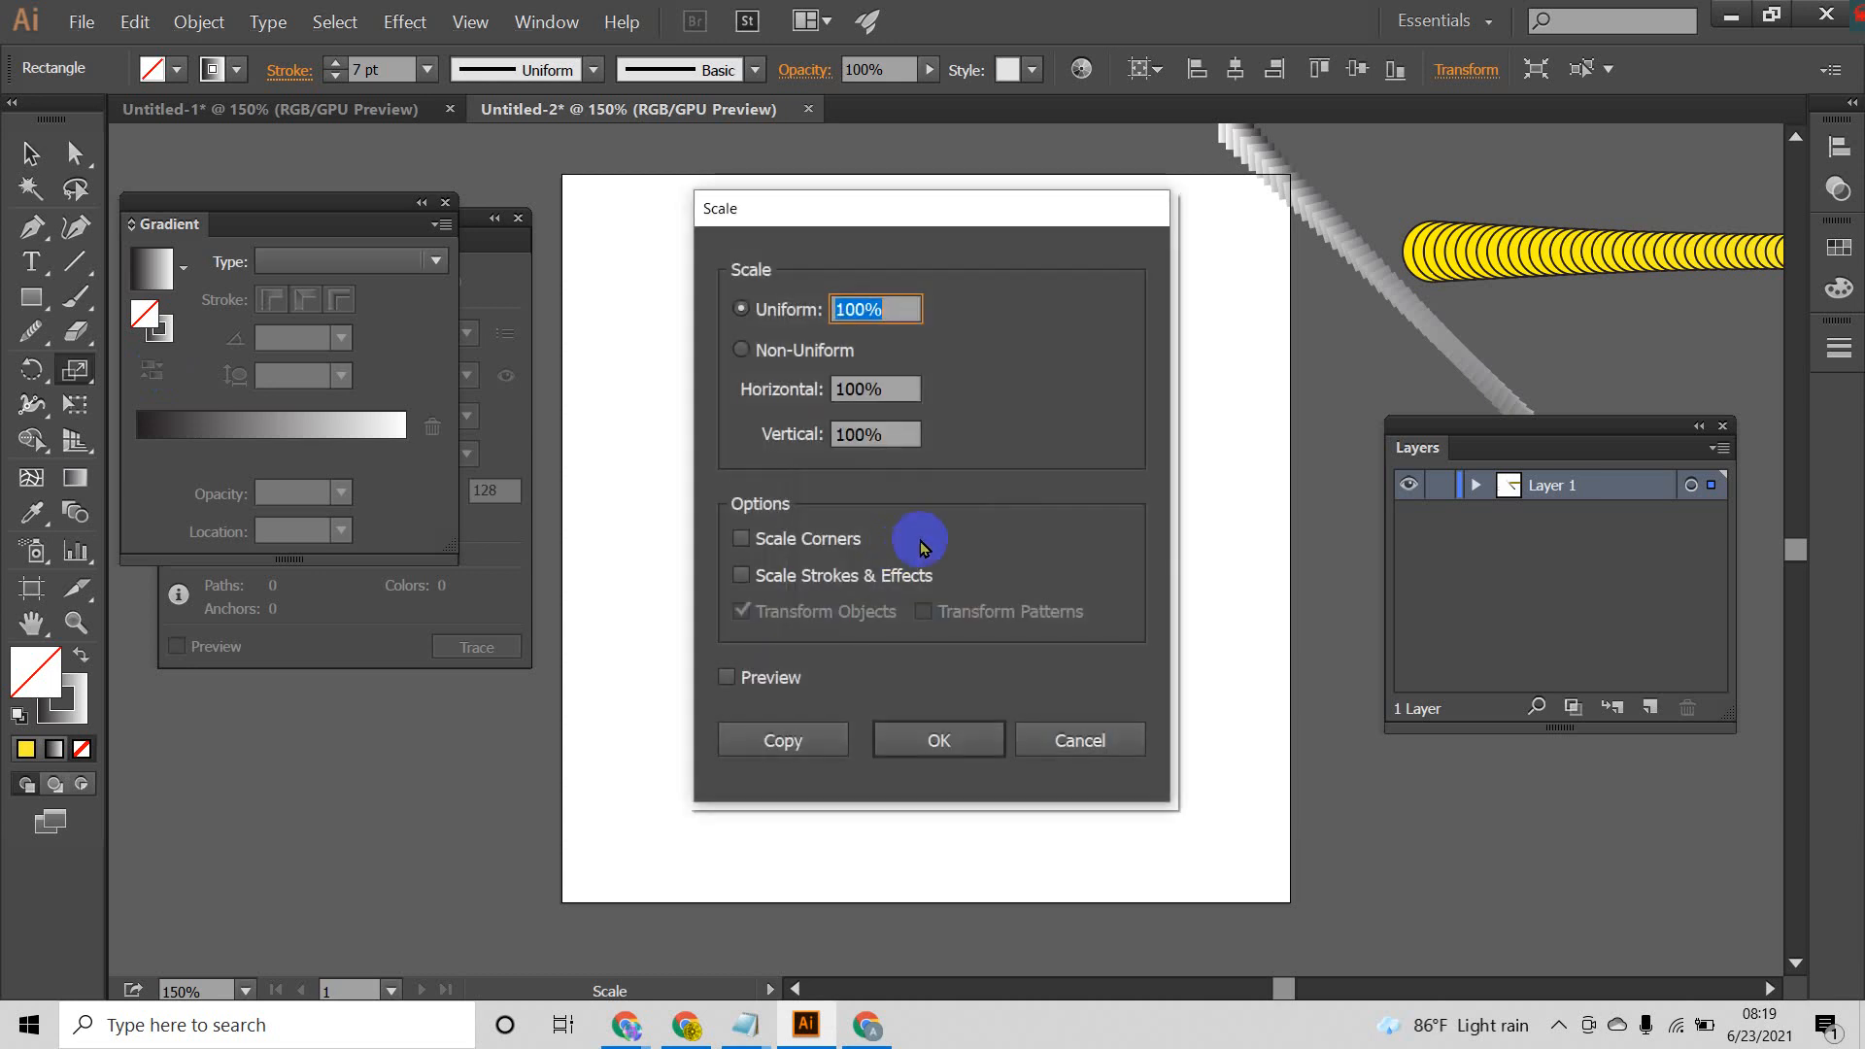
{"action": "left_click", "coordinate": [1058, 741]}
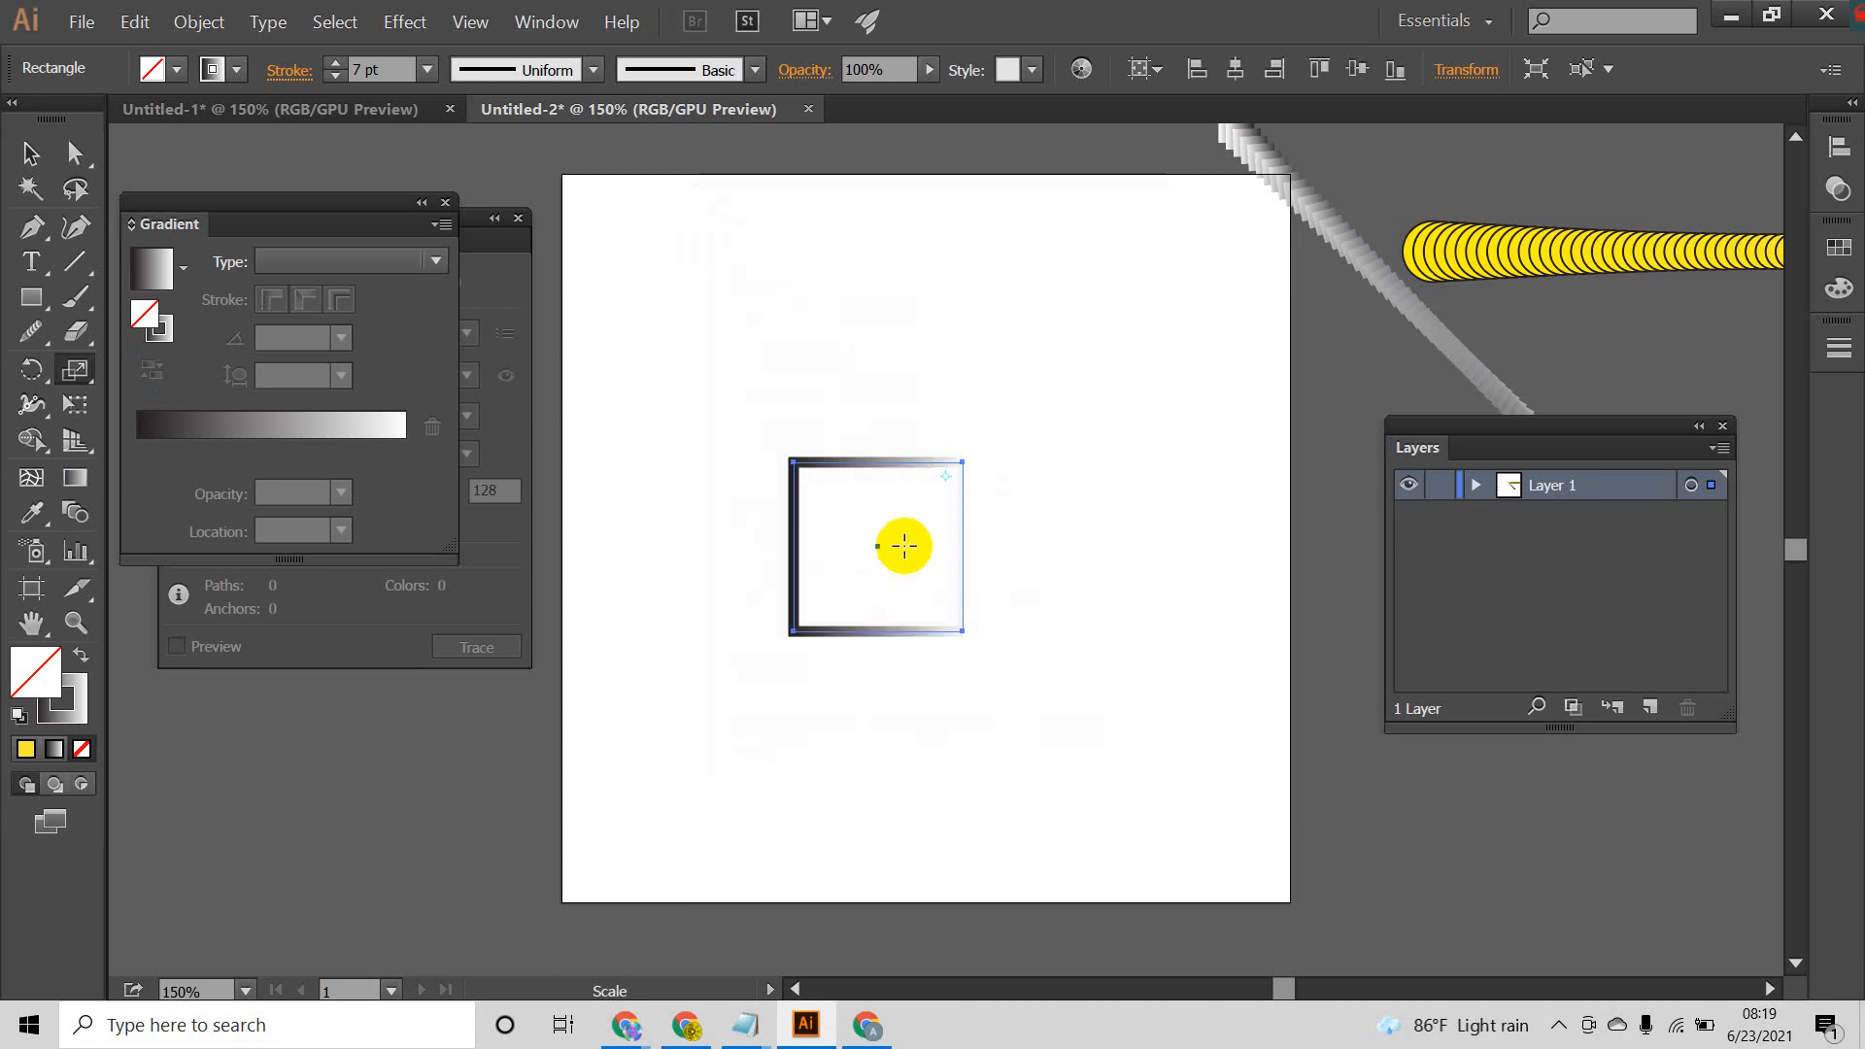
{"action": "left_click", "coordinate": [879, 546]}
{"action": "left_click_drag", "start_coordinate": [963, 463], "coordinate": [949, 492]}
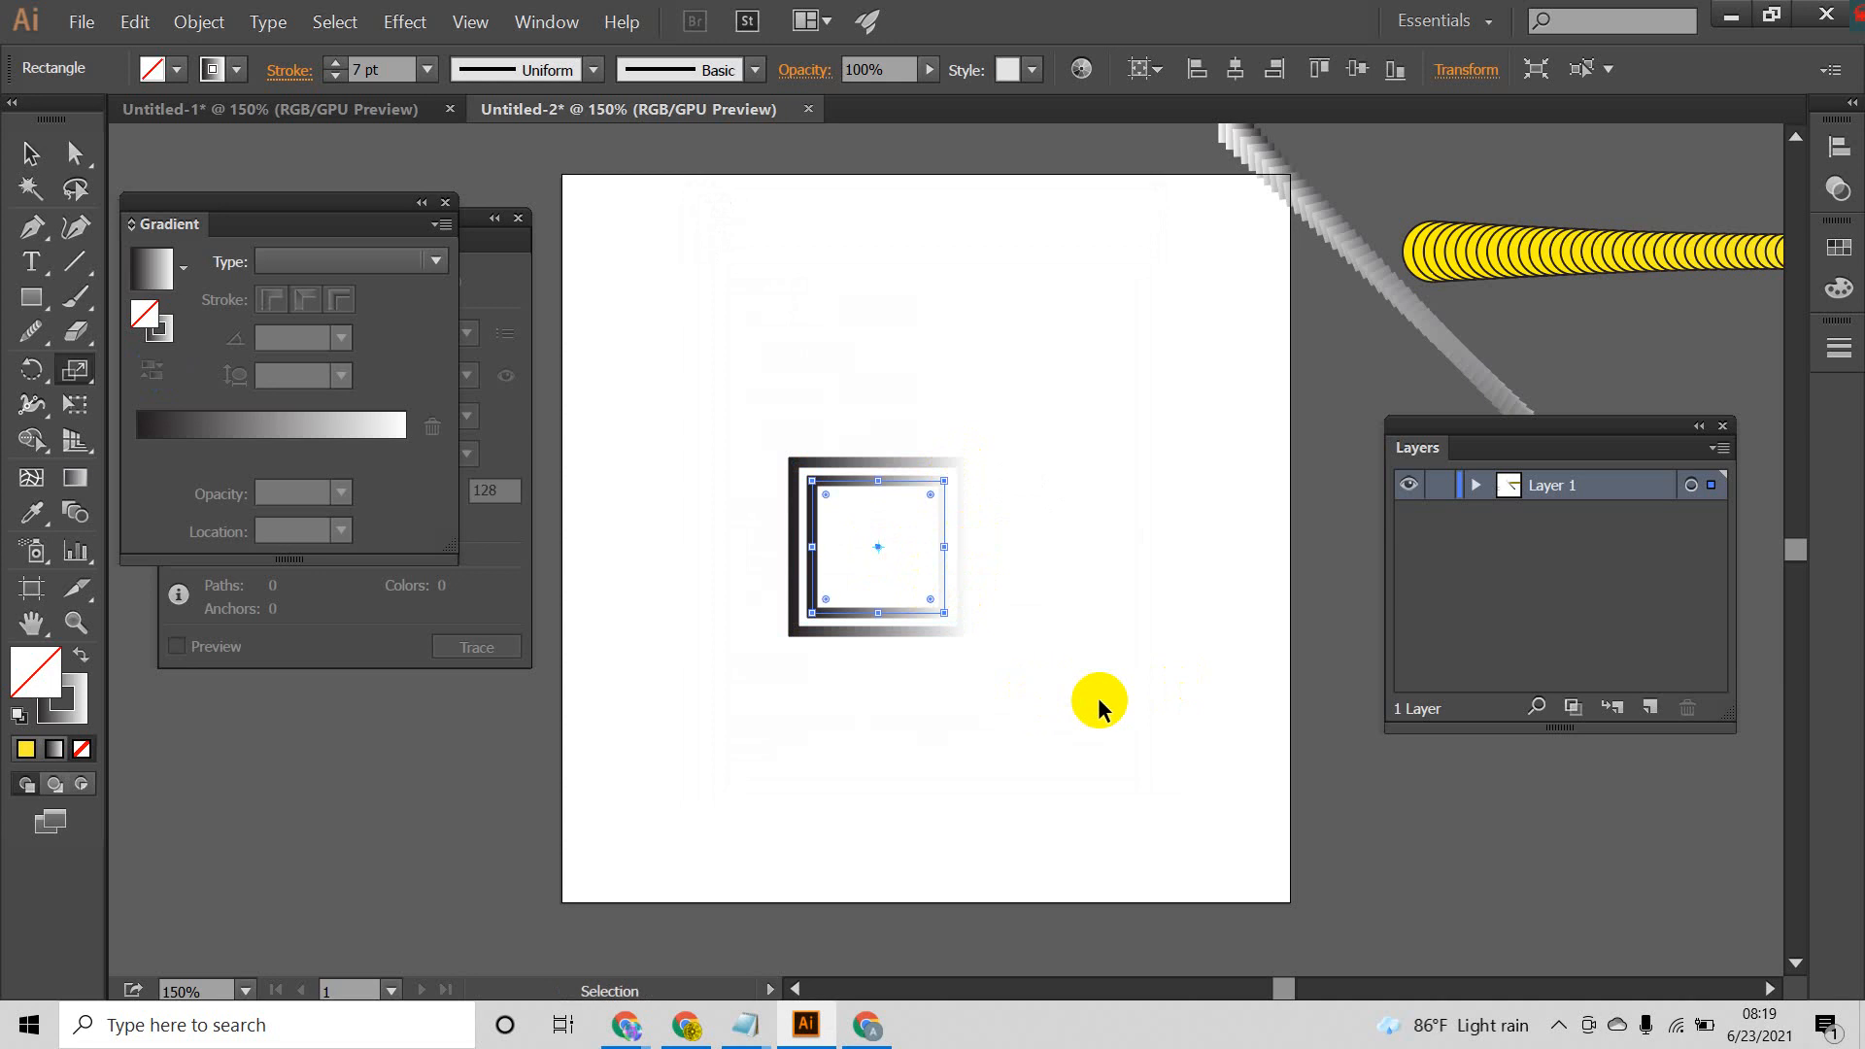
Step: Repeat the scale-and-copy transformation until the nested squares shrink to a tiny one at the center
{"action": "key", "text": "ctrl+d"}
{"action": "key", "text": "ctrl+d"}
{"action": "key", "text": "ctrl+d"}
{"action": "key", "text": "ctrl+d"}
{"action": "key", "text": "ctrl+d"}
{"action": "key", "text": "ctrl+d"}
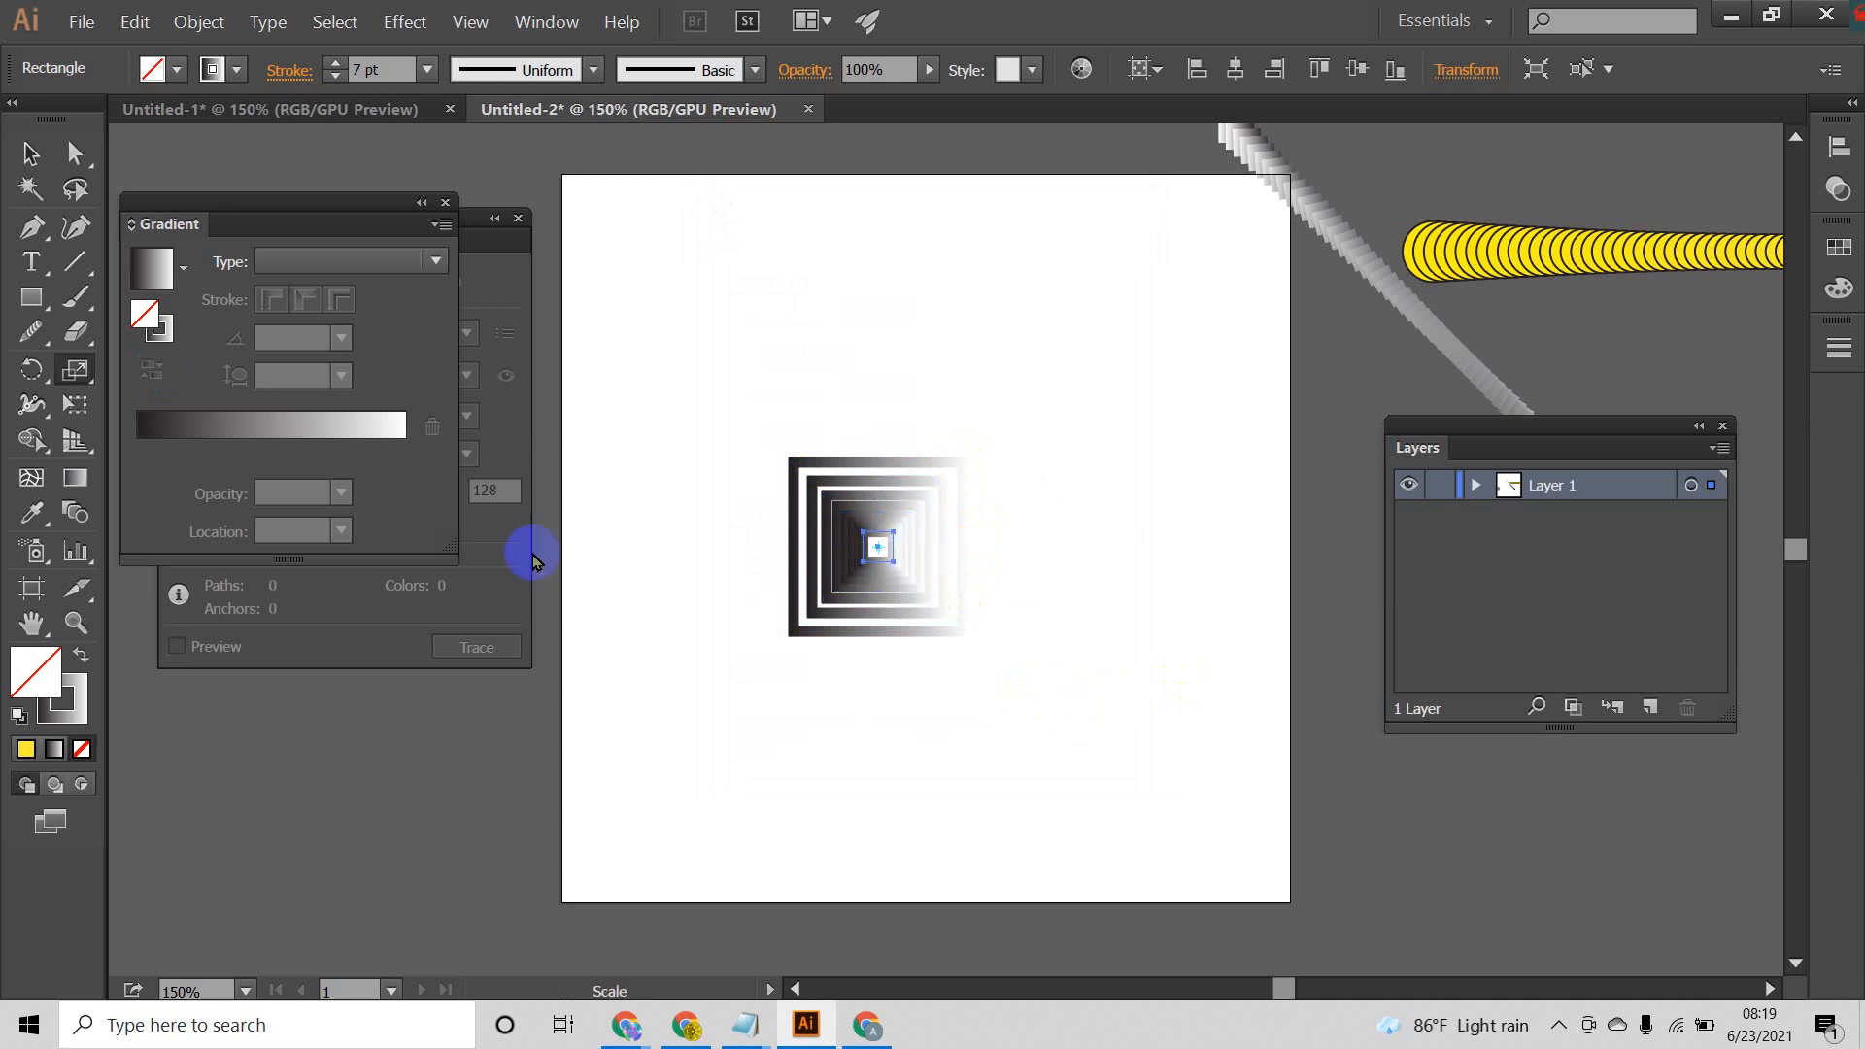
{"action": "left_click", "coordinate": [32, 156]}
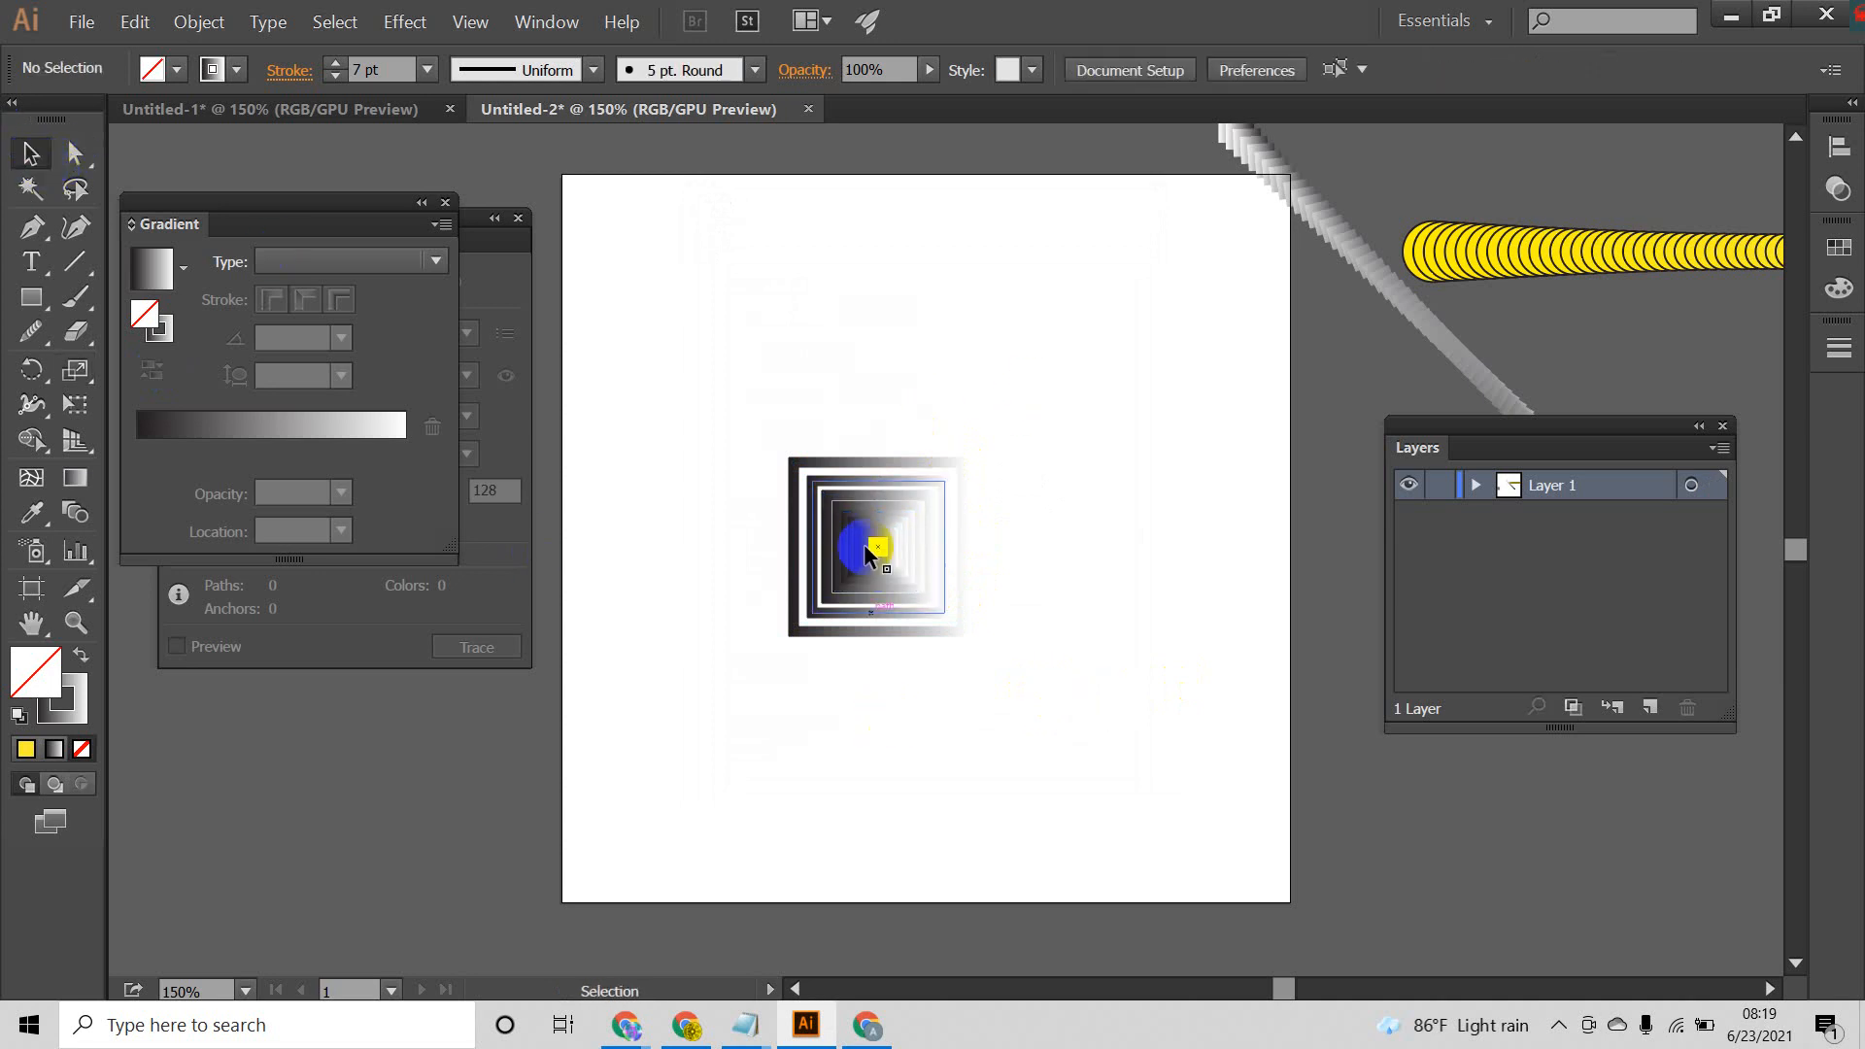
Step: Move the diagonal gradient blend farther to the right, clear of the artboard
{"action": "left_click", "coordinate": [854, 550]}
{"action": "left_click_drag", "start_coordinate": [1116, 388], "coordinate": [854, 723]}
{"action": "left_click", "coordinate": [856, 726]}
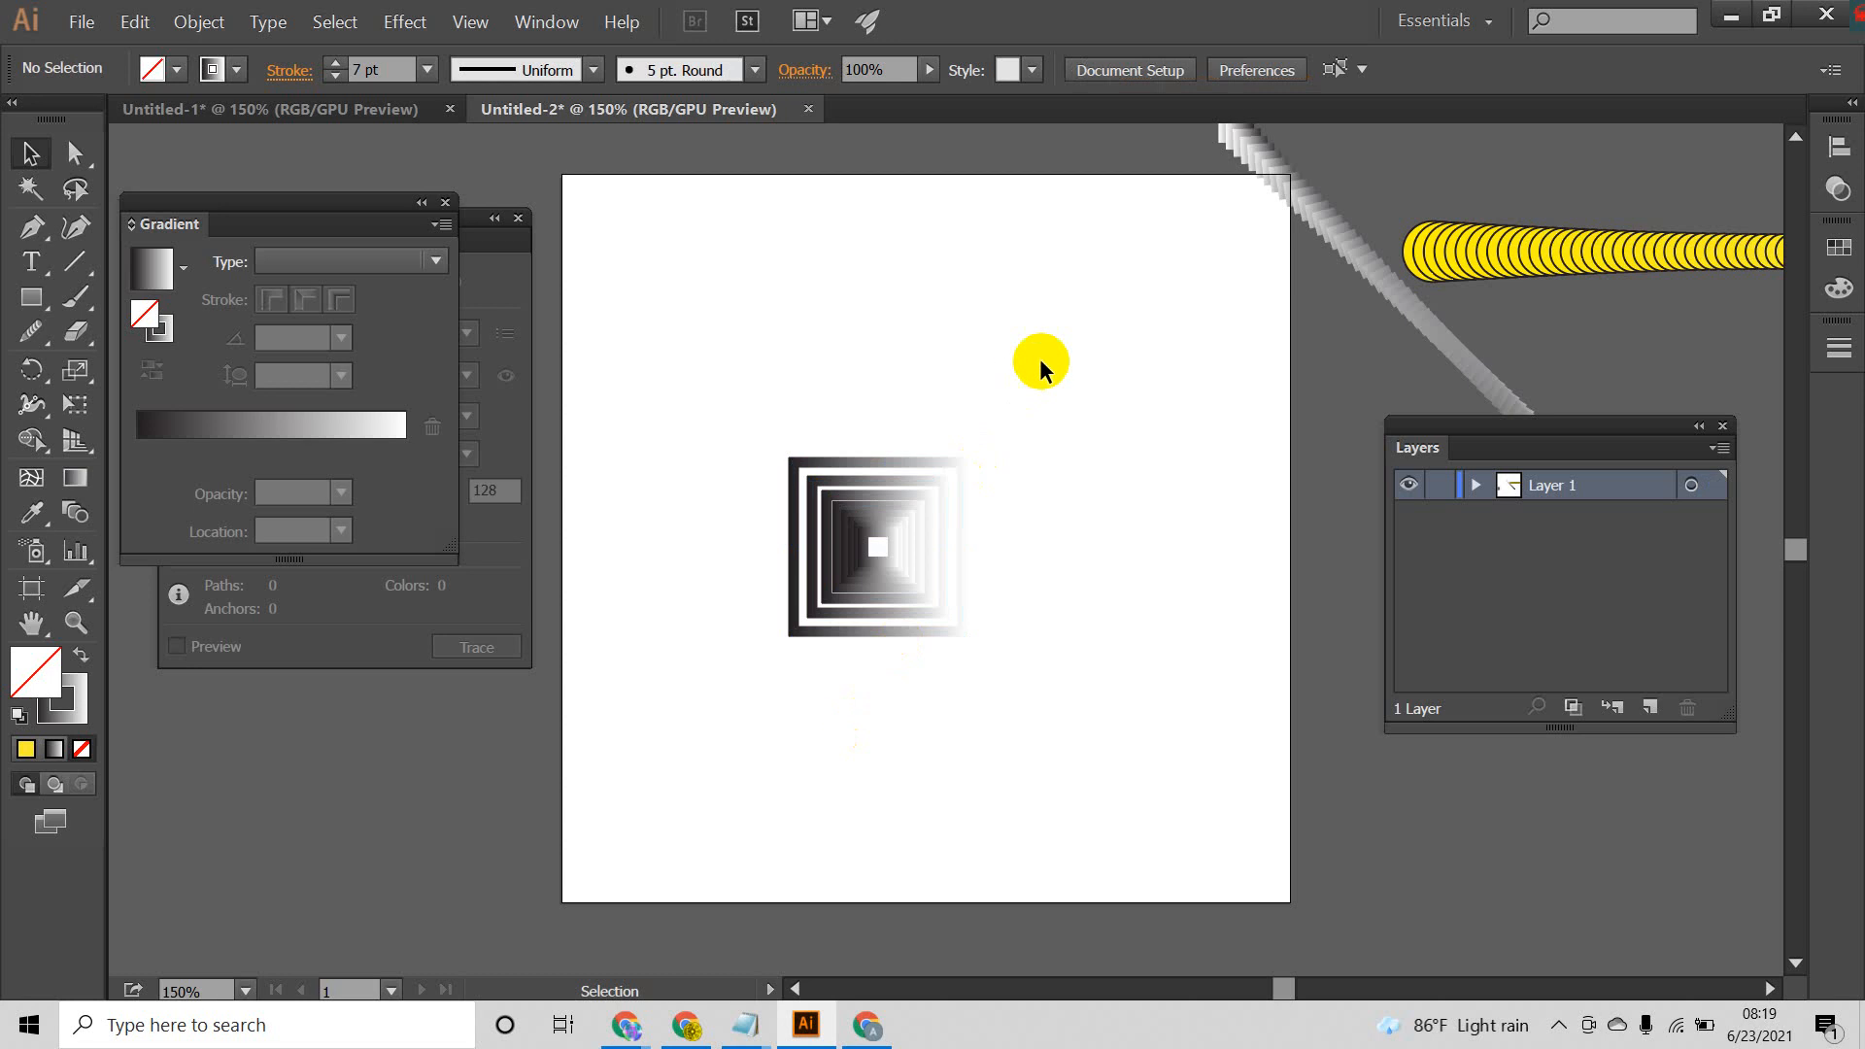
{"action": "left_click_drag", "start_coordinate": [1040, 363], "coordinate": [703, 712]}
{"action": "left_click", "coordinate": [833, 753]}
{"action": "left_click_drag", "start_coordinate": [1298, 218], "coordinate": [1418, 198]}
Step: Reduce the stroke weight of all the nested squares to 3 pt
{"action": "mouse_move", "coordinate": [1139, 327]}
{"action": "left_mouse_down"}
{"action": "mouse_move", "coordinate": [742, 637]}
{"action": "mouse_move", "coordinate": [720, 695]}
{"action": "left_mouse_up"}
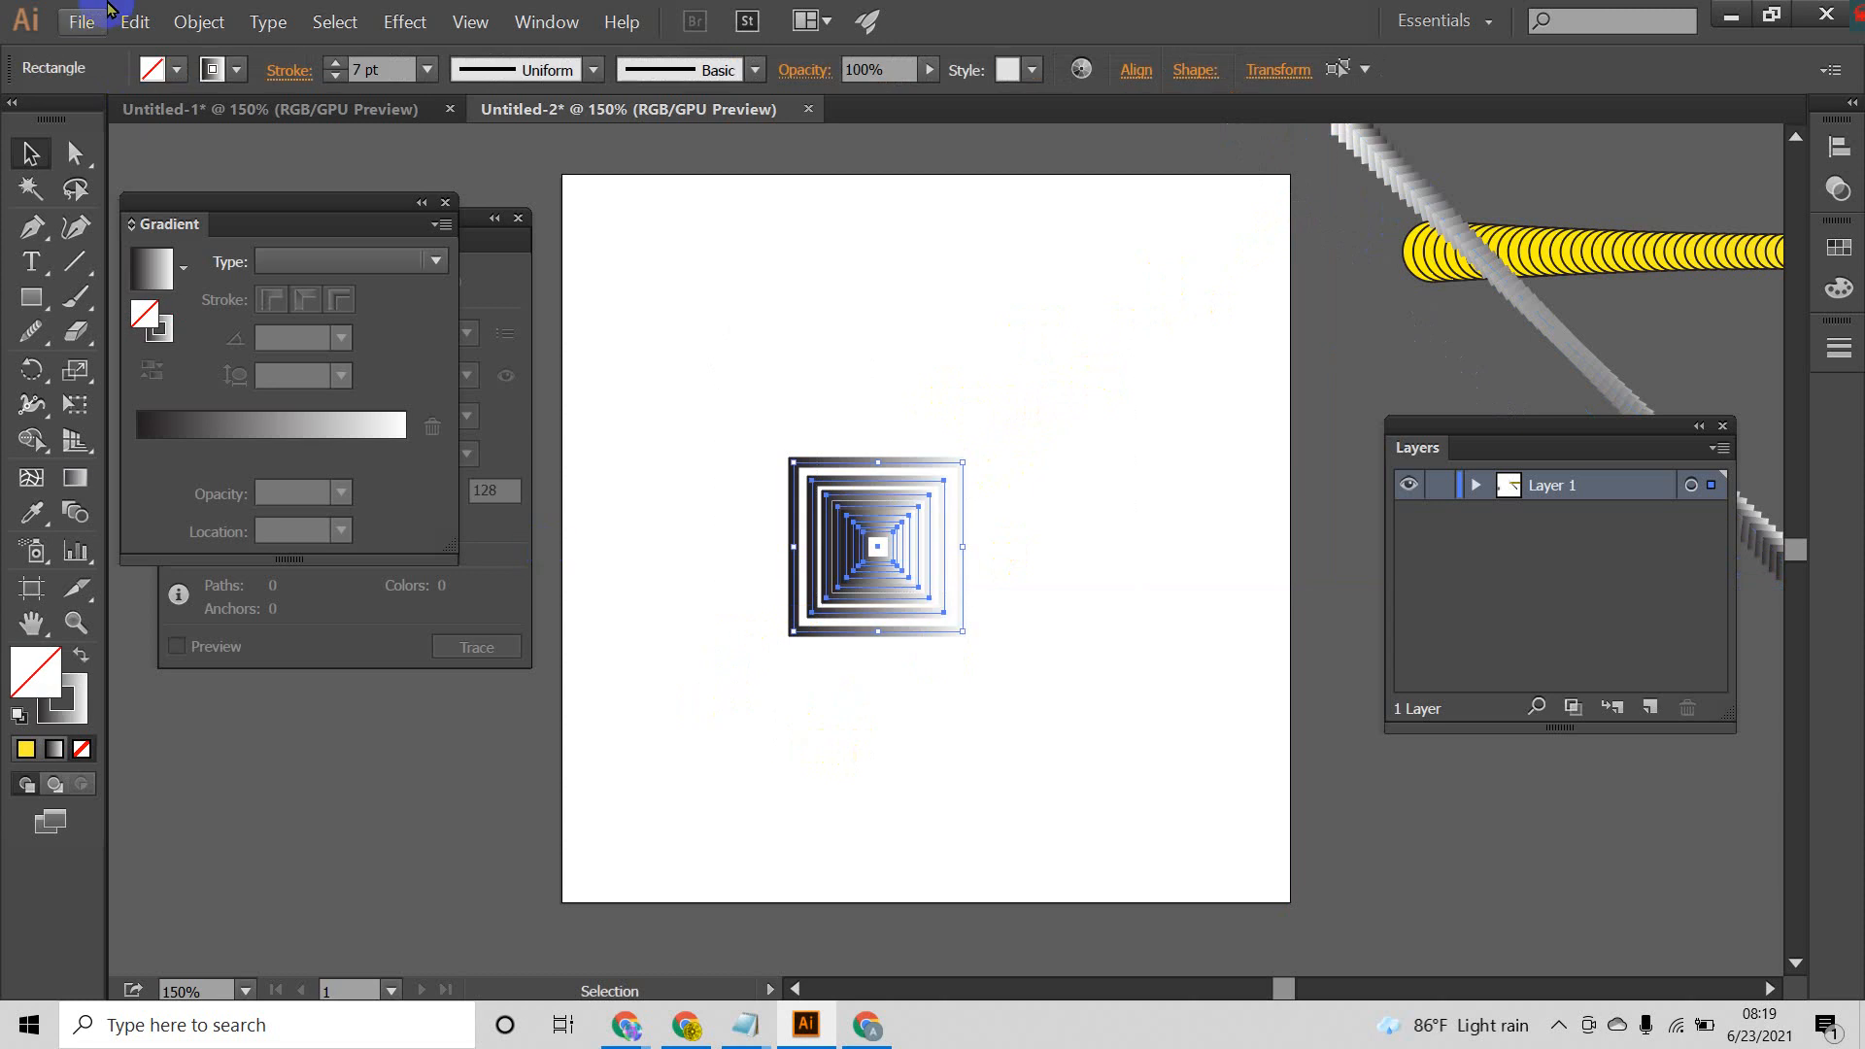
{"action": "left_click", "coordinate": [334, 77]}
{"action": "left_click", "coordinate": [334, 76]}
{"action": "left_click", "coordinate": [334, 76]}
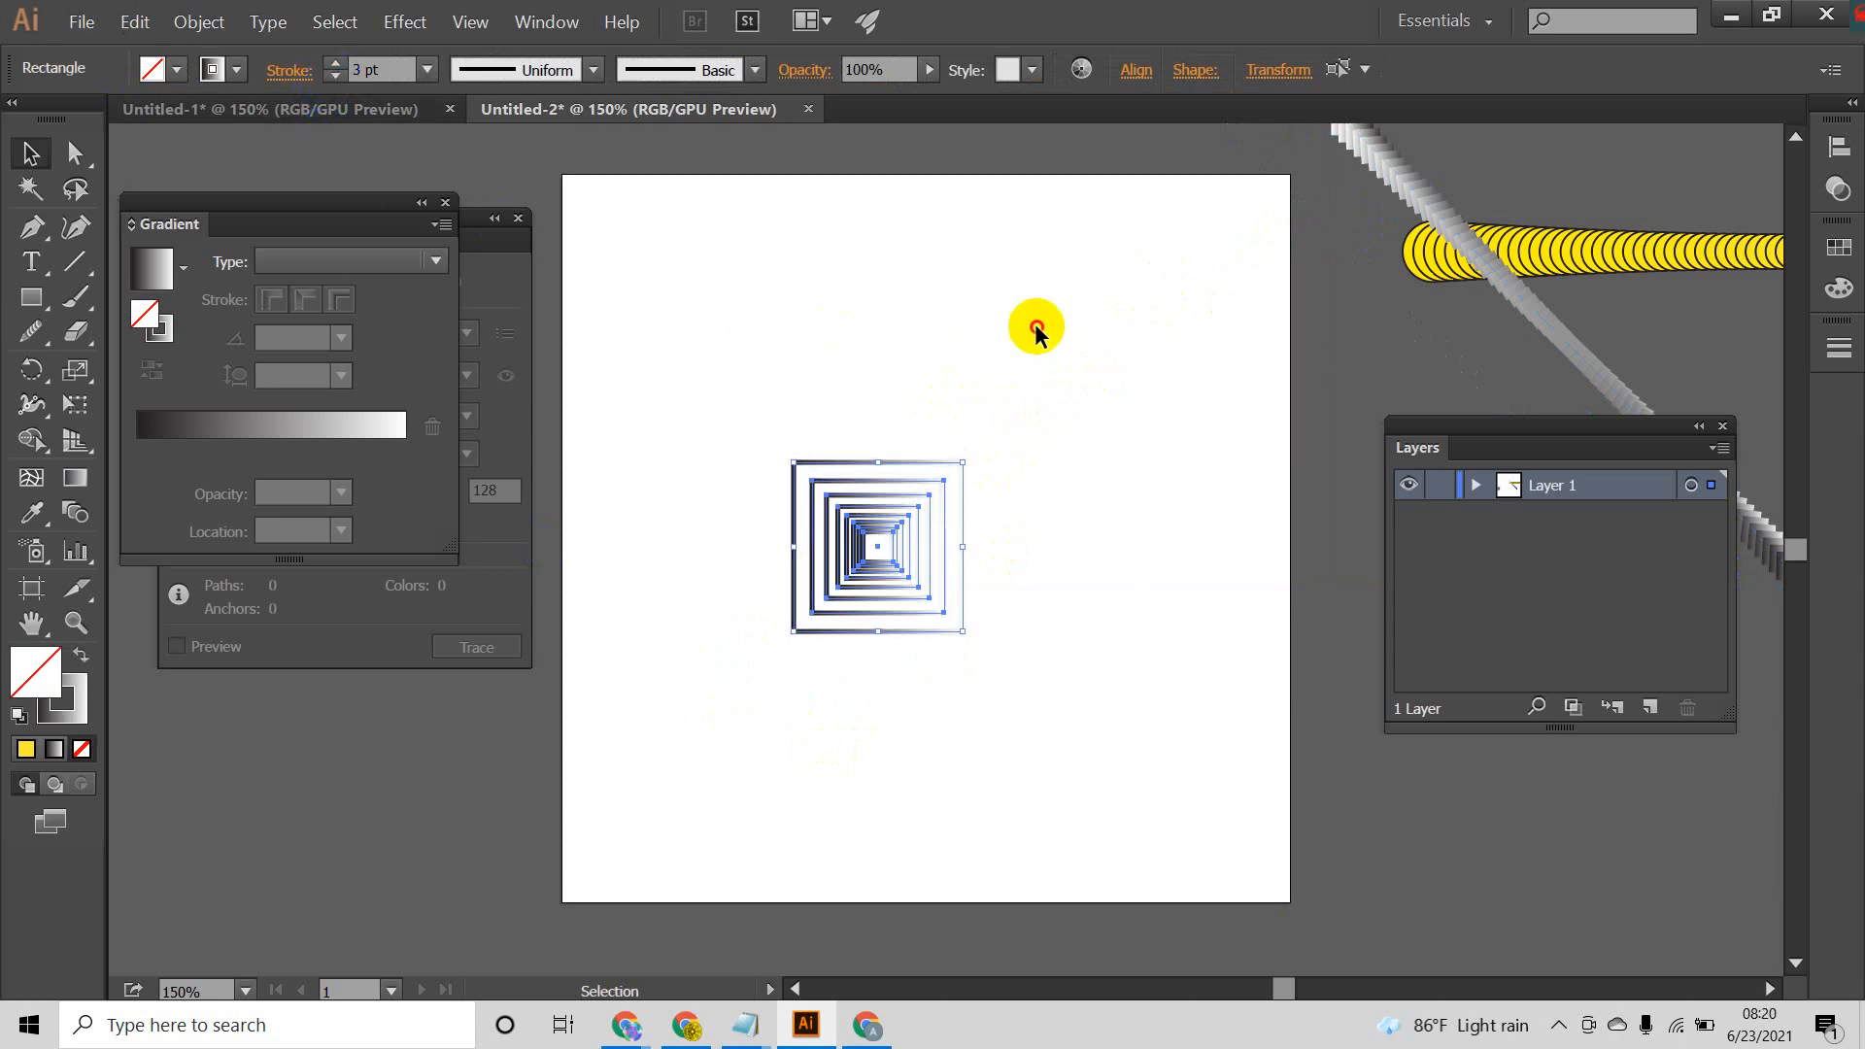
{"action": "left_click", "coordinate": [1037, 327]}
Step: Enlarge all the nested squares together until the outermost one surrounds the artboard, and nudge them right to center them
{"action": "left_click_drag", "start_coordinate": [1127, 358], "coordinate": [600, 729]}
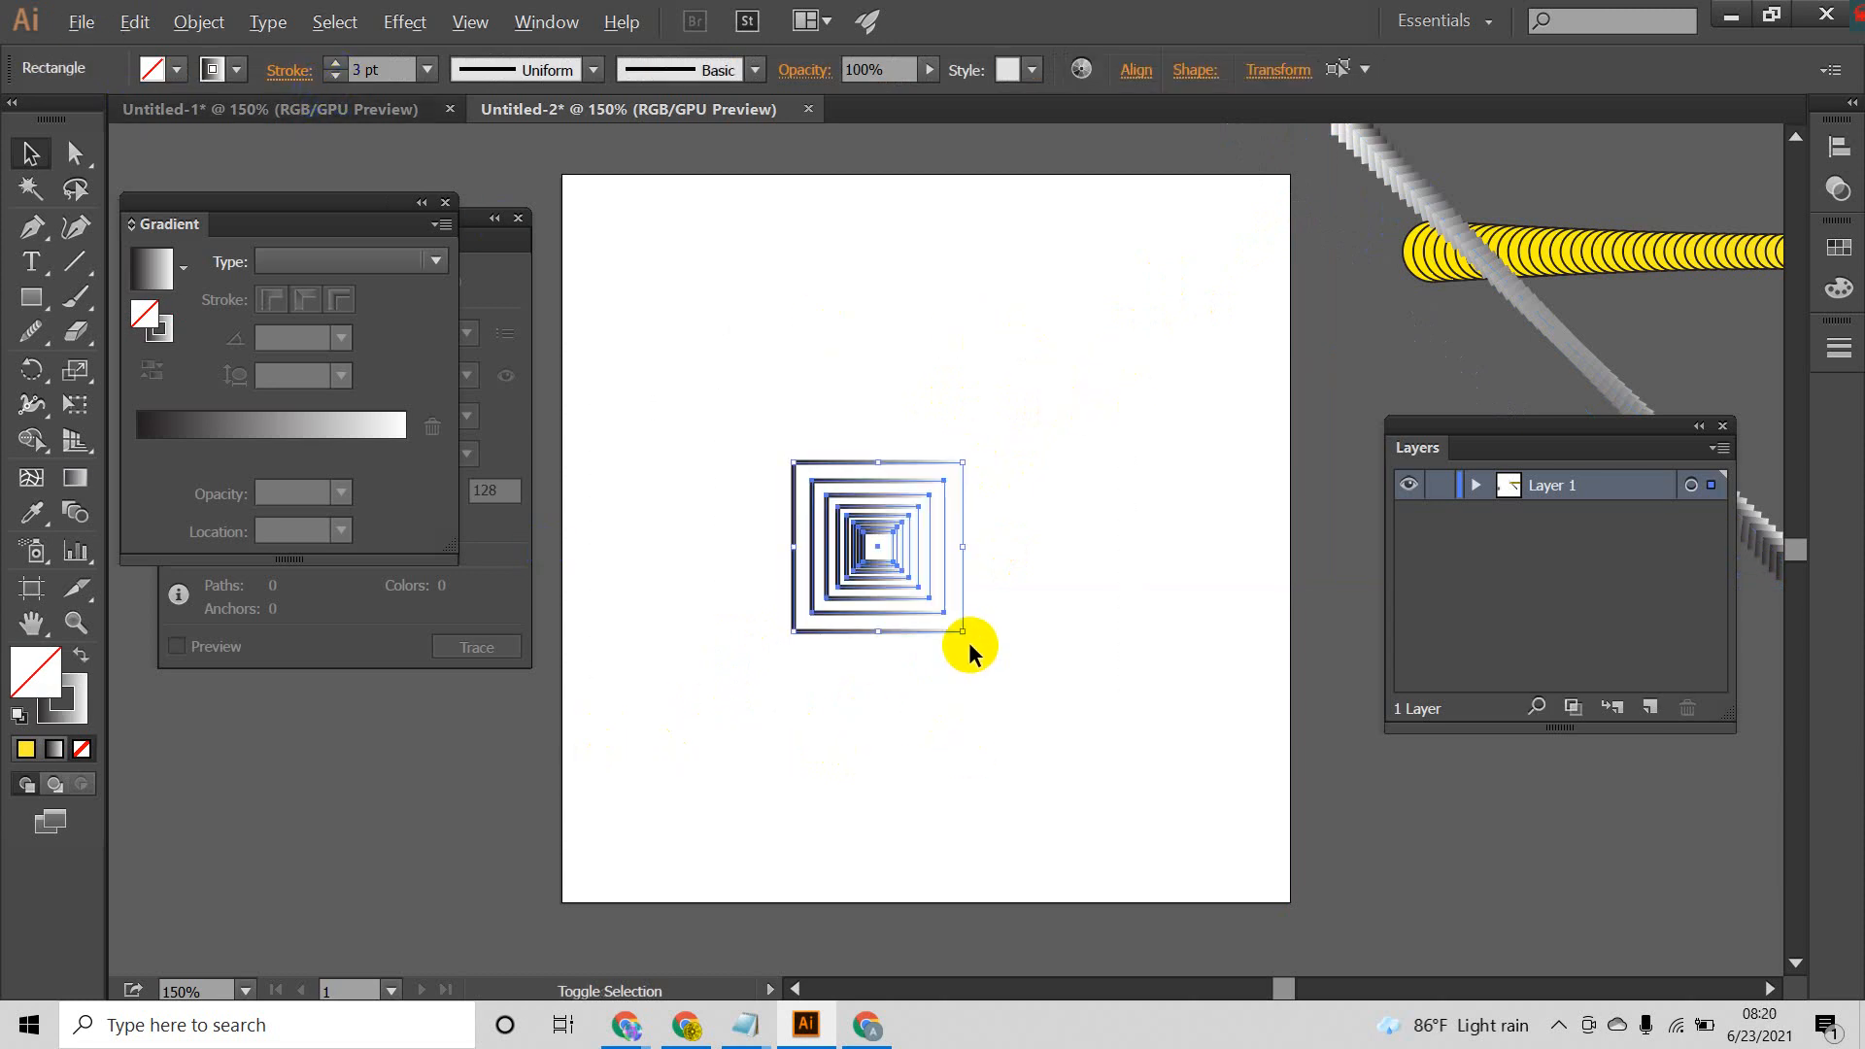
{"action": "left_click_drag", "start_coordinate": [969, 637], "coordinate": [1336, 913]}
{"action": "key", "text": "Right"}
{"action": "key", "text": "Right"}
{"action": "key", "text": "Right"}
{"action": "key", "text": "Right"}
{"action": "key", "text": "Right"}
{"action": "key", "text": "Right"}
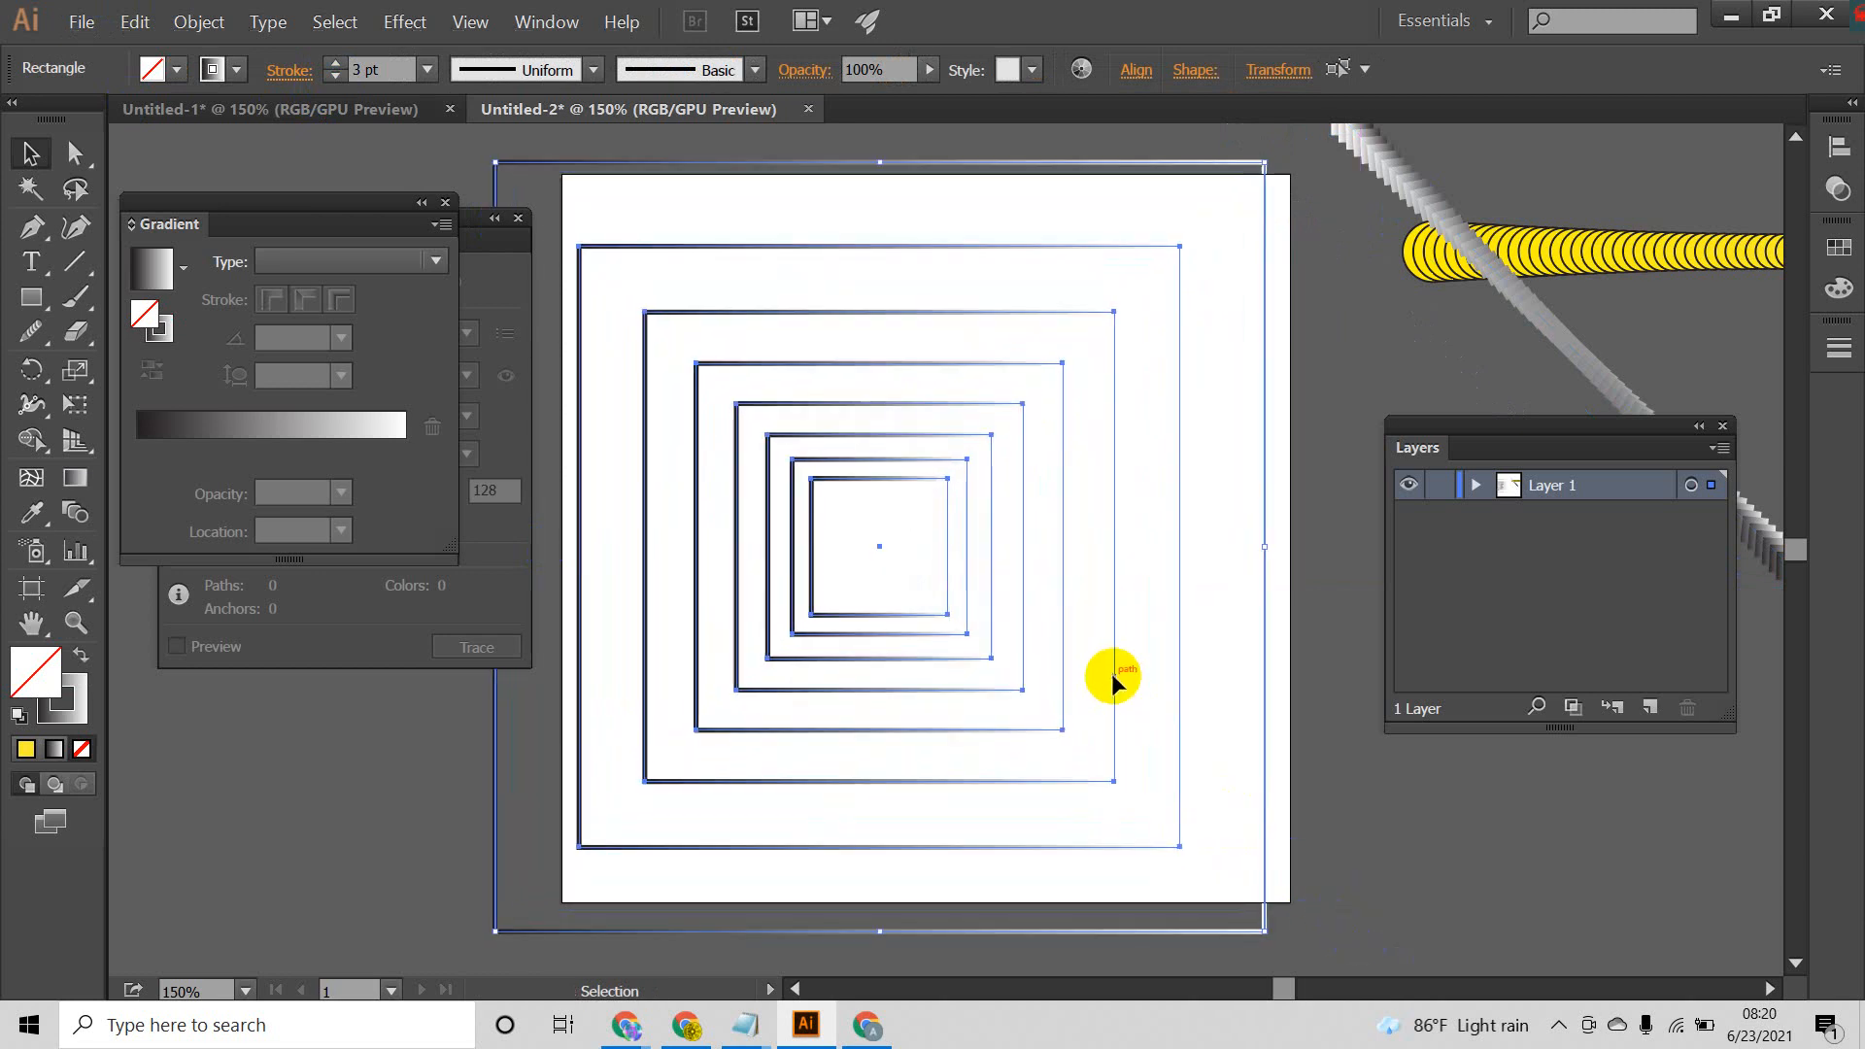
{"action": "key", "text": "Right"}
{"action": "key", "text": "Right"}
{"action": "key", "text": "Right"}
{"action": "key", "text": "Right"}
{"action": "key", "text": "Right"}
{"action": "key", "text": "Right"}
{"action": "key", "text": "Right"}
{"action": "key", "text": "Right"}
{"action": "key", "text": "Right"}
{"action": "key", "text": "Right"}
{"action": "key", "text": "Right"}
{"action": "key", "text": "Right"}
{"action": "key", "text": "Right"}
{"action": "key", "text": "Right"}
{"action": "key", "text": "Right"}
{"action": "key", "text": "Right"}
{"action": "key", "text": "Right"}
{"action": "key", "text": "Right"}
{"action": "key", "text": "Right"}
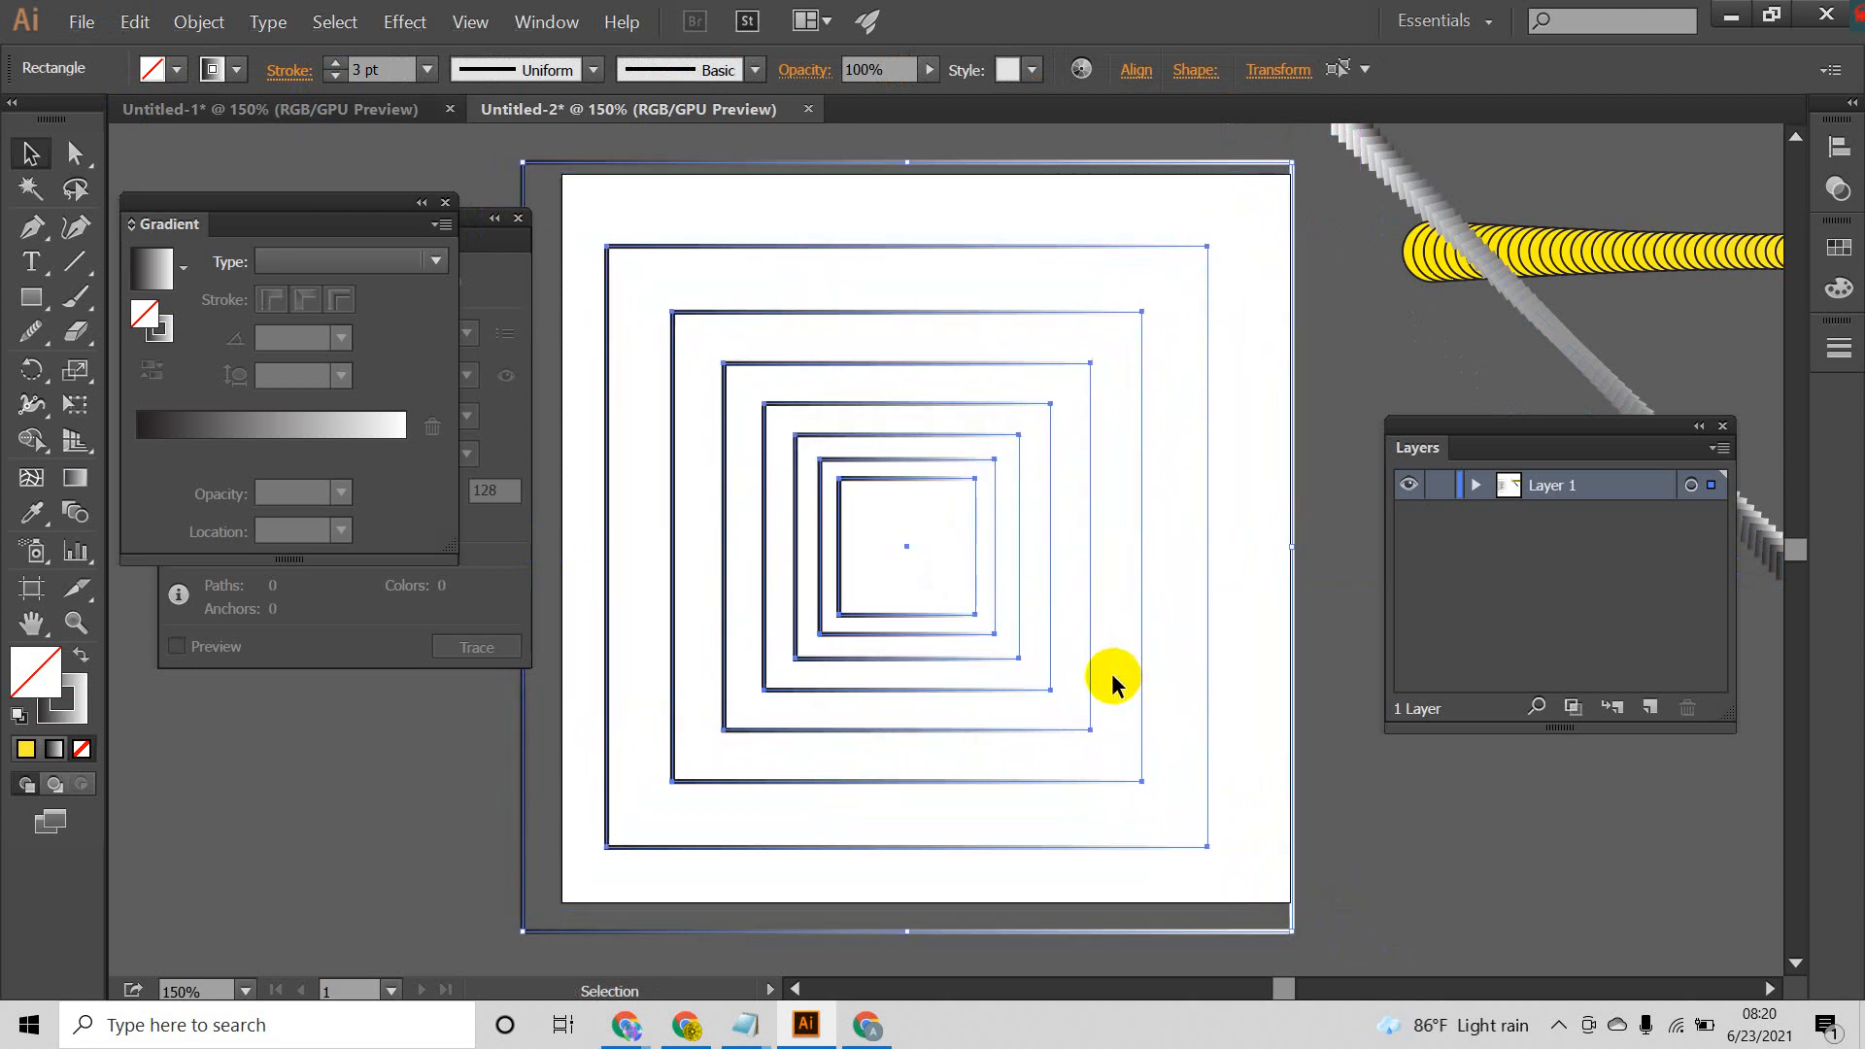
{"action": "key", "text": "Right"}
{"action": "key", "text": "Right"}
{"action": "key", "text": "Right"}
{"action": "key", "text": "Right"}
{"action": "key", "text": "Right"}
{"action": "key", "text": "Right"}
{"action": "key", "text": "Right"}
{"action": "key", "text": "Right"}
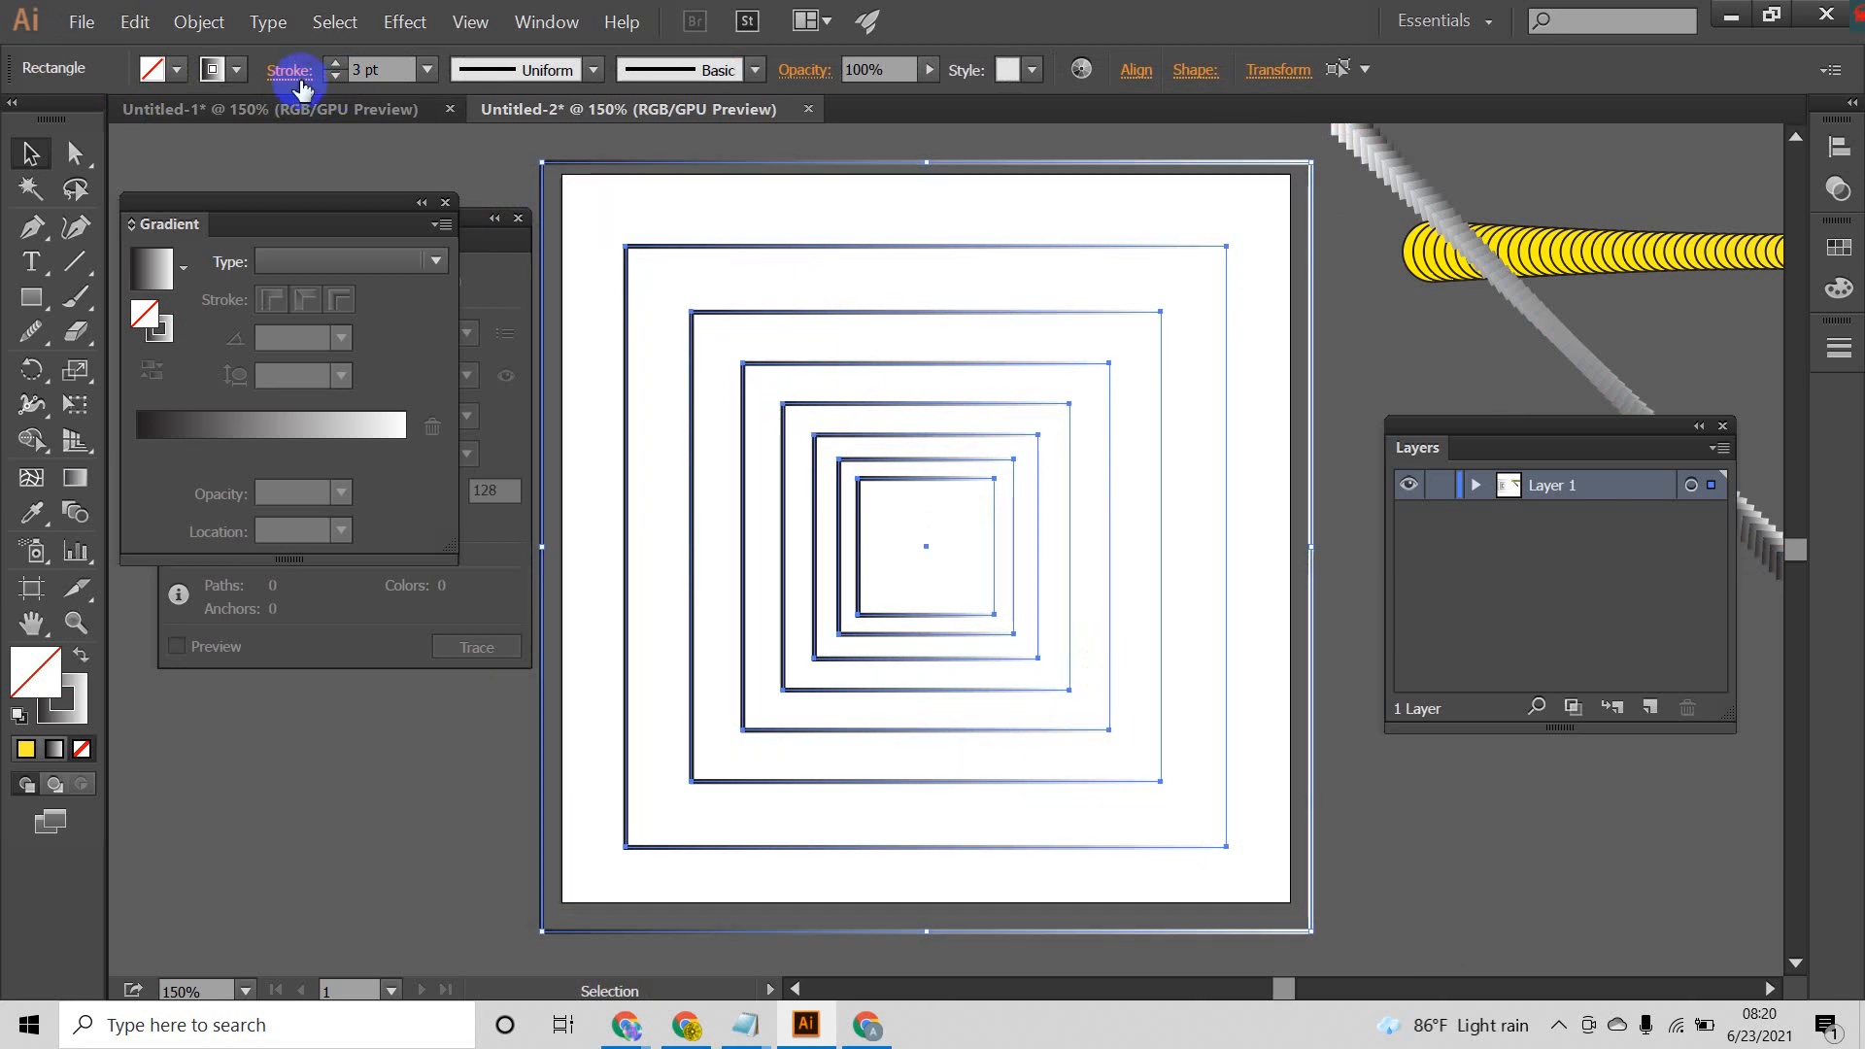
Step: Increase the stroke weight of all the nested squares to 9 pt
{"action": "left_click", "coordinate": [335, 66]}
{"action": "left_click", "coordinate": [335, 66]}
{"action": "left_click", "coordinate": [336, 66]}
{"action": "left_click", "coordinate": [335, 66]}
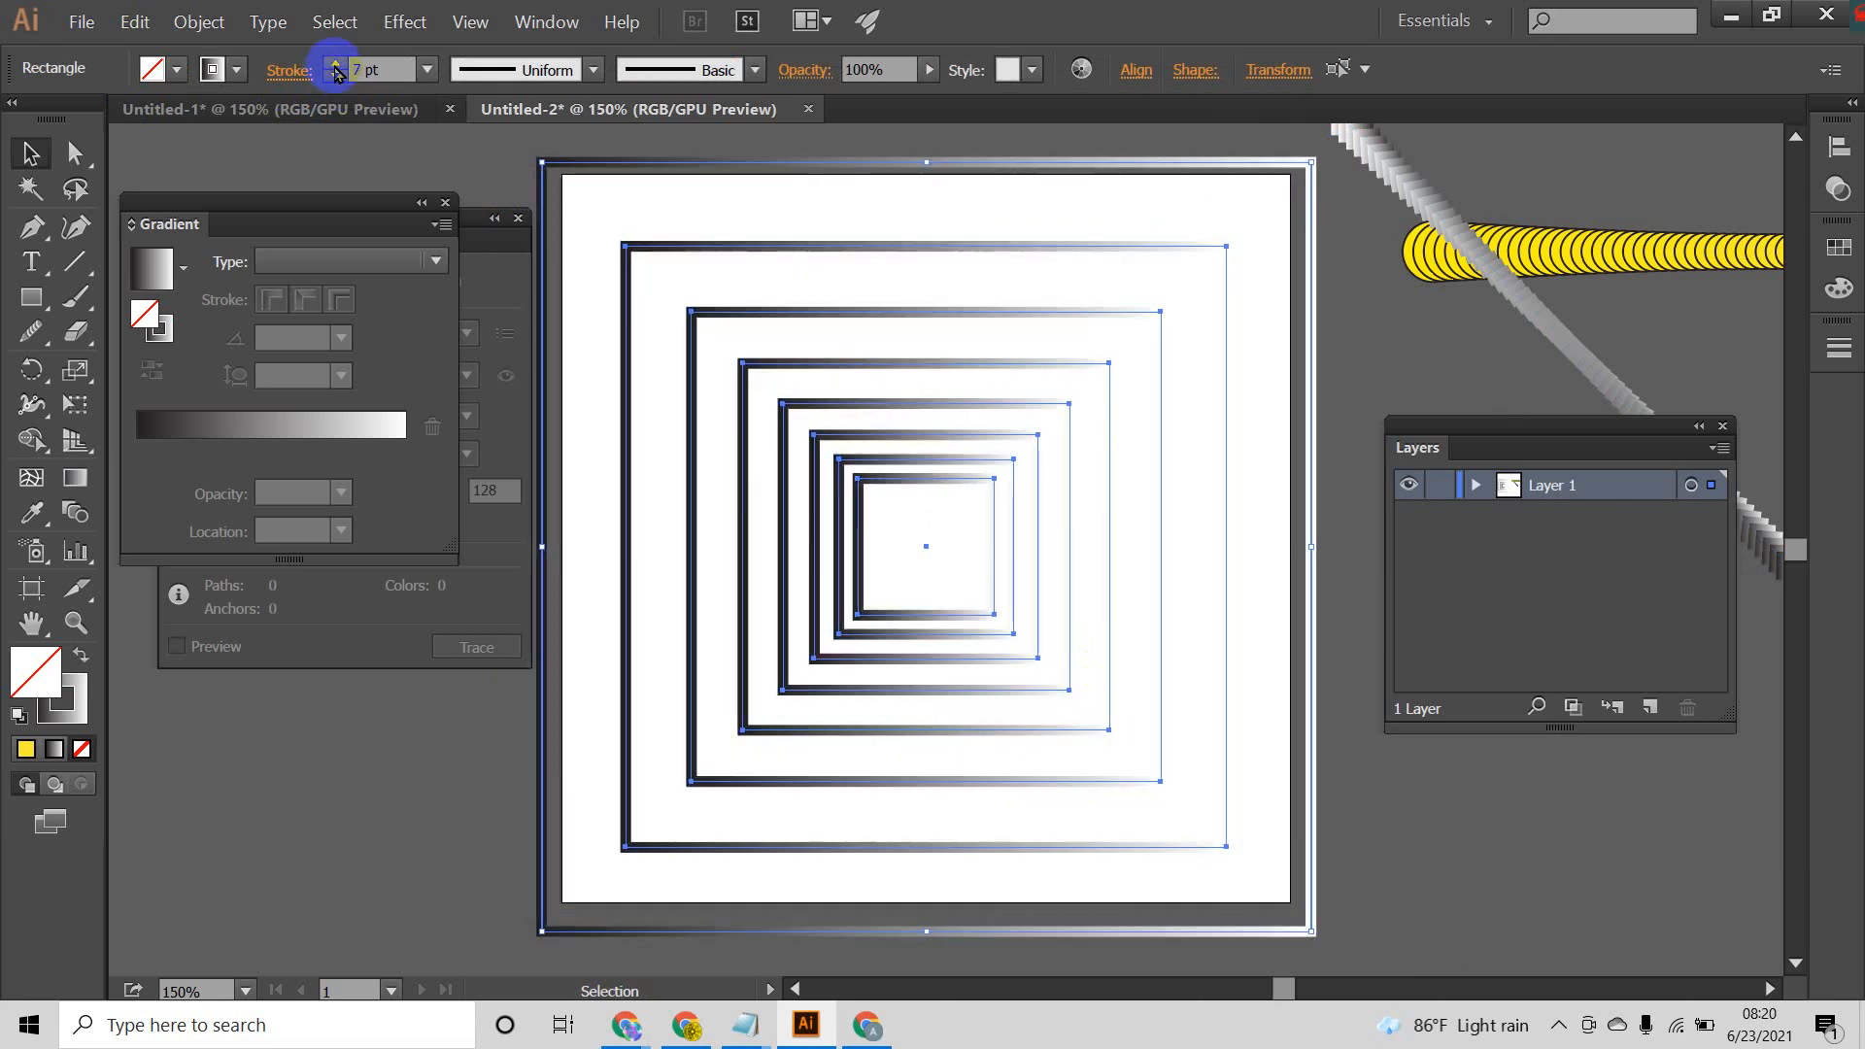
{"action": "left_click", "coordinate": [335, 66]}
{"action": "left_click", "coordinate": [335, 66]}
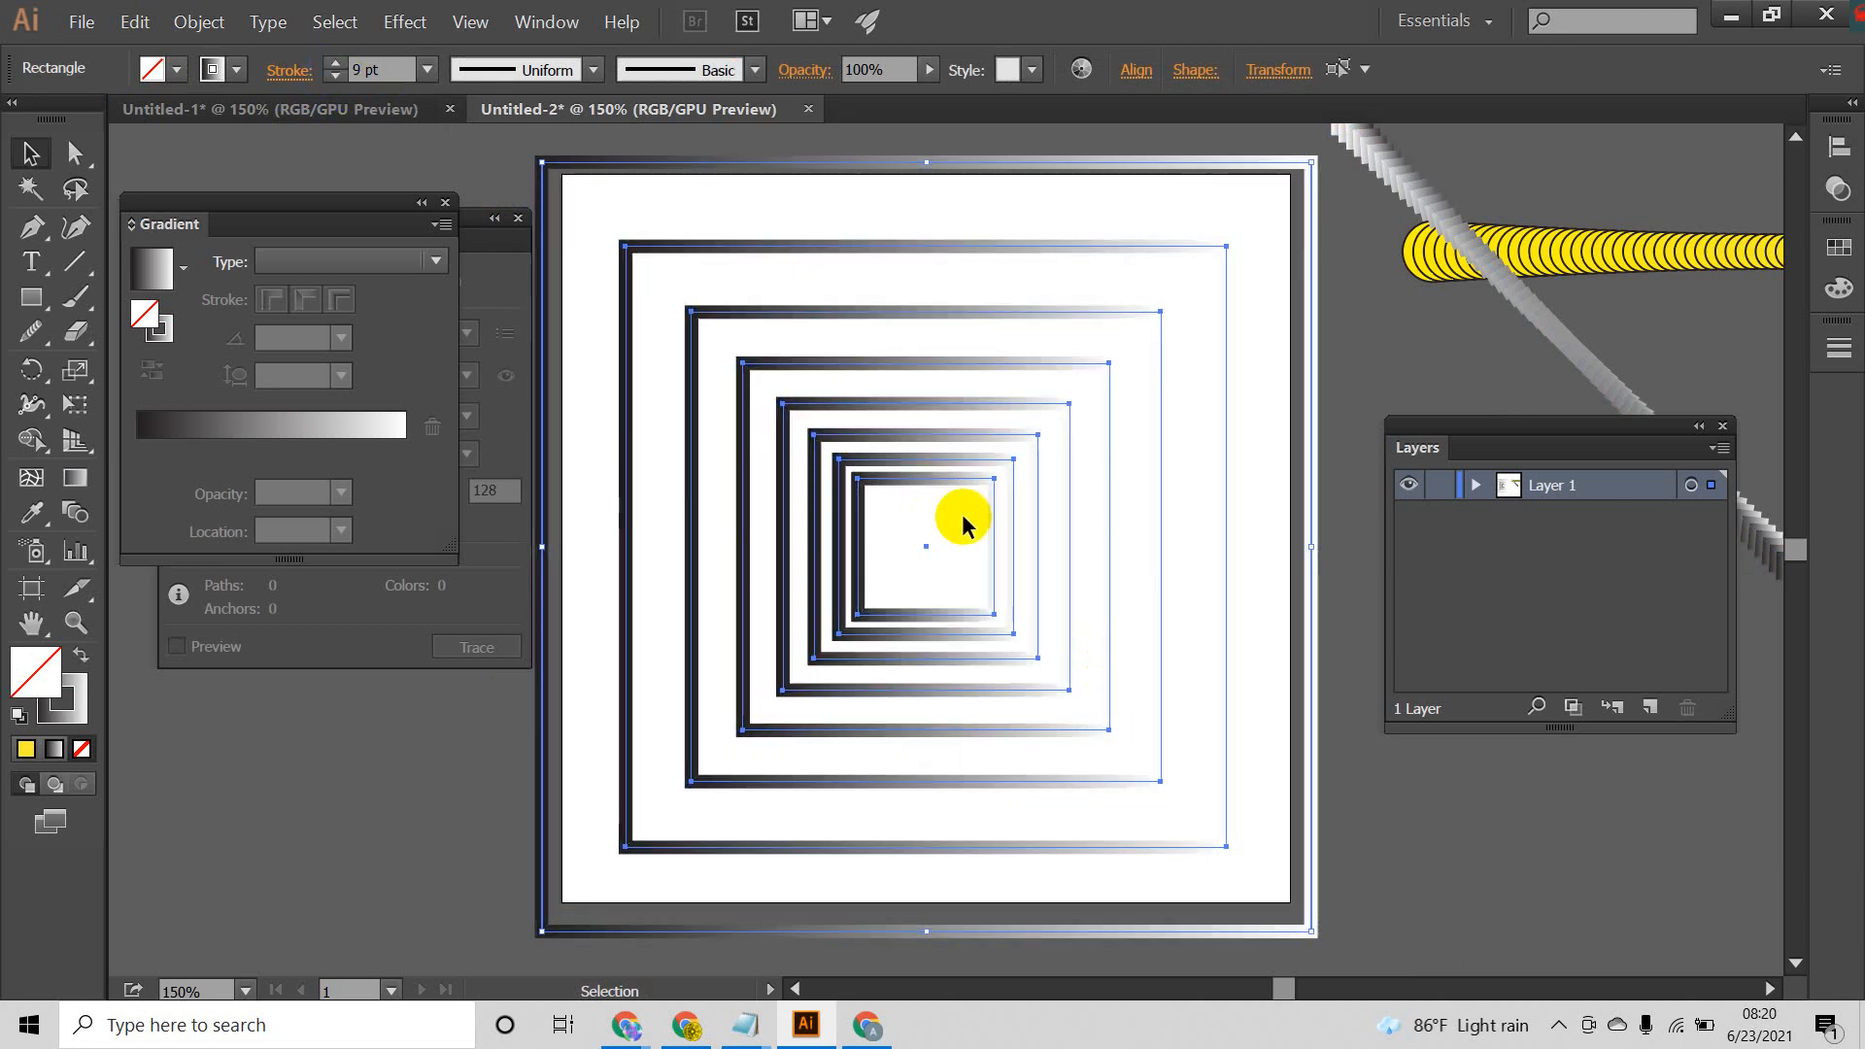
{"action": "scroll", "coordinate": [961, 515], "scroll_direction": "down", "scroll_amount": 3}
{"action": "left_click", "coordinate": [1113, 694]}
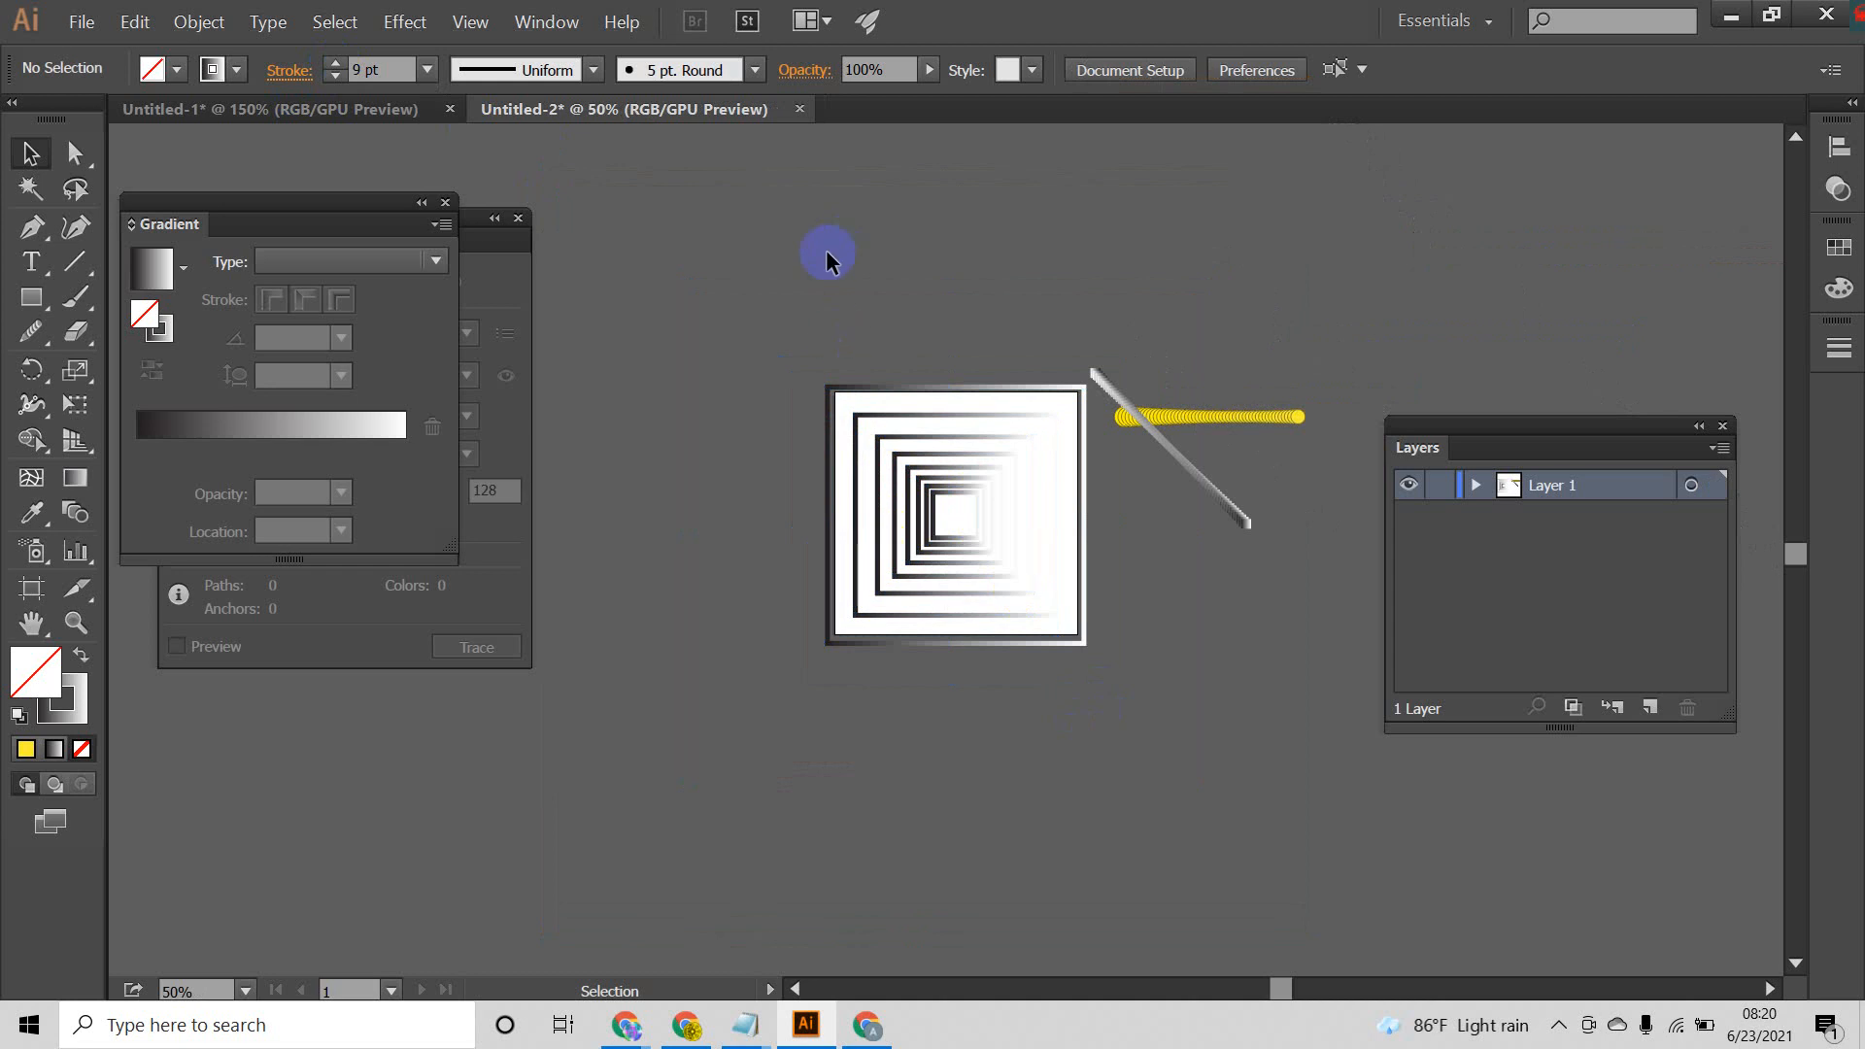
Step: Swap stroke and fill on all the nested squares so the gradient fills them without an outline
{"action": "left_click_drag", "start_coordinate": [1055, 717], "coordinate": [1080, 717]}
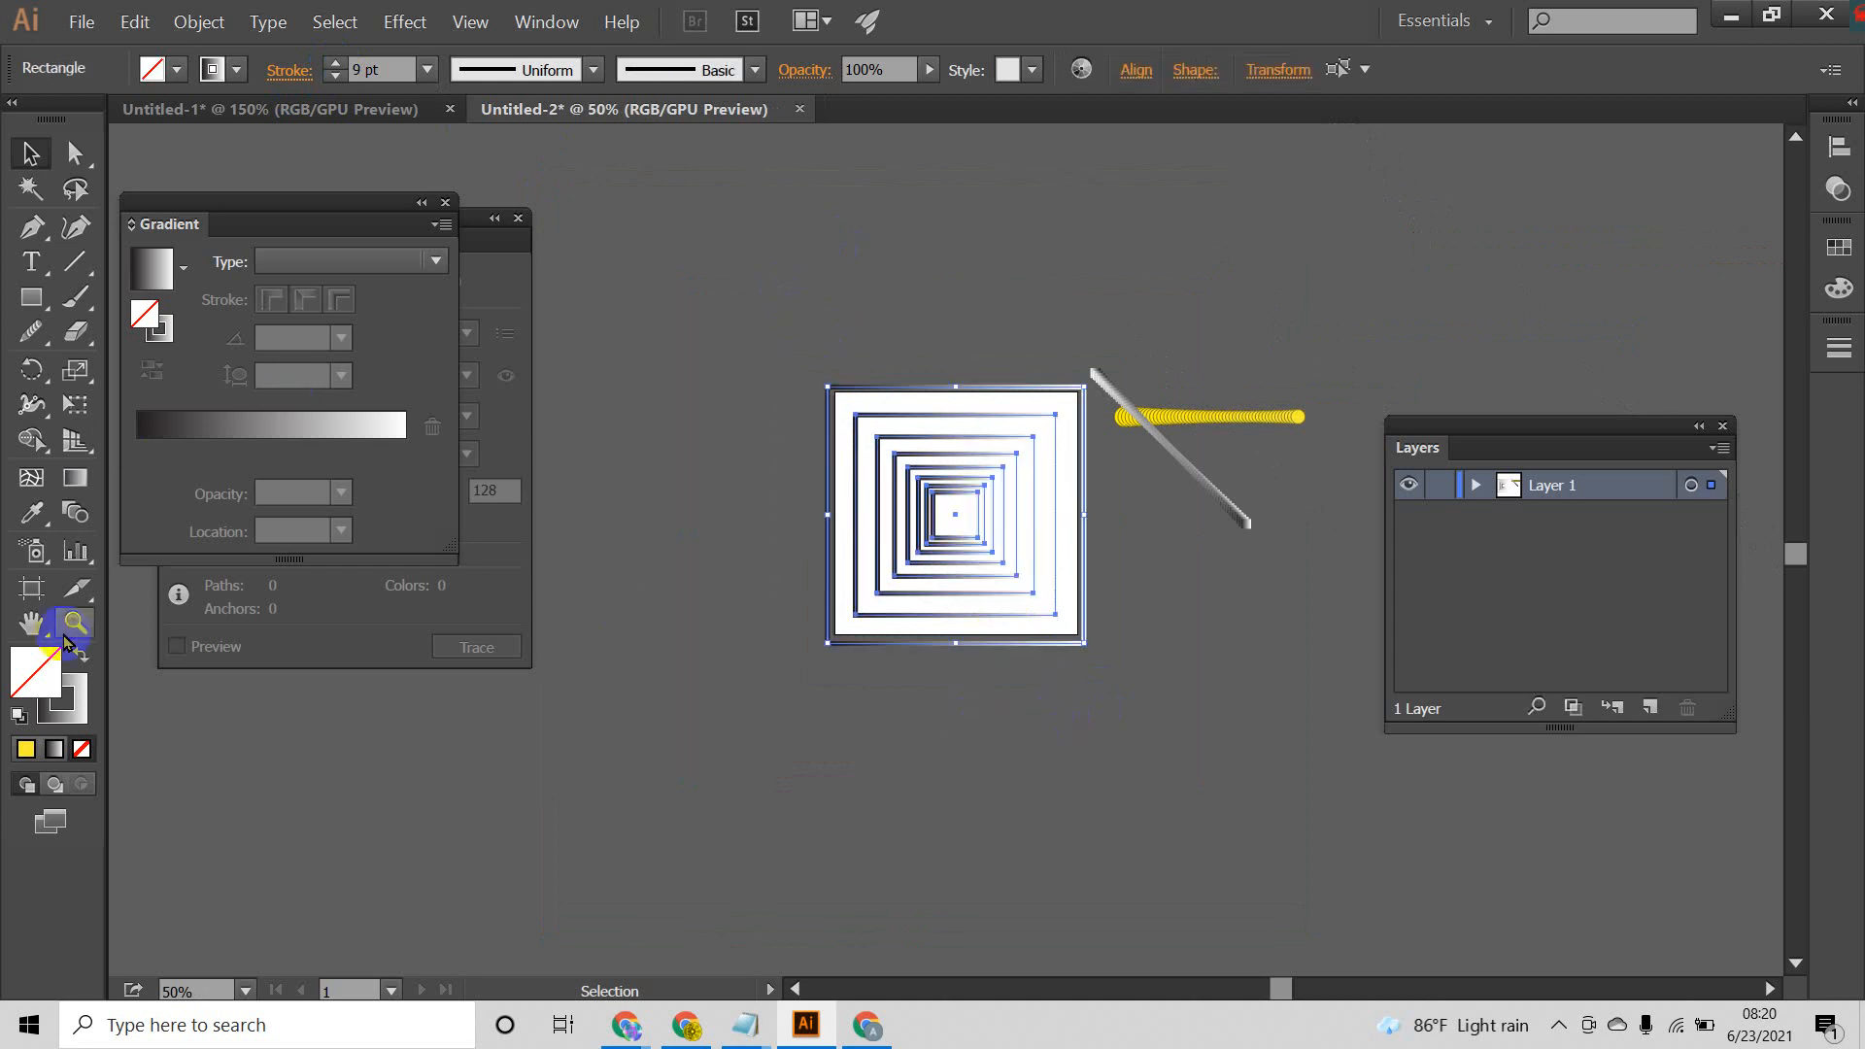
{"action": "left_click", "coordinate": [82, 661]}
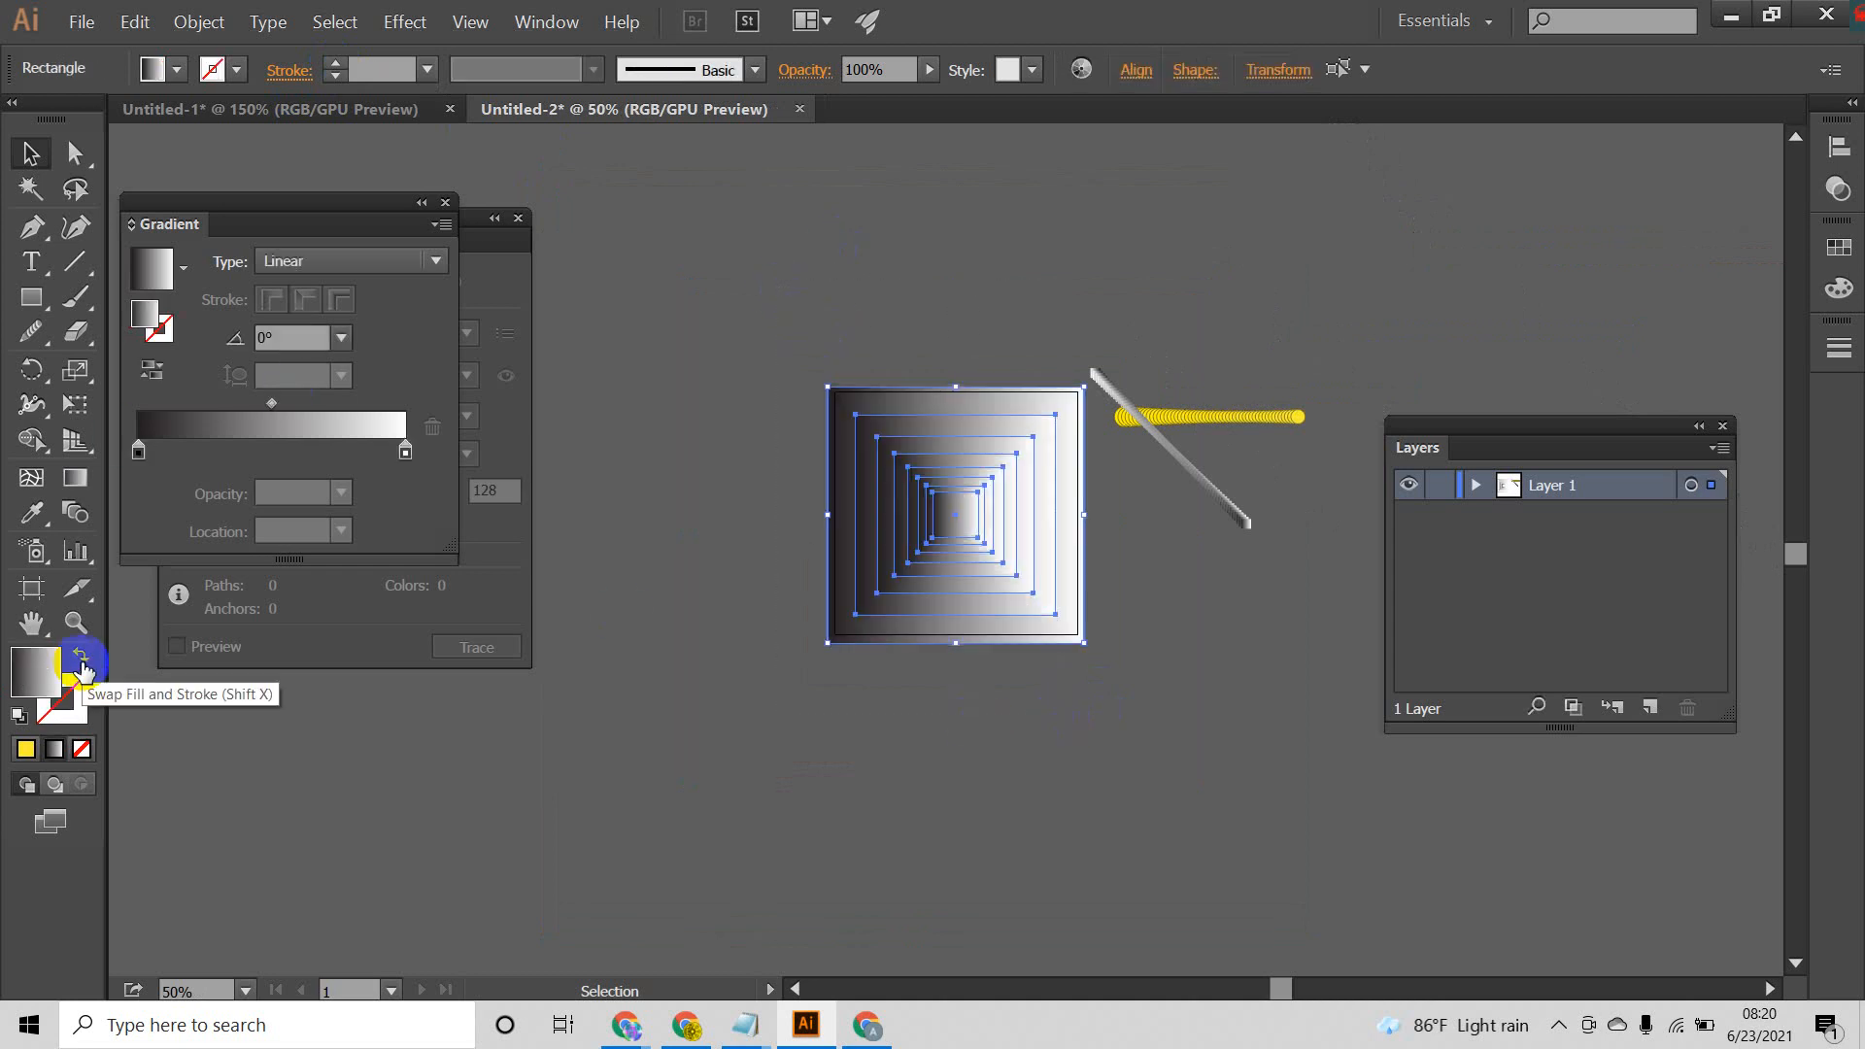
{"action": "left_click", "coordinate": [993, 795]}
Step: Move the diagonal gradient blend and the yellow circle blend together farther up and right of the artboard
{"action": "left_click", "coordinate": [1164, 449]}
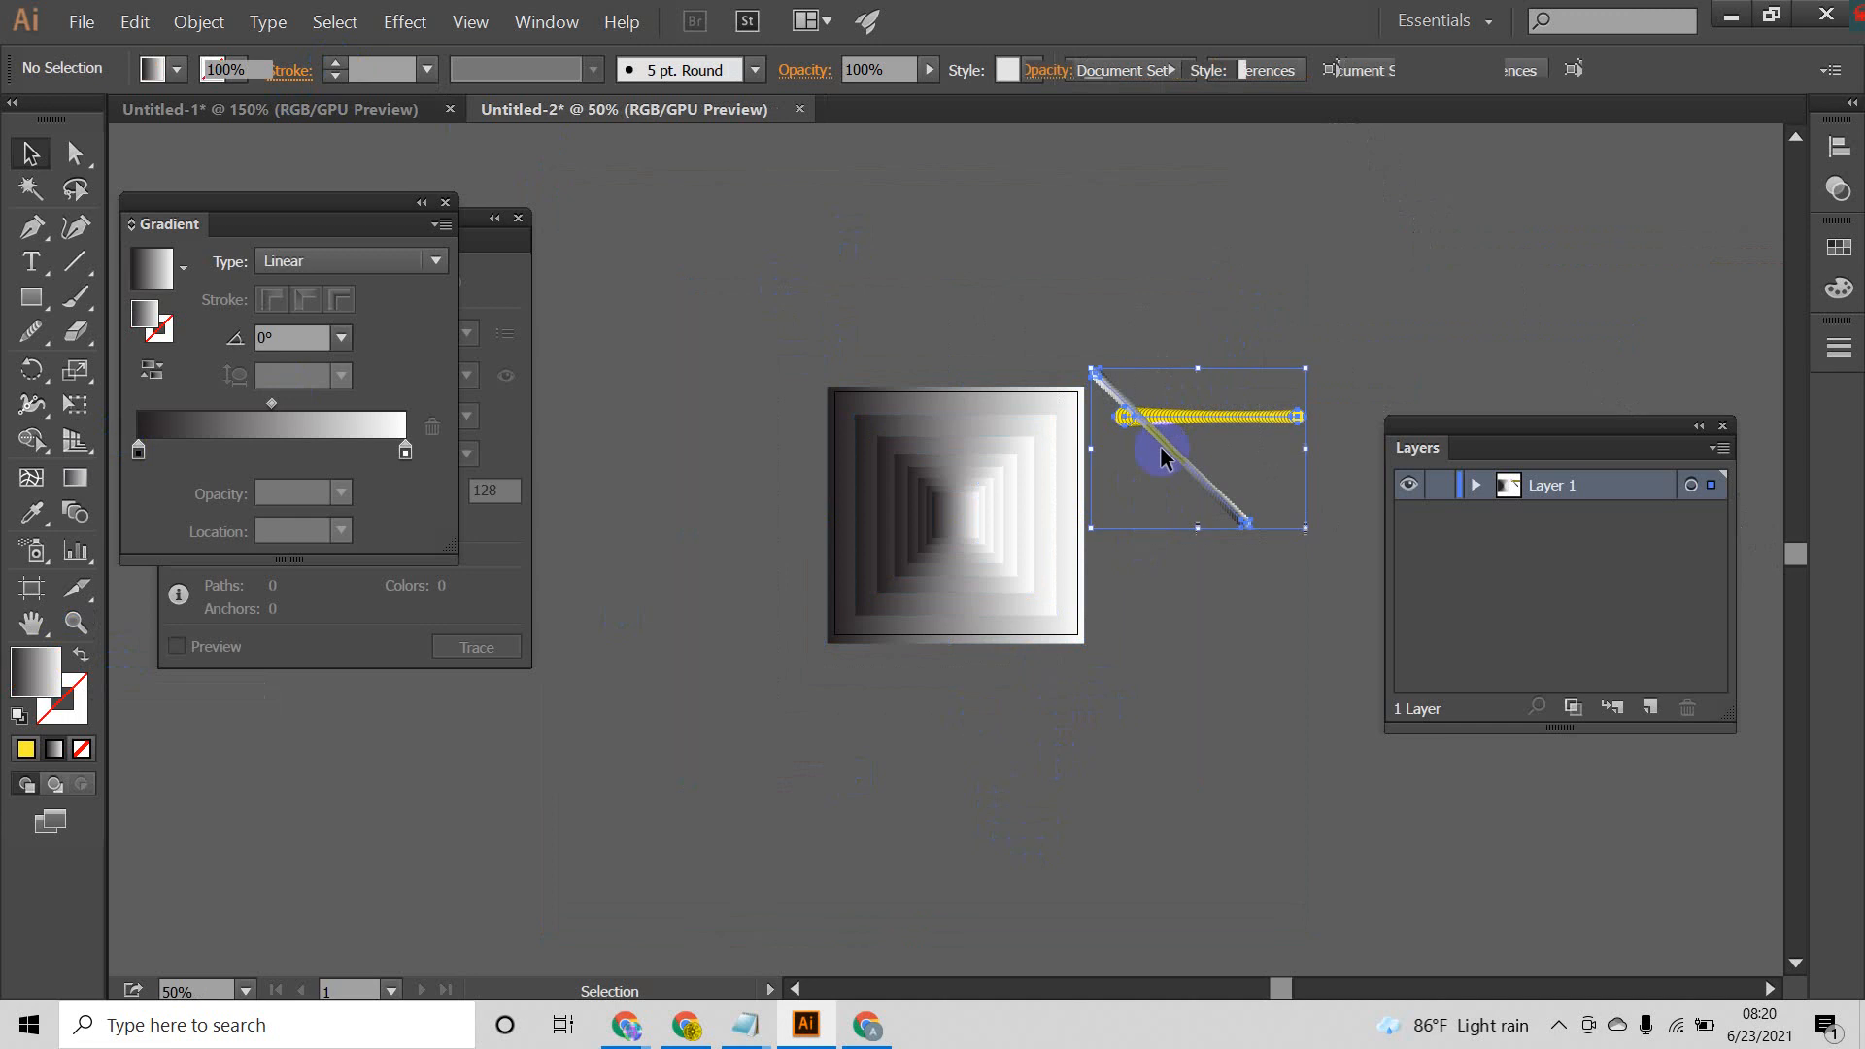
{"action": "left_click_drag", "start_coordinate": [1164, 448], "coordinate": [1316, 294]}
{"action": "left_click", "coordinate": [1241, 506]}
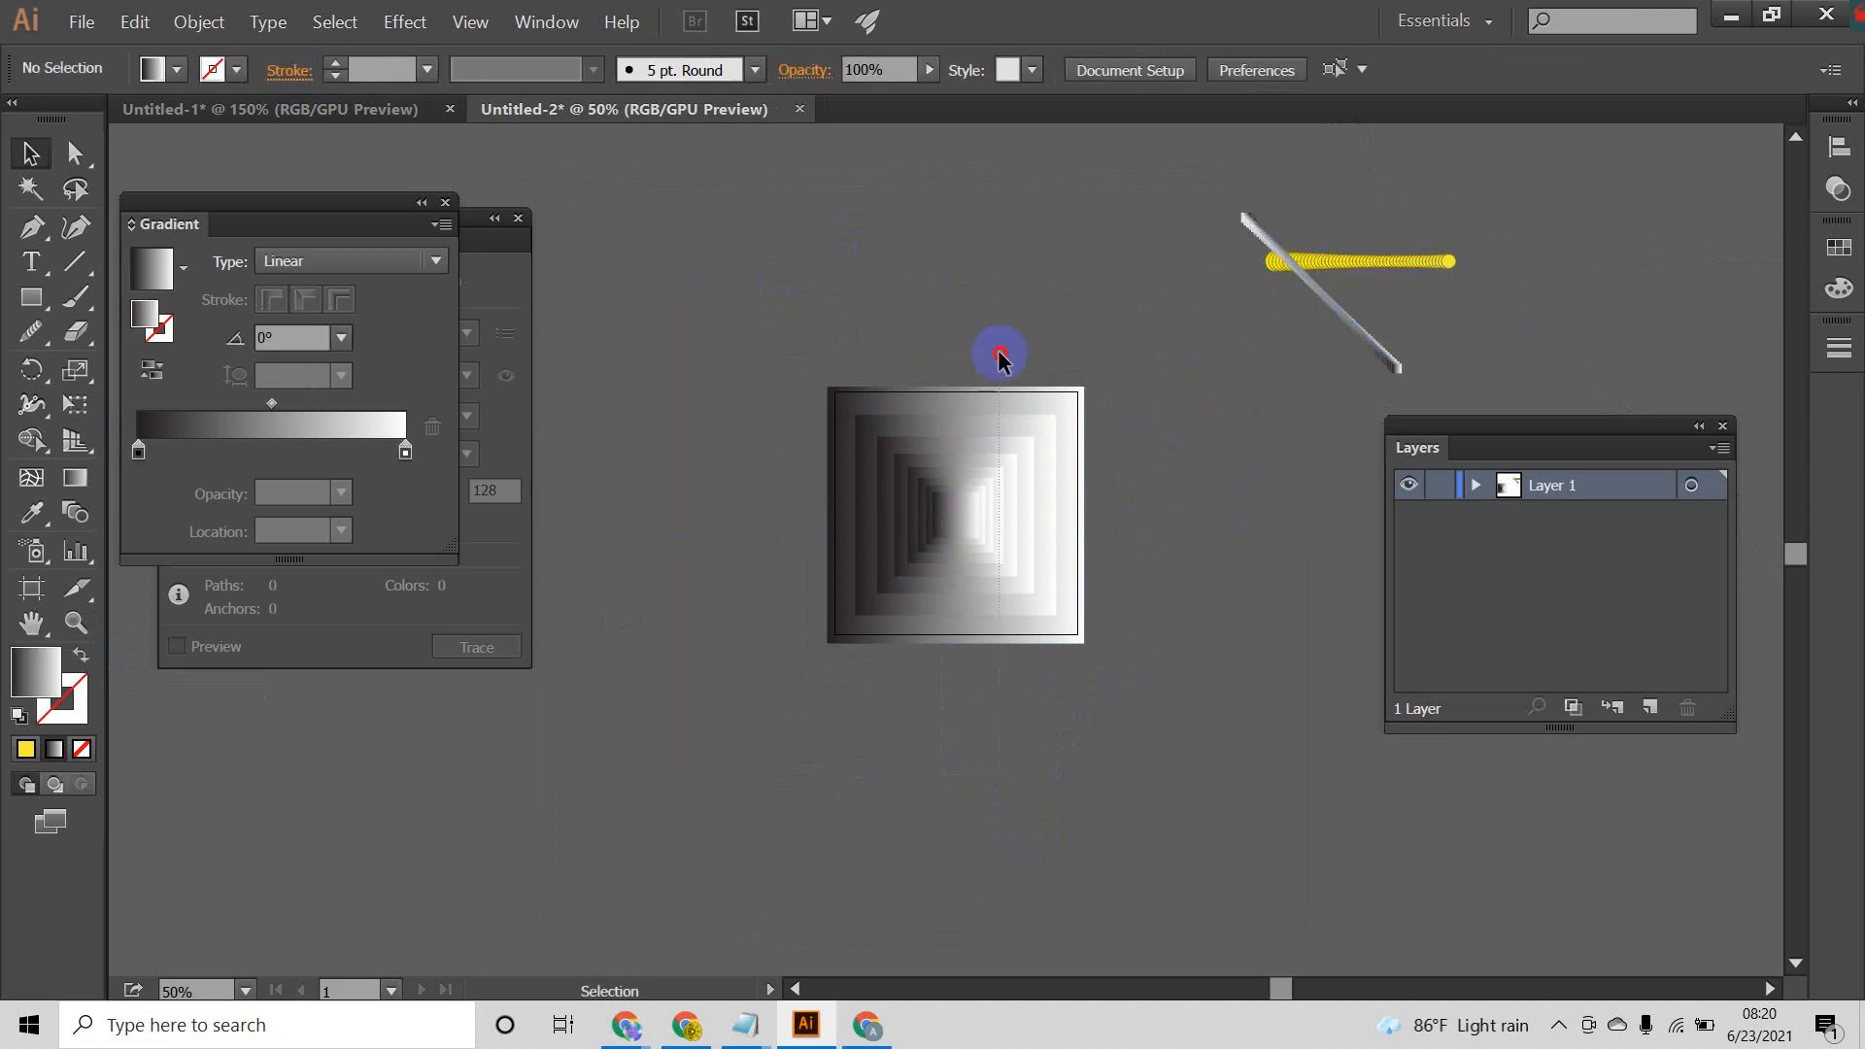
Step: Select all the nested gradient squares and move them off the artboard to its lower left
{"action": "left_click_drag", "start_coordinate": [1001, 360], "coordinate": [1133, 516]}
{"action": "left_click", "coordinate": [1137, 516]}
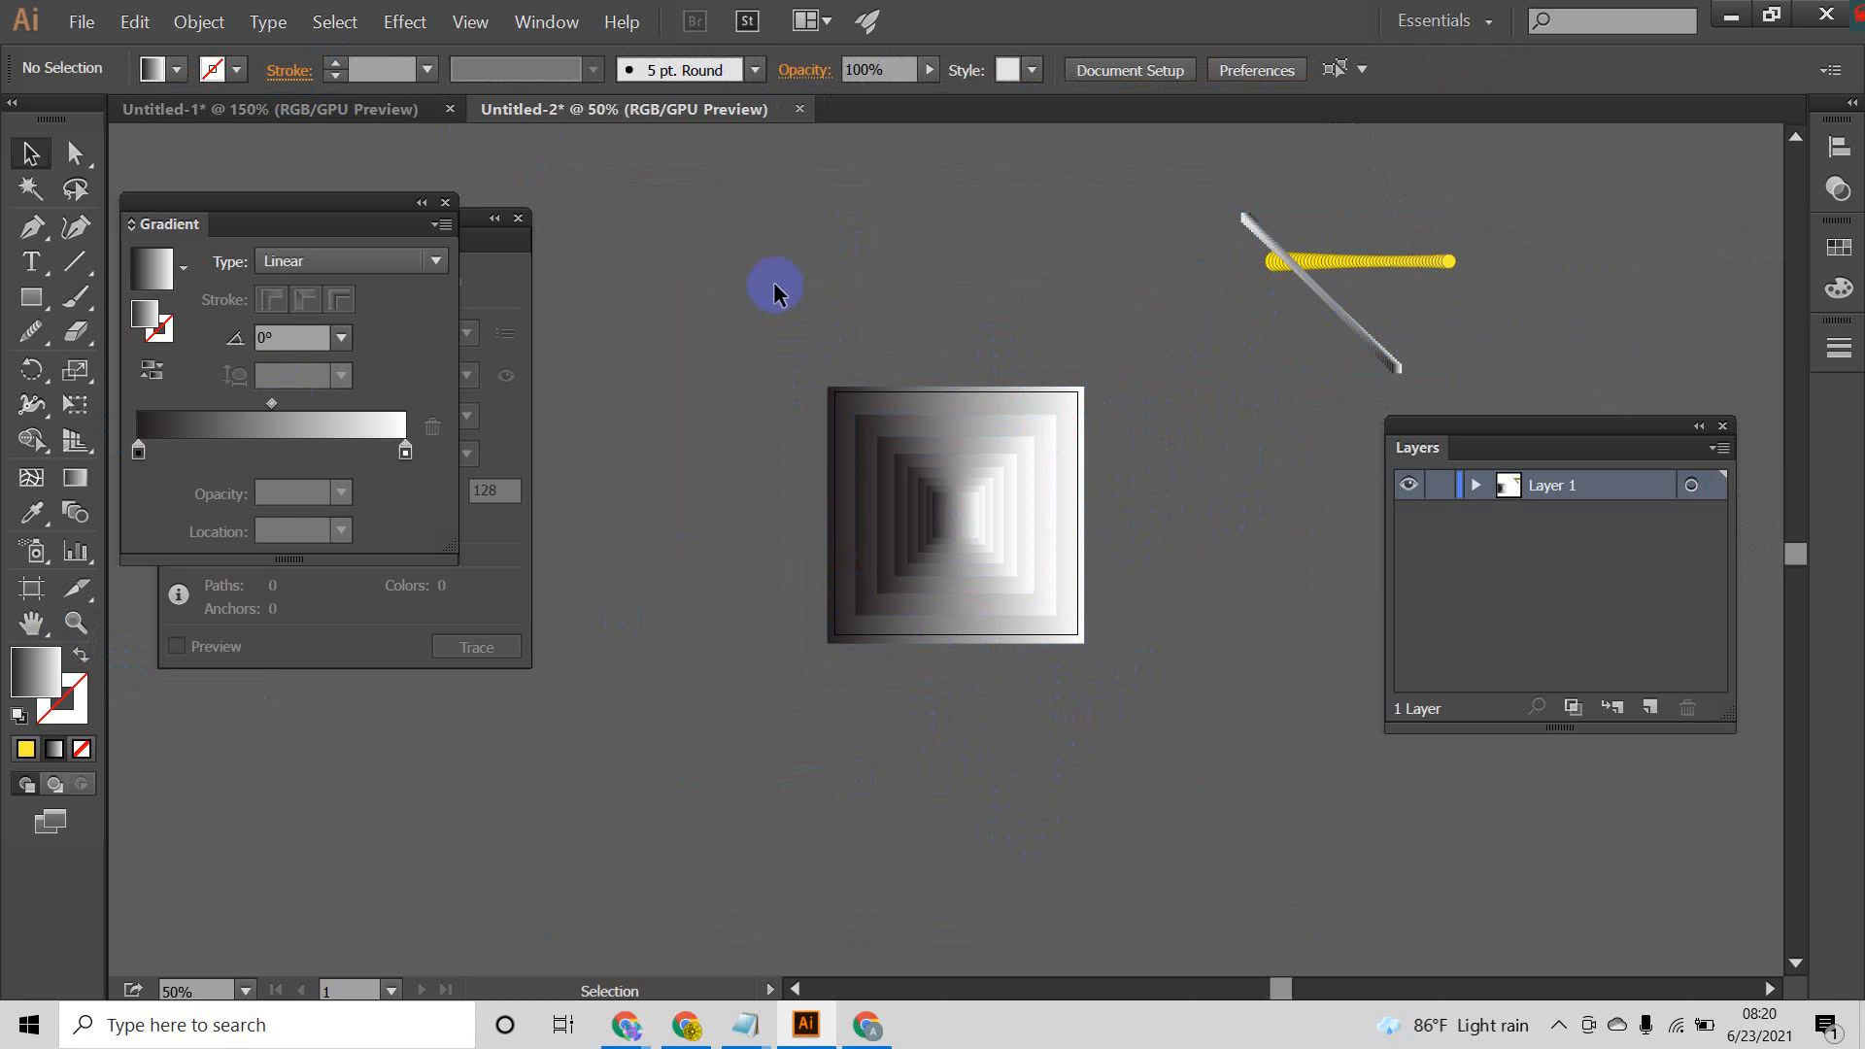
{"action": "left_click_drag", "start_coordinate": [763, 258], "coordinate": [1136, 787]}
{"action": "left_click", "coordinate": [1107, 714]}
{"action": "left_click_drag", "start_coordinate": [796, 332], "coordinate": [798, 336]}
{"action": "left_click", "coordinate": [1024, 766]}
{"action": "left_click_drag", "start_coordinate": [971, 492], "coordinate": [485, 769]}
{"action": "left_click", "coordinate": [903, 808]}
Step: Draw a gradient-filled circle with the Ellipse tool, covering most of the empty artboard
{"action": "left_click", "coordinate": [29, 301]}
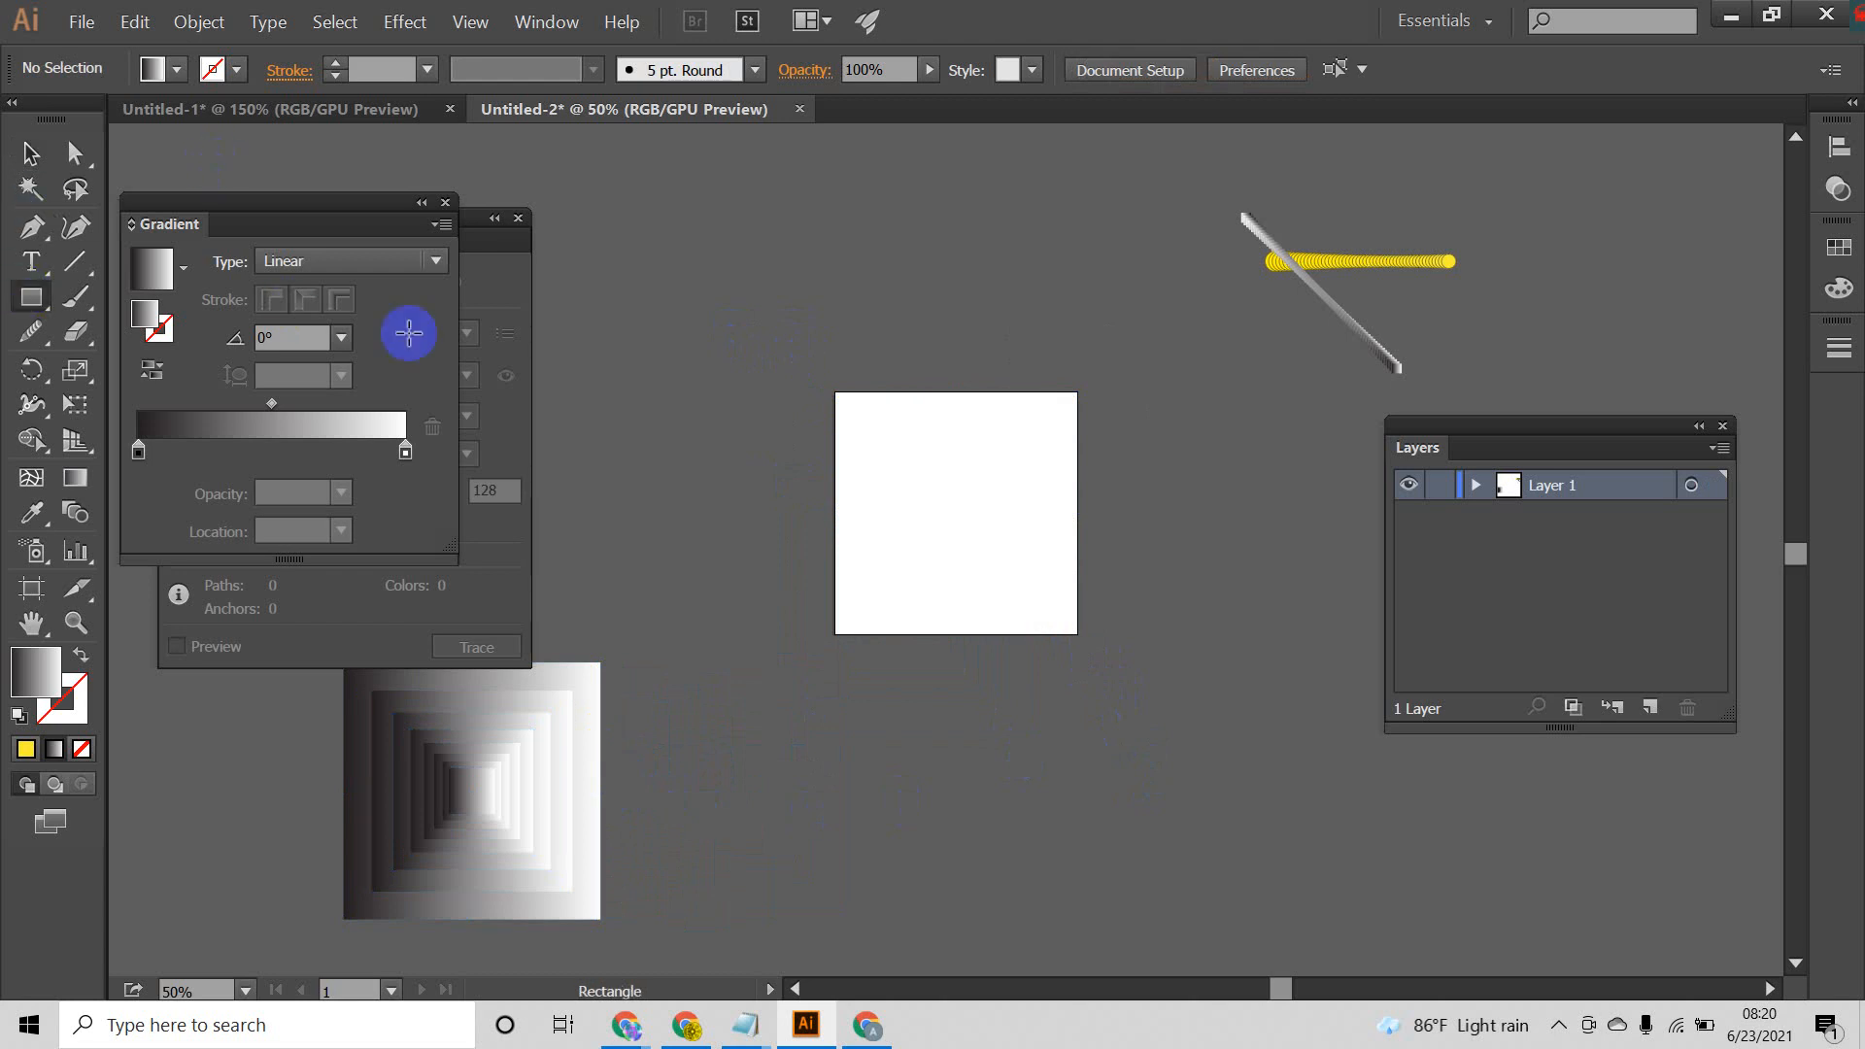
{"action": "left_click_drag", "start_coordinate": [43, 301], "coordinate": [156, 381]}
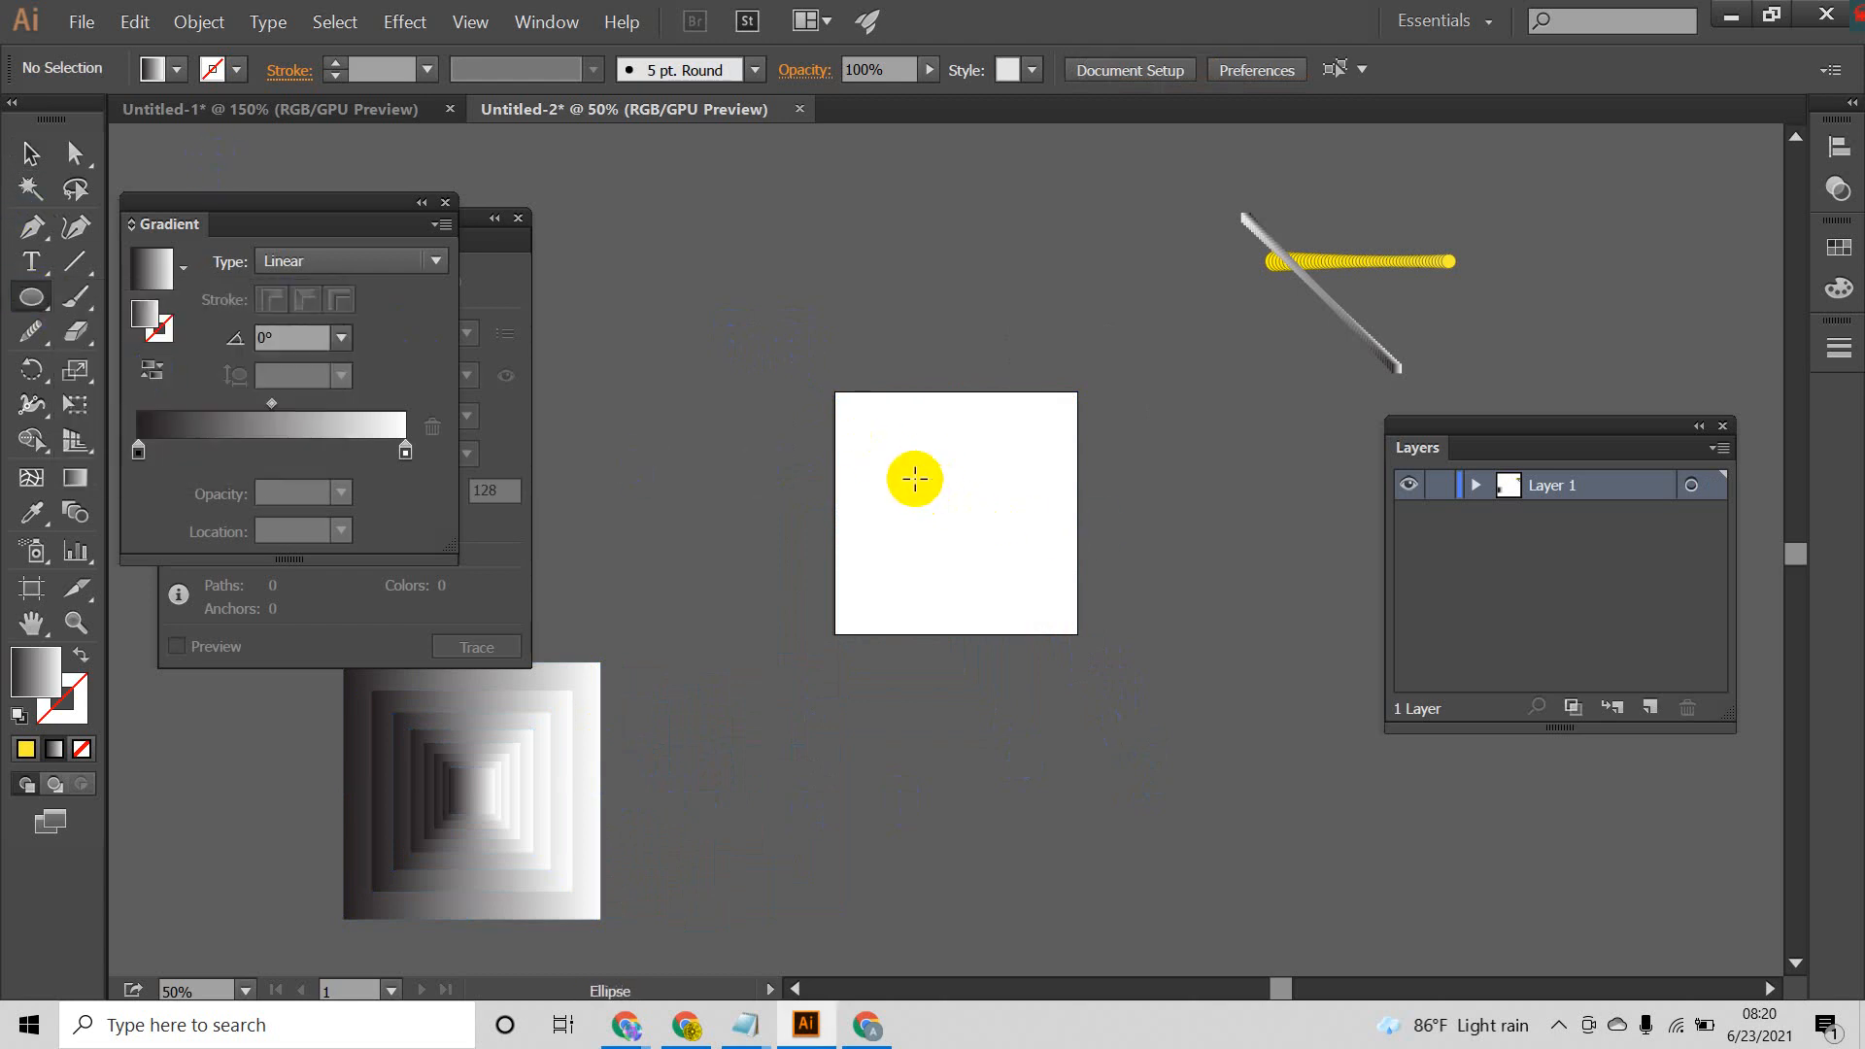
{"action": "left_click_drag", "start_coordinate": [947, 505], "coordinate": [1010, 608]}
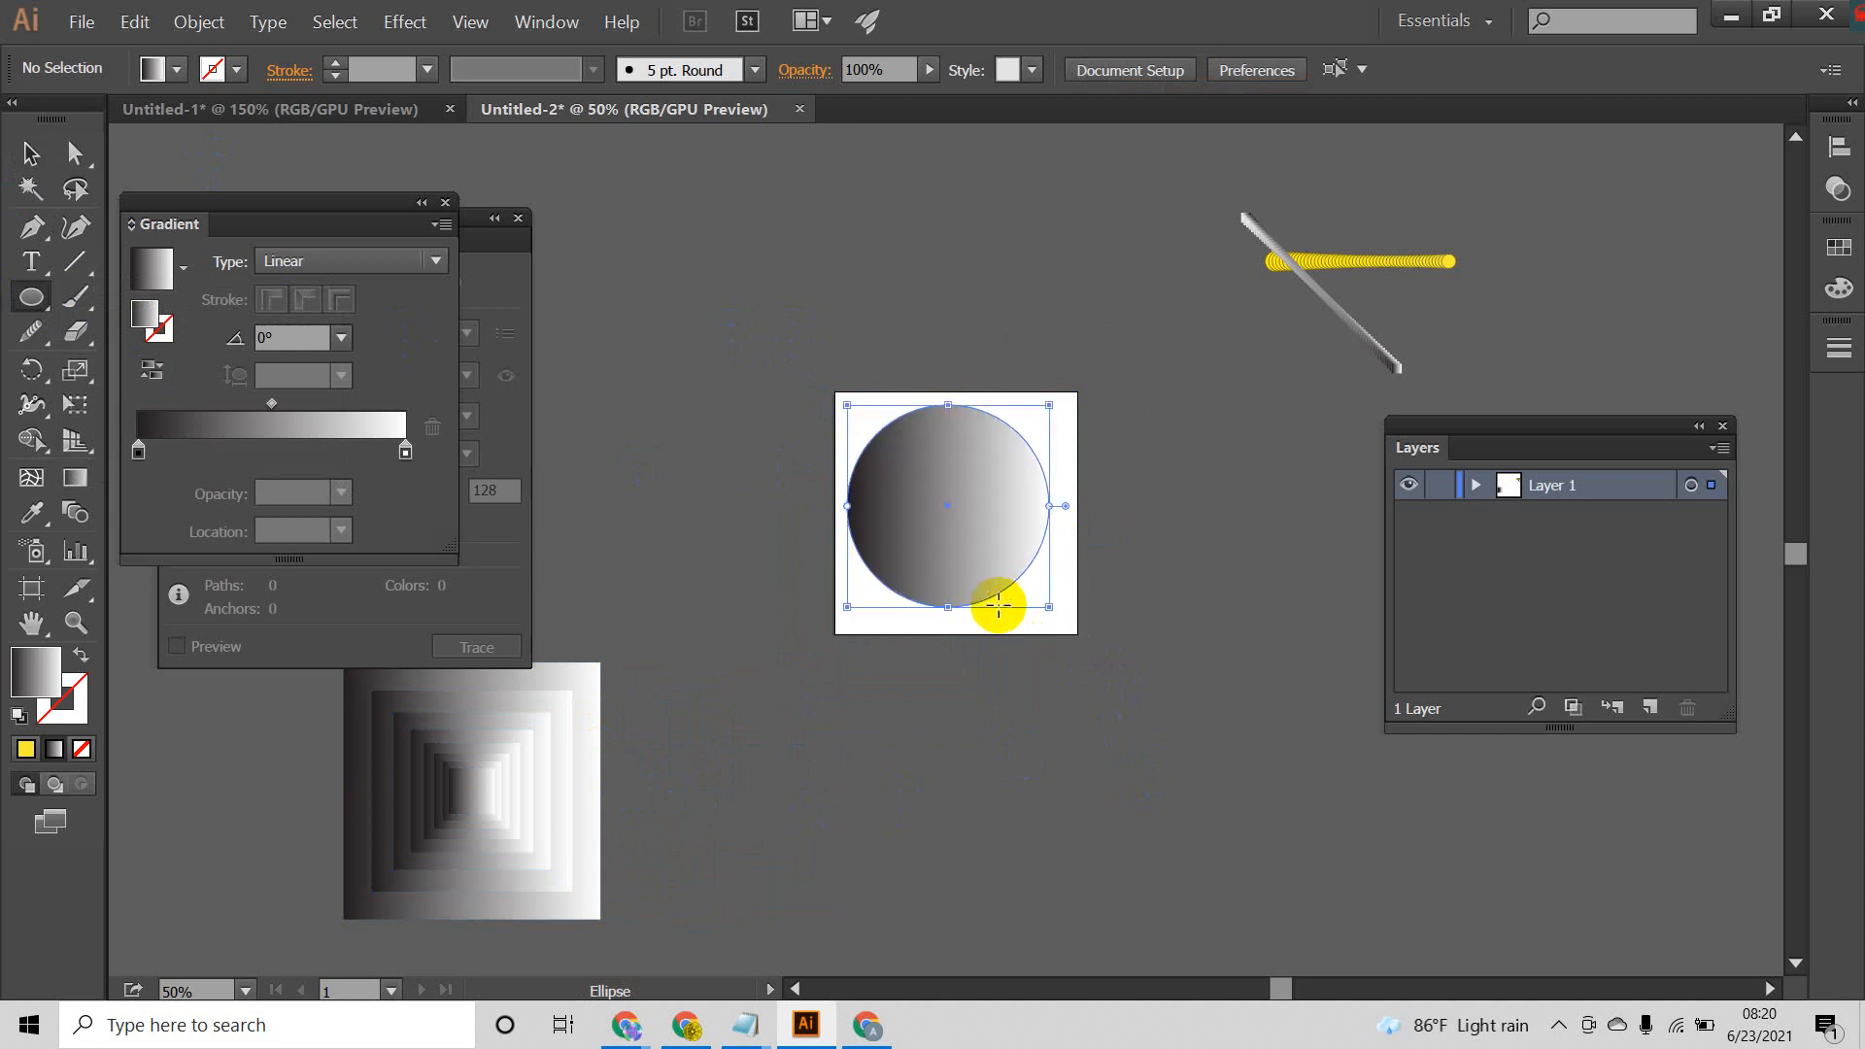
Step: Center the gradient circle horizontally and vertically on the artboard
{"action": "left_click", "coordinate": [30, 152]}
{"action": "left_click", "coordinate": [986, 544]}
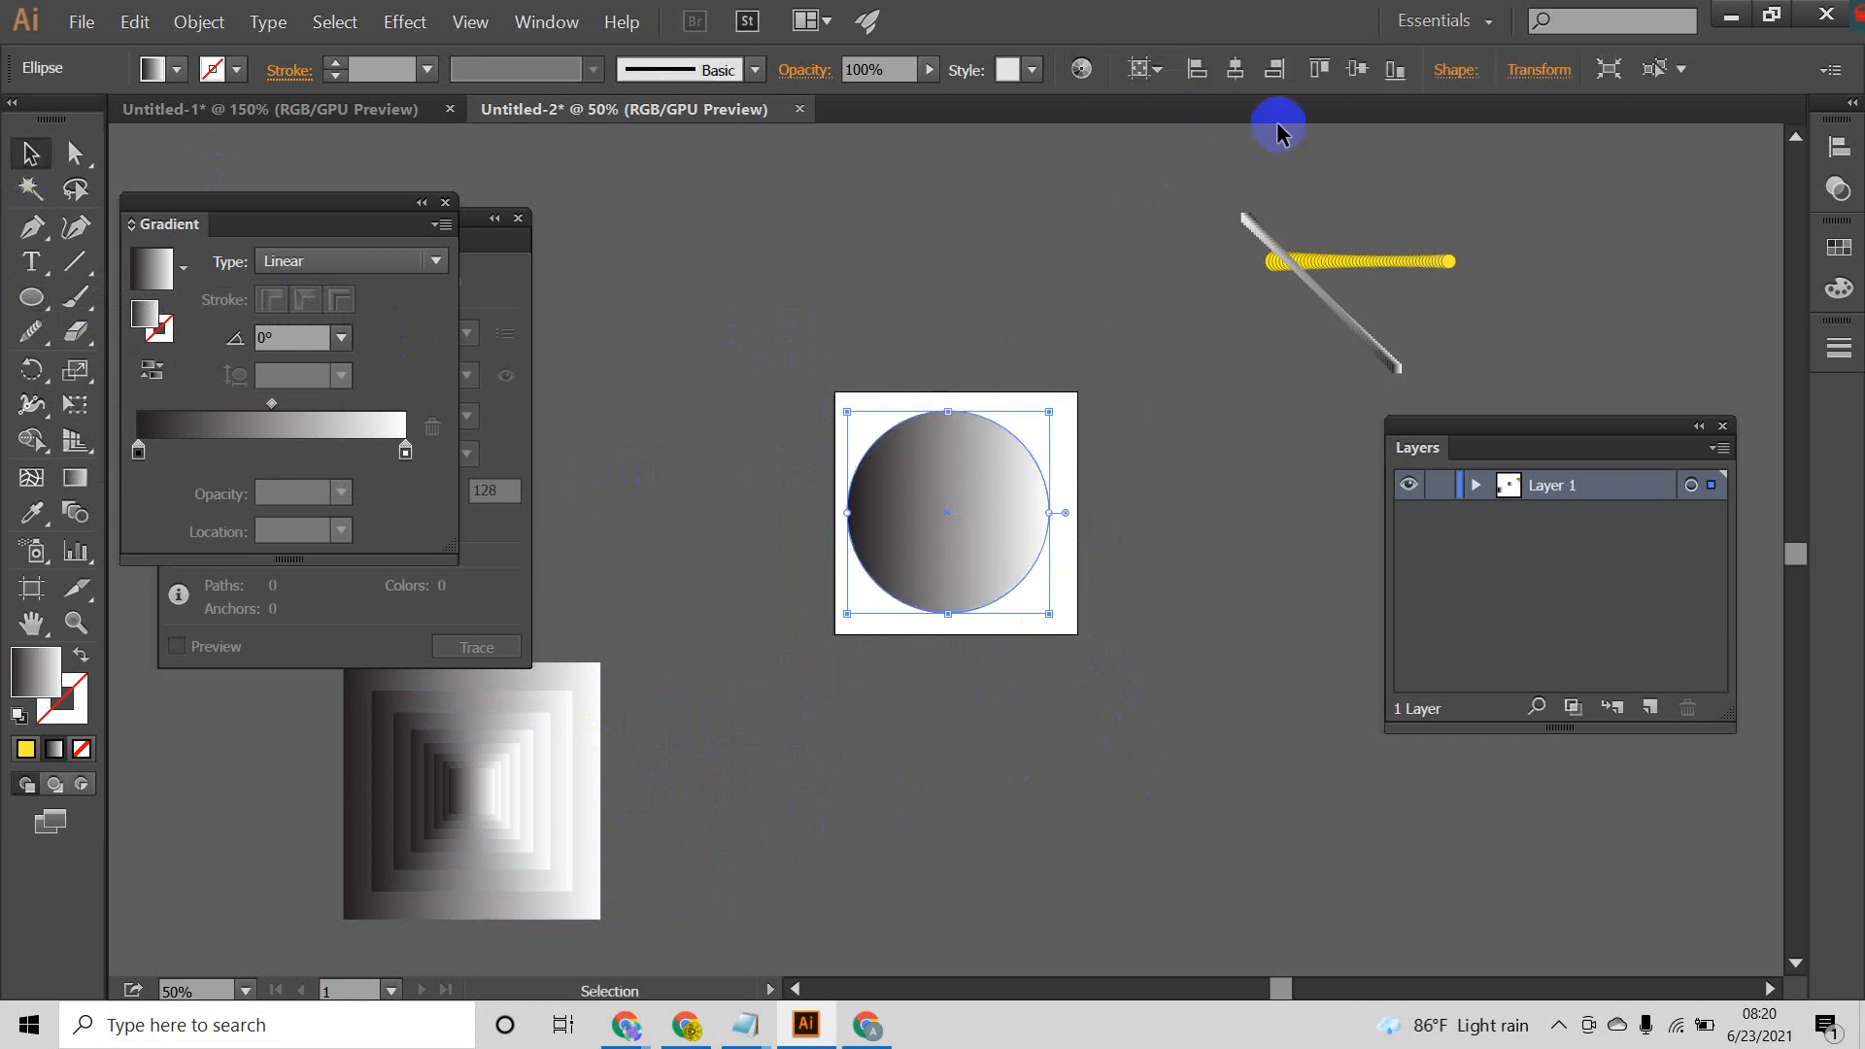
{"action": "left_click", "coordinate": [1008, 483]}
{"action": "left_click", "coordinate": [1234, 69]}
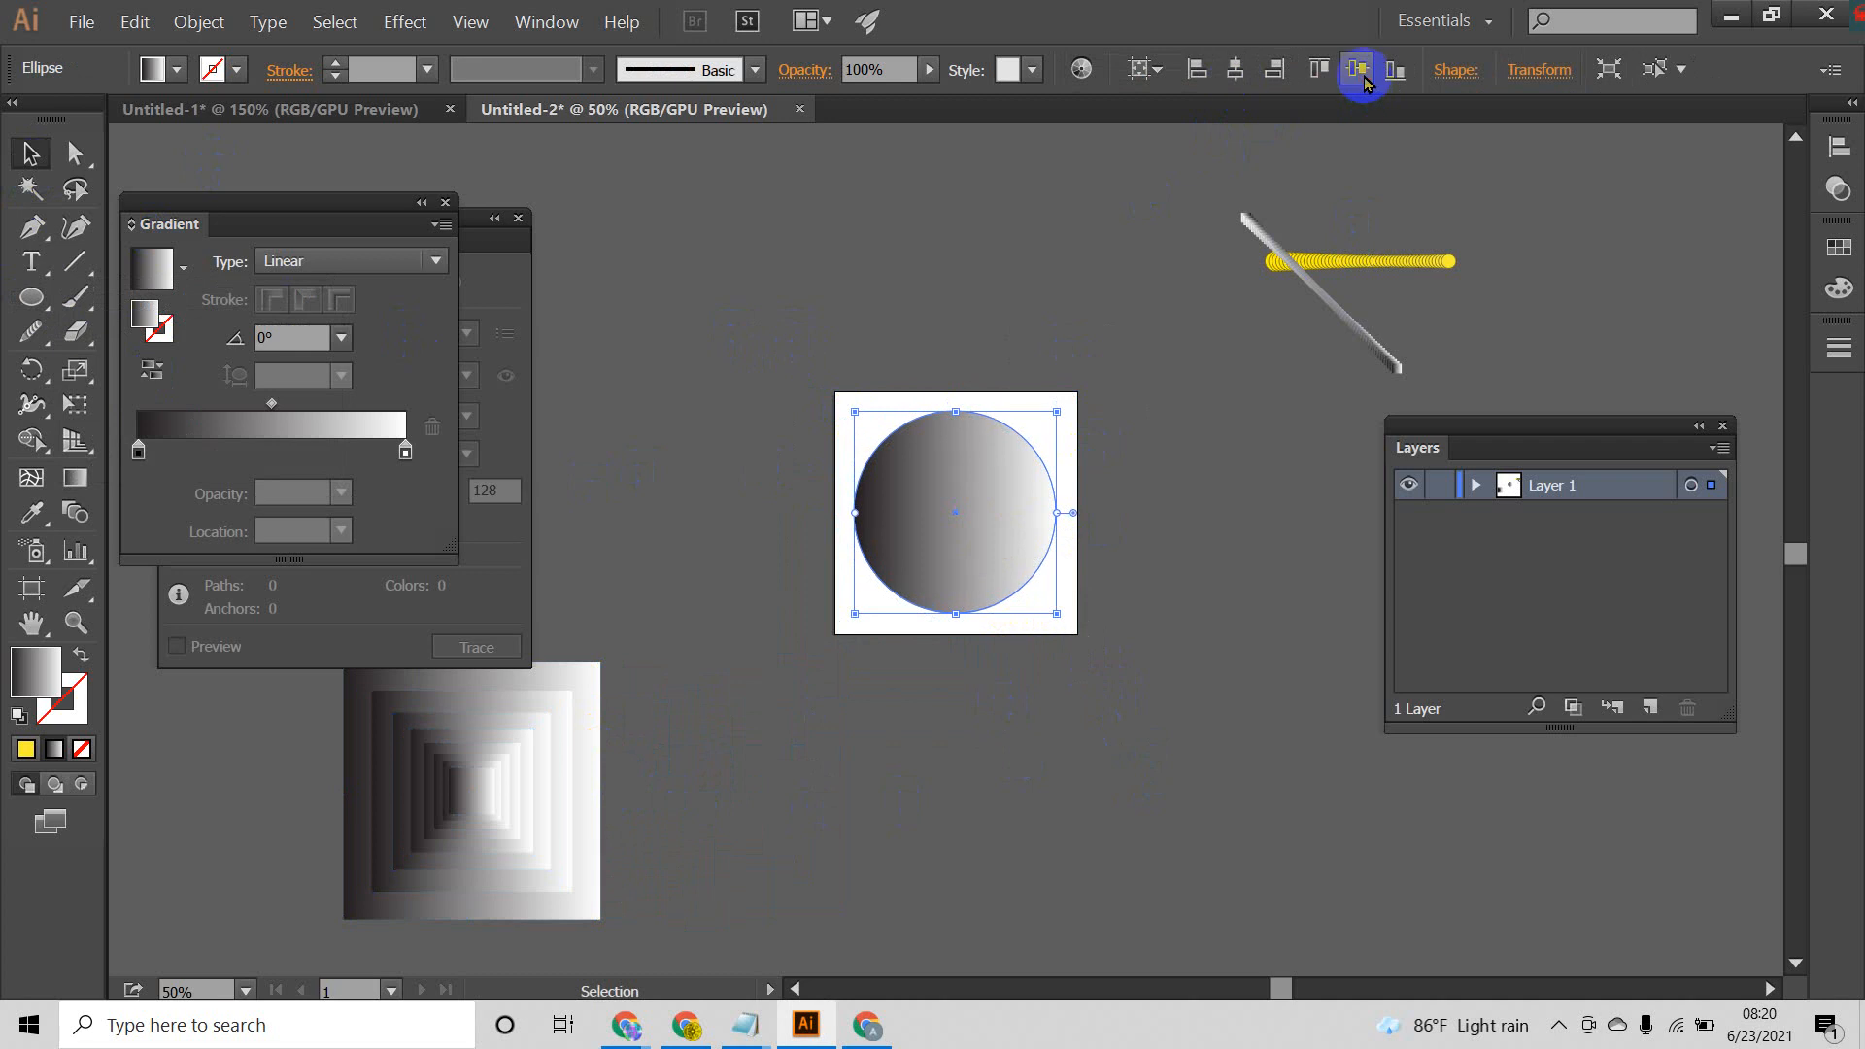
Step: Create a series of progressively flatter concentric copies of the gradient circle with the Scale tool, keeping the full width
{"action": "left_click", "coordinate": [1115, 609]}
{"action": "left_click", "coordinate": [1007, 487]}
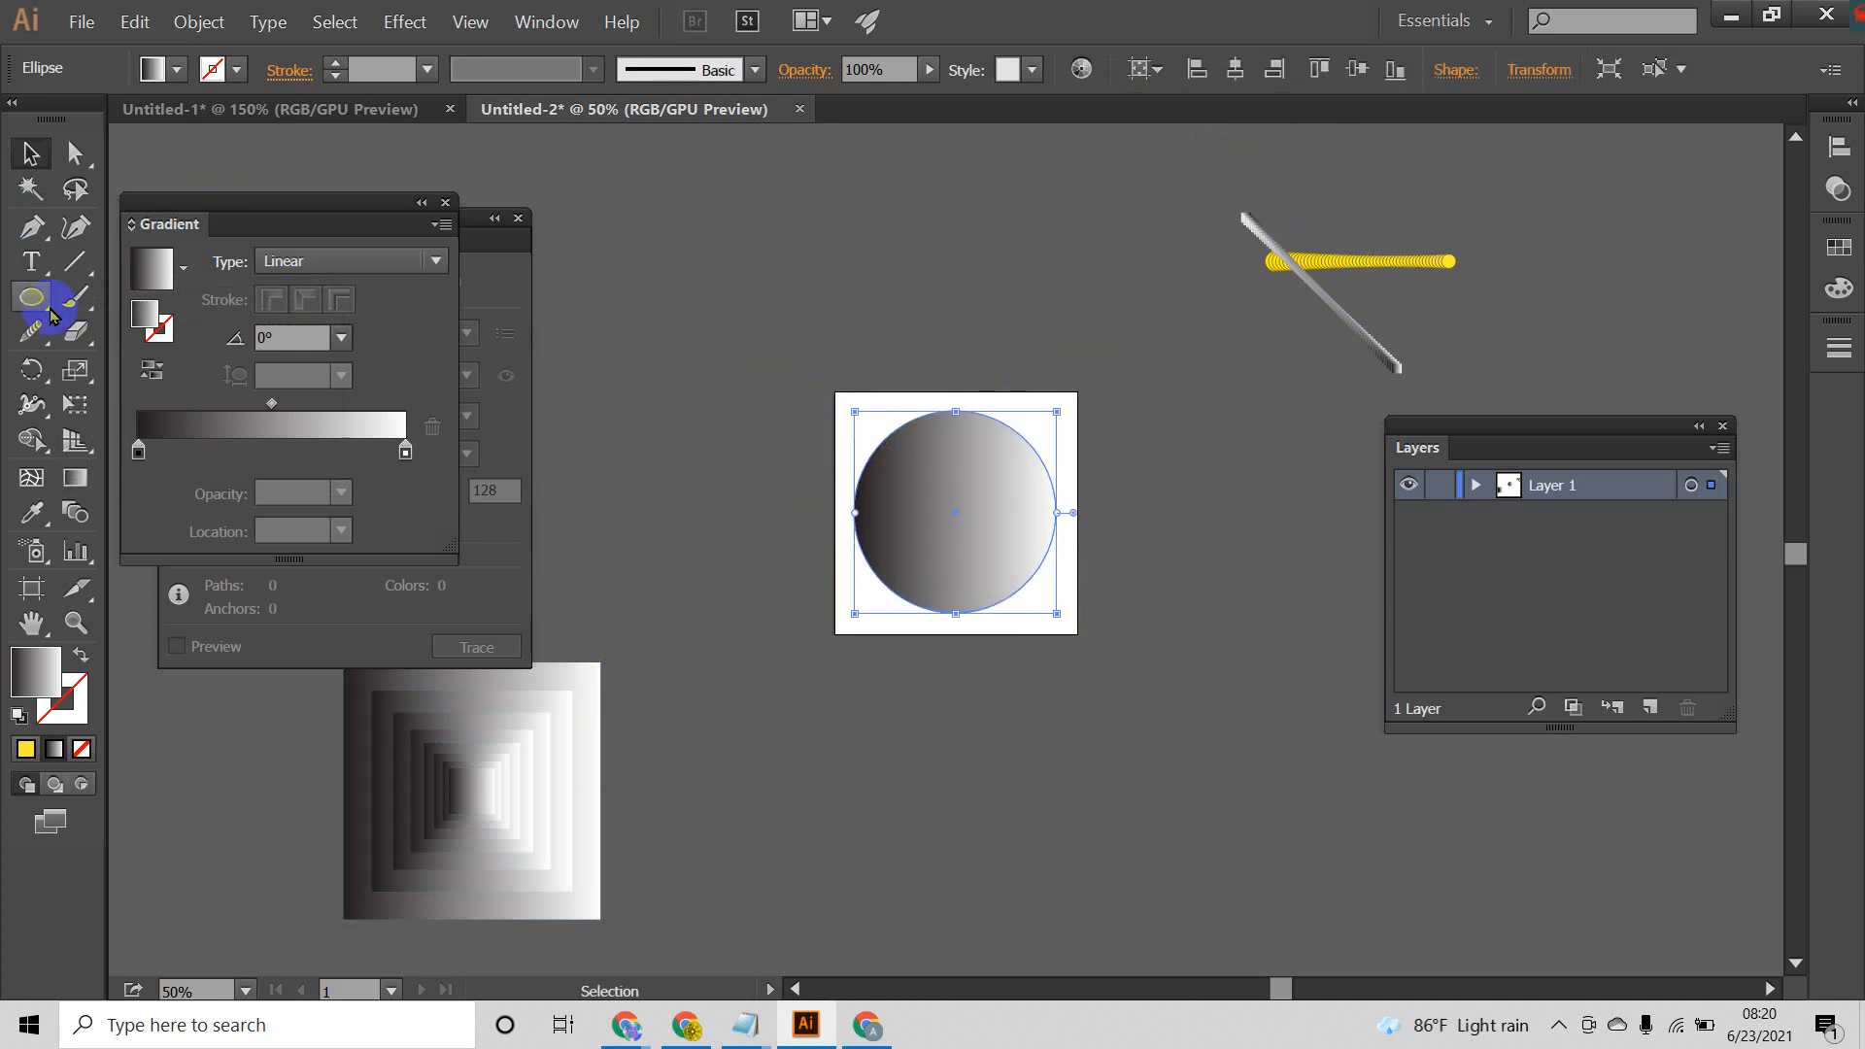
{"action": "left_click_drag", "start_coordinate": [76, 373], "coordinate": [194, 371]}
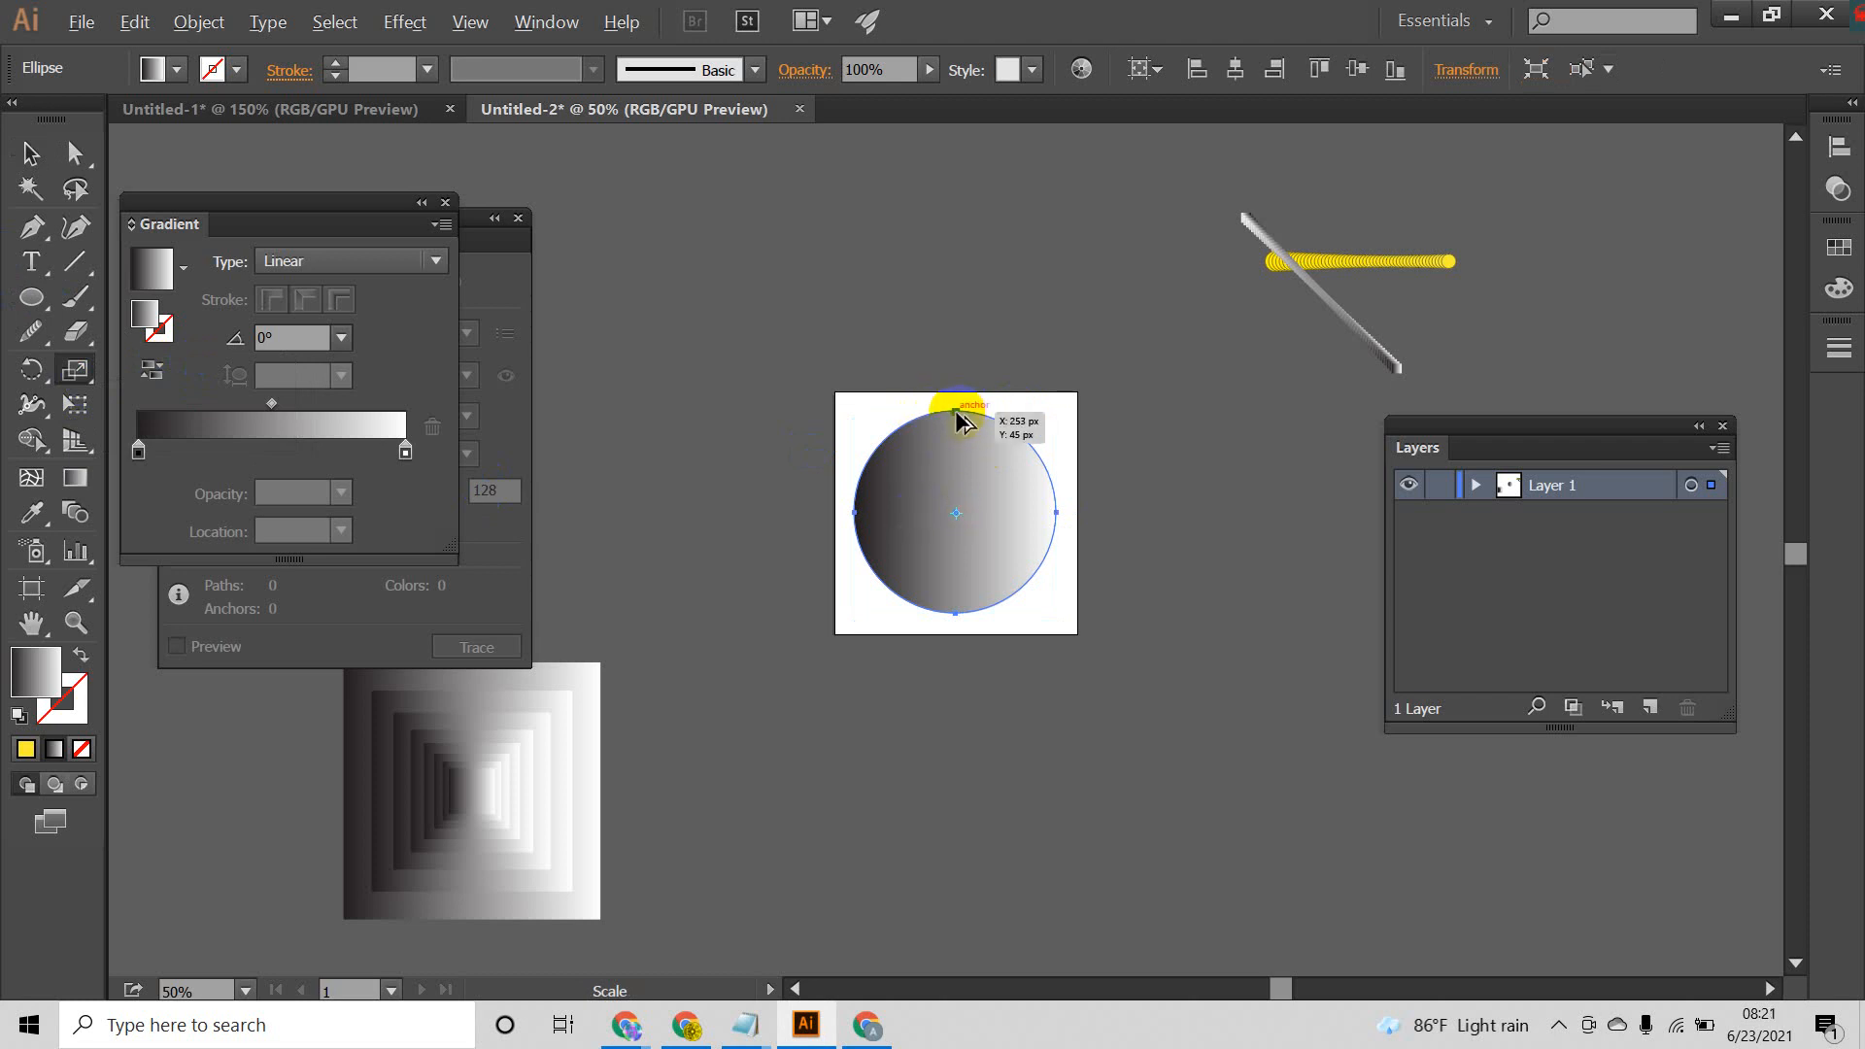
{"action": "left_click_drag", "start_coordinate": [957, 420], "coordinate": [960, 432]}
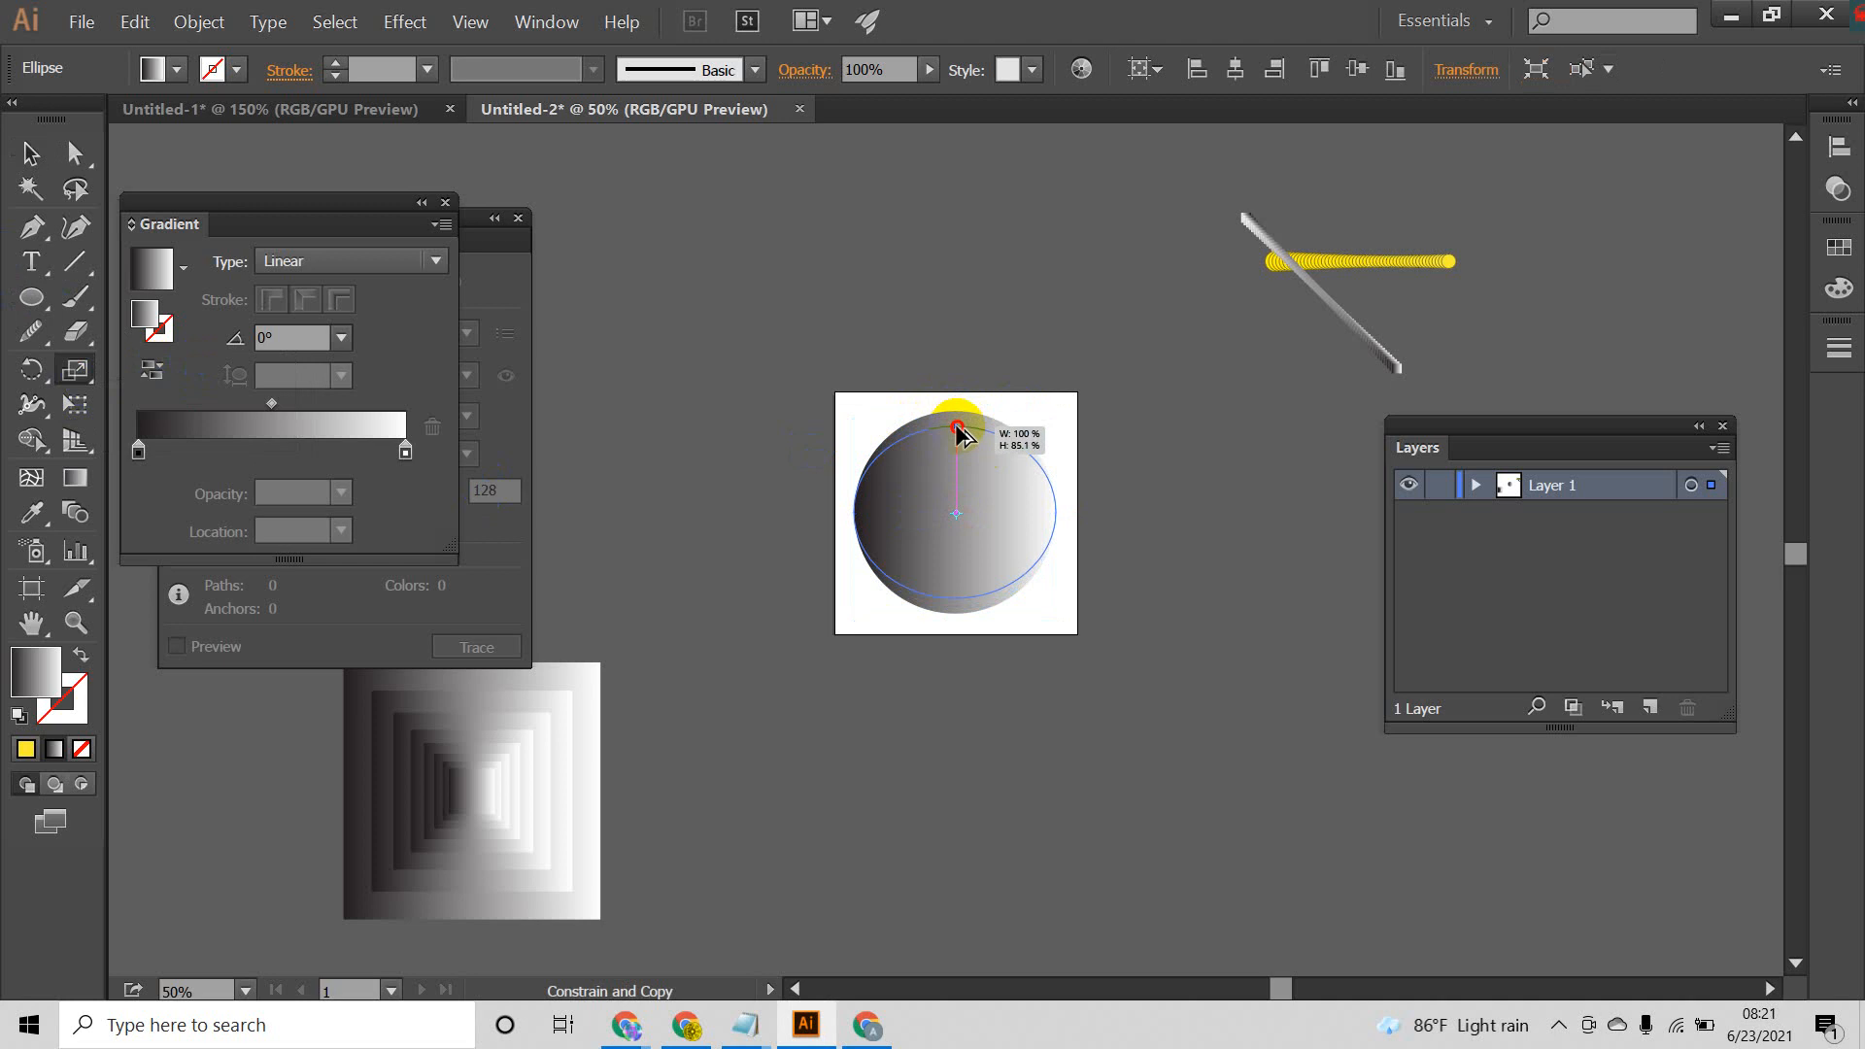
{"action": "left_click_drag", "start_coordinate": [960, 435], "coordinate": [961, 438]}
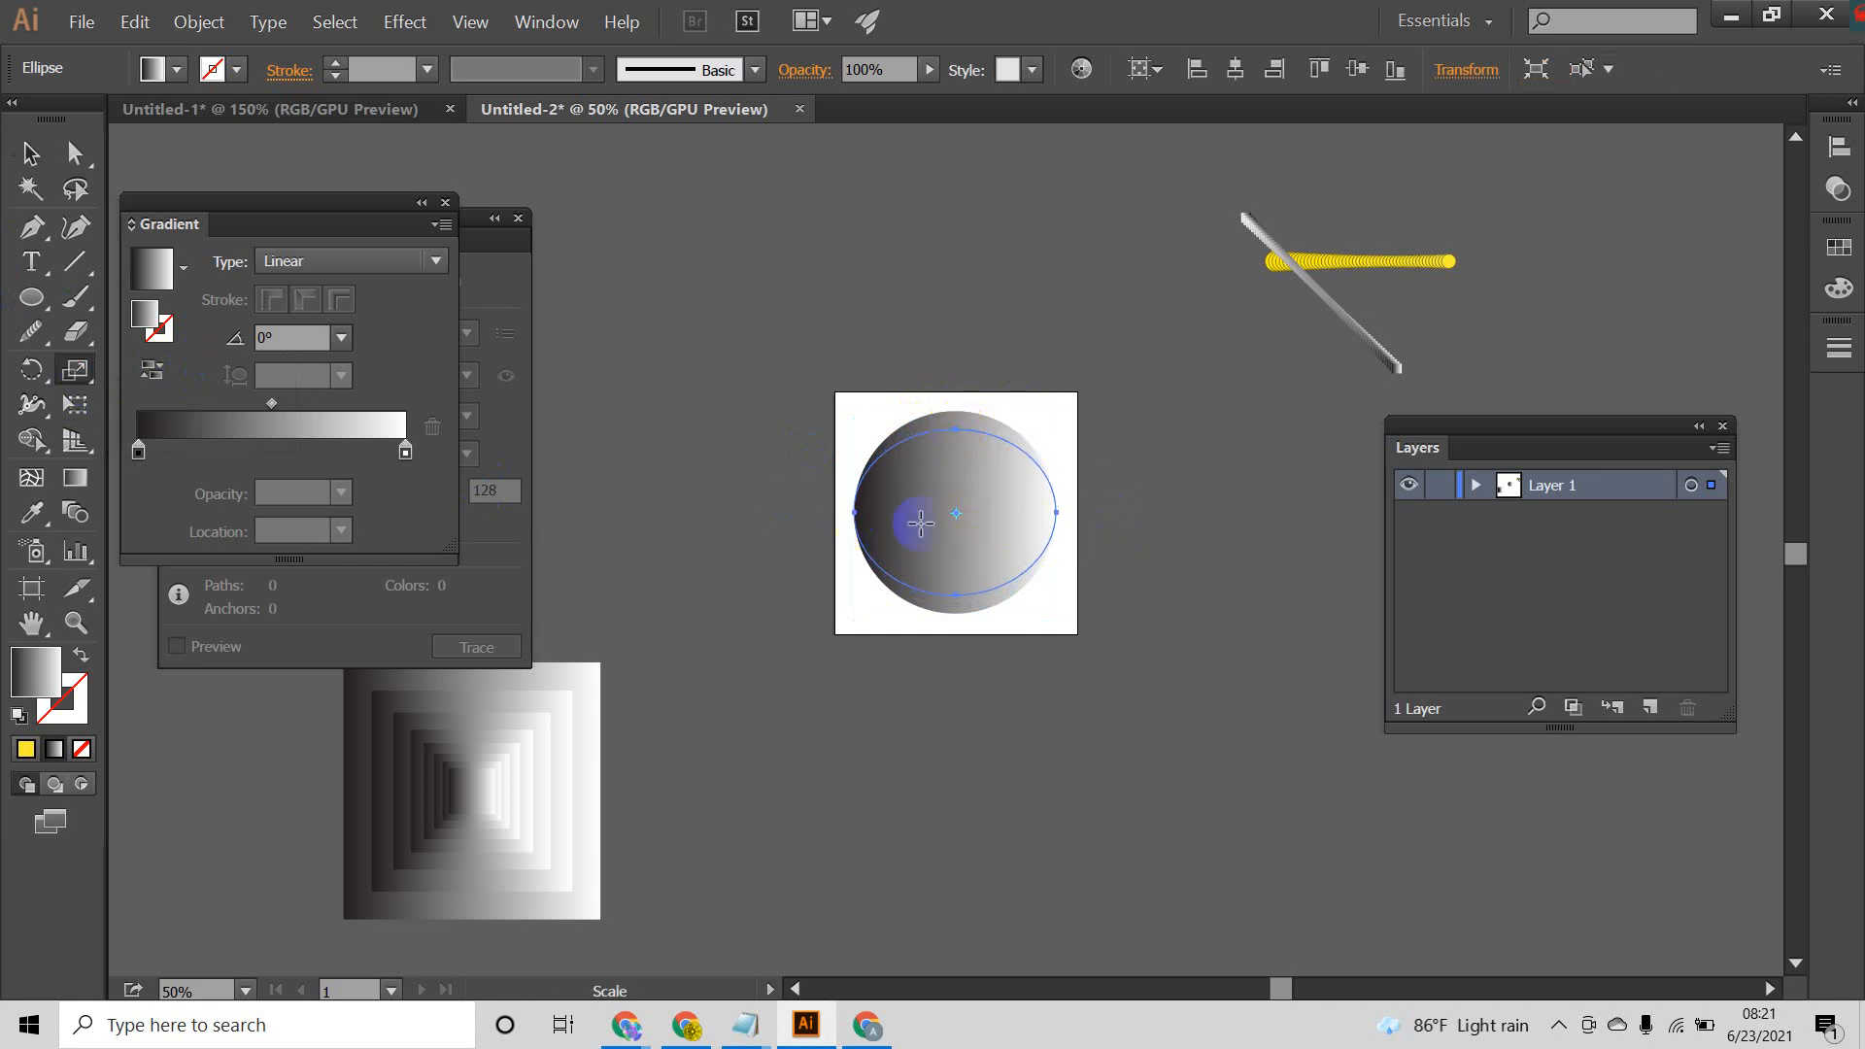
{"action": "left_click", "coordinate": [888, 578]}
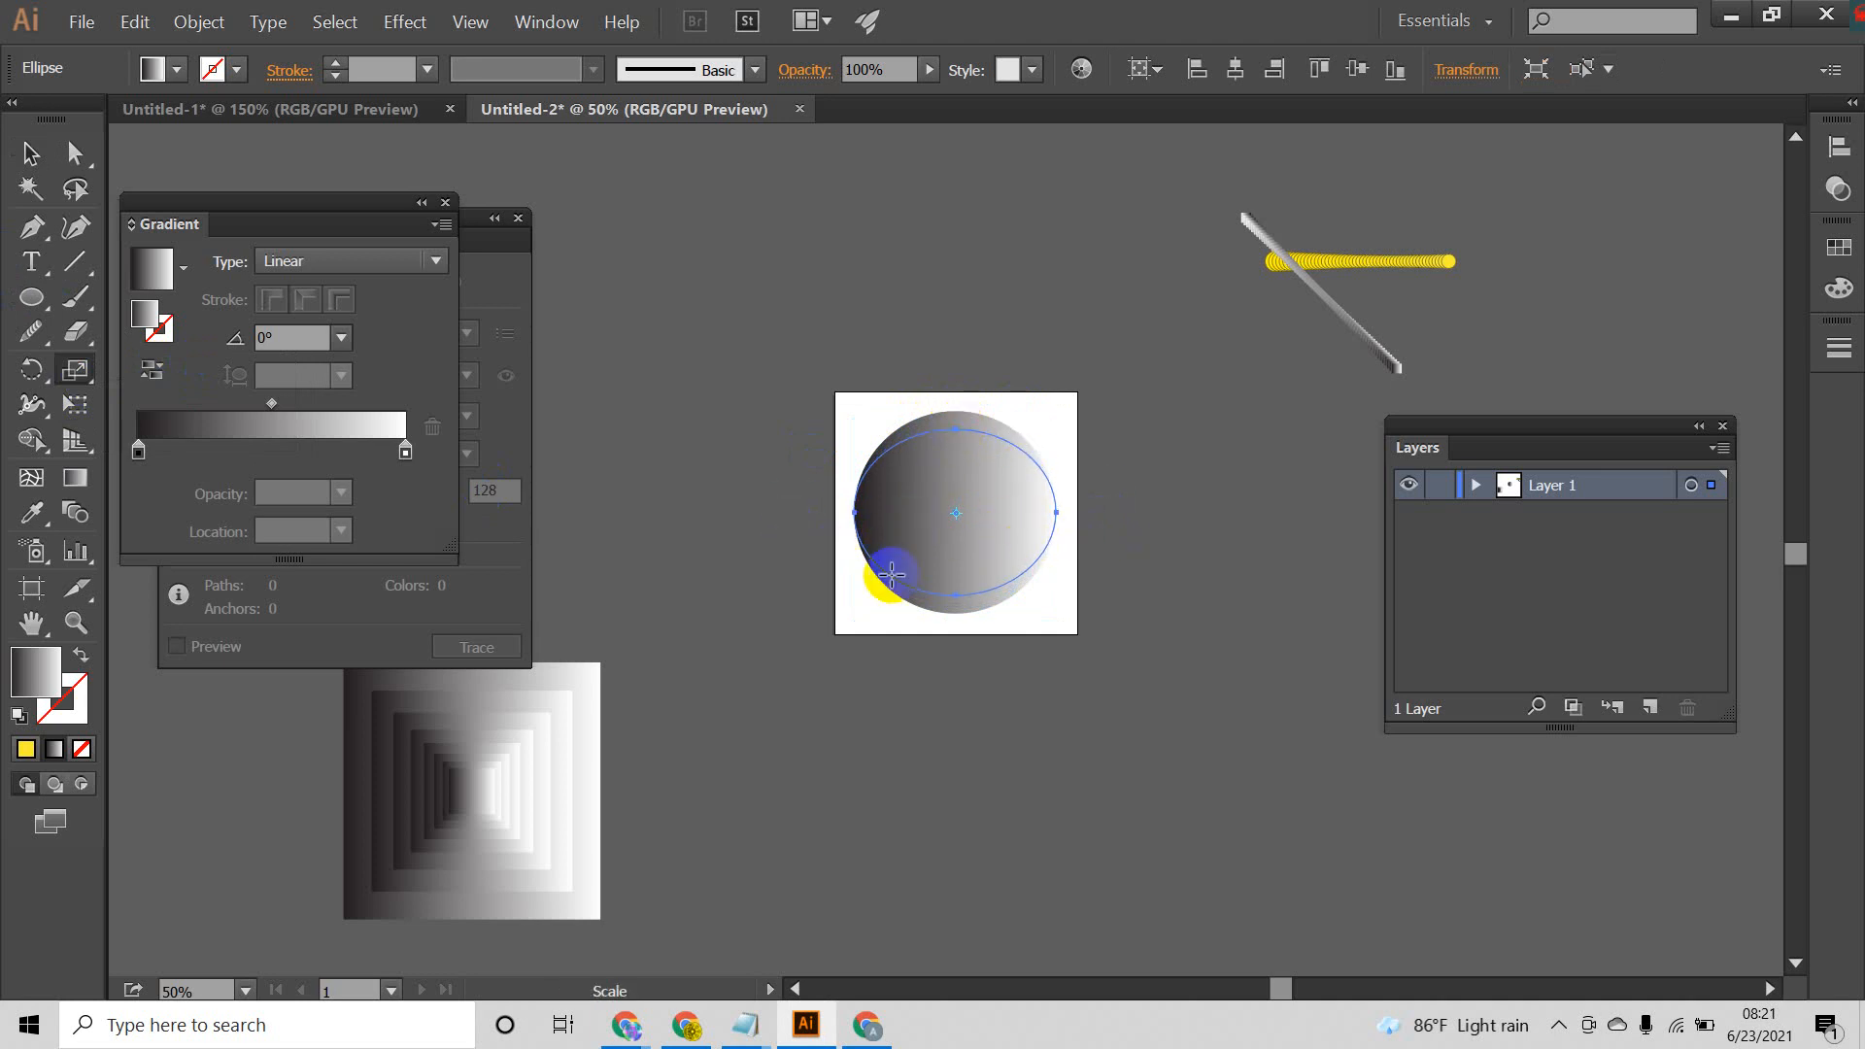
{"action": "left_click_drag", "start_coordinate": [891, 548], "coordinate": [895, 584]}
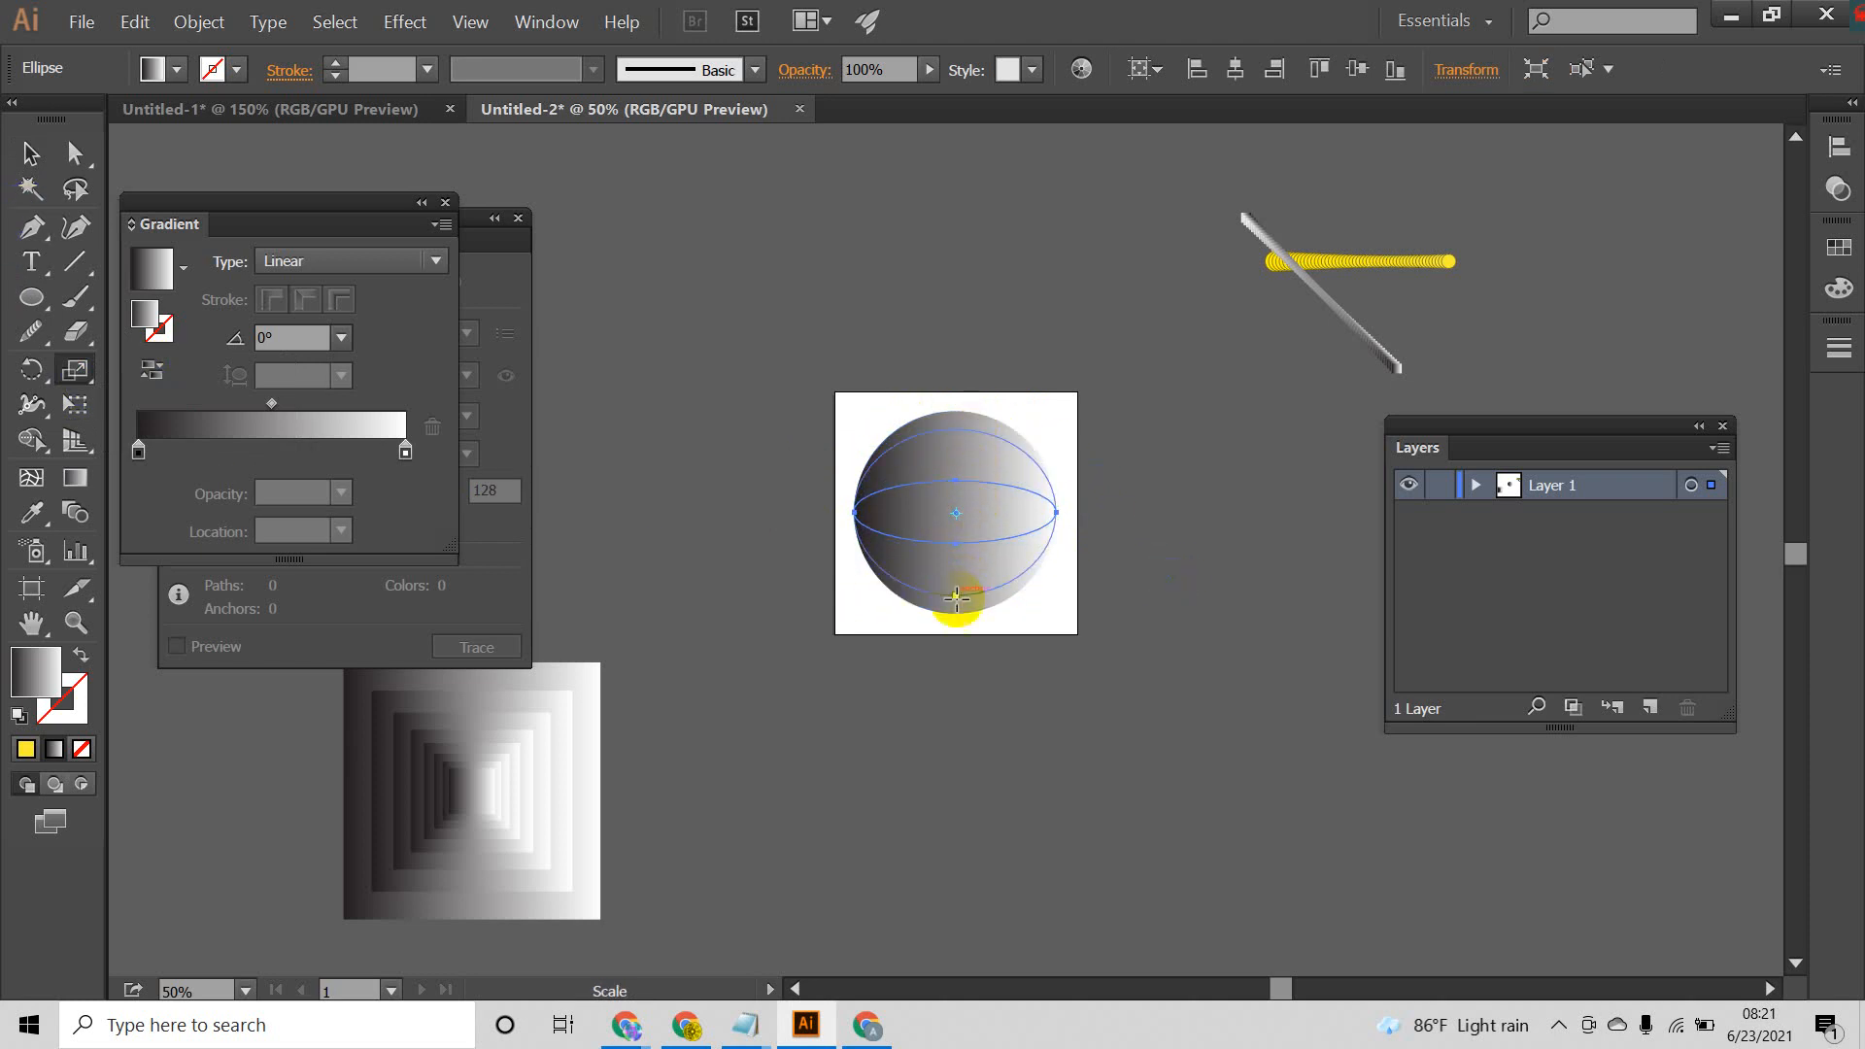
Step: Fill the second ellipse from the outside with solid red
{"action": "left_click", "coordinate": [21, 162]}
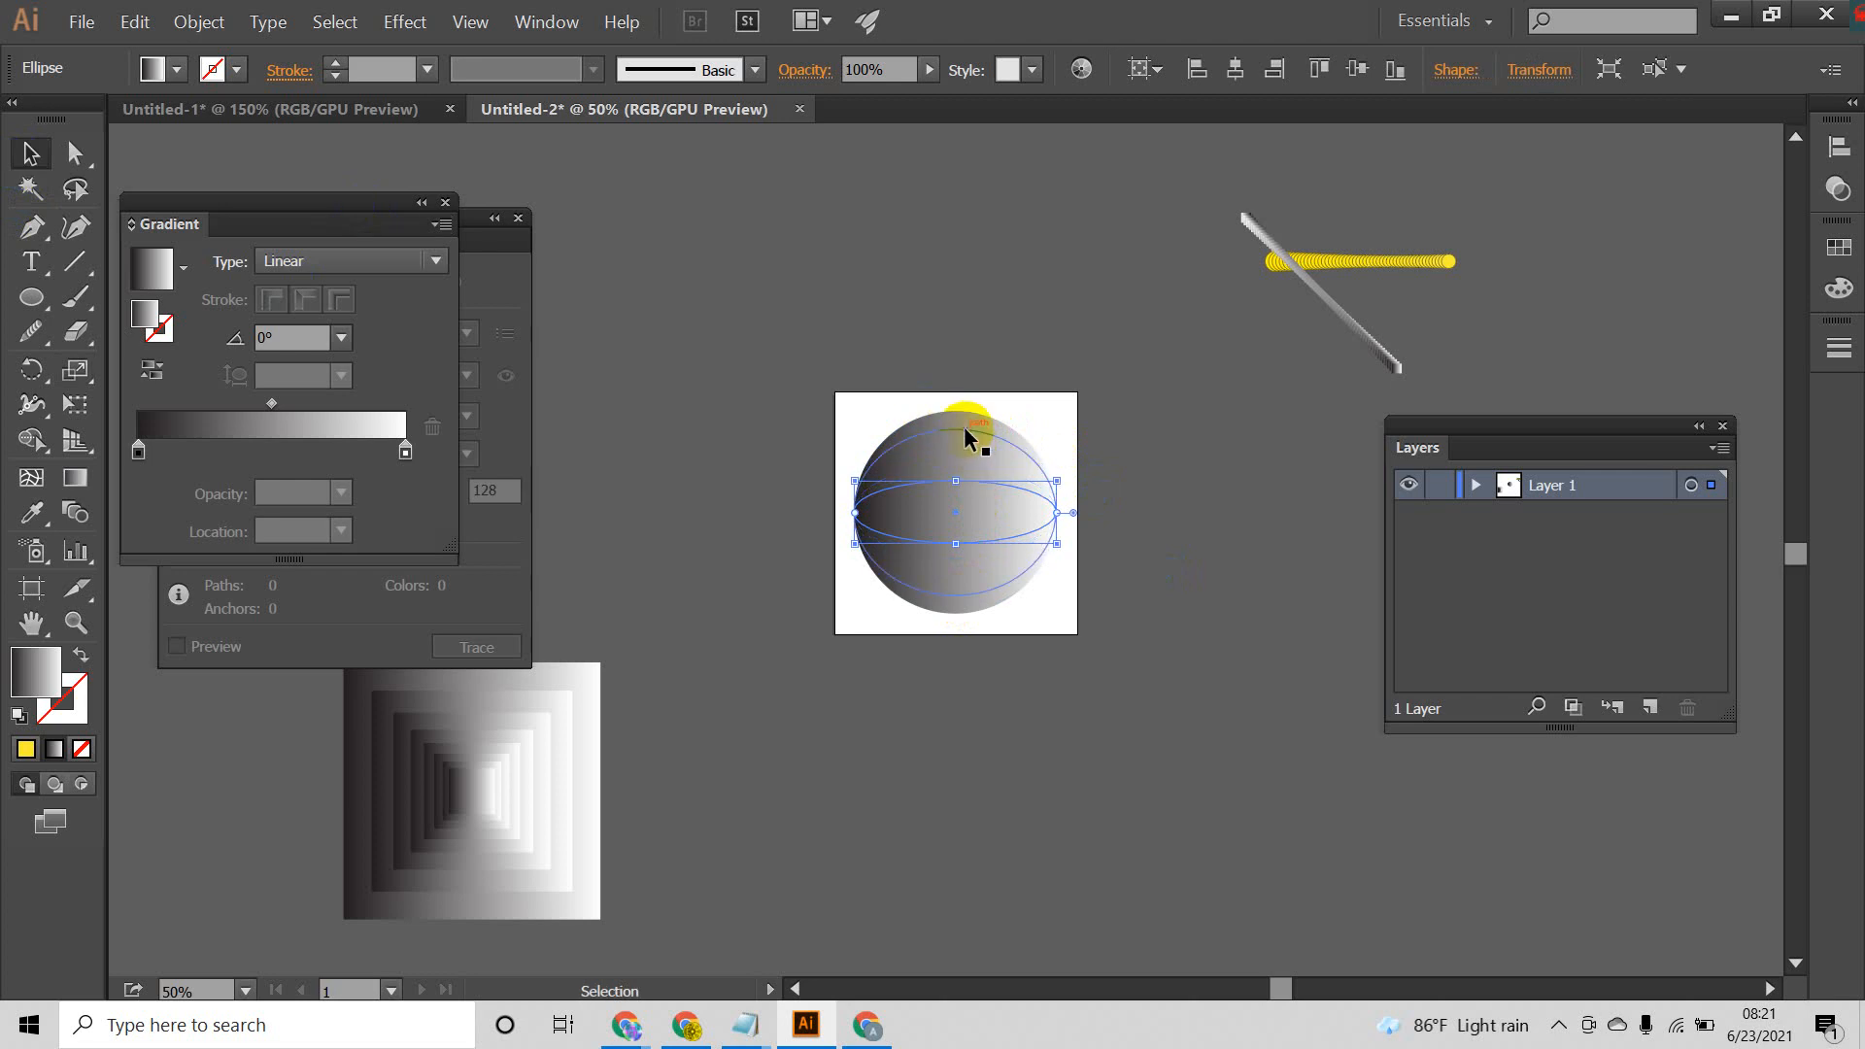
{"action": "left_click", "coordinate": [167, 69]}
{"action": "left_click", "coordinate": [105, 122]}
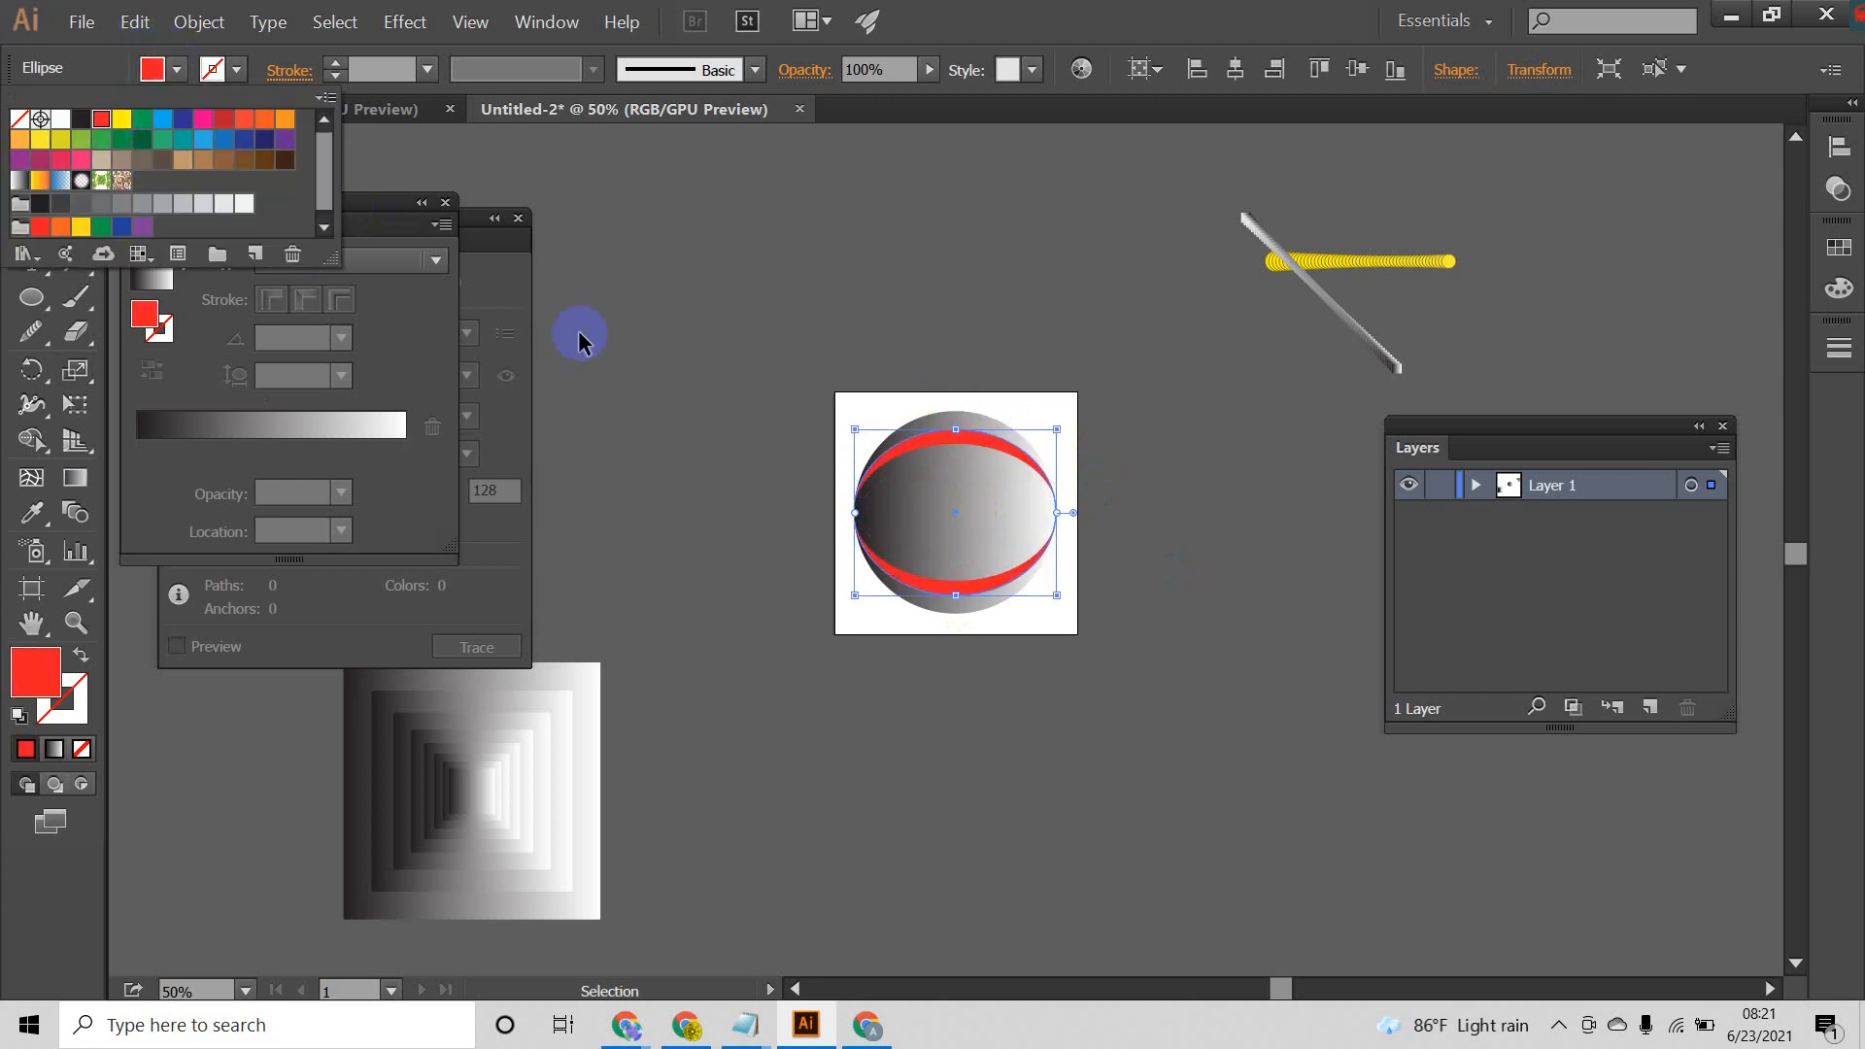
{"action": "left_click", "coordinate": [759, 333]}
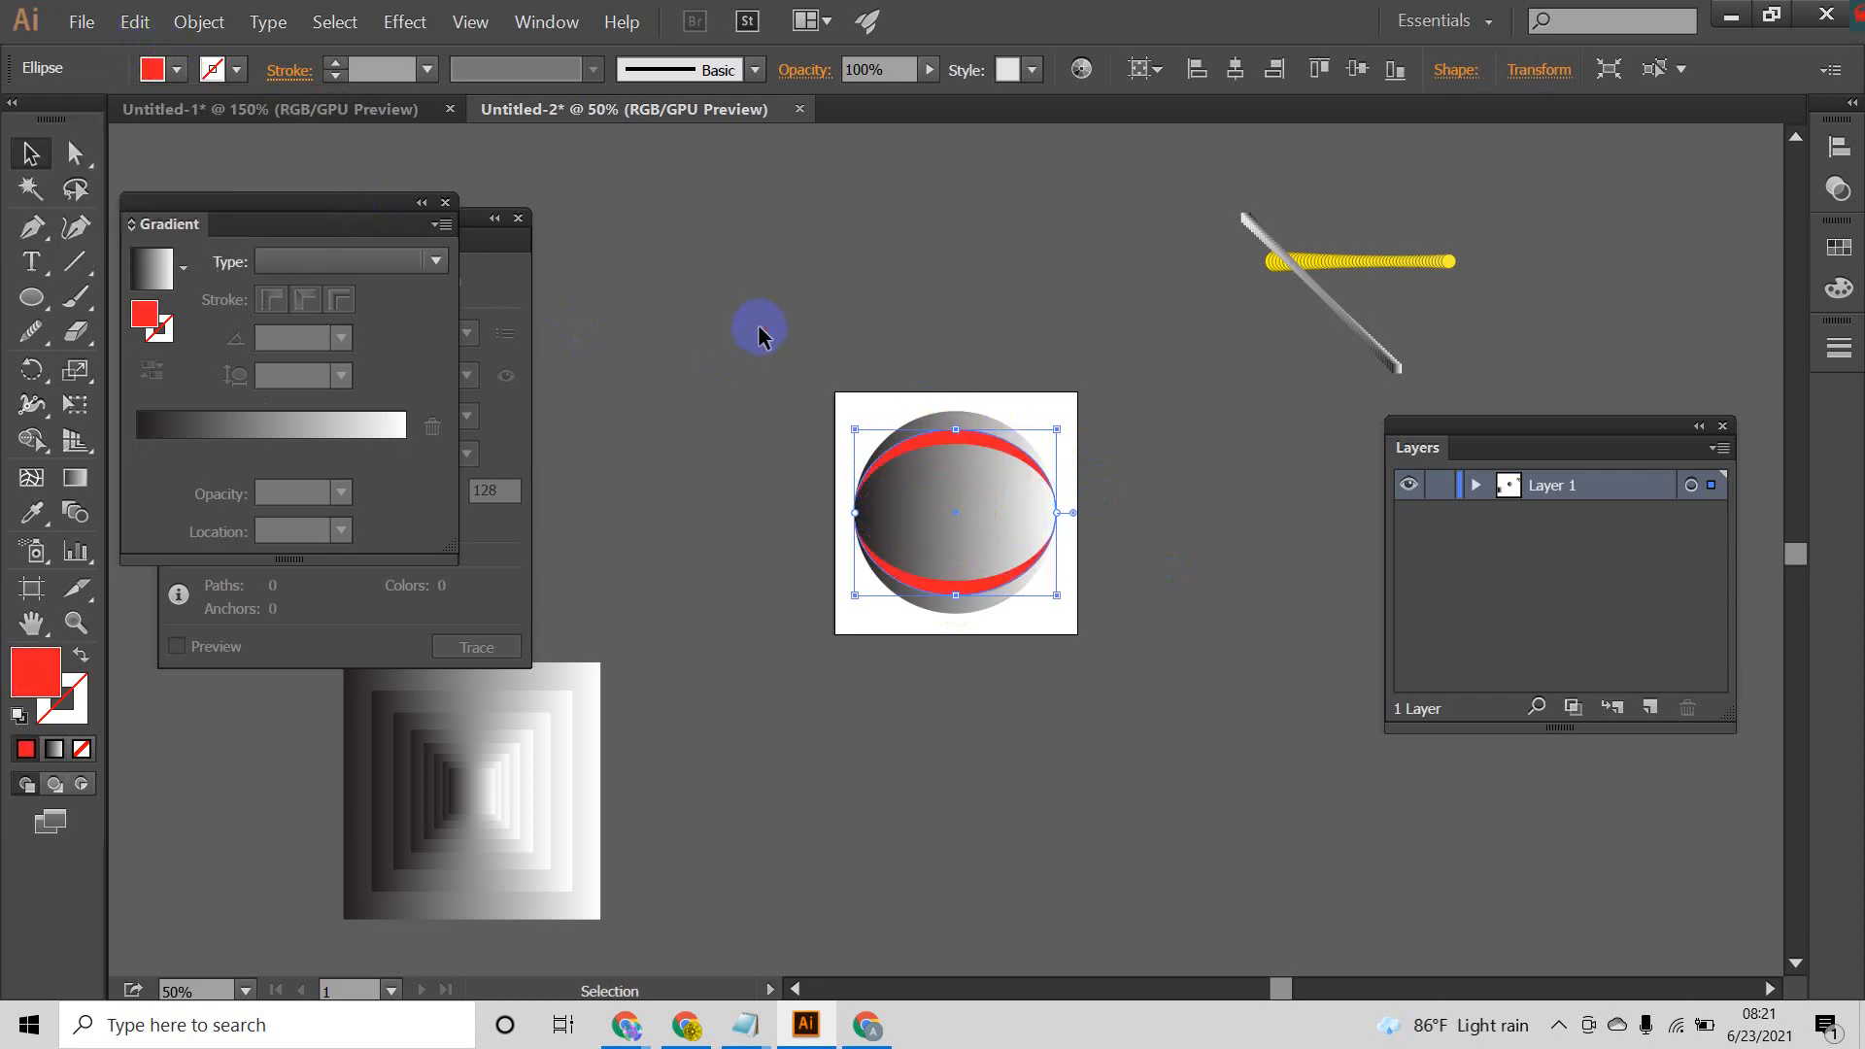
Step: Fill the fourth ellipse from the outside with solid yellow
{"action": "left_click", "coordinate": [962, 458]}
{"action": "left_click", "coordinate": [173, 69]}
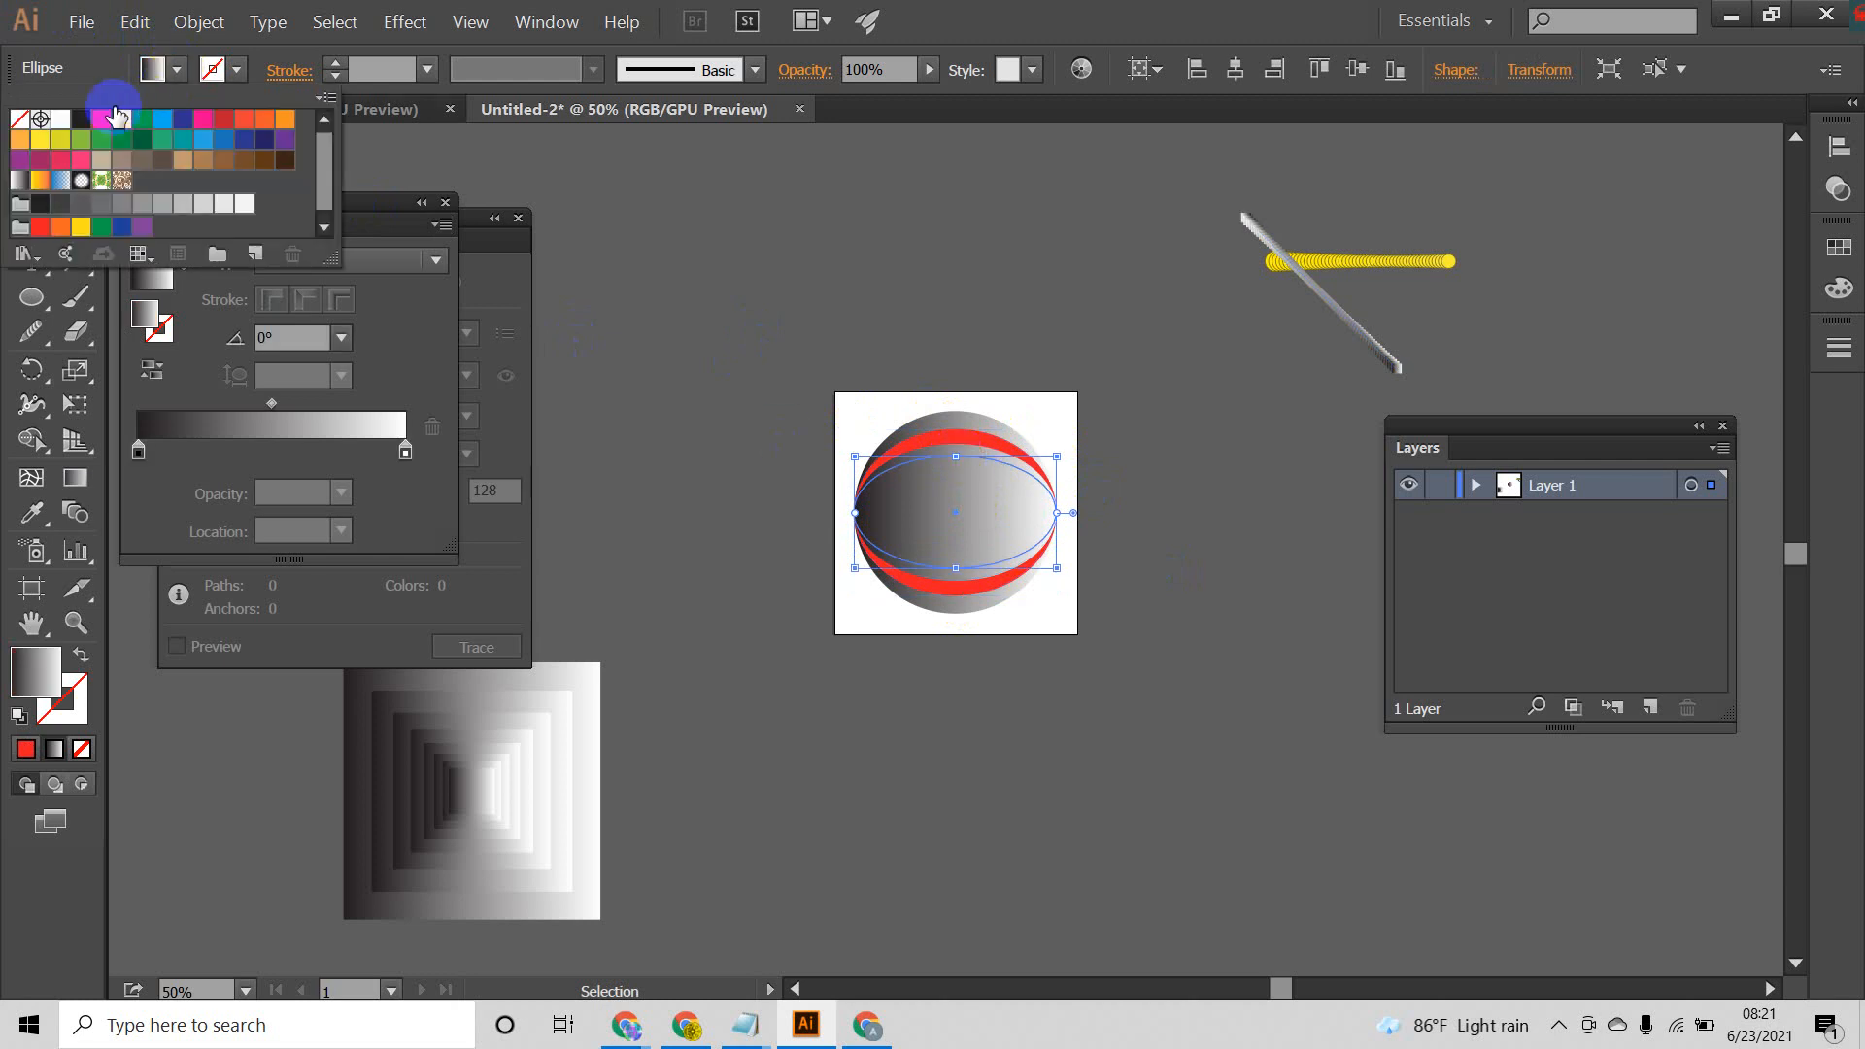
{"action": "left_click", "coordinate": [121, 124]}
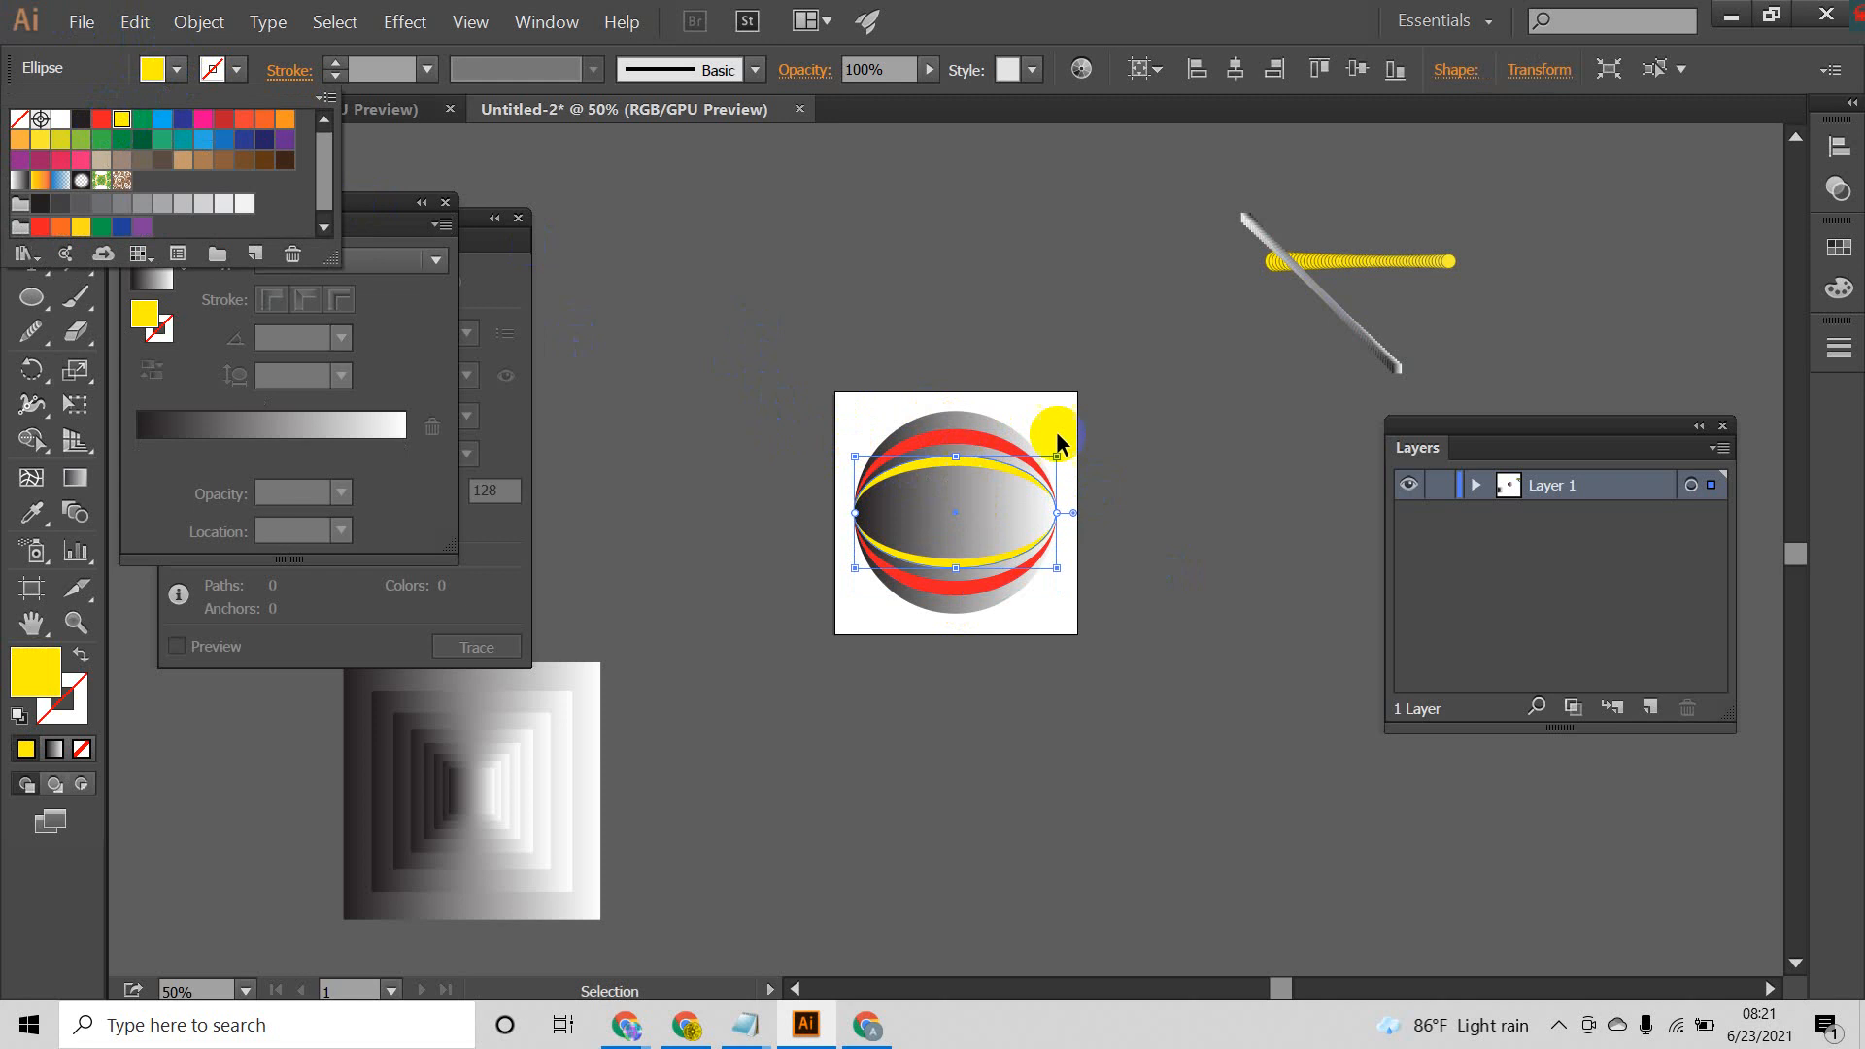
{"action": "left_click", "coordinate": [986, 471]}
{"action": "left_click", "coordinate": [1086, 468]}
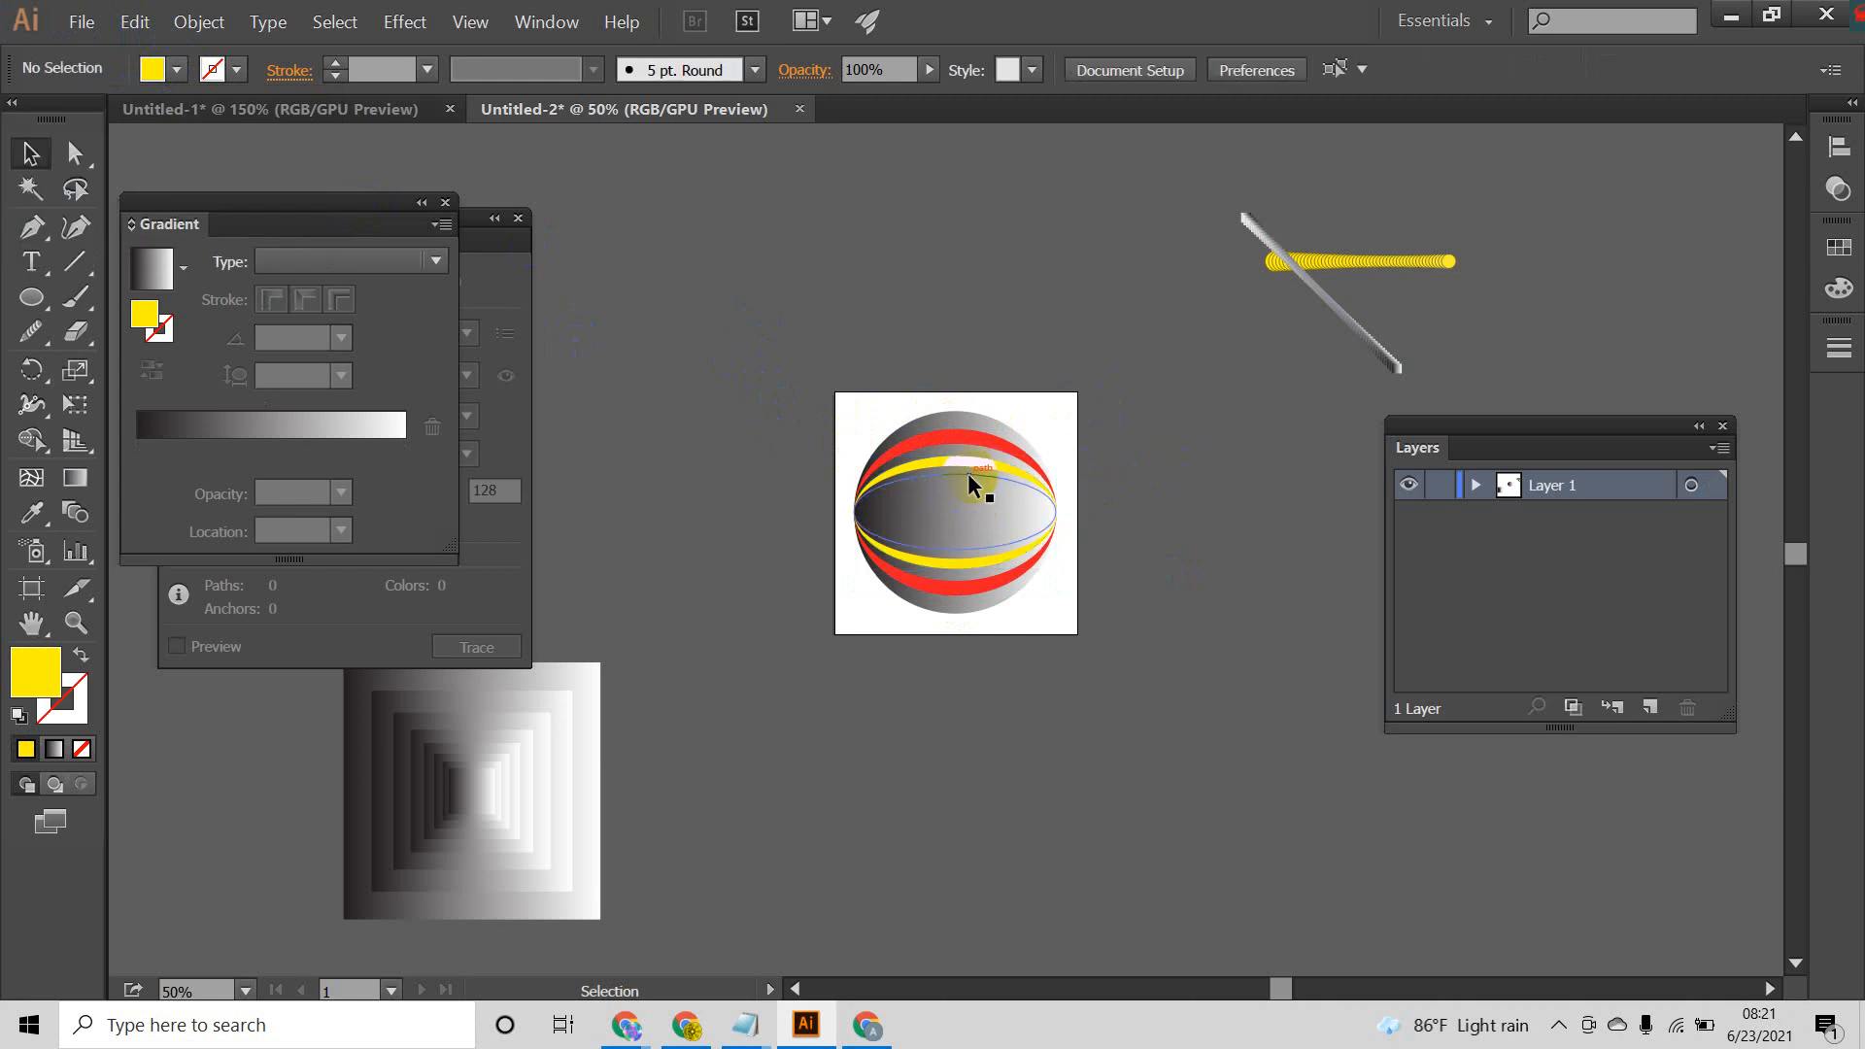
Step: Select the circle and all its flattened copies and give them a red stroke
{"action": "left_click", "coordinate": [976, 474]}
{"action": "left_click", "coordinate": [1090, 377]}
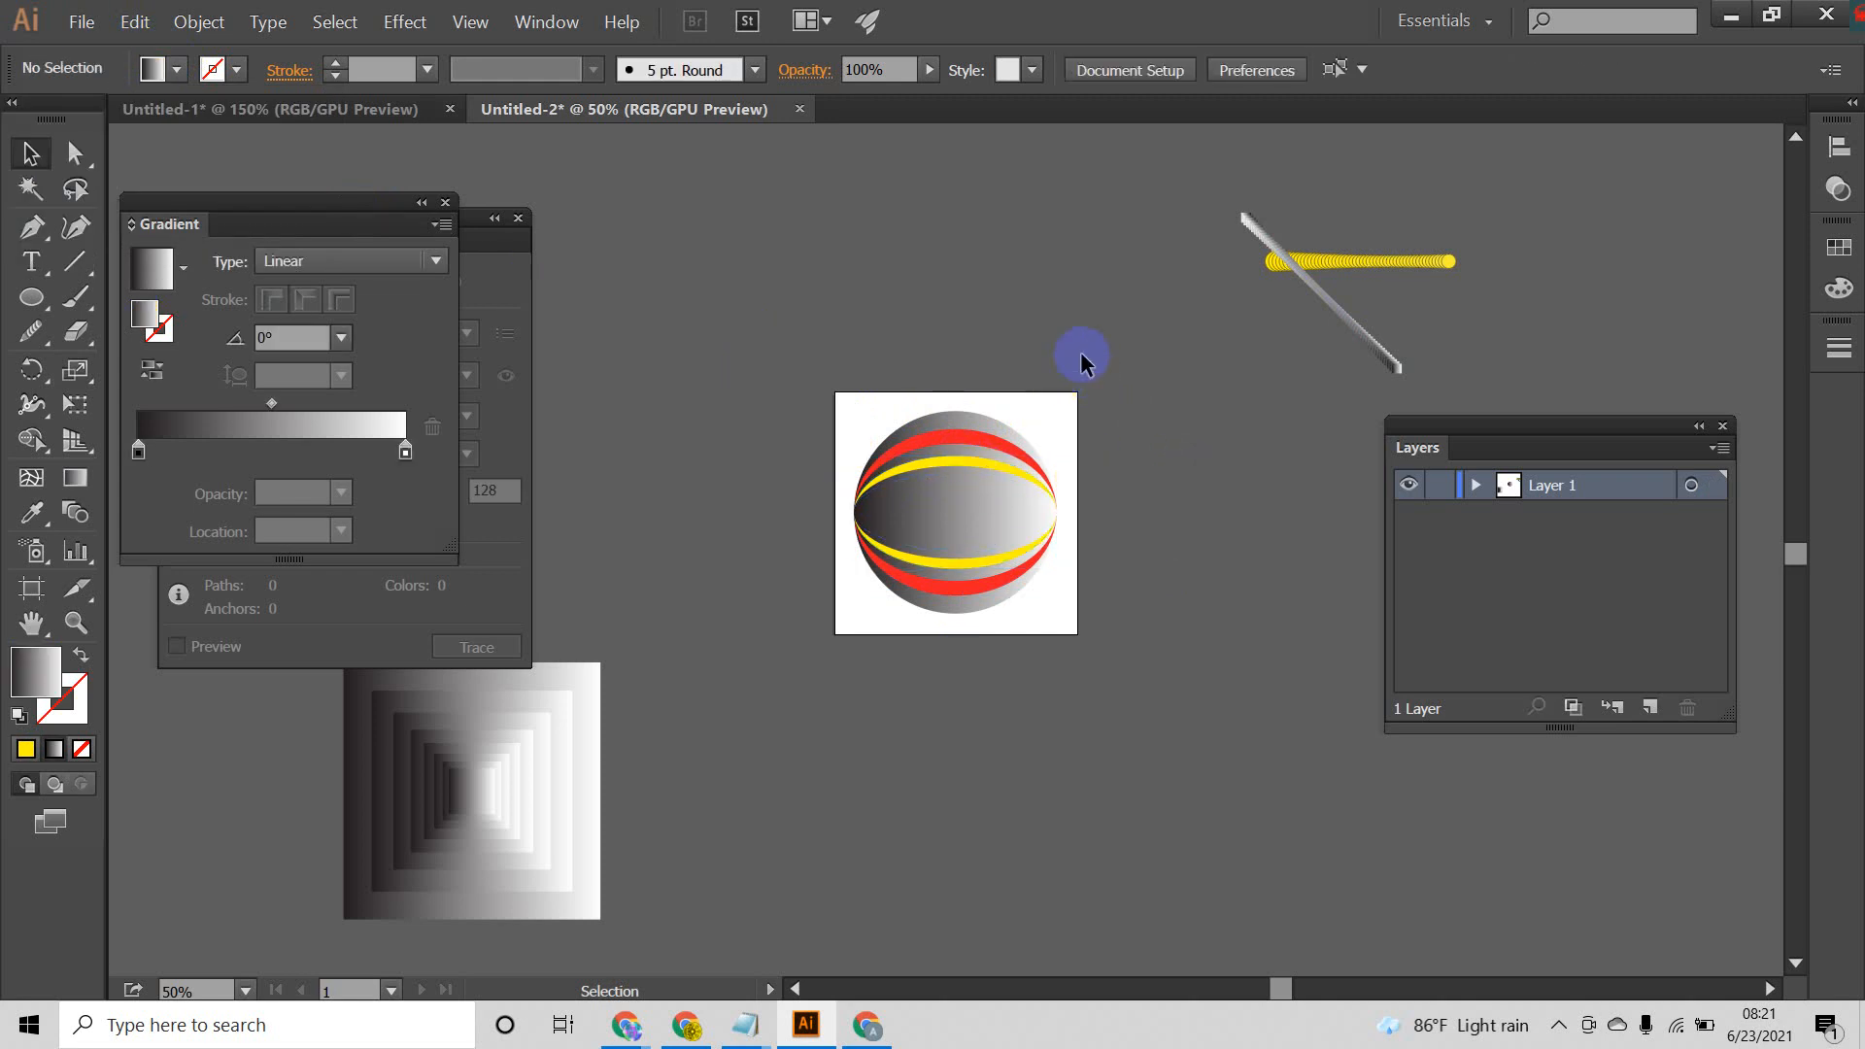
{"action": "left_click_drag", "start_coordinate": [1083, 361], "coordinate": [867, 741]}
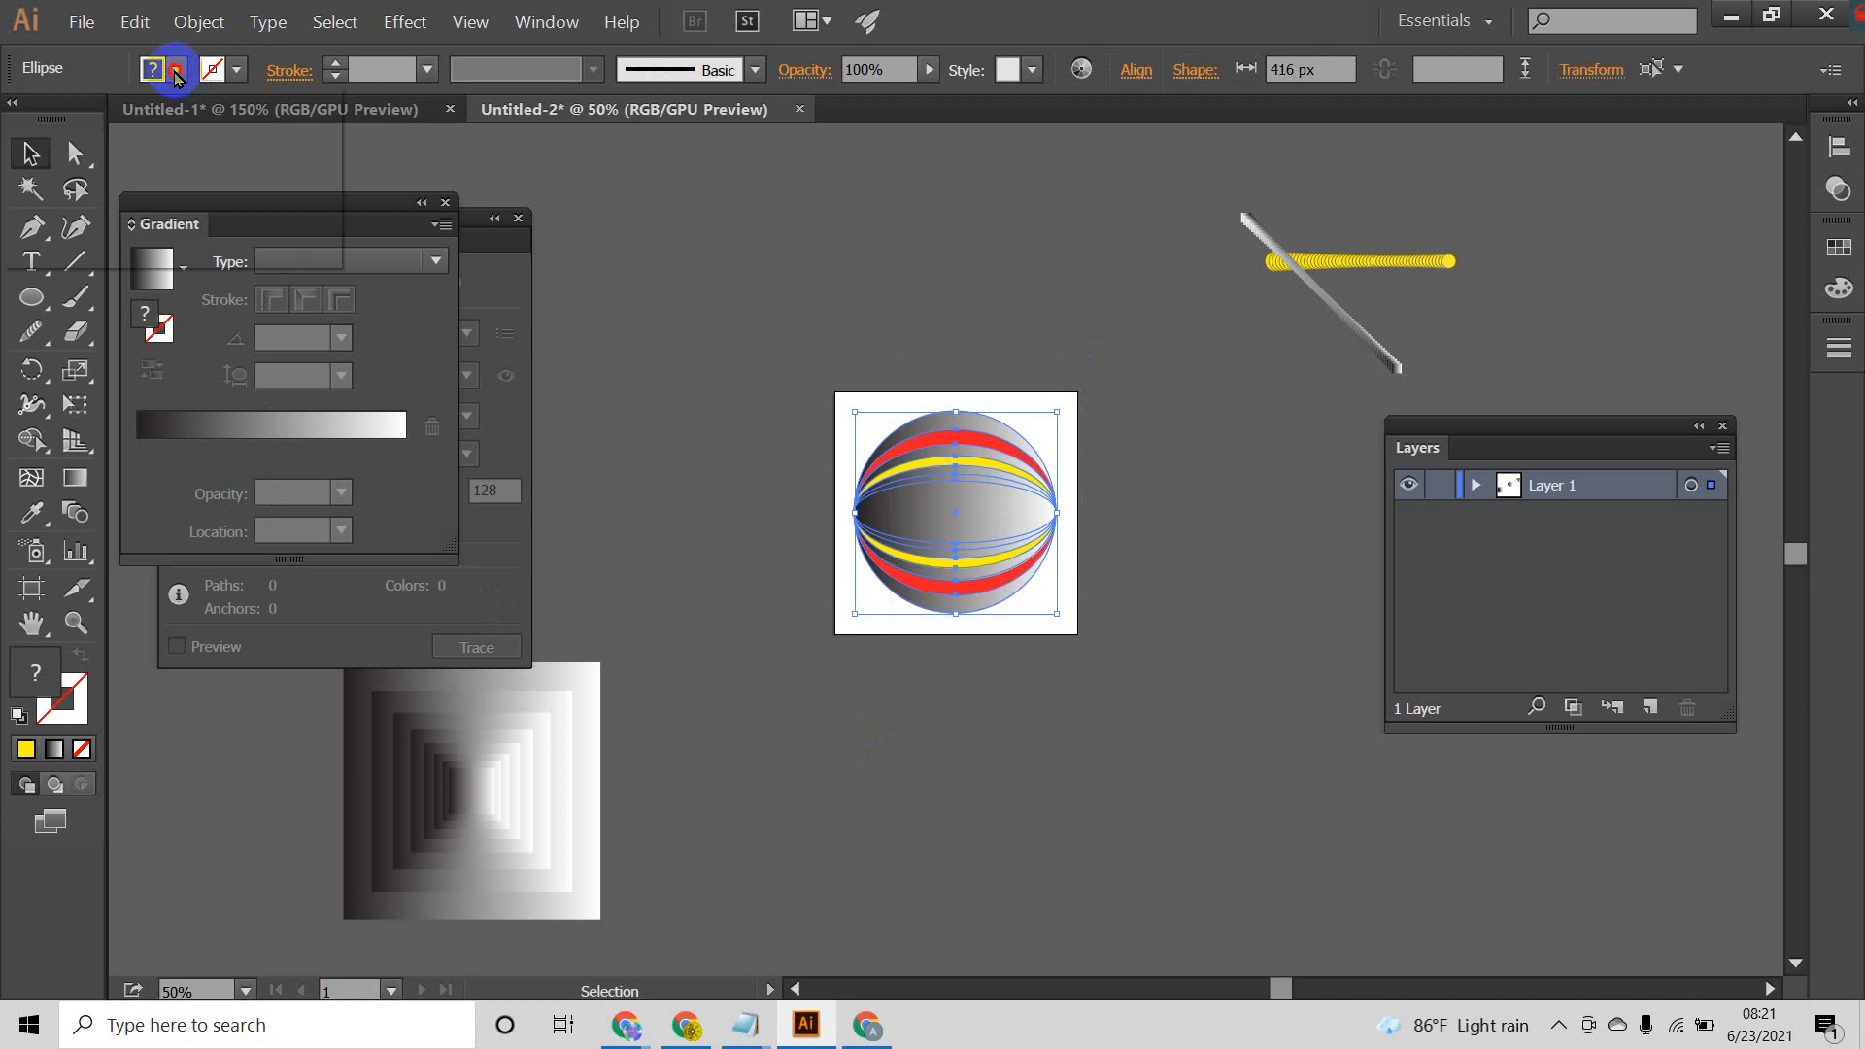
{"action": "left_click", "coordinate": [176, 71]}
{"action": "left_click", "coordinate": [78, 657]}
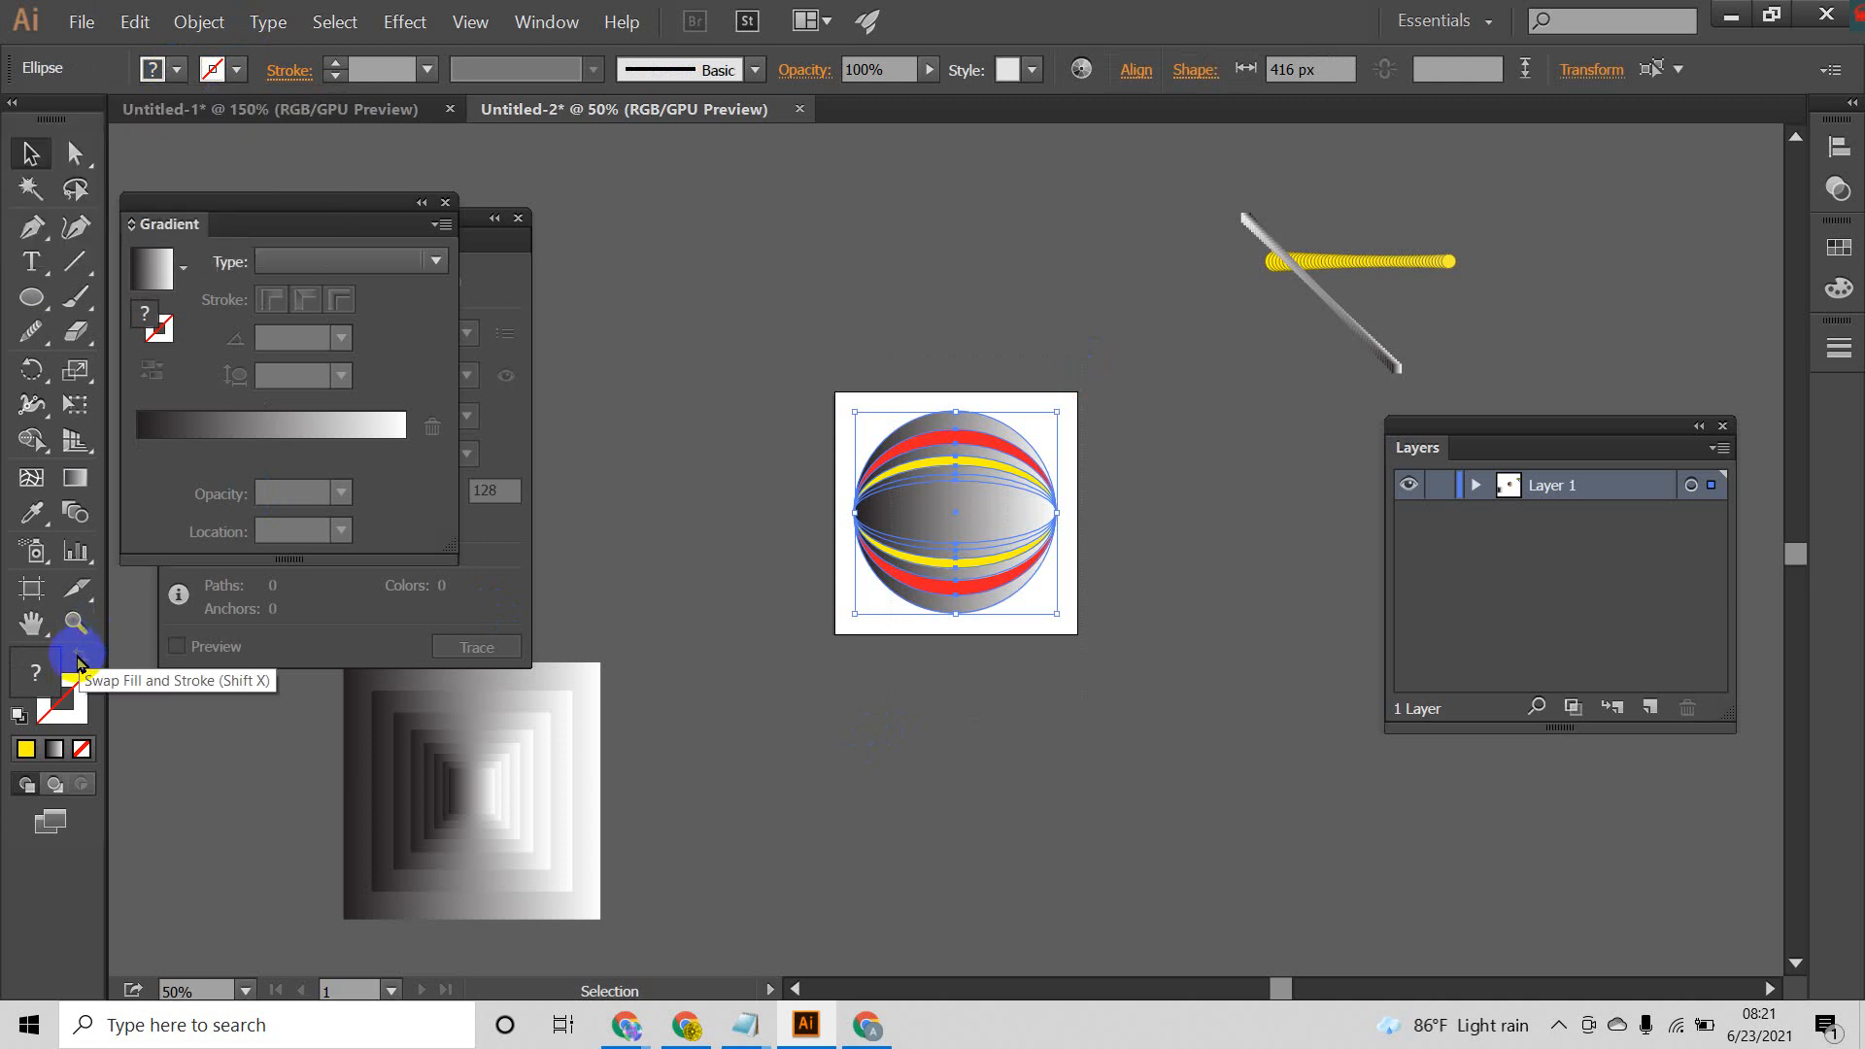
{"action": "left_click", "coordinate": [237, 70]}
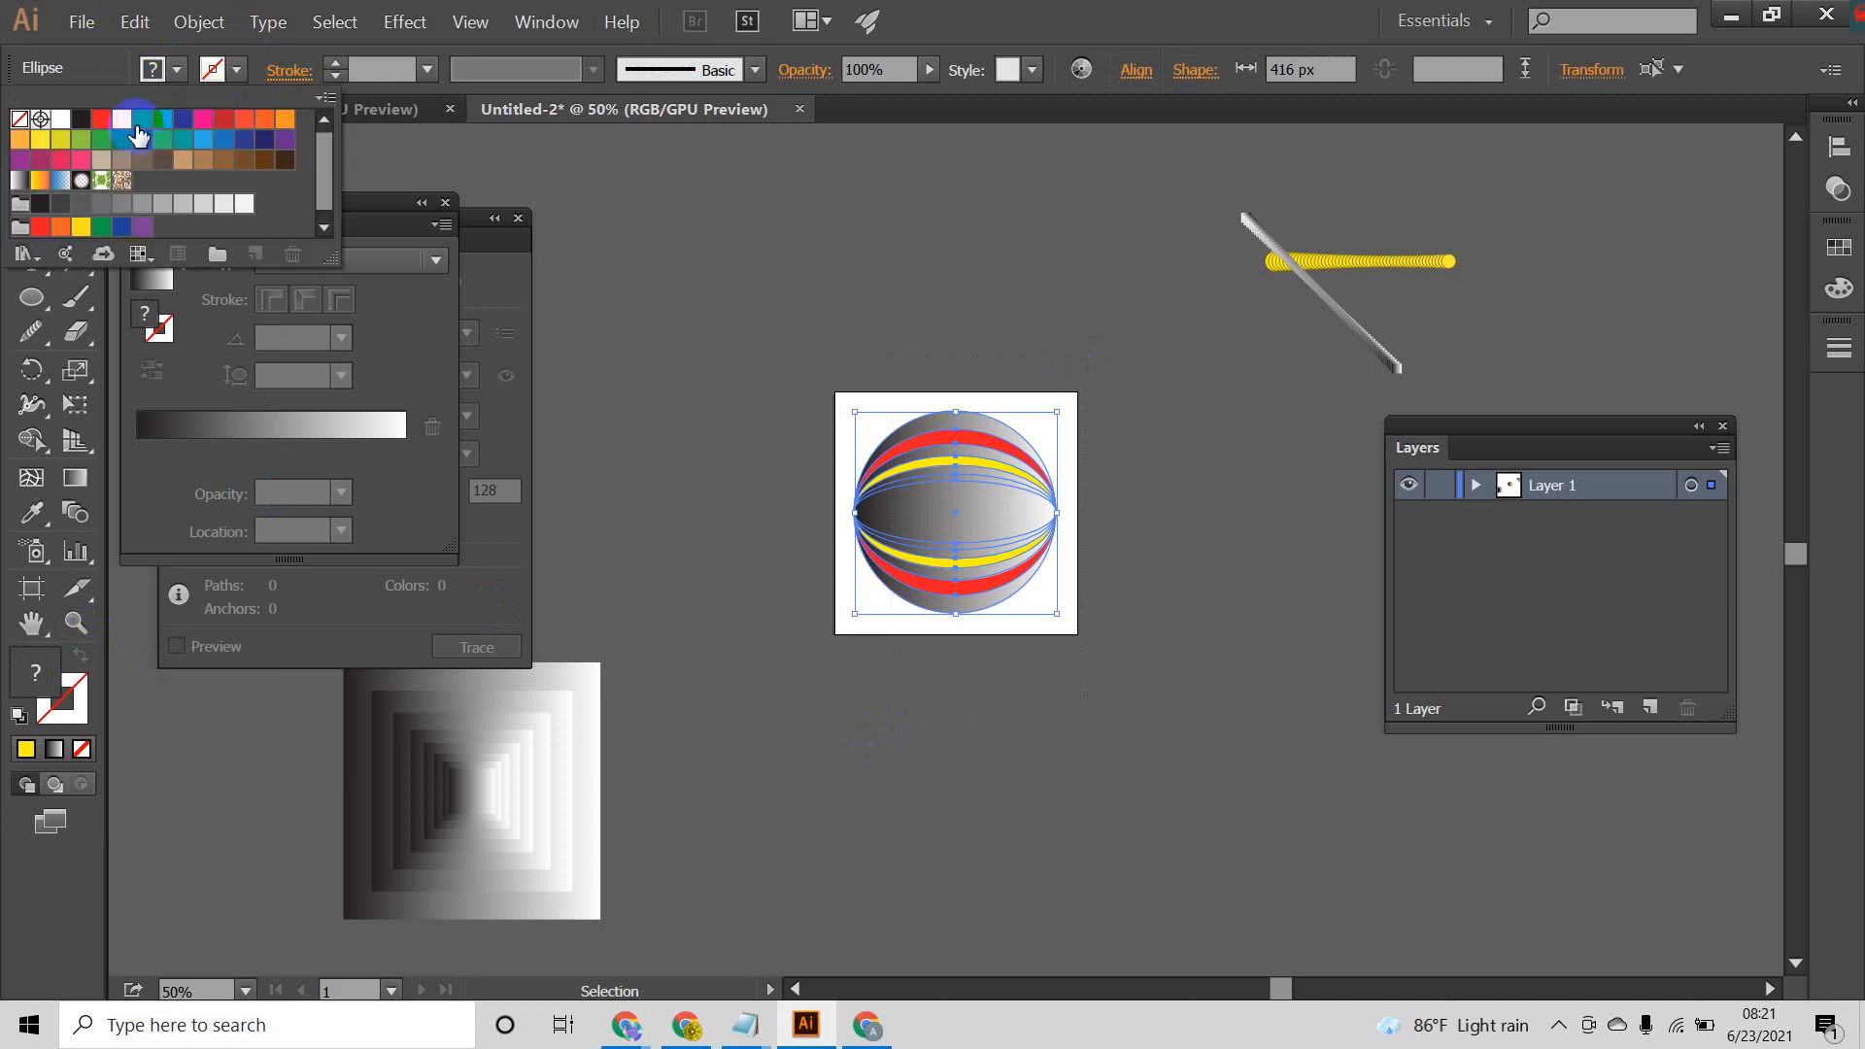
{"action": "left_click", "coordinate": [102, 129]}
{"action": "key", "text": "Escape"}
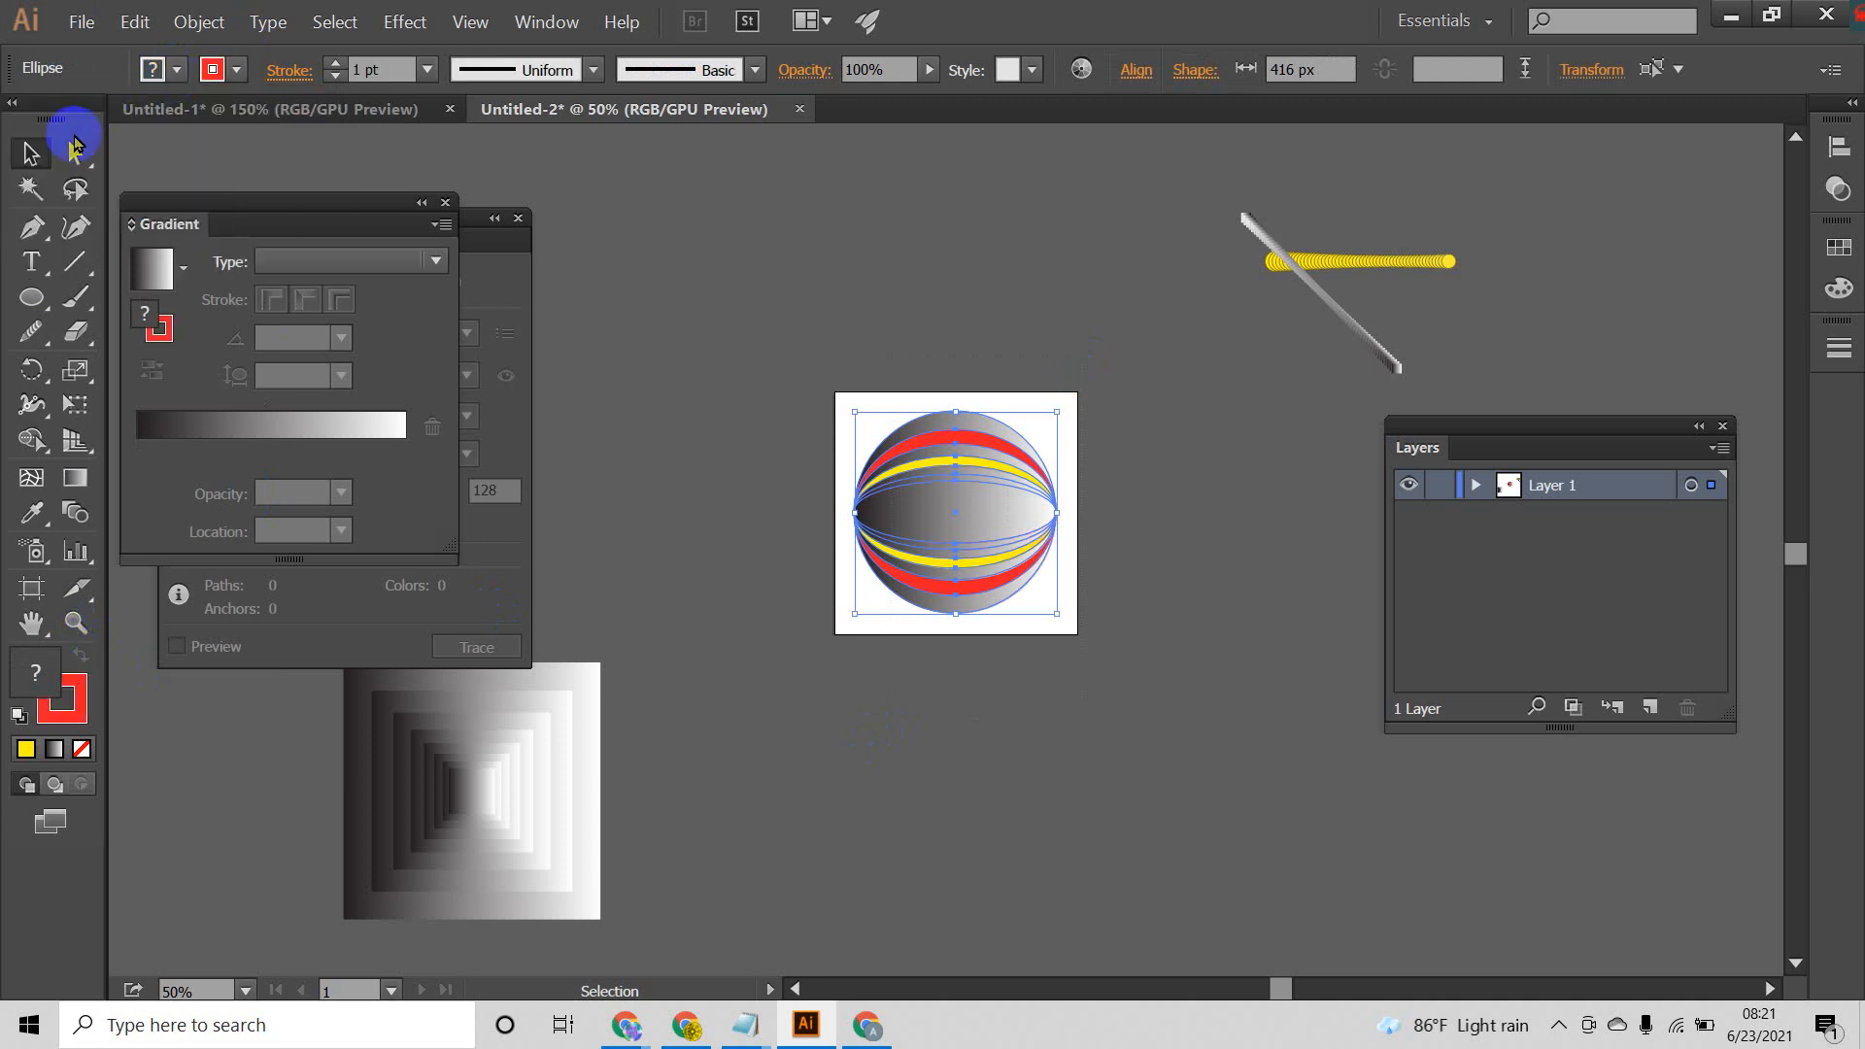
{"action": "left_click", "coordinate": [766, 309]}
{"action": "left_click_drag", "start_coordinate": [1132, 701], "coordinate": [1133, 702]}
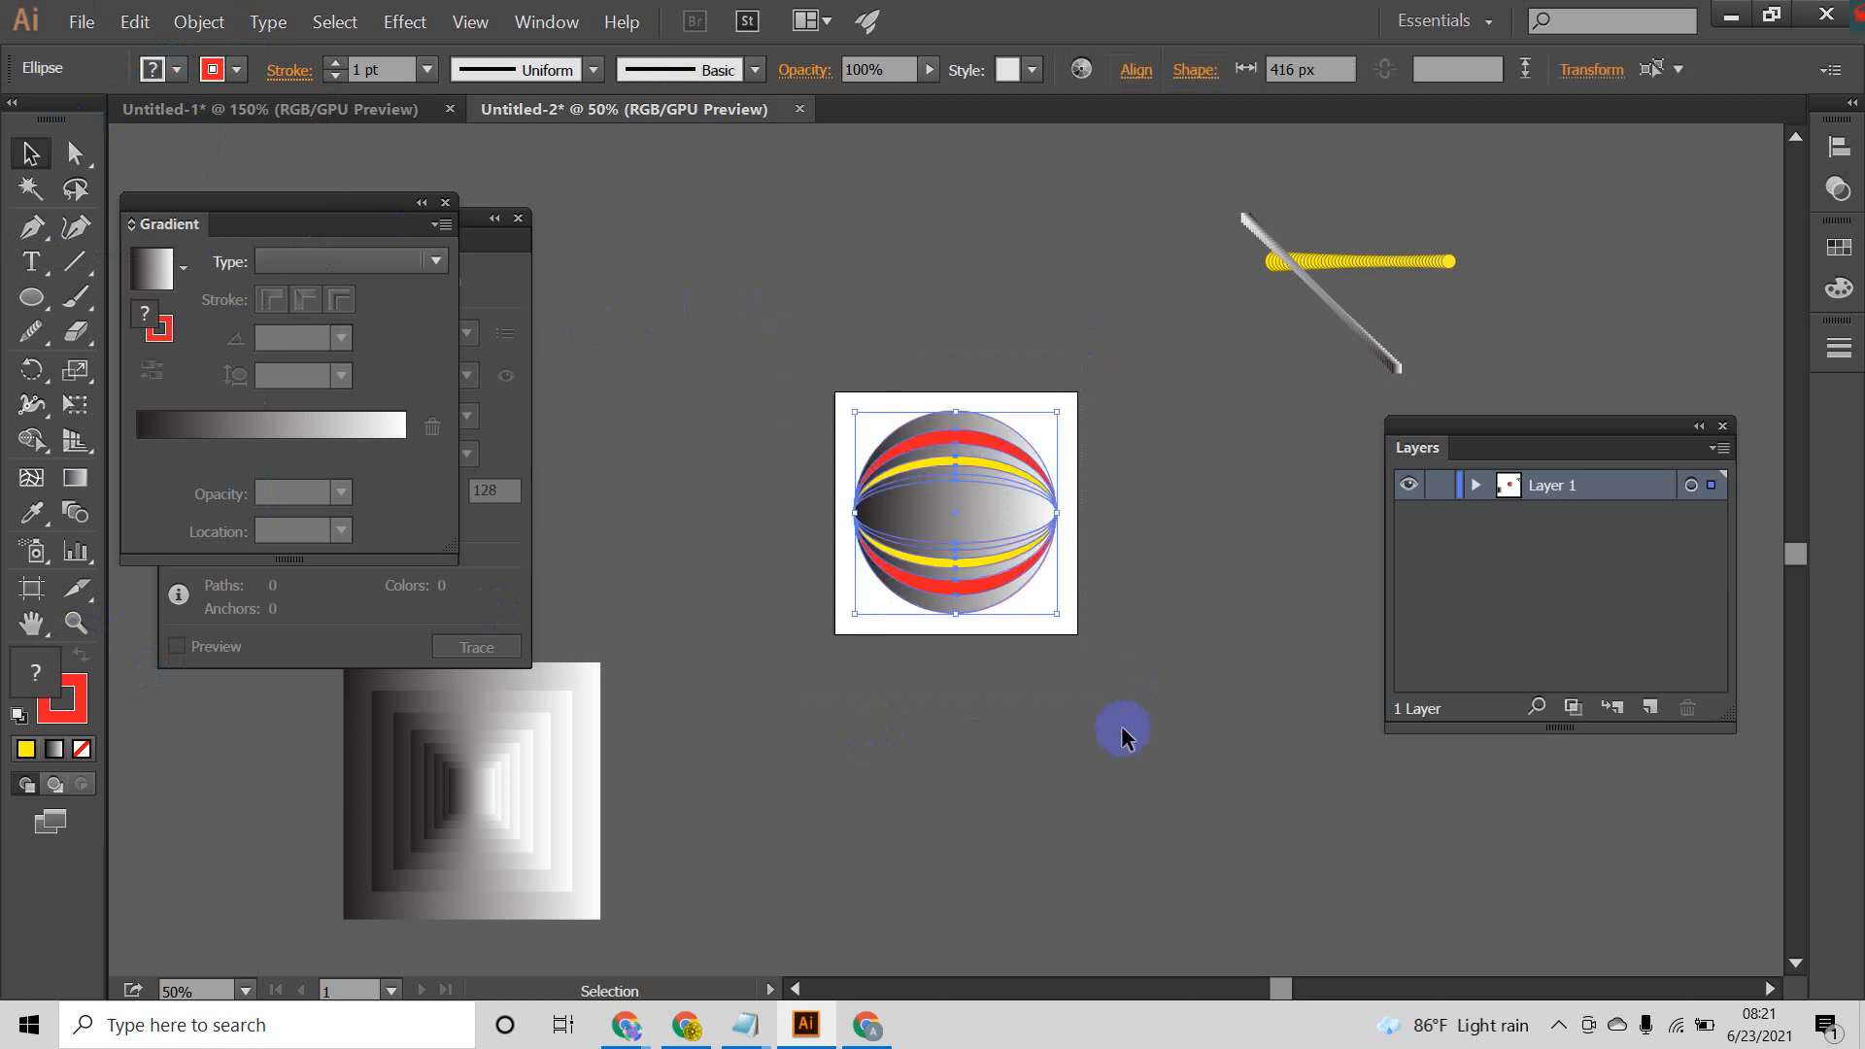
{"action": "left_click", "coordinate": [700, 313]}
Step: Set the fill of the outermost circle and of the red ellipse just inside it to None
{"action": "left_click", "coordinate": [934, 417]}
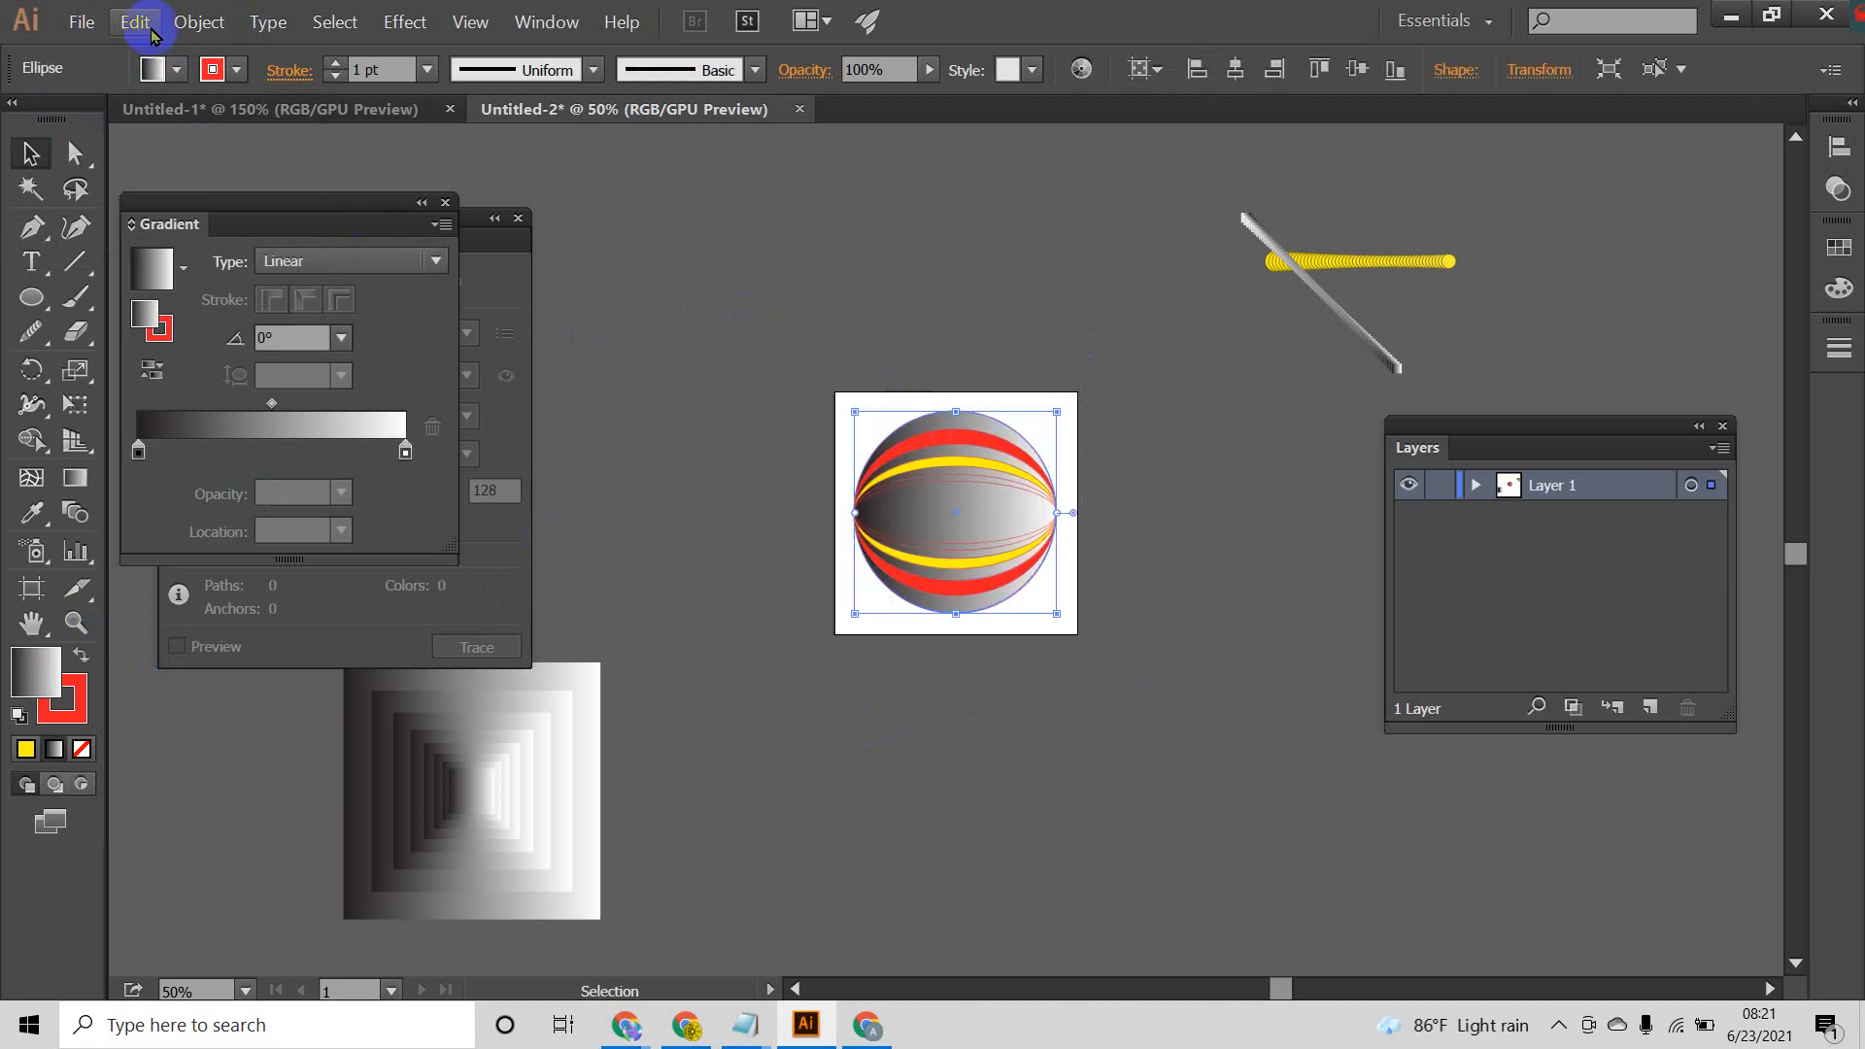
{"action": "left_click", "coordinate": [178, 69]}
{"action": "left_click", "coordinate": [19, 121]}
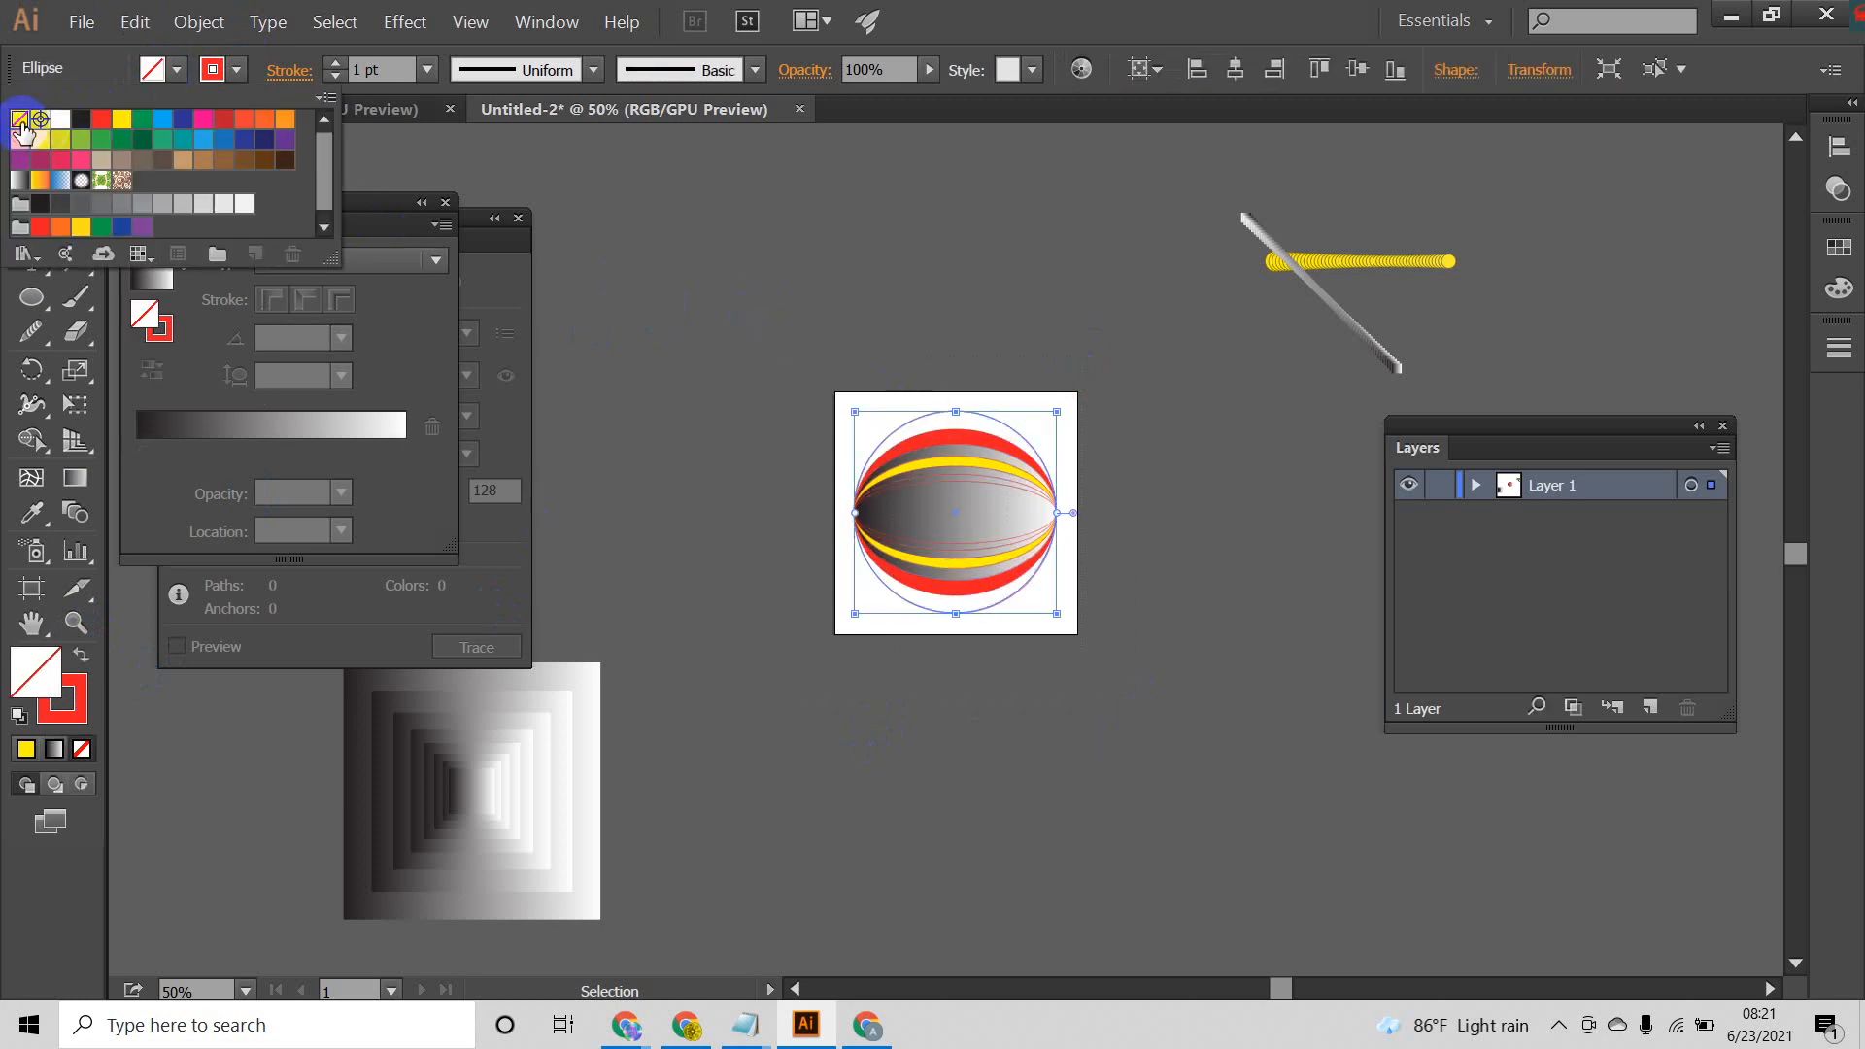
{"action": "left_click", "coordinate": [727, 253]}
{"action": "left_click", "coordinate": [995, 428]}
{"action": "left_click", "coordinate": [969, 430]}
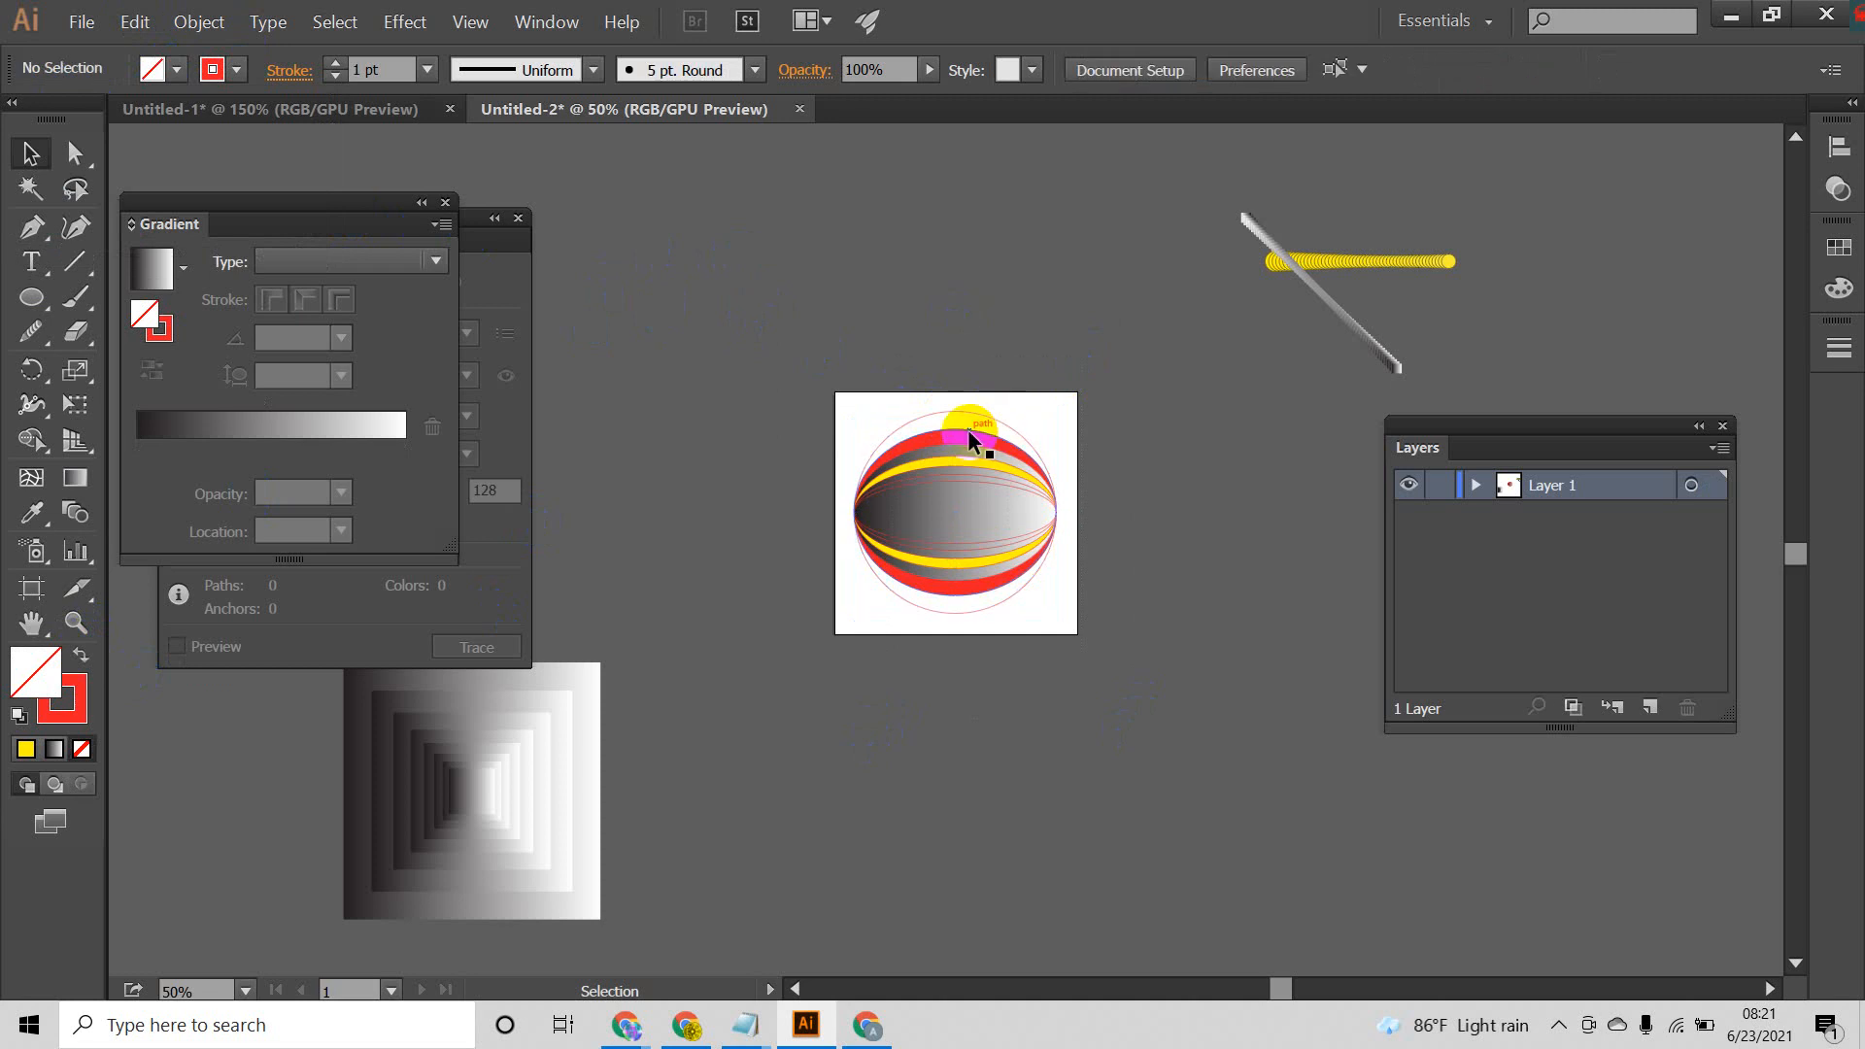
{"action": "left_click", "coordinate": [178, 70]}
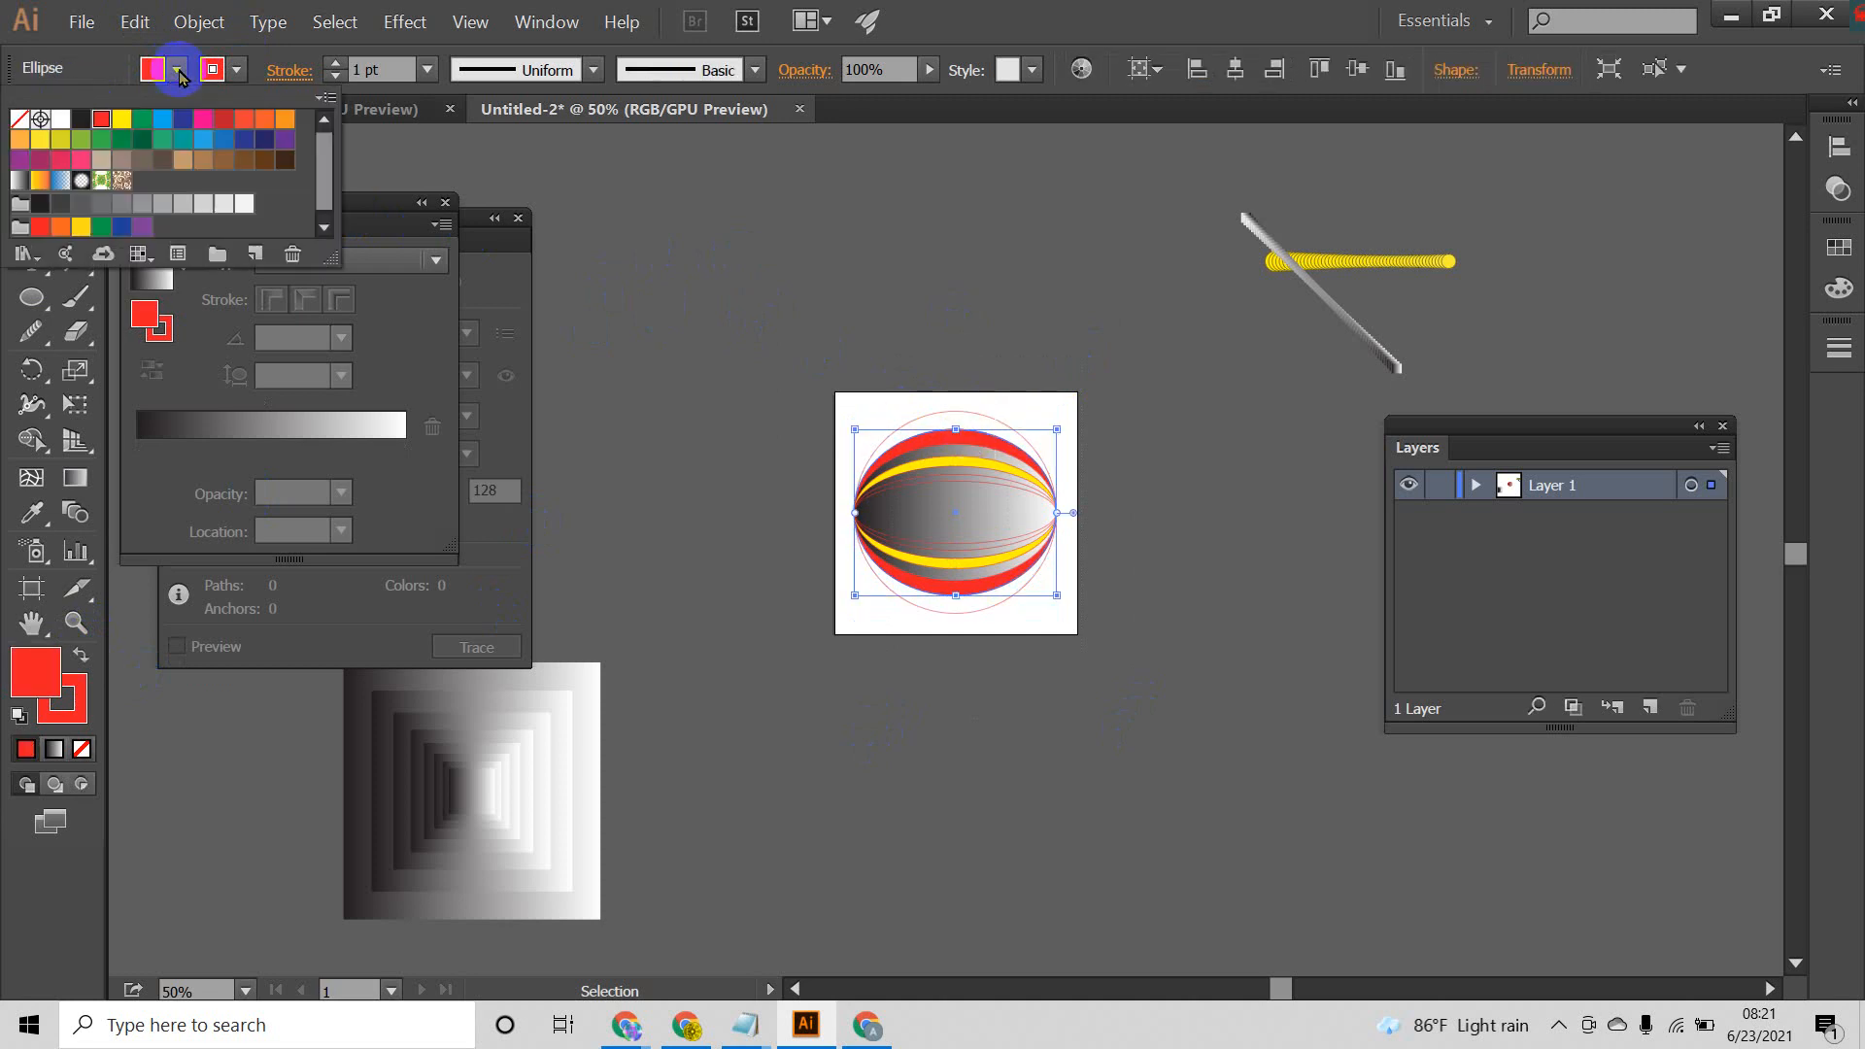
{"action": "left_click", "coordinate": [17, 122]}
{"action": "left_click", "coordinate": [895, 275]}
{"action": "left_click", "coordinate": [1115, 384]}
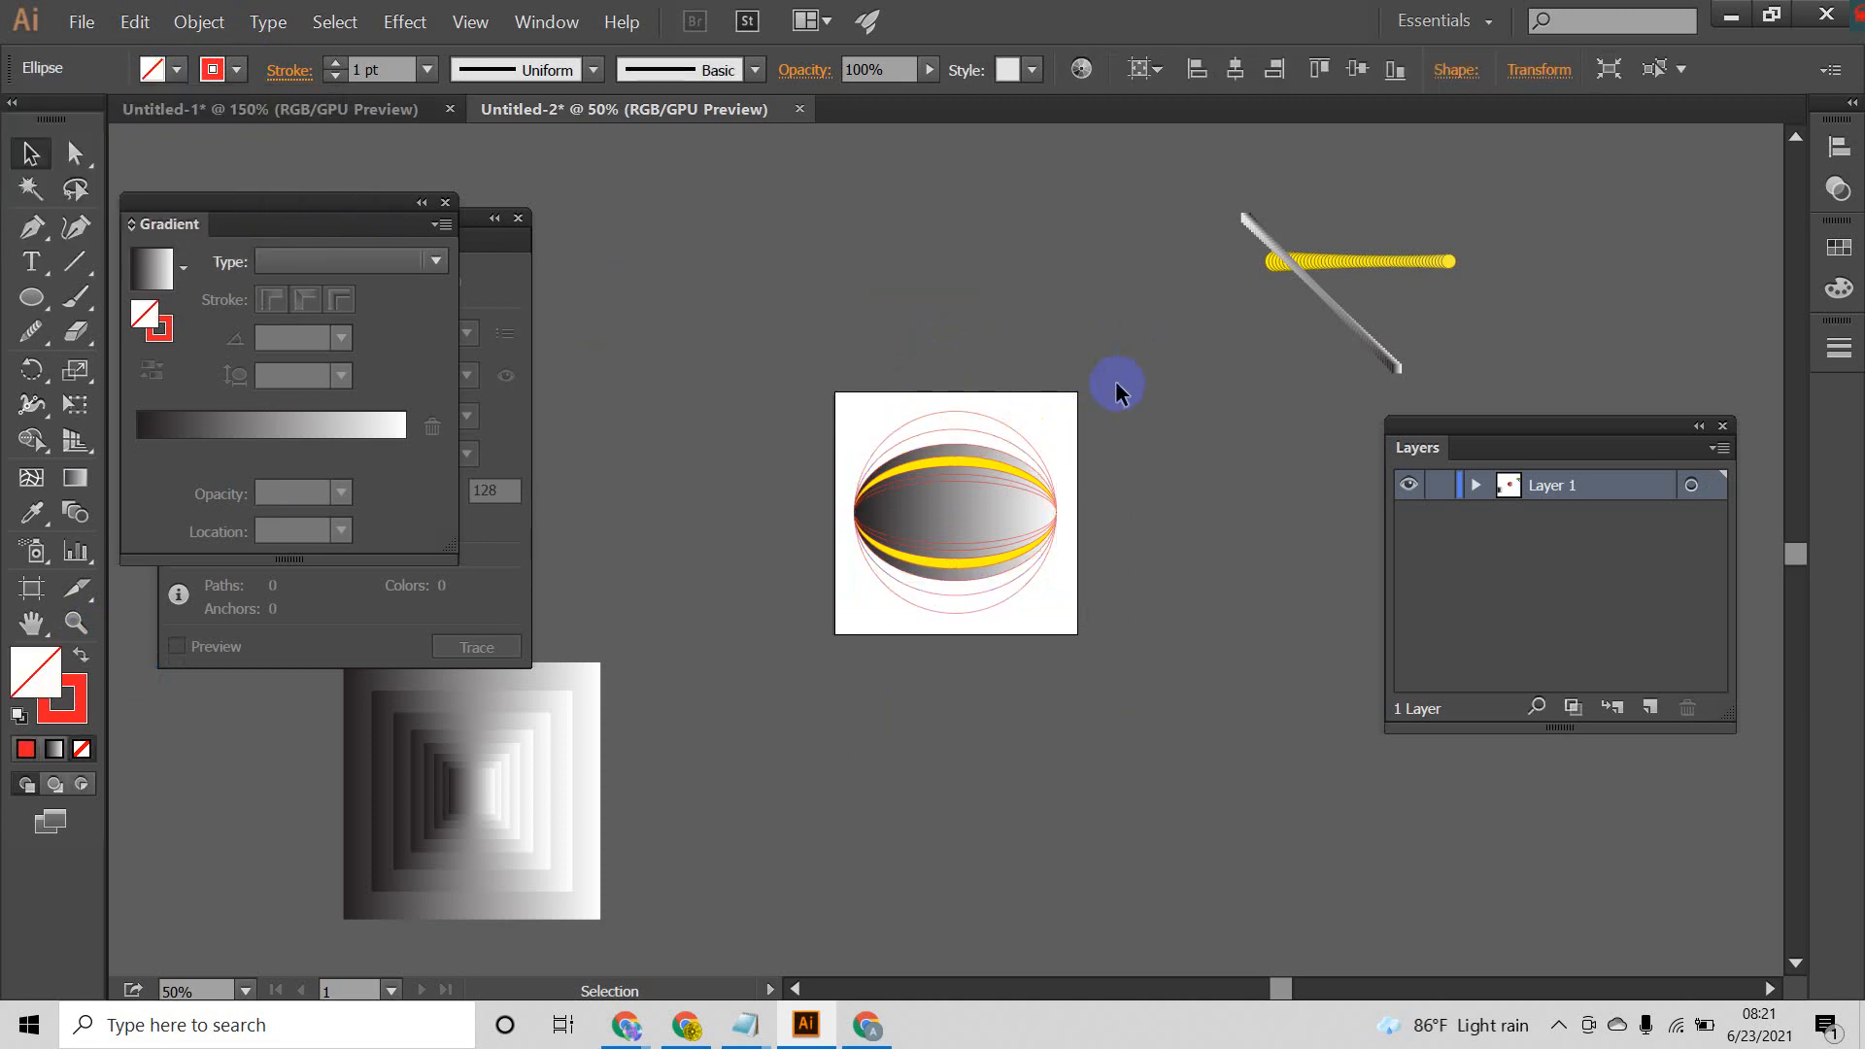
Step: Set the fill of the largest remaining gradient ellipse and of the yellow ellipse inside it to None
{"action": "left_click", "coordinate": [965, 445]}
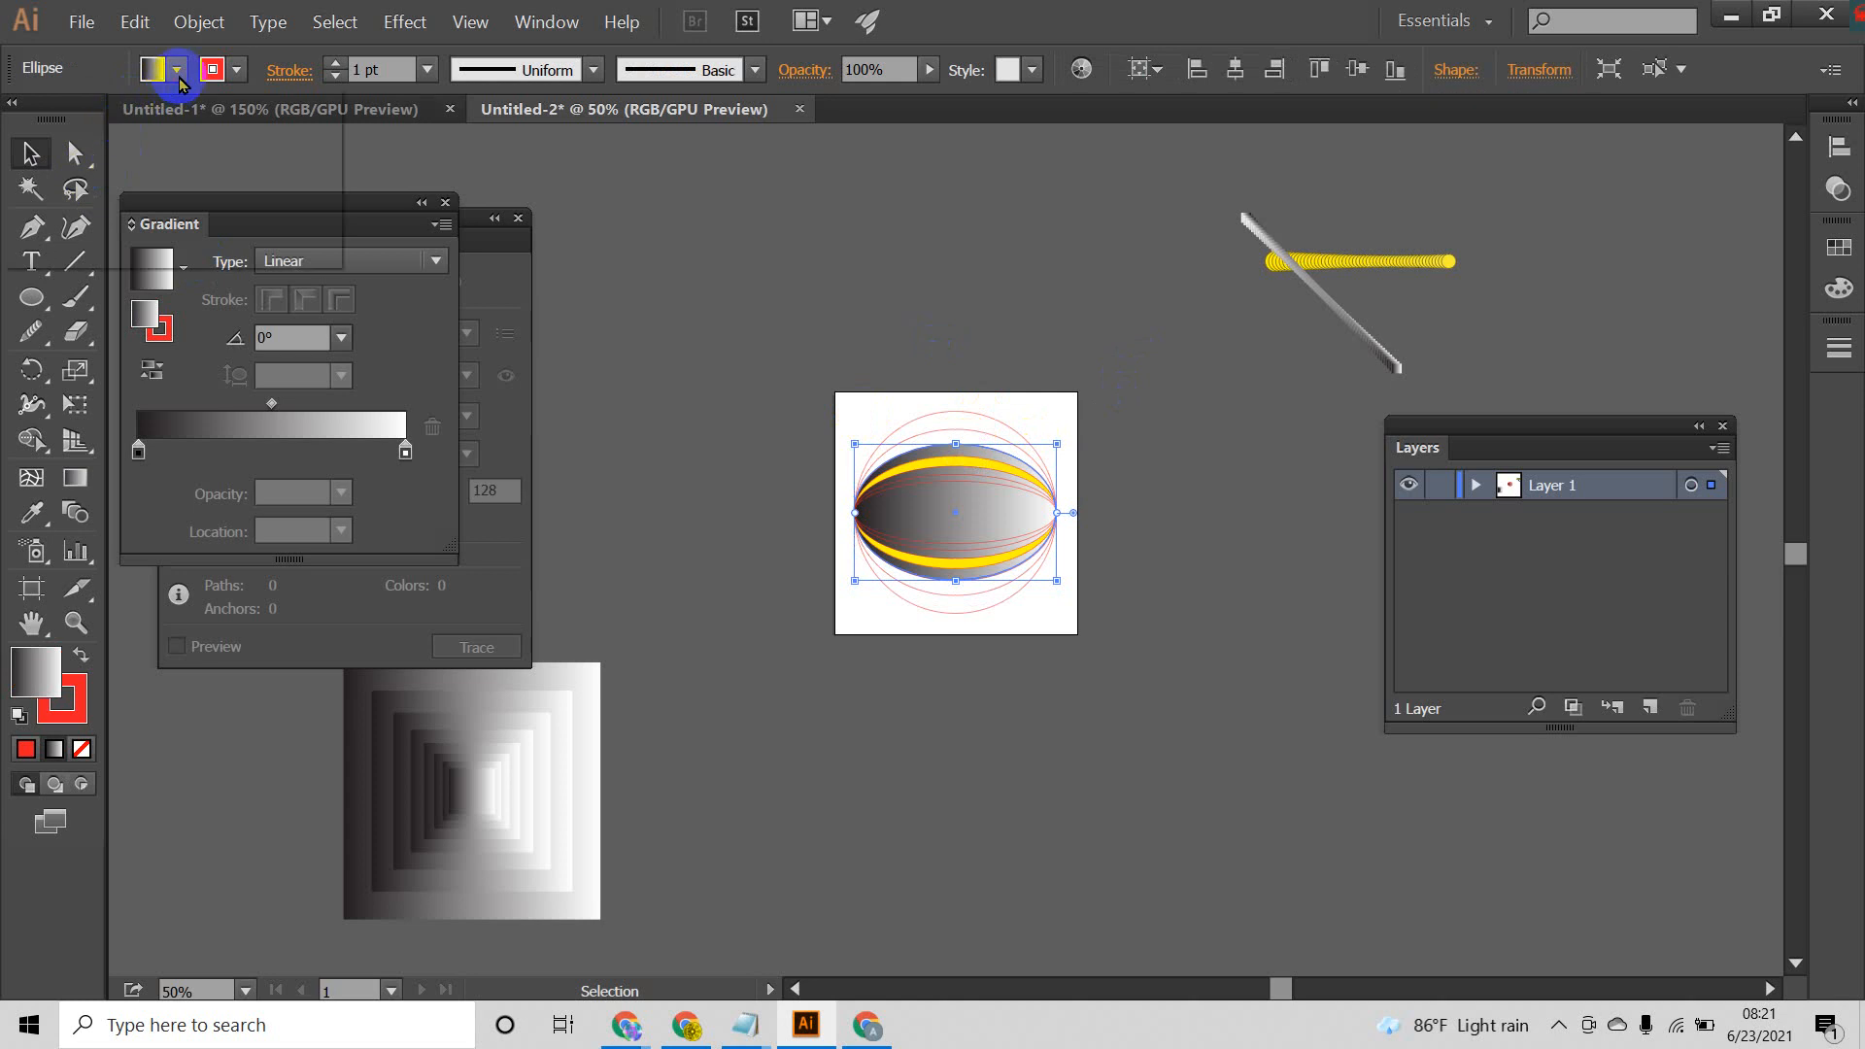
{"action": "left_click", "coordinate": [178, 70]}
{"action": "left_click", "coordinate": [19, 123]}
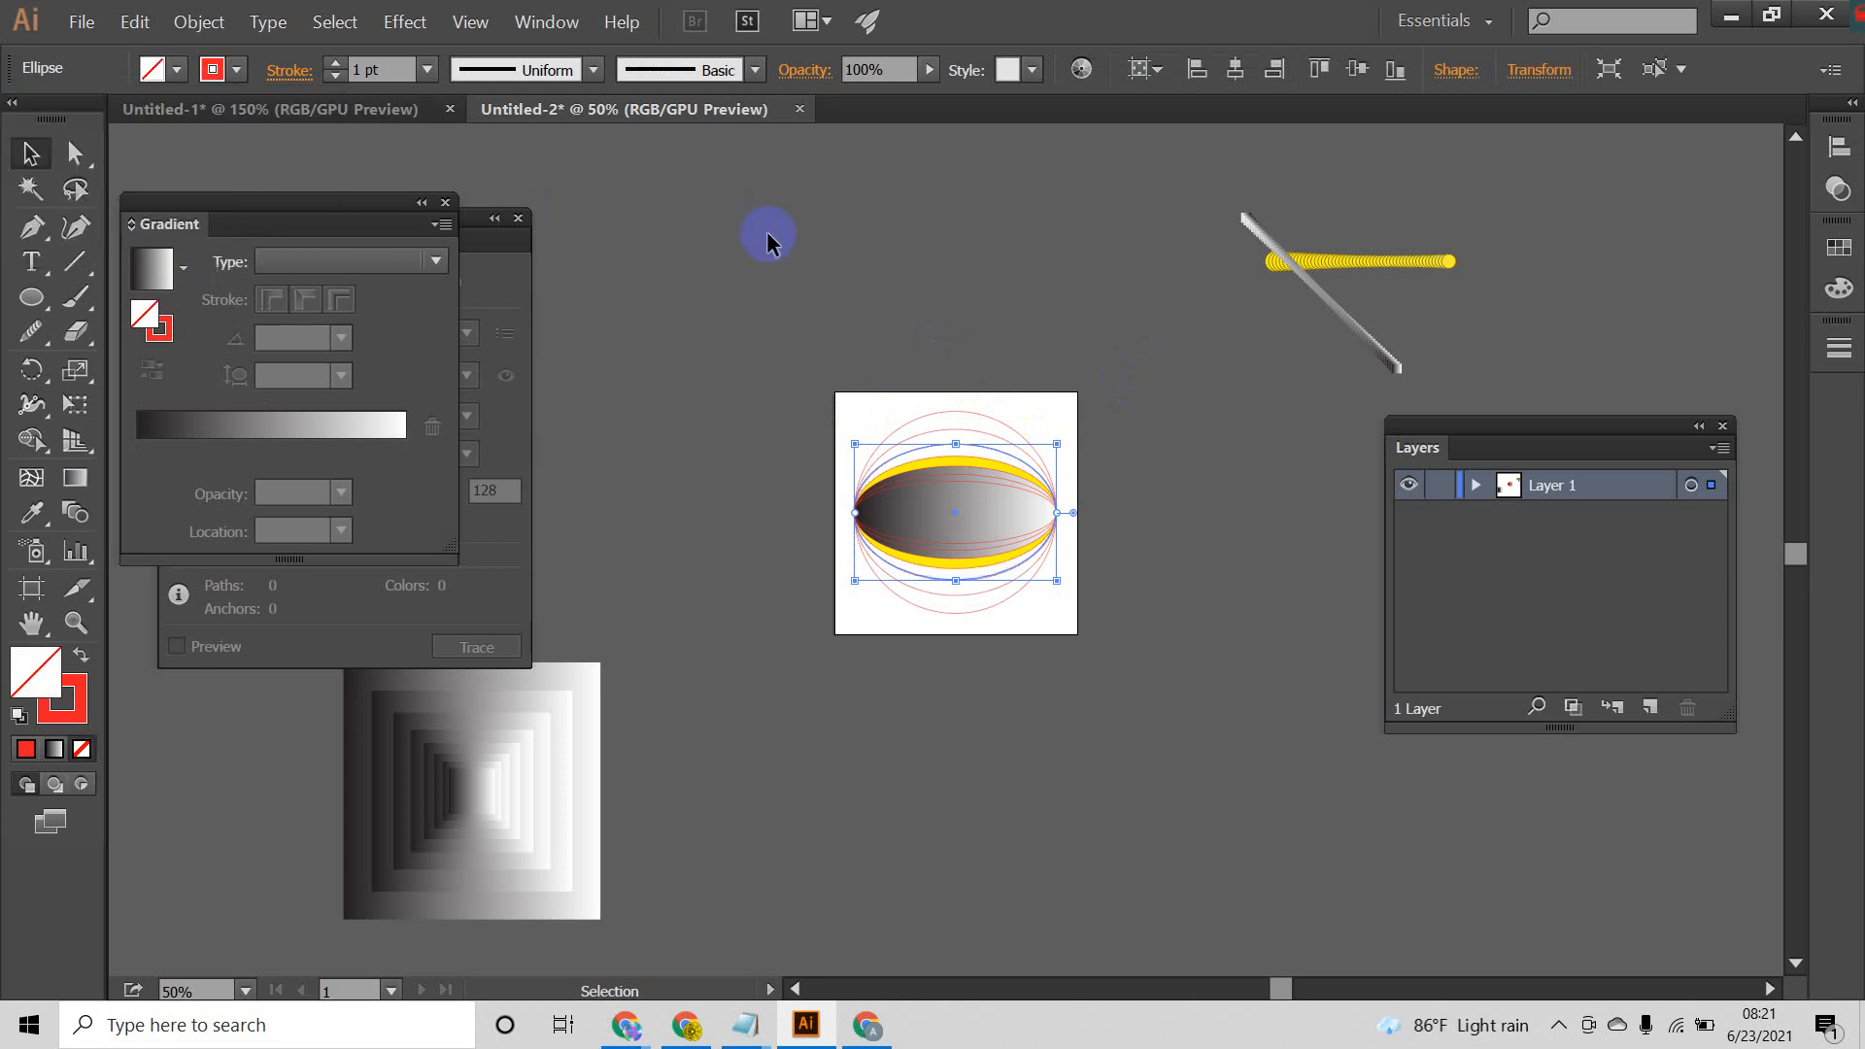
{"action": "left_click", "coordinate": [974, 473]}
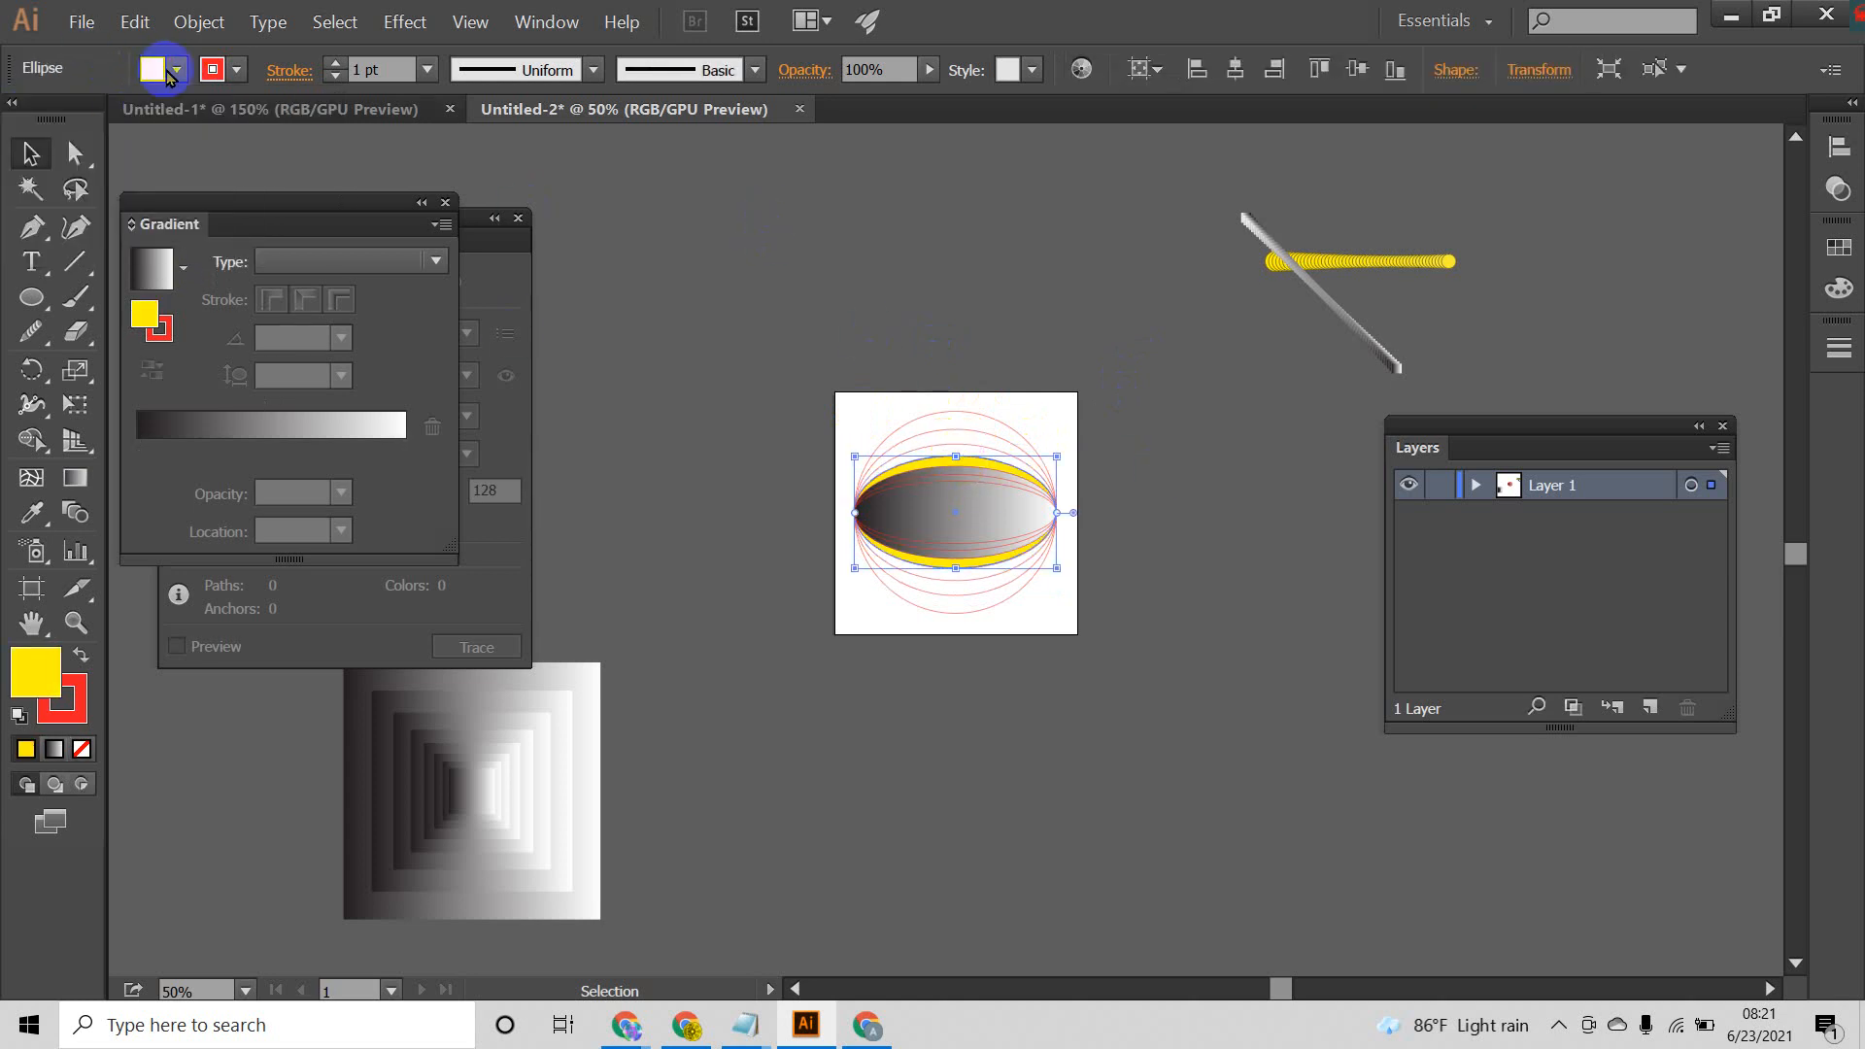
{"action": "left_click", "coordinate": [175, 71]}
{"action": "left_click", "coordinate": [19, 120]}
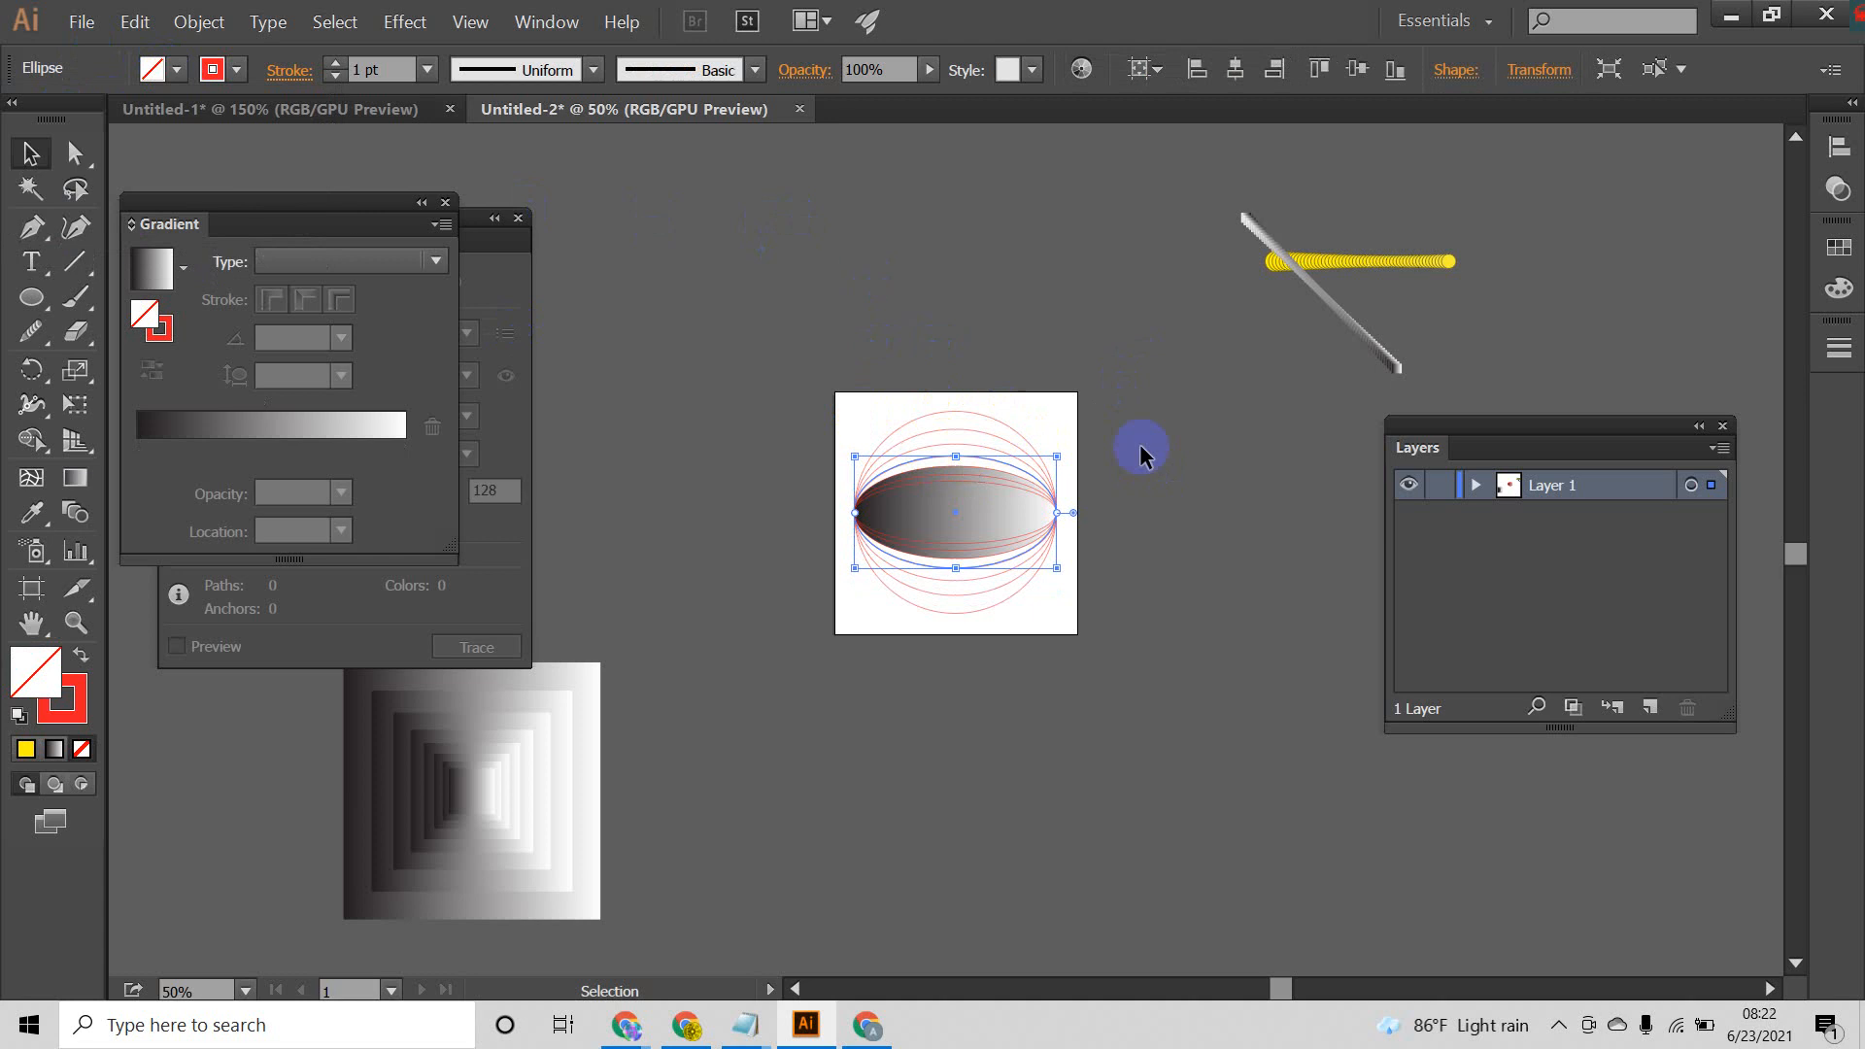
Step: Set the fill of the fifth and sixth ellipses from the outside to None
{"action": "left_click", "coordinate": [981, 474]}
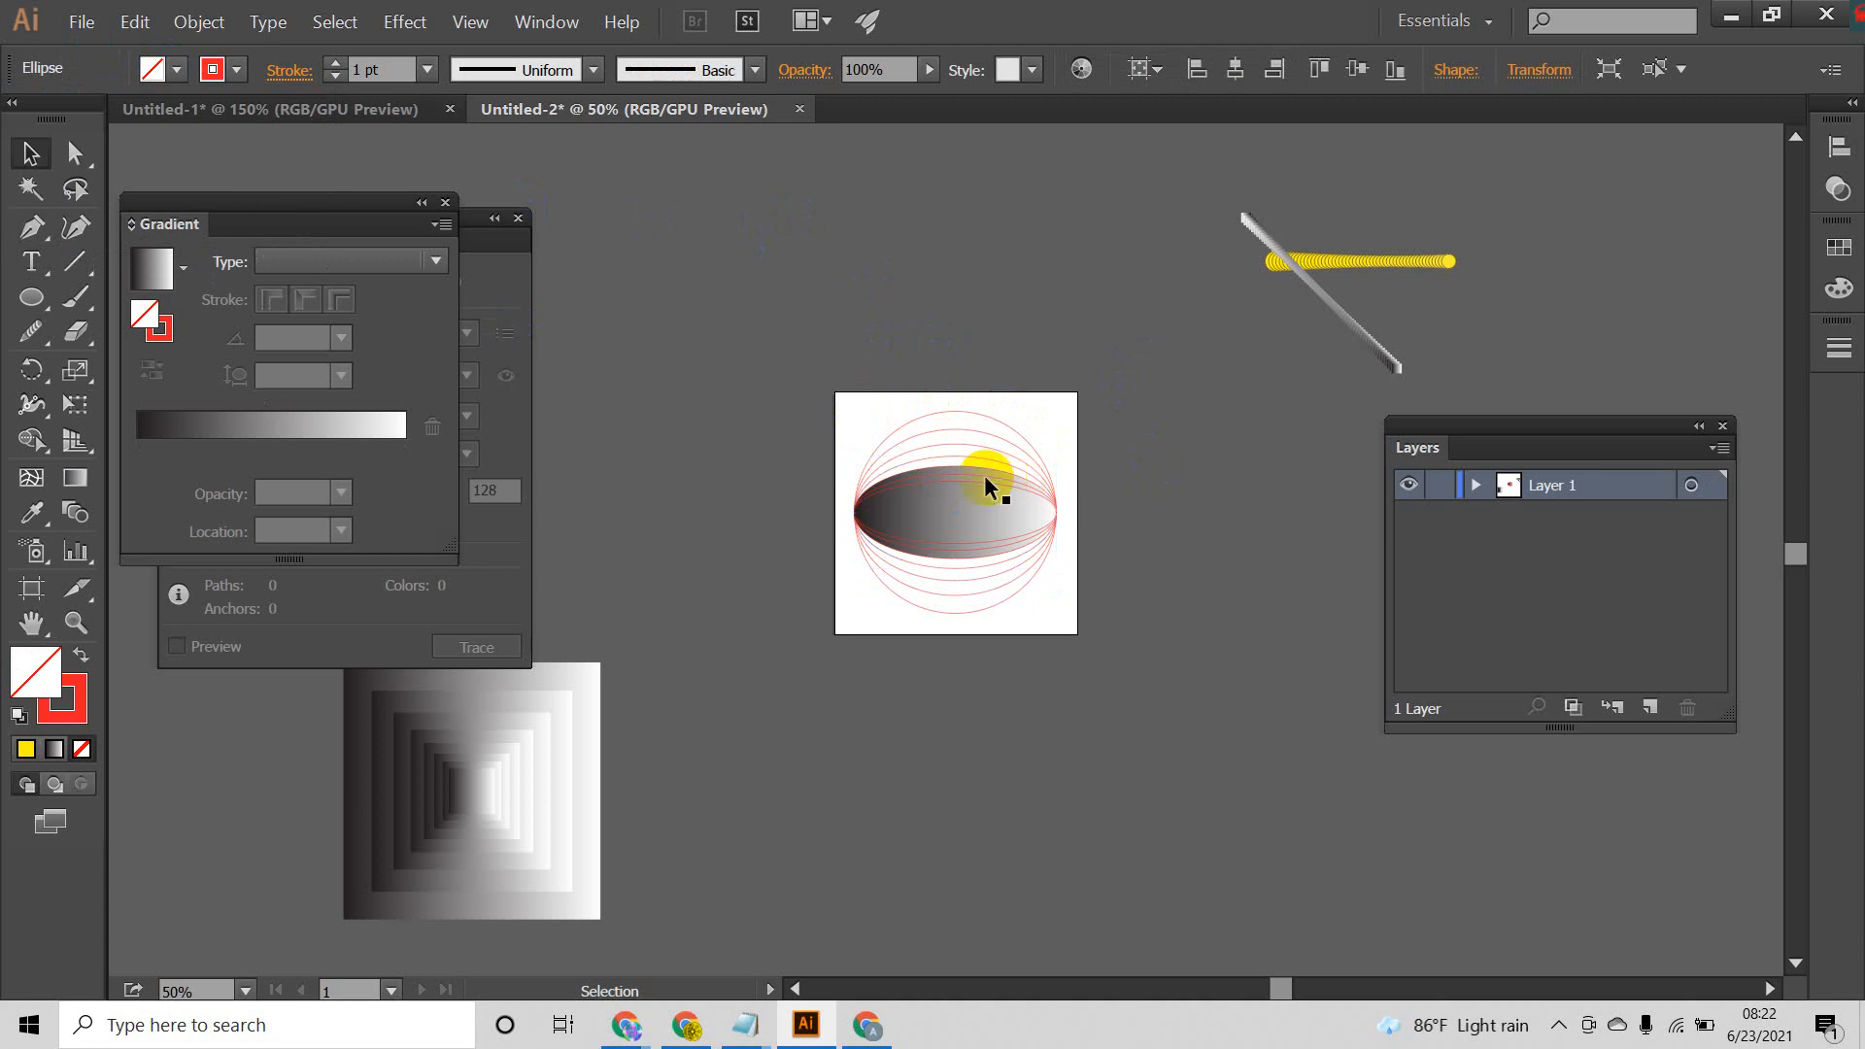
{"action": "left_click", "coordinate": [177, 70]}
{"action": "left_click", "coordinate": [21, 123]}
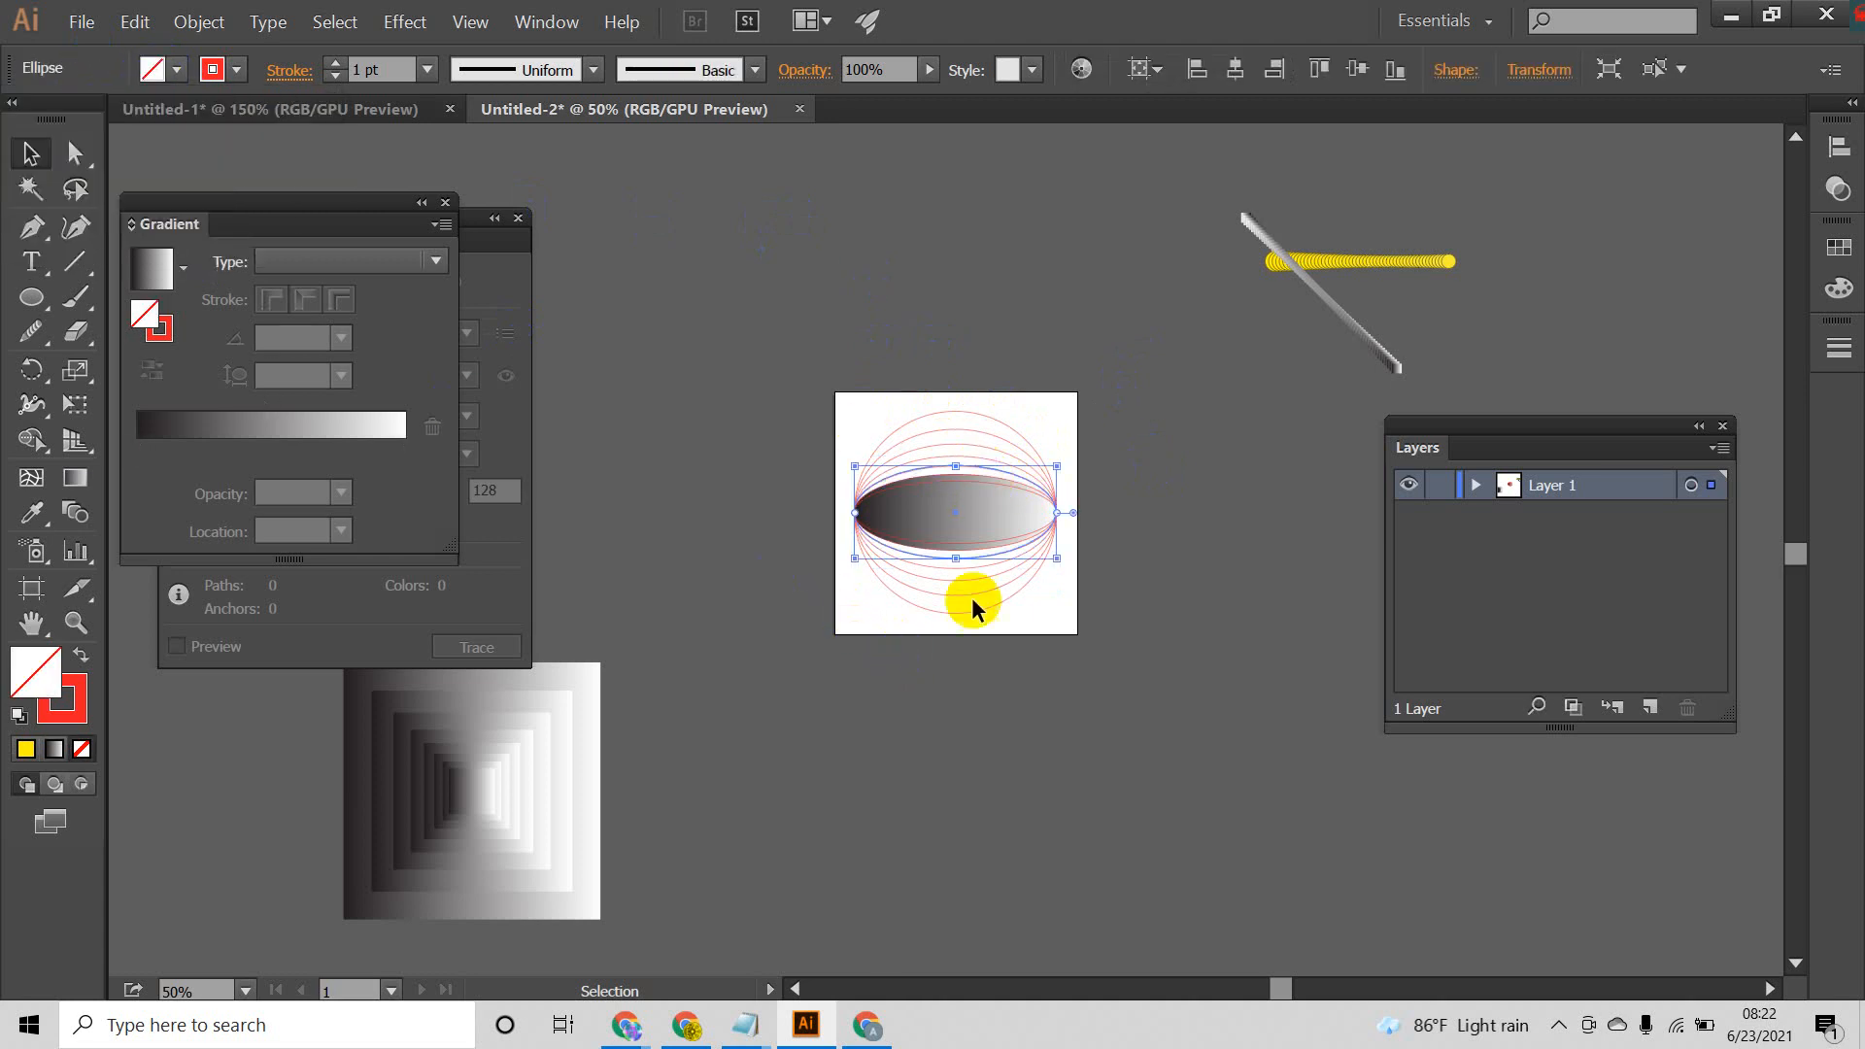
{"action": "left_click", "coordinate": [1273, 573]}
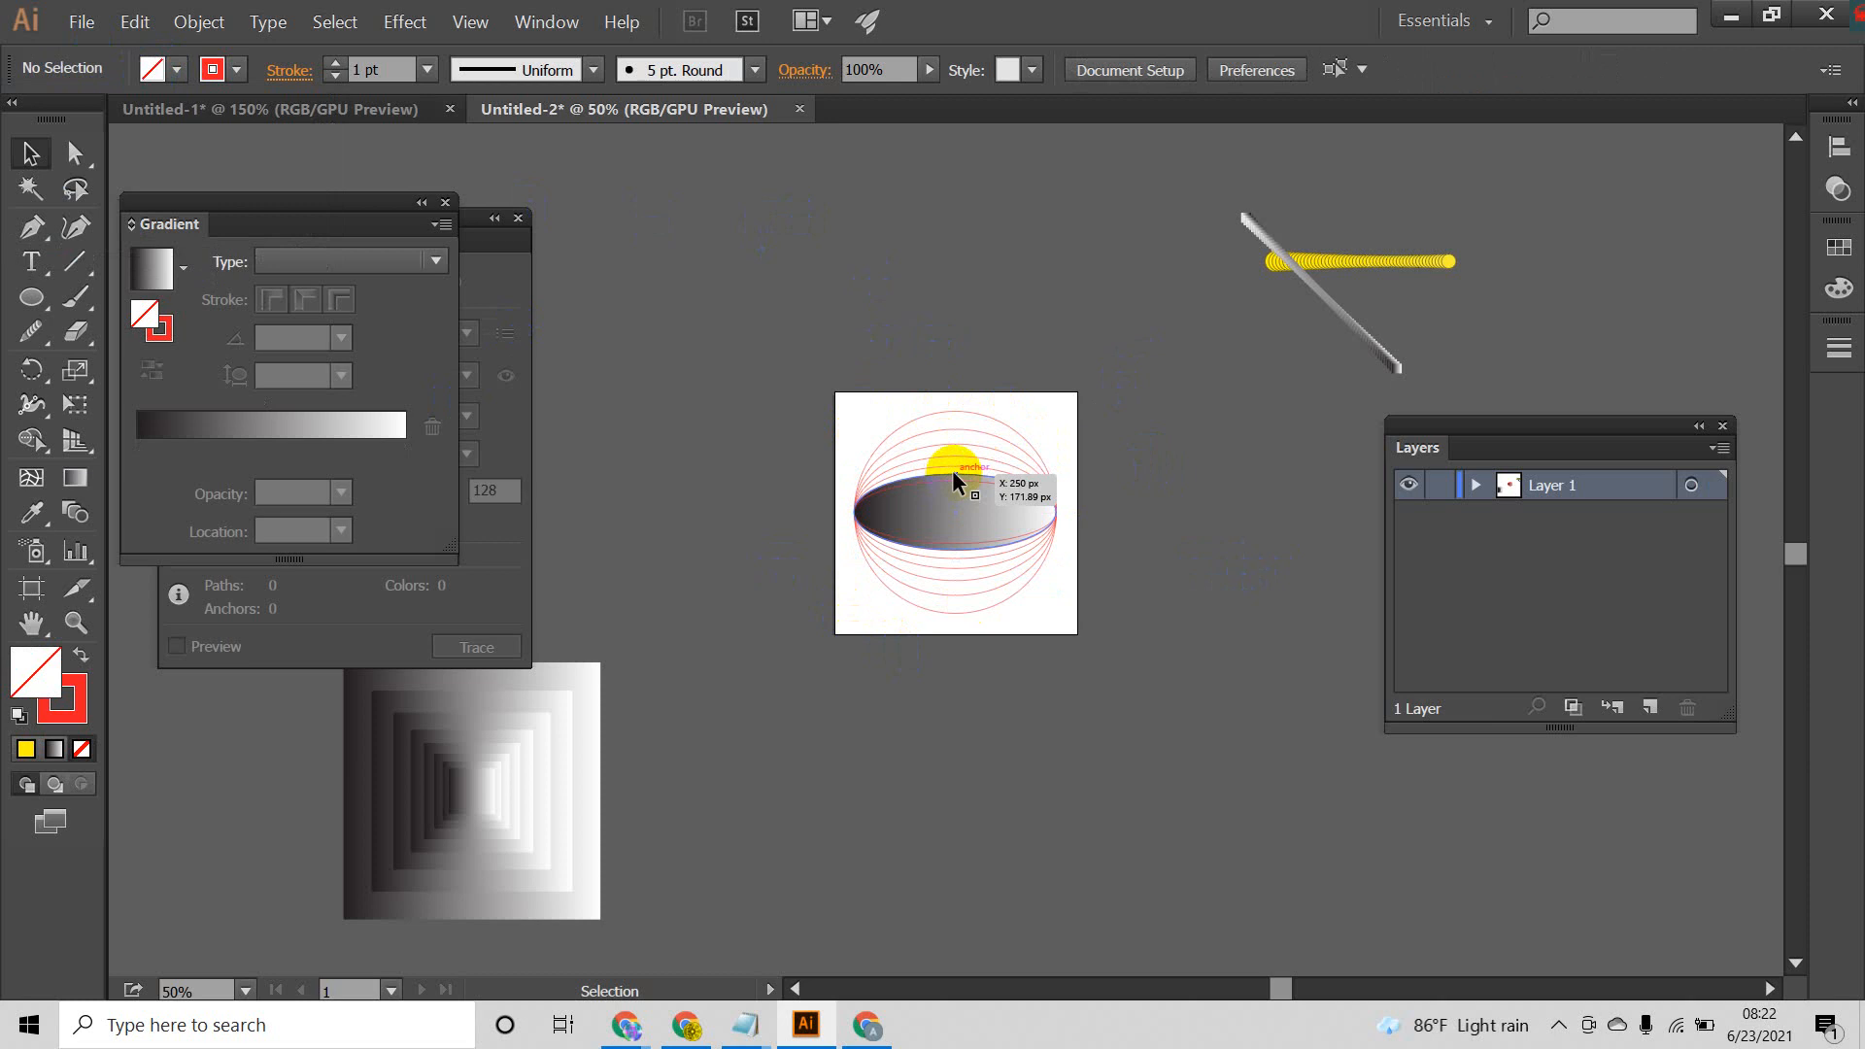
{"action": "left_click", "coordinate": [953, 472]}
{"action": "left_click", "coordinate": [176, 70]}
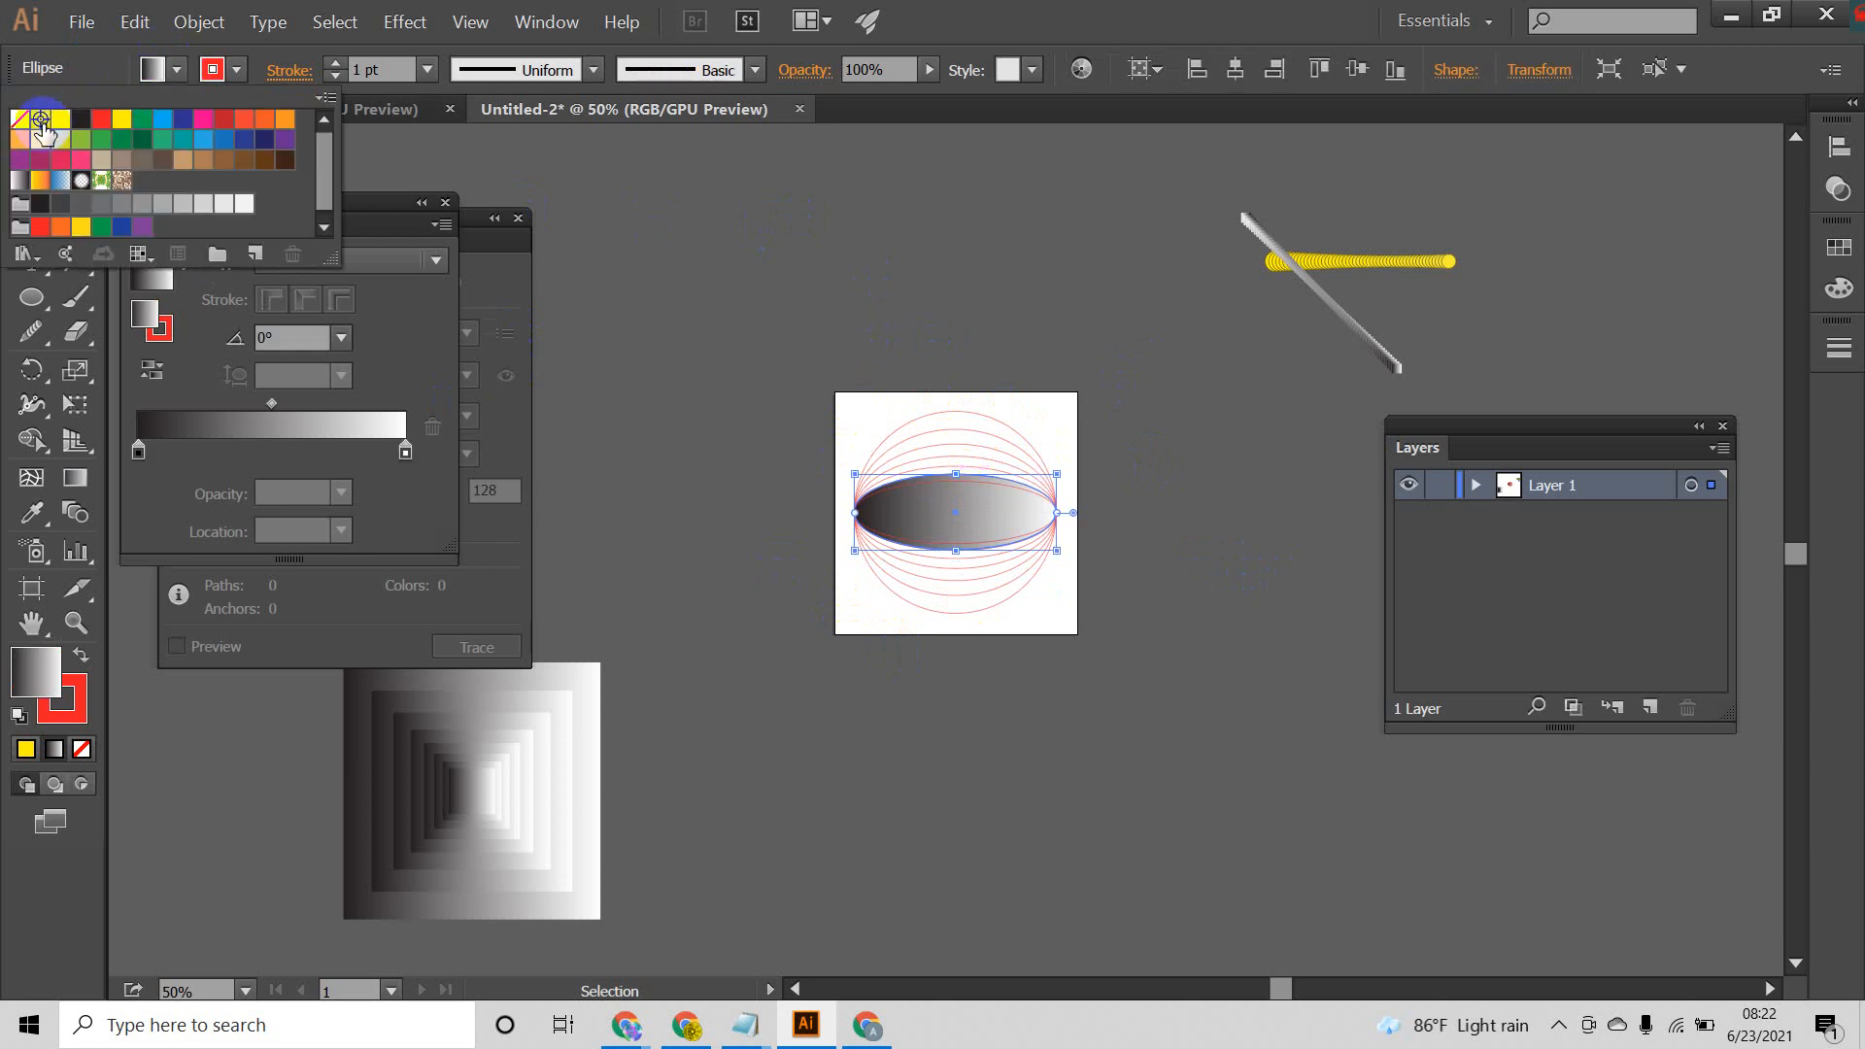
{"action": "left_click", "coordinate": [16, 126]}
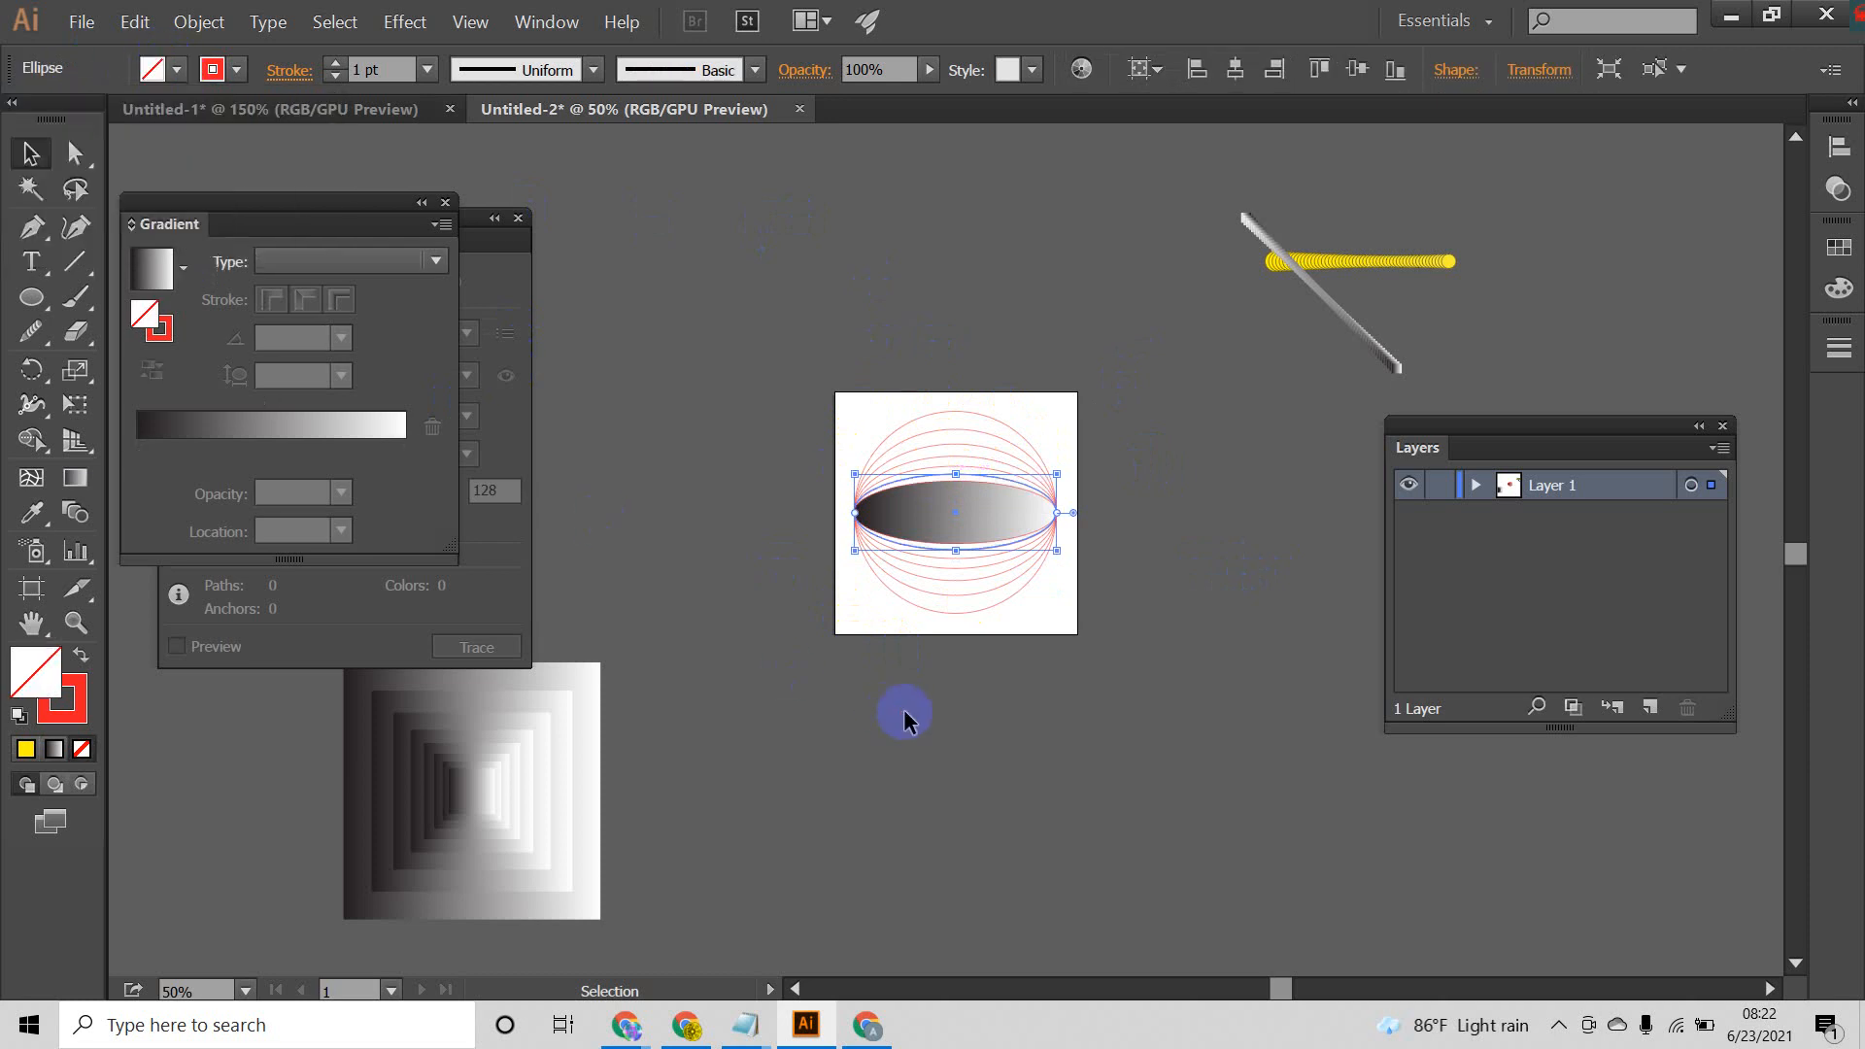
{"action": "left_click", "coordinate": [1096, 692]}
Step: Remove the gradient fill from the innermost ellipse, leaving only its red stroke
{"action": "left_click", "coordinate": [966, 482]}
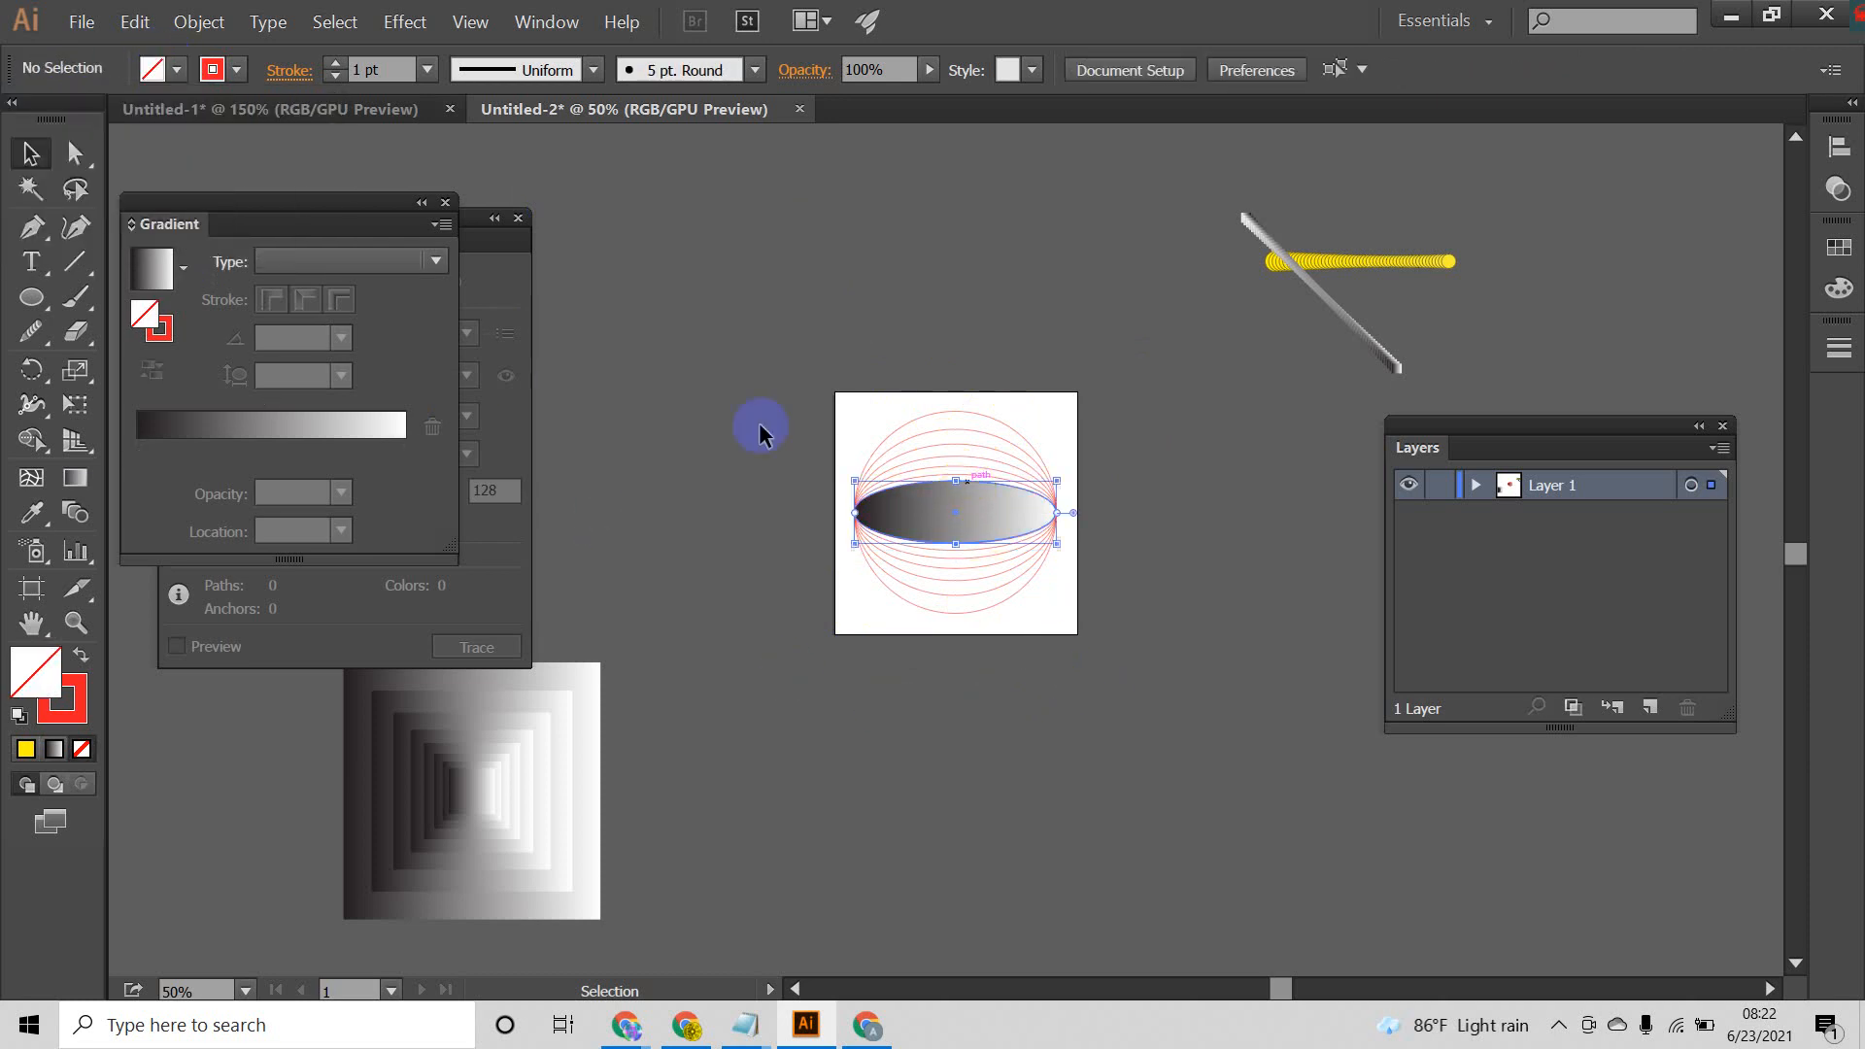
{"action": "left_click", "coordinate": [173, 70]}
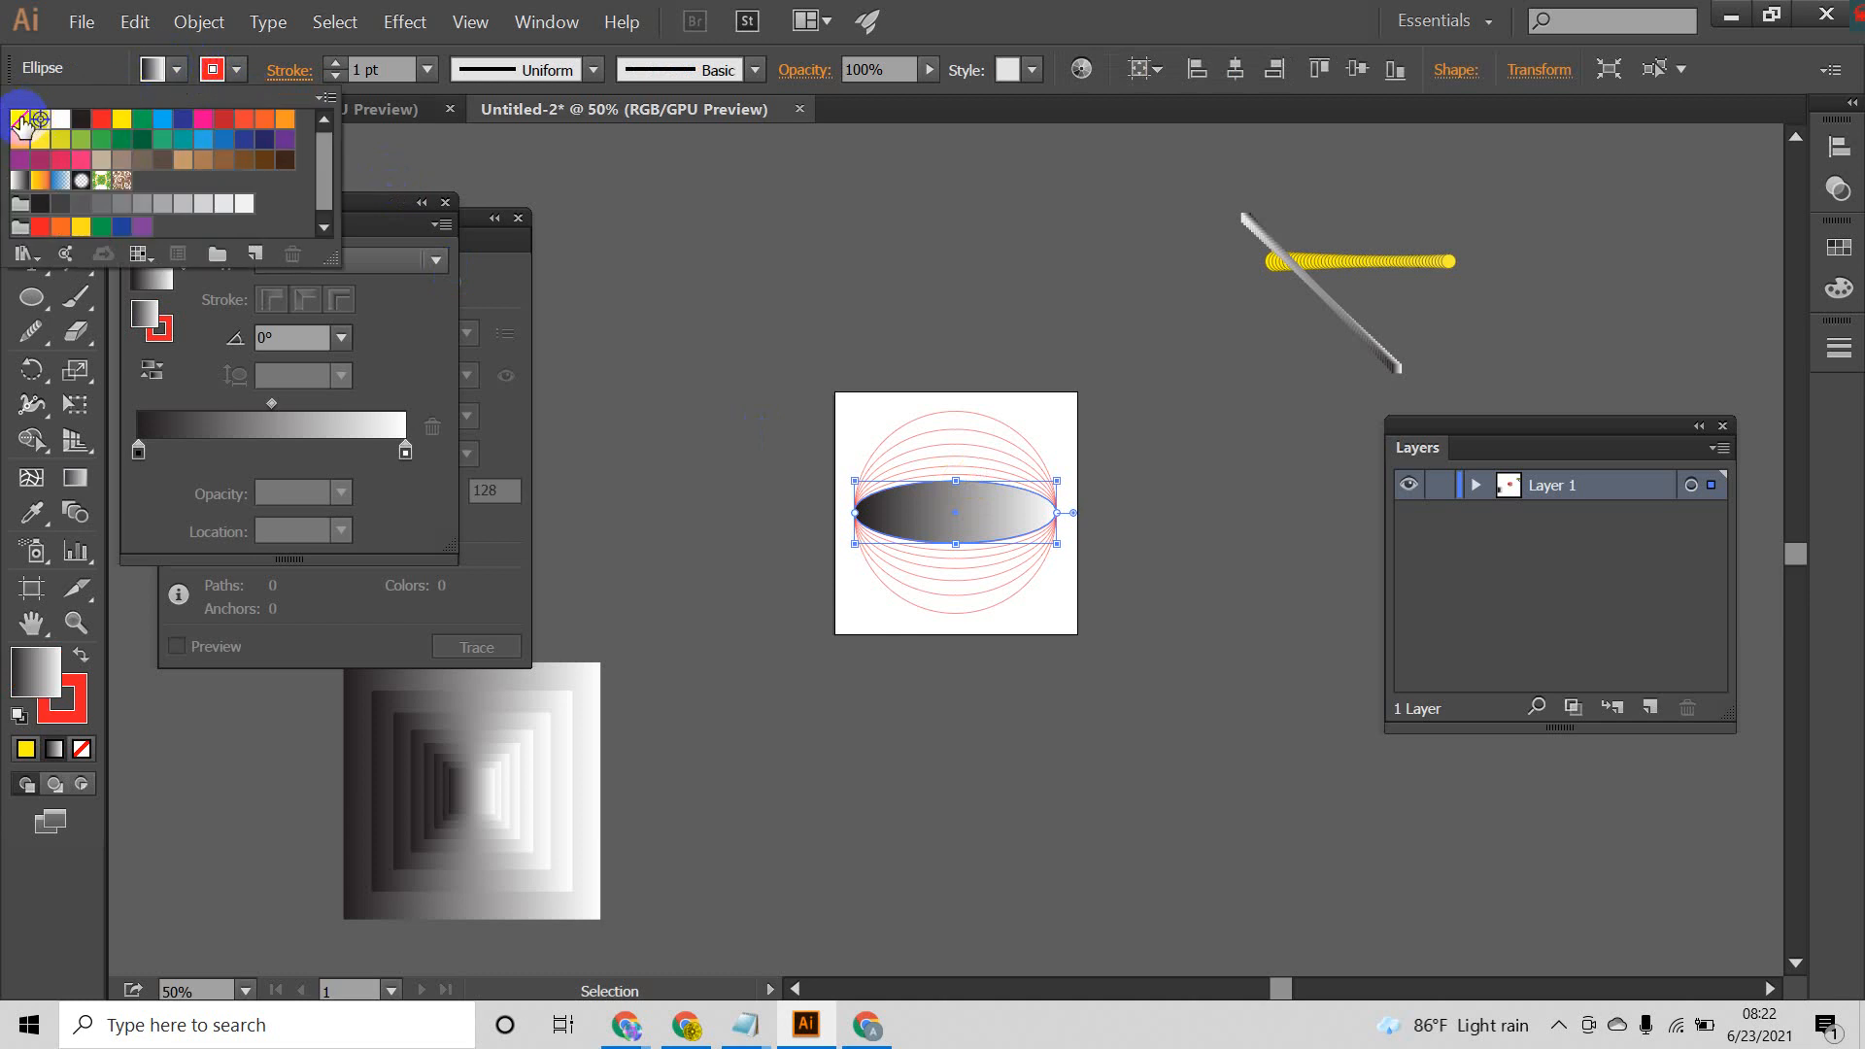
{"action": "left_click", "coordinate": [18, 121]}
{"action": "left_click", "coordinate": [1146, 734]}
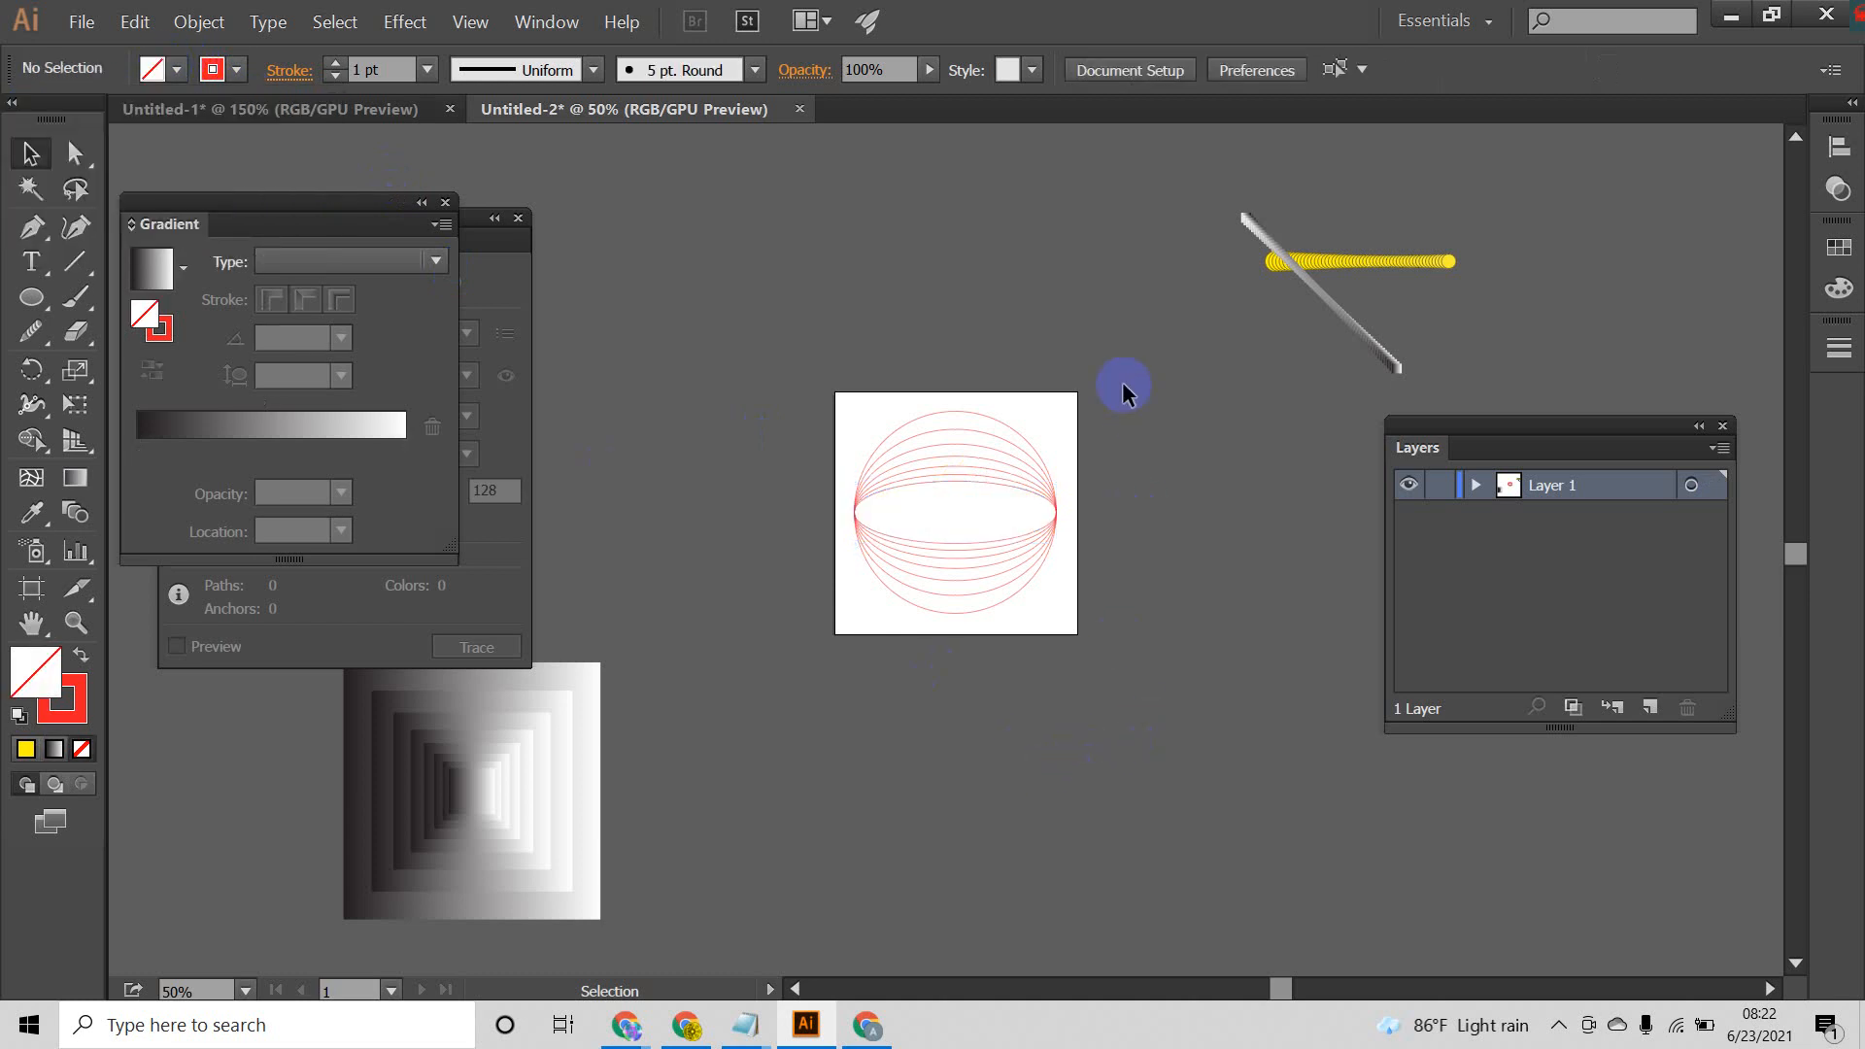
Step: Switch to the Google Meet call in Chrome and admit the person waiting to join
{"action": "left_click_drag", "start_coordinate": [816, 702], "coordinate": [816, 705]}
{"action": "left_click", "coordinate": [921, 865]}
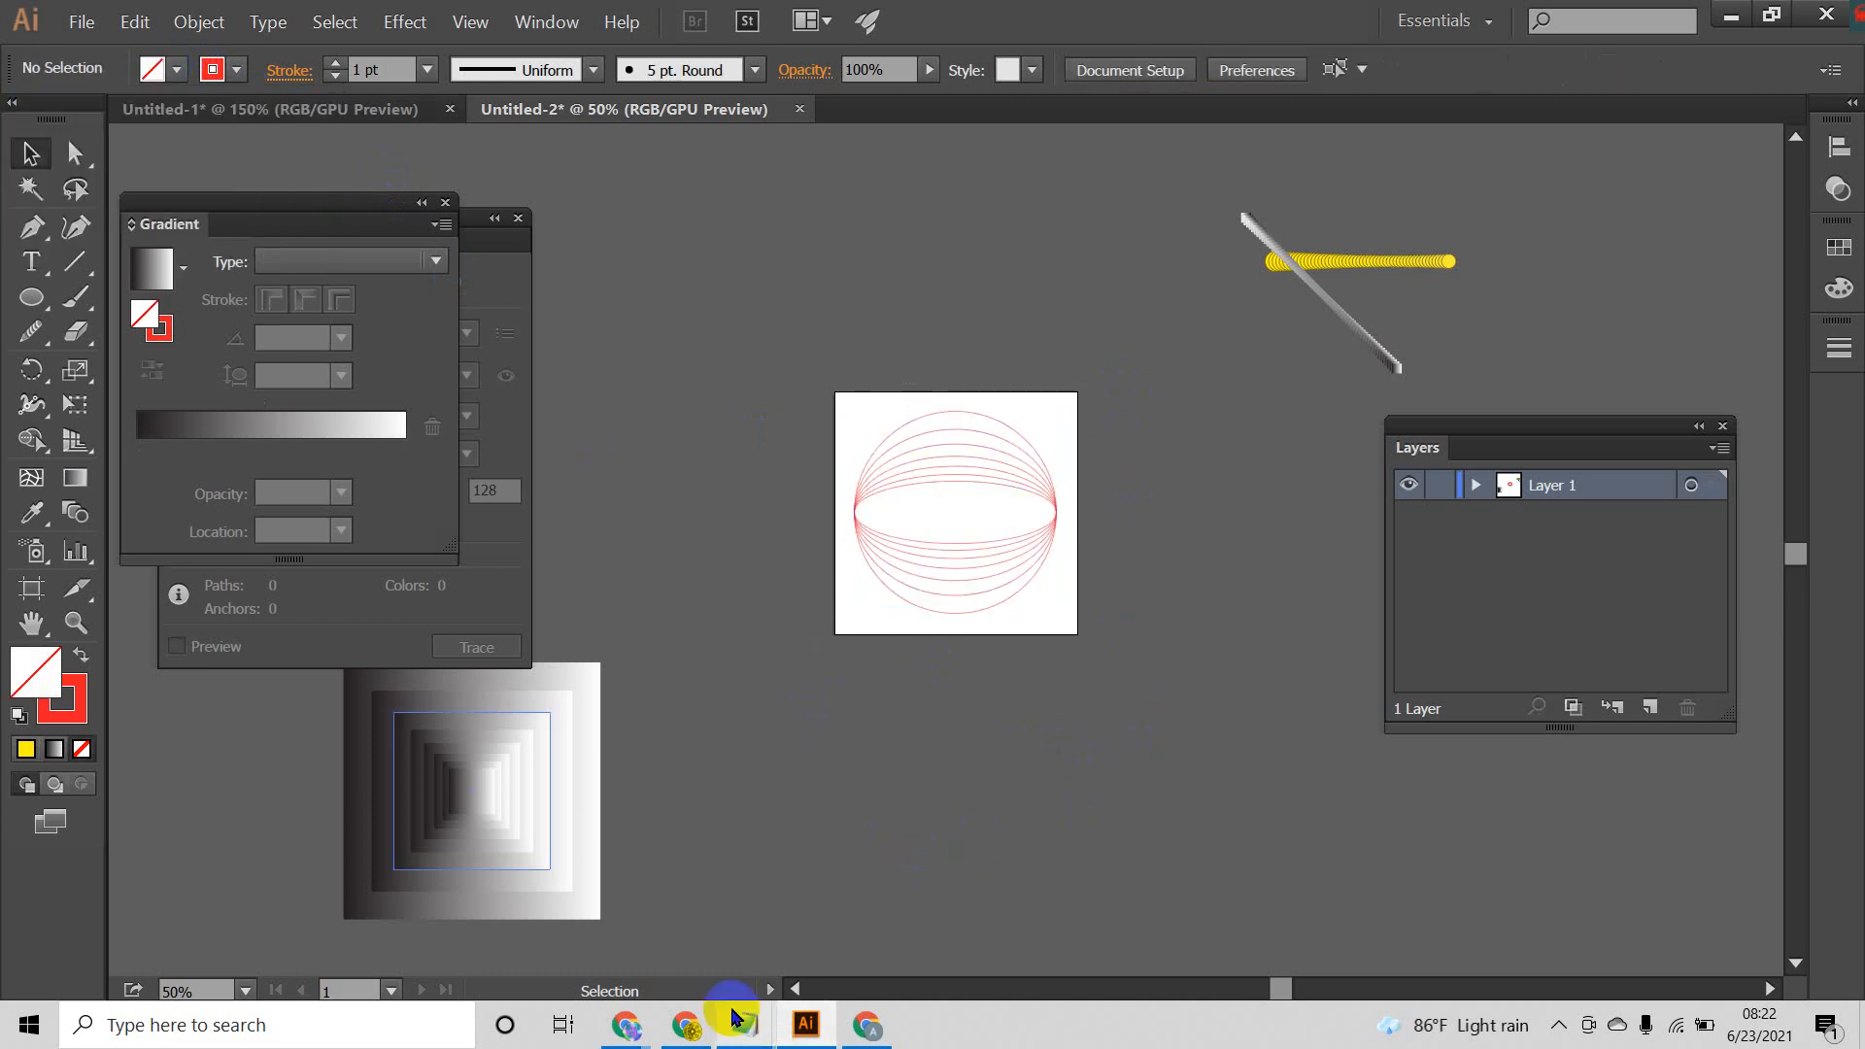
{"action": "left_click", "coordinate": [869, 1027]}
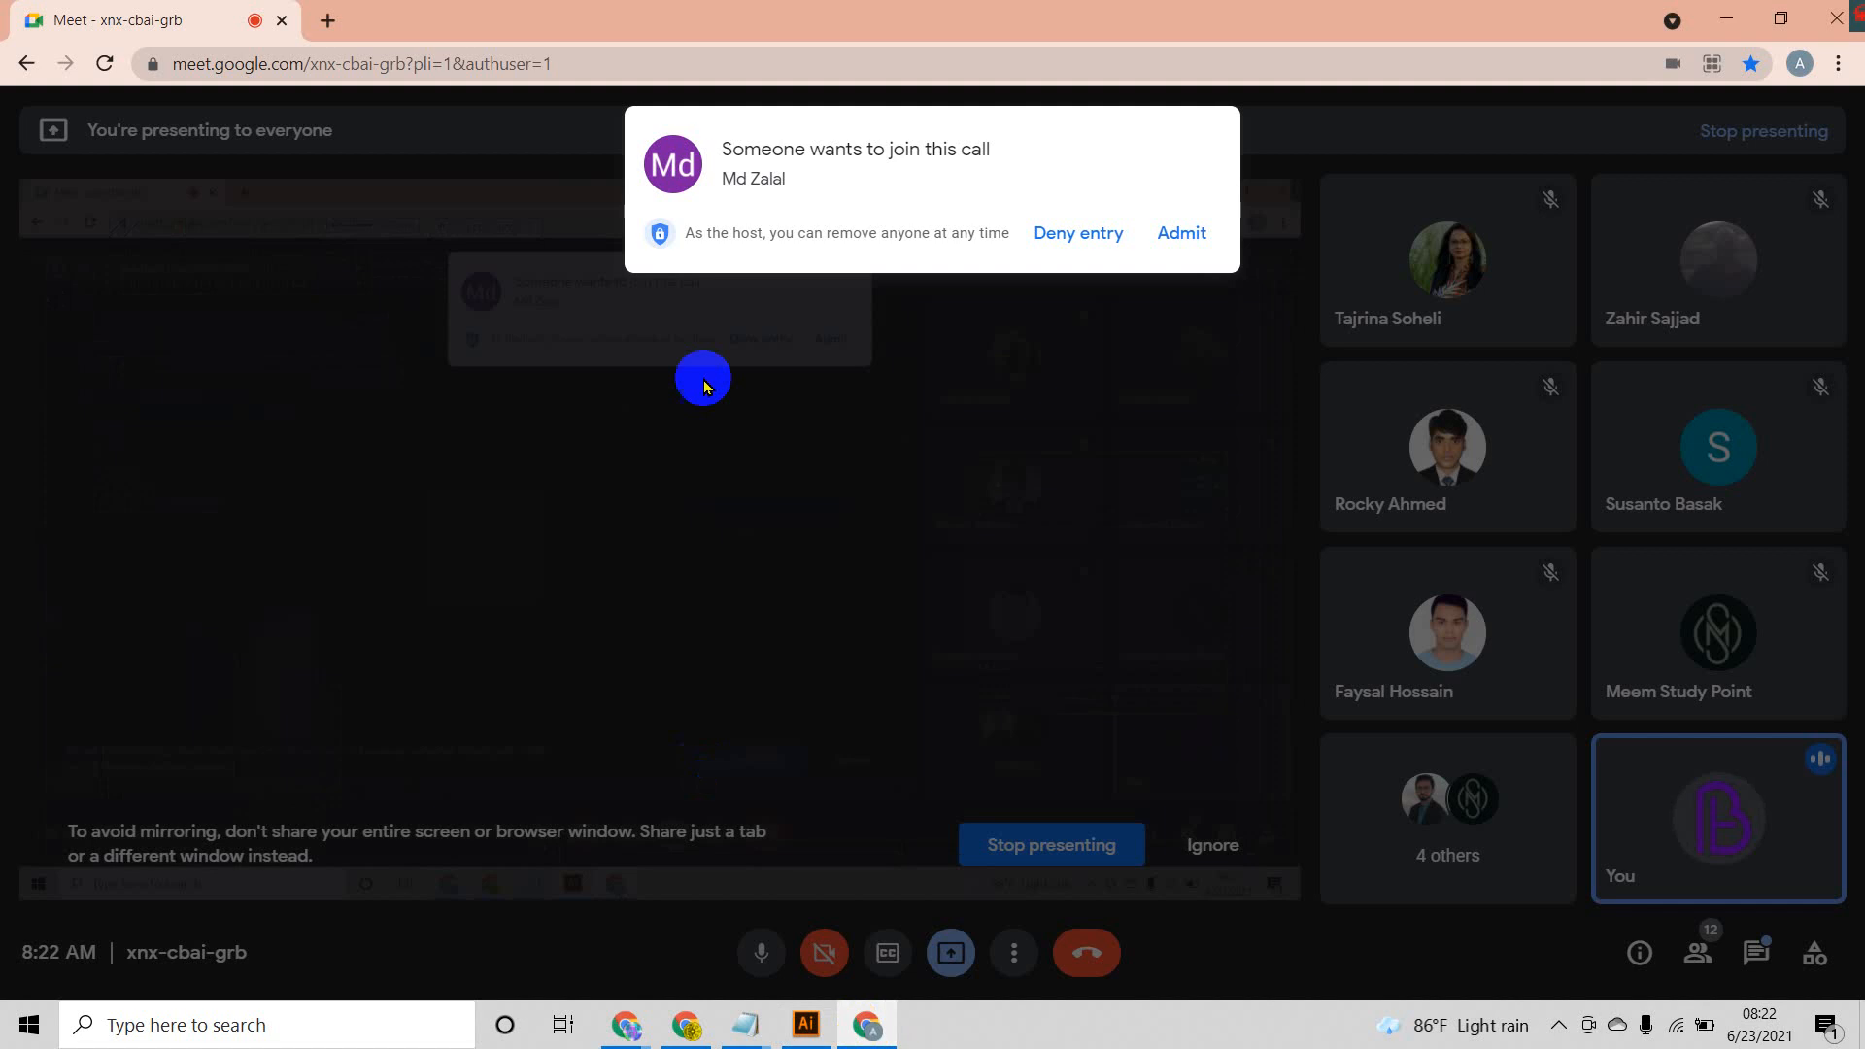
{"action": "left_click", "coordinate": [1202, 234]}
Step: Check the in-call messages of the meeting, close them, and return to Illustrator
{"action": "left_click", "coordinate": [1756, 953]}
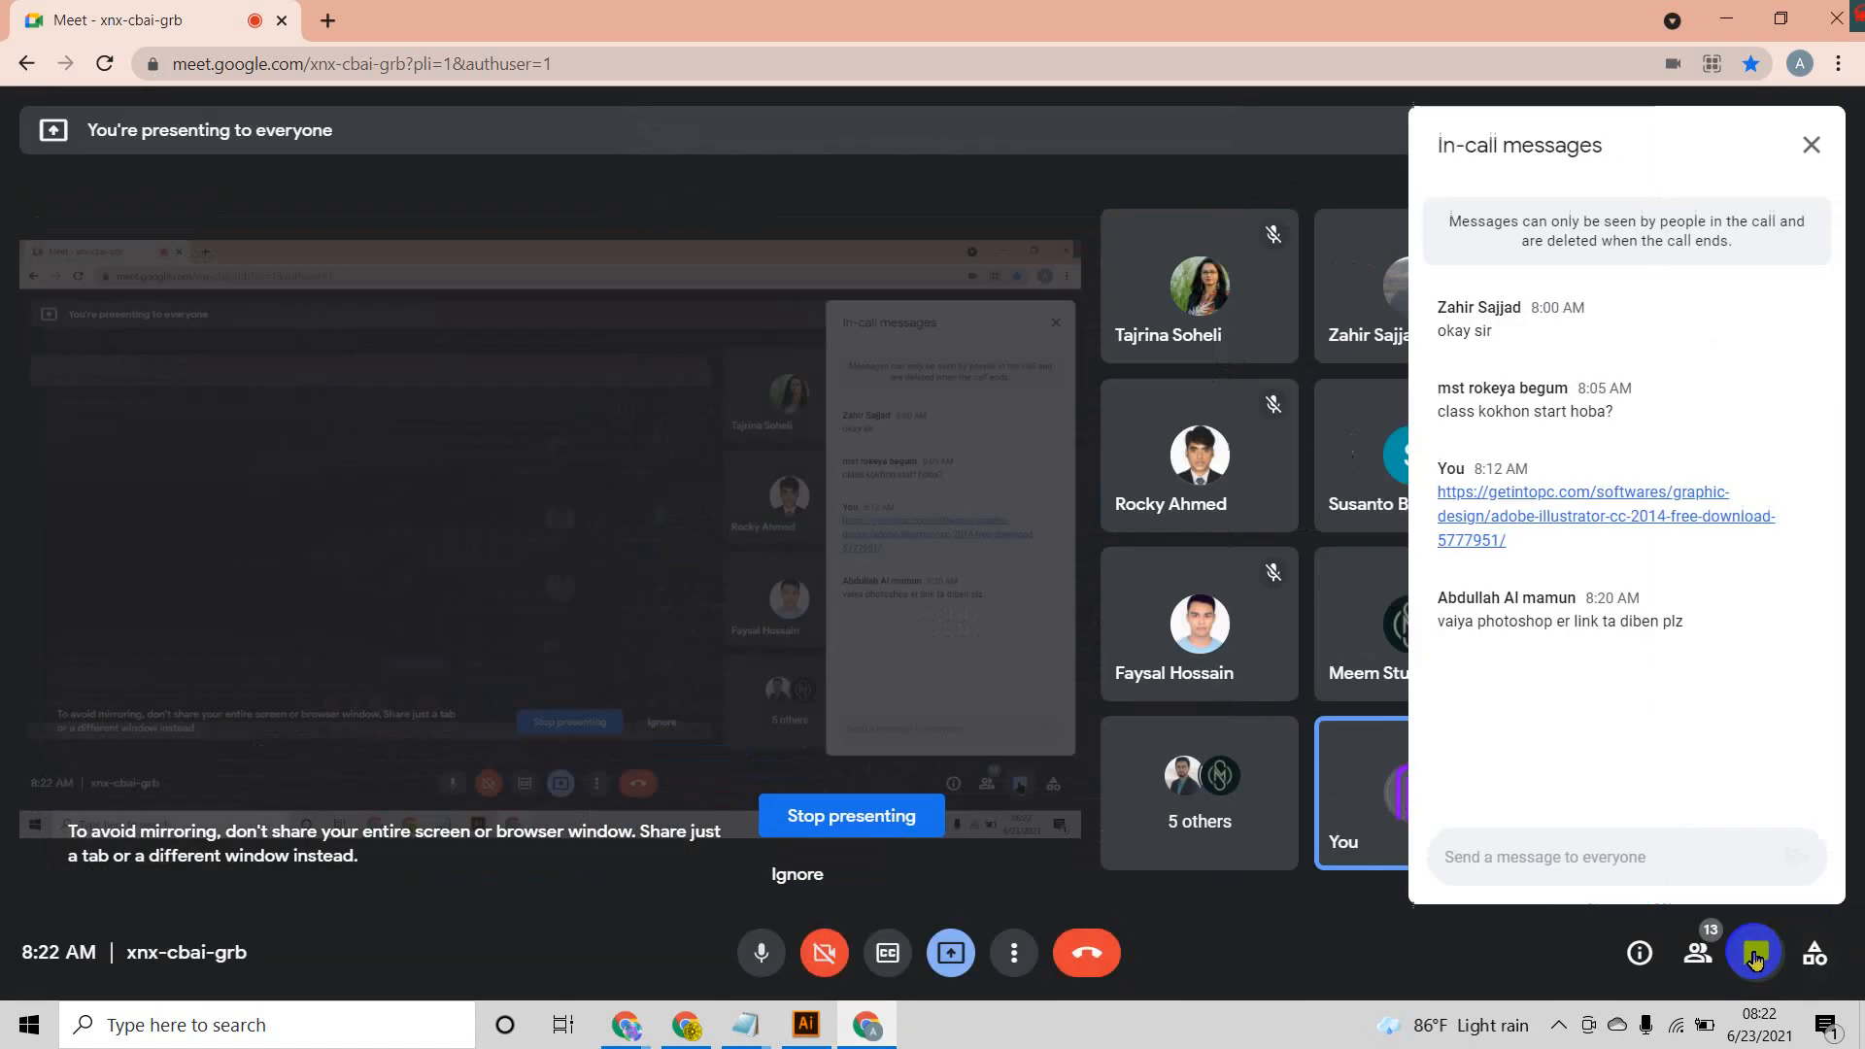
{"action": "left_click", "coordinate": [1645, 881]}
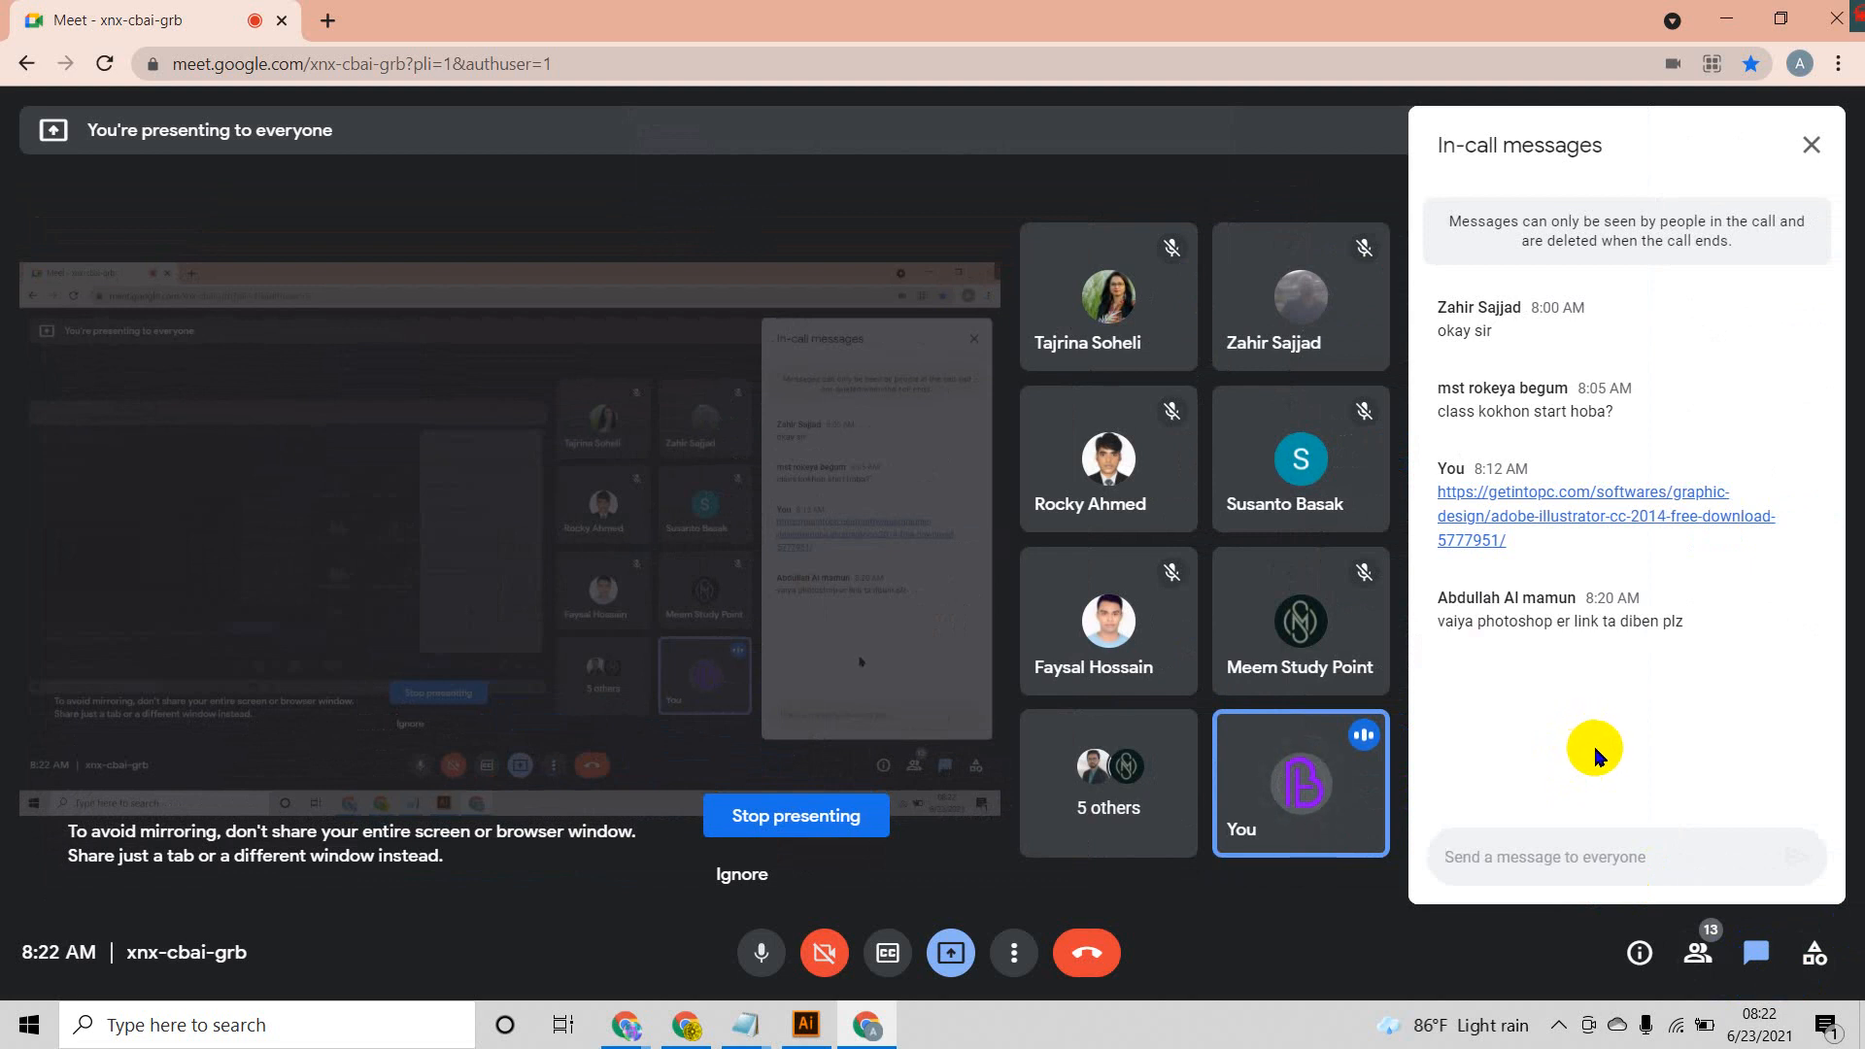
{"action": "left_click", "coordinate": [1813, 151]}
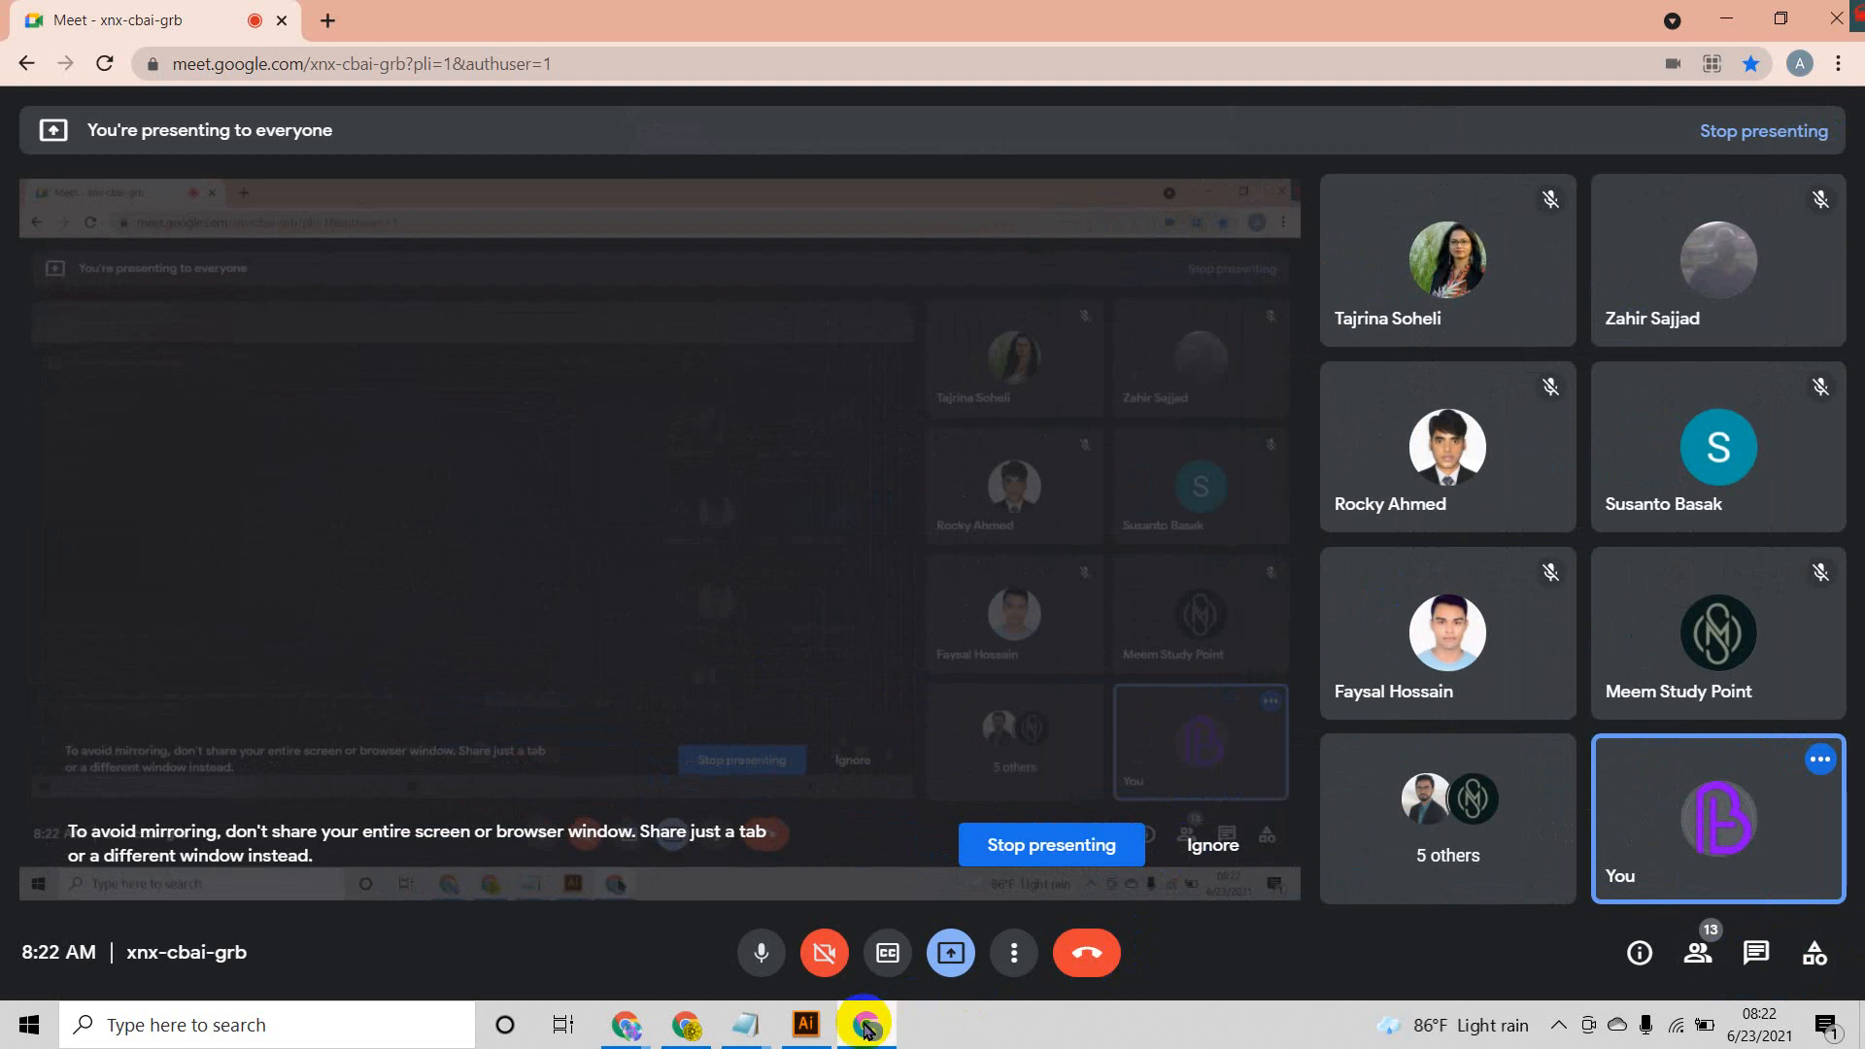
{"action": "left_click", "coordinate": [823, 1035]}
Step: Set the stroke weight of all the red ellipses on the artboard to 5 pt
{"action": "left_click", "coordinate": [928, 574]}
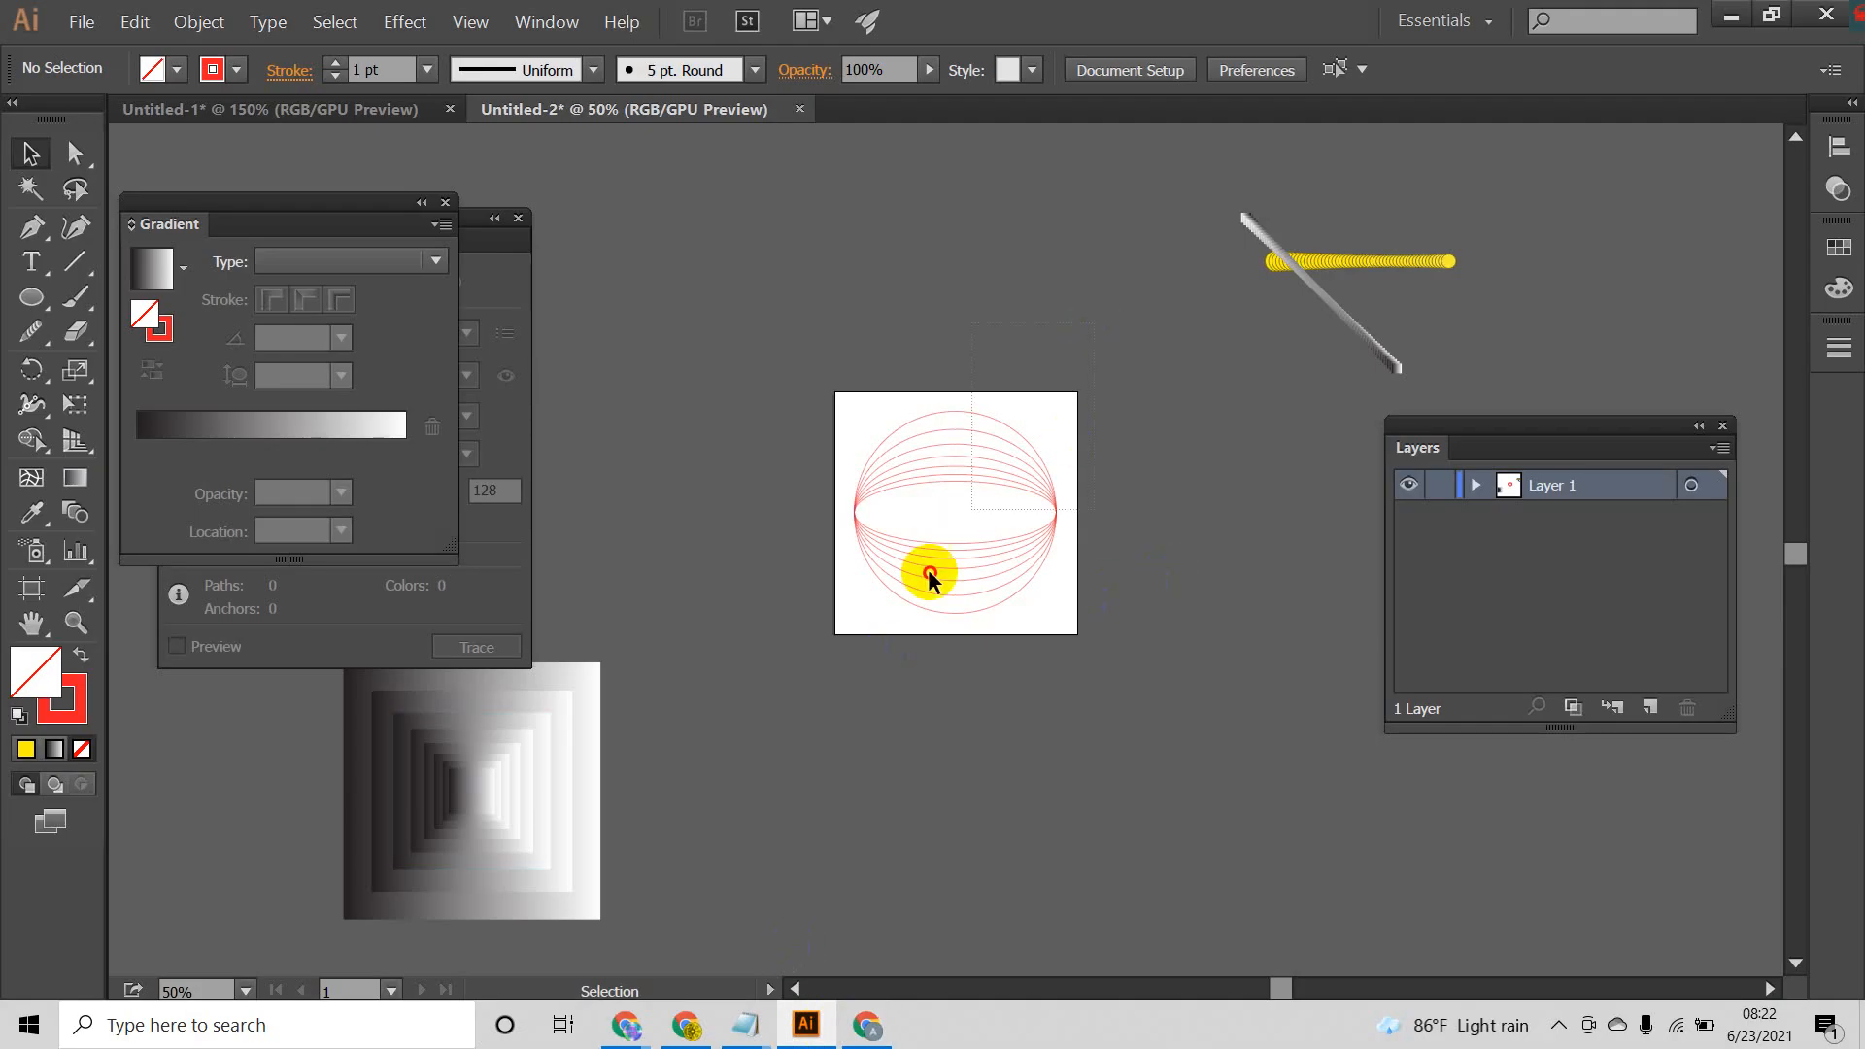
{"action": "left_click", "coordinate": [924, 616]}
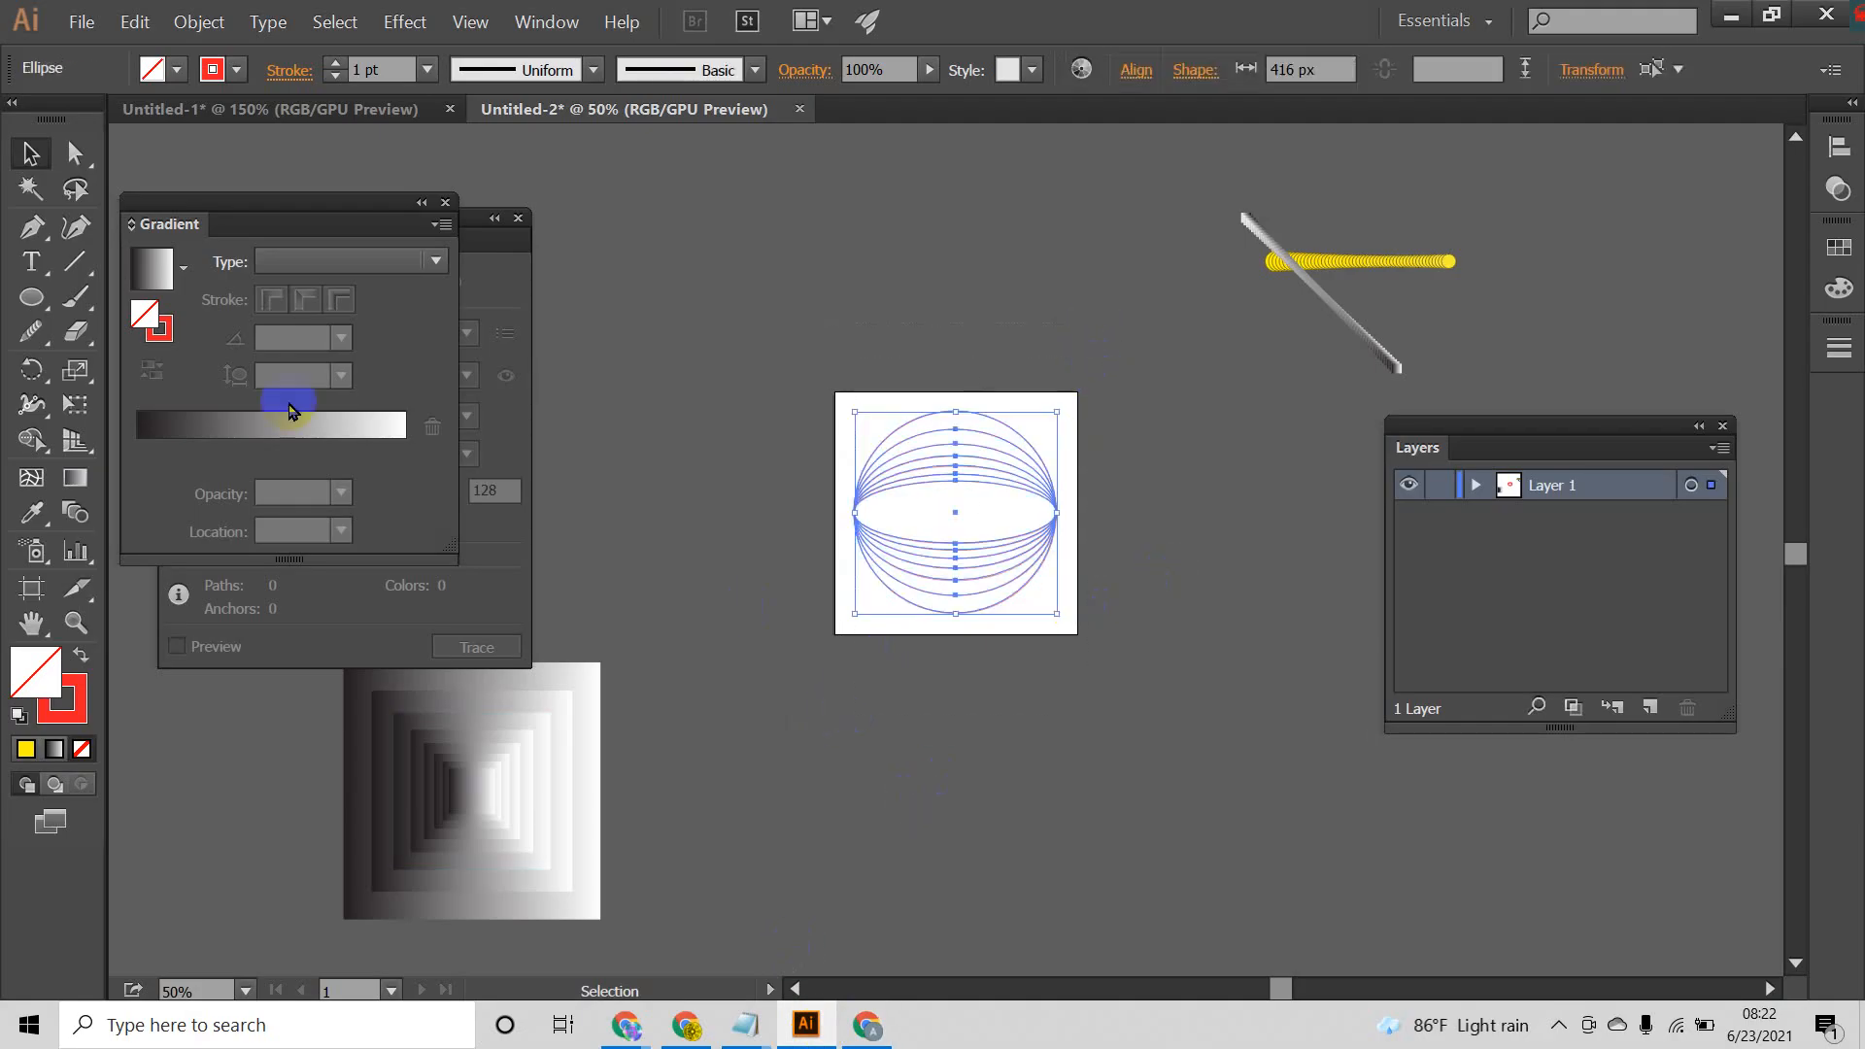
{"action": "left_click", "coordinate": [336, 63]}
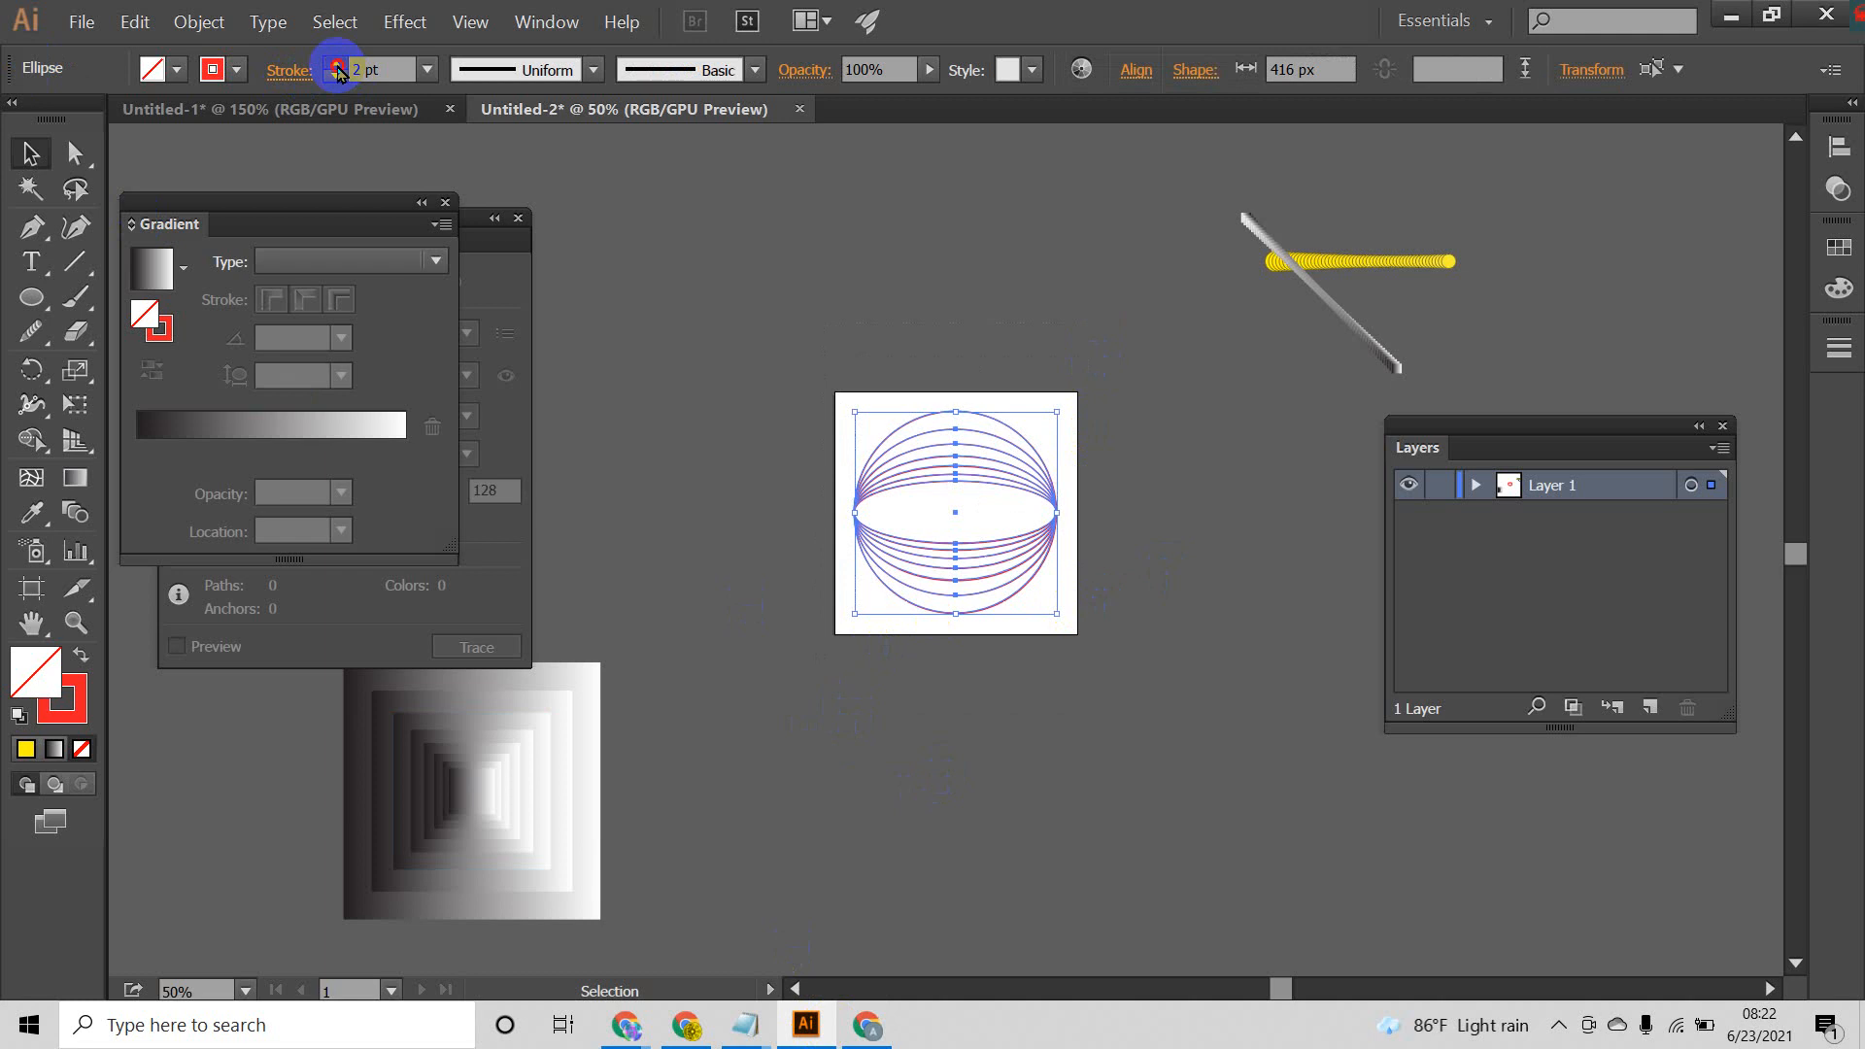
{"action": "left_click", "coordinate": [336, 63]}
{"action": "left_click", "coordinate": [335, 63]}
{"action": "left_click", "coordinate": [336, 63]}
{"action": "left_click", "coordinate": [997, 770]}
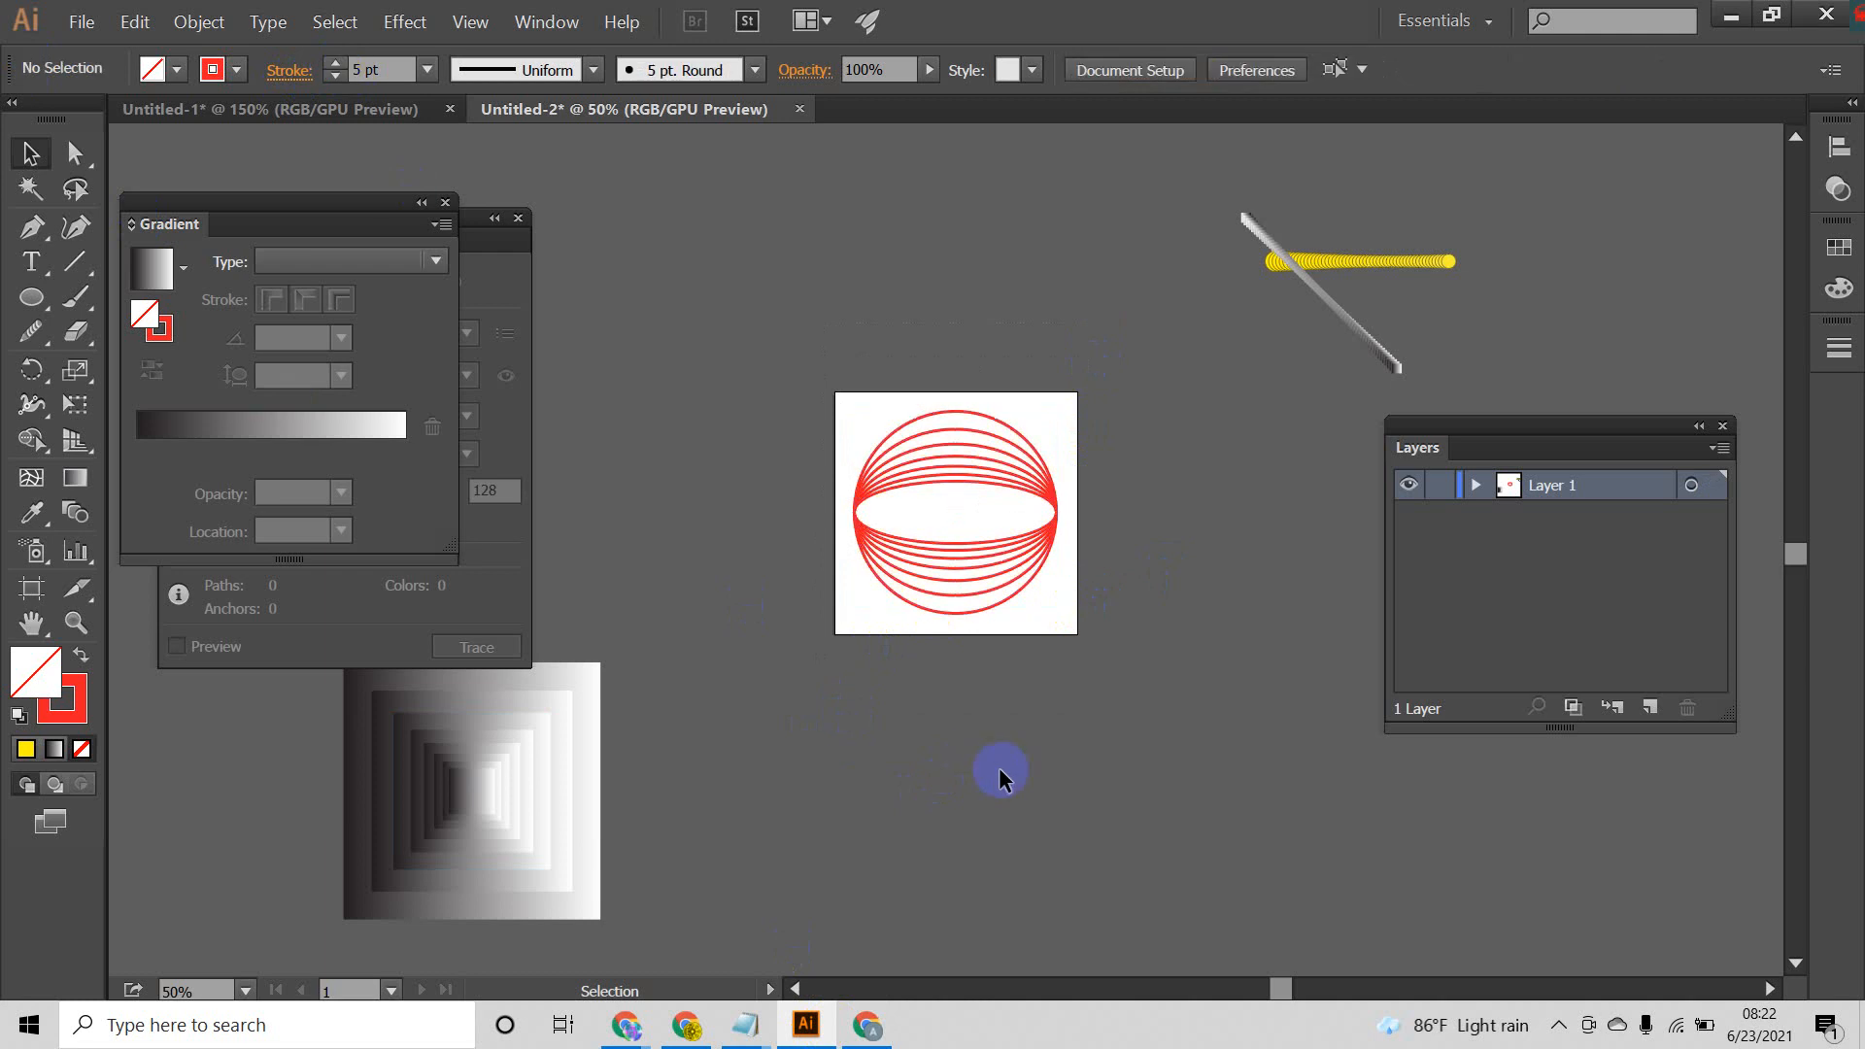
{"action": "left_click", "coordinate": [930, 593]}
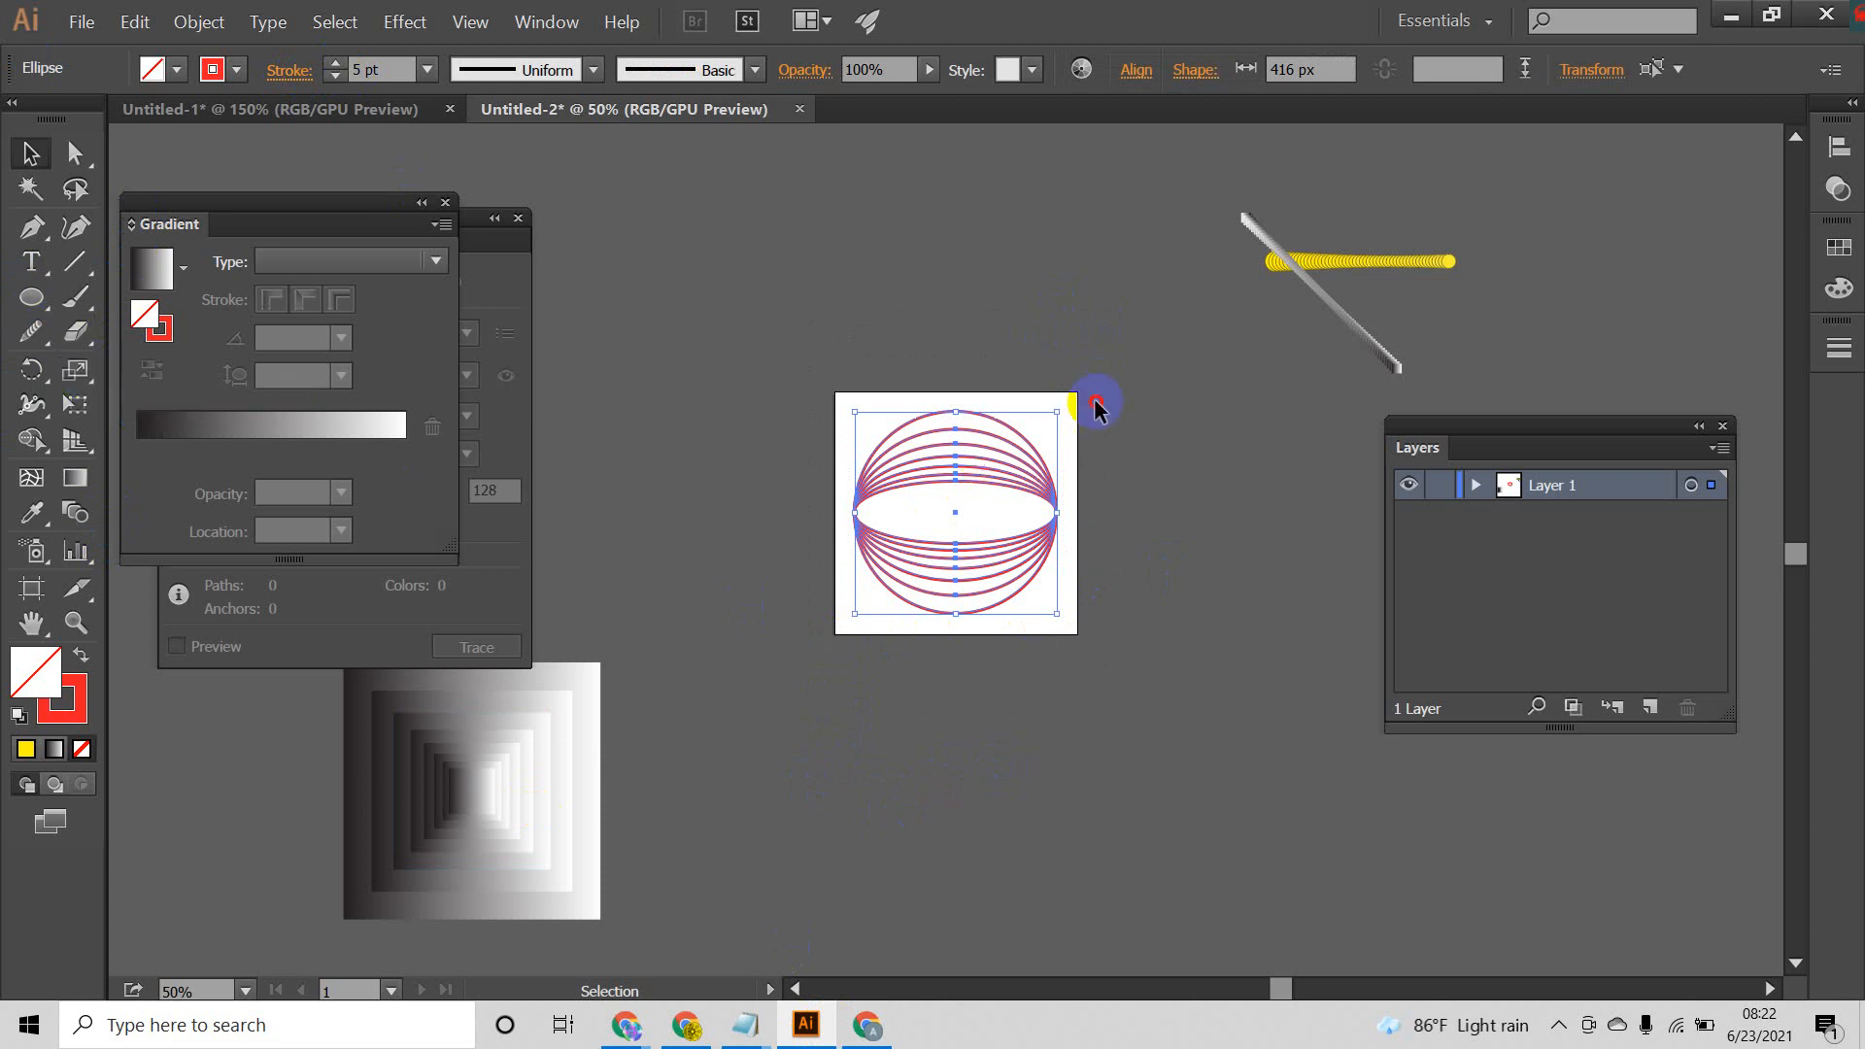
{"action": "left_click", "coordinate": [898, 649]}
{"action": "left_click_drag", "start_coordinate": [898, 643], "coordinate": [837, 682]}
{"action": "left_click_drag", "start_coordinate": [681, 590], "coordinate": [348, 910]}
{"action": "left_click", "coordinate": [785, 795]}
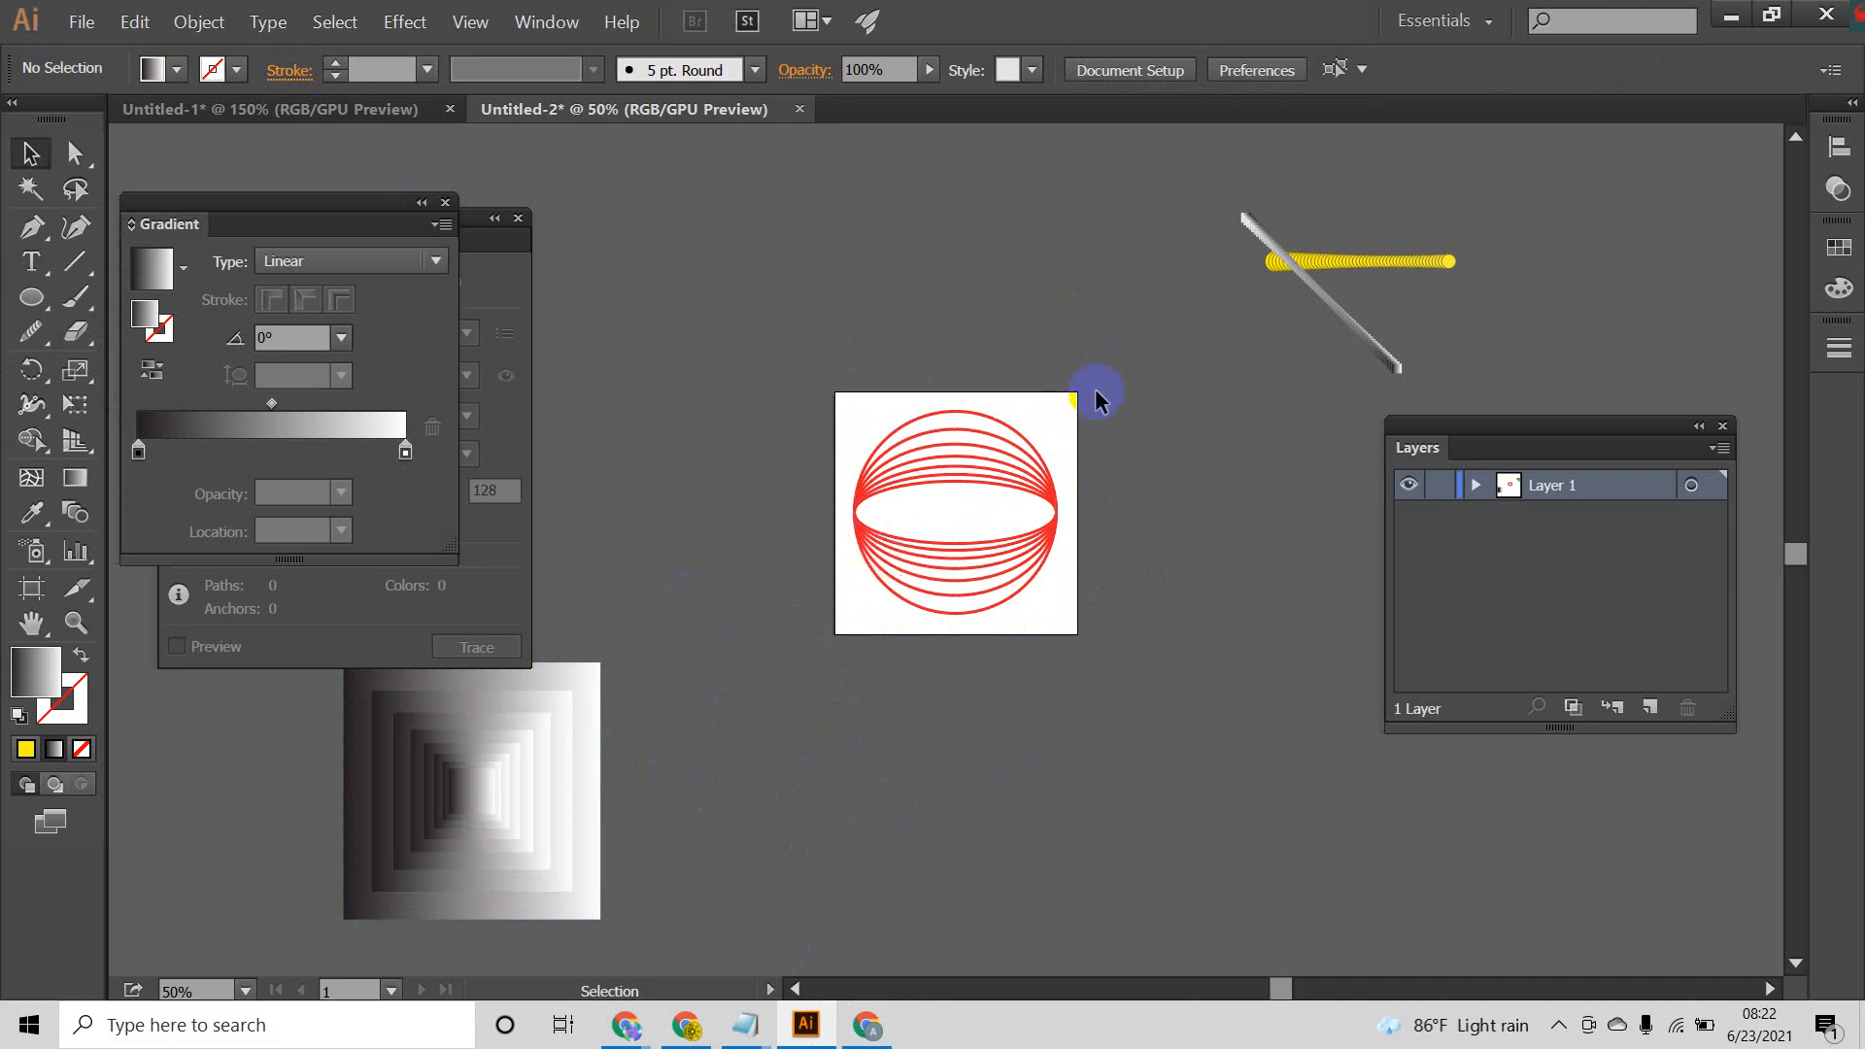
{"action": "left_click_drag", "start_coordinate": [1096, 390], "coordinate": [859, 676]}
{"action": "left_click", "coordinate": [1080, 440]}
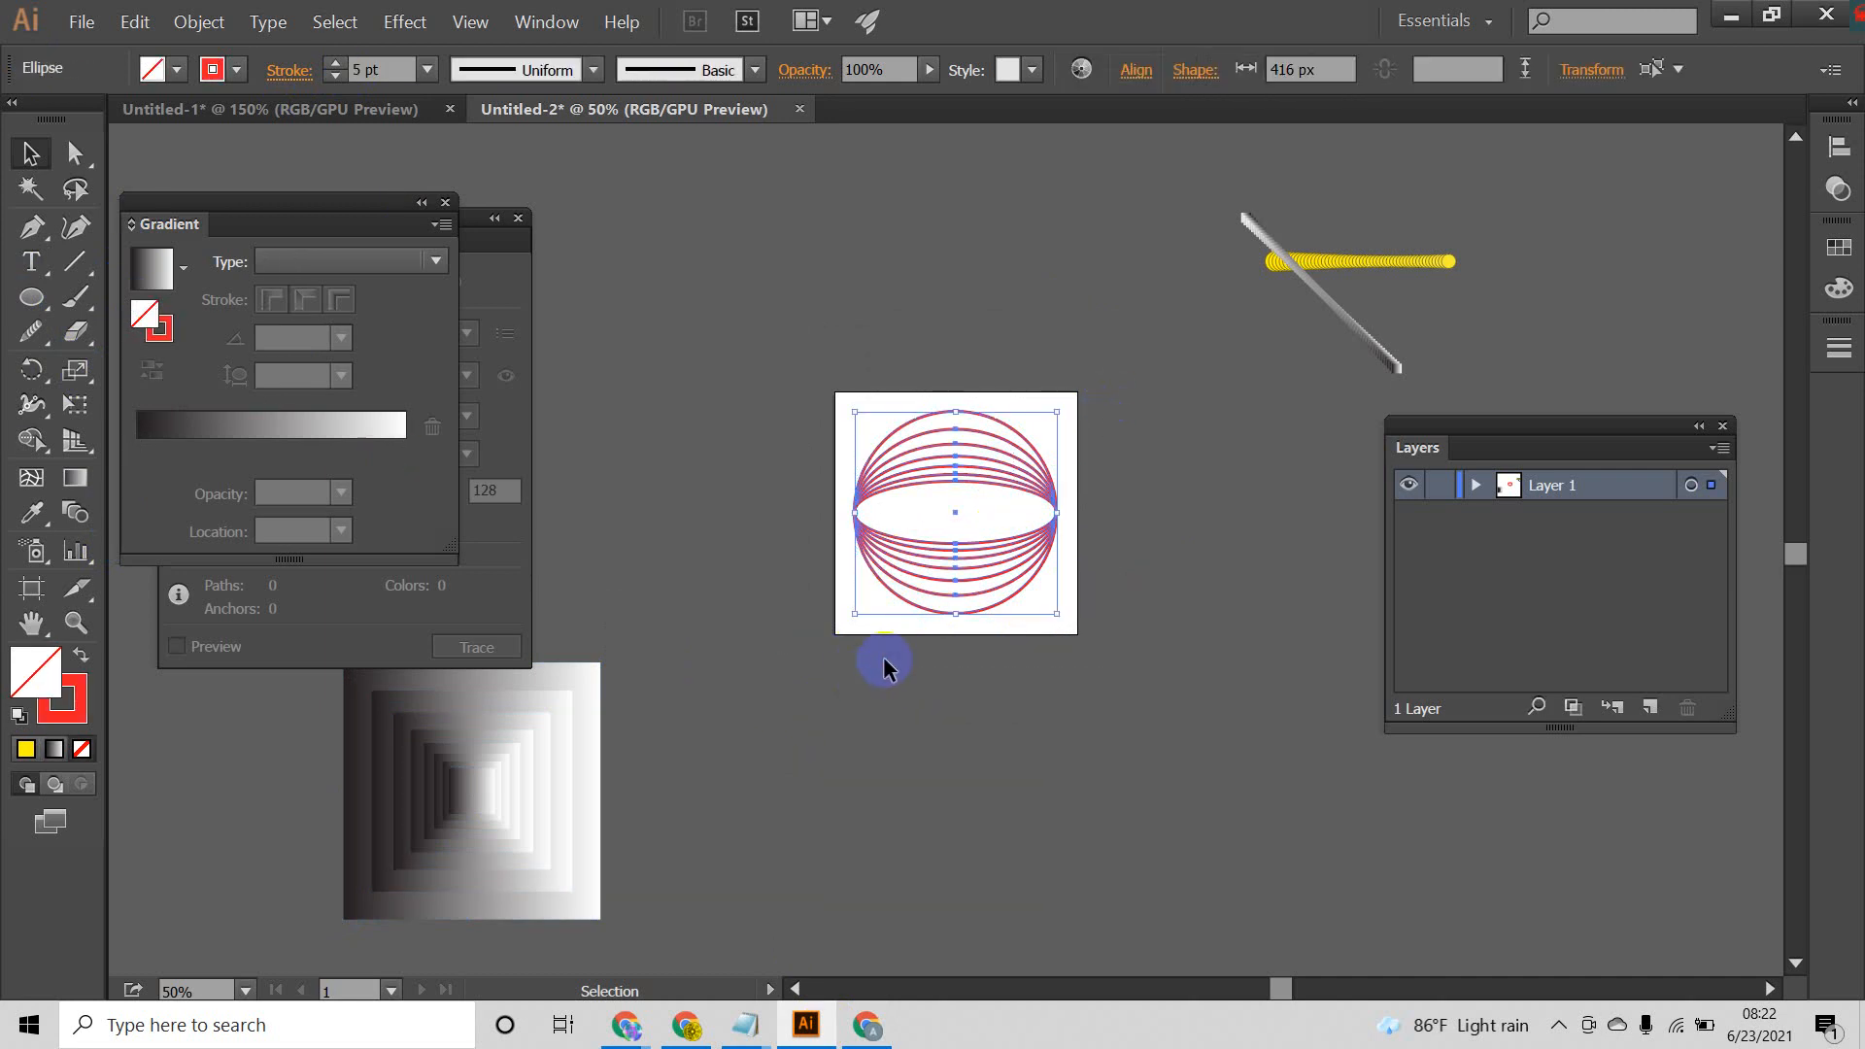
{"action": "left_click", "coordinate": [1119, 377]}
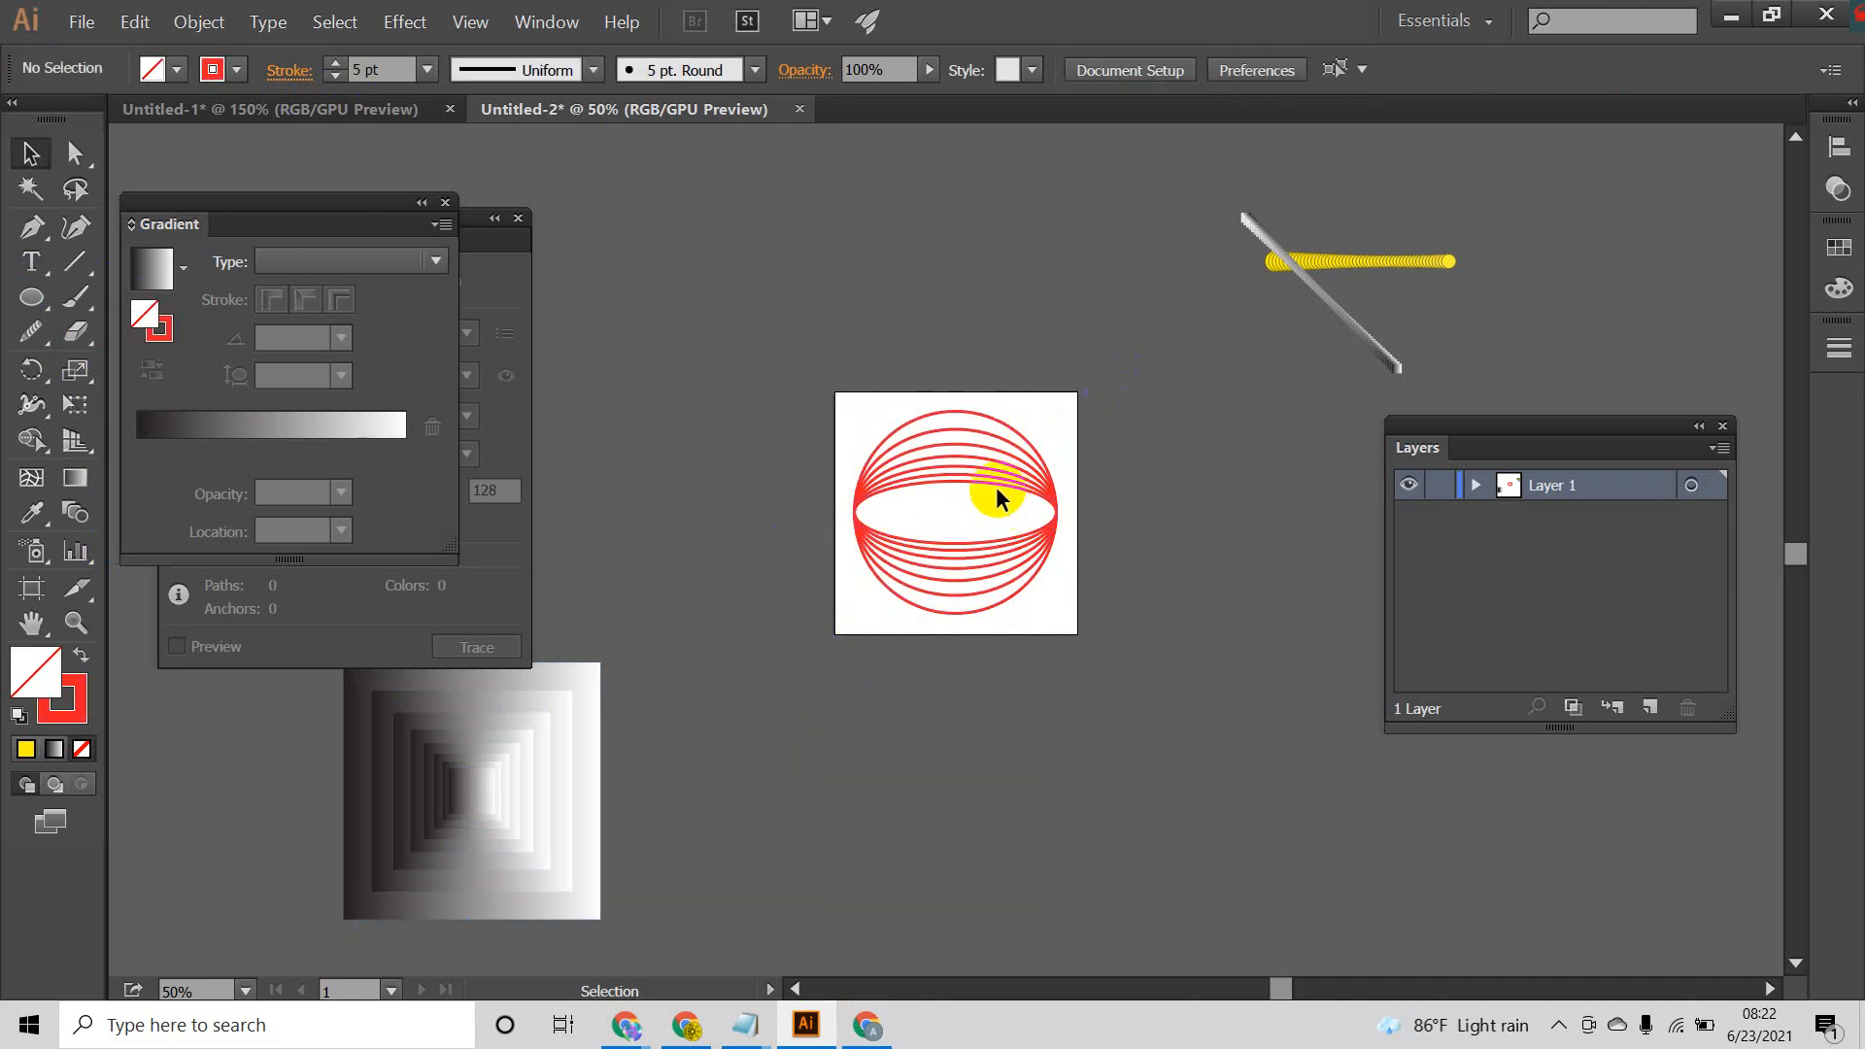
Step: Duplicate the whole set of red ellipses and place the copy on the empty canvas beside the artboard's right edge
{"action": "scroll", "coordinate": [995, 487], "scroll_direction": "up", "scroll_amount": 3}
{"action": "left_click_drag", "start_coordinate": [1043, 501], "coordinate": [1020, 430]}
{"action": "scroll", "coordinate": [1097, 460], "scroll_direction": "down", "scroll_amount": 1}
{"action": "left_click_drag", "start_coordinate": [1126, 269], "coordinate": [633, 662]}
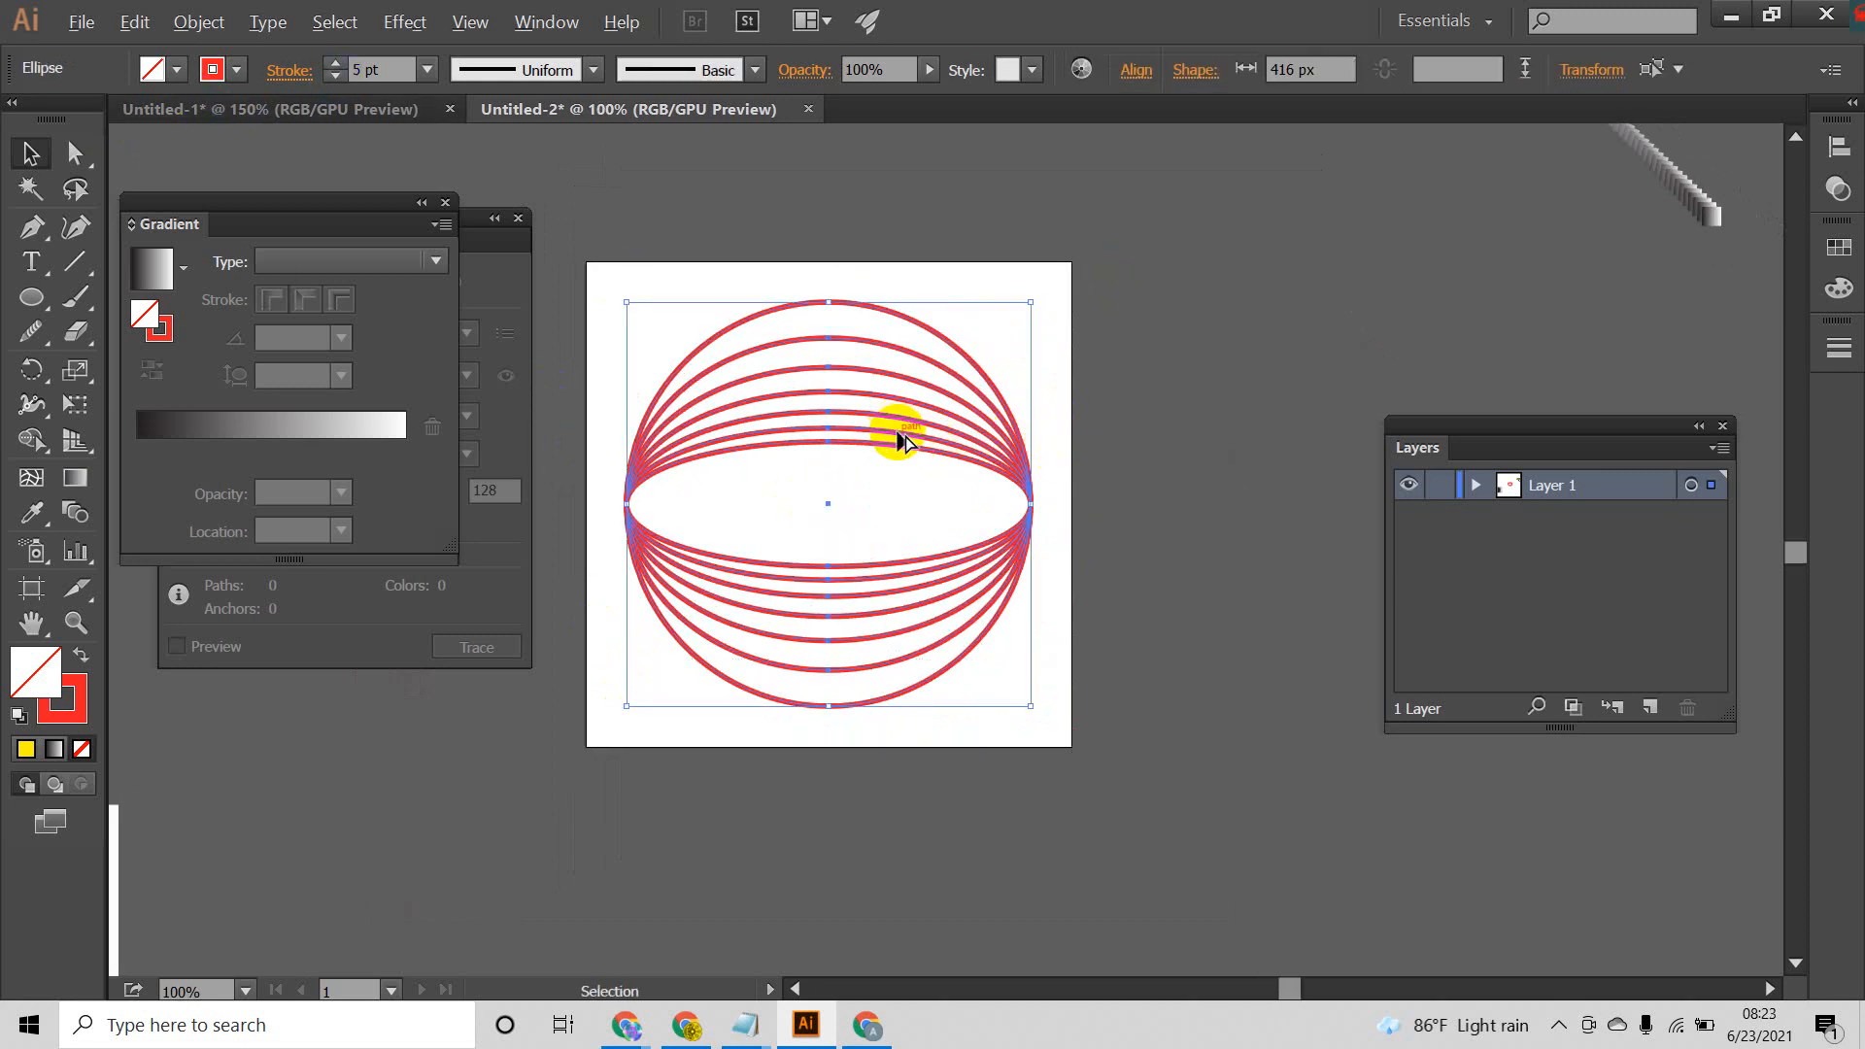
{"action": "left_click_drag", "start_coordinate": [903, 442], "coordinate": [1556, 329]}
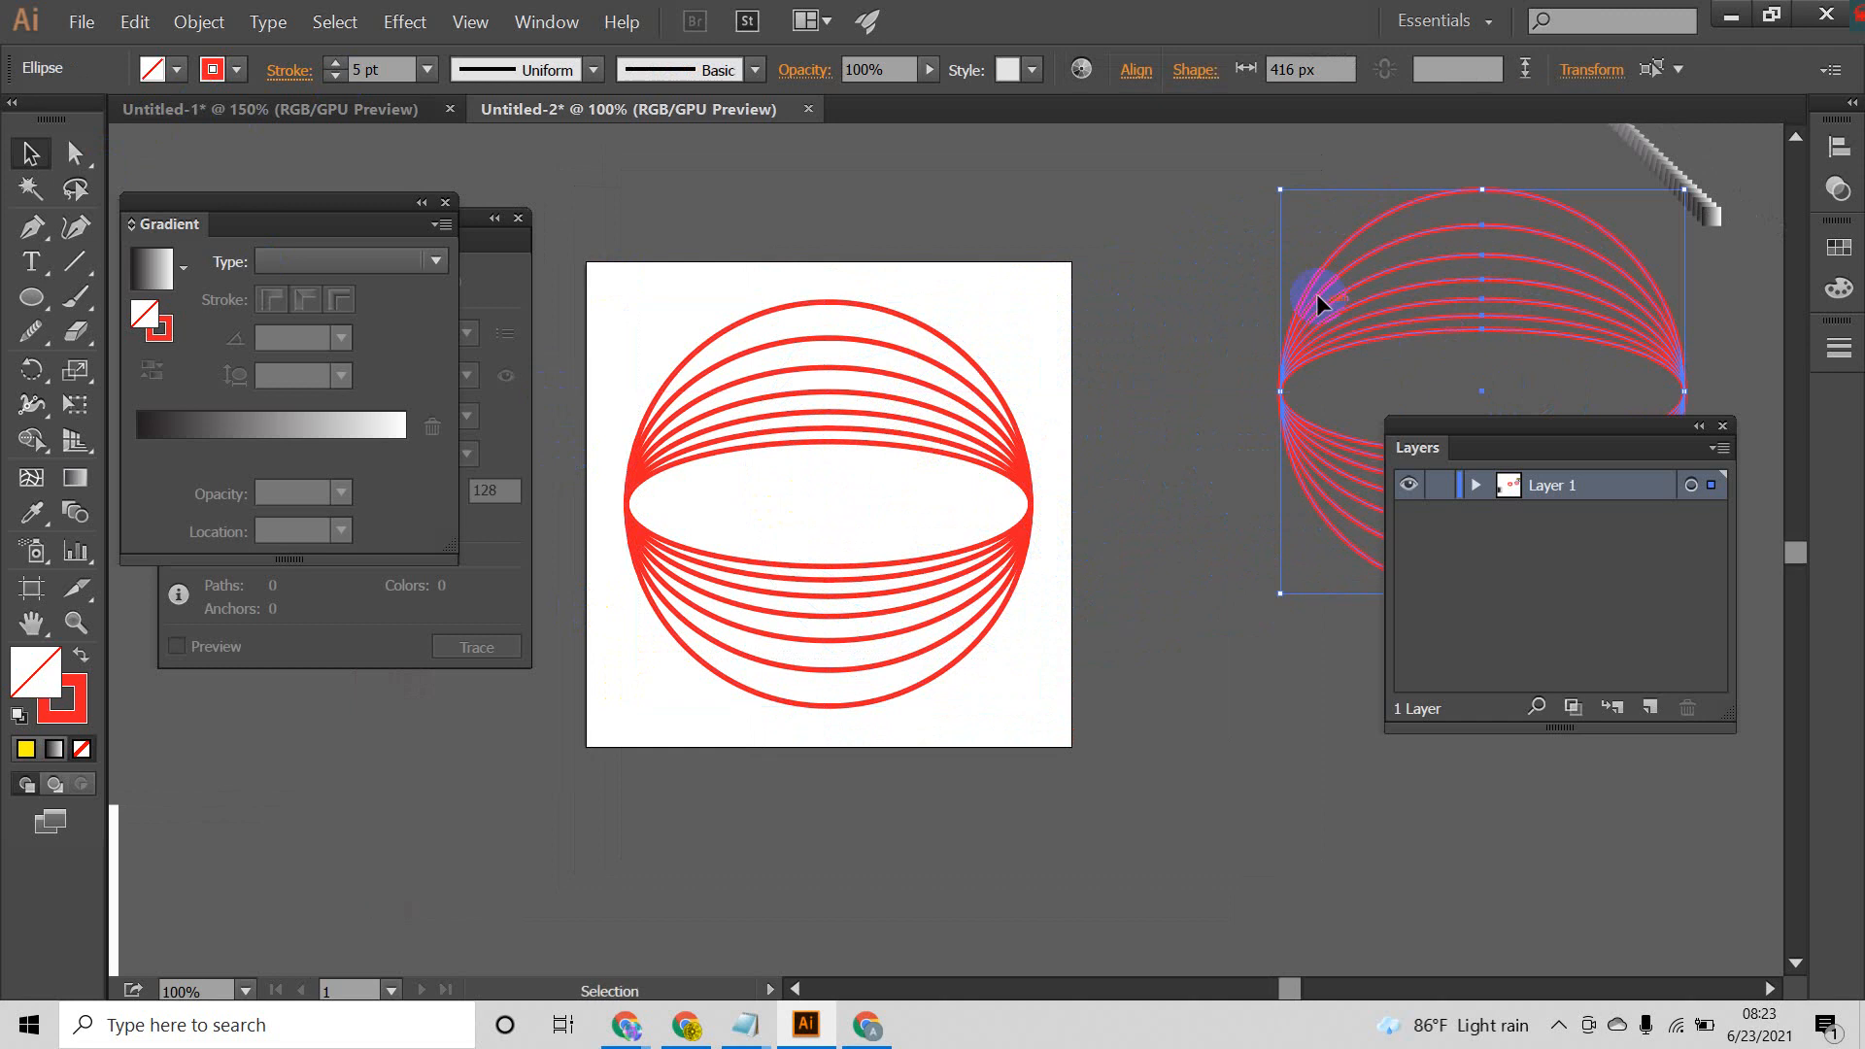
{"action": "left_click", "coordinate": [1161, 227]}
{"action": "left_click_drag", "start_coordinate": [659, 641], "coordinate": [562, 762]}
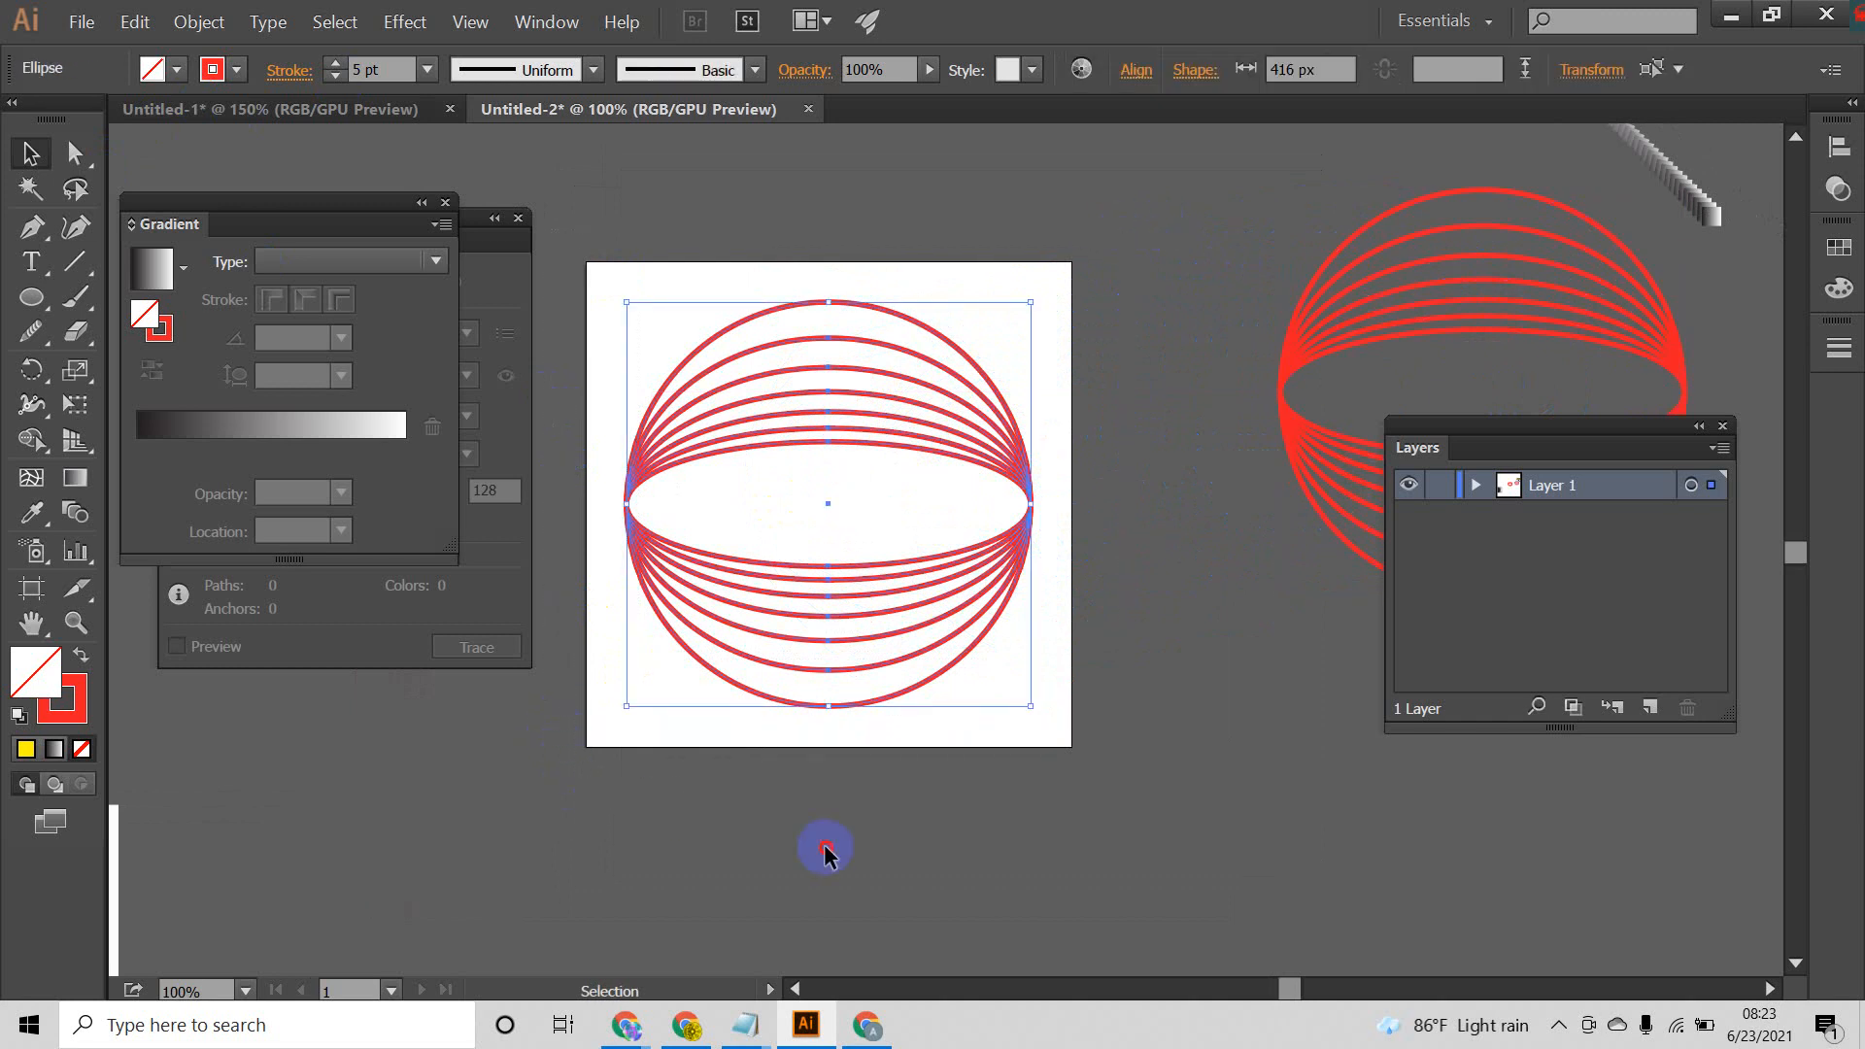
{"action": "left_click_drag", "start_coordinate": [970, 837], "coordinate": [583, 239]}
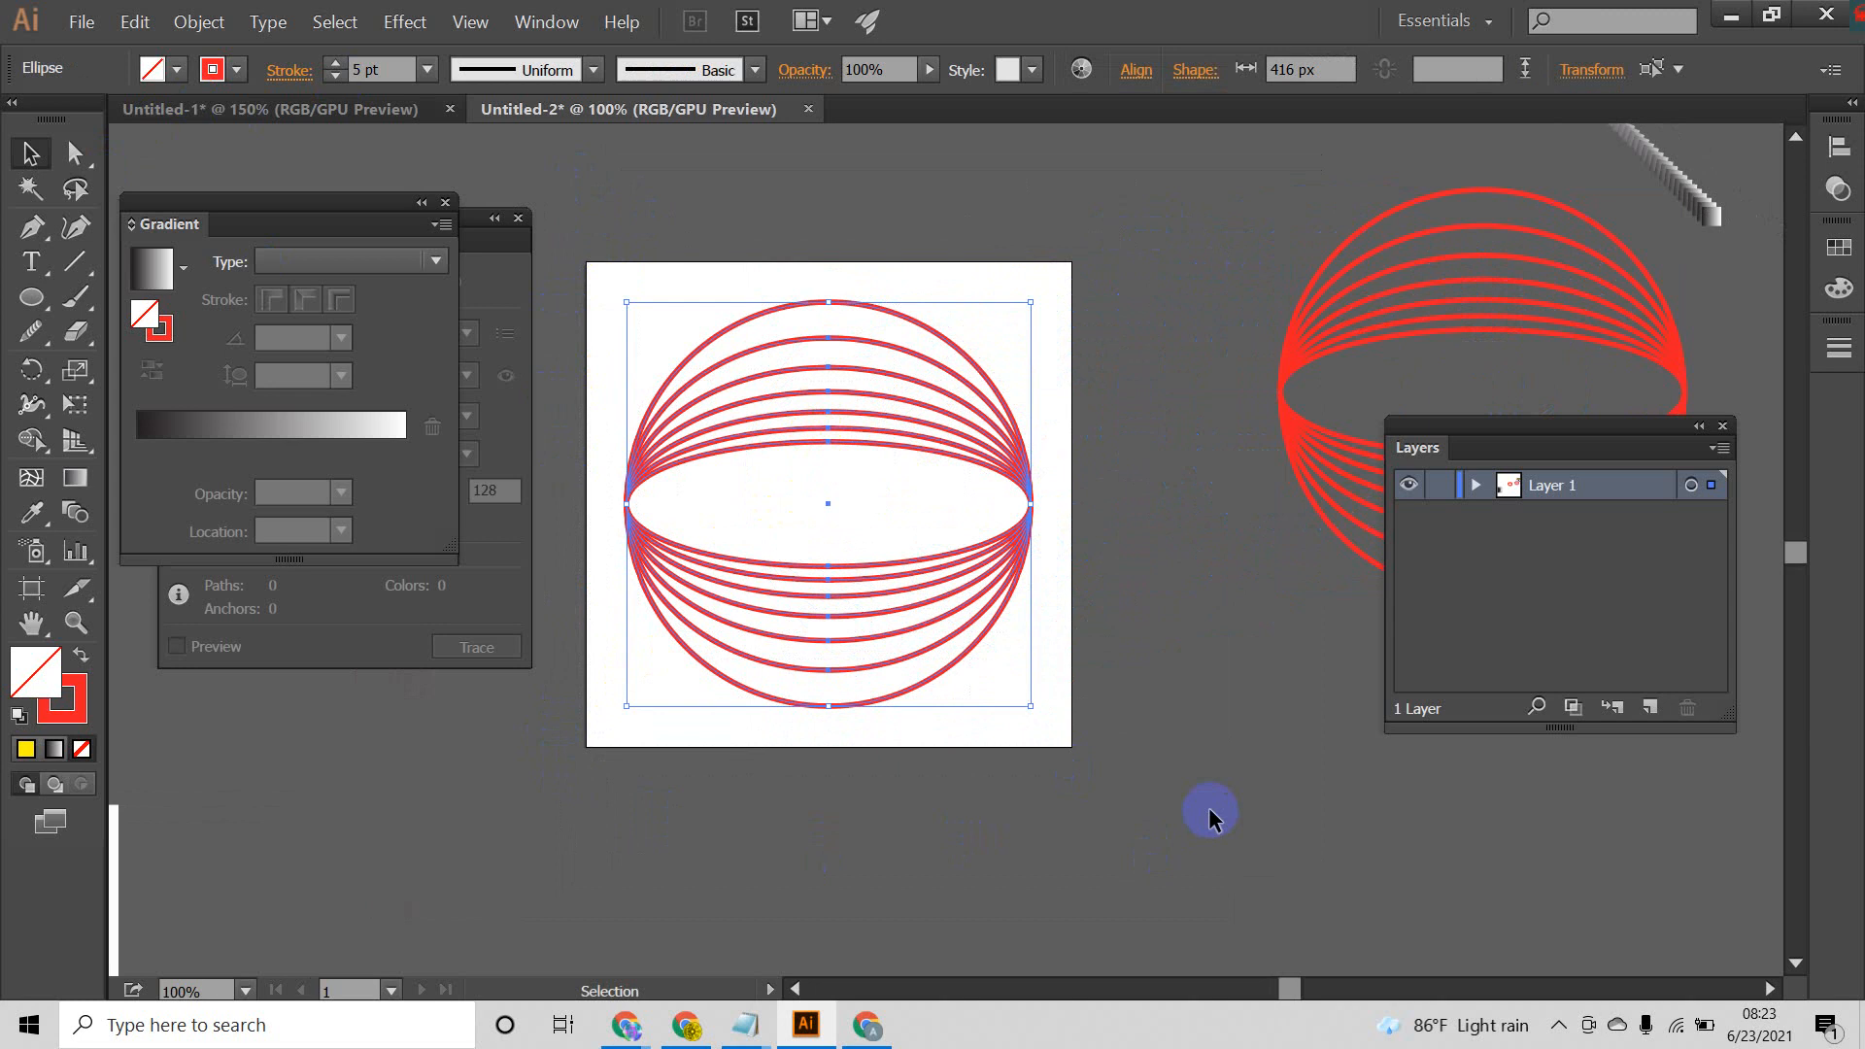
{"action": "left_click", "coordinate": [1190, 520]}
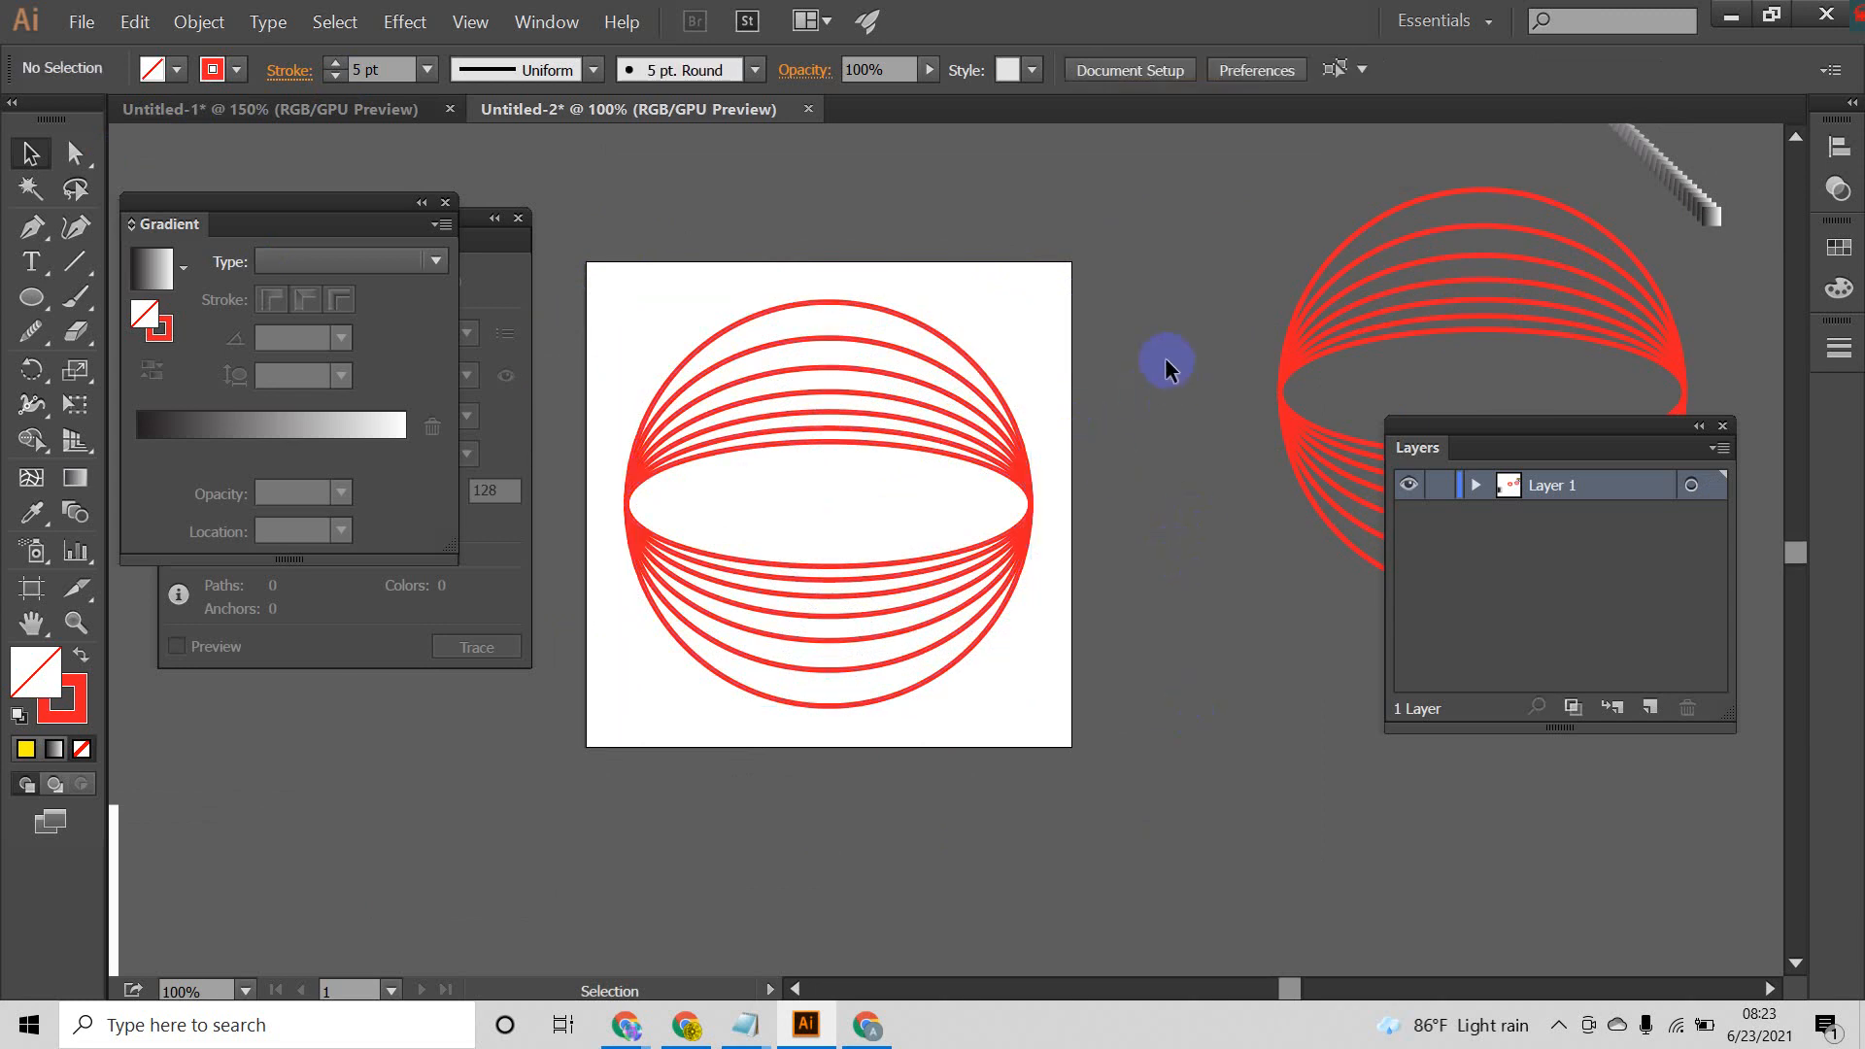
{"action": "left_click_drag", "start_coordinate": [765, 622], "coordinate": [634, 701]}
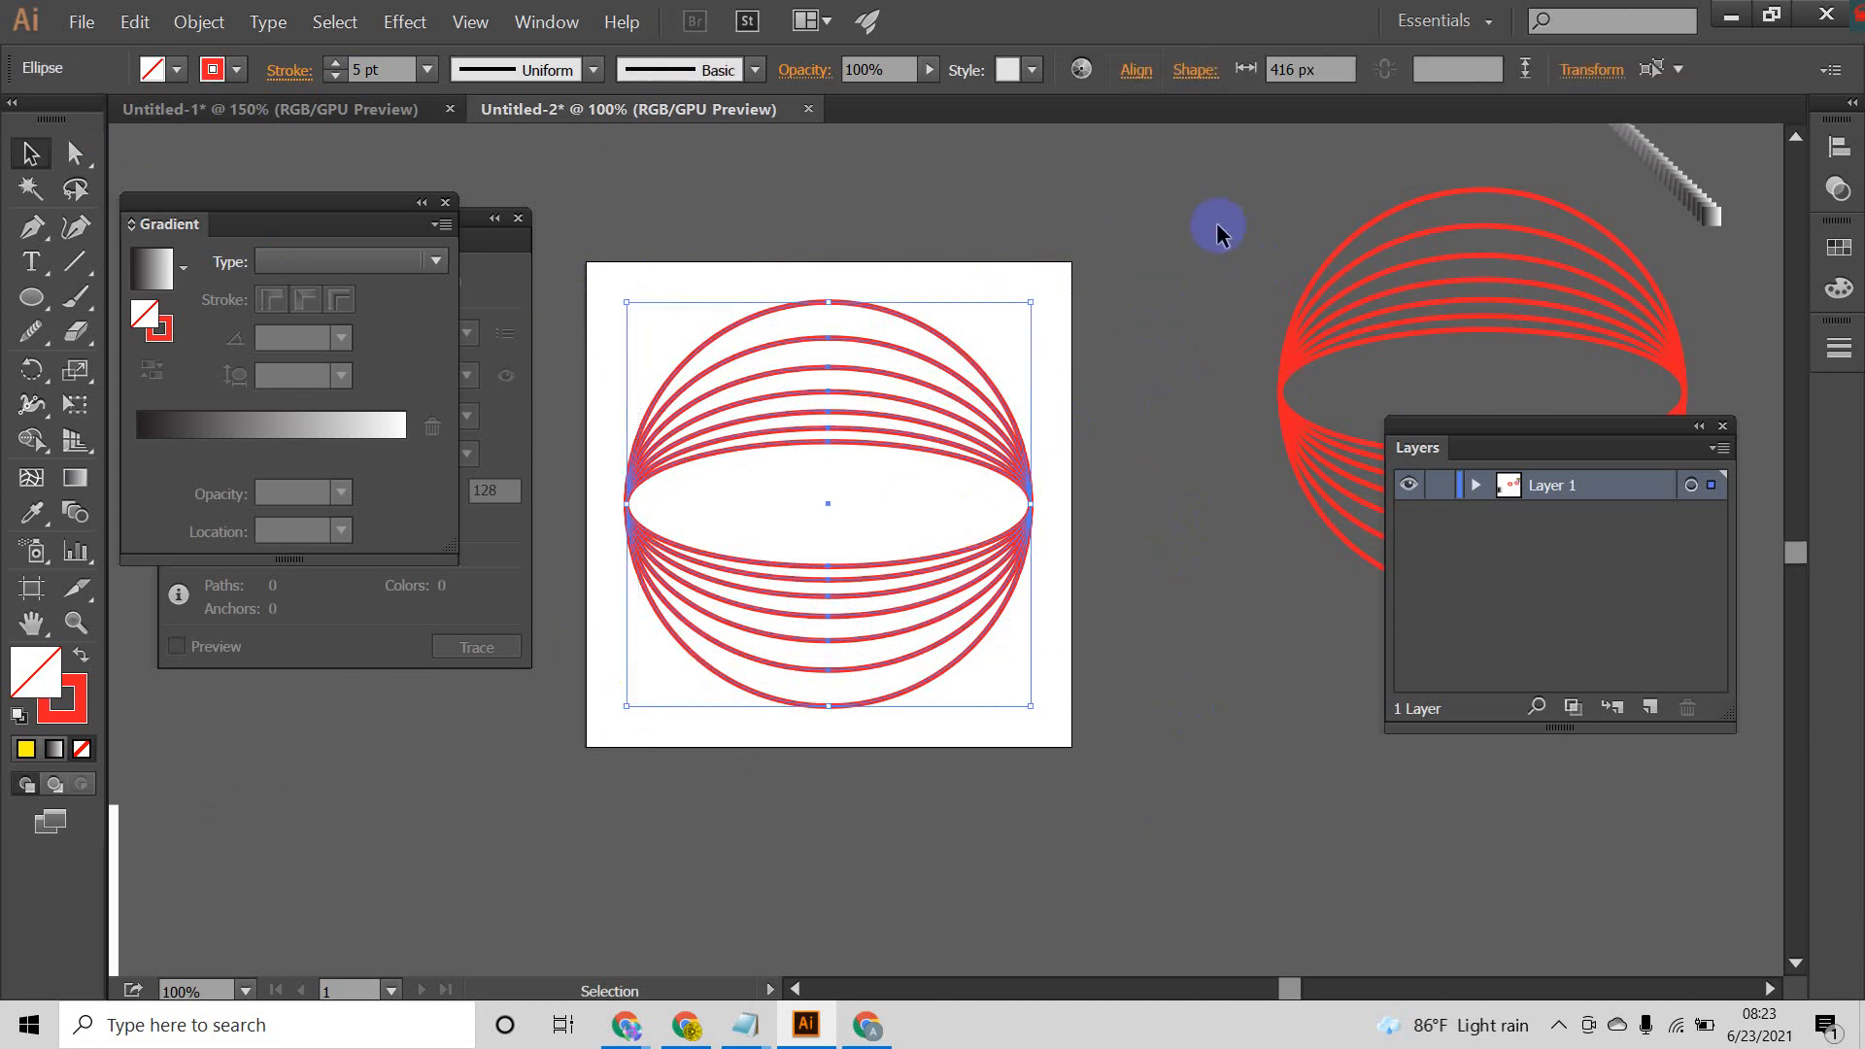
{"action": "left_click_drag", "start_coordinate": [1218, 226], "coordinate": [1314, 498]}
{"action": "left_click", "coordinate": [1227, 612]}
Step: Try to scale the artboard's ellipse set proportionally about its centre down to about 156 px wide, and undo the scaling
{"action": "left_click_drag", "start_coordinate": [622, 826], "coordinate": [620, 822]}
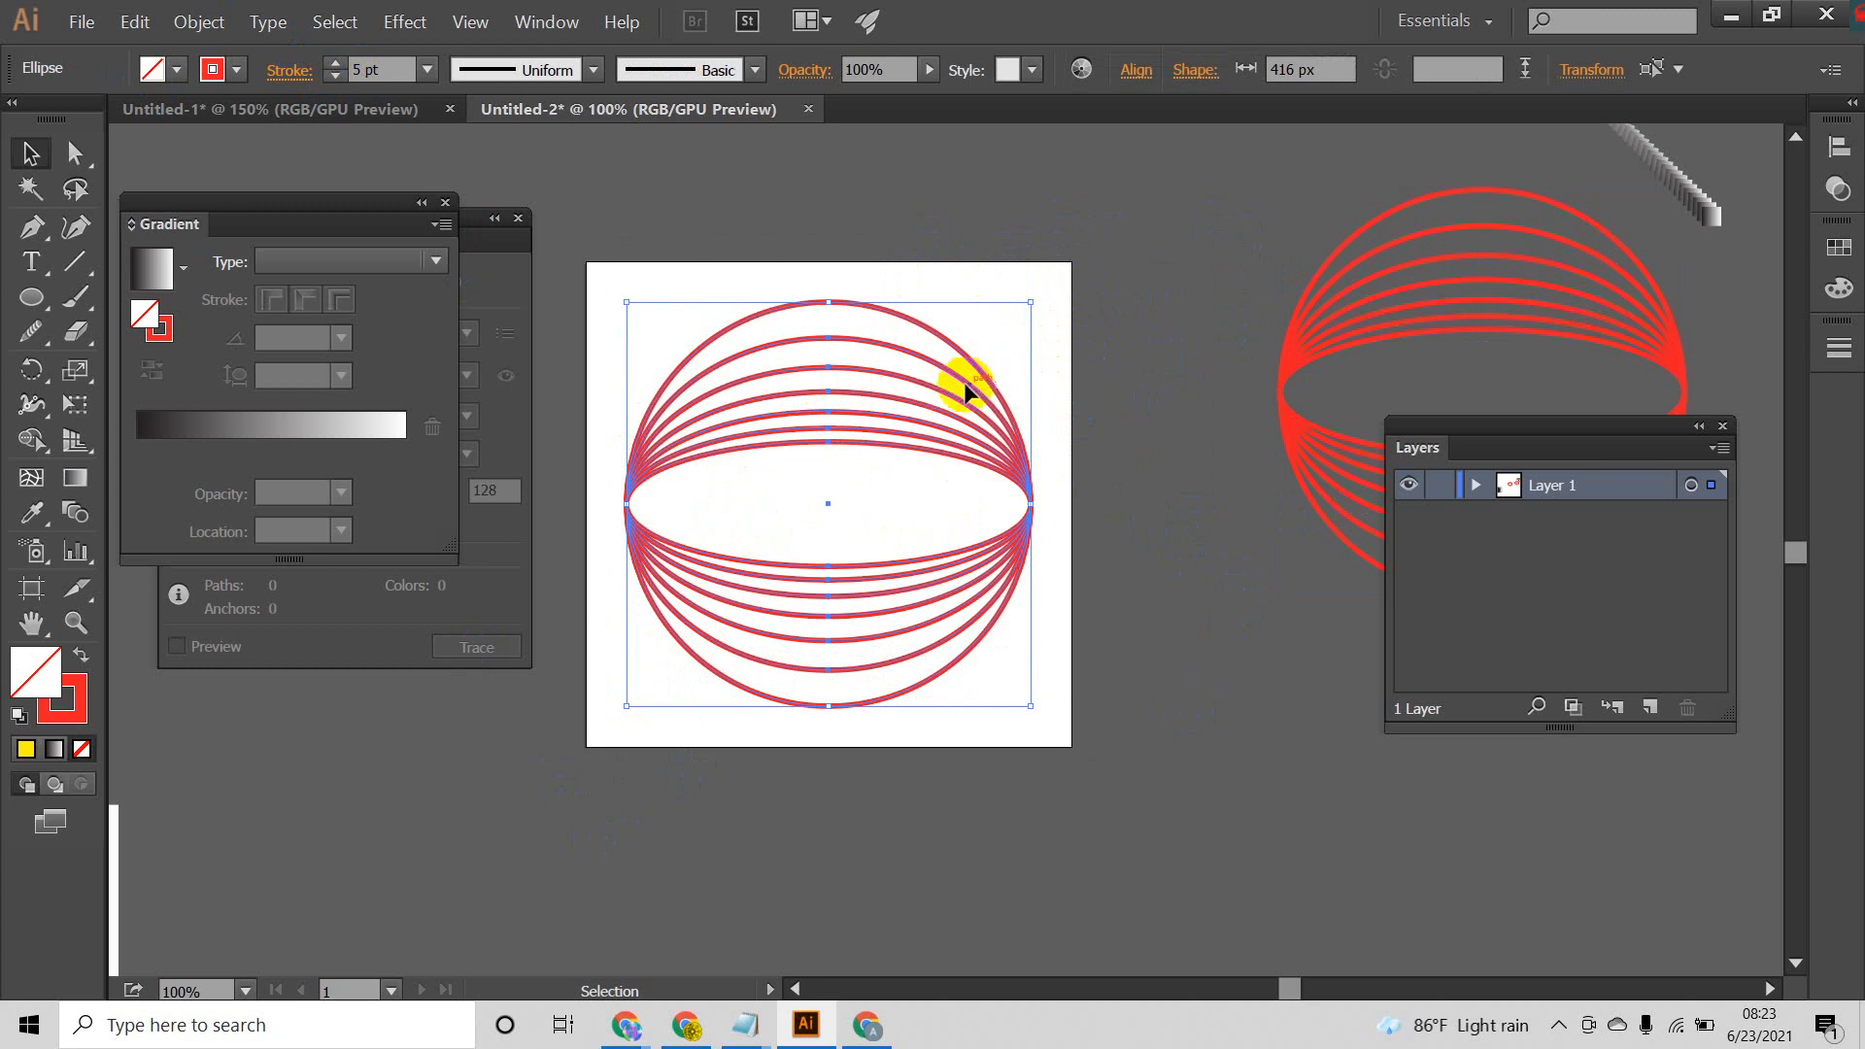
{"action": "left_click_drag", "start_coordinate": [1031, 301], "coordinate": [934, 427]}
{"action": "left_click", "coordinate": [971, 540]}
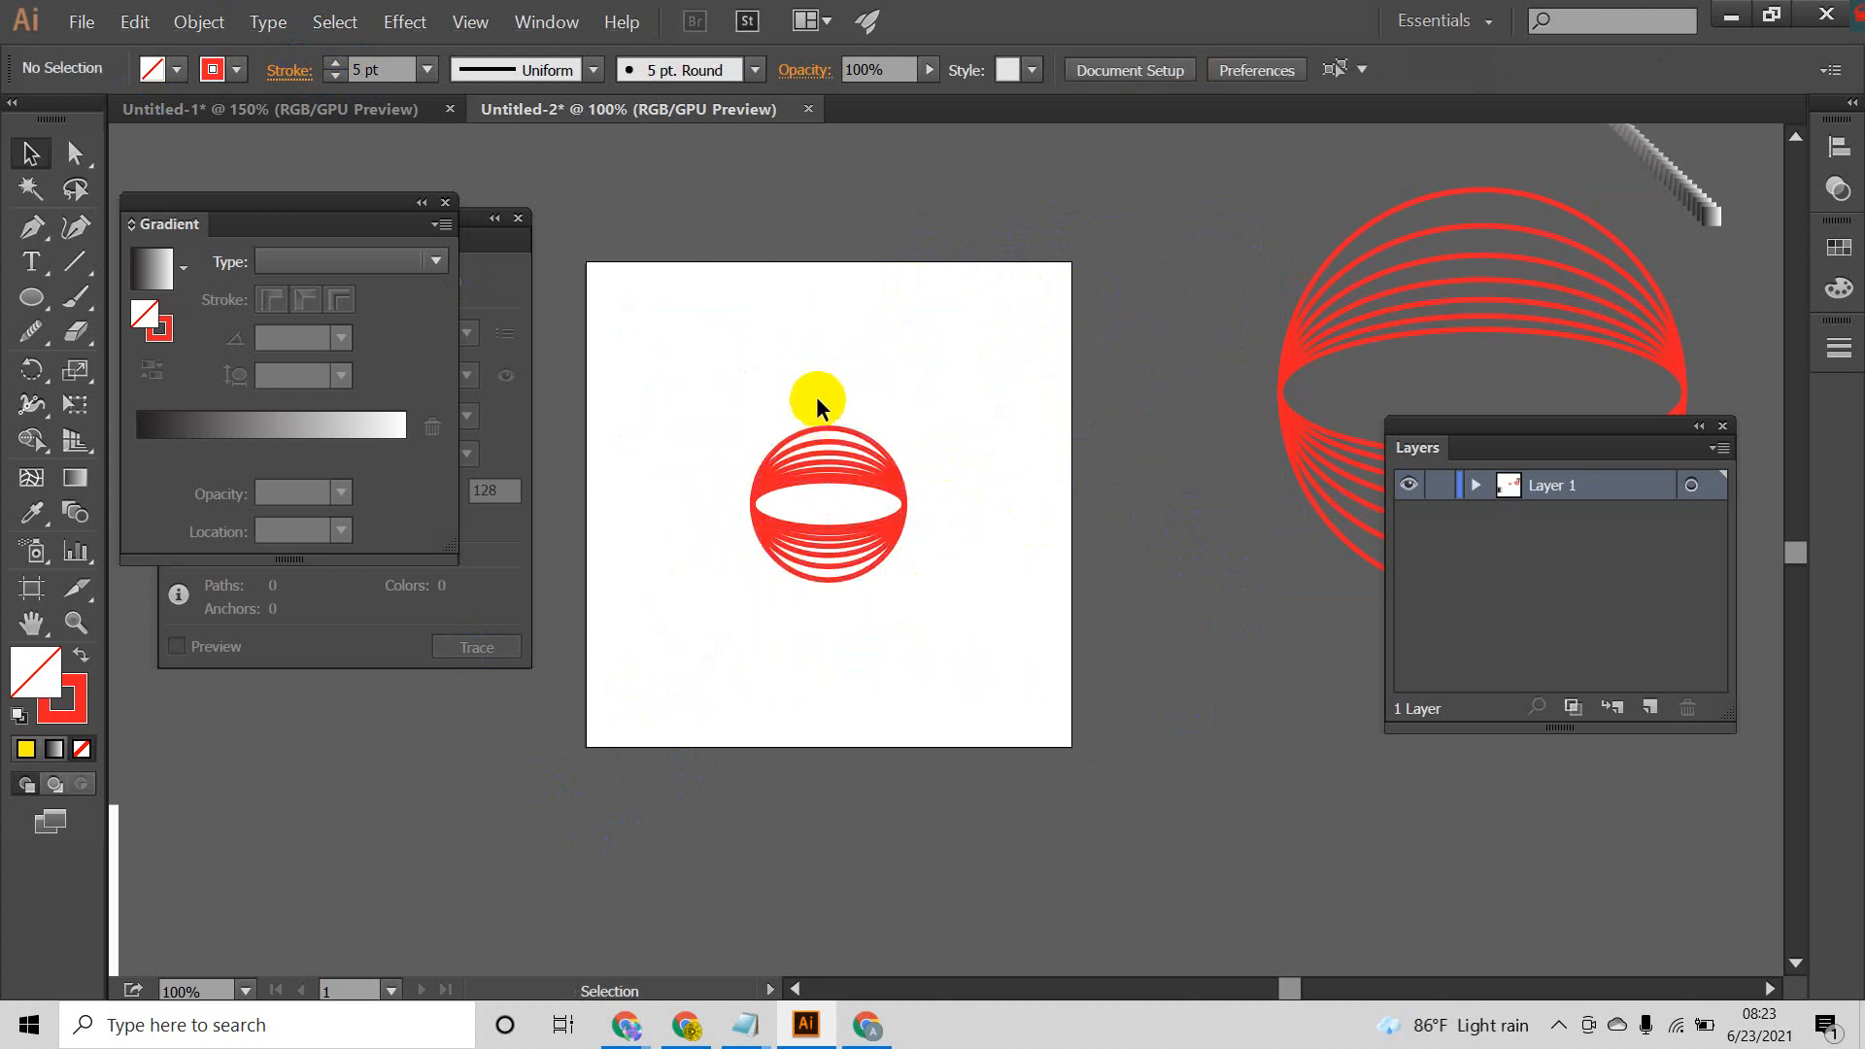
{"action": "left_click_drag", "start_coordinate": [822, 583], "coordinate": [845, 302]}
{"action": "left_click_drag", "start_coordinate": [1000, 341], "coordinate": [719, 636]}
{"action": "left_click_drag", "start_coordinate": [760, 699], "coordinate": [904, 341]}
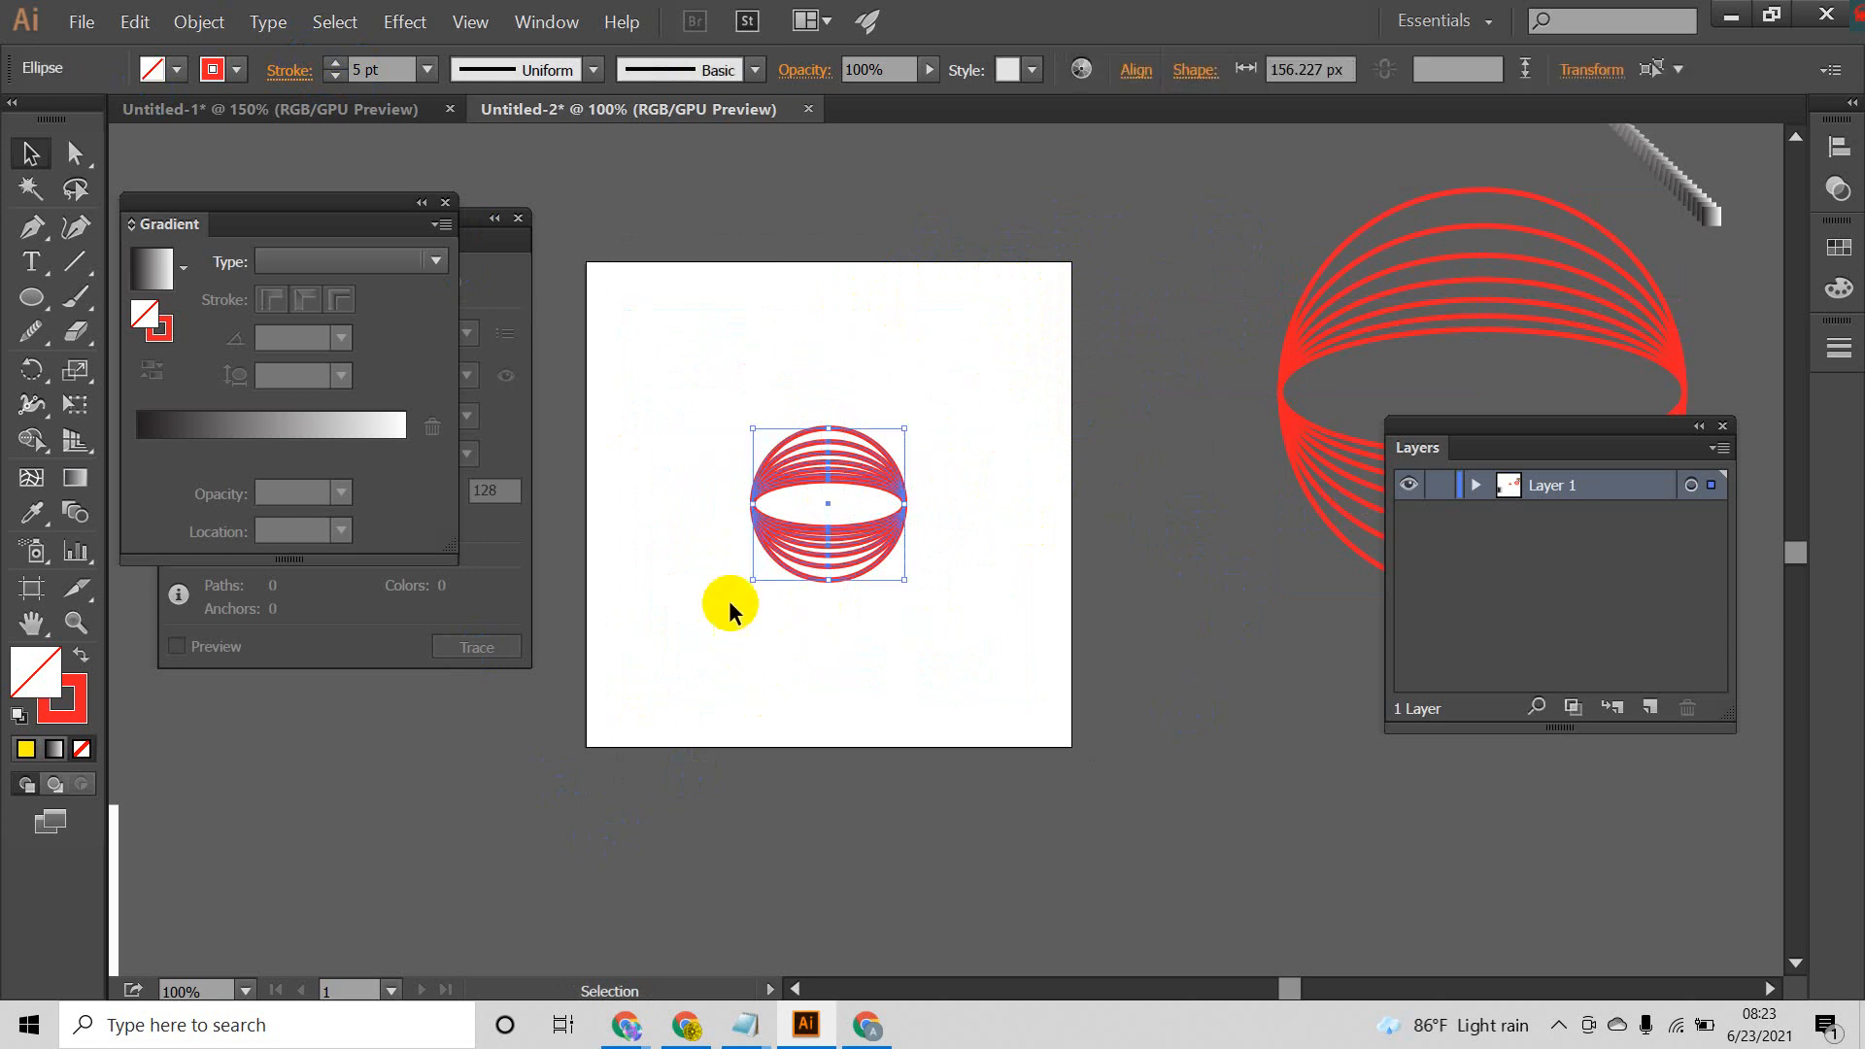
{"action": "key", "text": "ctrl+z"}
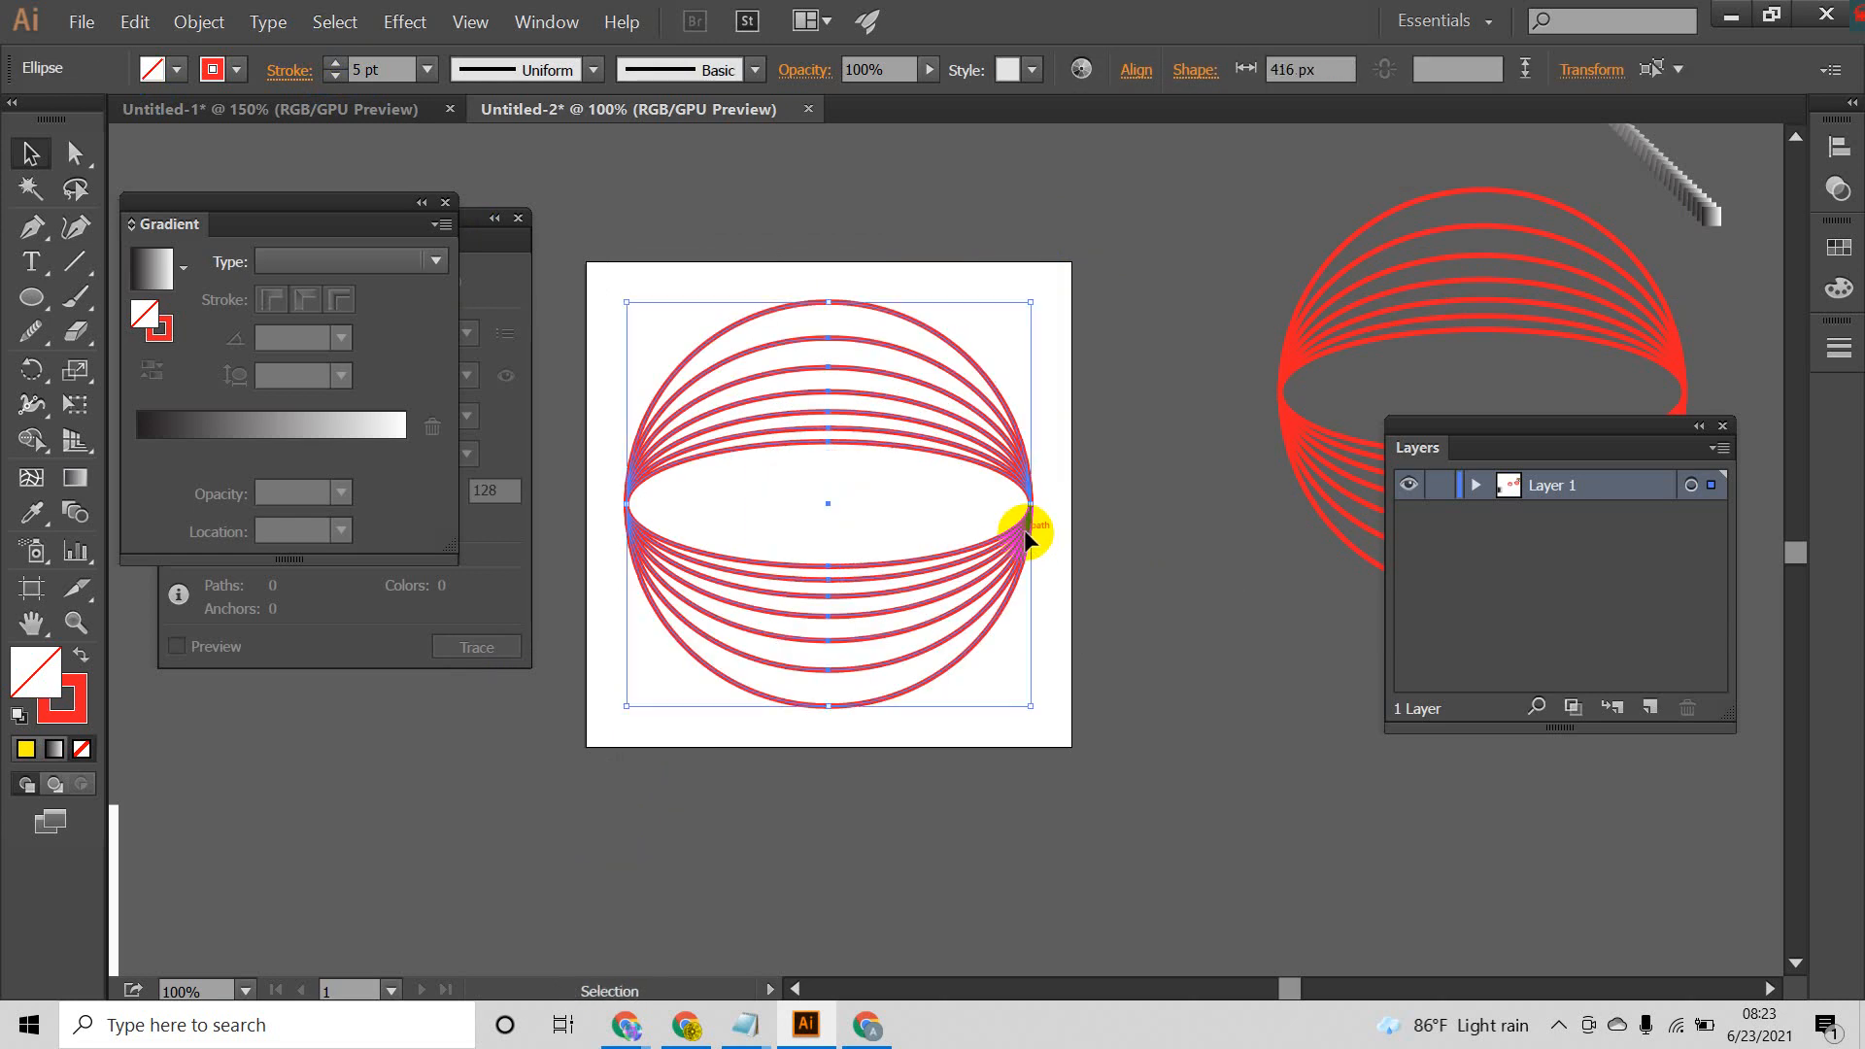
{"action": "left_click", "coordinate": [1067, 621]}
{"action": "left_click_drag", "start_coordinate": [1064, 249], "coordinate": [666, 792]}
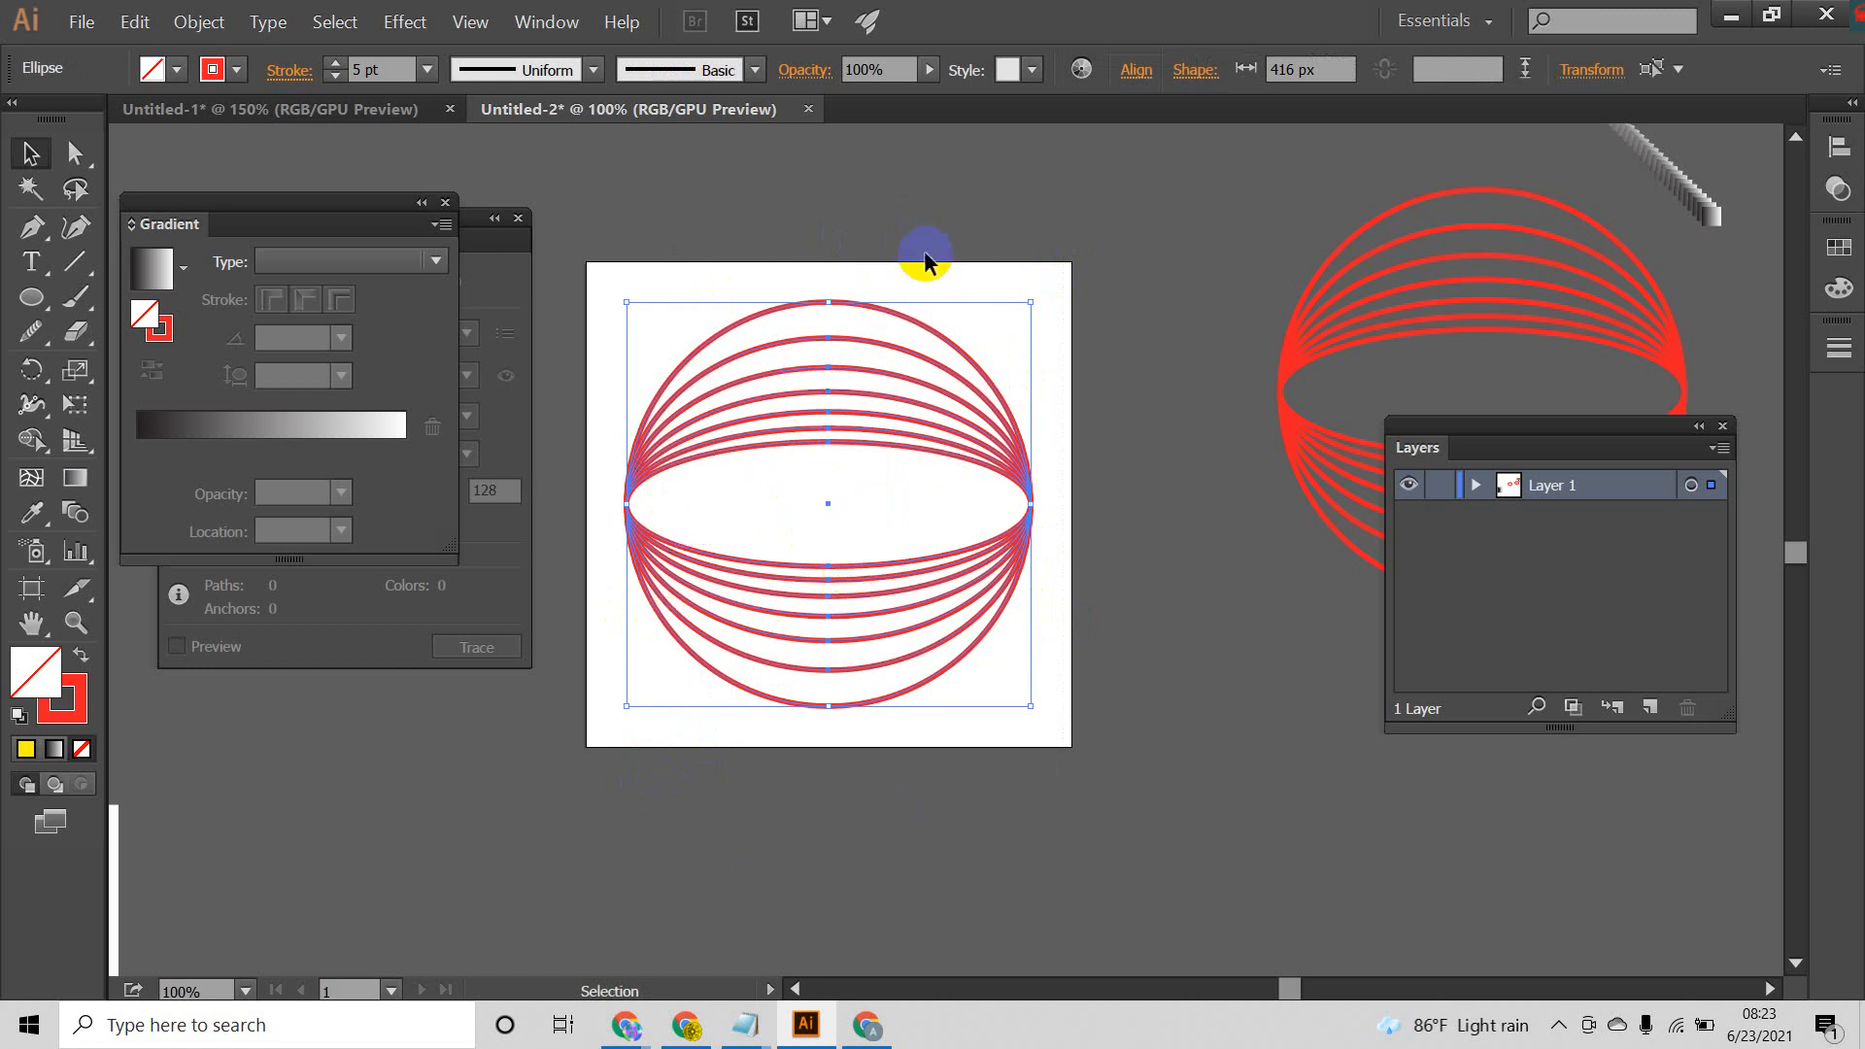
{"action": "left_click_drag", "start_coordinate": [965, 233], "coordinate": [736, 837]}
{"action": "left_click_drag", "start_coordinate": [999, 839], "coordinate": [727, 265]}
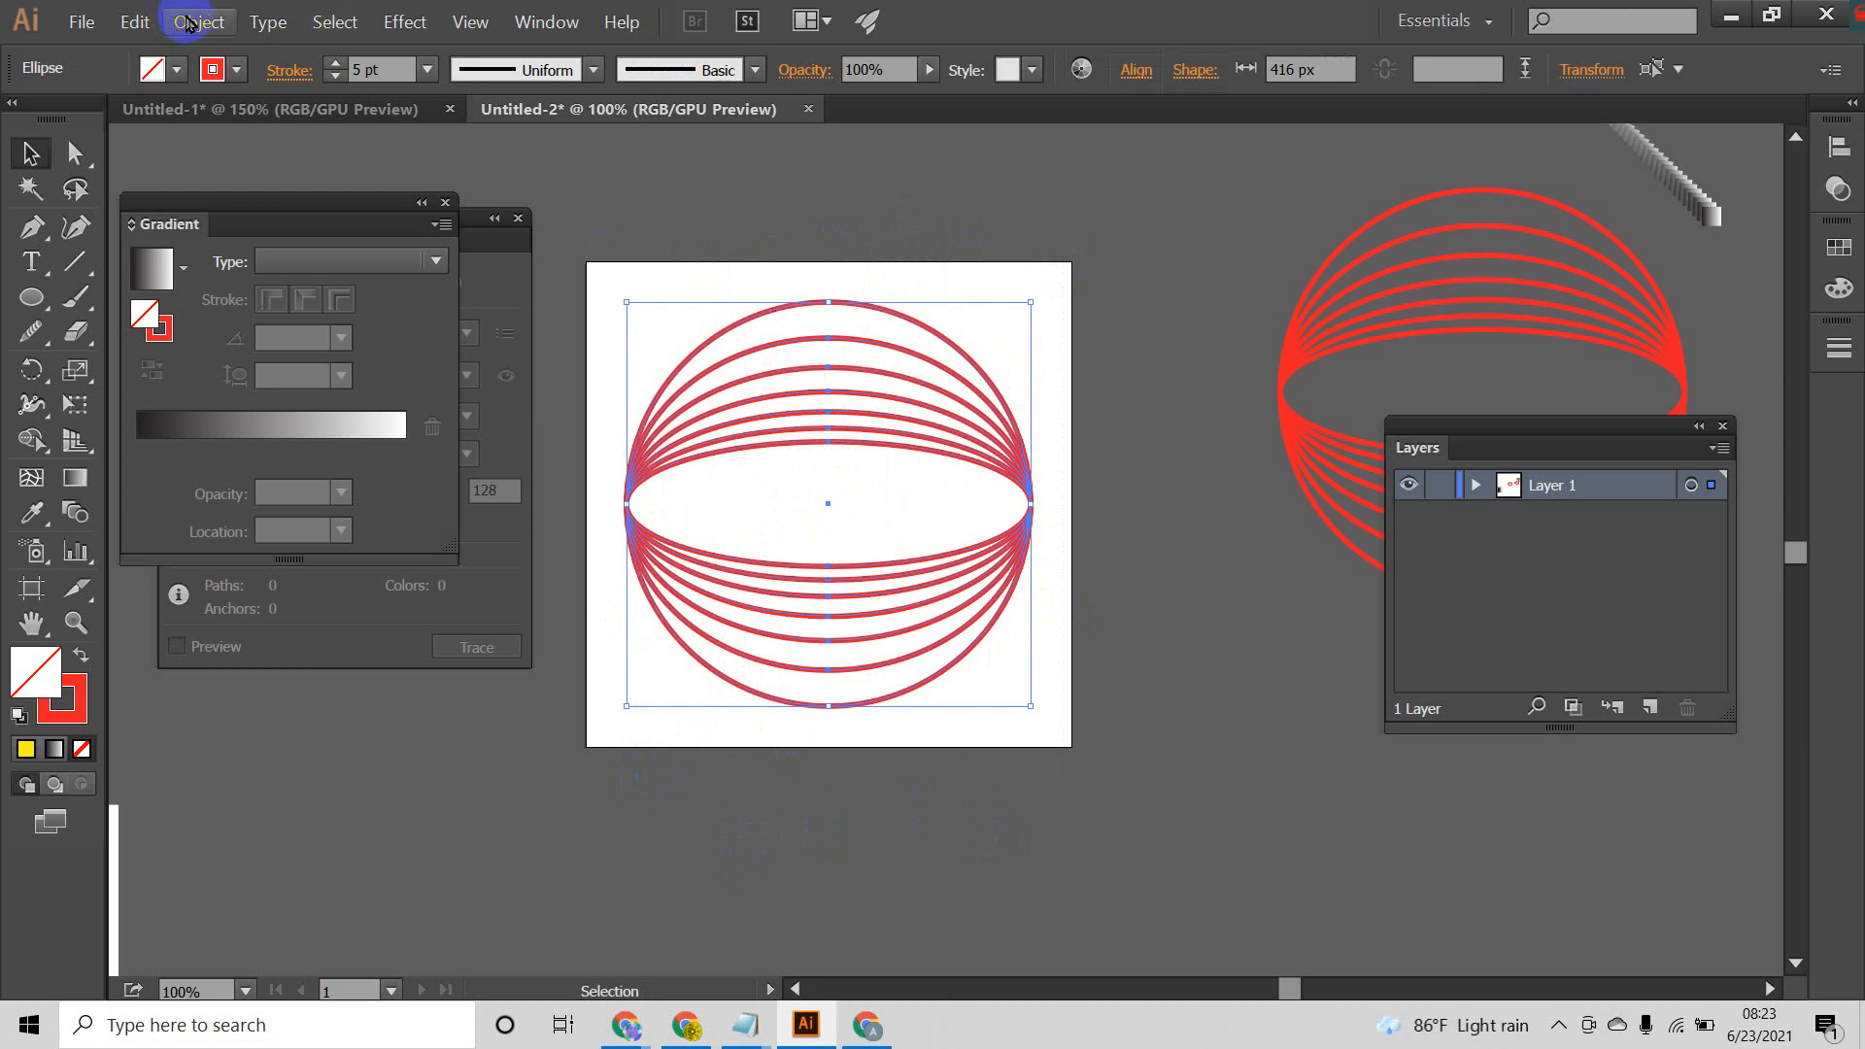
{"action": "left_click", "coordinate": [191, 23]}
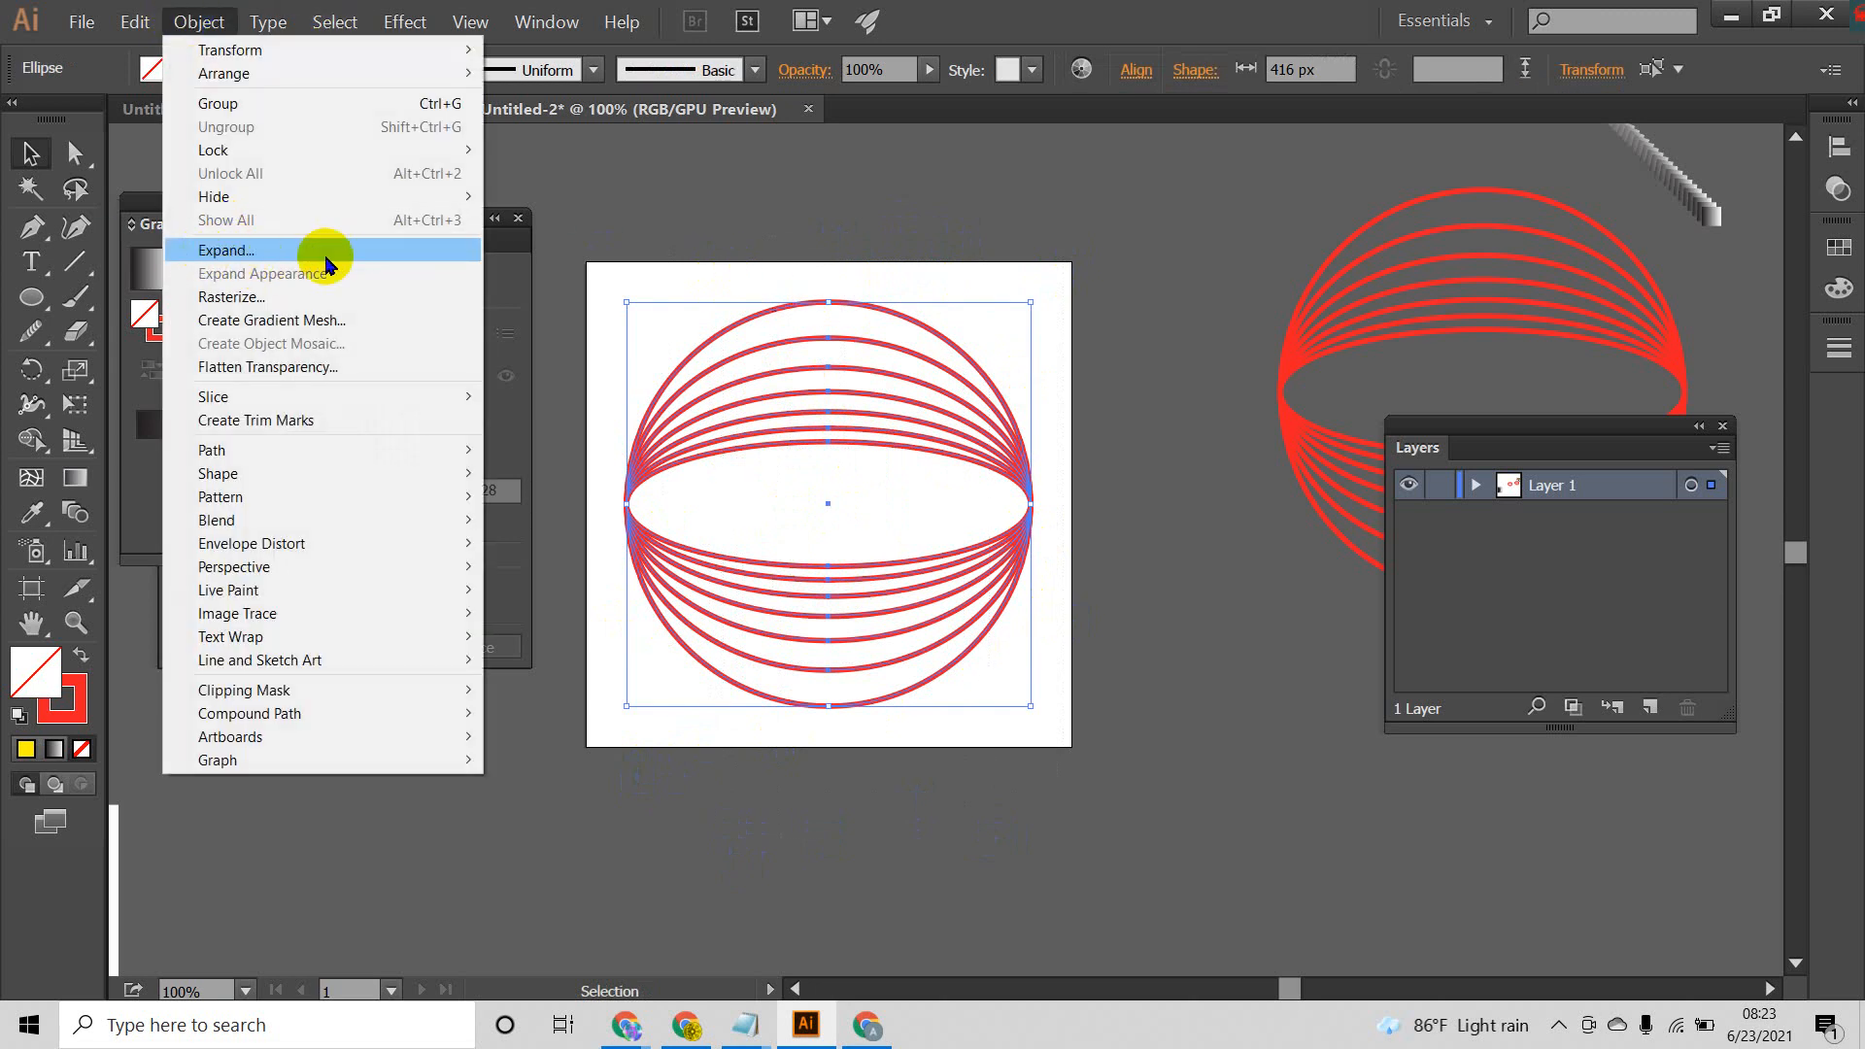
{"action": "left_click", "coordinate": [1012, 222]}
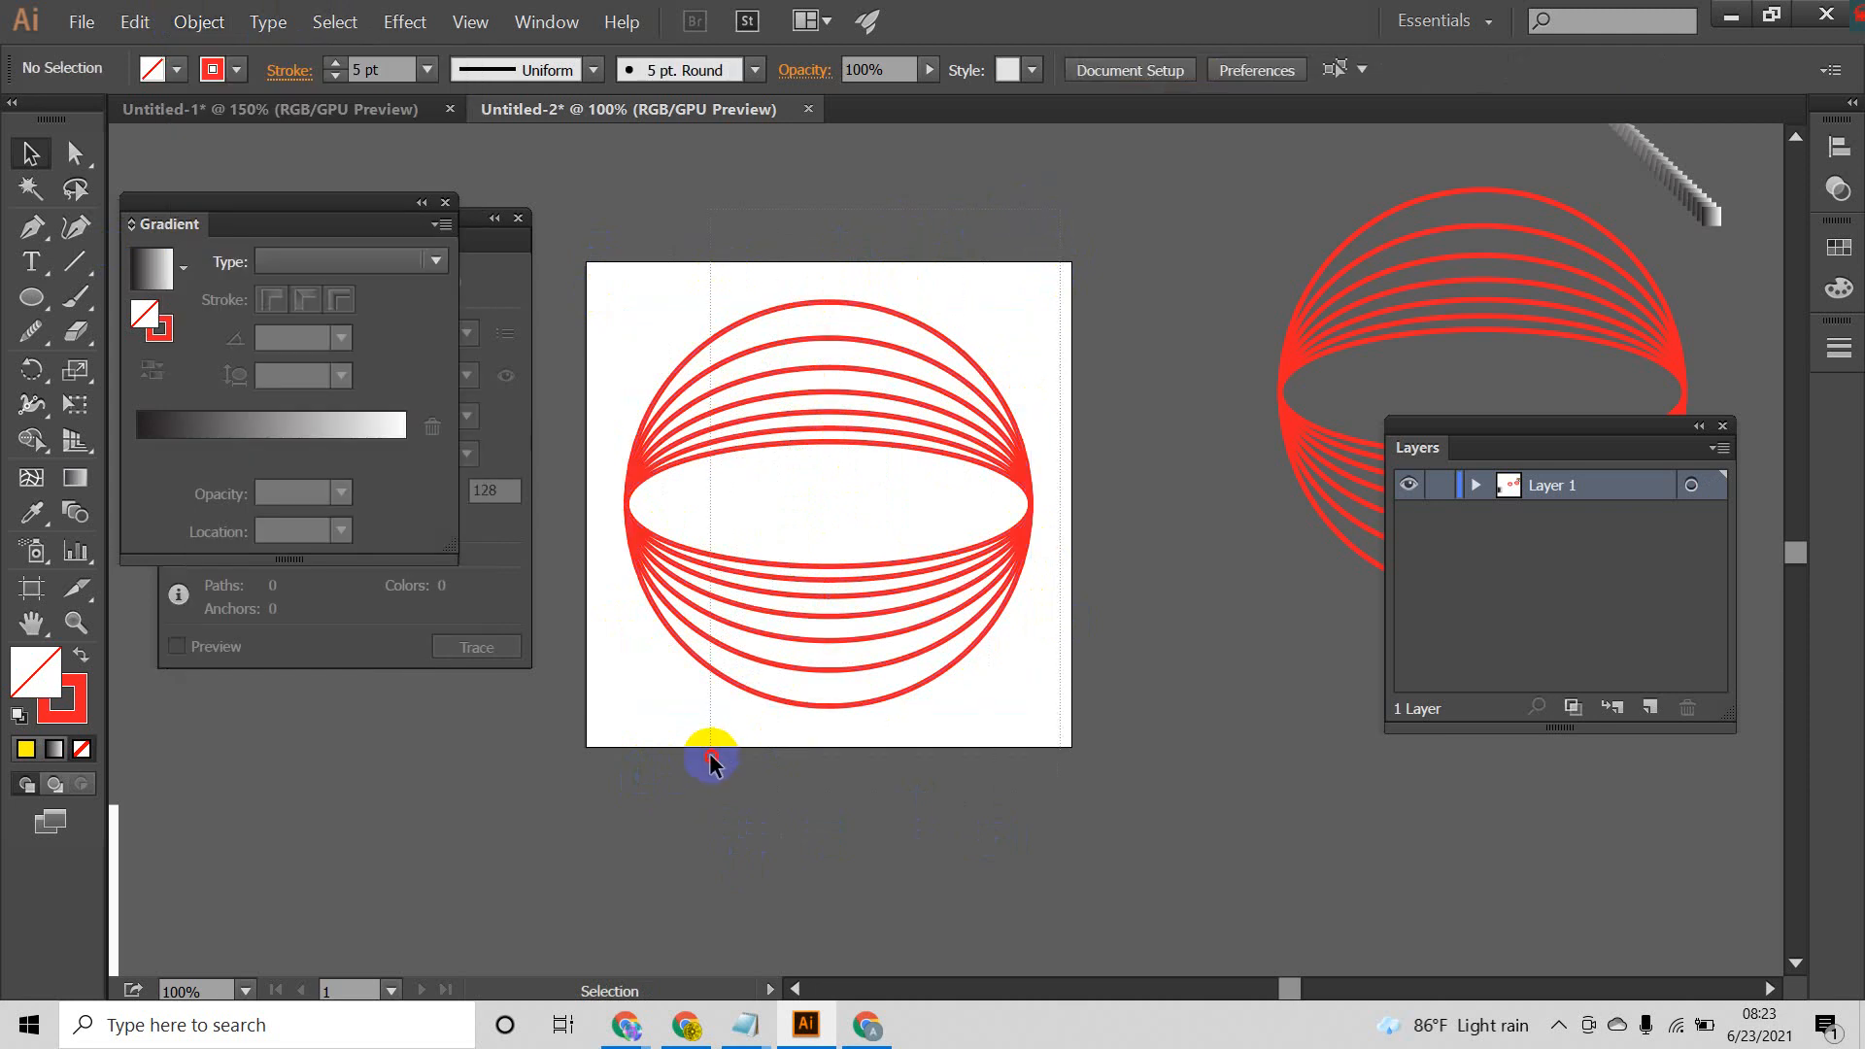
{"action": "left_click_drag", "start_coordinate": [710, 761], "coordinate": [712, 762]}
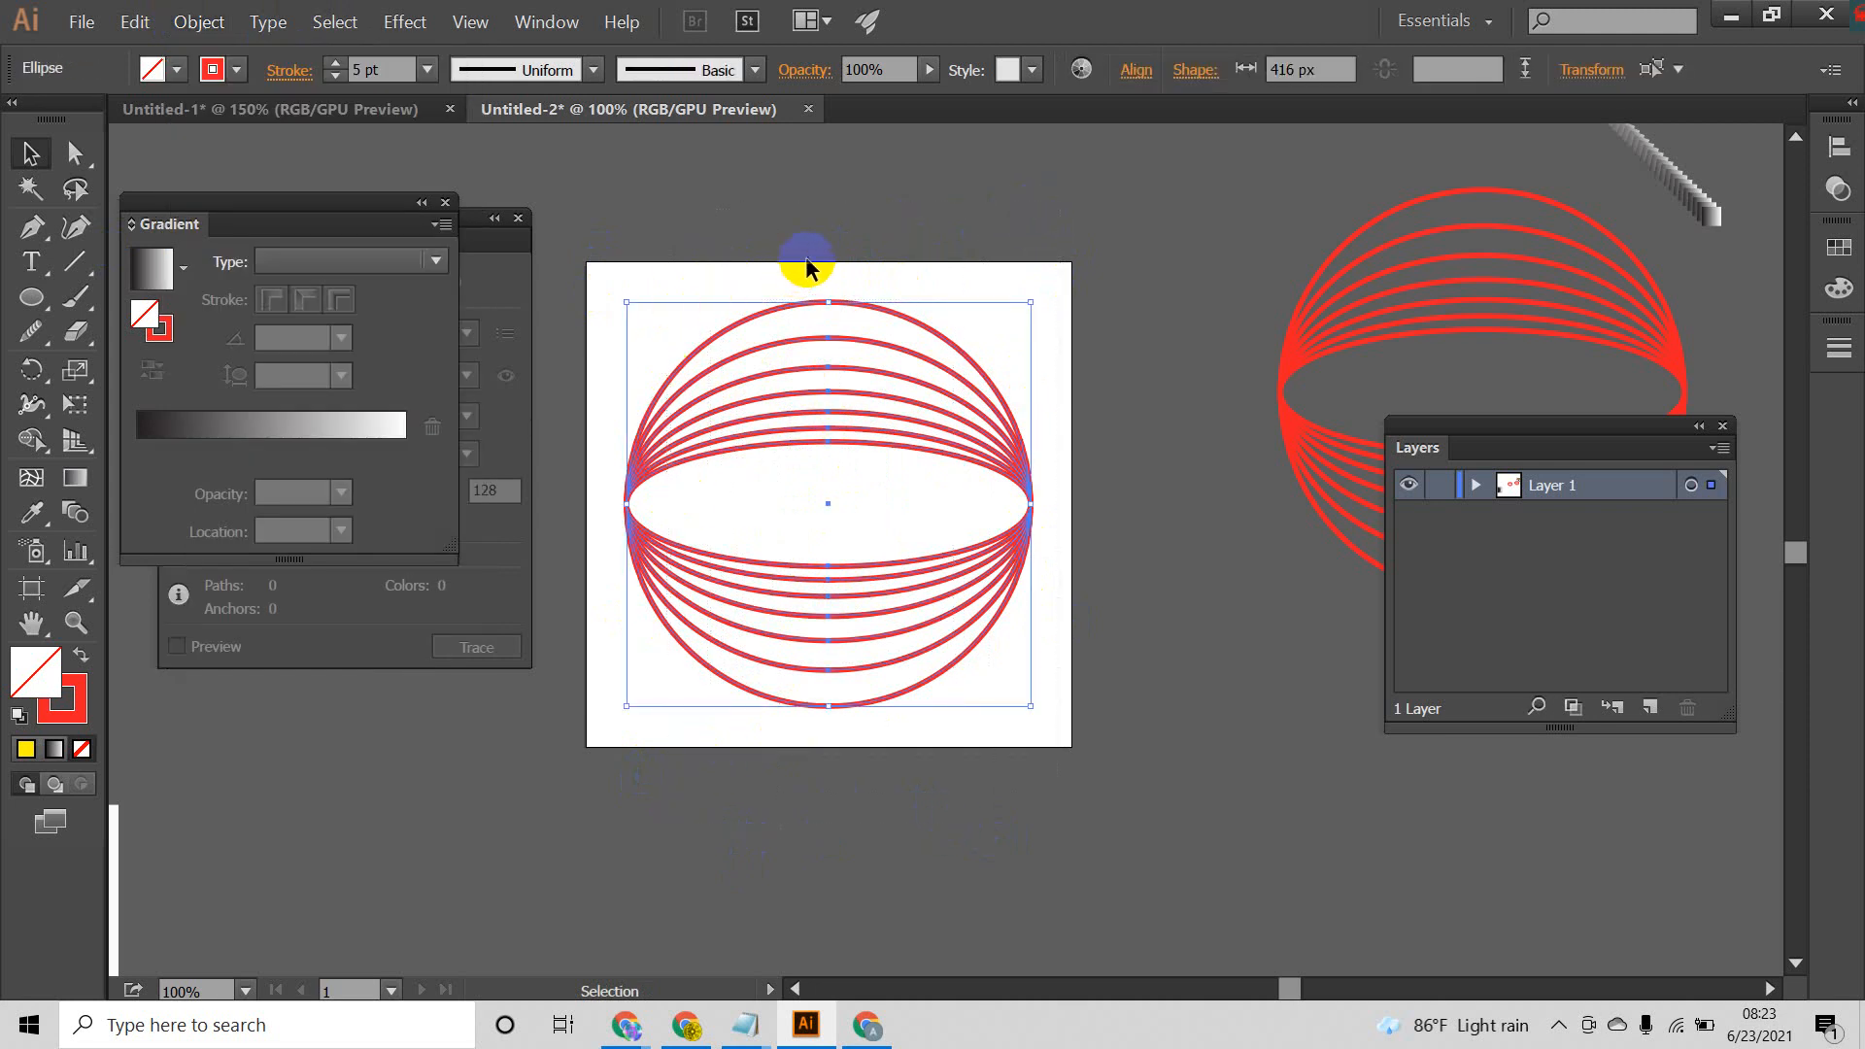
{"action": "left_click", "coordinate": [736, 242]}
{"action": "left_click_drag", "start_coordinate": [708, 226], "coordinate": [907, 776]}
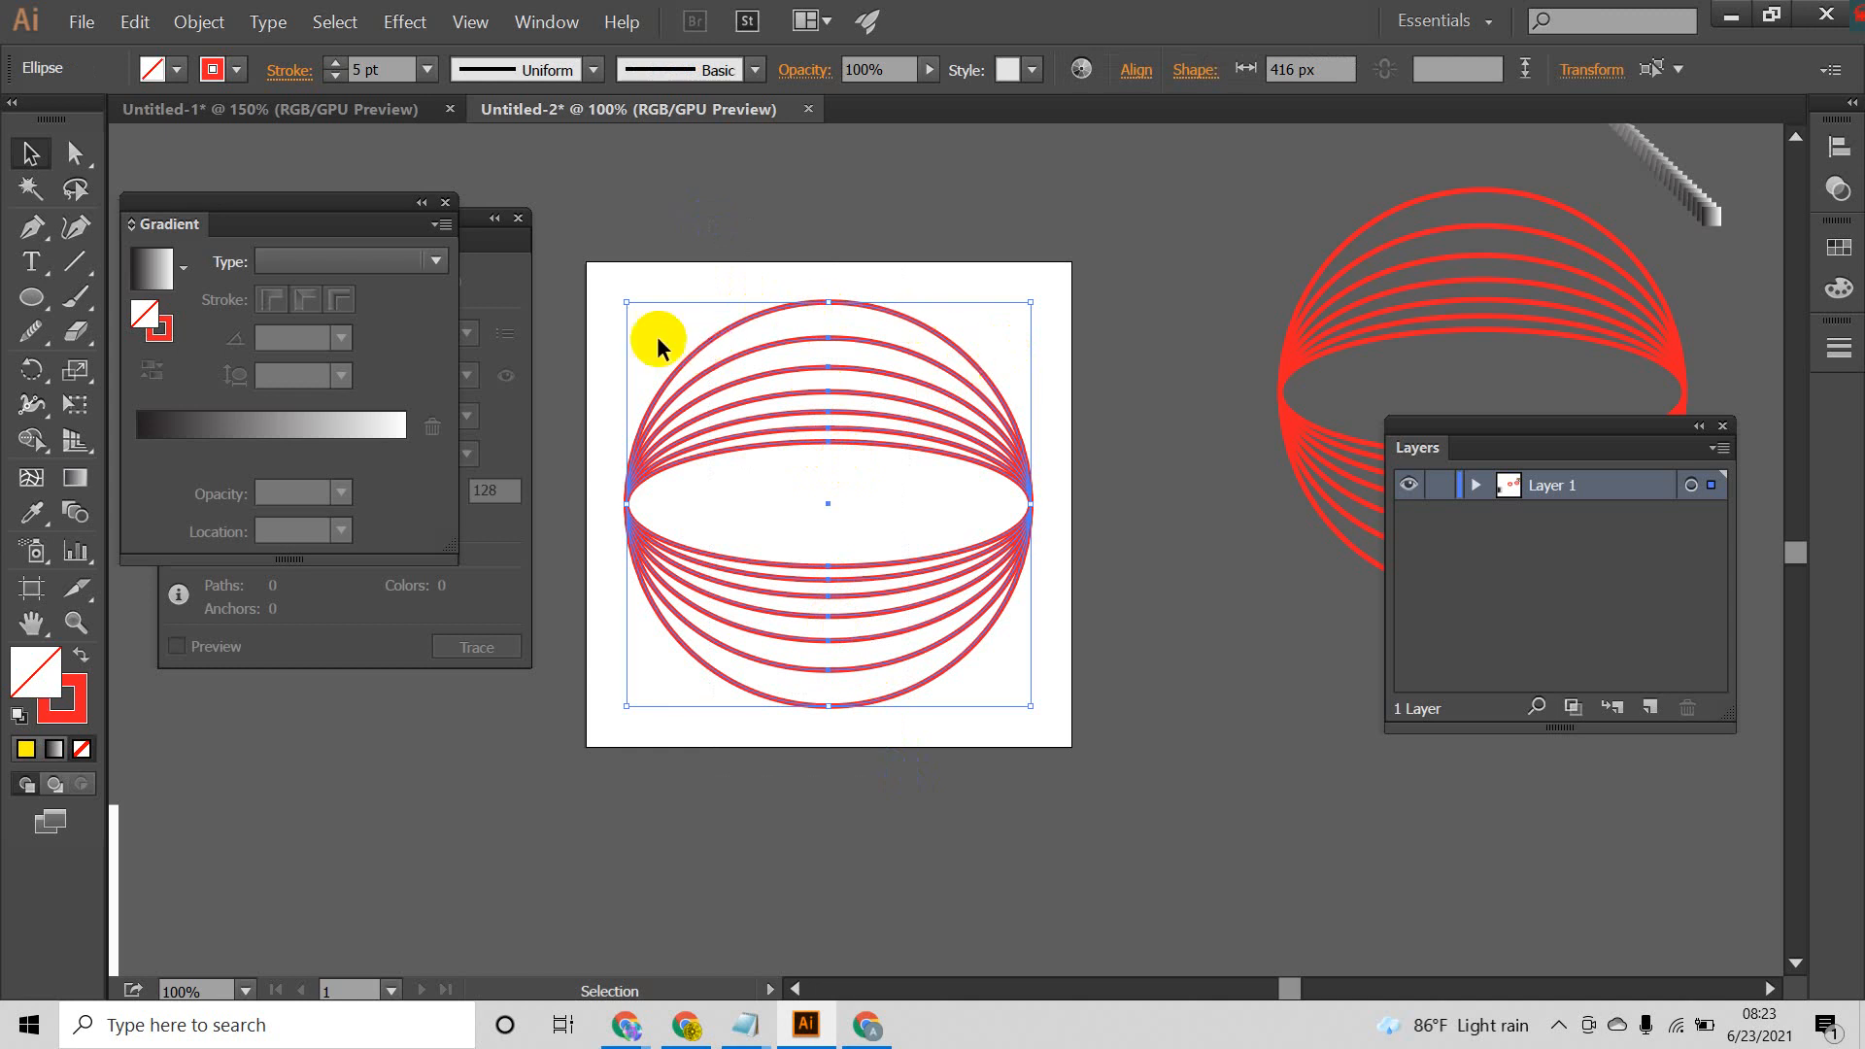
{"action": "left_click", "coordinate": [894, 221]}
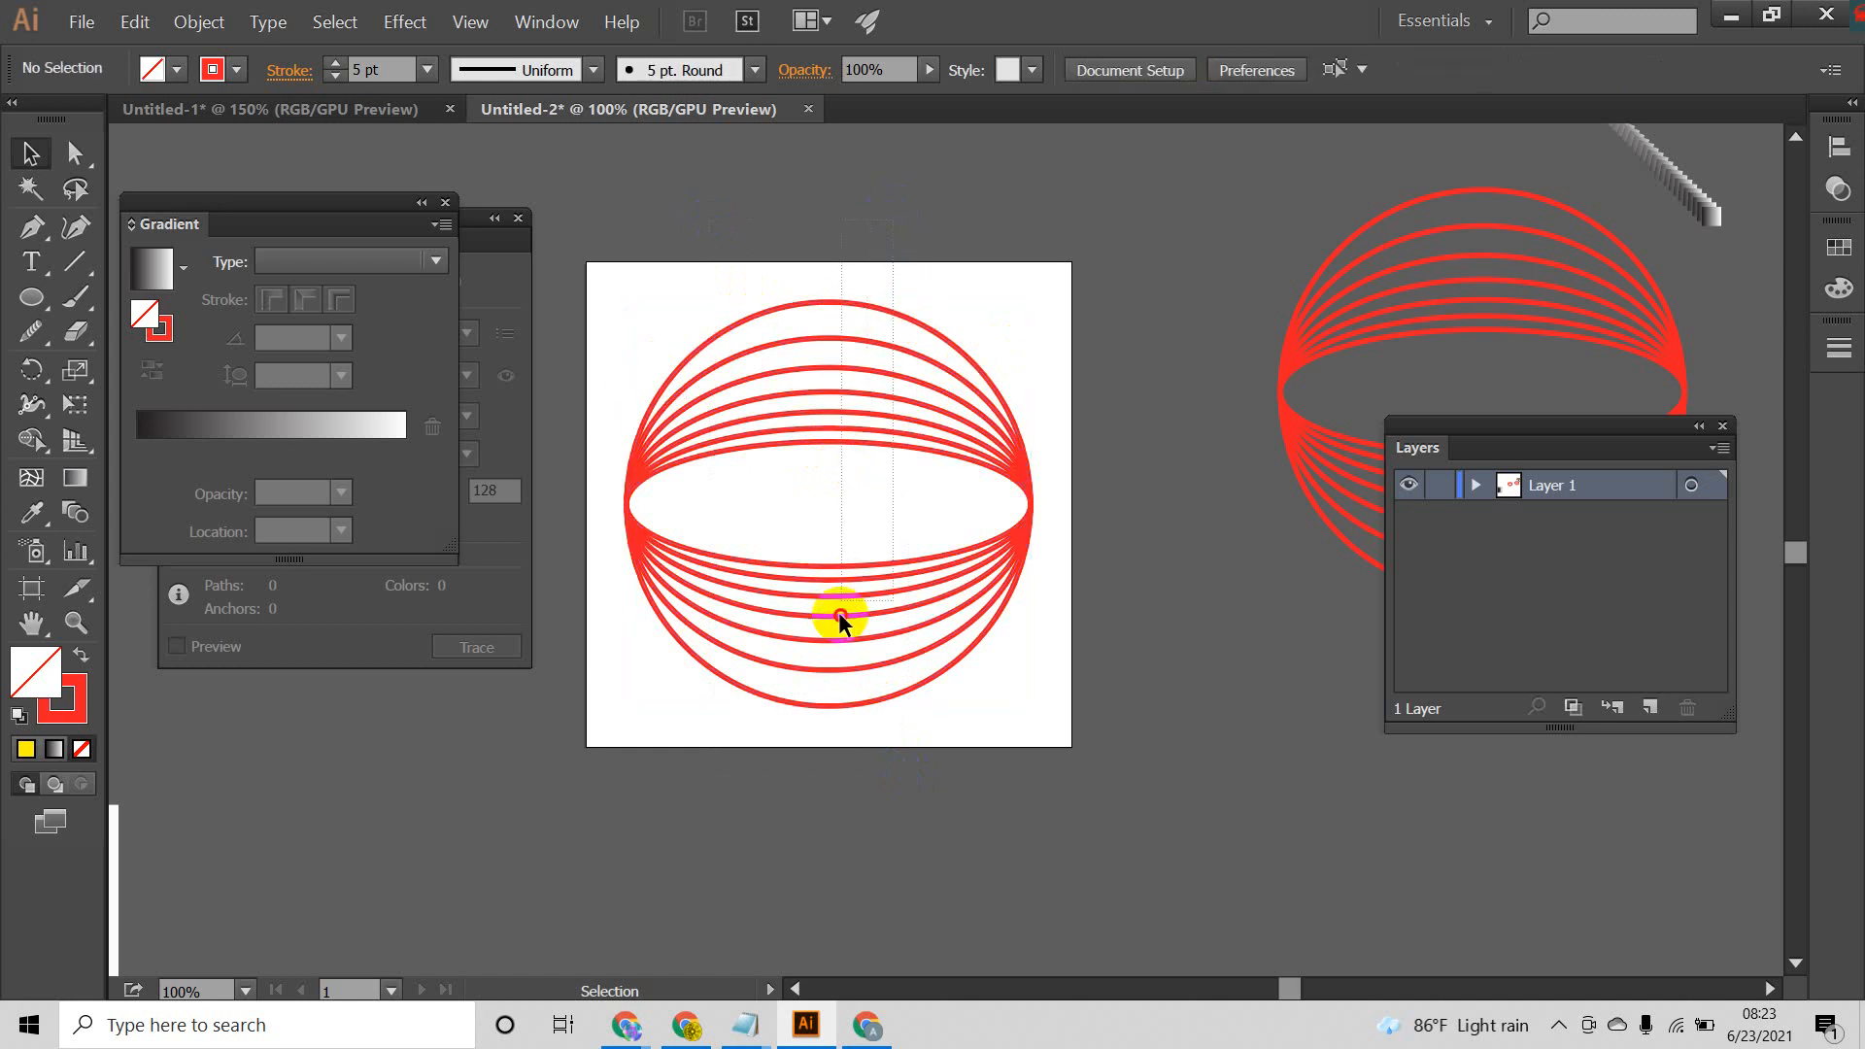
Step: Expand the fill and stroke of all the red ellipses on the artboard into filled shapes
{"action": "left_click_drag", "start_coordinate": [840, 620], "coordinate": [832, 779]}
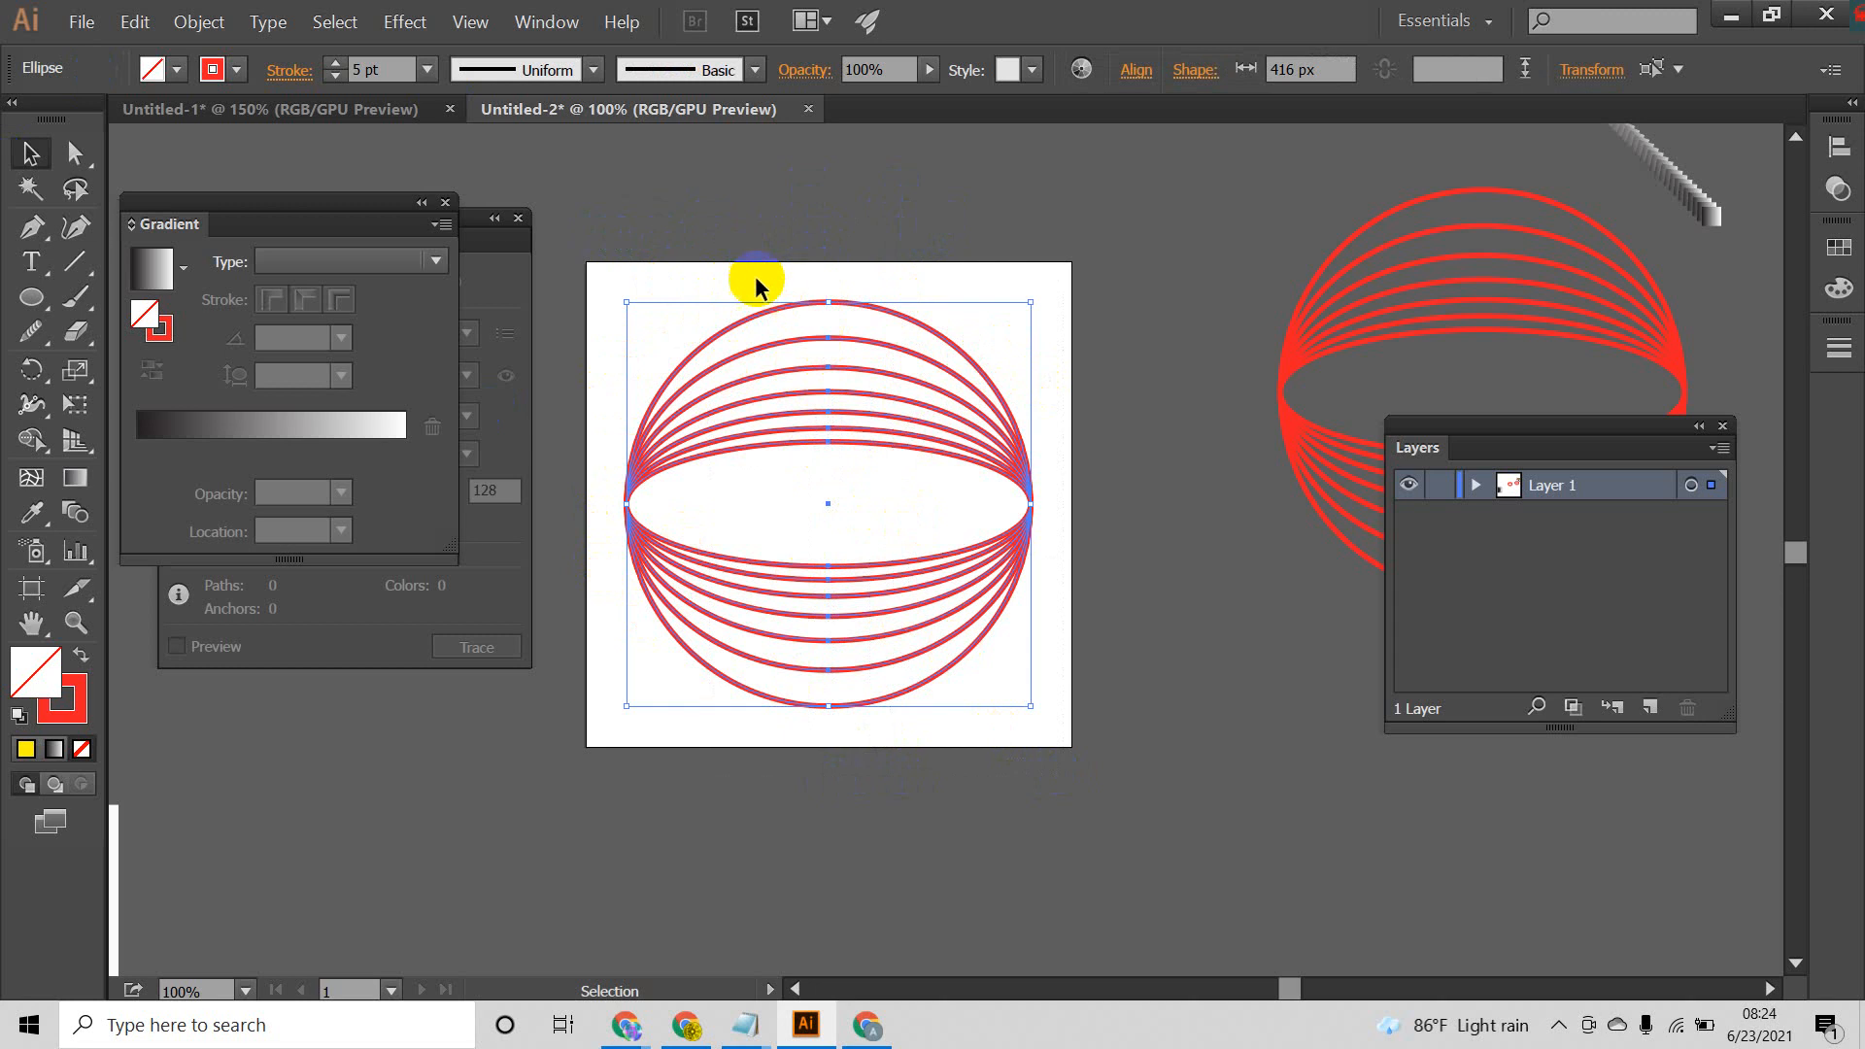
{"action": "scroll", "coordinate": [756, 285], "scroll_direction": "up", "scroll_amount": 4}
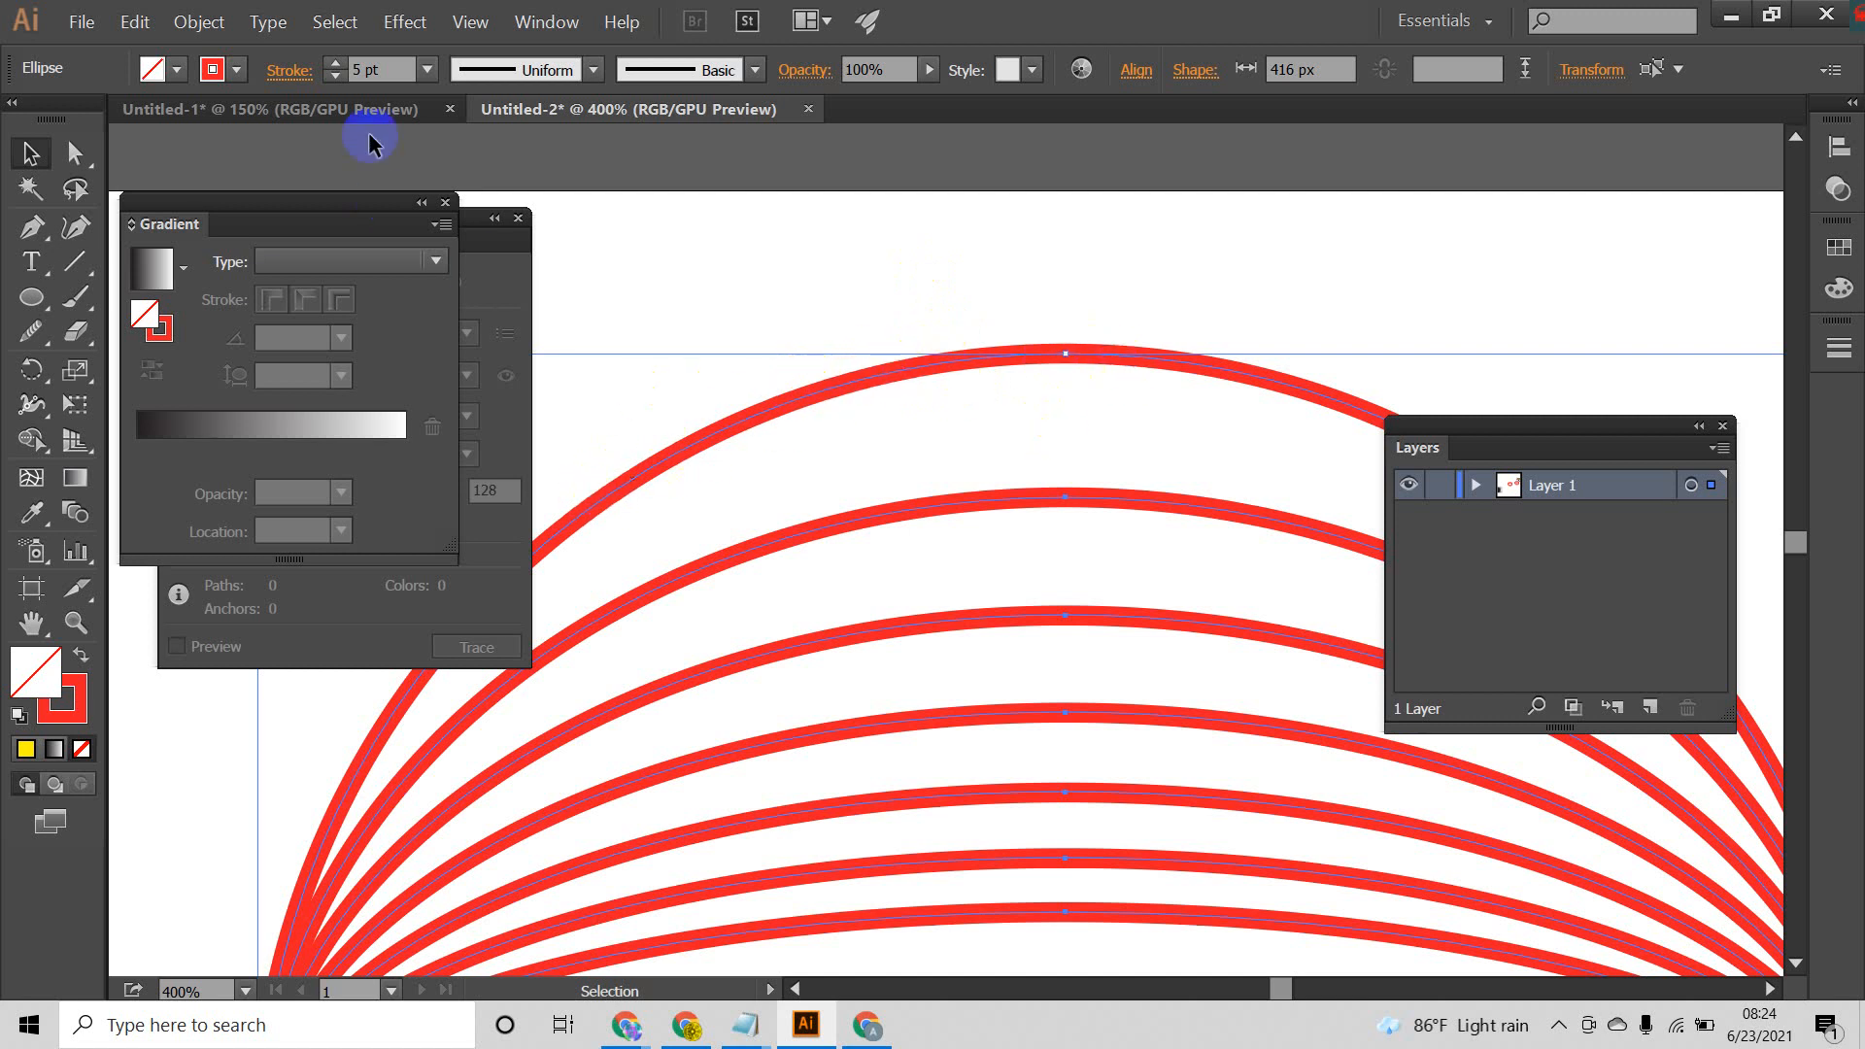
{"action": "left_click", "coordinate": [191, 22]}
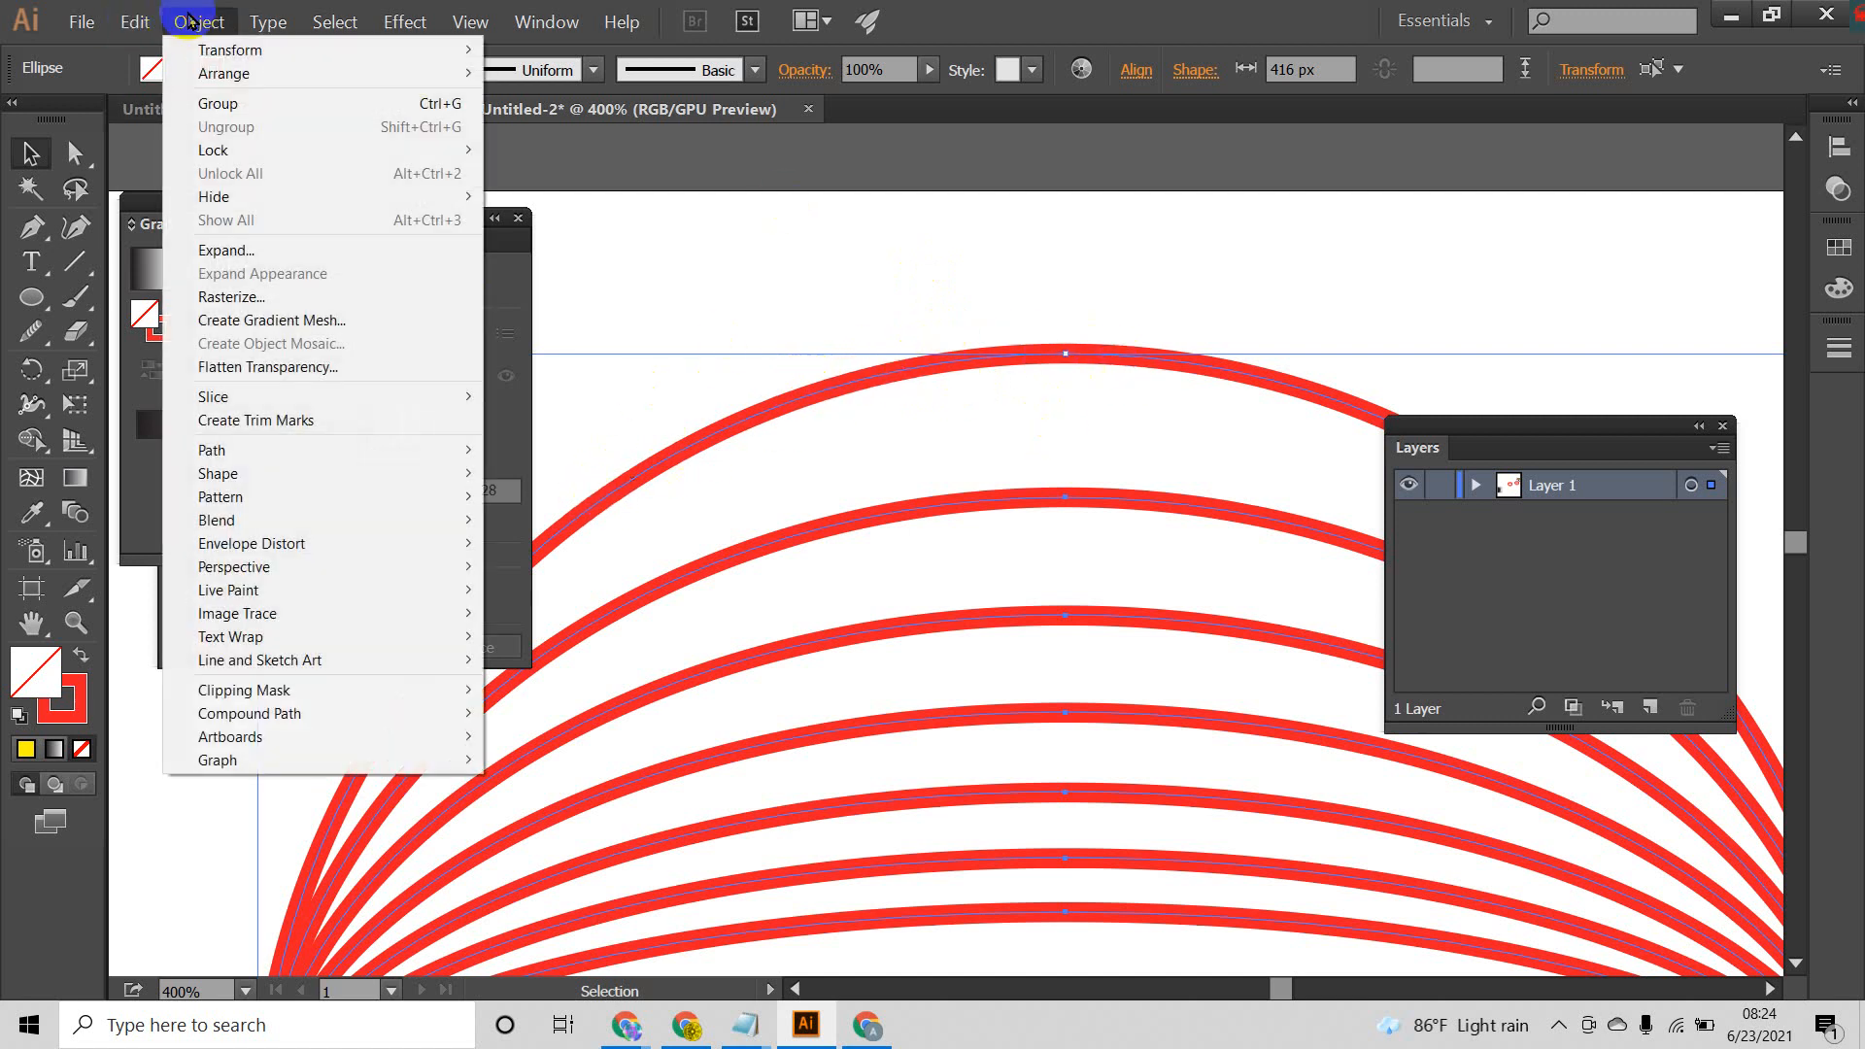
{"action": "left_click", "coordinate": [261, 249]}
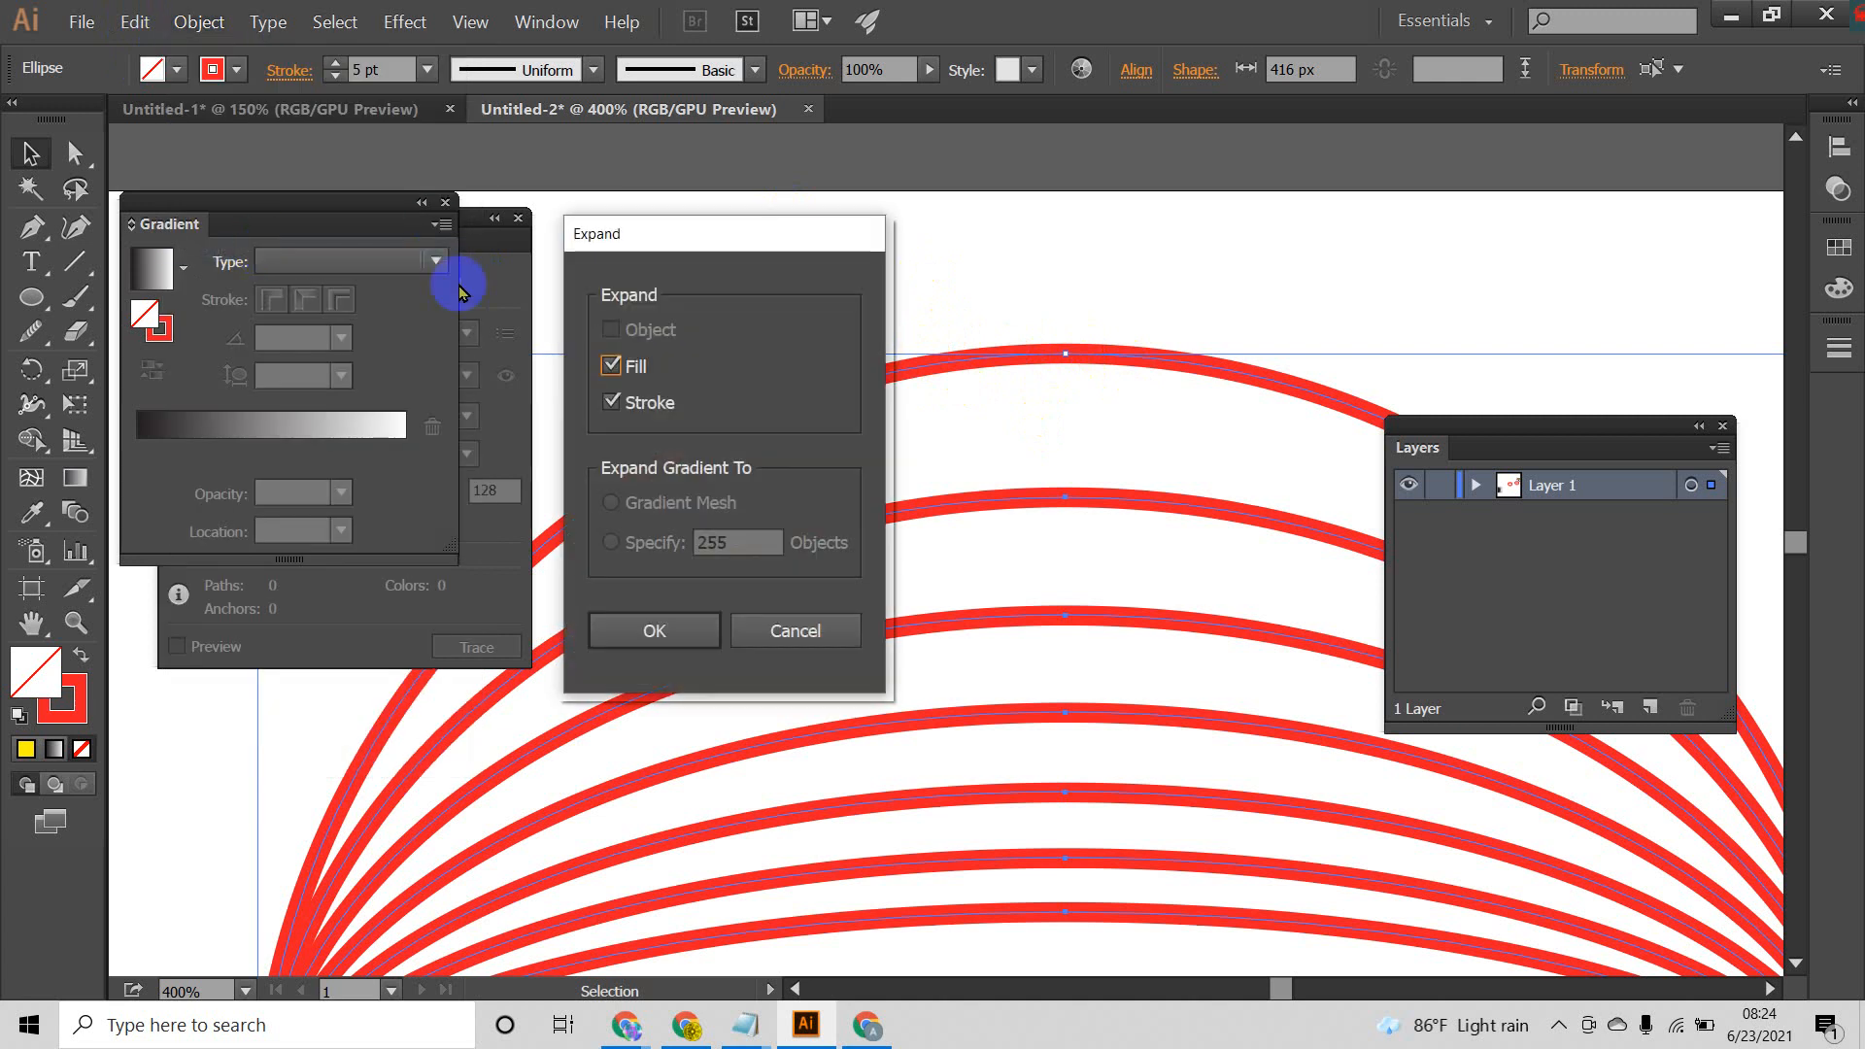
{"action": "left_click_drag", "start_coordinate": [652, 229], "coordinate": [960, 170]}
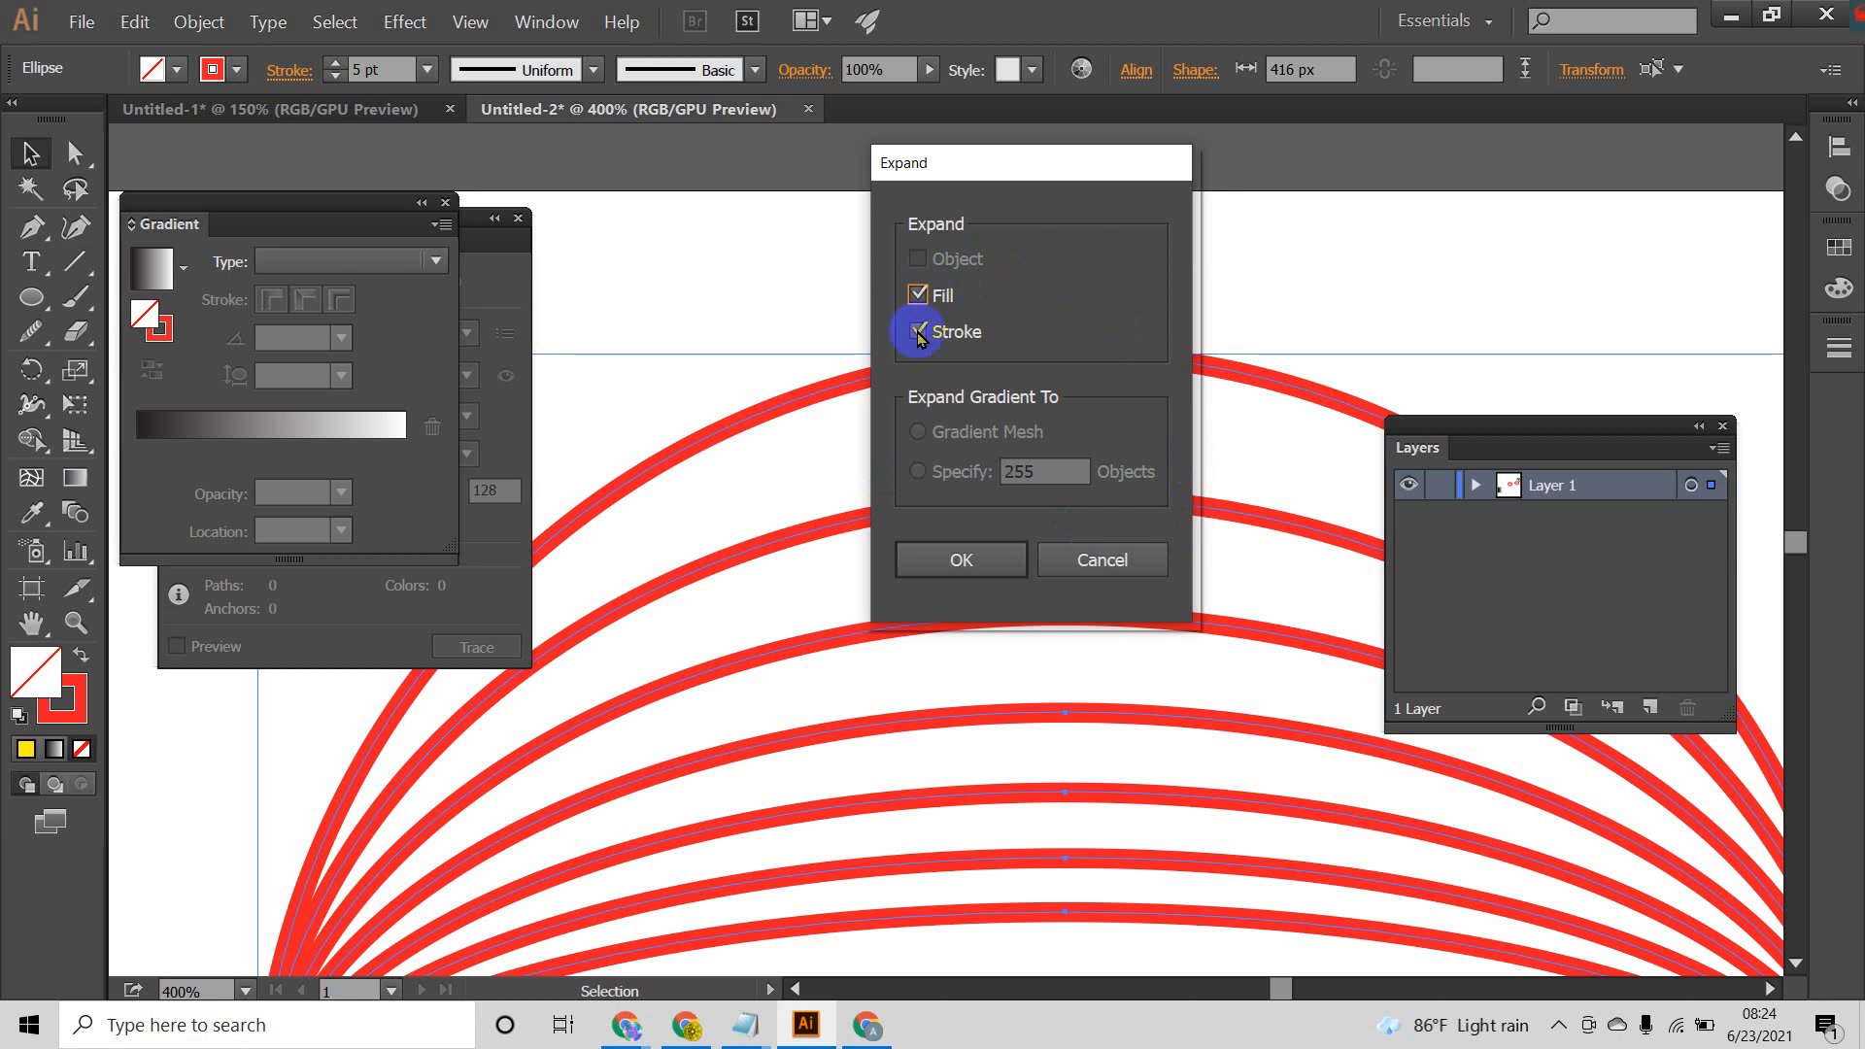
{"action": "left_click", "coordinate": [991, 558]}
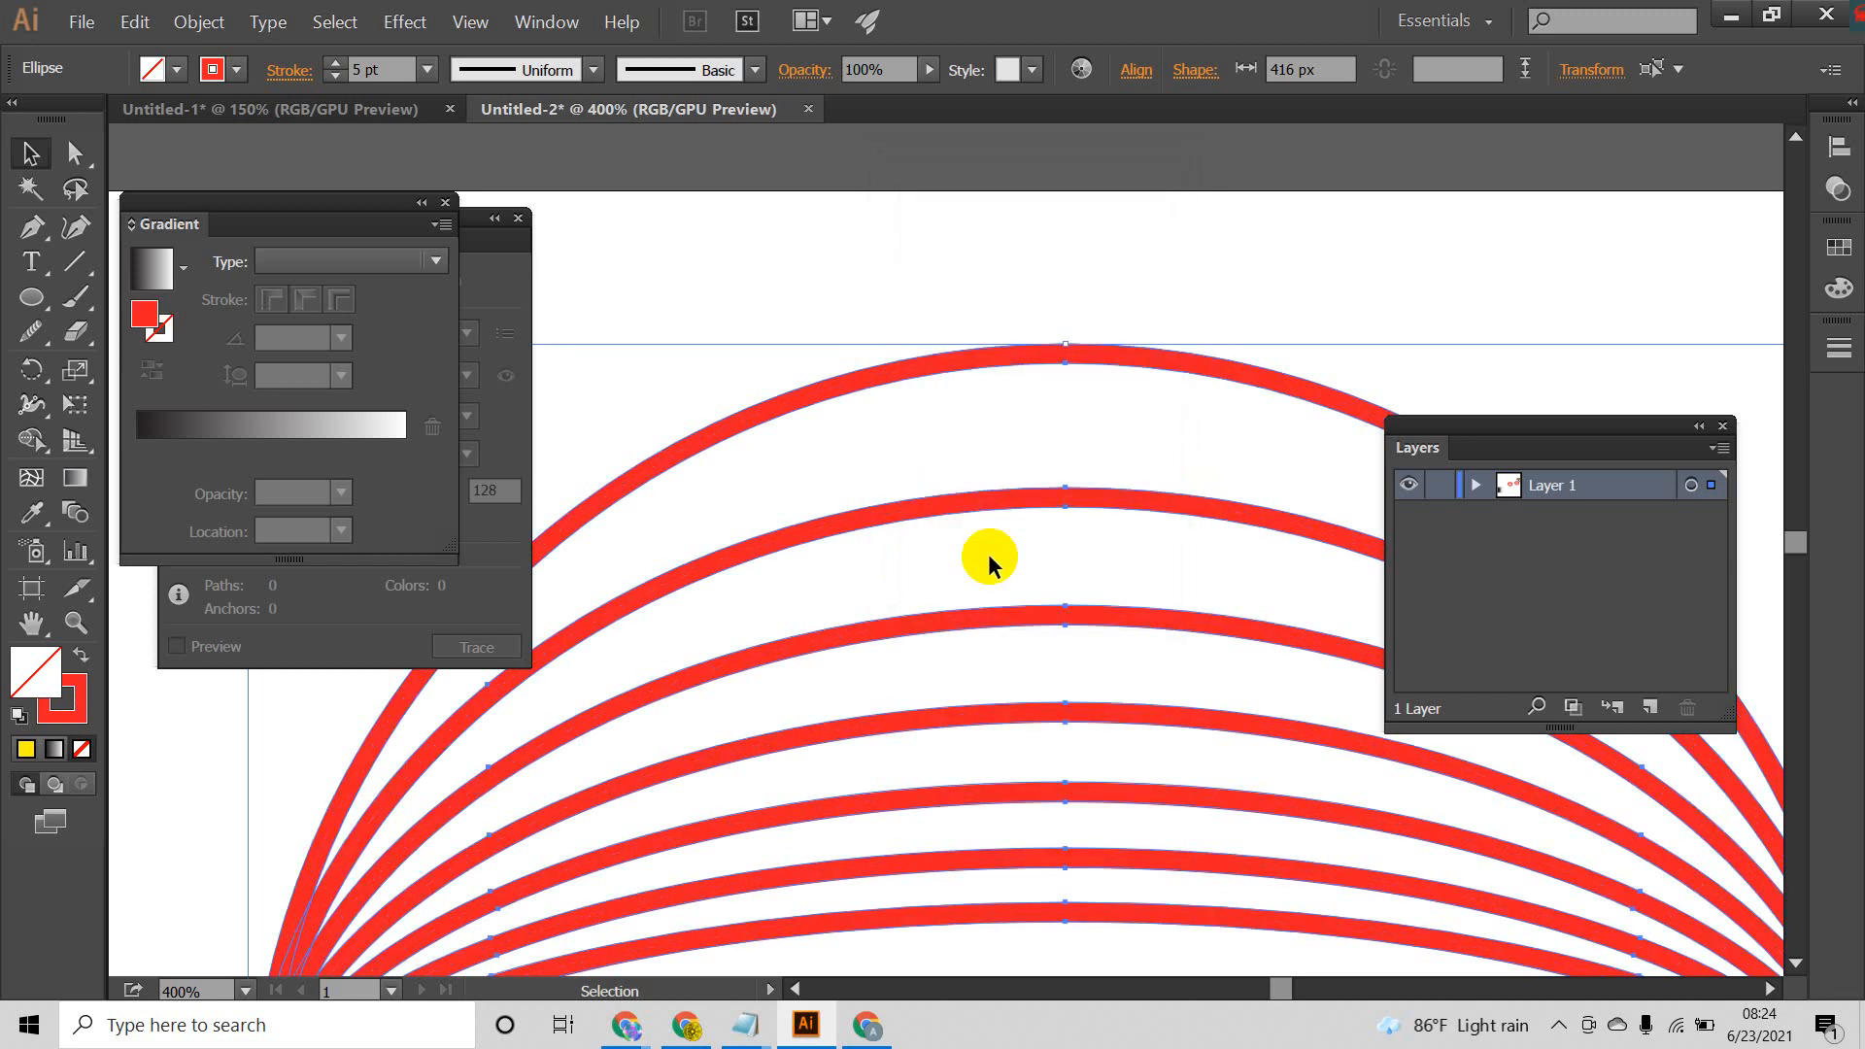
{"action": "left_click", "coordinate": [1119, 229]}
Step: Scale the expanded ellipse set down proportionally about its centre to a tiny globe in the middle of the artboard
{"action": "scroll", "coordinate": [1110, 322], "scroll_direction": "down", "scroll_amount": 7}
{"action": "scroll", "coordinate": [1156, 317], "scroll_direction": "up", "scroll_amount": 3}
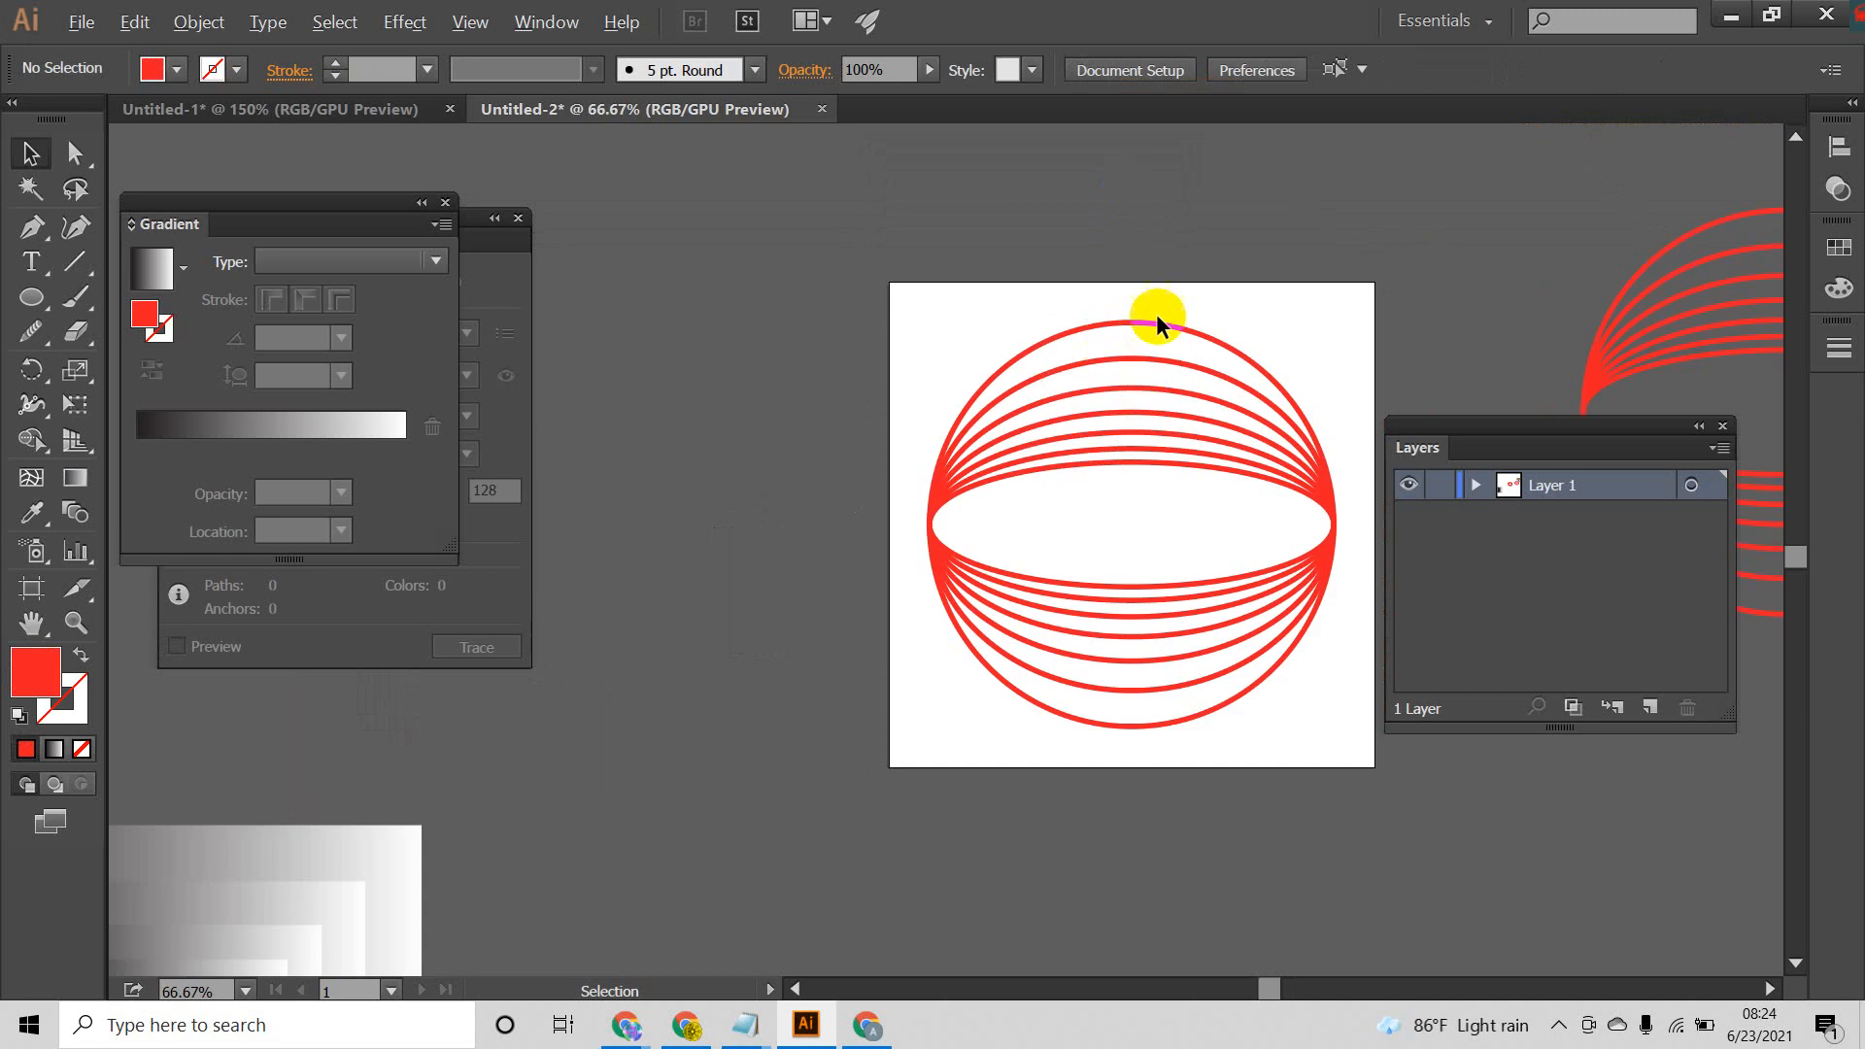
{"action": "left_click_drag", "start_coordinate": [1117, 811], "coordinate": [1291, 503]}
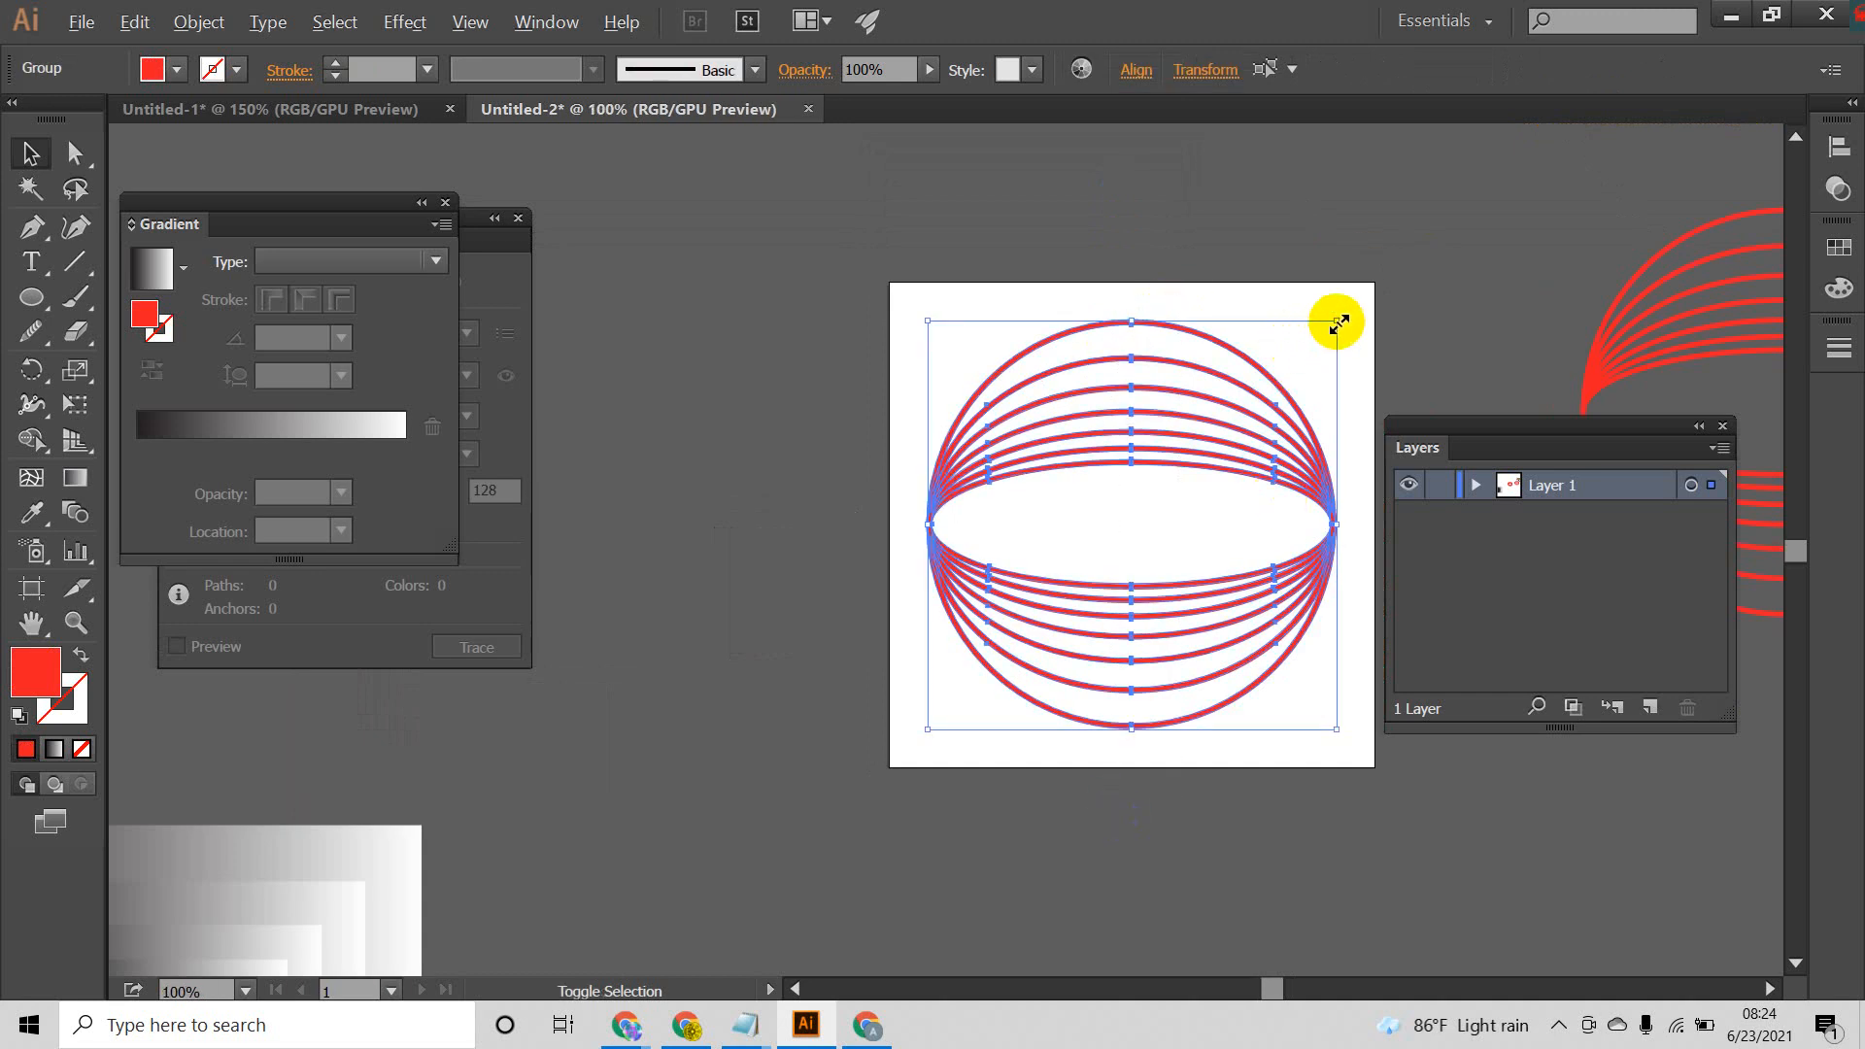
{"action": "left_click_drag", "start_coordinate": [1339, 324], "coordinate": [845, 533]}
{"action": "left_click", "coordinate": [1209, 643]}
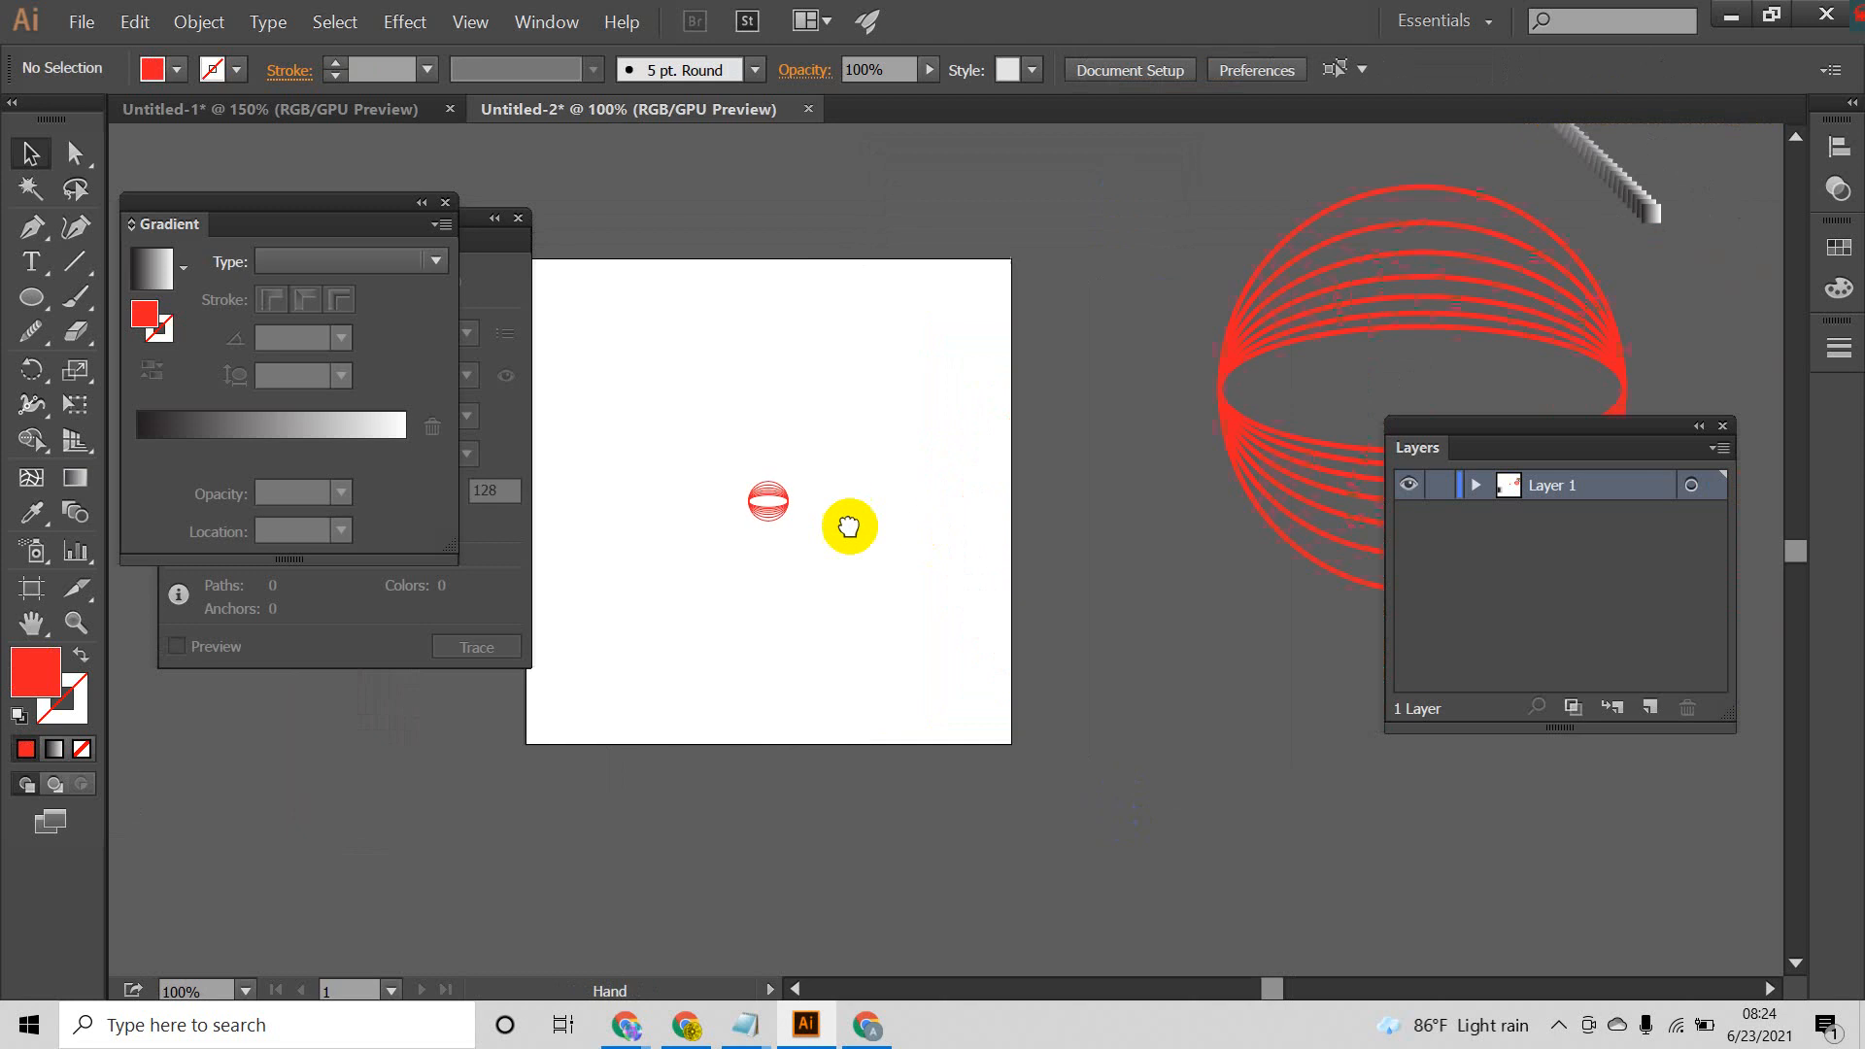
Step: Duplicate the unexpanded ellipse set onto the artboard and scale the copy proportionally about its centre to about 37 px wide
{"action": "left_click_drag", "start_coordinate": [1344, 673], "coordinate": [1345, 674]}
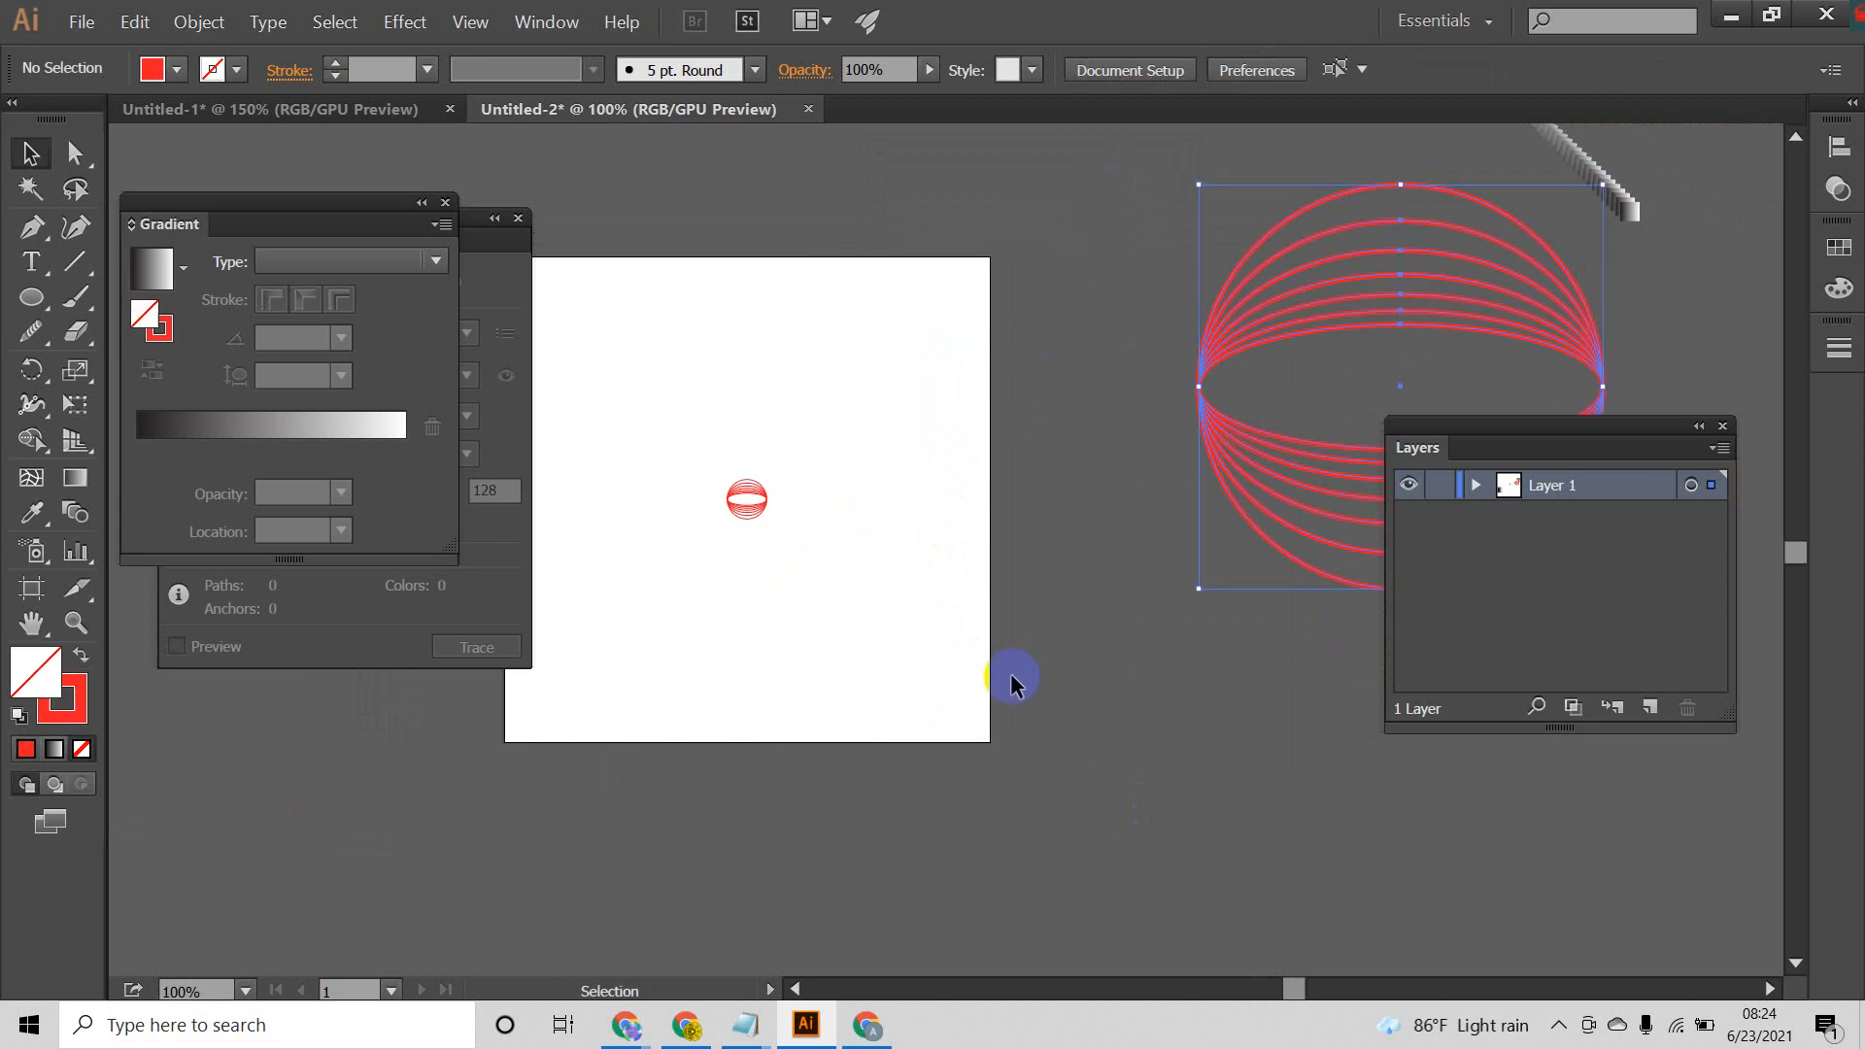
{"action": "scroll", "coordinate": [757, 529], "scroll_direction": "up", "scroll_amount": 6}
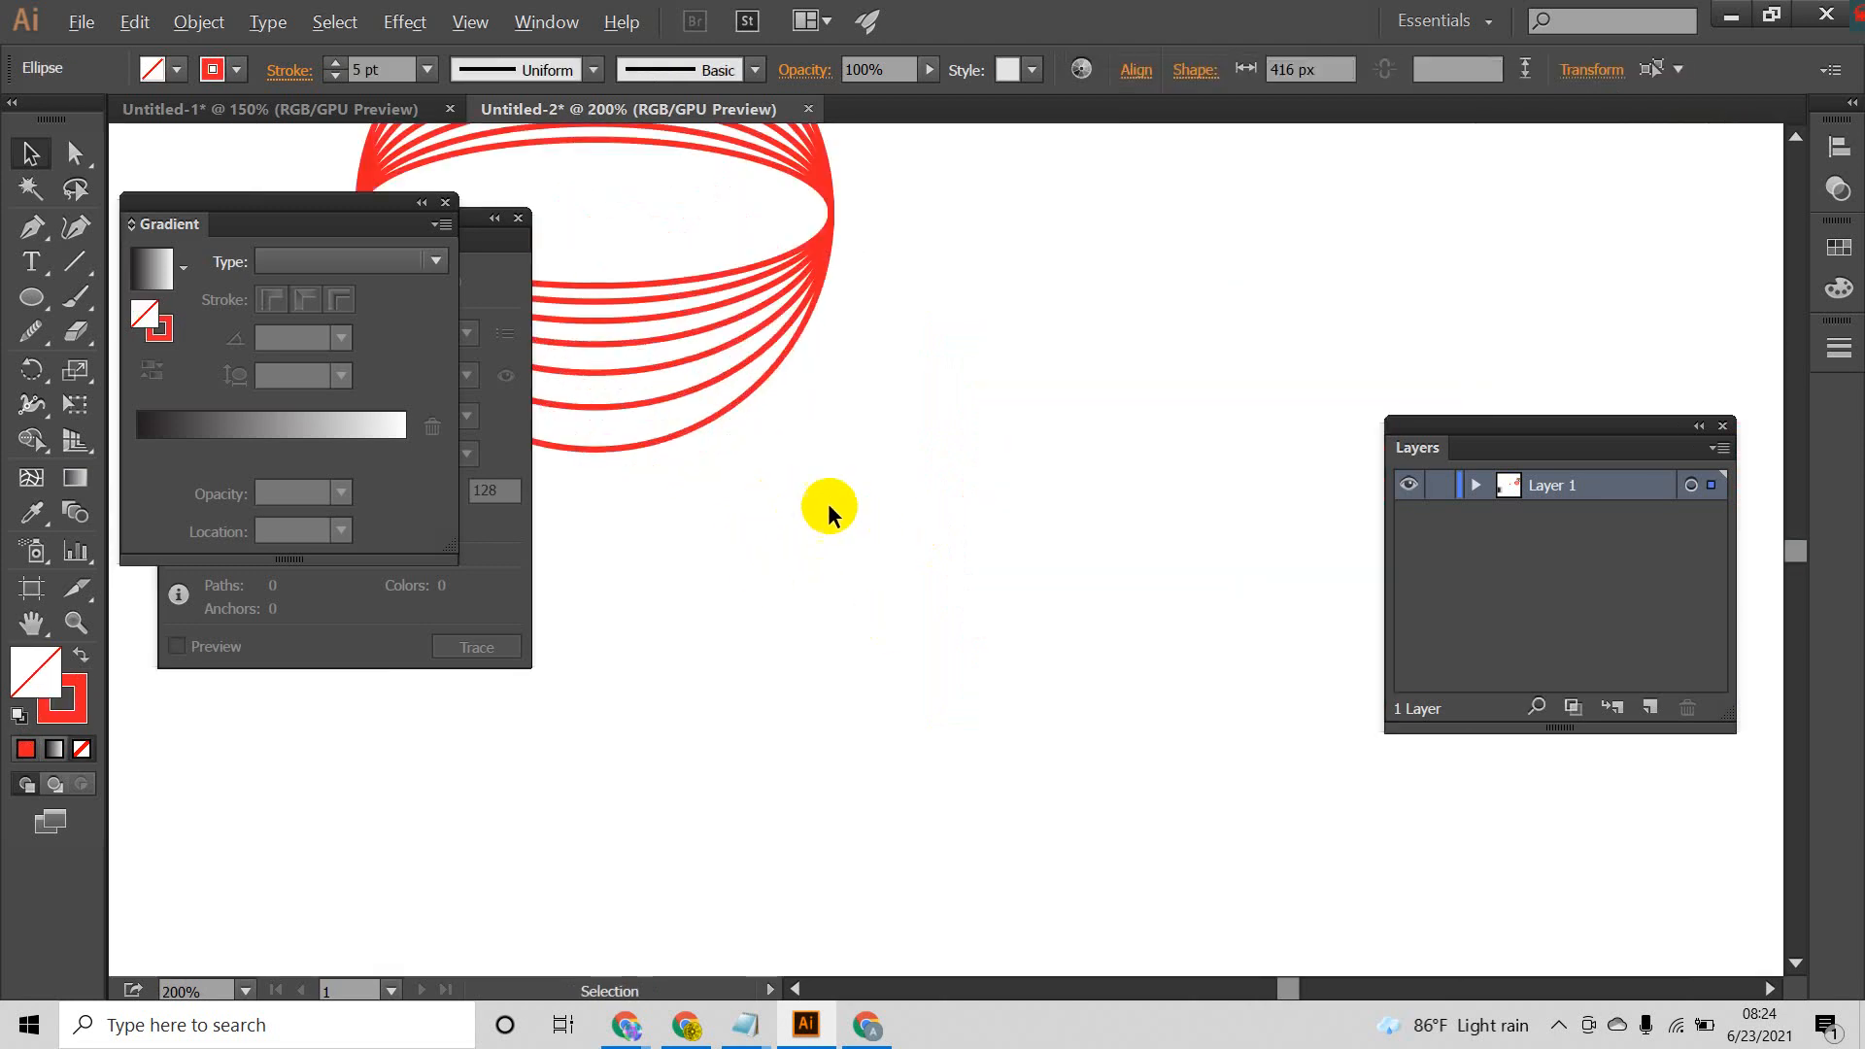
{"action": "scroll", "coordinate": [820, 509], "scroll_direction": "down", "scroll_amount": 3}
{"action": "left_click_drag", "start_coordinate": [962, 535], "coordinate": [921, 507]}
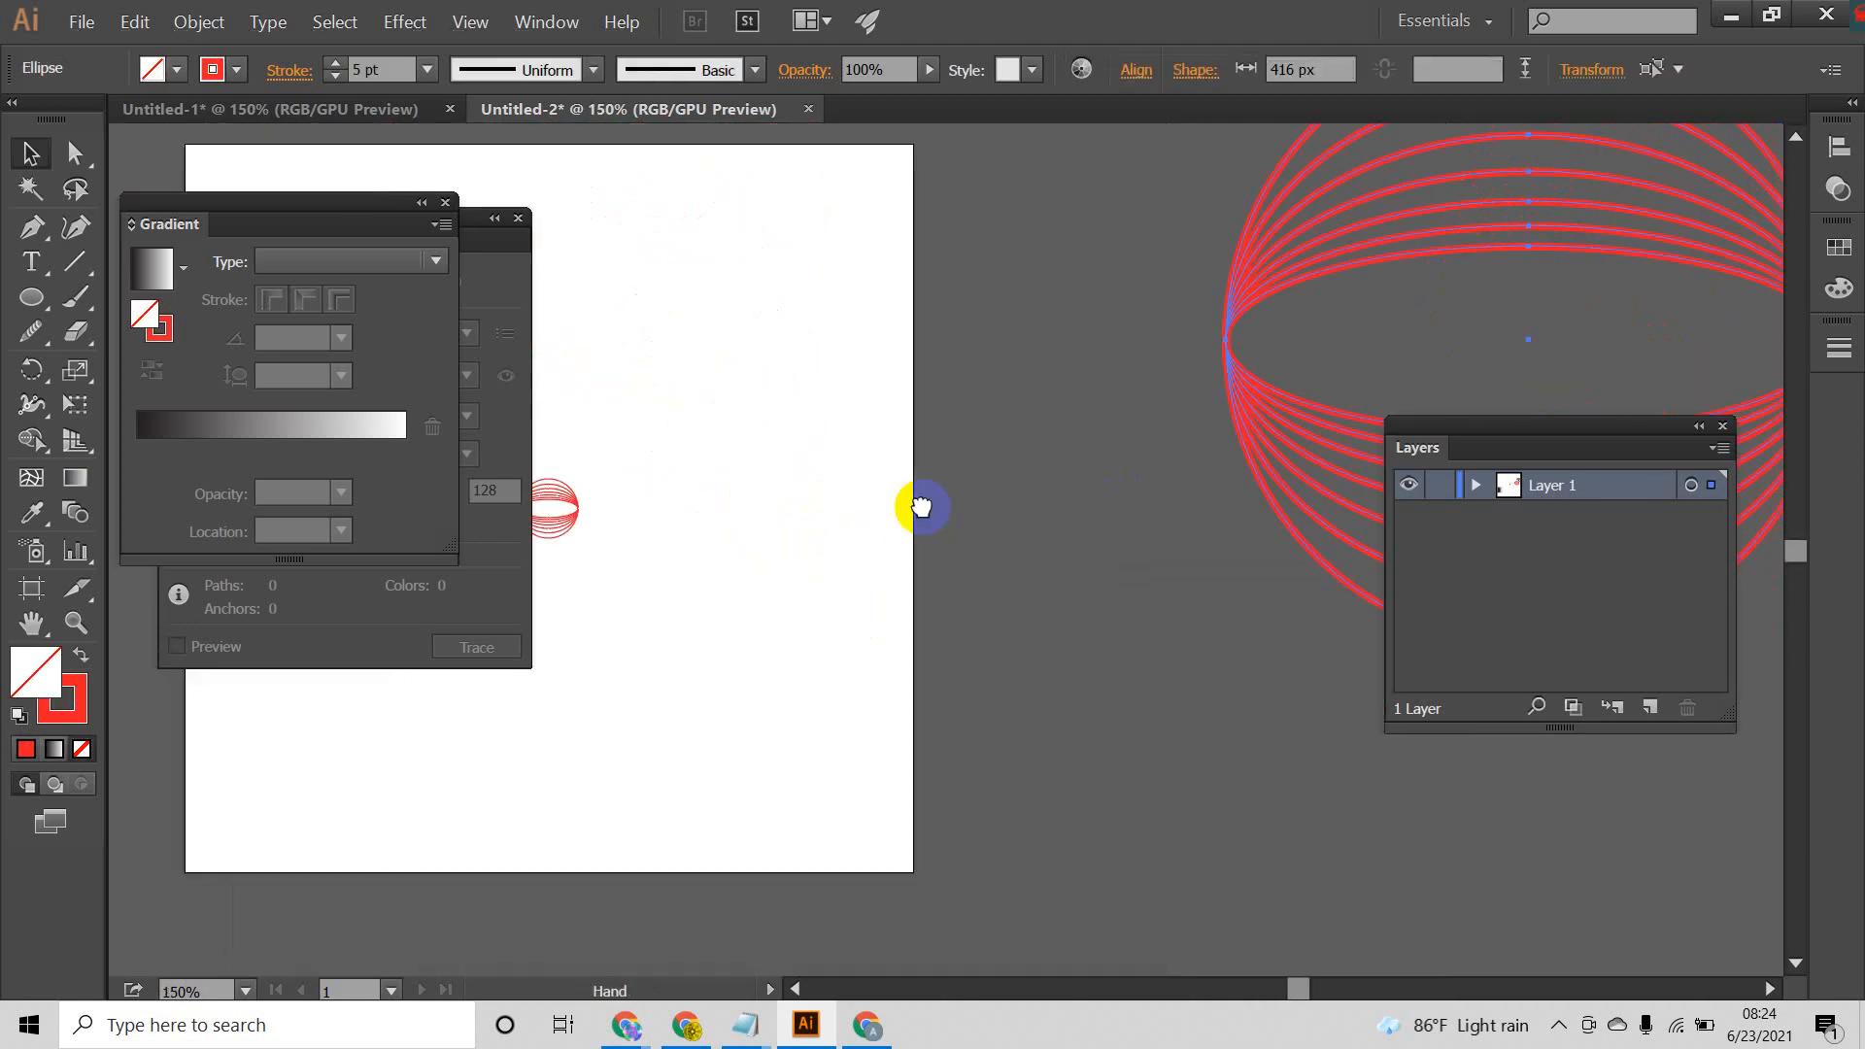
{"action": "left_click_drag", "start_coordinate": [1239, 396], "coordinate": [561, 470]}
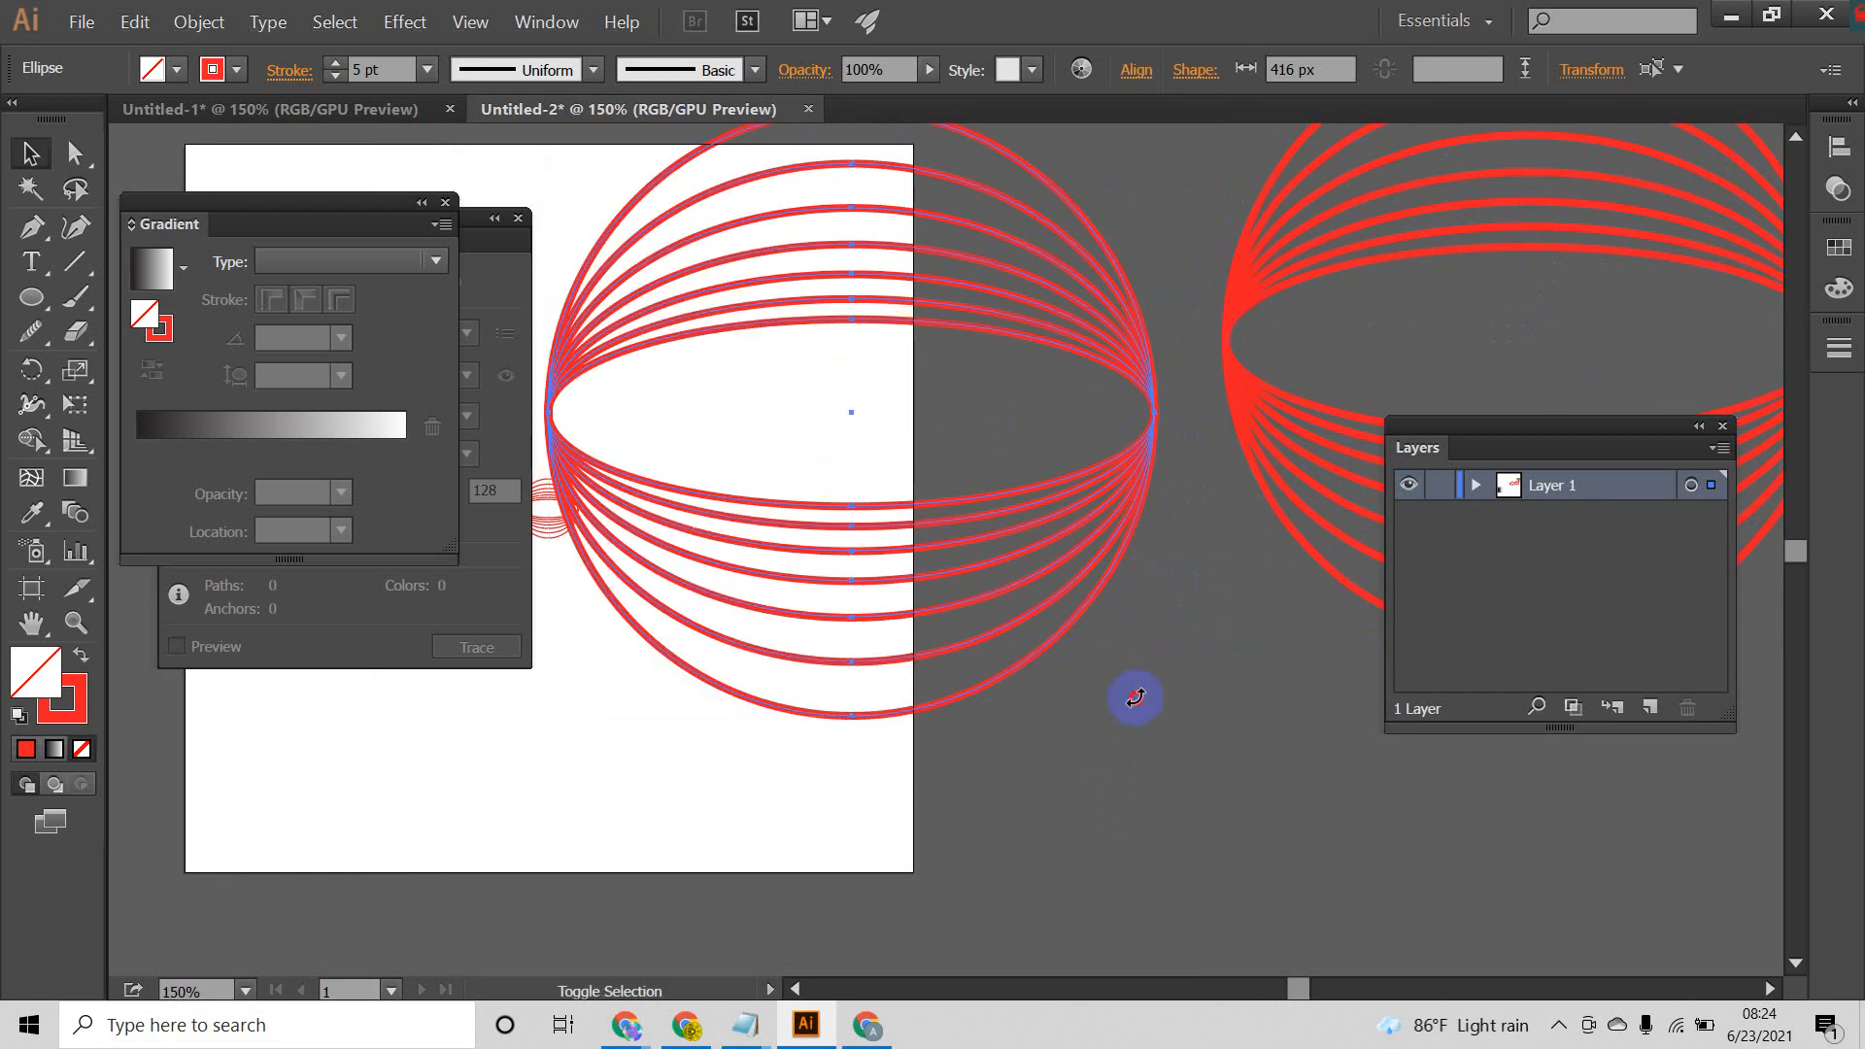
{"action": "left_click_drag", "start_coordinate": [1135, 698], "coordinate": [891, 444]}
{"action": "left_click", "coordinate": [954, 484]}
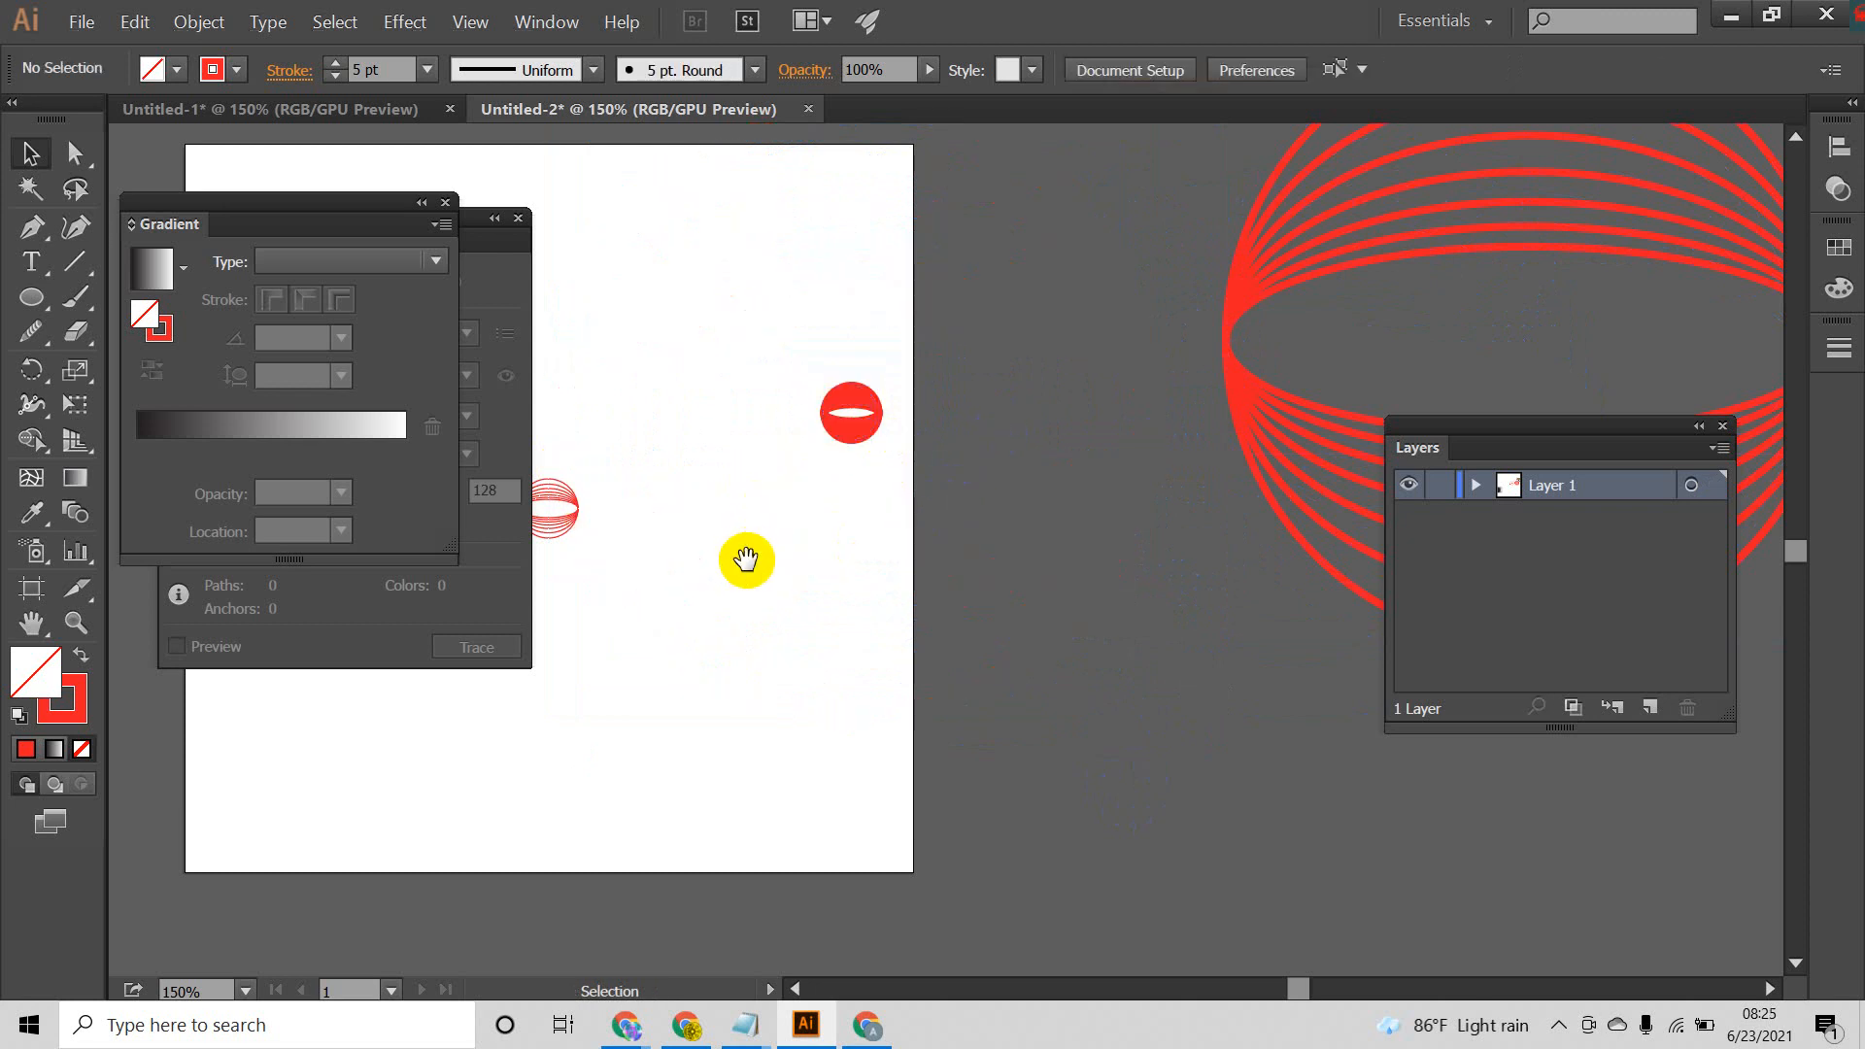
Step: Move the small unexpanded globe right next to the small expanded globe
{"action": "left_click_drag", "start_coordinate": [746, 560], "coordinate": [945, 549]}
{"action": "left_click_drag", "start_coordinate": [1046, 397], "coordinate": [823, 511]}
{"action": "left_click", "coordinate": [742, 647]}
Step: Select the expanded and unexpanded small globes in turn to compare their fill, stroke and line thickness
{"action": "left_click_drag", "start_coordinate": [795, 365], "coordinate": [686, 575]}
{"action": "left_click_drag", "start_coordinate": [685, 370], "coordinate": [733, 581]}
{"action": "left_click", "coordinate": [843, 688]}
{"action": "left_click_drag", "start_coordinate": [931, 383], "coordinate": [833, 584]}
{"action": "left_click", "coordinate": [901, 717]}
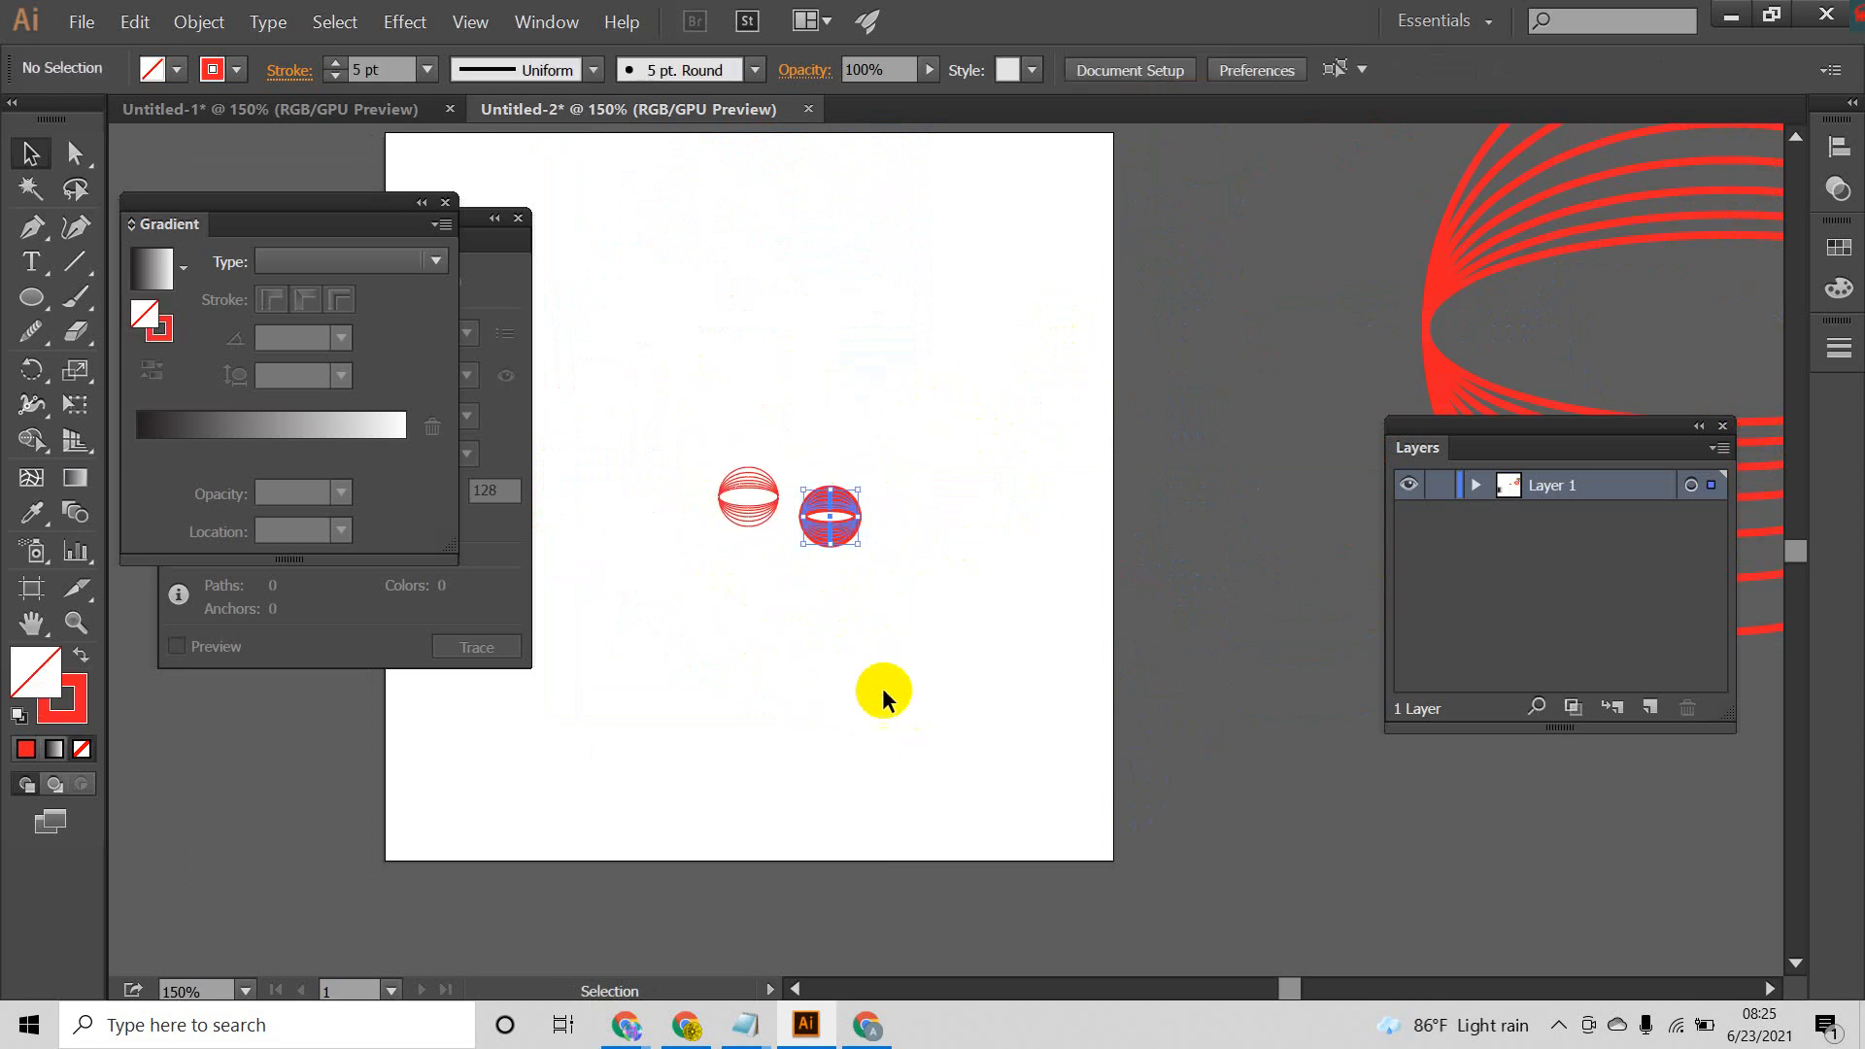
{"action": "left_click", "coordinate": [886, 693]}
{"action": "left_click_drag", "start_coordinate": [888, 387], "coordinate": [822, 660]}
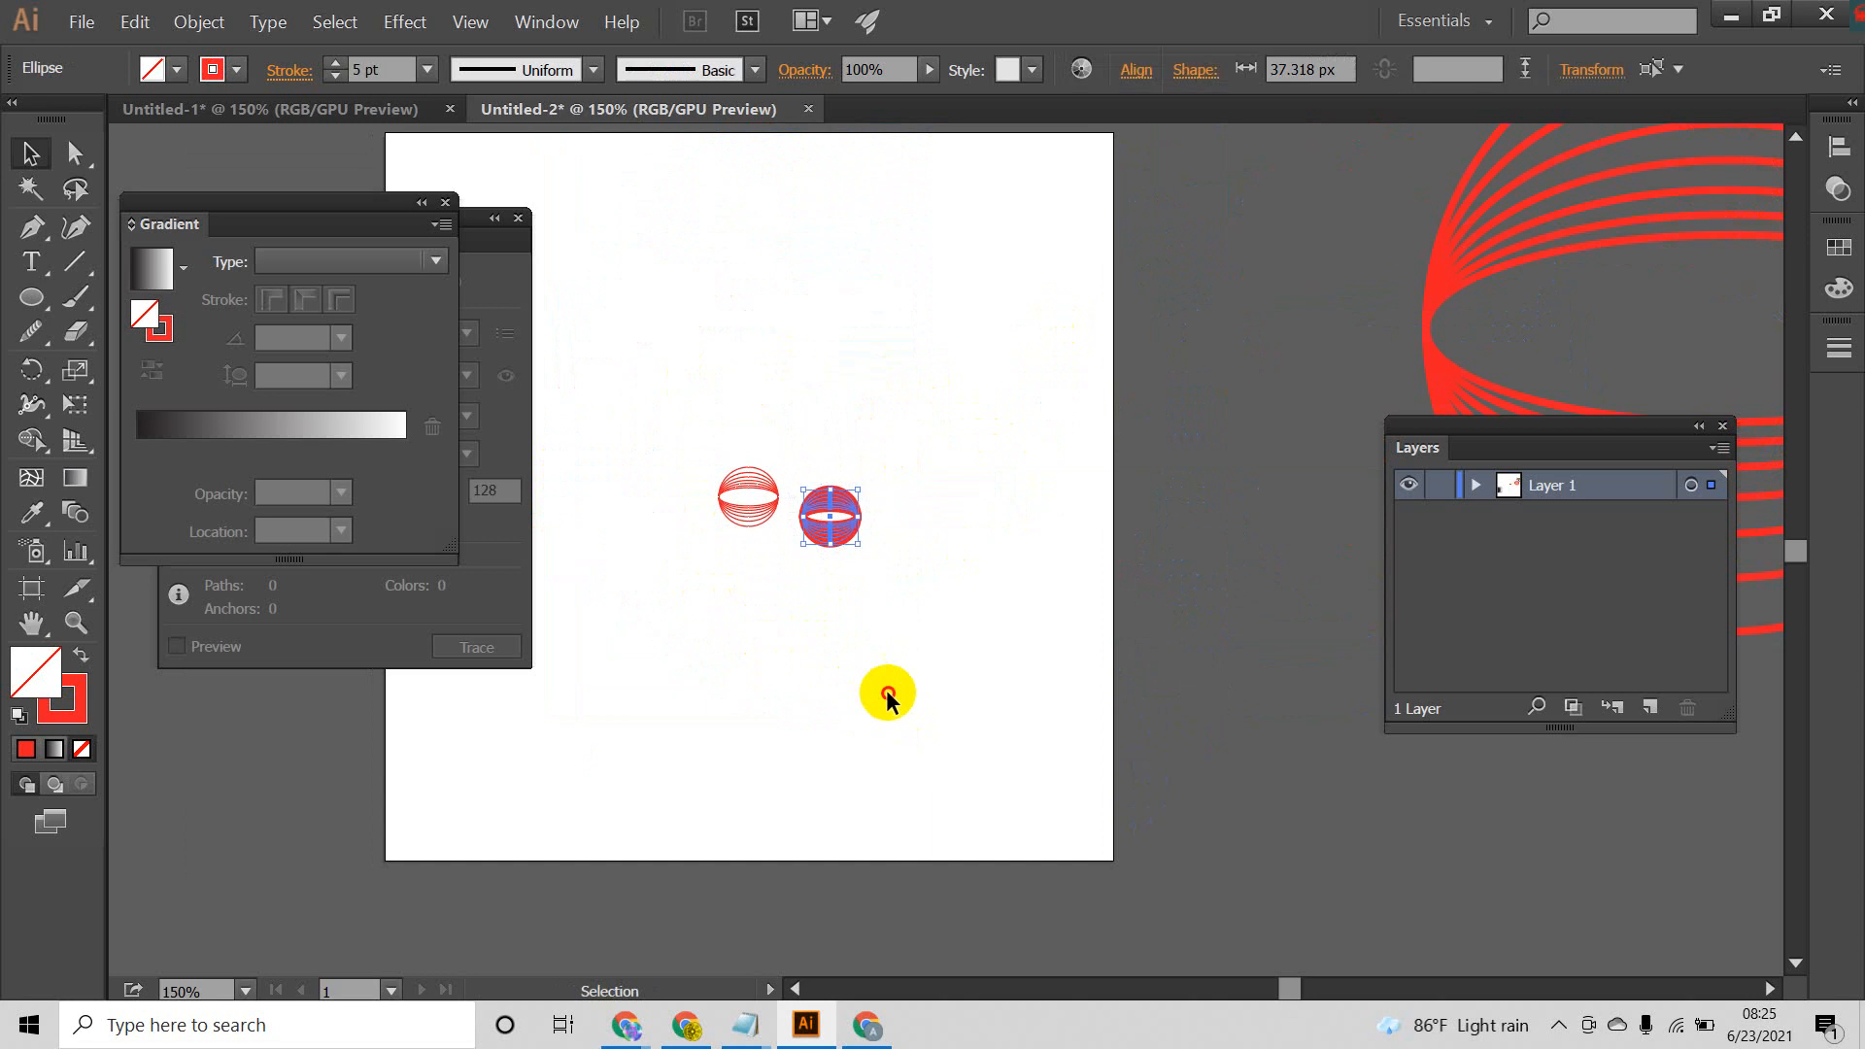
{"action": "left_click", "coordinate": [900, 615]}
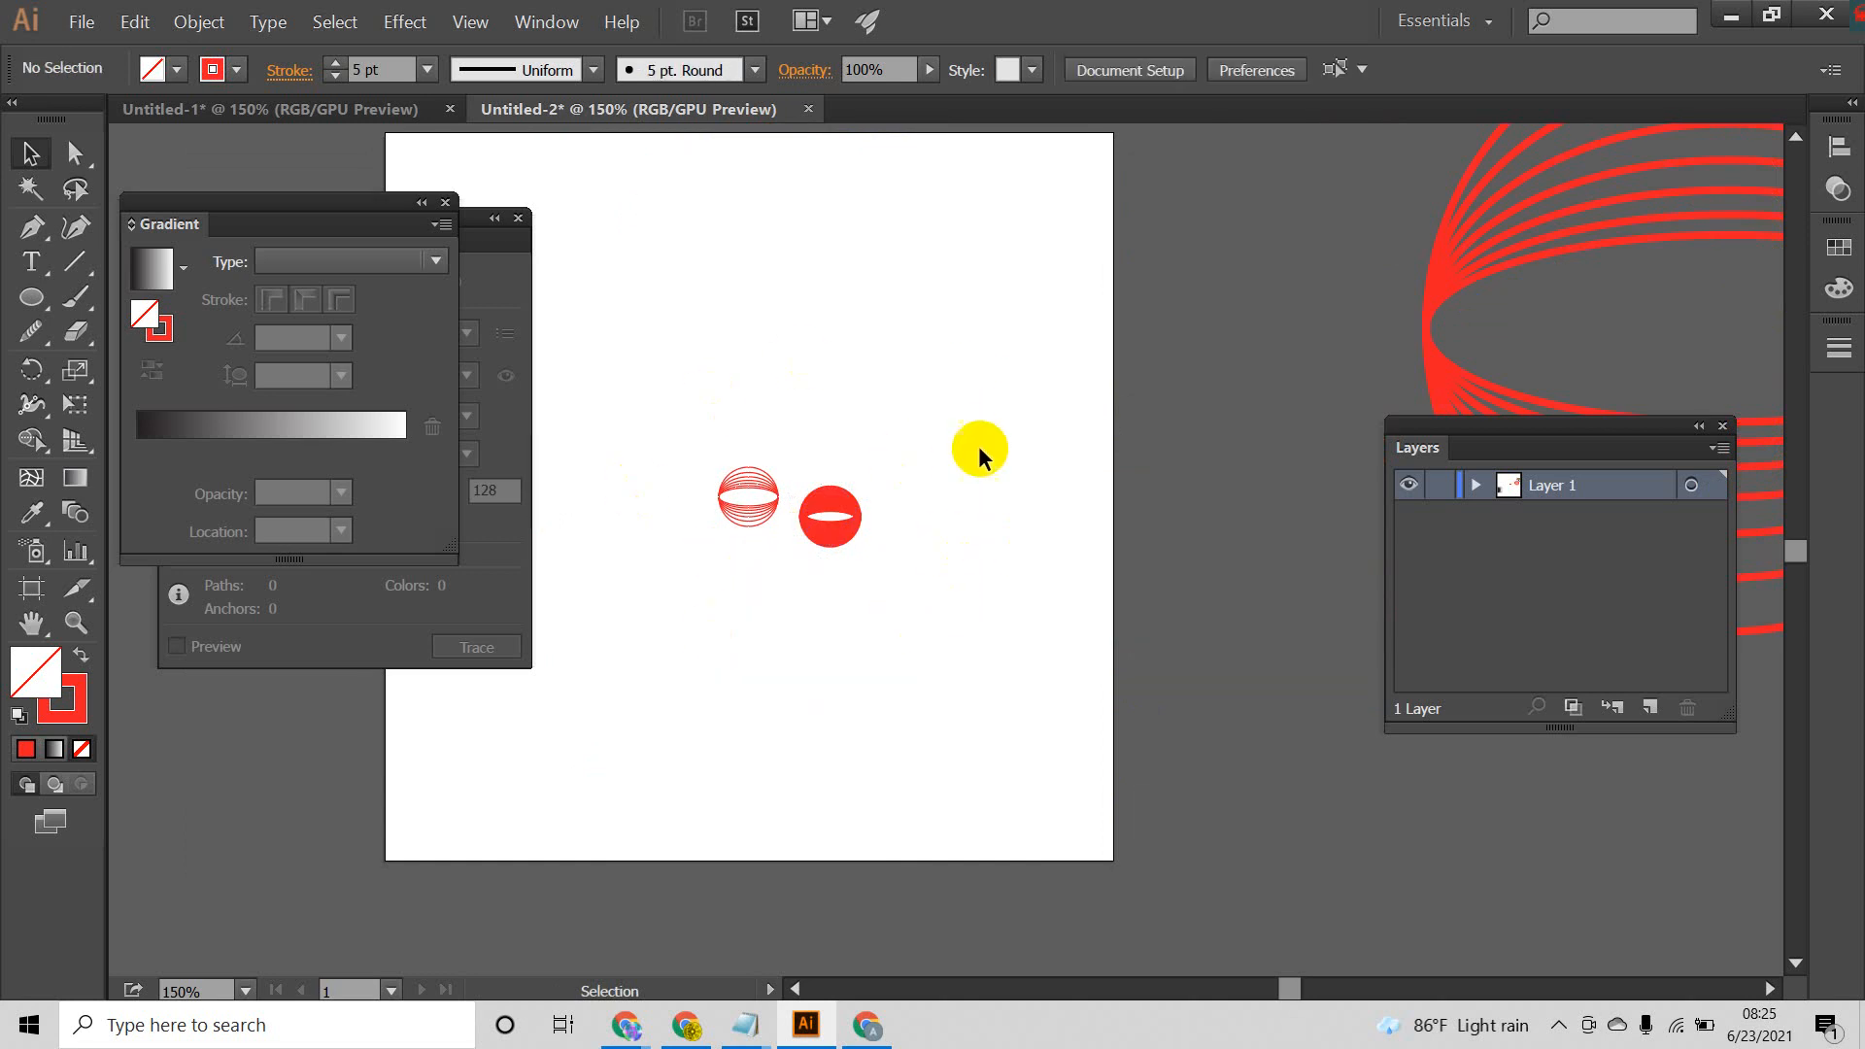
{"action": "left_click_drag", "start_coordinate": [975, 418], "coordinate": [816, 692]}
{"action": "left_click", "coordinate": [814, 692]}
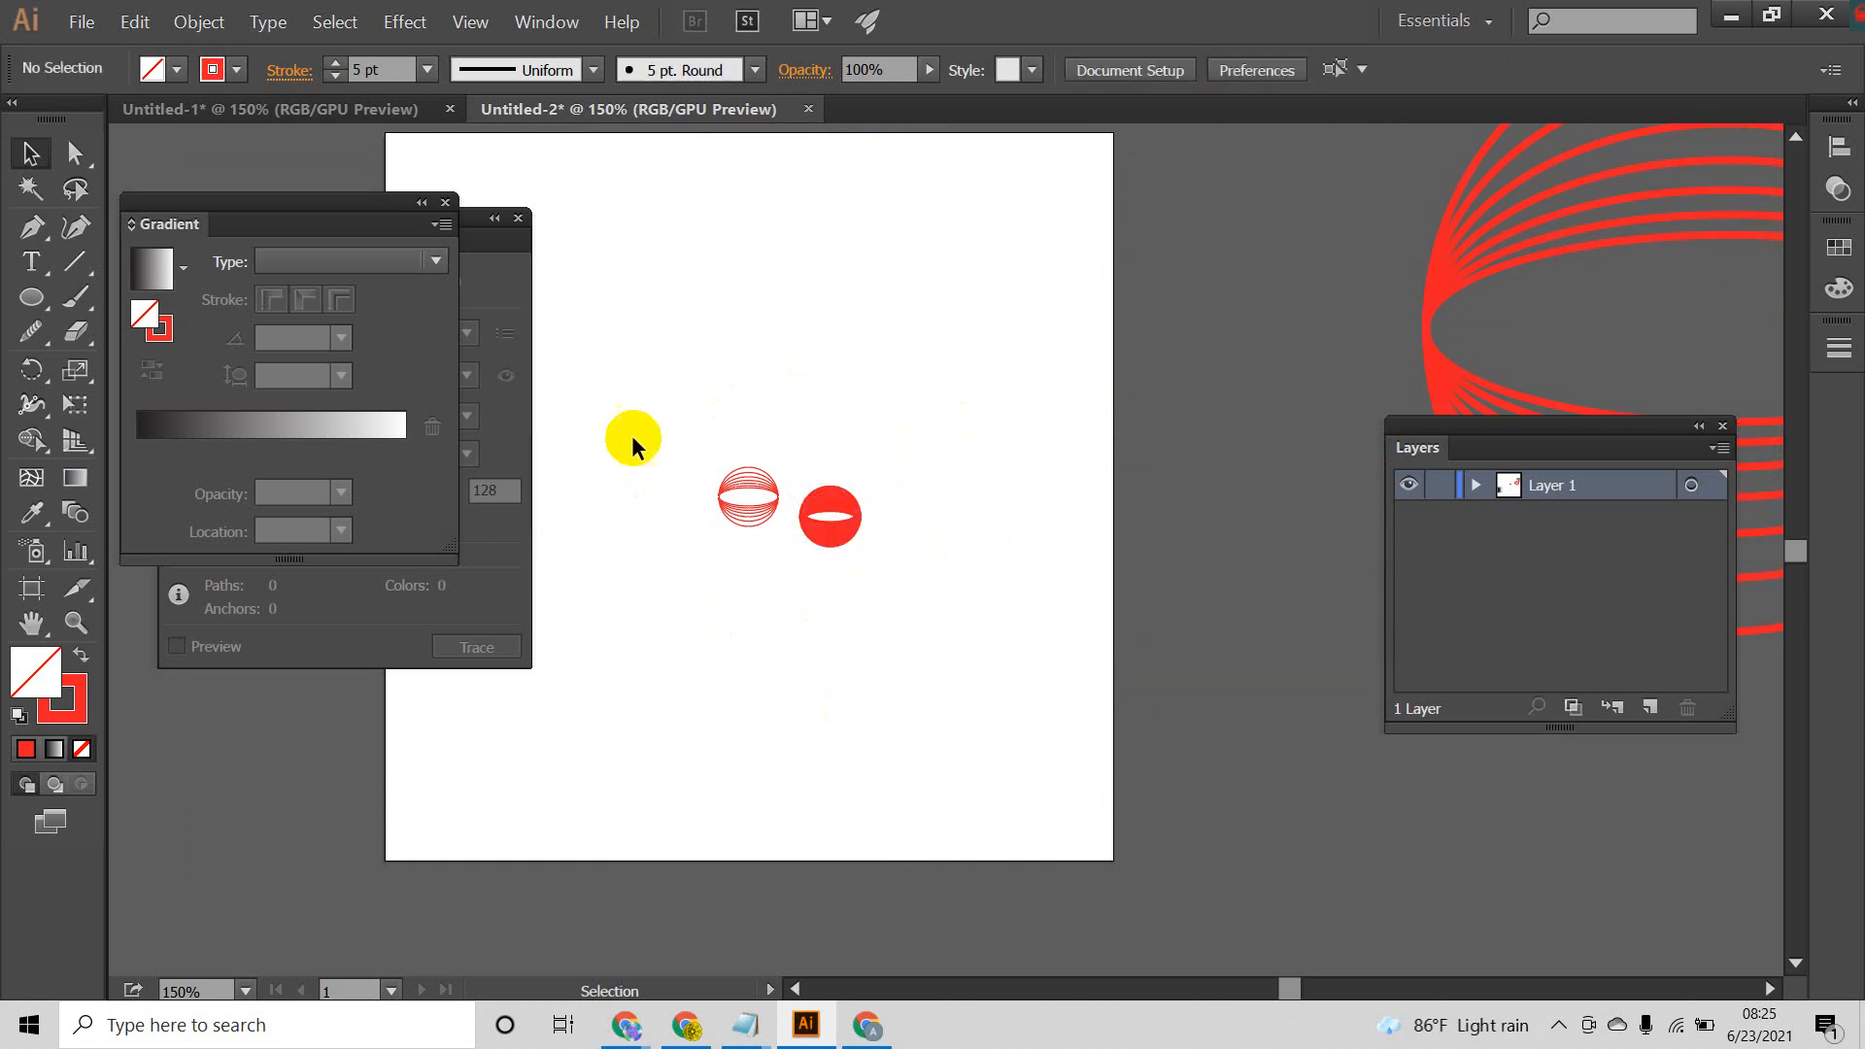
{"action": "left_click_drag", "start_coordinate": [637, 383], "coordinate": [760, 644]}
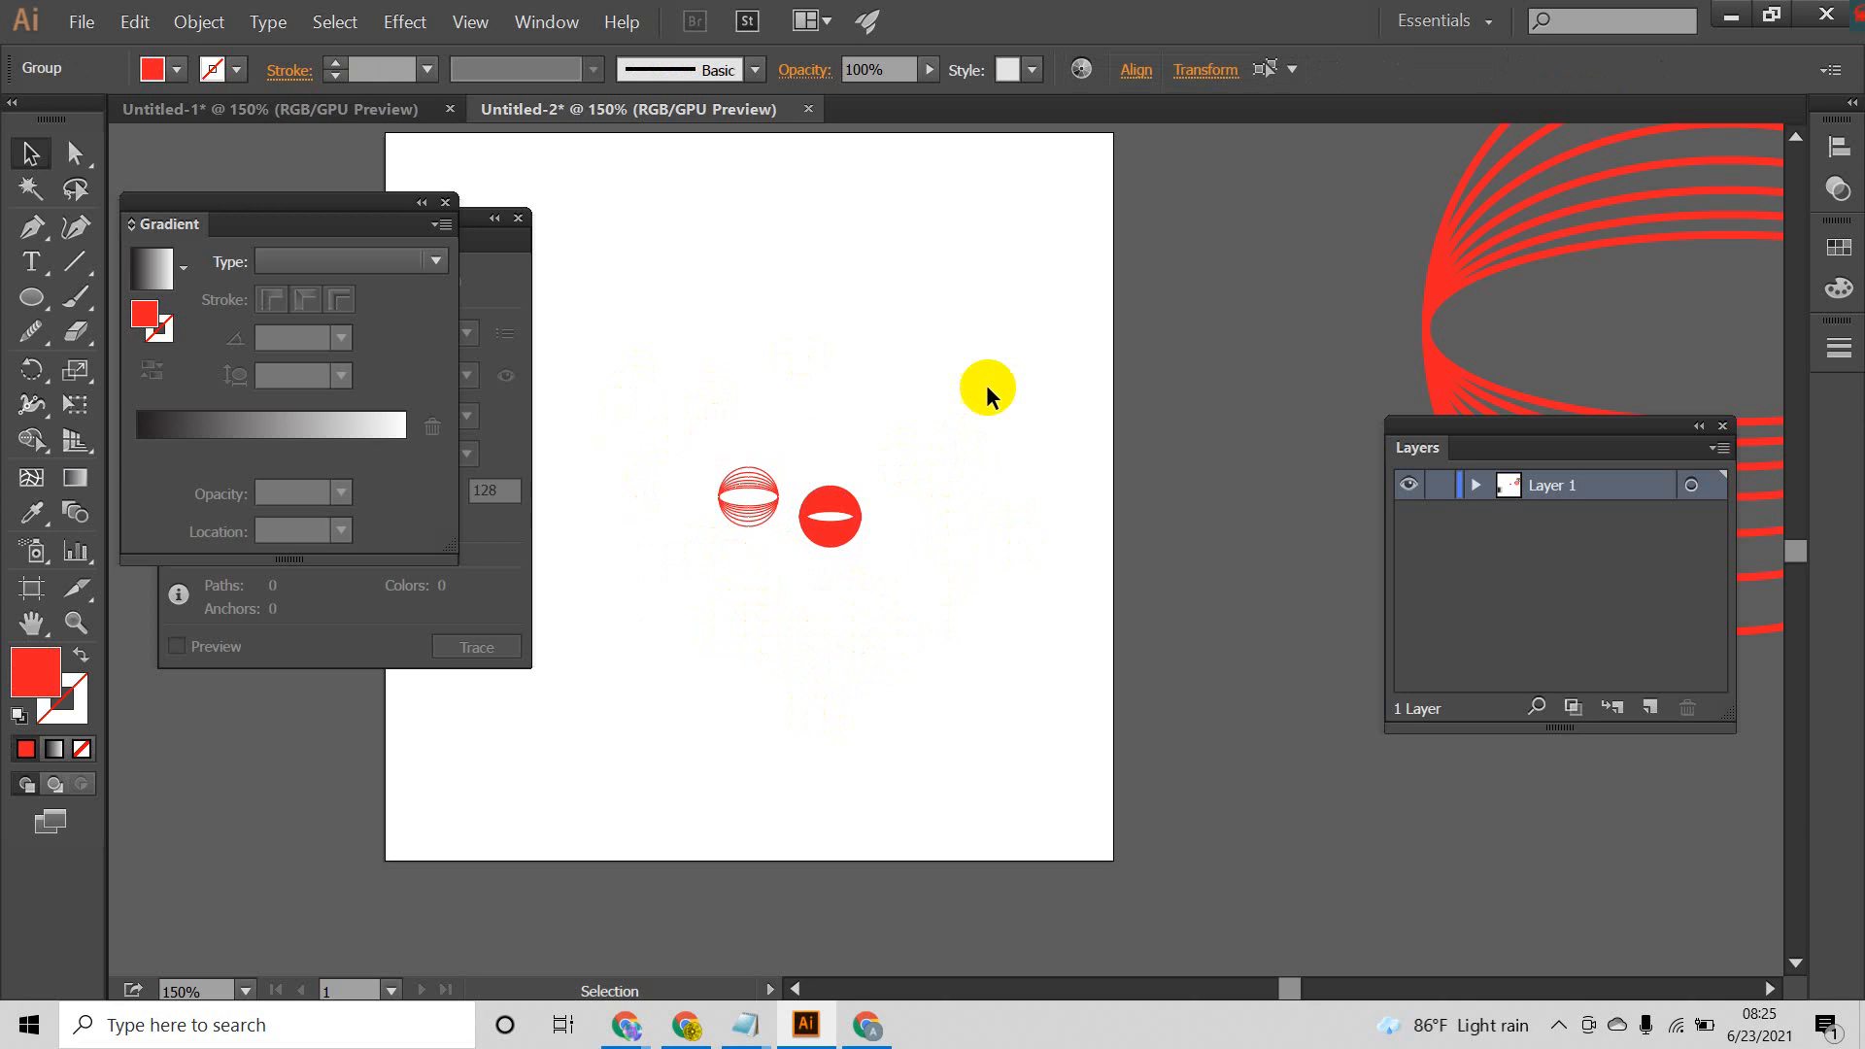
{"action": "left_click_drag", "start_coordinate": [960, 390], "coordinate": [863, 546]}
{"action": "left_click_drag", "start_coordinate": [827, 606], "coordinate": [827, 606]}
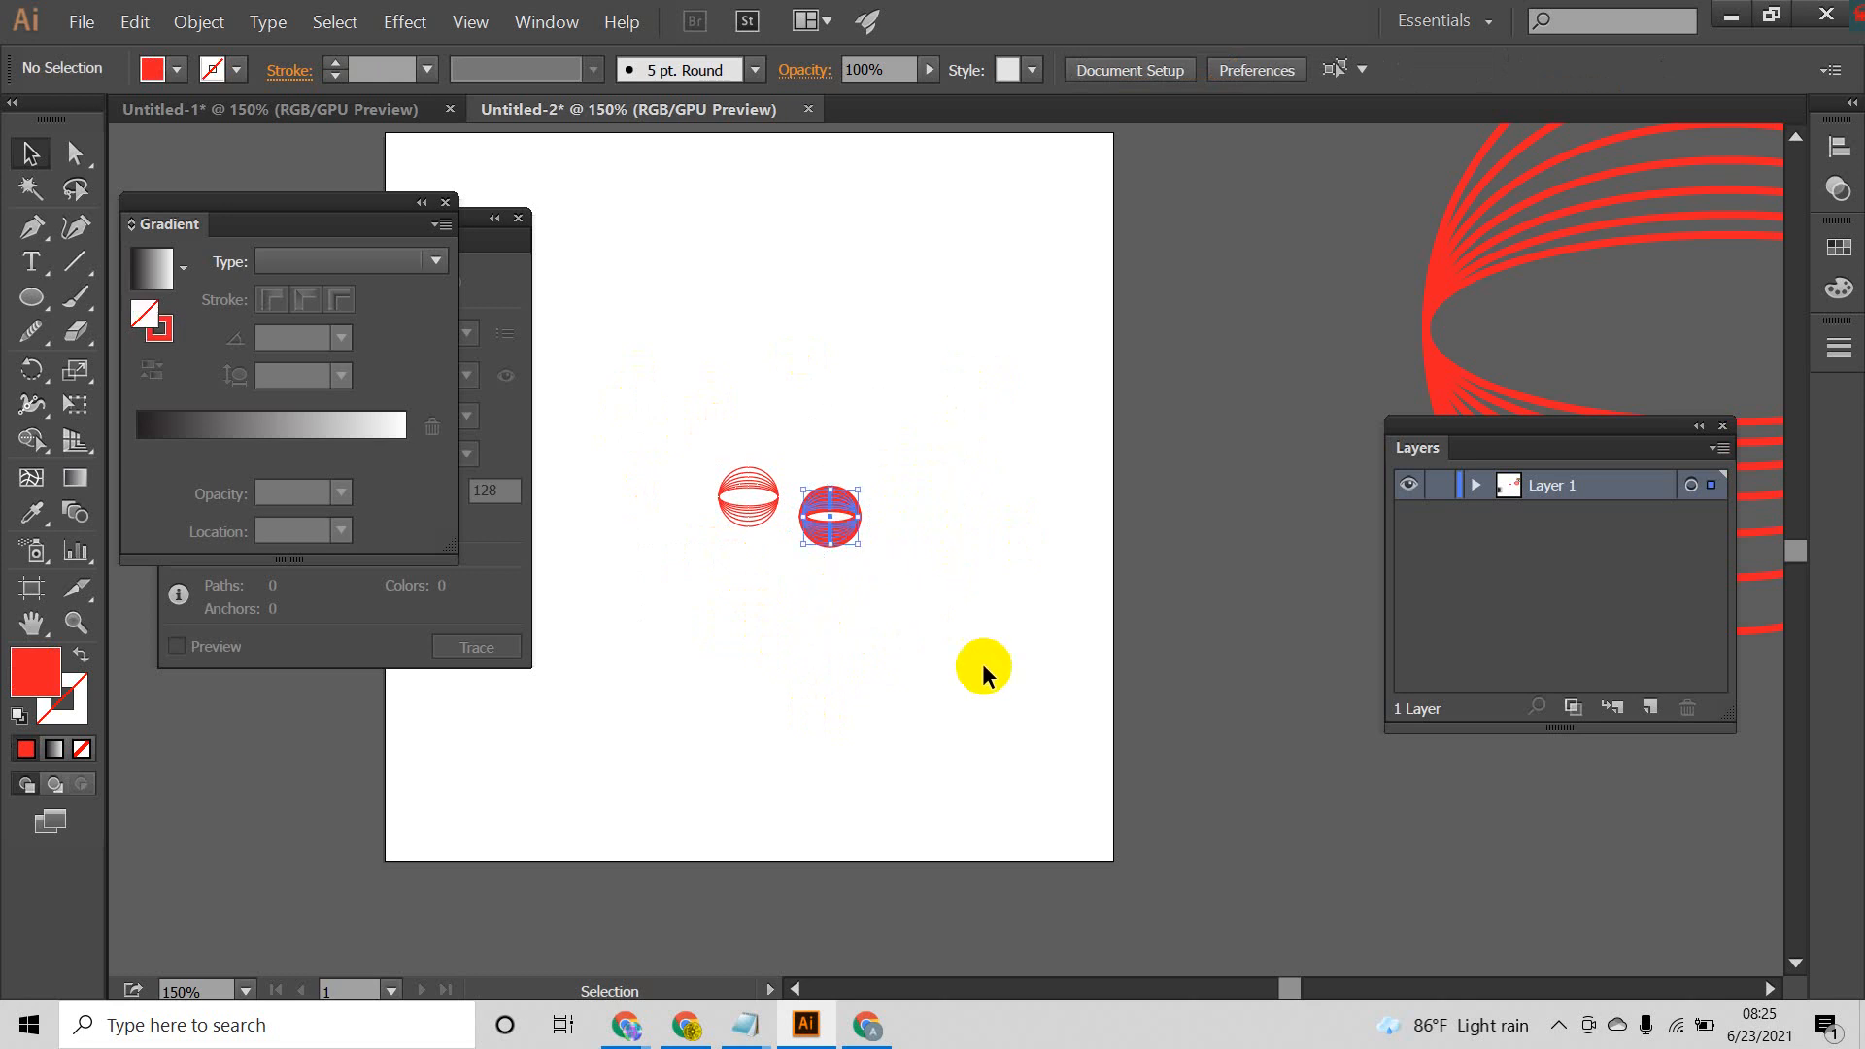
{"action": "left_click", "coordinate": [975, 674]}
{"action": "left_click_drag", "start_coordinate": [902, 391], "coordinate": [819, 612]}
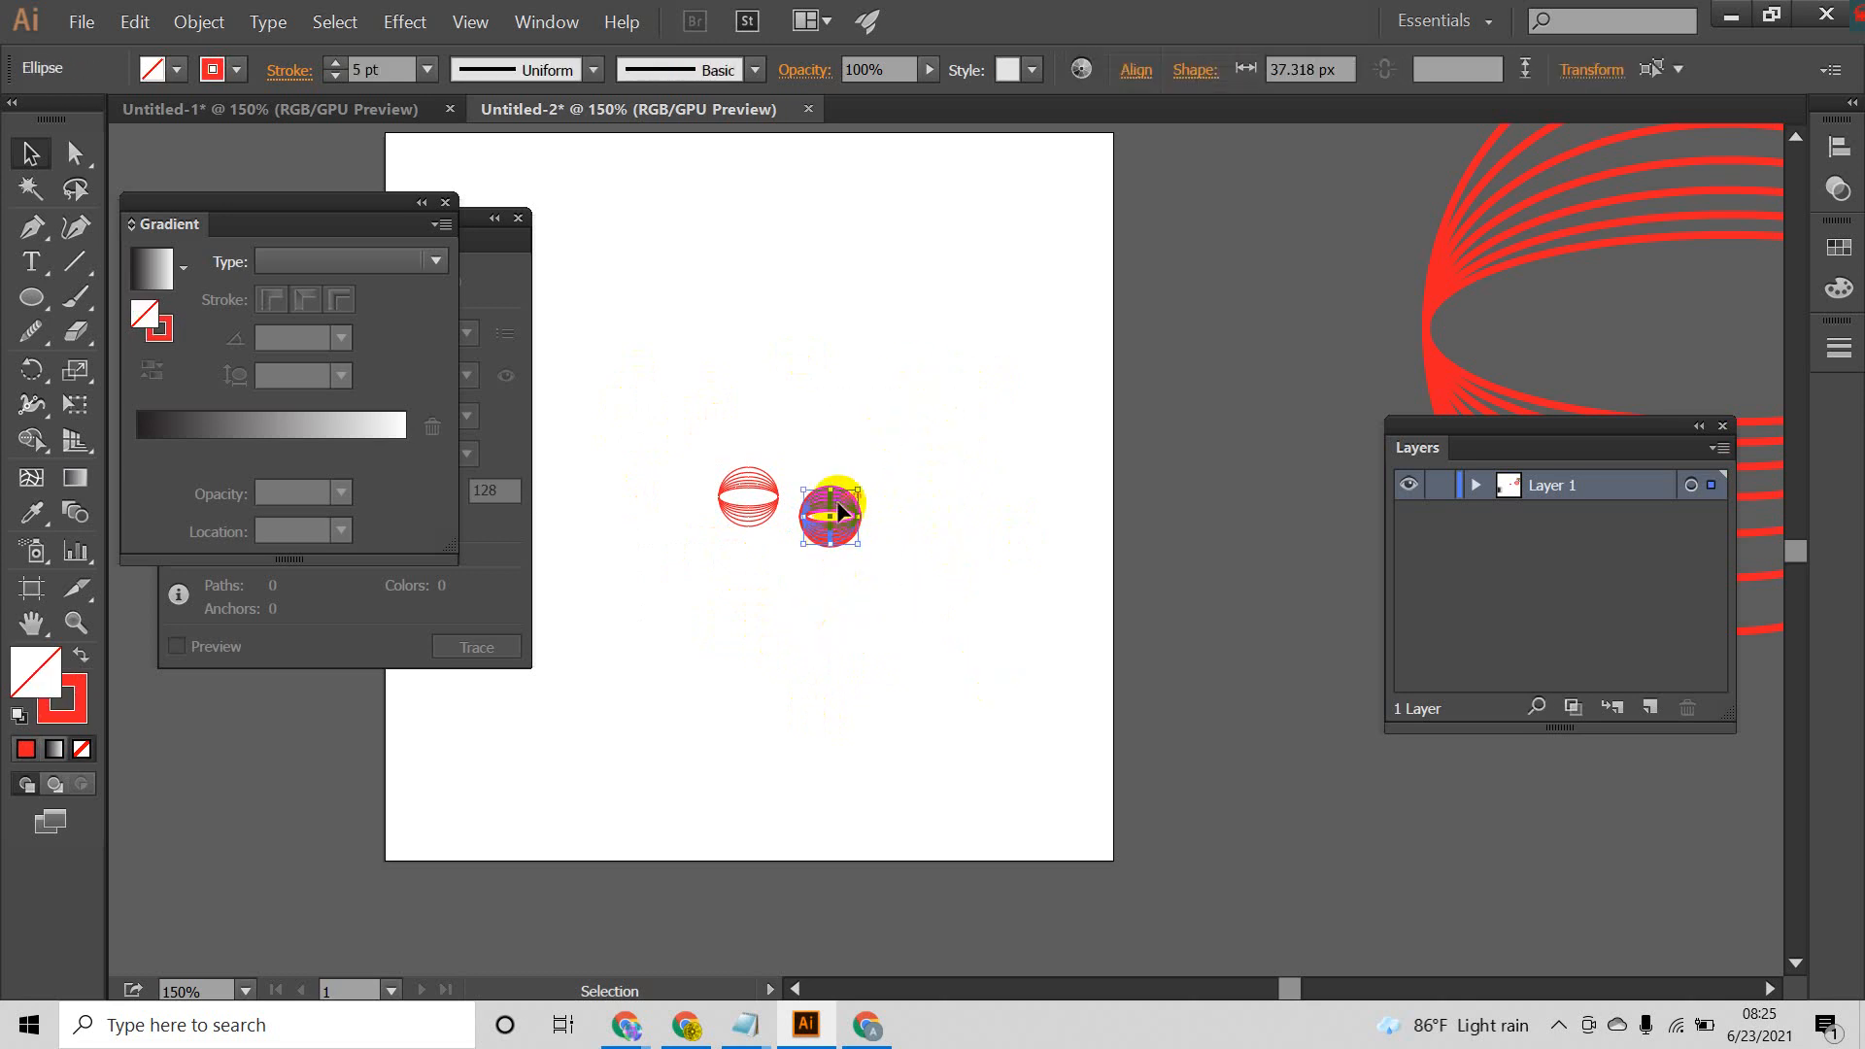
Step: Move the unexpanded small globe up and away from the expanded one, and compare both globes' fill and stroke settings
{"action": "left_click_drag", "start_coordinate": [832, 504], "coordinate": [921, 437]}
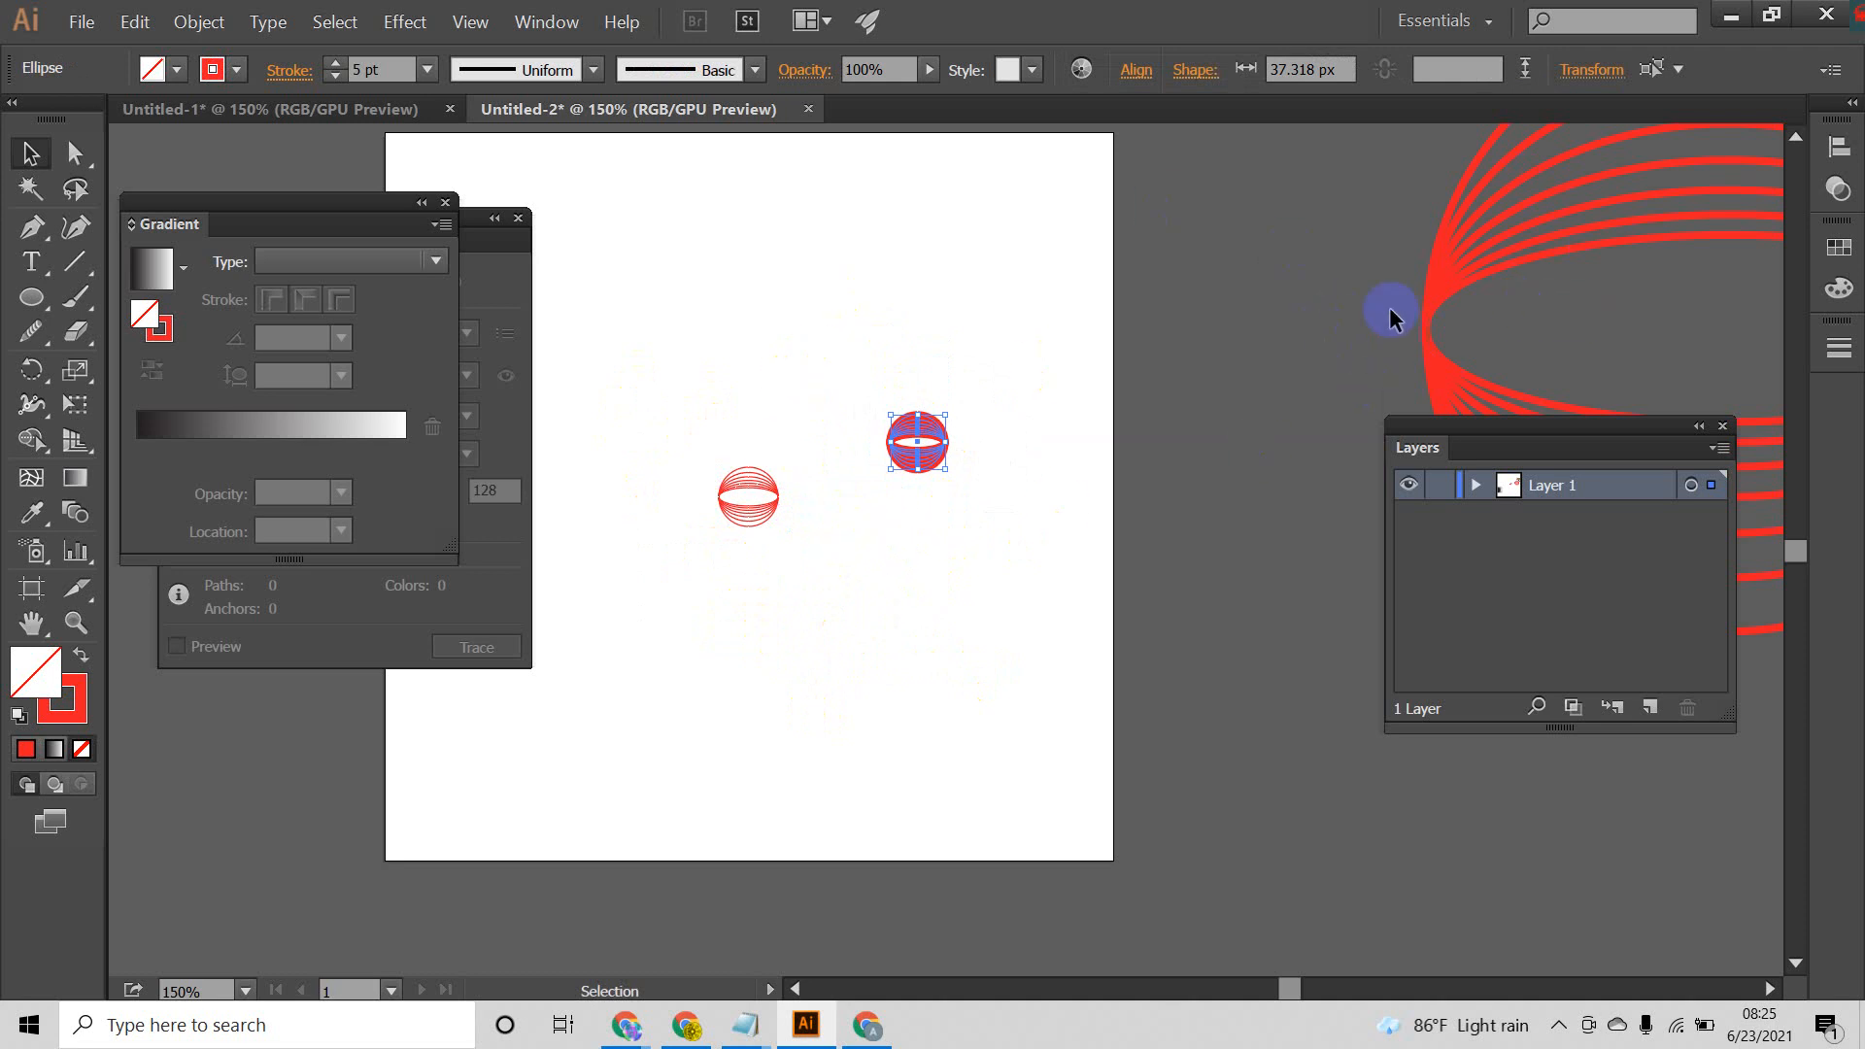
{"action": "left_click", "coordinate": [1096, 333]}
{"action": "left_click_drag", "start_coordinate": [1033, 271], "coordinate": [892, 554]}
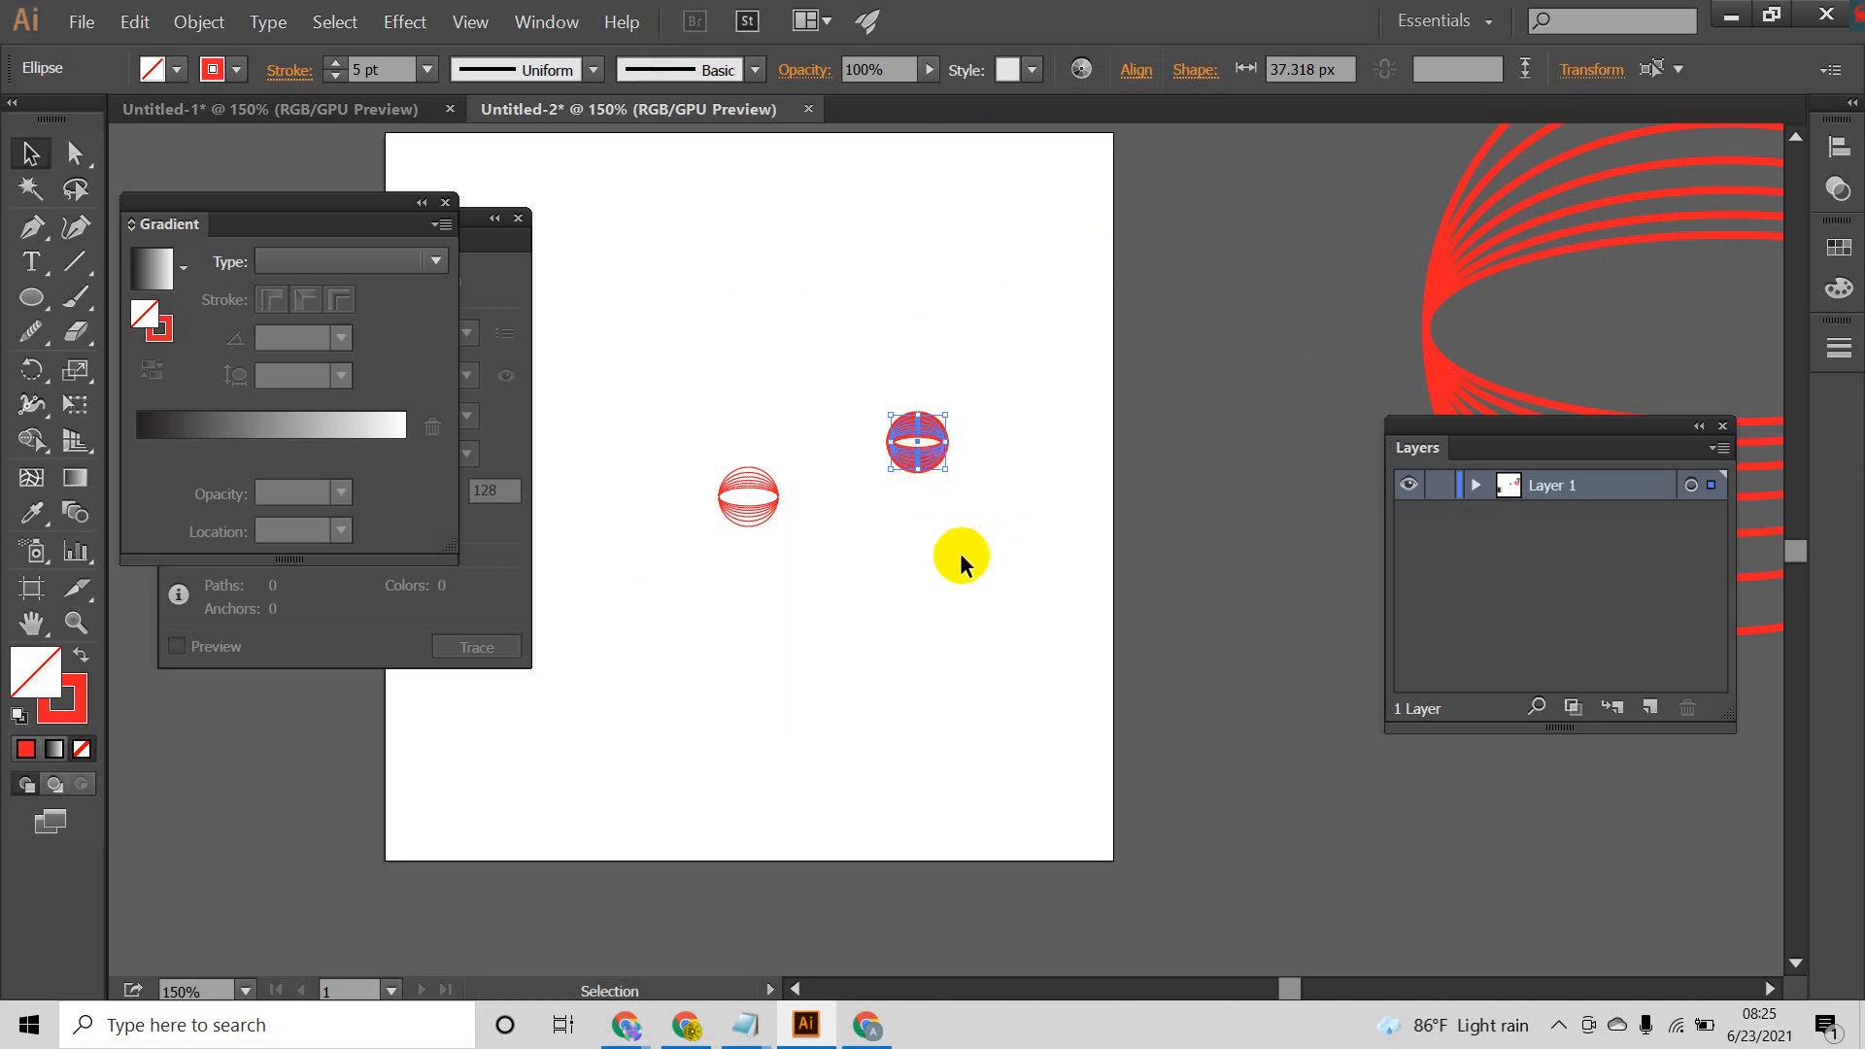
{"action": "left_click_drag", "start_coordinate": [708, 396], "coordinate": [795, 674]}
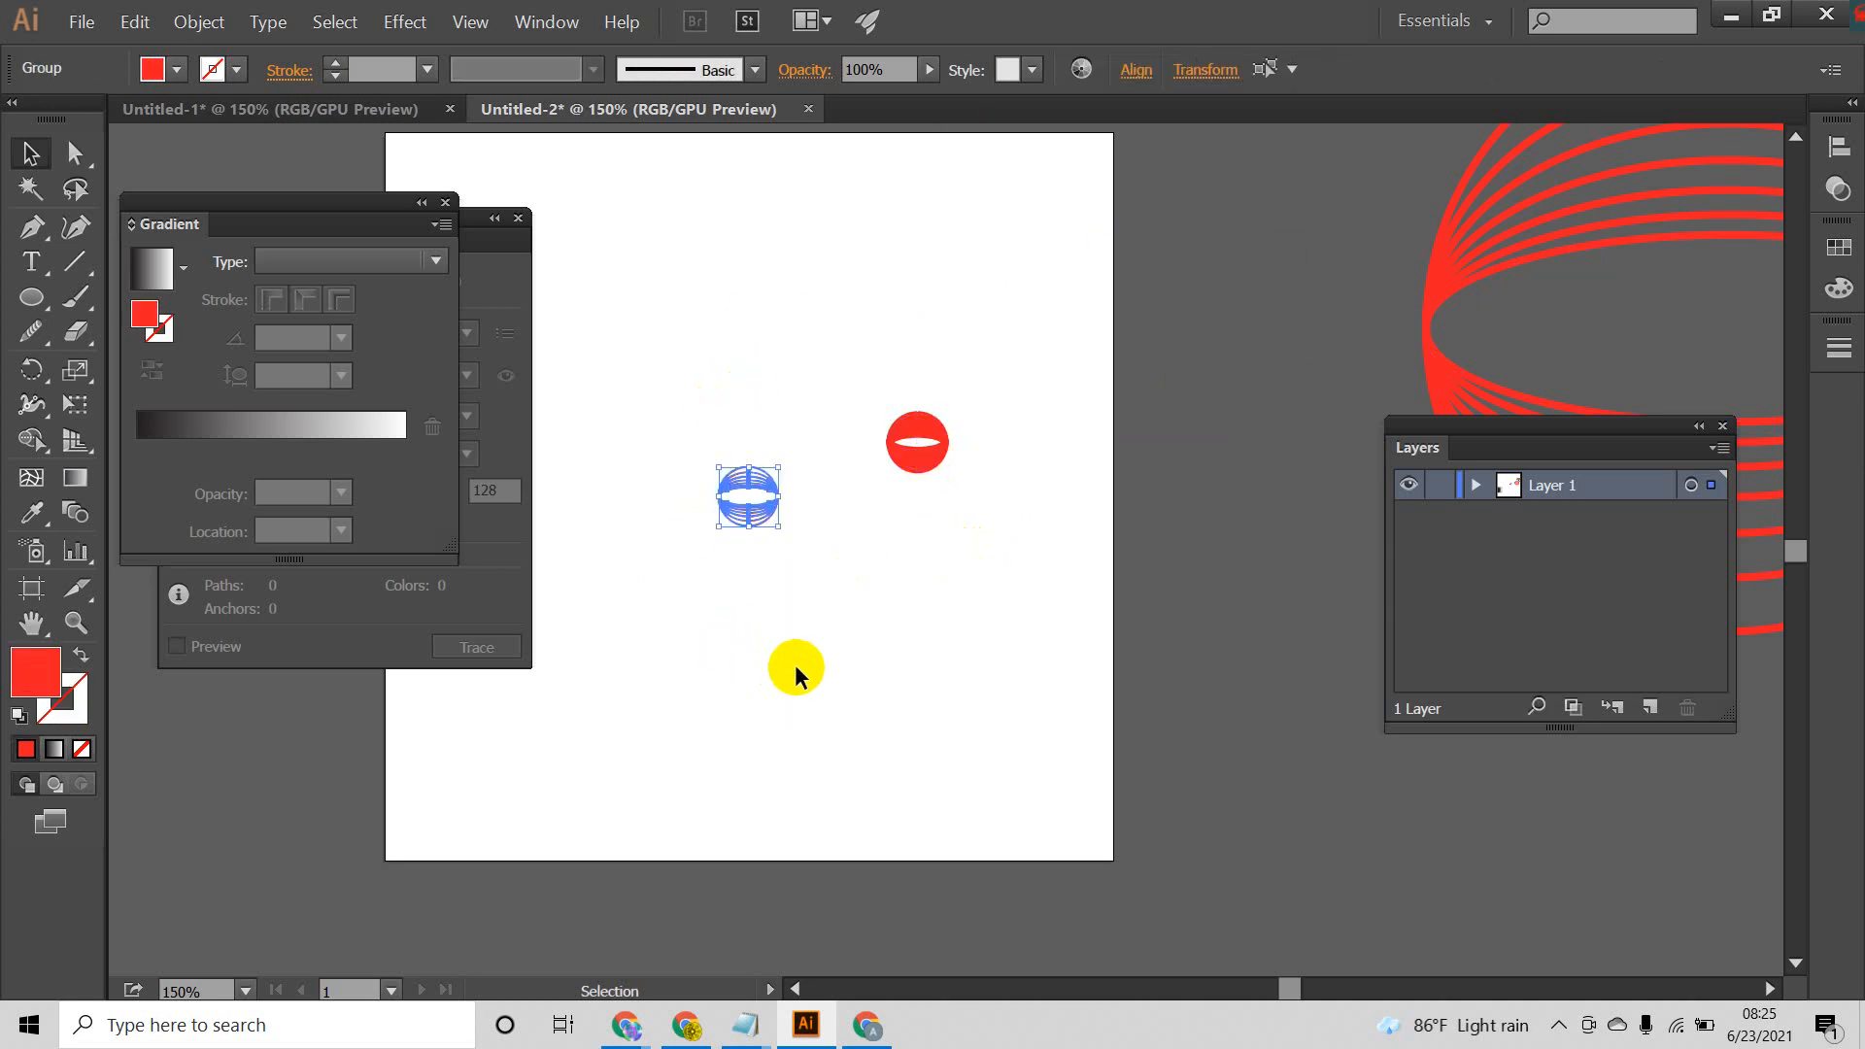
{"action": "left_click", "coordinate": [24, 677]}
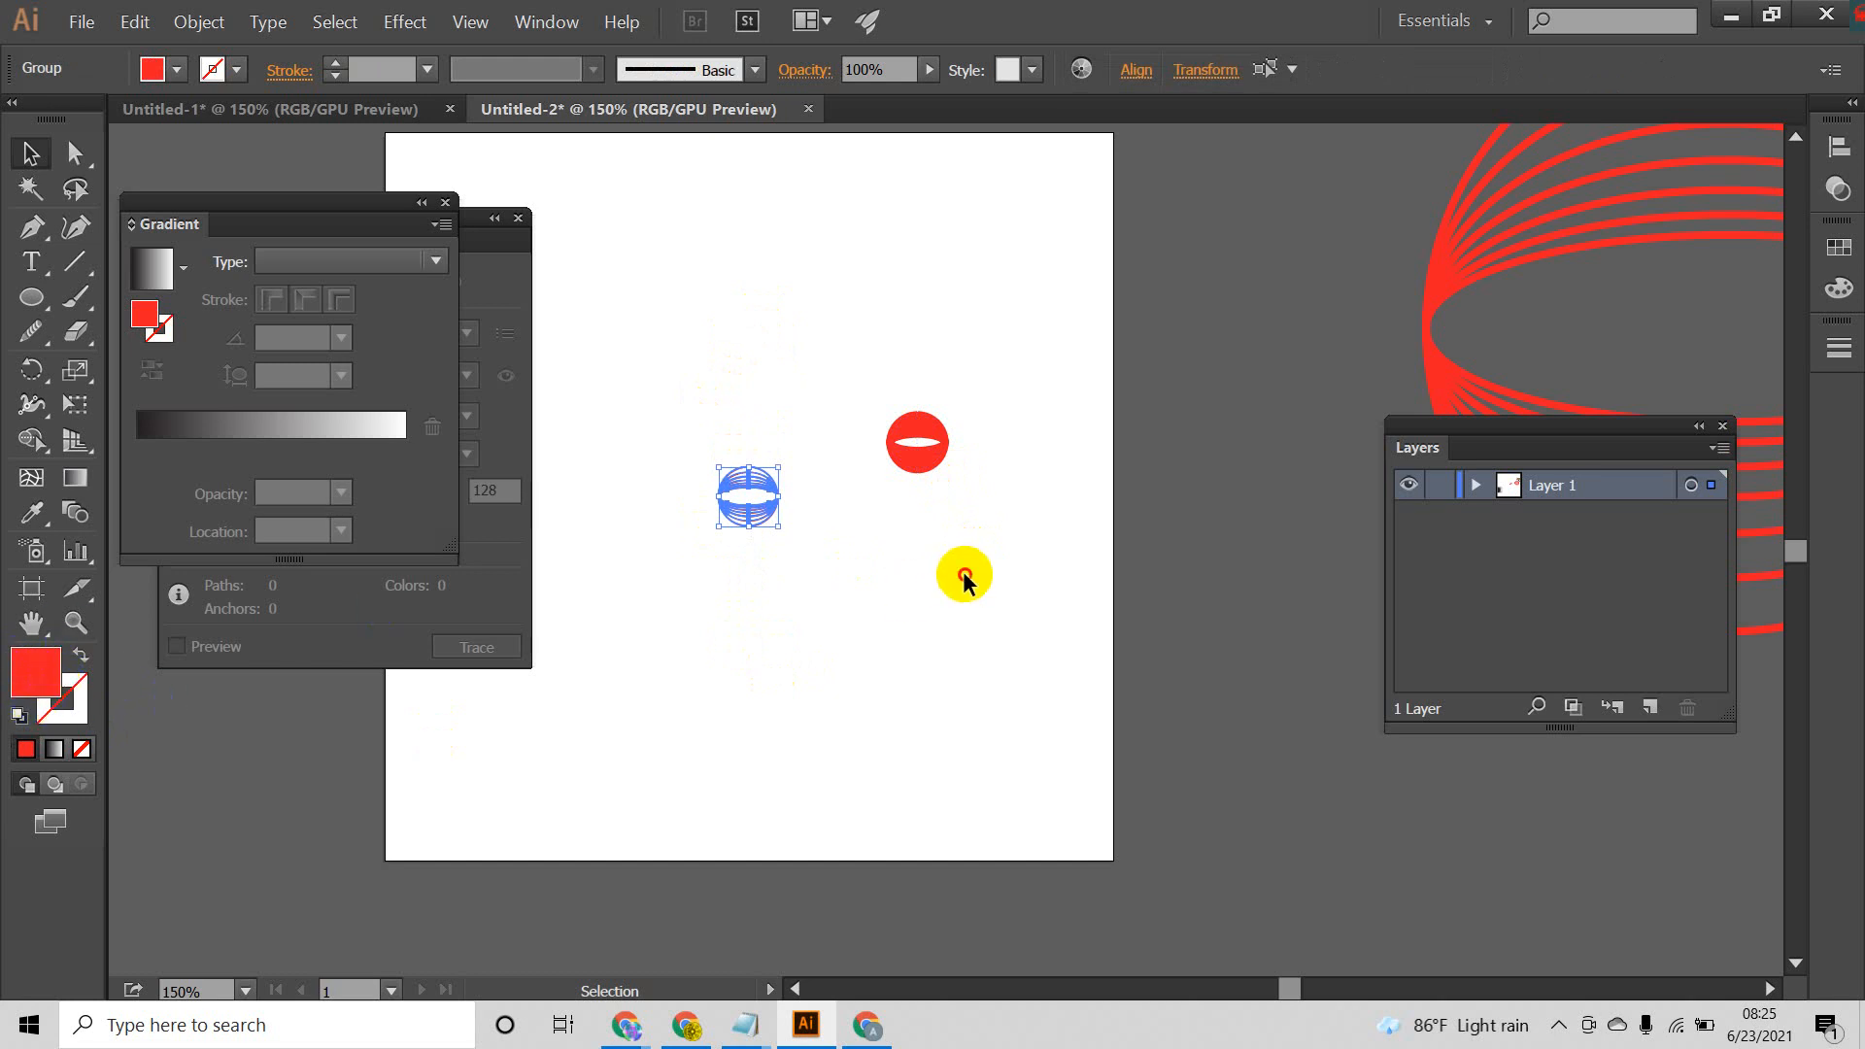
Step: Delete the unexpanded small globe whose thick strokes merge together
{"action": "left_click_drag", "start_coordinate": [1031, 335], "coordinate": [649, 604]}
{"action": "left_click_drag", "start_coordinate": [987, 323], "coordinate": [876, 542]}
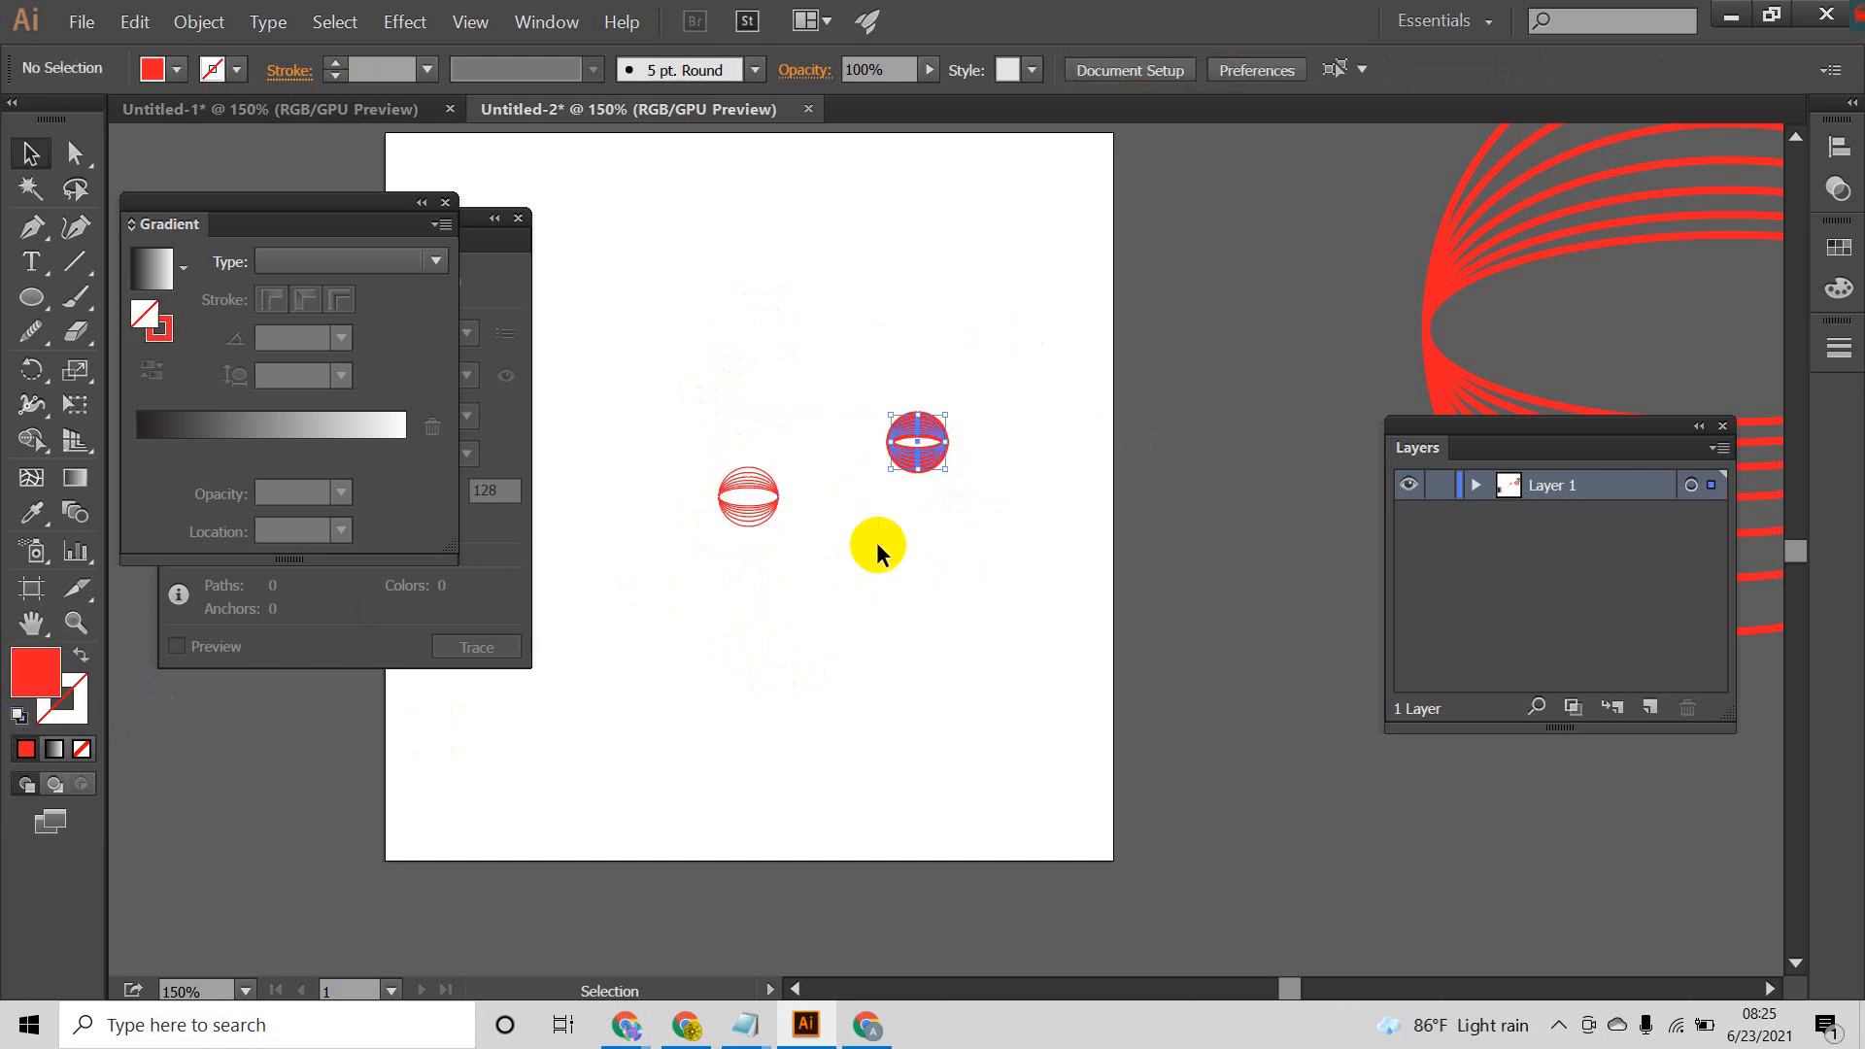
{"action": "key", "text": "Delete"}
Step: Enlarge the expanded small globe proportionally to nearly twice its size and move it into the artboard's upper-right corner
{"action": "left_click_drag", "start_coordinate": [817, 417], "coordinate": [675, 559]}
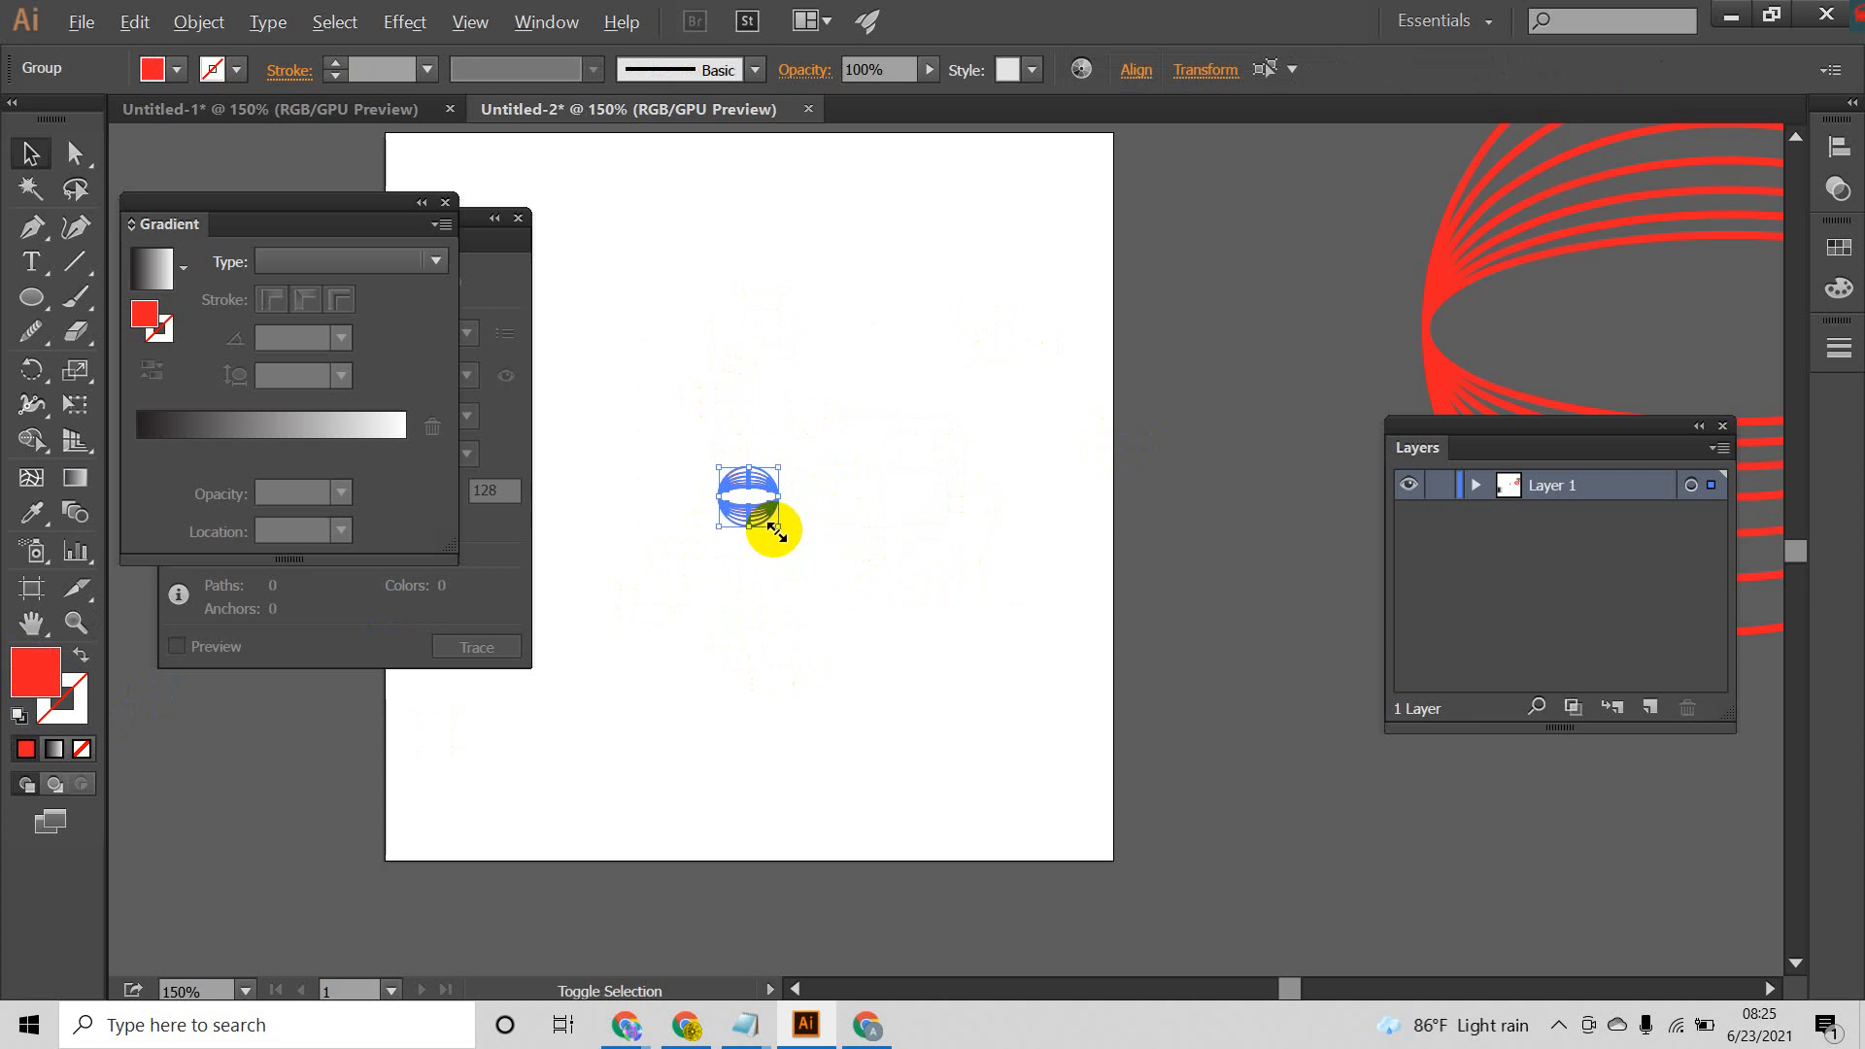
{"action": "left_click_drag", "start_coordinate": [777, 532], "coordinate": [802, 574]}
{"action": "left_click_drag", "start_coordinate": [787, 428], "coordinate": [1074, 185]}
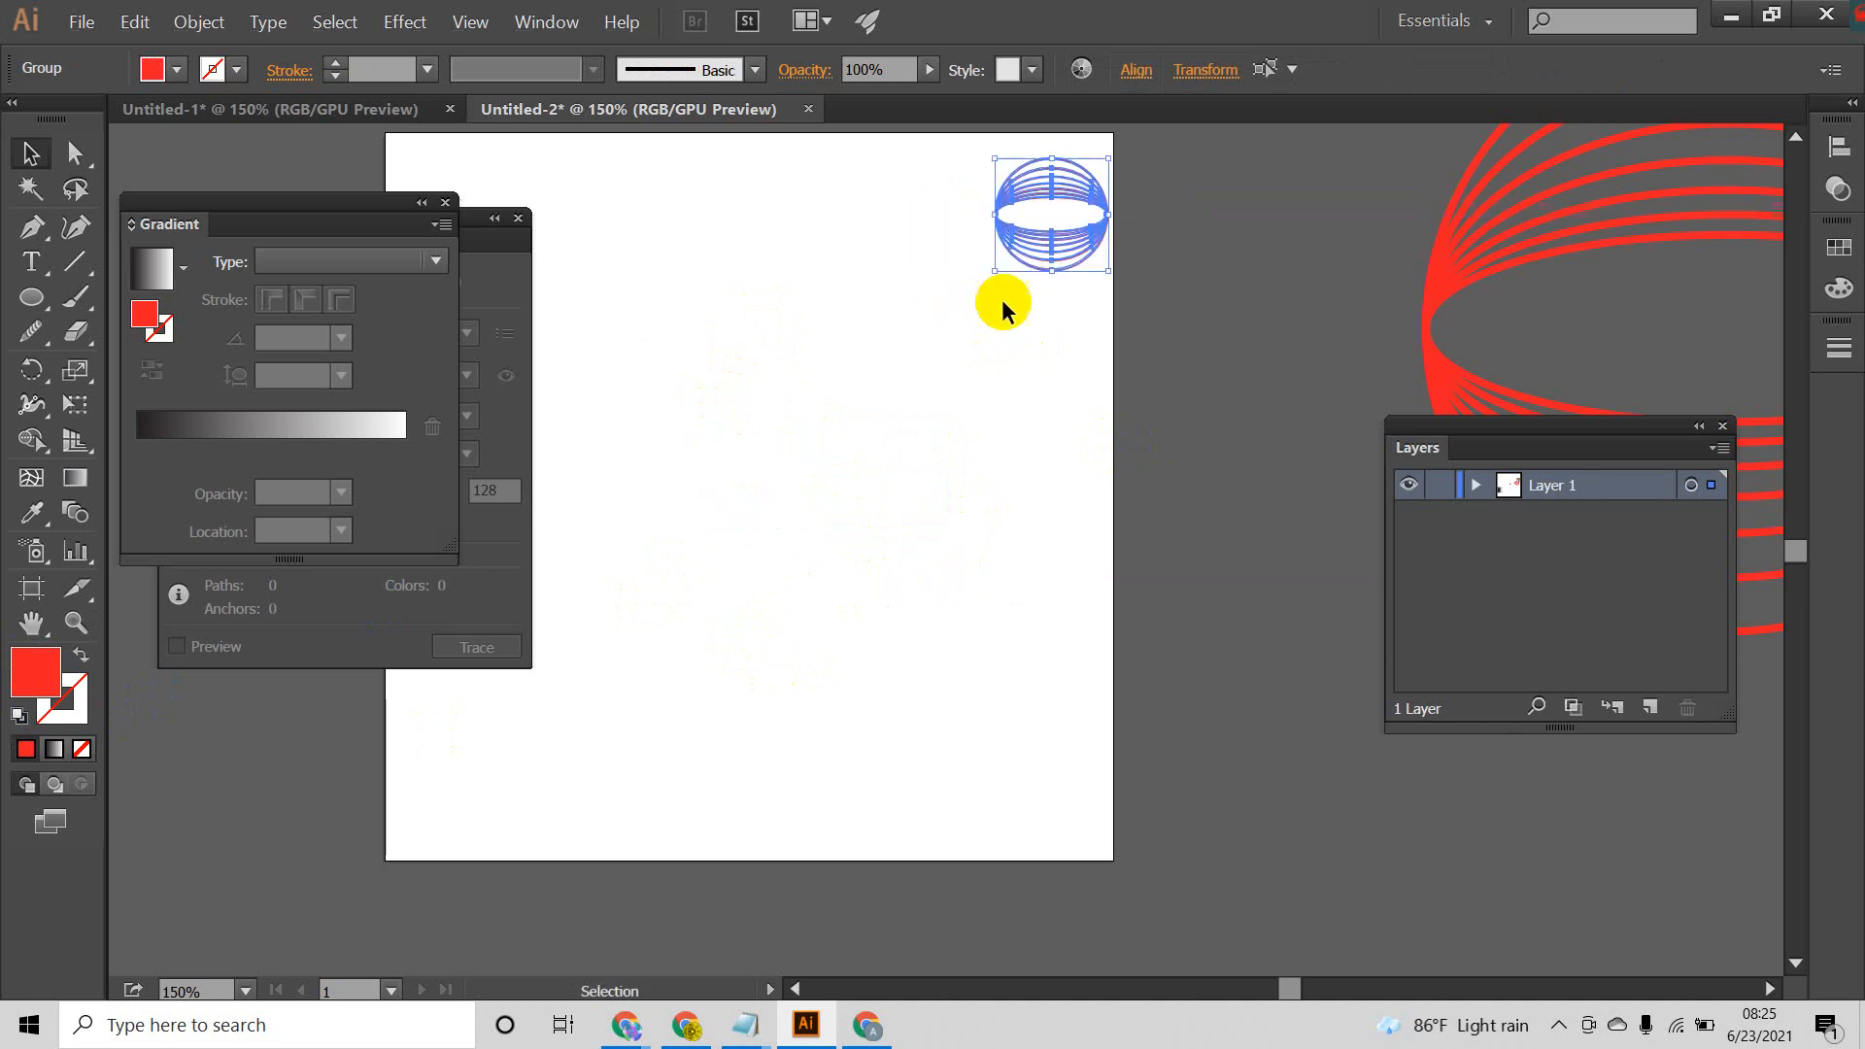
{"action": "left_click", "coordinate": [1002, 305]}
{"action": "left_click_drag", "start_coordinate": [958, 375], "coordinate": [1083, 437]}
{"action": "scroll", "coordinate": [1078, 402], "scroll_direction": "down", "scroll_amount": 1}
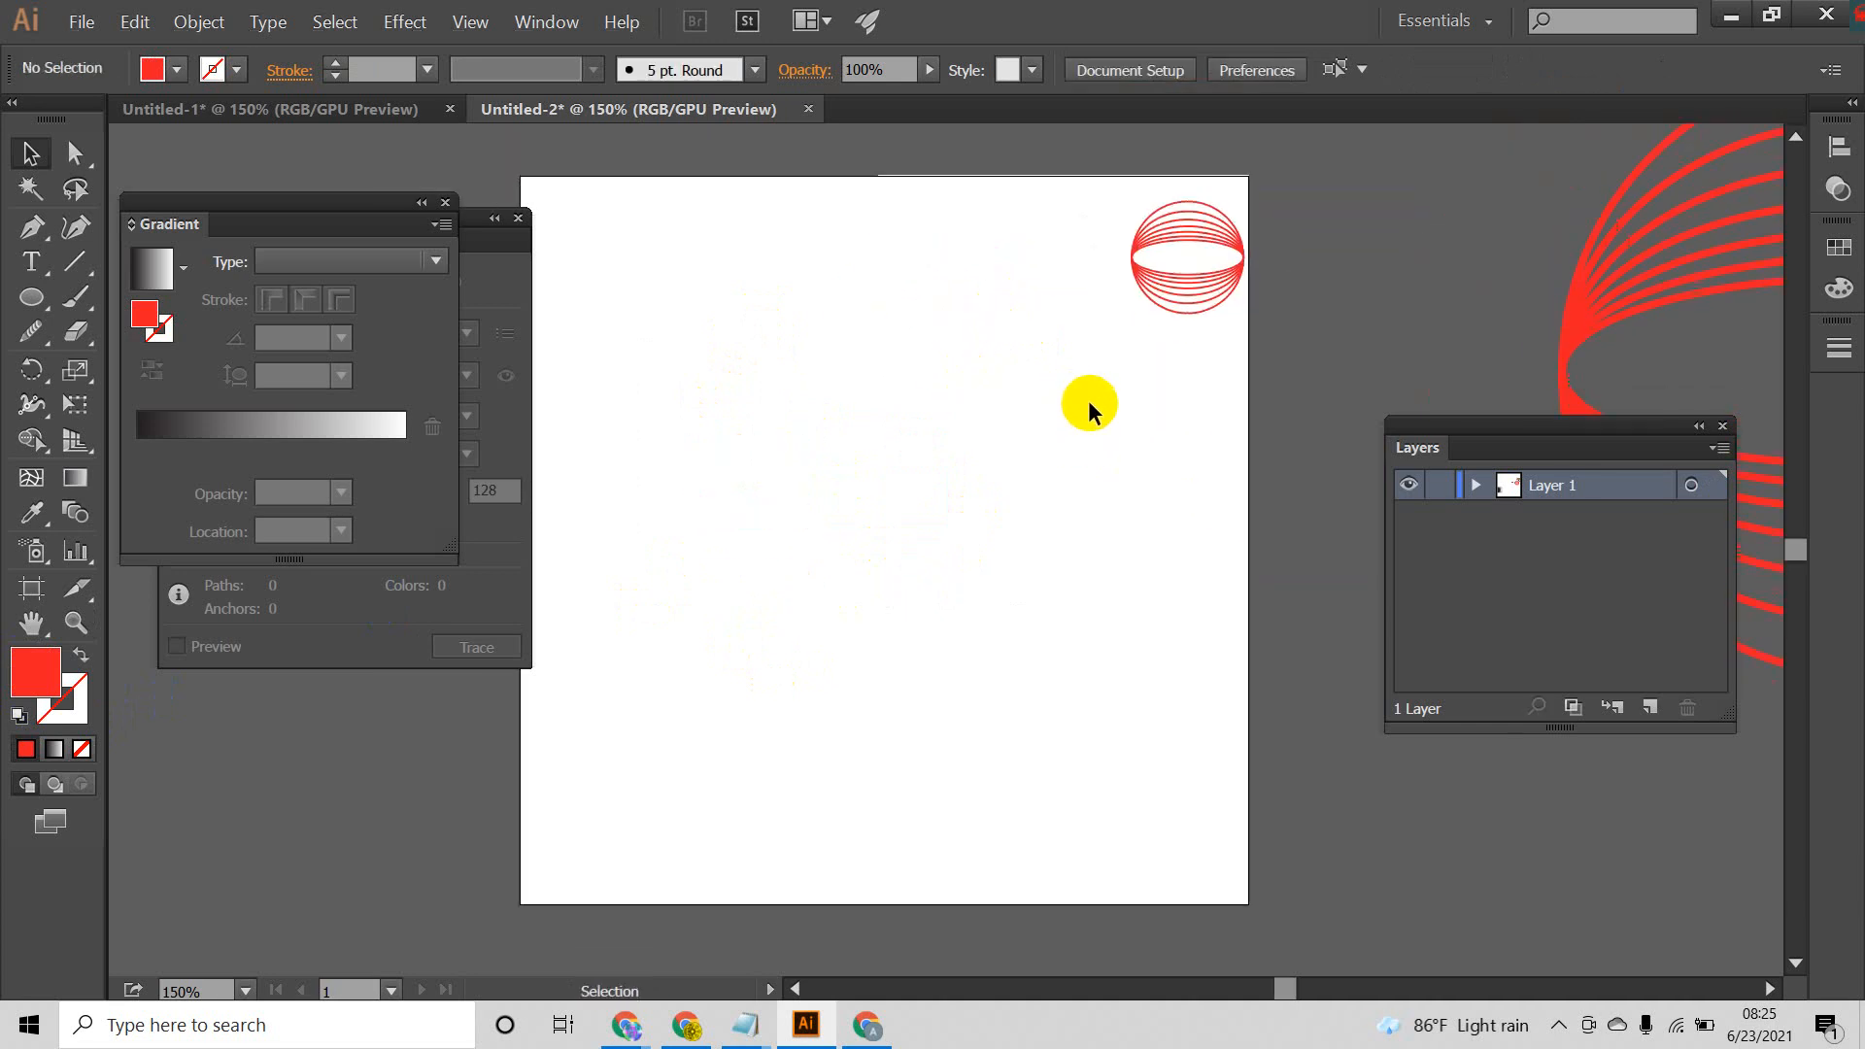
{"action": "left_click_drag", "start_coordinate": [1258, 361], "coordinate": [1245, 350]}
{"action": "left_click", "coordinate": [1196, 512]}
{"action": "left_click", "coordinate": [200, 21]}
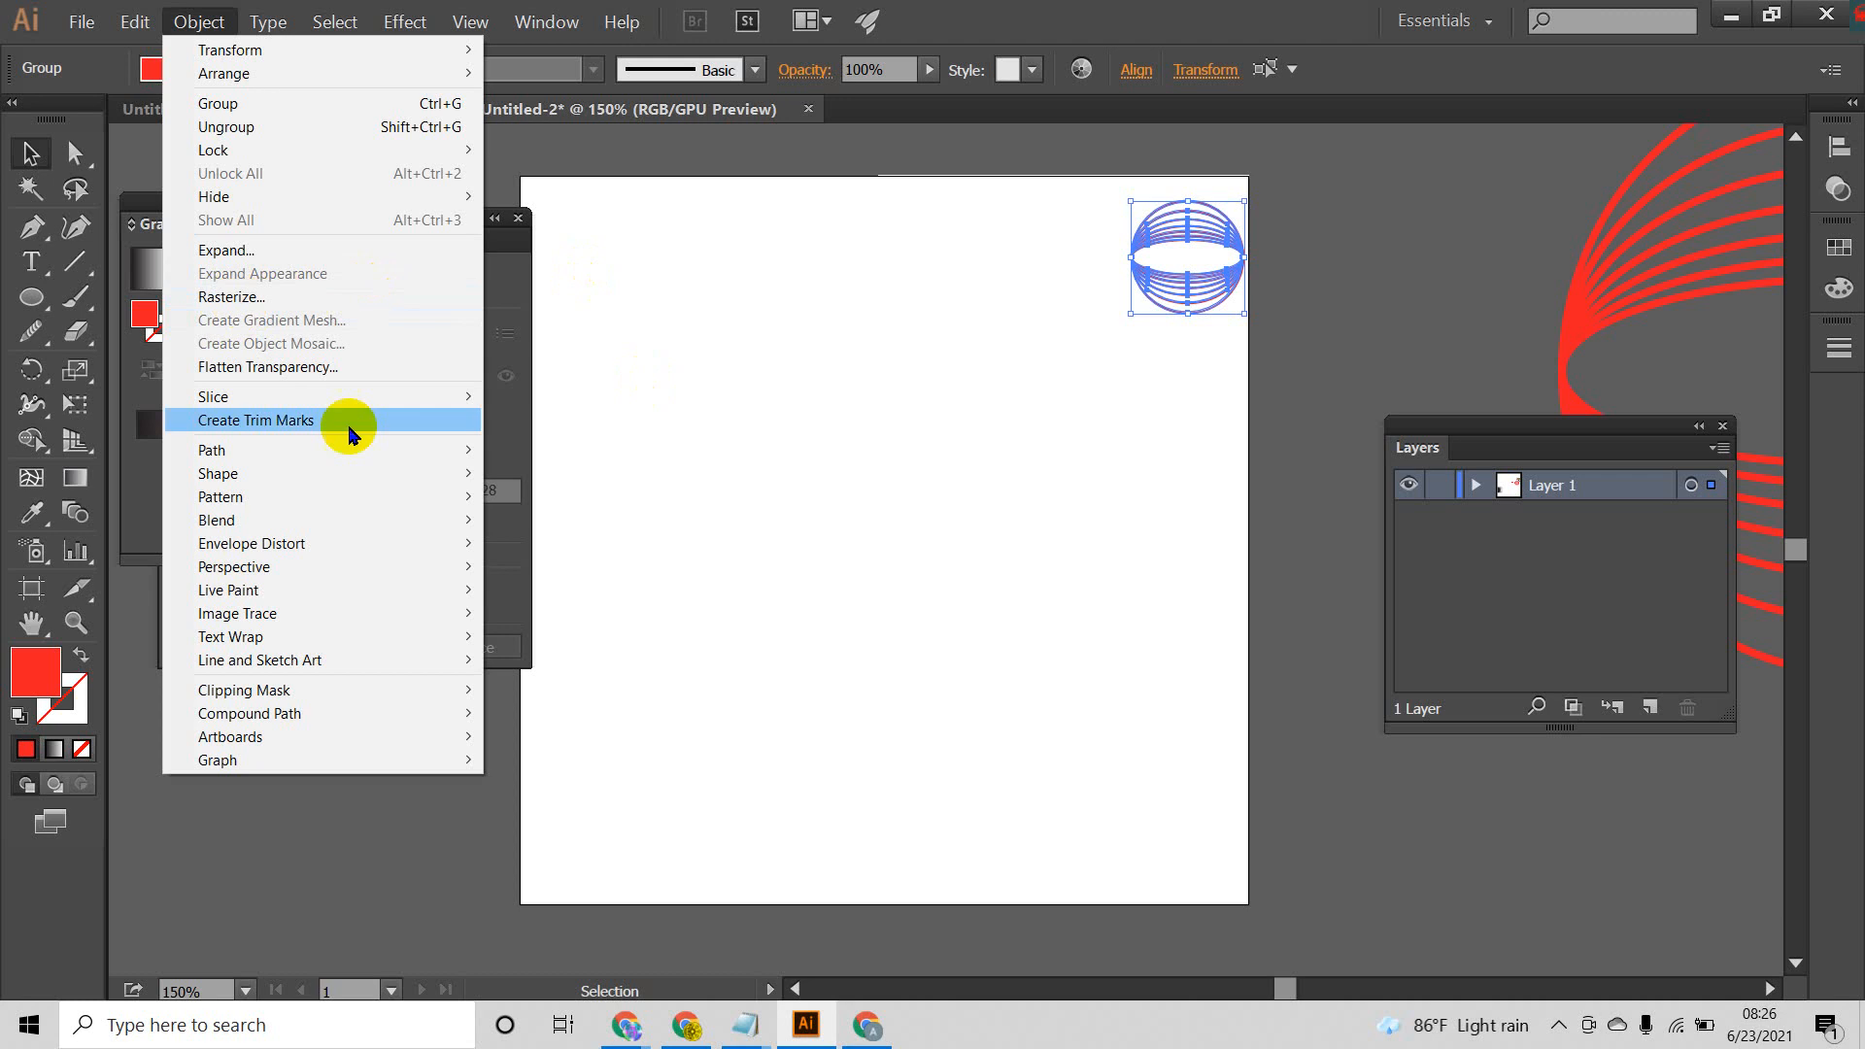
{"action": "left_click", "coordinate": [902, 408]}
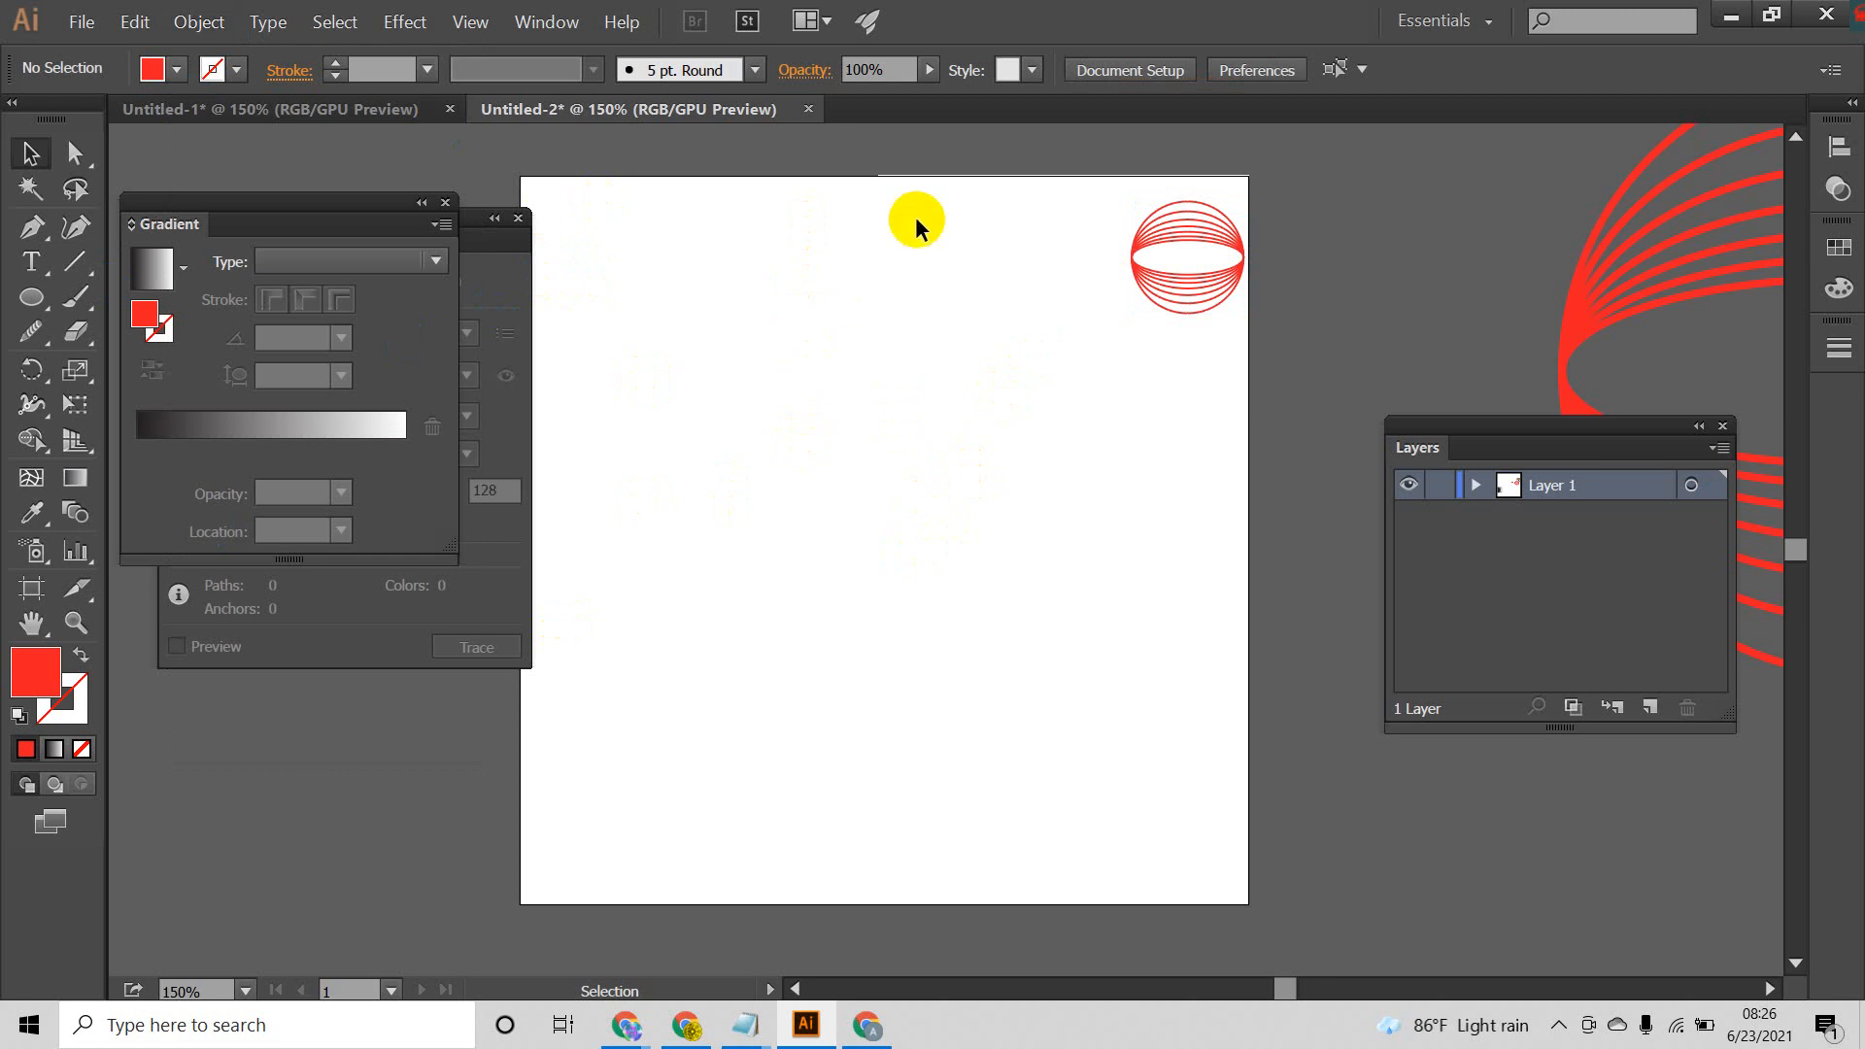
{"action": "scroll", "coordinate": [807, 374], "scroll_direction": "up", "scroll_amount": 2}
{"action": "scroll", "coordinate": [848, 423], "scroll_direction": "down", "scroll_amount": 2}
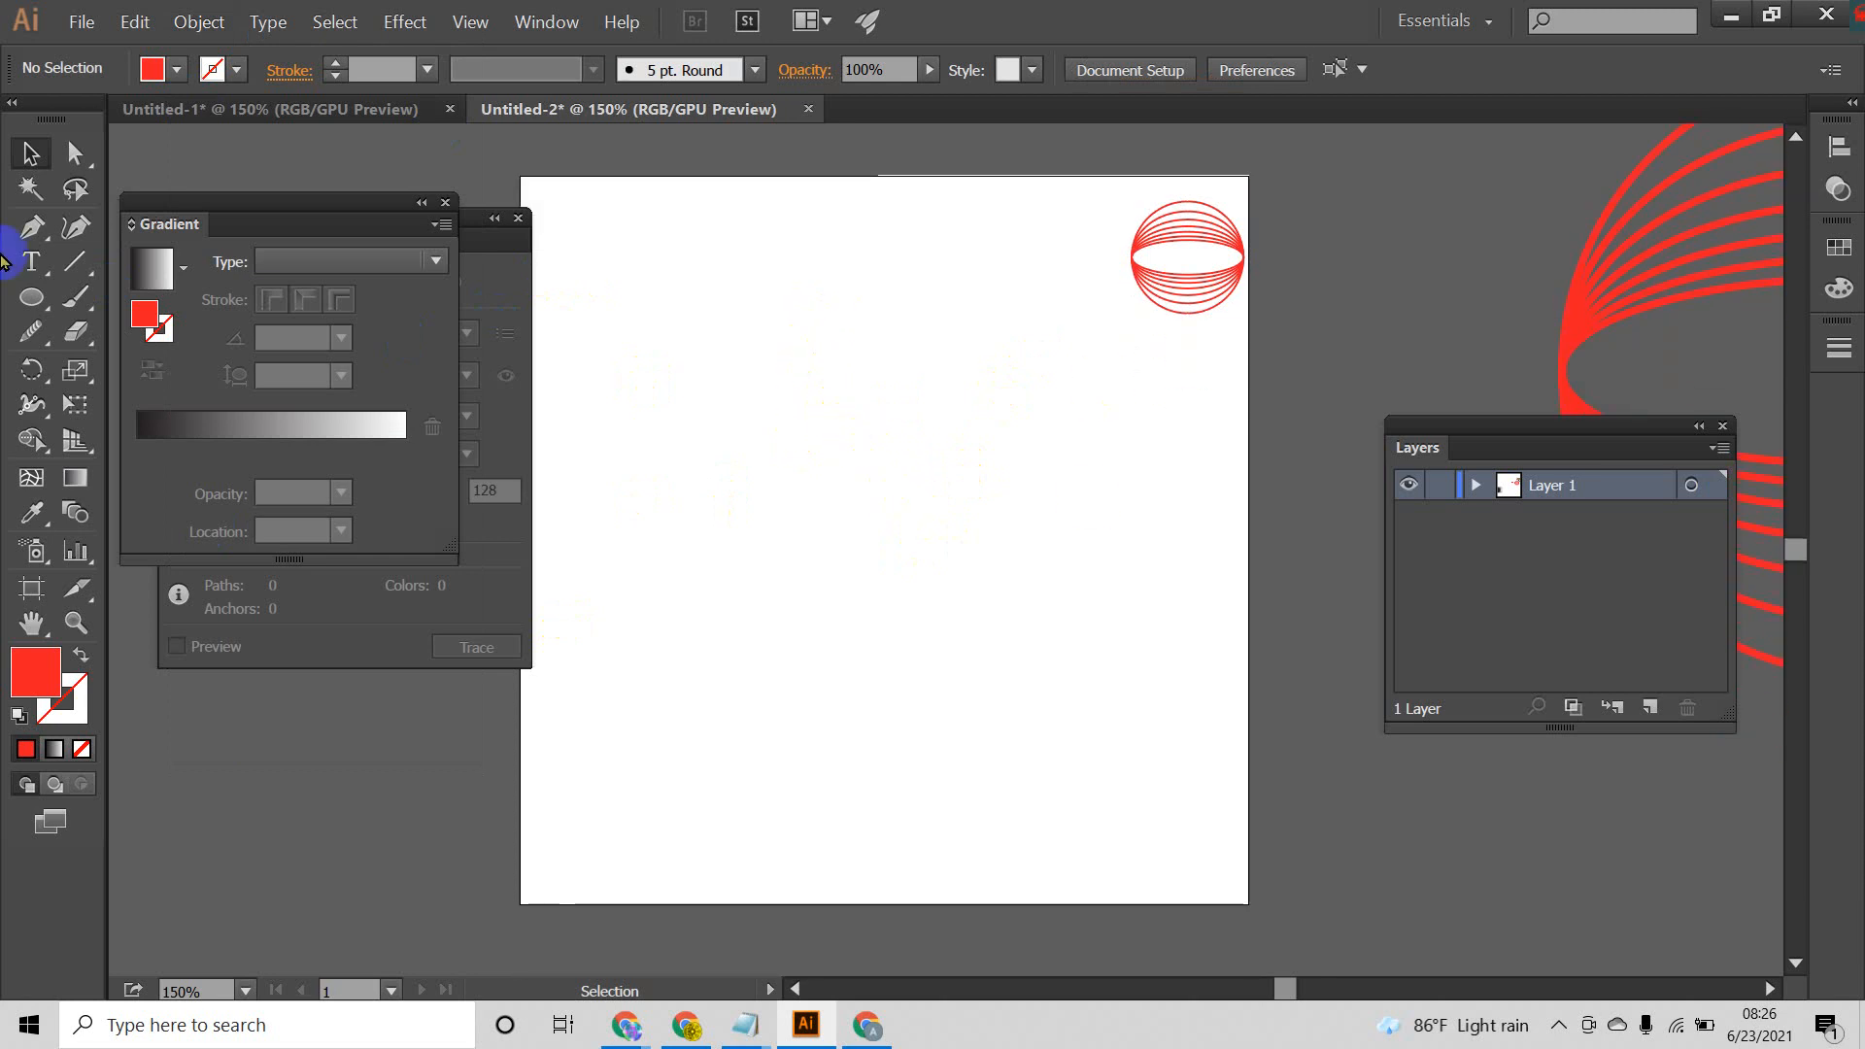
Step: Draw a large red-filled circle without a stroke from its centre, in the upper middle of the artboard
{"action": "left_click", "coordinate": [32, 297]}
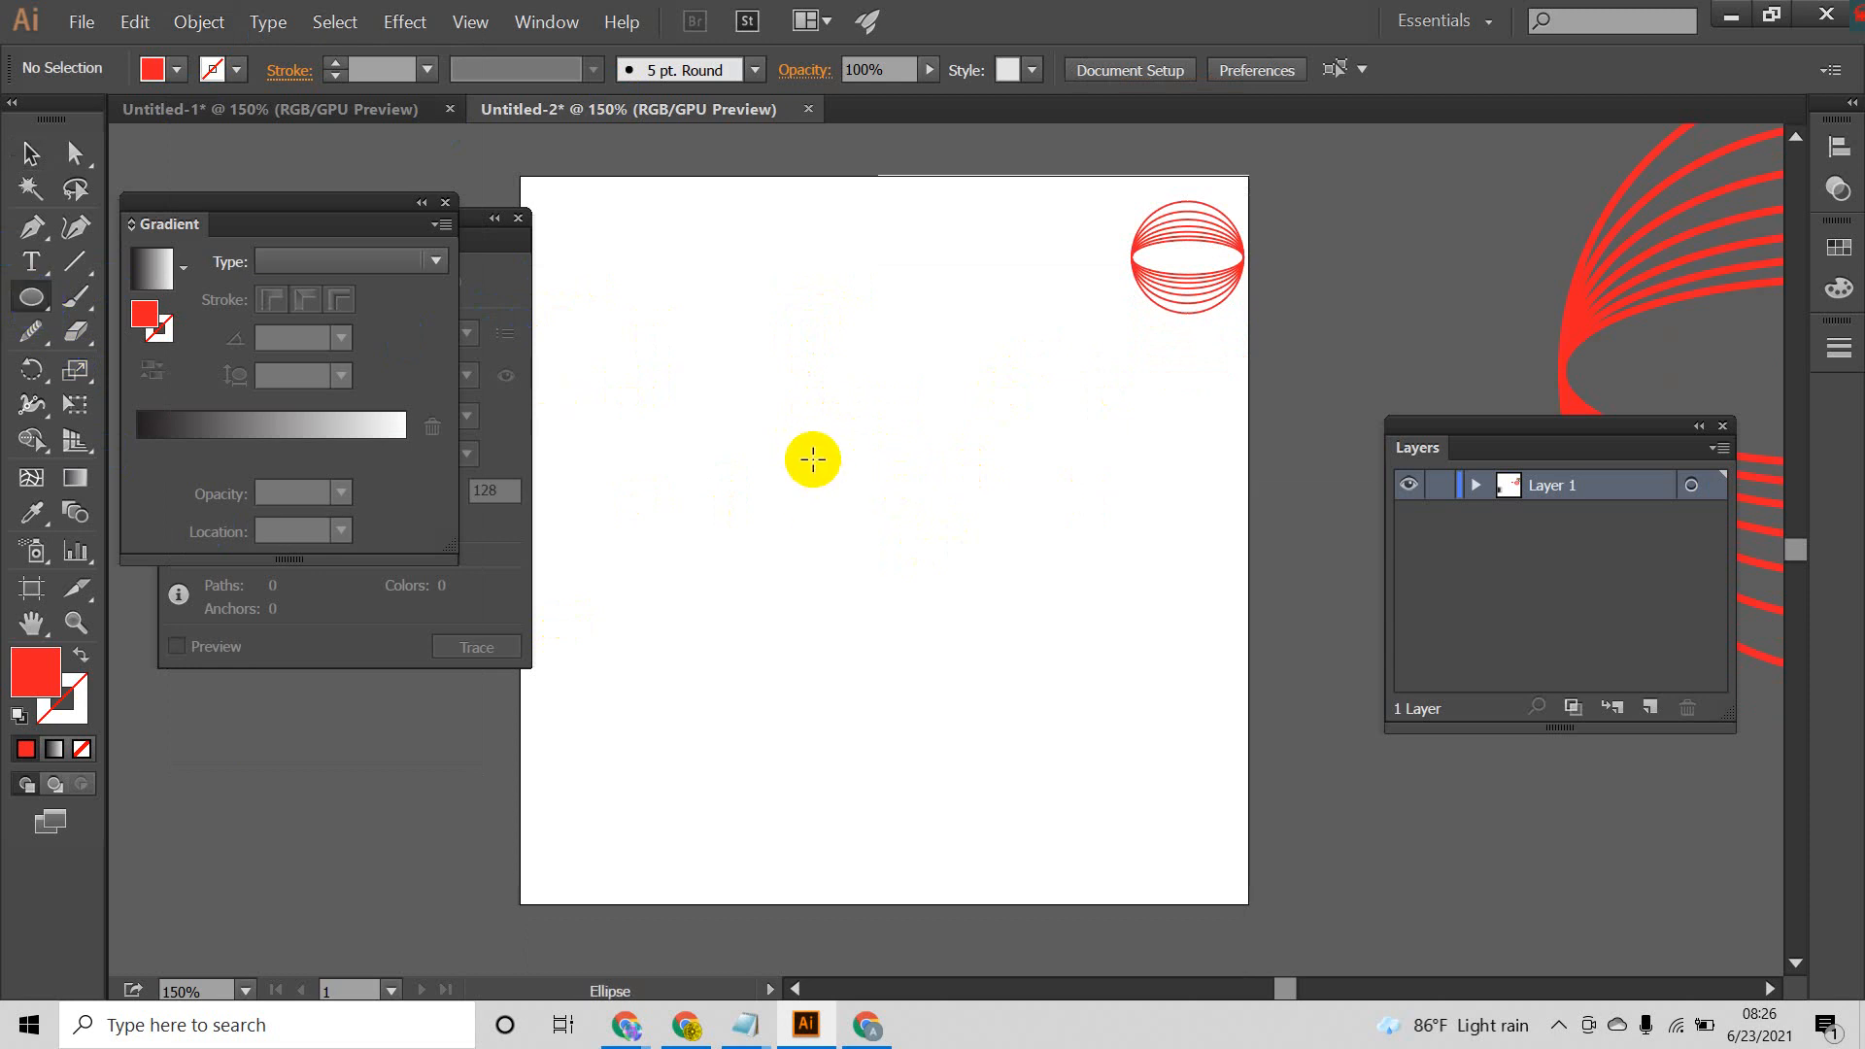
{"action": "left_click_drag", "start_coordinate": [812, 457], "coordinate": [993, 649]}
{"action": "left_click", "coordinate": [29, 152]}
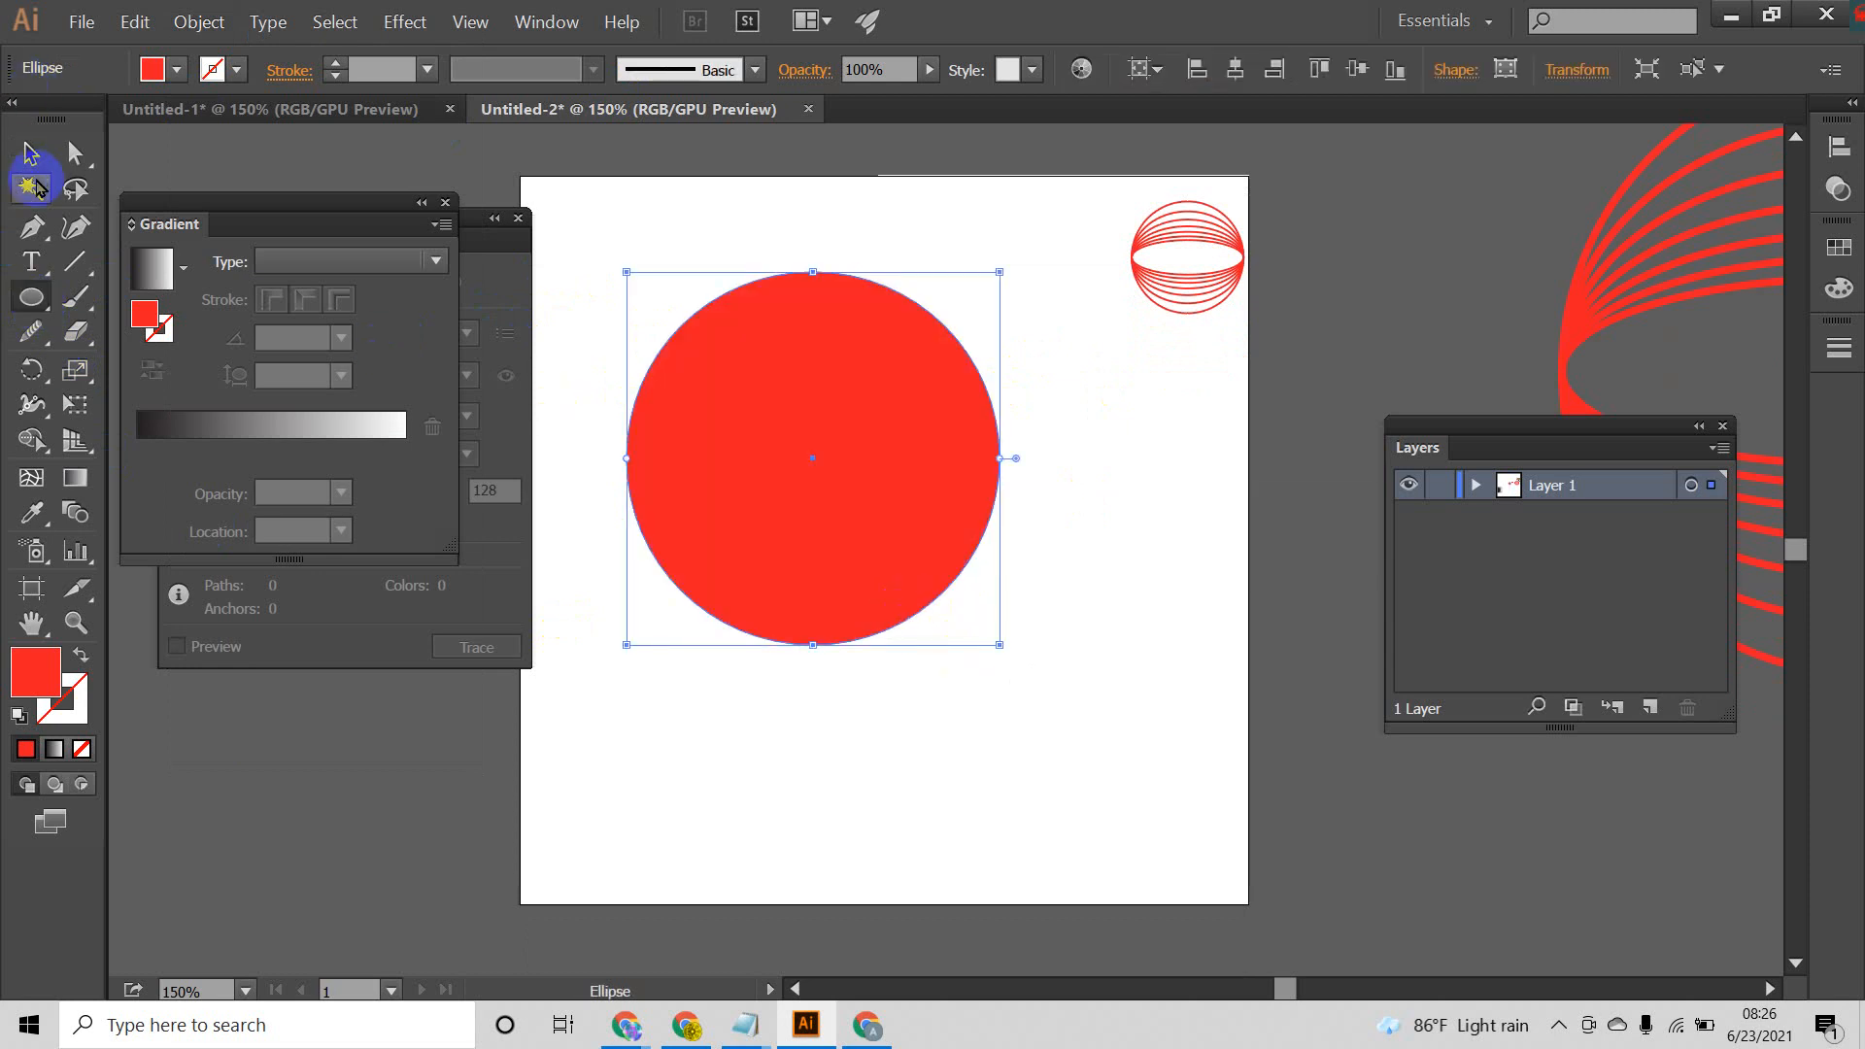
Step: Move the small expanded globe off the artboard onto the empty canvas beyond its upper-right corner
{"action": "left_click_drag", "start_coordinate": [1107, 204], "coordinate": [1260, 361]}
{"action": "left_click_drag", "start_coordinate": [1214, 245], "coordinate": [1532, 167]}
{"action": "left_click", "coordinate": [1330, 317]}
Step: Duplicate the large red circle and place the copy to its right, overlapping the original
{"action": "left_click_drag", "start_coordinate": [773, 457], "coordinate": [865, 459]}
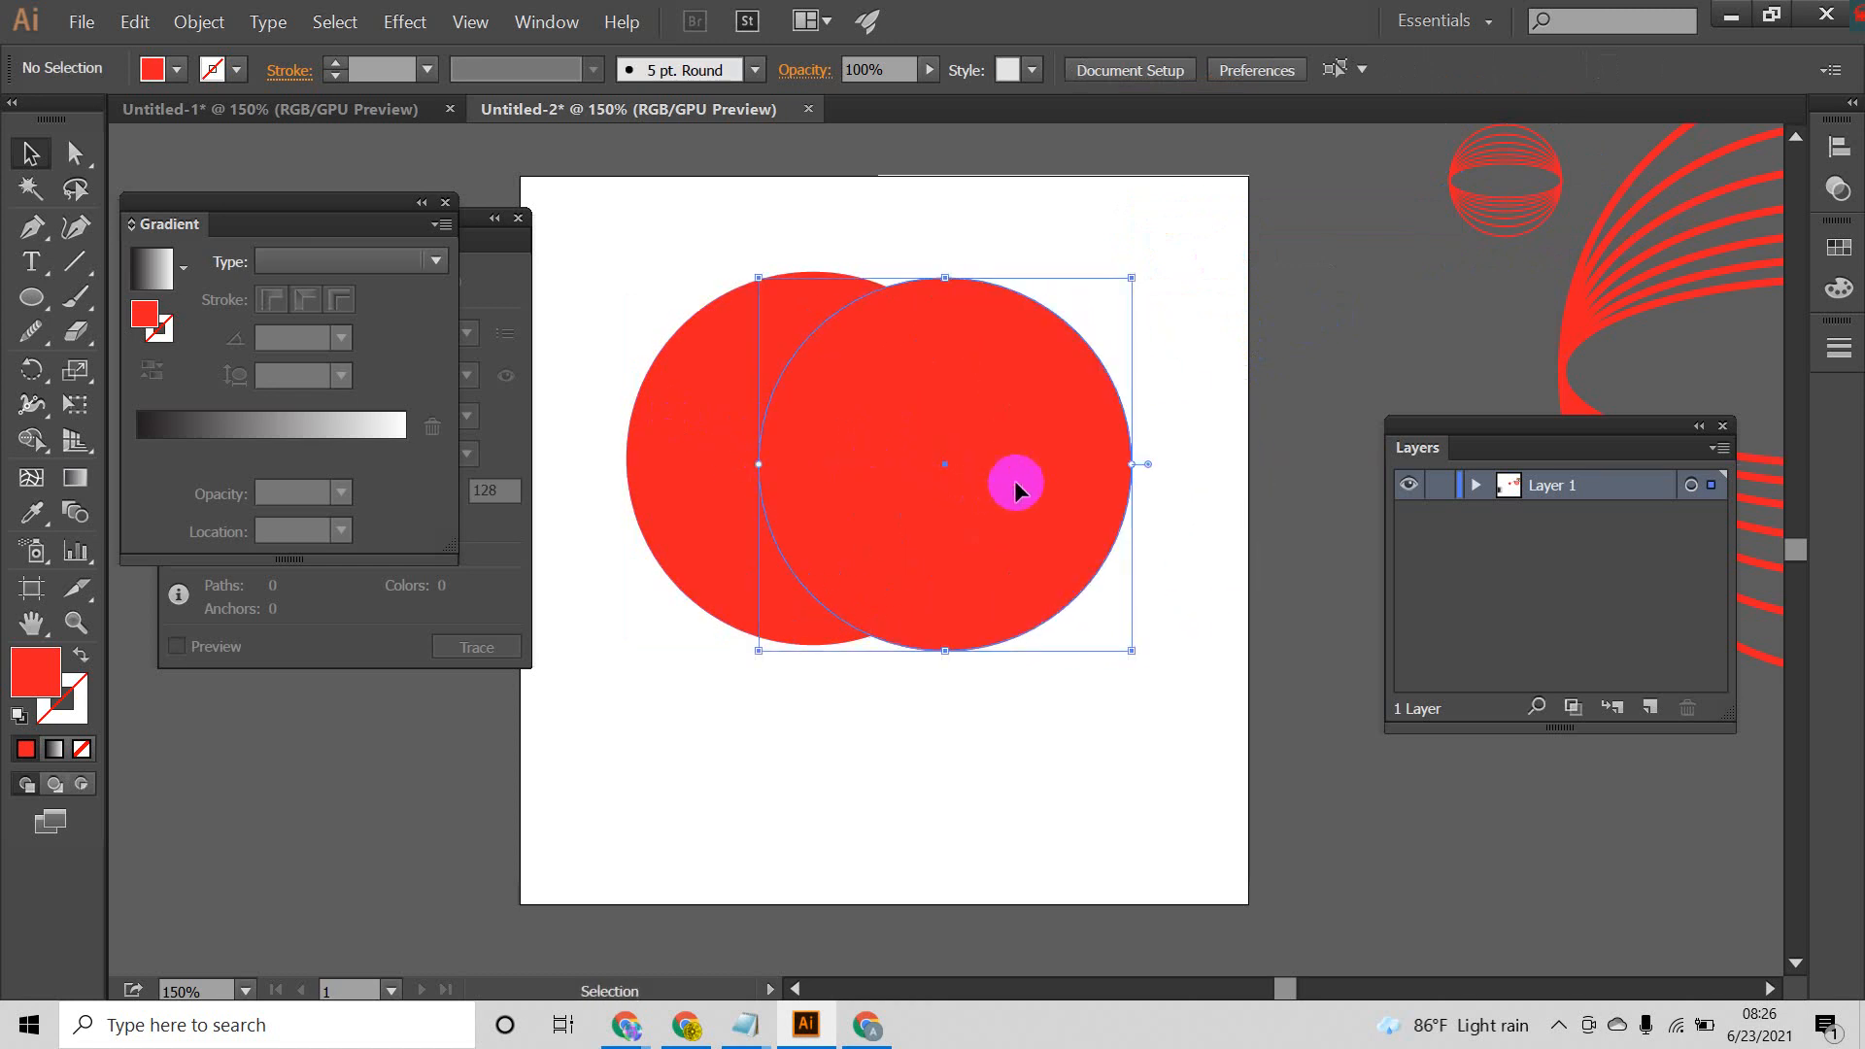
Step: Align the copied circle level with the original and cut out their overlapping area with the Shape Builder tool
{"action": "left_click_drag", "start_coordinate": [1016, 481], "coordinate": [1004, 469]}
{"action": "left_click_drag", "start_coordinate": [1172, 242], "coordinate": [699, 629]}
{"action": "left_click", "coordinate": [29, 442]}
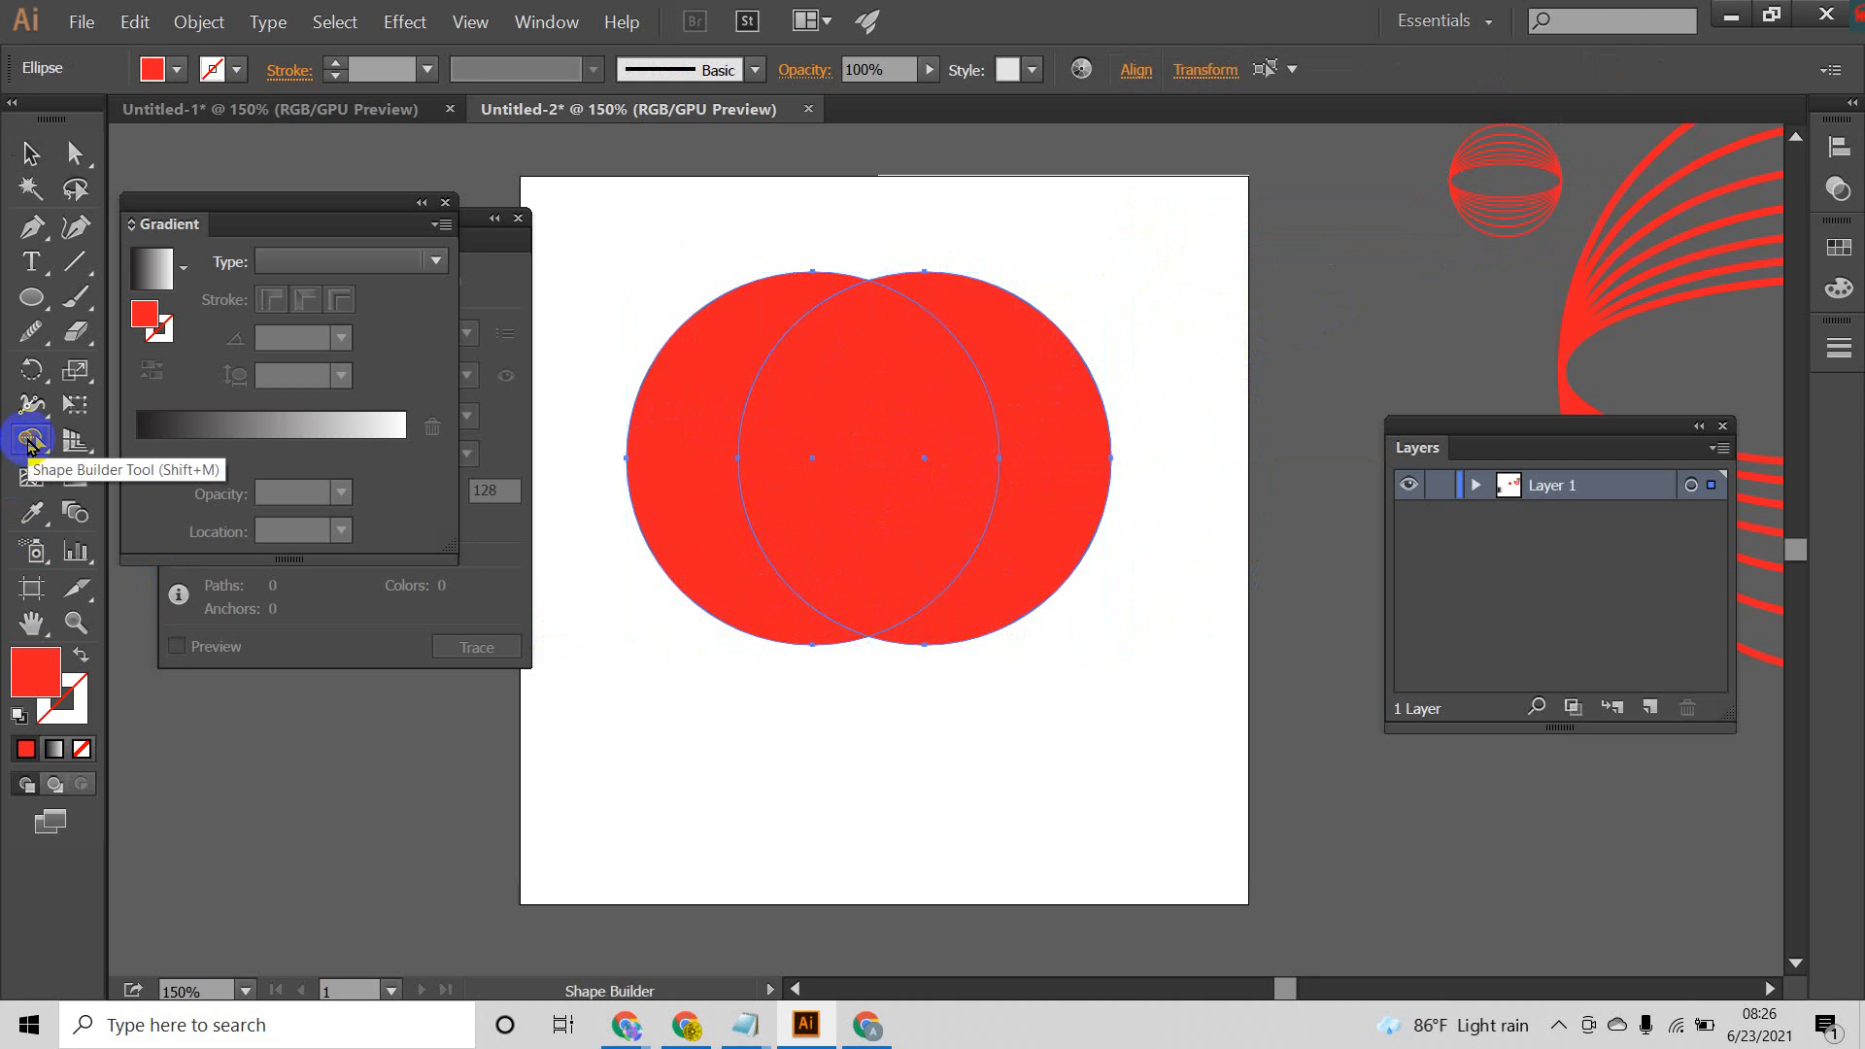
{"action": "mouse_move", "coordinate": [1209, 445]}
{"action": "left_mouse_down"}
{"action": "mouse_move", "coordinate": [899, 449]}
{"action": "mouse_move", "coordinate": [918, 464]}
{"action": "left_mouse_up"}
{"action": "key", "text": "ctrl+z"}
{"action": "left_click", "coordinate": [919, 461], "text": "alt"}
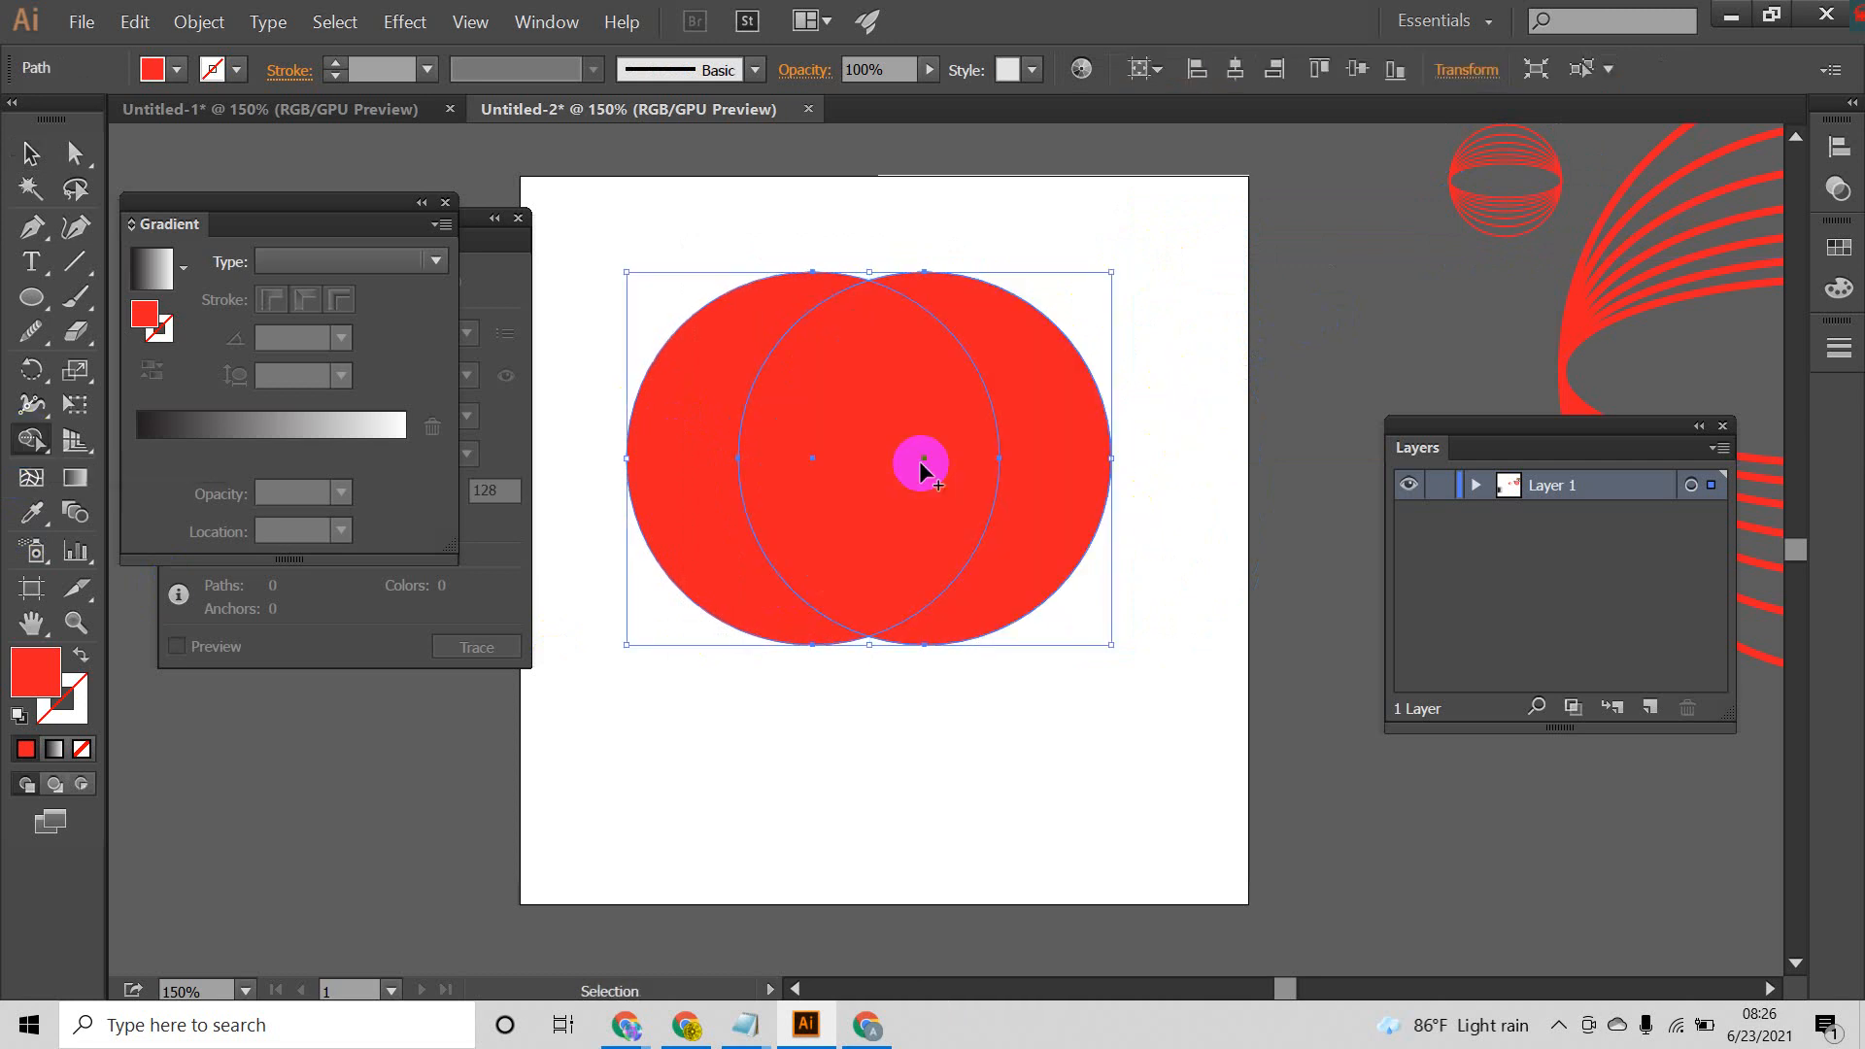
Step: Move the right crescent horizontally away from the left one, leaving a gap between them
{"action": "left_click", "coordinate": [31, 152]}
{"action": "left_click", "coordinate": [1179, 384]}
{"action": "left_click_drag", "start_coordinate": [1081, 424], "coordinate": [1187, 424]}
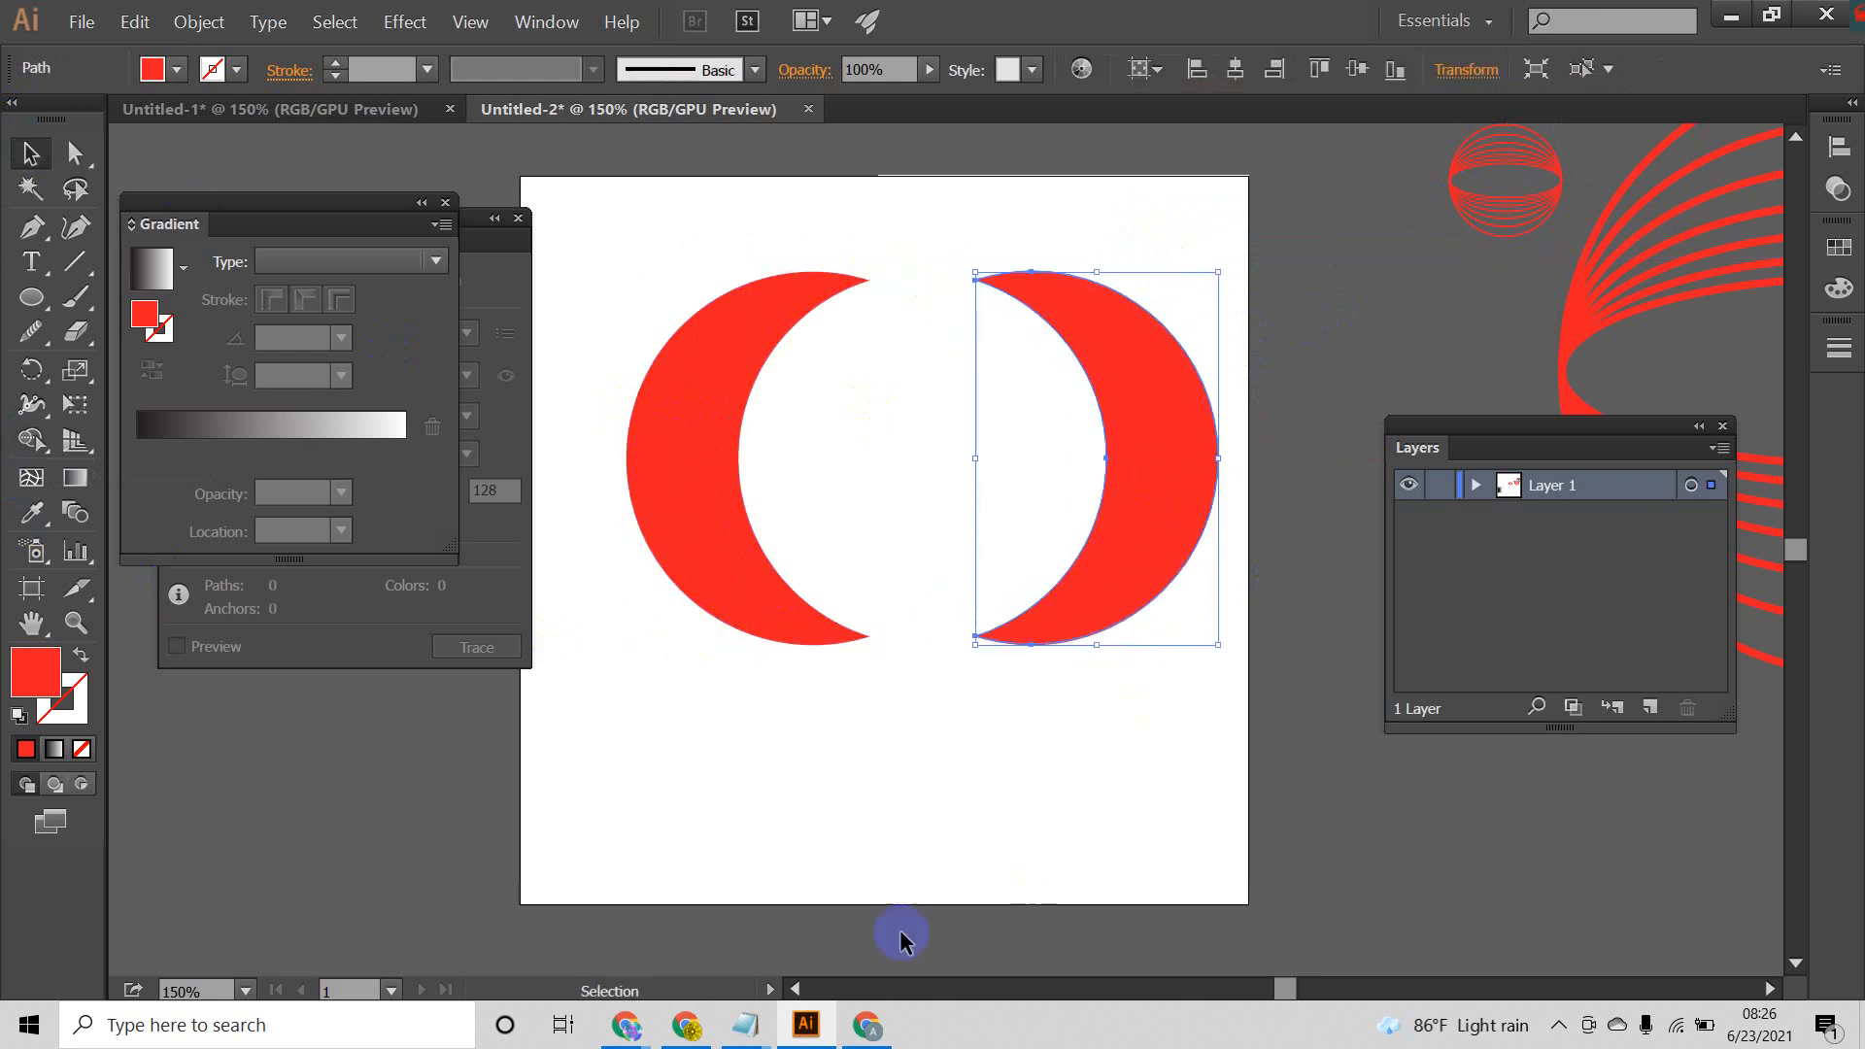
Step: Switch to the Google Meet call, admit the waiting participant, and return to Illustrator
{"action": "left_click", "coordinate": [868, 1027]}
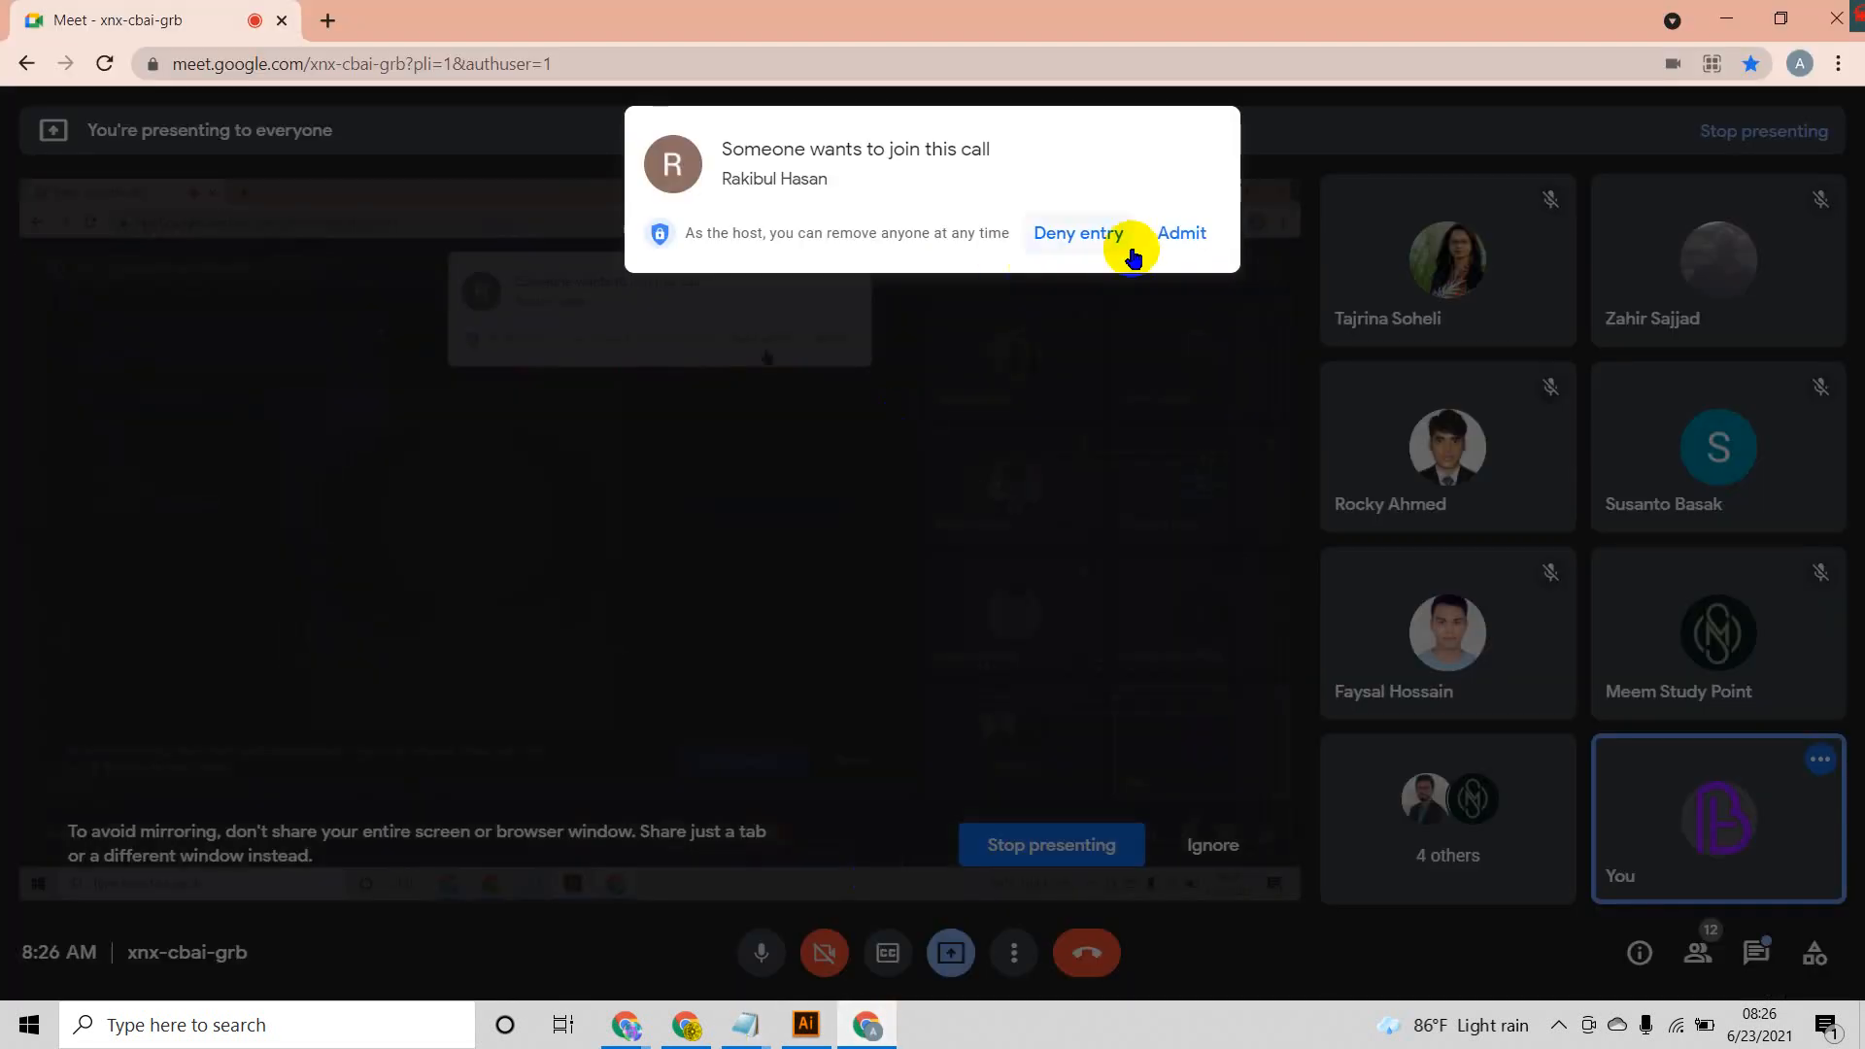
{"action": "left_click", "coordinate": [1178, 233]}
{"action": "left_click", "coordinate": [807, 1024]}
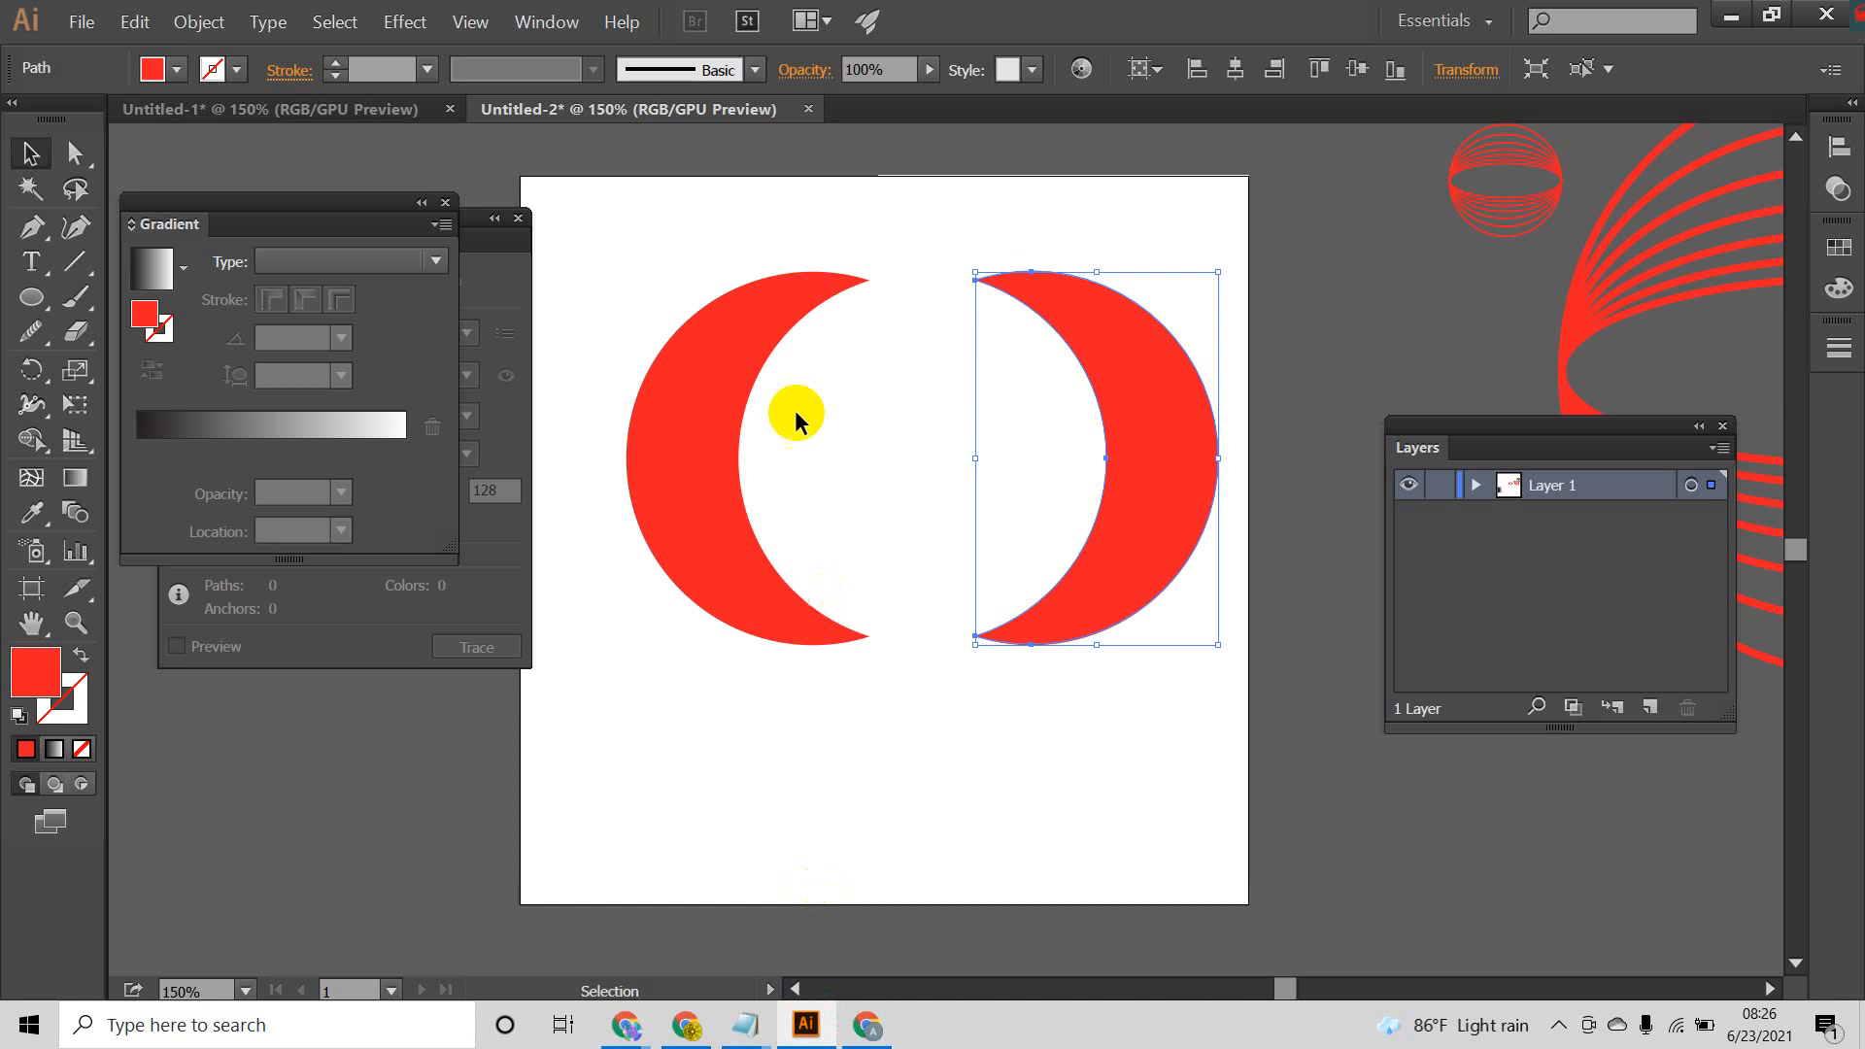
Step: Shift the right crescent slightly right and down, and leave both crescents deselected
{"action": "left_click_drag", "start_coordinate": [679, 196], "coordinate": [1175, 807]}
{"action": "left_click", "coordinate": [1175, 807]}
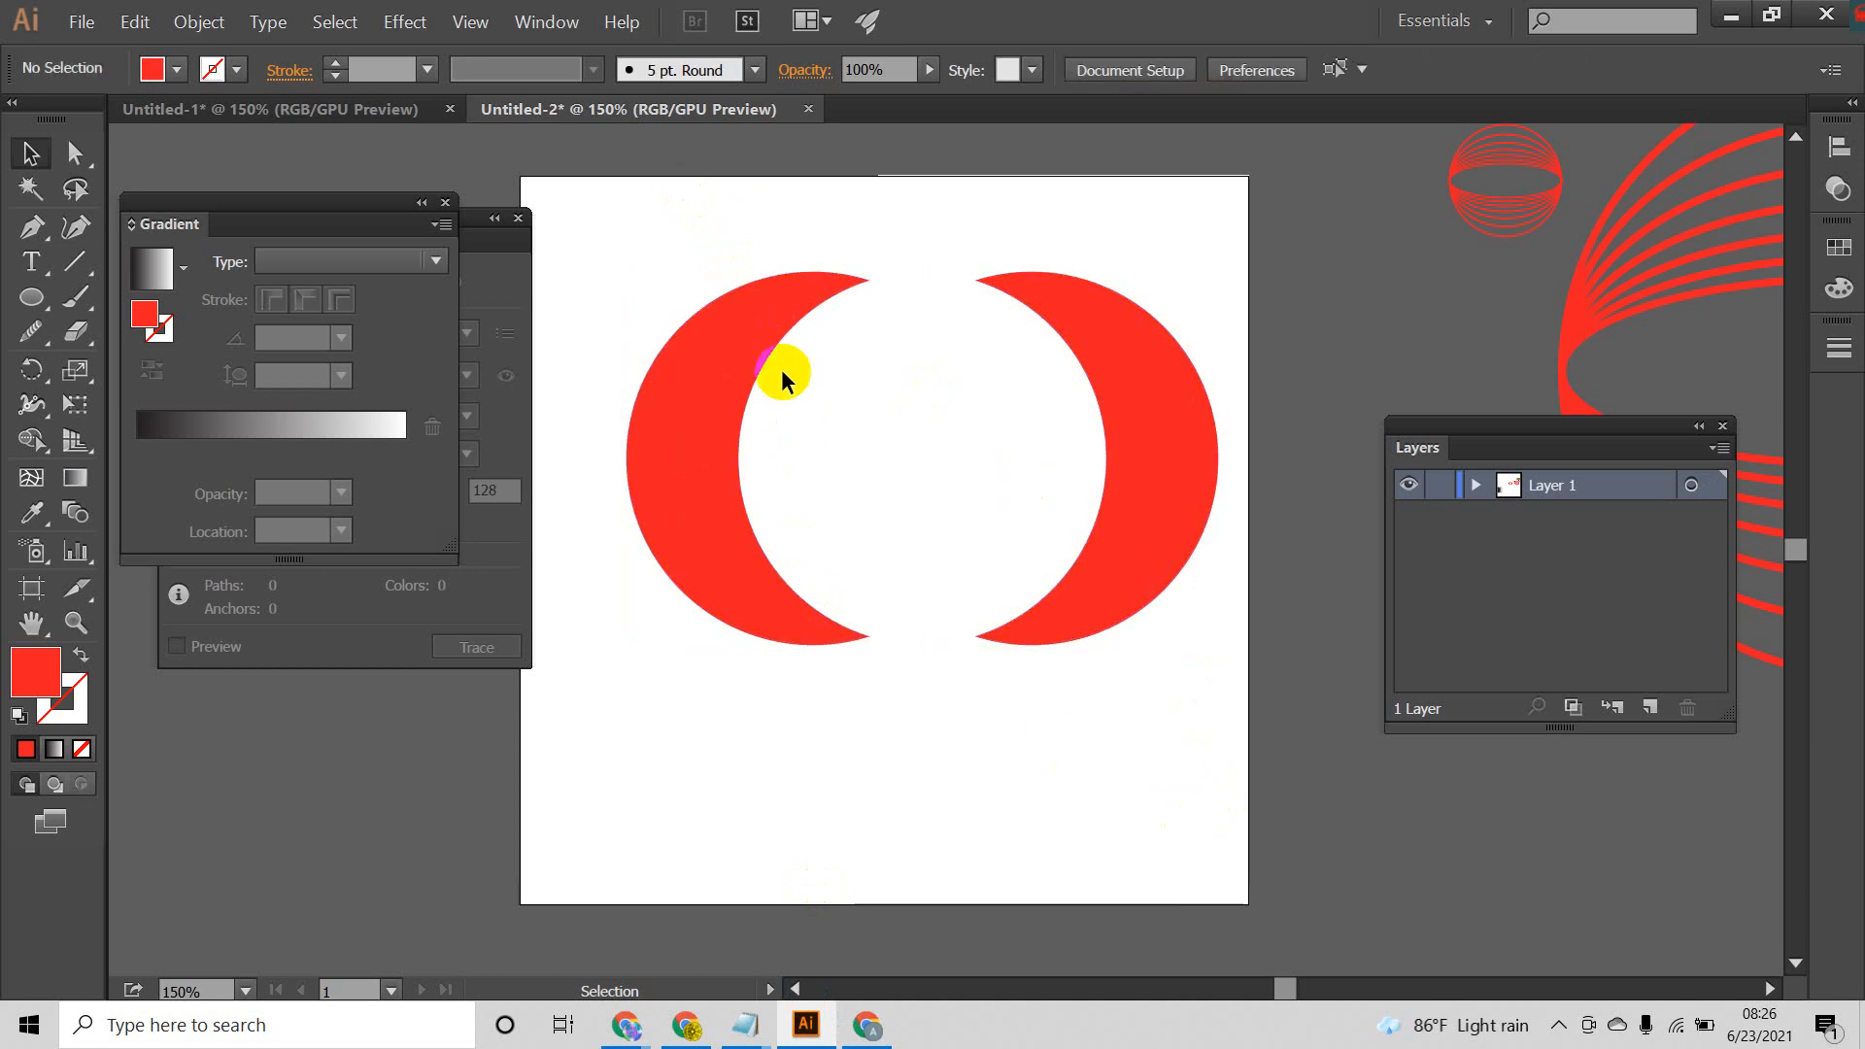
{"action": "mouse_move", "coordinate": [1138, 401]}
{"action": "left_mouse_down"}
{"action": "mouse_move", "coordinate": [1062, 457]}
{"action": "mouse_move", "coordinate": [1146, 410]}
{"action": "left_mouse_up"}
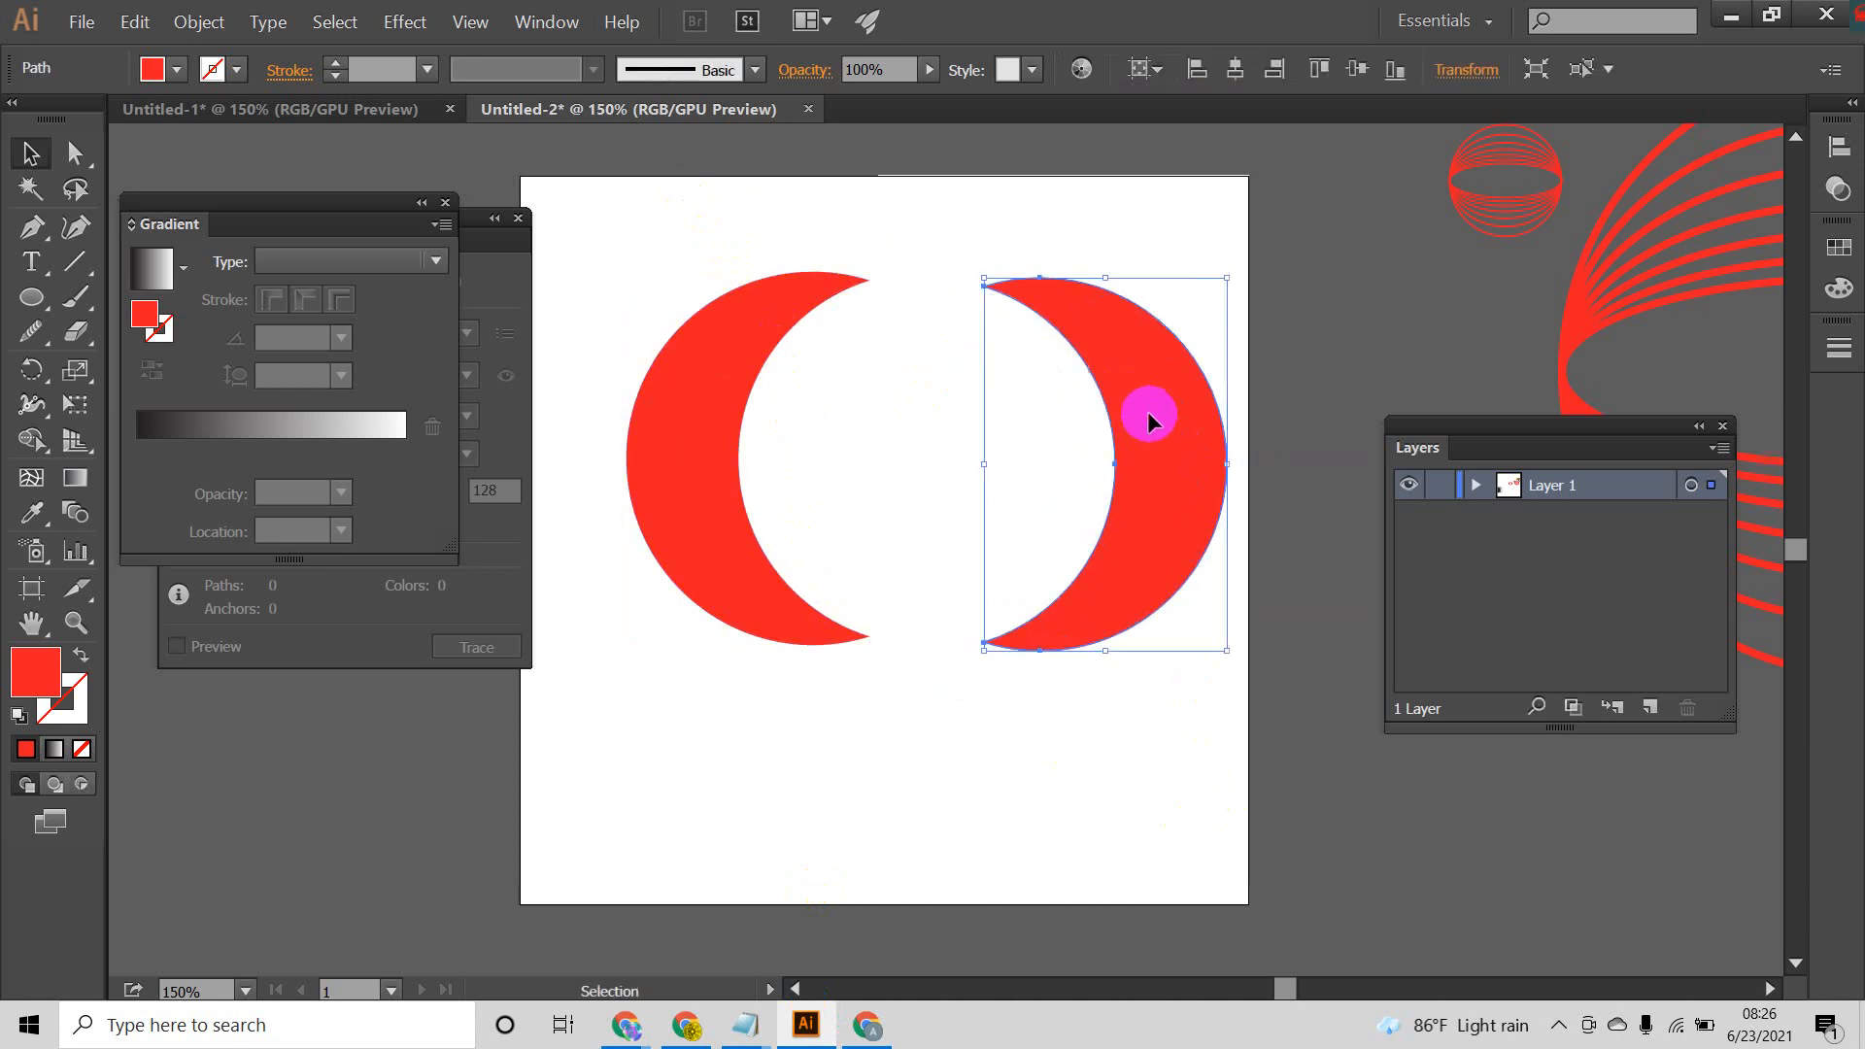
{"action": "left_click_drag", "start_coordinate": [762, 185], "coordinate": [1102, 758]}
{"action": "left_click", "coordinate": [1105, 760]}
Step: Open the Rasterize settings for the left crescent, keeping the RGB color model and High (300 ppi) resolution
{"action": "left_click", "coordinate": [729, 387]}
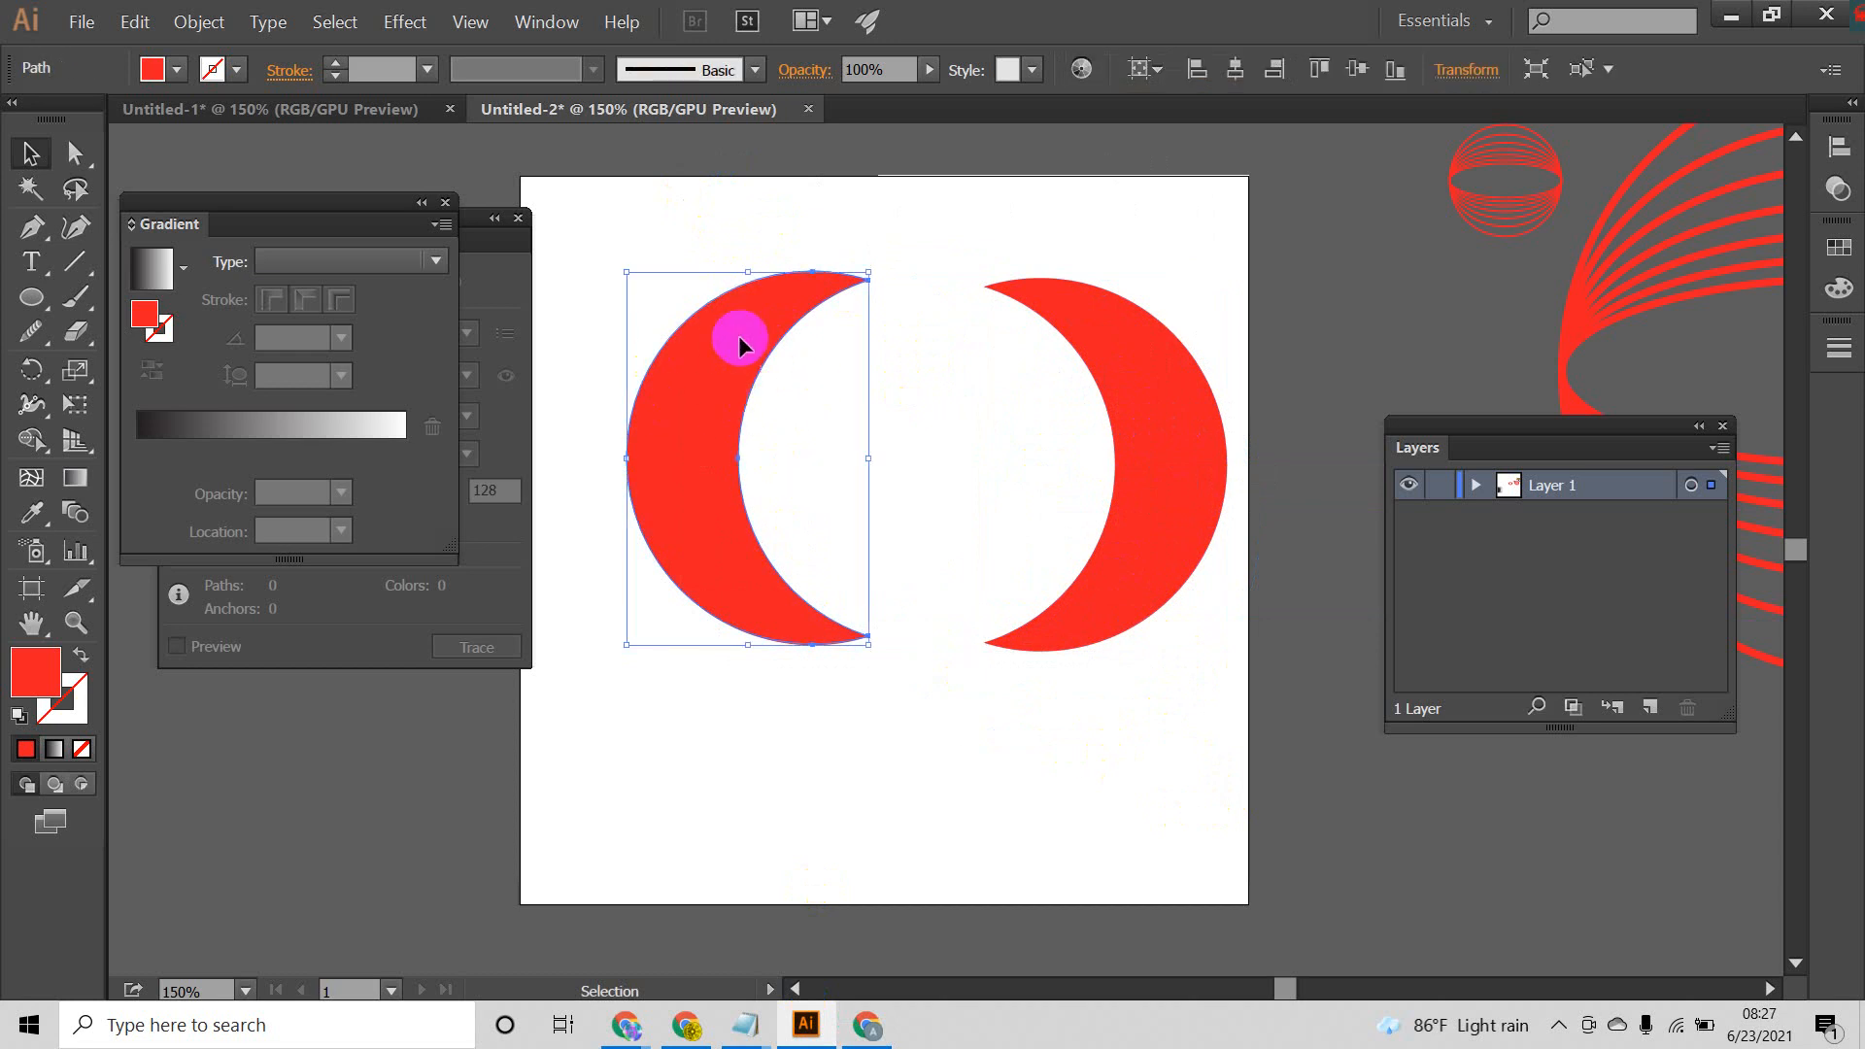
{"action": "left_click", "coordinate": [201, 21]}
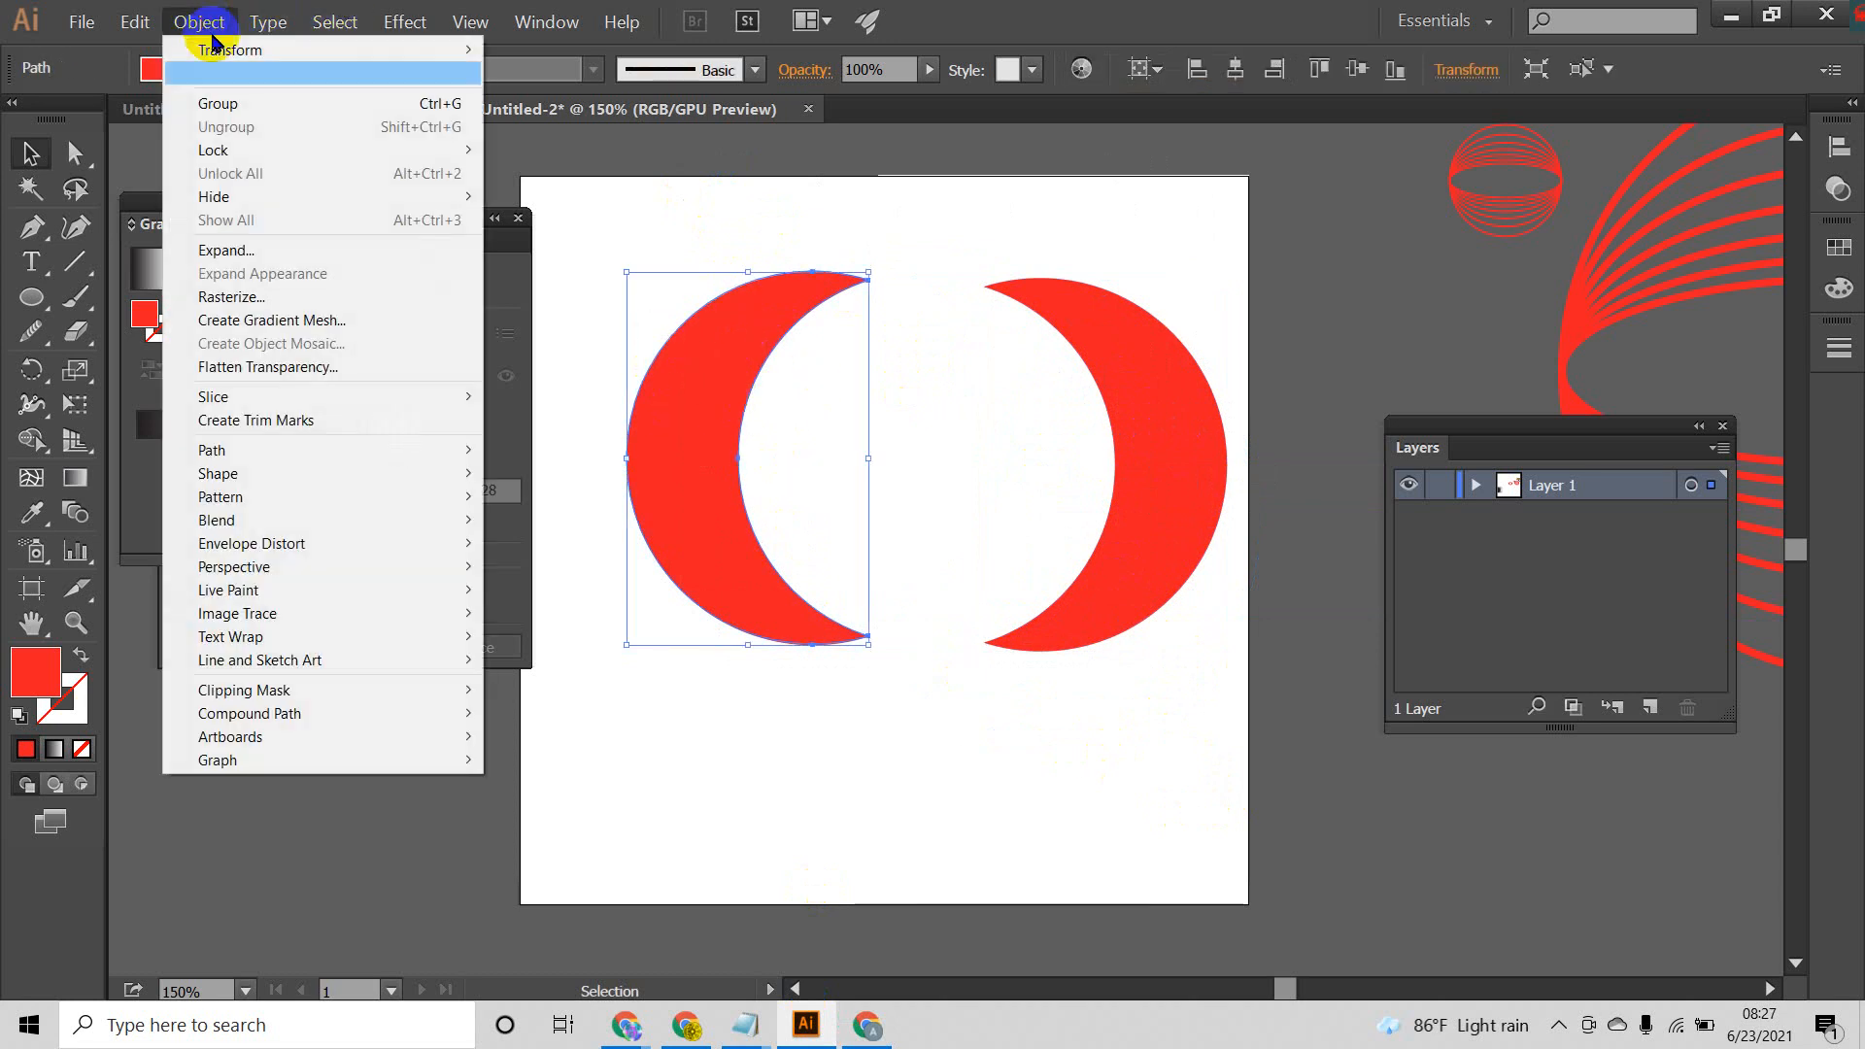
{"action": "left_click", "coordinate": [271, 303]}
{"action": "left_click_drag", "start_coordinate": [1315, 376], "coordinate": [1309, 220]}
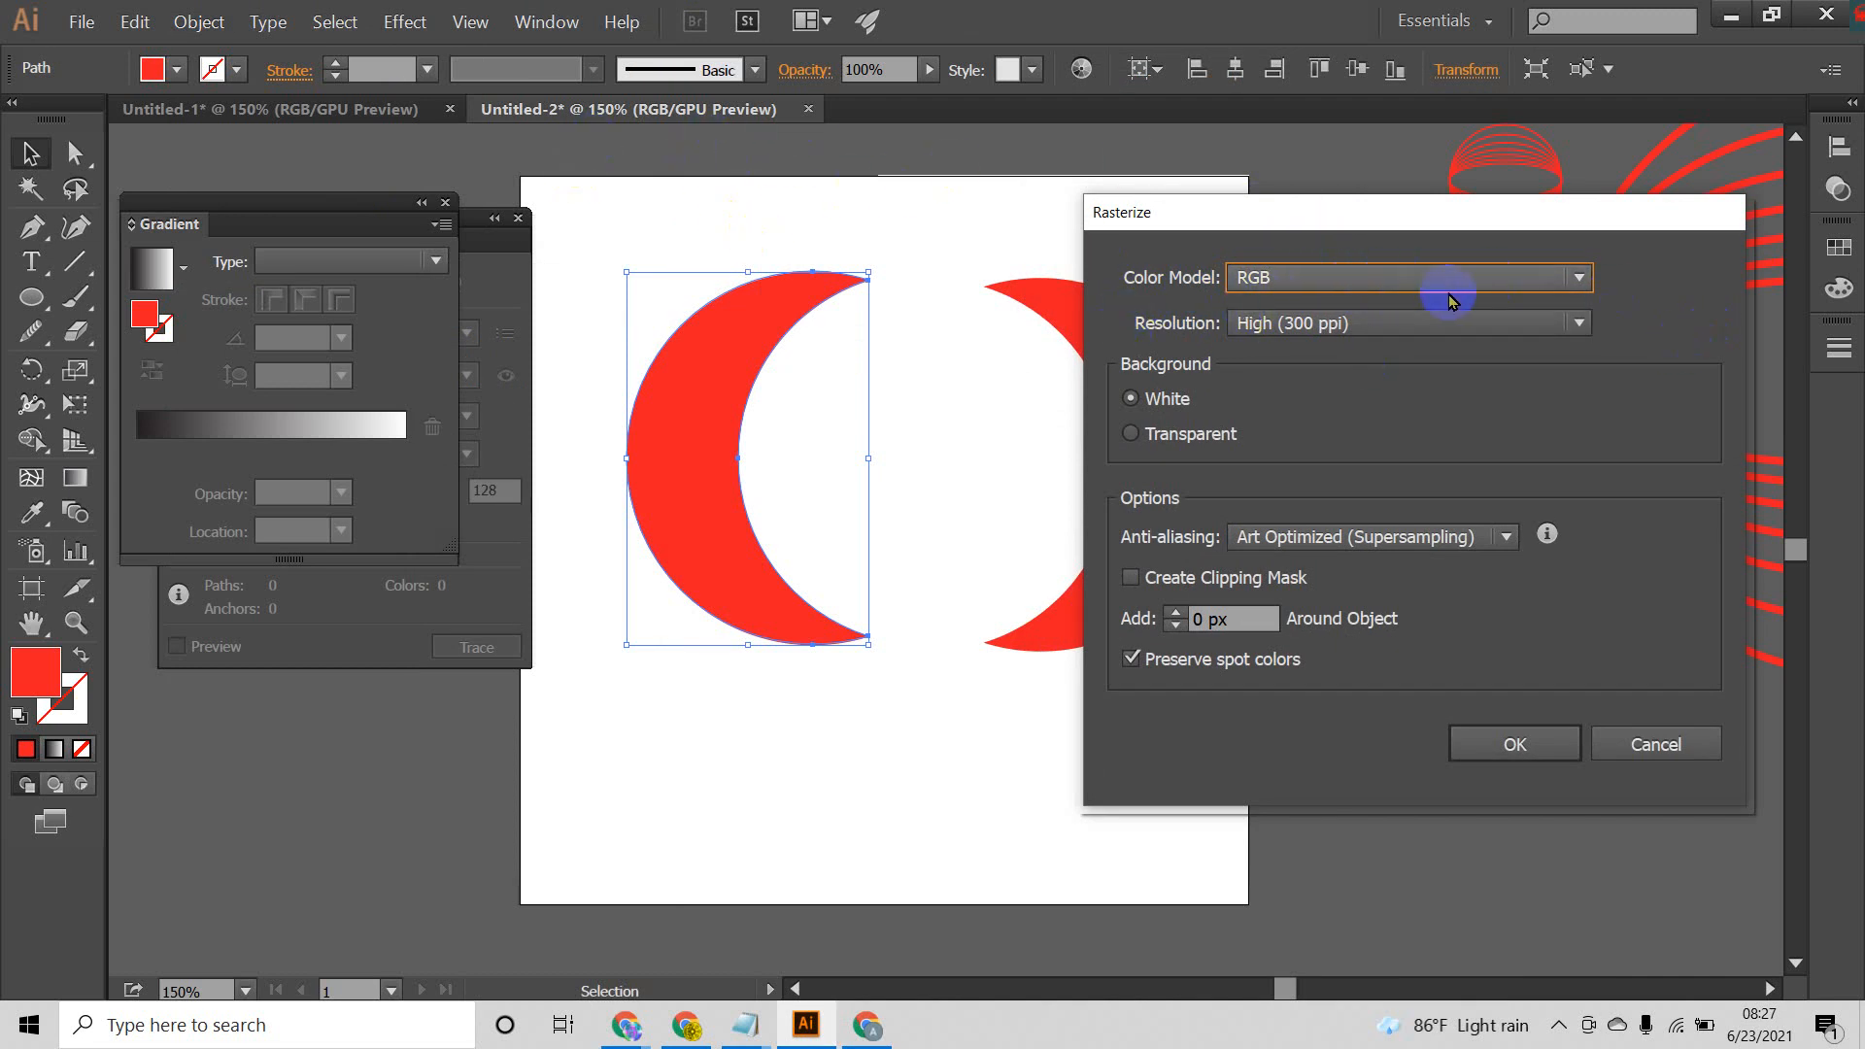
{"action": "left_click", "coordinate": [1528, 277]}
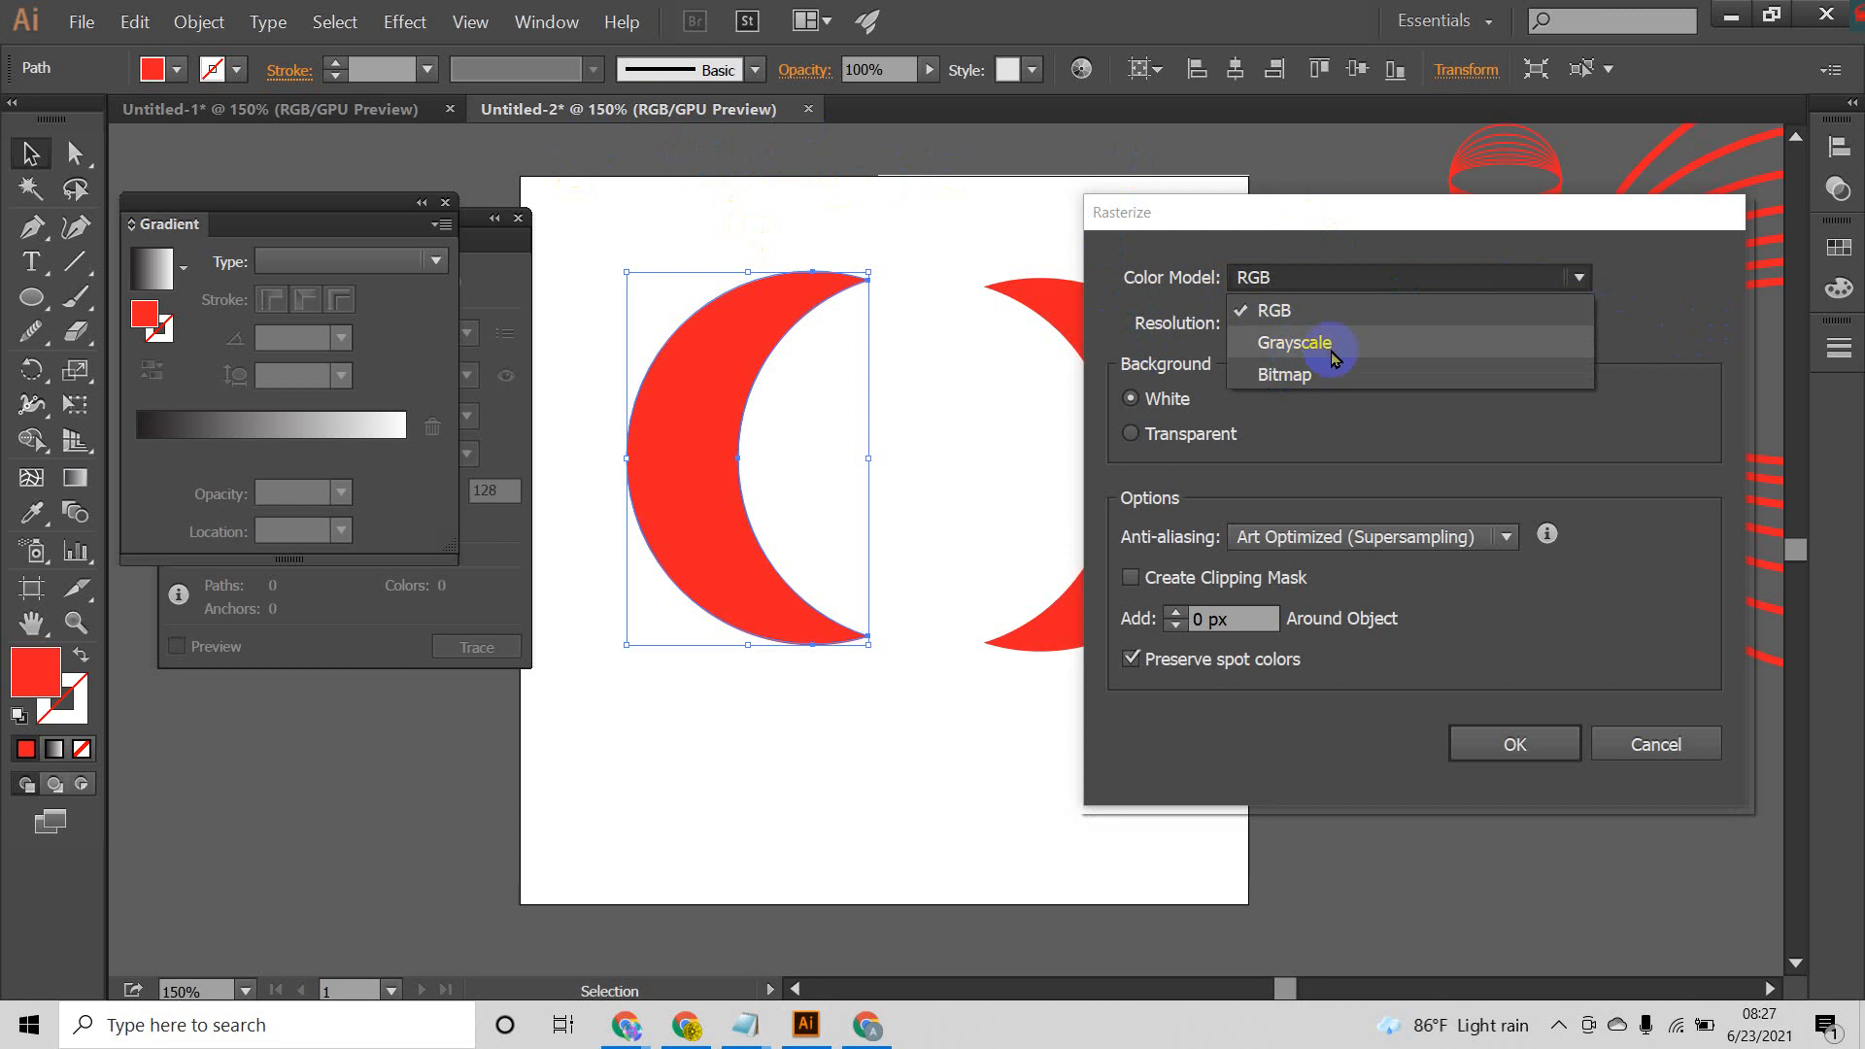
{"action": "left_click", "coordinate": [1528, 275]}
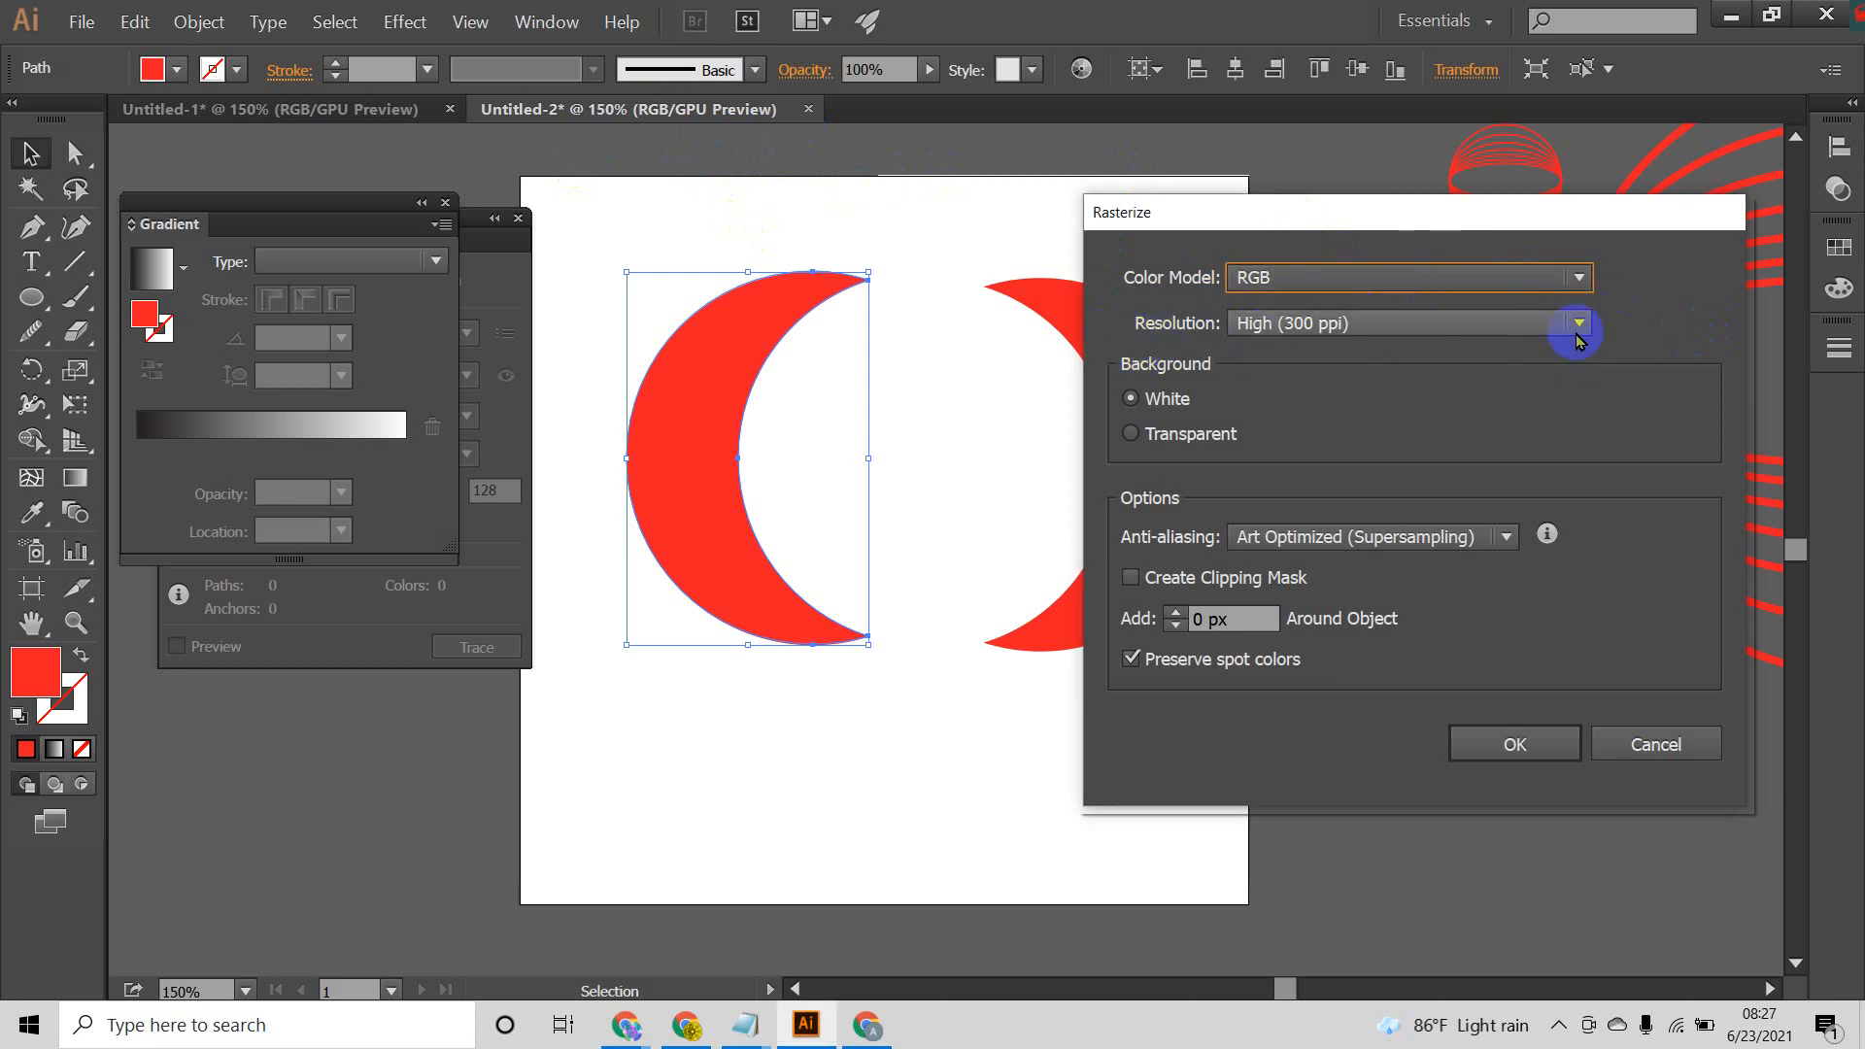
{"action": "left_click", "coordinate": [1580, 329]}
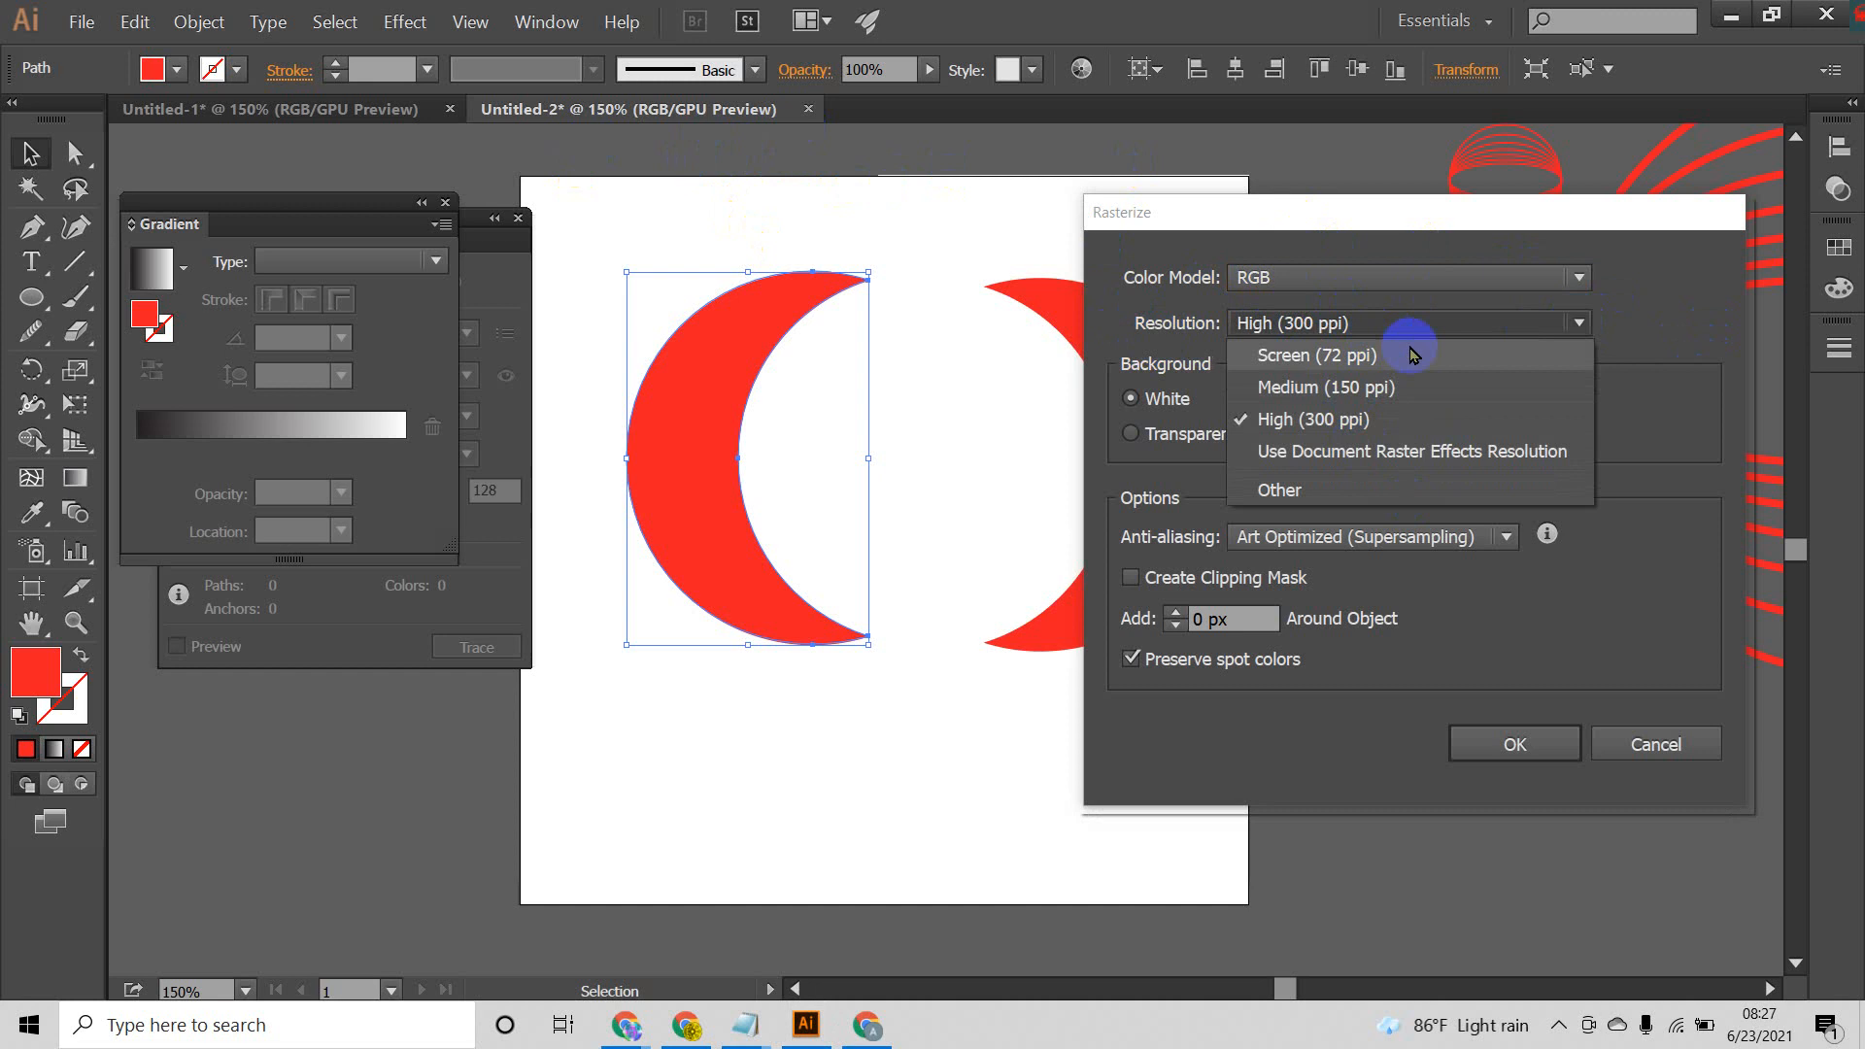
{"action": "left_click", "coordinate": [1549, 320]}
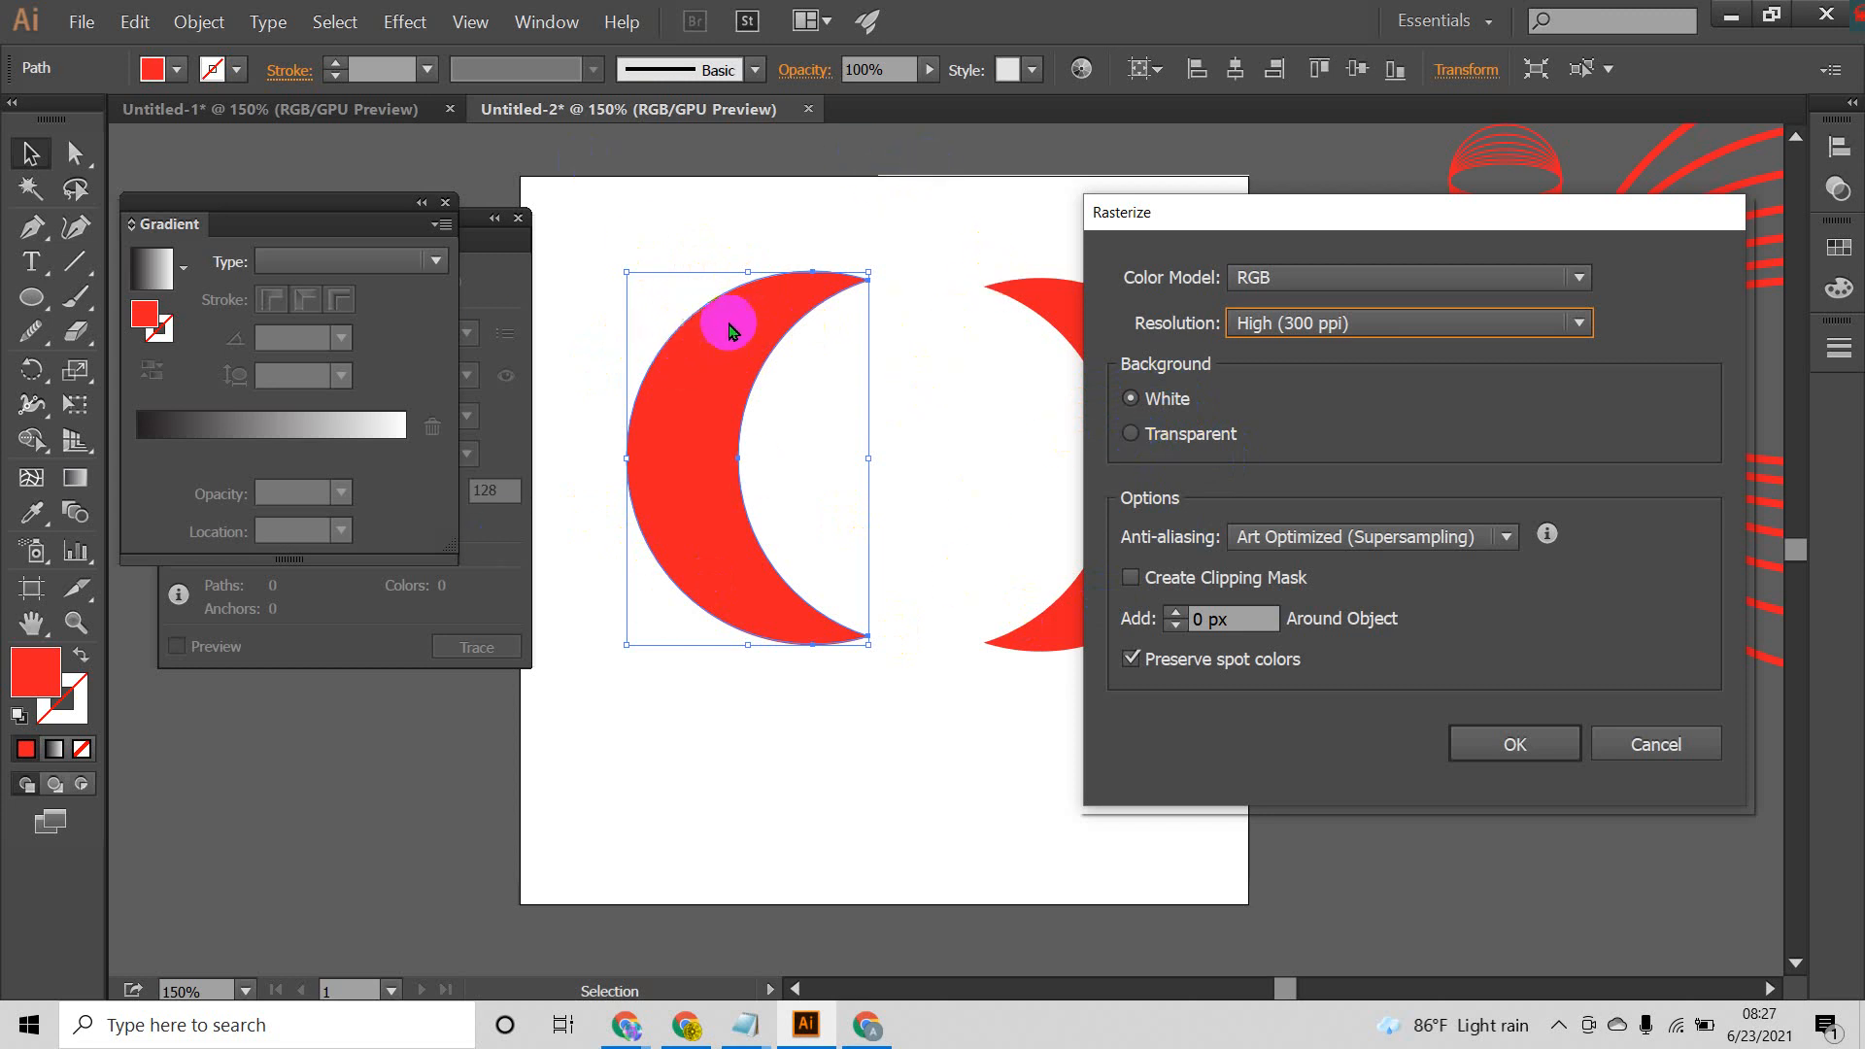
Step: Rasterize the left crescent with a transparent background and anti-aliasing set to None
{"action": "left_click", "coordinate": [1130, 436]}
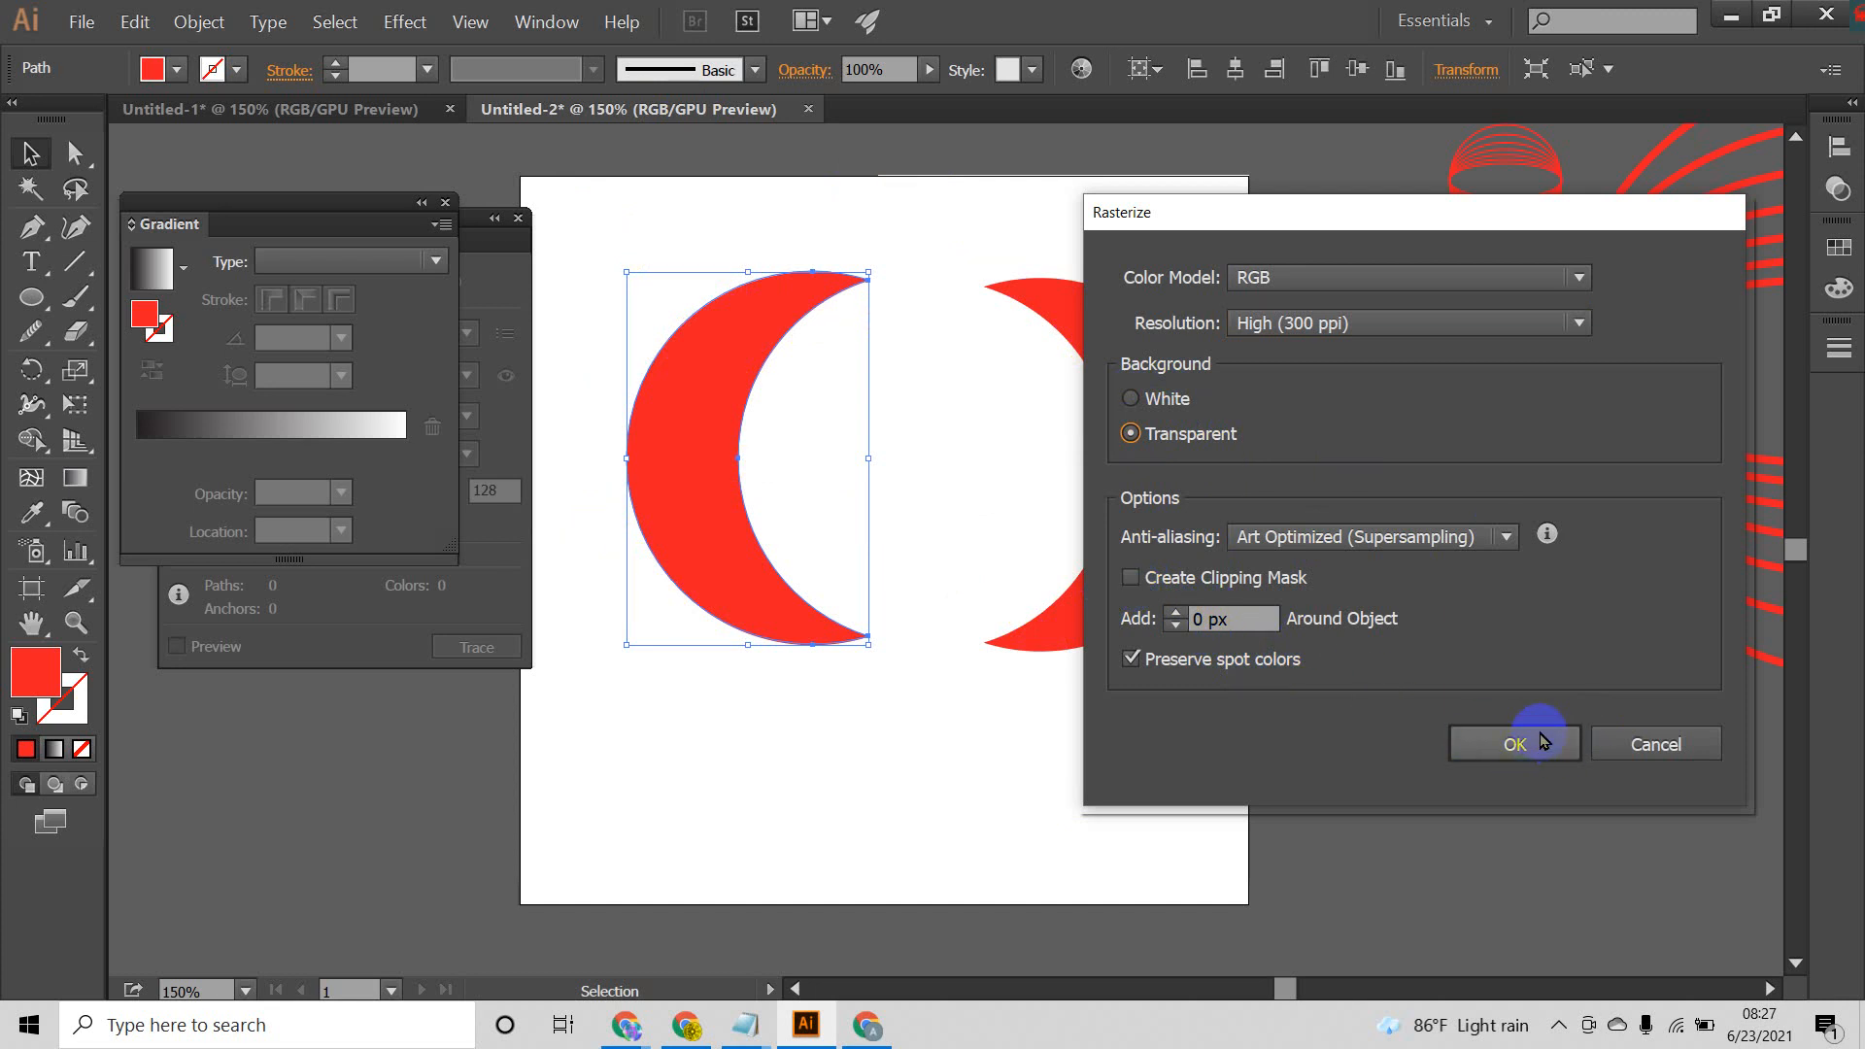
{"action": "left_click", "coordinate": [1503, 541]}
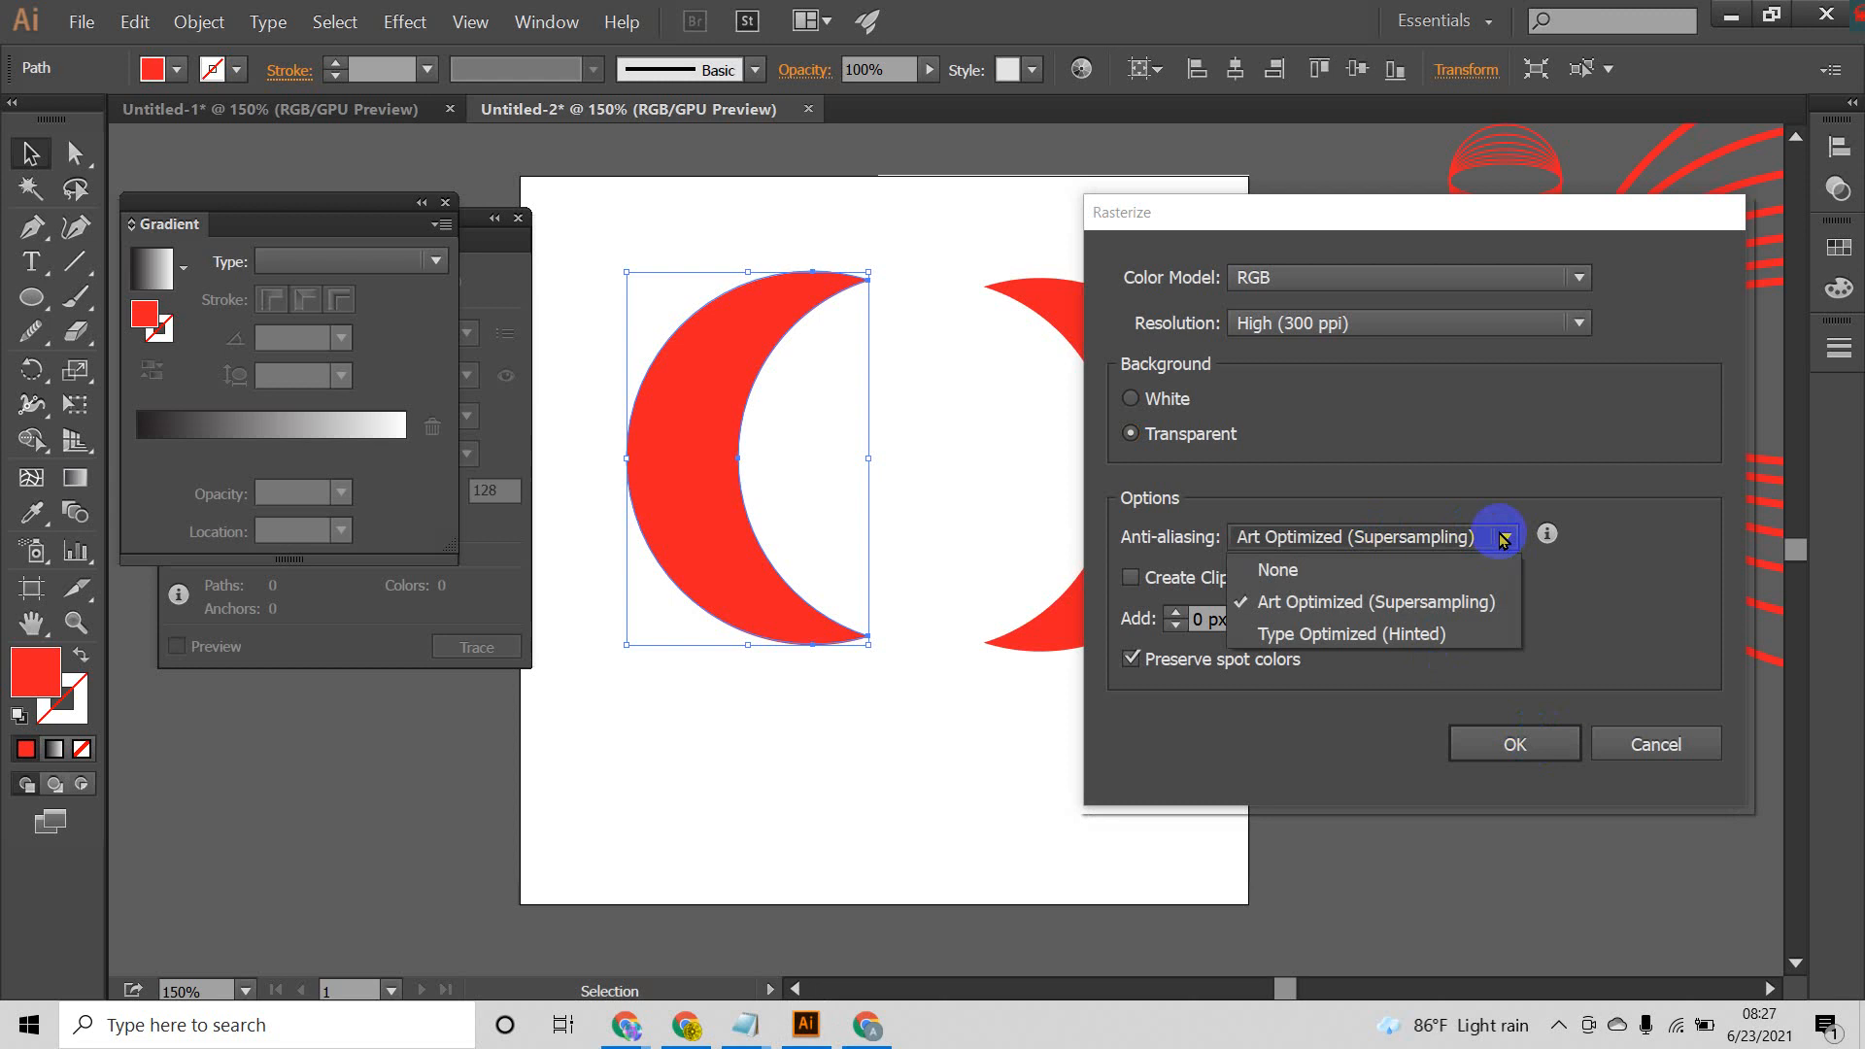
{"action": "left_click", "coordinate": [1508, 539]}
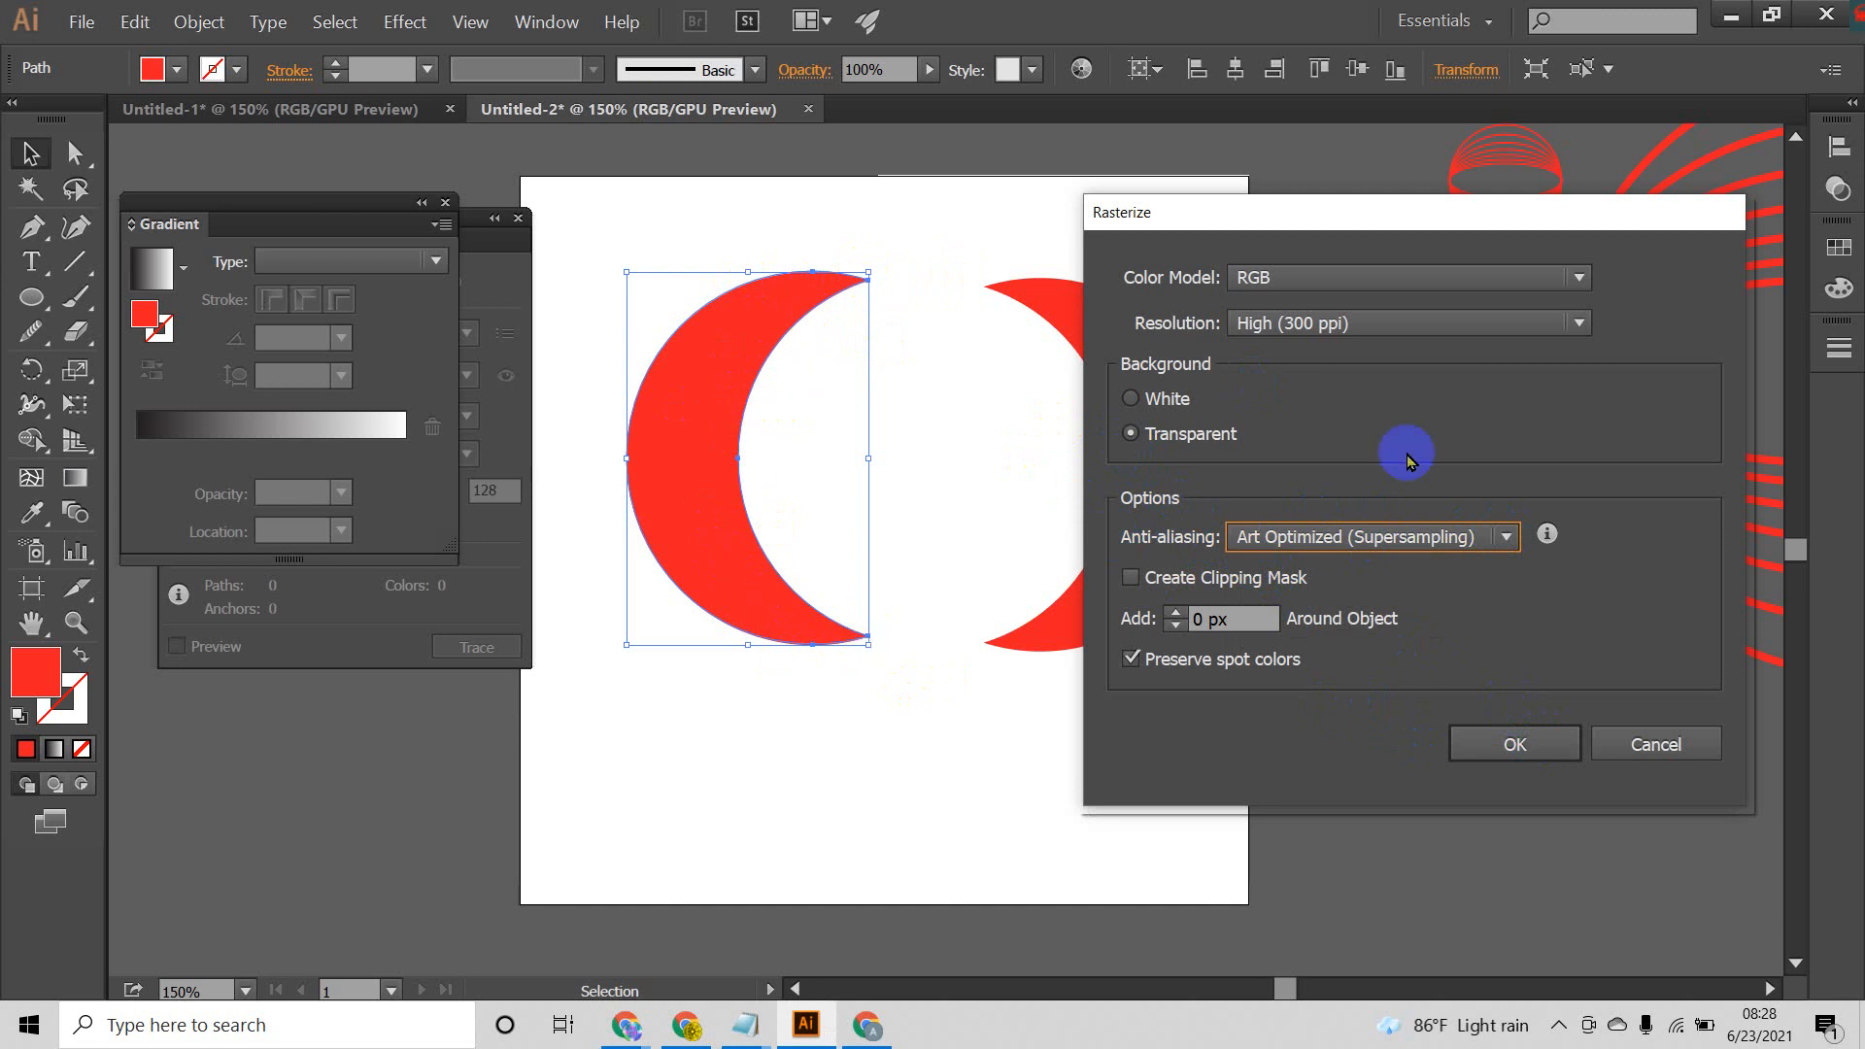
{"action": "left_click", "coordinate": [1507, 536]}
{"action": "left_click", "coordinate": [1338, 569]}
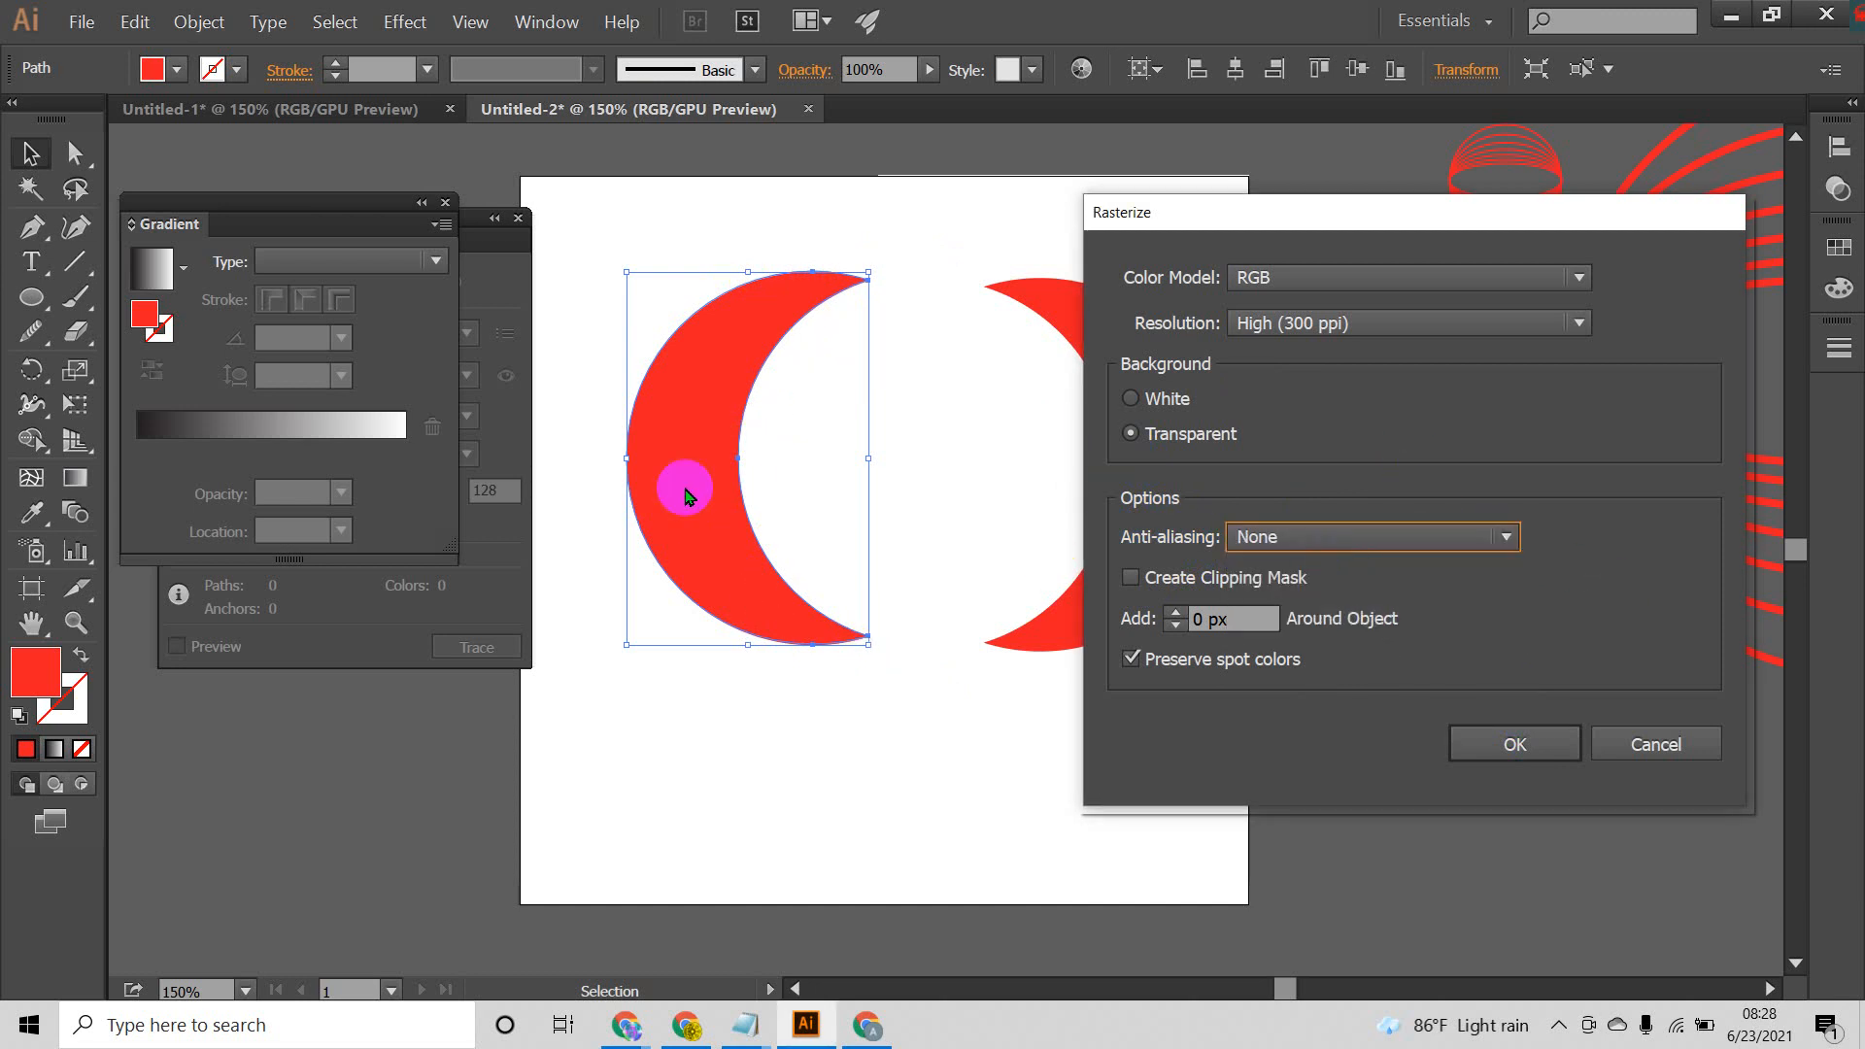
{"action": "left_click", "coordinate": [1520, 743]}
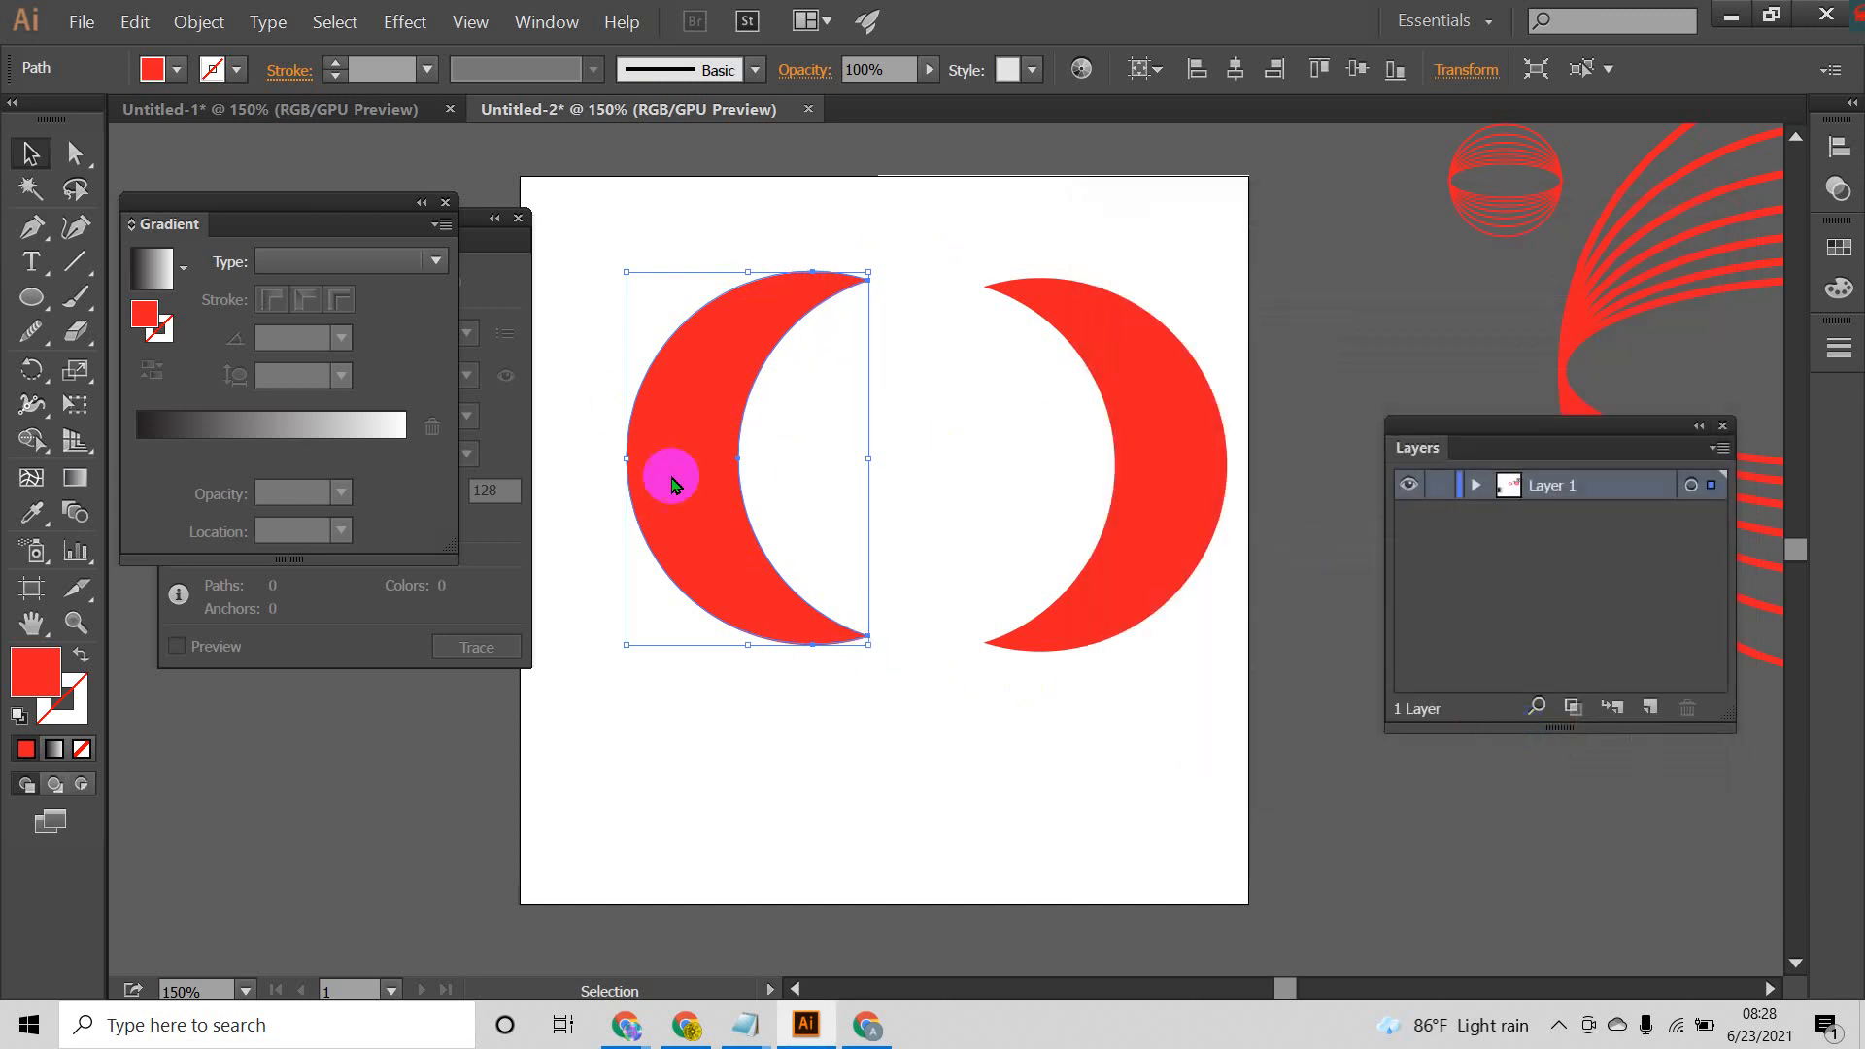
Step: Move the rasterized crescent off the artboard's left side and examine its inner edge for pixelation
{"action": "left_click_drag", "start_coordinate": [904, 509], "coordinate": [1178, 561]}
{"action": "left_click_drag", "start_coordinate": [981, 512], "coordinate": [635, 470]}
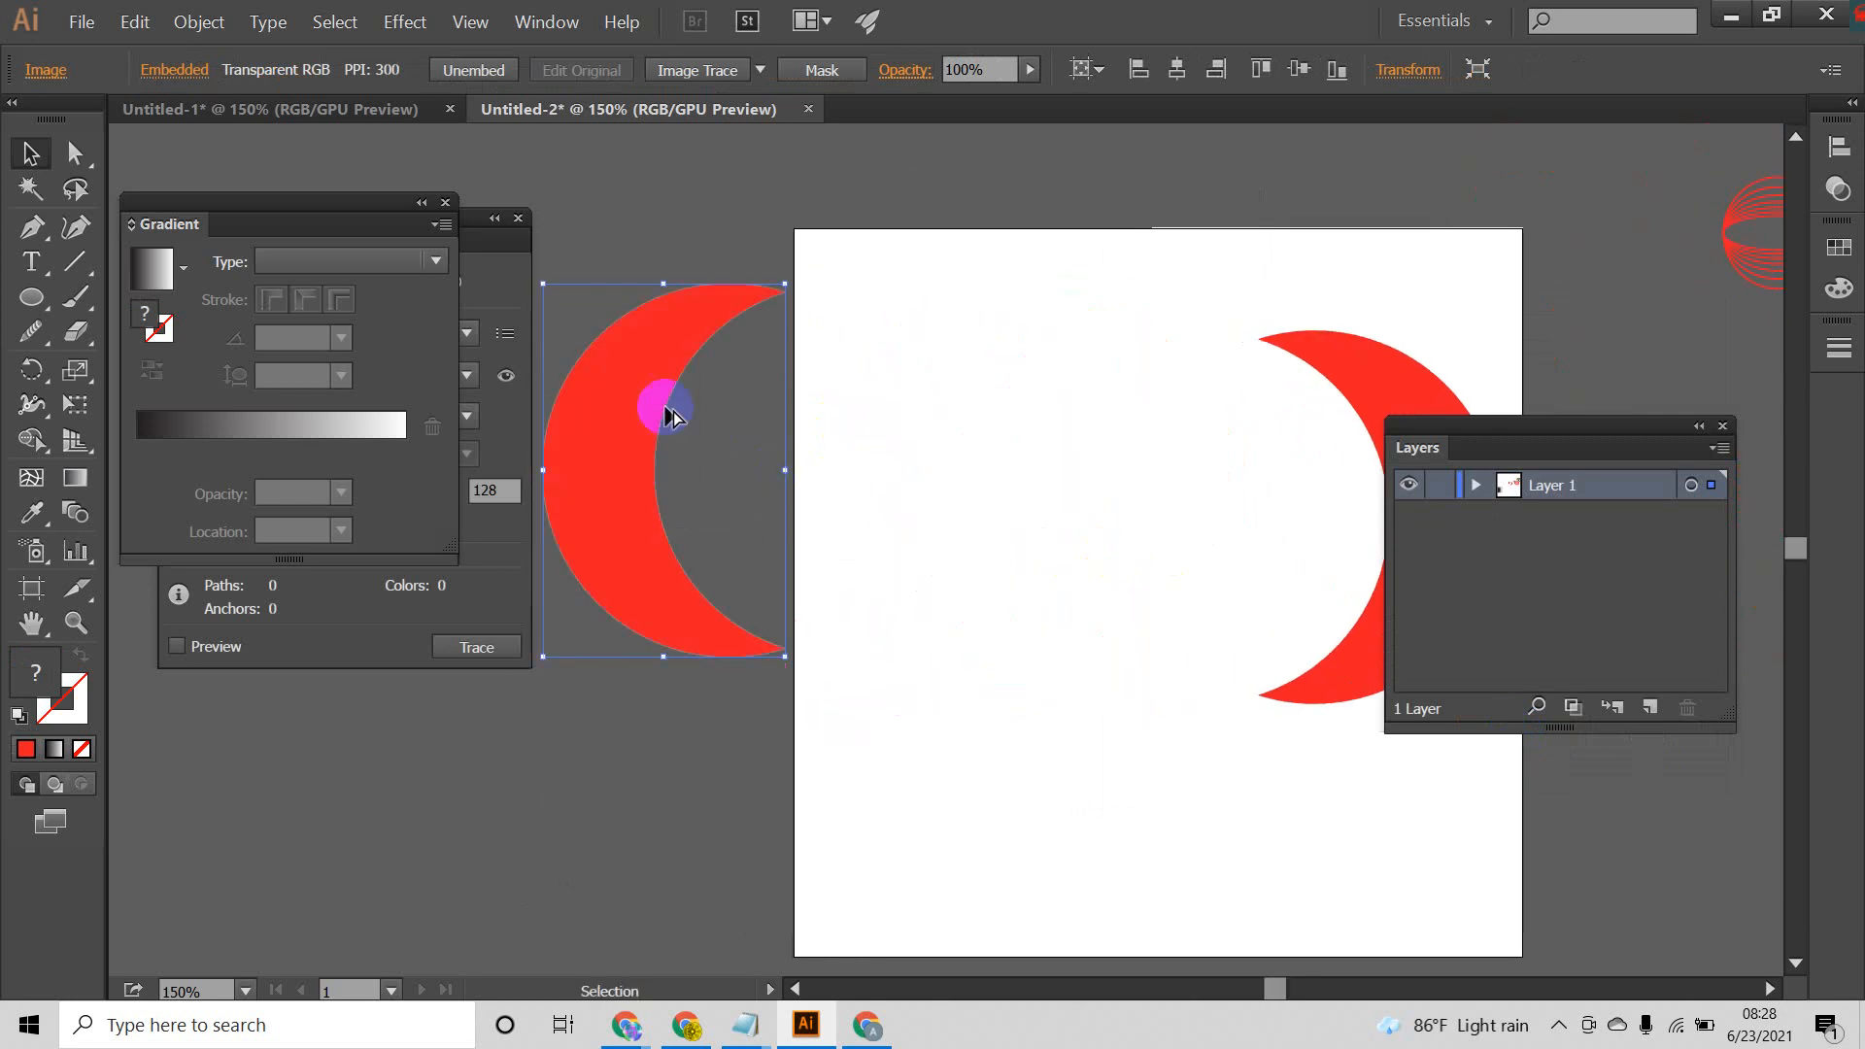
{"action": "scroll", "coordinate": [670, 426], "scroll_direction": "up", "scroll_amount": 6}
{"action": "scroll", "coordinate": [663, 370], "scroll_direction": "up", "scroll_amount": 4}
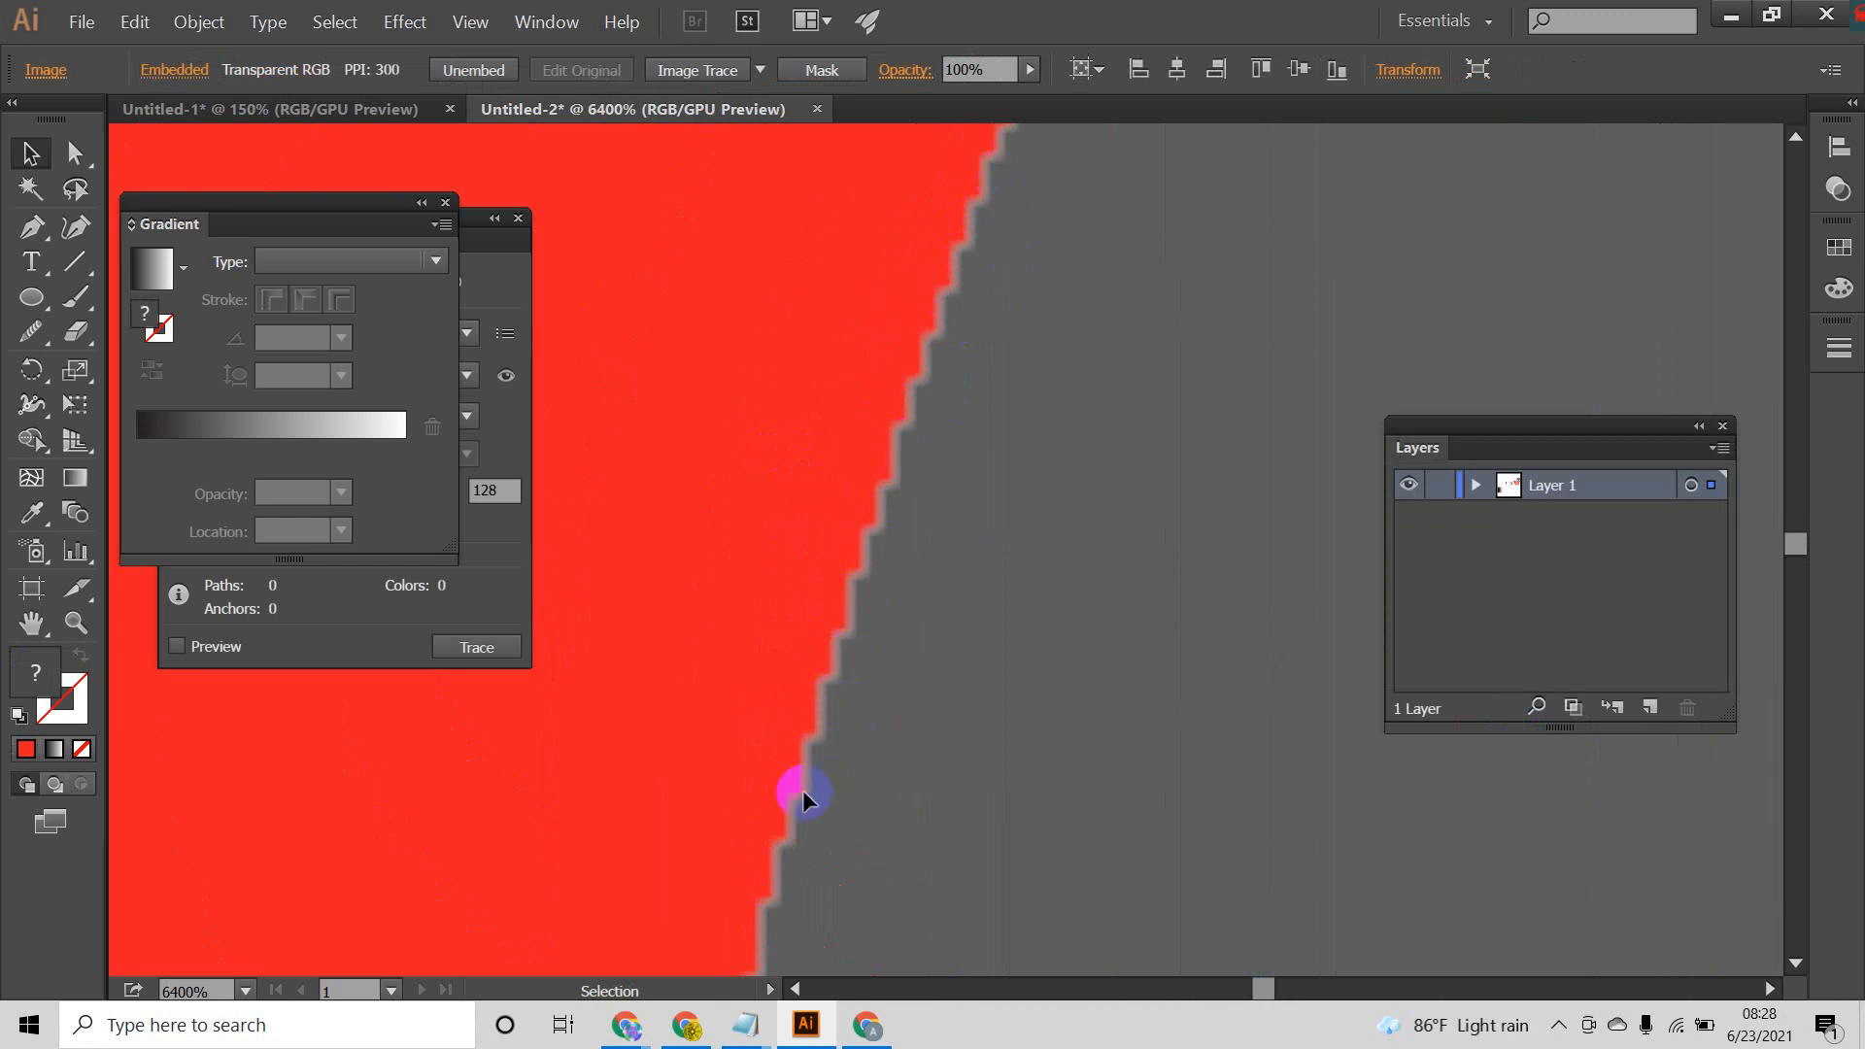
{"action": "scroll", "coordinate": [903, 553], "scroll_direction": "down", "scroll_amount": 5}
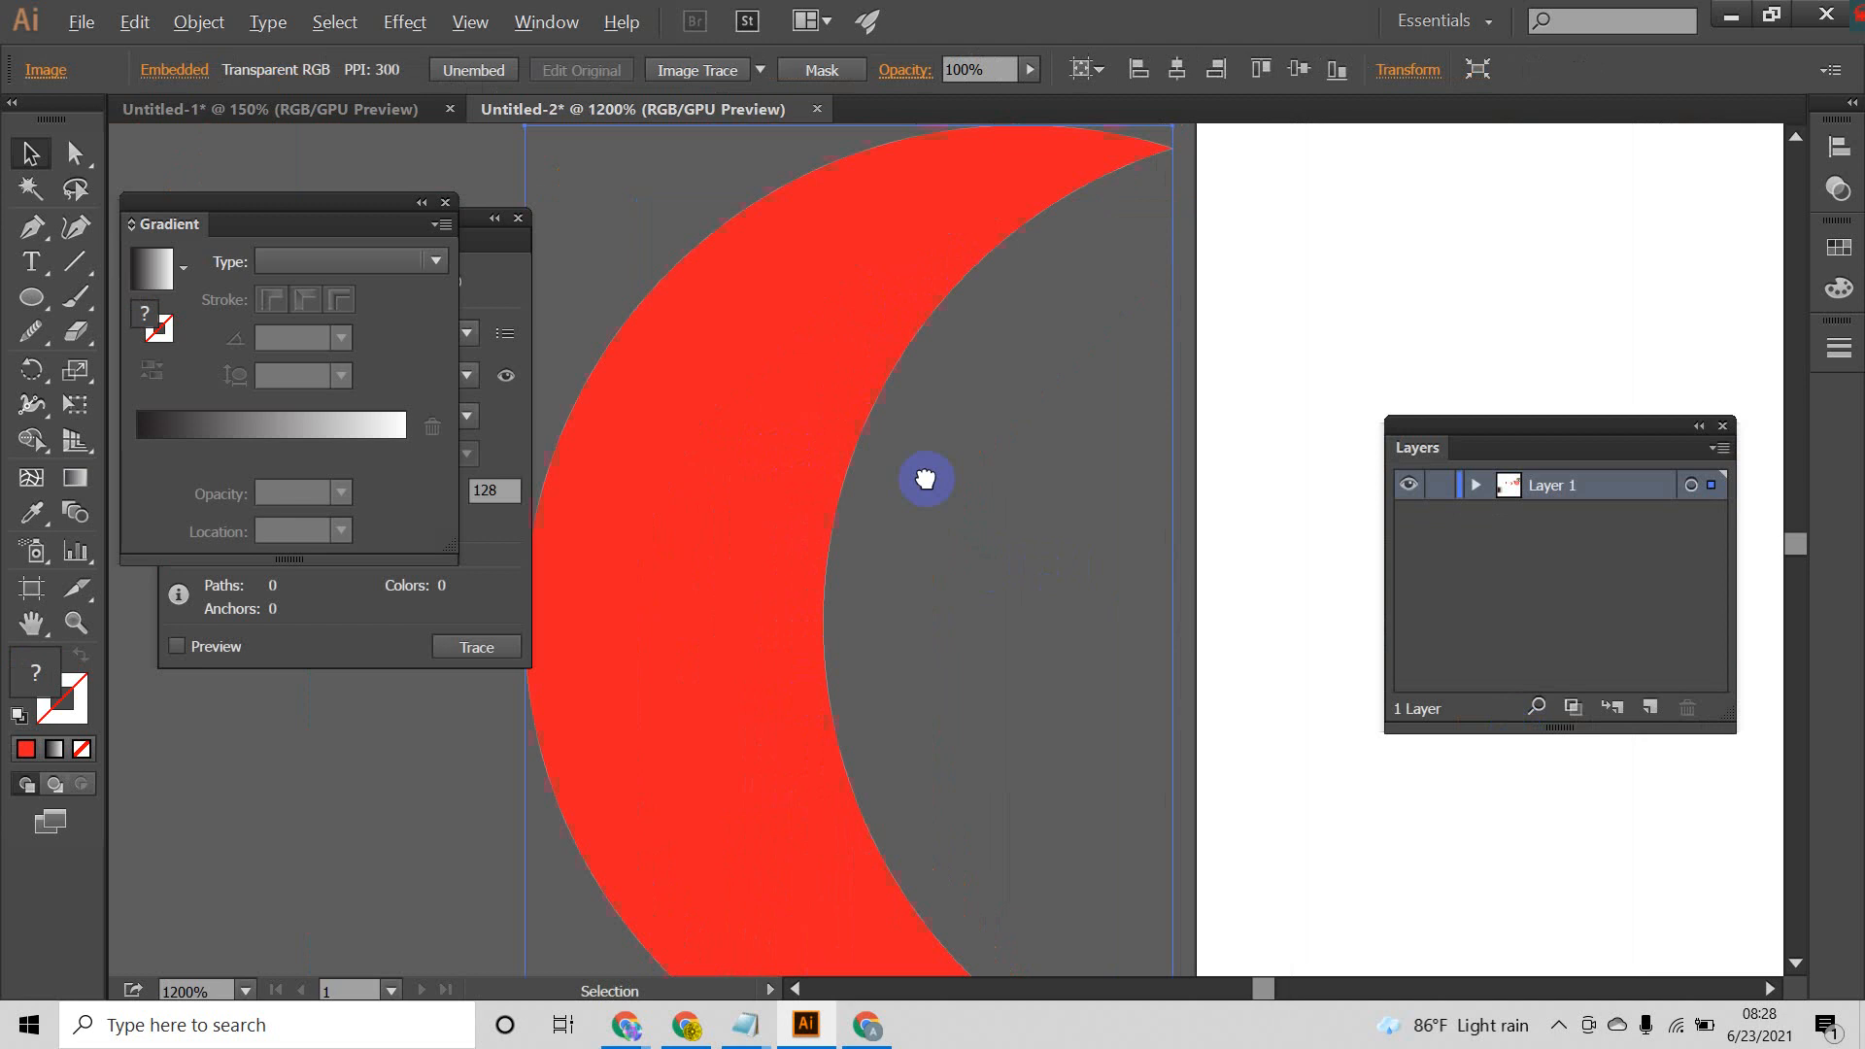
Step: Place the vector crescent over the rasterized one and compare their inner edges up close
{"action": "left_click_drag", "start_coordinate": [1559, 404], "coordinate": [888, 346]}
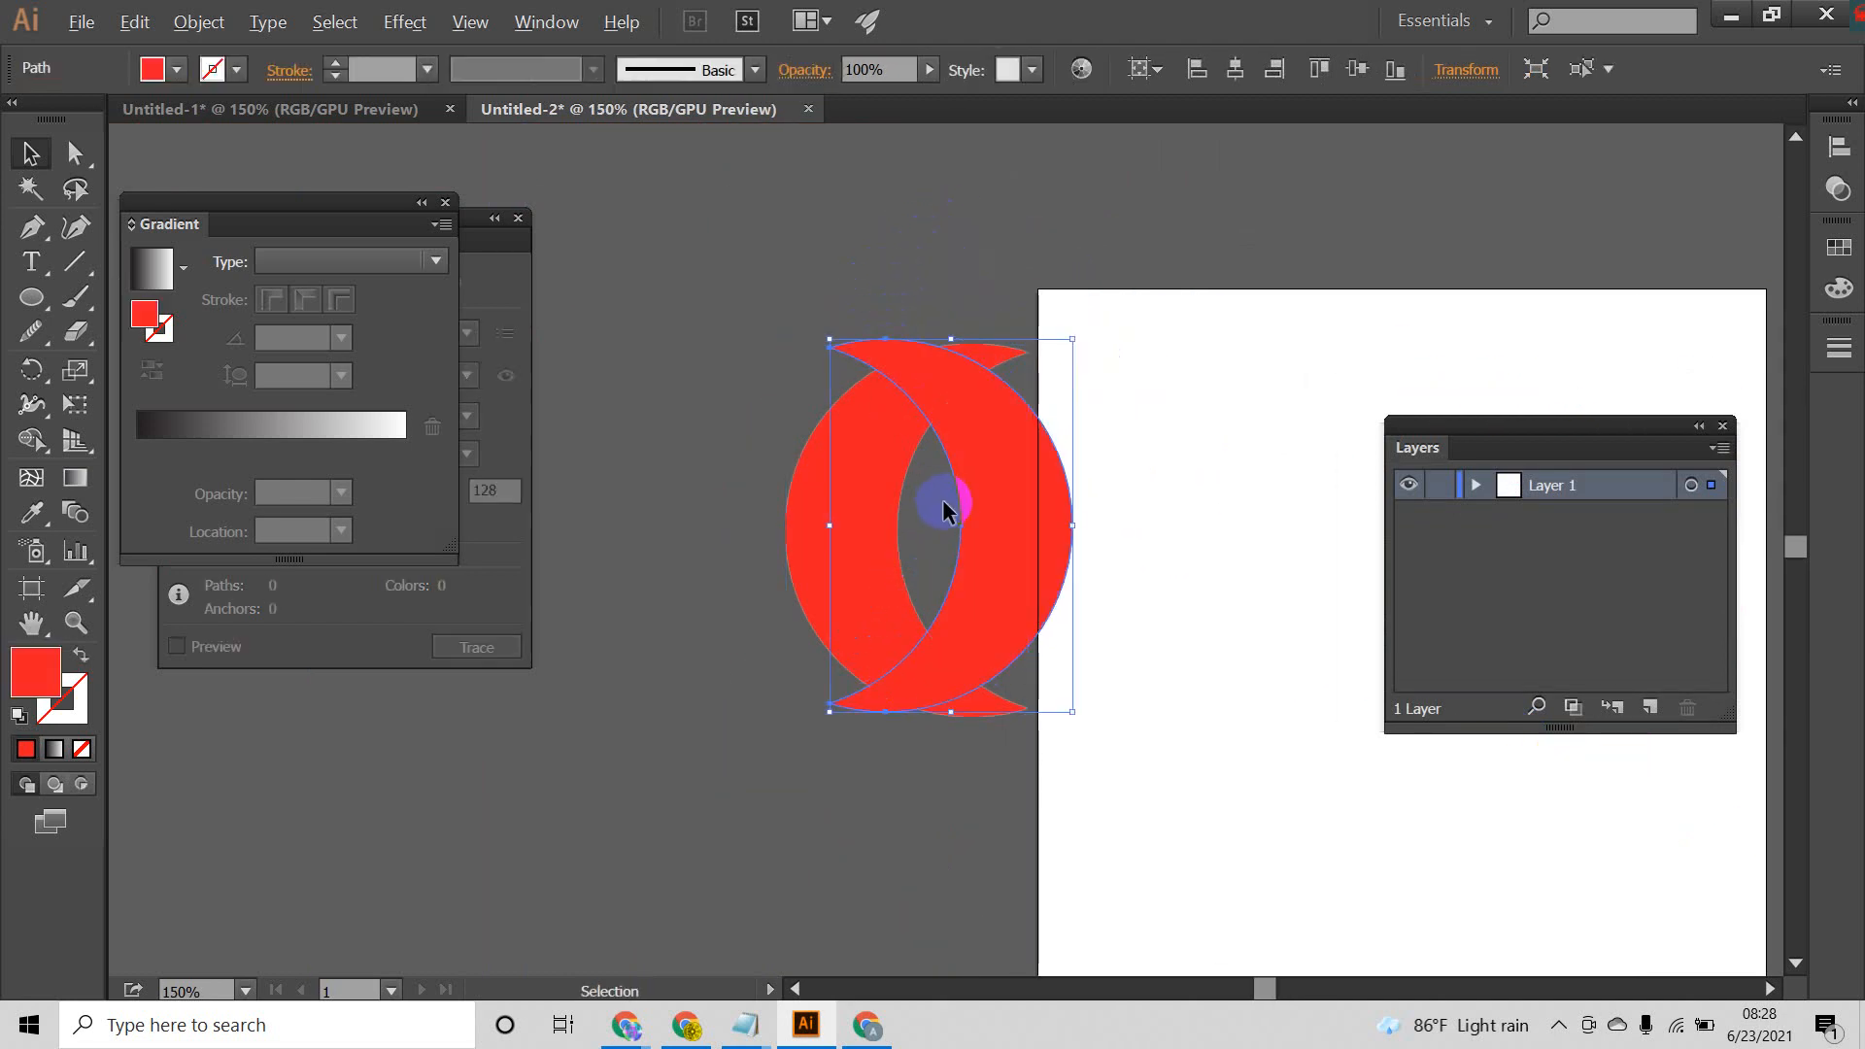
{"action": "scroll", "coordinate": [945, 499], "scroll_direction": "up", "scroll_amount": 3}
{"action": "scroll", "coordinate": [946, 499], "scroll_direction": "up", "scroll_amount": 3}
{"action": "left_click_drag", "start_coordinate": [1137, 470], "coordinate": [729, 508]}
{"action": "scroll", "coordinate": [1075, 520], "scroll_direction": "up", "scroll_amount": 2}
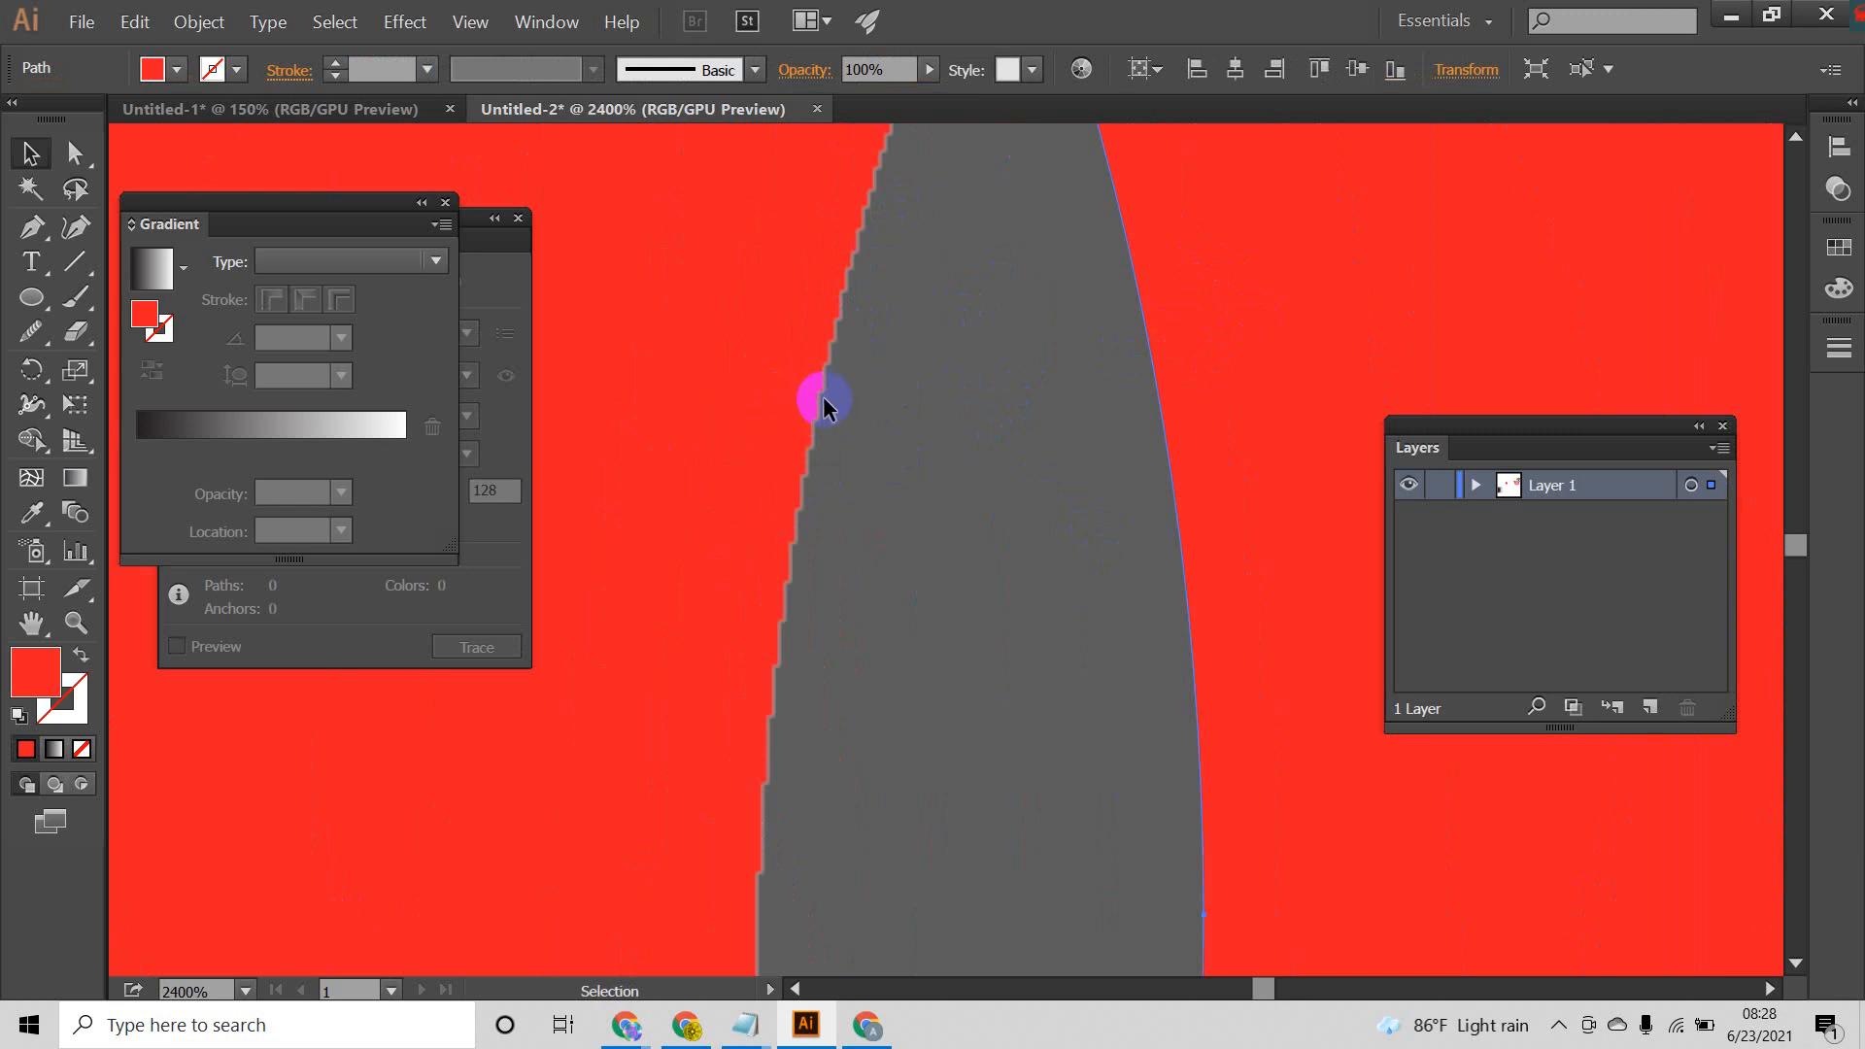
{"action": "scroll", "coordinate": [824, 403], "scroll_direction": "down", "scroll_amount": 7}
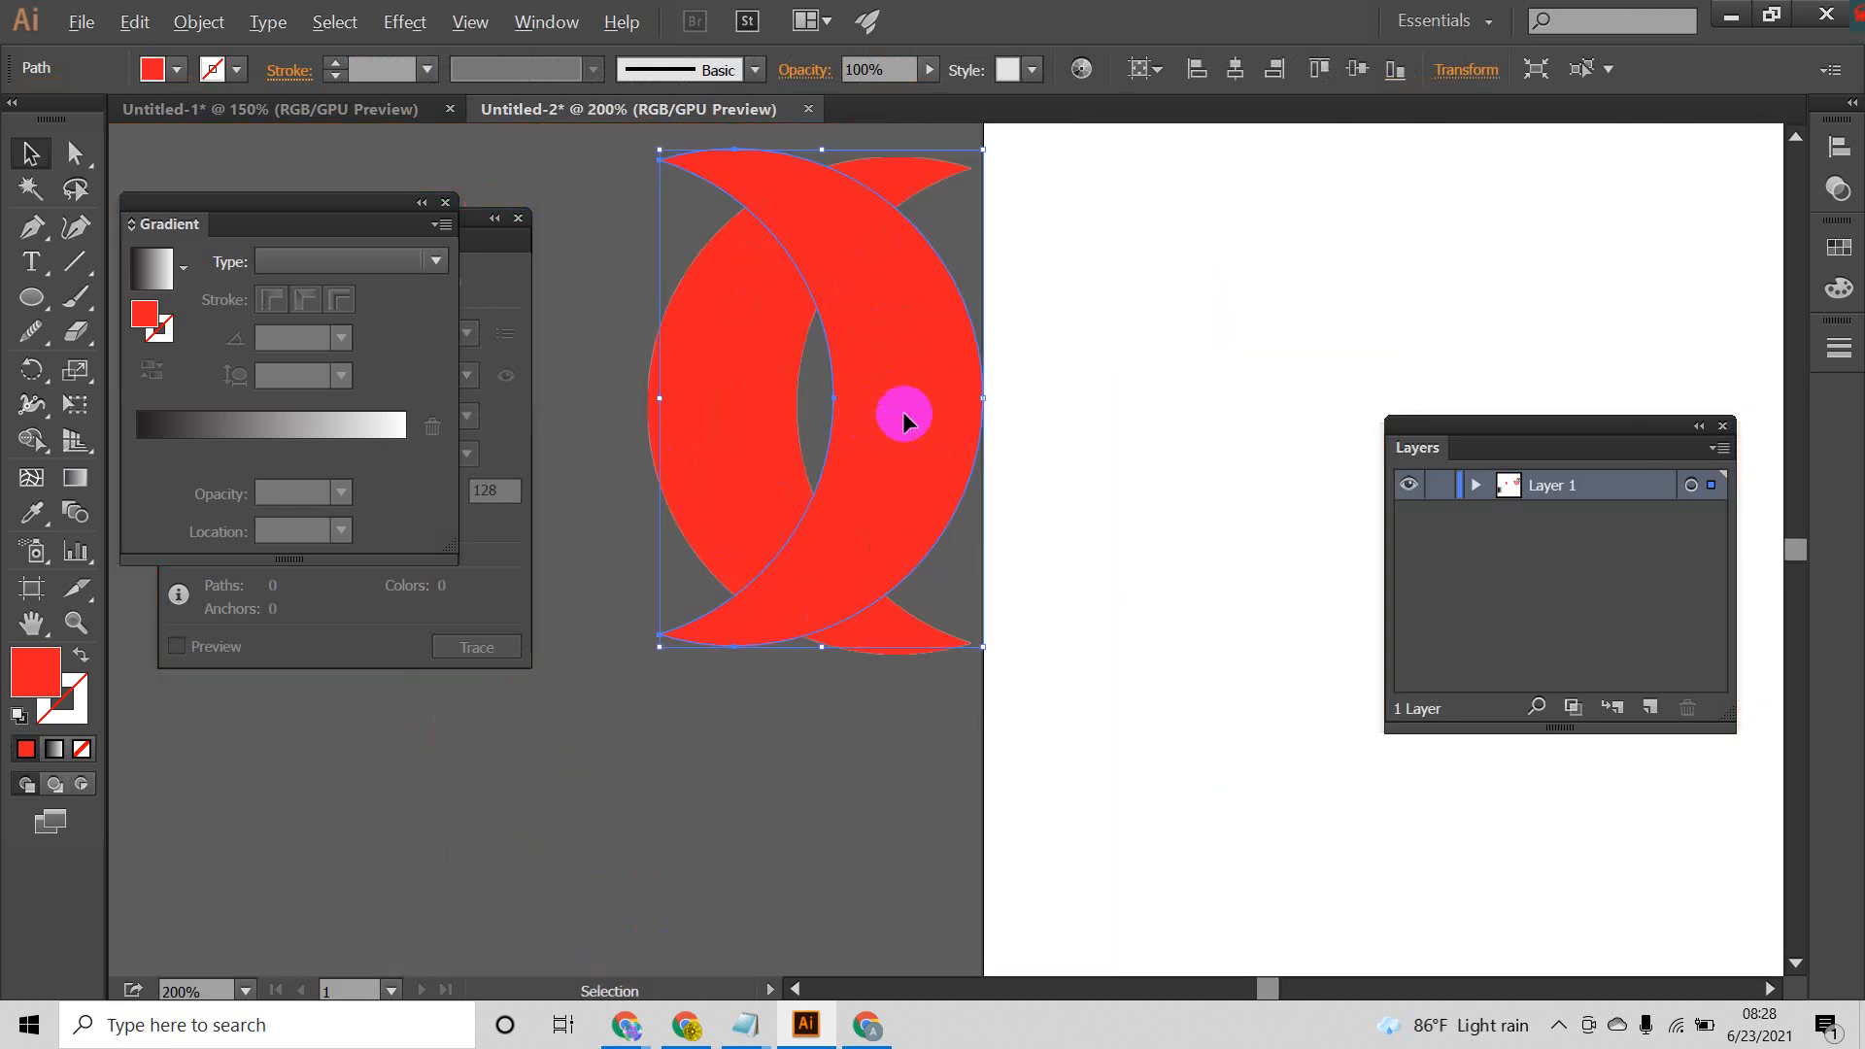
Step: Duplicate the vector crescent onto the artboard, and rasterize the original with a white background and Art Optimized (Supersampling) anti-aliasing
{"action": "left_click_drag", "start_coordinate": [904, 408], "coordinate": [1219, 408]}
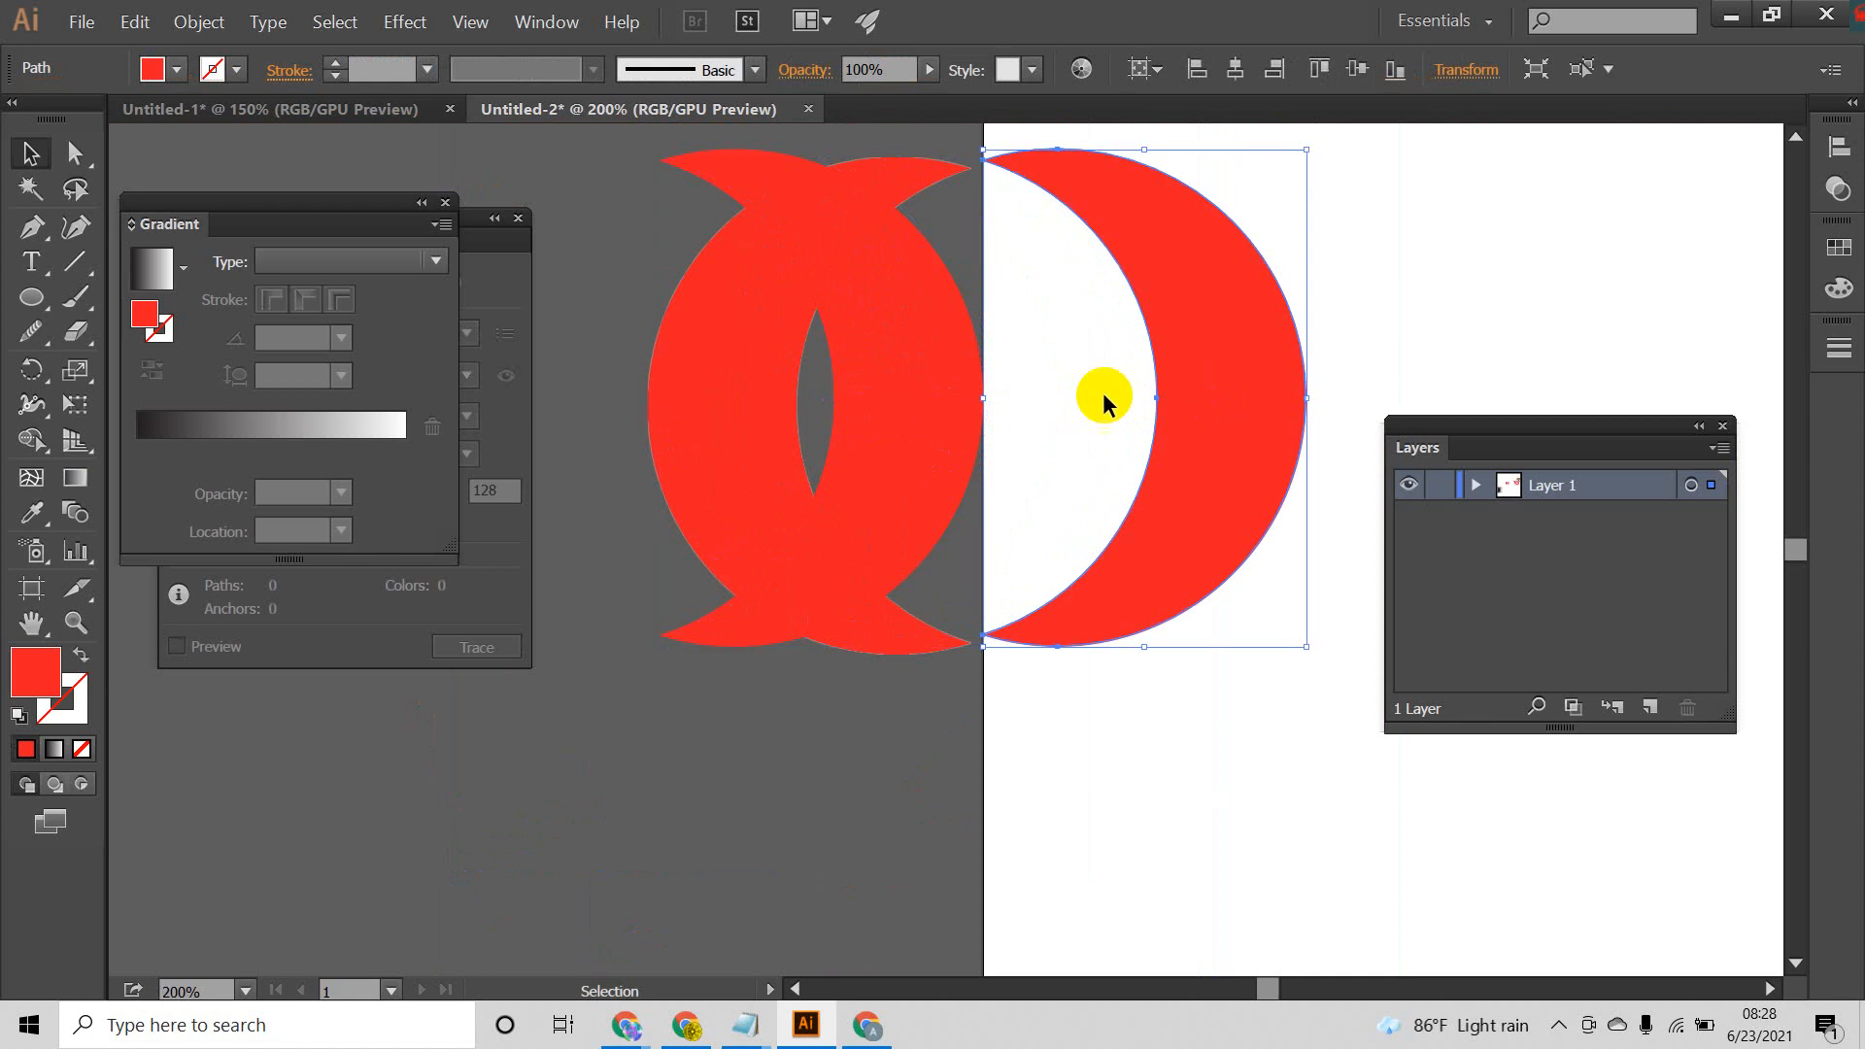
{"action": "left_click", "coordinate": [923, 357]}
{"action": "left_click", "coordinate": [199, 22]}
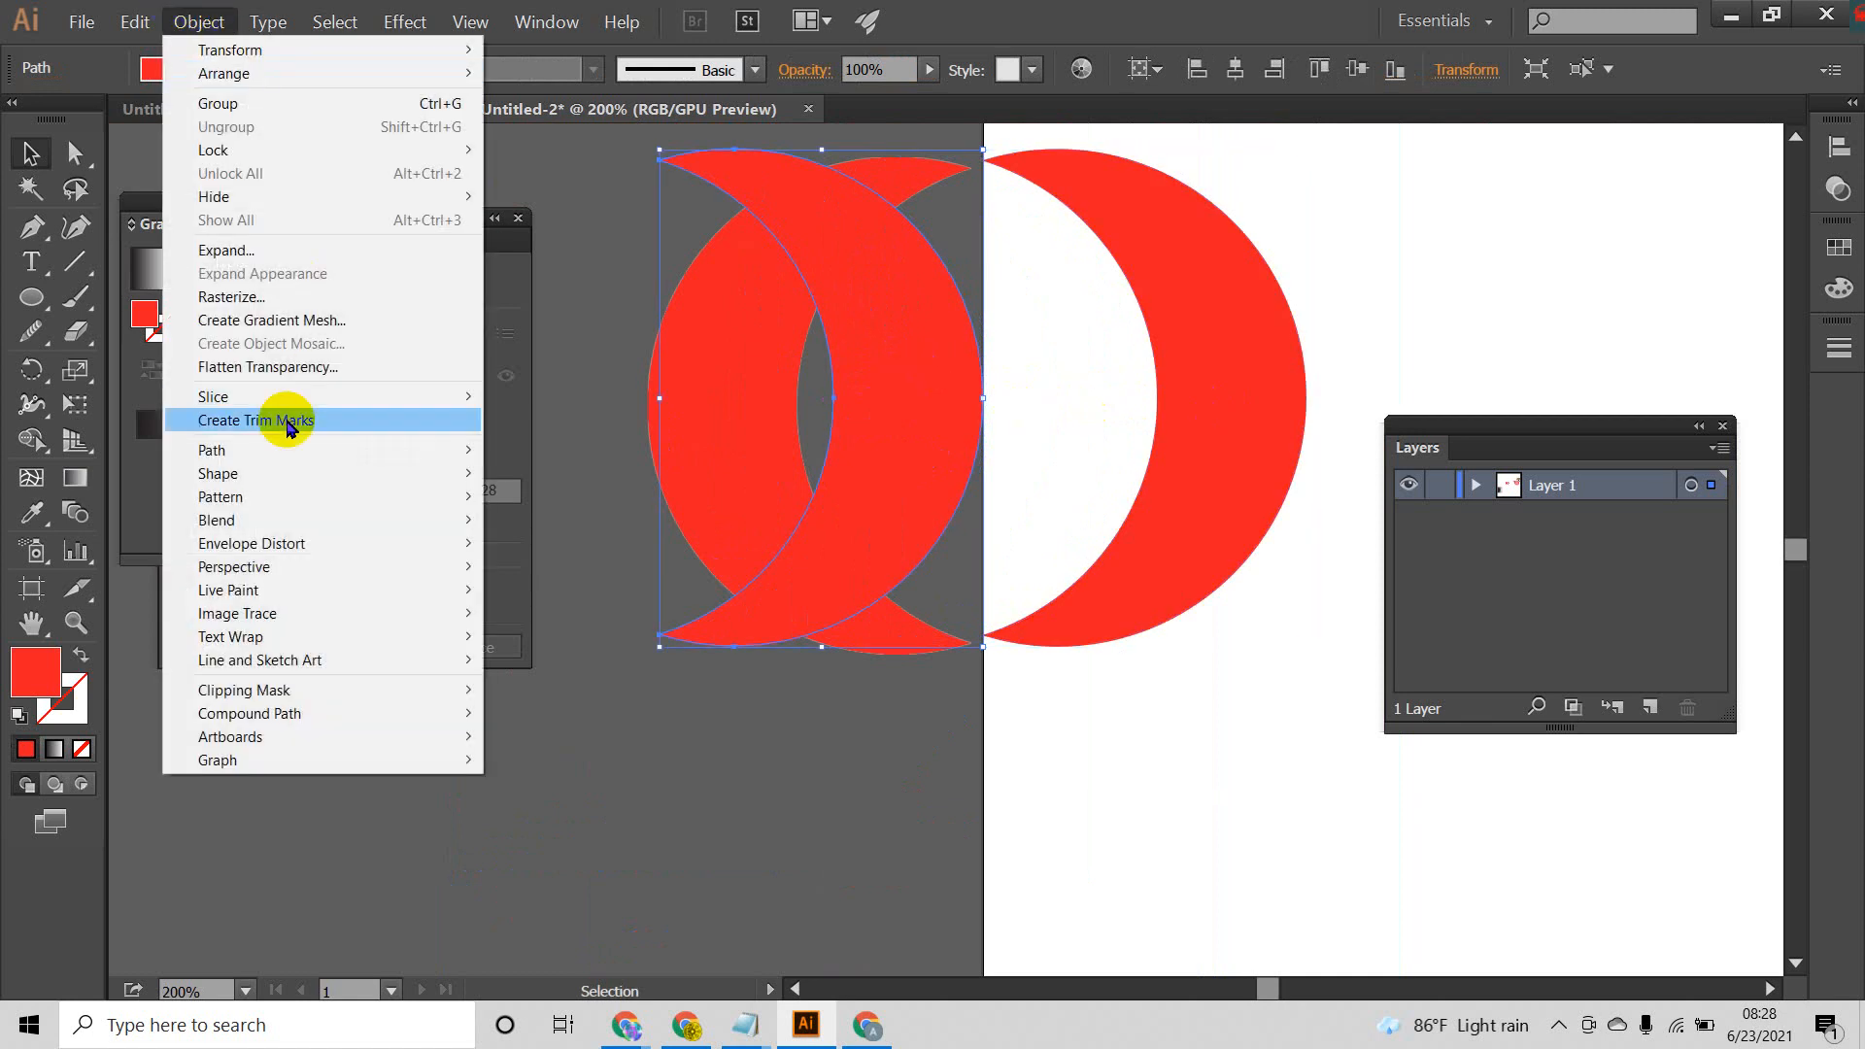
{"action": "left_click", "coordinate": [276, 297]}
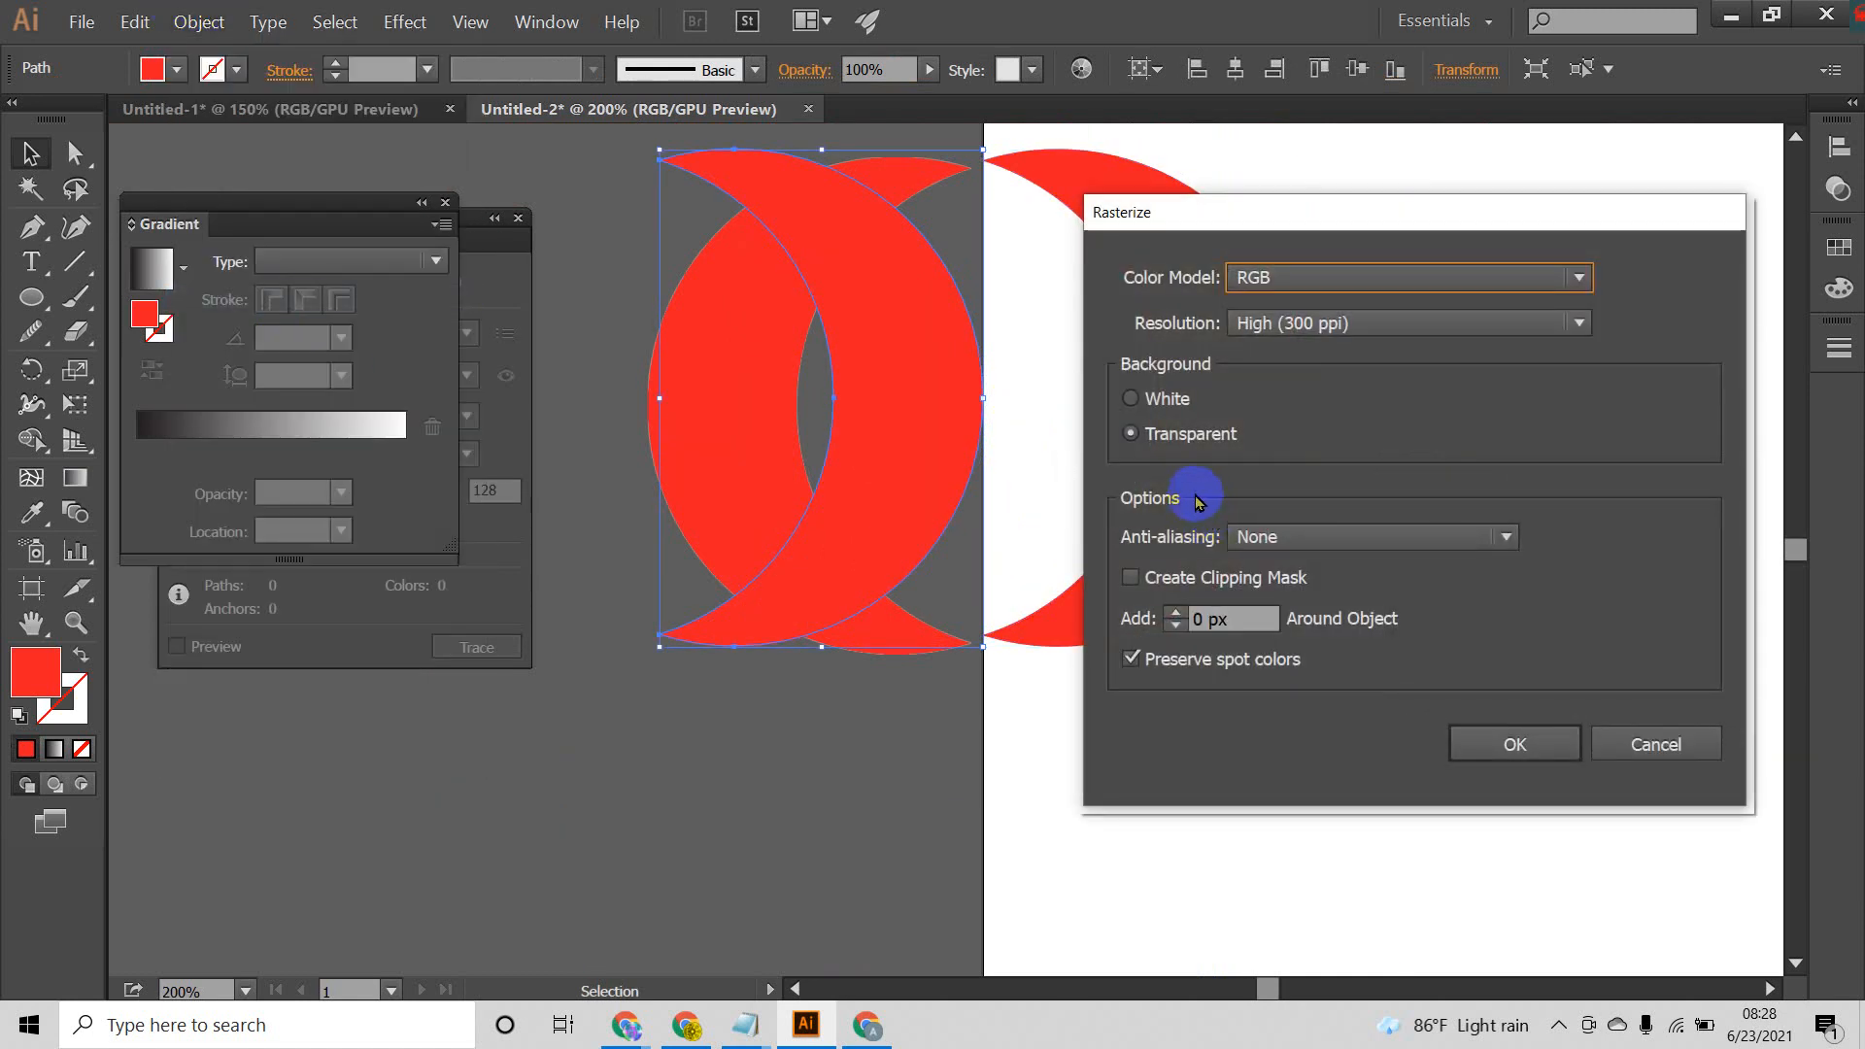
{"action": "left_click", "coordinate": [1130, 400]}
{"action": "left_click", "coordinate": [1307, 536]}
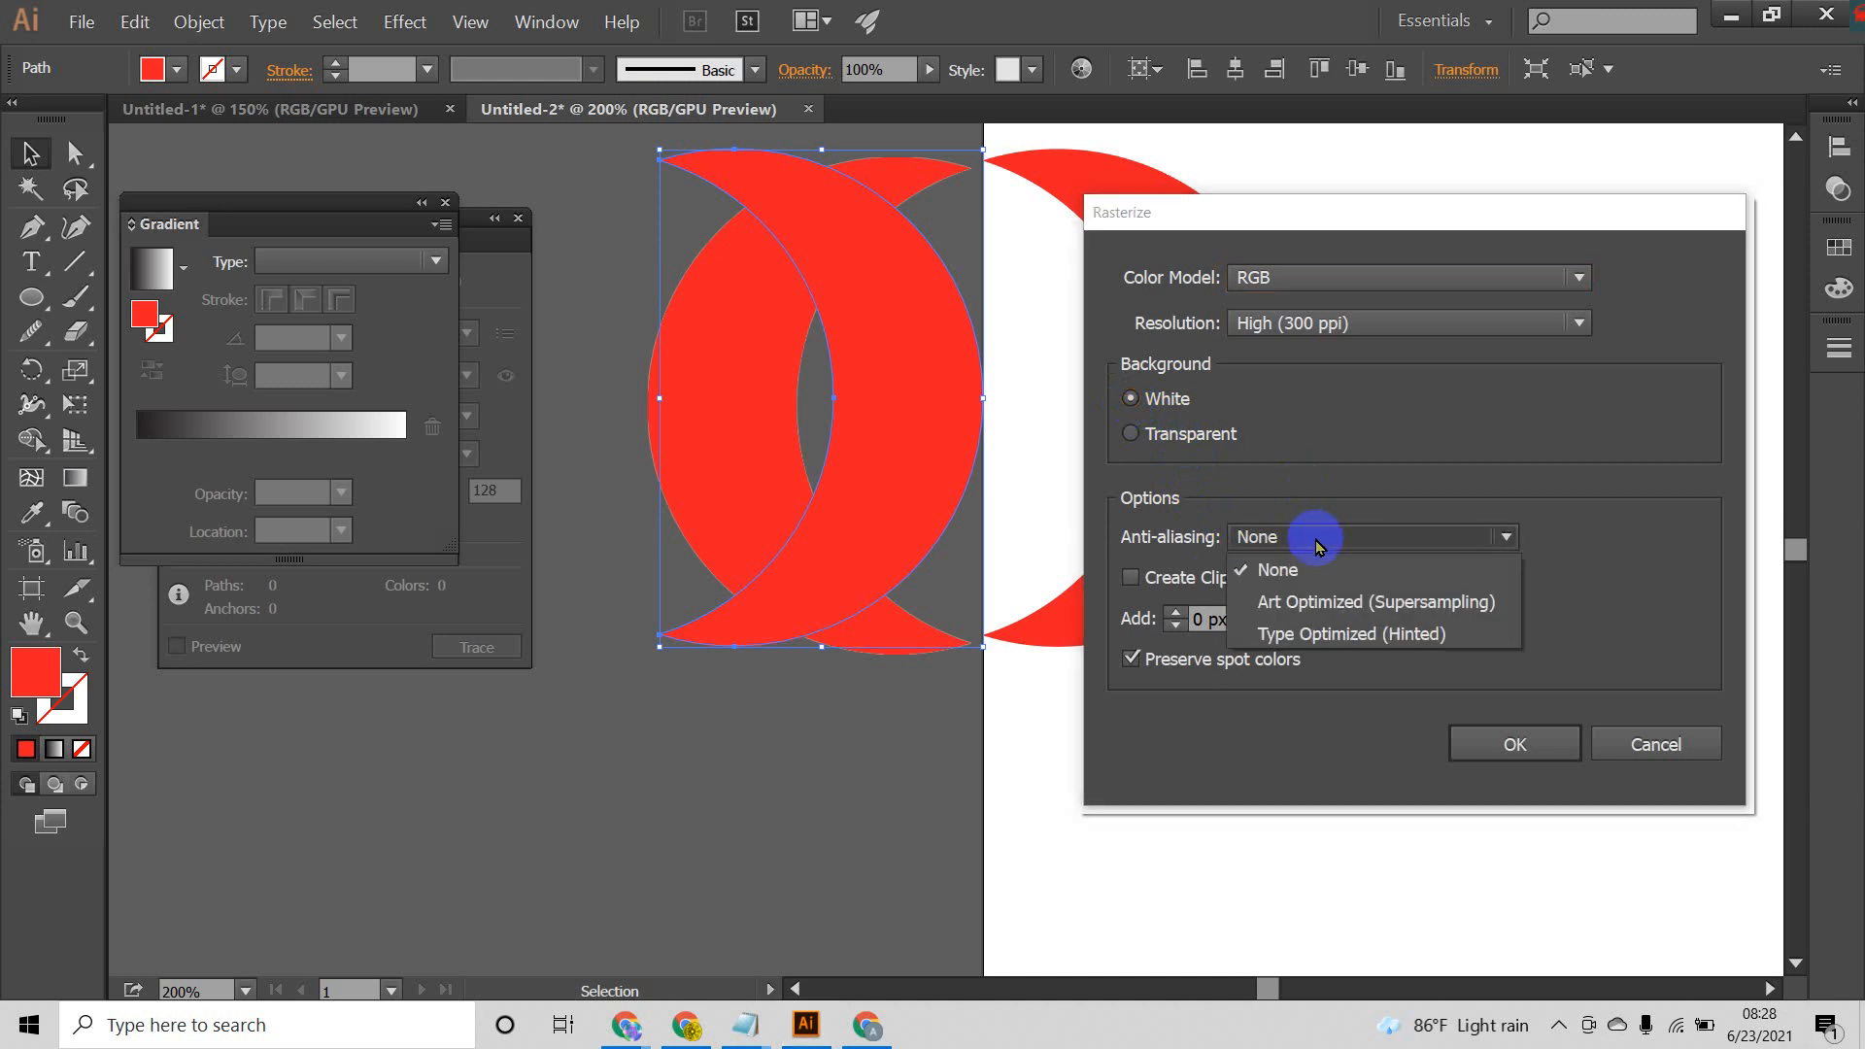
{"action": "left_click", "coordinate": [1319, 603]}
{"action": "left_click", "coordinate": [1545, 748]}
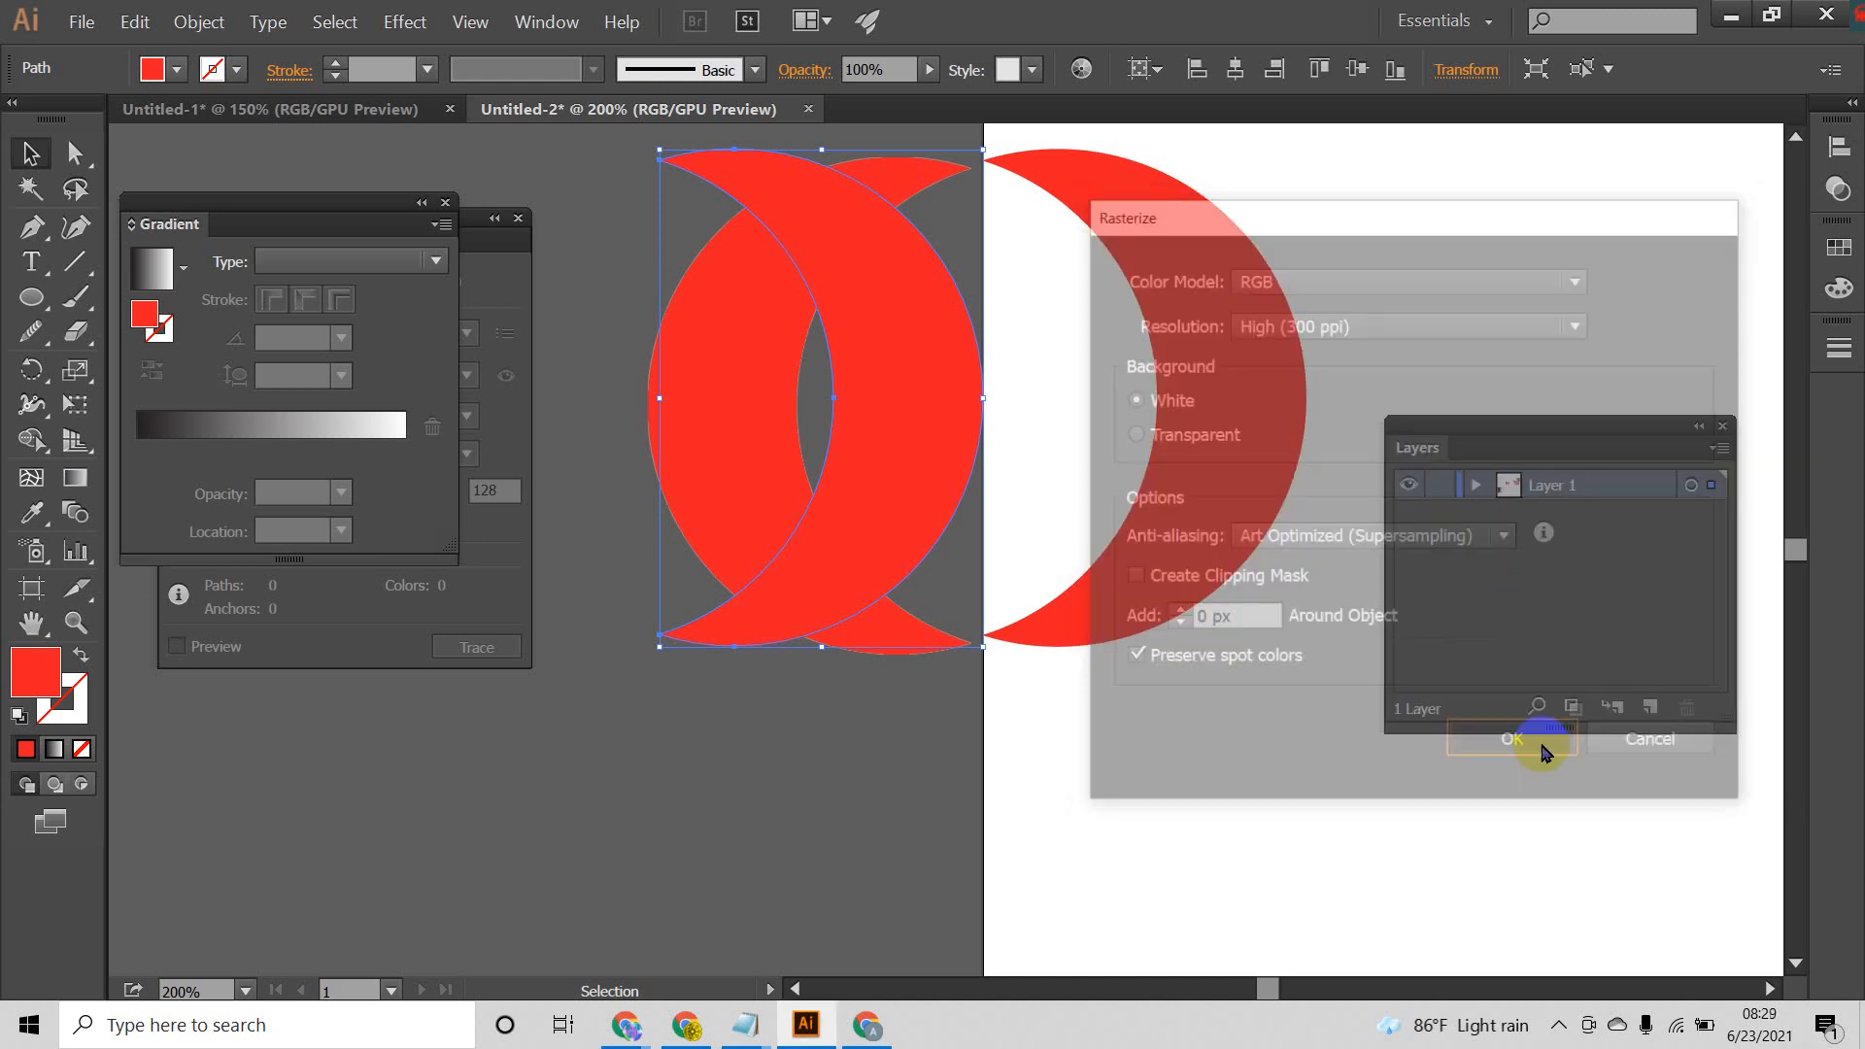
Step: Move the white-background crescent image down and left of the transparent one, and examine its anti-aliased edge
{"action": "left_click_drag", "start_coordinate": [804, 354], "coordinate": [530, 637]}
{"action": "left_click_drag", "start_coordinate": [915, 469], "coordinate": [684, 697]}
{"action": "key", "text": "space"}
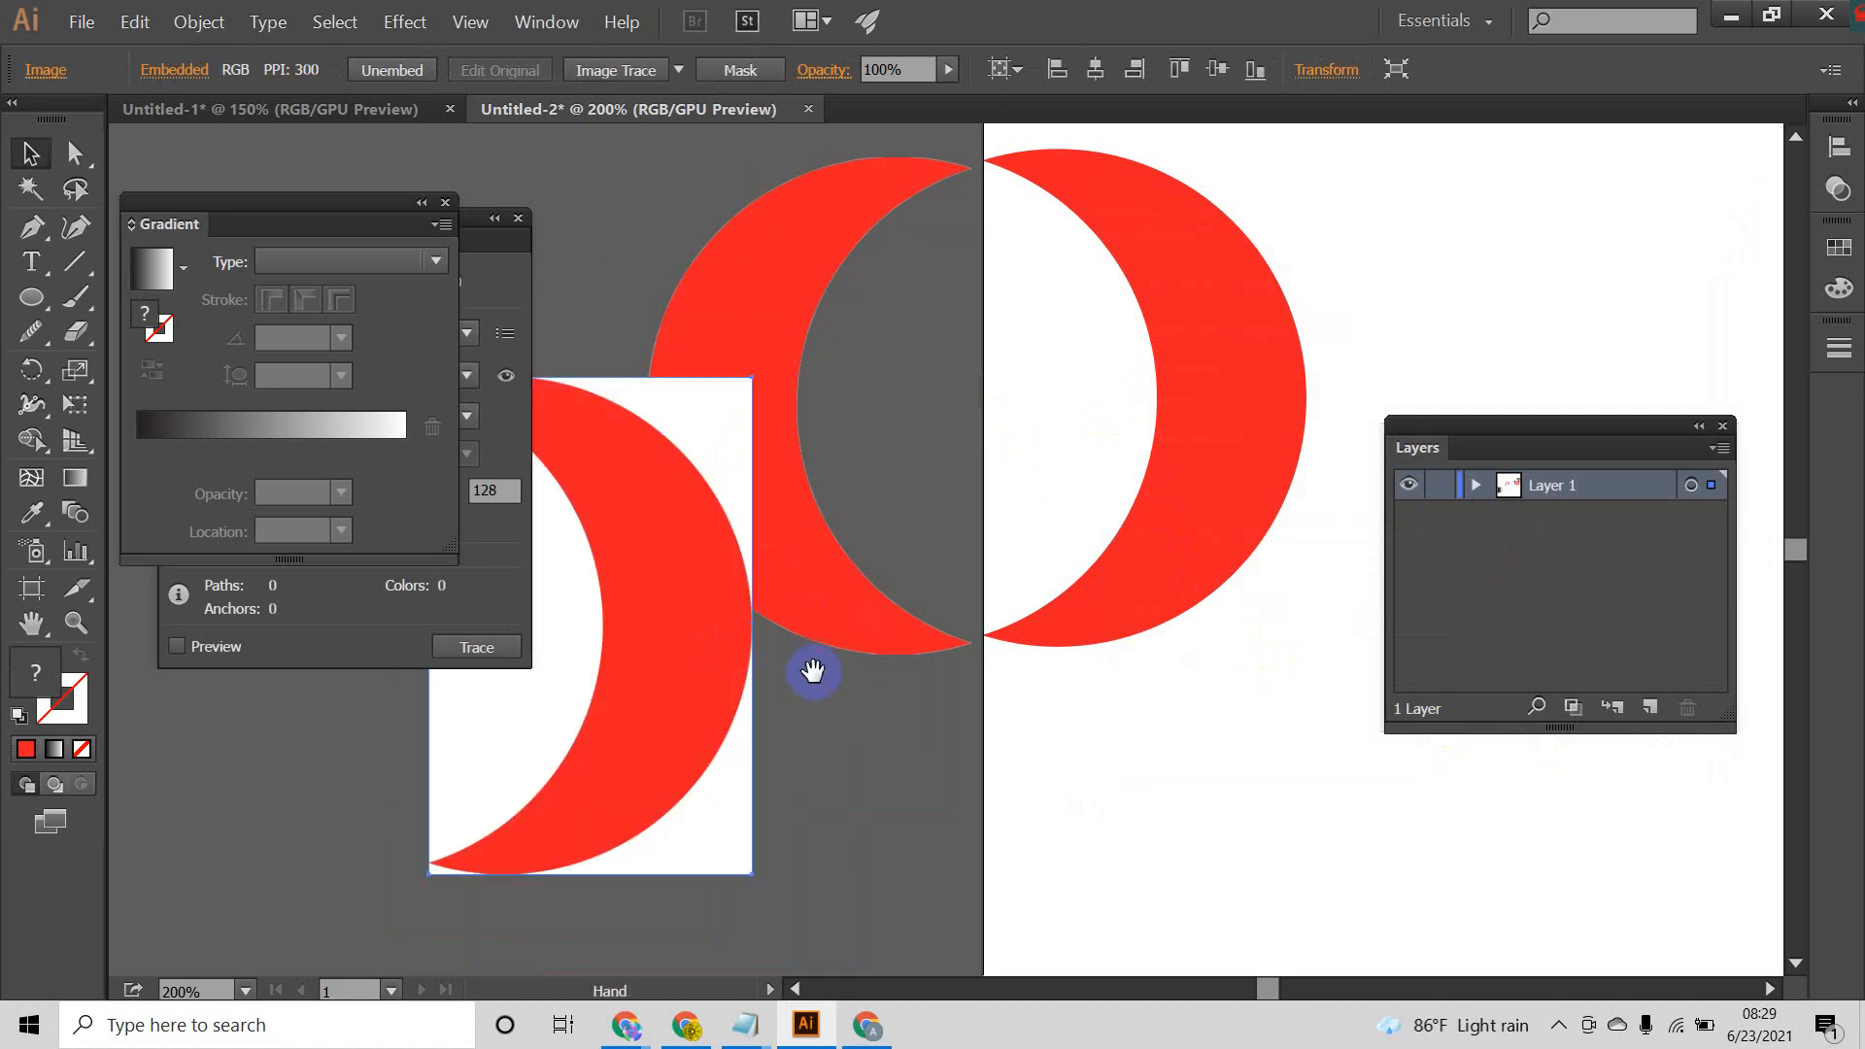
{"action": "left_click_drag", "start_coordinate": [812, 672], "coordinate": [1125, 616]}
{"action": "left_click_drag", "start_coordinate": [963, 609], "coordinate": [913, 590]}
{"action": "scroll", "coordinate": [912, 591], "scroll_direction": "up", "scroll_amount": 5}
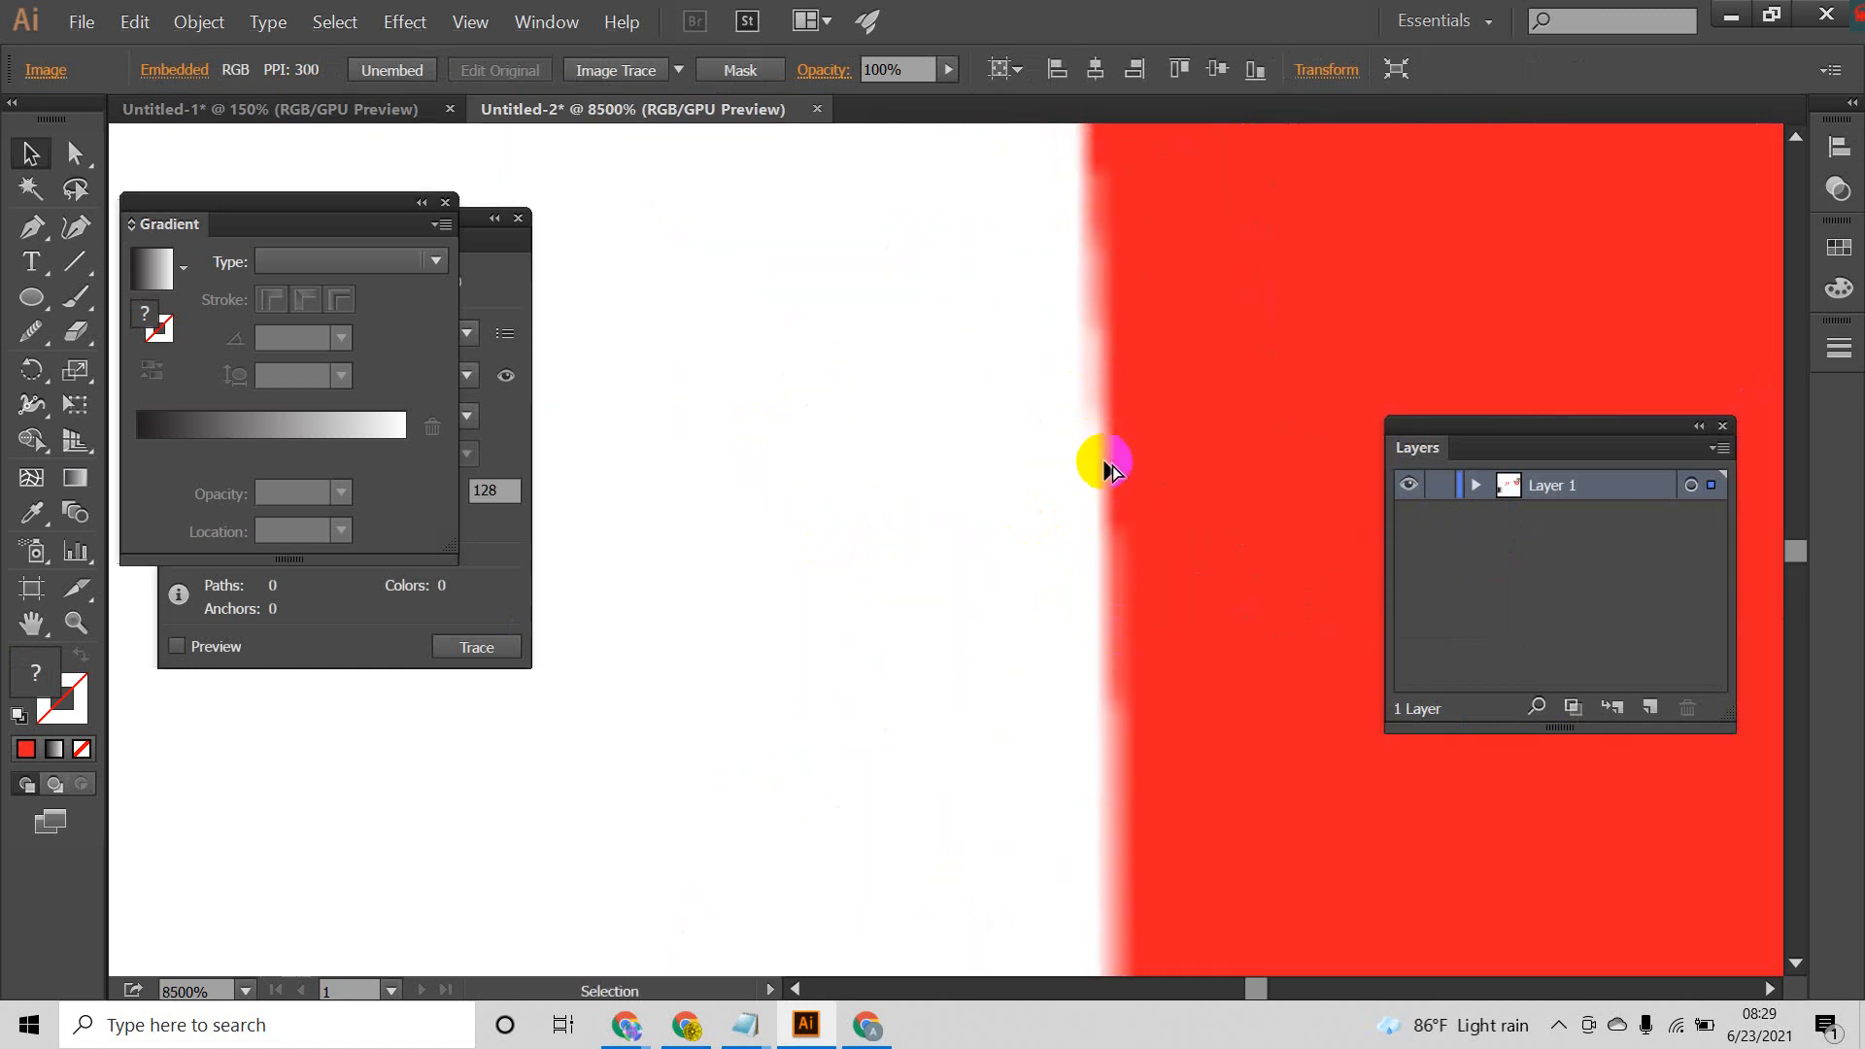
{"action": "scroll", "coordinate": [1110, 468], "scroll_direction": "down", "scroll_amount": 10}
Step: Arrange the transparent crescent and the white-background crescent side by side on the canvas left of the artboard
{"action": "left_click_drag", "start_coordinate": [1162, 429], "coordinate": [769, 519]}
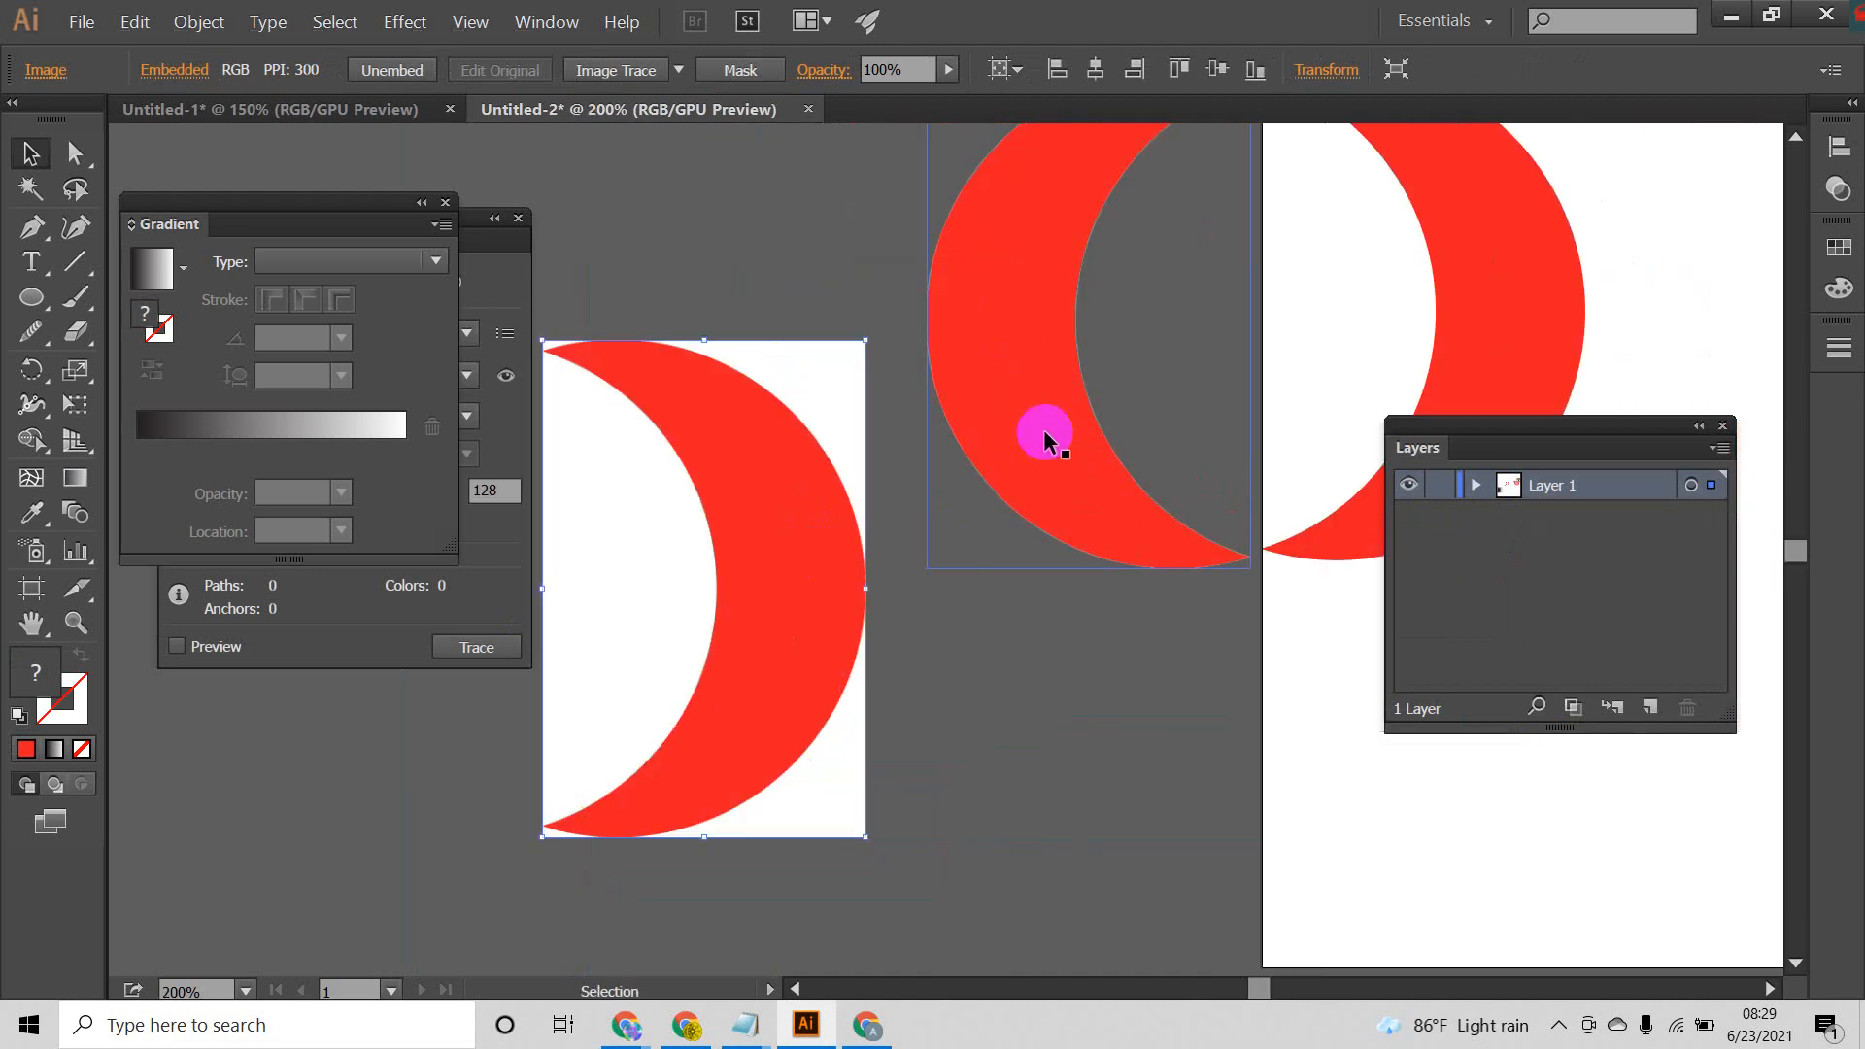
{"action": "left_click_drag", "start_coordinate": [1044, 434], "coordinate": [956, 391]}
{"action": "left_click_drag", "start_coordinate": [755, 553], "coordinate": [1041, 533]}
{"action": "left_click_drag", "start_coordinate": [953, 312], "coordinate": [649, 371]}
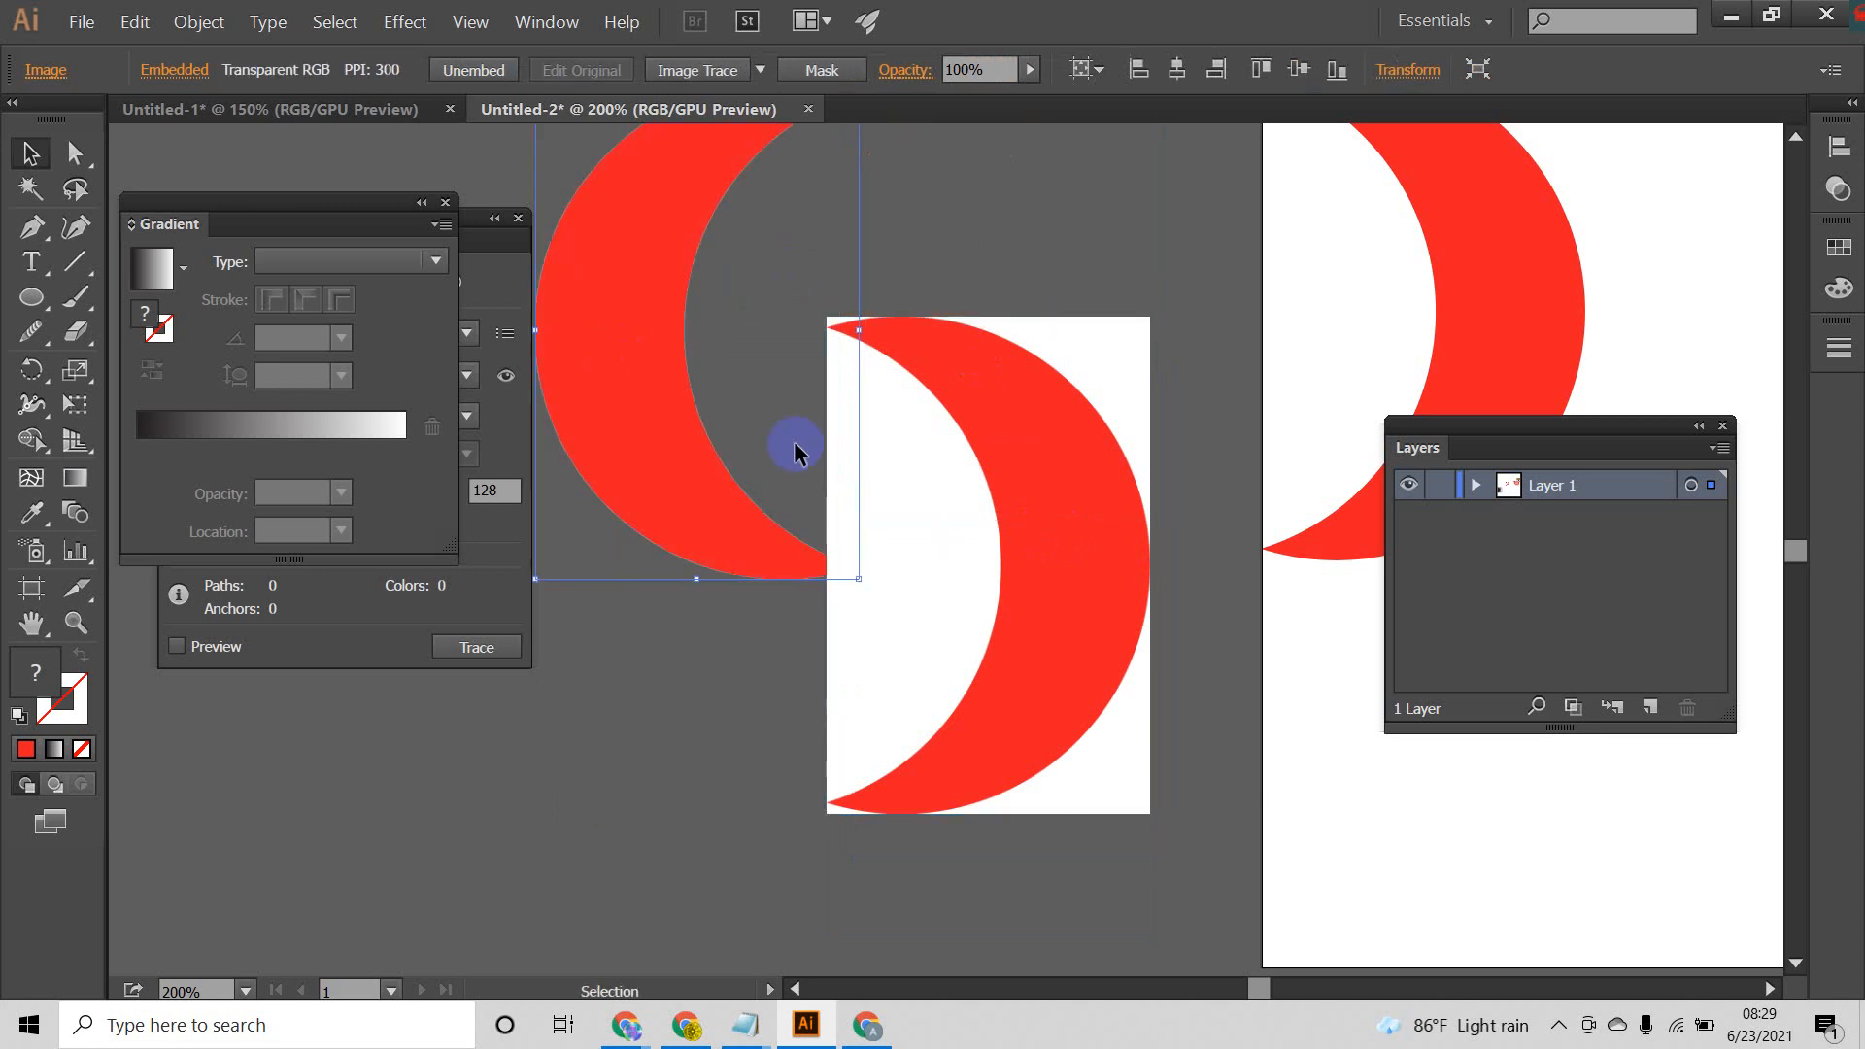
{"action": "left_click_drag", "start_coordinate": [941, 436], "coordinate": [1037, 271]}
{"action": "scroll", "coordinate": [919, 389], "scroll_direction": "up", "scroll_amount": 2}
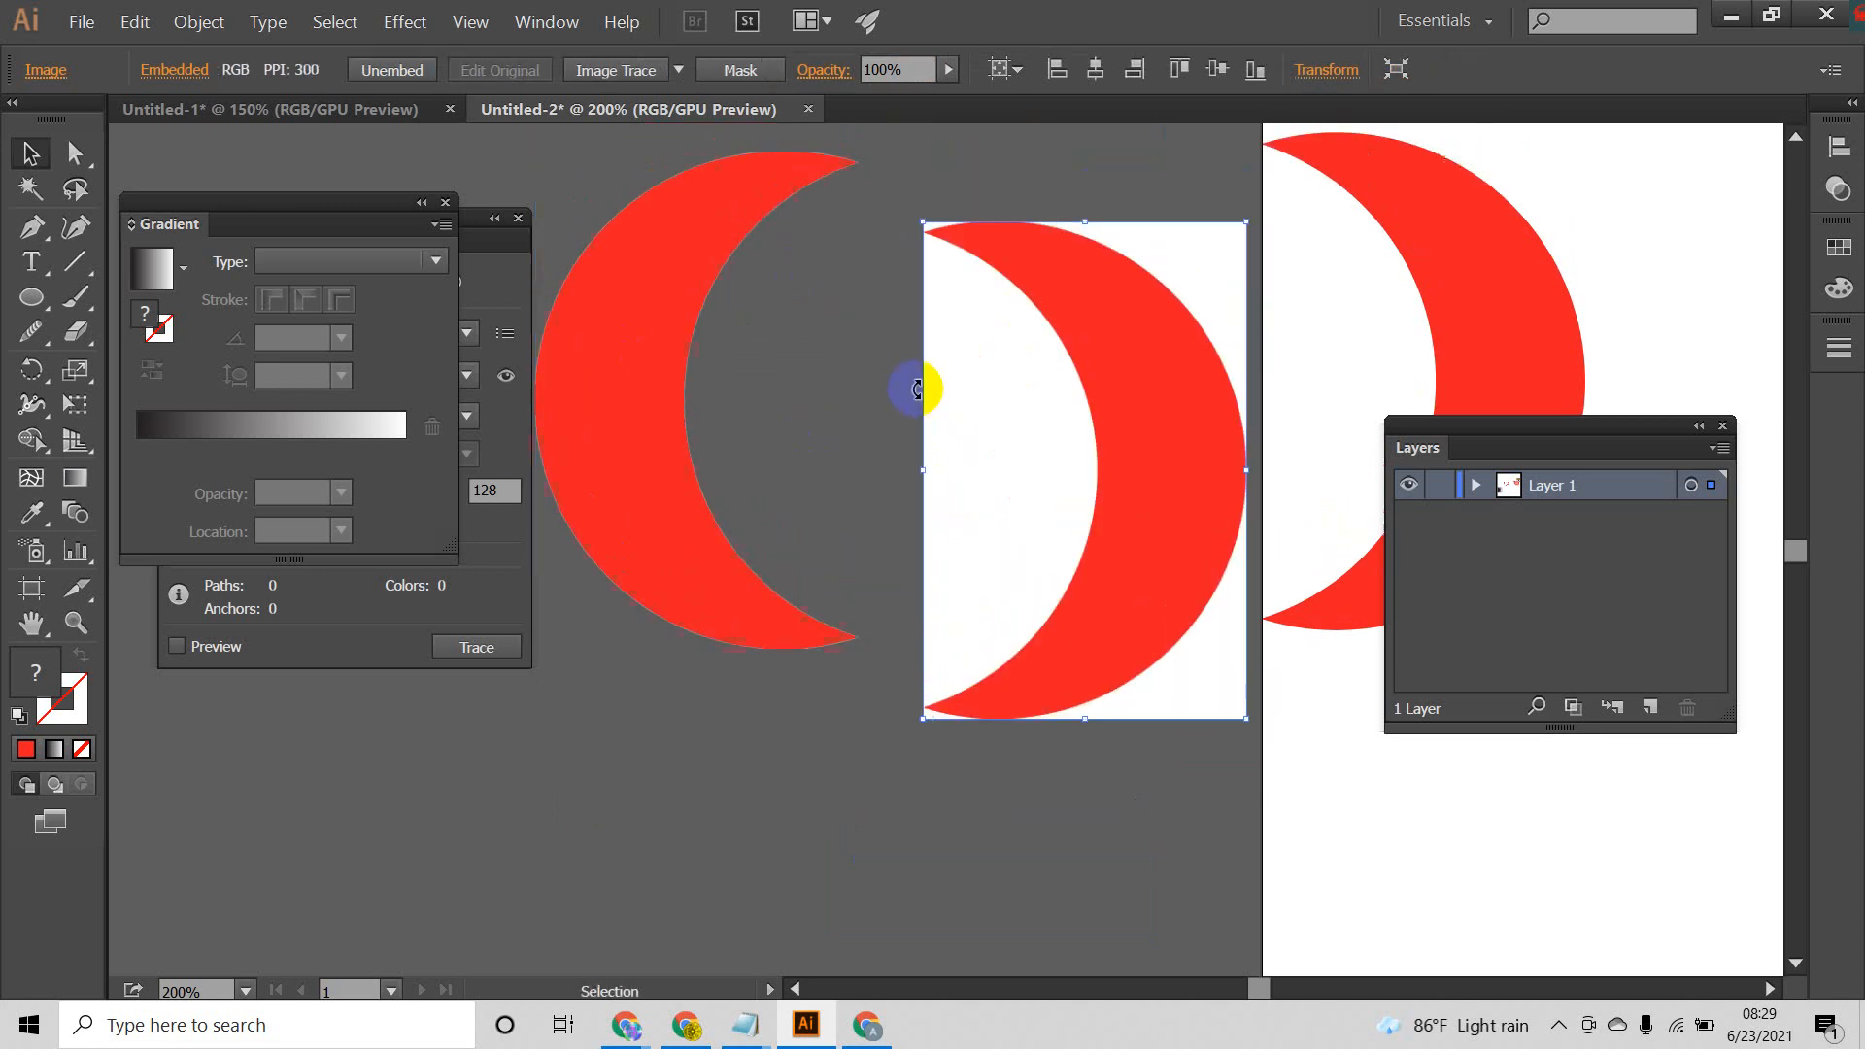
Step: Line up the white-background crescent beside the transparent one and examine the transparent crescent's inner edge up close
{"action": "scroll", "coordinate": [918, 389], "scroll_direction": "up", "scroll_amount": 2}
{"action": "left_click_drag", "start_coordinate": [1131, 475], "coordinate": [1087, 433]}
{"action": "mouse_move", "coordinate": [661, 465]}
{"action": "left_mouse_down"}
{"action": "mouse_move", "coordinate": [733, 483]}
{"action": "mouse_move", "coordinate": [648, 469]}
{"action": "left_mouse_up"}
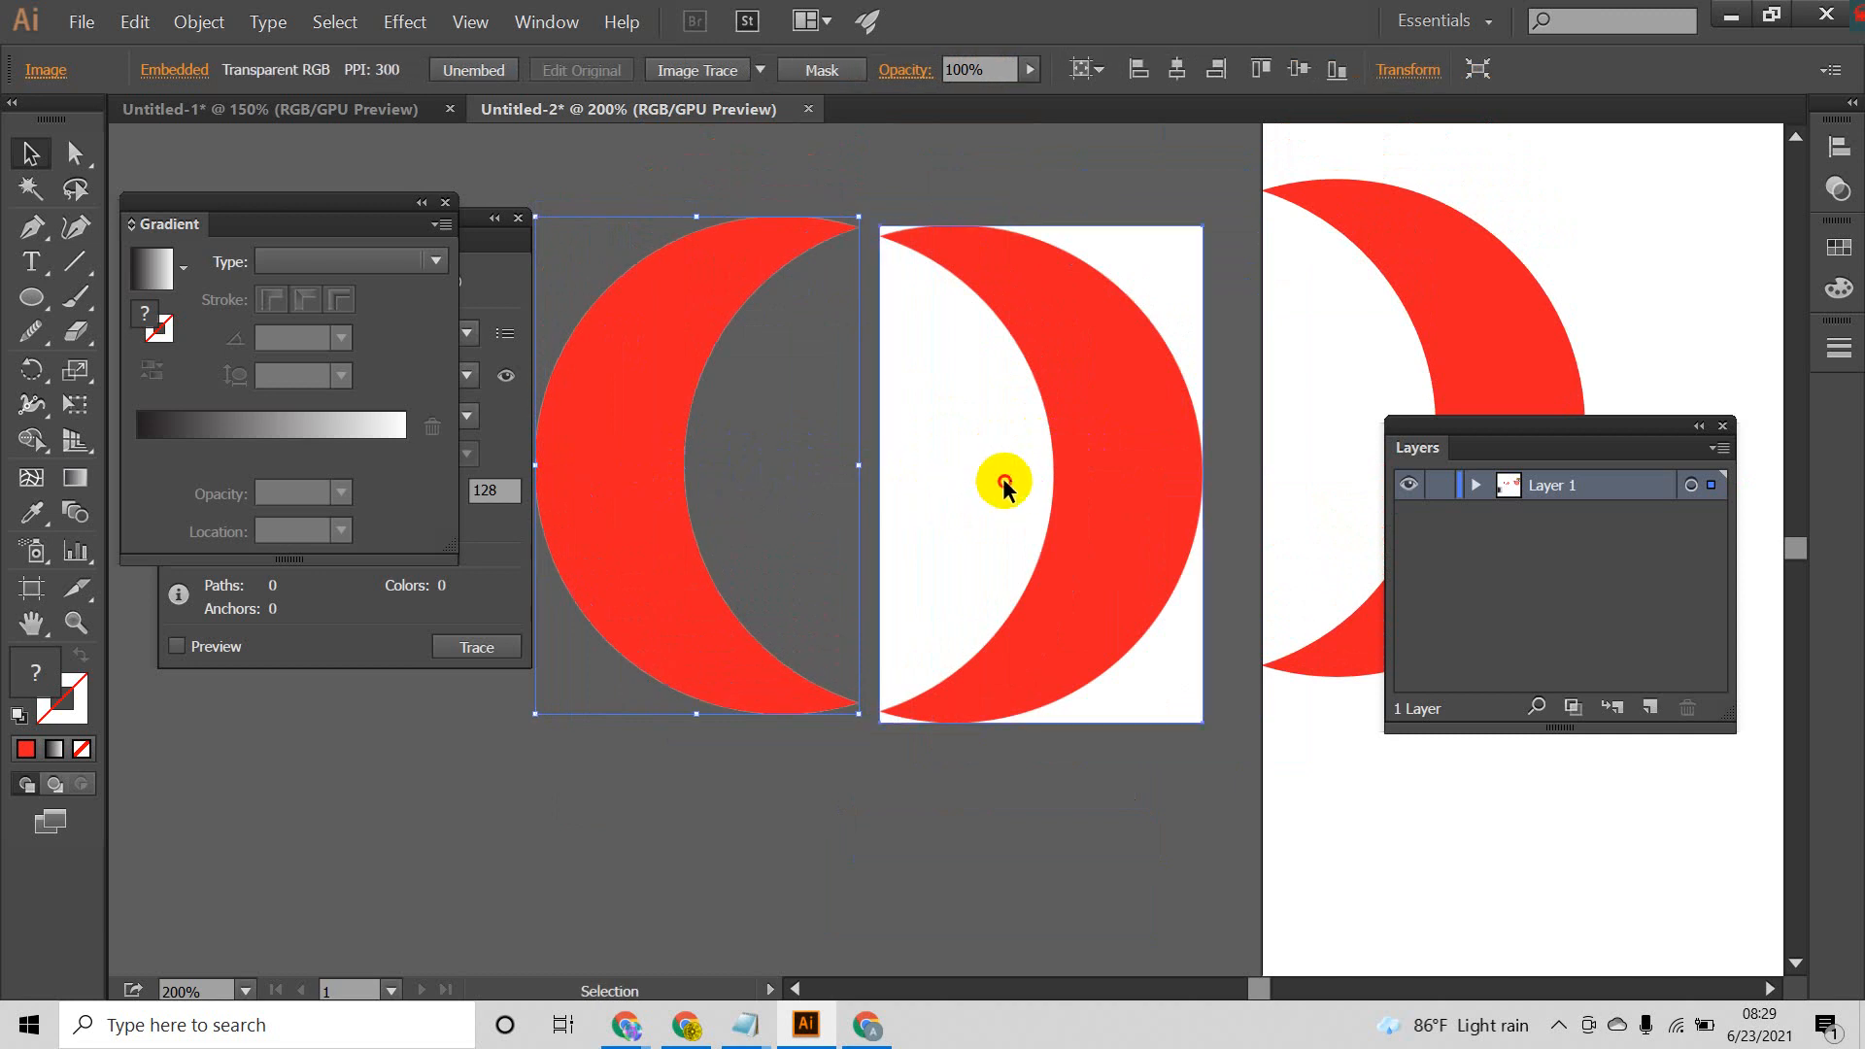
{"action": "left_click_drag", "start_coordinate": [1004, 483], "coordinate": [1047, 488]}
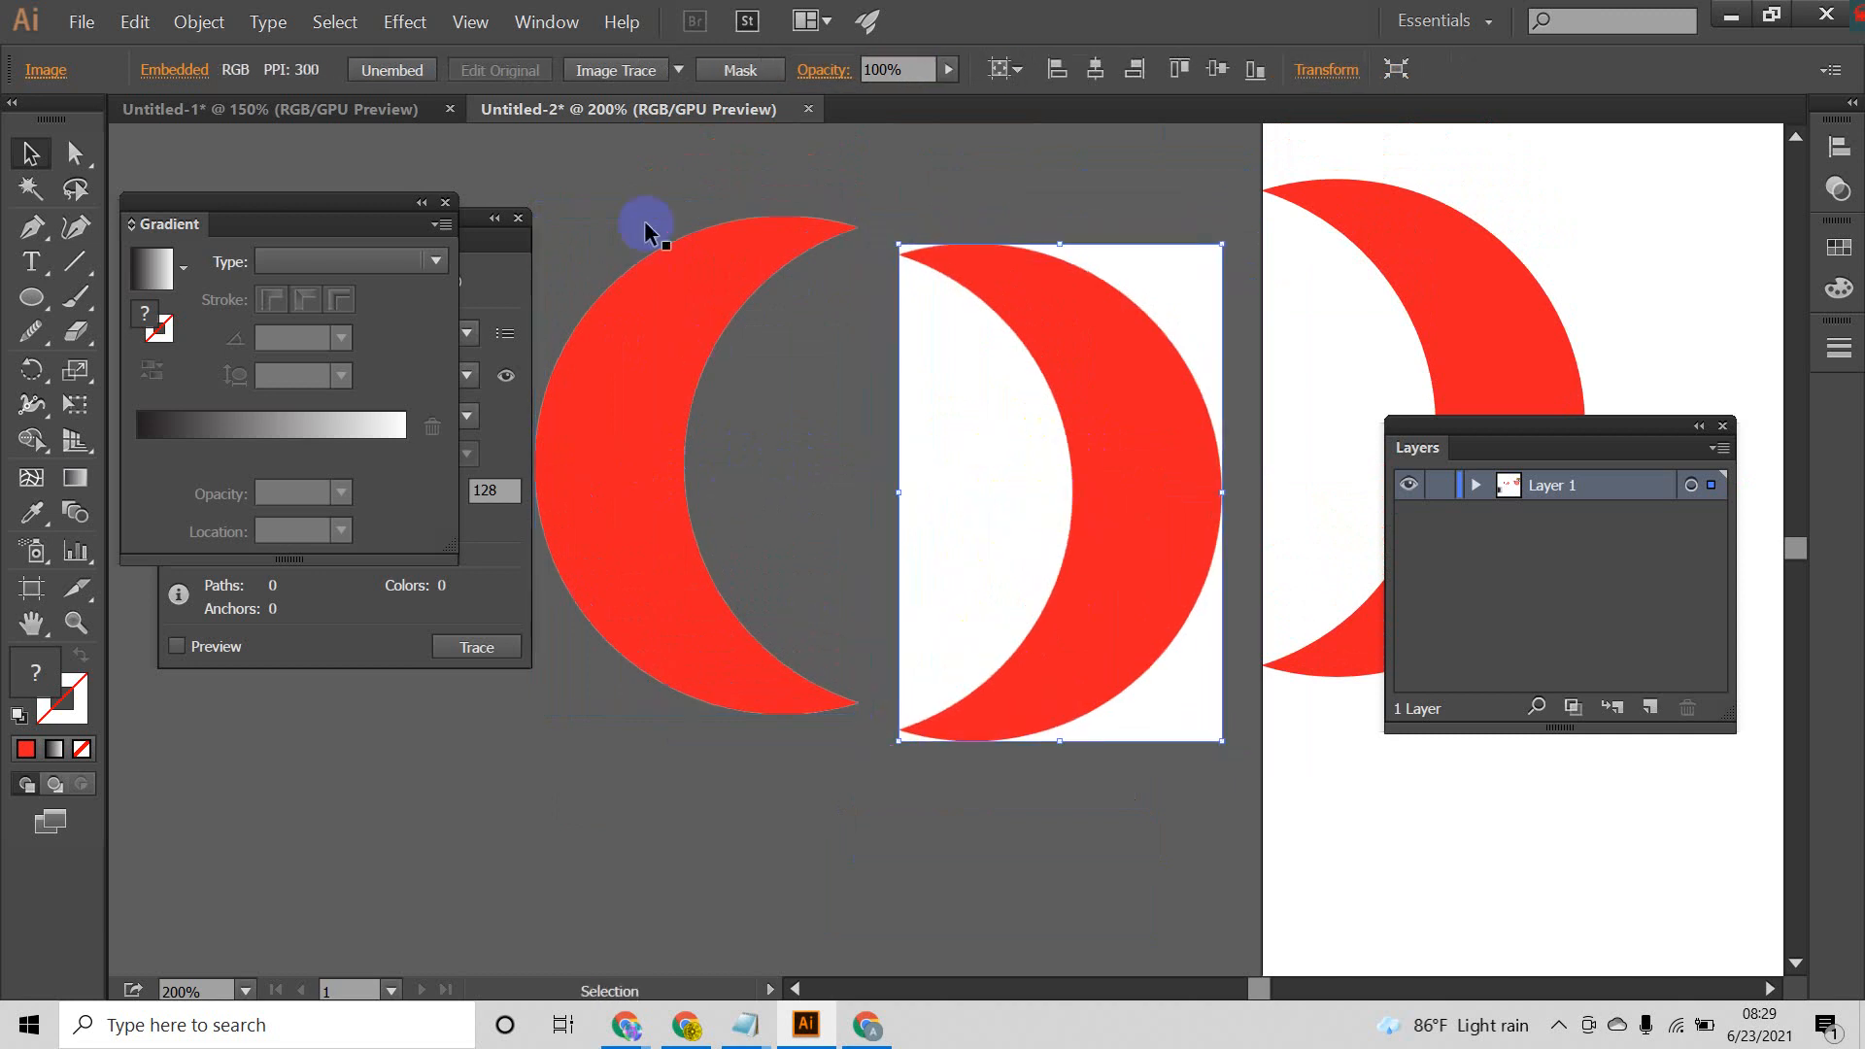
{"action": "scroll", "coordinate": [686, 469], "scroll_direction": "up", "scroll_amount": 6}
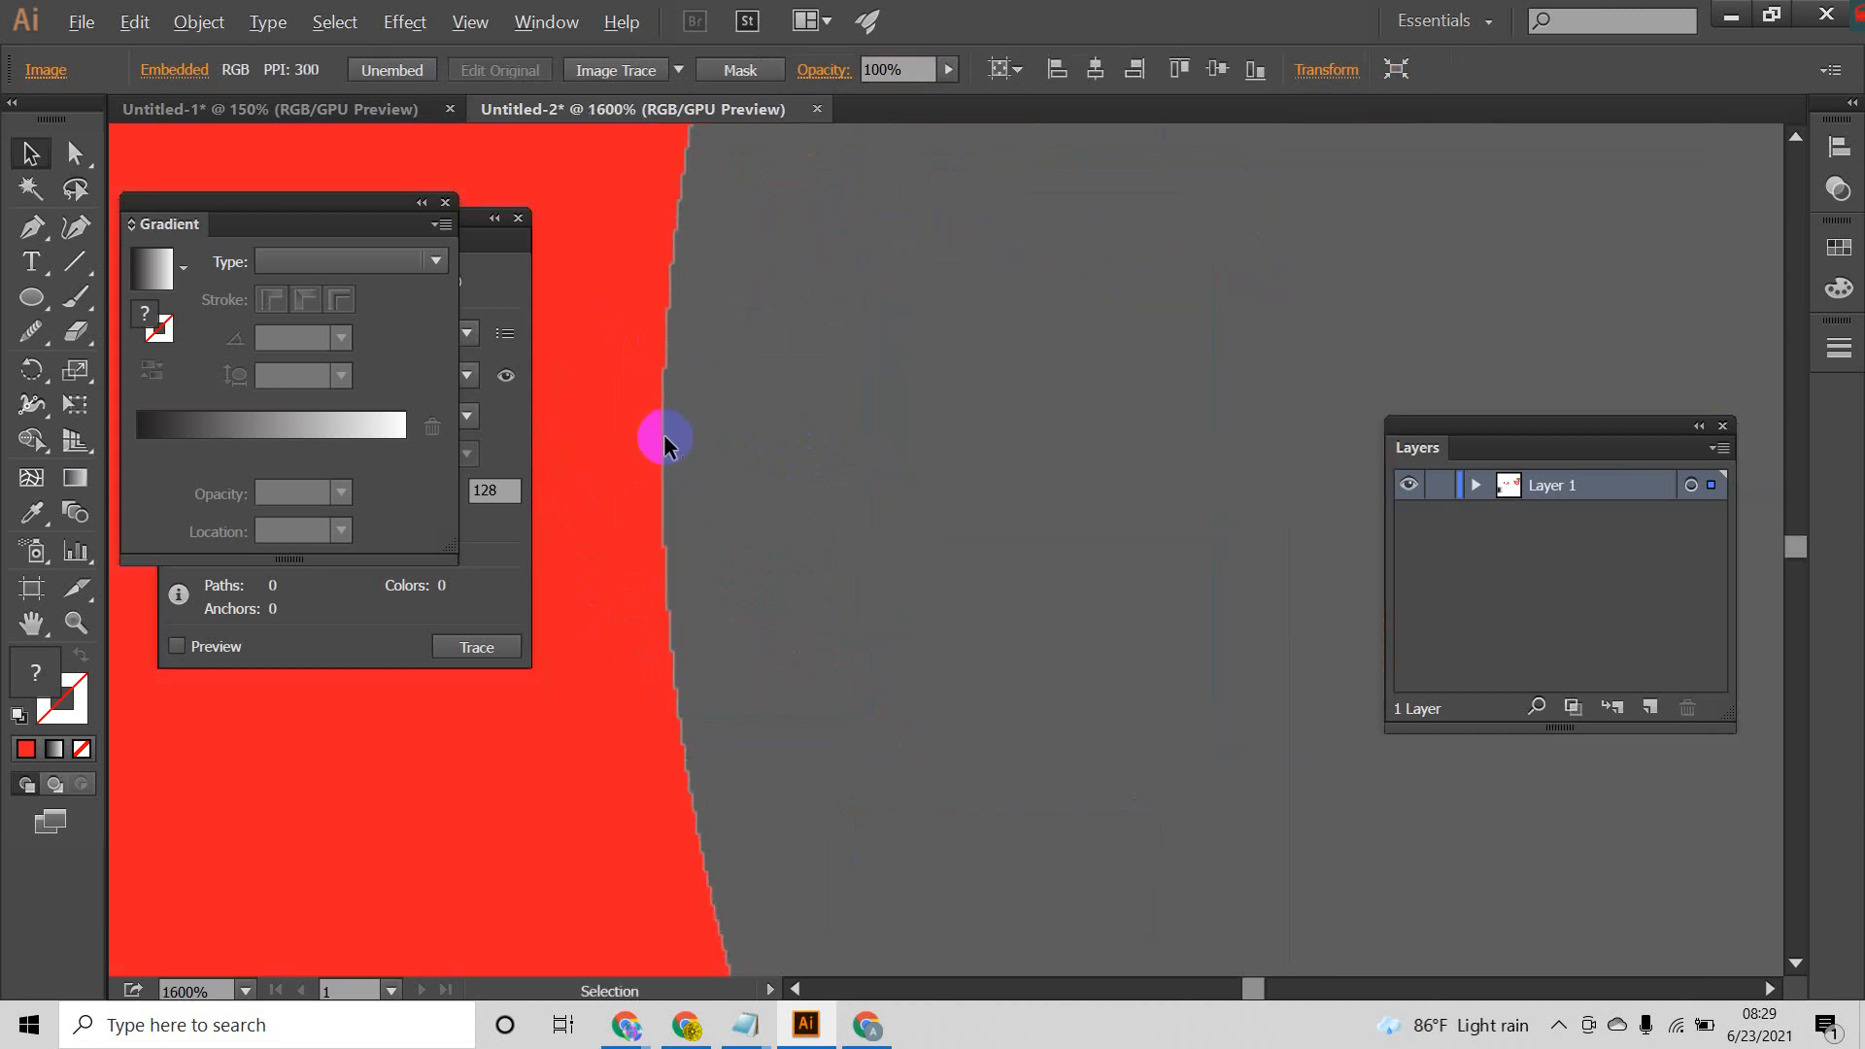
{"action": "scroll", "coordinate": [666, 436], "scroll_direction": "down", "scroll_amount": 4}
{"action": "scroll", "coordinate": [707, 436], "scroll_direction": "down", "scroll_amount": 8}
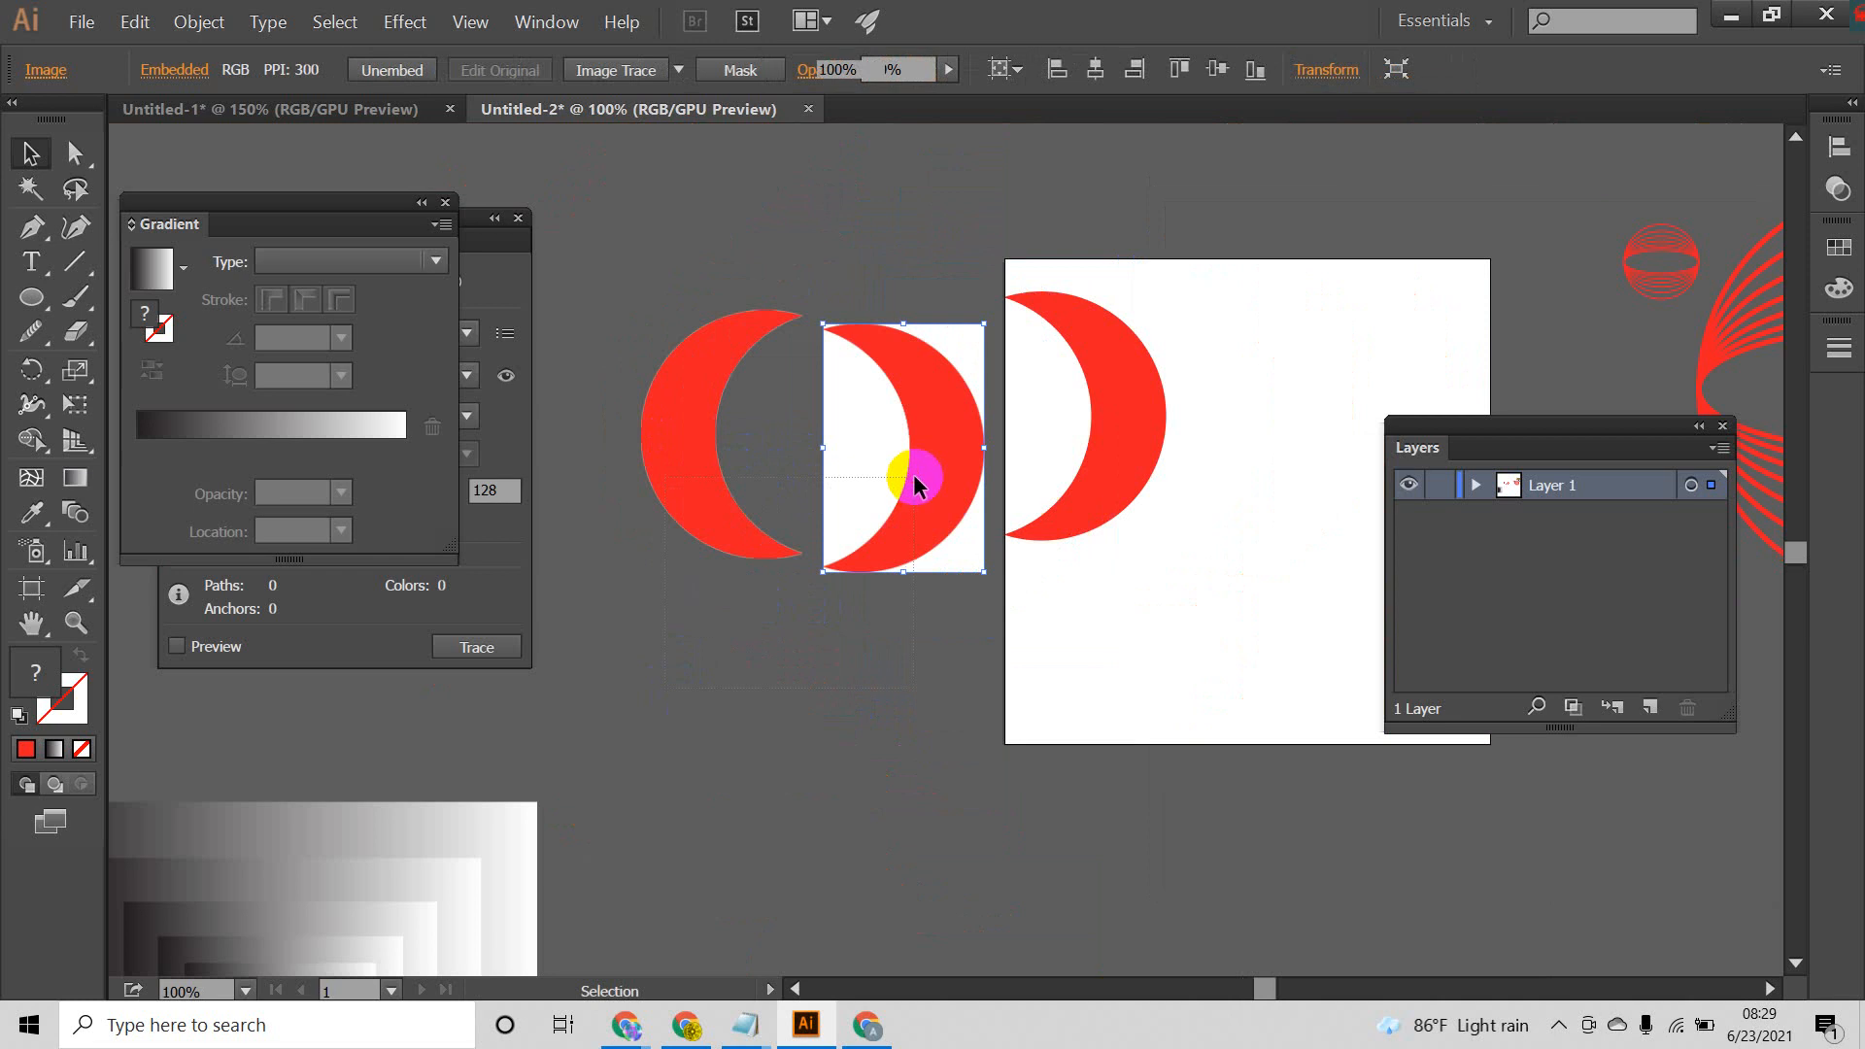
Step: Remove the two rasterized crescents and move the vector crescent off the artboard onto the canvas beside it
{"action": "left_click_drag", "start_coordinate": [665, 688], "coordinate": [914, 477]}
{"action": "left_click", "coordinate": [813, 646]}
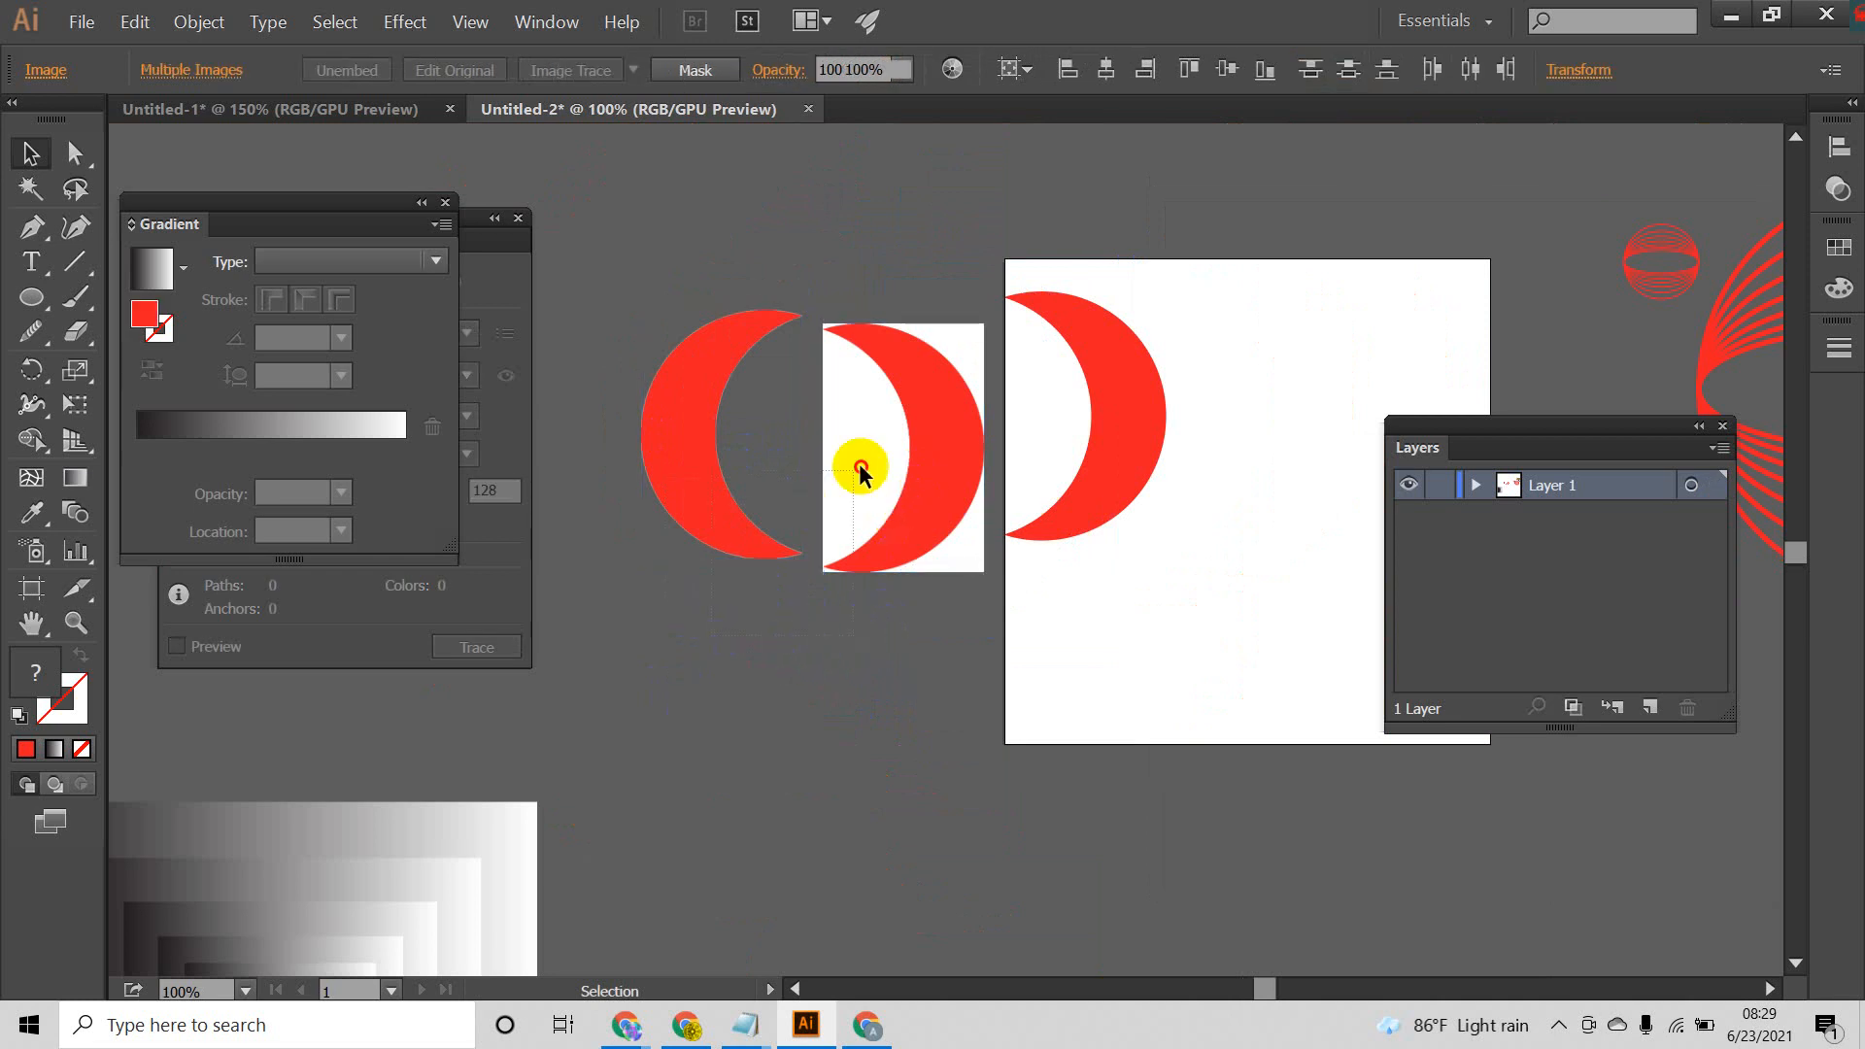
{"action": "key", "text": "ctrl+z"}
{"action": "key", "text": "ctrl+z"}
{"action": "key", "text": "ctrl+z"}
{"action": "left_click_drag", "start_coordinate": [1102, 429], "coordinate": [244, 693]}
{"action": "scroll", "coordinate": [755, 458], "scroll_direction": "up", "scroll_amount": 2}
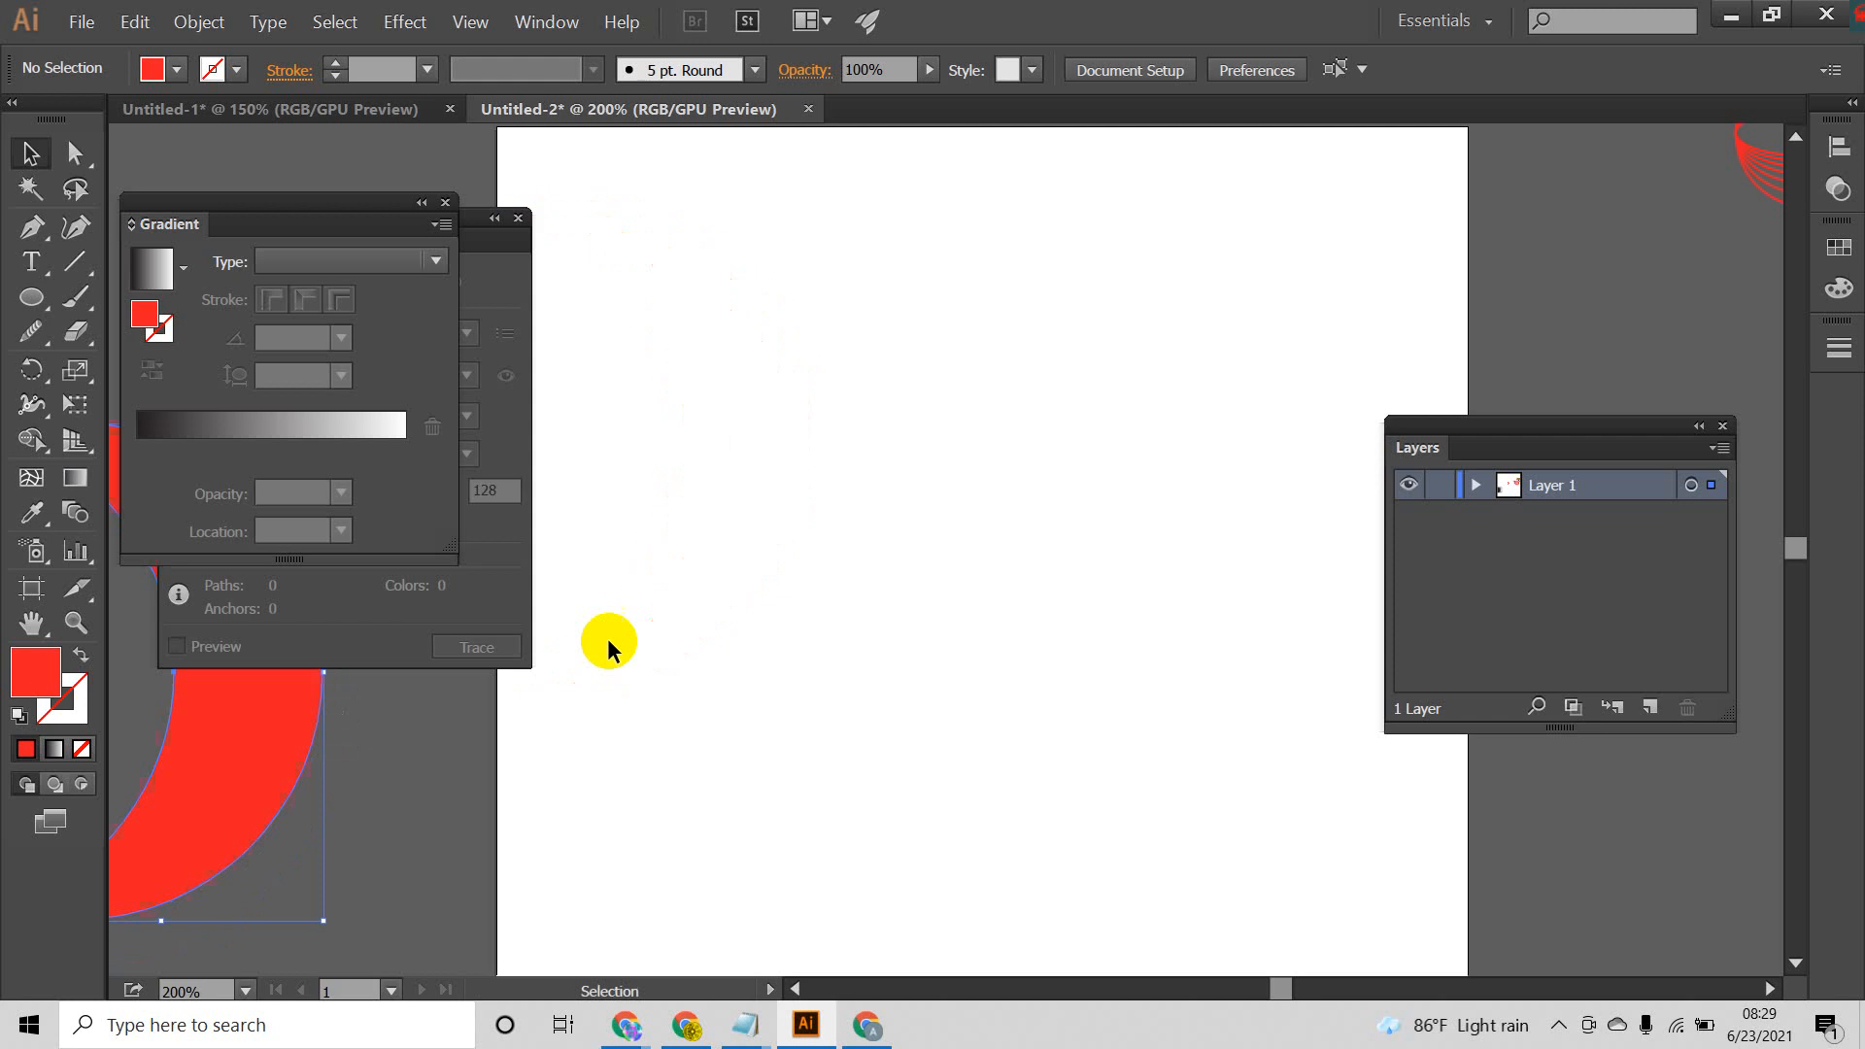
{"action": "scroll", "coordinate": [922, 437], "scroll_direction": "down", "scroll_amount": 2}
{"action": "left_click_drag", "start_coordinate": [923, 437], "coordinate": [904, 511]}
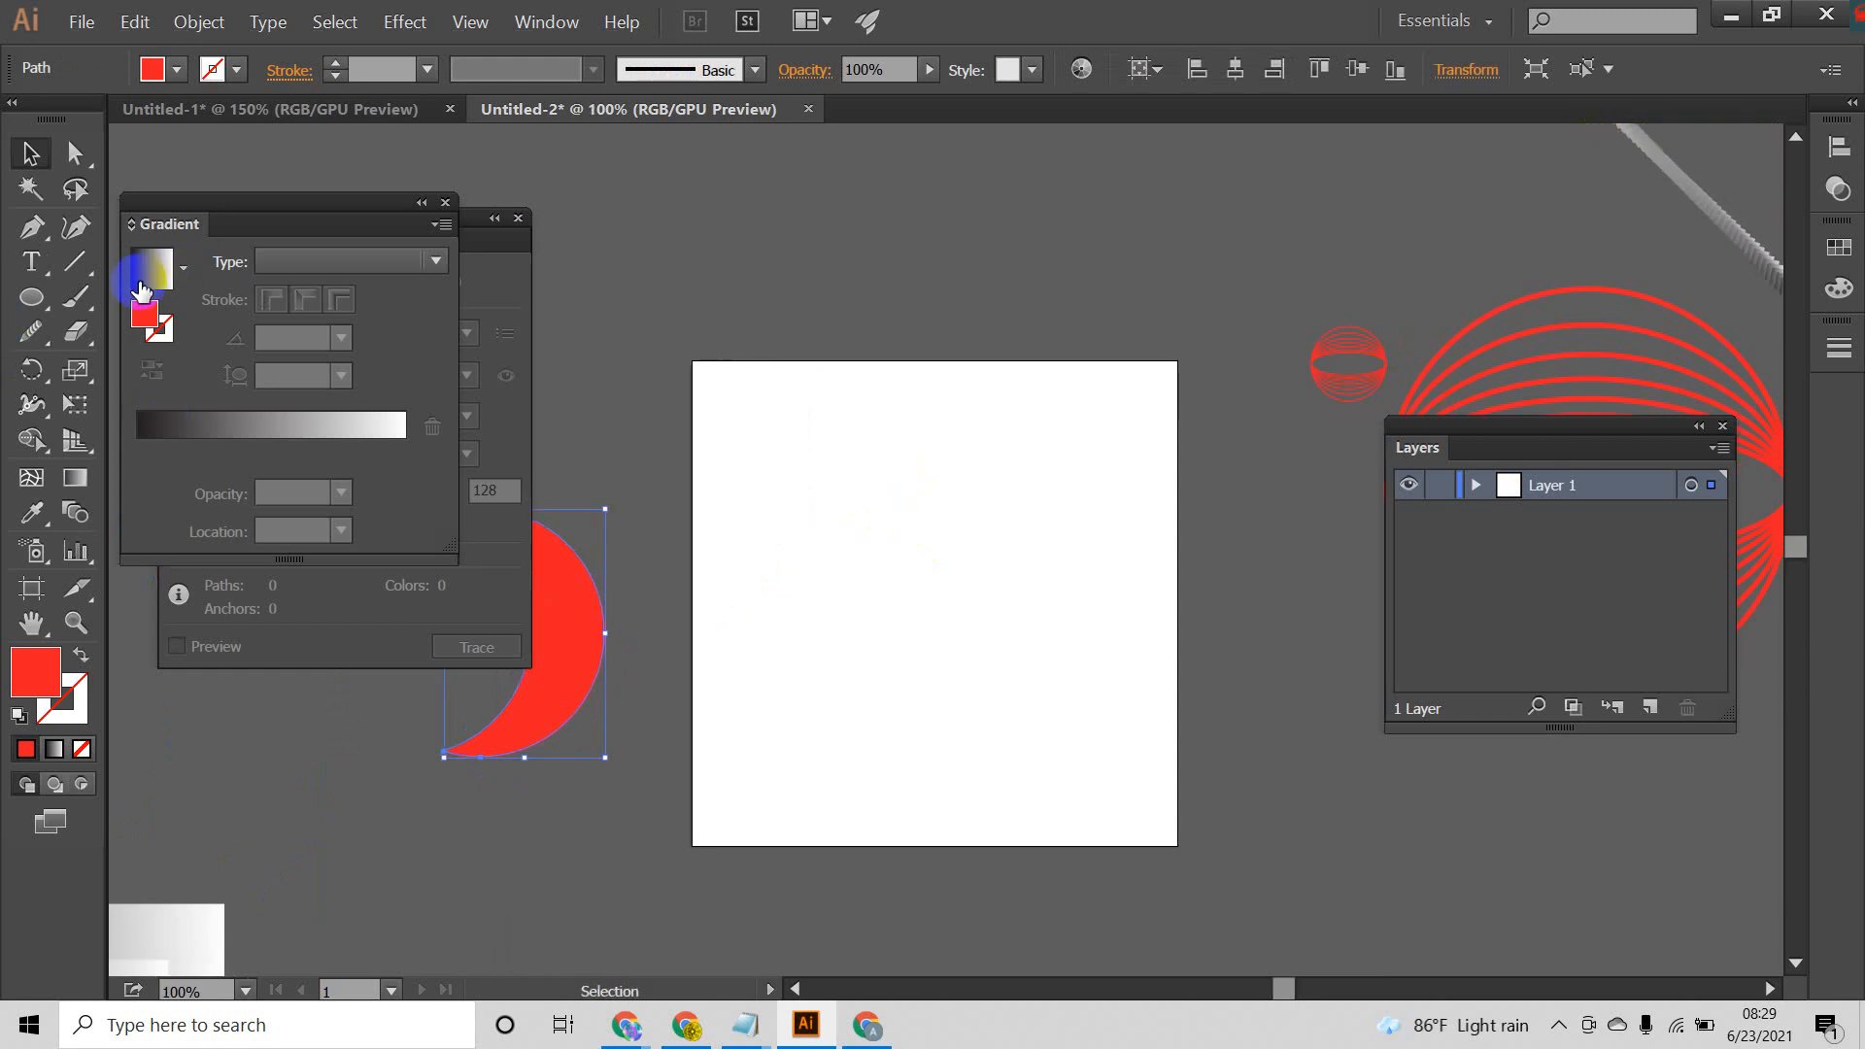
{"action": "left_click", "coordinate": [58, 333]}
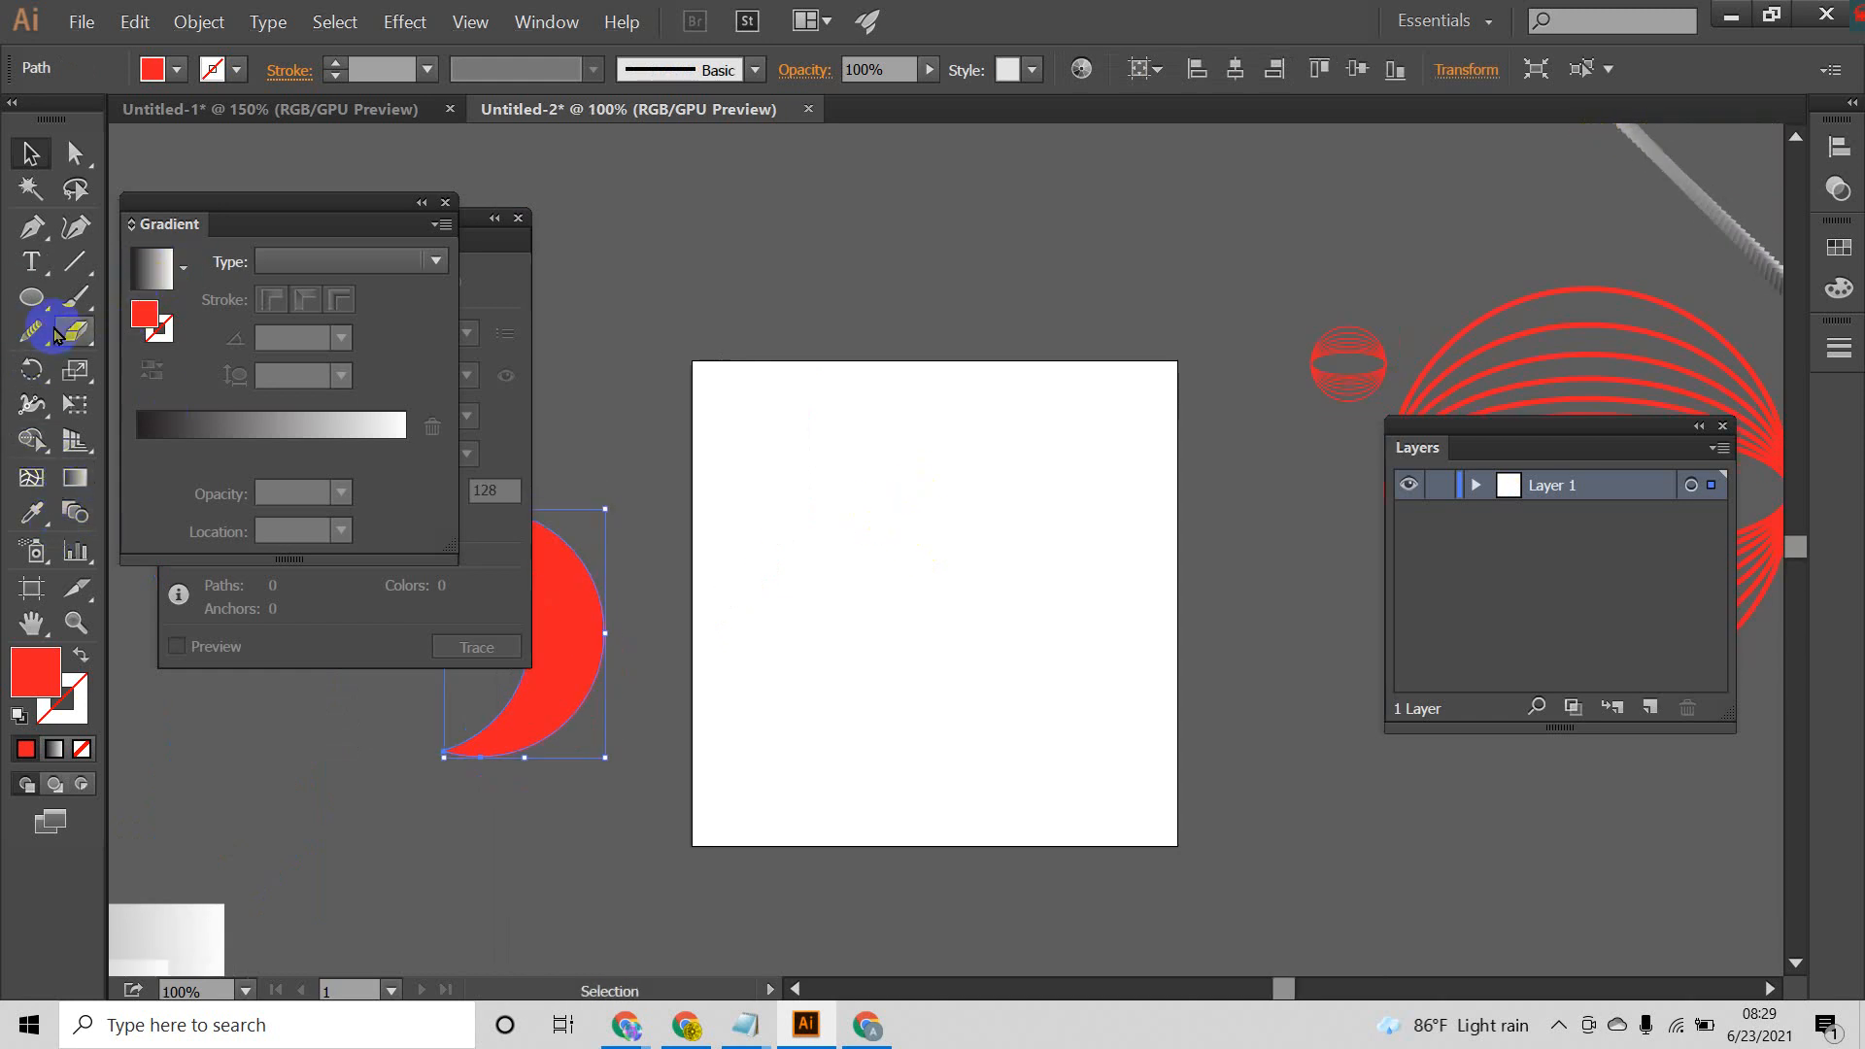
{"action": "left_click", "coordinate": [34, 227]}
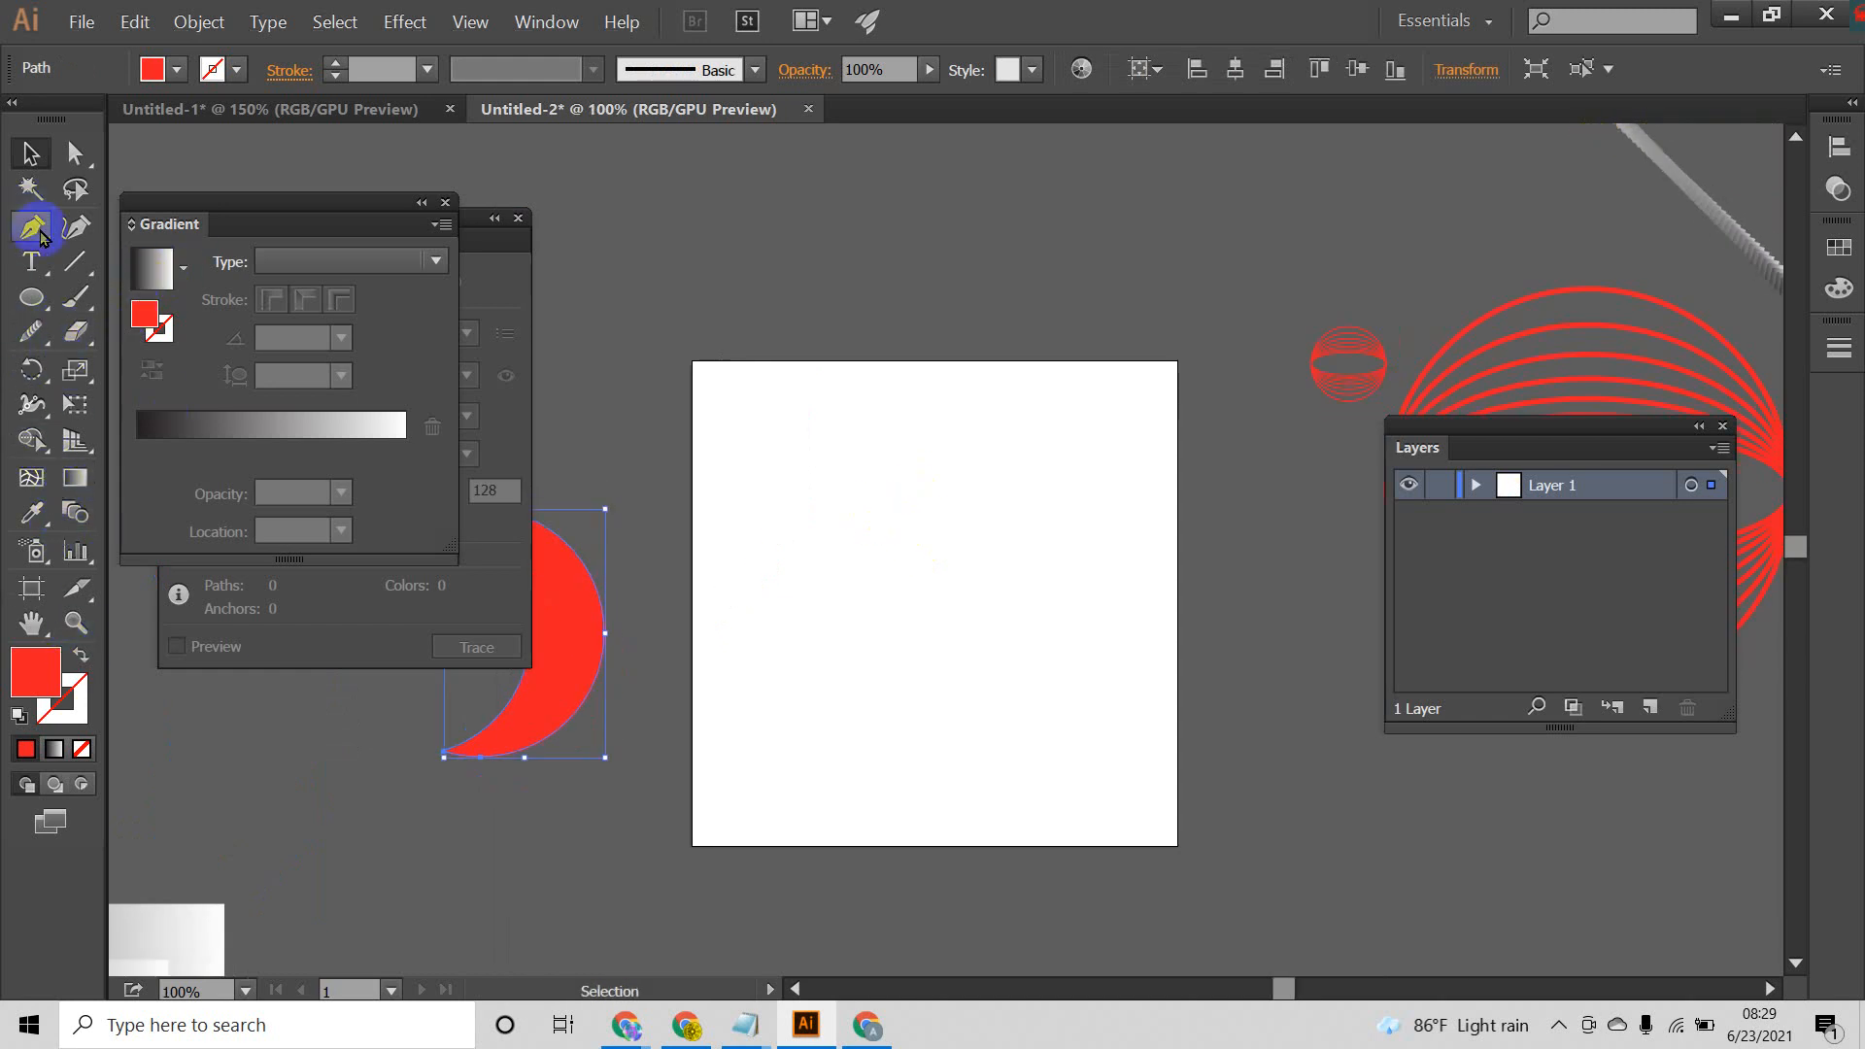
{"action": "left_click", "coordinate": [32, 153]}
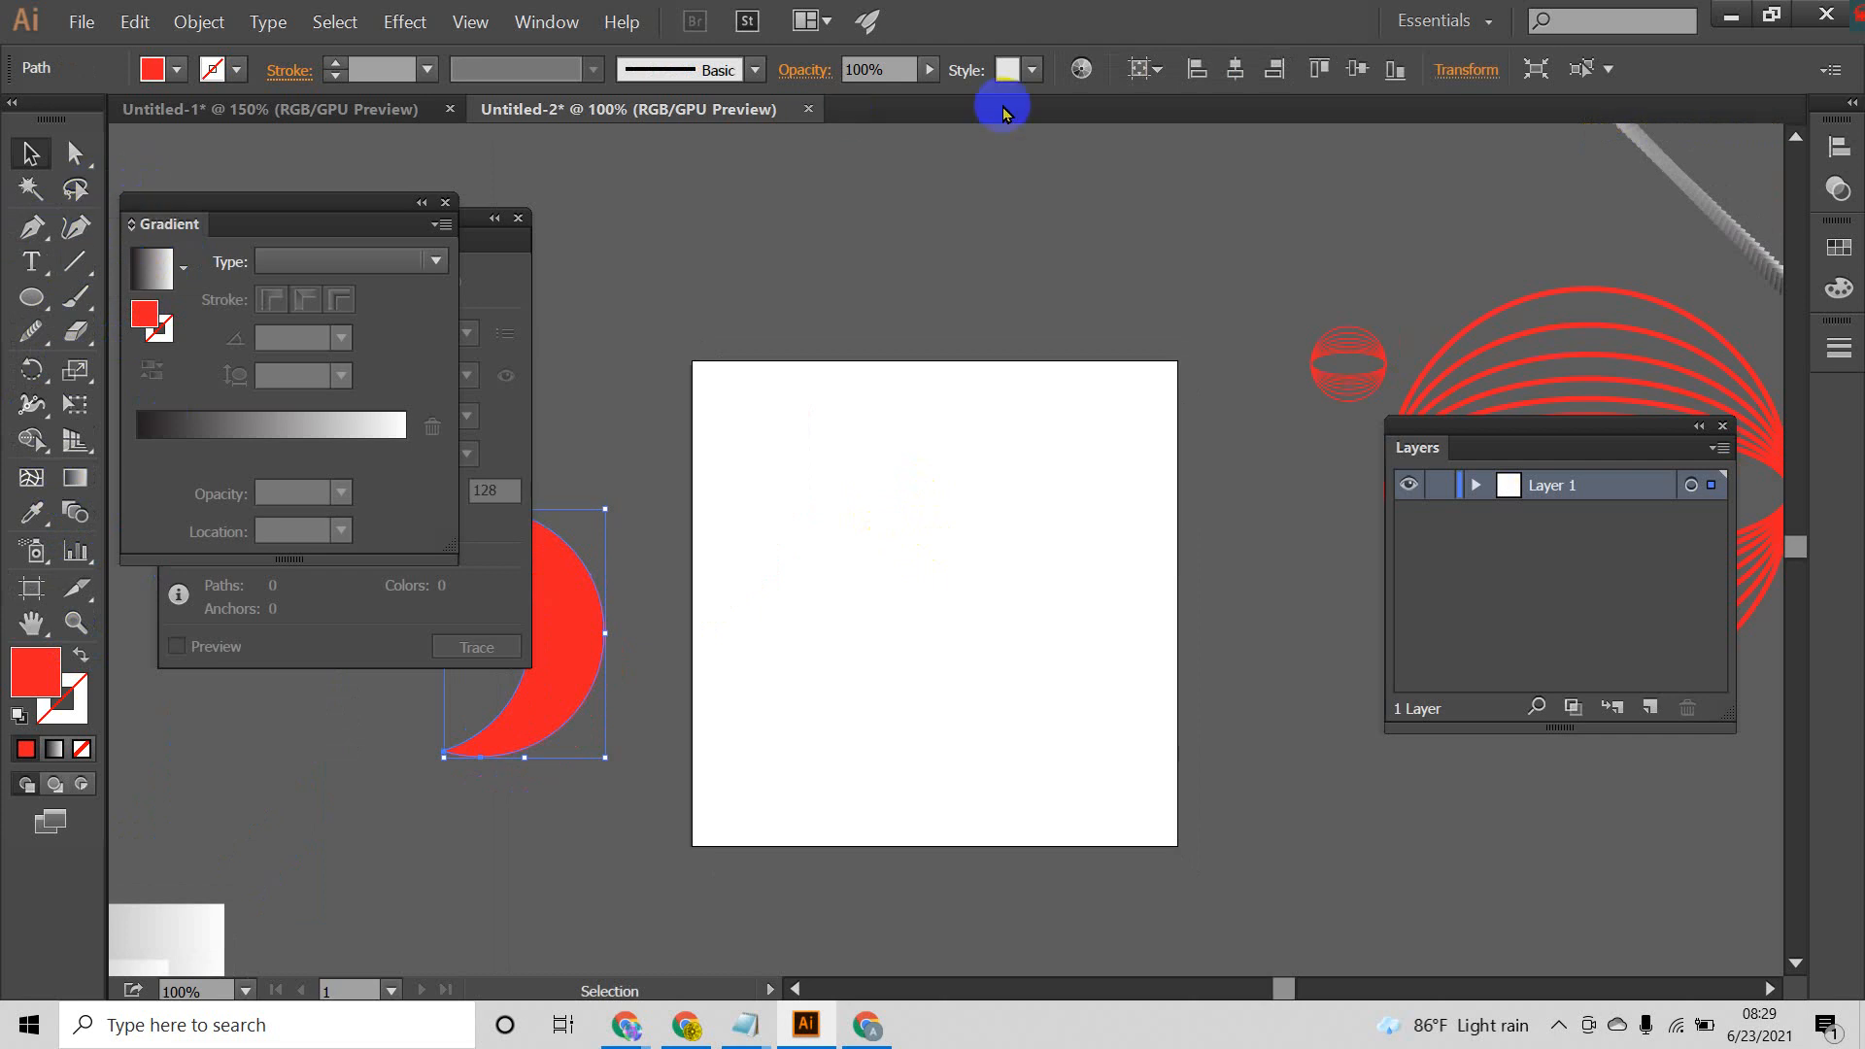
{"action": "left_click", "coordinate": [406, 24]}
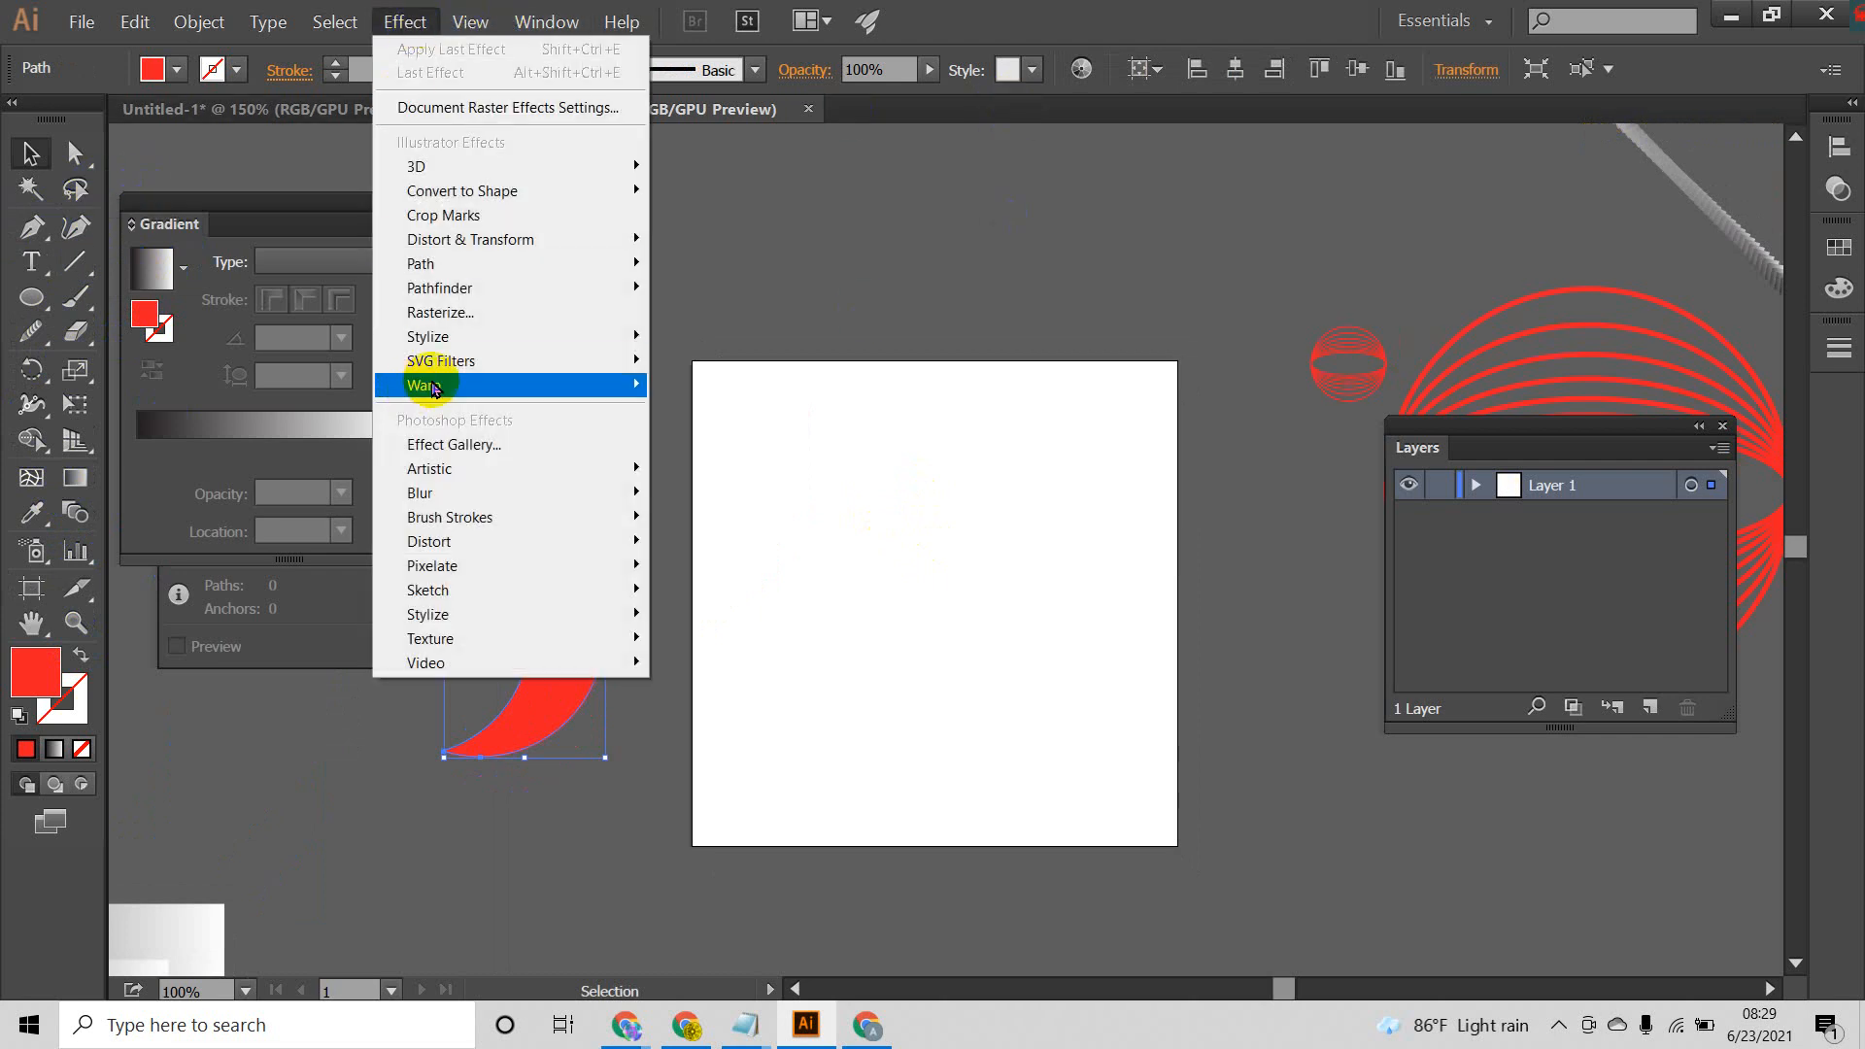
{"action": "mouse_move", "coordinate": [472, 199]}
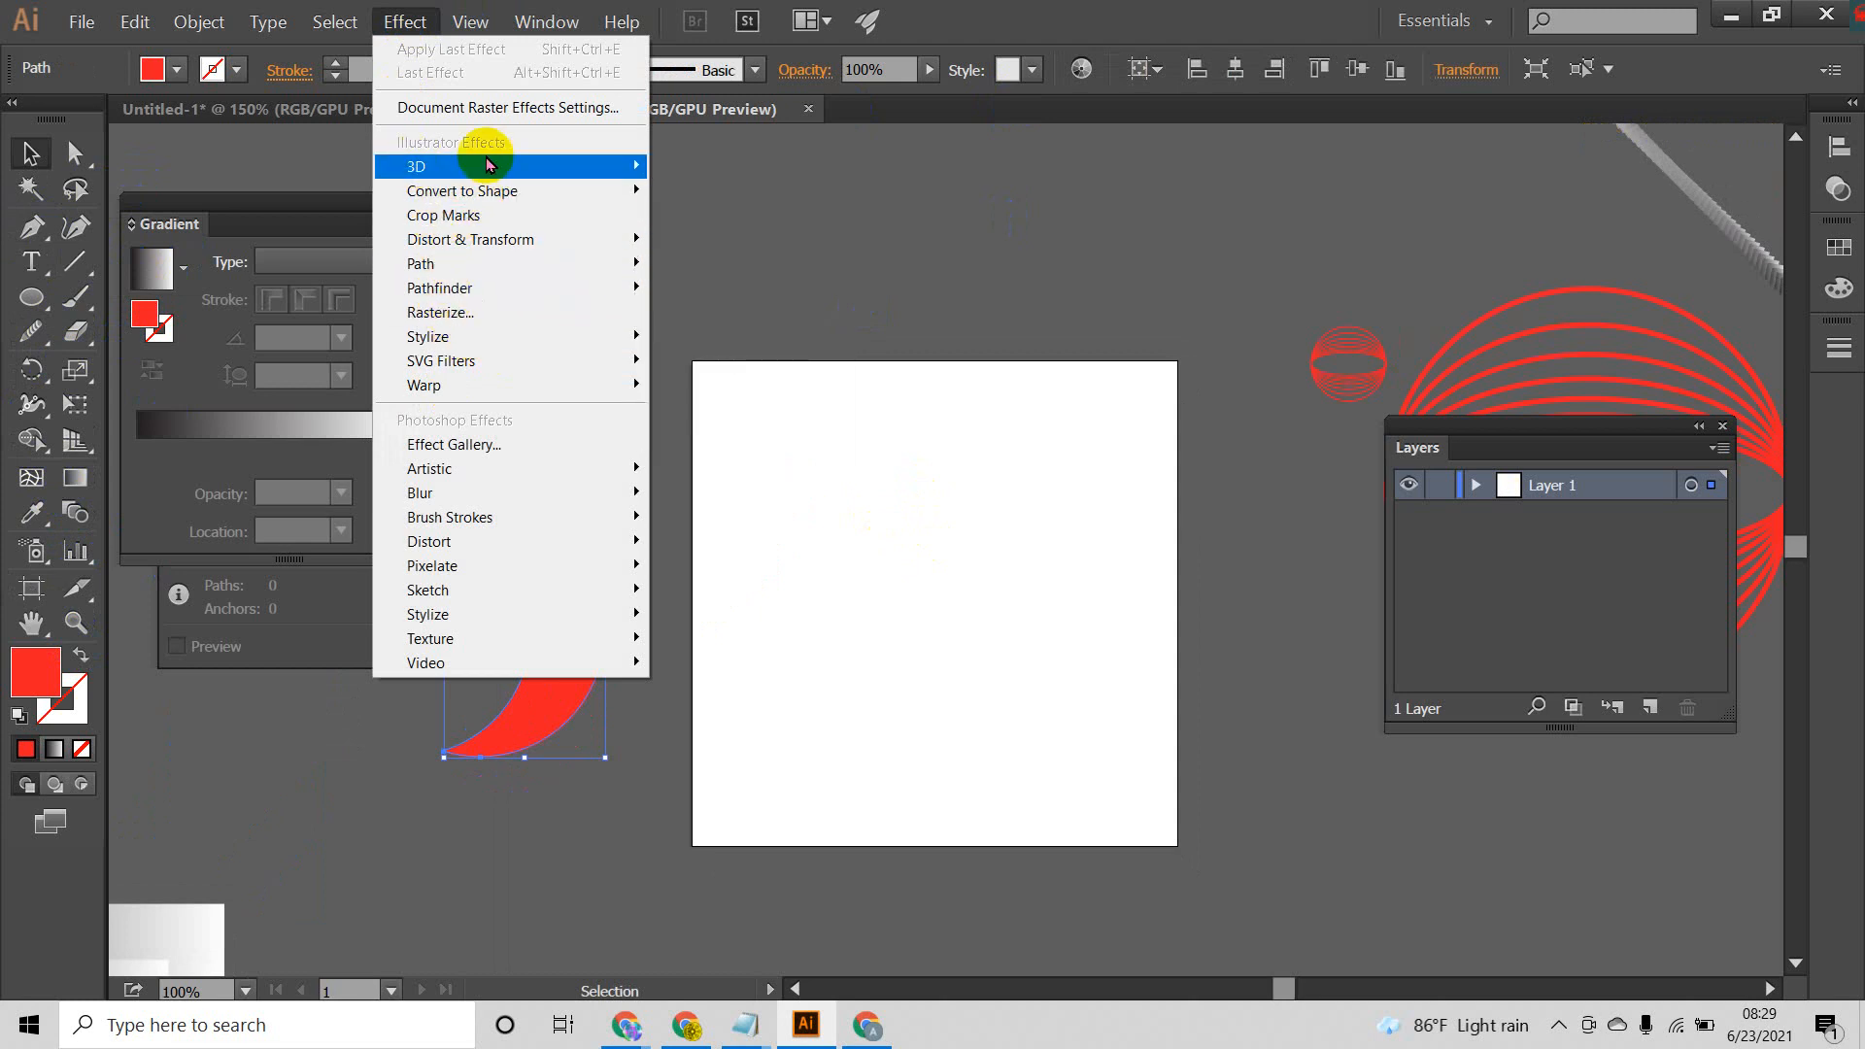
{"action": "mouse_move", "coordinate": [442, 163]}
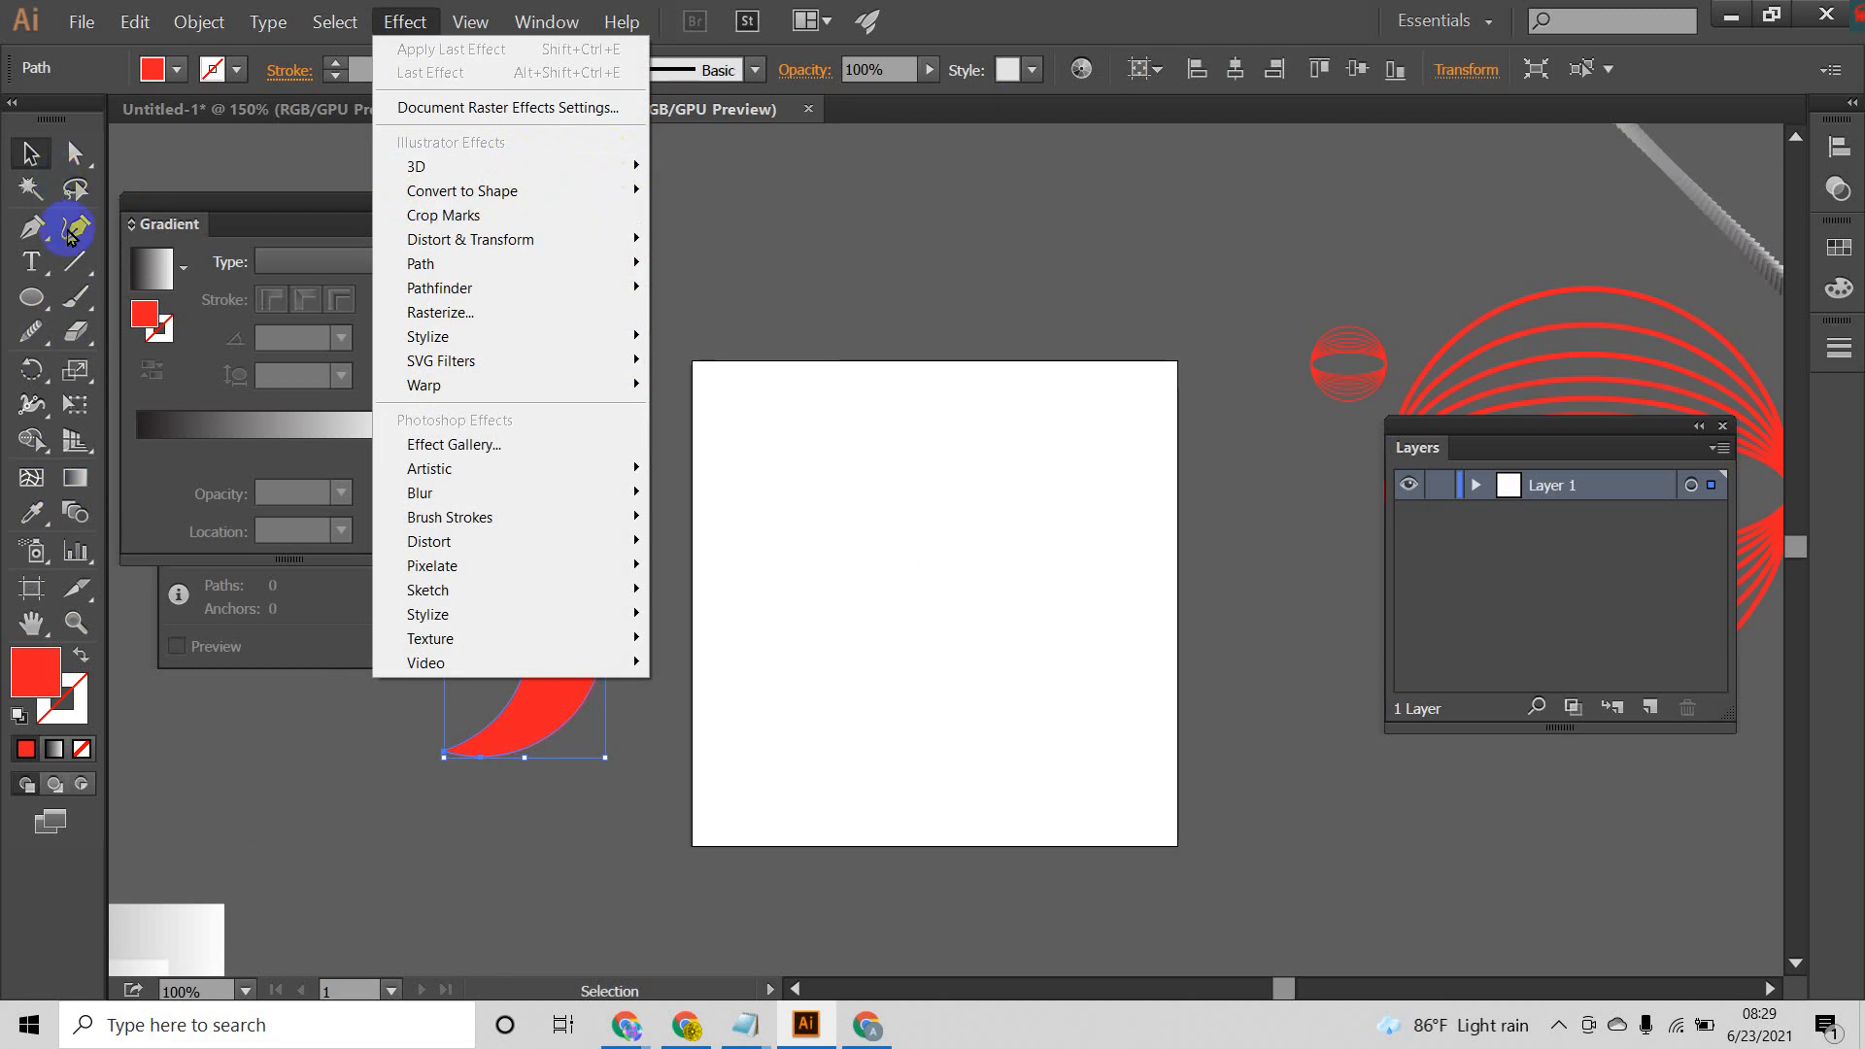
Step: Draw an upright red ellipse on the artboard and preview a 3D Revolve effect on it
{"action": "left_click", "coordinate": [32, 295]}
{"action": "left_click_drag", "start_coordinate": [861, 508], "coordinate": [1014, 692]}
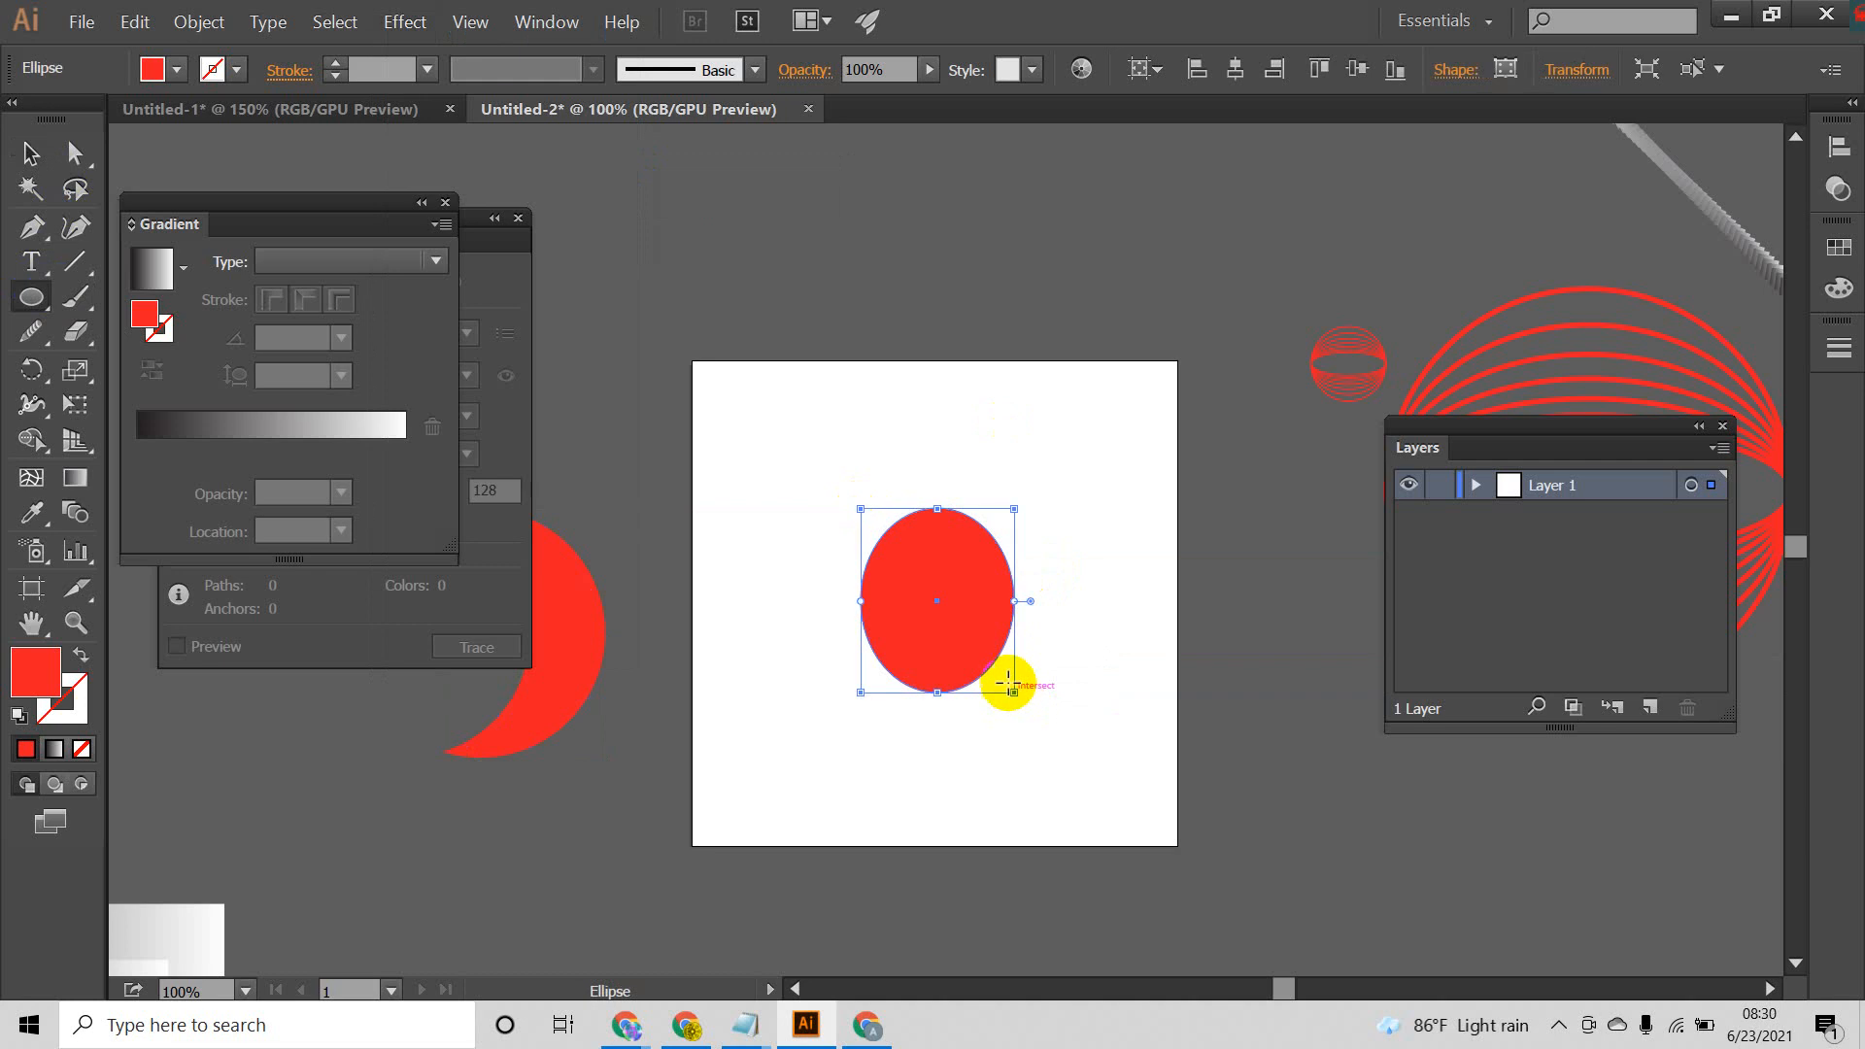
{"action": "left_click", "coordinate": [404, 23]}
{"action": "mouse_move", "coordinate": [468, 171]}
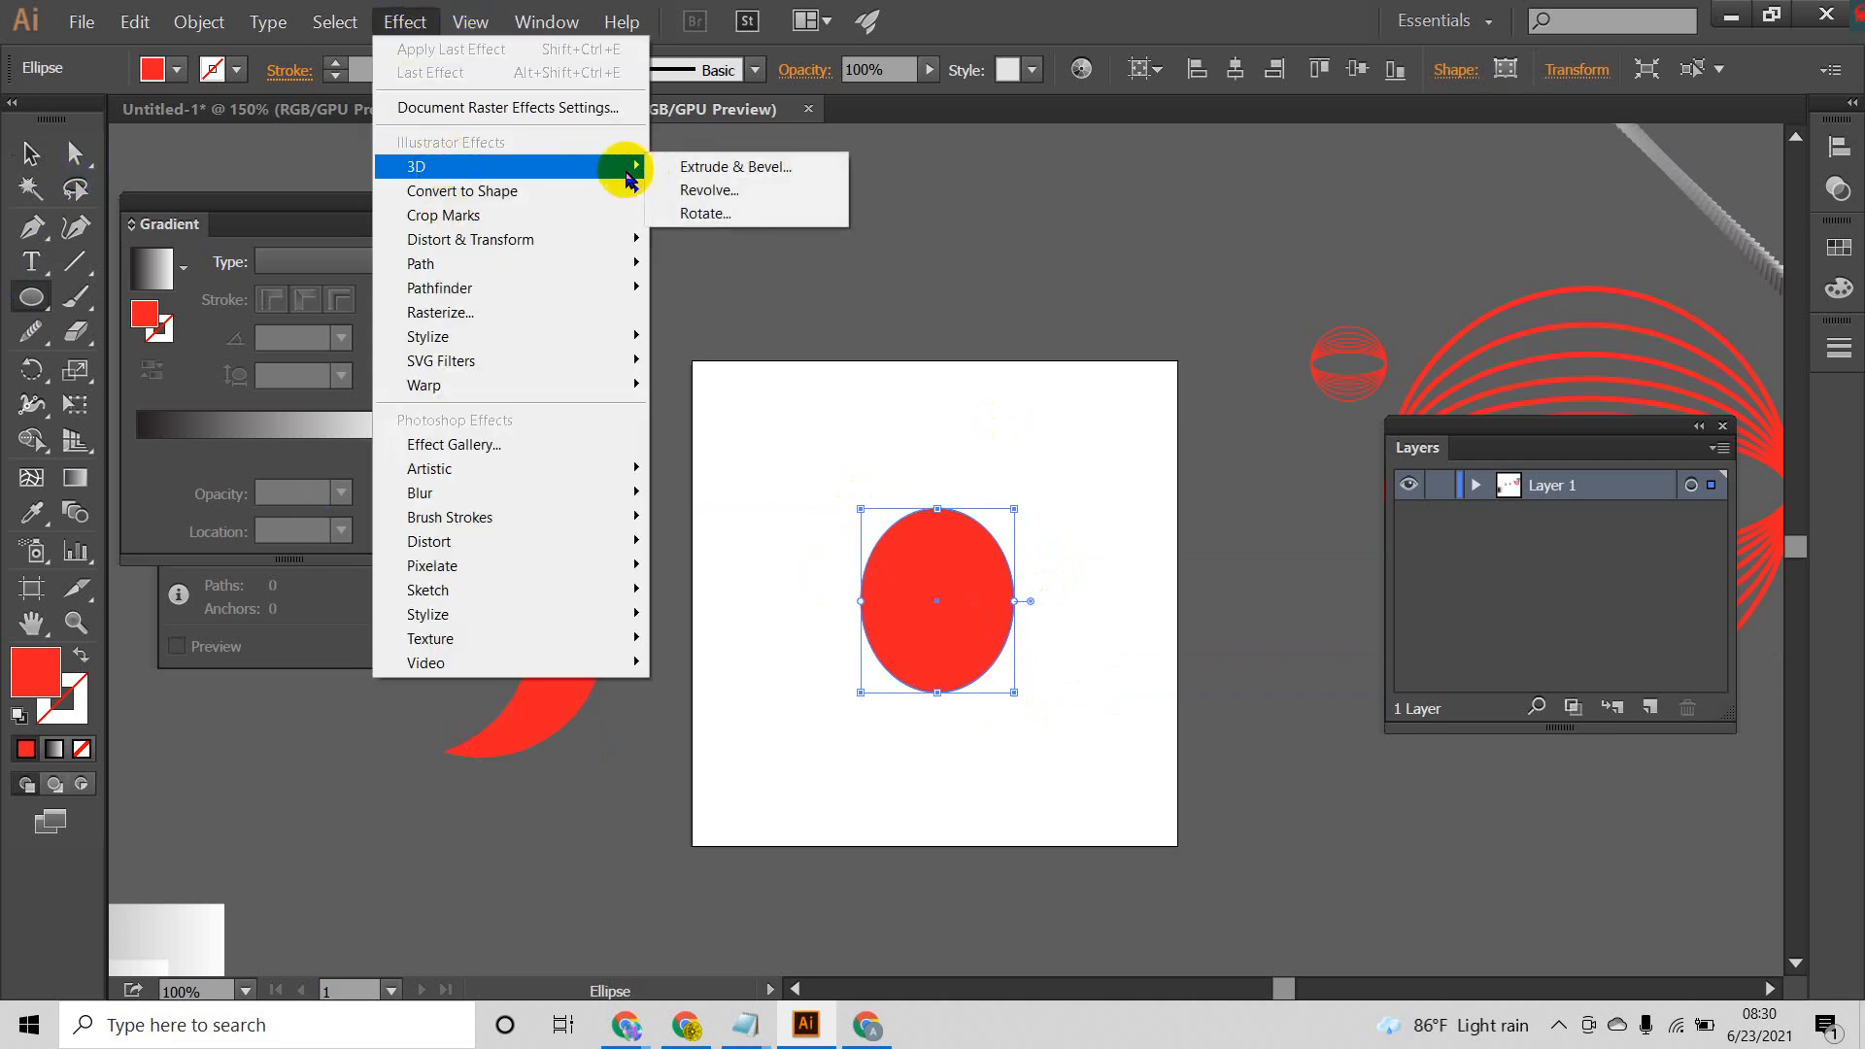
{"action": "left_click", "coordinate": [727, 191]}
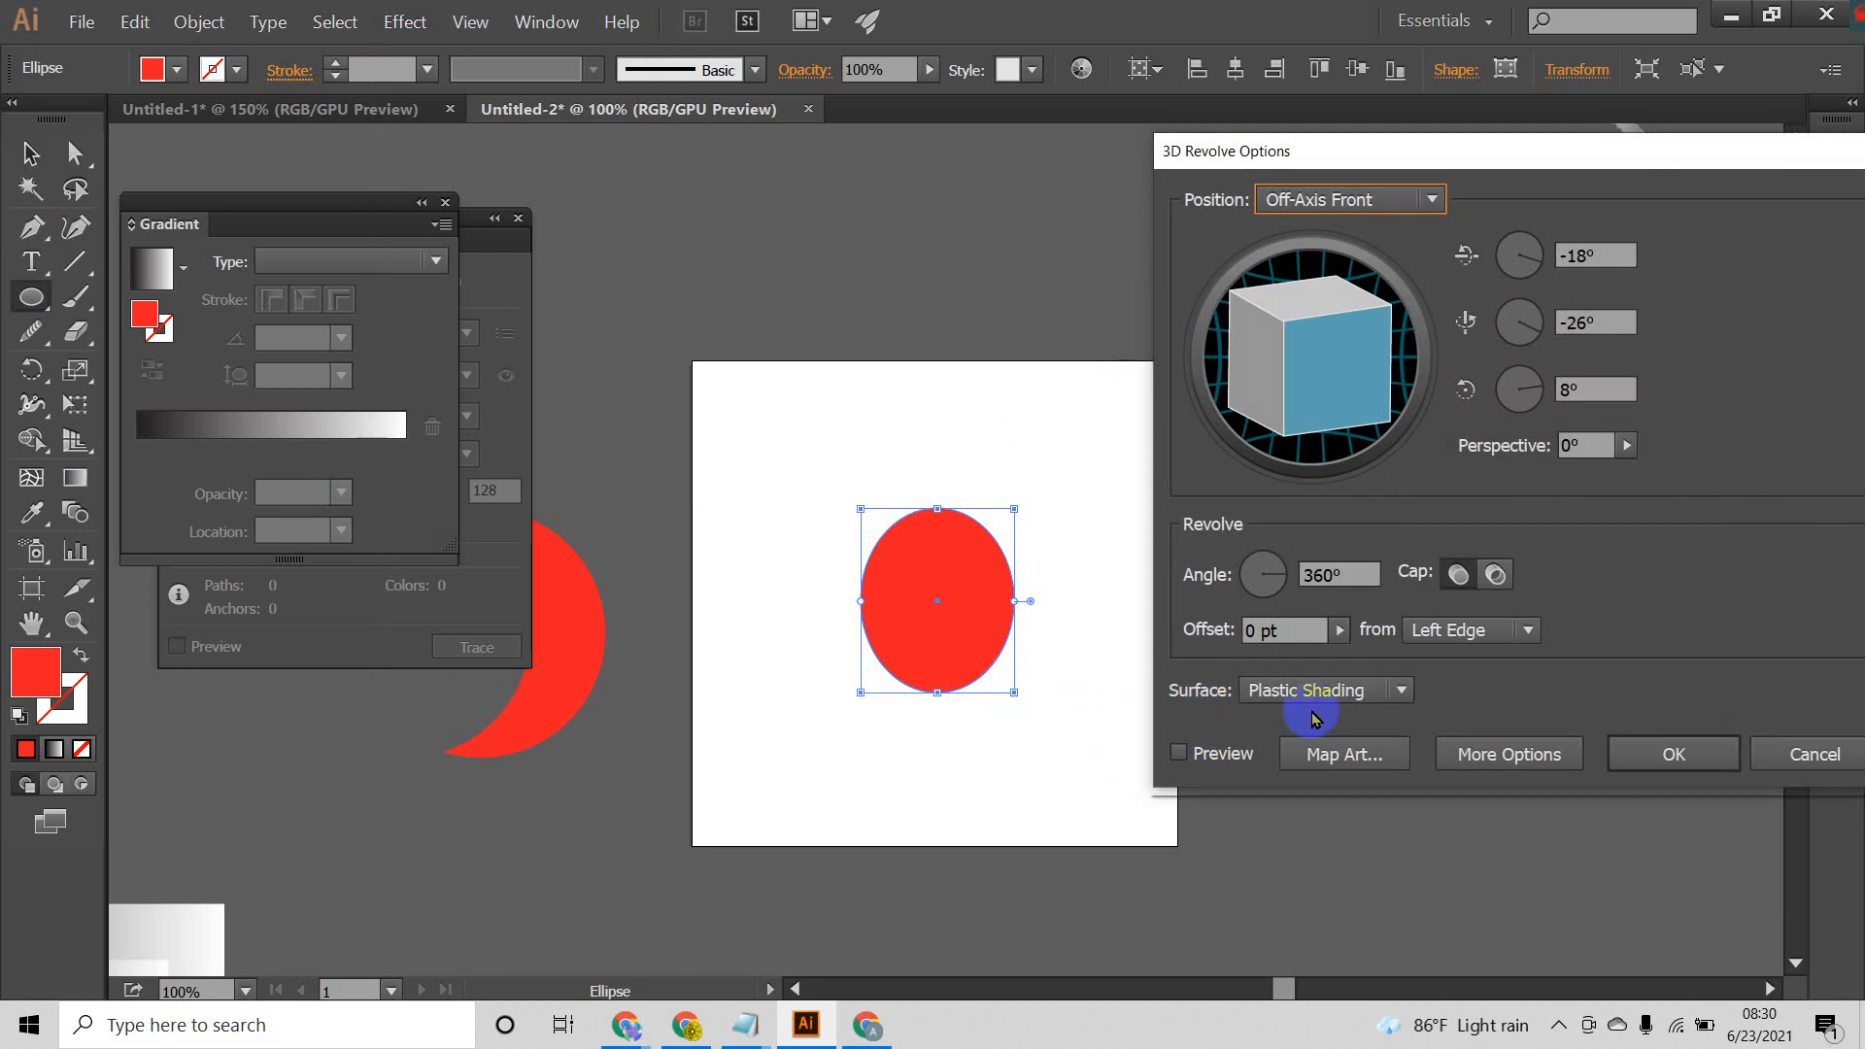
{"action": "left_click", "coordinate": [1179, 753]}
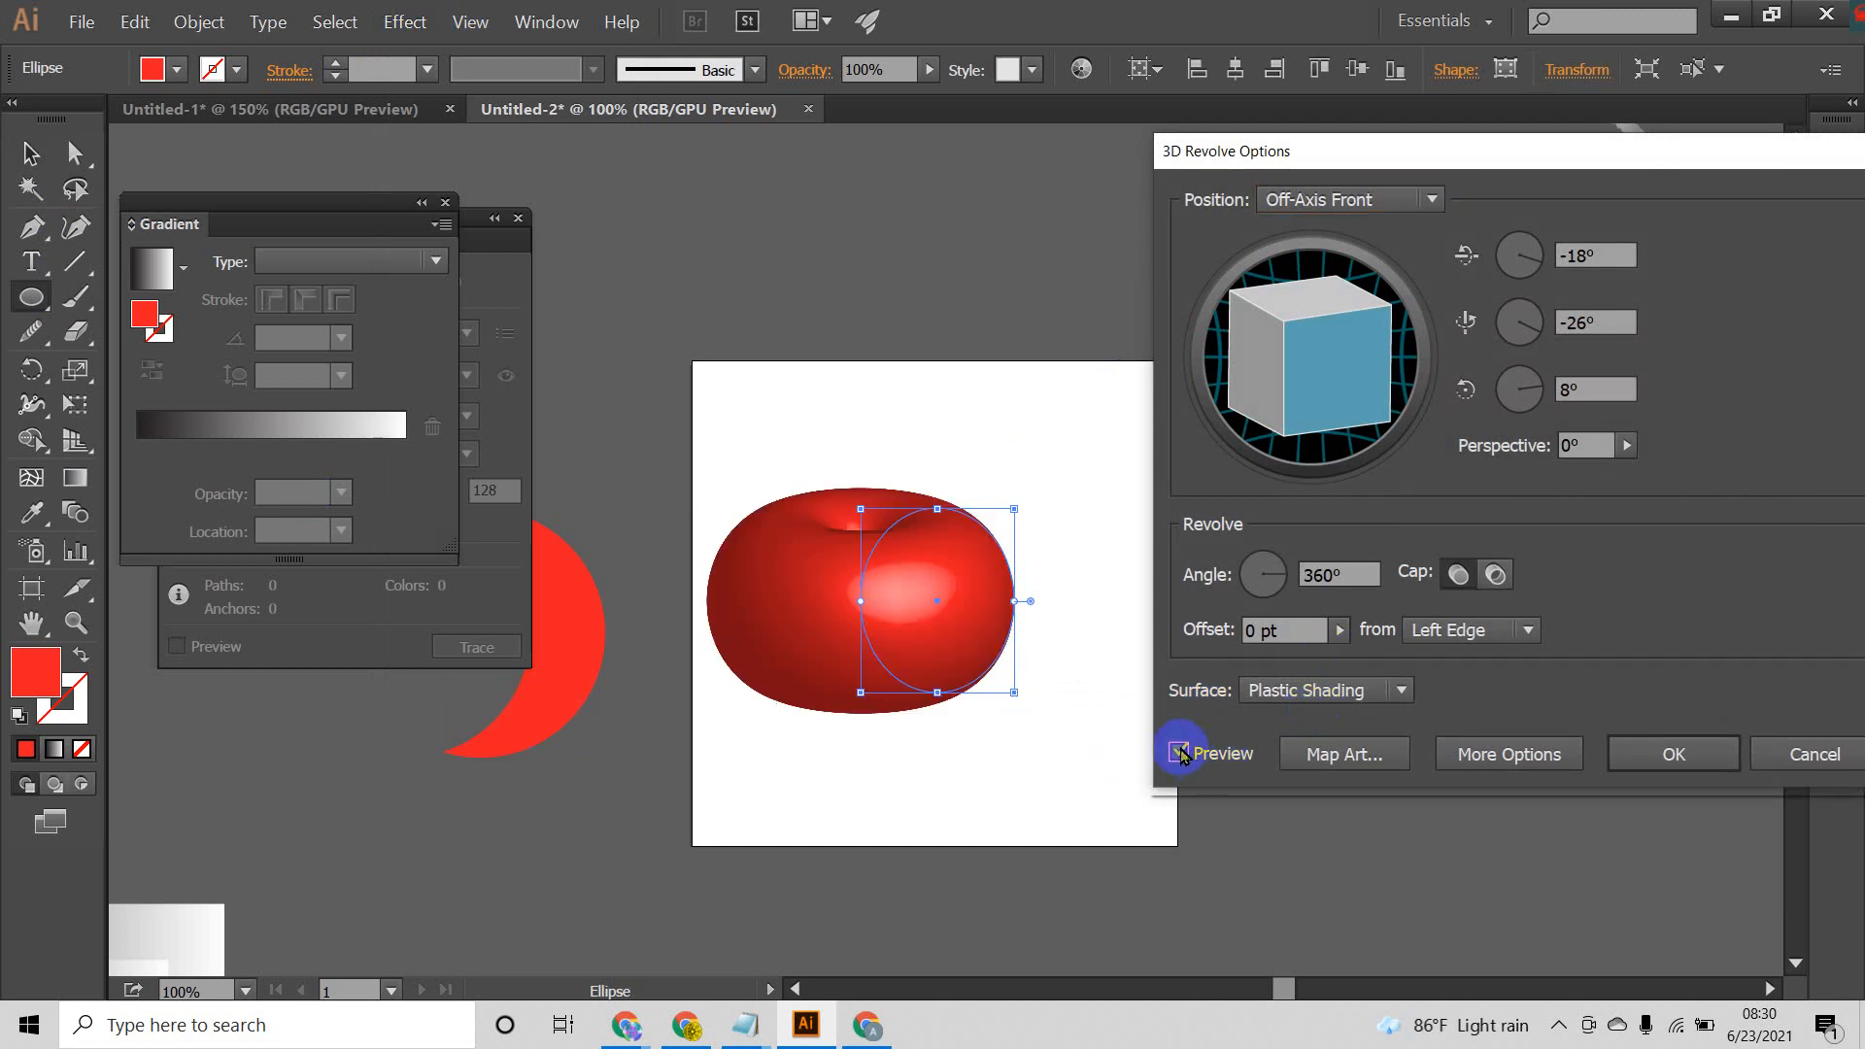
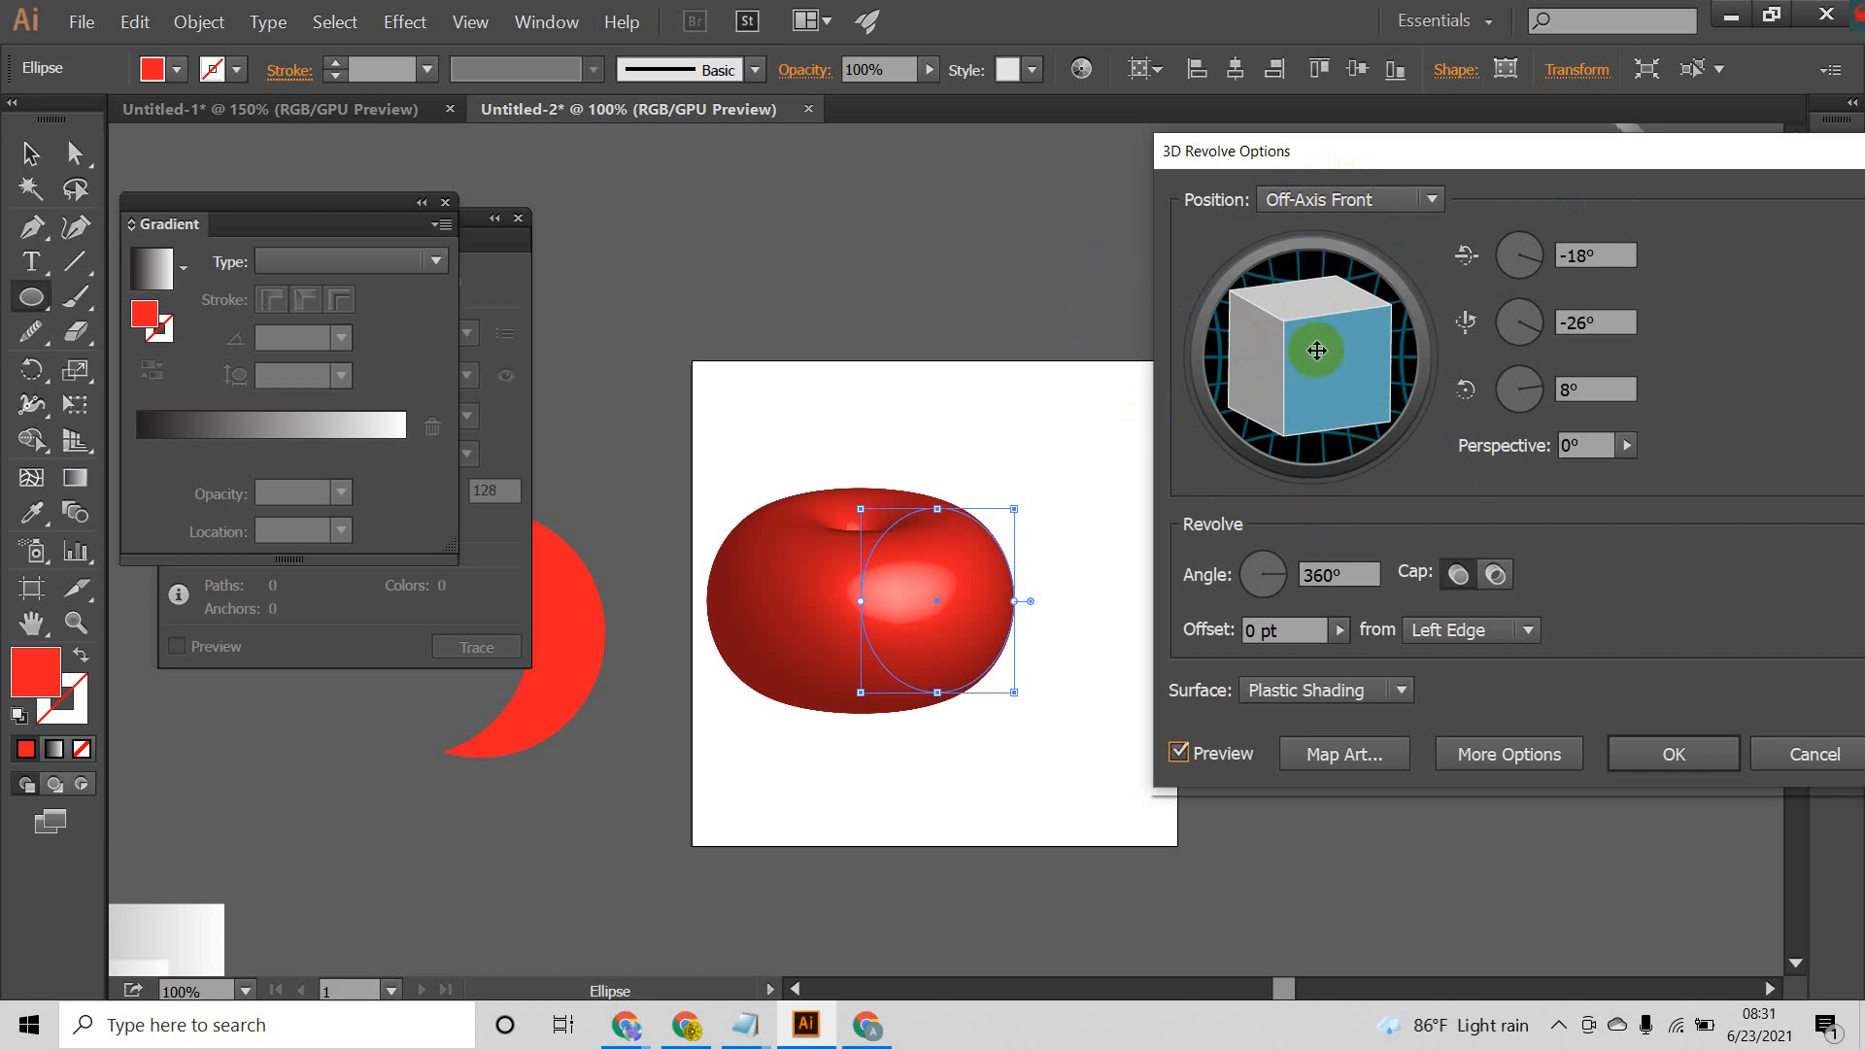
Step: Try a custom rotation of the revolved ellipse, followed by the Off-Axis Back, Isometric Left and Isometric Bottom position presets
{"action": "mouse_move", "coordinate": [1301, 379]}
{"action": "left_mouse_down"}
{"action": "mouse_move", "coordinate": [1345, 370]}
{"action": "mouse_move", "coordinate": [1328, 369]}
{"action": "left_mouse_up"}
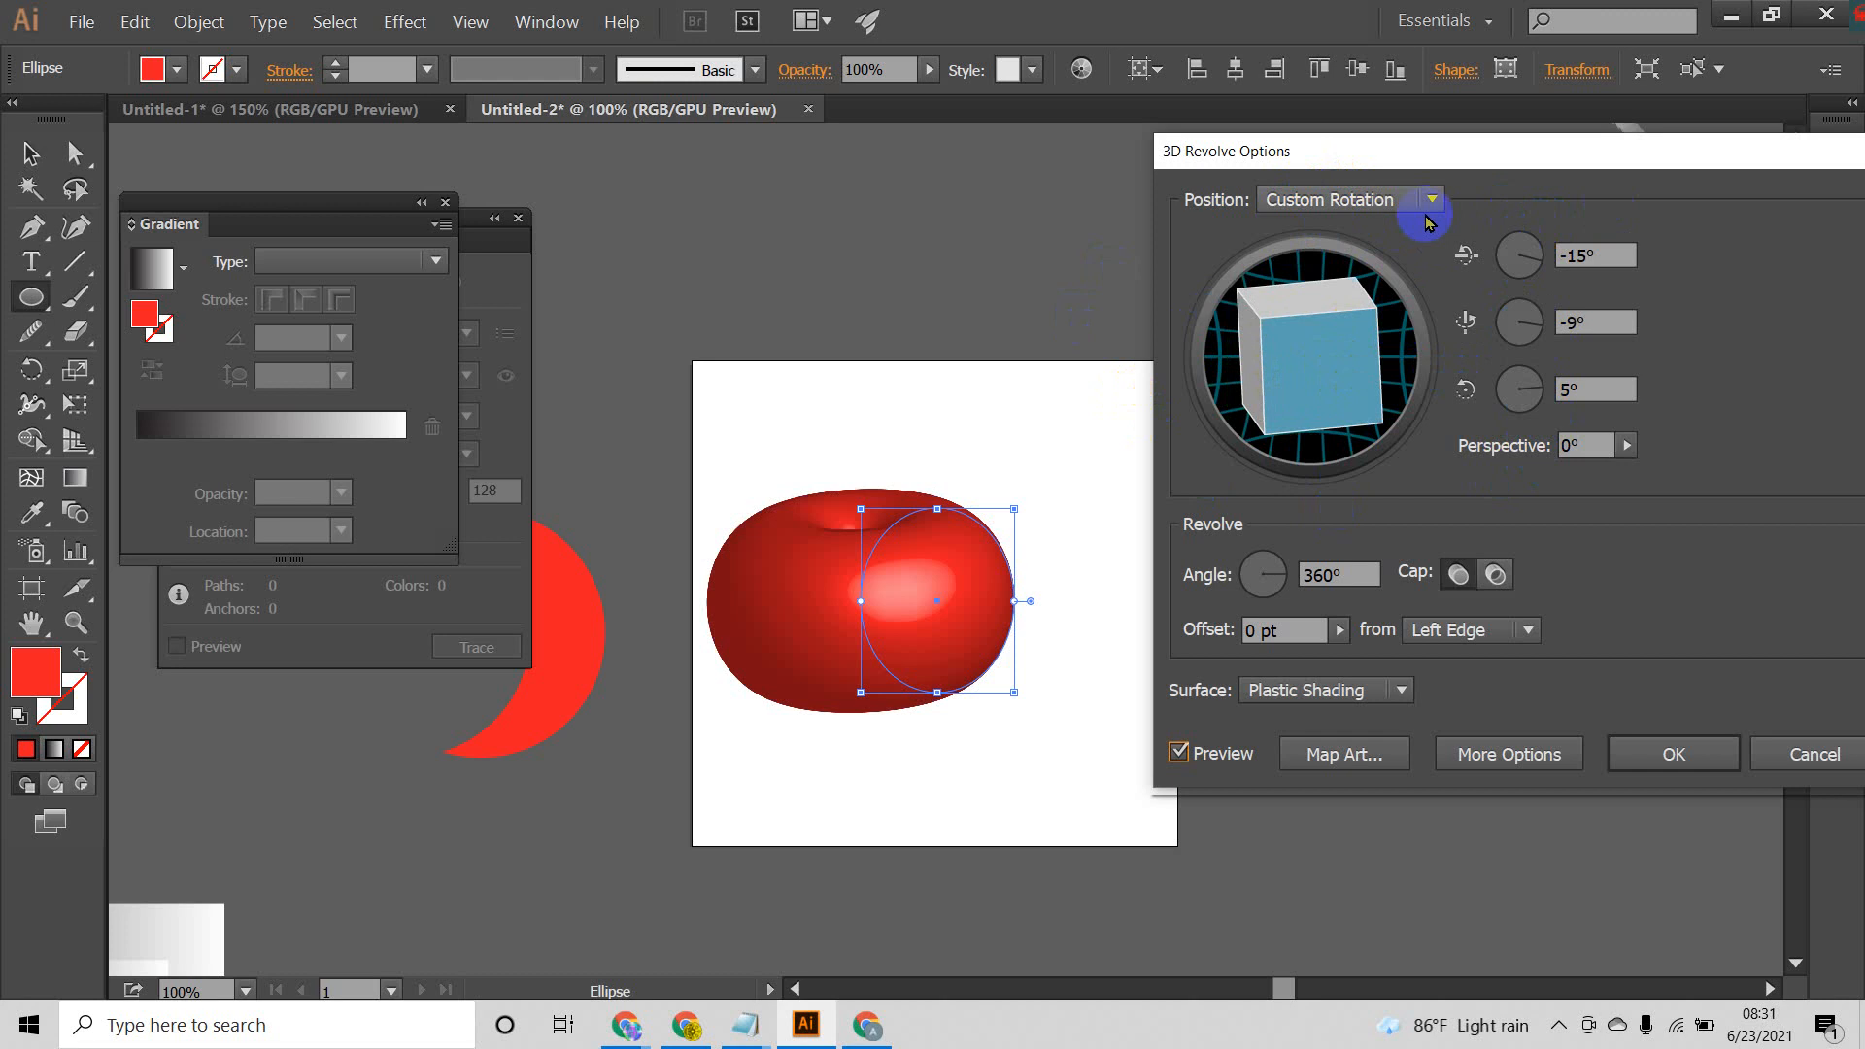
{"action": "left_click_drag", "start_coordinate": [1287, 379], "coordinate": [1325, 351]}
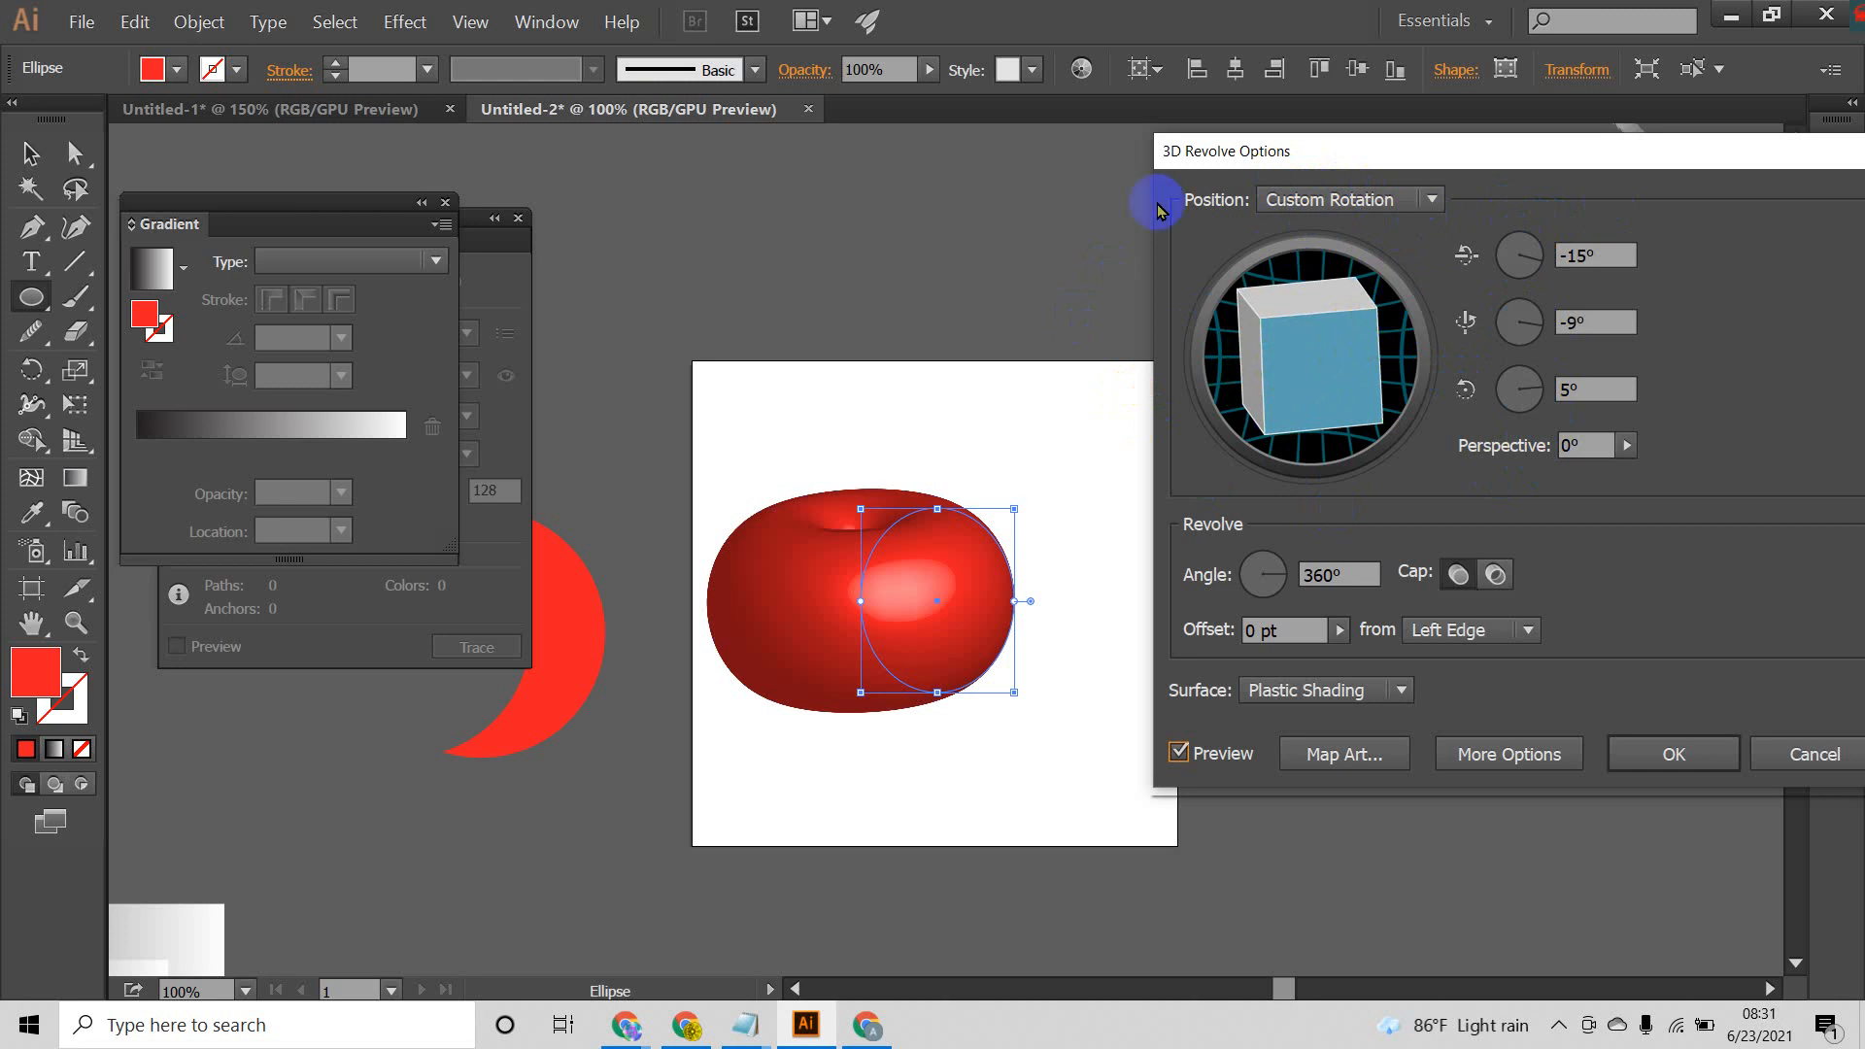
{"action": "left_click", "coordinate": [1432, 198]}
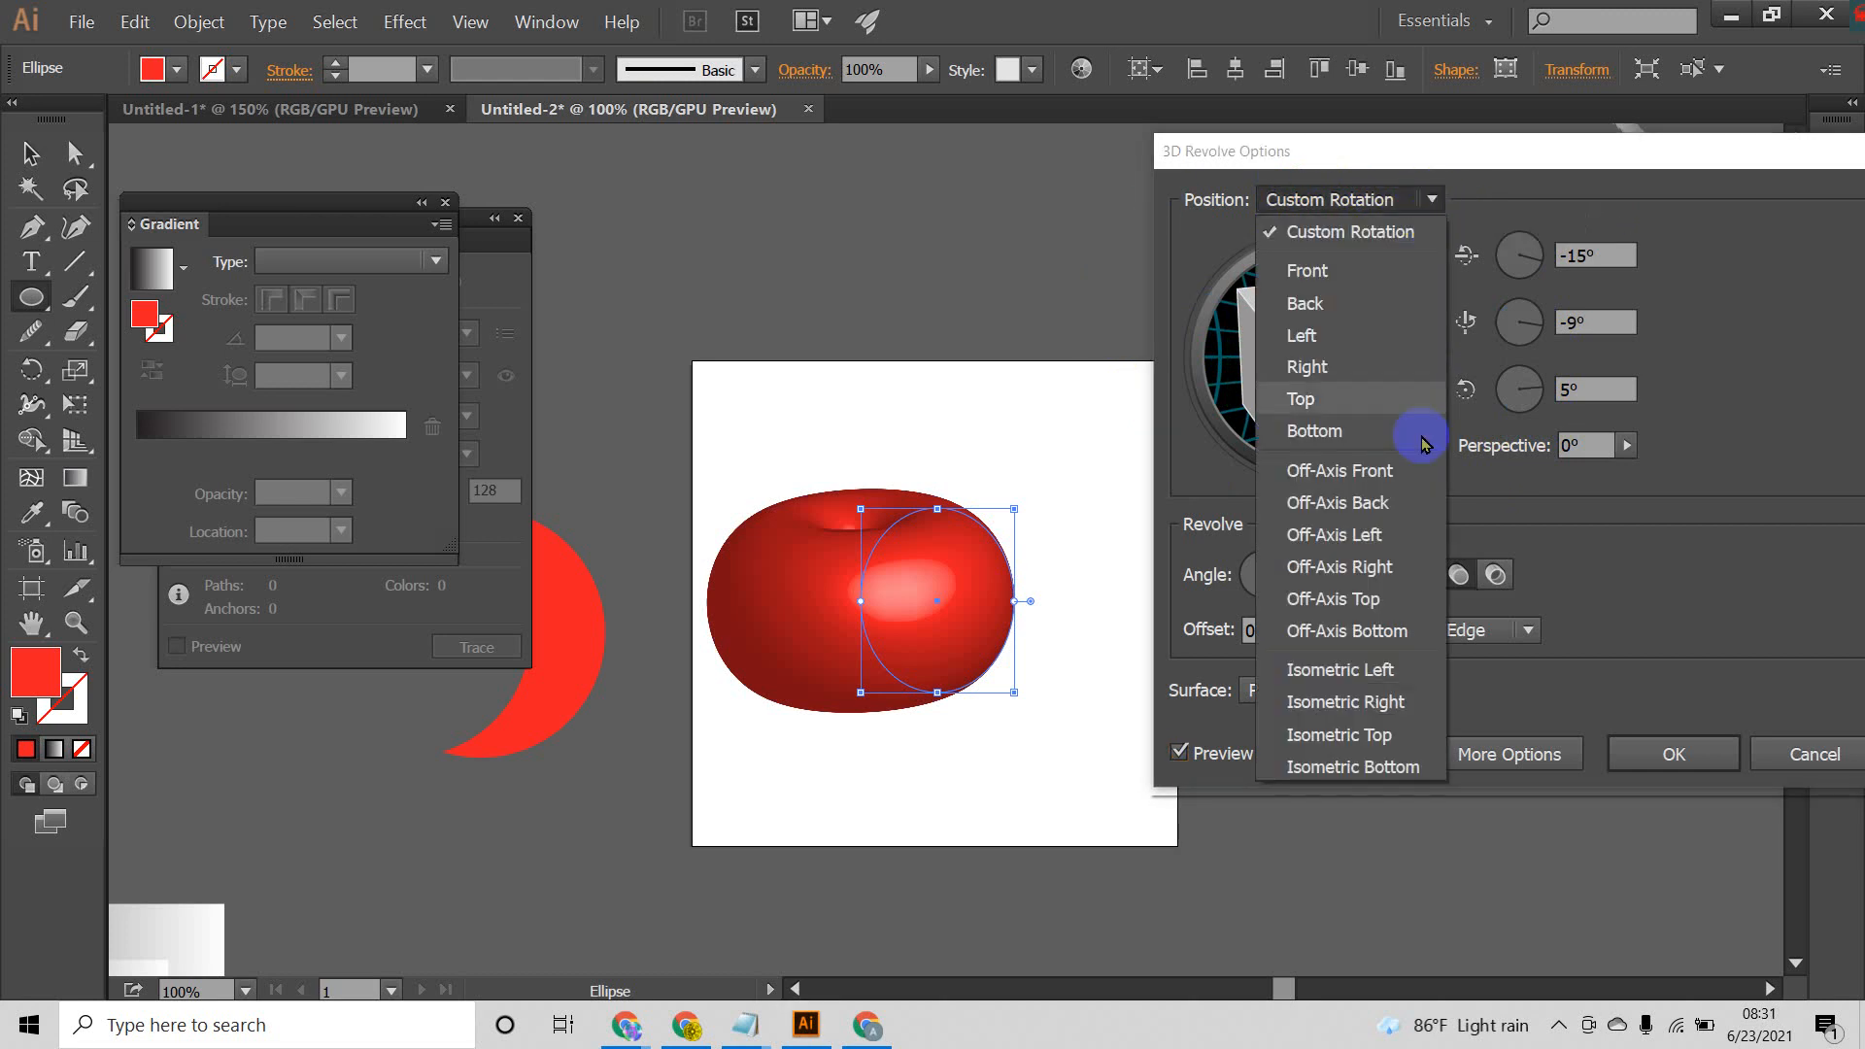
{"action": "left_click", "coordinate": [1347, 502]}
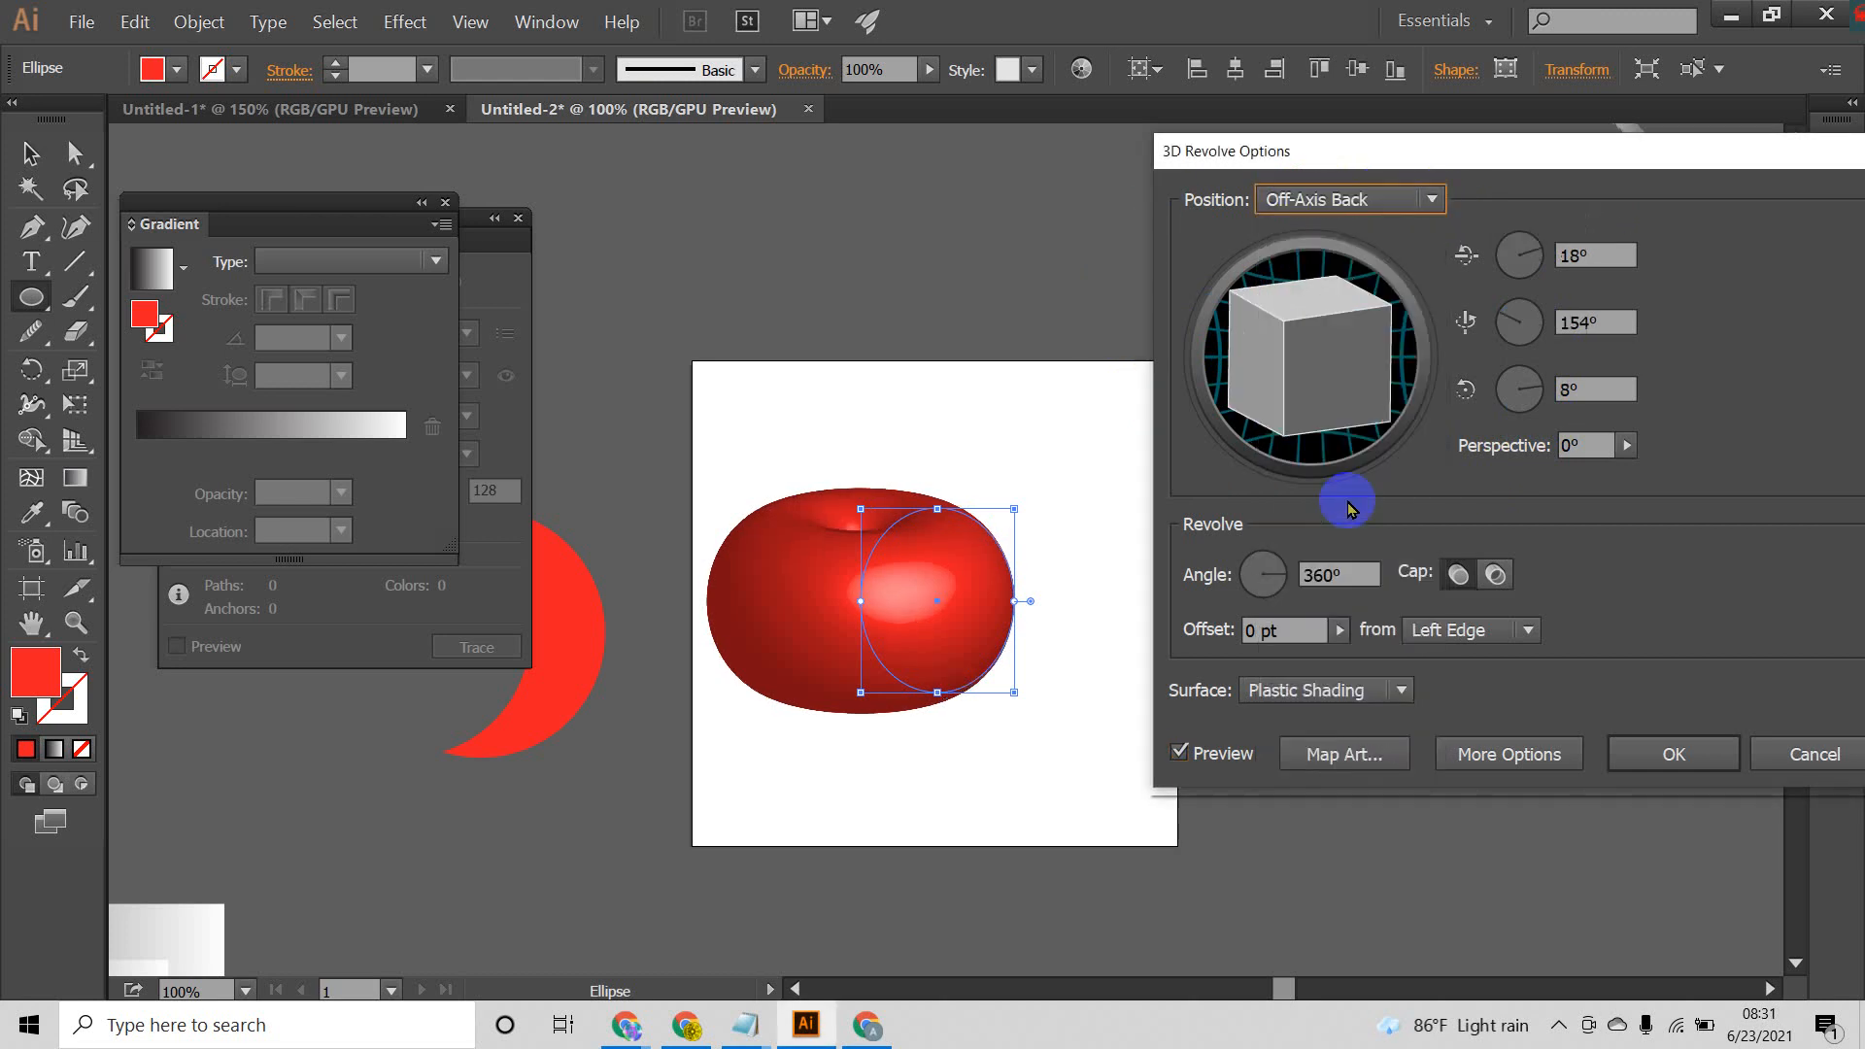
{"action": "left_click", "coordinate": [1432, 200]}
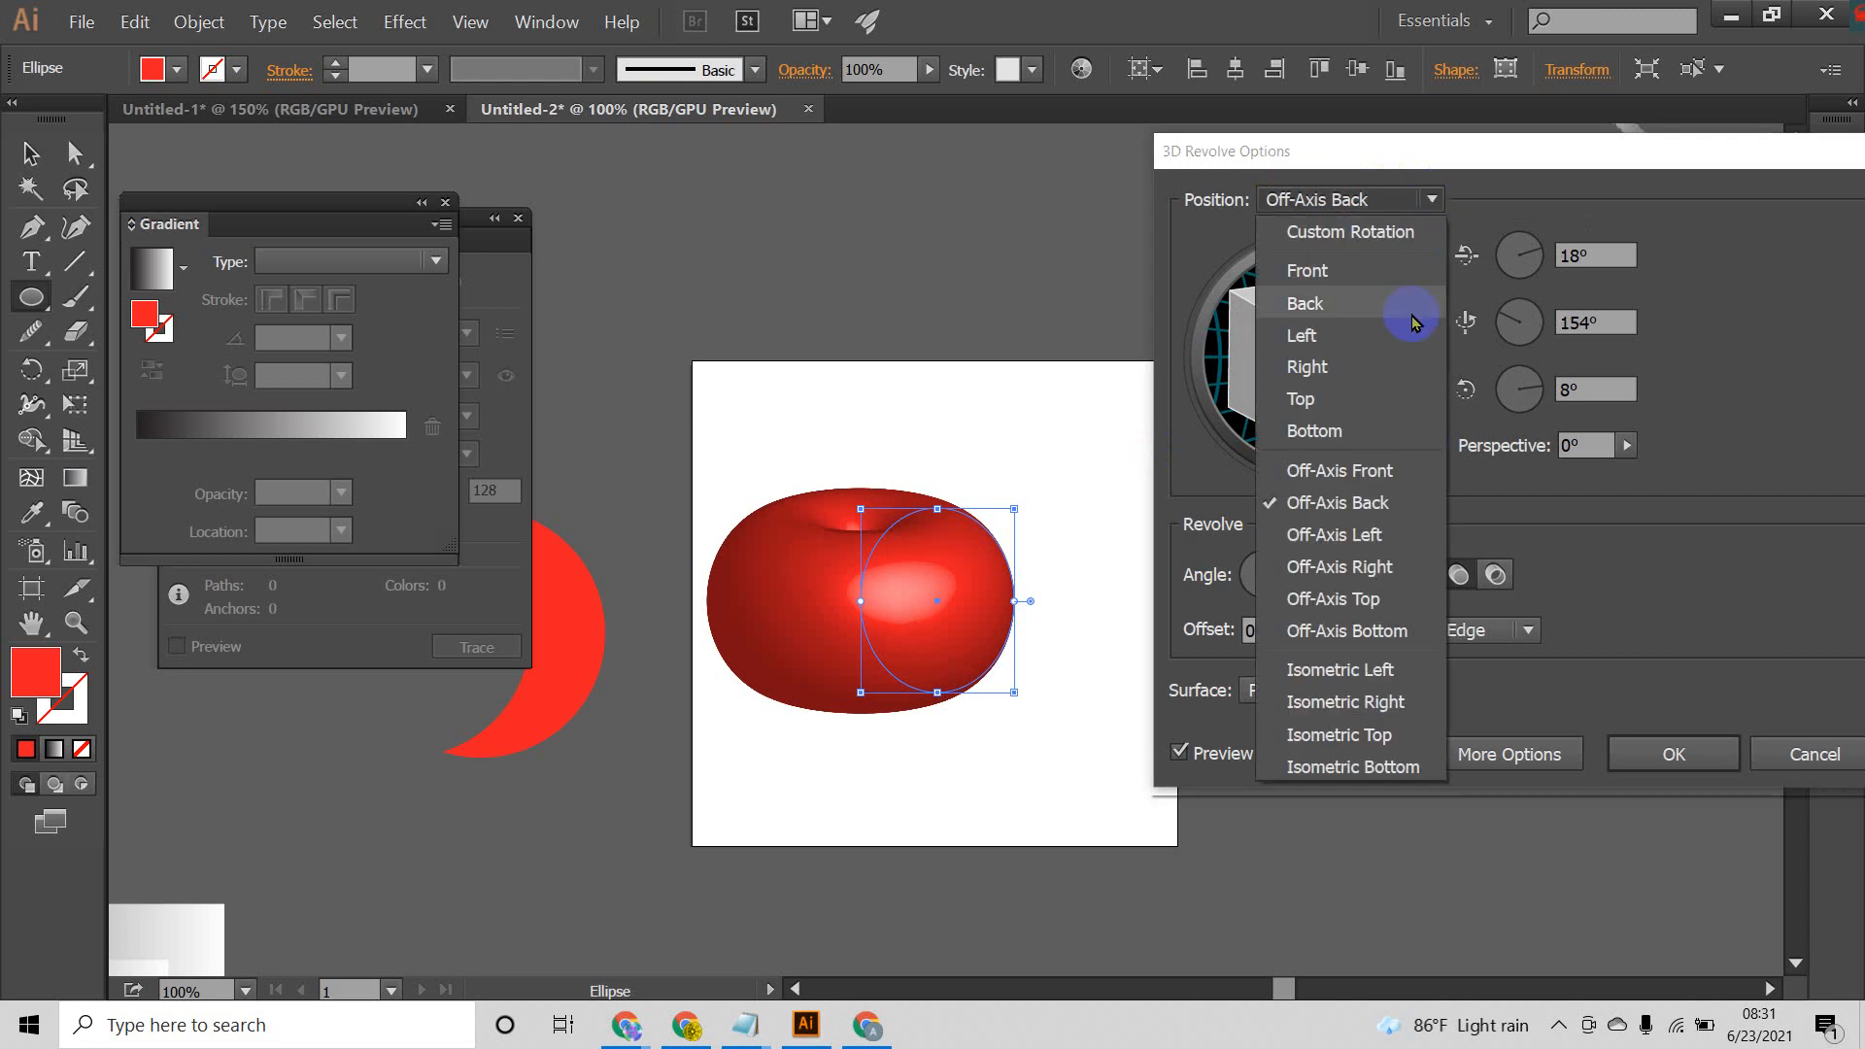
{"action": "left_click", "coordinate": [1357, 670]}
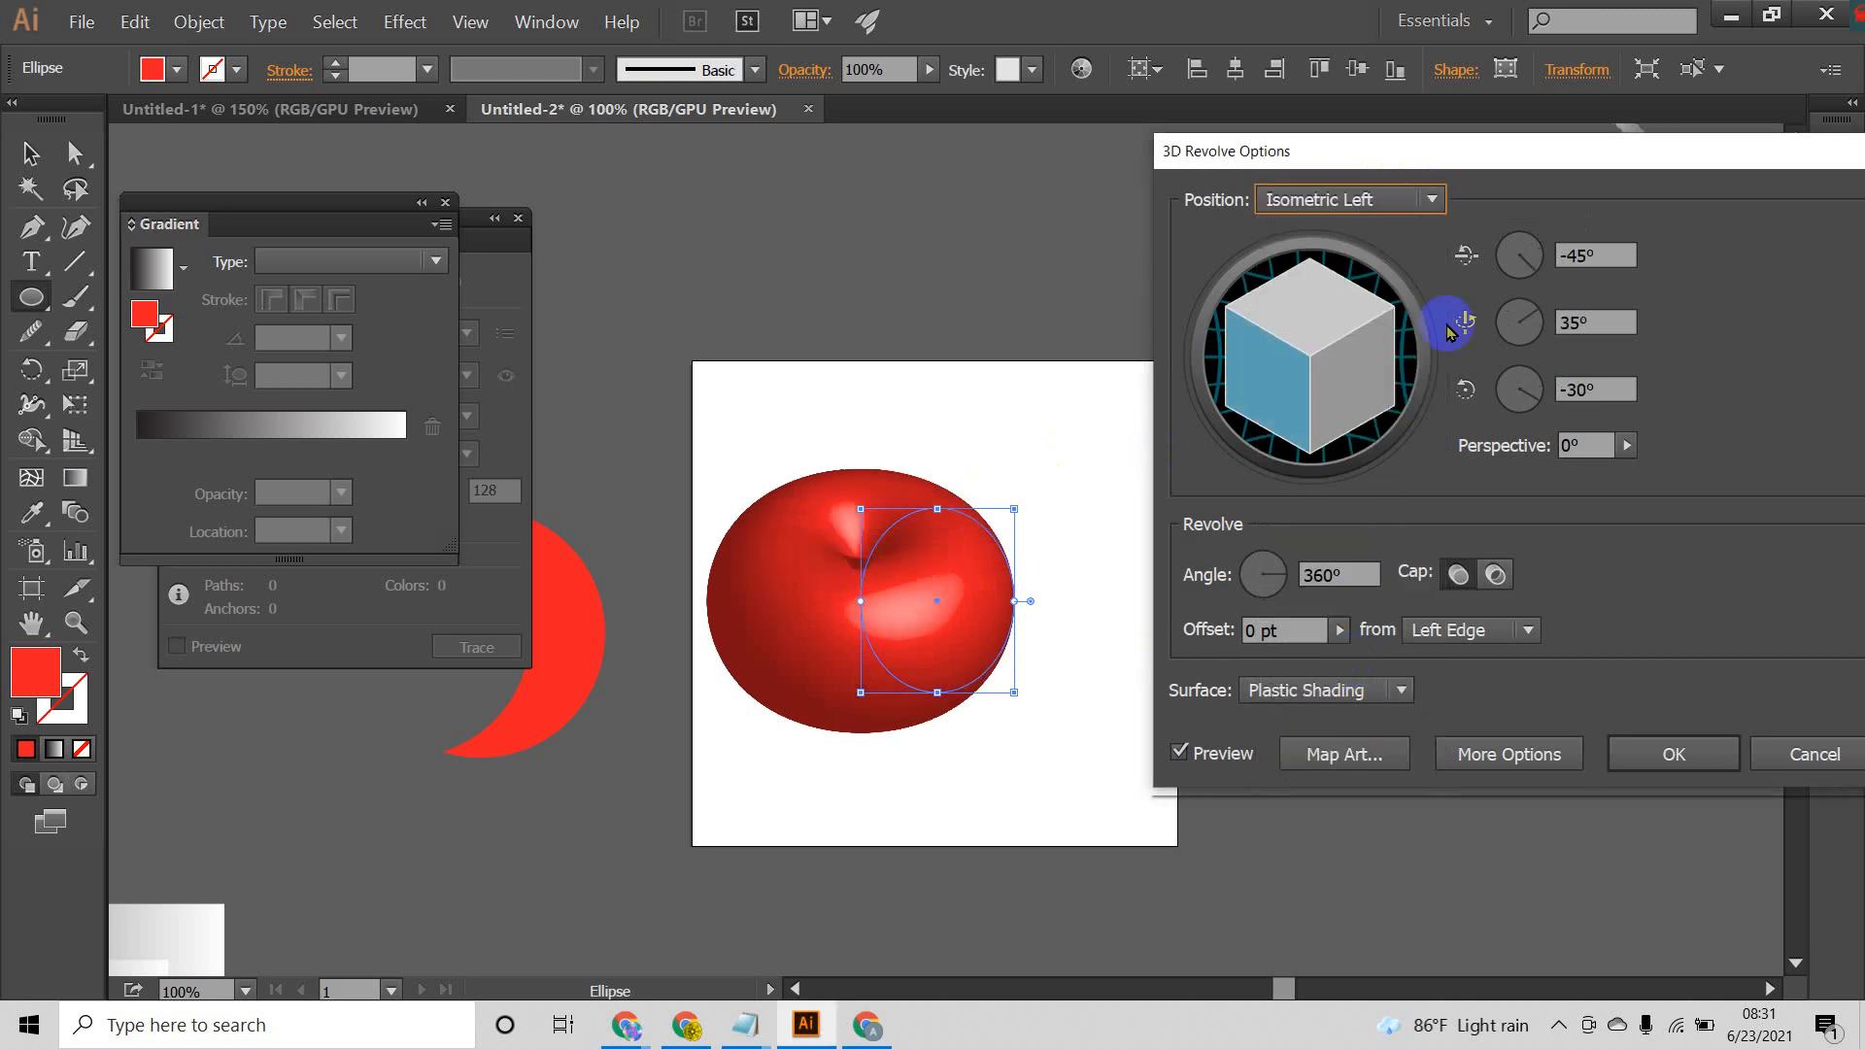
{"action": "left_click", "coordinate": [1430, 200]}
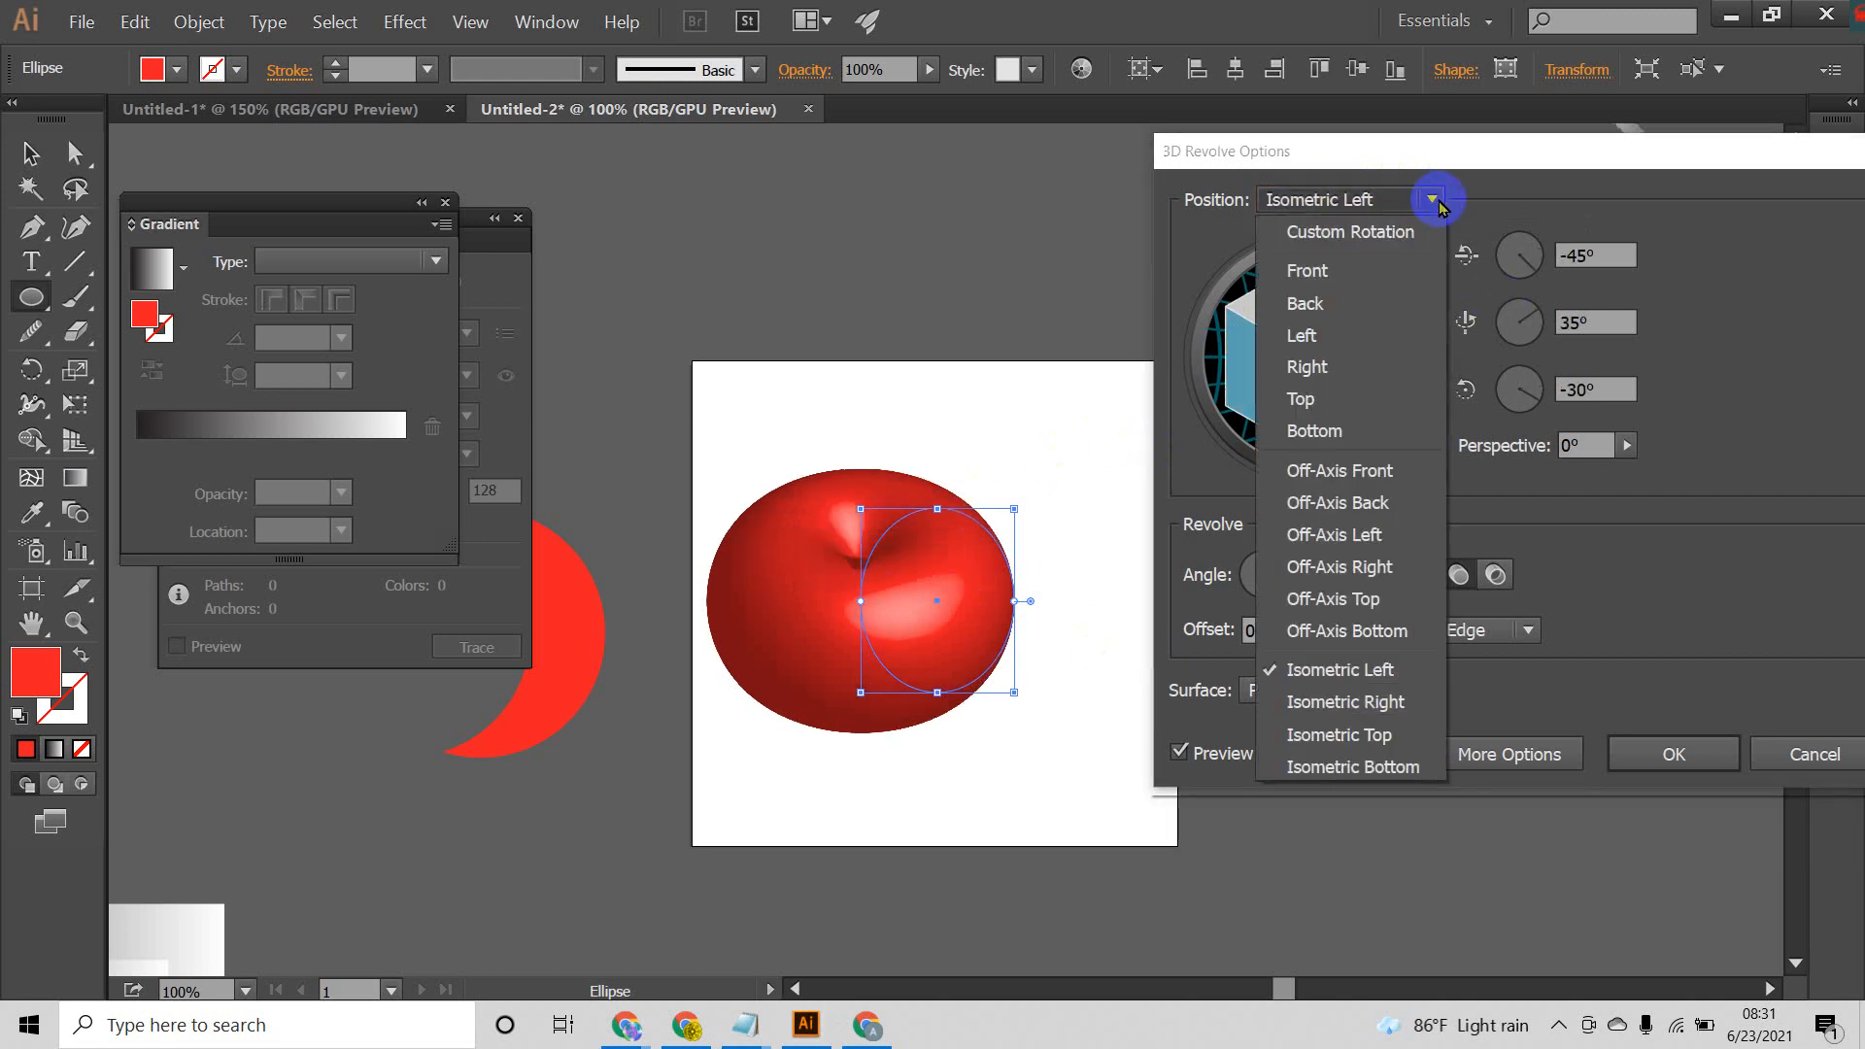
{"action": "left_click", "coordinate": [1348, 768]}
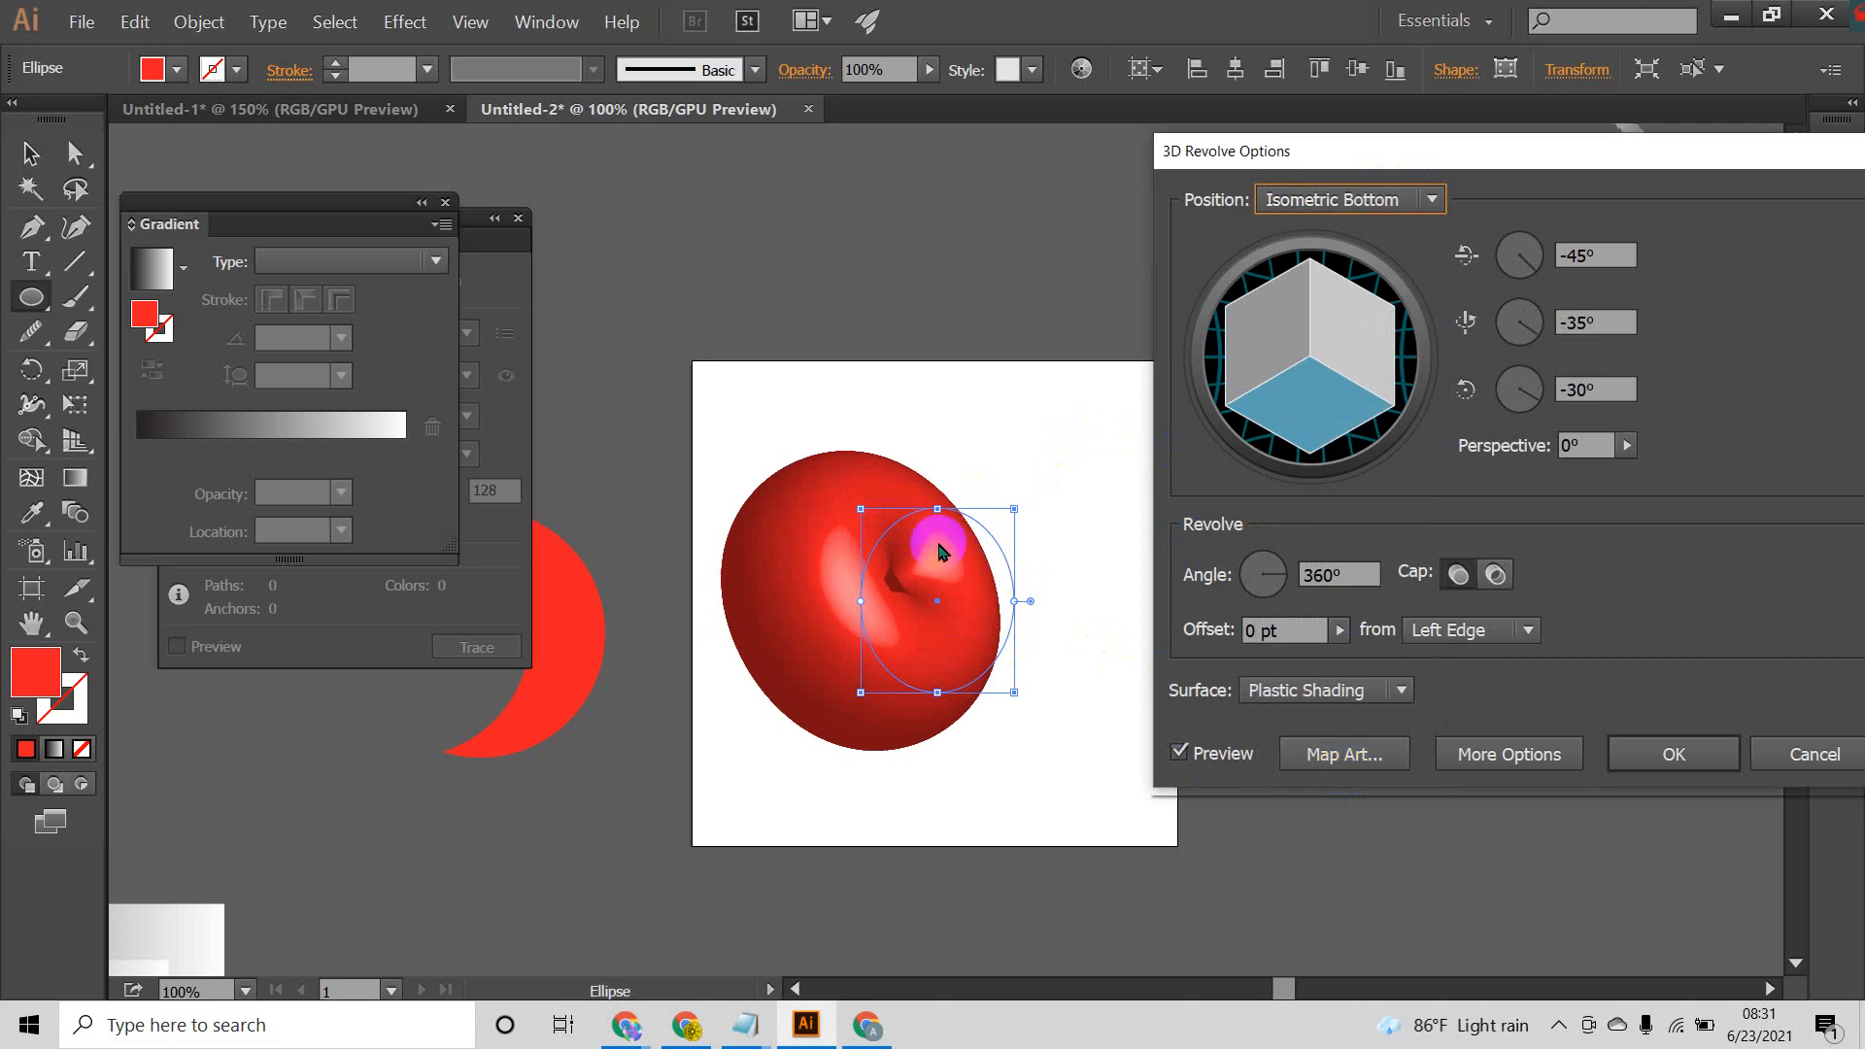
Step: Preview the Left and Front position presets on the revolved shape, then set the position to Off-Axis Front
{"action": "left_click", "coordinate": [1430, 199]}
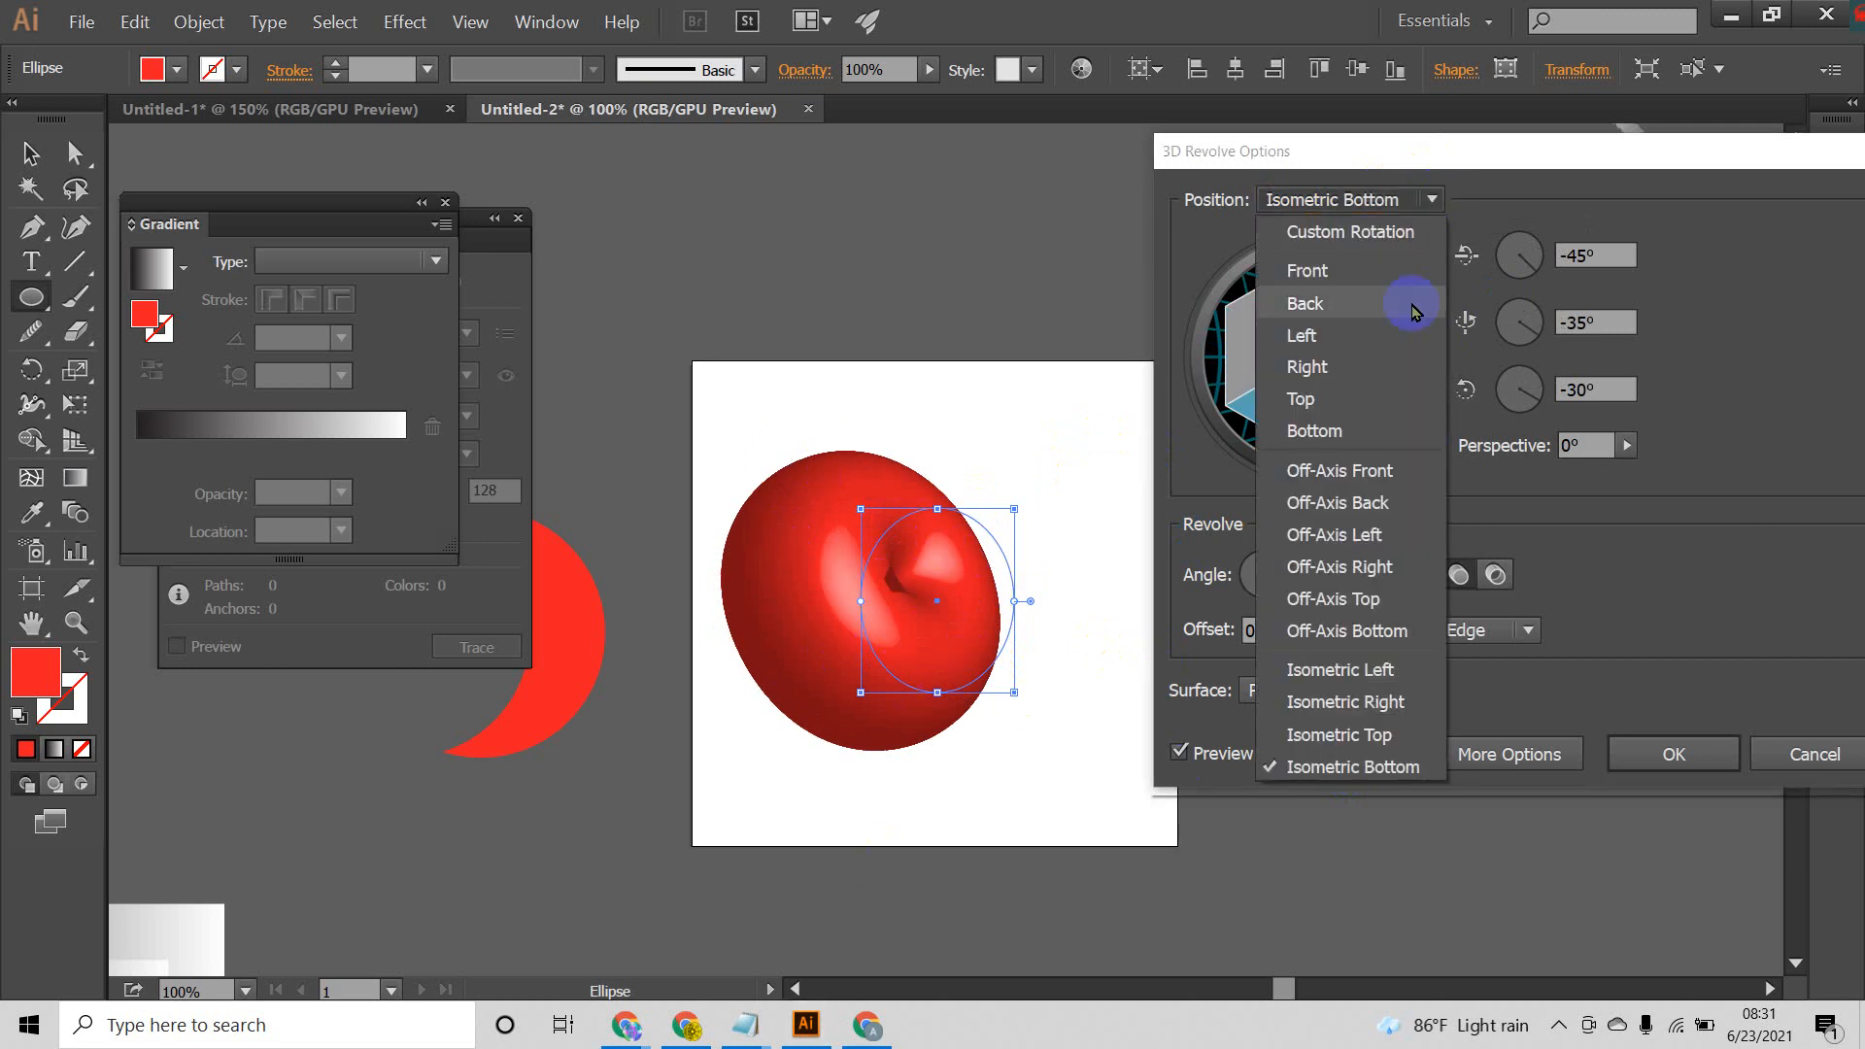
{"action": "left_click", "coordinate": [1334, 339]}
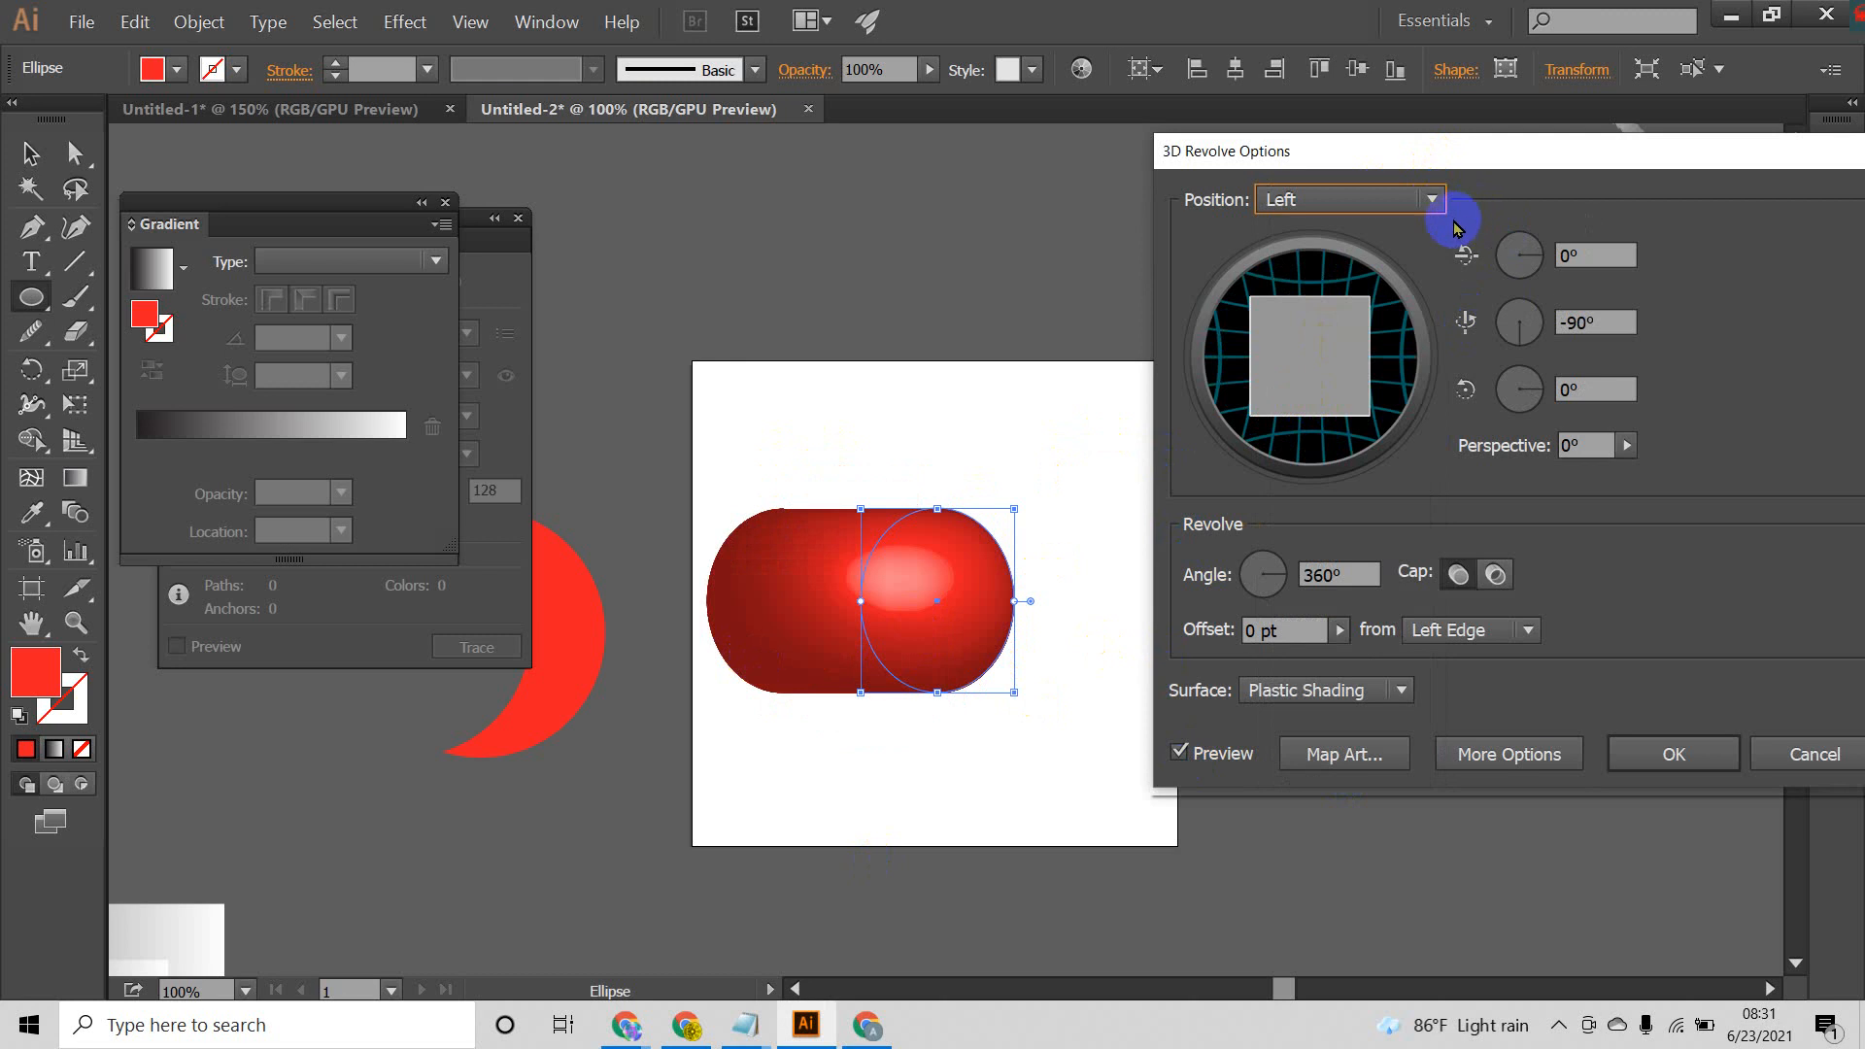
{"action": "left_click", "coordinate": [1430, 199]}
{"action": "left_click", "coordinate": [1333, 272]}
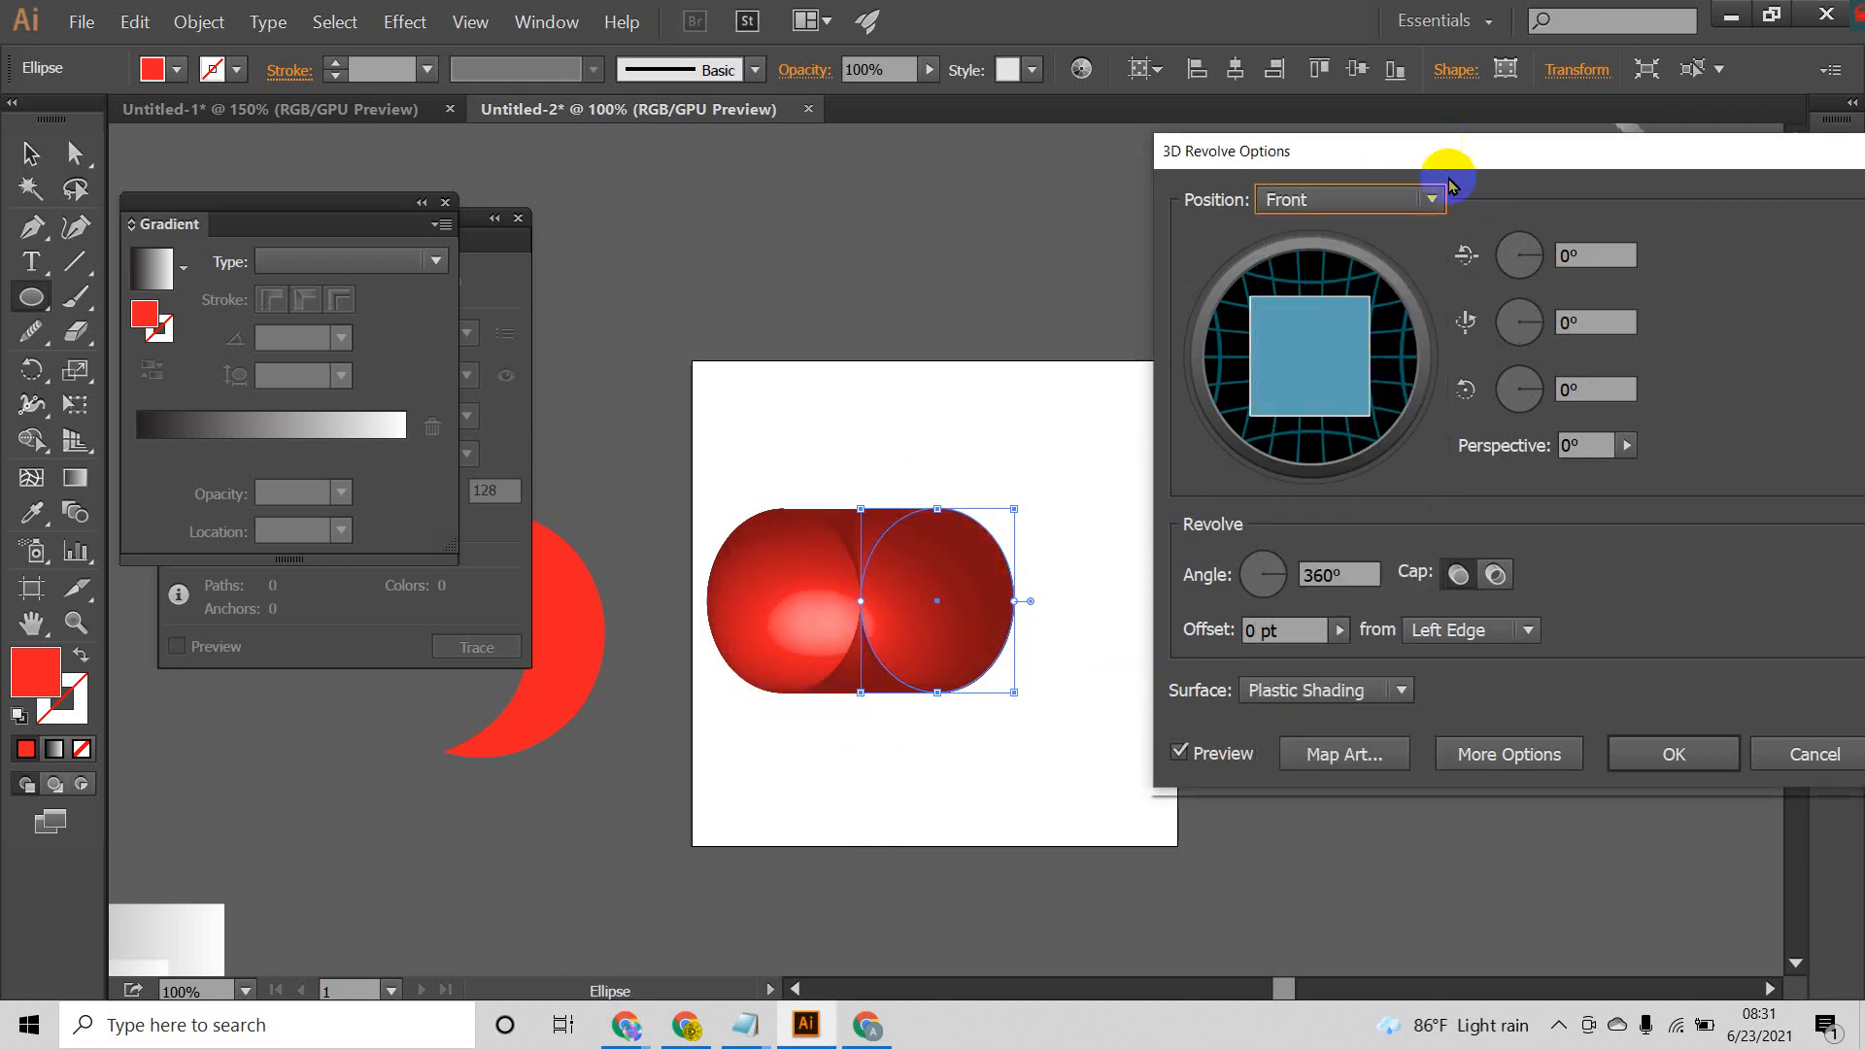
{"action": "left_click", "coordinate": [1429, 199]}
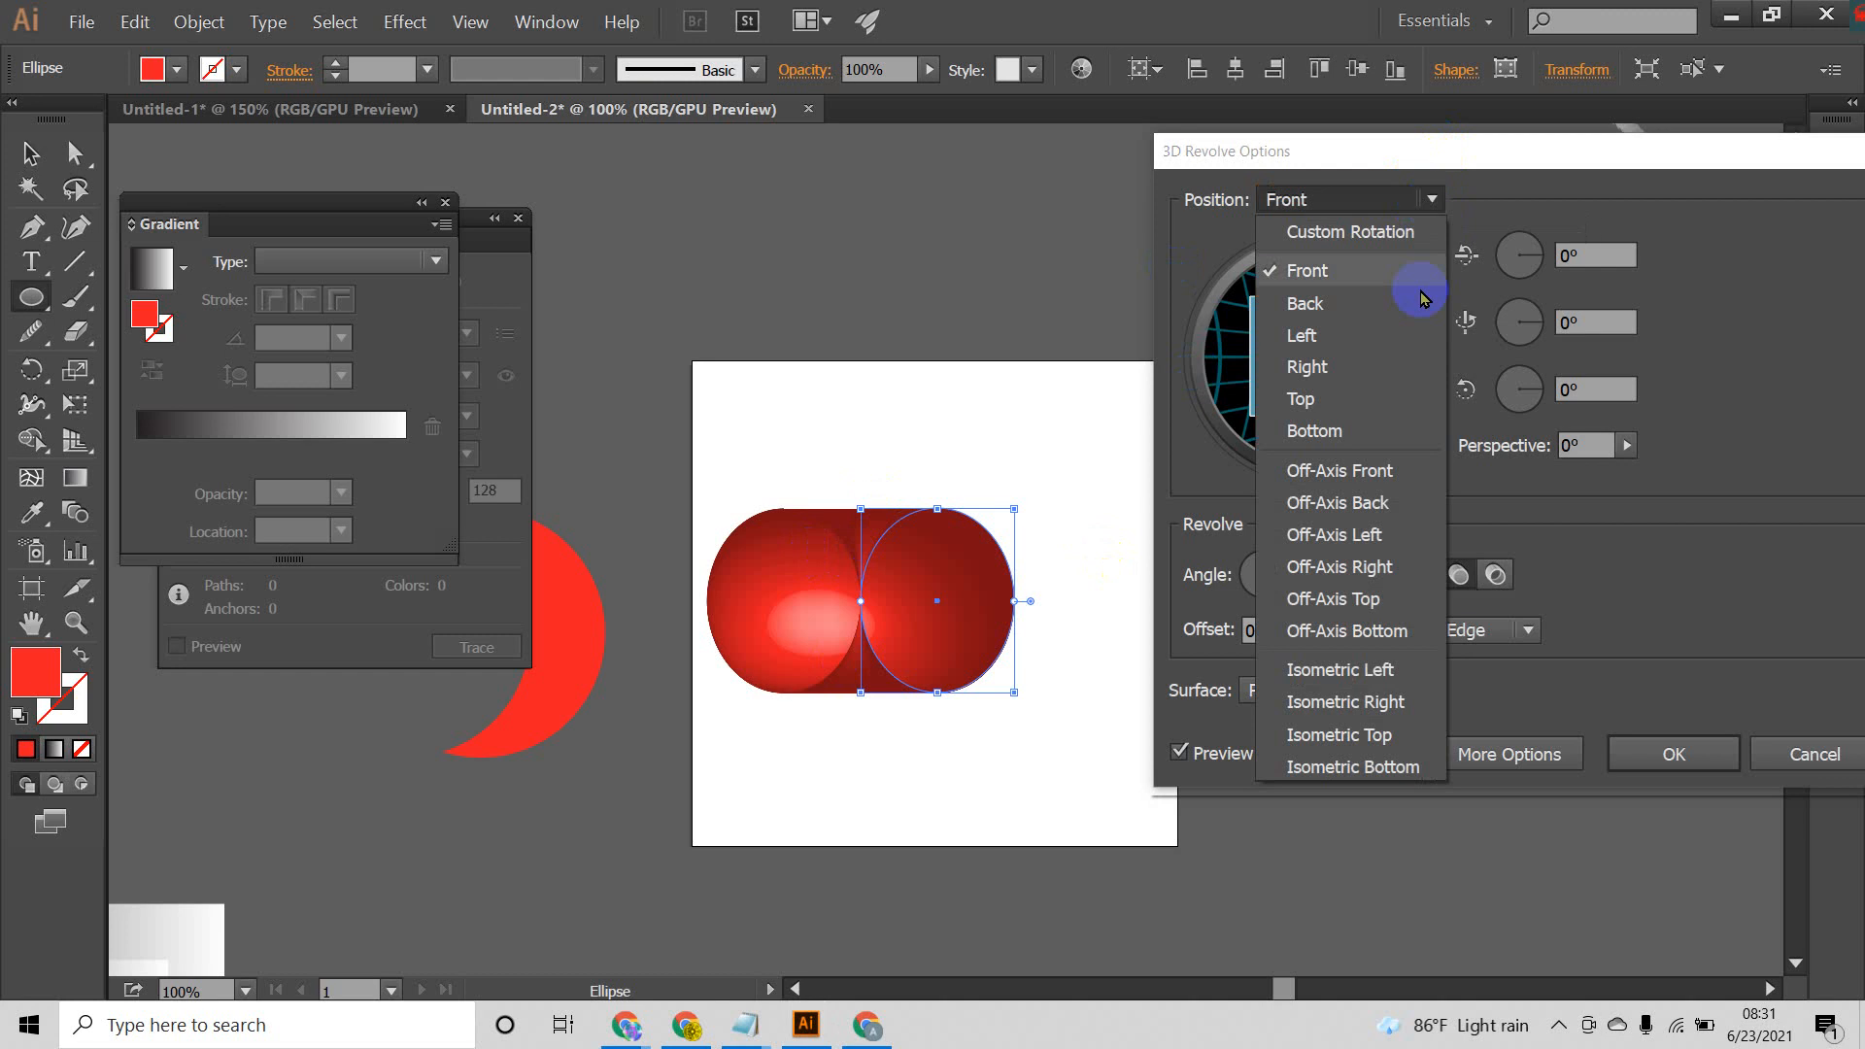
{"action": "left_click", "coordinate": [1340, 472]}
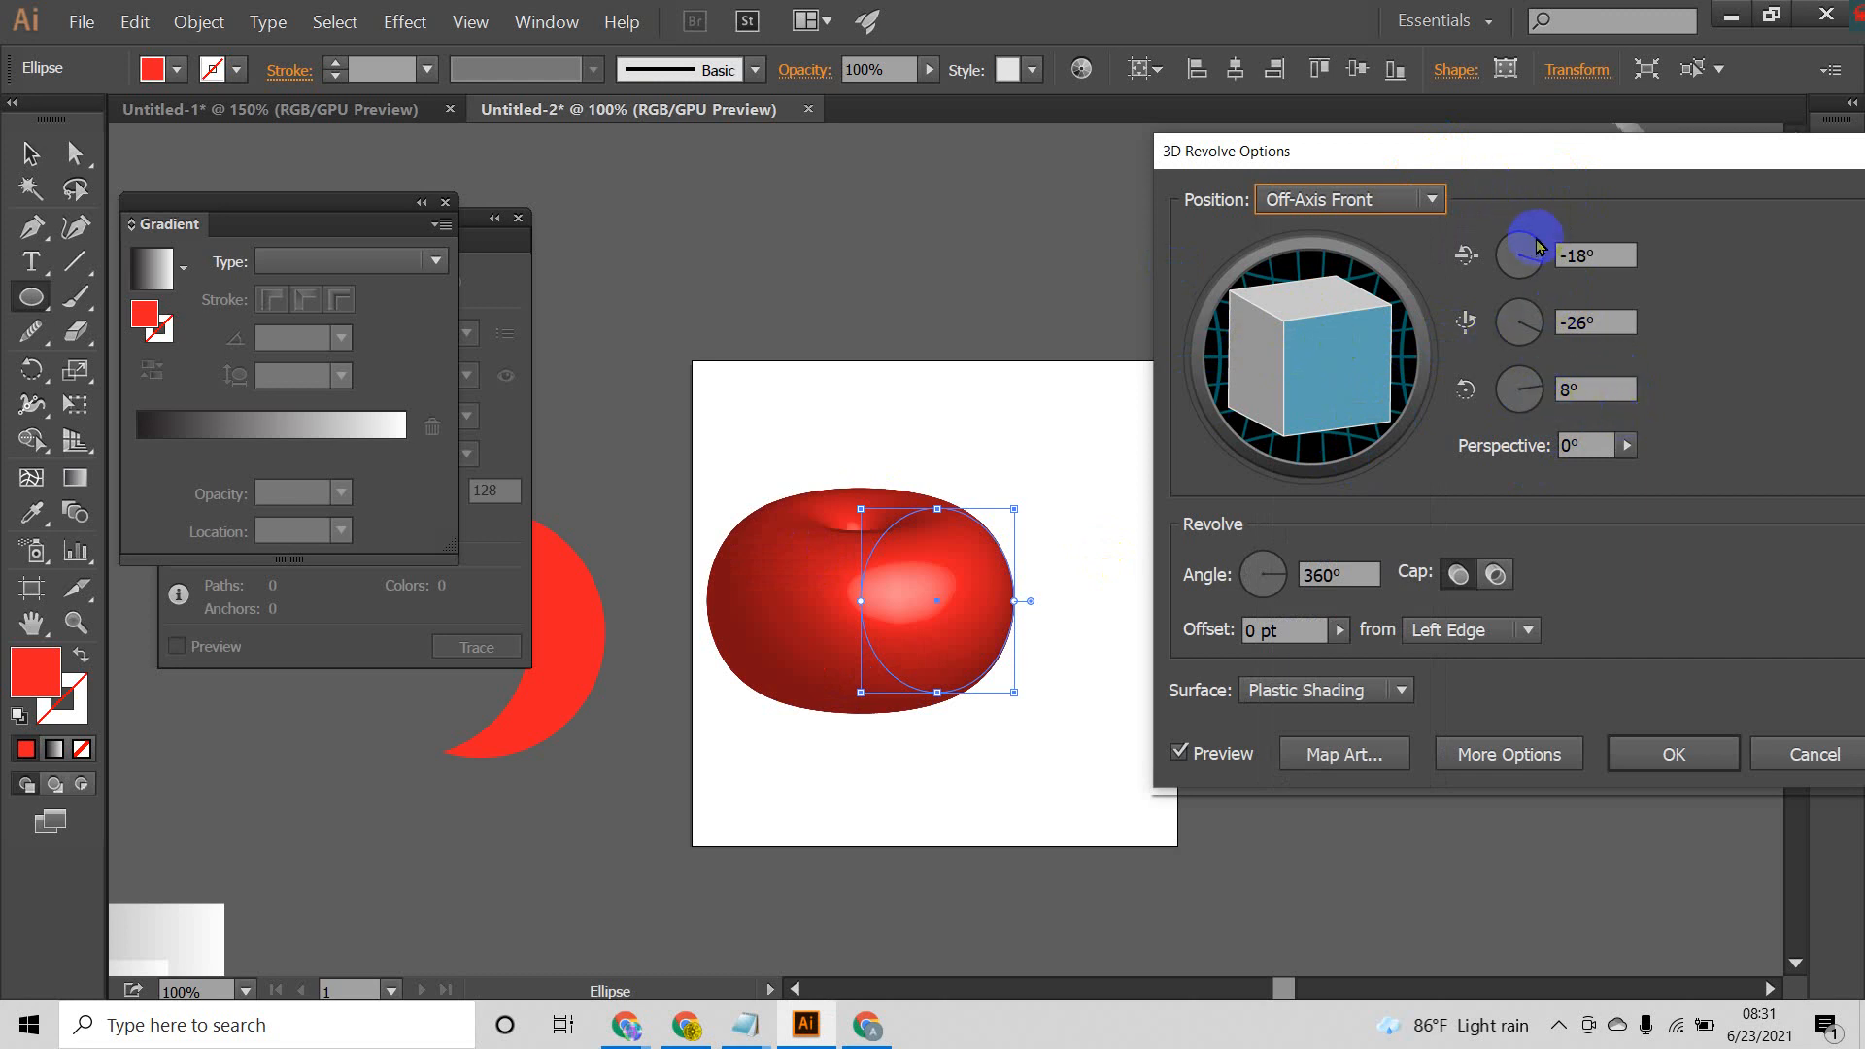
Step: Try partial revolve angles such as 32° and 350° on the shape, and set the angle to 358°
{"action": "left_click", "coordinate": [1283, 580]}
{"action": "left_click_drag", "start_coordinate": [1284, 580], "coordinate": [1284, 572]}
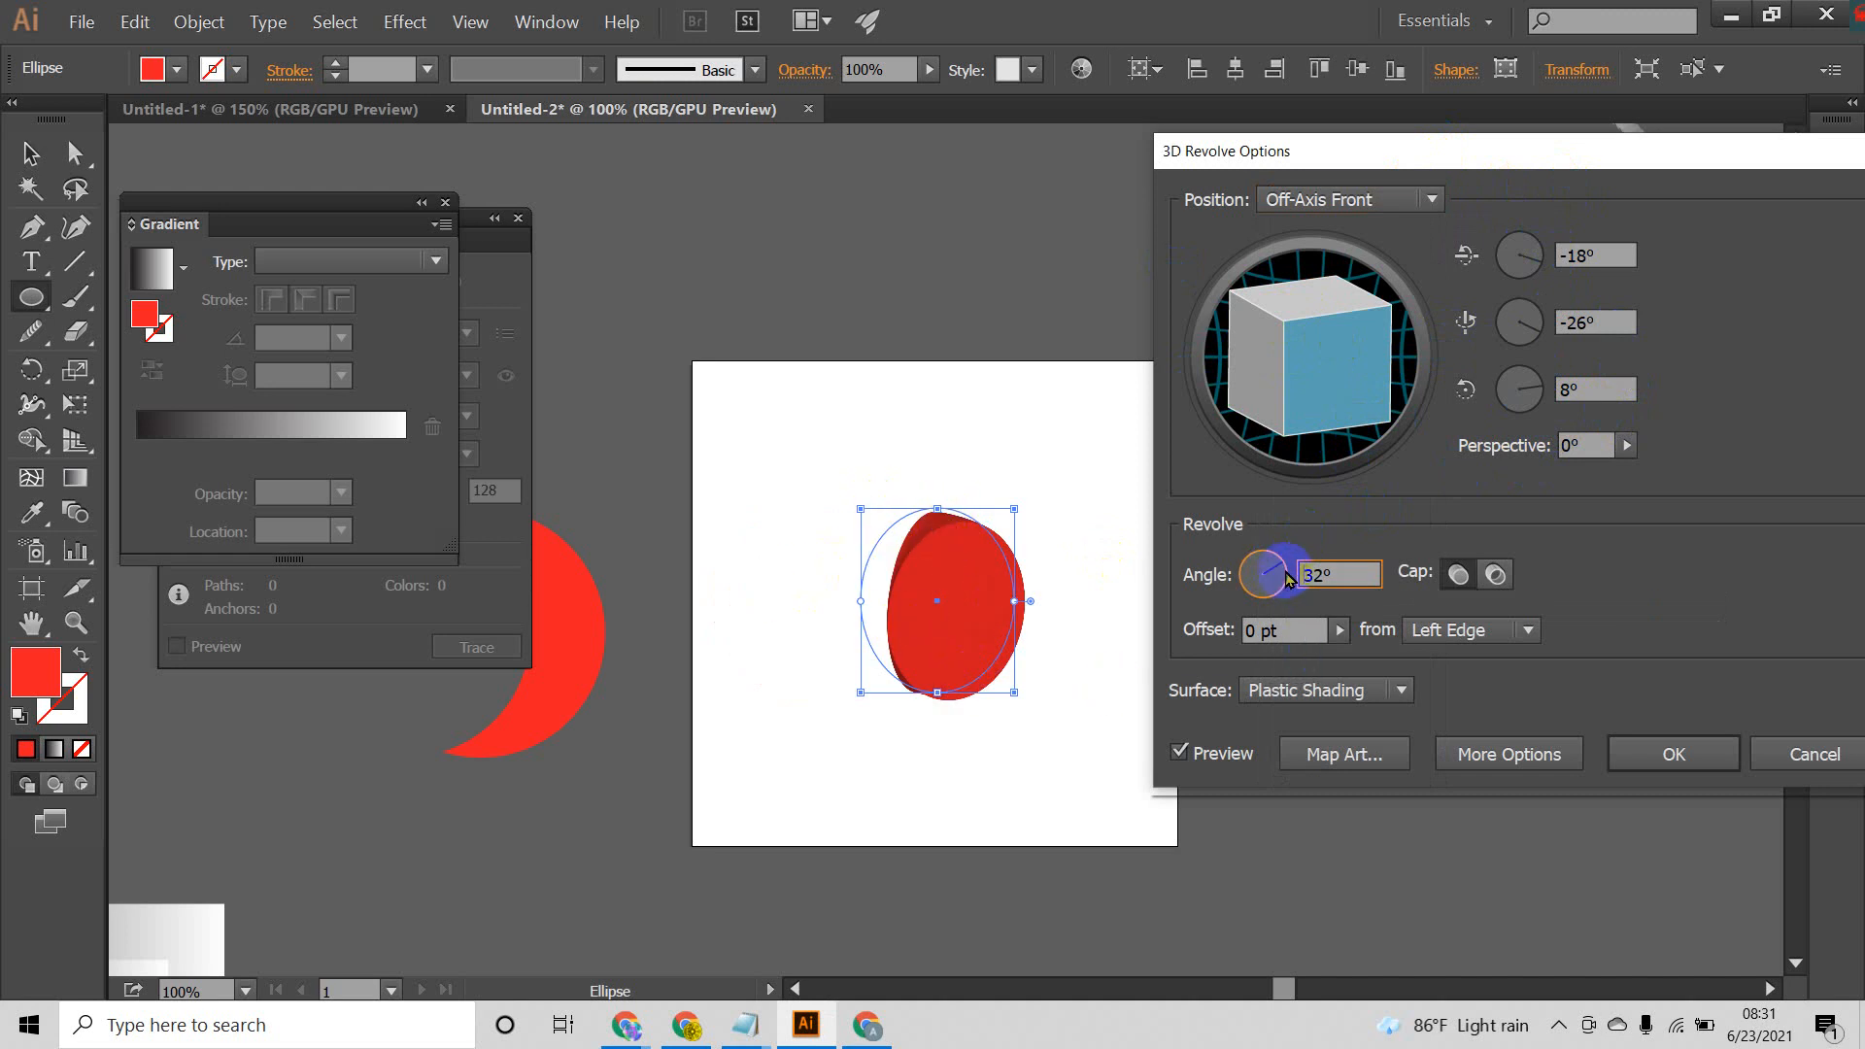
{"action": "left_click_drag", "start_coordinate": [1285, 580], "coordinate": [1285, 581]}
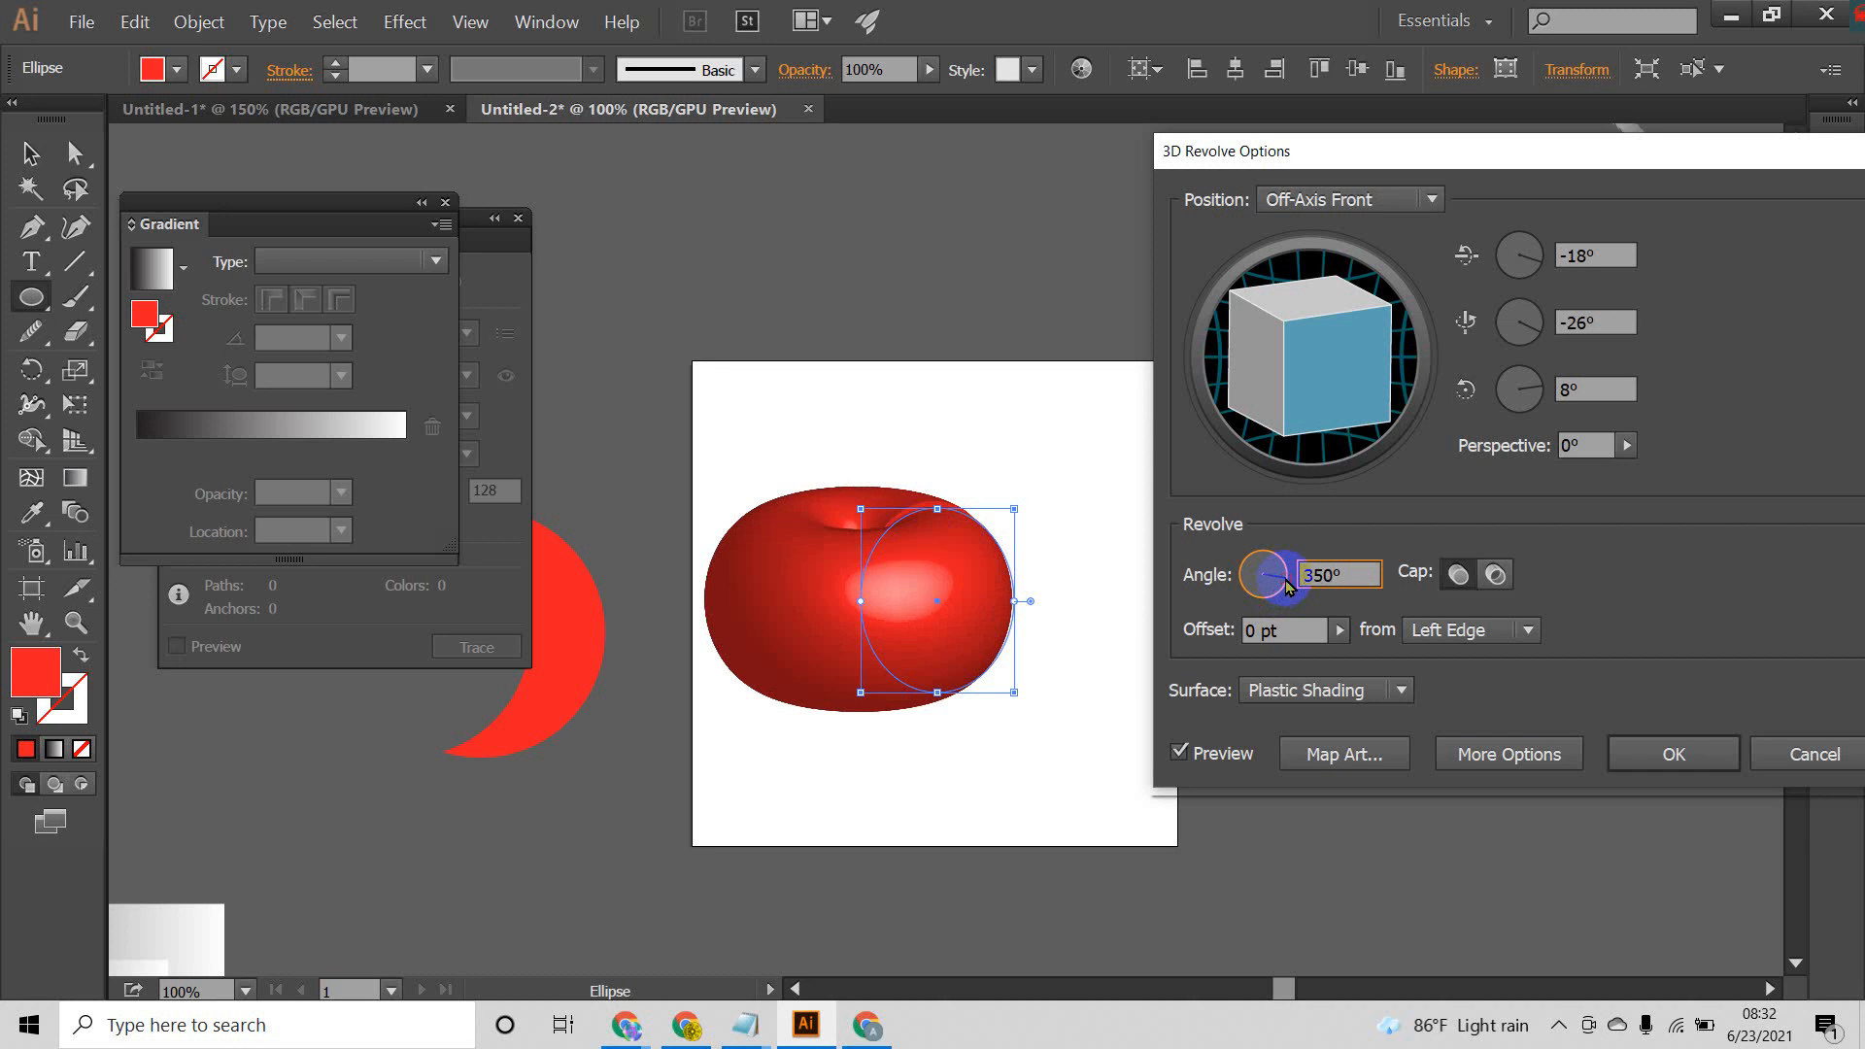
{"action": "left_click_drag", "start_coordinate": [1289, 581], "coordinate": [1292, 583]}
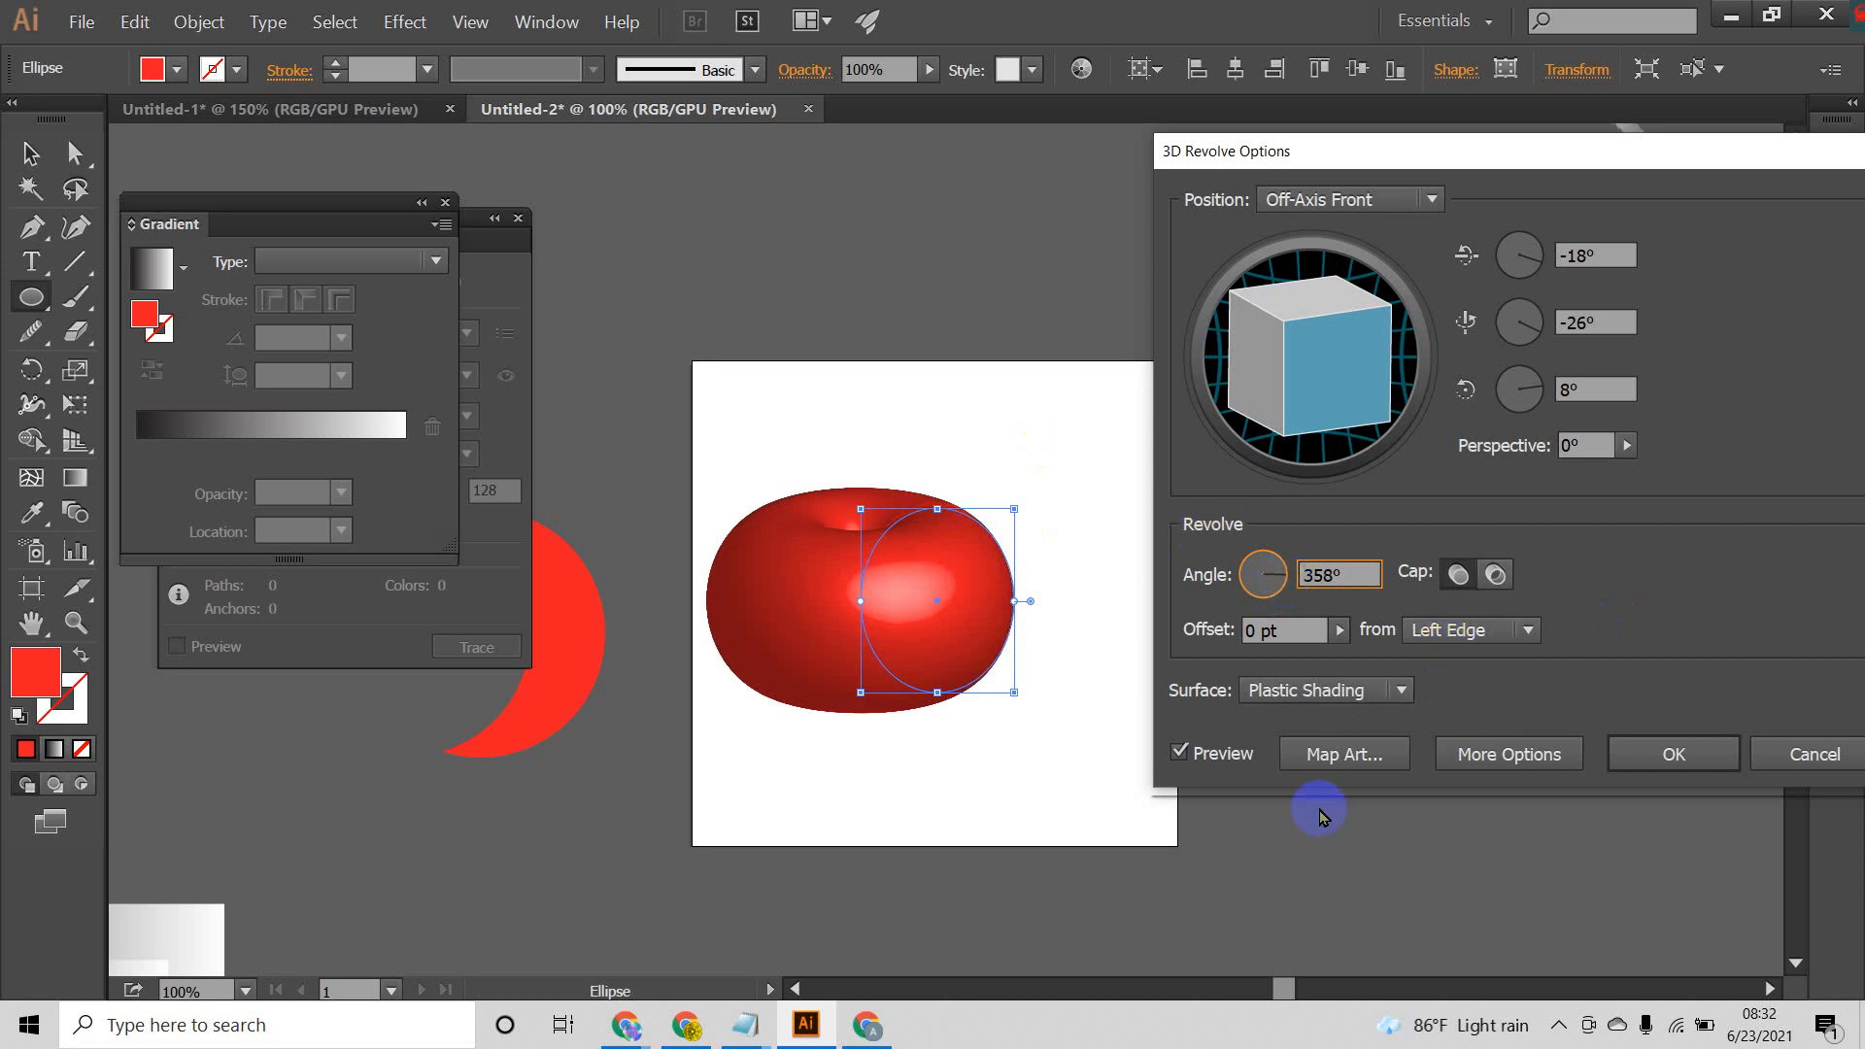
Step: Show the additional surface options and move the light on the shading sphere to its upper centre
{"action": "left_click", "coordinate": [1497, 761]}
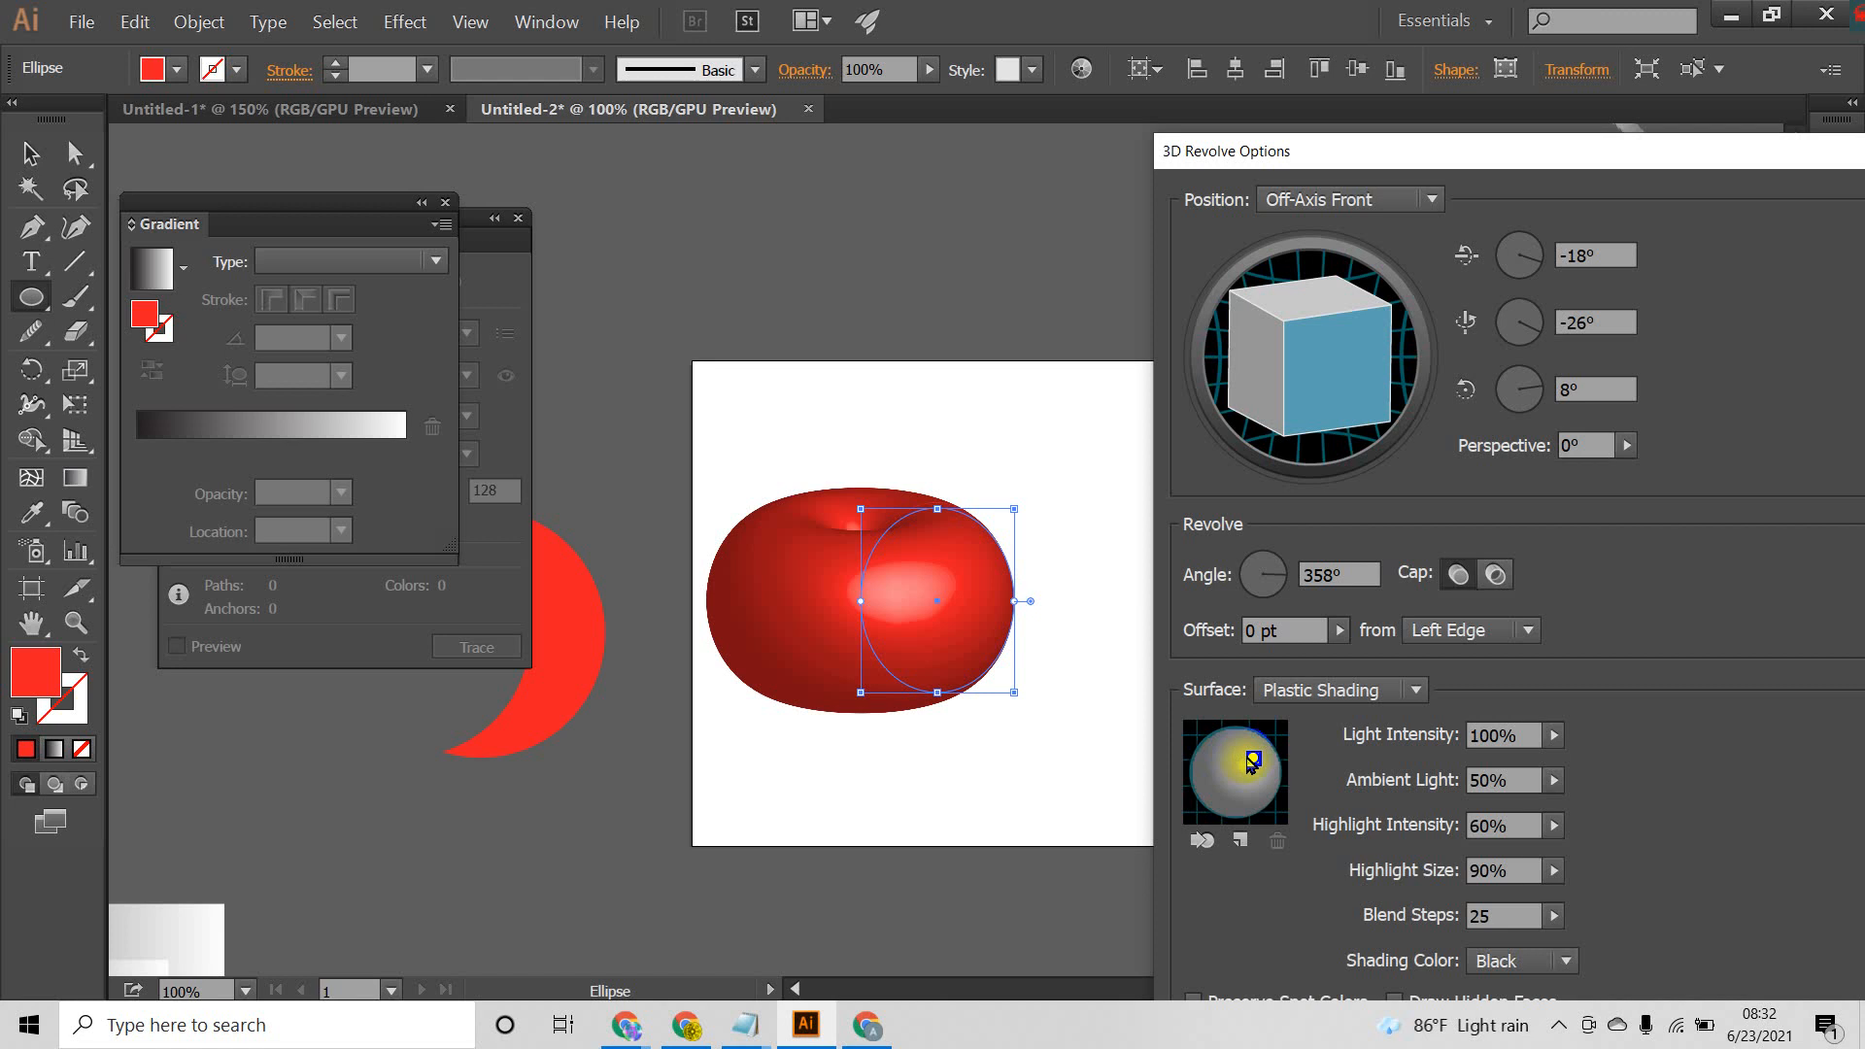
{"action": "left_click_drag", "start_coordinate": [1255, 765], "coordinate": [1204, 778]}
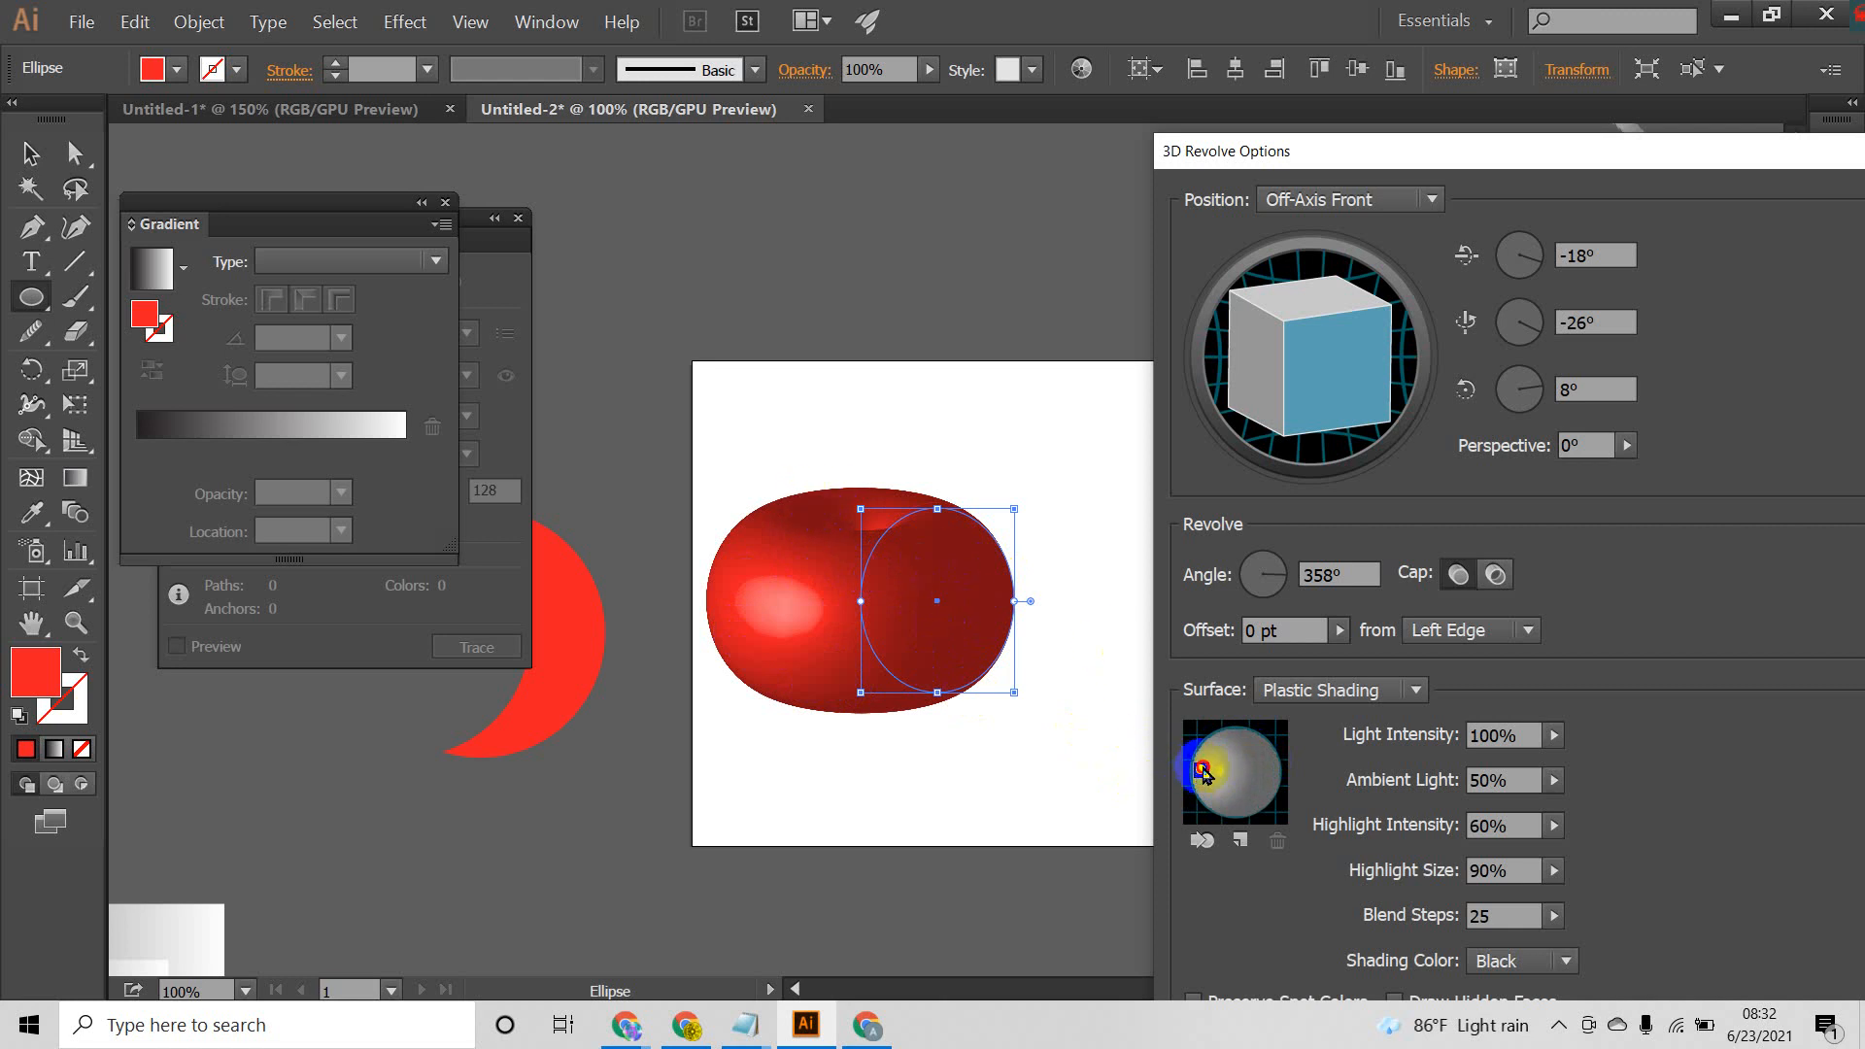
{"action": "left_click_drag", "start_coordinate": [1203, 773], "coordinate": [1232, 754]}
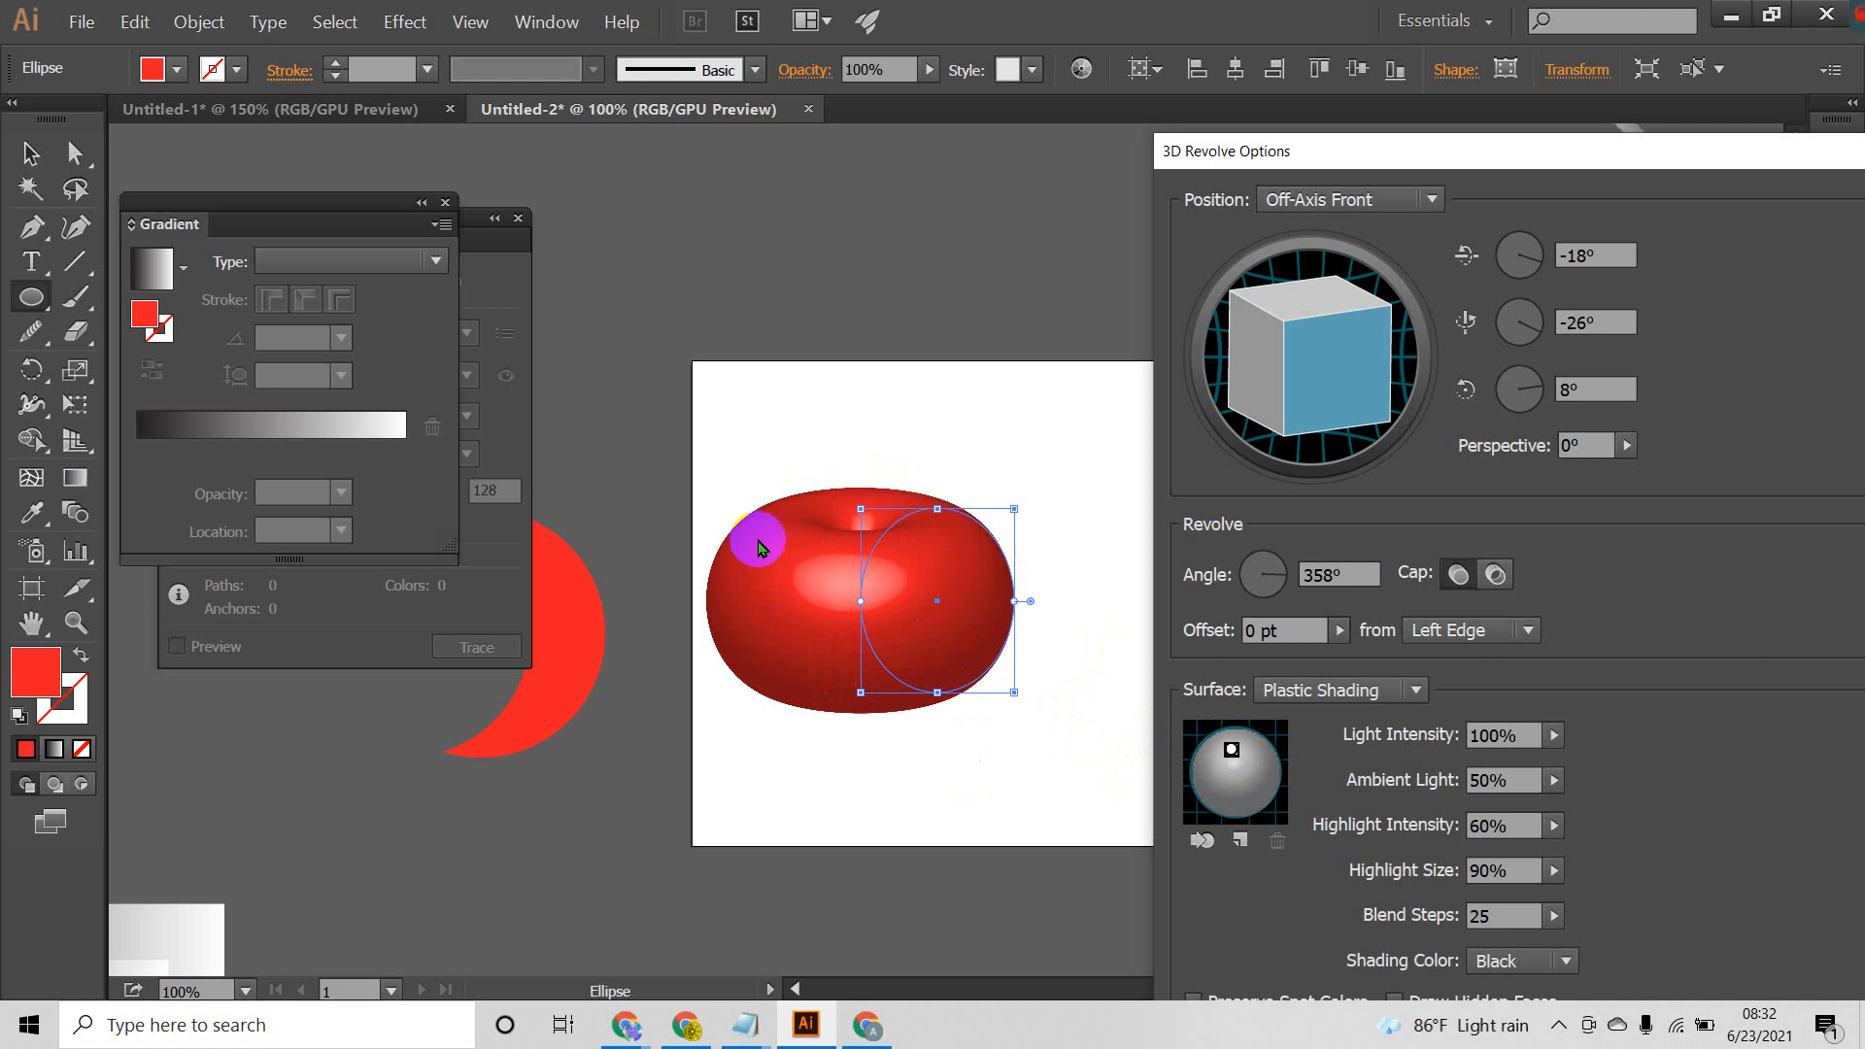
Step: Add a second light, try it at the lower edge of the shading sphere, and delete it again
{"action": "left_click", "coordinate": [1241, 841]}
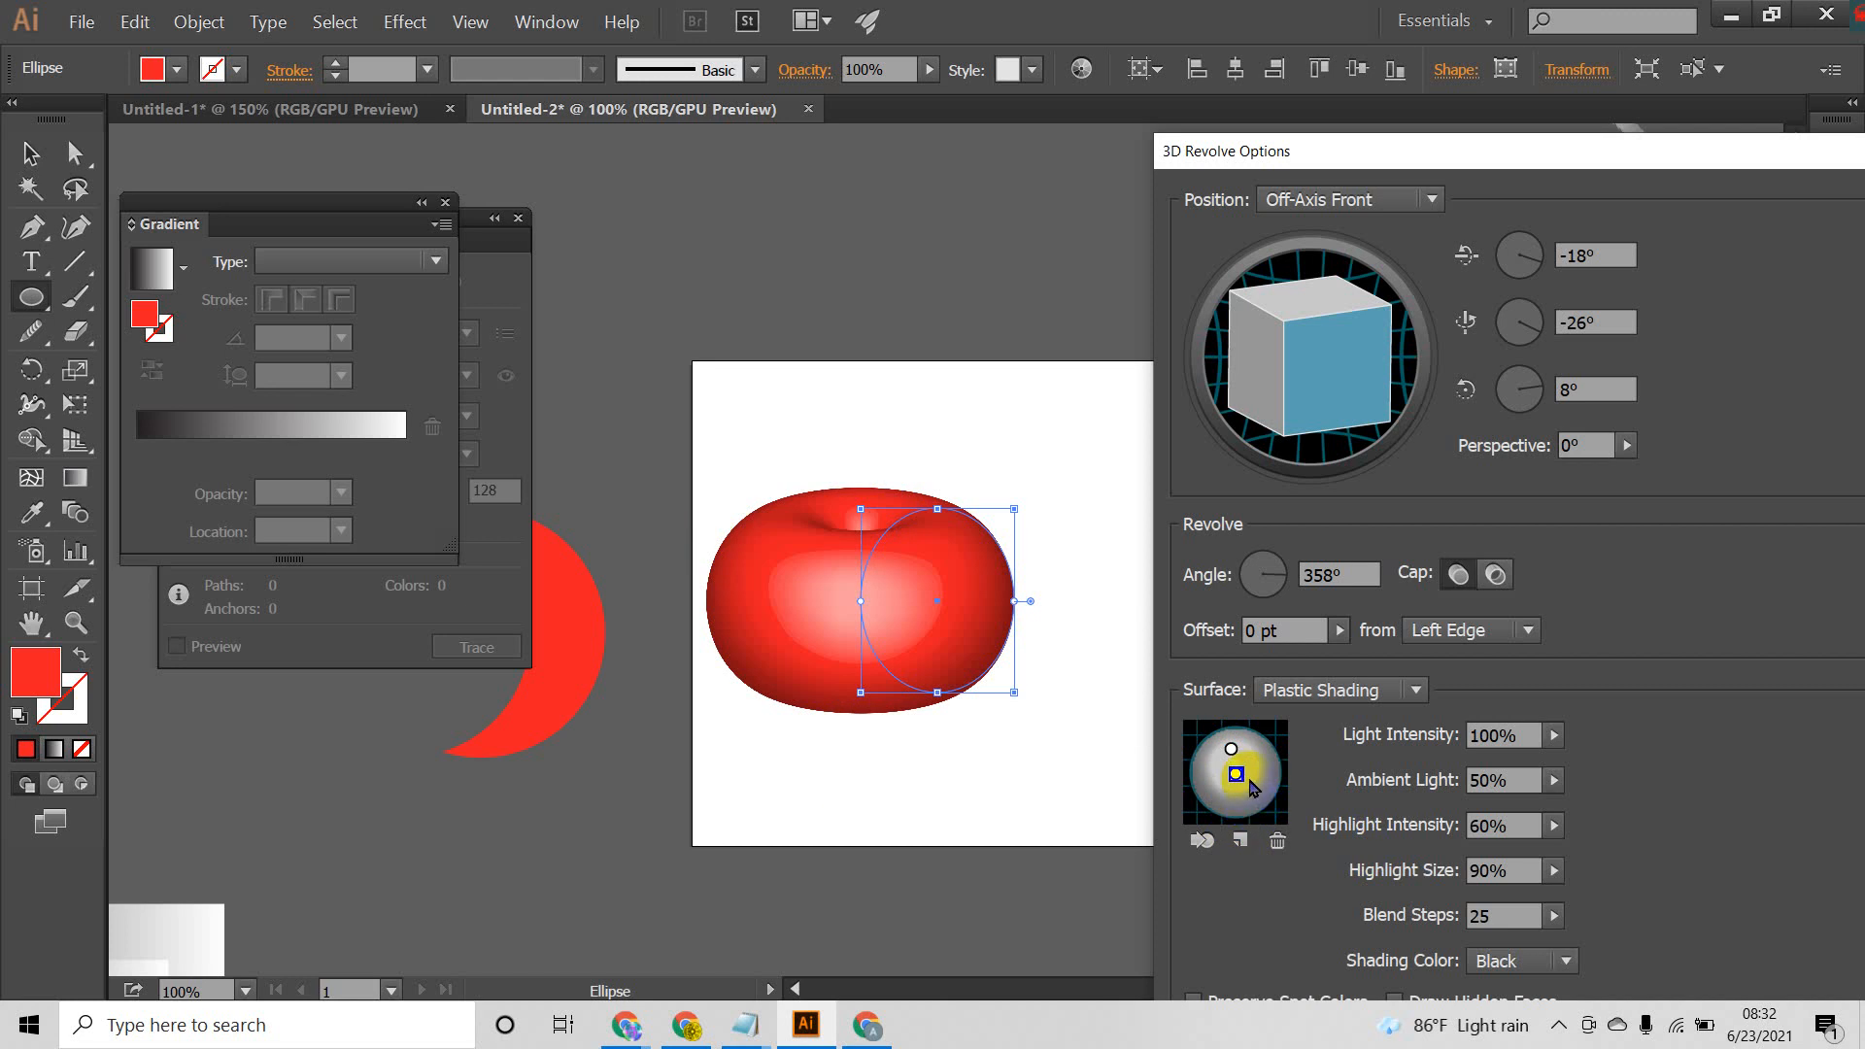
{"action": "left_click_drag", "start_coordinate": [1236, 774], "coordinate": [1242, 800]}
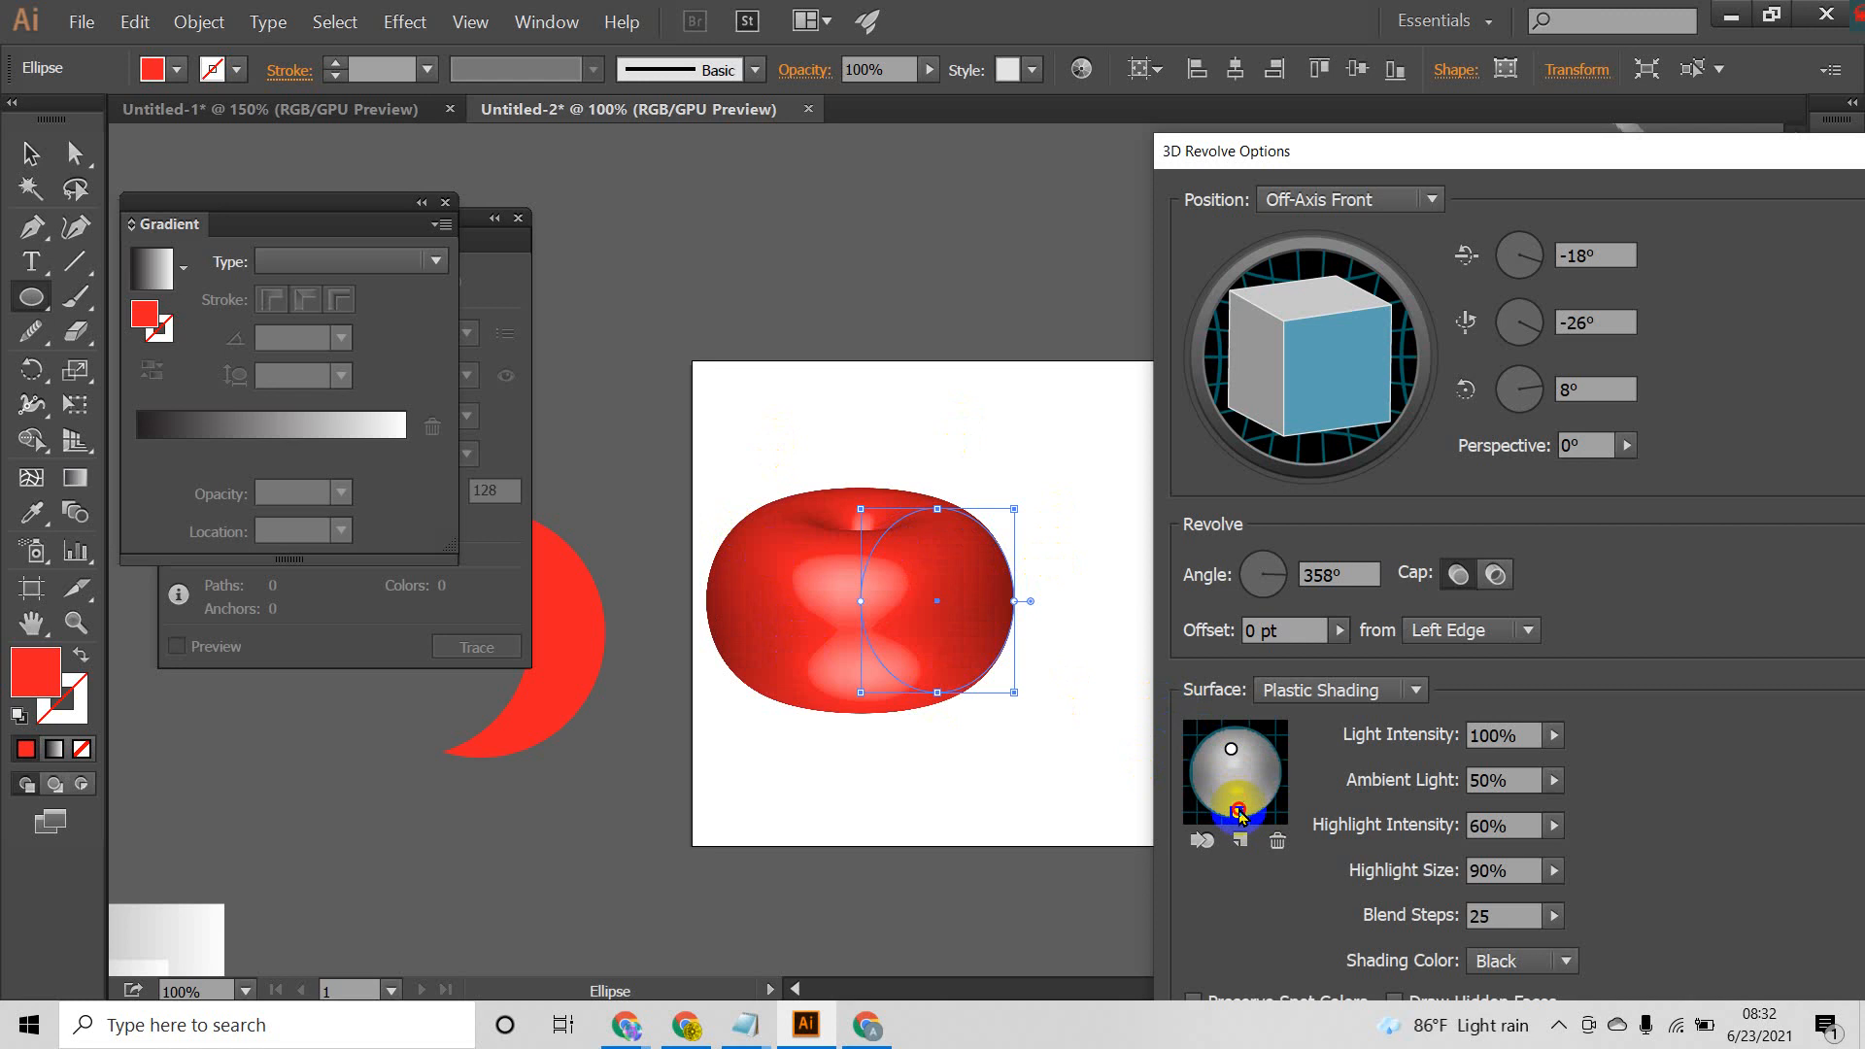
{"action": "mouse_move", "coordinate": [1239, 812]}
{"action": "left_mouse_down"}
{"action": "mouse_move", "coordinate": [1270, 780]}
{"action": "mouse_move", "coordinate": [1219, 834]}
{"action": "left_mouse_up"}
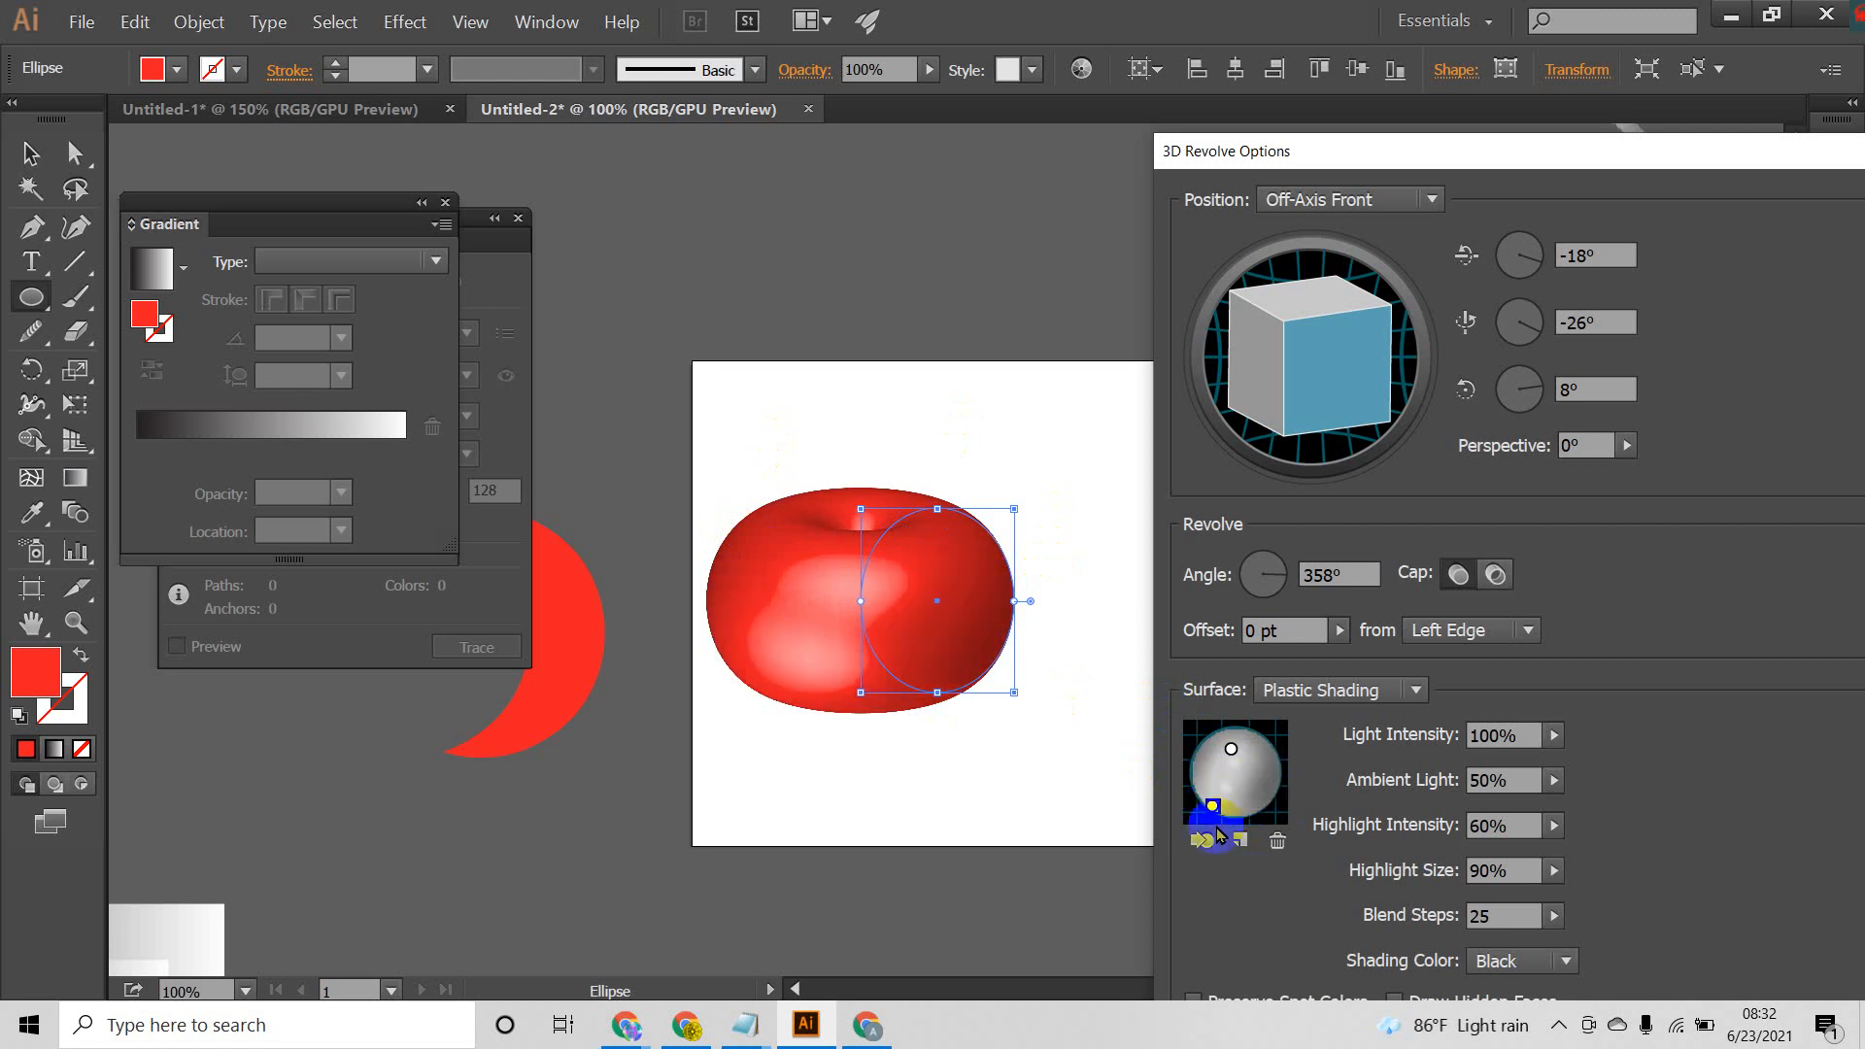
{"action": "left_click", "coordinate": [1279, 842]}
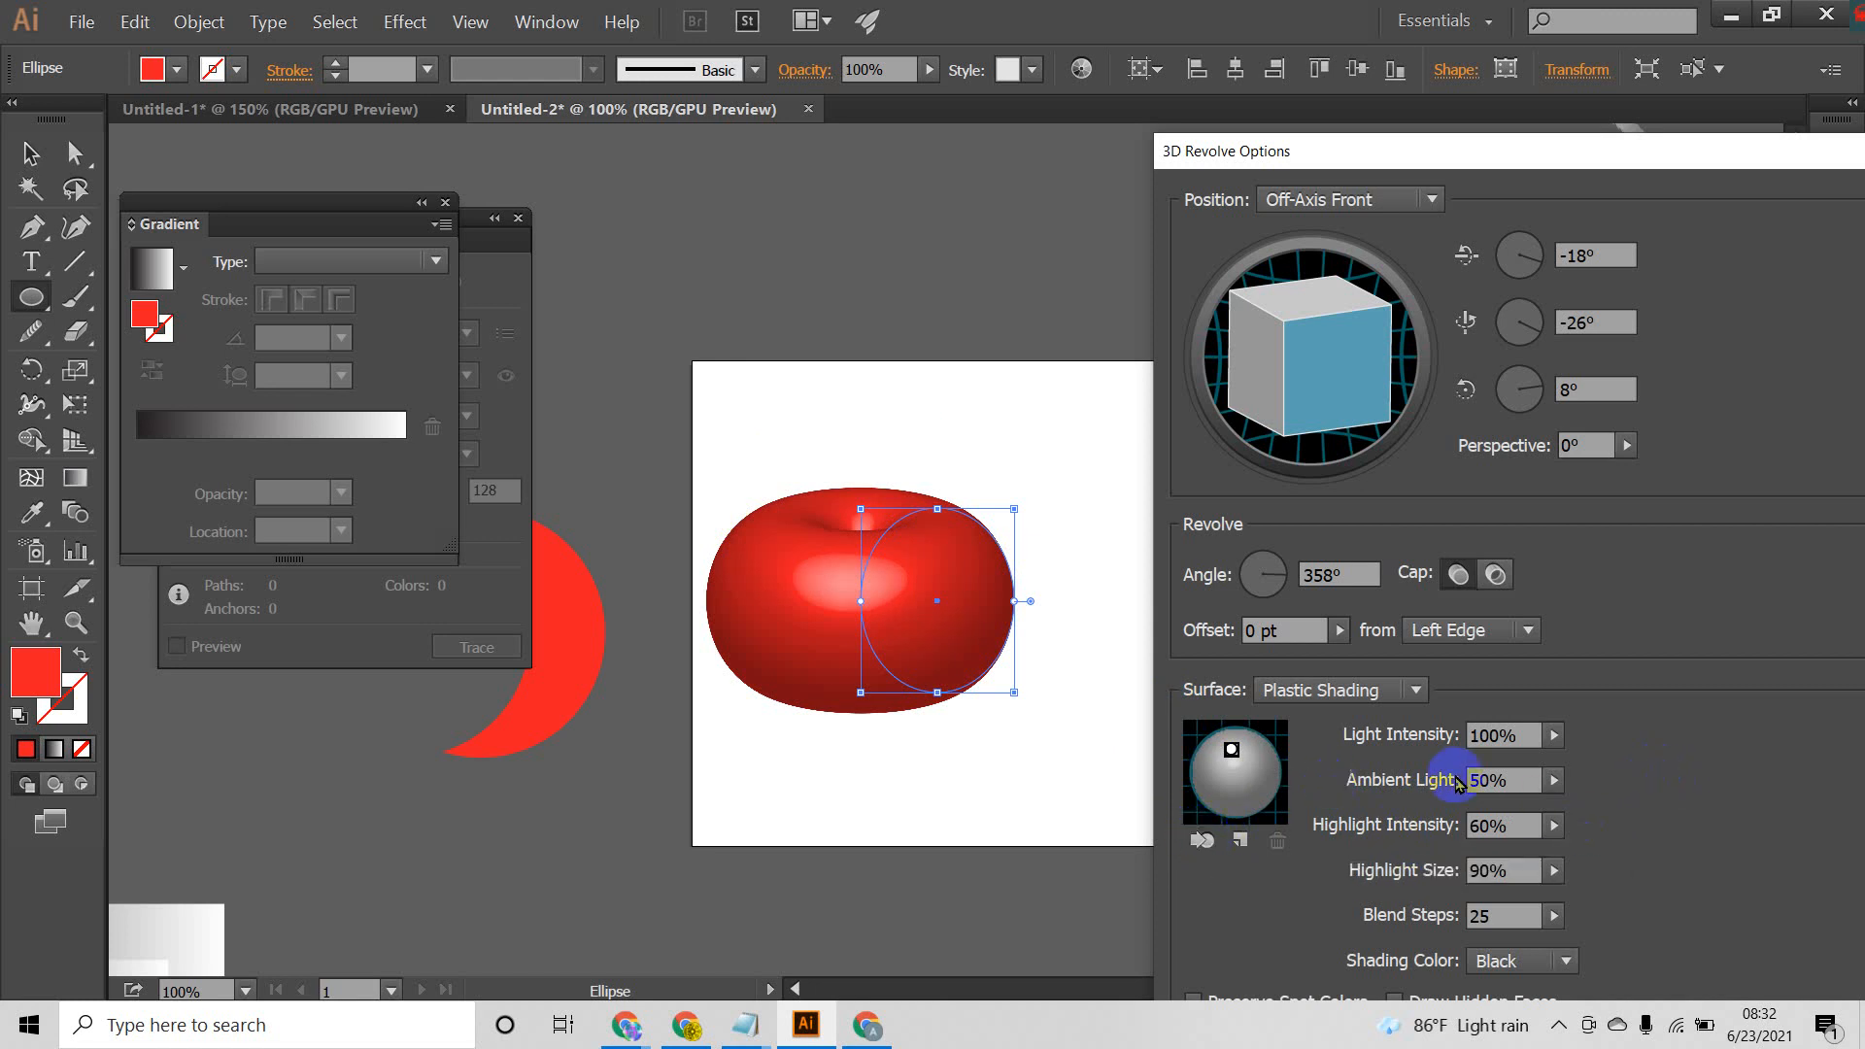
Step: Set the light intensity to 82% and the ambient light to 40%, and reposition the 3D Revolve Options dialog so it is fully visible
{"action": "left_click", "coordinate": [1553, 737]}
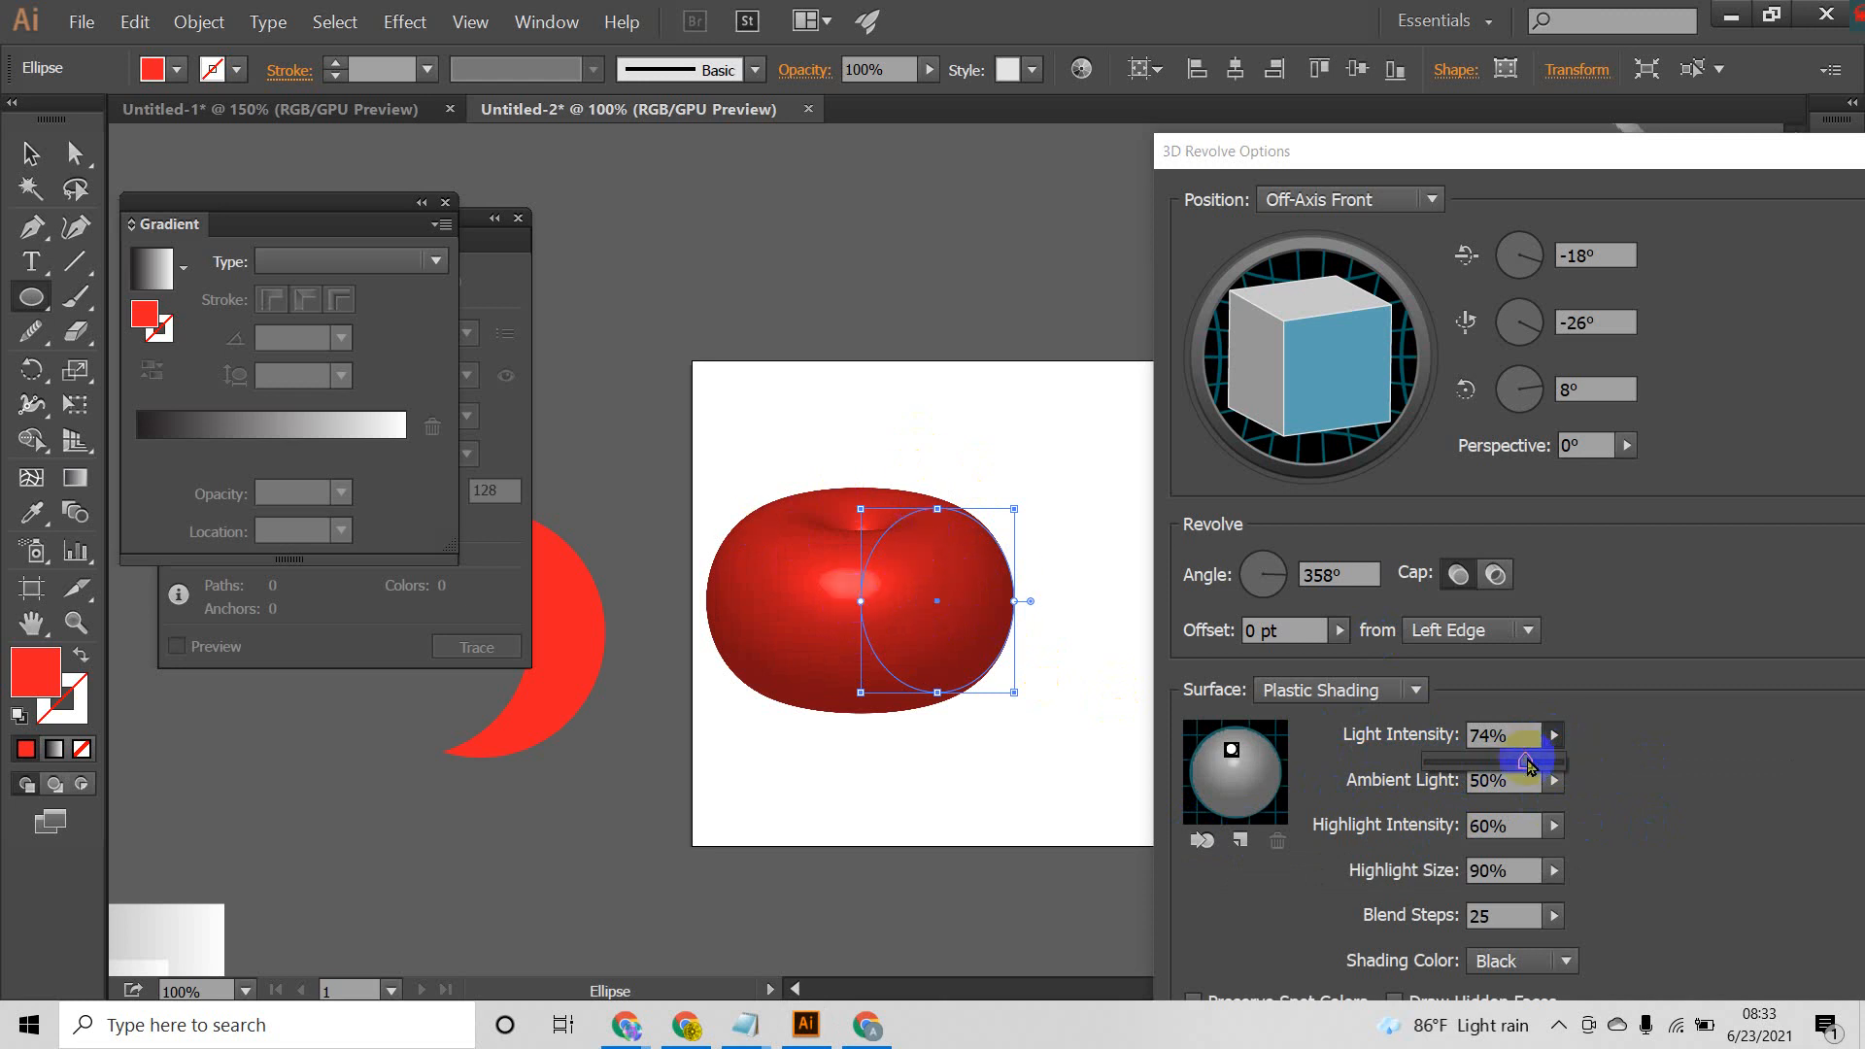
{"action": "mouse_move", "coordinate": [1525, 762]}
{"action": "left_mouse_down"}
{"action": "mouse_move", "coordinate": [1571, 770]}
{"action": "mouse_move", "coordinate": [1532, 762]}
{"action": "left_mouse_up"}
{"action": "left_click", "coordinate": [1554, 780]}
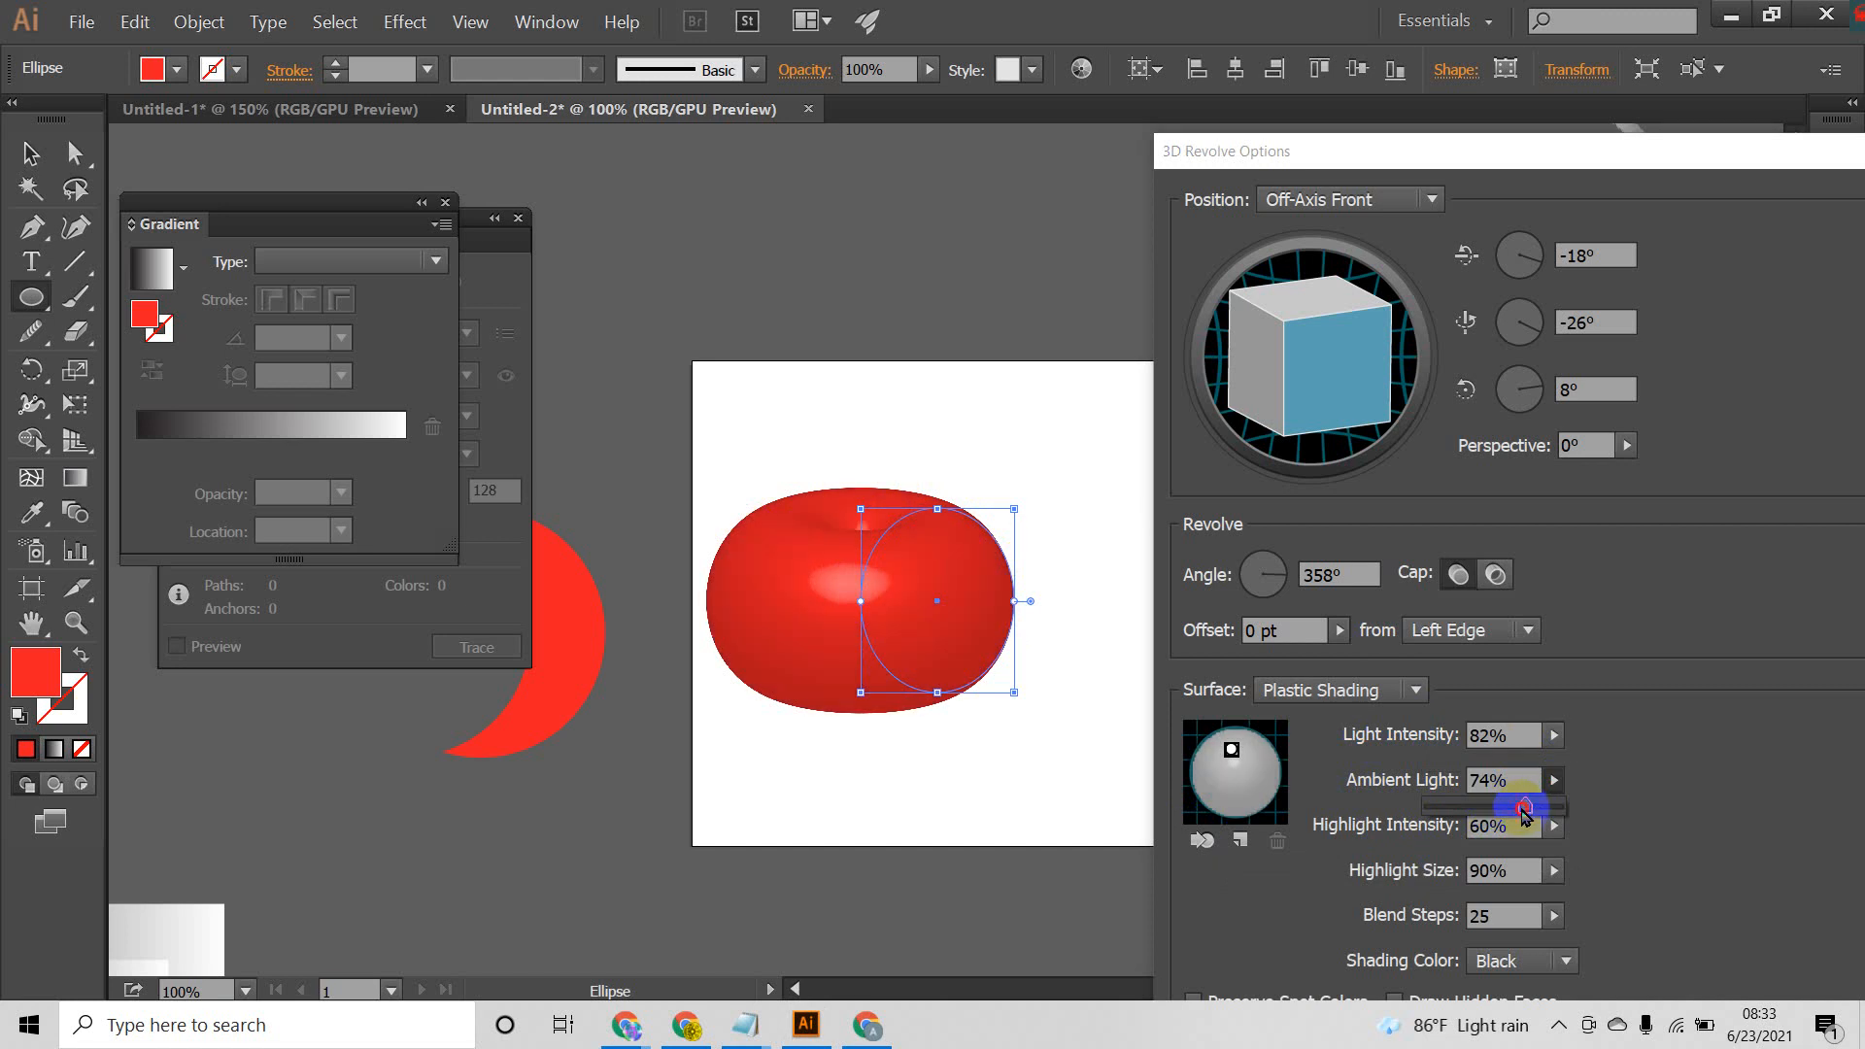
{"action": "left_click_drag", "start_coordinate": [1504, 810], "coordinate": [1470, 811]}
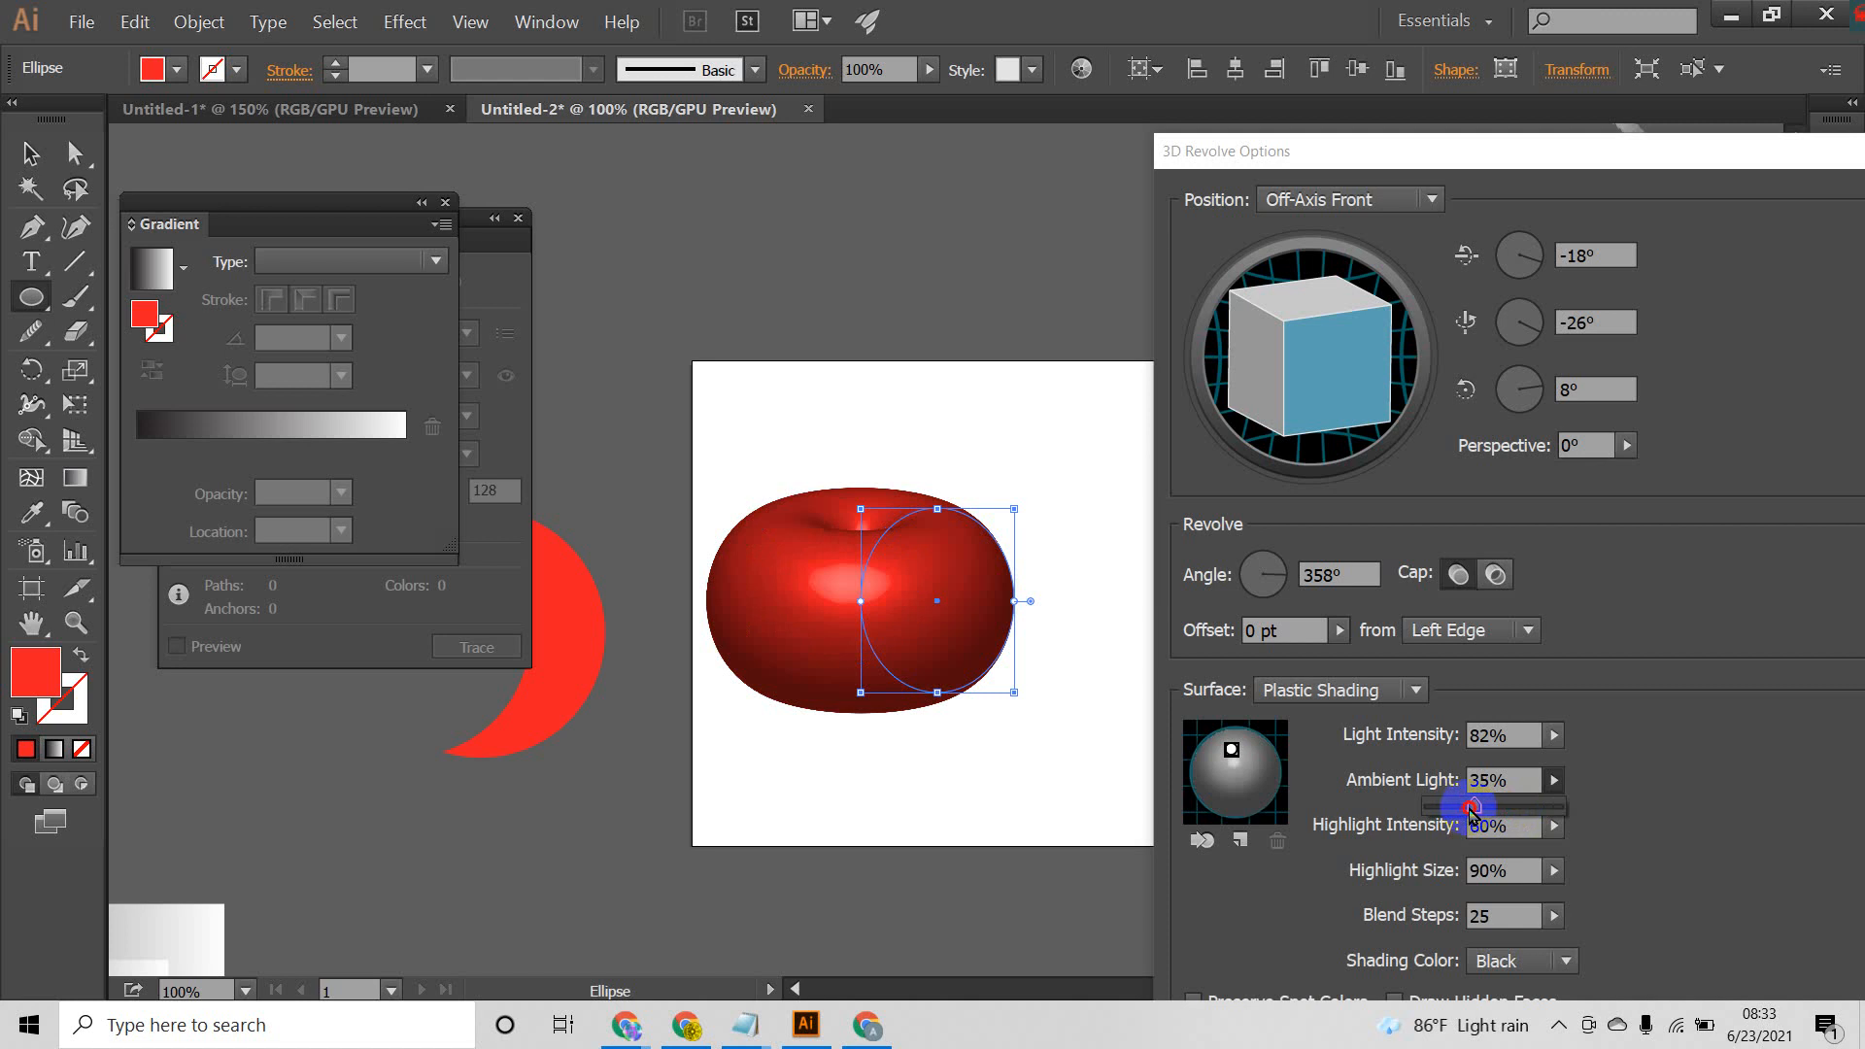
{"action": "left_click", "coordinate": [1603, 821]}
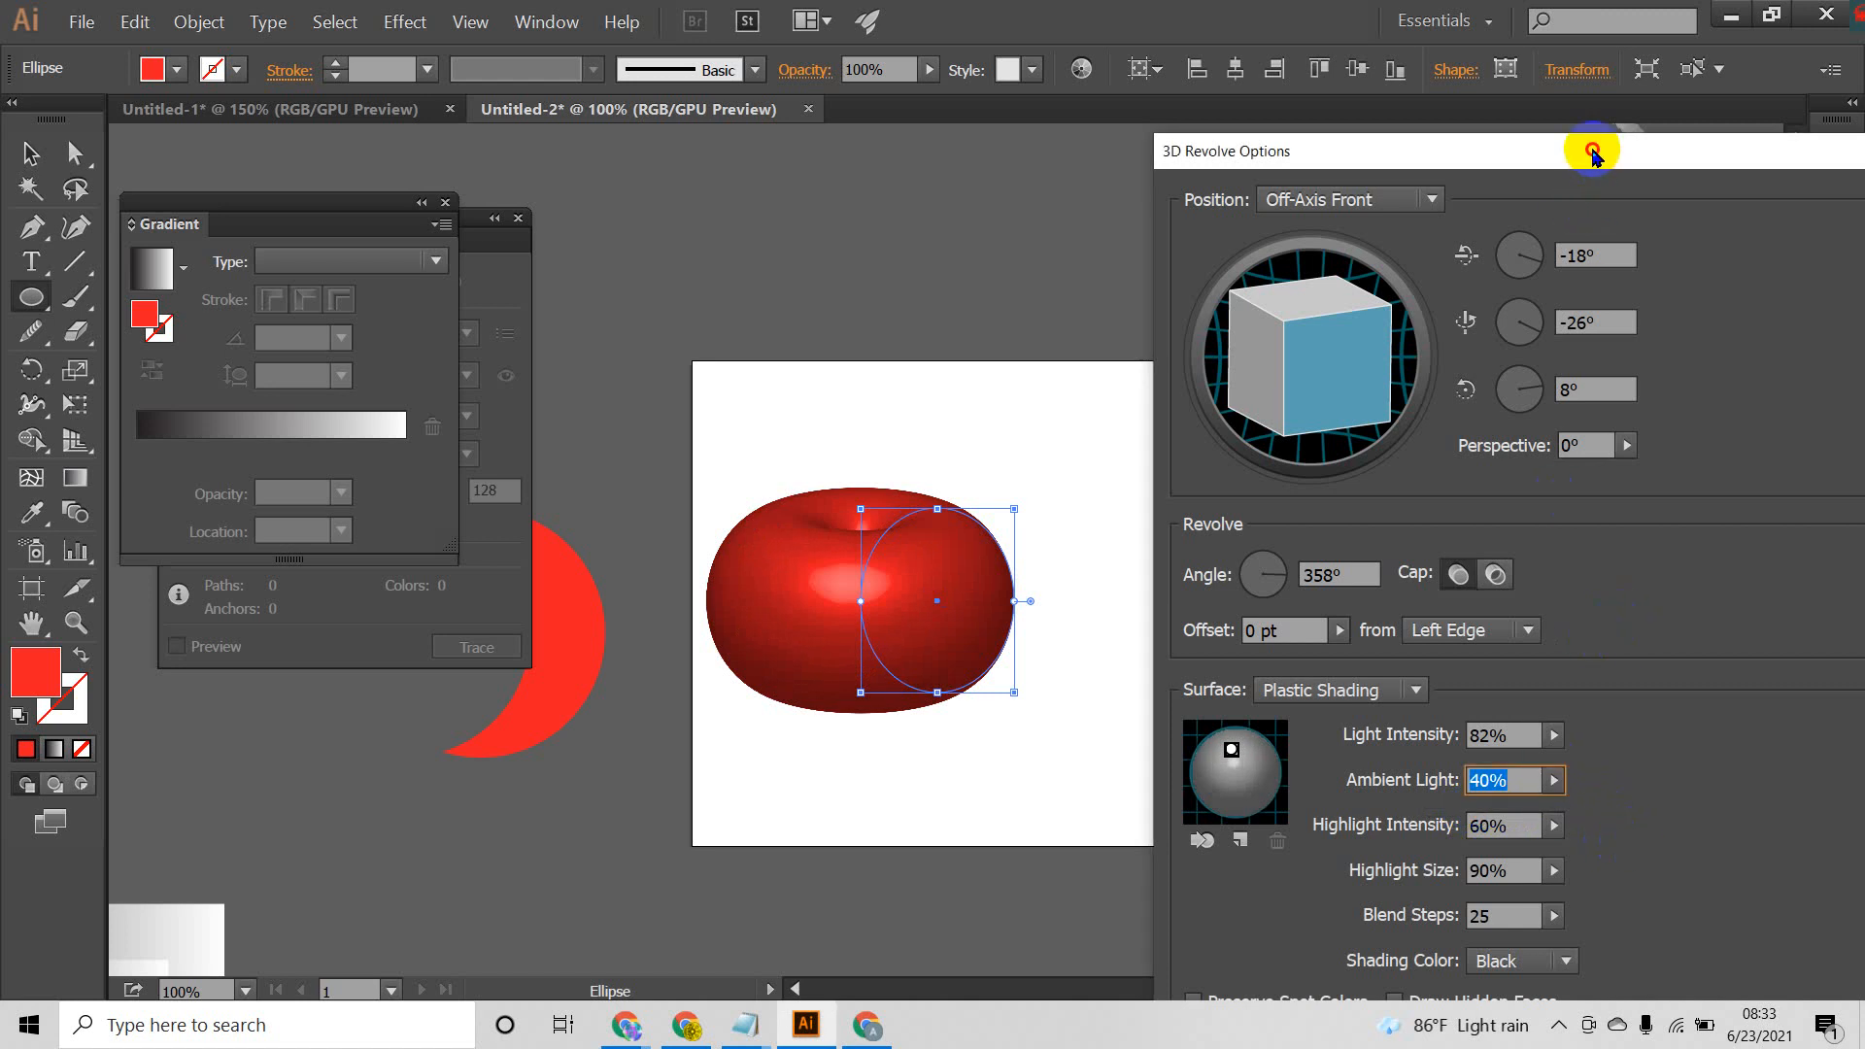
{"action": "mouse_move", "coordinate": [1594, 152]}
{"action": "left_mouse_down"}
{"action": "mouse_move", "coordinate": [1490, 137]}
{"action": "mouse_move", "coordinate": [1603, 154]}
{"action": "mouse_move", "coordinate": [1579, 167]}
{"action": "left_mouse_up"}
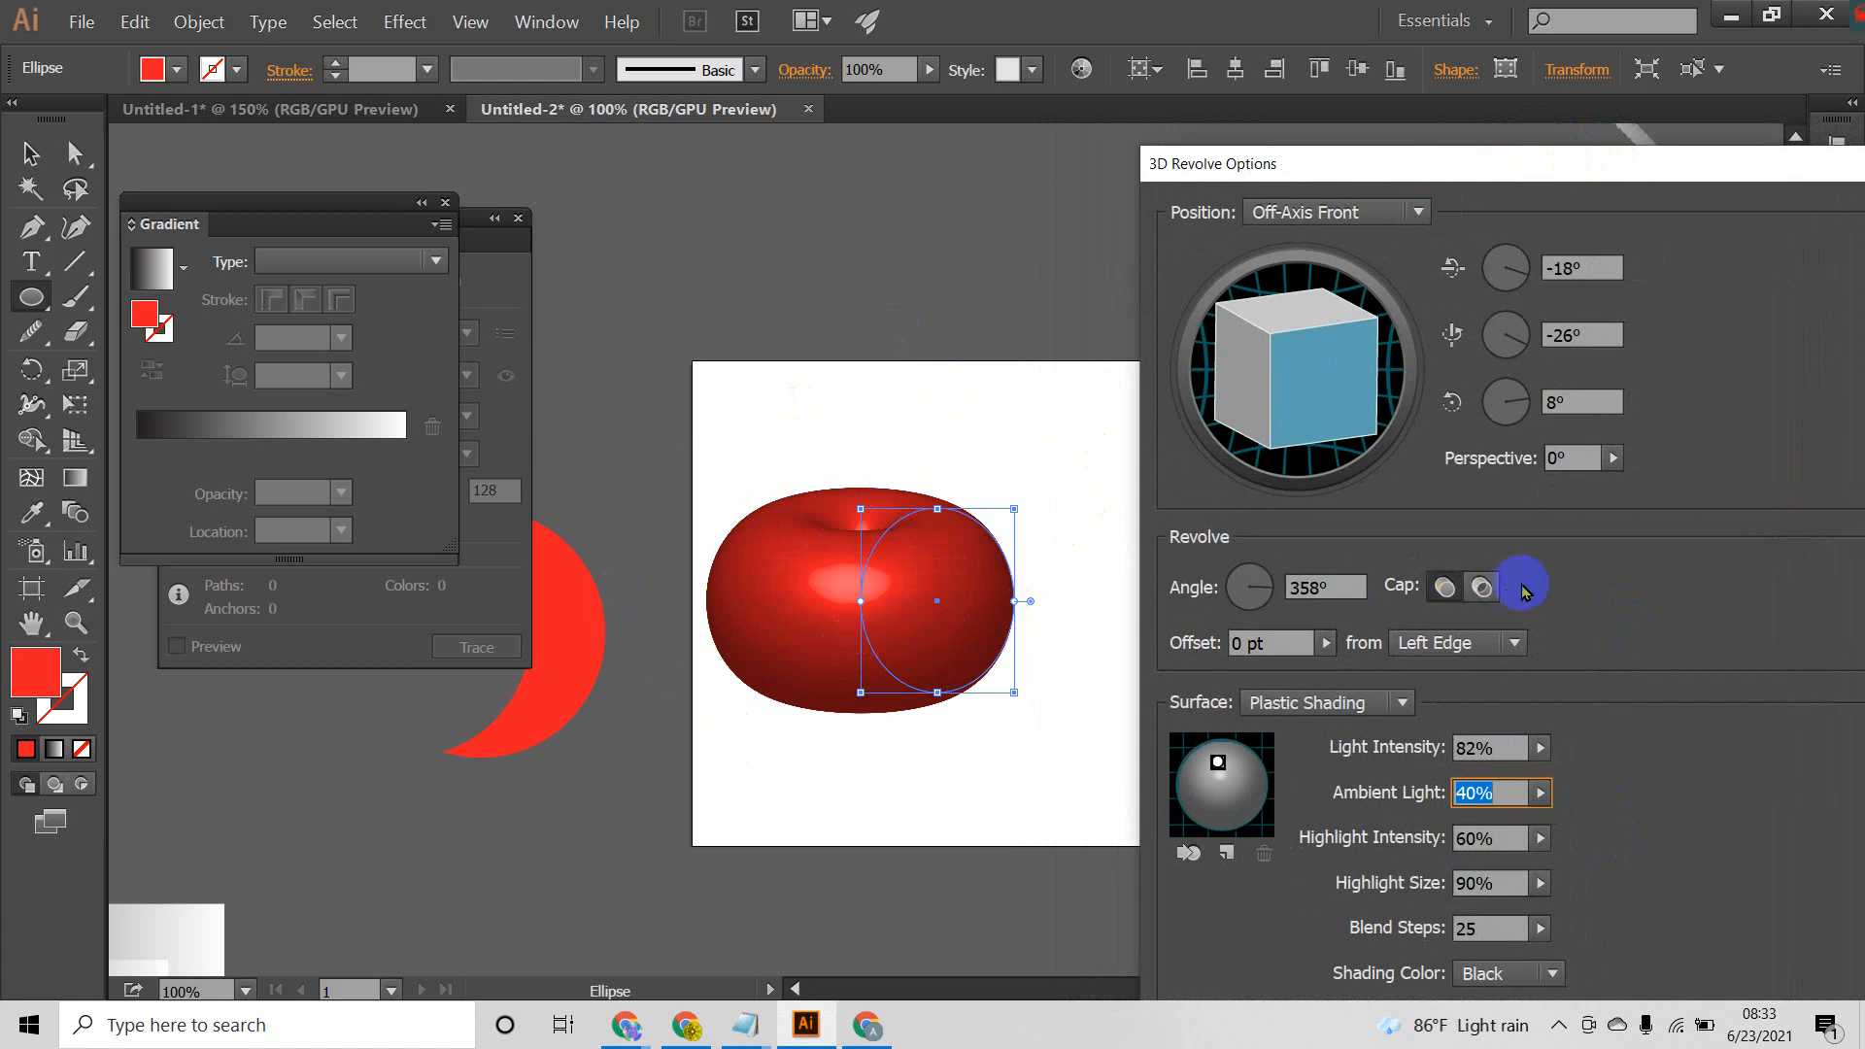
{"action": "left_click_drag", "start_coordinate": [1558, 173], "coordinate": [1479, 38]}
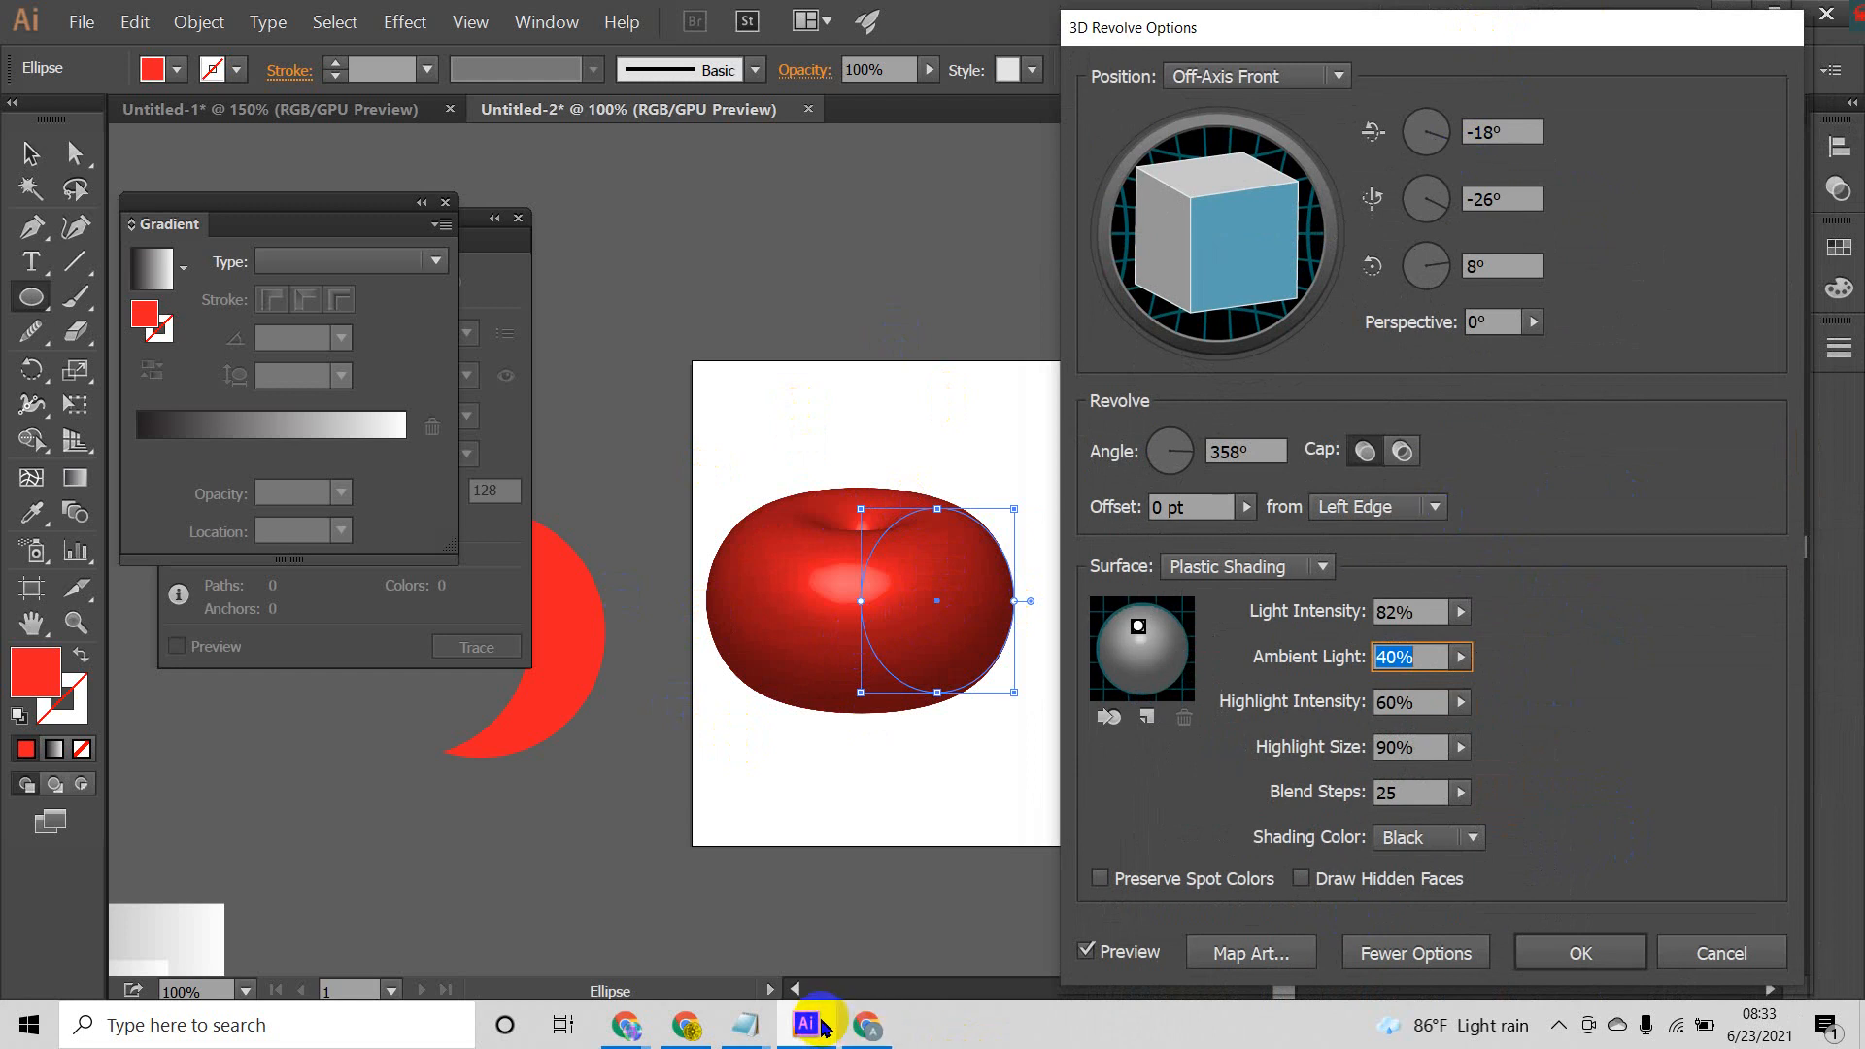
Step: Switch to the Google Meet call, admit the participant waiting to join, and return to Illustrator
{"action": "left_click", "coordinate": [868, 1025]}
{"action": "left_click", "coordinate": [1187, 242]}
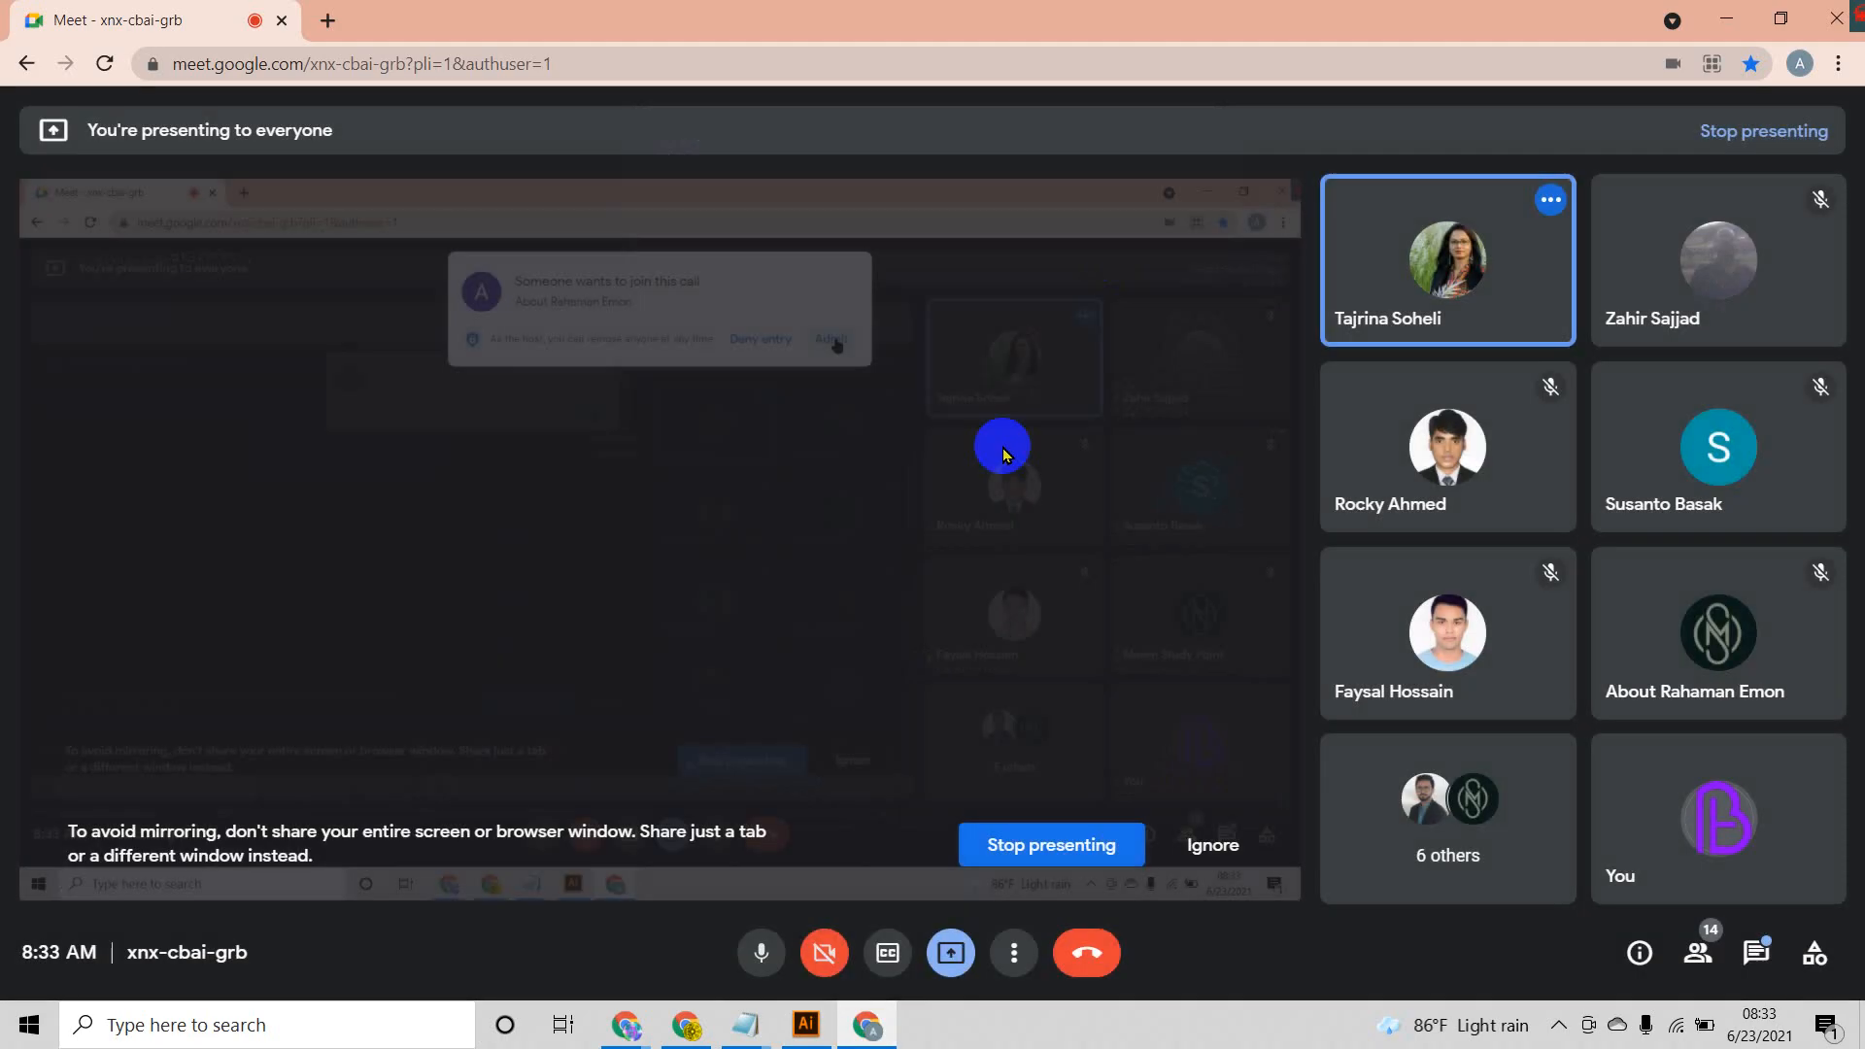
{"action": "left_click", "coordinate": [806, 1025]}
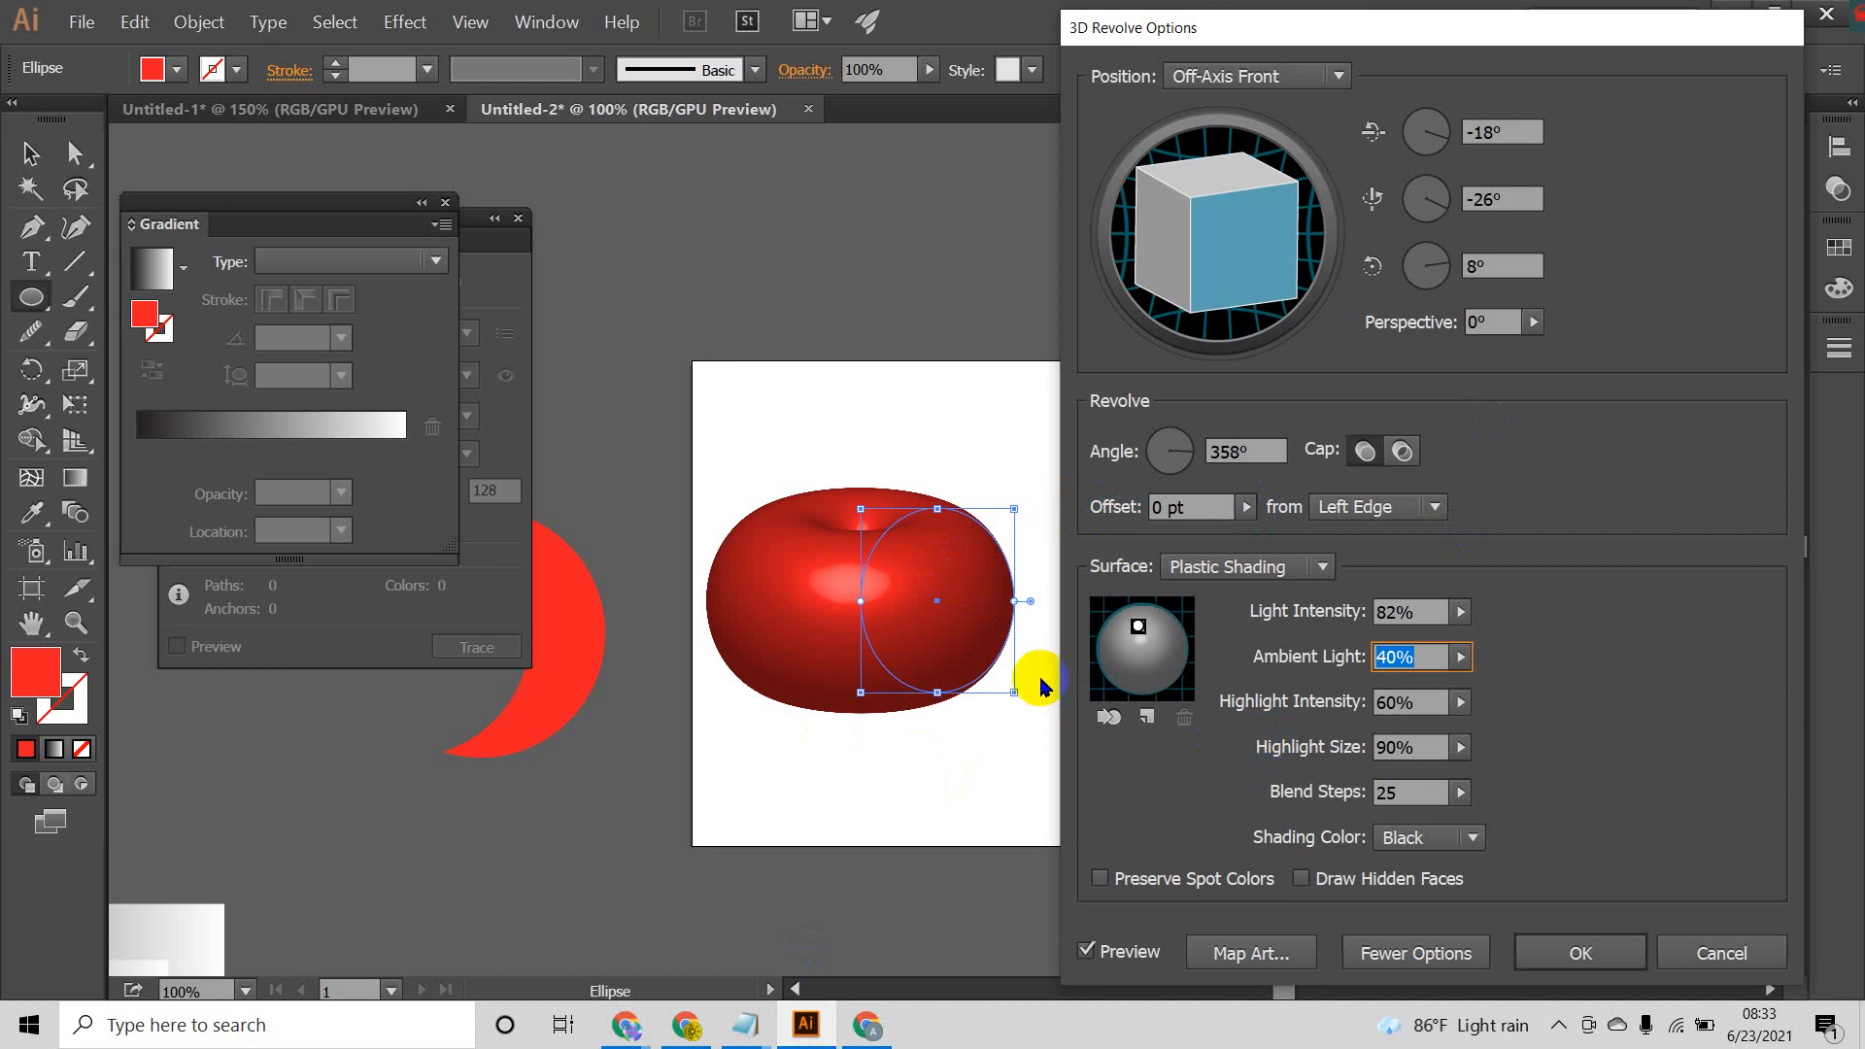
Step: Set the shading color to Custom and move the light to the lower right of the shading sphere
{"action": "left_click", "coordinate": [1389, 838]}
{"action": "left_click", "coordinate": [1409, 902]}
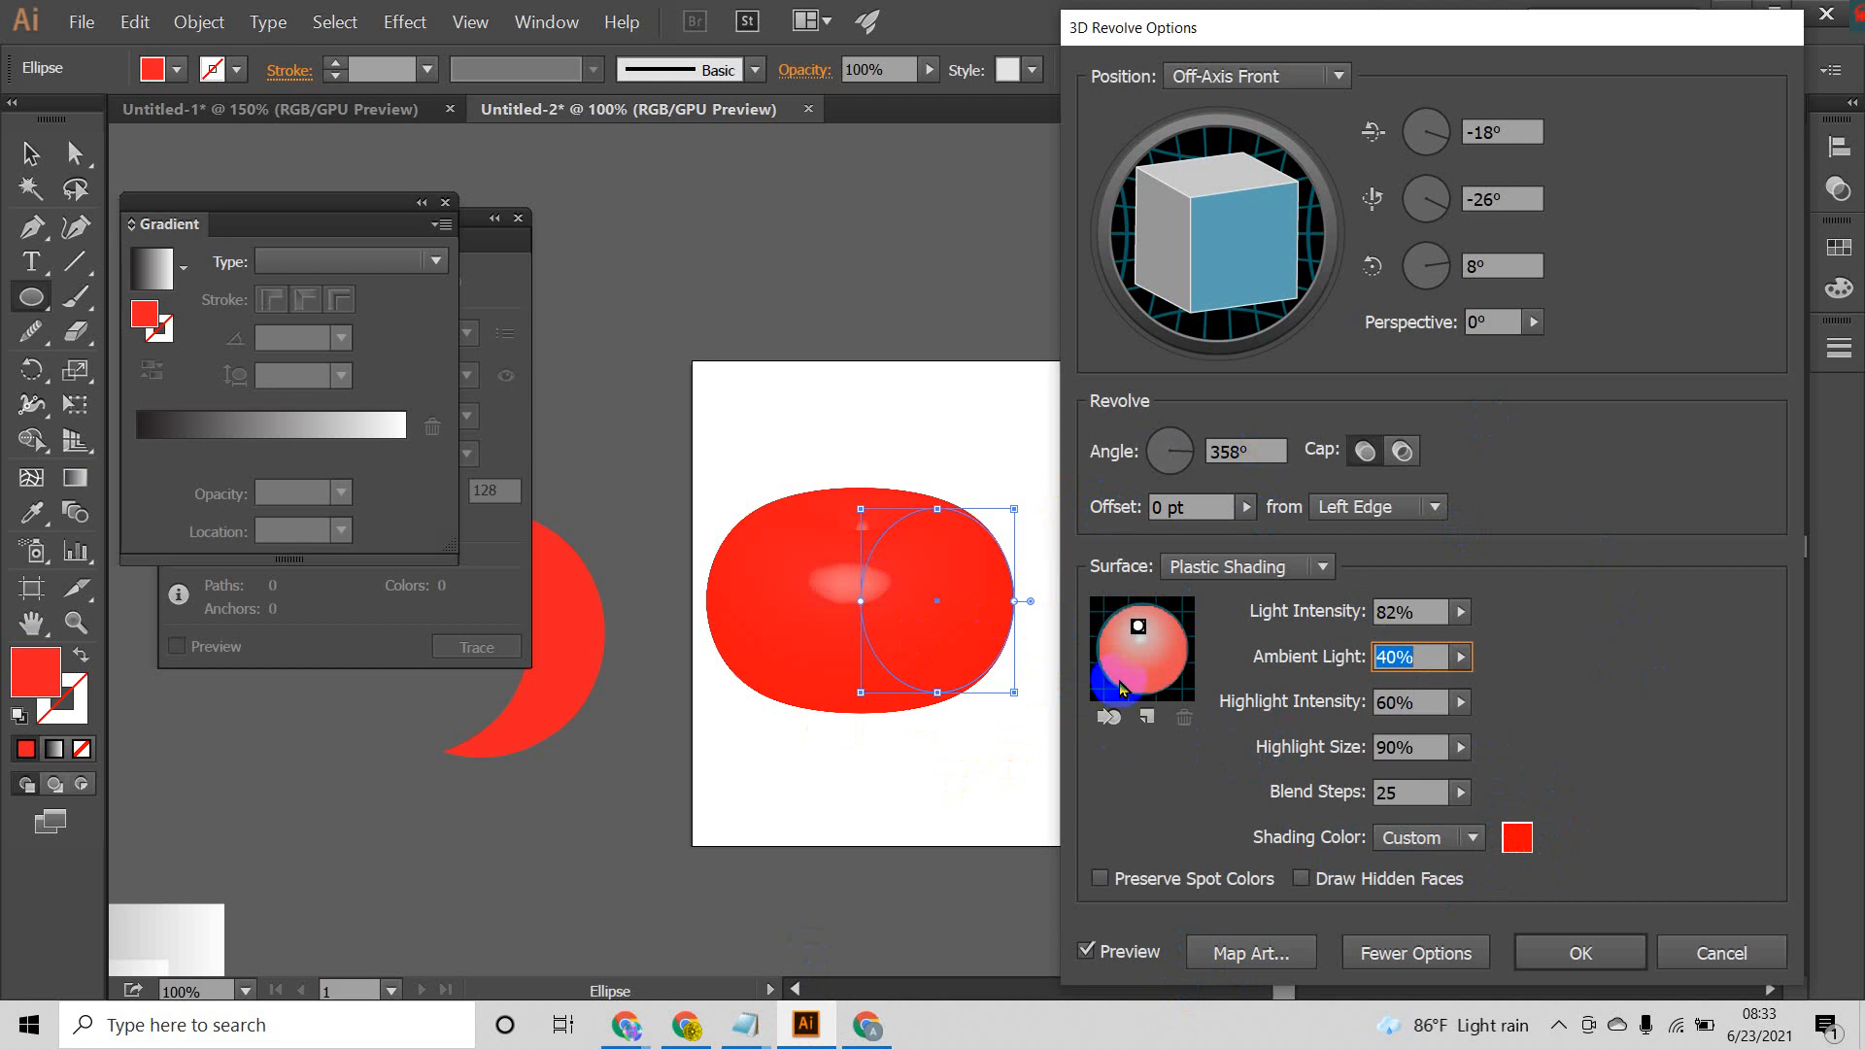
{"action": "left_click_drag", "start_coordinate": [1195, 665], "coordinate": [1175, 669]}
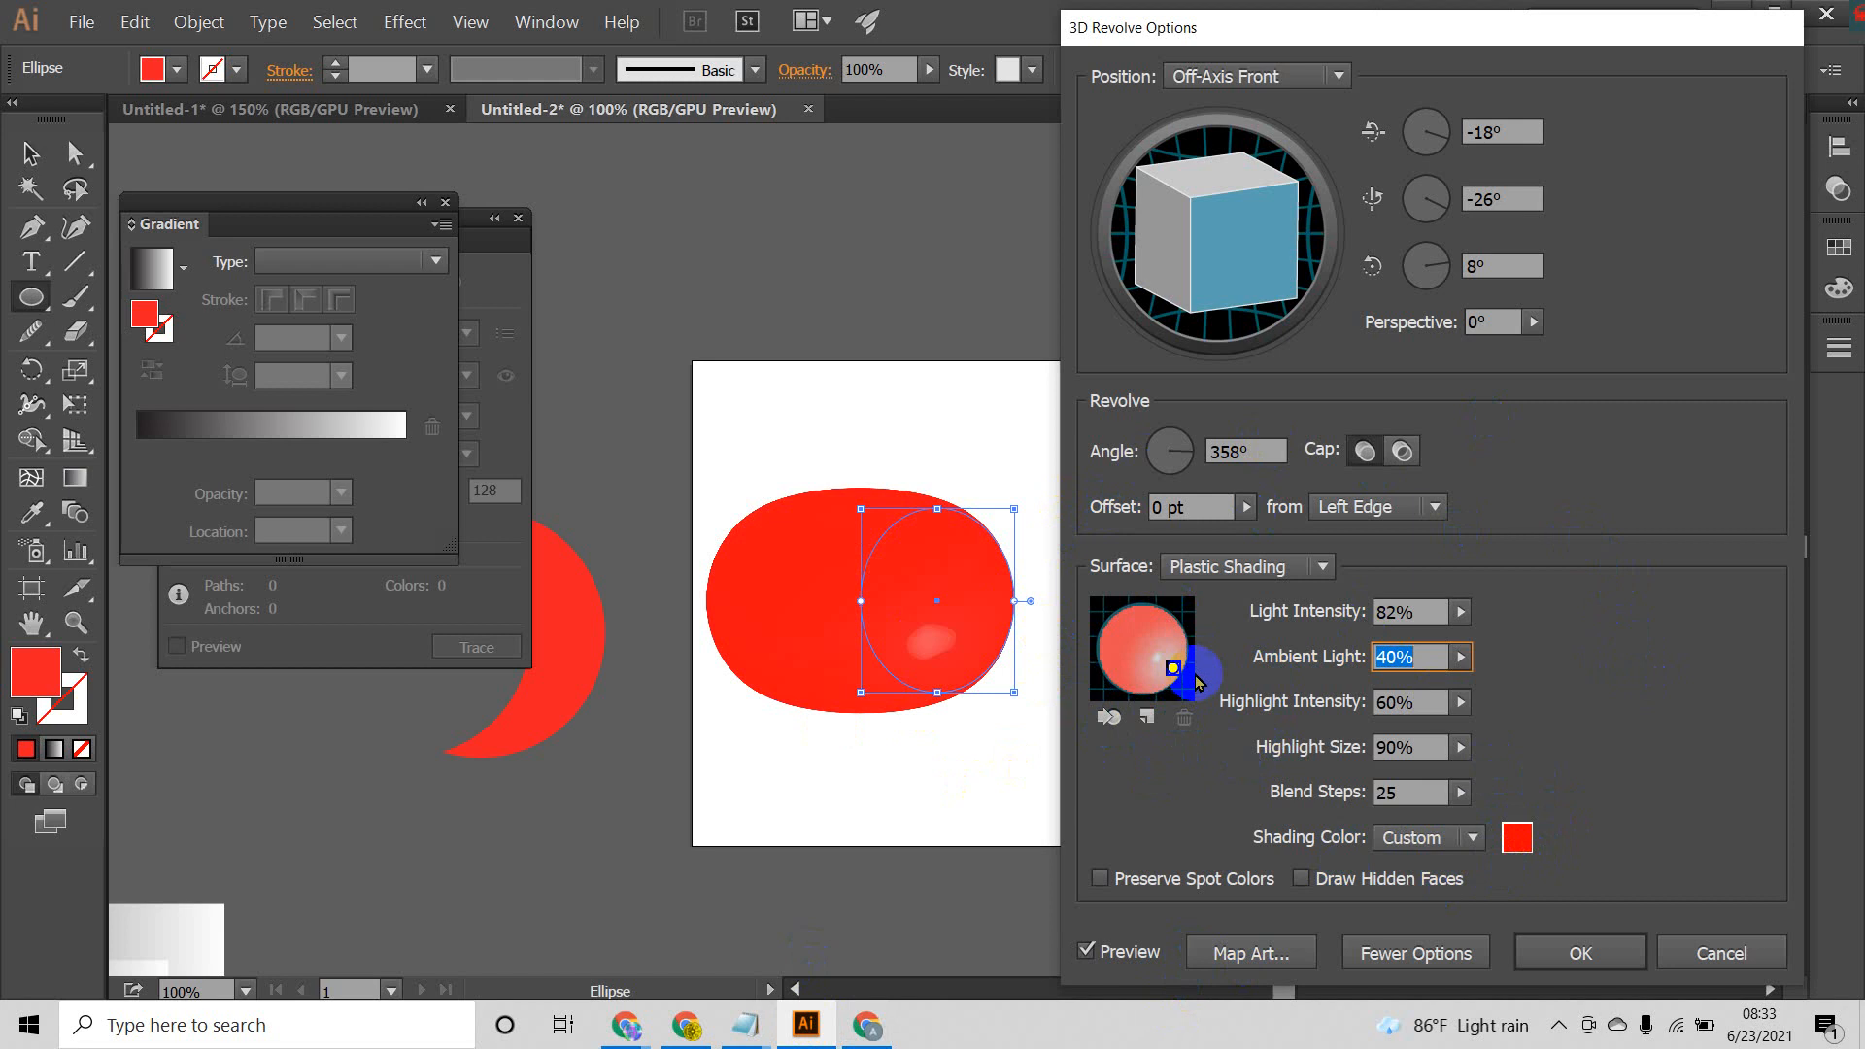
Step: Replace the red custom shading color with a very light color near white
{"action": "left_click", "coordinate": [1517, 841]}
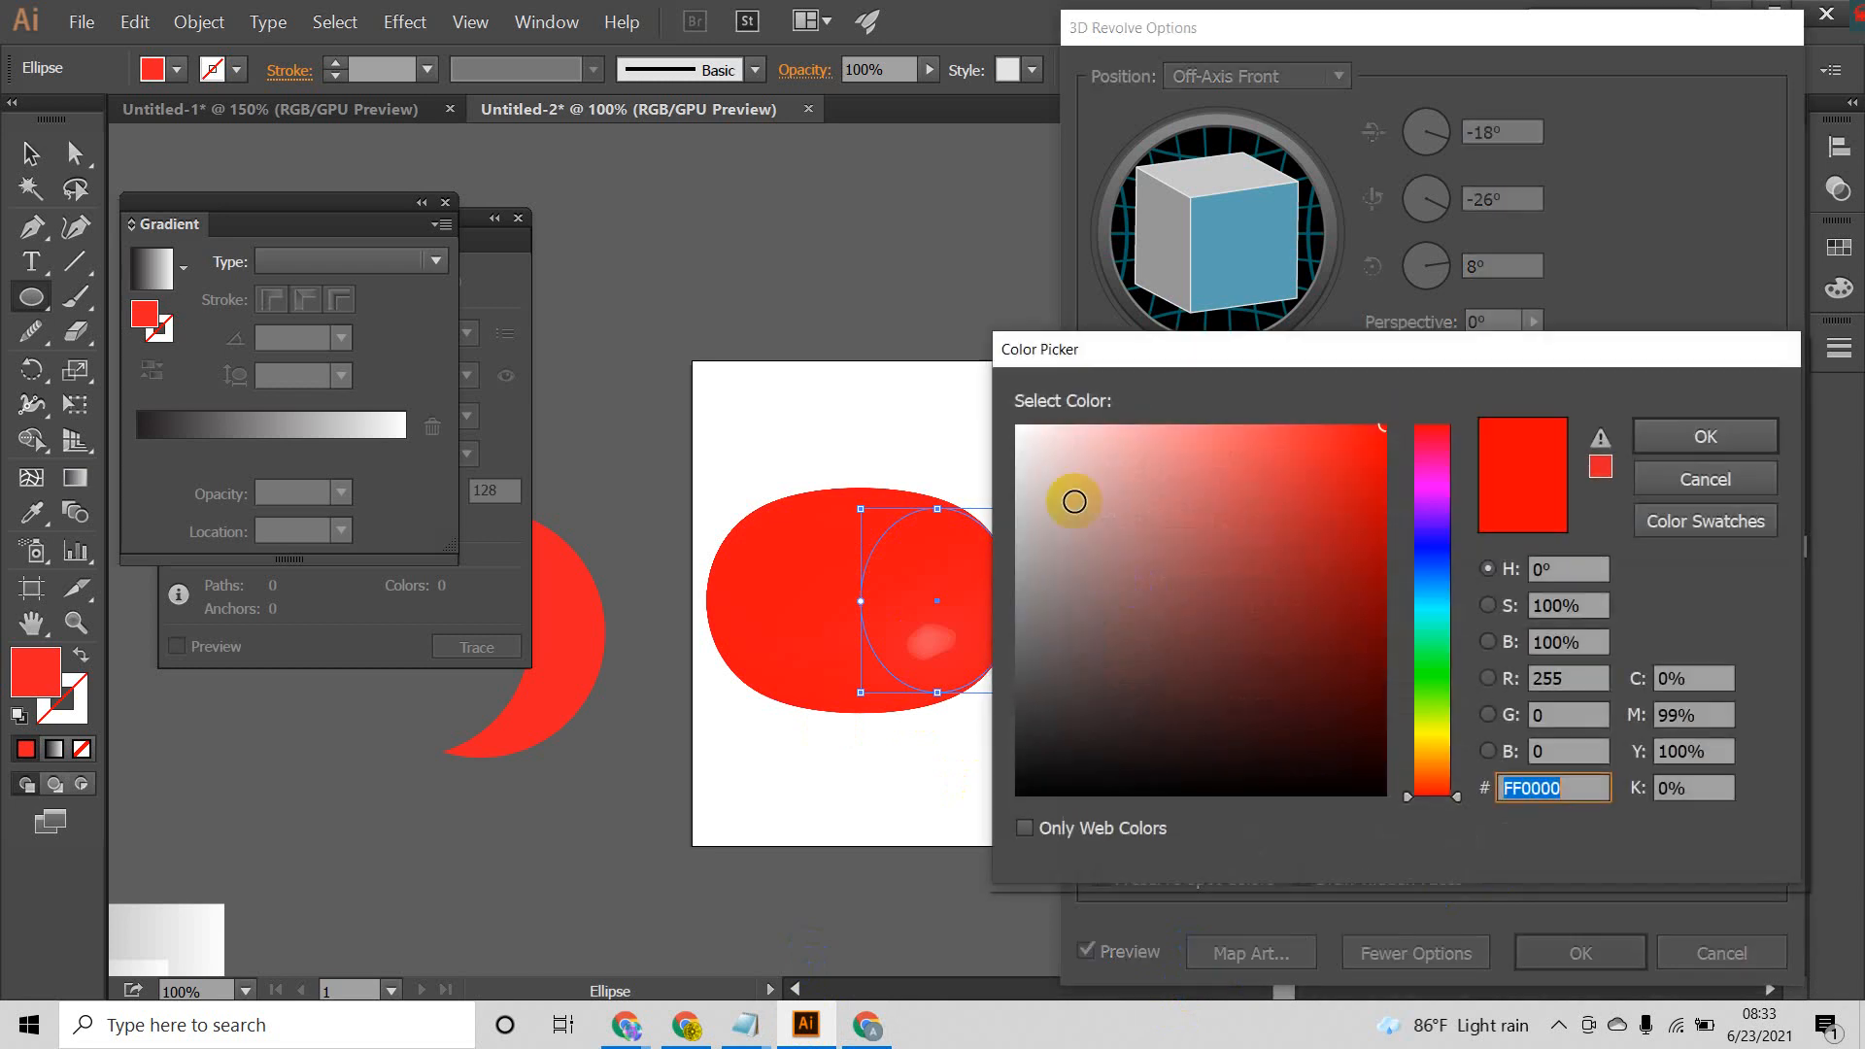
{"action": "left_click_drag", "start_coordinate": [1070, 499], "coordinate": [965, 399]}
{"action": "left_click", "coordinate": [1700, 455]}
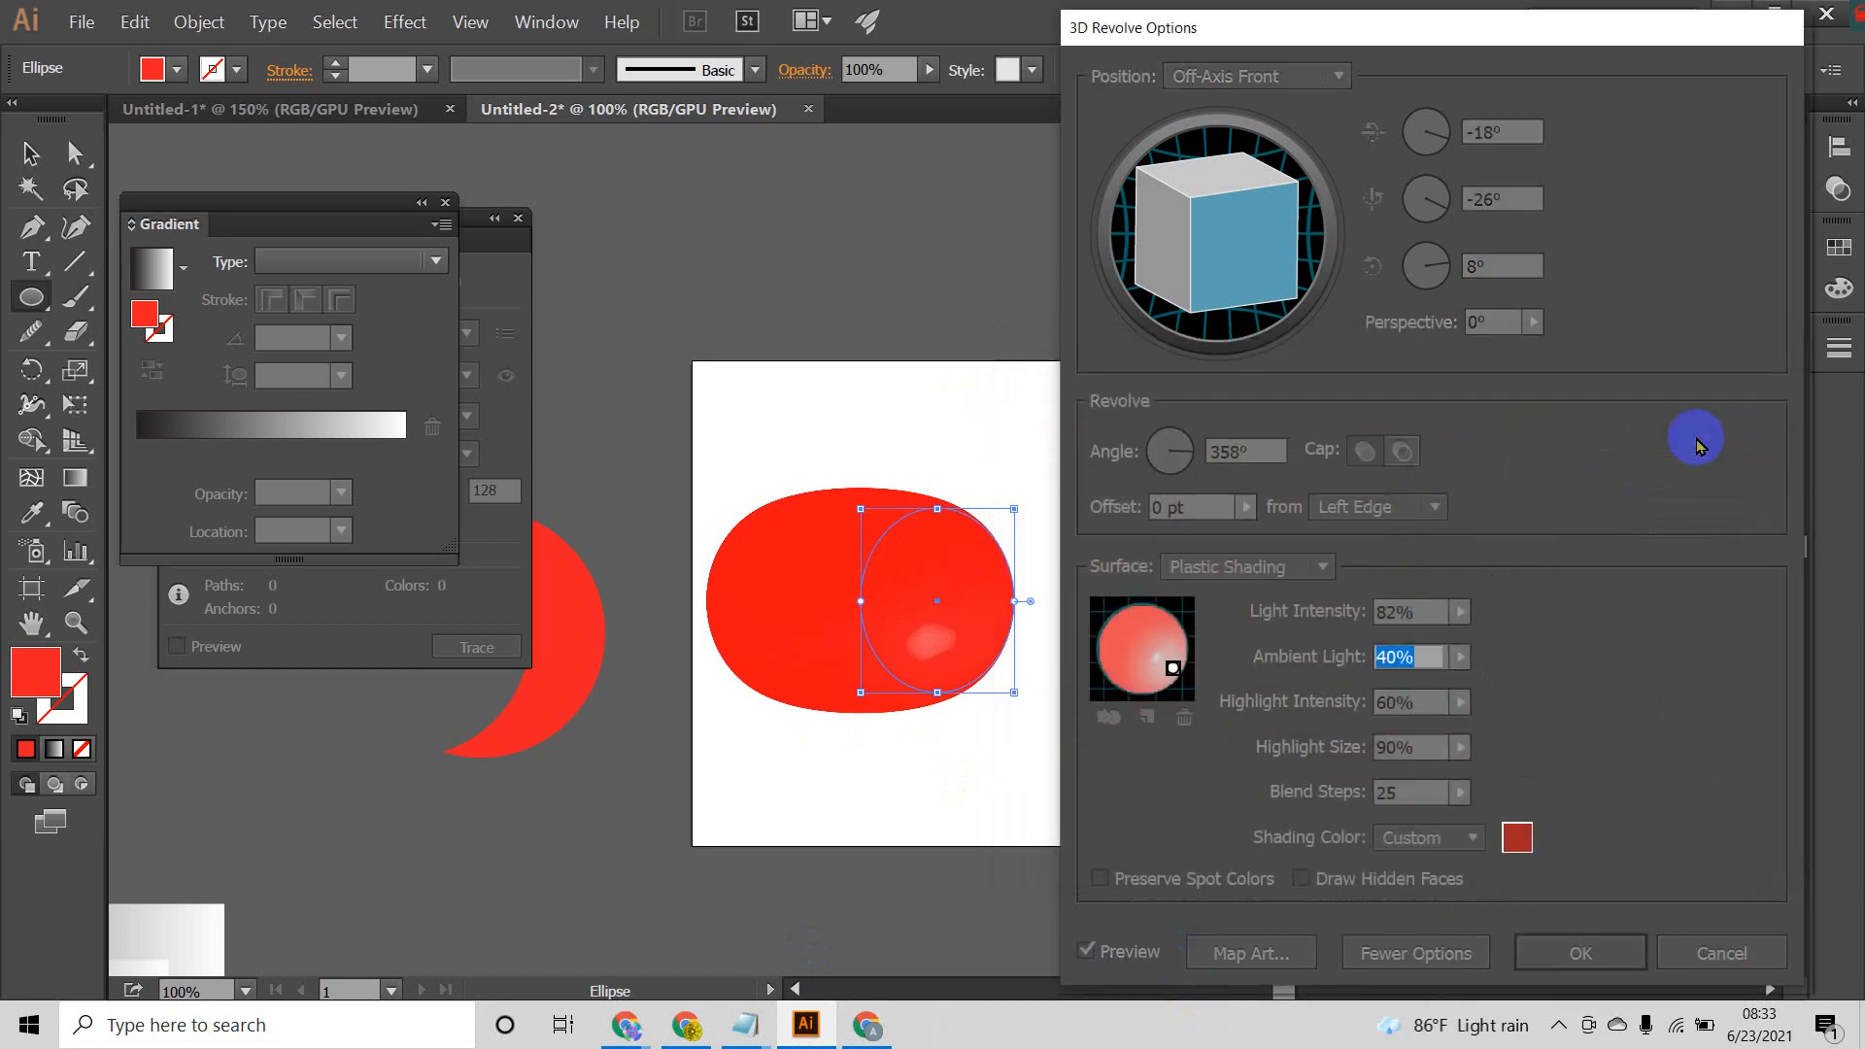
Step: Move the light near the top of the shading sphere and set the ambient light to 53%
{"action": "left_click_drag", "start_coordinate": [1168, 672], "coordinate": [1133, 618]}
{"action": "left_click", "coordinate": [1460, 657]}
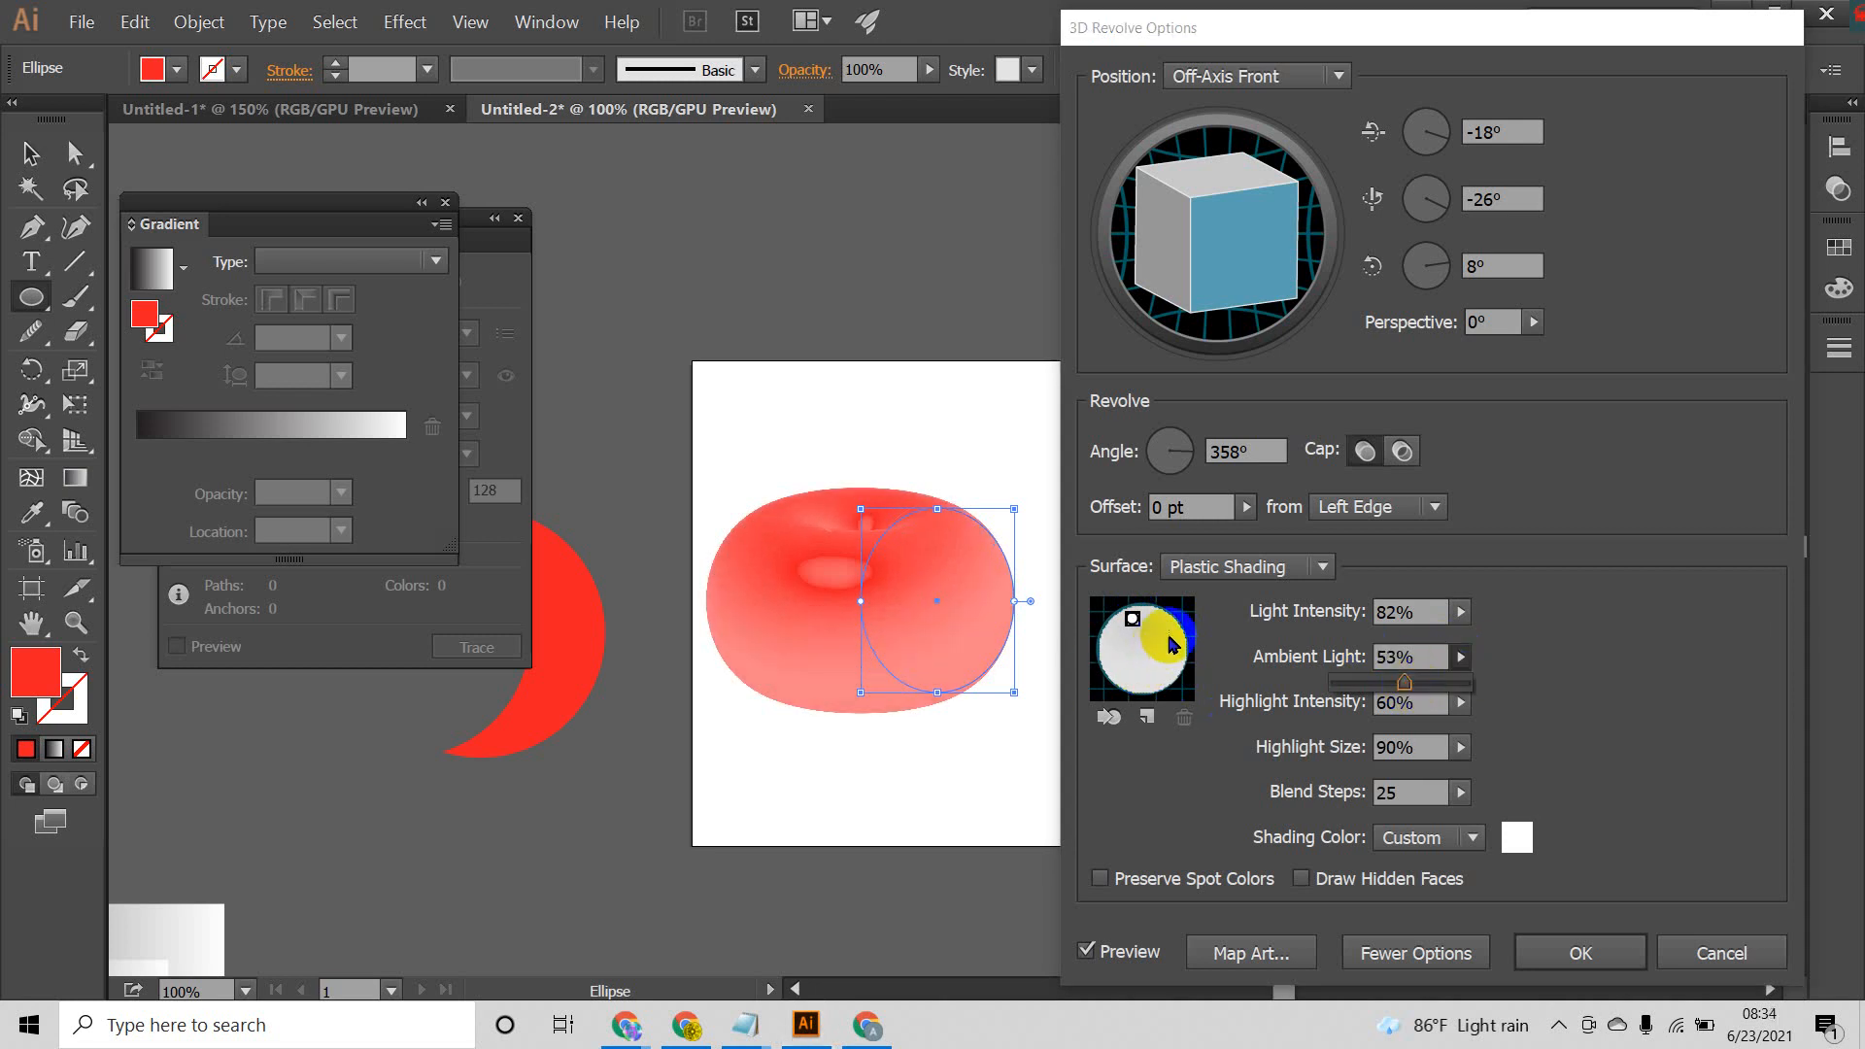
Step: Compare the None and Black shading color options, and return the shading color to Custom
{"action": "left_click", "coordinate": [1474, 841]}
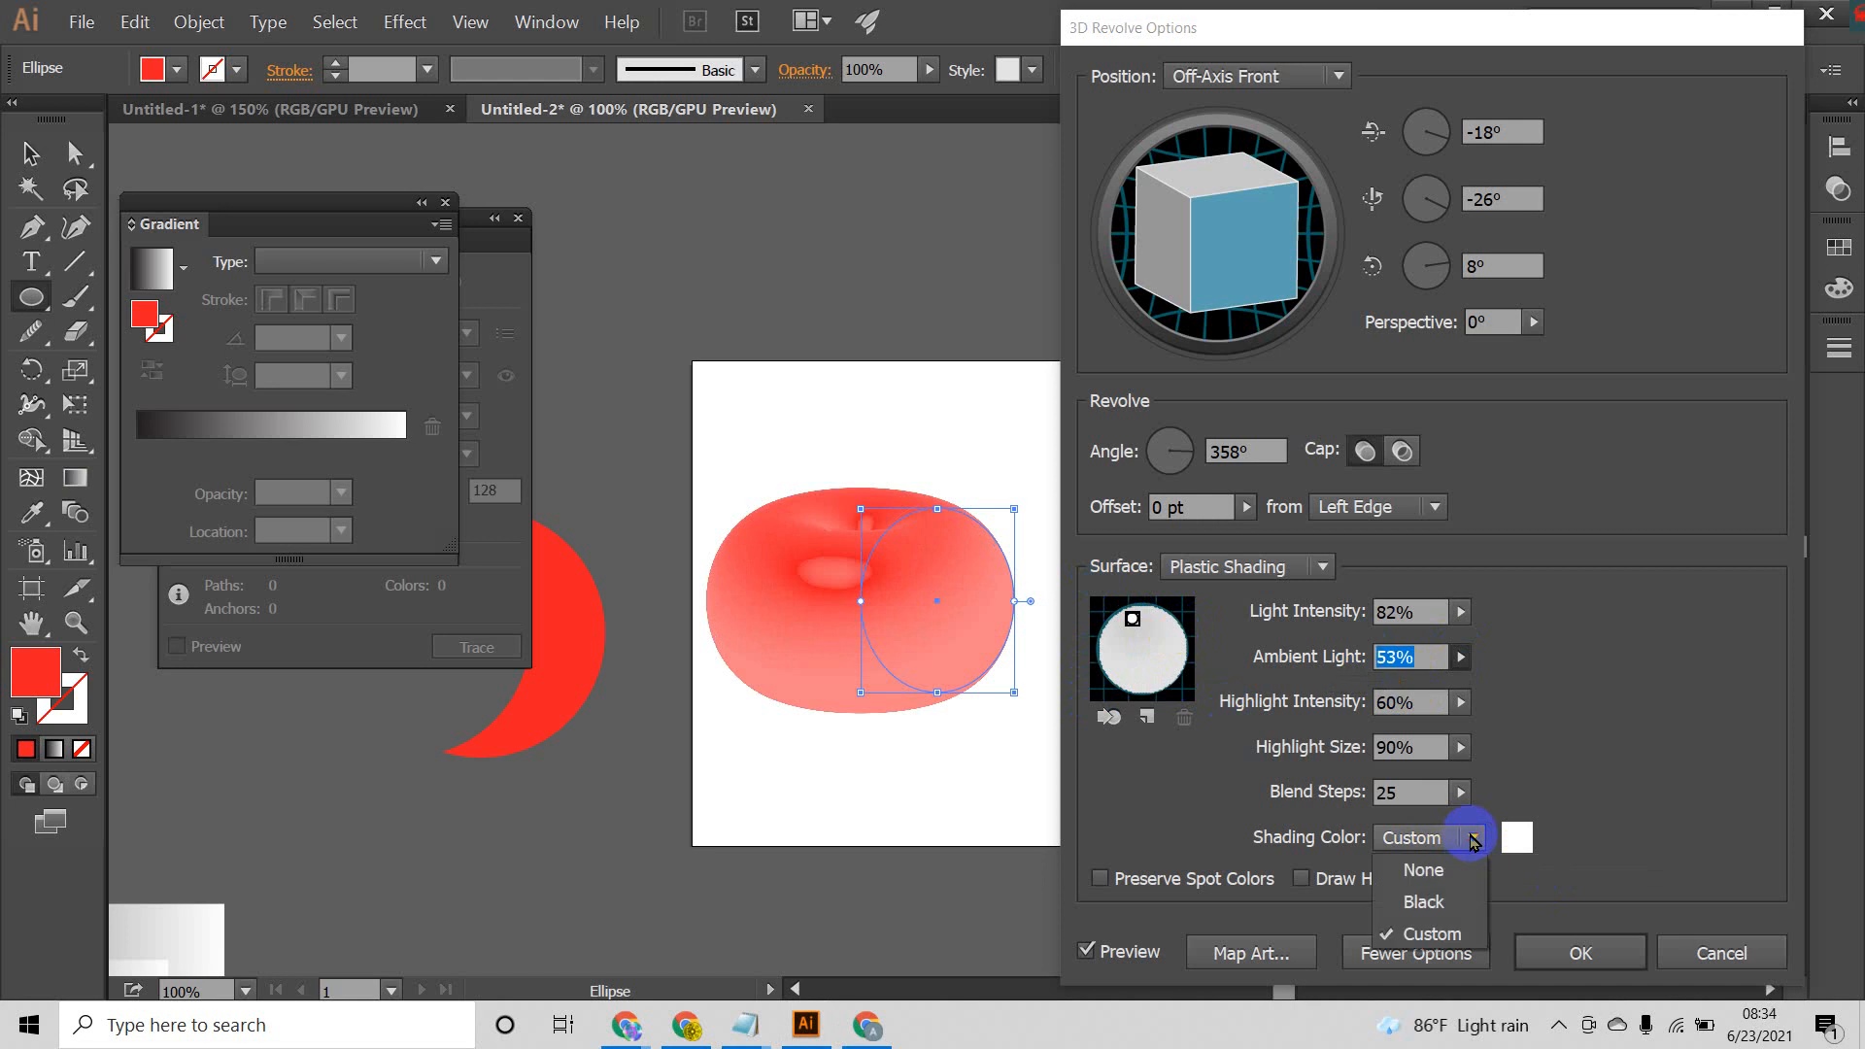
{"action": "left_click", "coordinate": [1457, 879]}
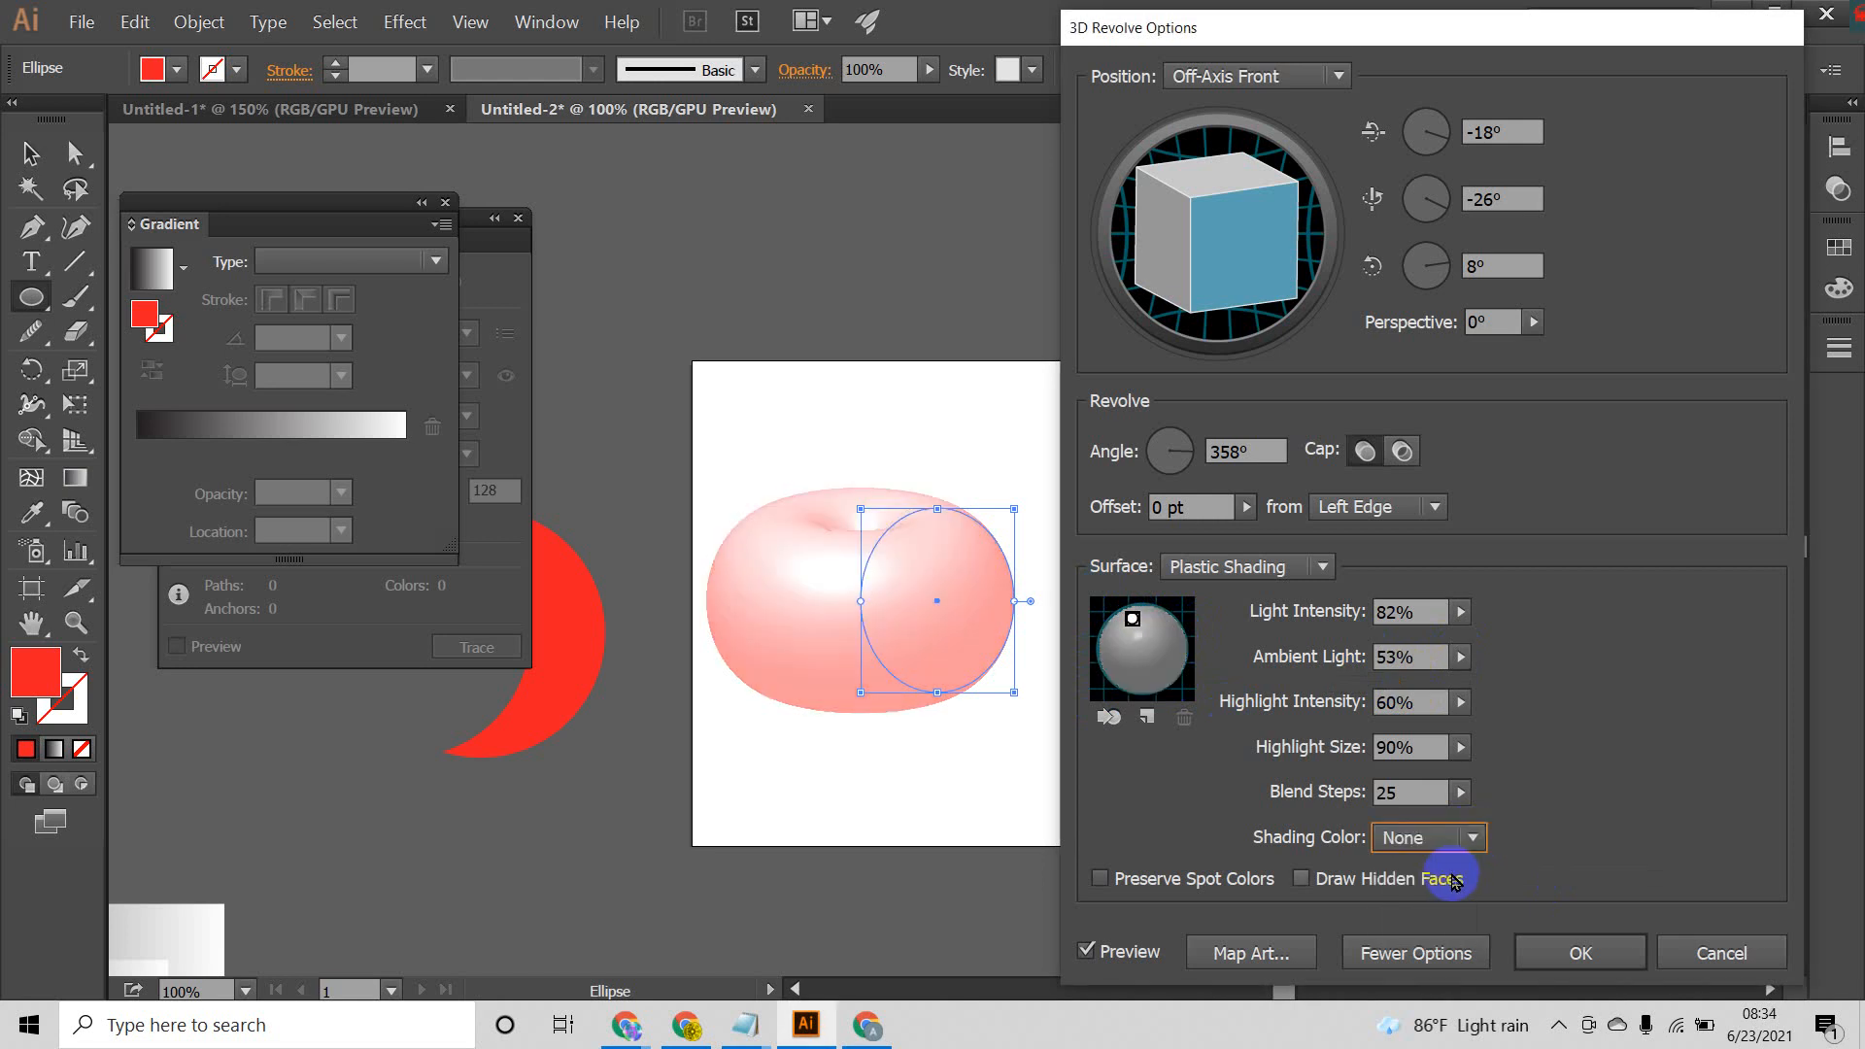
{"action": "left_click", "coordinate": [1475, 839]}
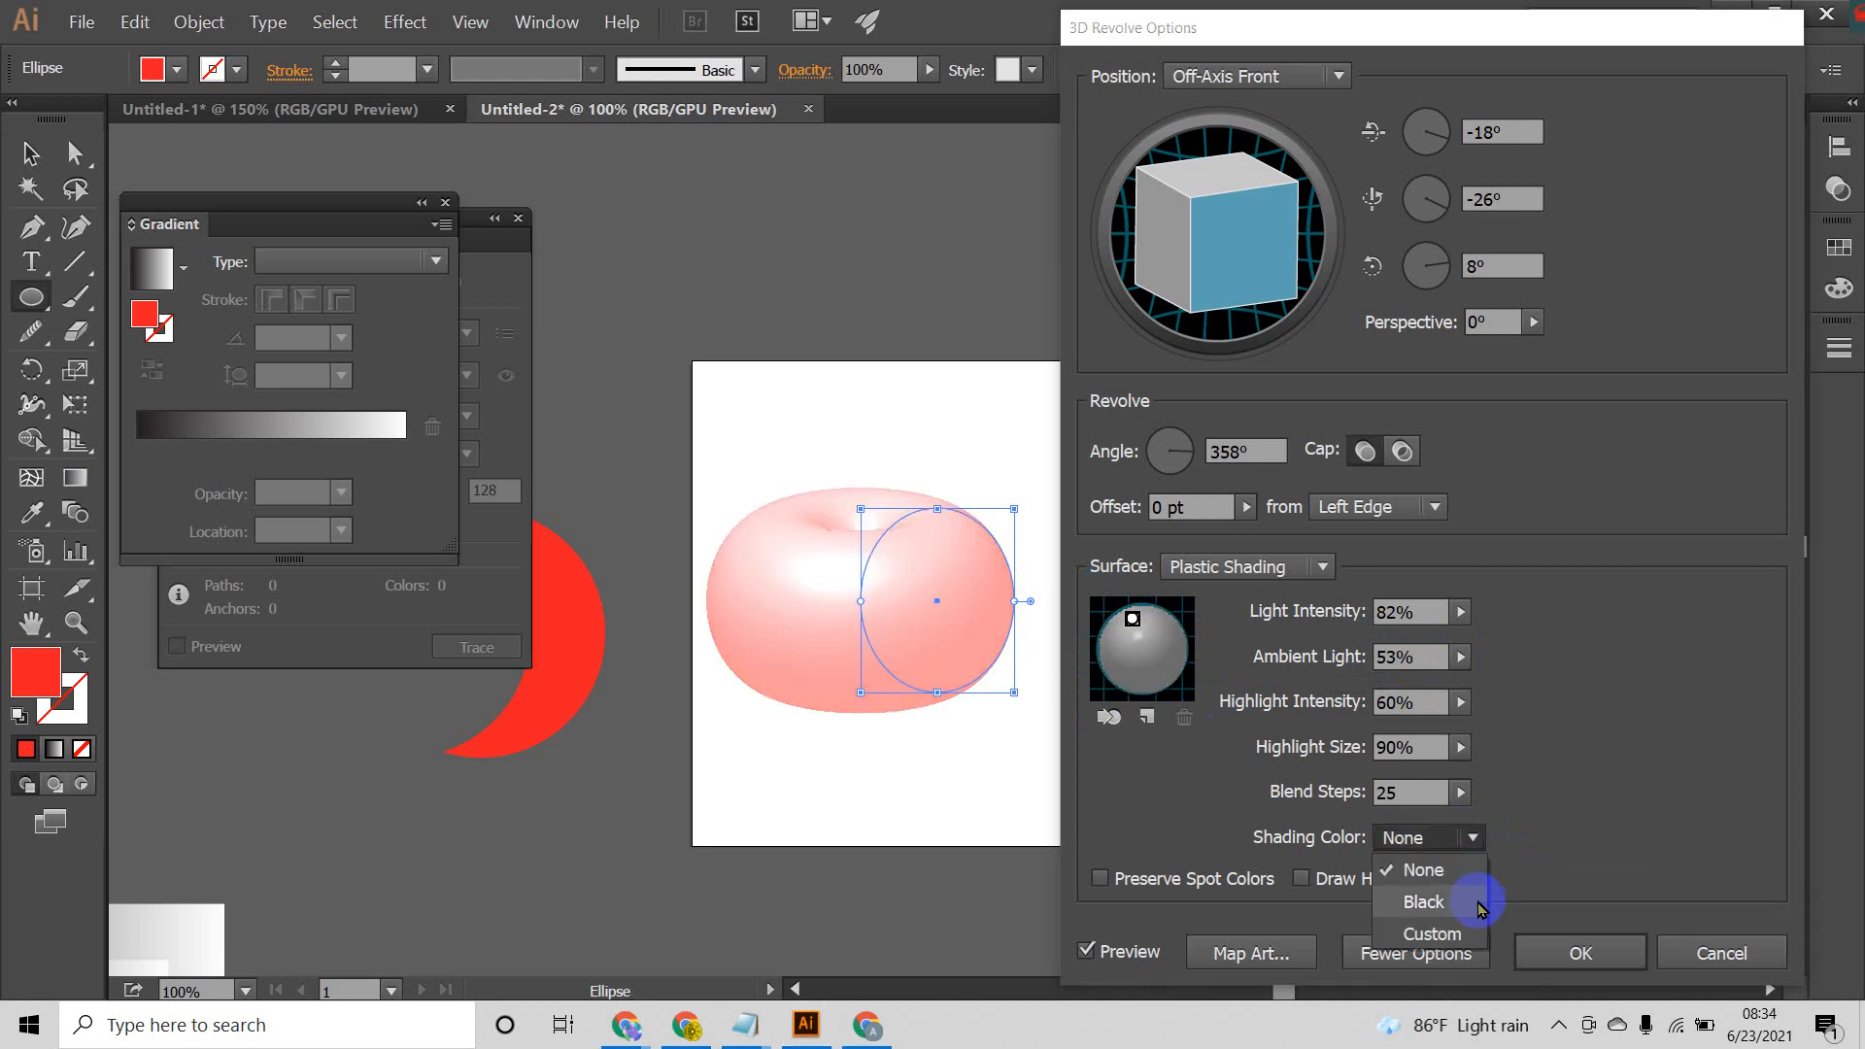
{"action": "left_click", "coordinate": [1445, 905]}
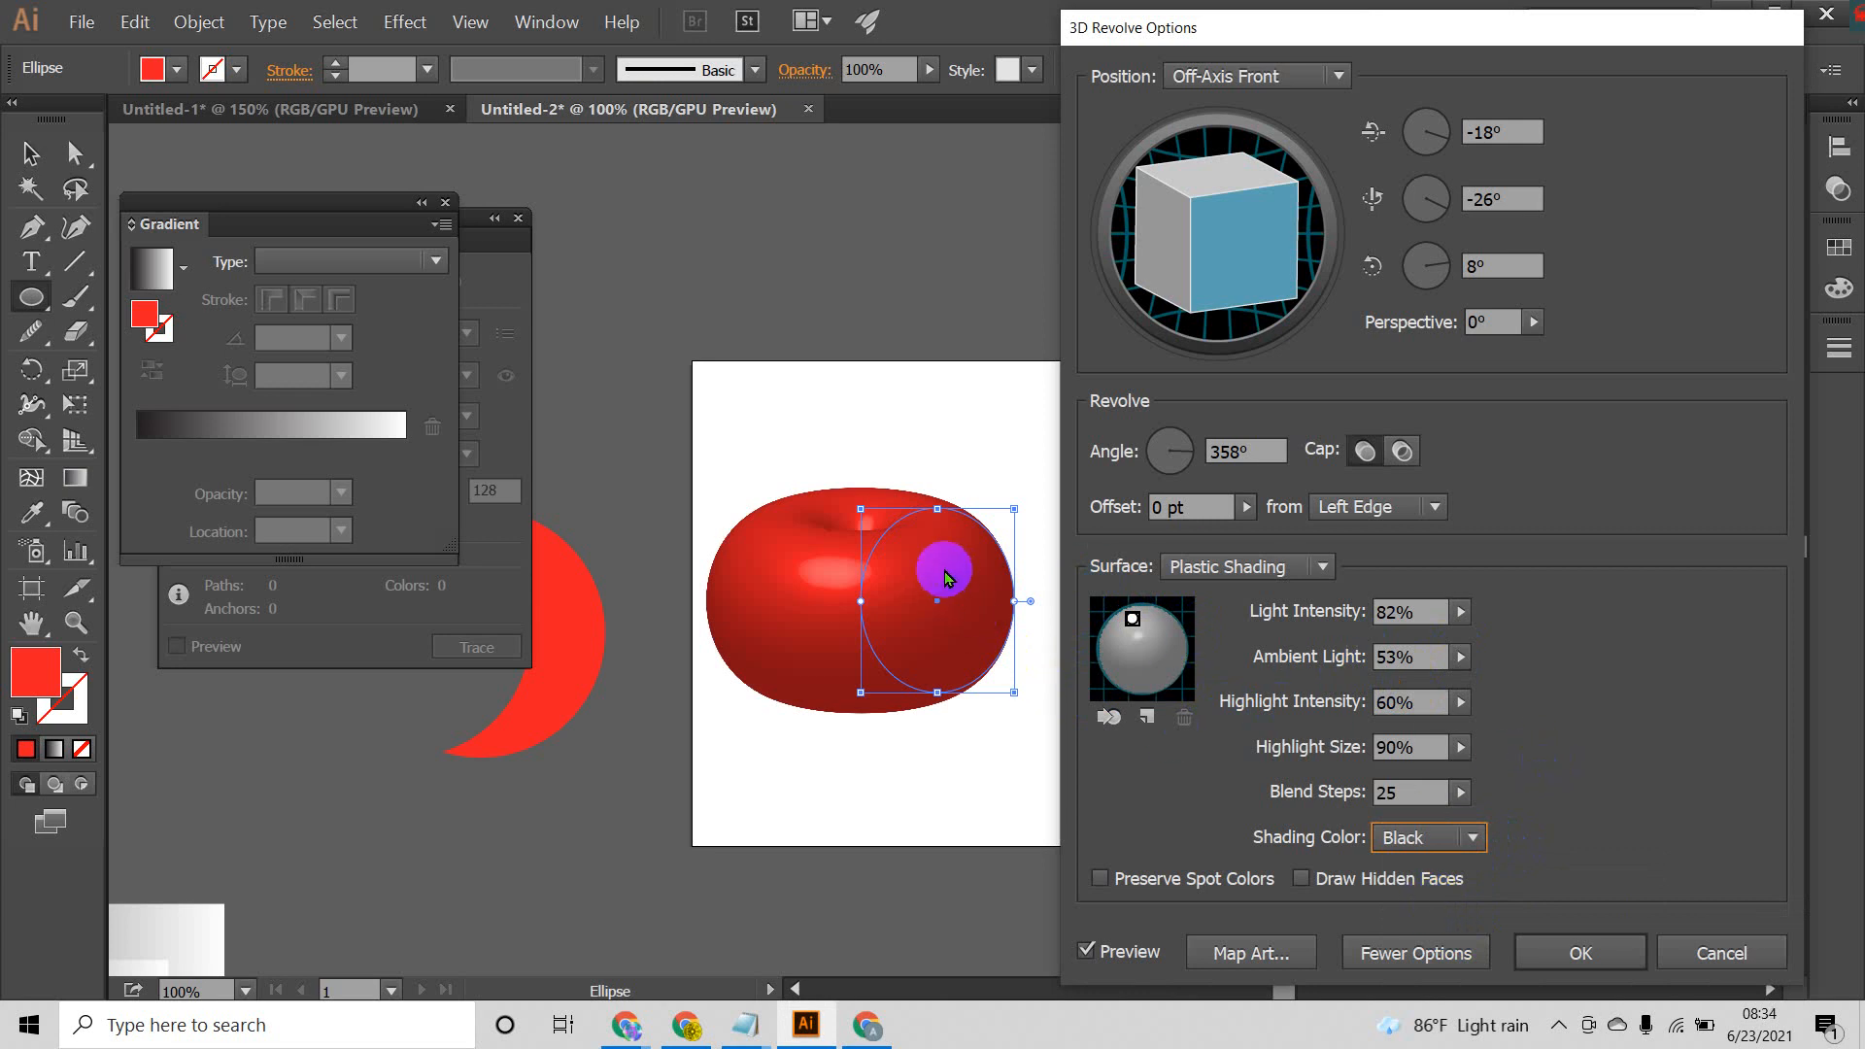
{"action": "left_click", "coordinate": [1474, 838]}
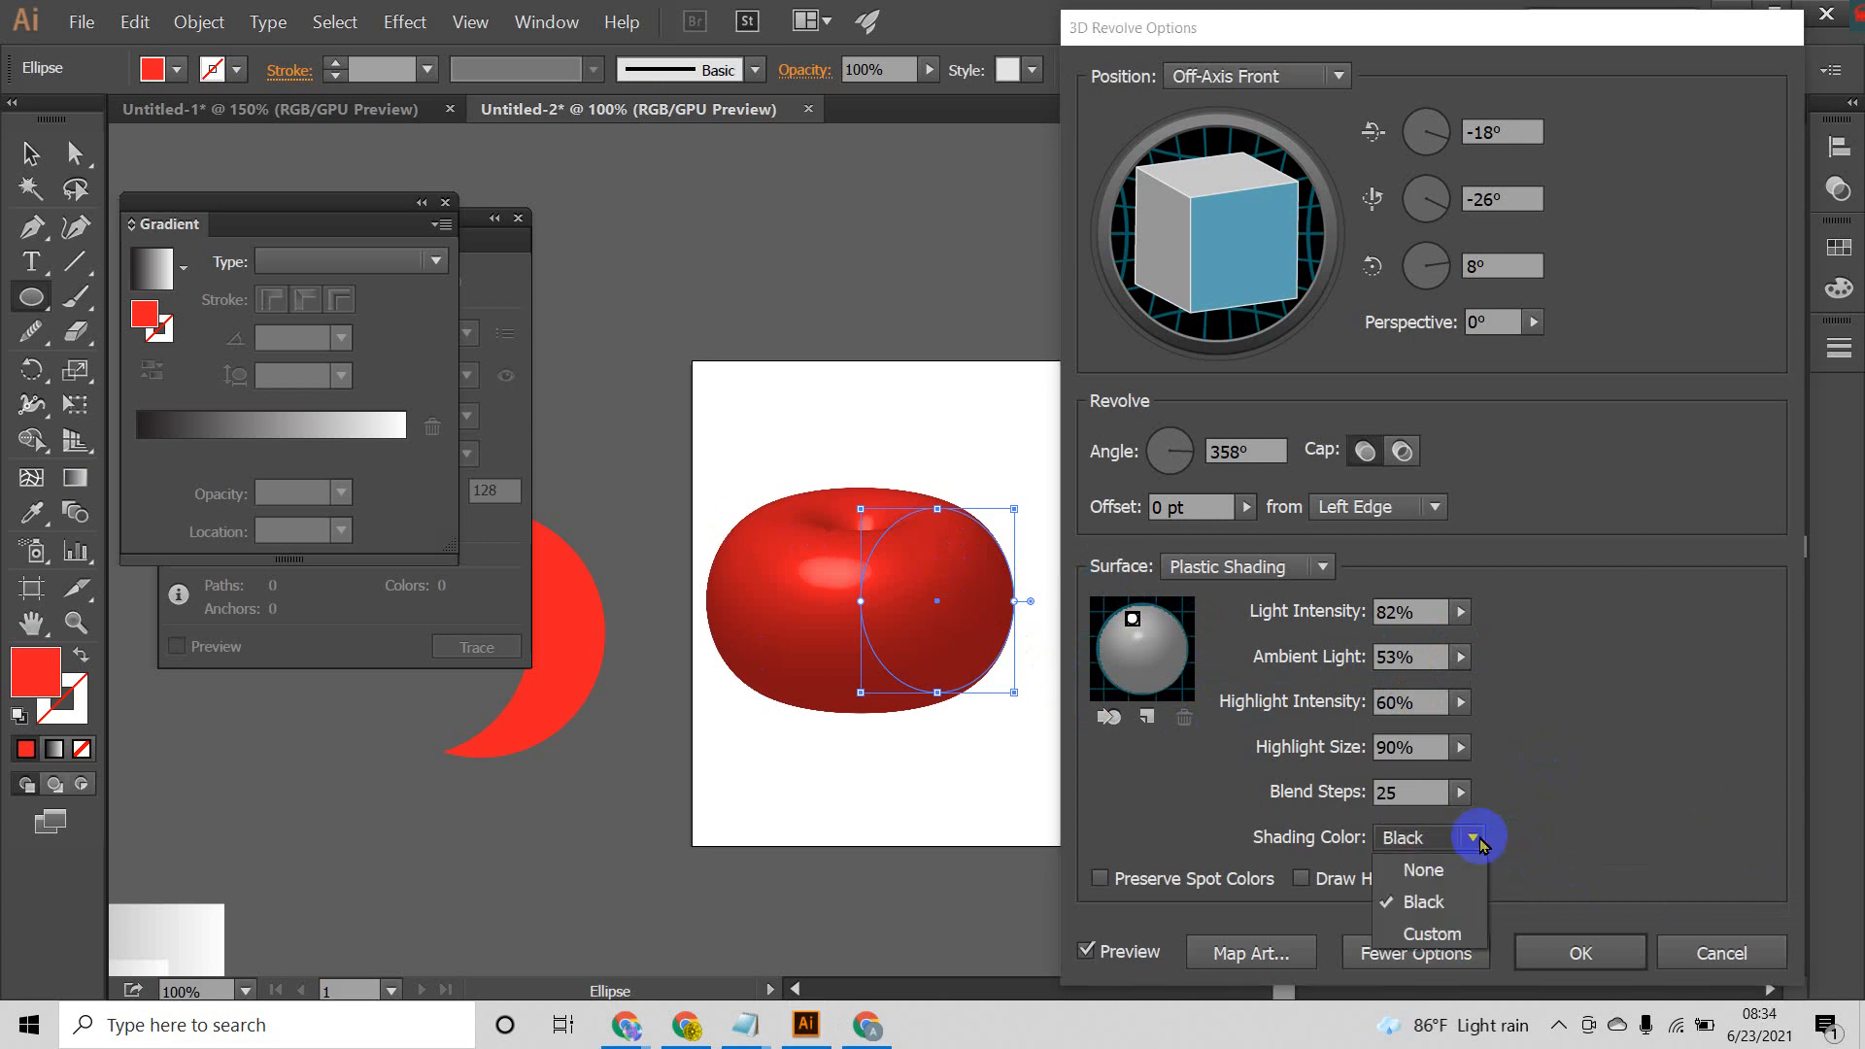
{"action": "left_click", "coordinate": [1426, 871]}
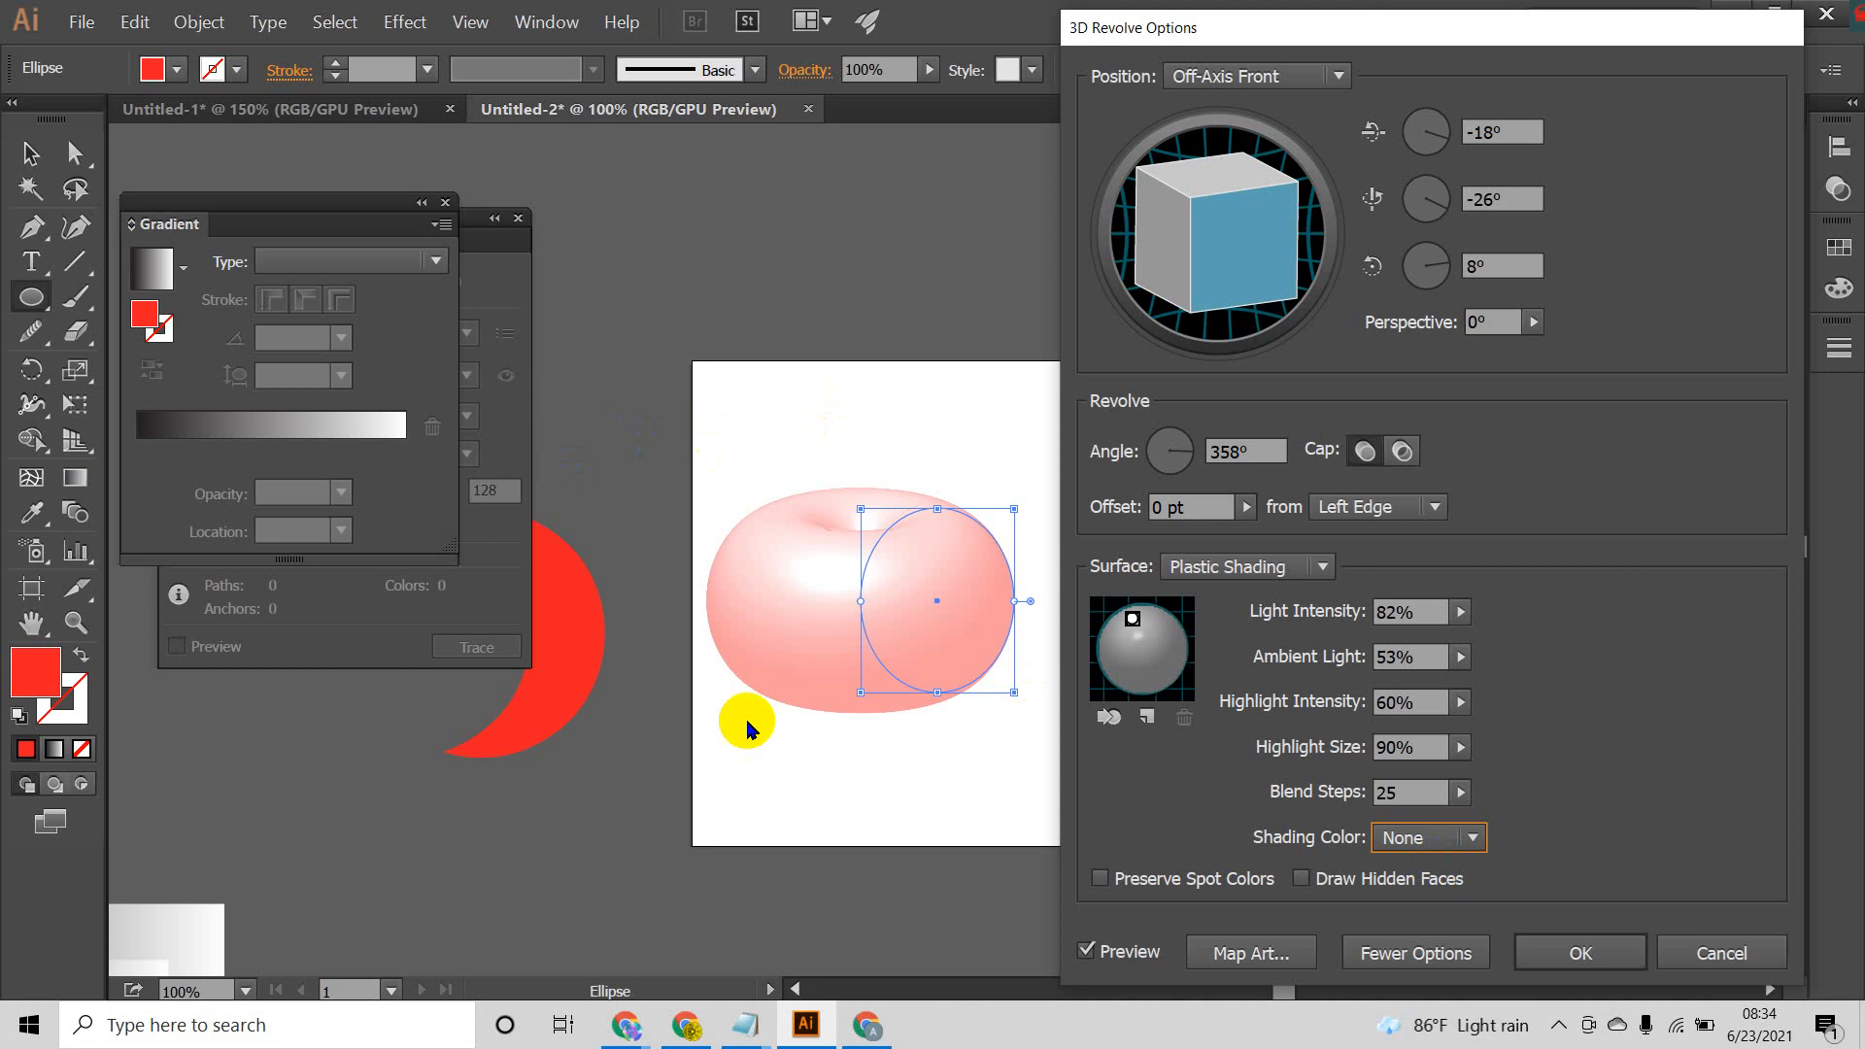
{"action": "left_click", "coordinate": [1474, 837]}
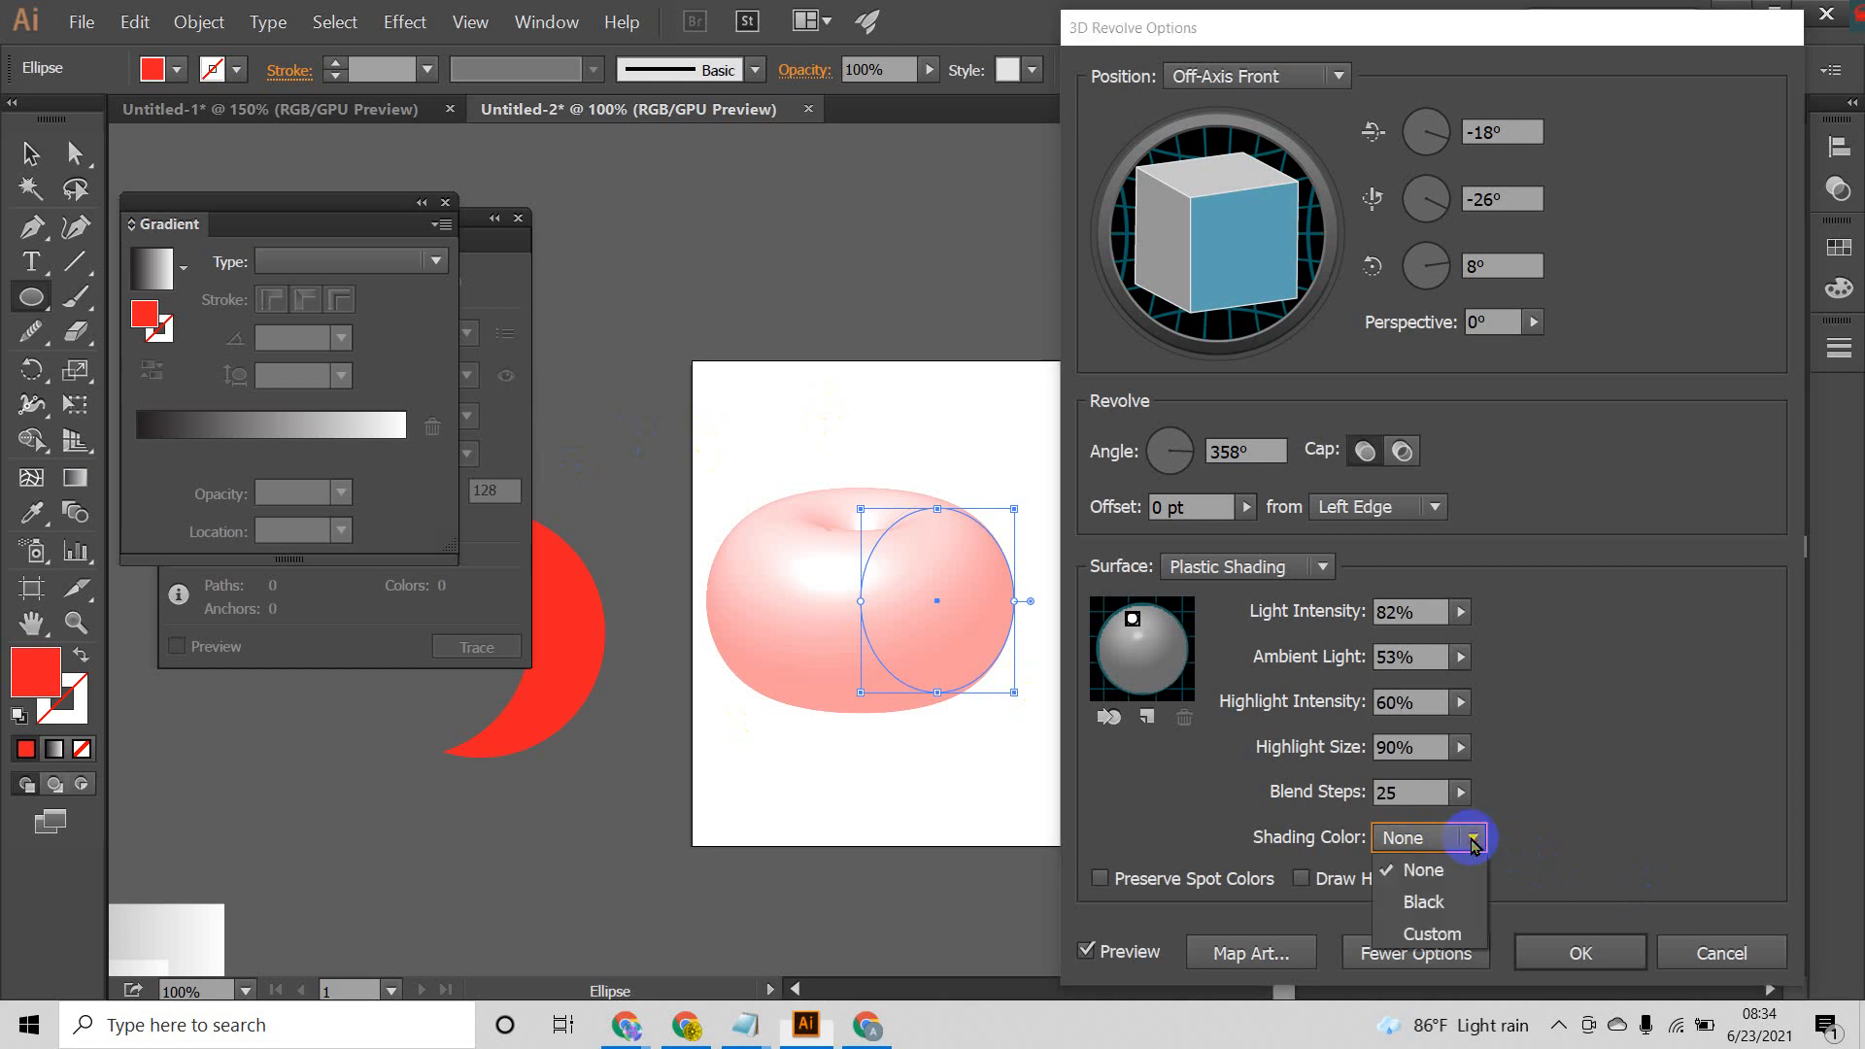
{"action": "left_click", "coordinate": [1445, 934]}
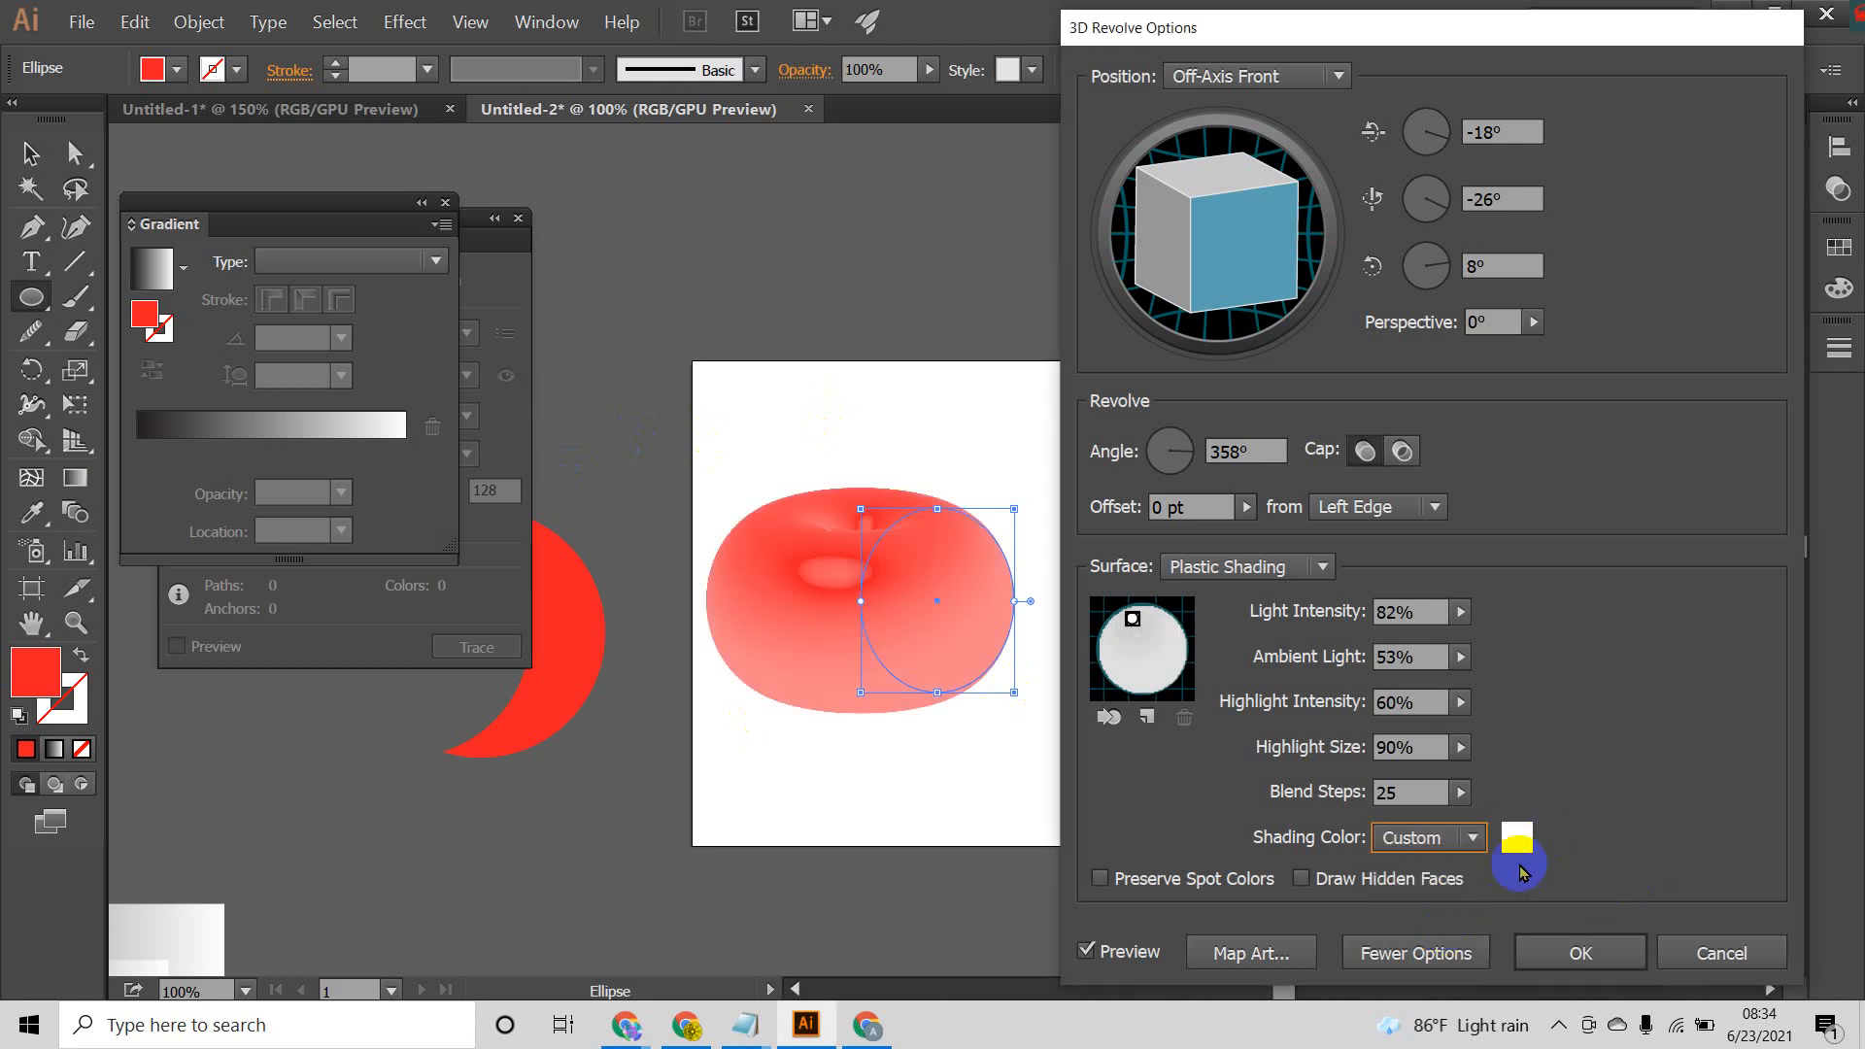
Step: Set the custom shading color to blue 0016E2 and try different light positions, ending near the top of the shading sphere
{"action": "left_click", "coordinate": [1513, 839]}
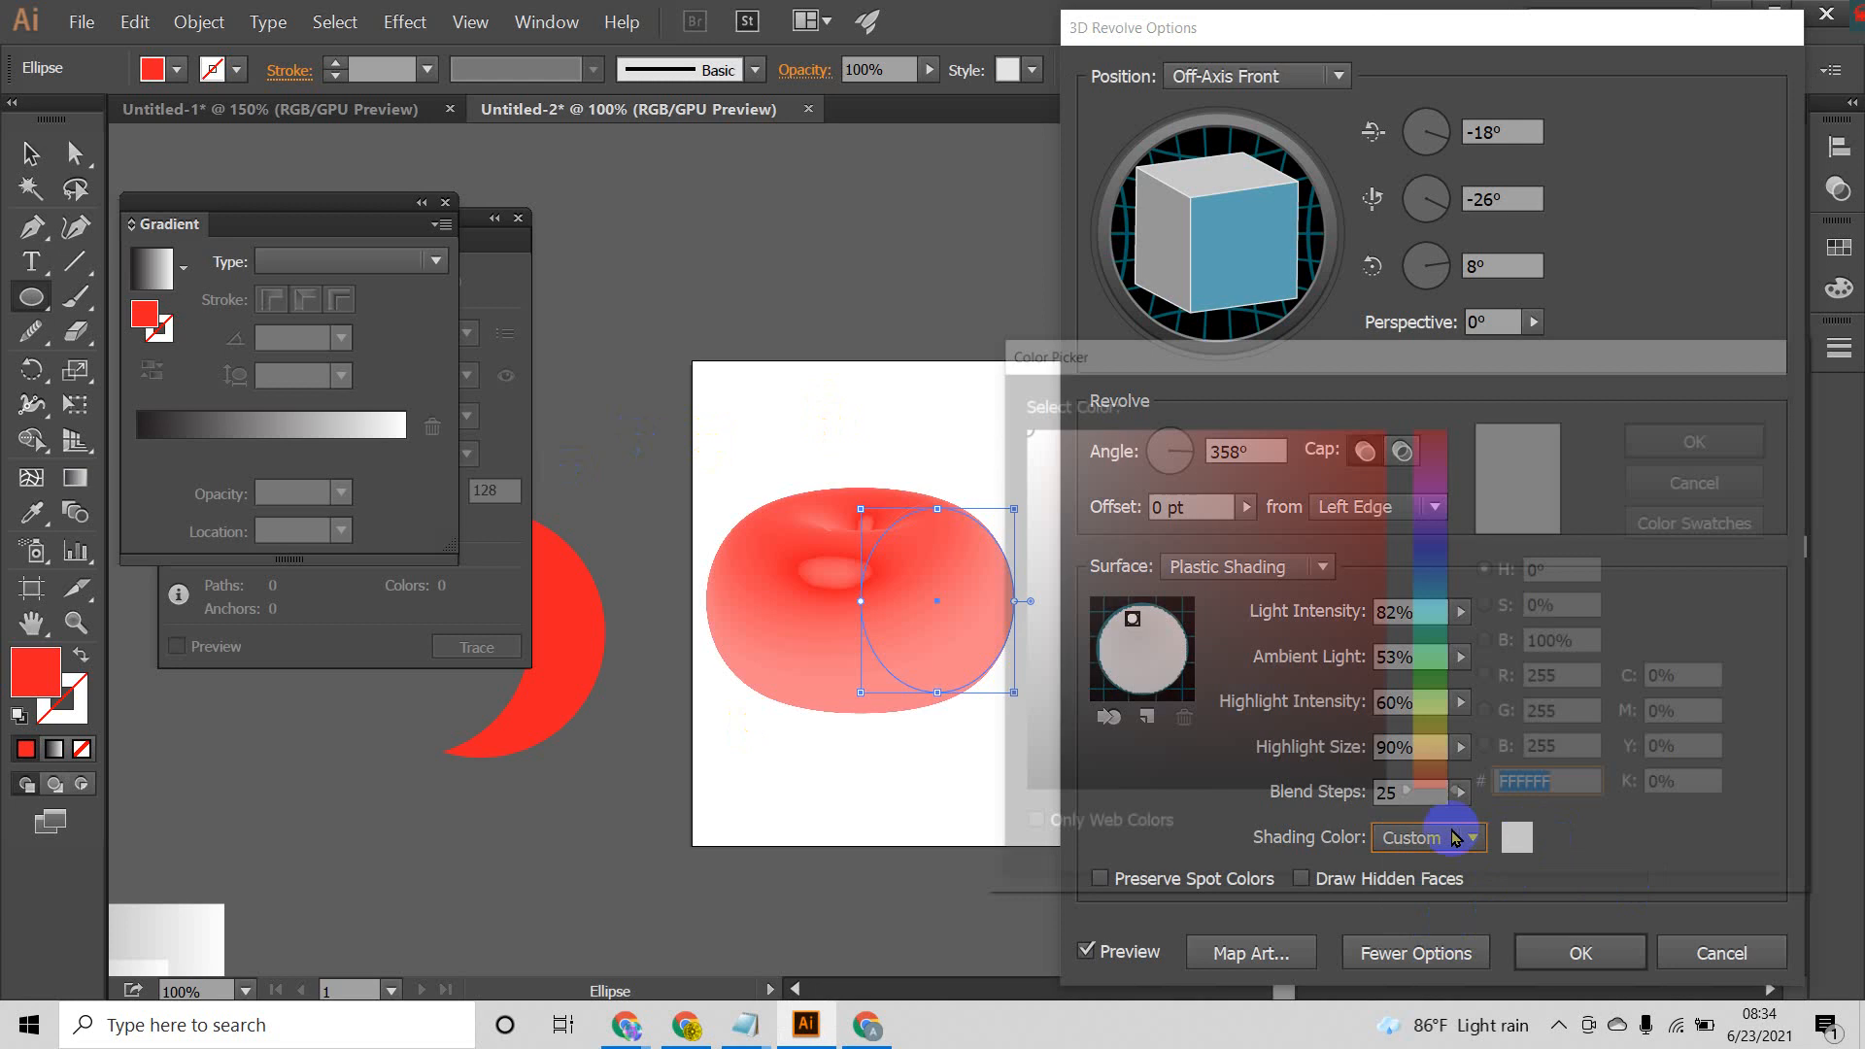
{"action": "left_click_drag", "start_coordinate": [1433, 607], "coordinate": [1430, 541]}
{"action": "left_click", "coordinate": [1386, 430]}
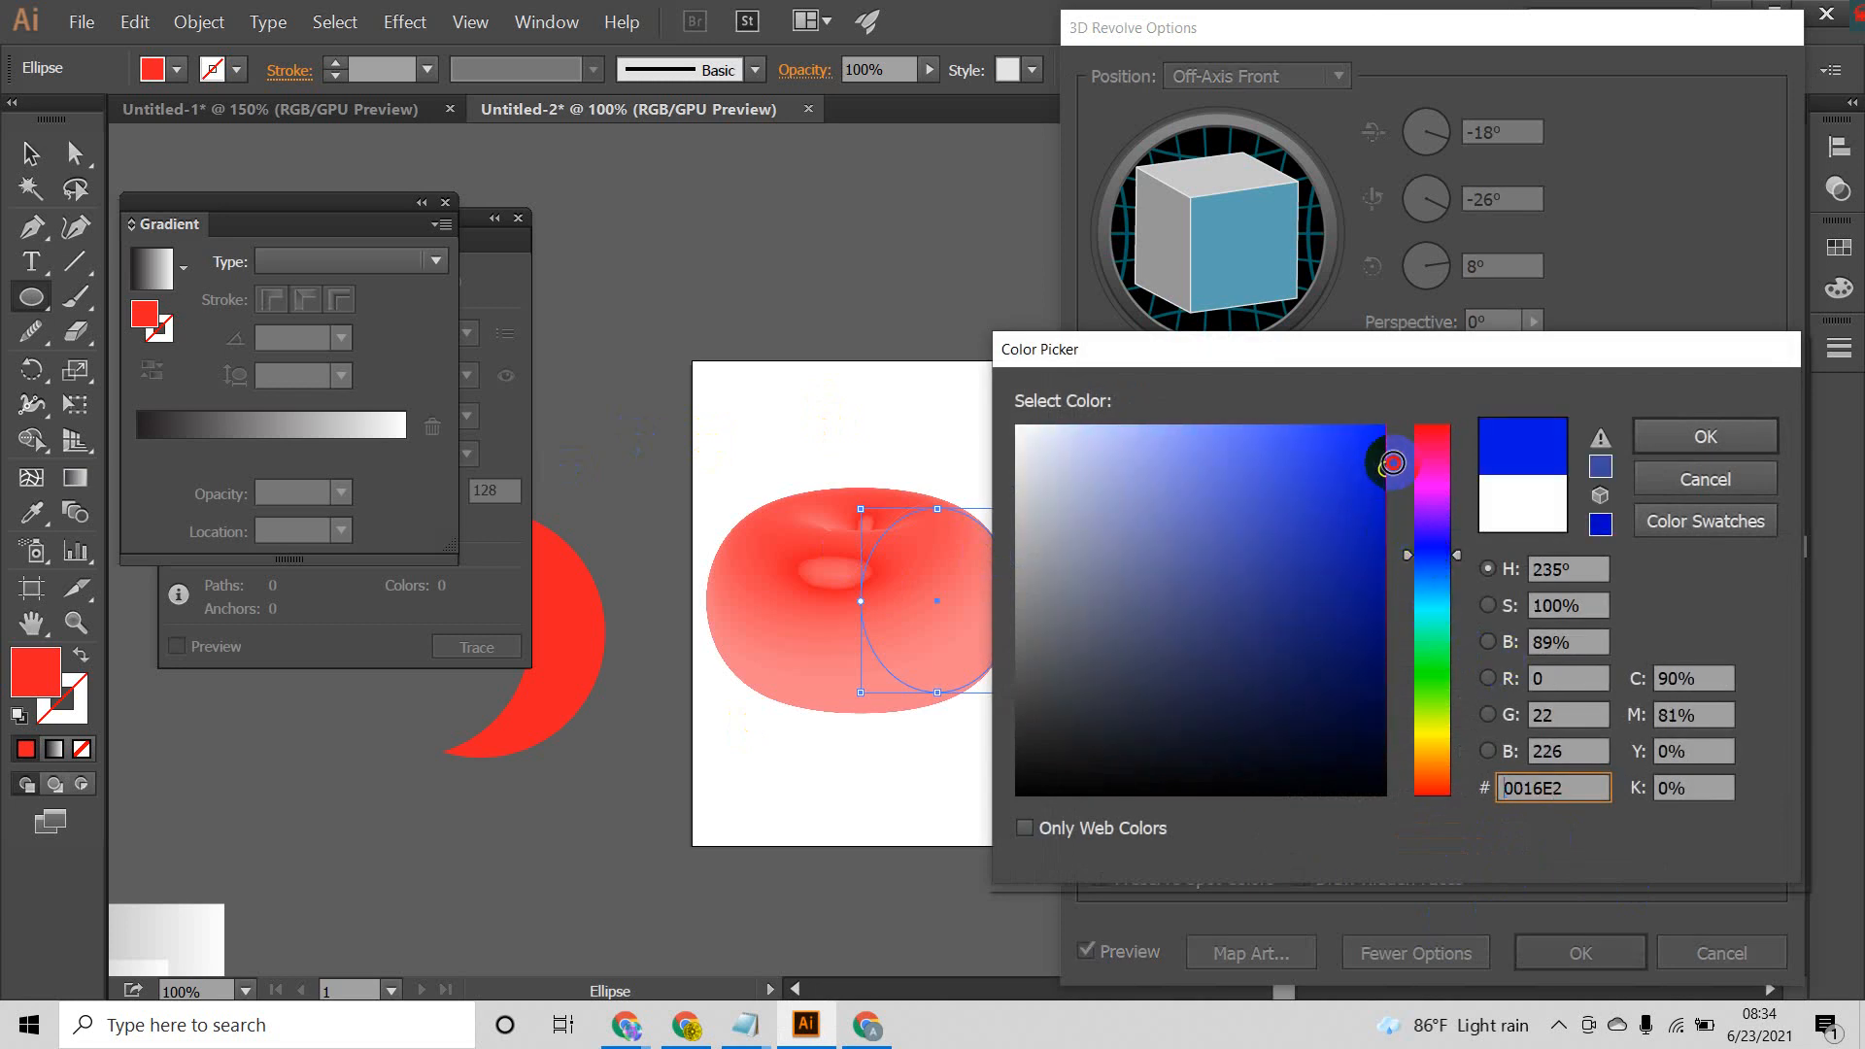
{"action": "left_click", "coordinate": [1658, 436]}
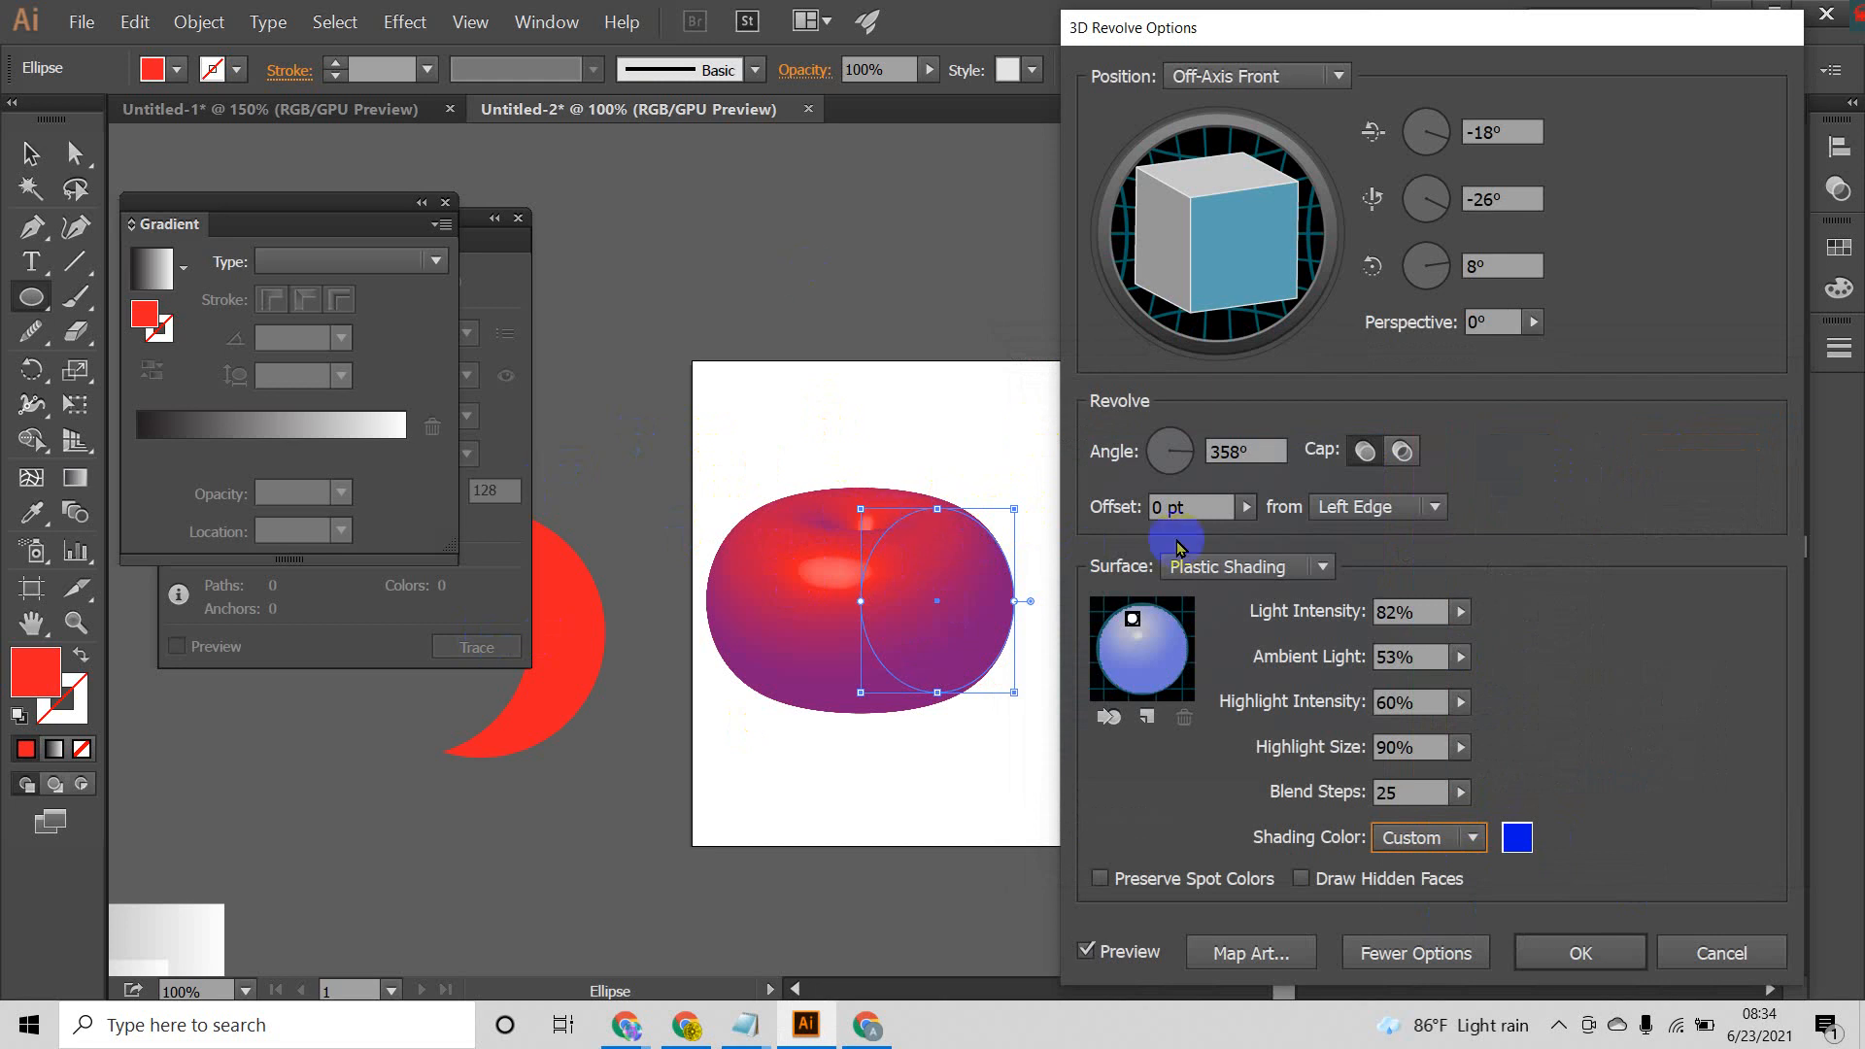
{"action": "left_click", "coordinate": [1124, 659]}
{"action": "mouse_move", "coordinate": [1139, 632]}
{"action": "left_mouse_down"}
{"action": "mouse_move", "coordinate": [1169, 682]}
{"action": "mouse_move", "coordinate": [1127, 614]}
{"action": "left_mouse_up"}
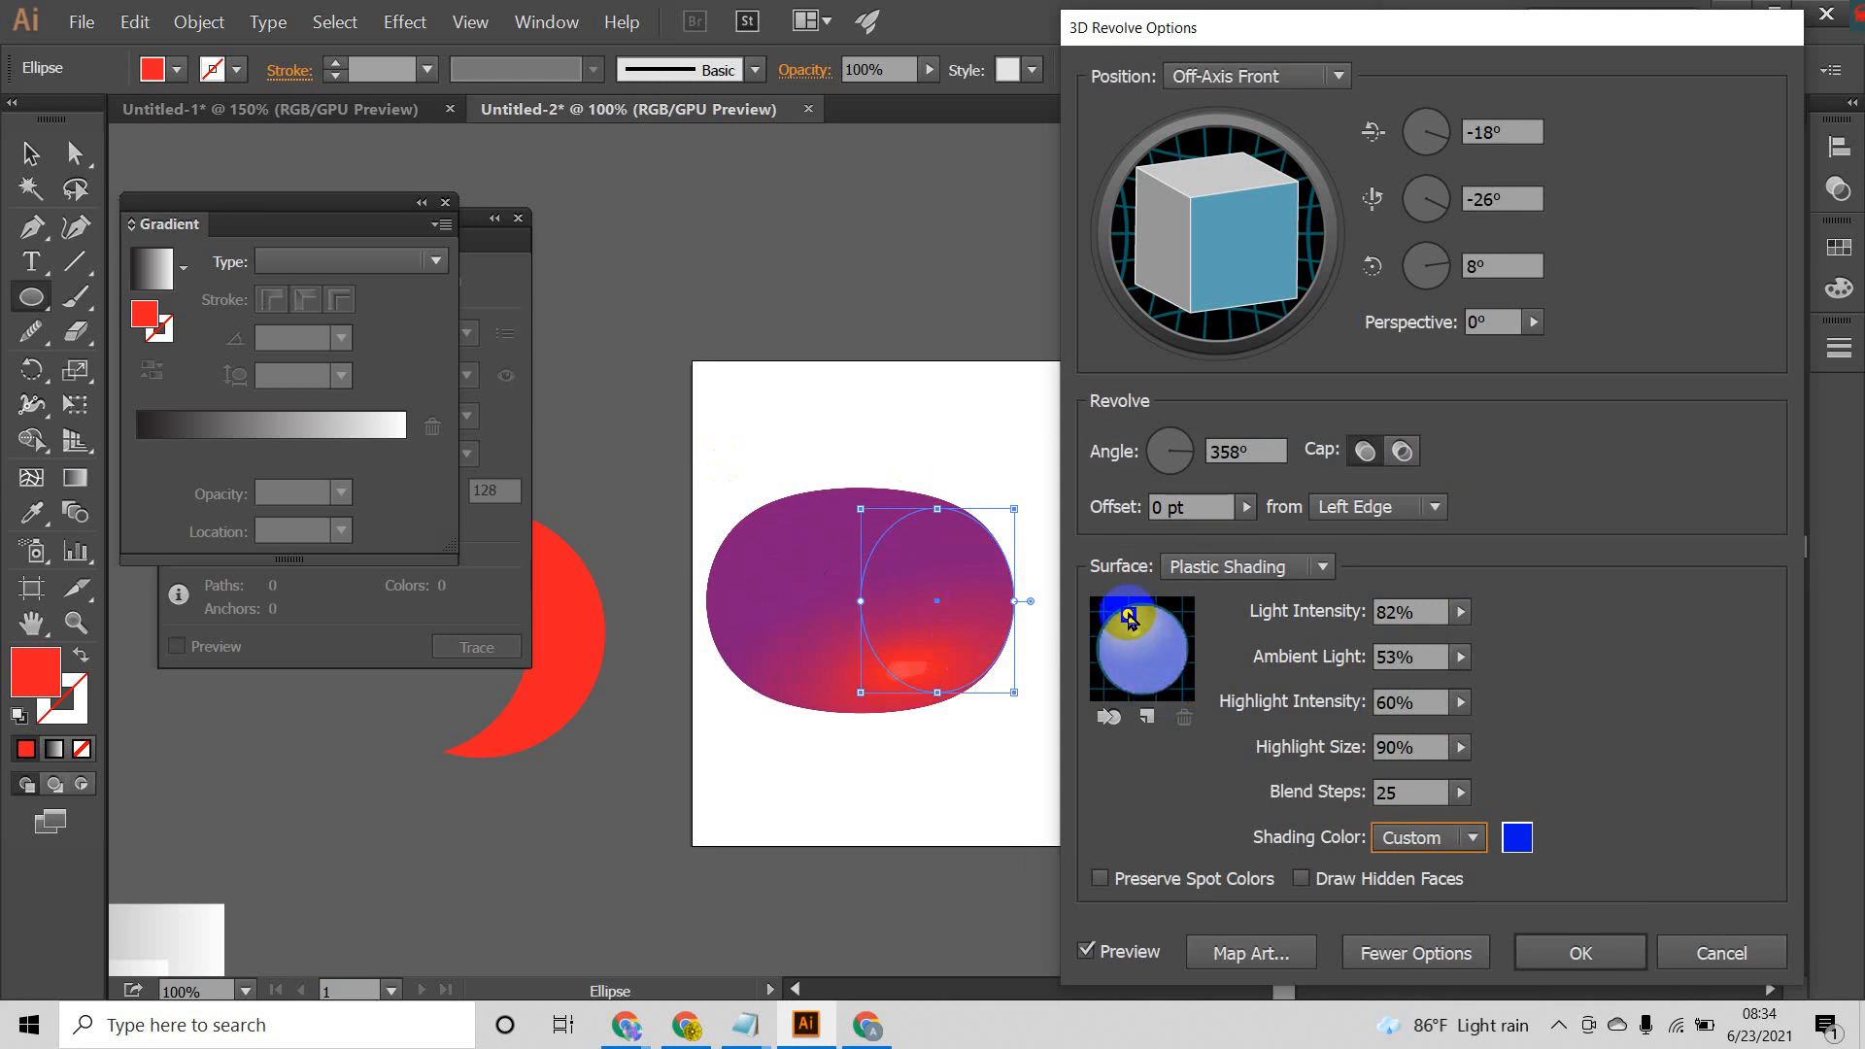
Step: Change the custom shading color to green 00E000 and apply the 3D Revolve effect to the ellipse
{"action": "left_click", "coordinate": [1528, 843]}
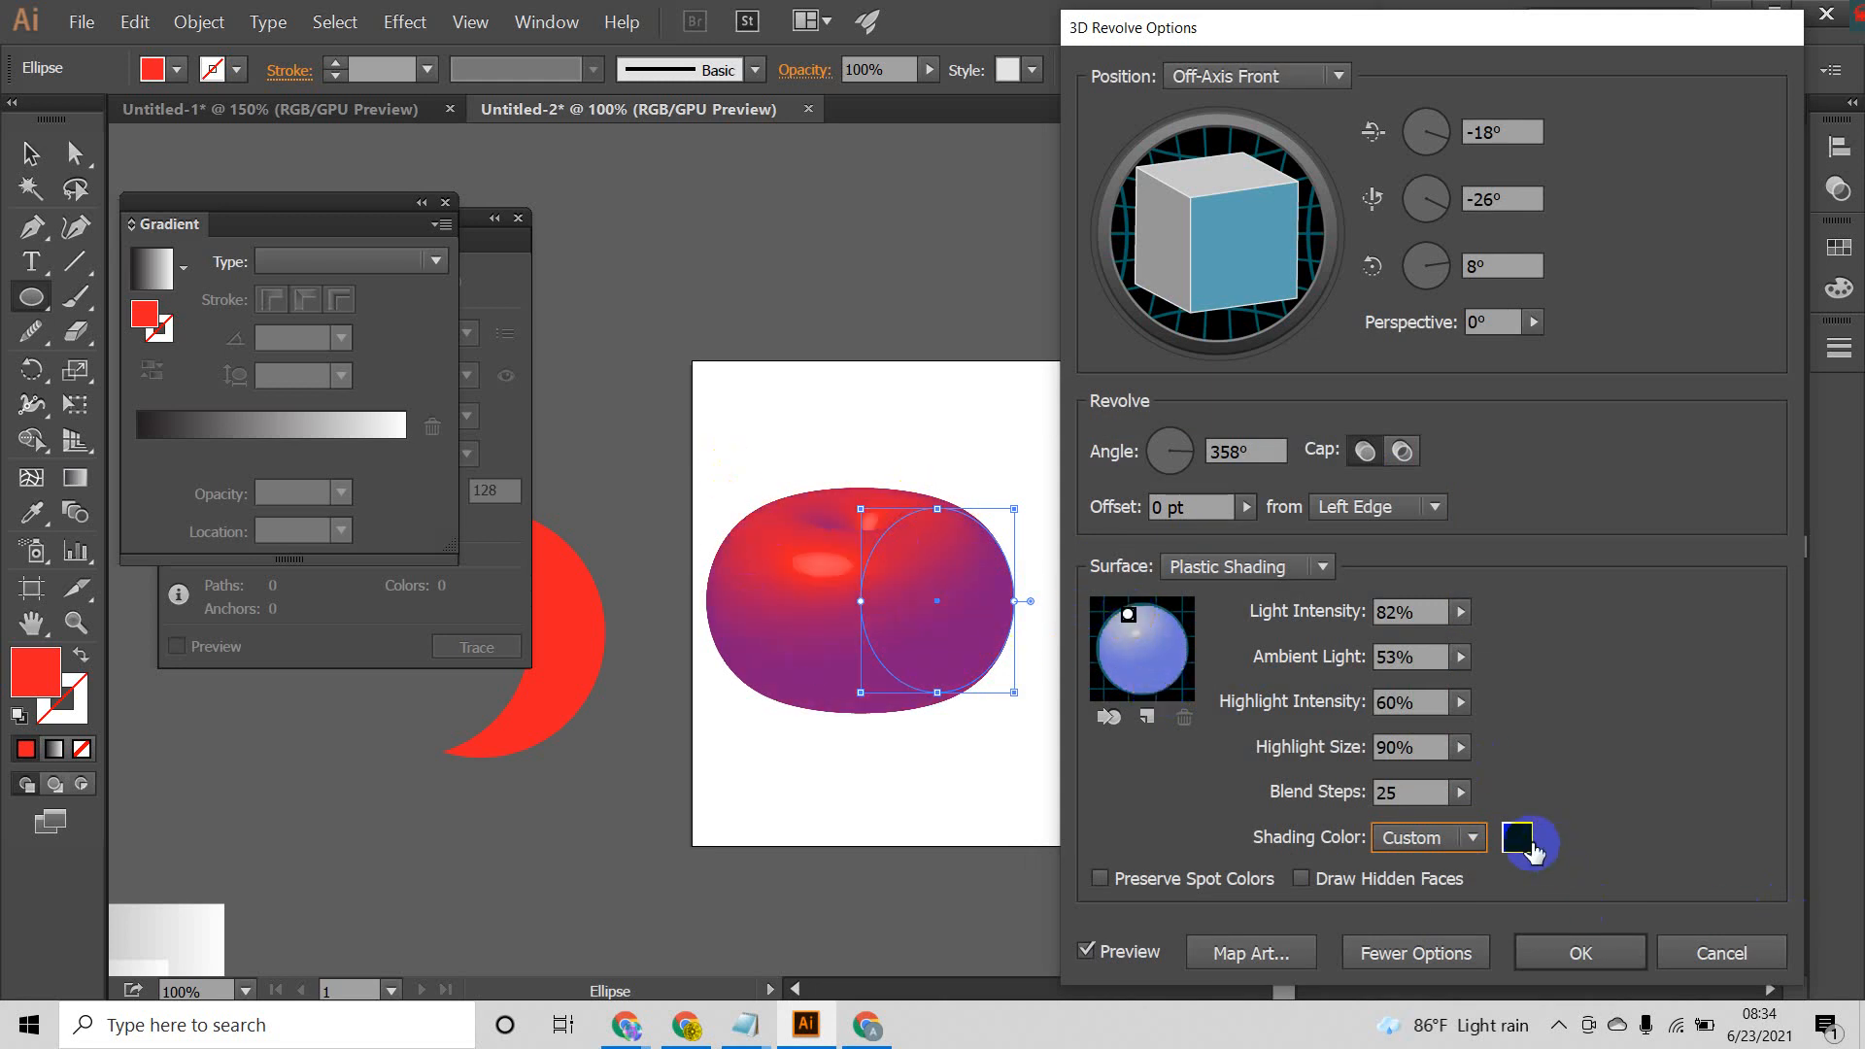
{"action": "left_click_drag", "start_coordinate": [1470, 604], "coordinate": [1444, 683]}
{"action": "left_click", "coordinate": [1340, 504]}
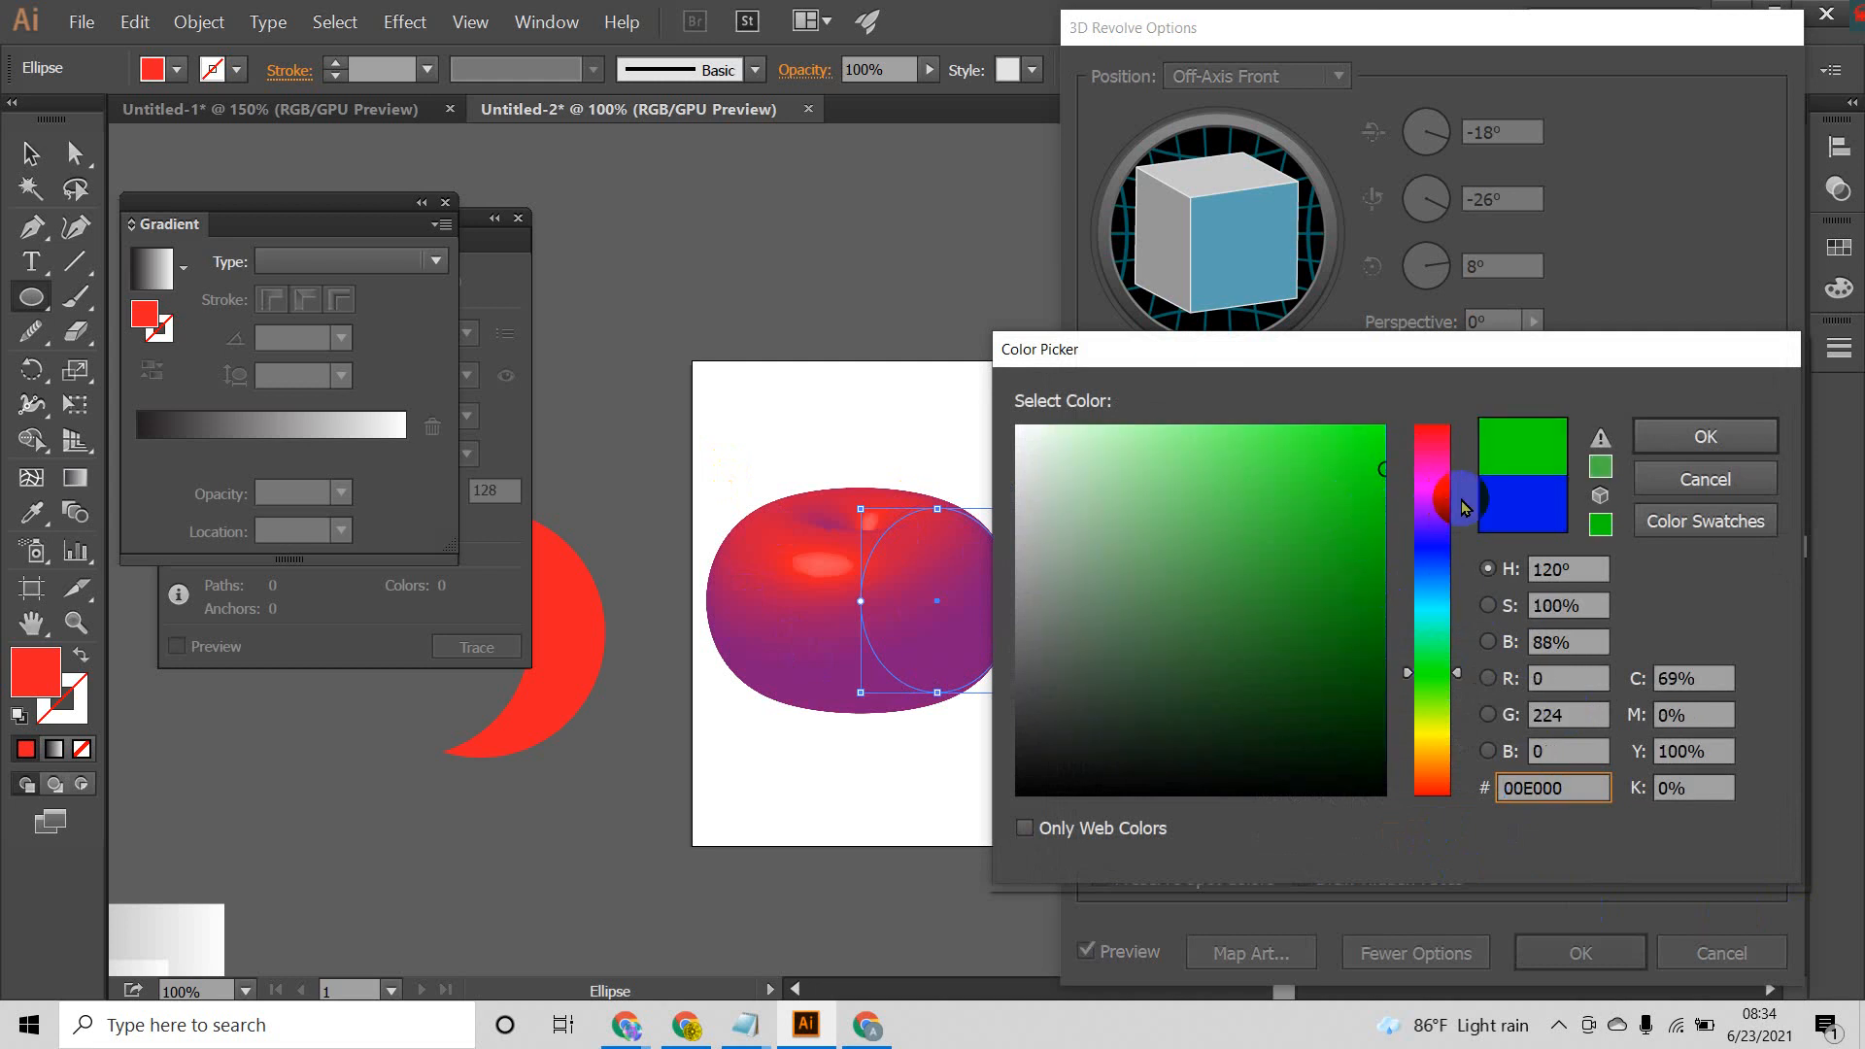
{"action": "left_click", "coordinate": [1749, 437]}
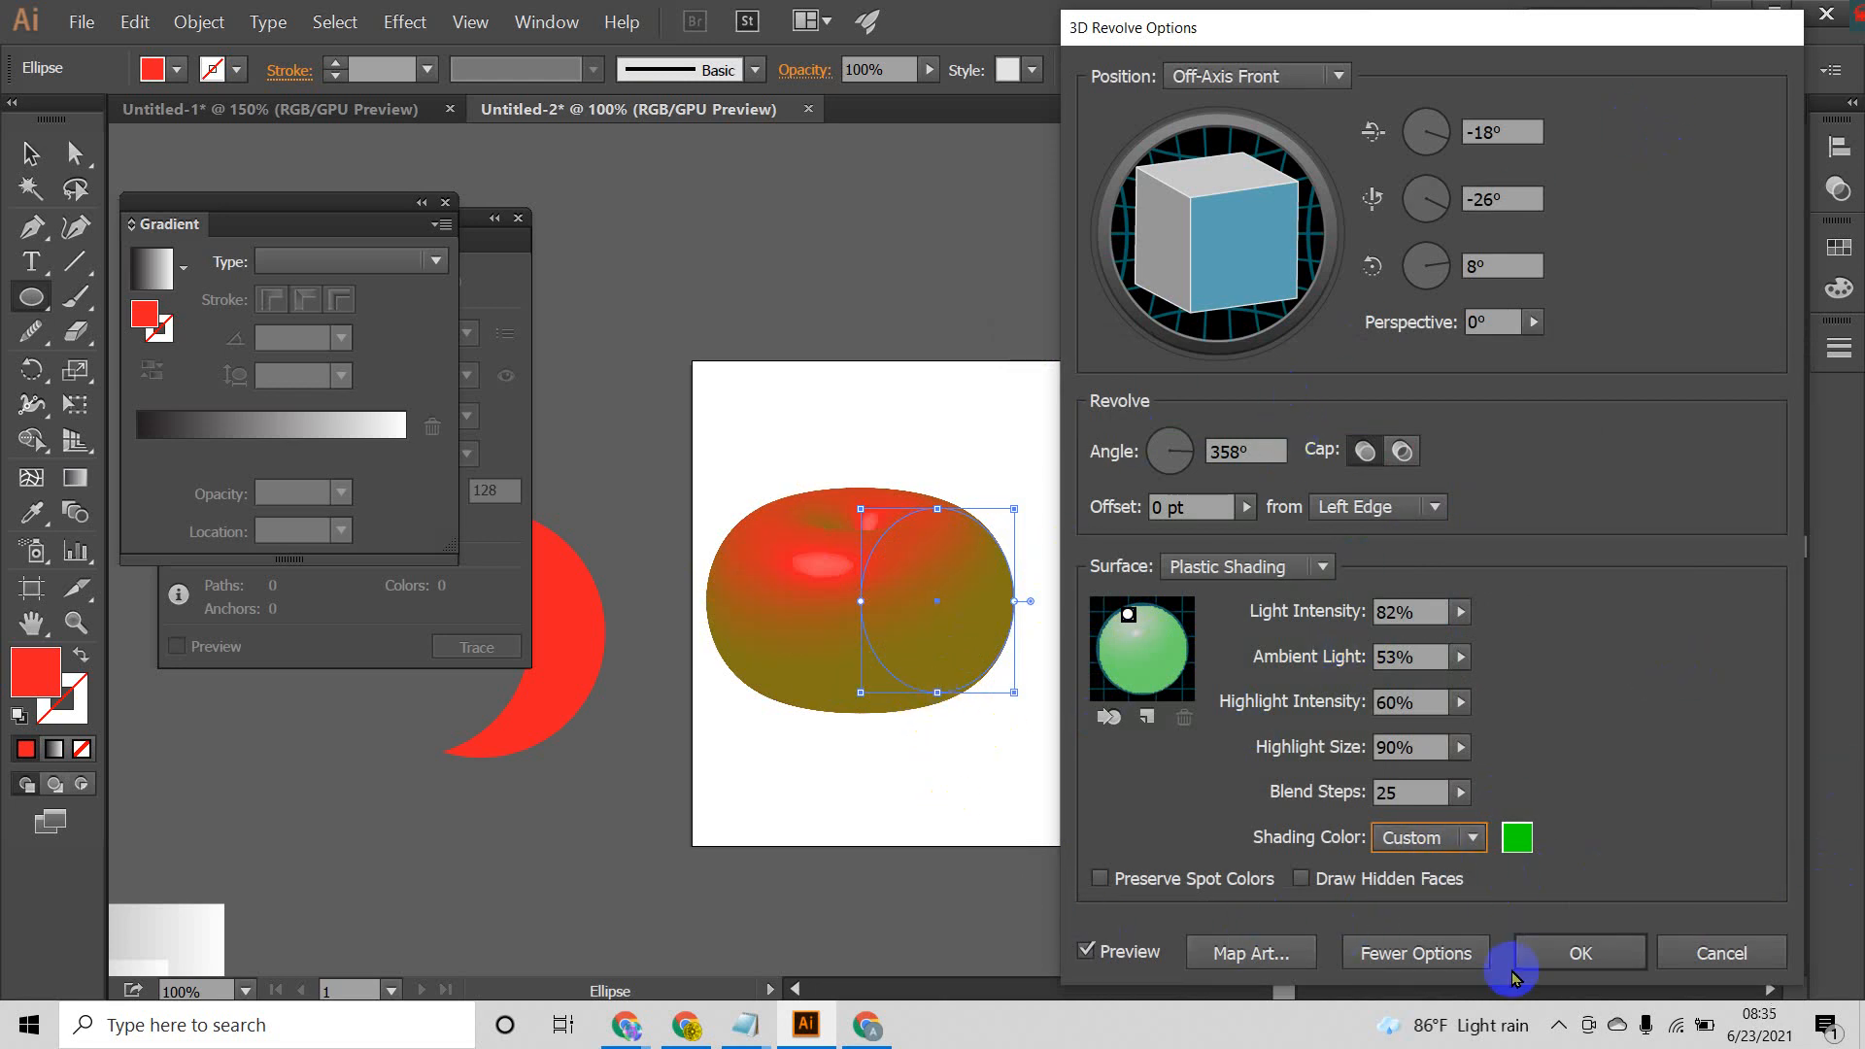
{"action": "left_click", "coordinate": [1589, 958]}
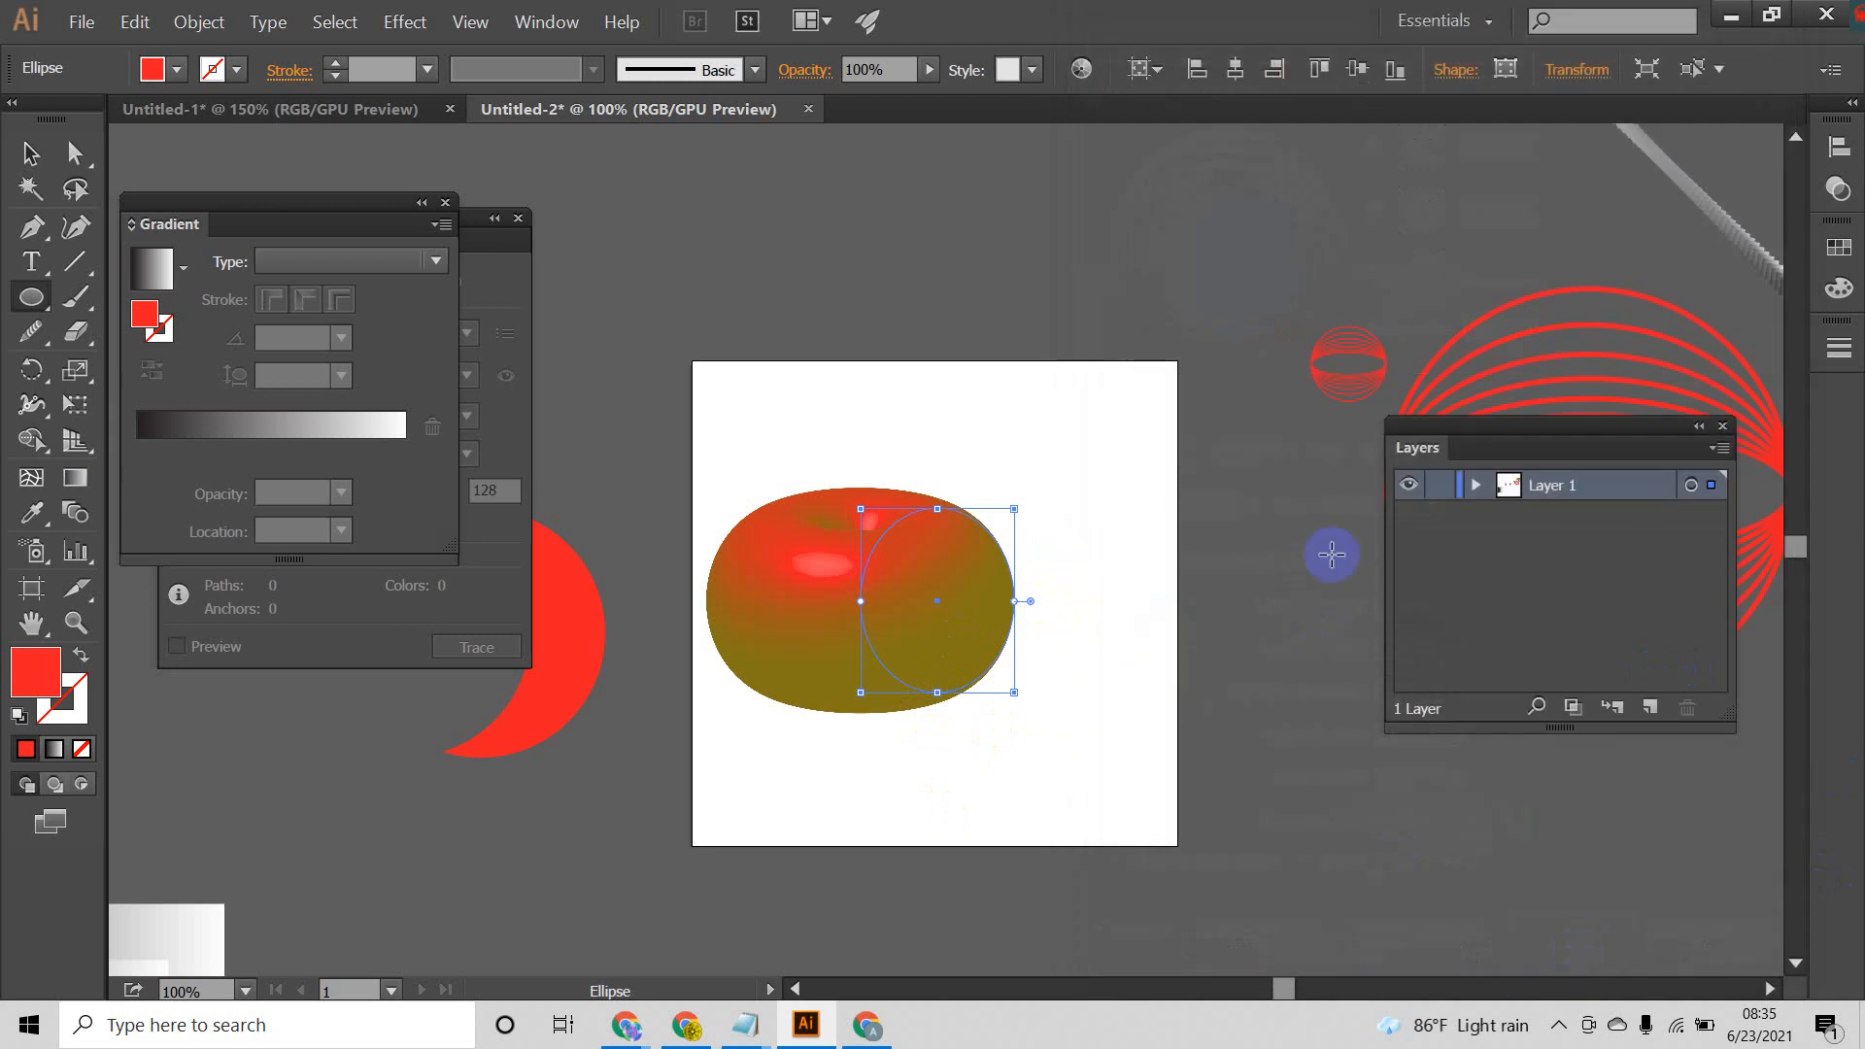
Step: Move the revolved shape up and to the right on the artboard
{"action": "left_click", "coordinate": [30, 154]}
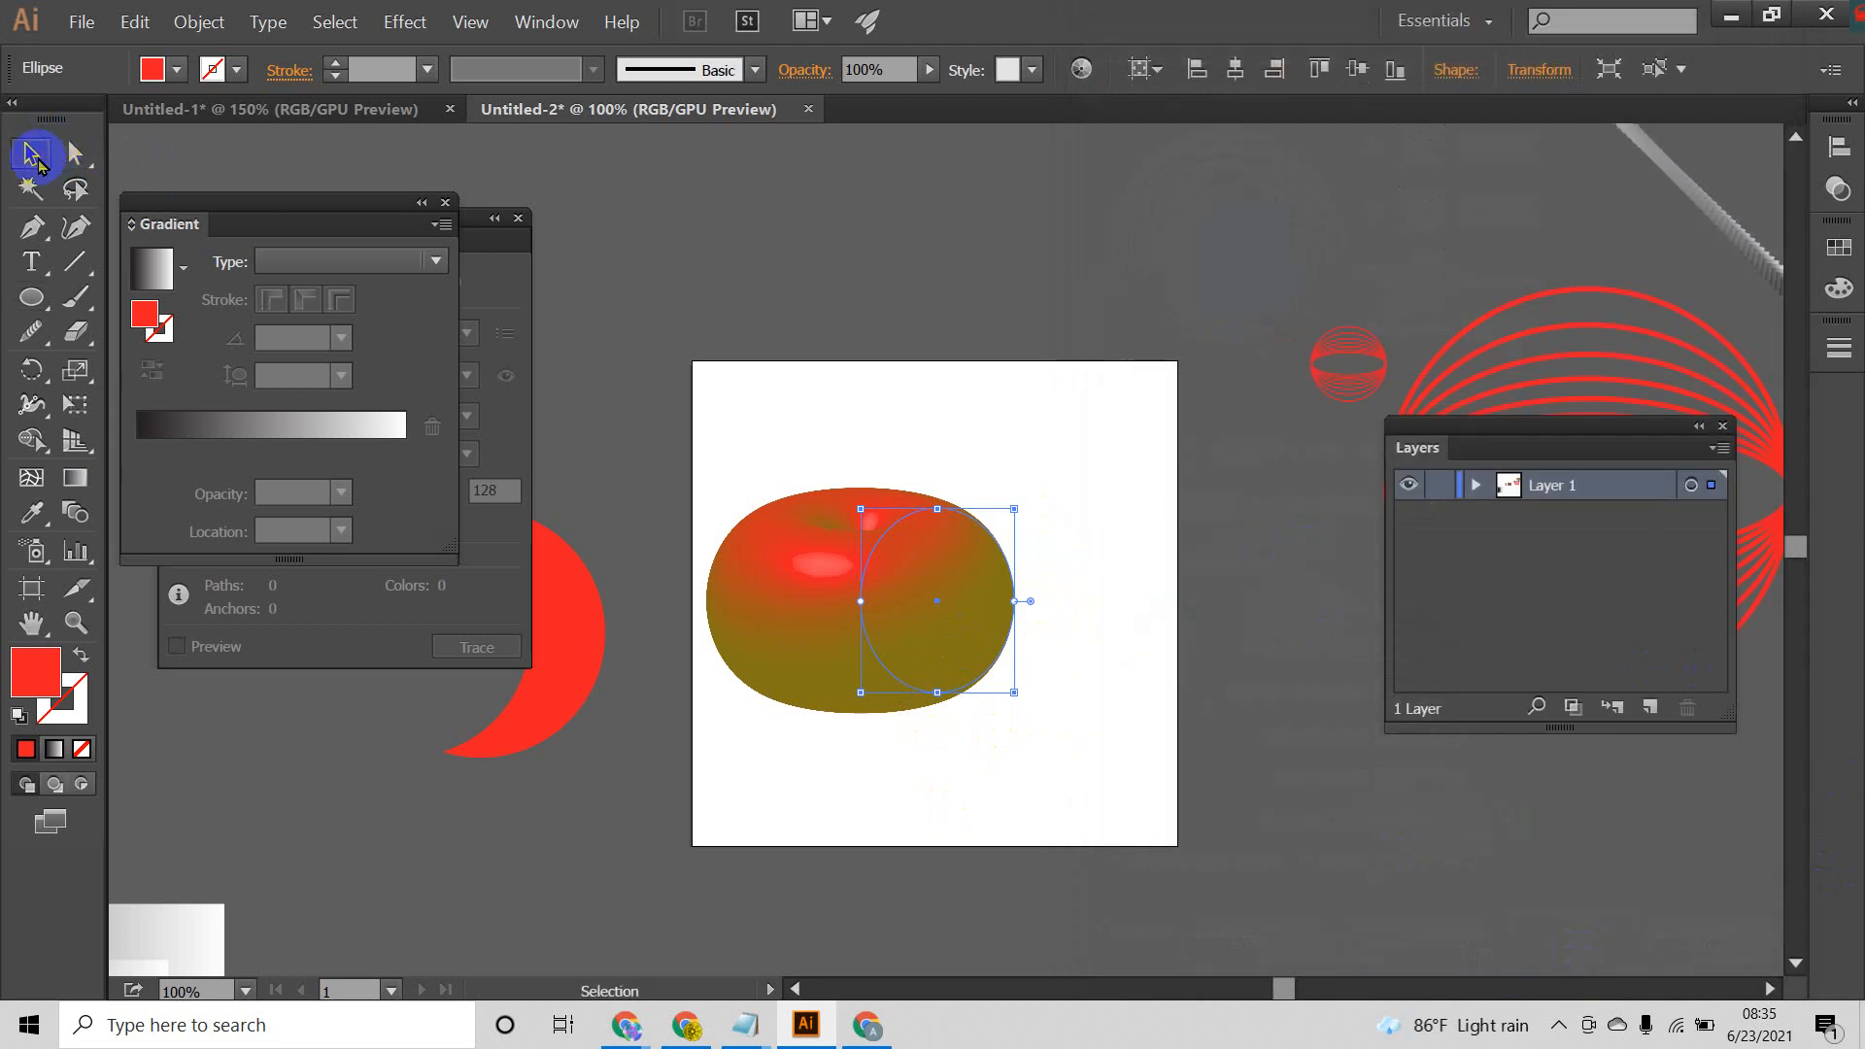
{"action": "left_click", "coordinate": [1069, 412]}
{"action": "left_click_drag", "start_coordinate": [904, 610], "coordinate": [1032, 560]}
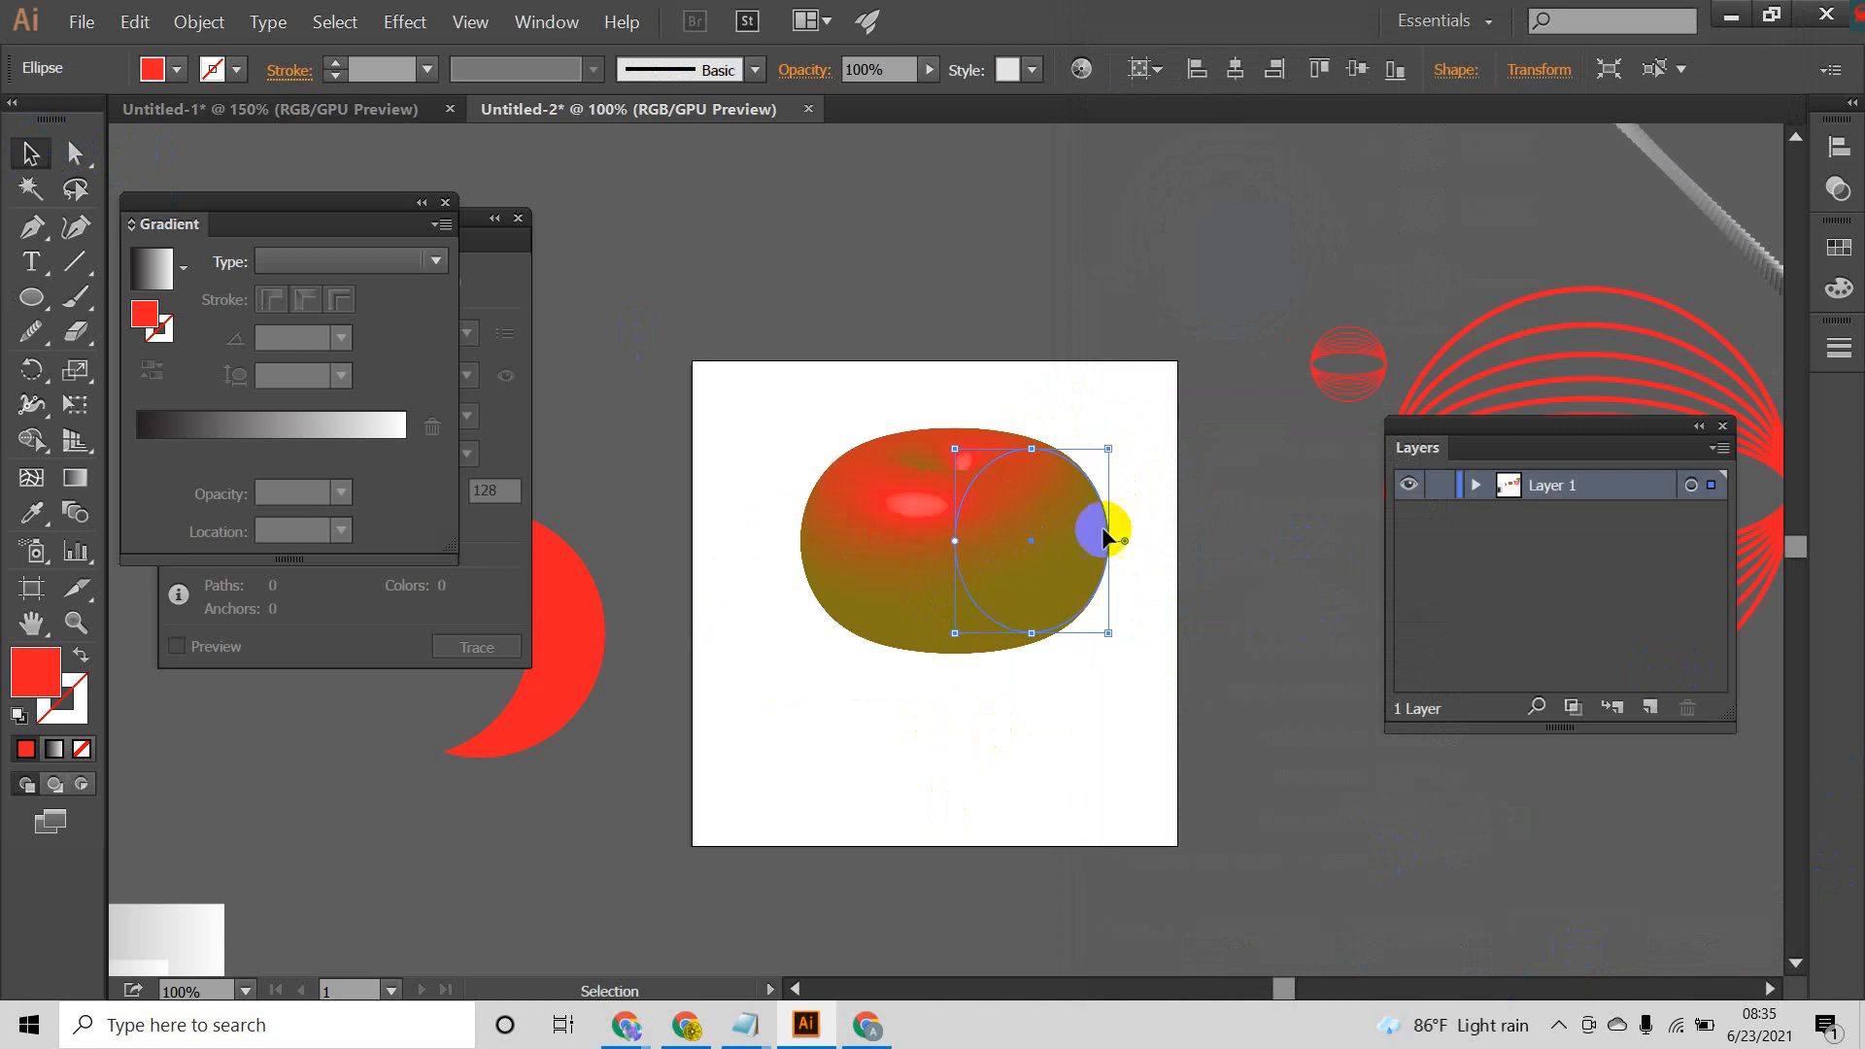
Step: Expand the appearance of the revolved shape and deselect it
{"action": "left_click", "coordinate": [199, 21]}
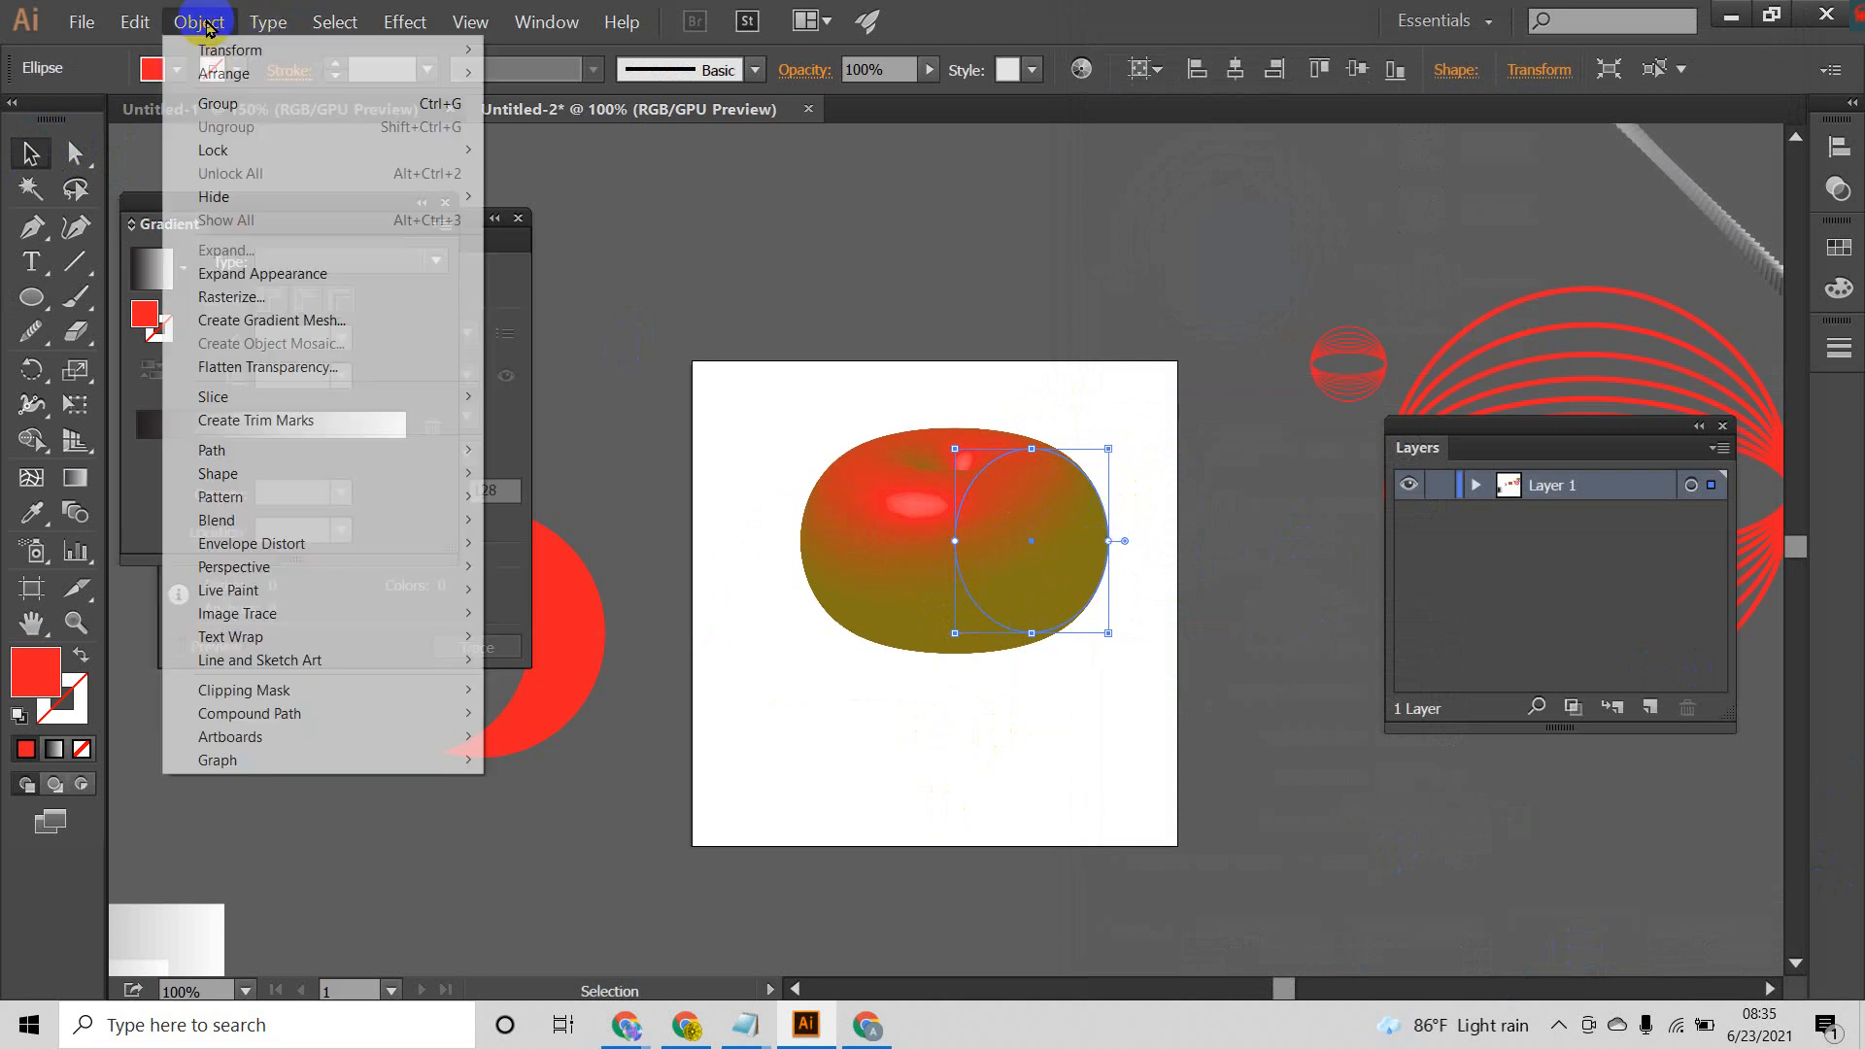
{"action": "left_click", "coordinate": [287, 282]}
{"action": "left_click", "coordinate": [949, 654]}
{"action": "left_click", "coordinate": [1059, 694]}
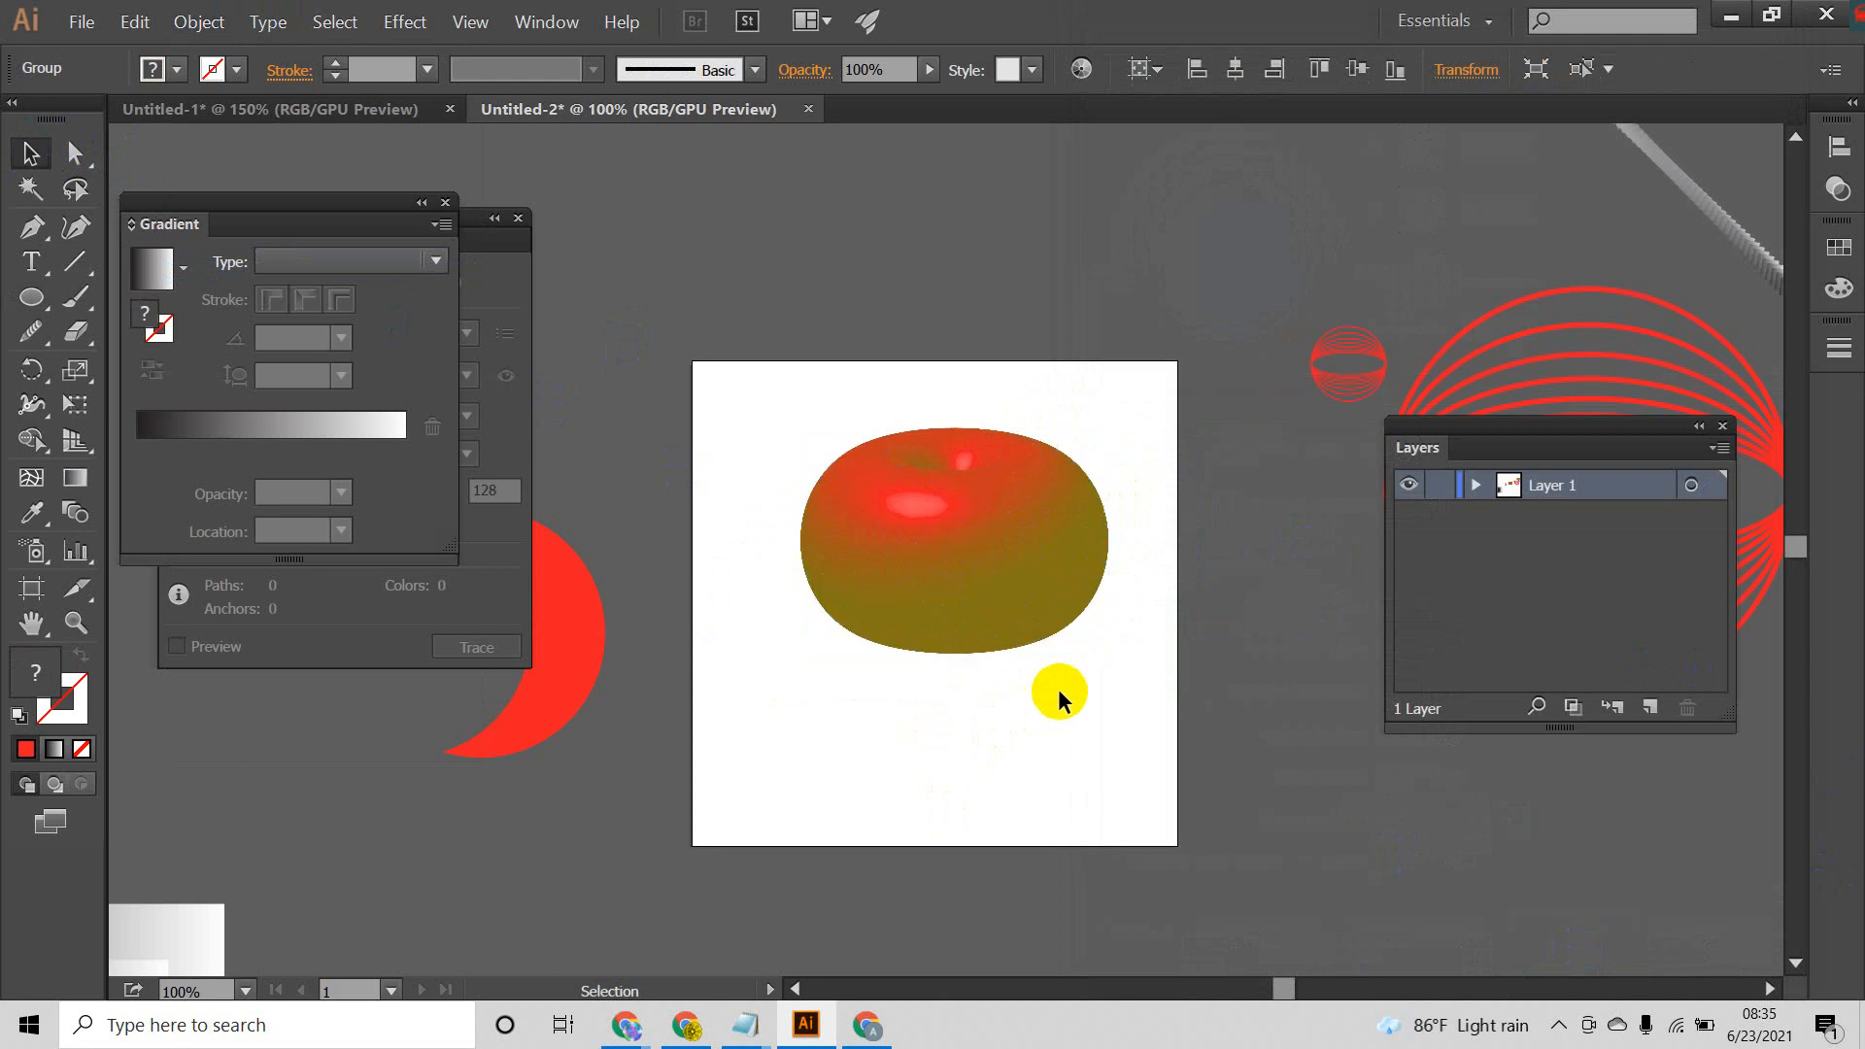
Step: Move the expanded group slightly on the artboard and reselect all of its parts
{"action": "left_click_drag", "start_coordinate": [948, 510], "coordinate": [930, 553]}
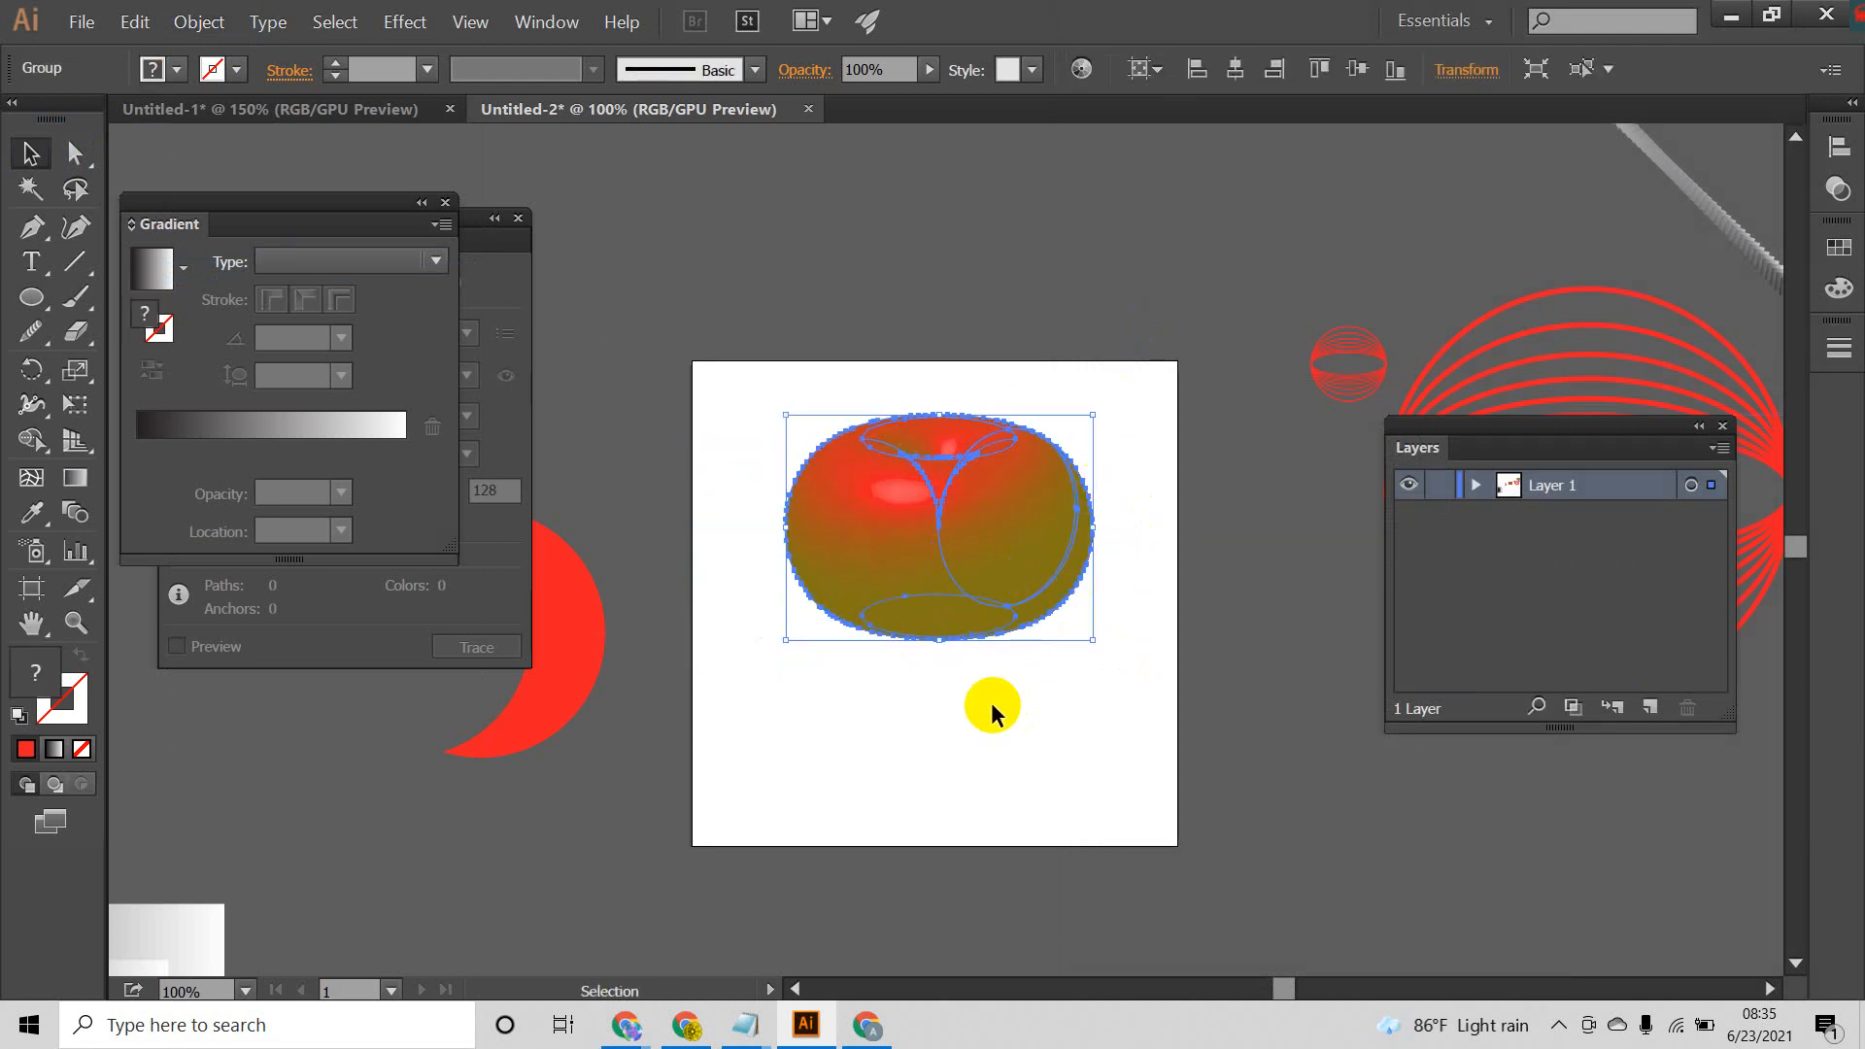
{"action": "left_click_drag", "start_coordinate": [1113, 396], "coordinate": [1007, 788]}
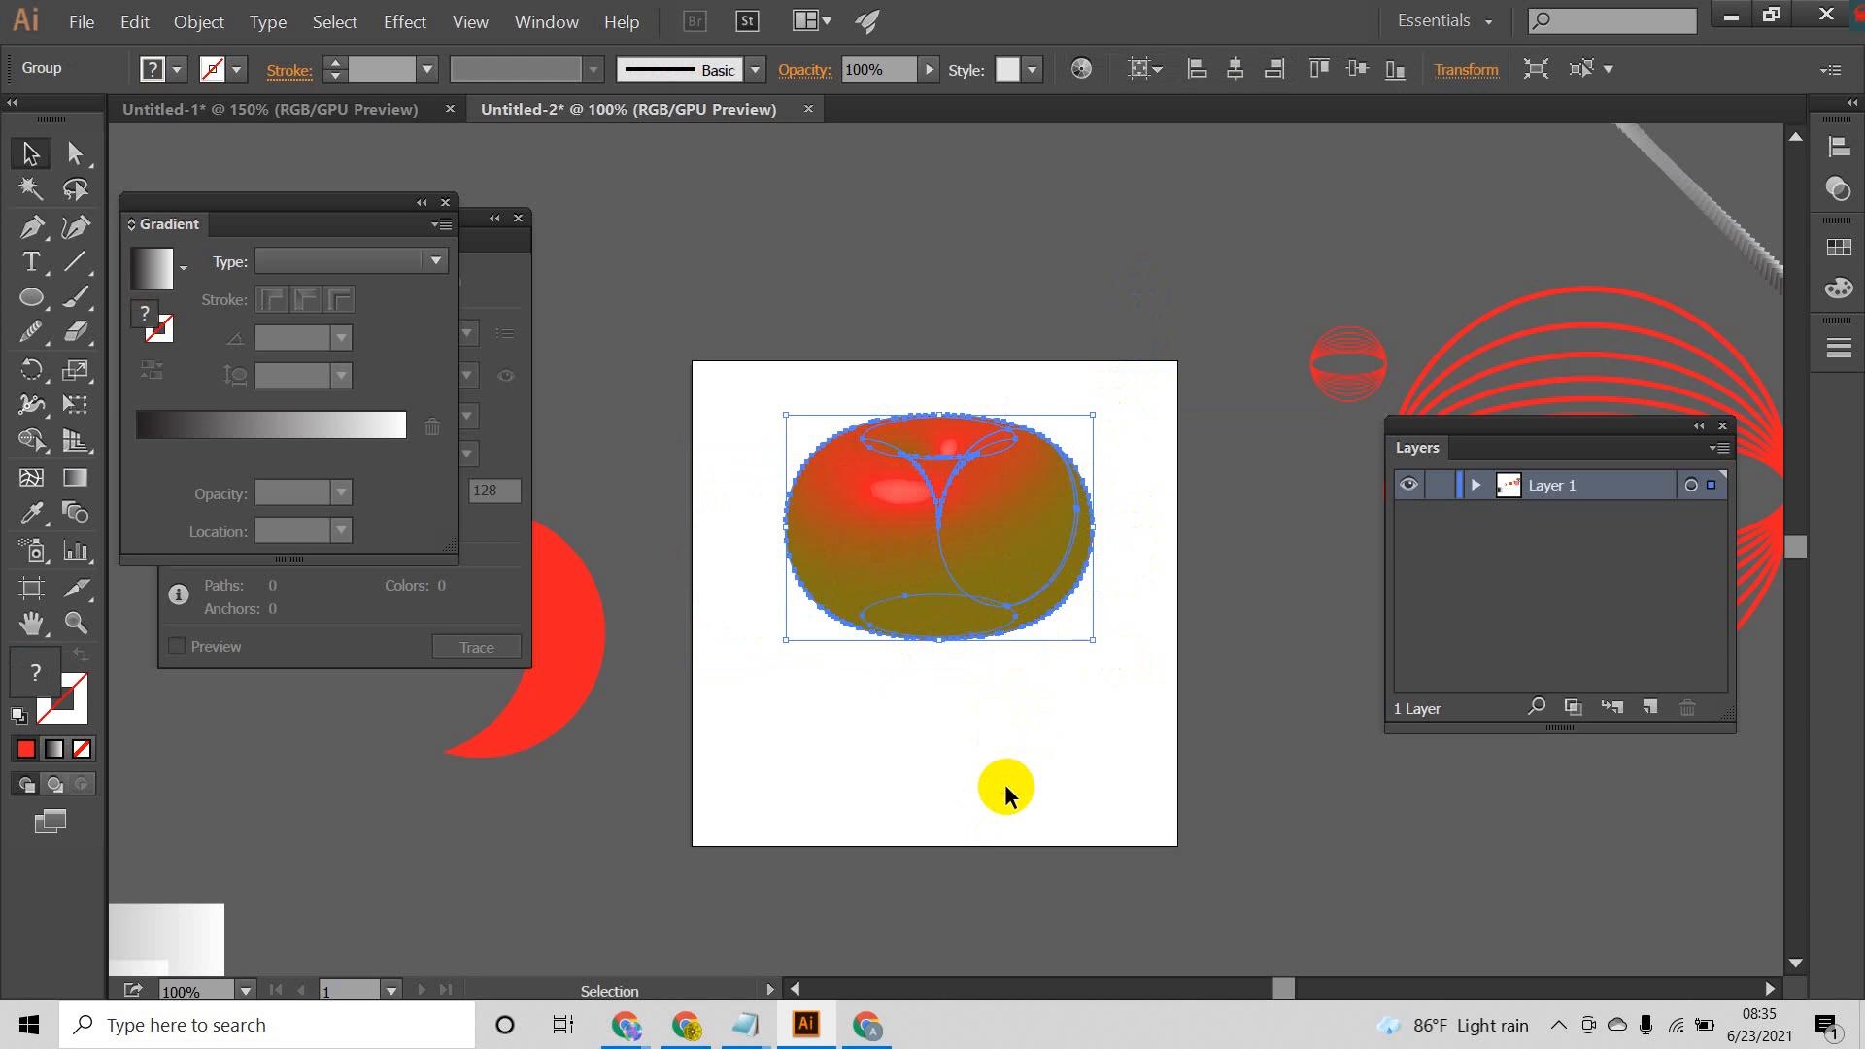
{"action": "left_click", "coordinate": [1034, 717]}
{"action": "left_click_drag", "start_coordinate": [1117, 381], "coordinate": [896, 683]}
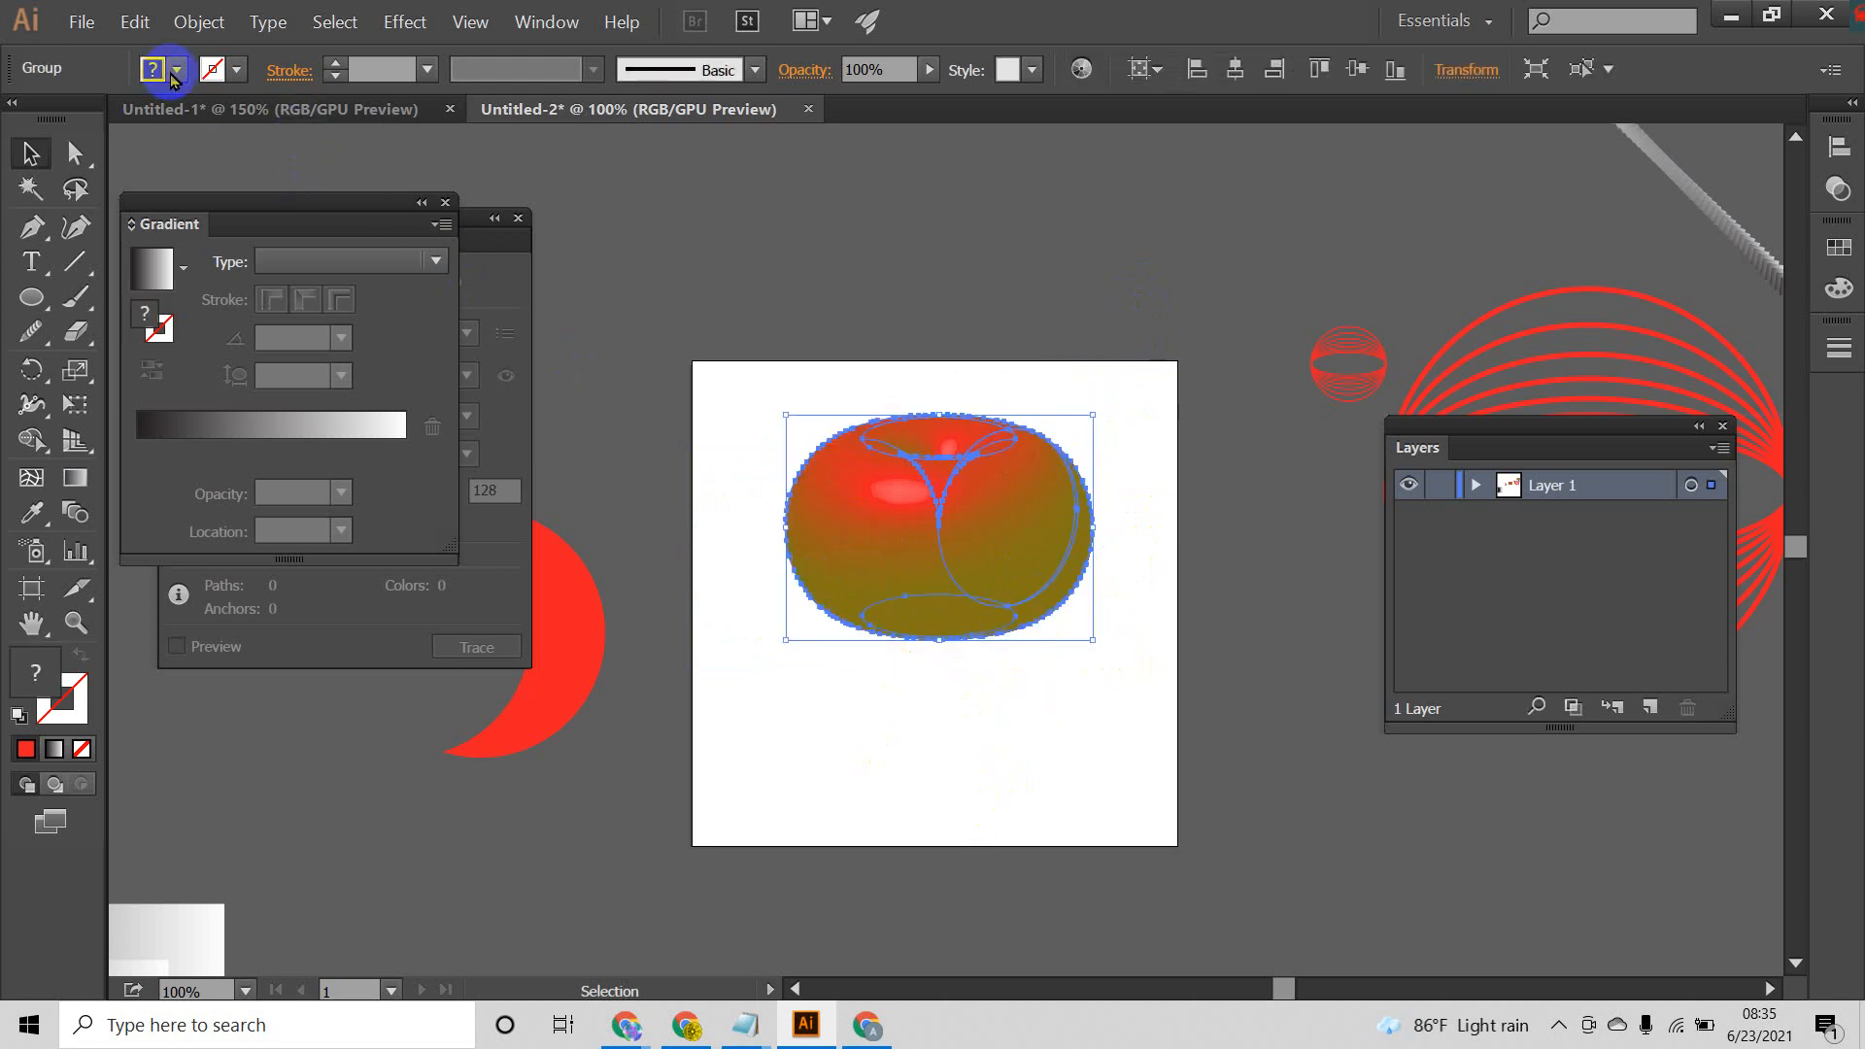
Step: Try to recolor the whole expanded group with the blue fill 0022EA
{"action": "double_click", "coordinate": [27, 674]}
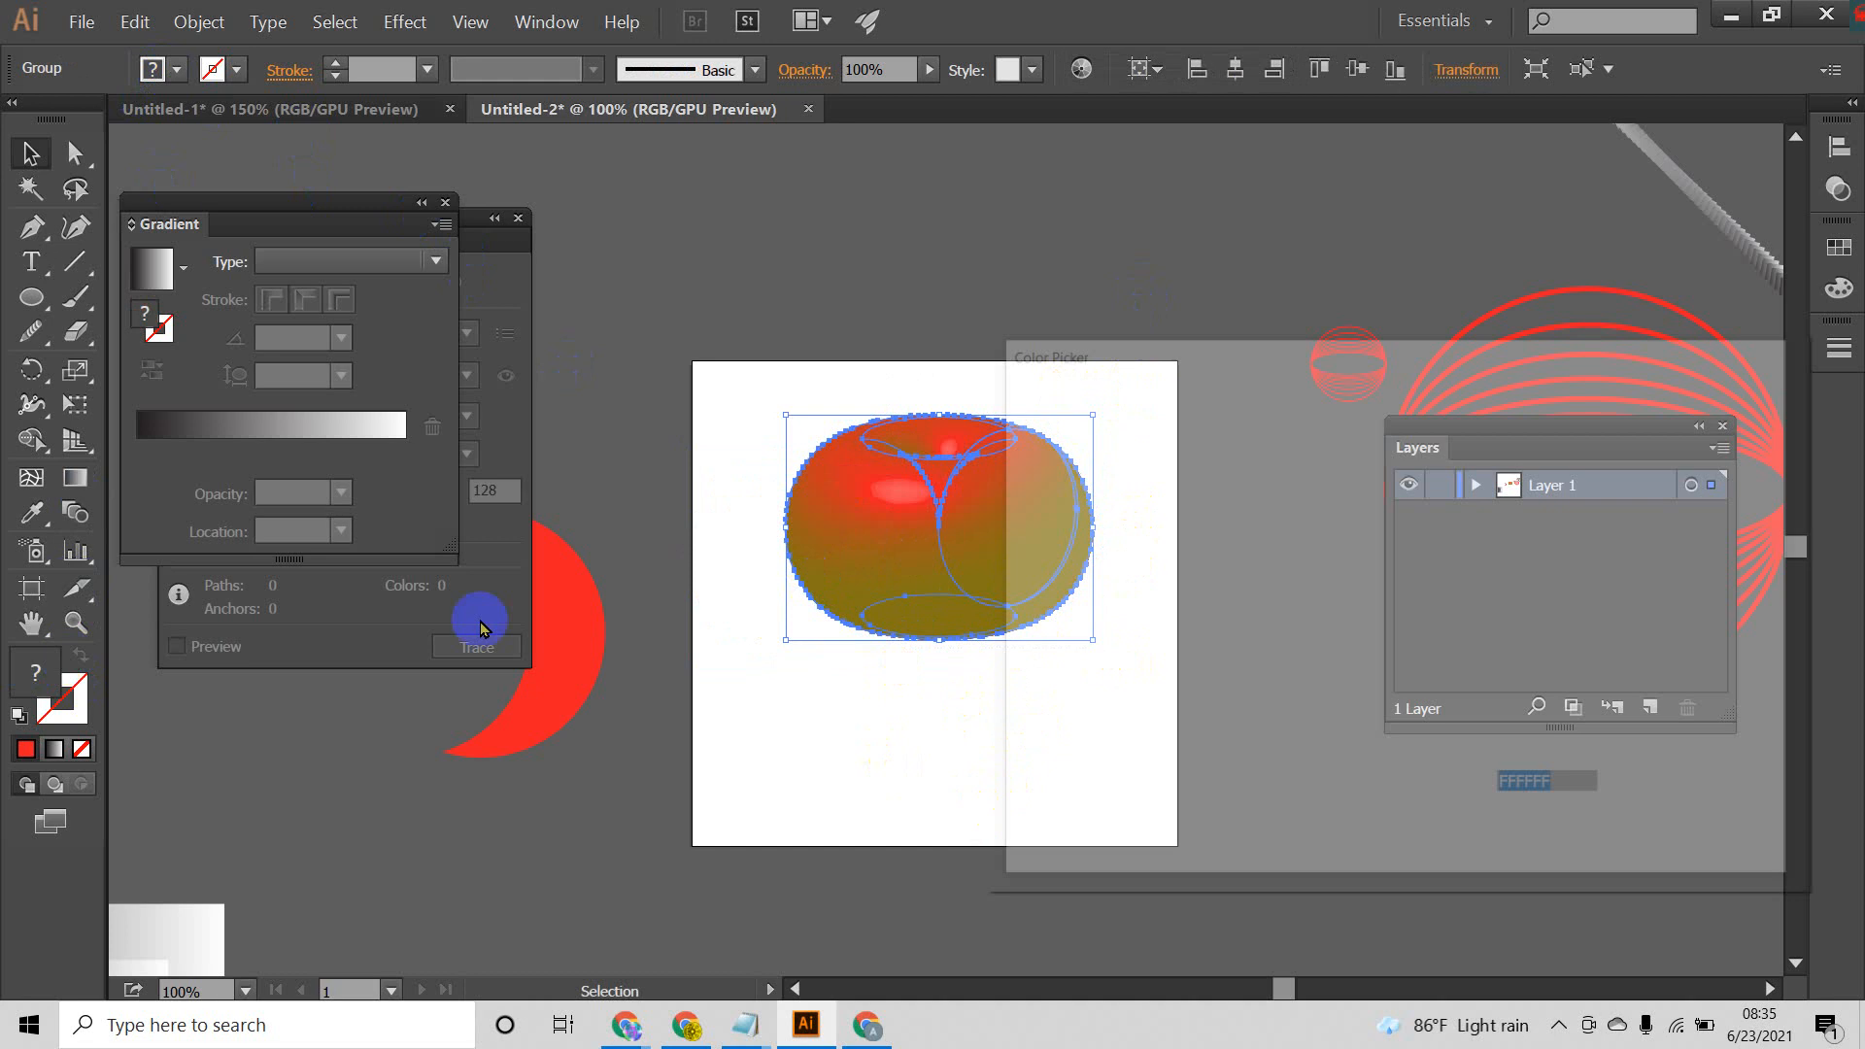
{"action": "left_click_drag", "start_coordinate": [1236, 462], "coordinate": [1374, 464]}
{"action": "left_click", "coordinate": [1663, 432]}
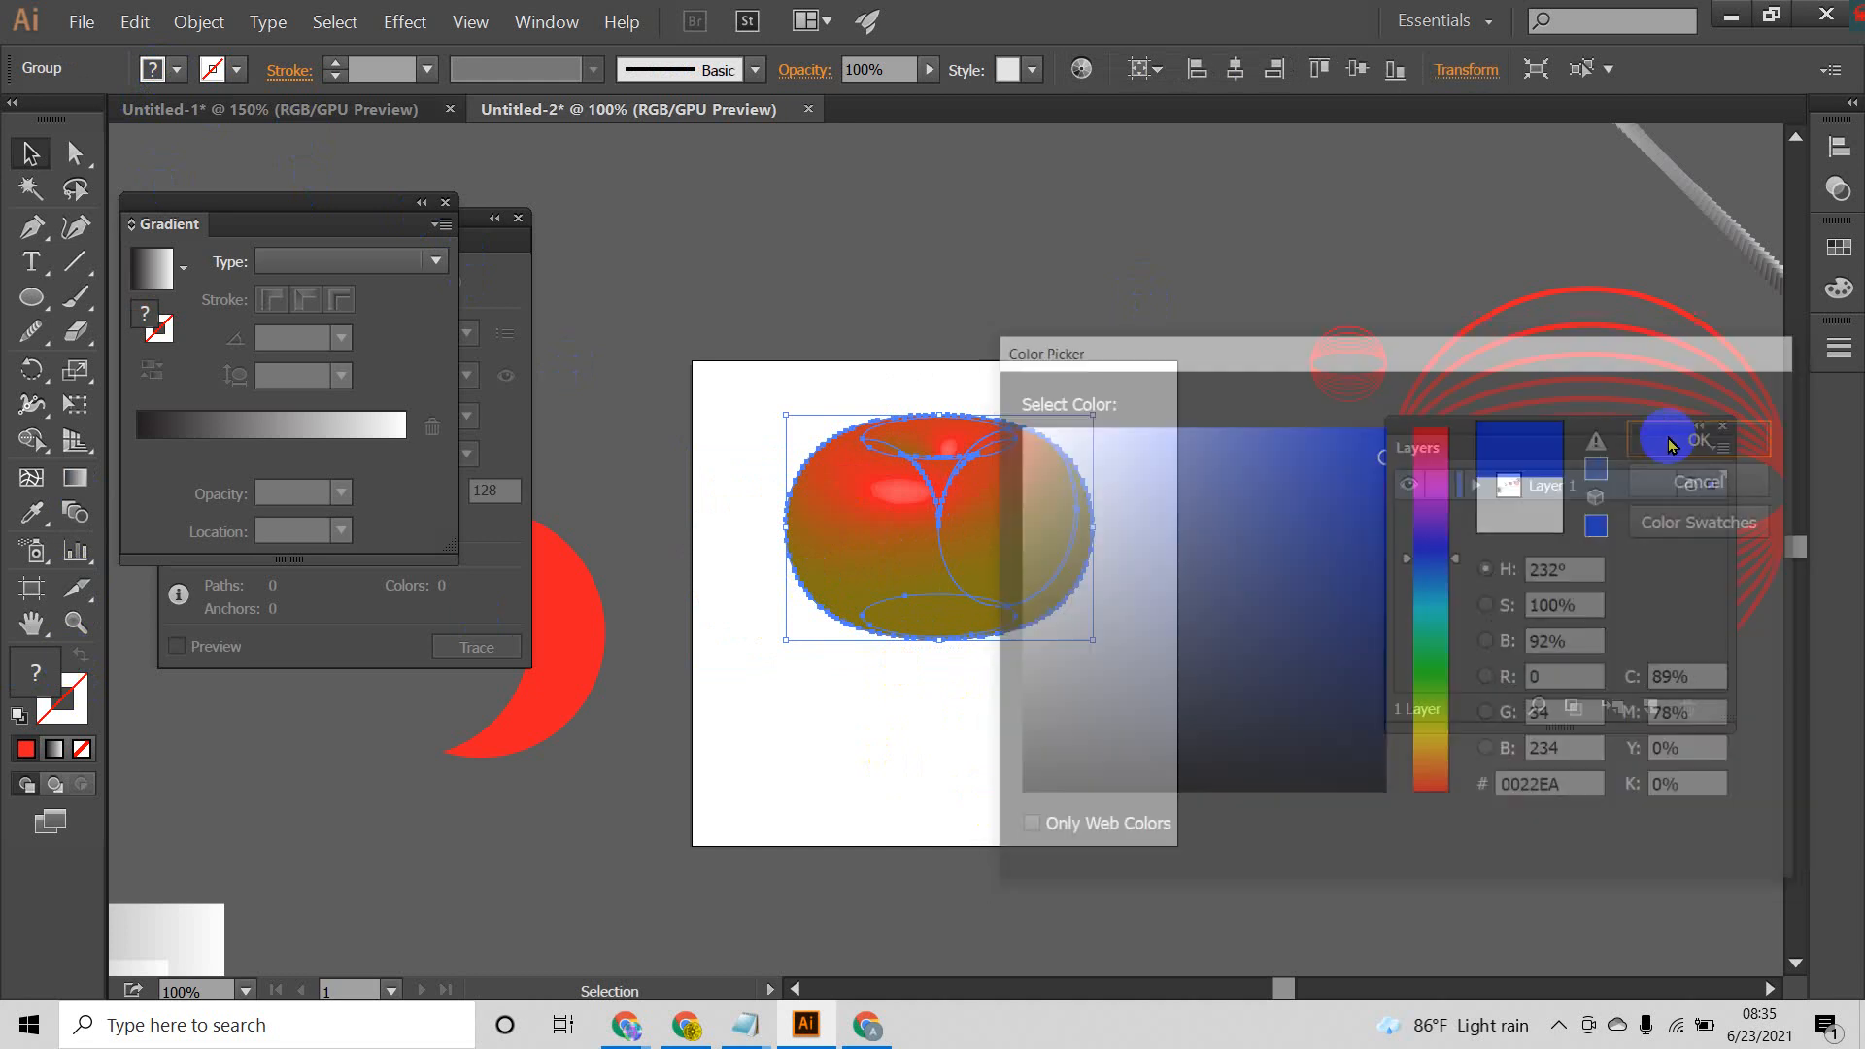
{"action": "left_click", "coordinate": [1242, 612]}
{"action": "left_click_drag", "start_coordinate": [1141, 376], "coordinate": [785, 690]}
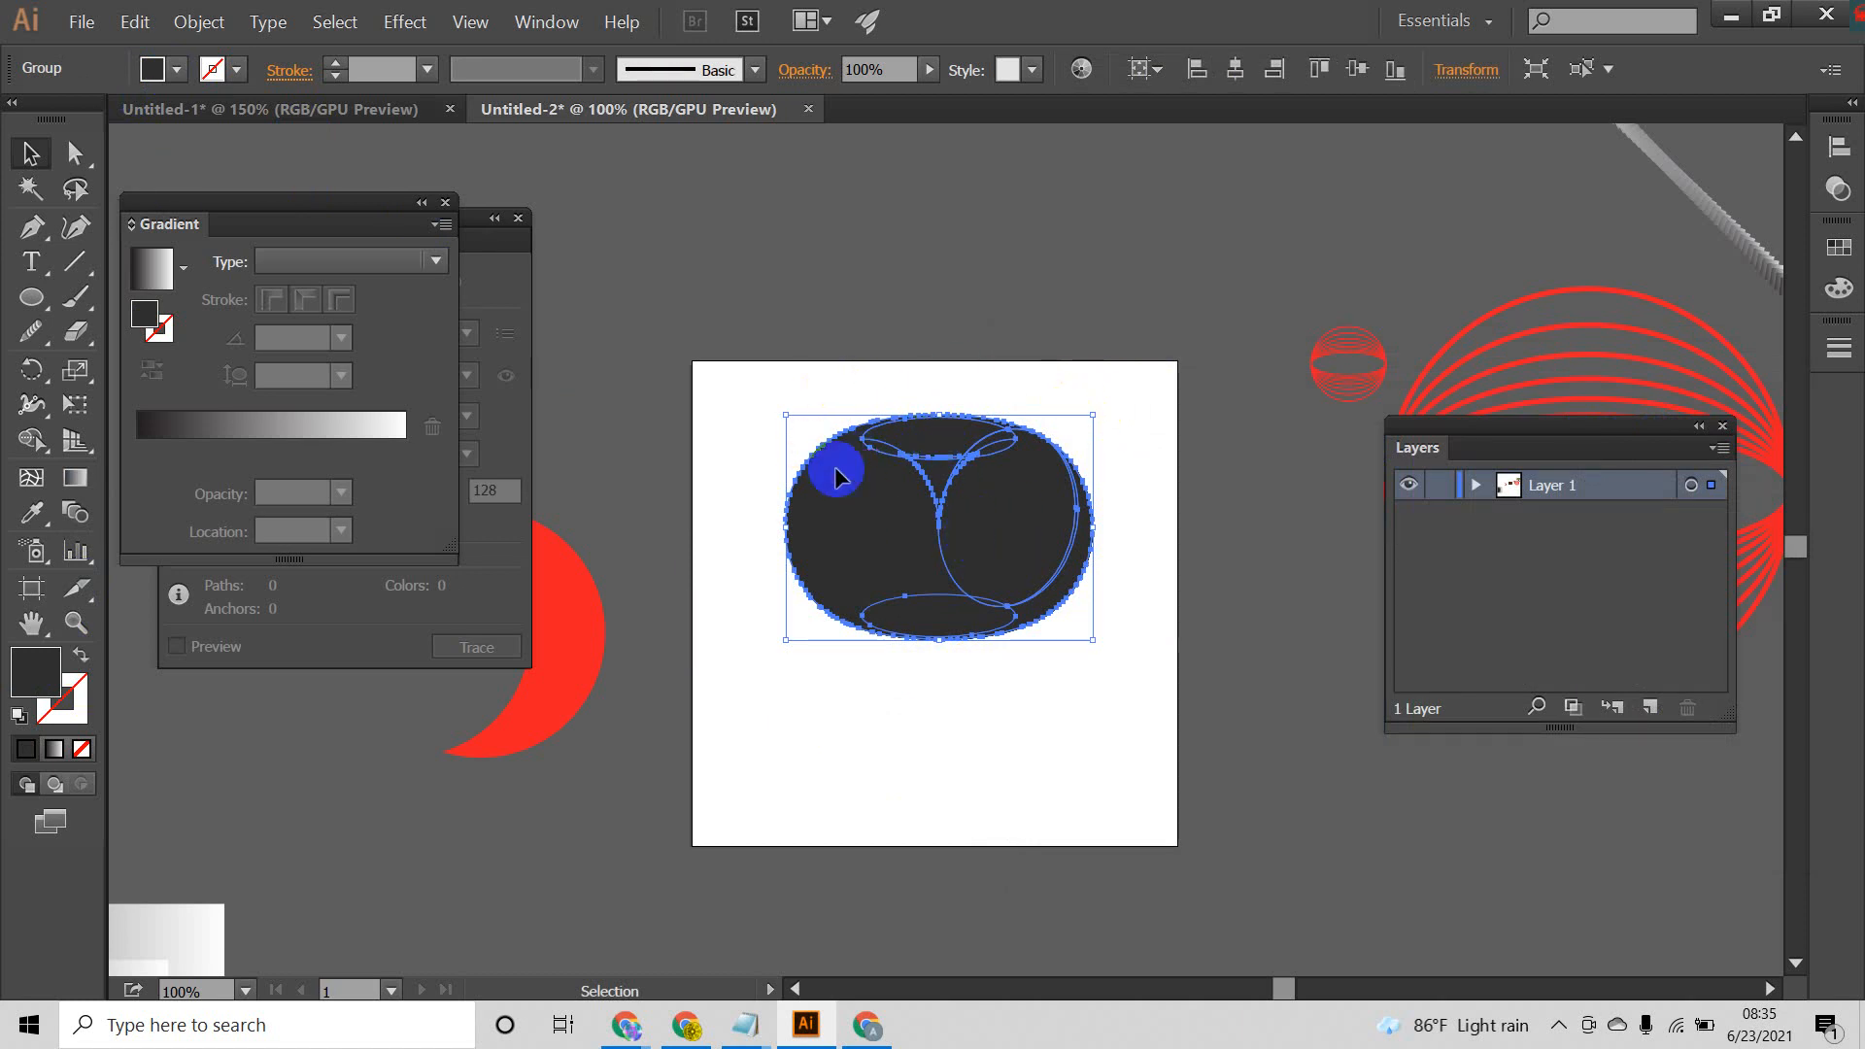
Step: Undo the recoloring, the group move and the appearance expansion of the revolved shape
{"action": "key", "text": "ctrl+z"}
{"action": "key", "text": "ctrl+z"}
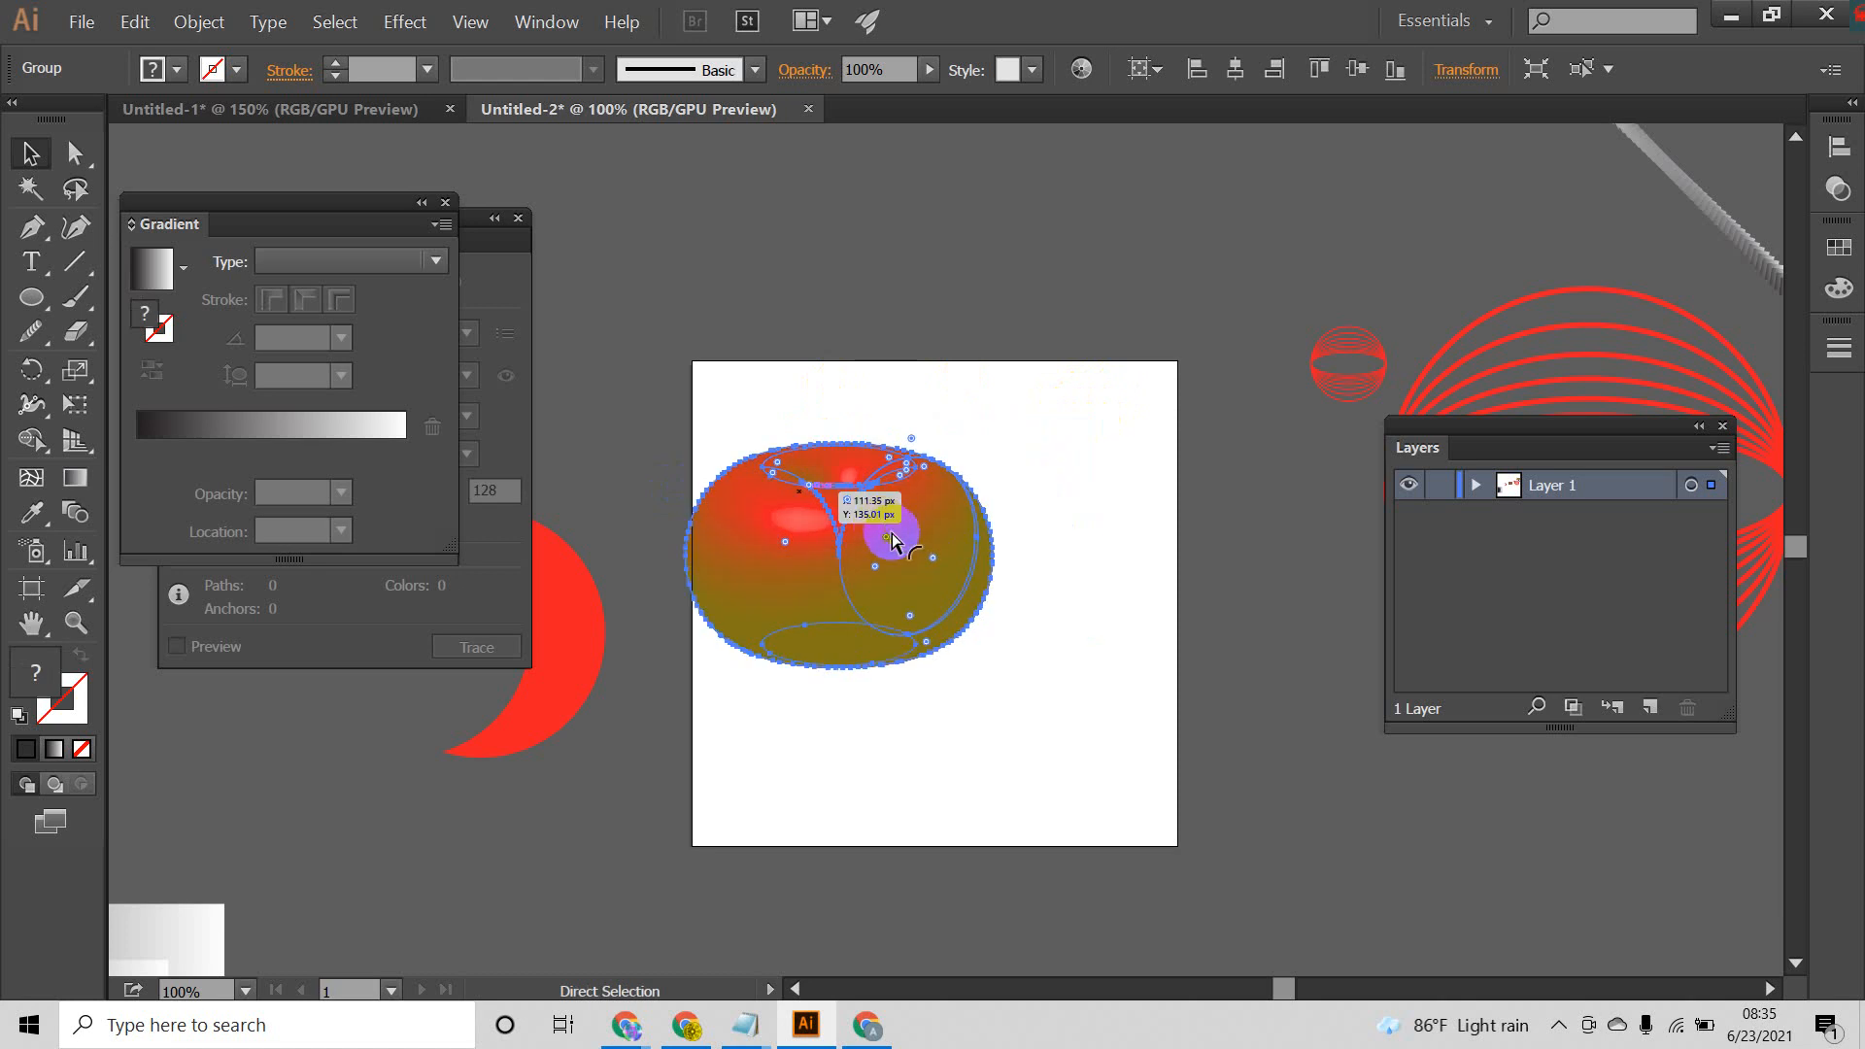
{"action": "key", "text": "ctrl+z"}
{"action": "key", "text": "ctrl+z"}
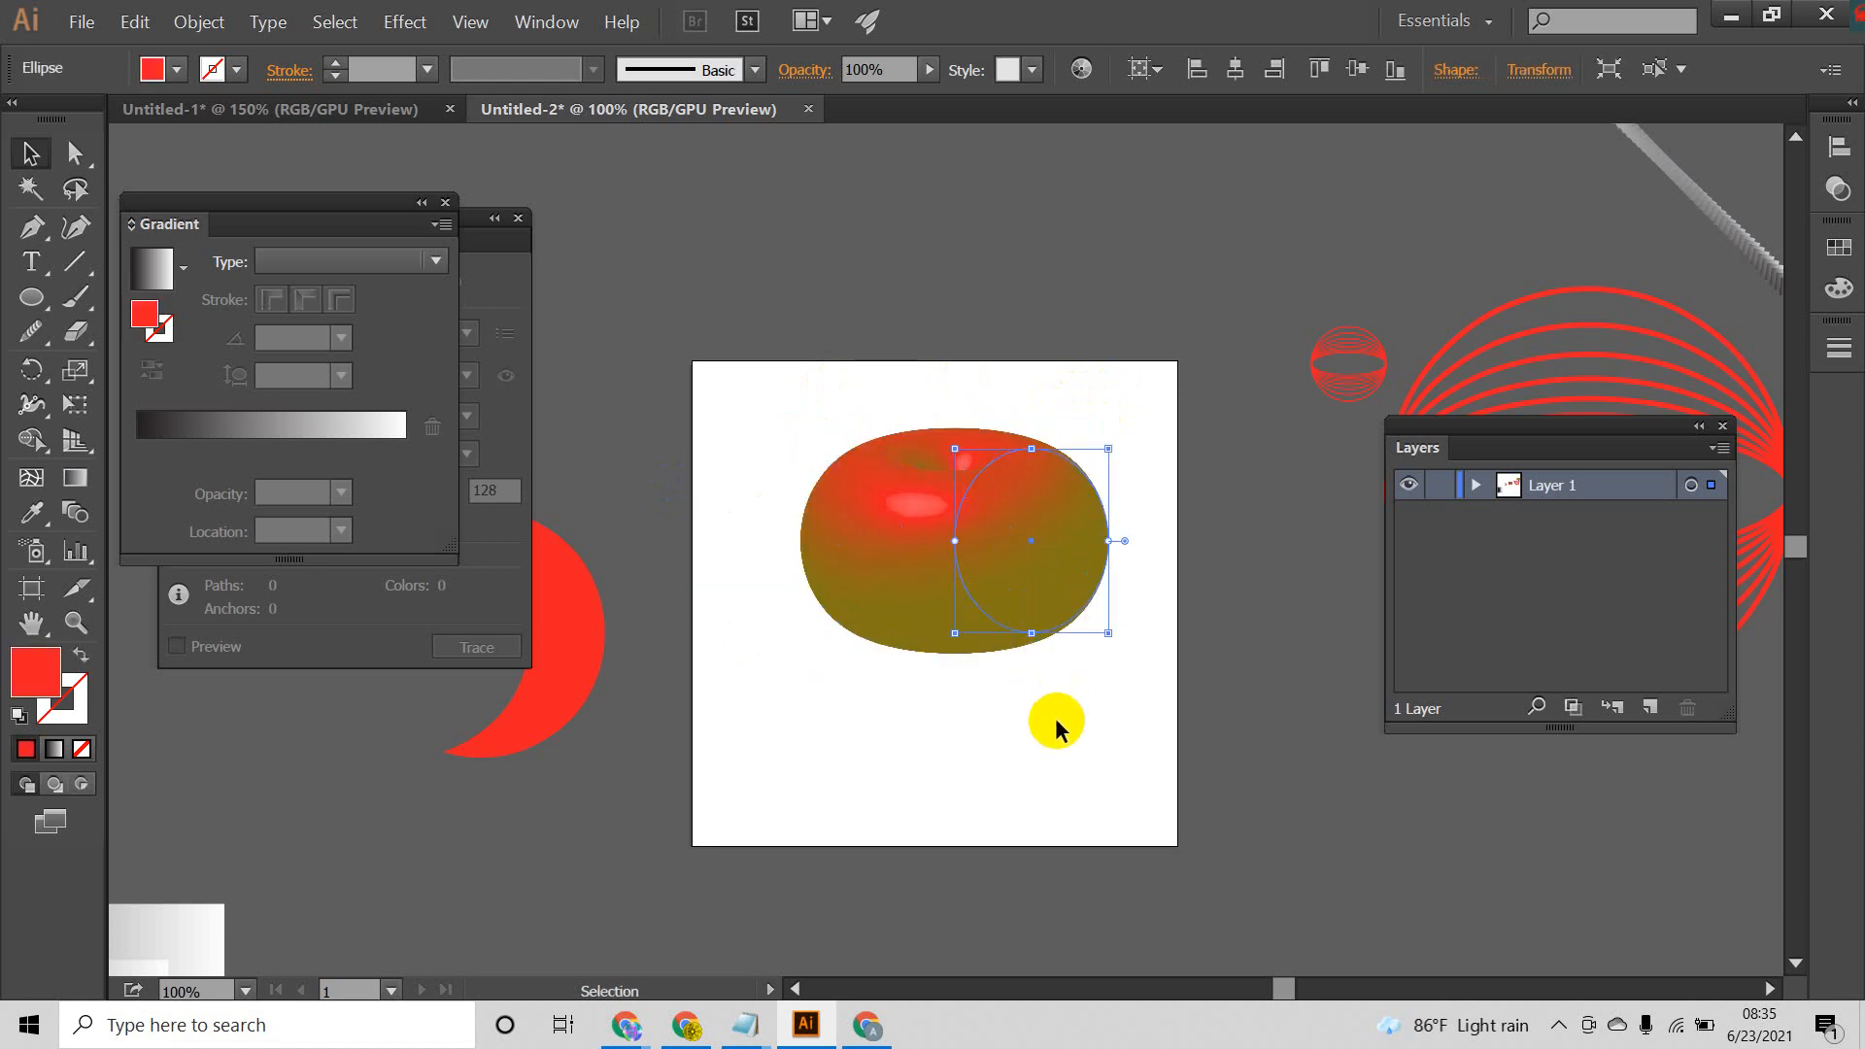
{"action": "left_click", "coordinate": [1056, 719]}
Step: Duplicate the revolved shape above the artboard and recolor the copy's fill, trying yellow before choosing magenta
{"action": "left_click_drag", "start_coordinate": [996, 549], "coordinate": [1147, 269]}
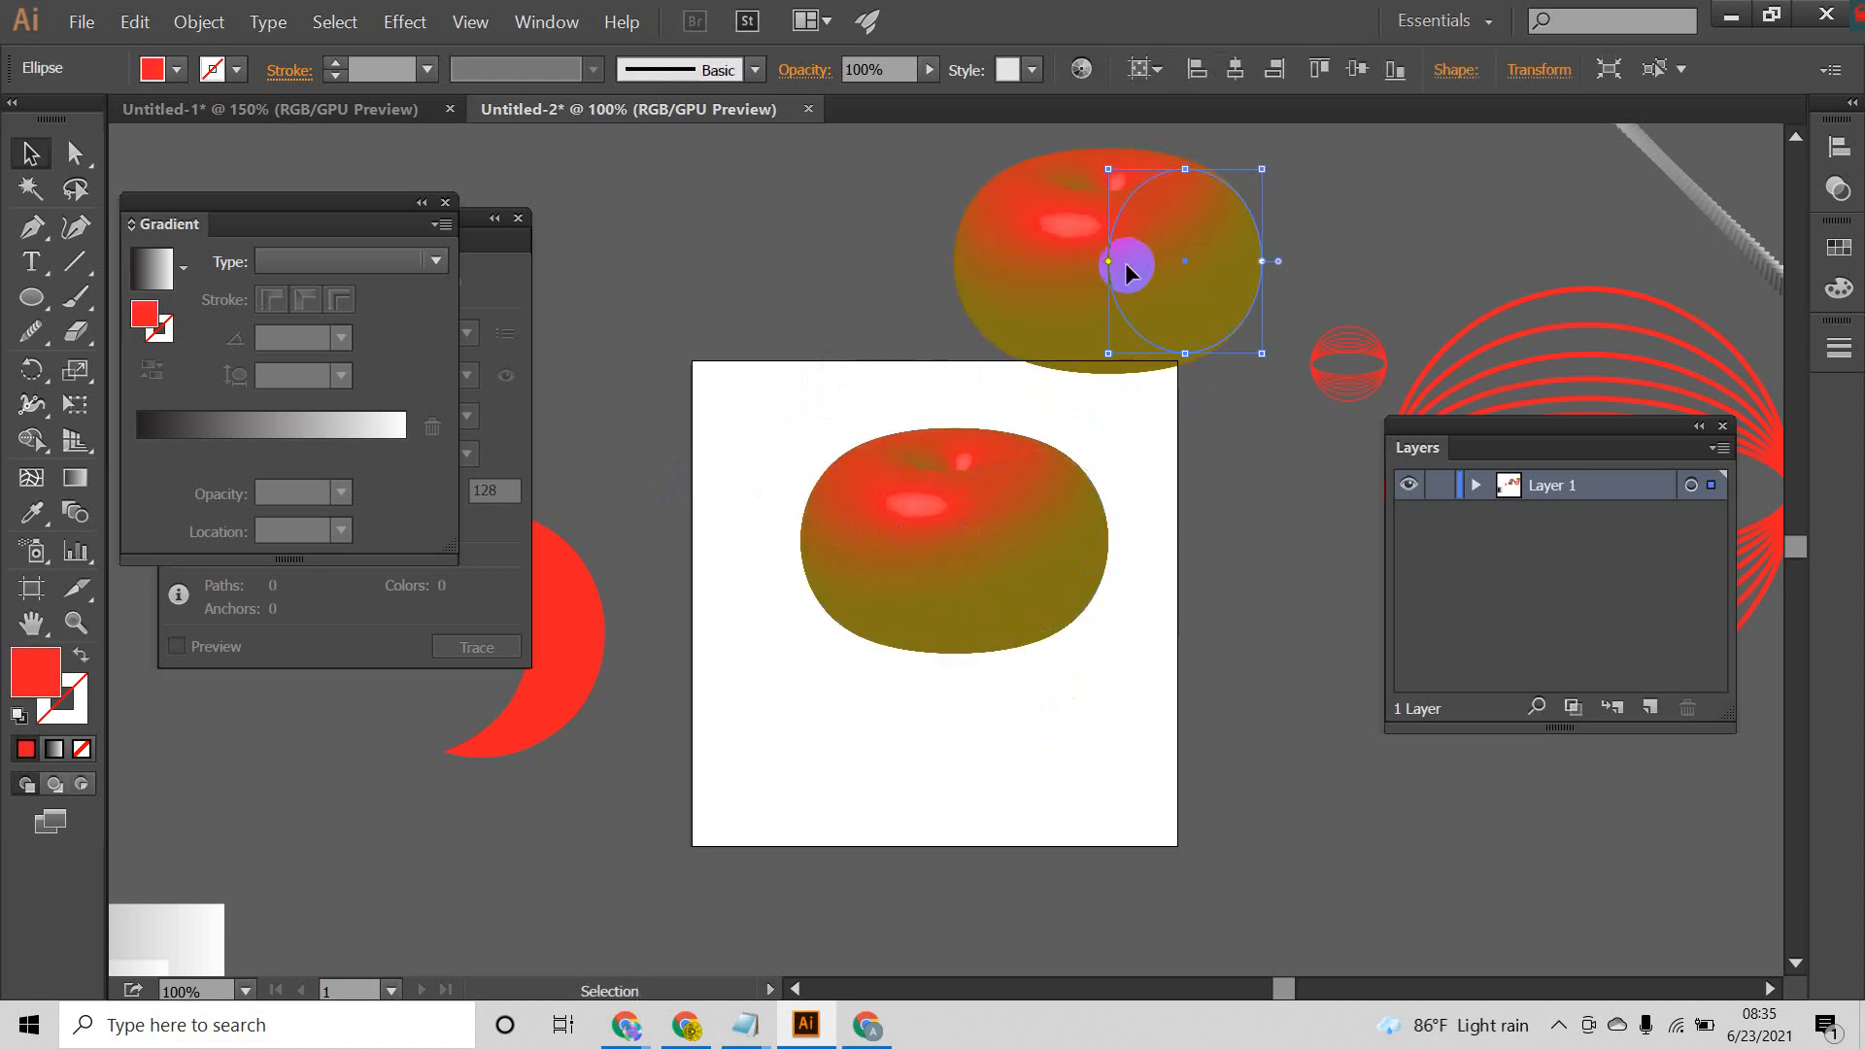
{"action": "left_click", "coordinate": [177, 70]}
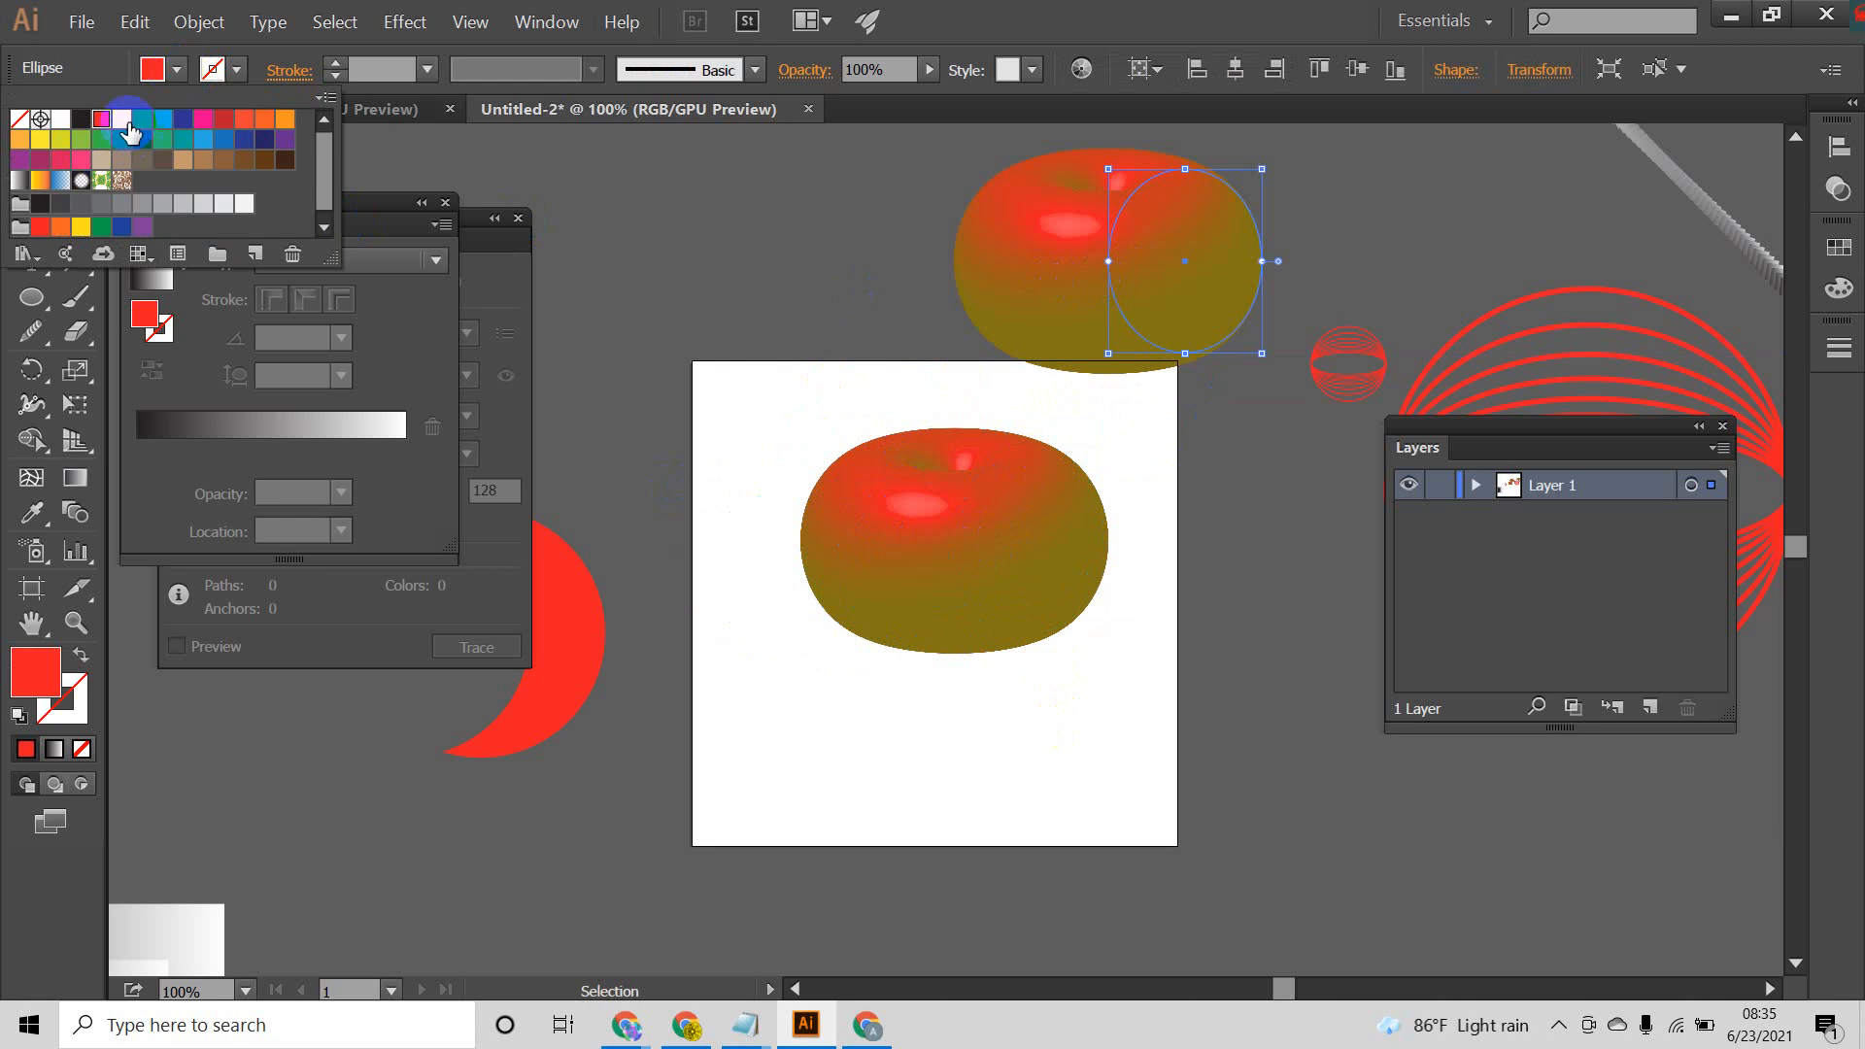
{"action": "left_click", "coordinate": [123, 122]}
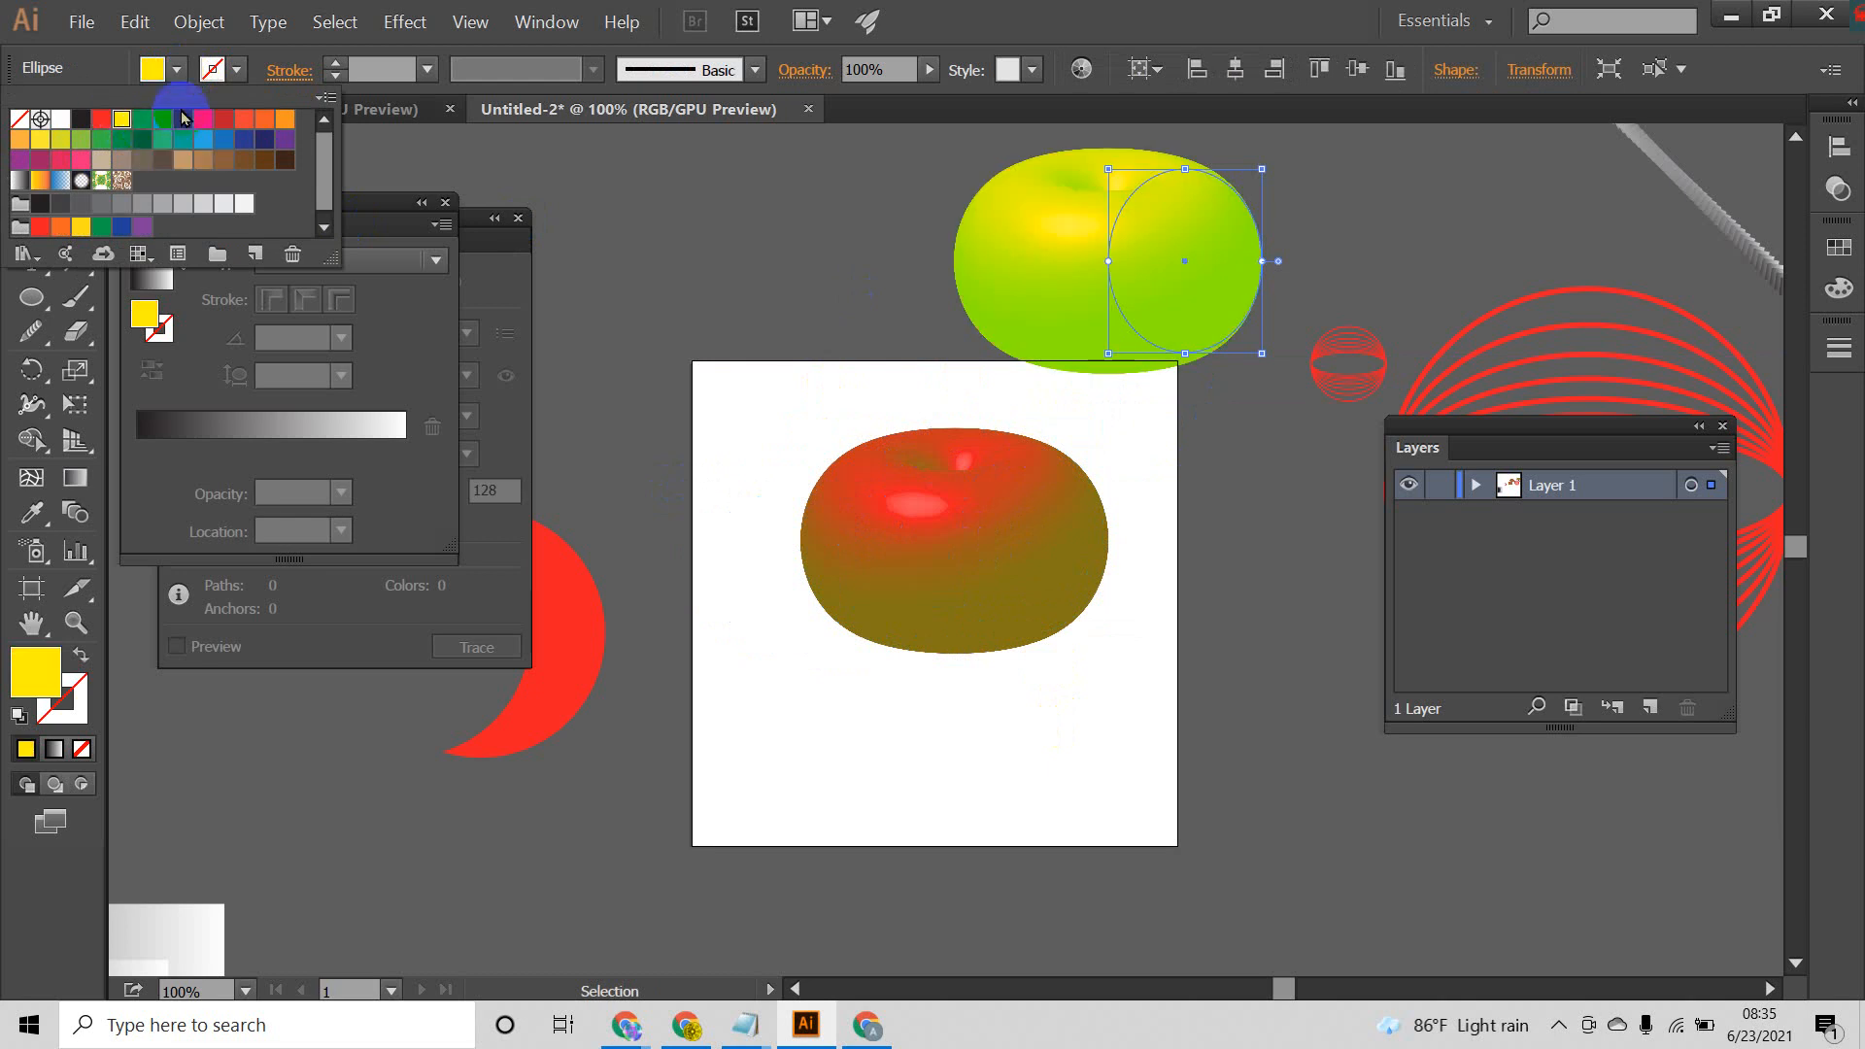
{"action": "left_click", "coordinate": [201, 123]}
{"action": "left_click", "coordinate": [366, 279]}
Step: Move the original red revolved shape to the lower part of the artboard and expand its appearance
{"action": "left_click_drag", "start_coordinate": [985, 538], "coordinate": [921, 680]}
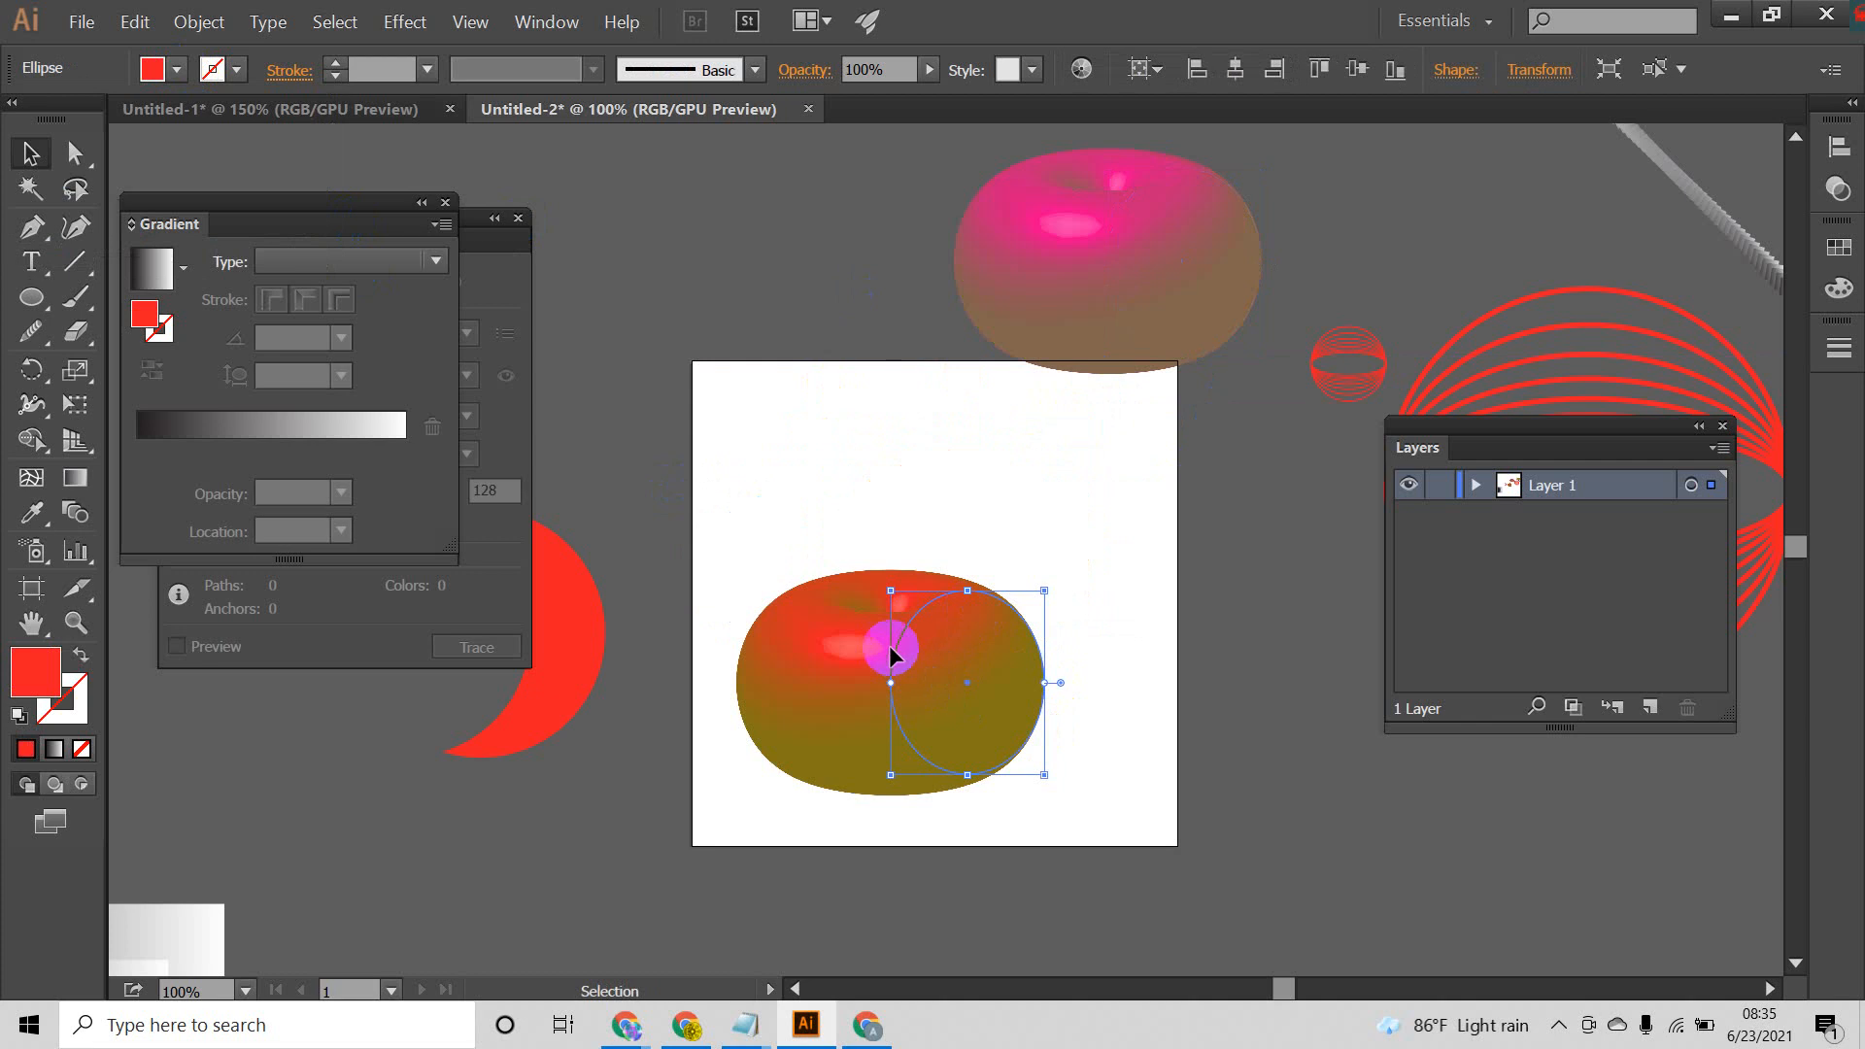
{"action": "left_click", "coordinate": [198, 21]}
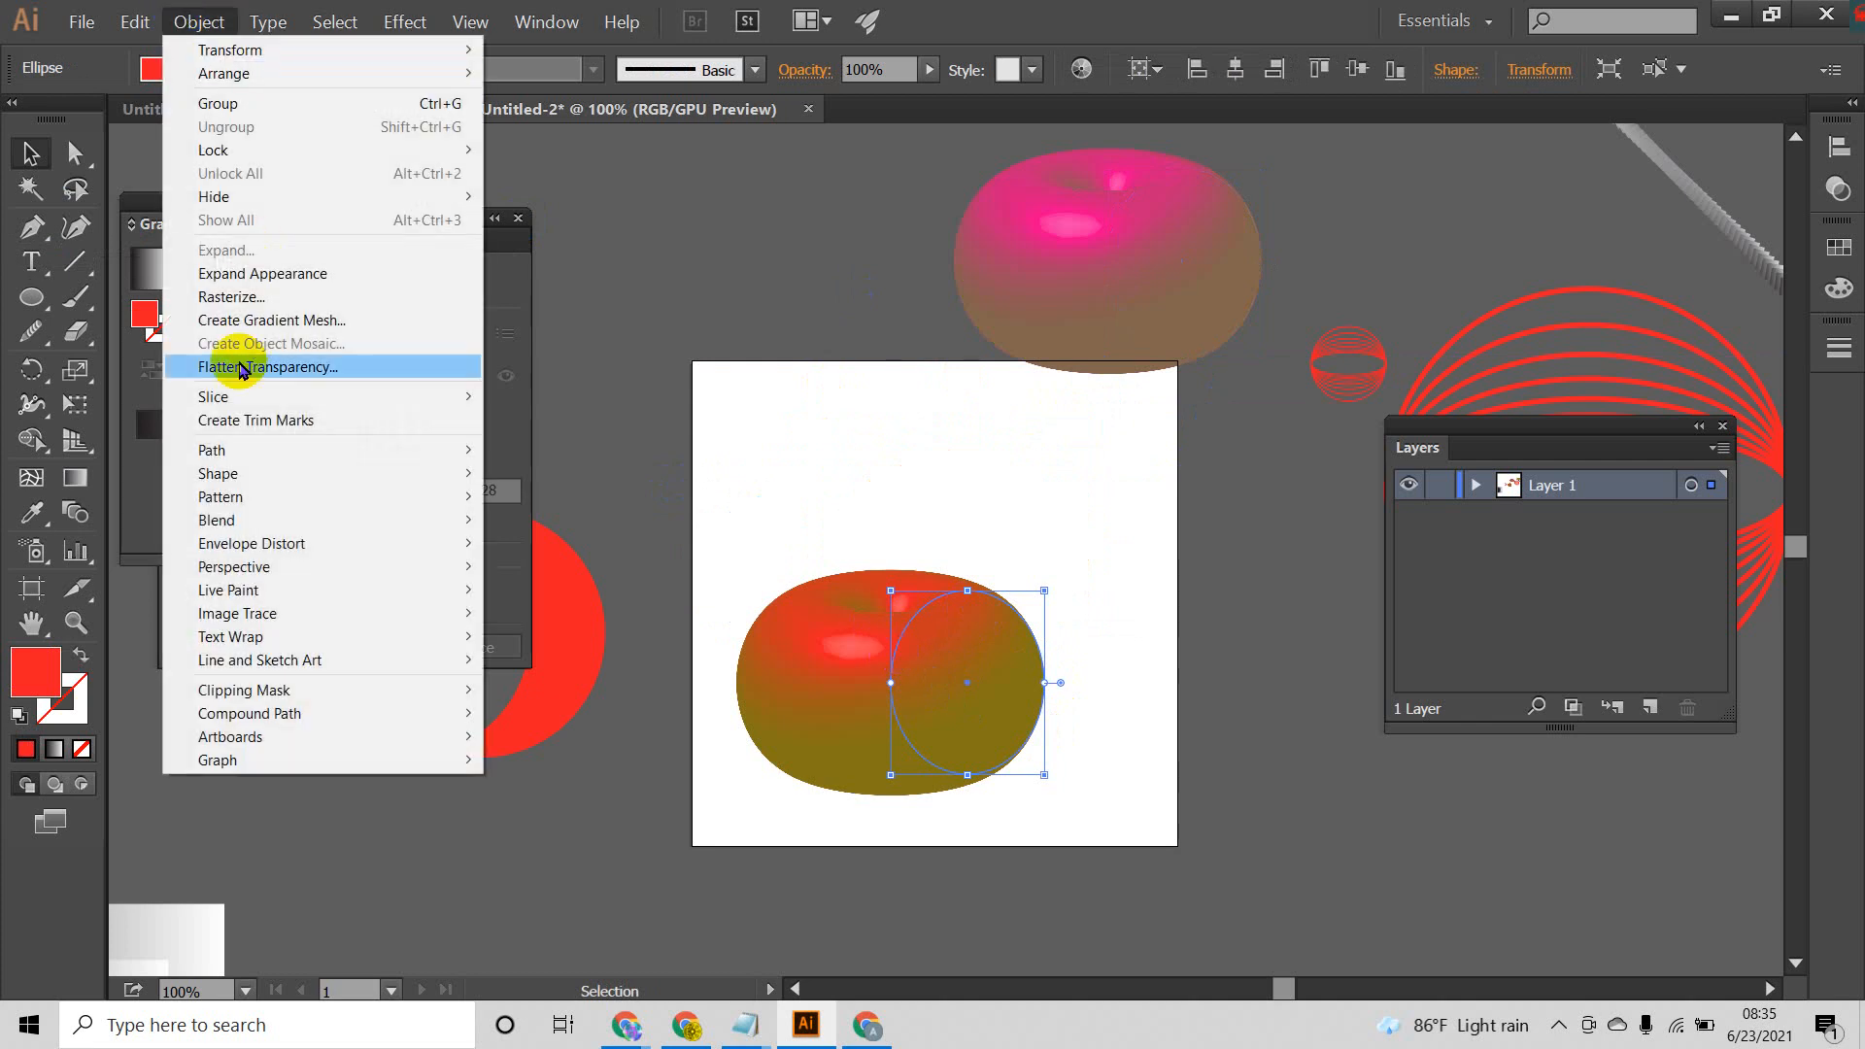
{"action": "left_click", "coordinate": [260, 274]}
{"action": "left_click", "coordinate": [1067, 554]}
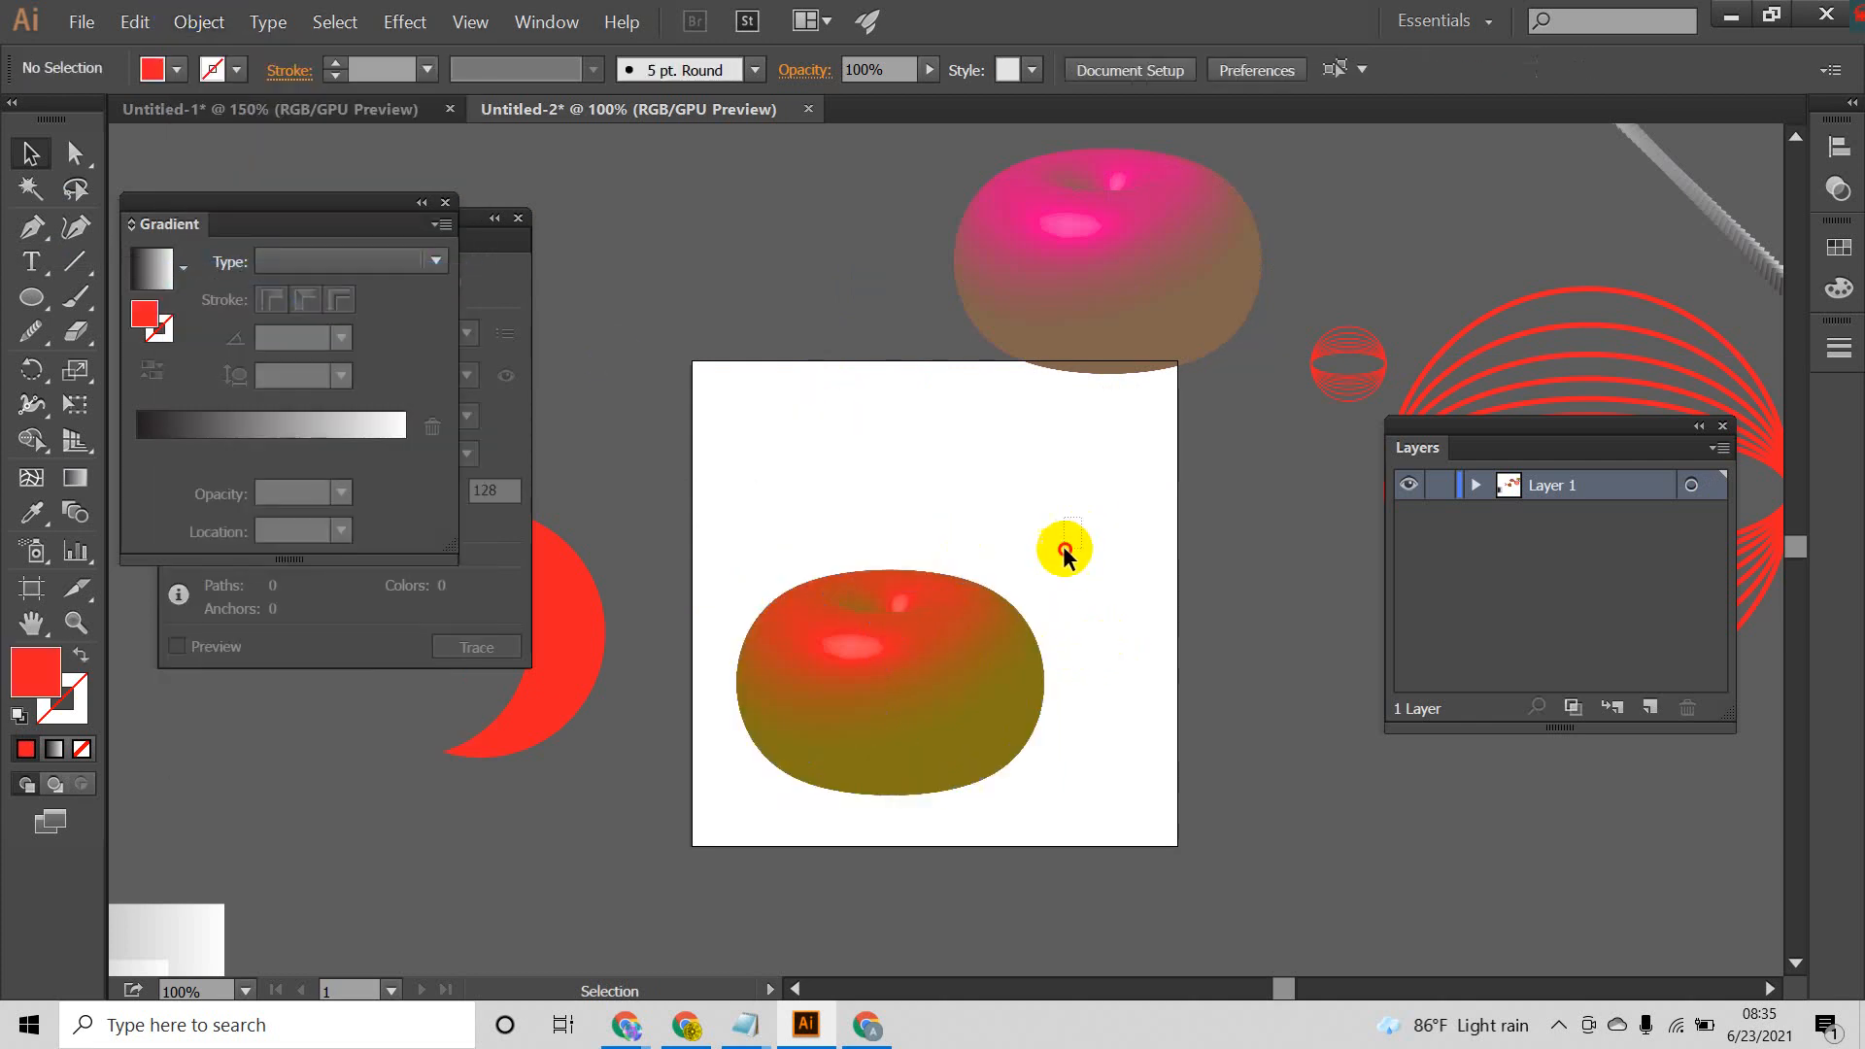
Step: Try to recolor the whole expanded red revolved group with the blue fill 0020DD
{"action": "left_click", "coordinate": [999, 743]}
{"action": "left_click", "coordinate": [1113, 591]}
{"action": "left_click", "coordinate": [1143, 284]}
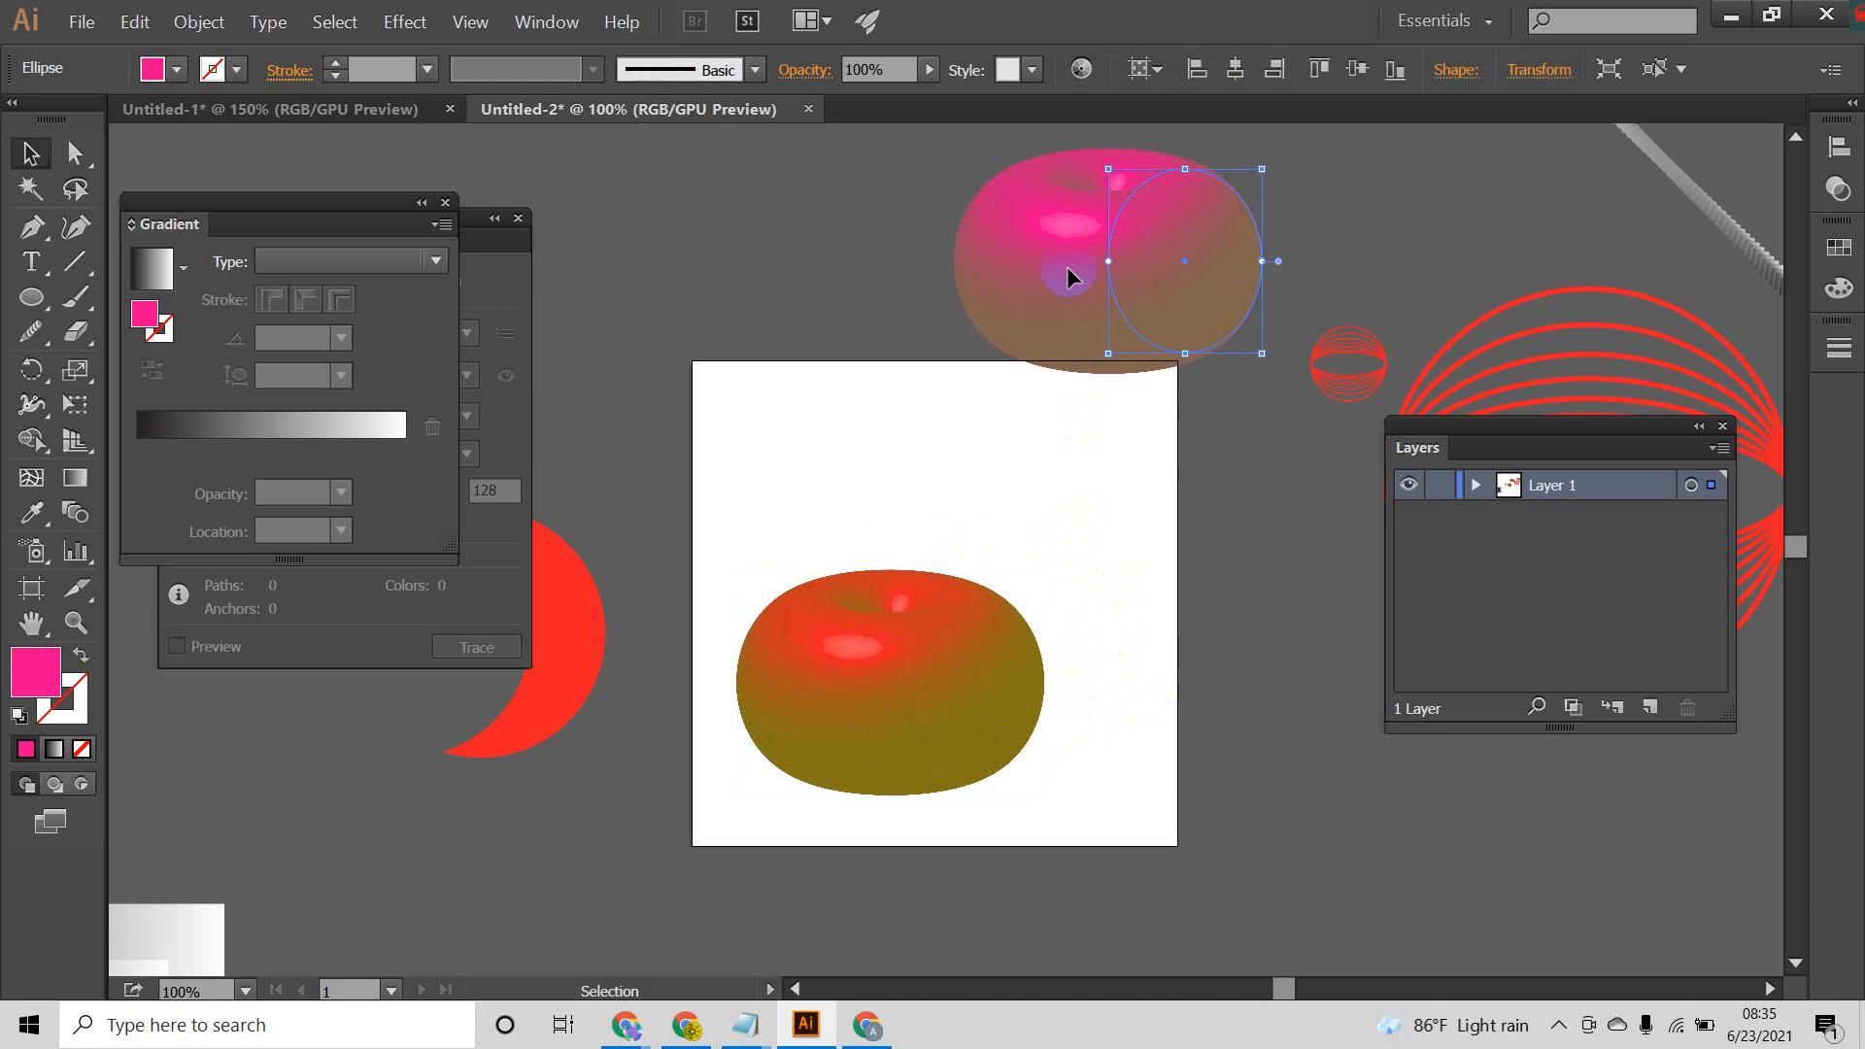
{"action": "left_click", "coordinate": [862, 755]}
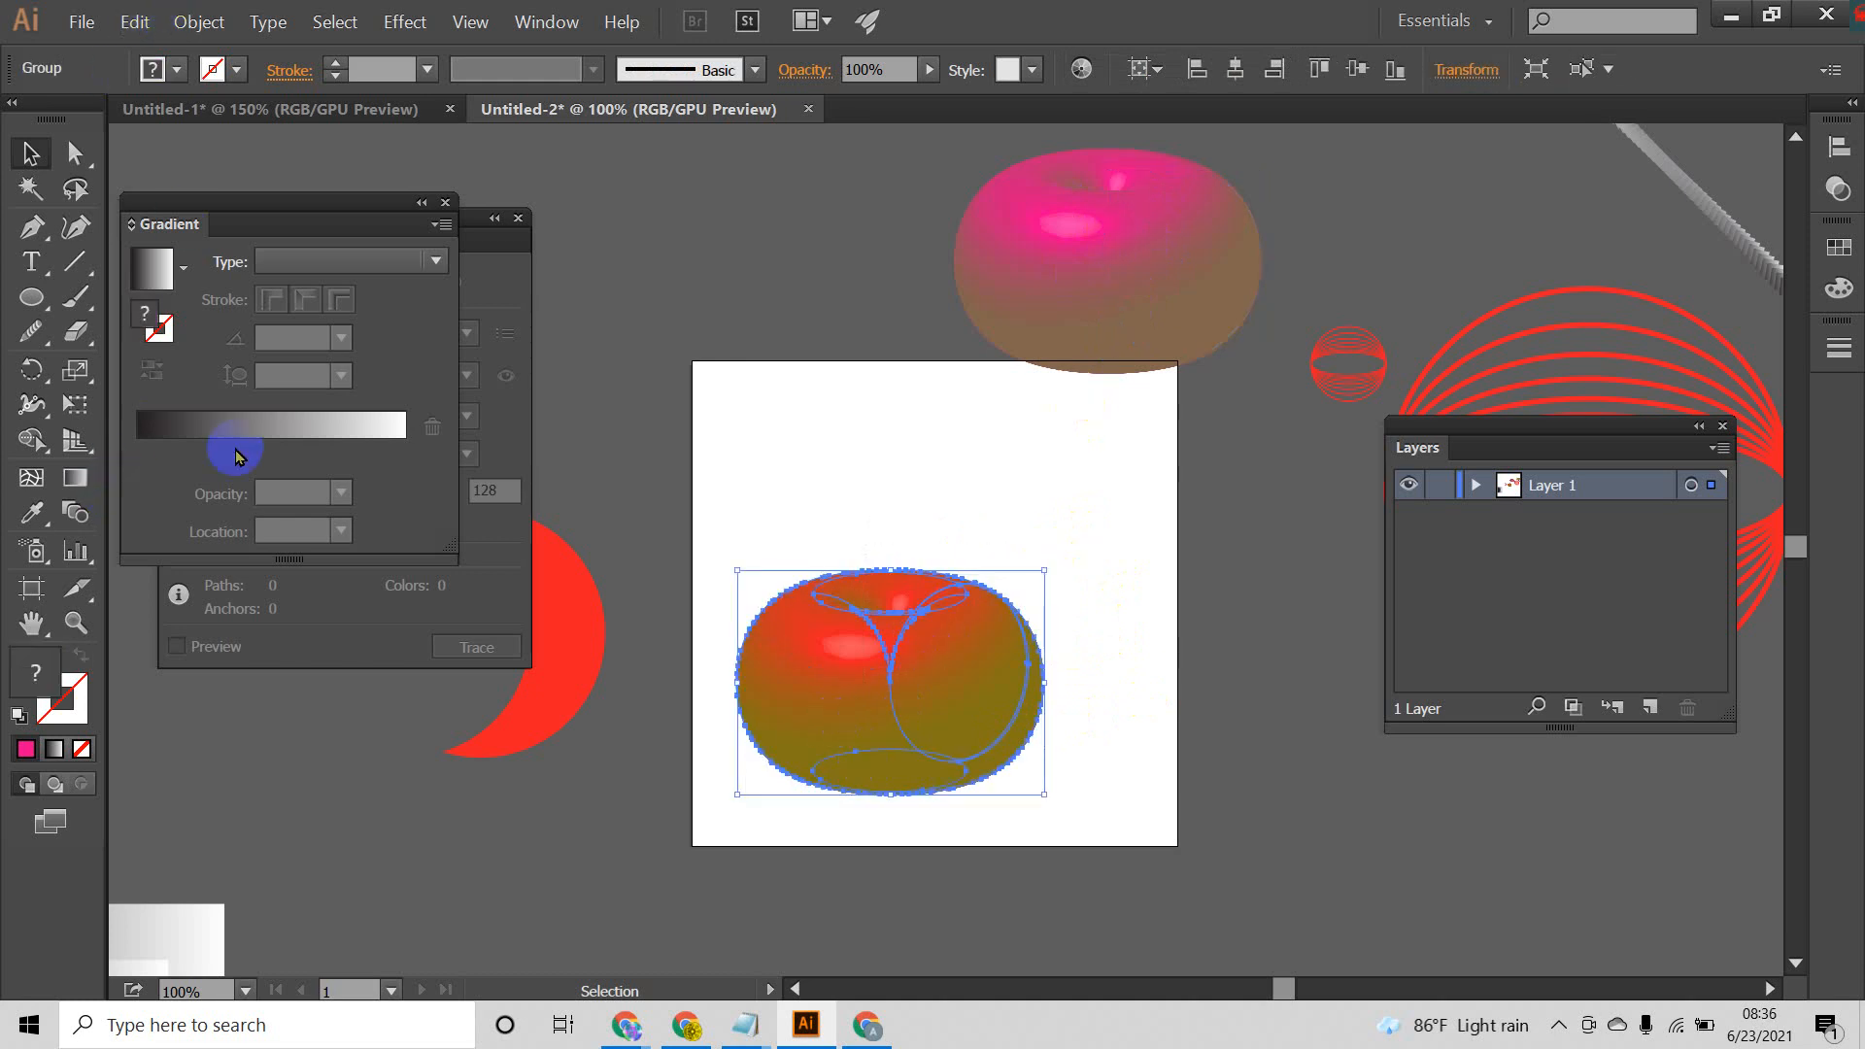
{"action": "double_click", "coordinate": [37, 675]}
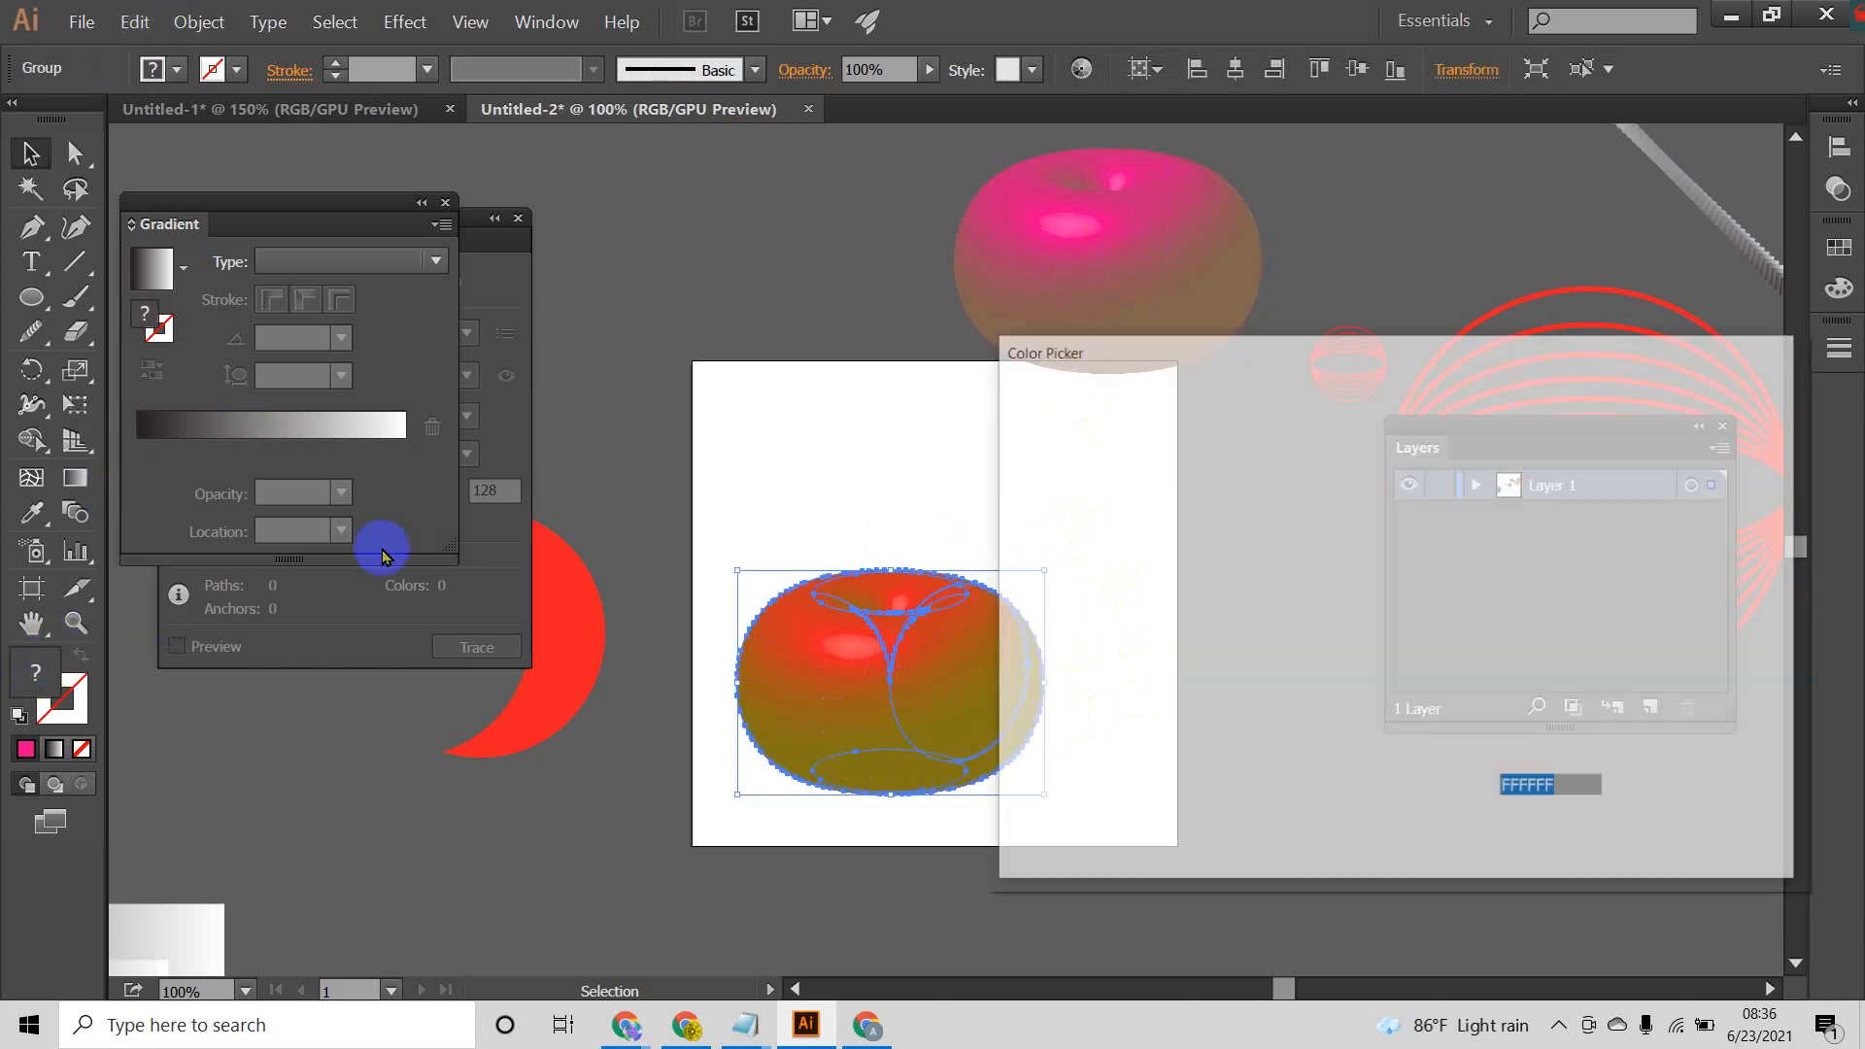
{"action": "left_click", "coordinate": [1384, 472]}
{"action": "left_click", "coordinate": [1685, 444]}
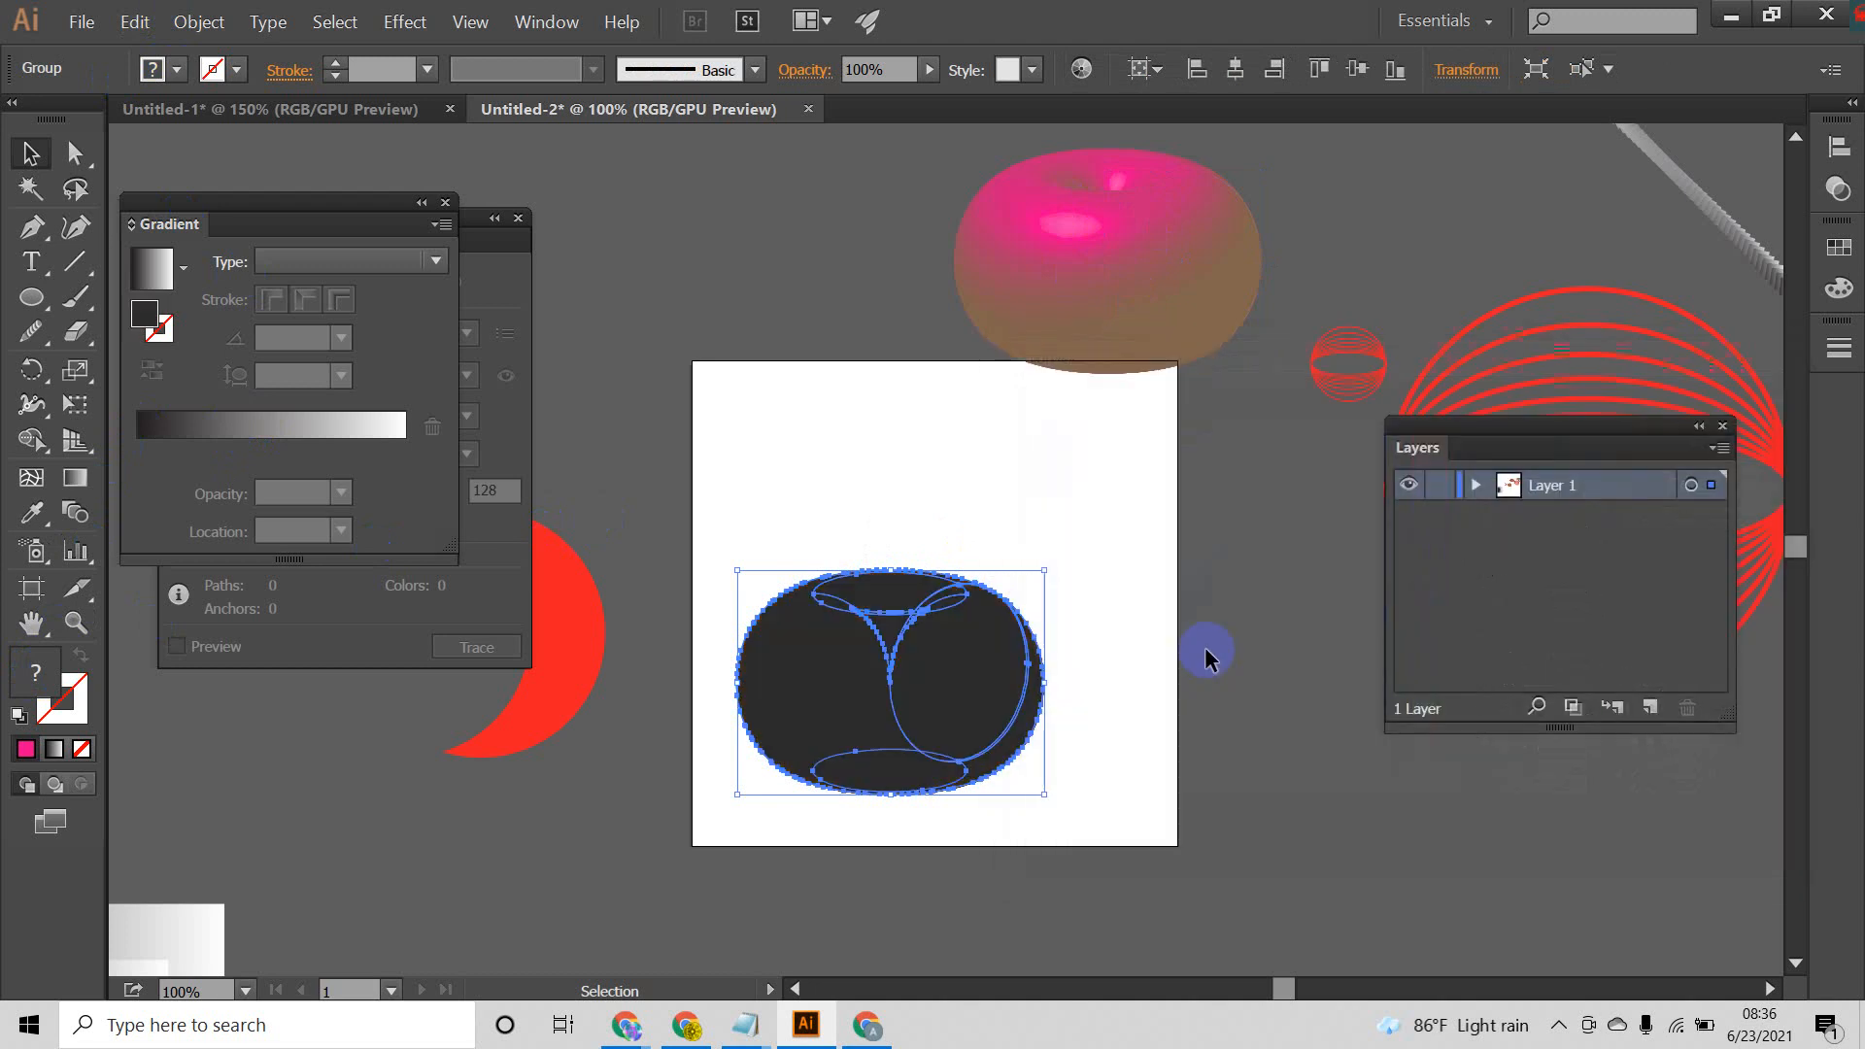
{"action": "left_click", "coordinate": [1203, 649]}
Step: Ungroup the expanded revolved shape twice to separate its parts
{"action": "left_click", "coordinate": [899, 671]}
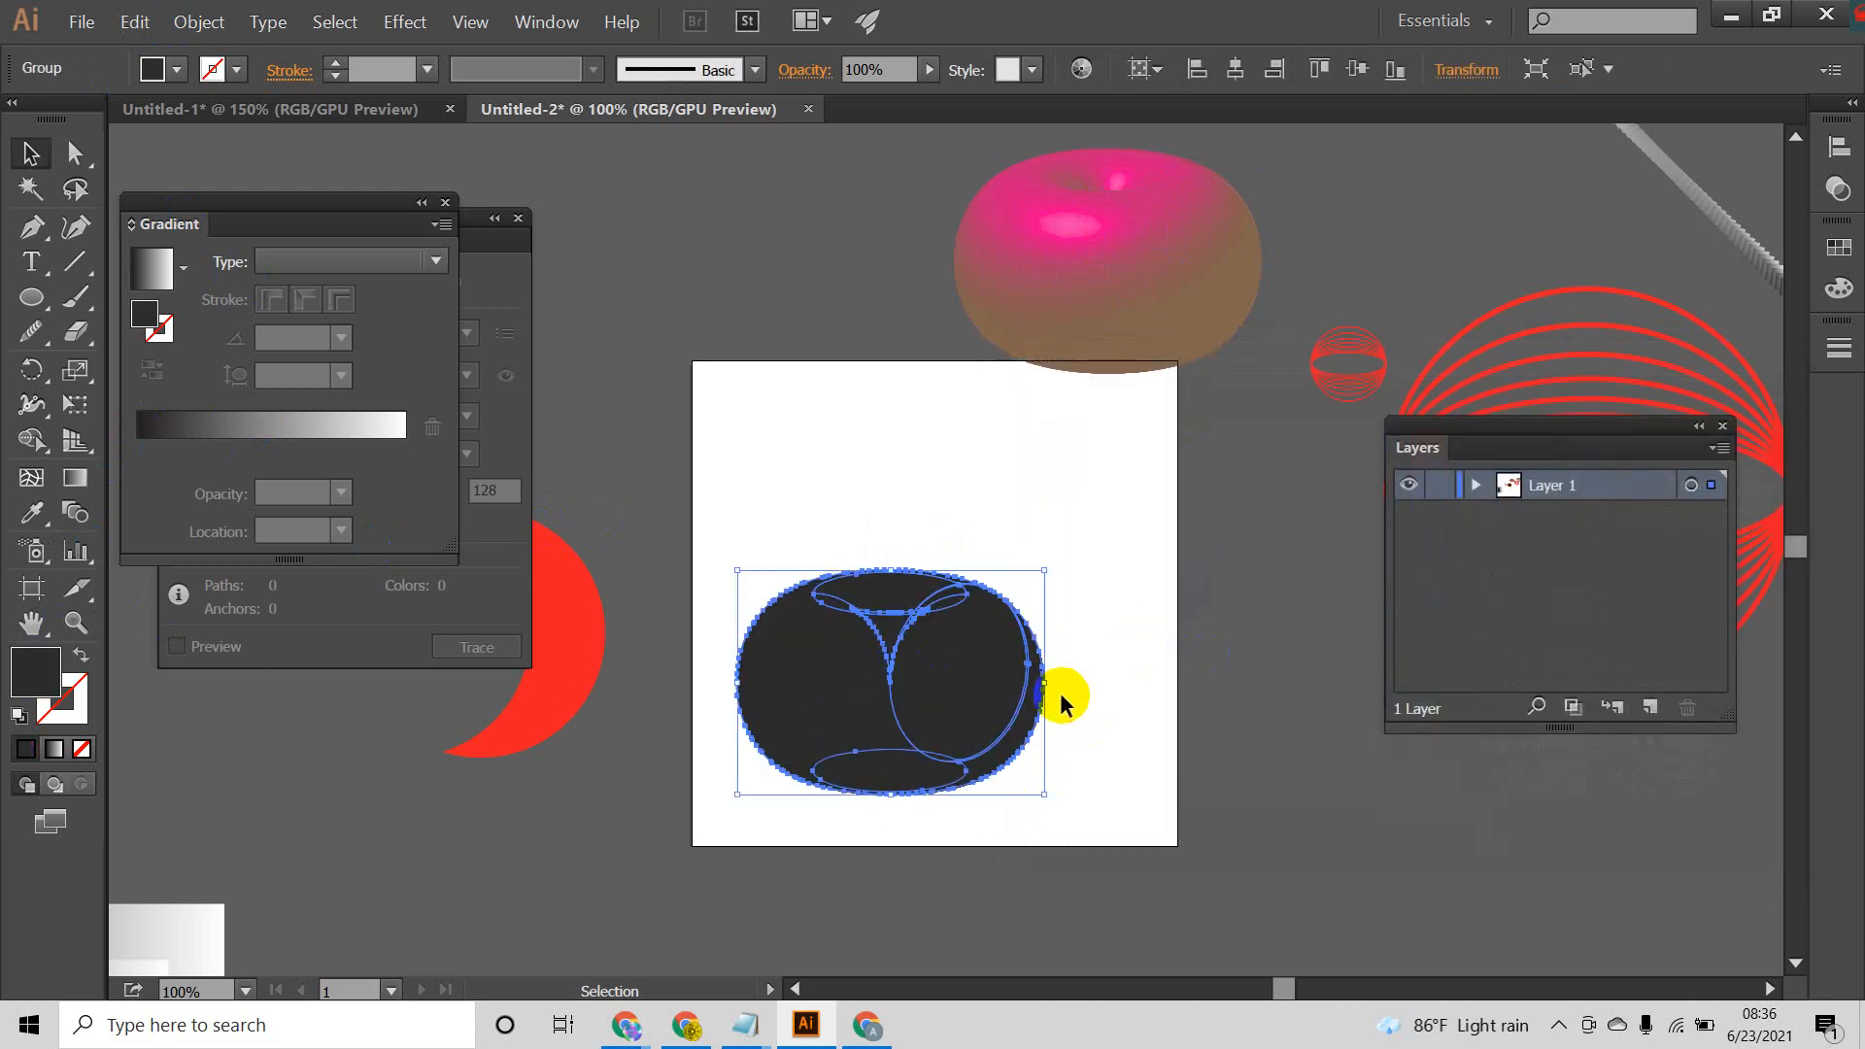
{"action": "right_click", "coordinate": [924, 655]}
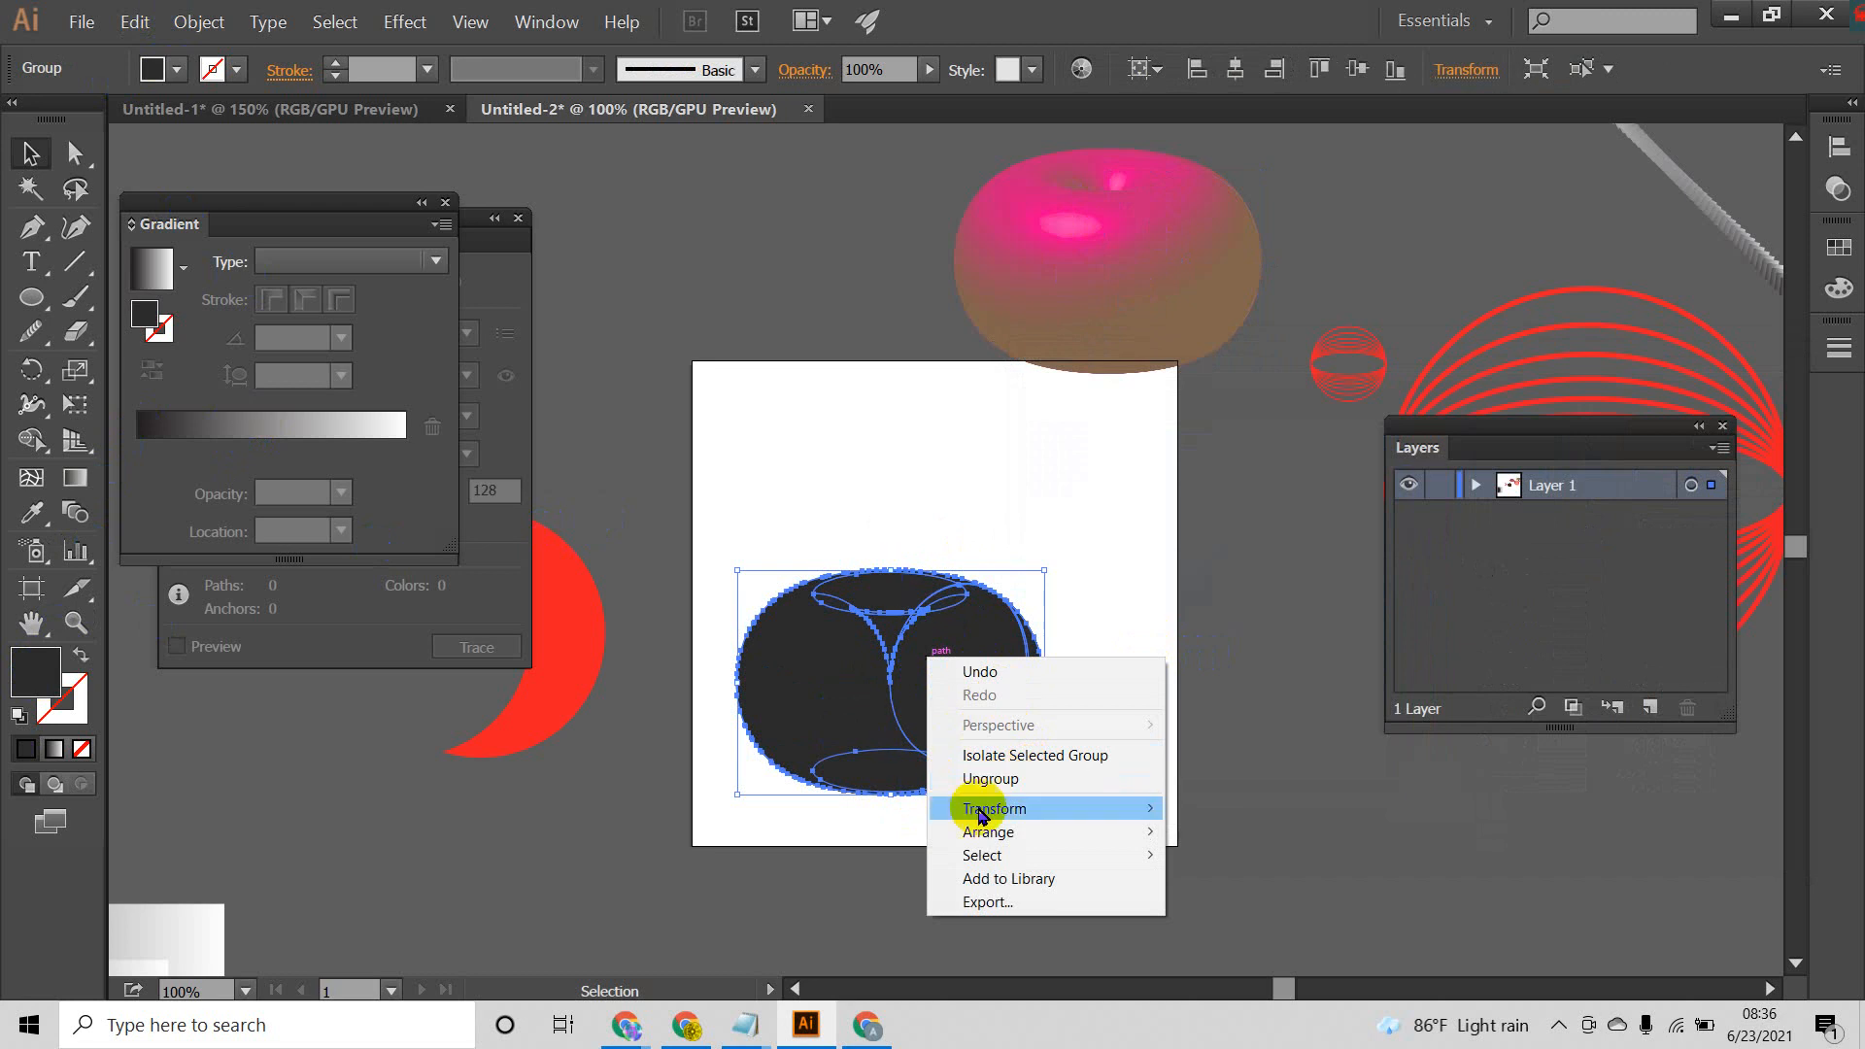
{"action": "left_click", "coordinate": [1008, 779]}
{"action": "right_click", "coordinate": [987, 670]}
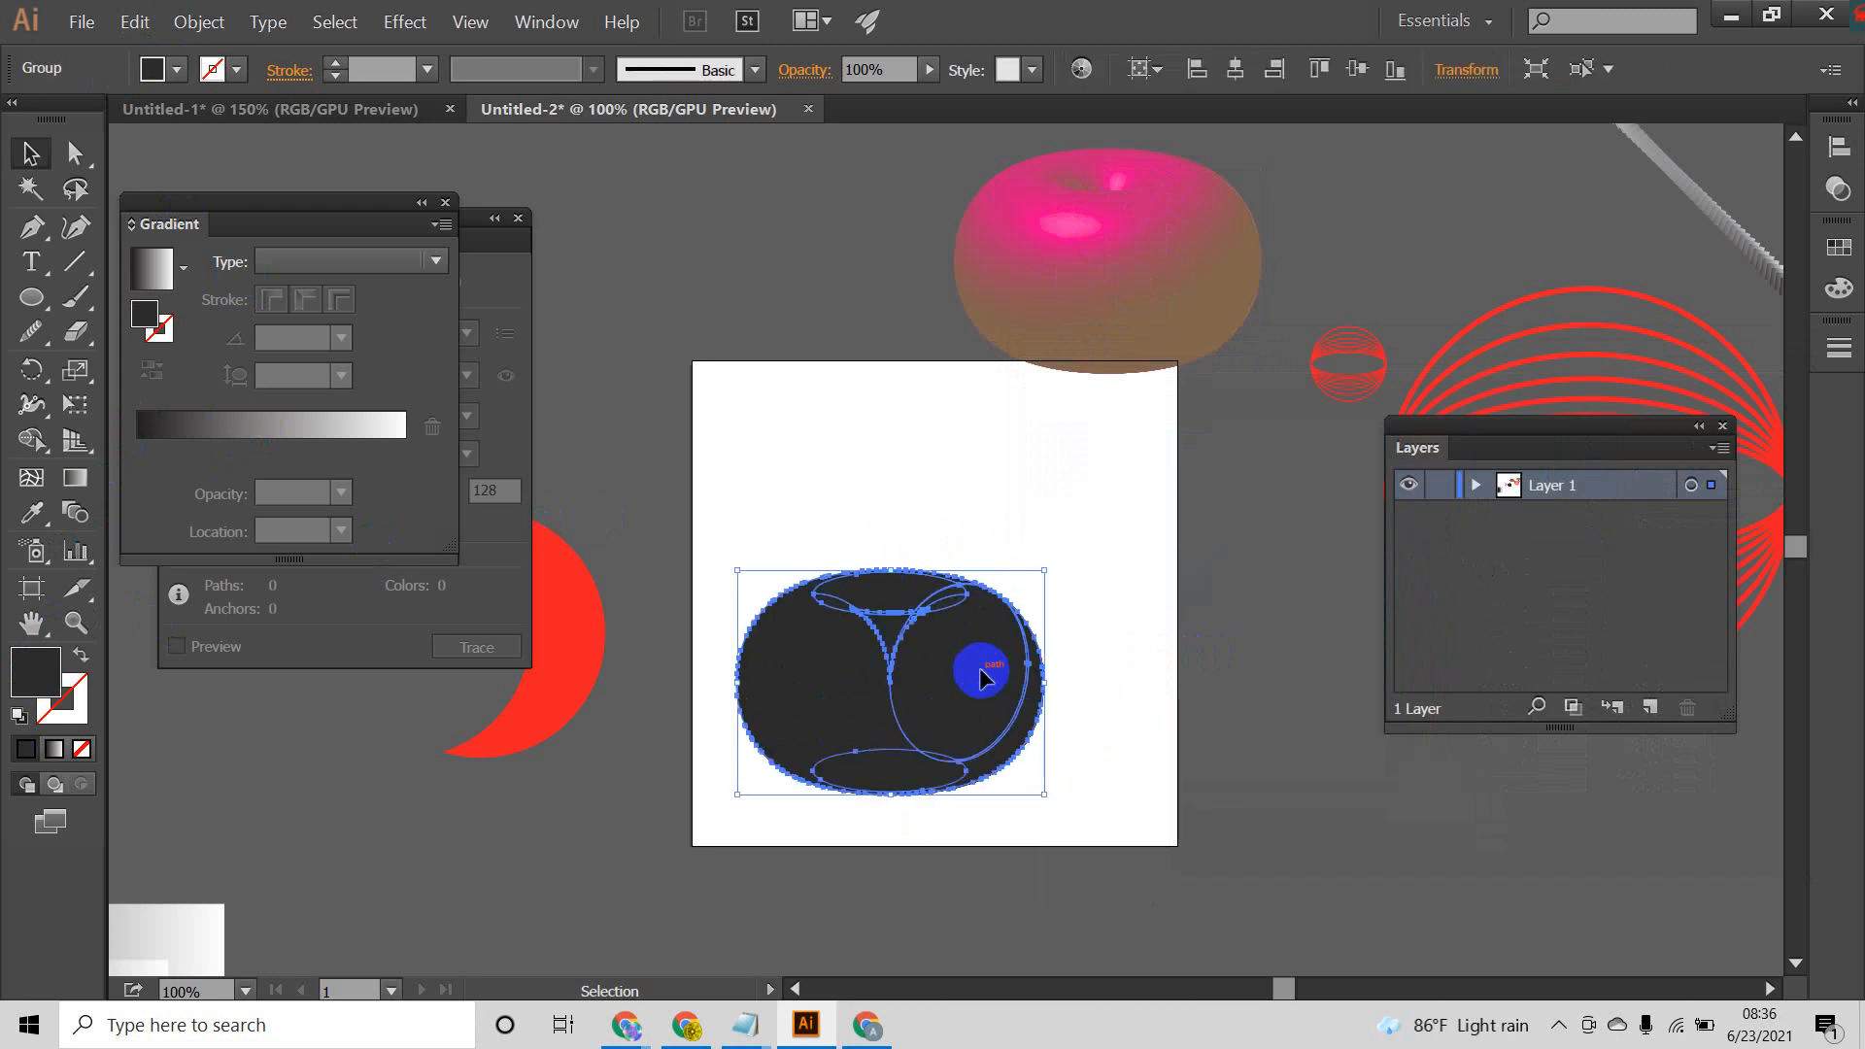
{"action": "left_click", "coordinate": [1059, 787]}
{"action": "left_click", "coordinate": [1124, 729]}
{"action": "left_click", "coordinate": [972, 673]}
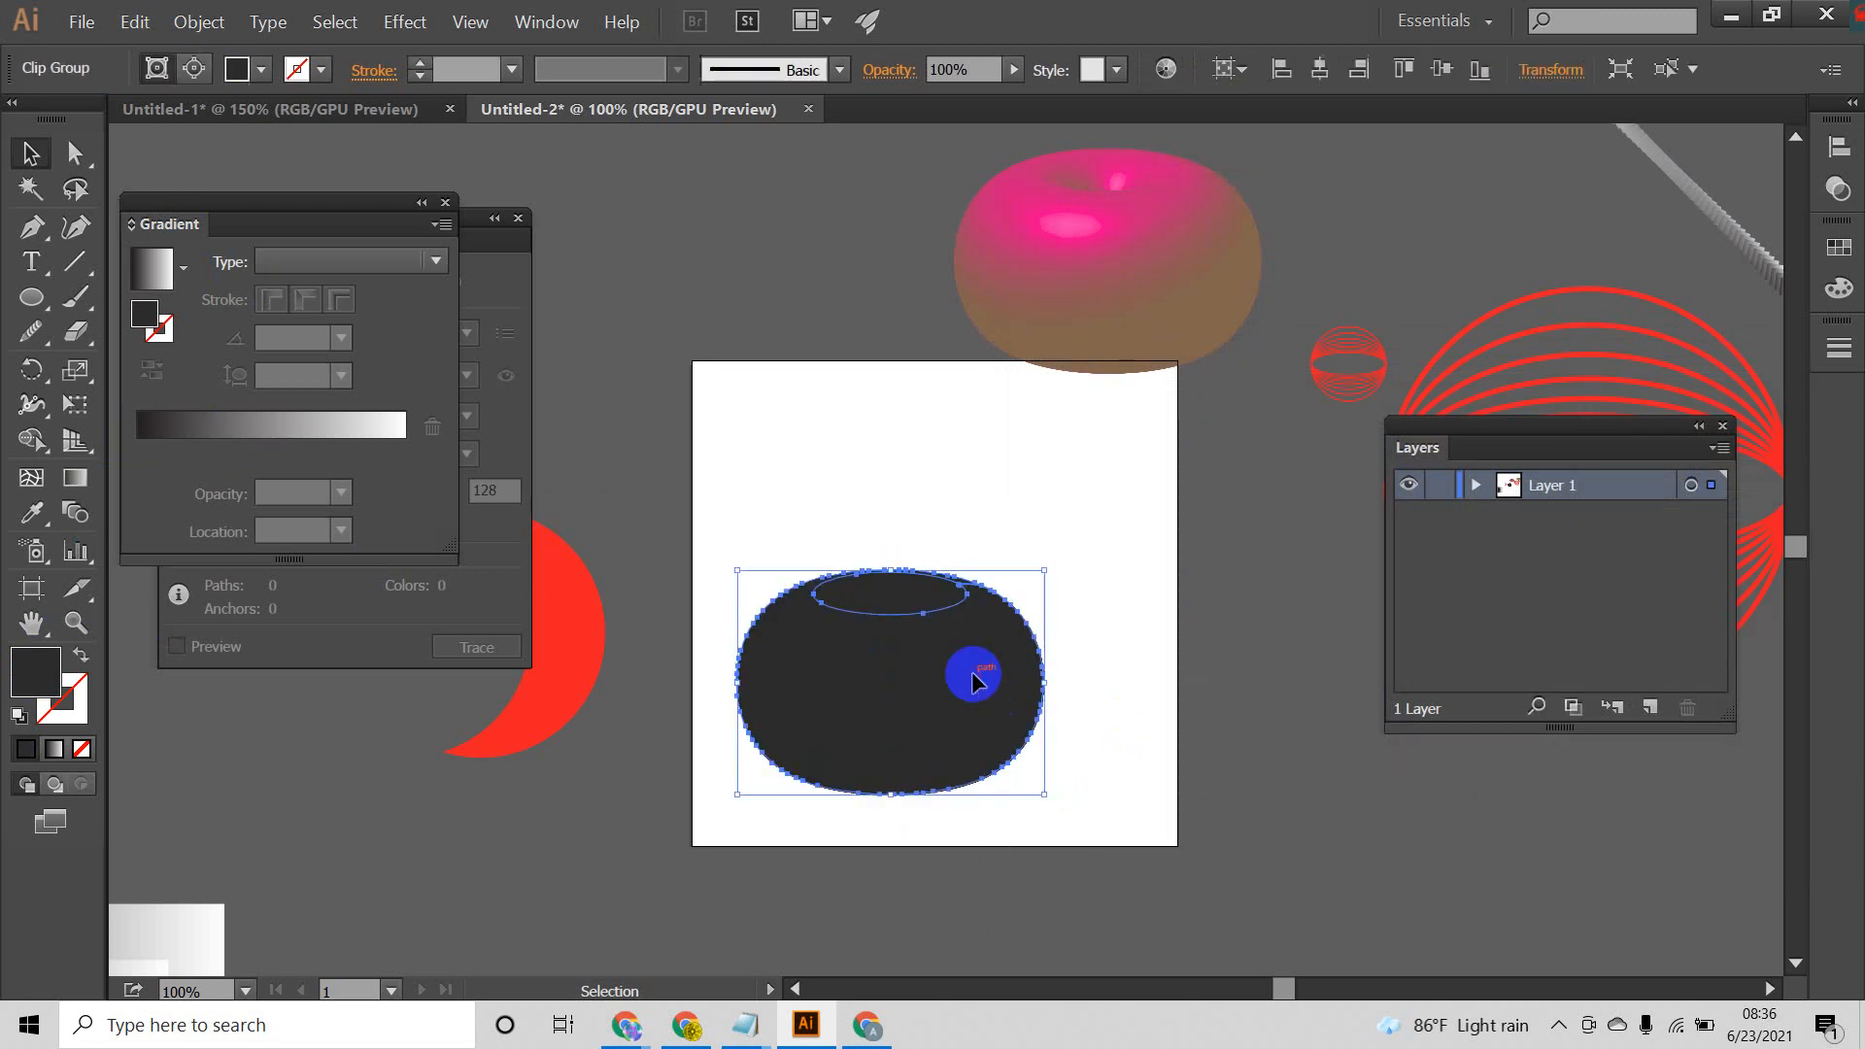
Step: Try to recolor the inner top clip group of the ungrouped shape with a blue fill
{"action": "left_click", "coordinate": [876, 586]}
{"action": "left_click", "coordinate": [1142, 603]}
{"action": "left_click", "coordinate": [987, 686]}
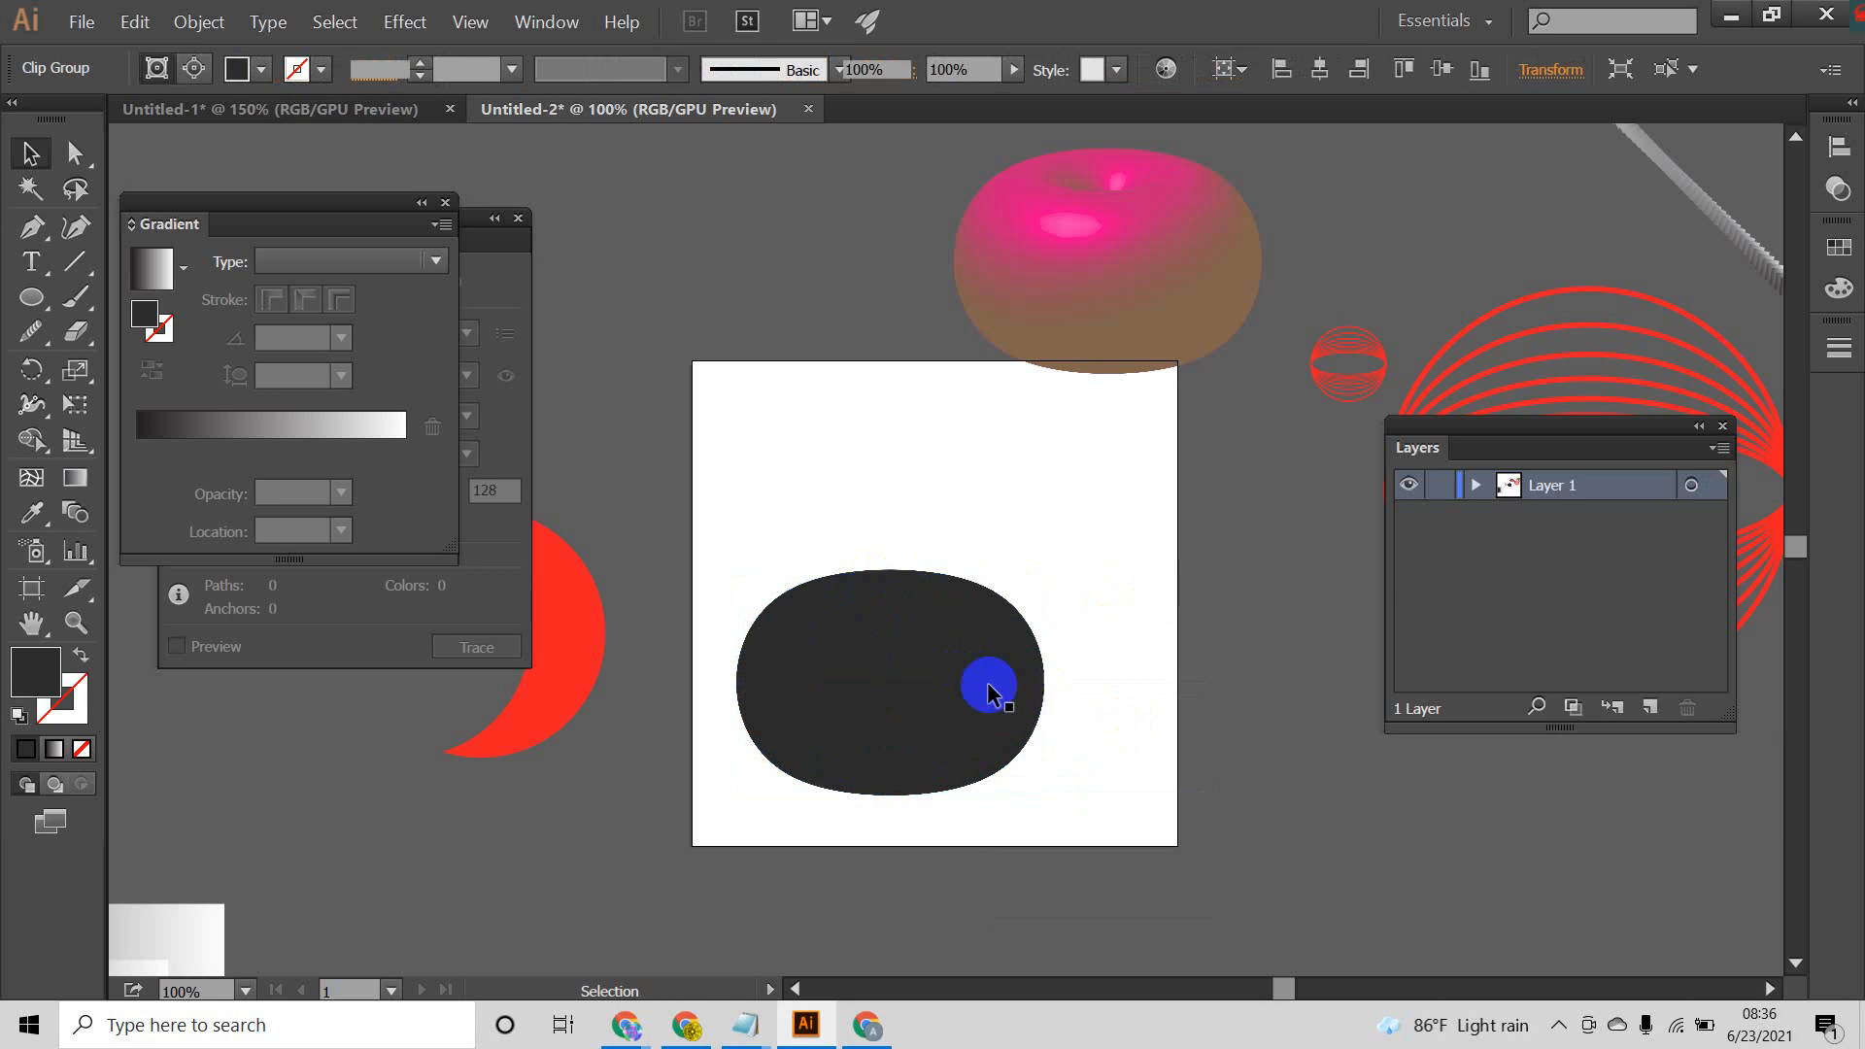
{"action": "left_click", "coordinate": [1137, 585]}
{"action": "left_click", "coordinate": [924, 599]}
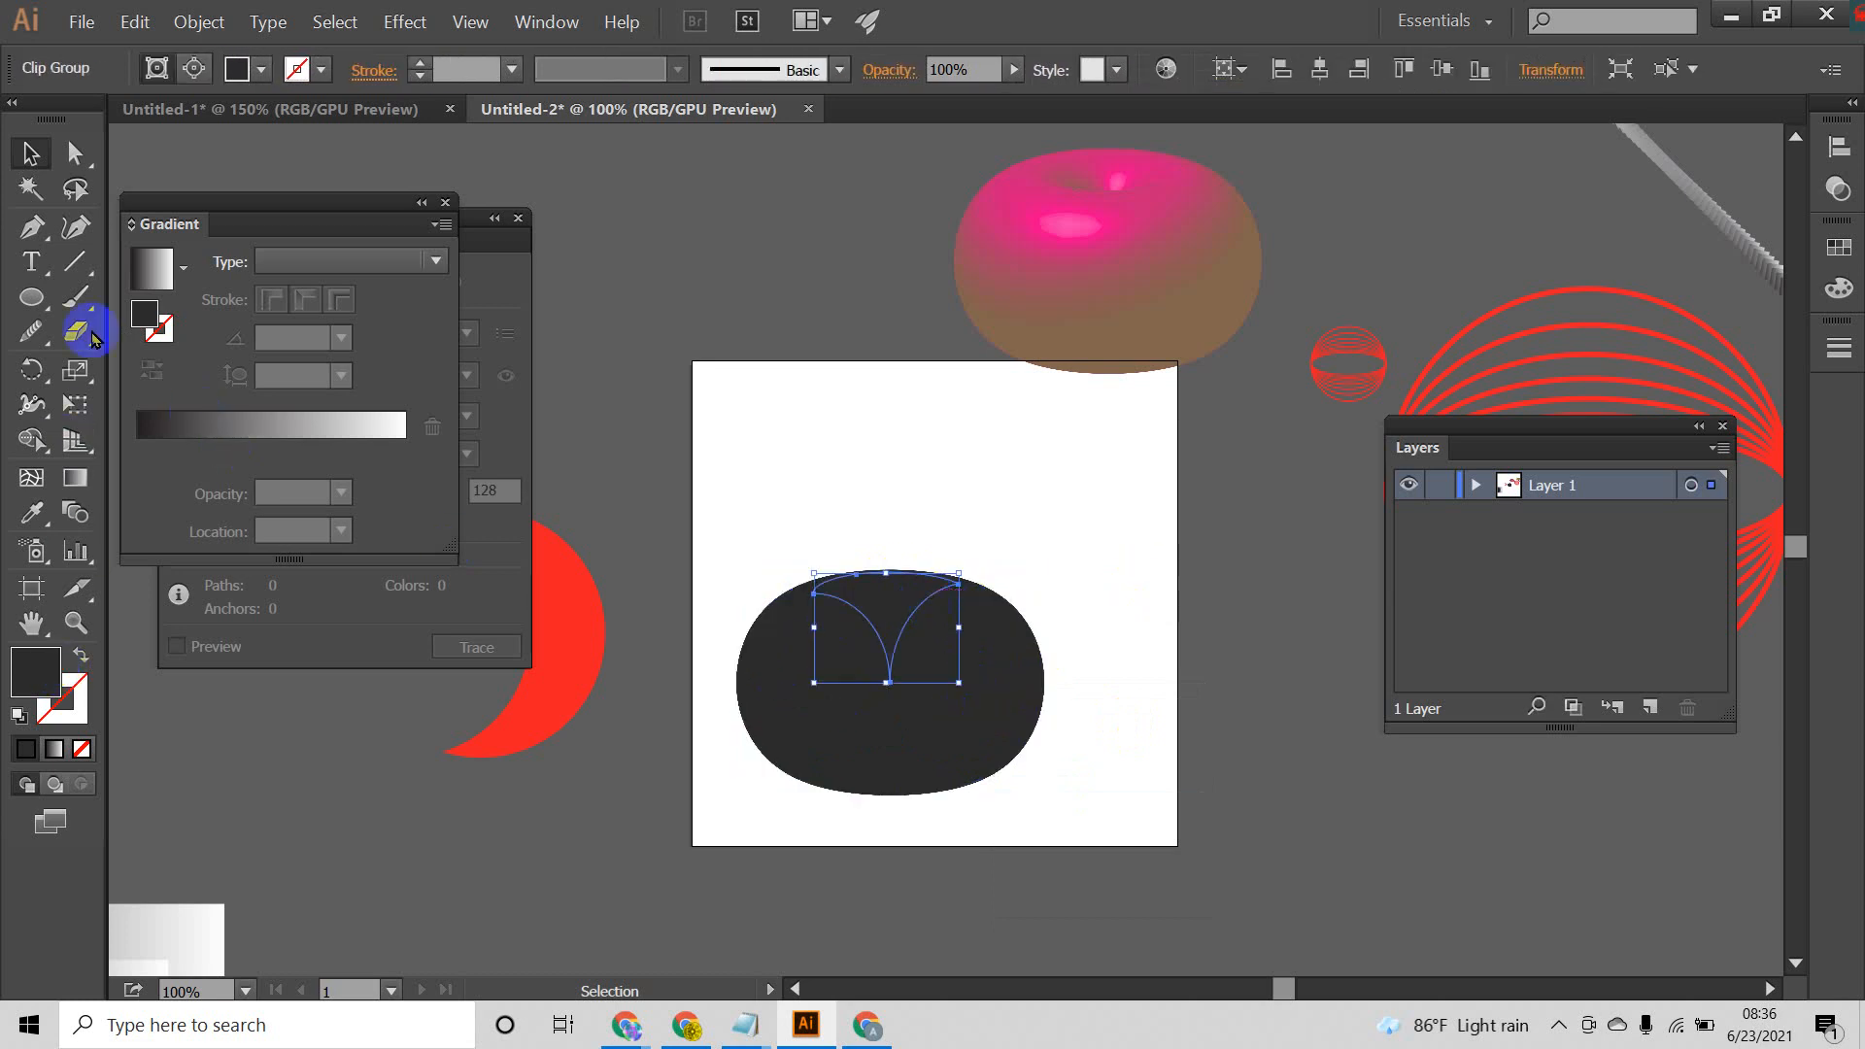
{"action": "double_click", "coordinate": [51, 678]}
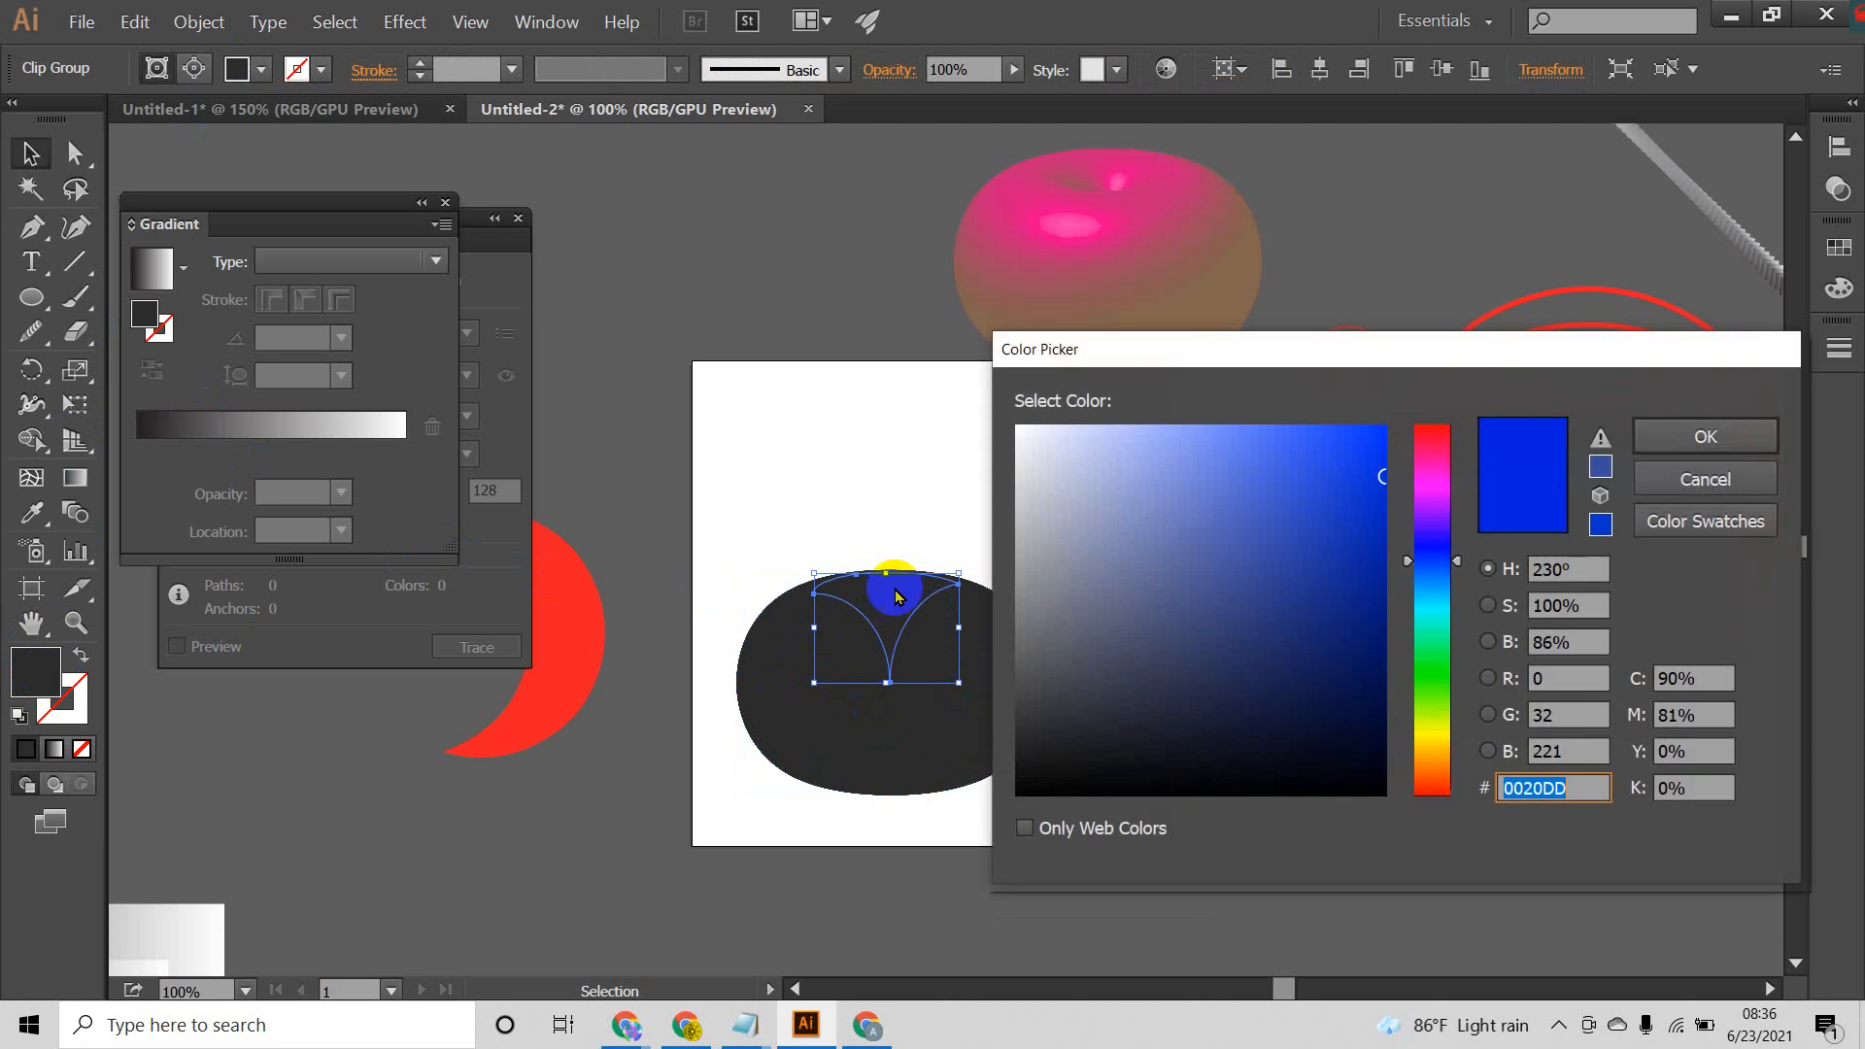
{"action": "left_click", "coordinate": [1354, 483]}
{"action": "left_click", "coordinate": [1648, 443]}
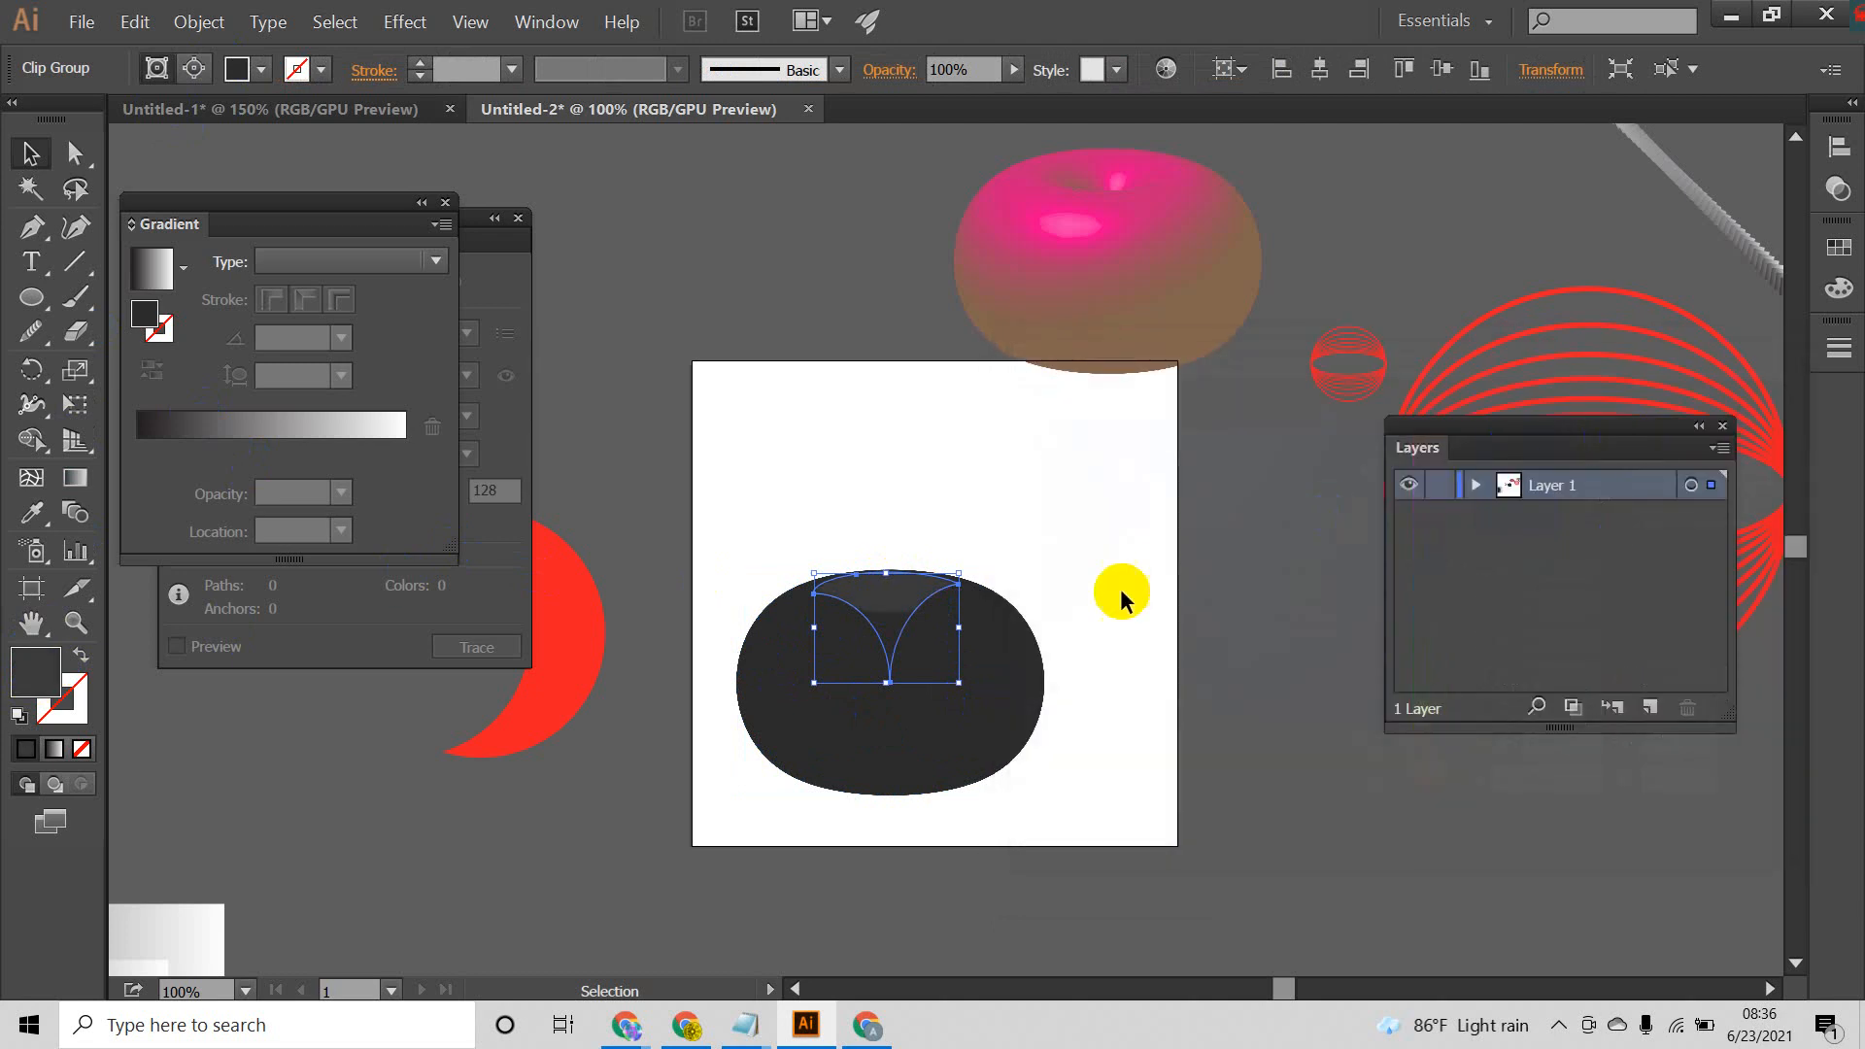
{"action": "left_click", "coordinate": [1125, 587]}
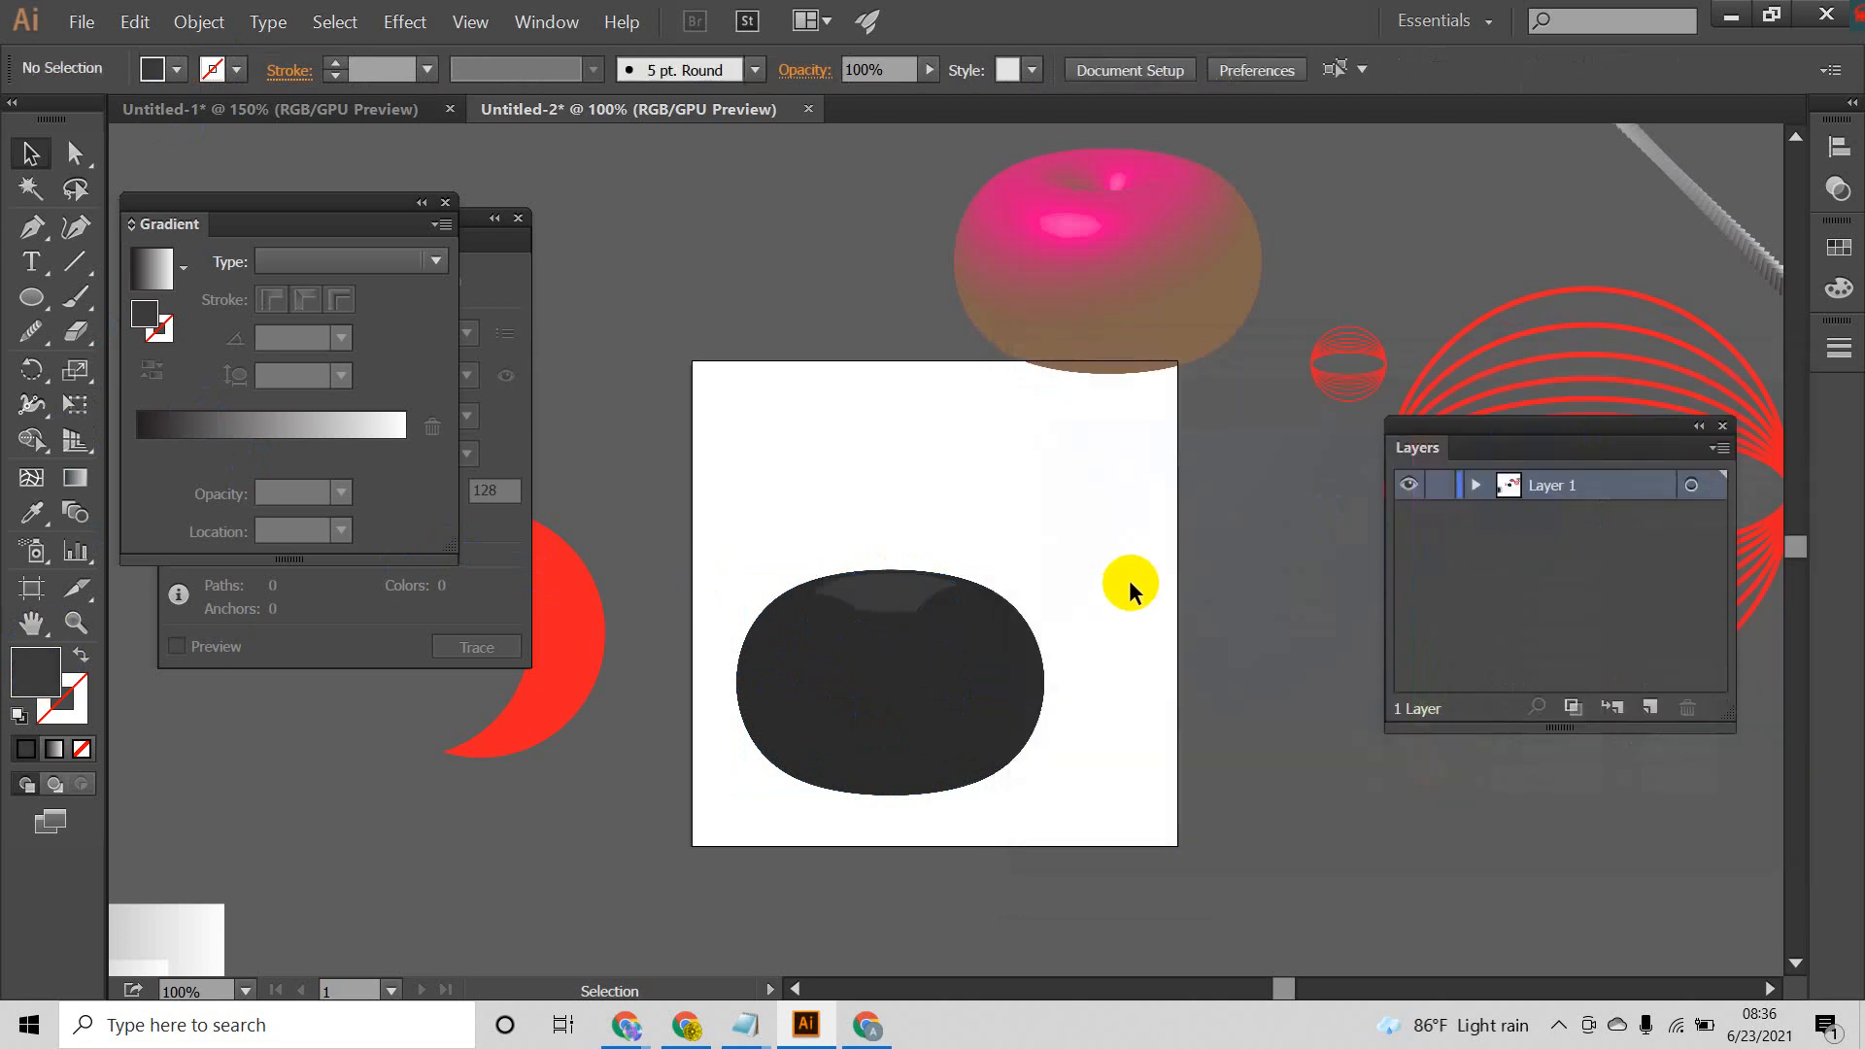
Step: Try to recolor the large outer clip group with the magenta fill E538DD
{"action": "left_click", "coordinate": [875, 646]}
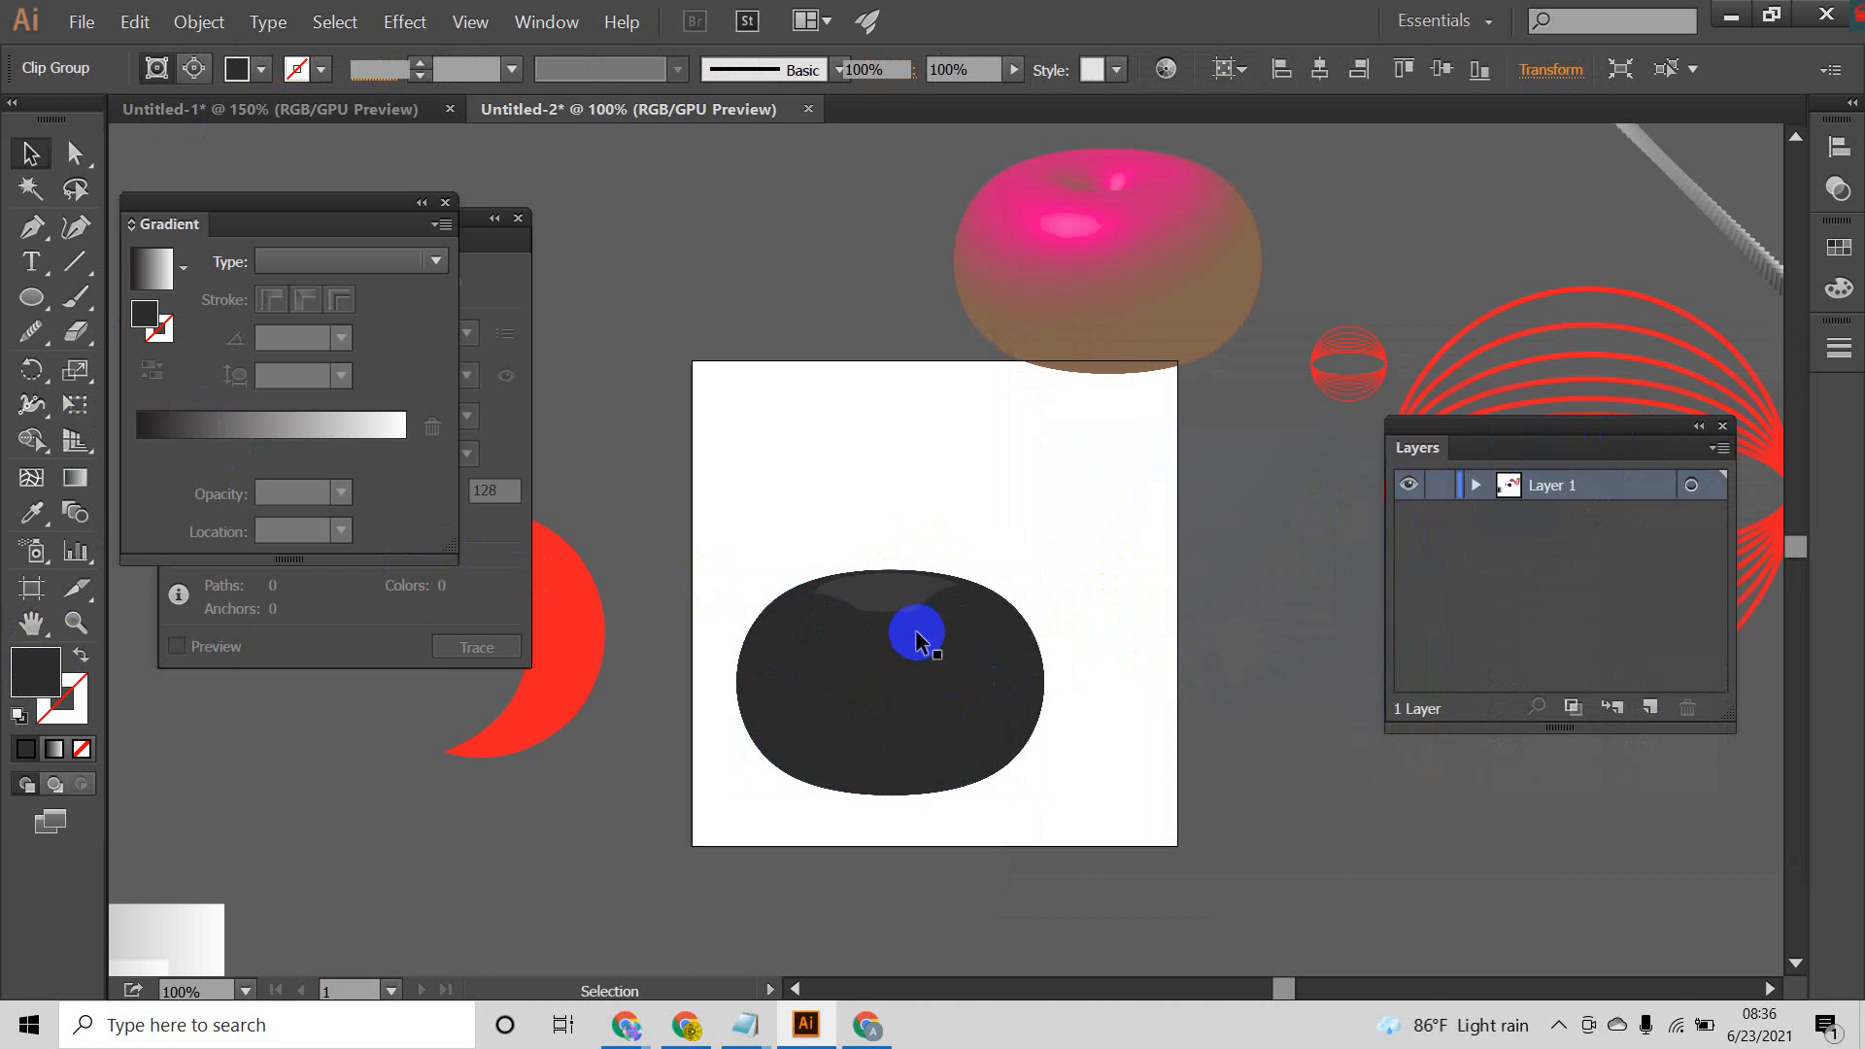
{"action": "left_click", "coordinate": [834, 633]}
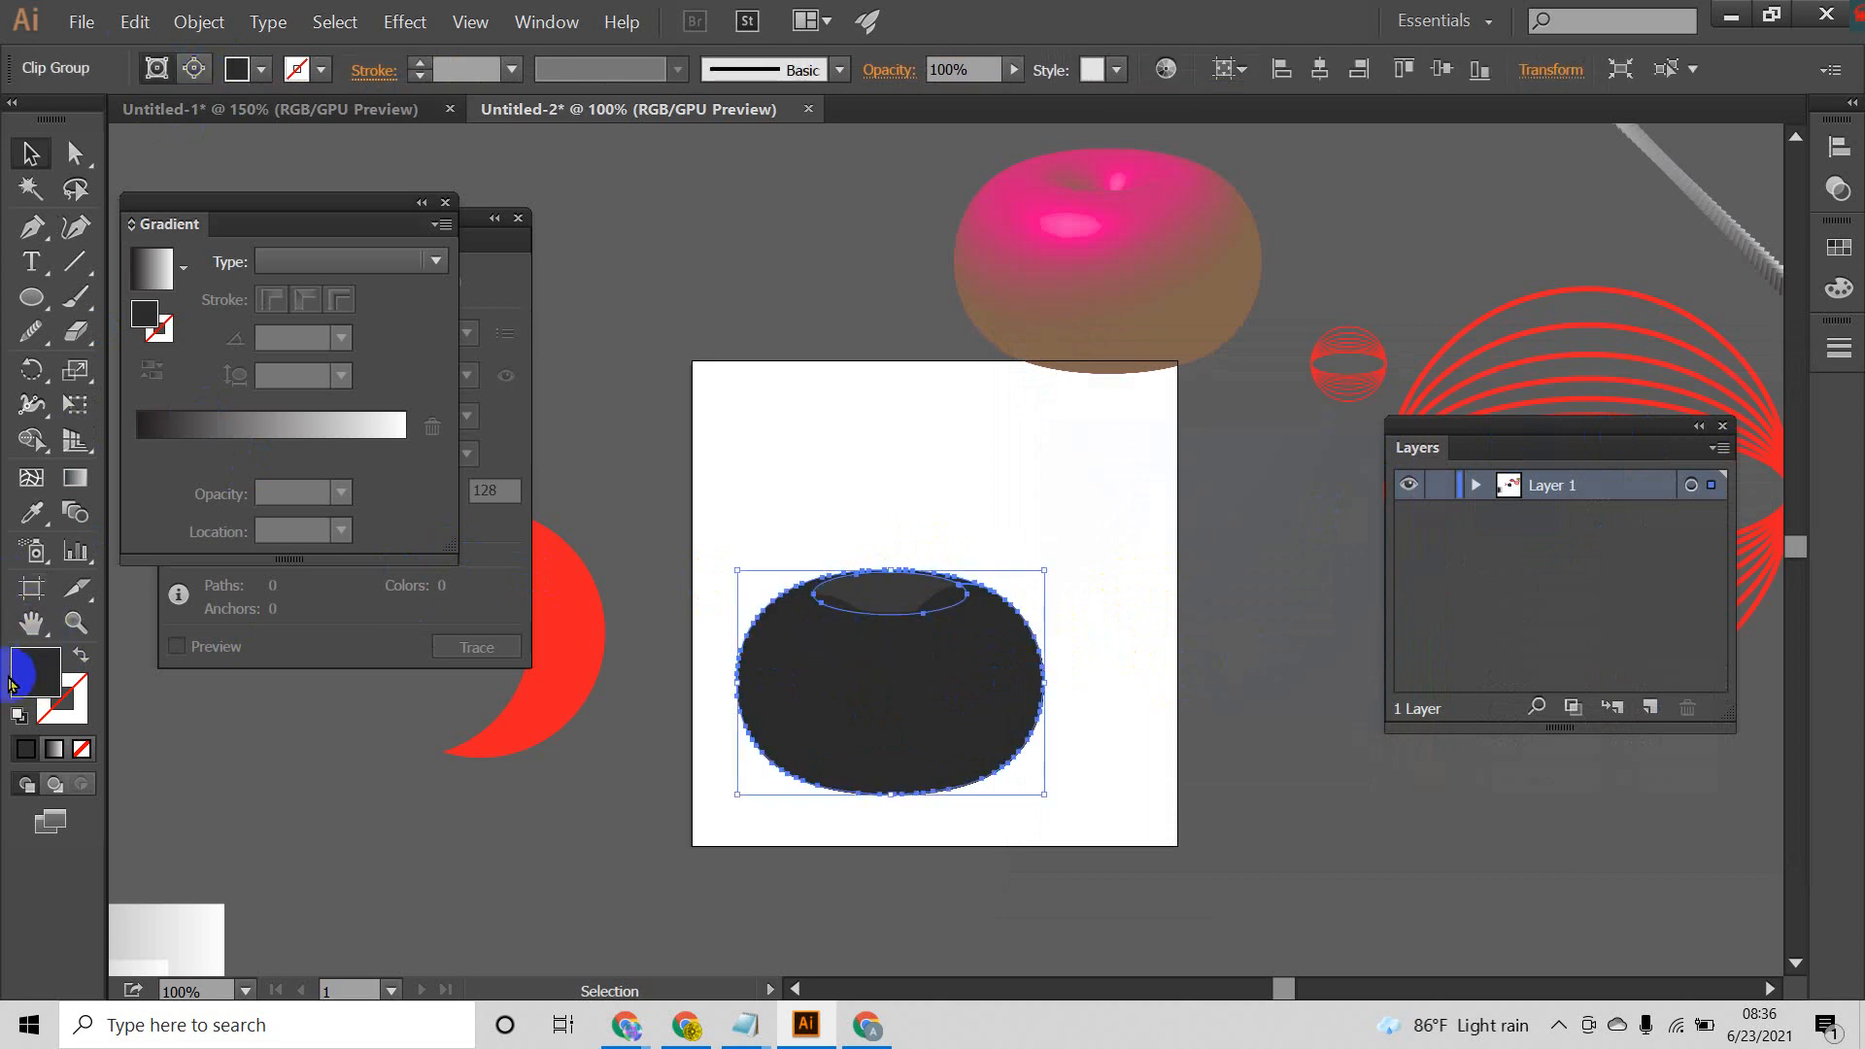
{"action": "double_click", "coordinate": [48, 688]}
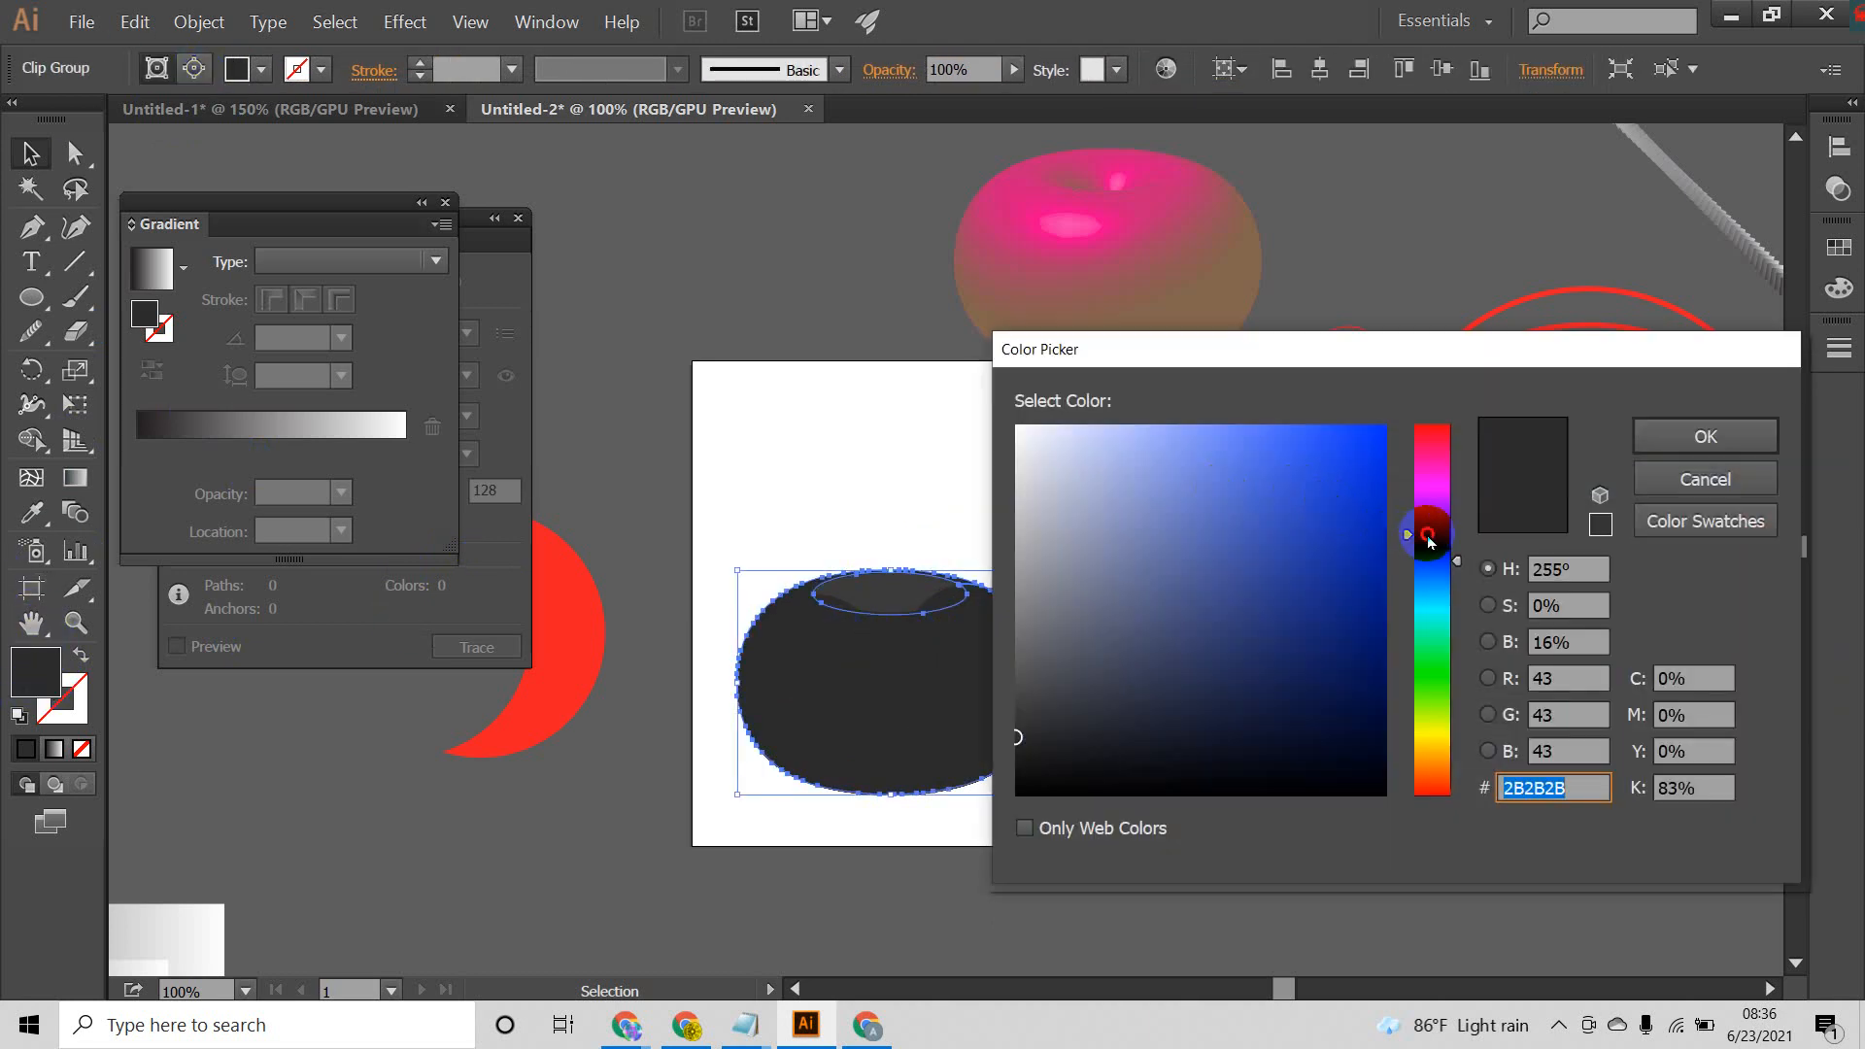
{"action": "left_click_drag", "start_coordinate": [1428, 540], "coordinate": [1441, 481]}
{"action": "left_click", "coordinate": [1296, 462]}
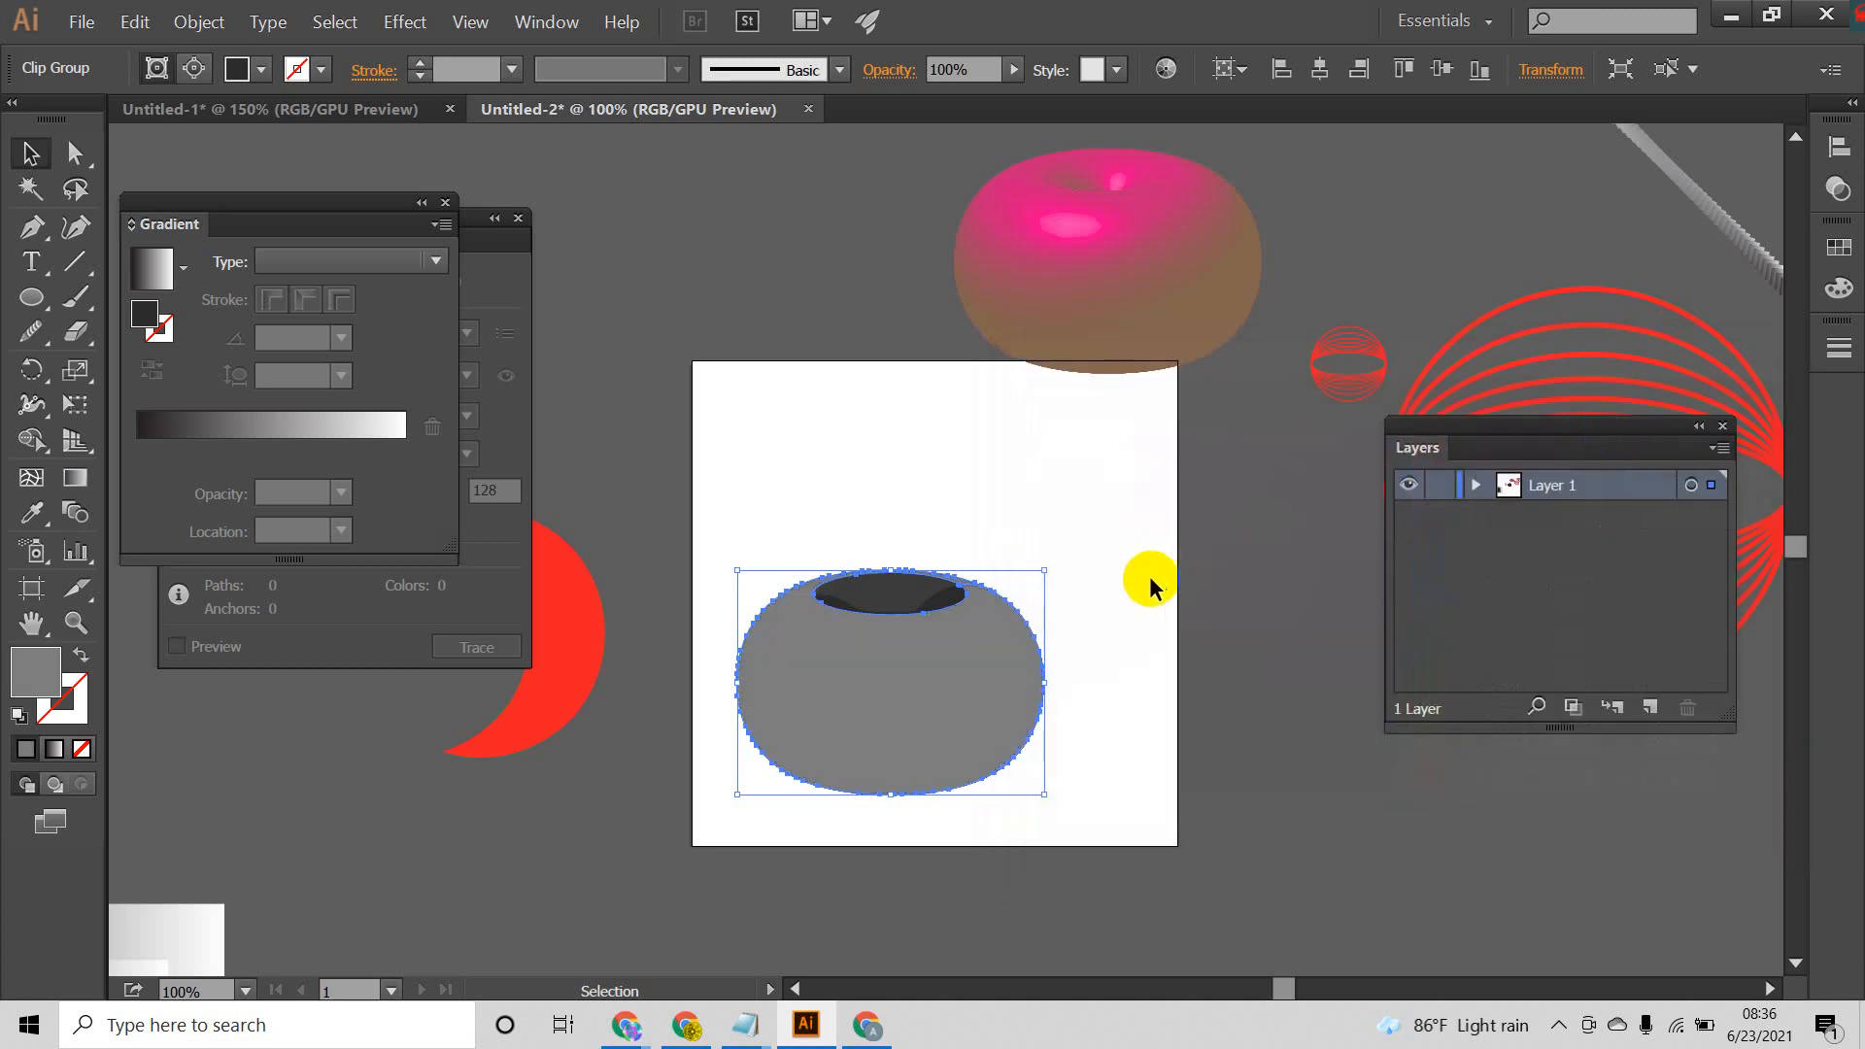
{"action": "left_click", "coordinate": [1150, 577]}
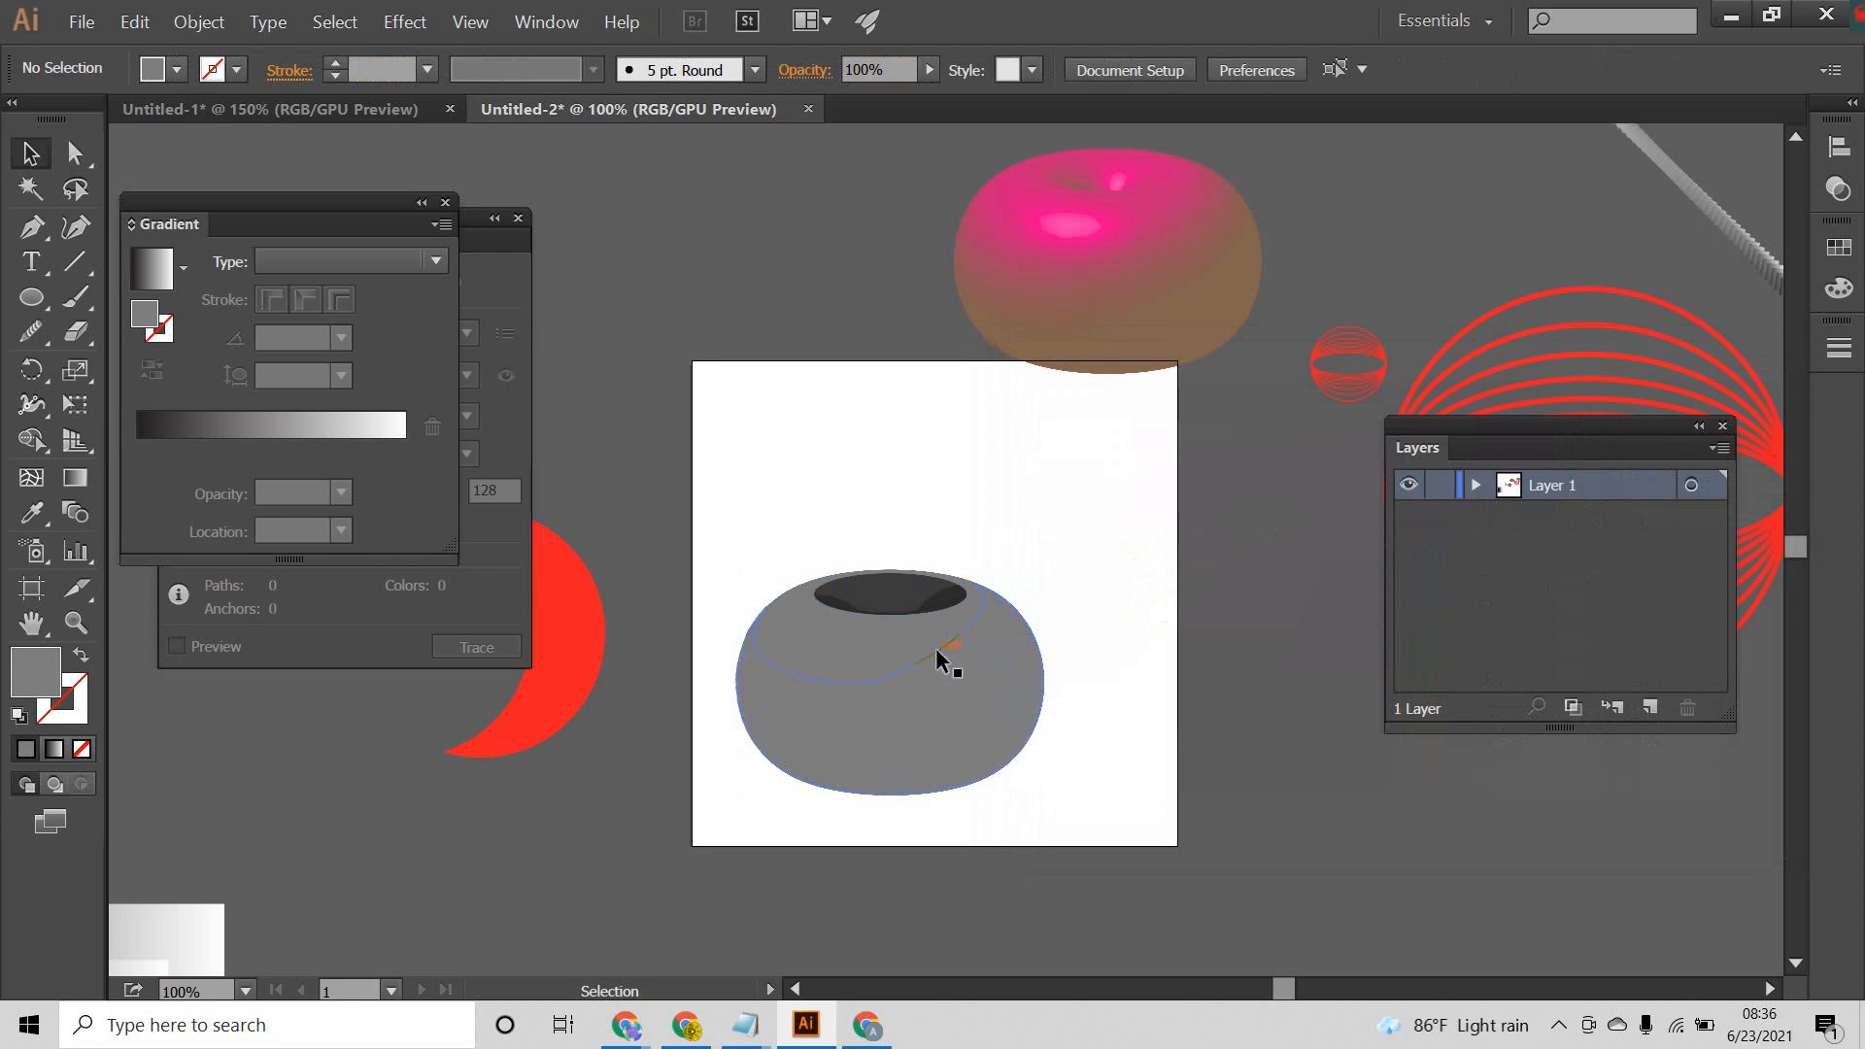
Step: Try to recolor the large outer clip group with the blue fill 043DAF
{"action": "left_click", "coordinate": [938, 657]}
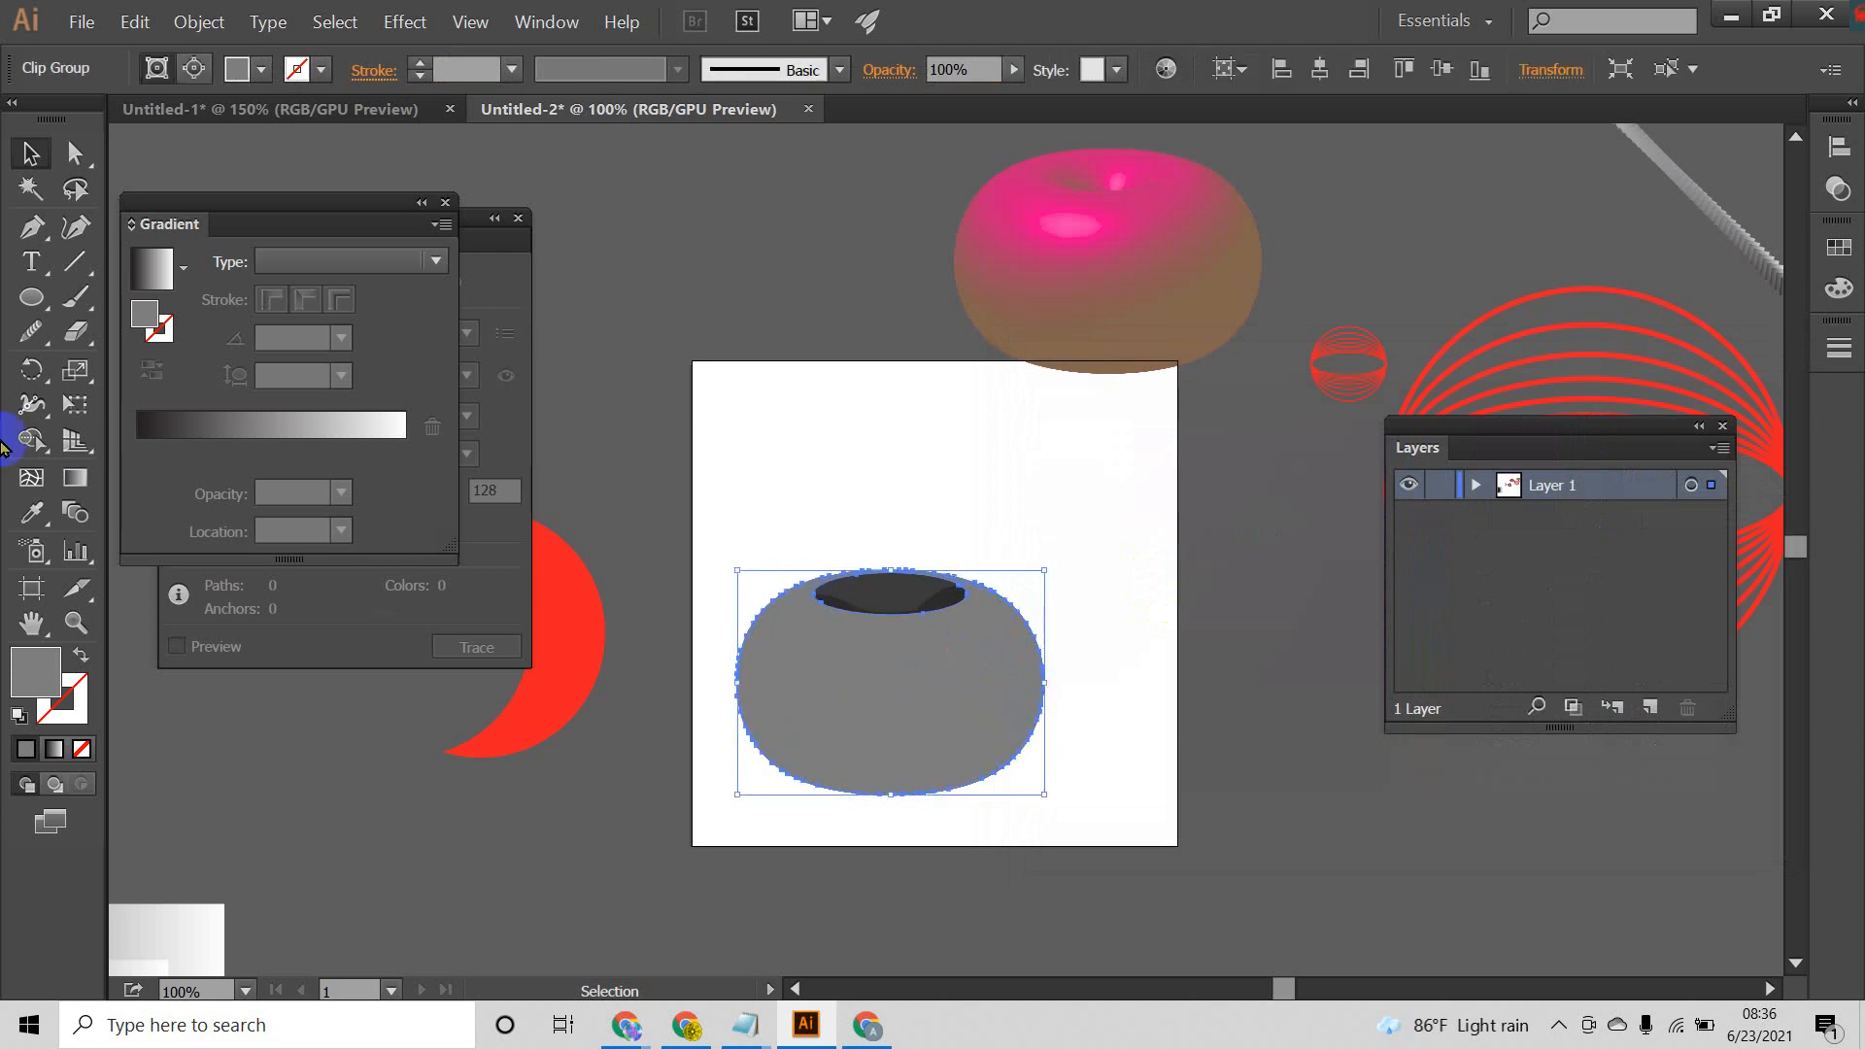
{"action": "double_click", "coordinate": [51, 666]}
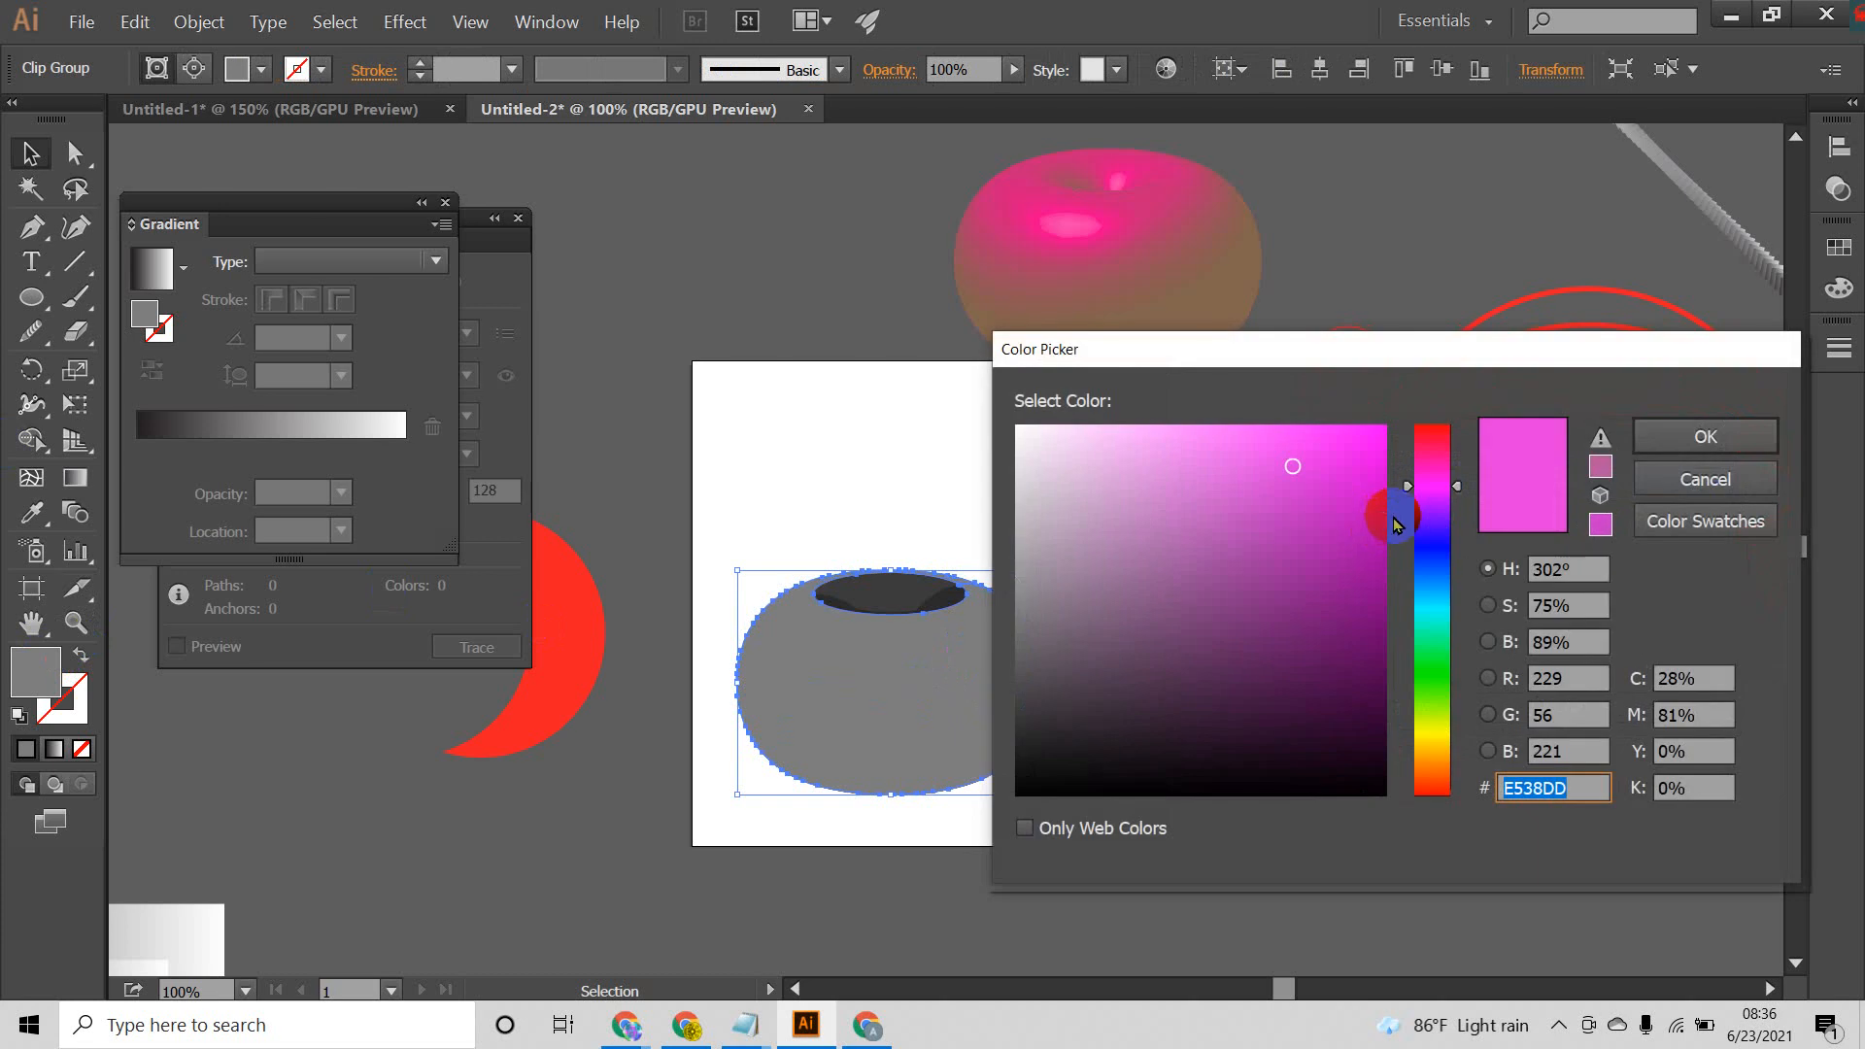
{"action": "left_click_drag", "start_coordinate": [1407, 492], "coordinate": [1391, 544]}
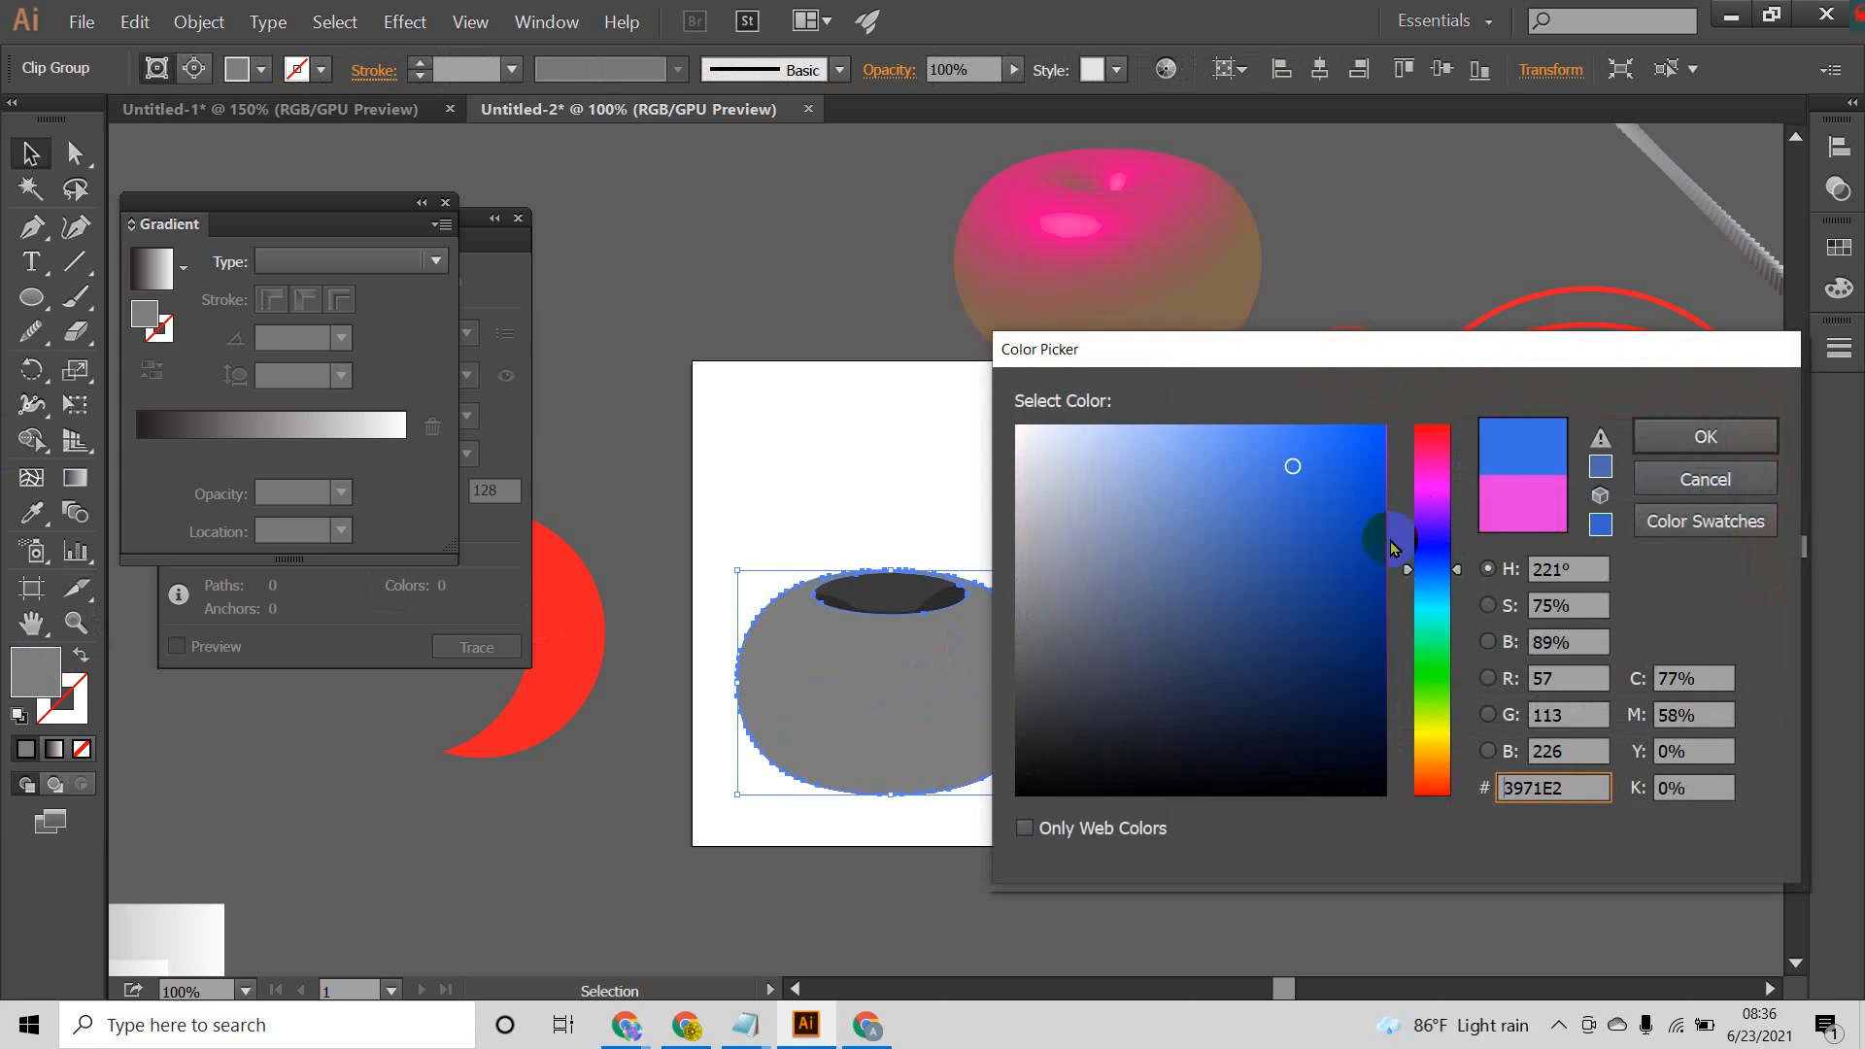
{"action": "left_click", "coordinate": [1680, 432]}
{"action": "left_click", "coordinate": [1139, 631]}
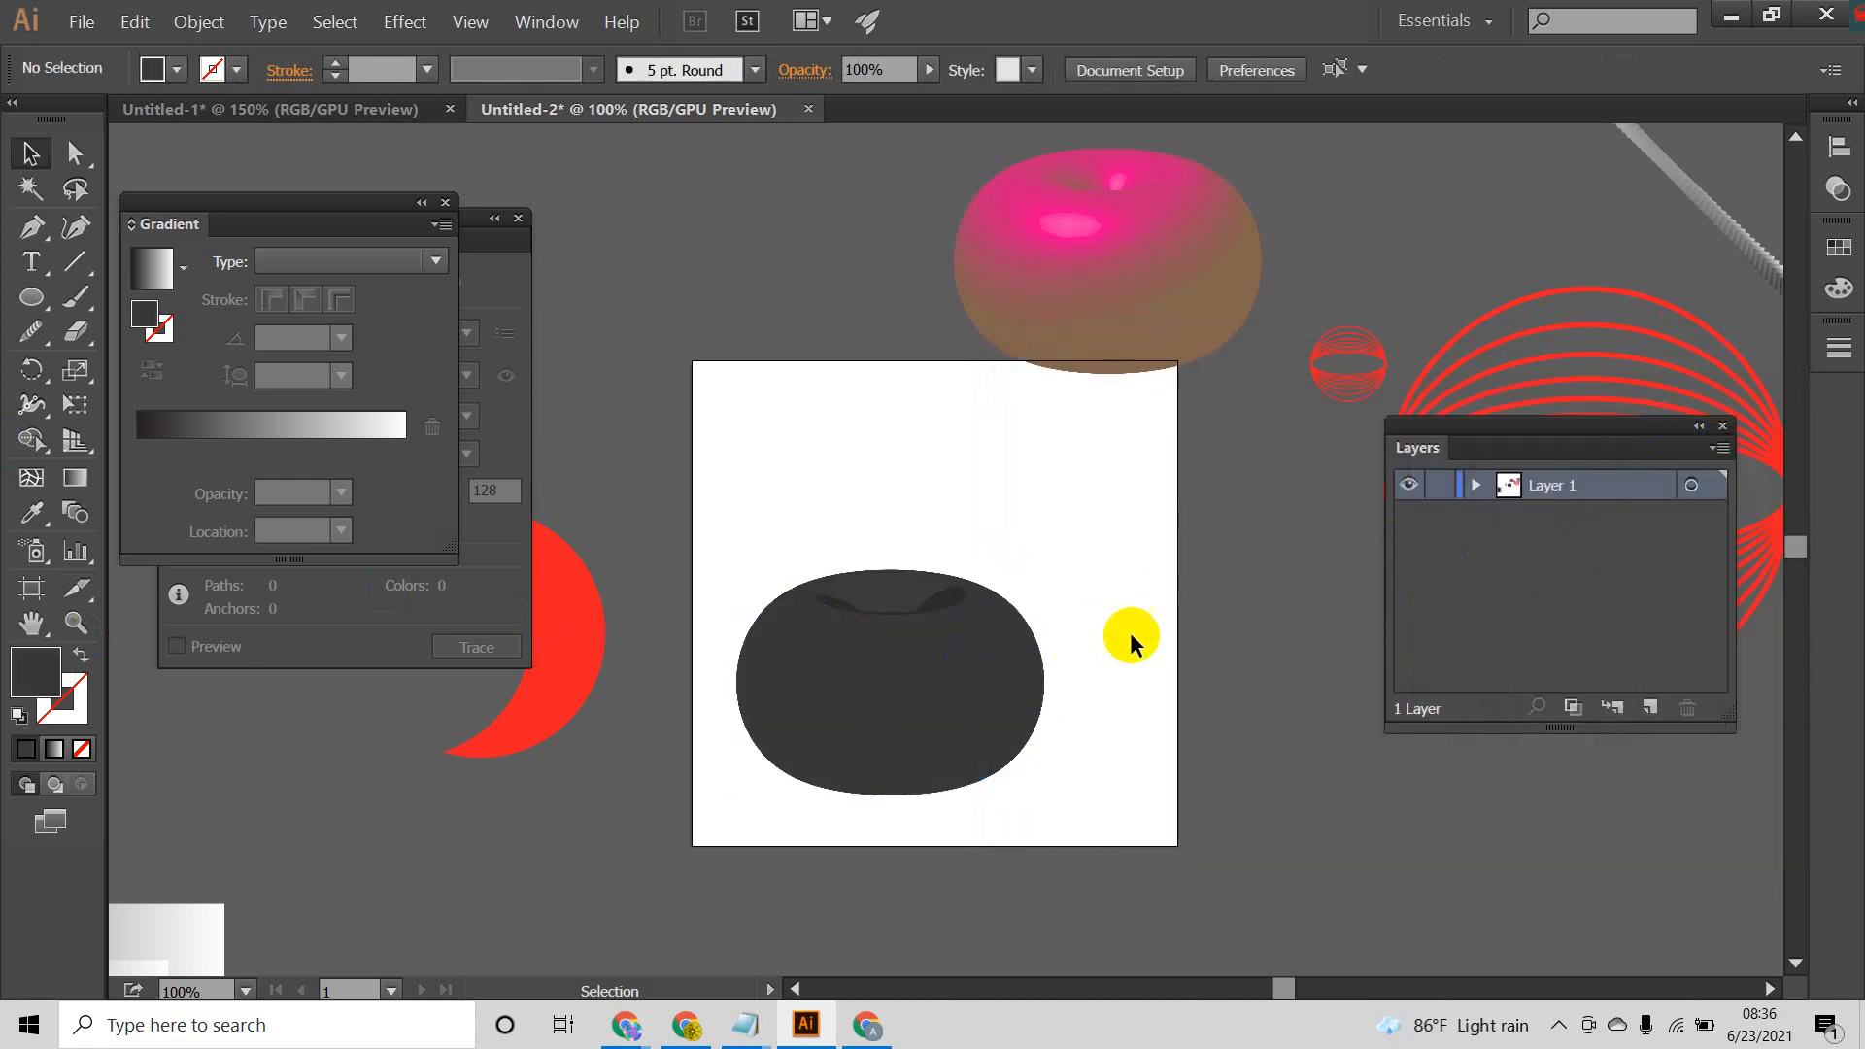
Step: Delete all parts of the expanded shape from the artboard
{"action": "left_click_drag", "start_coordinate": [1112, 593], "coordinate": [1044, 795]}
{"action": "left_click", "coordinate": [1029, 563]}
{"action": "left_click", "coordinate": [845, 783]}
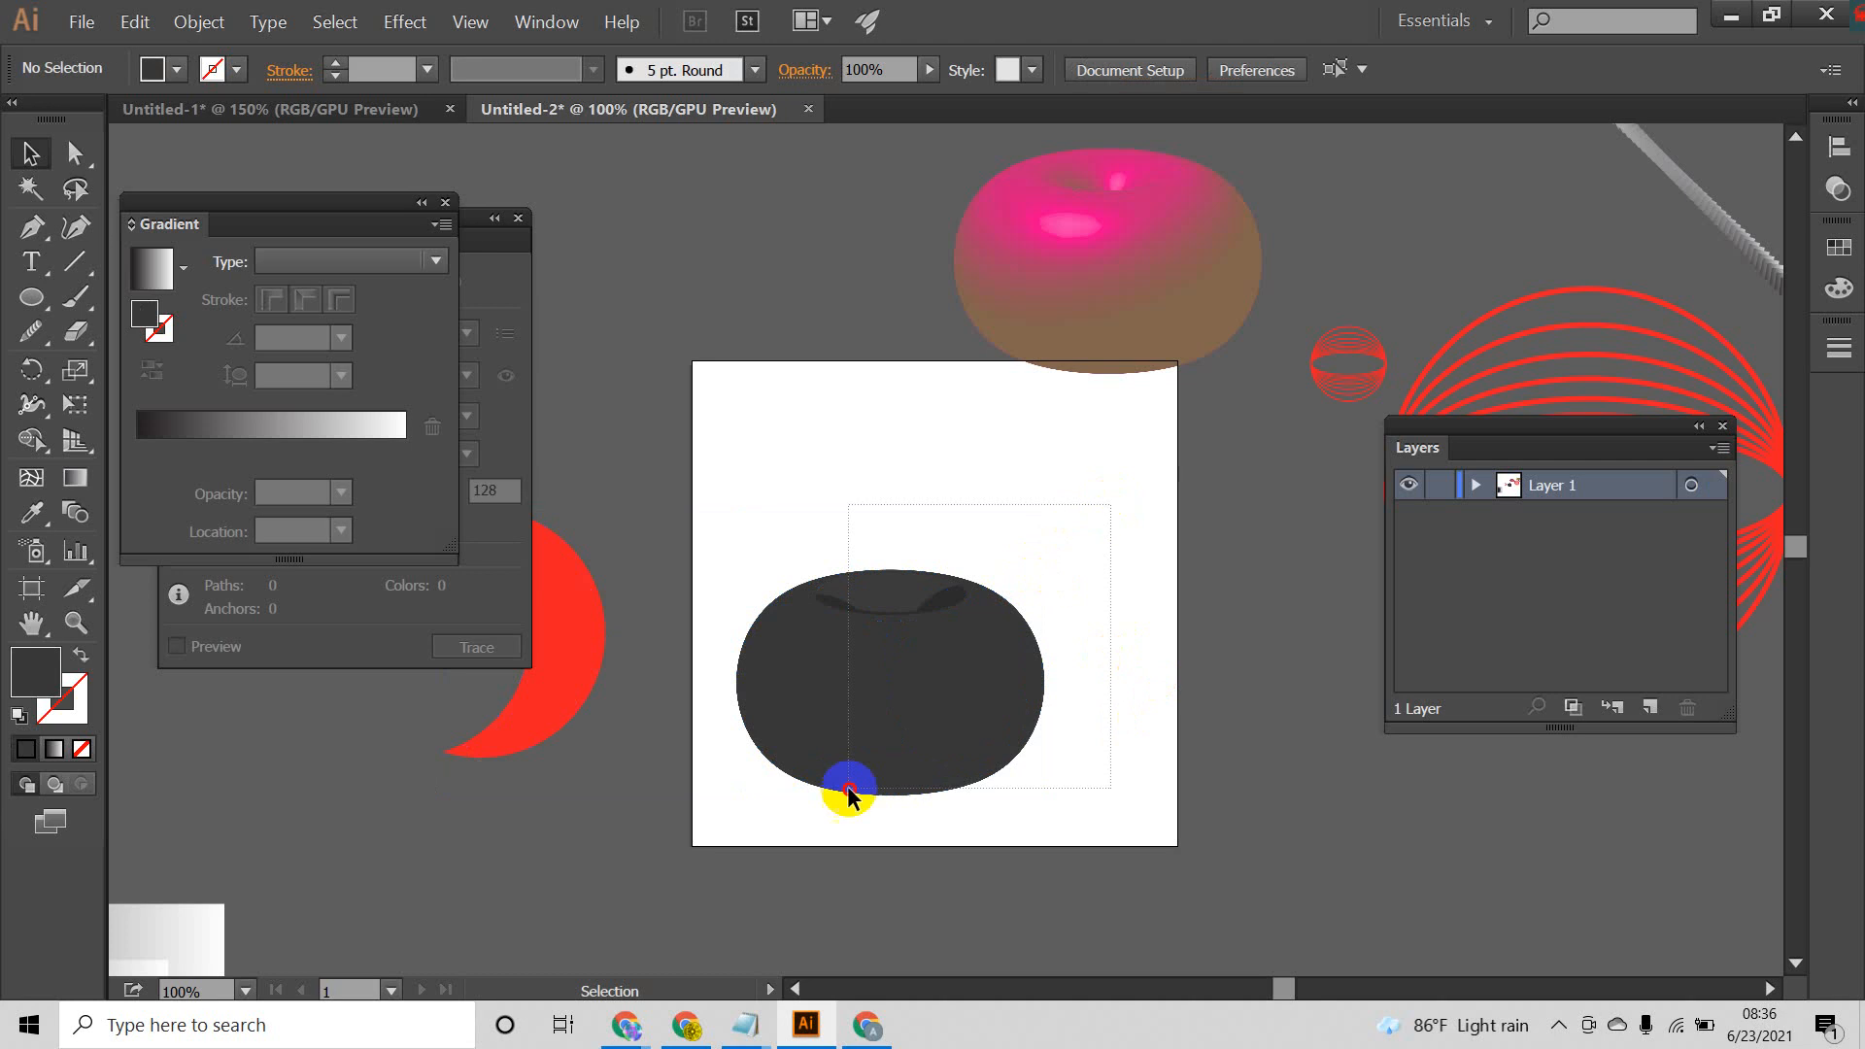
{"action": "left_click", "coordinate": [1106, 773]}
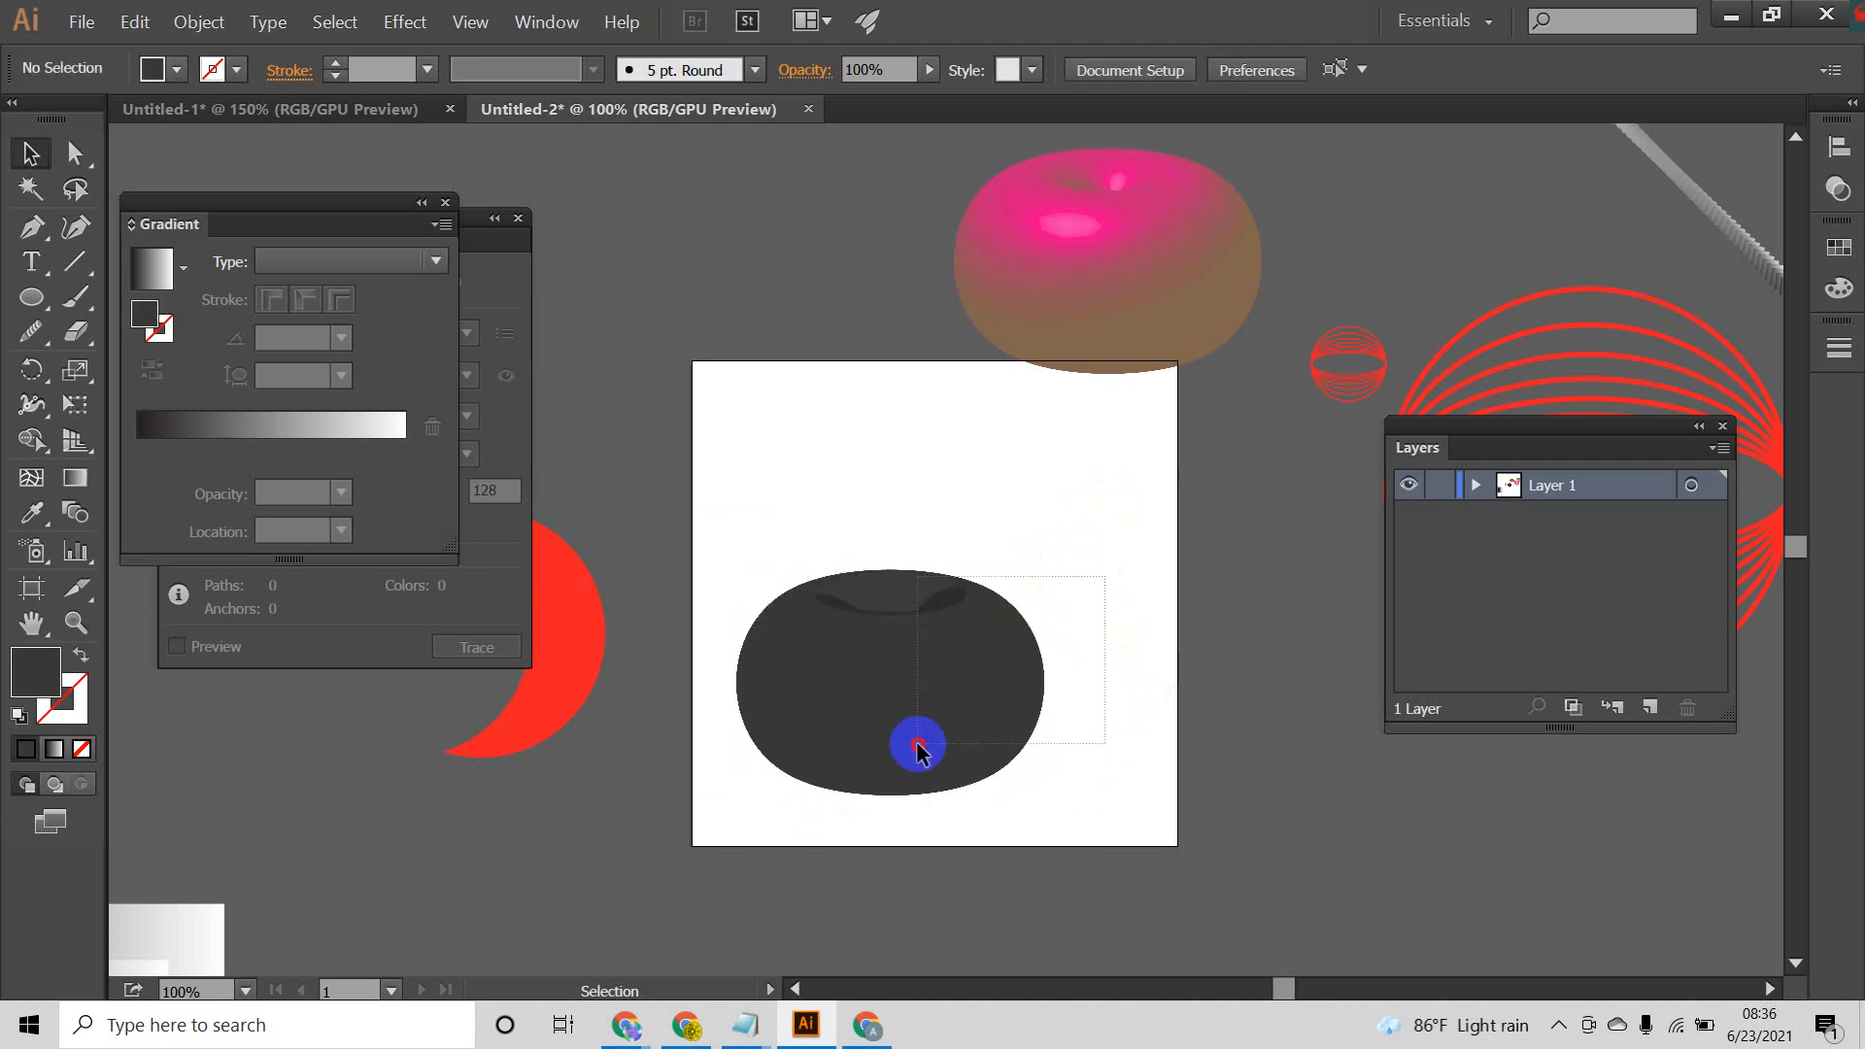
{"action": "left_click_drag", "start_coordinate": [918, 747], "coordinate": [771, 795]}
{"action": "left_click", "coordinate": [1012, 628]}
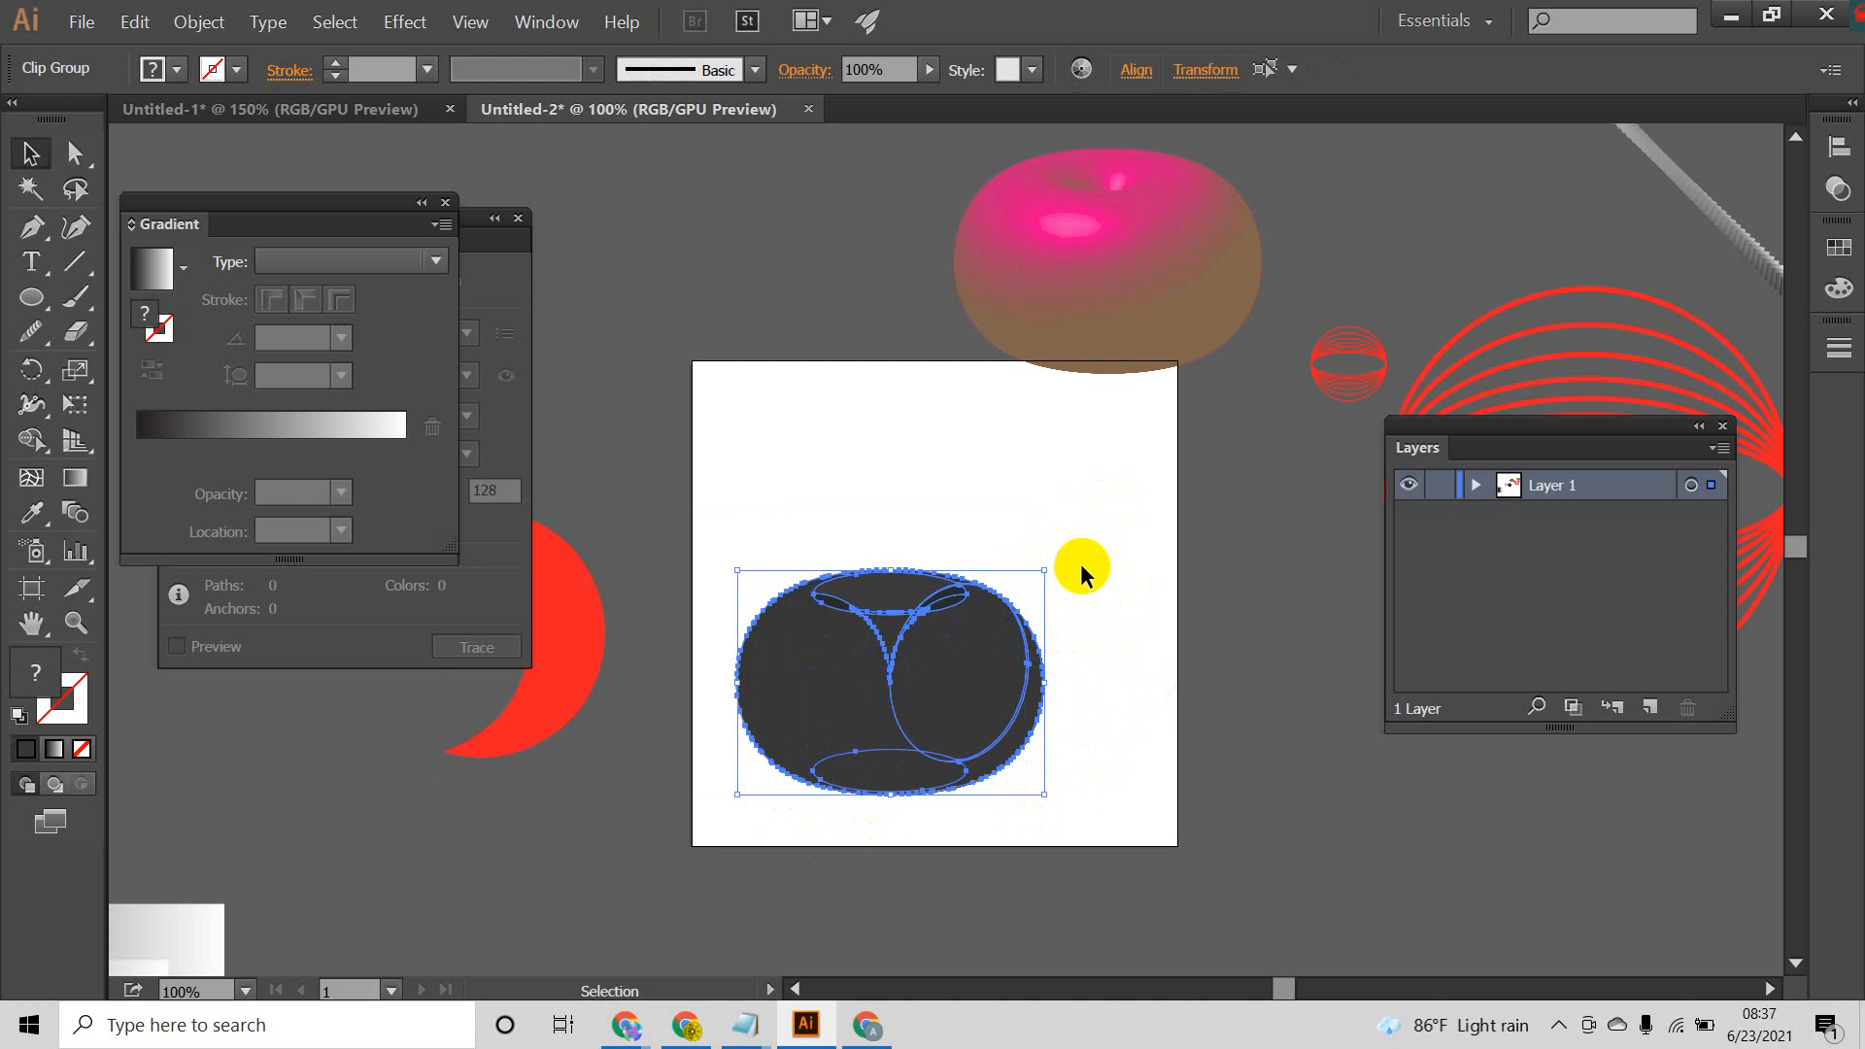
{"action": "left_click_drag", "start_coordinate": [1081, 566], "coordinate": [720, 813]}
{"action": "key", "text": "Delete"}
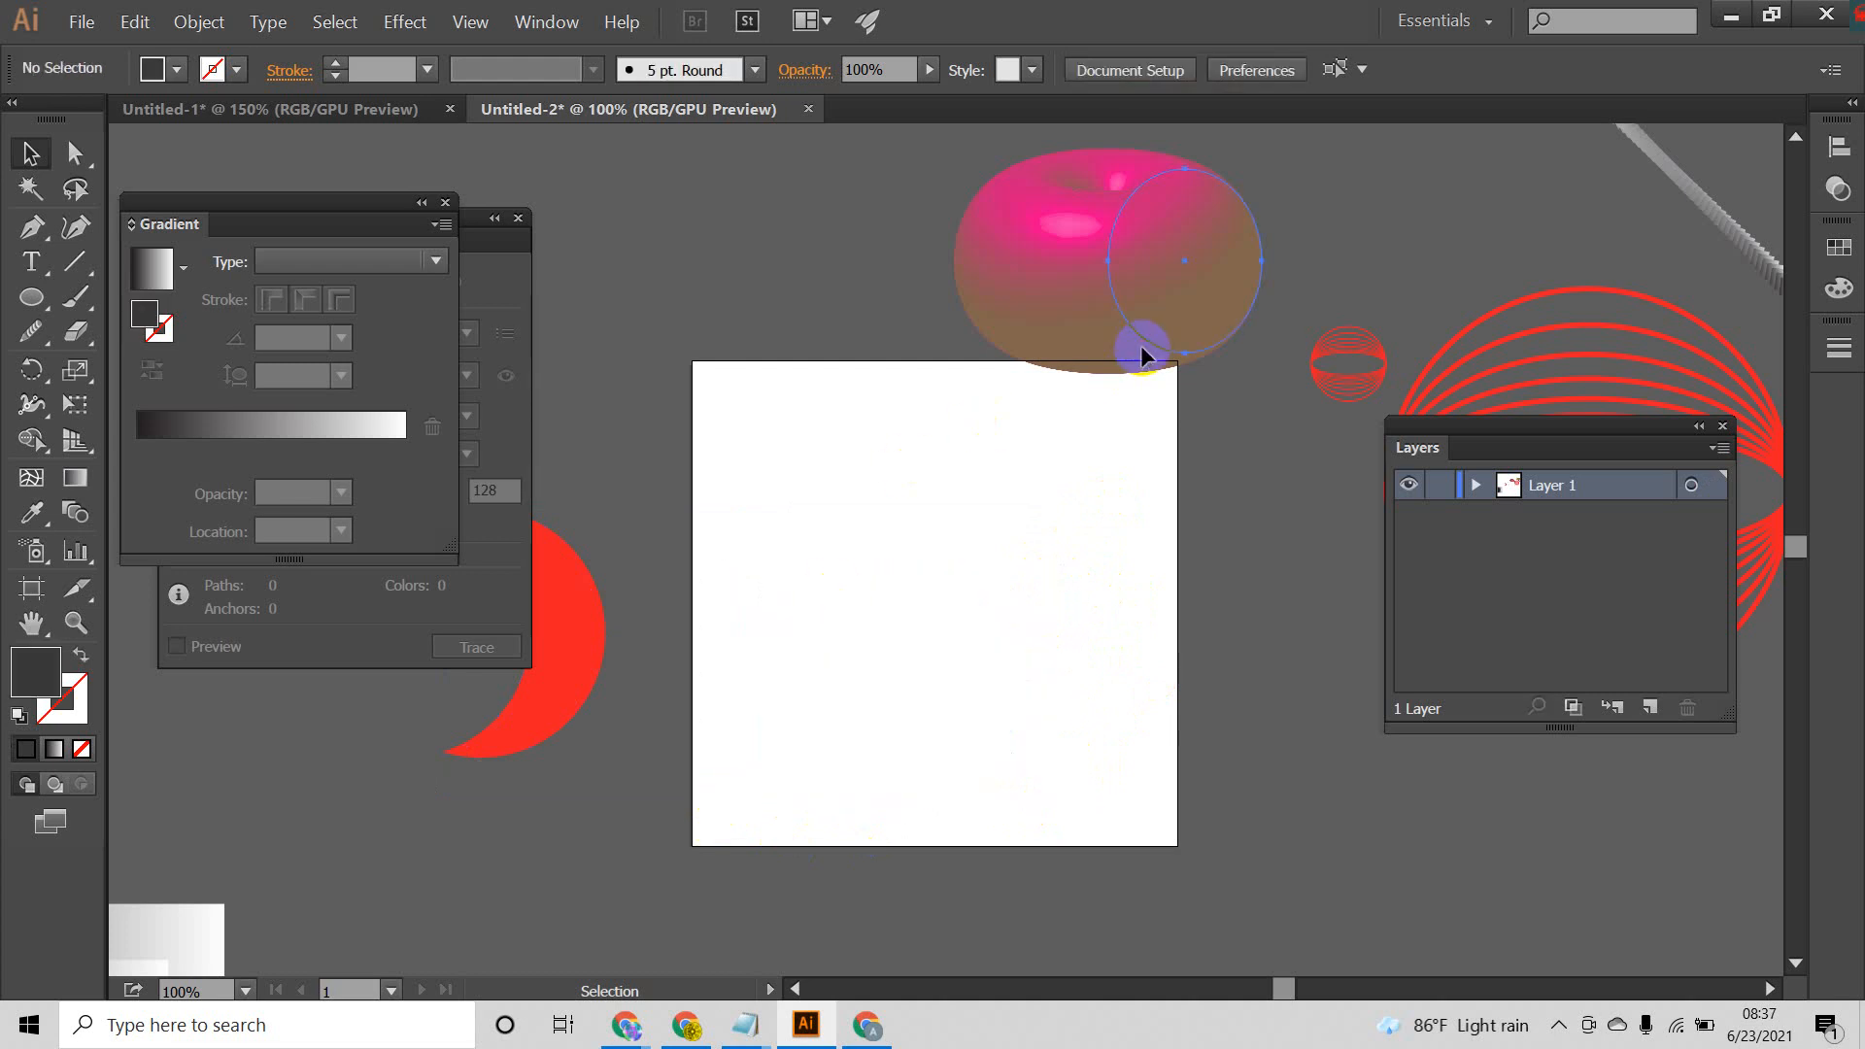
Step: Stretch the magenta revolved shape's source ellipse taller and move it about 250 px left and 55 px up
{"action": "left_click", "coordinate": [1139, 346]}
{"action": "left_click", "coordinate": [1034, 495]}
{"action": "scroll", "coordinate": [1141, 236], "scroll_direction": "up", "scroll_amount": 2}
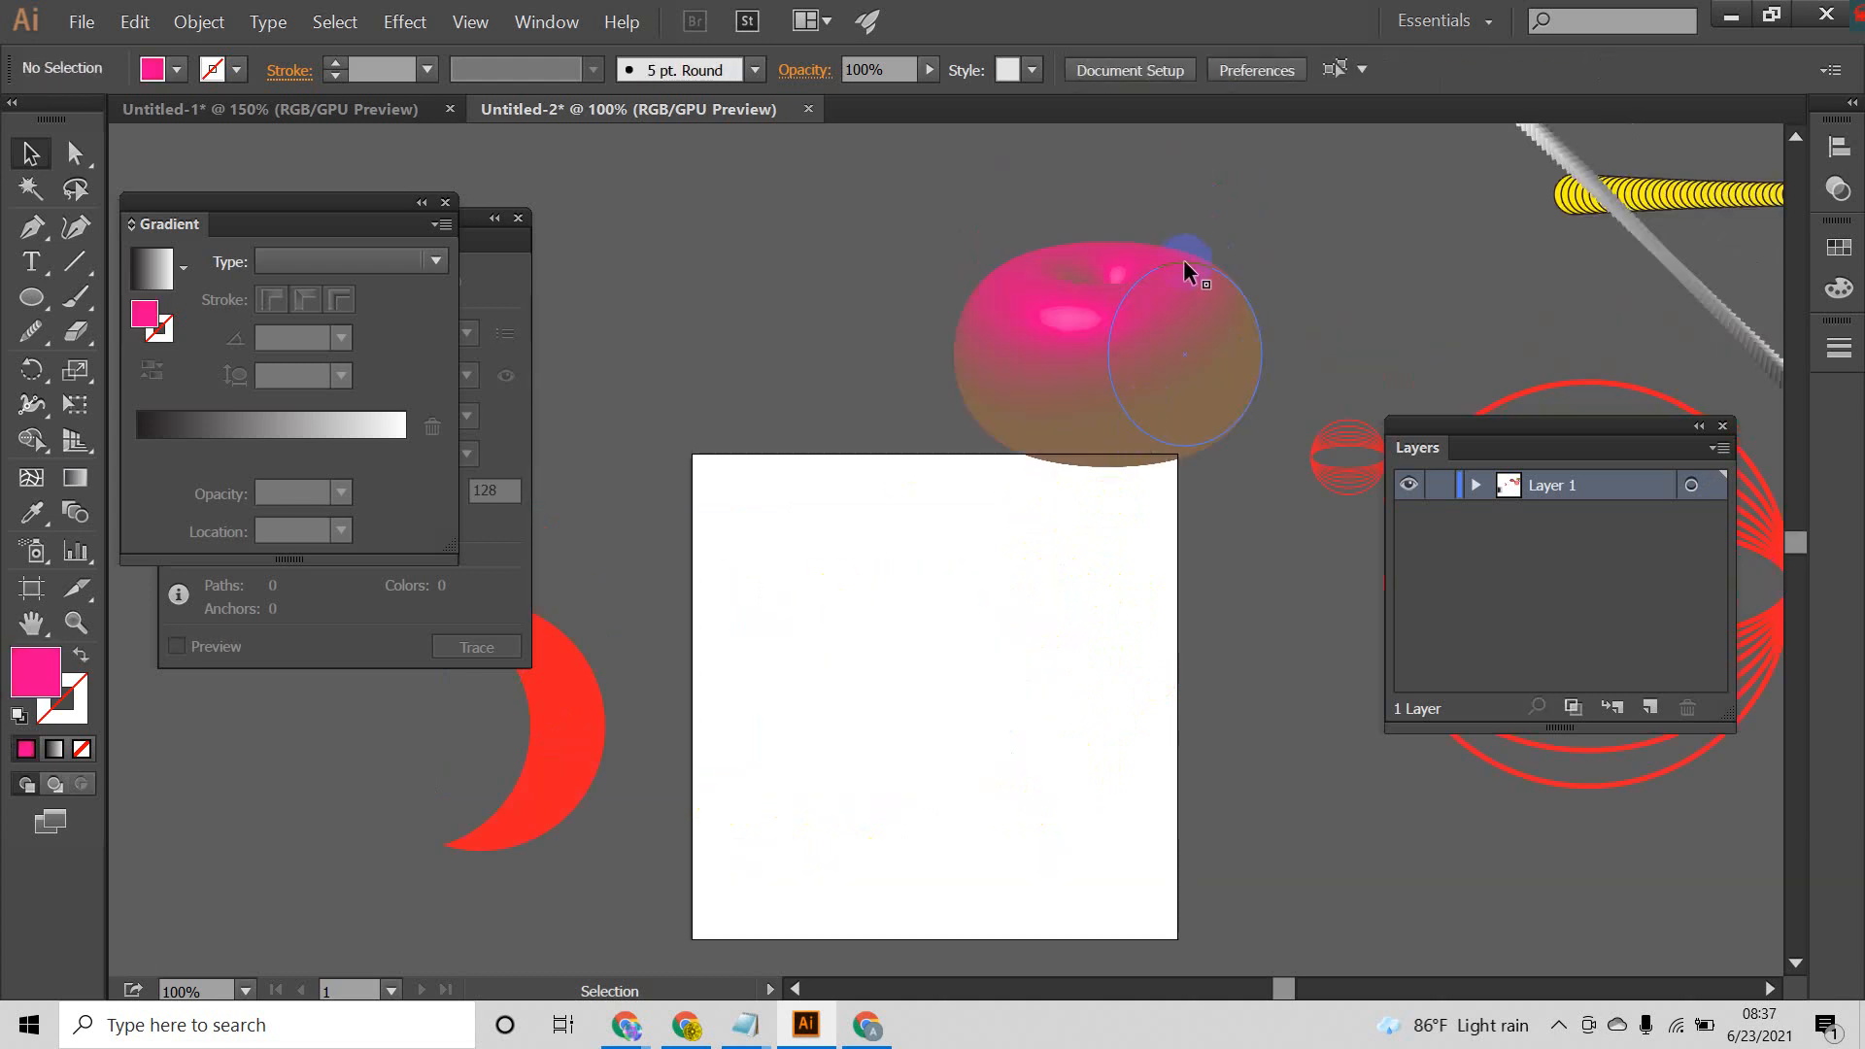
{"action": "left_click_drag", "start_coordinate": [1180, 263], "coordinate": [1181, 165]}
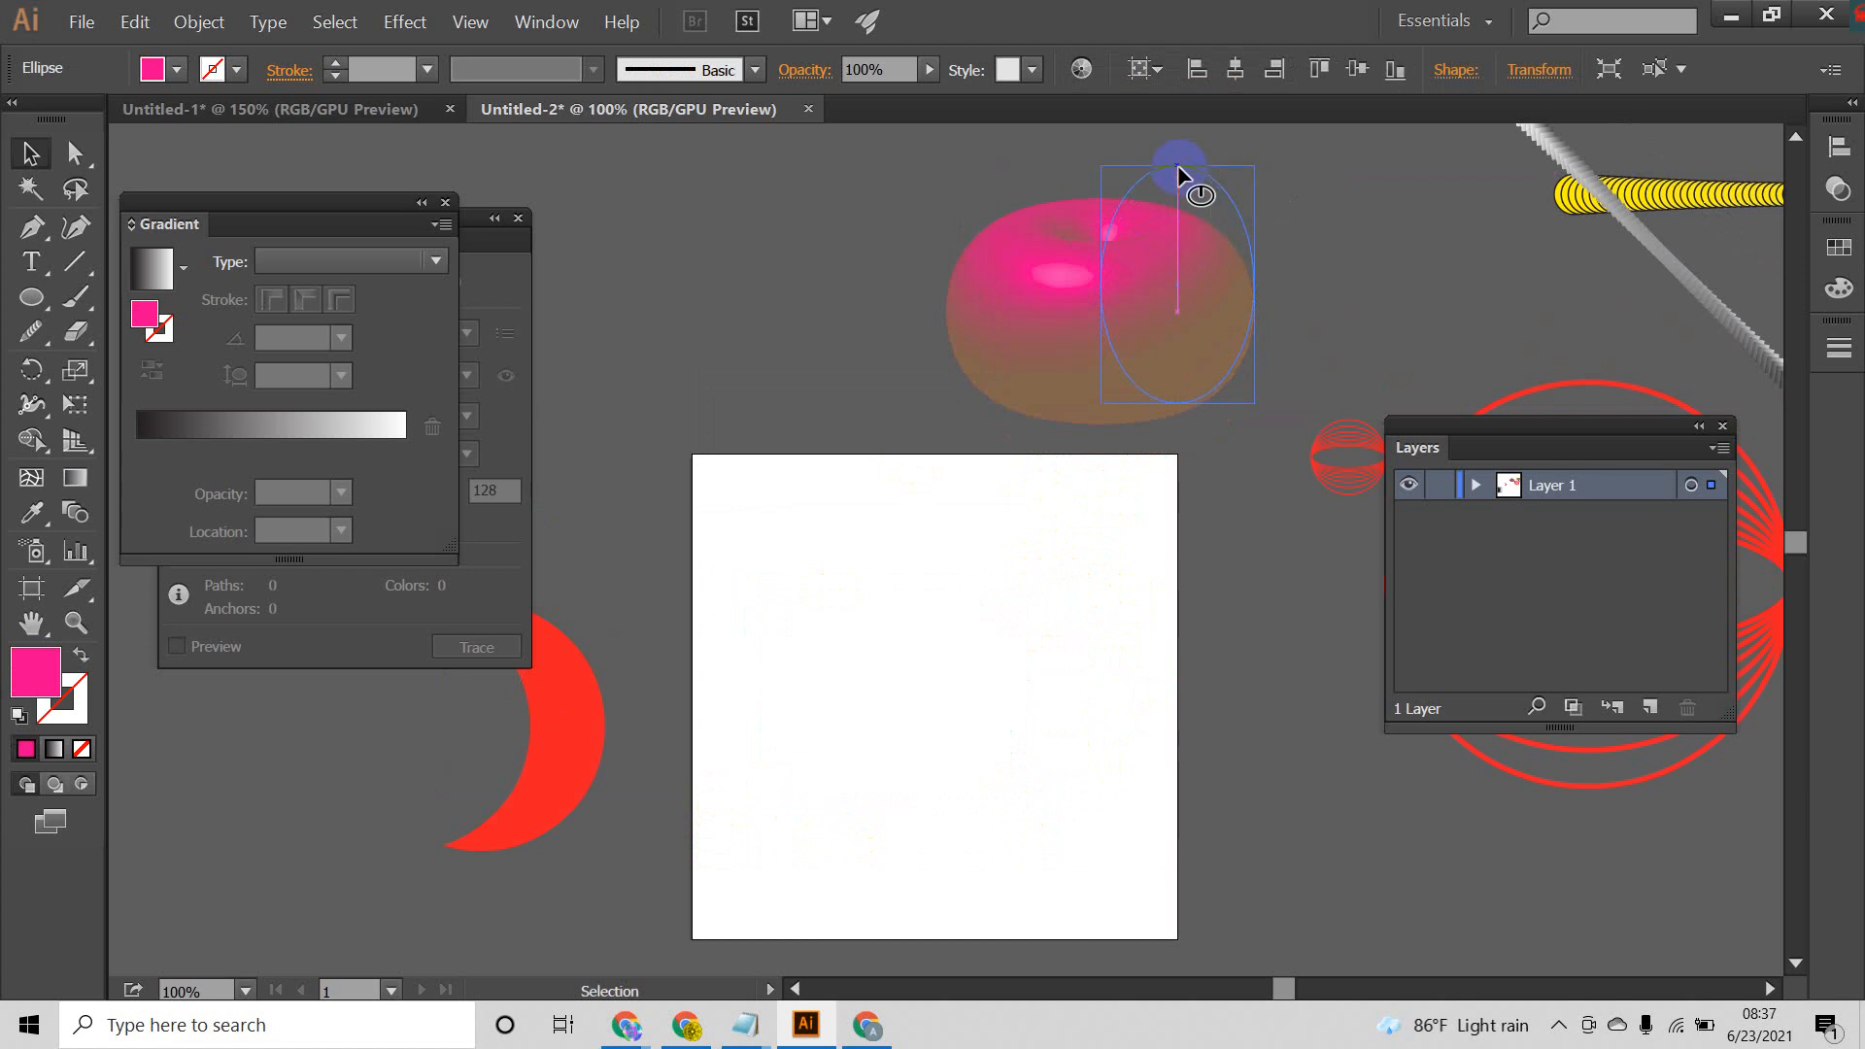
{"action": "scroll", "coordinate": [1049, 409], "scroll_direction": "up", "scroll_amount": 2}
{"action": "scroll", "coordinate": [1049, 402], "scroll_direction": "up", "scroll_amount": 1}
{"action": "left_click_drag", "start_coordinate": [1229, 386], "coordinate": [989, 333]}
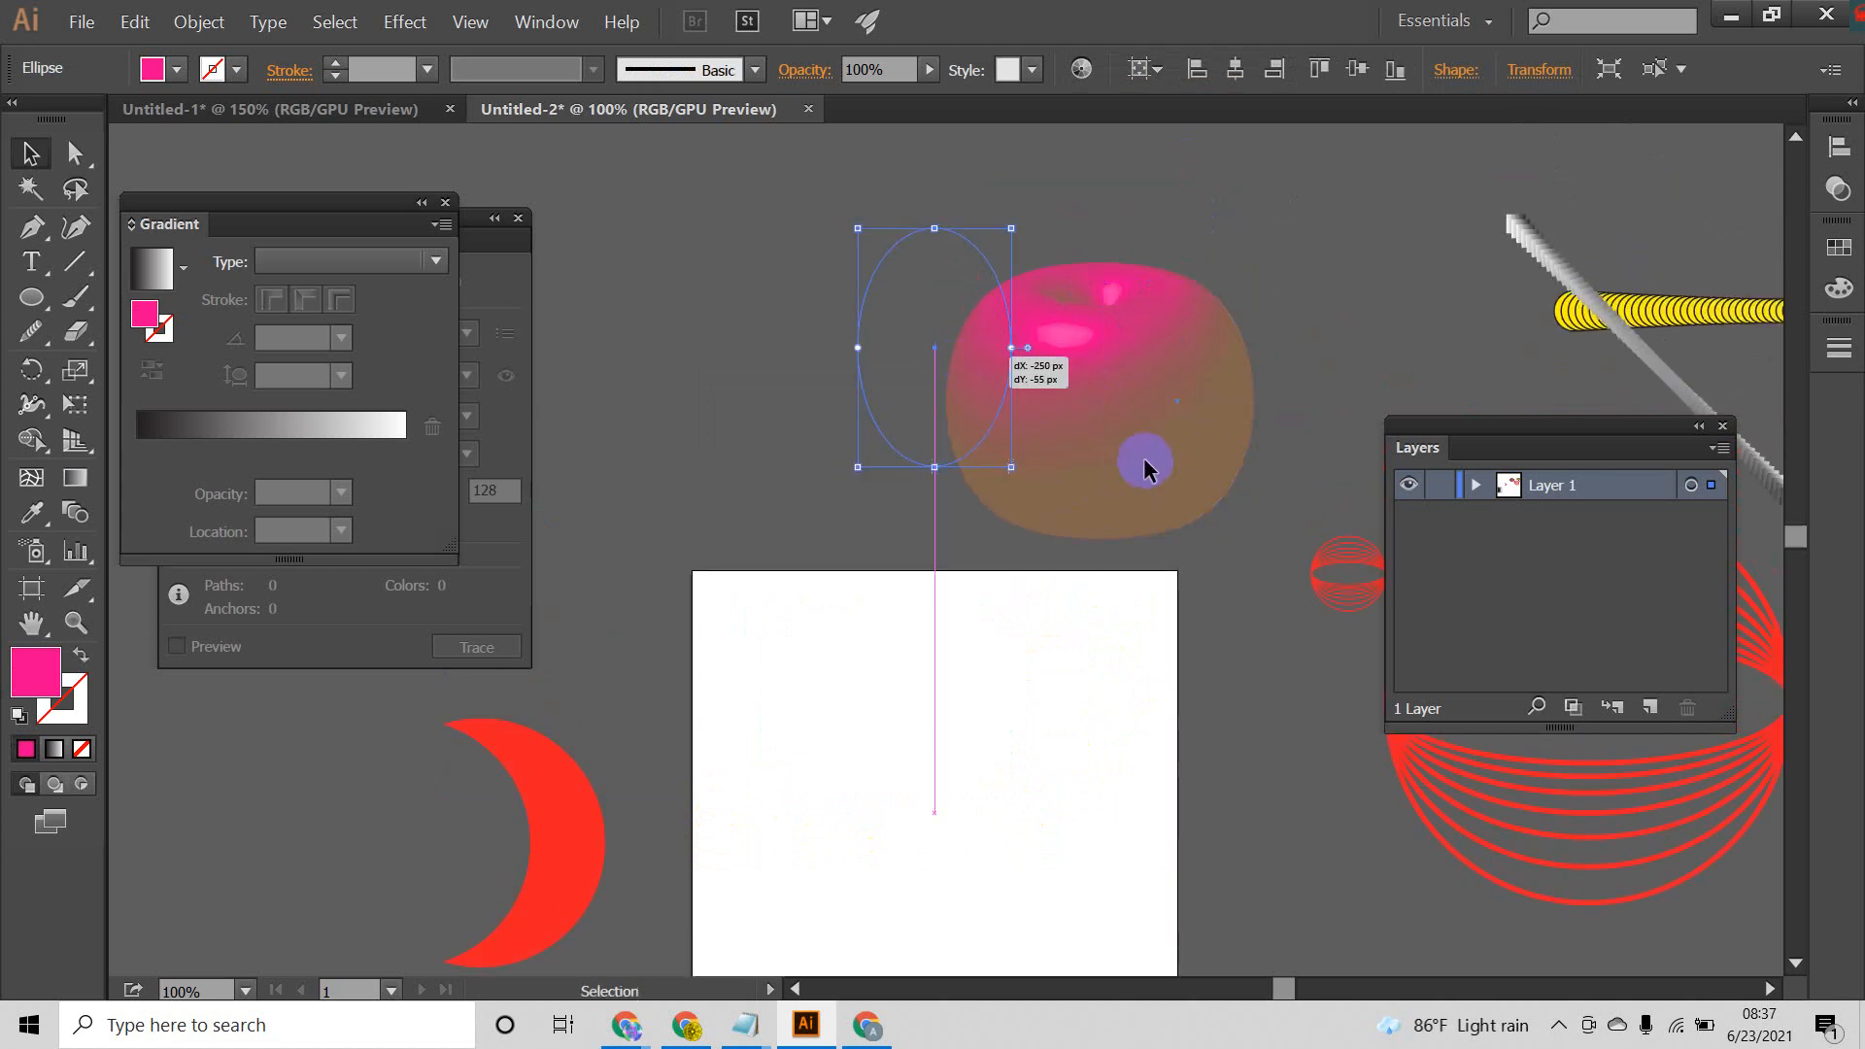
{"action": "left_click", "coordinate": [1142, 459]}
{"action": "left_click", "coordinate": [903, 338]}
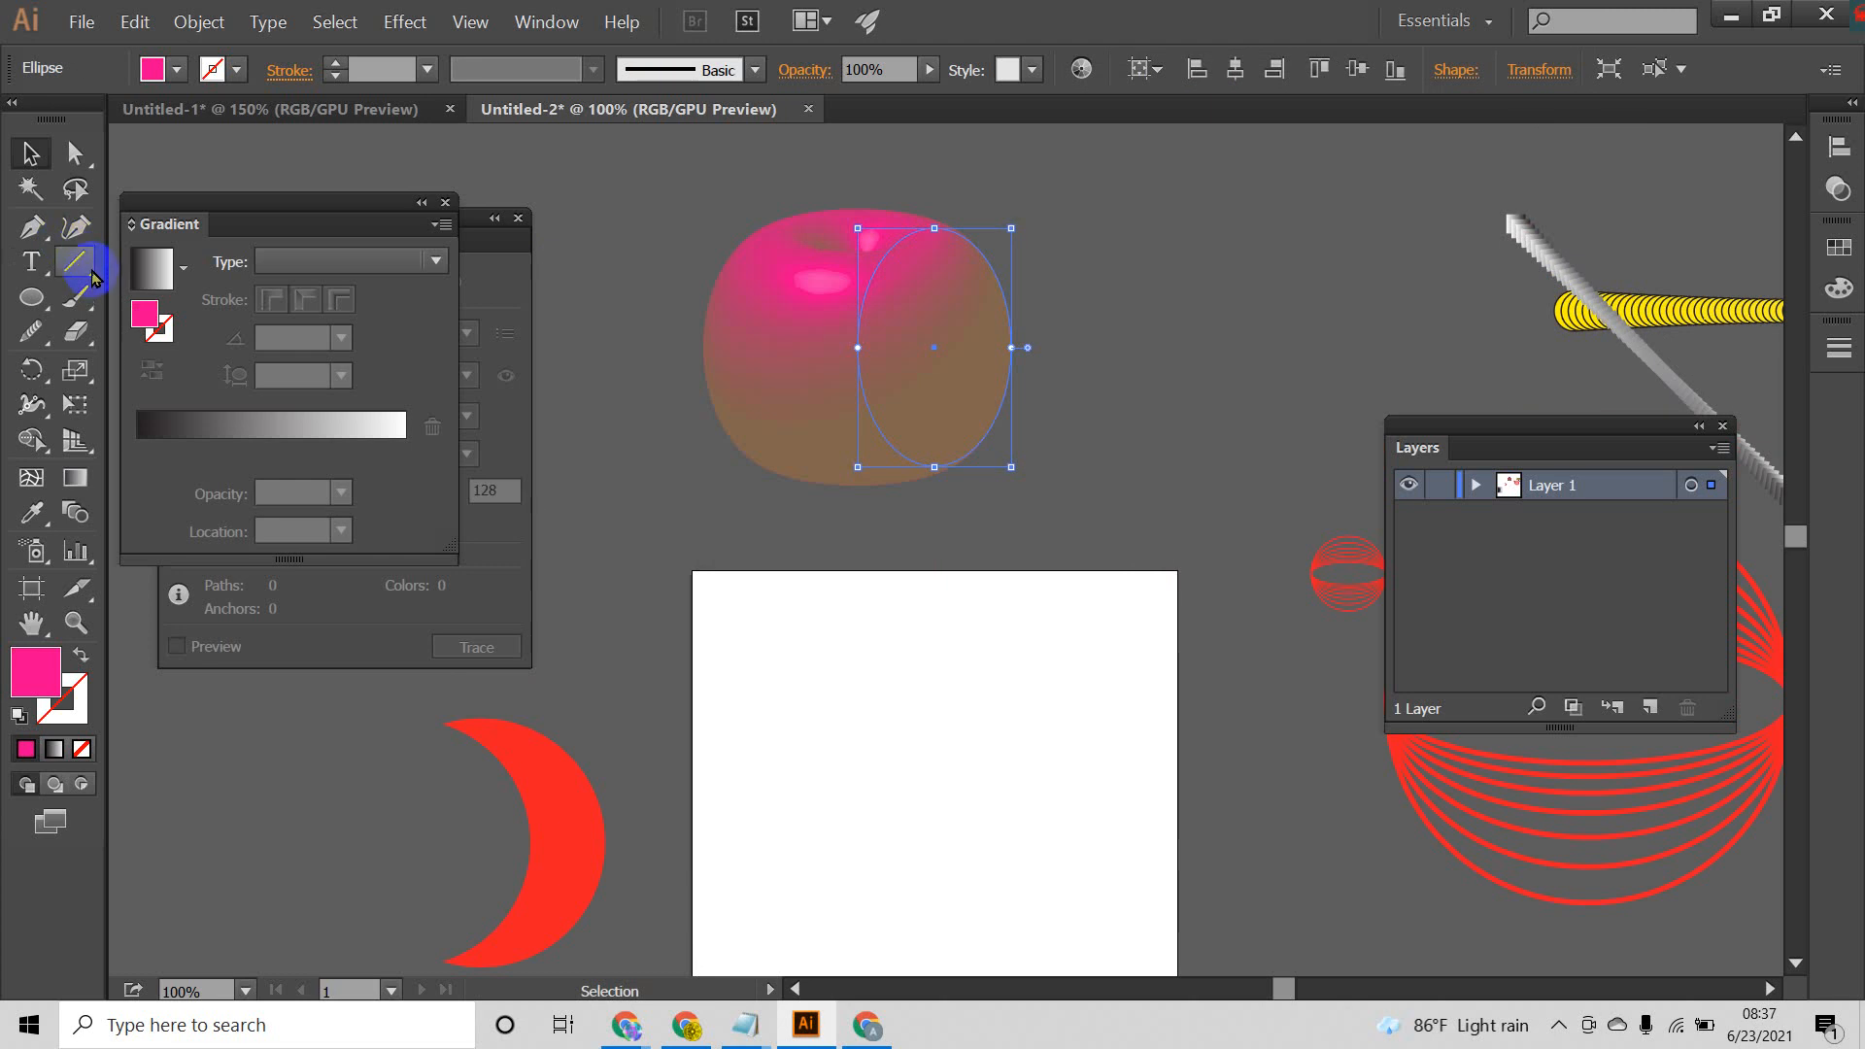
Step: Draw an arc with the Arc tool from the dimple of the magenta shape up and to the right as a stem
{"action": "left_click_drag", "start_coordinate": [94, 277], "coordinate": [137, 294]}
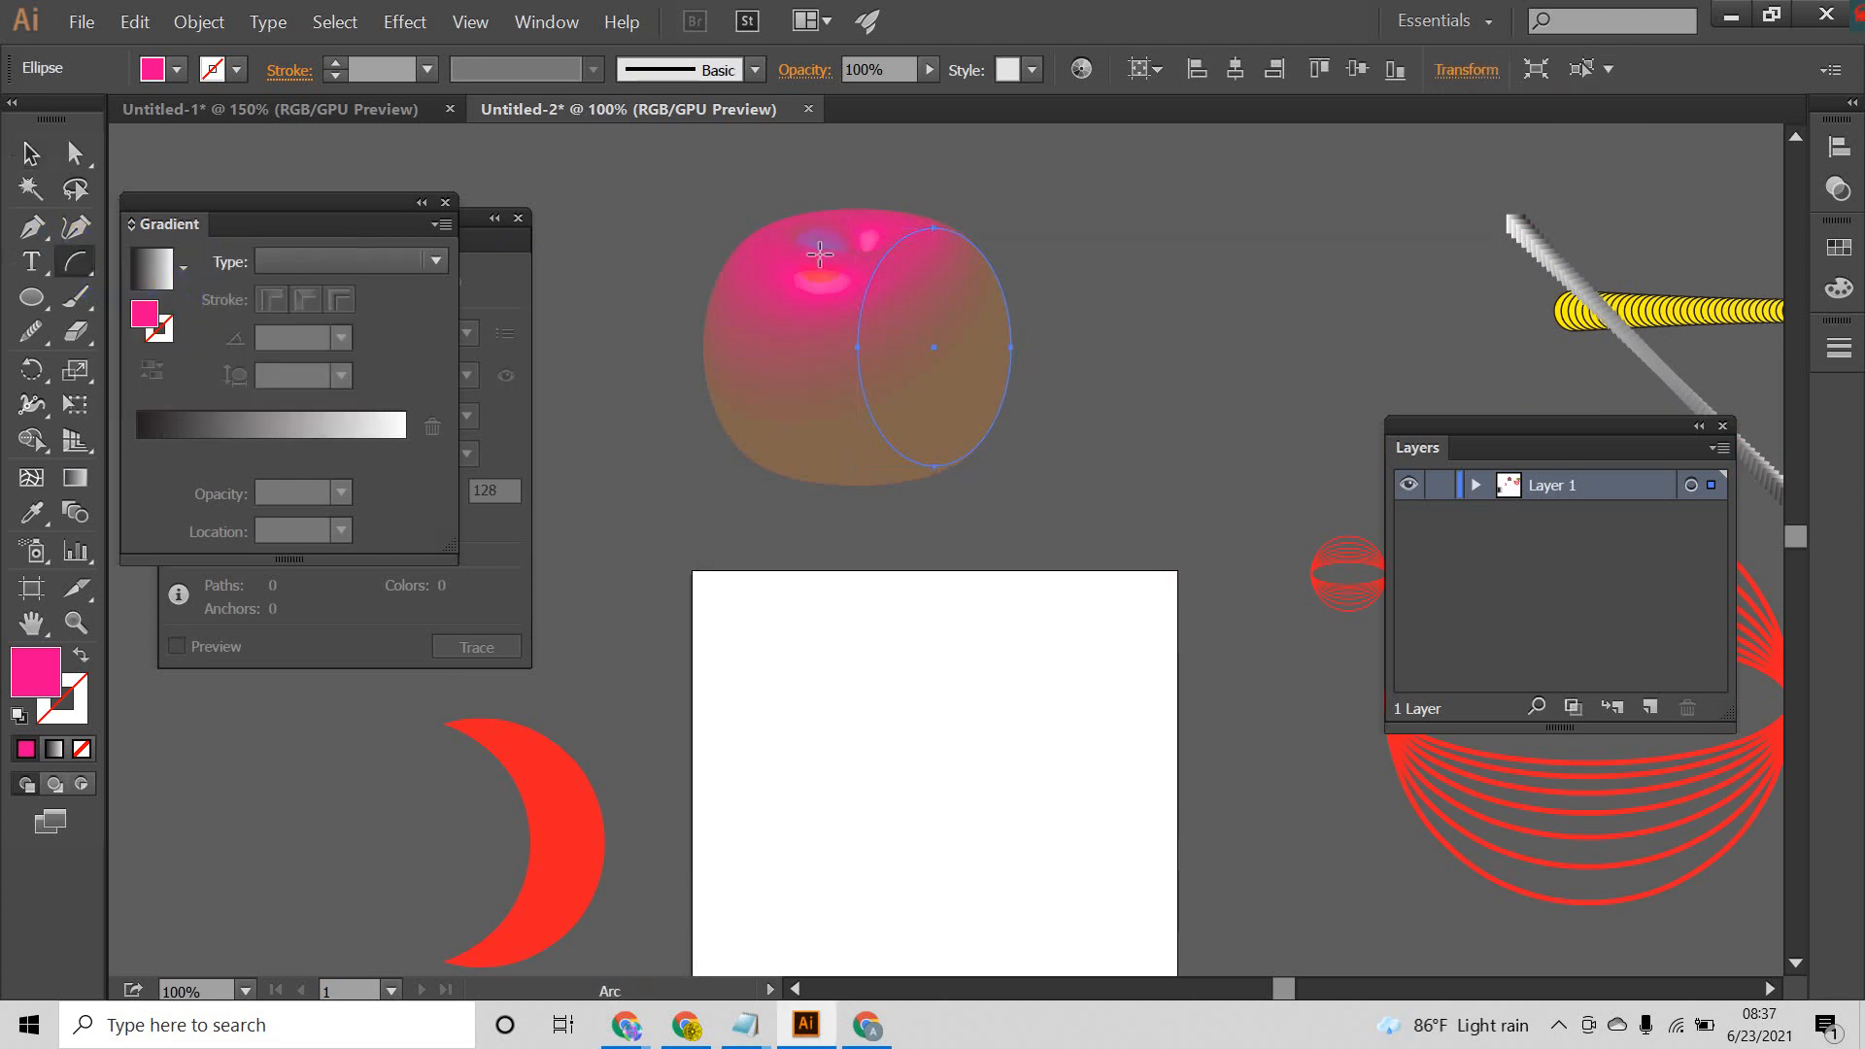
{"action": "left_click_drag", "start_coordinate": [857, 244], "coordinate": [960, 171]}
{"action": "mouse_move", "coordinate": [976, 155]}
{"action": "left_mouse_down"}
{"action": "mouse_move", "coordinate": [1011, 133]}
{"action": "mouse_move", "coordinate": [991, 200]}
{"action": "left_mouse_up"}
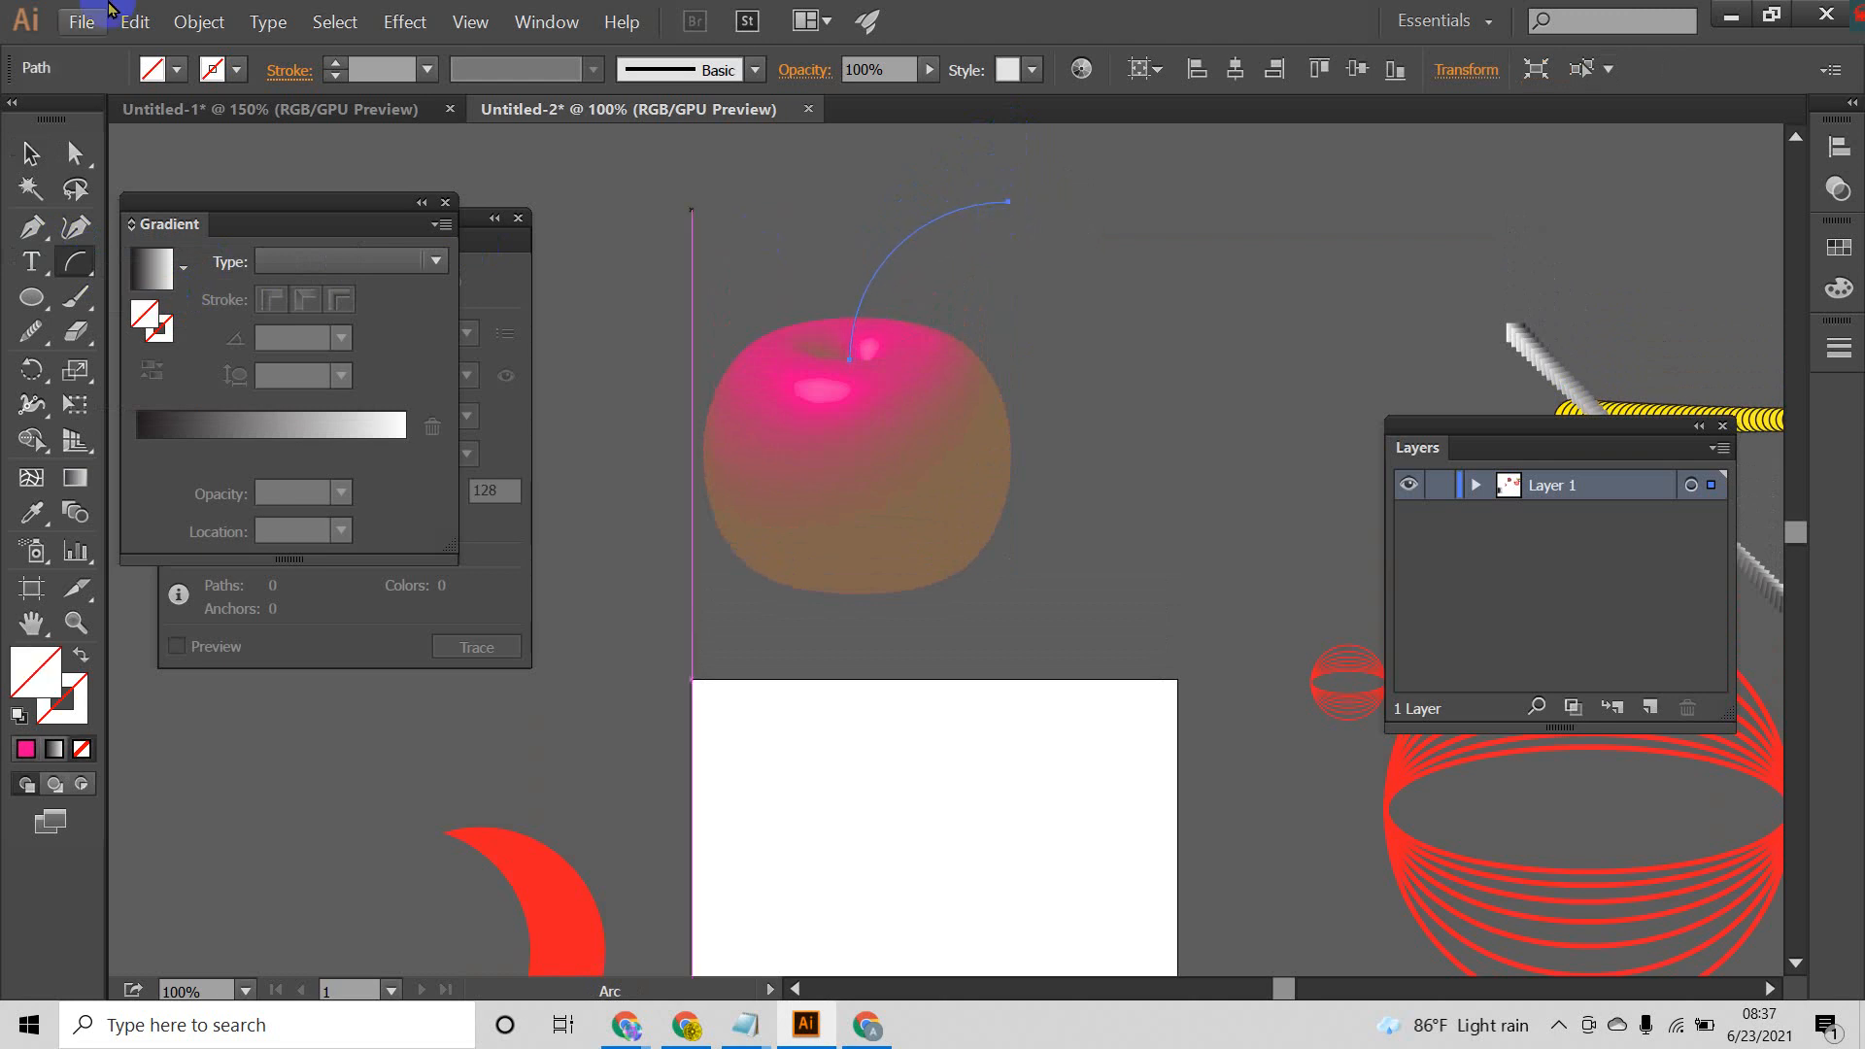
Step: Set the stem arc's stroke weight to 13 pt and deselect it
{"action": "left_click", "coordinate": [331, 66]}
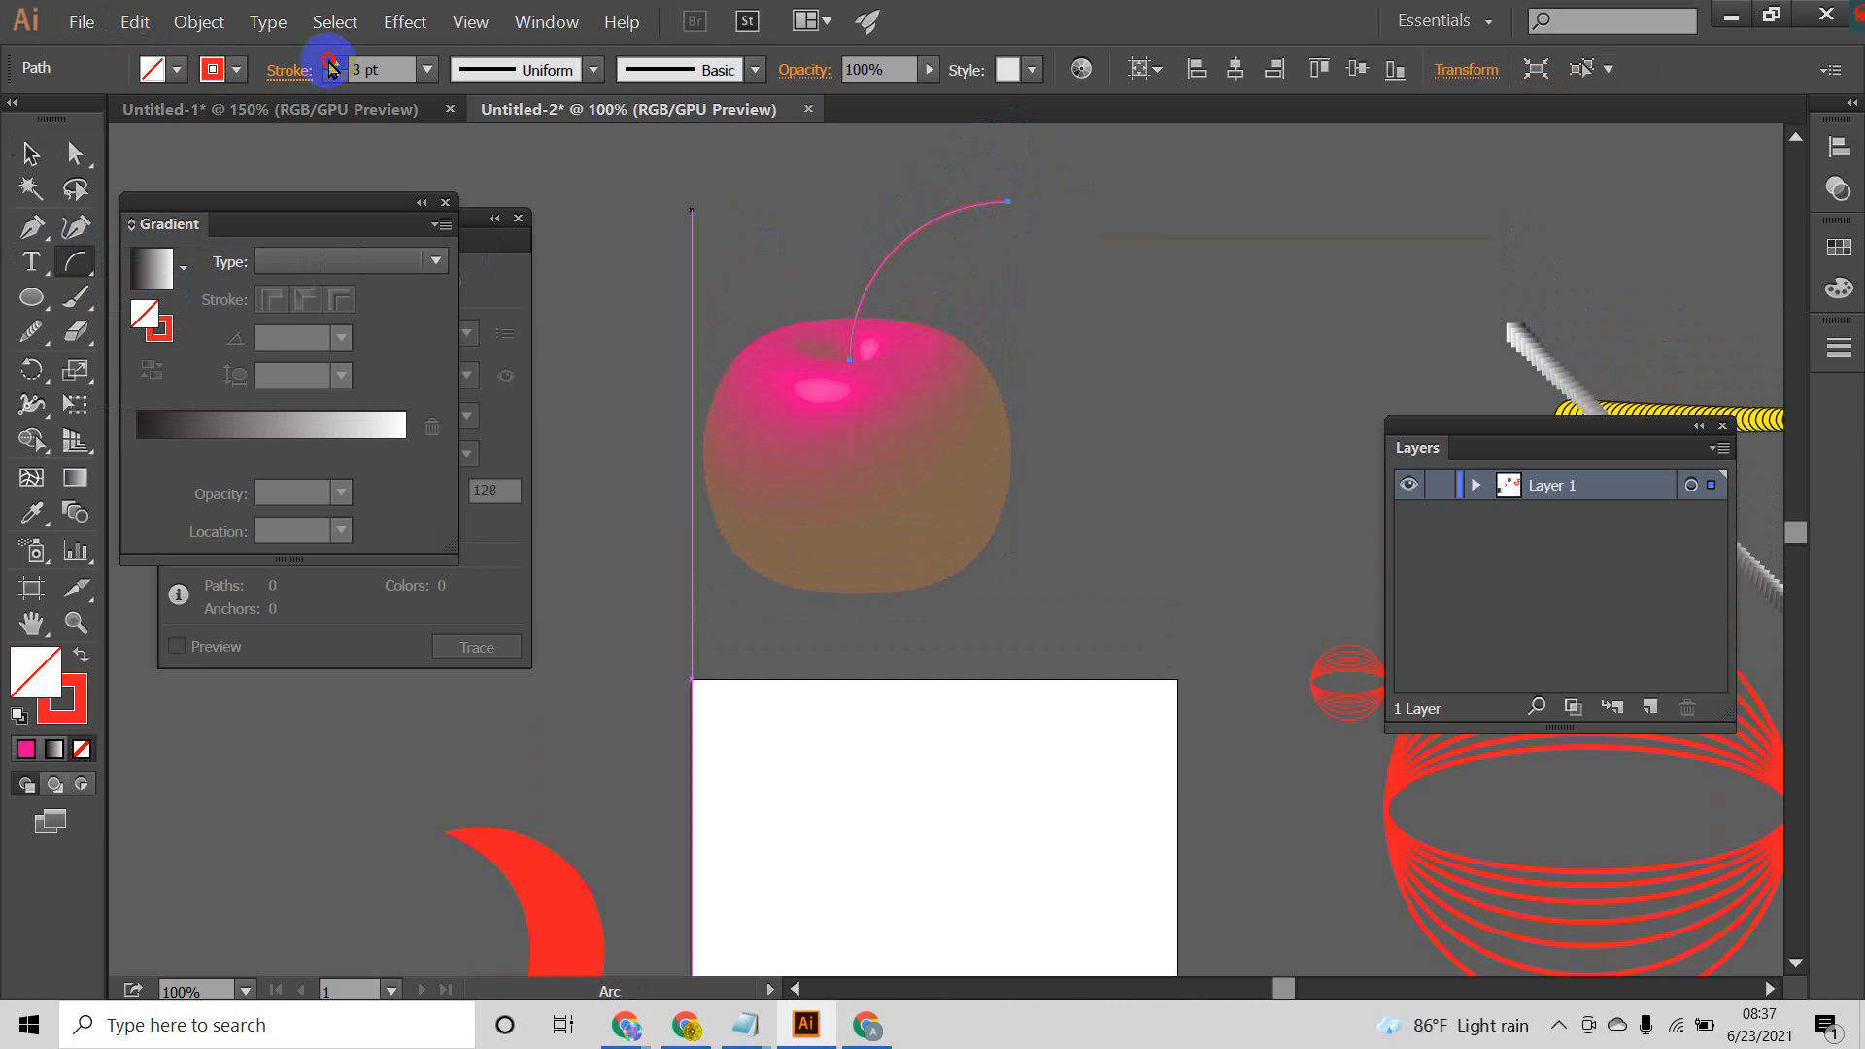
{"action": "left_click", "coordinate": [331, 66]}
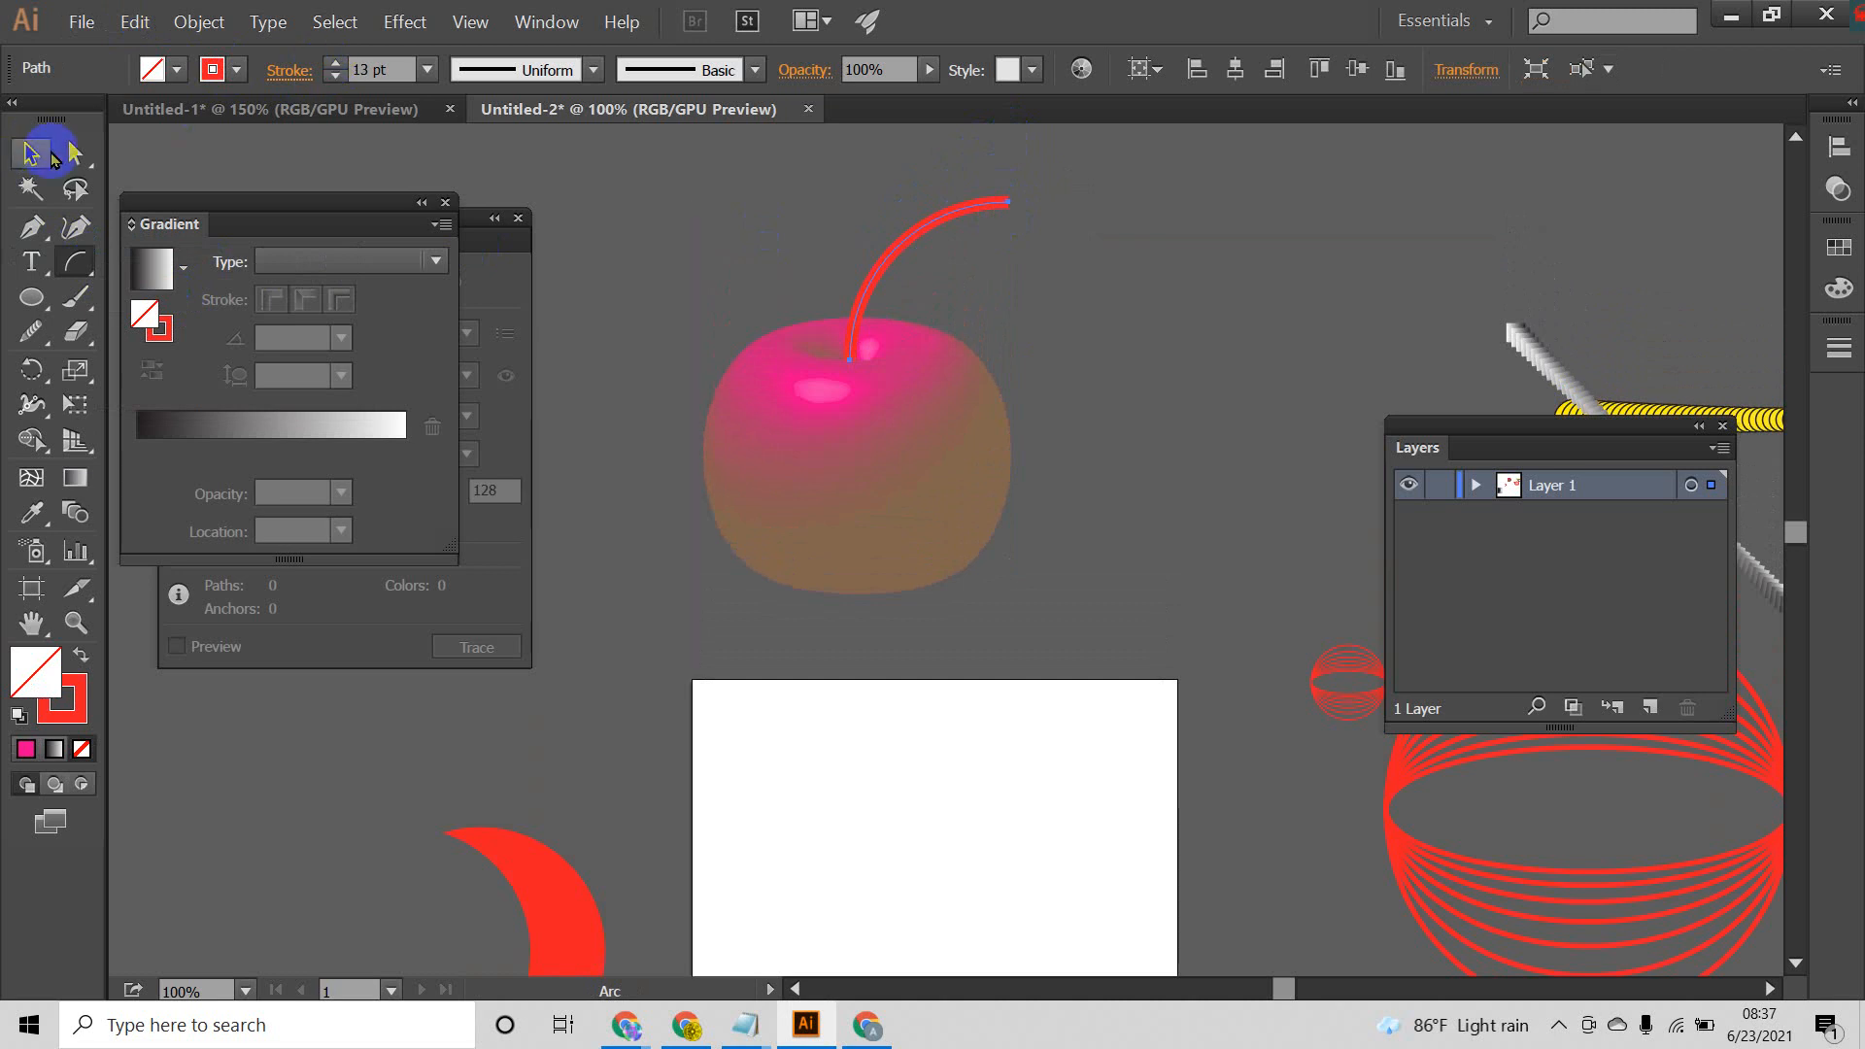
{"action": "left_click", "coordinate": [29, 152]}
{"action": "left_click", "coordinate": [1206, 426]}
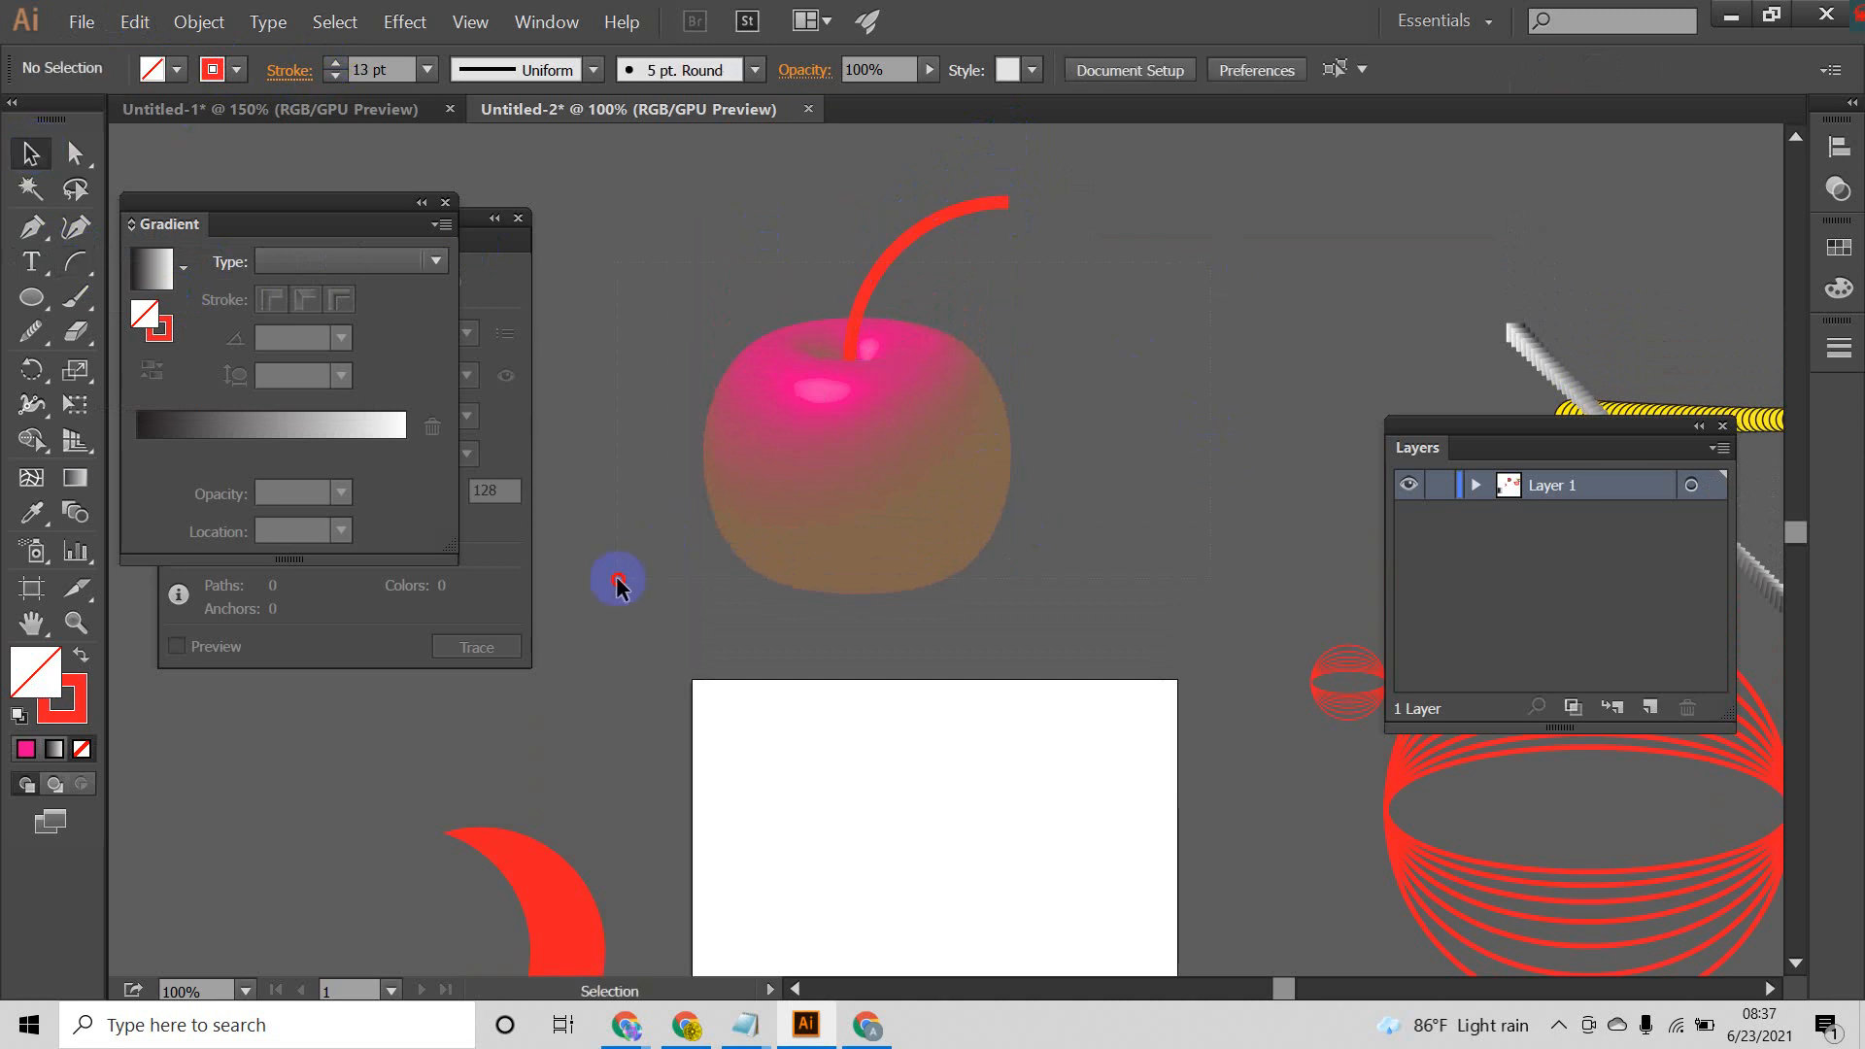
Step: Examine the finished apple with its stem and the rest of the artwork around the artboard
{"action": "left_click_drag", "start_coordinate": [618, 579], "coordinate": [859, 392]}
{"action": "left_click", "coordinate": [1209, 399]}
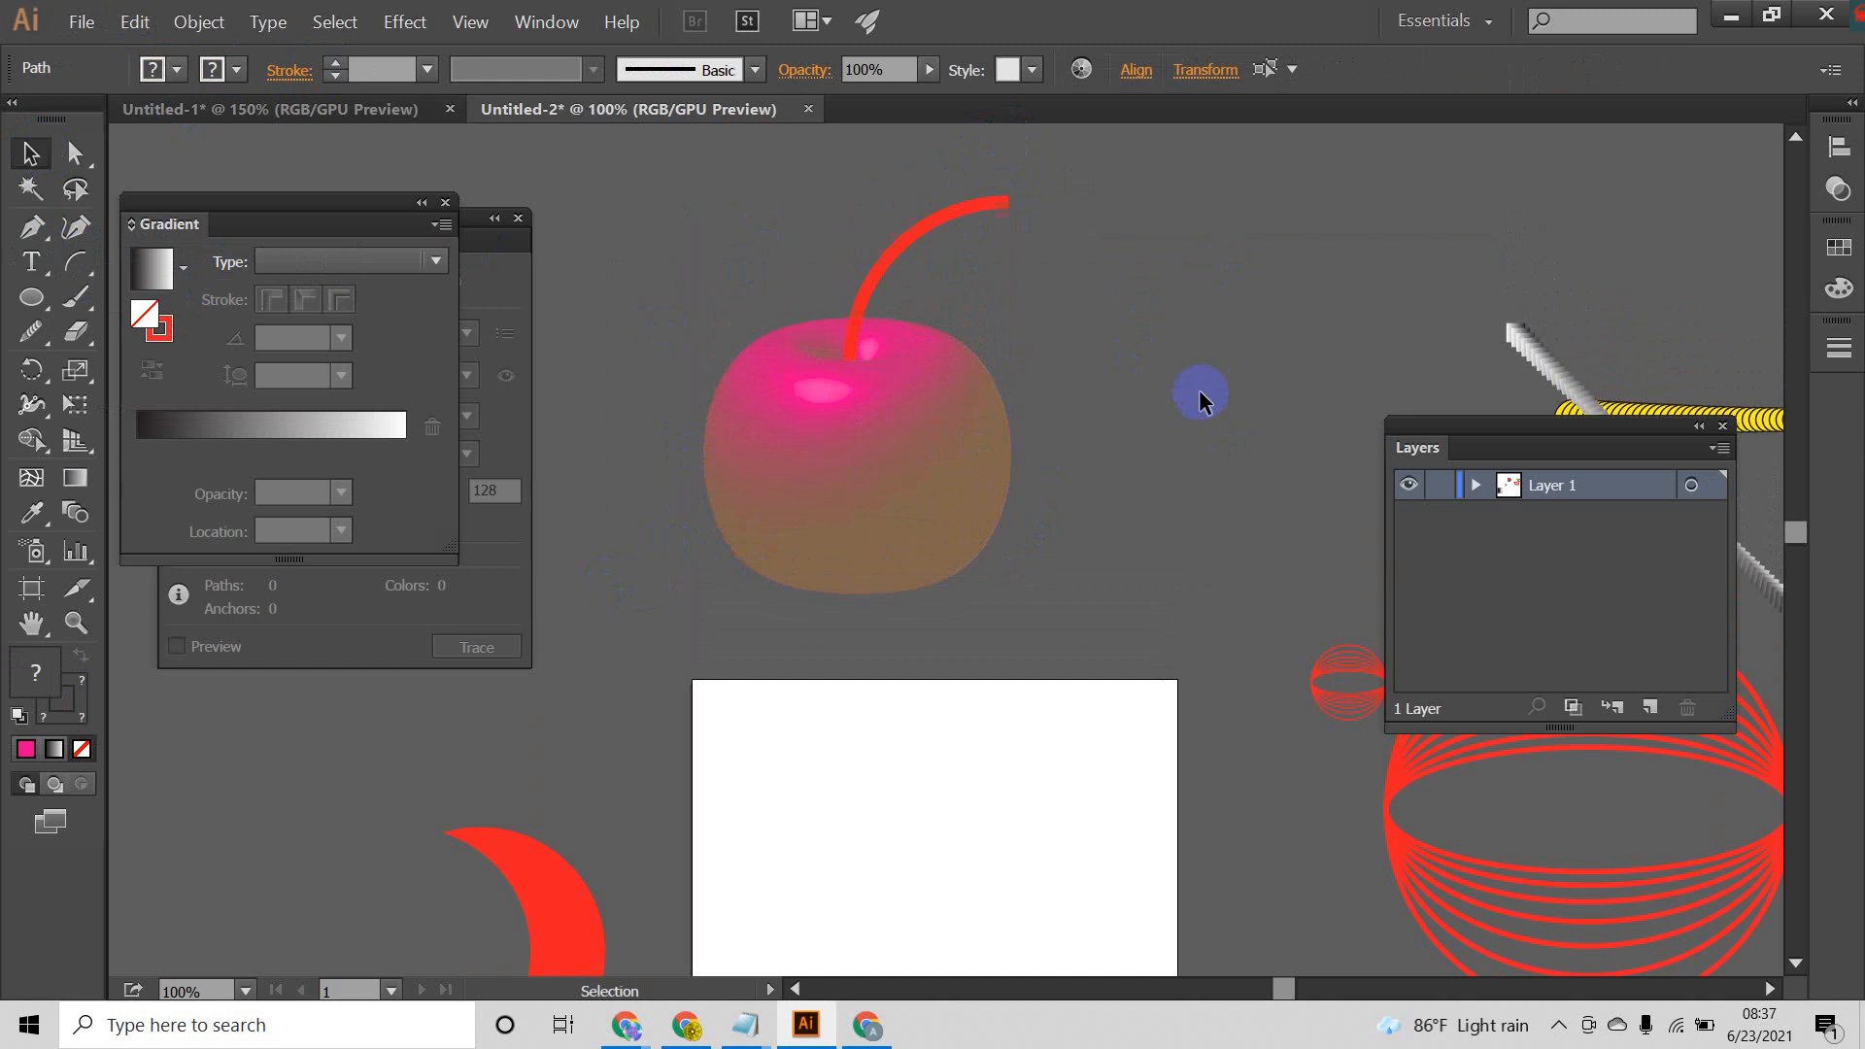
{"action": "left_click_drag", "start_coordinate": [655, 598], "coordinate": [1020, 521]}
{"action": "left_click", "coordinate": [1047, 516]}
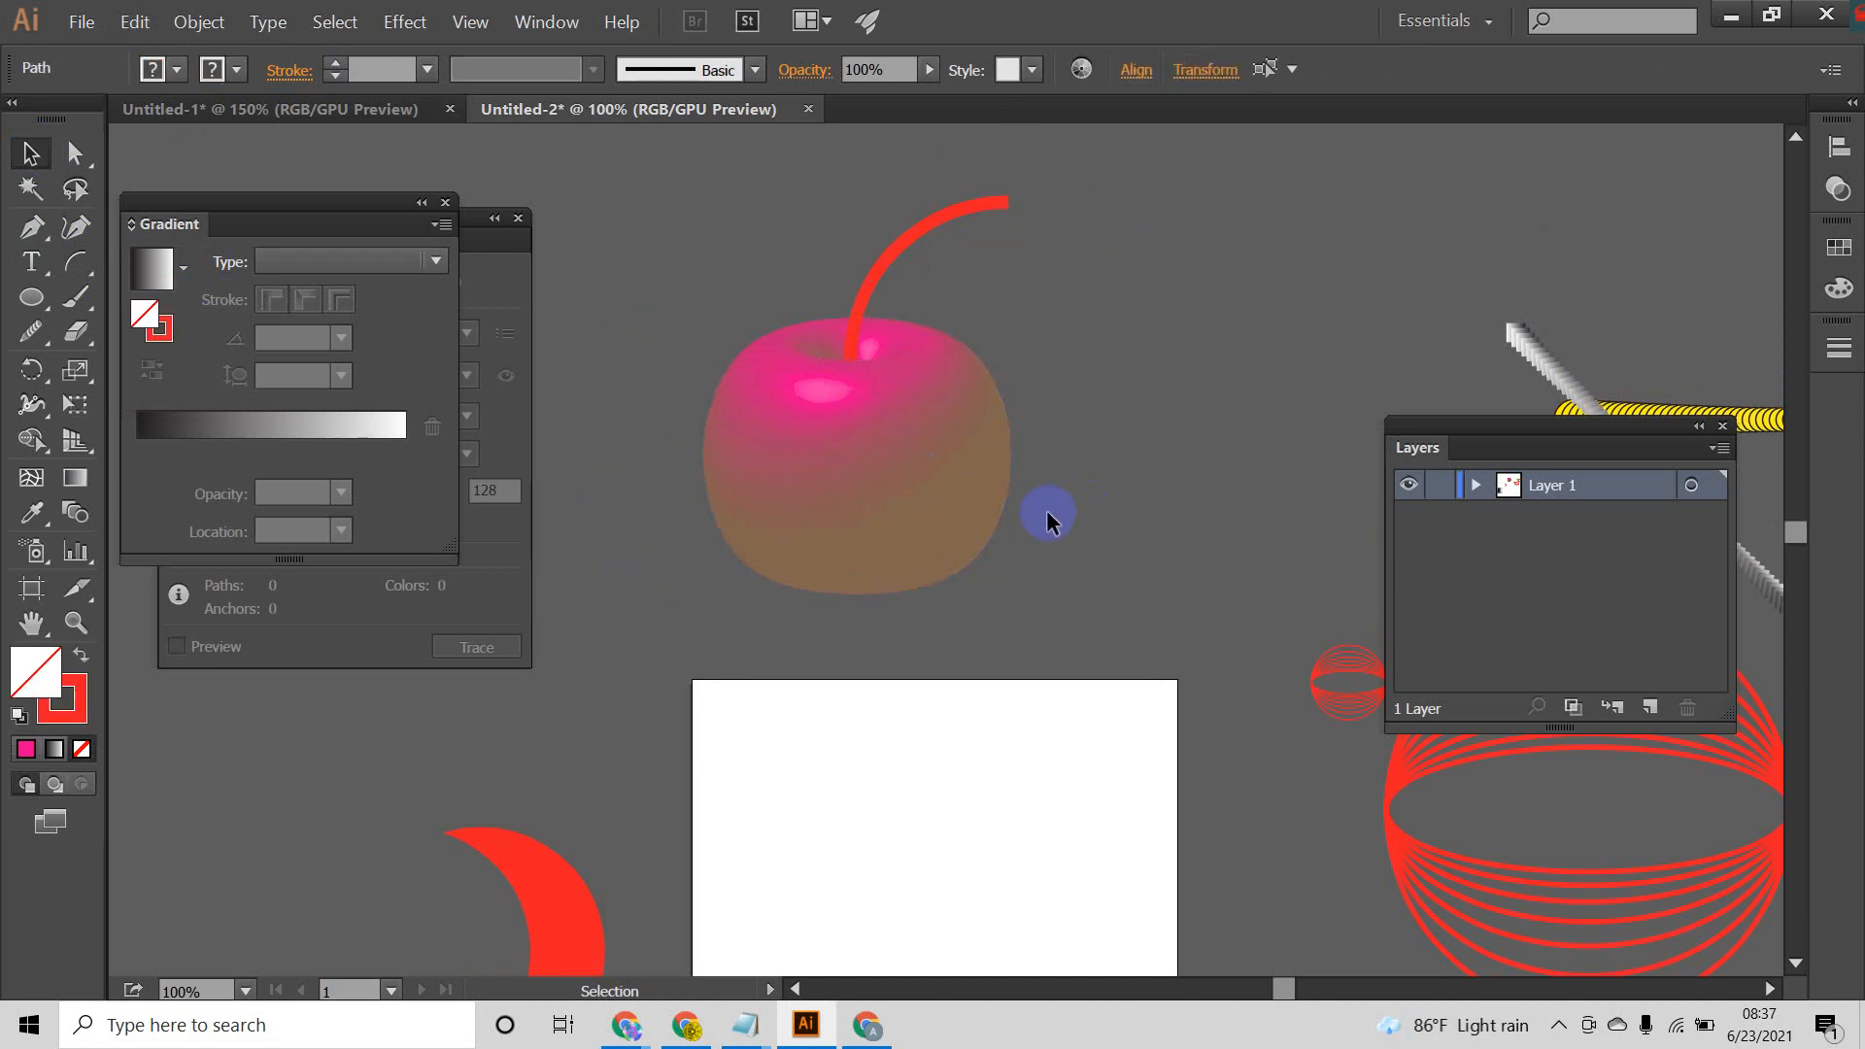
{"action": "scroll", "coordinate": [1042, 505], "scroll_direction": "down", "scroll_amount": 5}
{"action": "scroll", "coordinate": [1041, 506], "scroll_direction": "up", "scroll_amount": 6}
{"action": "left_click", "coordinate": [855, 618]}
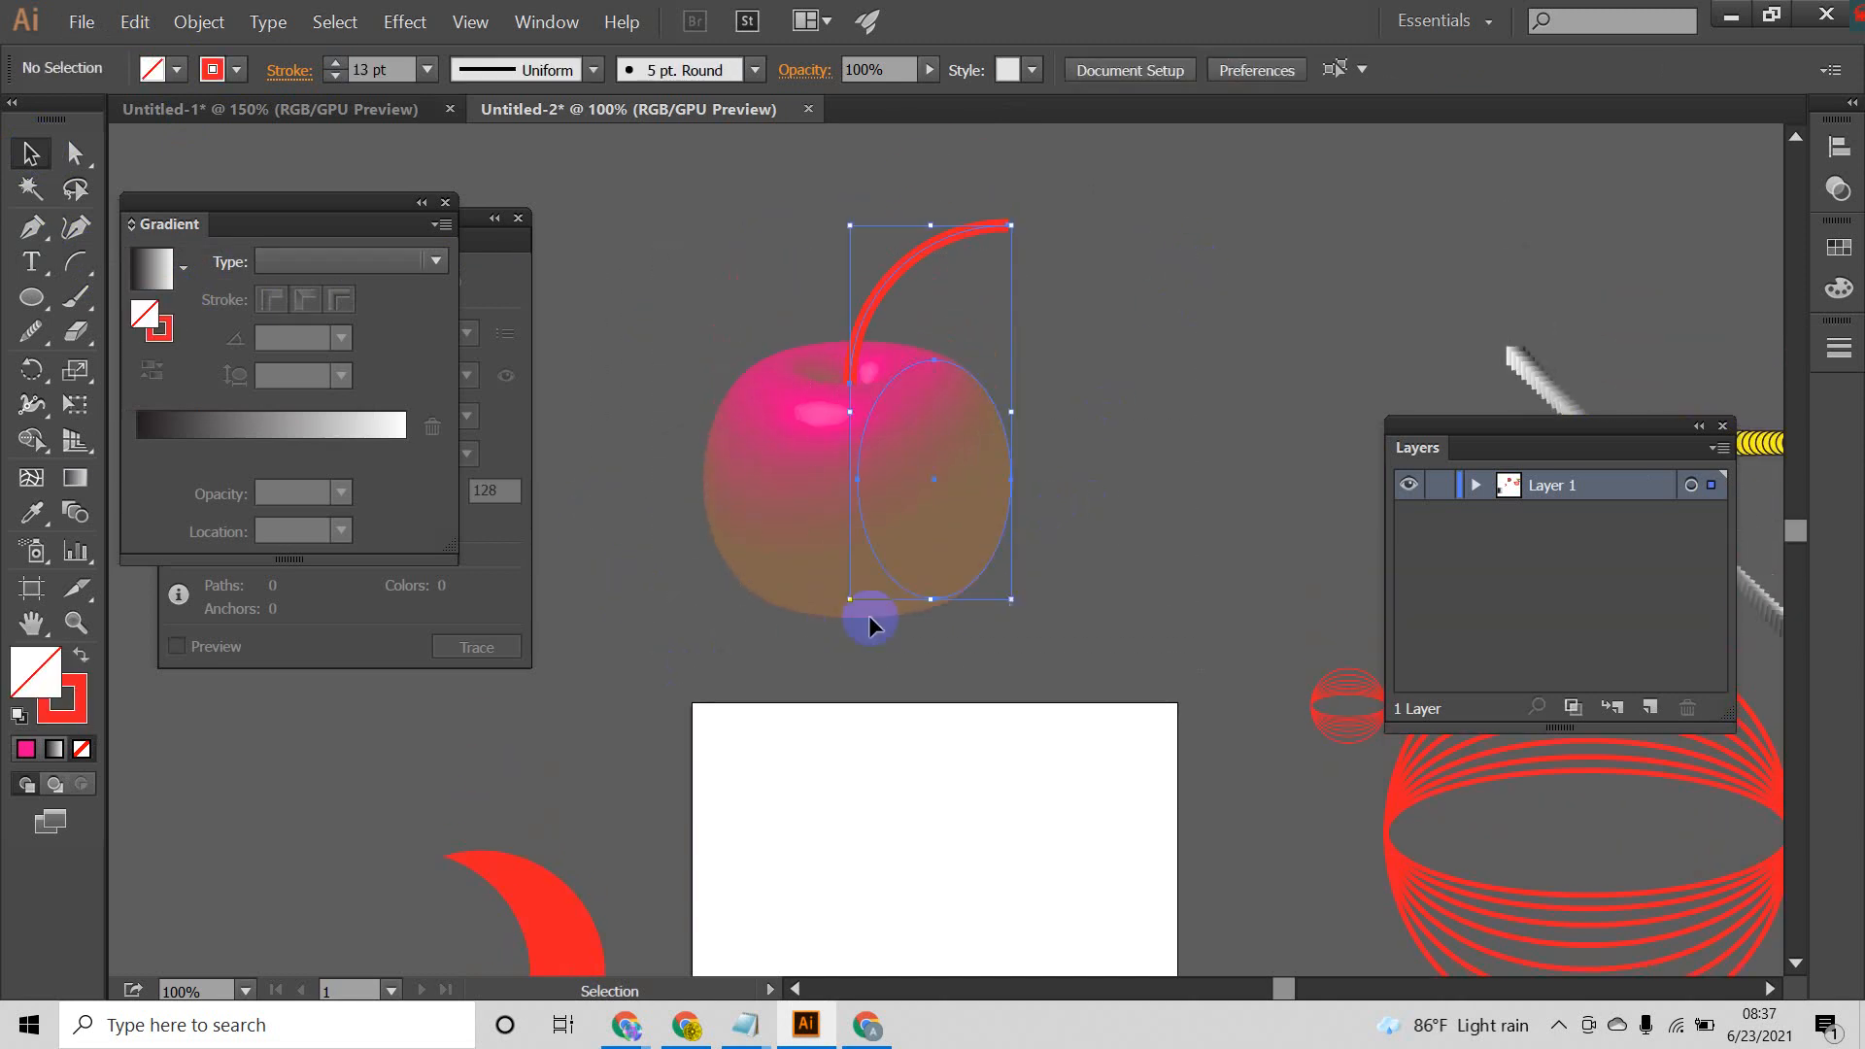
{"action": "left_click", "coordinate": [1324, 491]}
{"action": "scroll", "coordinate": [981, 492], "scroll_direction": "down", "scroll_amount": 2}
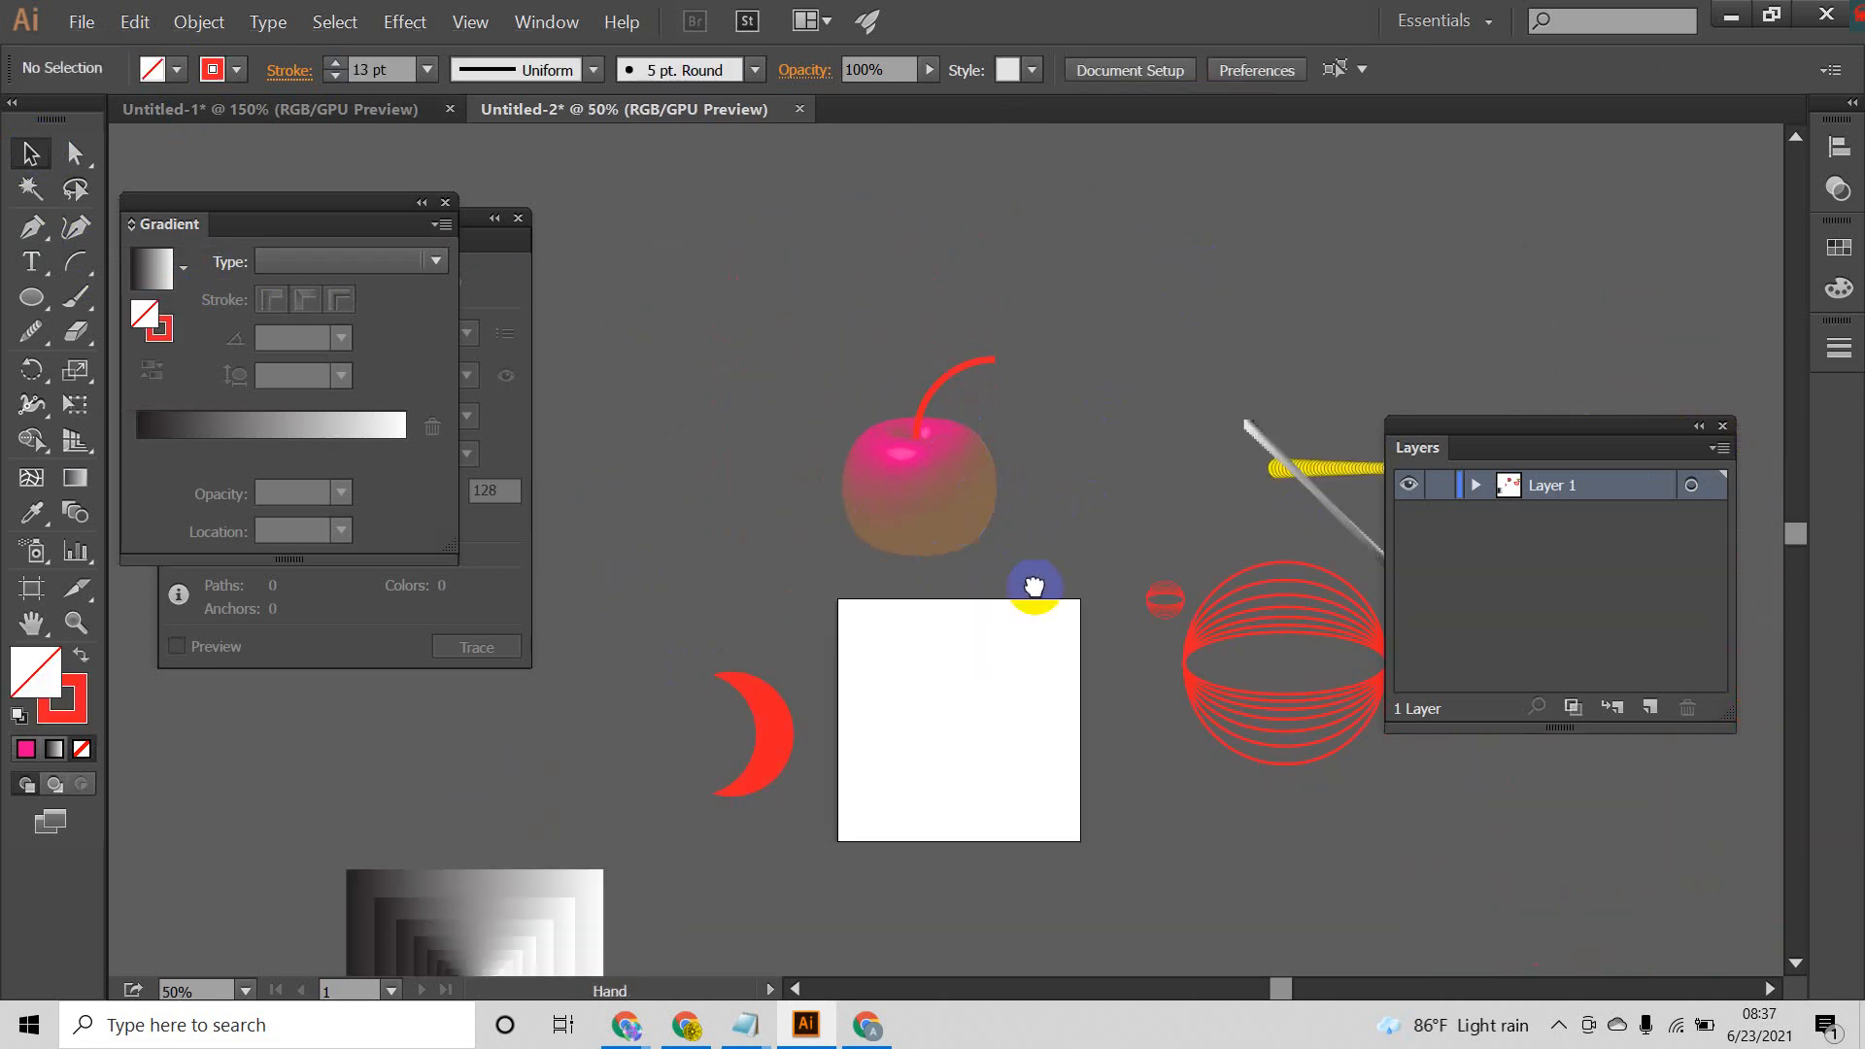
{"action": "left_click_drag", "start_coordinate": [1031, 597], "coordinate": [1110, 391]}
{"action": "scroll", "coordinate": [1025, 446], "scroll_direction": "down", "scroll_amount": 2}
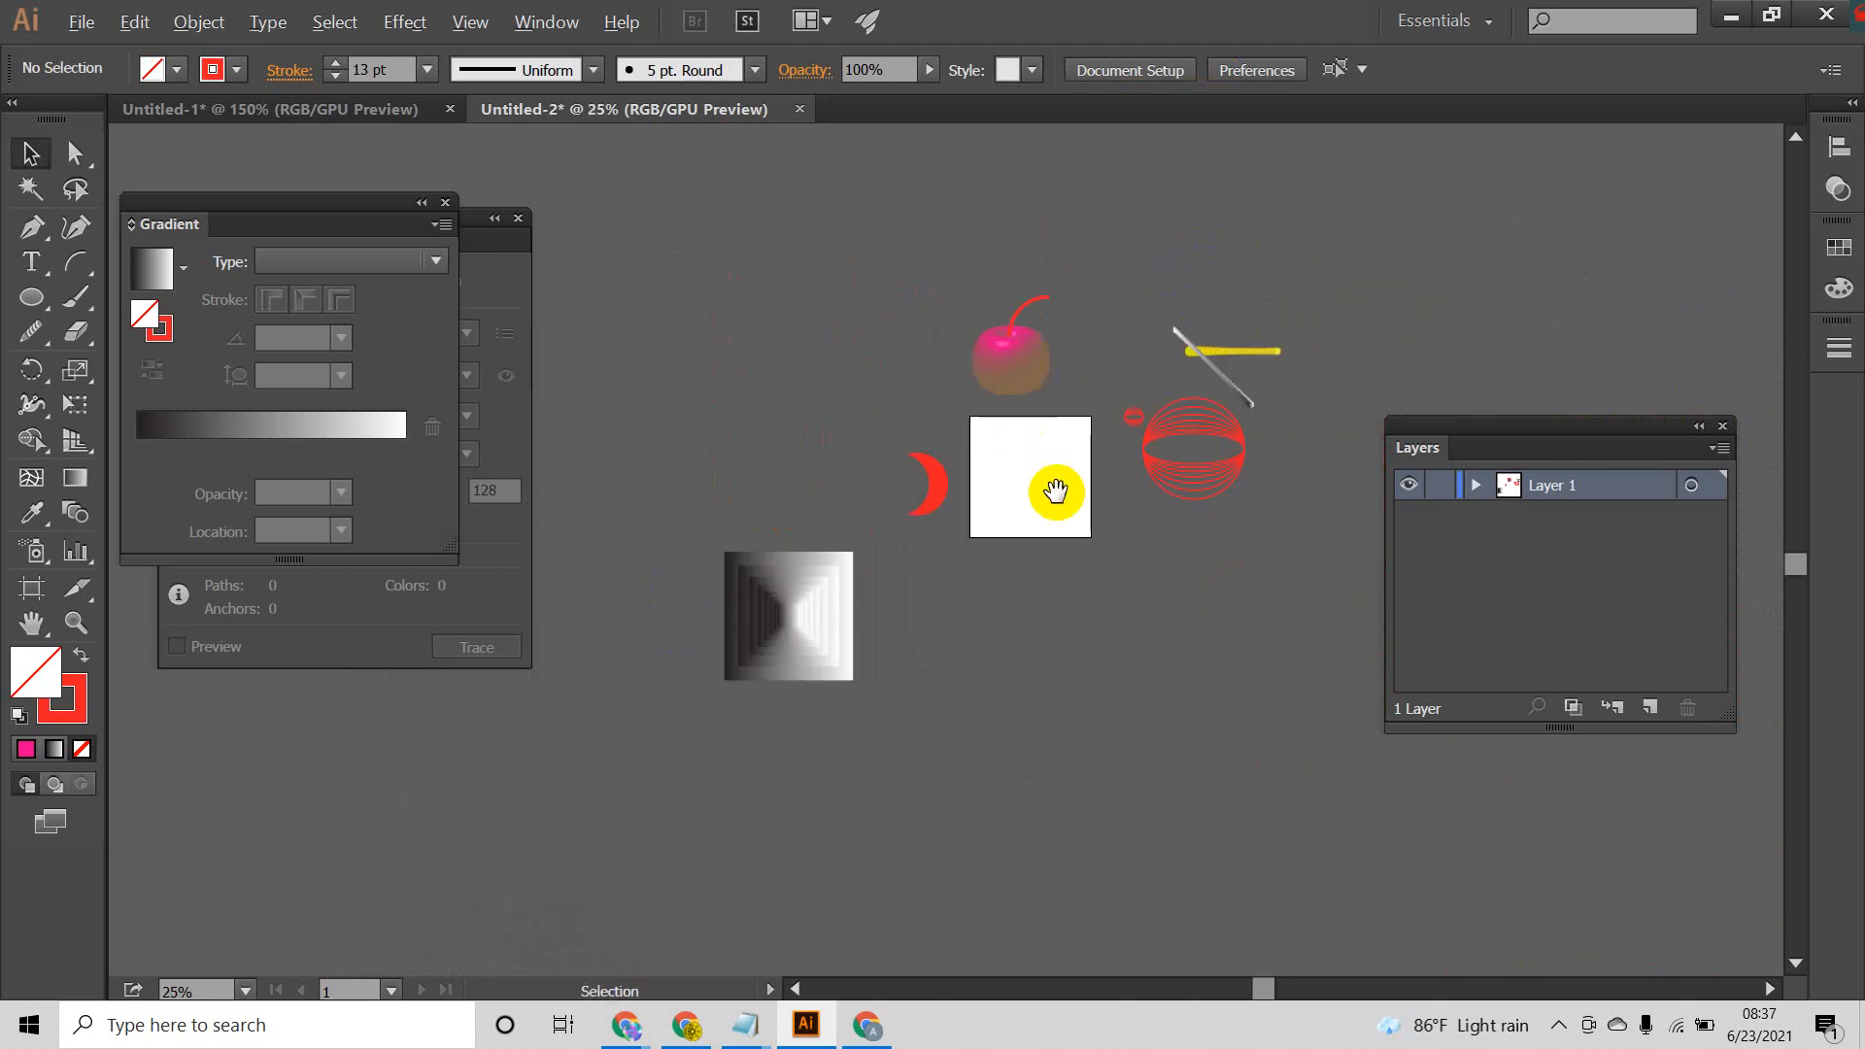
{"action": "left_click_drag", "start_coordinate": [1057, 491], "coordinate": [954, 486]}
{"action": "left_click_drag", "start_coordinate": [594, 304], "coordinate": [1163, 698]}
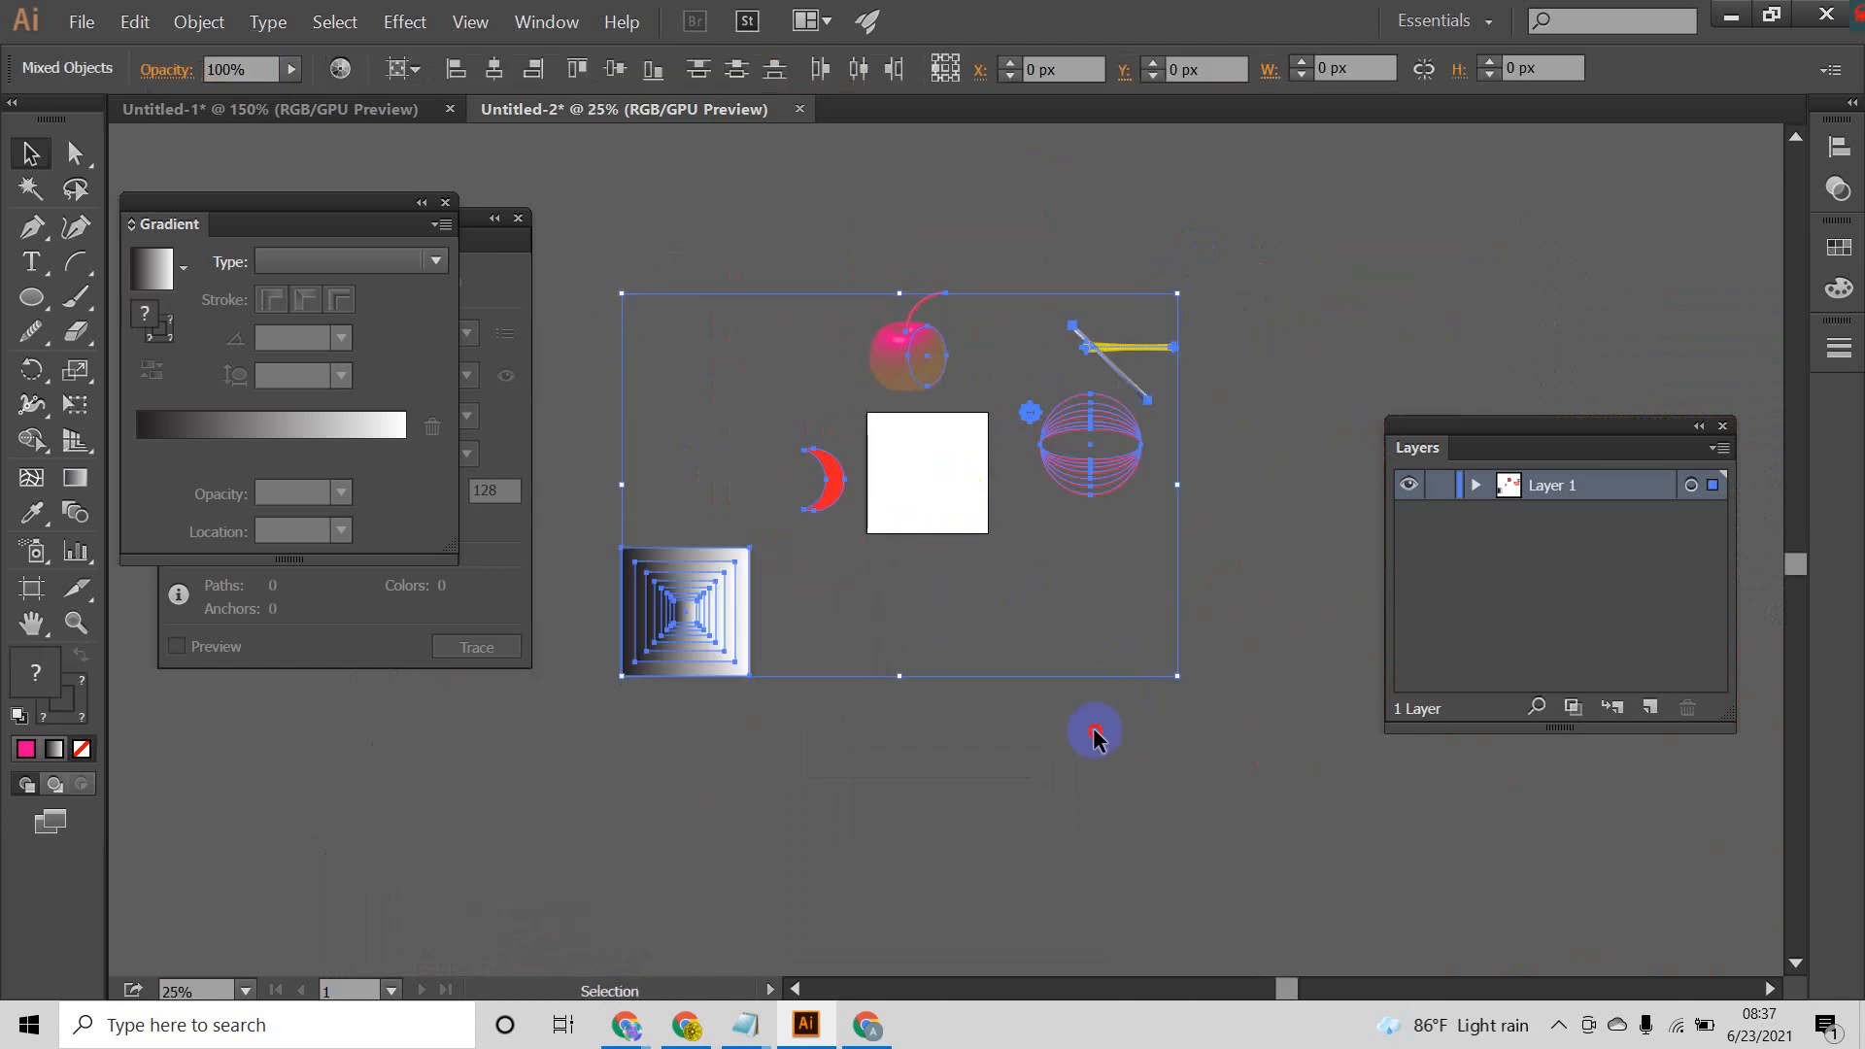
{"action": "left_click", "coordinate": [1094, 734]}
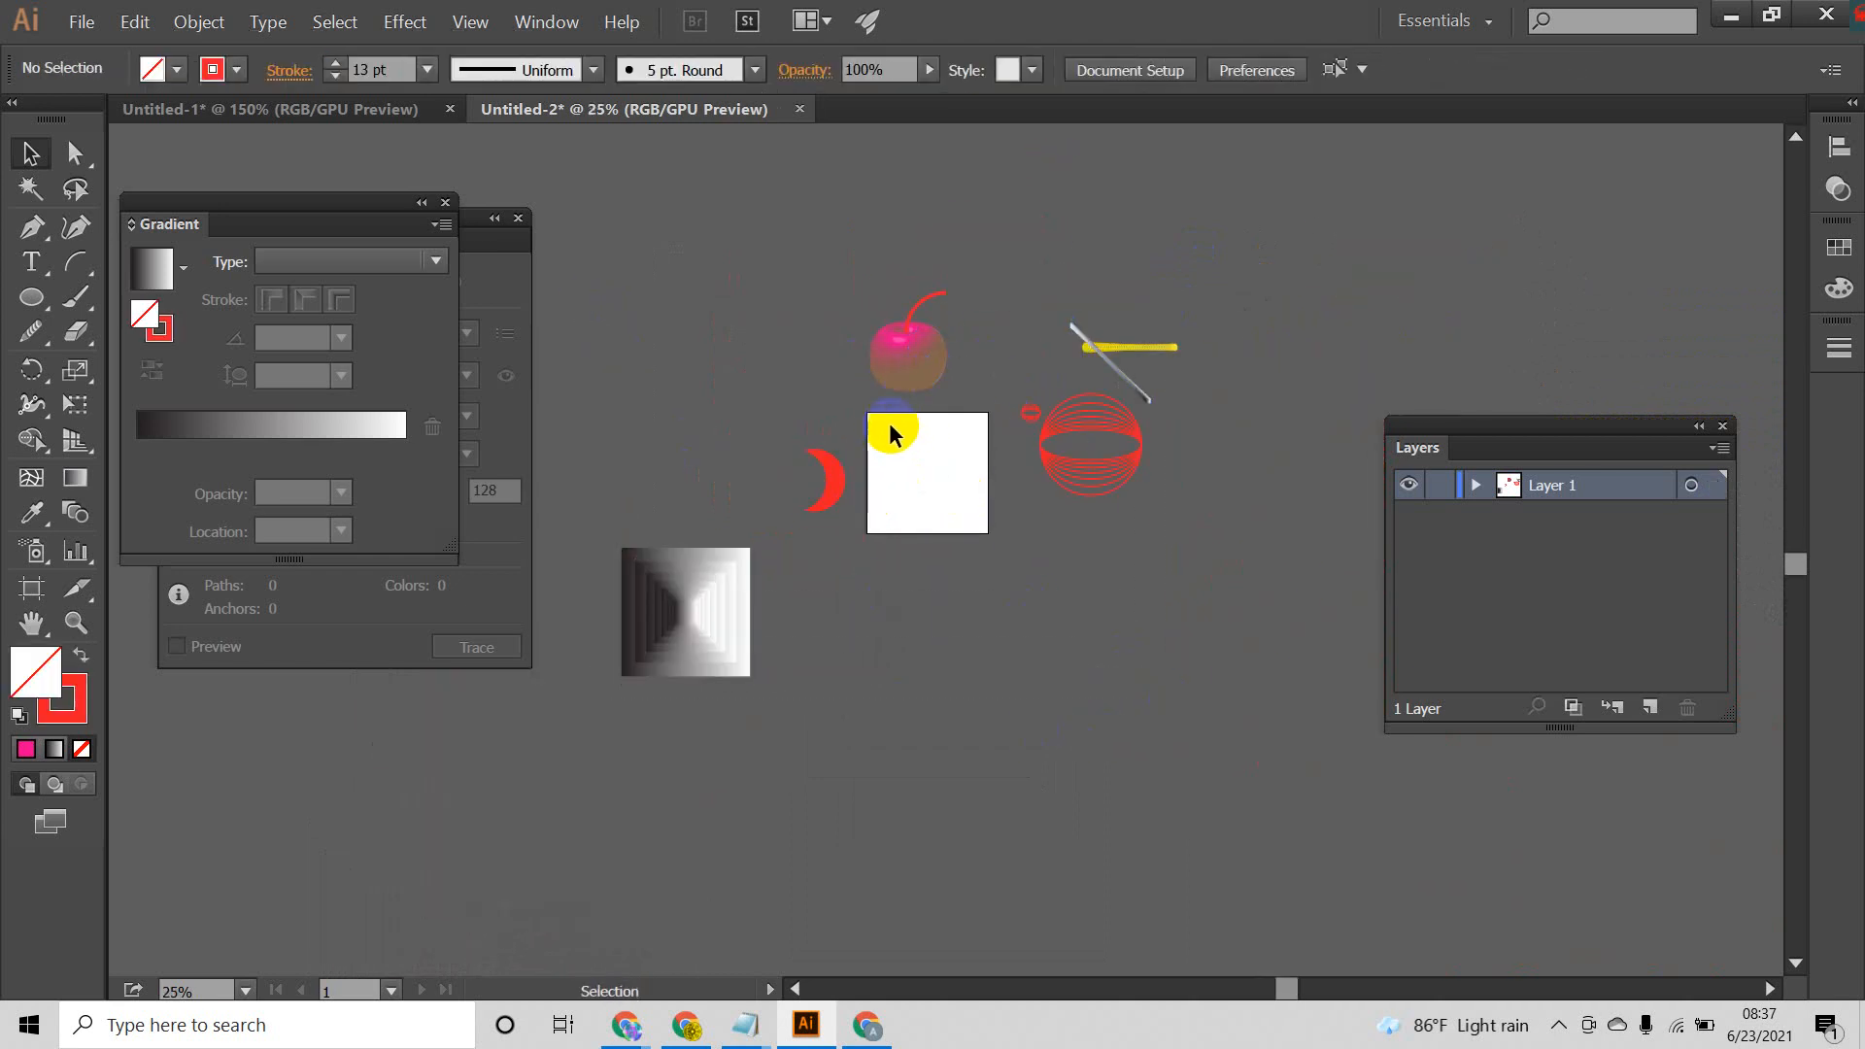
{"action": "scroll", "coordinate": [911, 376], "scroll_direction": "up", "scroll_amount": 3}
{"action": "scroll", "coordinate": [930, 454], "scroll_direction": "down", "scroll_amount": 1}
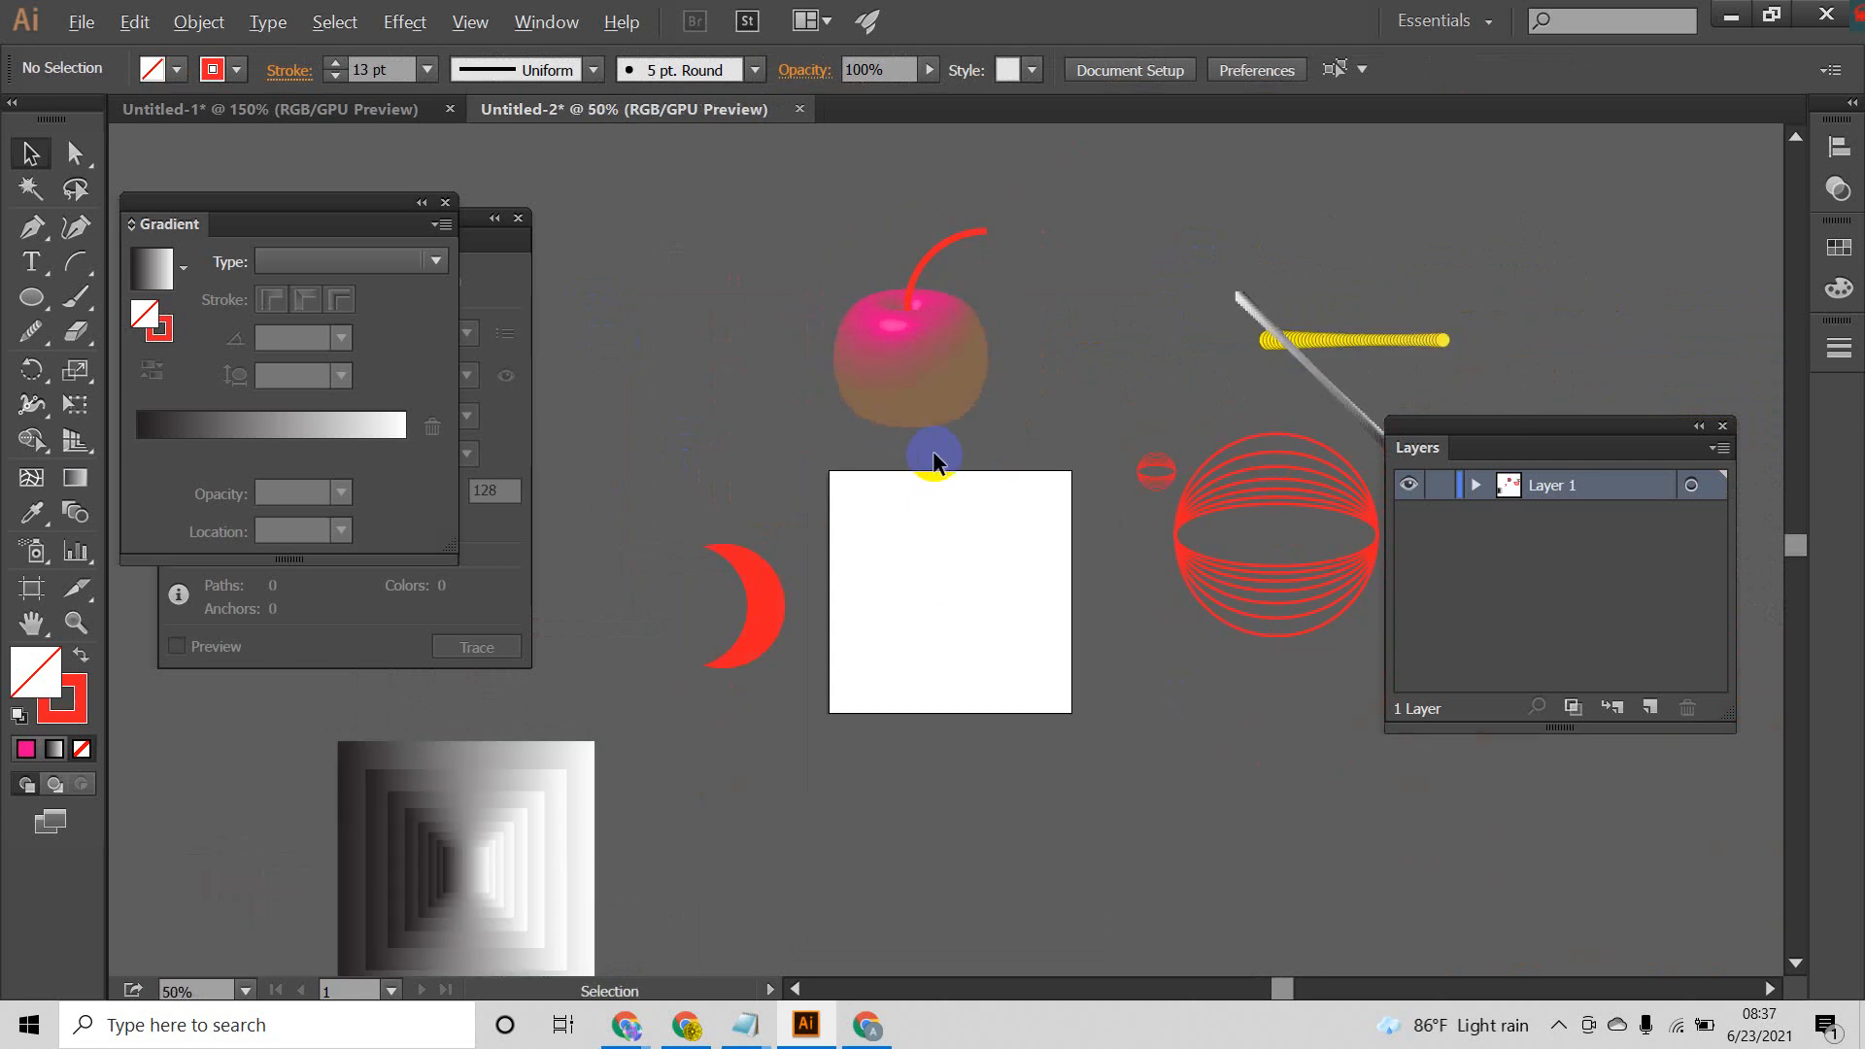
Step: Move the yellow blend up and to the right, clear of the grey diagonal blend, and deselect it
{"action": "left_click_drag", "start_coordinate": [967, 500], "coordinate": [928, 443]}
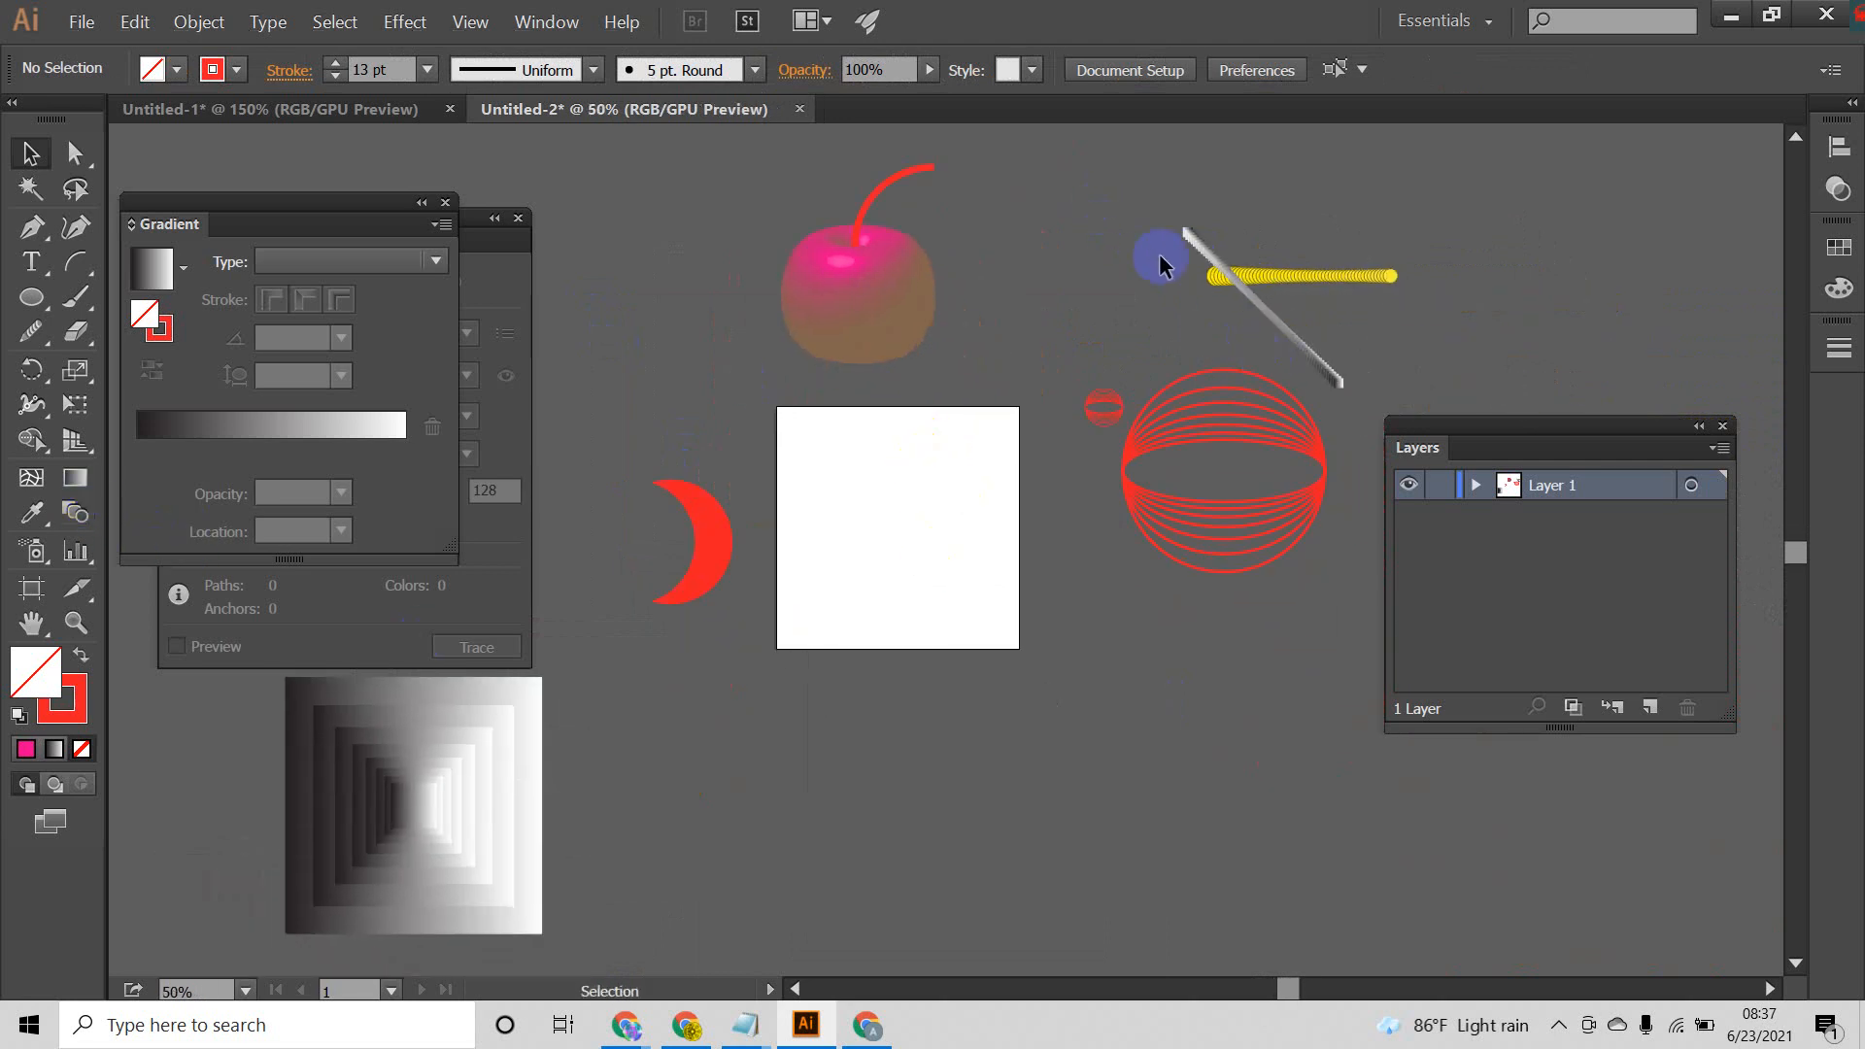
{"action": "left_click_drag", "start_coordinate": [1303, 285], "coordinate": [1455, 252]}
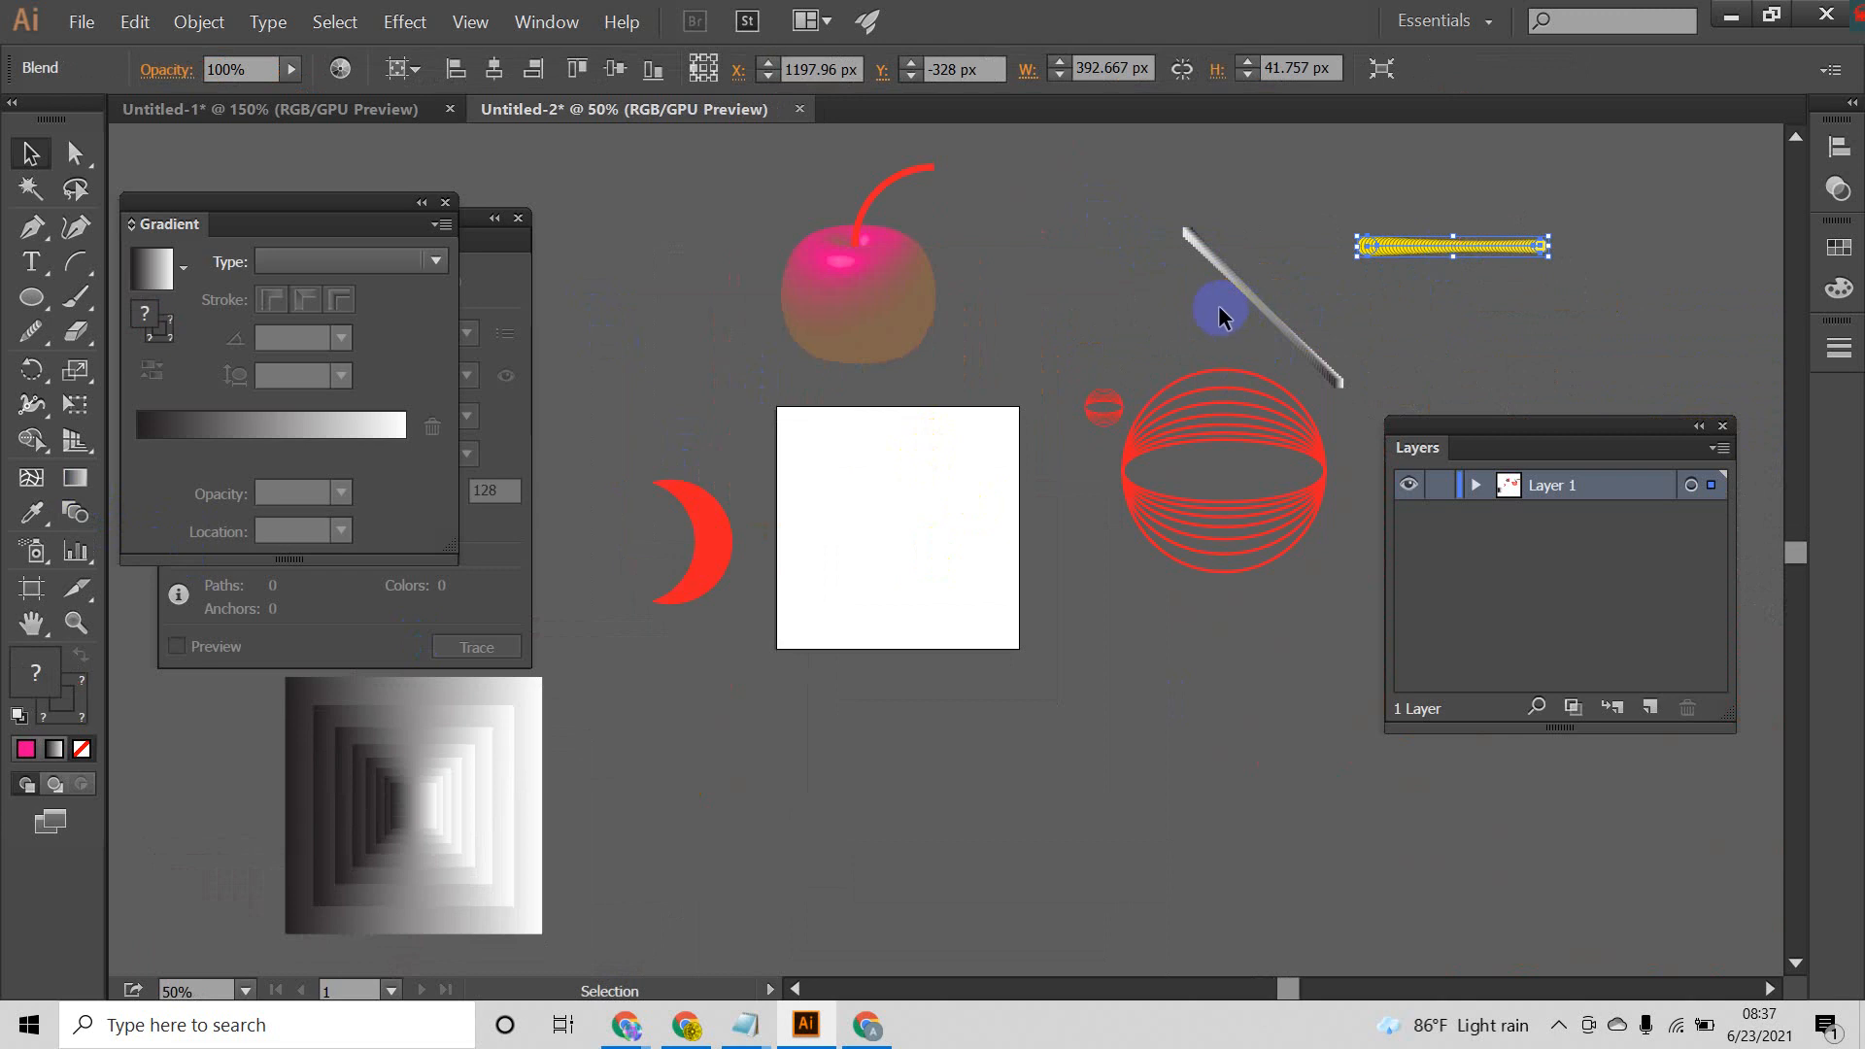
{"action": "left_click", "coordinate": [861, 537]}
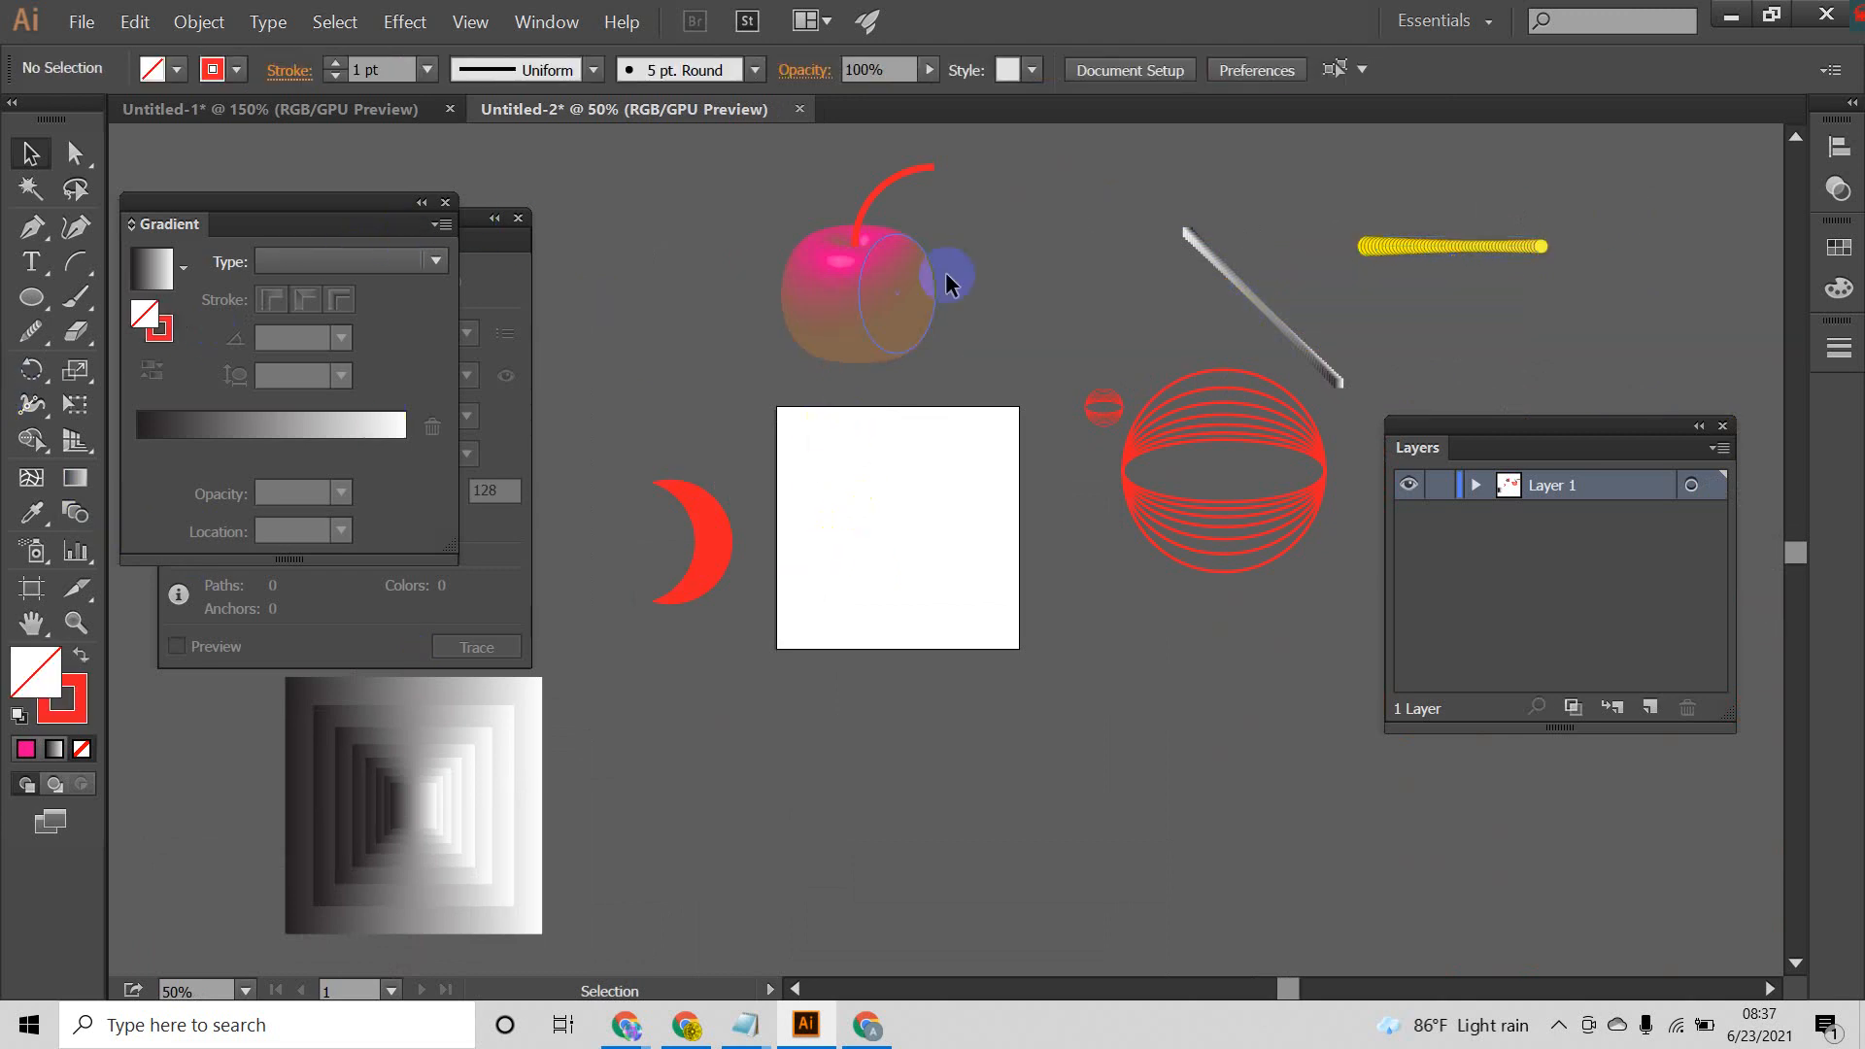
Step: Select all the artwork in the document to check which layer it belongs to, and deselect it
{"action": "left_click_drag", "start_coordinate": [602, 170], "coordinate": [1377, 743]}
{"action": "left_click_drag", "start_coordinate": [1599, 875], "coordinate": [1599, 875]}
{"action": "left_click", "coordinate": [1372, 867]}
{"action": "left_click_drag", "start_coordinate": [166, 144], "coordinate": [1620, 887]}
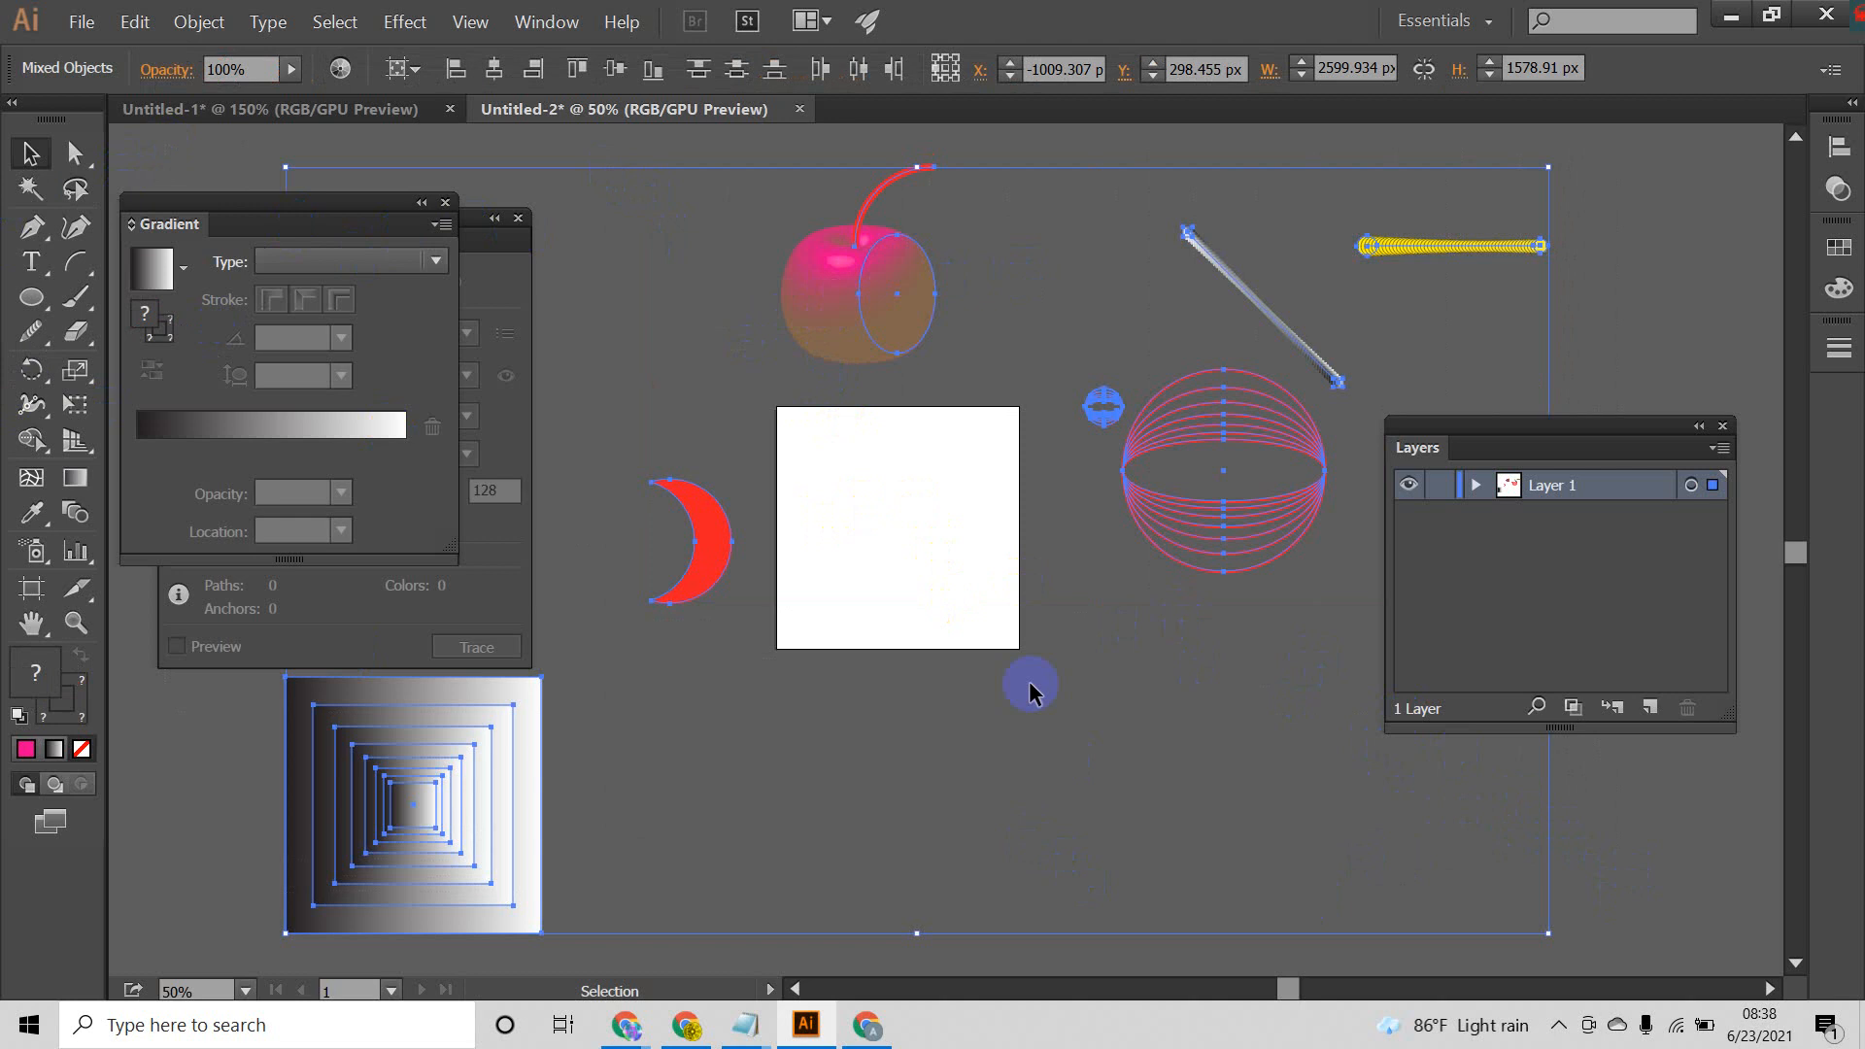
{"action": "key", "text": "Delete"}
{"action": "left_click", "coordinate": [707, 398]}
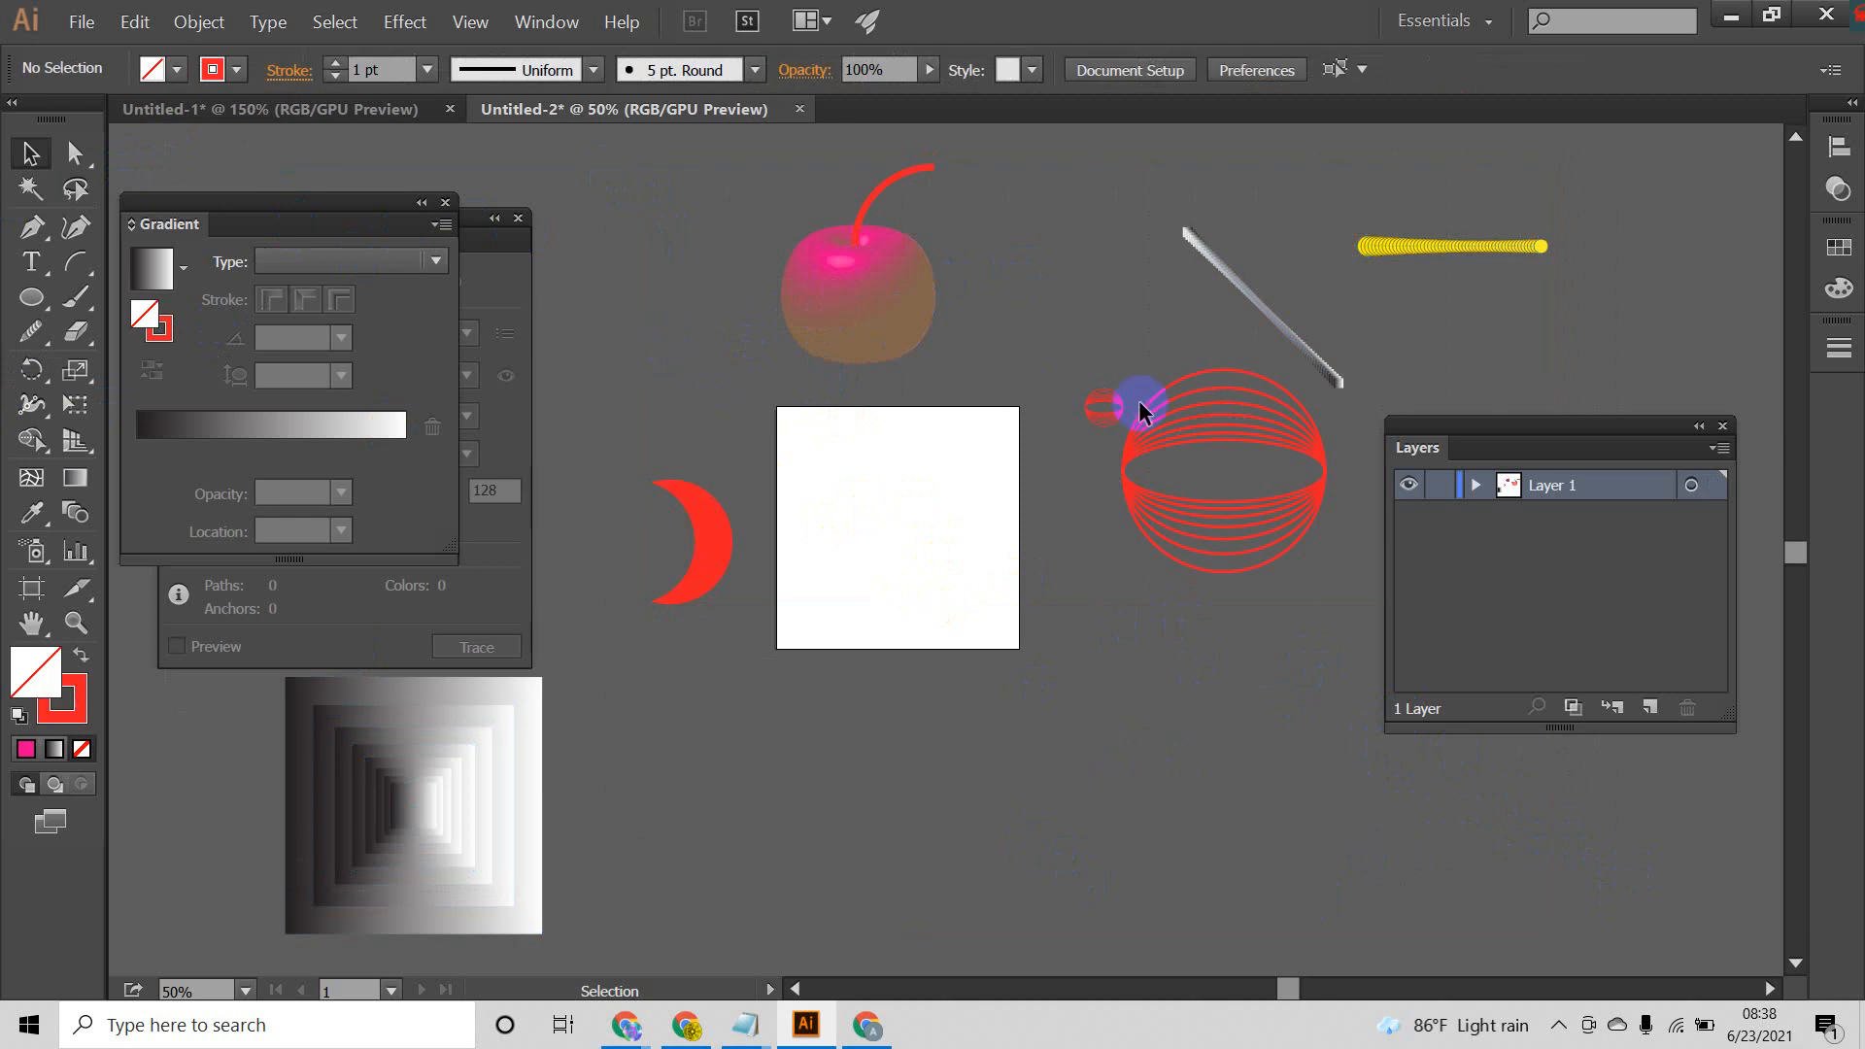
{"action": "left_click", "coordinate": [1640, 530]}
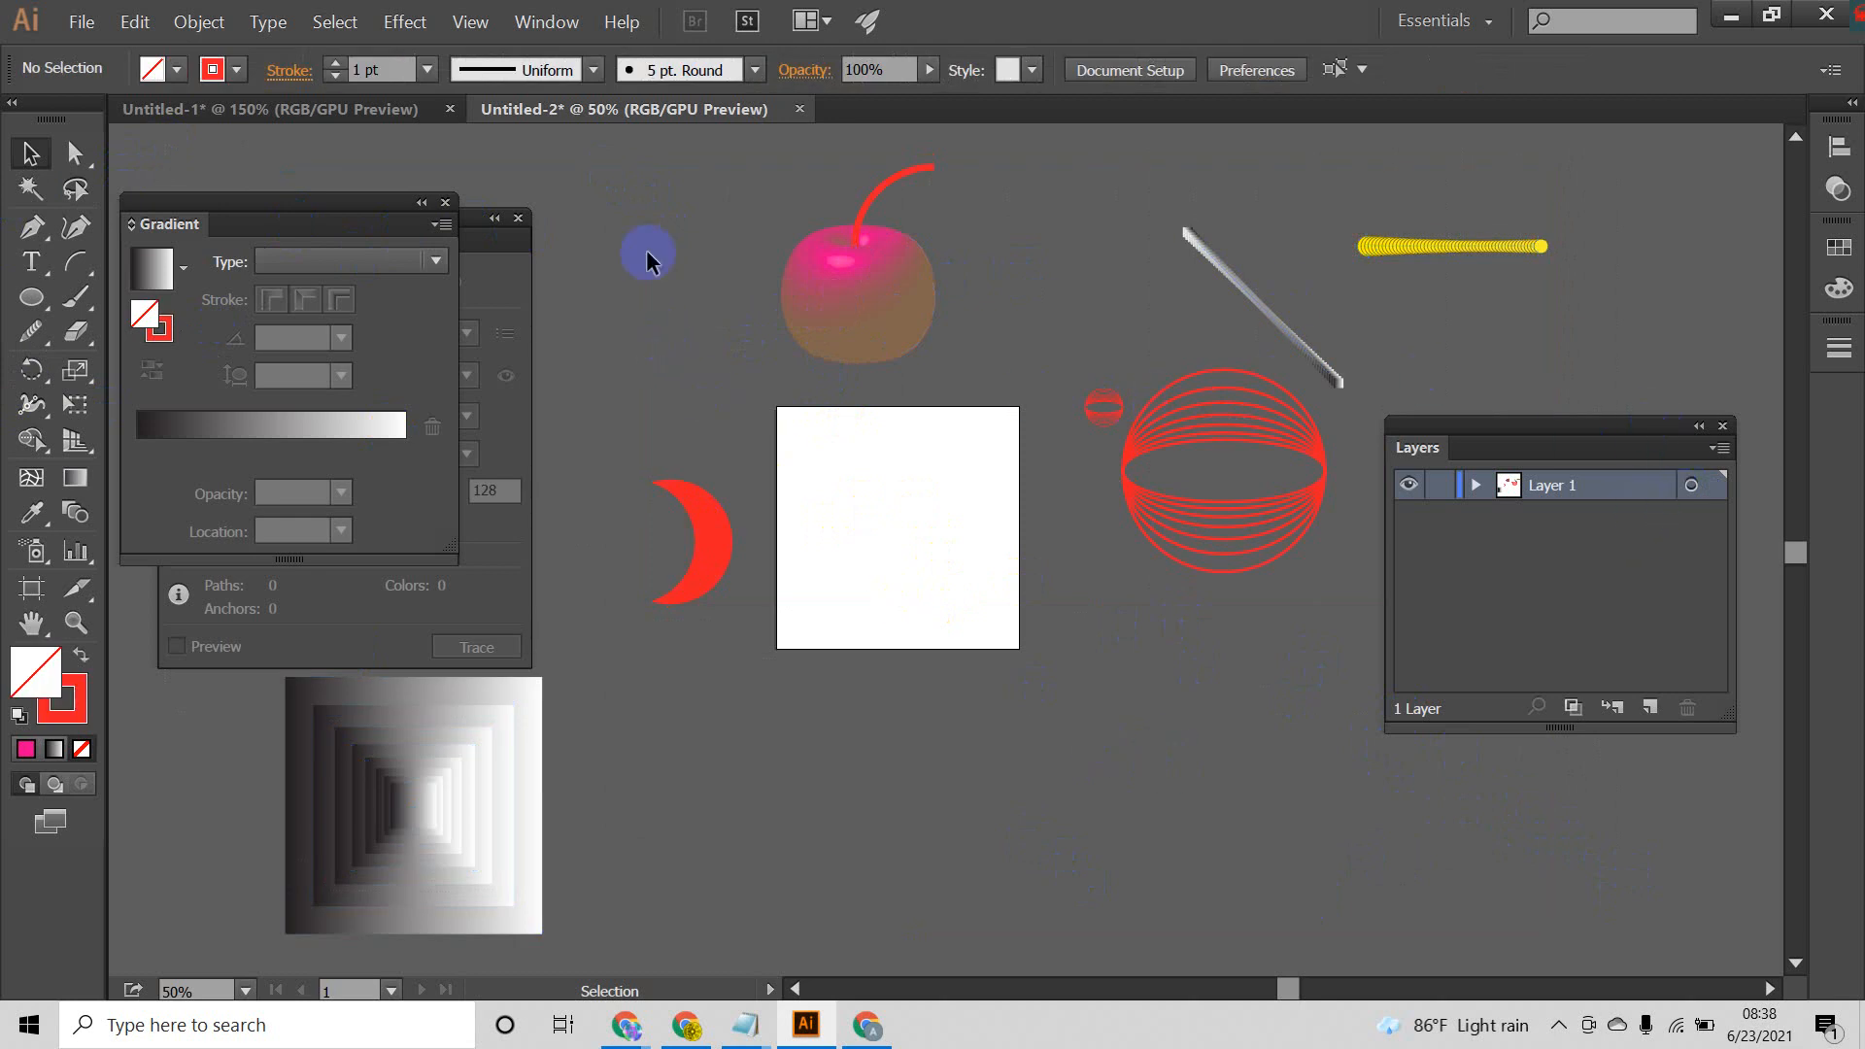
{"action": "left_click", "coordinate": [855, 417]}
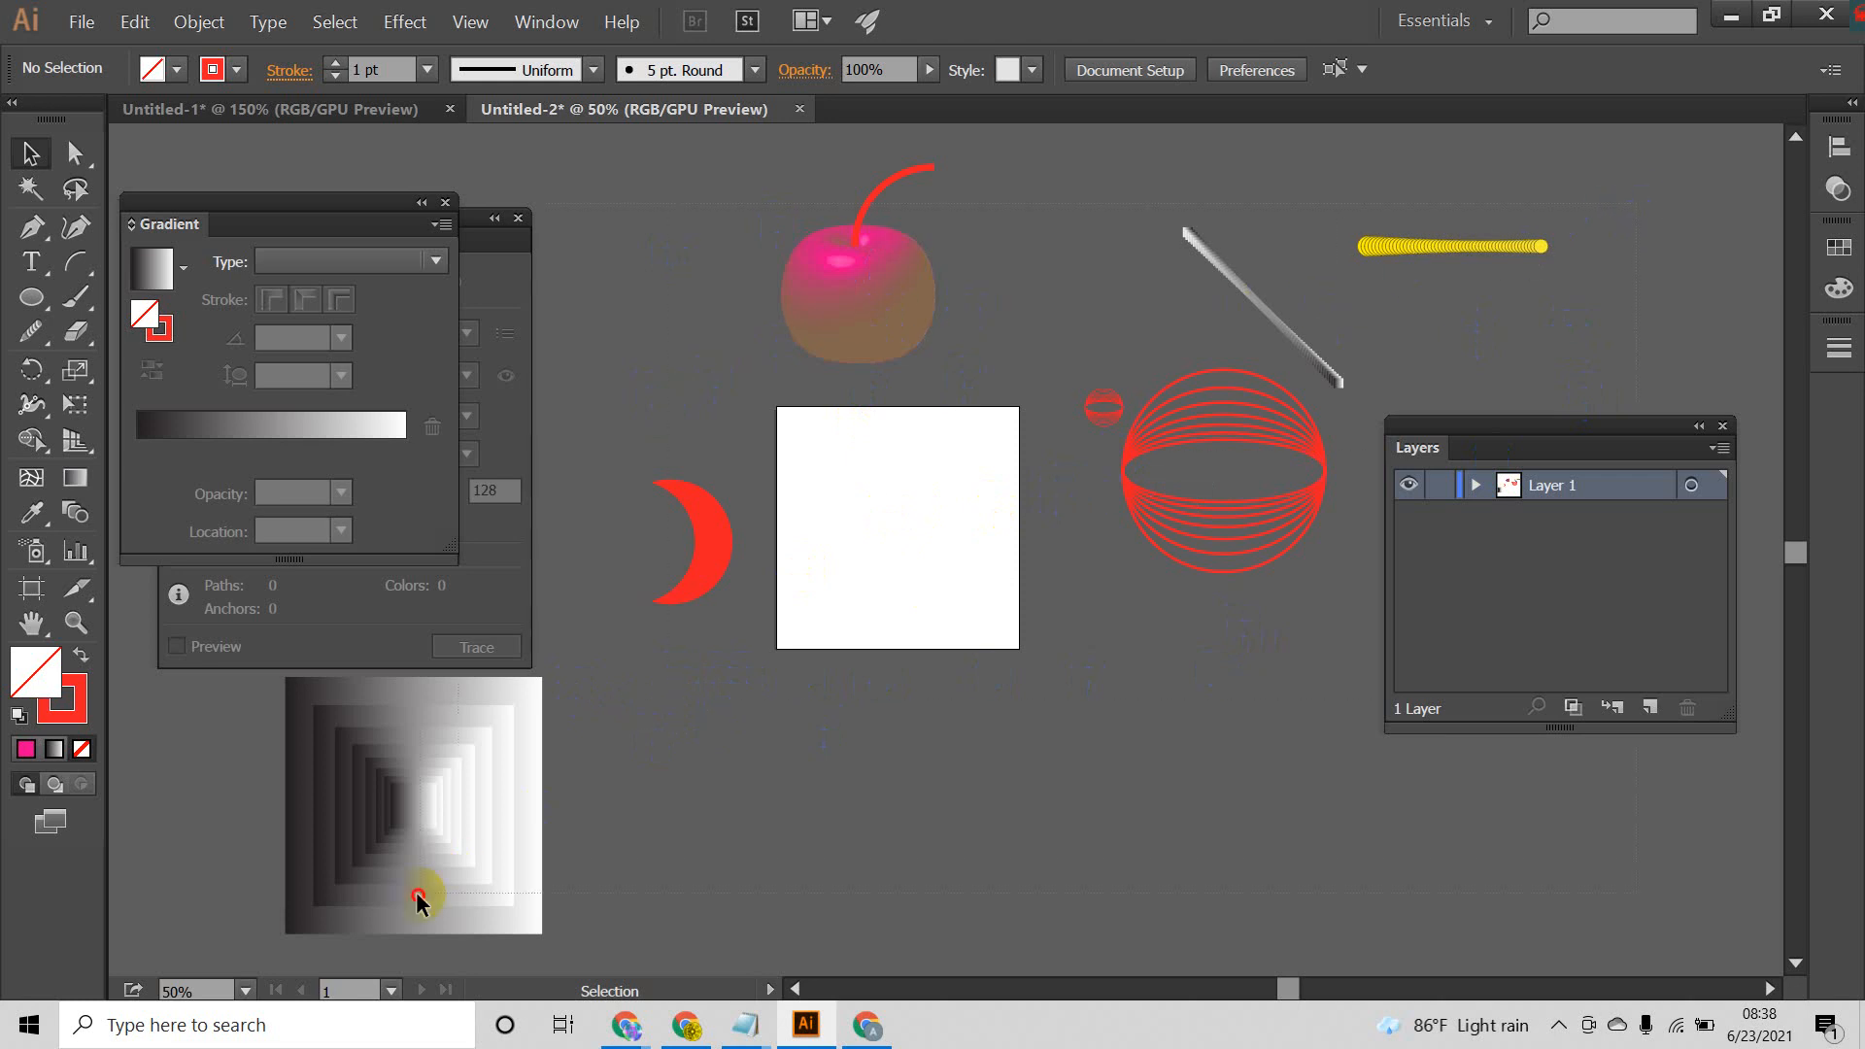
{"action": "key", "text": "ctrl+a"}
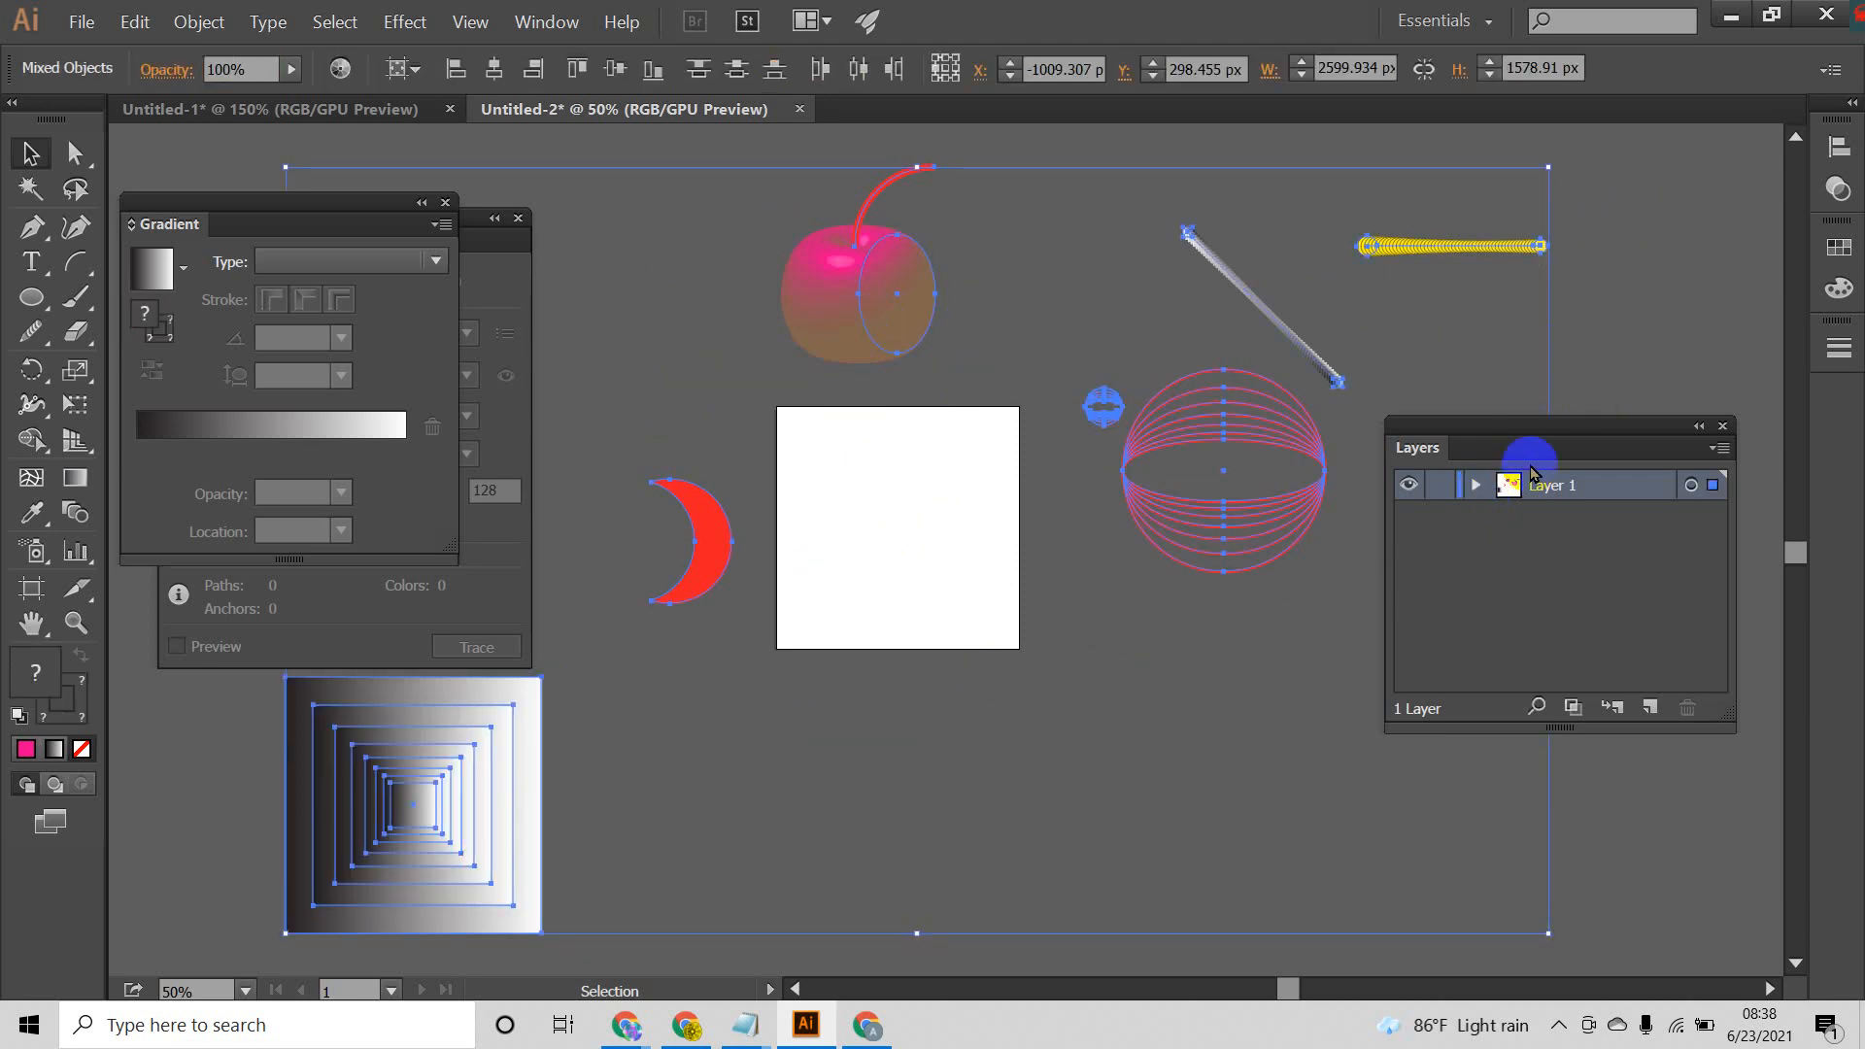
{"action": "left_click", "coordinate": [1636, 229]}
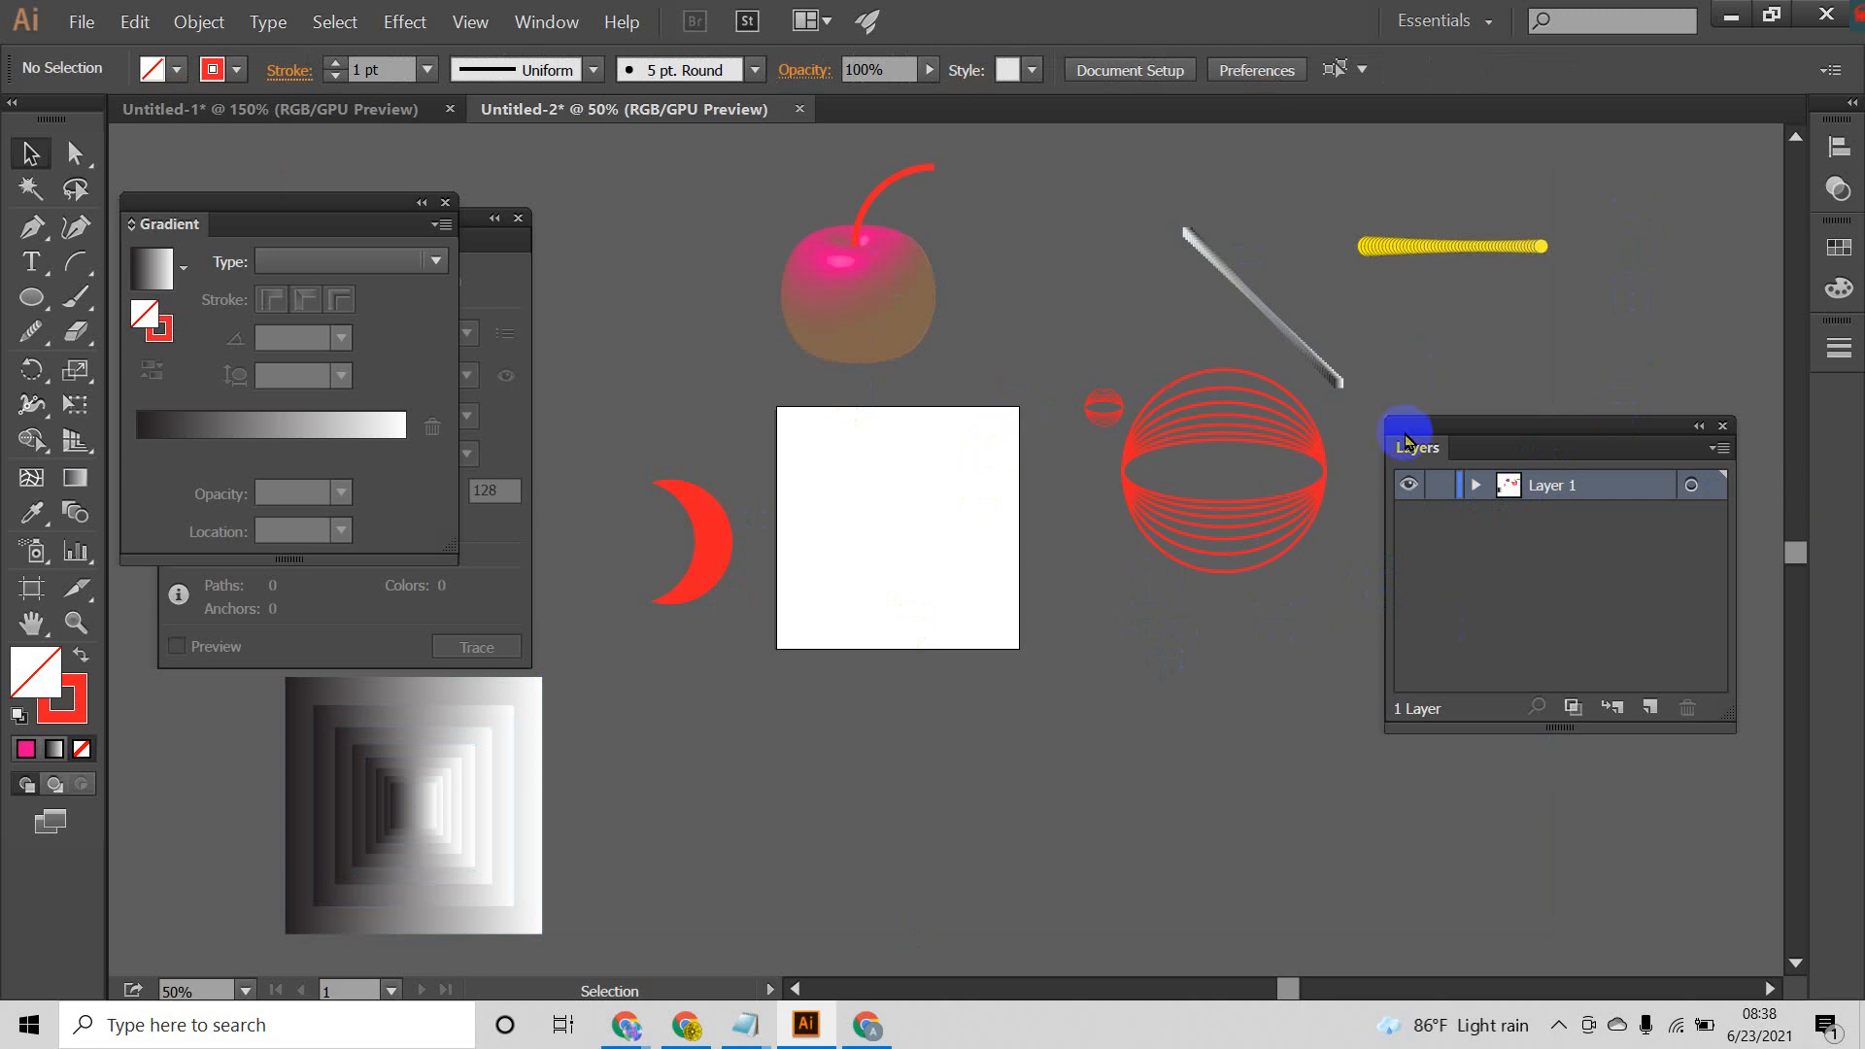
Step: Expand Layer 1 to examine the individual objects it contains, and collapse it again
{"action": "left_click", "coordinate": [1477, 485]}
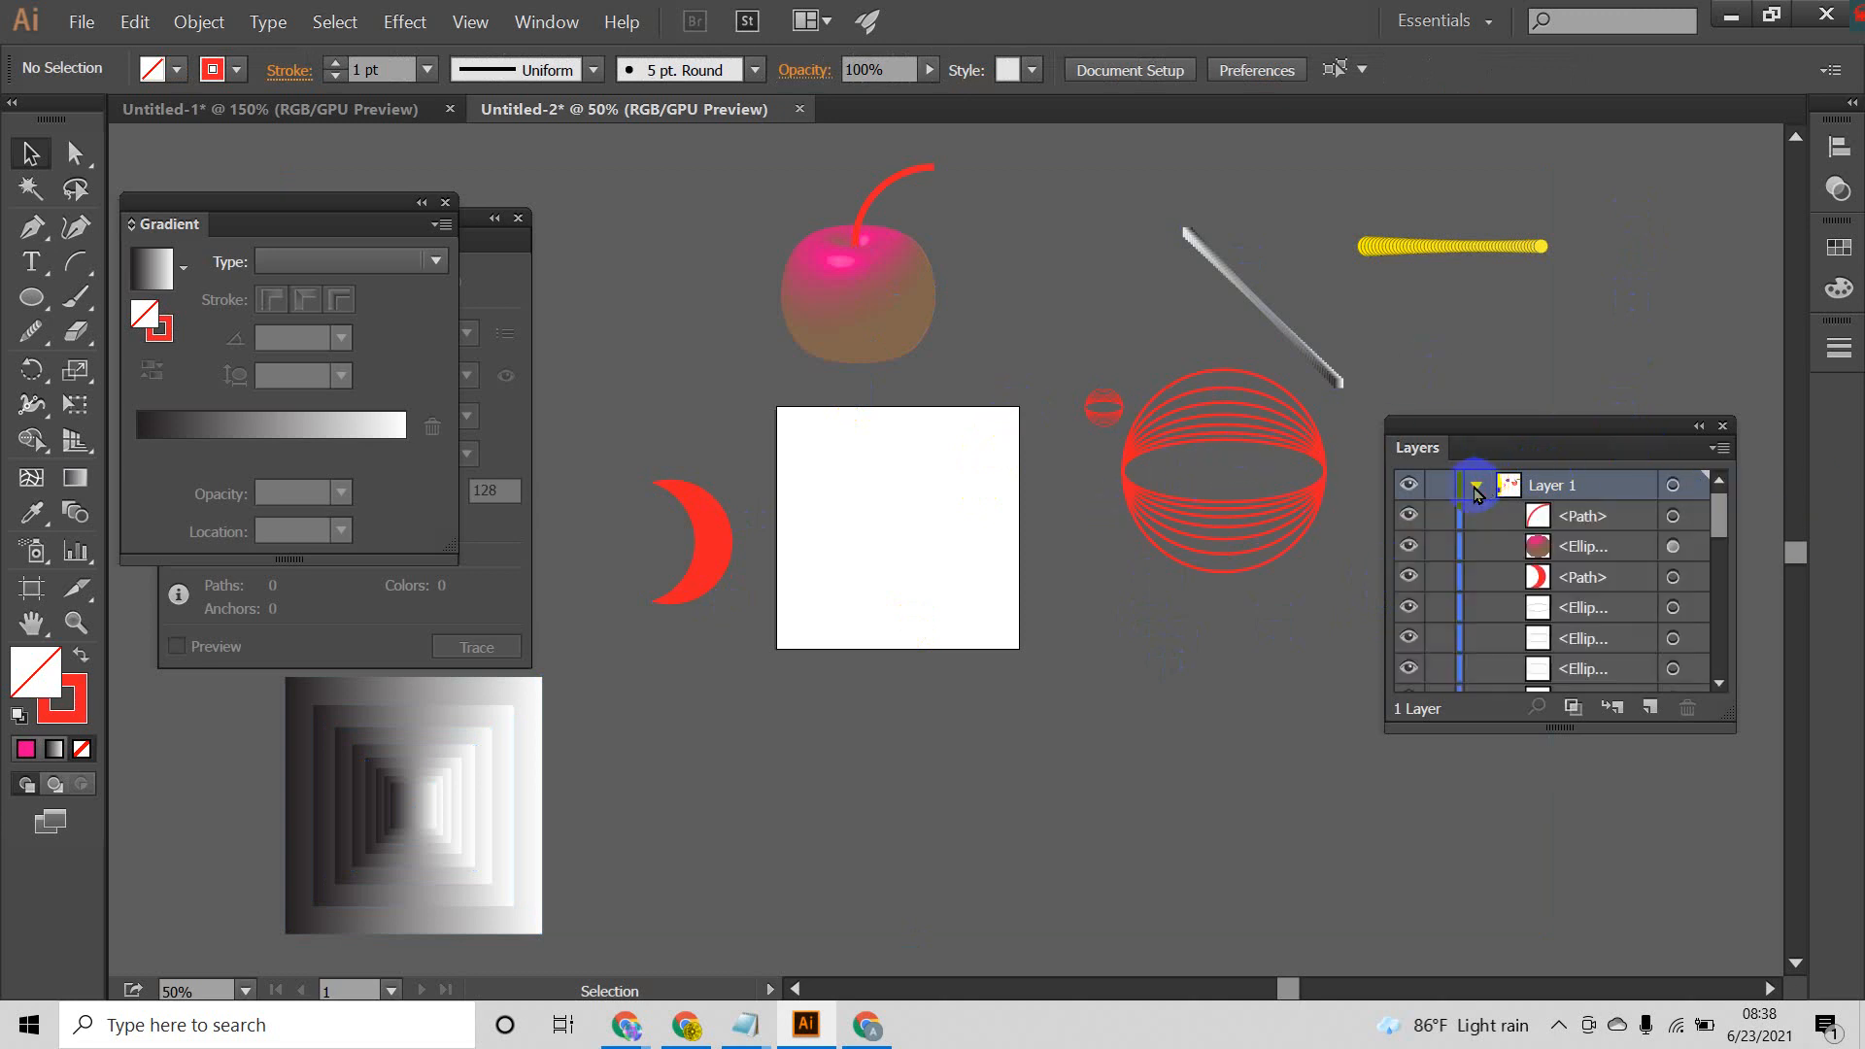
{"action": "left_click", "coordinate": [1477, 485]}
{"action": "left_click", "coordinate": [1477, 484]}
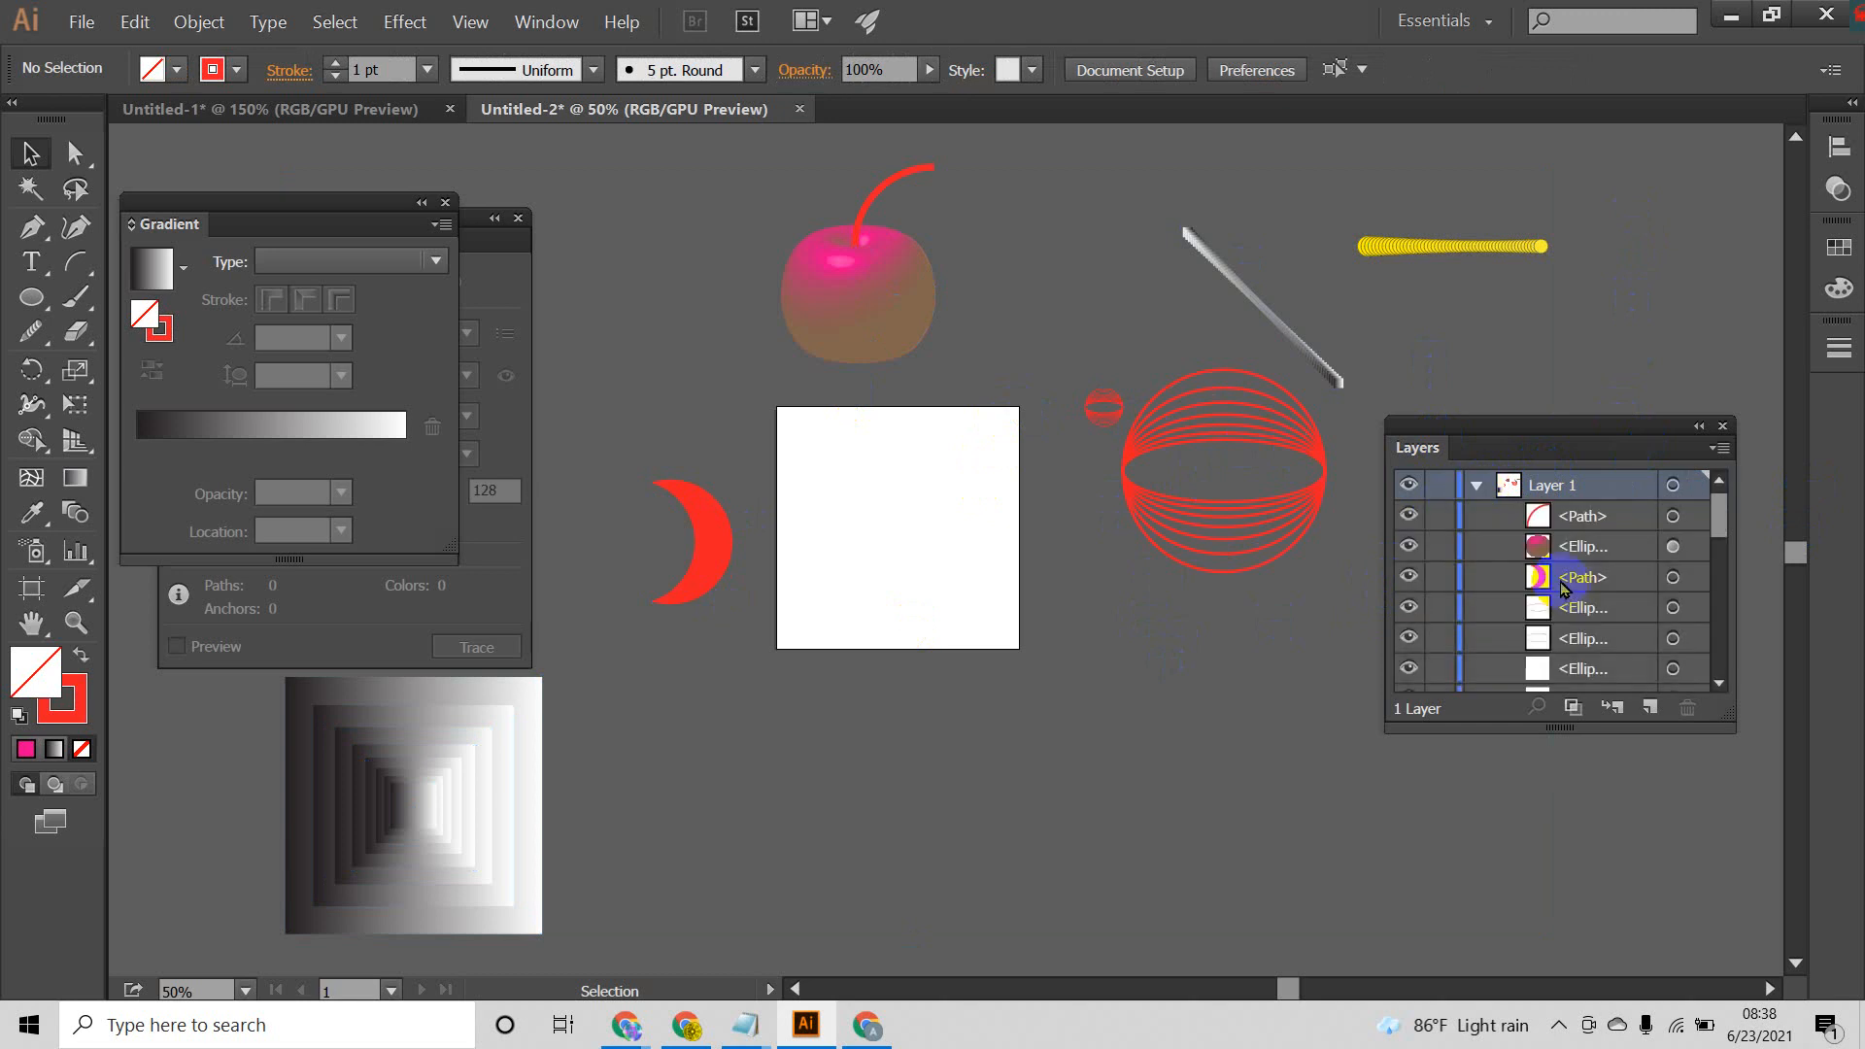
{"action": "scroll", "coordinate": [1496, 602], "scroll_direction": "down", "scroll_amount": 5}
{"action": "scroll", "coordinate": [1516, 602], "scroll_direction": "up", "scroll_amount": 6}
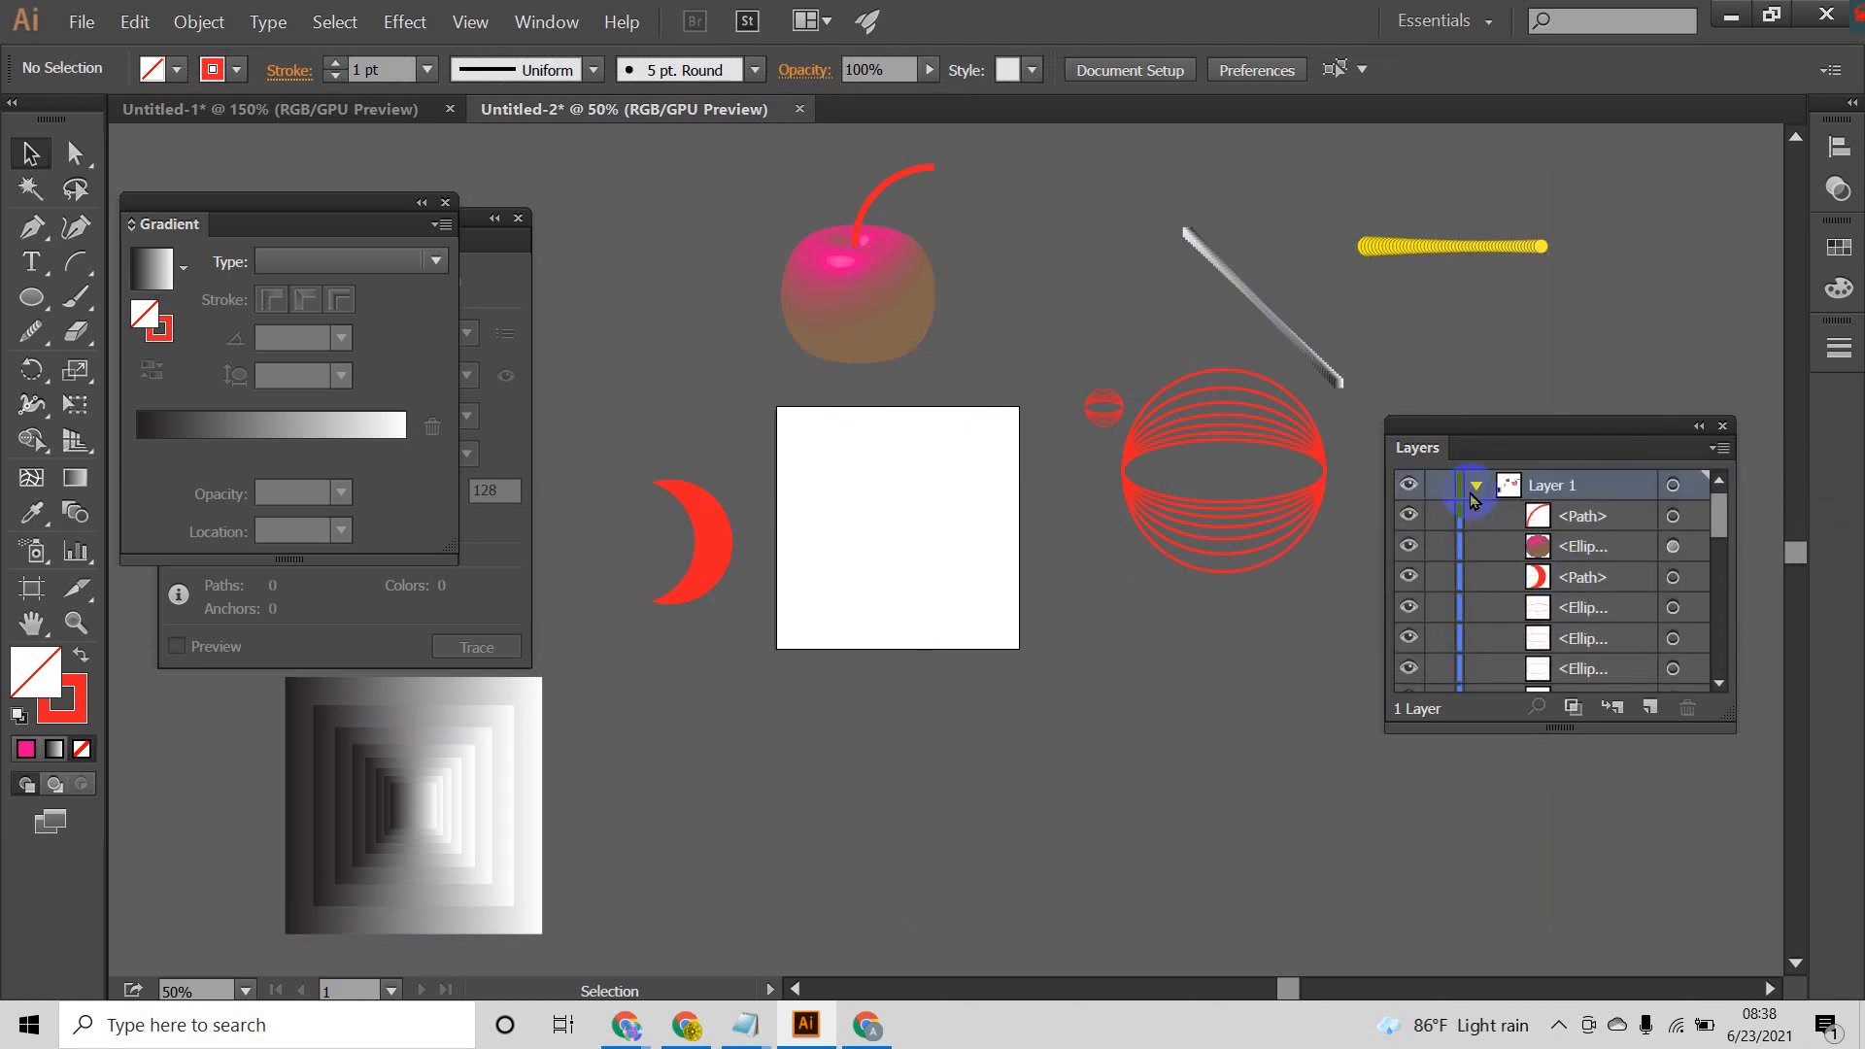
{"action": "left_click", "coordinate": [1477, 485]}
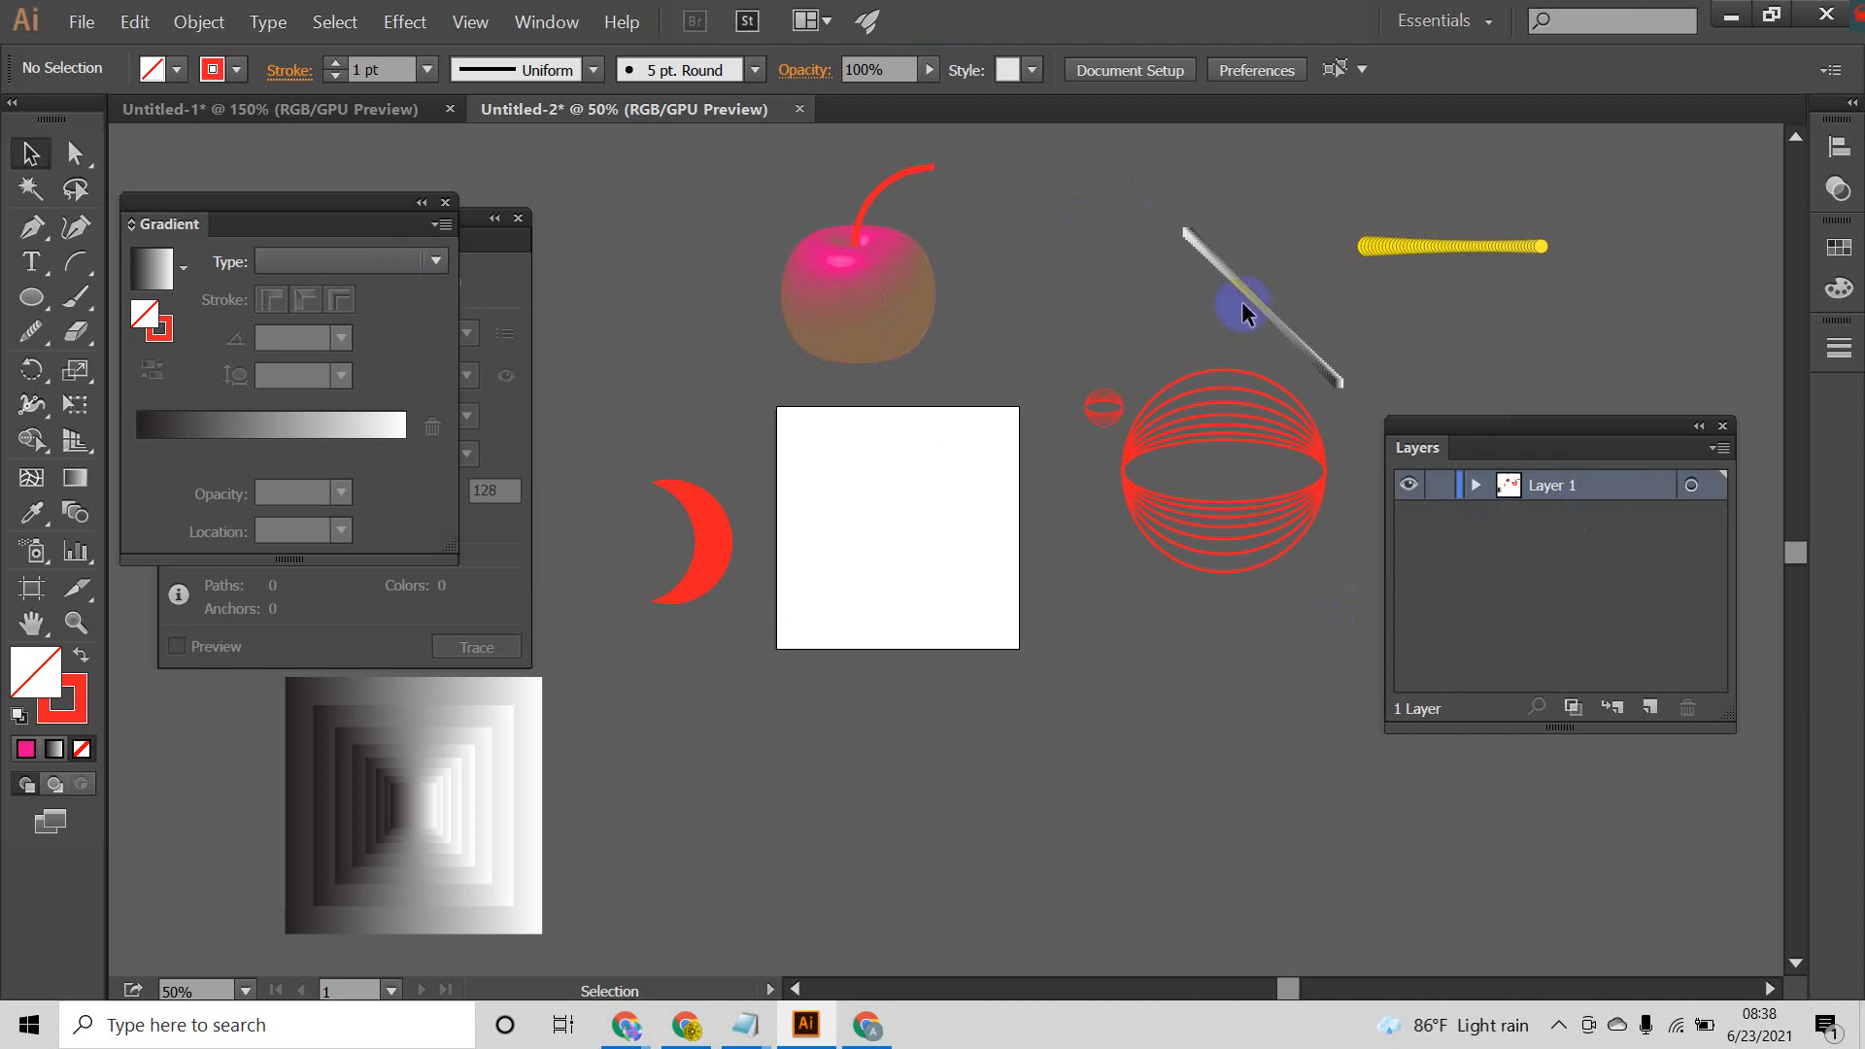
Step: Start a new document with inches as units, 3.5 in wide and 2 in high
{"action": "left_click", "coordinate": [83, 23]}
{"action": "left_click", "coordinate": [95, 48]}
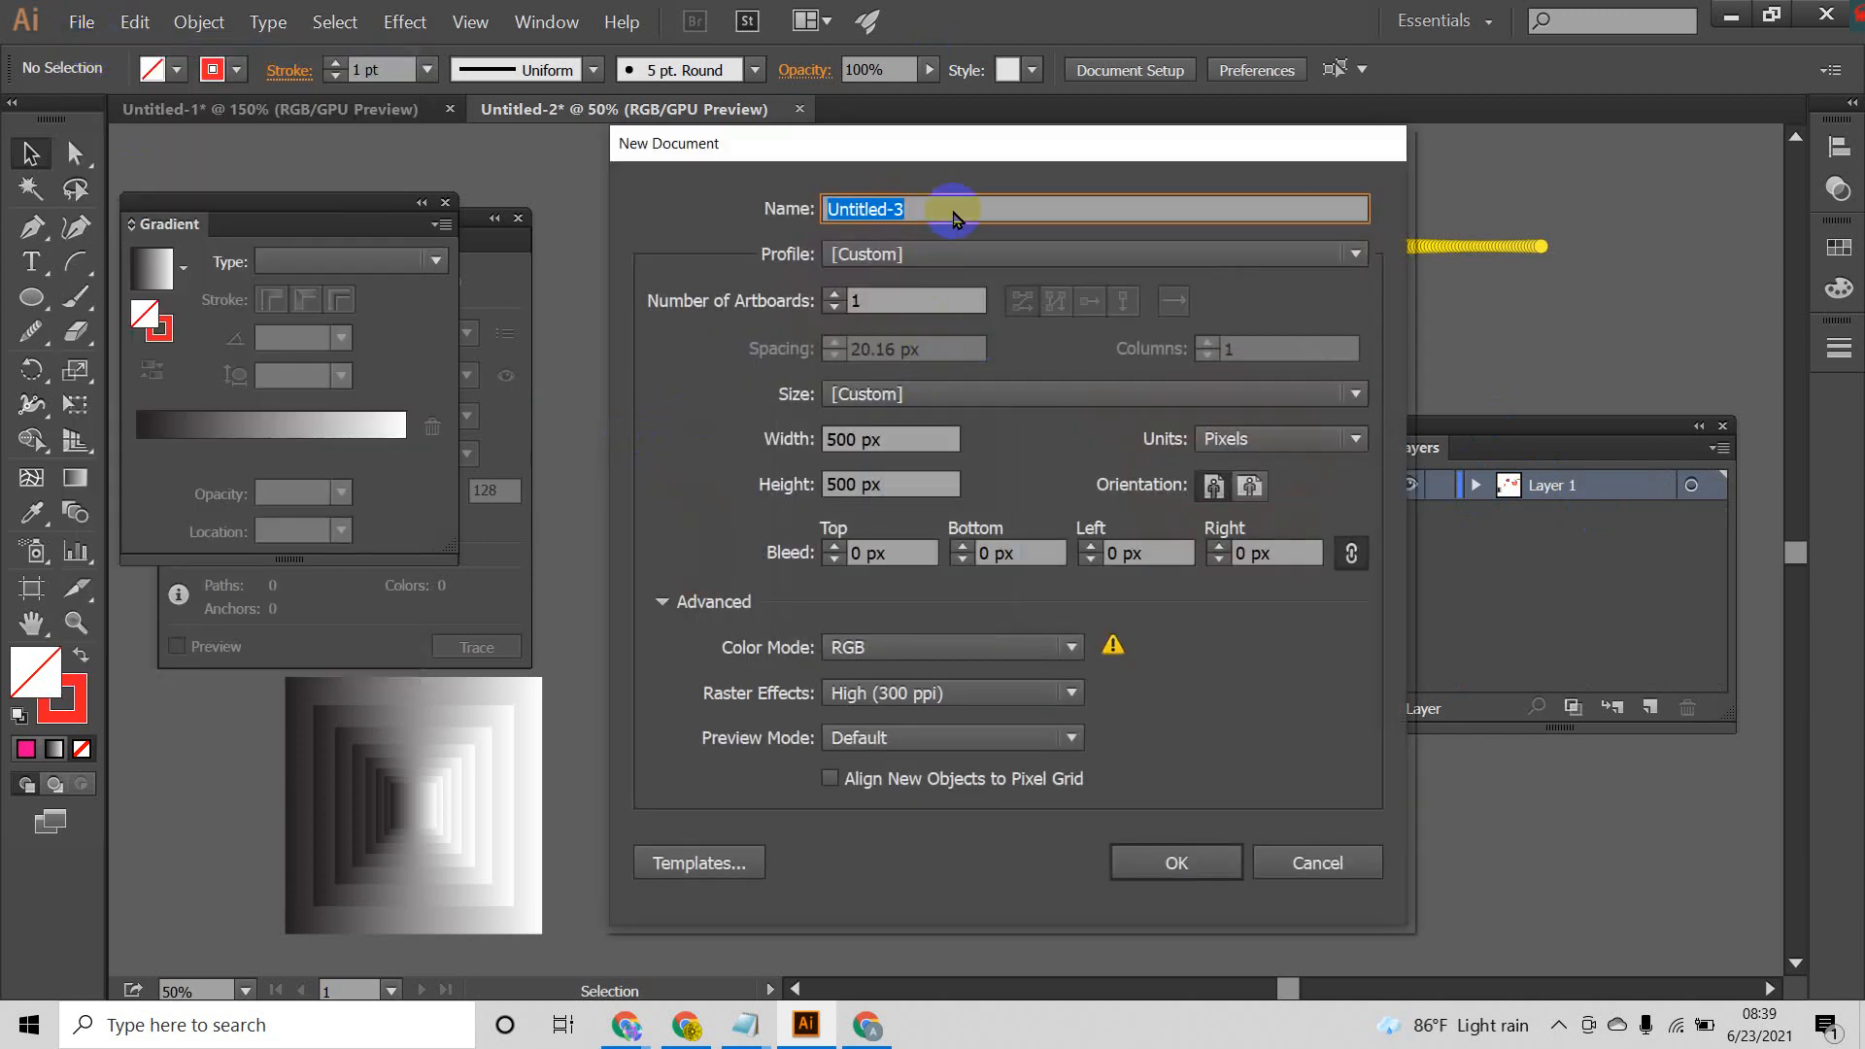
{"action": "left_click_drag", "start_coordinate": [947, 143], "coordinate": [1091, 173]}
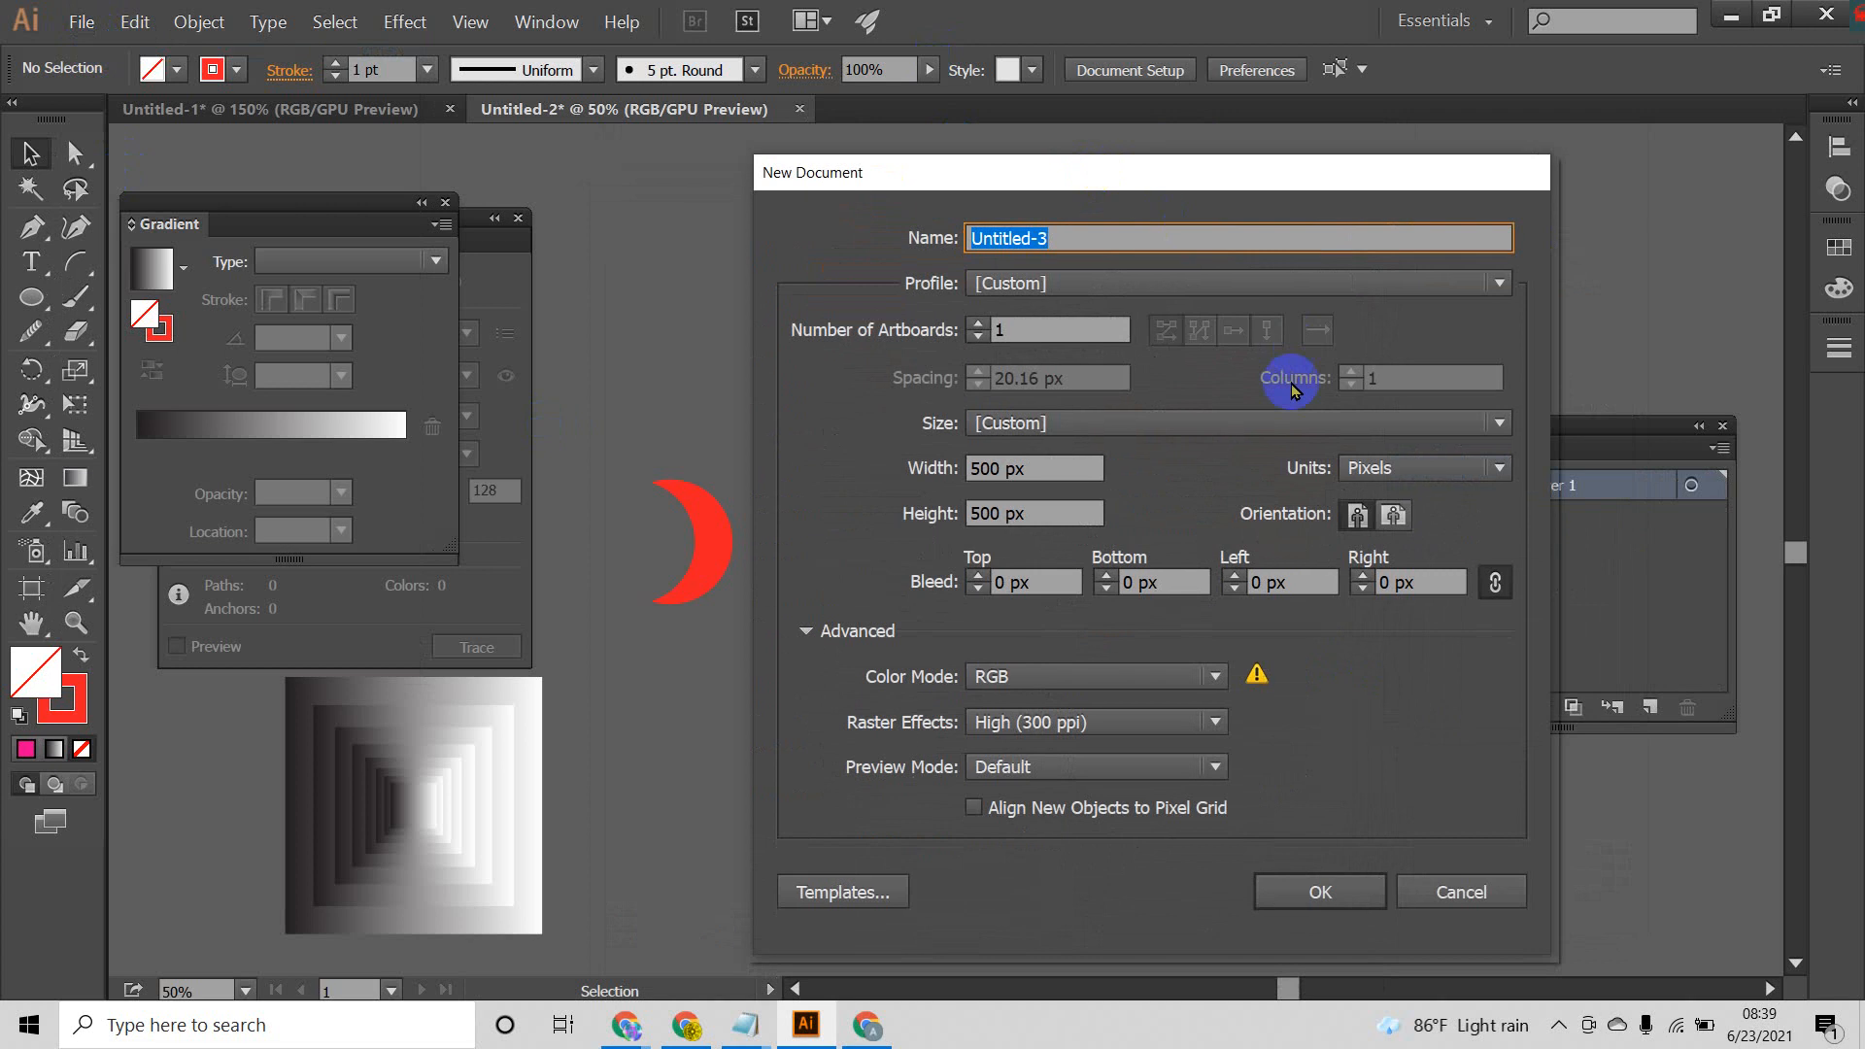
{"action": "left_click", "coordinate": [1494, 471]}
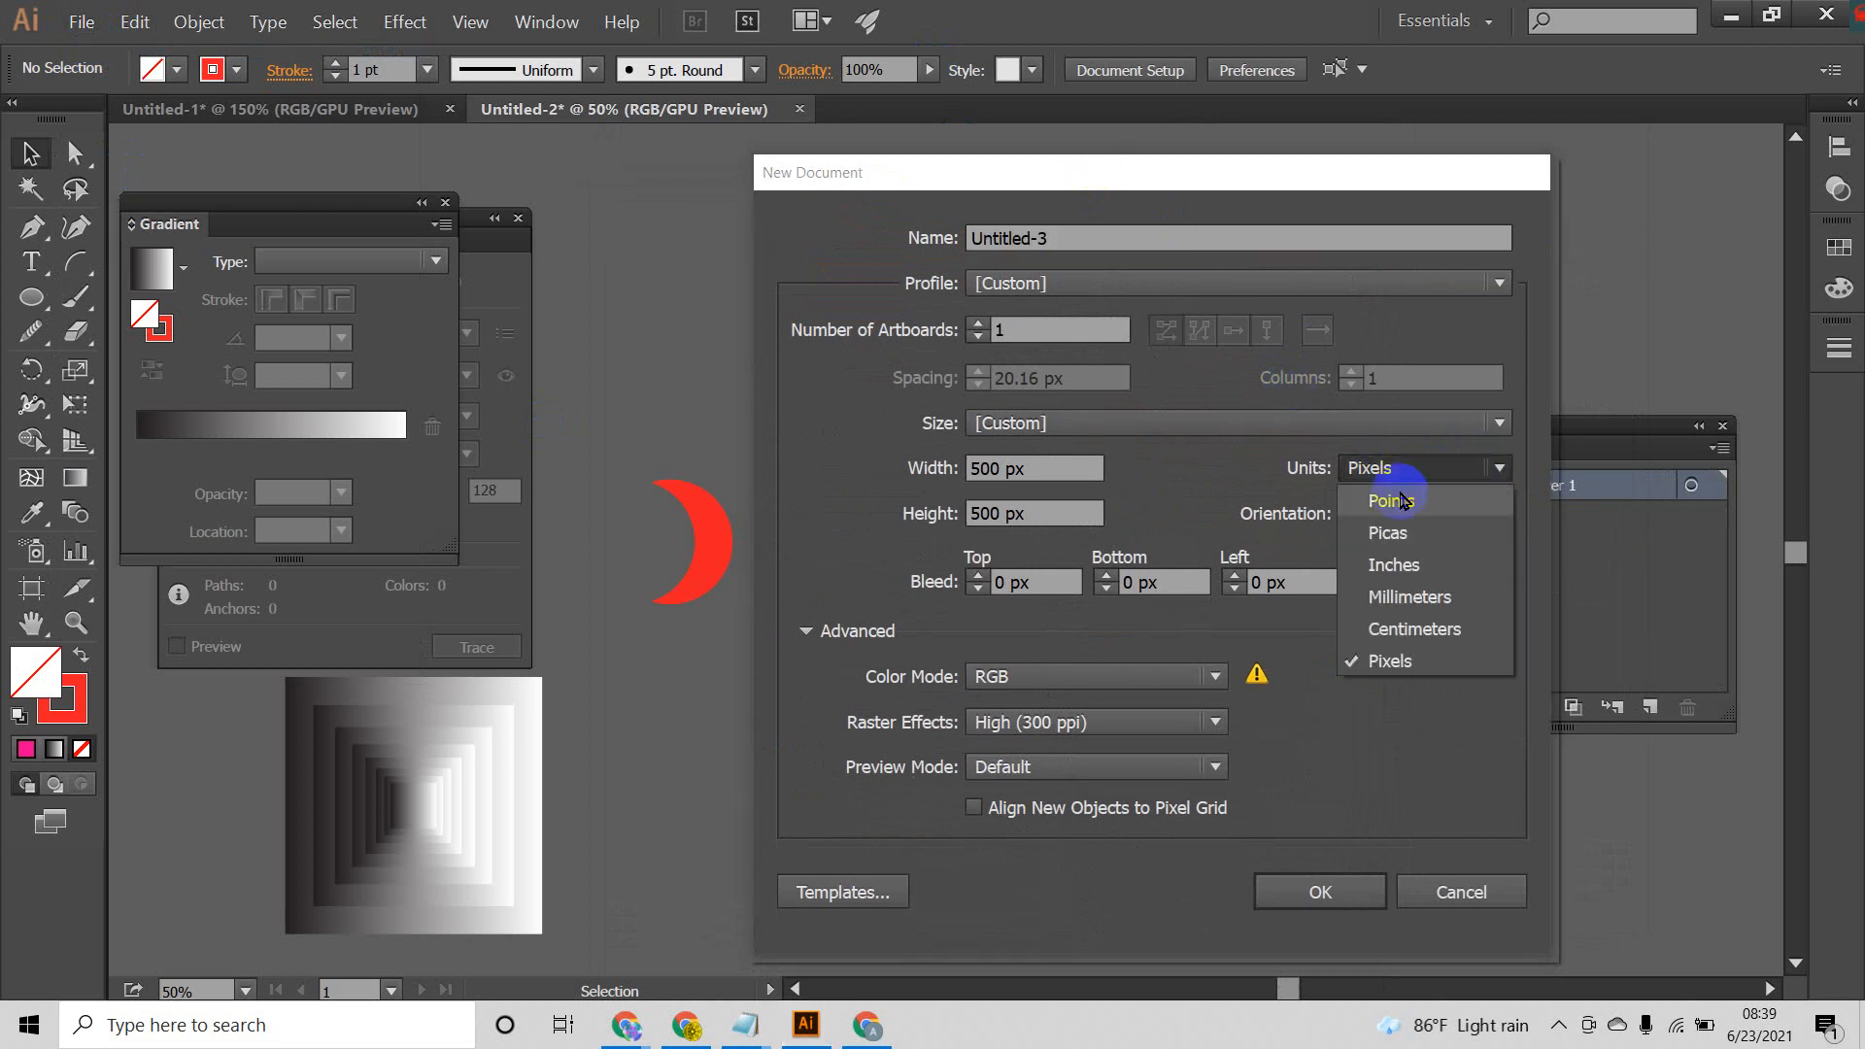
{"action": "left_click", "coordinate": [1406, 566]}
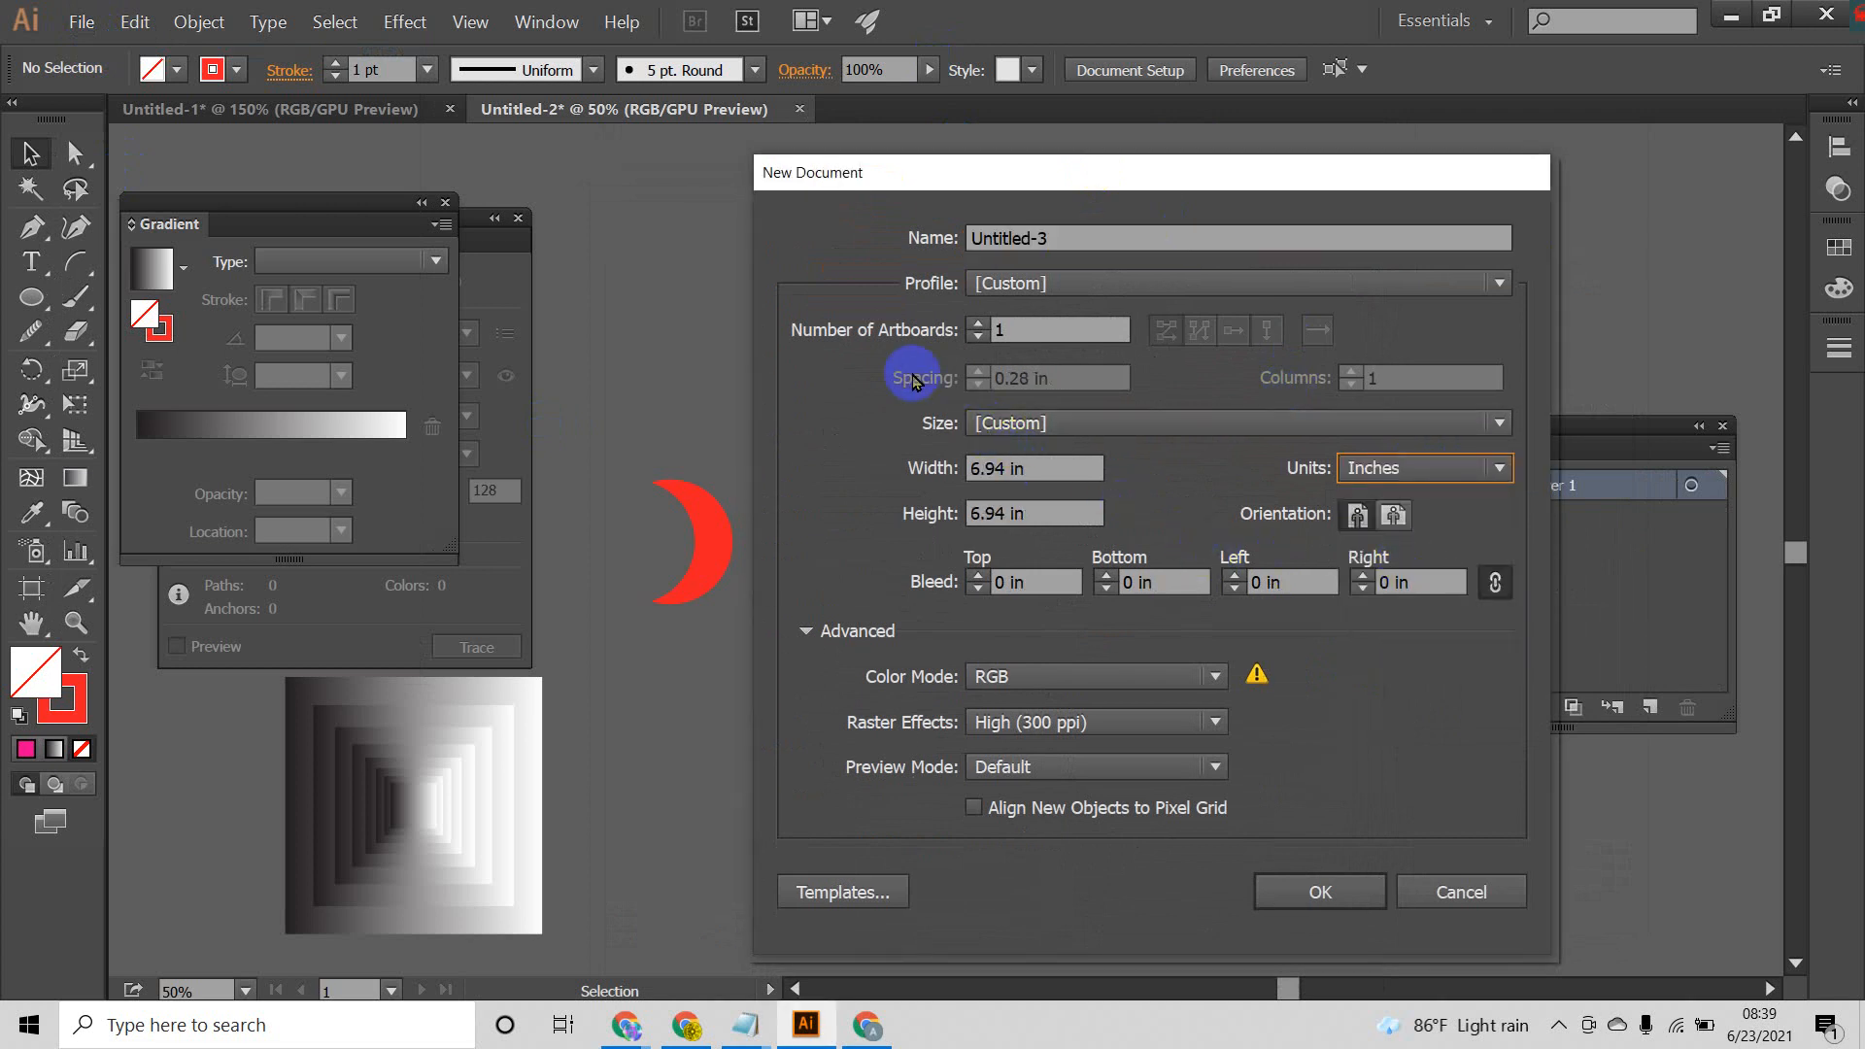
{"action": "double_click", "coordinate": [1010, 471]}
{"action": "type", "text": "3"}
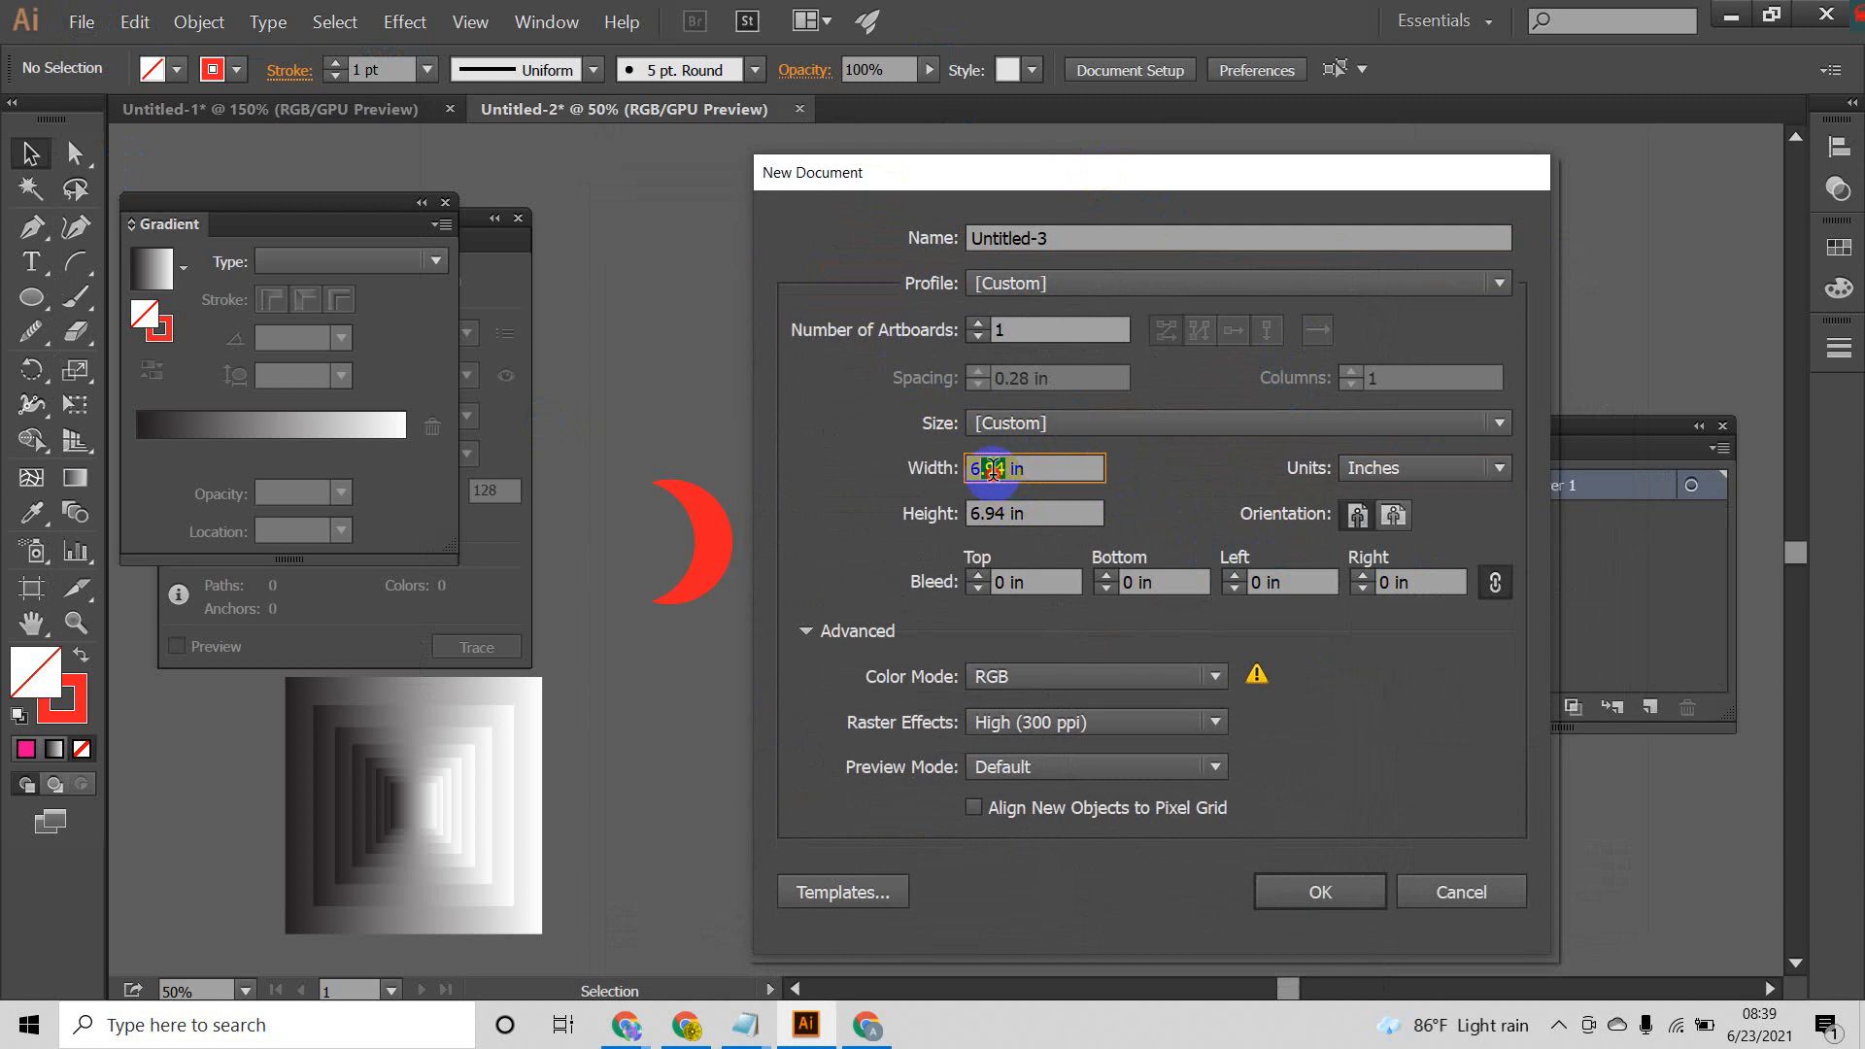
{"action": "type", "text": "."}
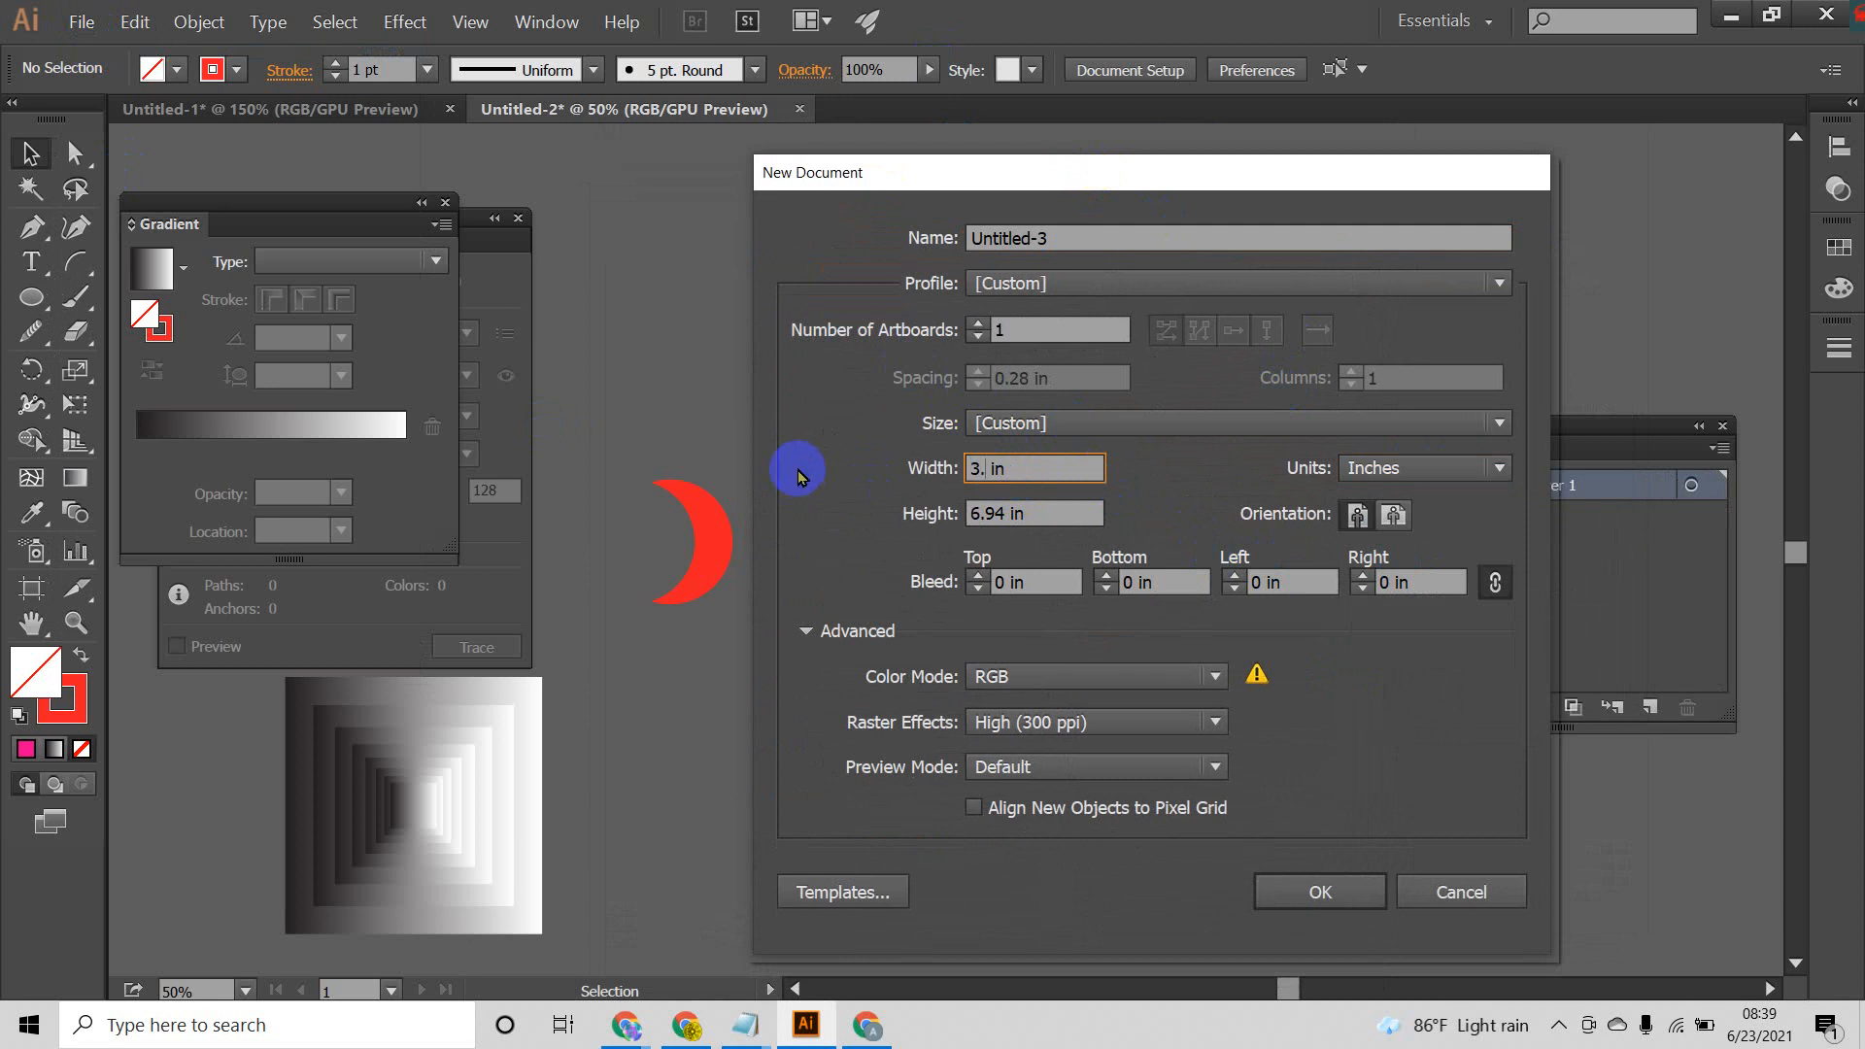
{"action": "type", "text": "5"}
{"action": "double_click", "coordinate": [1003, 529]}
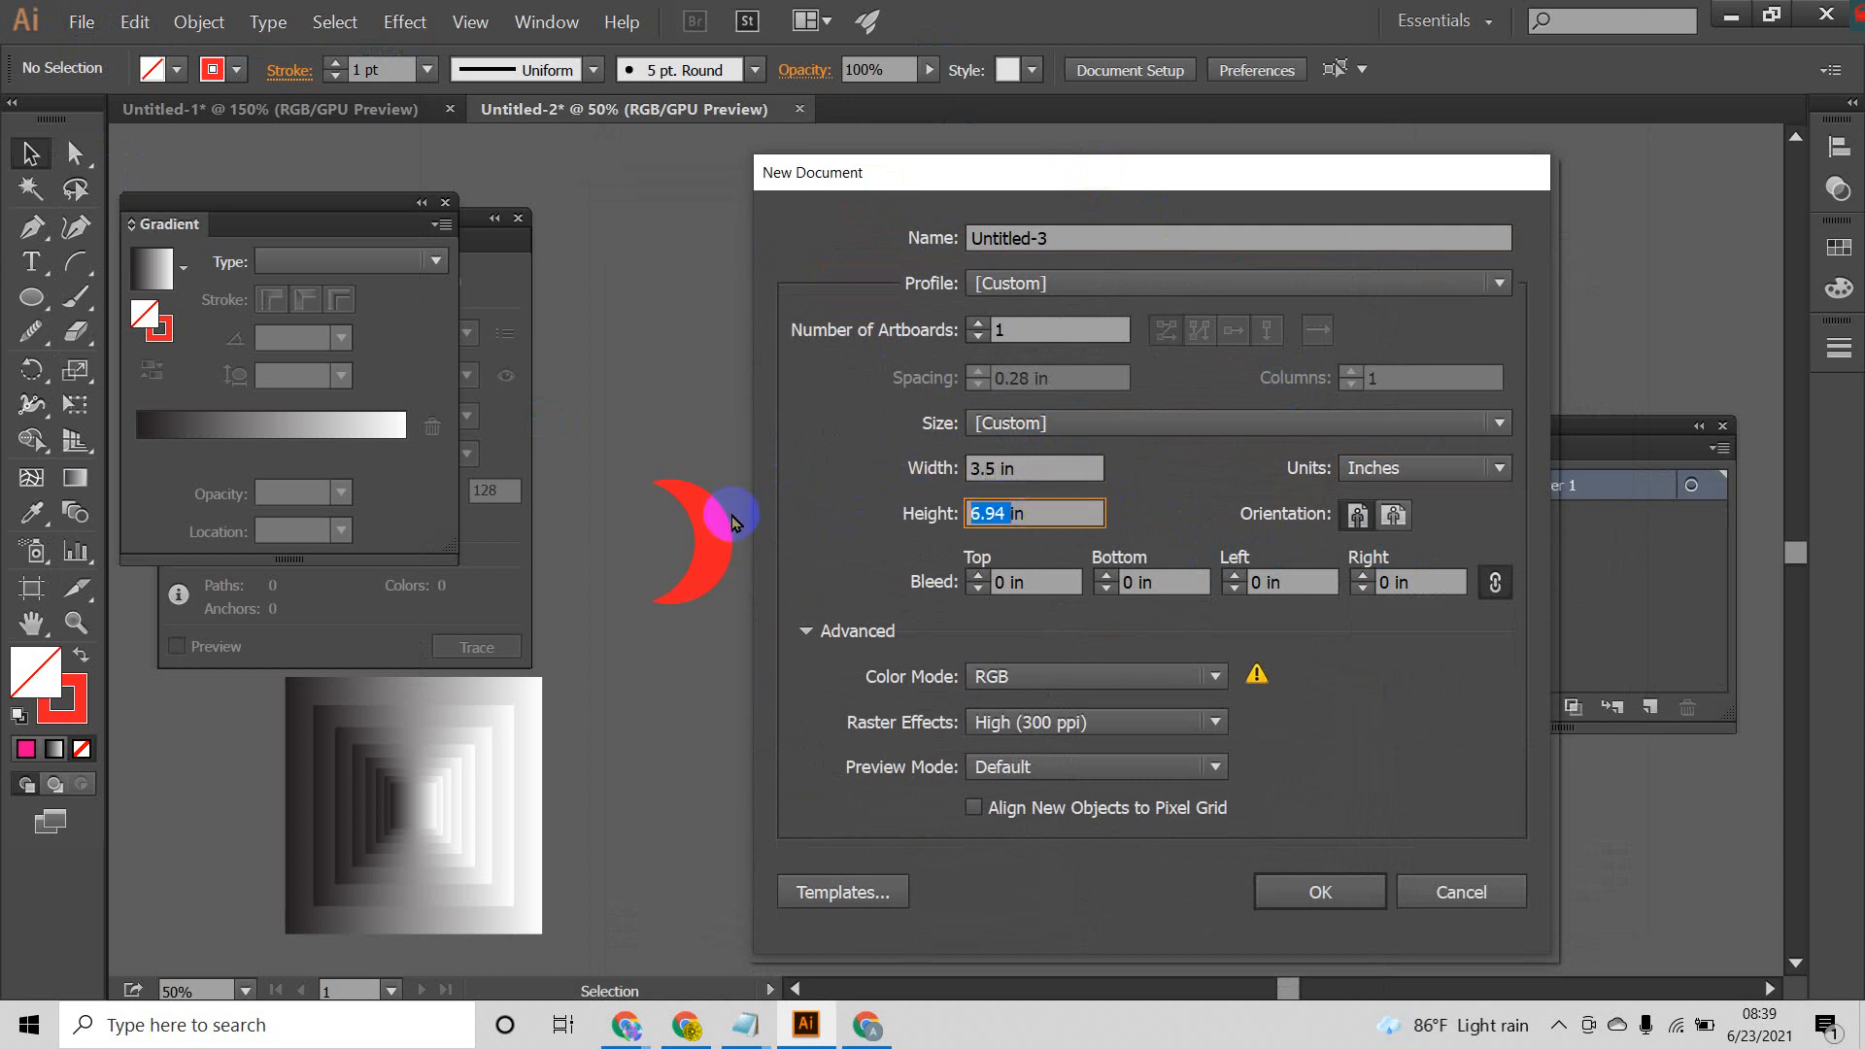
{"action": "type", "text": "2"}
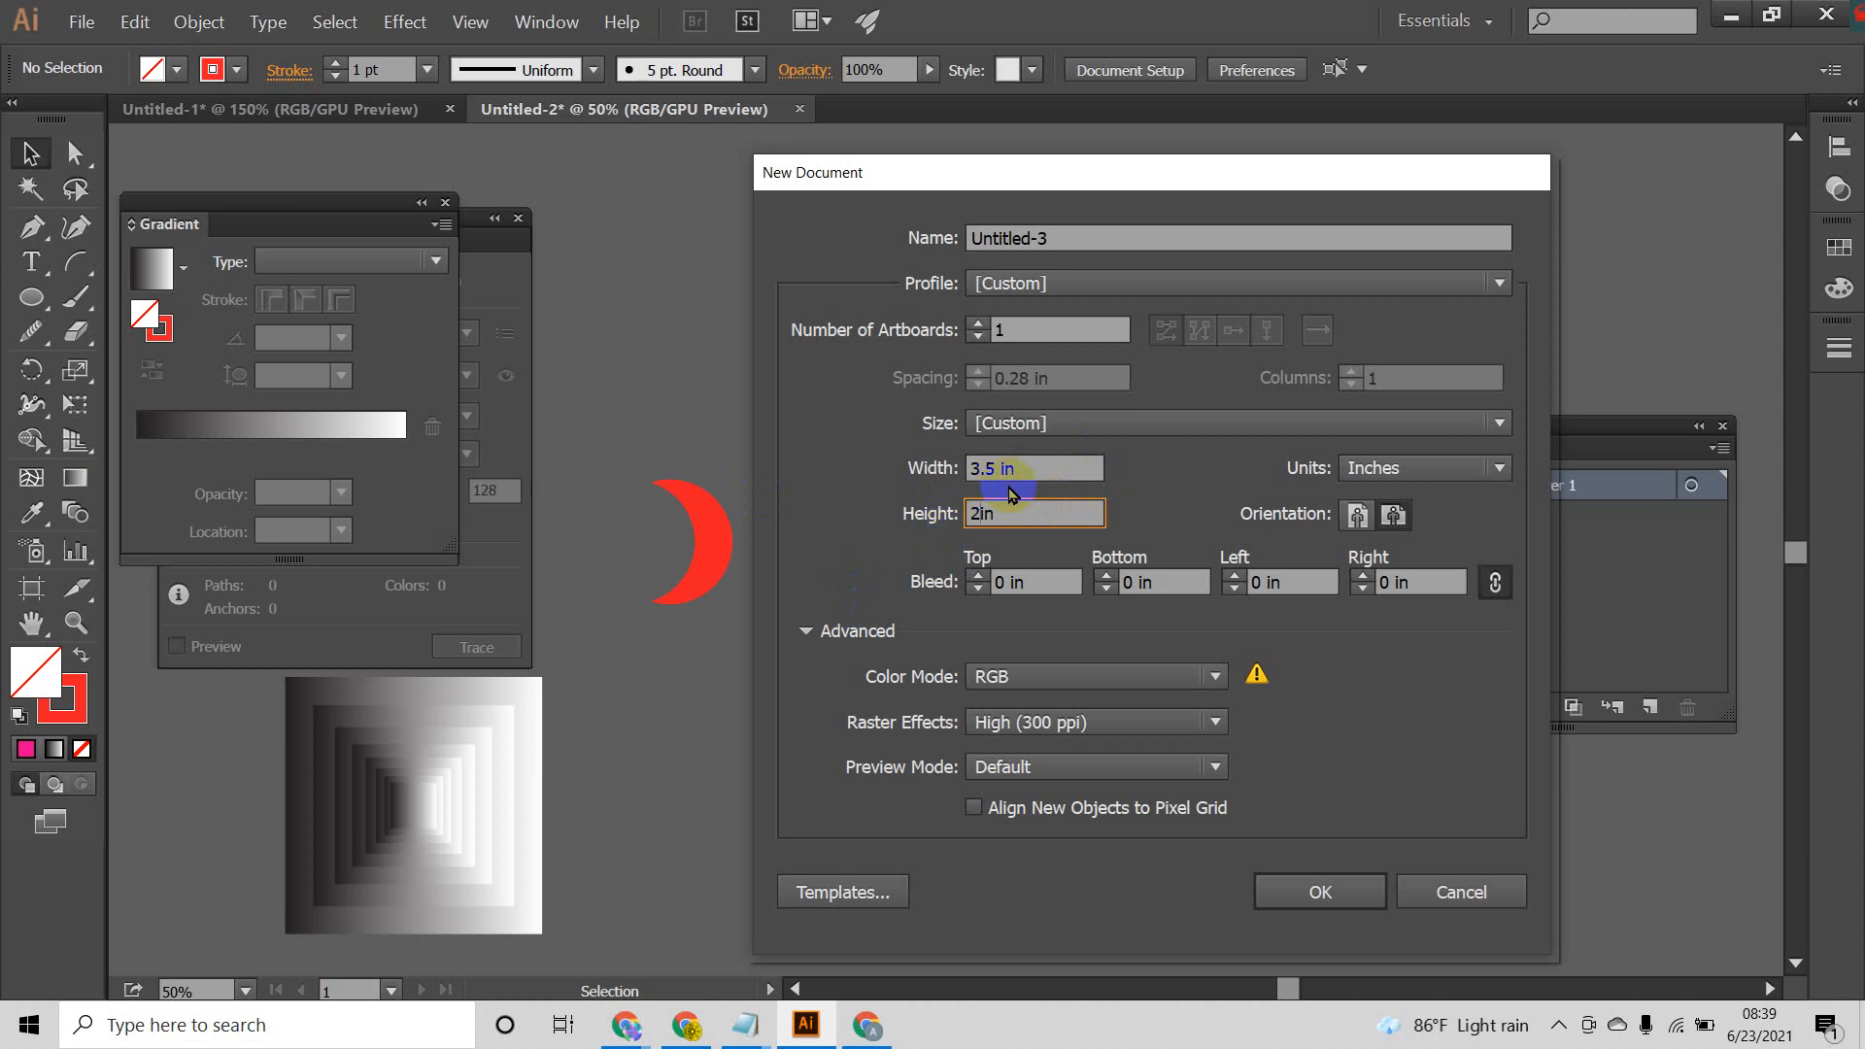
Step: Give the new document a 0.25 in bleed on all sides and CMYK color mode, and create it
{"action": "left_click", "coordinate": [978, 579]}
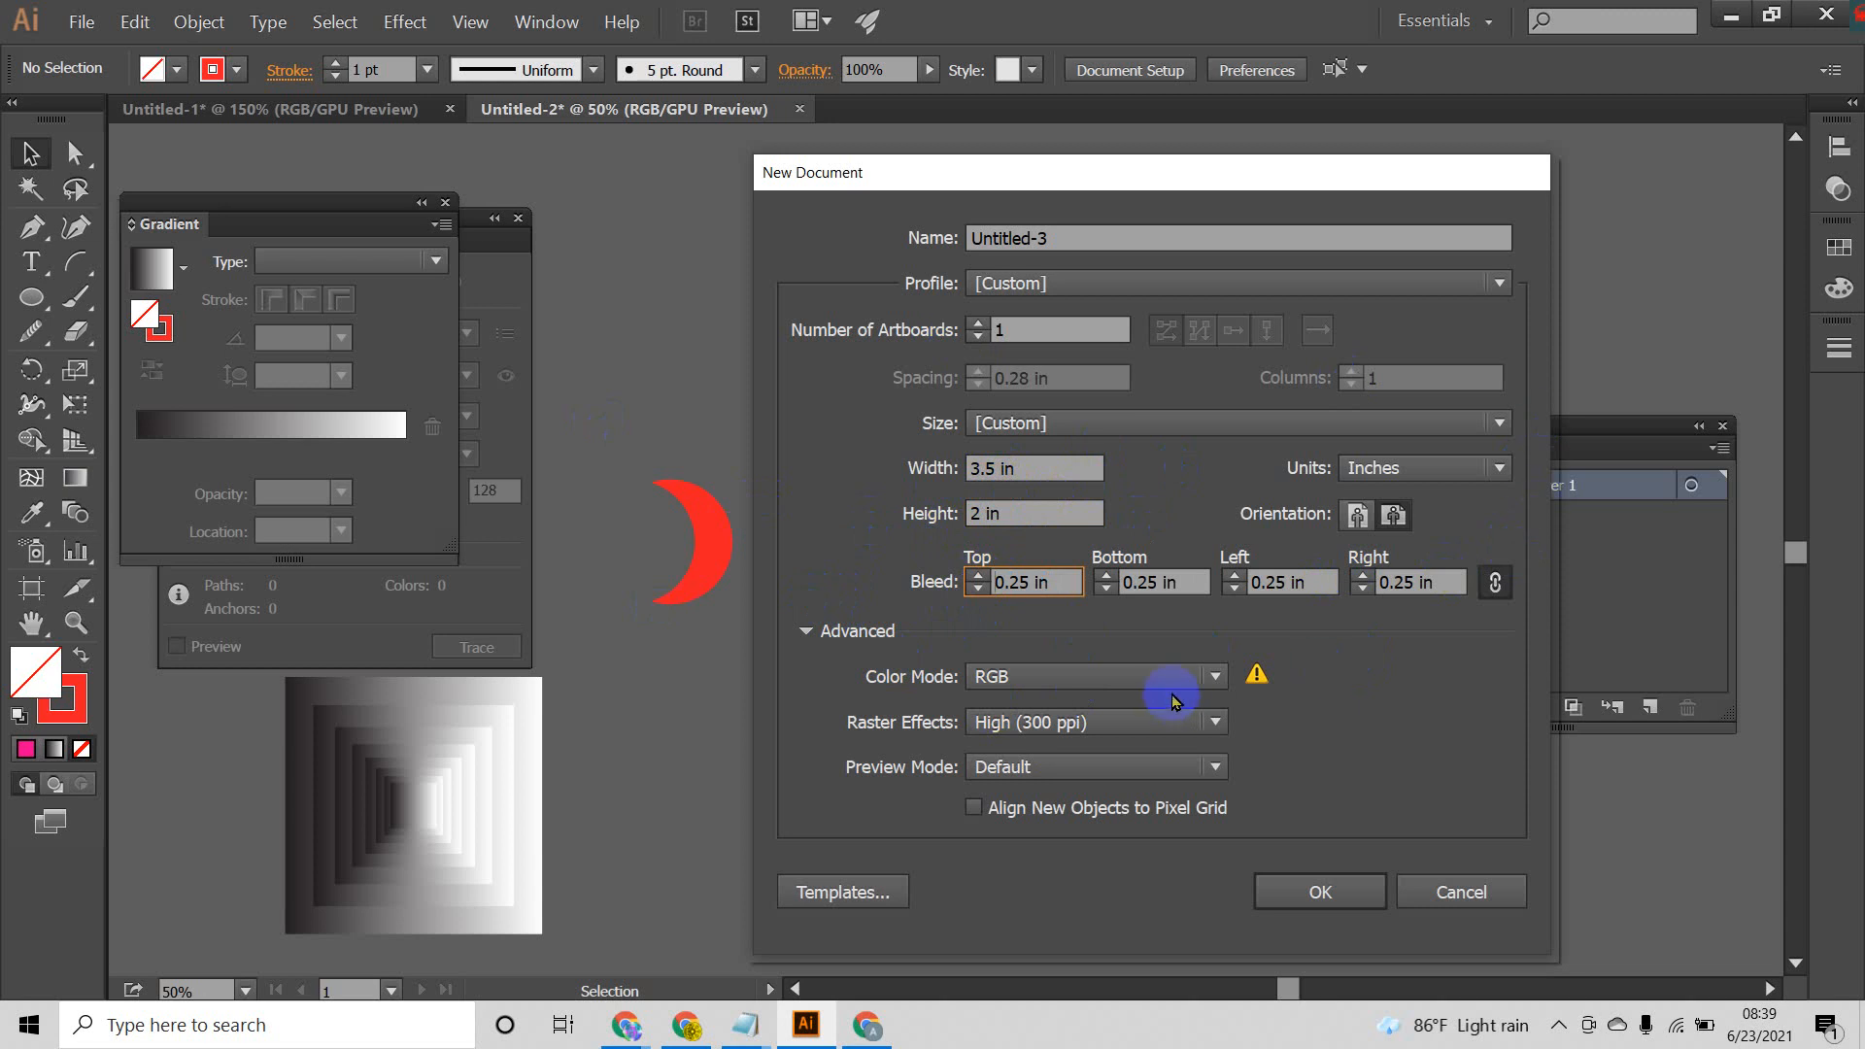
{"action": "left_click", "coordinate": [1208, 672]}
{"action": "left_click", "coordinate": [1069, 711]}
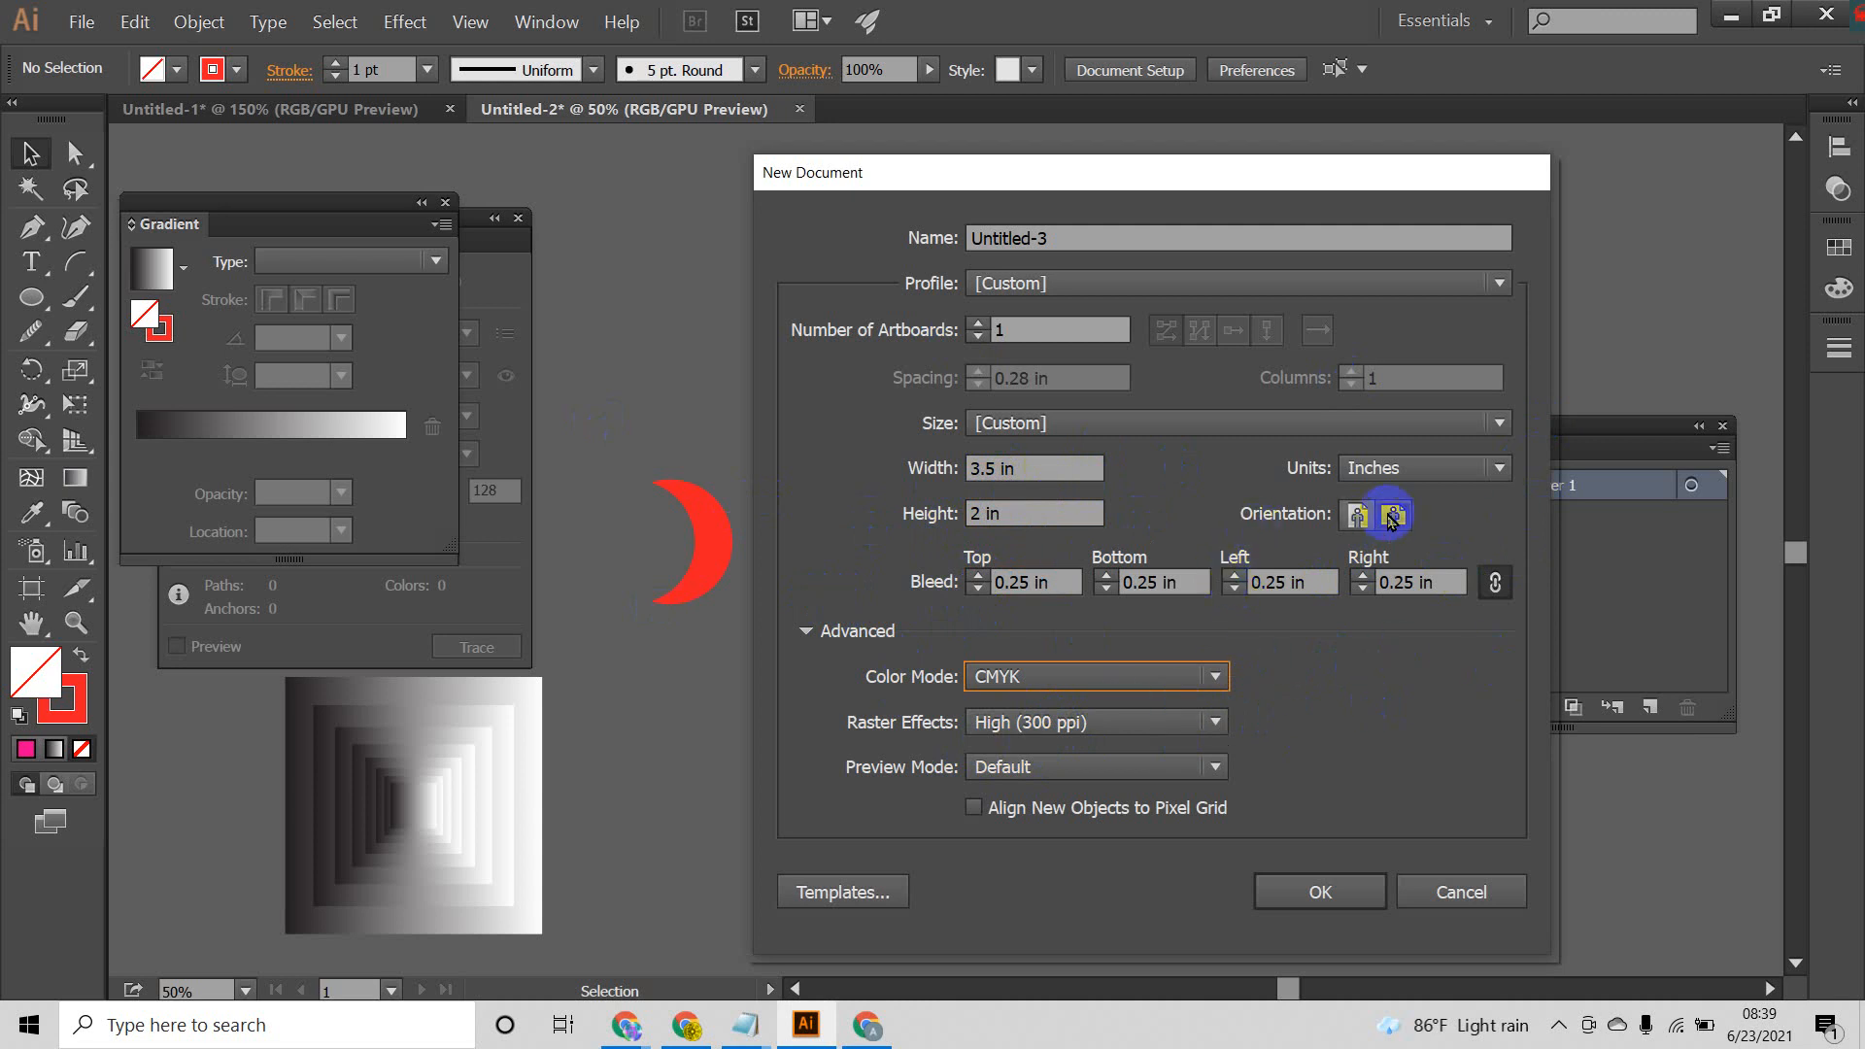
{"action": "left_click", "coordinate": [1333, 892]}
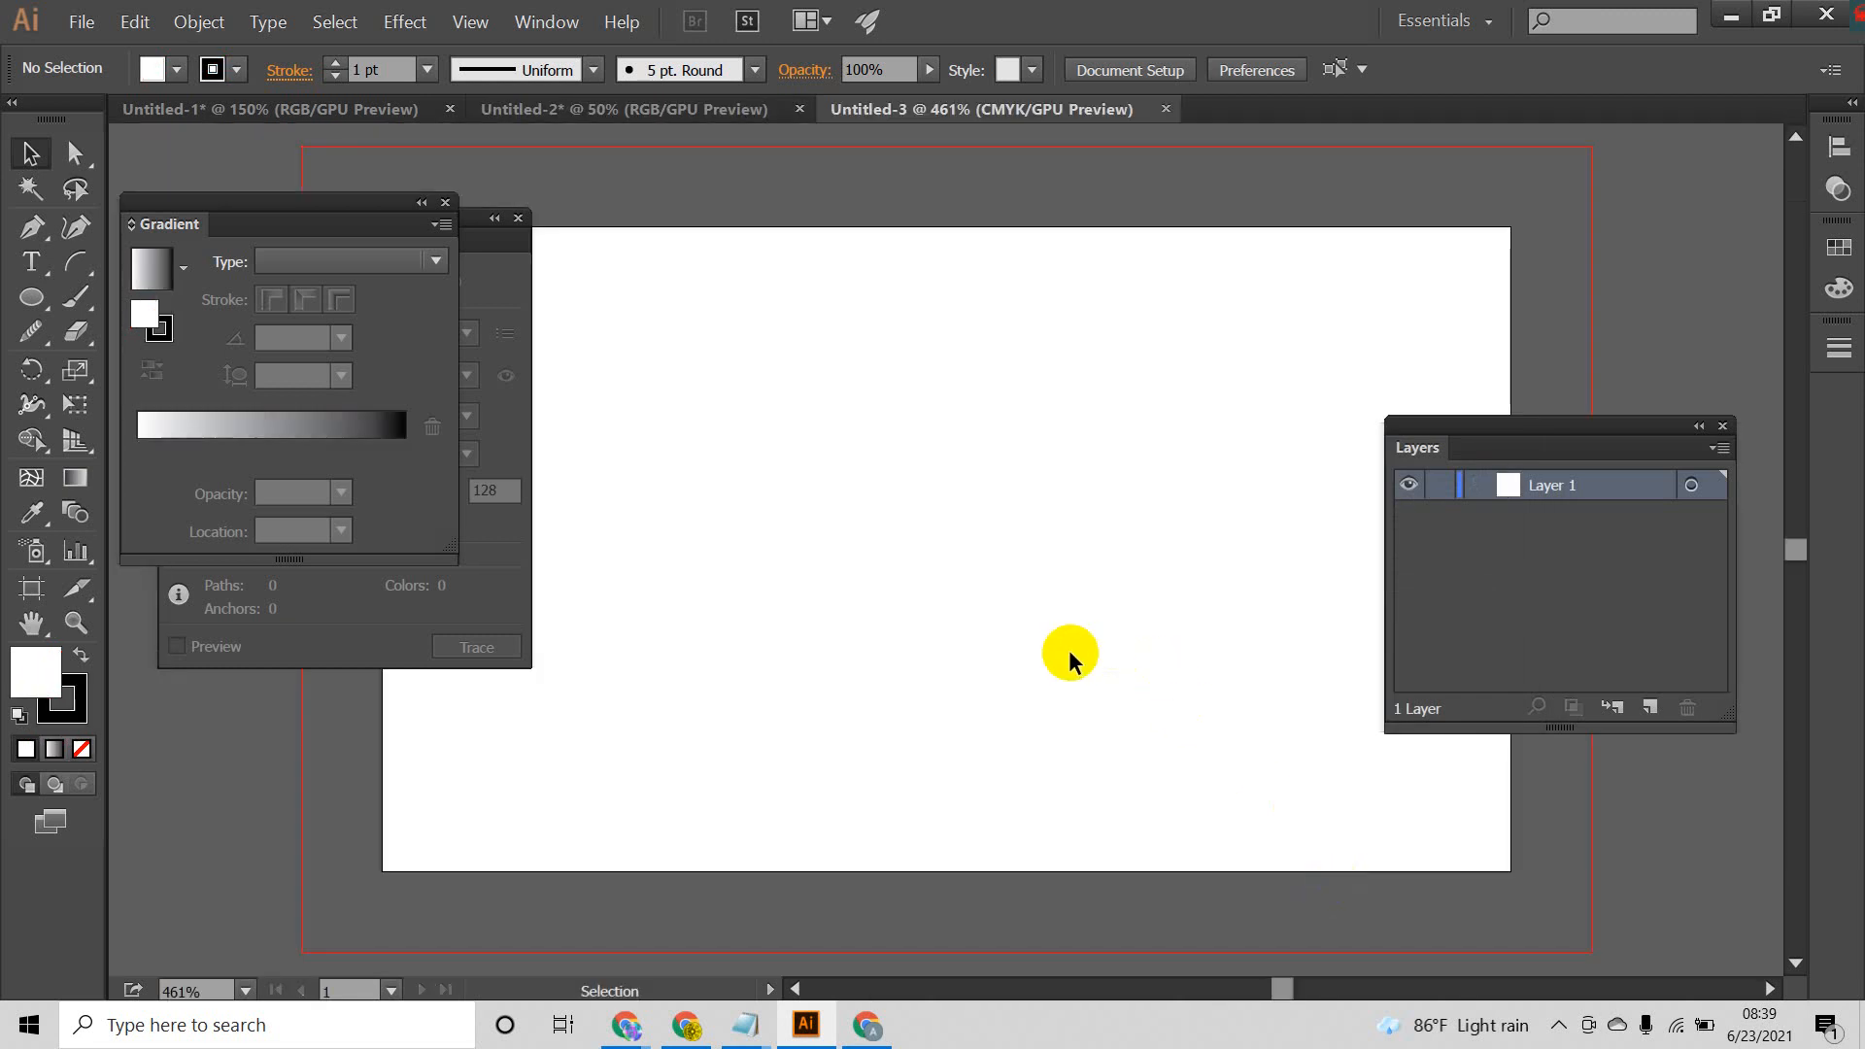
Step: Show the whole artboard with its bleed and move the Layers panel clear of the space beside it
{"action": "scroll", "coordinate": [993, 621], "scroll_direction": "down", "scroll_amount": 3}
{"action": "key", "text": "space"}
{"action": "left_click_drag", "start_coordinate": [1064, 616], "coordinate": [979, 545]}
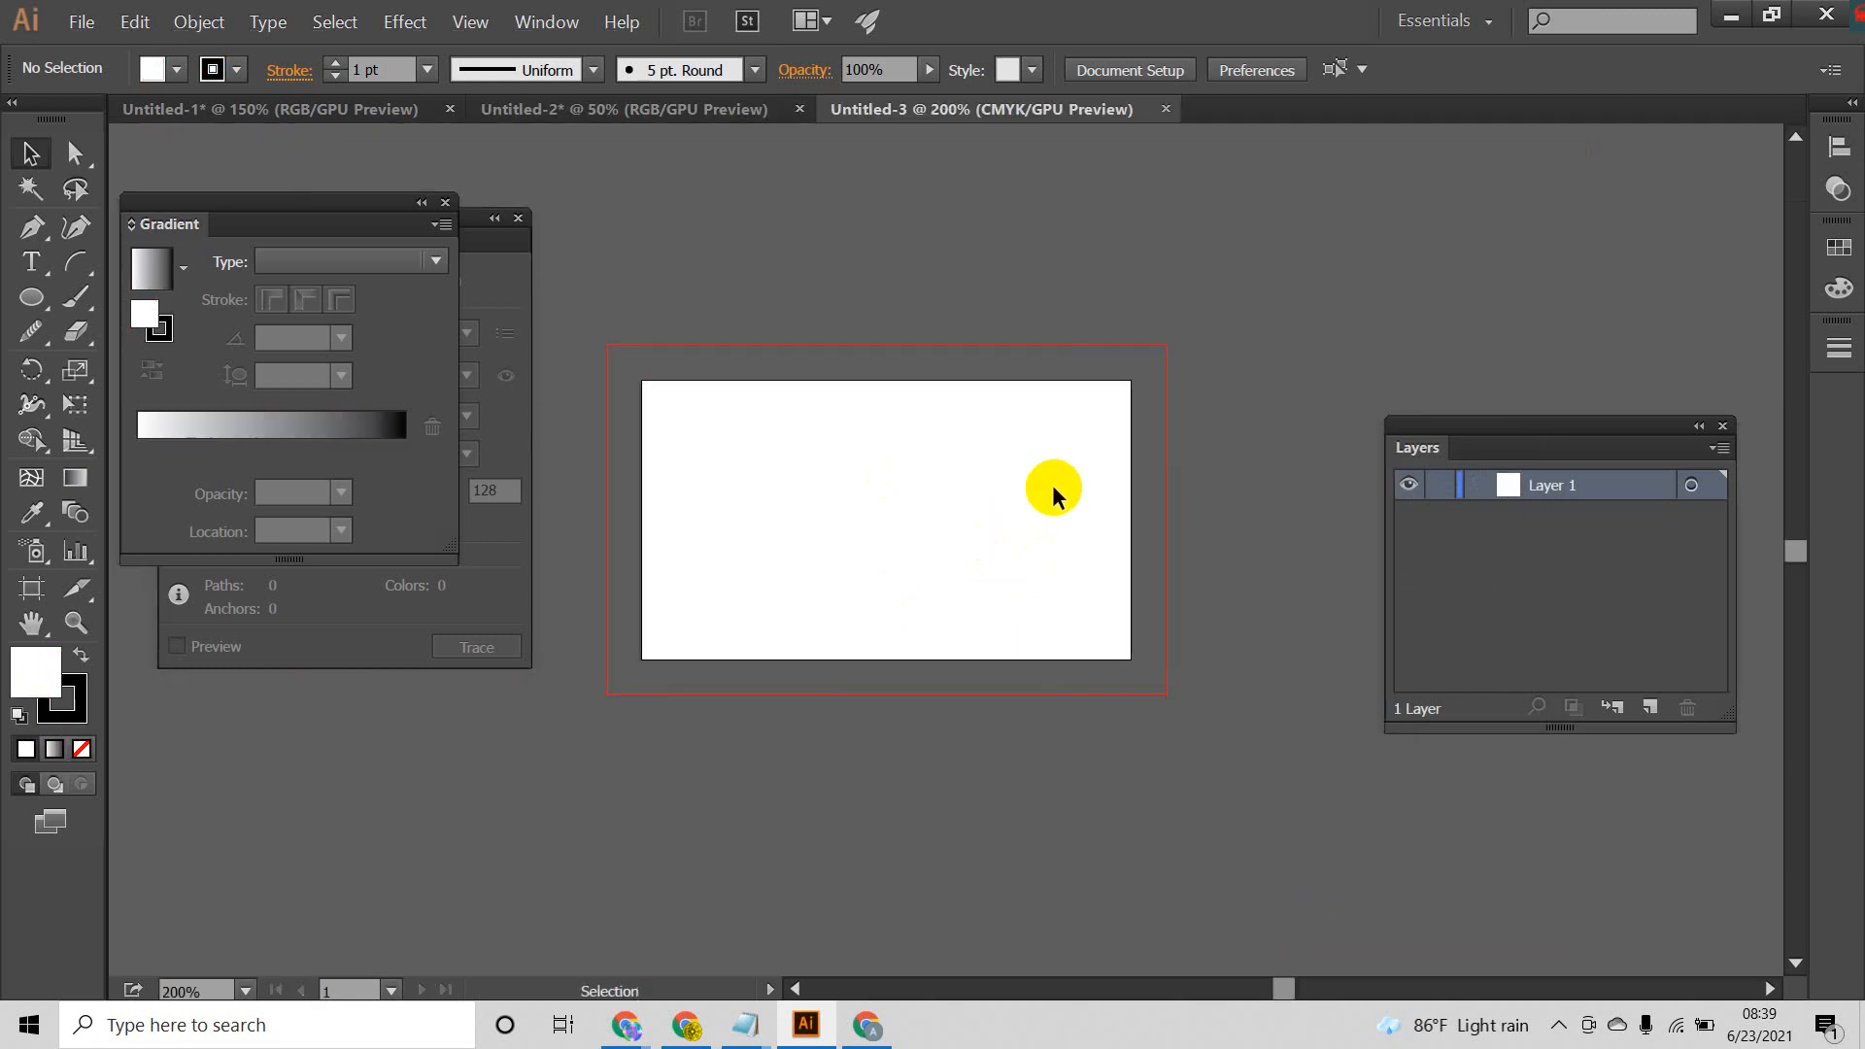
{"action": "left_click_drag", "start_coordinate": [1545, 427], "coordinate": [1588, 190]}
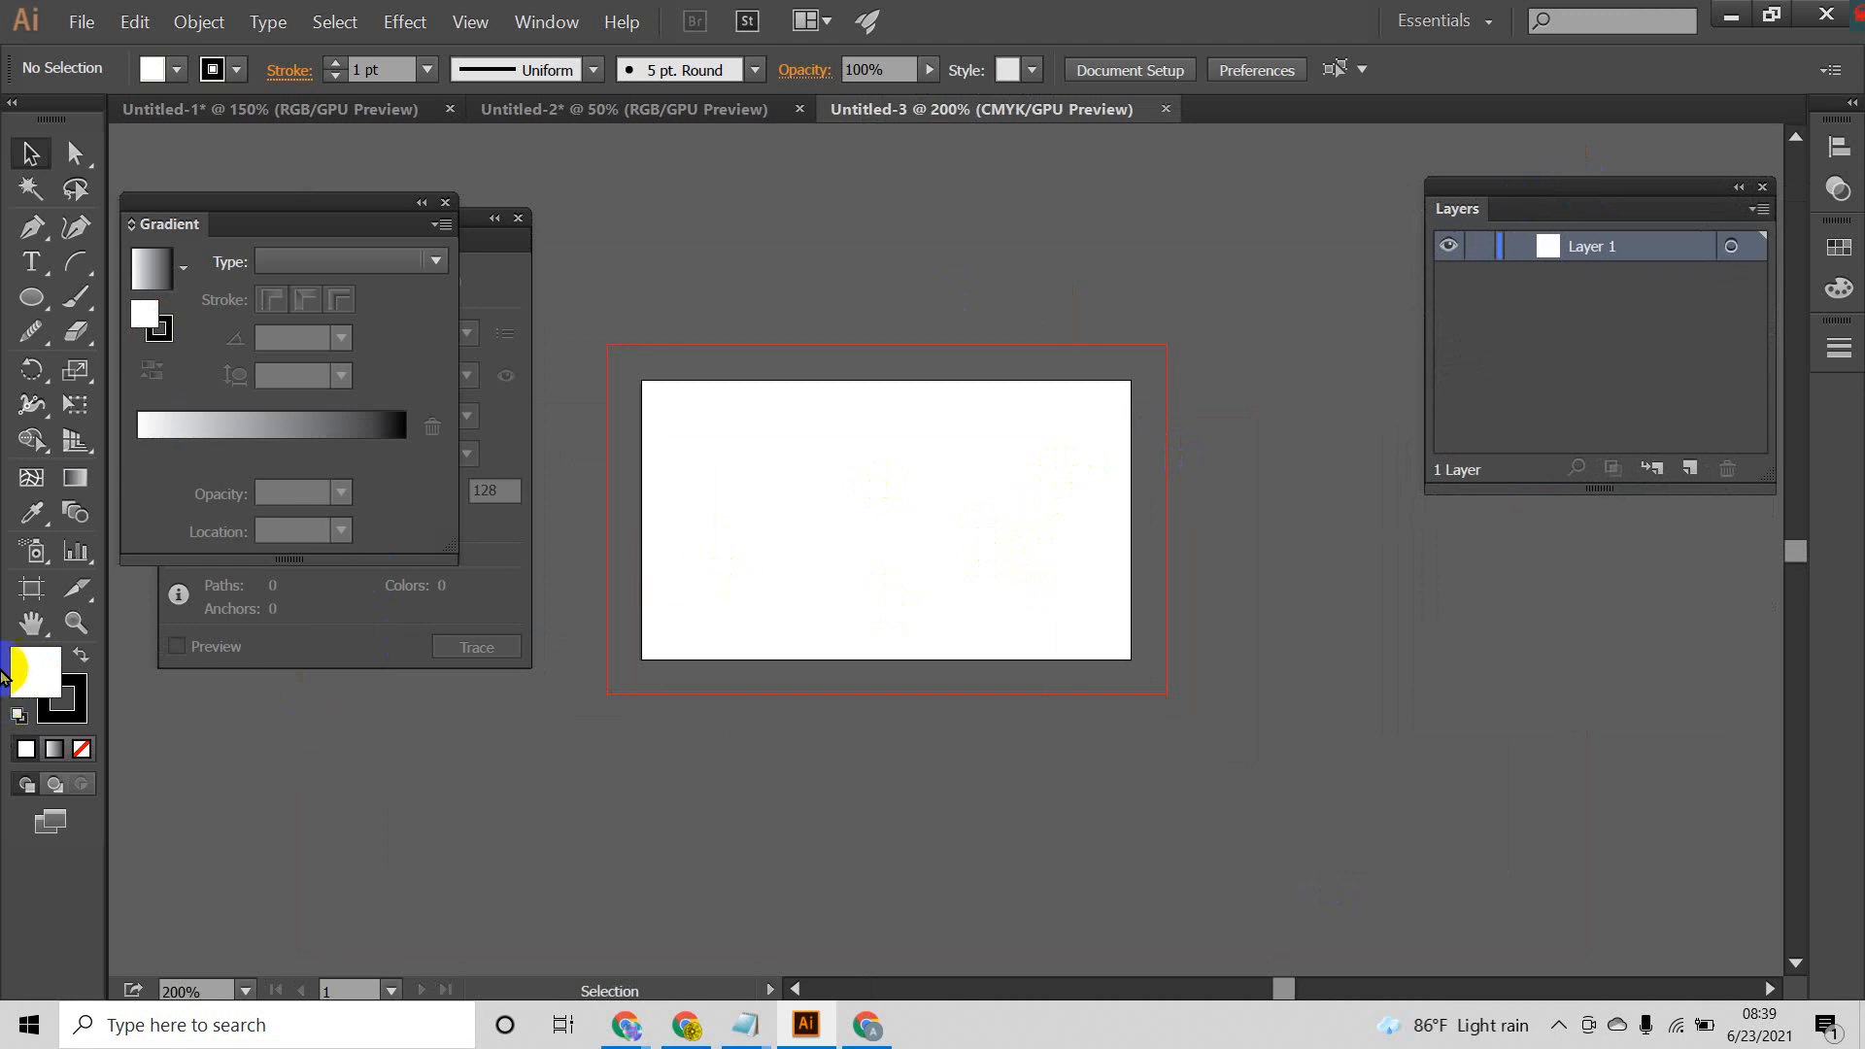
Step: Duplicate the 3.5 × 2 in artboard to the right of the original, level with it, centred at about X 6.44 in
{"action": "left_click", "coordinate": [30, 589]}
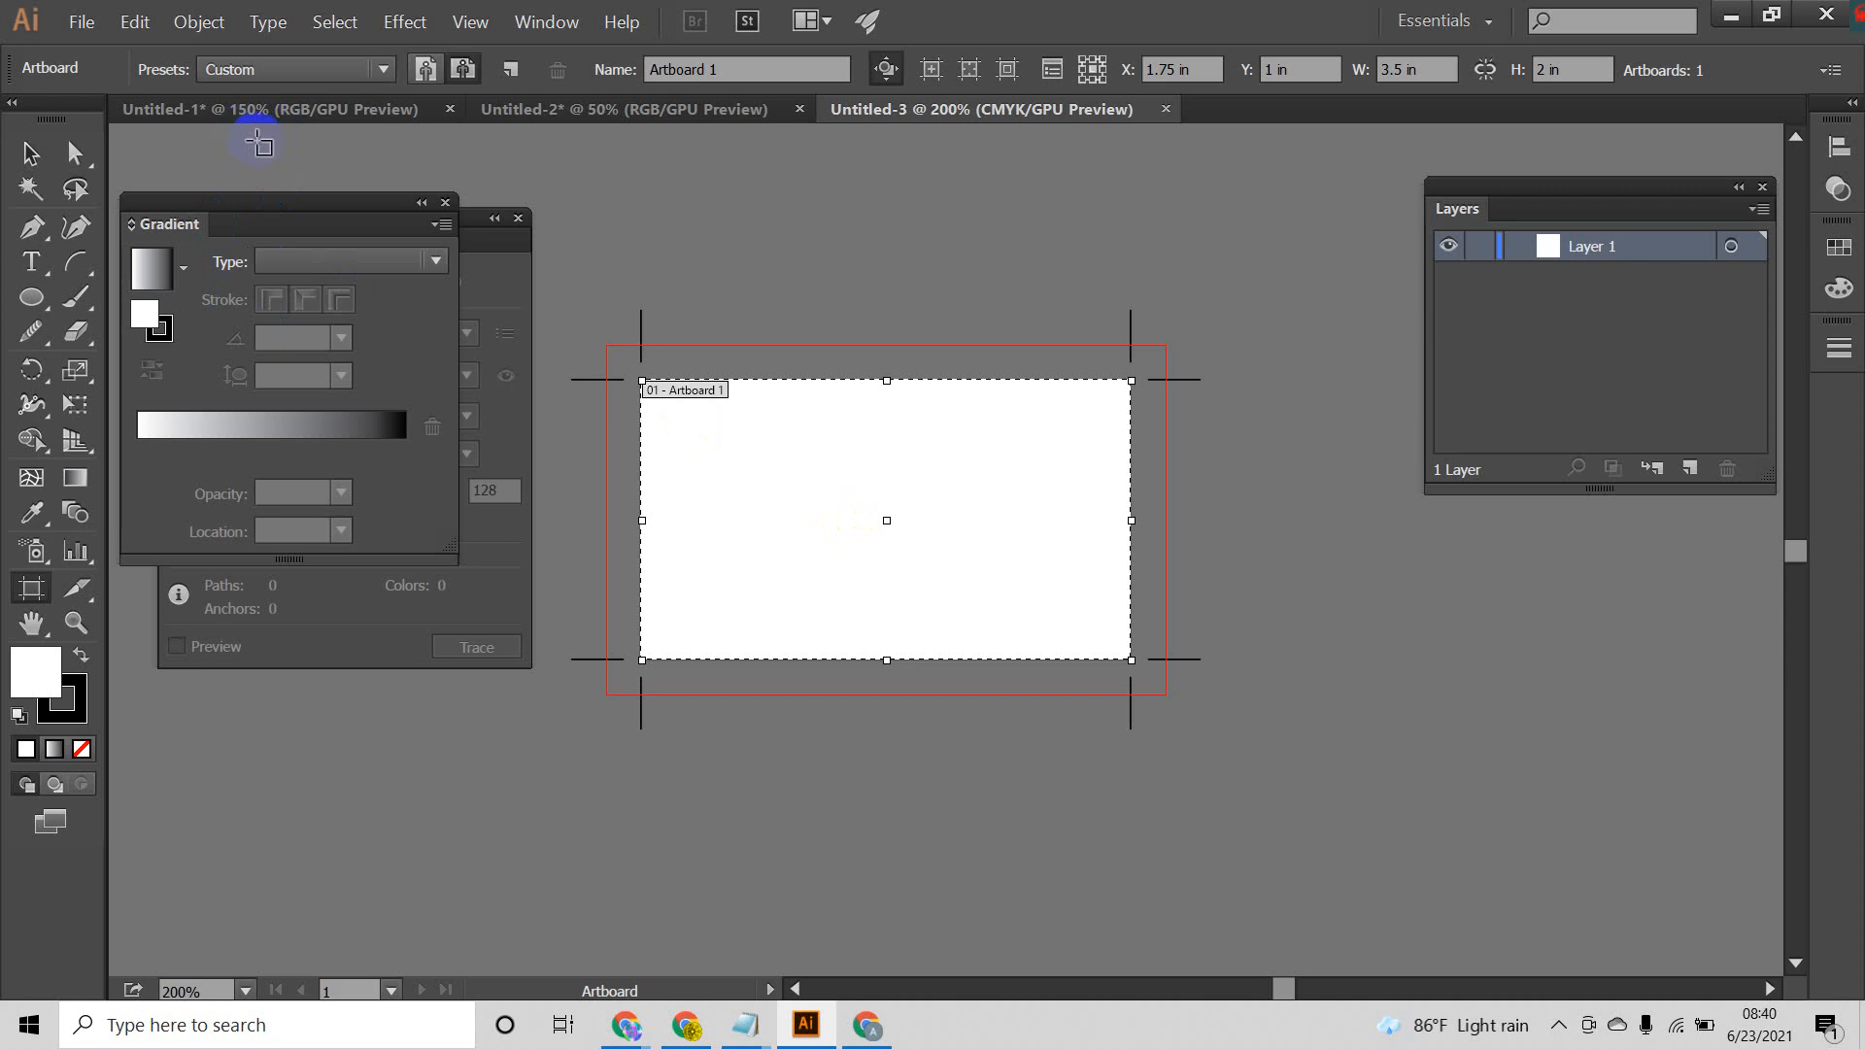
{"action": "left_click", "coordinate": [837, 429]}
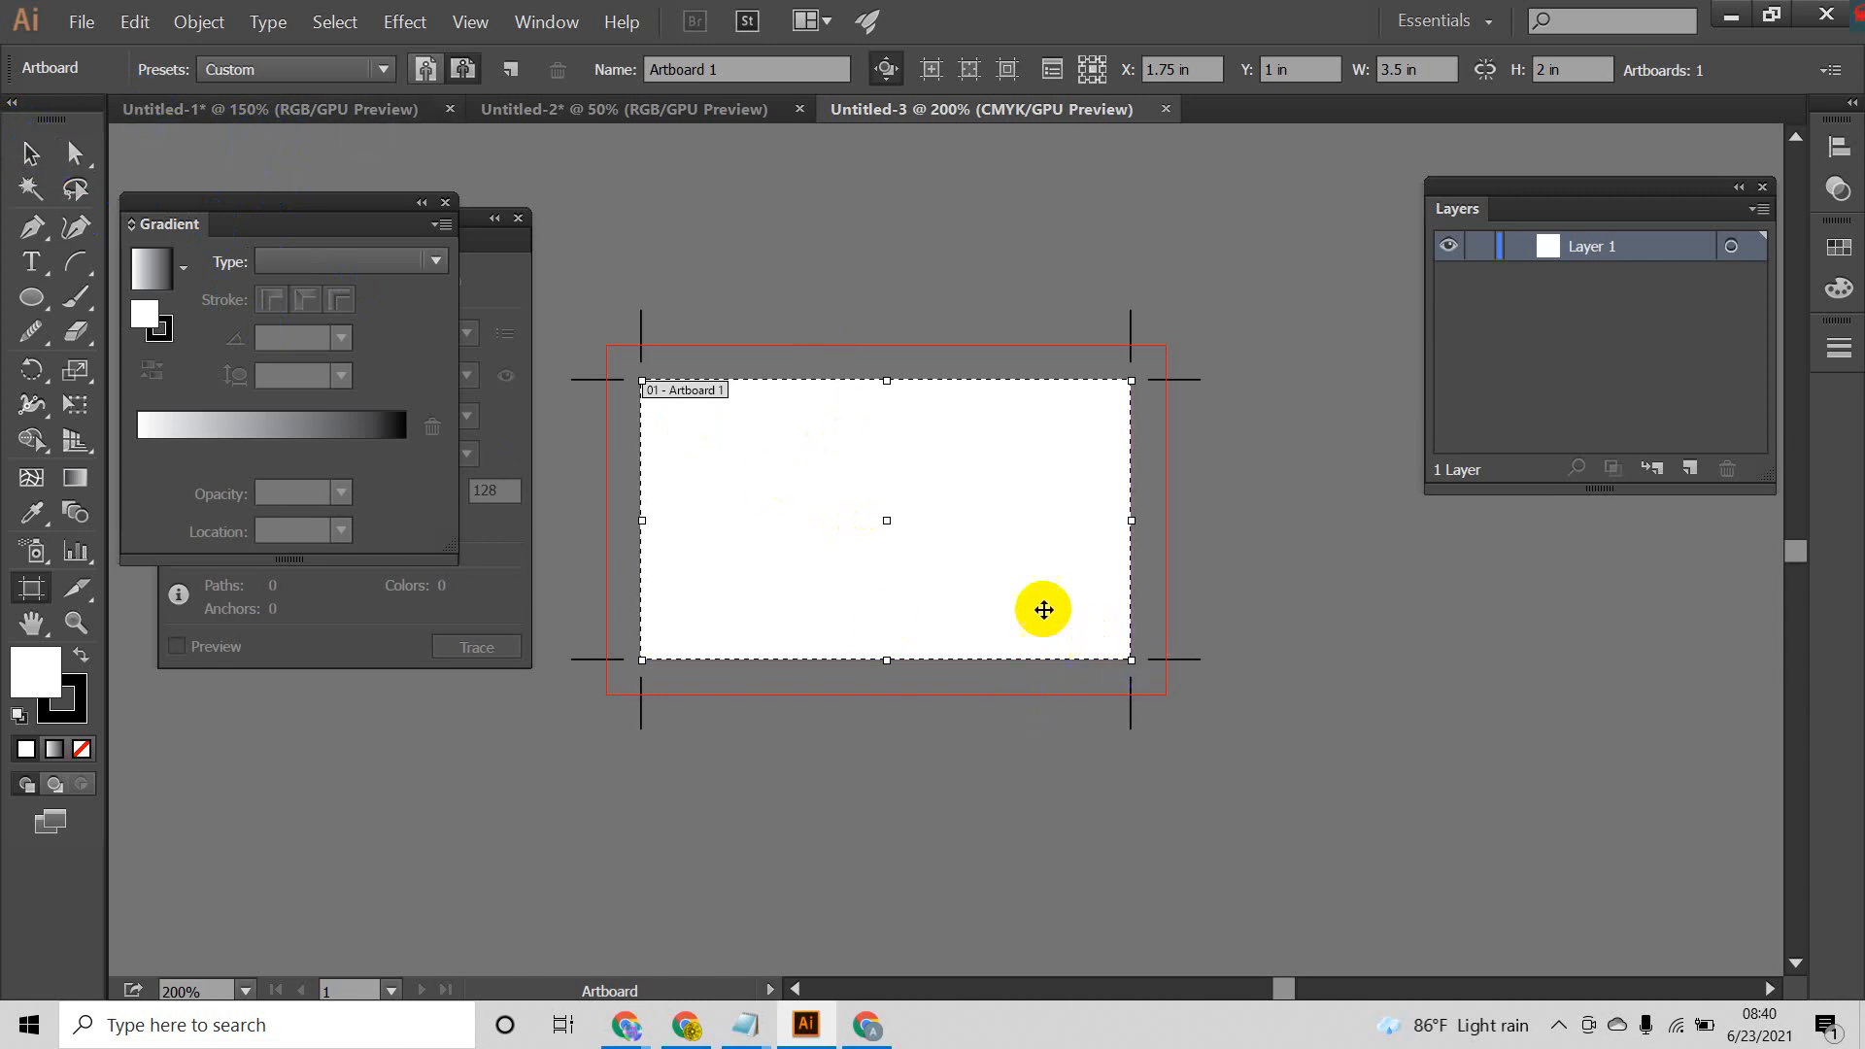
{"action": "left_click", "coordinate": [858, 496]}
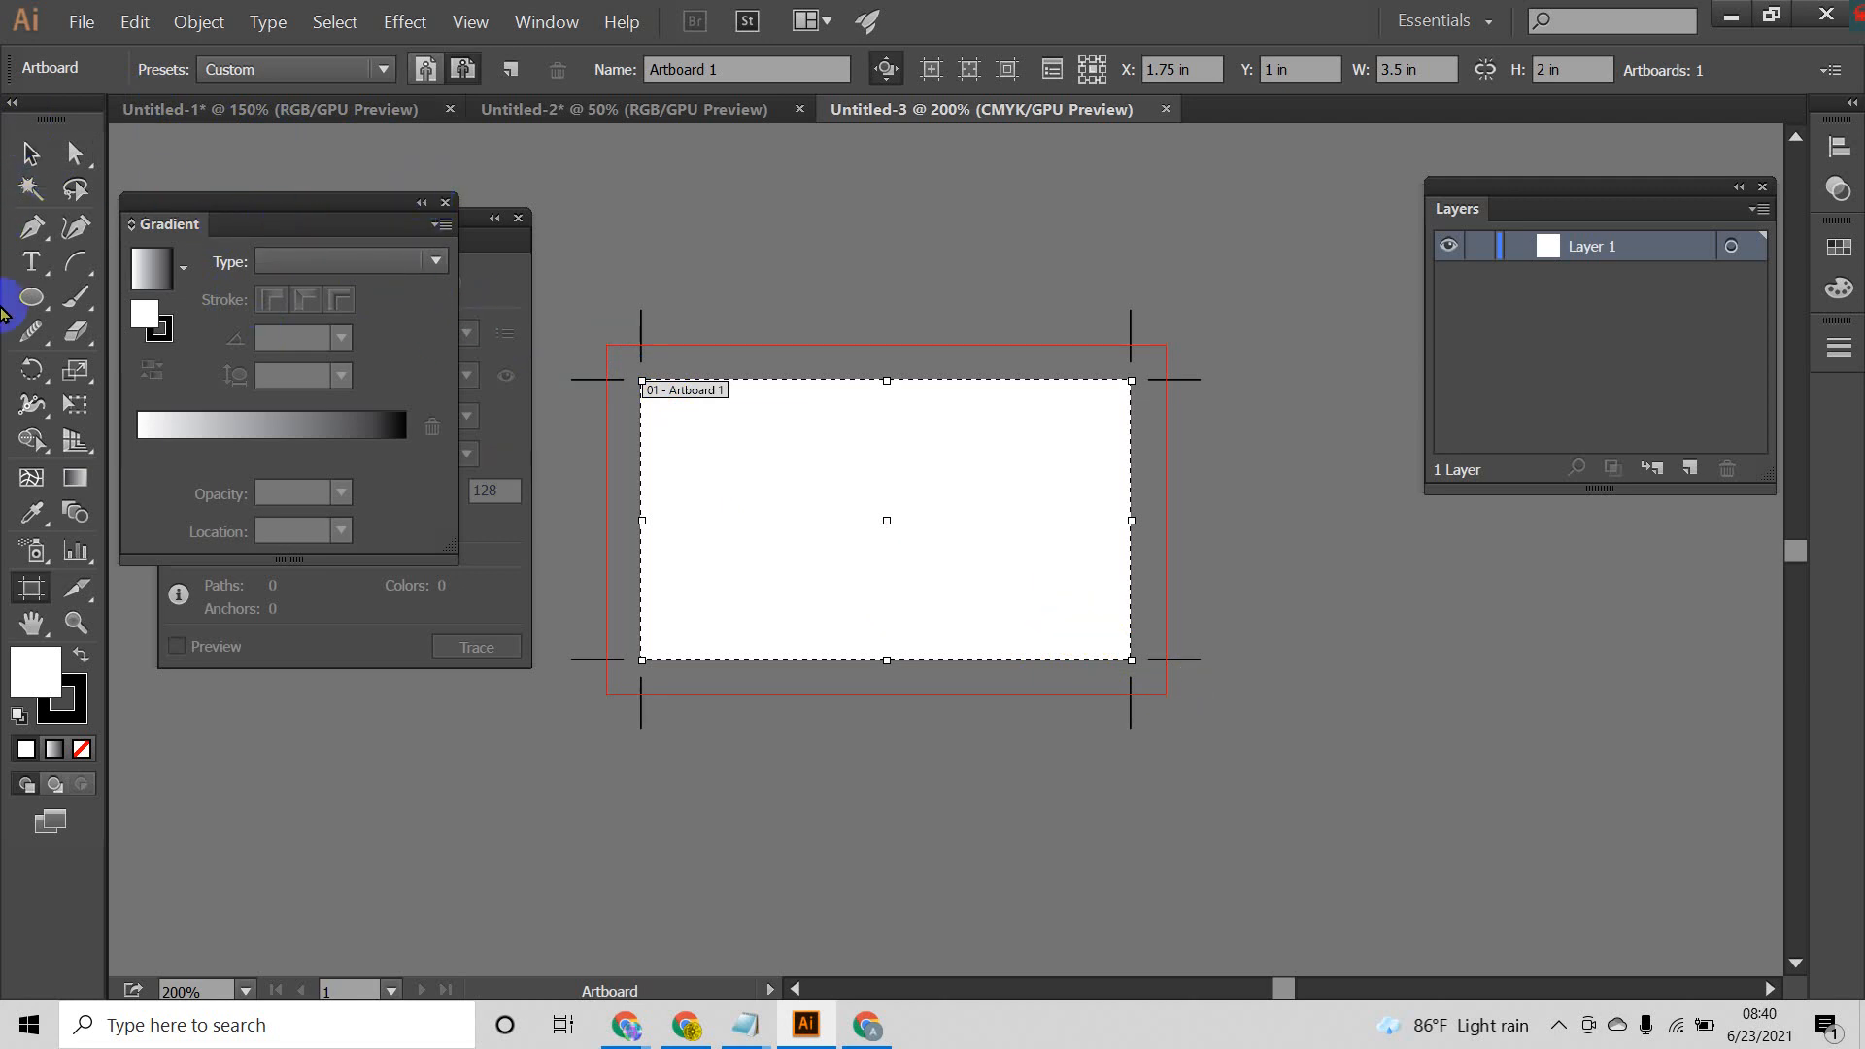
{"action": "left_click", "coordinate": [687, 478]}
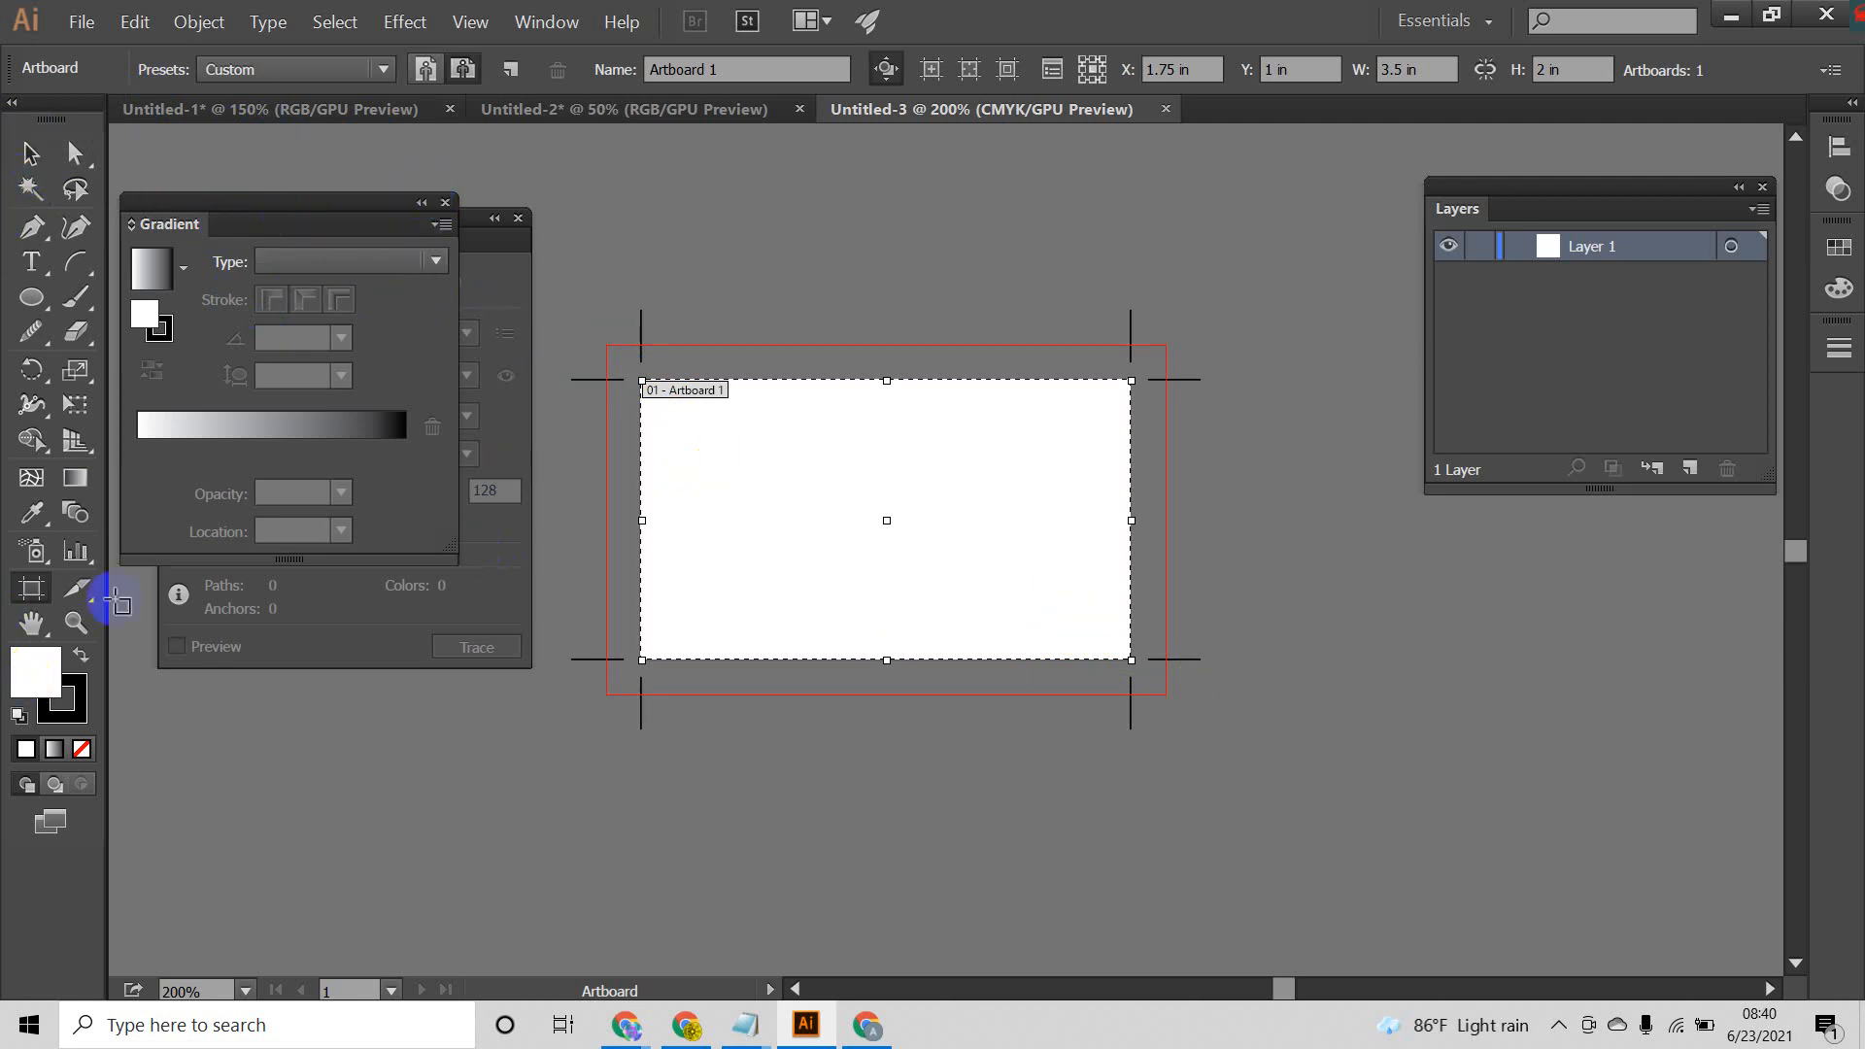
{"action": "left_click", "coordinate": [1037, 434]}
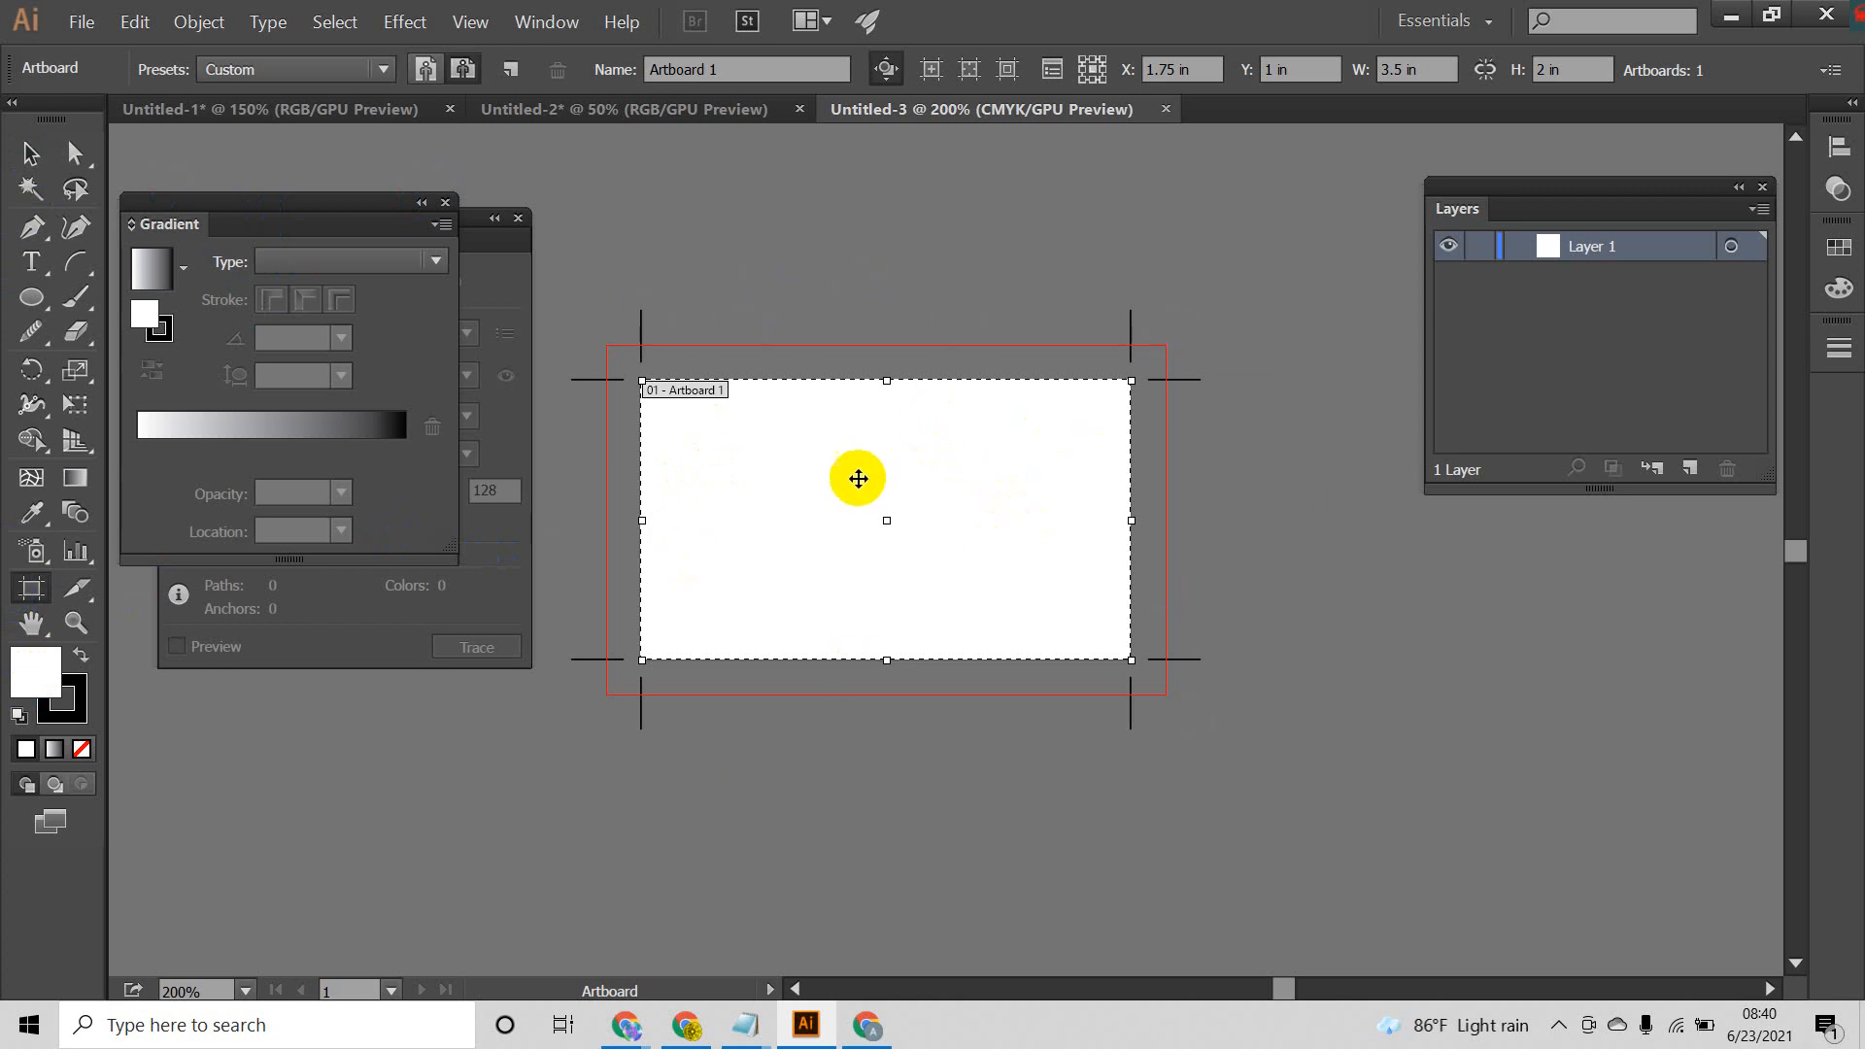
{"action": "scroll", "coordinate": [916, 491], "scroll_direction": "down", "scroll_amount": 1, "text": "alt"}
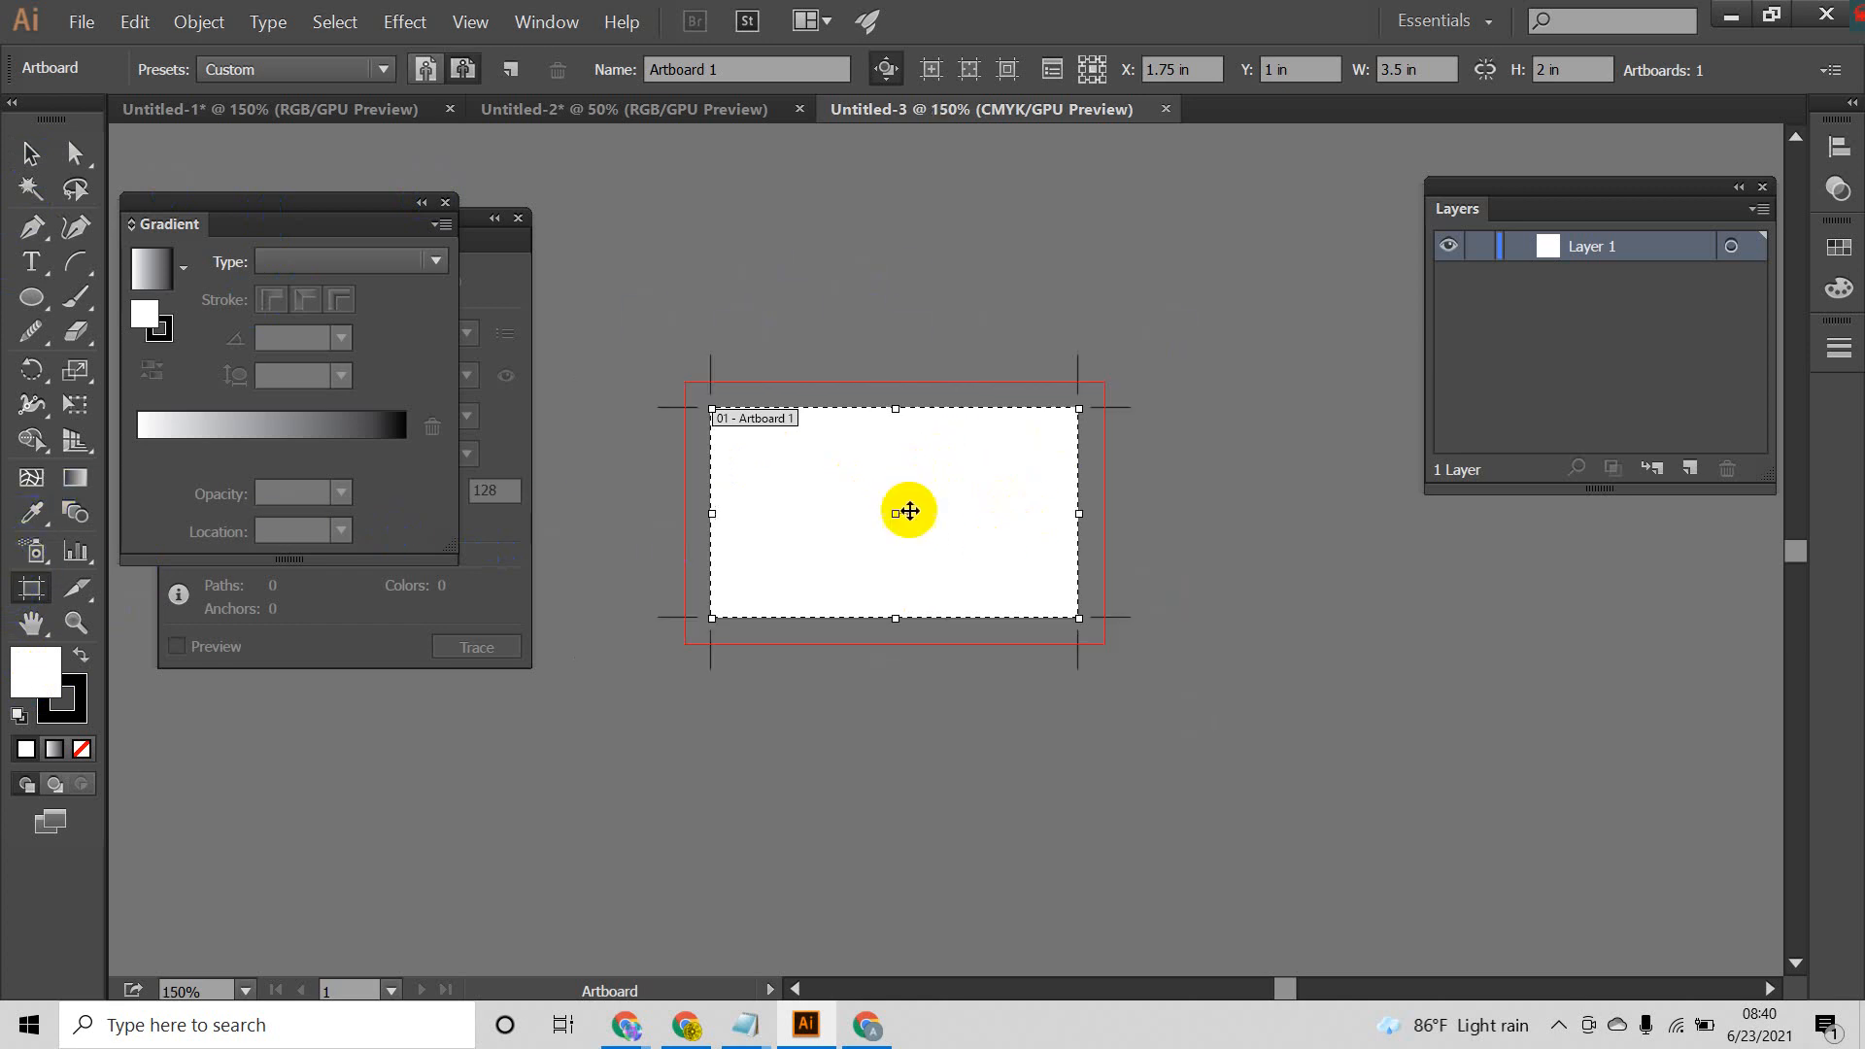
{"action": "left_click_drag", "start_coordinate": [900, 502], "coordinate": [1392, 517]}
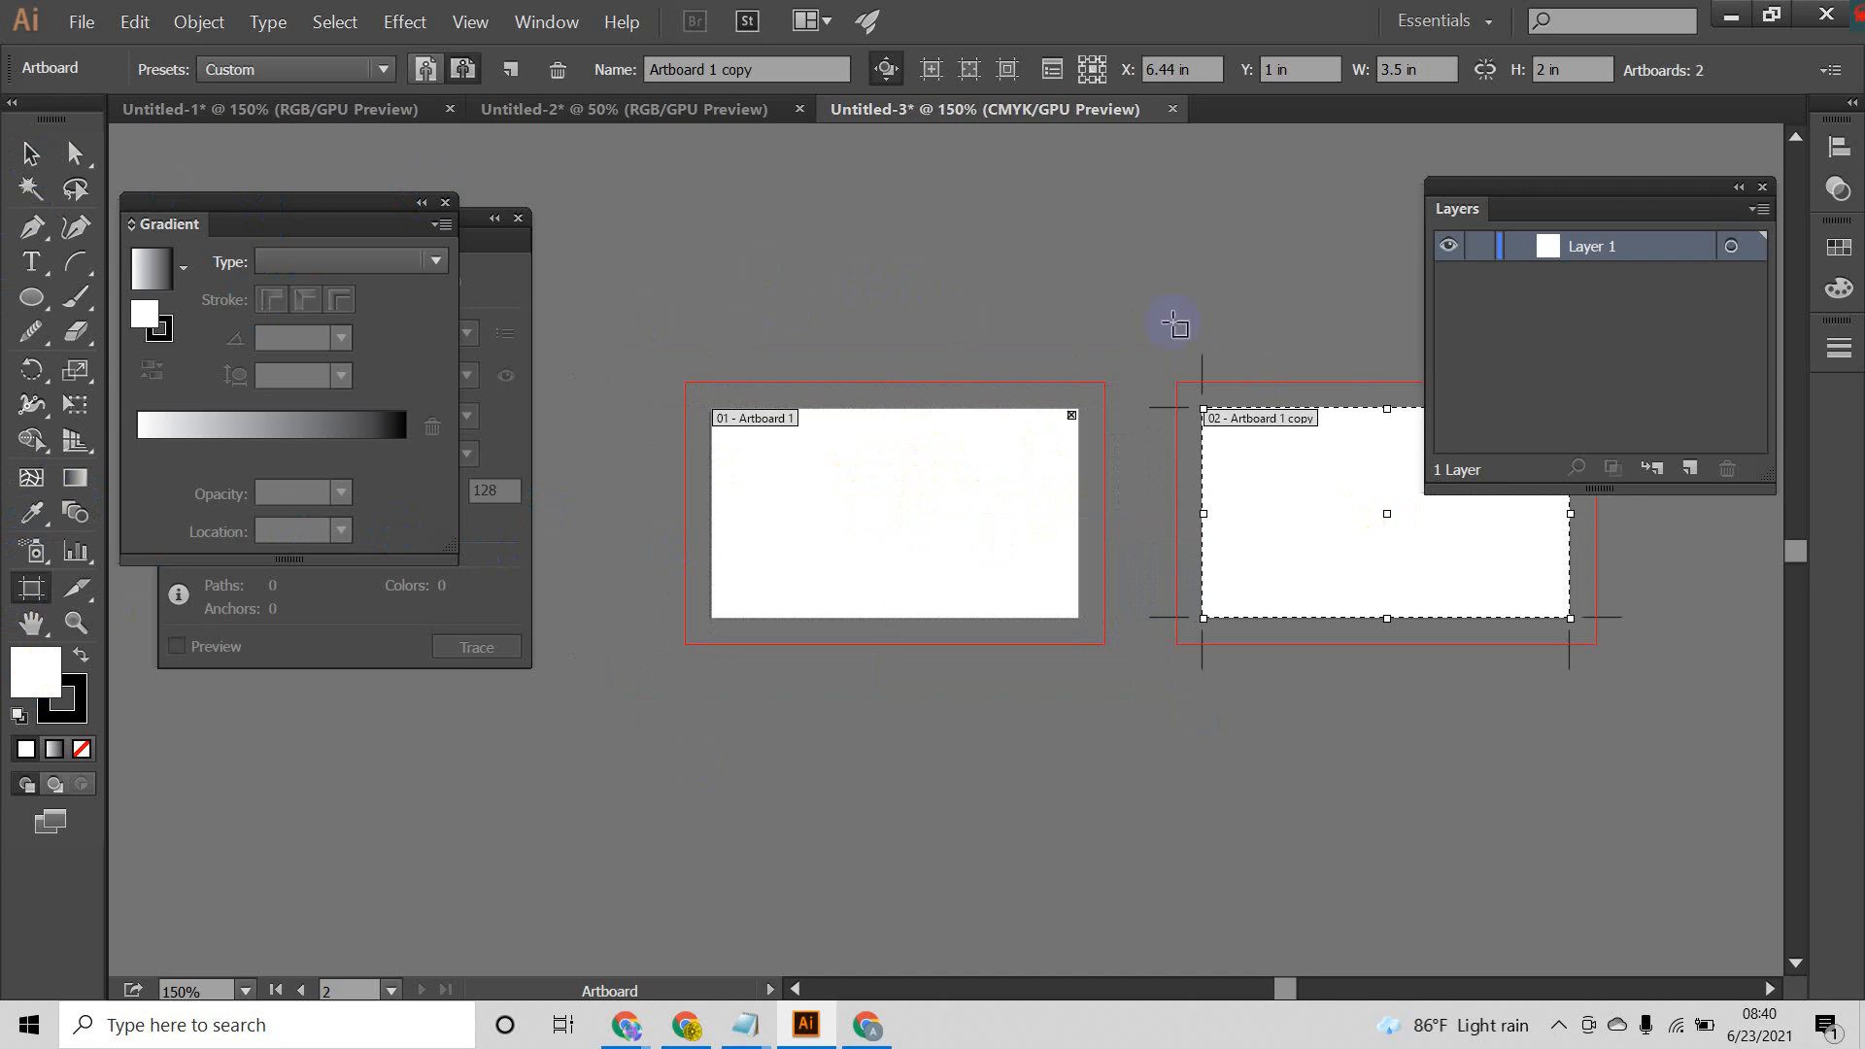
{"action": "left_click", "coordinate": [30, 153]}
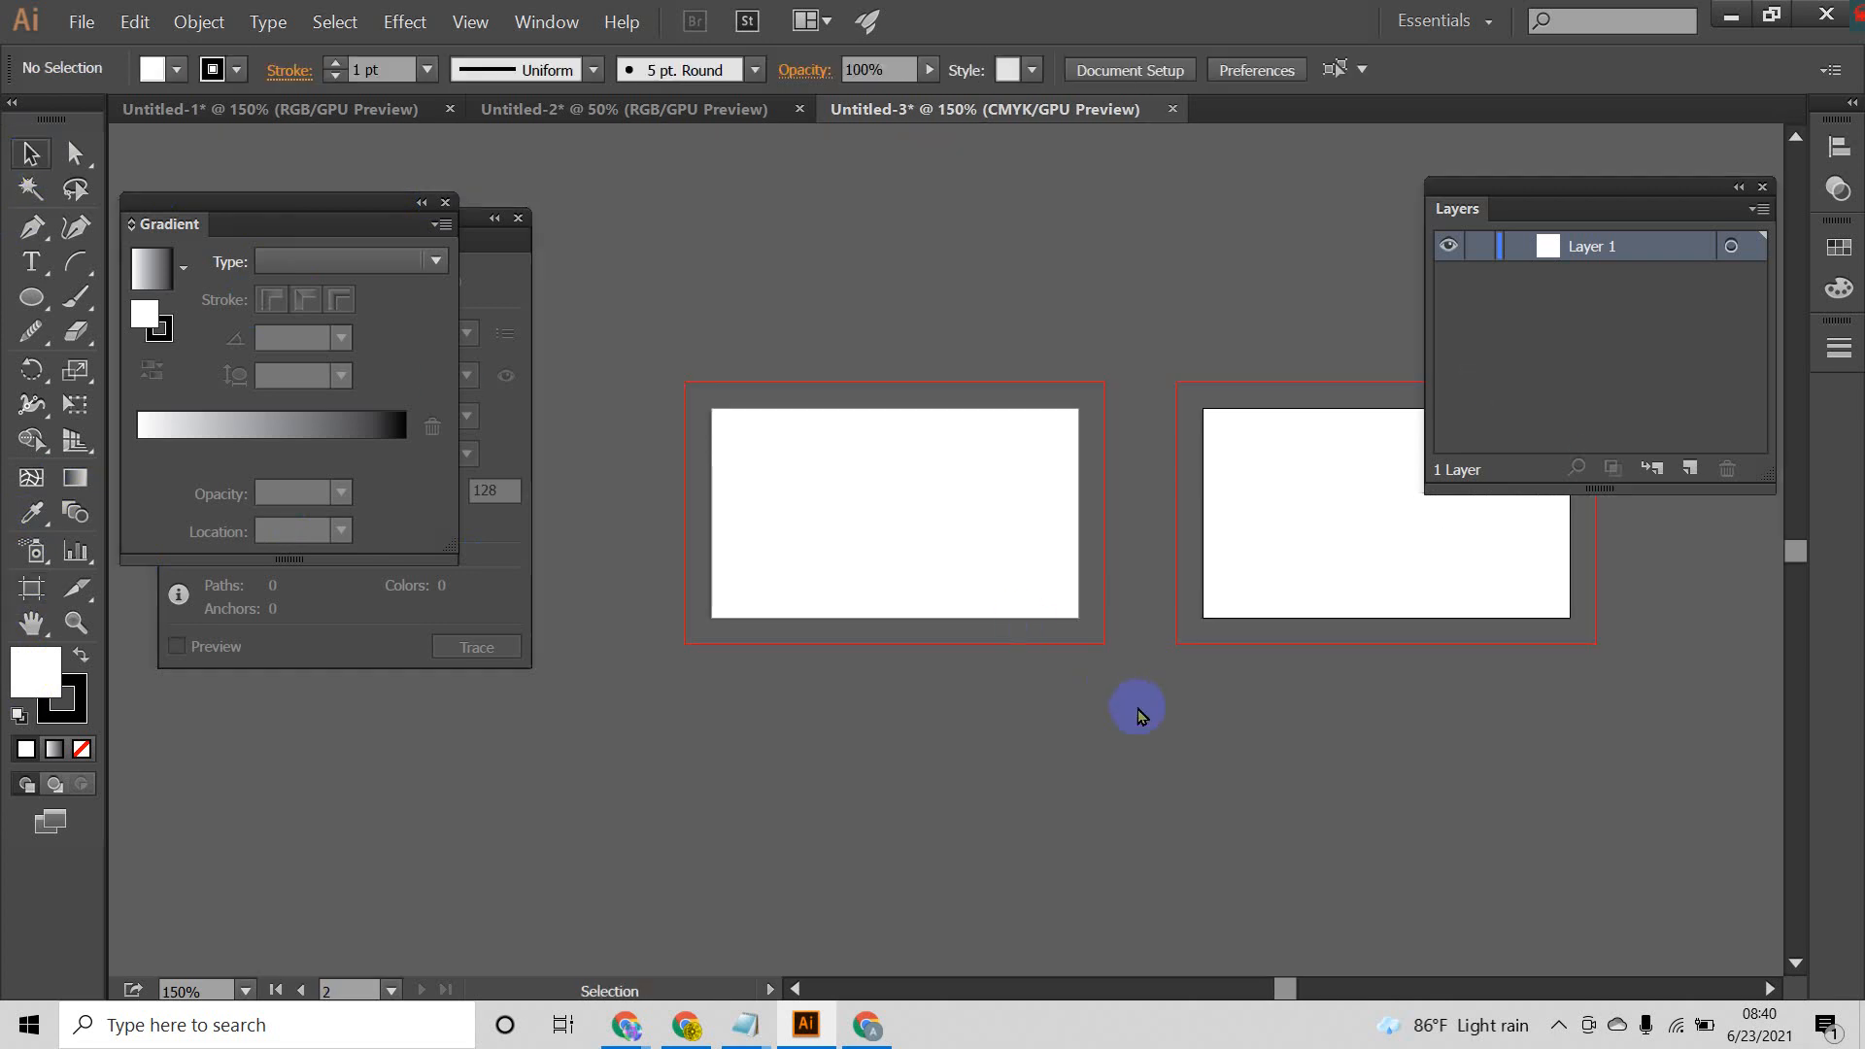
Step: Add a new layer above Layer 1 and name it background
{"action": "scroll", "coordinate": [1073, 641], "scroll_direction": "down", "scroll_amount": 2}
{"action": "left_click_drag", "start_coordinate": [1231, 603], "coordinate": [1113, 588]}
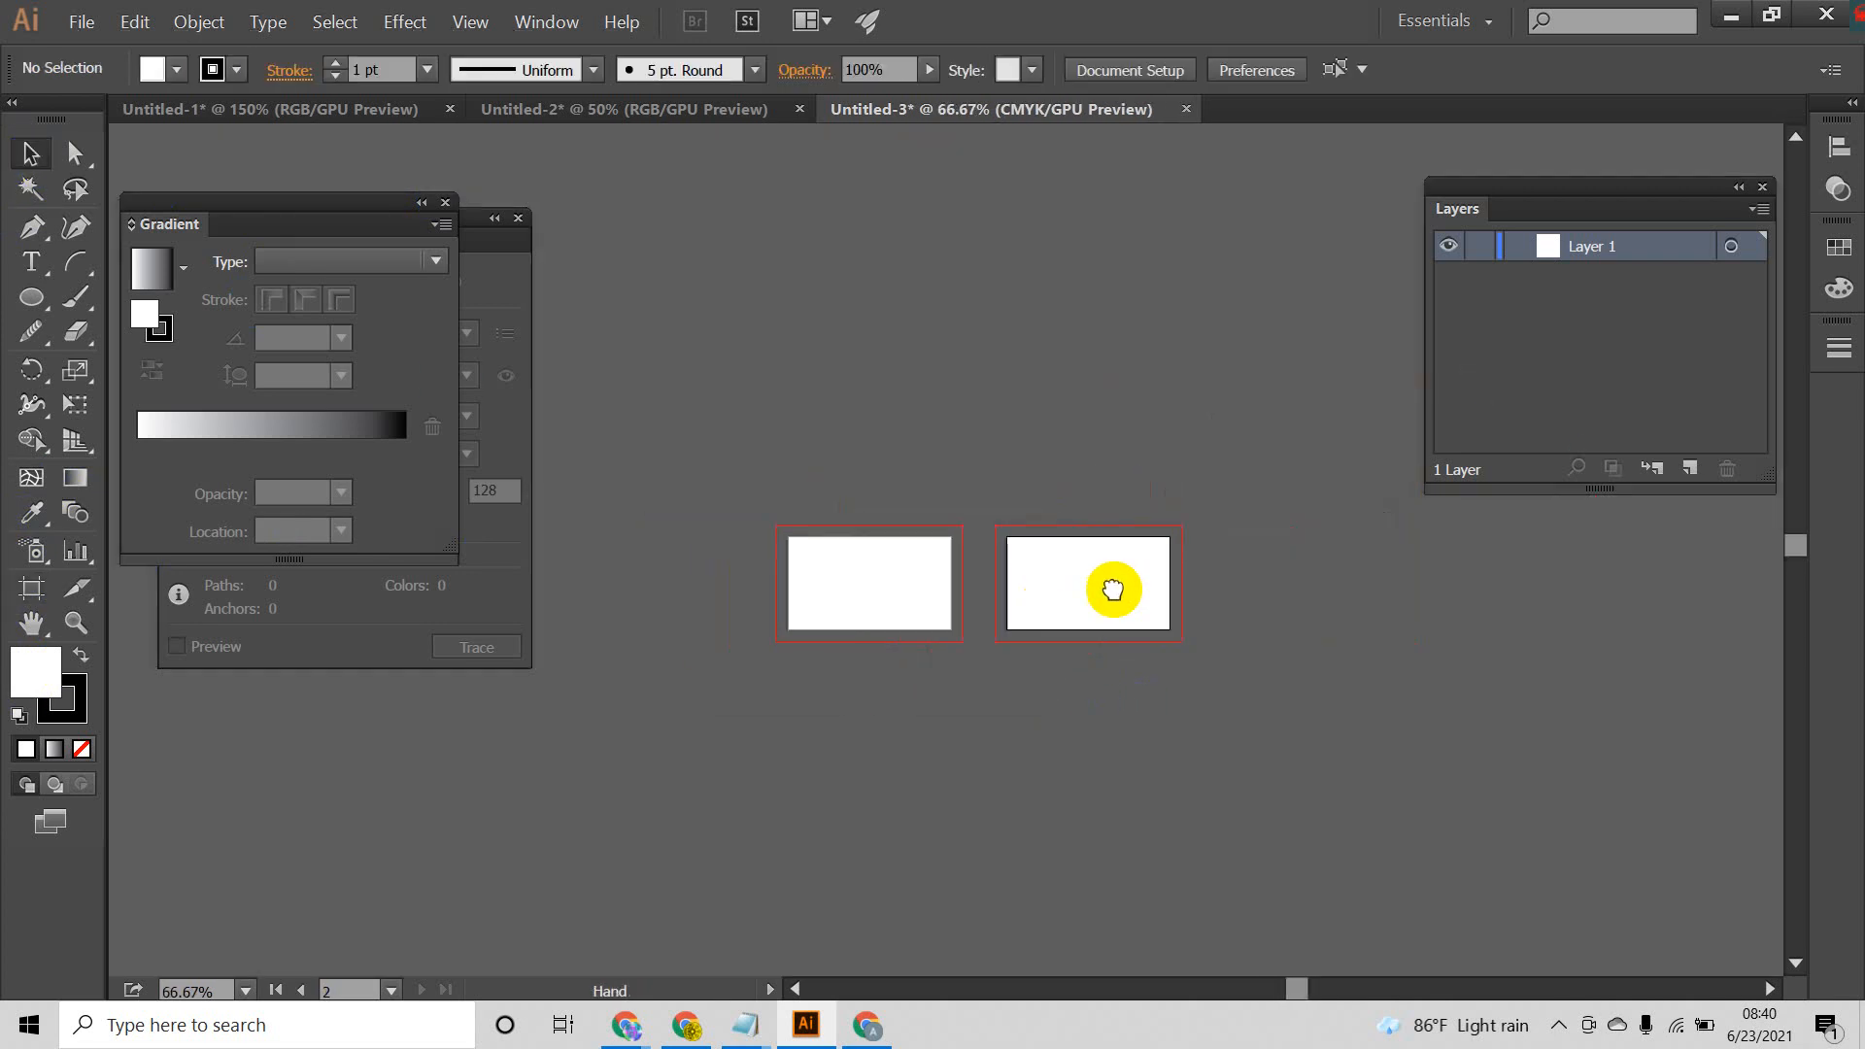
{"action": "scroll", "coordinate": [1042, 587], "scroll_direction": "up", "scroll_amount": 1}
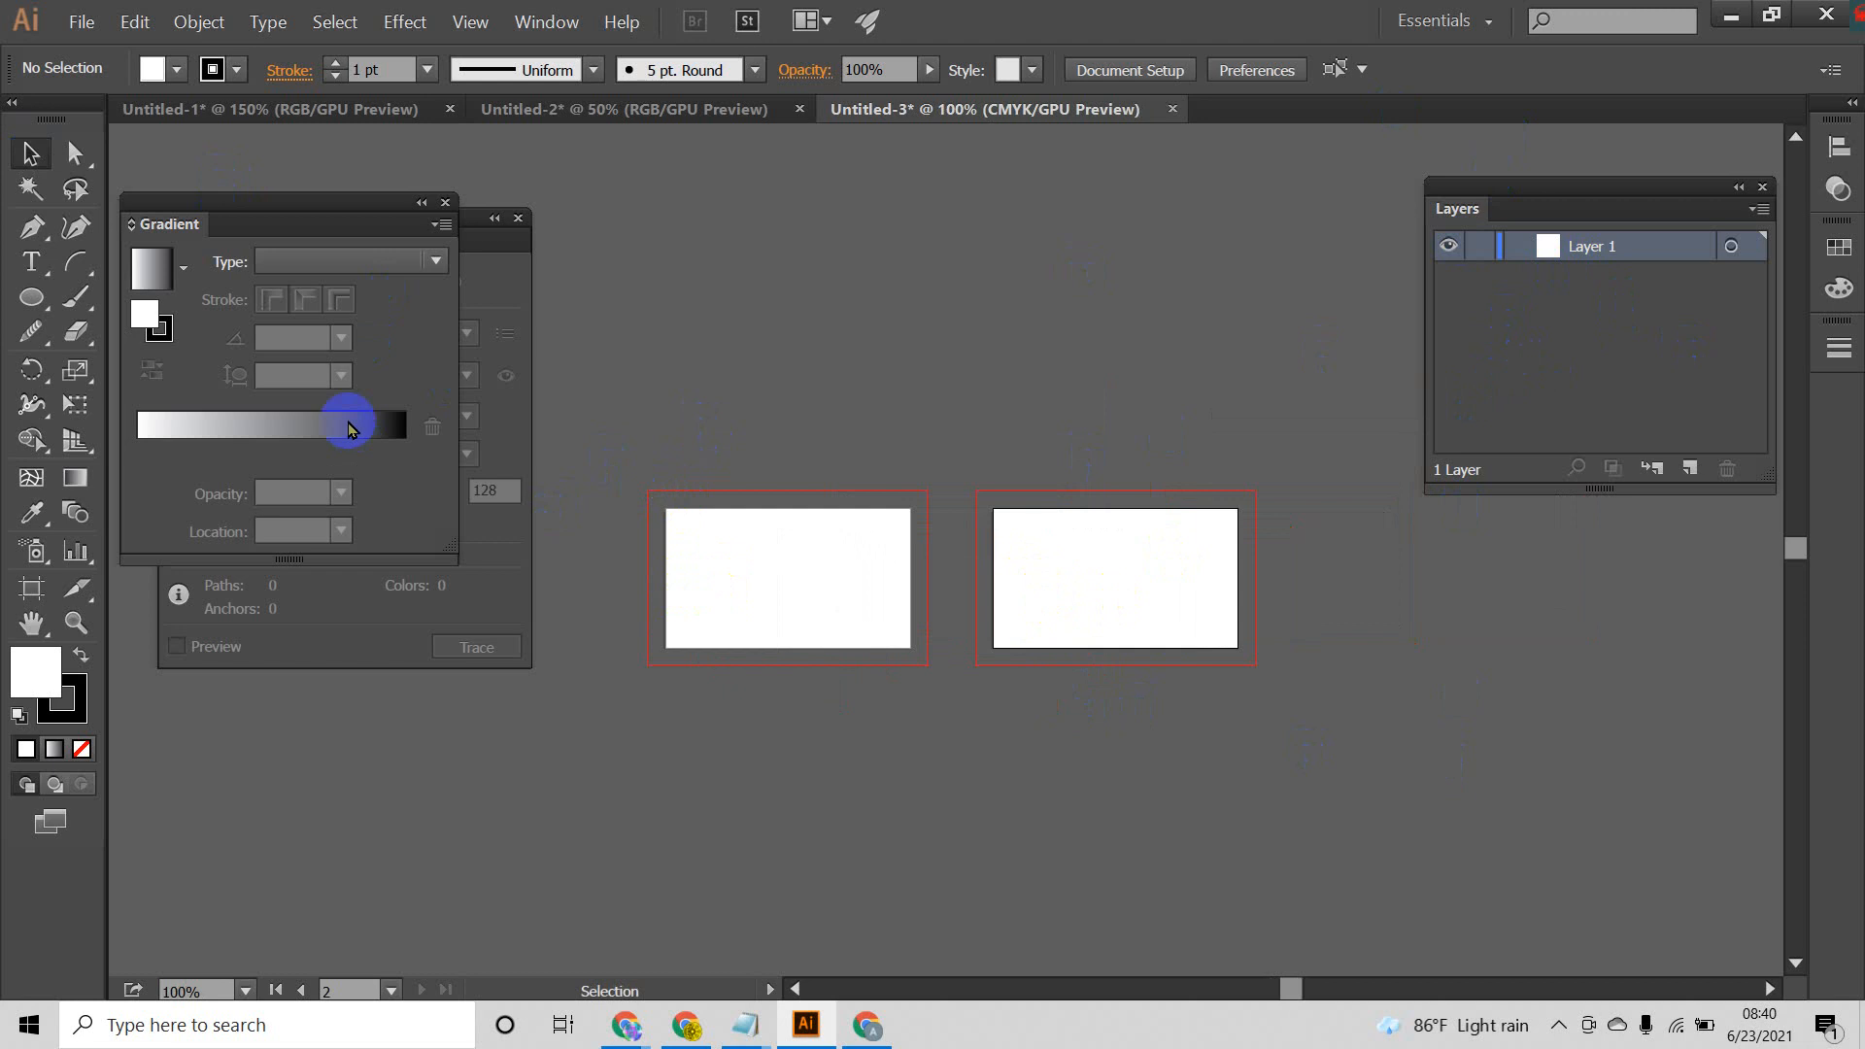
{"action": "left_click", "coordinate": [761, 522]}
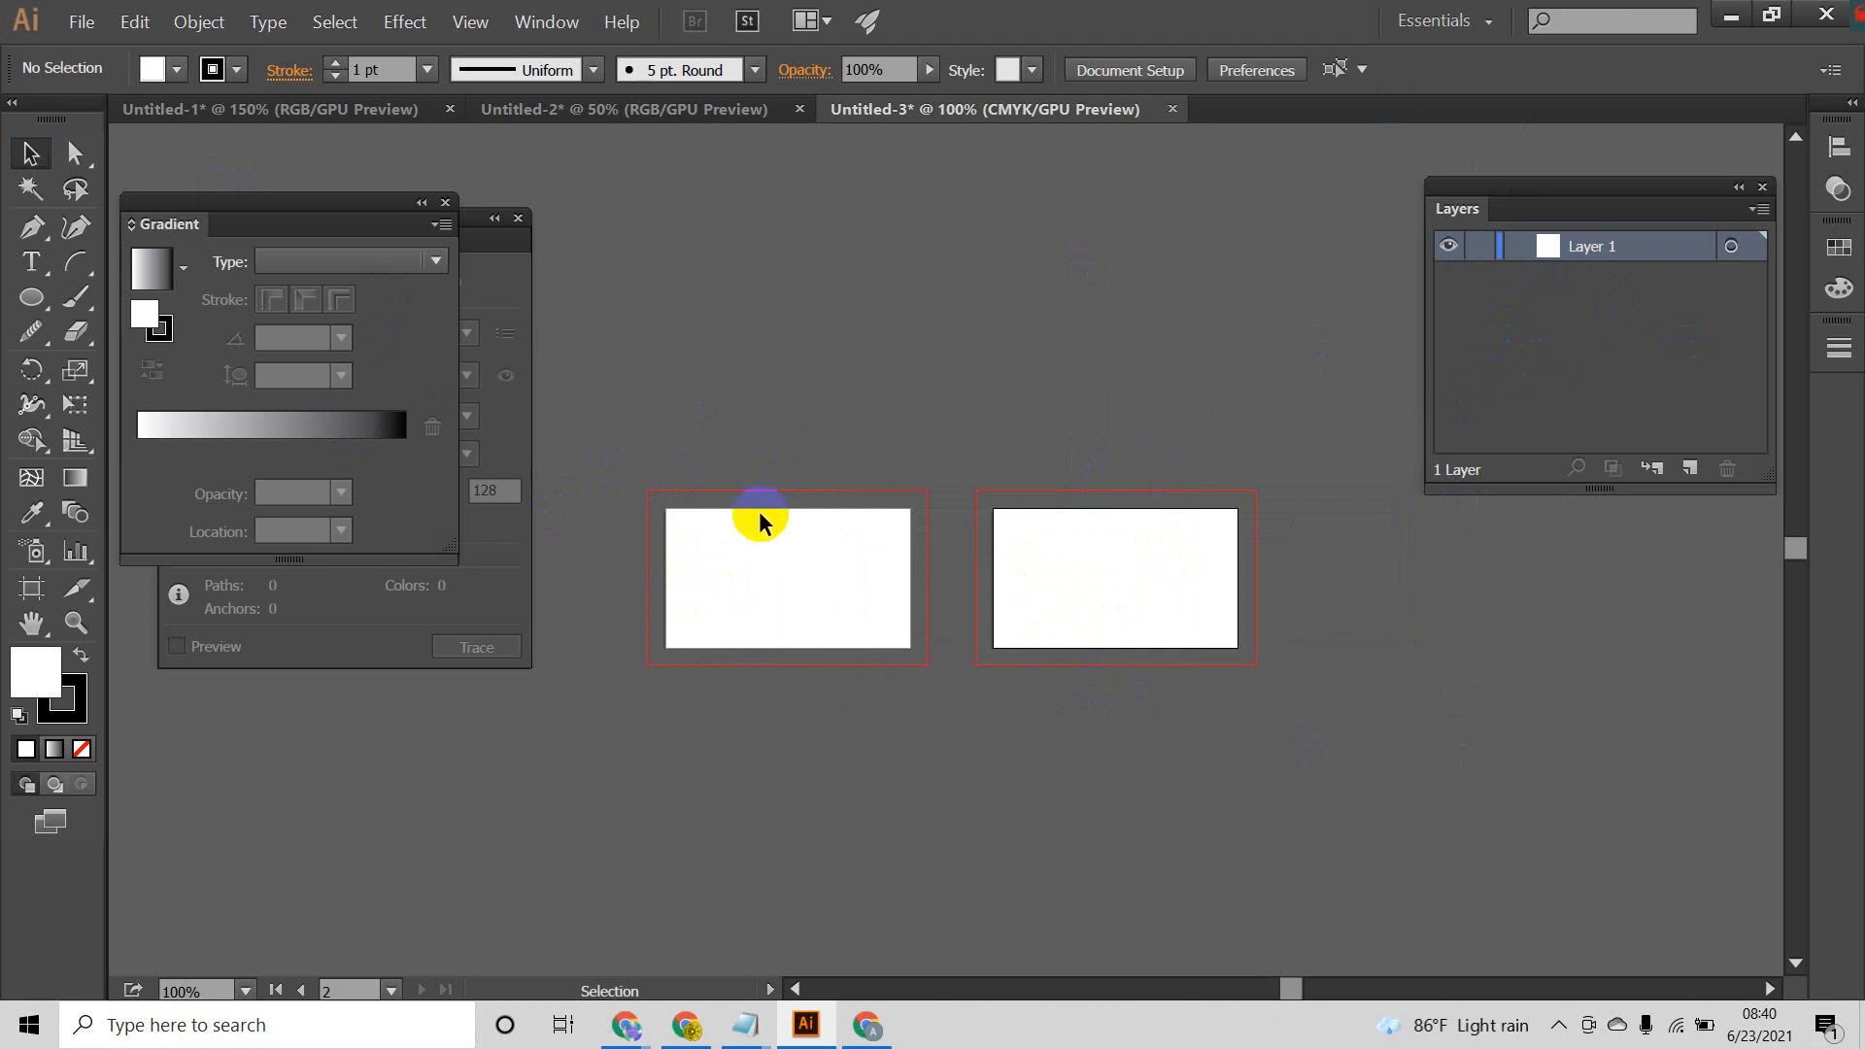
{"action": "scroll", "coordinate": [722, 515], "scroll_direction": "up", "scroll_amount": 2}
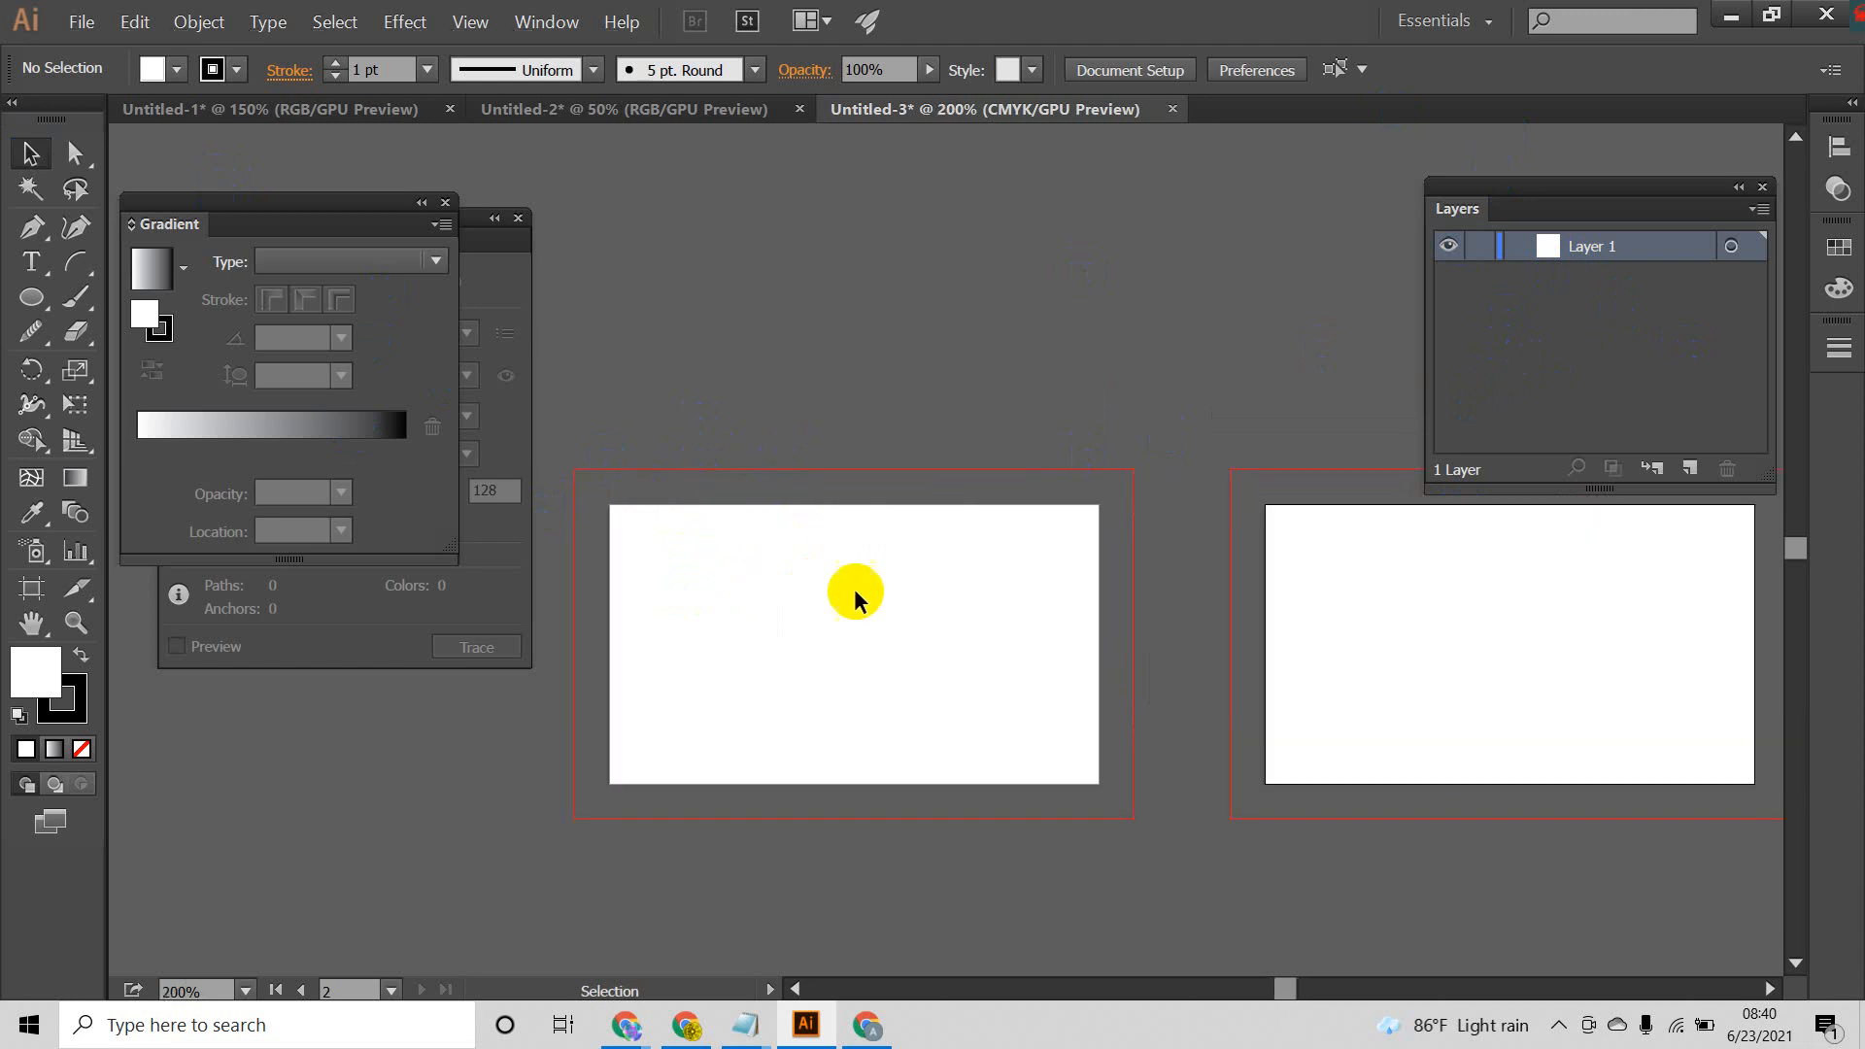
{"action": "left_click_drag", "start_coordinate": [860, 591], "coordinate": [926, 540]}
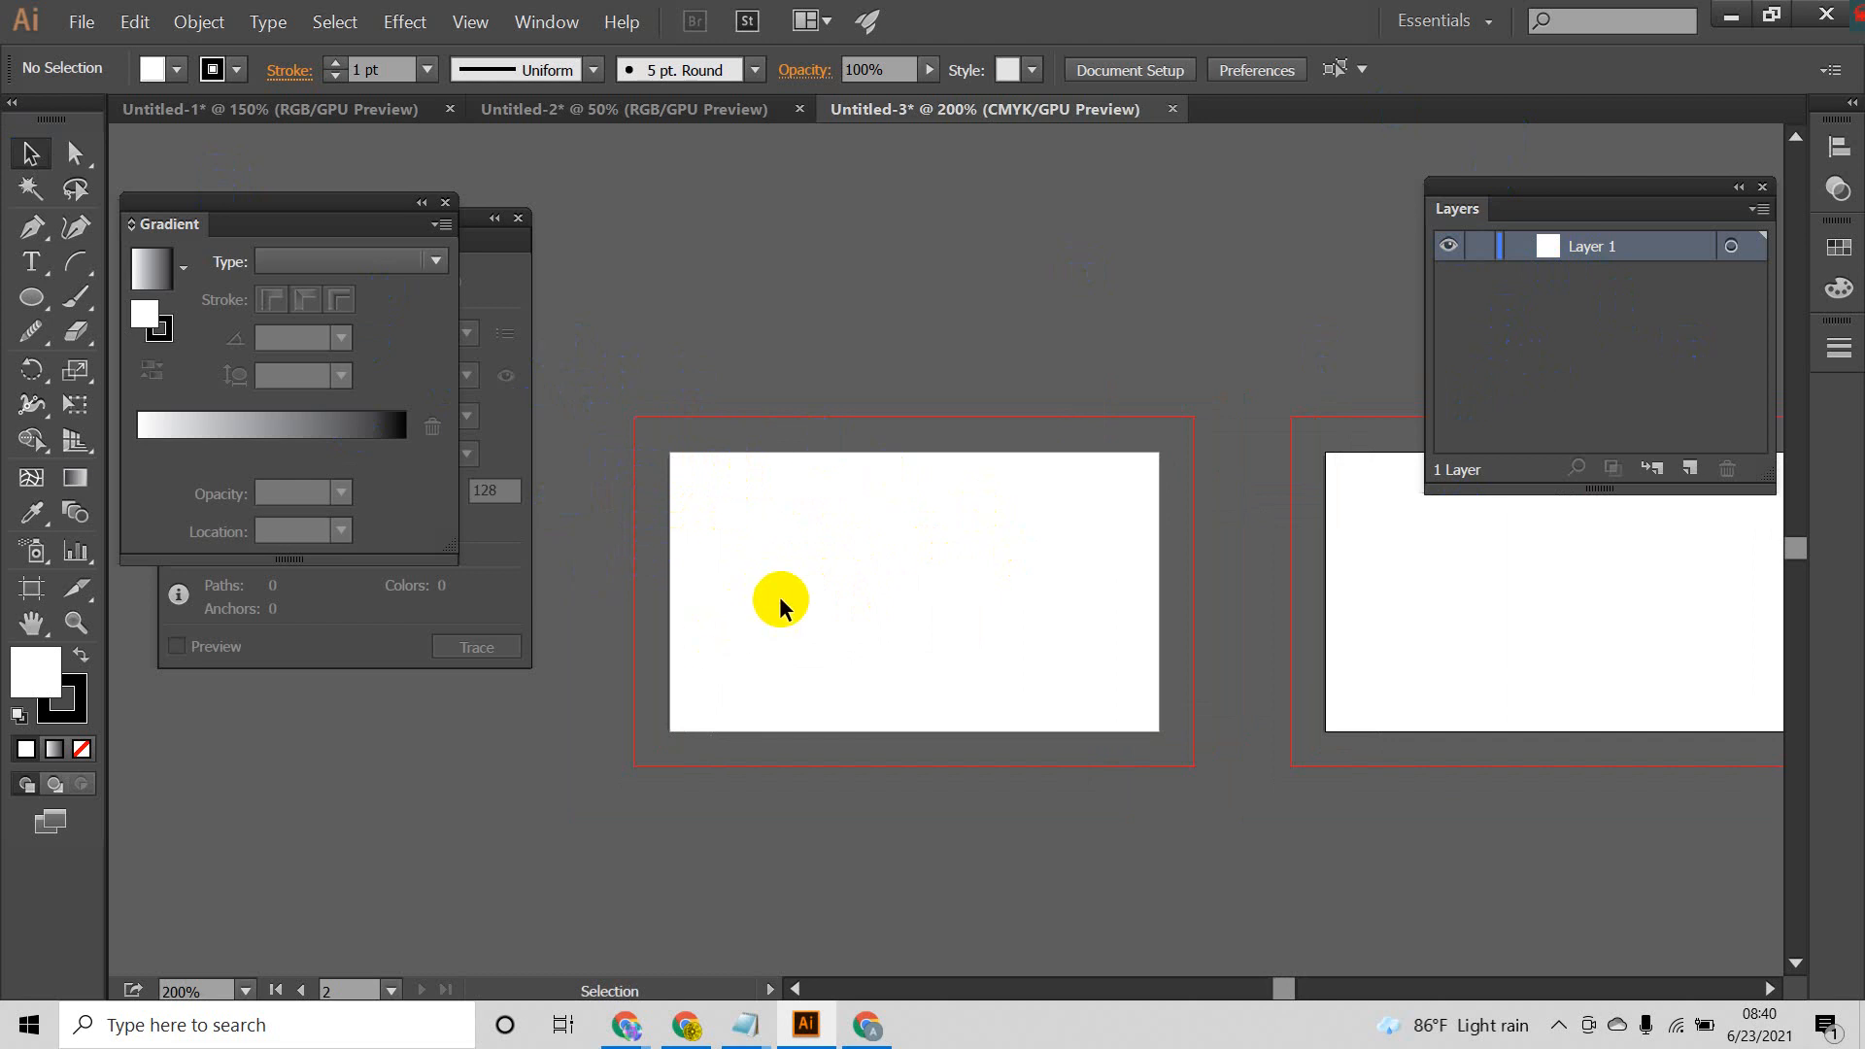
{"action": "left_click", "coordinate": [1688, 470]}
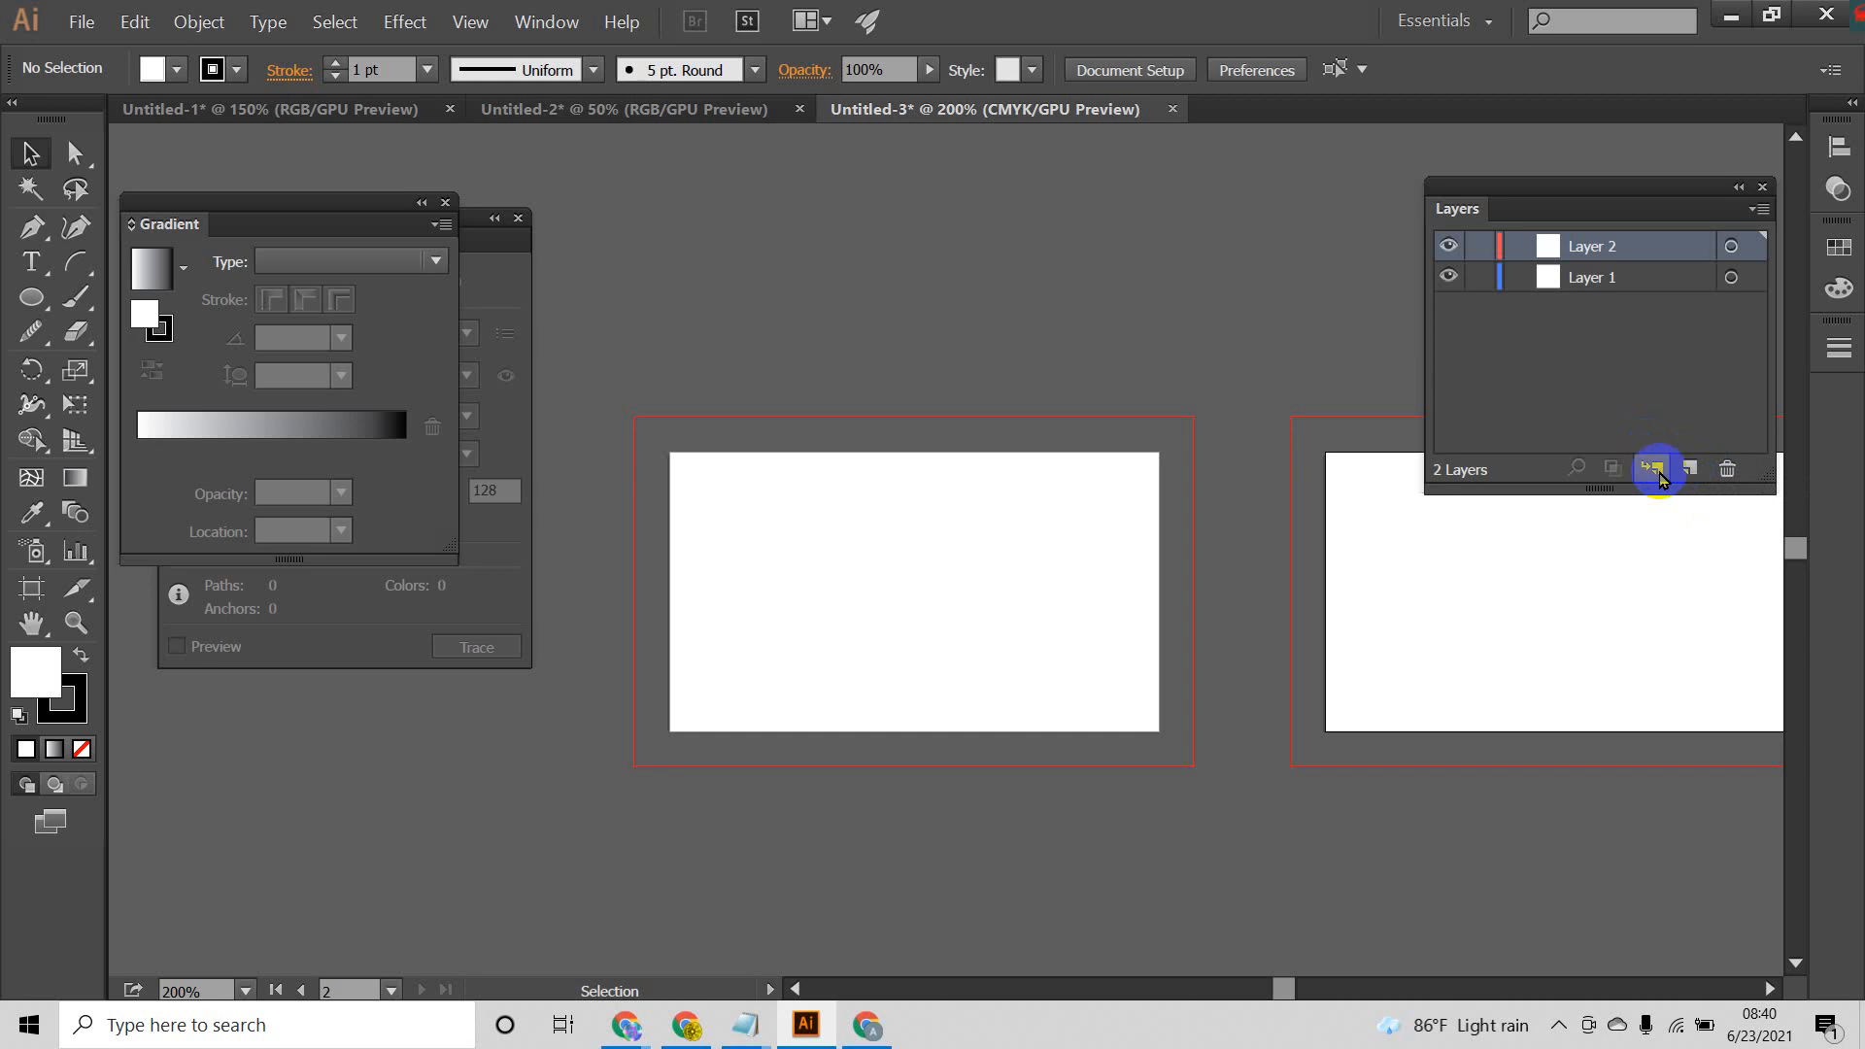
{"action": "double_click", "coordinate": [1593, 249]}
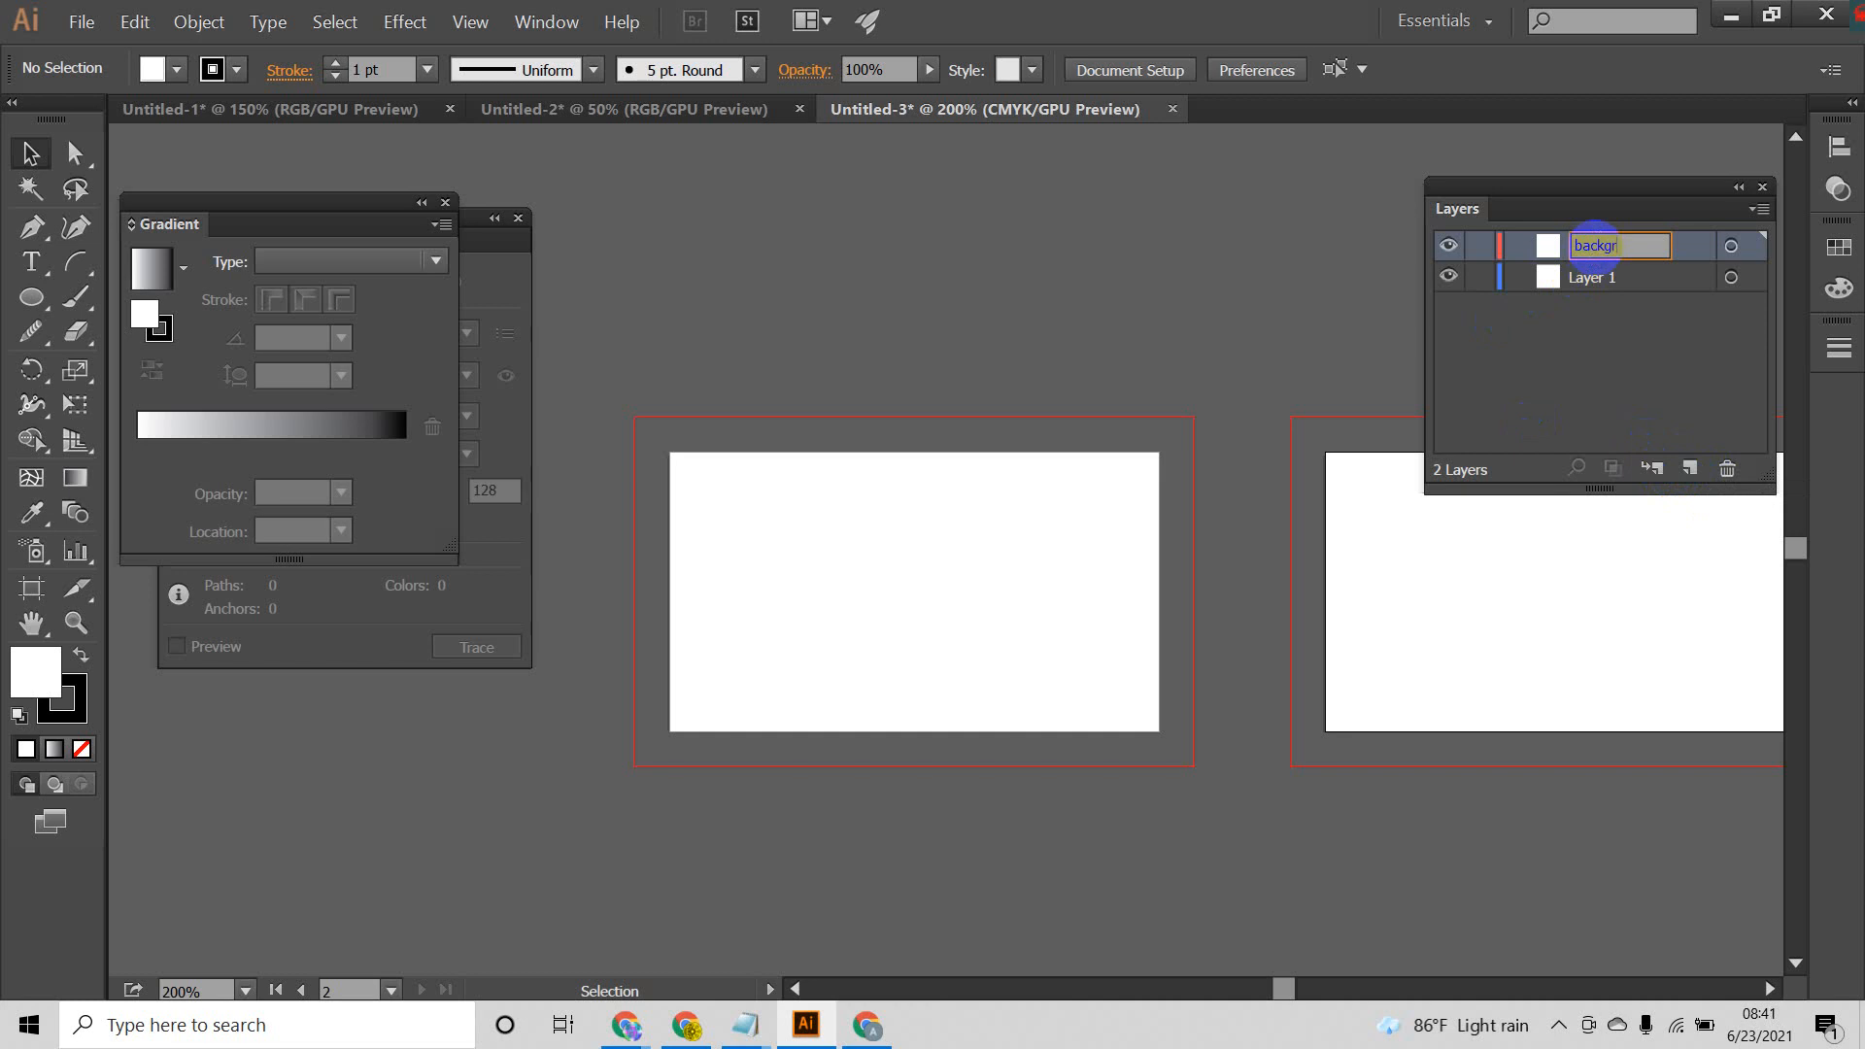
{"action": "type", "text": "background"}
{"action": "key", "text": "Return"}
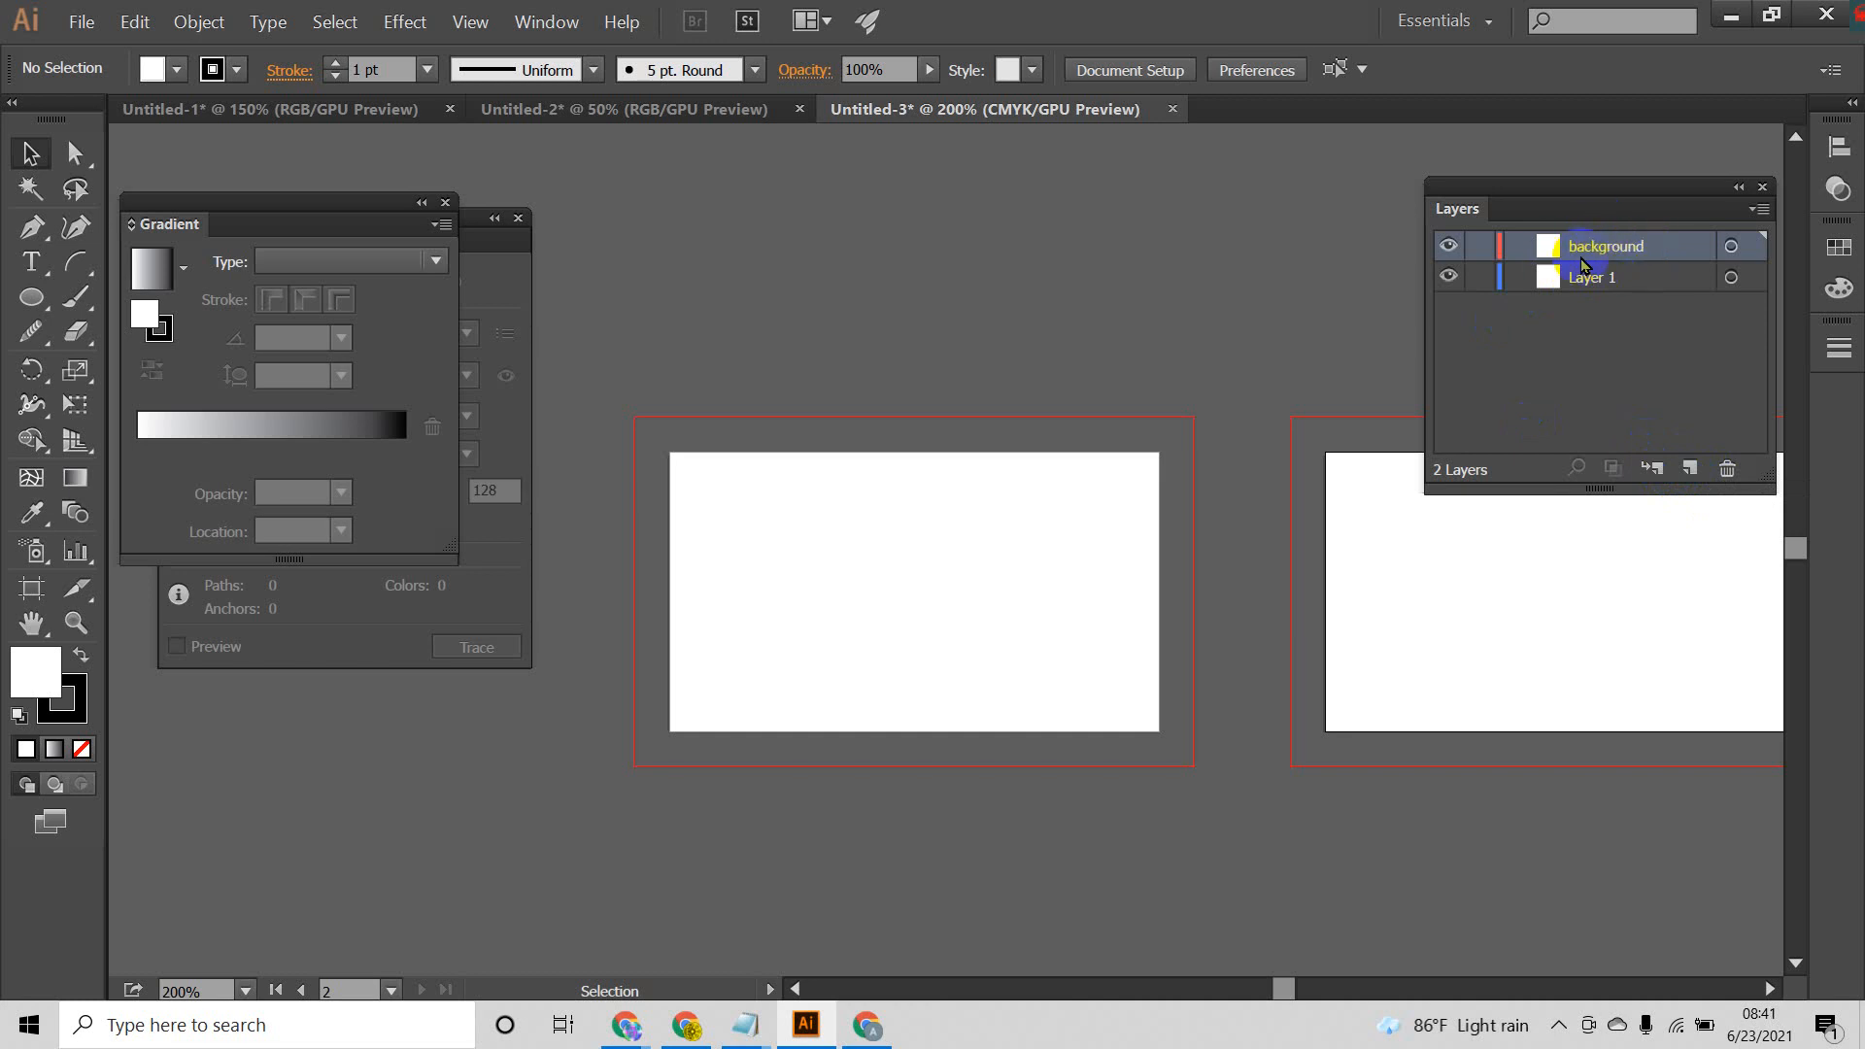
Step: Rename Layer 1 as bleed and keep it active for drawing with the Rectangle tool
{"action": "left_click", "coordinate": [37, 311]}
{"action": "left_click", "coordinate": [108, 300]}
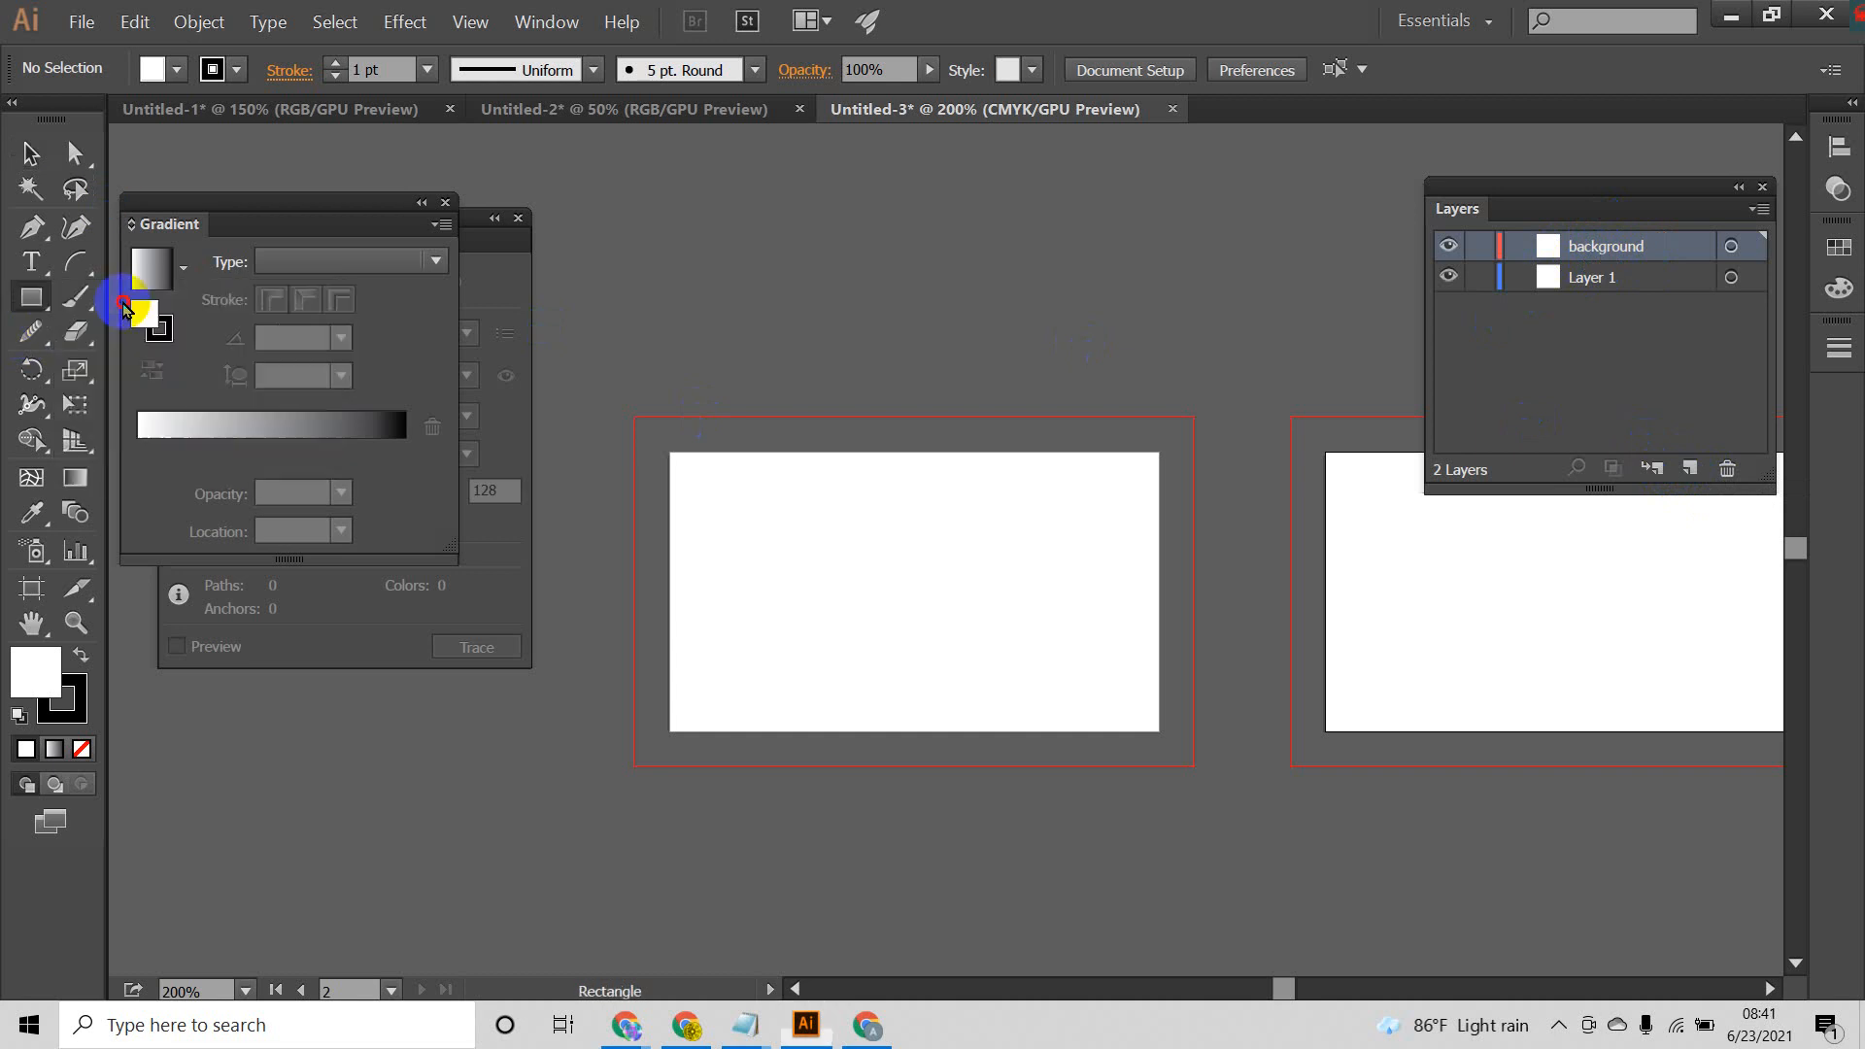
{"action": "left_click", "coordinate": [1579, 280]}
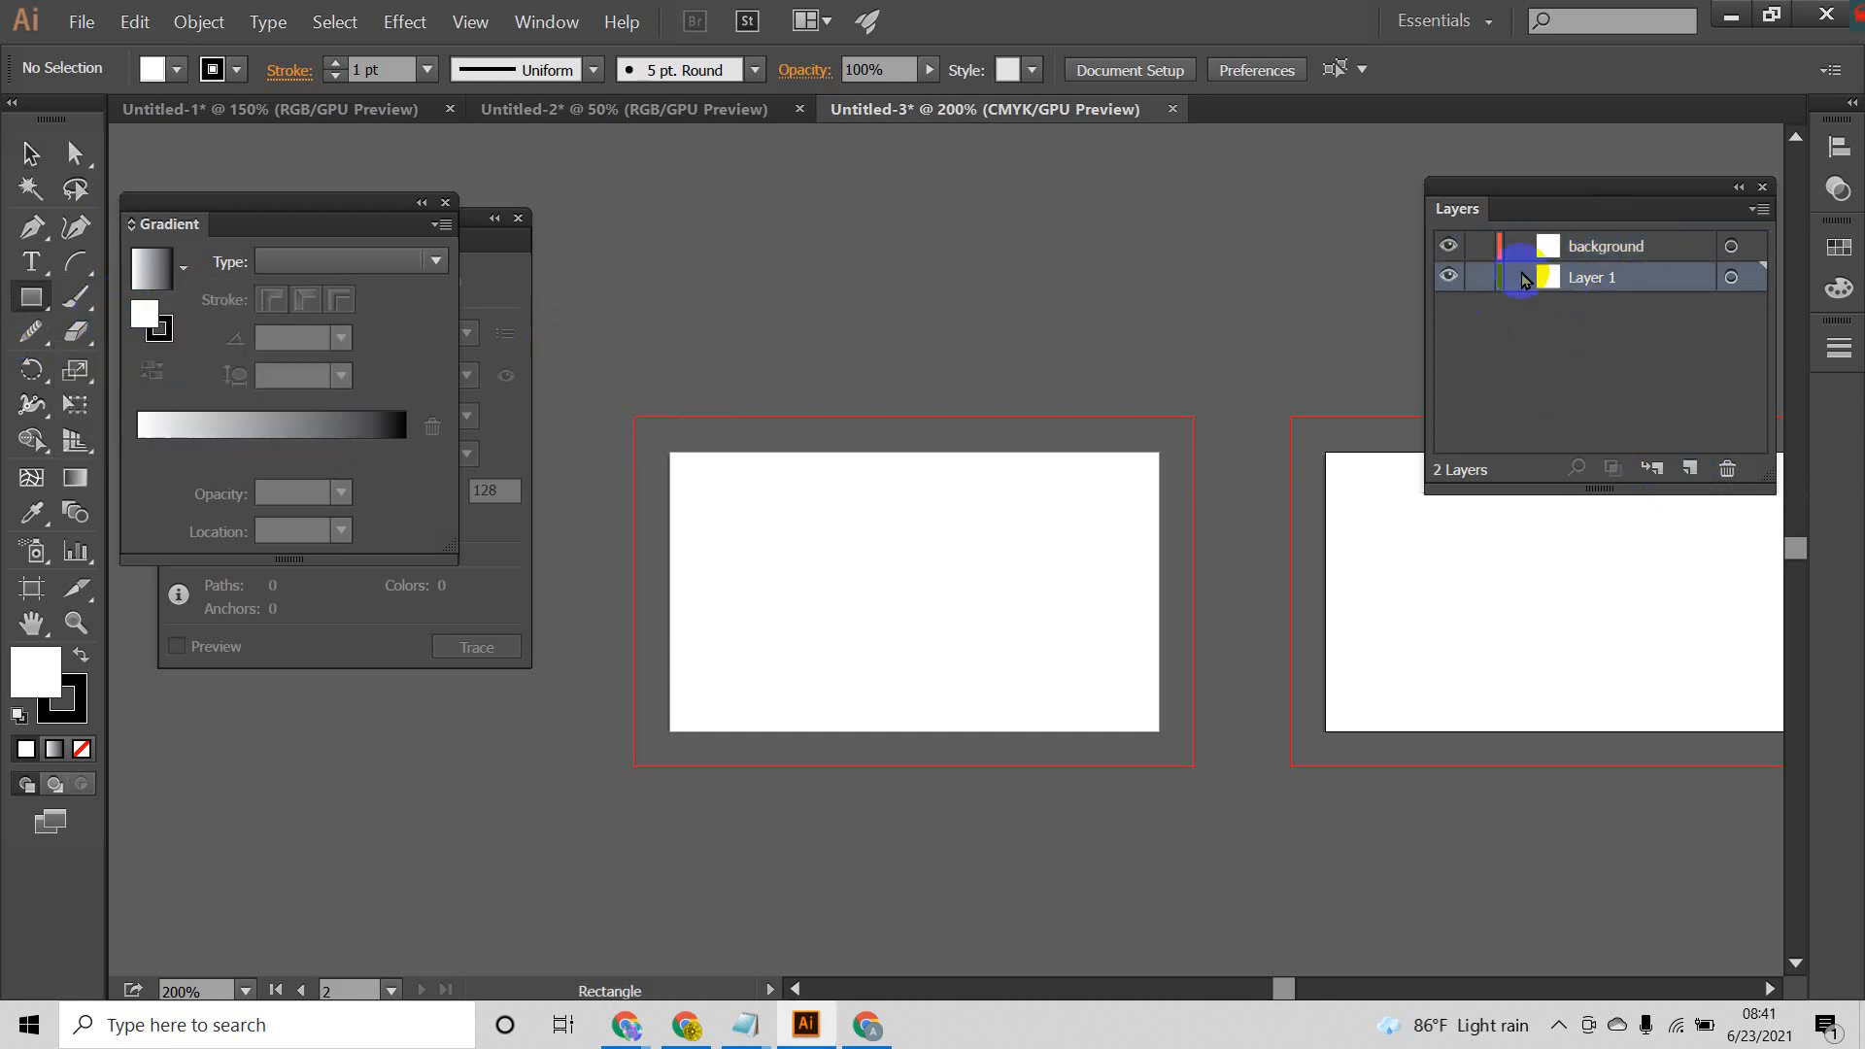
{"action": "double_click", "coordinate": [1603, 282]}
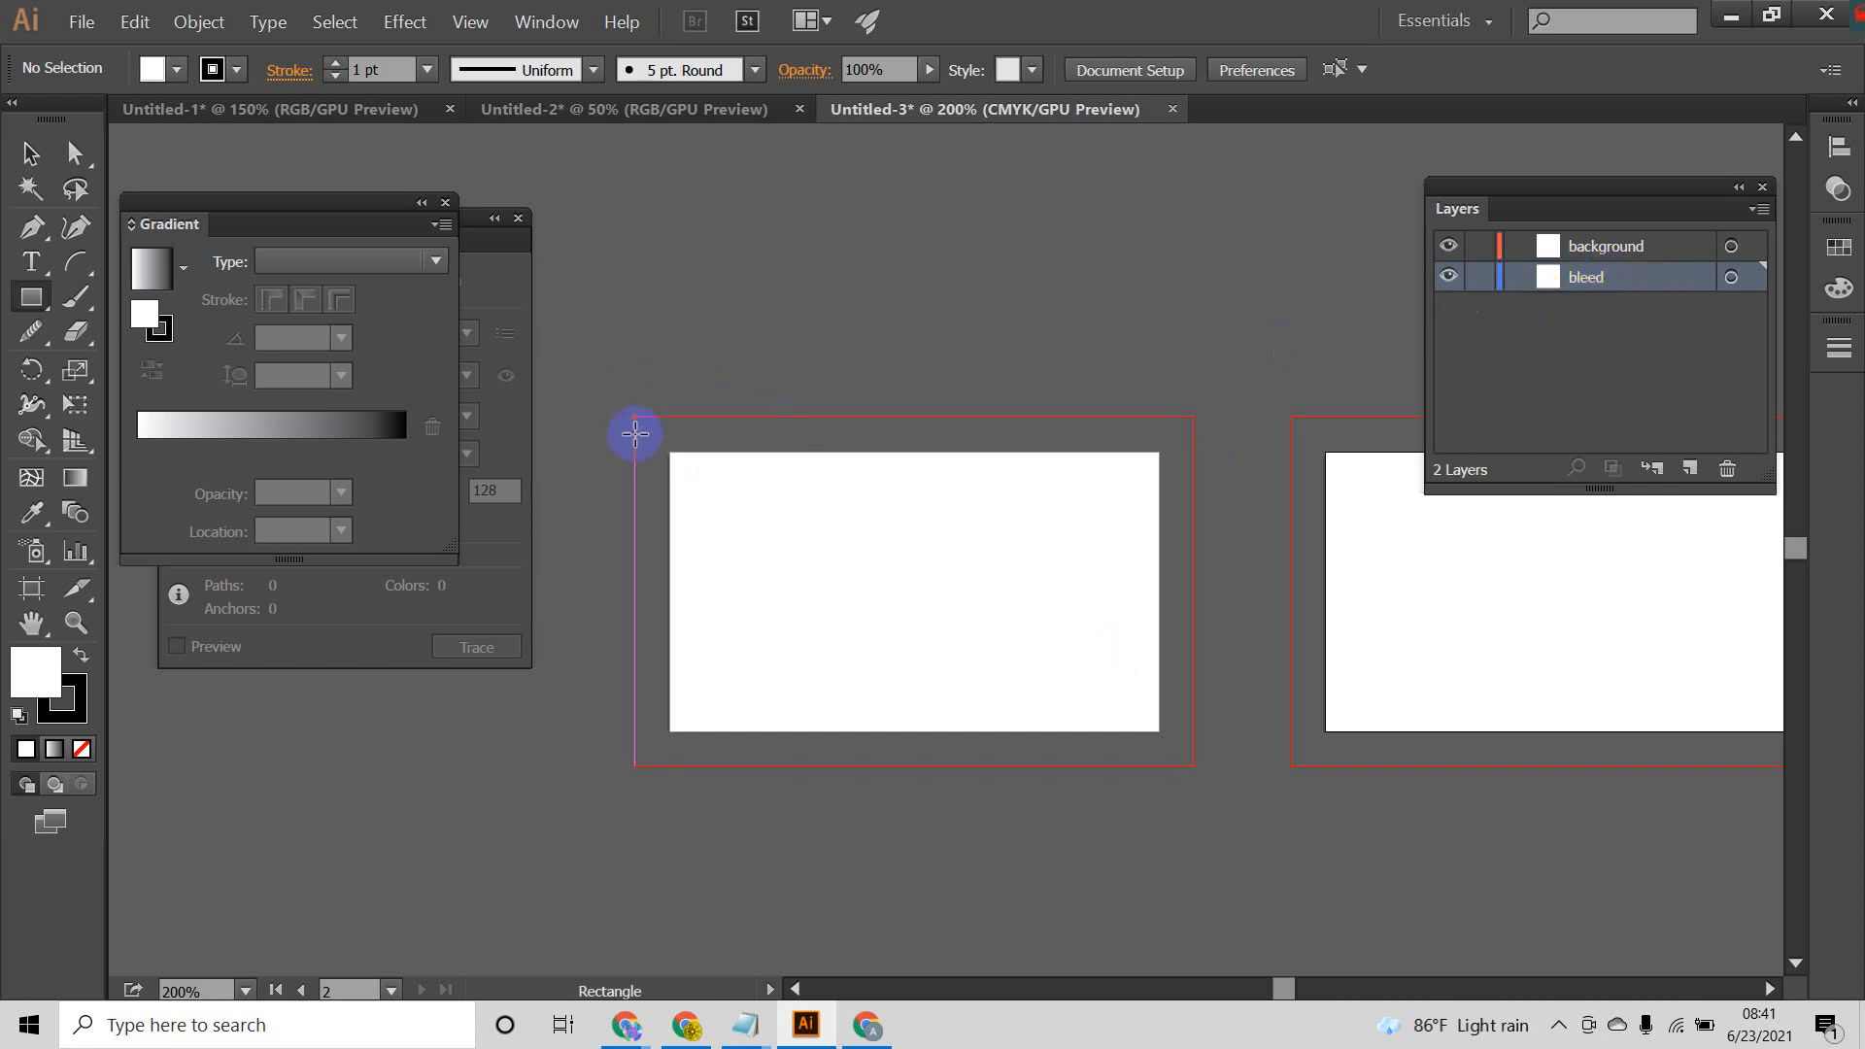
Step: Draw a rectangle over the first artboard's full bleed area and copy it onto the second artboard's bleed area
{"action": "left_click_drag", "start_coordinate": [635, 417], "coordinate": [1194, 766]}
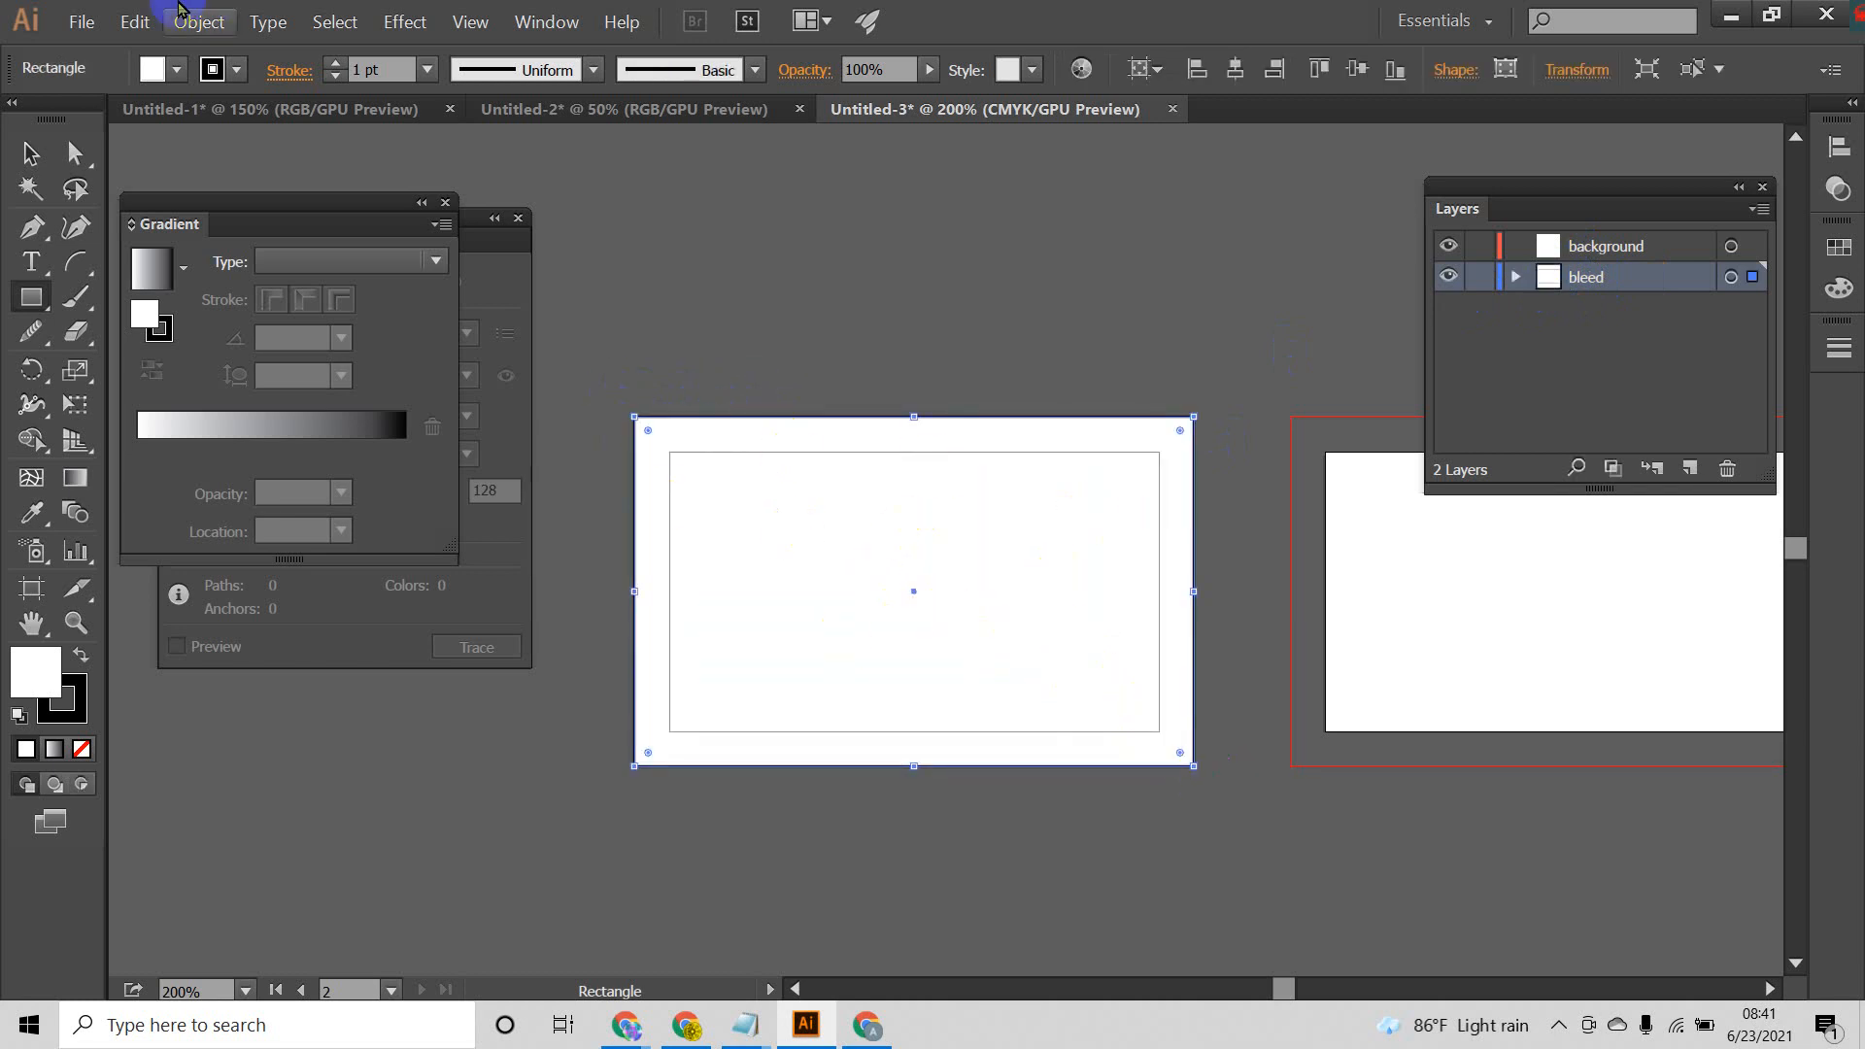
{"action": "left_click", "coordinate": [29, 152]}
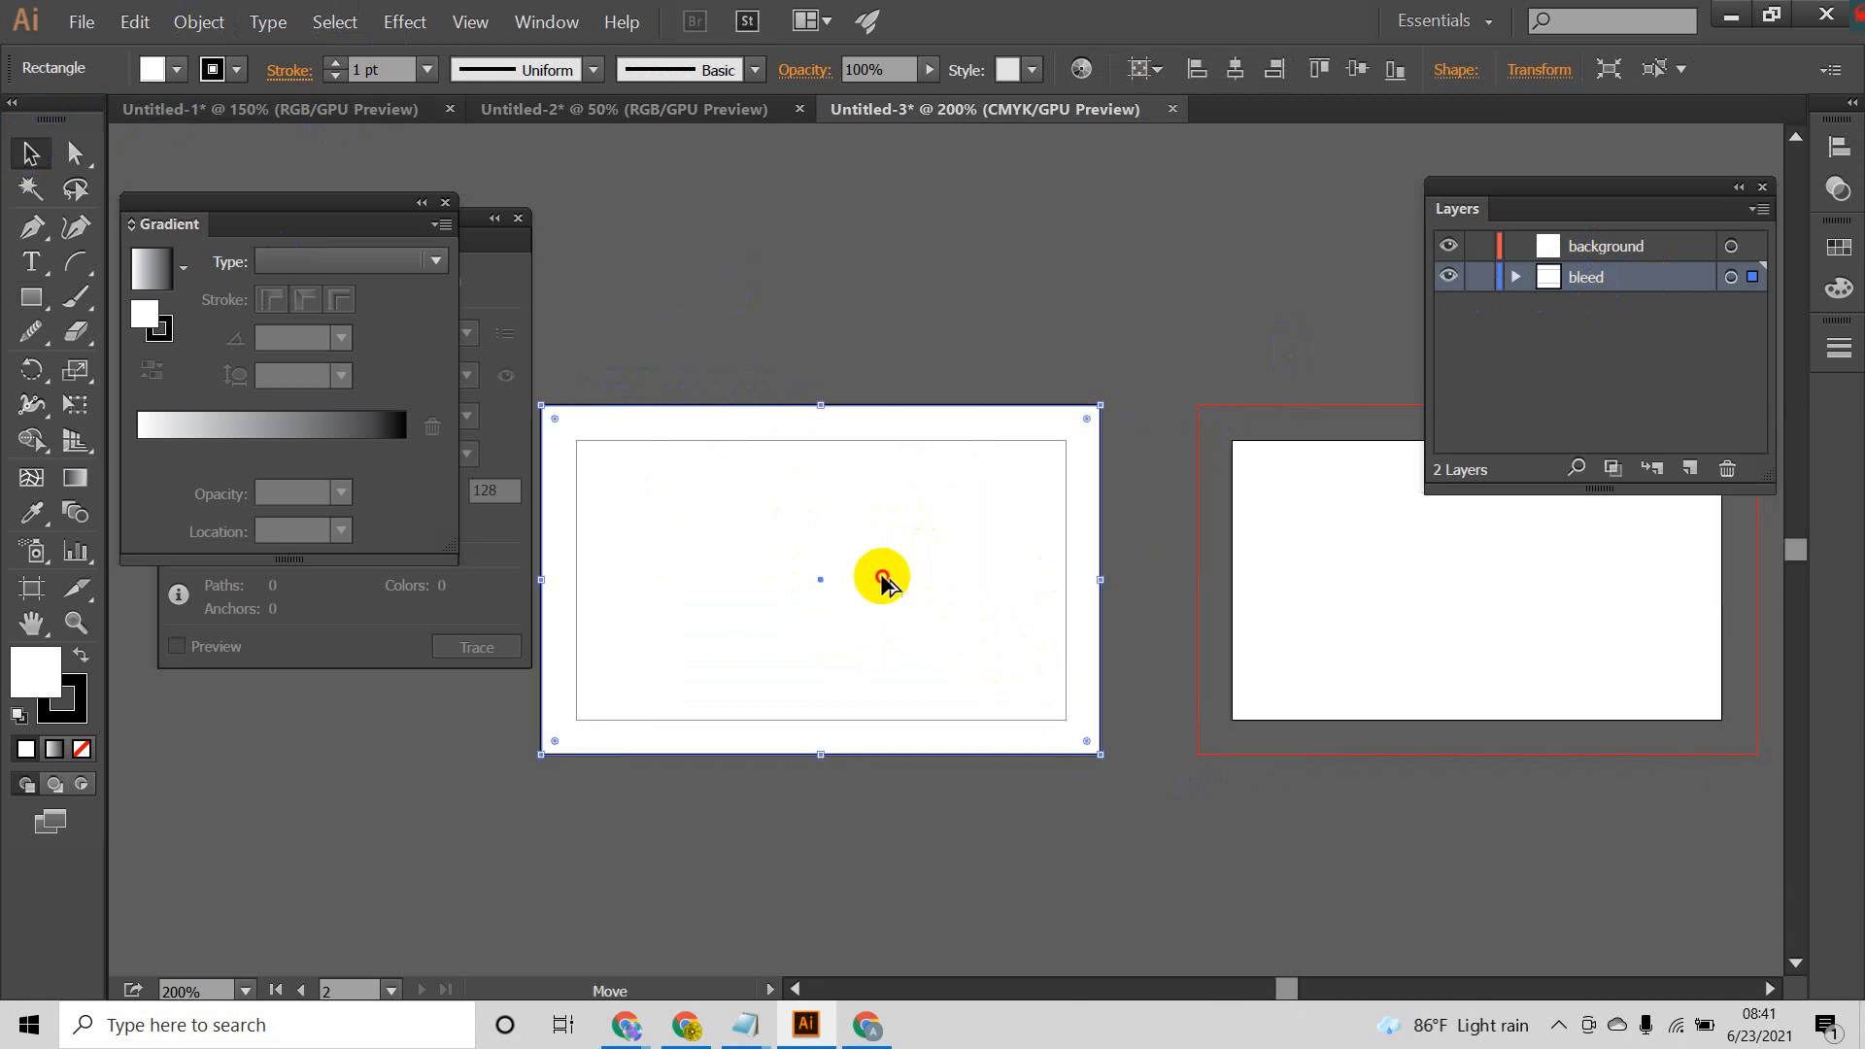
{"action": "left_click_drag", "start_coordinate": [879, 577], "coordinate": [1457, 580]}
Step: Set the stroke of both bleed rectangles to None and deselect them
{"action": "left_click", "coordinate": [921, 426], "text": "shift"}
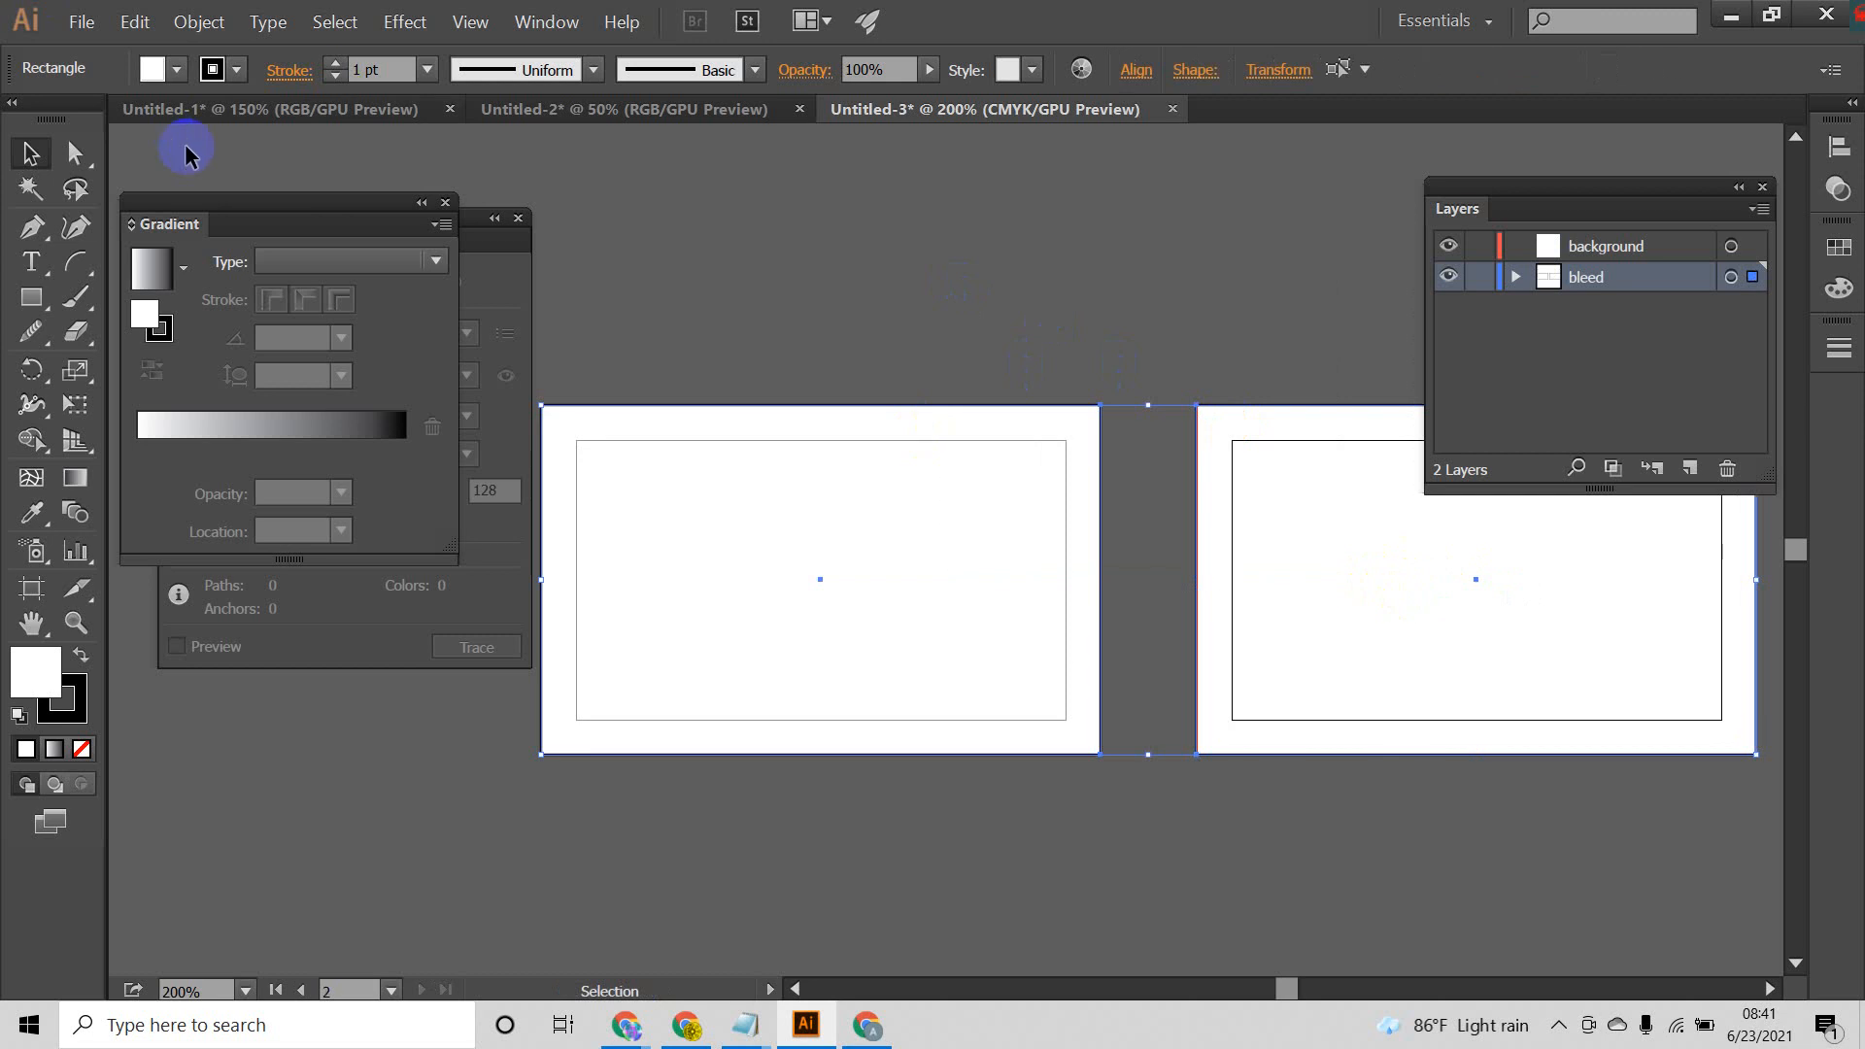
{"action": "left_click", "coordinate": [235, 70]}
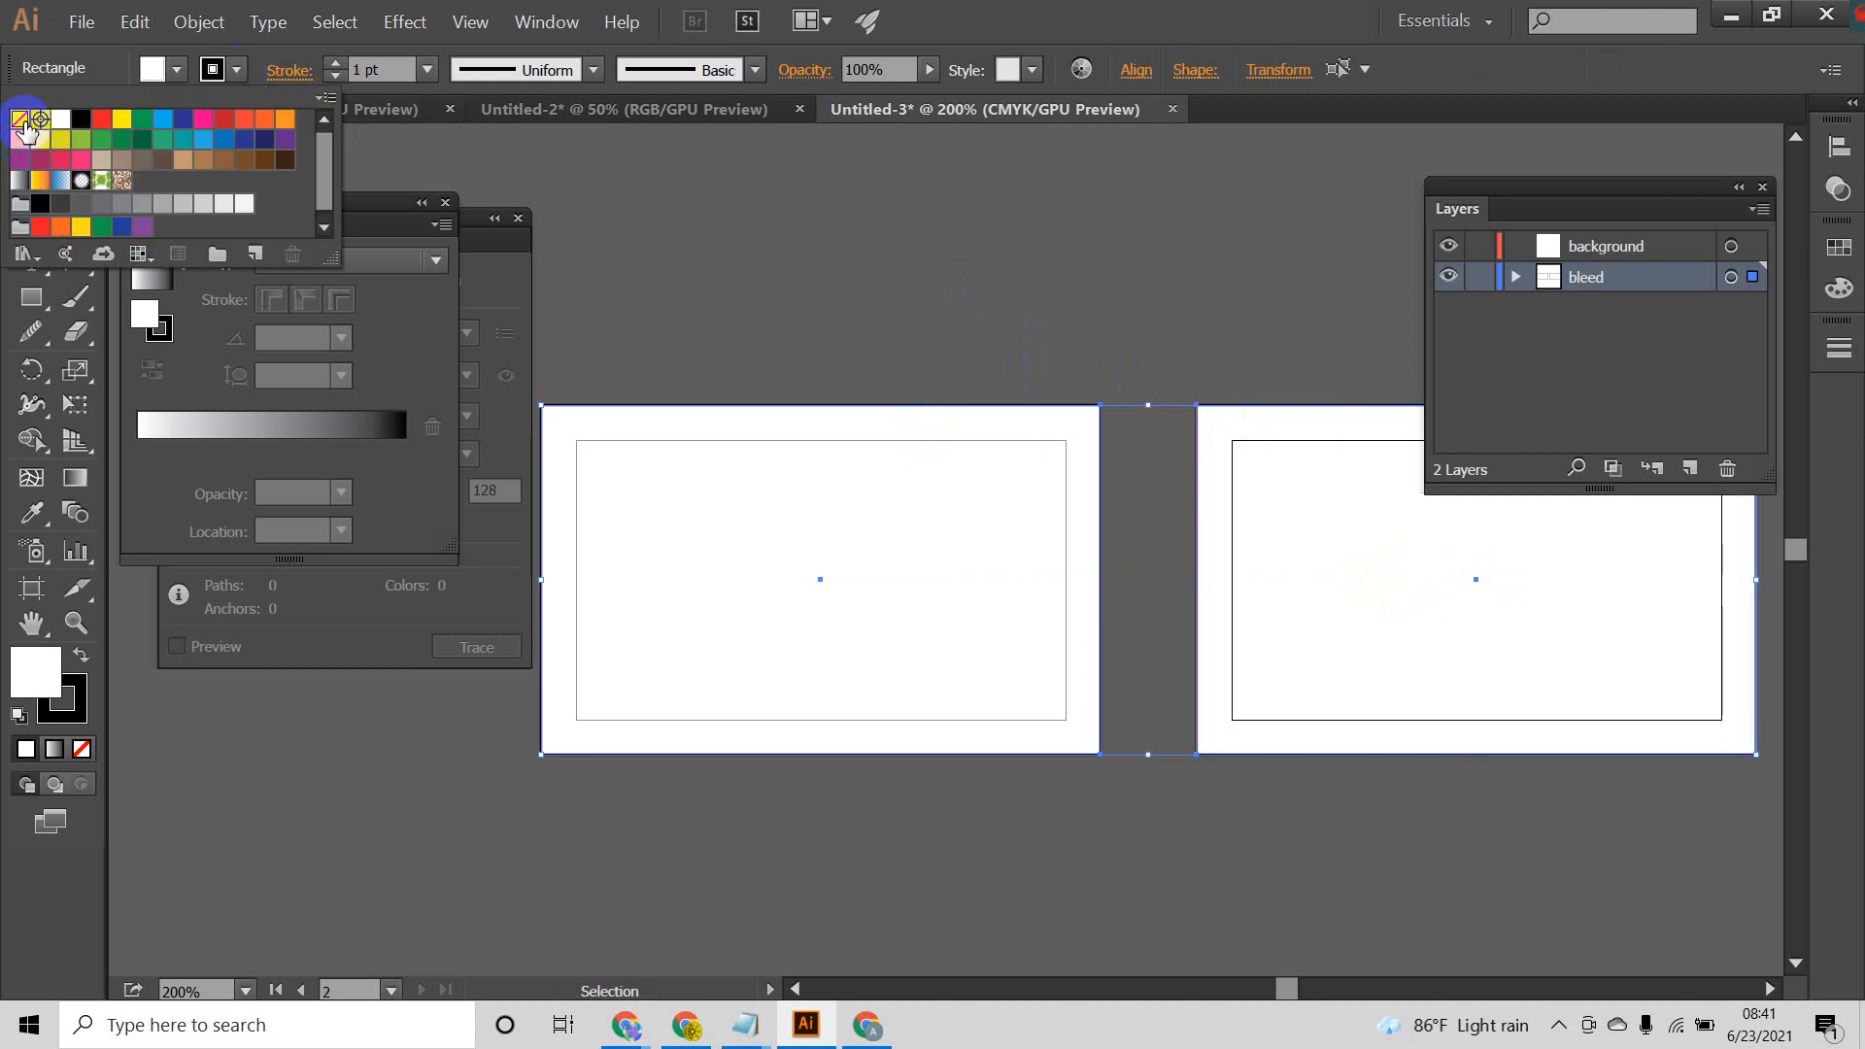
{"action": "left_click", "coordinate": [21, 121]}
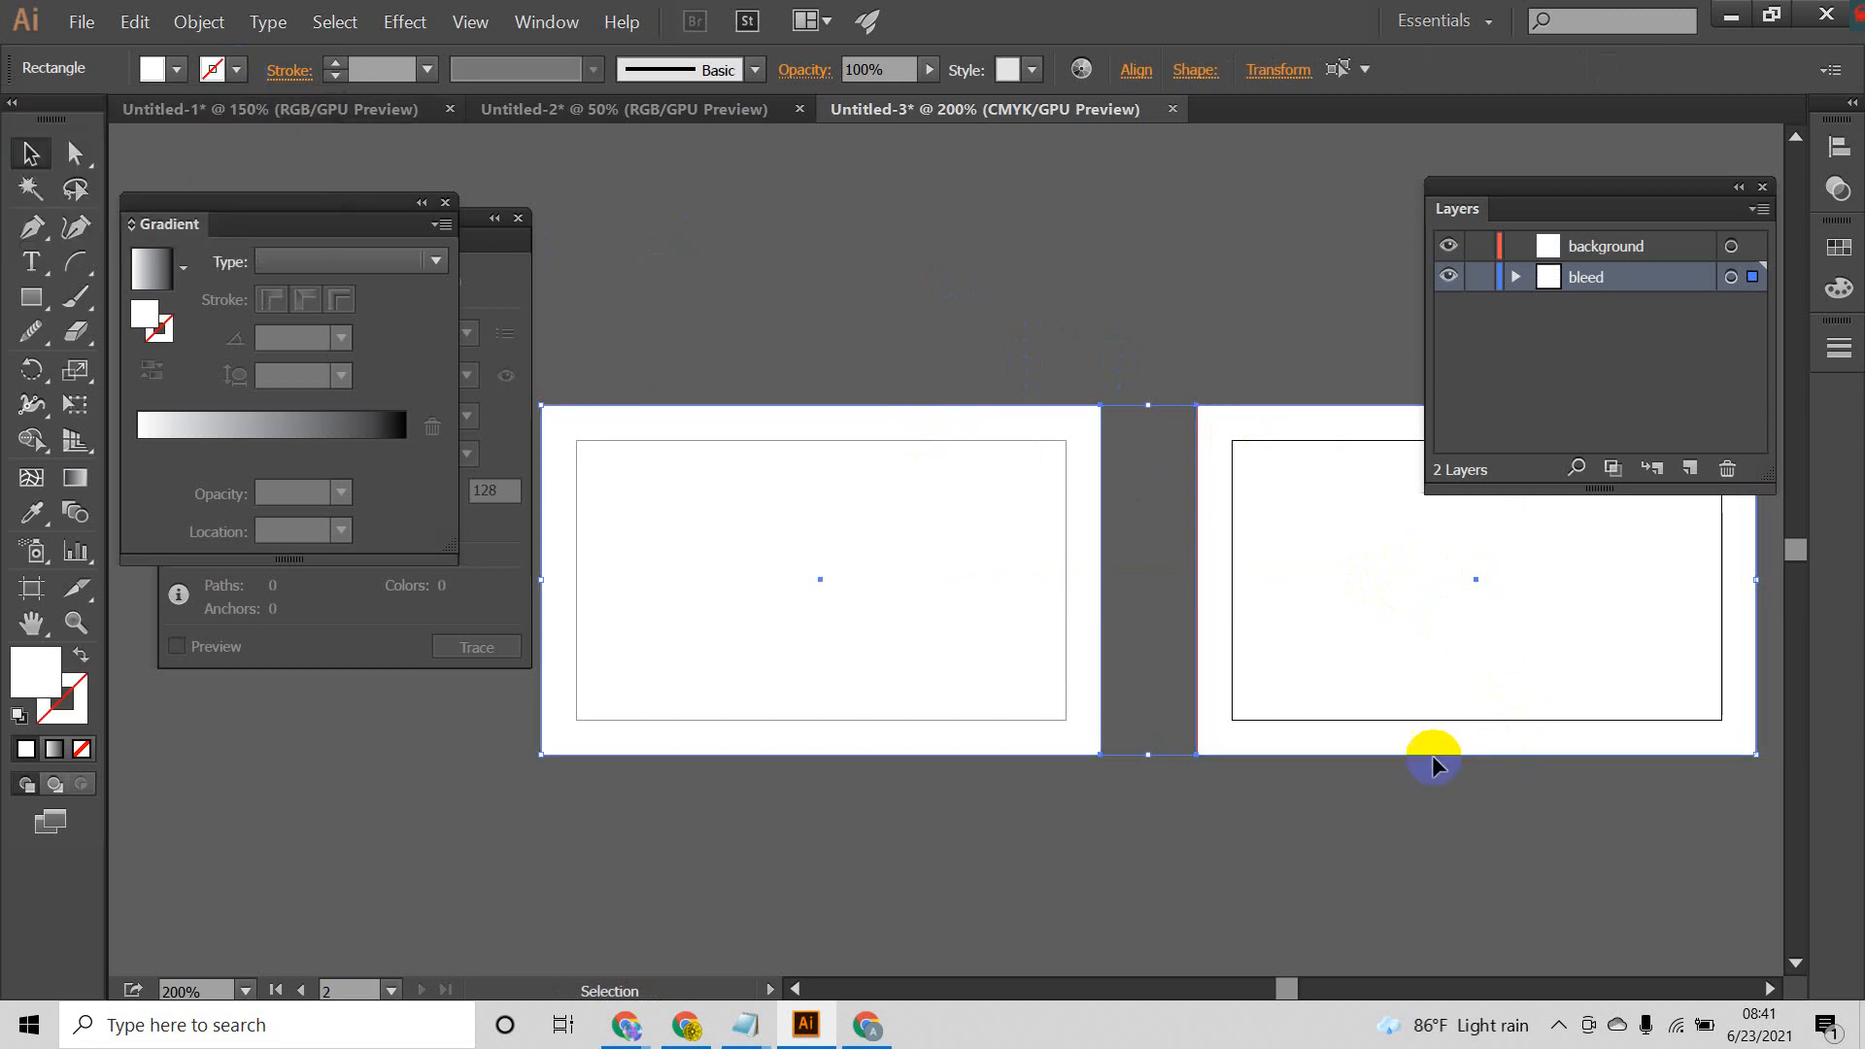
{"action": "left_click", "coordinate": [687, 335]}
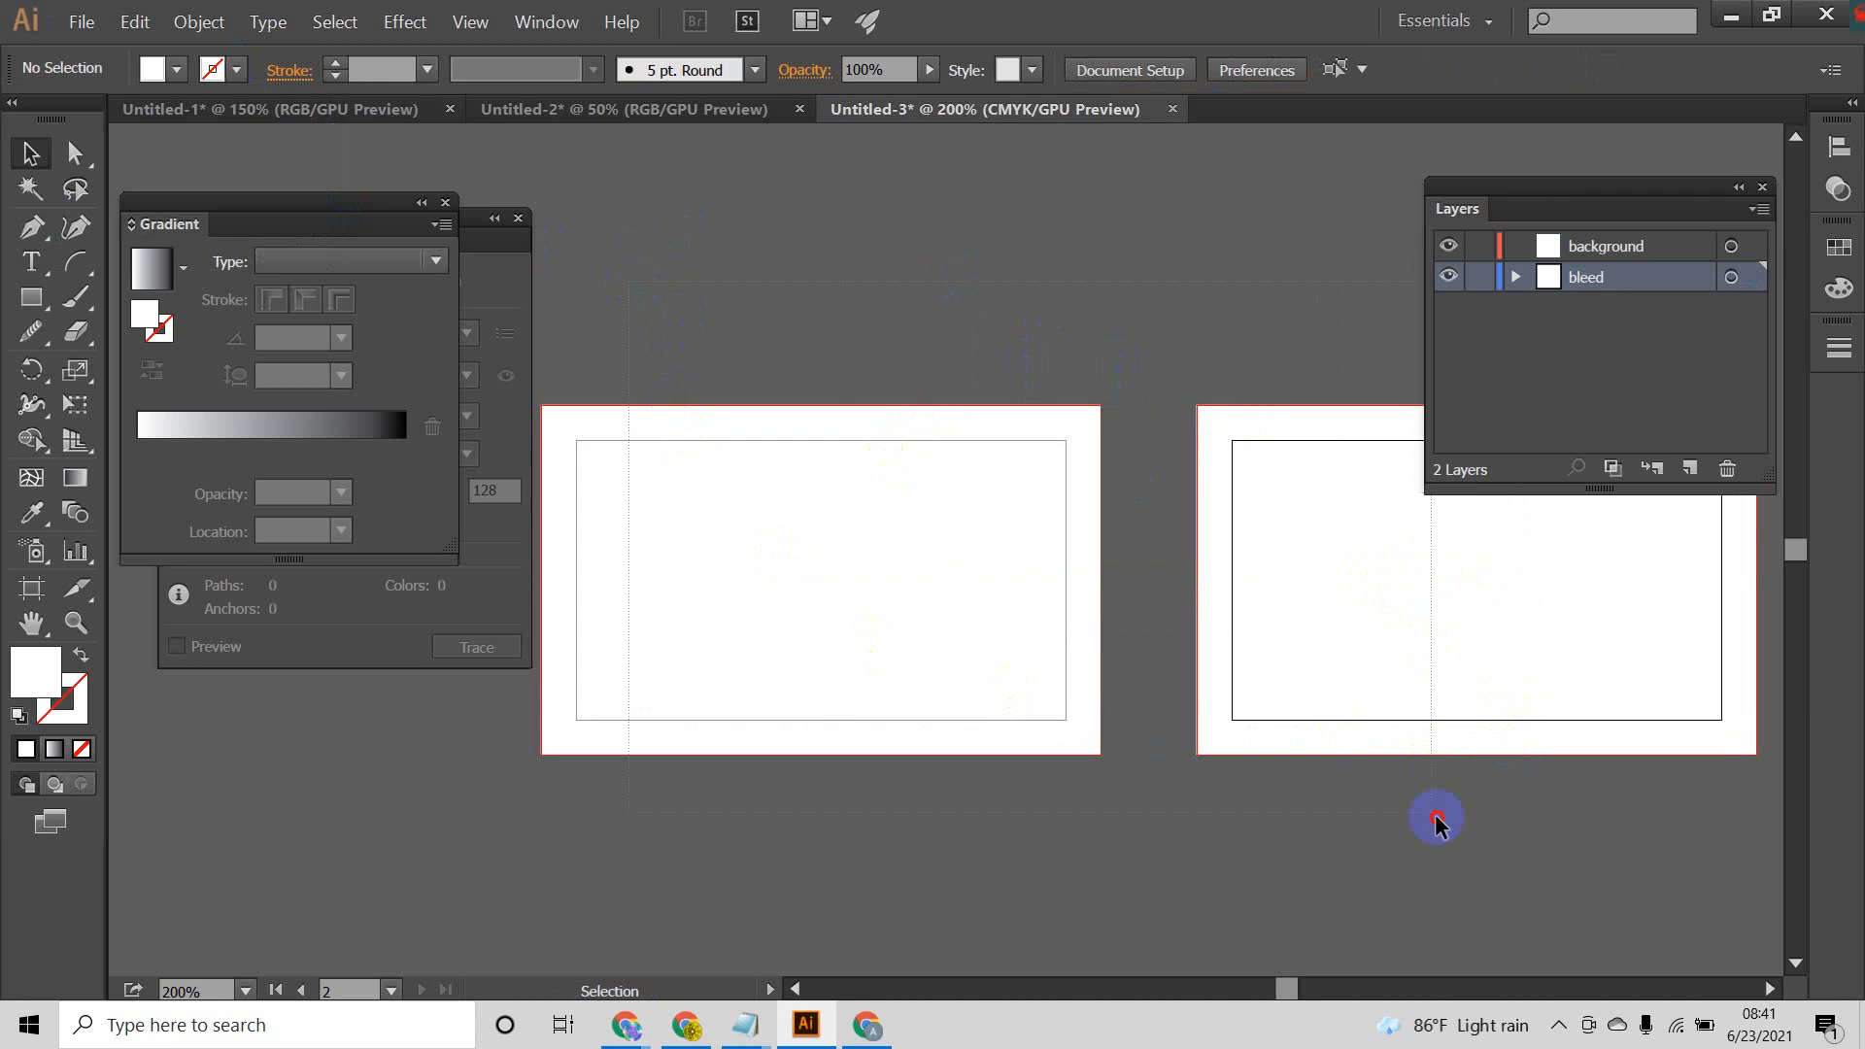
Step: Select both bleed rectangles to examine their extents, and deselect them
{"action": "key", "text": "ctrl+a"}
{"action": "left_click", "coordinate": [1044, 330]}
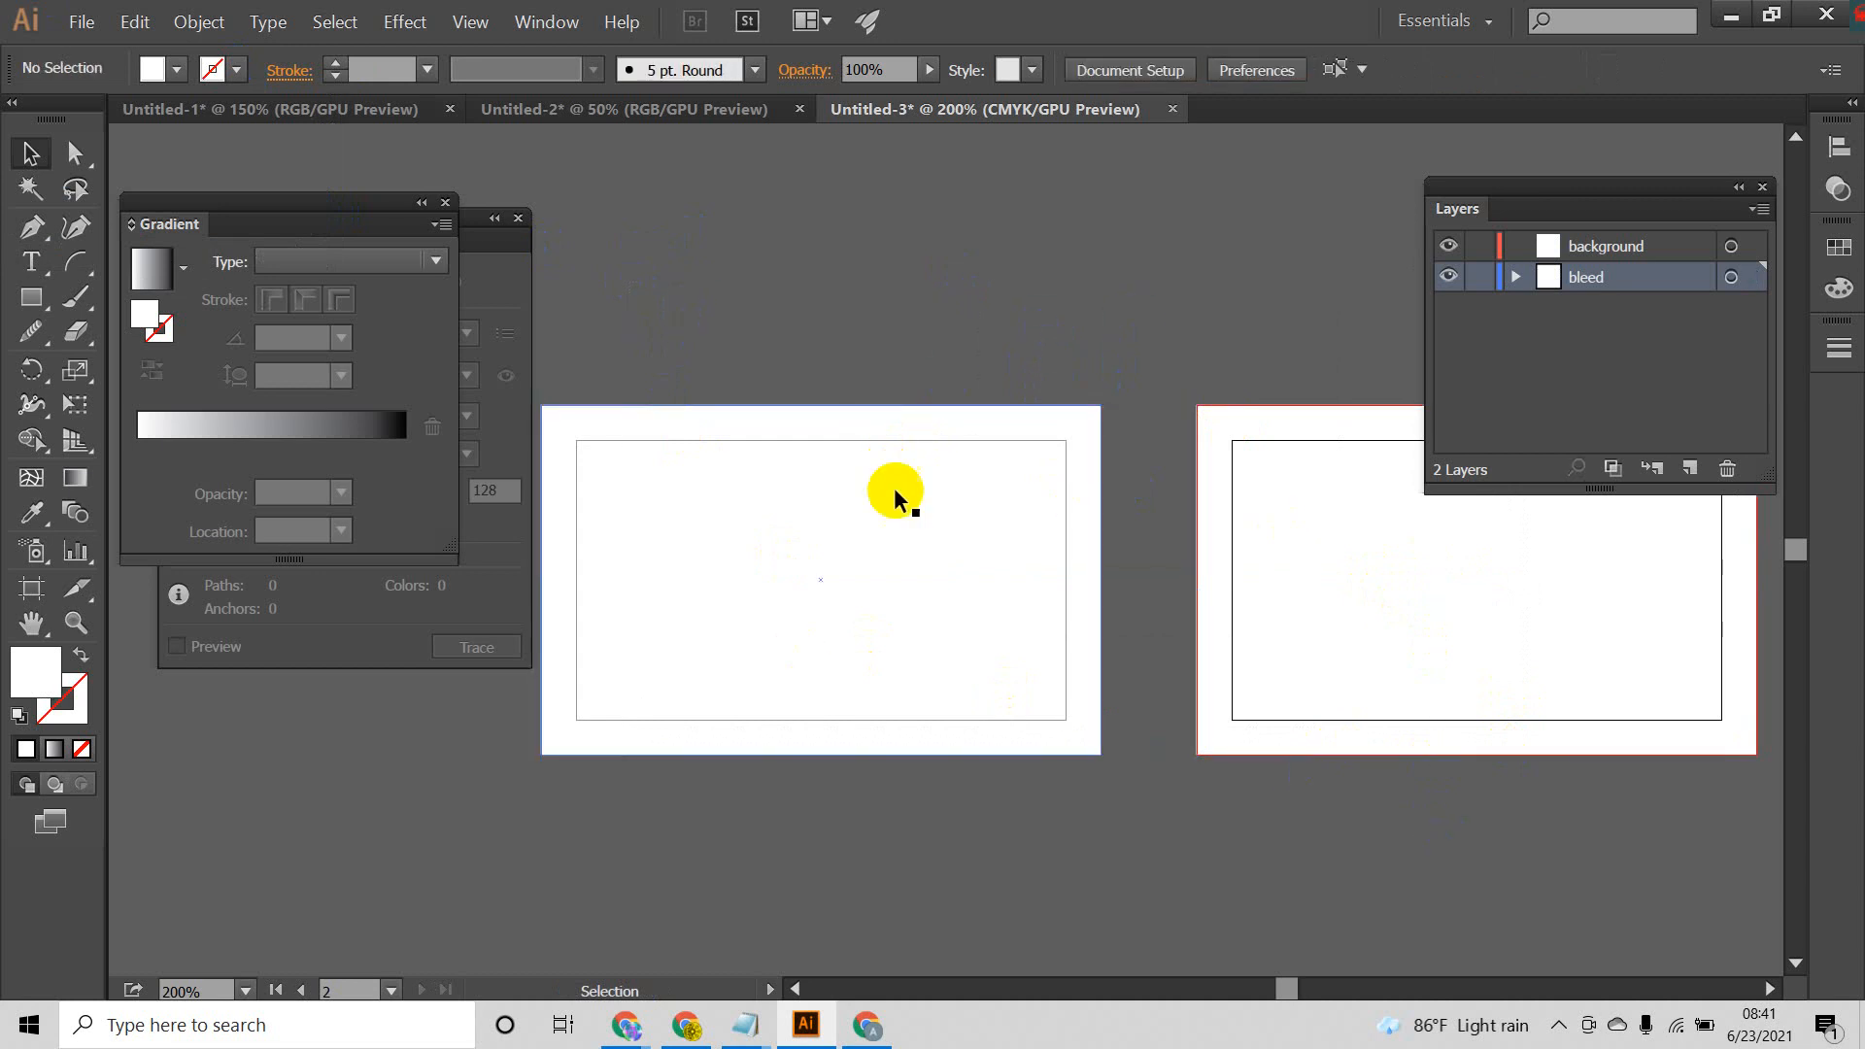
{"action": "left_click_drag", "start_coordinate": [866, 311], "coordinate": [1506, 891]}
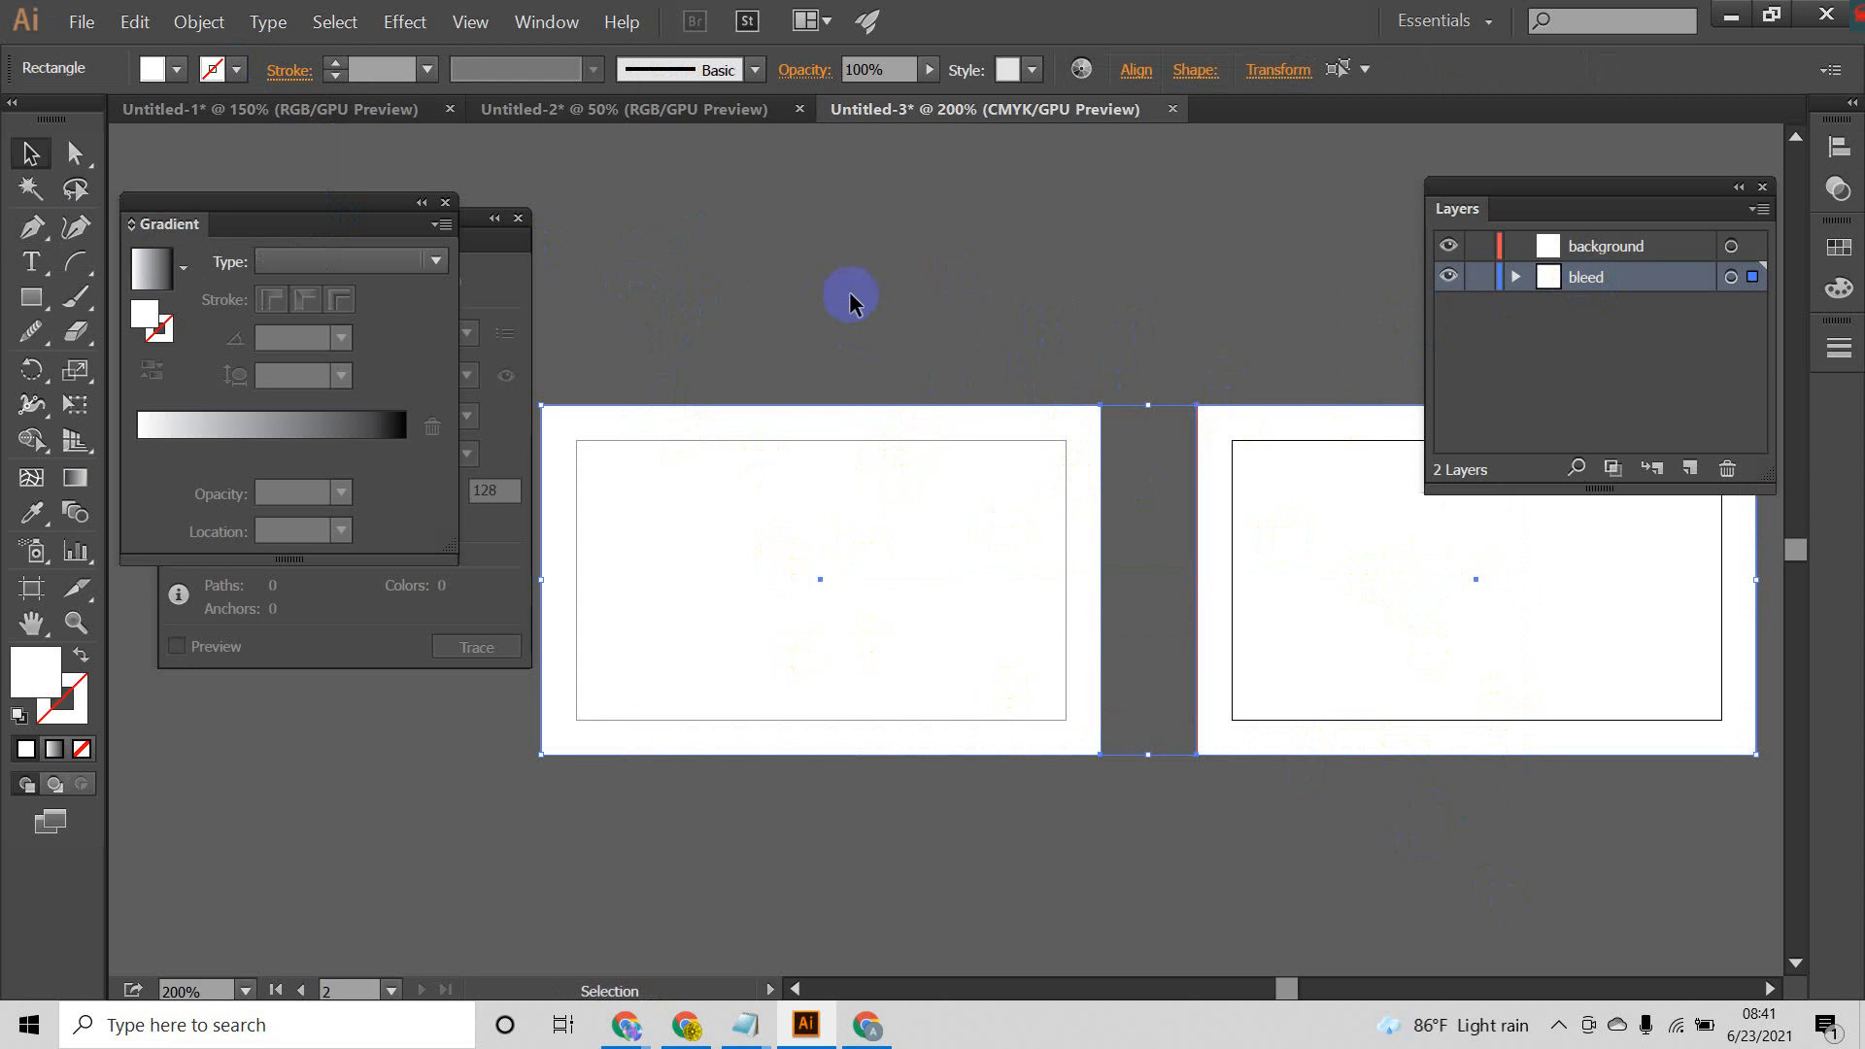
{"action": "left_click", "coordinate": [880, 292]}
{"action": "left_click_drag", "start_coordinate": [854, 257], "coordinate": [741, 443]}
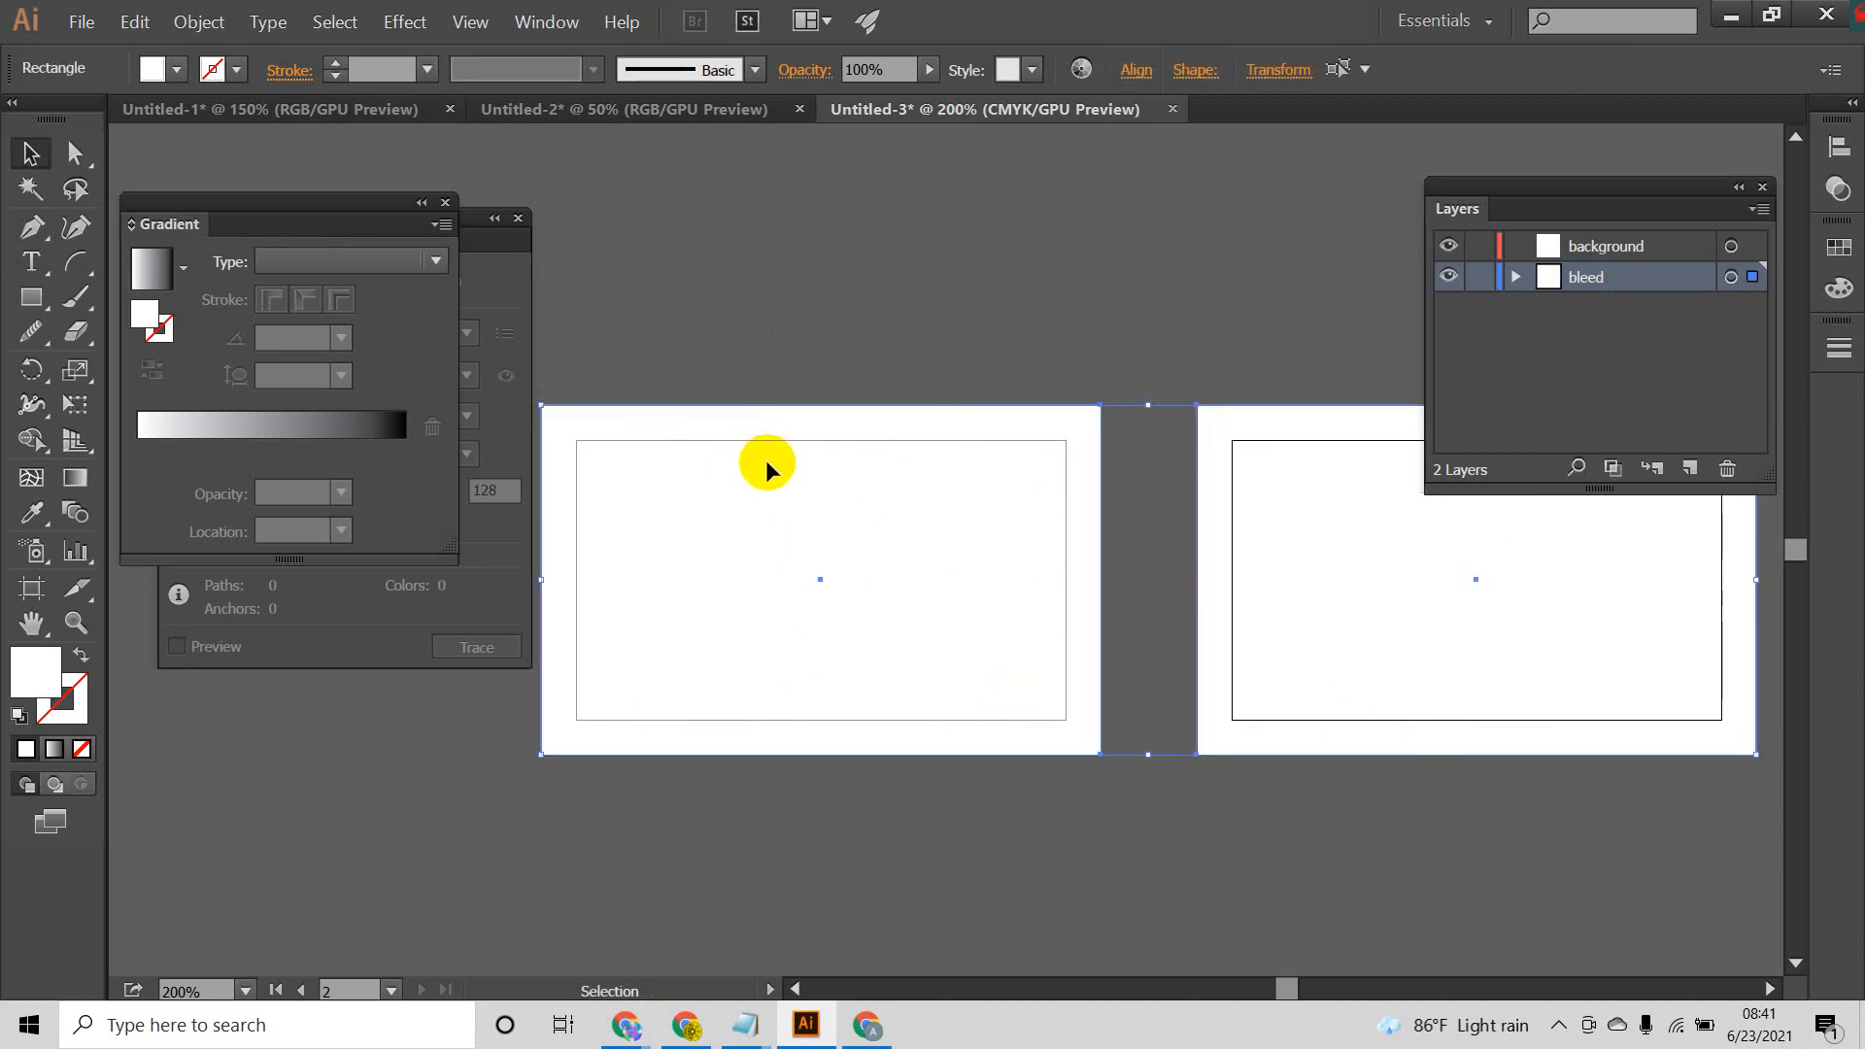
{"action": "left_click", "coordinate": [1032, 833]}
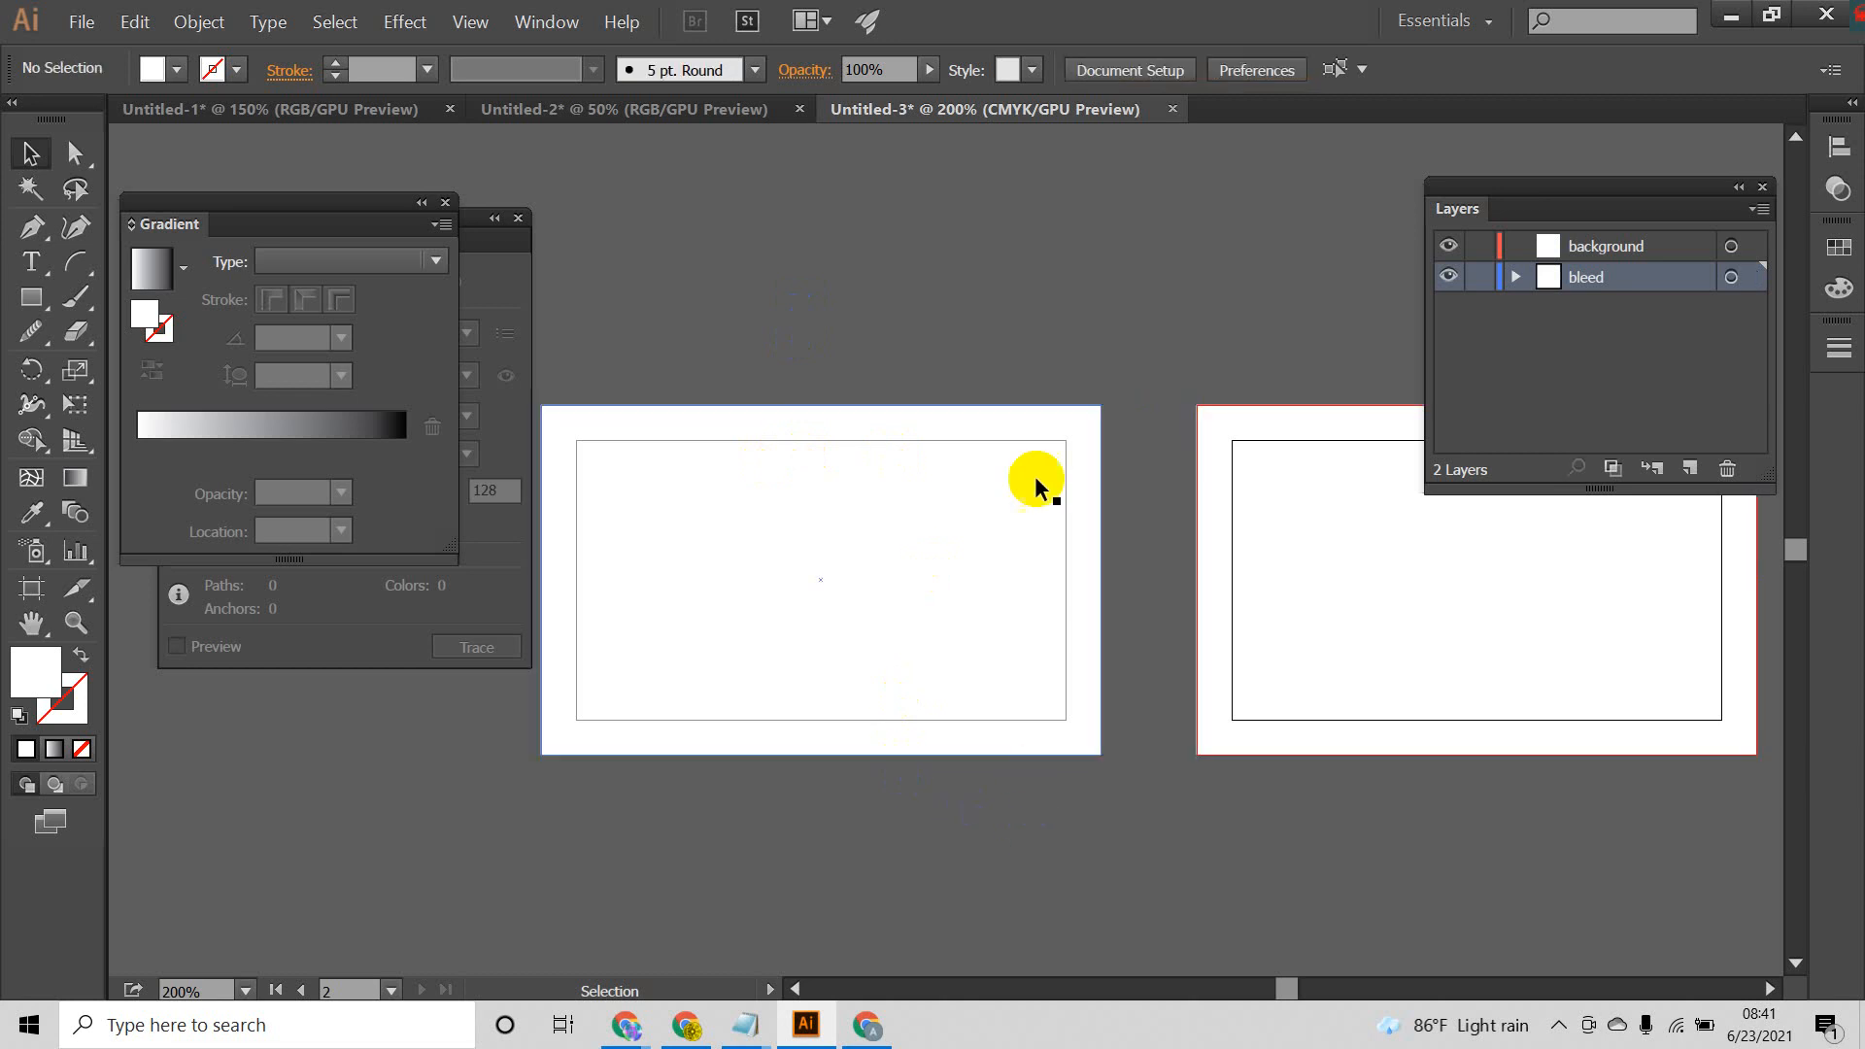
Step: Add a new layer directly above the bleed layer and name it trim
{"action": "left_click", "coordinate": [1581, 284]}
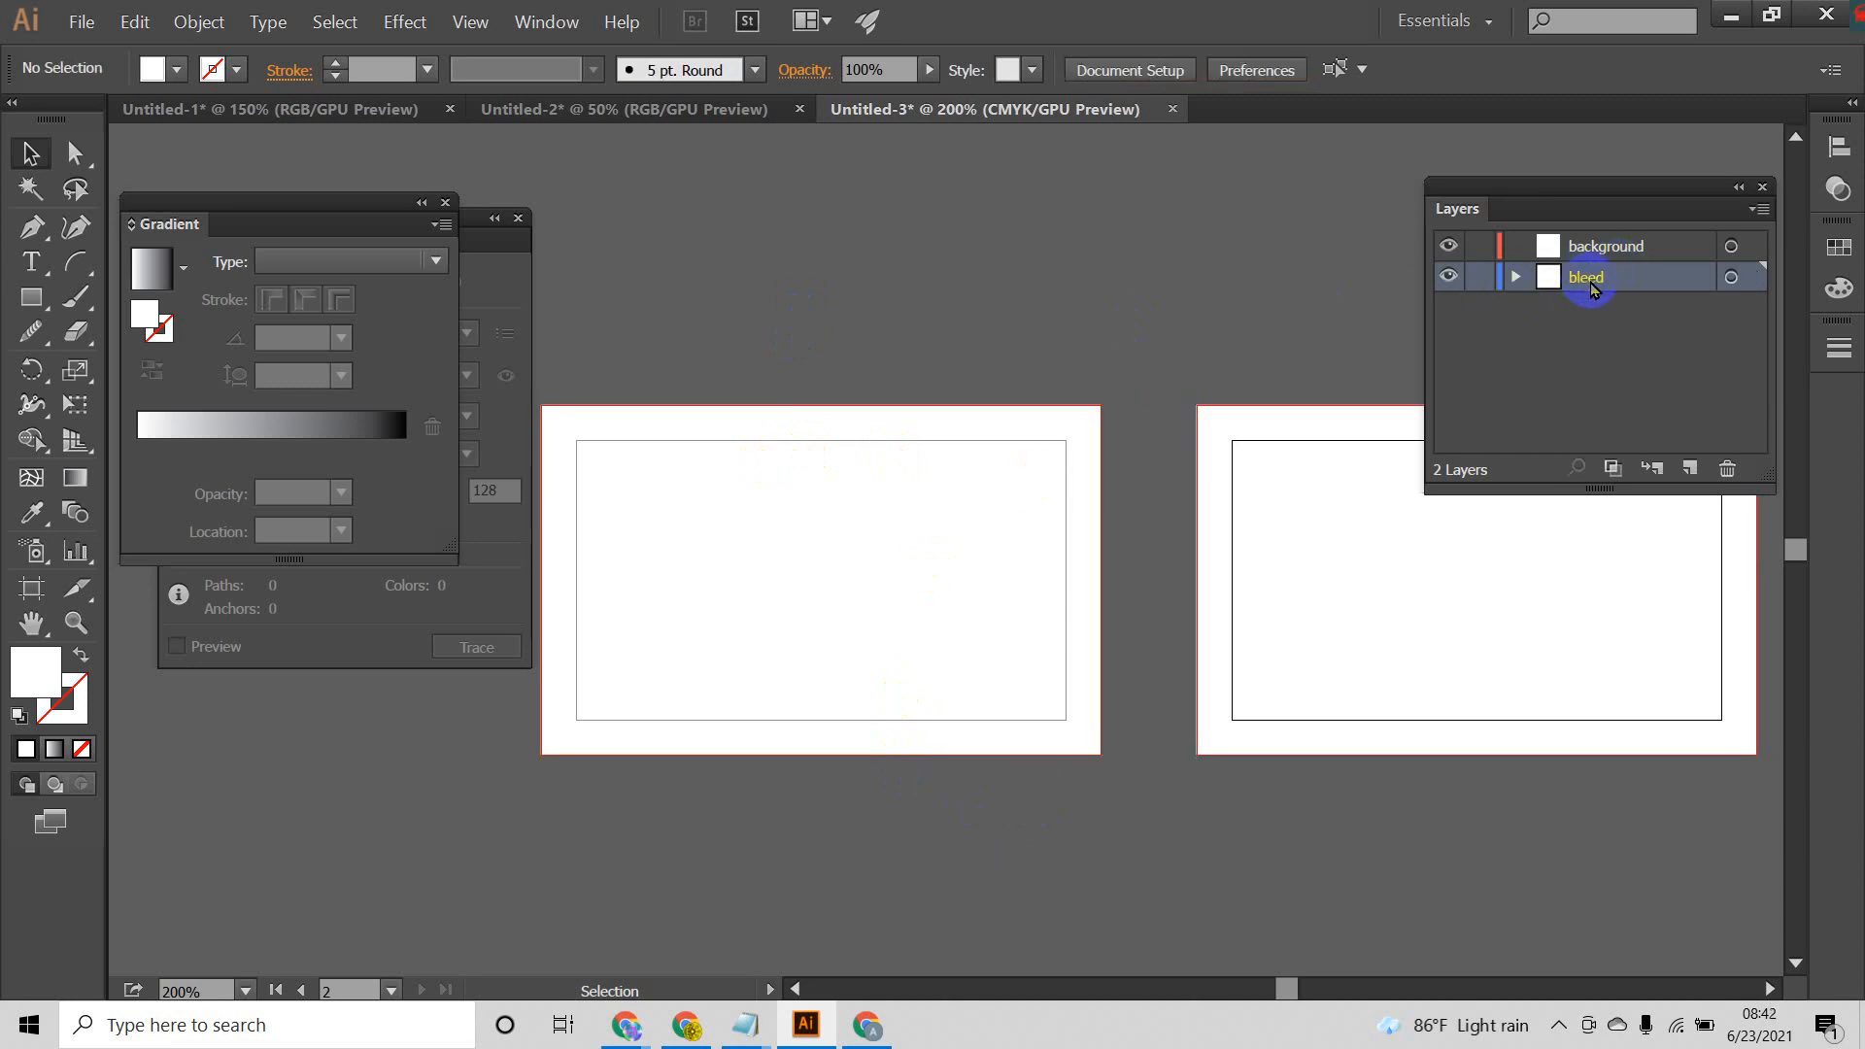
{"action": "left_click", "coordinate": [1691, 469]}
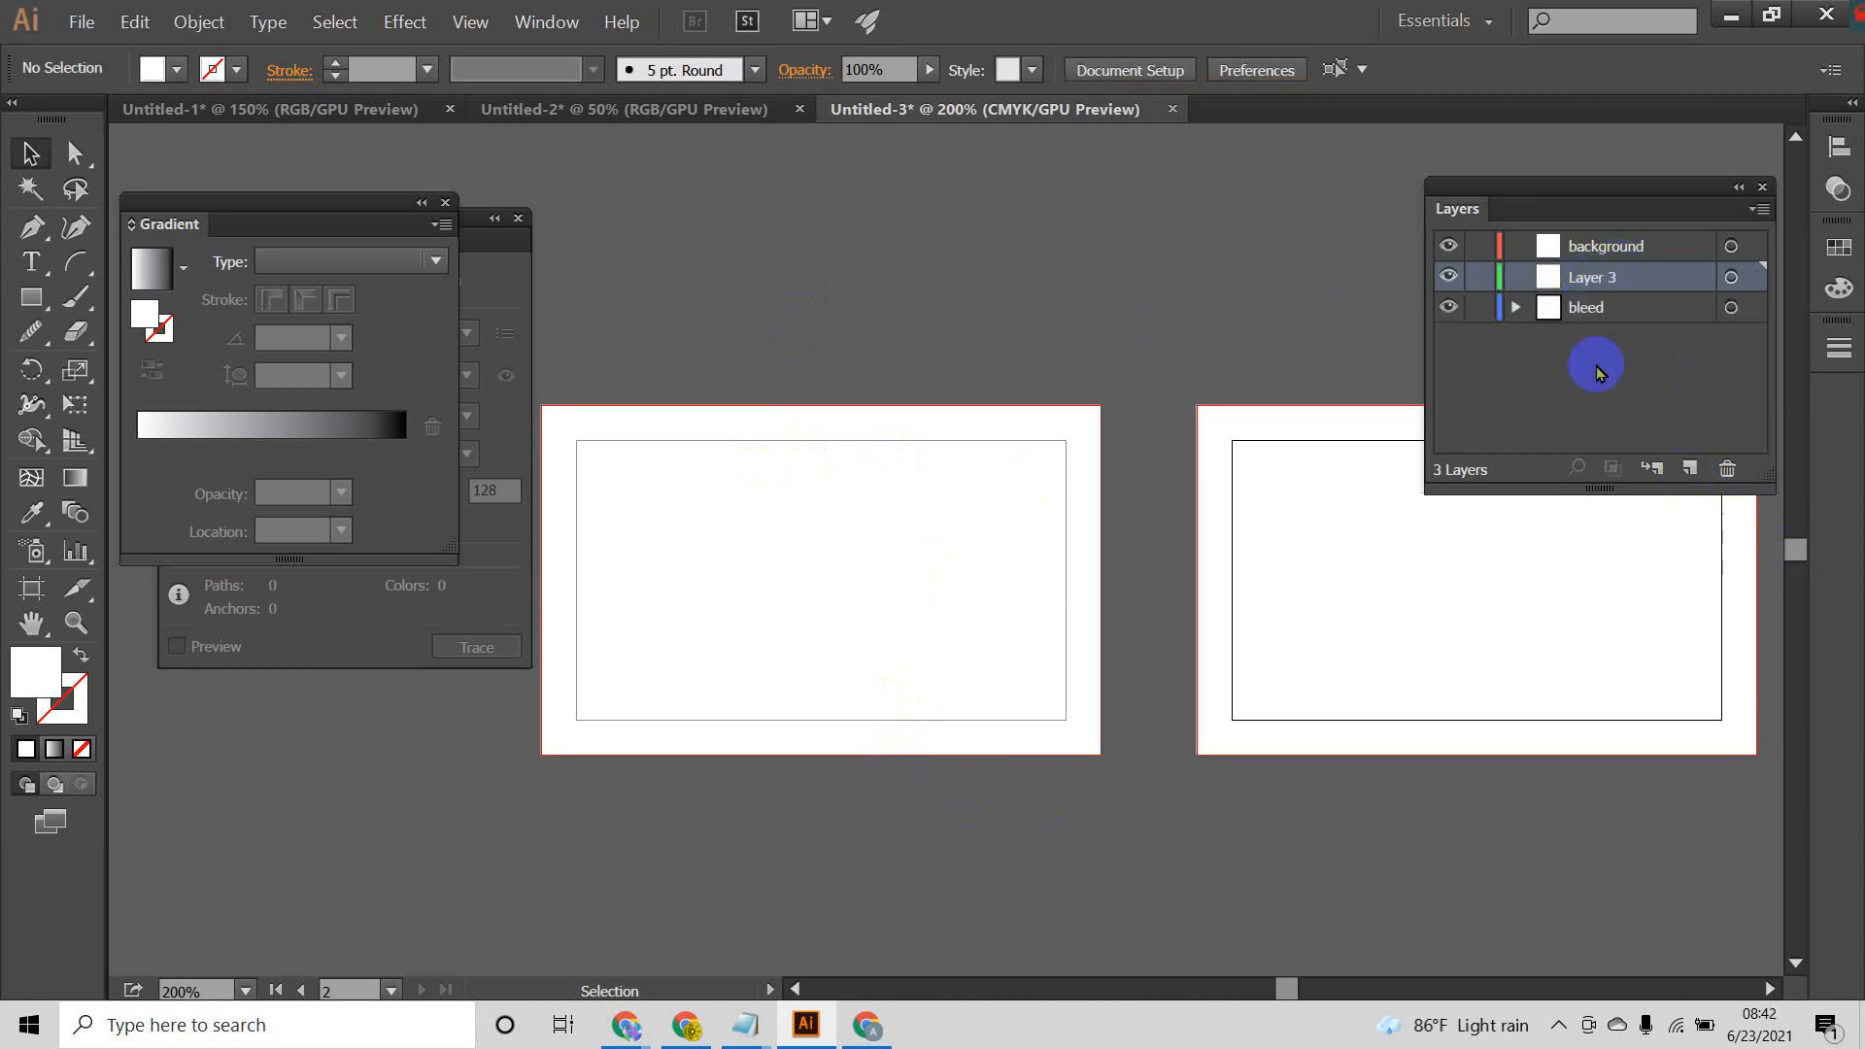
{"action": "double_click", "coordinate": [1598, 278]}
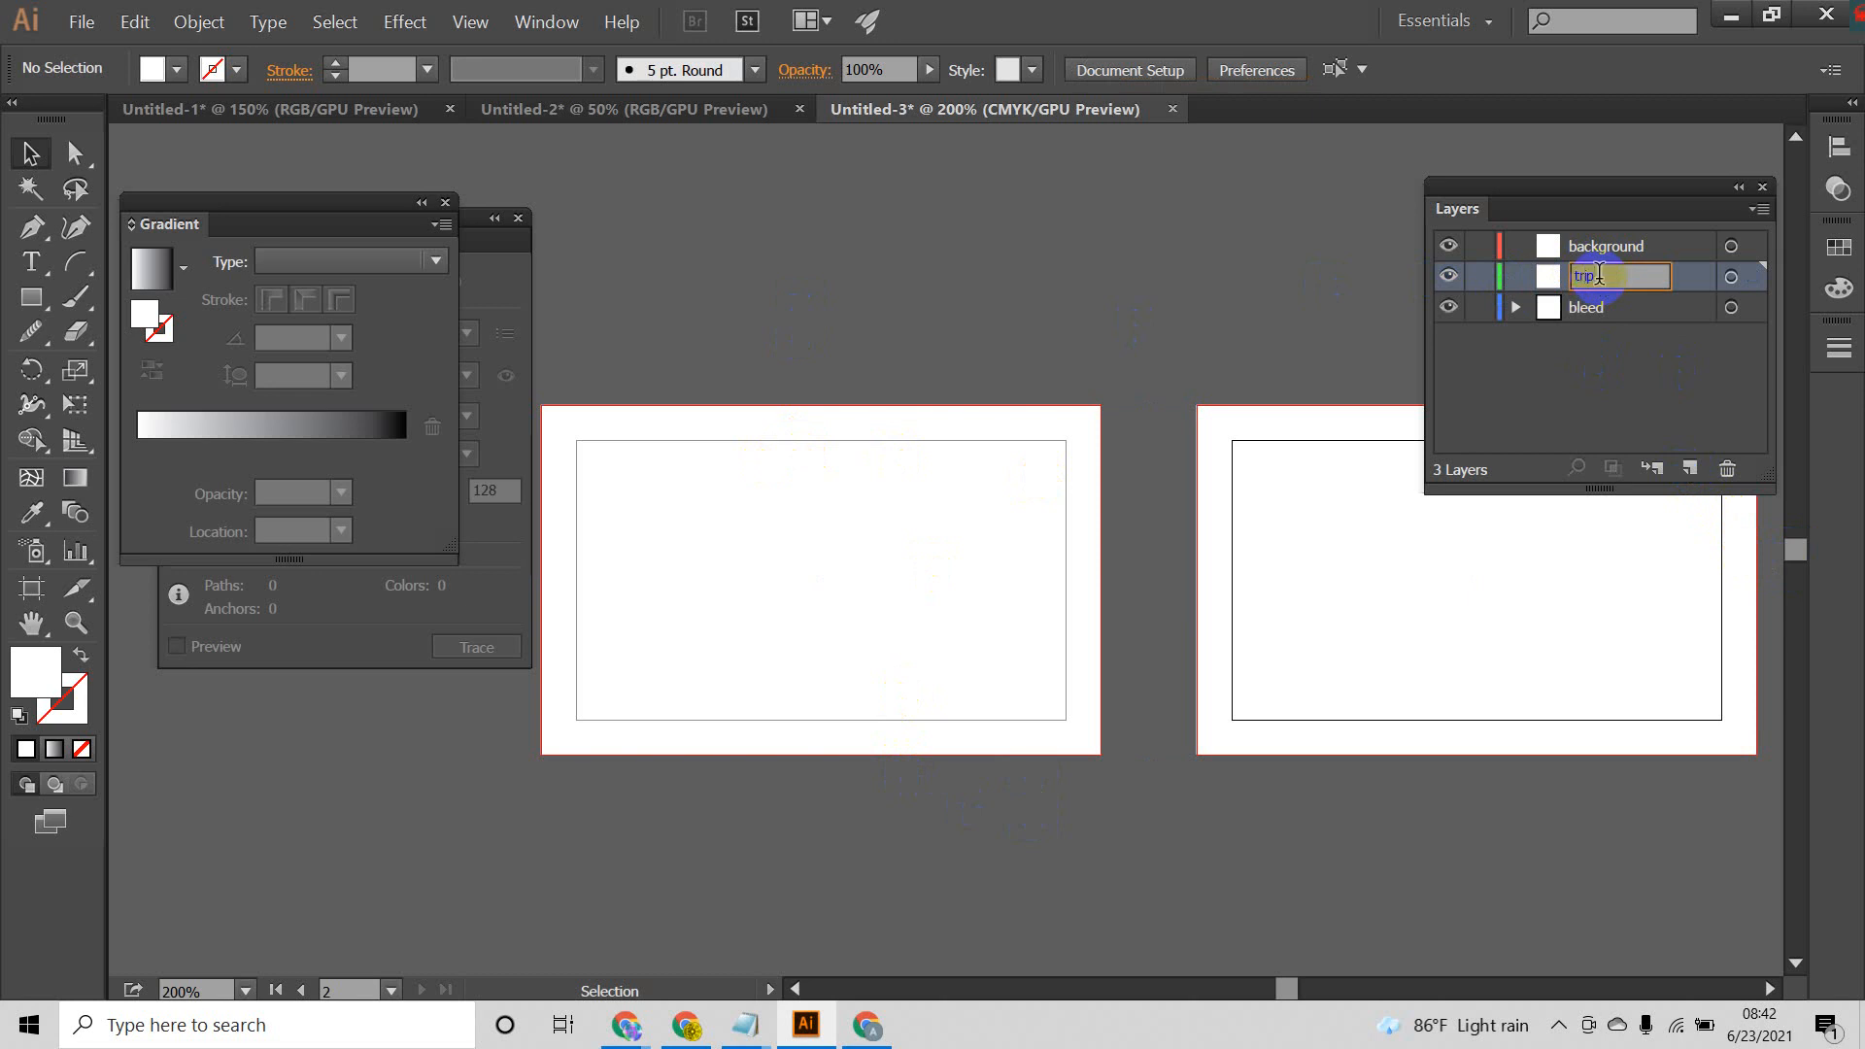
{"action": "key", "text": "Return"}
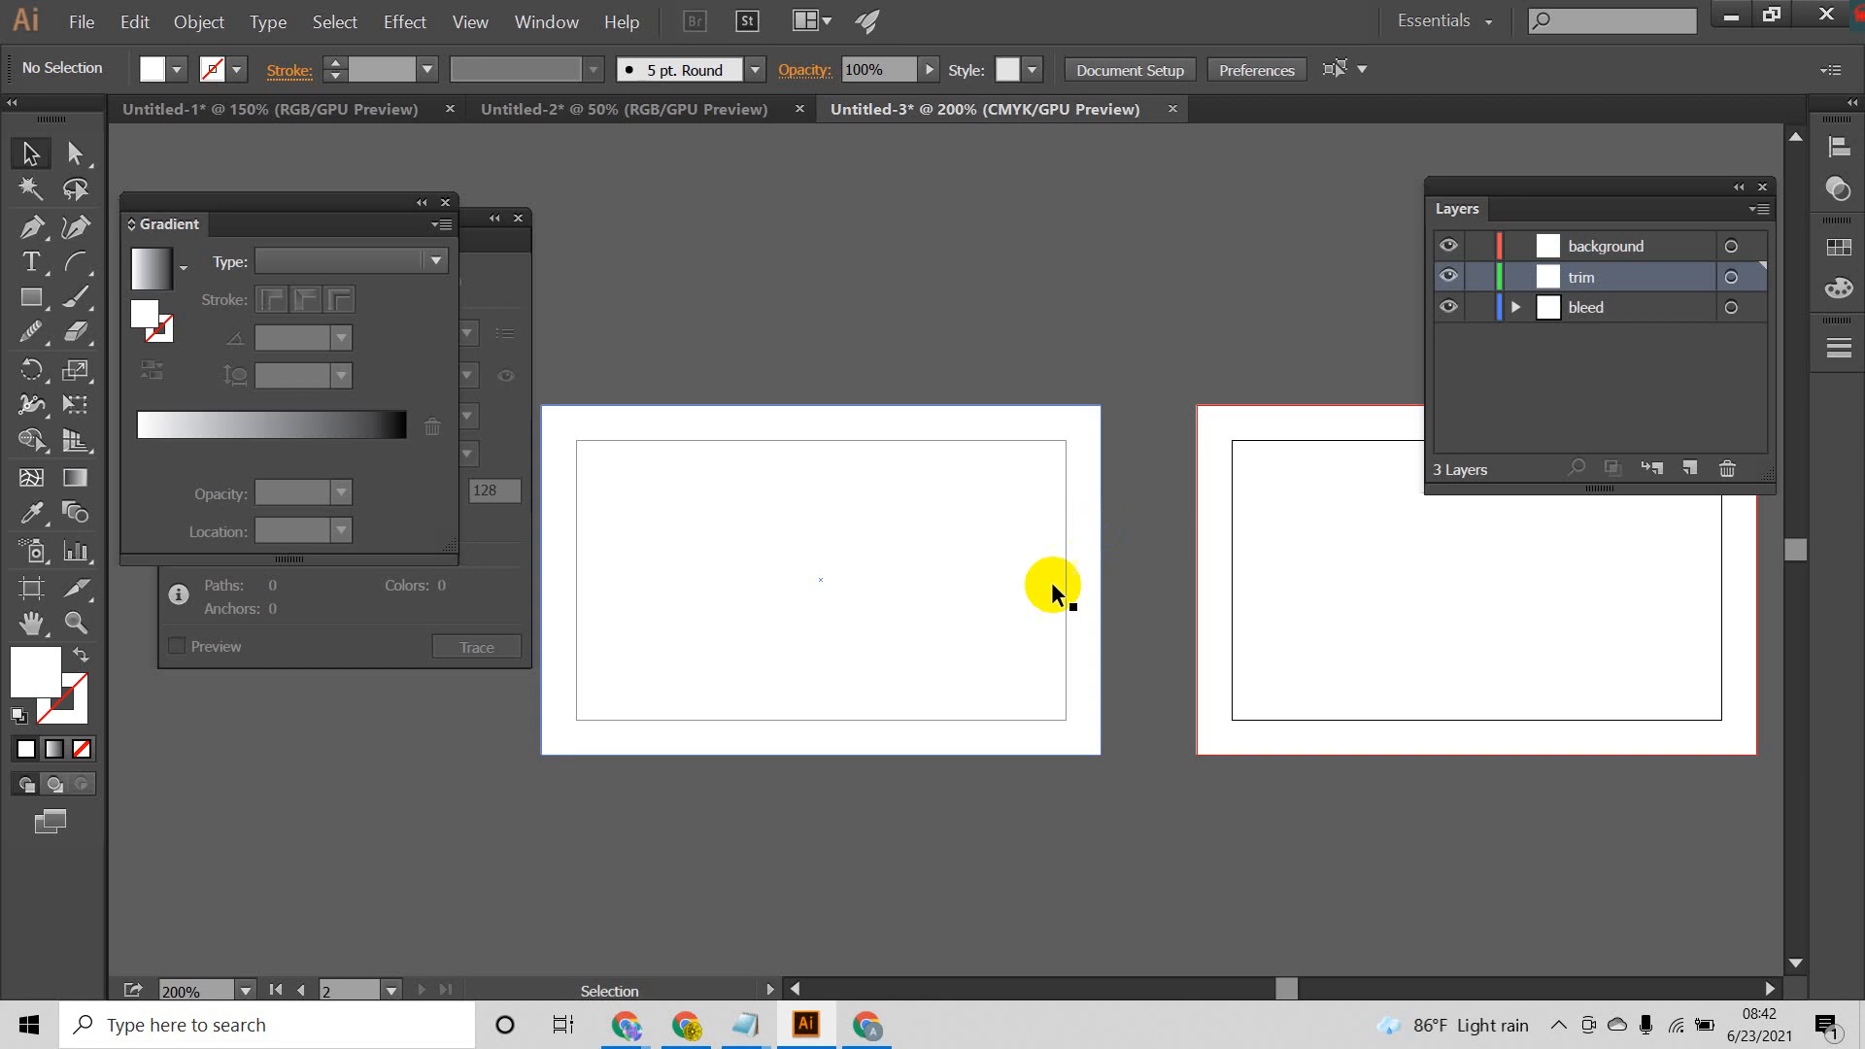
Step: Draw a rectangle exactly over the first artboard's trim area on the trim layer and fill it with yellow
{"action": "left_click_drag", "start_coordinate": [1050, 607], "coordinate": [1078, 604]}
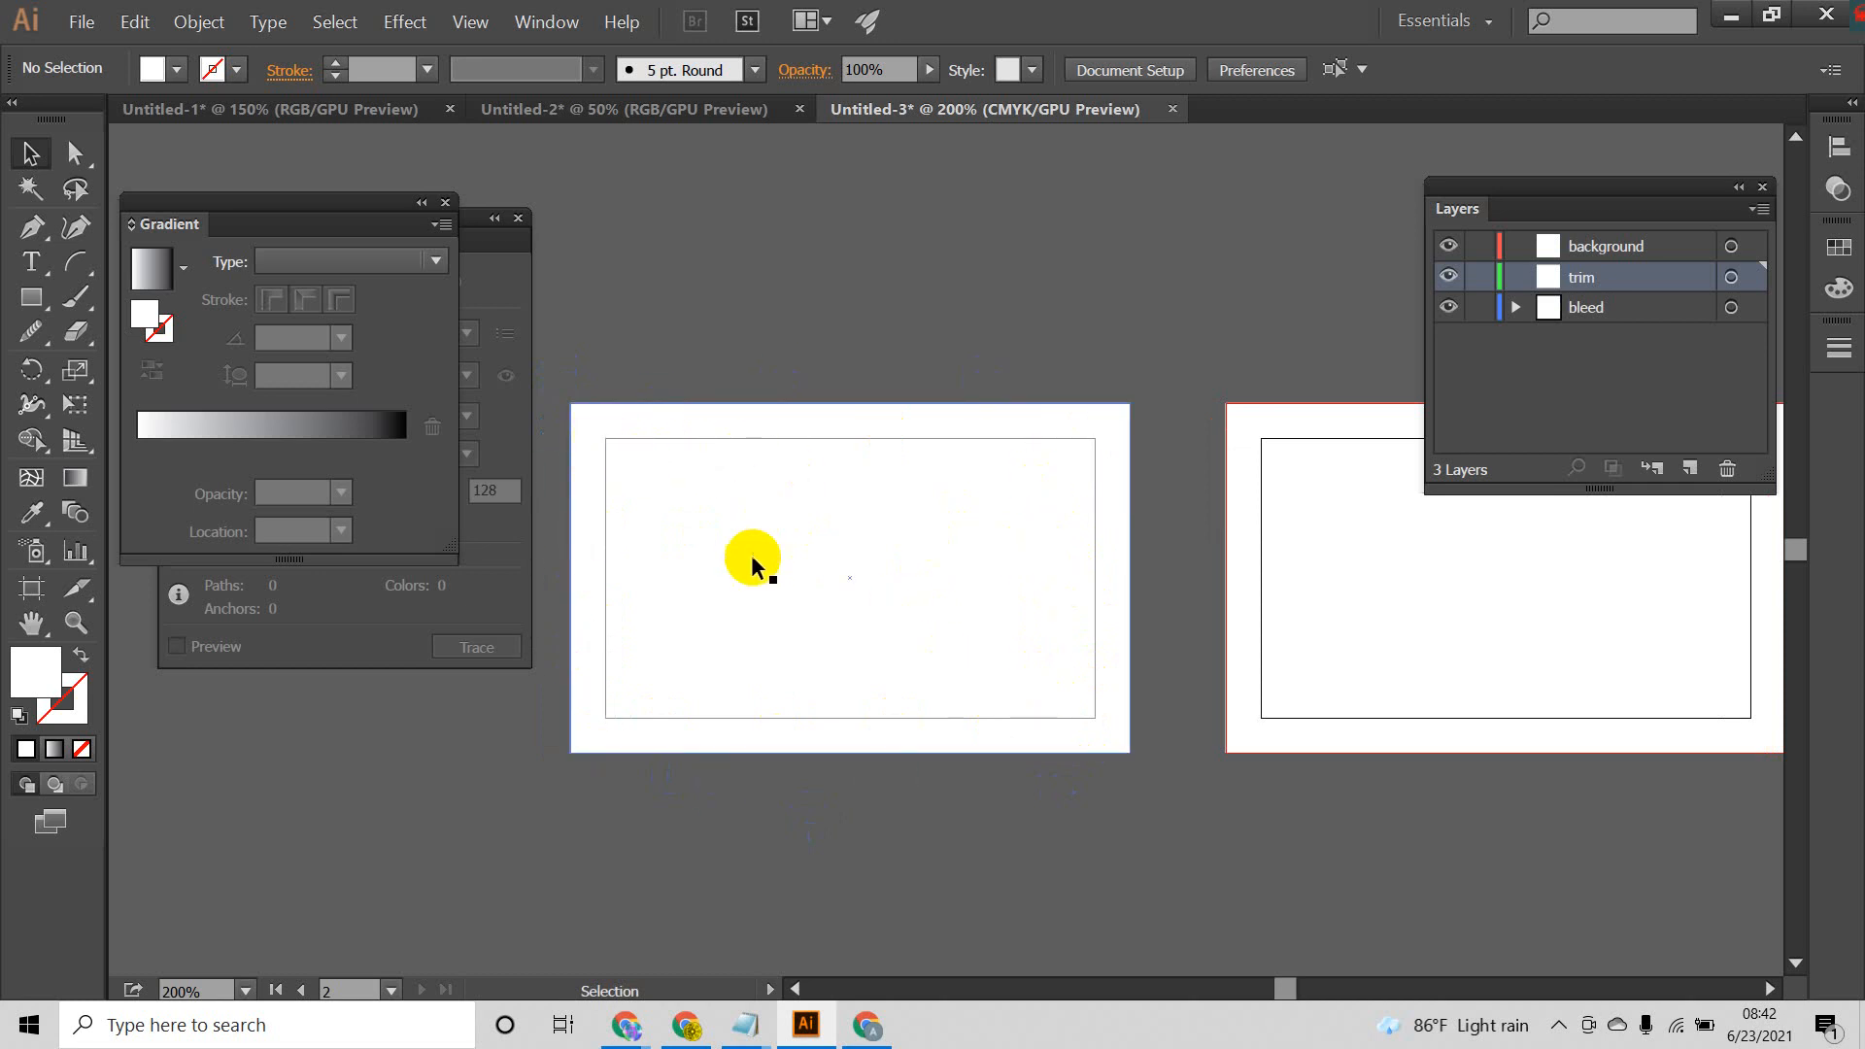
{"action": "left_click", "coordinate": [30, 298]}
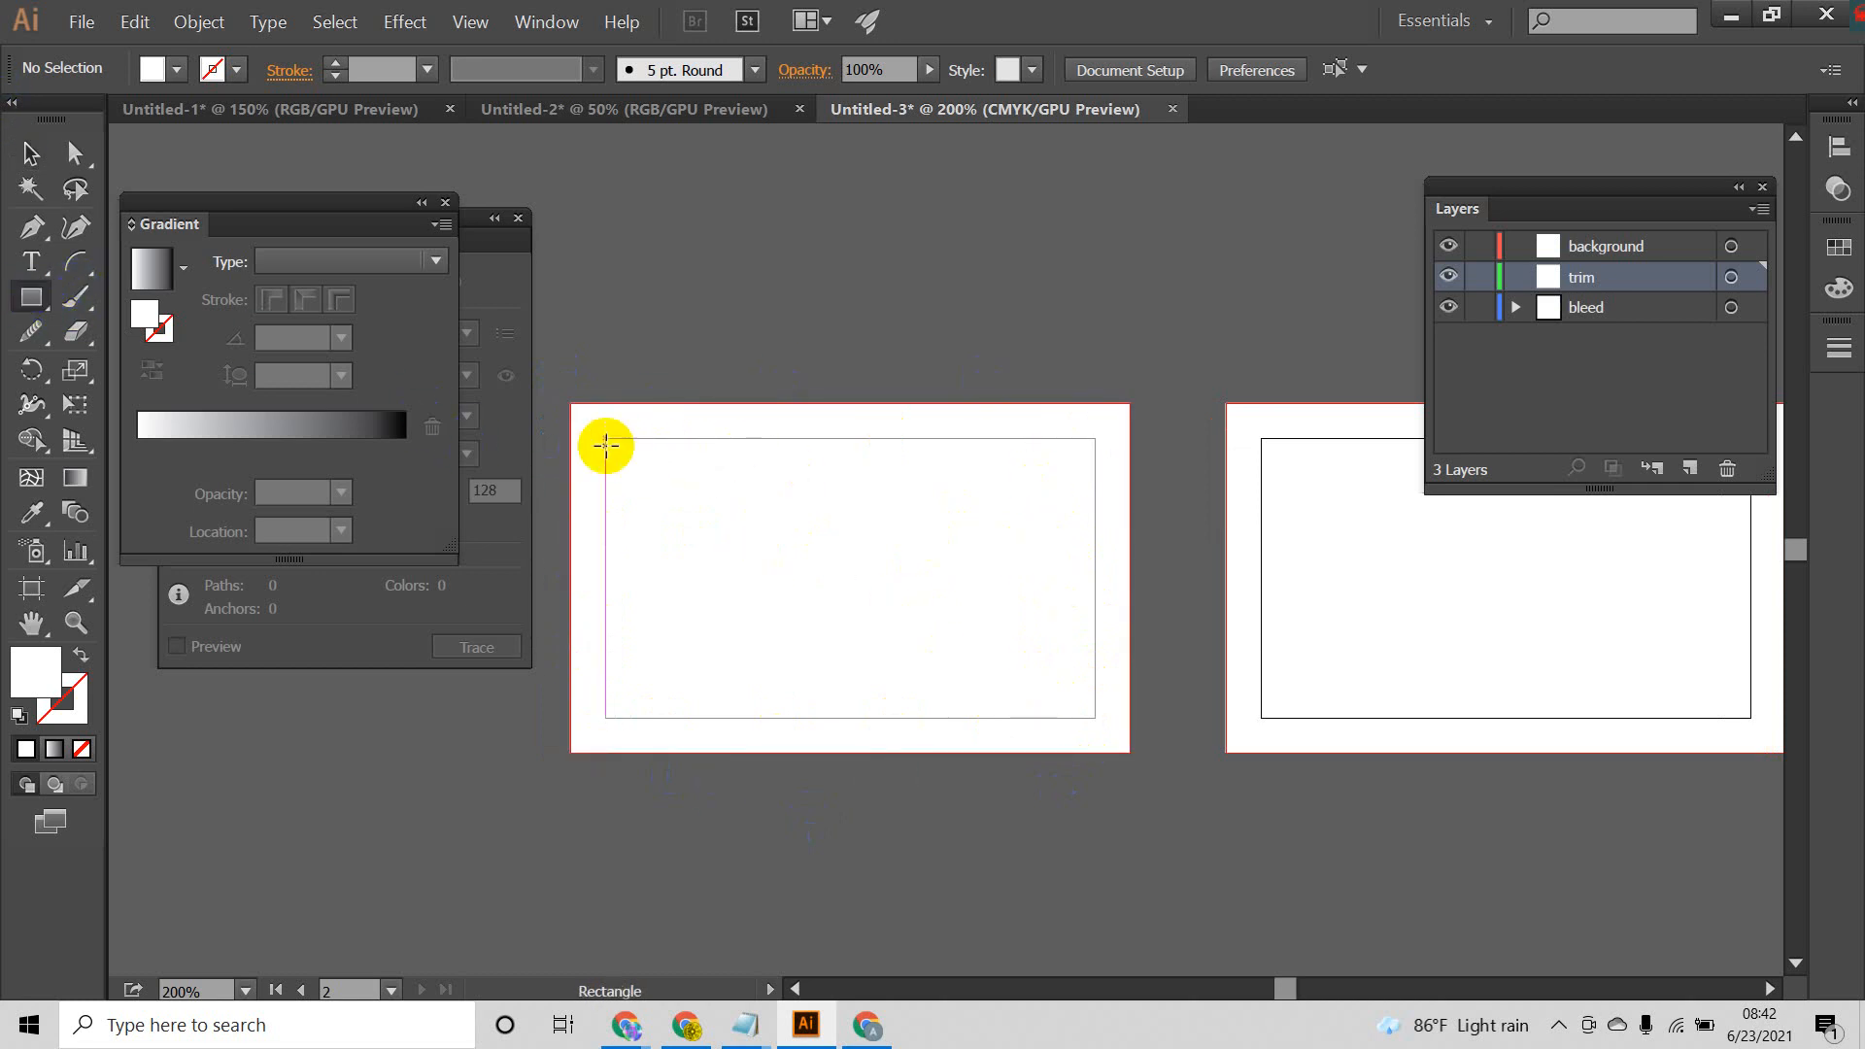
{"action": "left_click_drag", "start_coordinate": [606, 439], "coordinate": [1097, 718]}
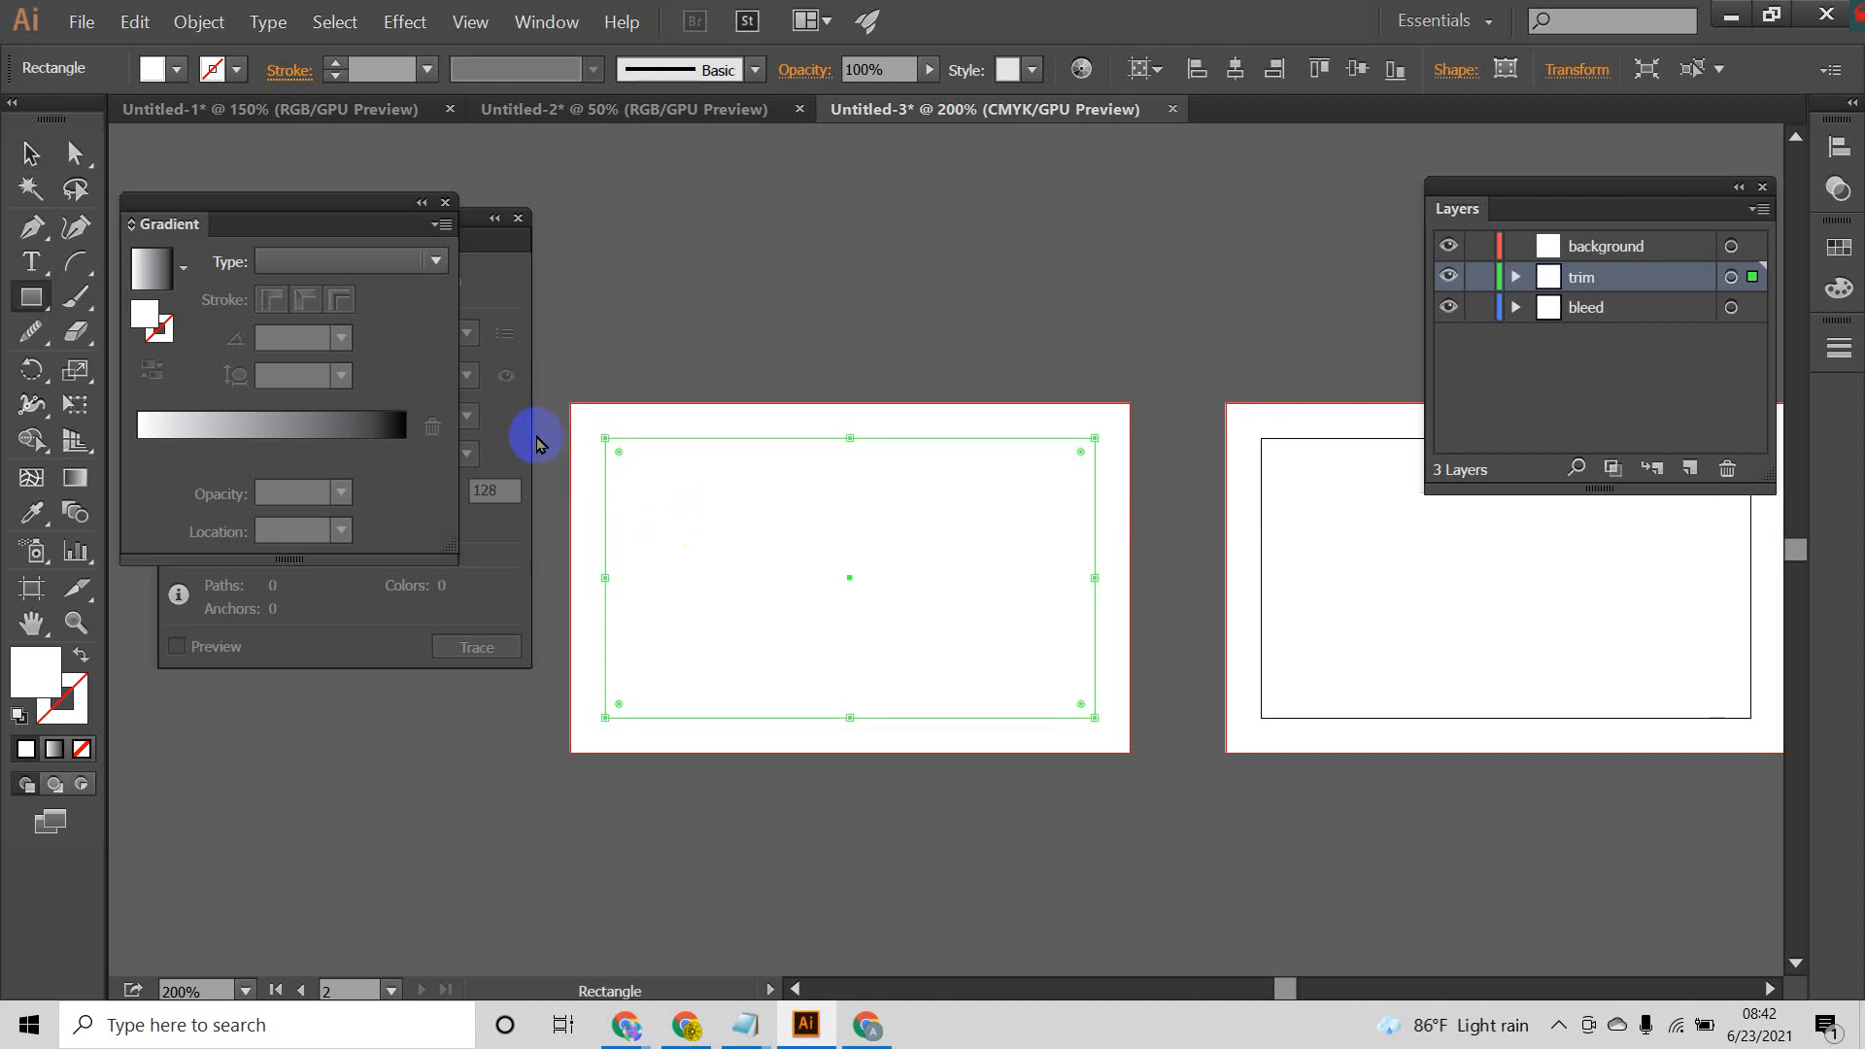
{"action": "left_click", "coordinate": [165, 70]}
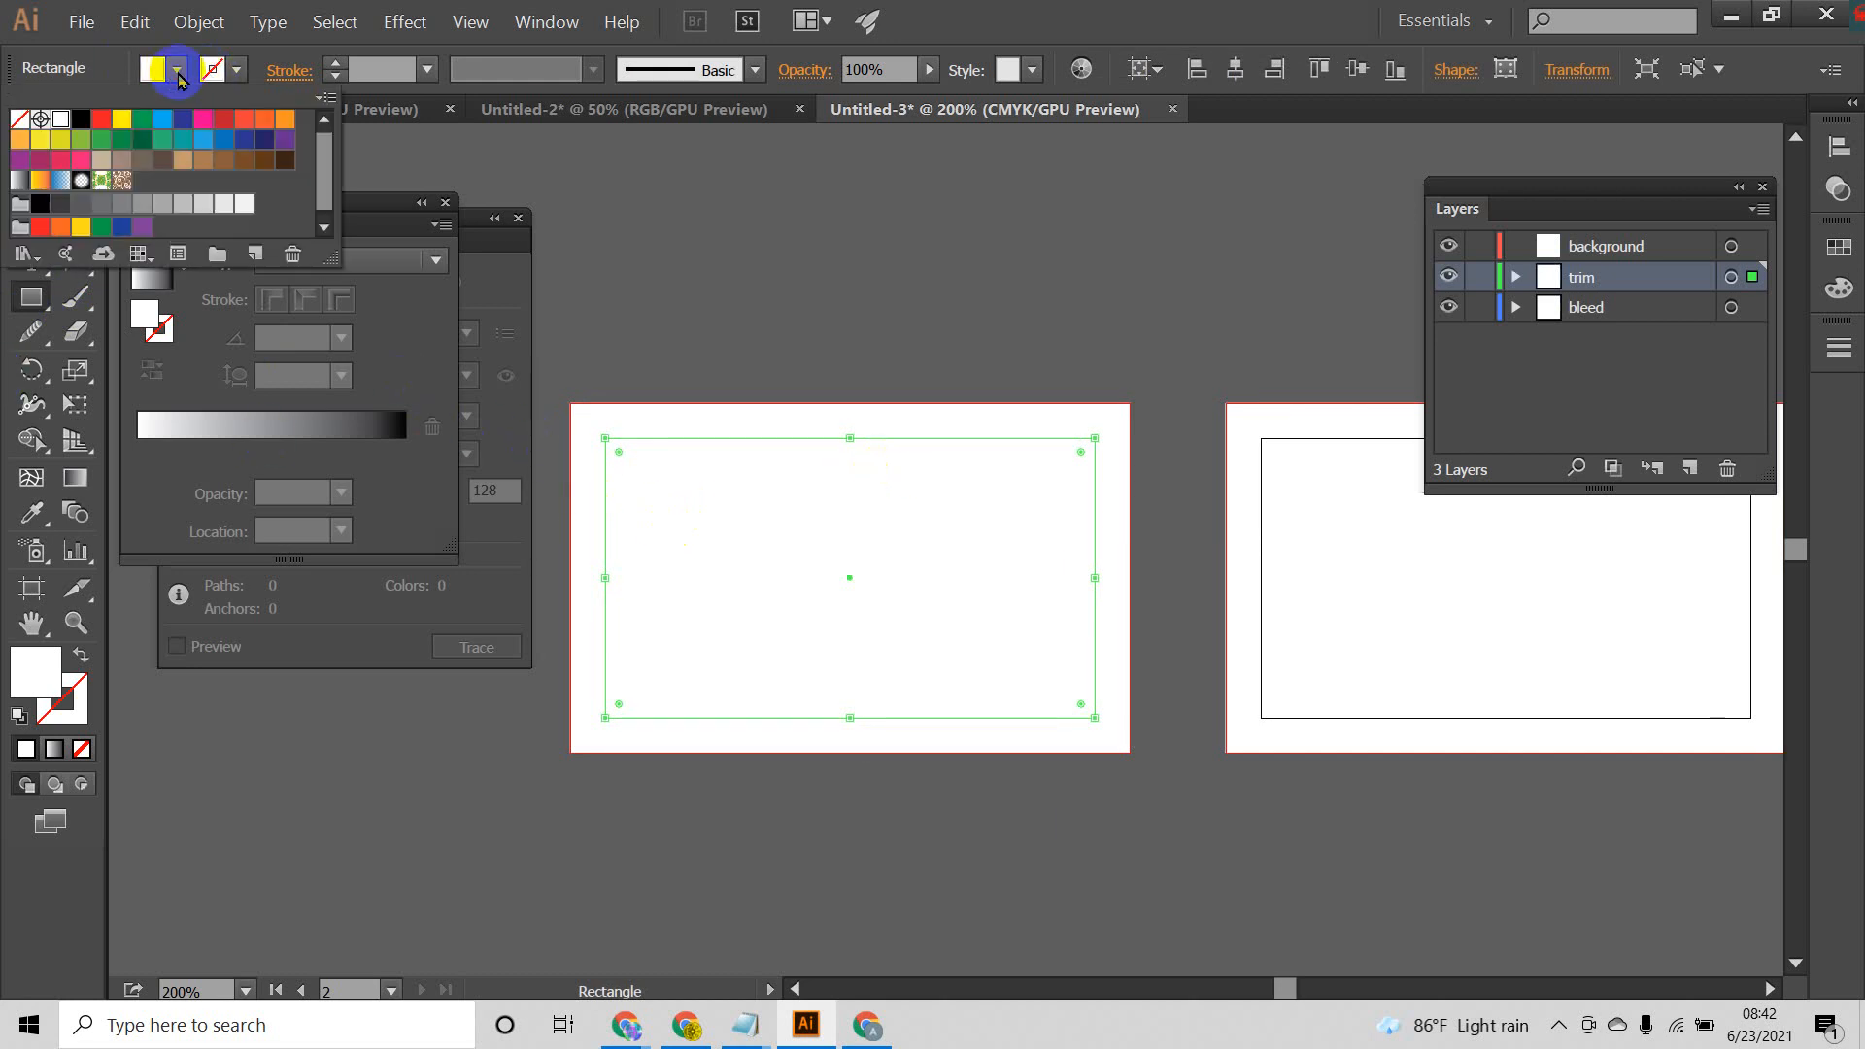
{"action": "left_click", "coordinate": [119, 120]}
{"action": "left_click", "coordinate": [725, 19]}
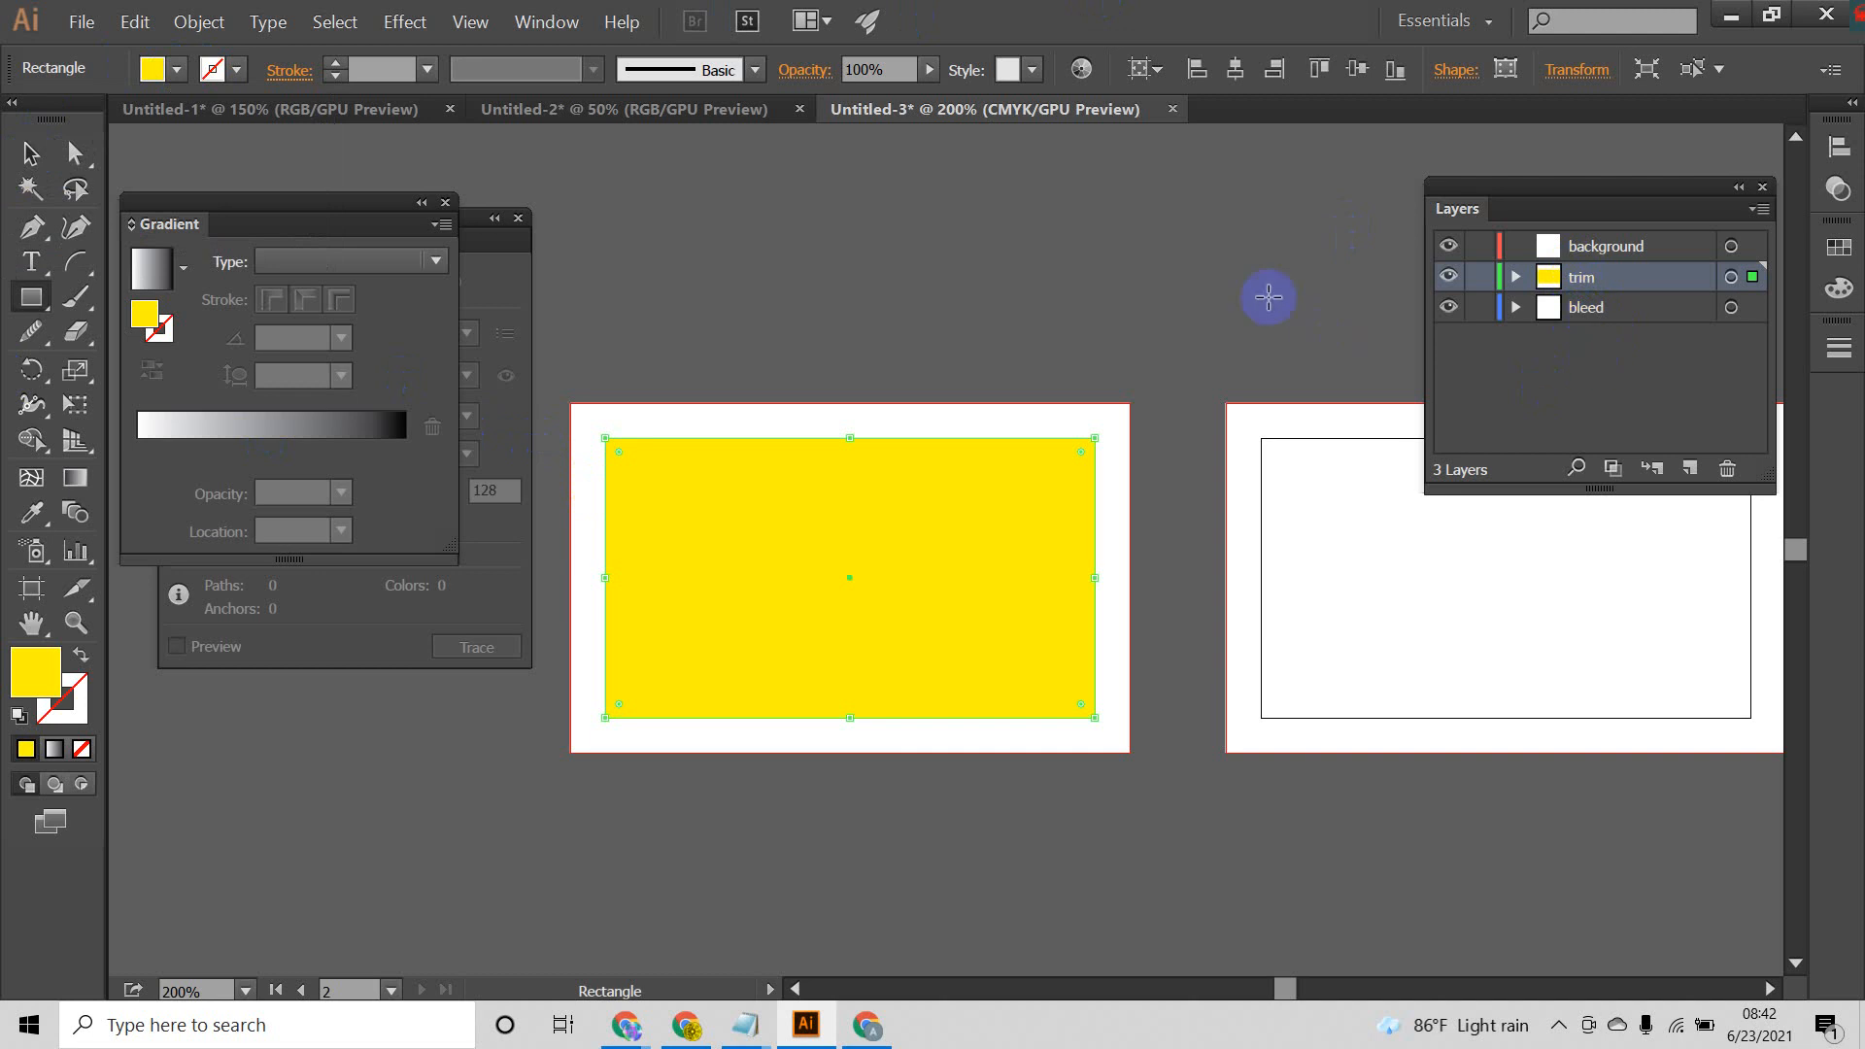
Step: Hide and show the trim layer again to check the rectangle it holds
{"action": "left_click", "coordinate": [1446, 279]}
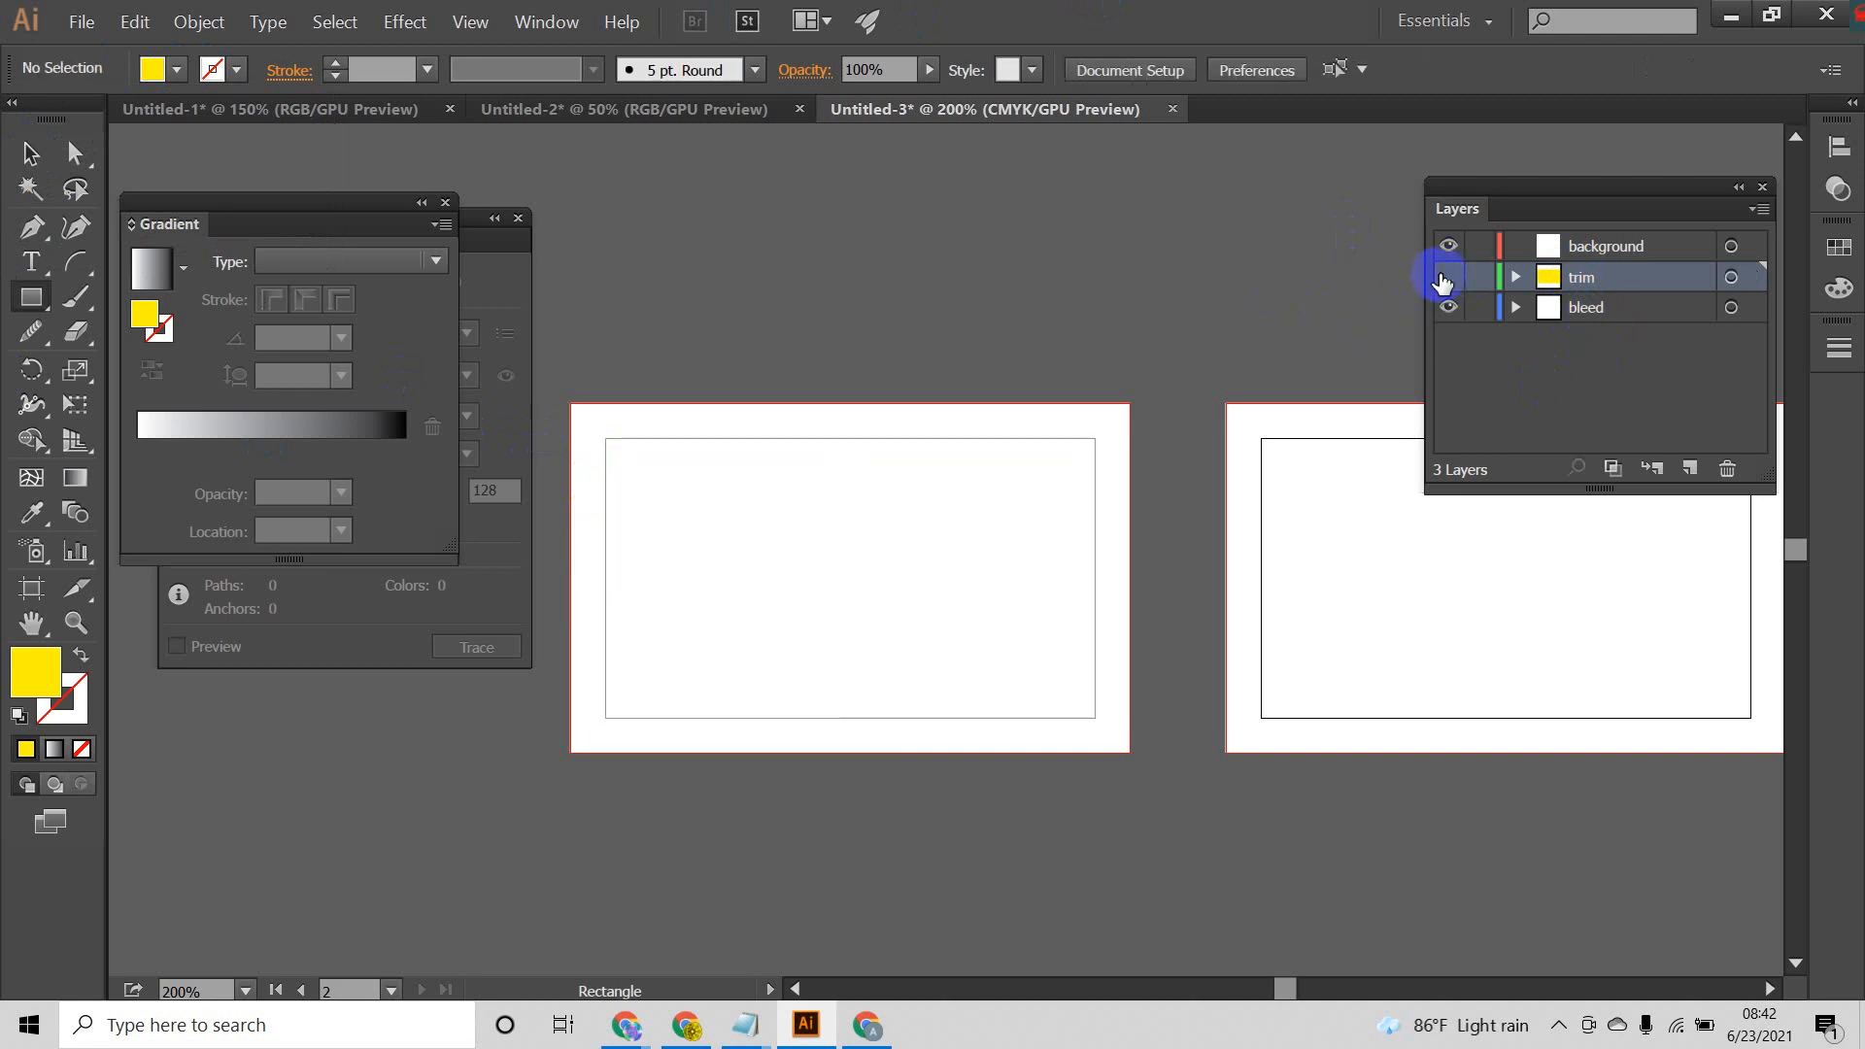
{"action": "left_click", "coordinate": [1447, 277]}
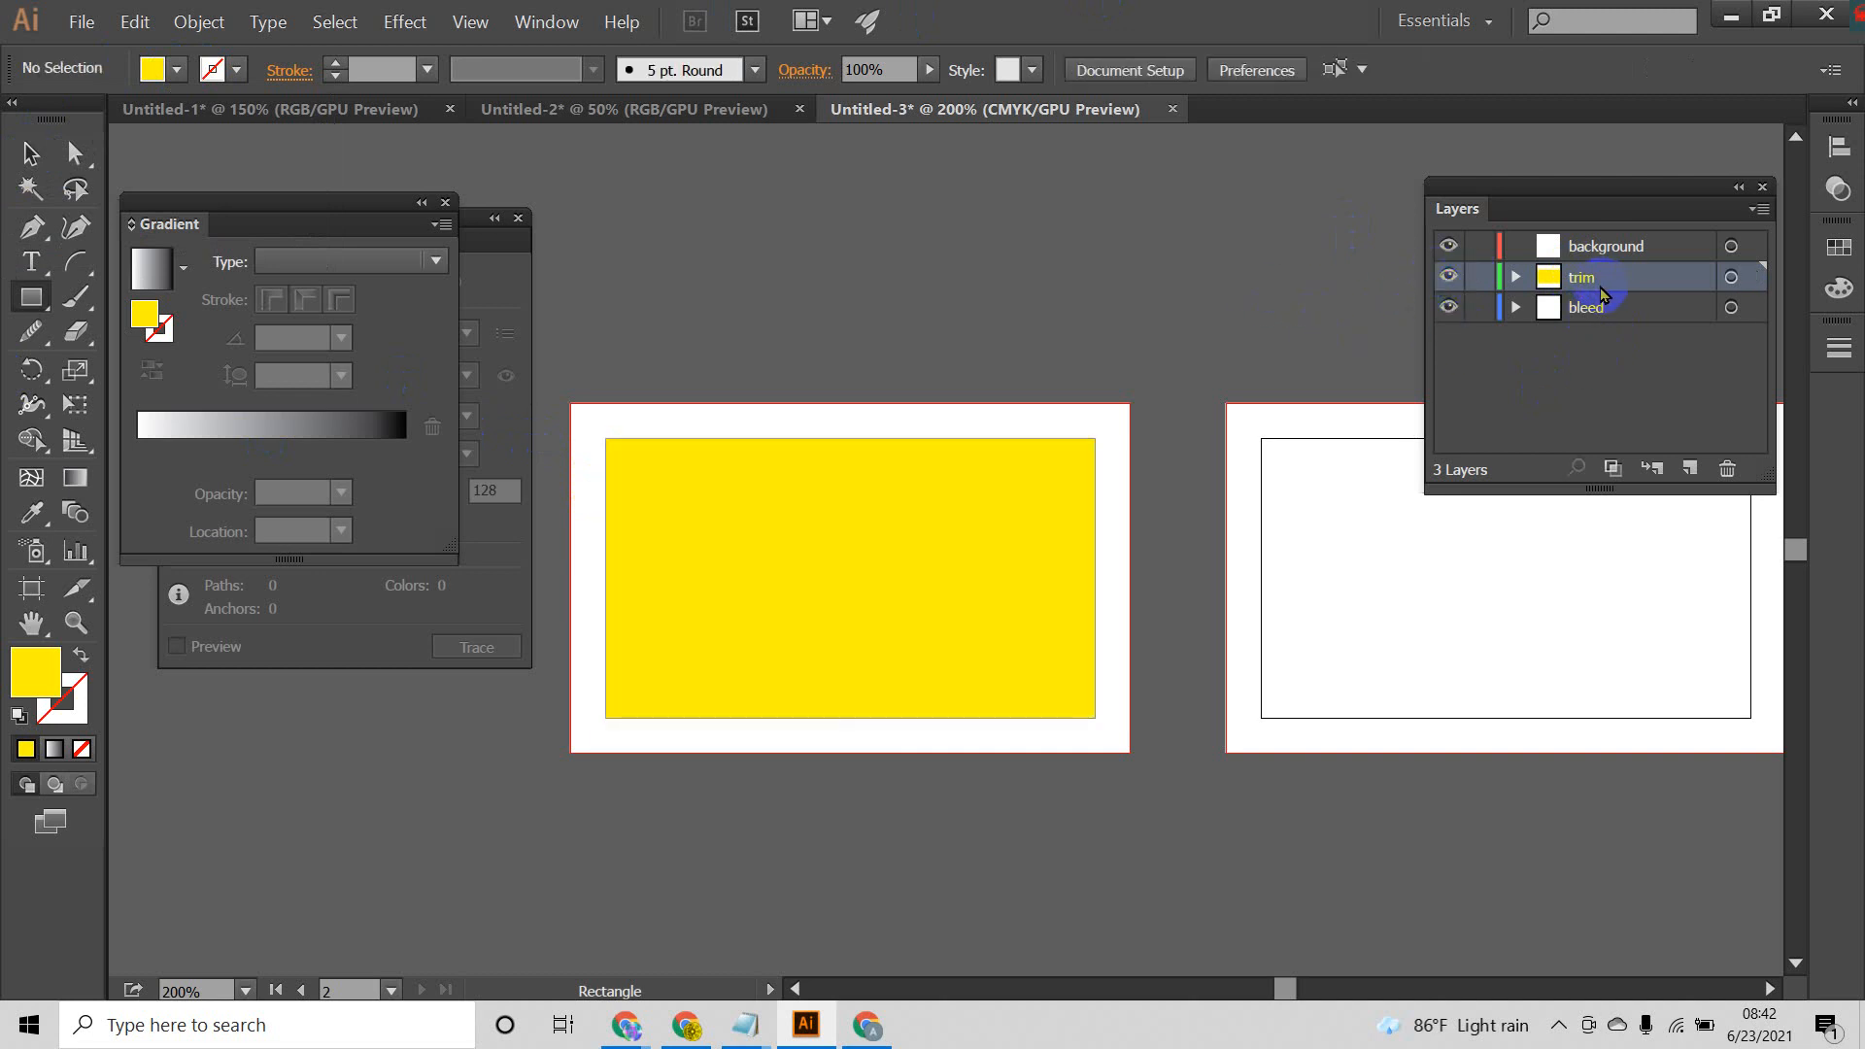
{"action": "left_click", "coordinate": [30, 152]}
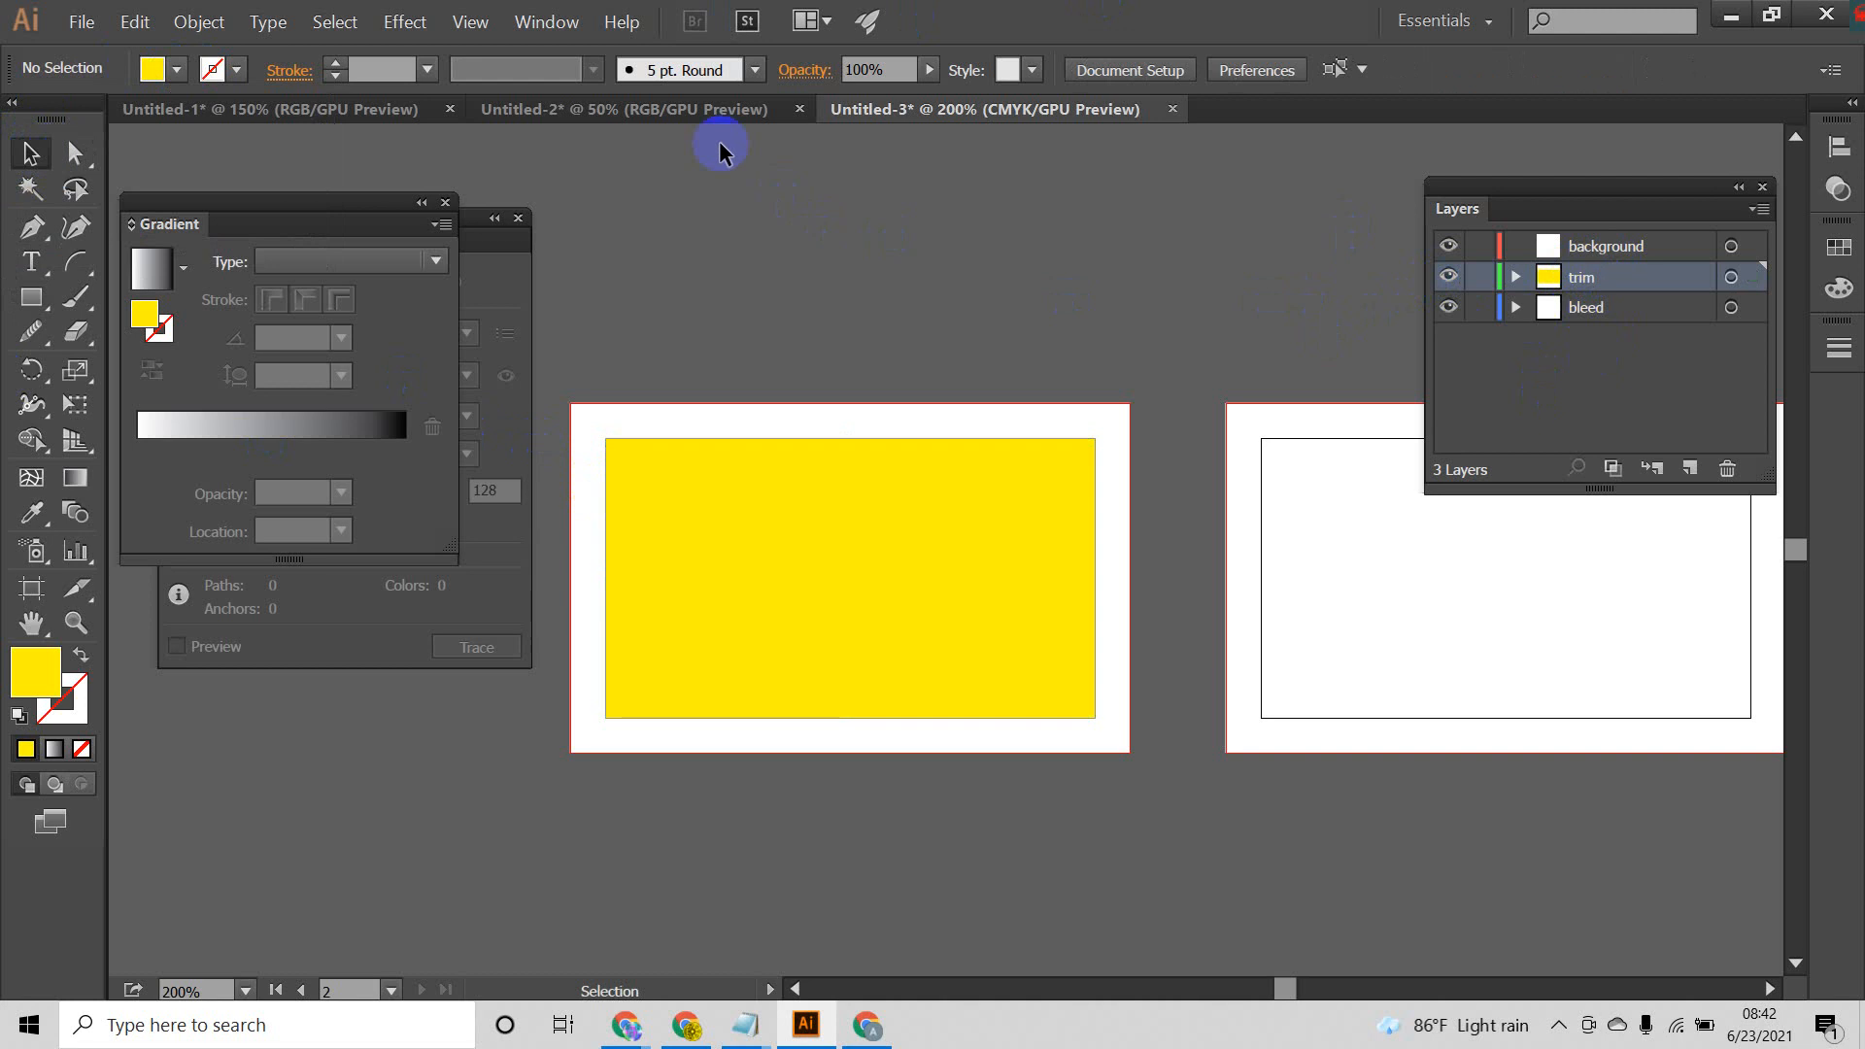
{"action": "left_click", "coordinate": [1673, 636]}
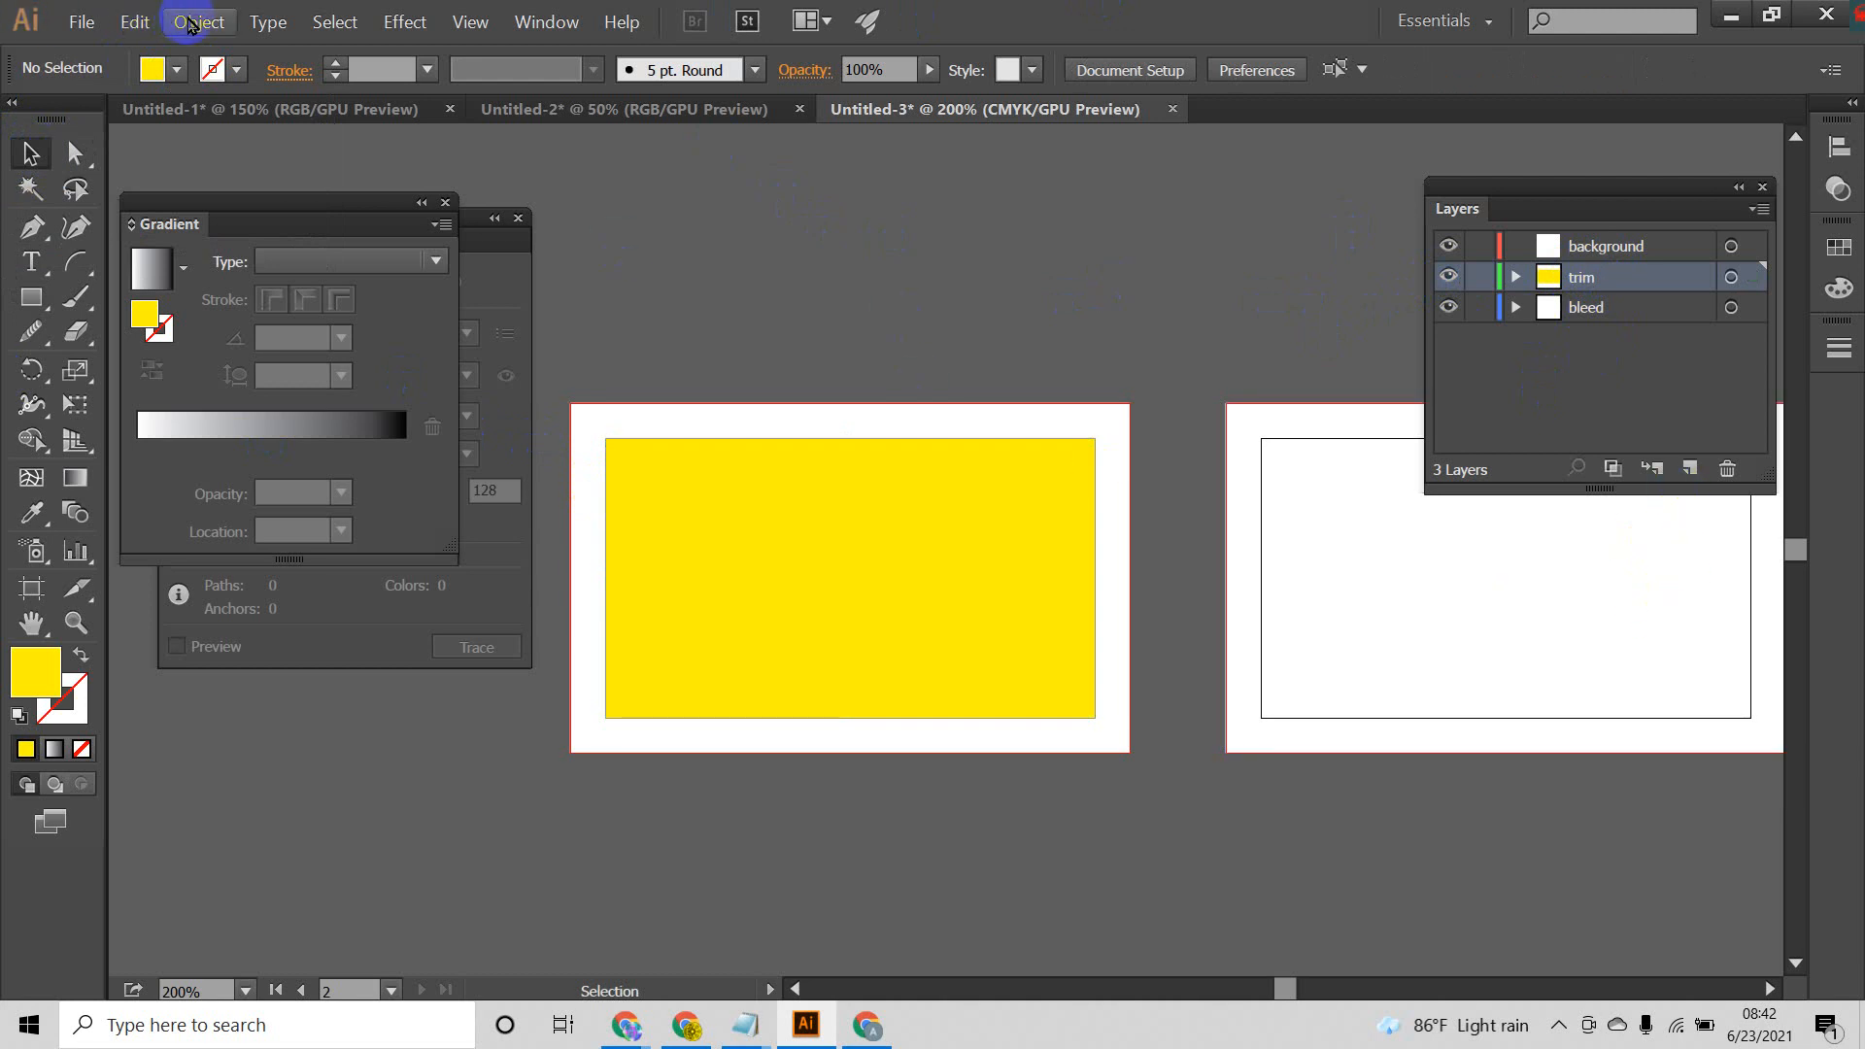
{"action": "left_click", "coordinate": [195, 21]}
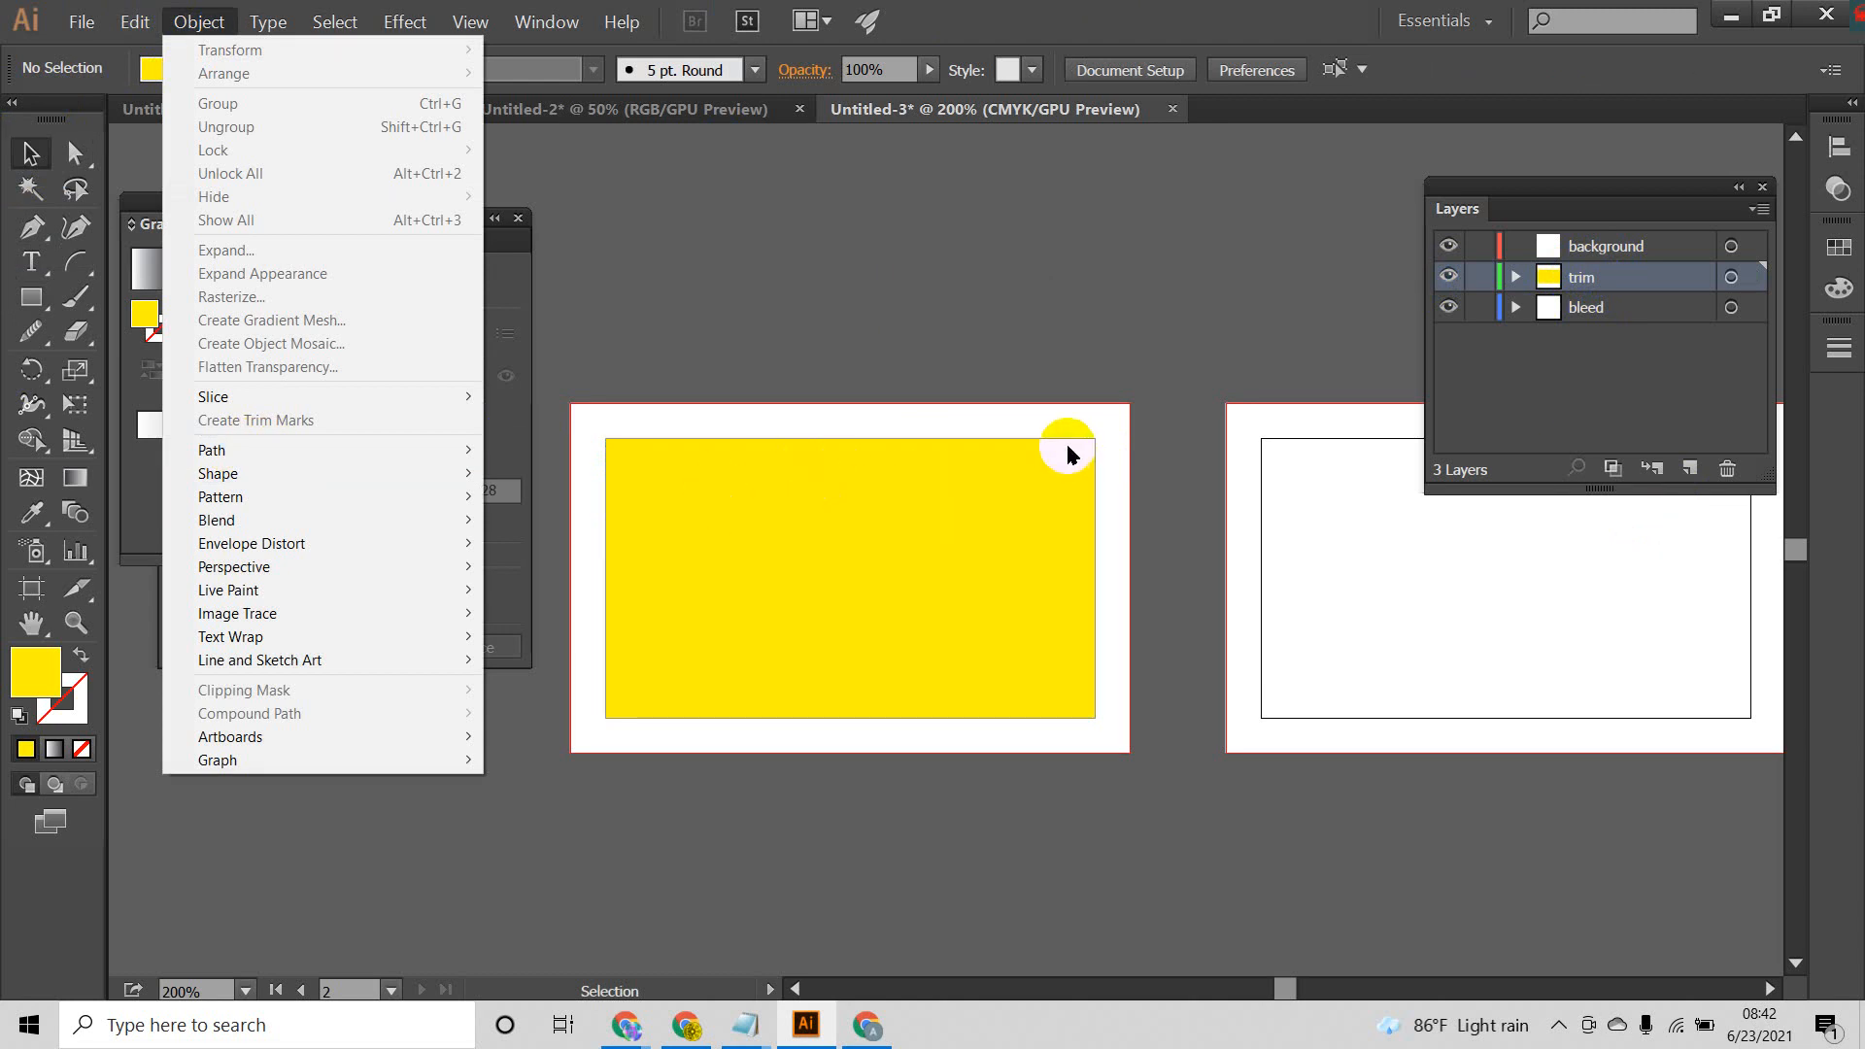
{"action": "mouse_move", "coordinate": [277, 454]}
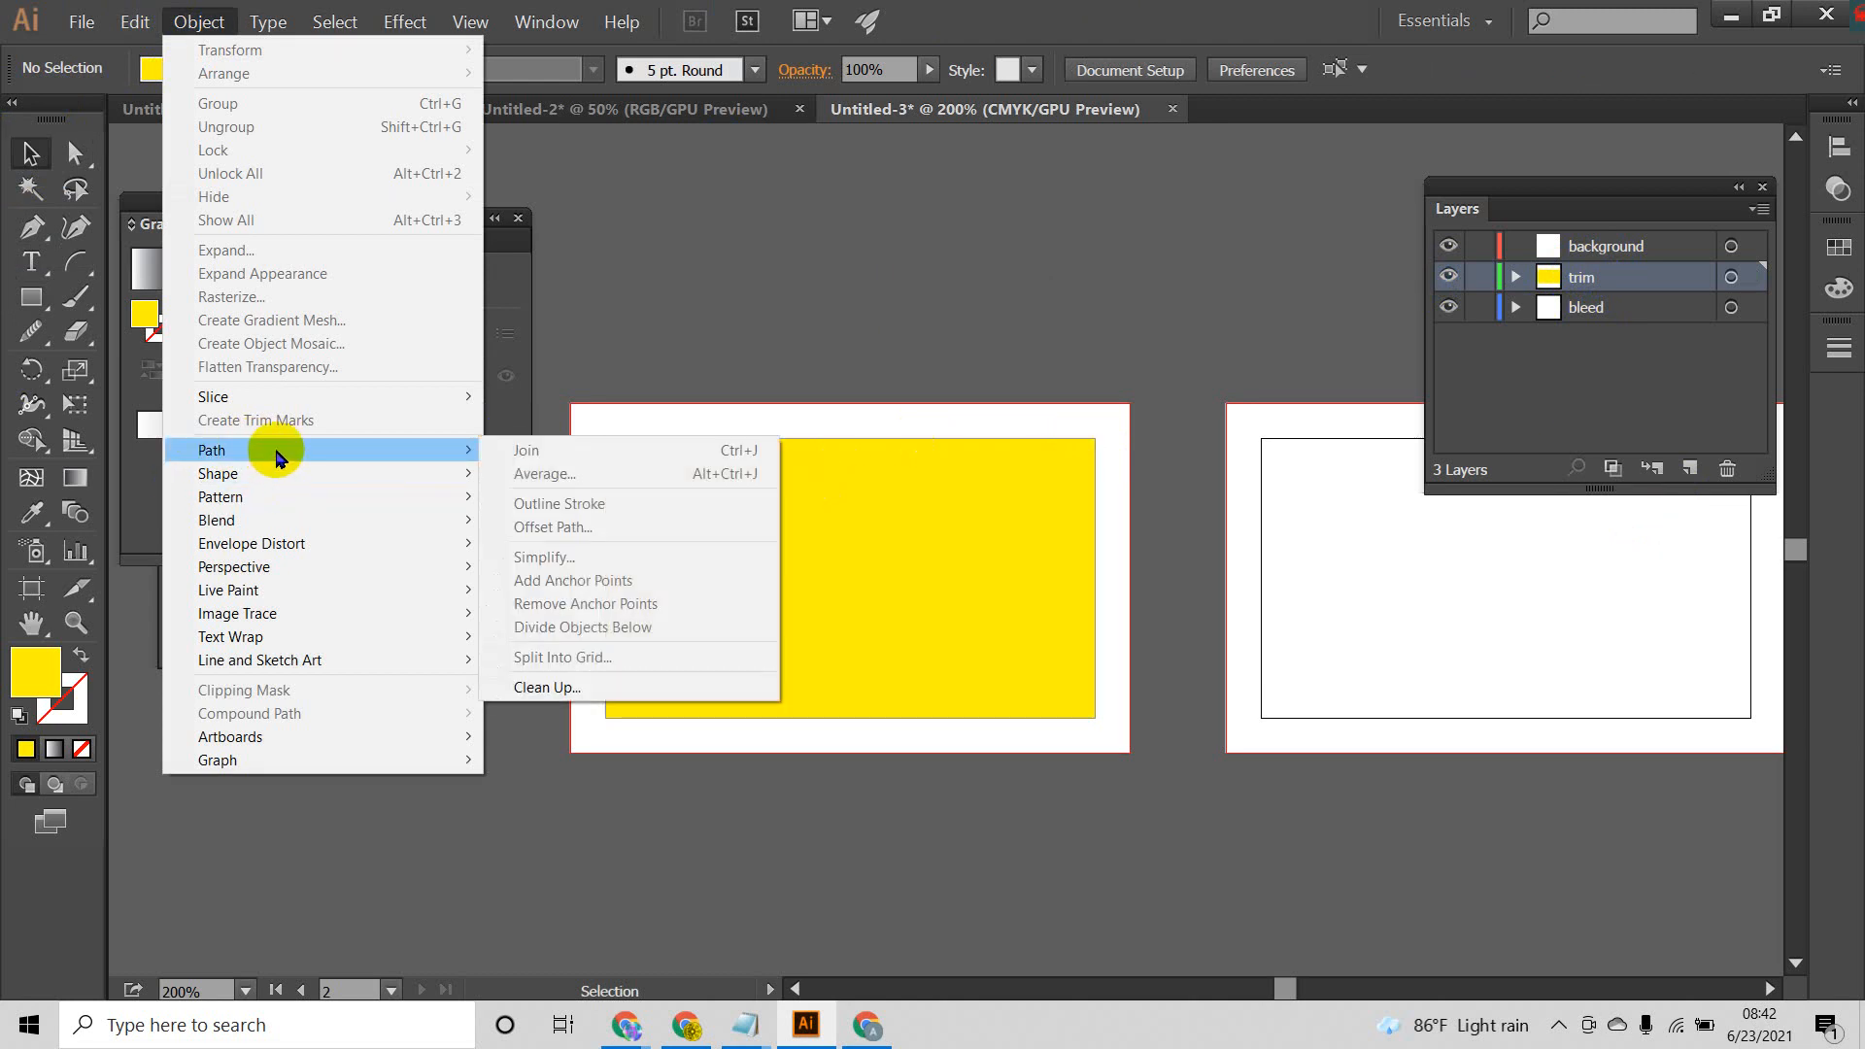
{"action": "left_click", "coordinate": [941, 525]}
{"action": "double_click", "coordinate": [941, 524]}
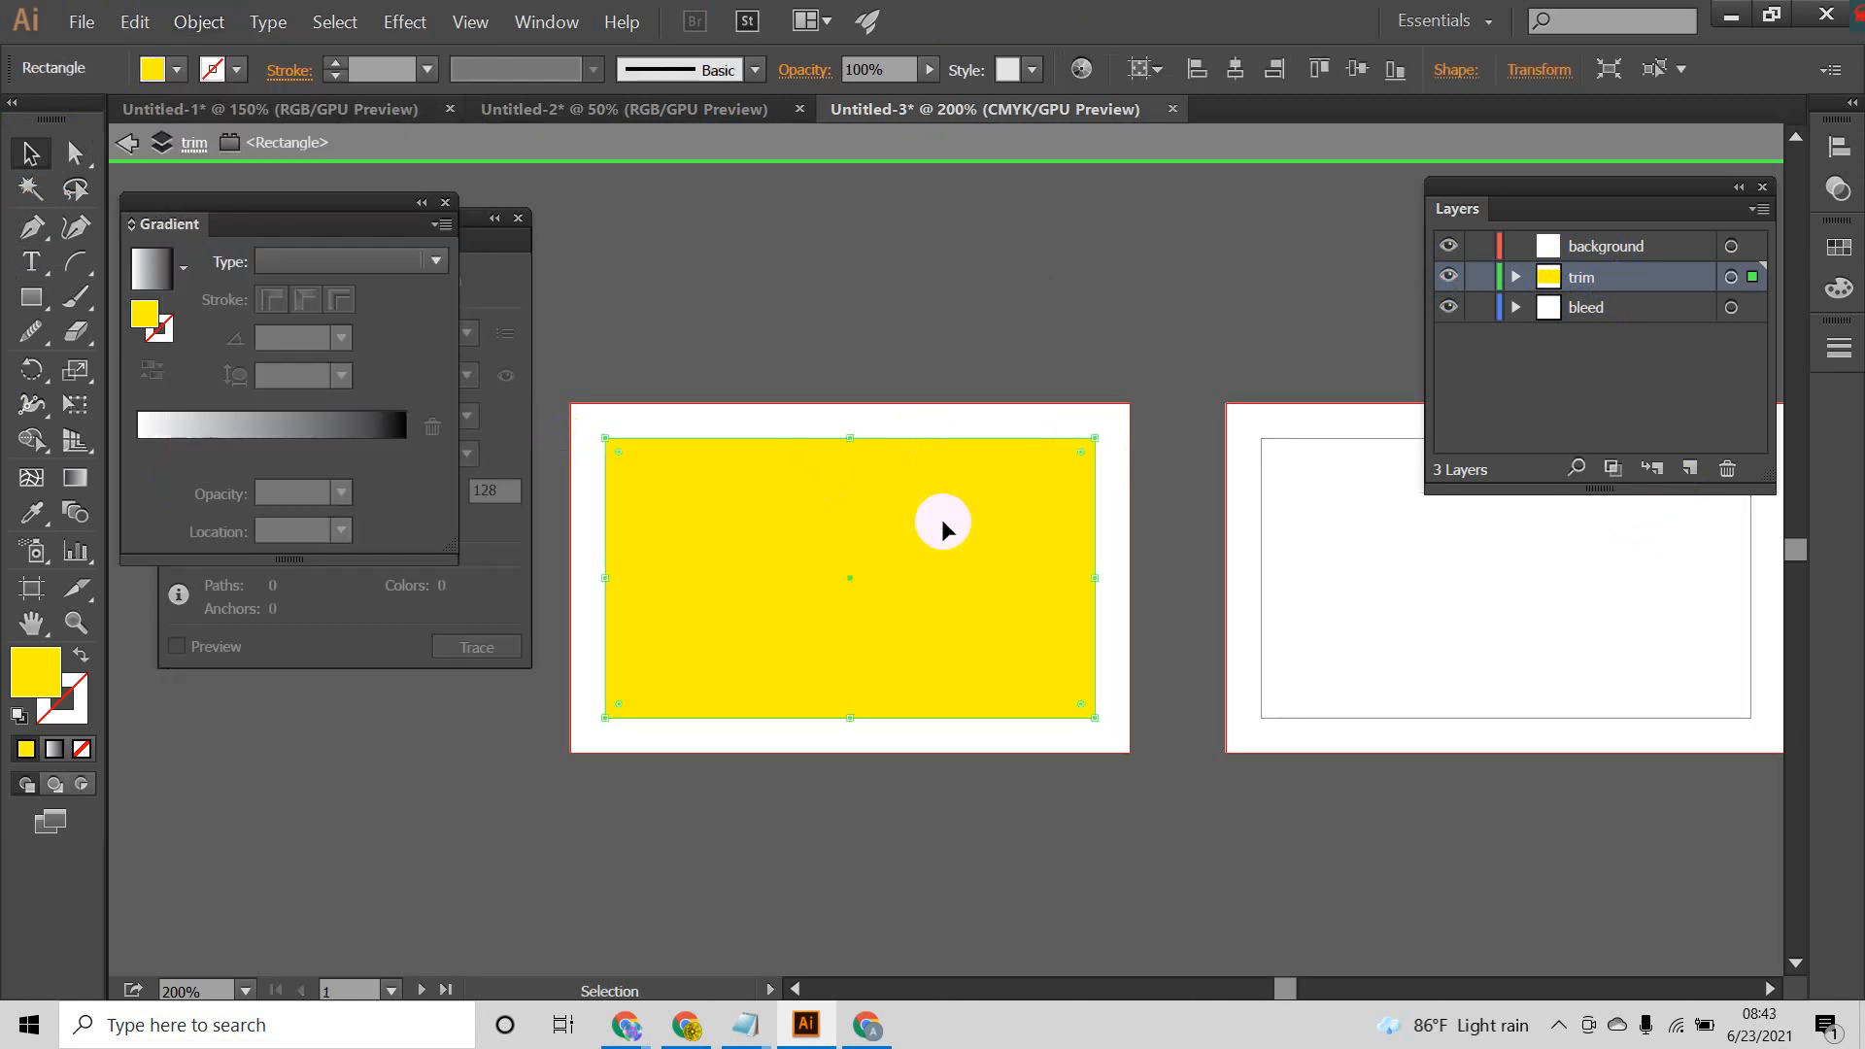
{"action": "left_click", "coordinate": [126, 143]}
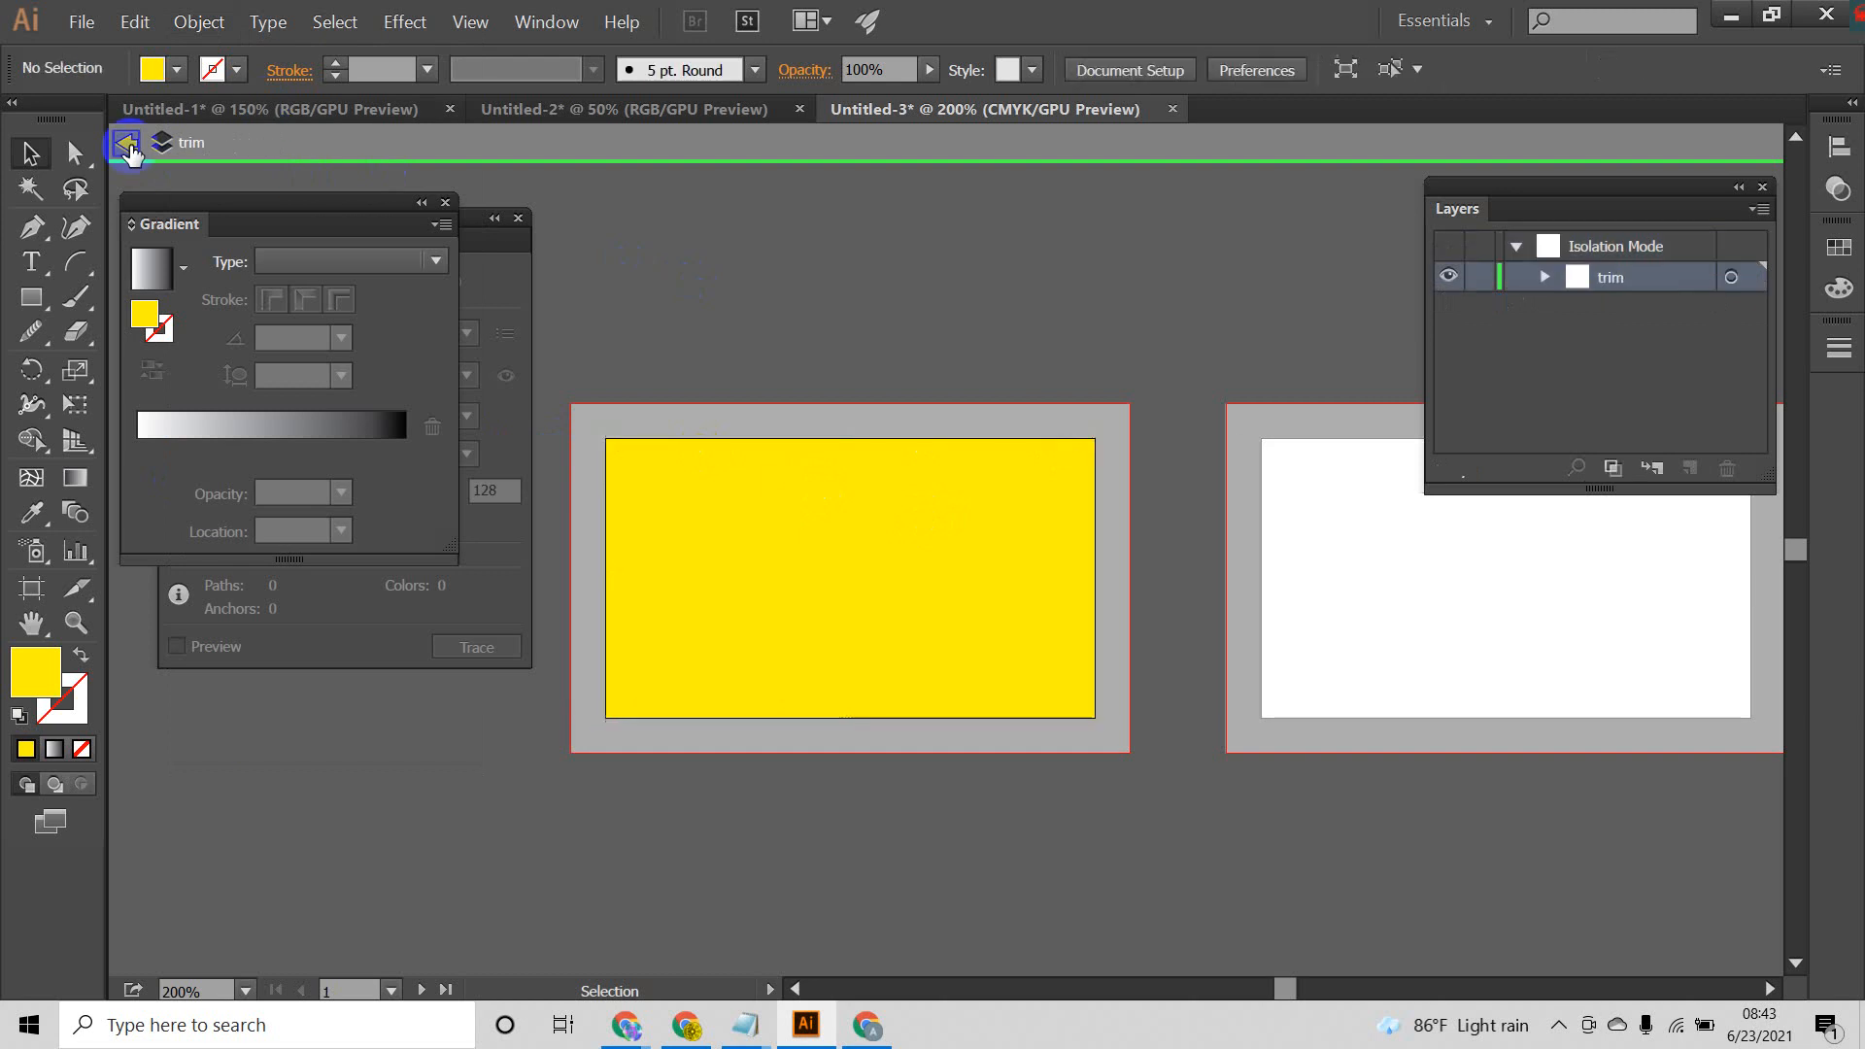
Step: Offset the yellow rectangle's path by -0.25 in with preview on, and fill the resulting inner rectangle with green
{"action": "double_click", "coordinate": [730, 472]}
{"action": "left_click", "coordinate": [199, 21]}
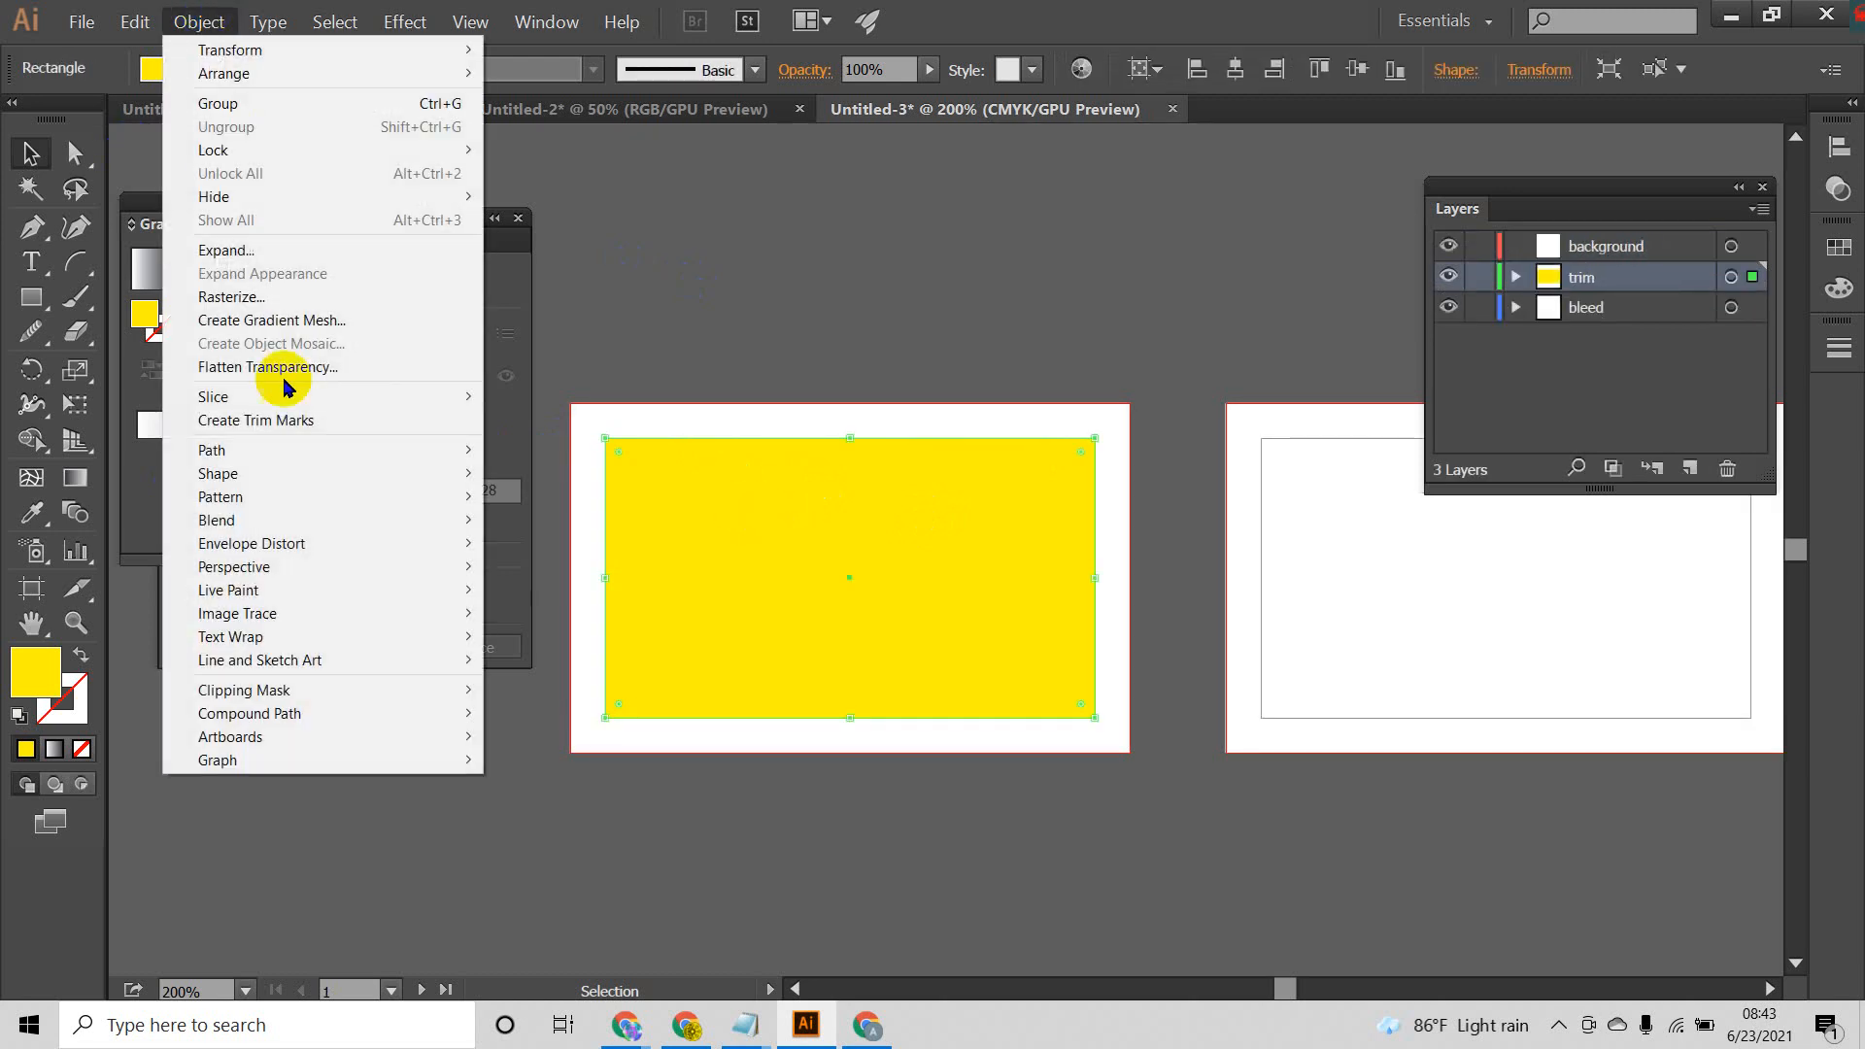
{"action": "mouse_move", "coordinate": [324, 450]}
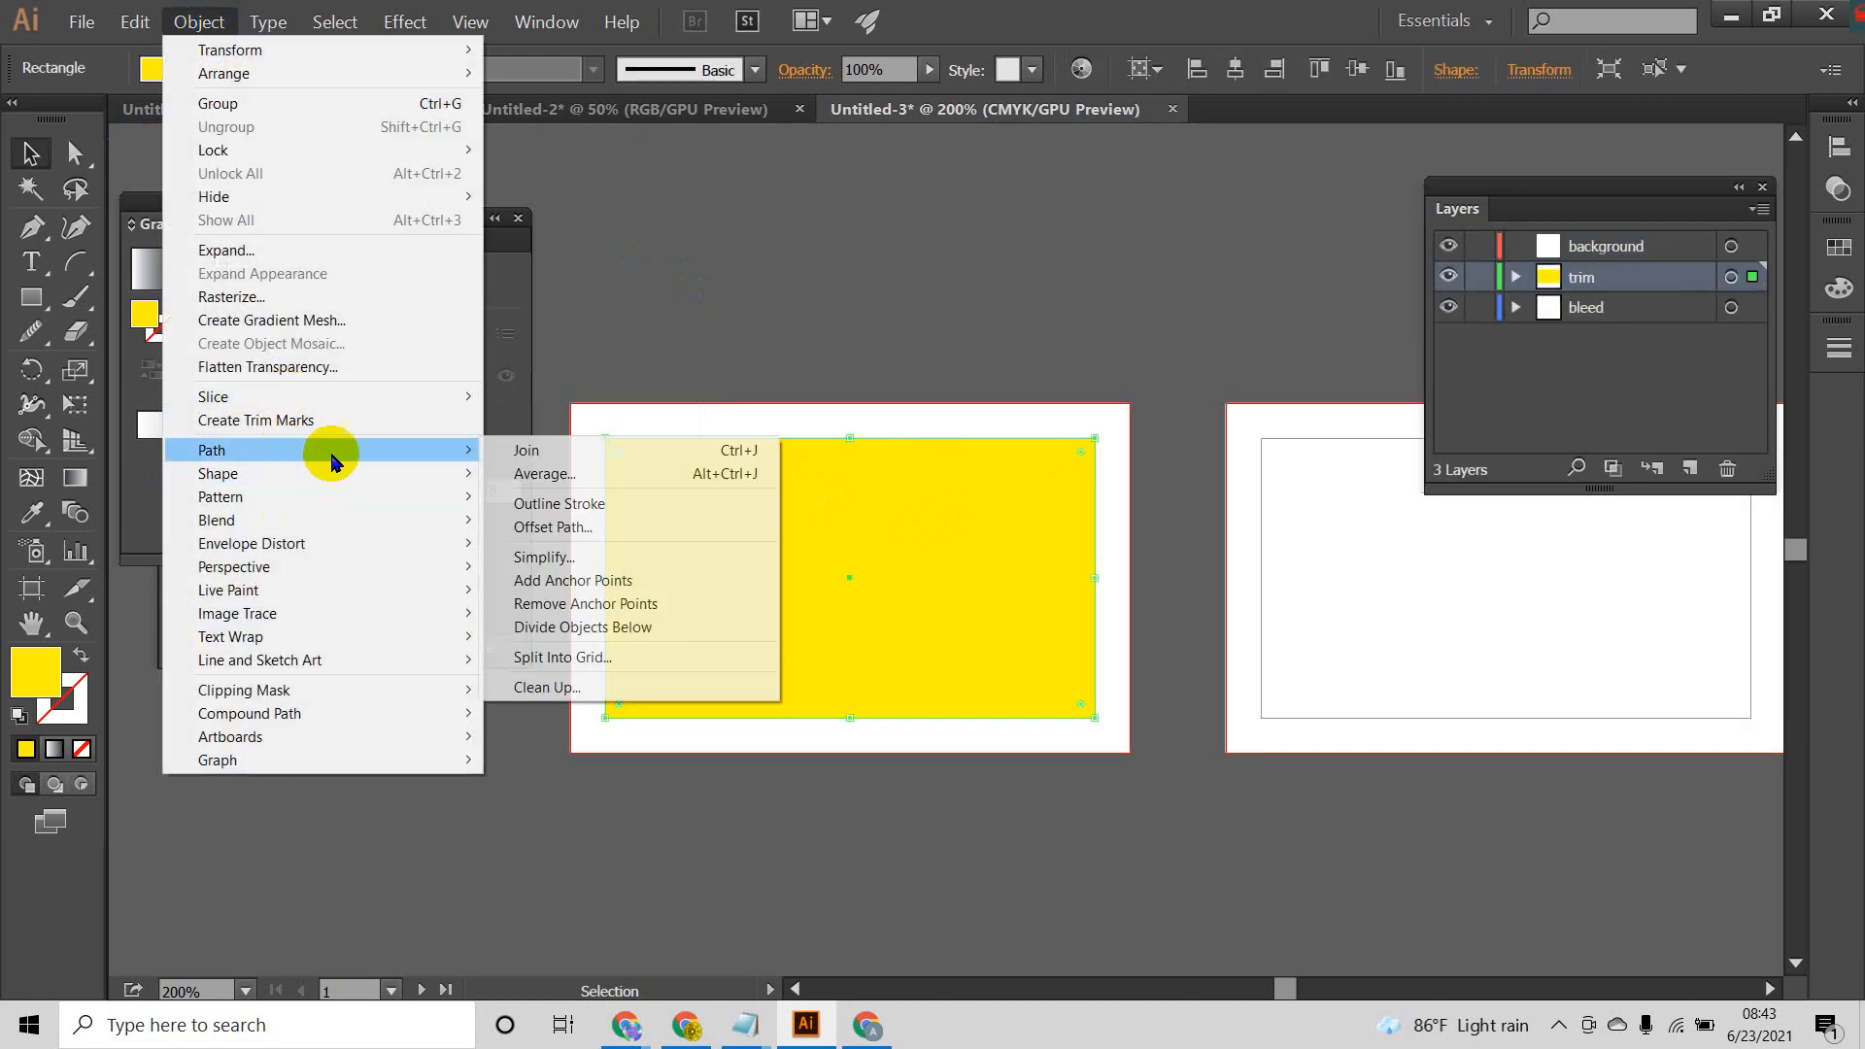
{"action": "left_click", "coordinate": [558, 527]}
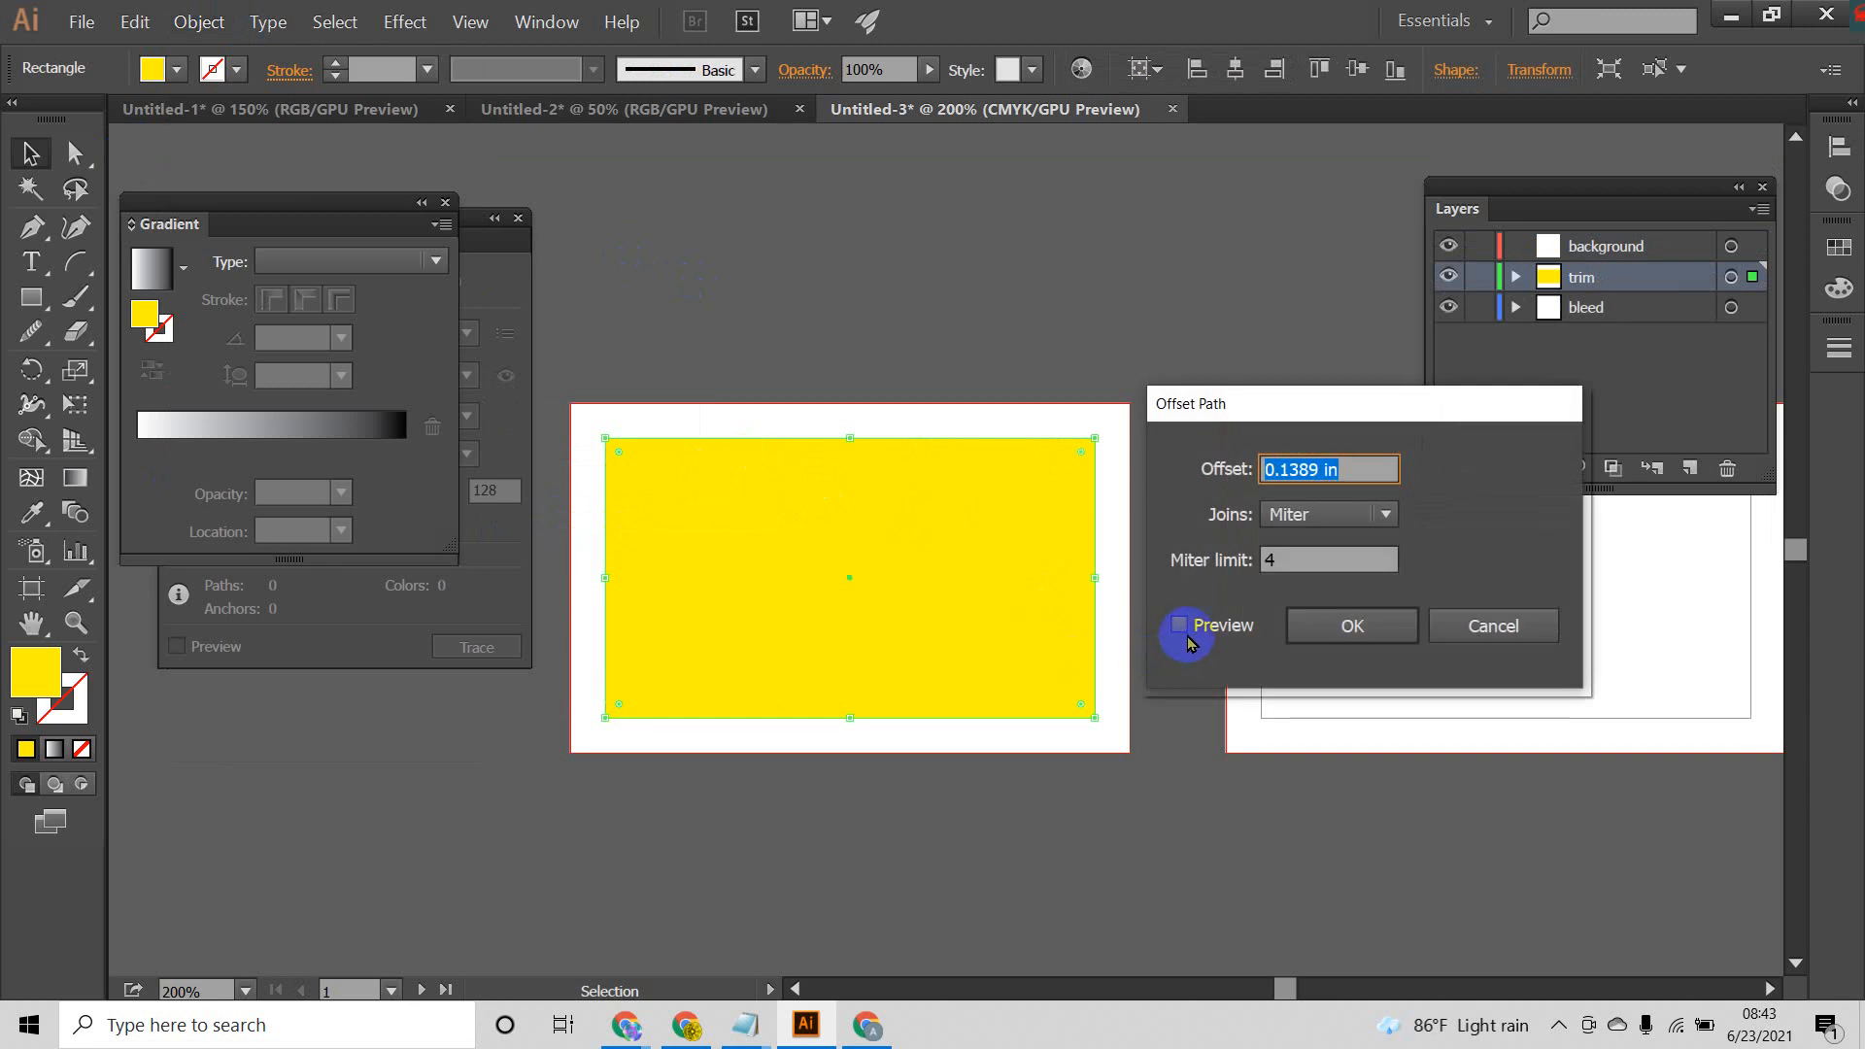
{"action": "left_click", "coordinate": [1179, 625]}
{"action": "left_click", "coordinate": [1313, 488]}
{"action": "double_click", "coordinate": [1321, 468]}
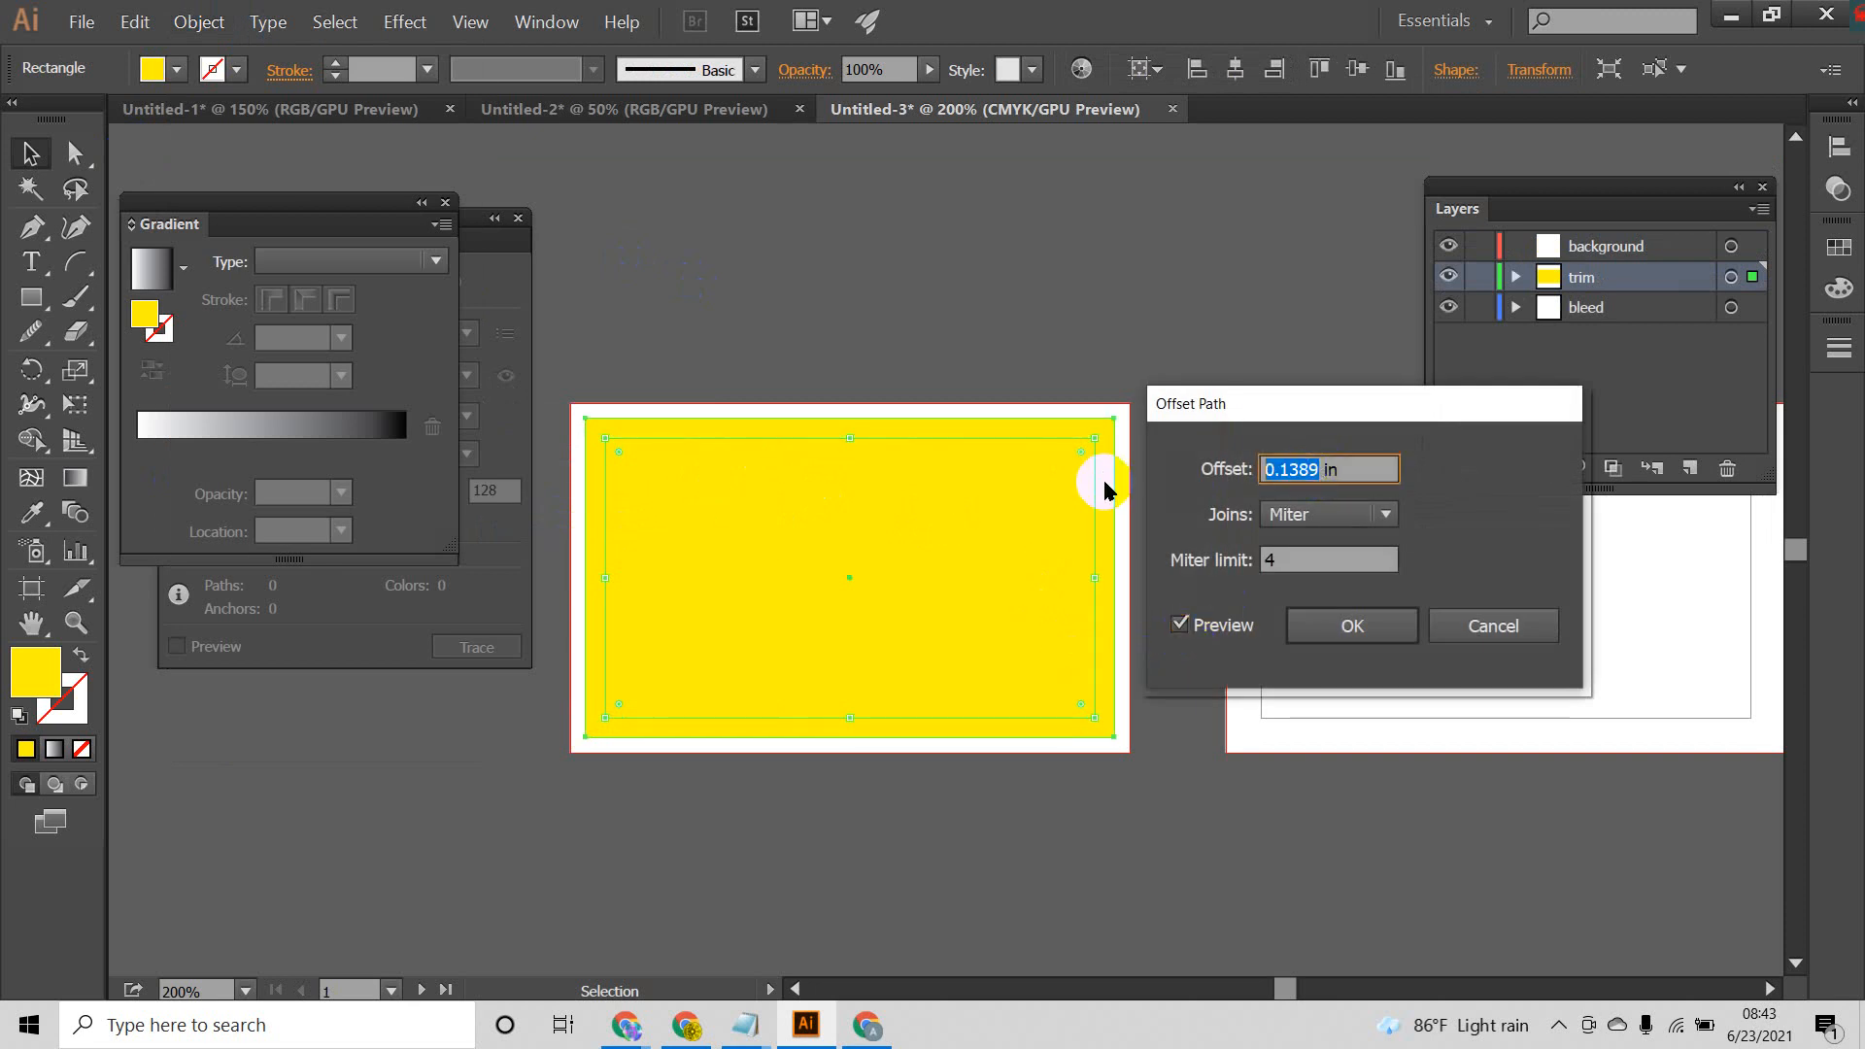
{"action": "type", "text": "-"}
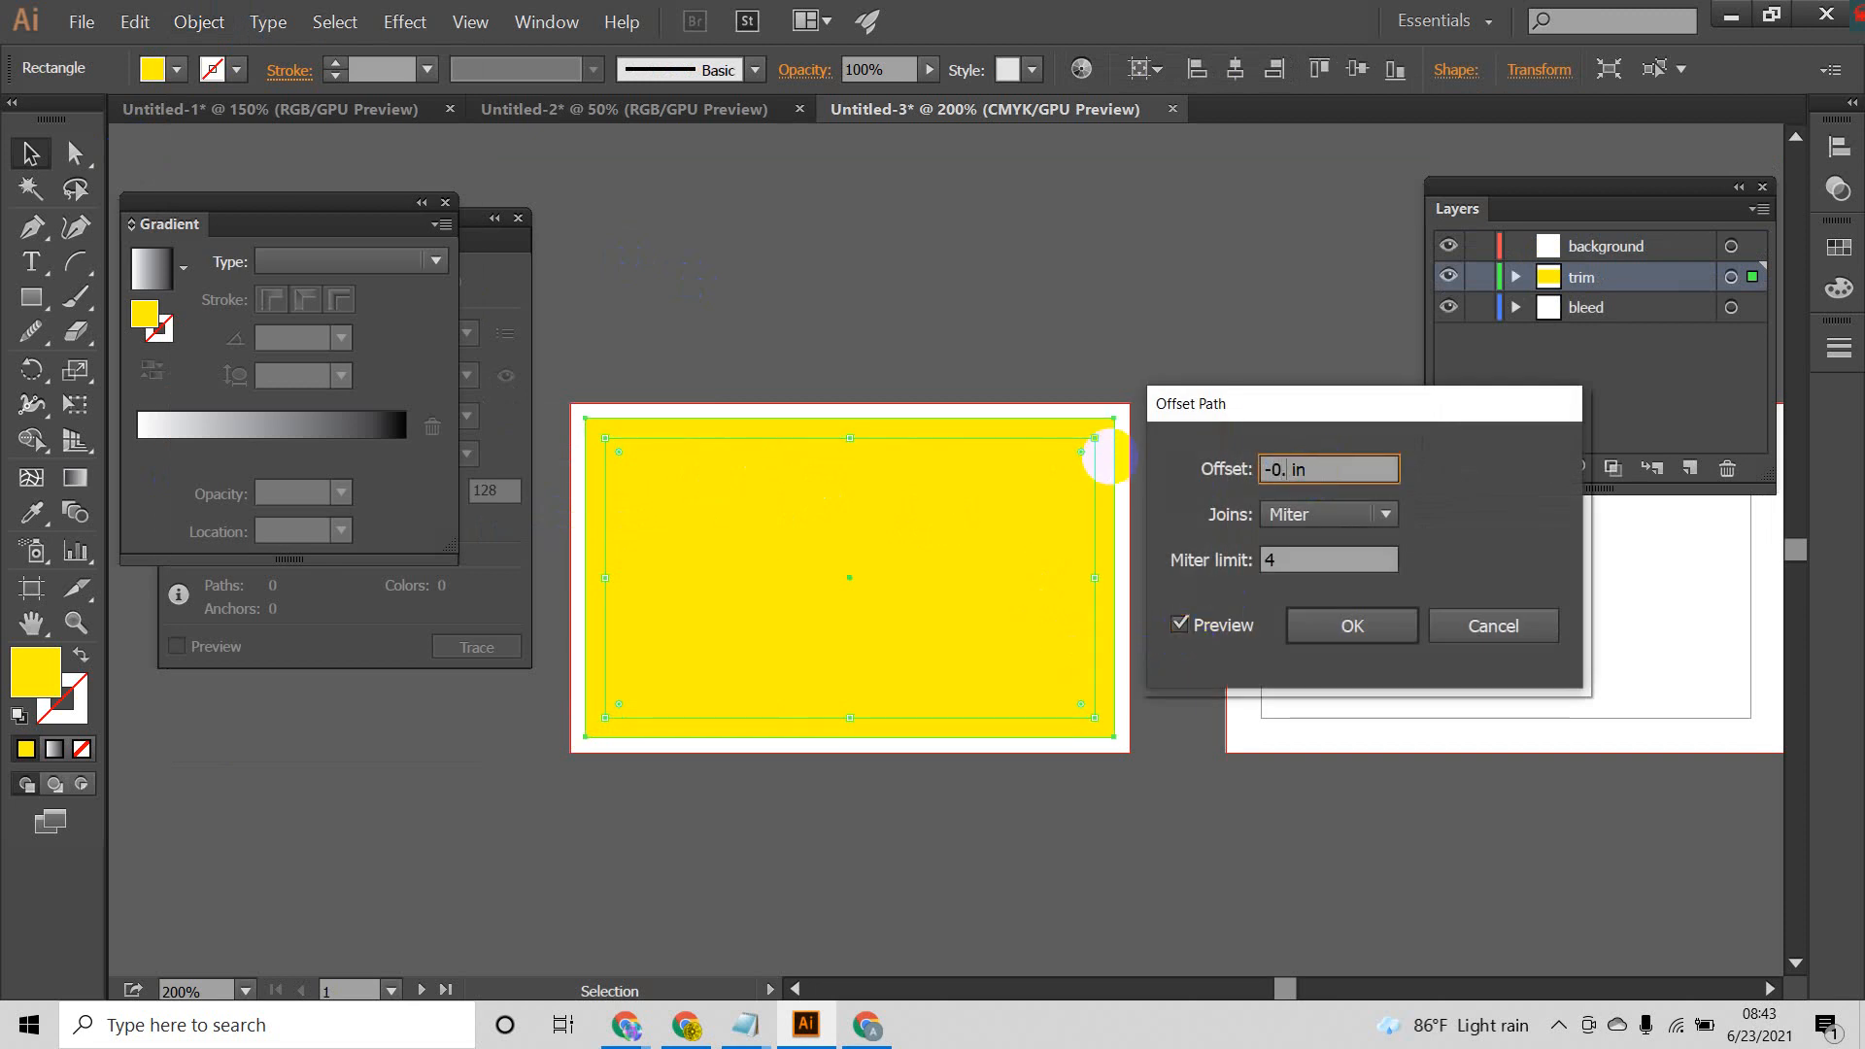
{"action": "left_click", "coordinate": [1180, 624]}
{"action": "left_click", "coordinate": [1179, 624]}
{"action": "left_click", "coordinate": [1365, 647]}
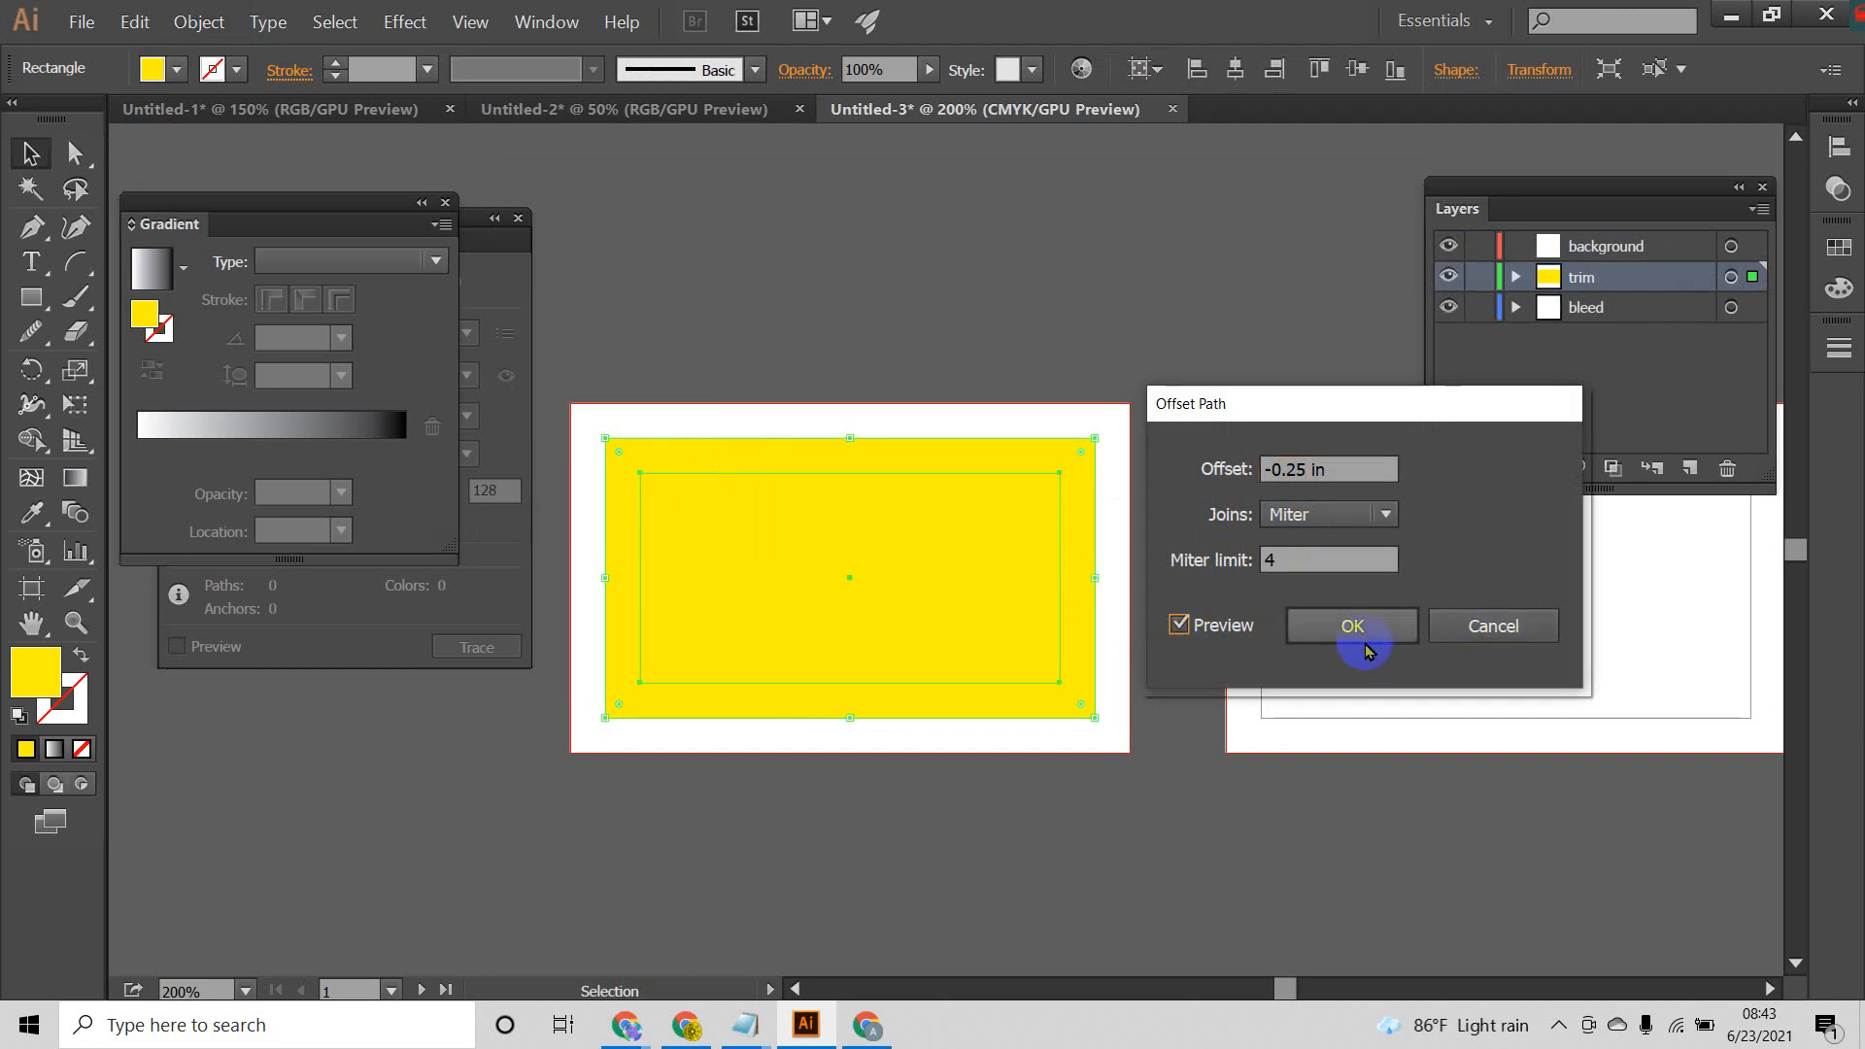
{"action": "left_click_drag", "start_coordinate": [1308, 471], "coordinate": [1298, 476]}
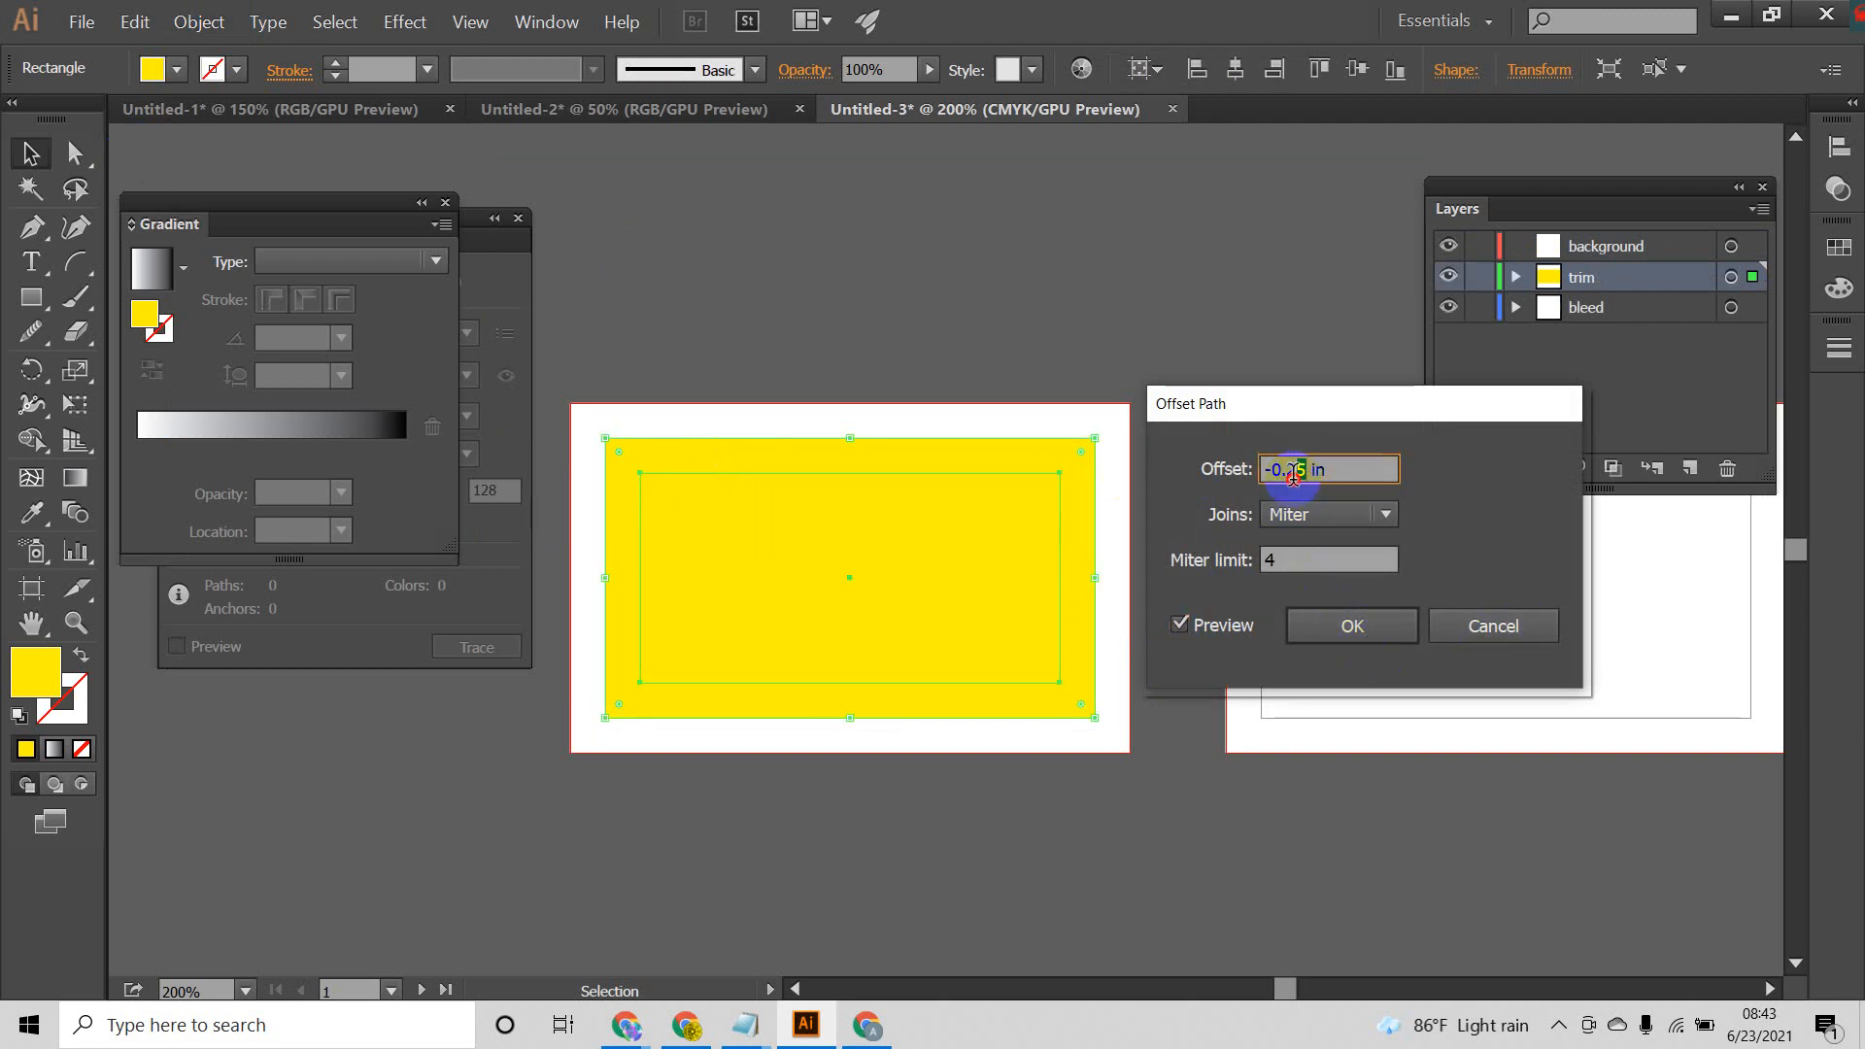
{"action": "left_click", "coordinate": [1350, 622]}
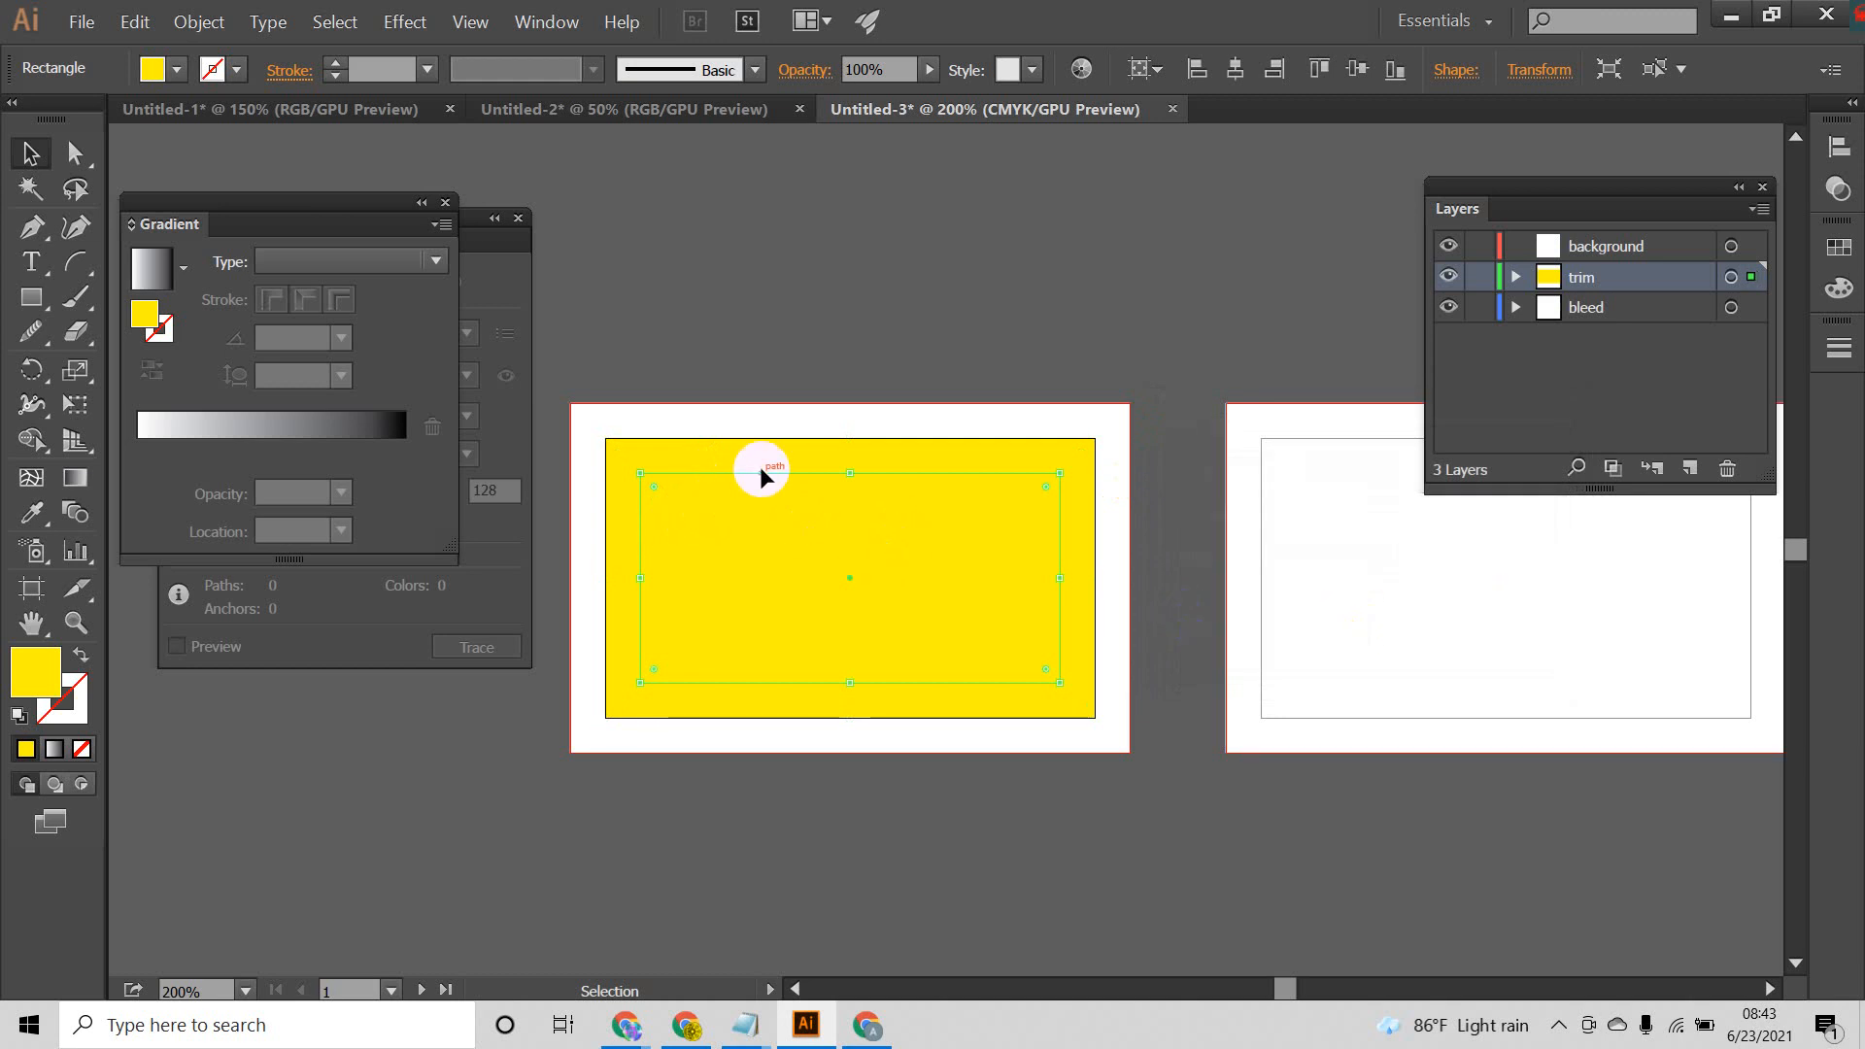
{"action": "left_click", "coordinate": [152, 70]}
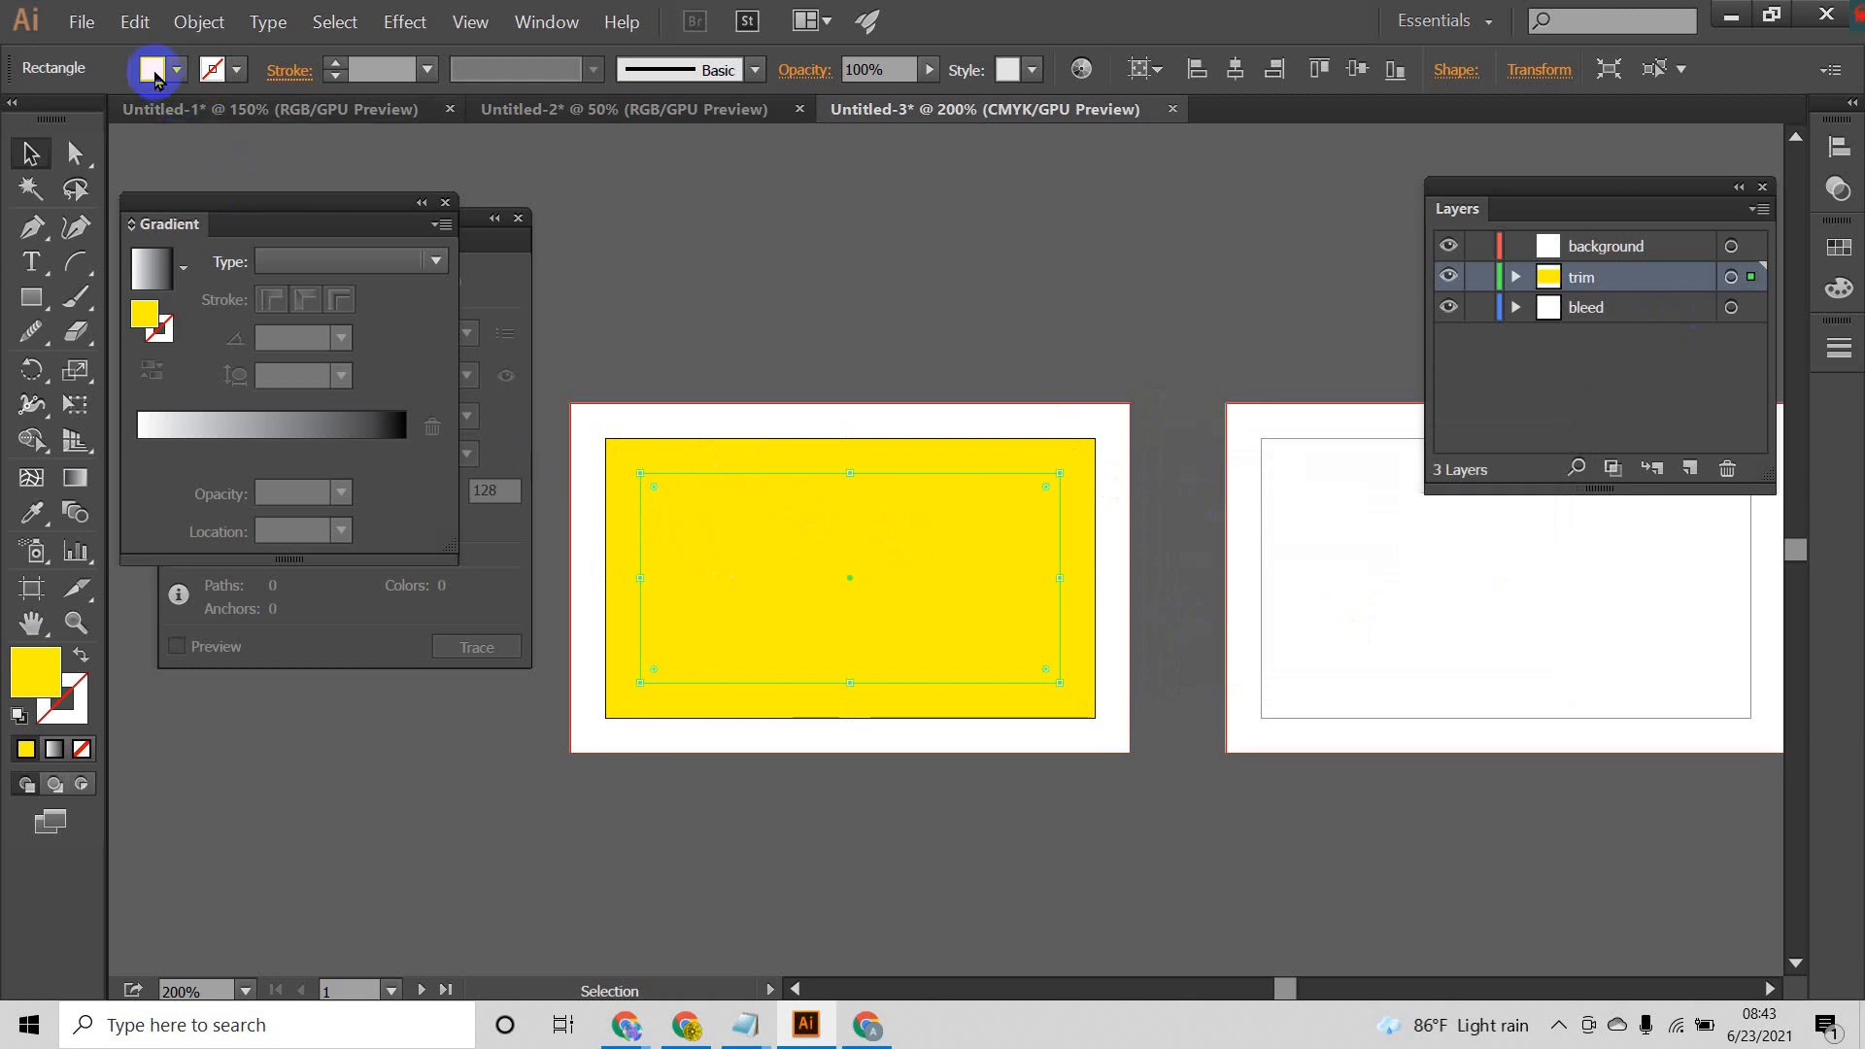
{"action": "left_click", "coordinate": [142, 122]}
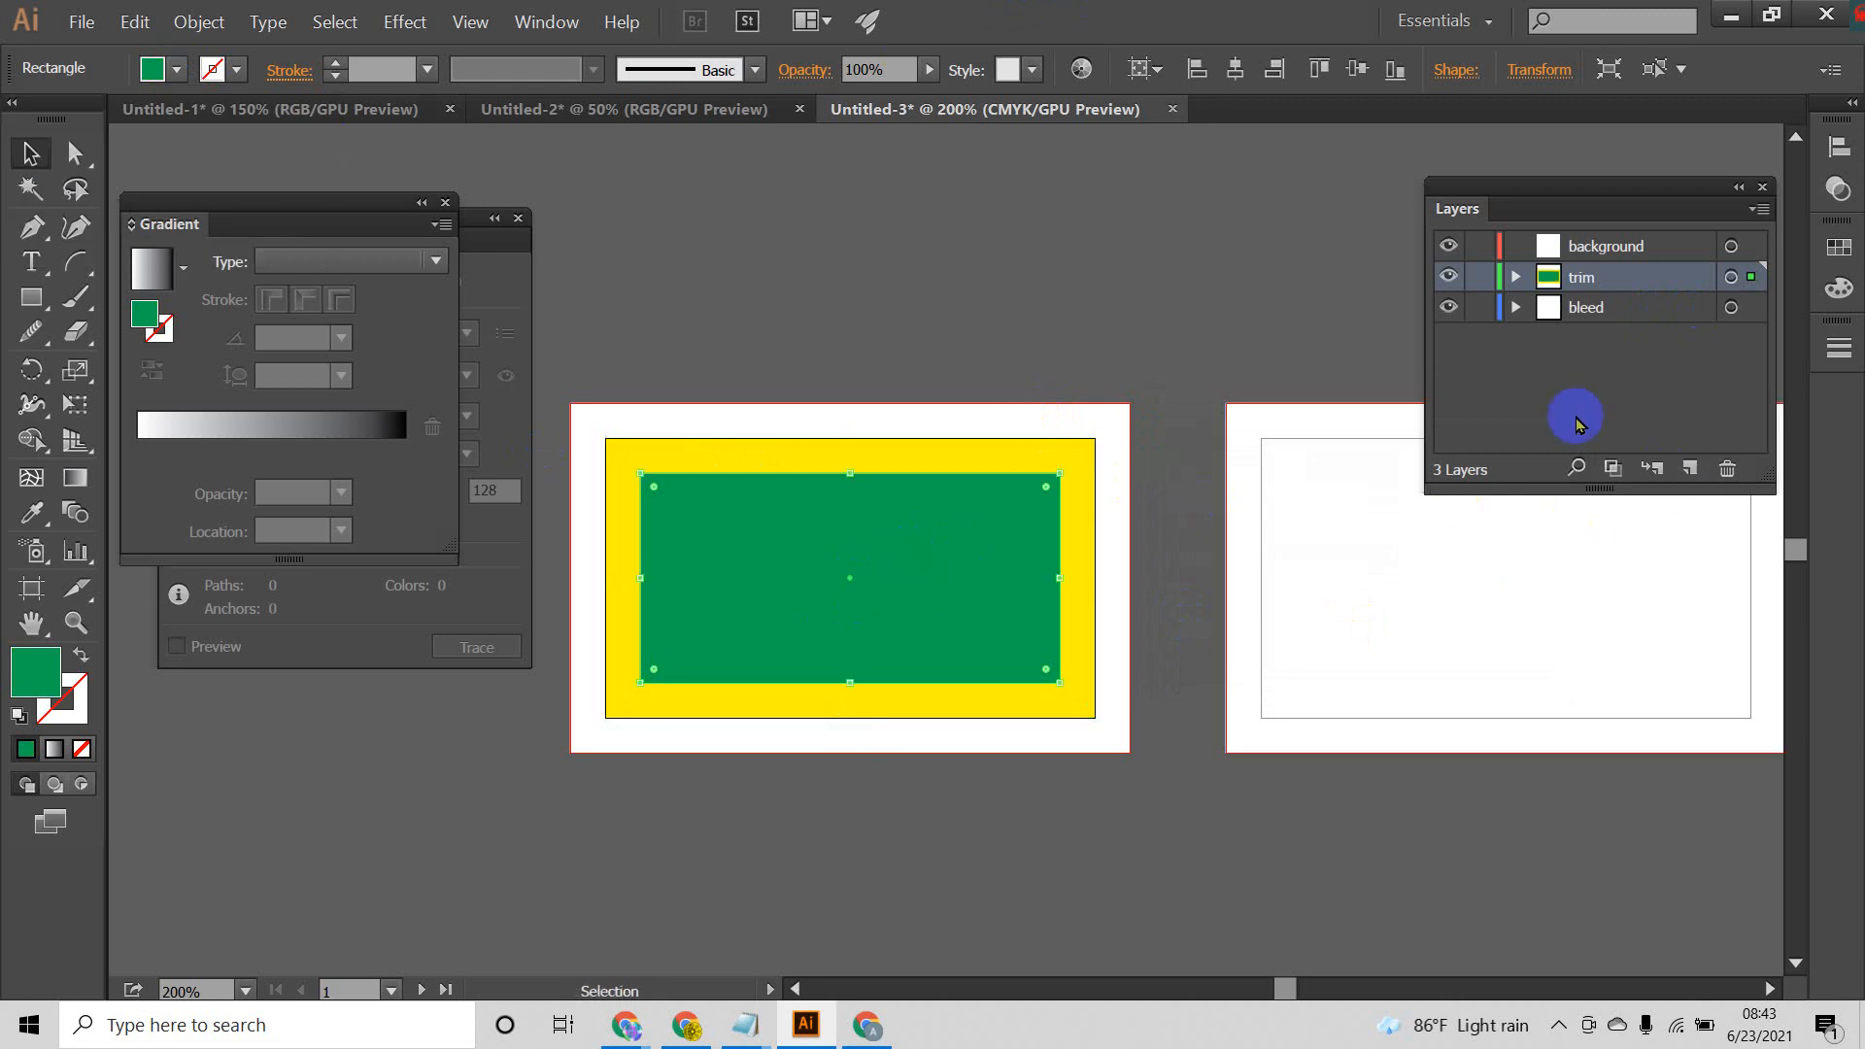
Step: Add a new layer directly above the trim layer and name it save area
{"action": "left_click", "coordinate": [1692, 471]}
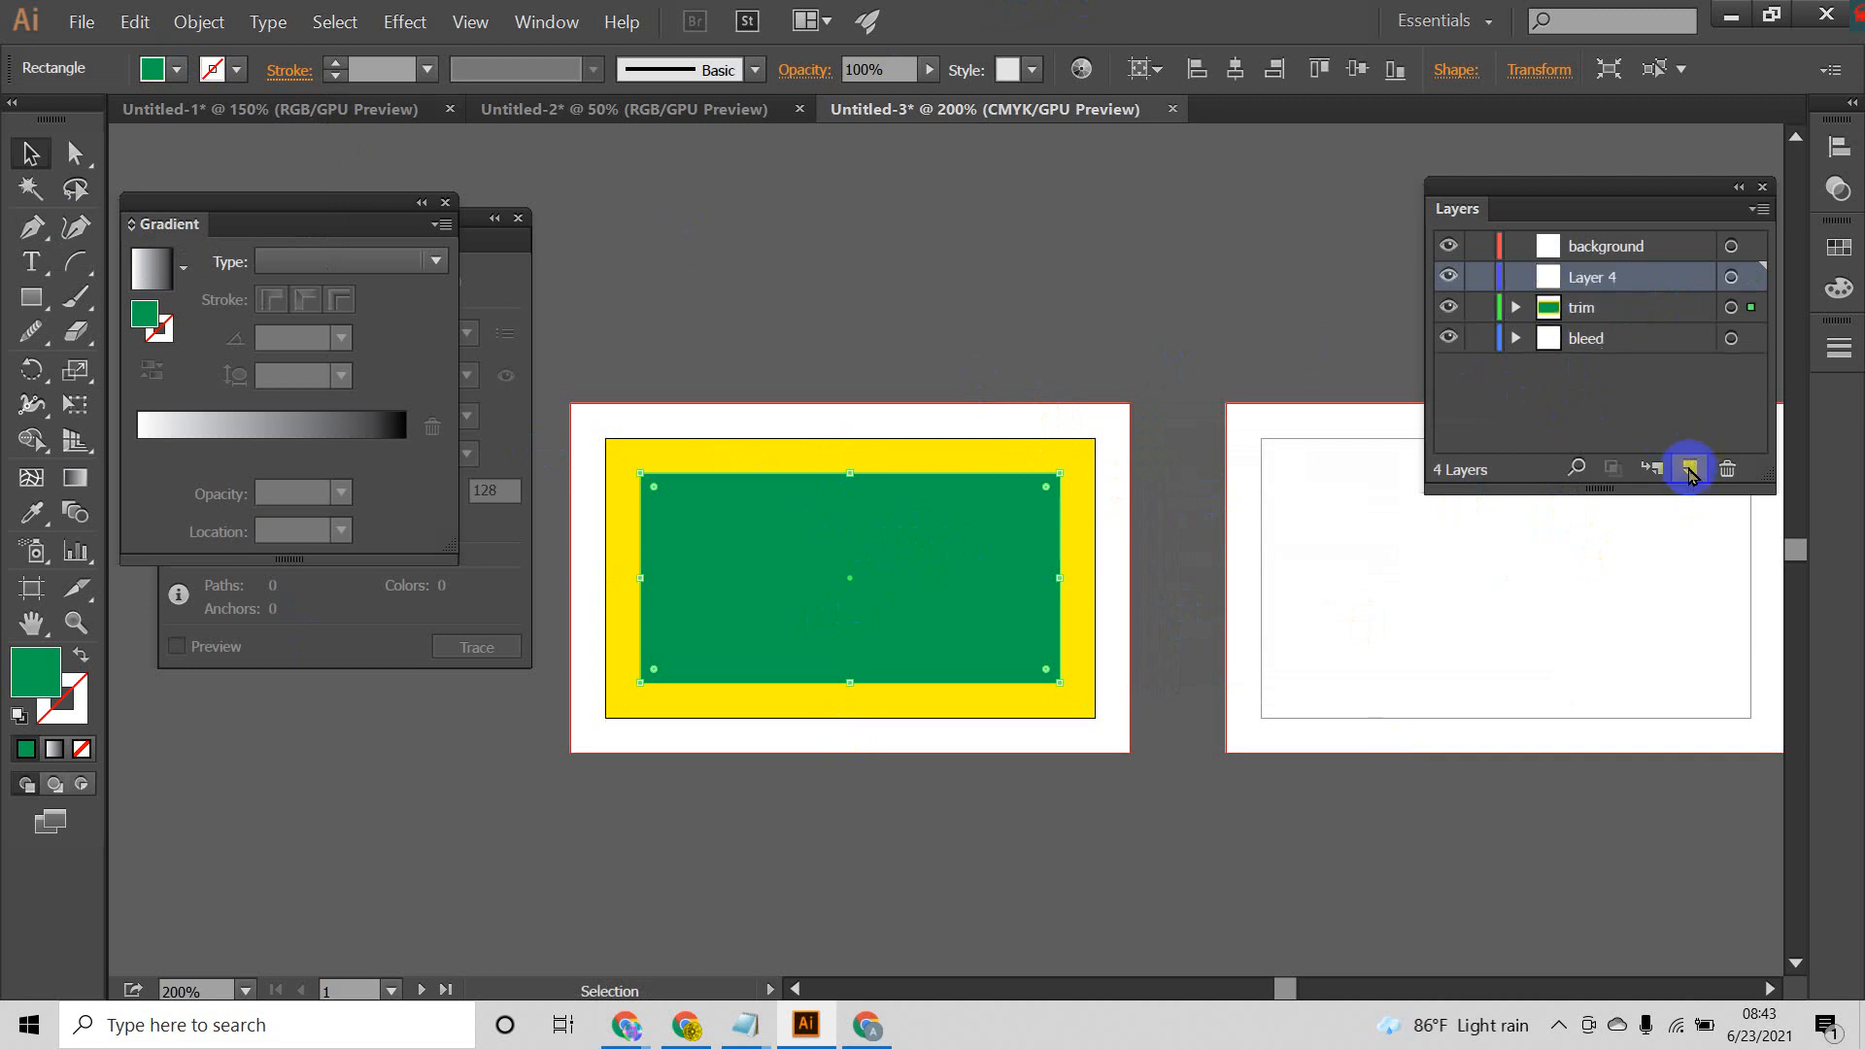
{"action": "double_click", "coordinate": [1598, 281]}
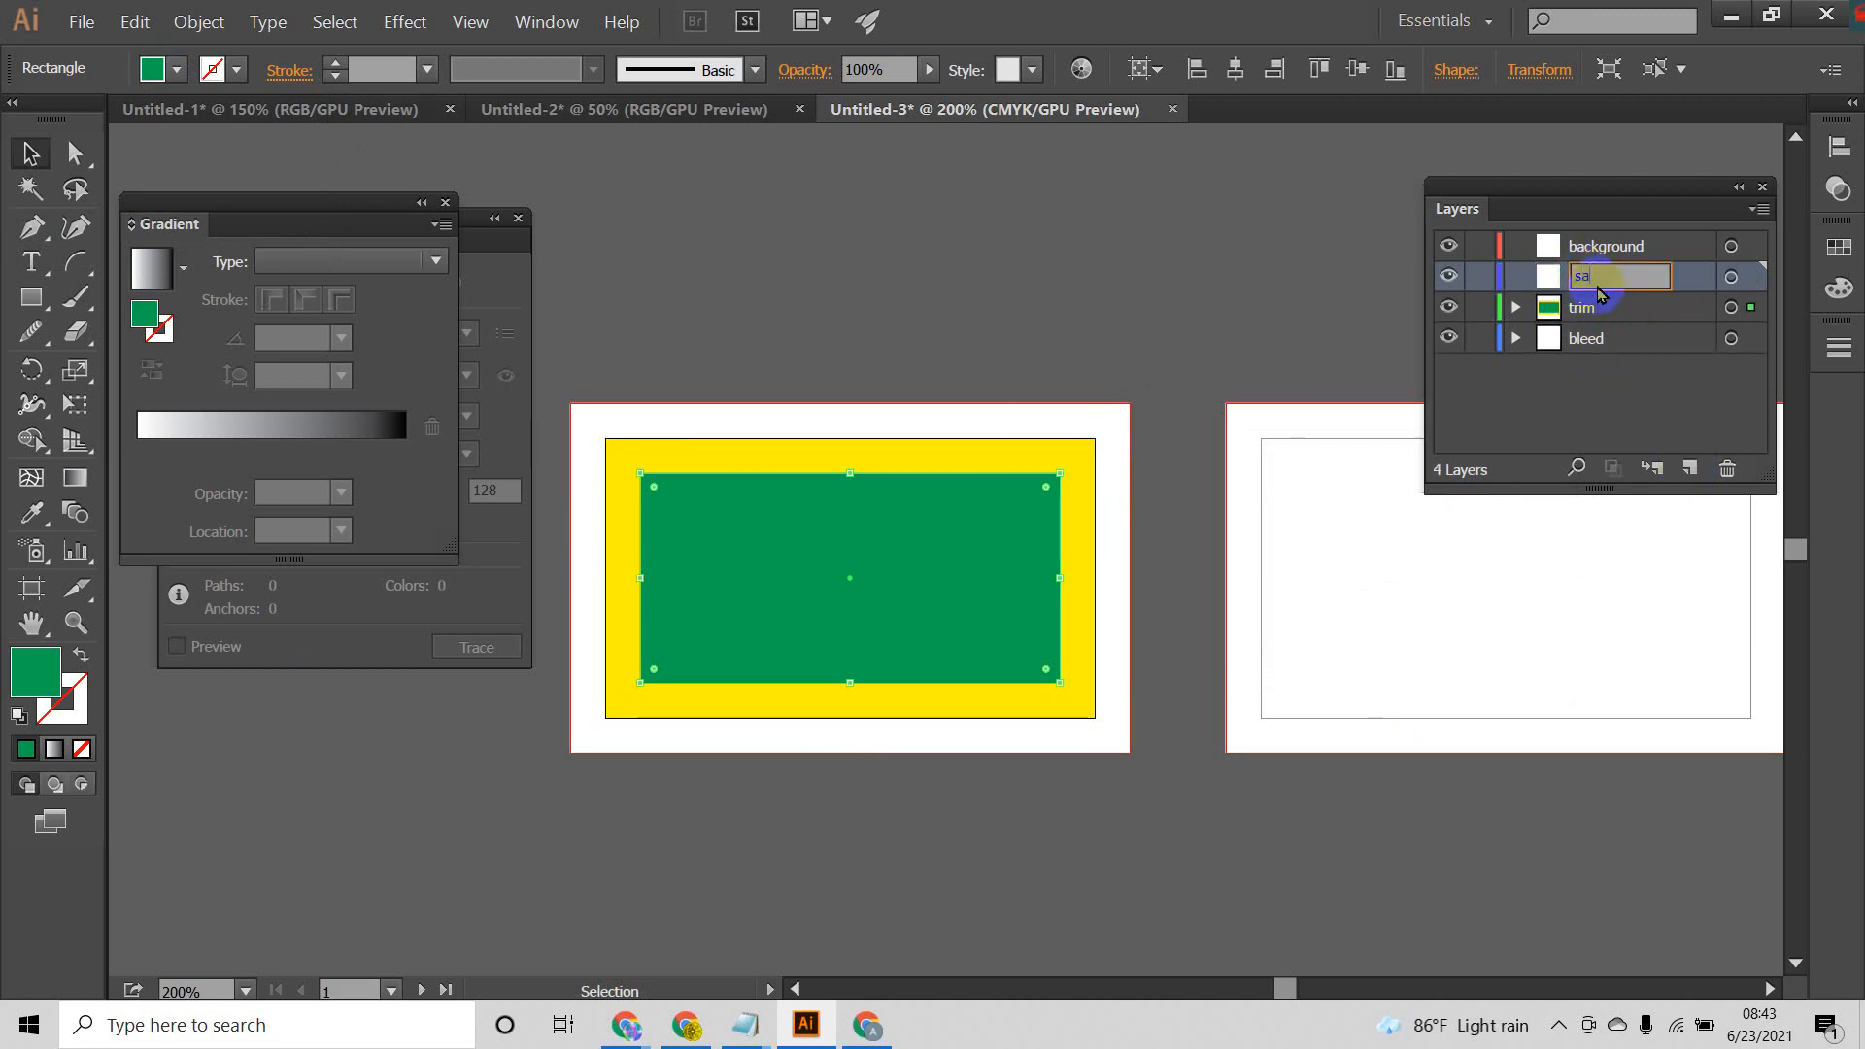
{"action": "type", "text": "save area"}
{"action": "key", "text": "Return"}
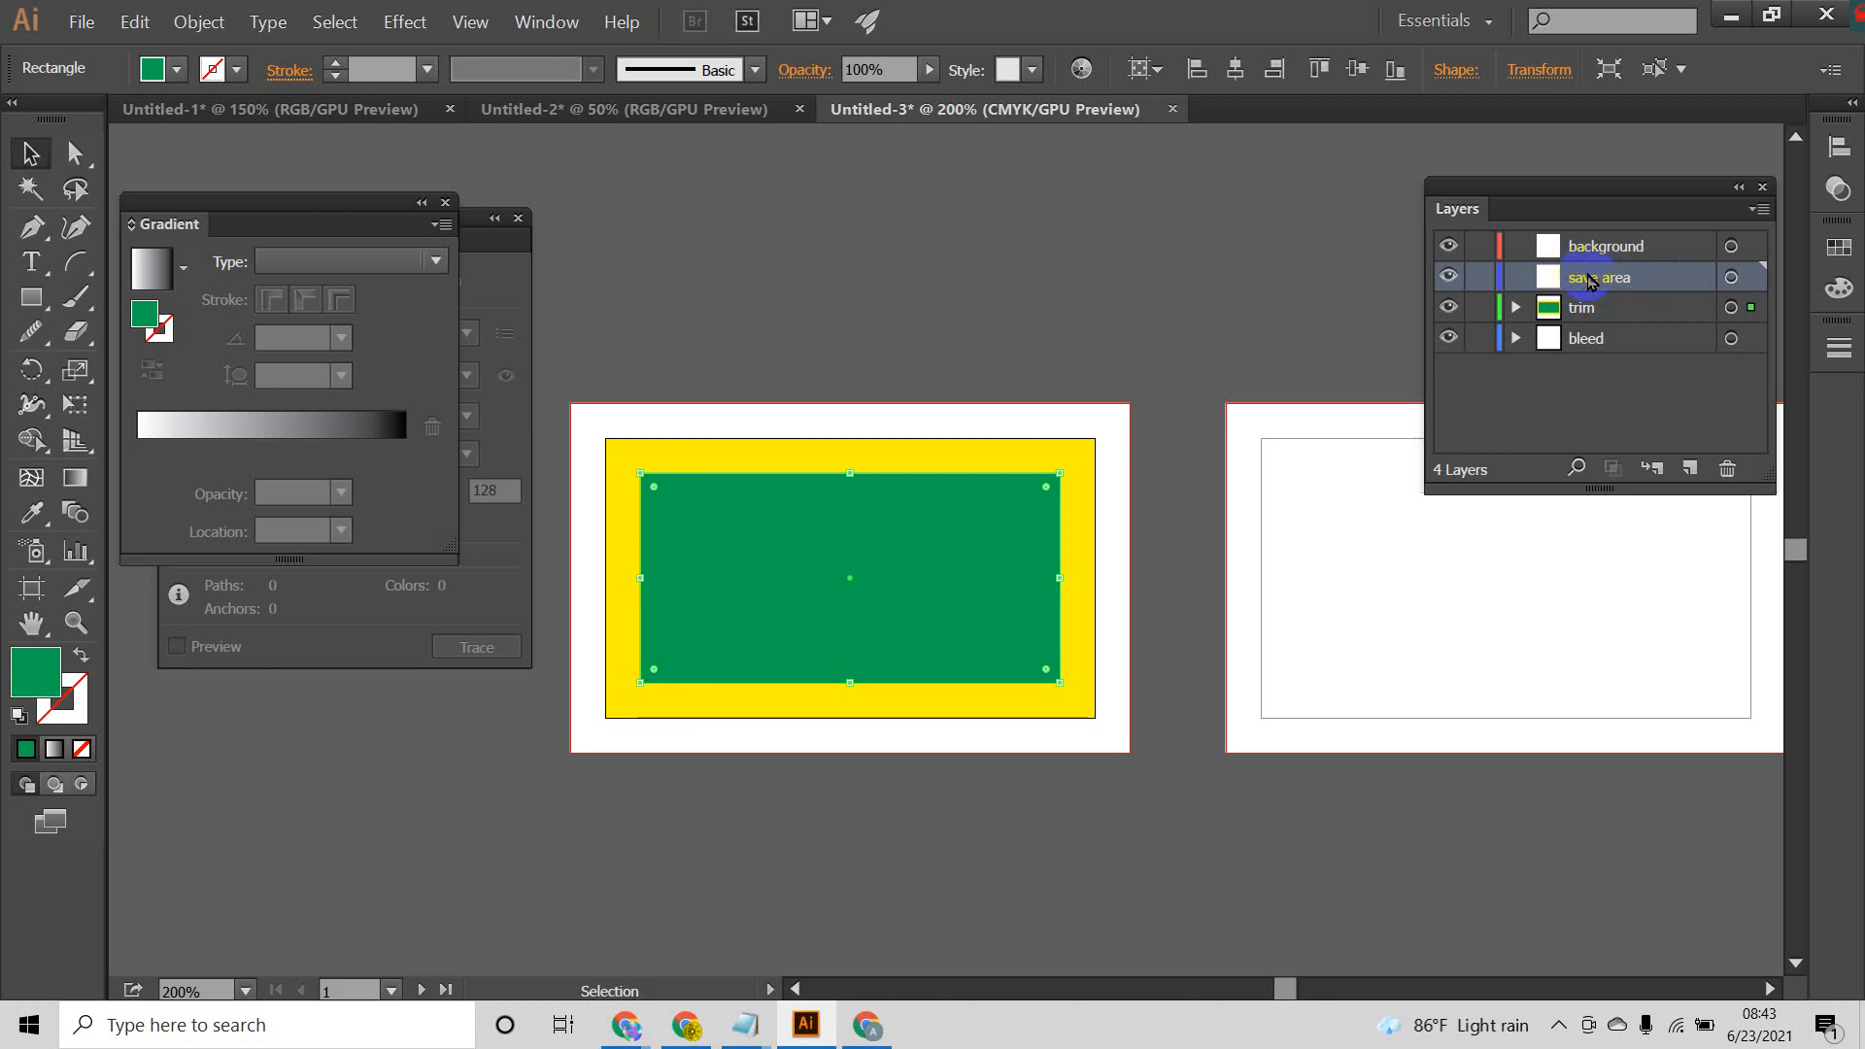
Step: Try to paste a copy of the green rectangle onto the save area layer, and delete the pasted copy
{"action": "key", "text": "ctrl+f"}
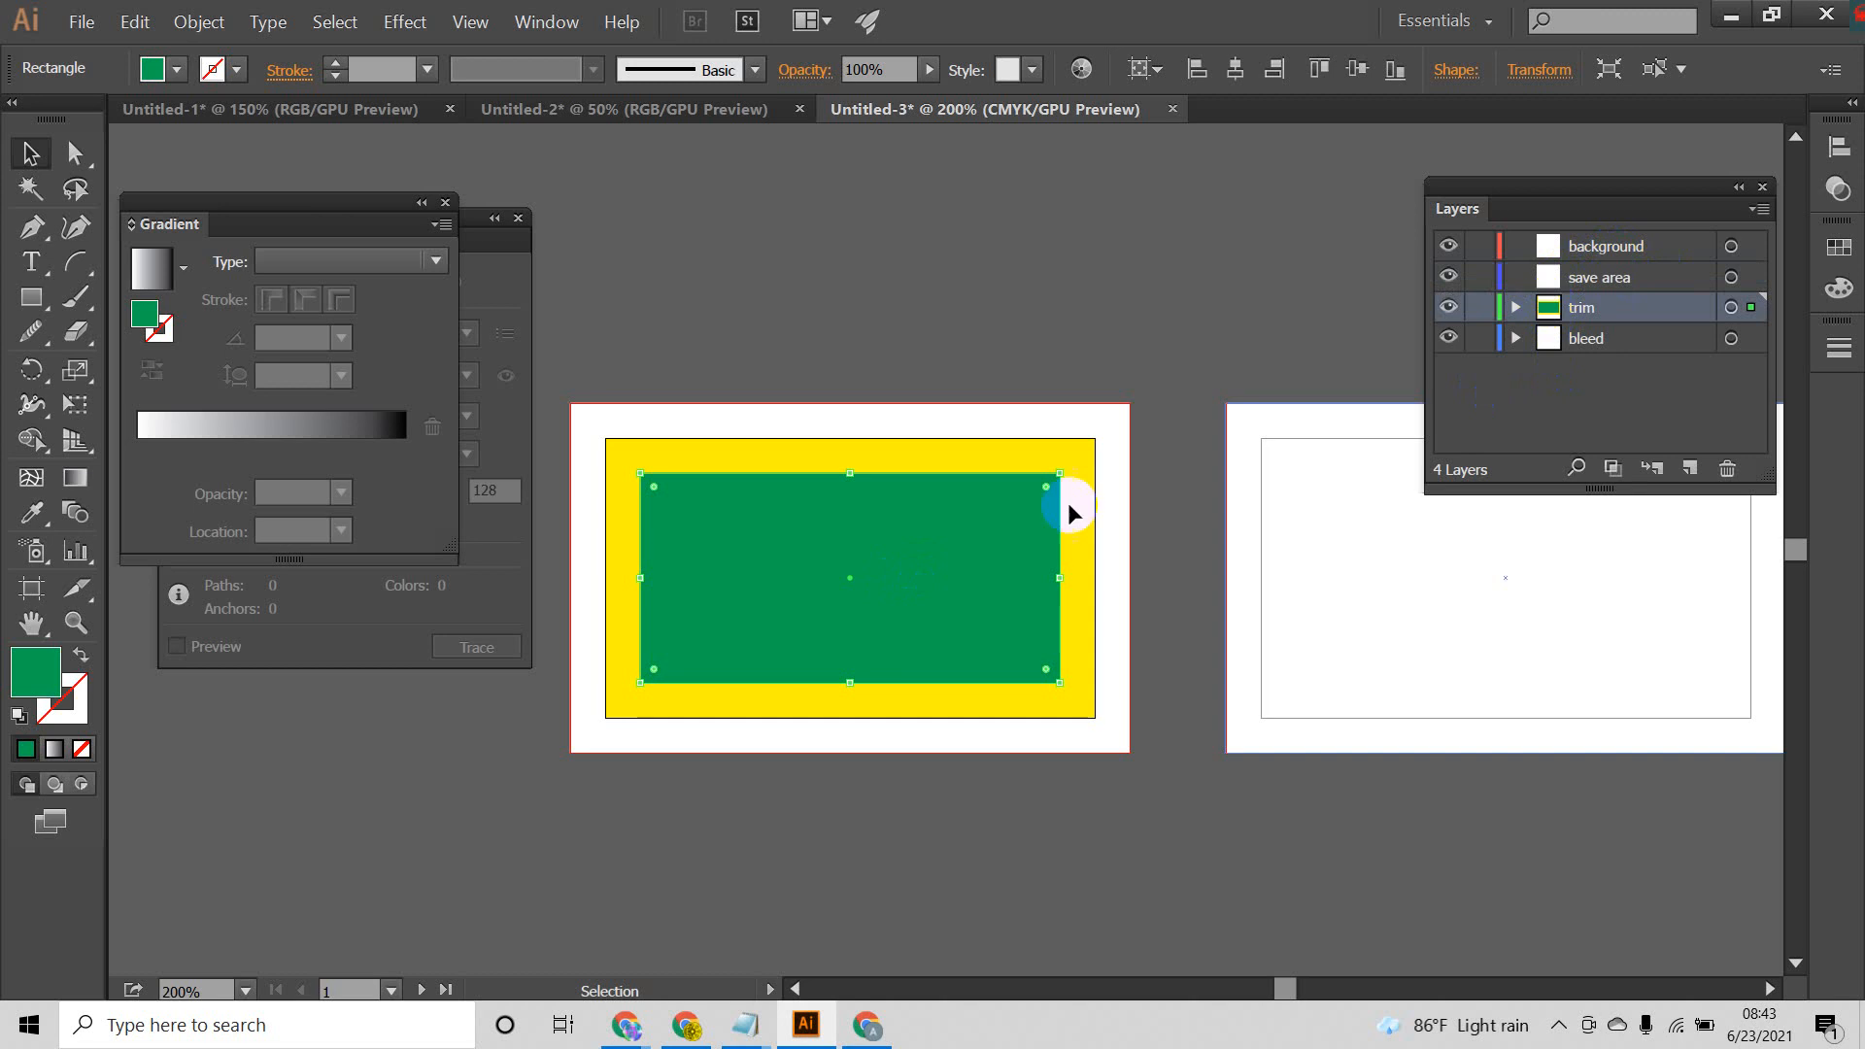
{"action": "left_click_drag", "start_coordinate": [814, 593], "coordinate": [958, 716]}
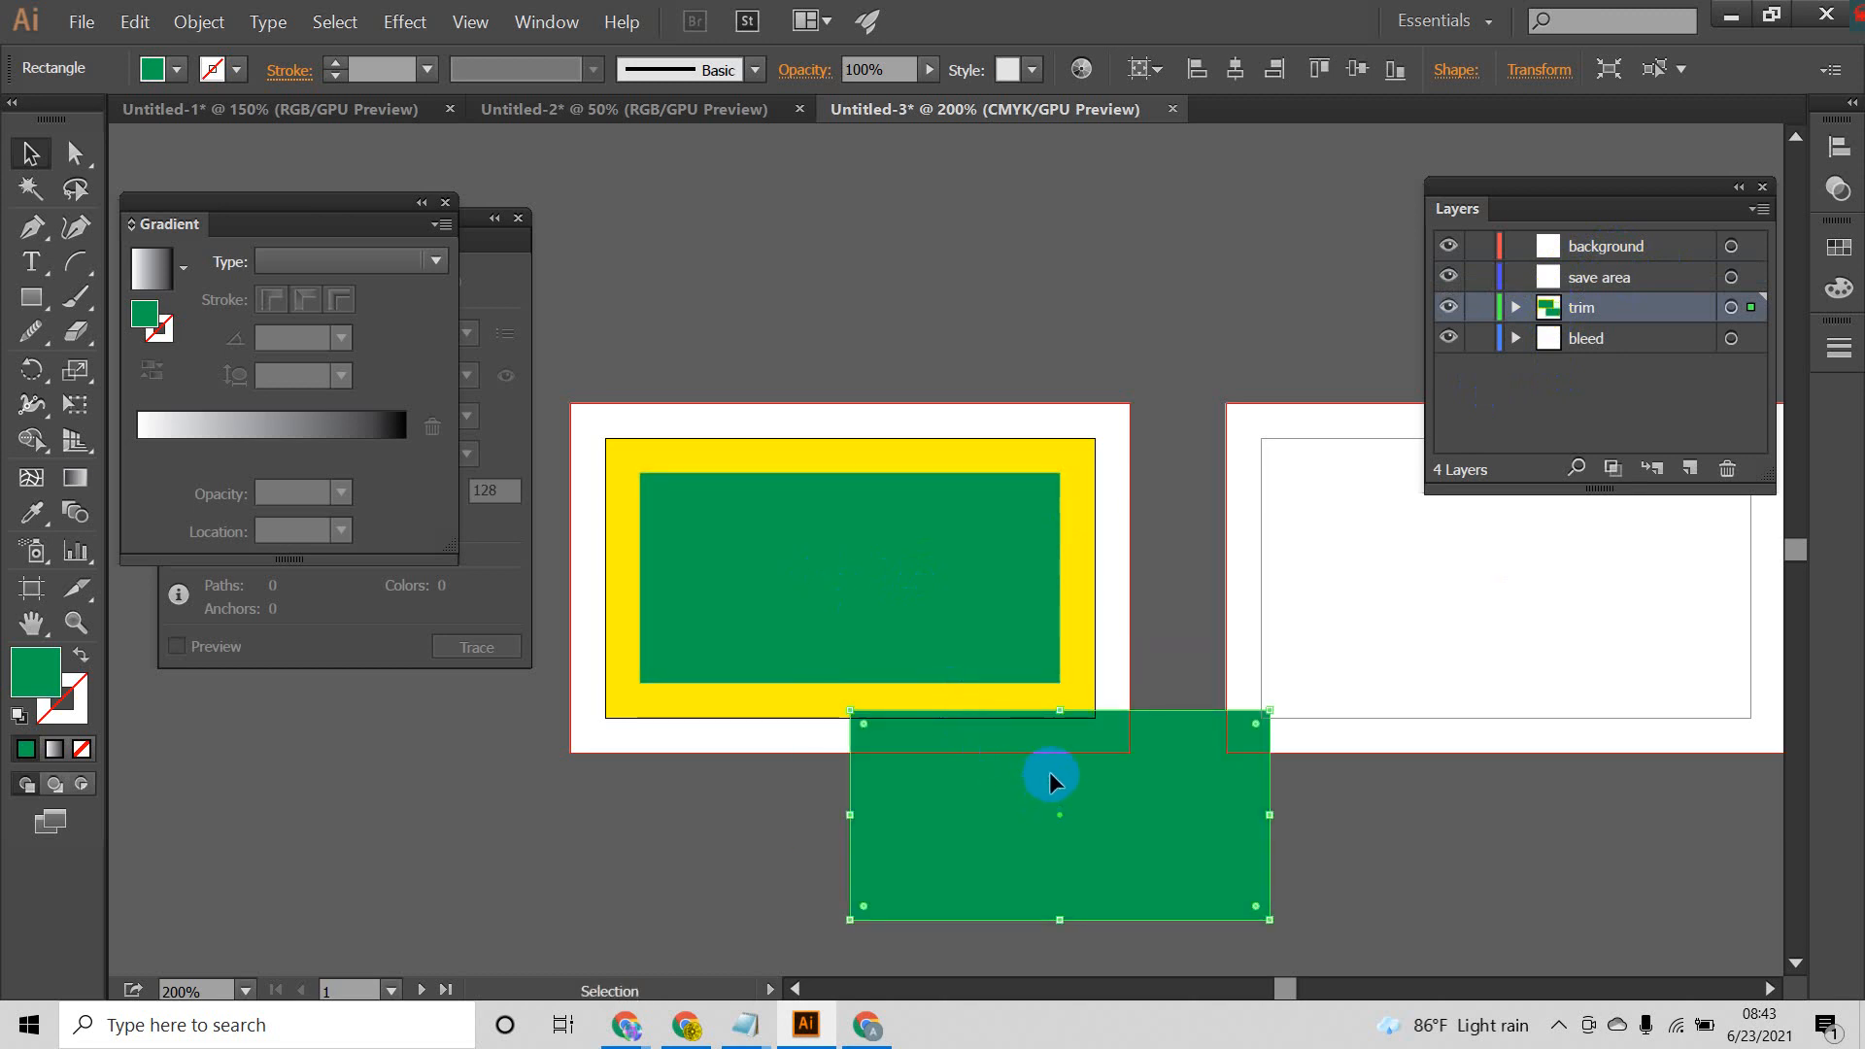
{"action": "key", "text": "Delete"}
{"action": "left_click", "coordinate": [954, 559]}
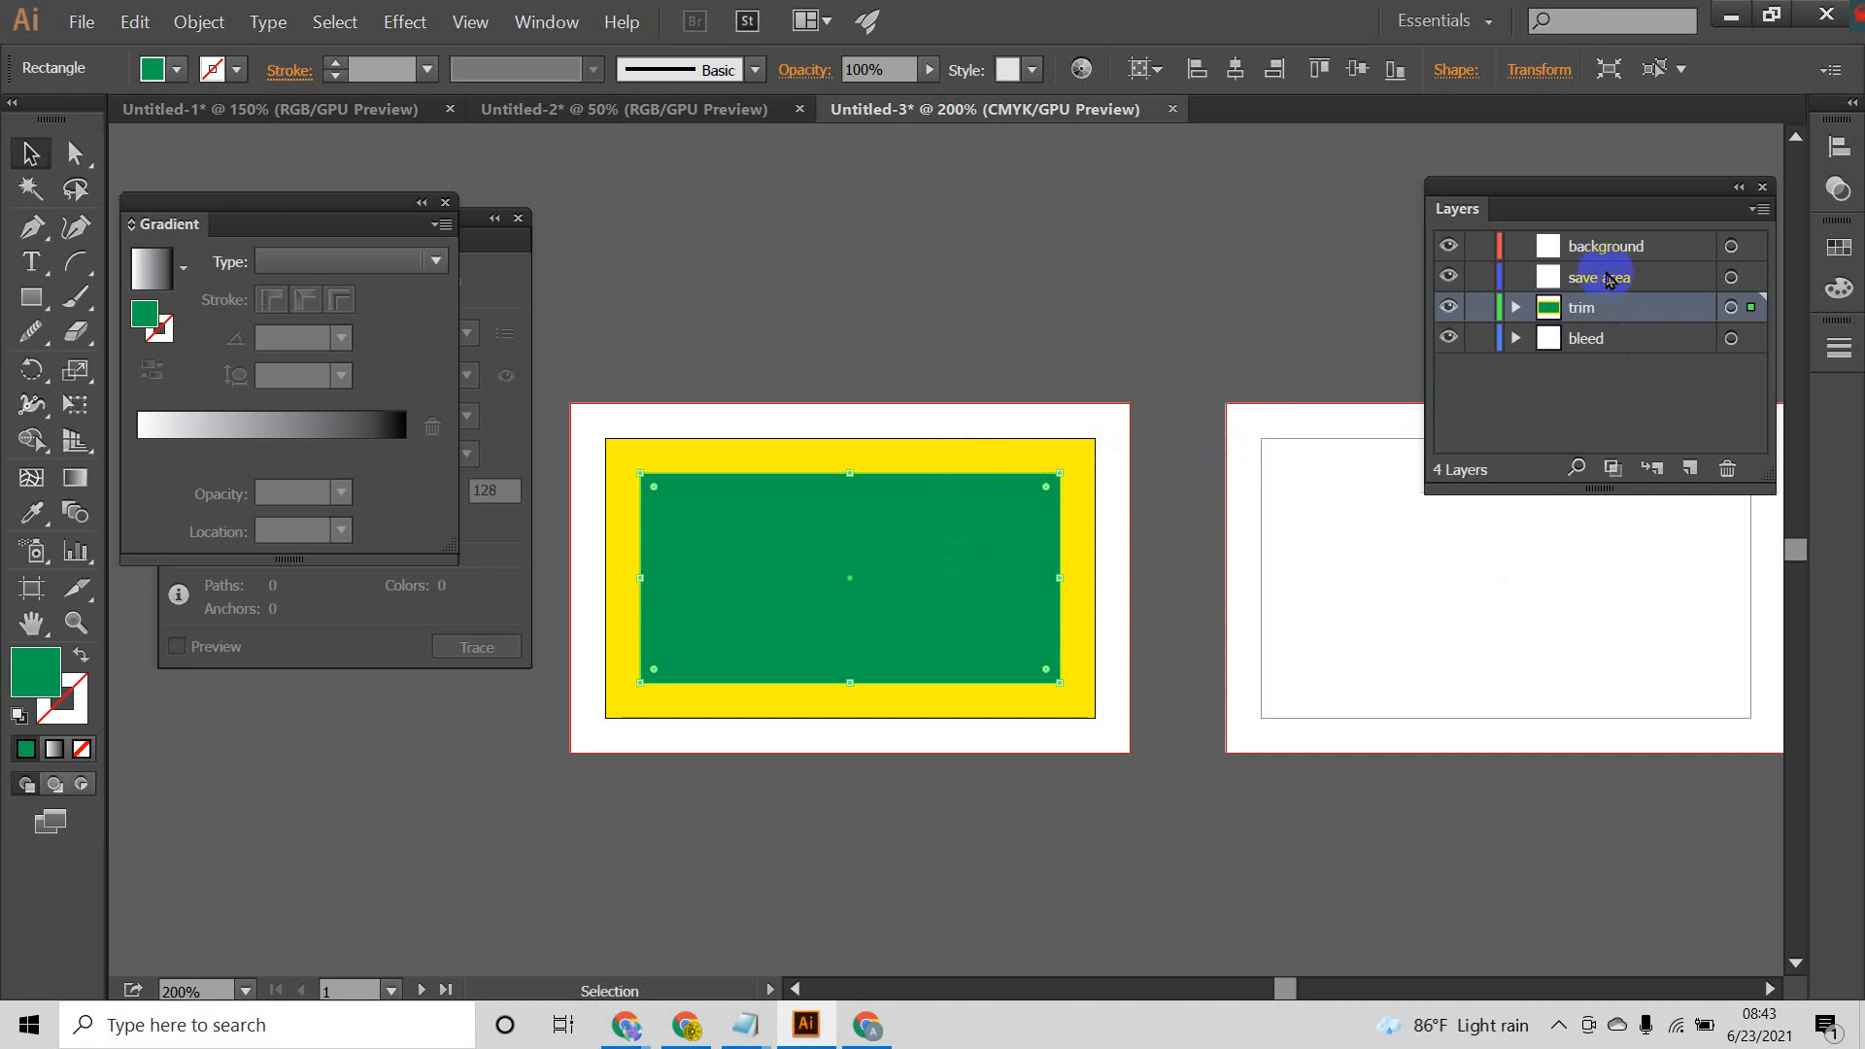
Step: Fill the selected inner rectangle on the first artboard with dark blue
{"action": "left_click_drag", "start_coordinate": [1609, 280], "coordinate": [1576, 304]}
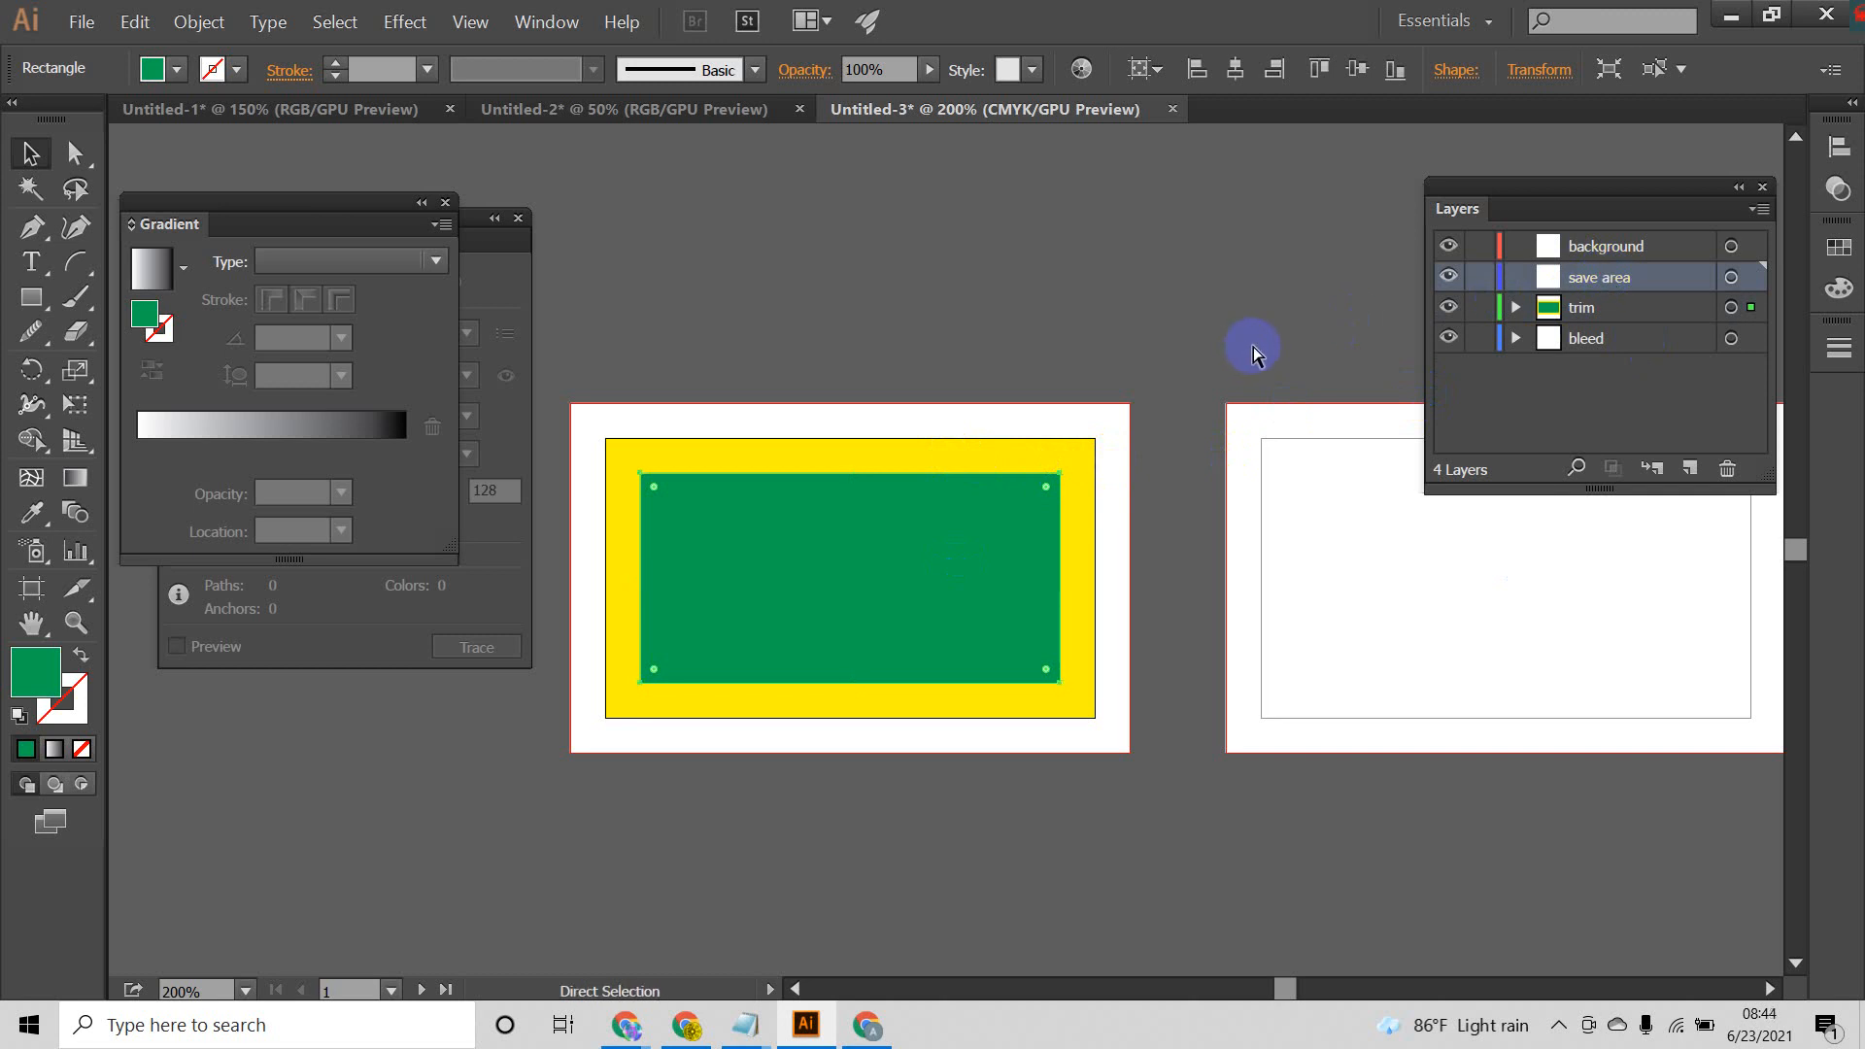
{"action": "key", "text": "v"}
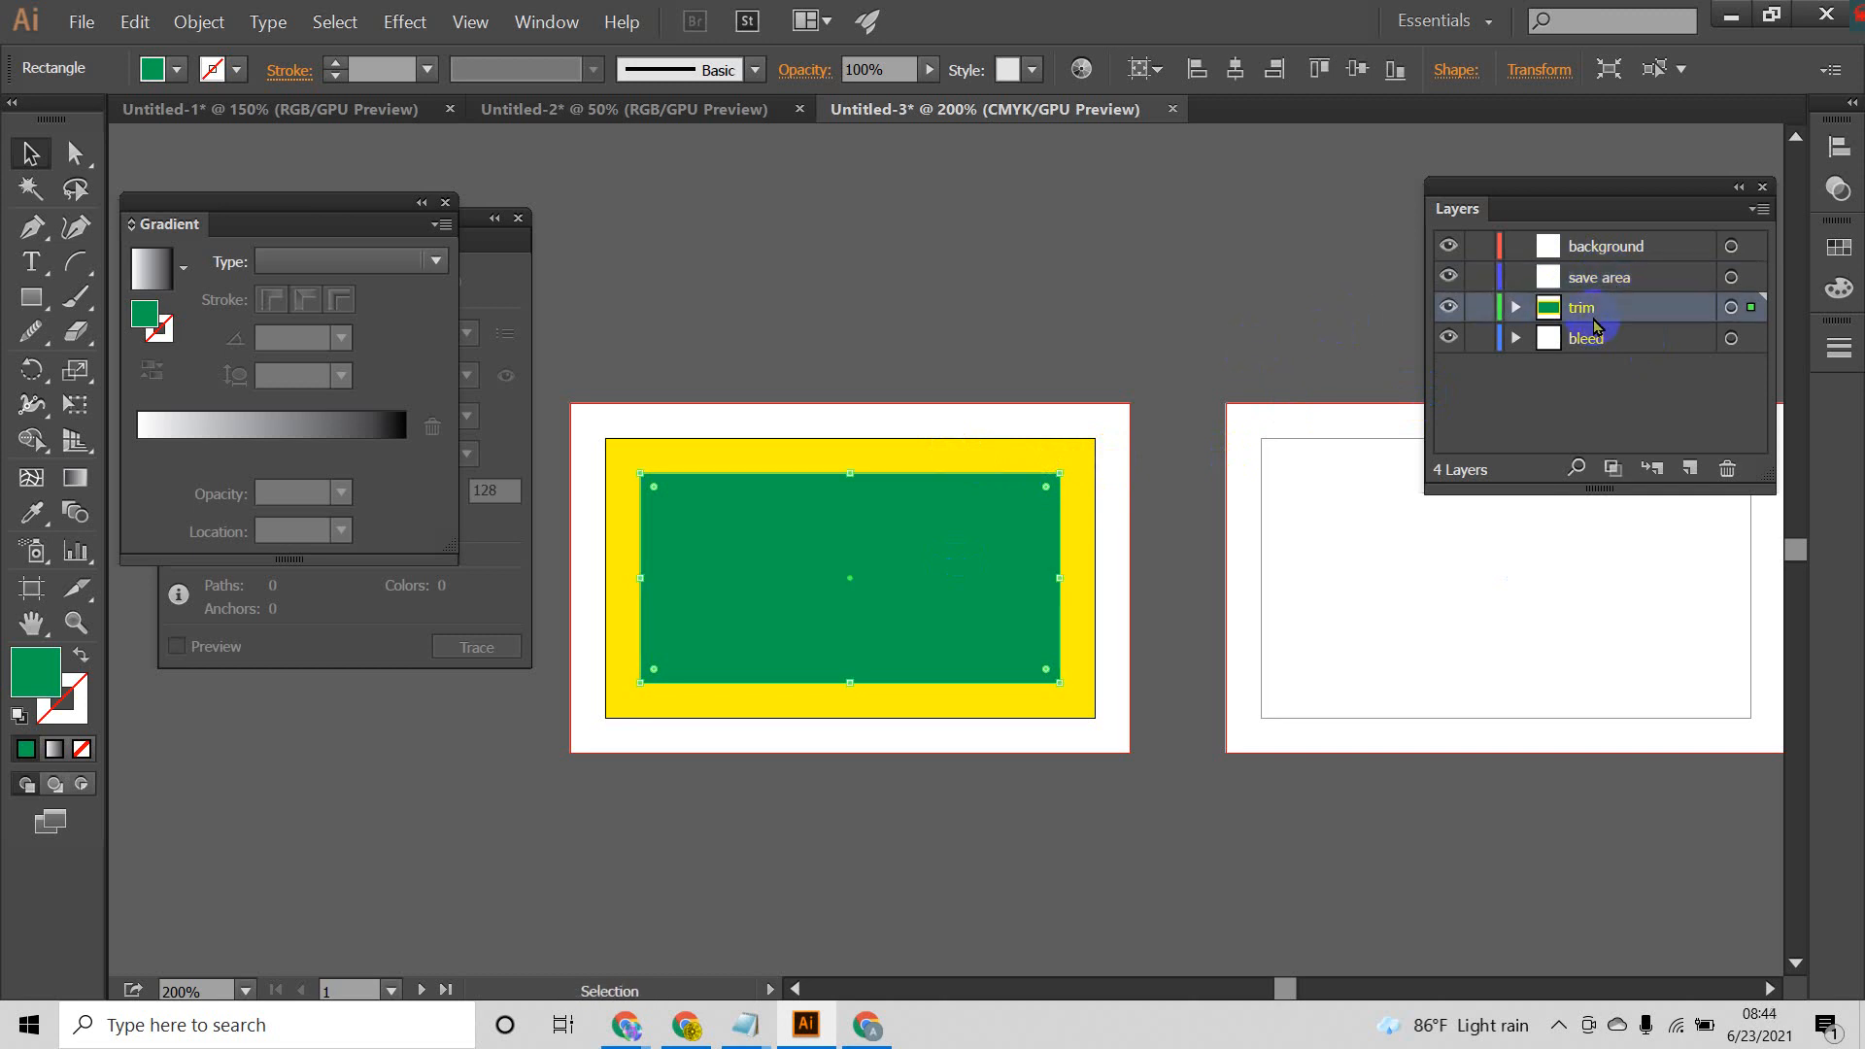
{"action": "left_click", "coordinate": [177, 69]}
{"action": "left_click", "coordinate": [183, 119]}
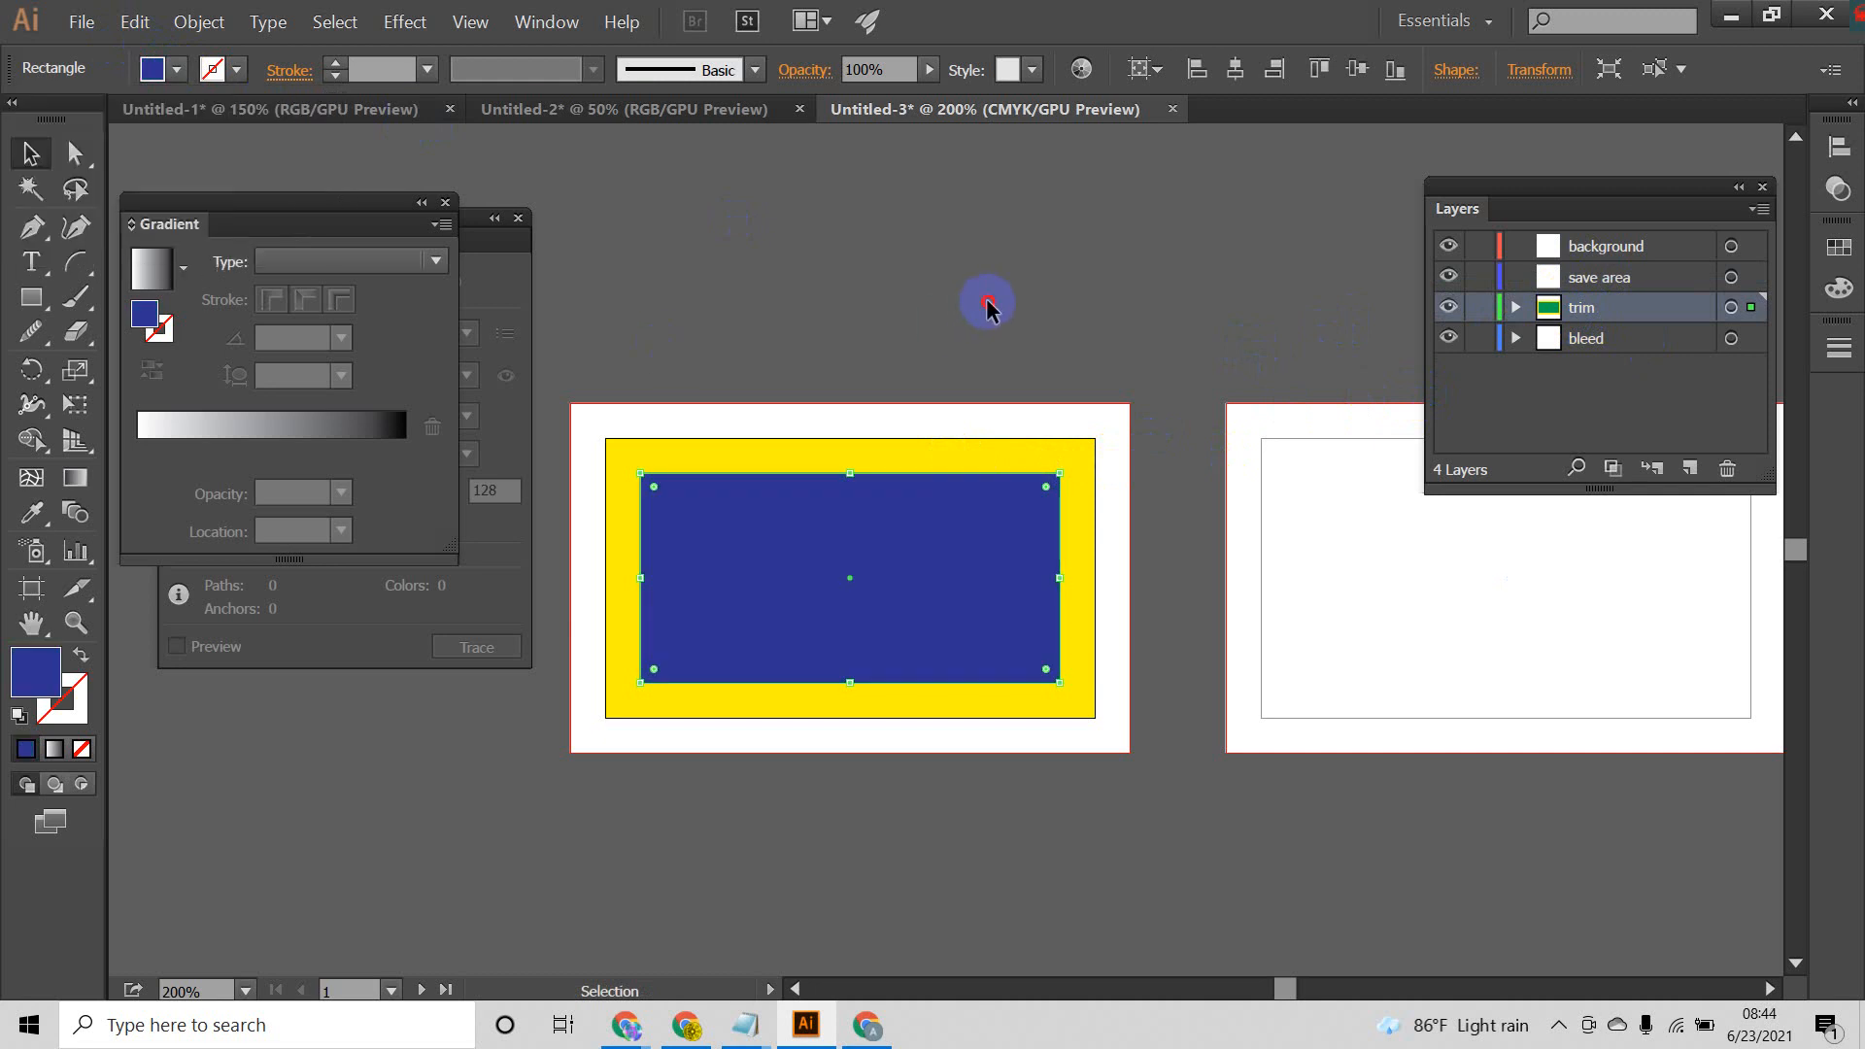
Step: Paste the blue rectangle onto the save area layer past the first artboard's lower-right corner, and delete the trim layer's blue original
{"action": "left_click", "coordinate": [1603, 280]}
{"action": "left_click_drag", "start_coordinate": [965, 542], "coordinate": [981, 587]}
{"action": "left_click", "coordinate": [940, 534]}
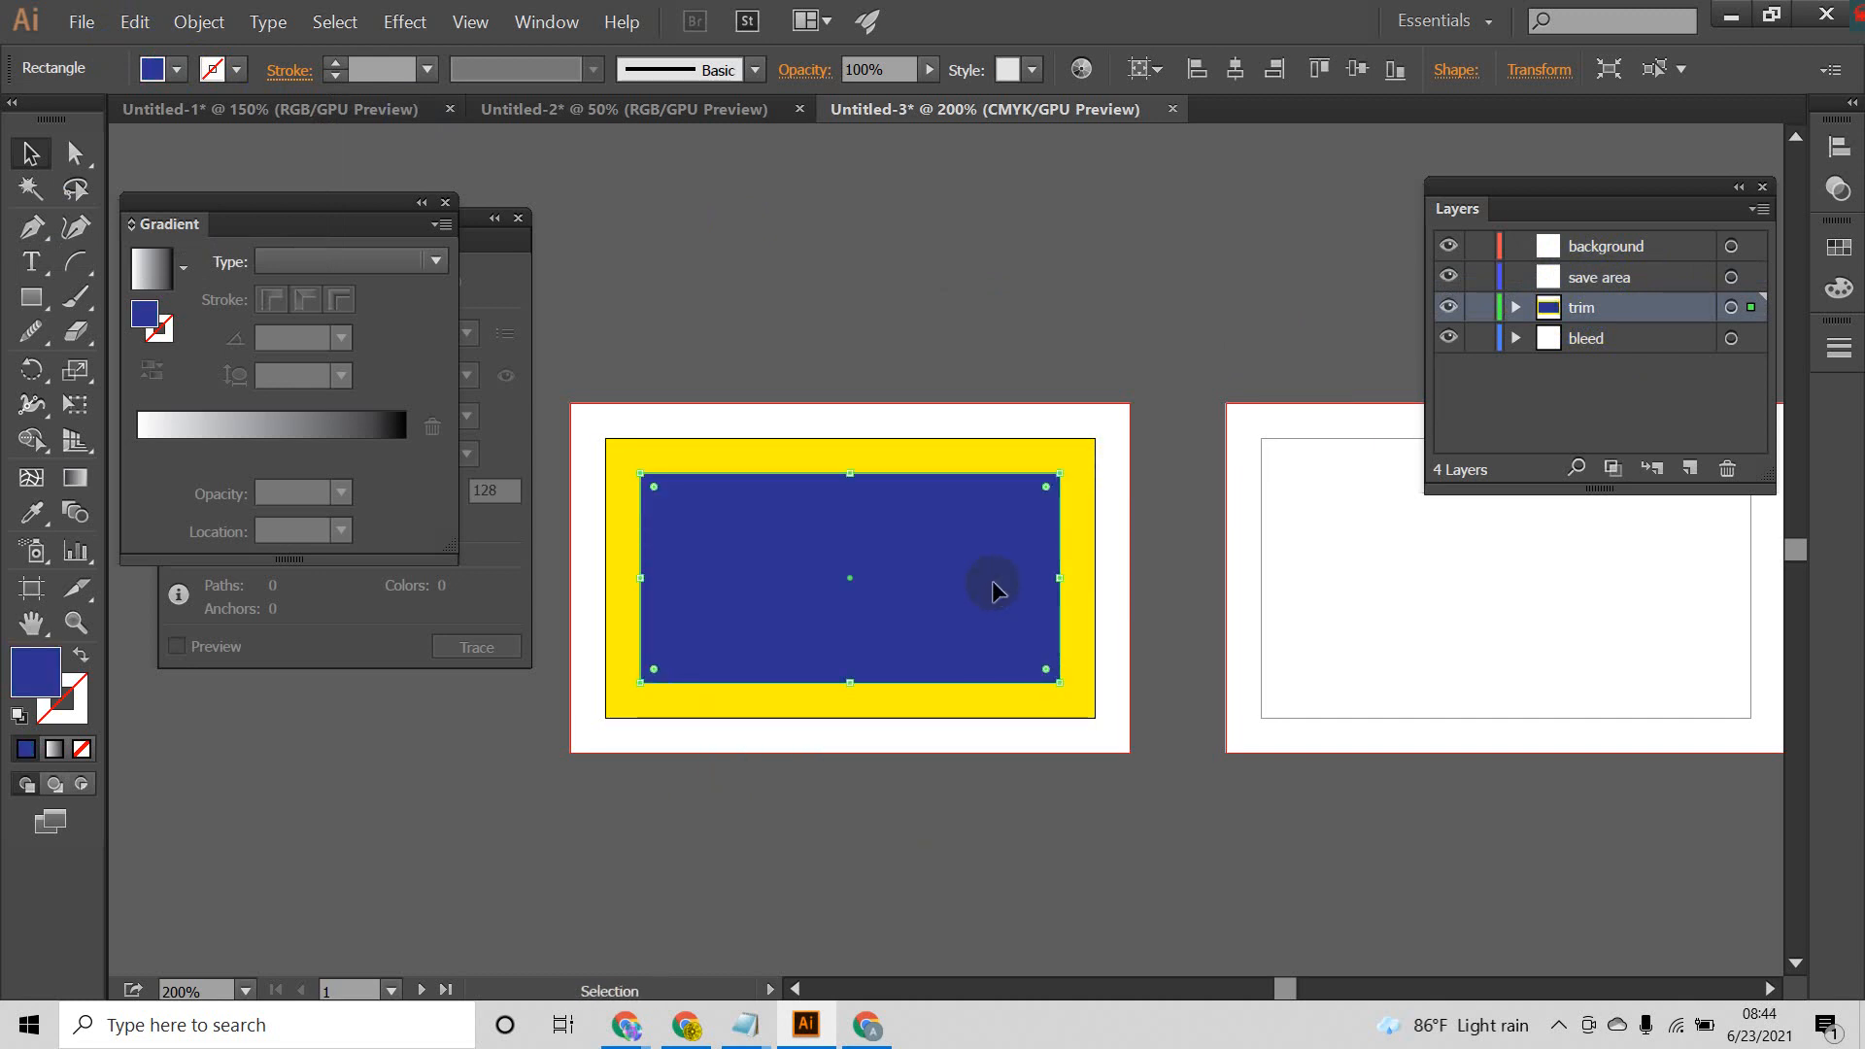
{"action": "left_click", "coordinate": [1611, 281]}
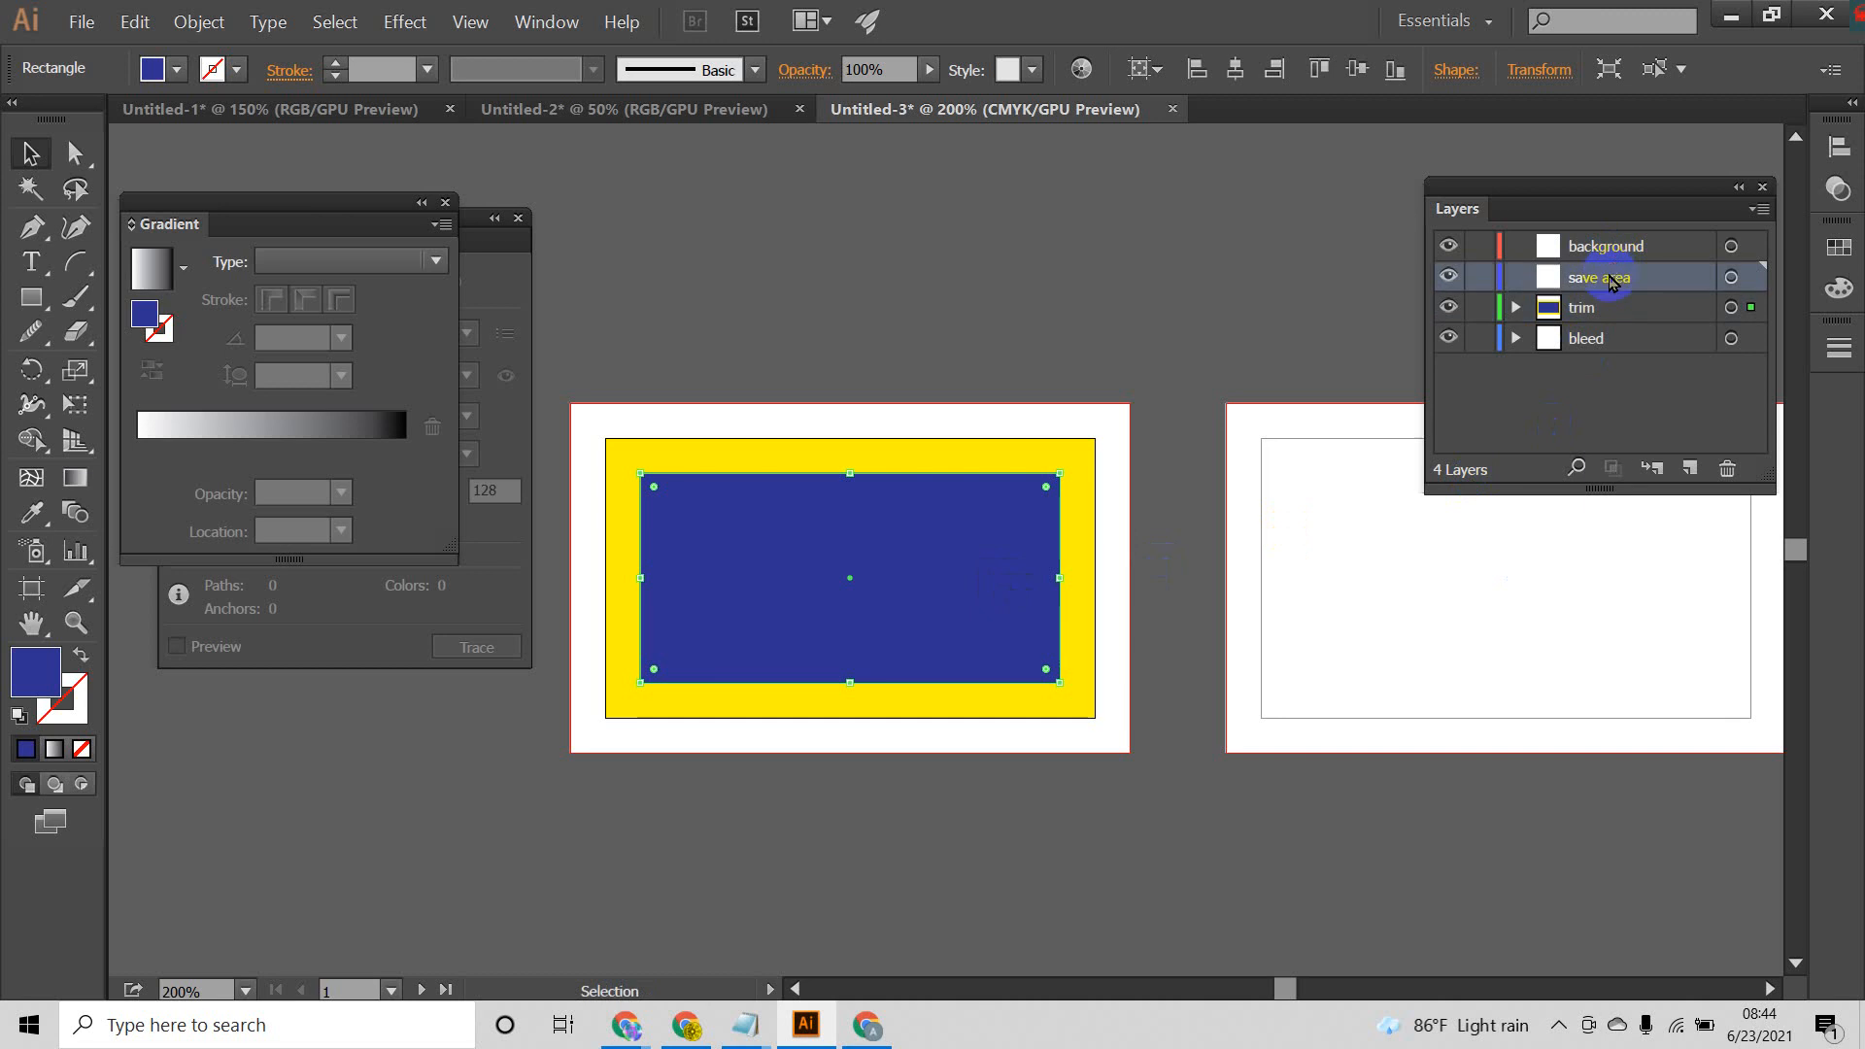
{"action": "key", "text": "ctrl+v"}
{"action": "left_click_drag", "start_coordinate": [894, 575], "coordinate": [1121, 796]}
{"action": "left_click", "coordinate": [810, 575]}
{"action": "key", "text": "Delete"}
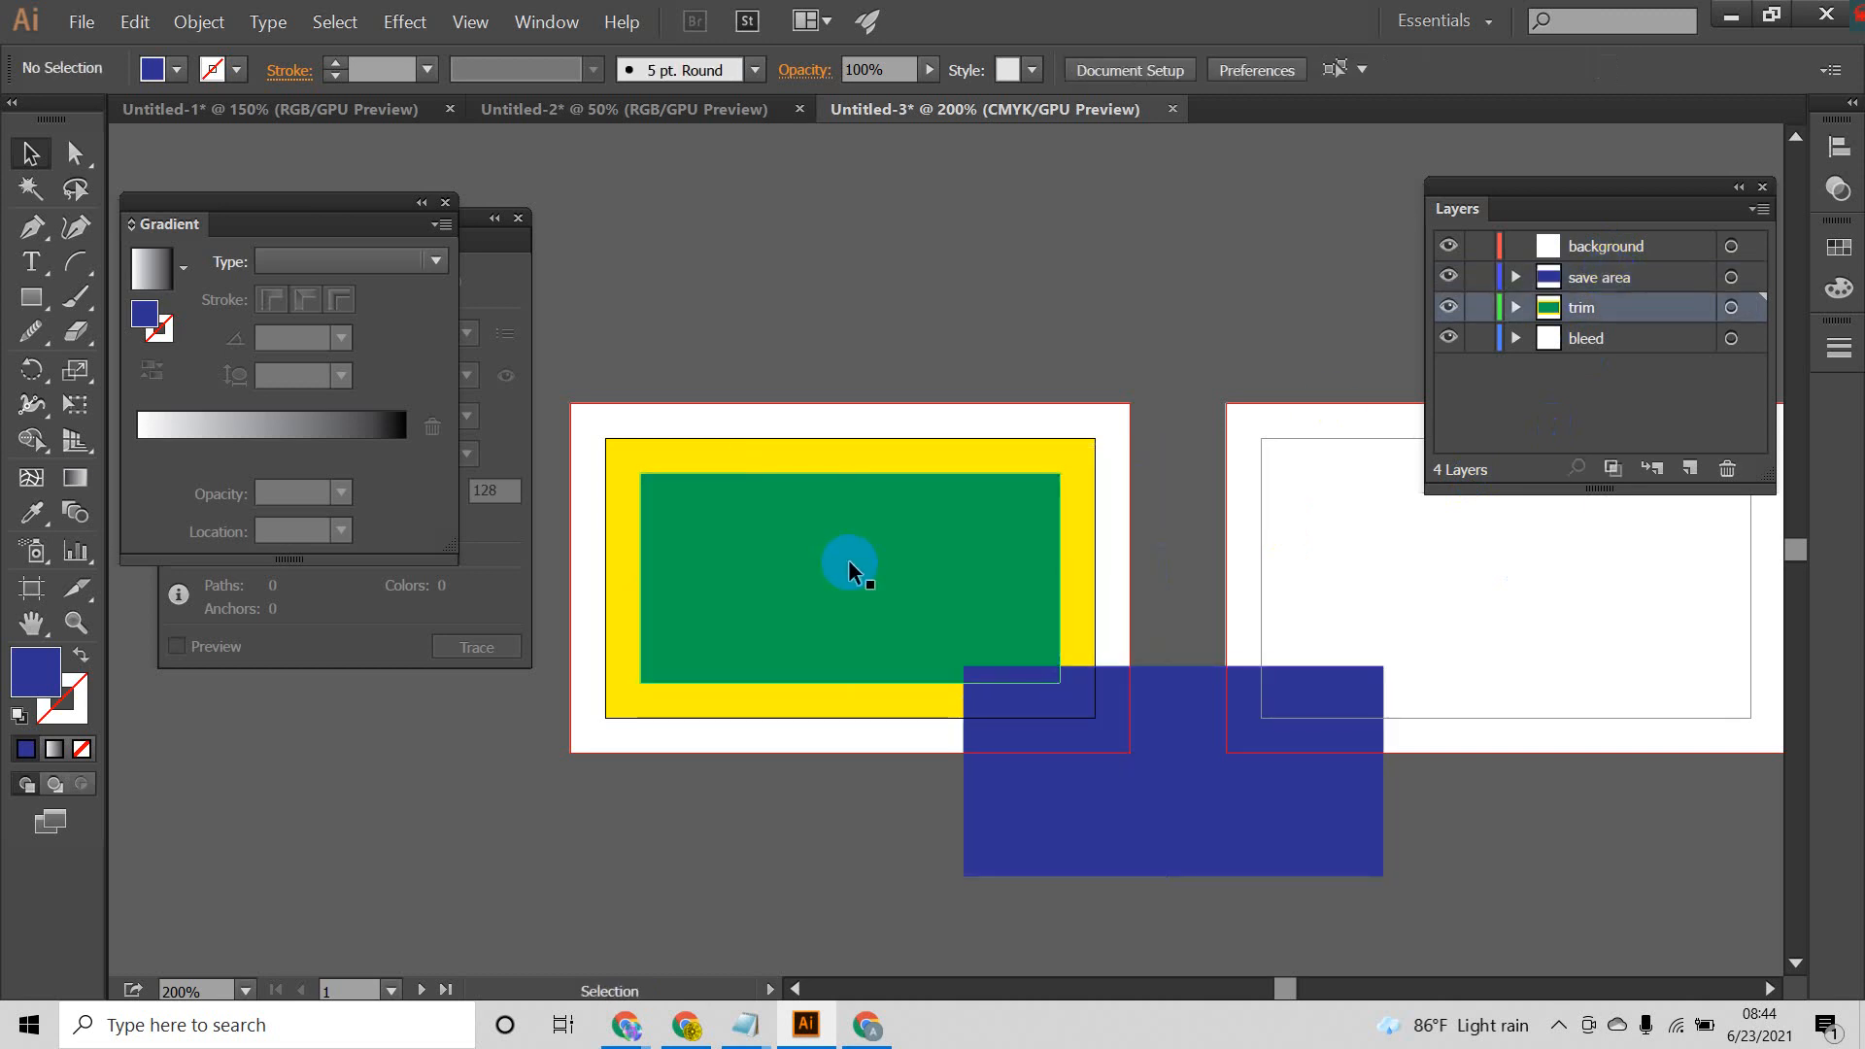
Step: Centre the blue rectangle over the green one on the first artboard, and convert both rectangles into guides
{"action": "left_click_drag", "start_coordinate": [1265, 779], "coordinate": [909, 586]}
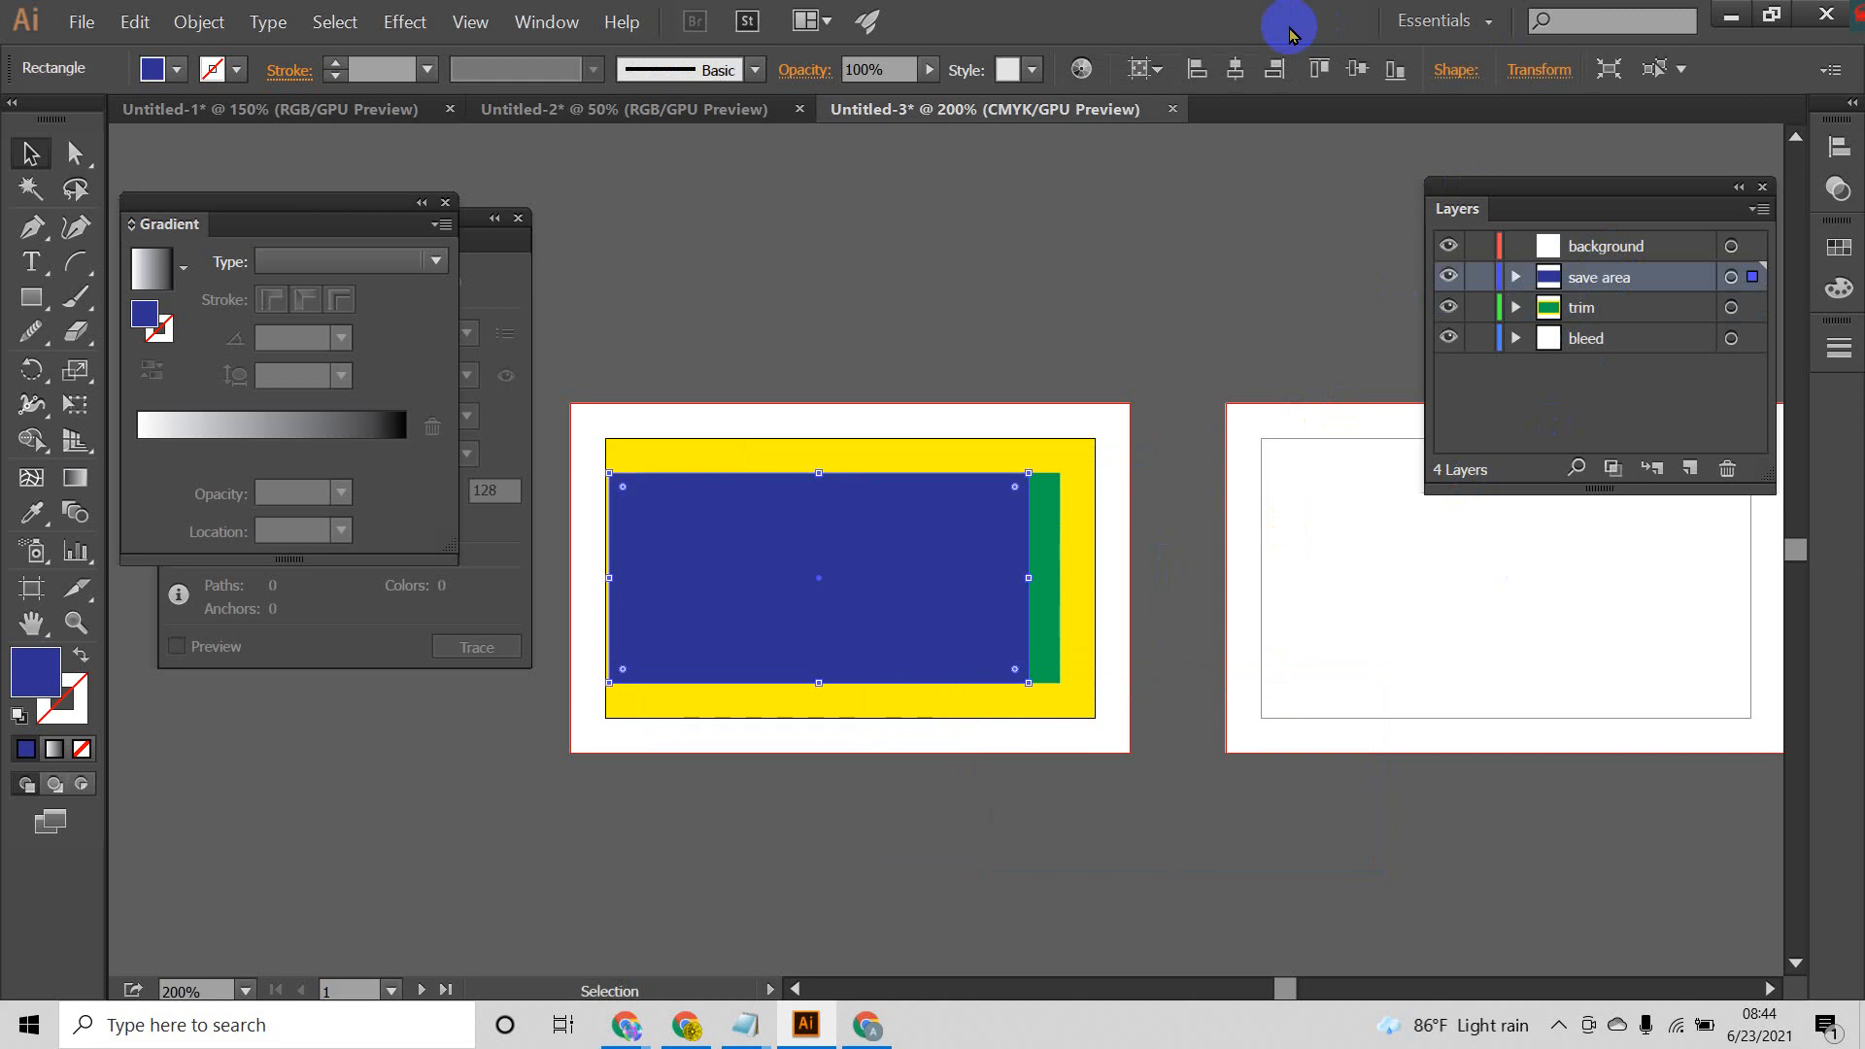
{"action": "left_click", "coordinate": [1235, 70]}
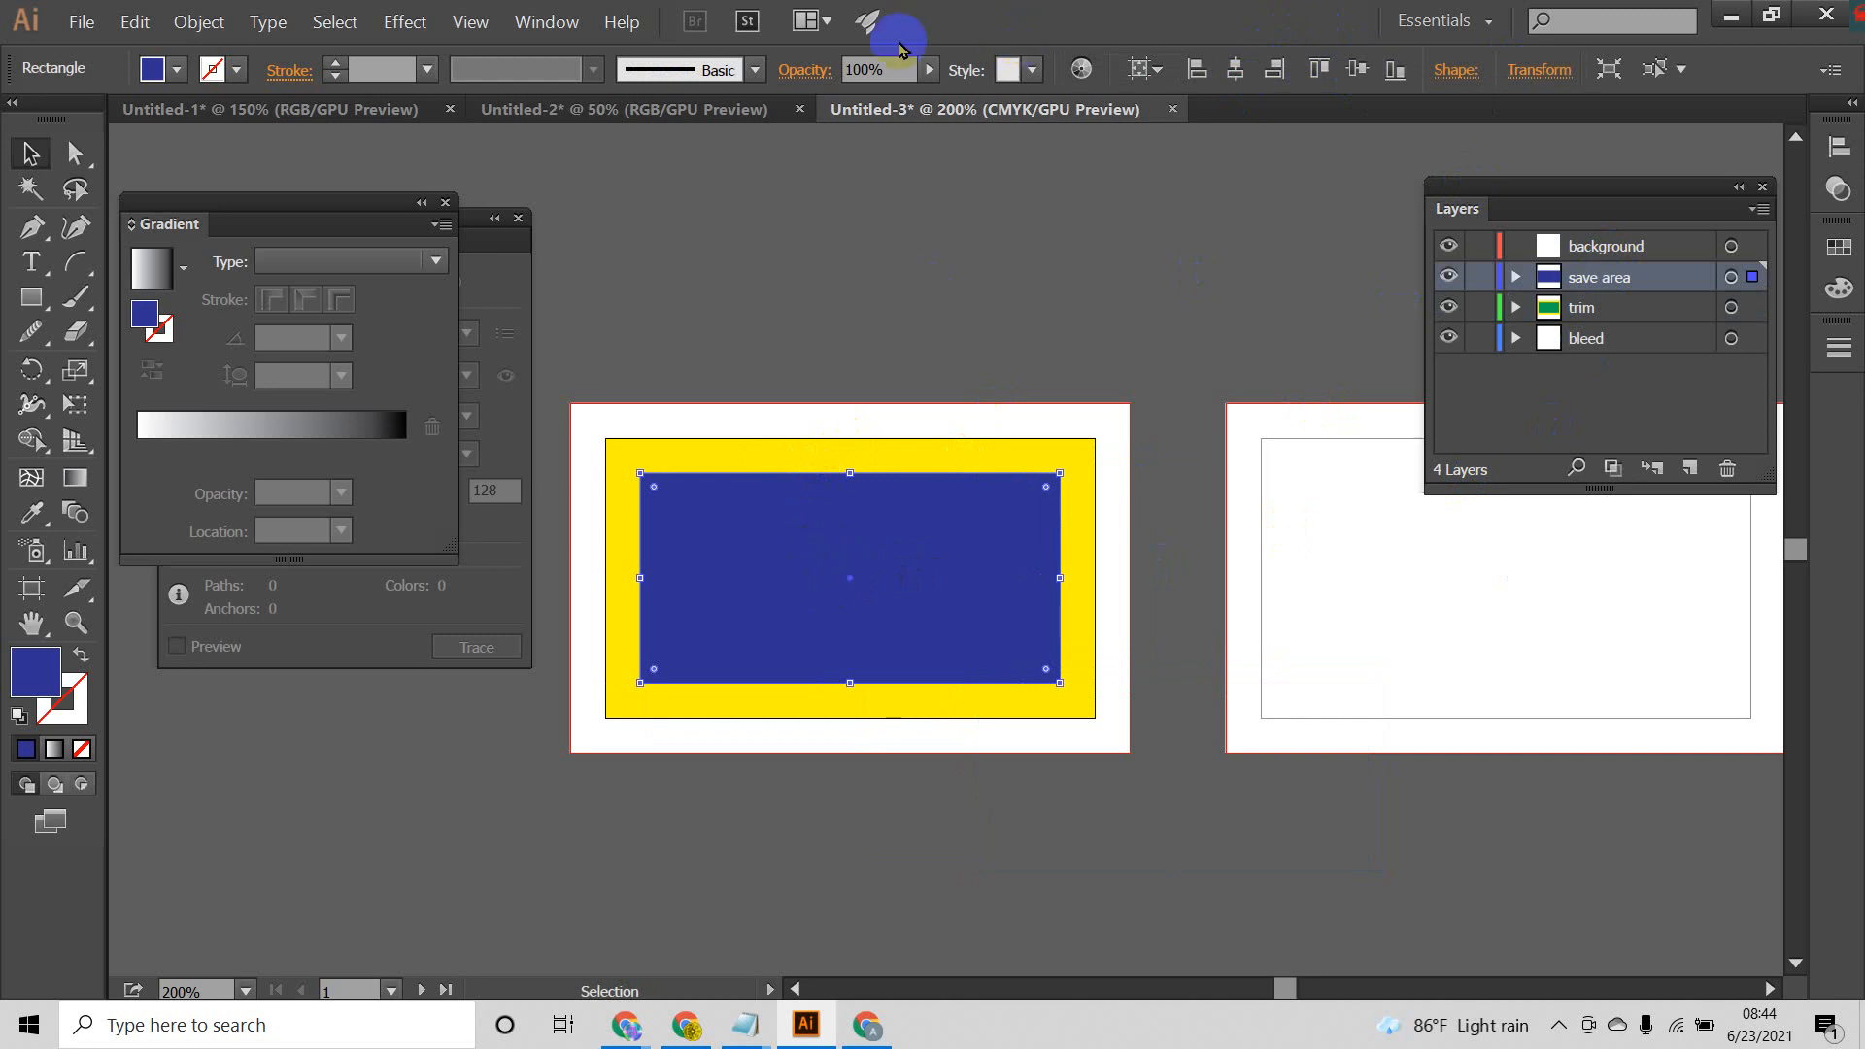
{"action": "right_click", "coordinate": [841, 501]}
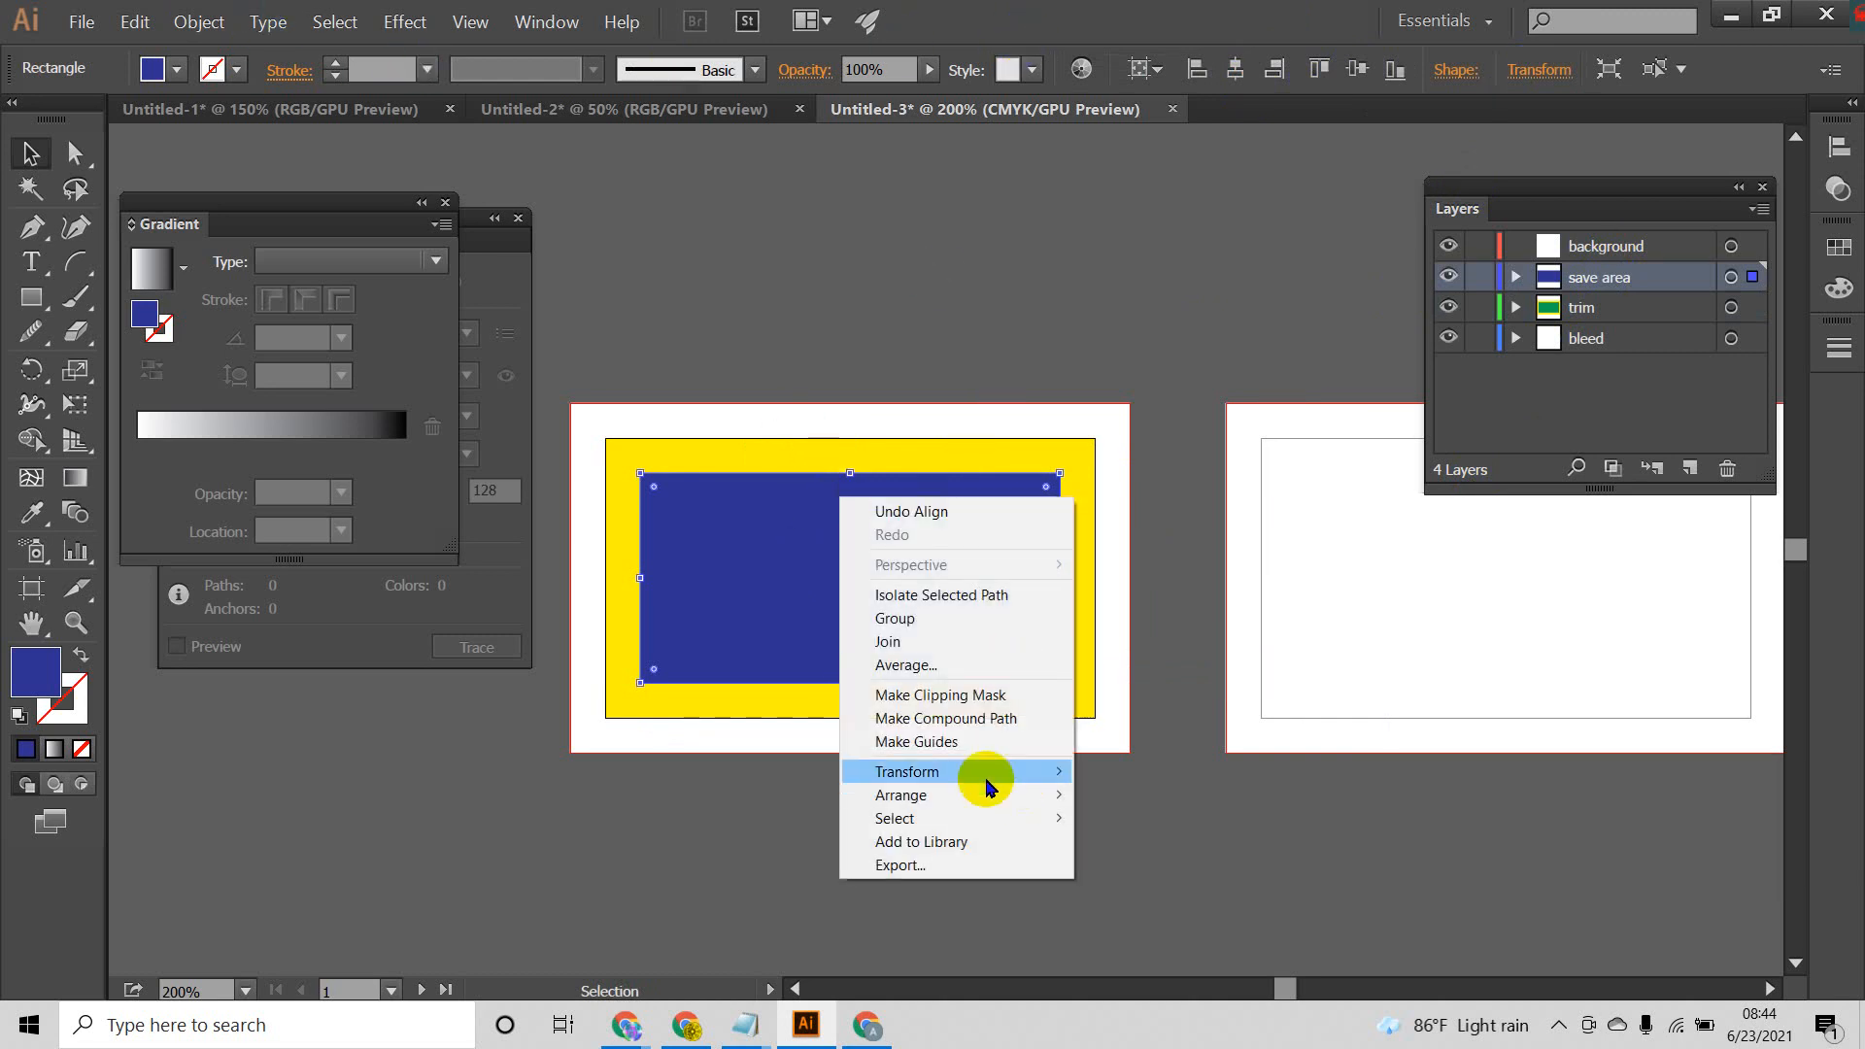
{"action": "left_click", "coordinate": [962, 742]}
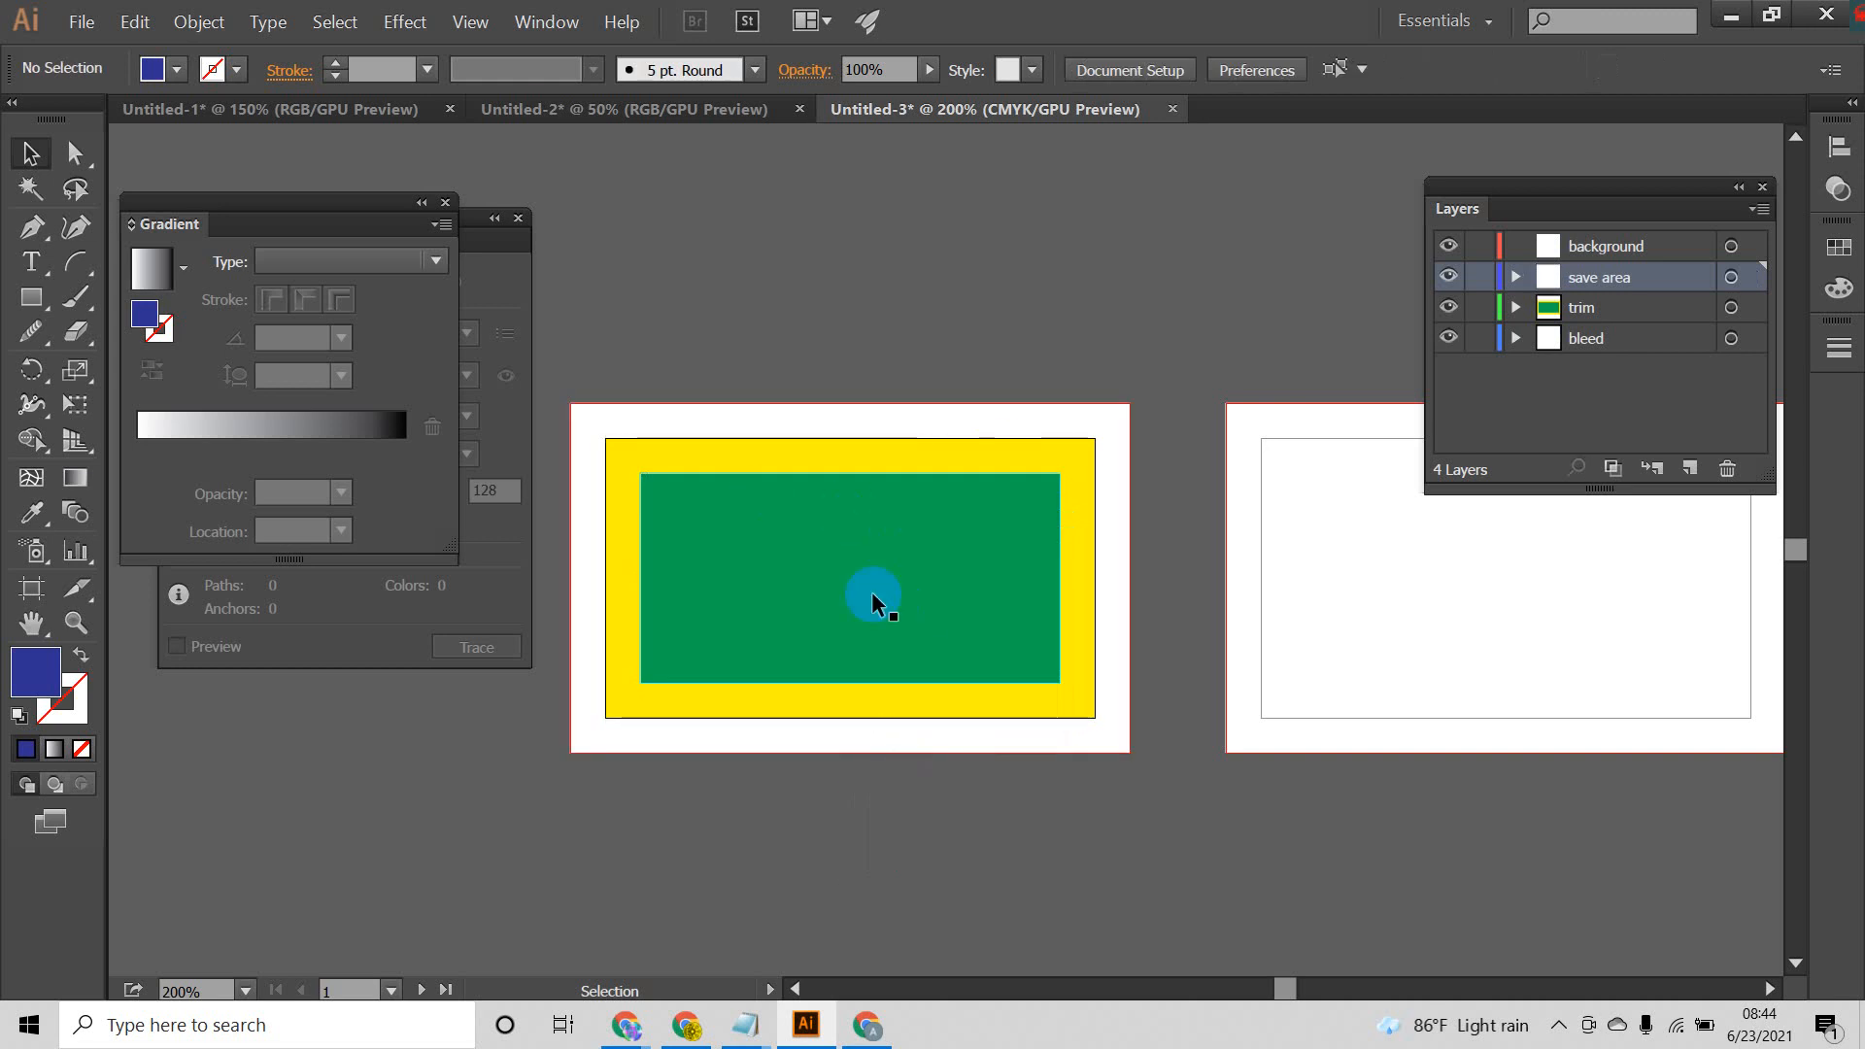
{"action": "left_click", "coordinate": [863, 562]}
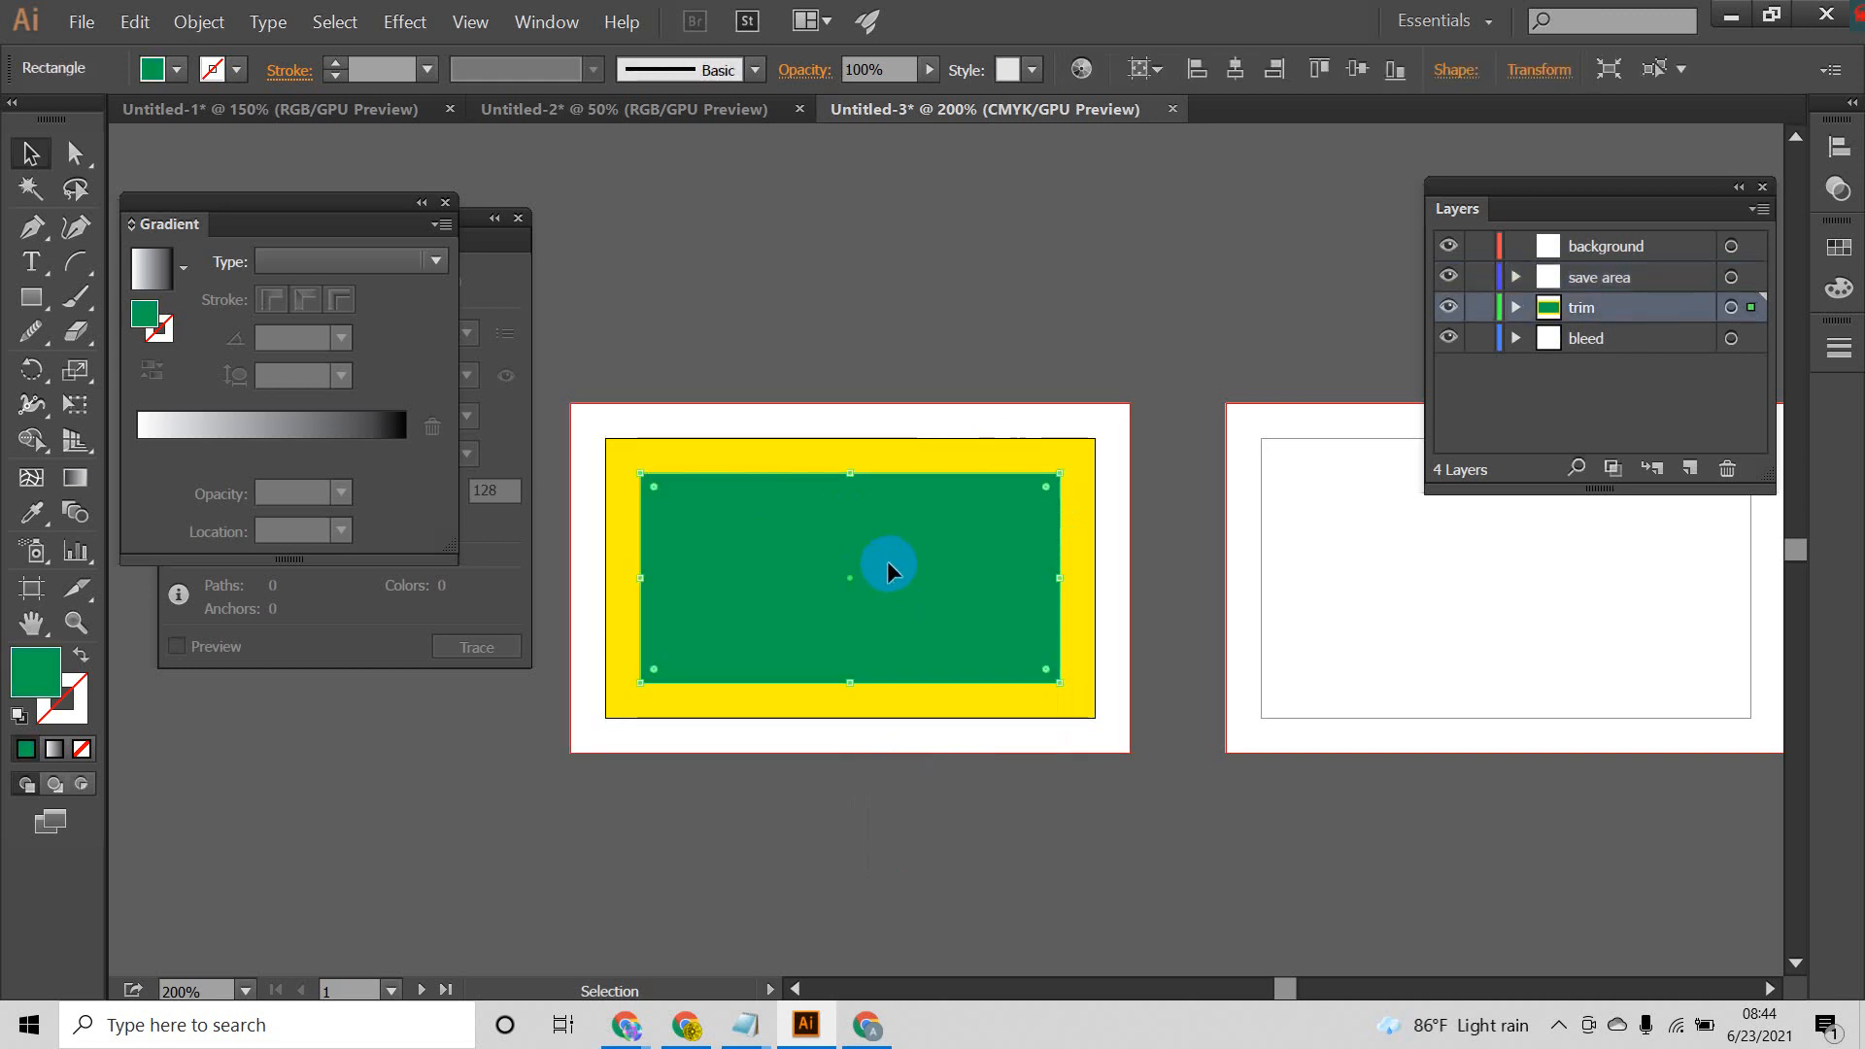
{"action": "key", "text": "ctrl+5"}
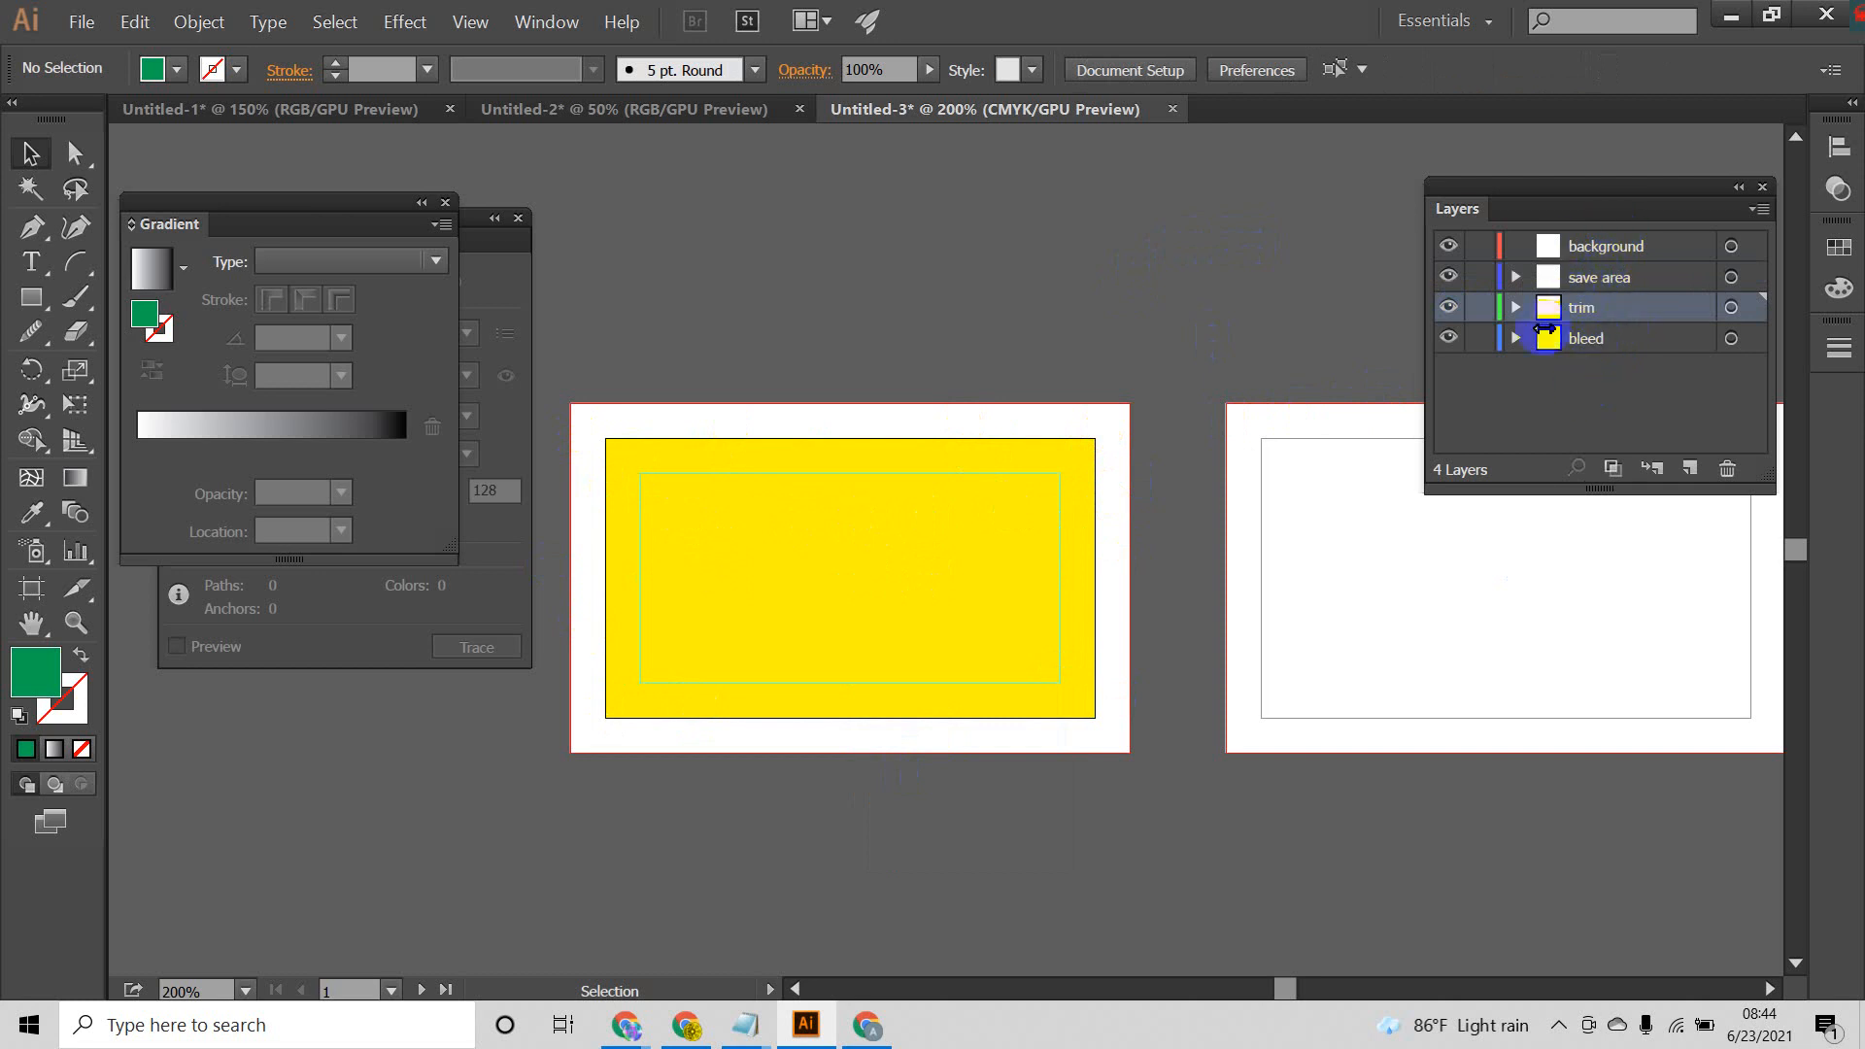
{"action": "left_click", "coordinate": [1601, 259]}
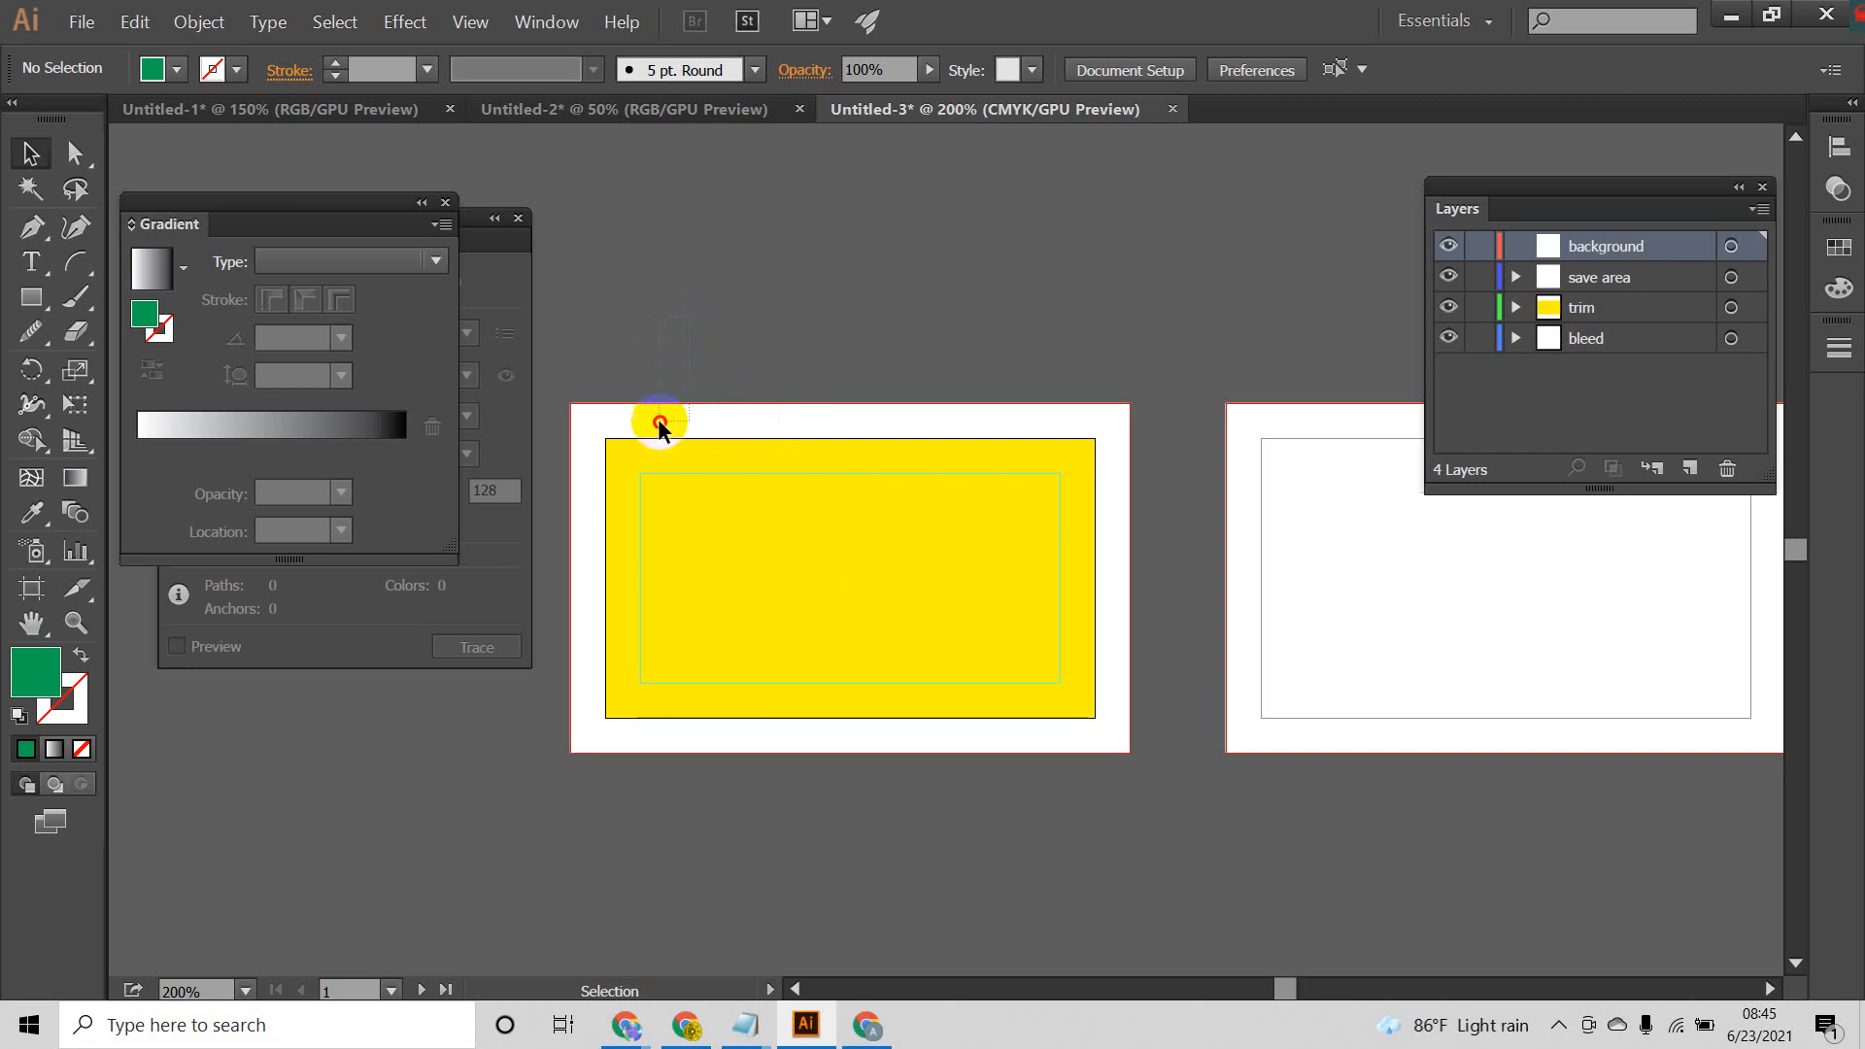
{"action": "left_click_drag", "start_coordinate": [659, 422], "coordinate": [660, 422]}
{"action": "left_click", "coordinate": [847, 309]}
{"action": "left_click_drag", "start_coordinate": [842, 226], "coordinate": [845, 844]}
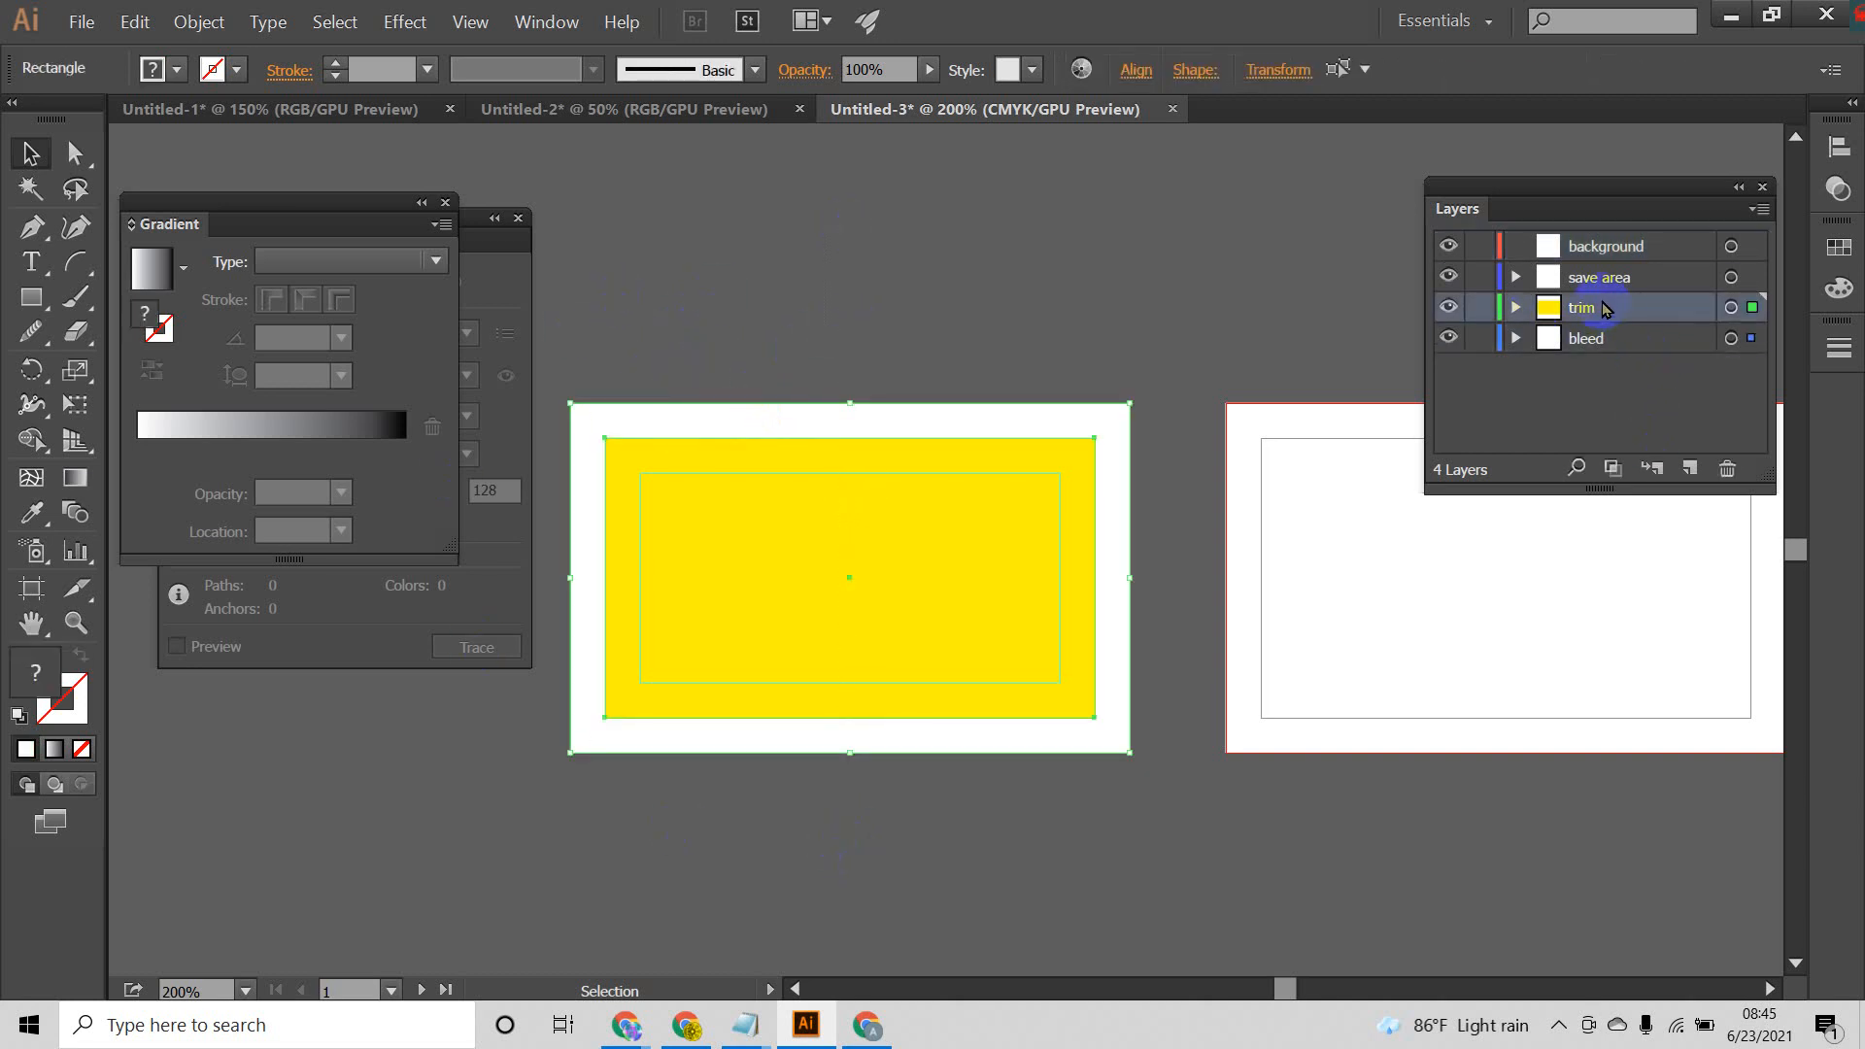
{"action": "left_click", "coordinate": [738, 372]}
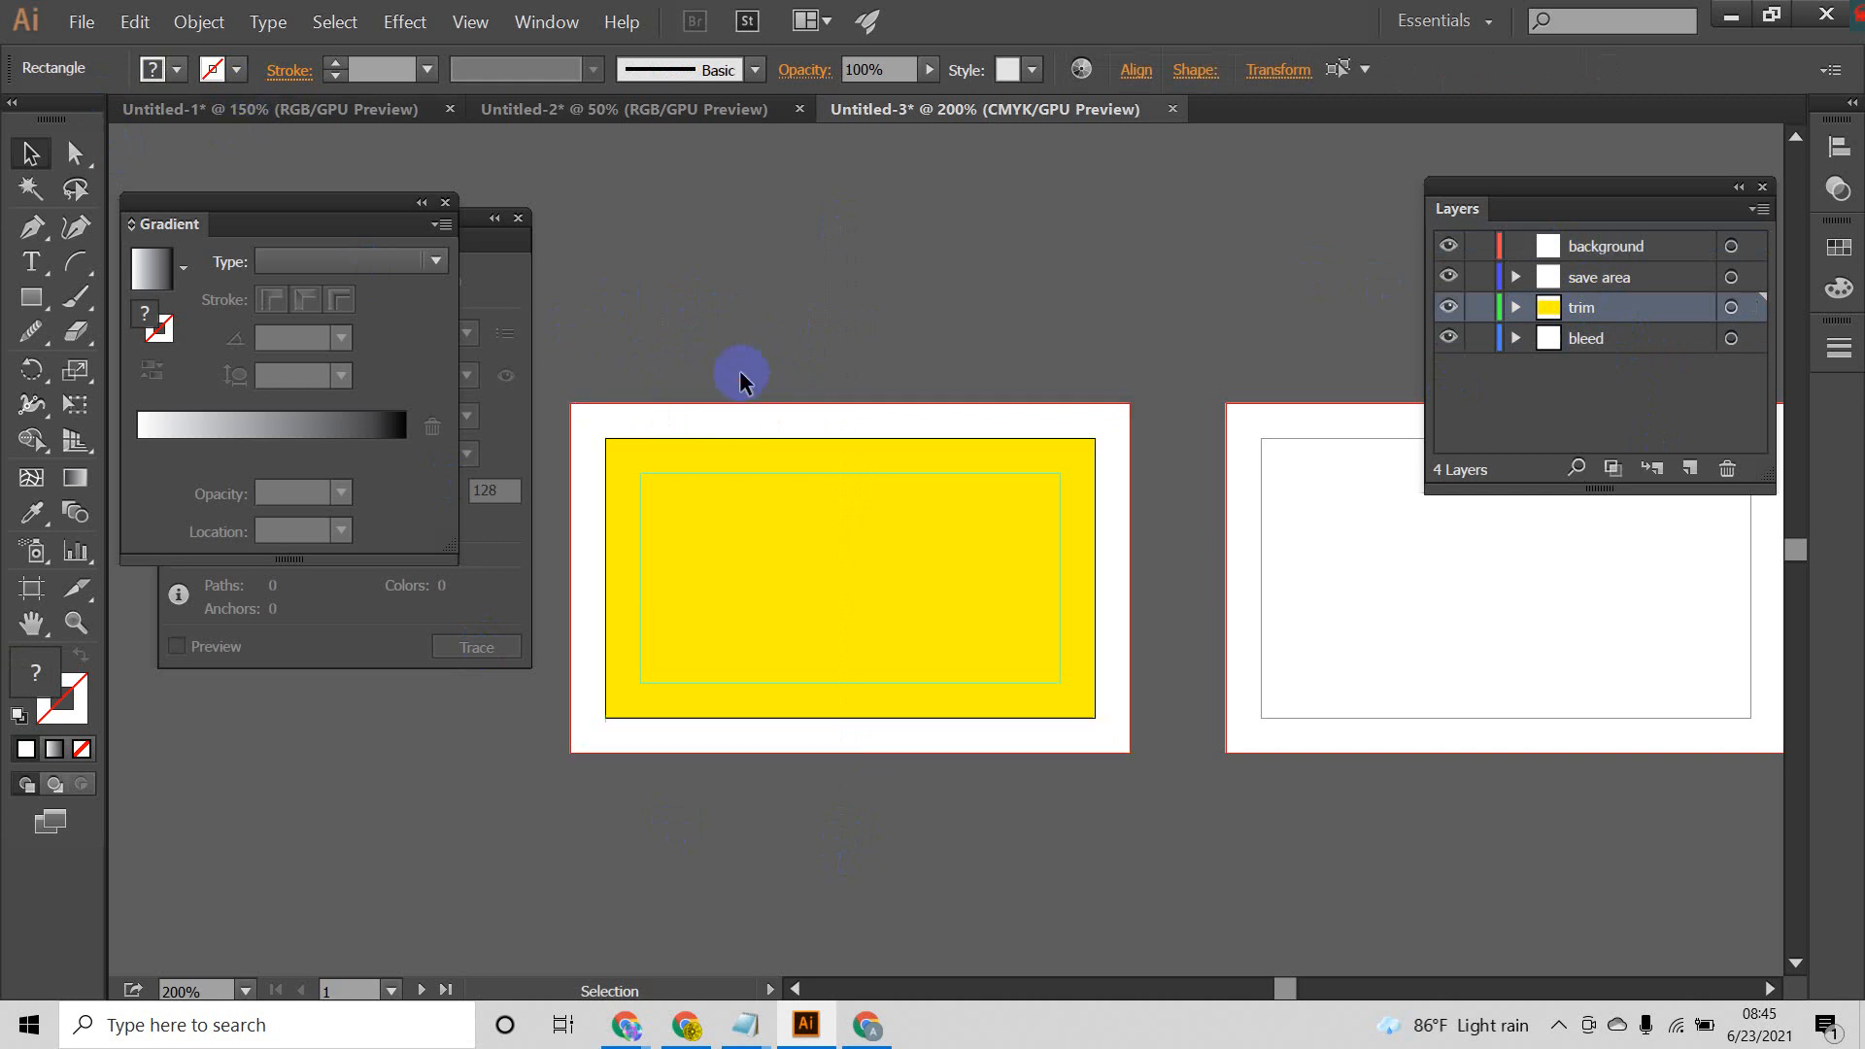
Step: Remove the fill from the first artboard's white bleed rectangle and its yellow trim rectangle
{"action": "left_click", "coordinate": [724, 419]}
{"action": "left_click", "coordinate": [178, 70]}
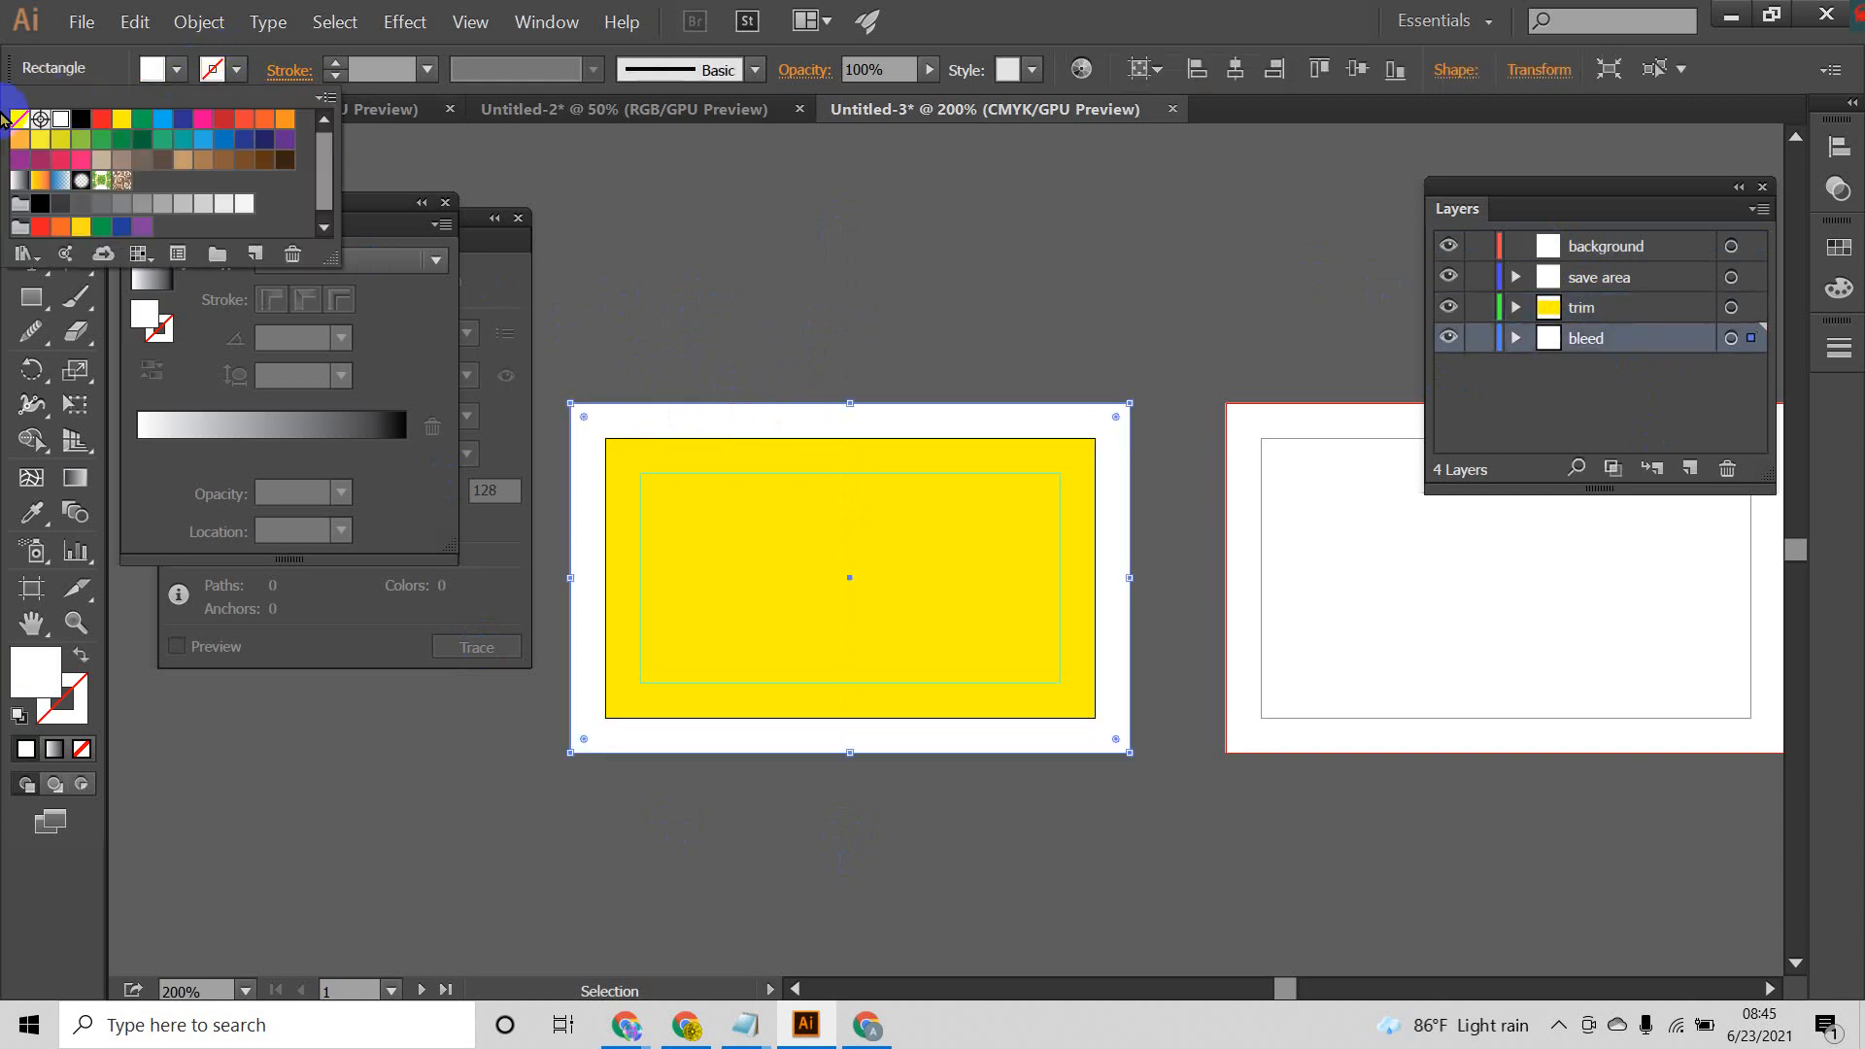
{"action": "left_click", "coordinate": [19, 121]}
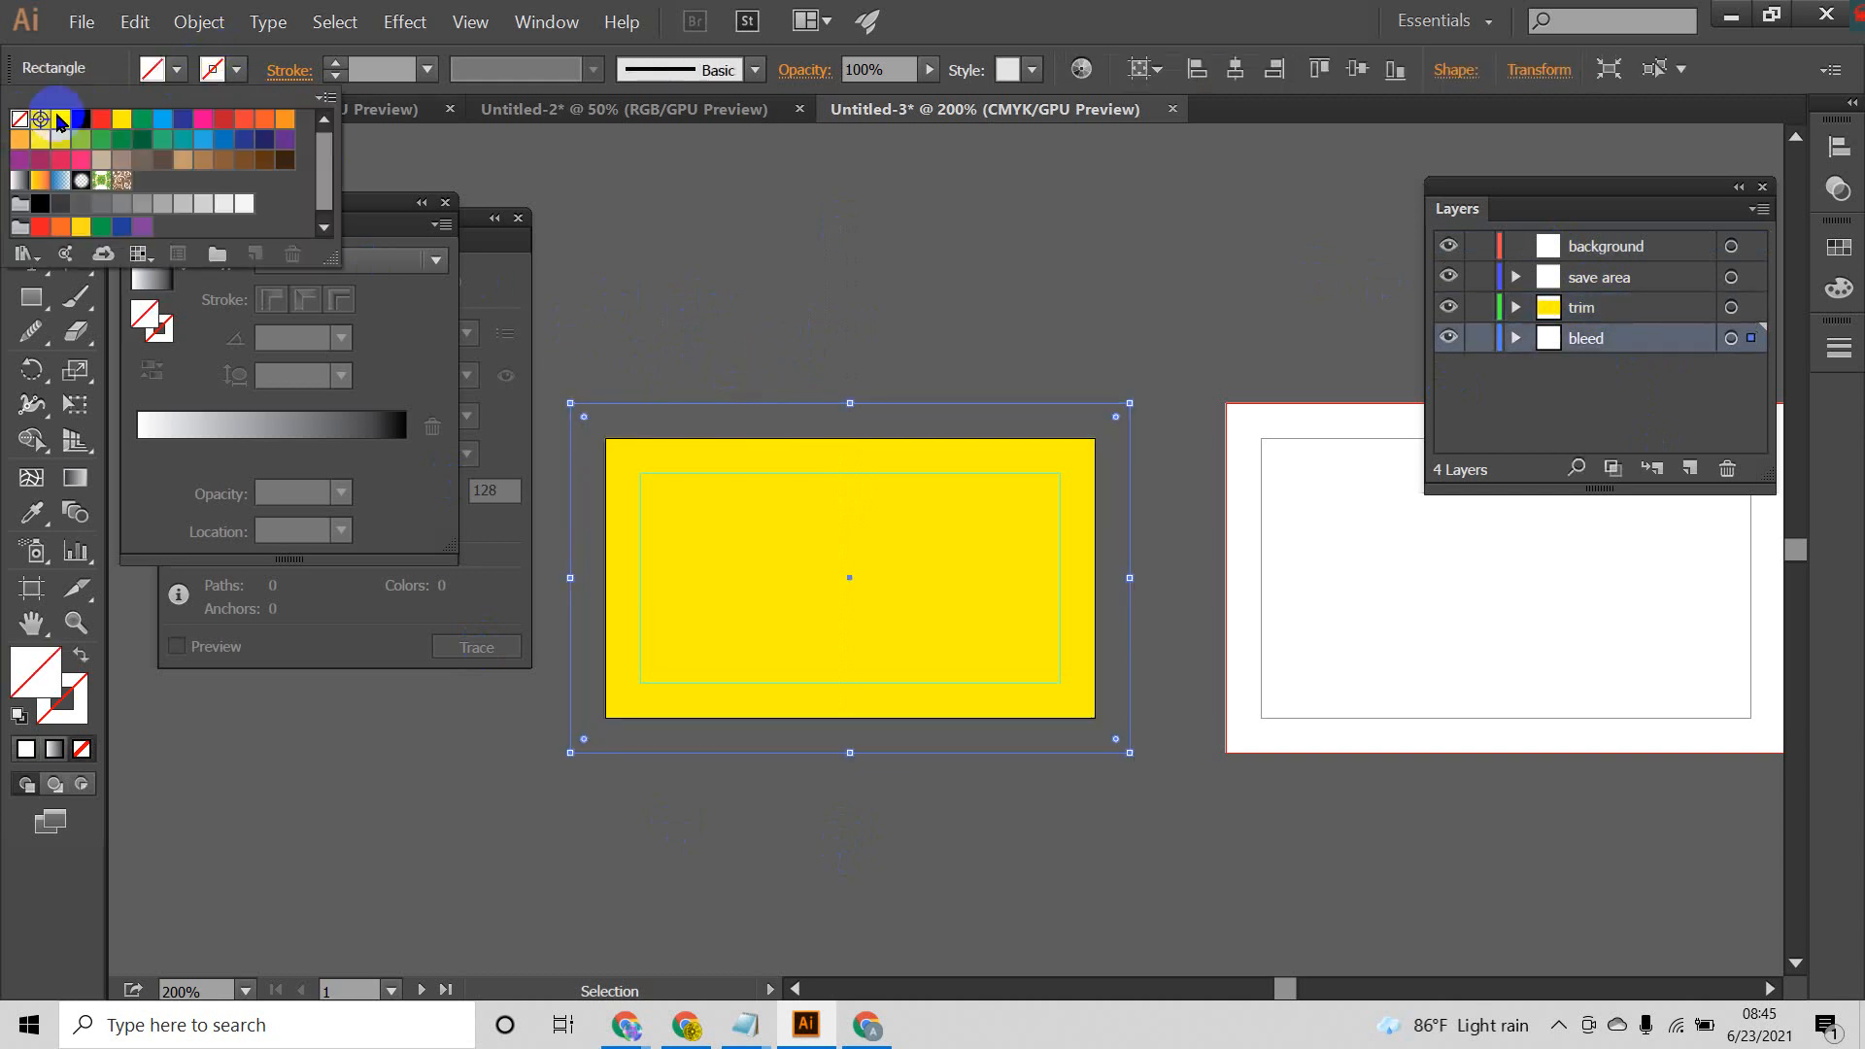
{"action": "left_click", "coordinate": [683, 270]}
{"action": "left_click", "coordinate": [656, 457]}
{"action": "left_click", "coordinate": [178, 70]}
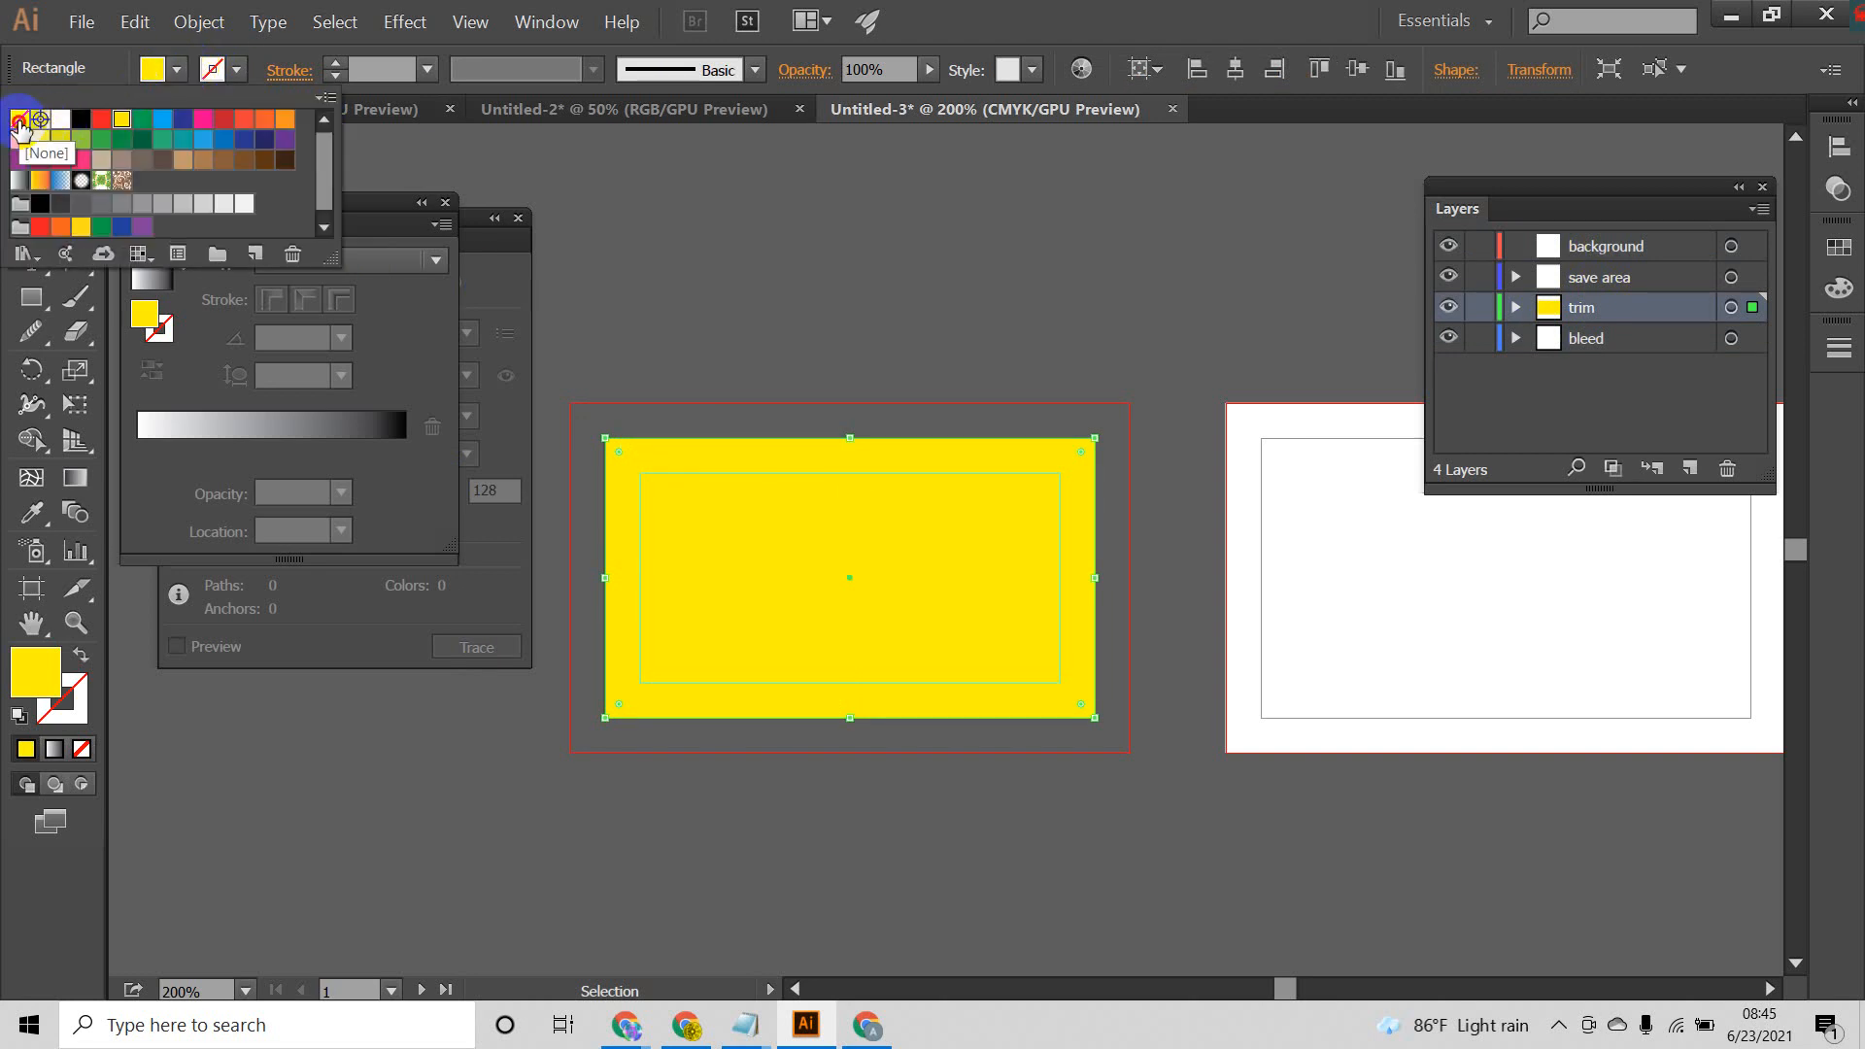
{"action": "left_click", "coordinate": [20, 122]}
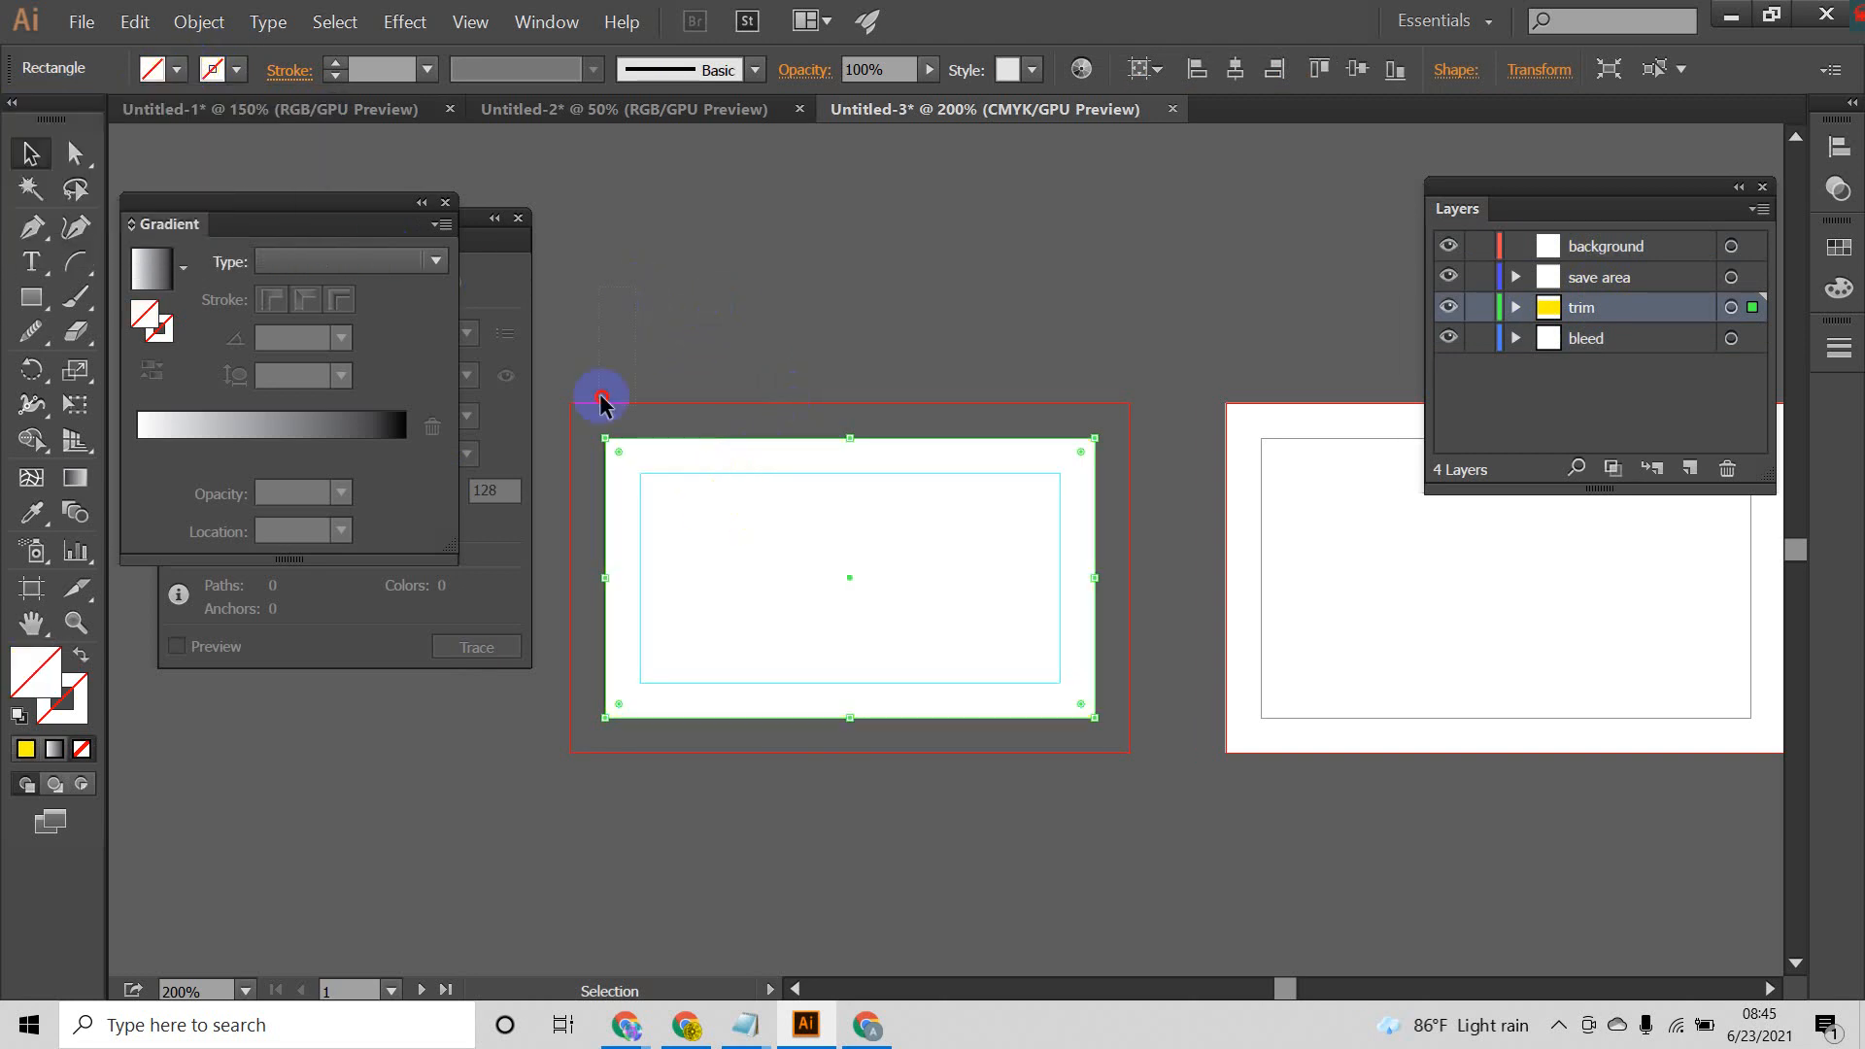
Step: Give the first artboard's trim and bleed rectangles a 2 pt black stroke
{"action": "left_click", "coordinate": [571, 520], "text": "shift"}
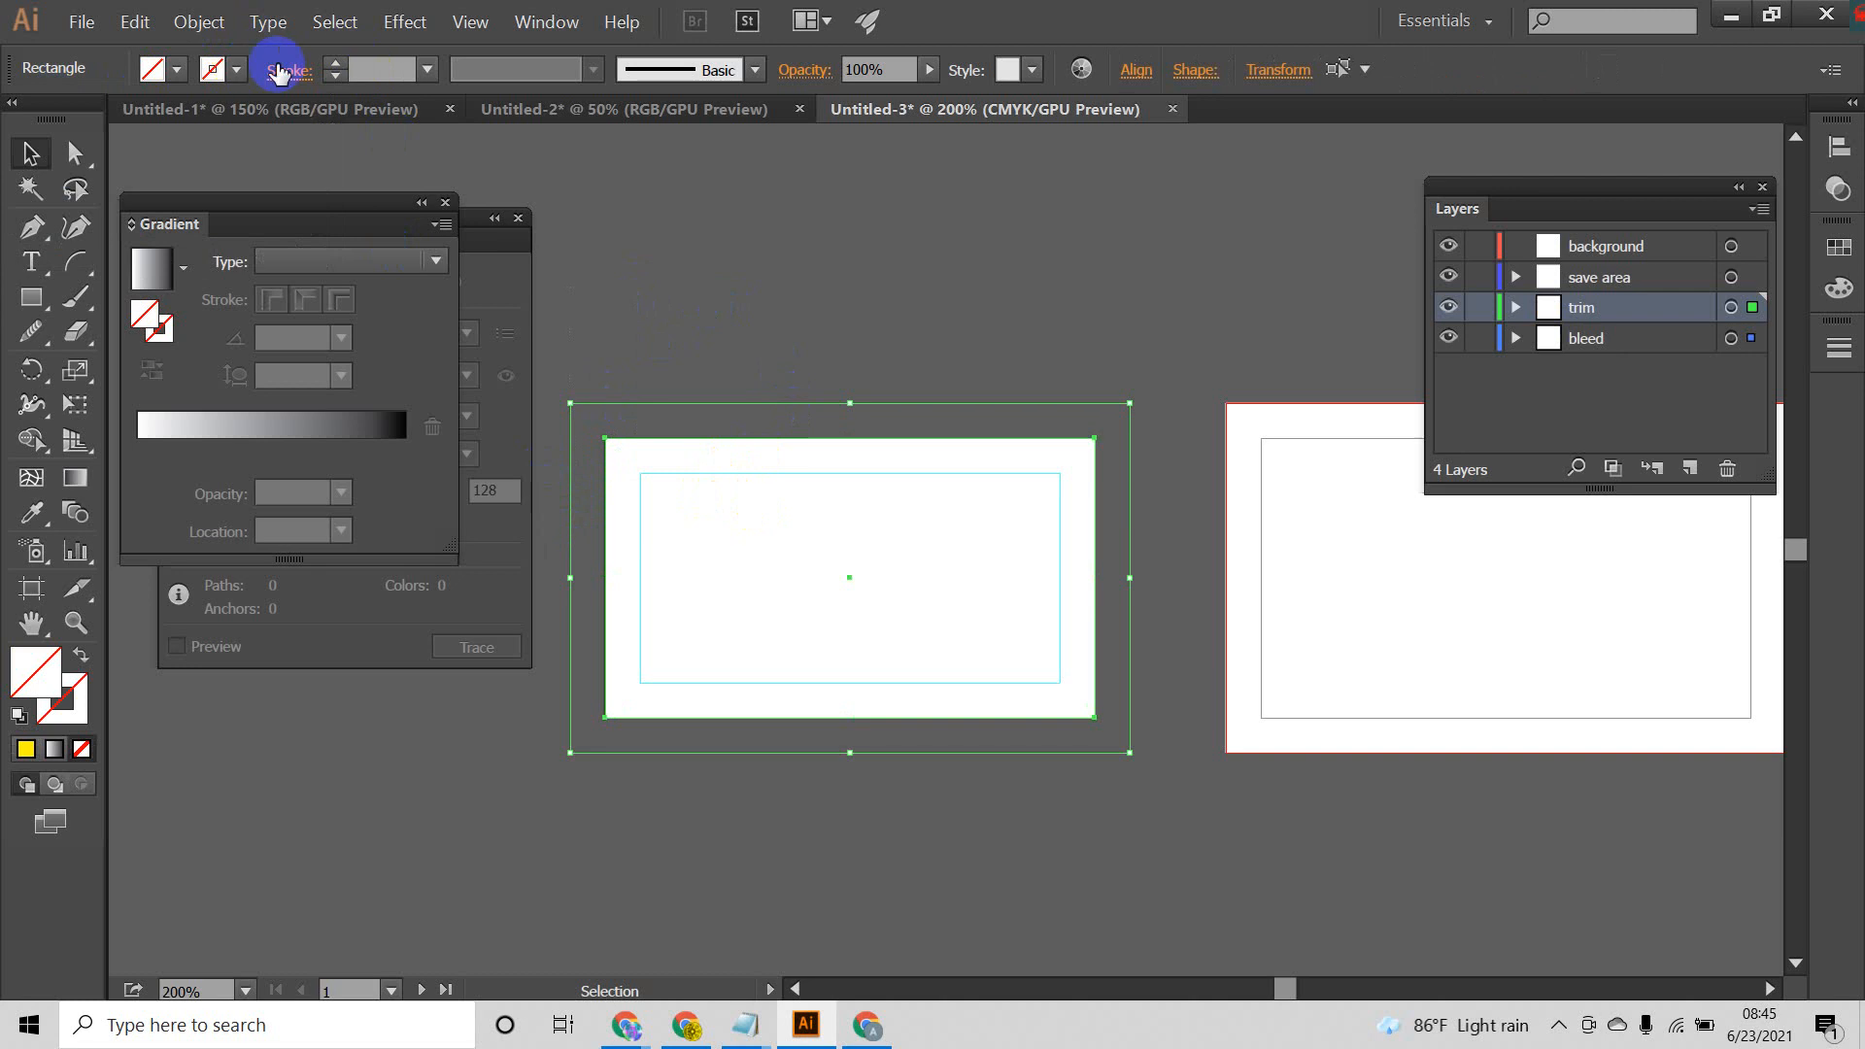
{"action": "left_click", "coordinate": [333, 64]}
{"action": "left_click", "coordinate": [331, 66]}
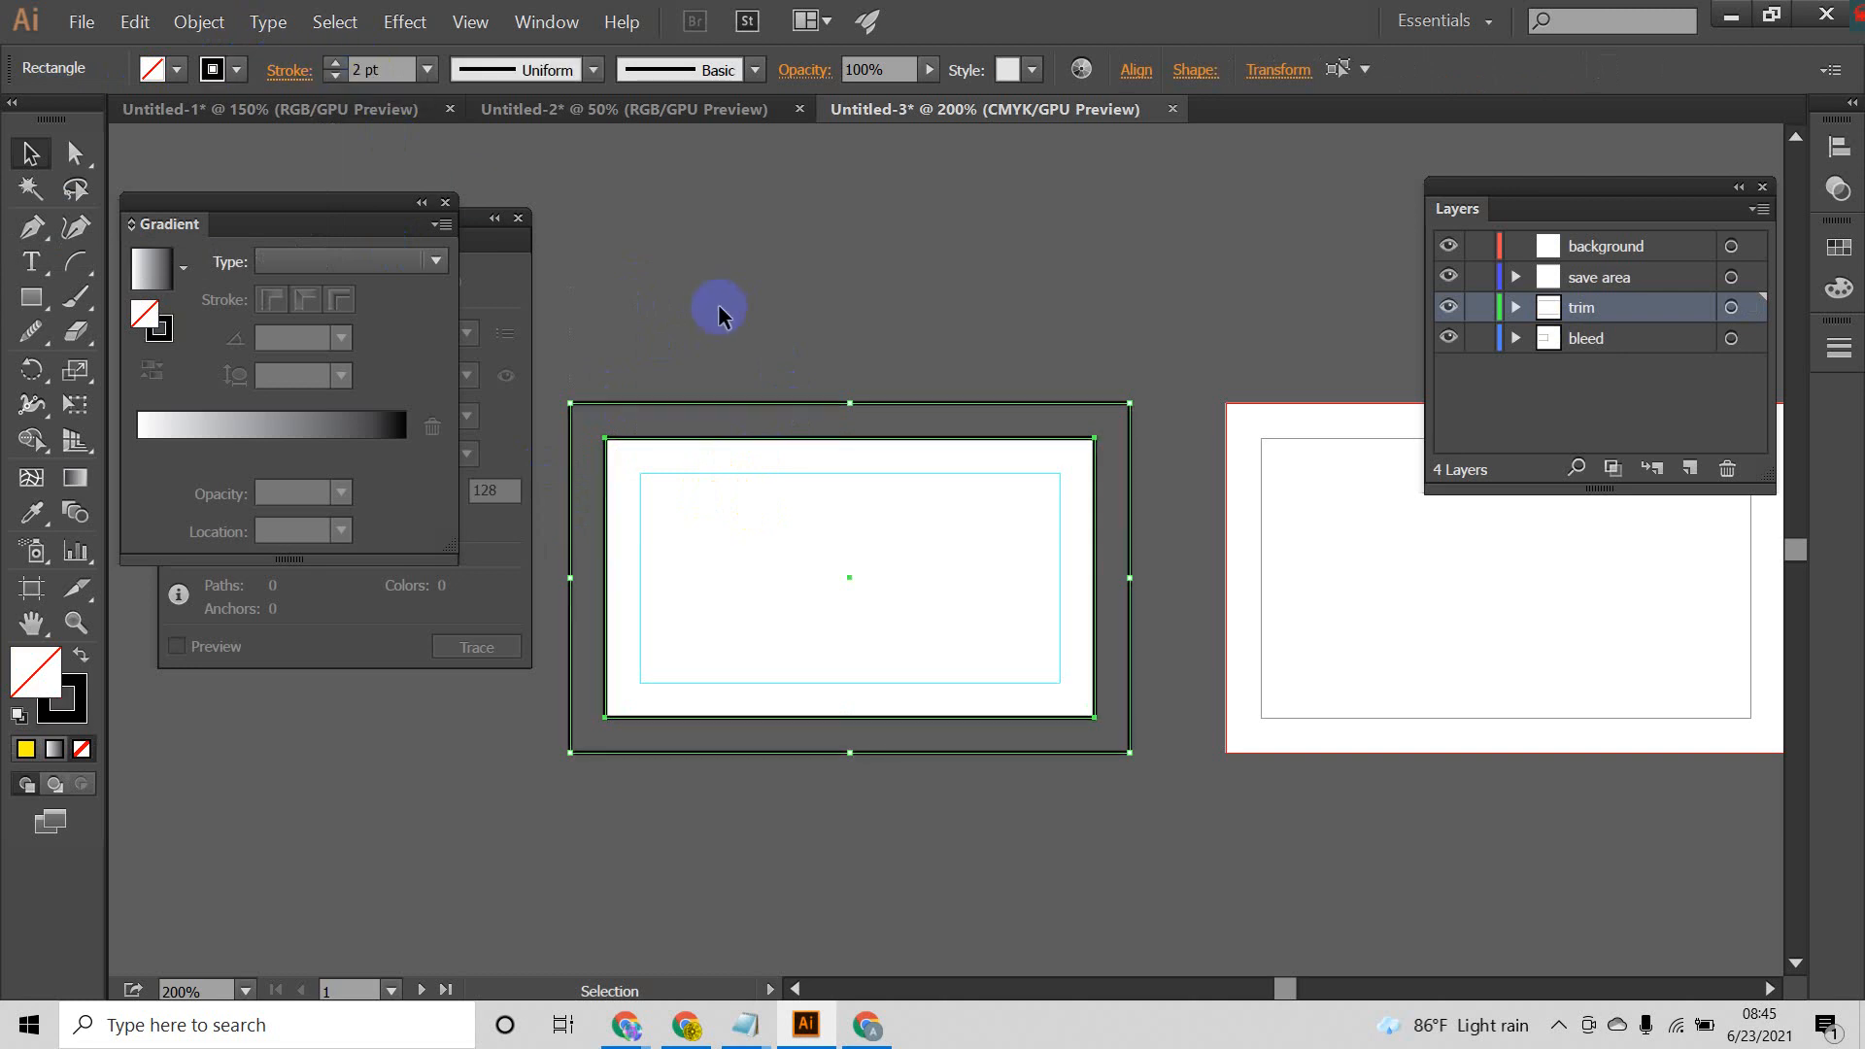
{"action": "left_click", "coordinate": [720, 305]}
Step: Lock the trim and bleed layers
{"action": "left_click_drag", "start_coordinate": [746, 243], "coordinate": [741, 917]}
{"action": "left_click", "coordinate": [1478, 309]}
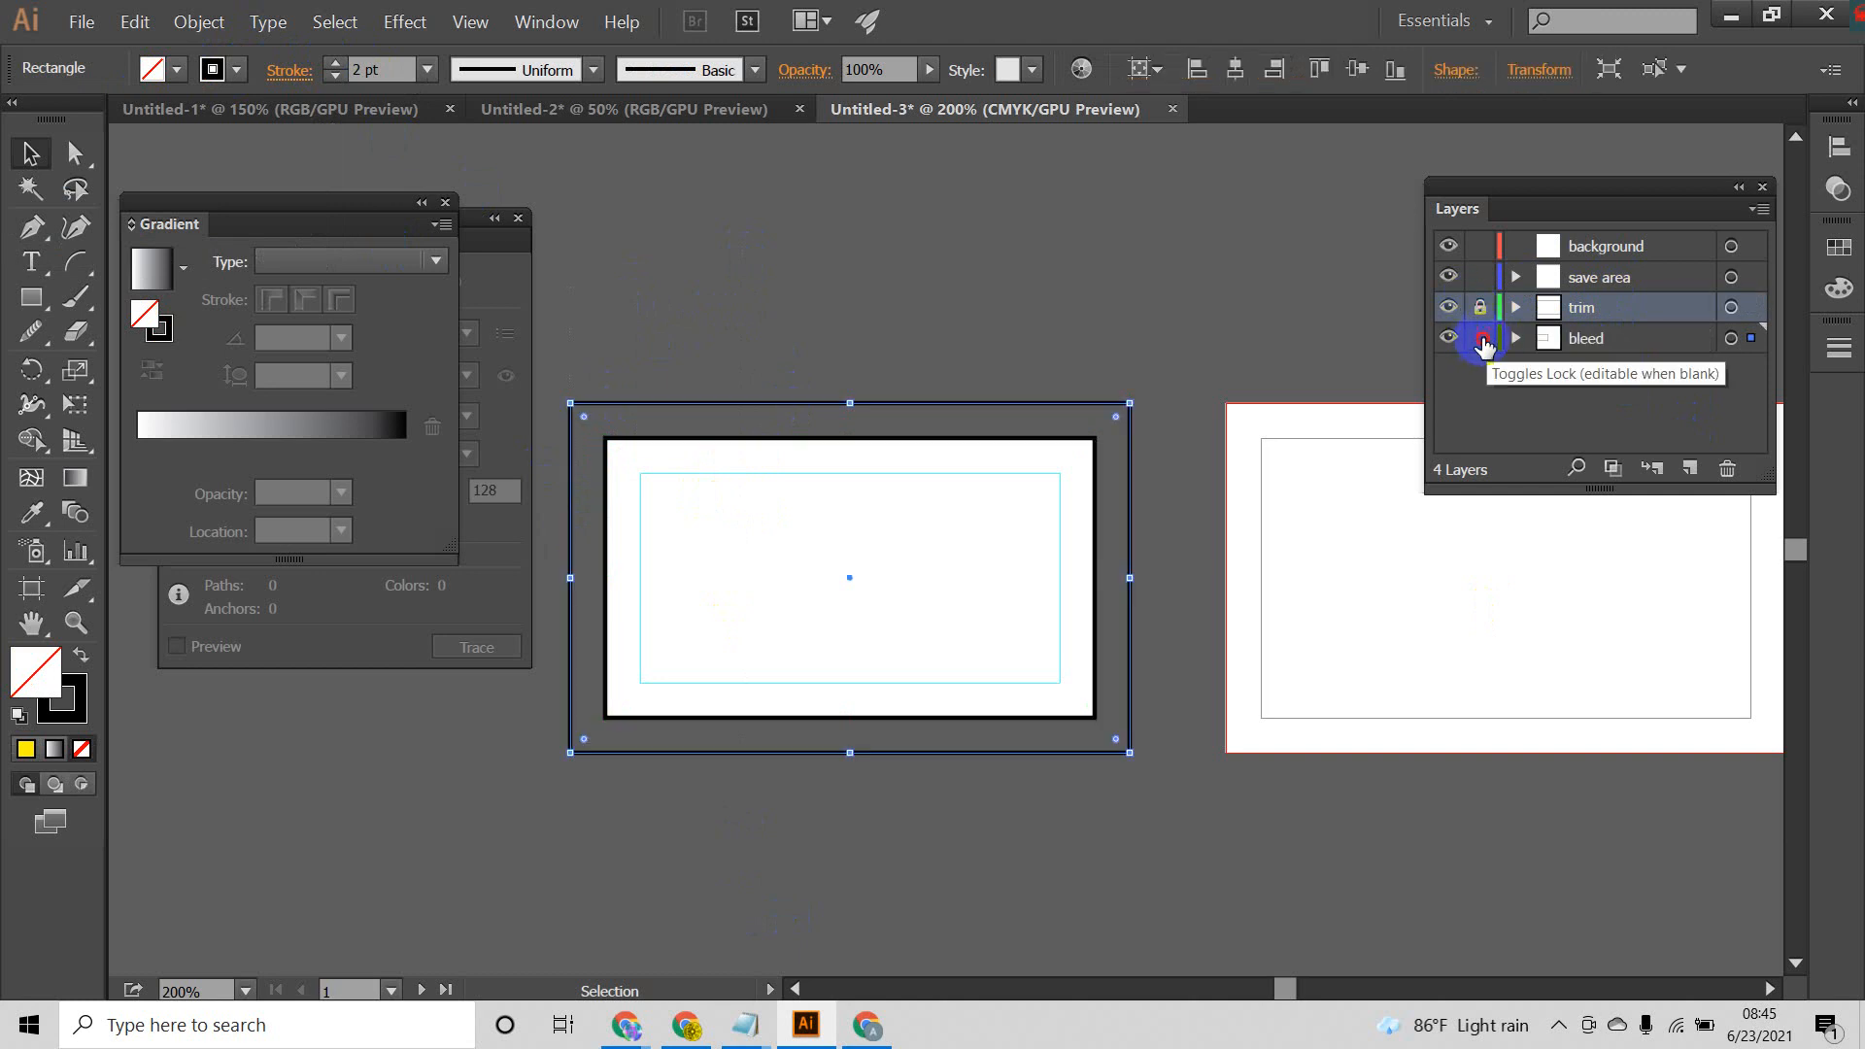
{"action": "left_click", "coordinate": [1481, 339]}
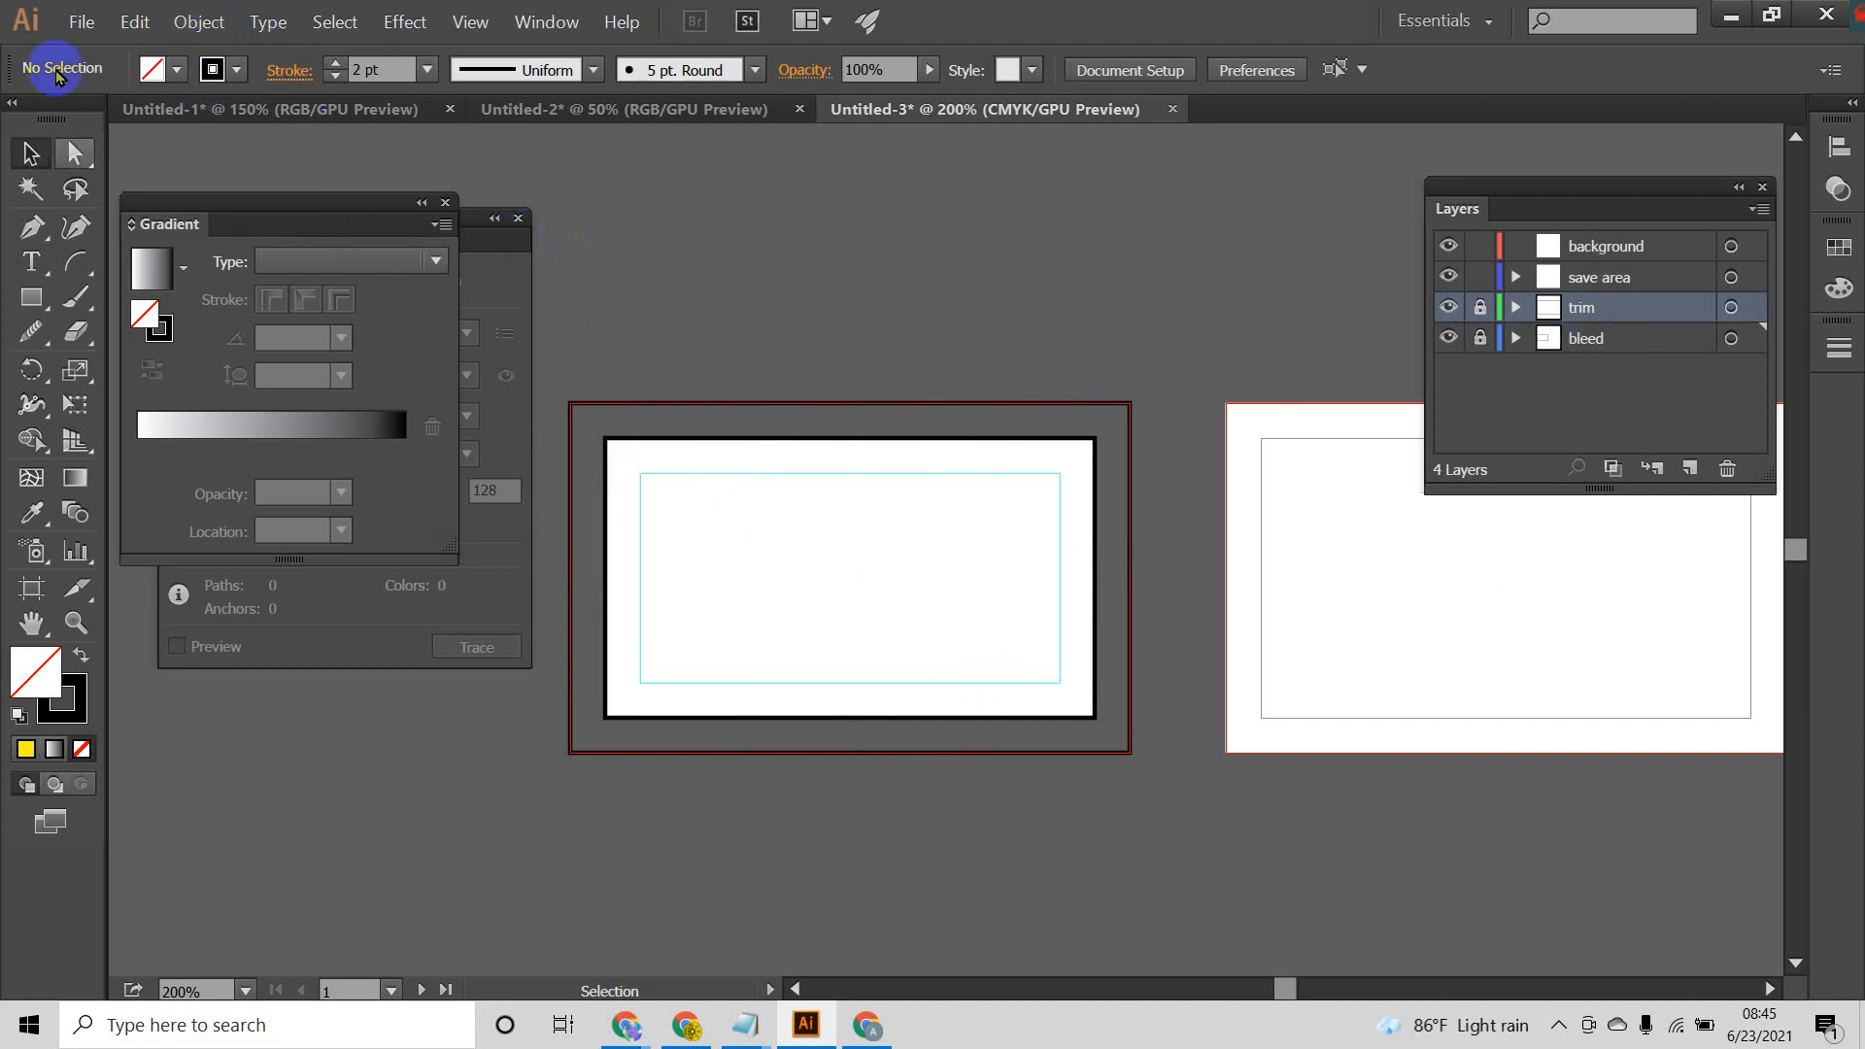
Step: Draw a rectangle on the background layer covering the first artboard out to its bleed edges, filled black with no stroke
{"action": "left_click", "coordinate": [31, 297]}
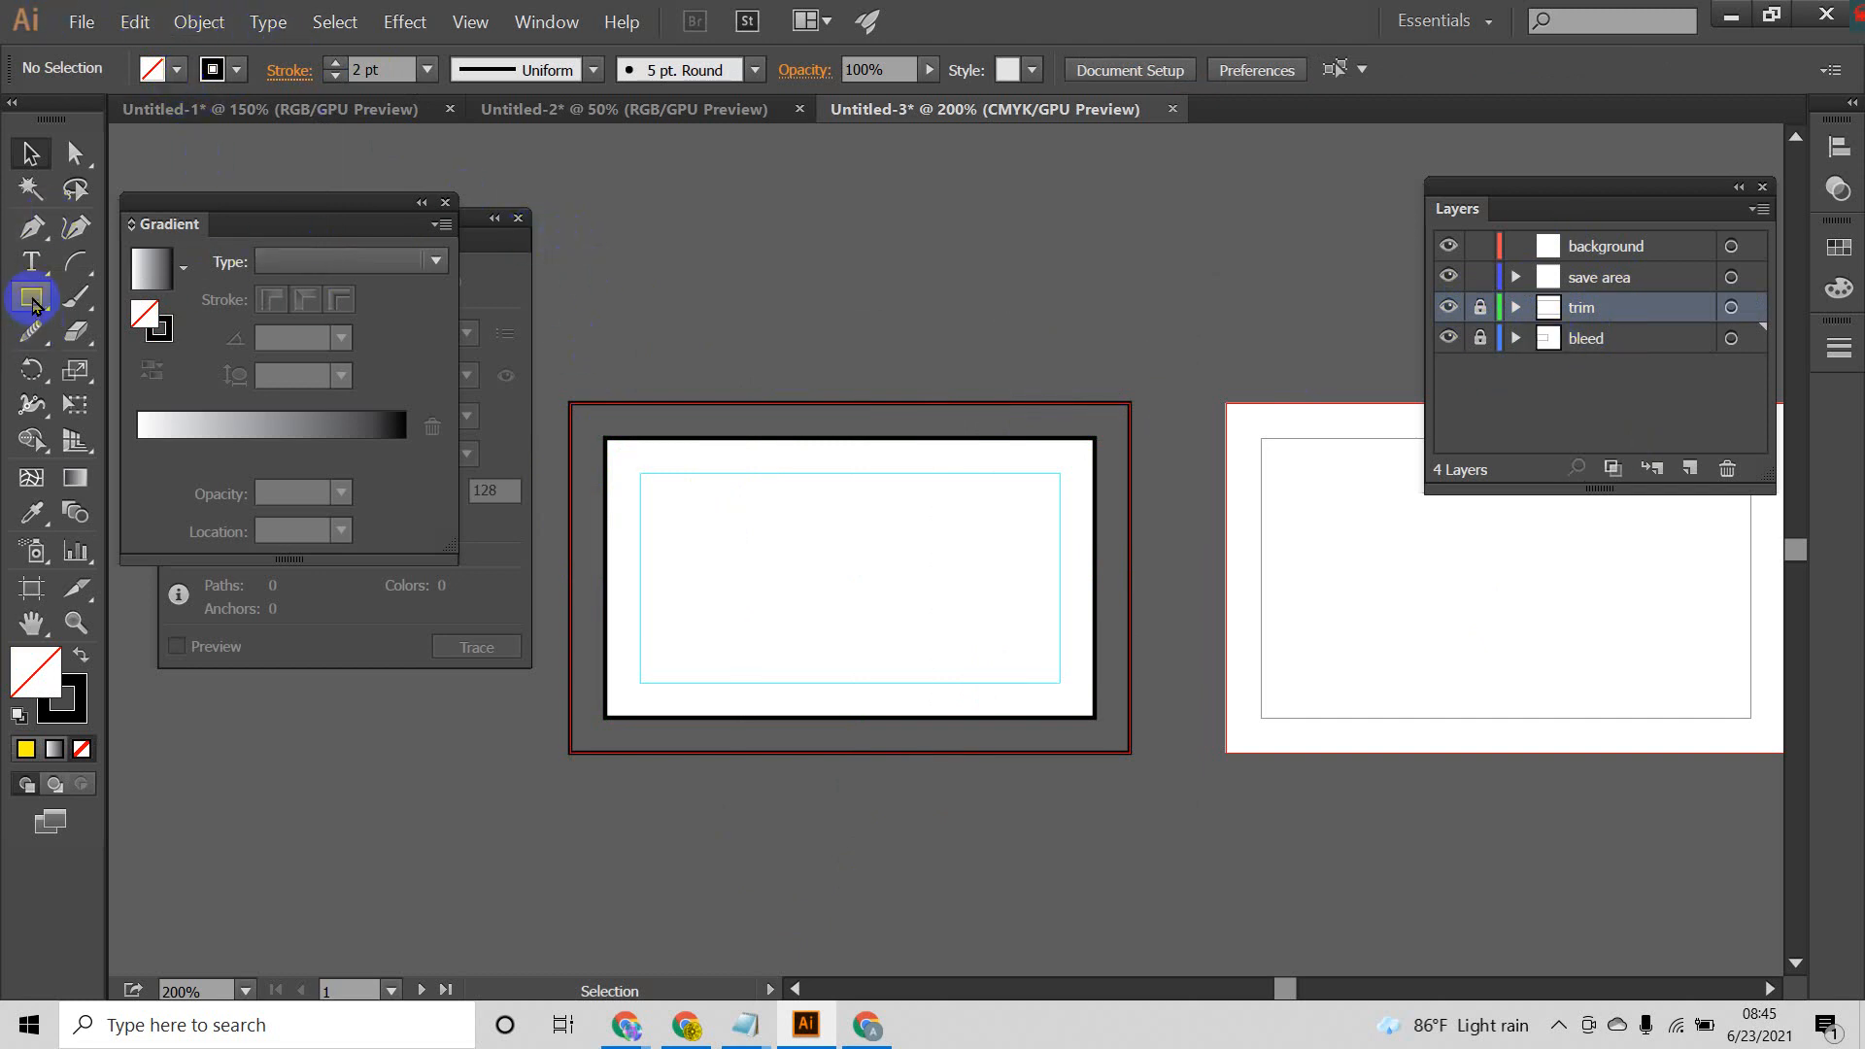
{"action": "left_click", "coordinate": [1594, 249]}
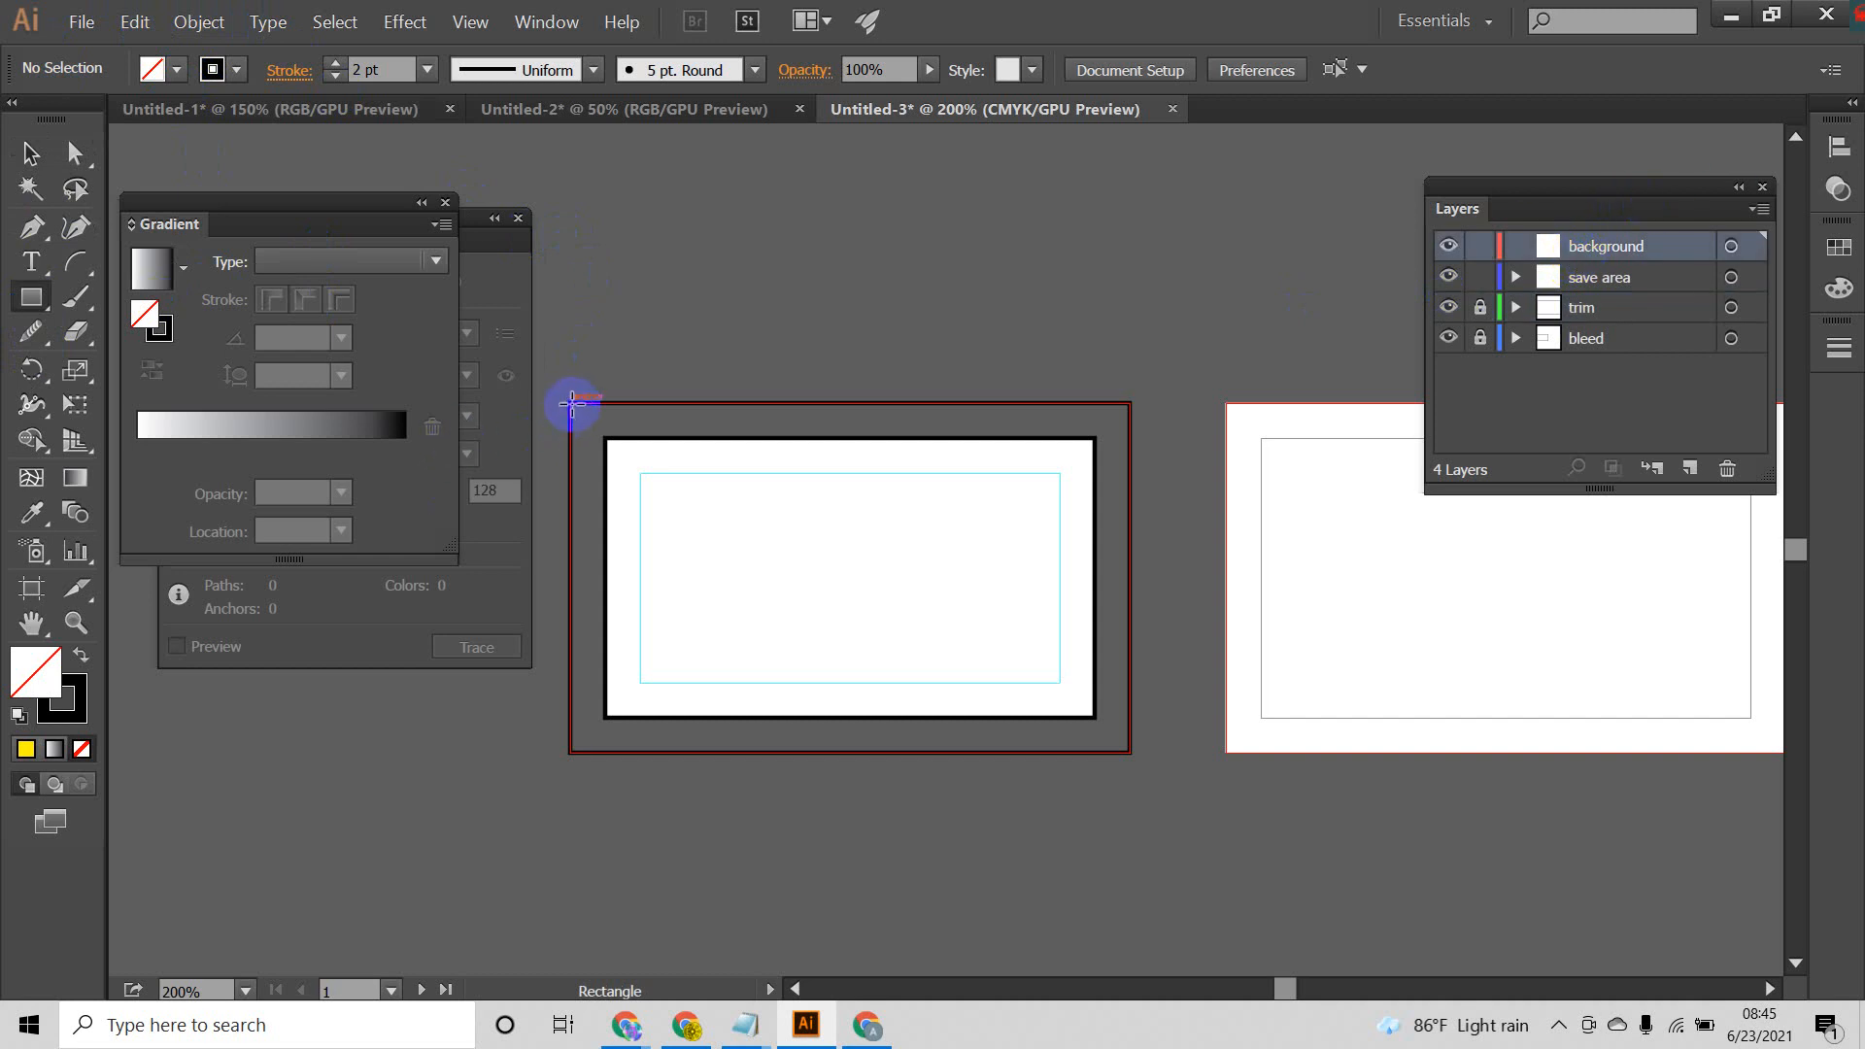
{"action": "left_click_drag", "start_coordinate": [572, 402], "coordinate": [1127, 753]}
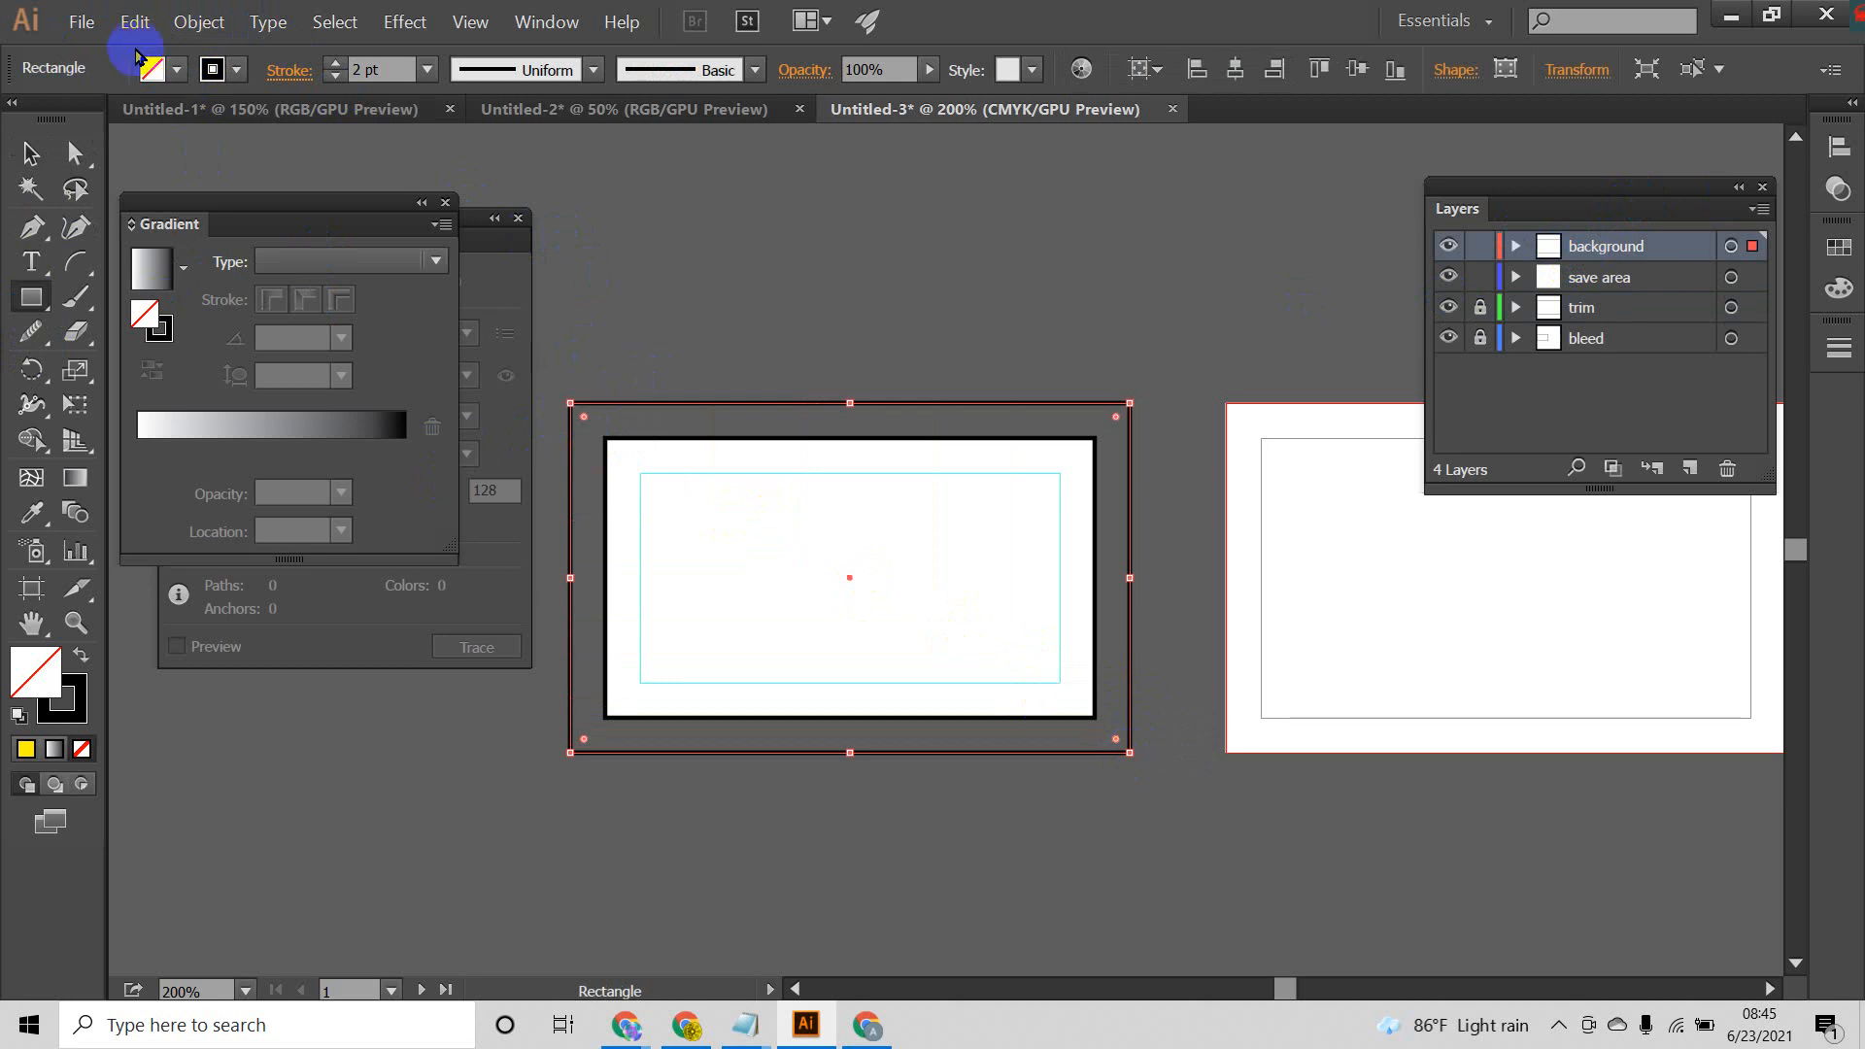
{"action": "left_click", "coordinate": [81, 655]}
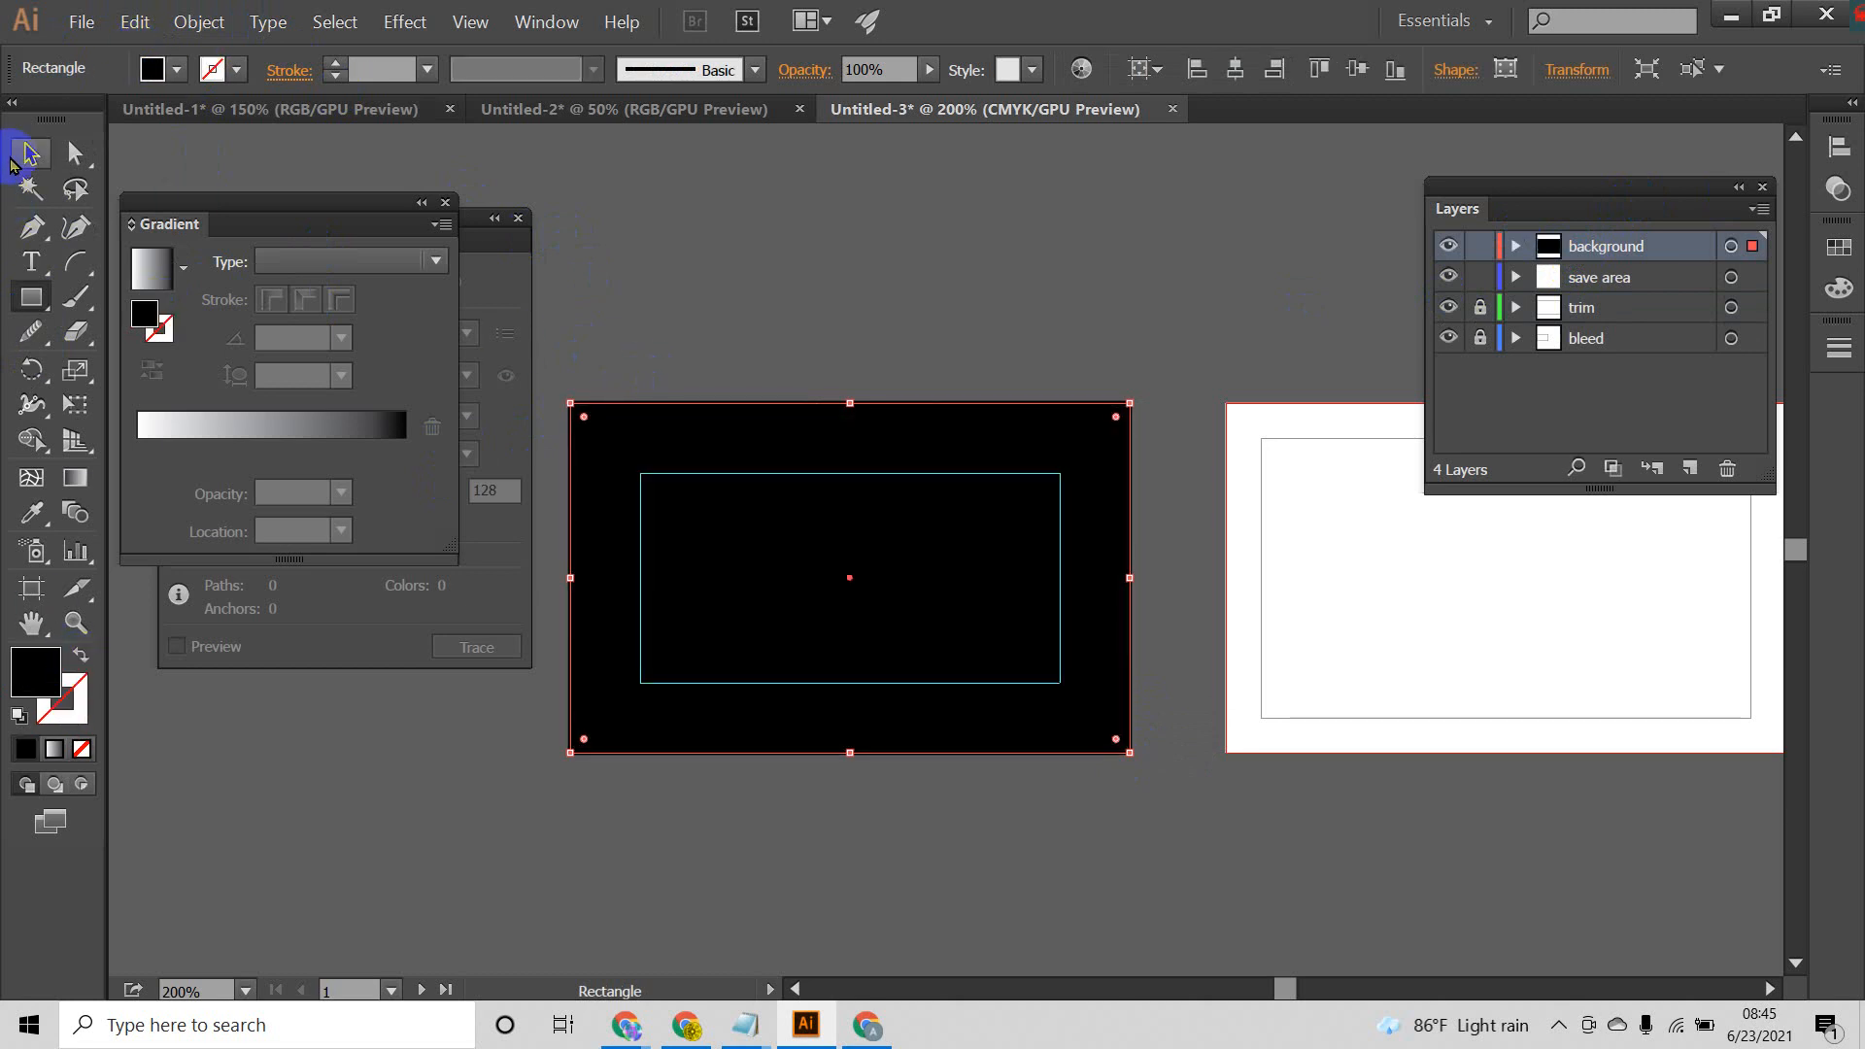
{"action": "left_click", "coordinate": [30, 152]}
{"action": "left_click", "coordinate": [568, 294]}
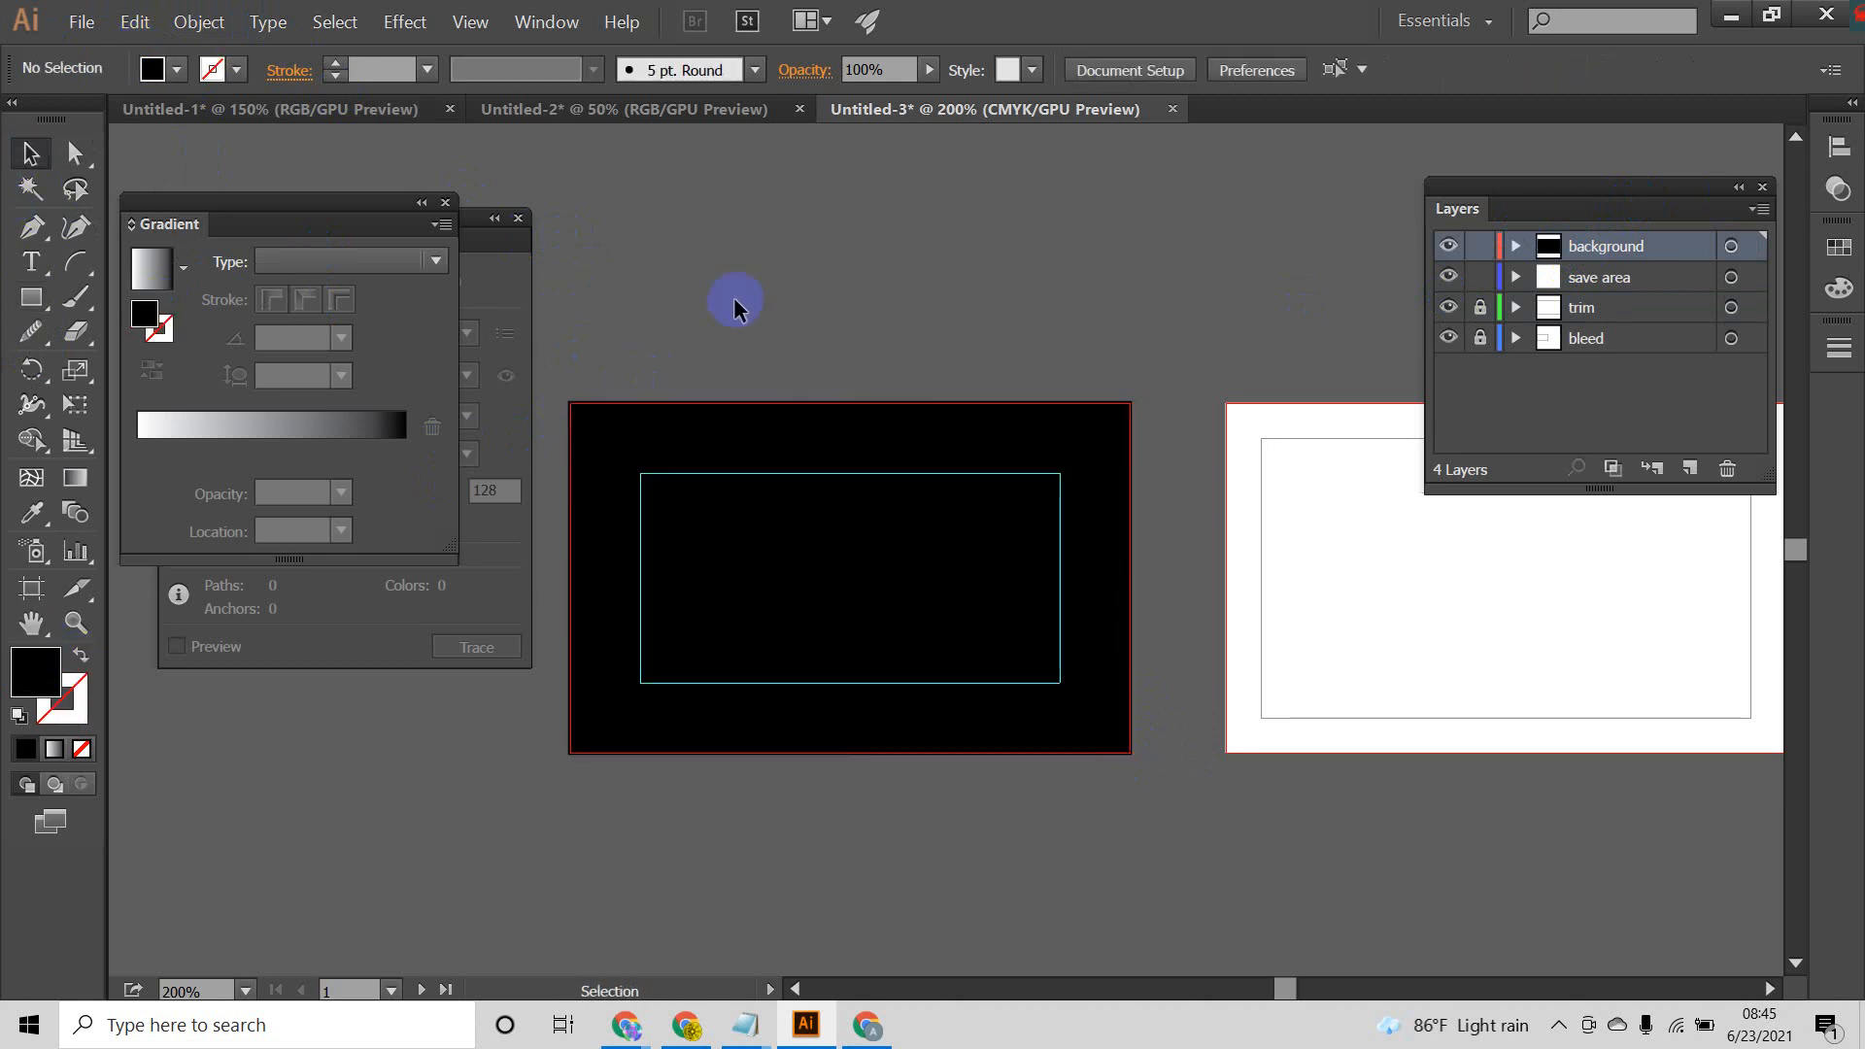
{"action": "left_click", "coordinate": [721, 442]}
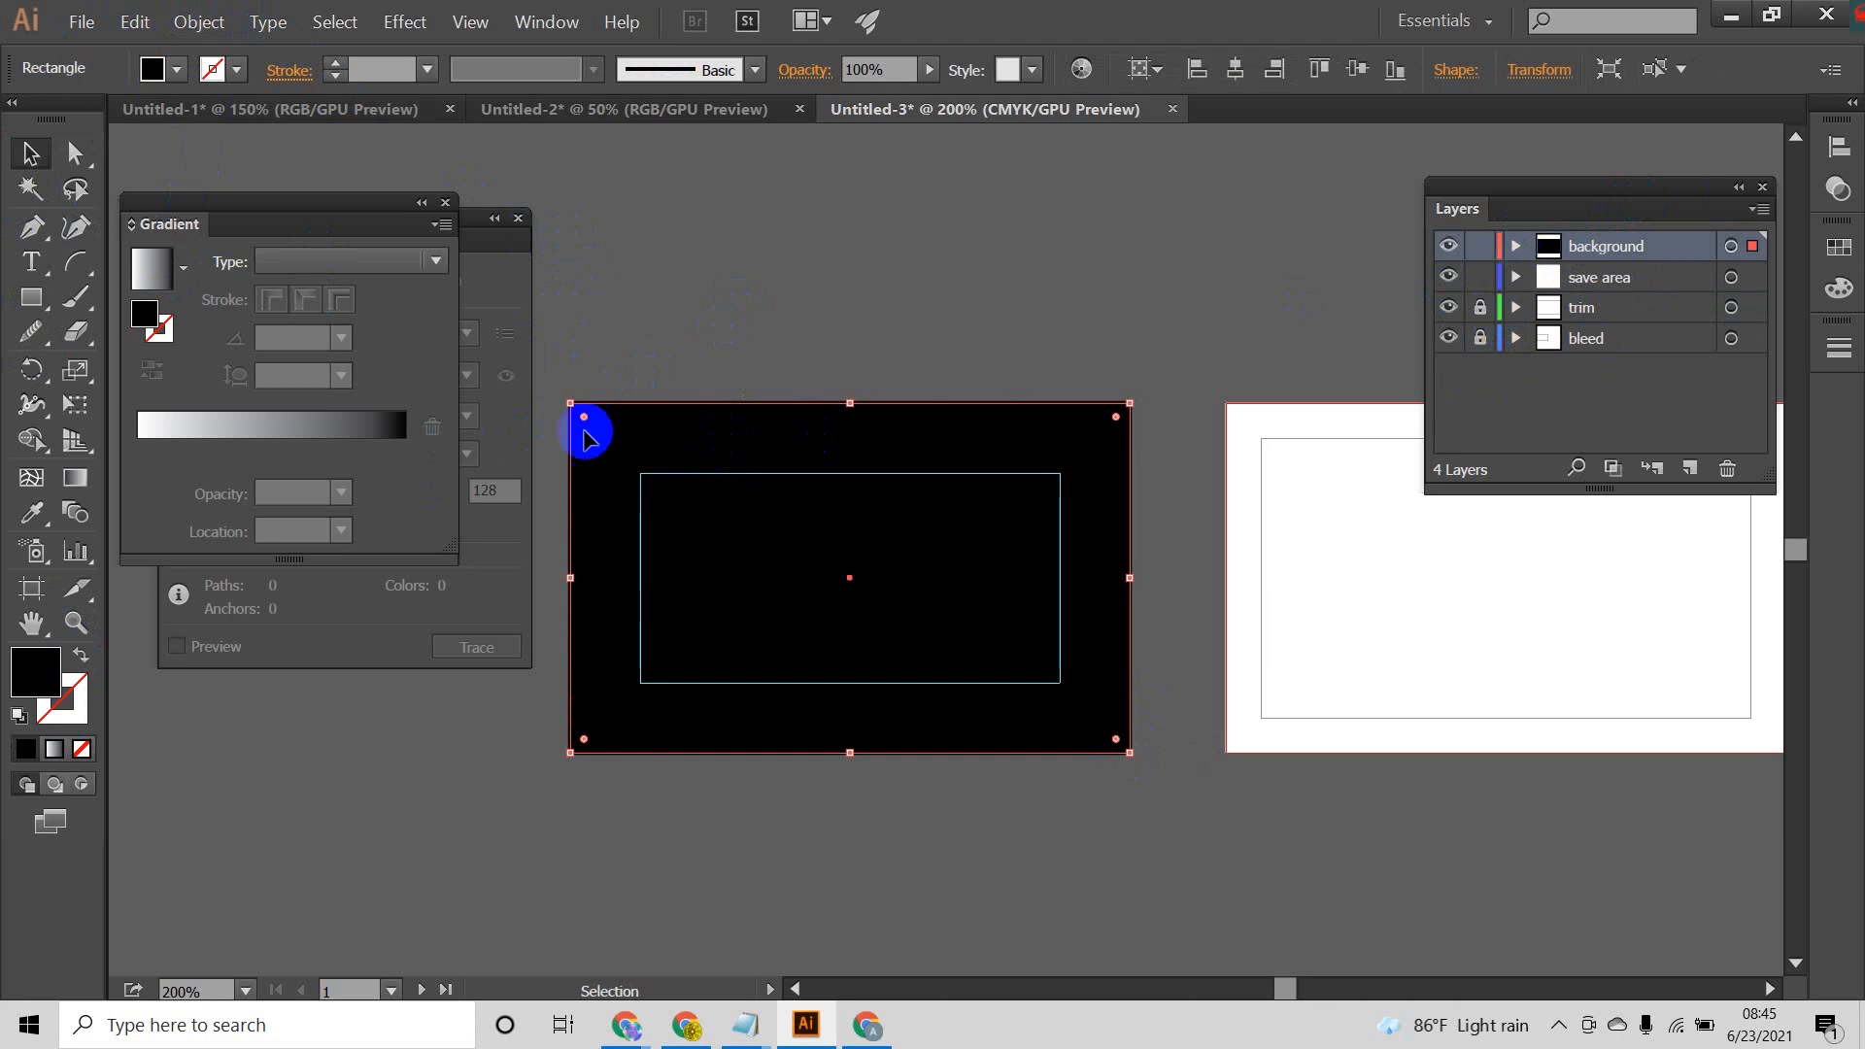
{"action": "left_click", "coordinate": [789, 294]}
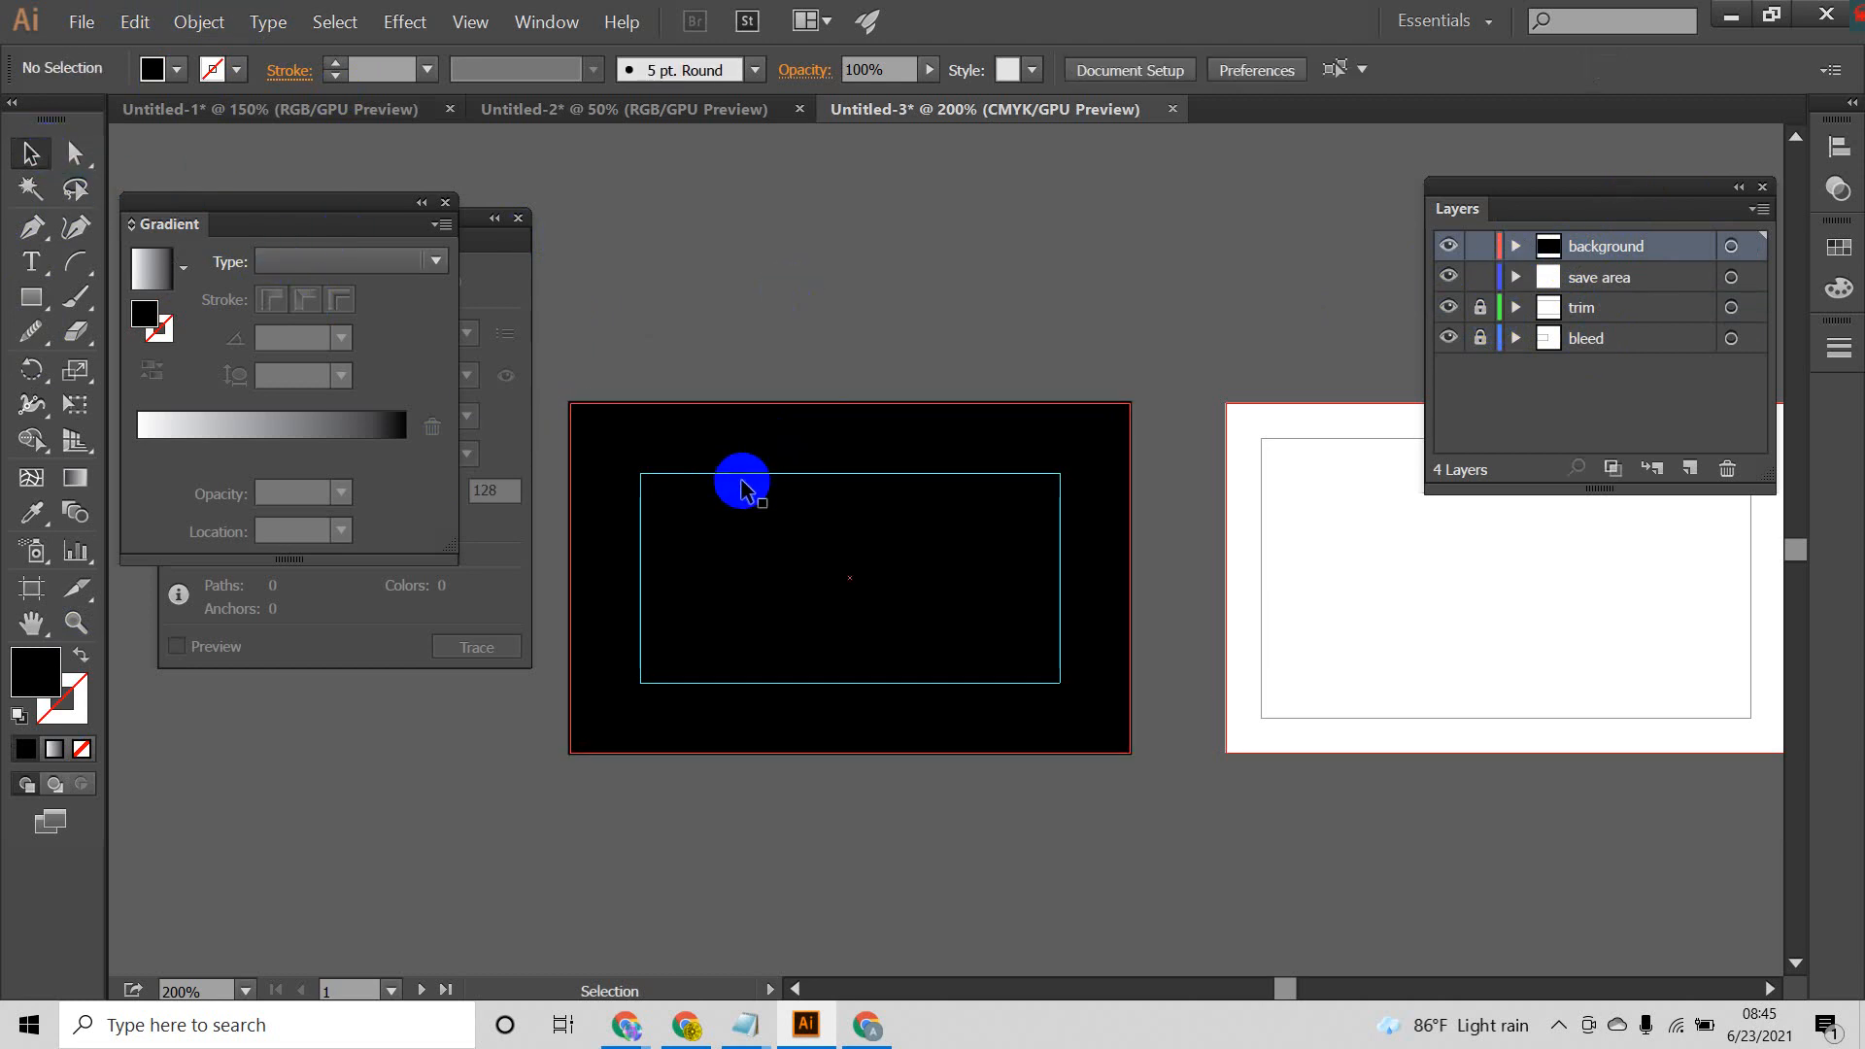
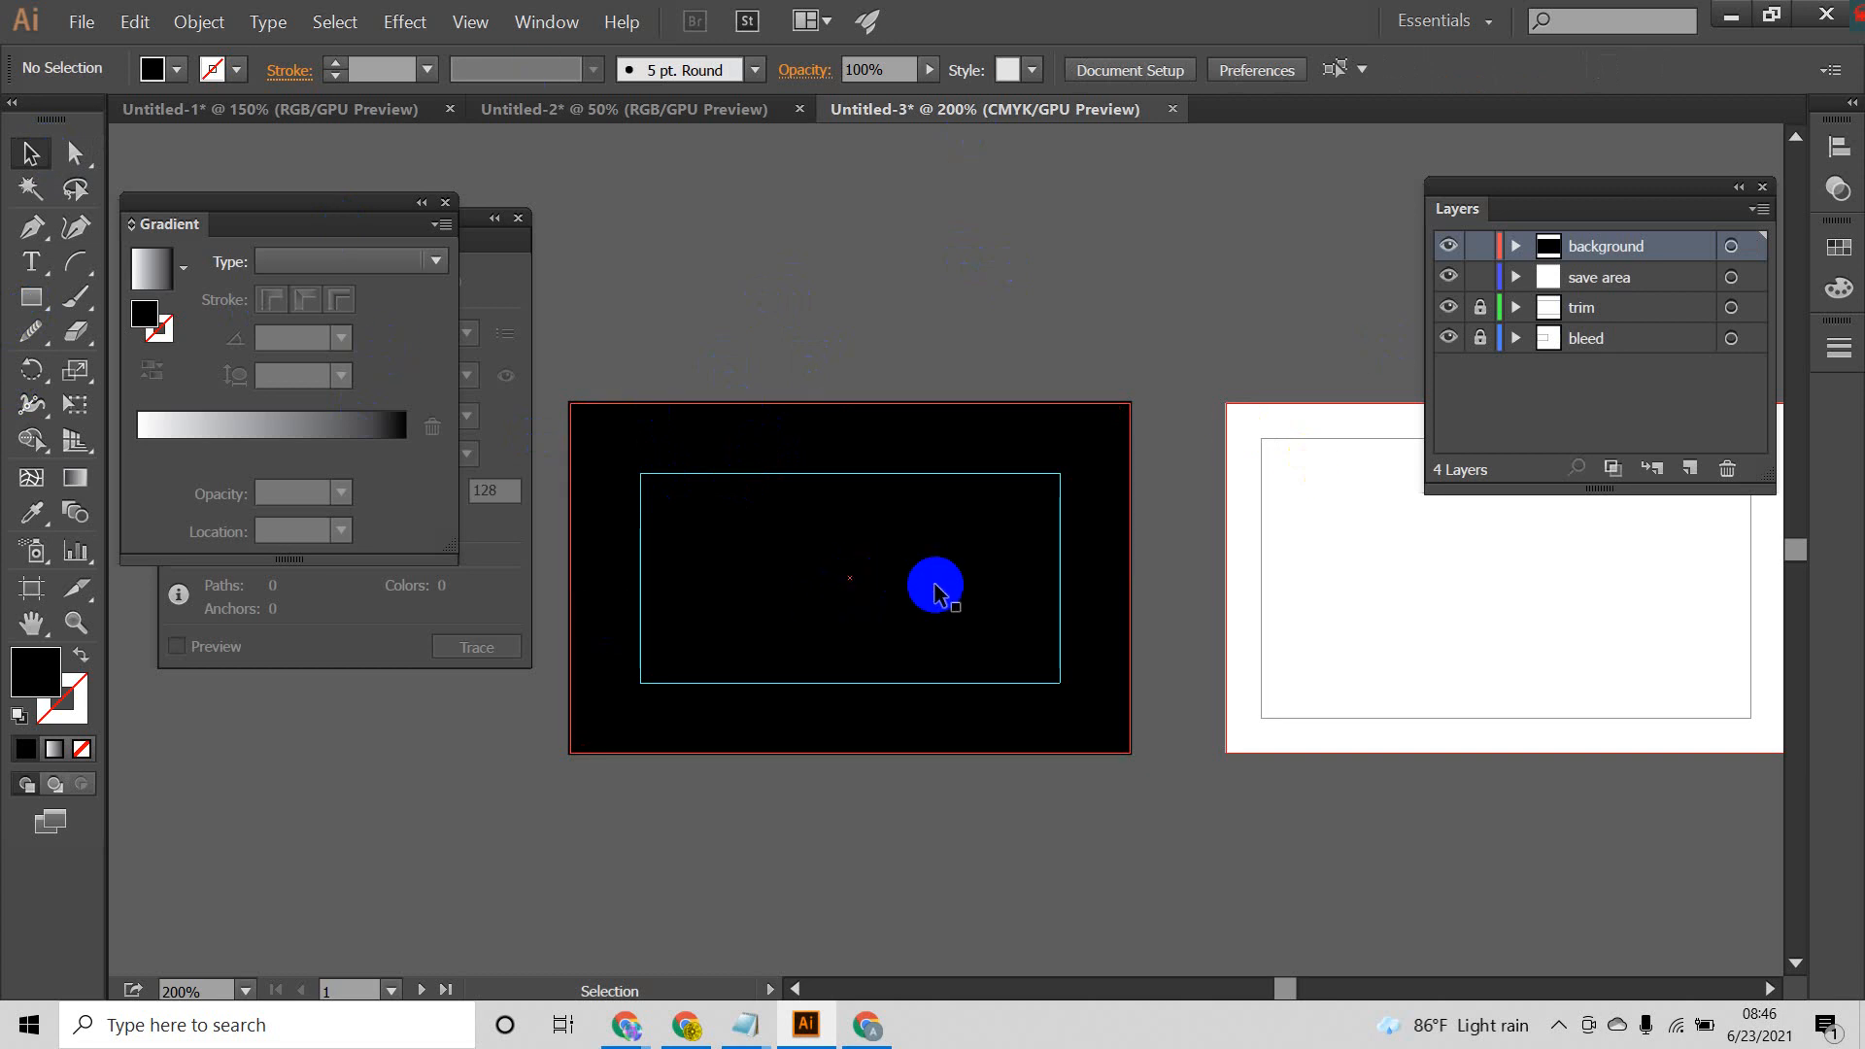
{"action": "left_click_drag", "start_coordinate": [980, 627], "coordinate": [899, 571]}
{"action": "scroll", "coordinate": [915, 574], "scroll_direction": "down", "scroll_amount": 1}
{"action": "left_click_drag", "start_coordinate": [1023, 556], "coordinate": [1076, 625]}
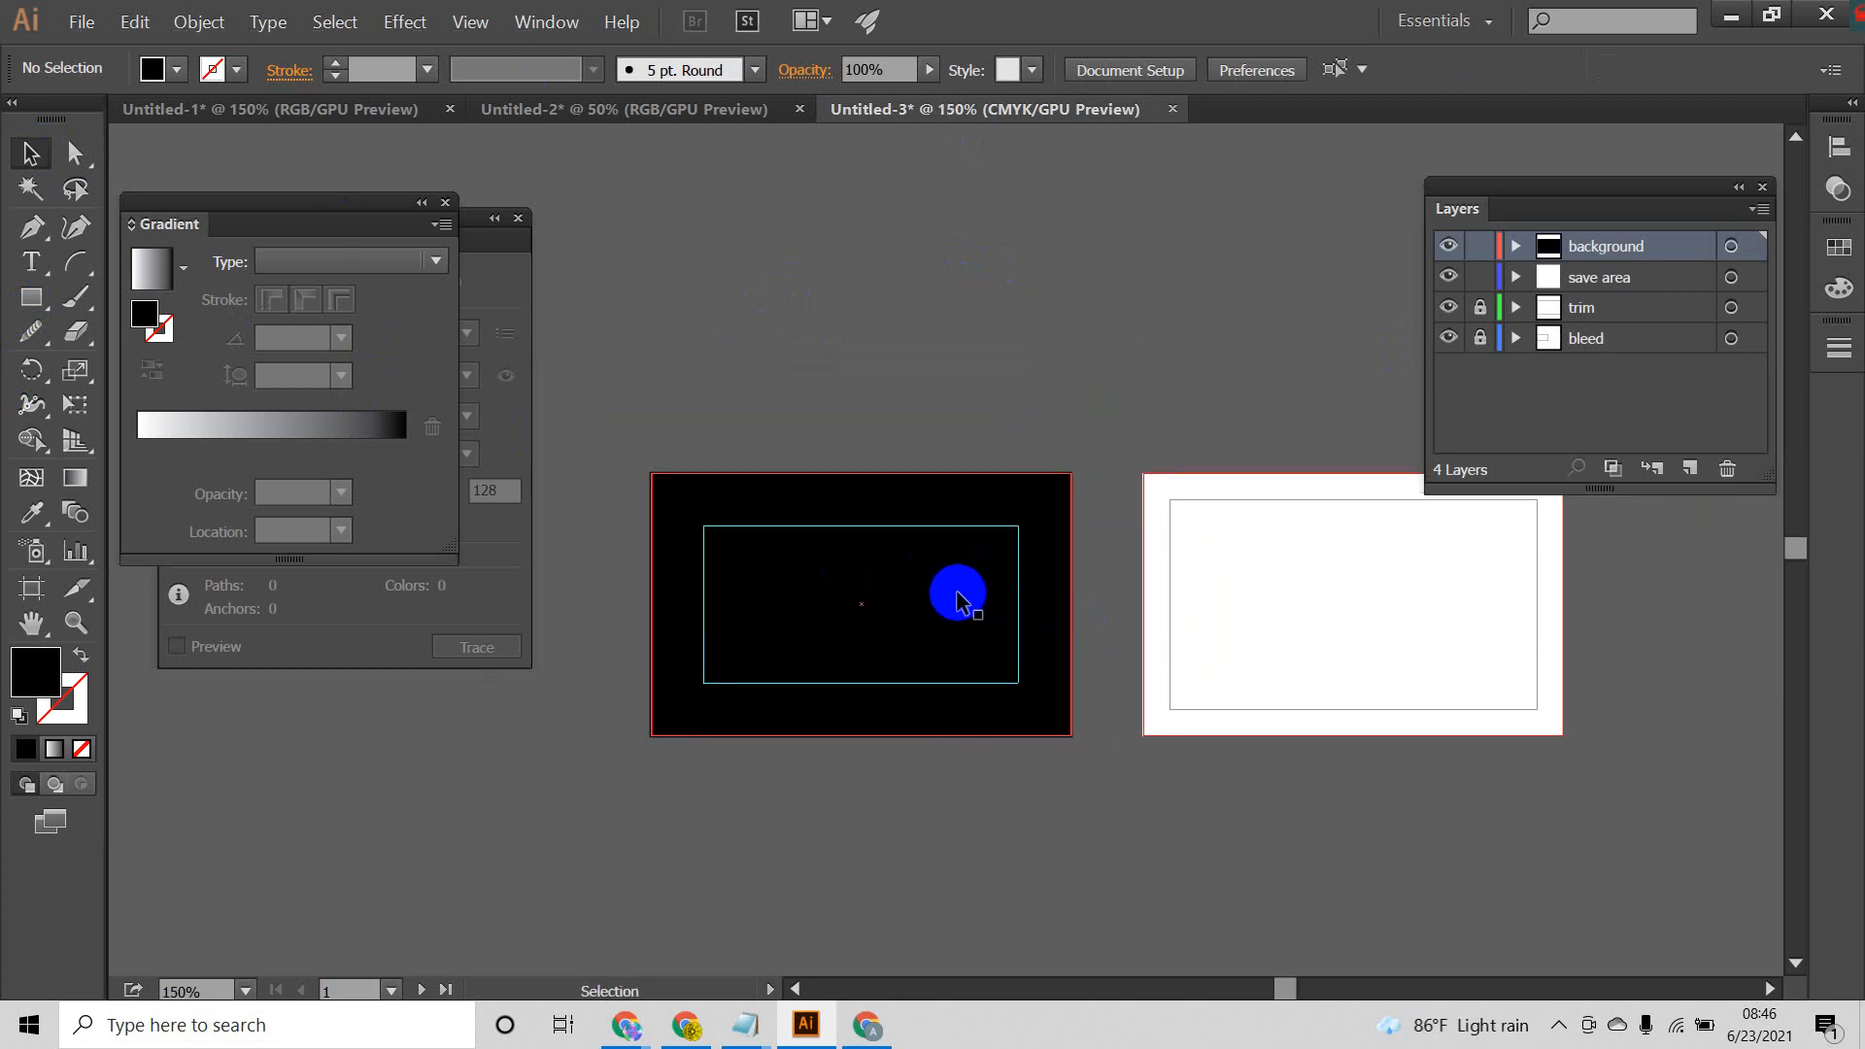
{"action": "left_click_drag", "start_coordinate": [31, 297], "coordinate": [122, 298]}
{"action": "left_click_drag", "start_coordinate": [1037, 283], "coordinate": [1089, 345]}
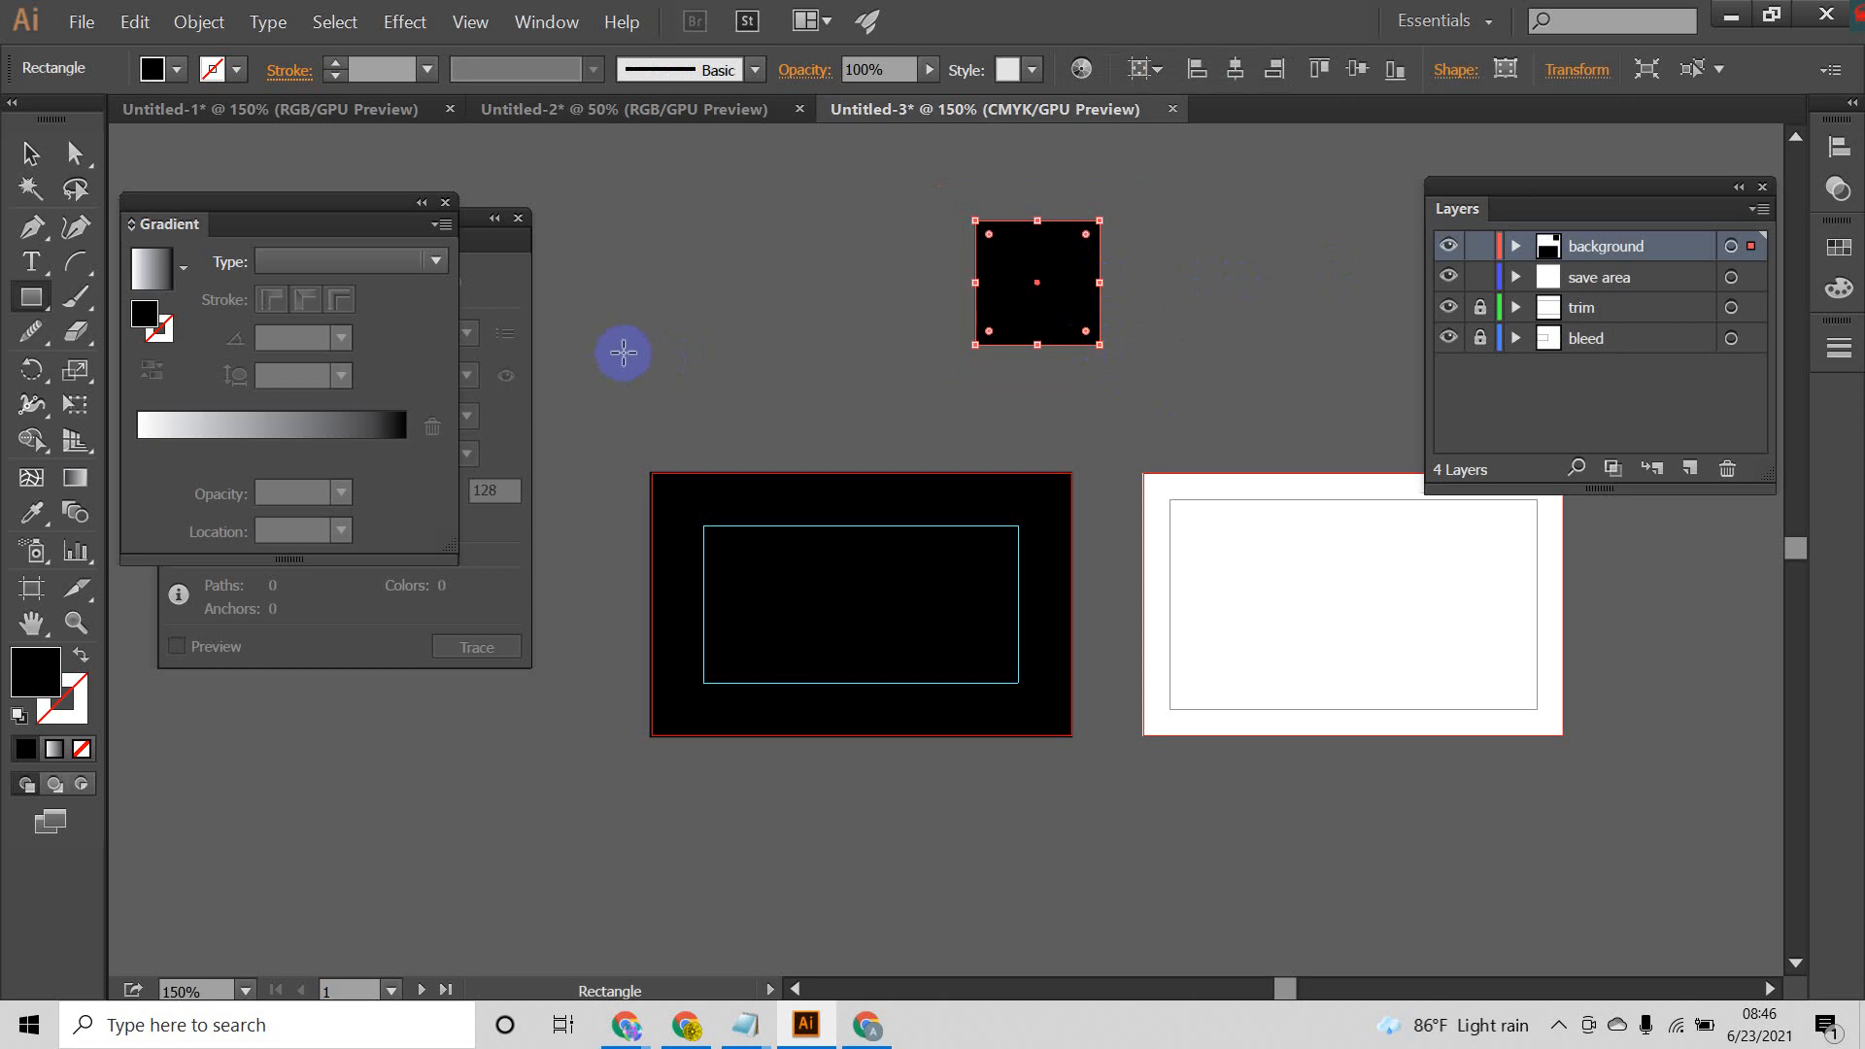
{"action": "key", "text": "Delete"}
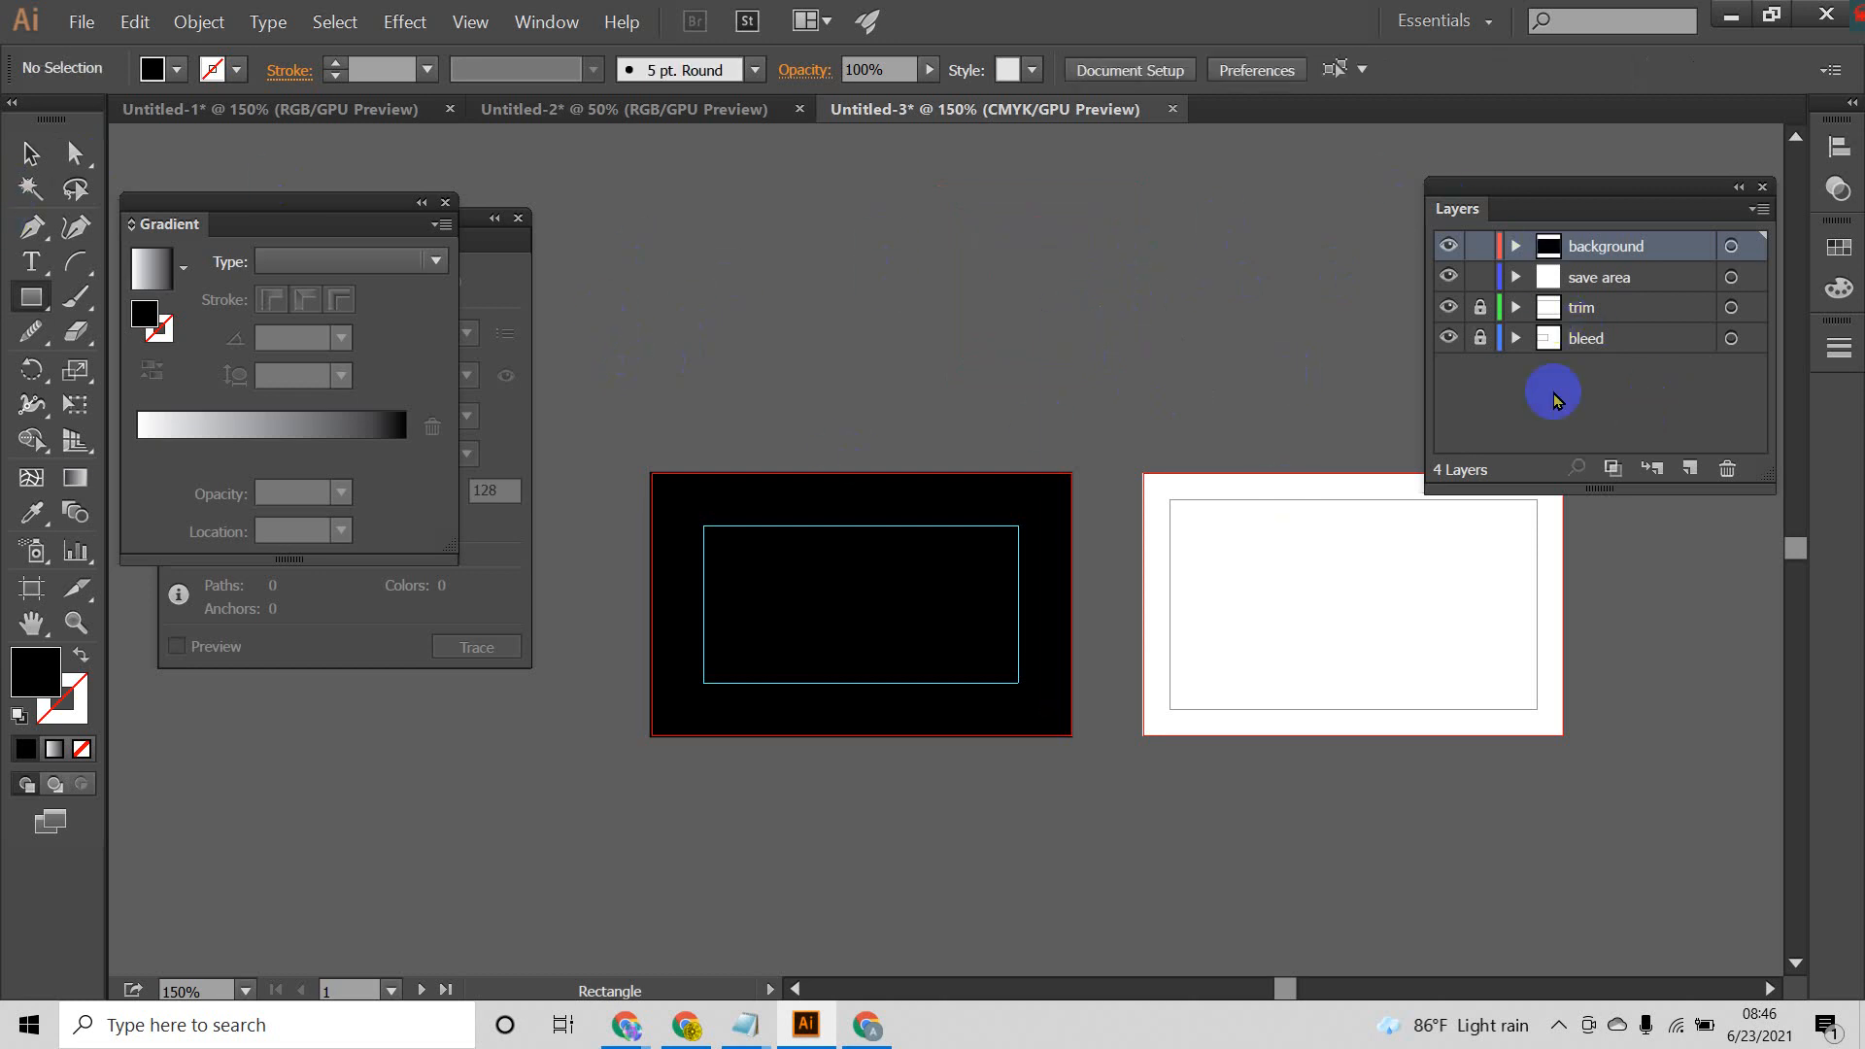
Step: Duplicate the first artboard's black background rectangle onto the second artboard, aligned to its bleed edges
{"action": "left_click", "coordinate": [30, 154]}
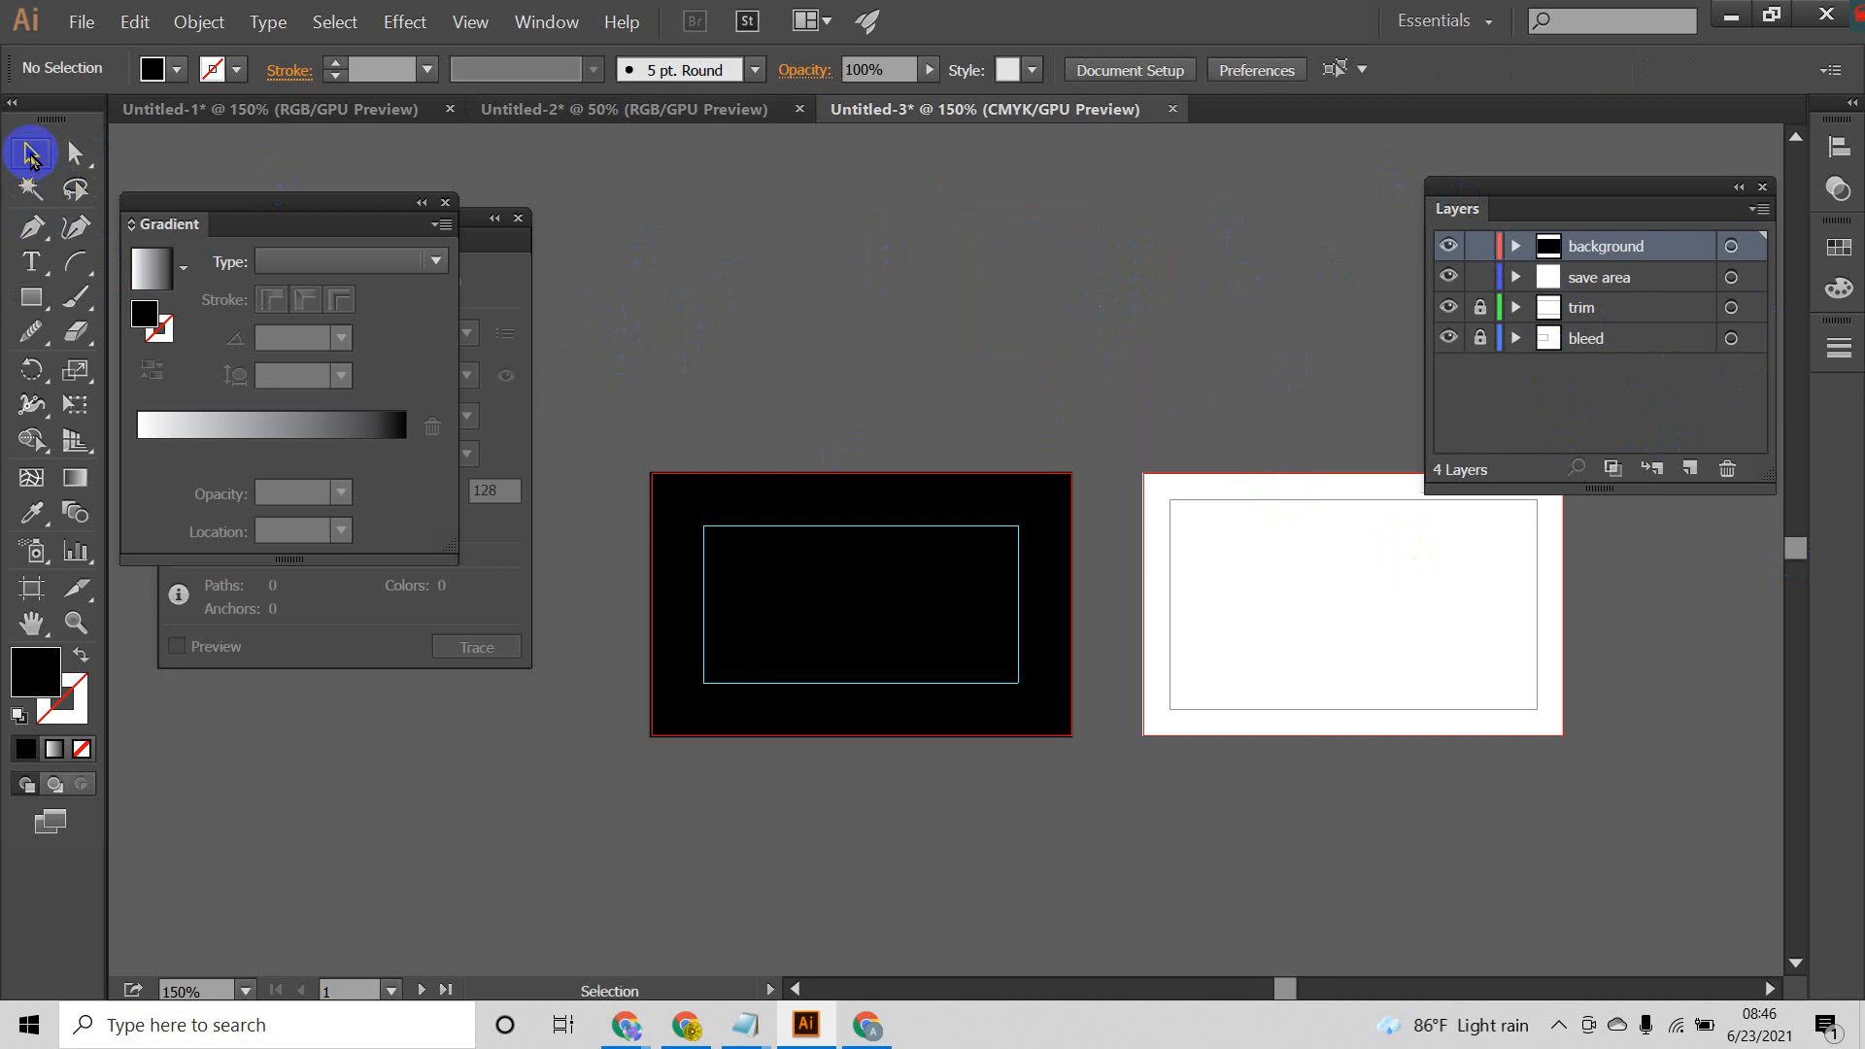
{"action": "left_click", "coordinate": [871, 637]}
{"action": "left_click_drag", "start_coordinate": [858, 602], "coordinate": [1353, 591]}
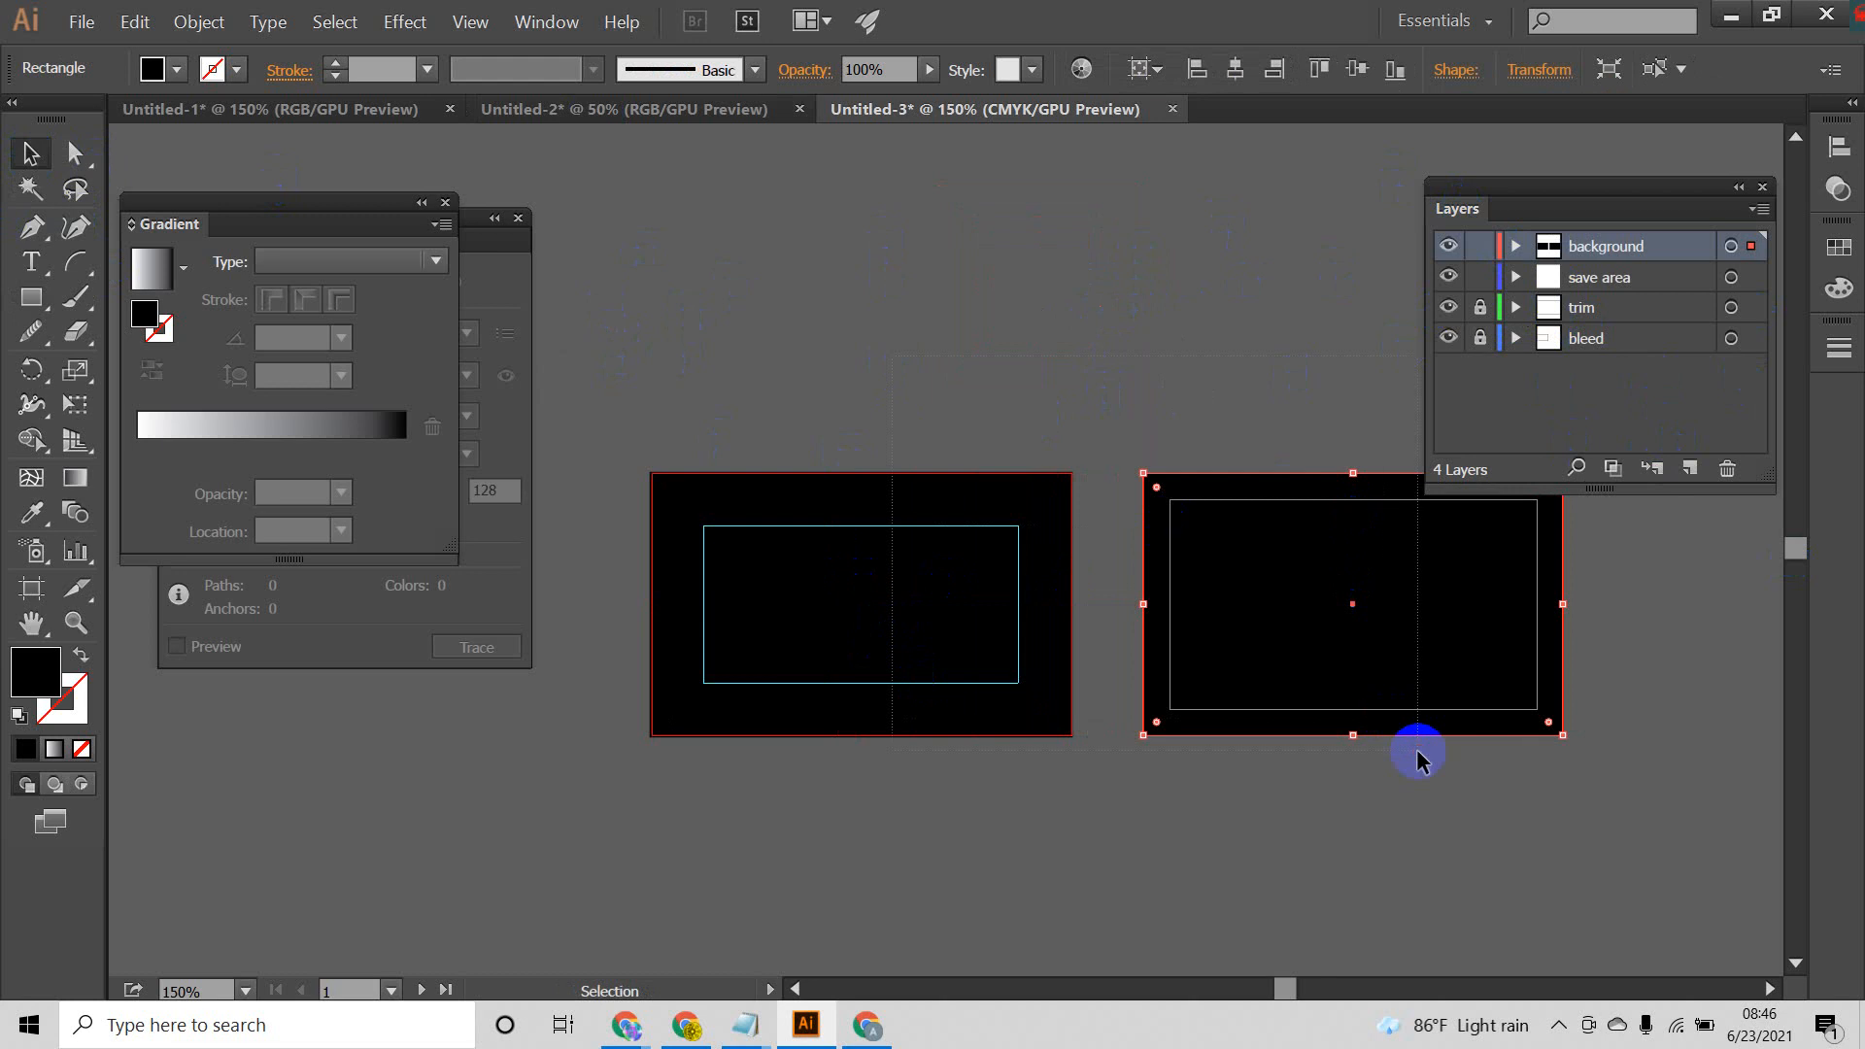
Step: Add a new layer named "logo" above the background layer and clear the selection
{"action": "key", "text": "ctrl+a"}
{"action": "left_click", "coordinate": [1690, 468]}
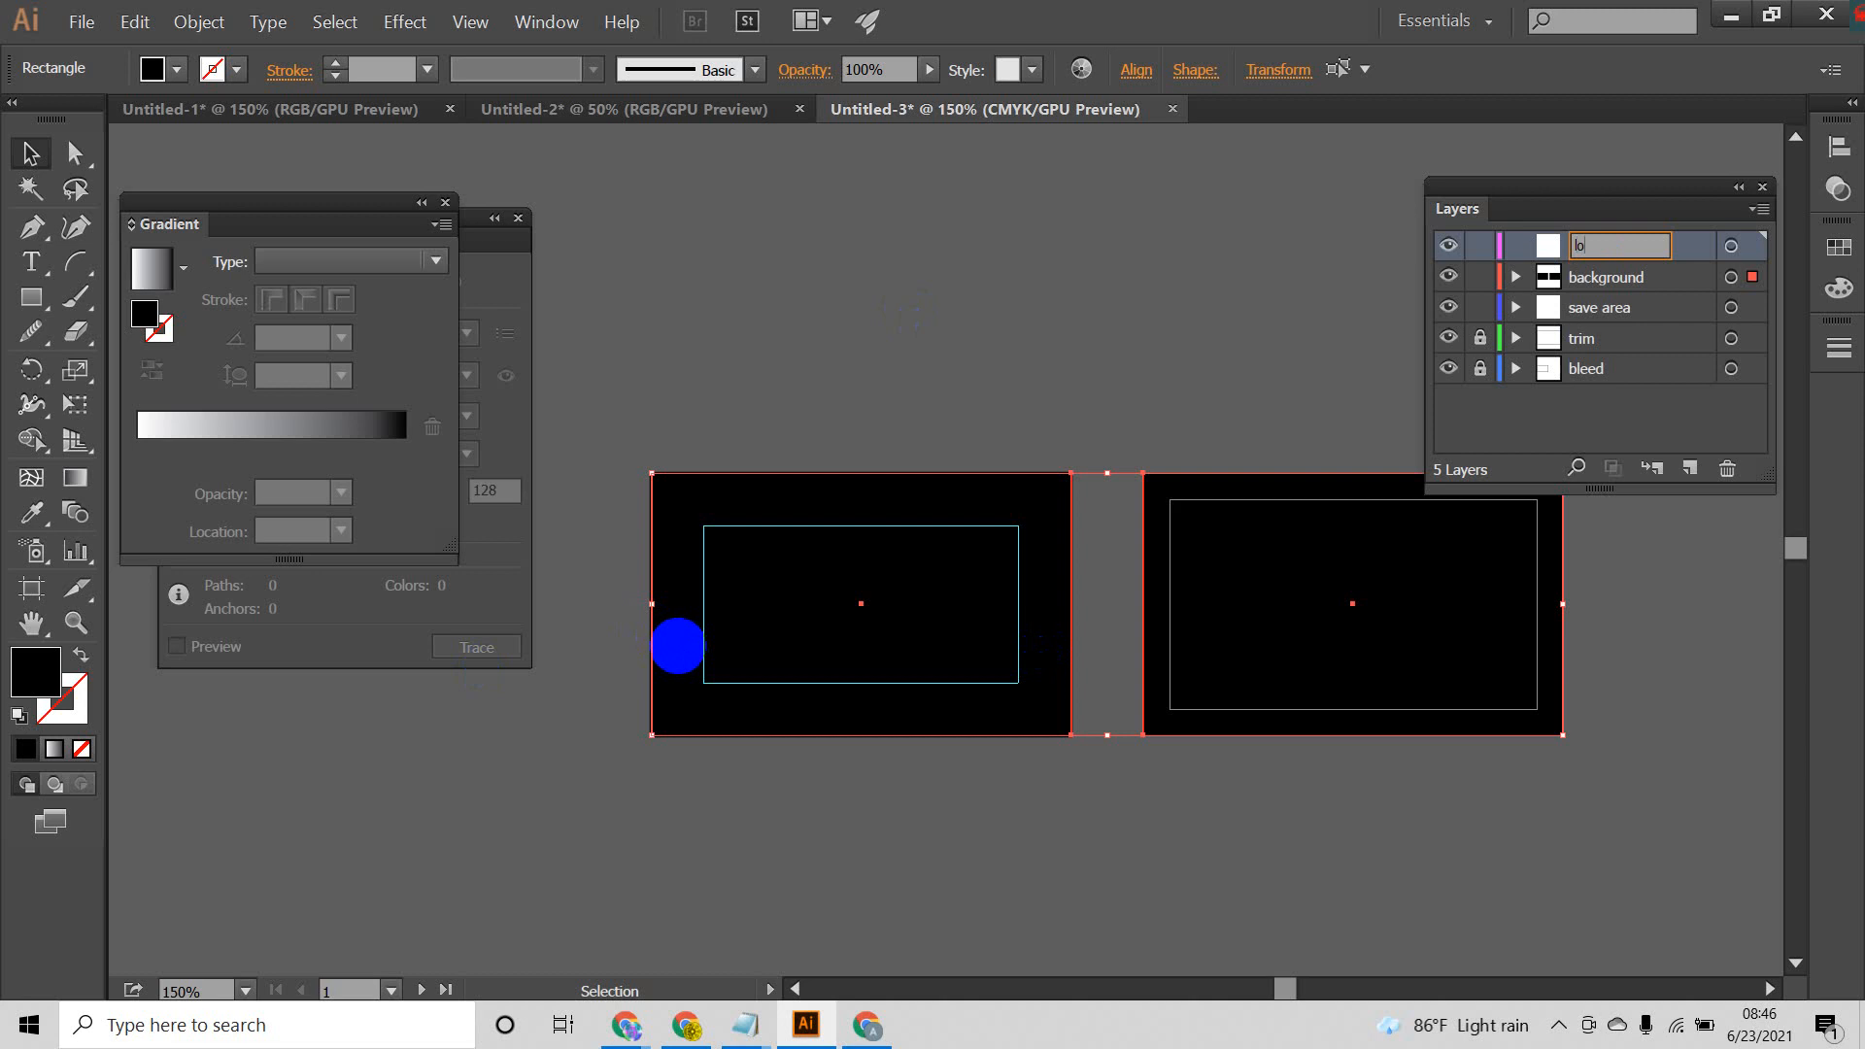
{"action": "key", "text": "Return"}
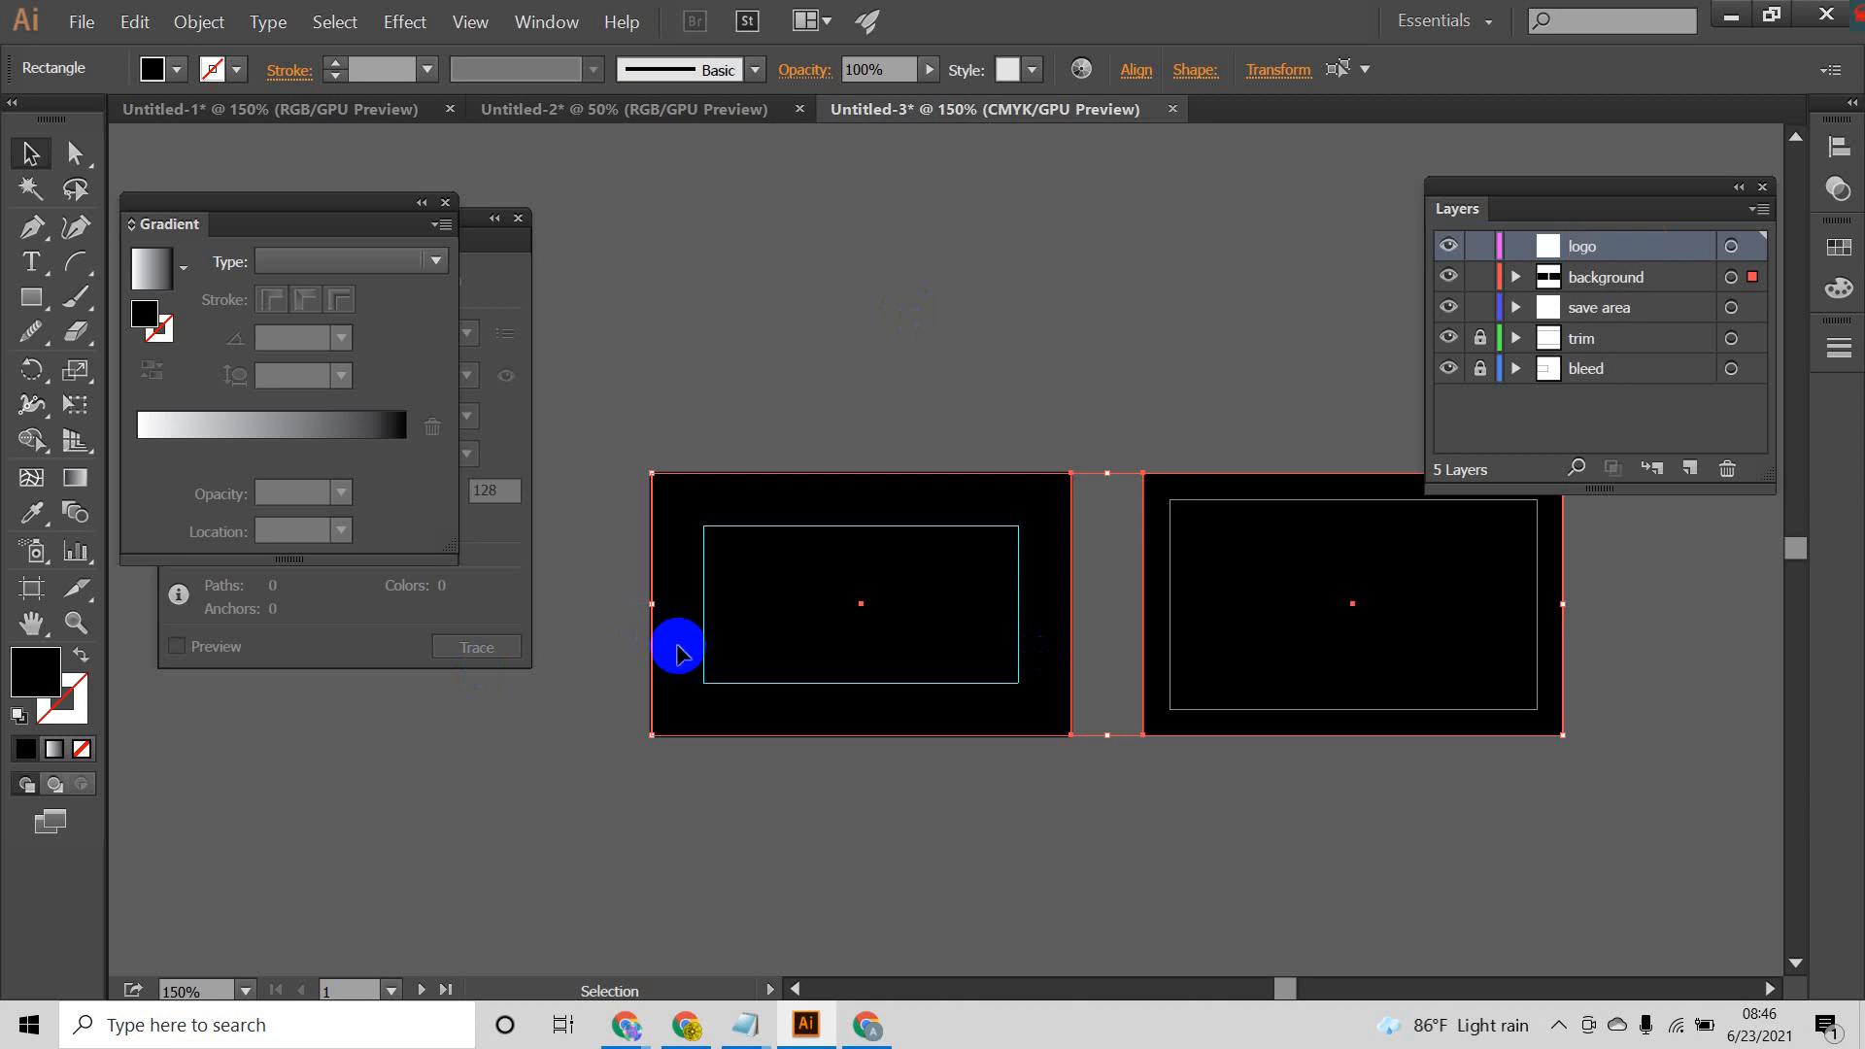
{"action": "left_click", "coordinate": [1007, 359]}
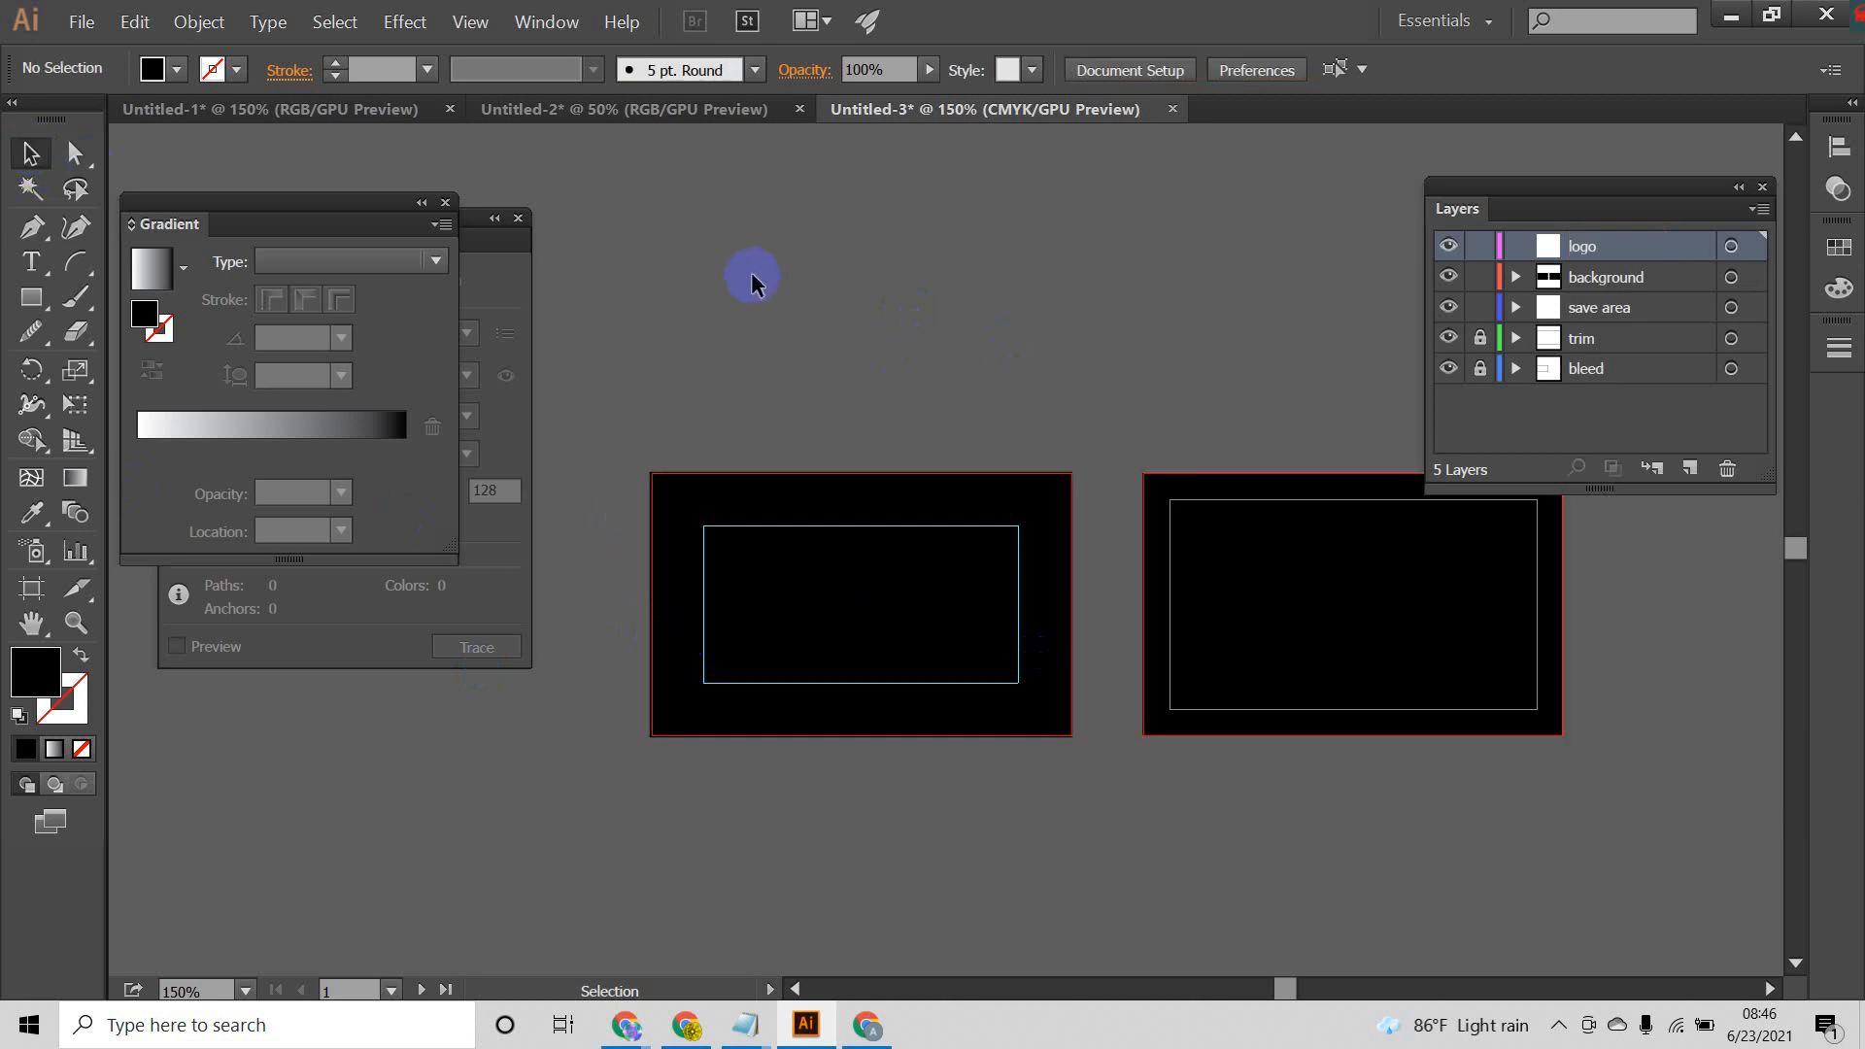
{"action": "left_click", "coordinate": [31, 297]}
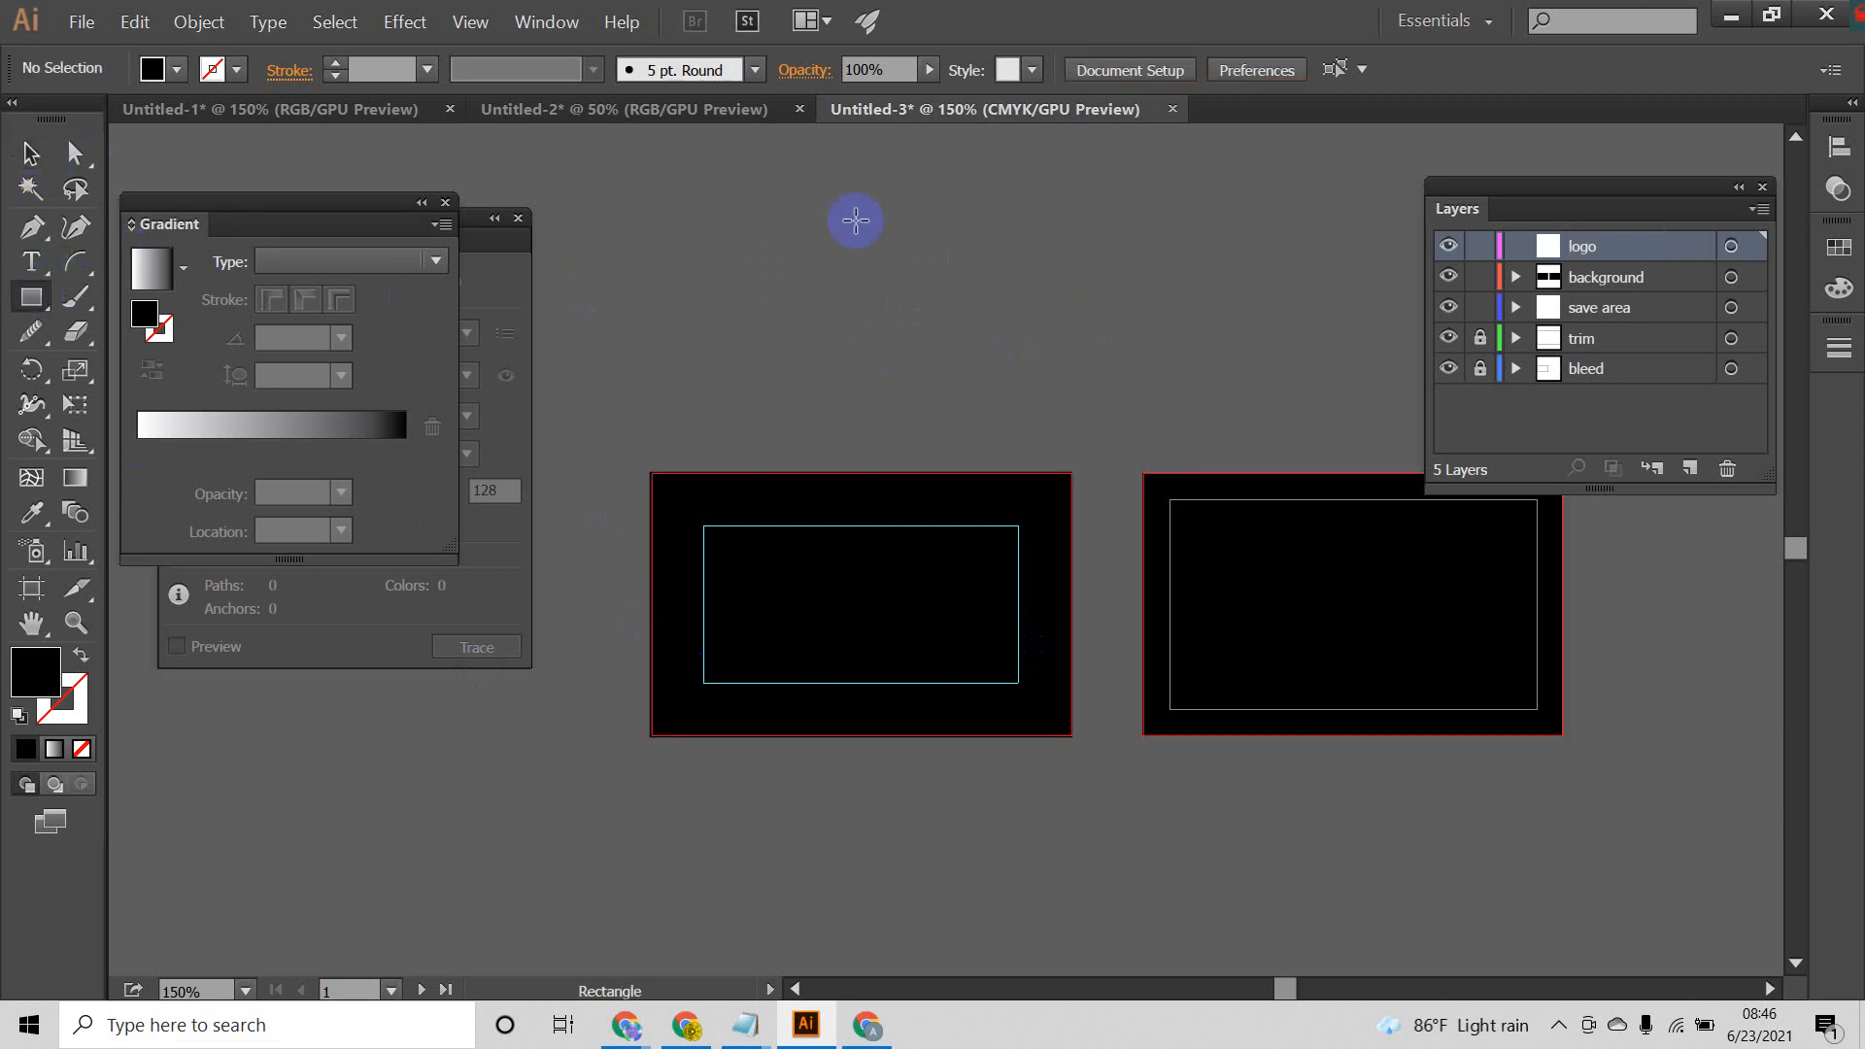
{"action": "mouse_move", "coordinate": [846, 211]}
{"action": "left_mouse_down"}
{"action": "mouse_move", "coordinate": [1033, 337]}
{"action": "mouse_move", "coordinate": [975, 351]}
{"action": "left_mouse_up"}
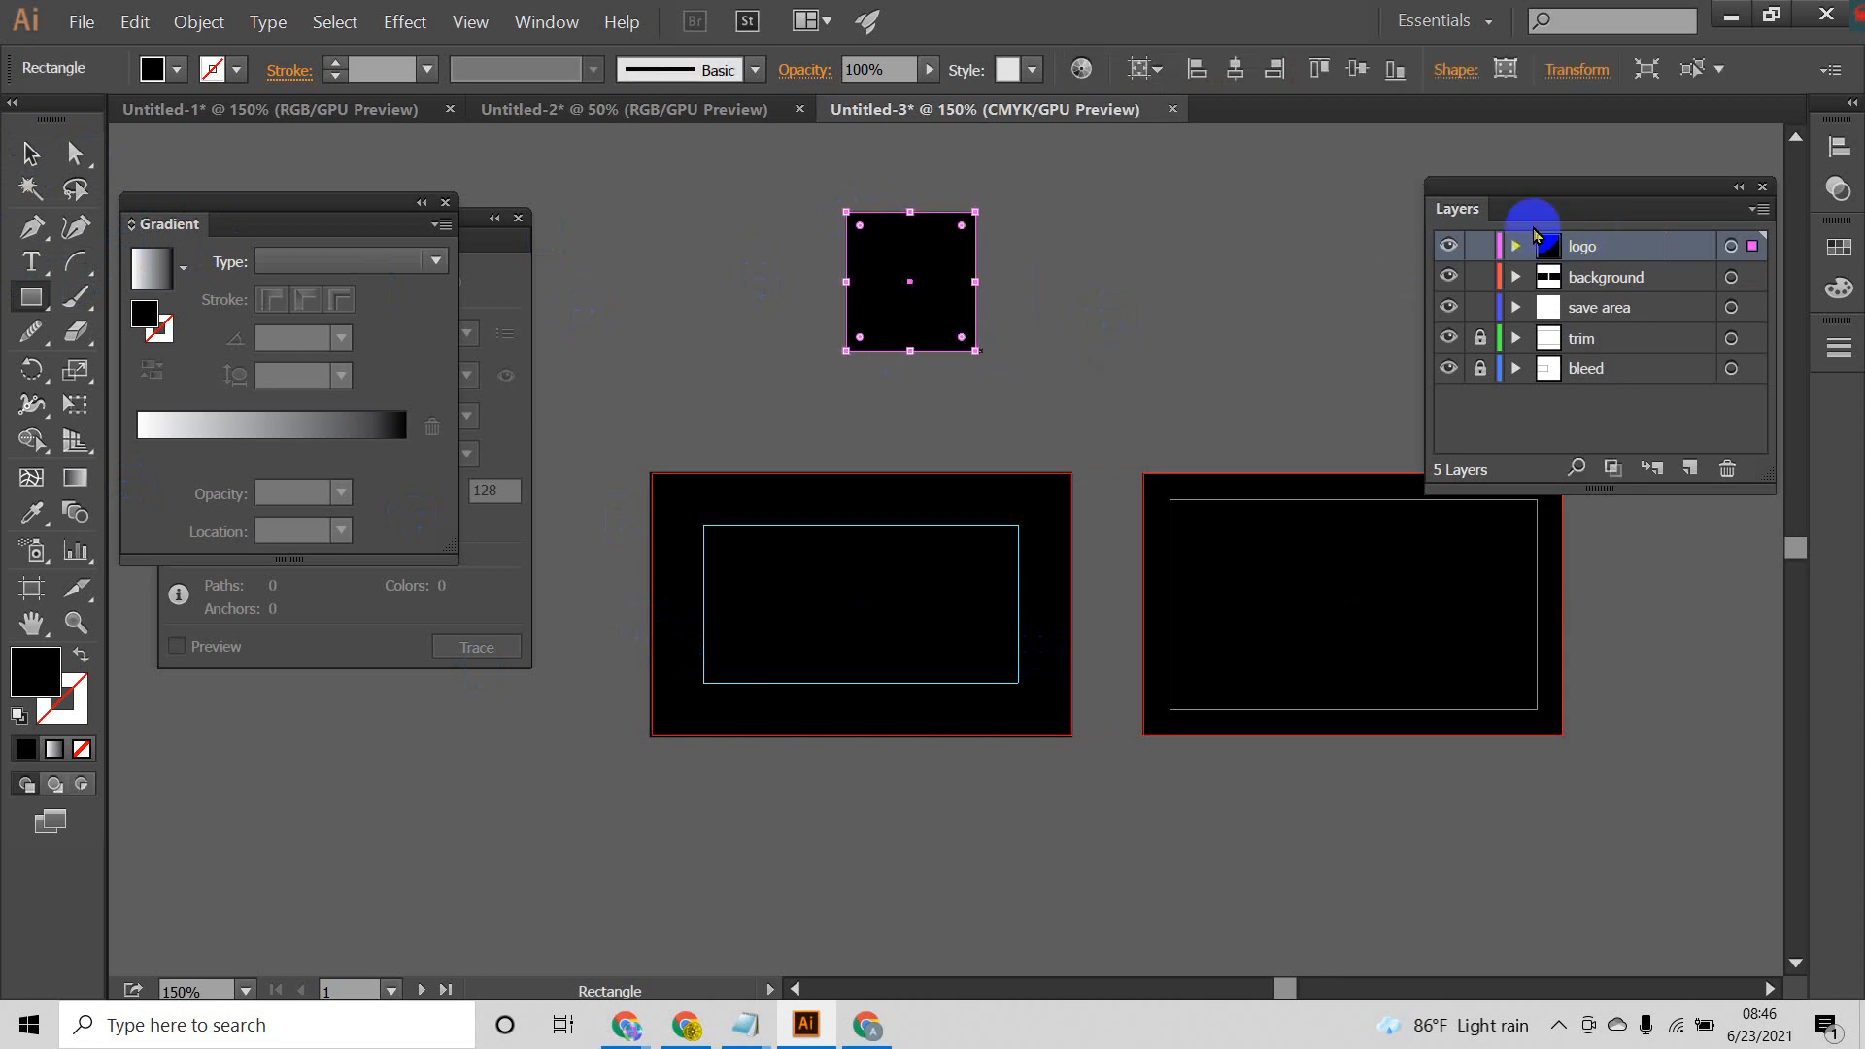
{"action": "key", "text": "ctrl+z"}
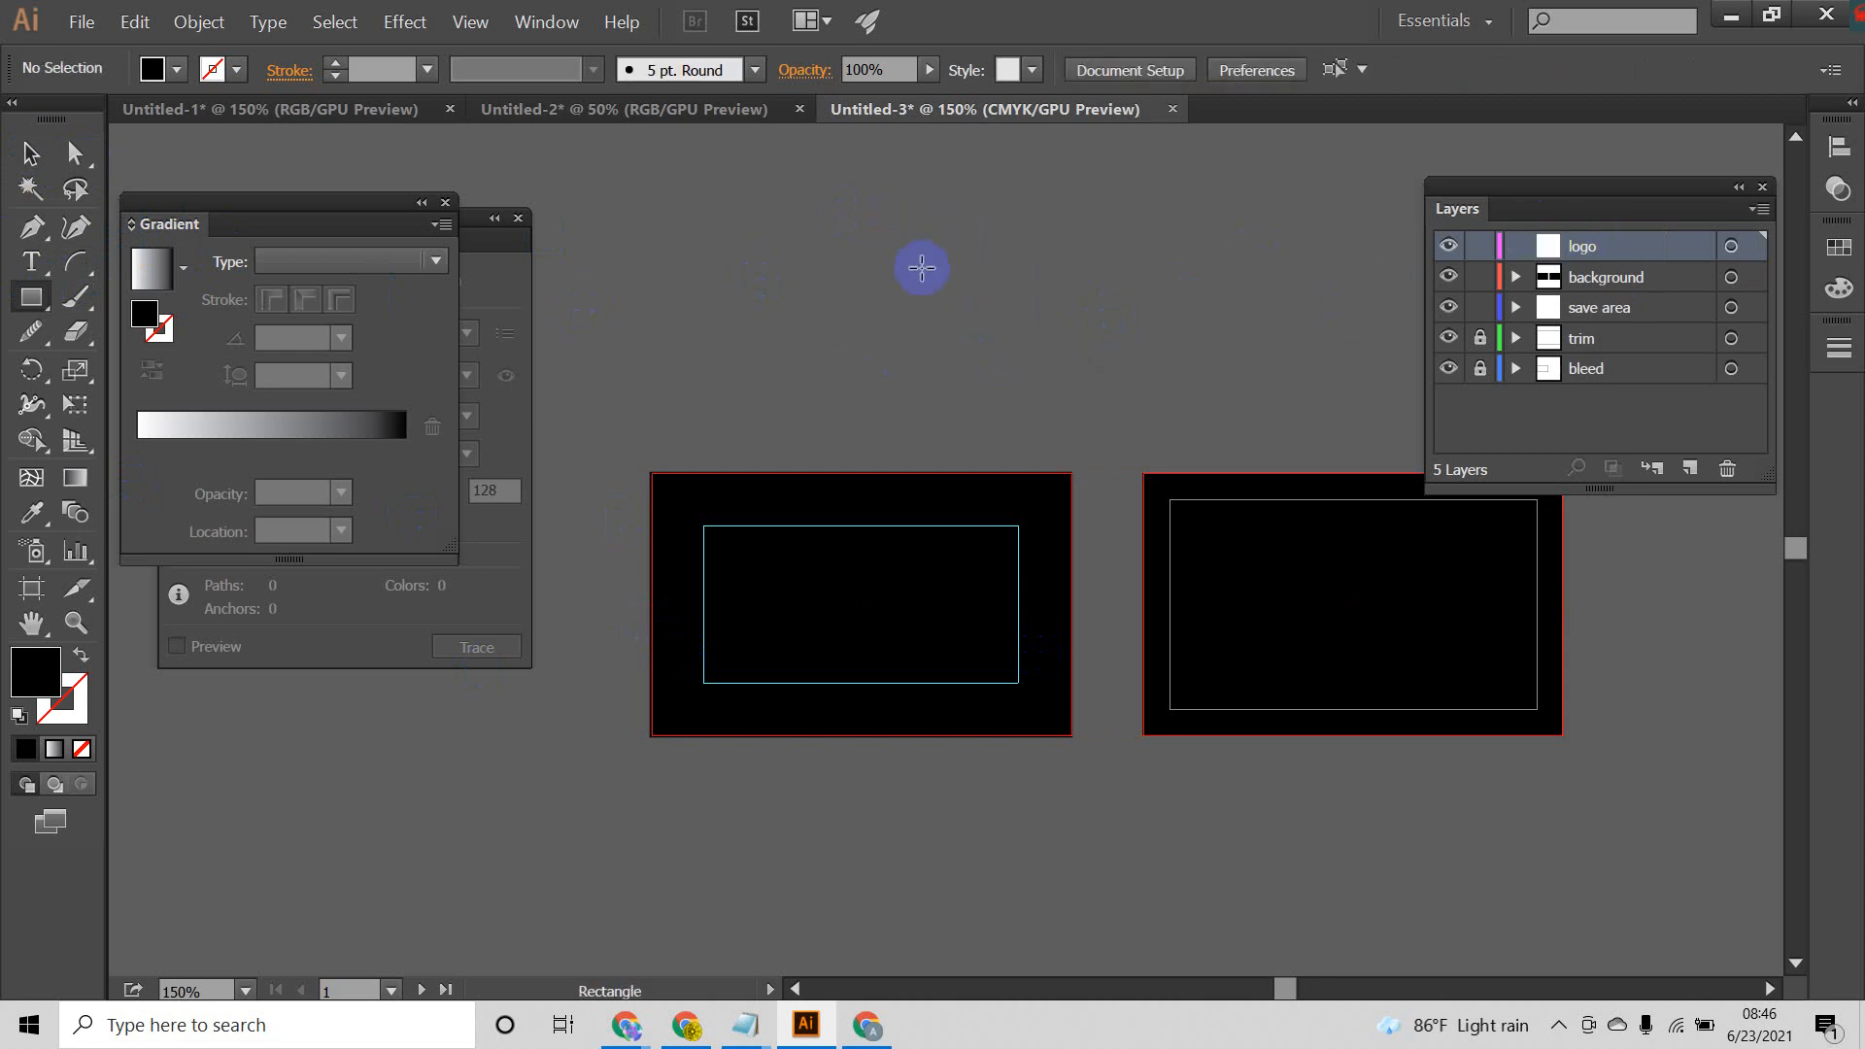
Step: Draw a small square on the logo layer above the first artboard, with no fill and a 4 pt black stroke
{"action": "mouse_move", "coordinate": [904, 230]}
{"action": "left_mouse_down"}
{"action": "mouse_move", "coordinate": [1061, 370]}
{"action": "mouse_move", "coordinate": [944, 239]}
{"action": "left_mouse_up"}
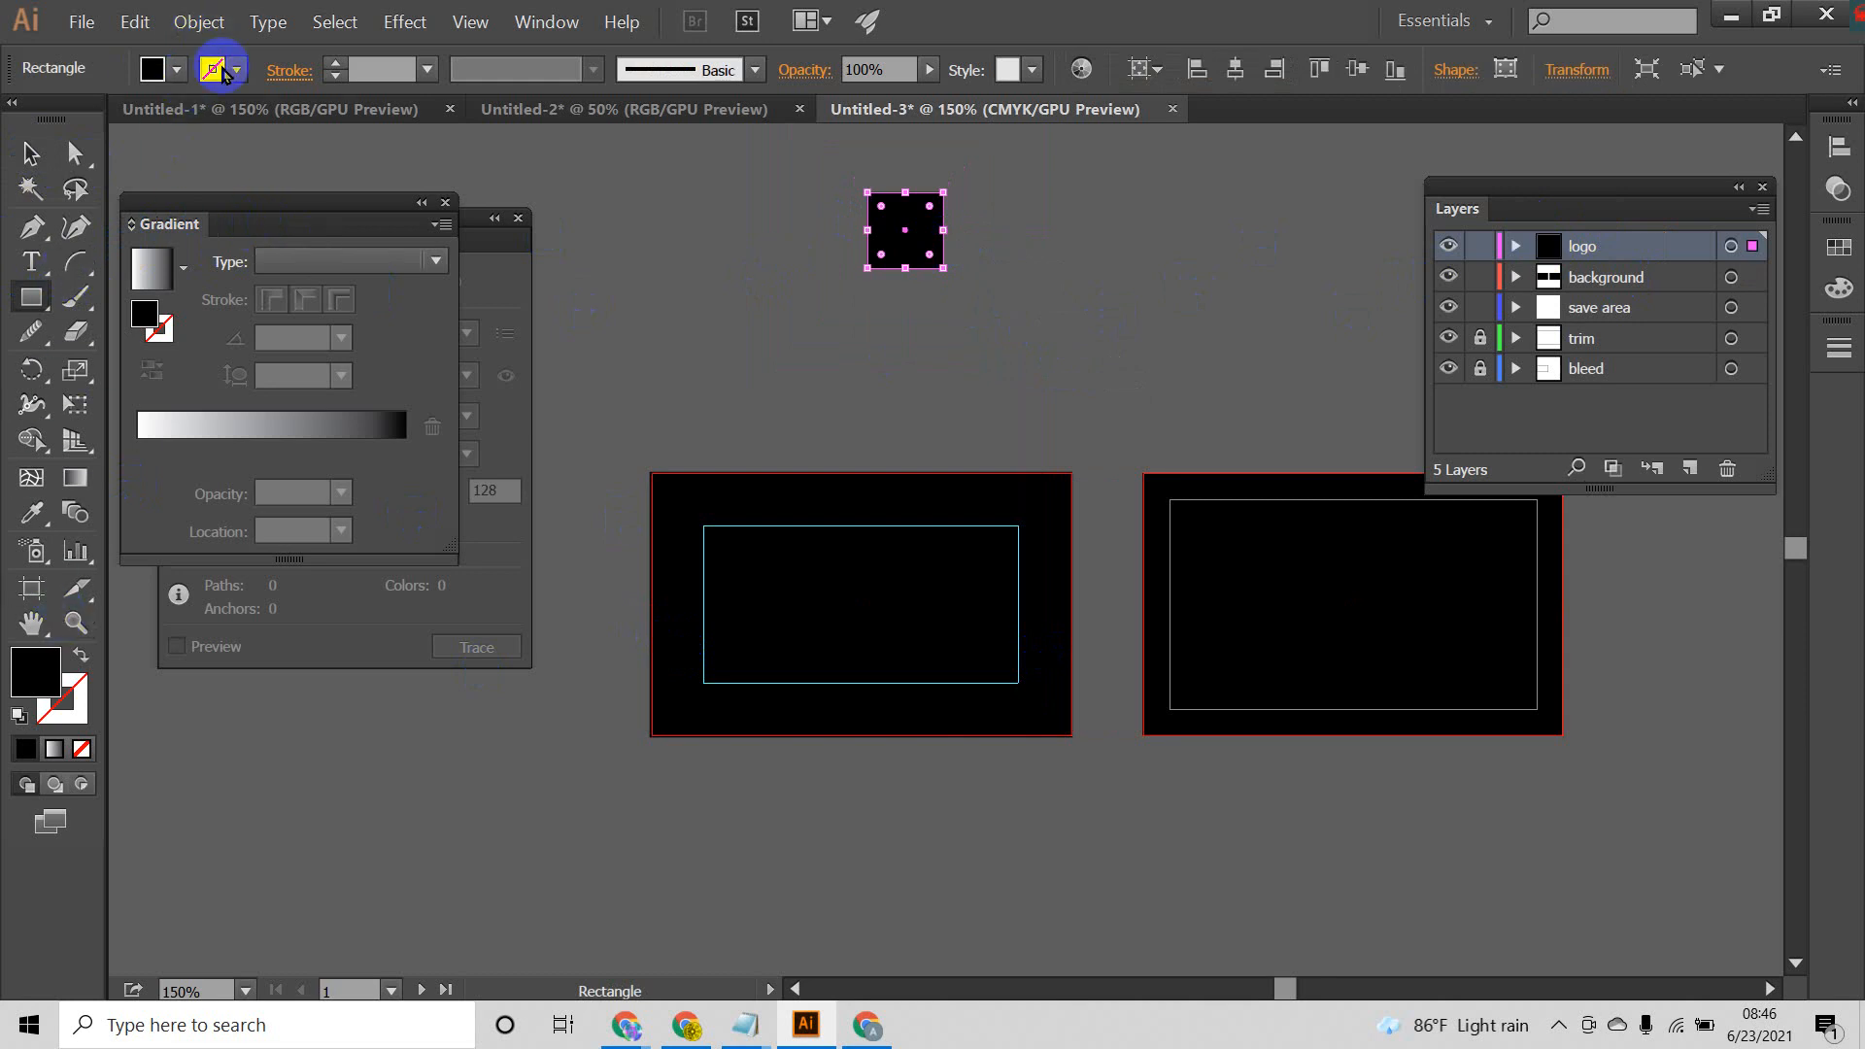
{"action": "left_click", "coordinate": [77, 662]}
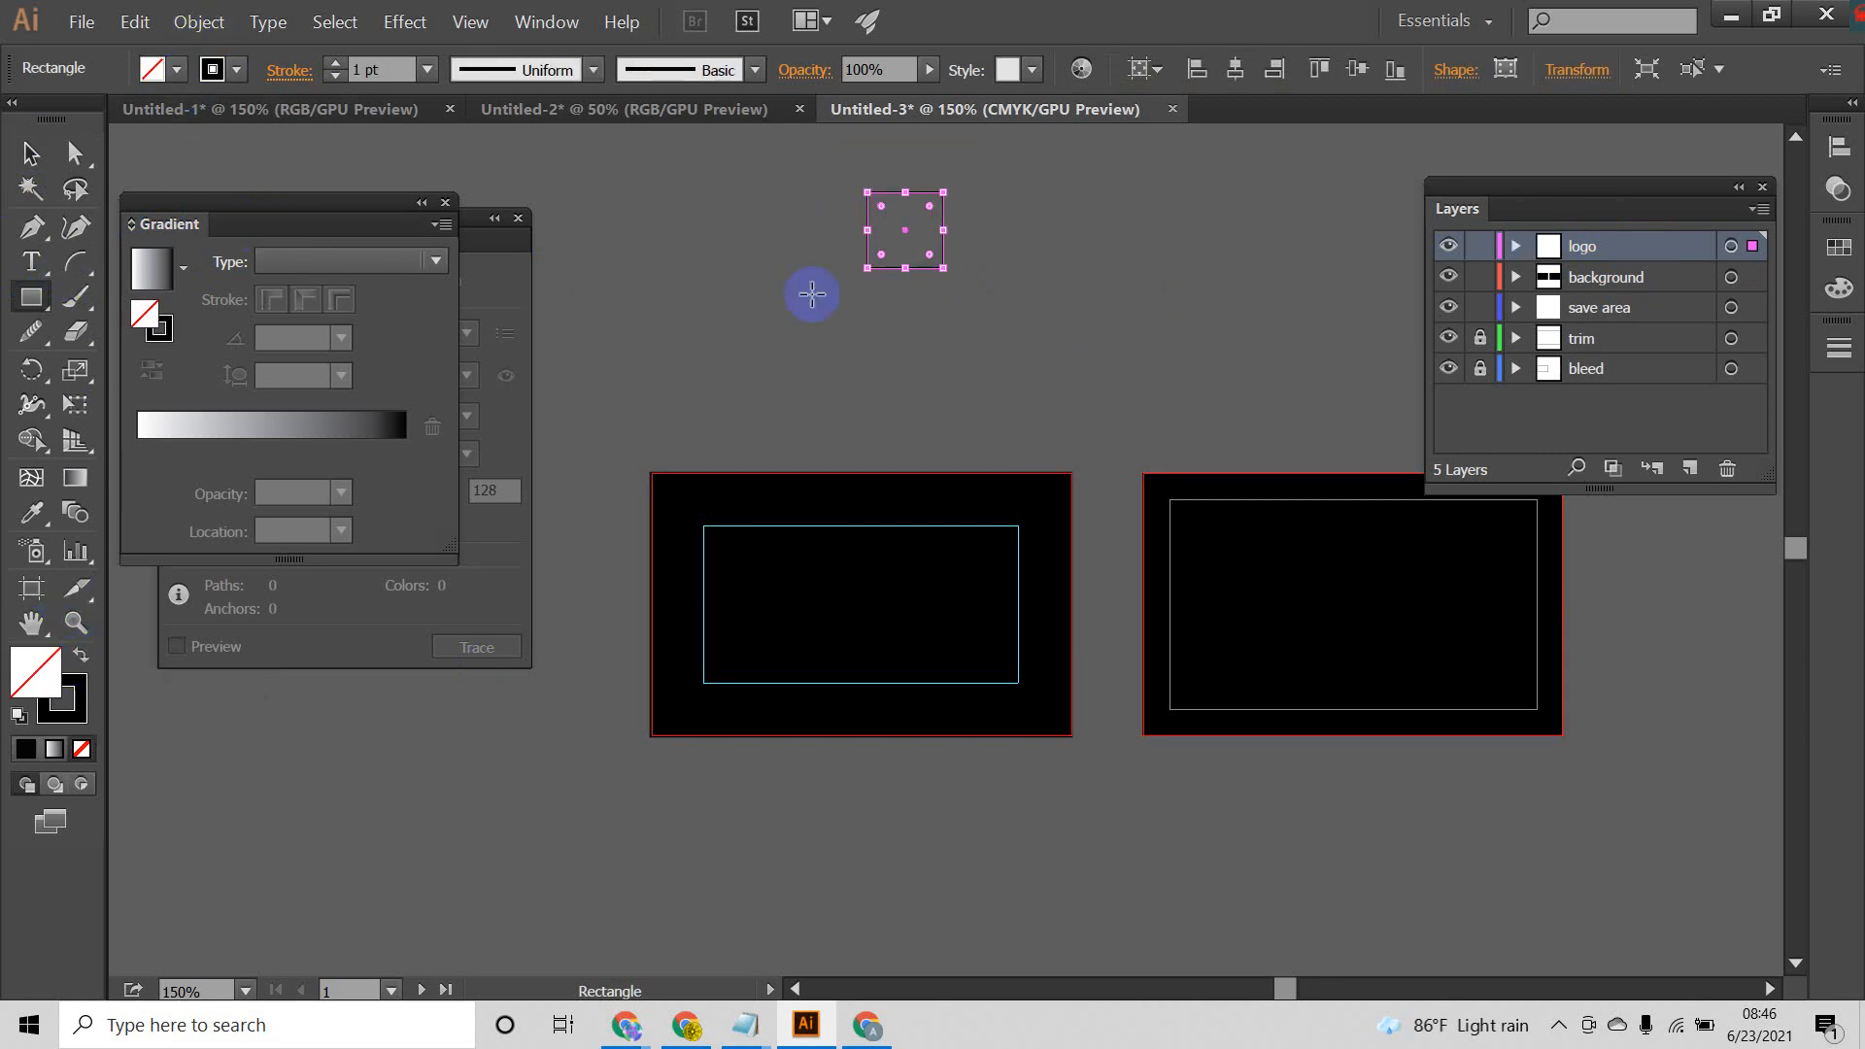
{"action": "left_click", "coordinate": [334, 62]}
{"action": "left_click", "coordinate": [334, 62]}
{"action": "left_click", "coordinate": [334, 62]}
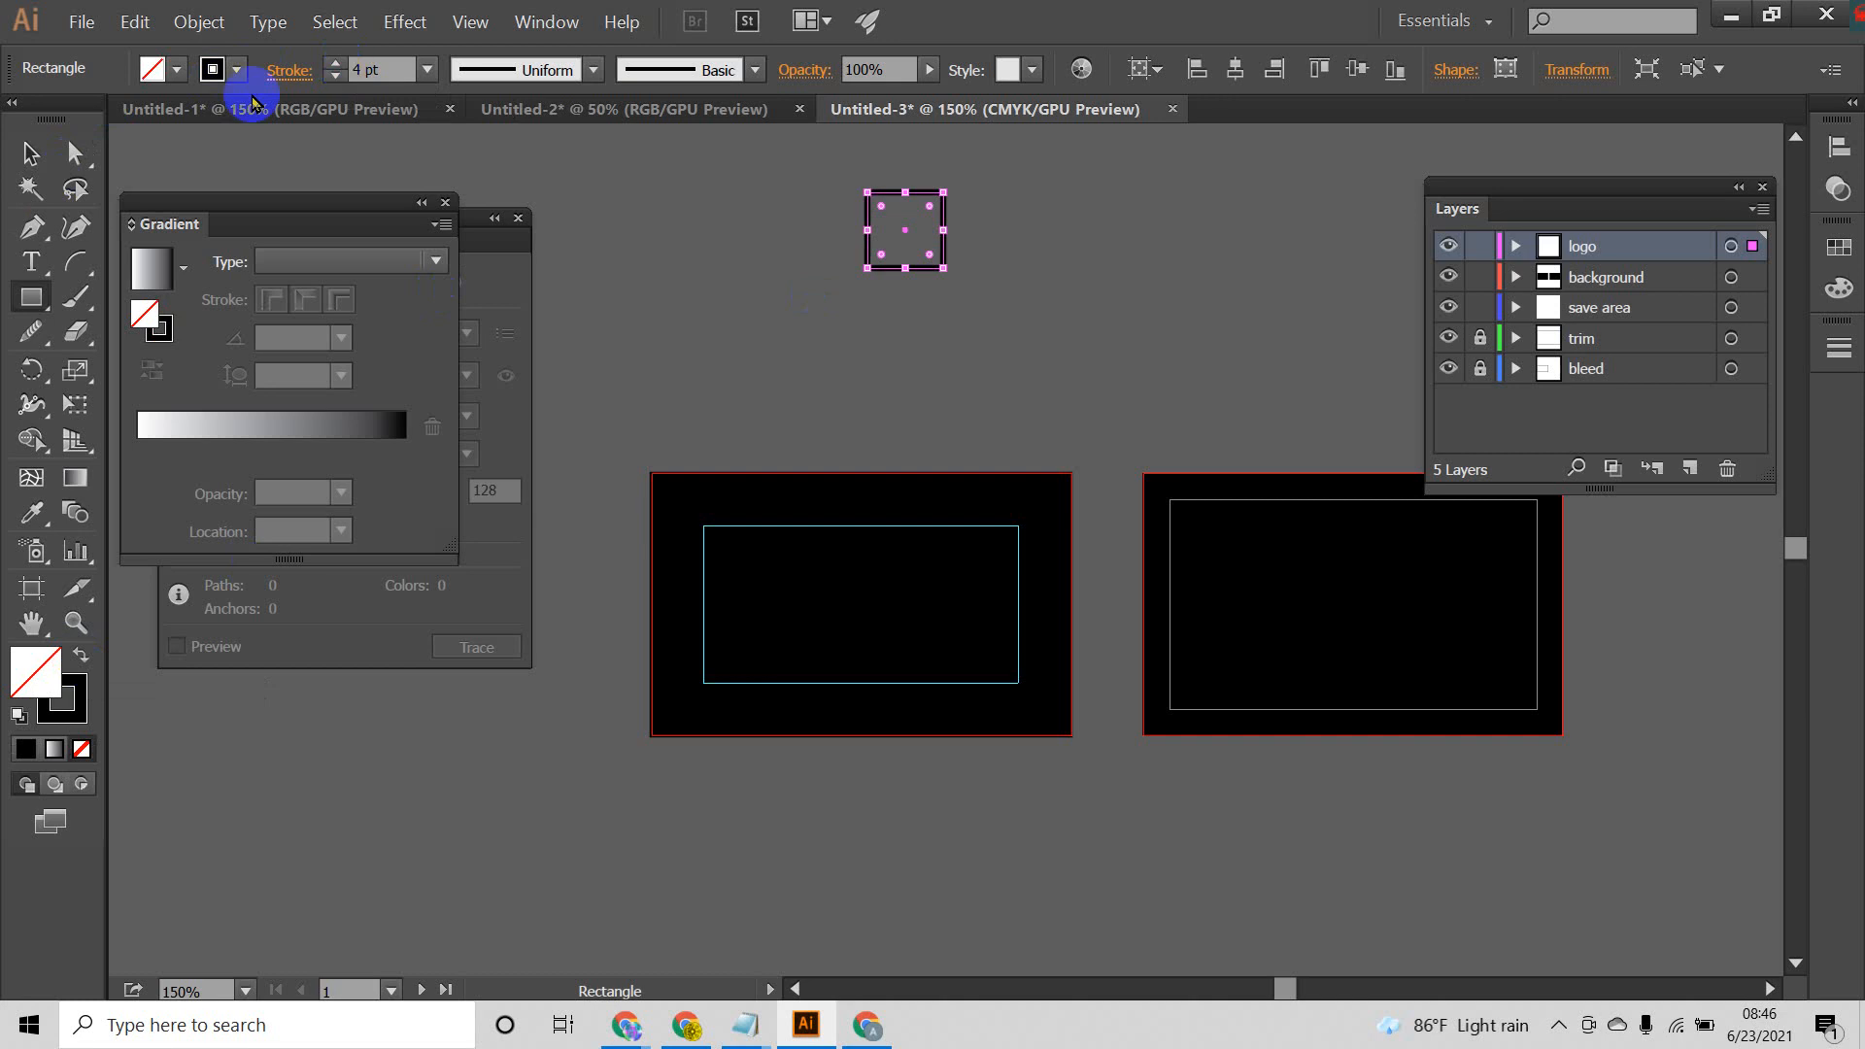
Step: Rotate the outlined square 45° into a diamond
{"action": "left_click", "coordinate": [30, 153]}
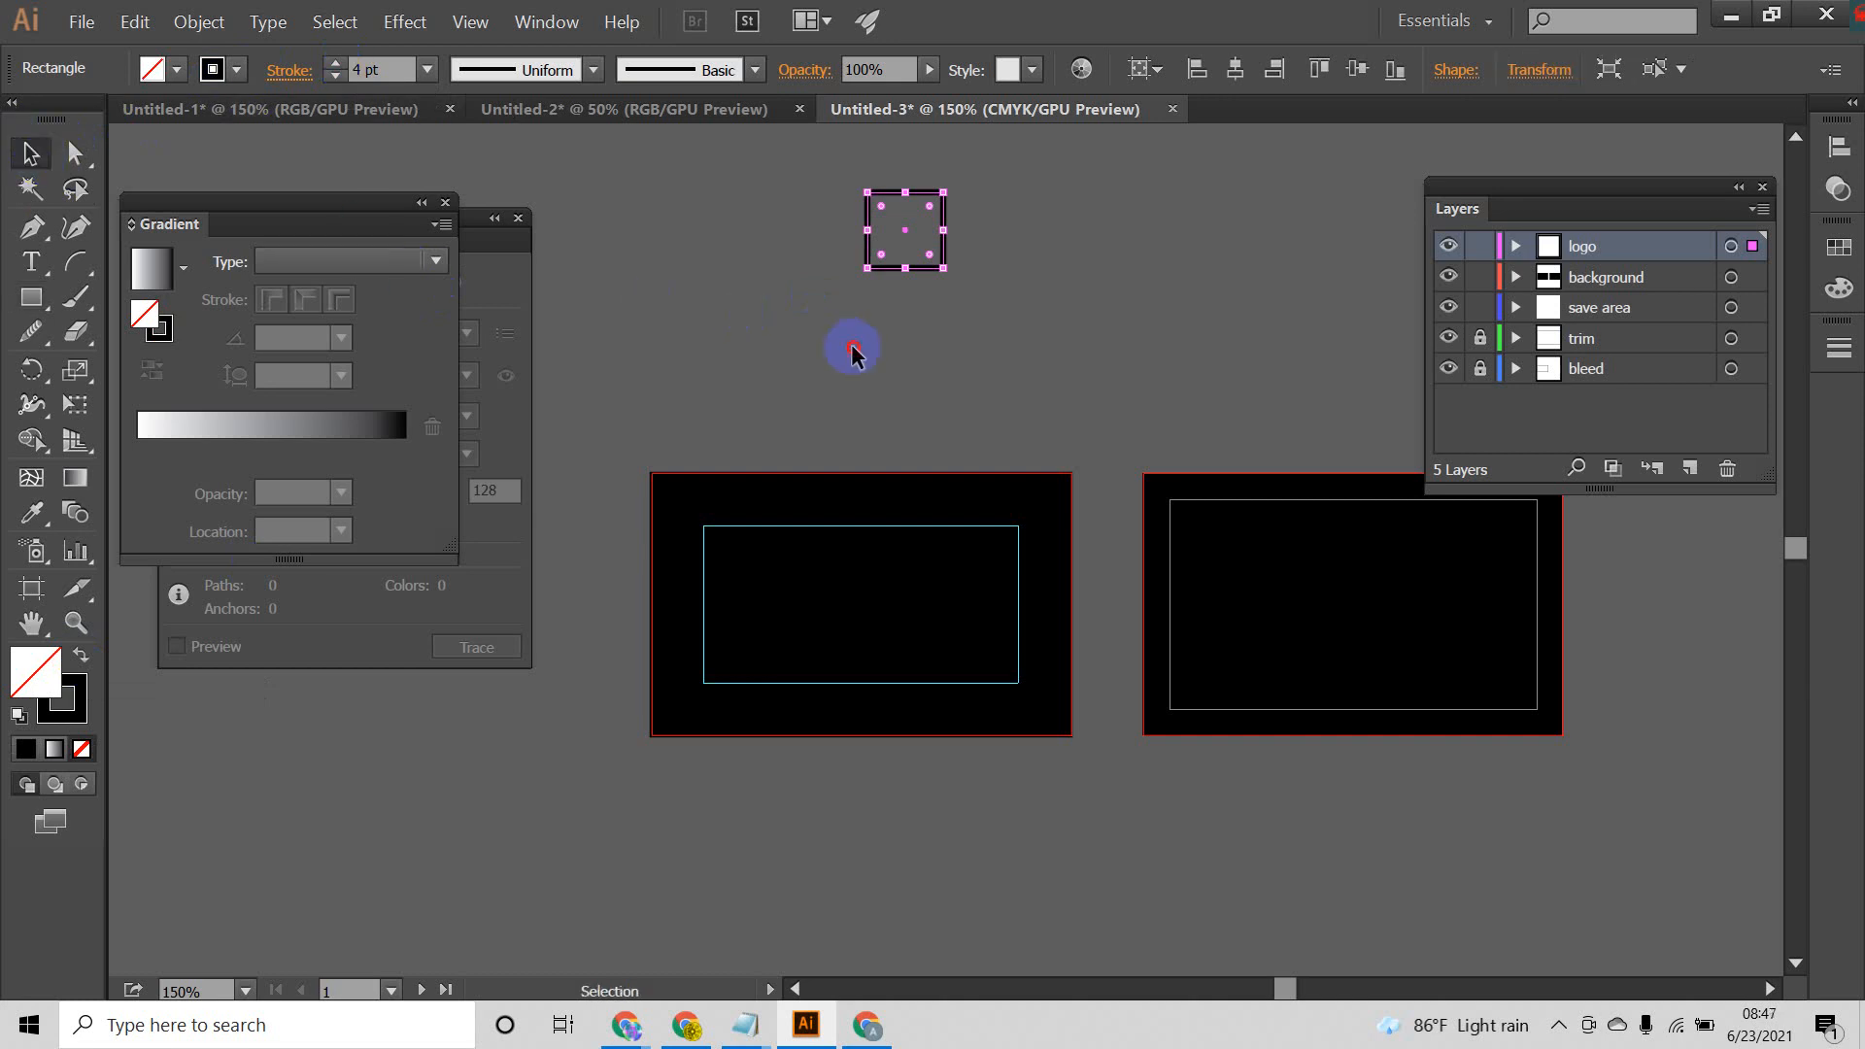
{"action": "left_click", "coordinate": [1025, 306]}
{"action": "left_click", "coordinate": [944, 271]}
{"action": "left_click_drag", "start_coordinate": [950, 275], "coordinate": [904, 312]}
{"action": "left_click", "coordinate": [946, 309]}
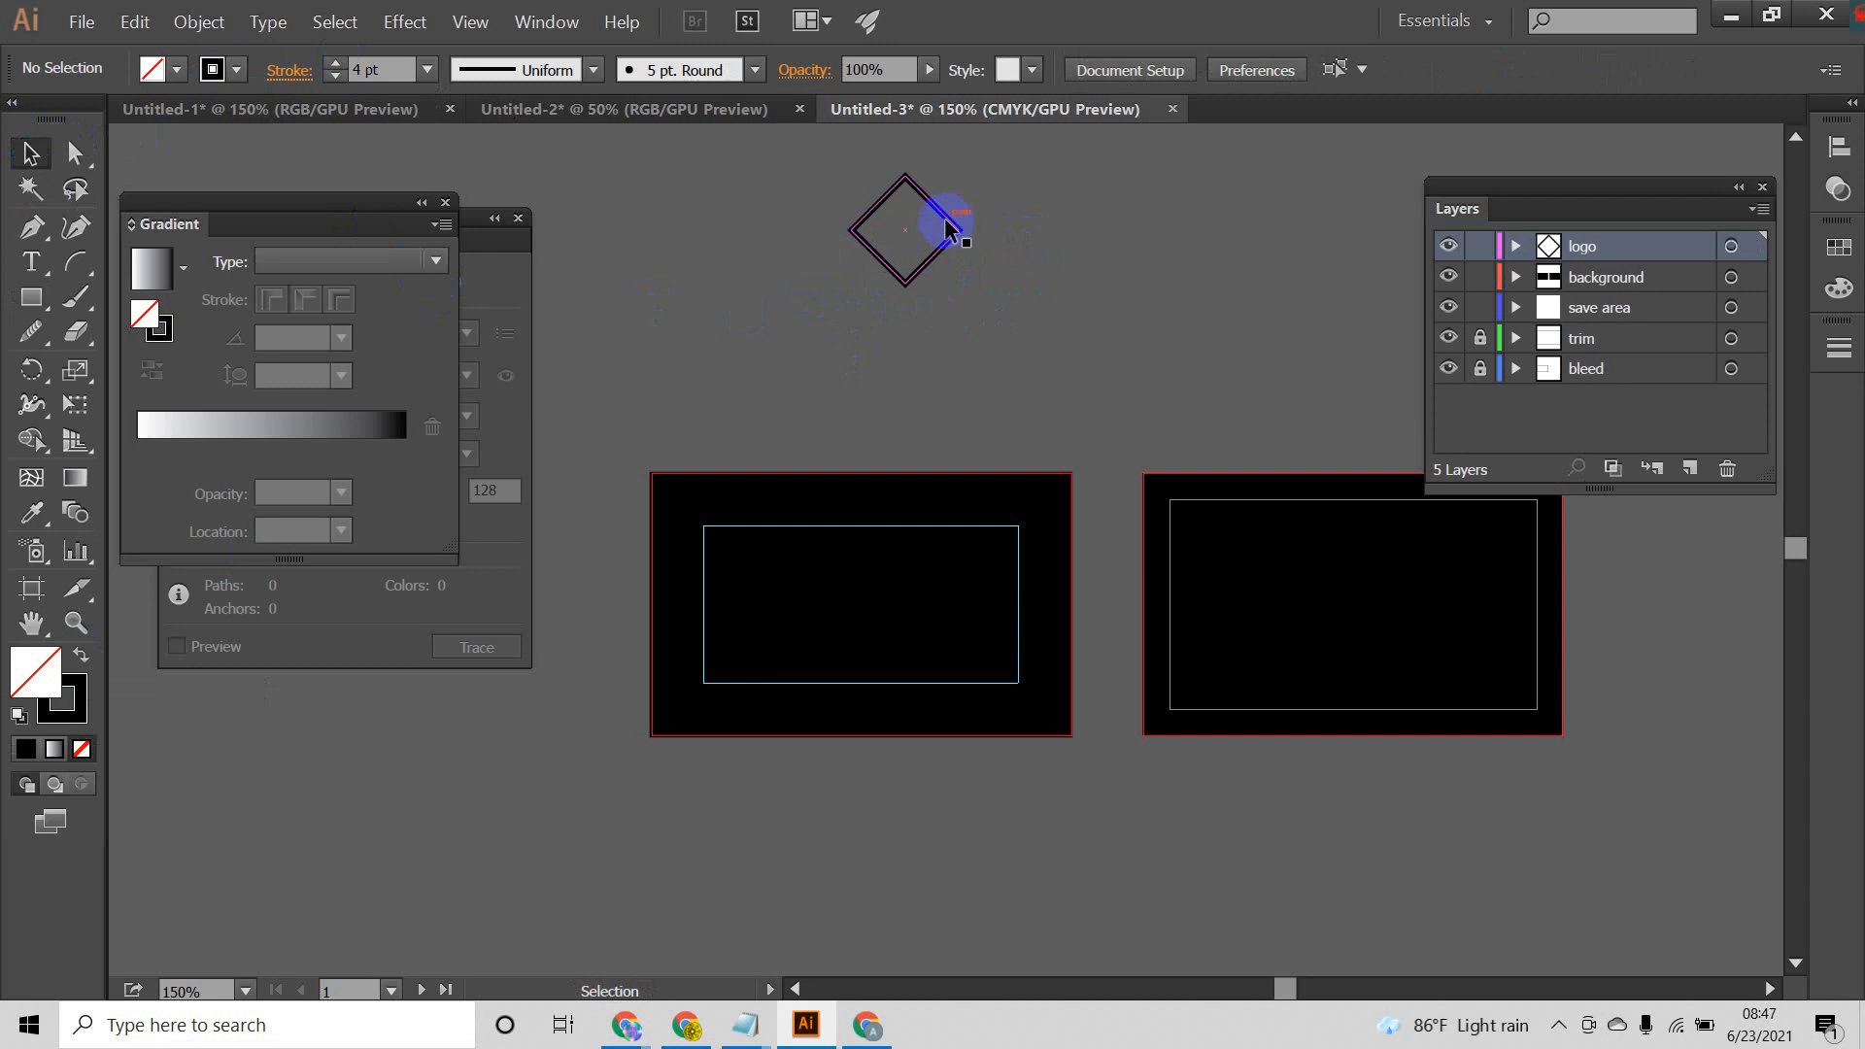
Step: Round all four corners of the diamond slightly
{"action": "left_click", "coordinate": [946, 226]}
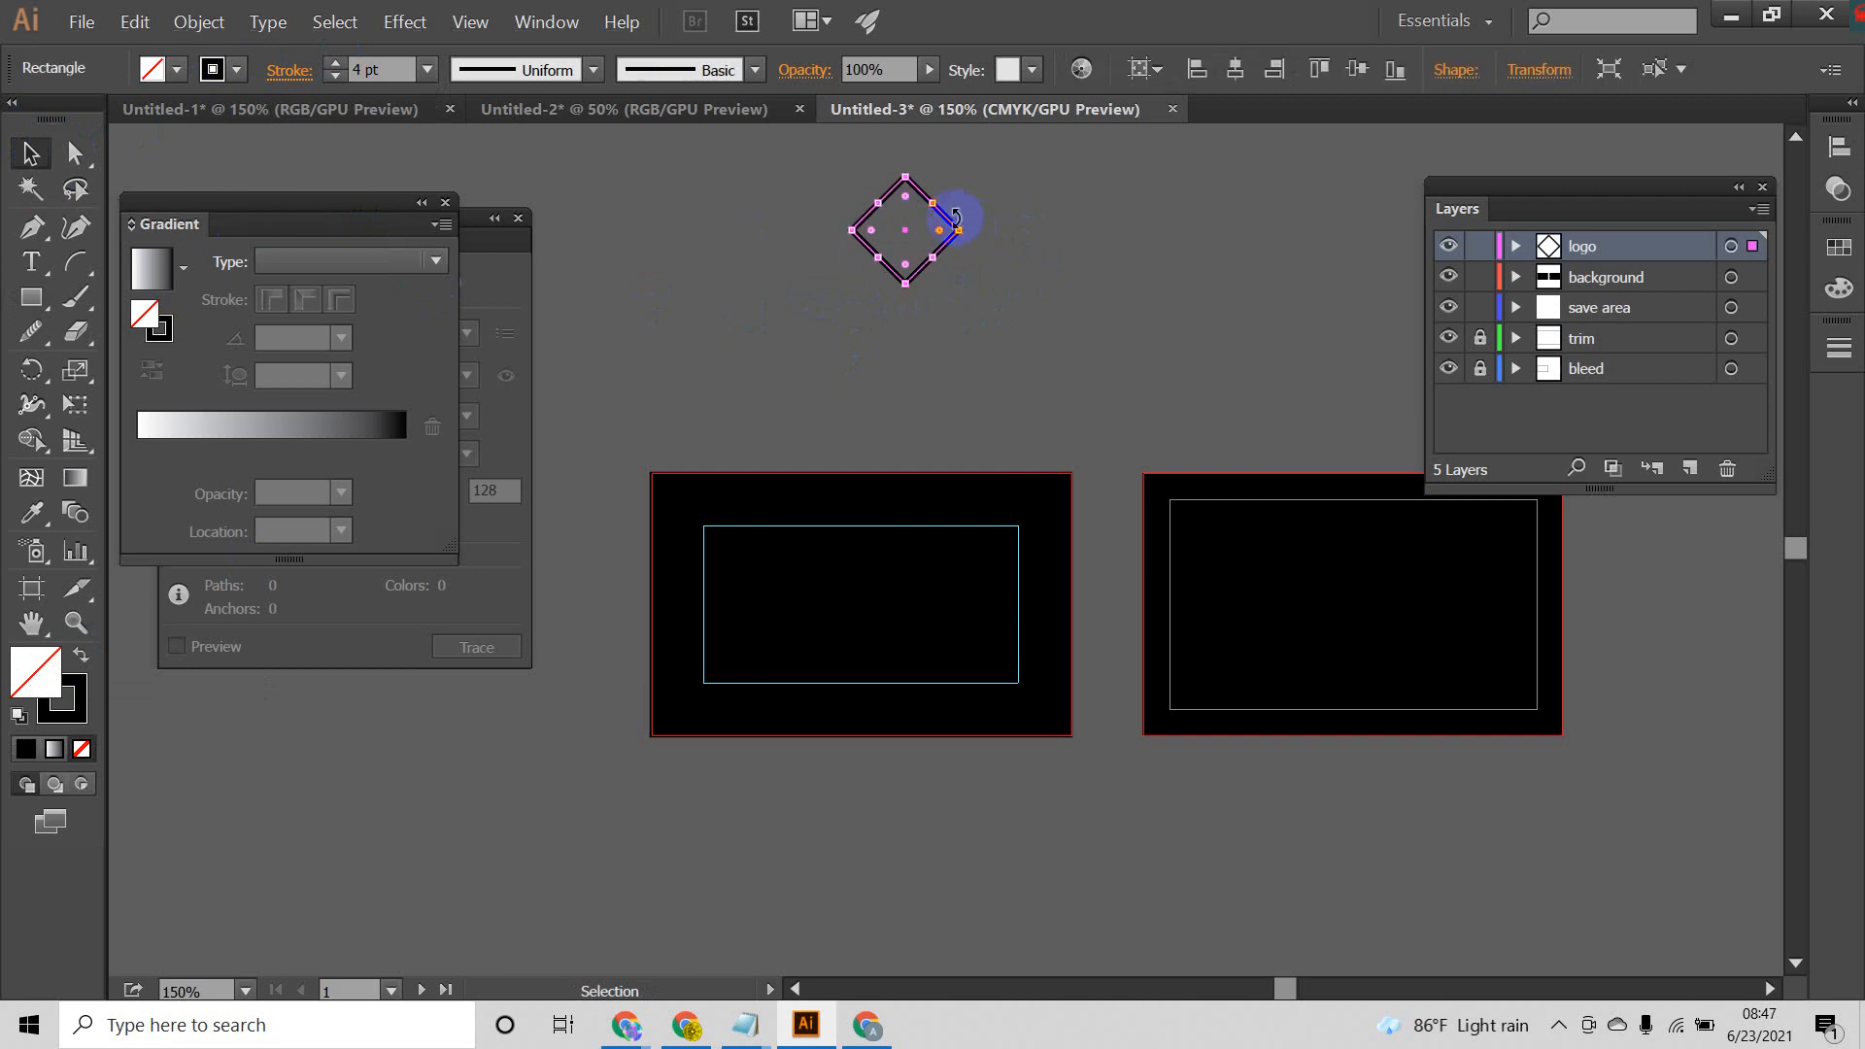
{"action": "scroll", "coordinate": [888, 194], "scroll_direction": "up", "scroll_amount": 2}
{"action": "left_click_drag", "start_coordinate": [926, 214], "coordinate": [909, 258]}
{"action": "left_click", "coordinate": [1091, 250]}
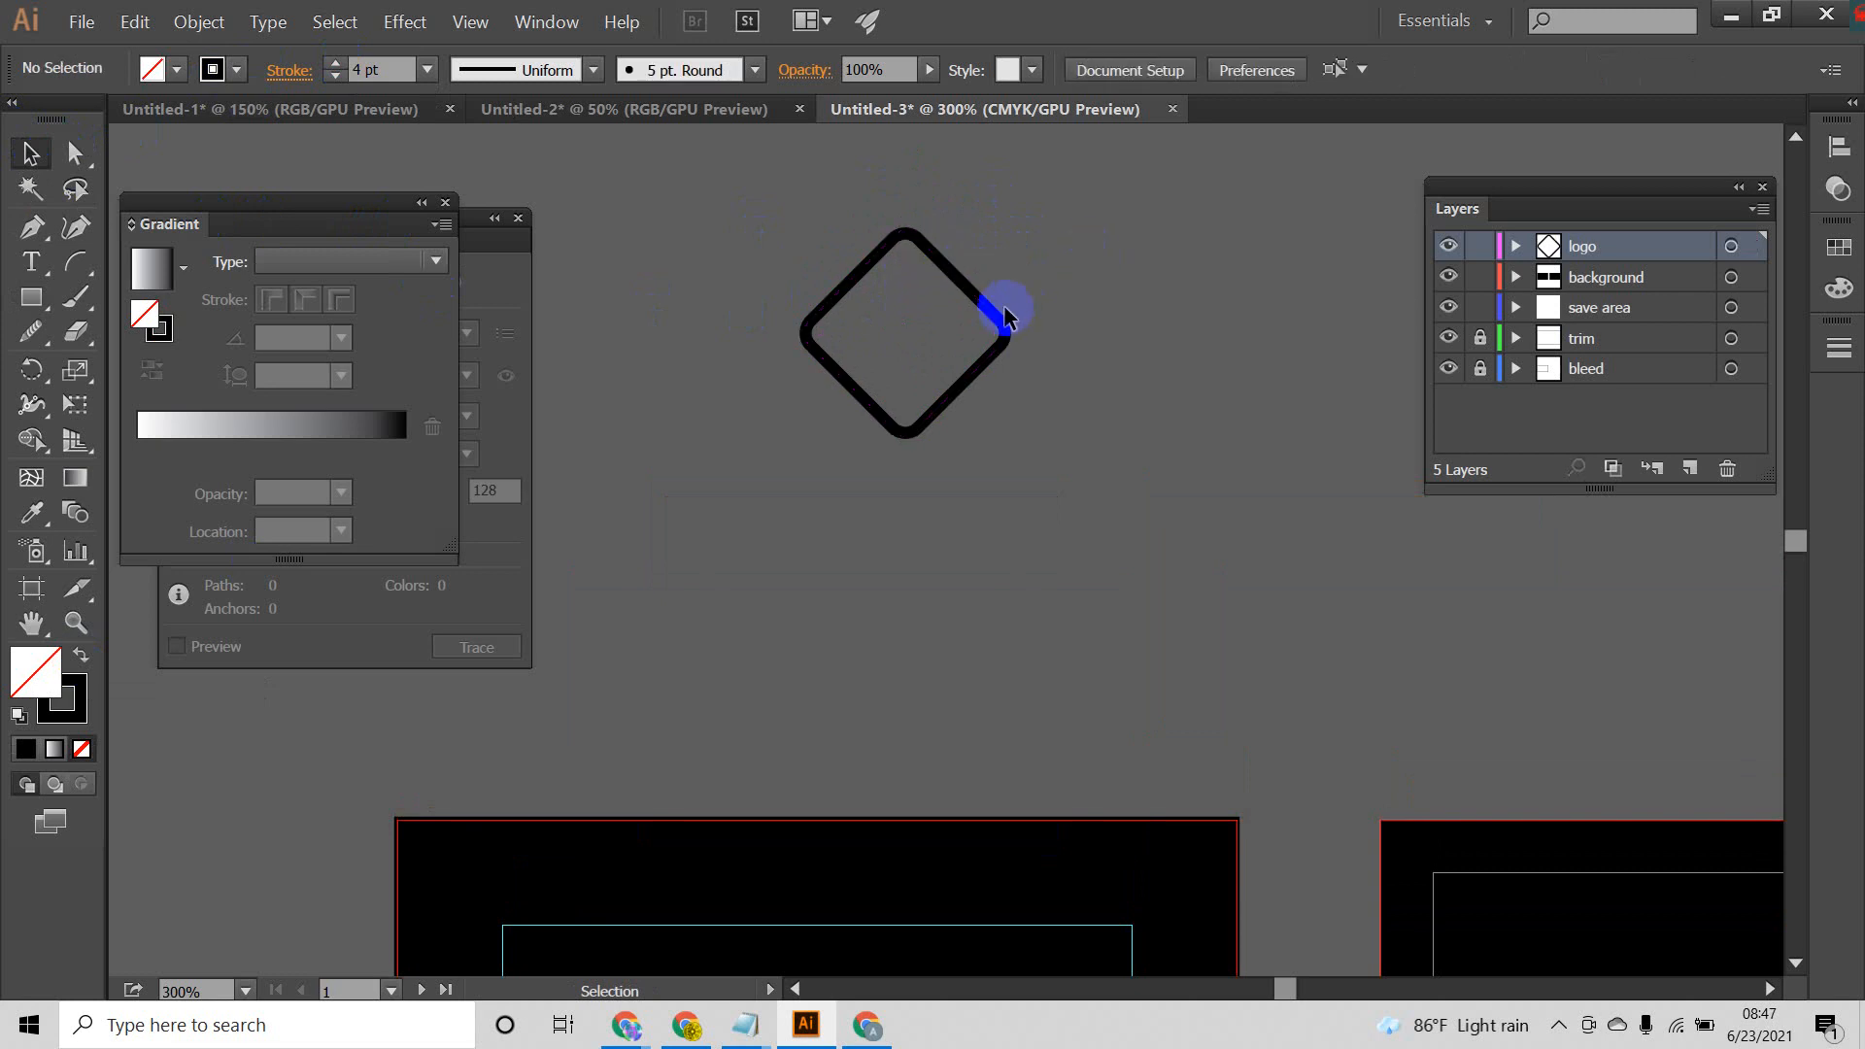
Step: Duplicate the rounded diamond beside the original and cut the copy's path with Scissors on both upper sides
{"action": "left_click_drag", "start_coordinate": [991, 311], "coordinate": [1232, 296]}
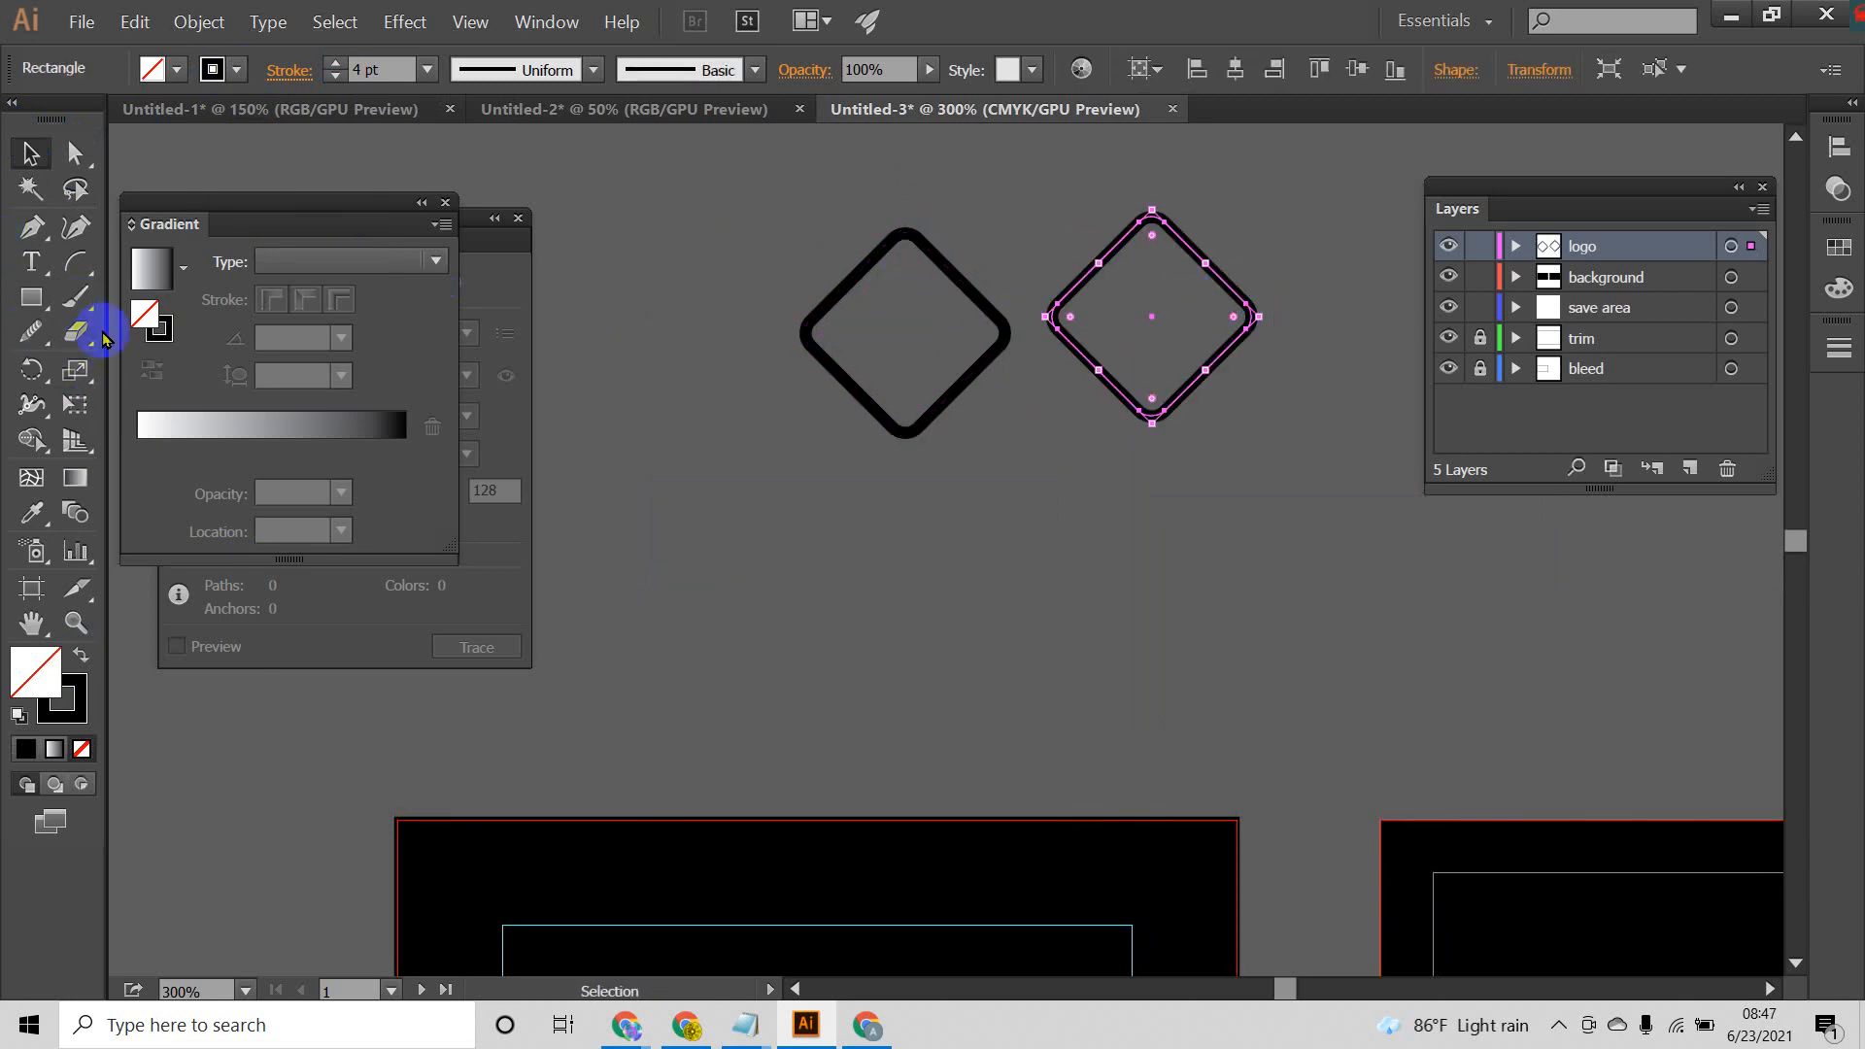
{"action": "left_click_drag", "start_coordinate": [97, 354], "coordinate": [166, 367]}
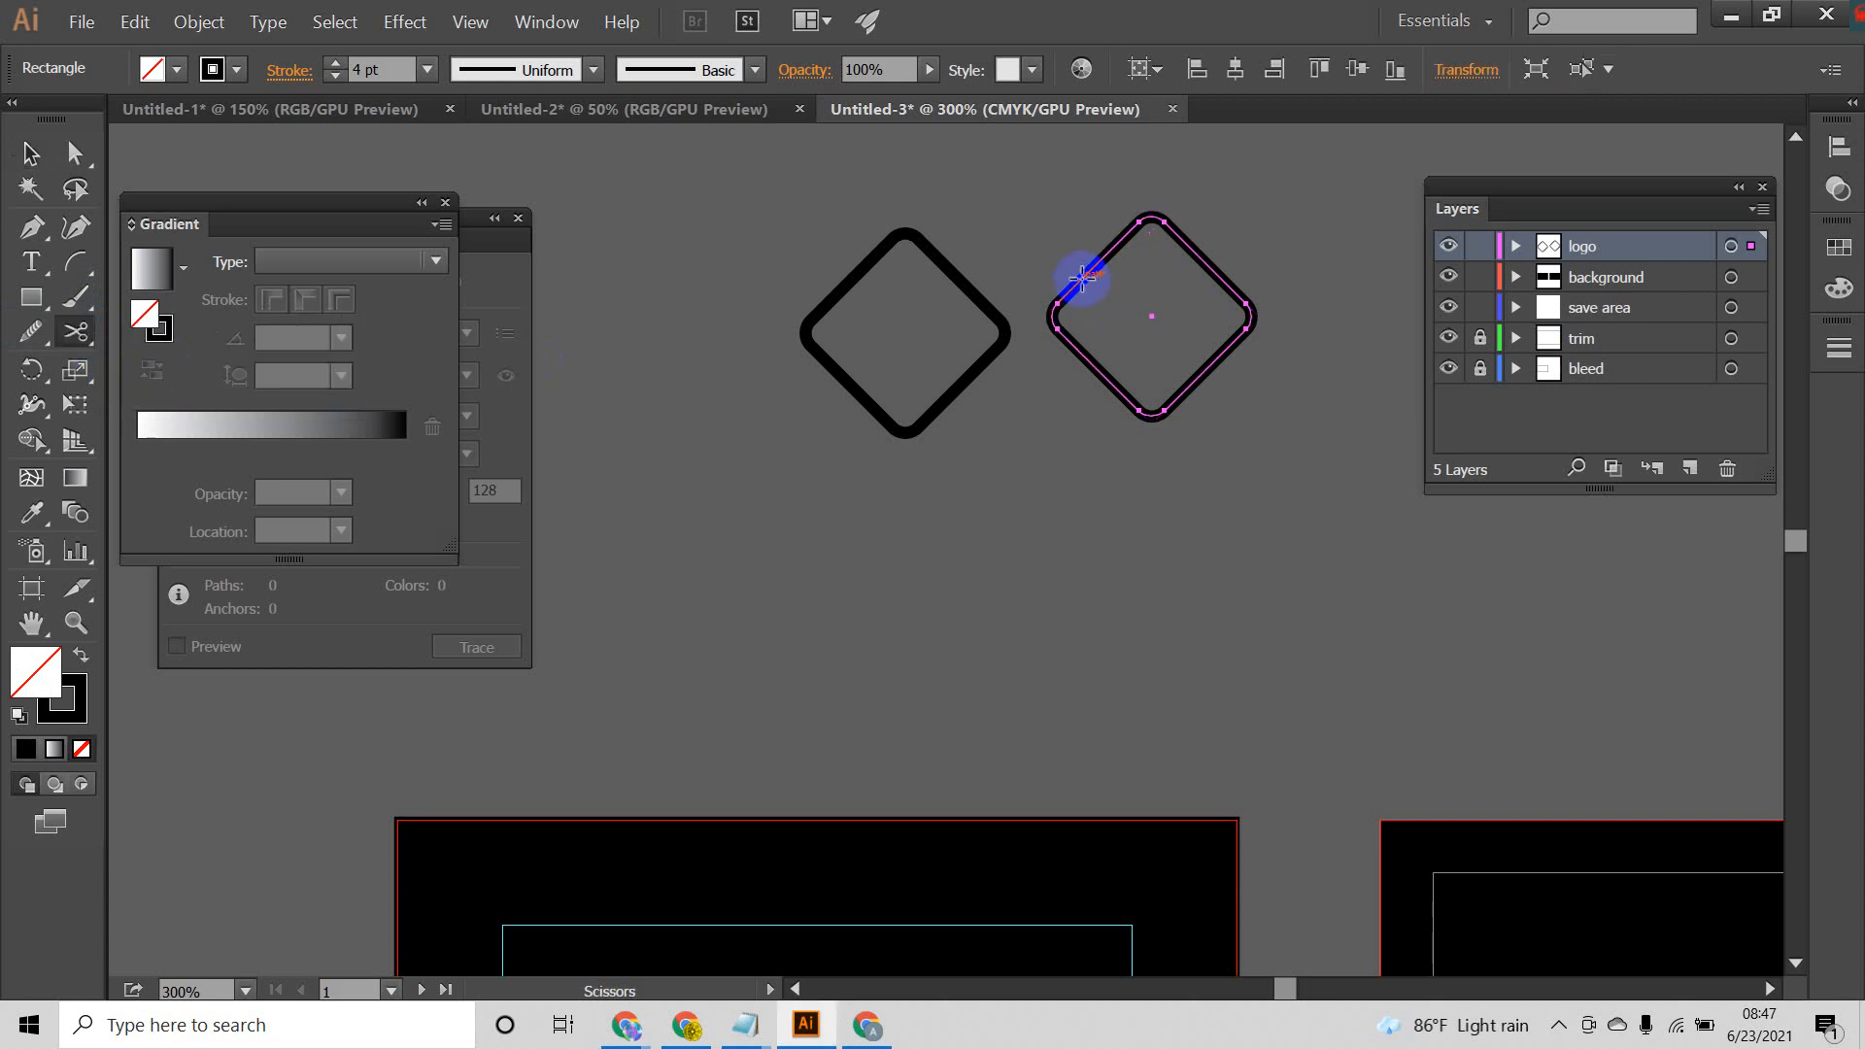
{"action": "left_click", "coordinate": [1084, 279]}
{"action": "left_click", "coordinate": [1212, 262]}
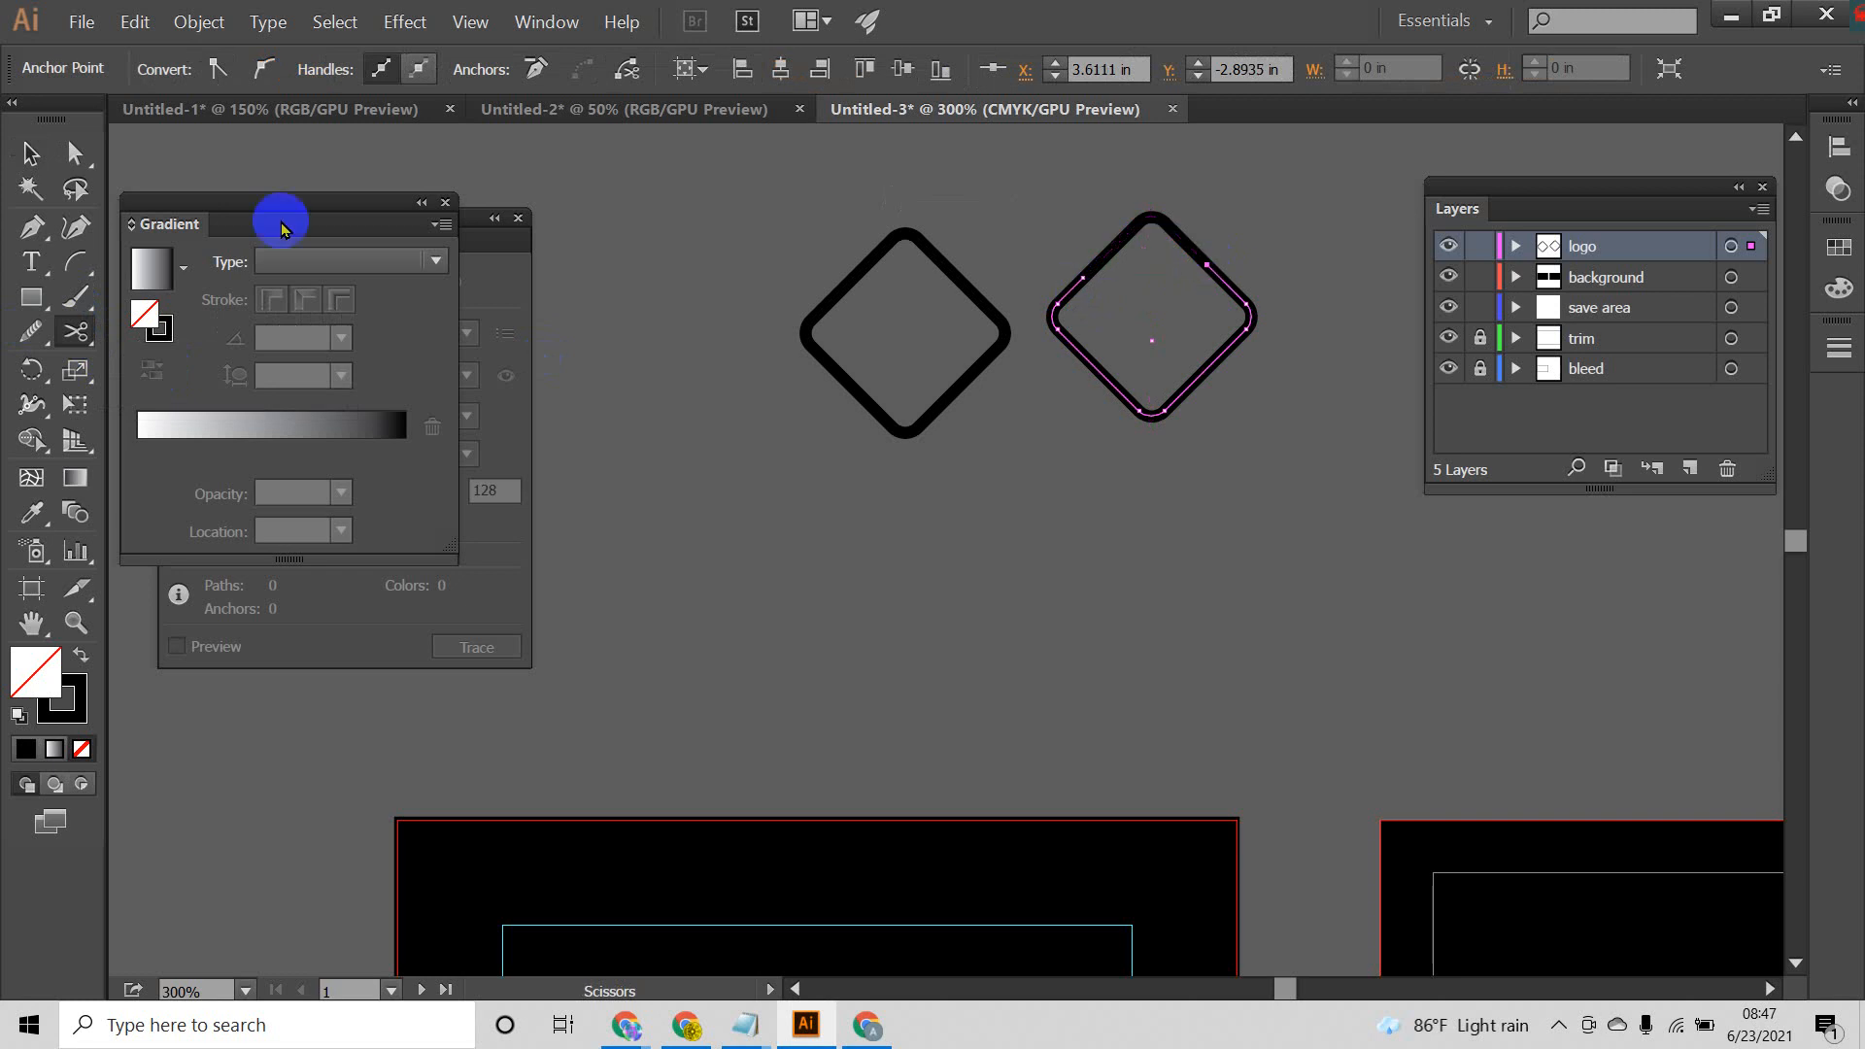
Step: Move the cut-off upper corner piece inside the original diamond as a chevron
{"action": "left_click", "coordinate": [32, 154]}
{"action": "left_click", "coordinate": [1272, 214]}
{"action": "left_click_drag", "start_coordinate": [1164, 230], "coordinate": [923, 292]}
{"action": "left_click", "coordinate": [995, 425]}
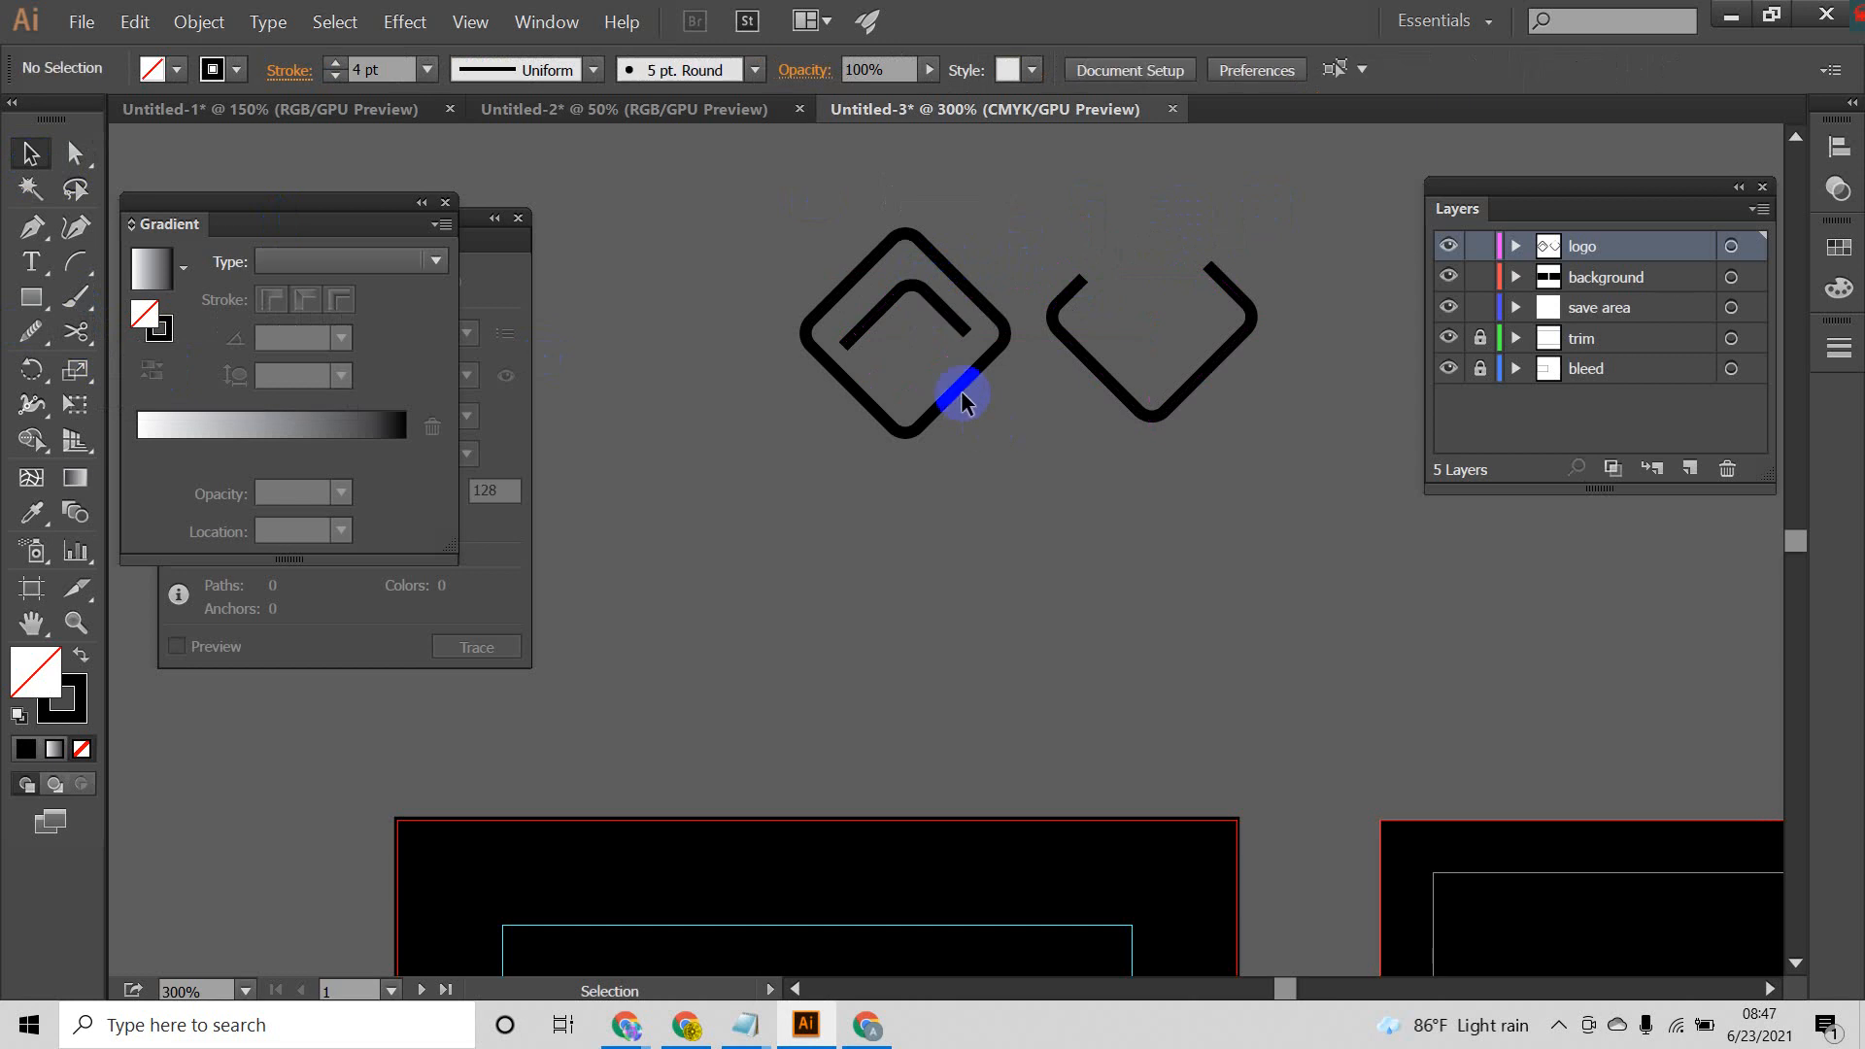
Step: Delete the leftover lower part of the cut diamond copy
{"action": "scroll", "coordinate": [919, 323], "scroll_direction": "up", "scroll_amount": 4}
{"action": "left_click", "coordinate": [75, 164]}
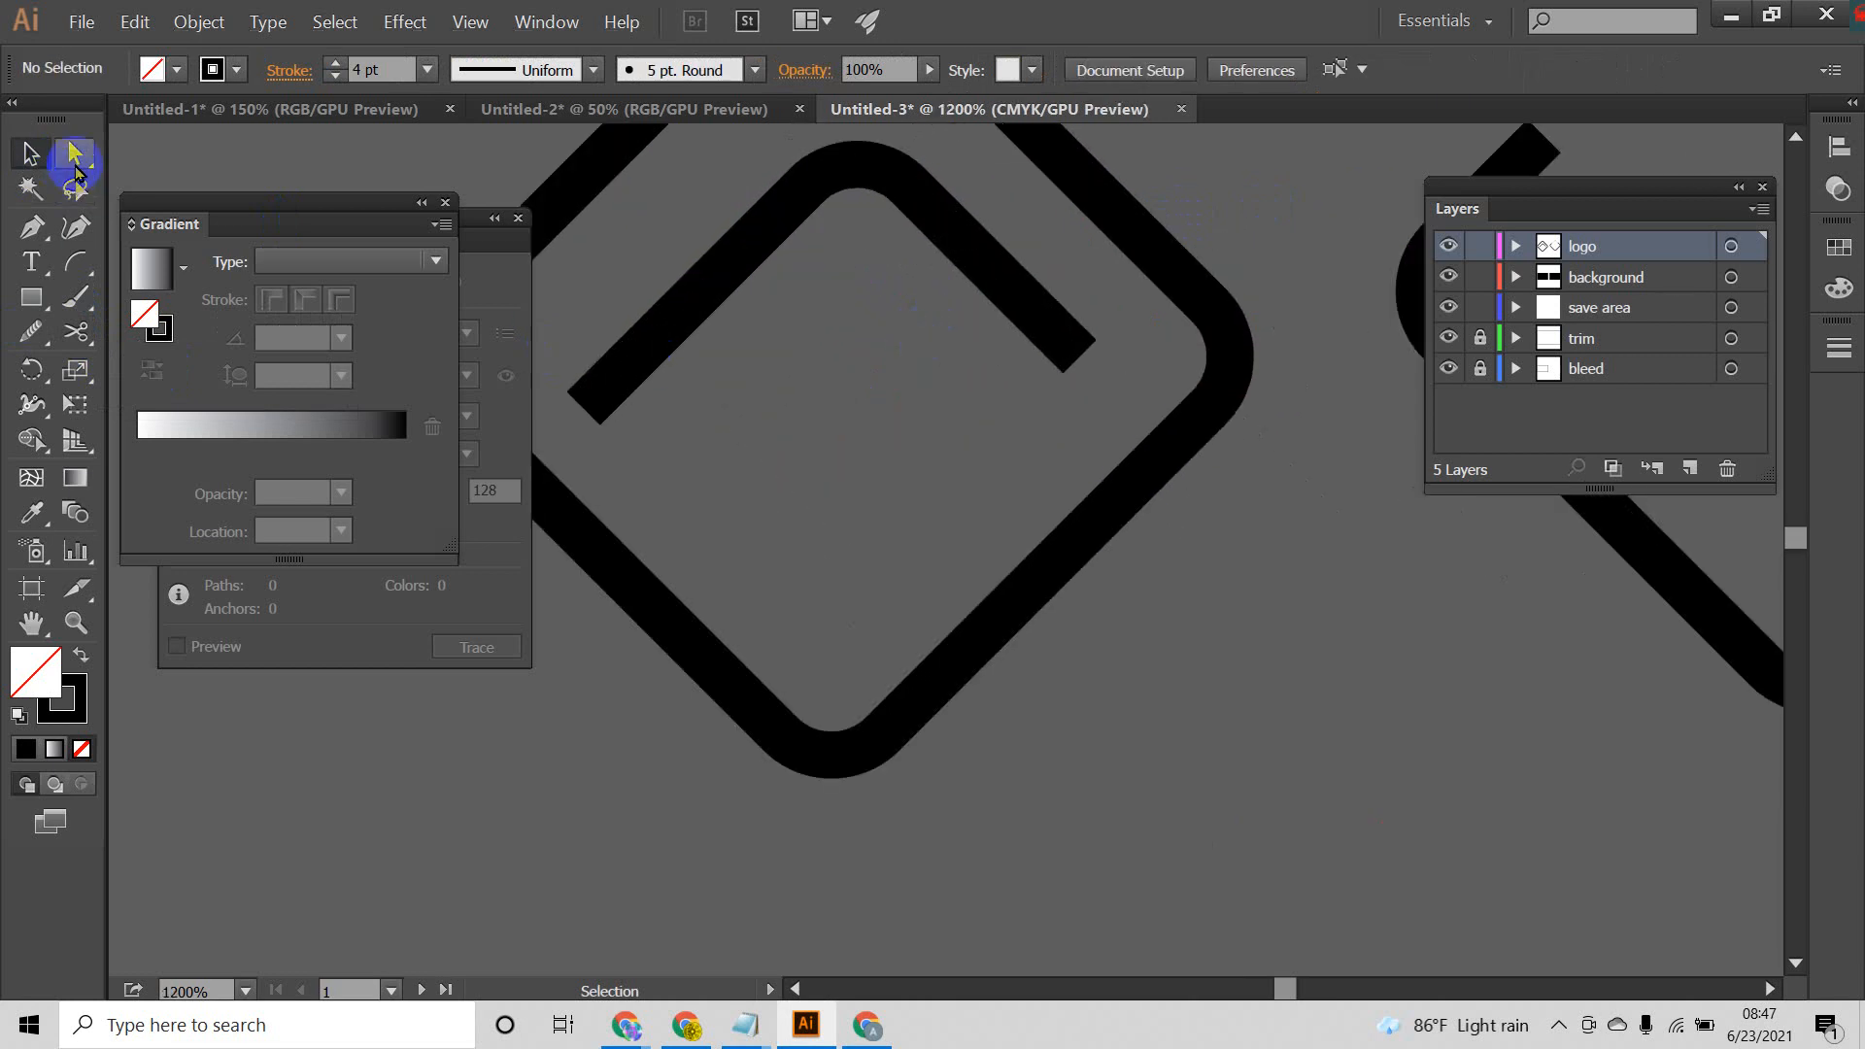
{"action": "scroll", "coordinate": [871, 476], "scroll_direction": "down", "scroll_amount": 2}
{"action": "scroll", "coordinate": [1077, 553], "scroll_direction": "down", "scroll_amount": 2}
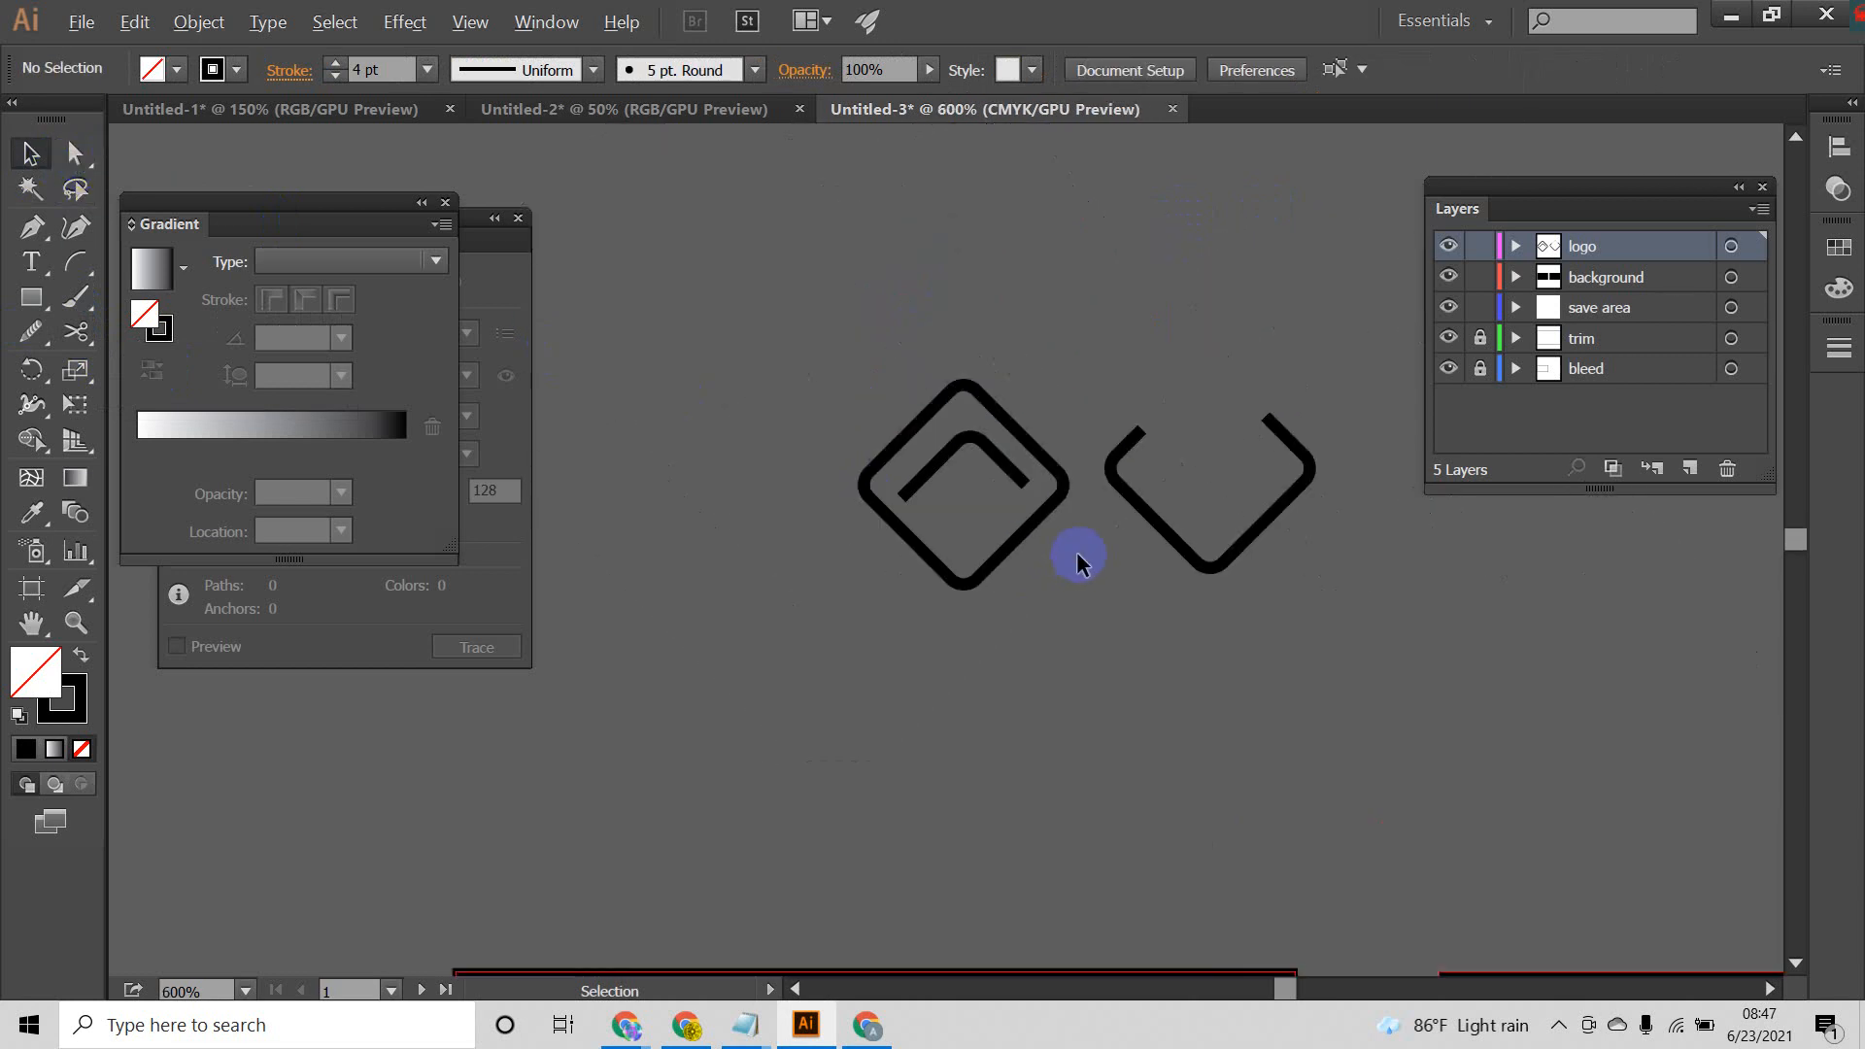
{"action": "left_click_drag", "start_coordinate": [1119, 622], "coordinate": [1191, 392]}
{"action": "key", "text": "Delete"}
{"action": "scroll", "coordinate": [1163, 452], "scroll_direction": "down", "scroll_amount": 1}
{"action": "scroll", "coordinate": [1163, 452], "scroll_direction": "down", "scroll_amount": 1}
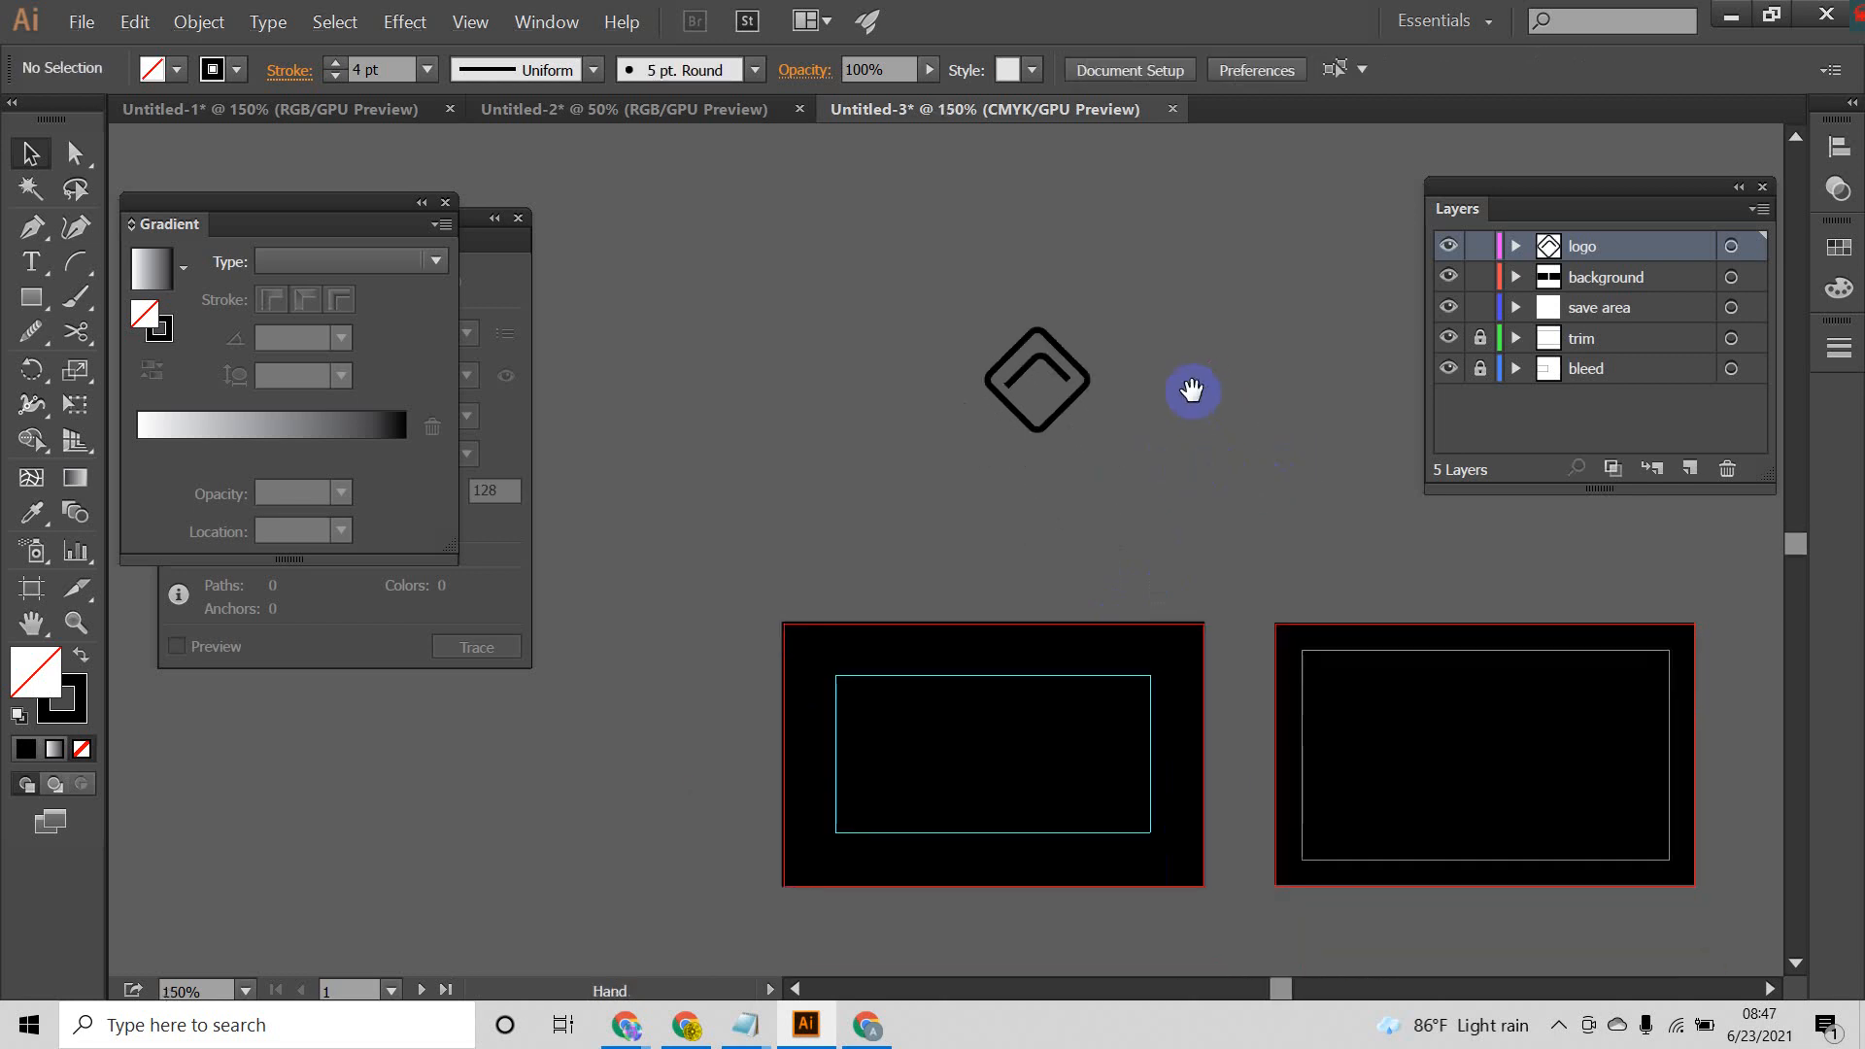
Step: Change the stroke colour of the diamond and its inner chevron to white
{"action": "left_click_drag", "start_coordinate": [1180, 313], "coordinate": [829, 481]}
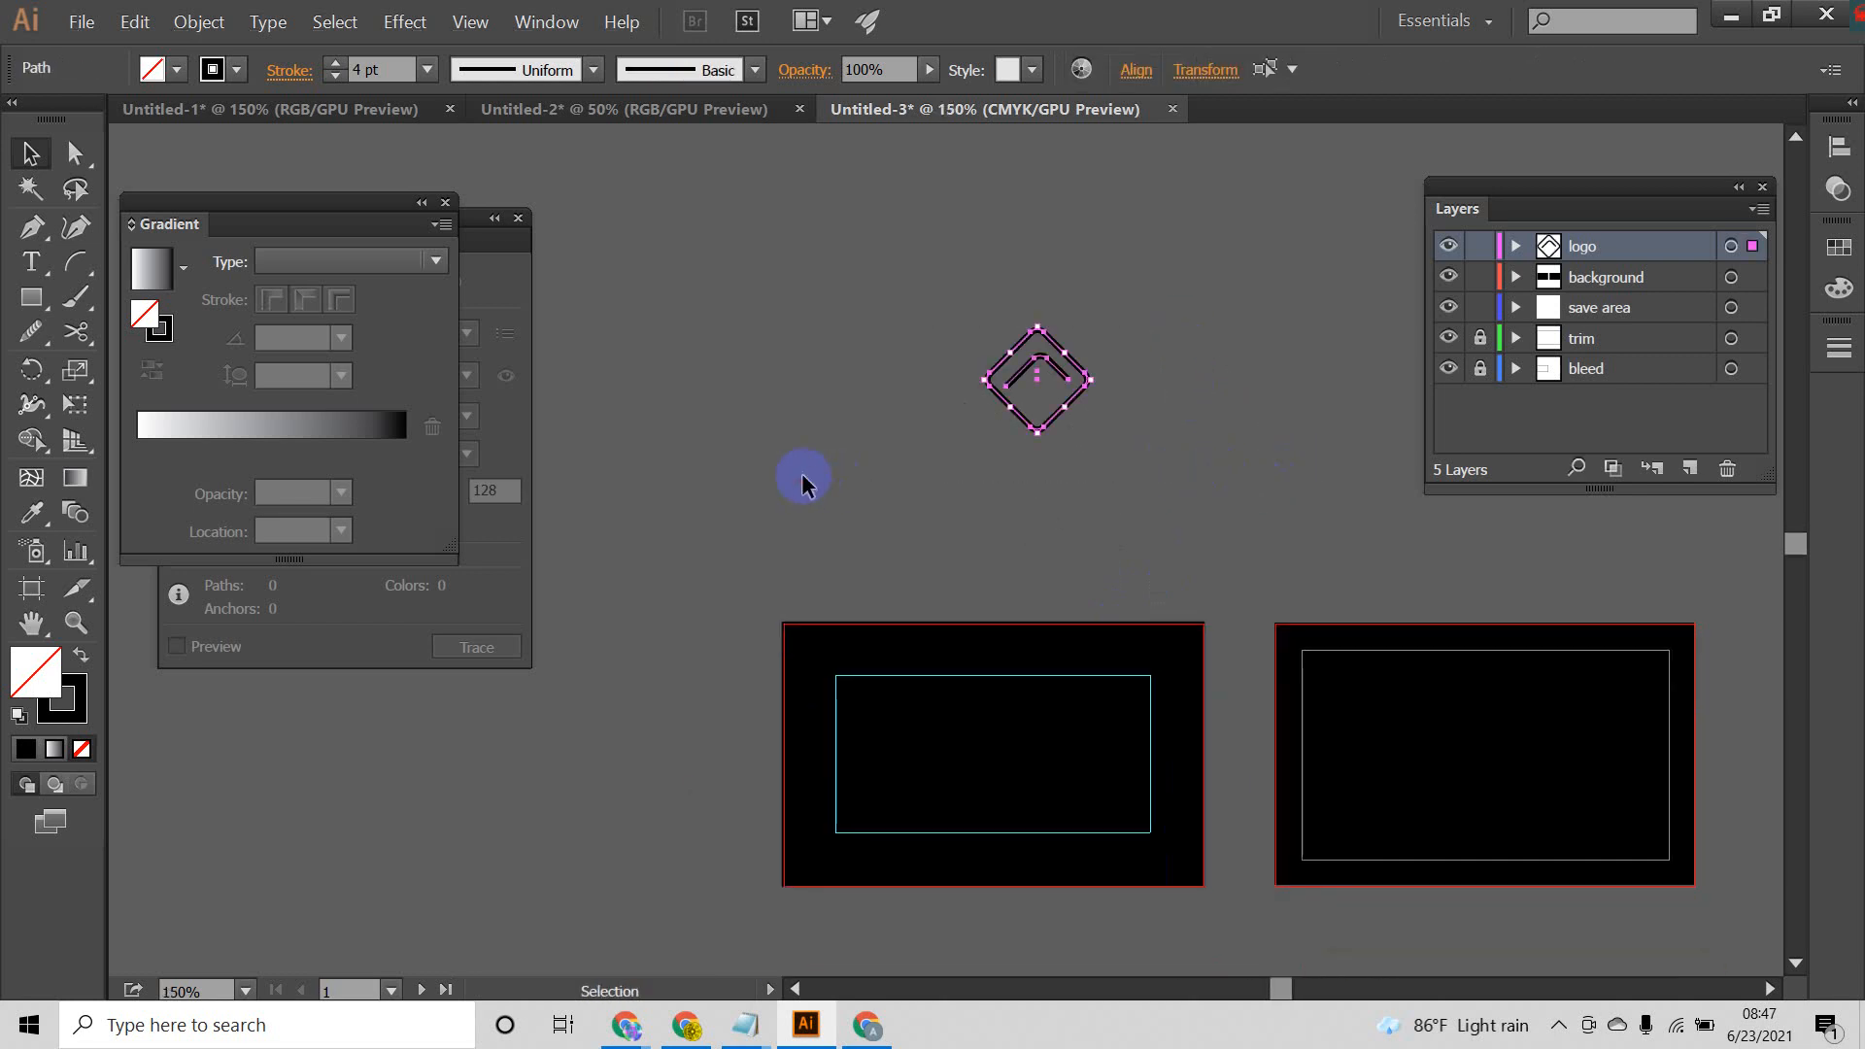
{"action": "left_click", "coordinate": [213, 70]}
{"action": "left_click", "coordinate": [60, 120]}
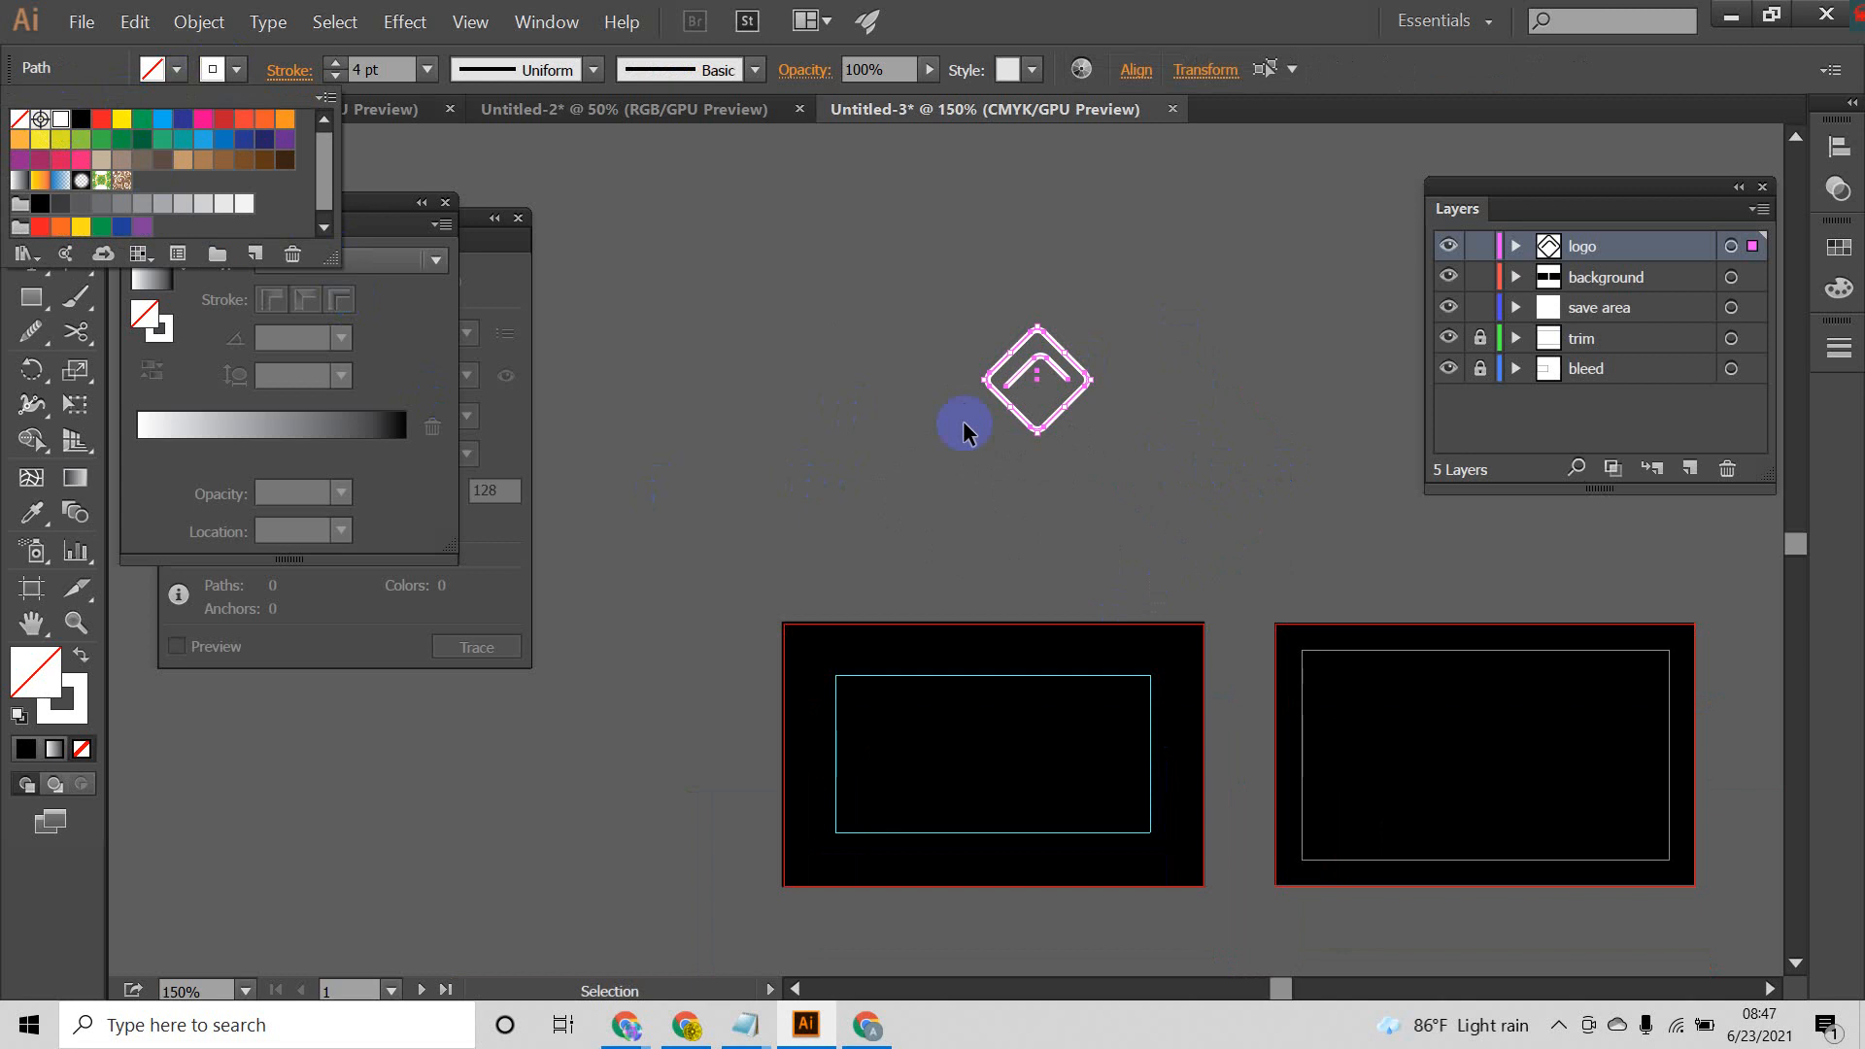
{"action": "left_click", "coordinate": [1222, 360]}
Step: Expand the diamond and chevron into shapes, with both Fill and Stroke included
{"action": "left_click_drag", "start_coordinate": [1222, 357], "coordinate": [638, 495]}
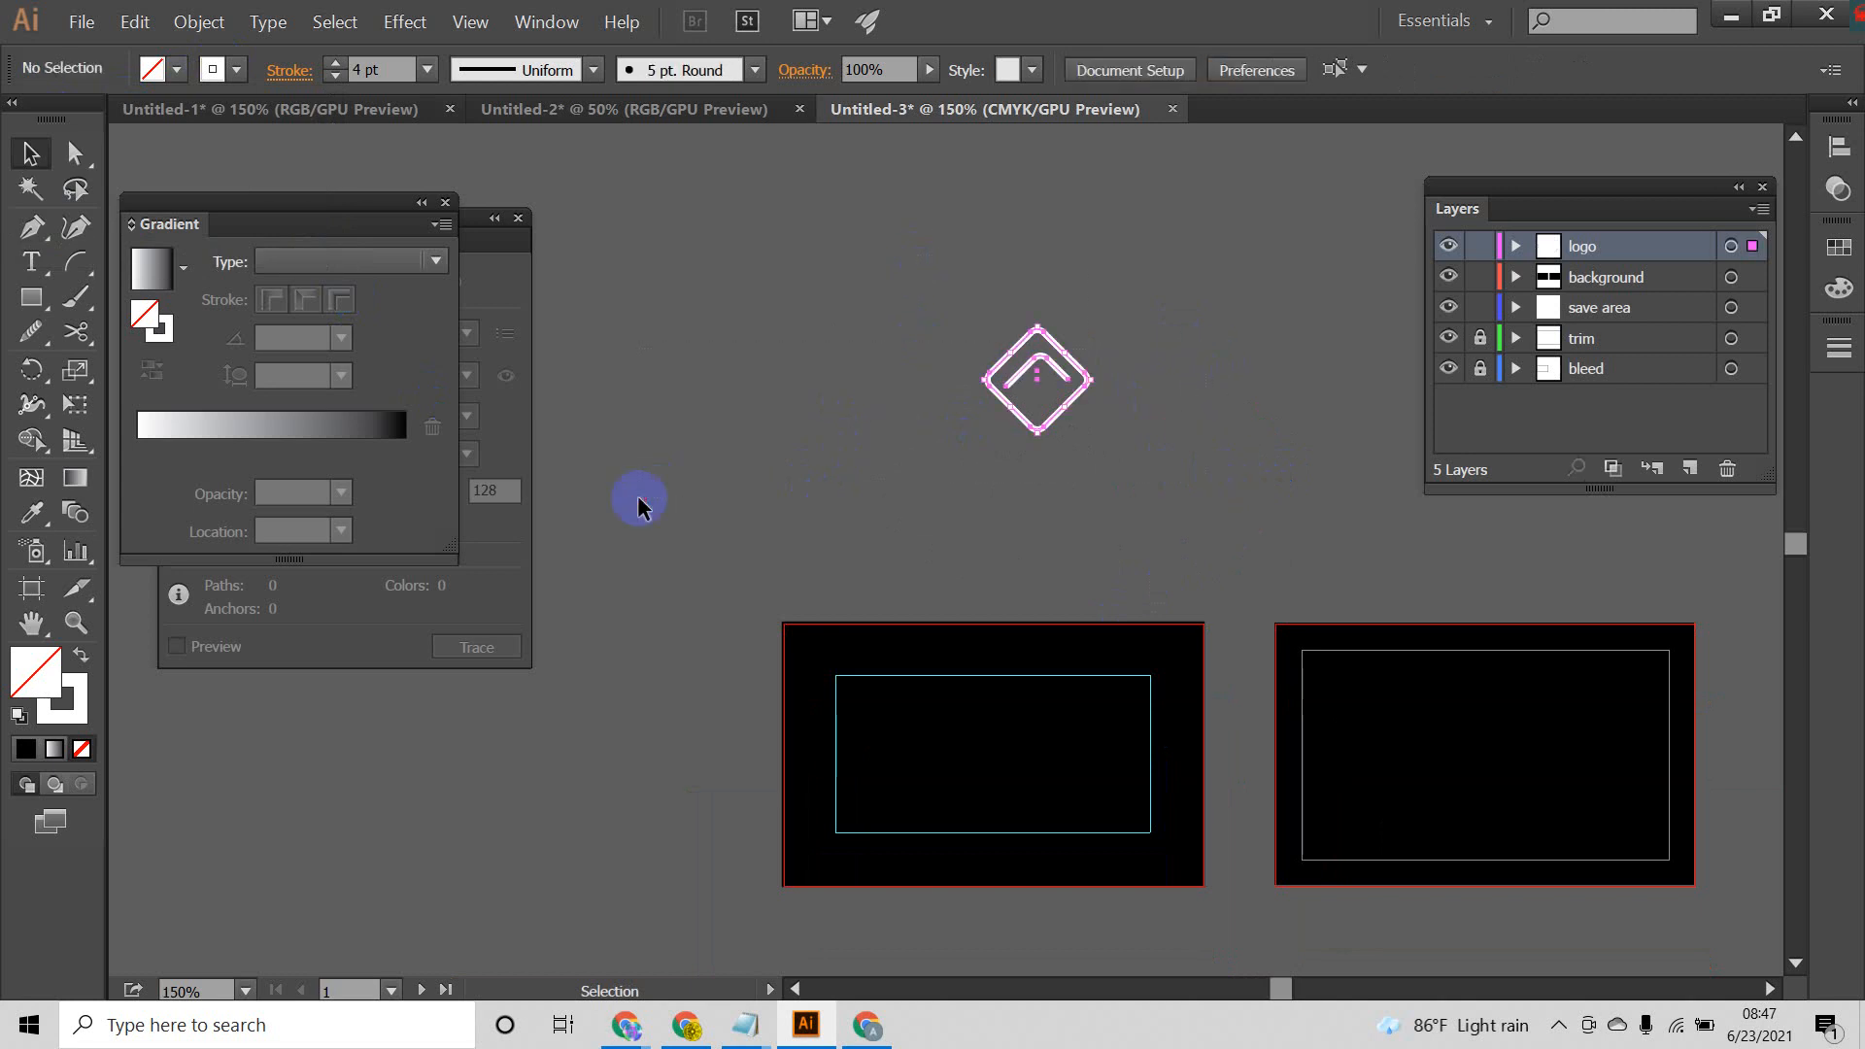
{"action": "left_click", "coordinate": [203, 24]}
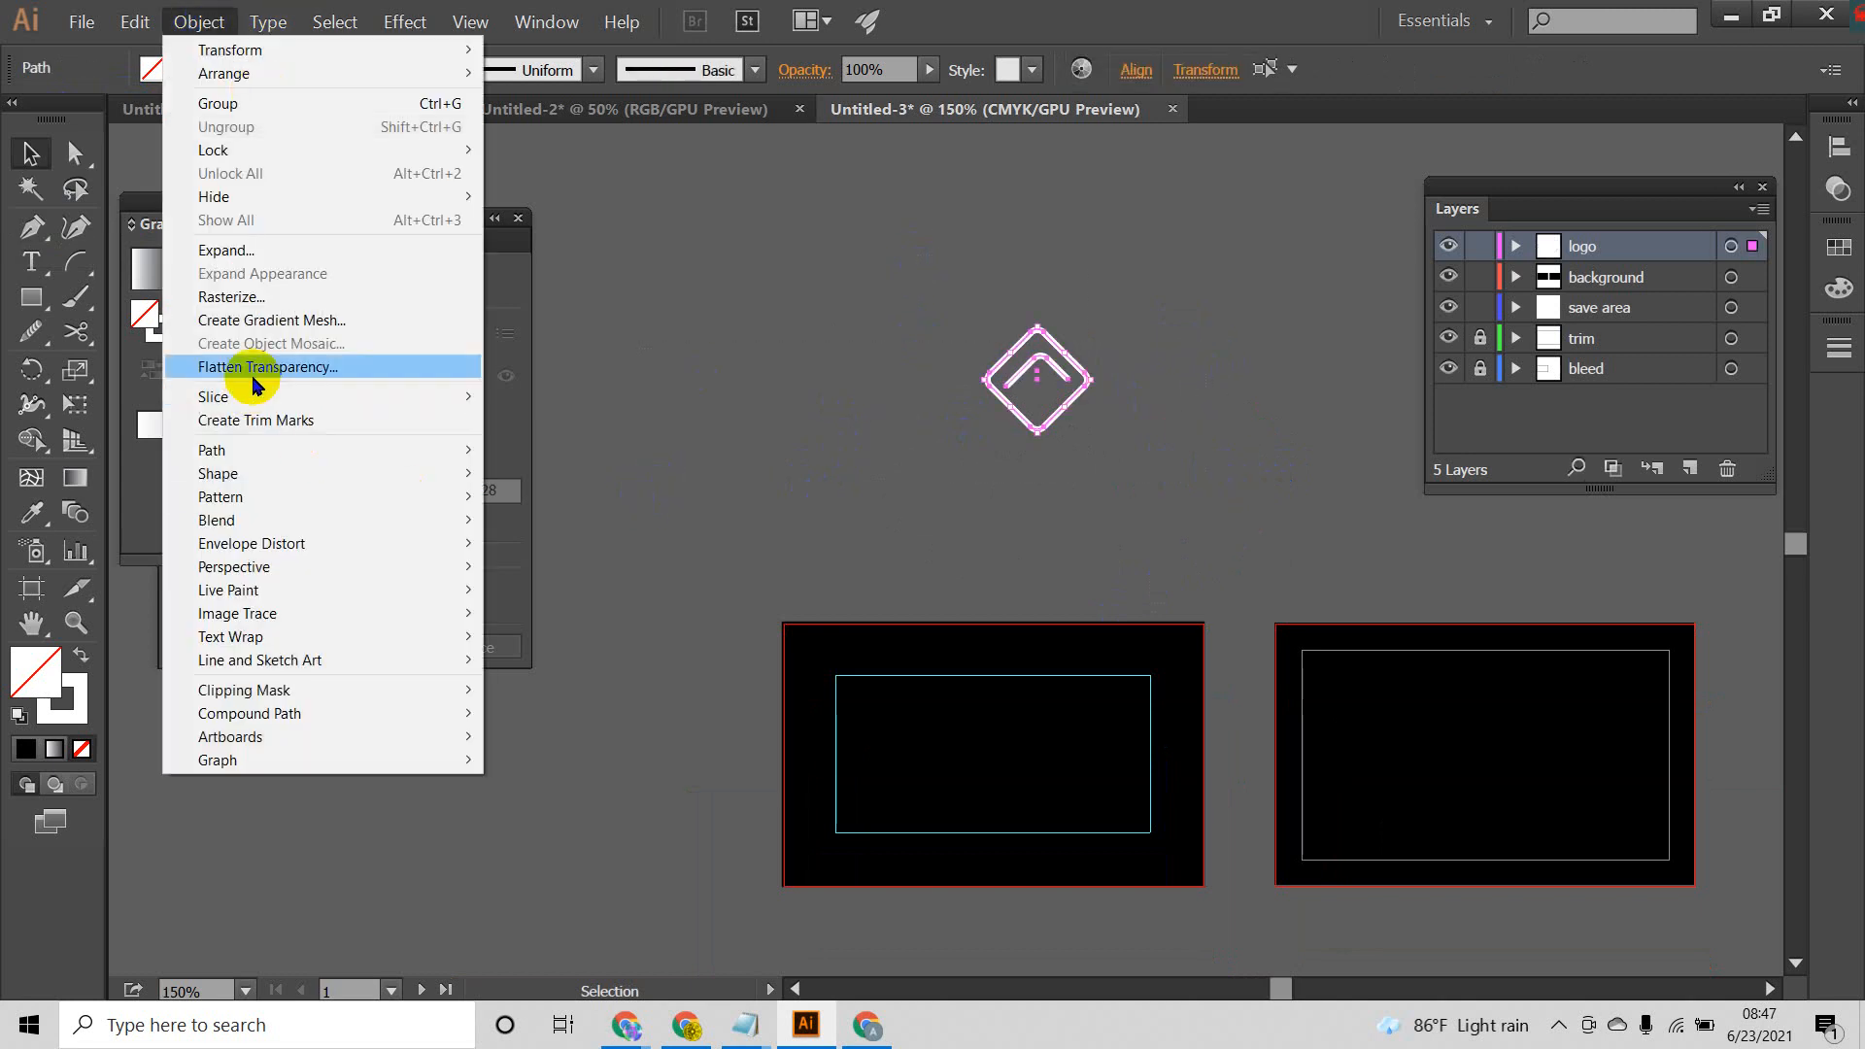
{"action": "left_click", "coordinate": [250, 254]}
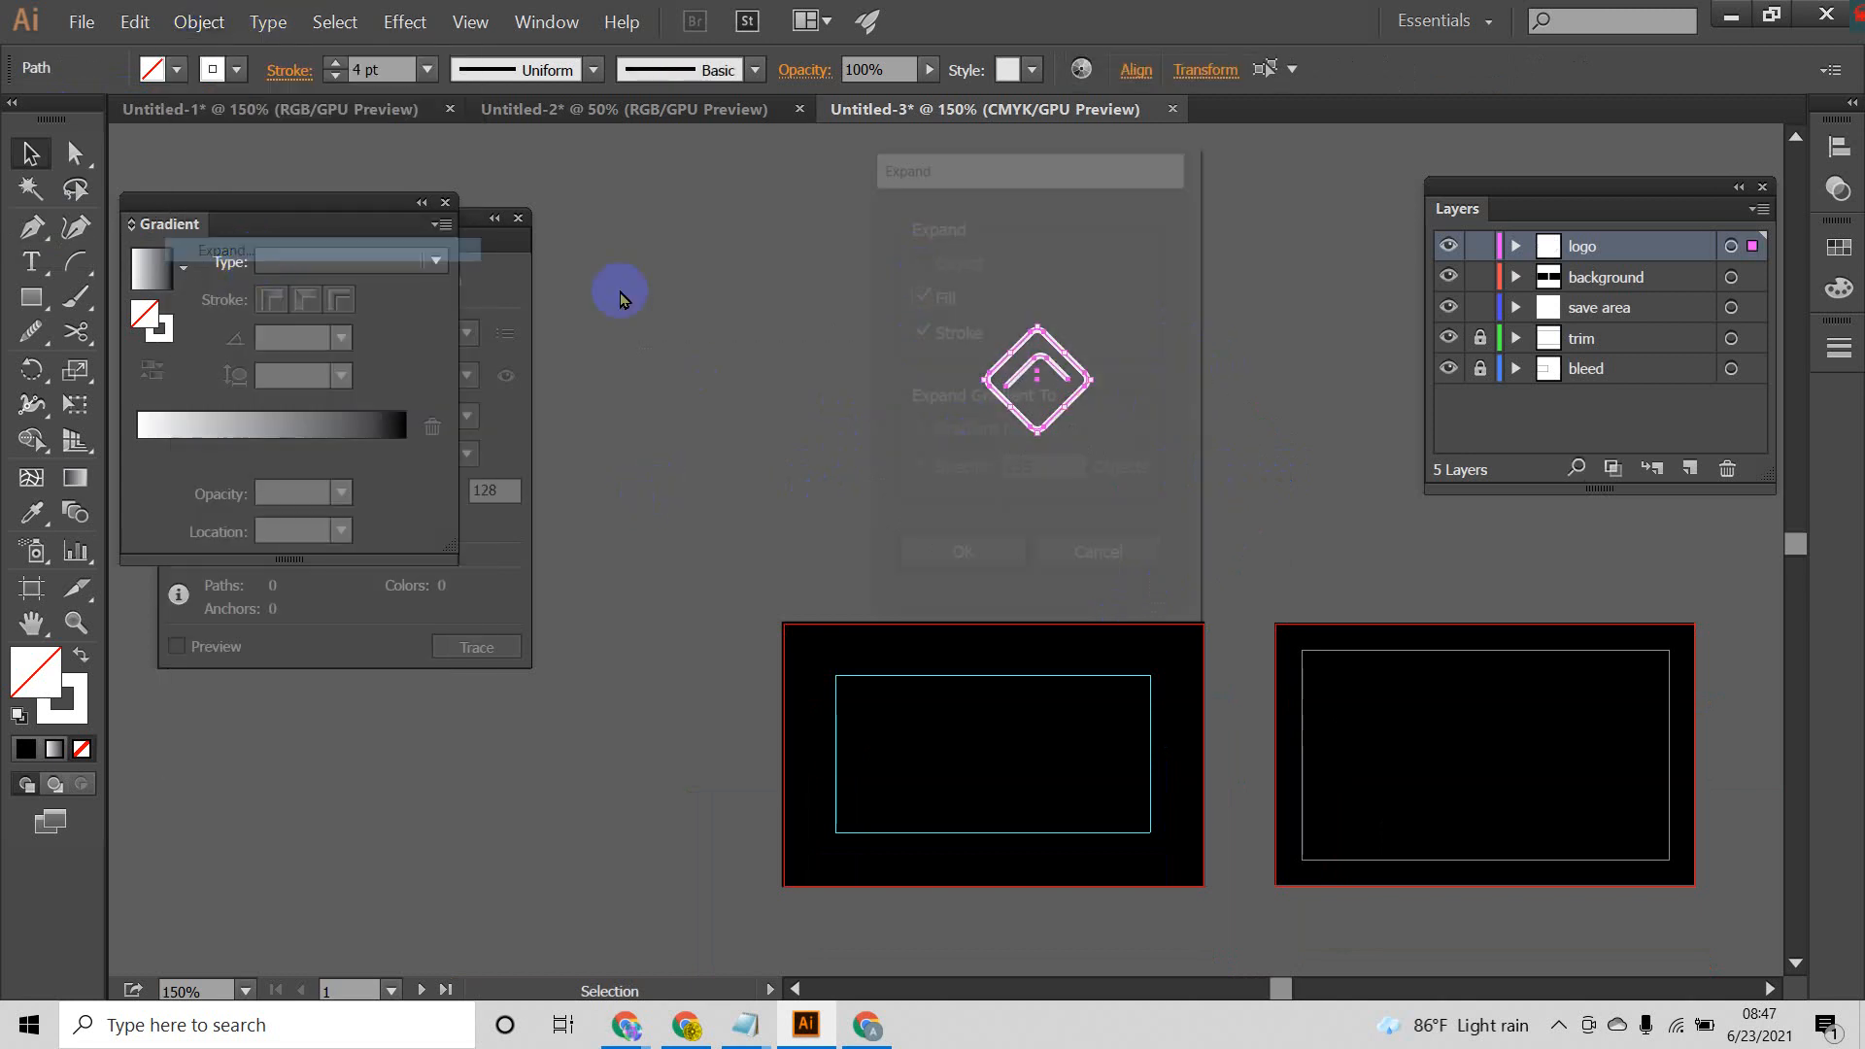
{"action": "left_click", "coordinate": [988, 571]}
Step: Move the white diamond and chevron together onto the first artboard, horizontally centred in the upper part of the inner guide frame
{"action": "left_click", "coordinate": [1197, 309]}
{"action": "left_click_drag", "start_coordinate": [1195, 309], "coordinate": [837, 427]}
{"action": "left_click", "coordinate": [869, 340]}
{"action": "left_click_drag", "start_coordinate": [868, 287], "coordinate": [1158, 523]}
{"action": "left_click_drag", "start_coordinate": [1117, 315], "coordinate": [960, 445]}
{"action": "left_click", "coordinate": [1061, 488]}
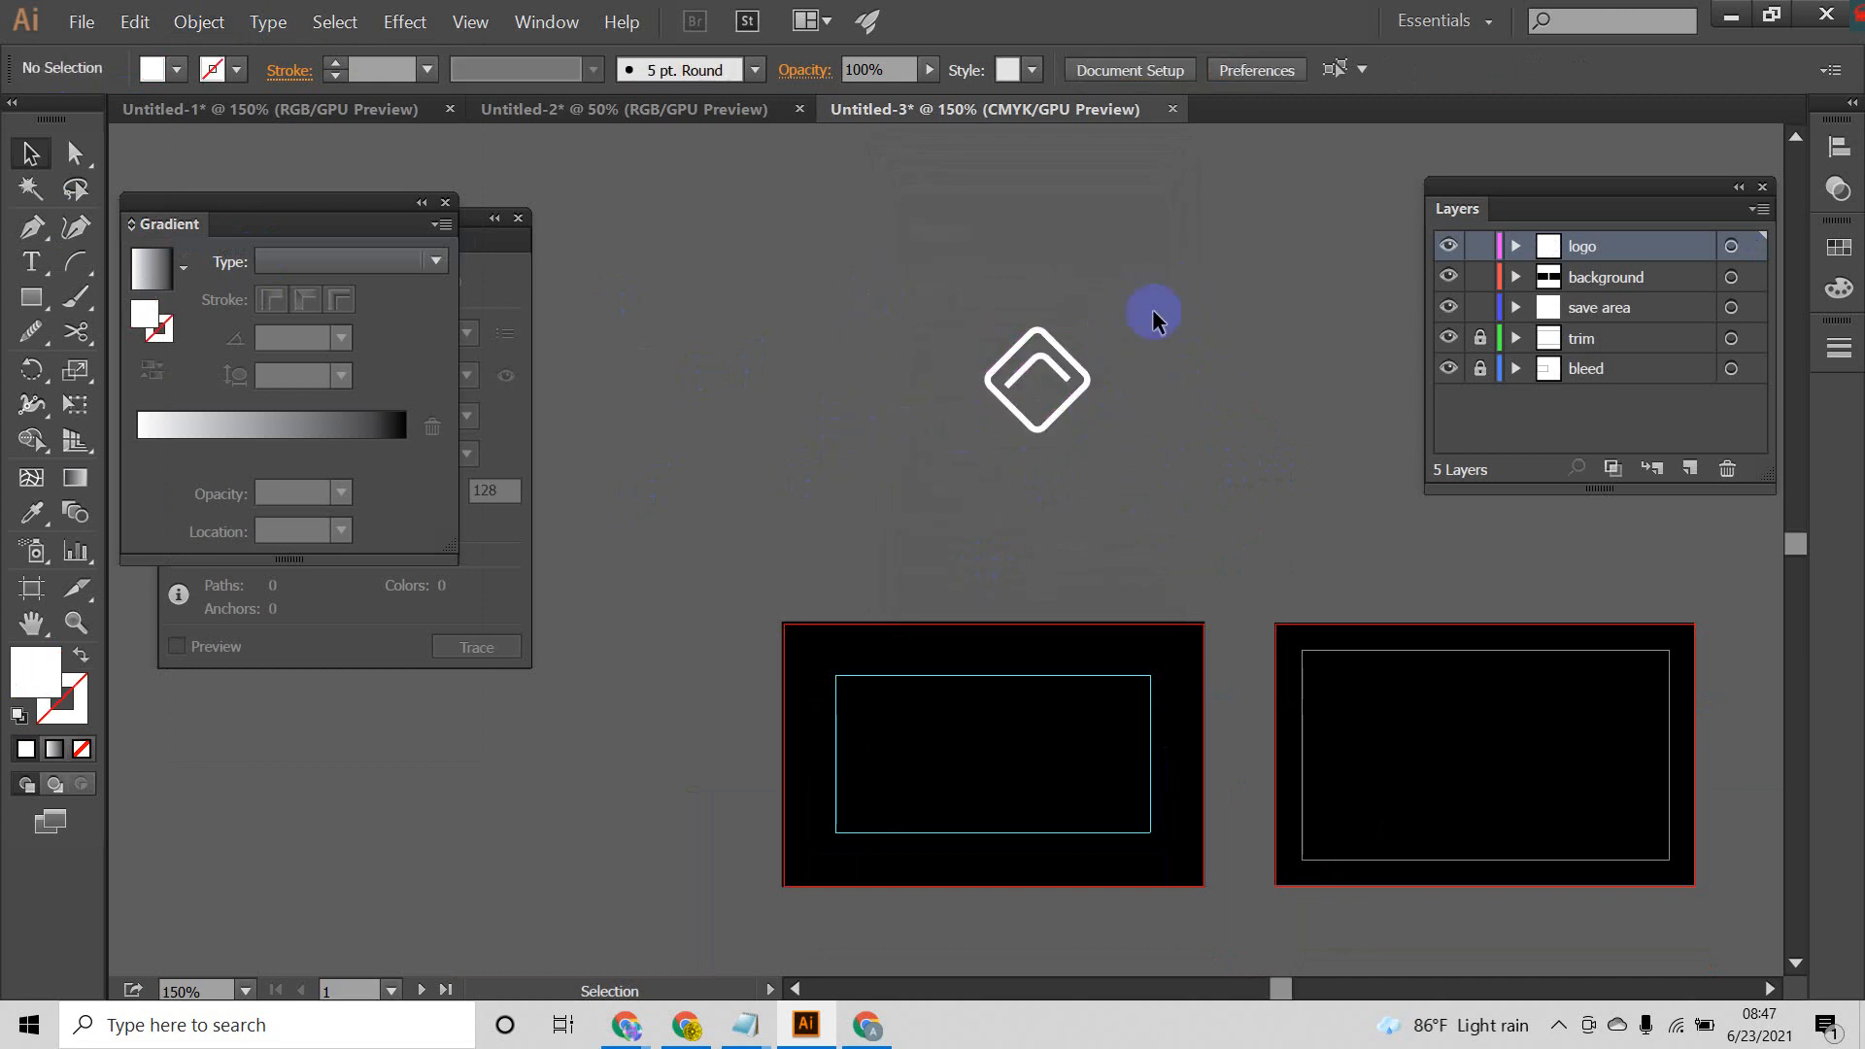
{"action": "left_click_drag", "start_coordinate": [1079, 408], "coordinate": [1178, 386]}
{"action": "scroll", "coordinate": [1026, 684], "scroll_direction": "up", "scroll_amount": 4}
{"action": "scroll", "coordinate": [1177, 387], "scroll_direction": "down", "scroll_amount": 1}
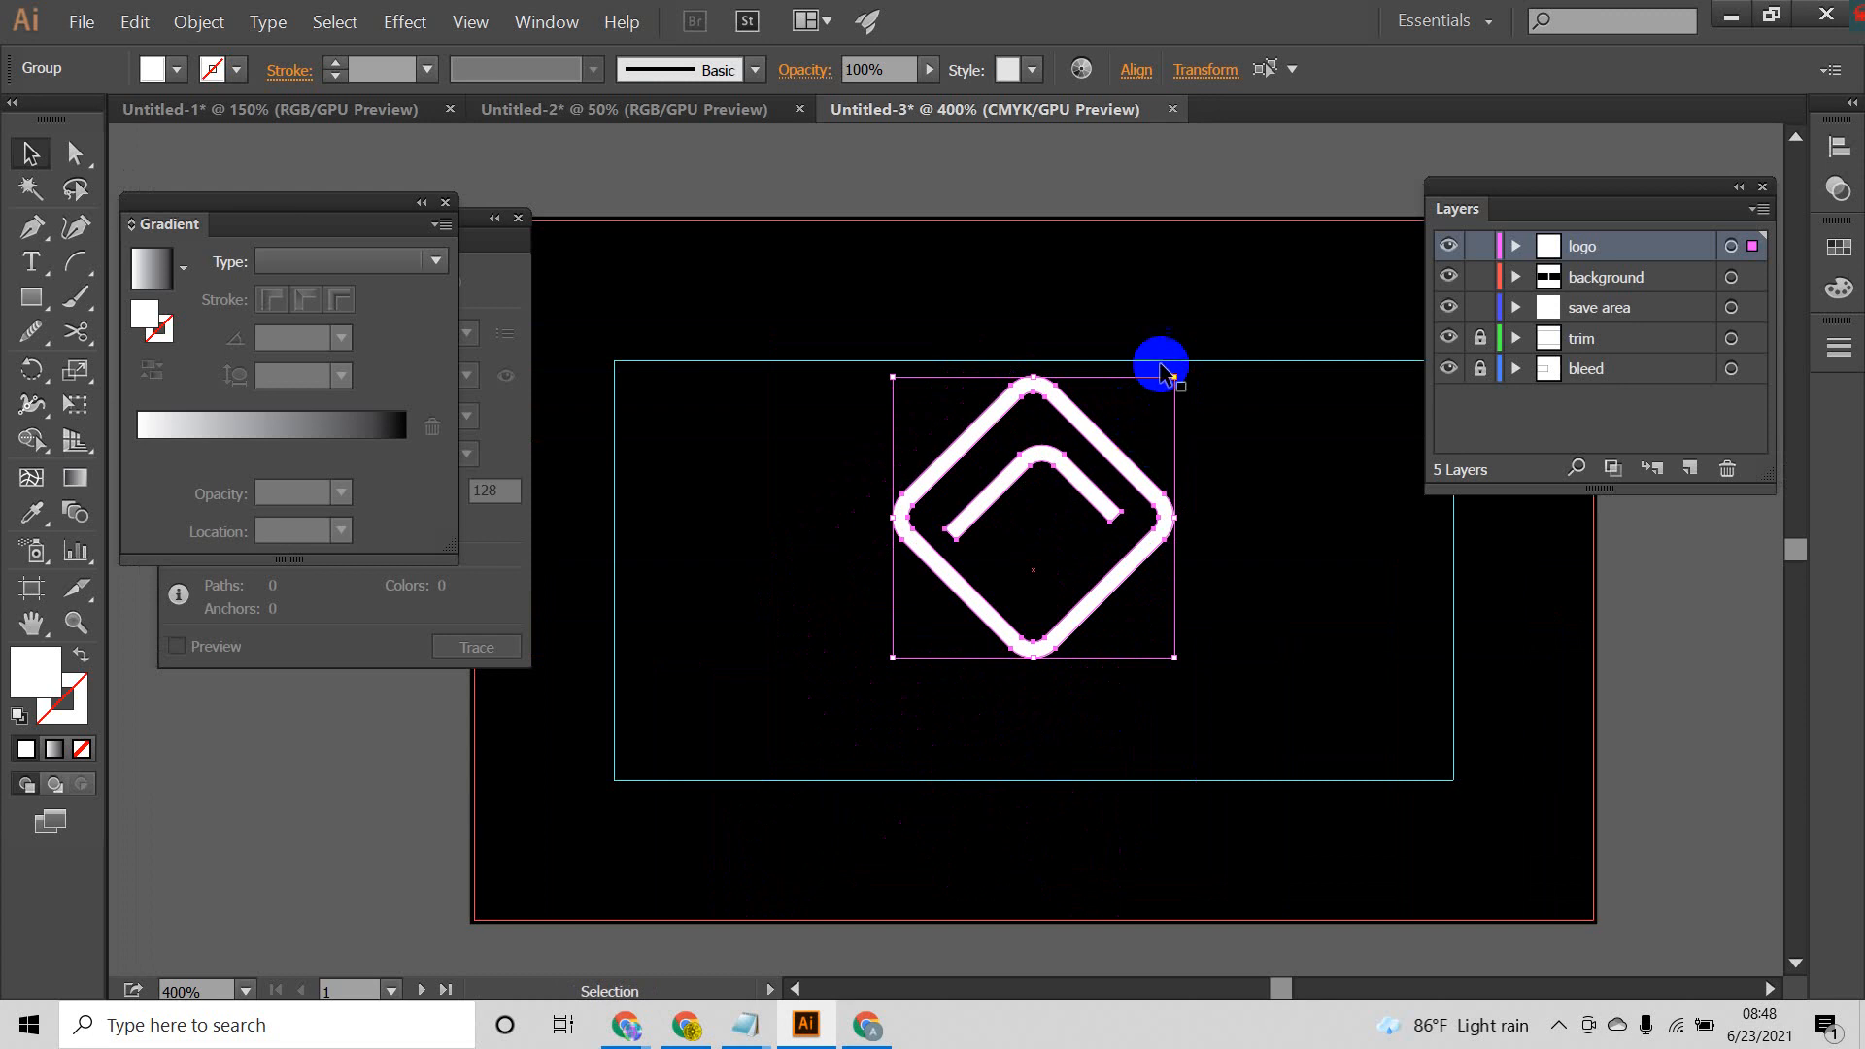
Step: Scale the logo down proportionally about its centre to a little over half its size
{"action": "left_click_drag", "start_coordinate": [1175, 375], "coordinate": [1114, 438]}
{"action": "left_click", "coordinate": [1169, 496]}
{"action": "scroll", "coordinate": [1074, 491], "scroll_direction": "down", "scroll_amount": 3}
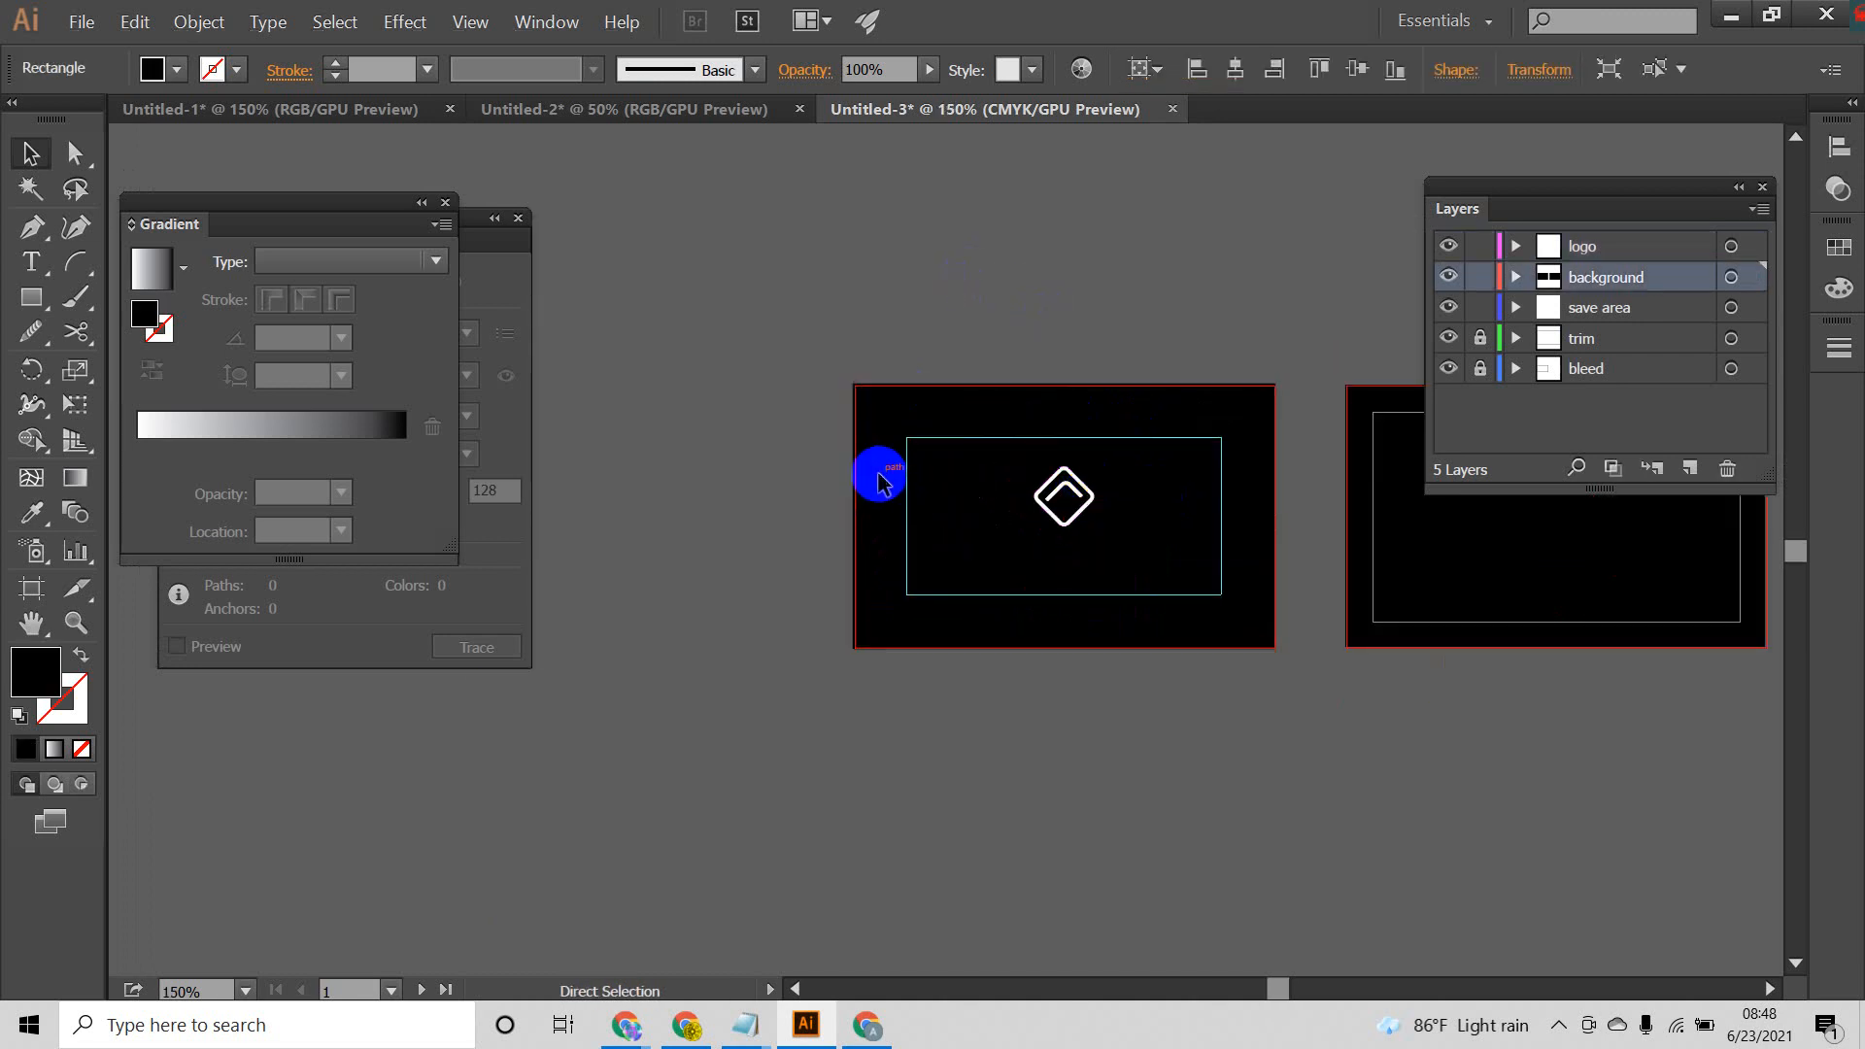
Step: Group the logo's diamond and chevron into one object on the first artboard
{"action": "left_click", "coordinate": [1108, 201]}
{"action": "left_click_drag", "start_coordinate": [1153, 396], "coordinate": [1003, 592]}
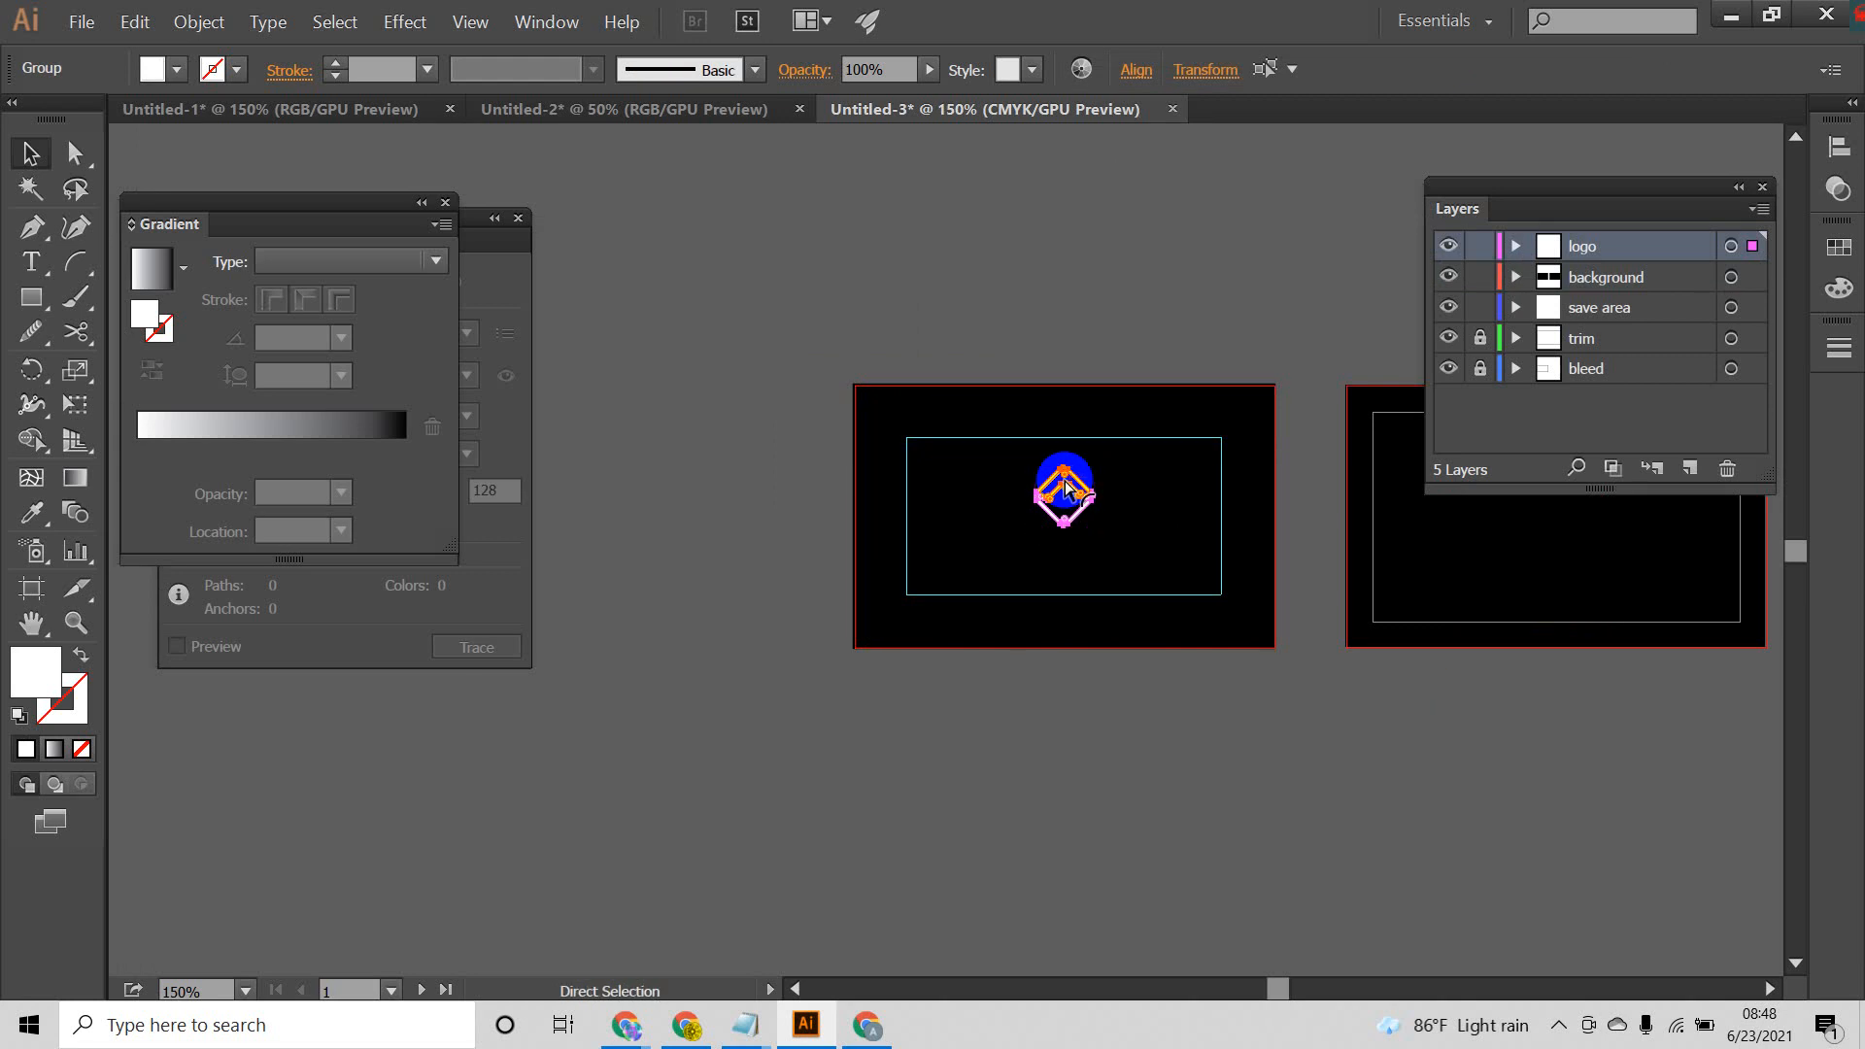
{"action": "left_click_drag", "start_coordinate": [1167, 388], "coordinate": [976, 603]}
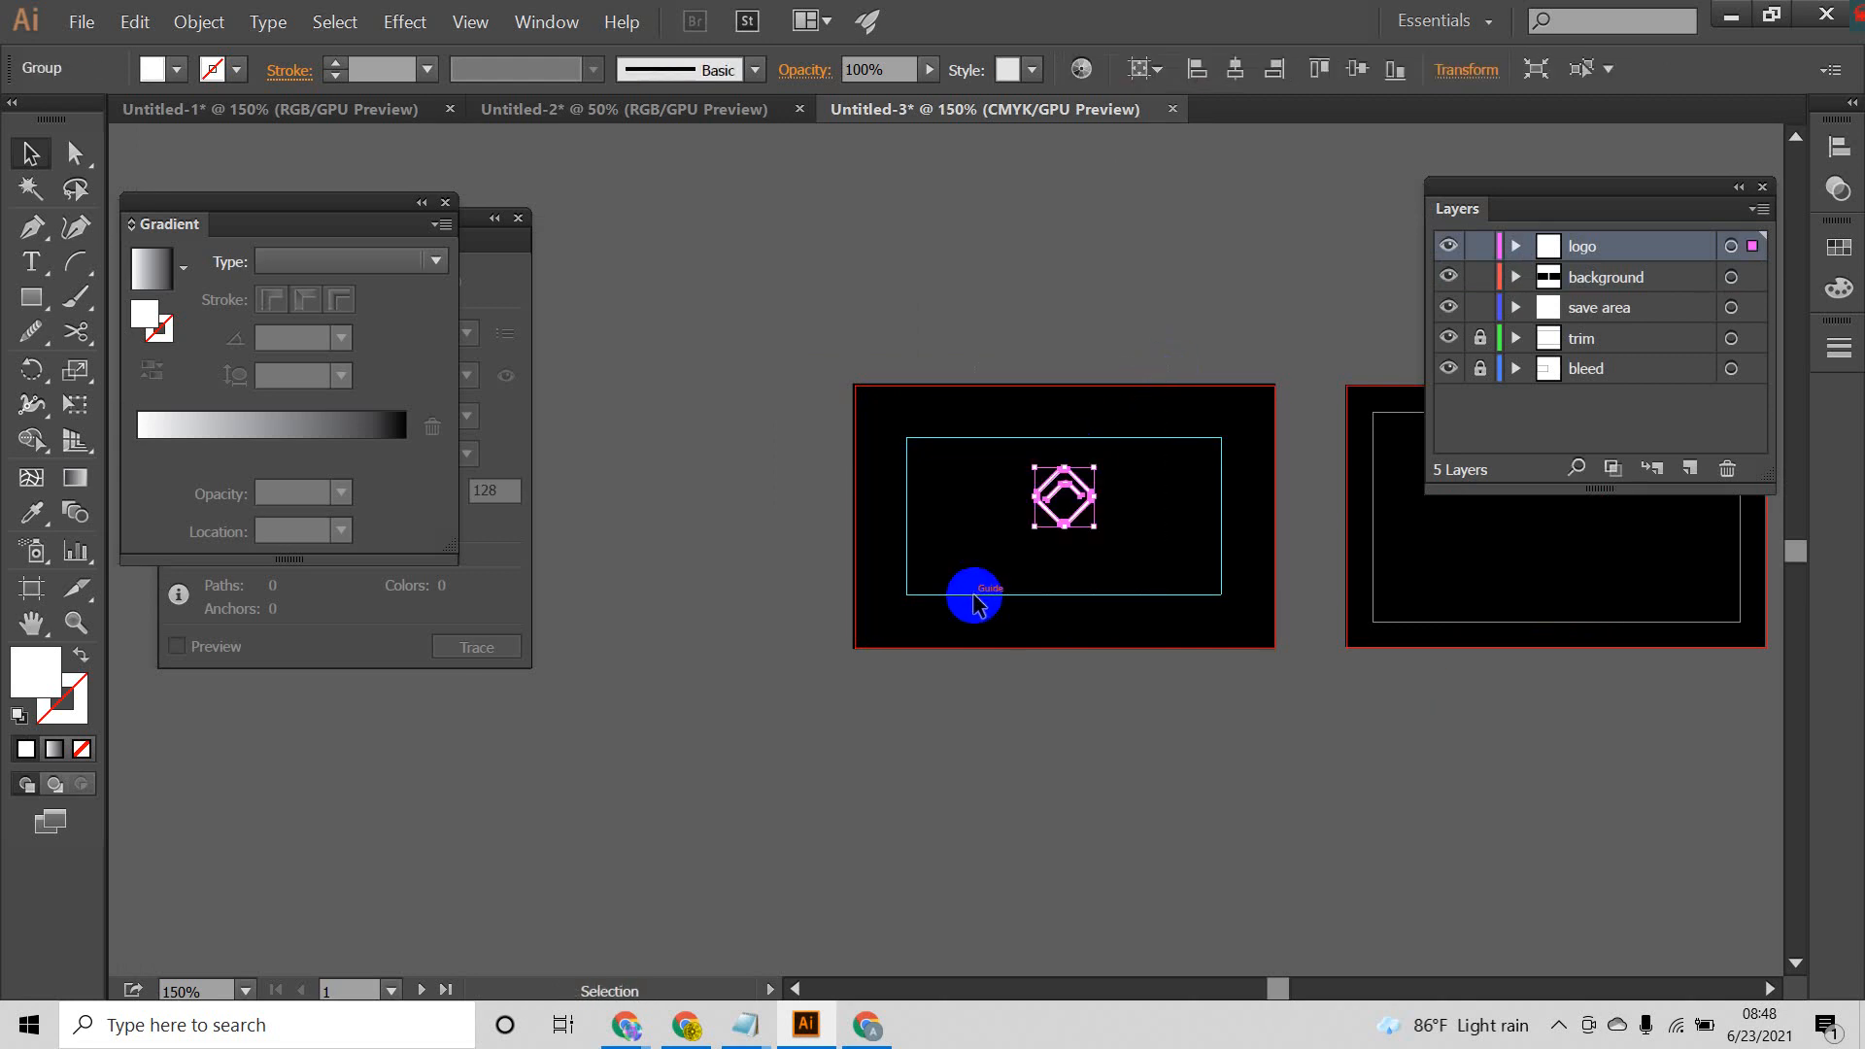
Step: Align the grouped logo to the centre of the first artboard
{"action": "right_click", "coordinate": [1036, 477]}
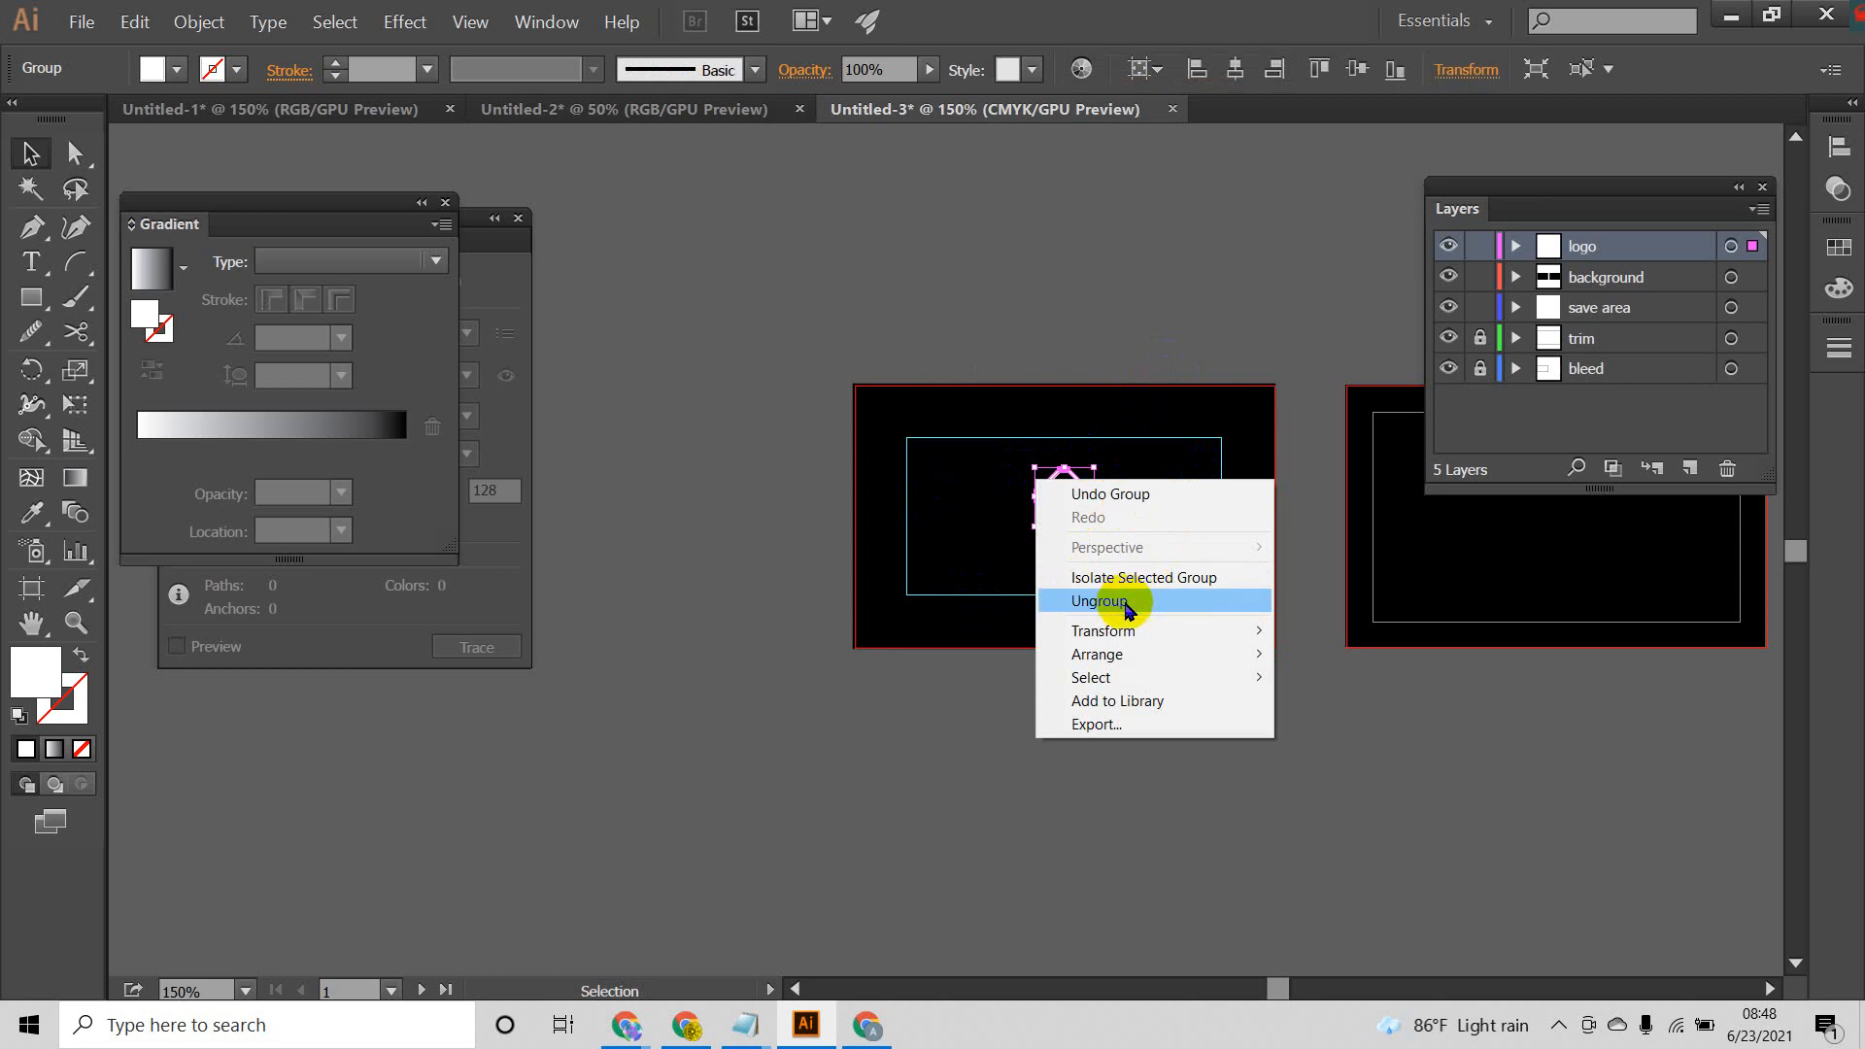
{"action": "left_click", "coordinate": [1143, 317]}
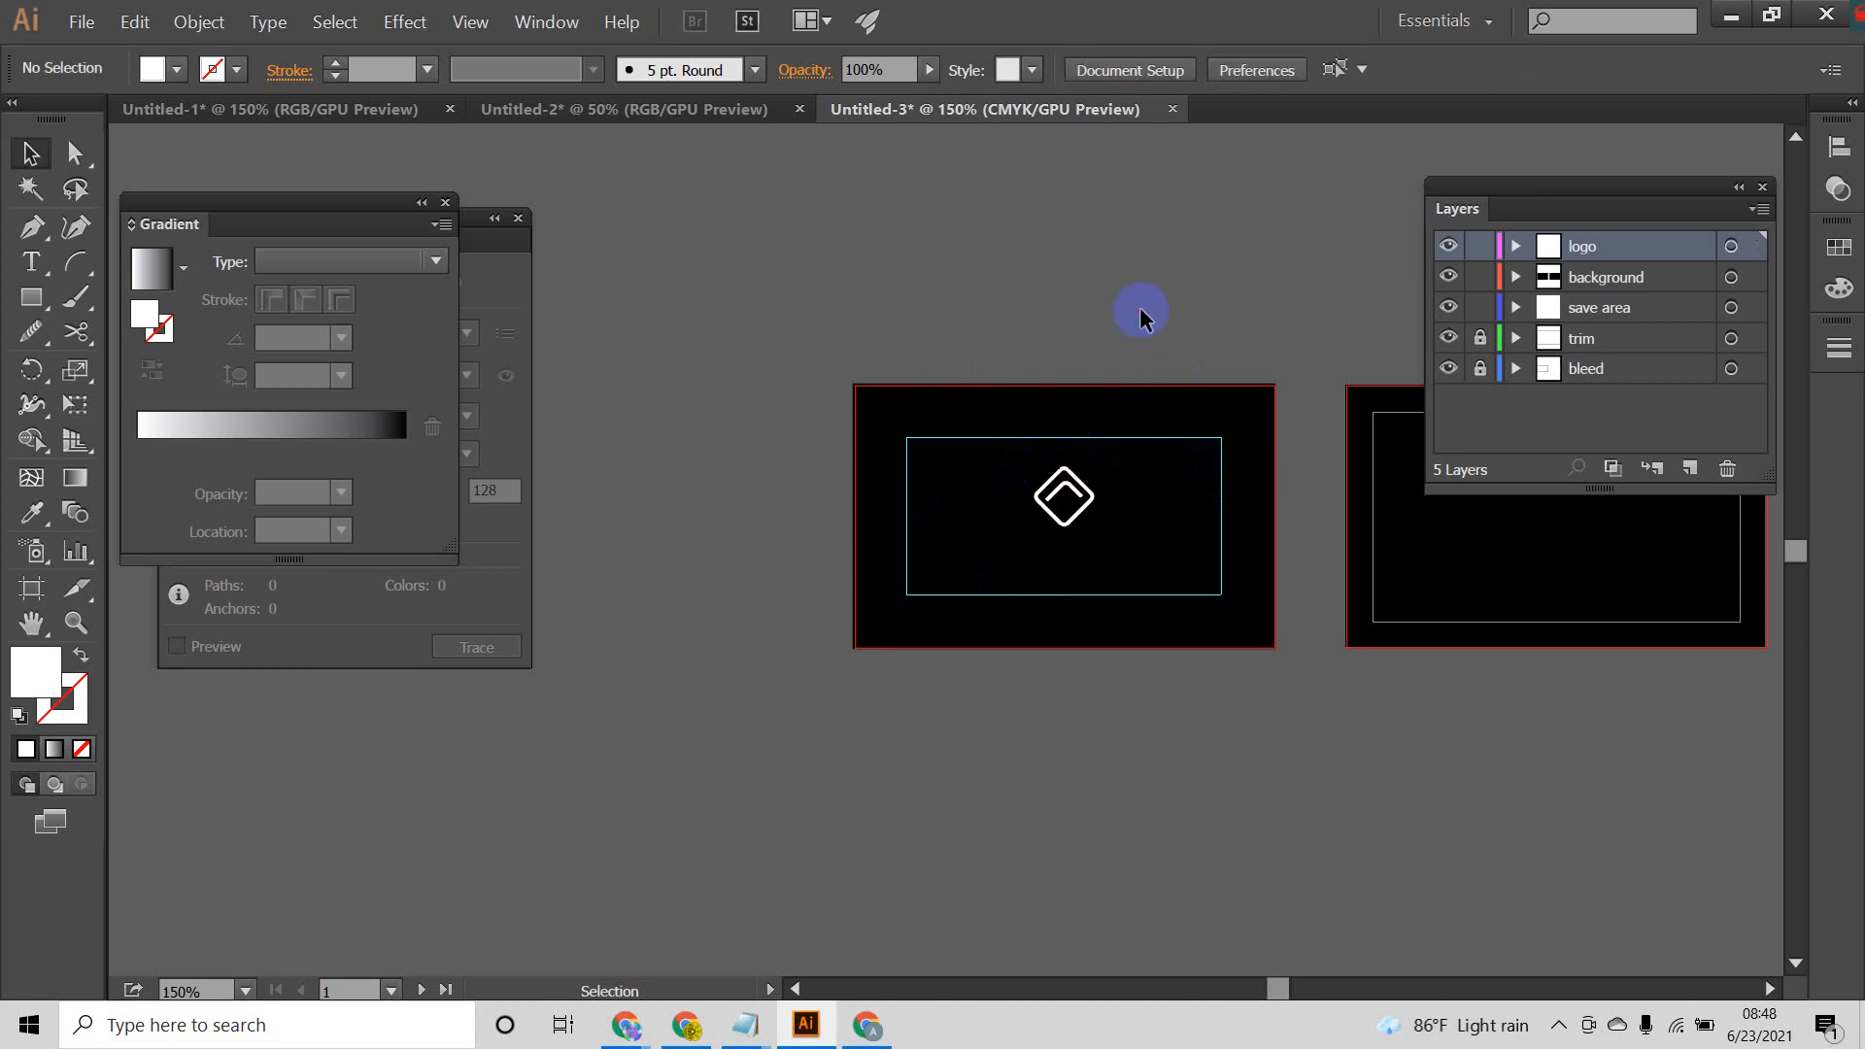
{"action": "left_click_drag", "start_coordinate": [1142, 317], "coordinate": [1020, 628]}
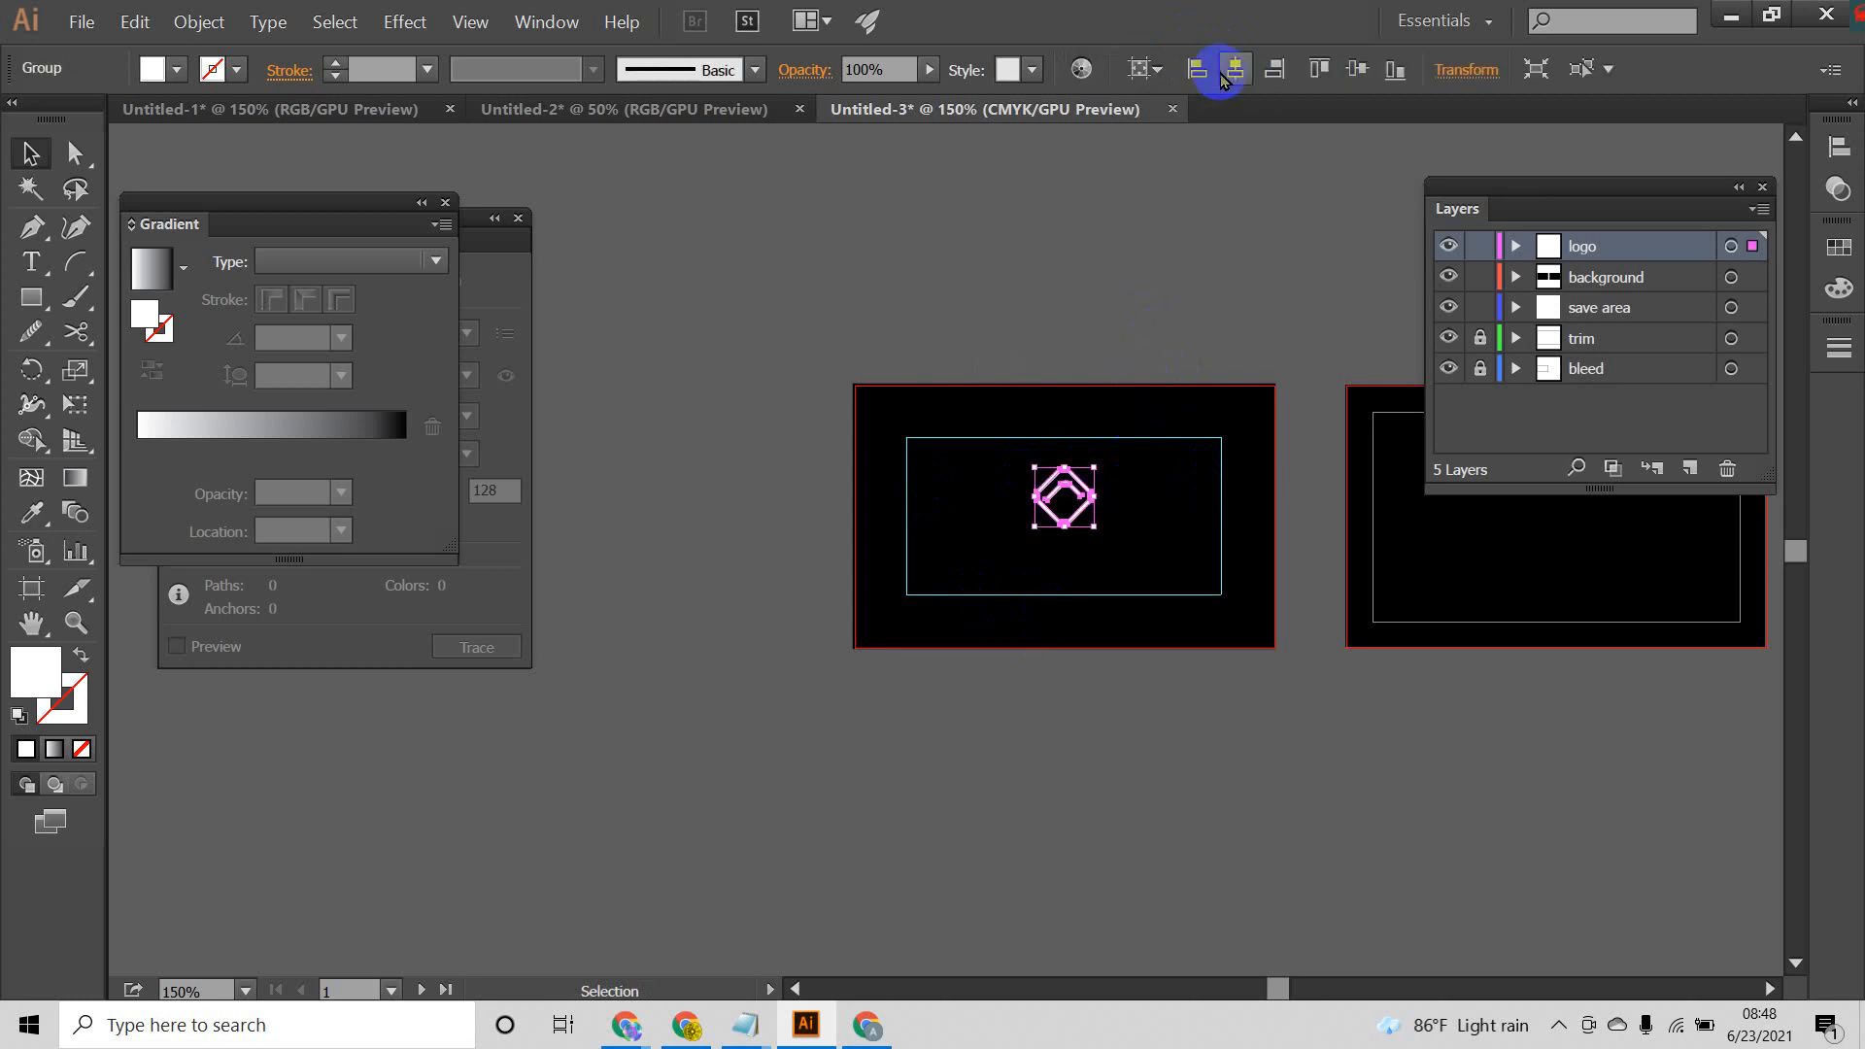
{"action": "left_click", "coordinate": [1367, 73]}
{"action": "left_click", "coordinate": [1264, 276]}
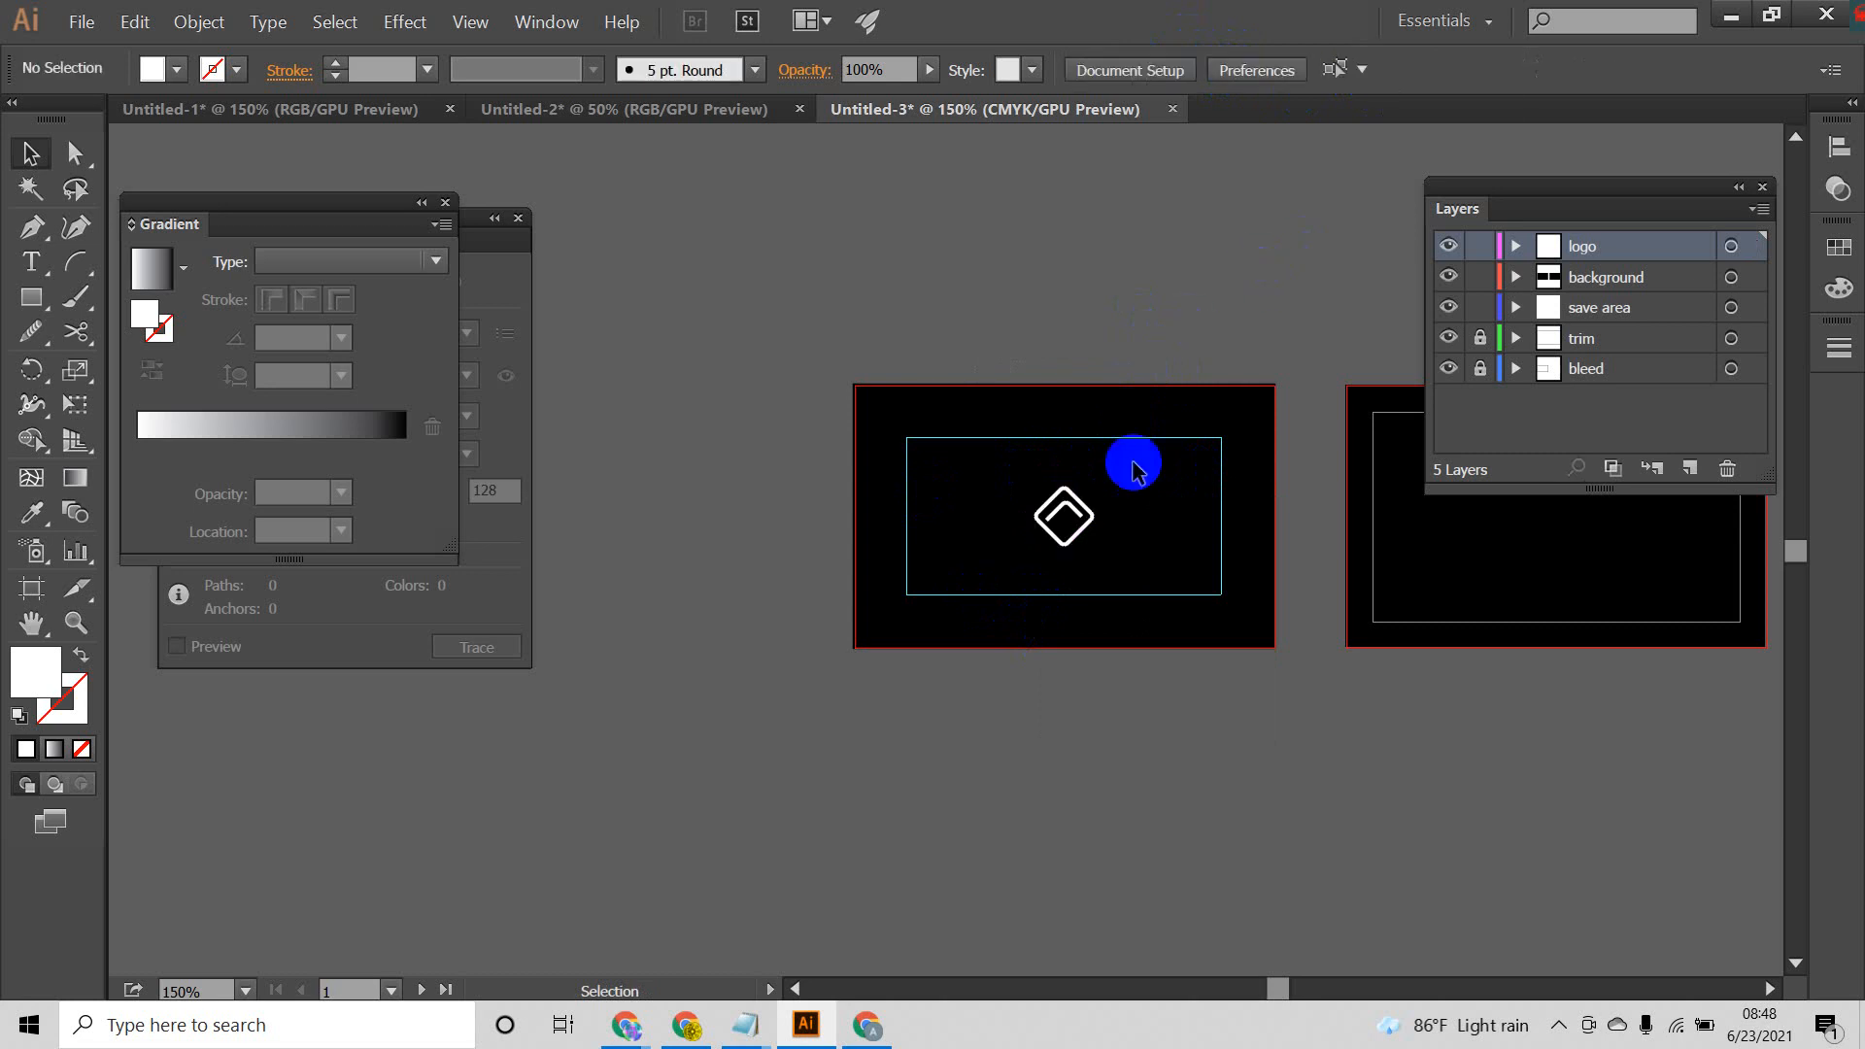
Step: Nudge the logo group upward into the upper part of the inner guide frame
{"action": "left_click", "coordinate": [1080, 498]}
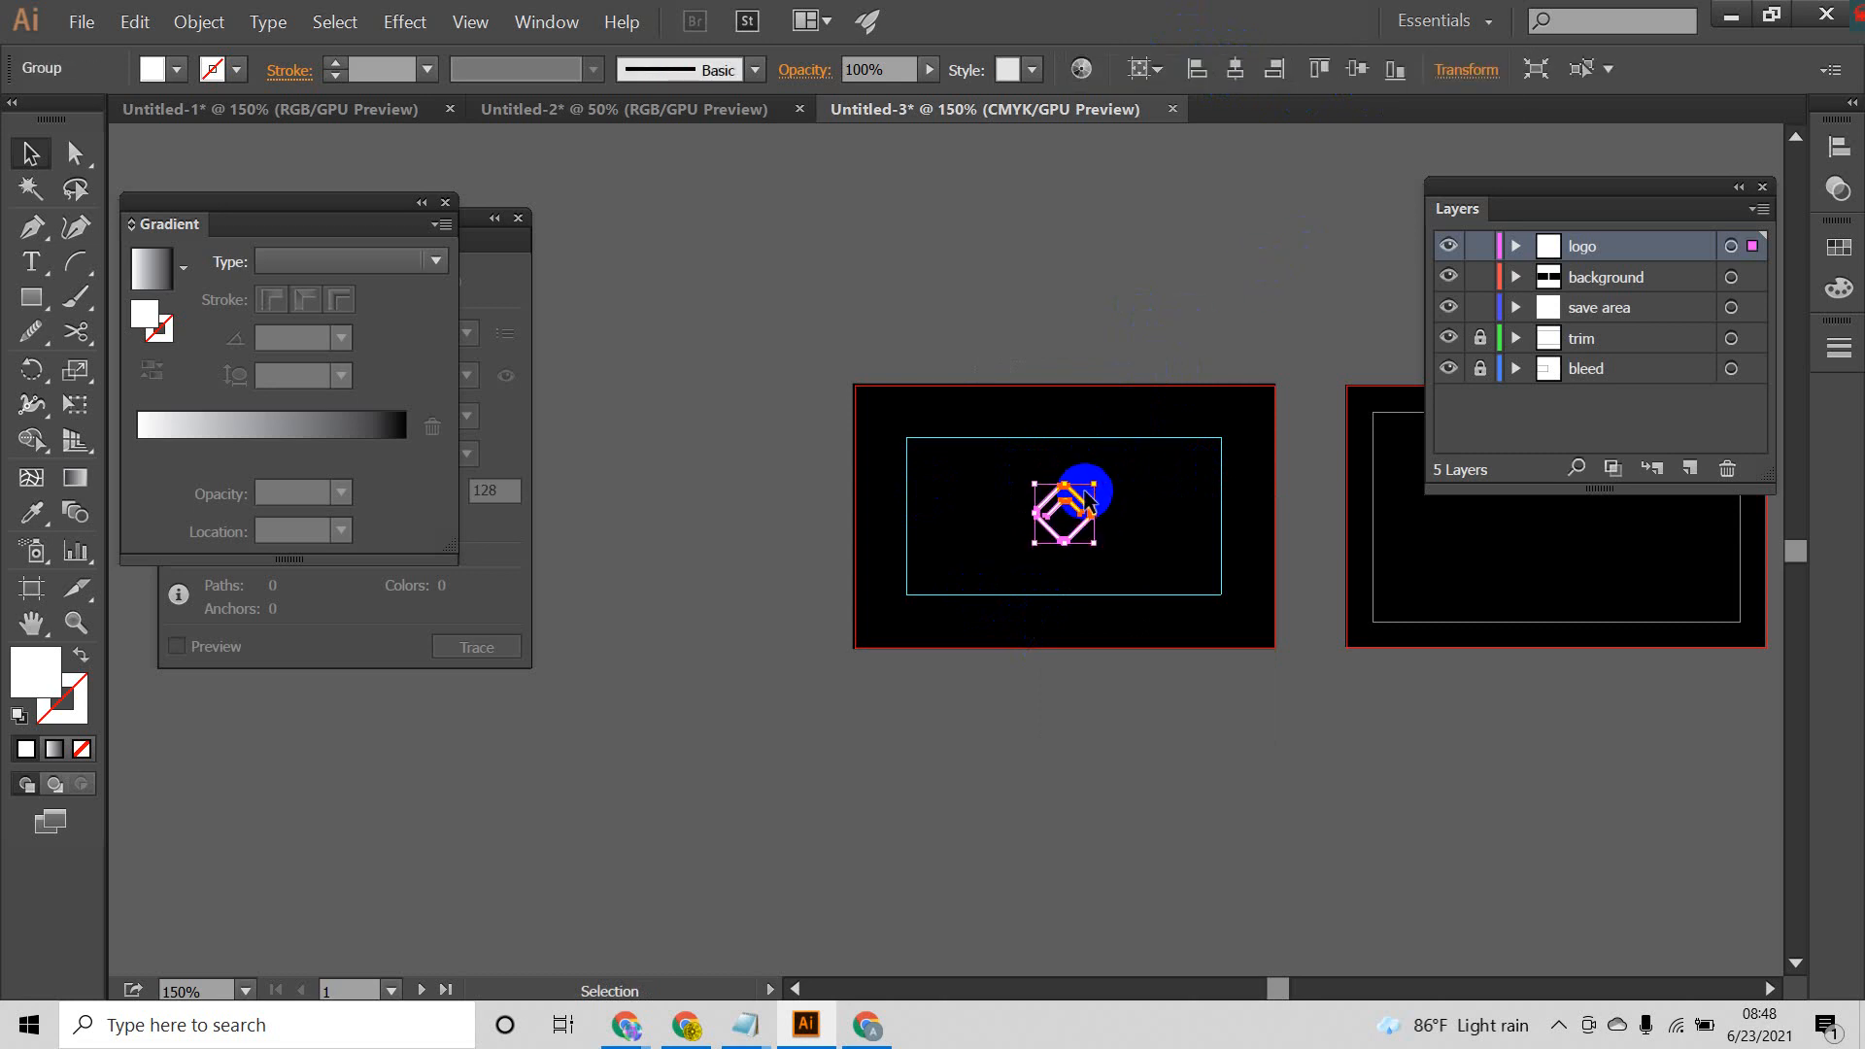
{"action": "key", "text": "Up"}
{"action": "key", "text": "Up"}
{"action": "key", "text": "Up"}
{"action": "key", "text": "Up"}
{"action": "key", "text": "Up"}
{"action": "key", "text": "Up"}
{"action": "key", "text": "Up"}
{"action": "key", "text": "Up"}
{"action": "key", "text": "Up"}
{"action": "key", "text": "Up"}
{"action": "key", "text": "Up"}
{"action": "key", "text": "Up"}
{"action": "key", "text": "Up"}
{"action": "left_click", "coordinate": [1100, 592]}
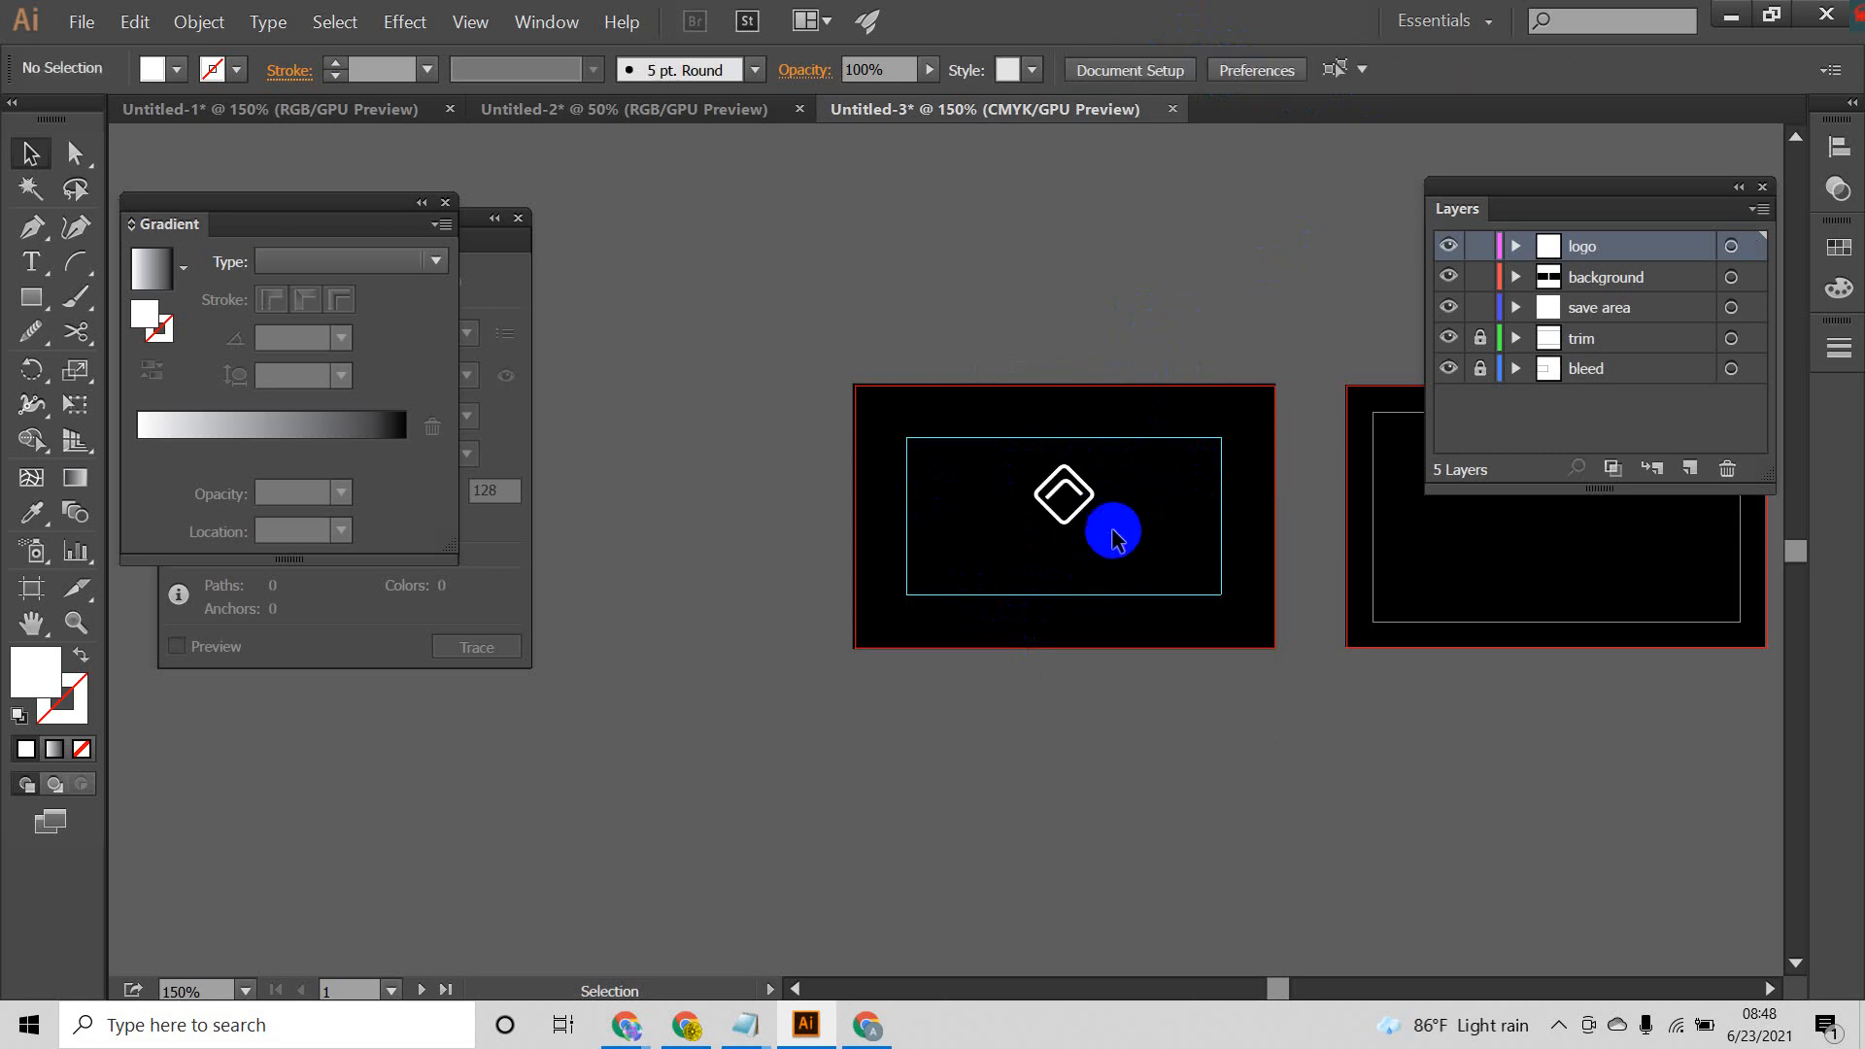
Step: Add a text line reading "your company name" below the logo, set in Lato Medium
{"action": "scroll", "coordinate": [1113, 533], "scroll_direction": "up", "scroll_amount": 2}
{"action": "left_click_drag", "start_coordinate": [1137, 557], "coordinate": [1082, 495]}
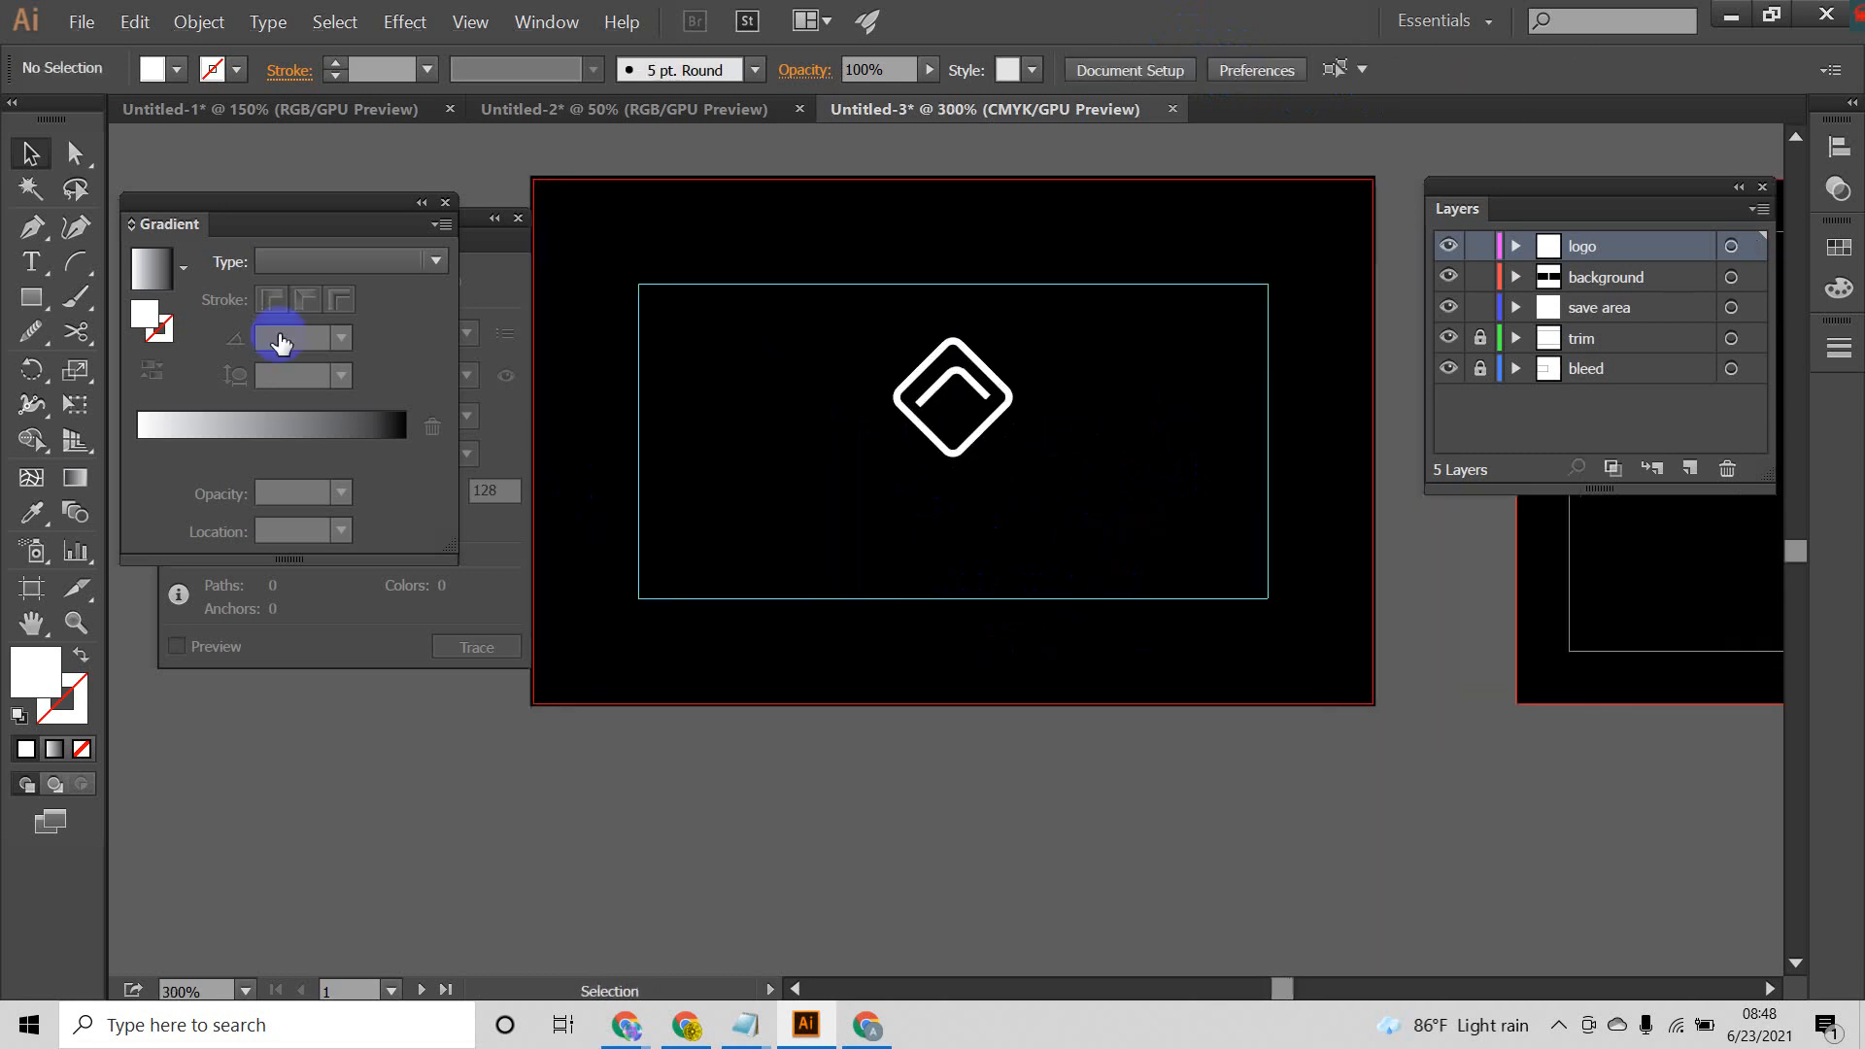
{"action": "left_click", "coordinate": [31, 271]}
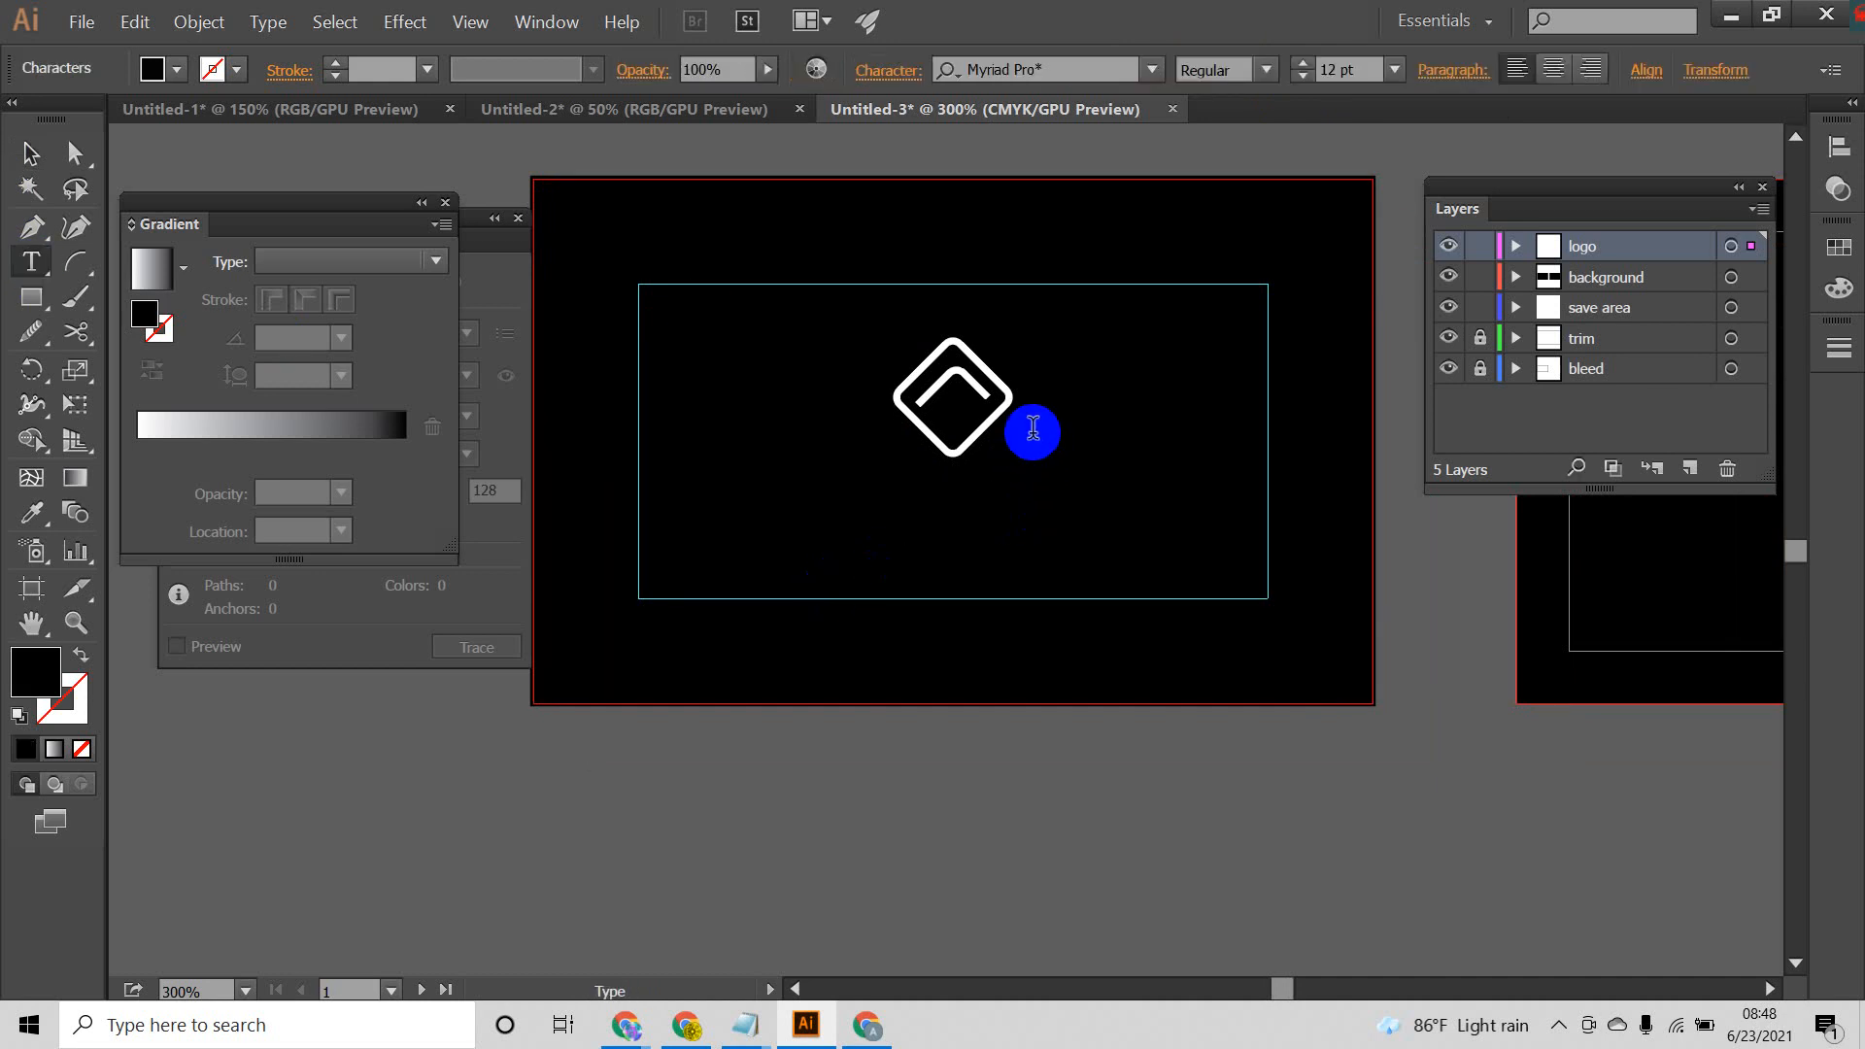
{"action": "left_click", "coordinate": [1086, 68]}
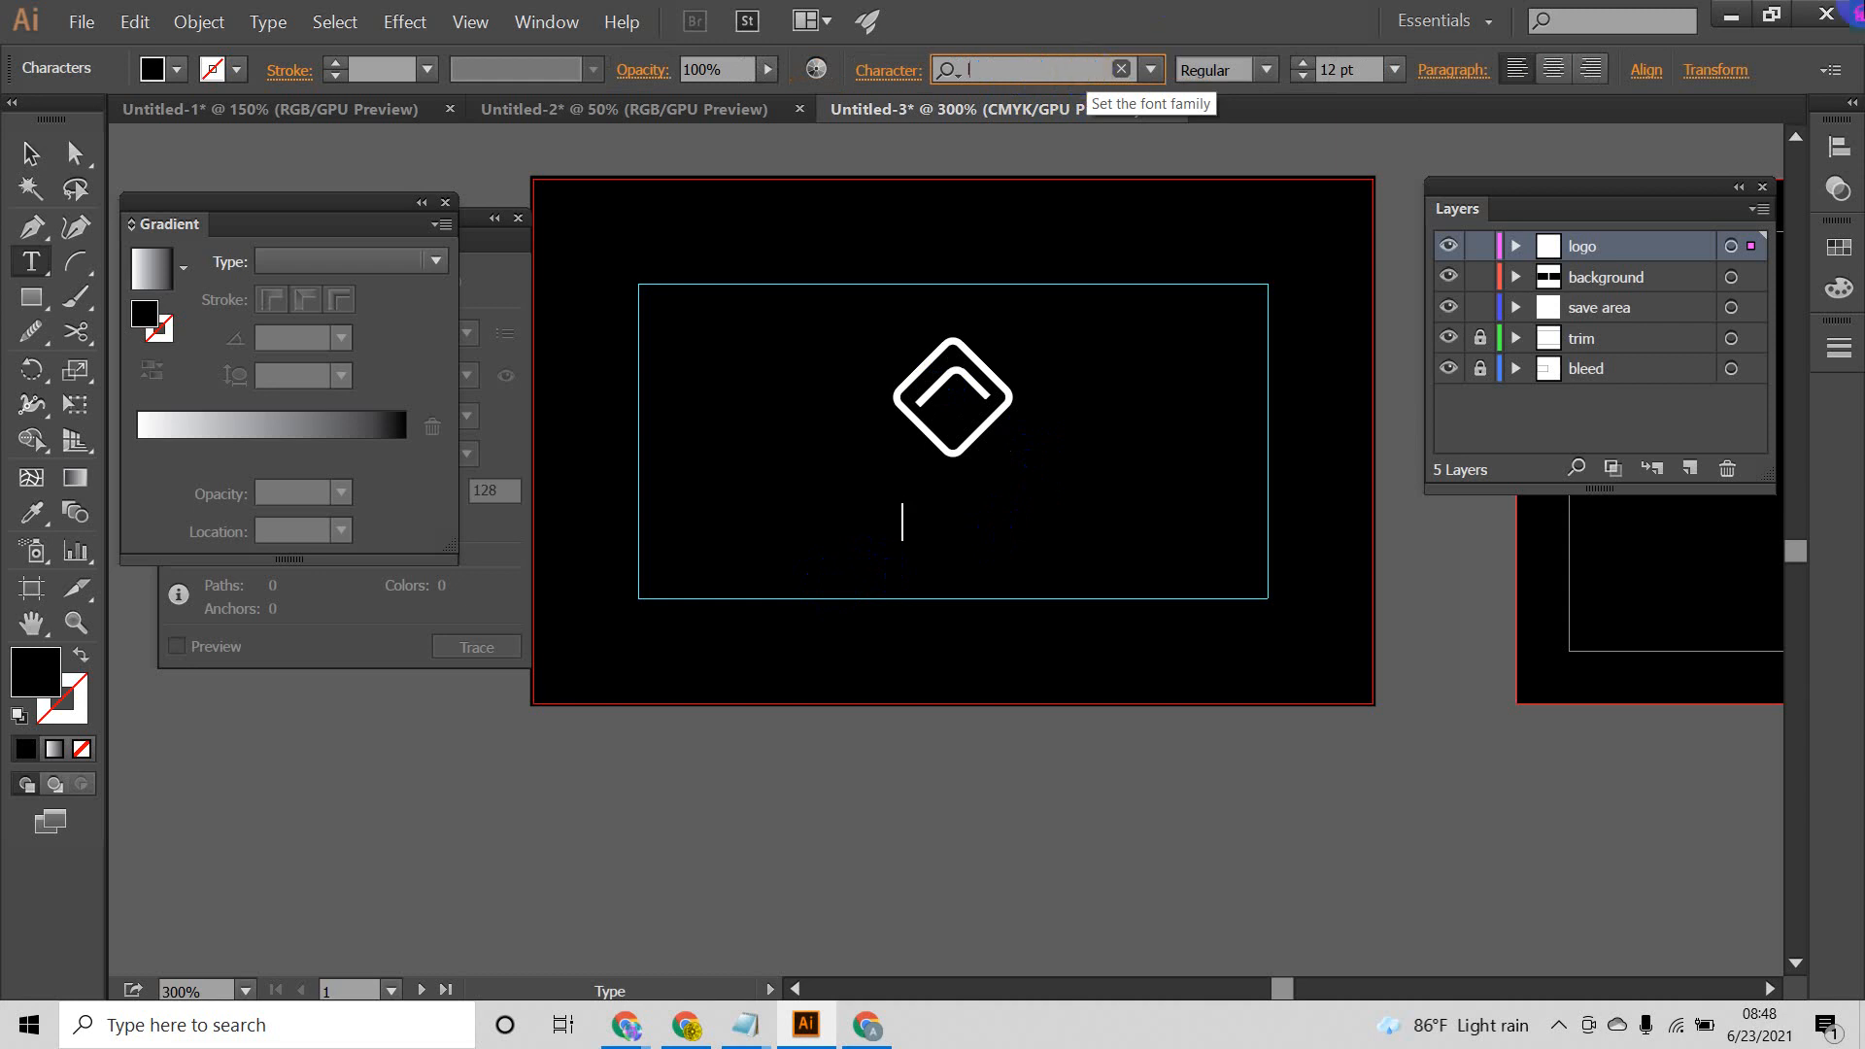
{"action": "type", "text": "l"}
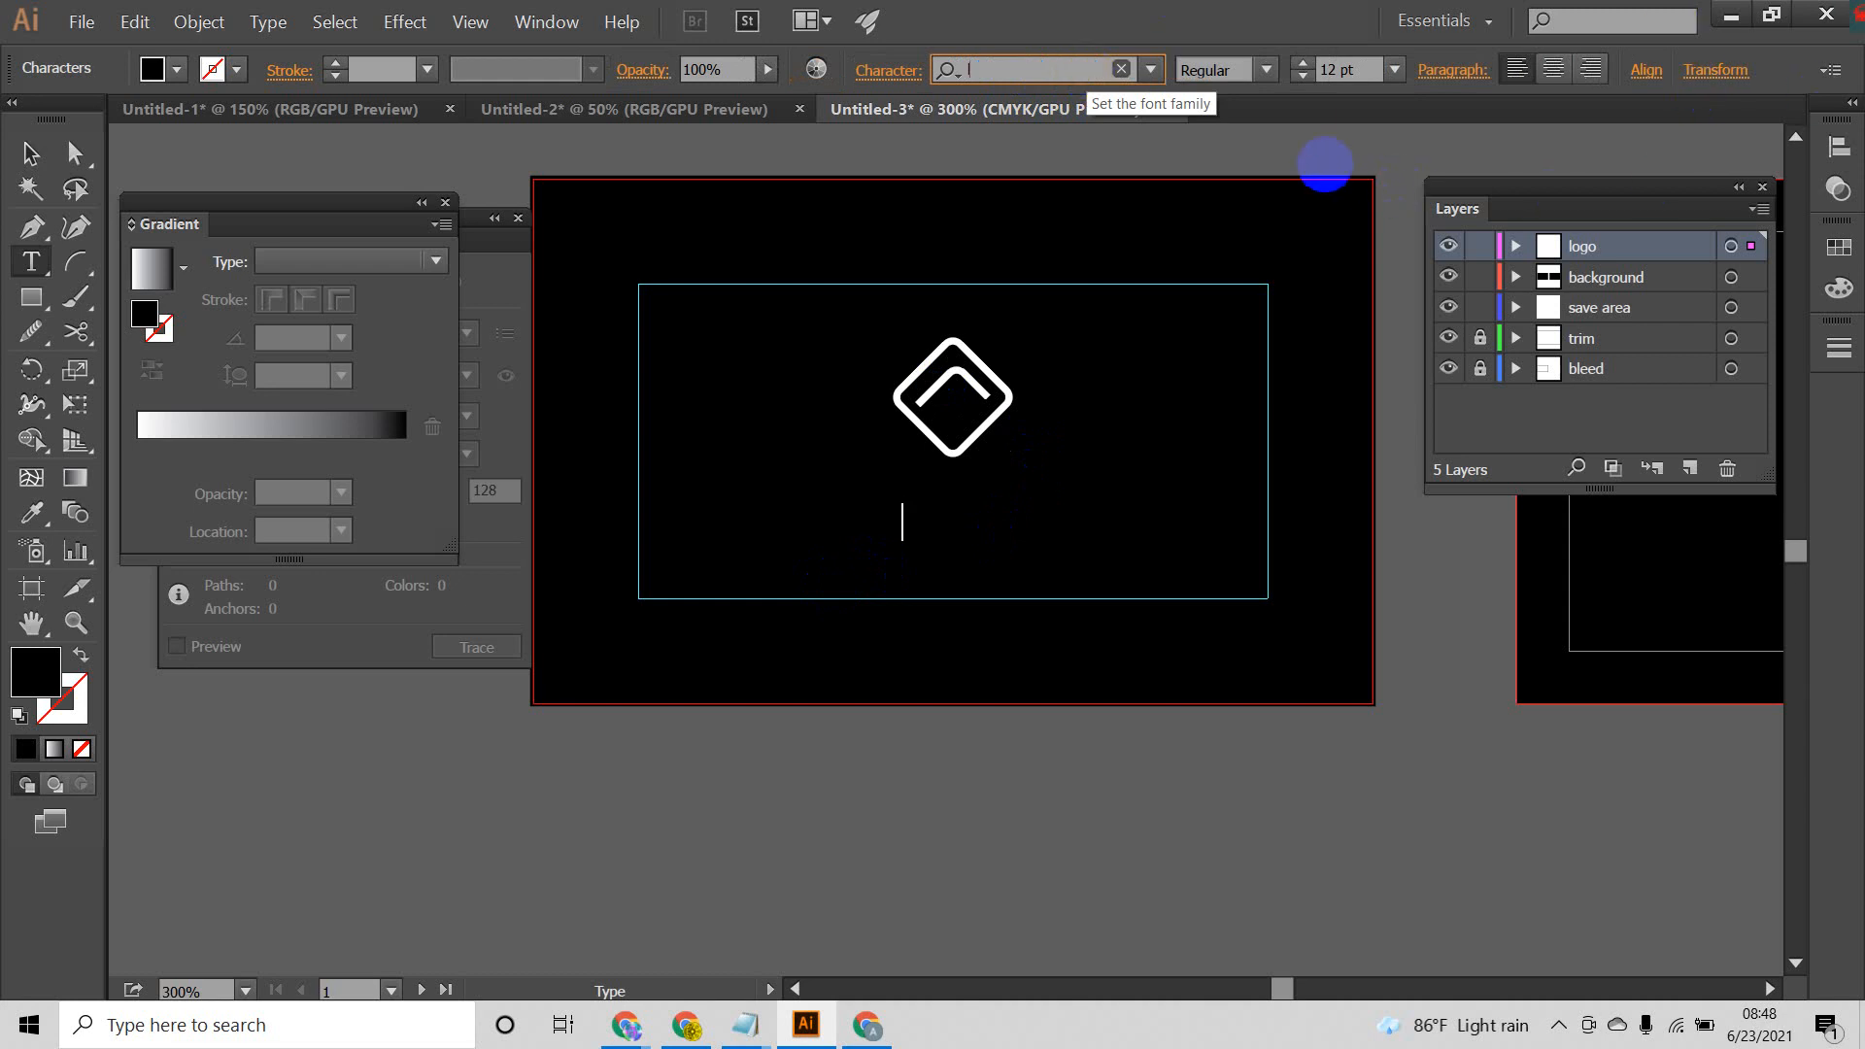
{"action": "type", "text": "a"}
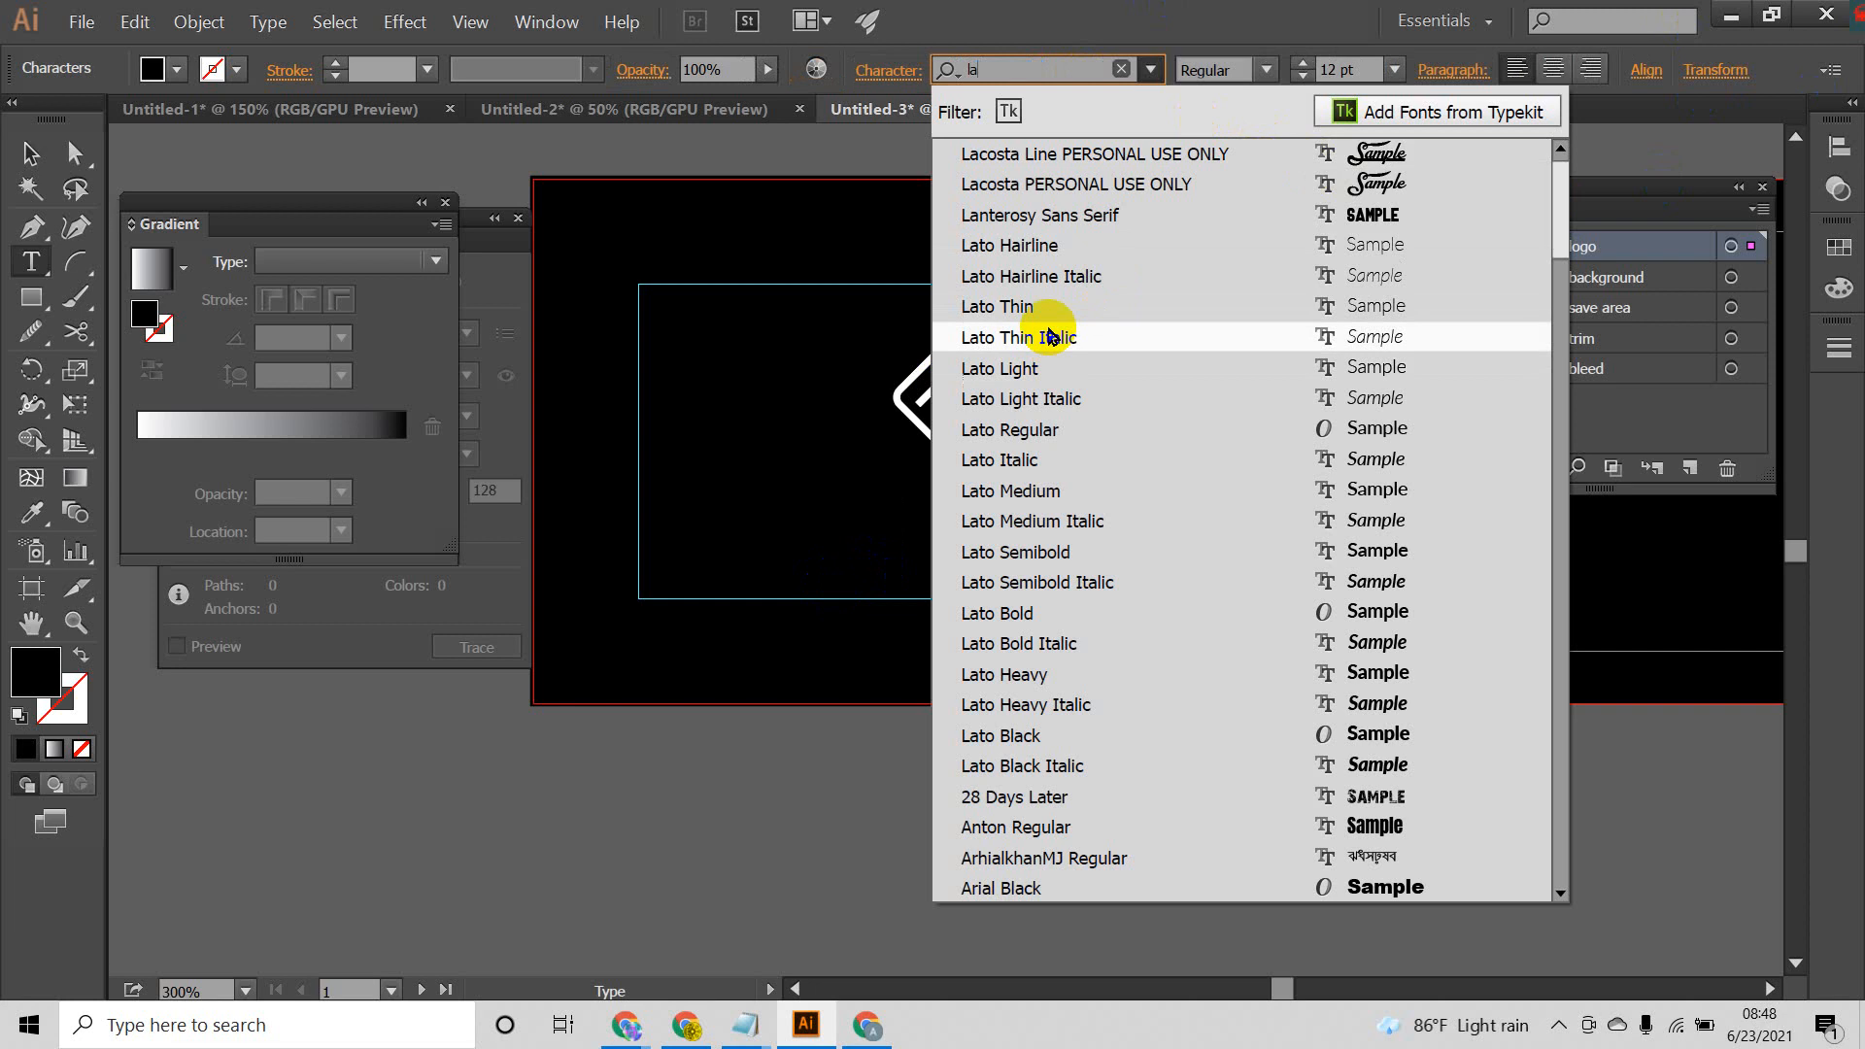
{"action": "left_click", "coordinate": [1035, 503]}
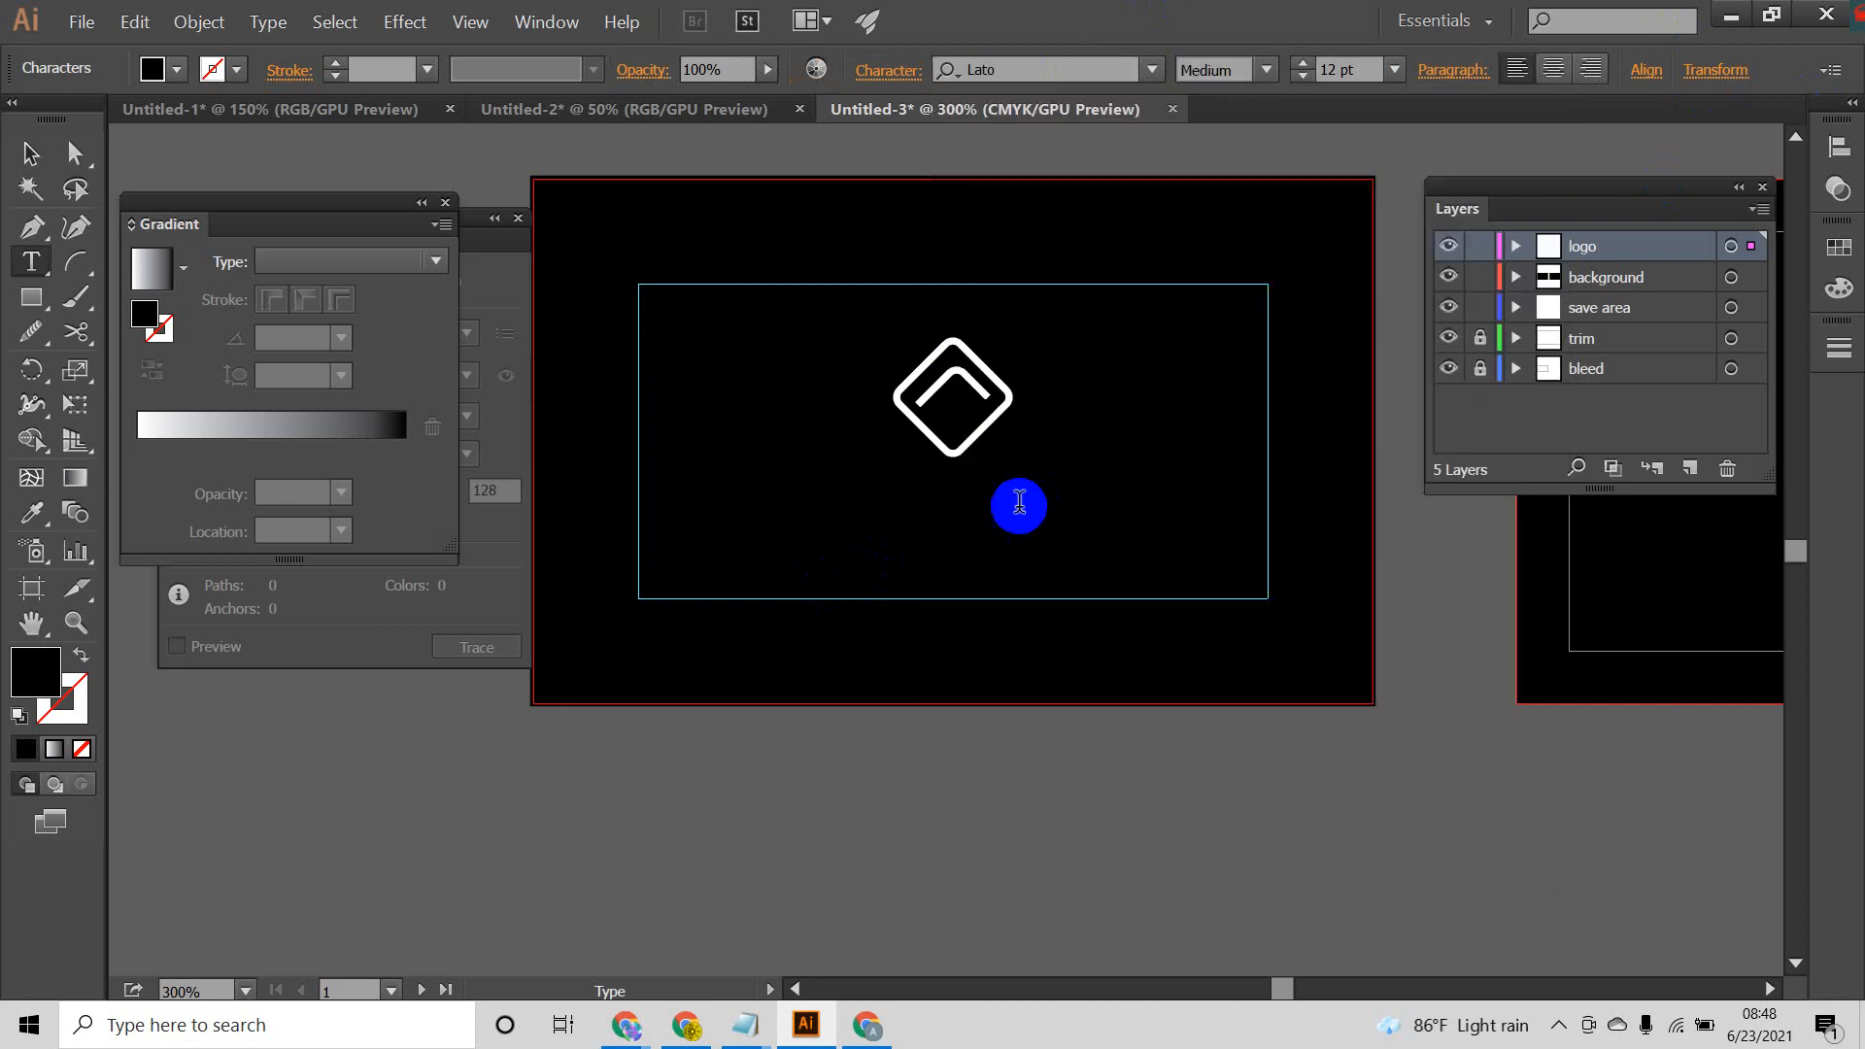
{"action": "left_click", "coordinate": [31, 155]}
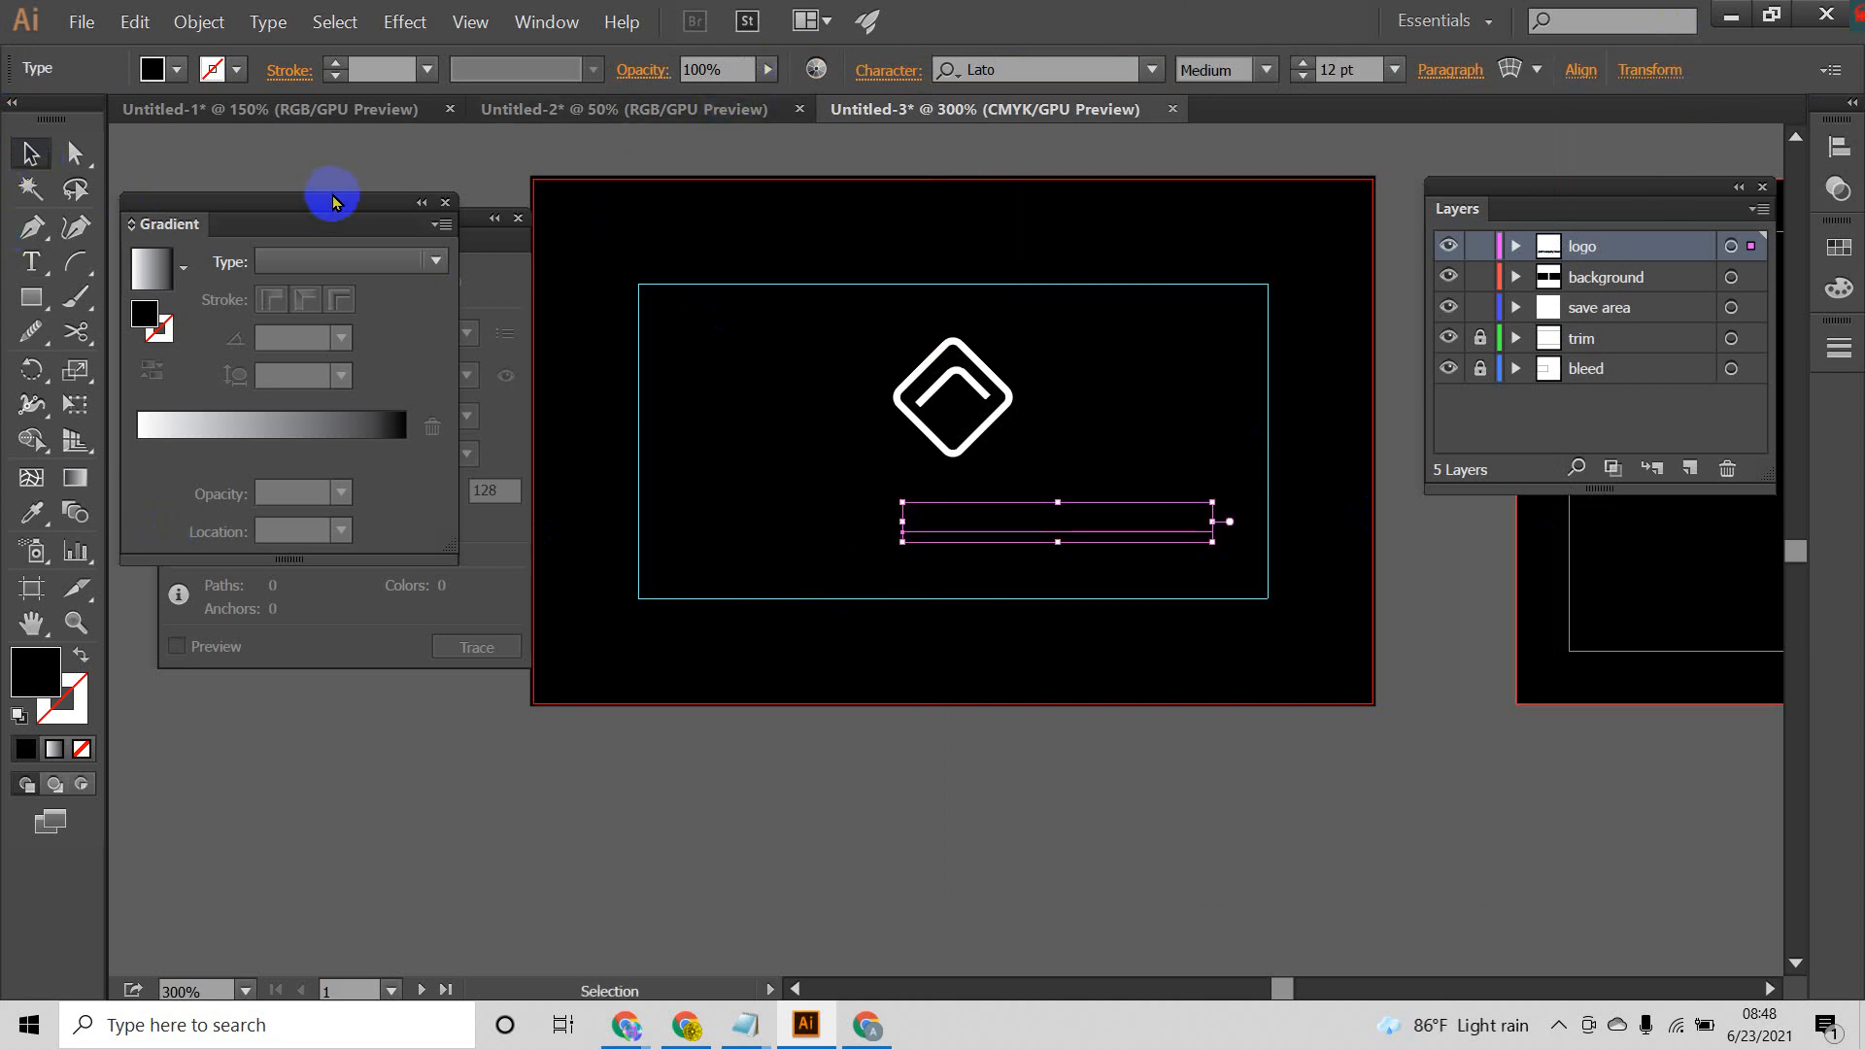
Step: Show the Character settings beside the artboard and close the Gradient and Image Trace settings
{"action": "key", "text": "ctrl+t"}
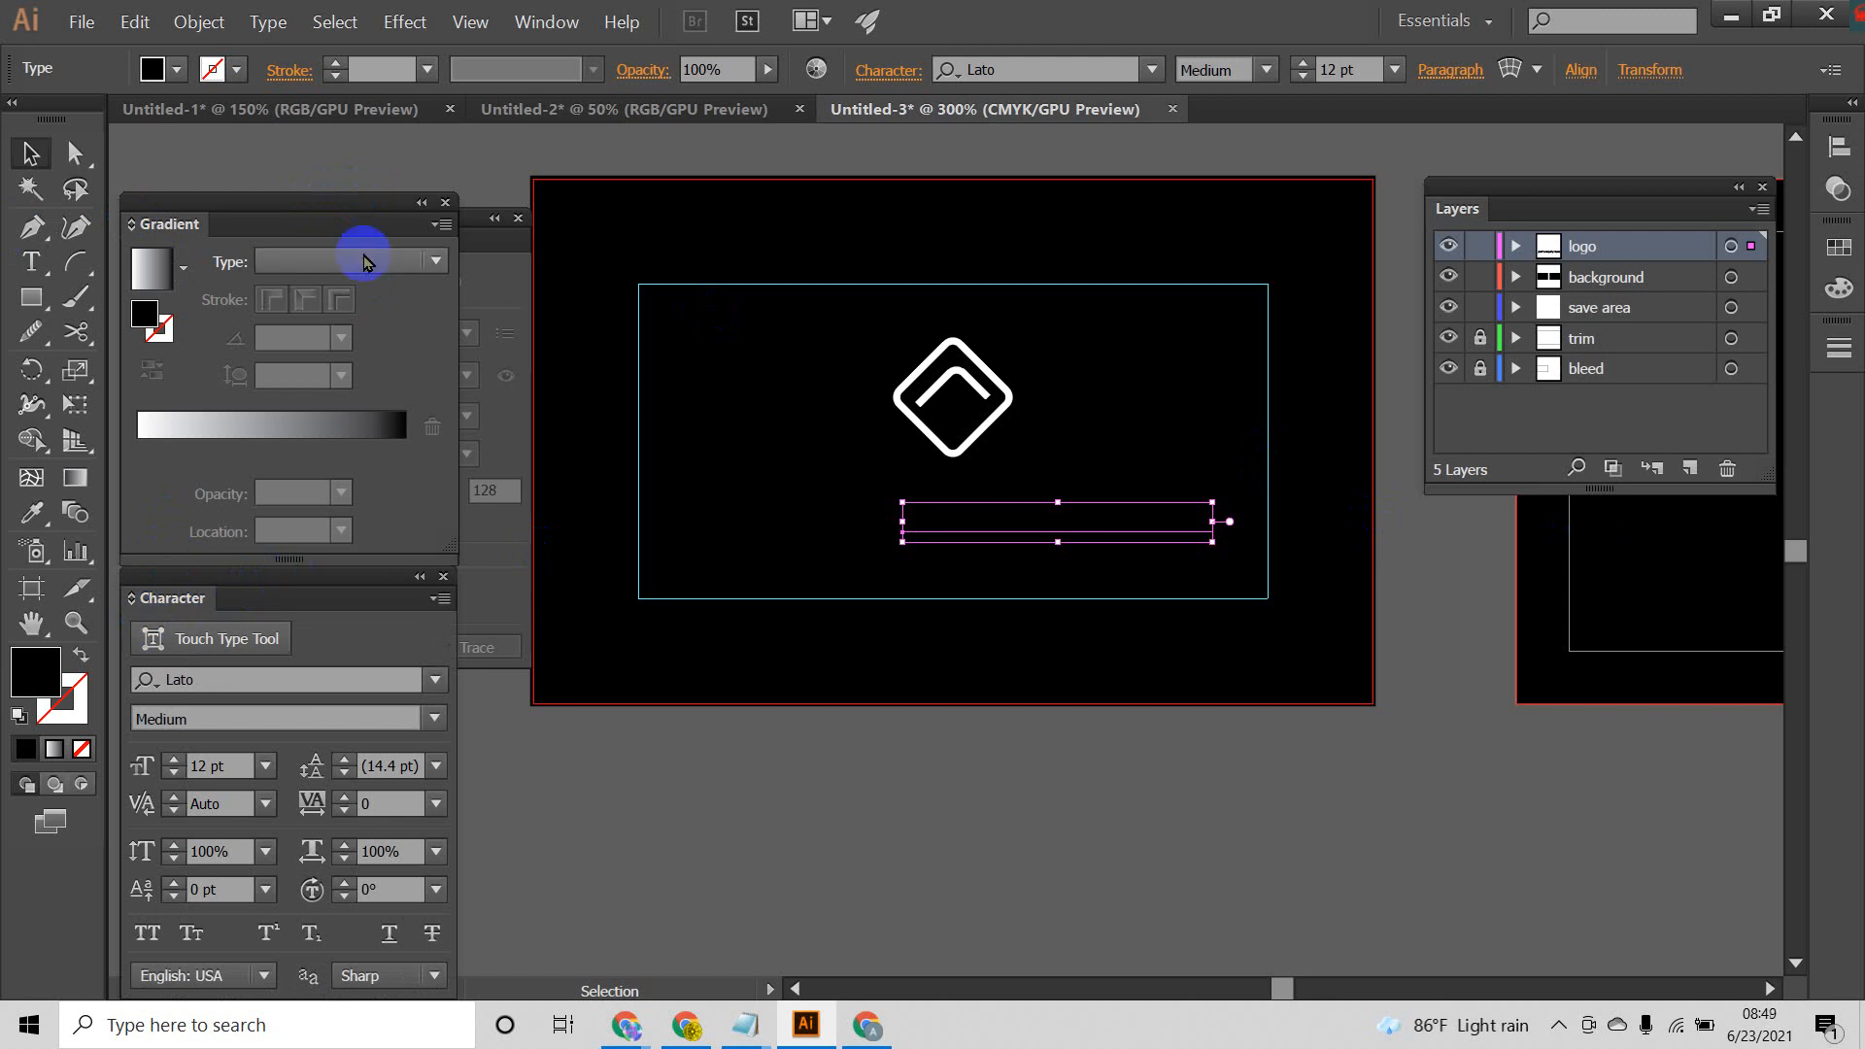
{"action": "left_click", "coordinate": [446, 204]}
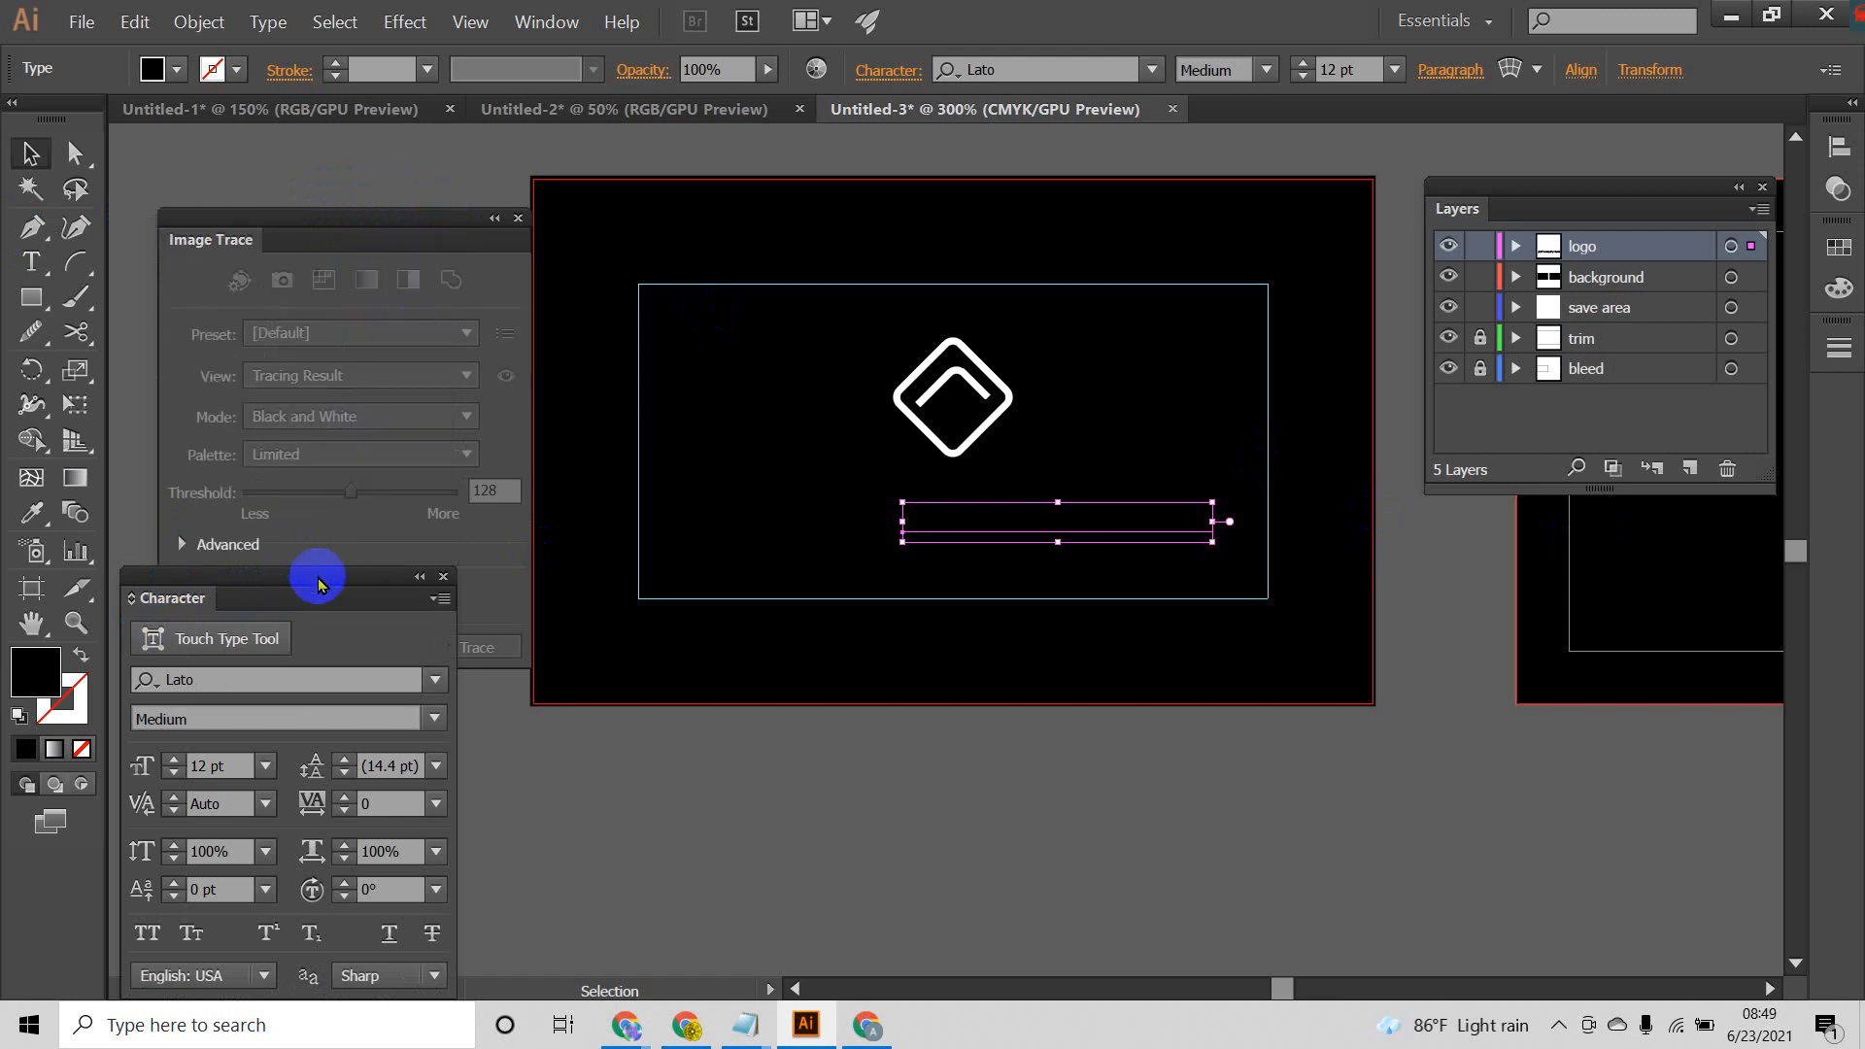
{"action": "mouse_move", "coordinate": [318, 583]}
{"action": "left_mouse_down"}
{"action": "mouse_move", "coordinate": [388, 354]}
{"action": "mouse_move", "coordinate": [350, 221]}
{"action": "left_mouse_up"}
{"action": "left_click", "coordinate": [516, 217]}
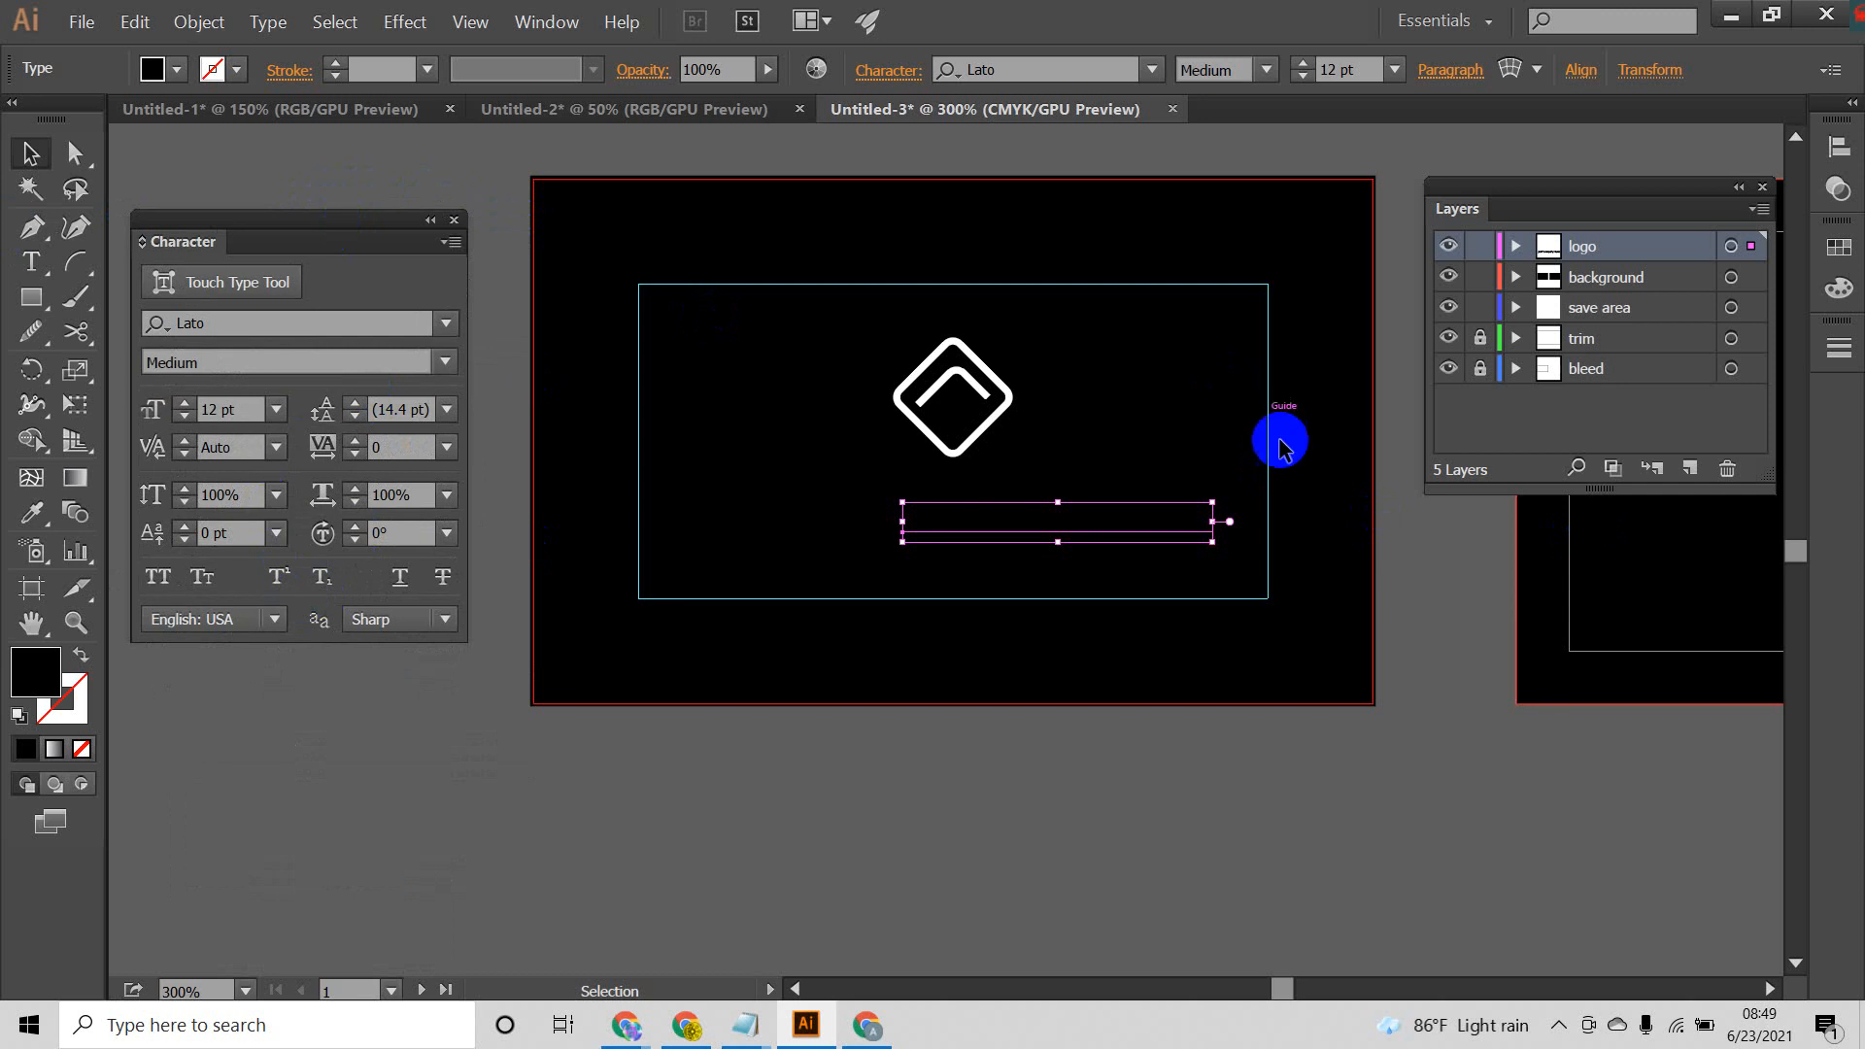
Step: Fill the company name text with white and move it directly beneath the logo
{"action": "left_click_drag", "start_coordinate": [1107, 529], "coordinate": [1045, 520]}
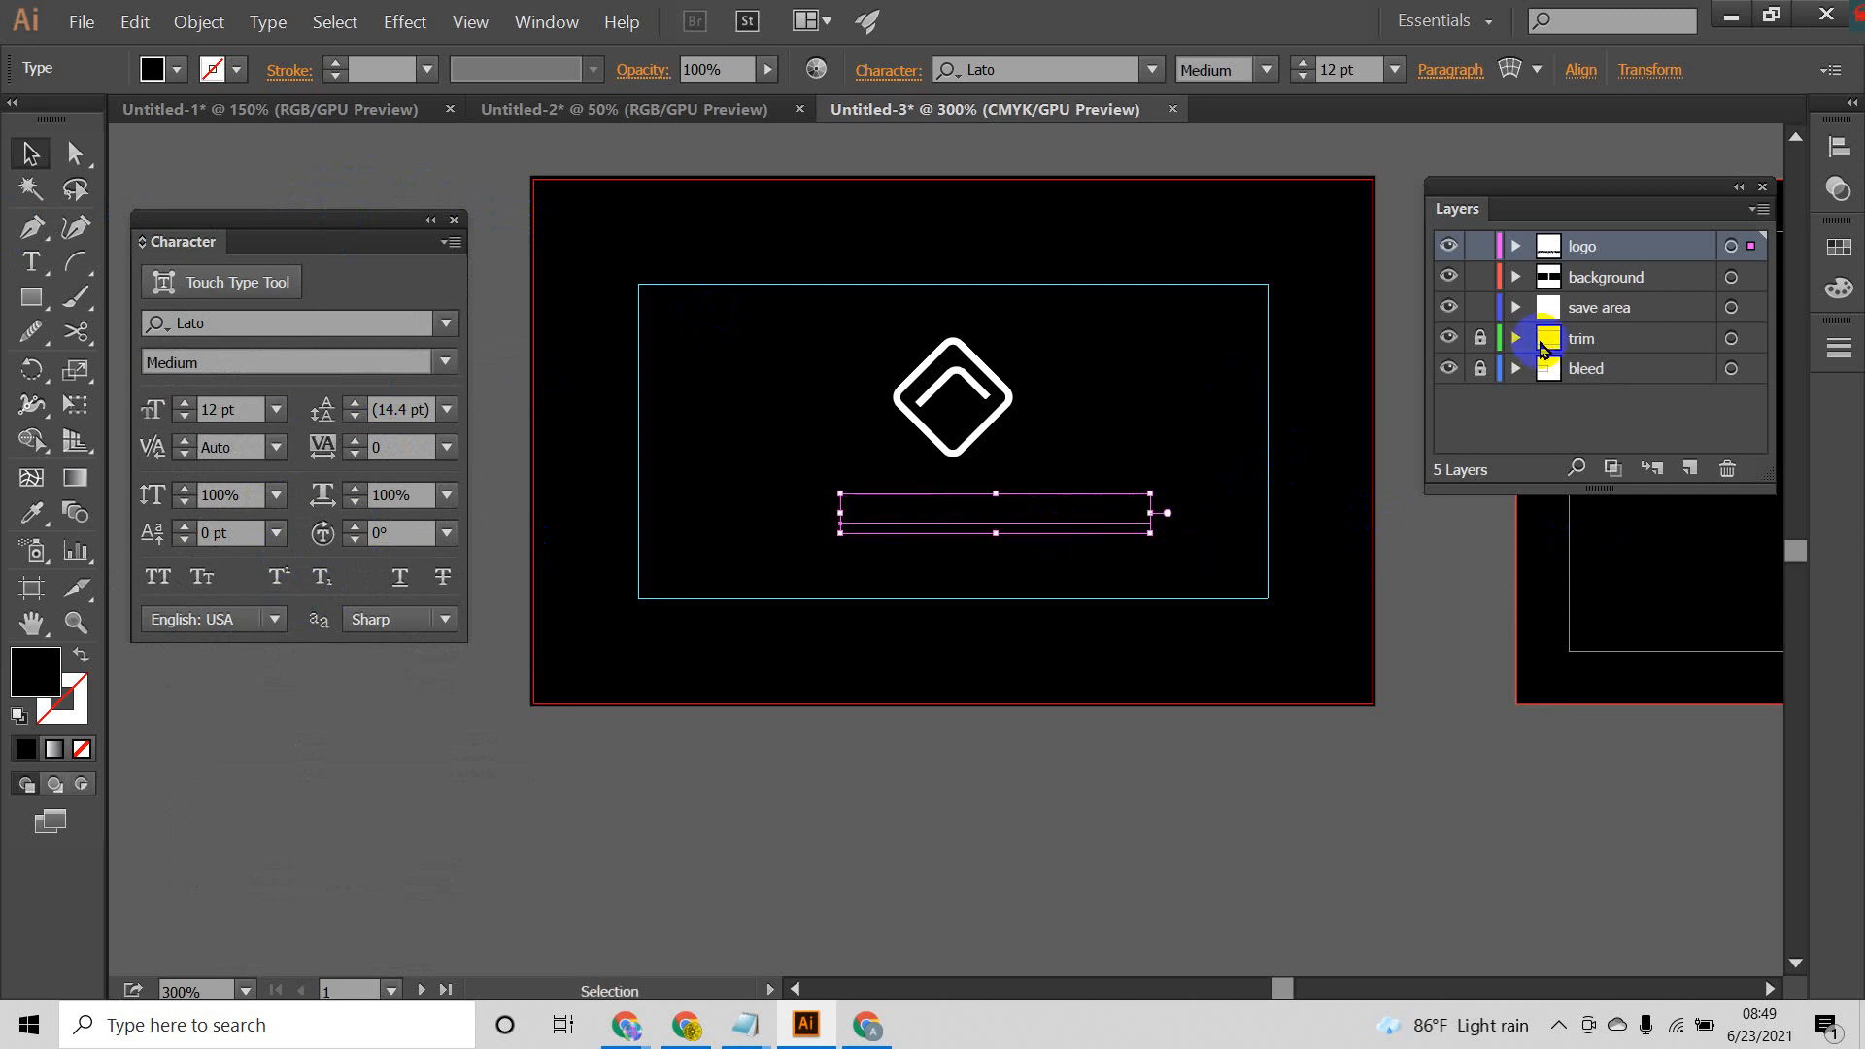
{"action": "left_click", "coordinate": [153, 69]}
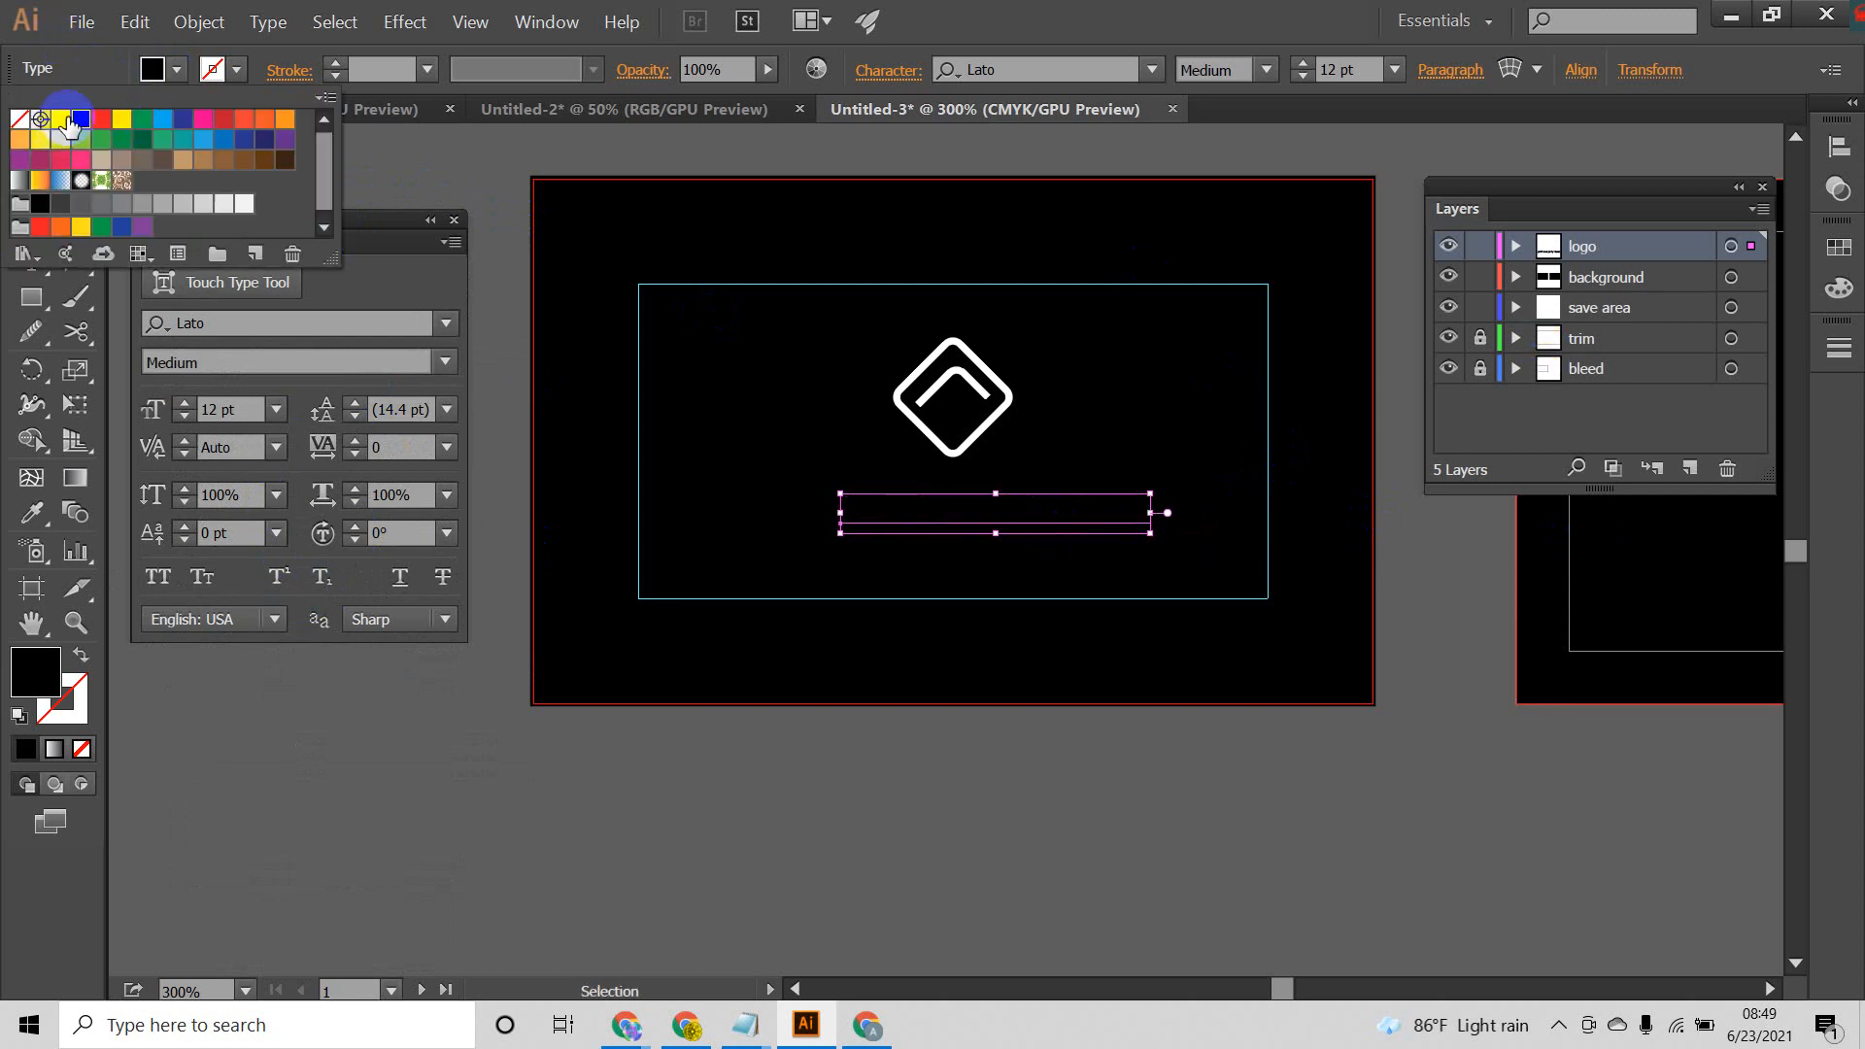
{"action": "left_click", "coordinate": [64, 122]}
{"action": "left_click", "coordinate": [758, 642]}
{"action": "left_click", "coordinate": [986, 578]}
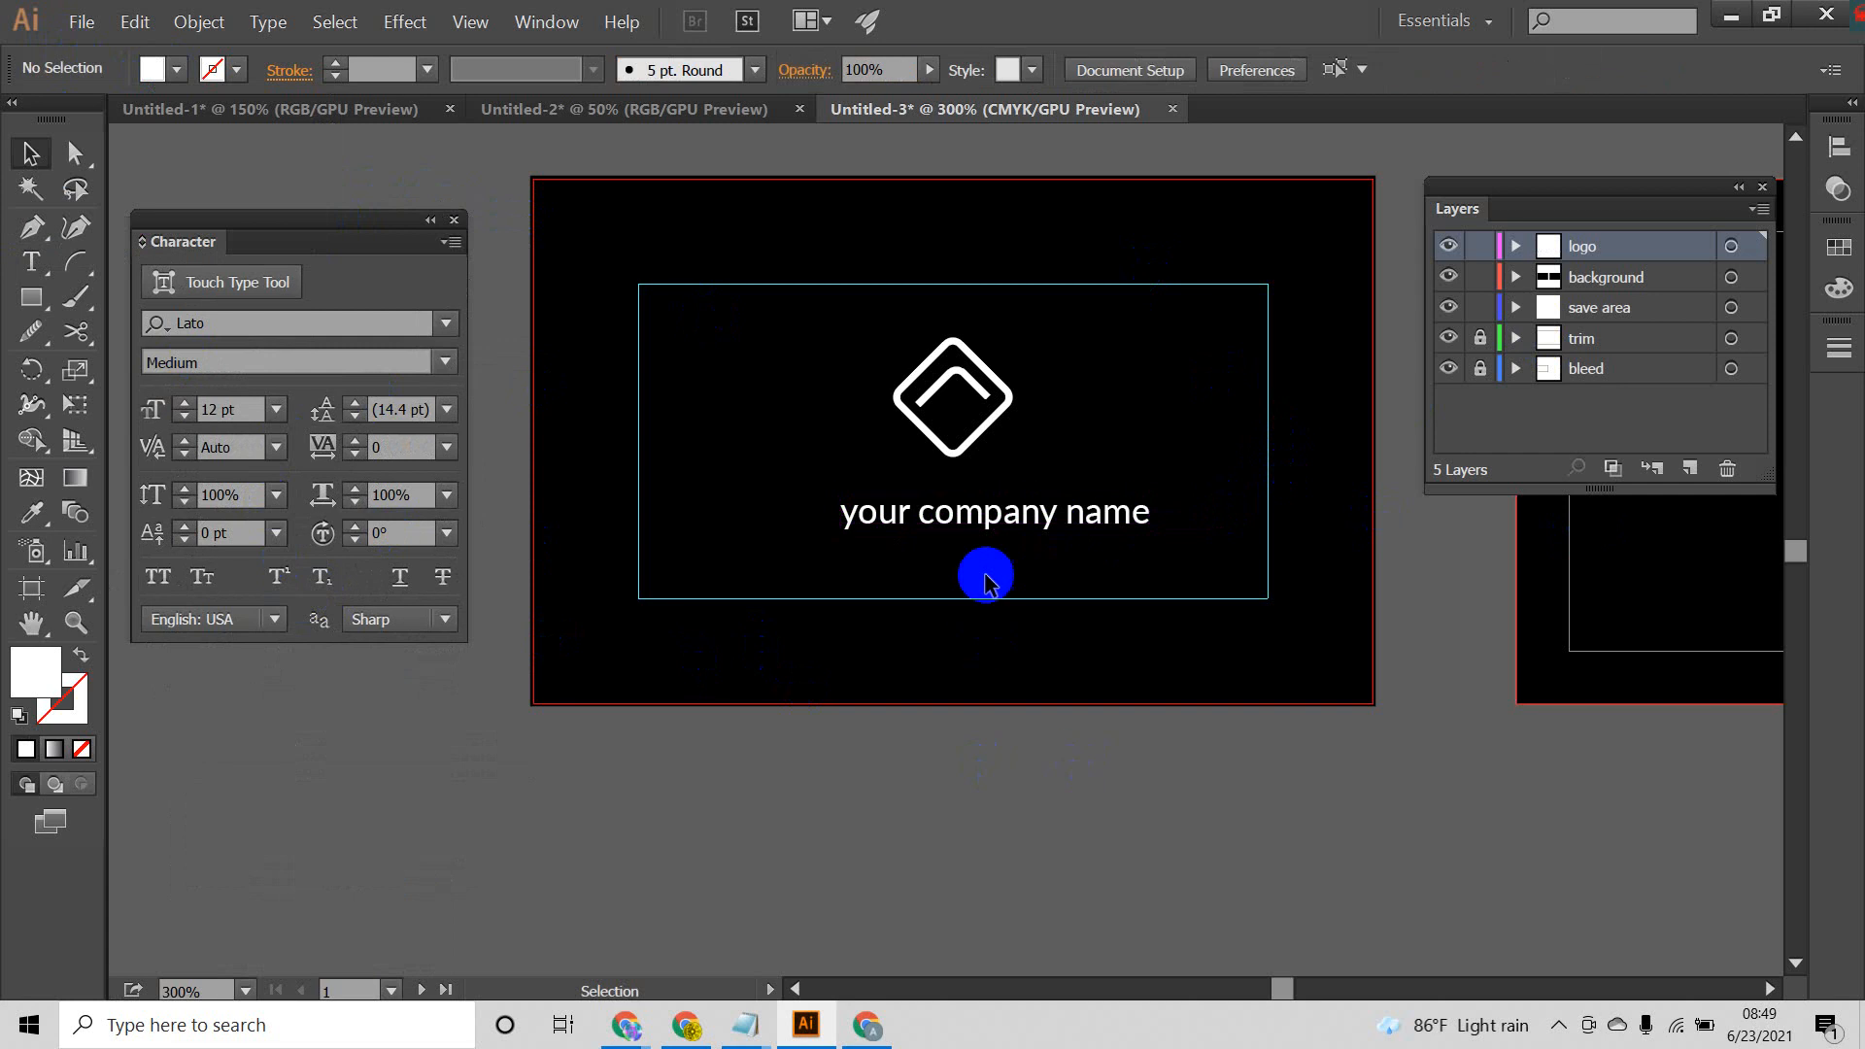
{"action": "left_click_drag", "start_coordinate": [1020, 510], "coordinate": [976, 488]}
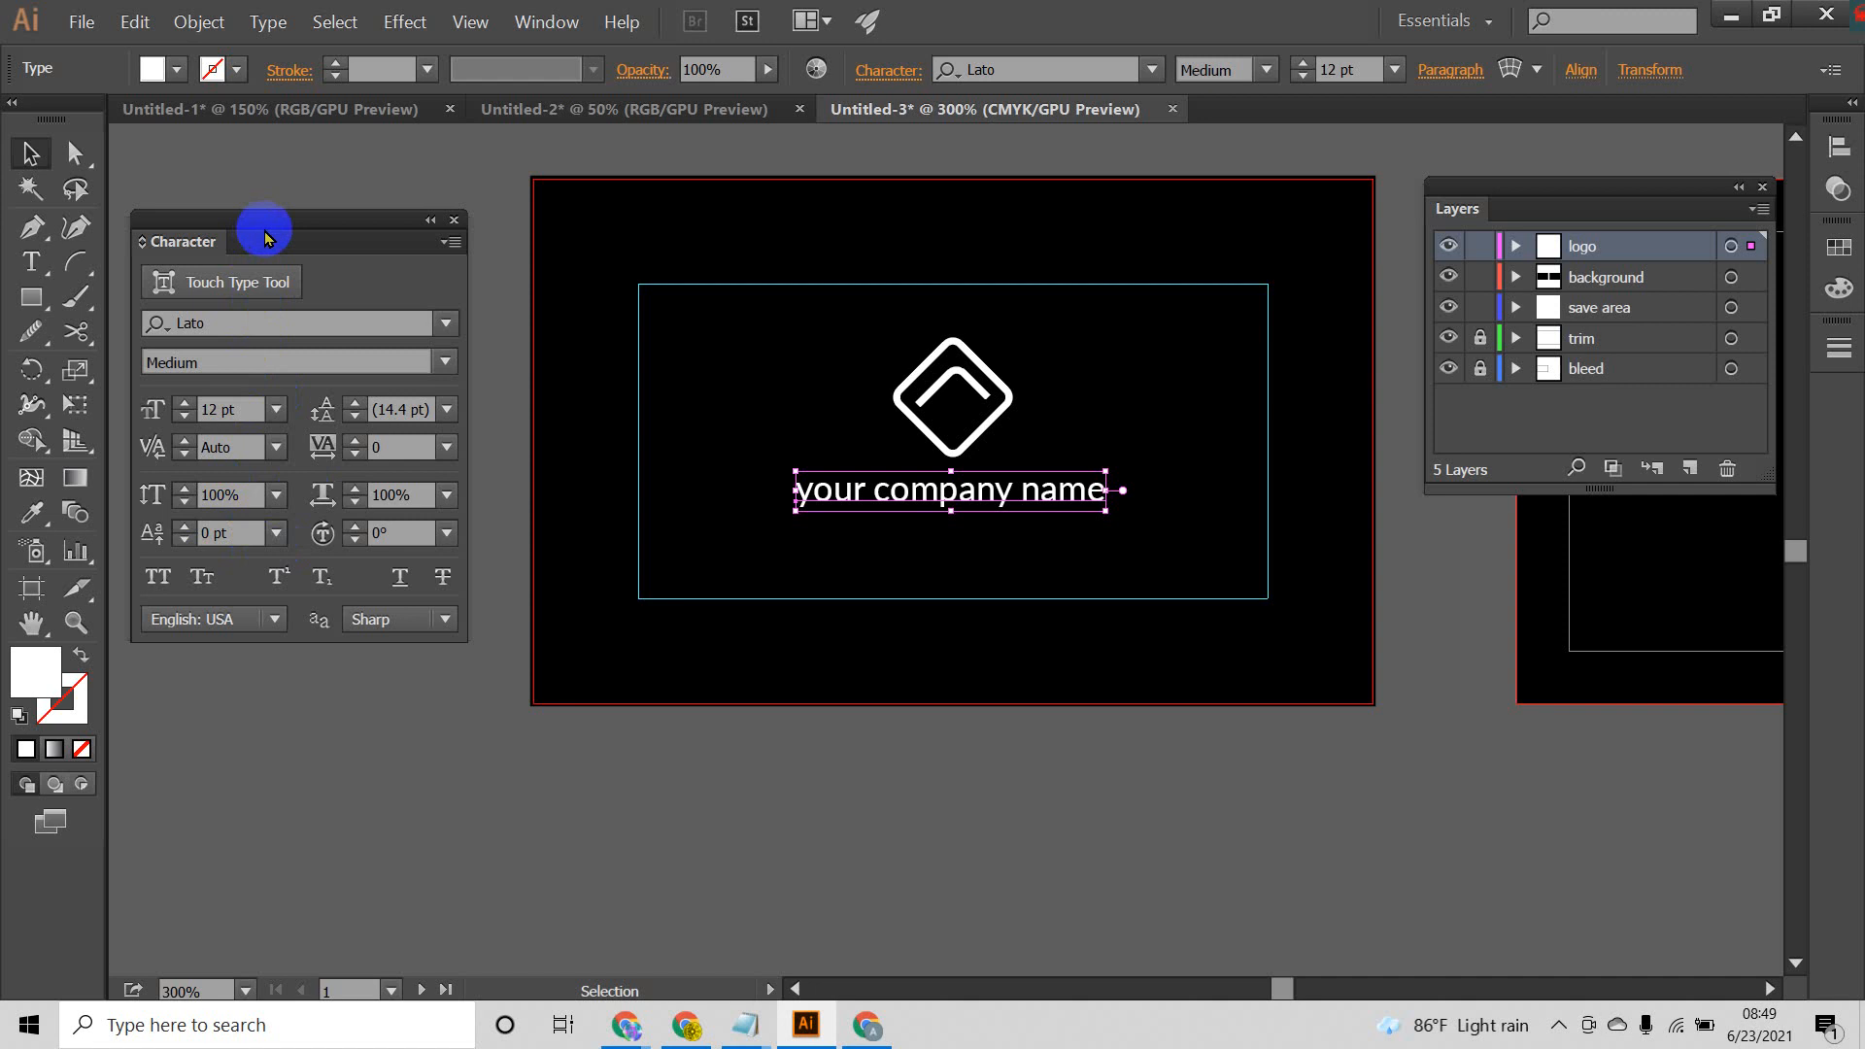
Step: Change the company name text to uppercase and centre it horizontally on the first artboard
{"action": "left_click", "coordinate": [267, 21]}
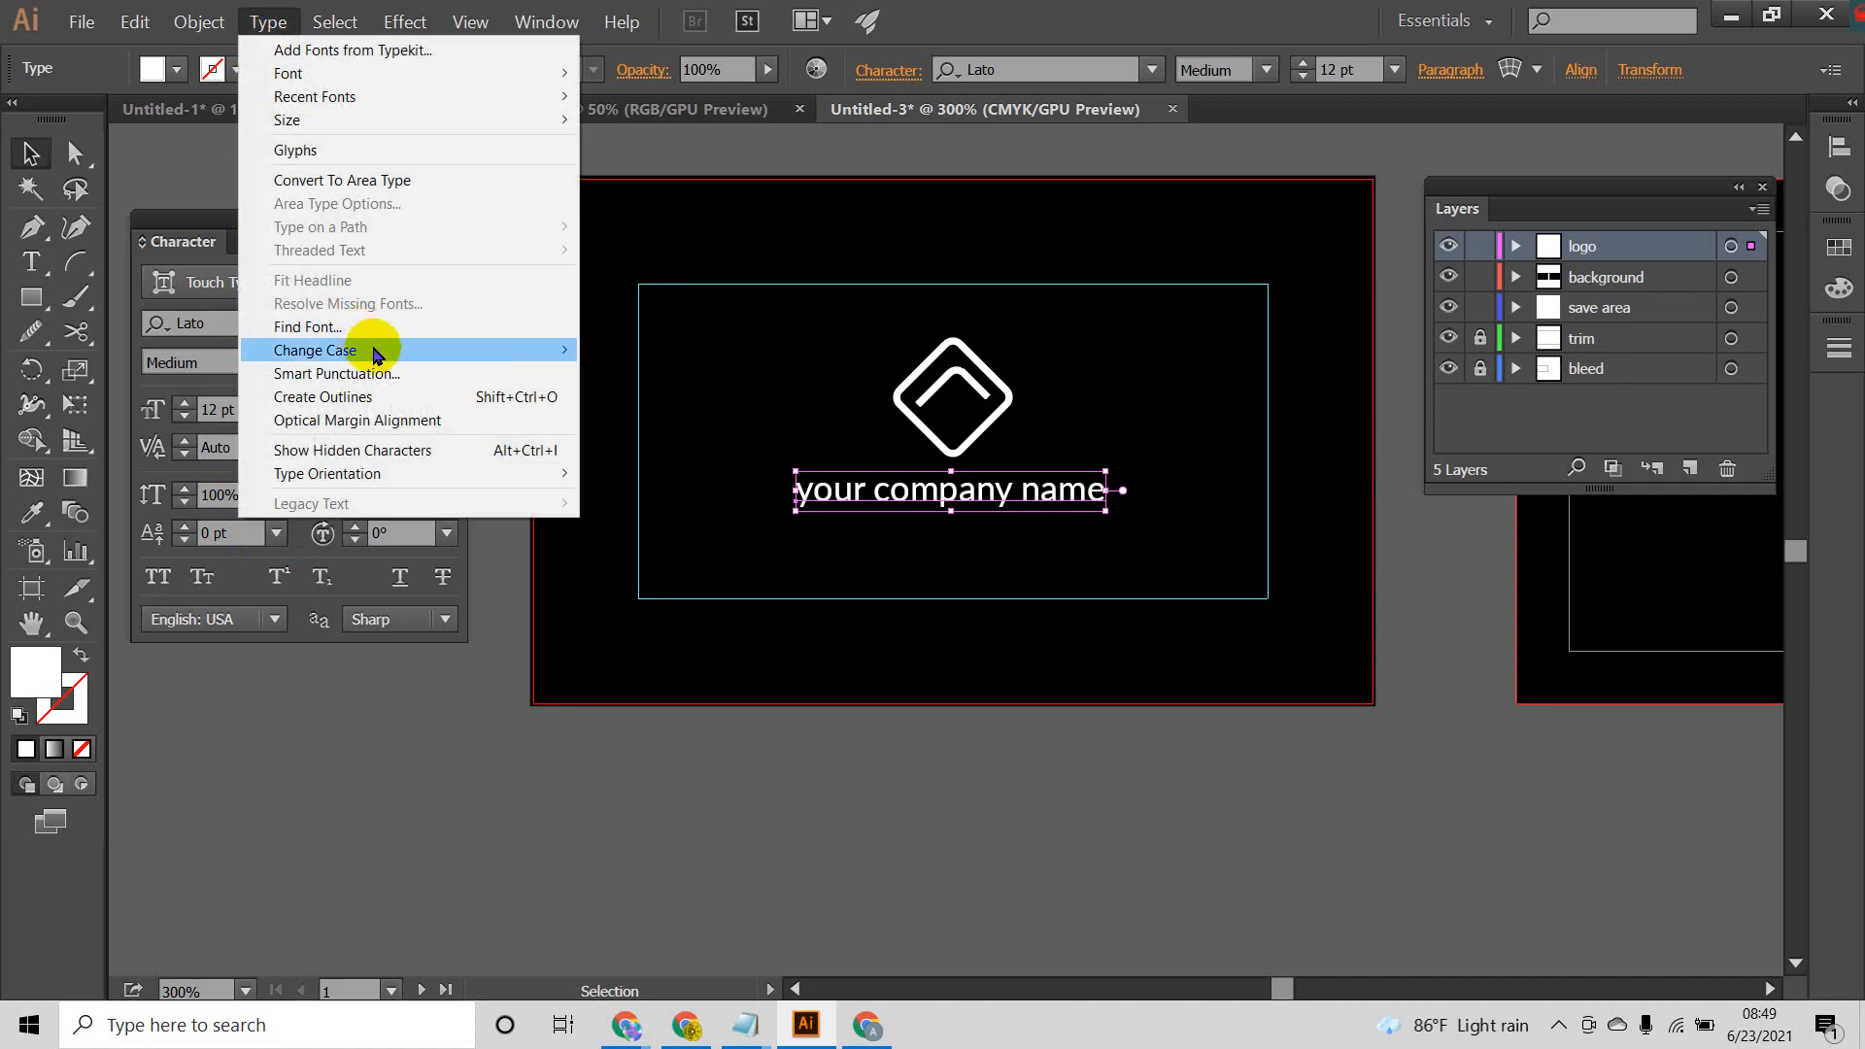
{"action": "mouse_move", "coordinate": [377, 352]}
{"action": "left_click", "coordinate": [626, 348]}
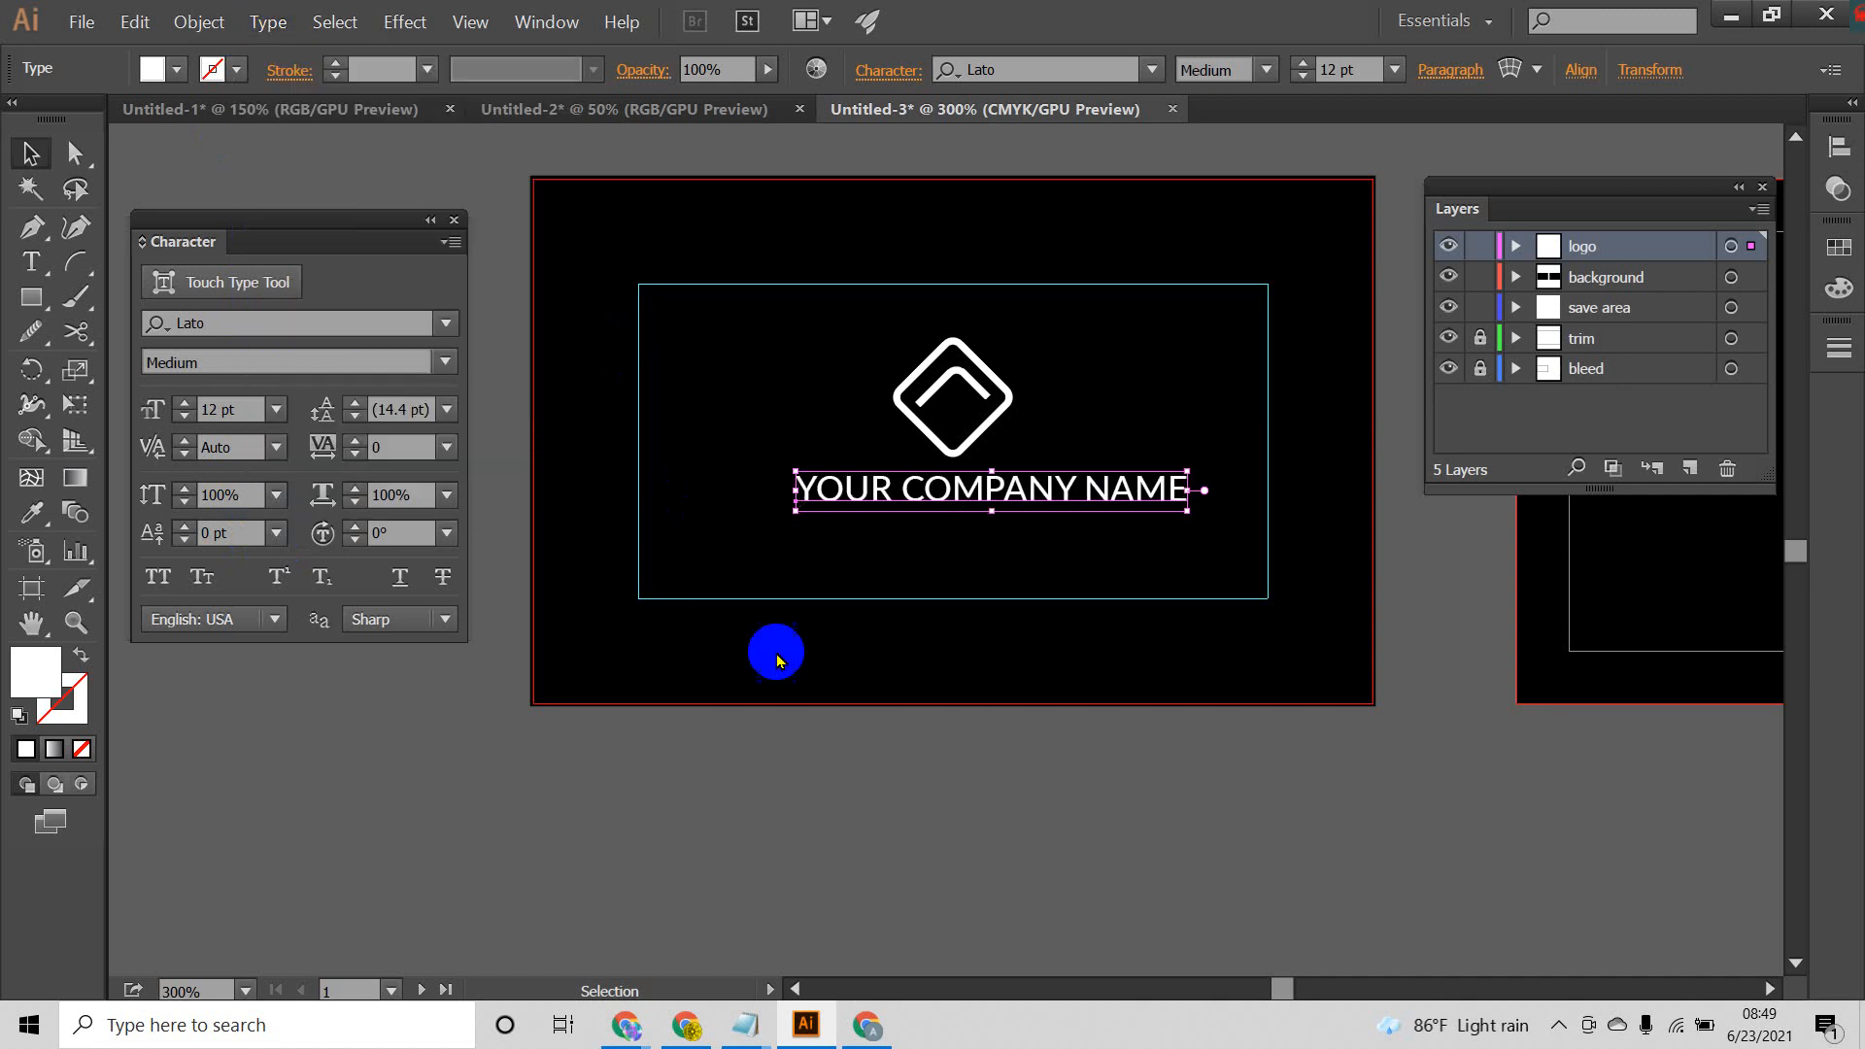
{"action": "left_click", "coordinate": [986, 520]}
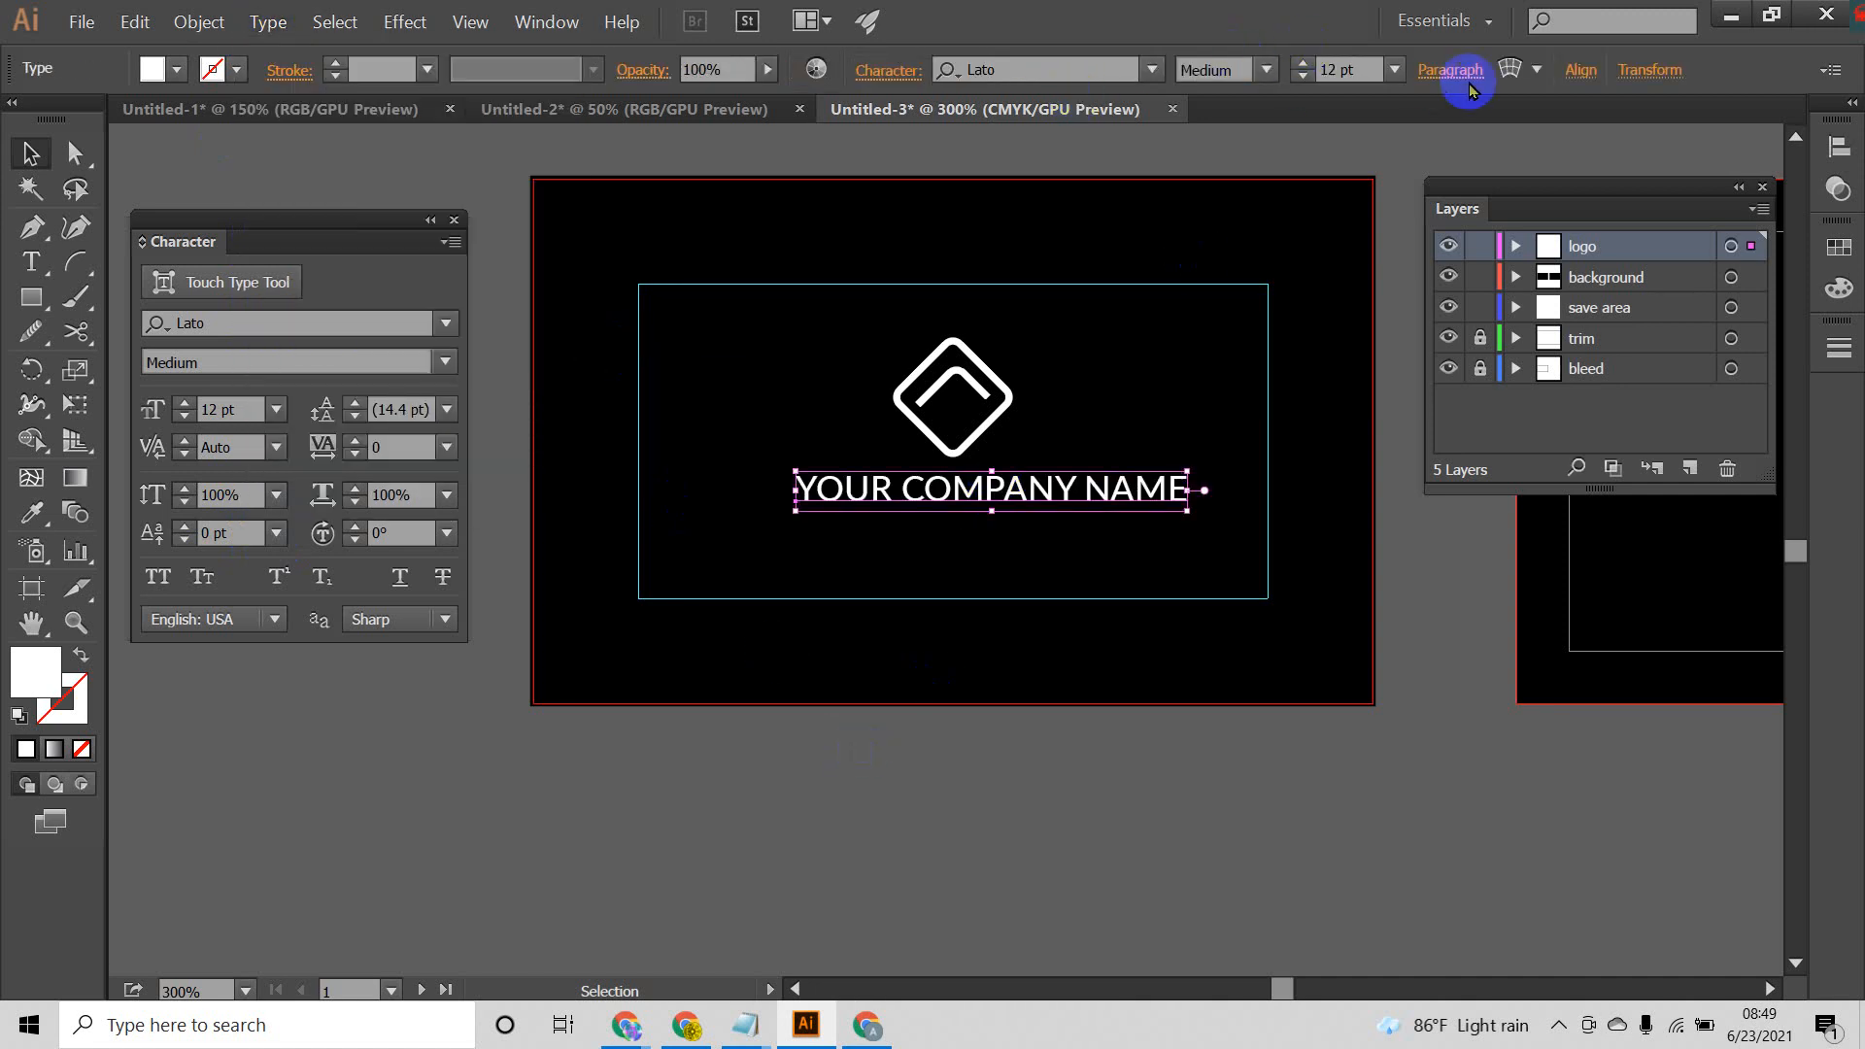
{"action": "left_click", "coordinate": [1839, 148]}
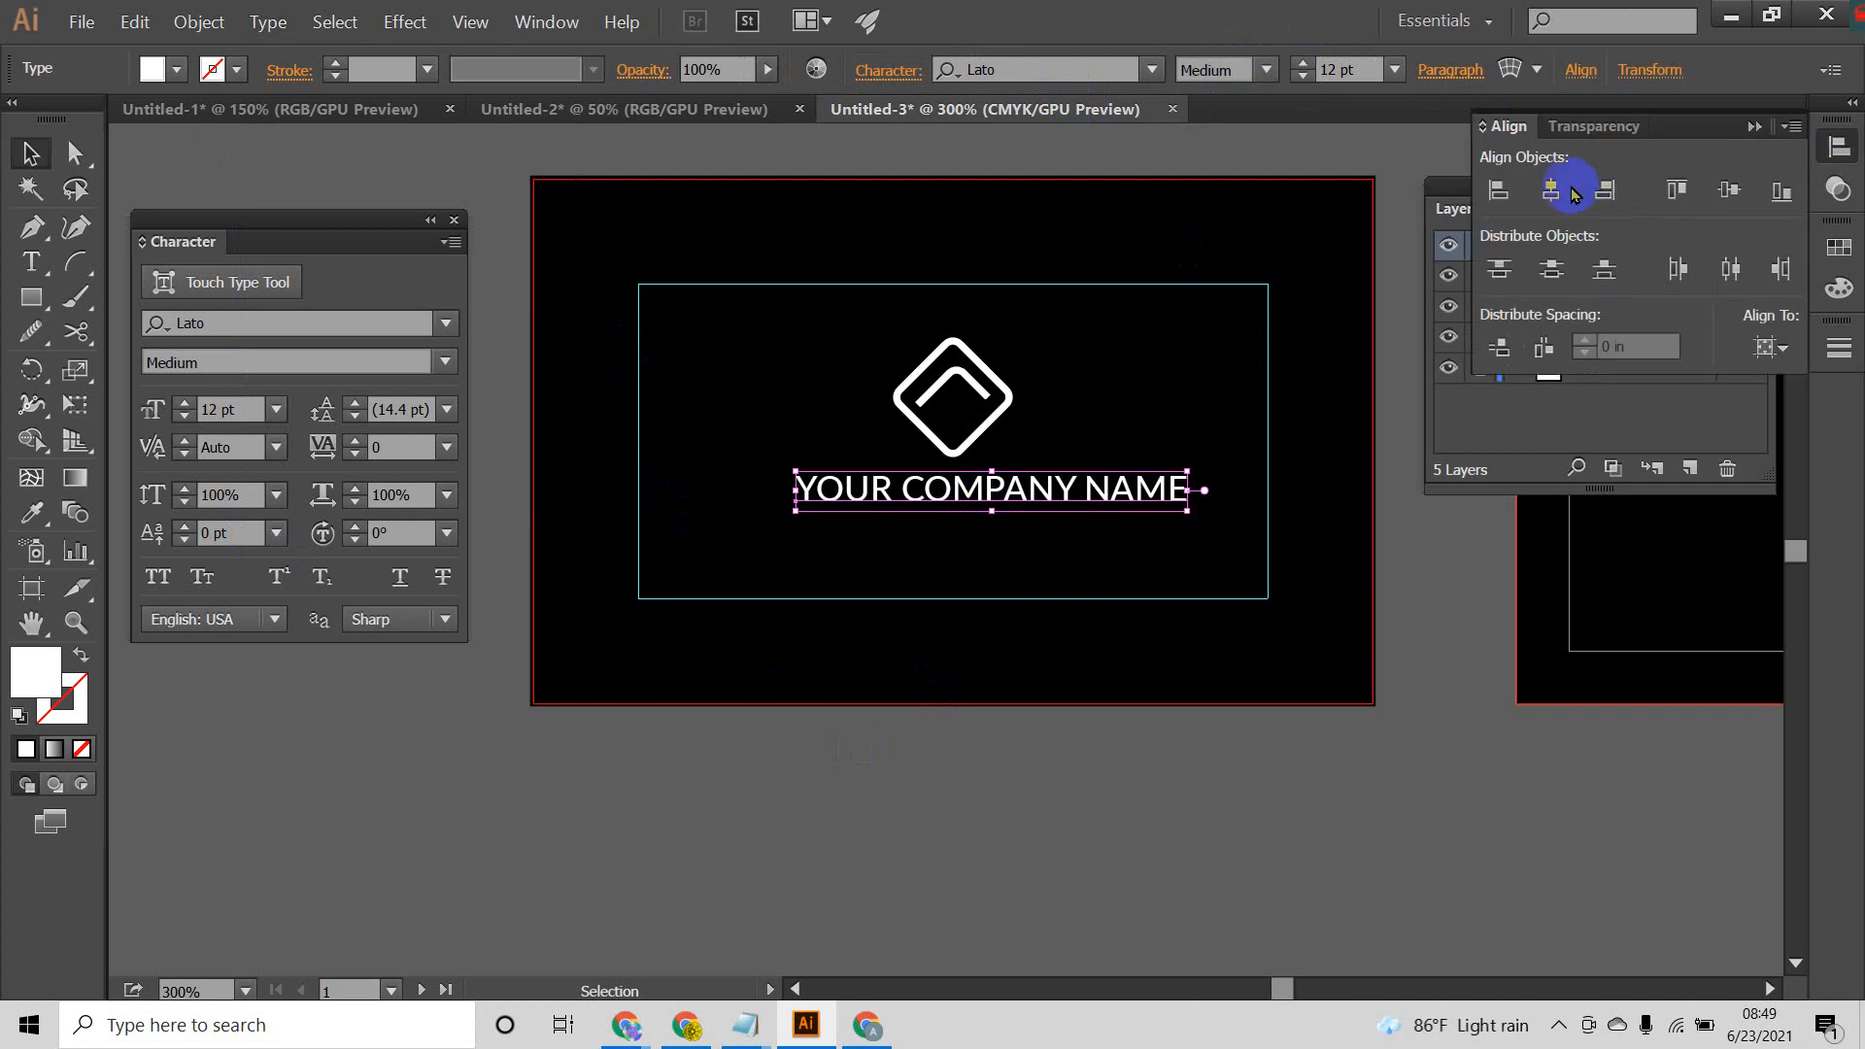
{"action": "left_click", "coordinate": [1552, 194]}
{"action": "left_click", "coordinate": [1190, 730]}
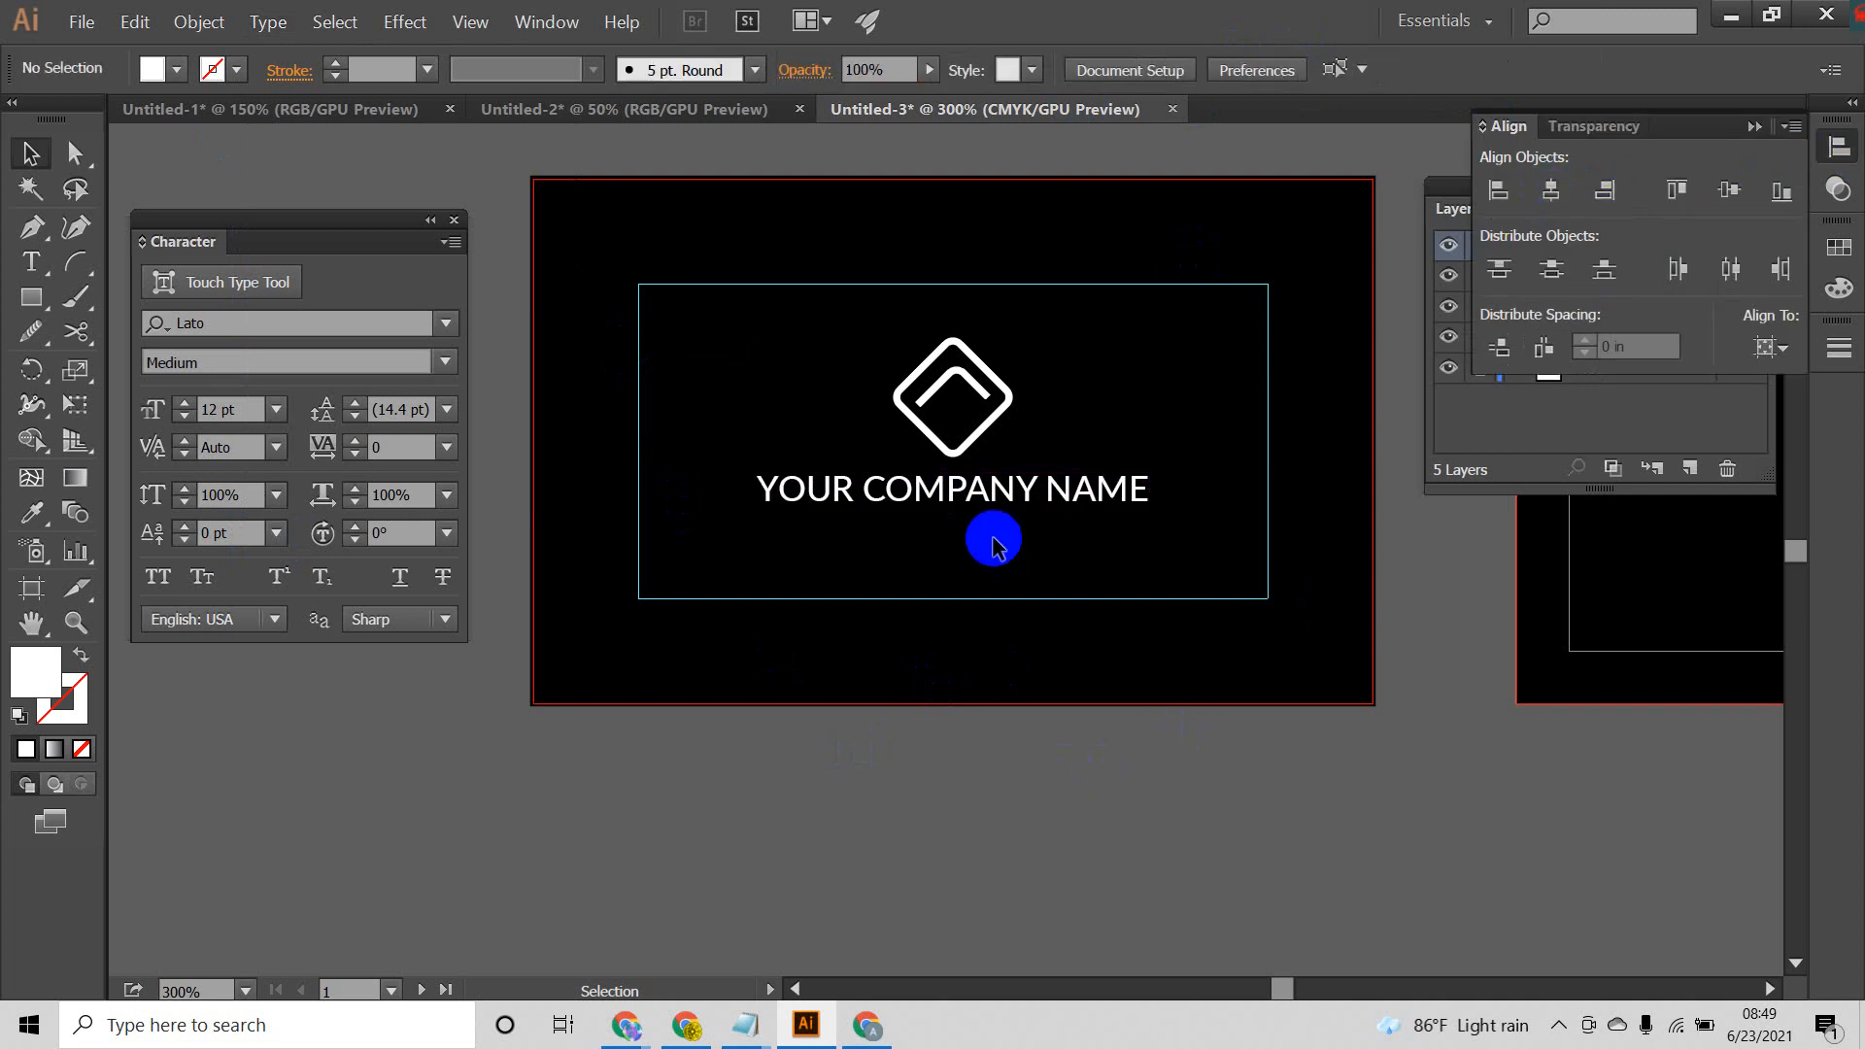
Step: Try a horizontal character scale of 110% on the company name text, and undo it
{"action": "scroll", "coordinate": [986, 525], "scroll_direction": "down", "scroll_amount": 1}
{"action": "left_click", "coordinate": [1028, 475]}
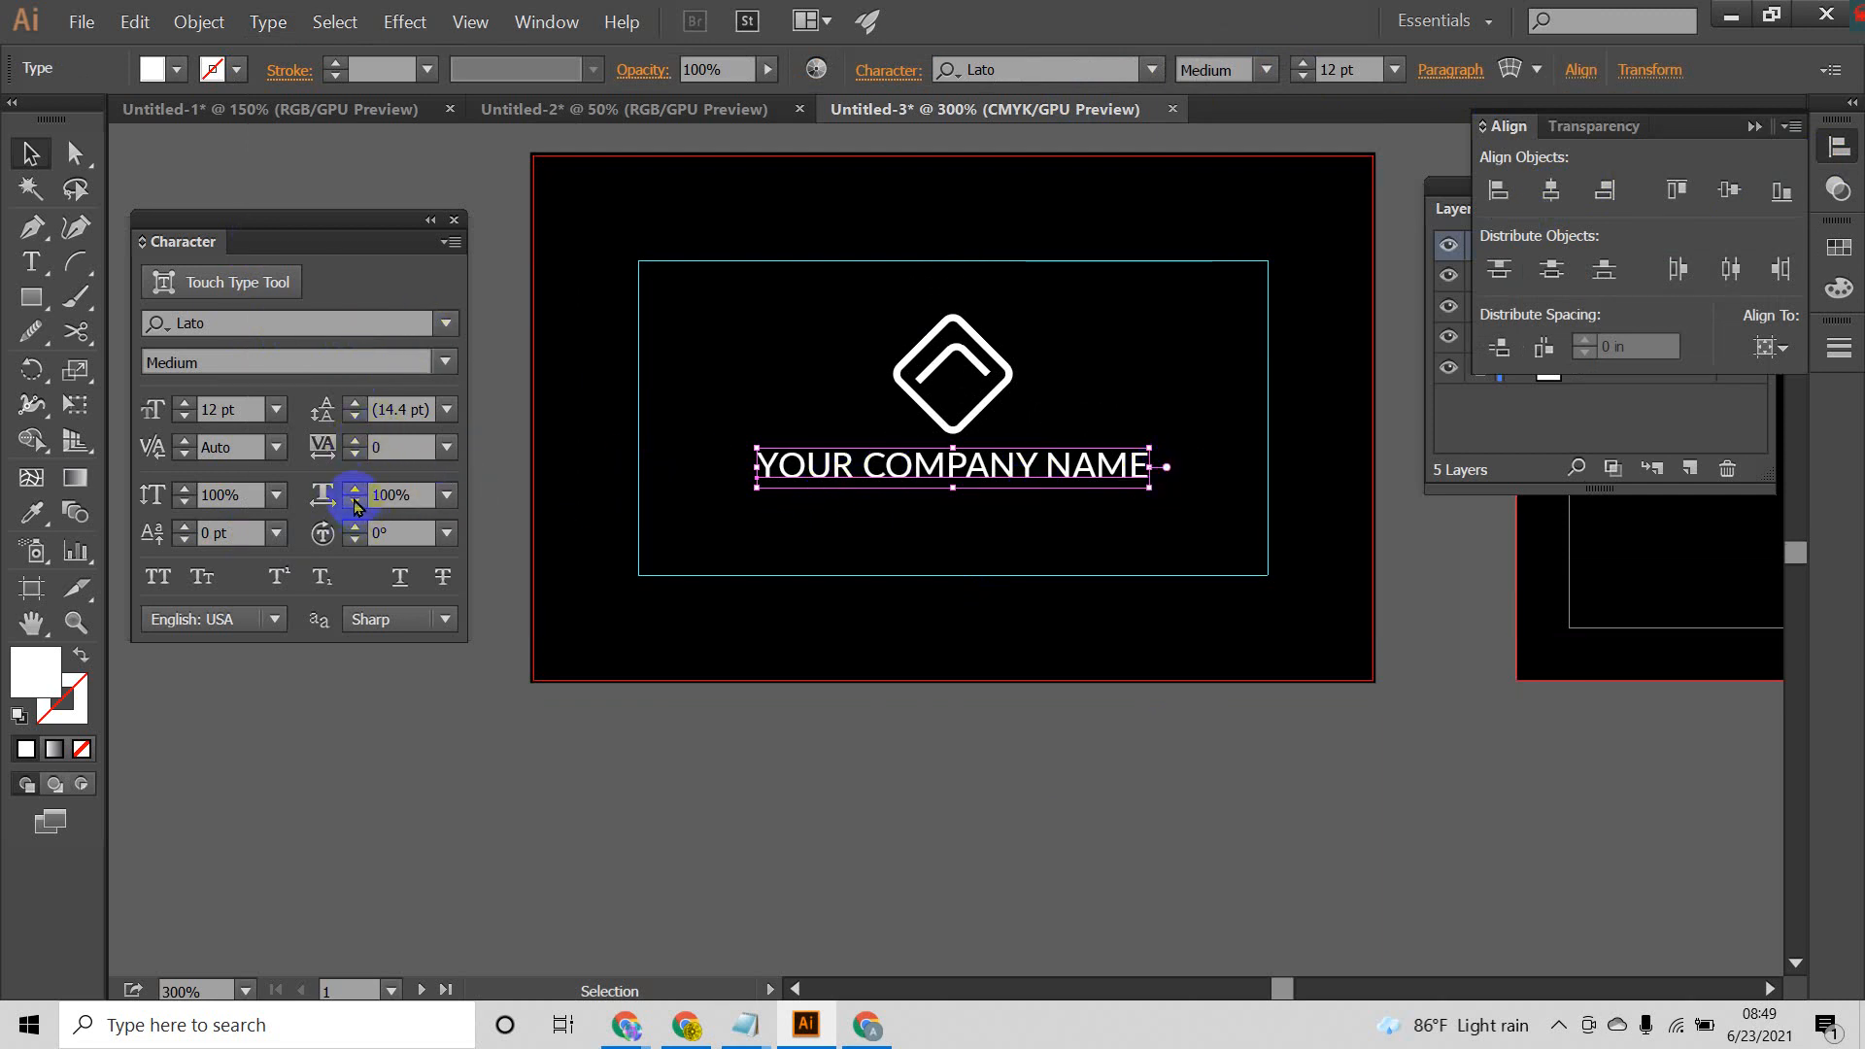
{"action": "left_click", "coordinate": [447, 494]}
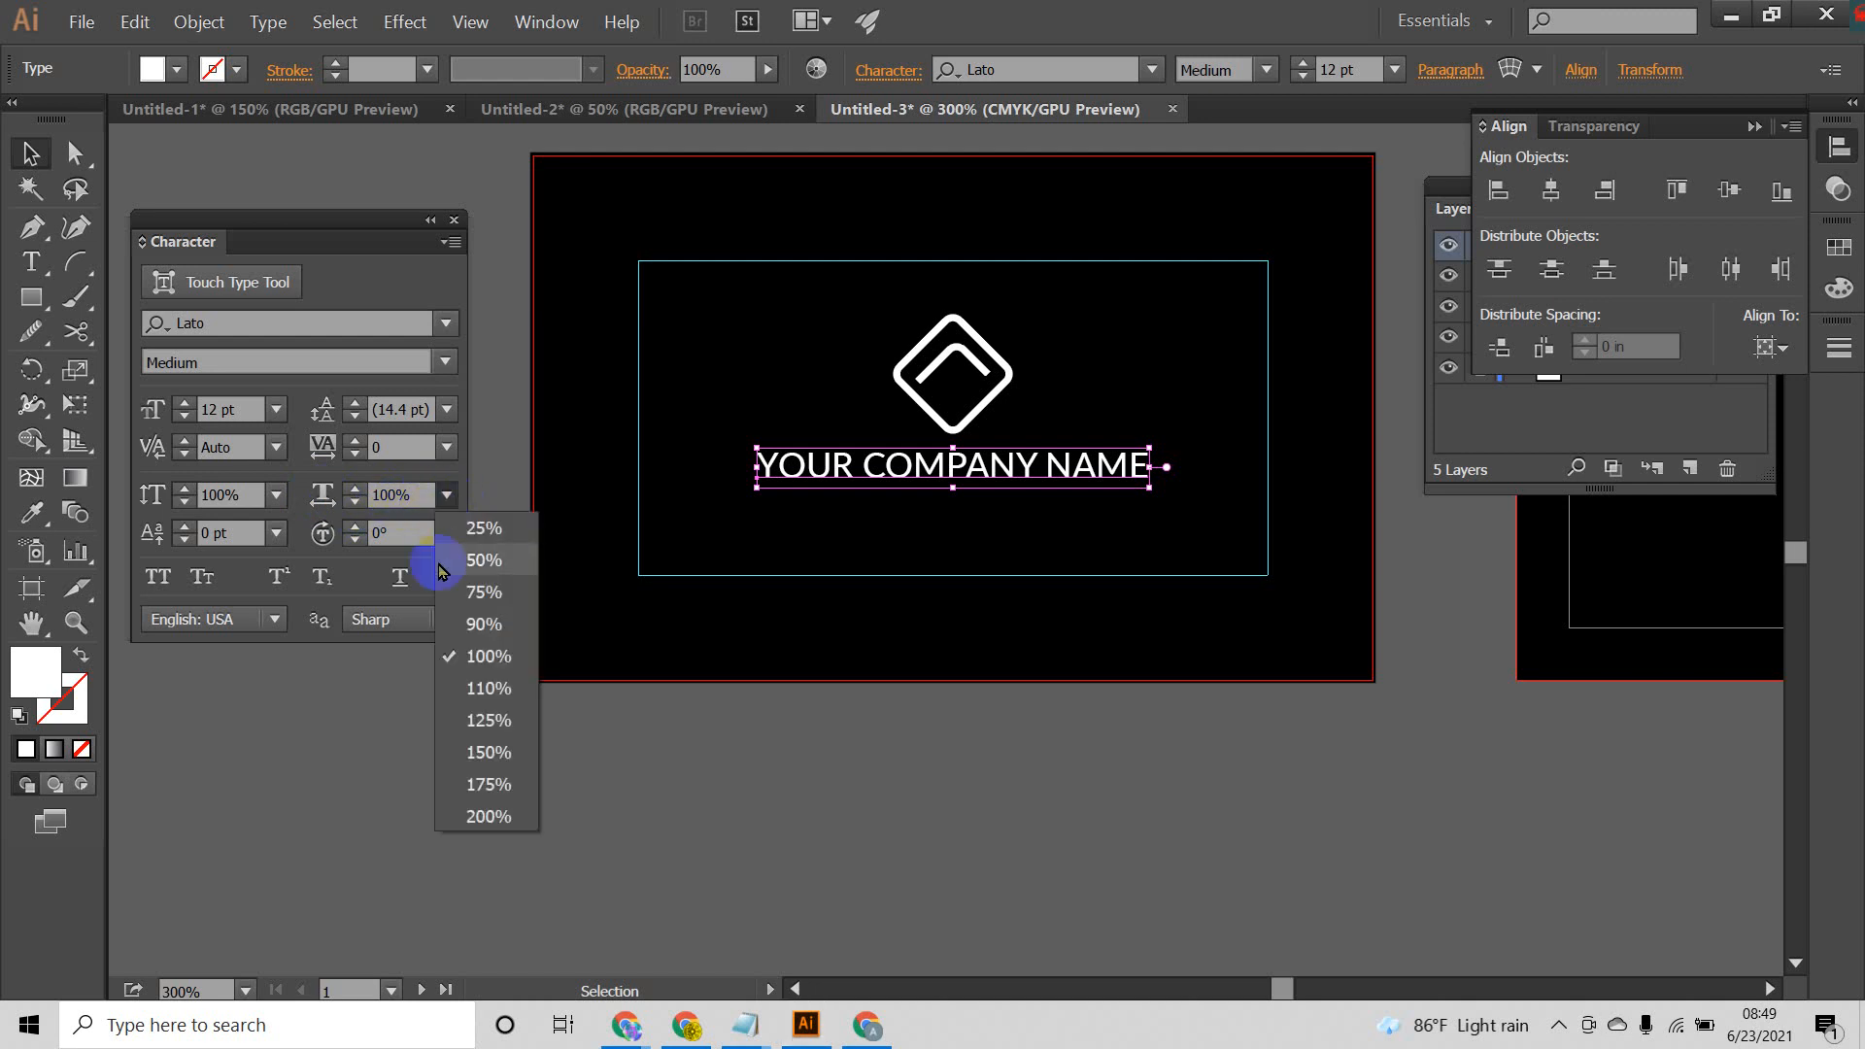
{"action": "left_click", "coordinate": [489, 690]}
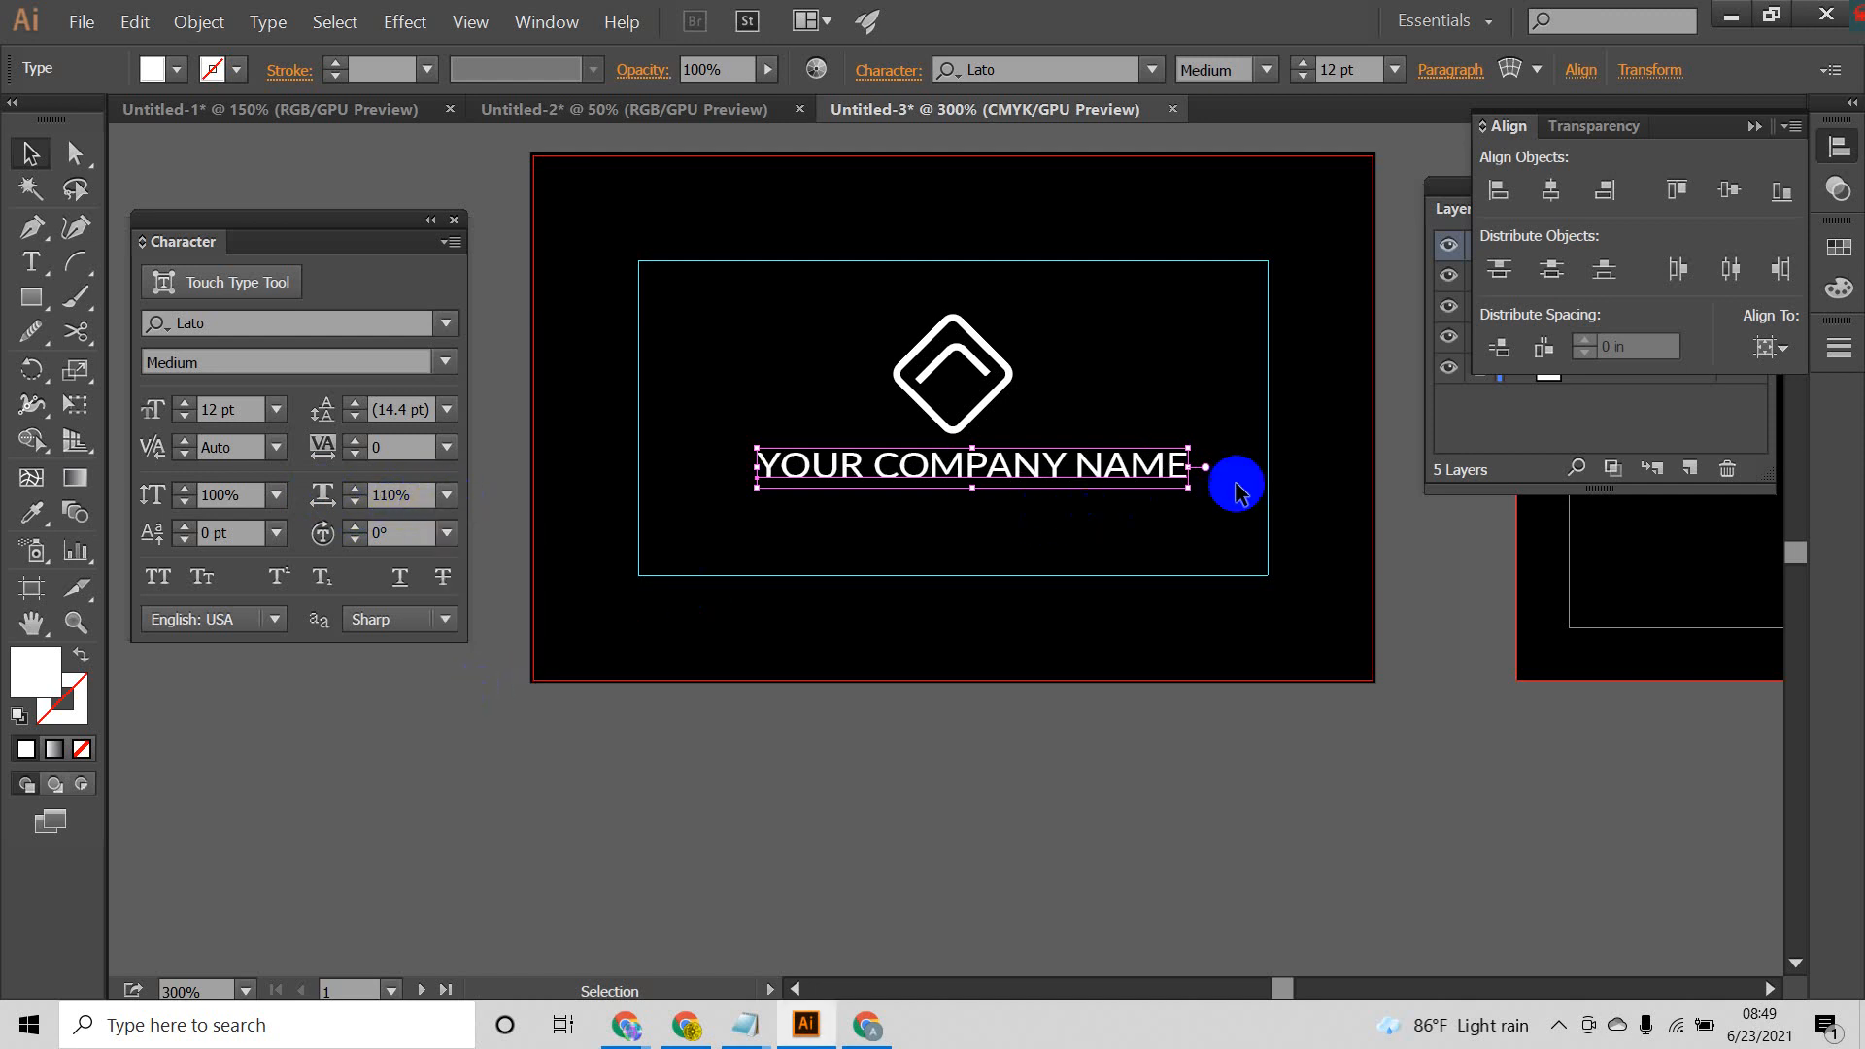
{"action": "key", "text": "ctrl+z"}
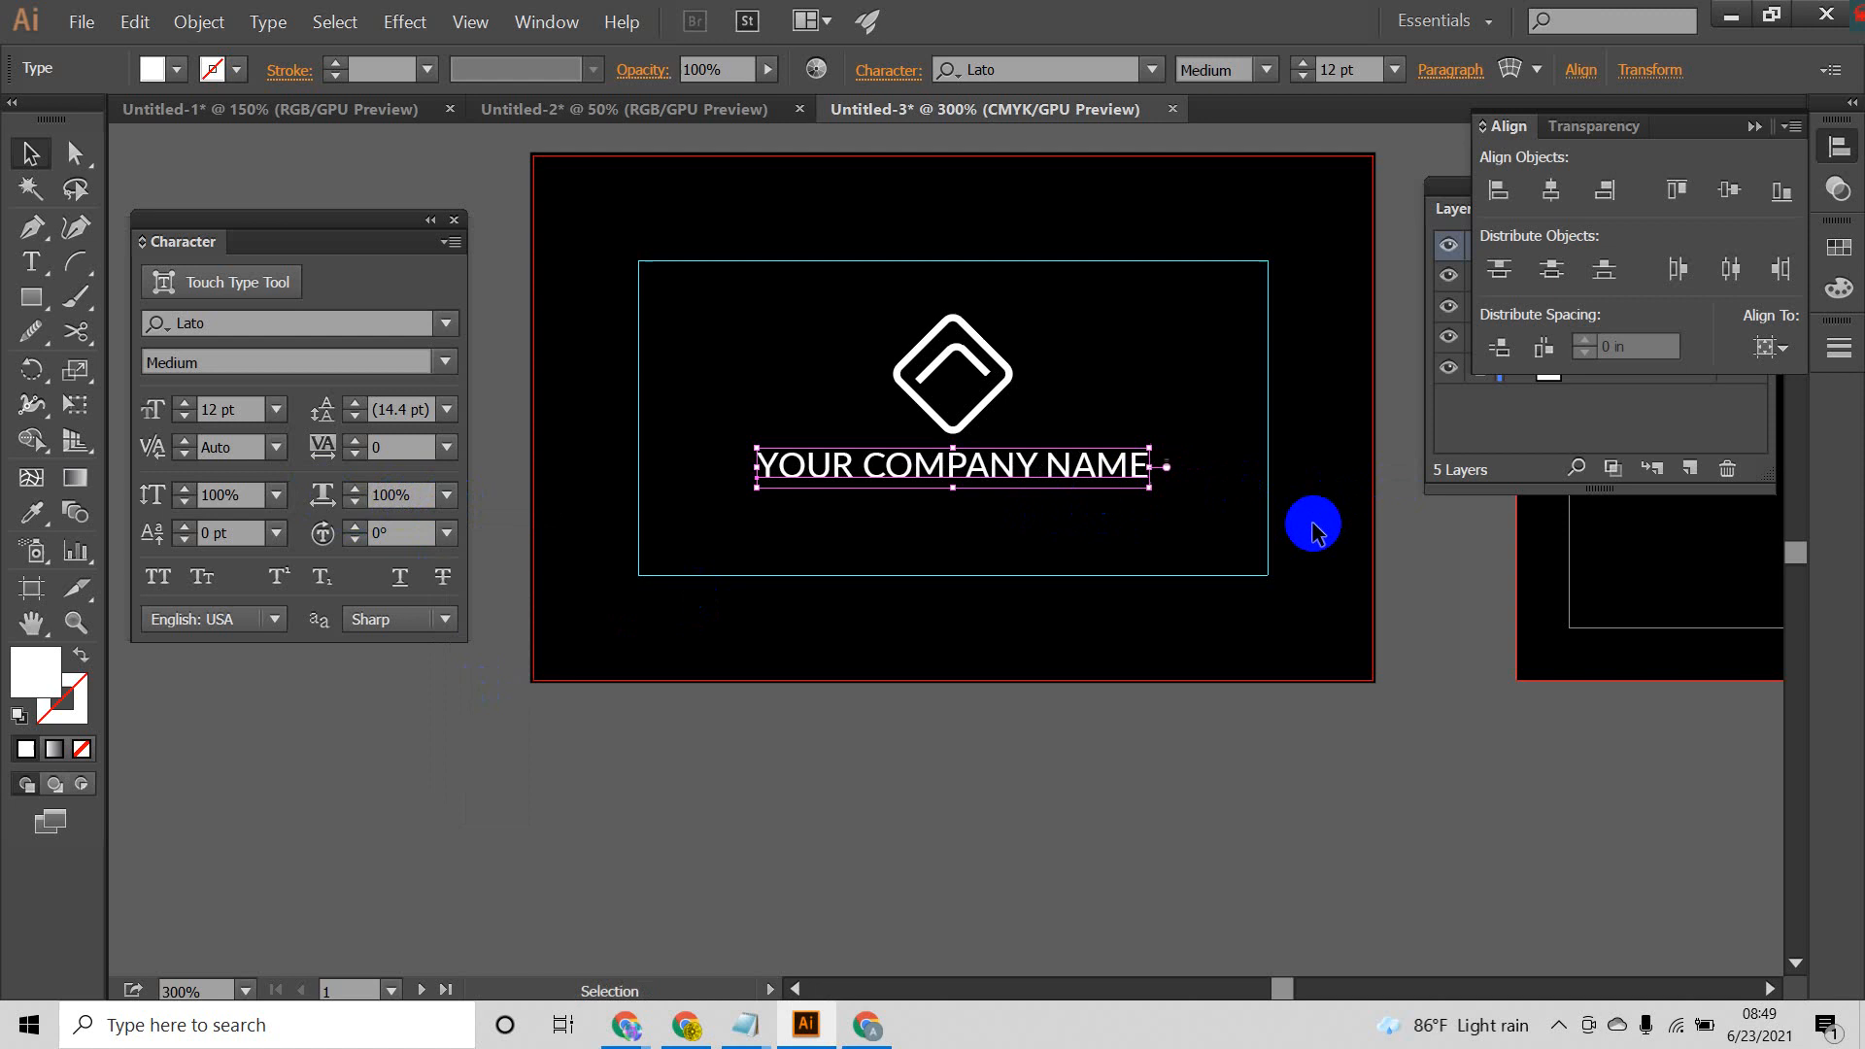
{"action": "left_click", "coordinate": [1090, 709]}
Step: Scale the logo and company name down together proportionally to a text size of about 9.5 pt, and move them slightly up within the guide frame
{"action": "scroll", "coordinate": [947, 481], "scroll_direction": "up", "scroll_amount": 2}
{"action": "left_click_drag", "start_coordinate": [762, 311], "coordinate": [725, 282]}
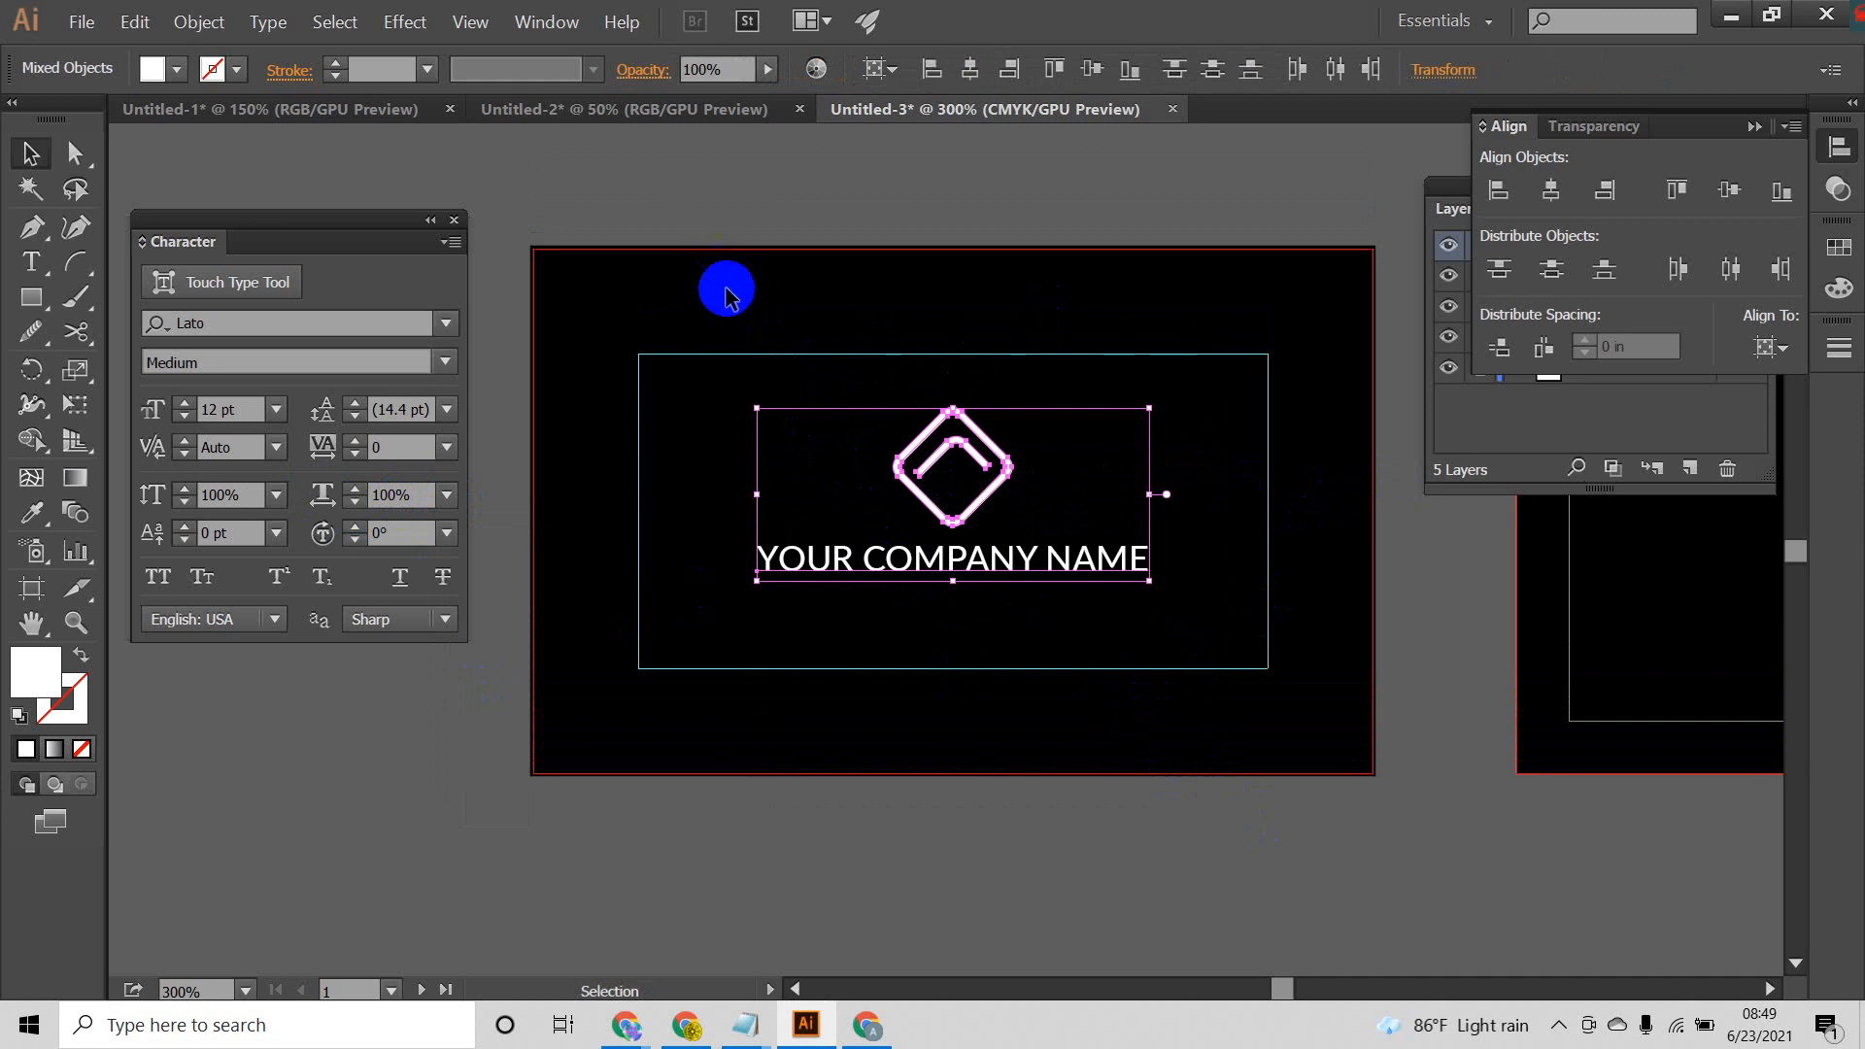
{"action": "left_click", "coordinate": [946, 700]}
{"action": "left_click_drag", "start_coordinate": [816, 359], "coordinate": [1104, 669]}
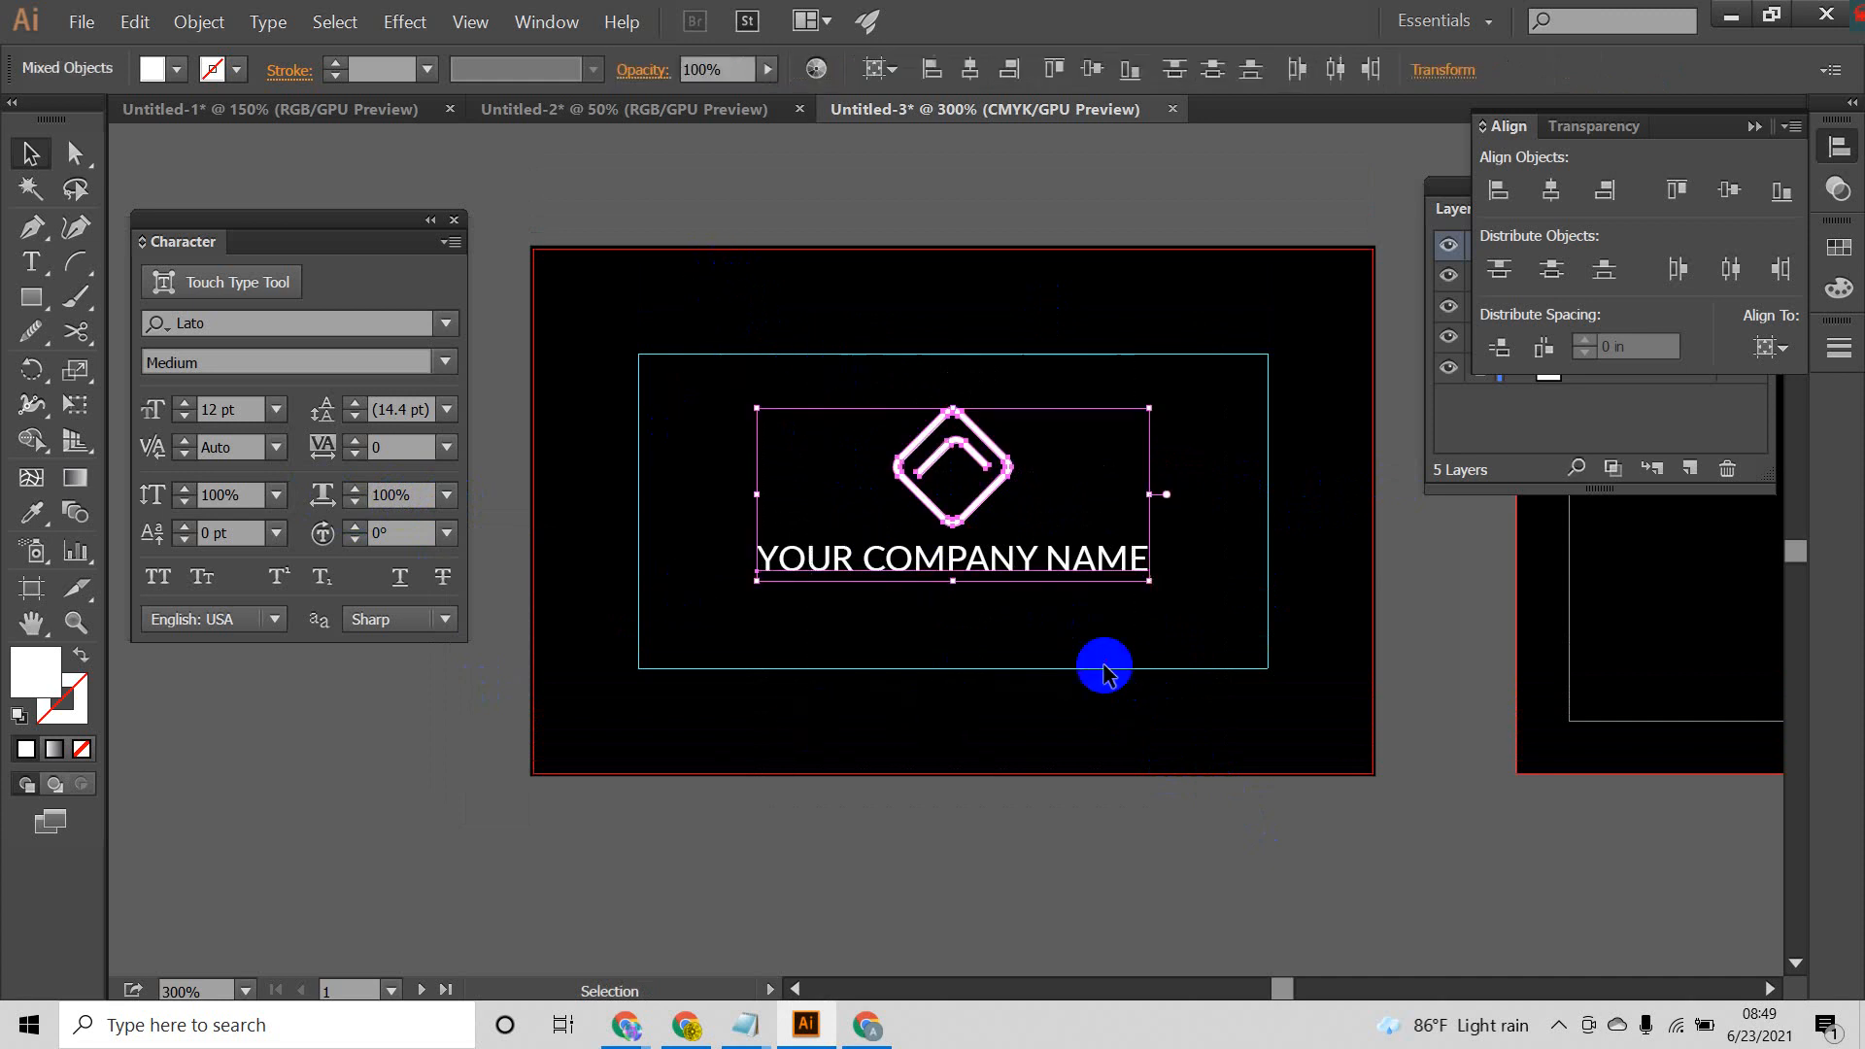
{"action": "scroll", "coordinate": [982, 505], "scroll_direction": "up", "scroll_amount": 1}
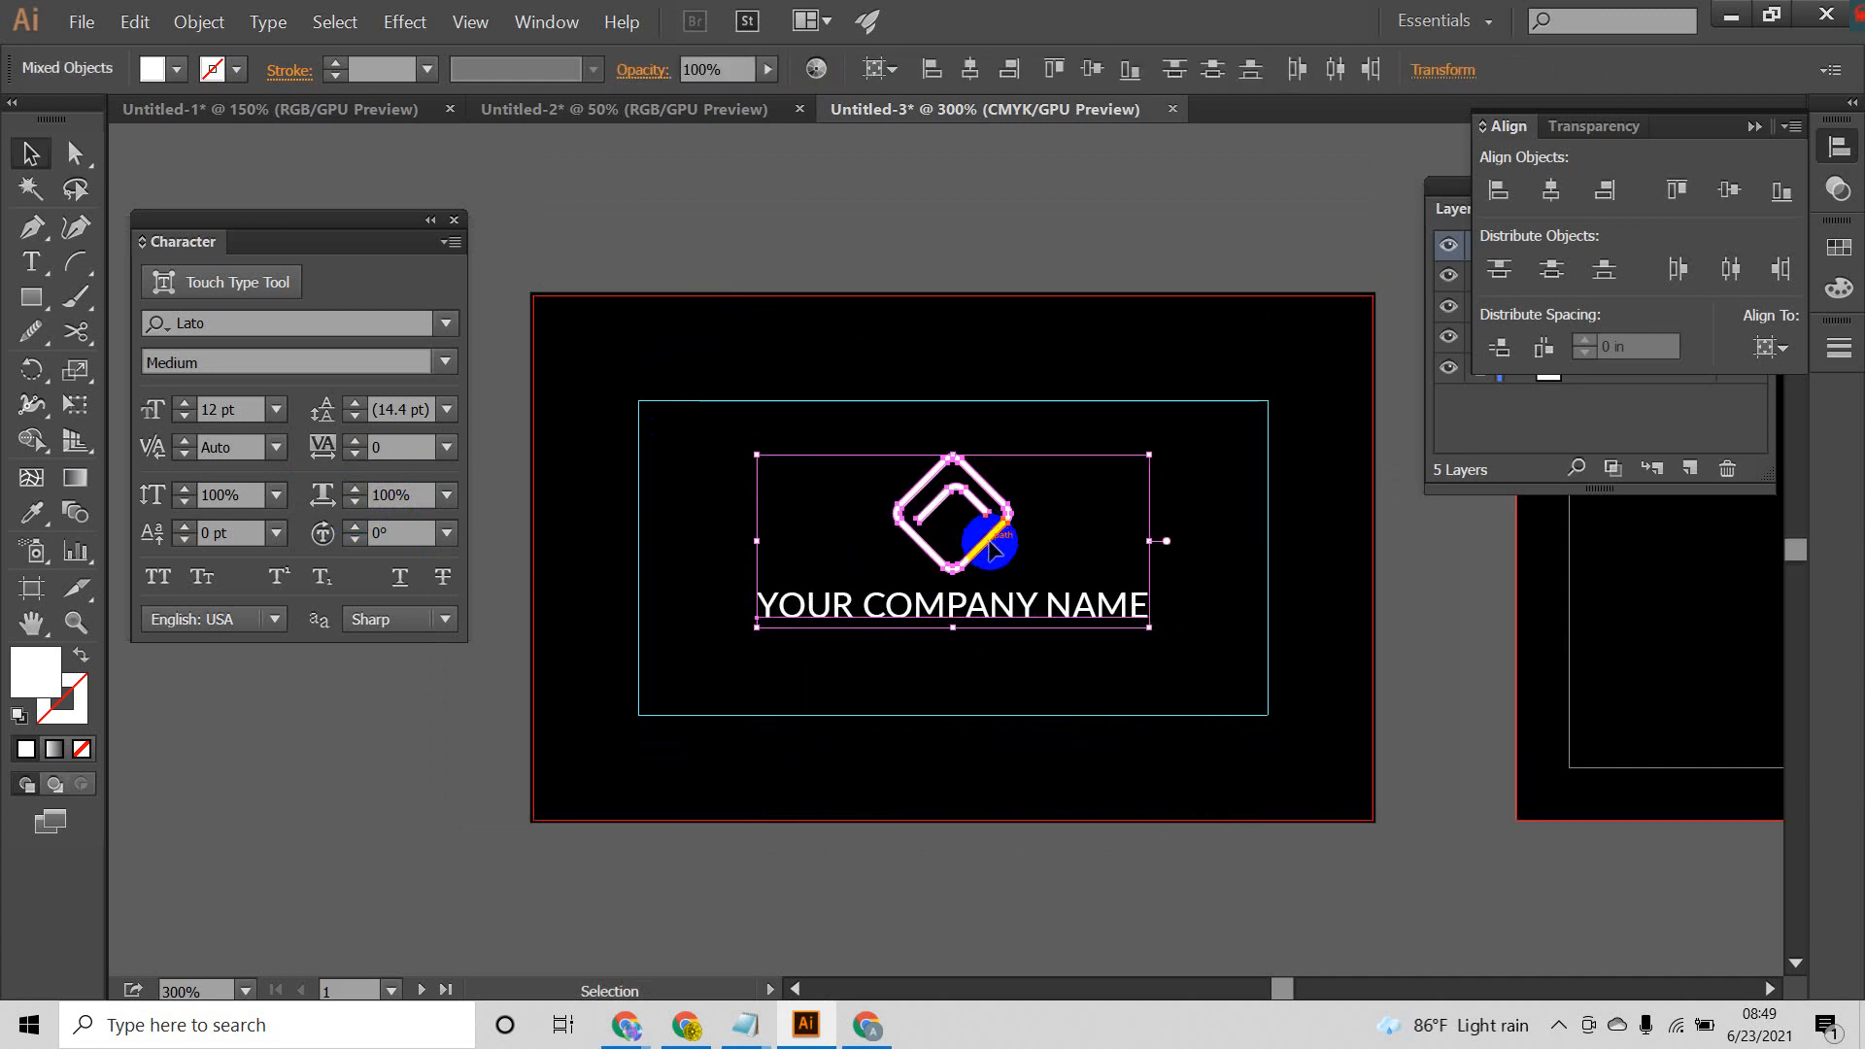
{"action": "left_click_drag", "start_coordinate": [991, 543], "coordinate": [990, 503]}
{"action": "key", "text": "ctrl+z"}
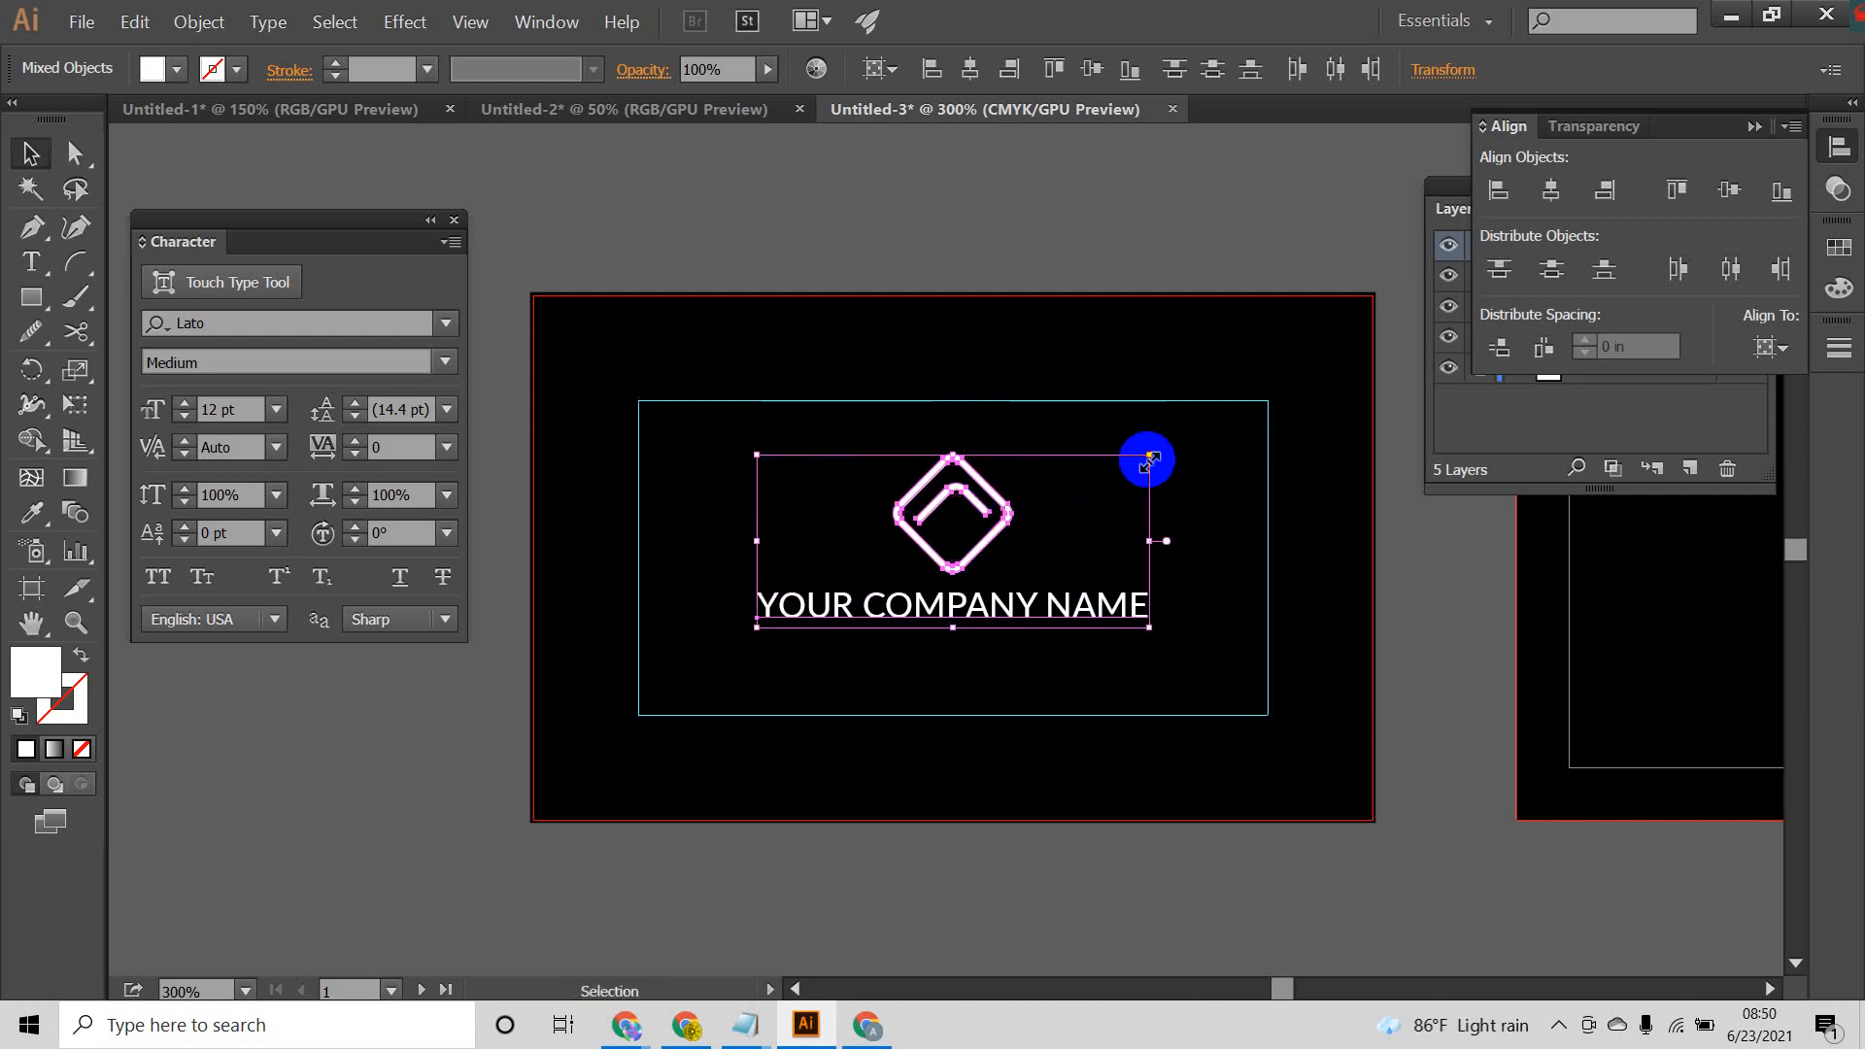
{"action": "left_click_drag", "start_coordinate": [1146, 456], "coordinate": [1127, 476]}
{"action": "left_click_drag", "start_coordinate": [1001, 521], "coordinate": [1002, 499]}
{"action": "left_click", "coordinate": [1162, 539]}
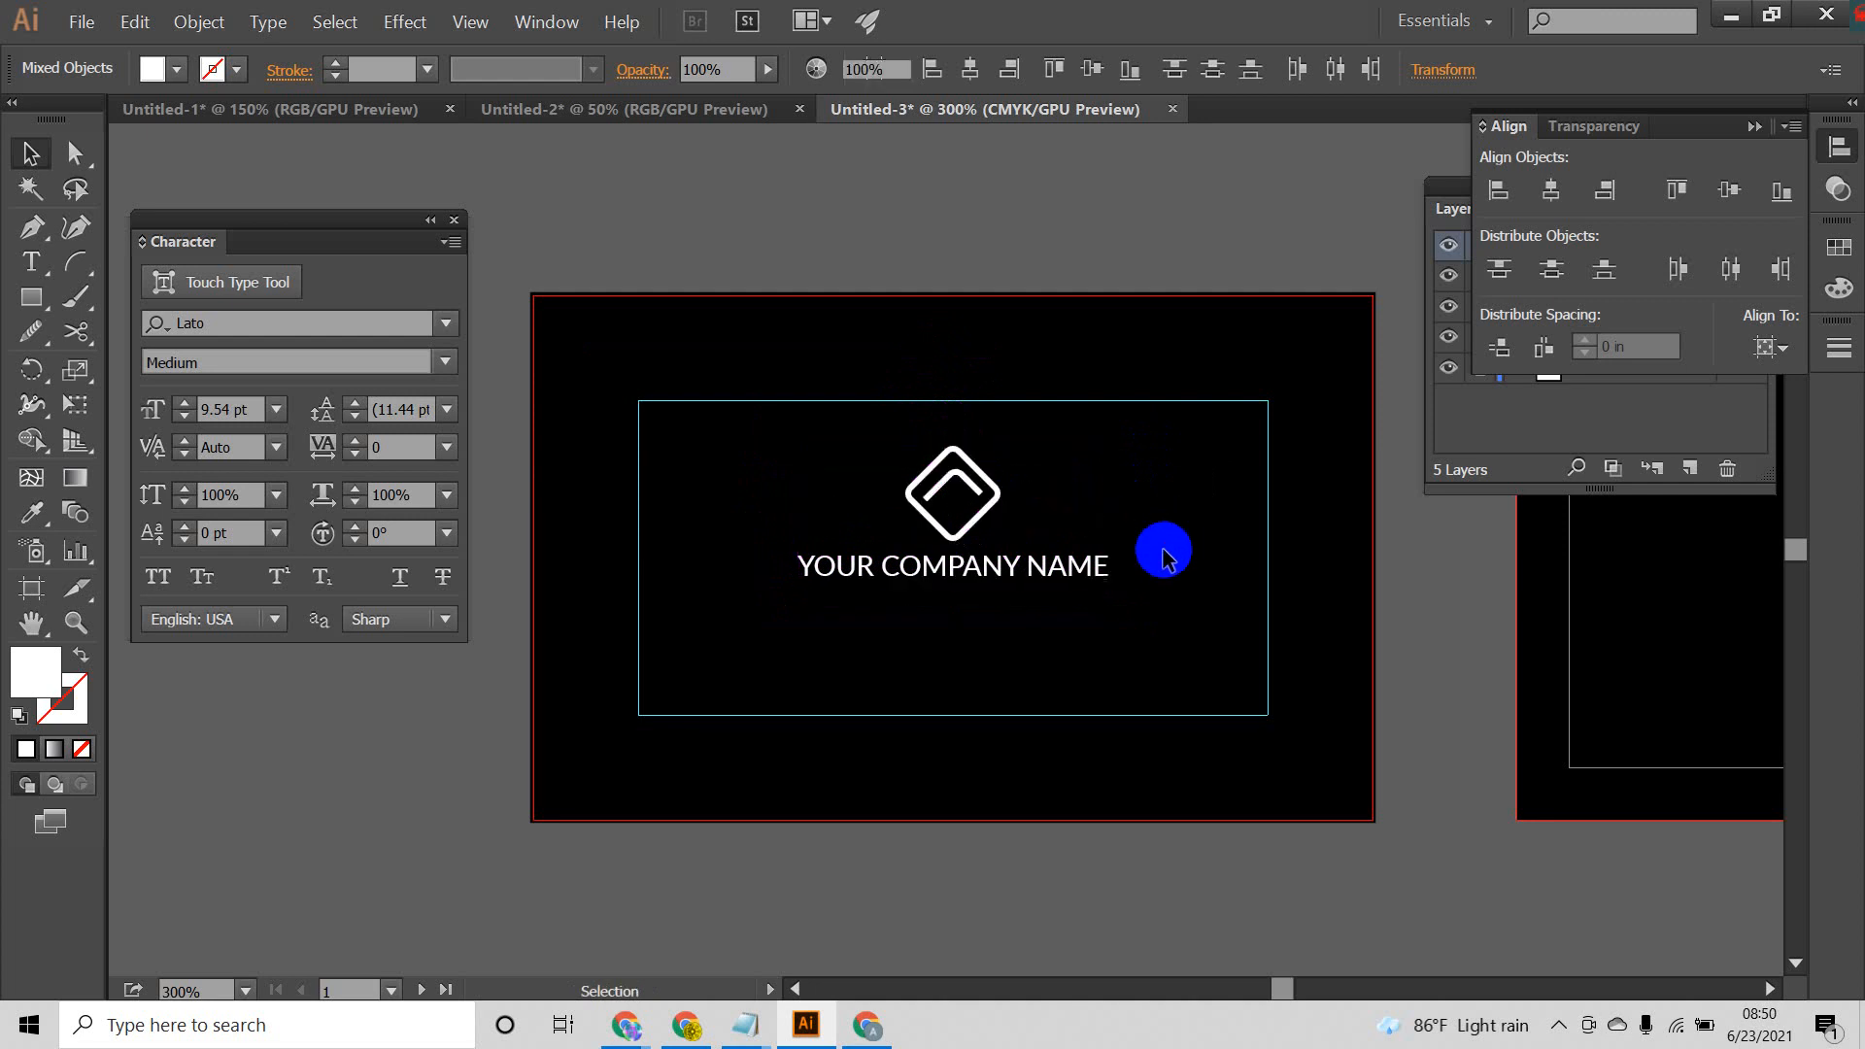
{"action": "scroll", "coordinate": [1162, 539], "scroll_direction": "down", "scroll_amount": 2}
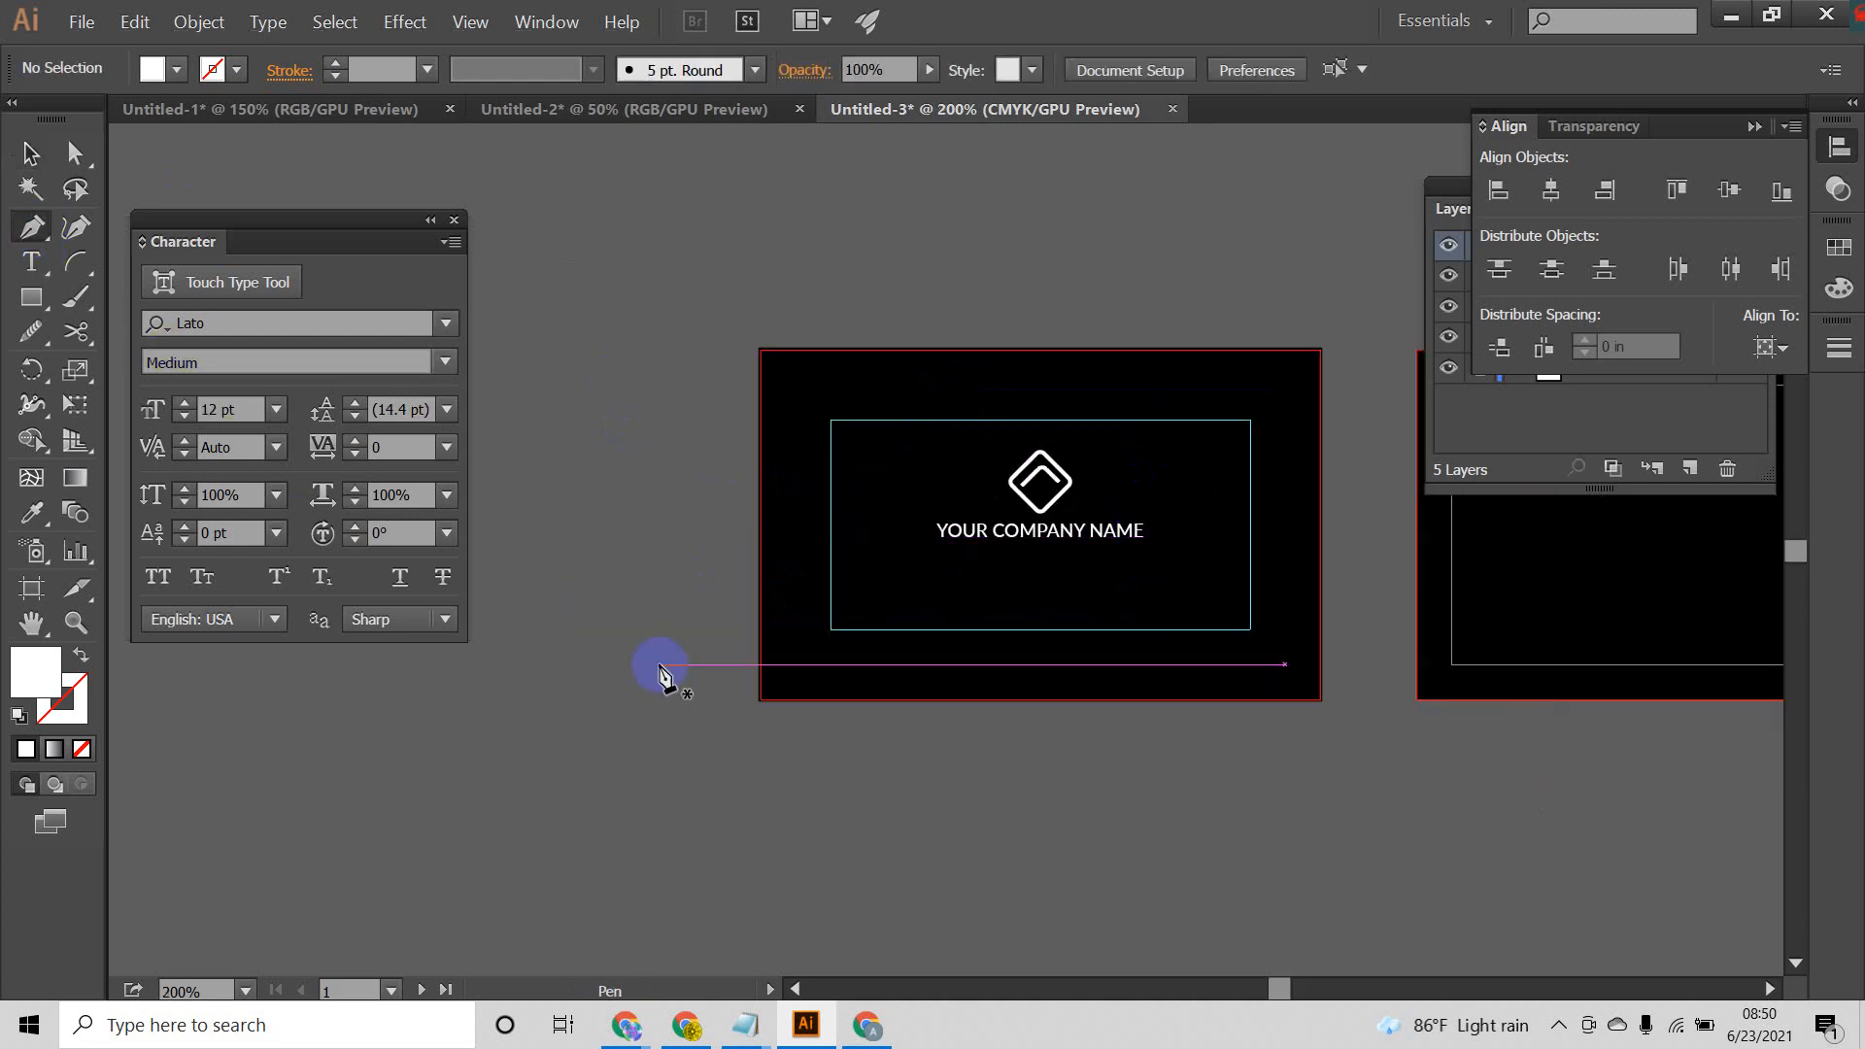
Step: Draw an open S-shaped wave about 5.3 in wide and 1.1 in high across the first artboard, extending past both sides, with no fill and a white stroke
{"action": "left_click", "coordinate": [647, 483]}
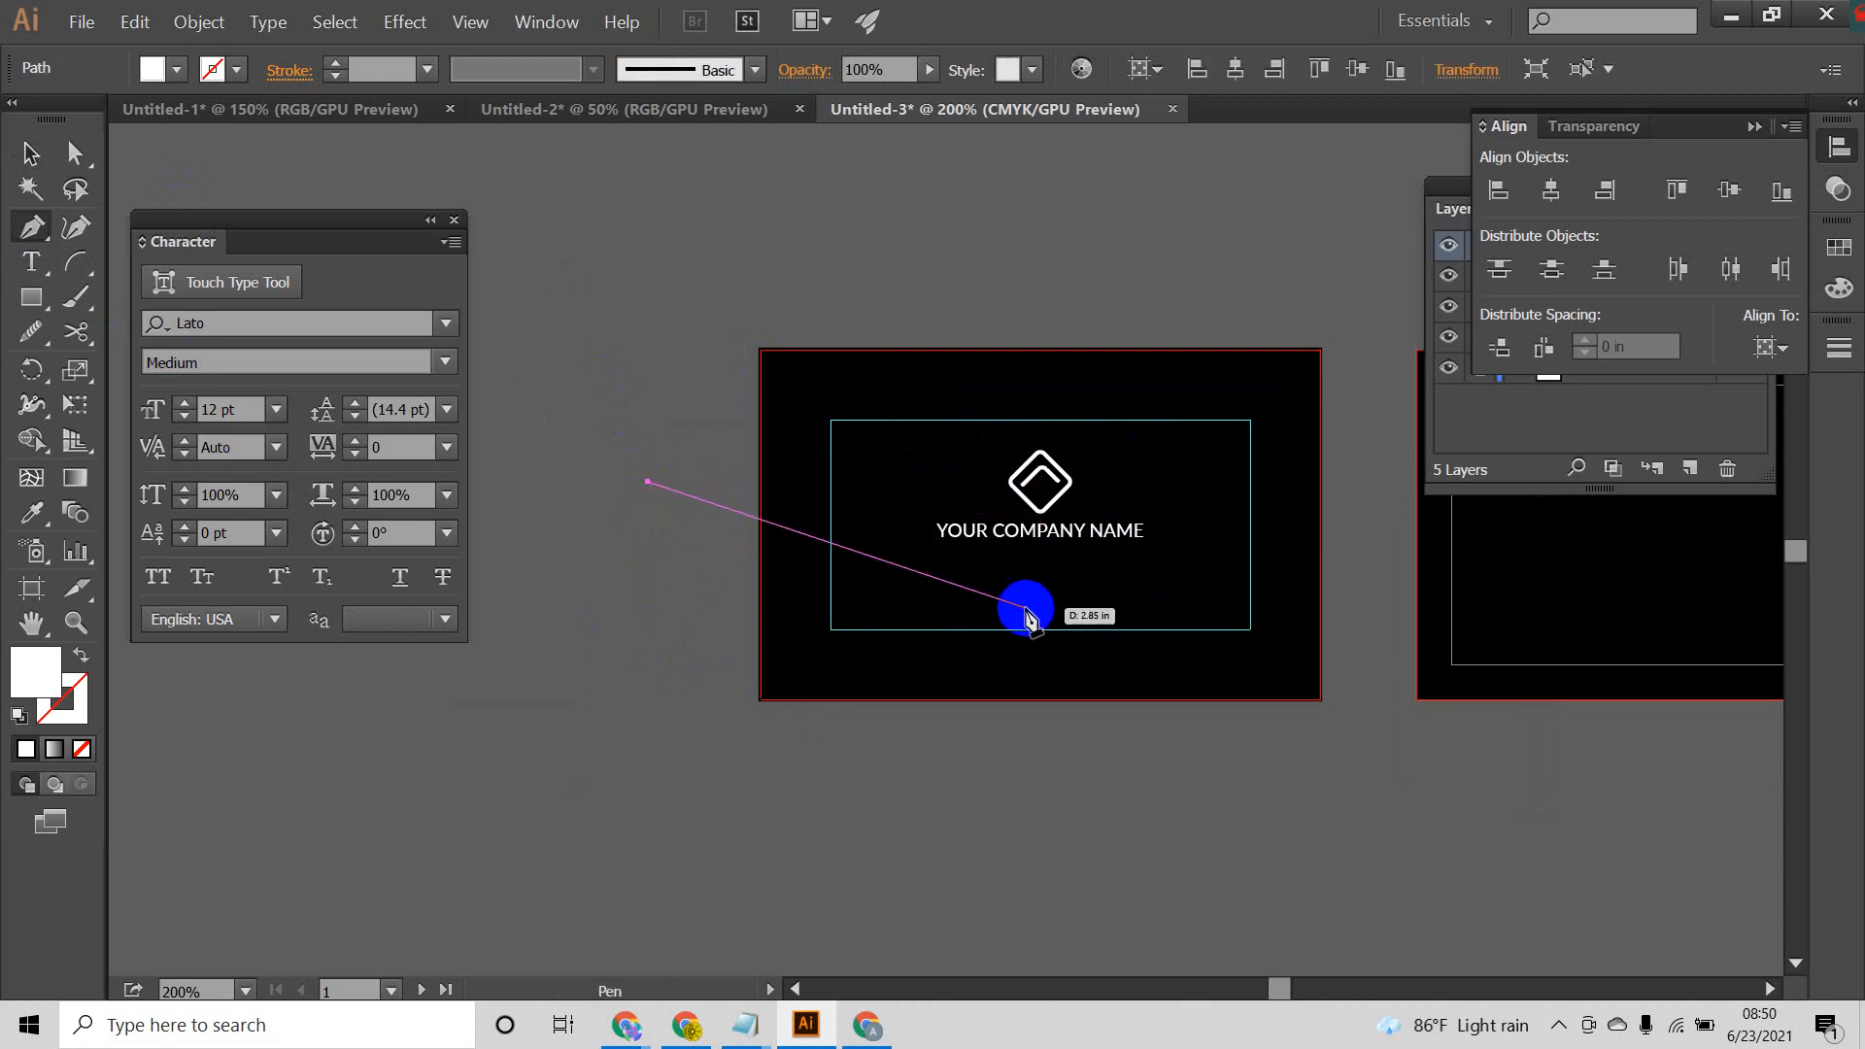
{"action": "left_click_drag", "start_coordinate": [1012, 608], "coordinate": [1240, 515]}
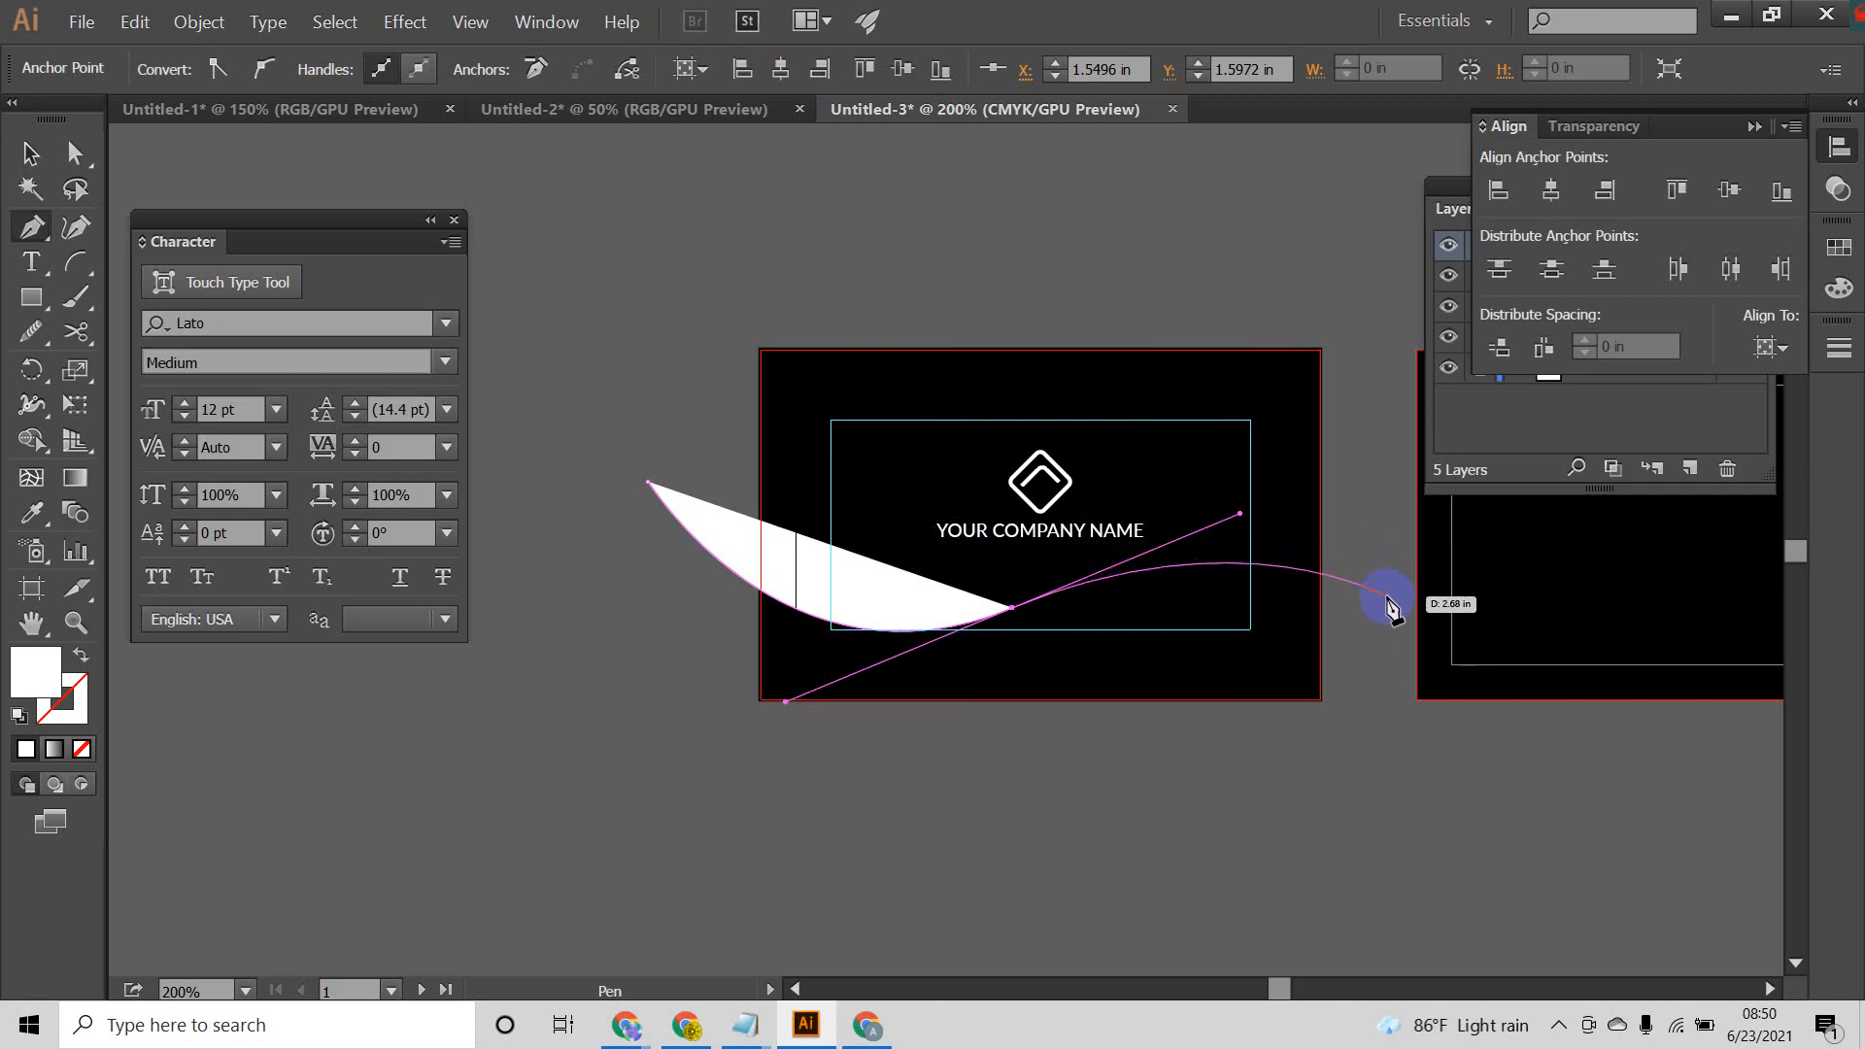
{"action": "left_click_drag", "start_coordinate": [1388, 596], "coordinate": [1477, 666]}
{"action": "left_click_drag", "start_coordinate": [1405, 660], "coordinate": [1476, 654]}
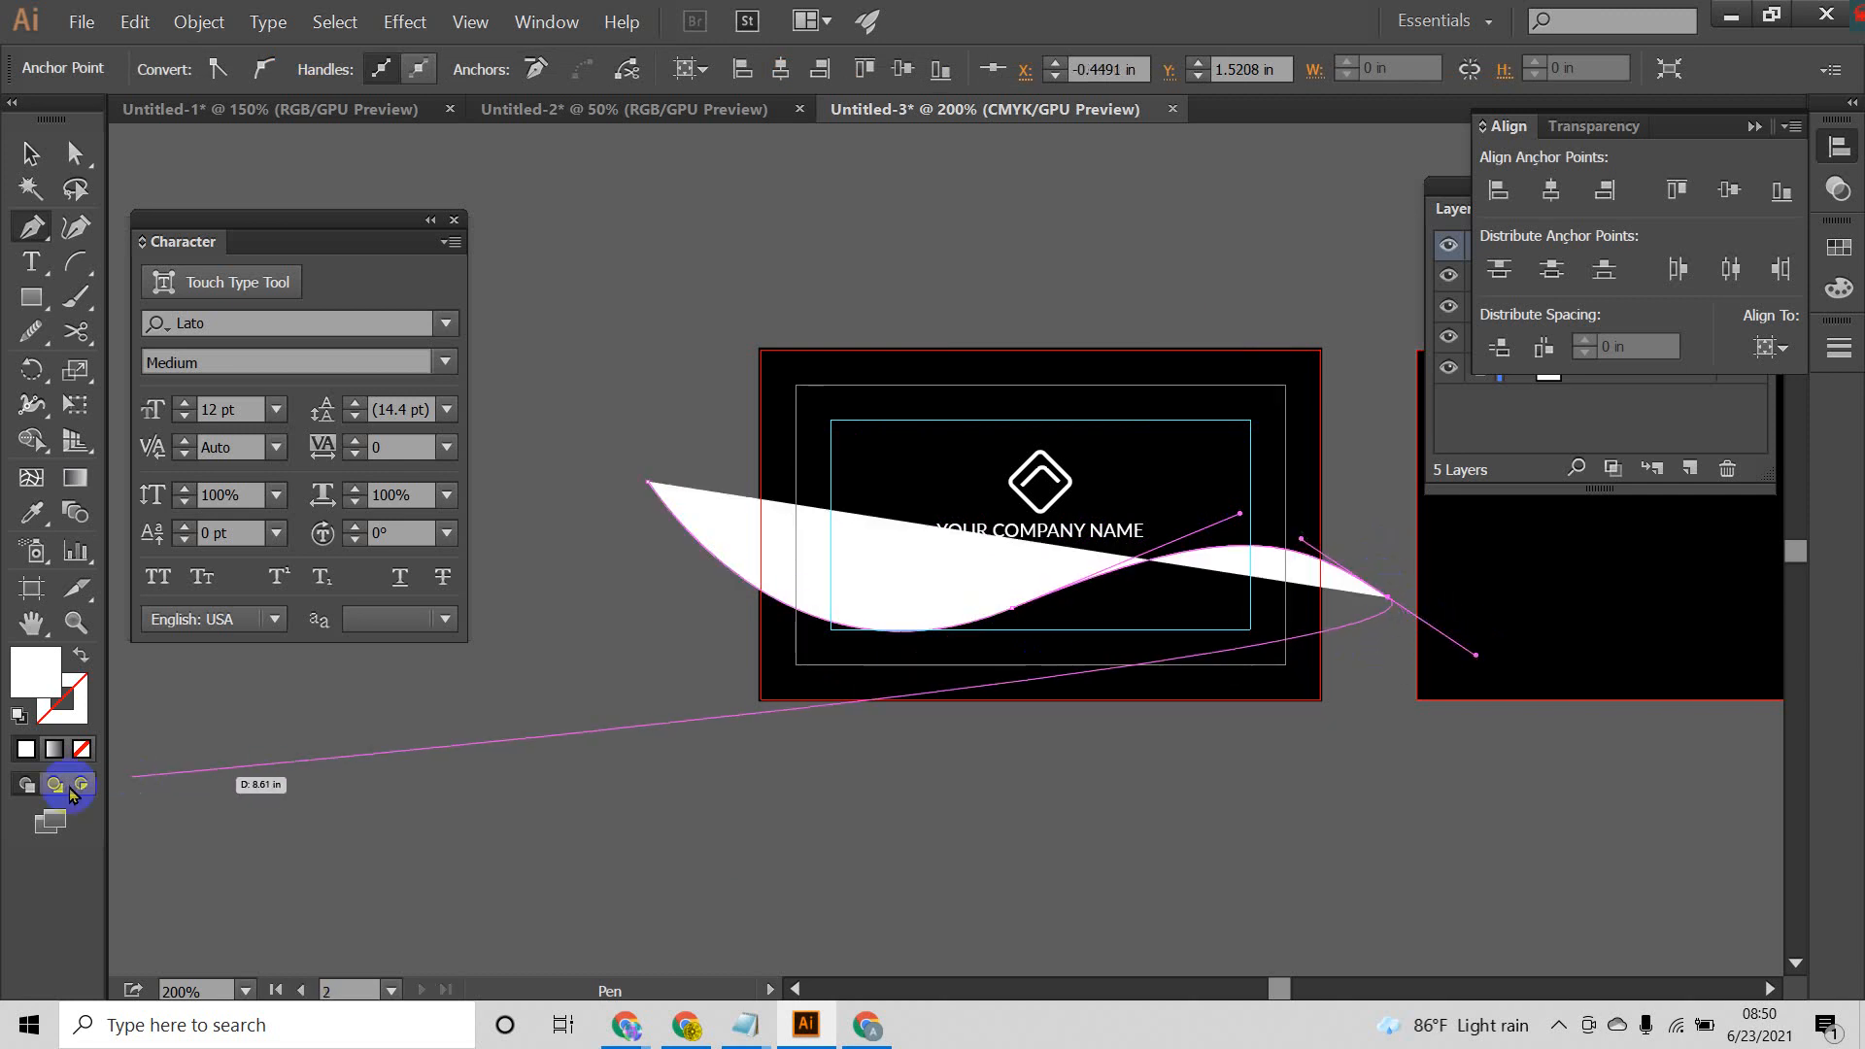
{"action": "left_click", "coordinate": [79, 659]}
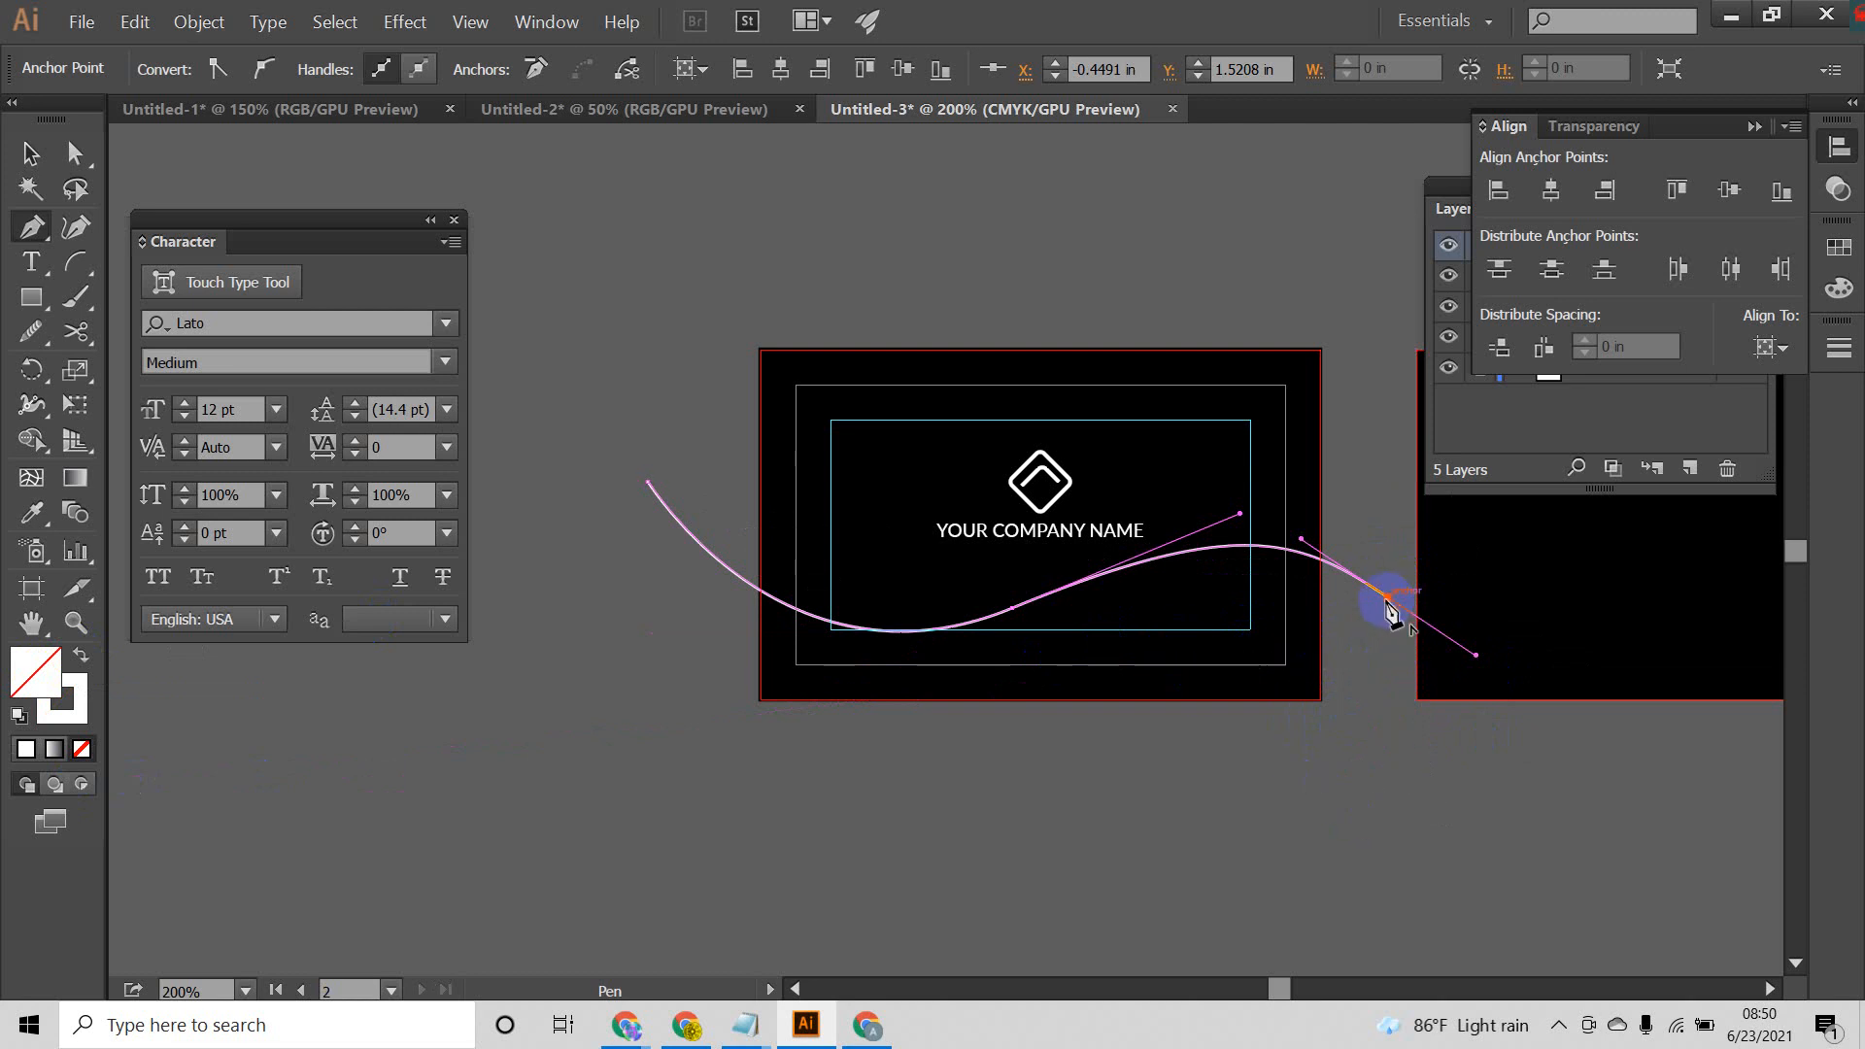
Step: Continue the wave from its right end back to its start, closing it as a tapered ribbon about 5.5 in wide and 1.3 in high
{"action": "left_click_drag", "start_coordinate": [1388, 598], "coordinate": [794, 713]}
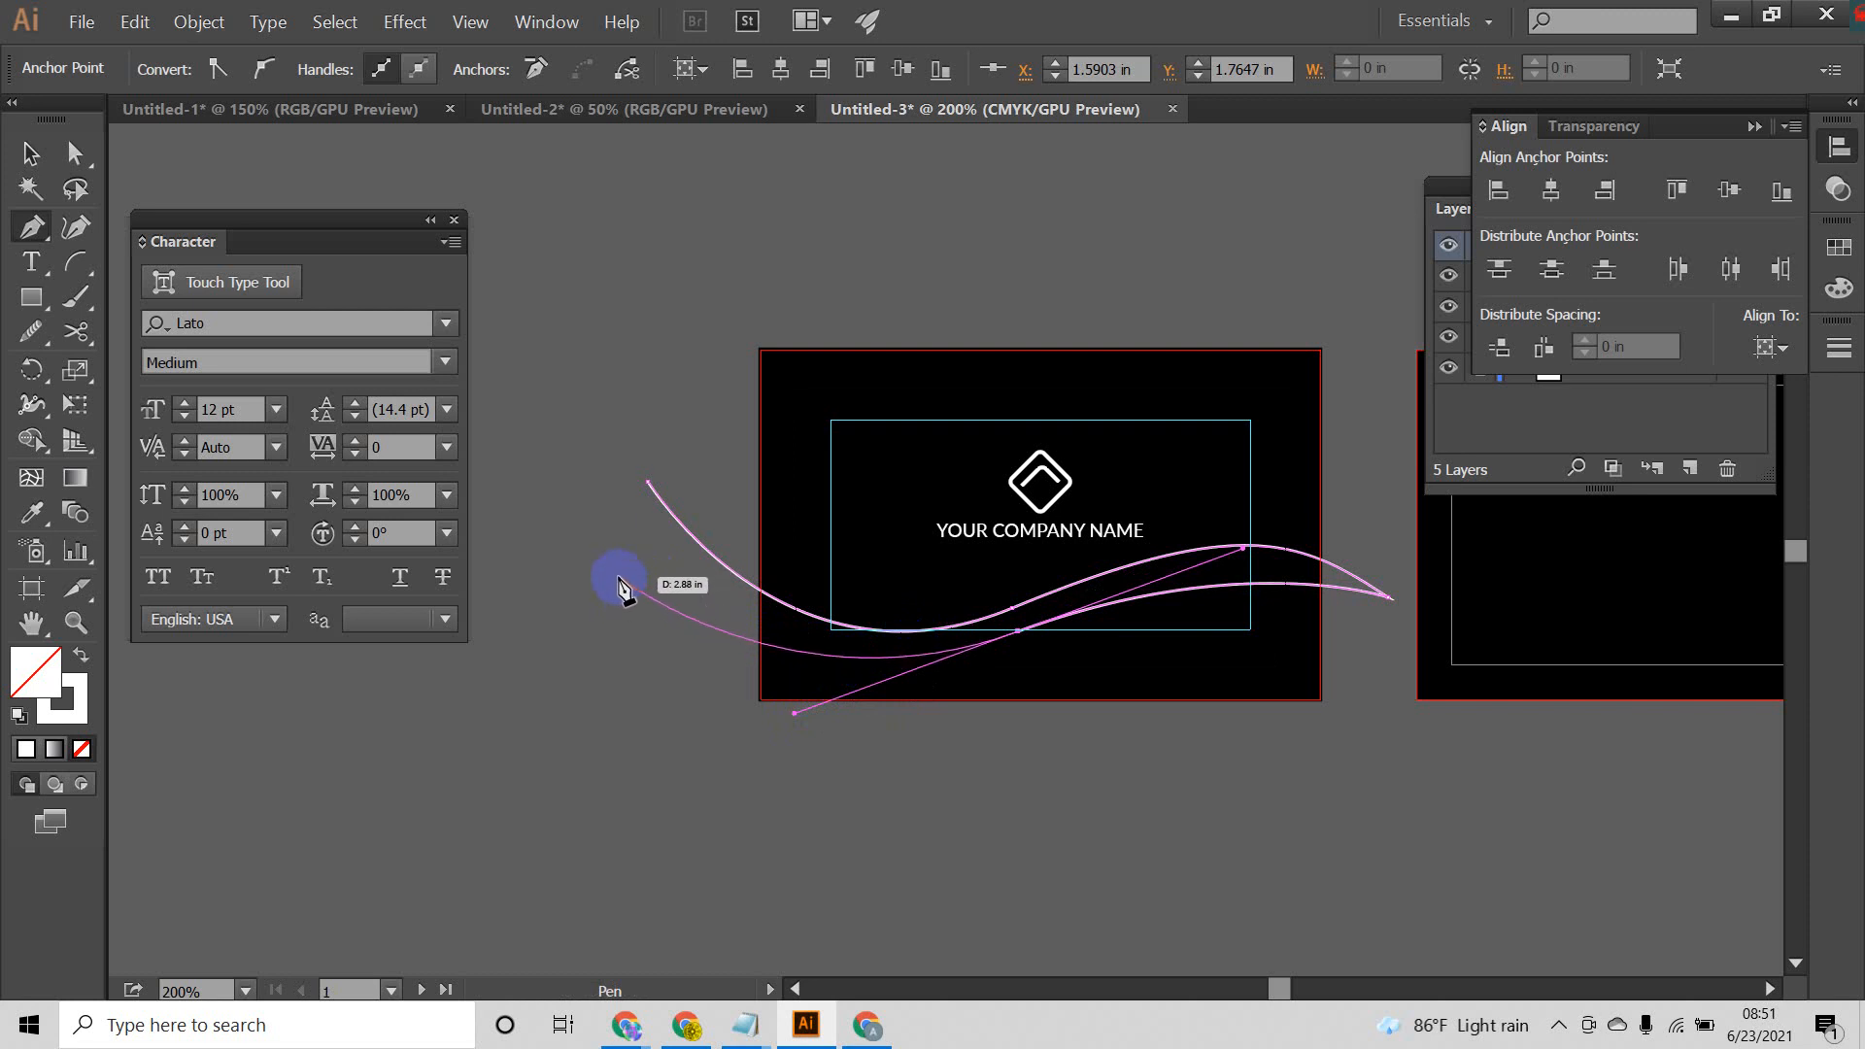
{"action": "left_click_drag", "start_coordinate": [619, 580], "coordinate": [596, 517]}
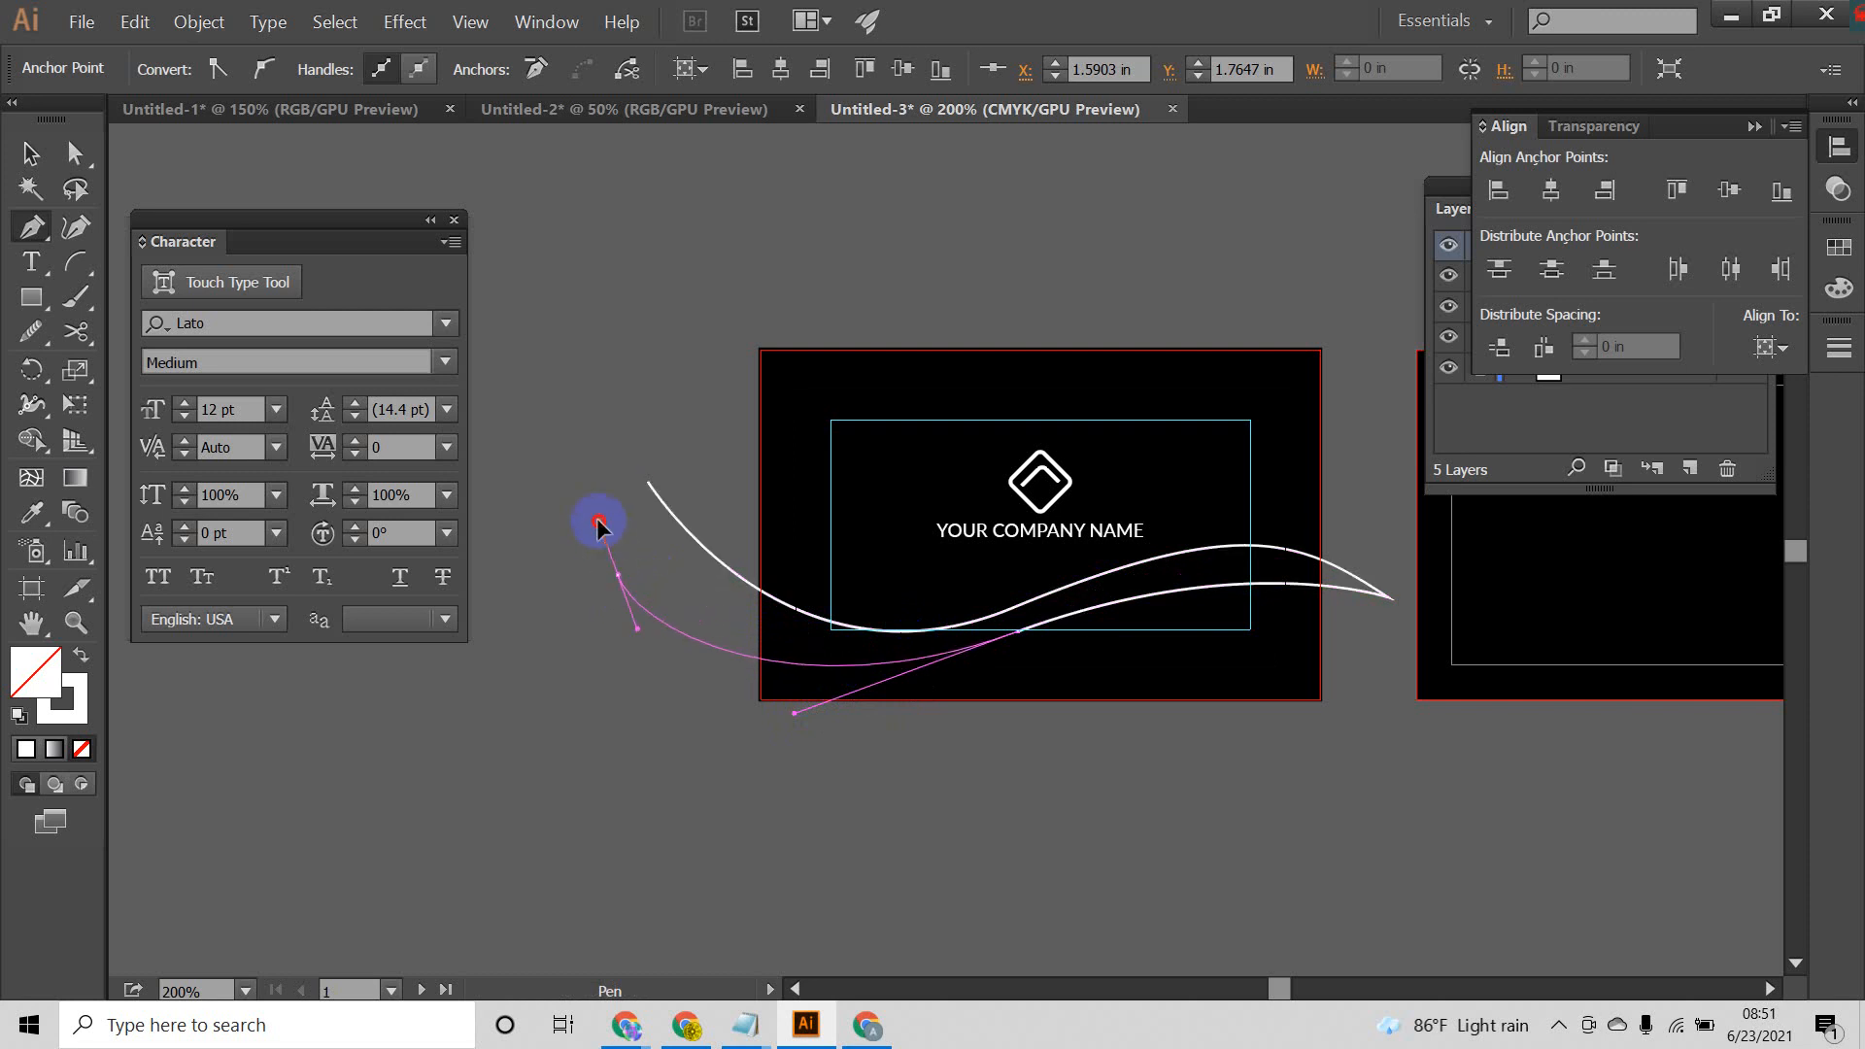
{"action": "left_click", "coordinate": [645, 483]}
{"action": "left_click", "coordinate": [30, 153]}
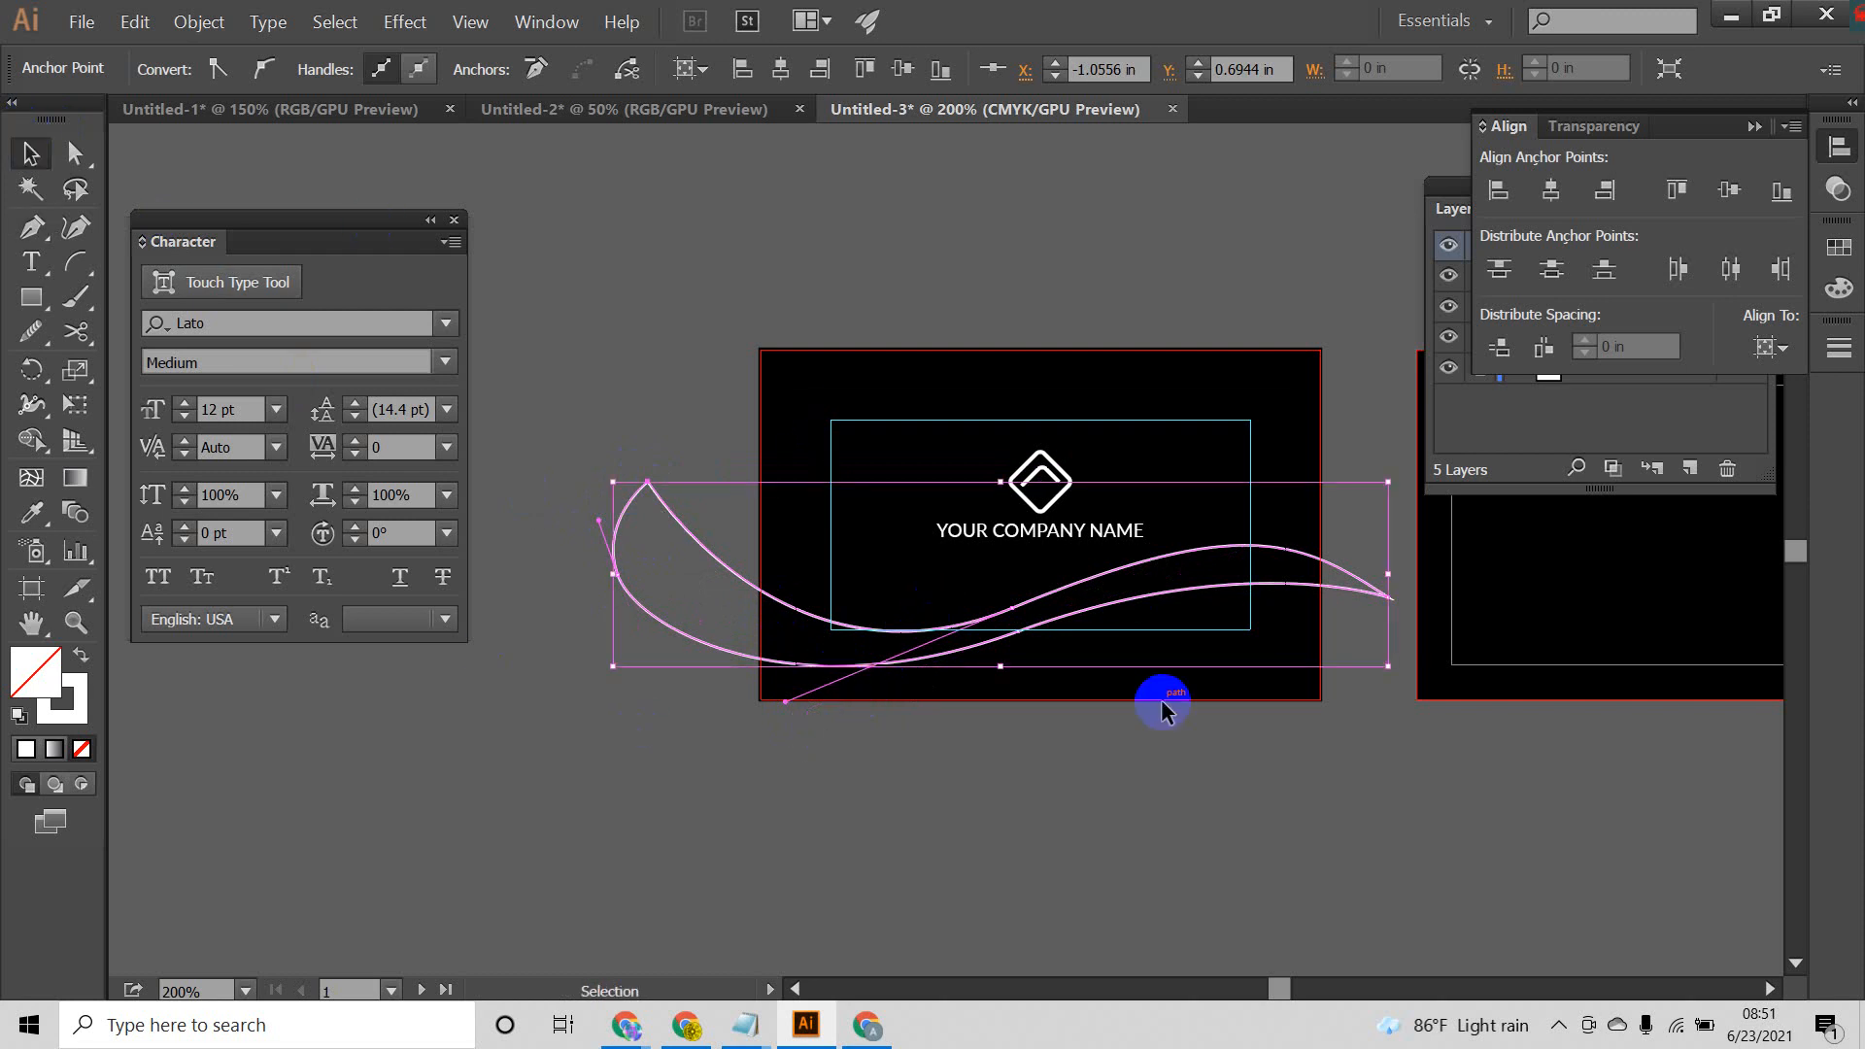
{"action": "left_click", "coordinate": [1076, 782]}
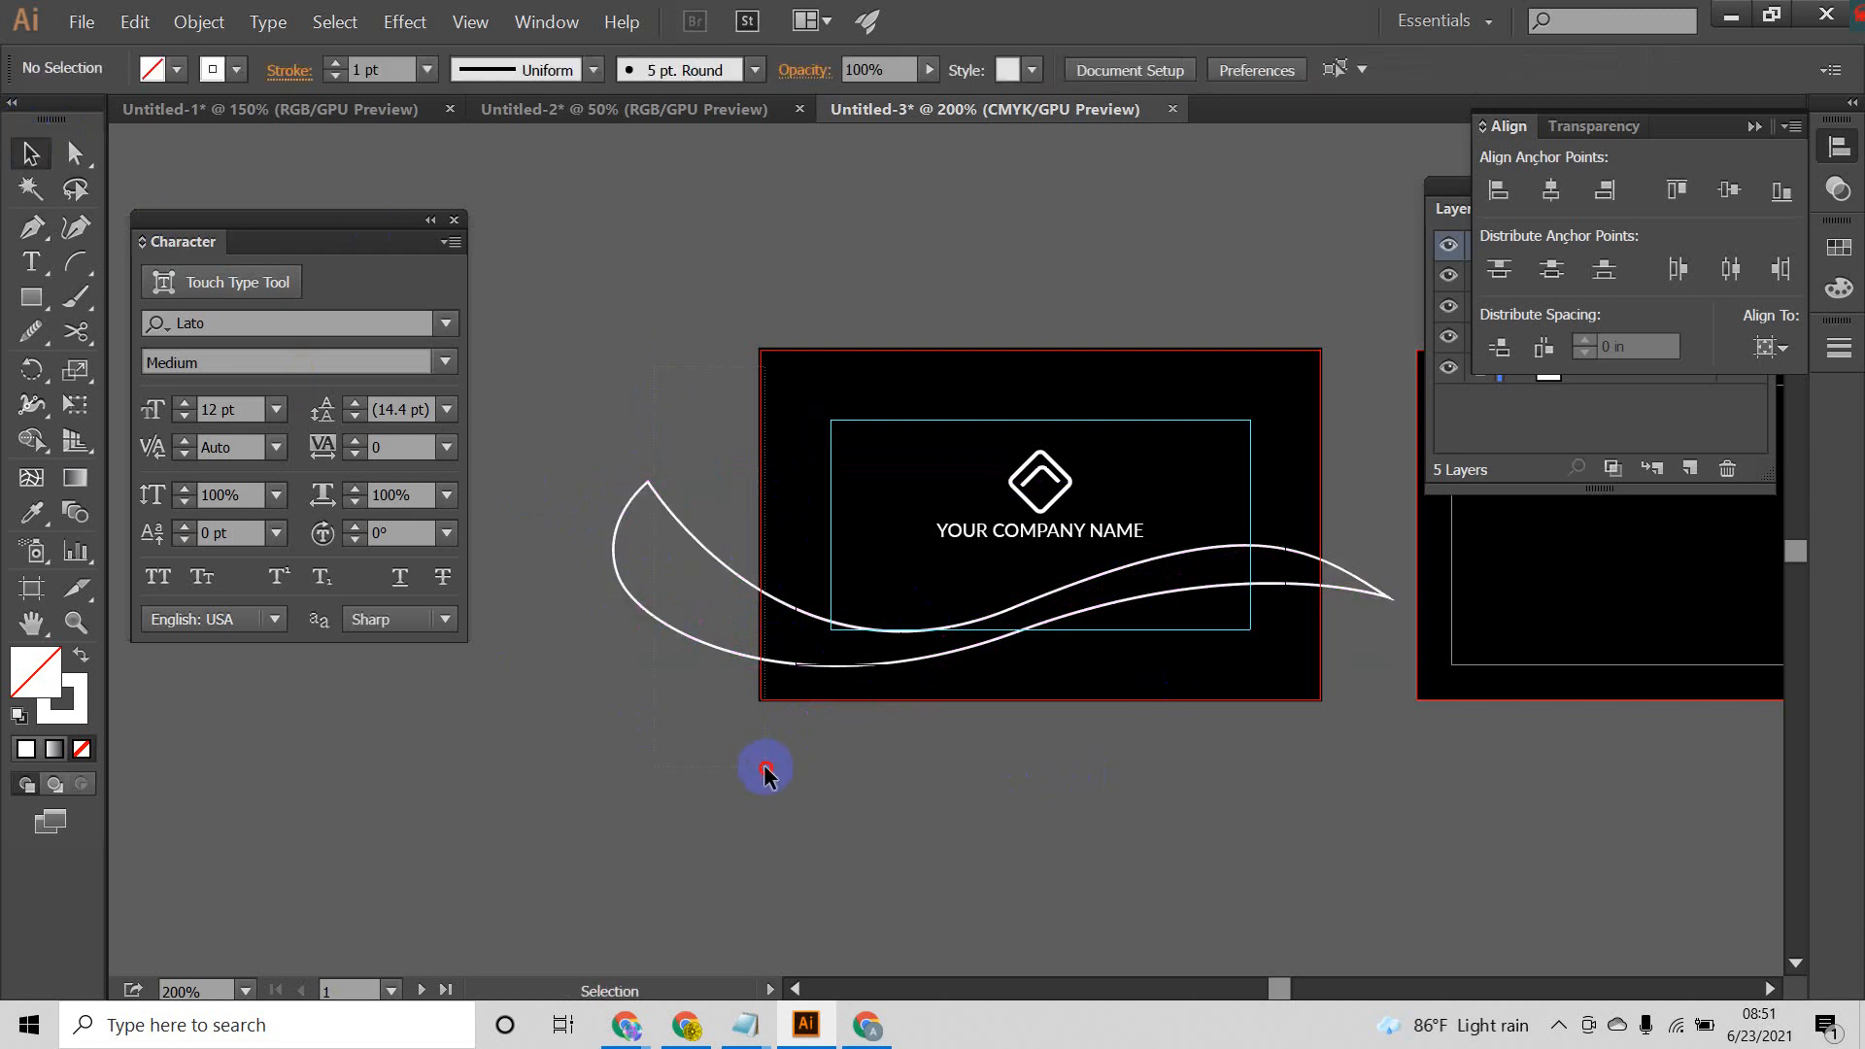
Step: Select the logo and company name together and move them above the first artboard, clear of the ribbon
{"action": "left_click_drag", "start_coordinate": [765, 770], "coordinate": [765, 770]}
{"action": "left_click", "coordinate": [1008, 775]}
{"action": "left_click_drag", "start_coordinate": [1007, 774], "coordinate": [767, 501]}
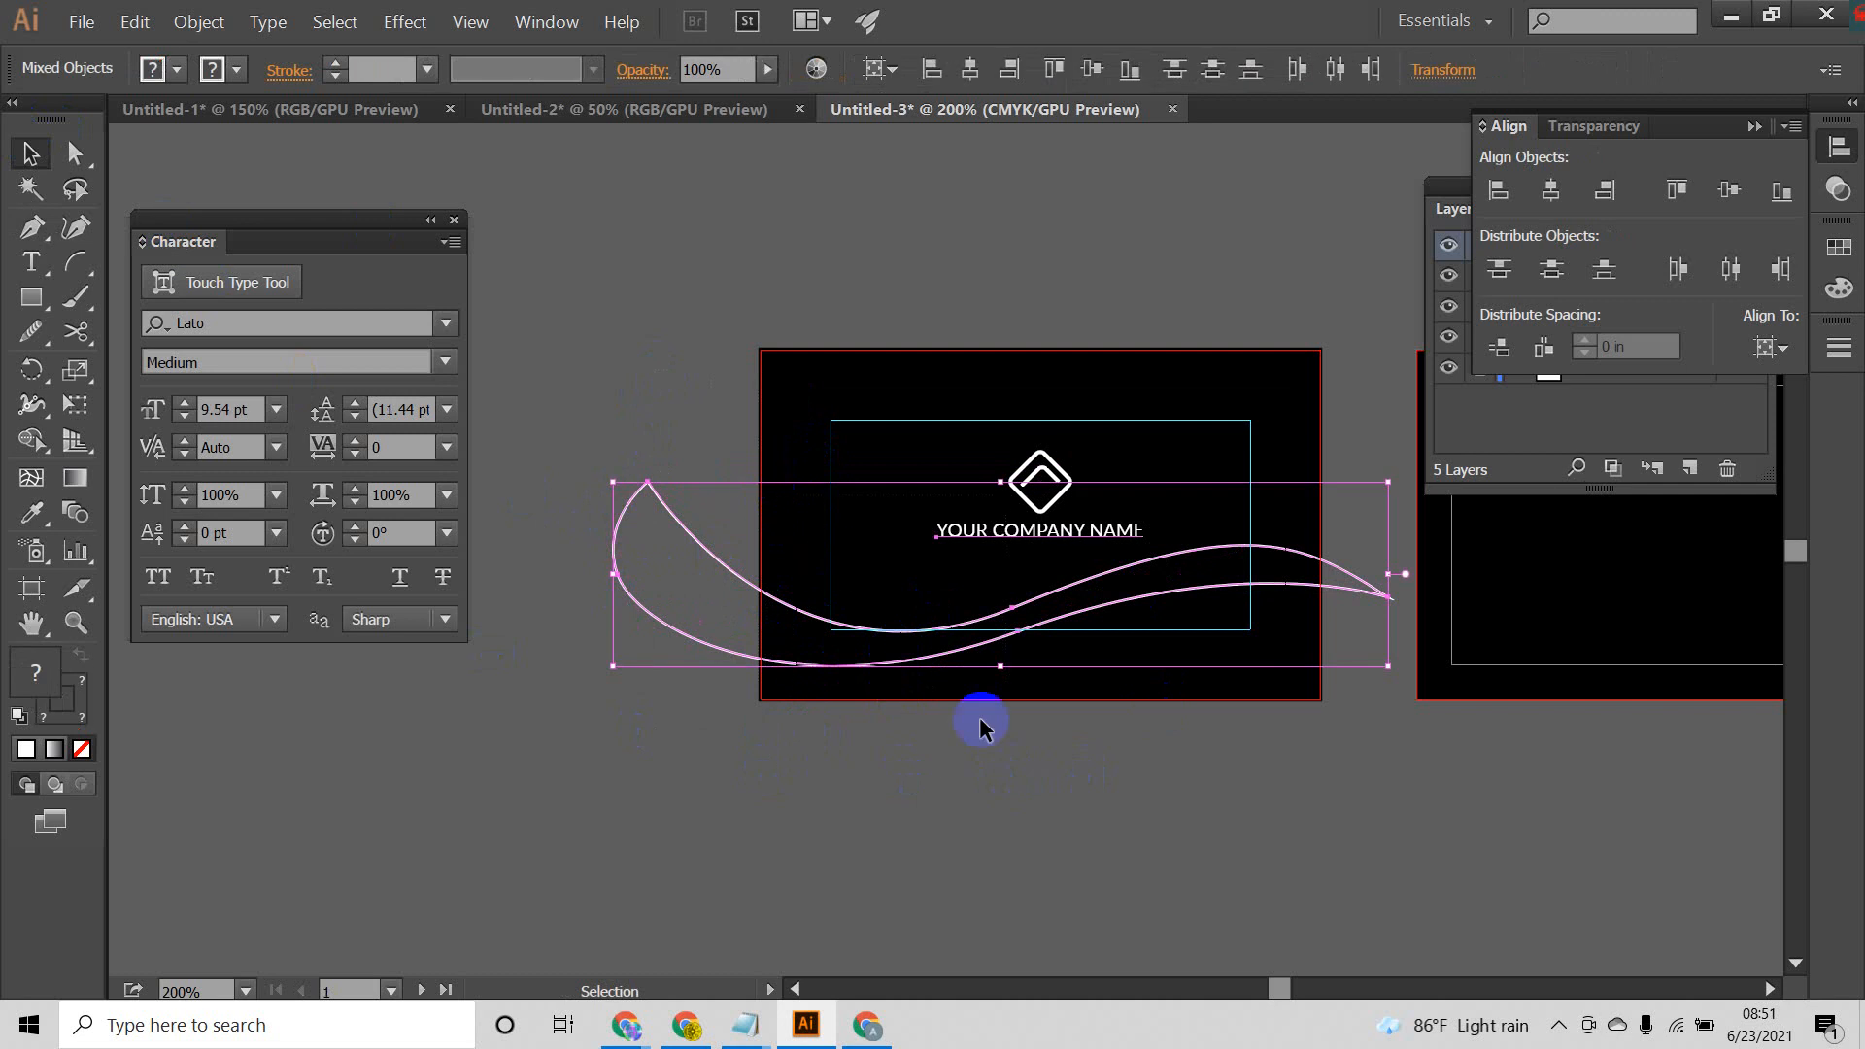
{"action": "left_click", "coordinate": [950, 457]}
{"action": "left_click_drag", "start_coordinate": [950, 416], "coordinate": [1057, 561]}
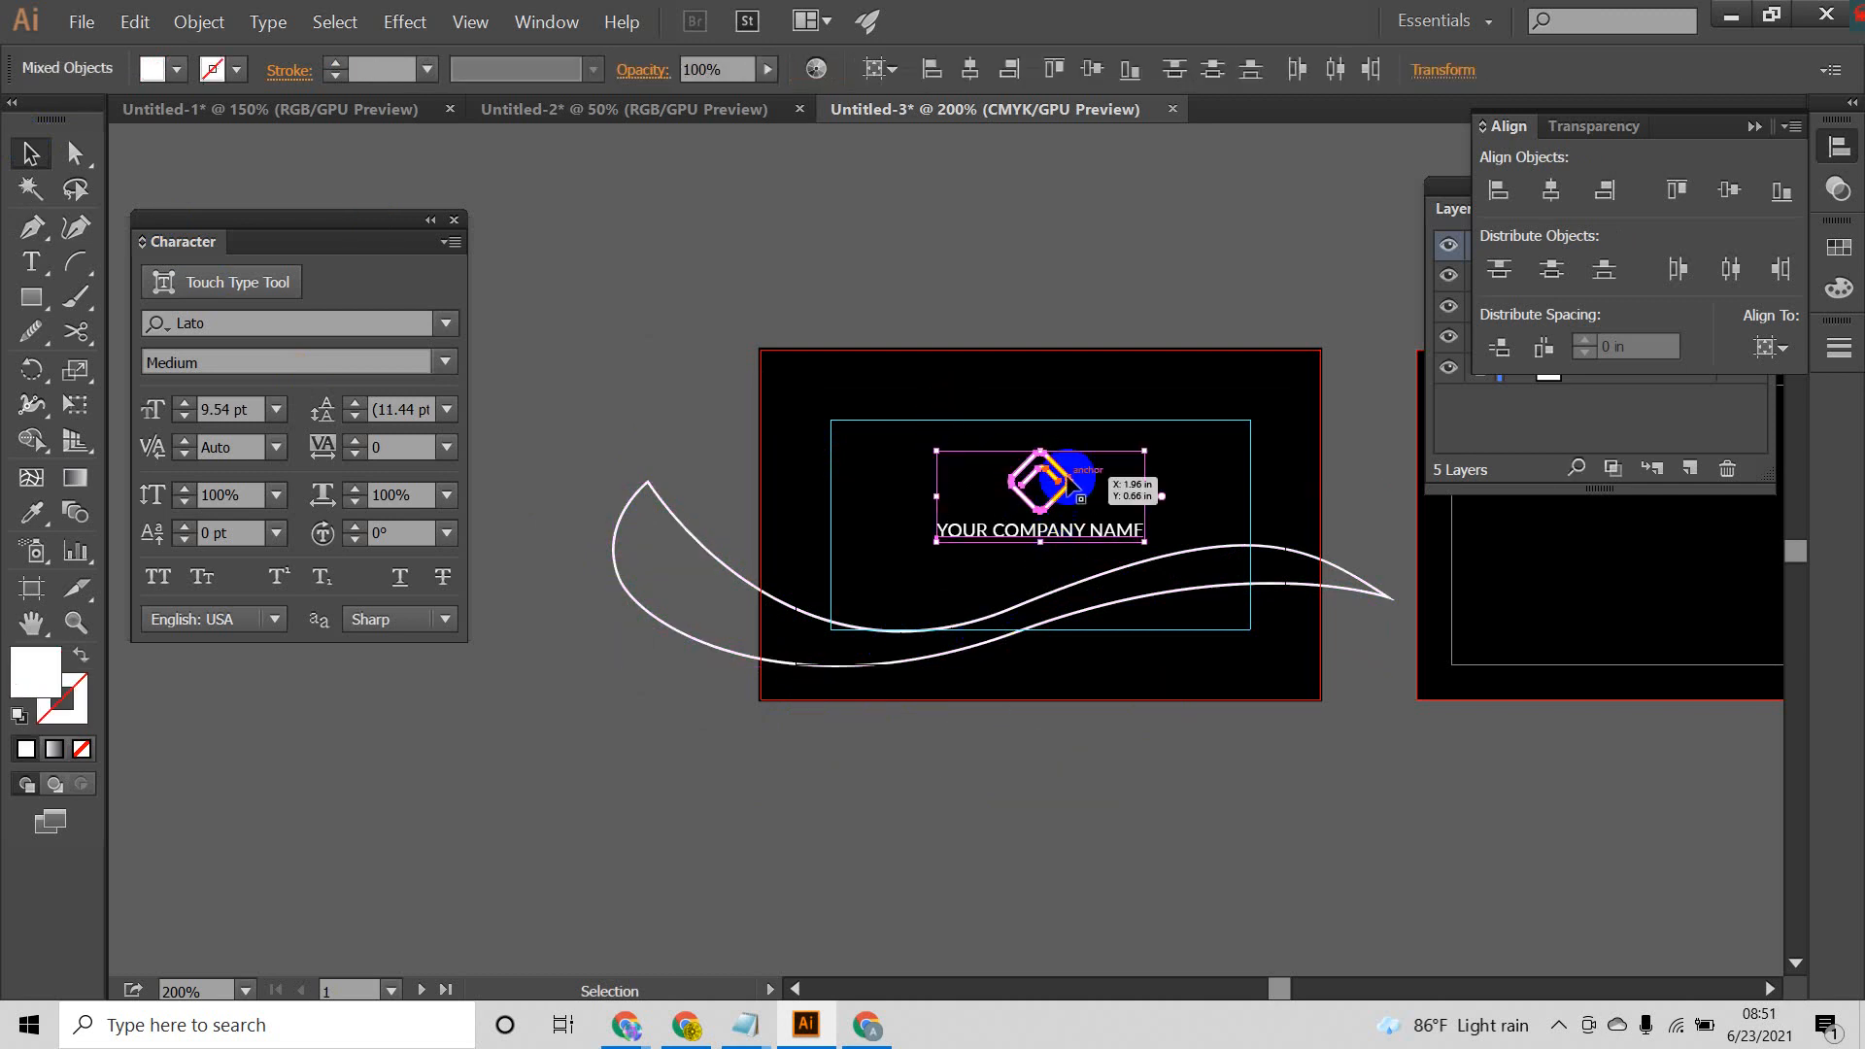
{"action": "left_click_drag", "start_coordinate": [1067, 483], "coordinate": [1089, 181]}
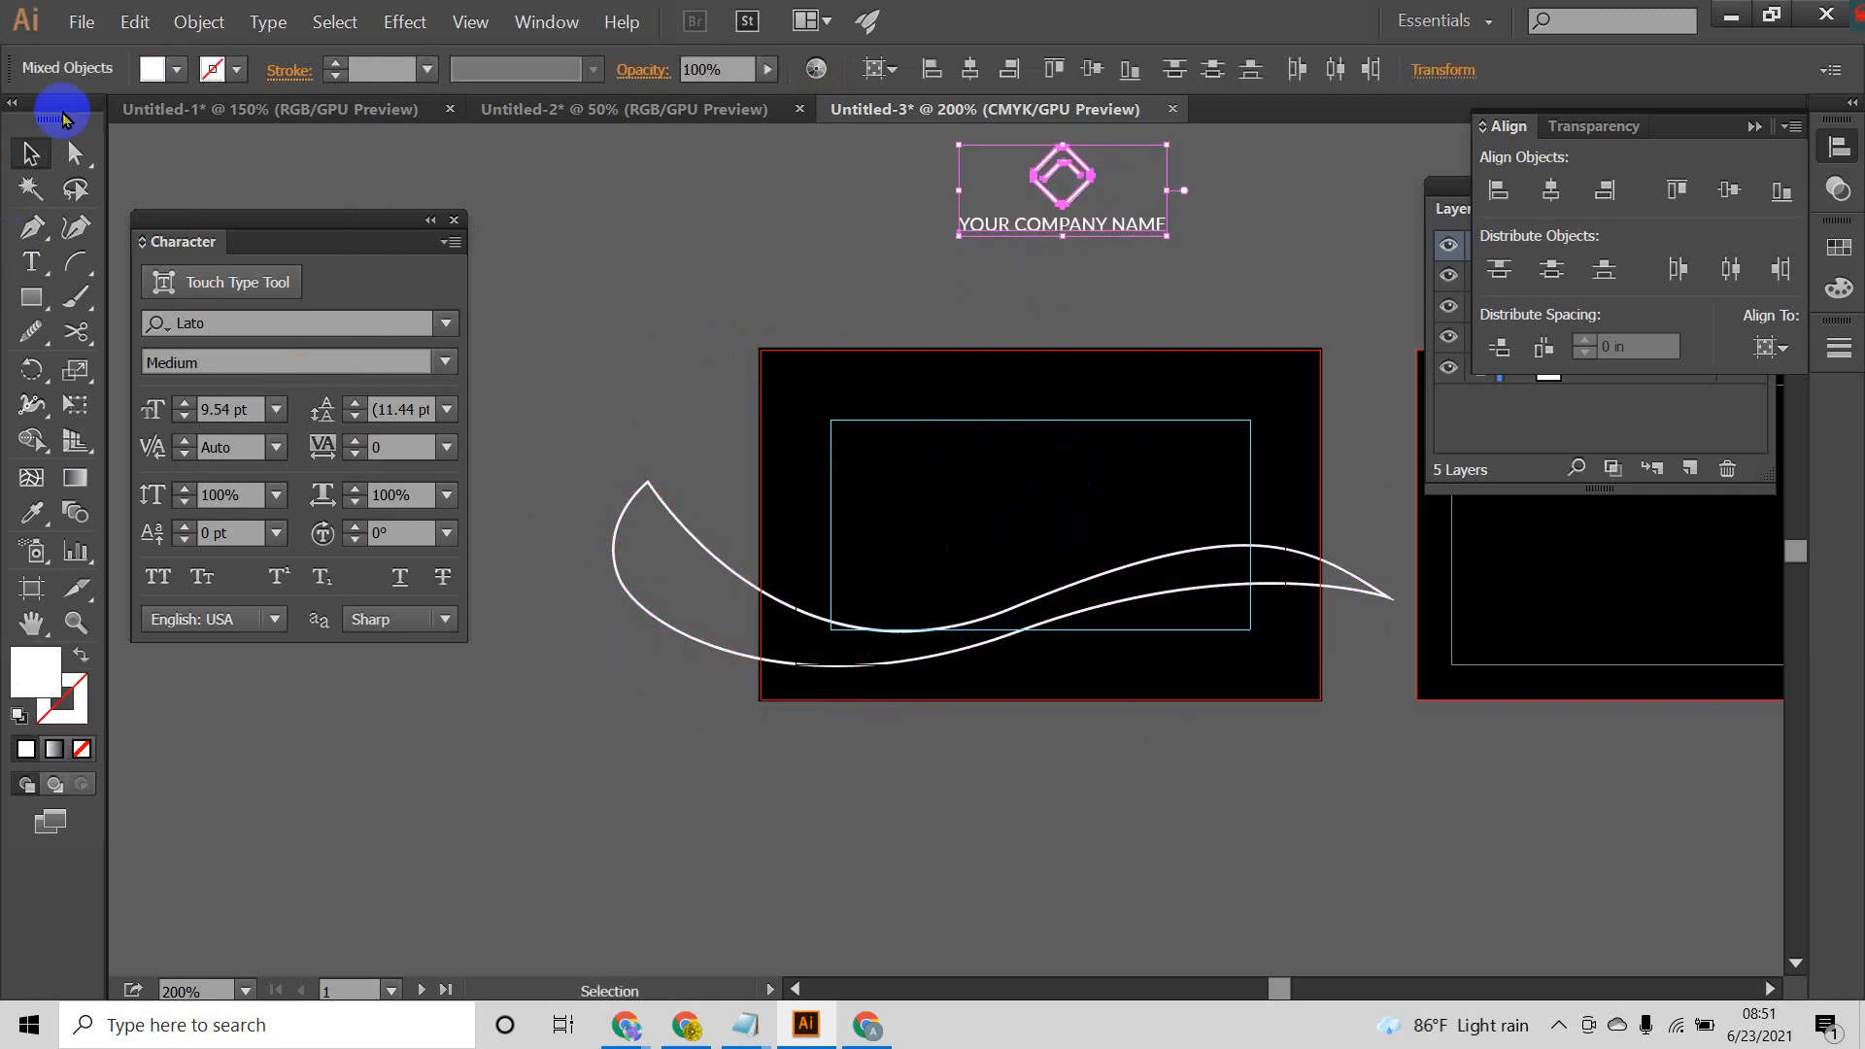
Step: Reshape the ribbon by lowering its right tip, shifting the upper middle anchor left and moving the upper-left tip inward
{"action": "left_click", "coordinate": [75, 154]}
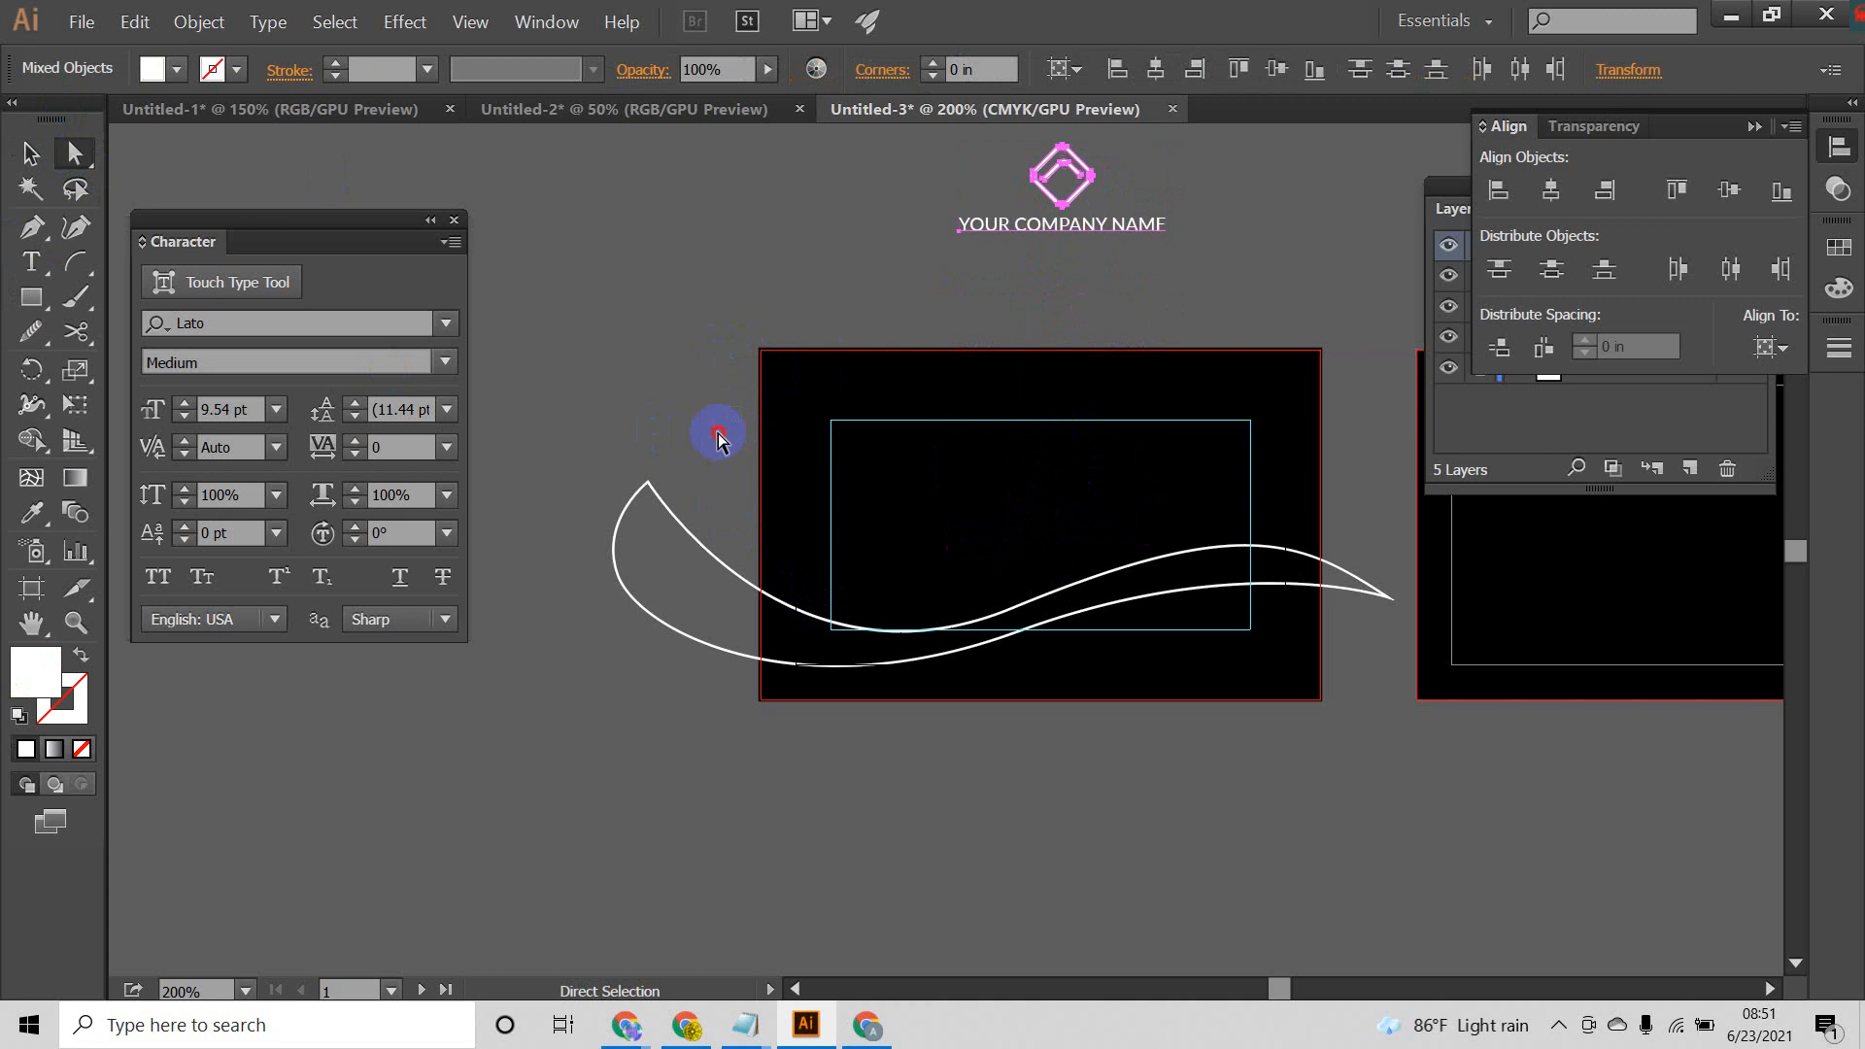
{"action": "left_click_drag", "start_coordinate": [575, 500], "coordinate": [575, 502]}
{"action": "left_click_drag", "start_coordinate": [736, 450], "coordinate": [857, 621]}
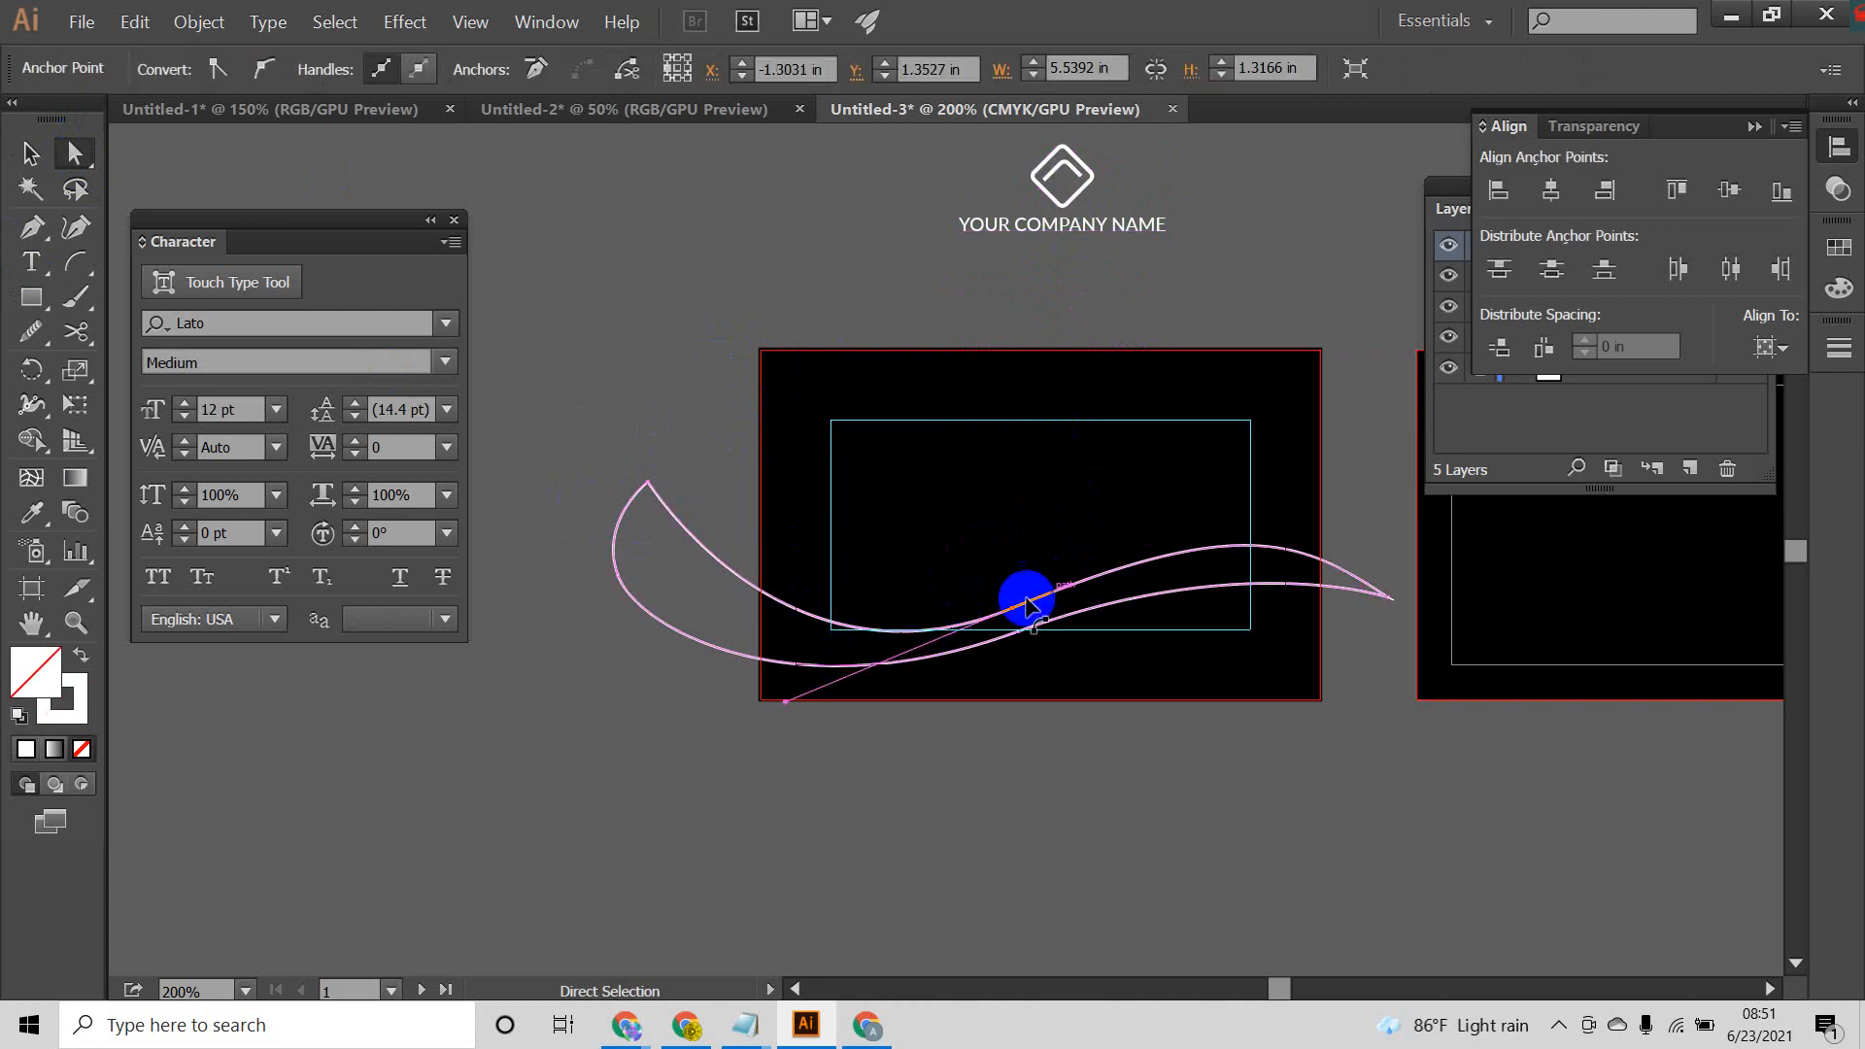
{"action": "mouse_move", "coordinate": [1016, 612]}
{"action": "left_mouse_down"}
{"action": "mouse_move", "coordinate": [991, 559]}
{"action": "mouse_move", "coordinate": [1000, 603]}
{"action": "mouse_move", "coordinate": [970, 587]}
{"action": "mouse_move", "coordinate": [1017, 608]}
{"action": "left_mouse_up"}
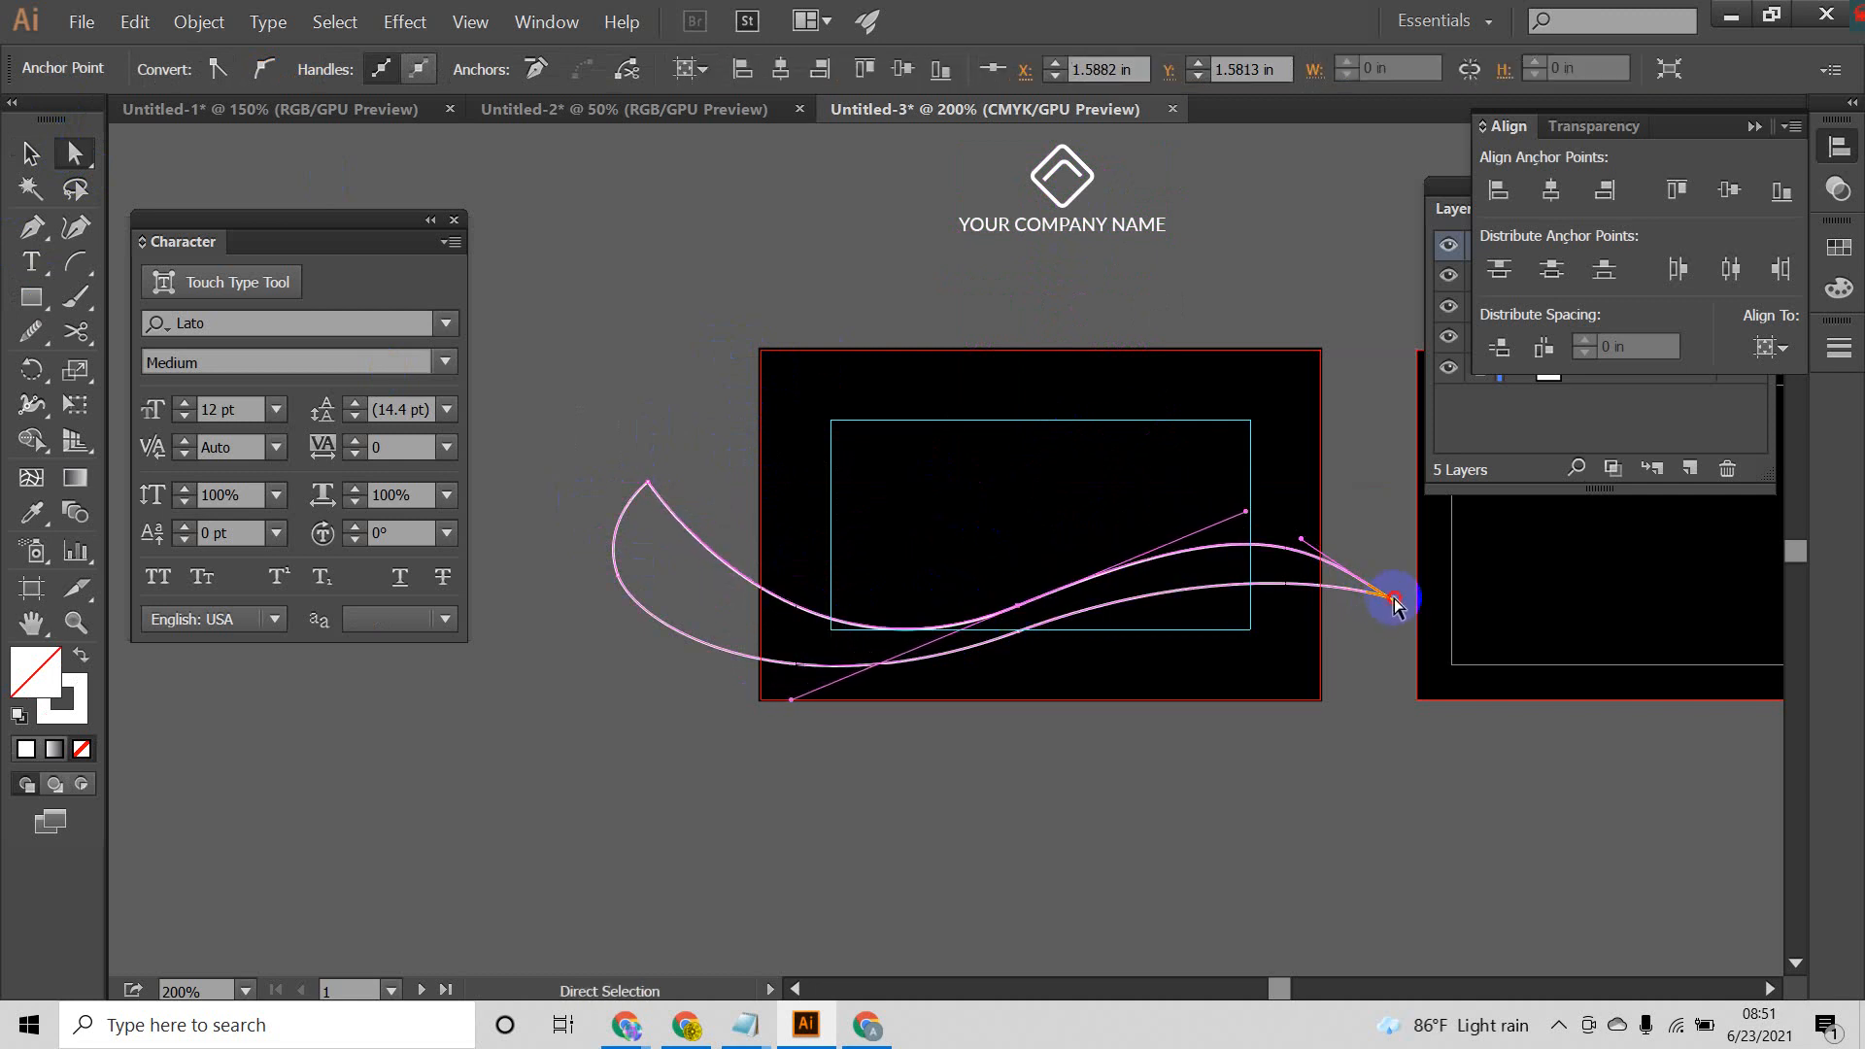
{"action": "left_click_drag", "start_coordinate": [1393, 604], "coordinate": [1389, 702]}
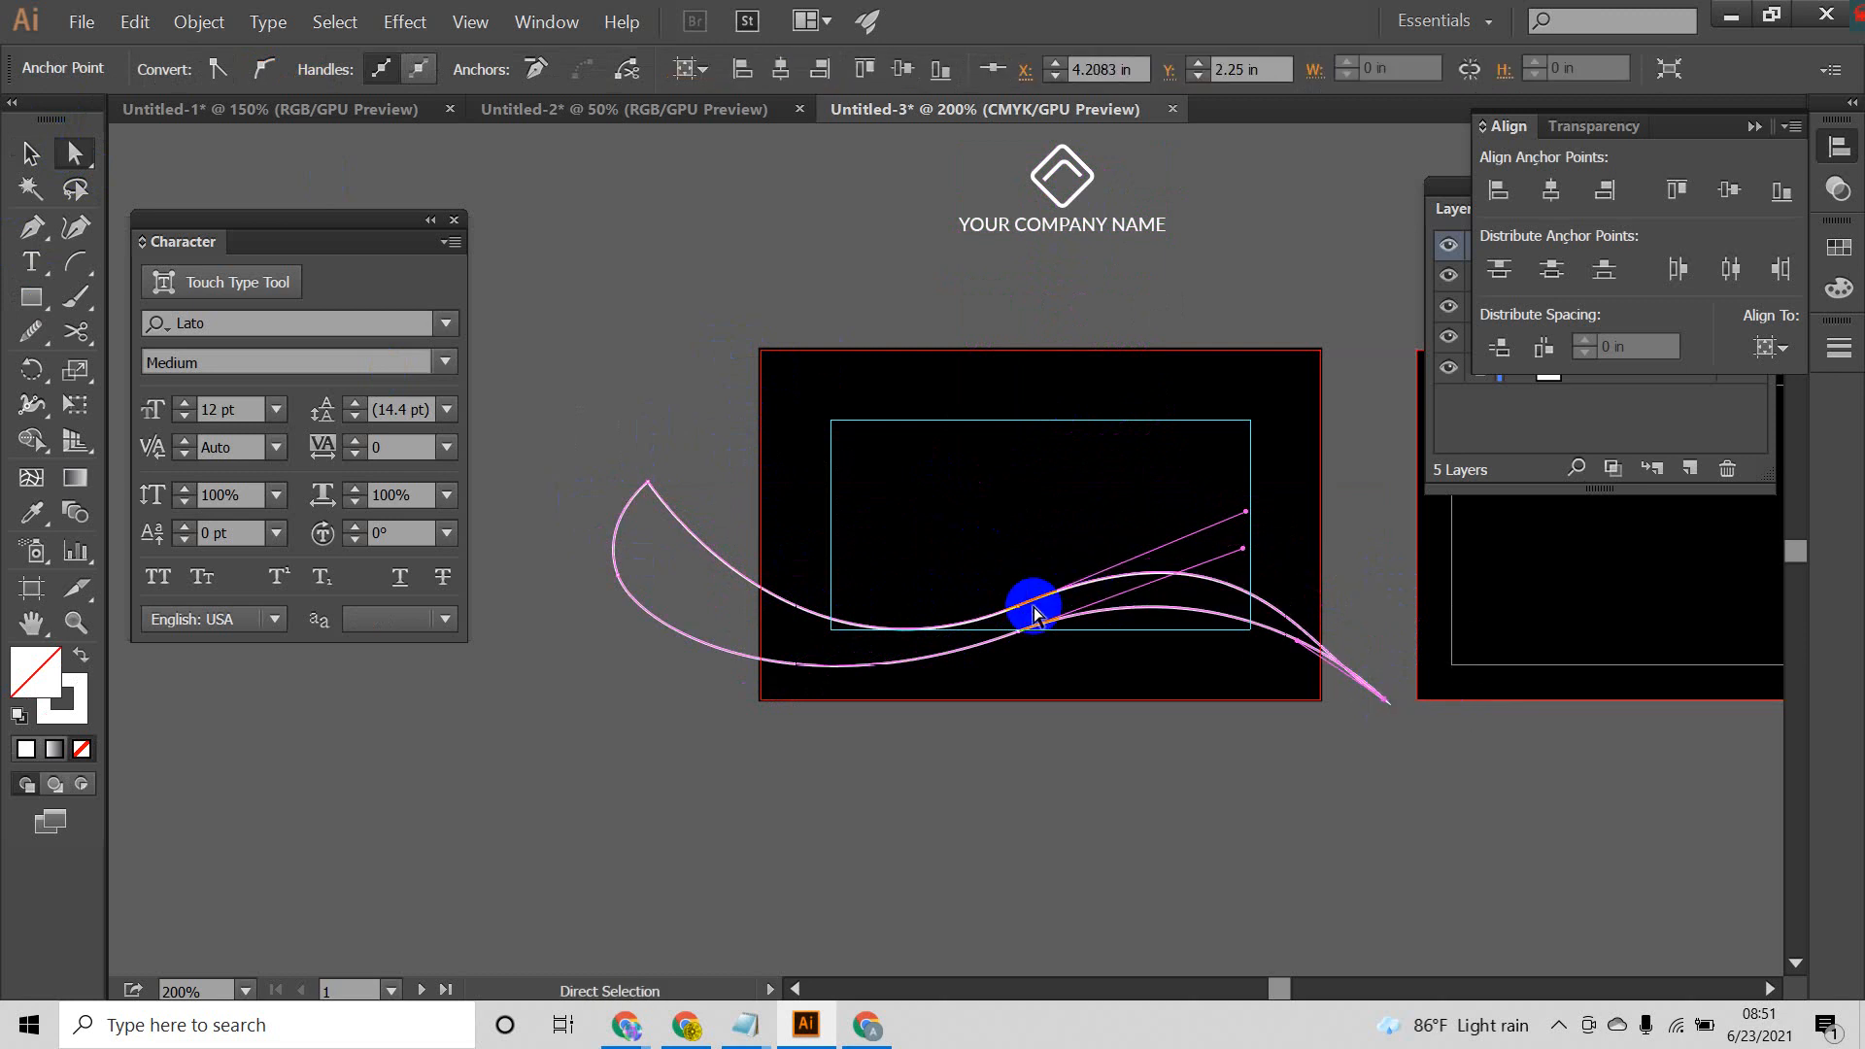
{"action": "left_click_drag", "start_coordinate": [1022, 608], "coordinate": [961, 595]}
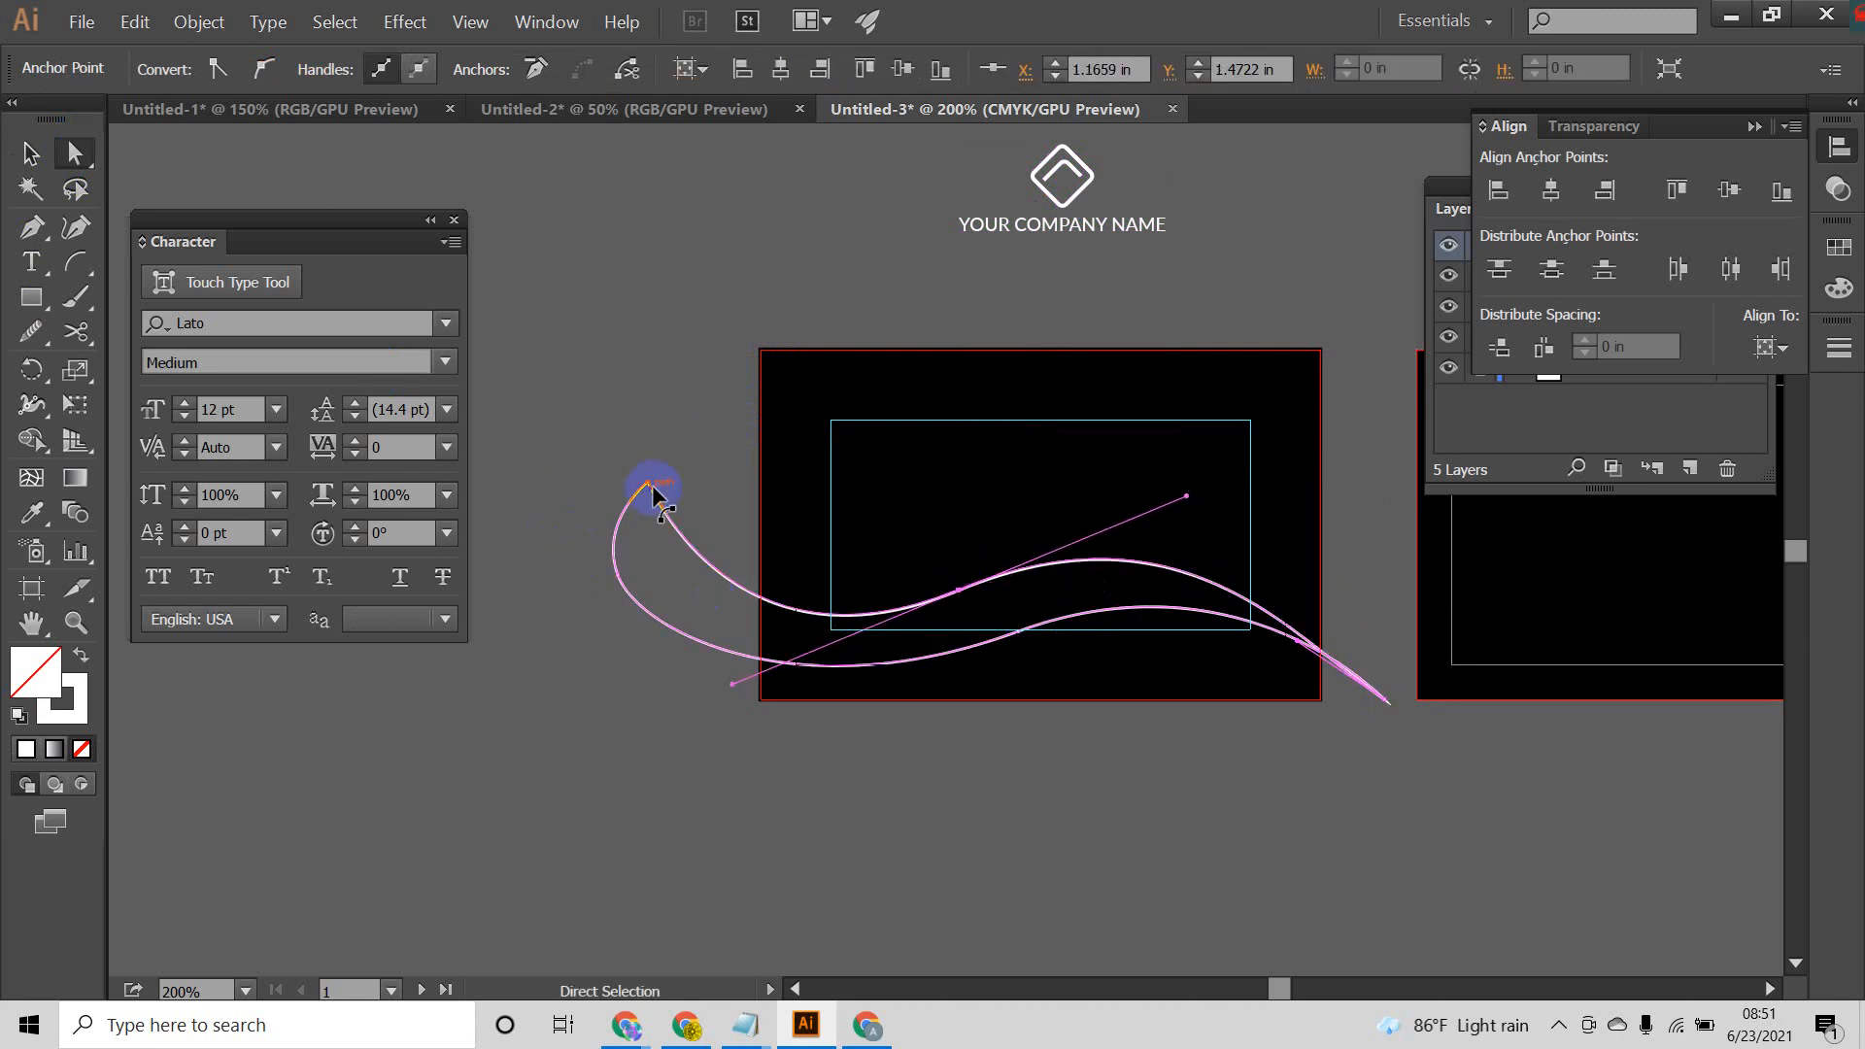
{"action": "left_click_drag", "start_coordinate": [648, 483], "coordinate": [695, 480]}
{"action": "left_click", "coordinate": [831, 772]}
Step: Shift the reshaped ribbon to the right and widen its tapered right end by bending the upper curve
{"action": "left_click", "coordinate": [30, 153]}
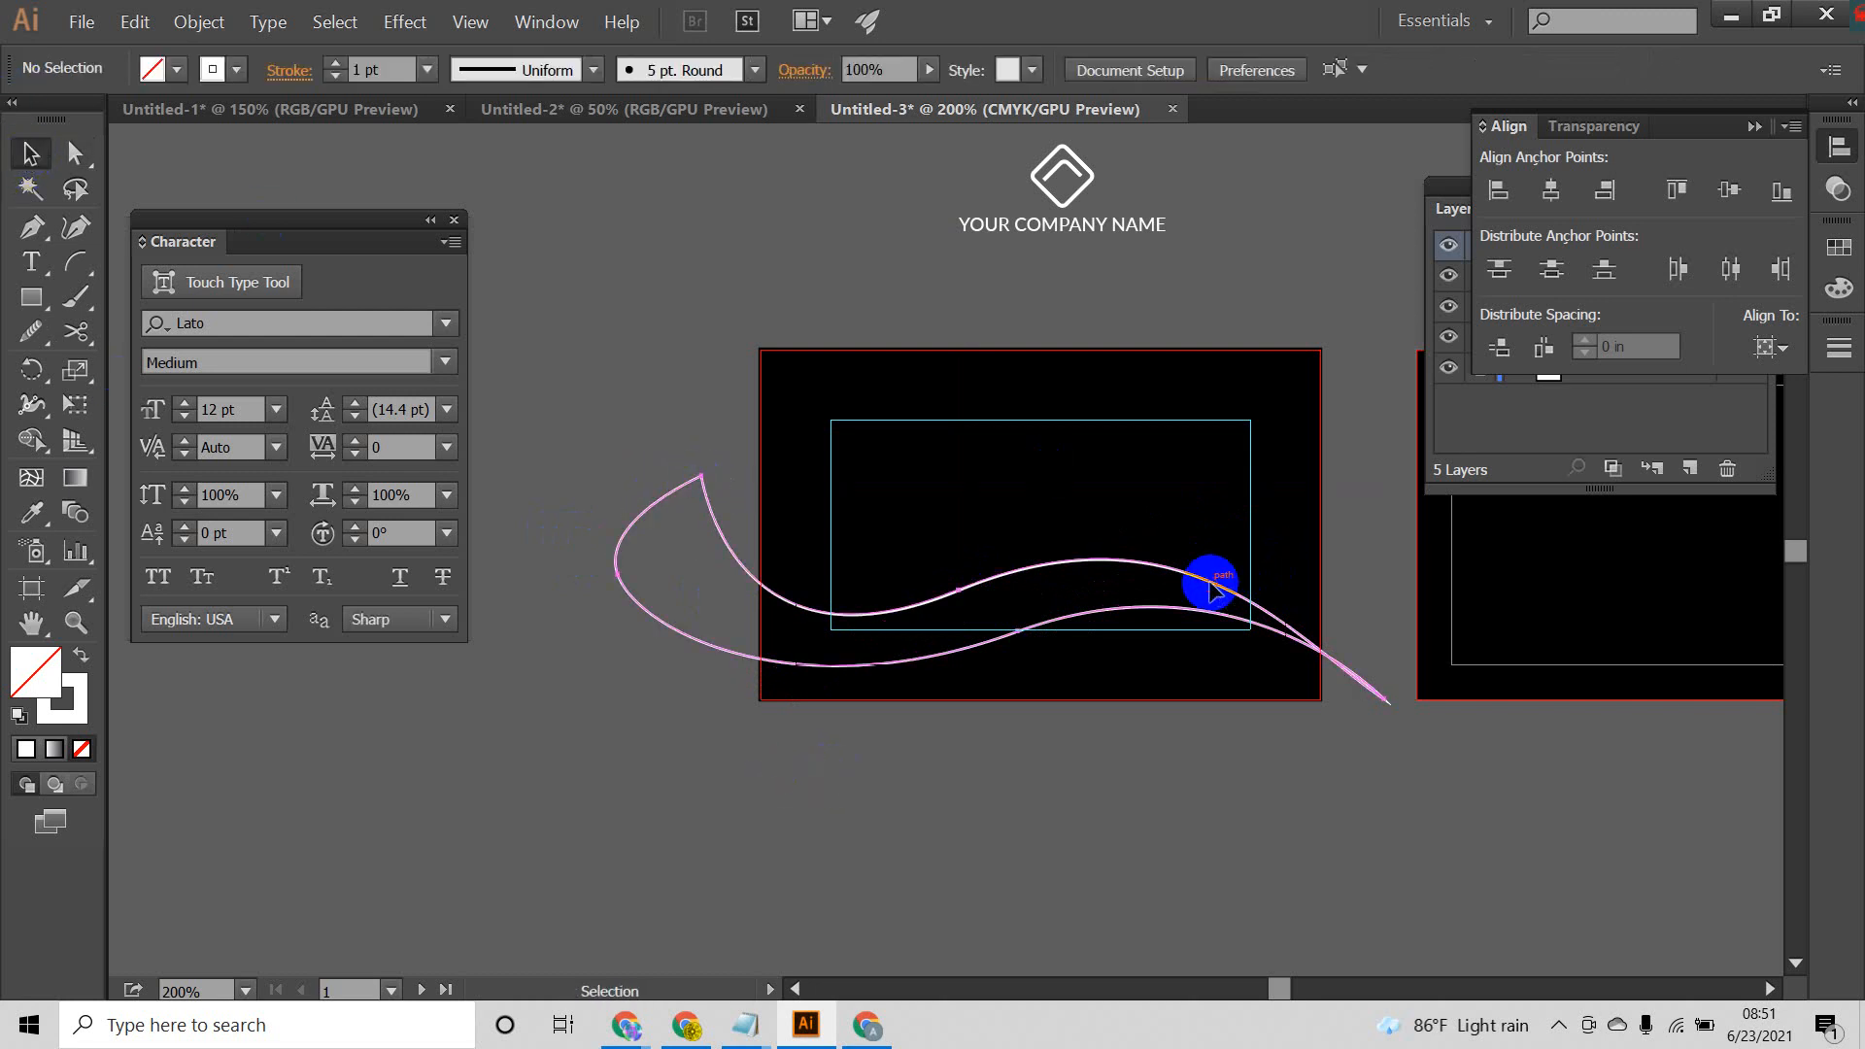
{"action": "left_click", "coordinate": [1213, 583]}
{"action": "left_click", "coordinate": [75, 153]}
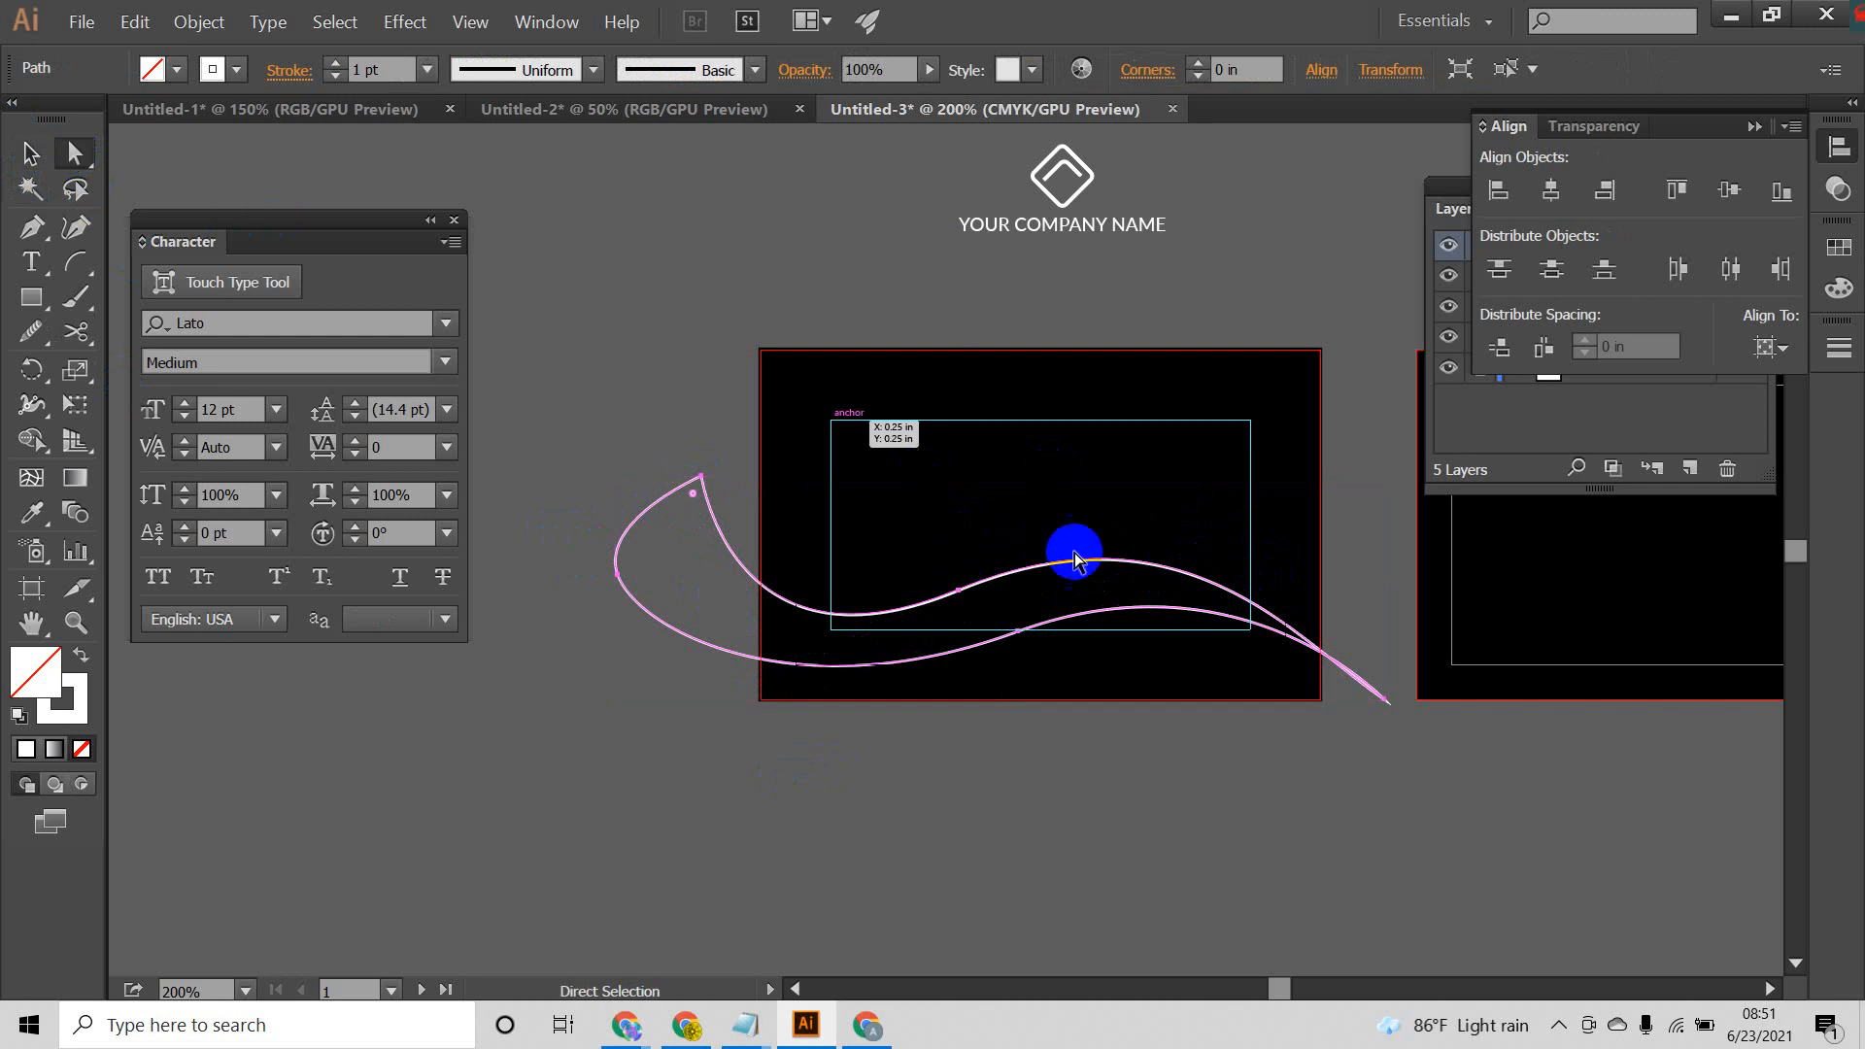
{"action": "mouse_move", "coordinate": [1172, 571]}
{"action": "left_mouse_down"}
{"action": "mouse_move", "coordinate": [1208, 558]}
{"action": "mouse_move", "coordinate": [1229, 583]}
{"action": "left_mouse_up"}
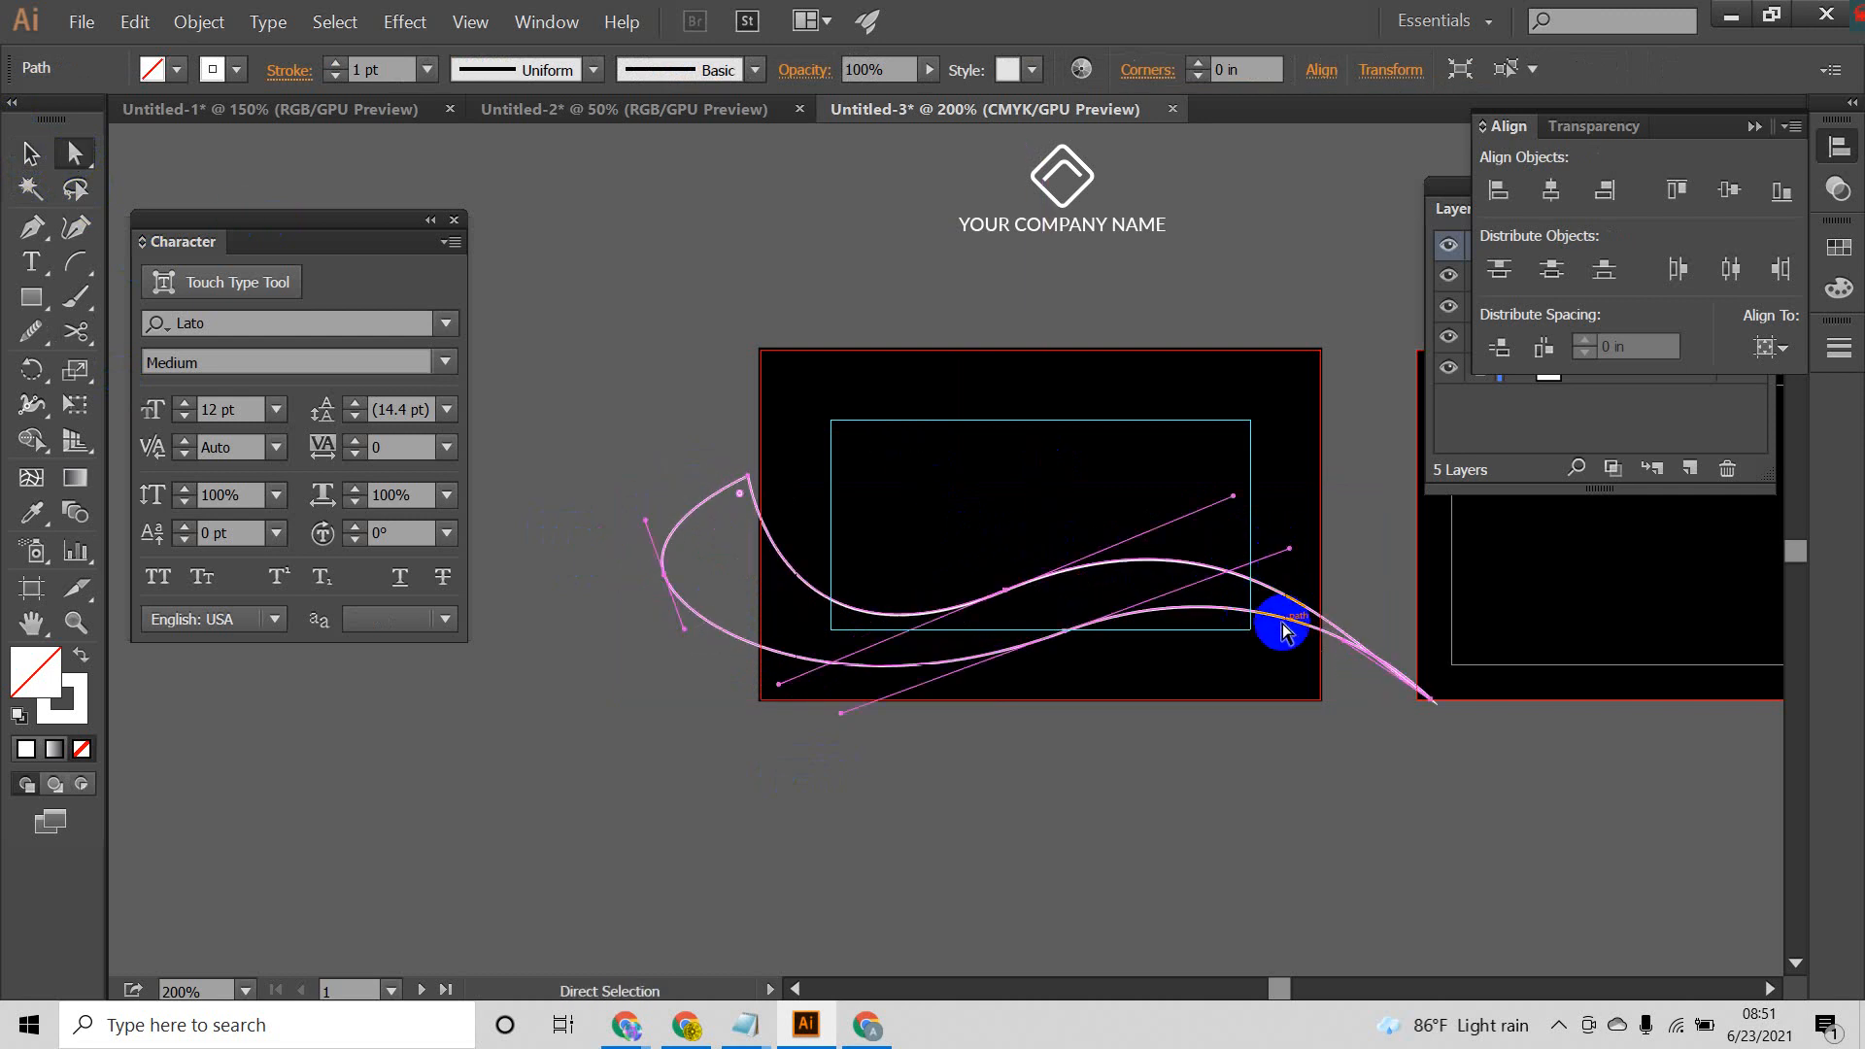
{"action": "mouse_move", "coordinate": [1346, 648]}
{"action": "left_mouse_down"}
{"action": "mouse_move", "coordinate": [1313, 705]}
{"action": "mouse_move", "coordinate": [1332, 612]}
{"action": "mouse_move", "coordinate": [1316, 666]}
{"action": "left_mouse_up"}
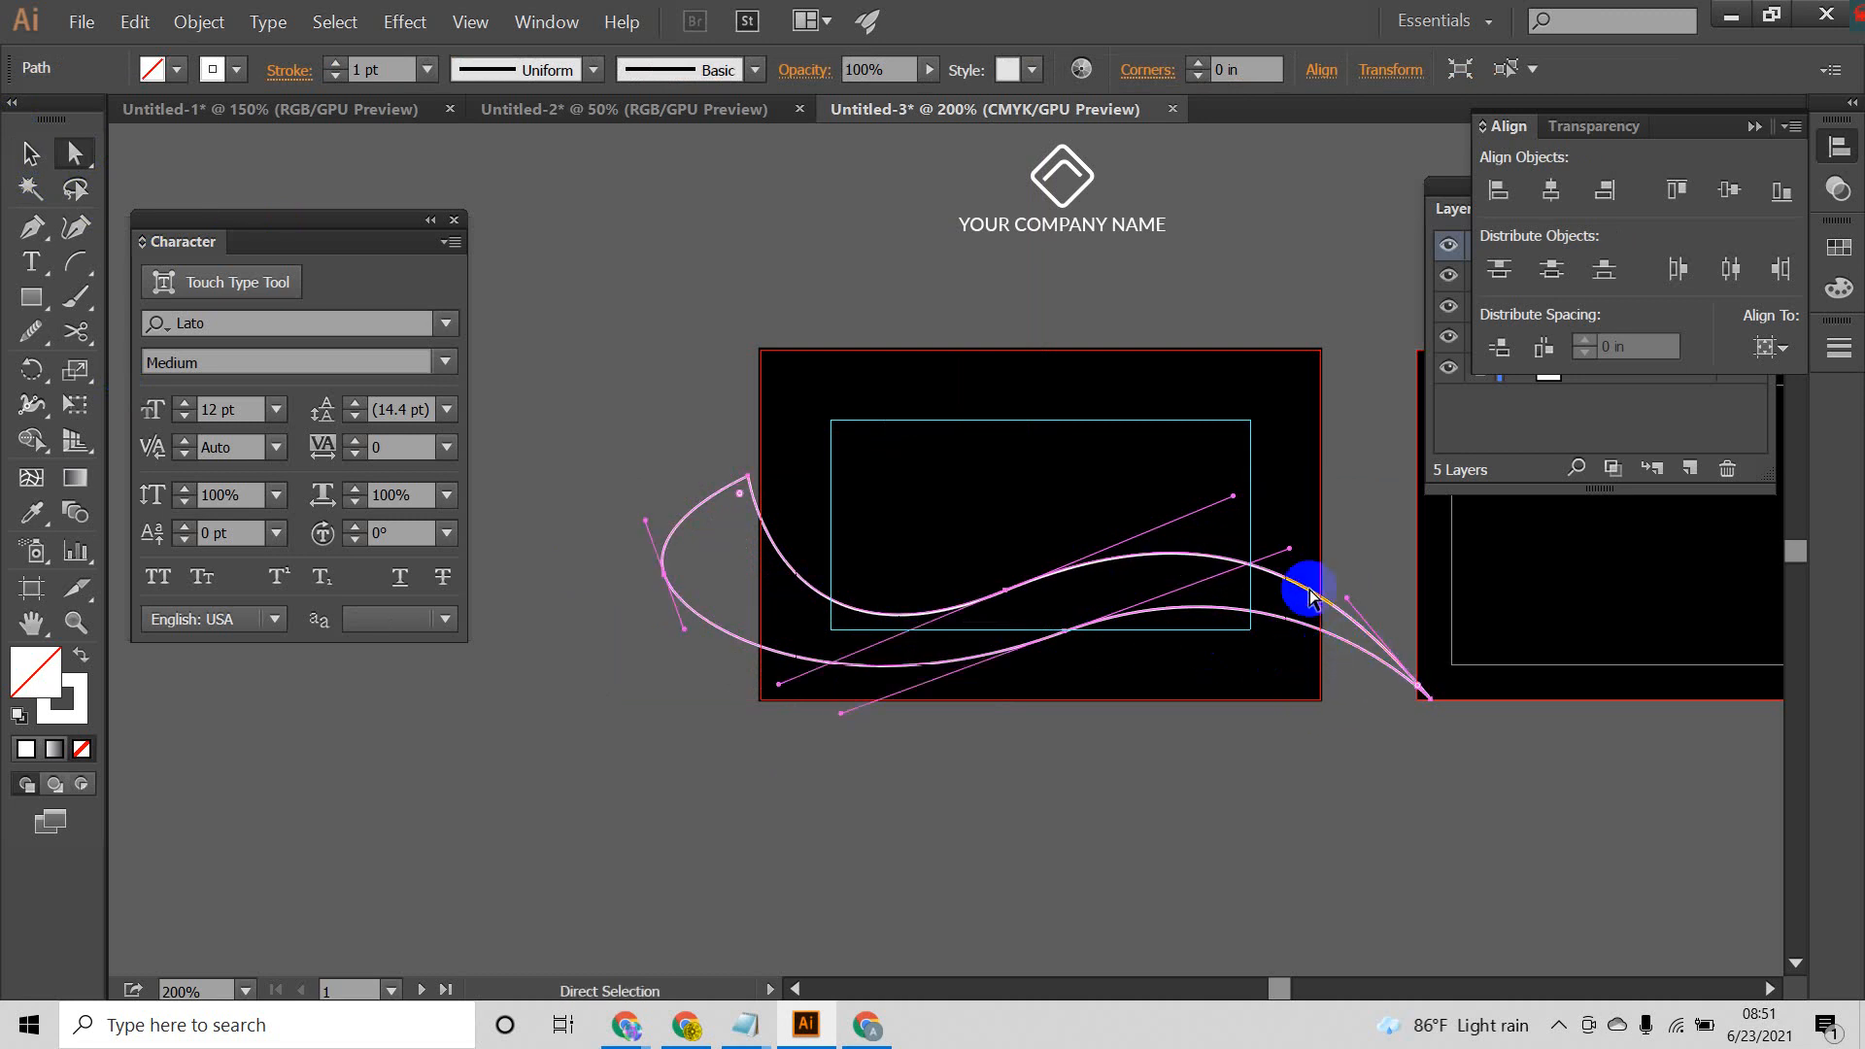
{"action": "left_click", "coordinate": [1321, 499]}
{"action": "left_click", "coordinate": [1179, 610]}
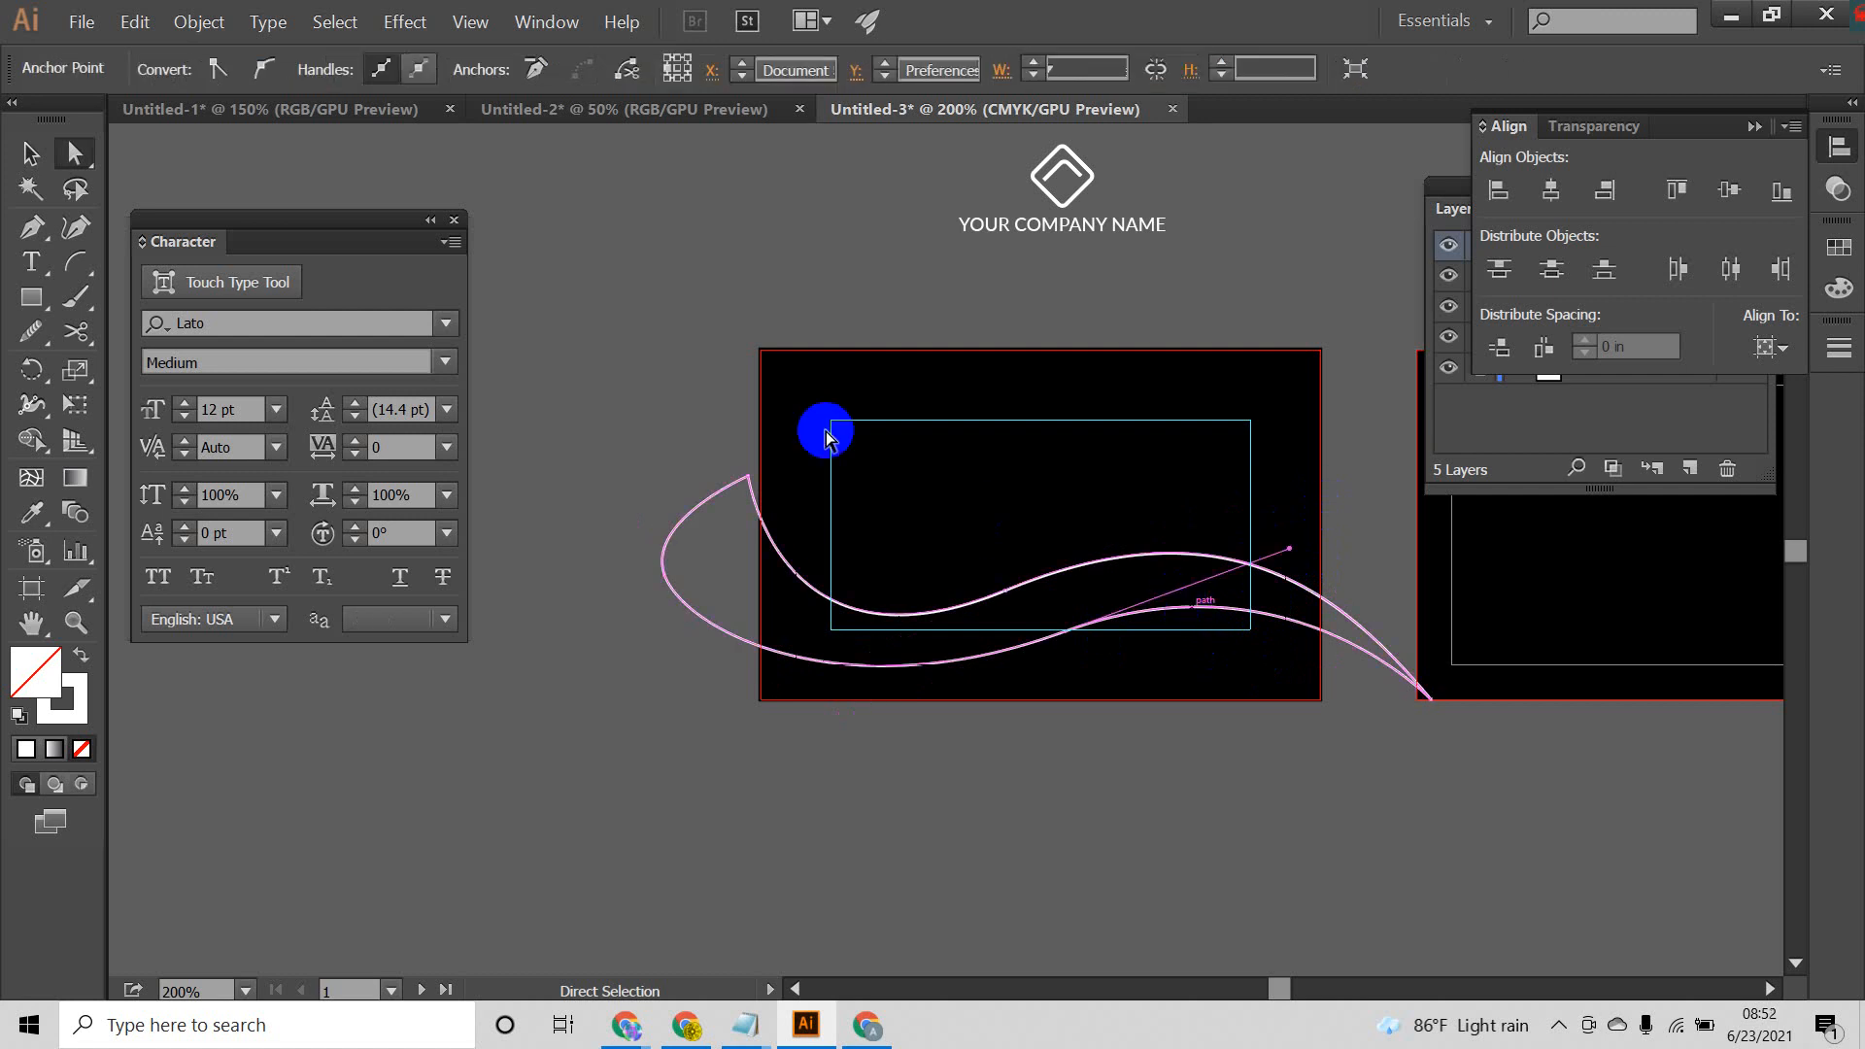
Step: Undo the ribbon edits and the logo move back to the open, unfilled wave curve
{"action": "key", "text": "ctrl+z"}
{"action": "key", "text": "ctrl+z"}
{"action": "key", "text": "ctrl+z"}
{"action": "key", "text": "ctrl+z"}
{"action": "key", "text": "ctrl+z"}
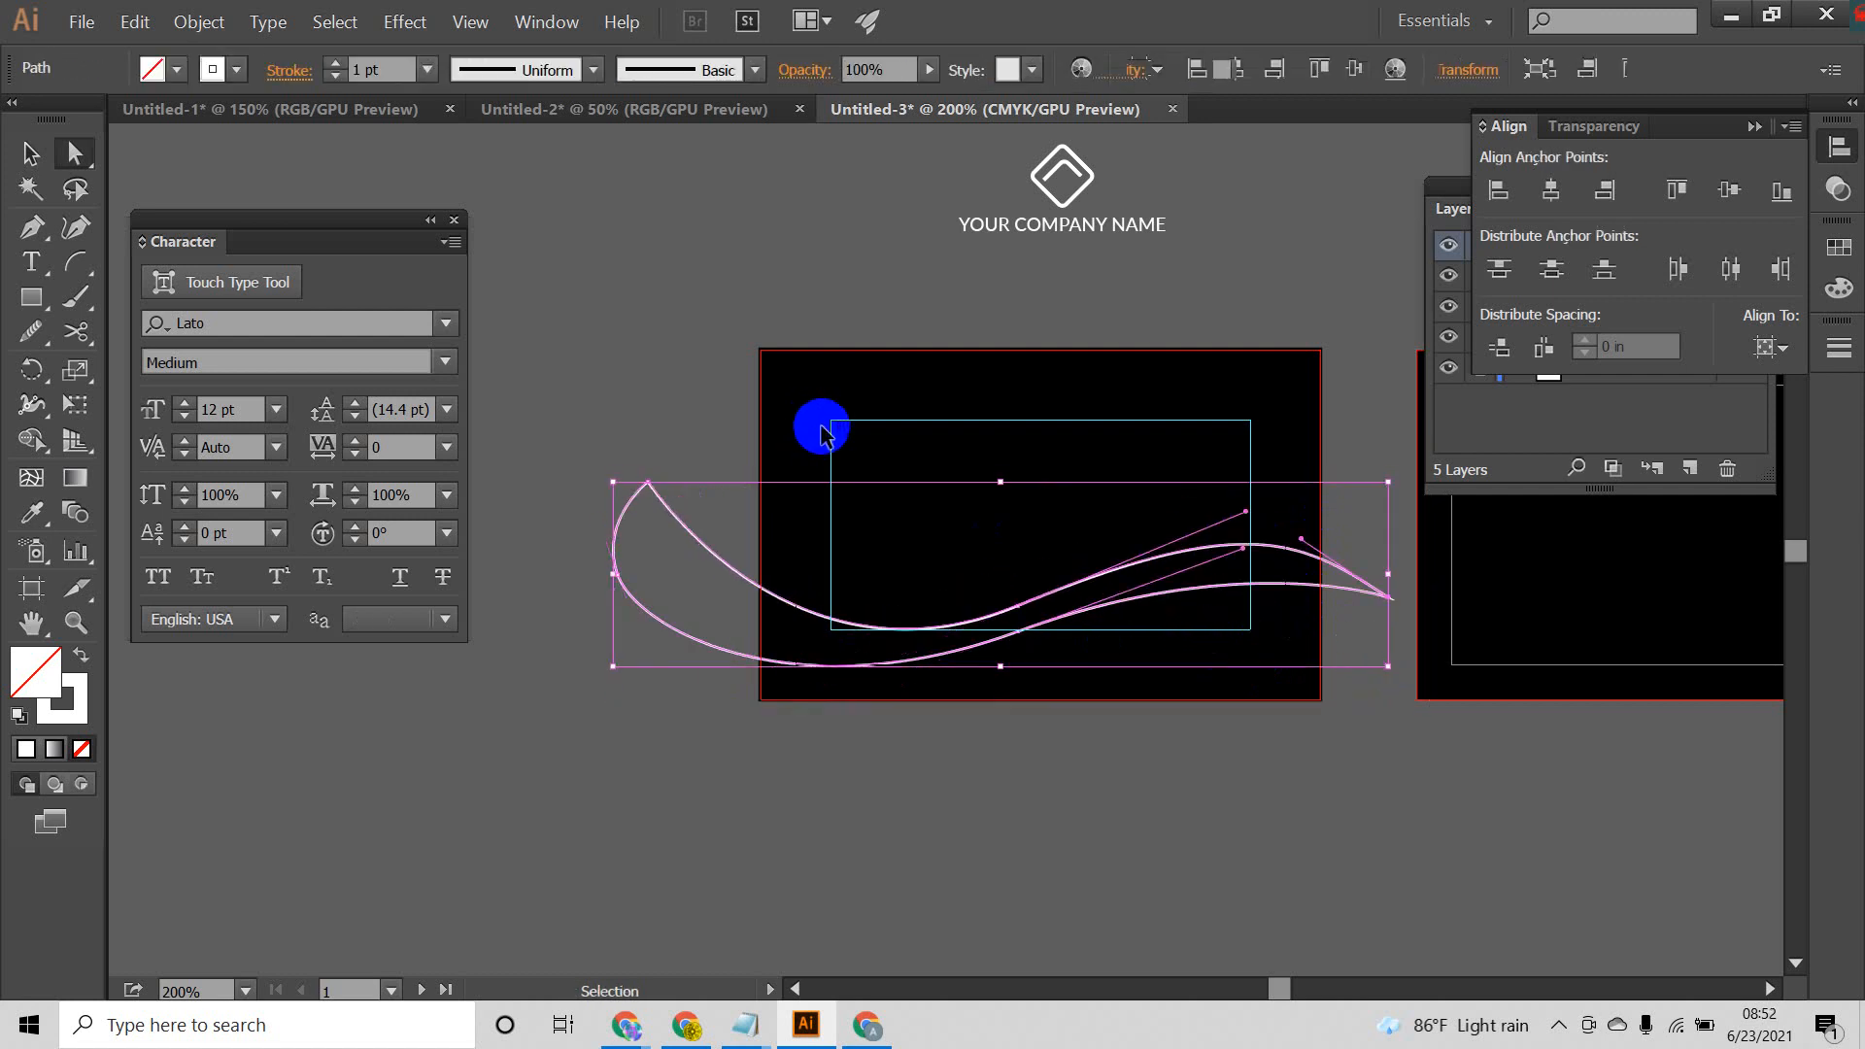
{"action": "key", "text": "ctrl+z"}
{"action": "key", "text": "ctrl+z"}
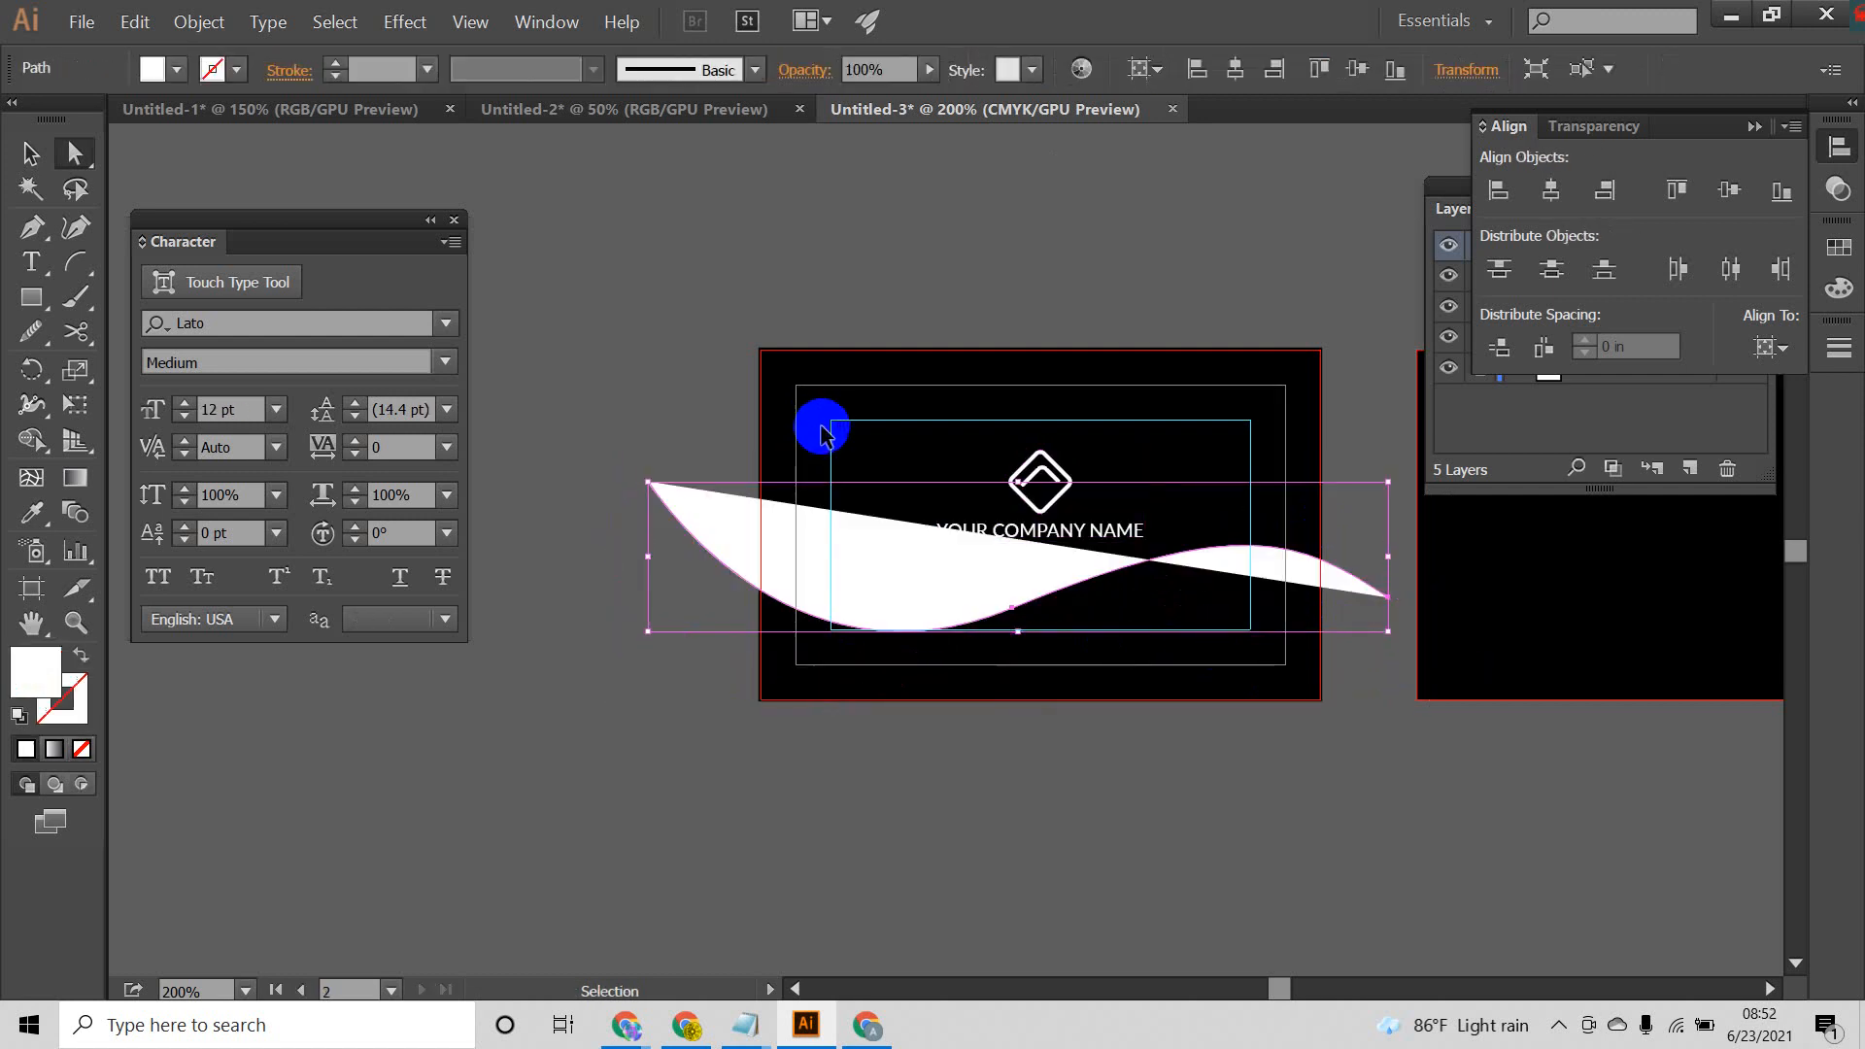
{"action": "key", "text": "ctrl+z"}
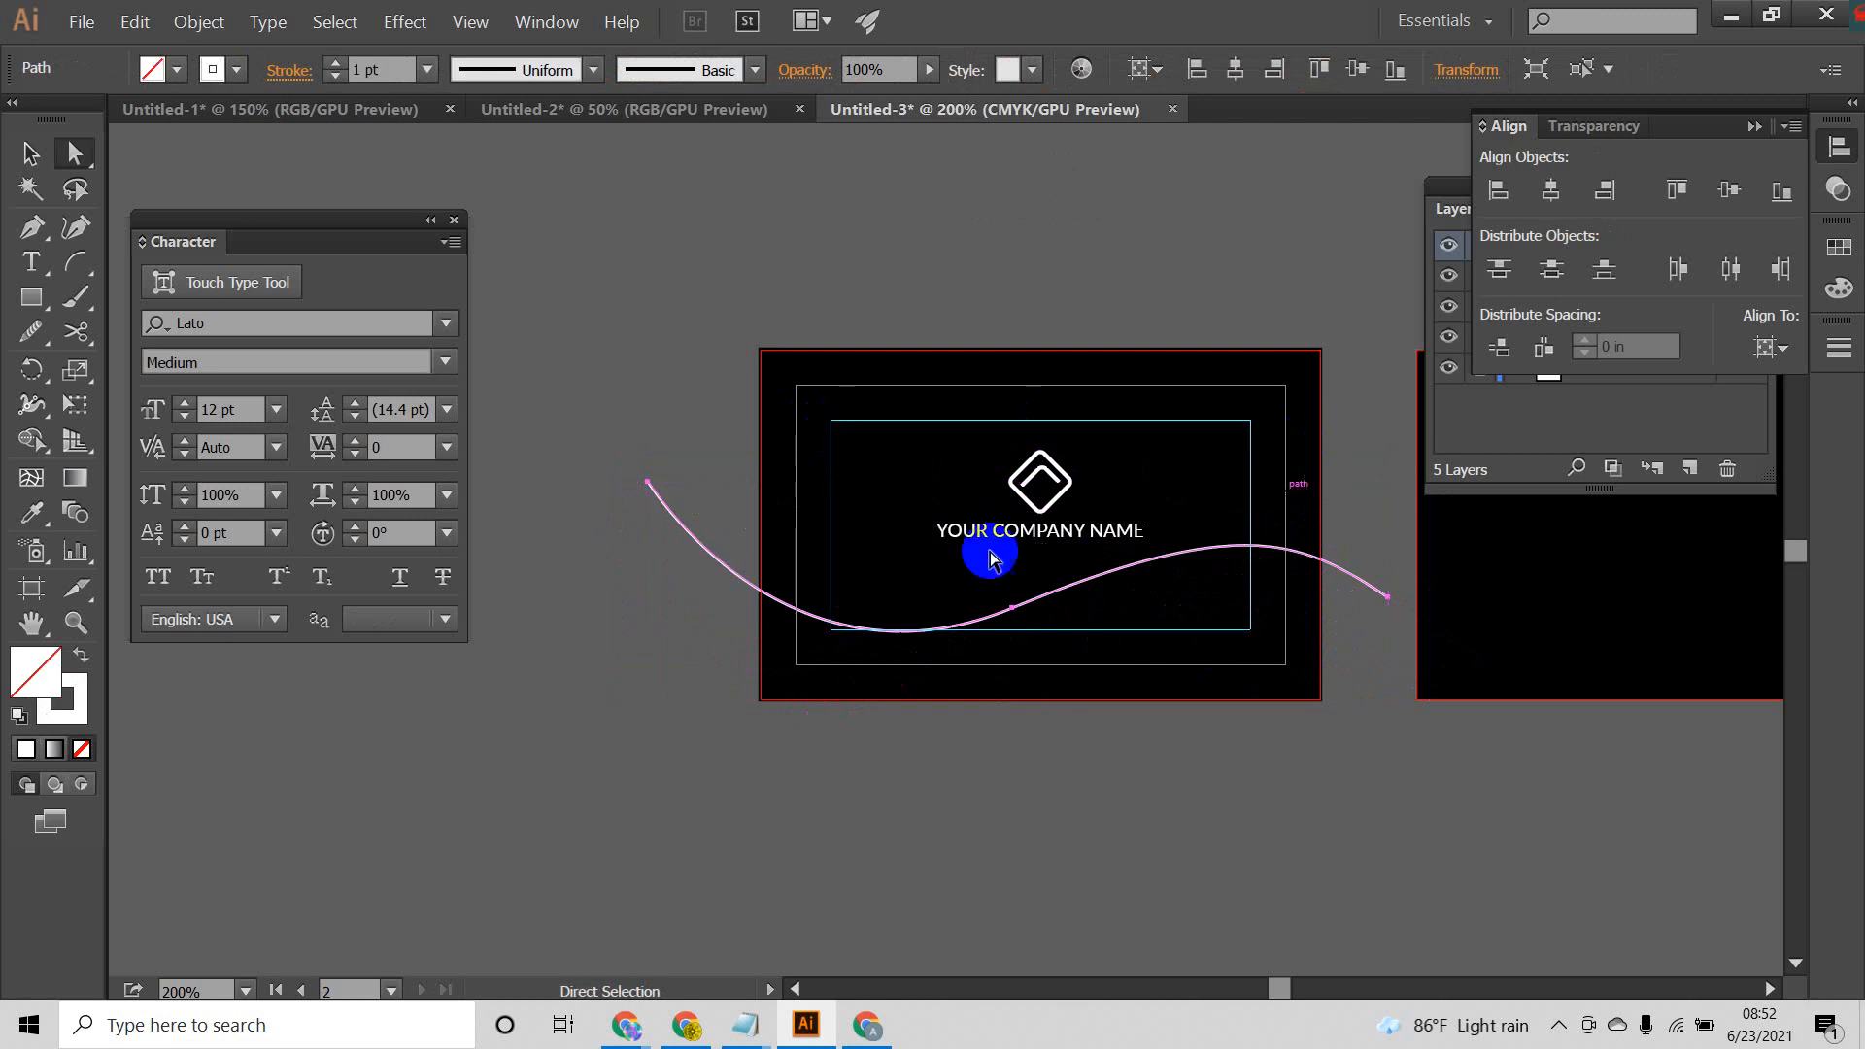
Step: Extend the wave from its right end with straight segments below the first artboard and close it at the starting point
{"action": "left_click", "coordinate": [31, 233]}
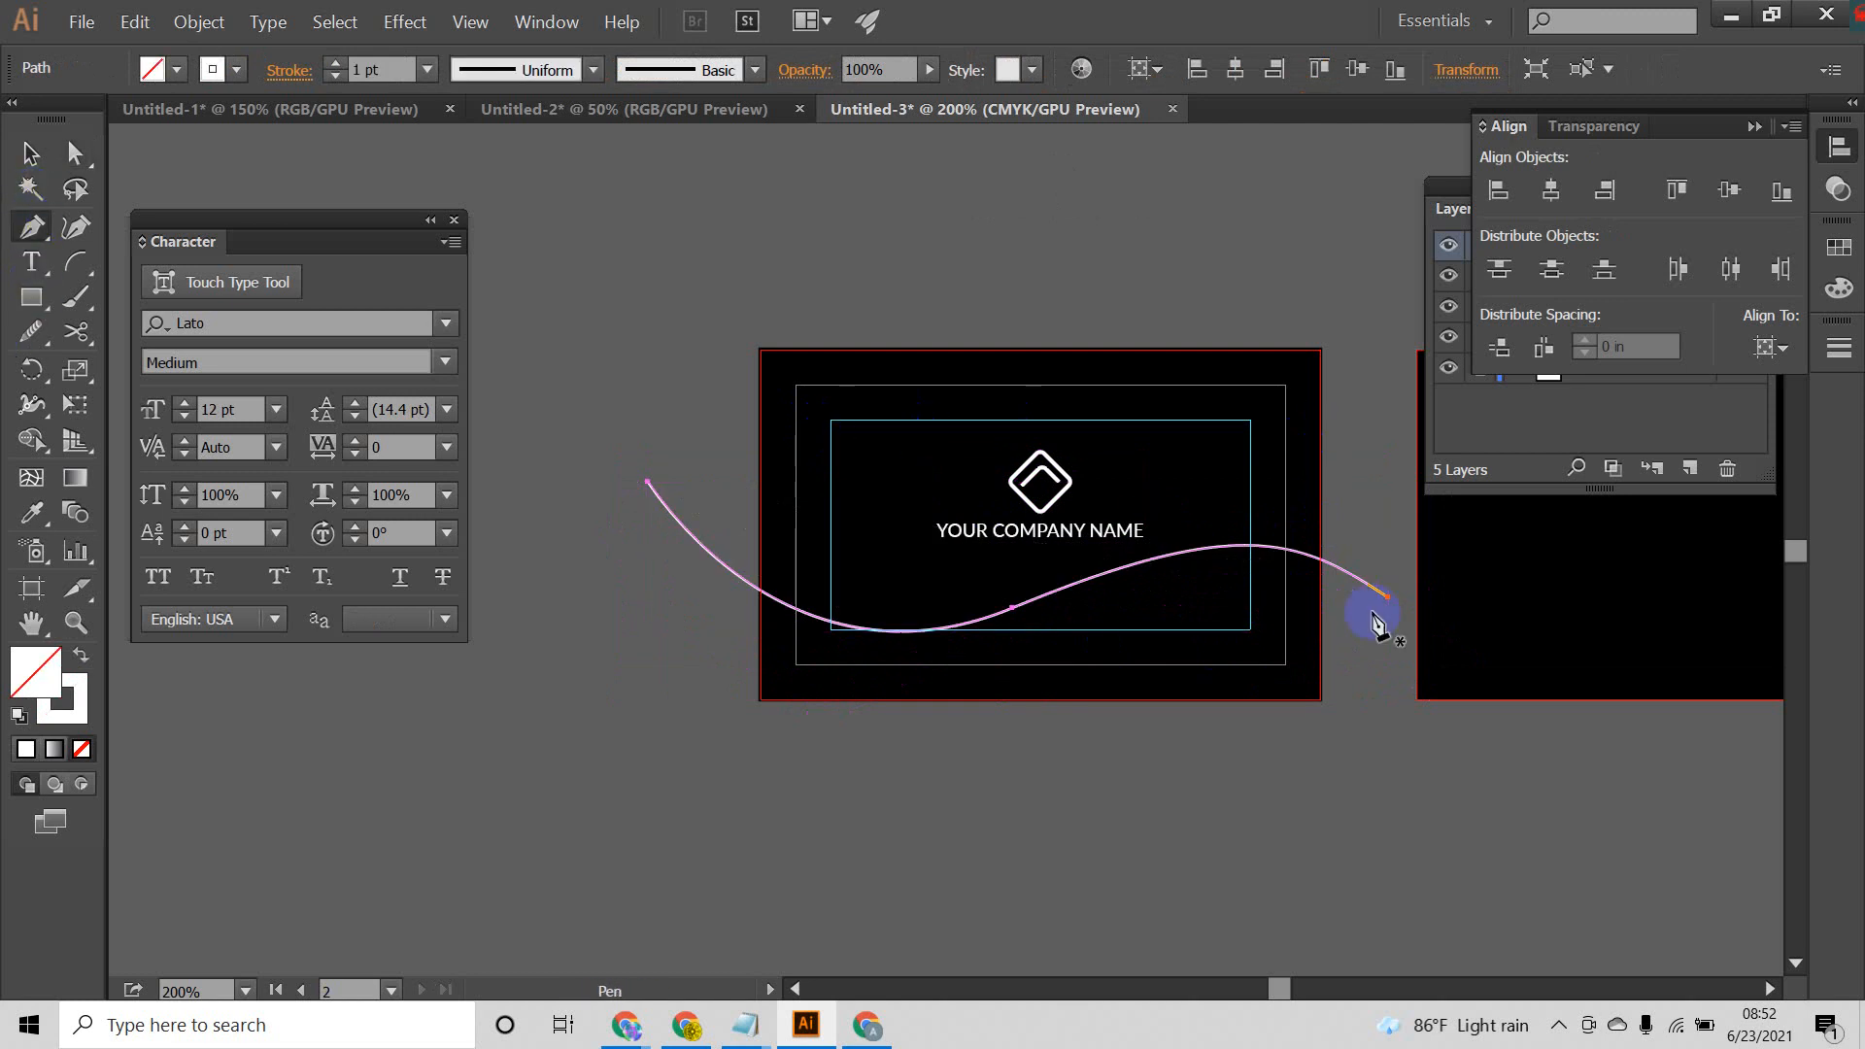
{"action": "left_click", "coordinate": [1389, 599]}
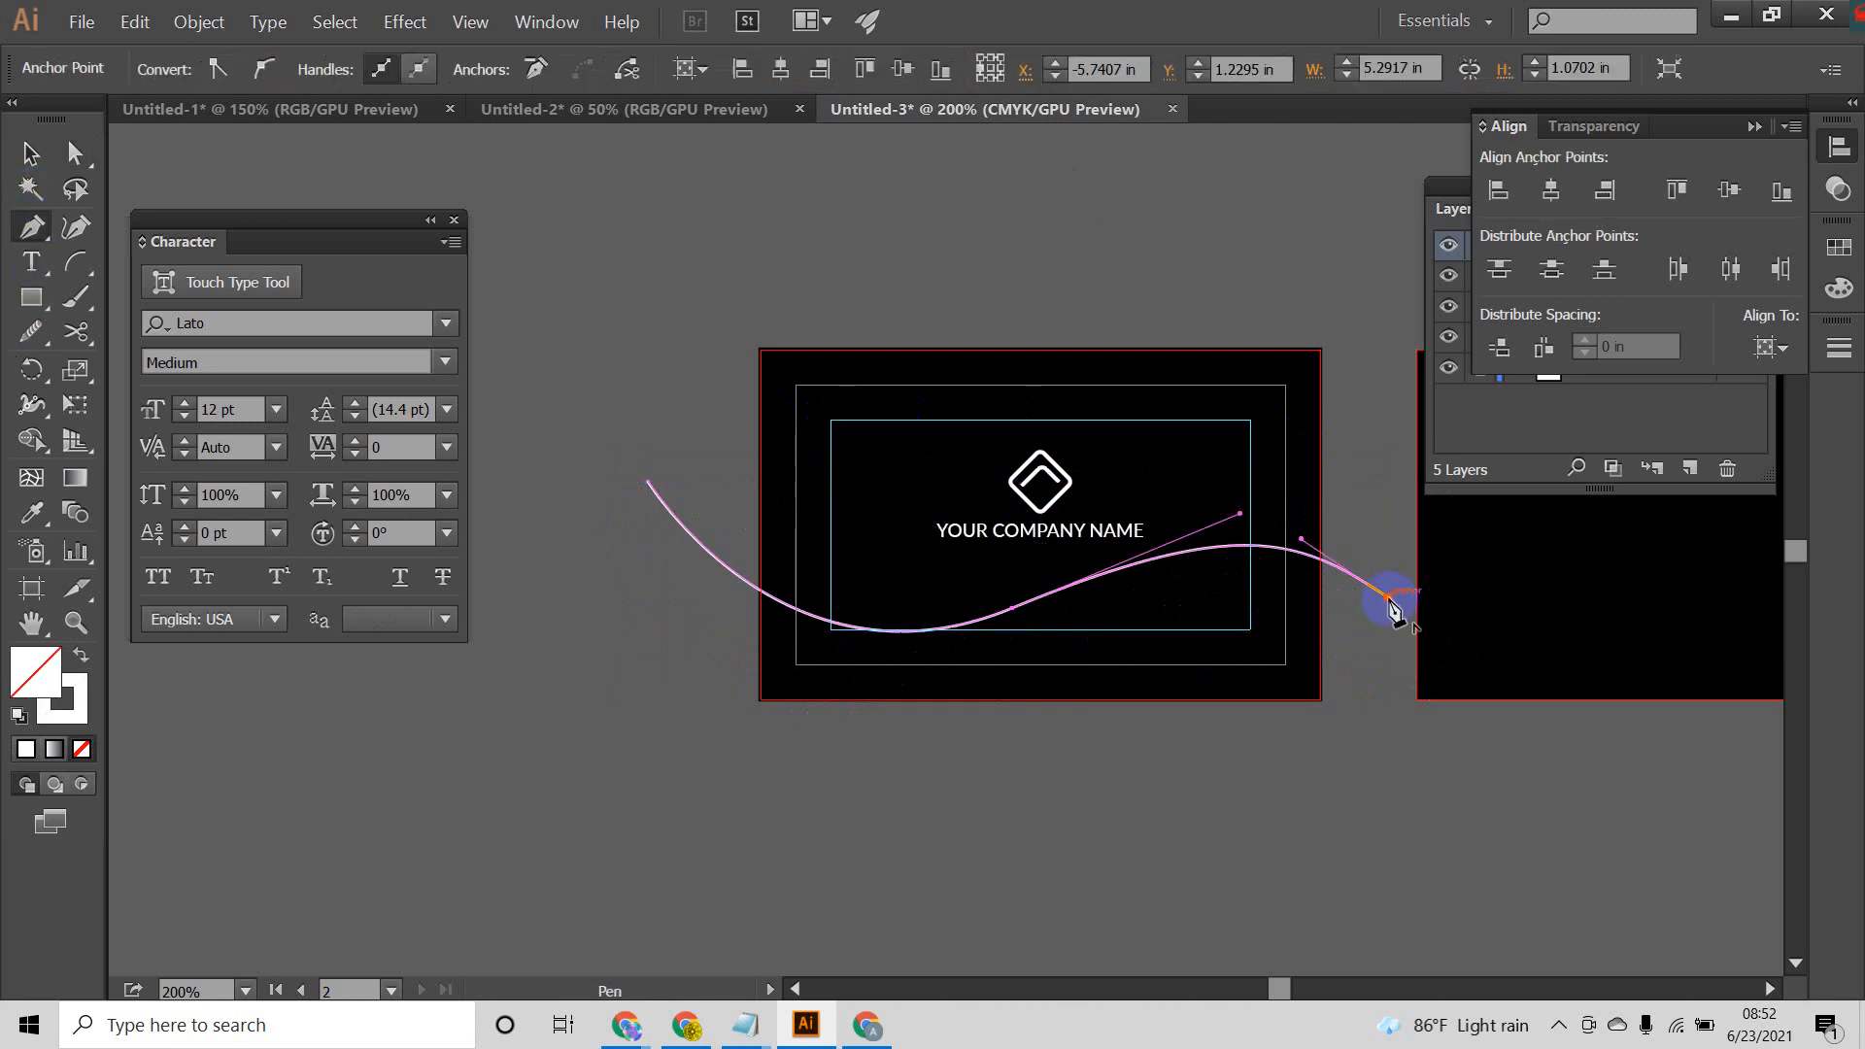
{"action": "left_click", "coordinate": [1381, 800]}
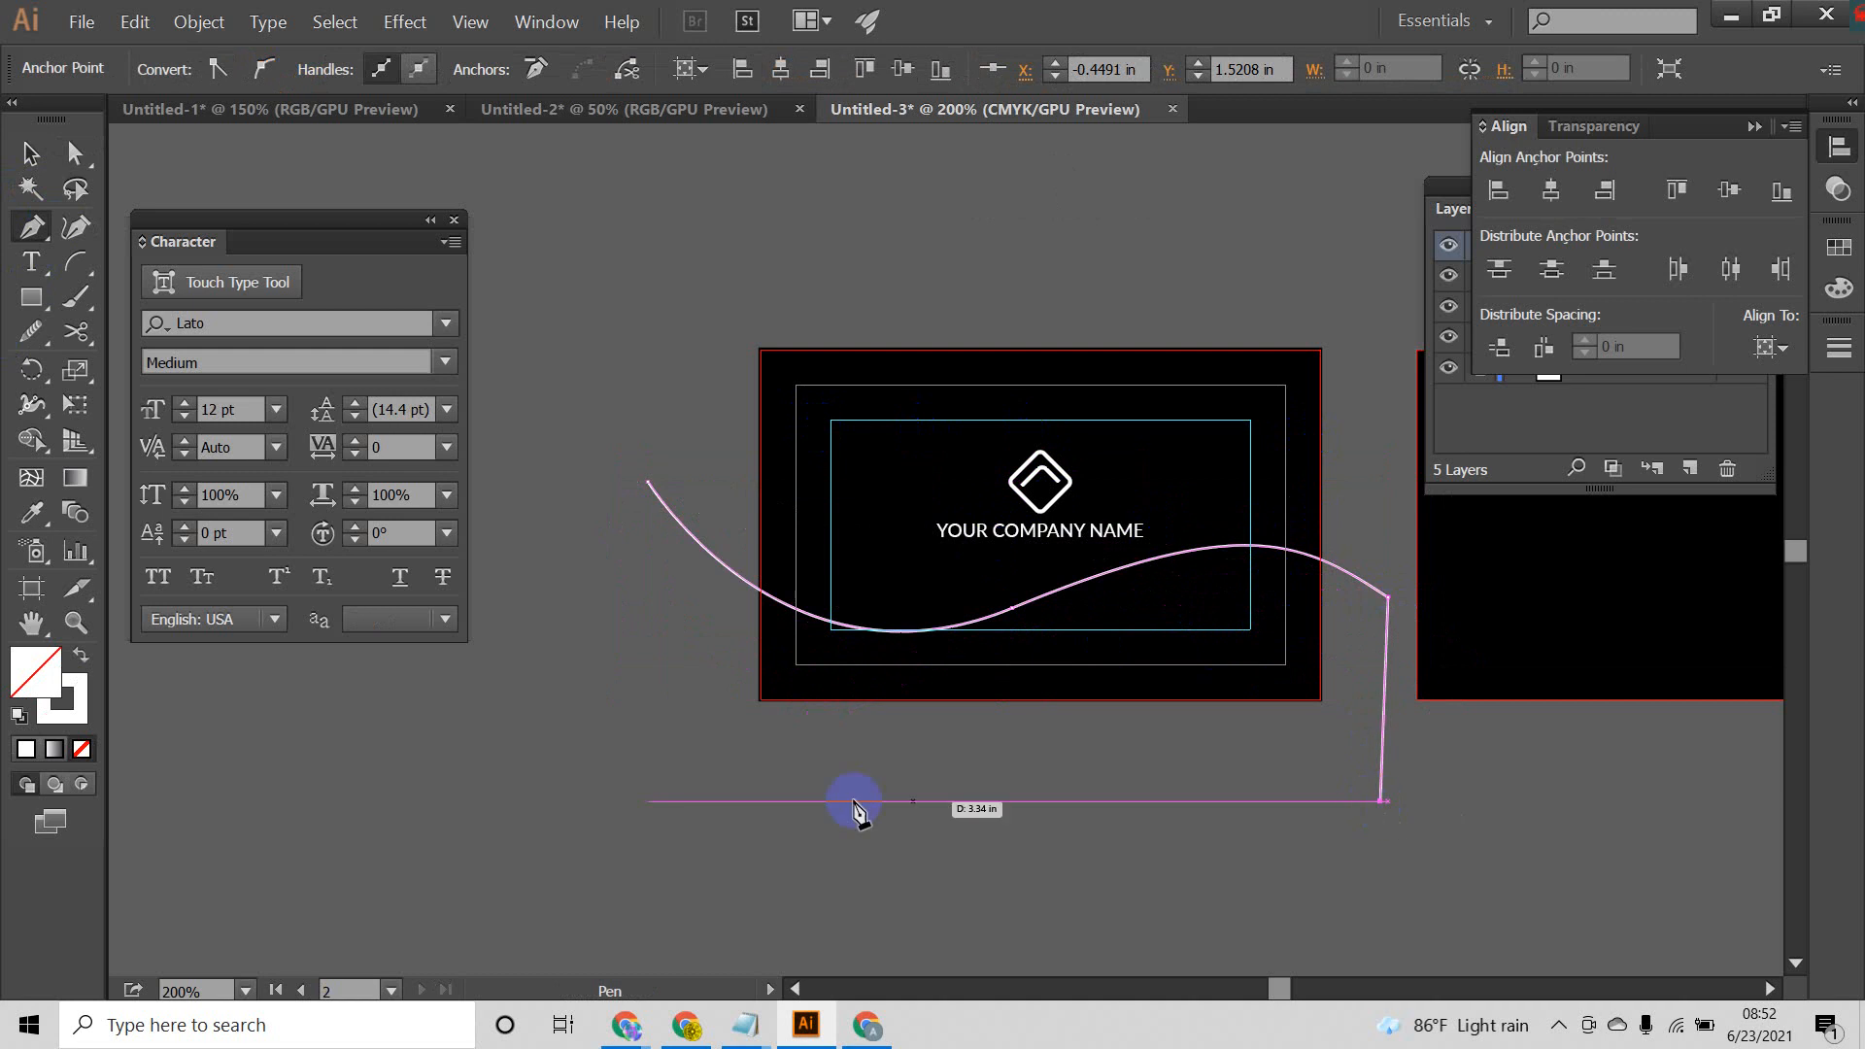
{"action": "left_click", "coordinate": [603, 766]}
{"action": "left_click", "coordinate": [648, 483]}
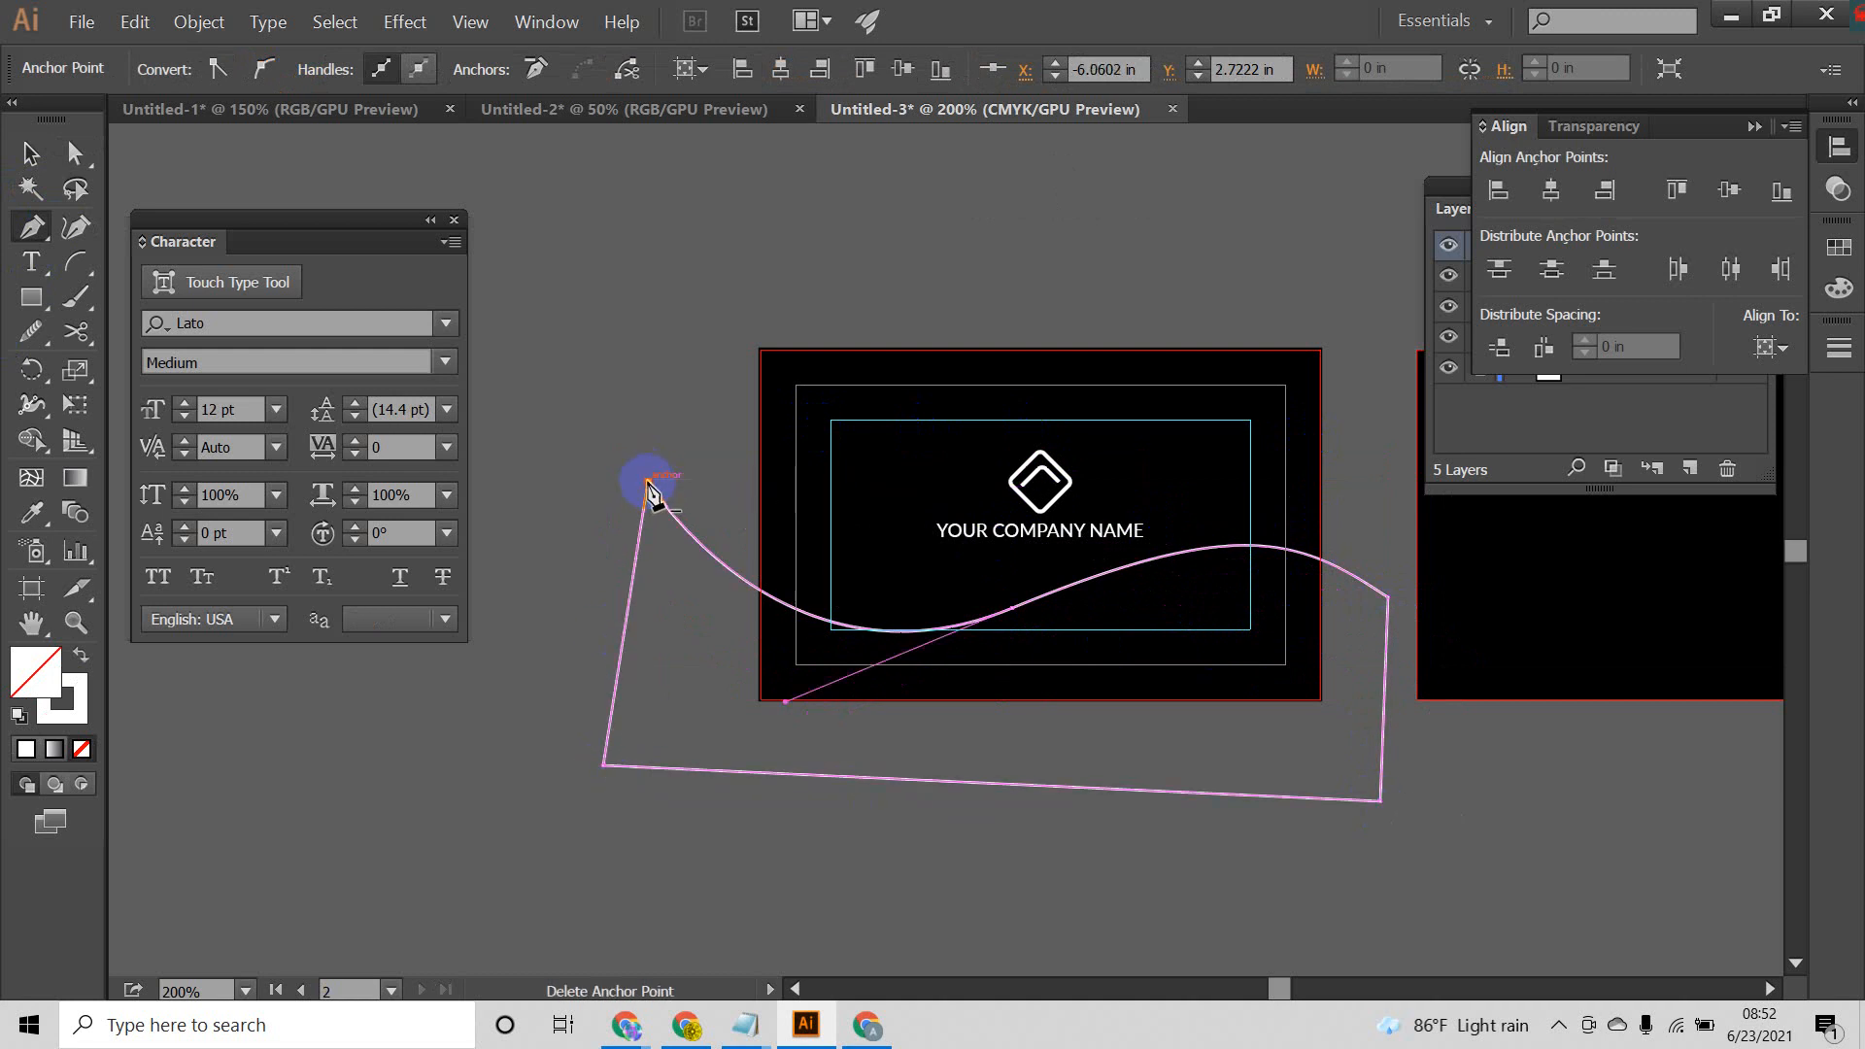
Step: Move the closed wave shape slightly to the right across the first artboard
{"action": "left_click", "coordinate": [28, 151]}
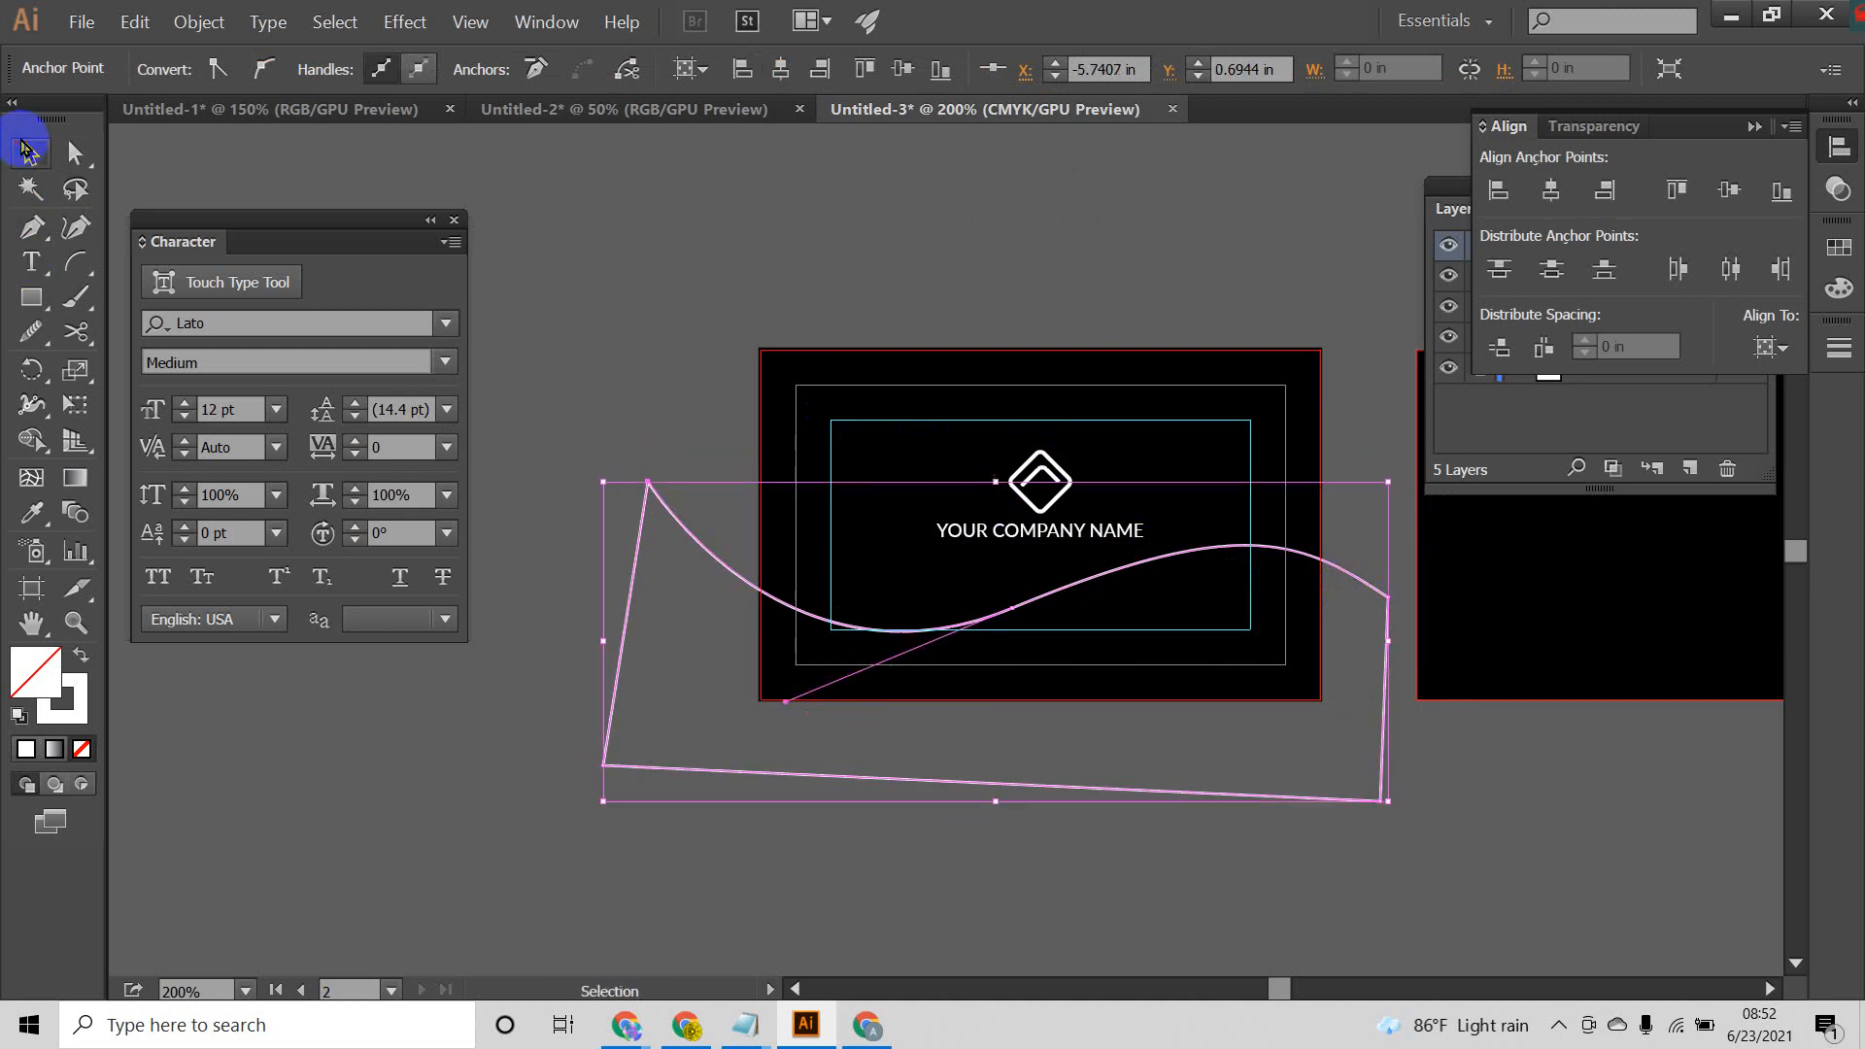
{"action": "left_click", "coordinate": [648, 483]}
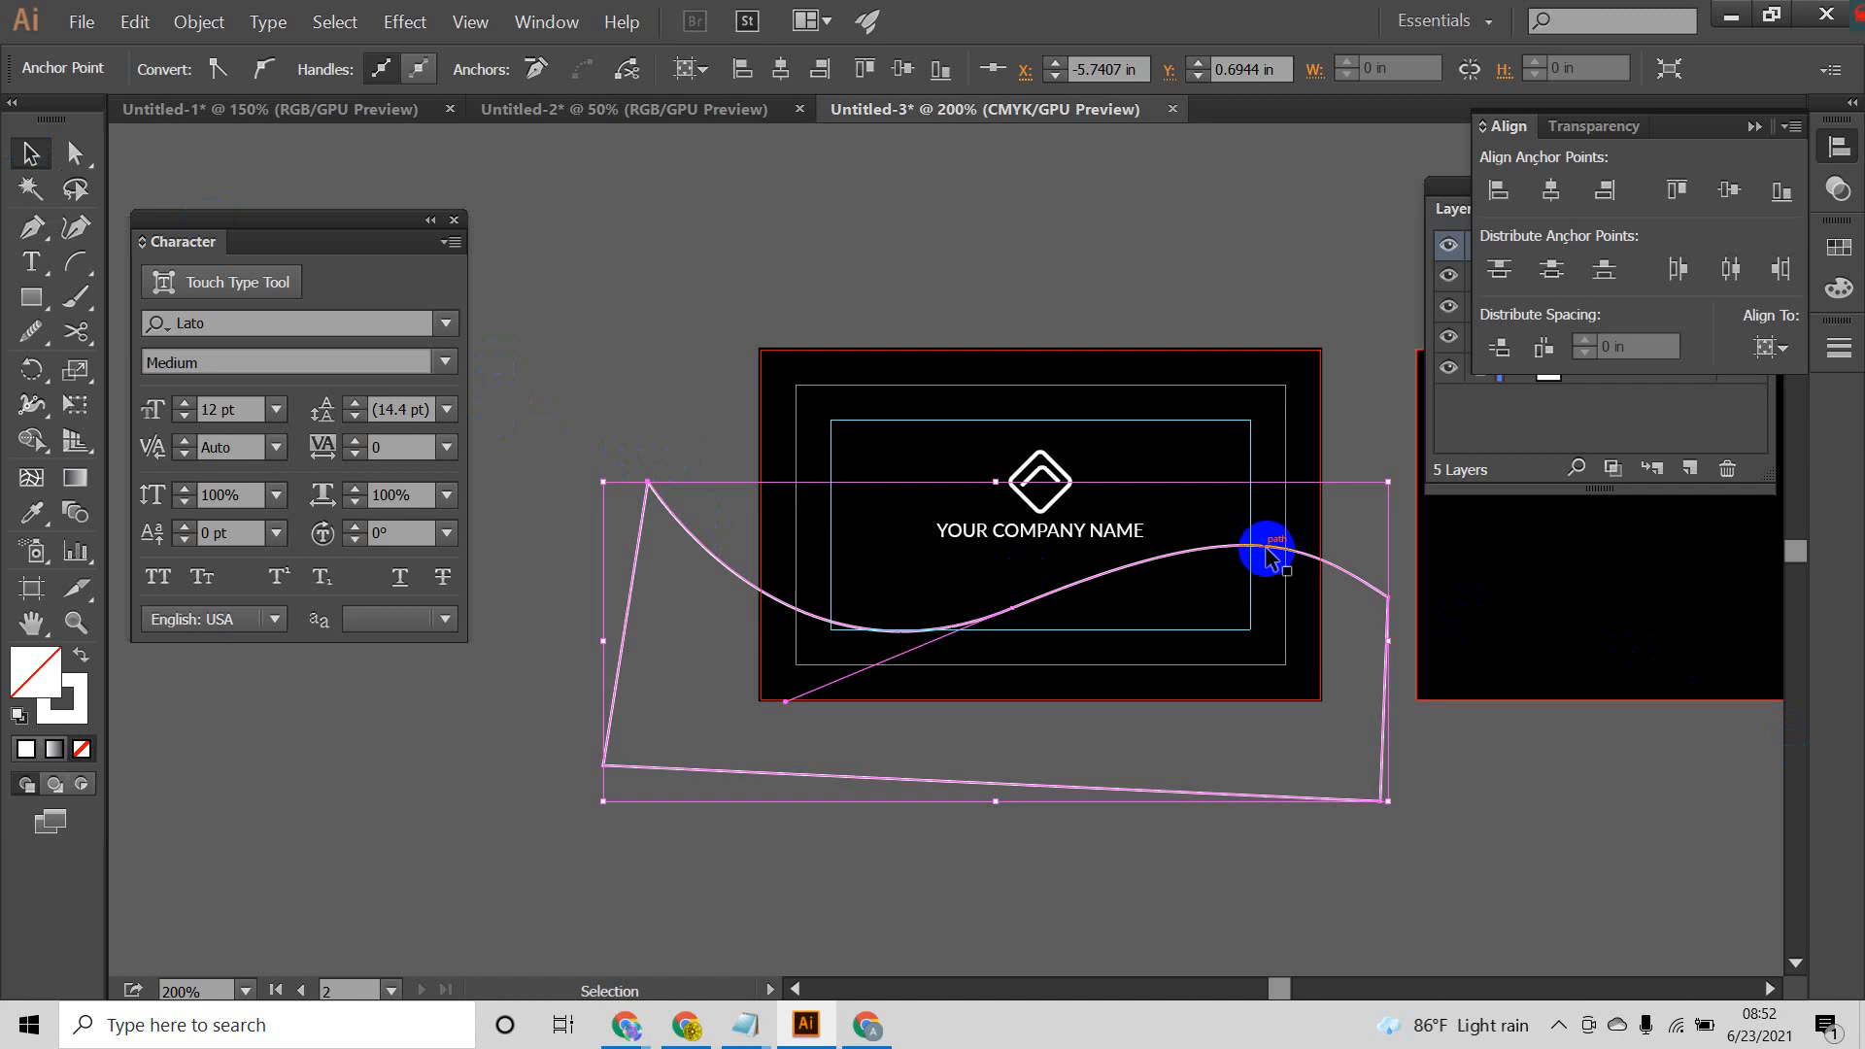
{"action": "left_click_drag", "start_coordinate": [1268, 557], "coordinate": [1302, 558]}
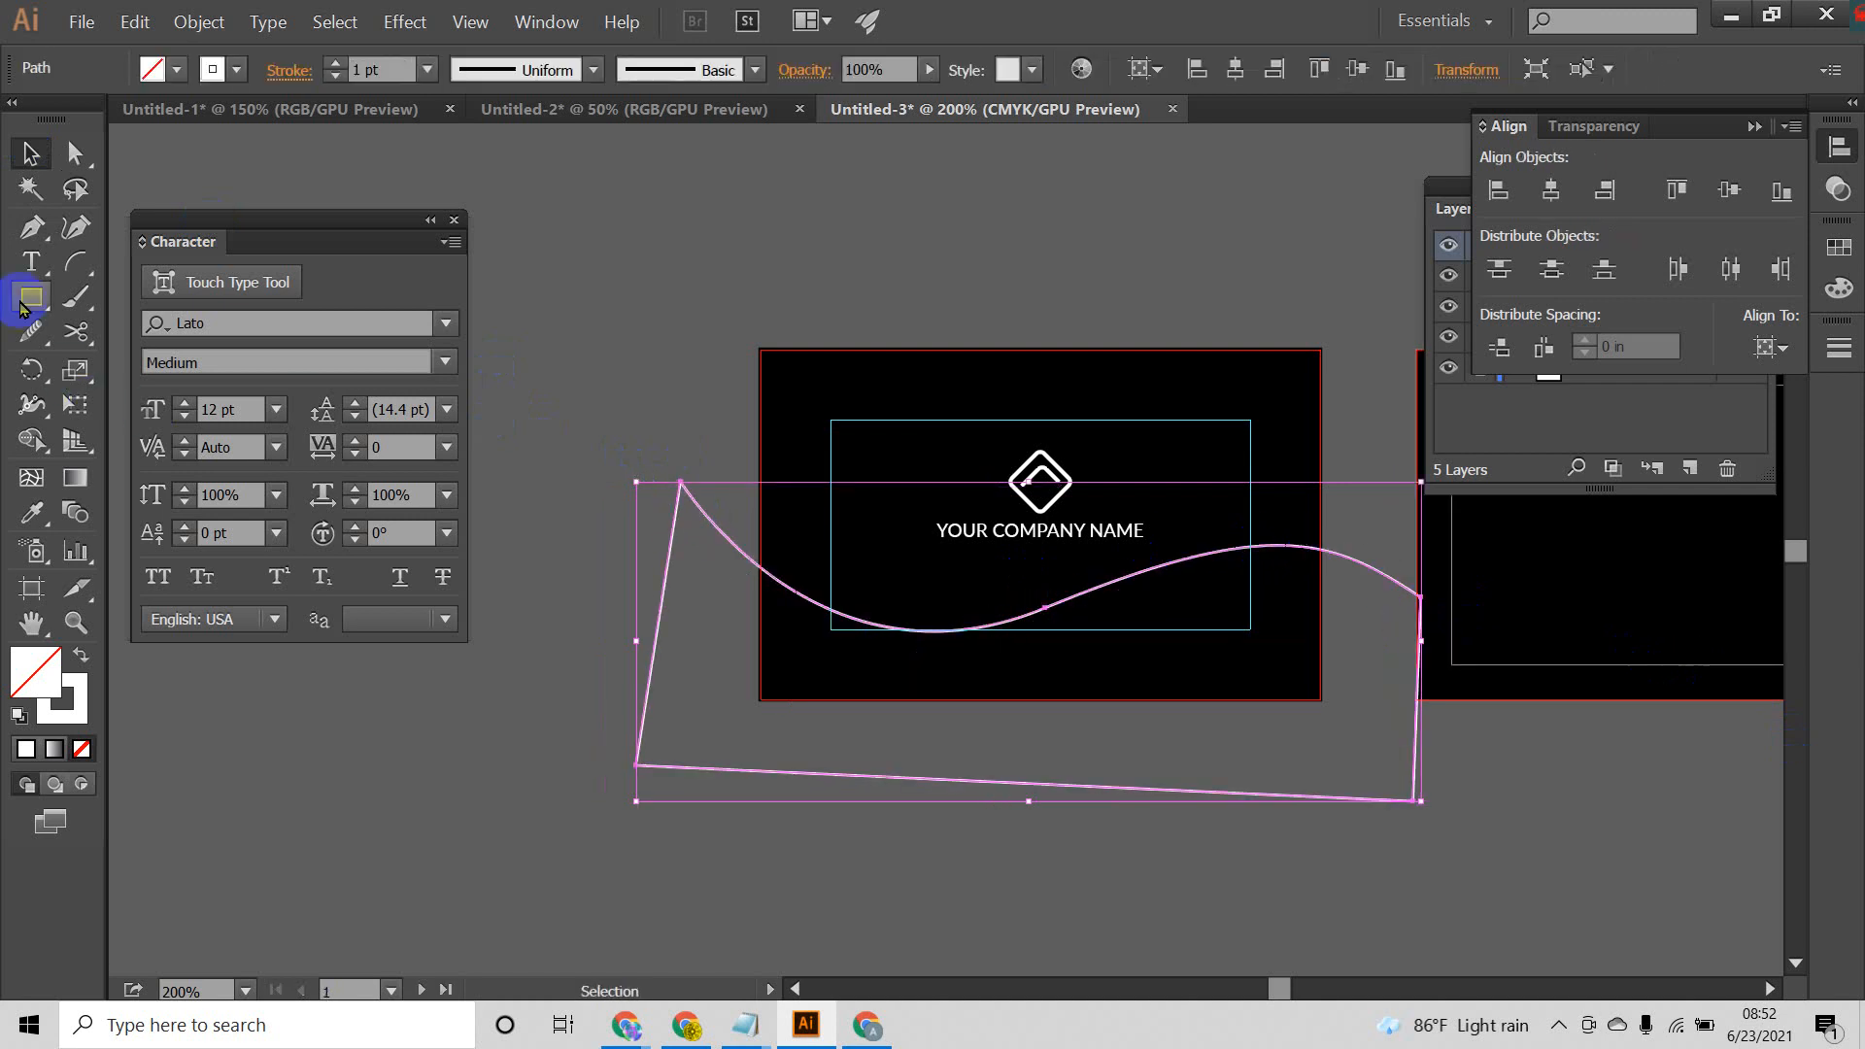
Step: Draw a freehand wavy, zigzag line below the first artboard with the Pencil tool
{"action": "left_click", "coordinate": [77, 332]}
{"action": "scroll", "coordinate": [708, 612], "scroll_direction": "down", "scroll_amount": 2}
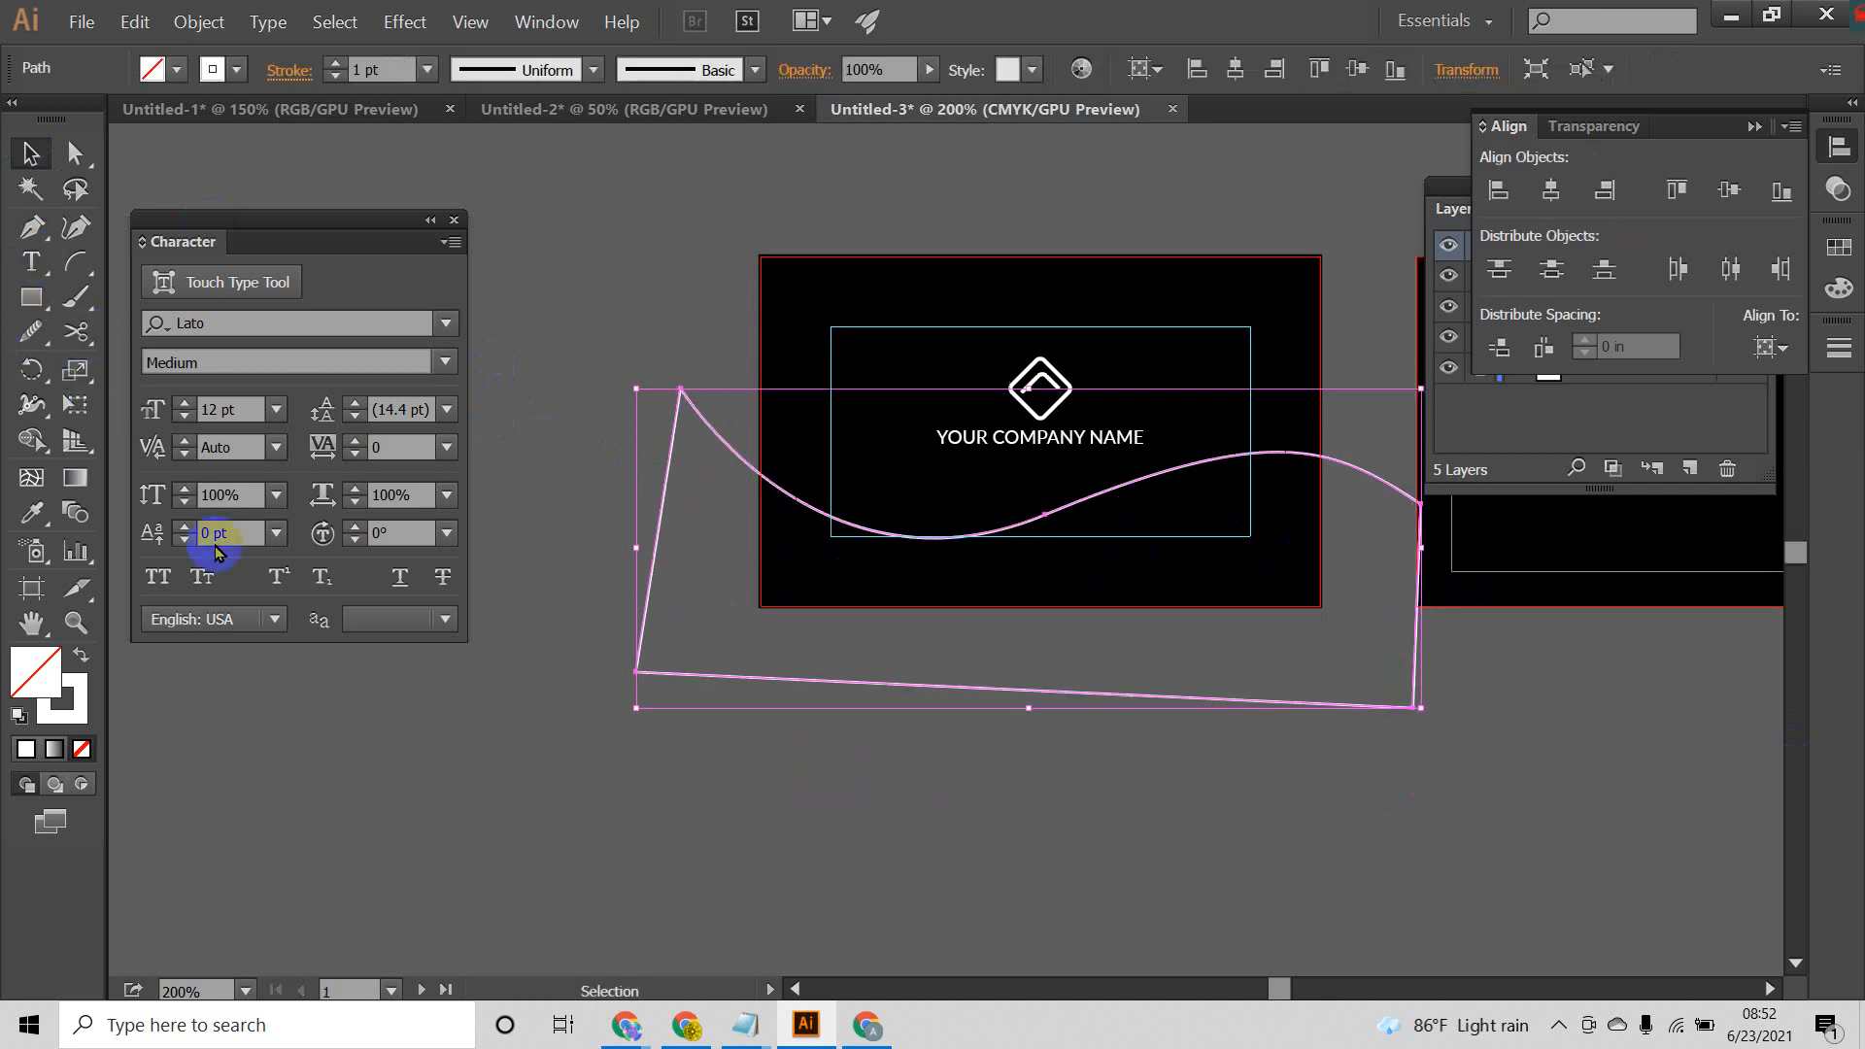
{"action": "left_click", "coordinate": [32, 333]}
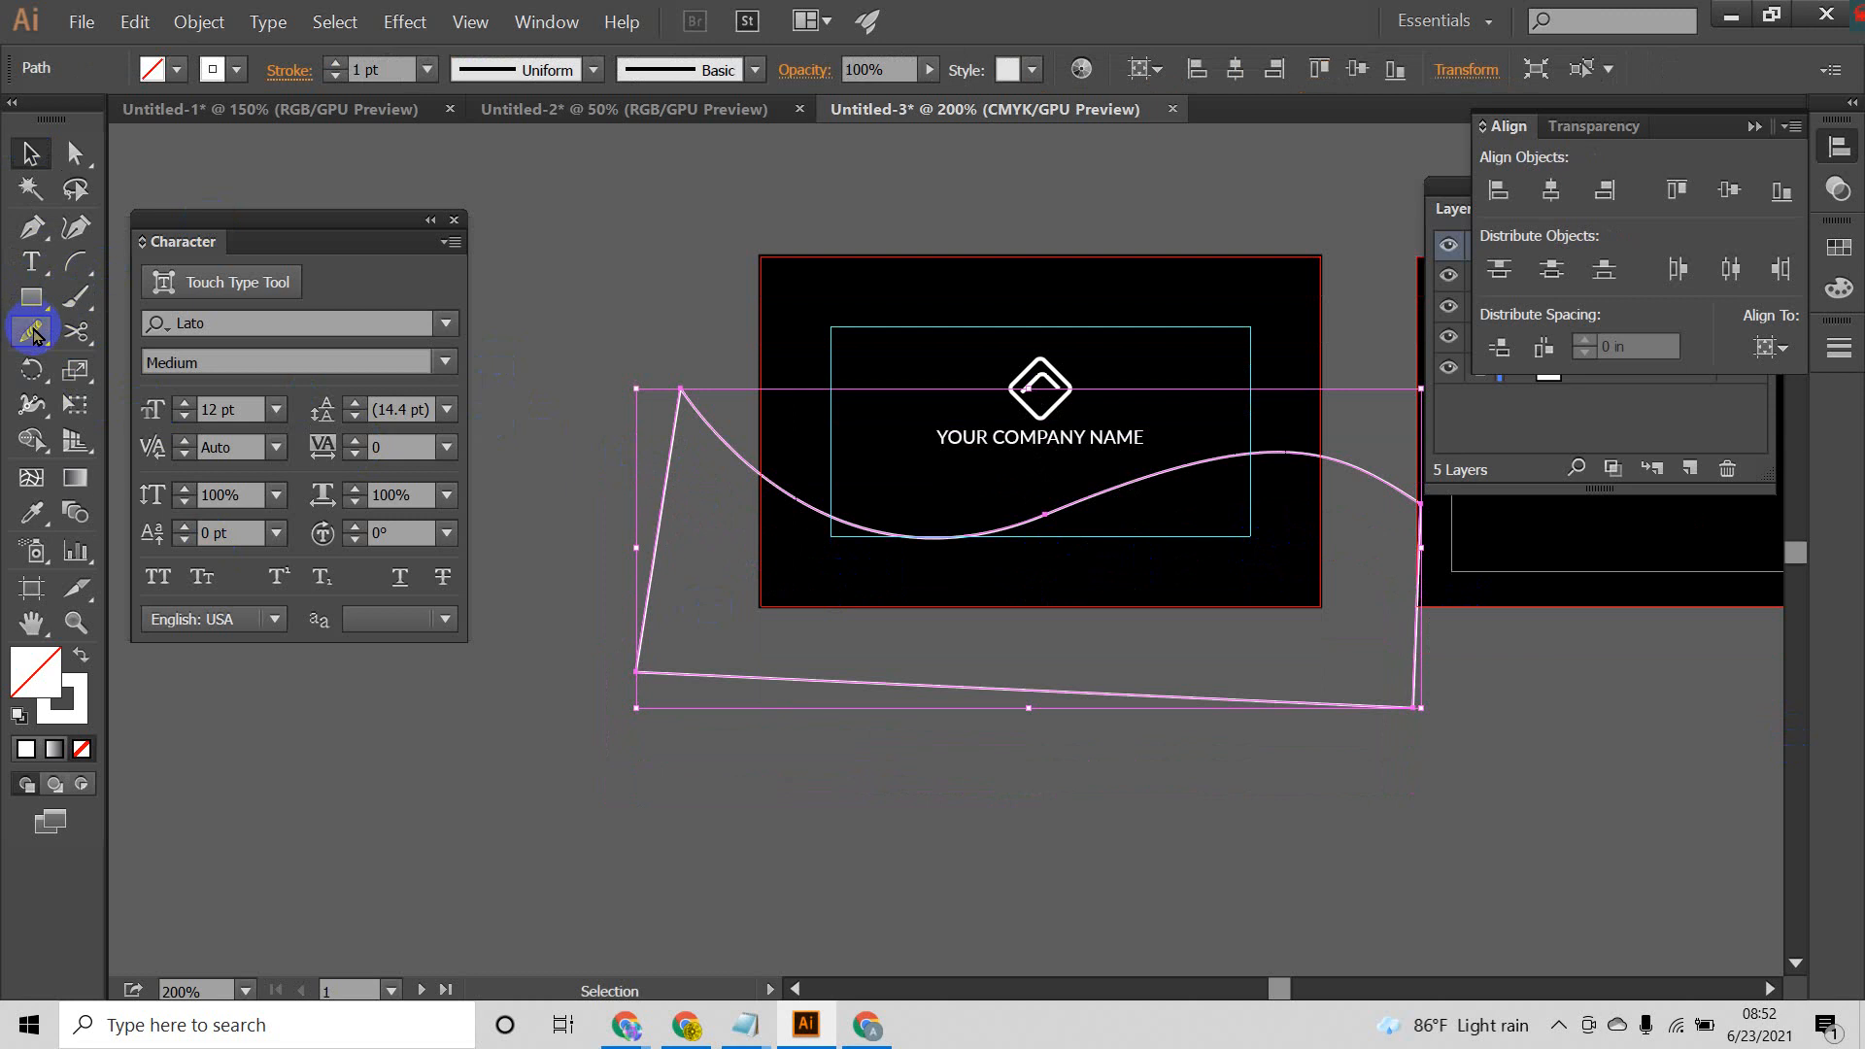
{"action": "mouse_move", "coordinate": [32, 347]}
{"action": "left_mouse_down"}
{"action": "mouse_move", "coordinate": [150, 364]}
{"action": "mouse_move", "coordinate": [158, 400]}
{"action": "mouse_move", "coordinate": [155, 362]}
{"action": "left_mouse_up"}
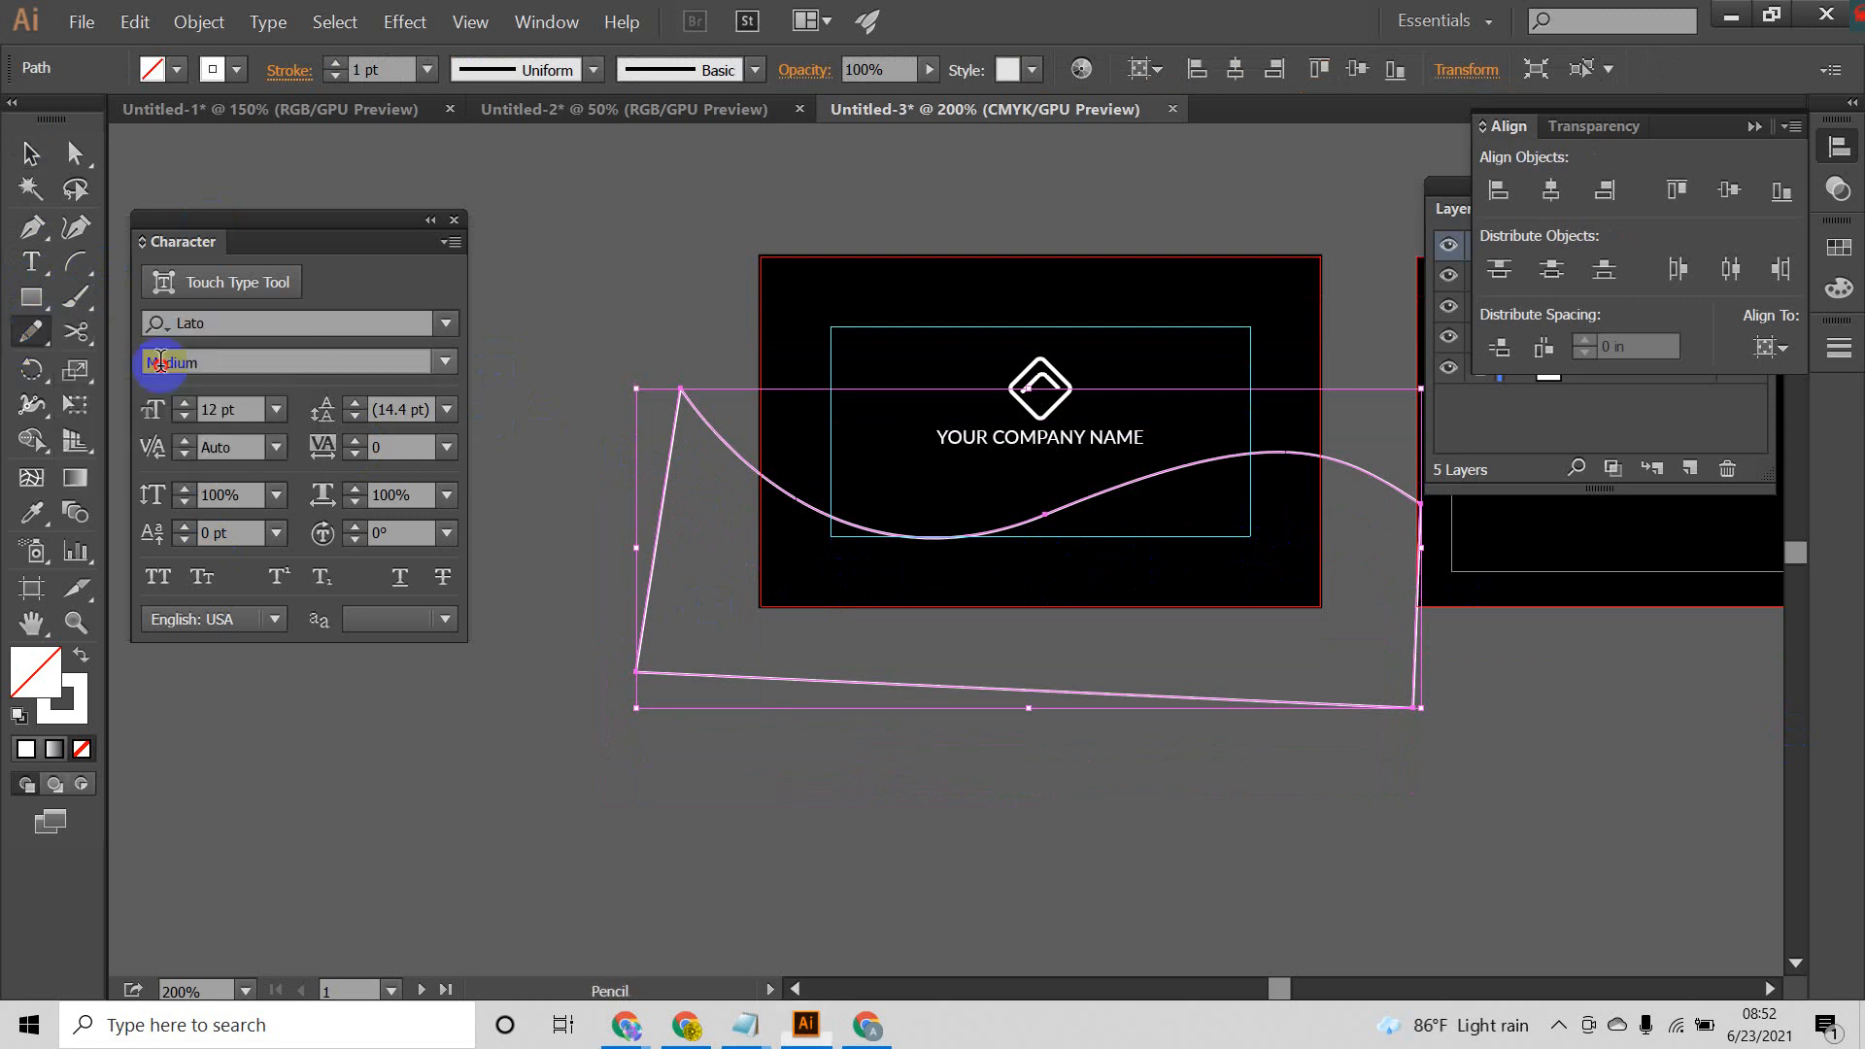
{"action": "left_click_drag", "start_coordinate": [923, 831], "coordinate": [1015, 808]}
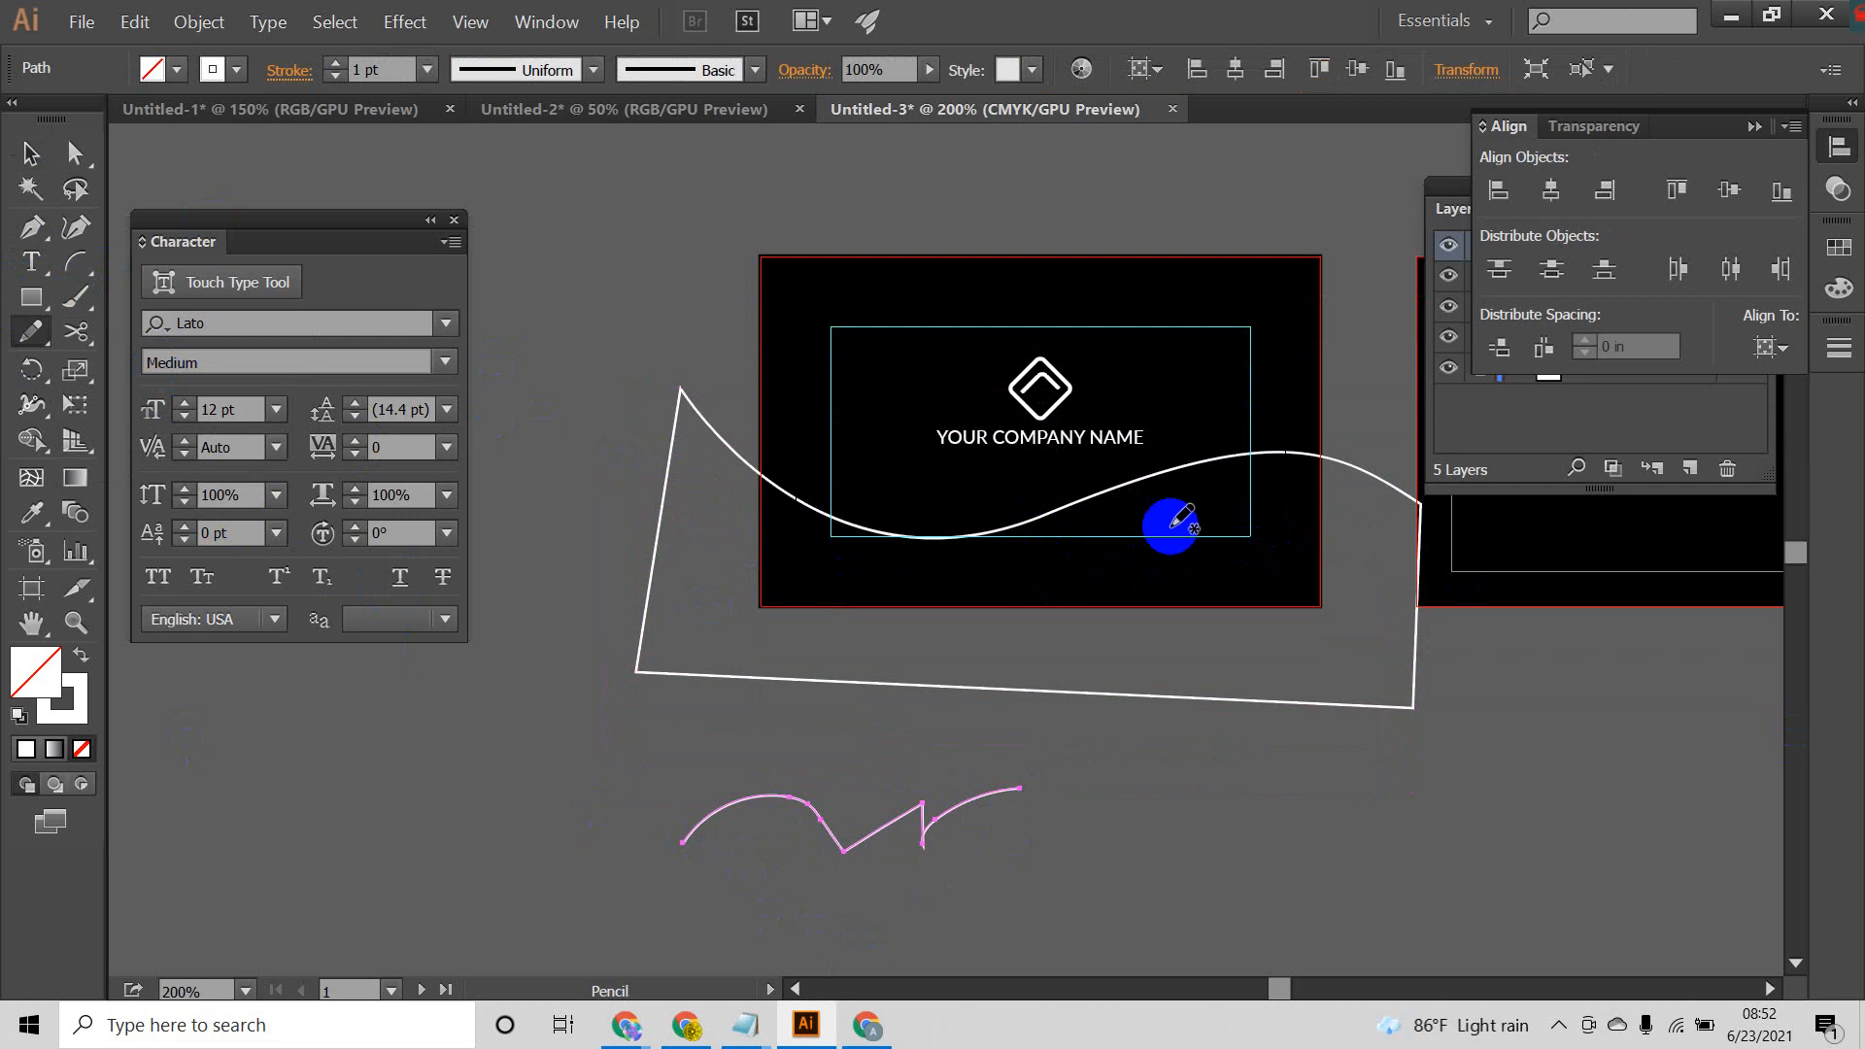
Step: Enlarge the freehand zigzag line below the first artboard and move it clear of the closed wave shape
{"action": "left_click_drag", "start_coordinate": [1352, 467], "coordinate": [1377, 485]}
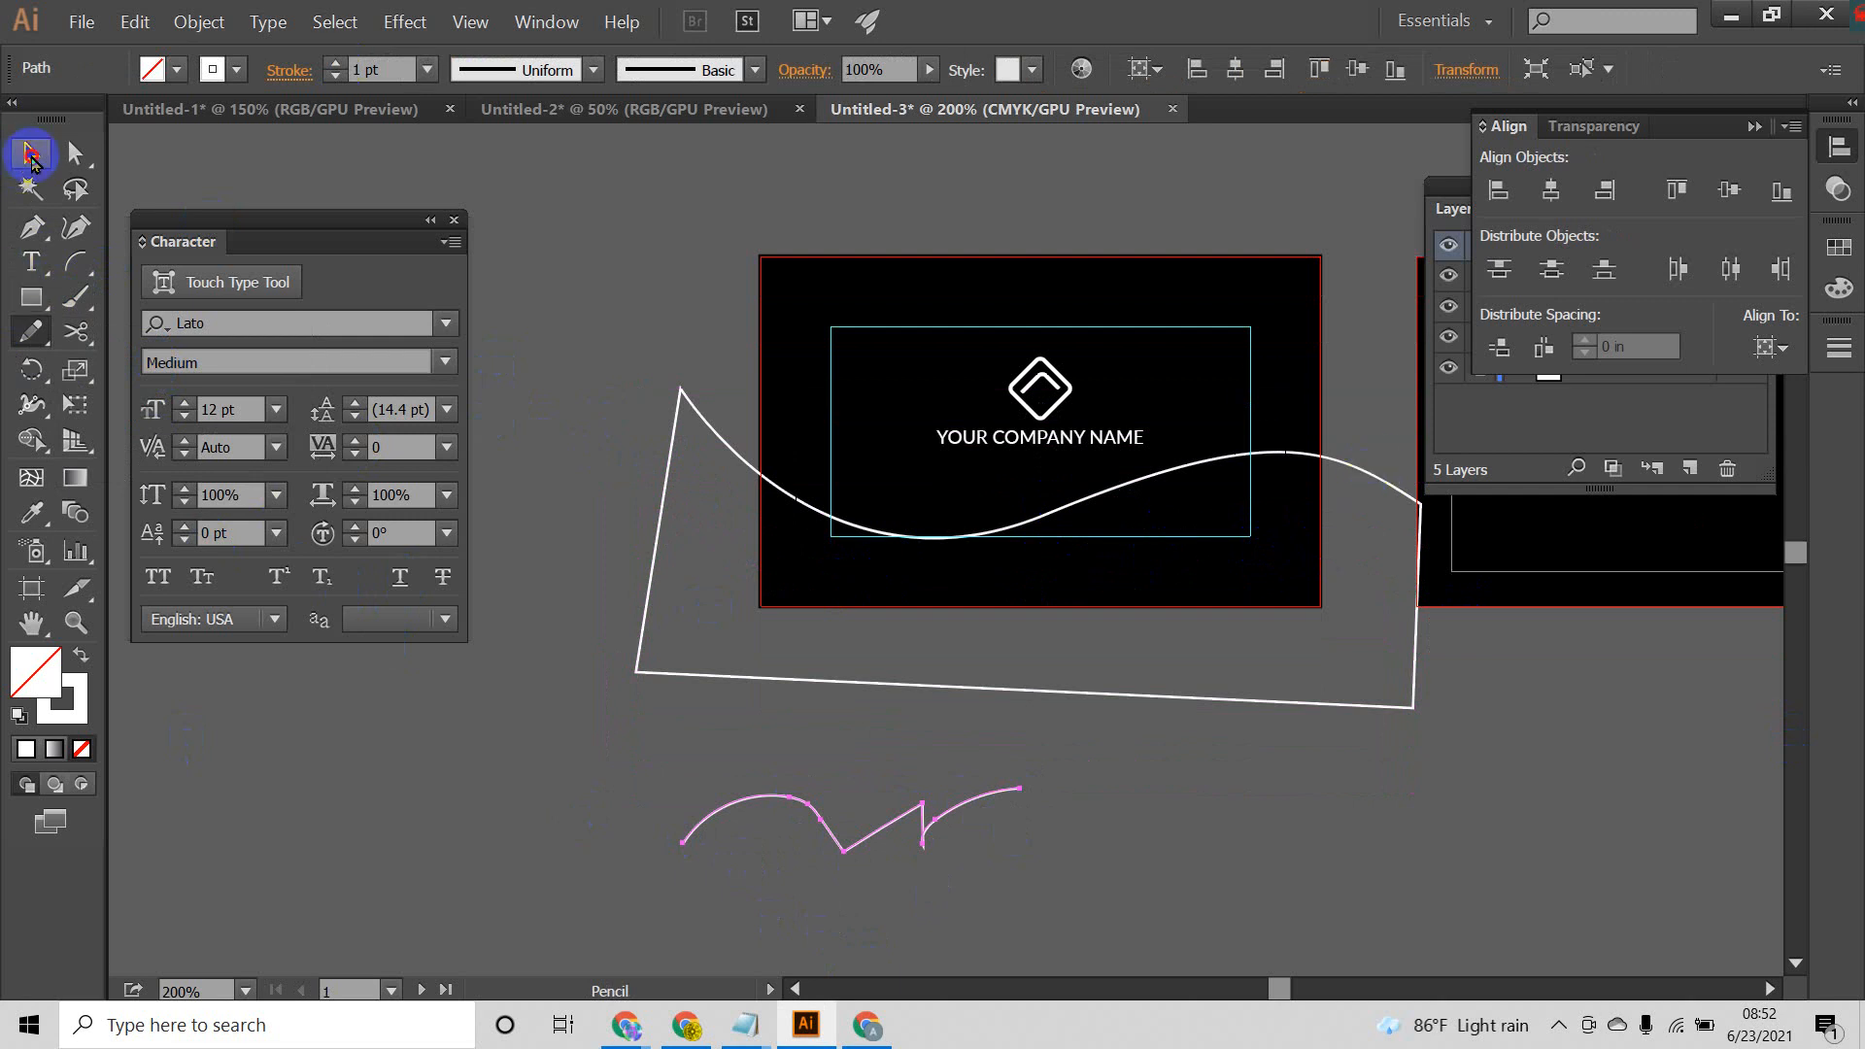
{"action": "left_click", "coordinate": [30, 153]}
{"action": "left_click", "coordinate": [840, 880]}
{"action": "left_click_drag", "start_coordinate": [847, 852], "coordinate": [866, 805]}
{"action": "left_click_drag", "start_coordinate": [1022, 805], "coordinate": [1333, 998]}
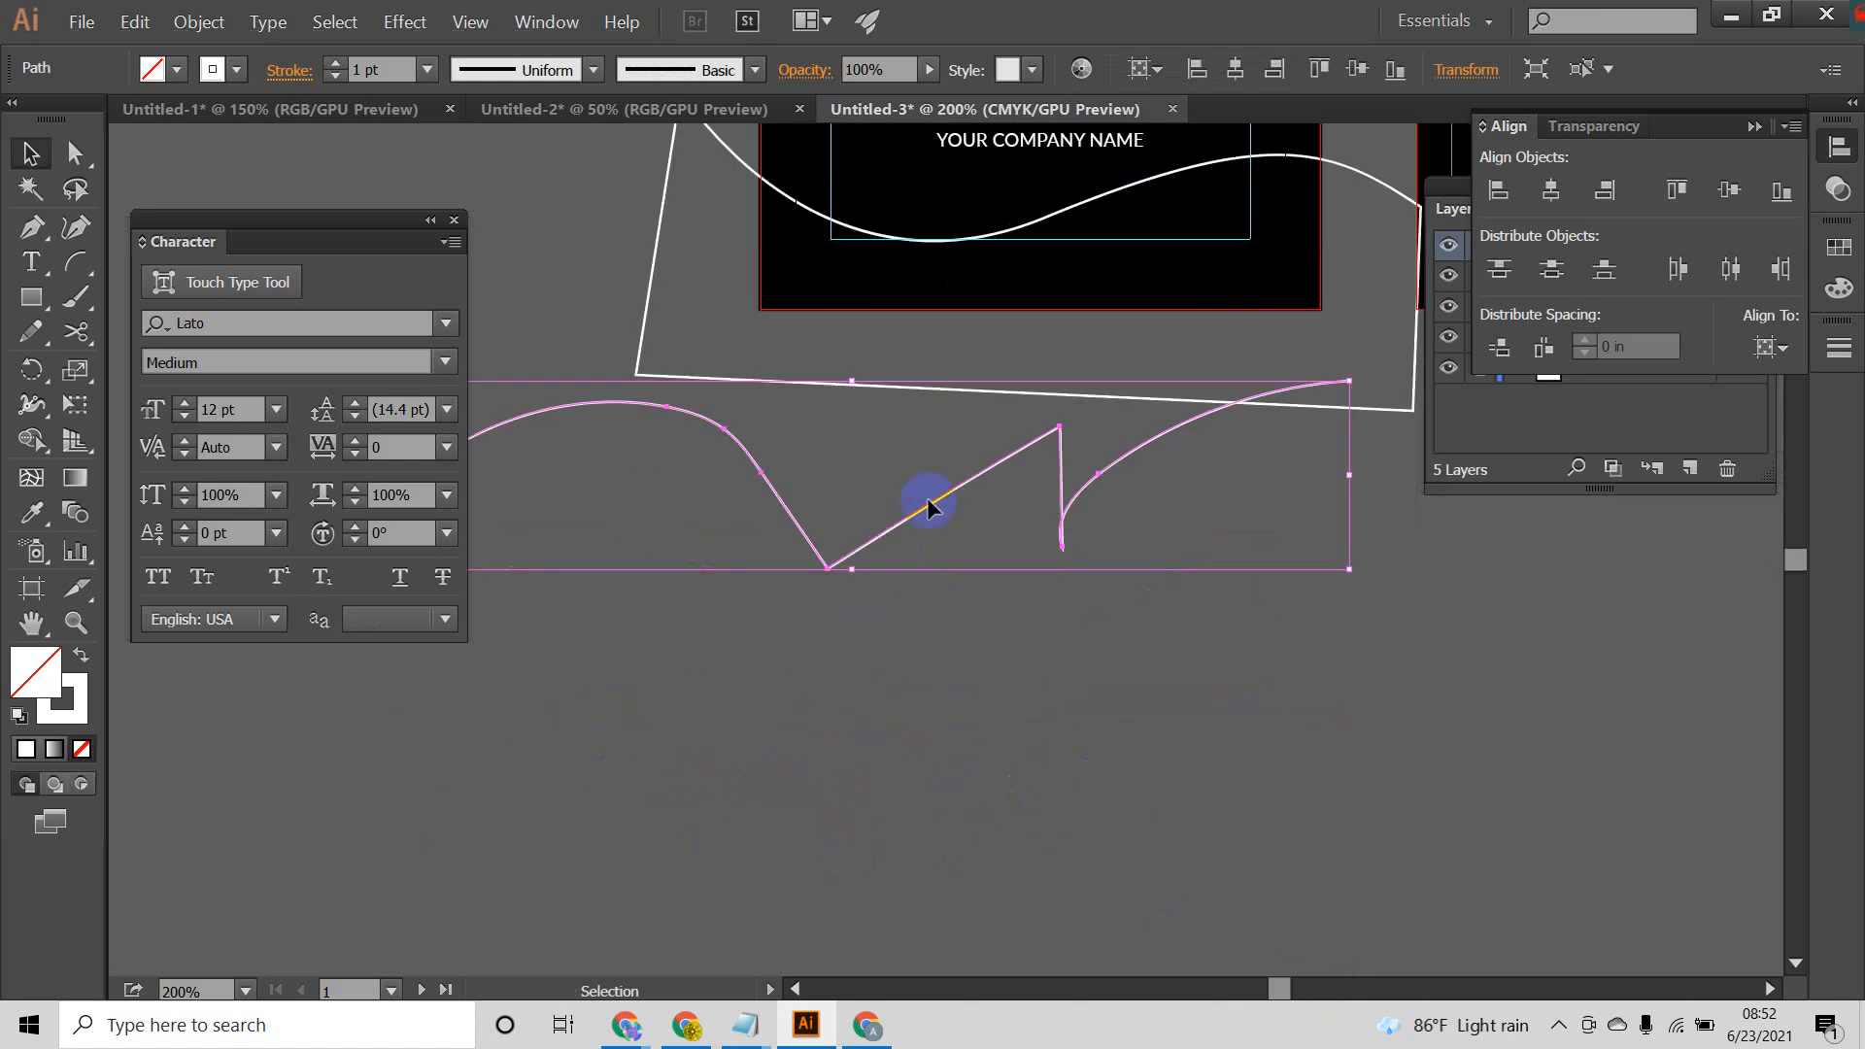
{"action": "left_click", "coordinate": [1111, 670]}
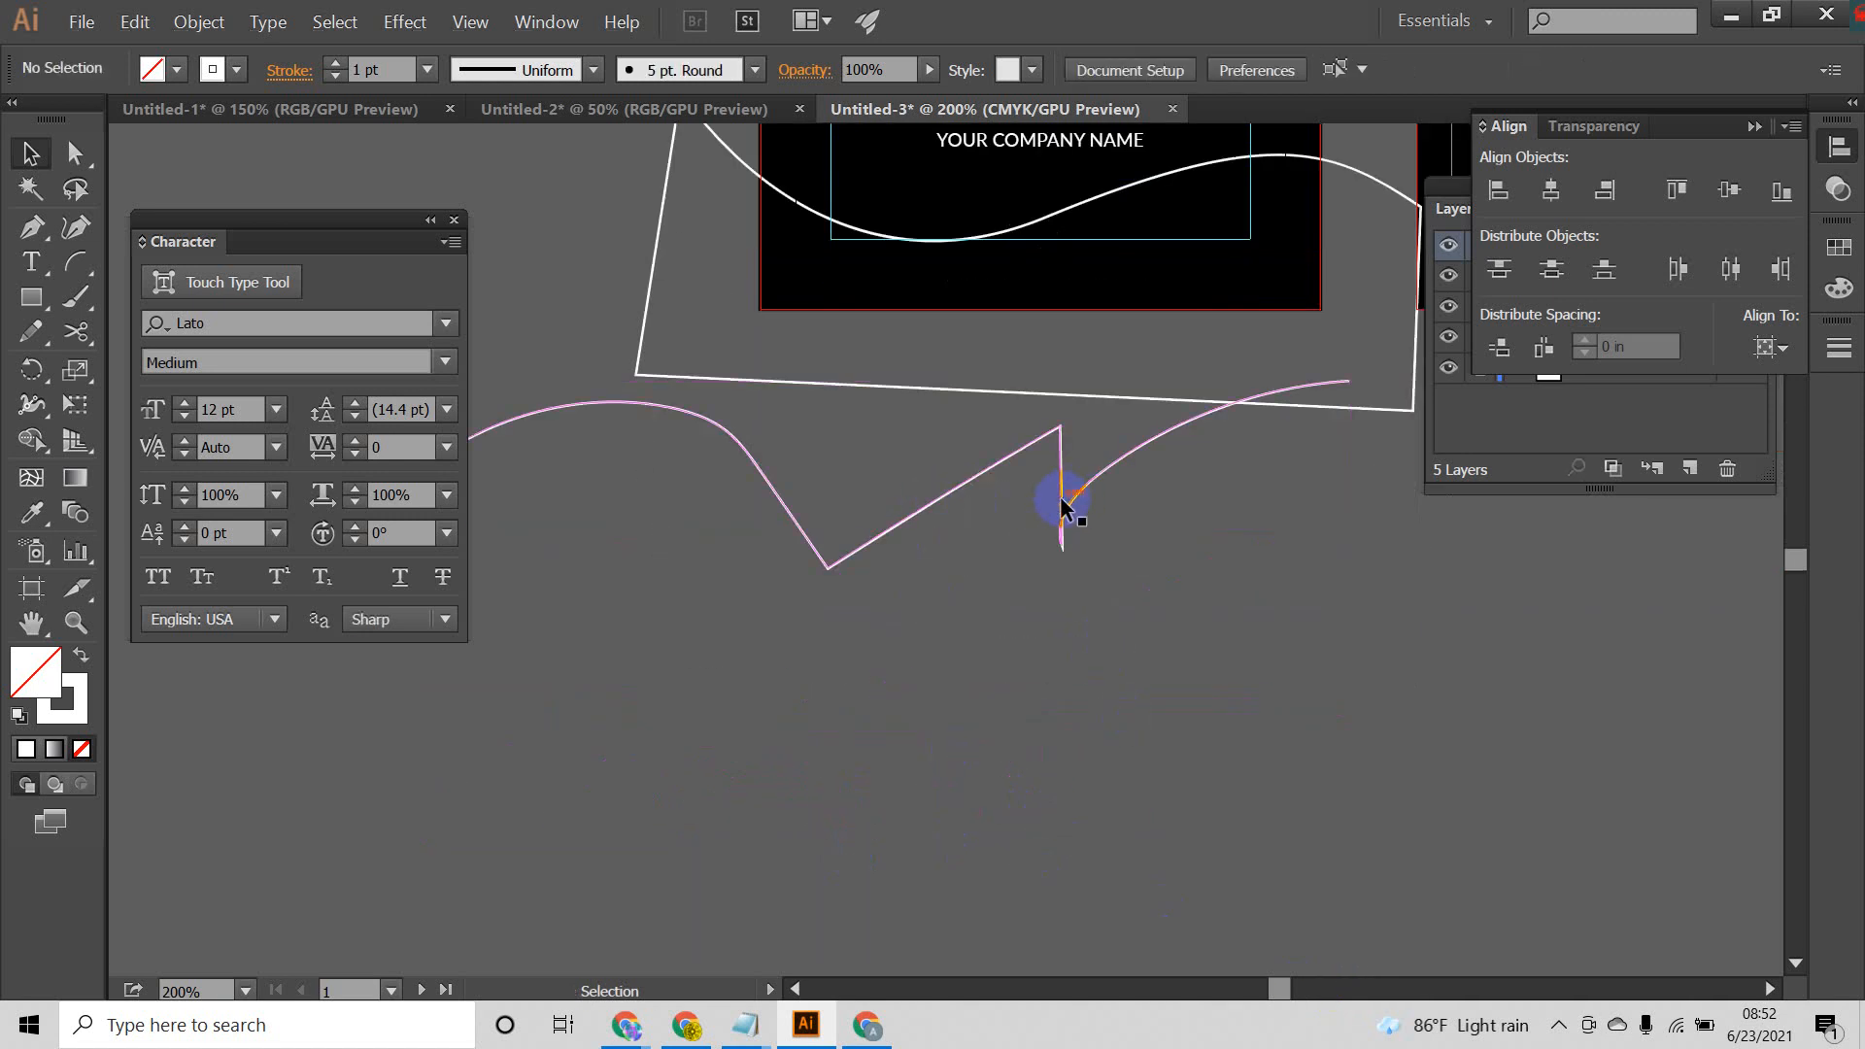
{"action": "mouse_move", "coordinate": [1062, 504]}
{"action": "left_mouse_down"}
{"action": "mouse_move", "coordinate": [1070, 600]}
{"action": "mouse_move", "coordinate": [1105, 576]}
{"action": "left_mouse_up"}
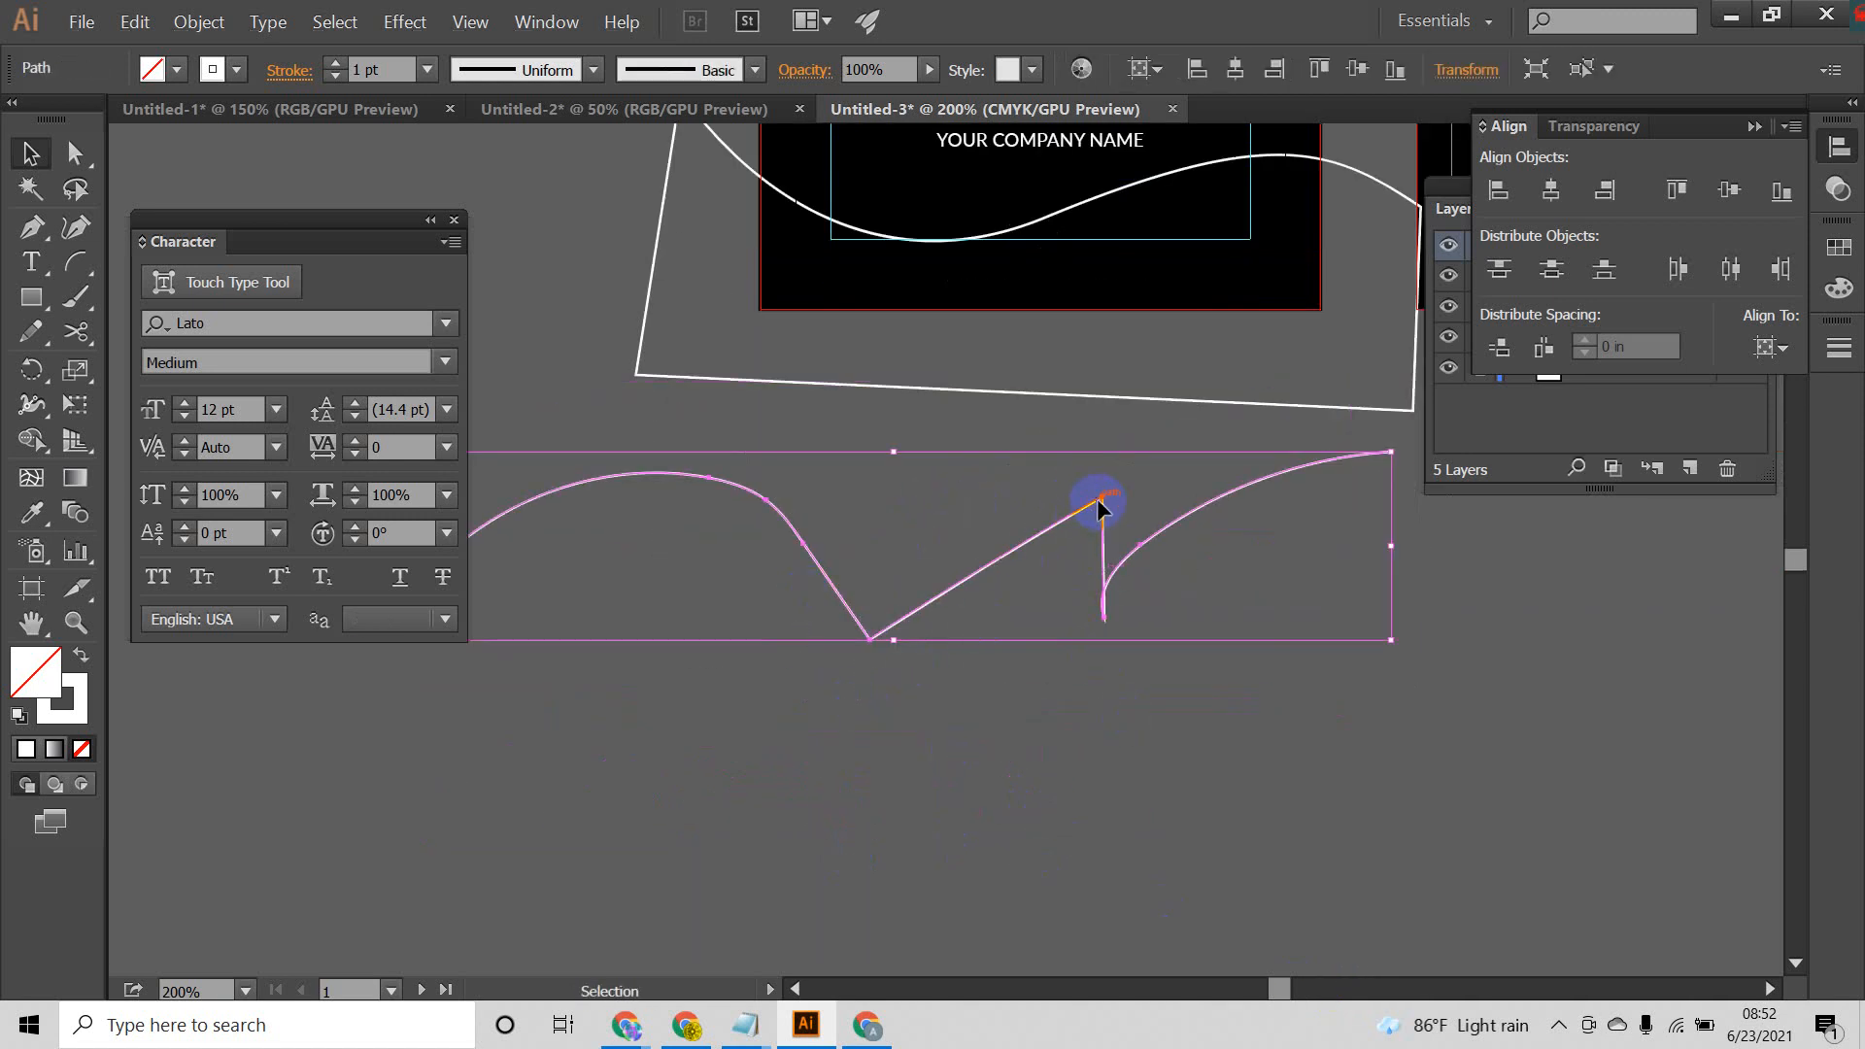
{"action": "left_click", "coordinate": [802, 738]}
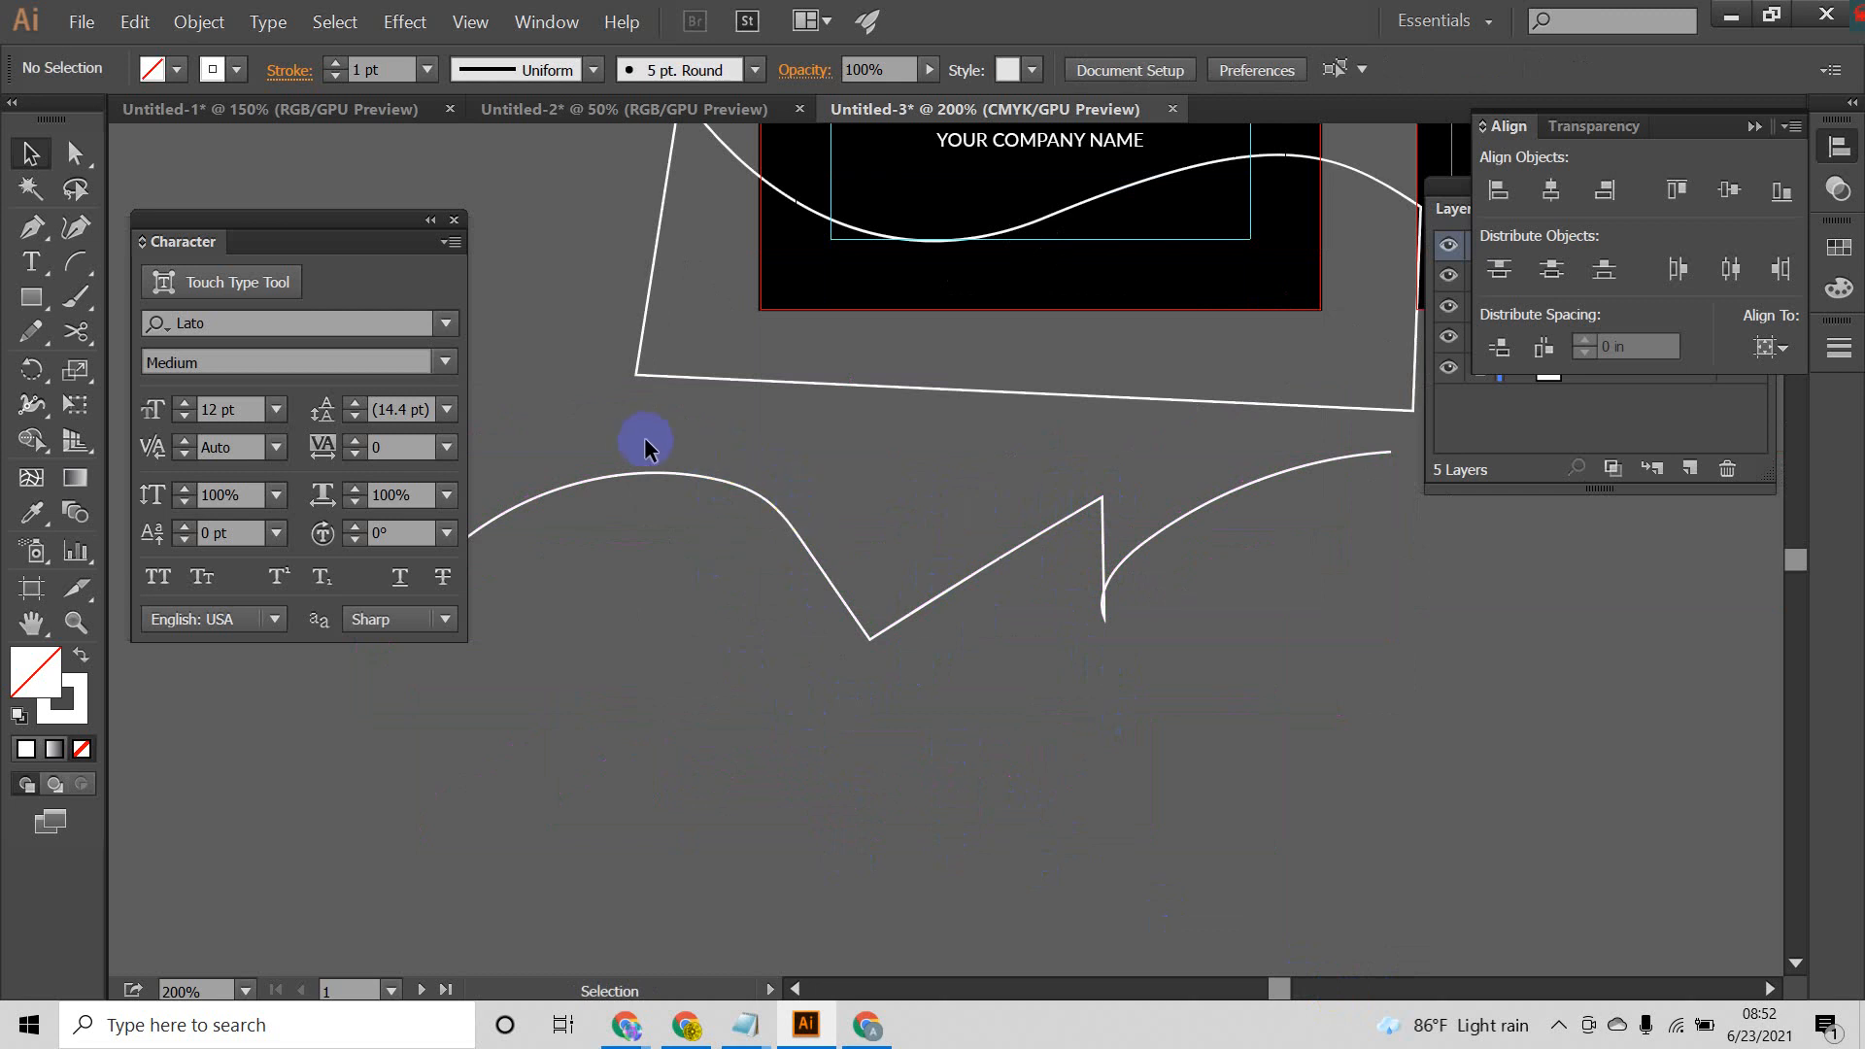
{"action": "left_click", "coordinate": [1020, 556]}
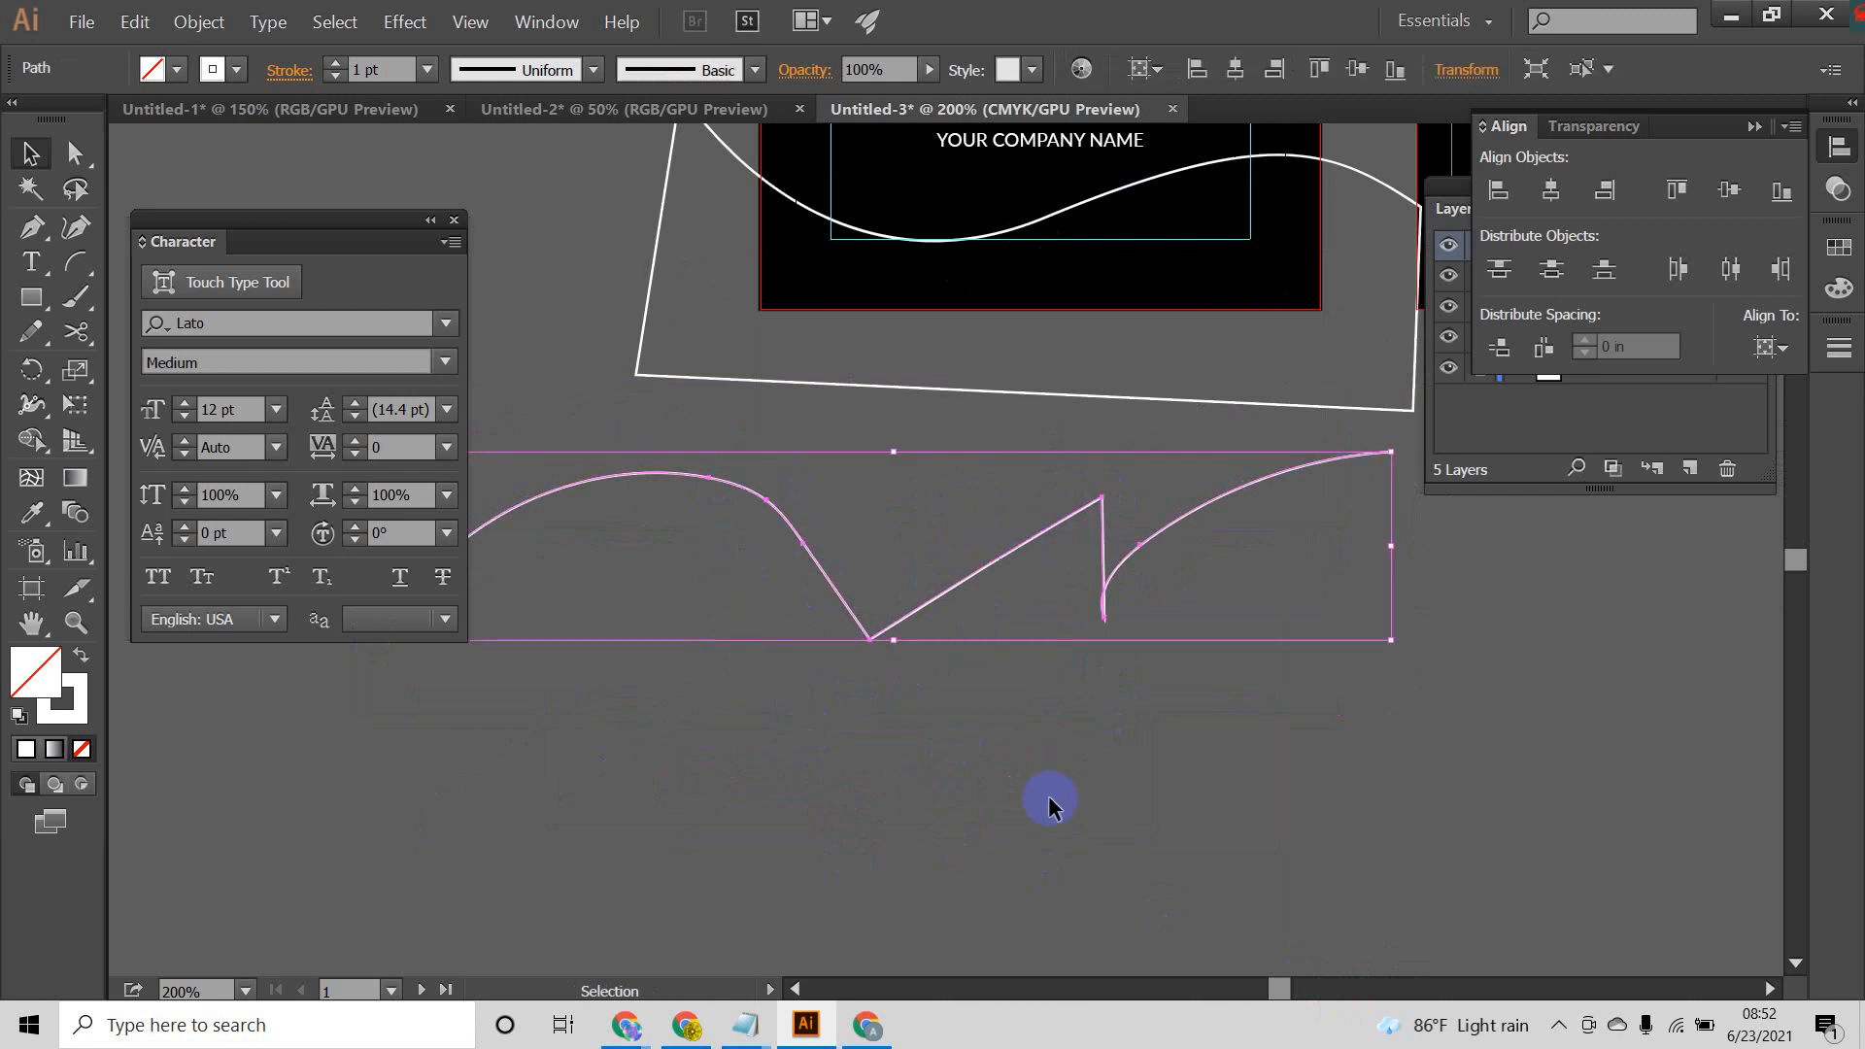
Step: Round the sharp corners and left curve of the freehand line with the Smooth tool
{"action": "mouse_move", "coordinate": [31, 331]}
{"action": "left_mouse_down"}
{"action": "mouse_move", "coordinate": [88, 350]}
{"action": "mouse_move", "coordinate": [151, 413]}
{"action": "left_mouse_up"}
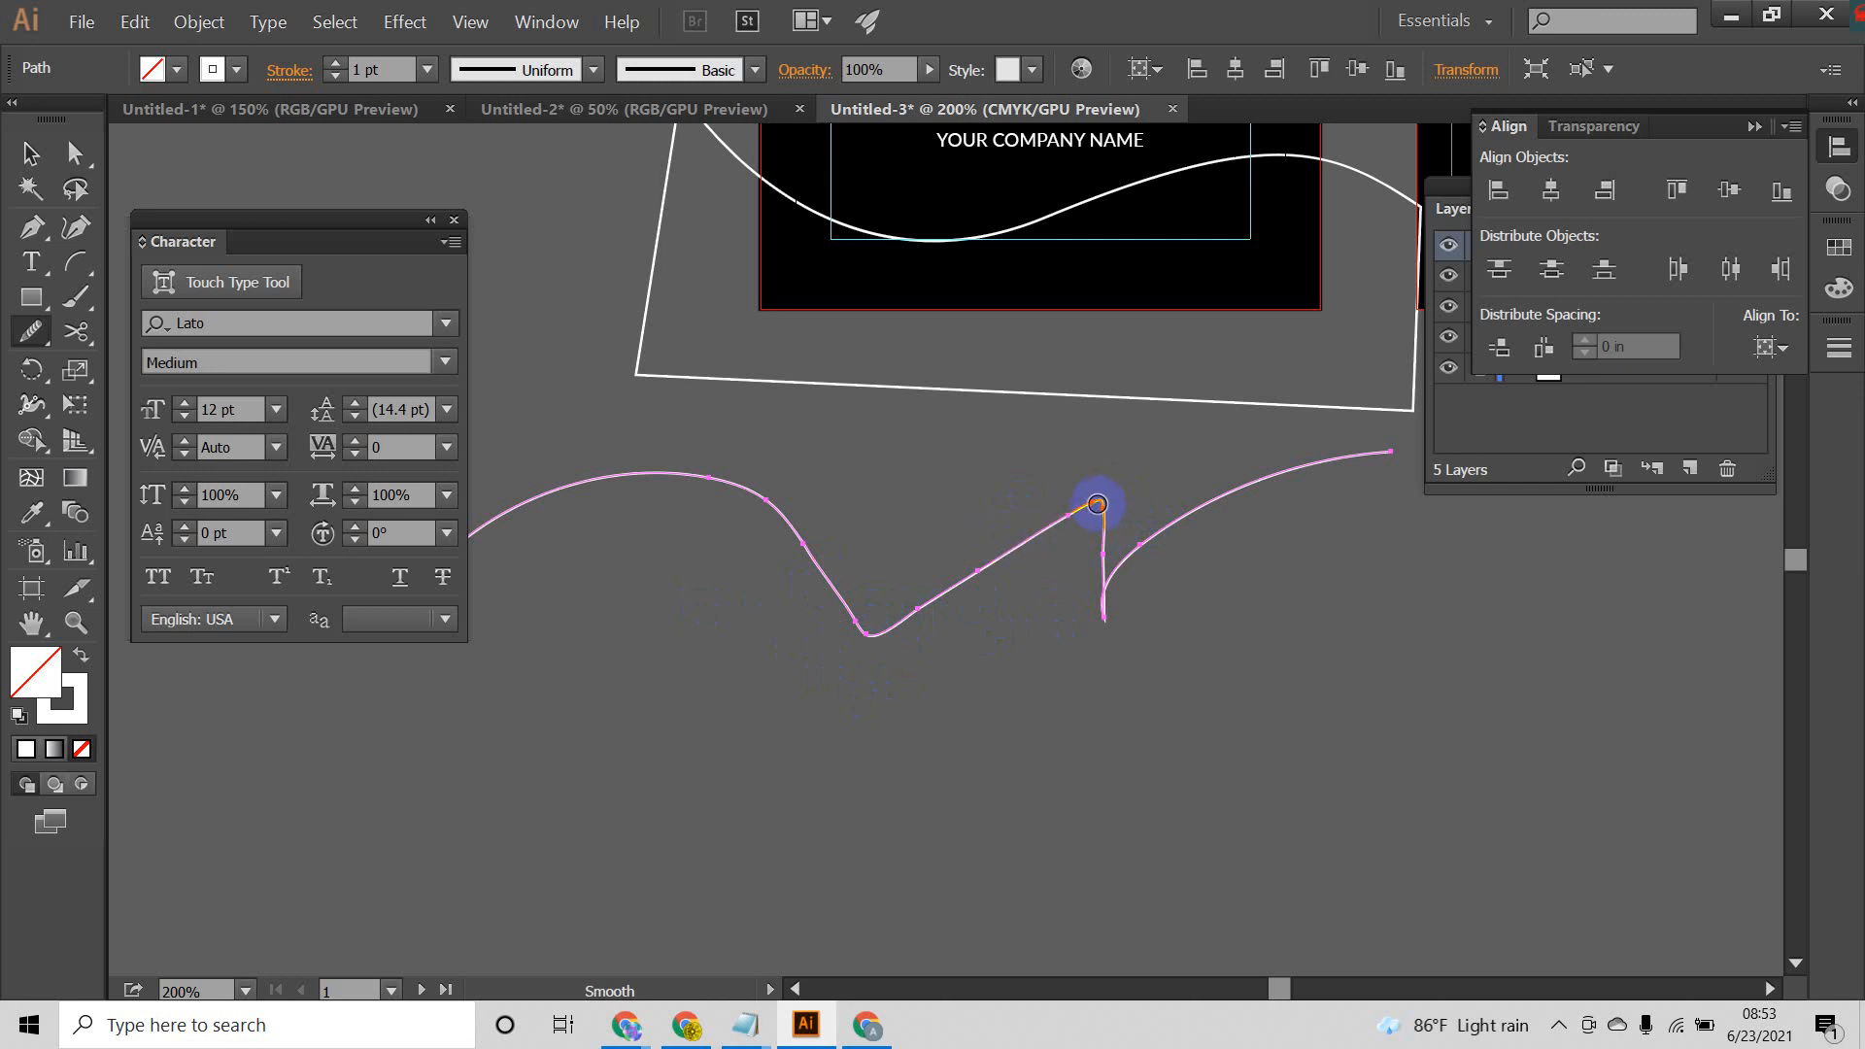
{"action": "left_click_drag", "start_coordinate": [1098, 505], "coordinate": [1159, 603]}
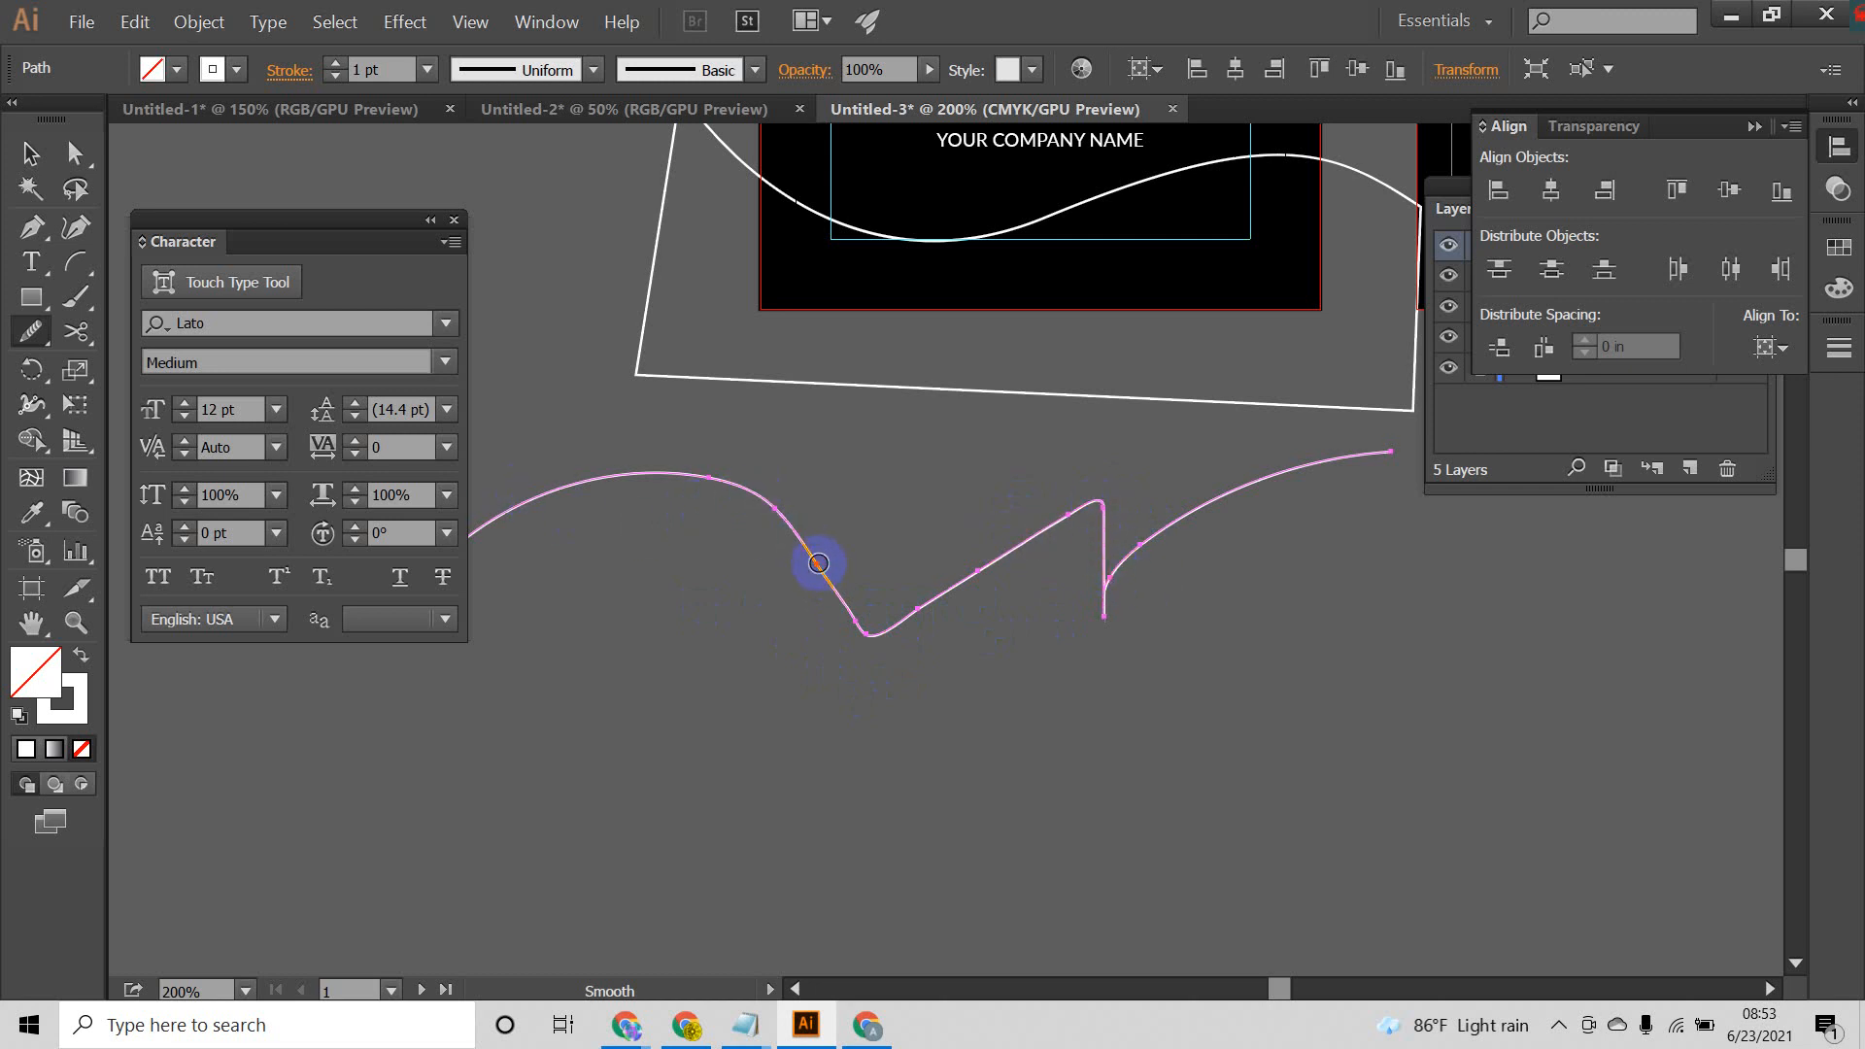
{"action": "left_click_drag", "start_coordinate": [818, 564], "coordinate": [676, 409]}
{"action": "left_click_drag", "start_coordinate": [779, 516], "coordinate": [578, 426]}
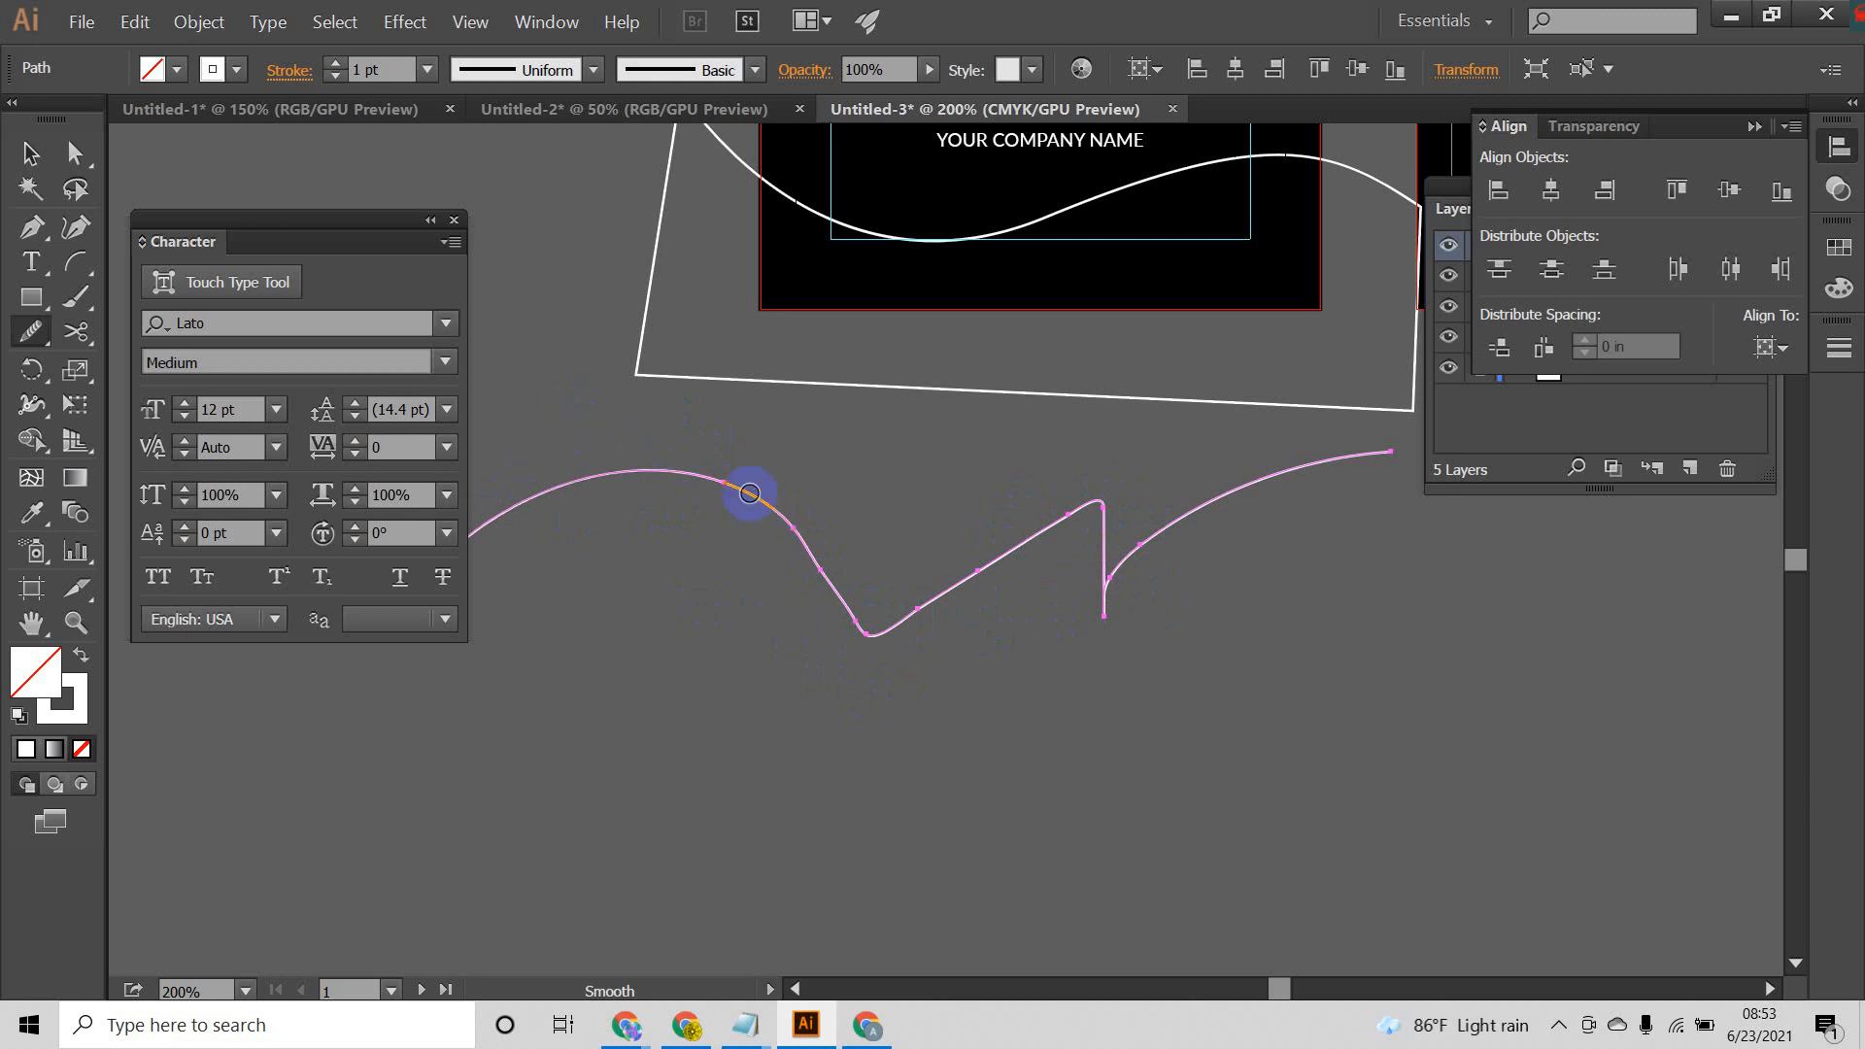
{"action": "scroll", "coordinate": [886, 568], "scroll_direction": "up", "scroll_amount": 5}
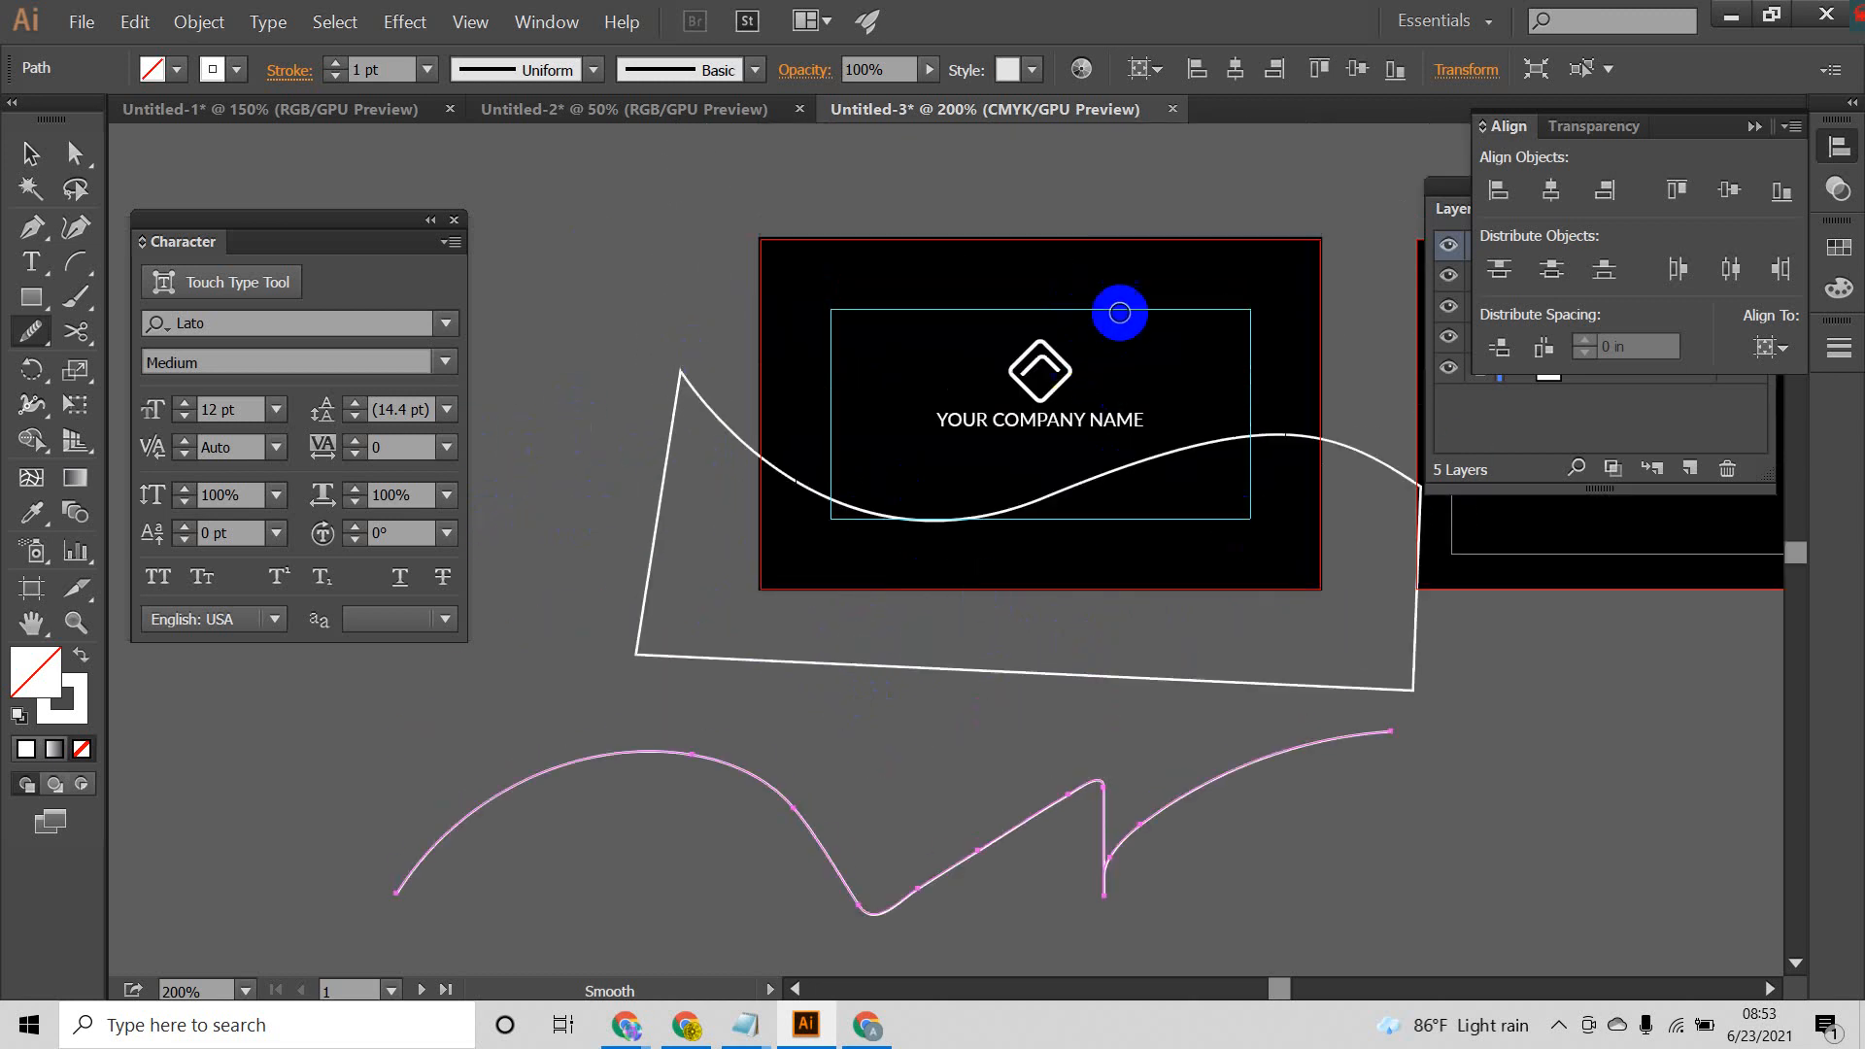
Step: Deselect the freehand line and move the closed wave shape slightly right and up over the first artboard
{"action": "left_click", "coordinate": [30, 153]}
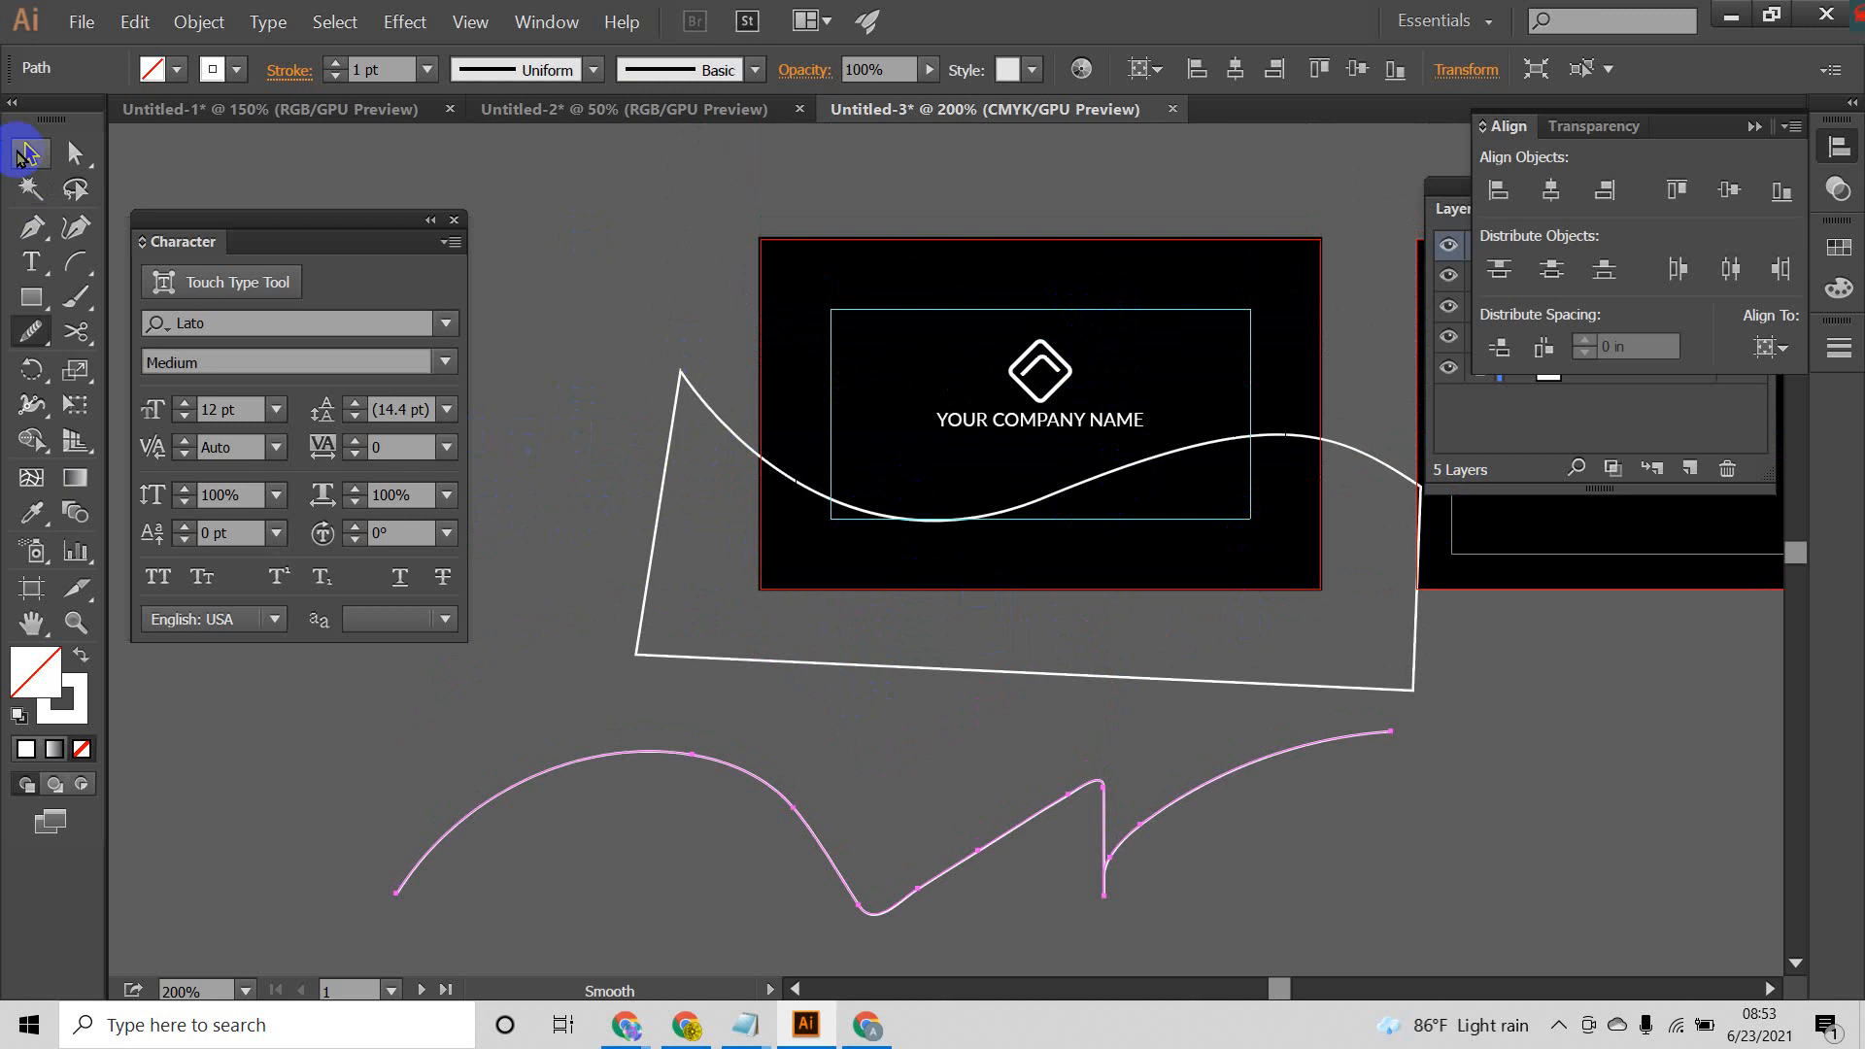
{"action": "left_click", "coordinate": [1507, 759]}
{"action": "left_click_drag", "start_coordinate": [1206, 461], "coordinate": [1238, 448]}
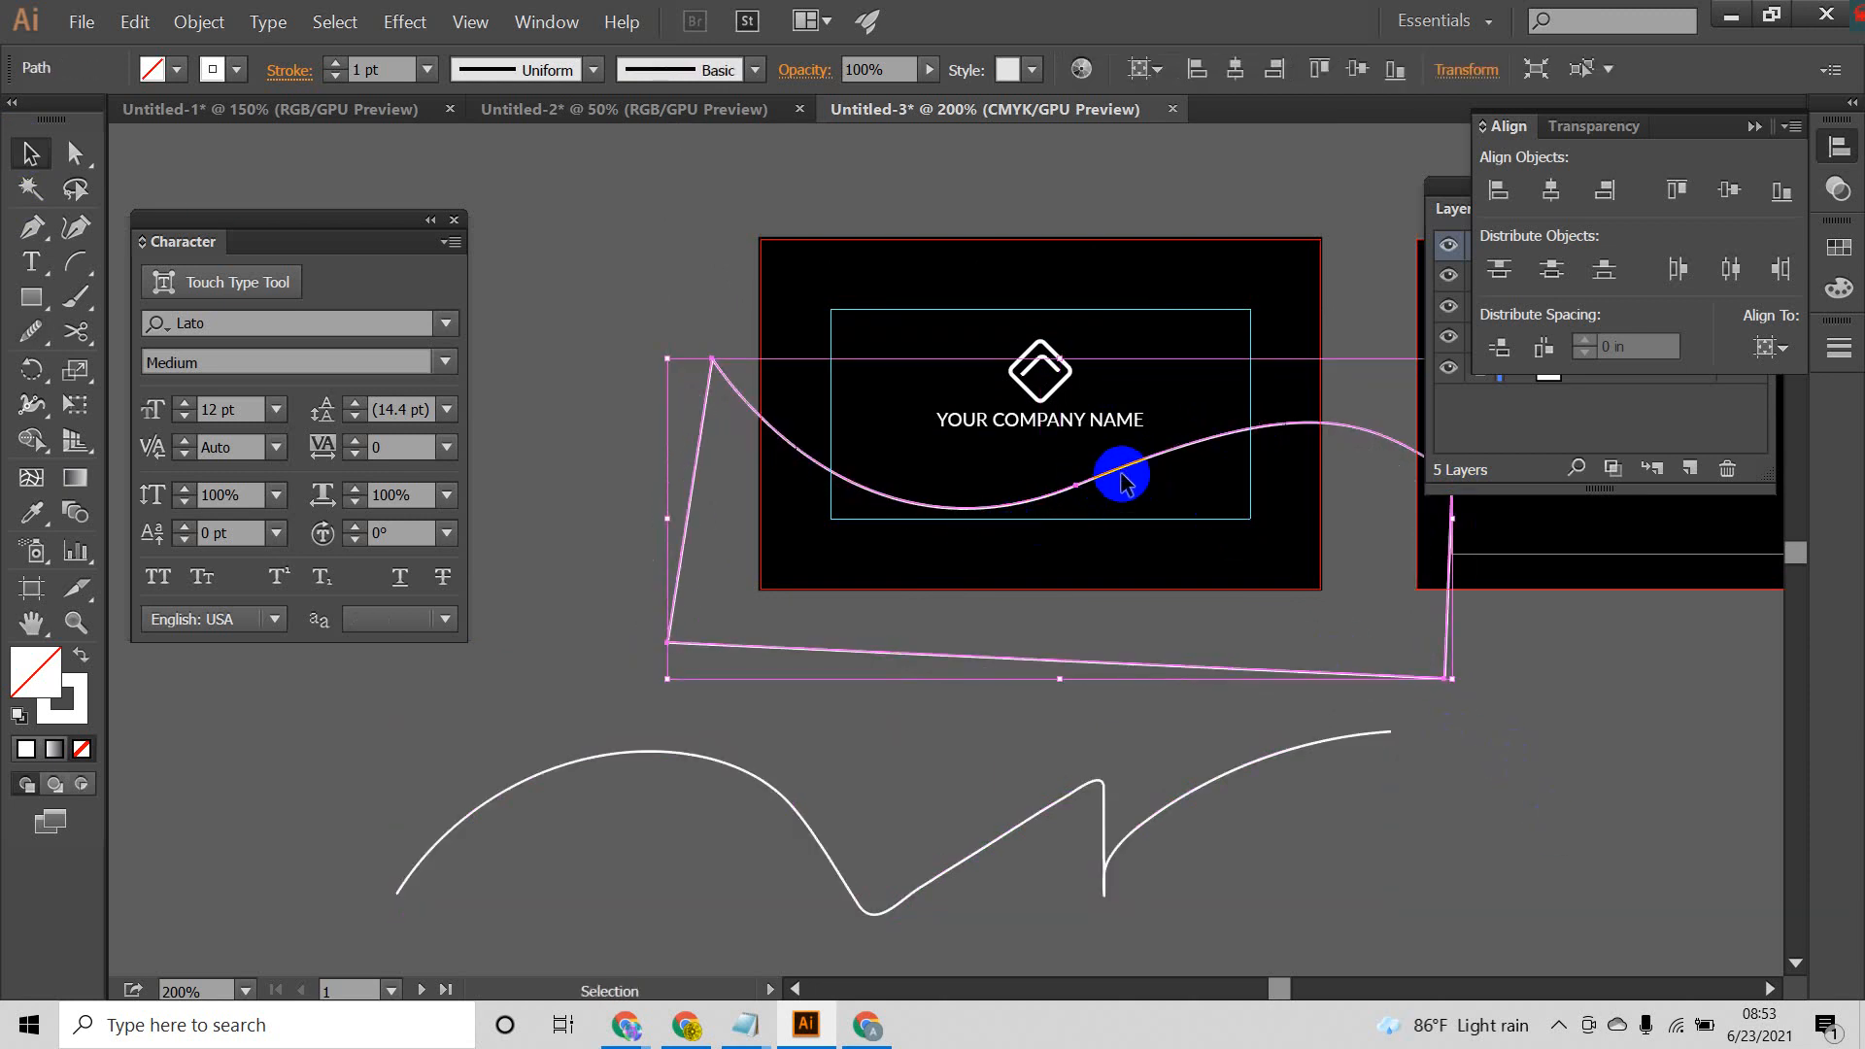
Step: Reshape the wave by moving its middle anchor to about X 2.125 in, Y 1.5 in and adjusting its handles, then nudge the shape up
{"action": "left_click", "coordinate": [77, 154]}
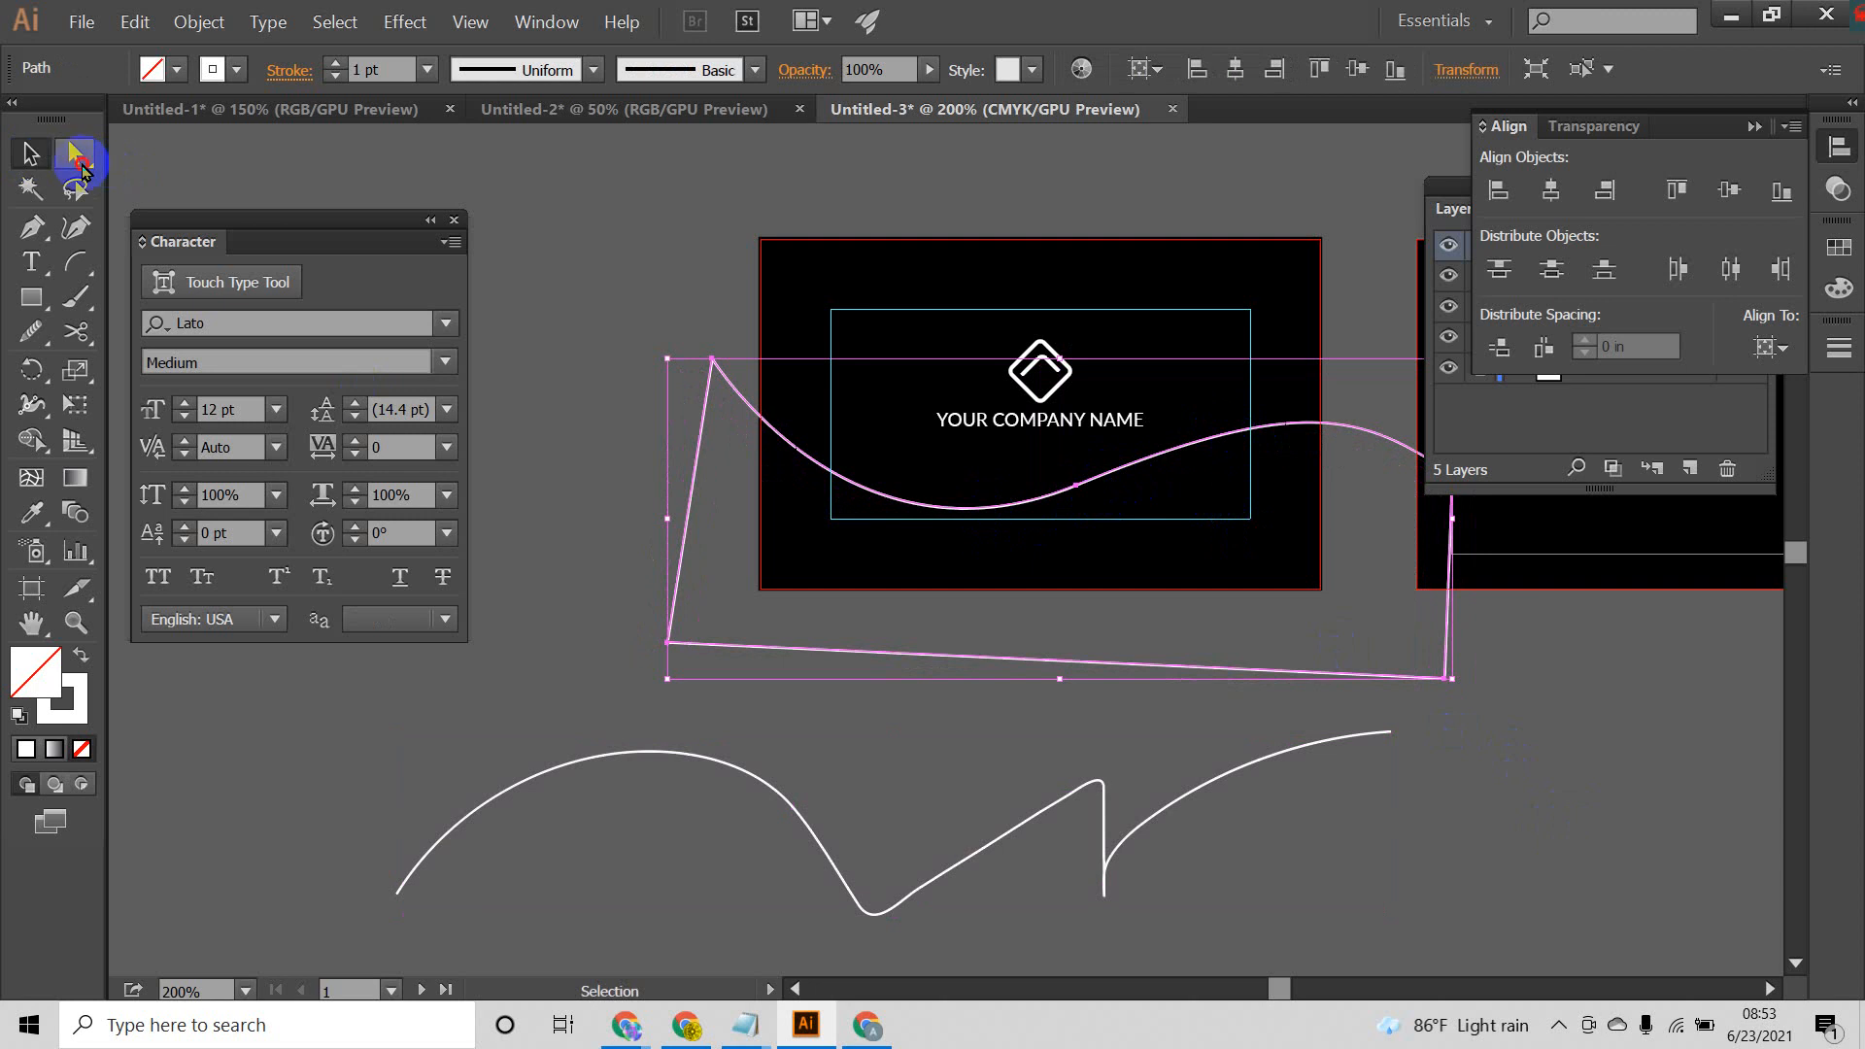
{"action": "left_click", "coordinate": [1103, 466]}
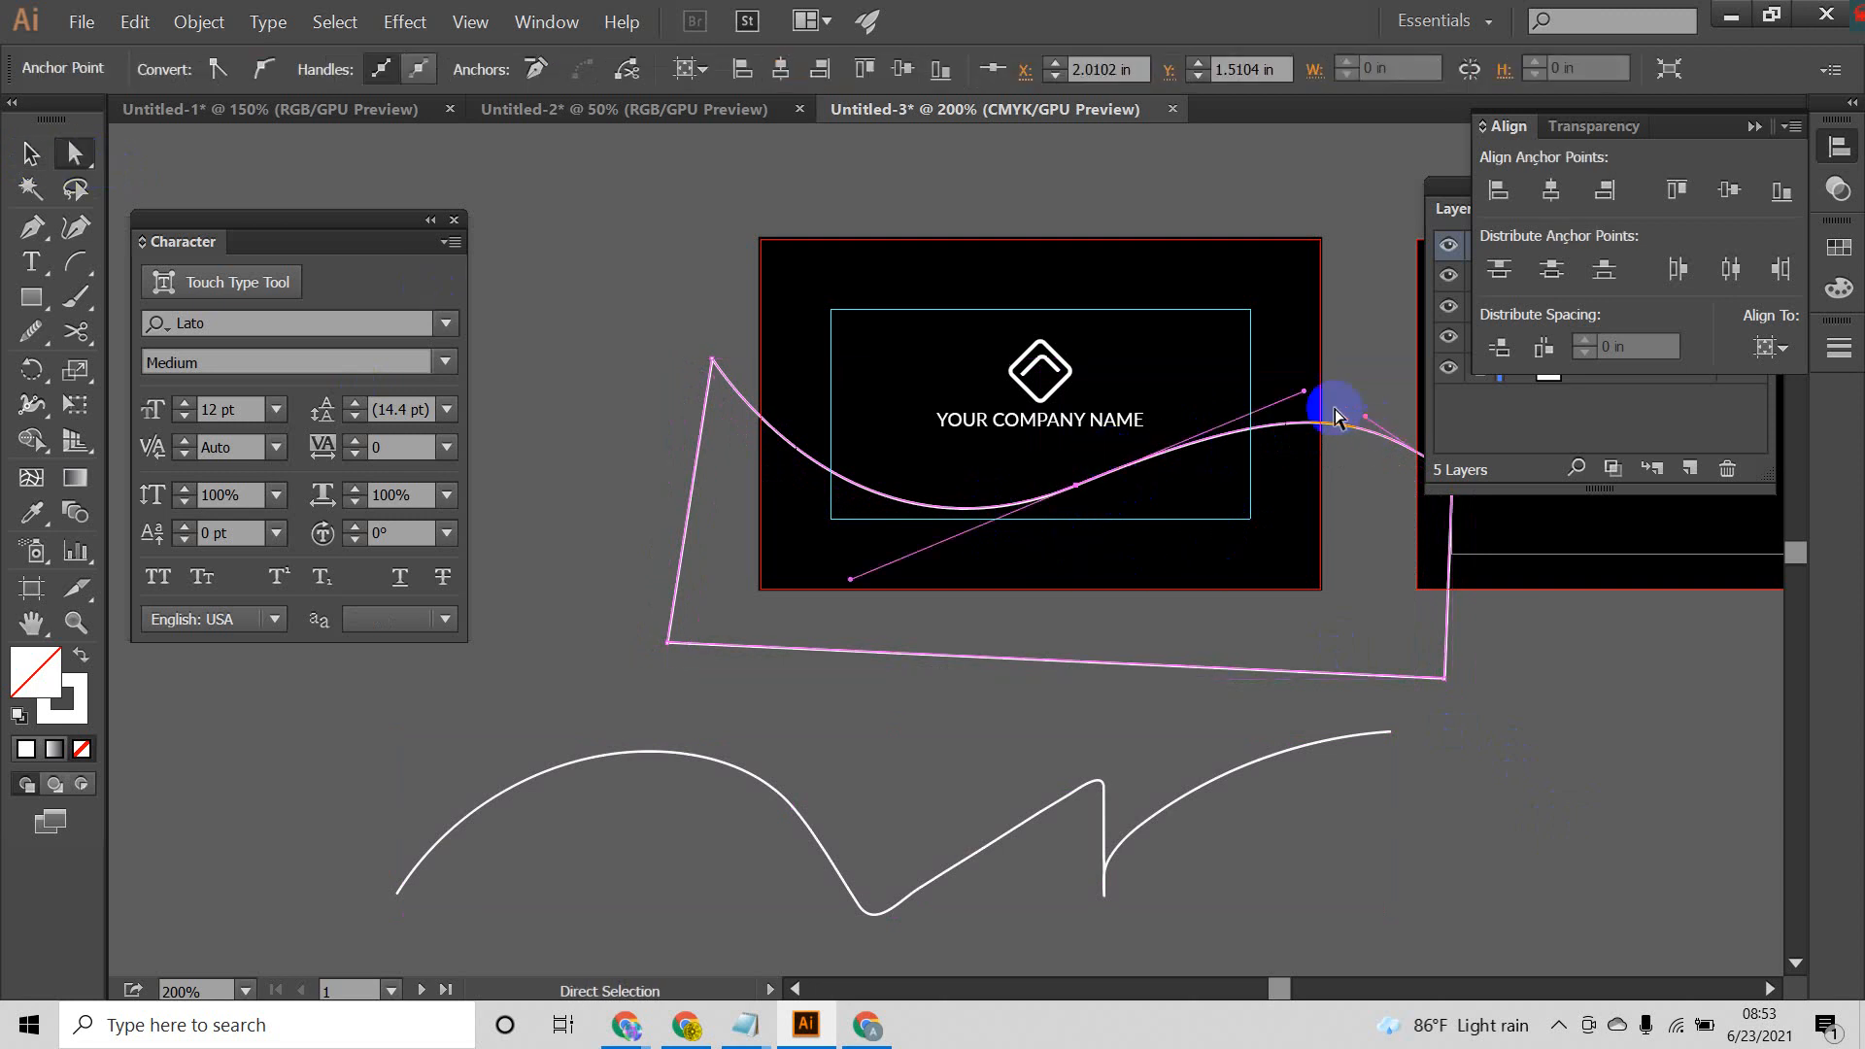
{"action": "left_click_drag", "start_coordinate": [1302, 394], "coordinate": [1295, 356]}
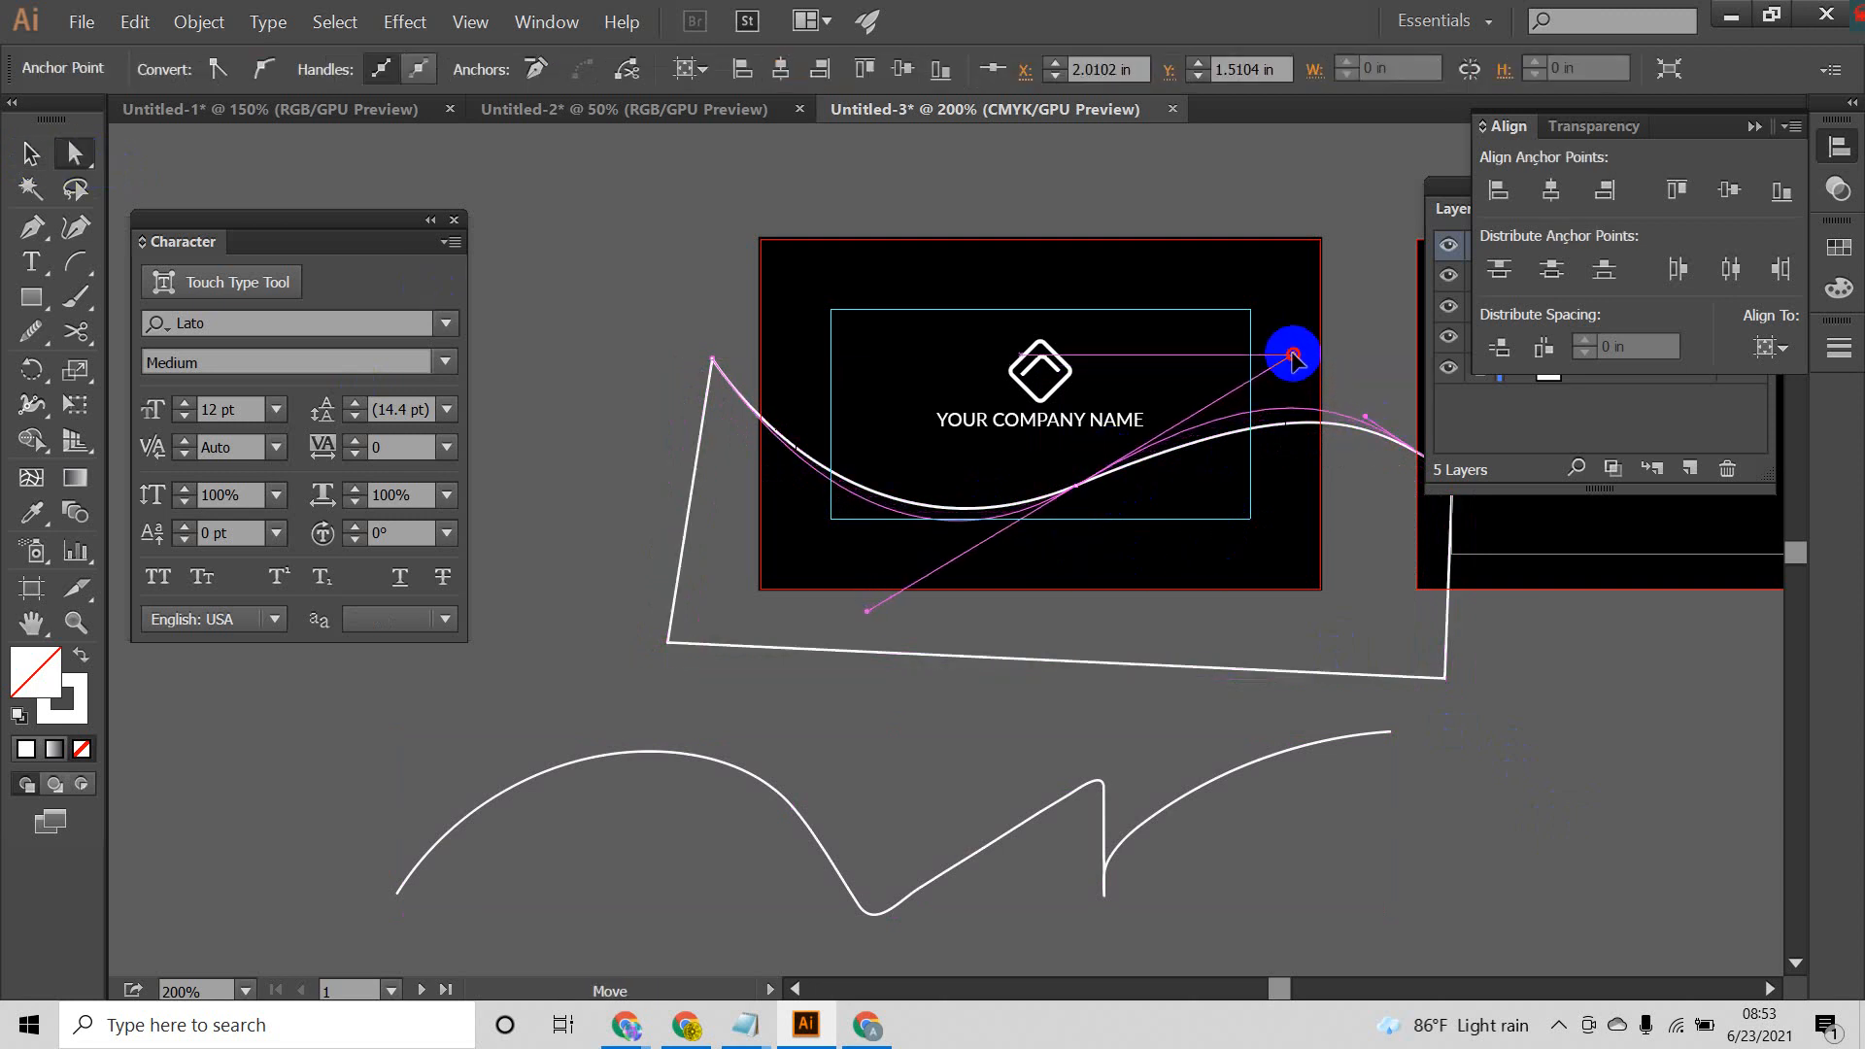
{"action": "mouse_move", "coordinate": [1078, 490]}
{"action": "left_mouse_down"}
{"action": "mouse_move", "coordinate": [958, 485]}
{"action": "mouse_move", "coordinate": [1092, 484]}
{"action": "left_mouse_up"}
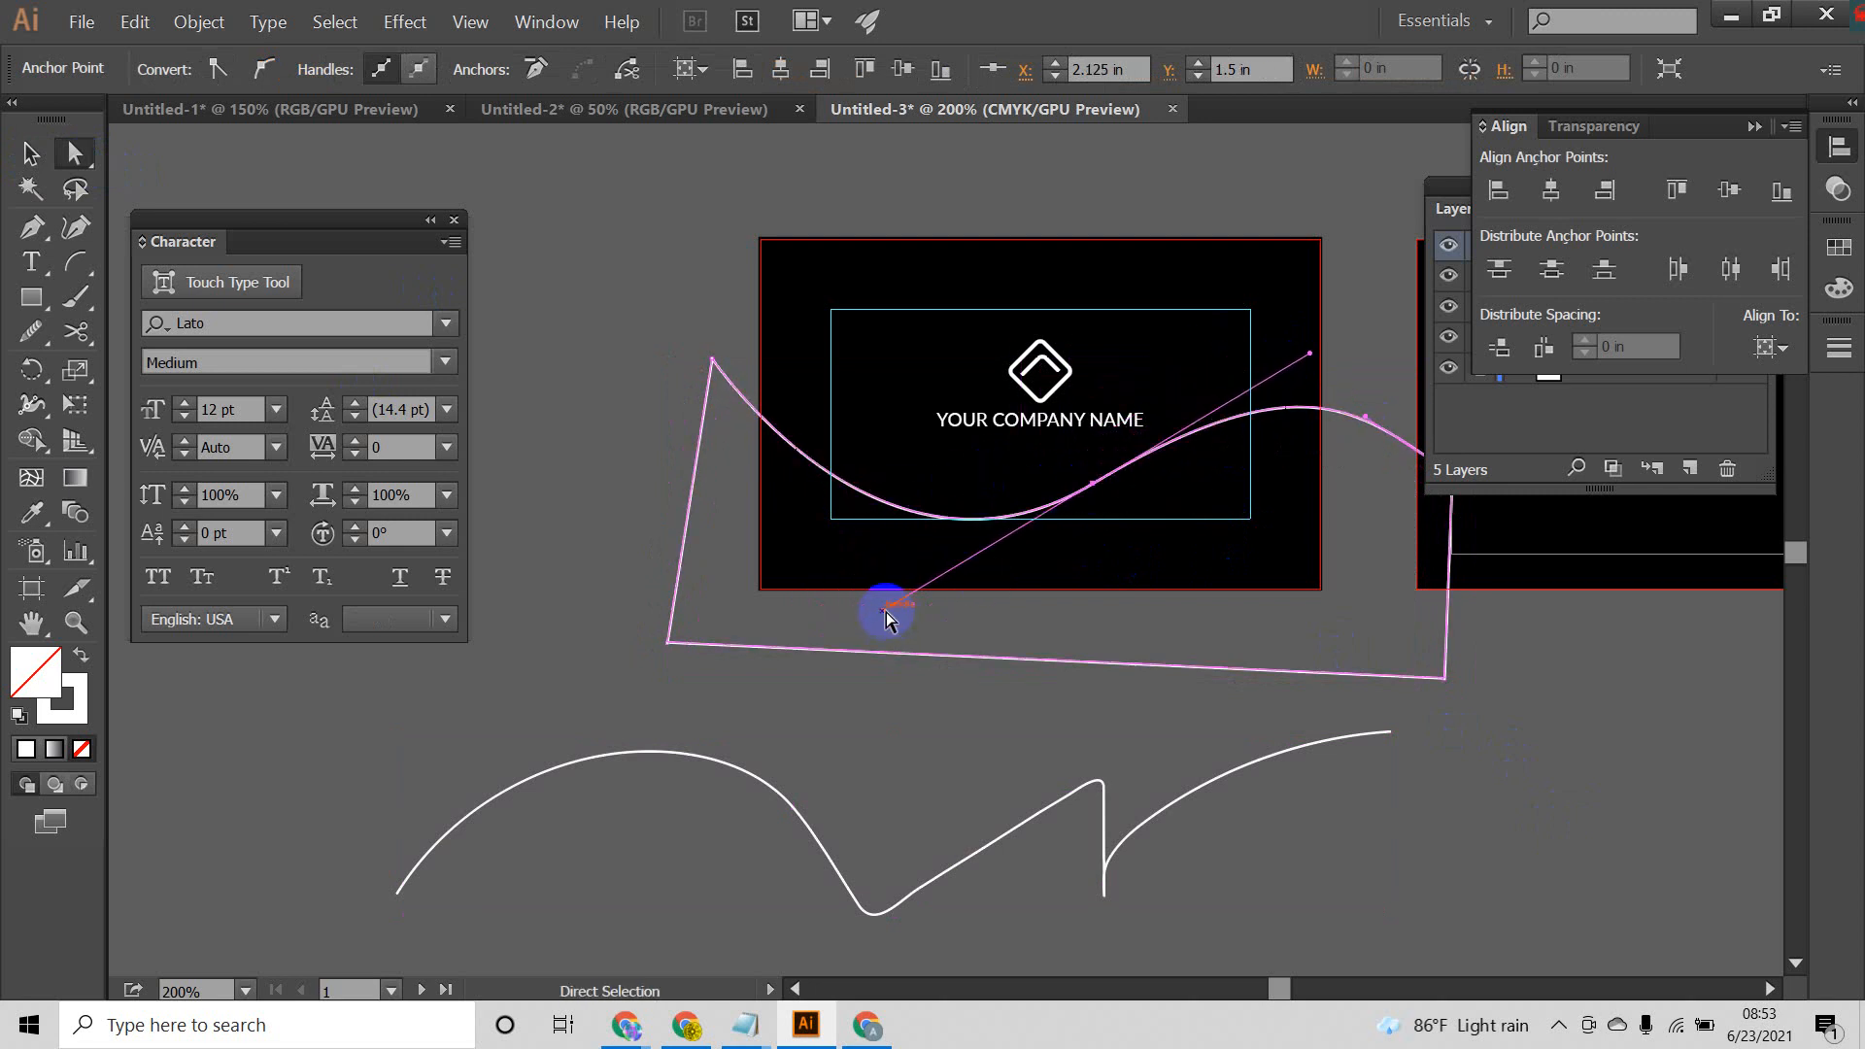
{"action": "left_click_drag", "start_coordinate": [886, 612], "coordinate": [873, 593]}
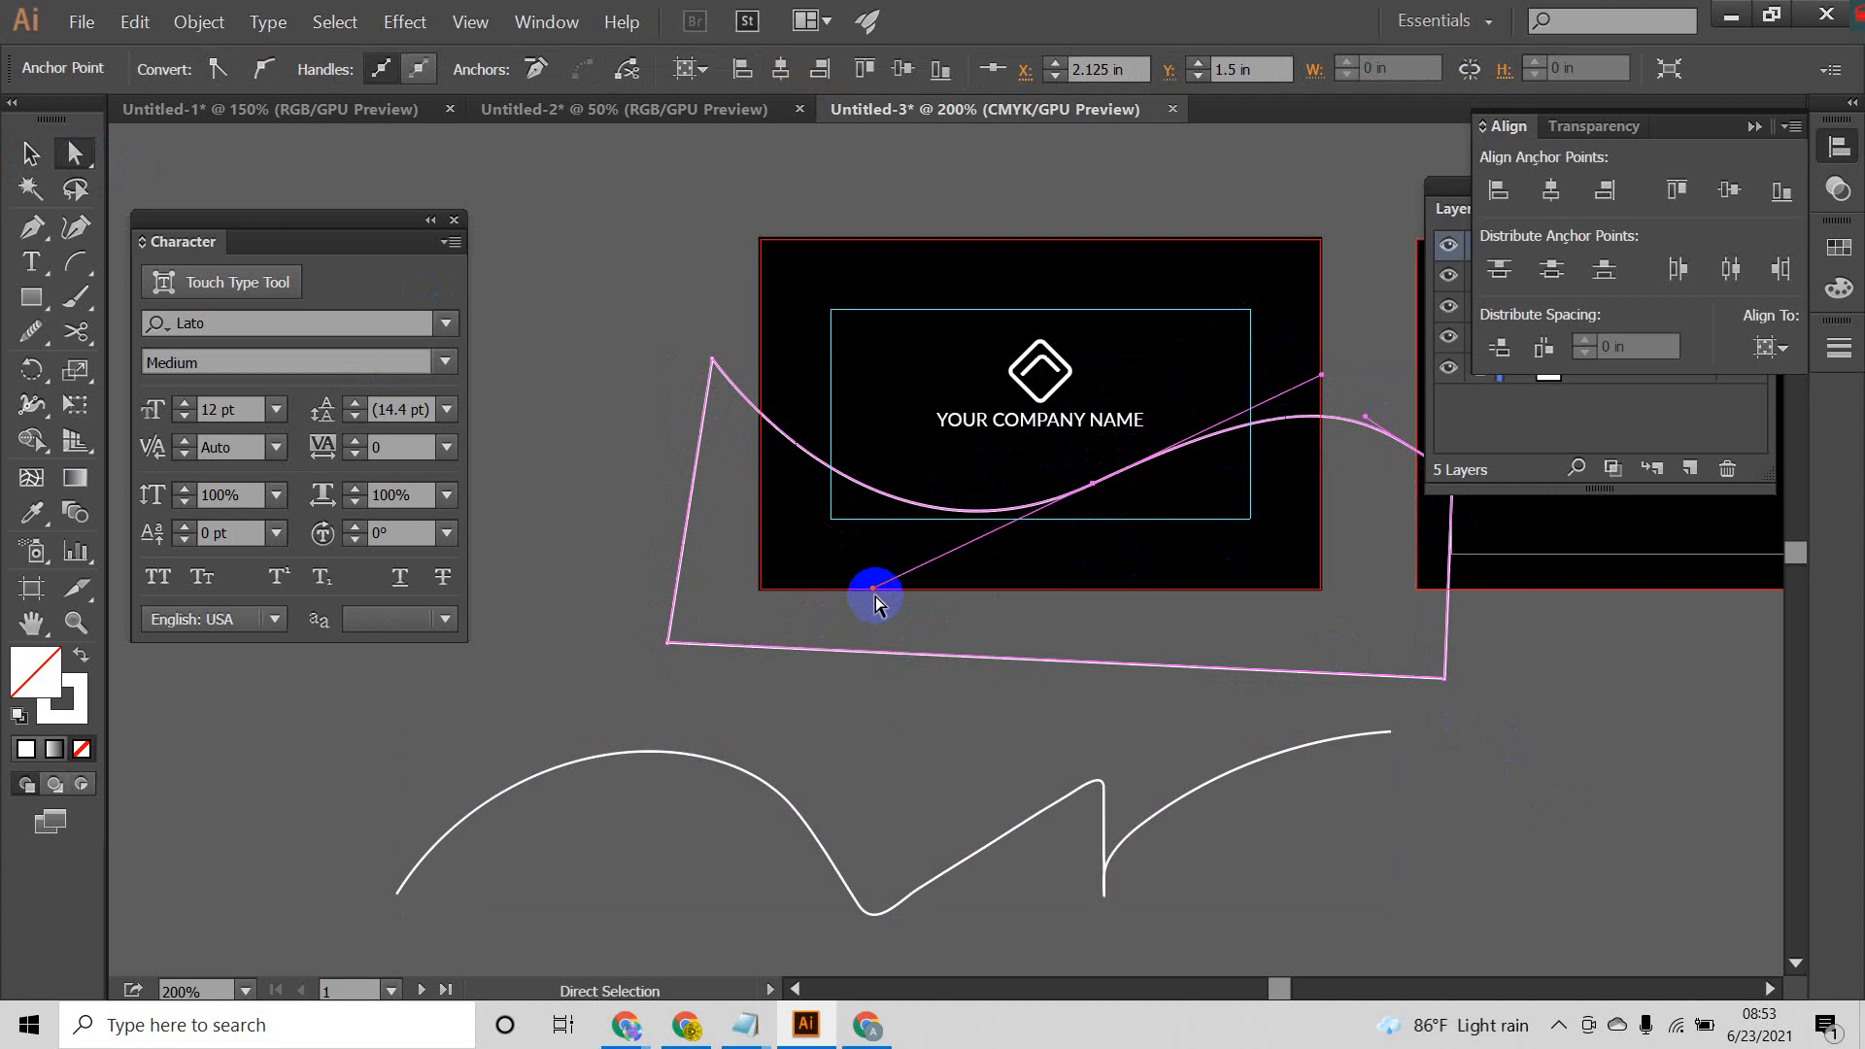
{"action": "left_click", "coordinate": [30, 153]}
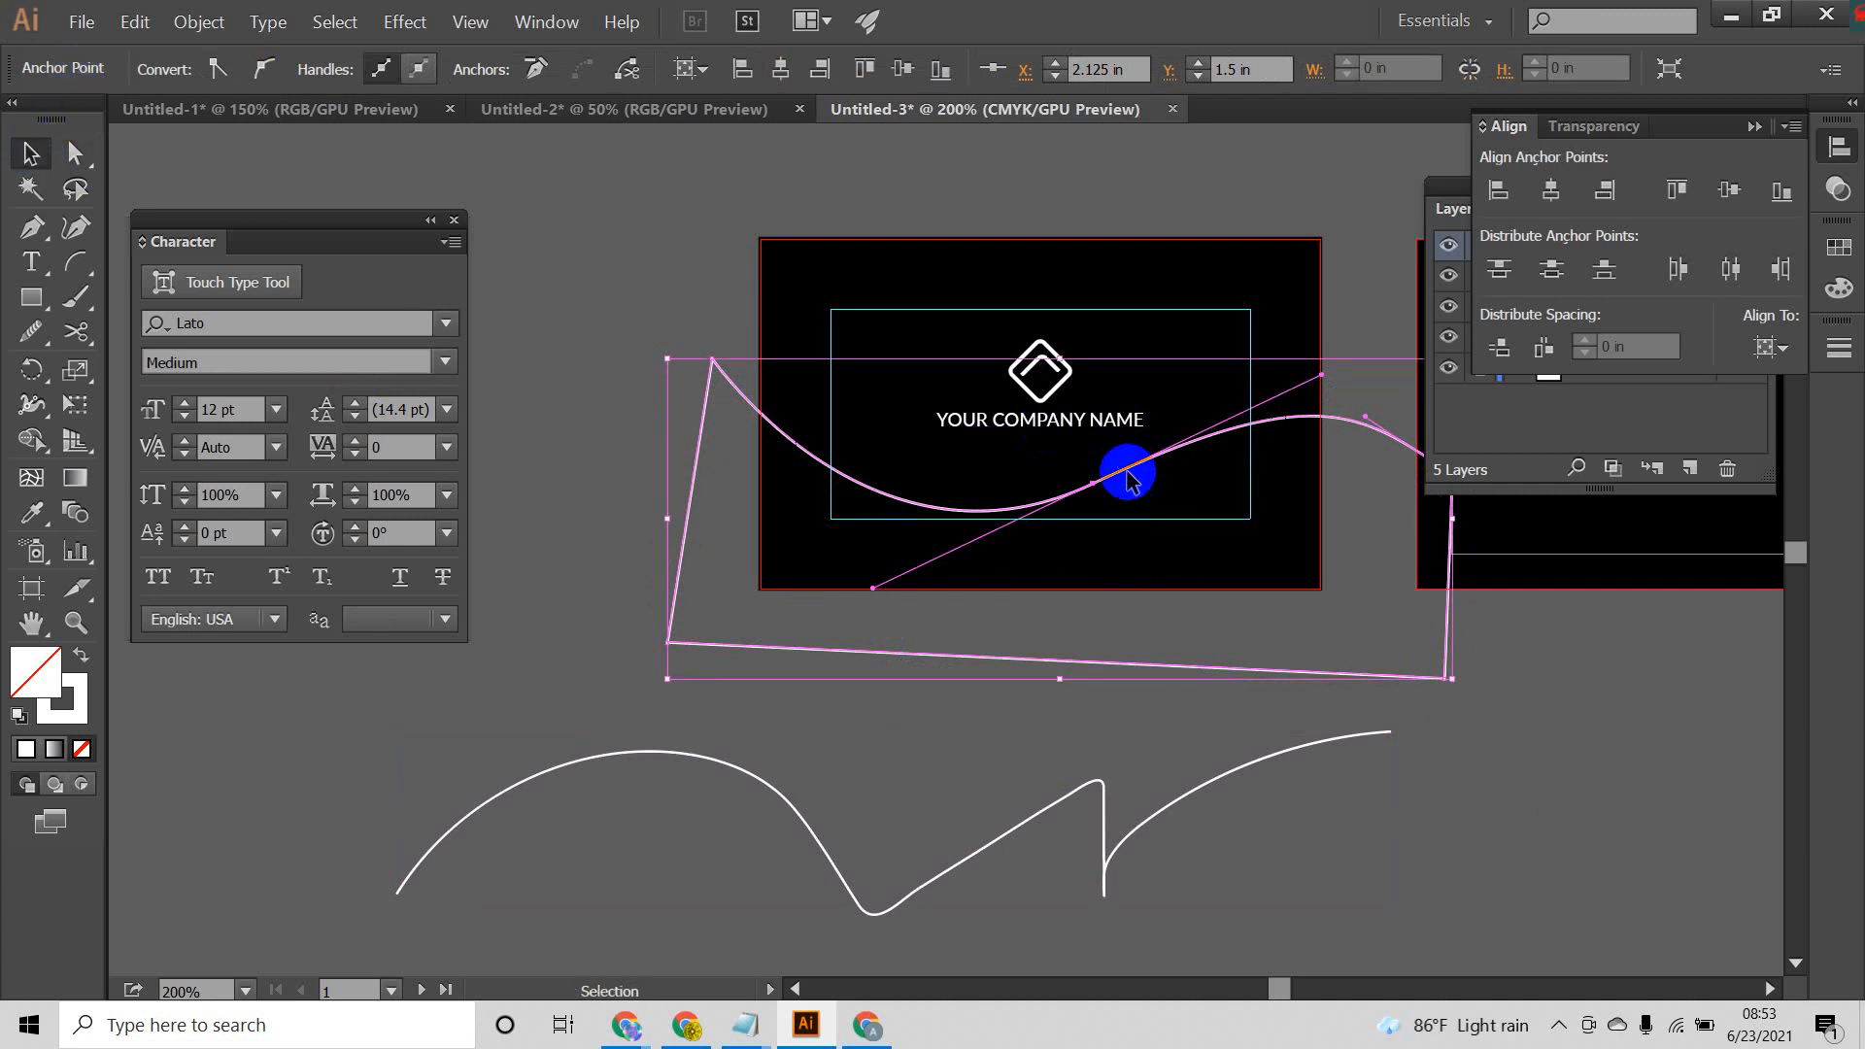
{"action": "mouse_move", "coordinate": [1126, 471]}
{"action": "left_mouse_down"}
{"action": "mouse_move", "coordinate": [1091, 458]}
{"action": "mouse_move", "coordinate": [1123, 469]}
{"action": "left_mouse_up"}
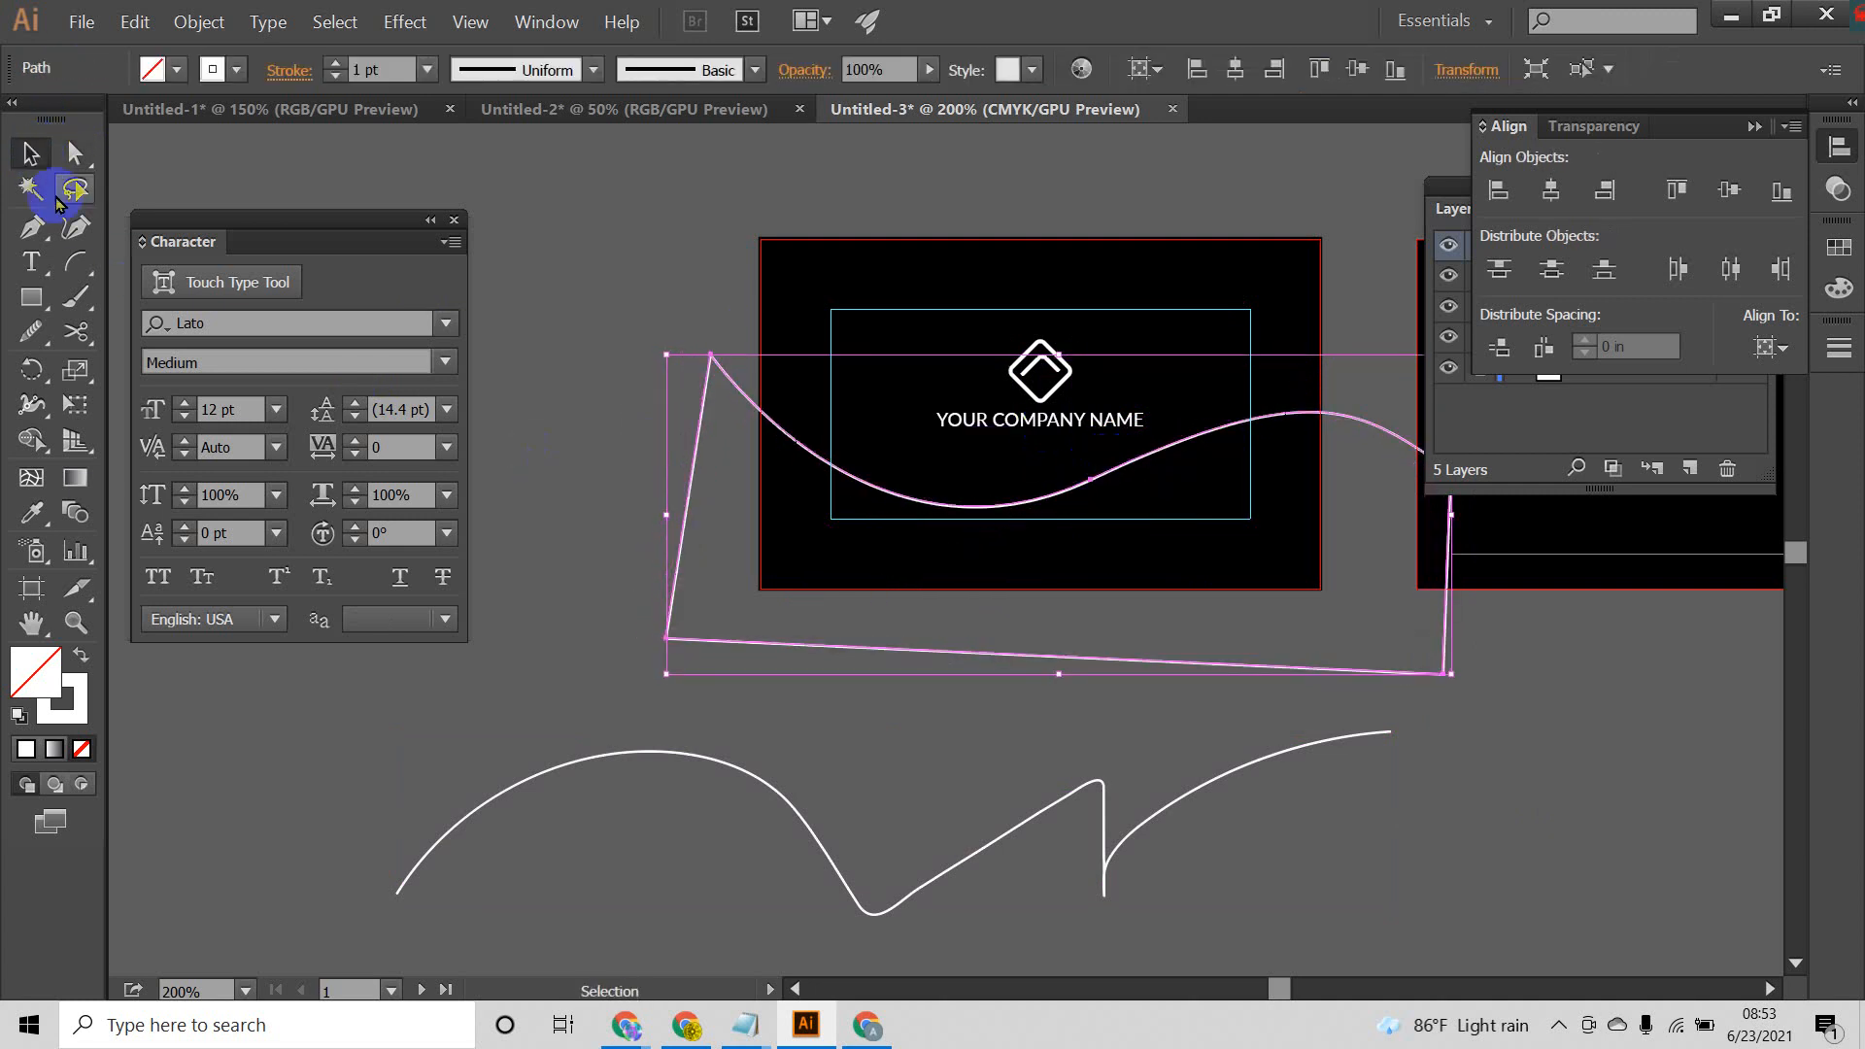
Step: Fill the closed wave shape with white
{"action": "left_click", "coordinate": [177, 70]}
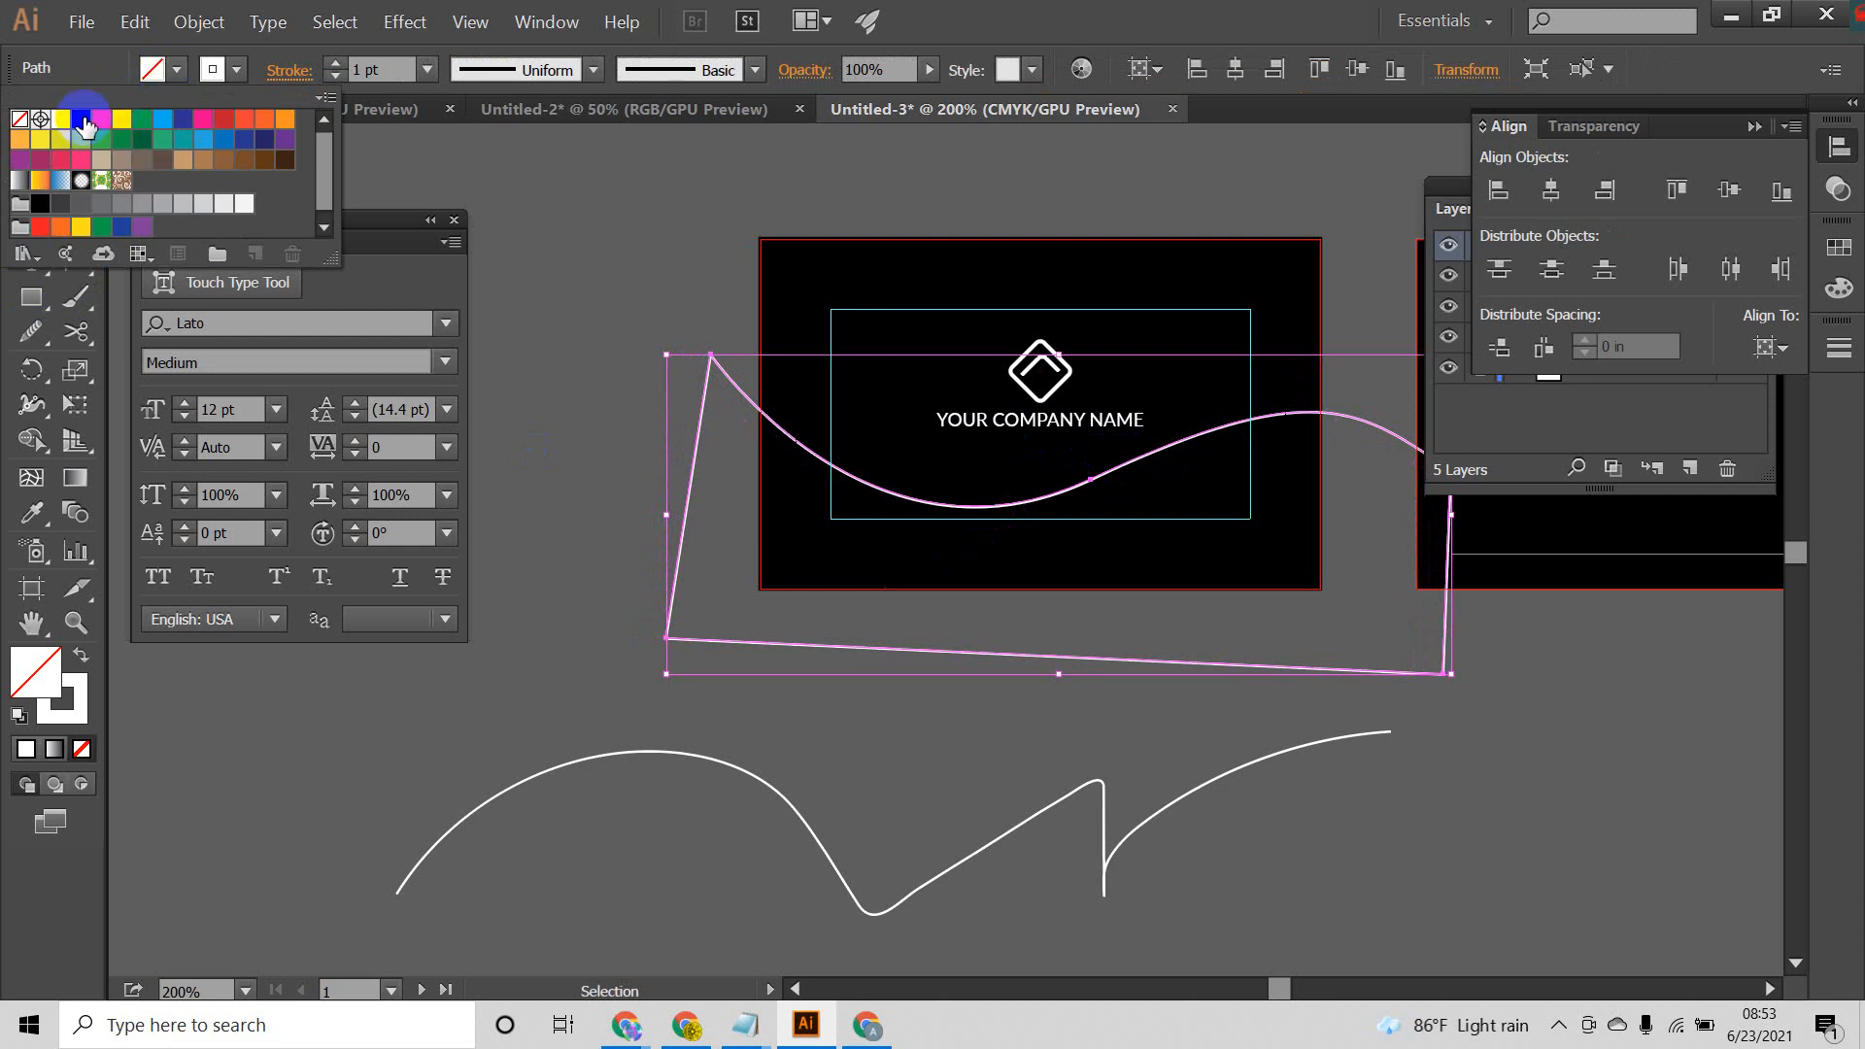
{"action": "left_click", "coordinate": [64, 126]}
{"action": "left_click", "coordinate": [546, 272]}
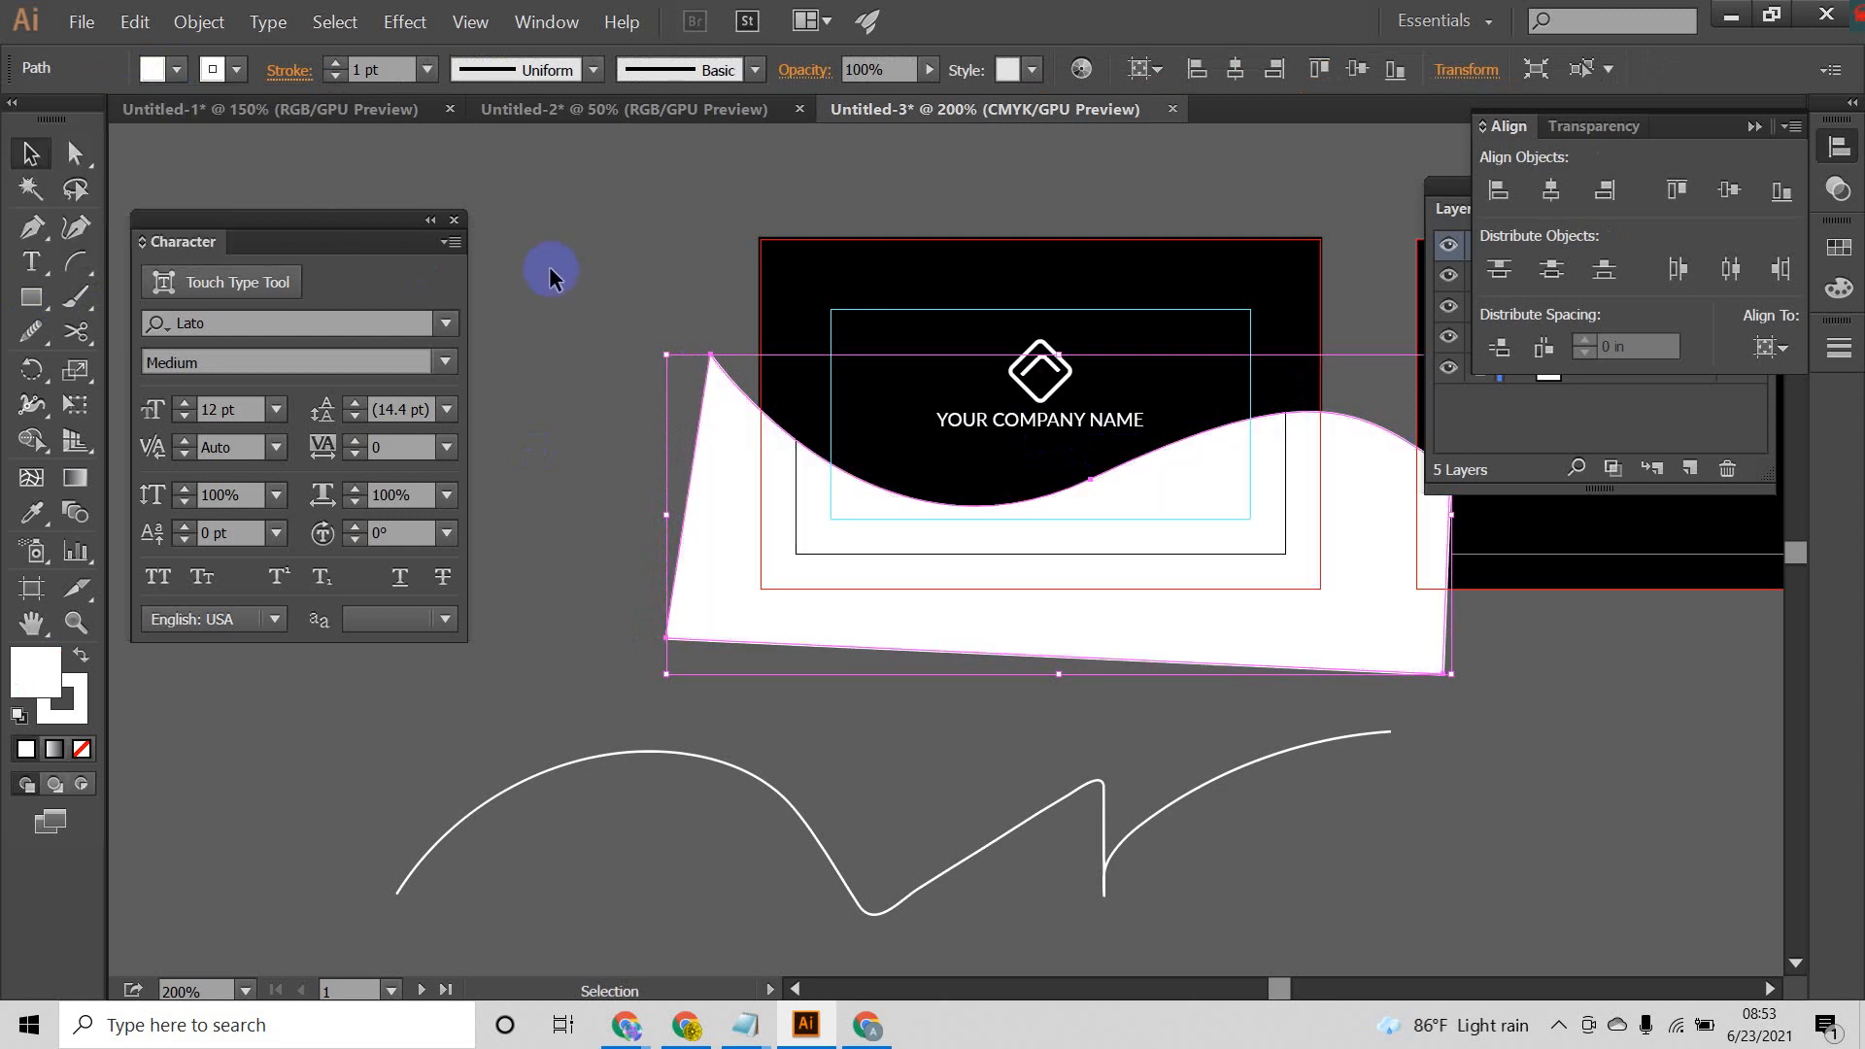
{"action": "left_click", "coordinate": [583, 278]}
Step: Enlarge the white wave shape and reposition it so it spans the lower part of the first artboard
{"action": "mouse_move", "coordinate": [1250, 561]}
{"action": "left_mouse_down"}
{"action": "mouse_move", "coordinate": [1317, 543]}
{"action": "mouse_move", "coordinate": [1284, 556]}
{"action": "left_mouse_up"}
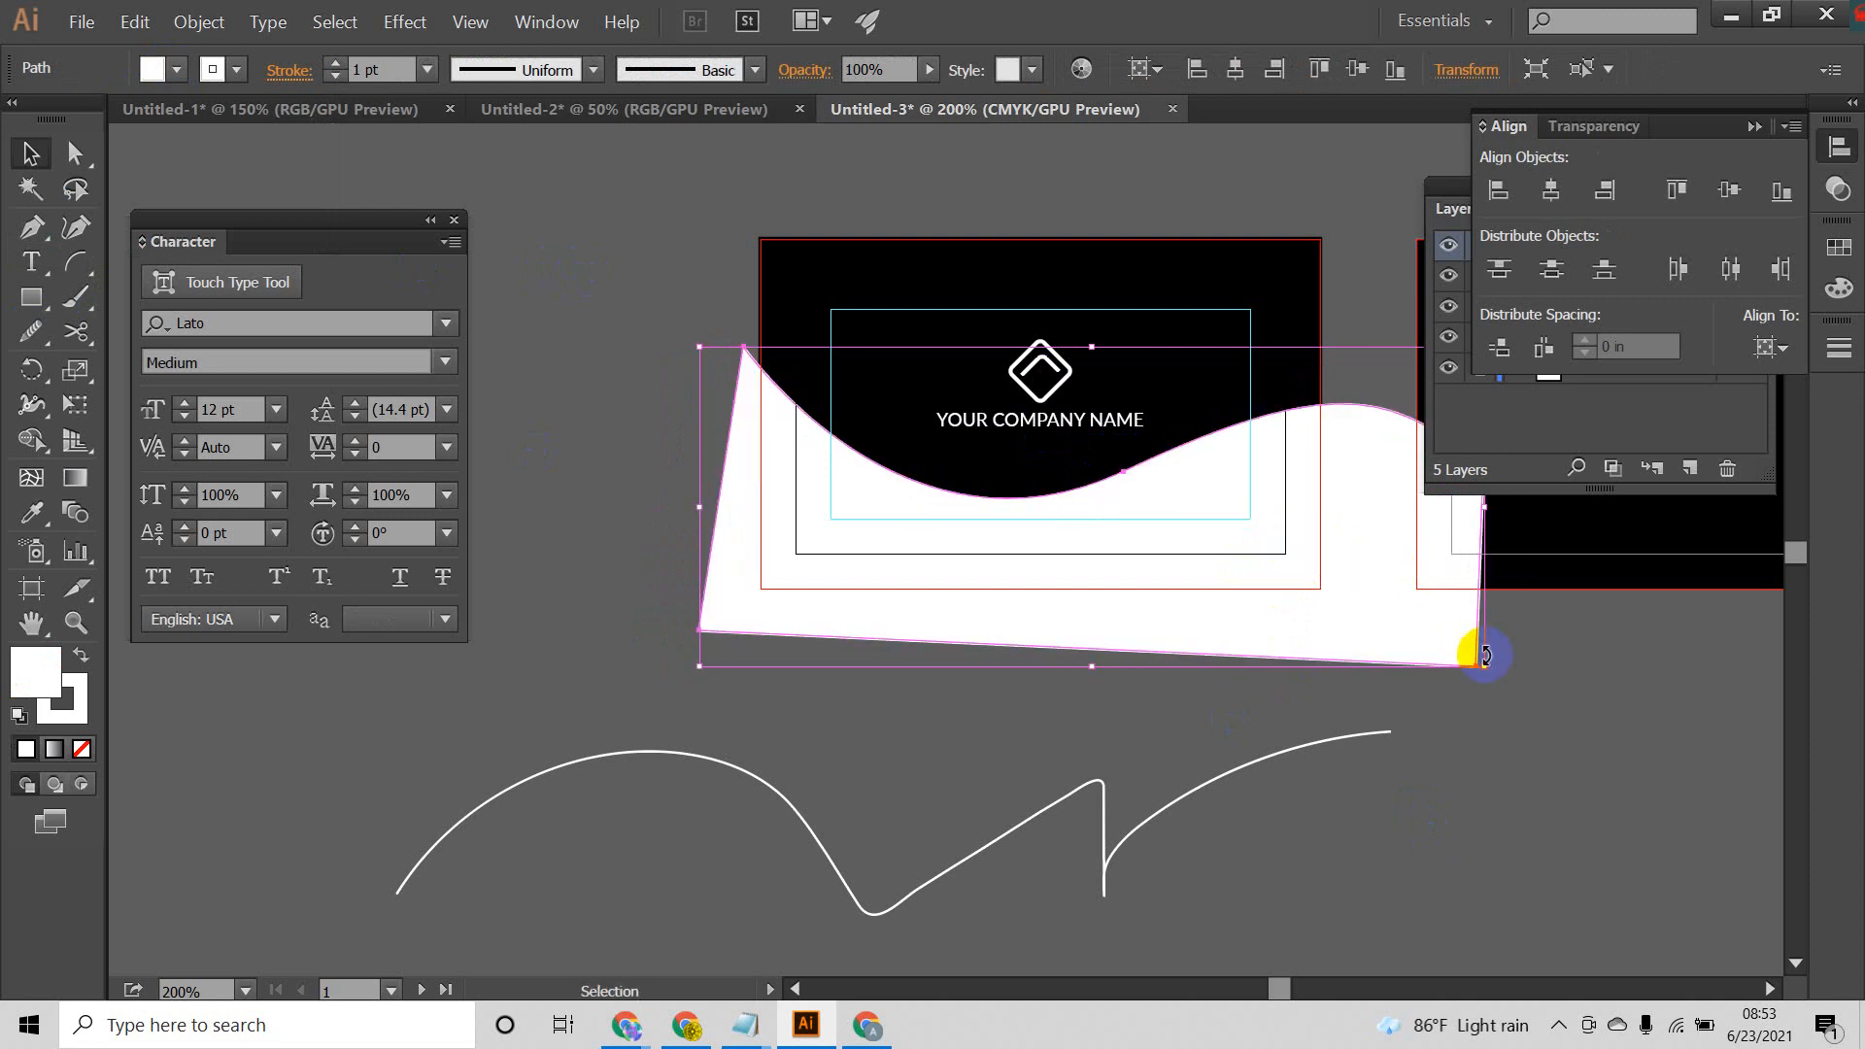
{"action": "left_click_drag", "start_coordinate": [1485, 667], "coordinate": [1533, 701]}
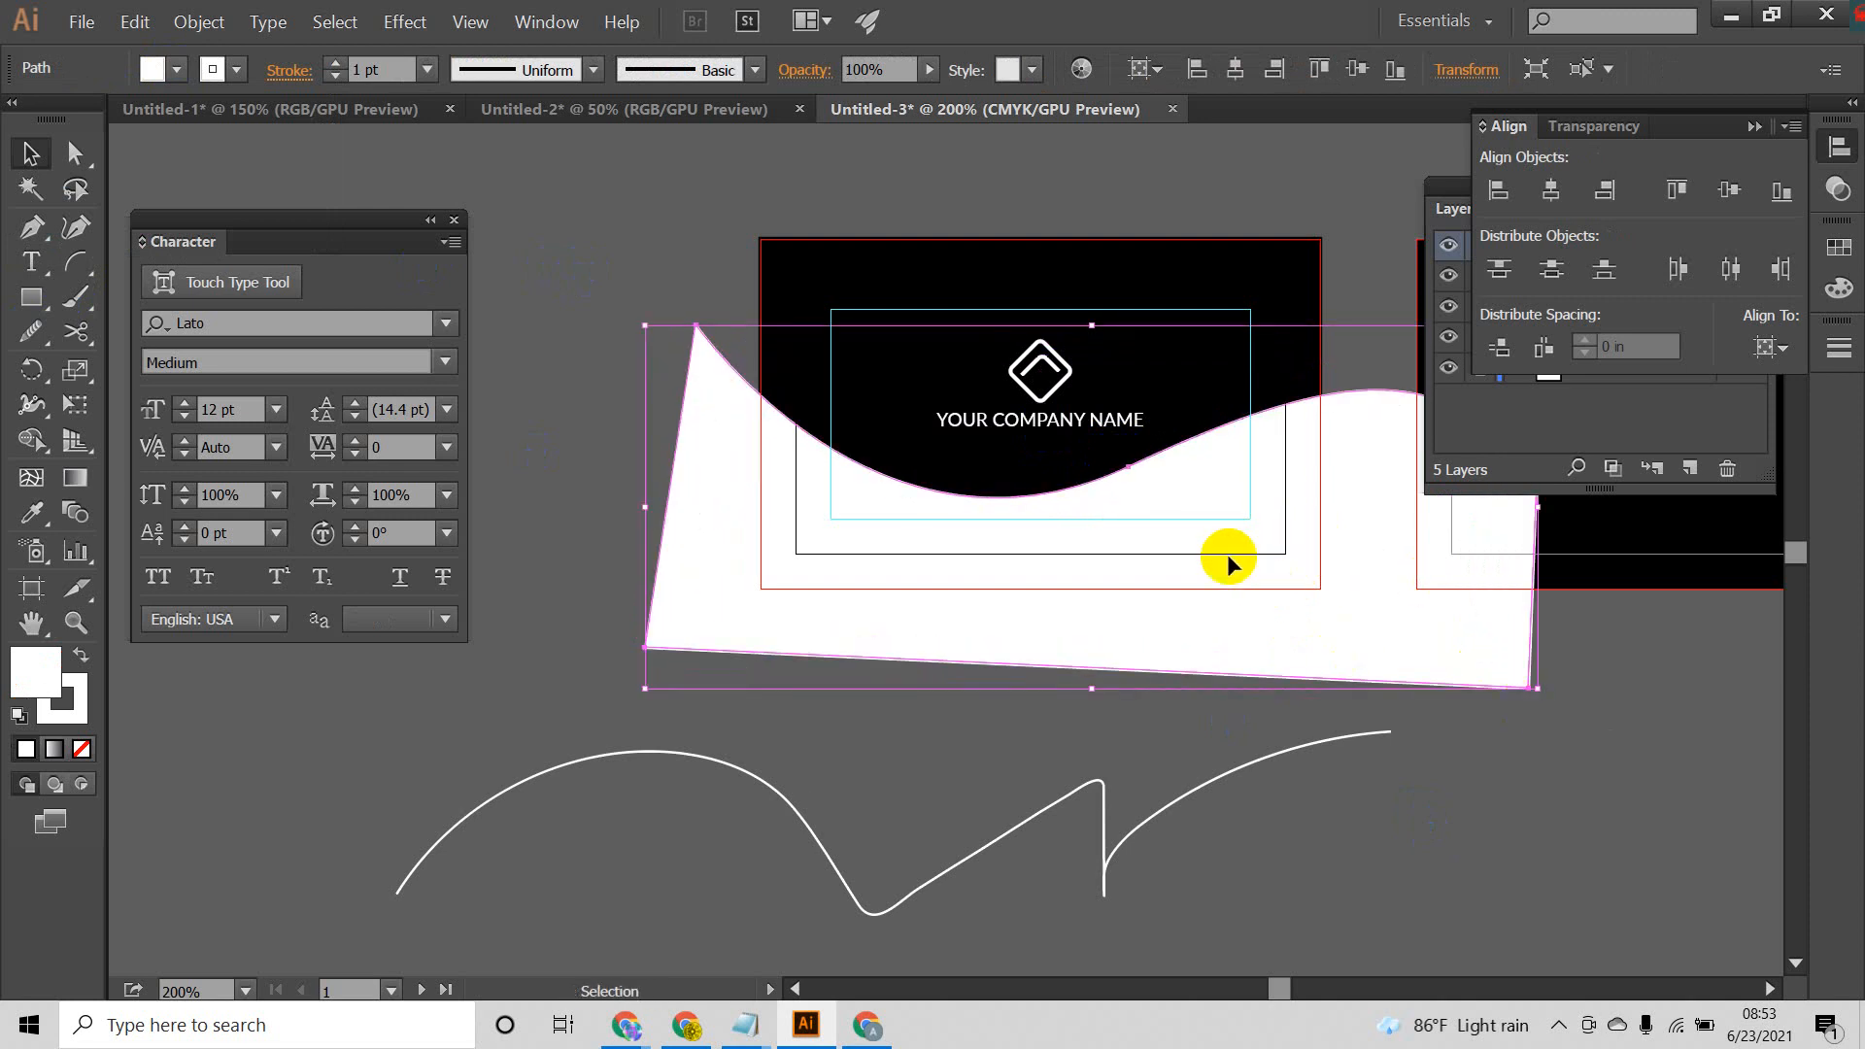
{"action": "left_click_drag", "start_coordinate": [1227, 547], "coordinate": [1174, 560]}
{"action": "left_click", "coordinate": [1358, 783]}
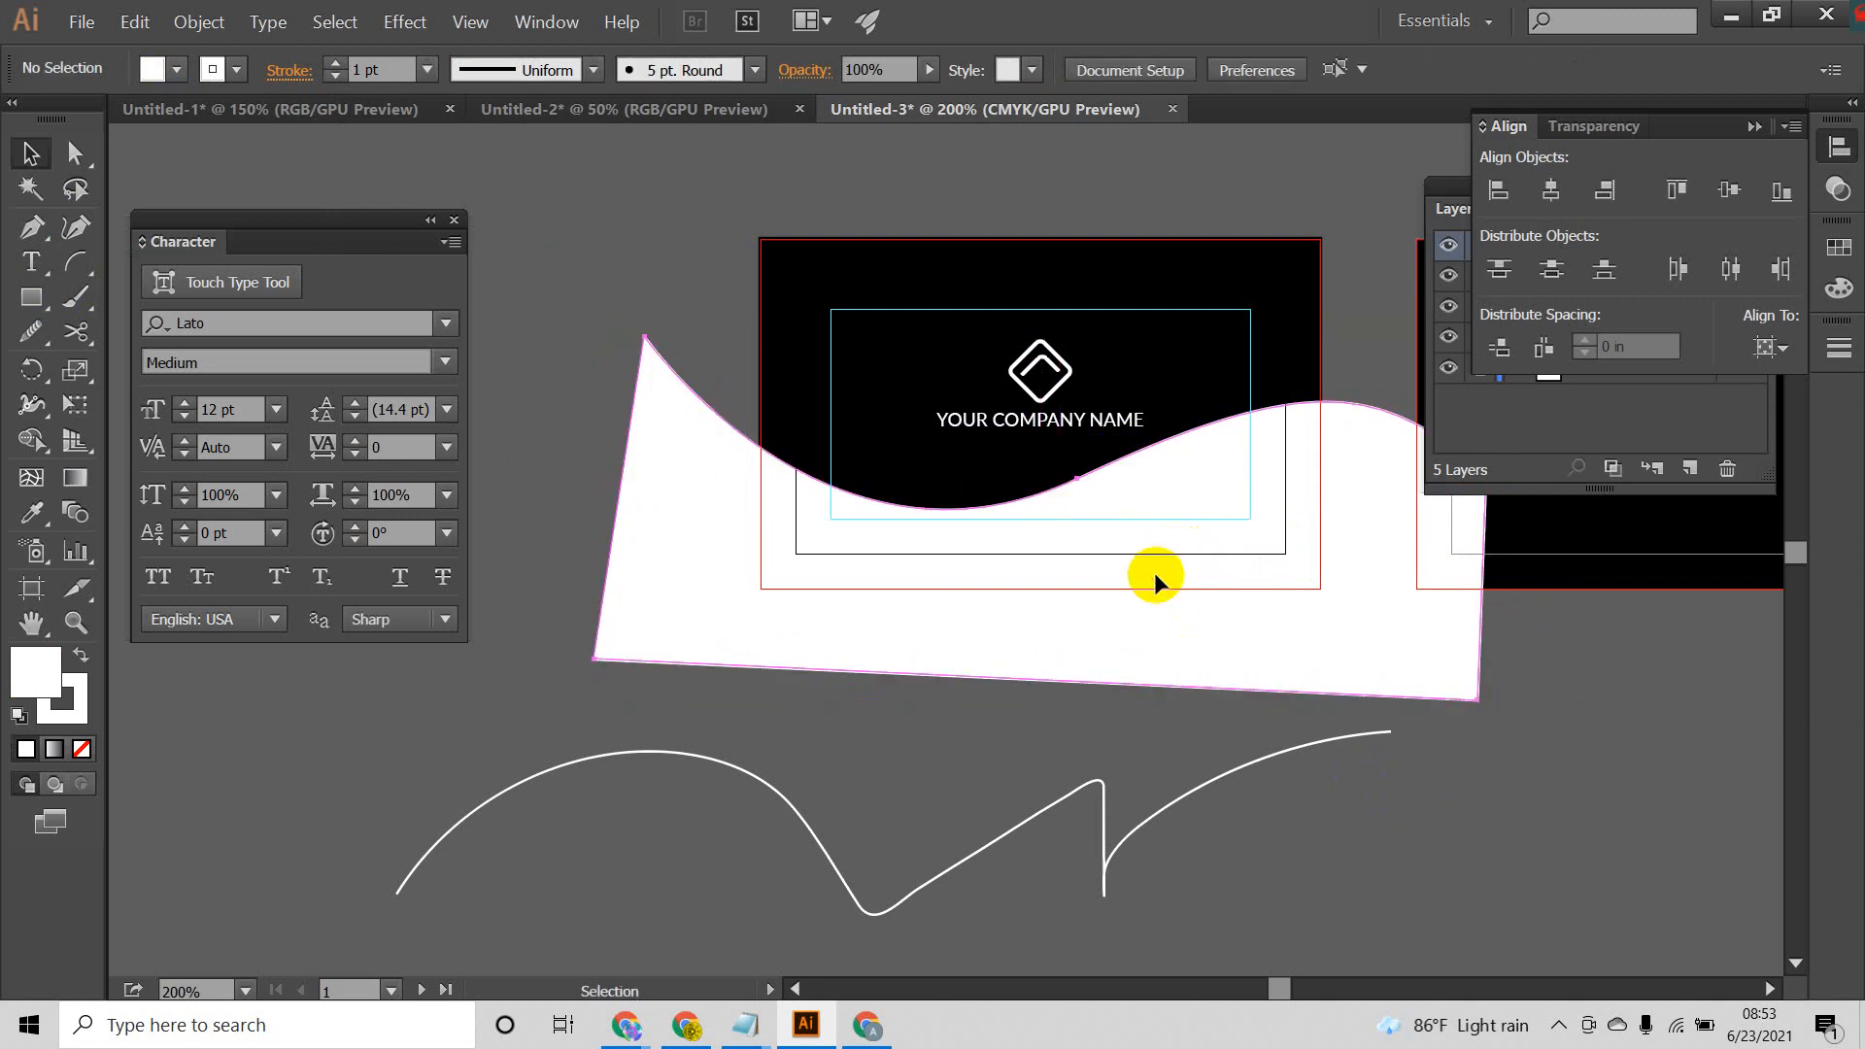
Step: Duplicate the white wave shape and place the copy slightly below the original
{"action": "left_click", "coordinate": [1153, 573]}
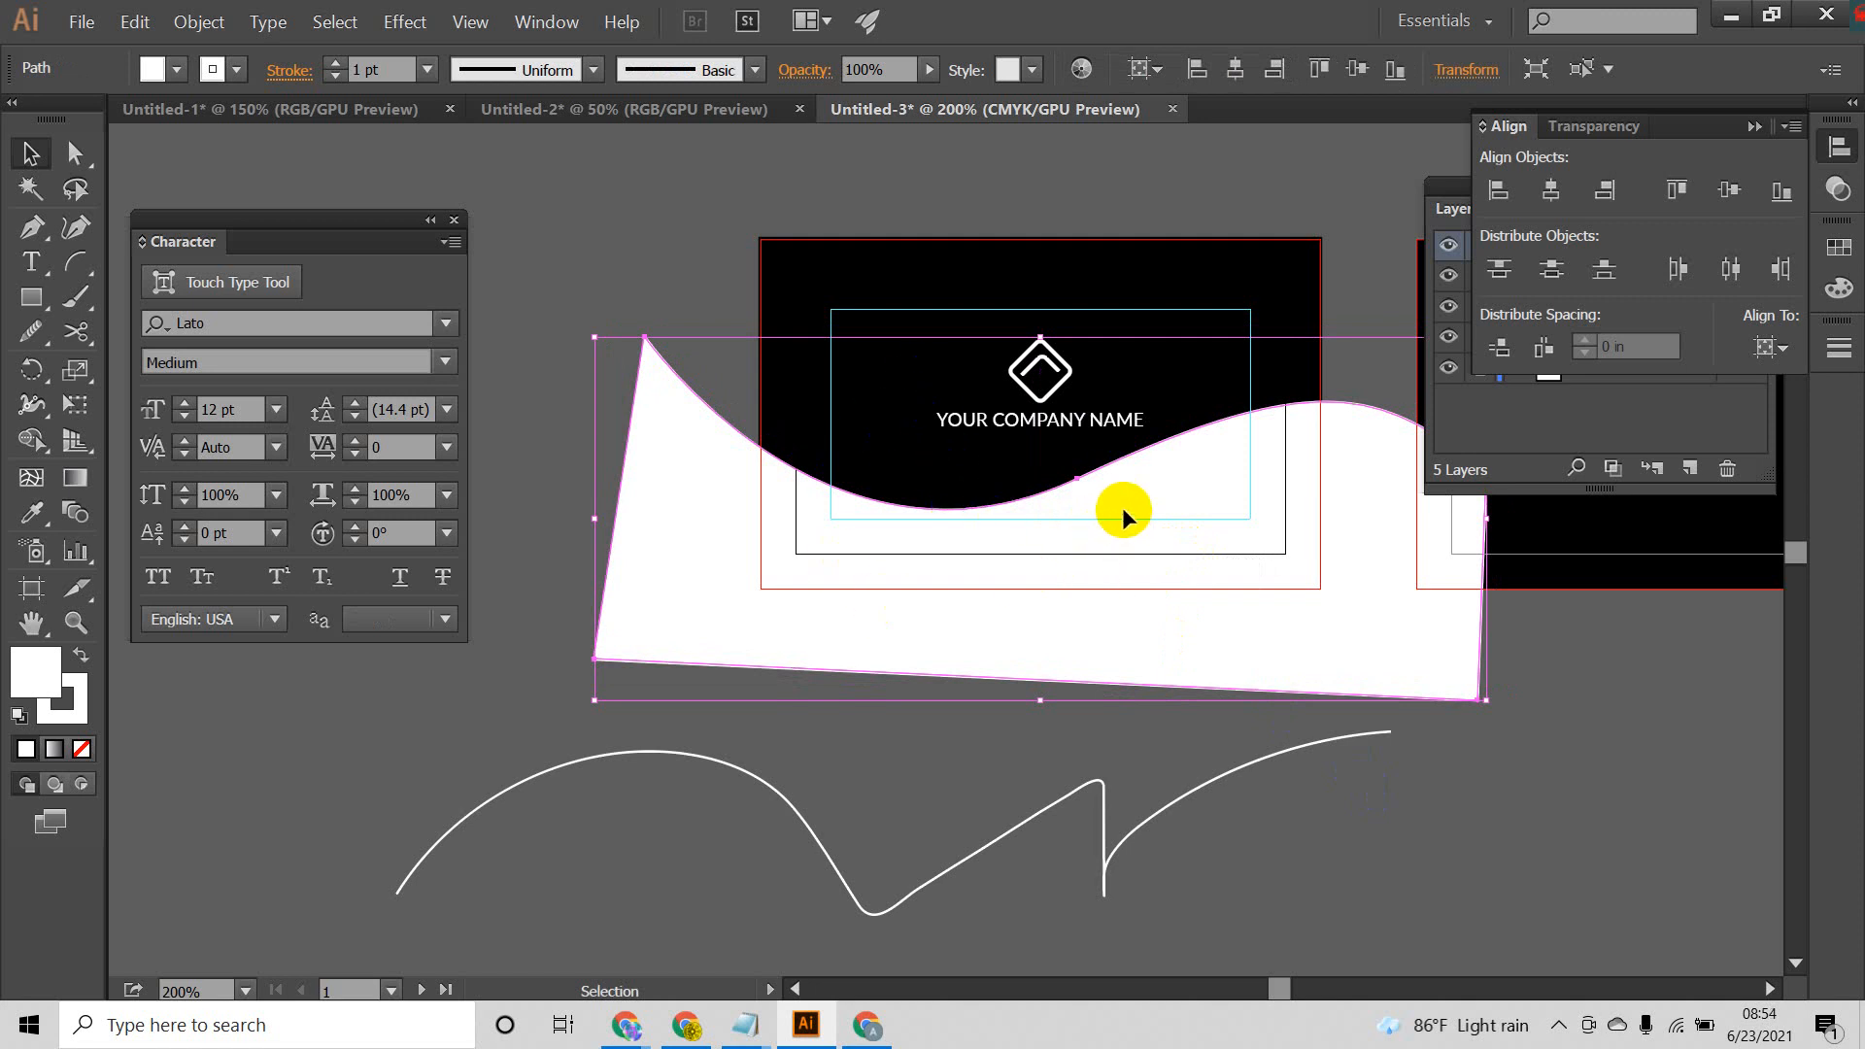
{"action": "key", "text": "a"}
{"action": "key", "text": "v"}
{"action": "left_click_drag", "start_coordinate": [1231, 484], "coordinate": [1232, 500]}
Step: Fill the lower wave copy with a pale pink colour and deselect it
{"action": "left_click", "coordinate": [54, 677]}
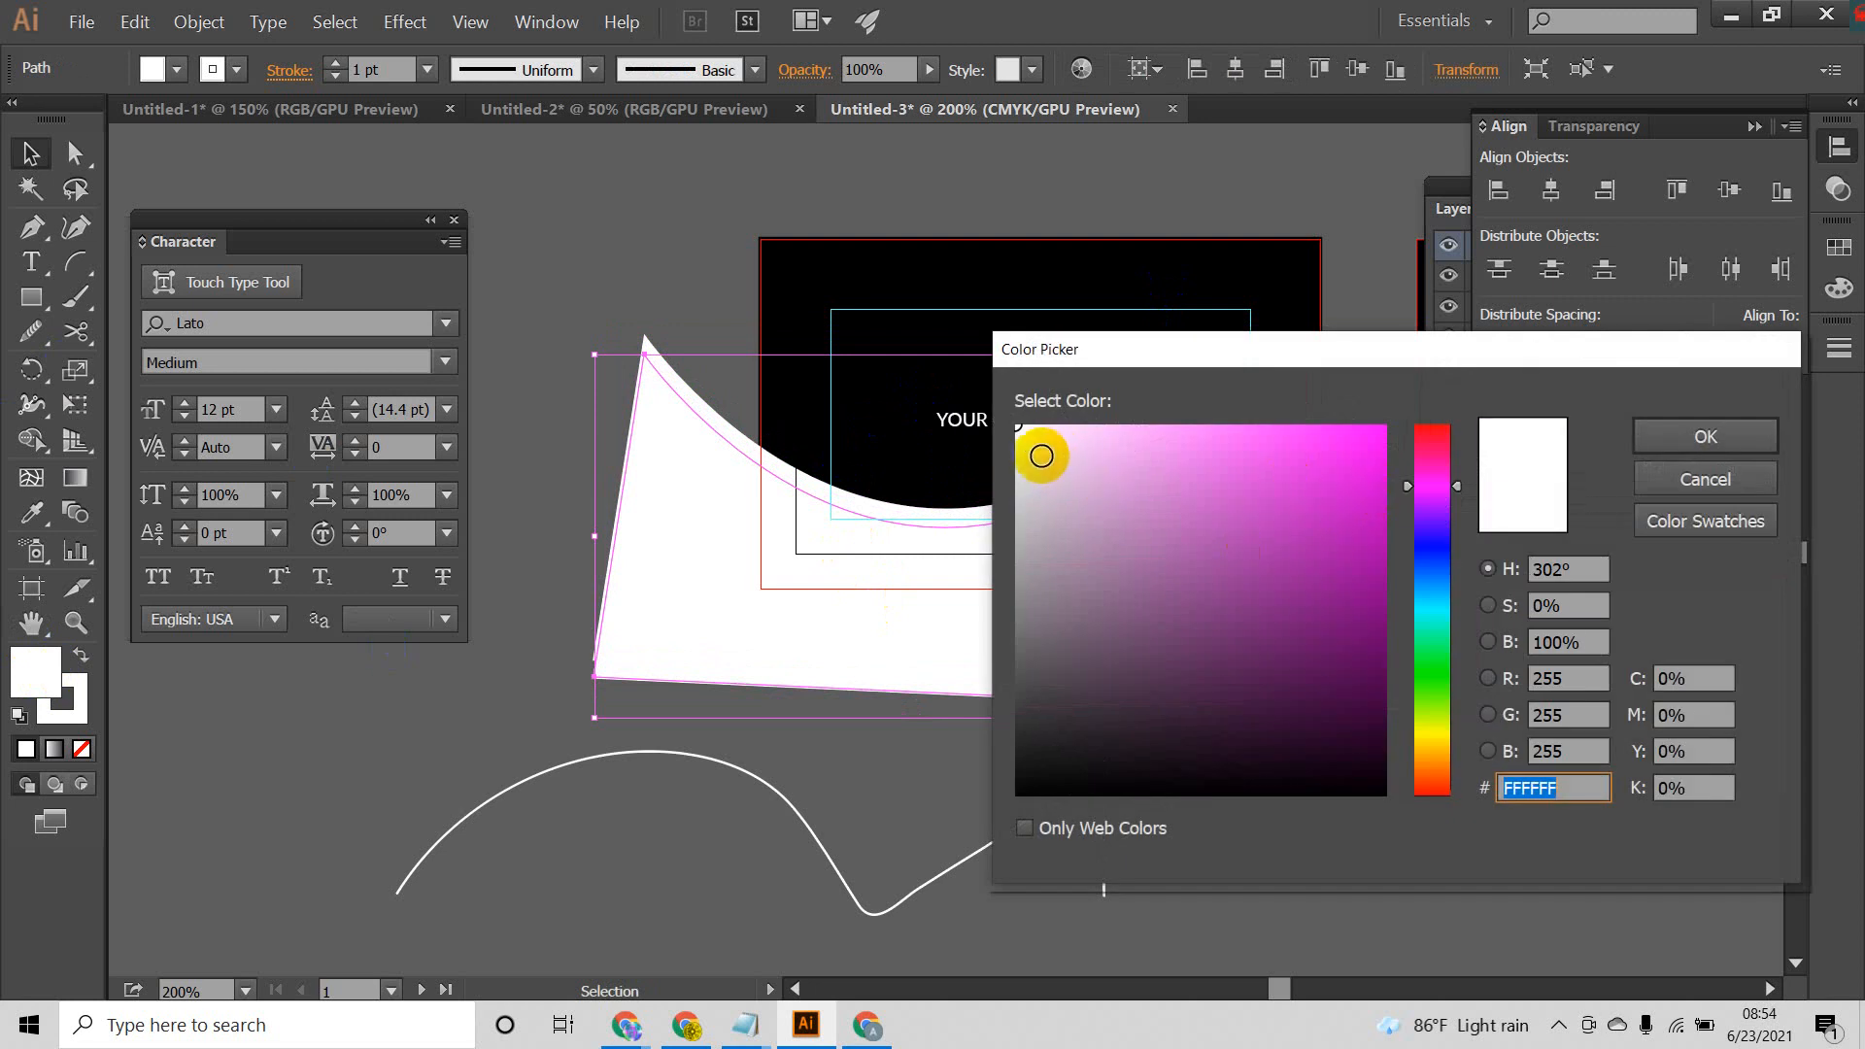
{"action": "left_click", "coordinate": [1033, 462]}
{"action": "left_click", "coordinate": [1706, 436]}
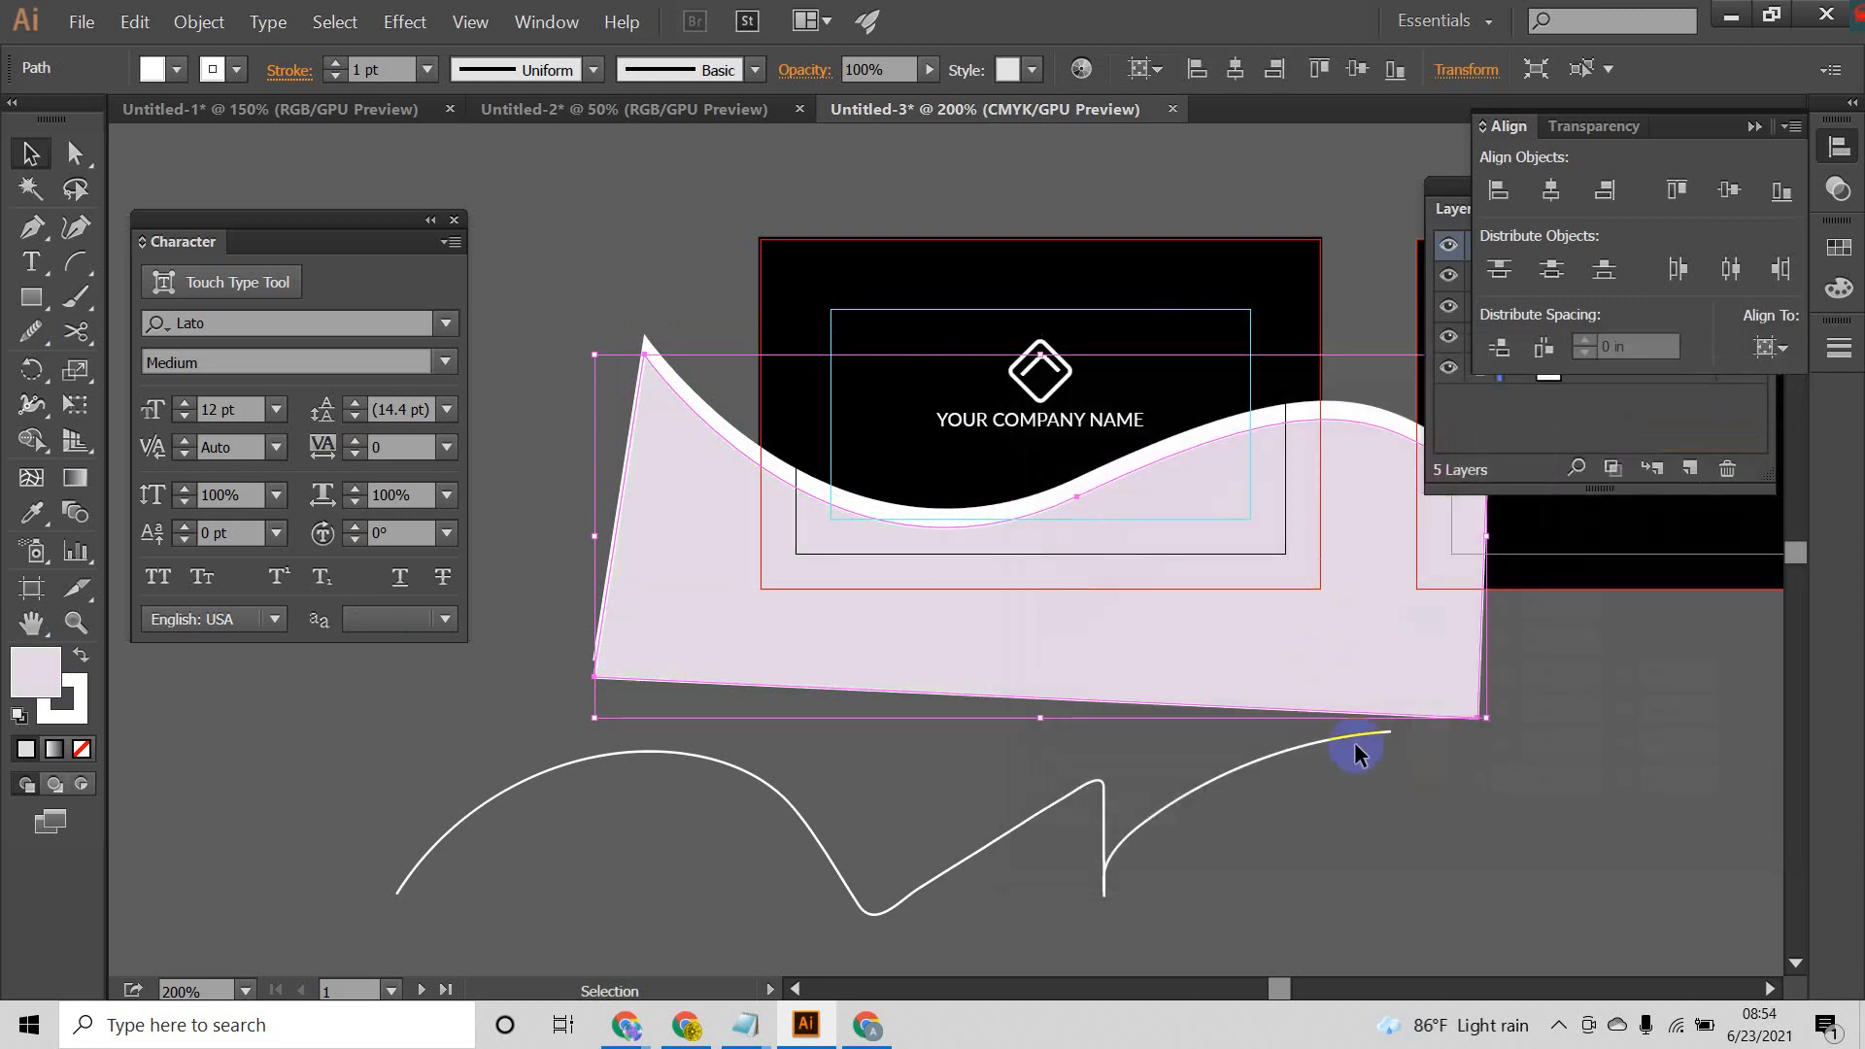
{"action": "left_click", "coordinate": [1403, 795]}
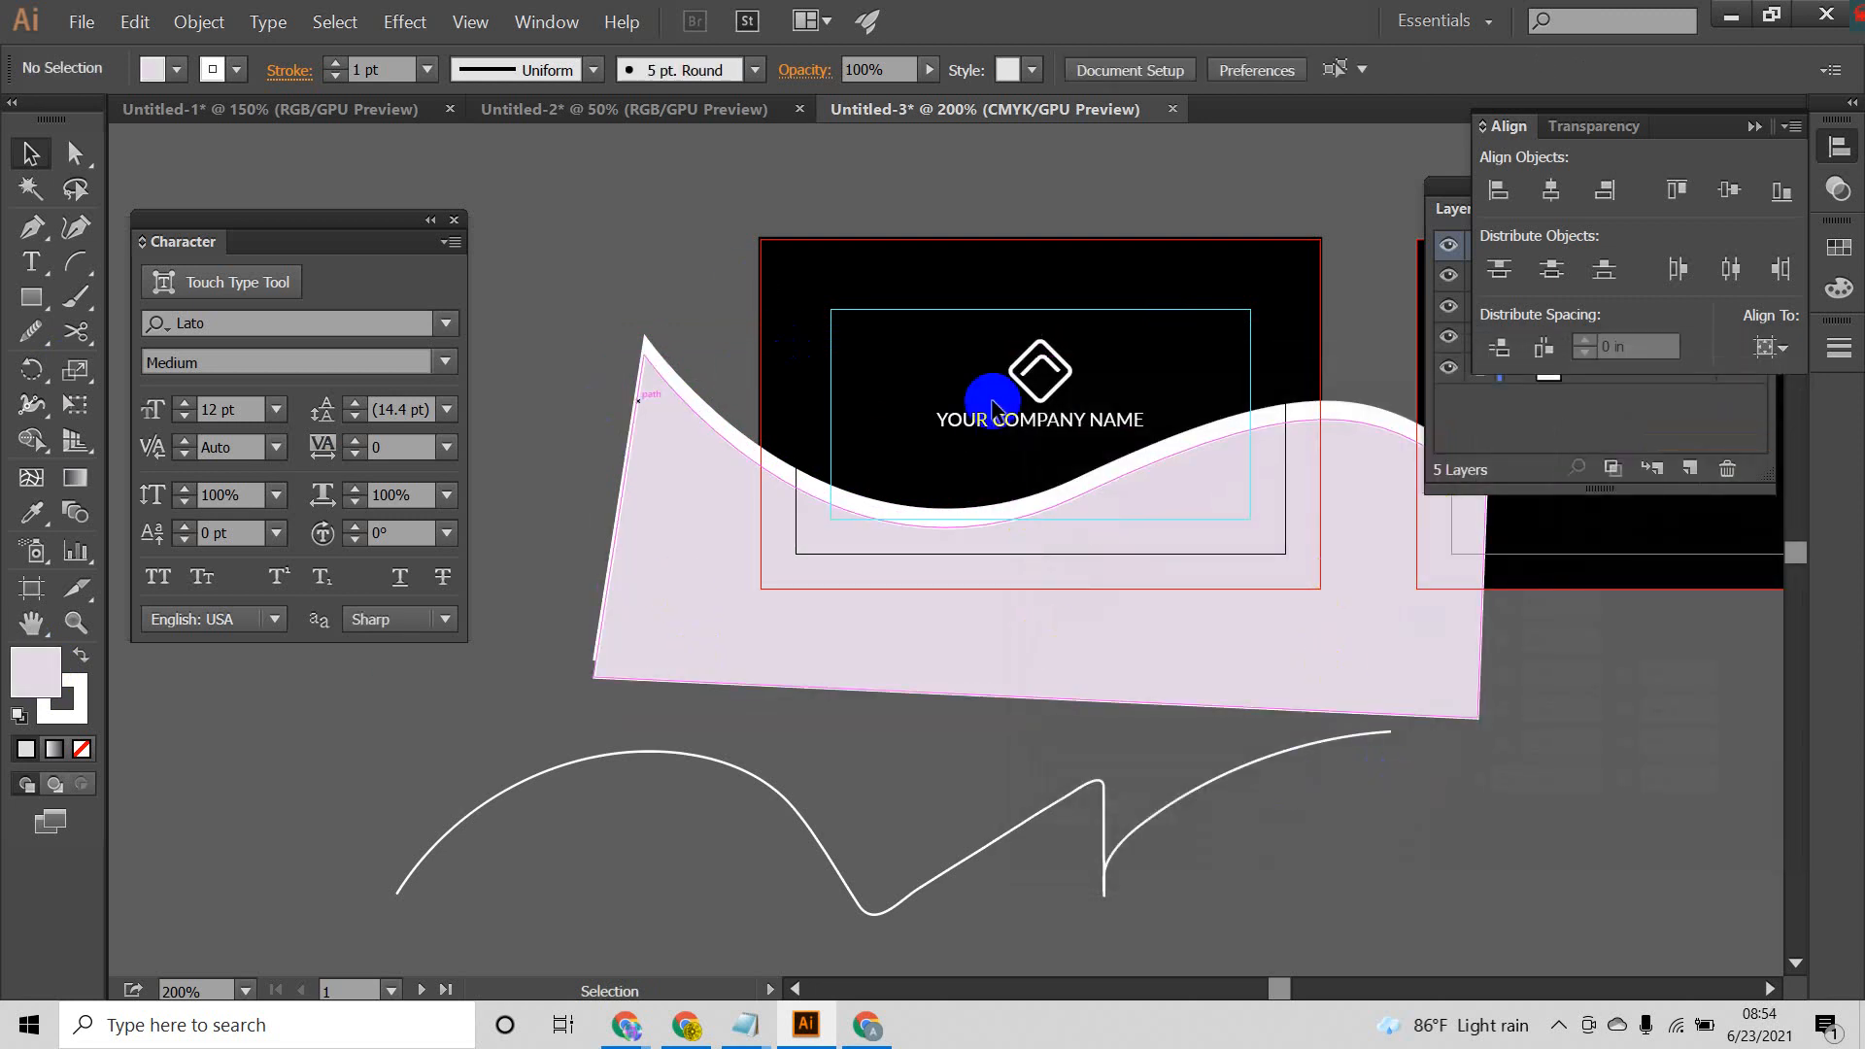
Step: Delete the pale pink copy and duplicate the white wave again with a larger downward offset
{"action": "left_click", "coordinate": [1191, 555]}
{"action": "key", "text": "Delete"}
{"action": "left_click", "coordinate": [1208, 533]}
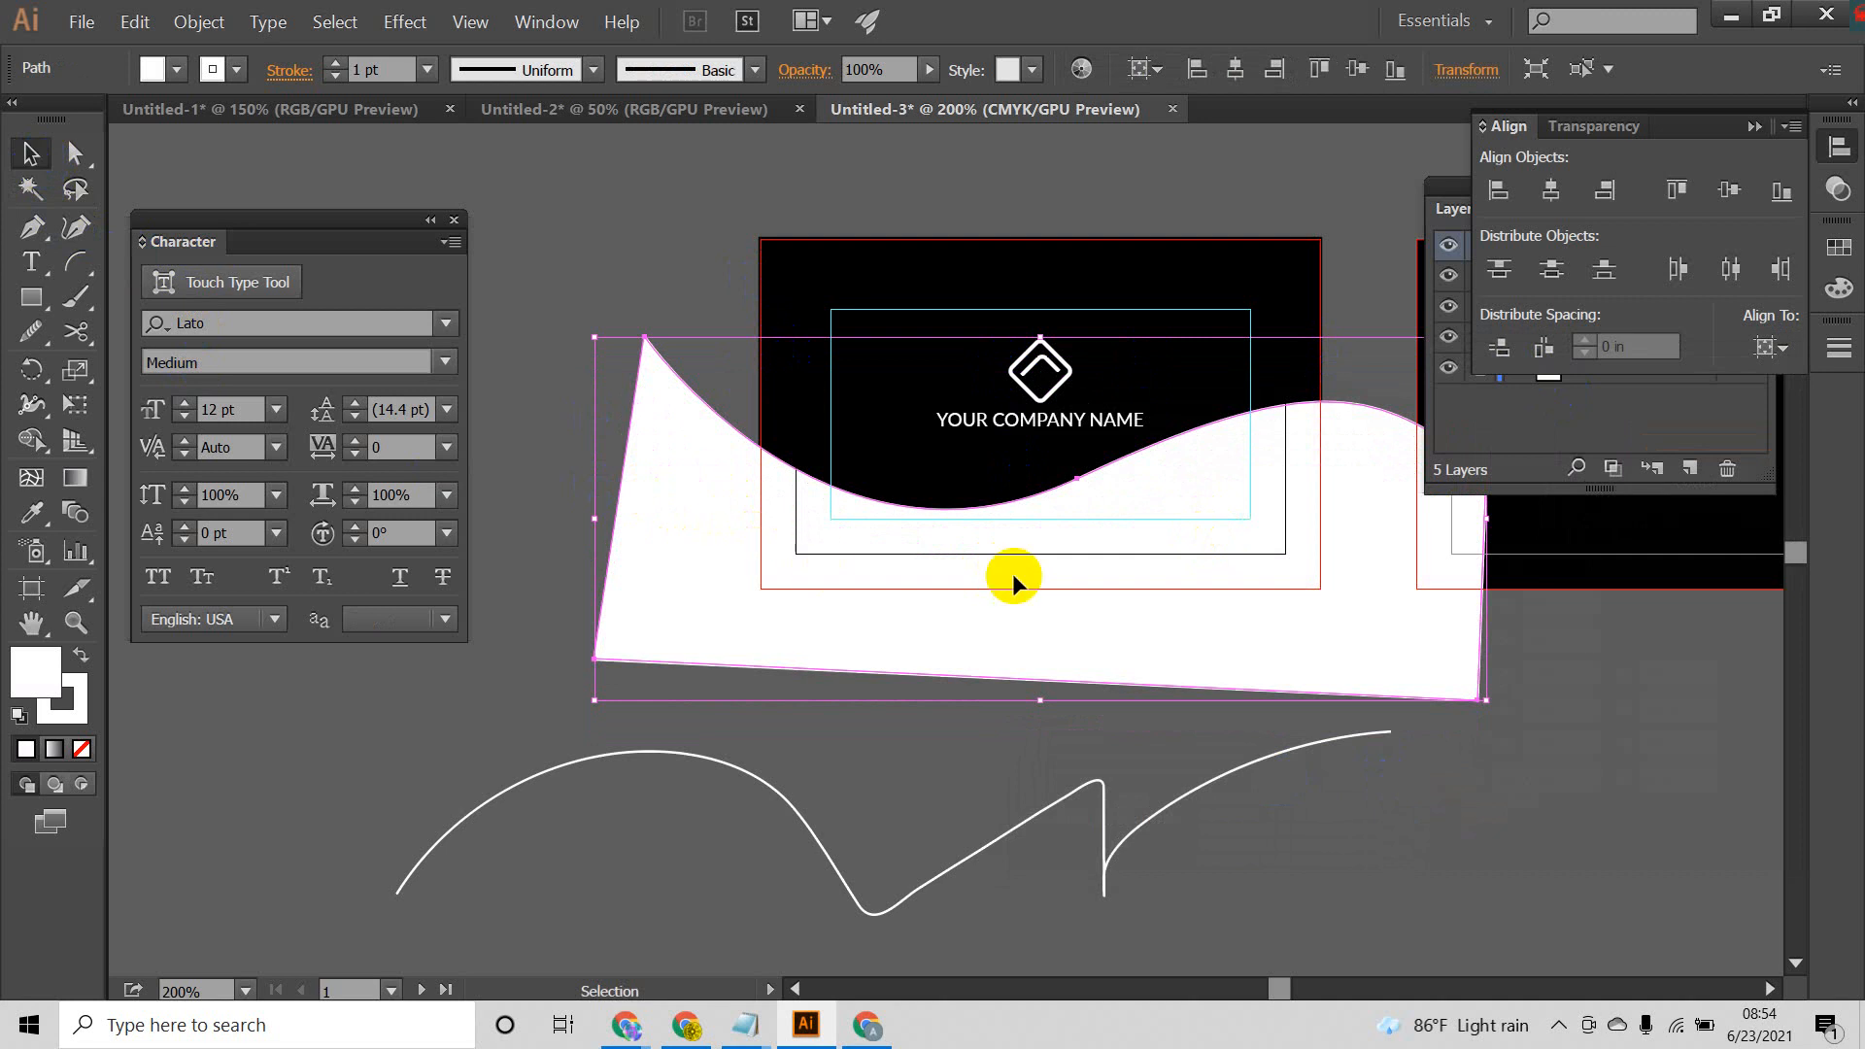
{"action": "left_click_drag", "start_coordinate": [1173, 524], "coordinate": [1172, 562]}
{"action": "left_click", "coordinate": [1395, 761]}
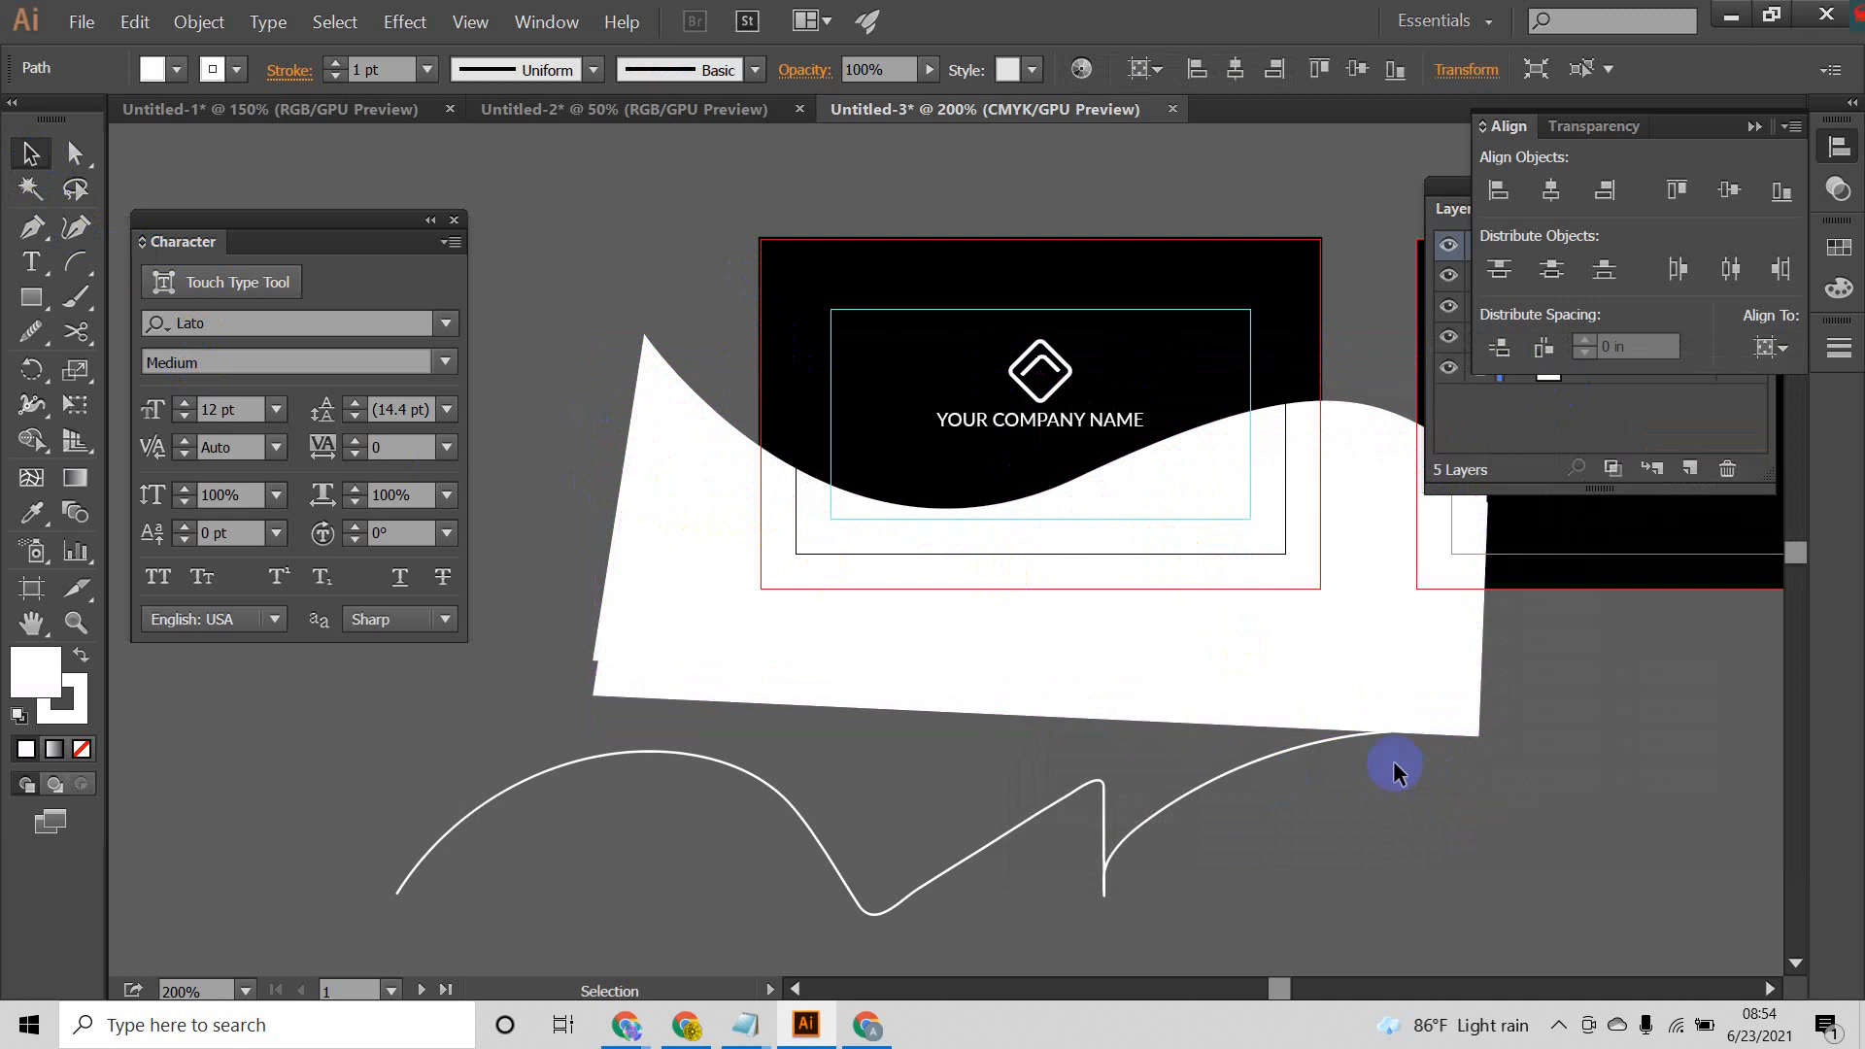
Step: Select both overlapping white waves and split them with the Pathfinder Divide operation
{"action": "left_click", "coordinate": [1388, 503]}
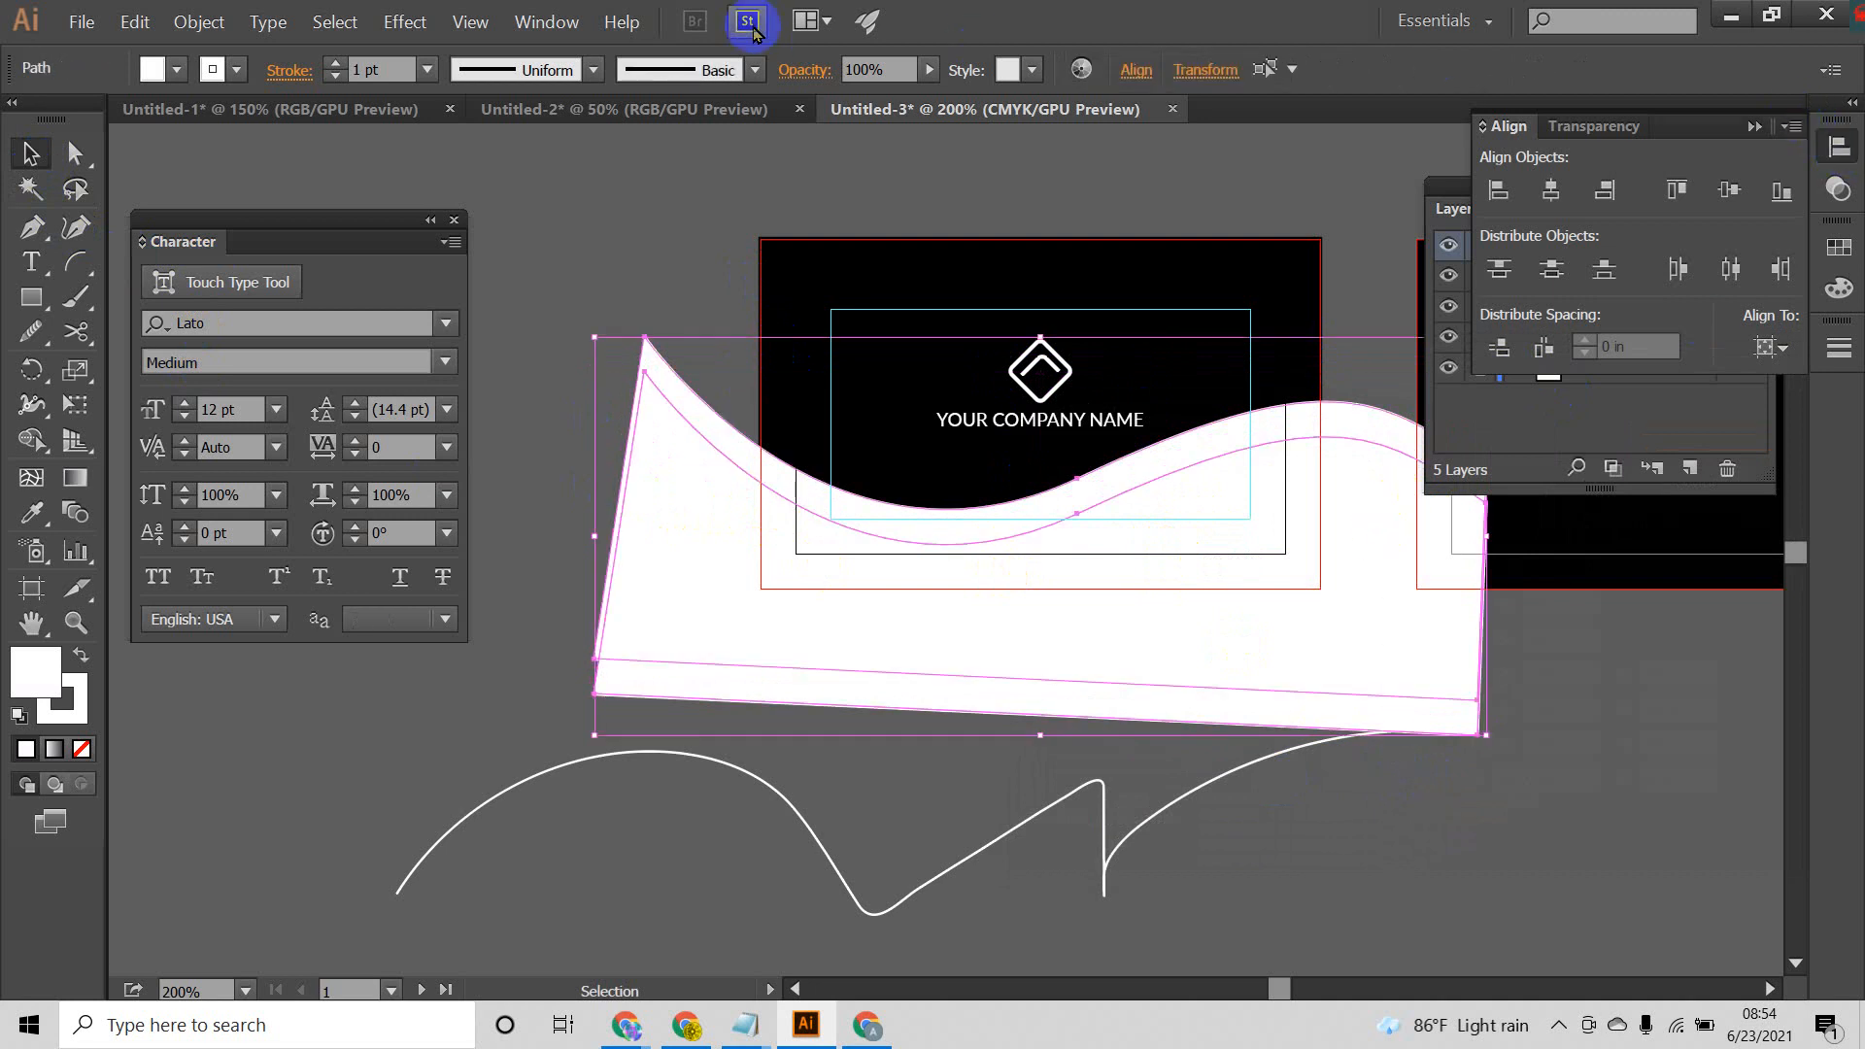
{"action": "left_click", "coordinate": [546, 23]}
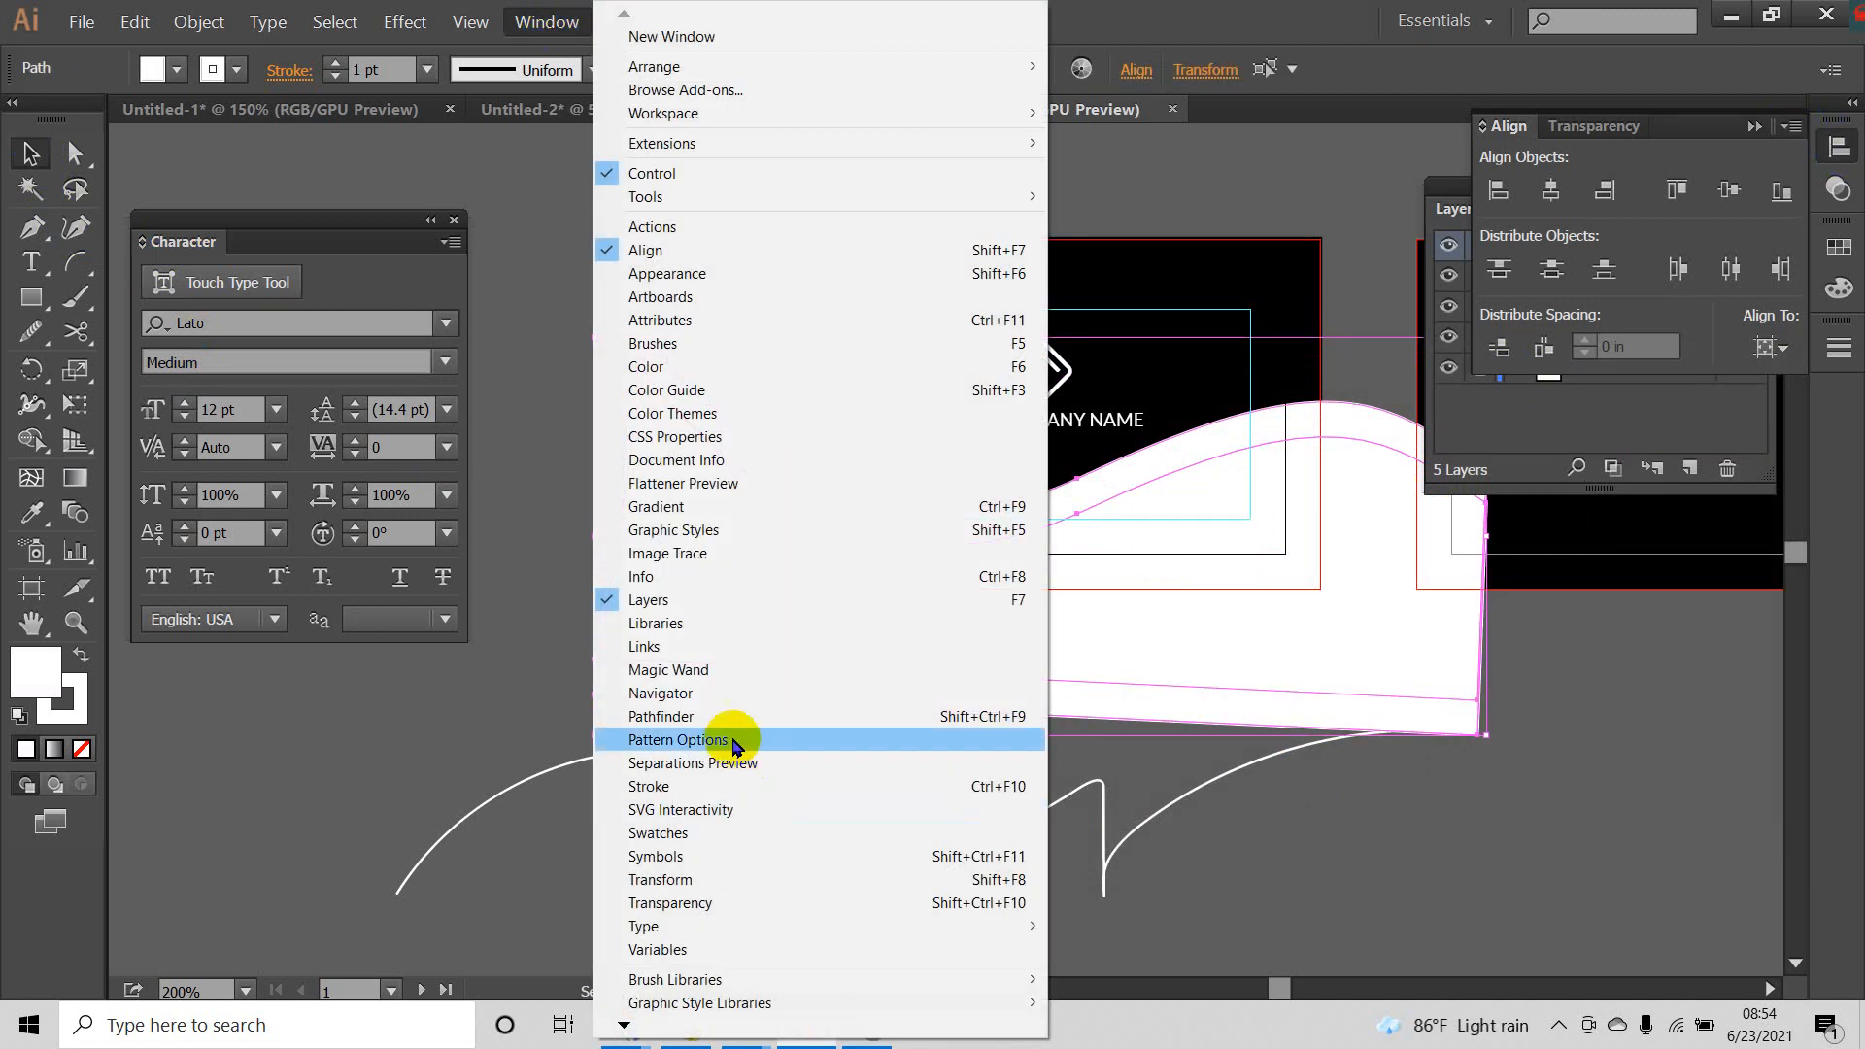
{"action": "left_click", "coordinate": [723, 719]}
{"action": "left_click", "coordinate": [192, 643]}
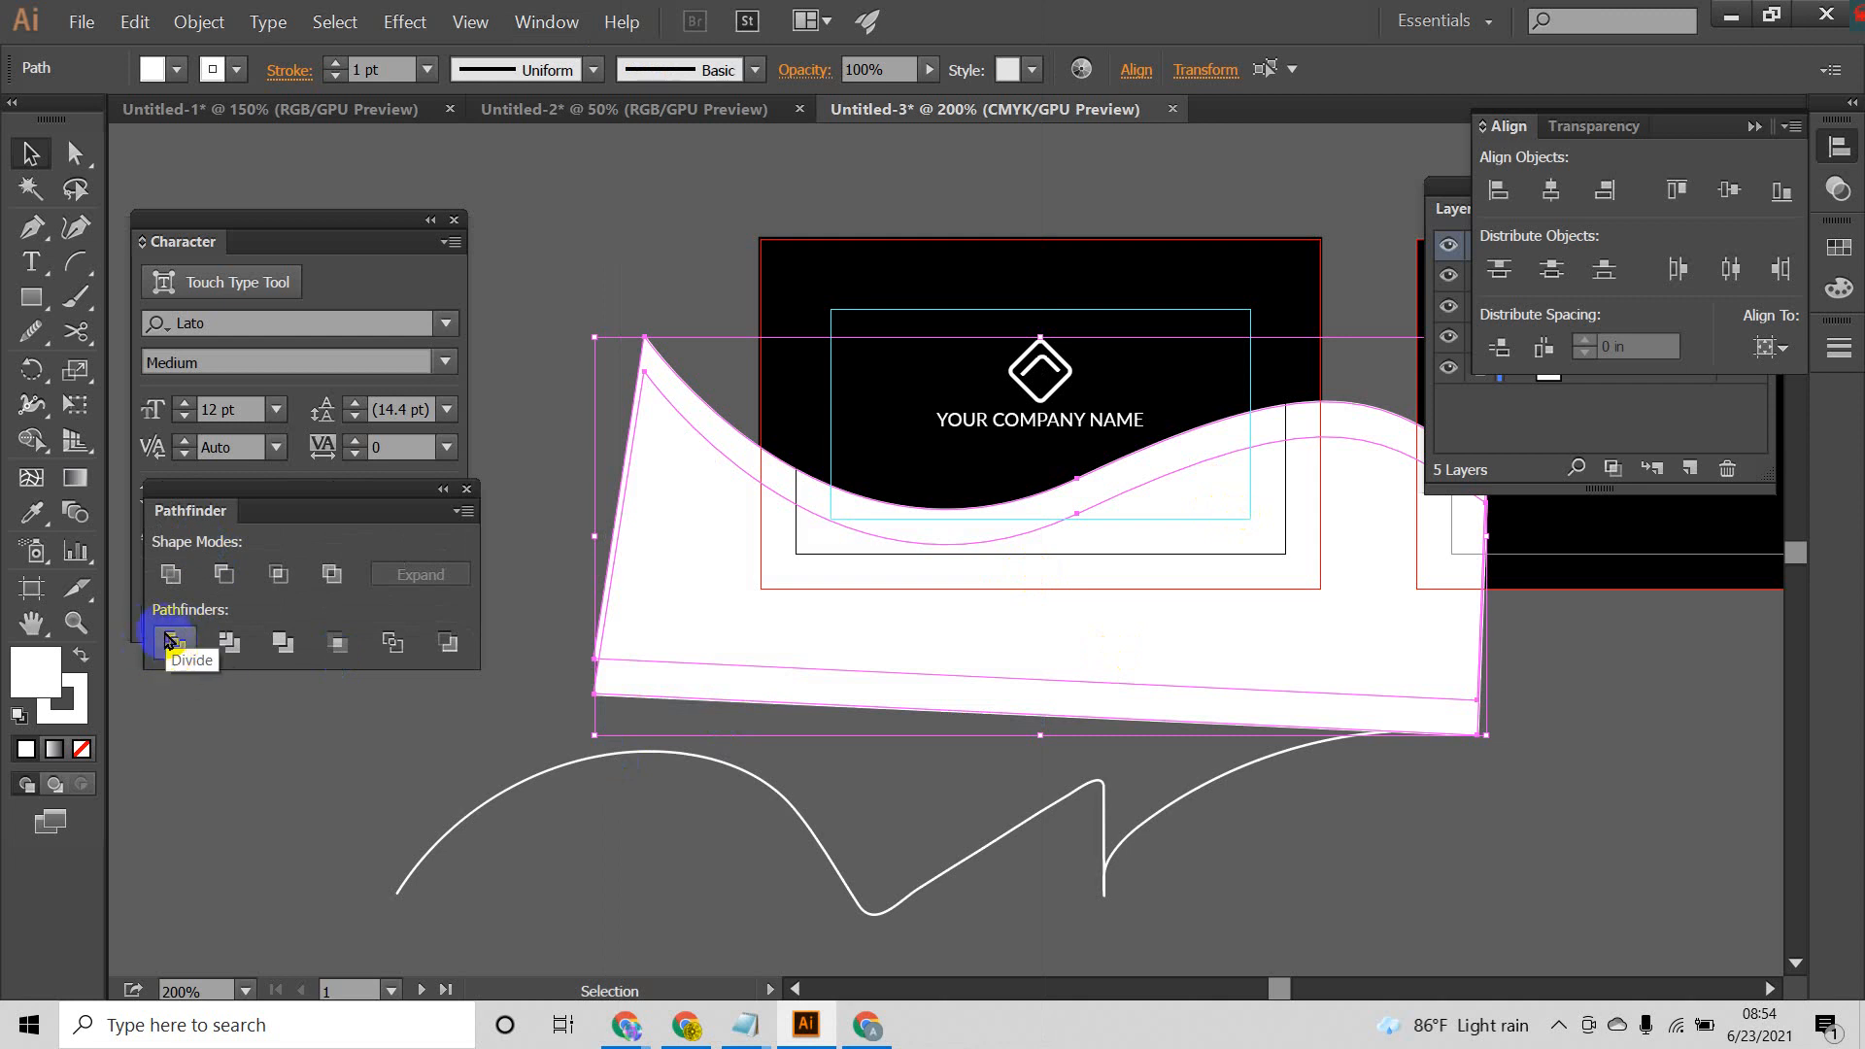
{"action": "left_click", "coordinate": [171, 645]}
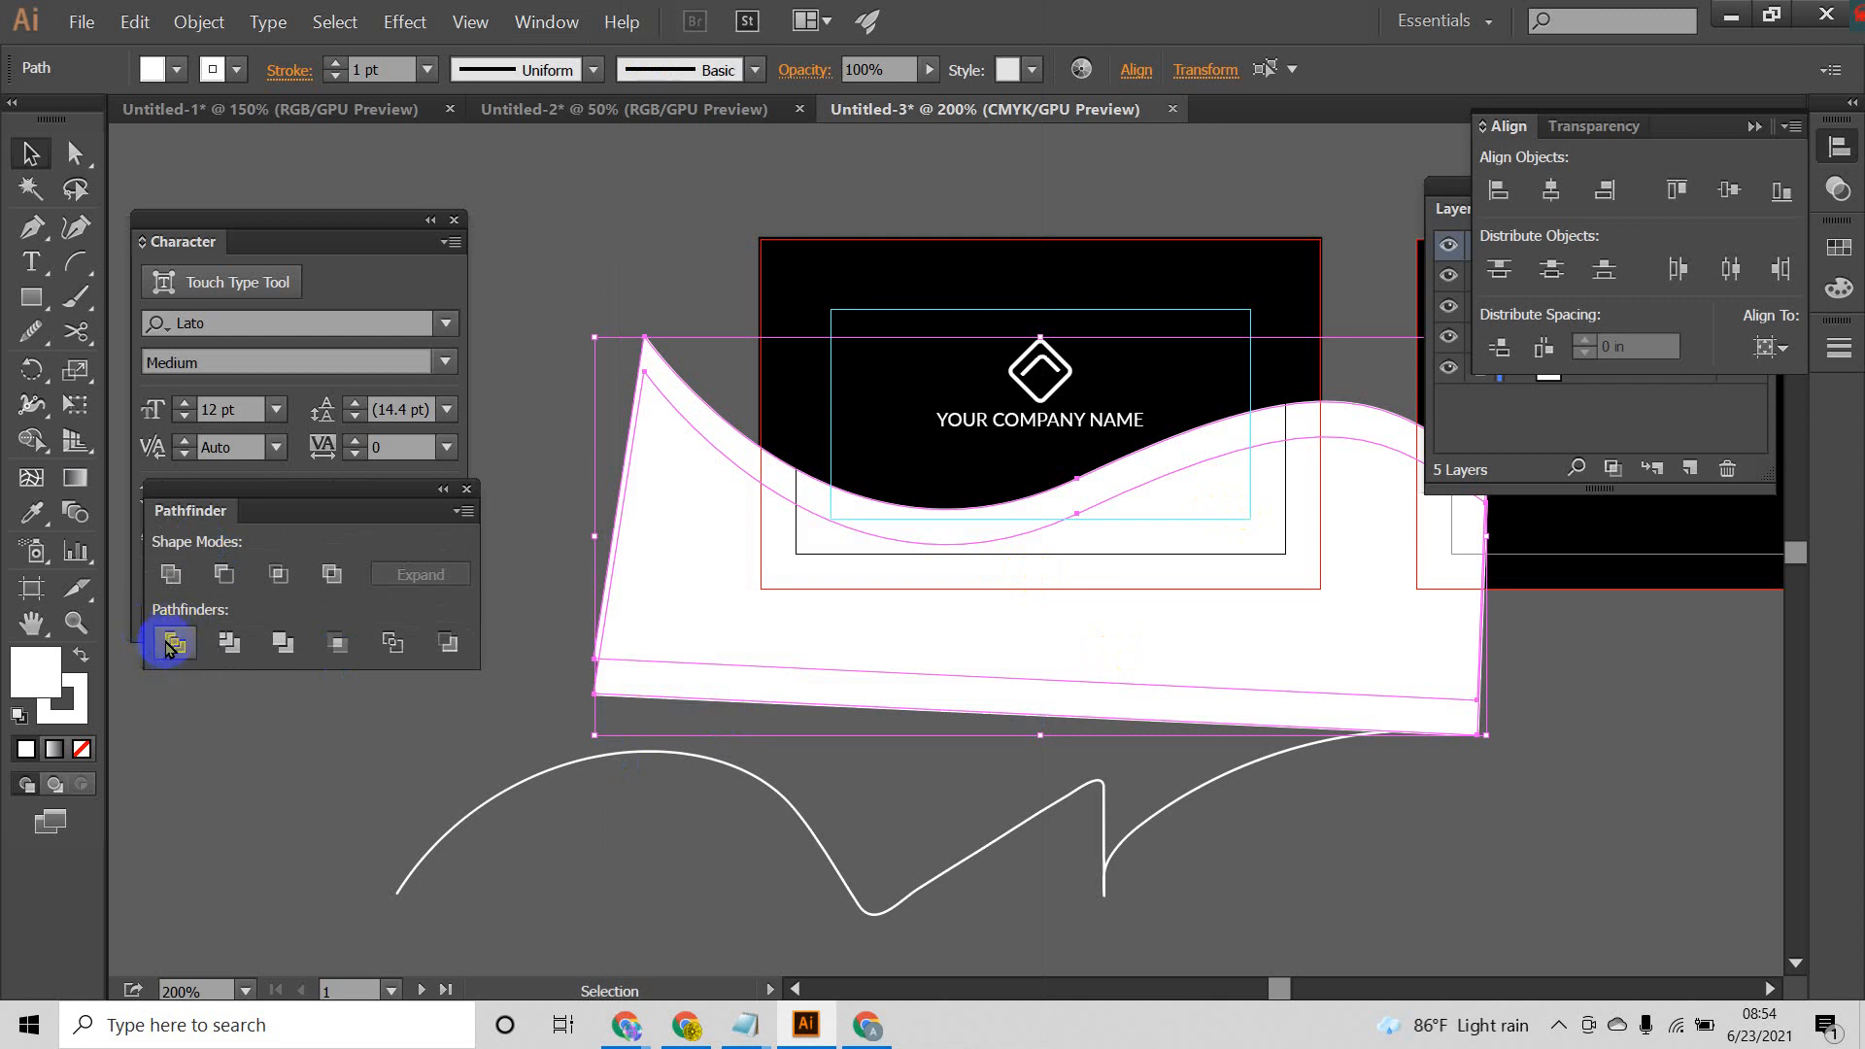
Step: Ungroup the divided wave artwork into separate pieces and deselect them
{"action": "right_click", "coordinate": [1119, 519]}
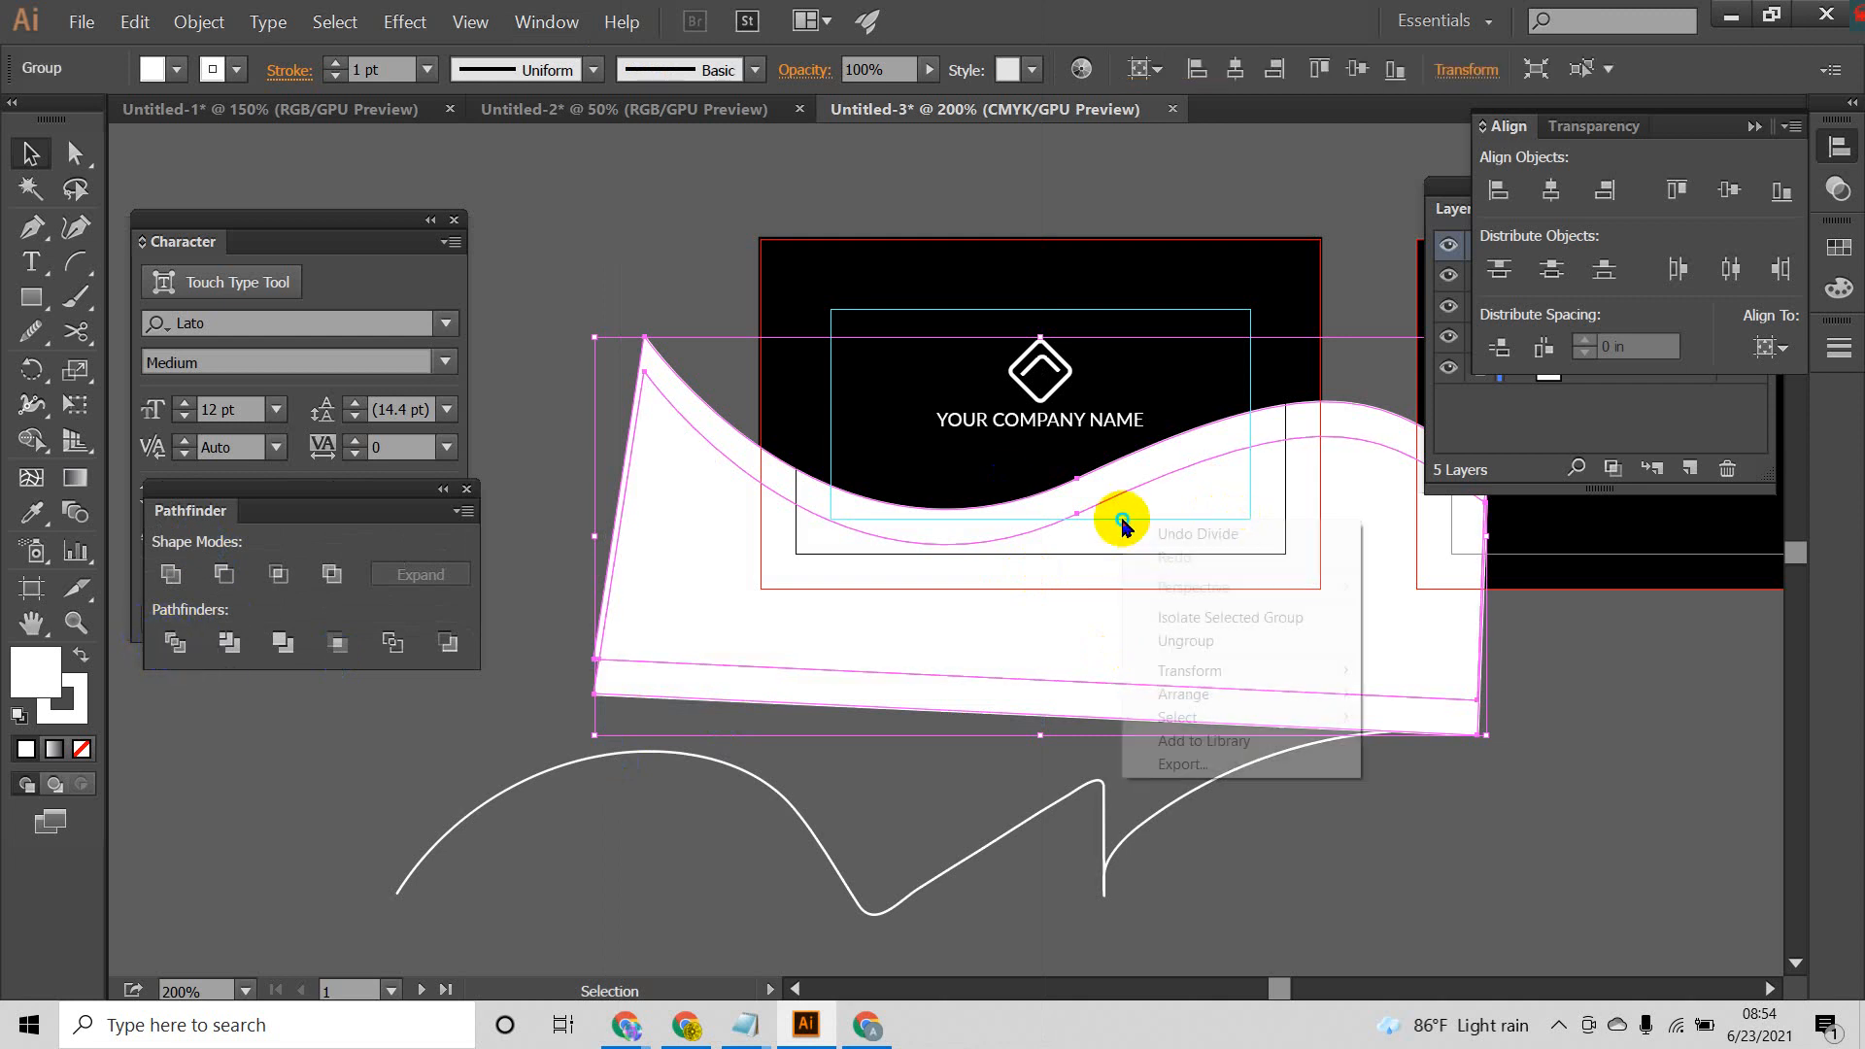
{"action": "left_click", "coordinate": [1210, 641]}
{"action": "left_click", "coordinate": [1382, 845]}
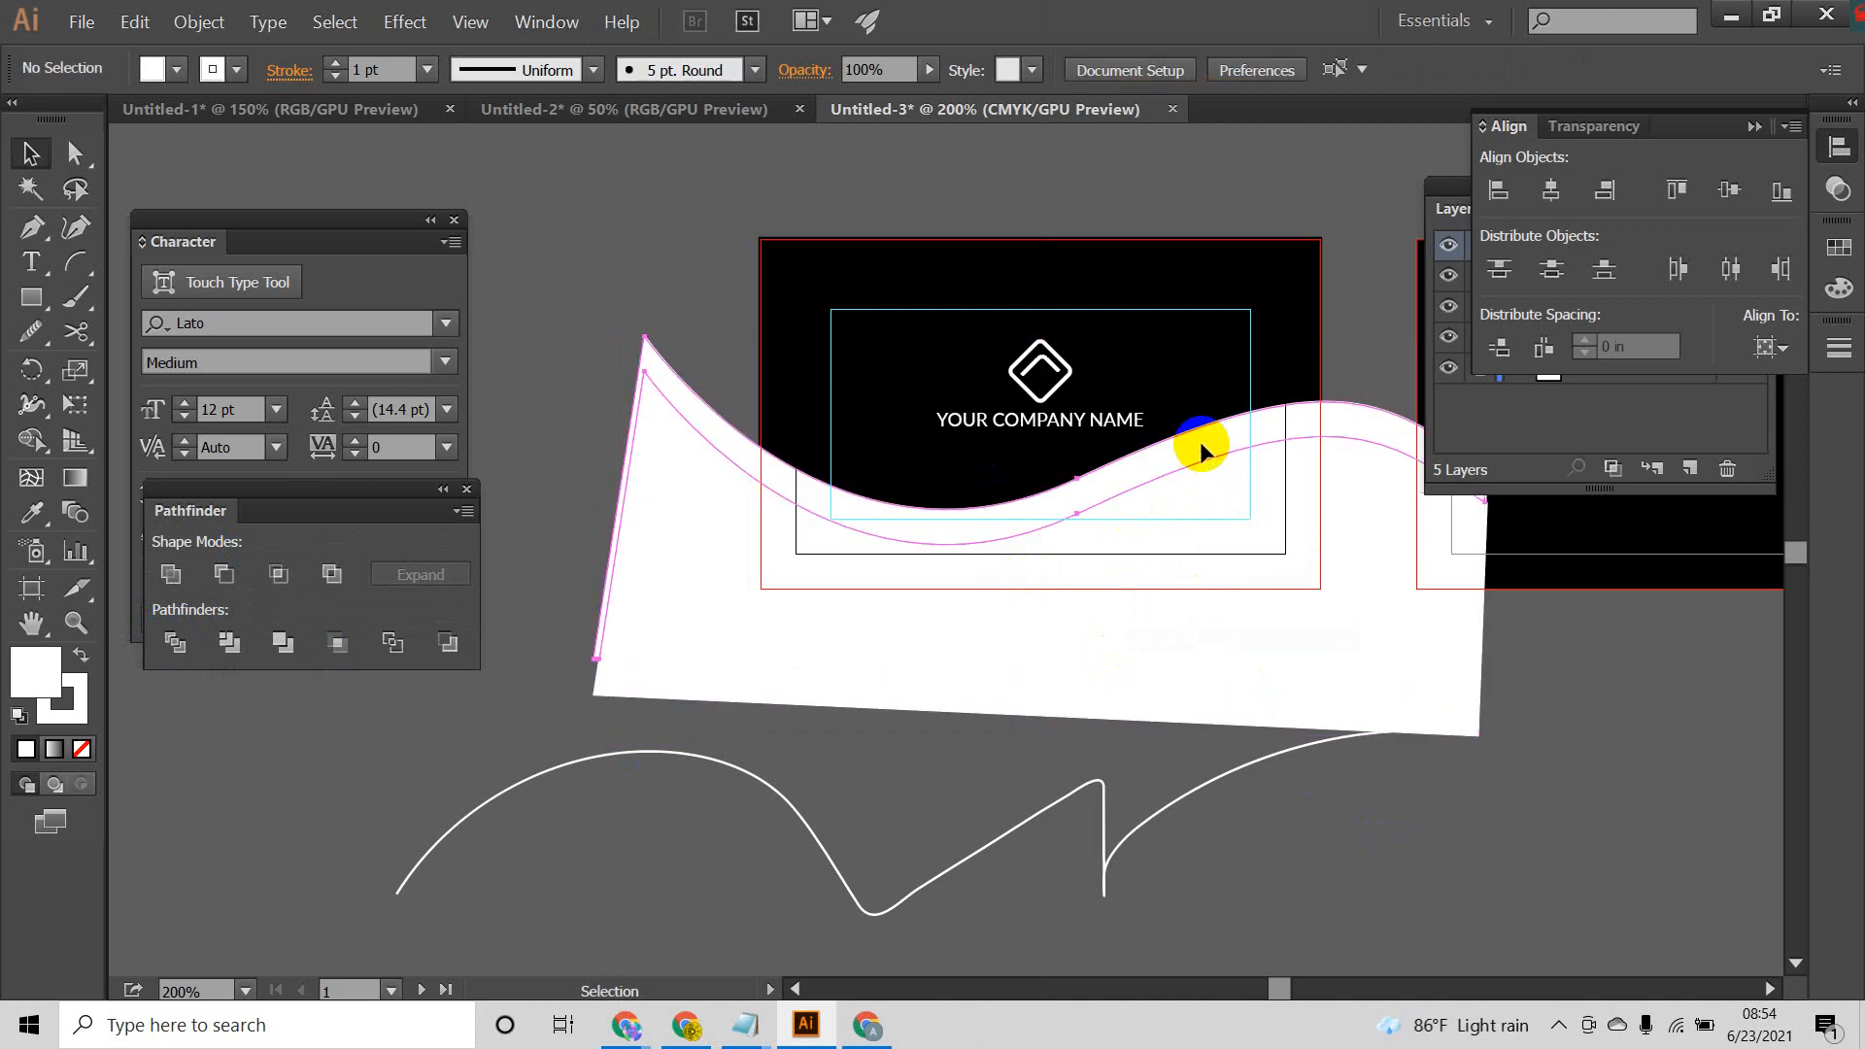
{"action": "left_click", "coordinate": [1199, 441]}
{"action": "left_click", "coordinate": [1415, 791]}
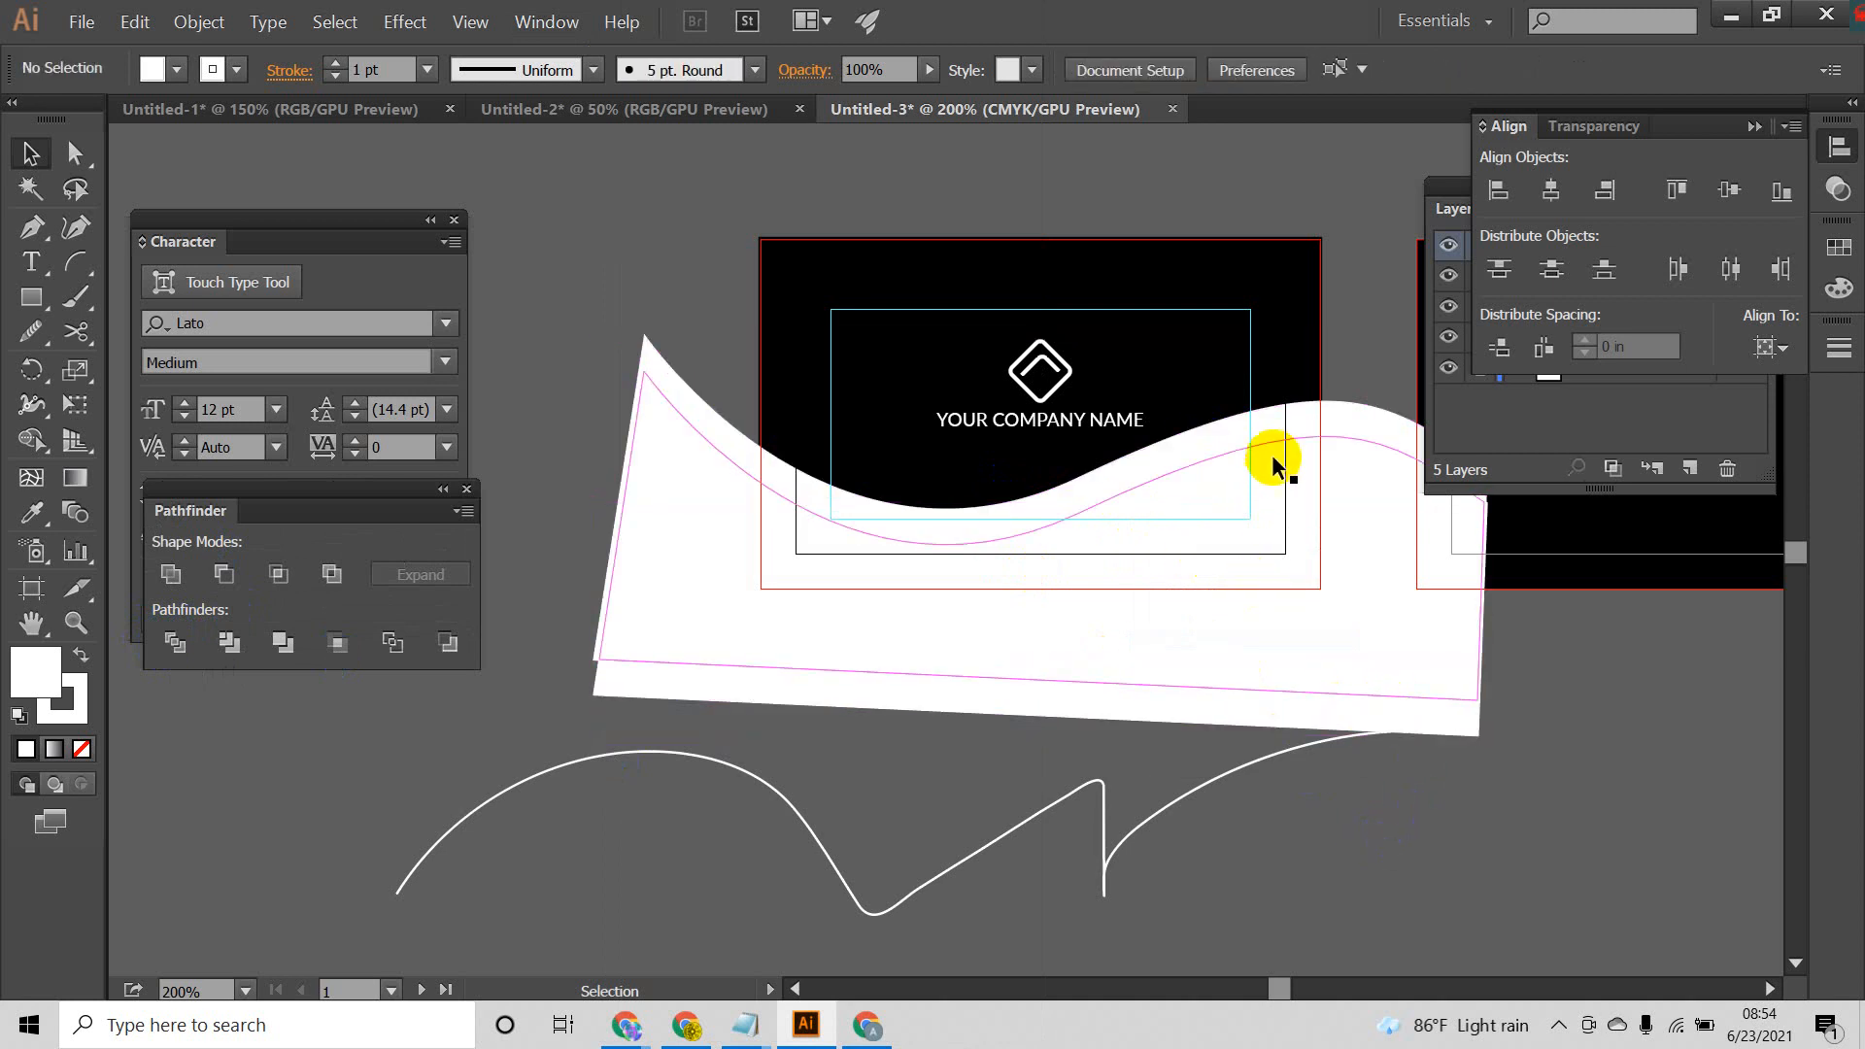
{"action": "left_click", "coordinate": [1275, 464]}
{"action": "left_click", "coordinate": [1421, 789]}
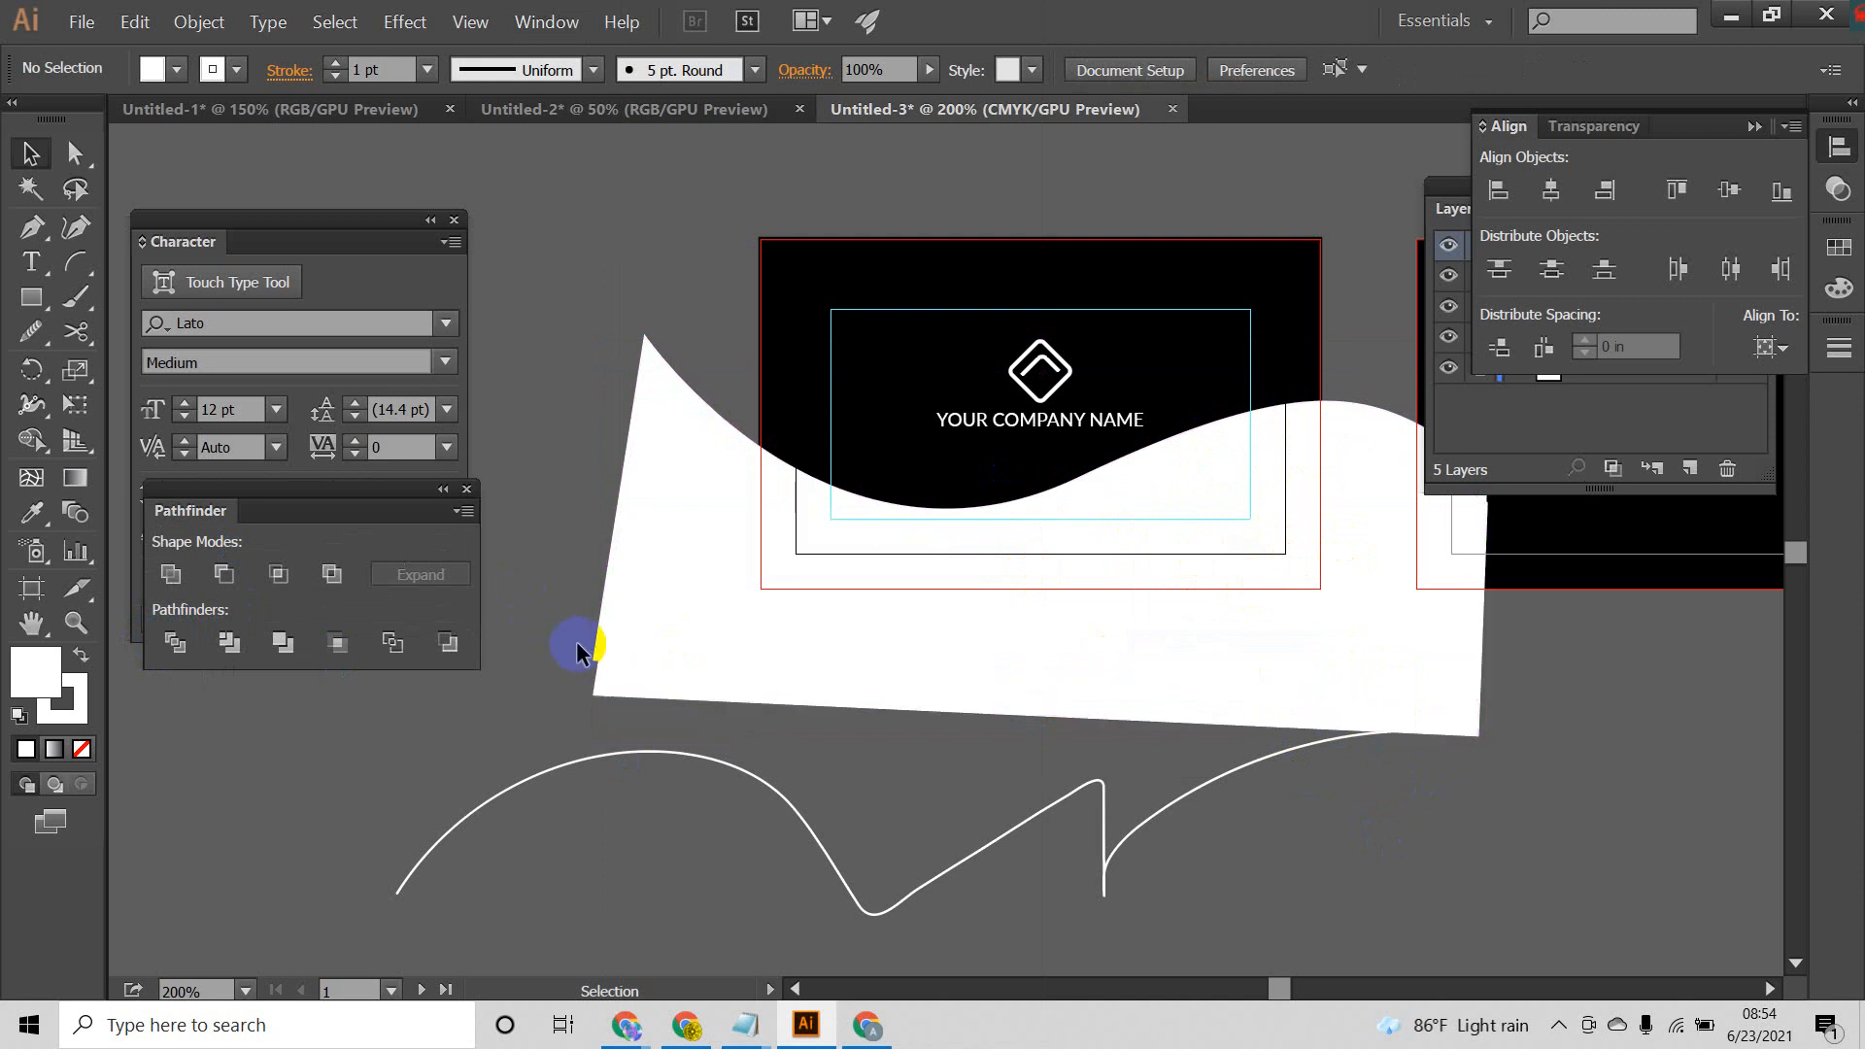
Step: Fill the narrow upper wave strip with colour #000F5B and deselect it
{"action": "left_click_drag", "start_coordinate": [597, 653], "coordinate": [471, 529]}
{"action": "left_click_drag", "start_coordinate": [767, 758], "coordinate": [973, 762]}
{"action": "left_click", "coordinate": [687, 665]}
{"action": "left_click_drag", "start_coordinate": [779, 606], "coordinate": [619, 683]}
{"action": "left_click", "coordinate": [783, 523]}
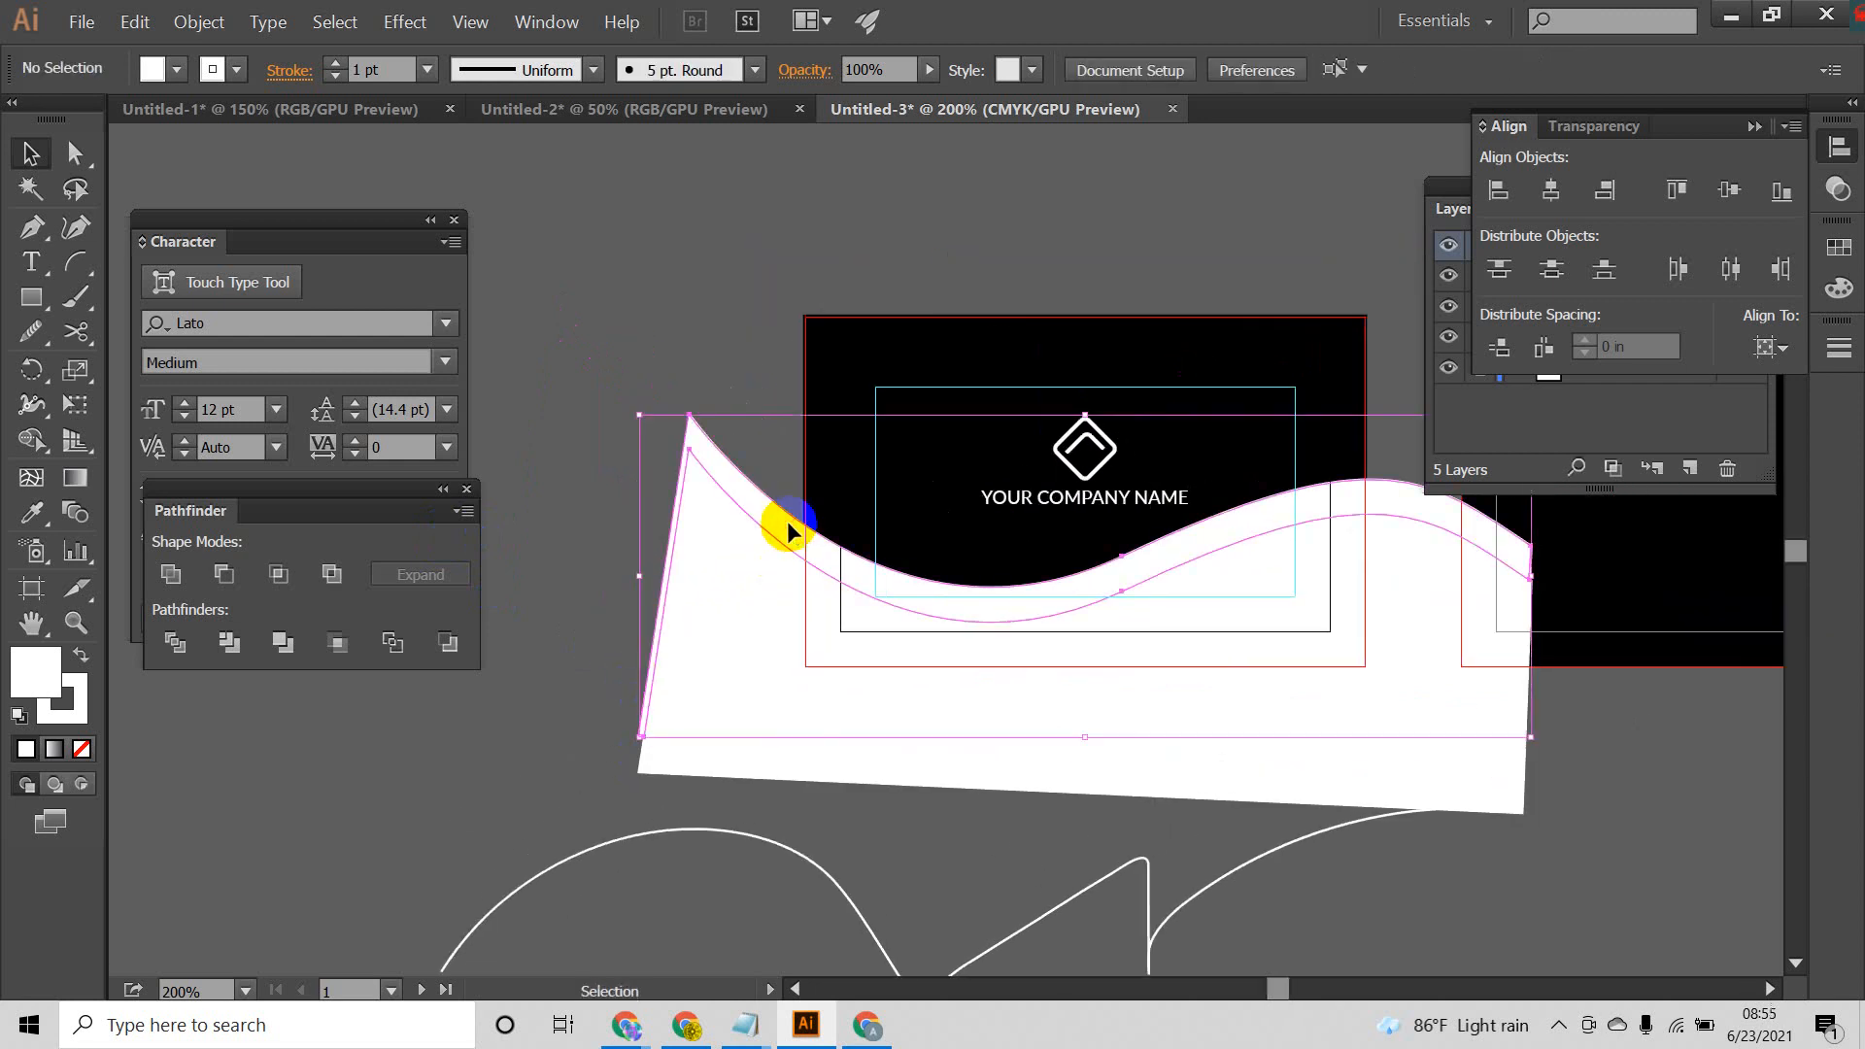
{"action": "double_click", "coordinate": [39, 675]}
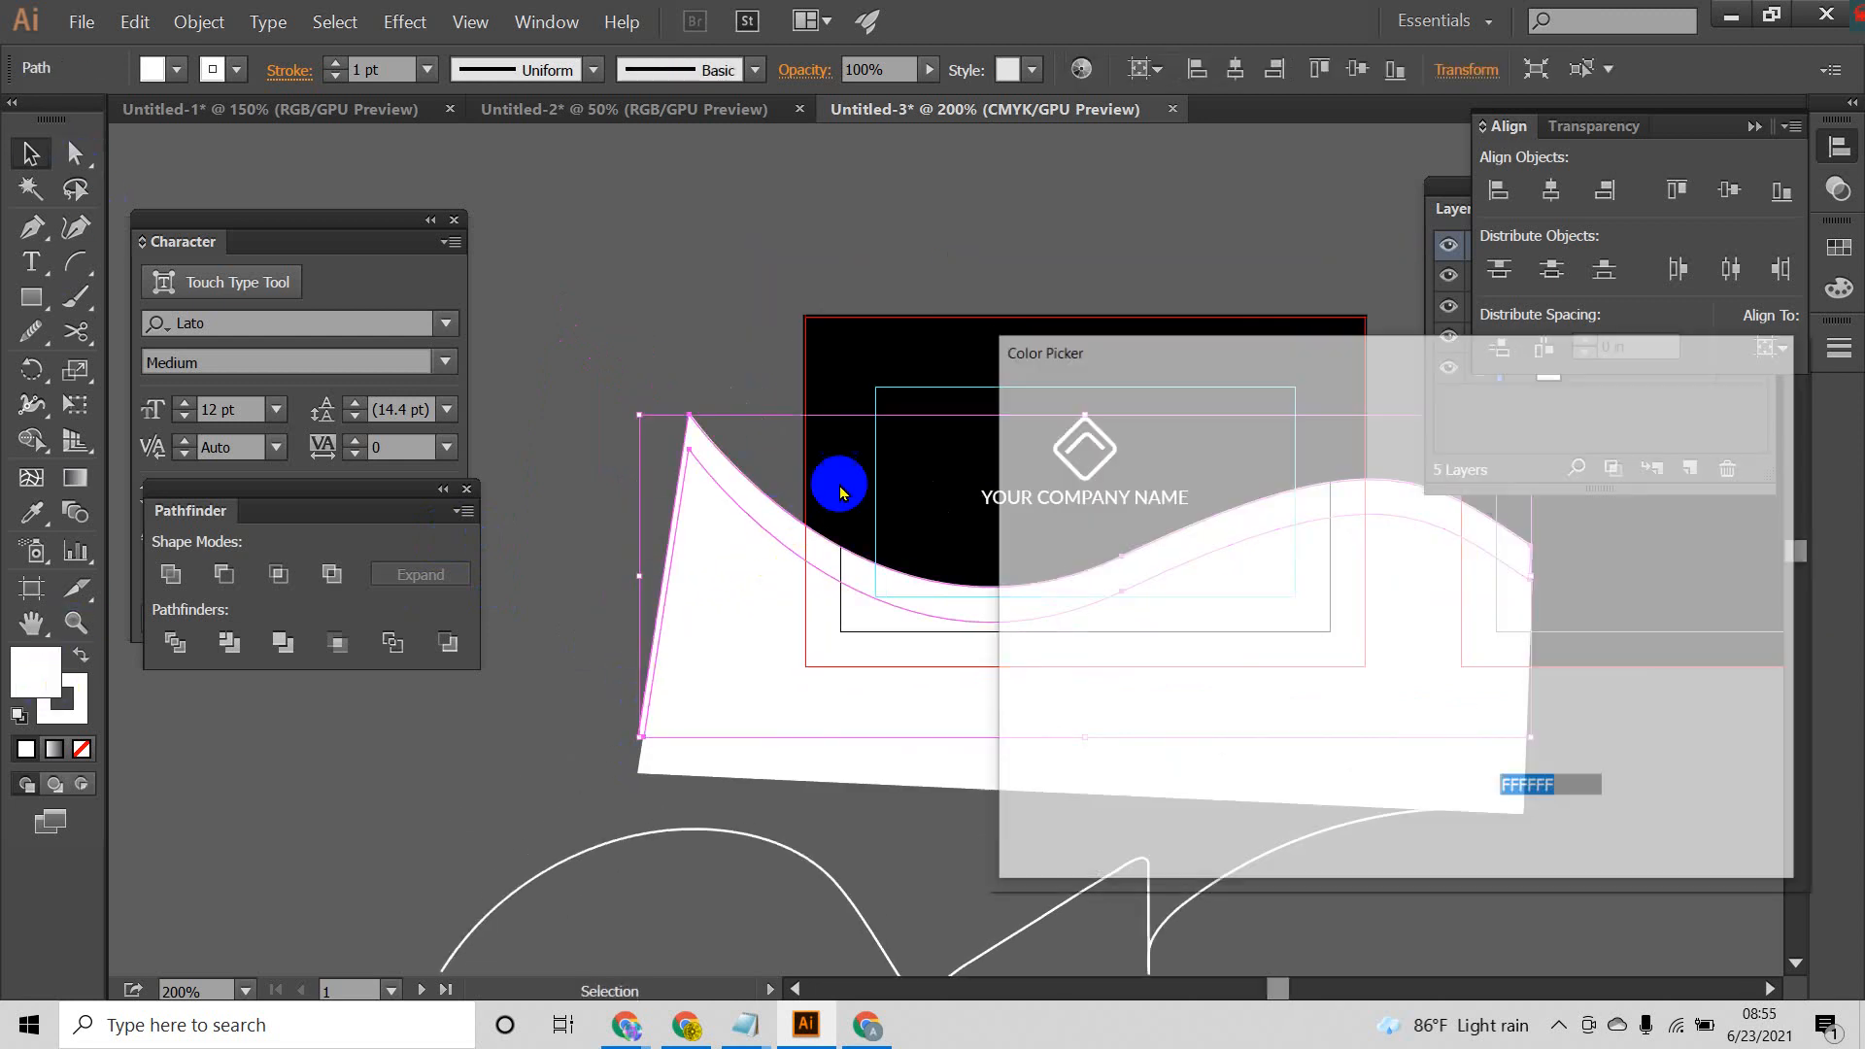
{"action": "left_click", "coordinate": [1433, 565]}
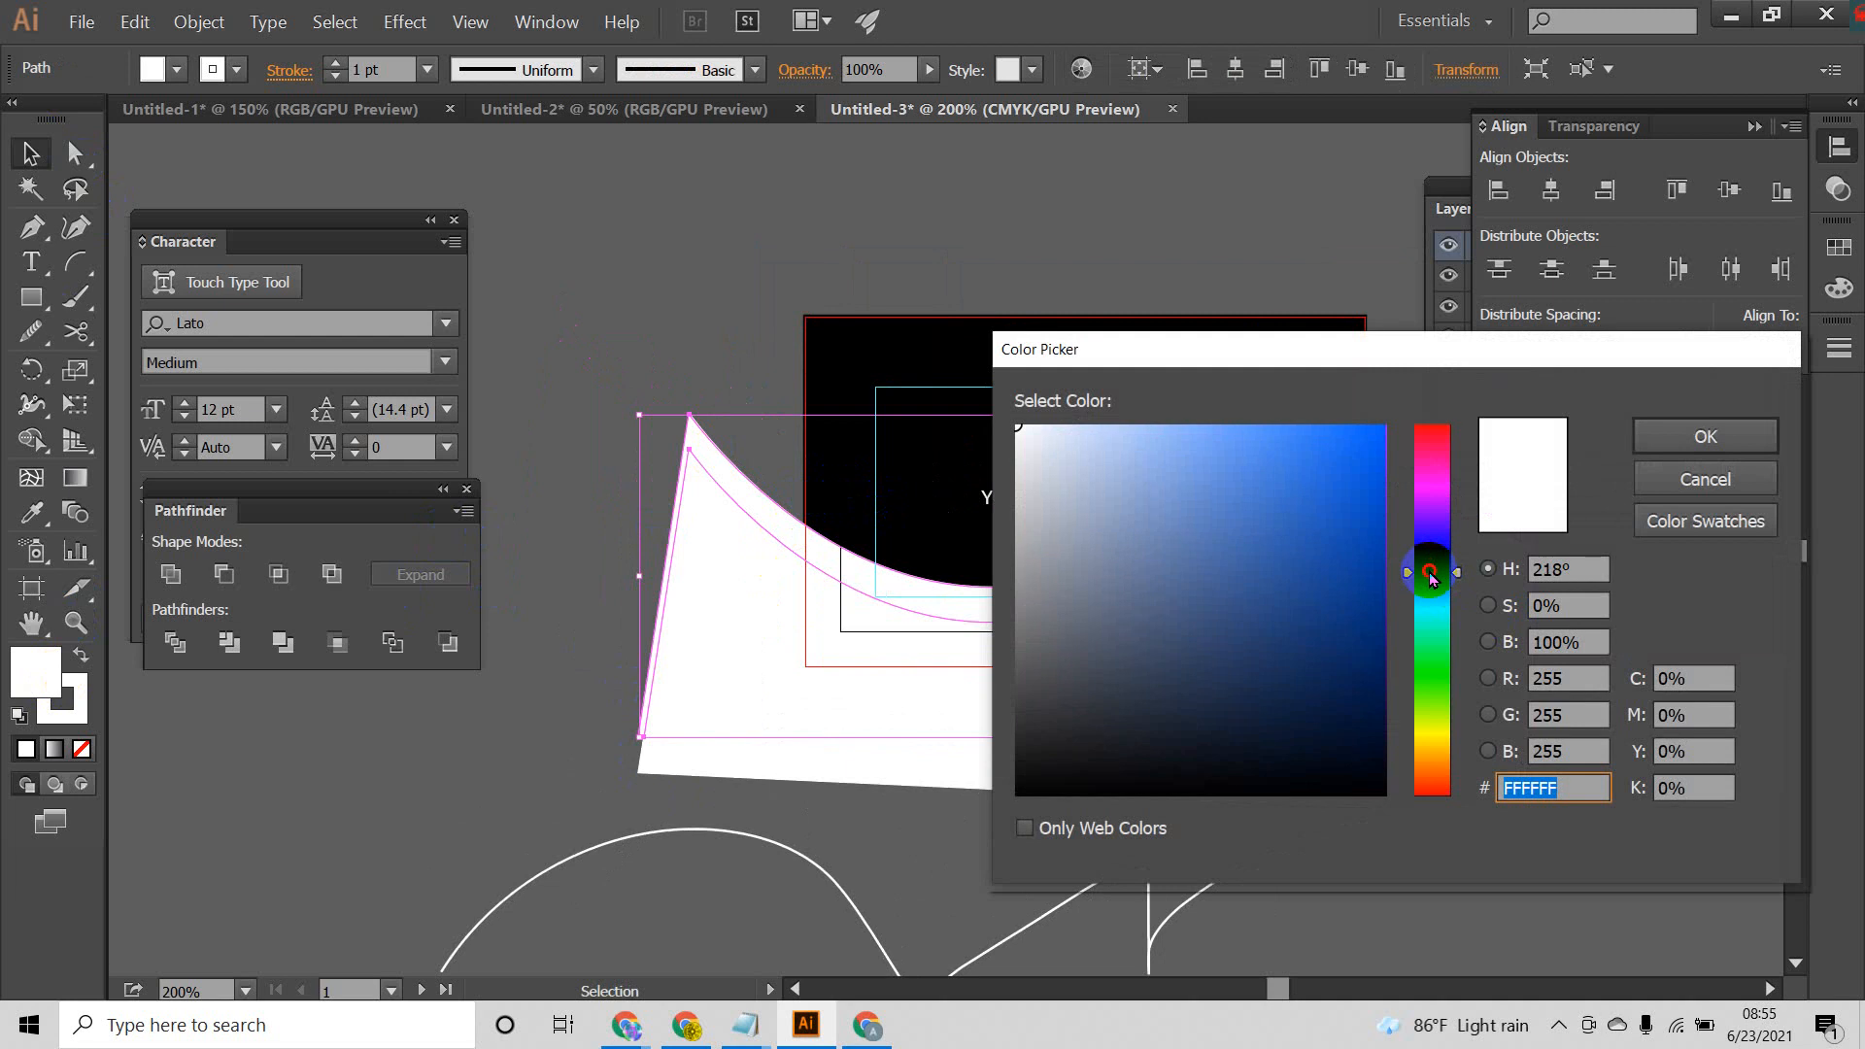
{"action": "left_click_drag", "start_coordinate": [1431, 580], "coordinate": [1432, 558]}
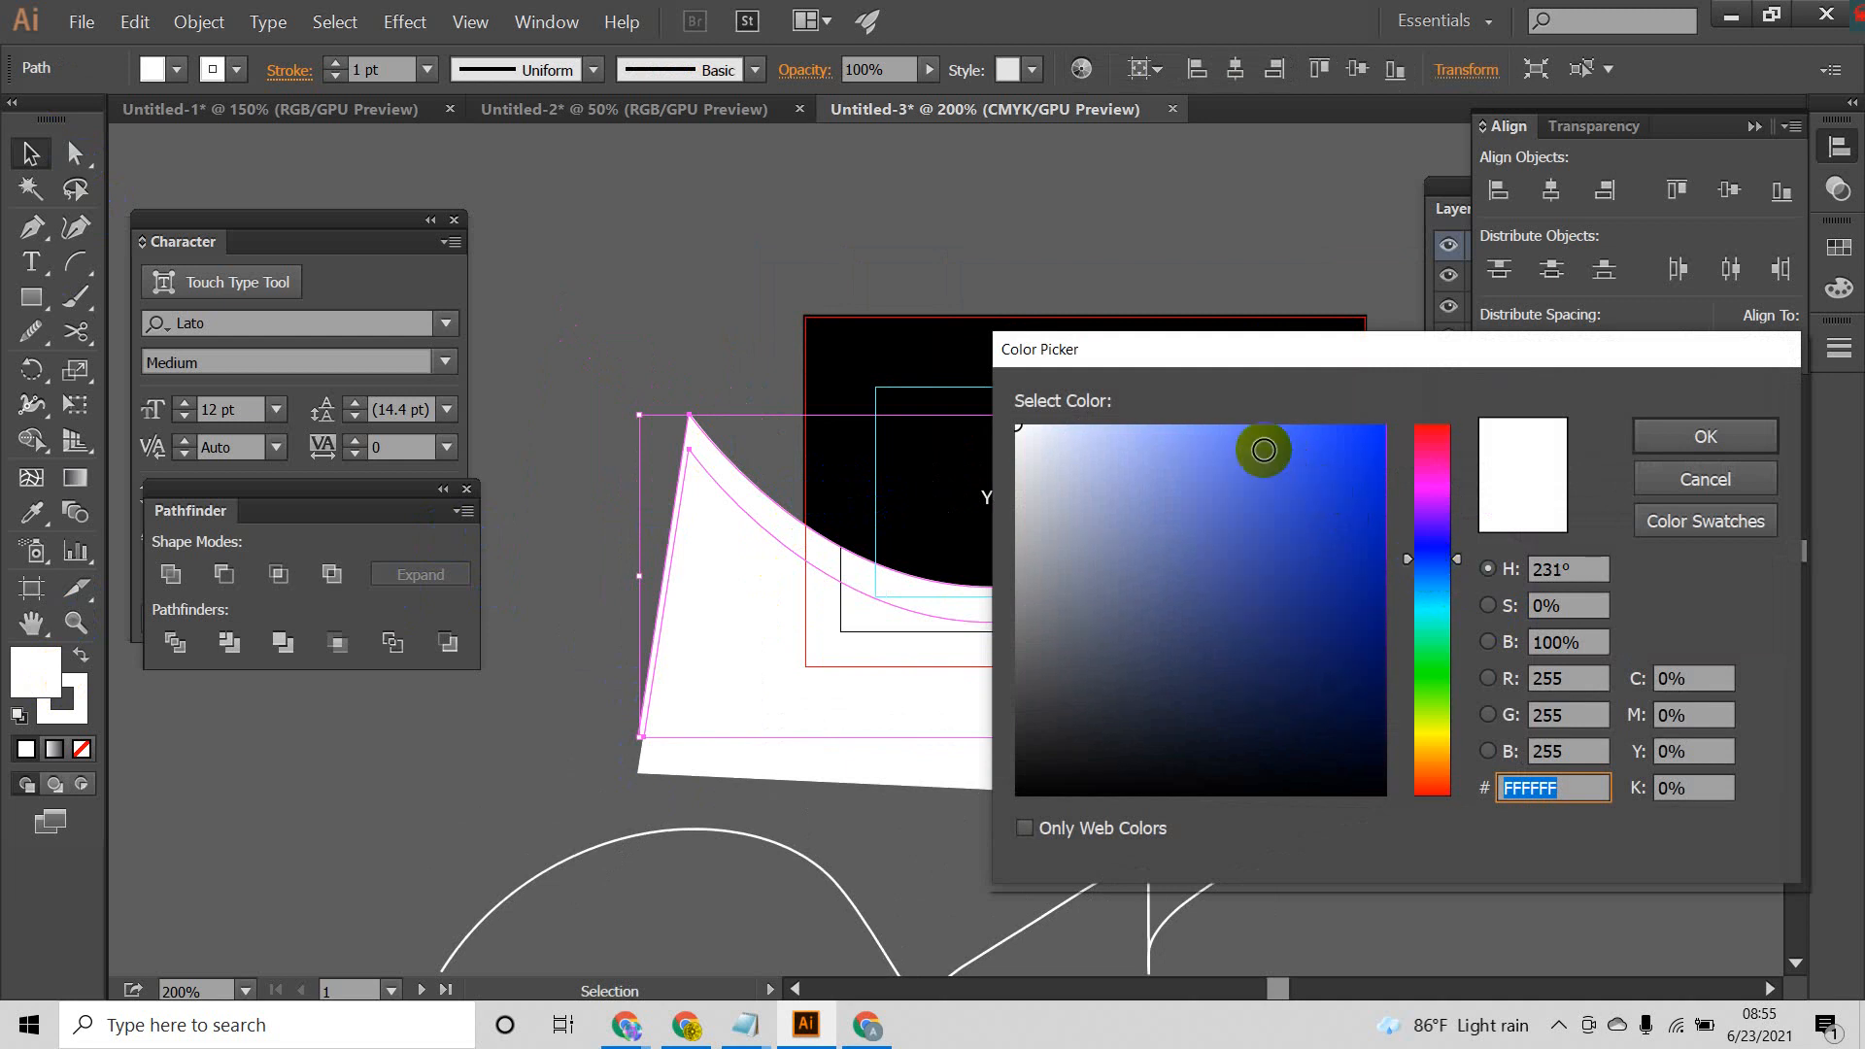
{"action": "left_click_drag", "start_coordinate": [1356, 630], "coordinate": [1395, 648]}
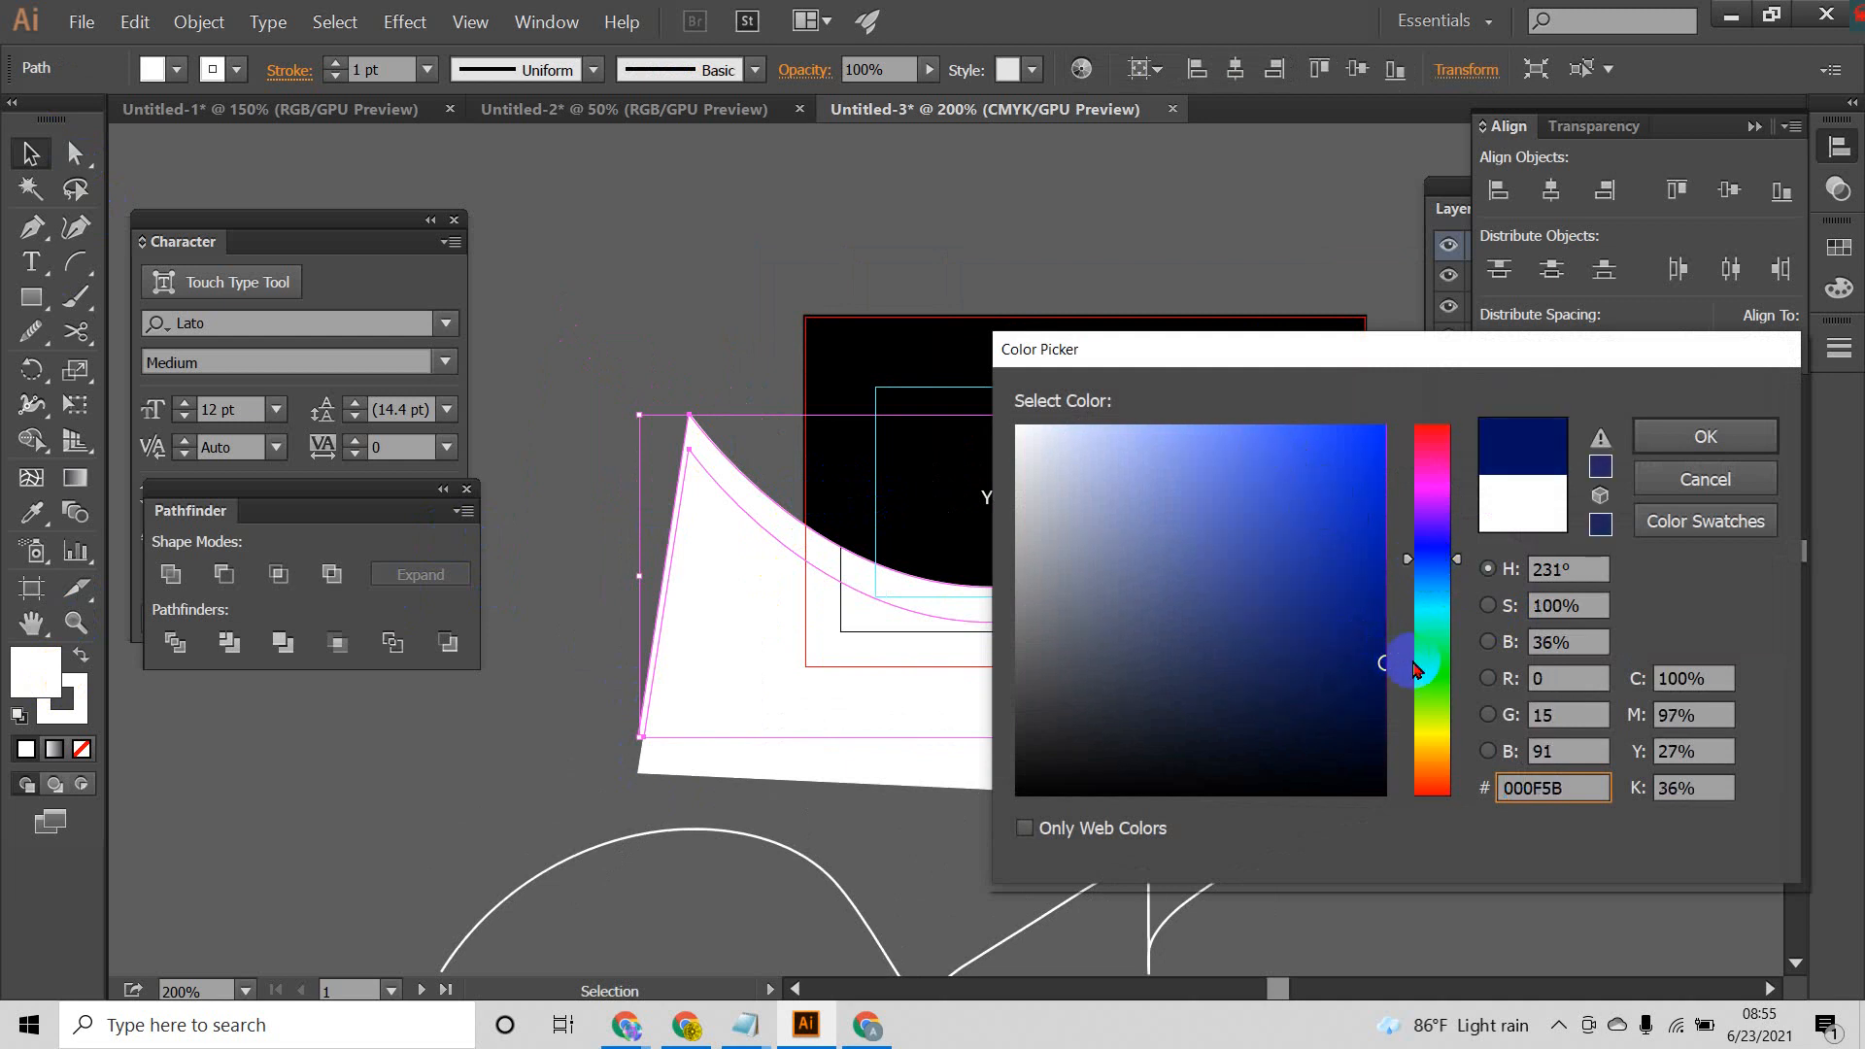
{"action": "left_click", "coordinate": [1703, 434]}
{"action": "left_click", "coordinate": [1613, 736]}
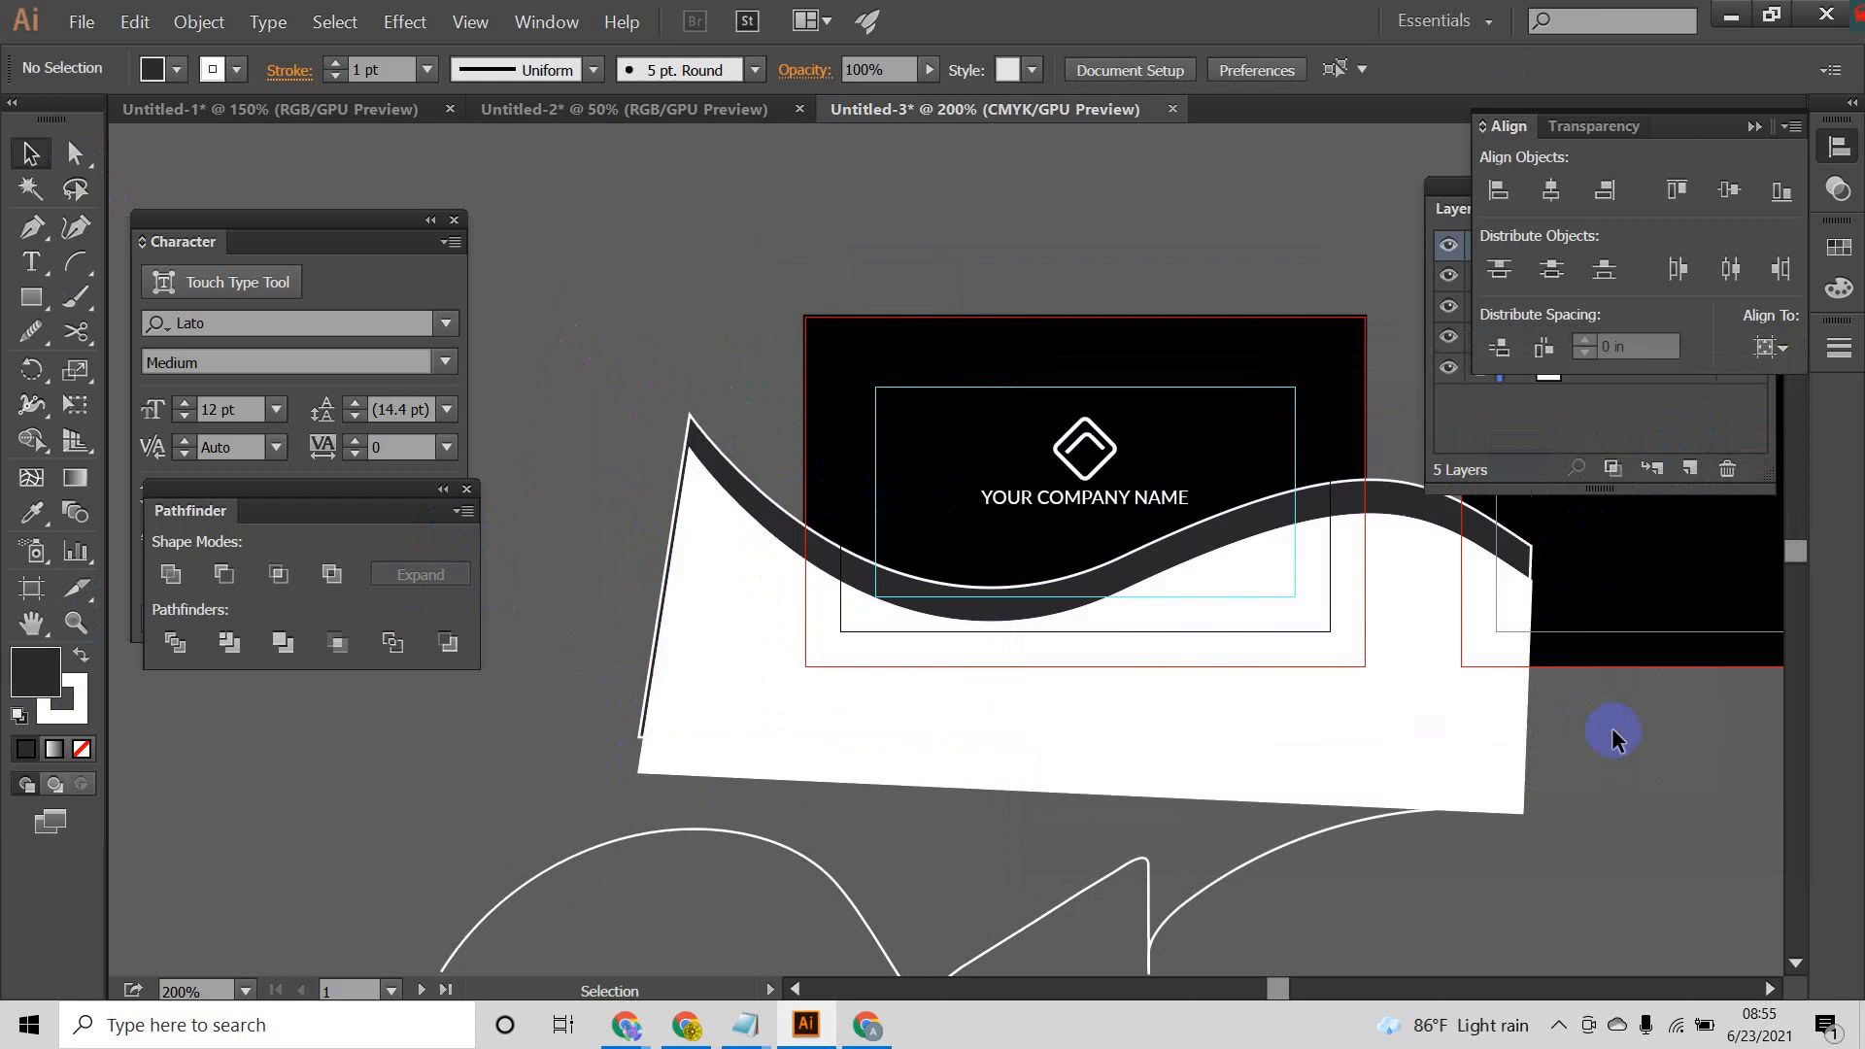
Step: Remove the stroke from the upper wave strip and set its fill to #001668
{"action": "left_click", "coordinate": [723, 474]}
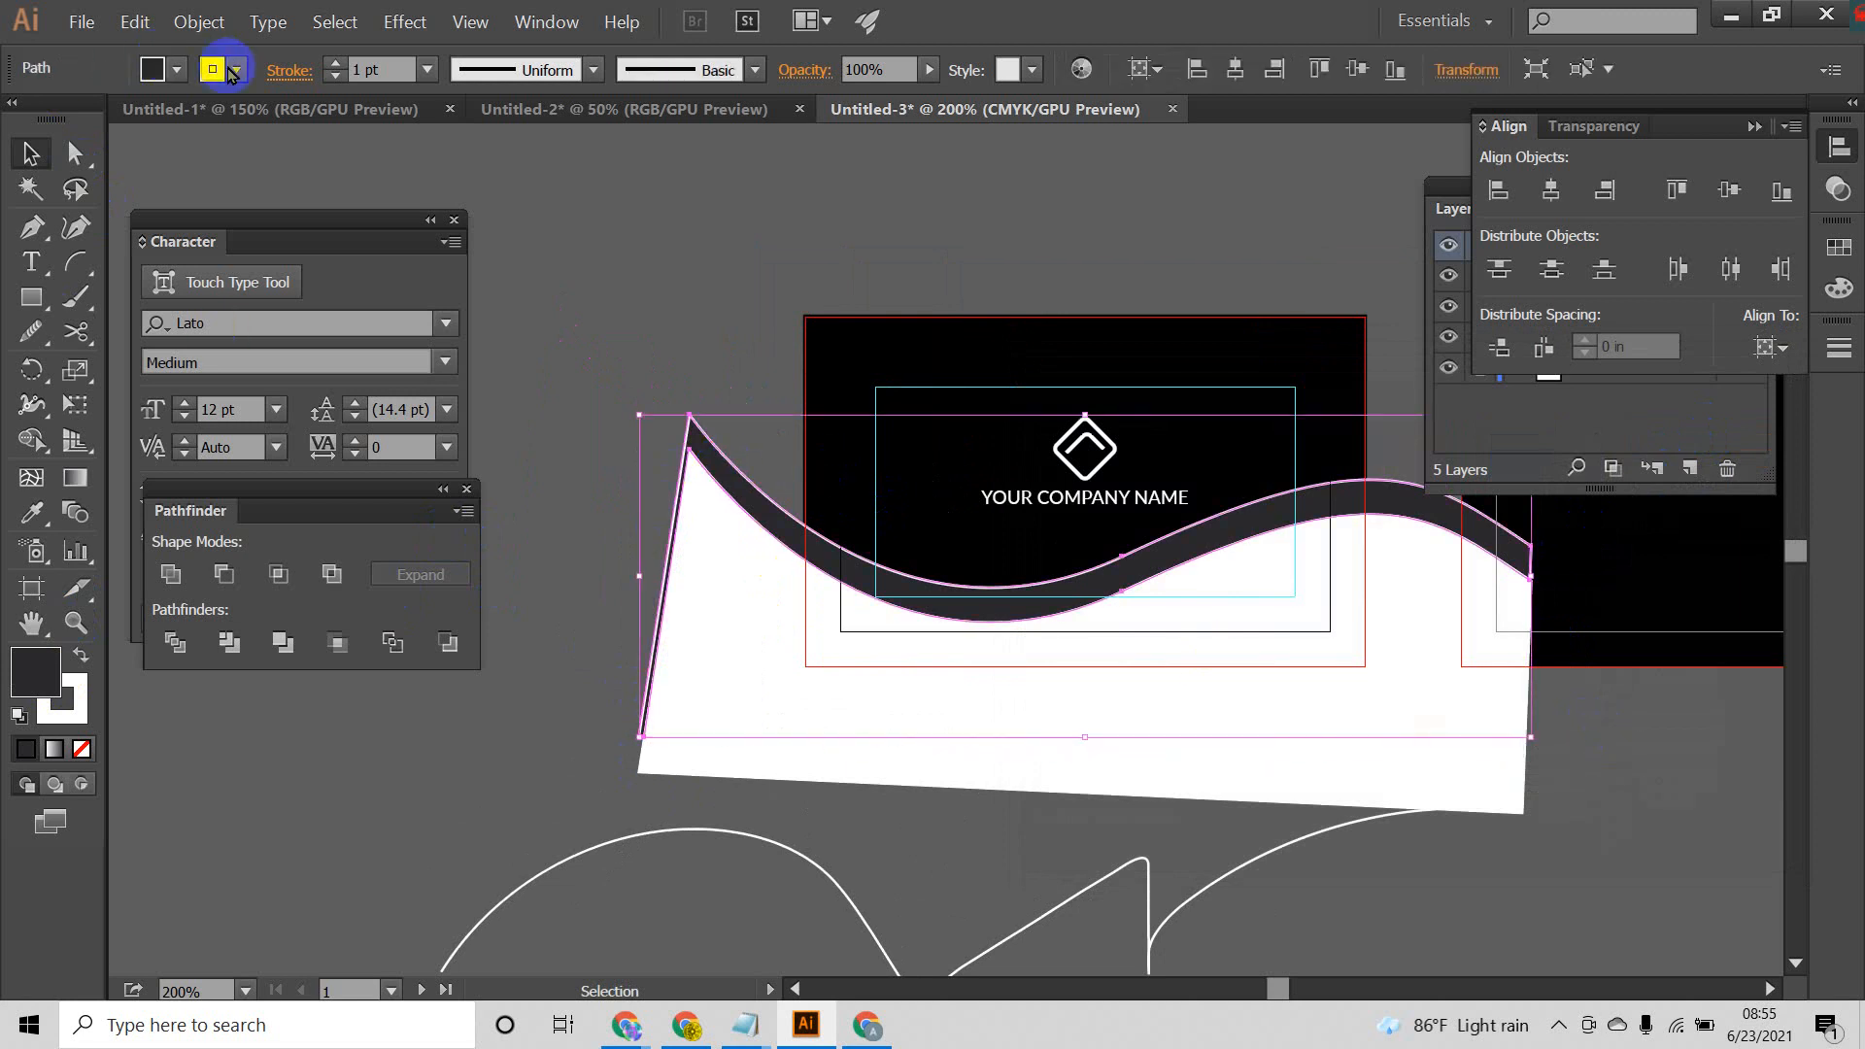
{"action": "left_click", "coordinate": [235, 69]}
{"action": "left_click", "coordinate": [19, 120]}
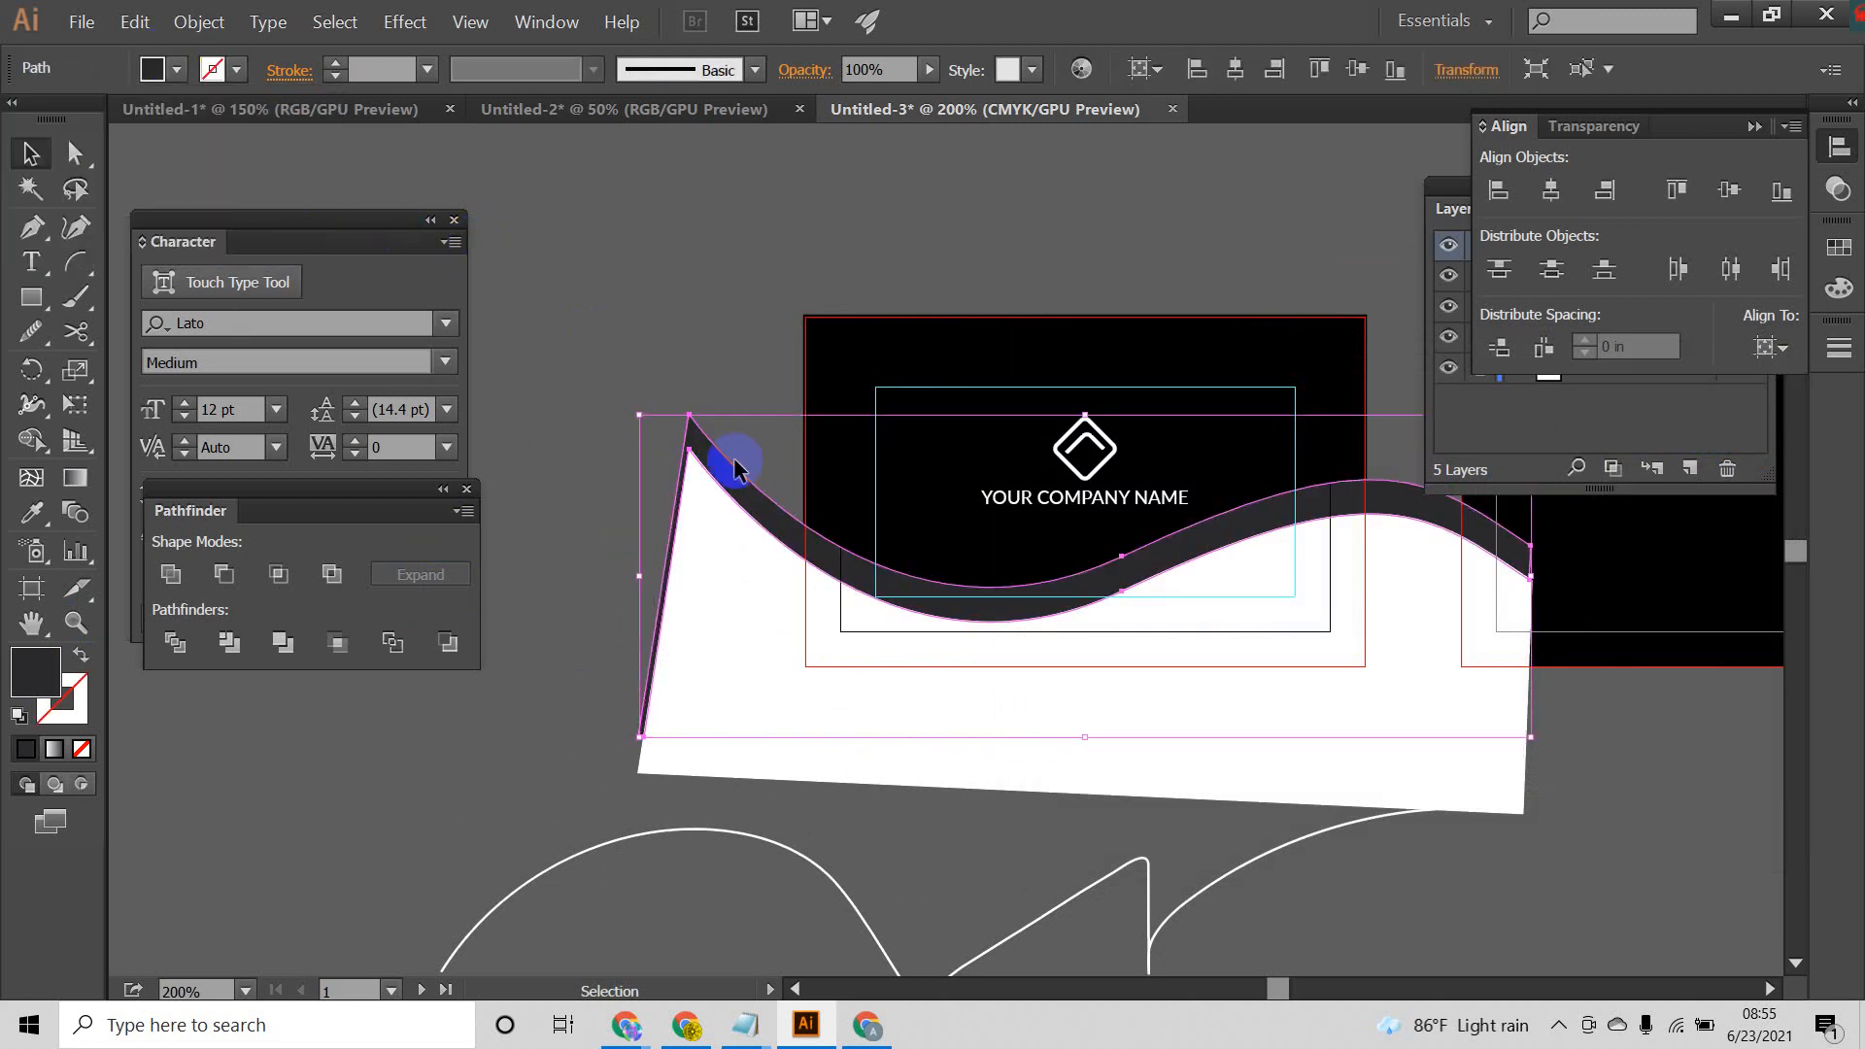
{"action": "double_click", "coordinate": [36, 670]}
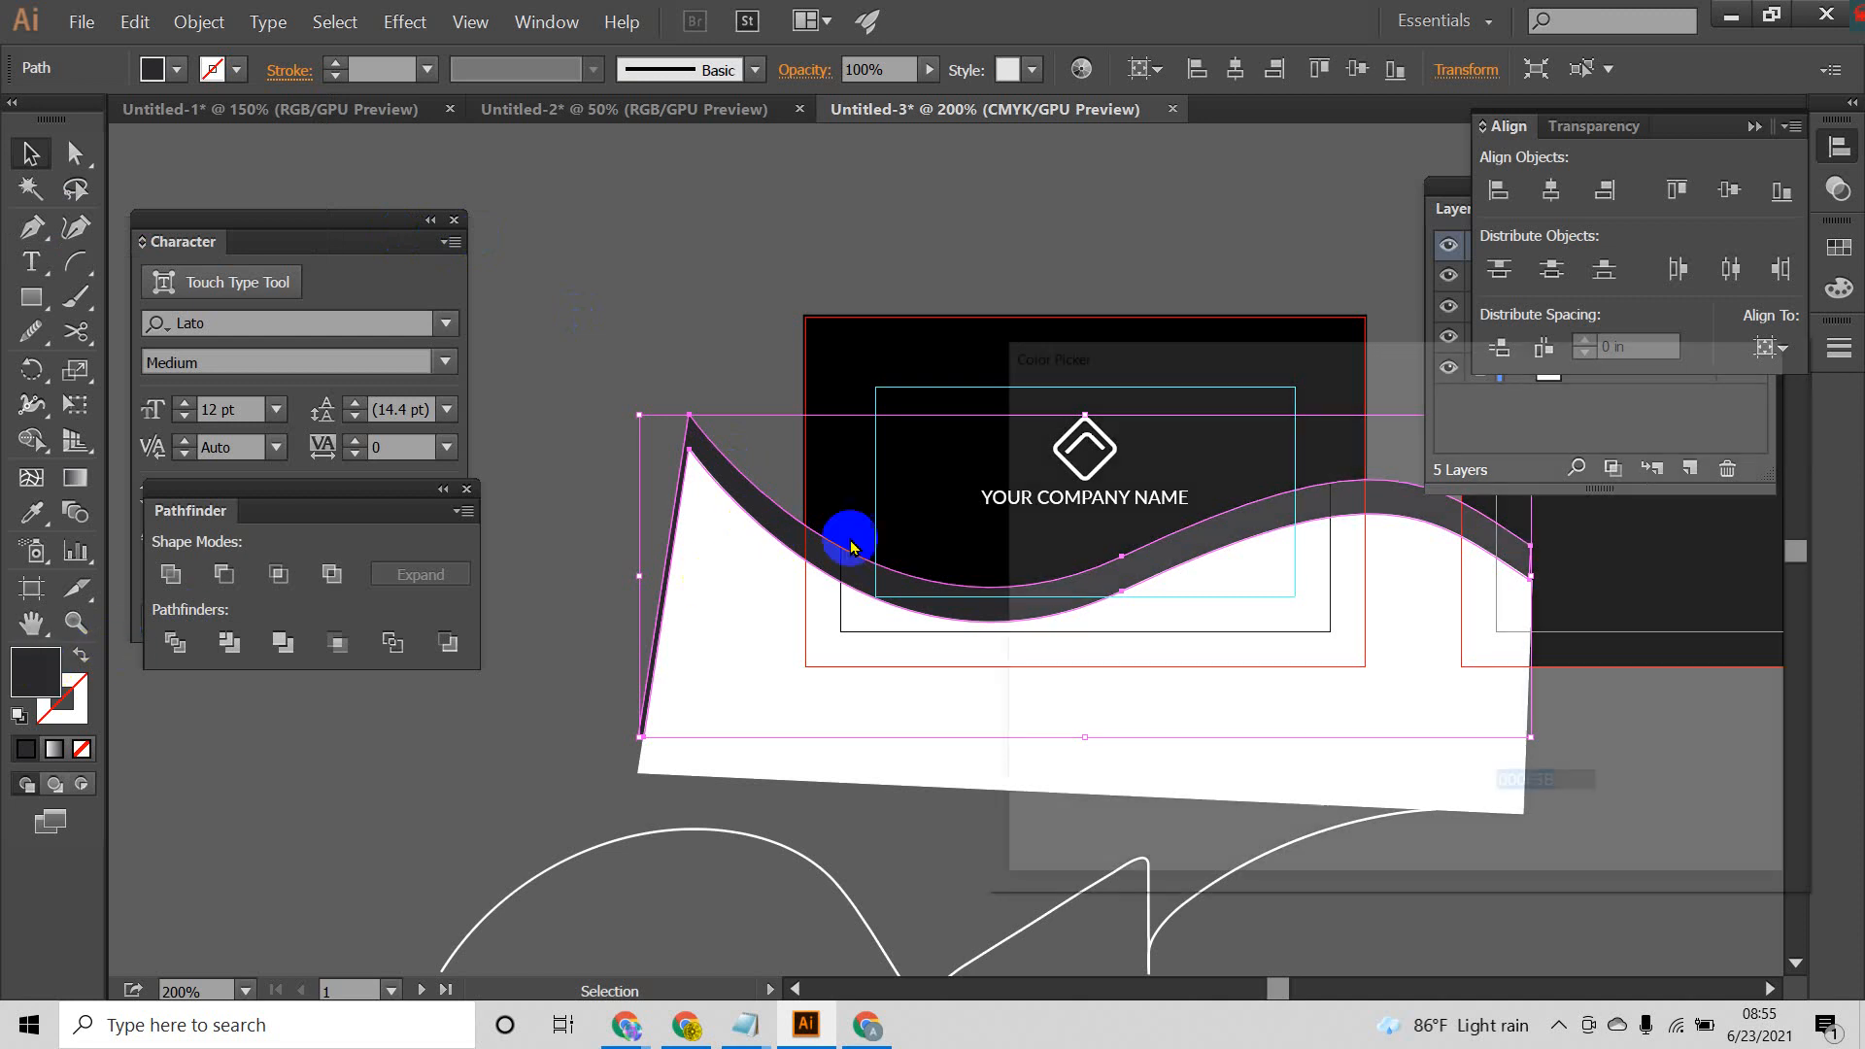
{"action": "left_click_drag", "start_coordinate": [1365, 670], "coordinate": [1388, 646]}
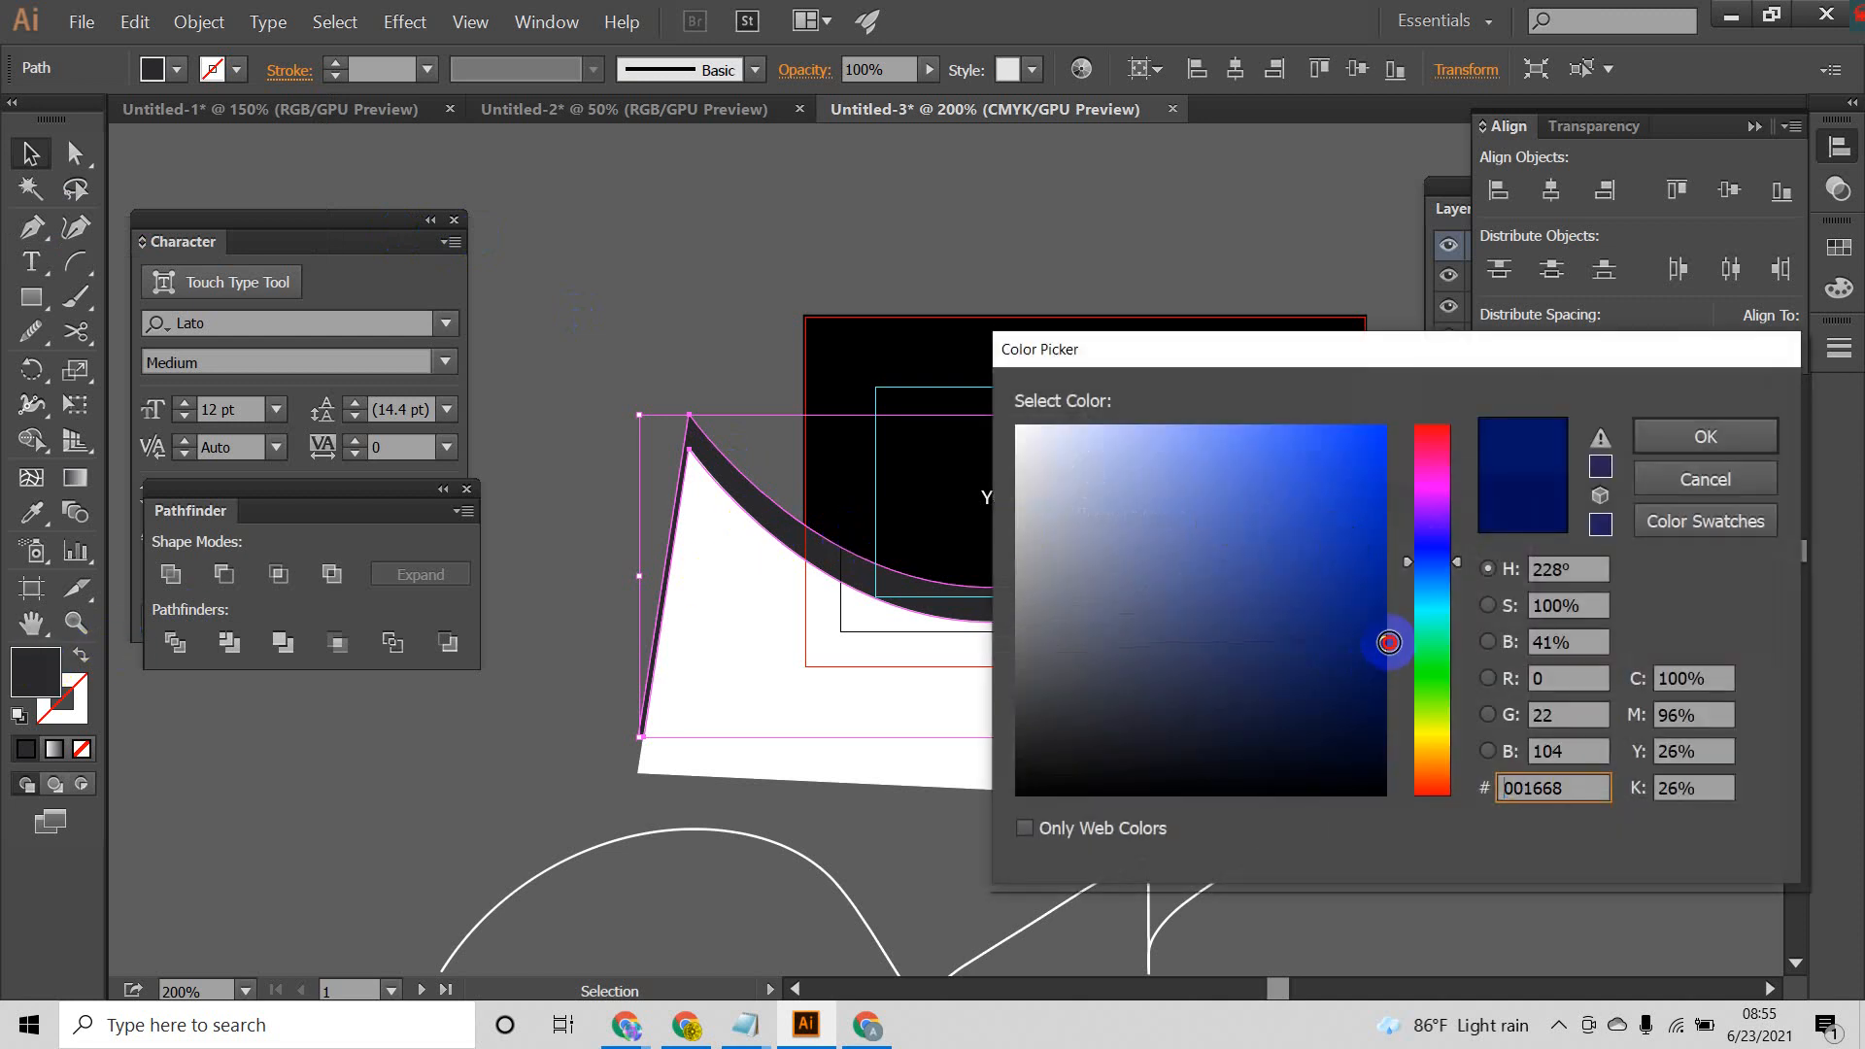
{"action": "left_click", "coordinate": [1688, 442]}
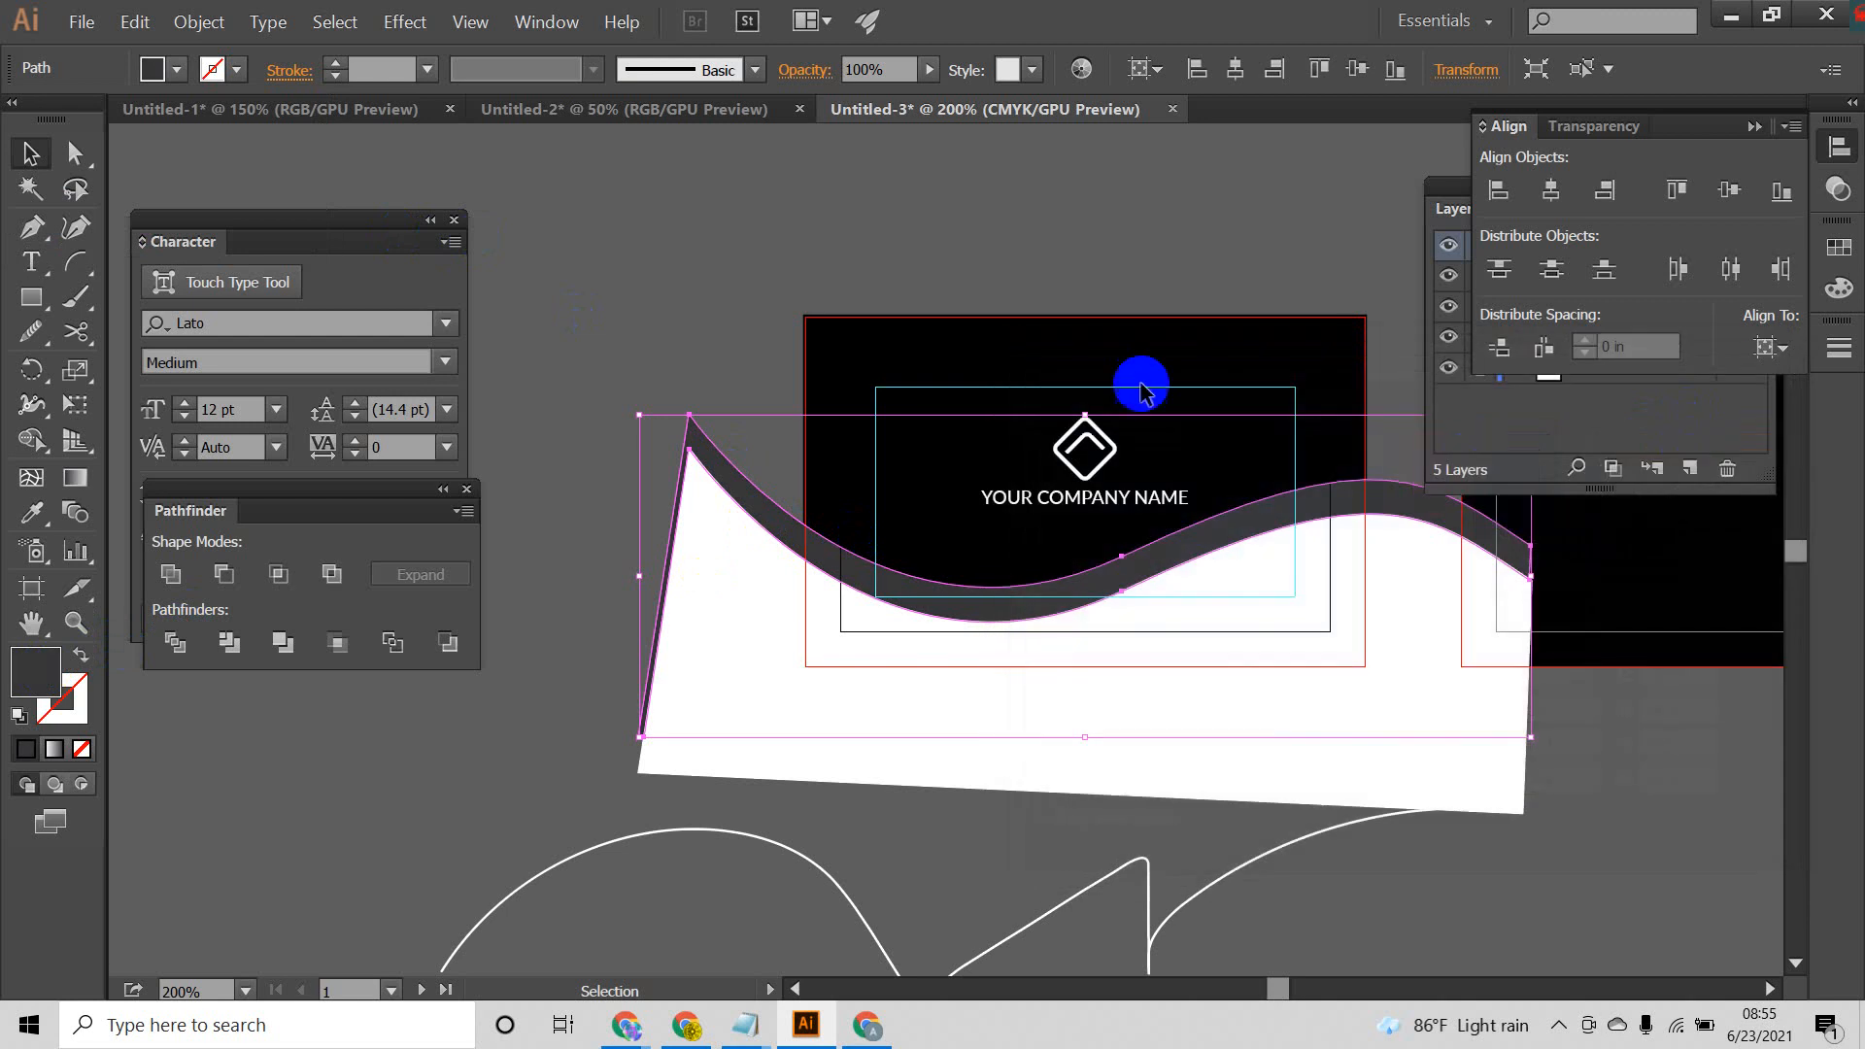
{"action": "left_click", "coordinate": [1112, 241]}
Step: Reveal the full layer list and examine how the wave pieces overlap the front card
{"action": "scroll", "coordinate": [1104, 574], "scroll_direction": "up", "scroll_amount": 3}
{"action": "left_click_drag", "start_coordinate": [1236, 558], "coordinate": [892, 552]}
{"action": "scroll", "coordinate": [1133, 550], "scroll_direction": "down", "scroll_amount": 5}
{"action": "left_click_drag", "start_coordinate": [1287, 518], "coordinate": [1057, 500]}
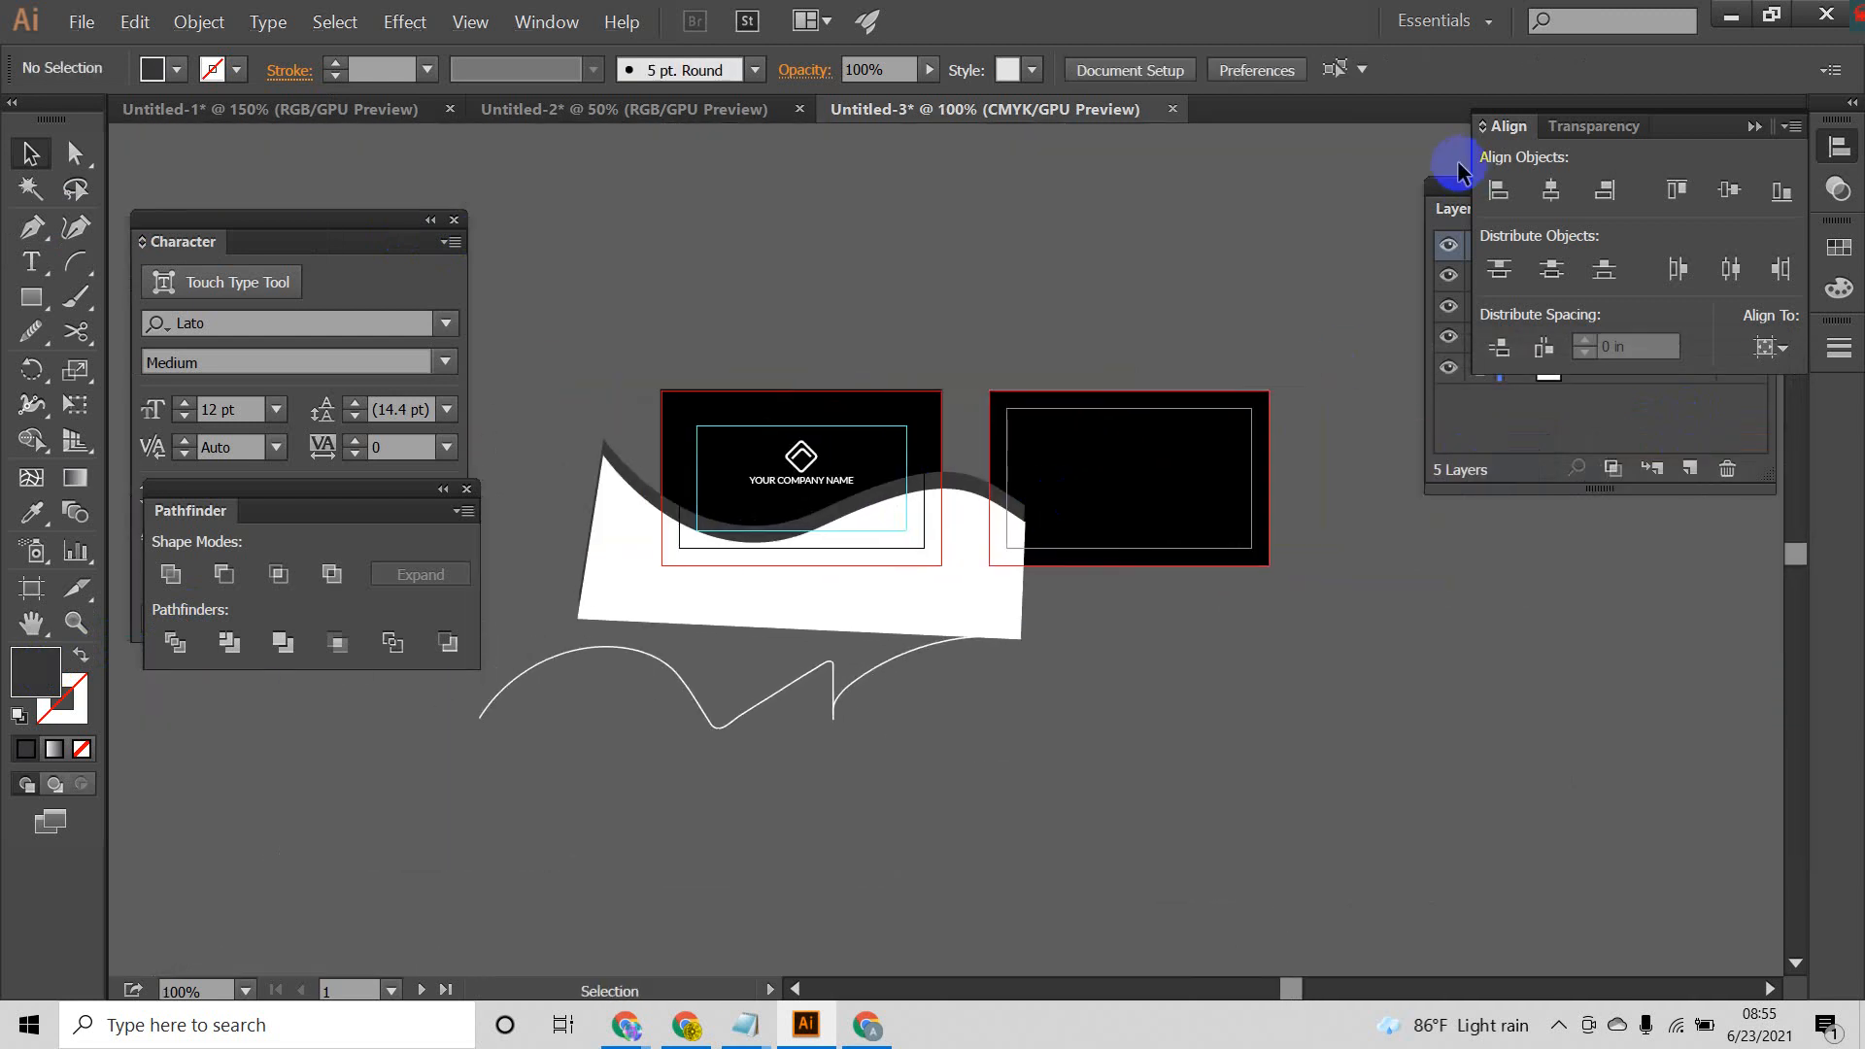
{"action": "left_click", "coordinate": [1450, 188]}
{"action": "scroll", "coordinate": [836, 491], "scroll_direction": "up", "scroll_amount": 3}
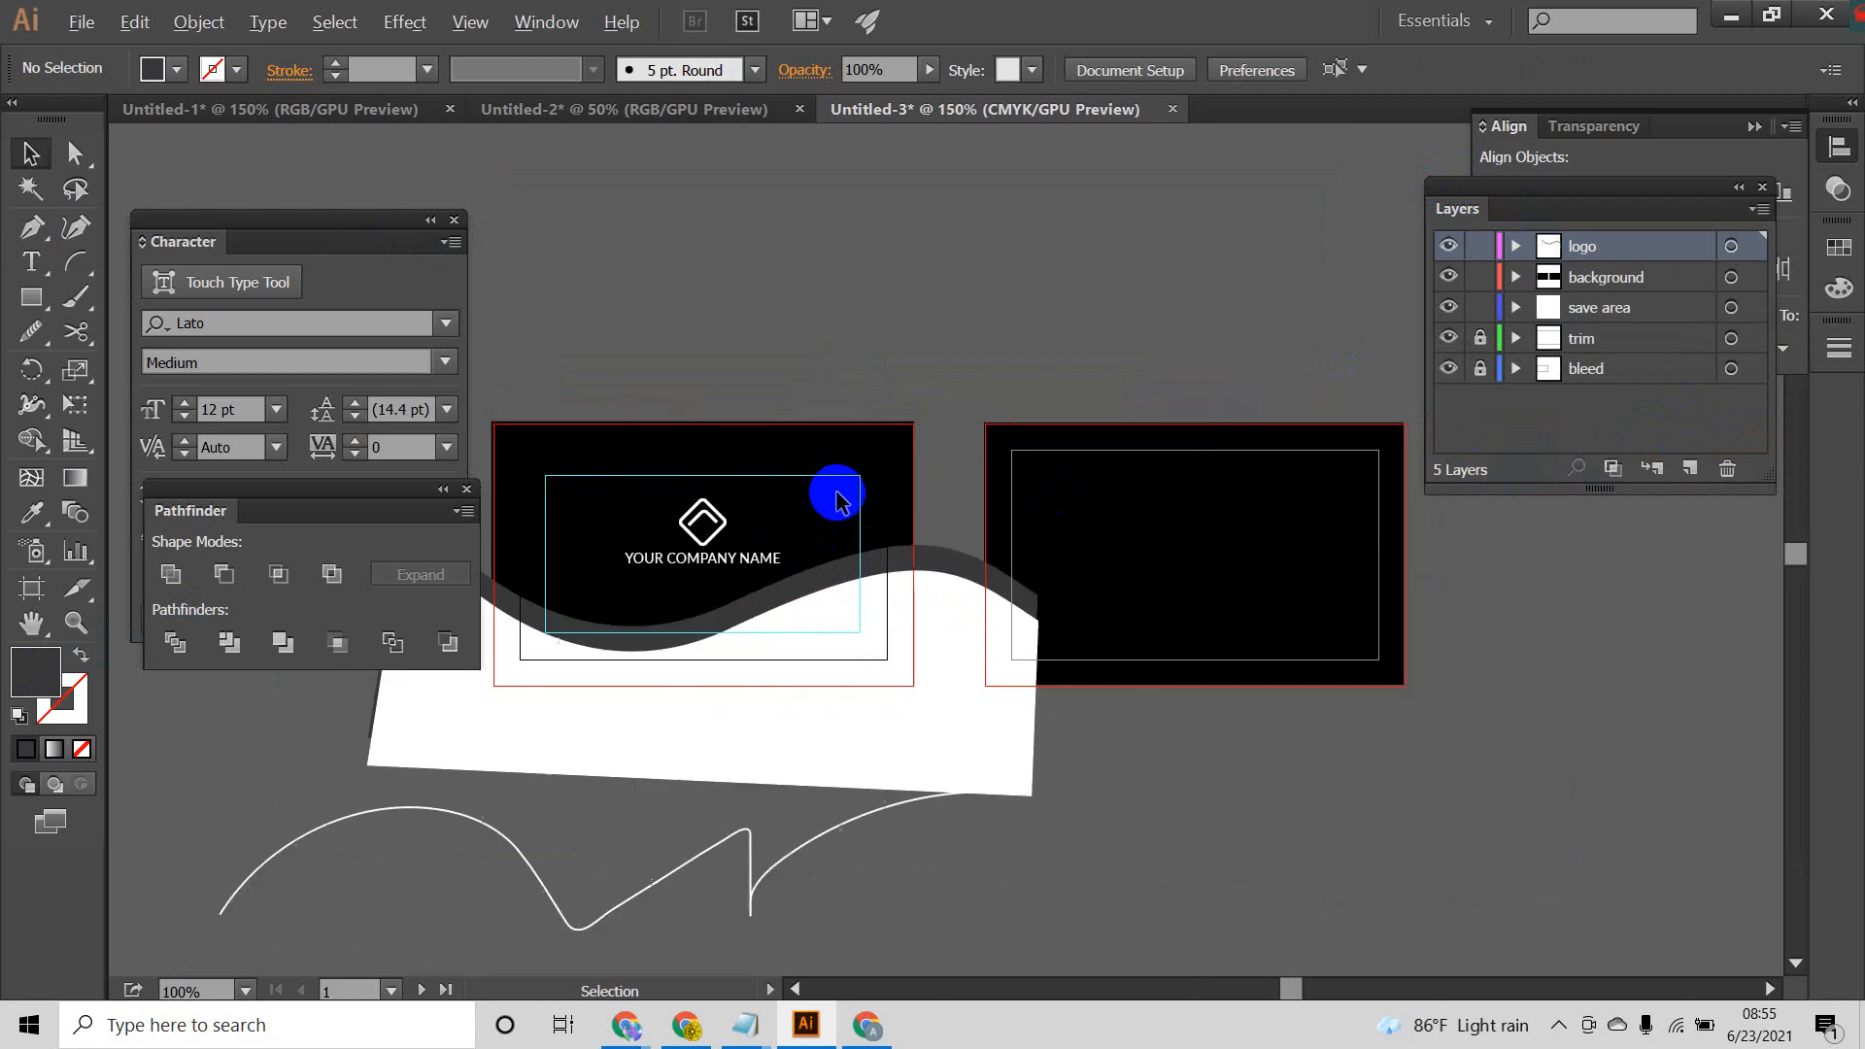
{"action": "scroll", "coordinate": [1101, 594], "scroll_direction": "down", "scroll_amount": 2}
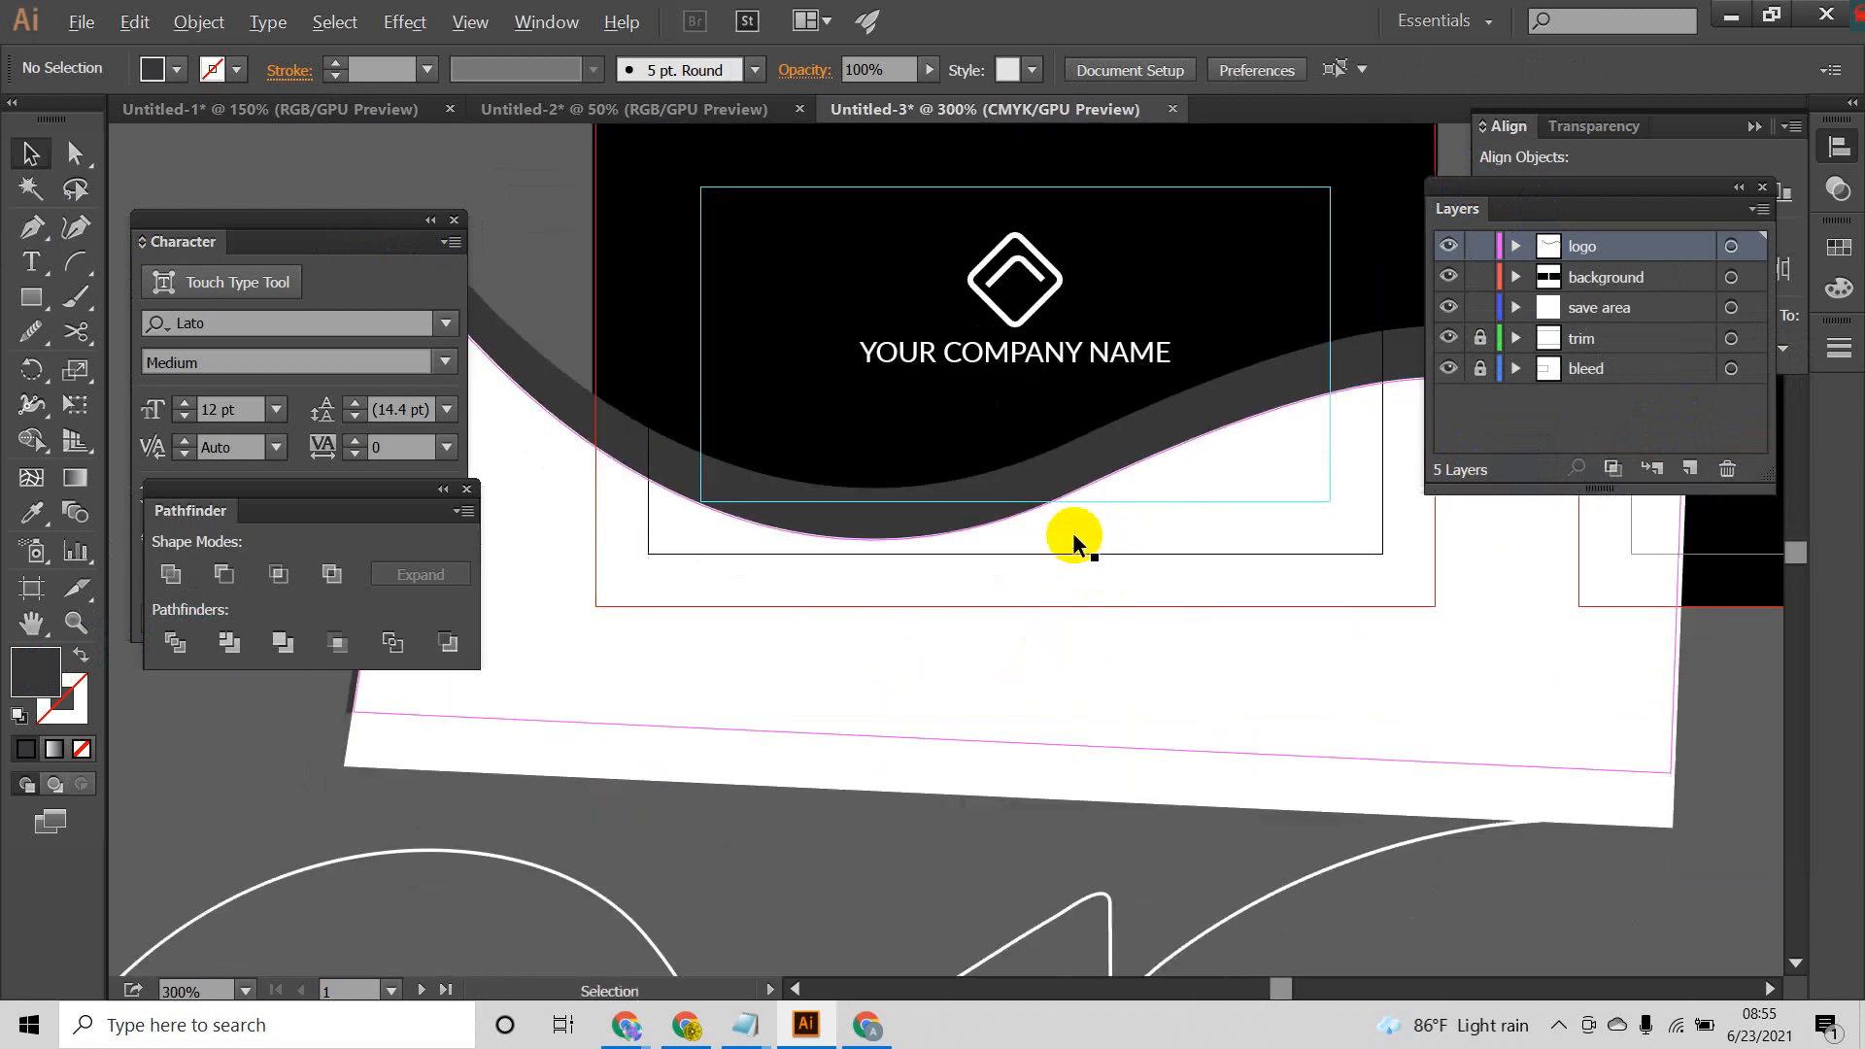
{"action": "scroll", "coordinate": [1075, 541], "scroll_direction": "down", "scroll_amount": 1}
{"action": "left_click", "coordinate": [1127, 531]}
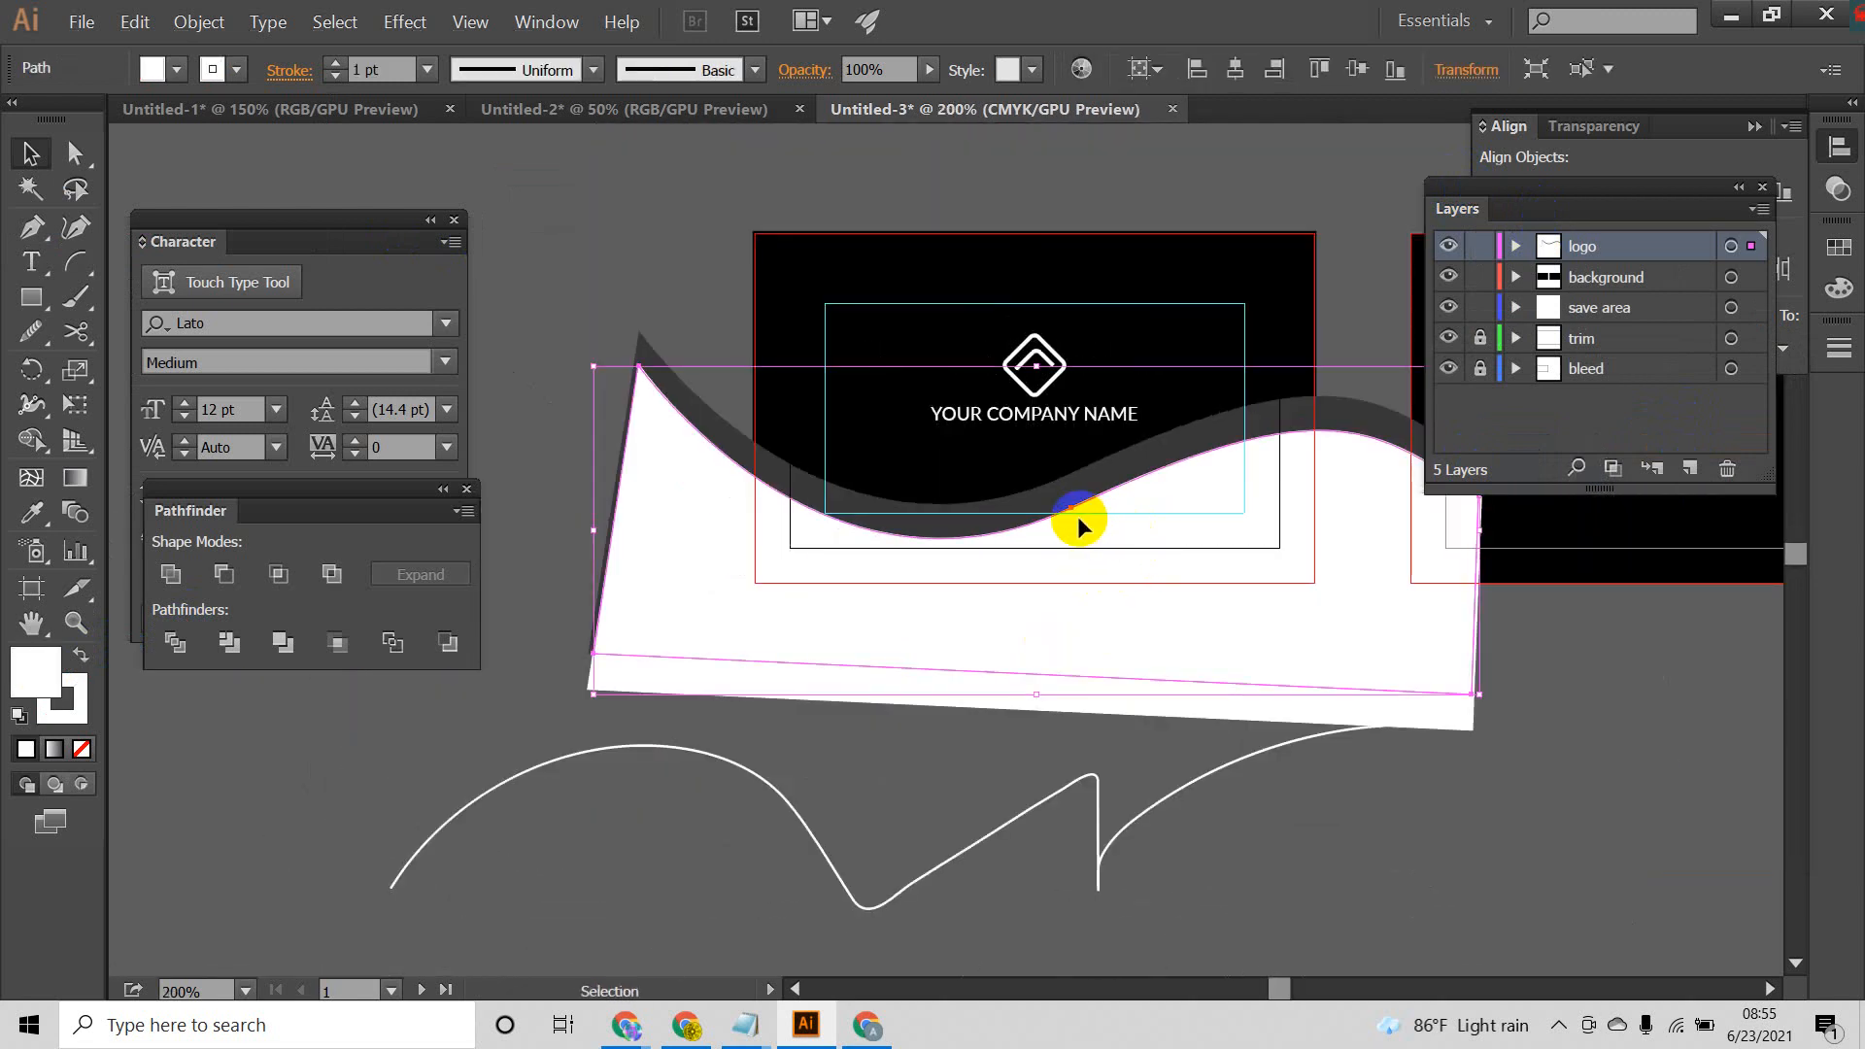
{"action": "left_click", "coordinate": [714, 427], "text": "shift"}
{"action": "left_click", "coordinate": [983, 632]}
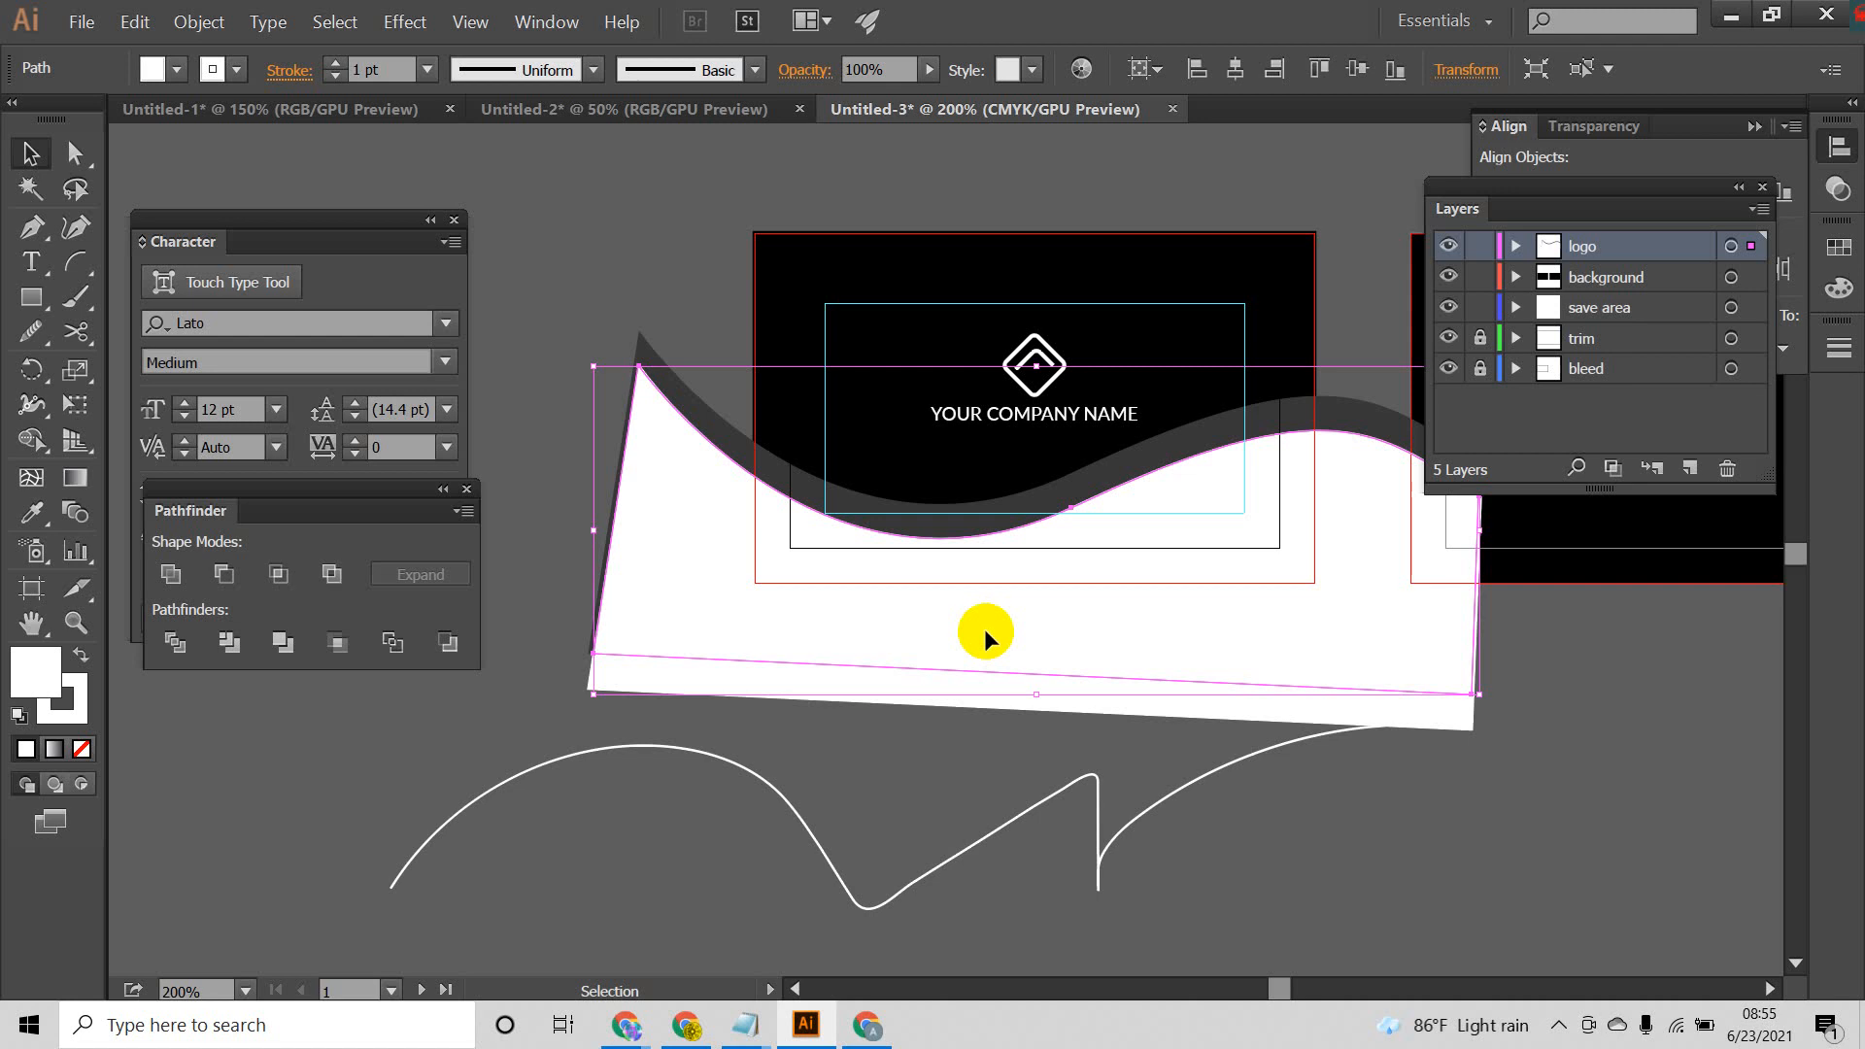
{"action": "left_click", "coordinate": [666, 204]}
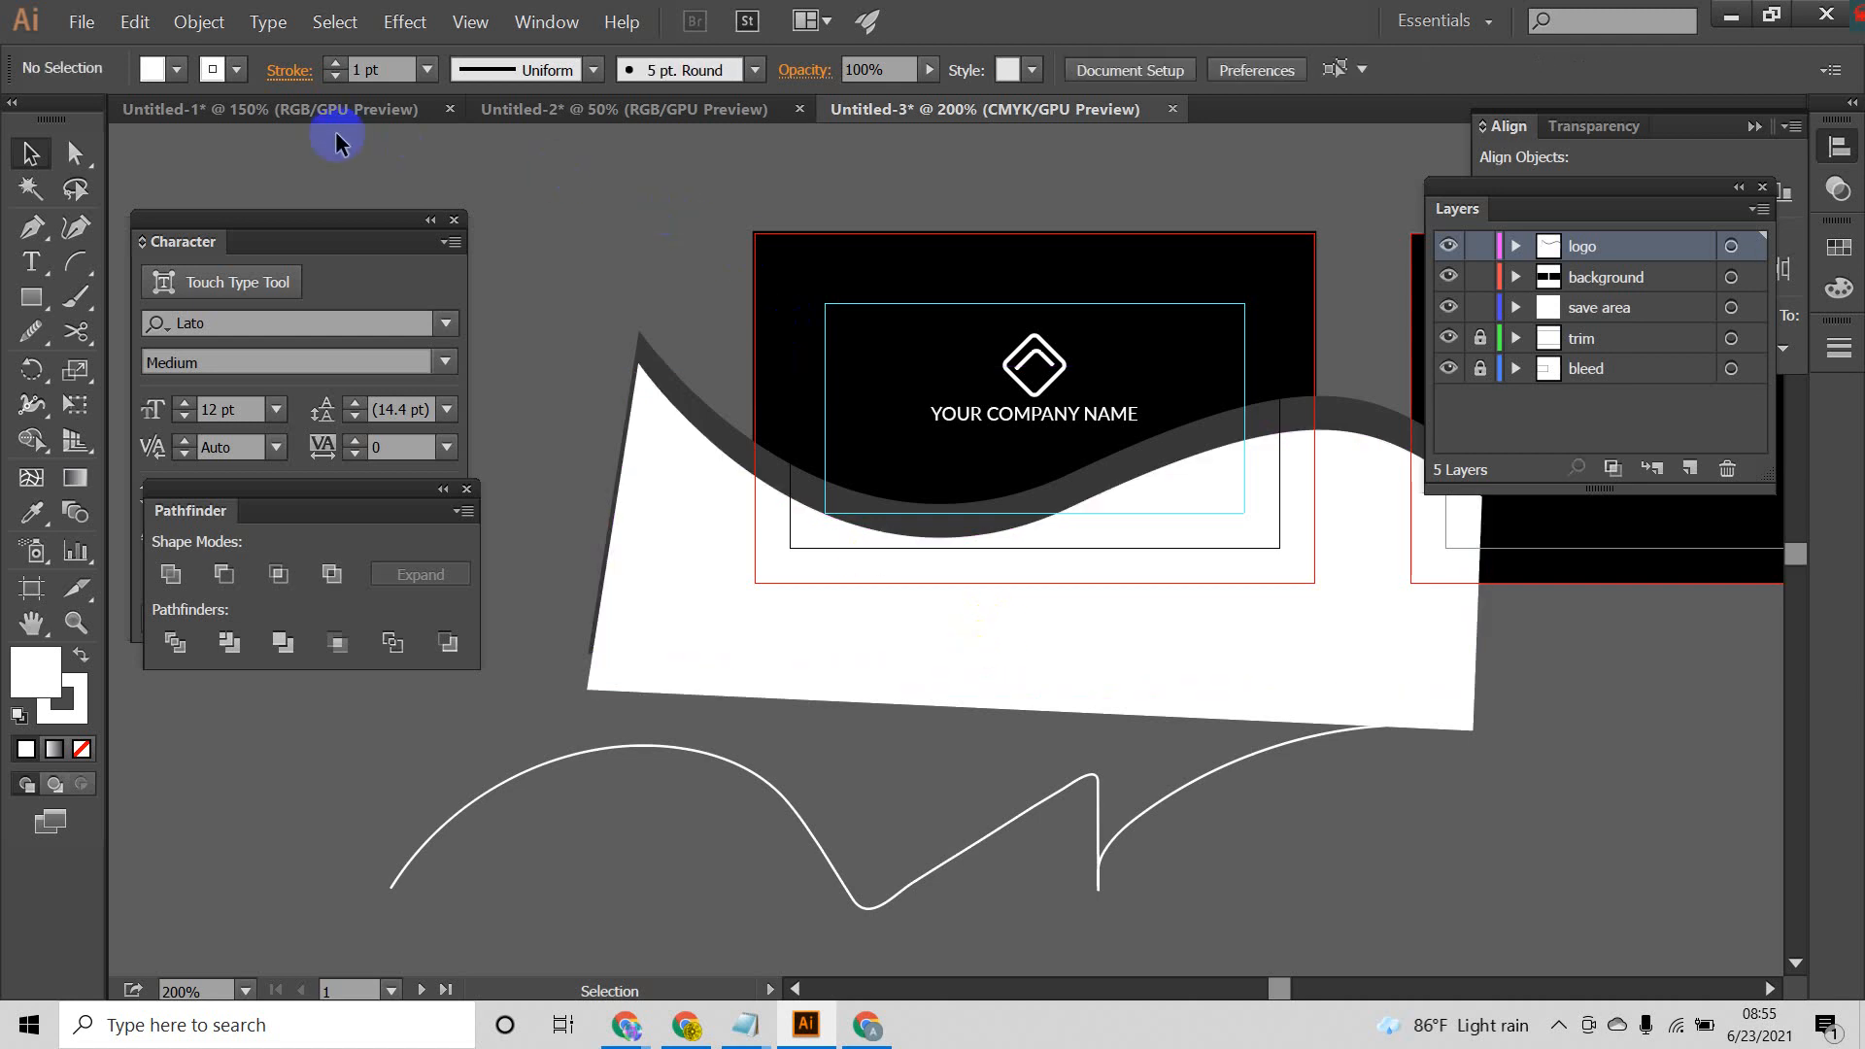
Step: Unlock all locked objects and clear the selection
{"action": "left_click", "coordinate": [213, 24]}
{"action": "left_click", "coordinate": [242, 179]}
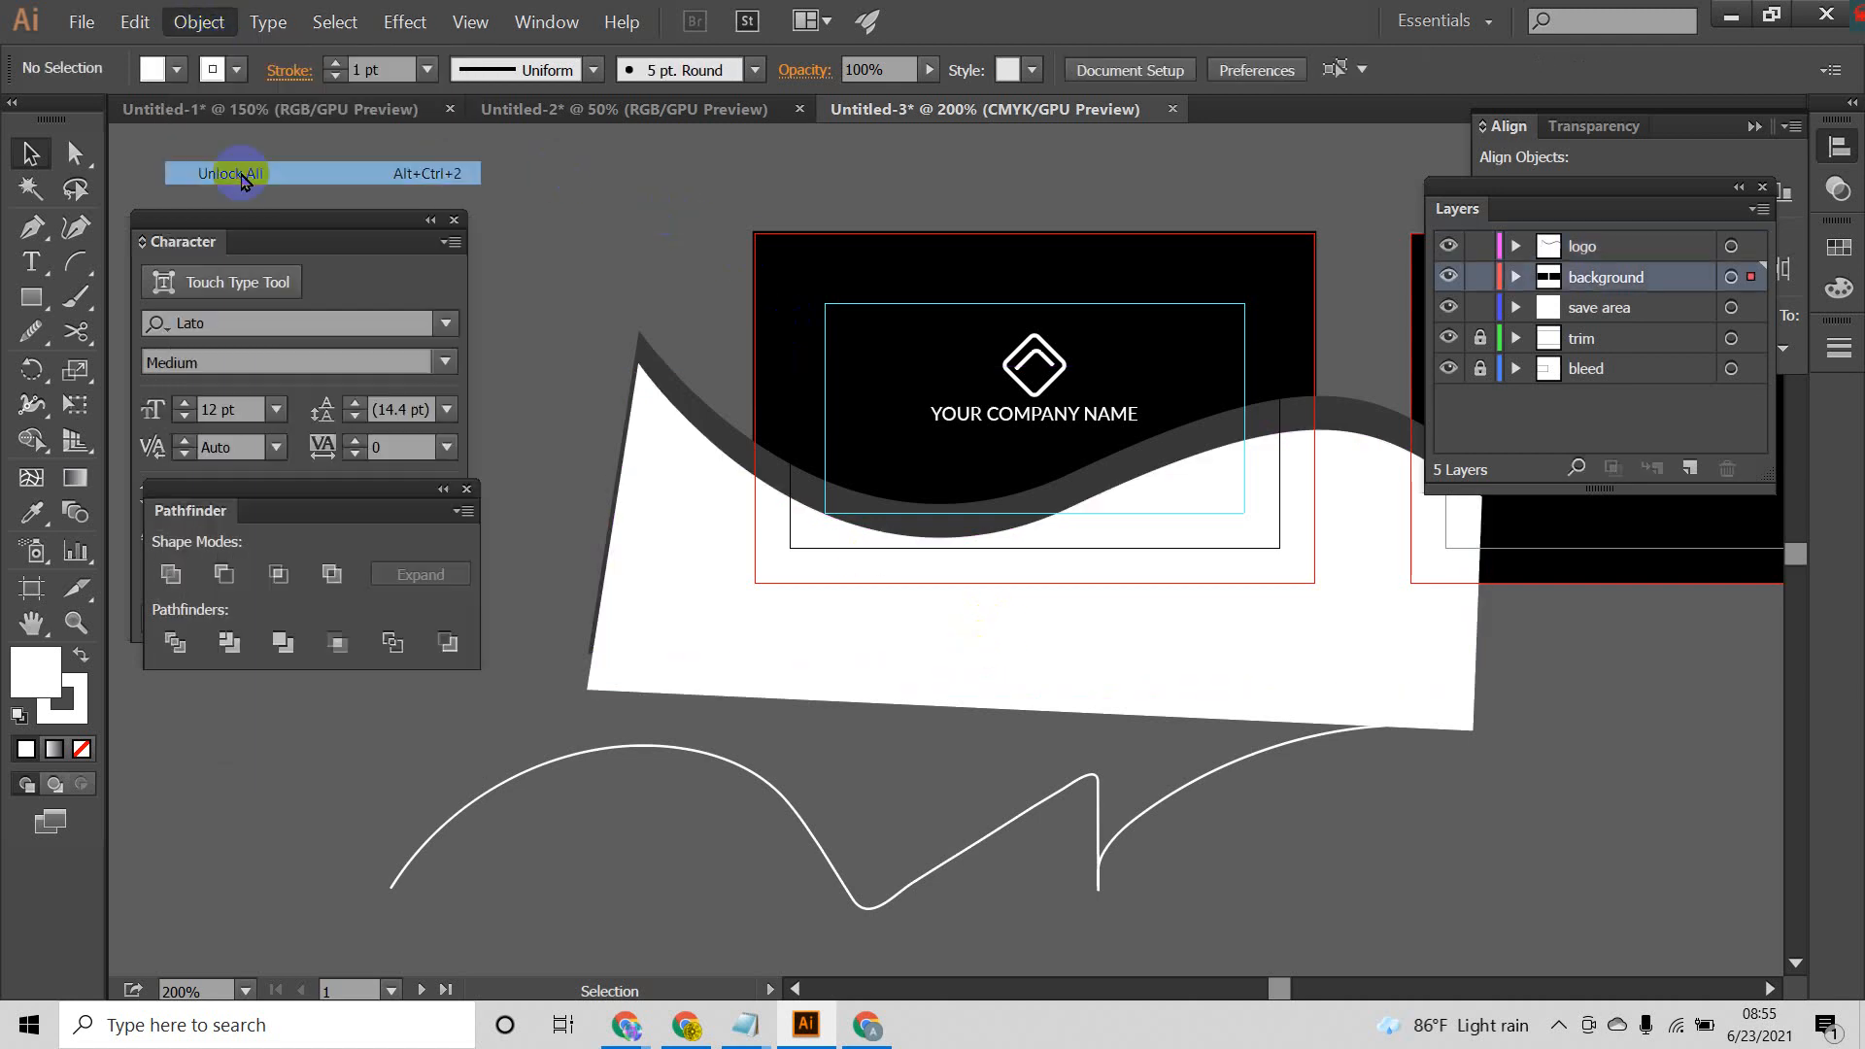
{"action": "left_click", "coordinate": [837, 408]}
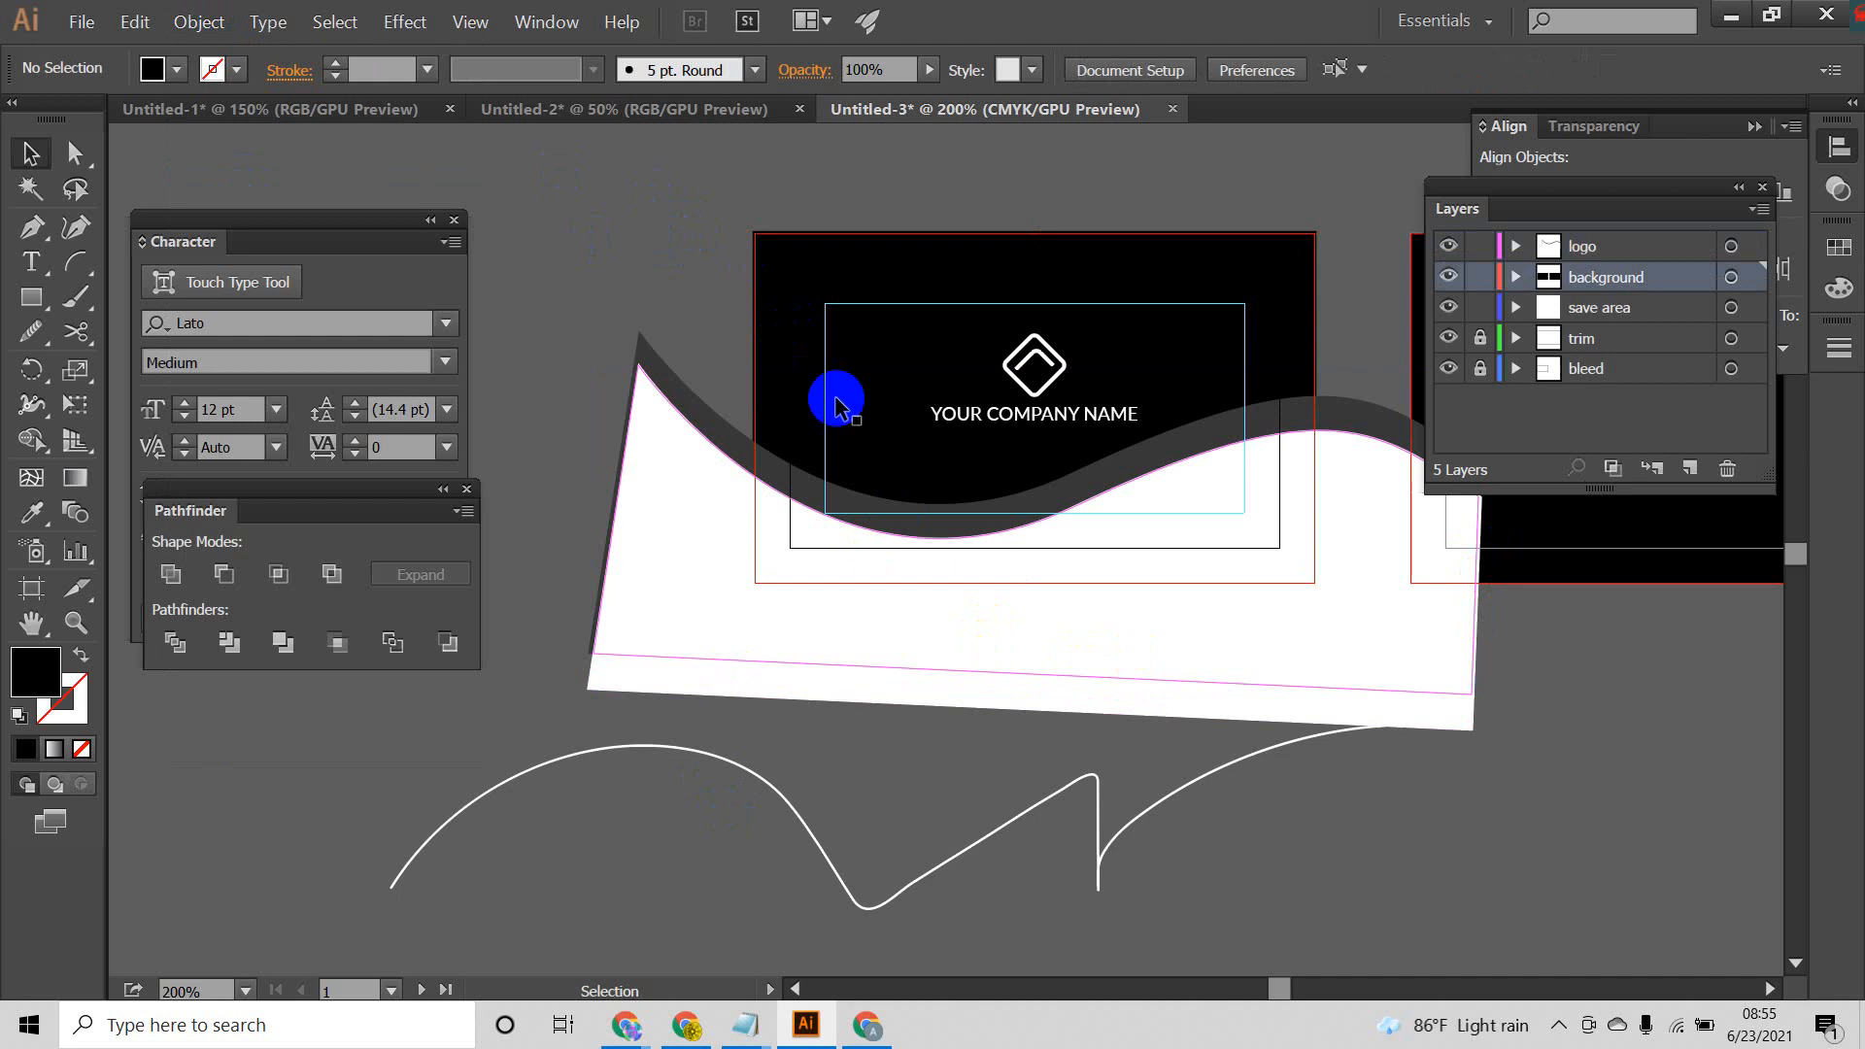
Step: Select the wave pieces with the front card background and trim everything outside the card using Shape Builder
{"action": "left_click", "coordinate": [703, 275]}
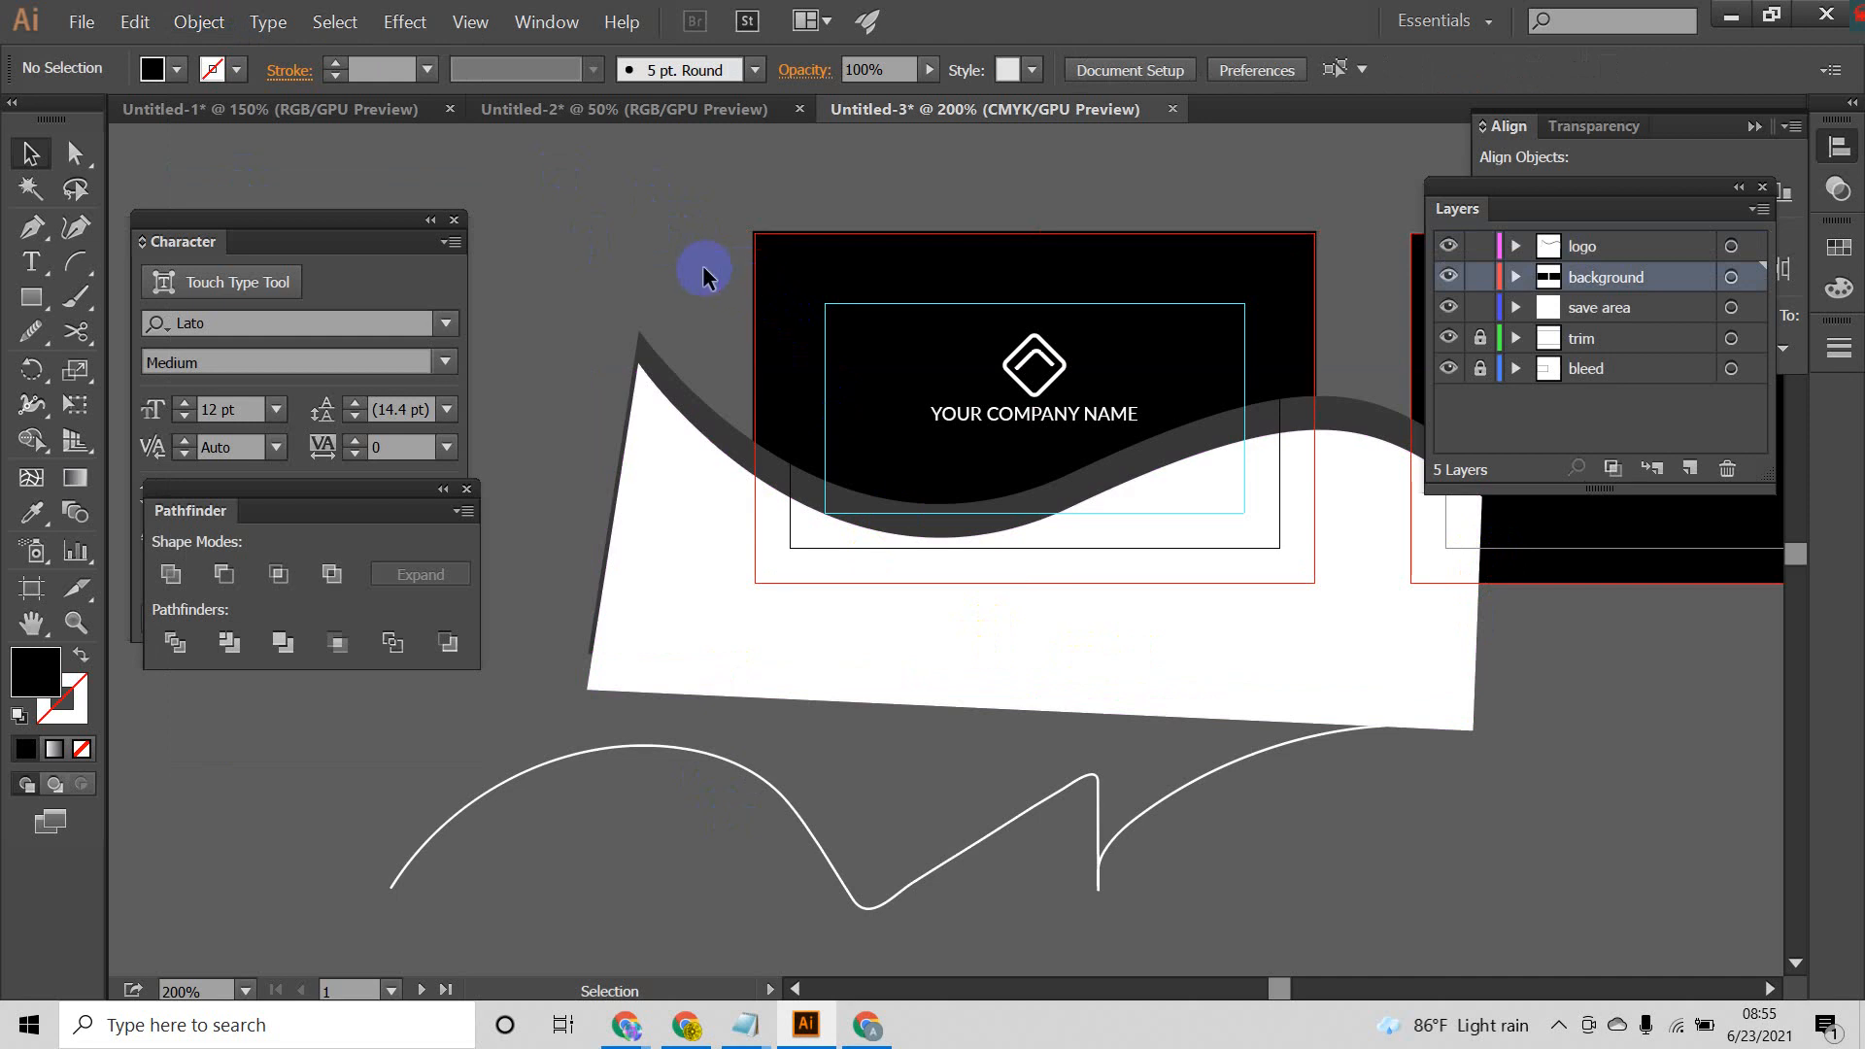
{"action": "left_click", "coordinate": [778, 572]}
{"action": "left_click", "coordinate": [32, 445]}
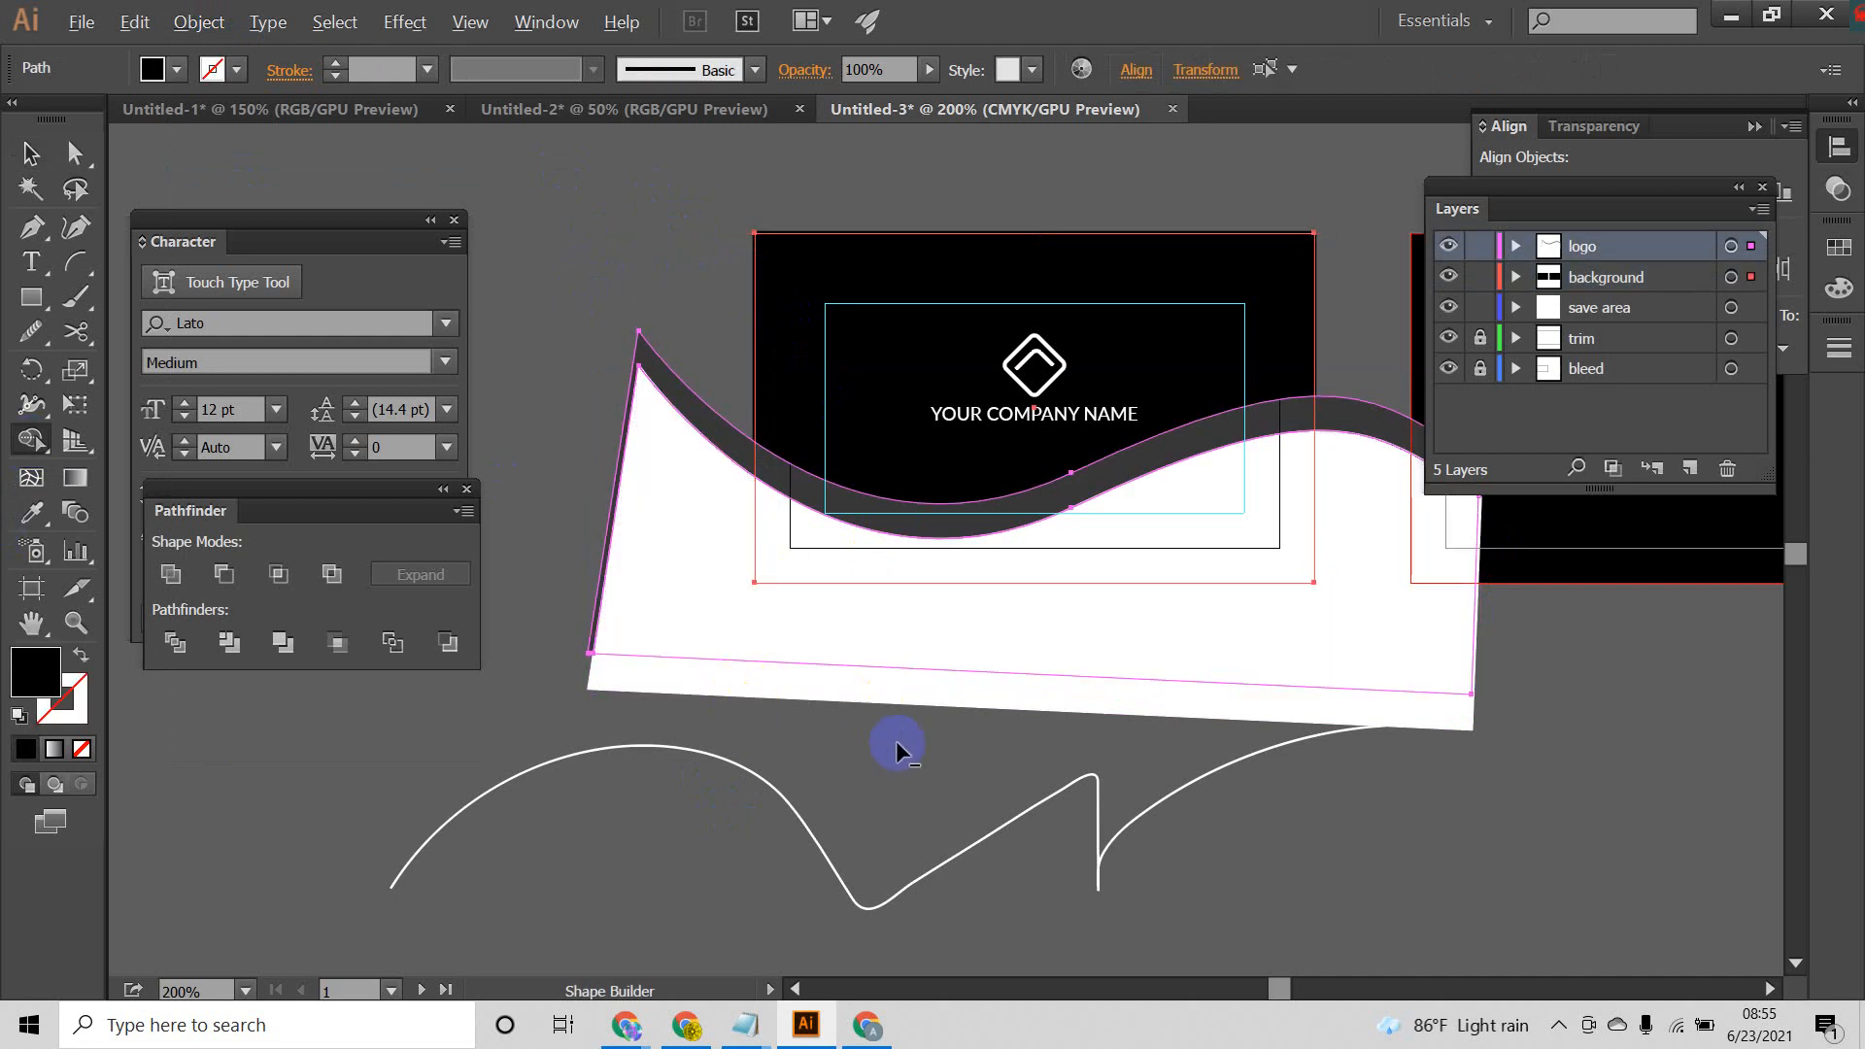
{"action": "mouse_move", "coordinate": [898, 748]}
{"action": "left_mouse_down"}
{"action": "mouse_move", "coordinate": [823, 661]}
{"action": "mouse_move", "coordinate": [780, 662]}
{"action": "left_mouse_up"}
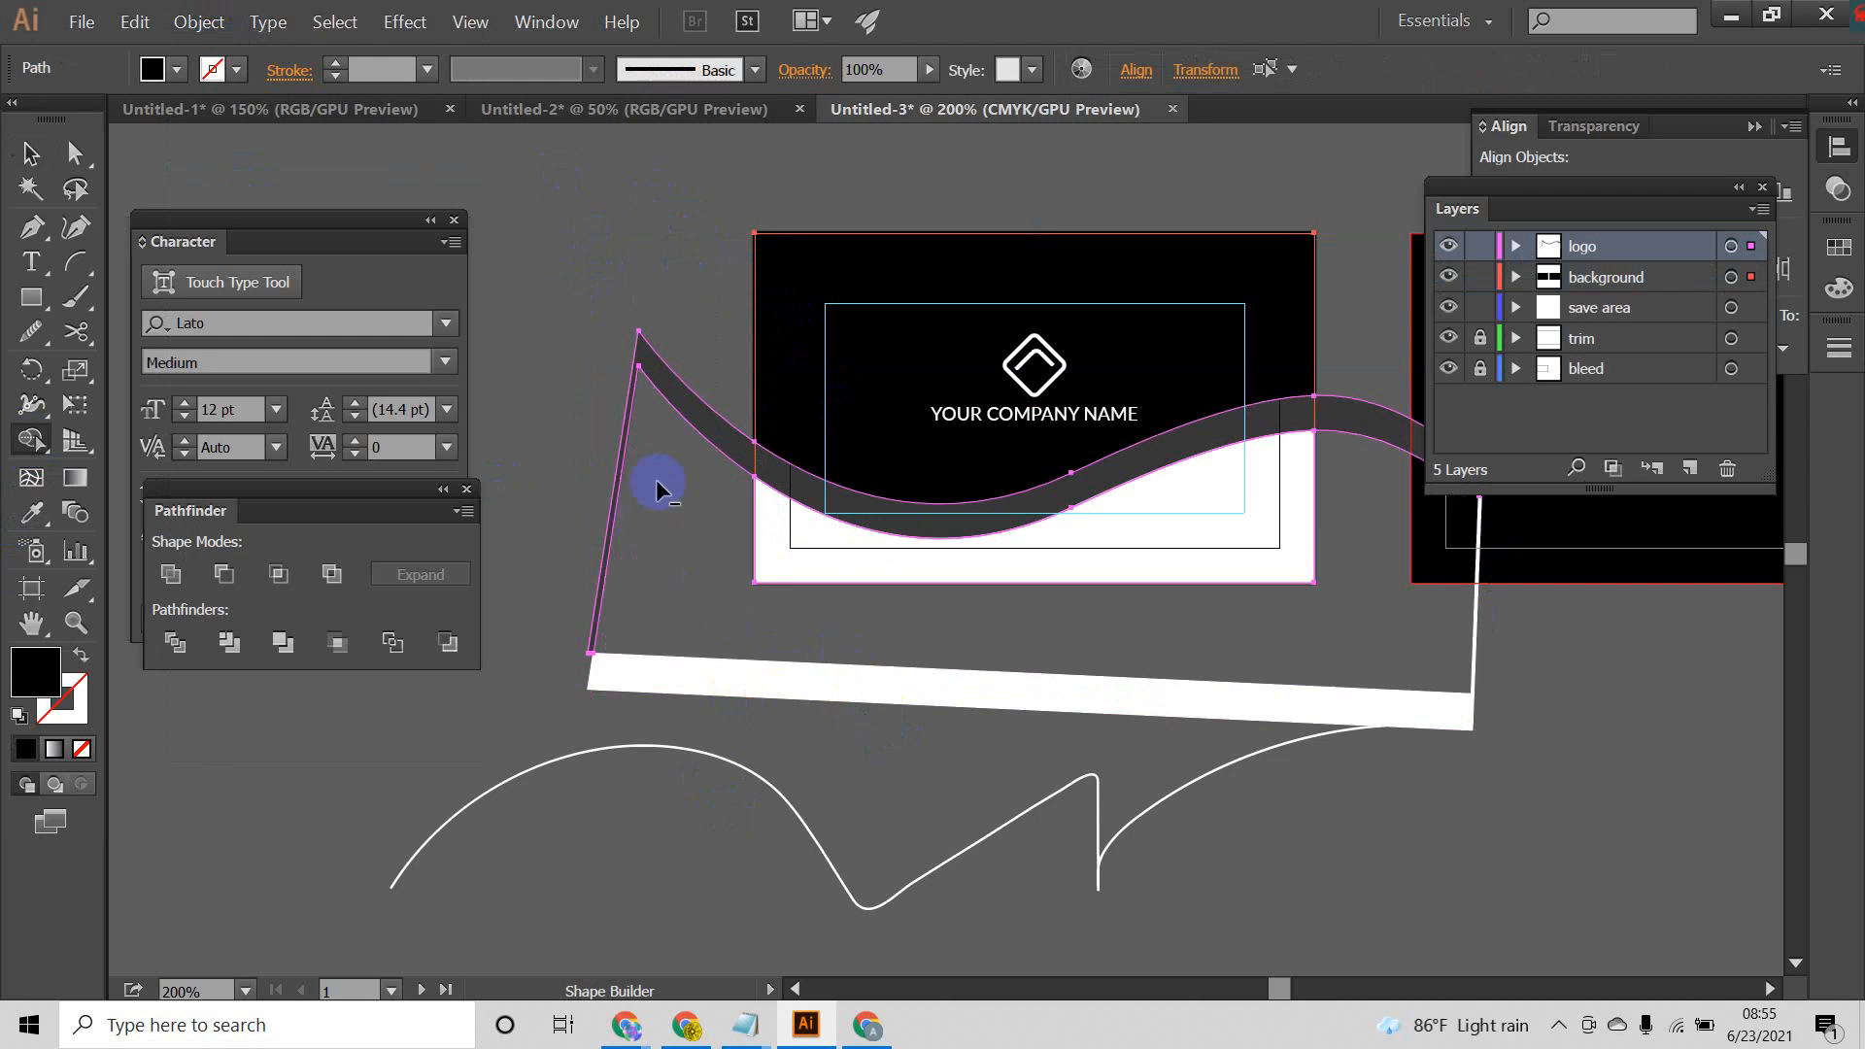
{"action": "left_click_drag", "start_coordinate": [689, 311], "coordinate": [690, 542]}
{"action": "left_click_drag", "start_coordinate": [718, 719], "coordinate": [721, 721]}
{"action": "left_click_drag", "start_coordinate": [1353, 305], "coordinate": [1348, 561]}
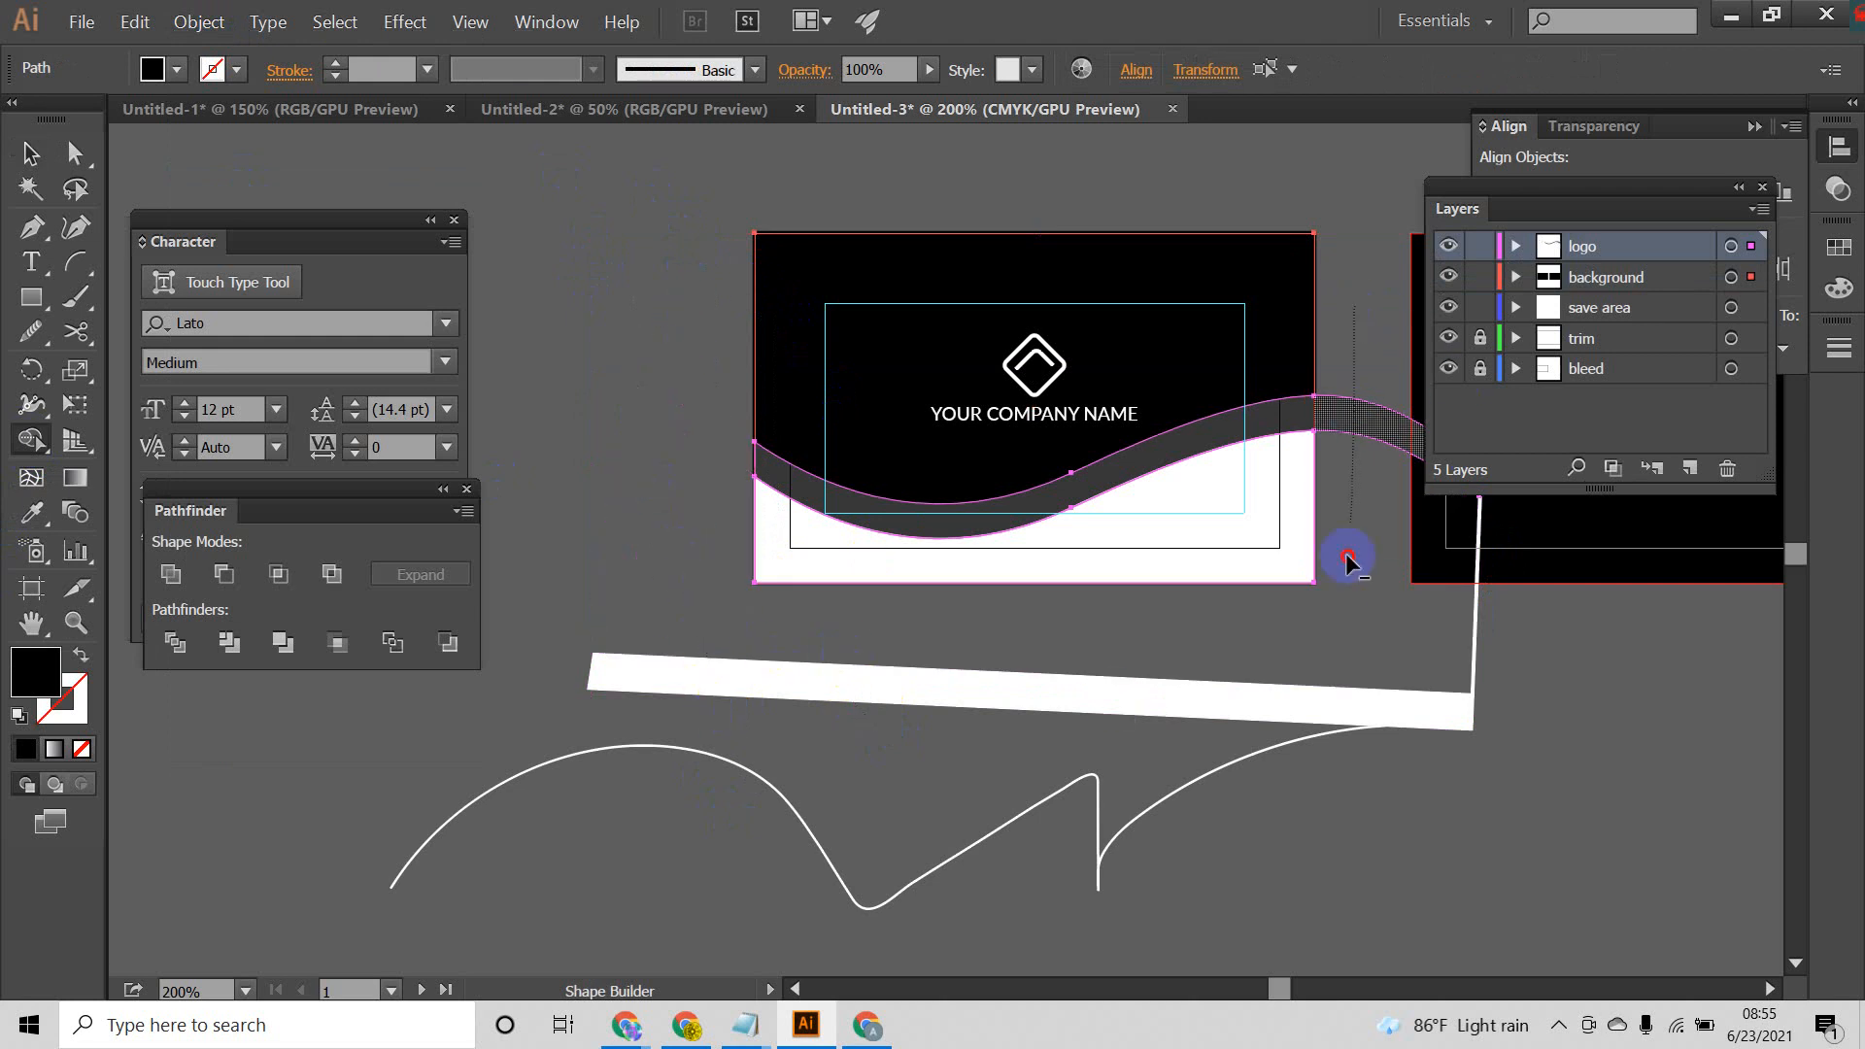
{"action": "left_click_drag", "start_coordinate": [1341, 719], "coordinate": [1344, 724]}
{"action": "left_click_drag", "start_coordinate": [1537, 695], "coordinate": [1220, 714]}
Step: Delete the leftover white slanted piece below the front card
{"action": "left_click", "coordinate": [30, 152]}
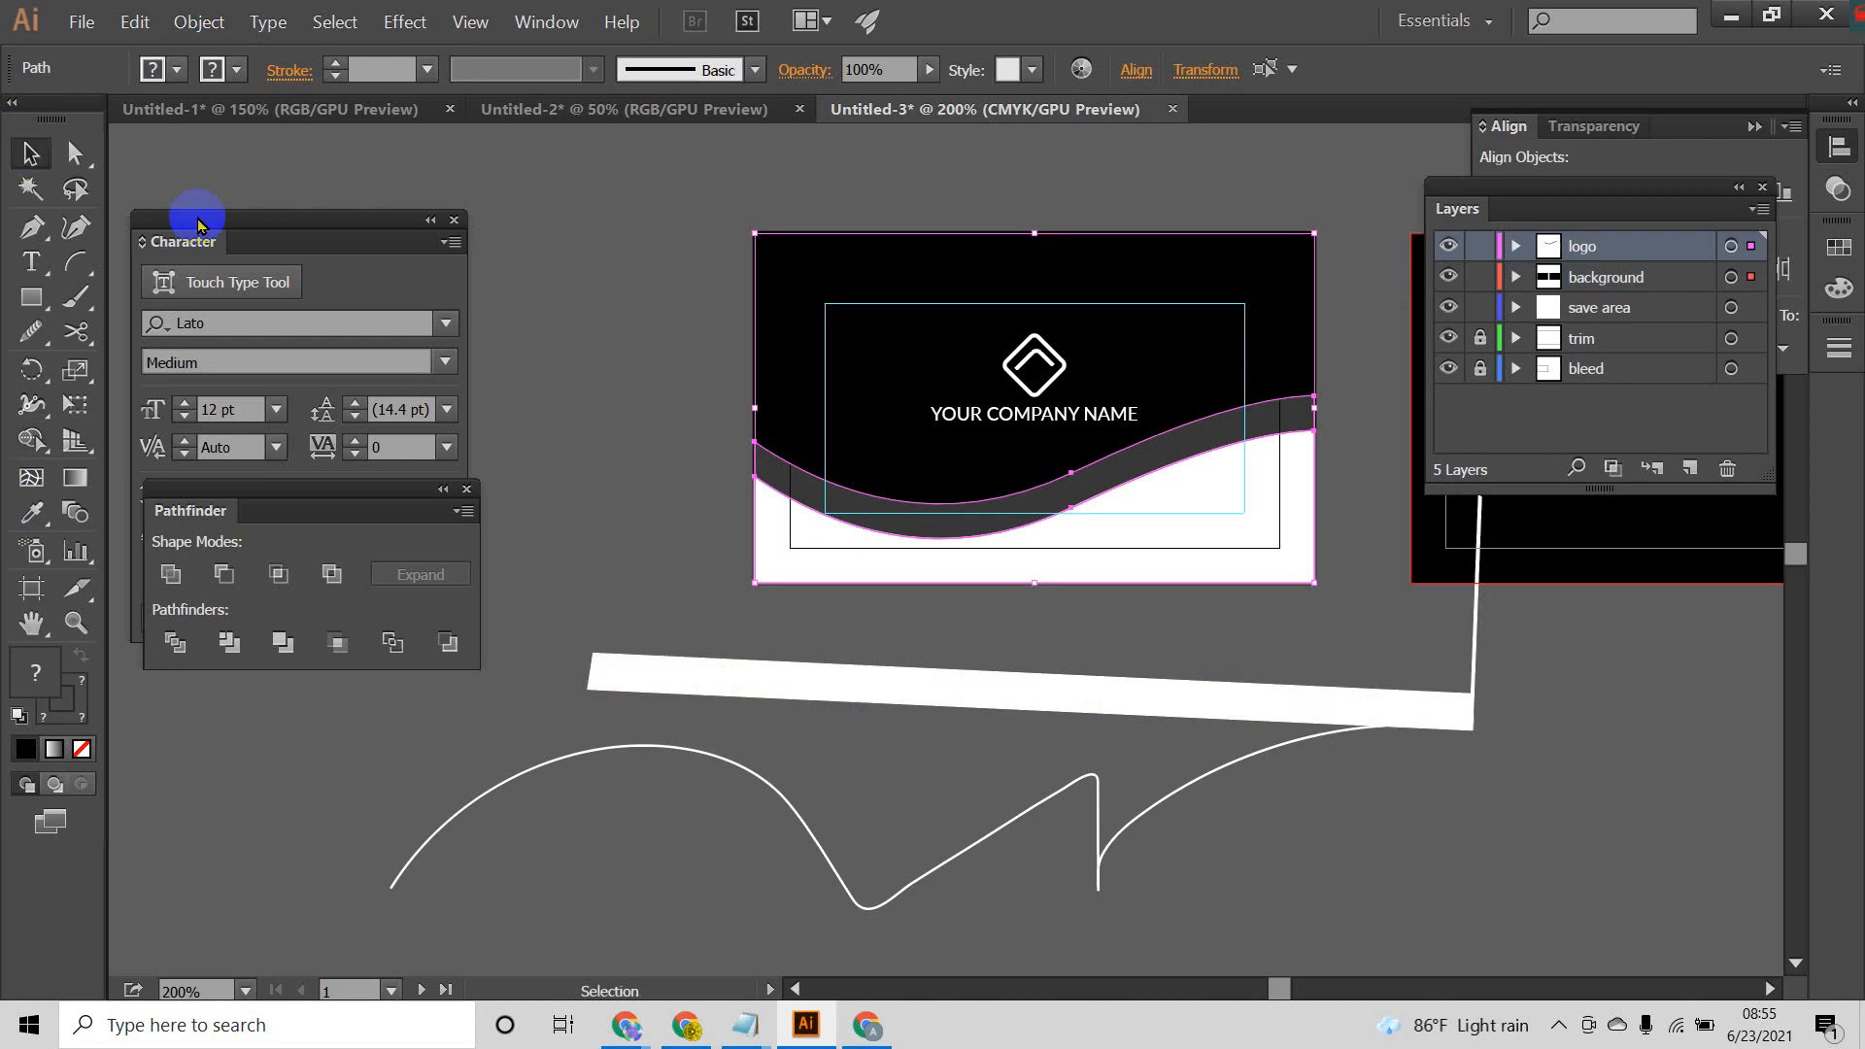
{"action": "left_click", "coordinate": [1086, 689]}
{"action": "key", "text": "Delete"}
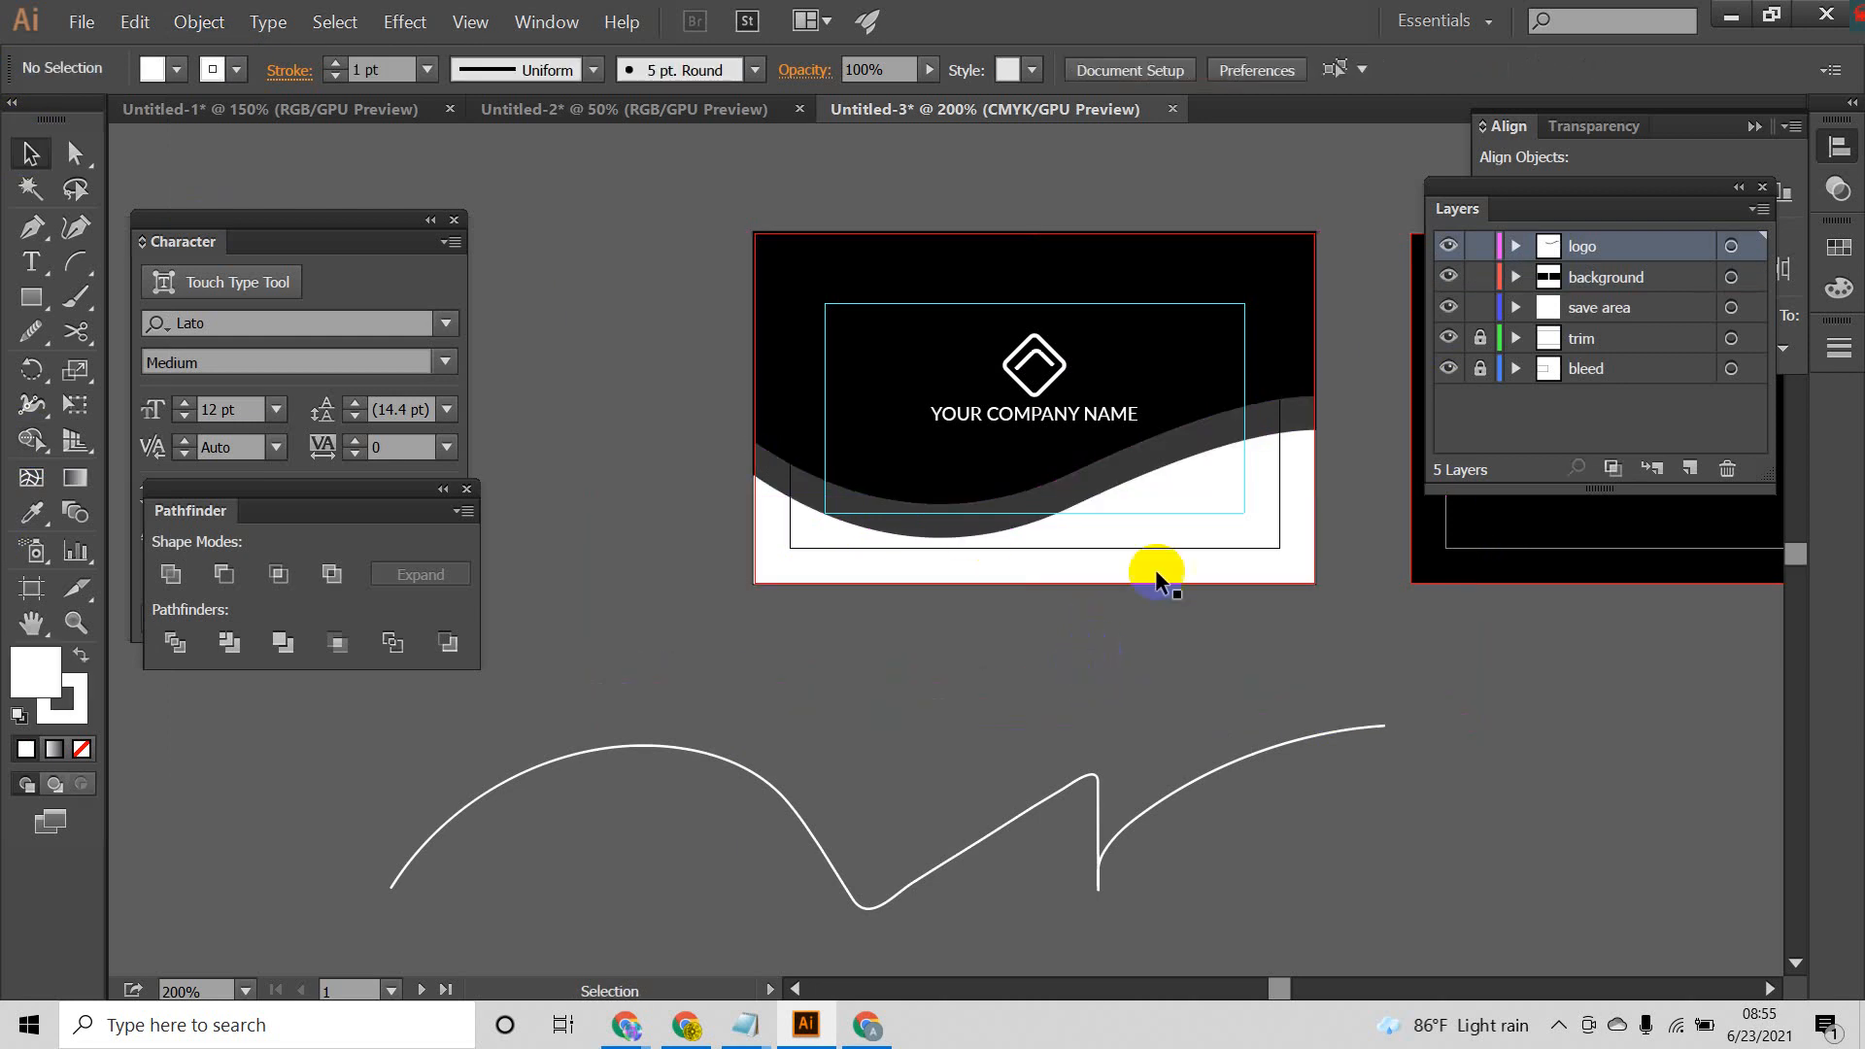
Step: Set the fill of the lower white wave on the front card to #000E3F and remove its stroke
{"action": "scroll", "coordinate": [1103, 504], "scroll_direction": "up", "scroll_amount": 2}
{"action": "left_click_drag", "start_coordinate": [1178, 518], "coordinate": [1146, 479]}
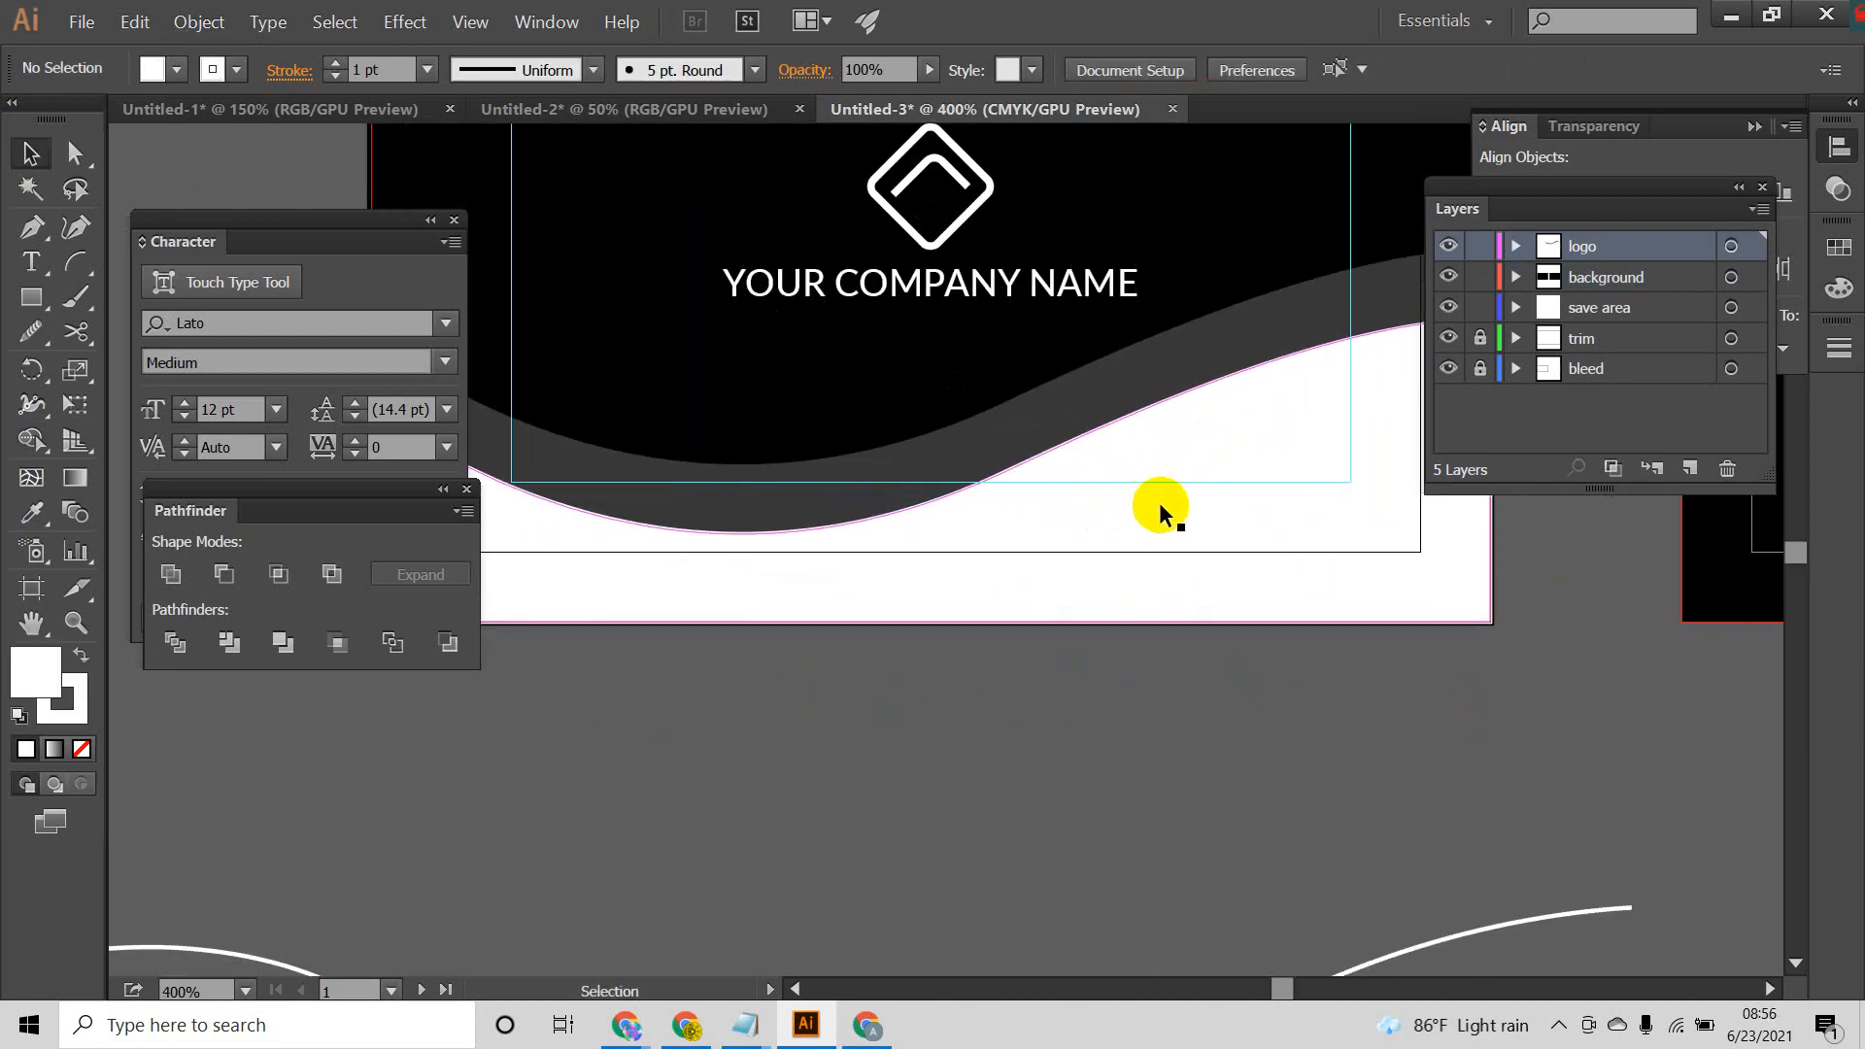
{"action": "scroll", "coordinate": [1178, 489], "scroll_direction": "down", "scroll_amount": 1}
{"action": "left_click", "coordinate": [1224, 465]}
{"action": "double_click", "coordinate": [35, 665]}
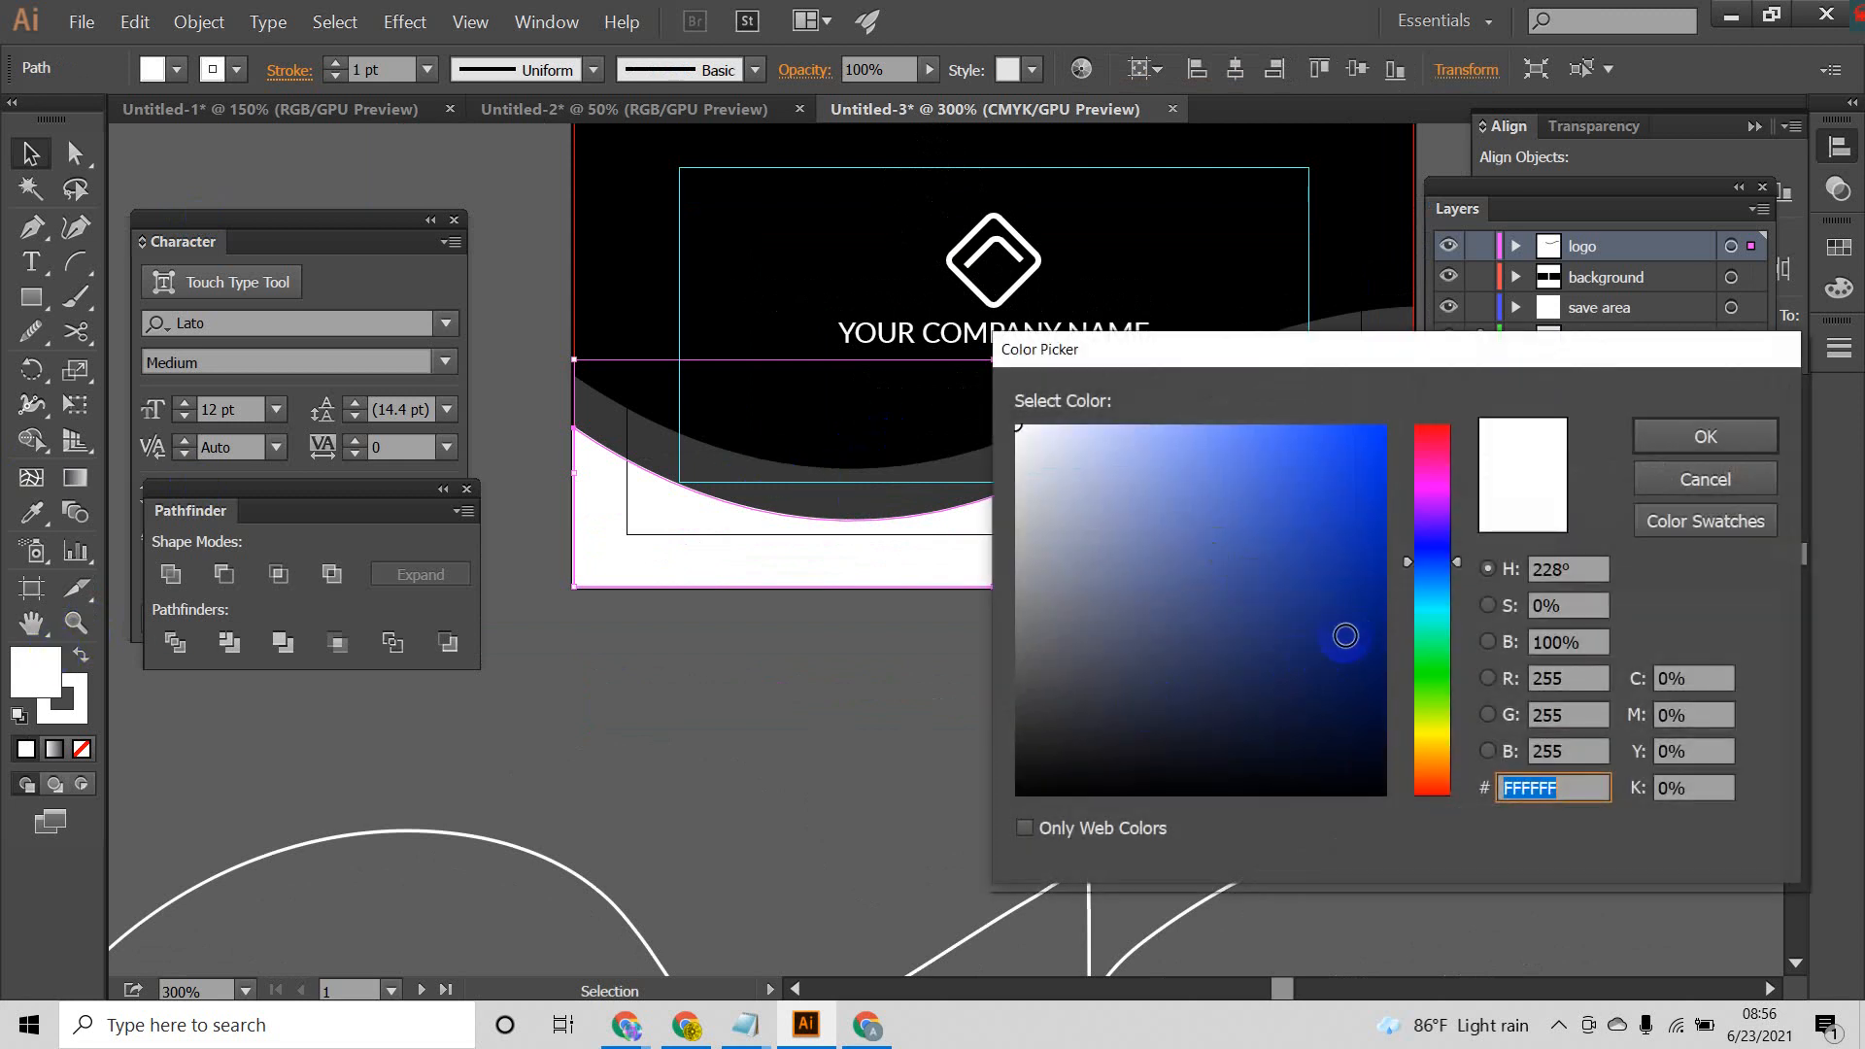
{"action": "mouse_move", "coordinate": [1345, 636]}
{"action": "left_mouse_down"}
{"action": "mouse_move", "coordinate": [1386, 654]}
{"action": "mouse_move", "coordinate": [1399, 702]}
{"action": "left_mouse_up"}
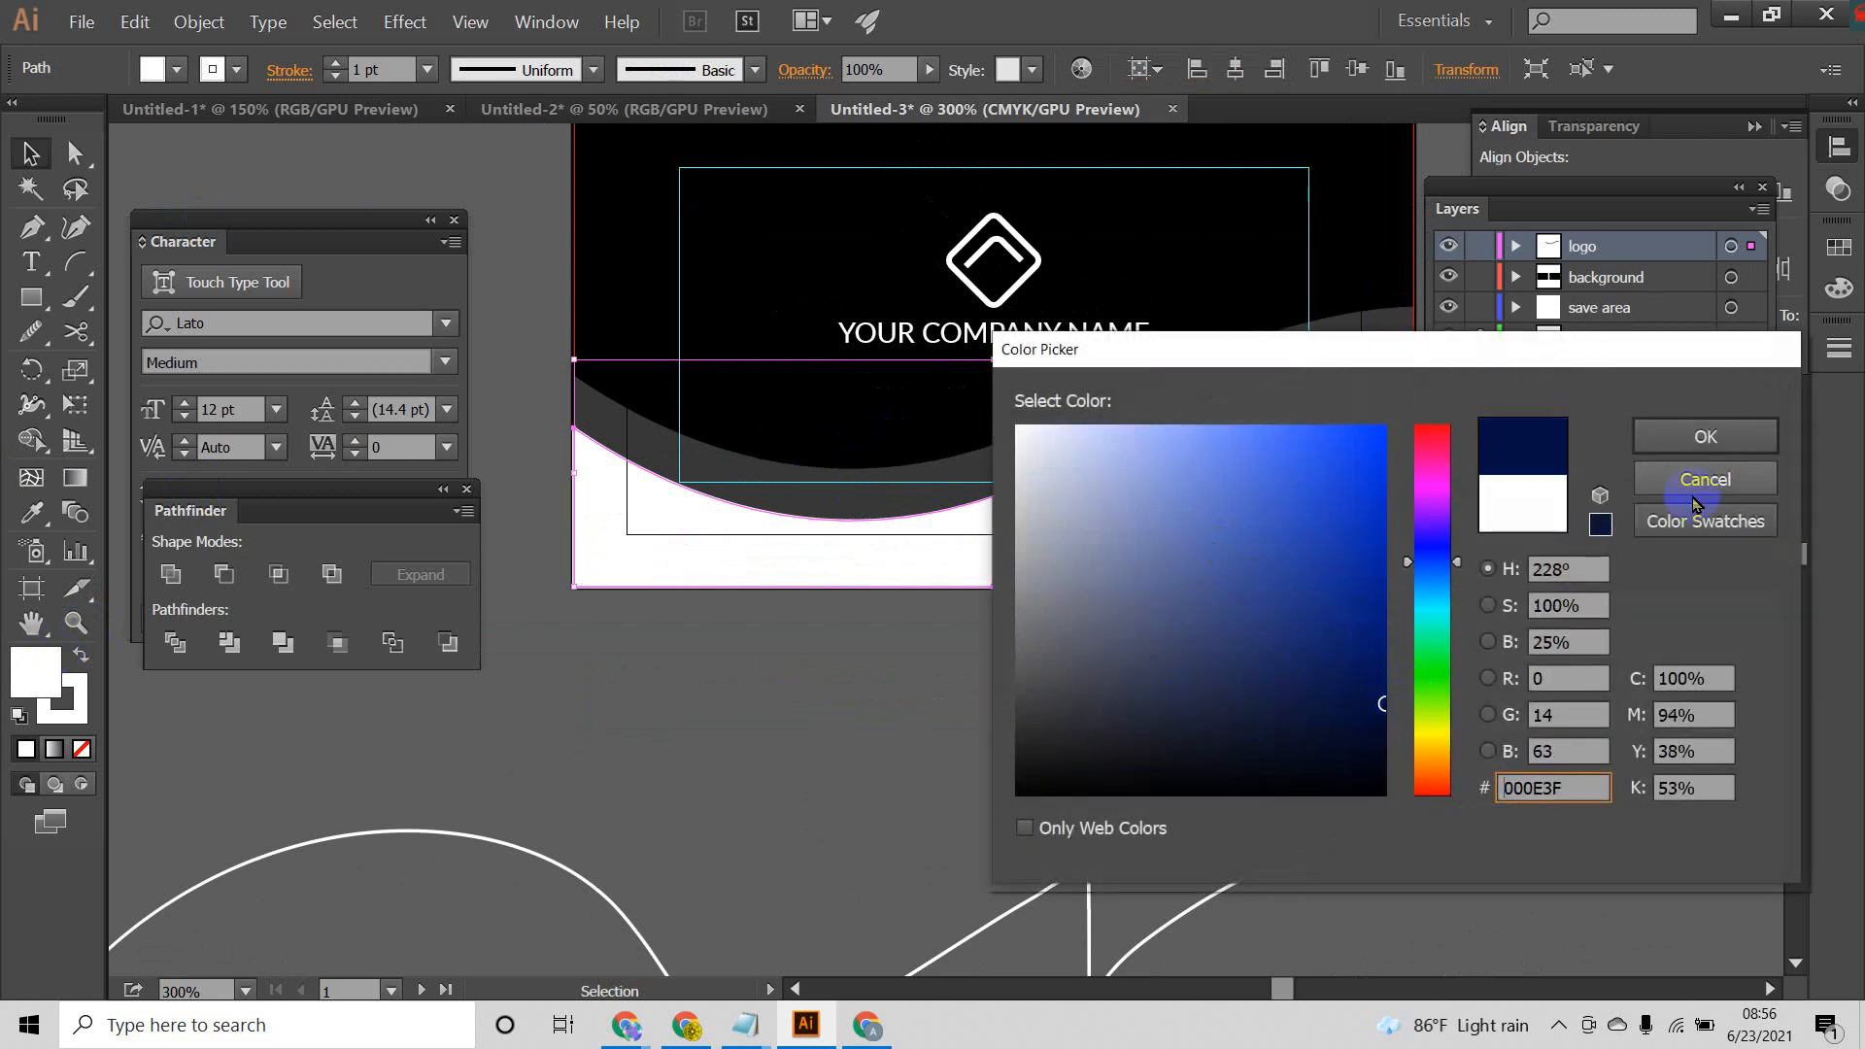
{"action": "left_click", "coordinate": [1706, 436]}
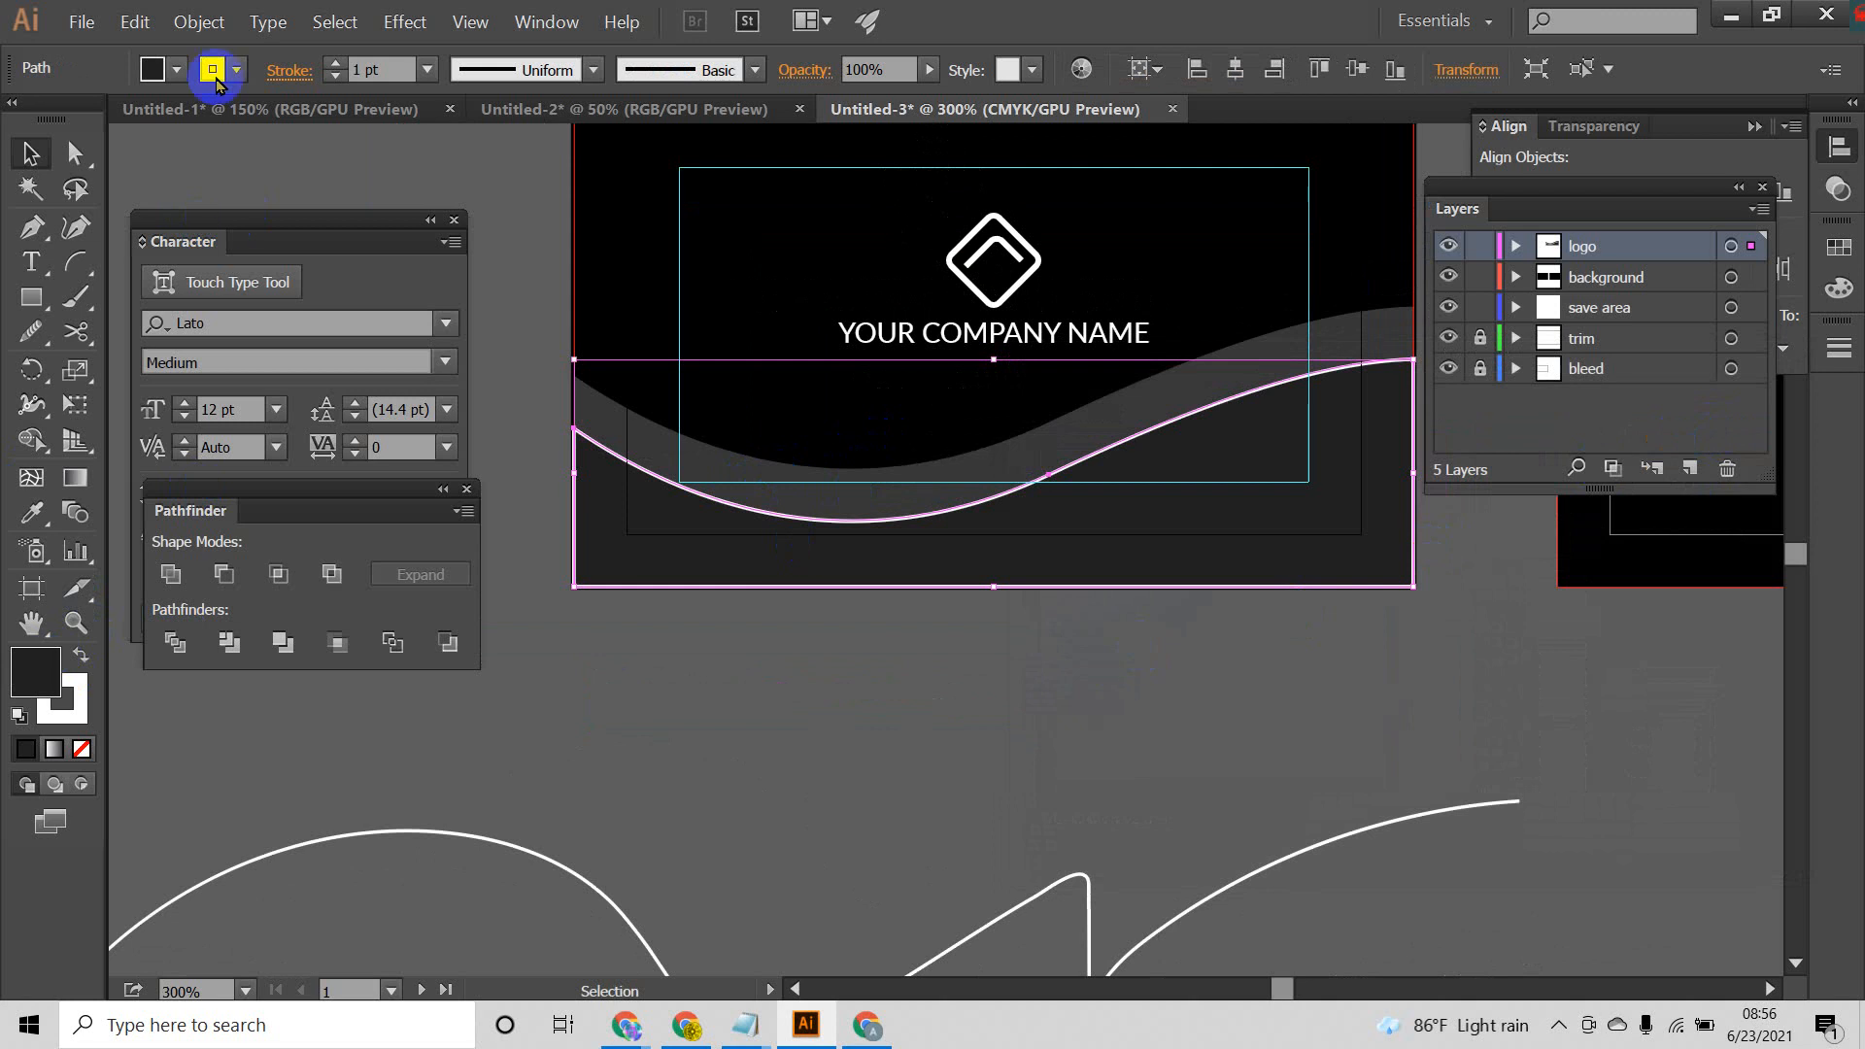
{"action": "left_click", "coordinate": [236, 69]}
{"action": "left_click", "coordinate": [19, 123]}
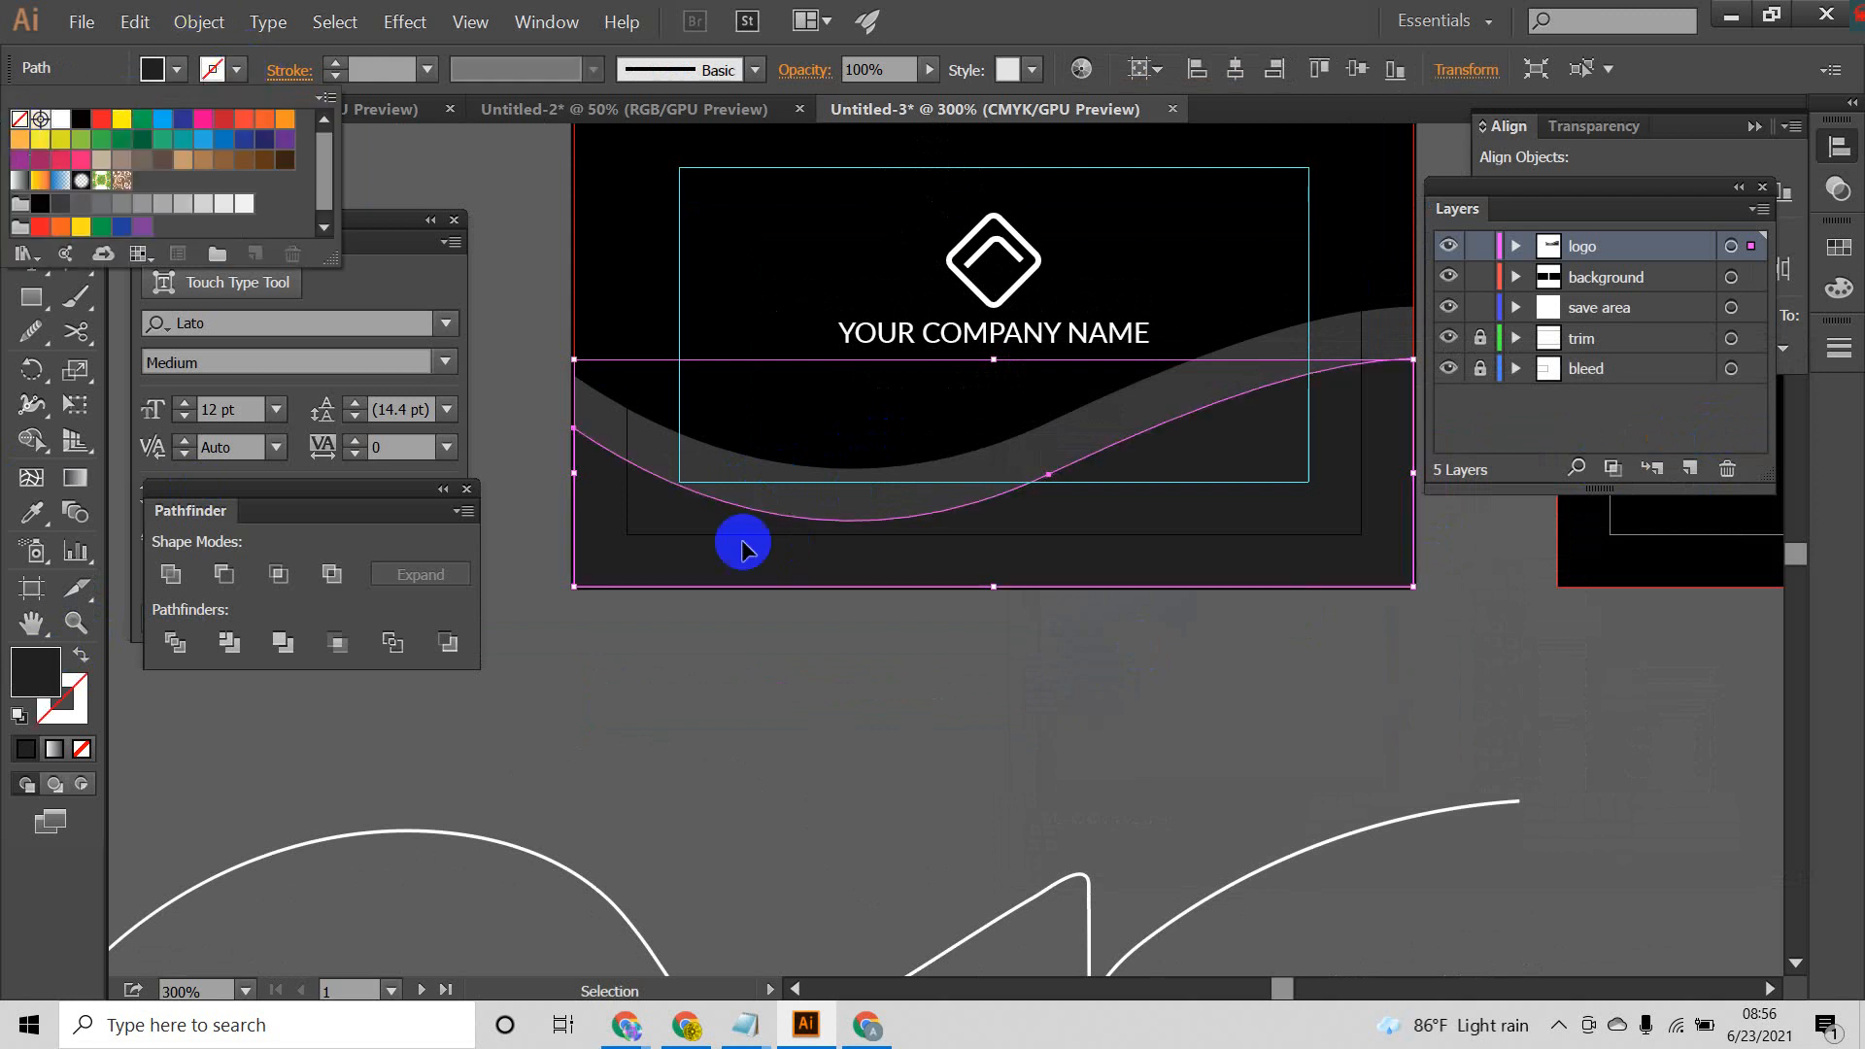
{"action": "left_click", "coordinate": [861, 662]}
{"action": "left_click", "coordinate": [957, 666]}
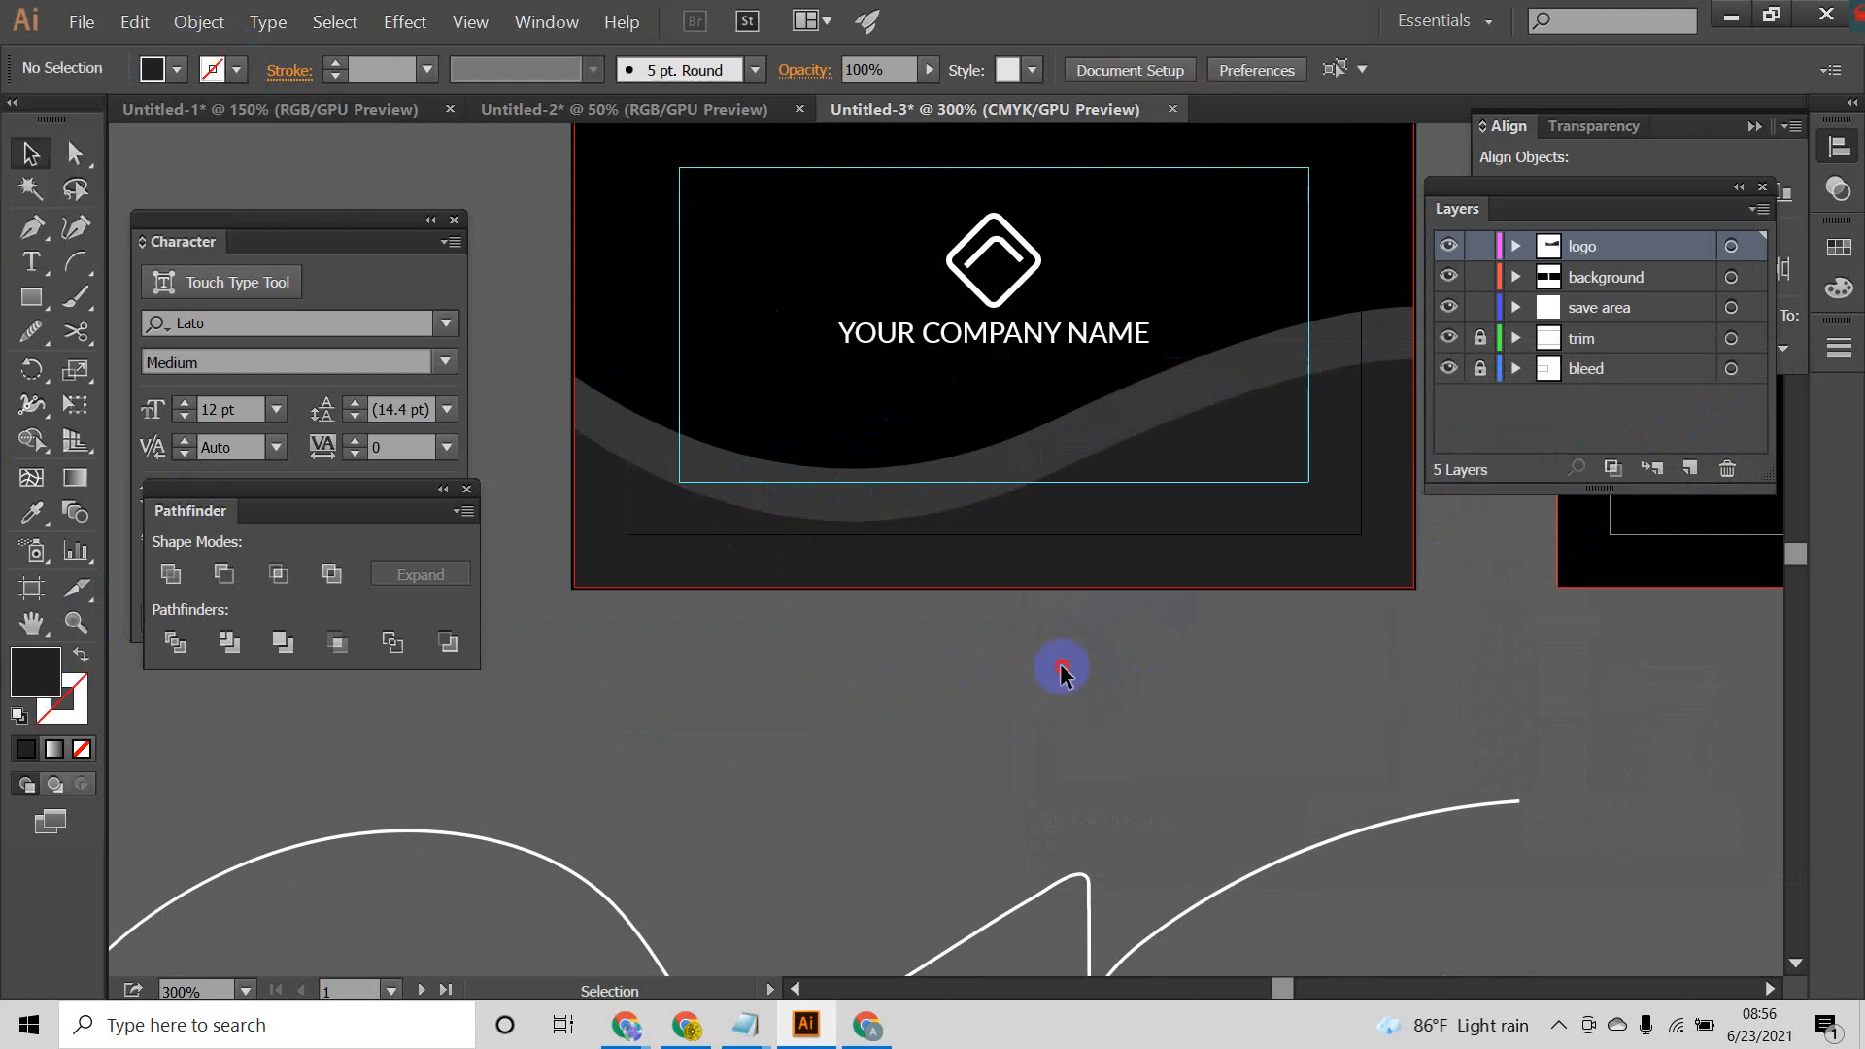
Step: Duplicate the gray wave band on the front card and offset the copy slightly downward, behind the lower wave shape
{"action": "scroll", "coordinate": [1104, 585], "scroll_direction": "down", "scroll_amount": 1}
{"action": "scroll", "coordinate": [1103, 585], "scroll_direction": "up", "scroll_amount": 2}
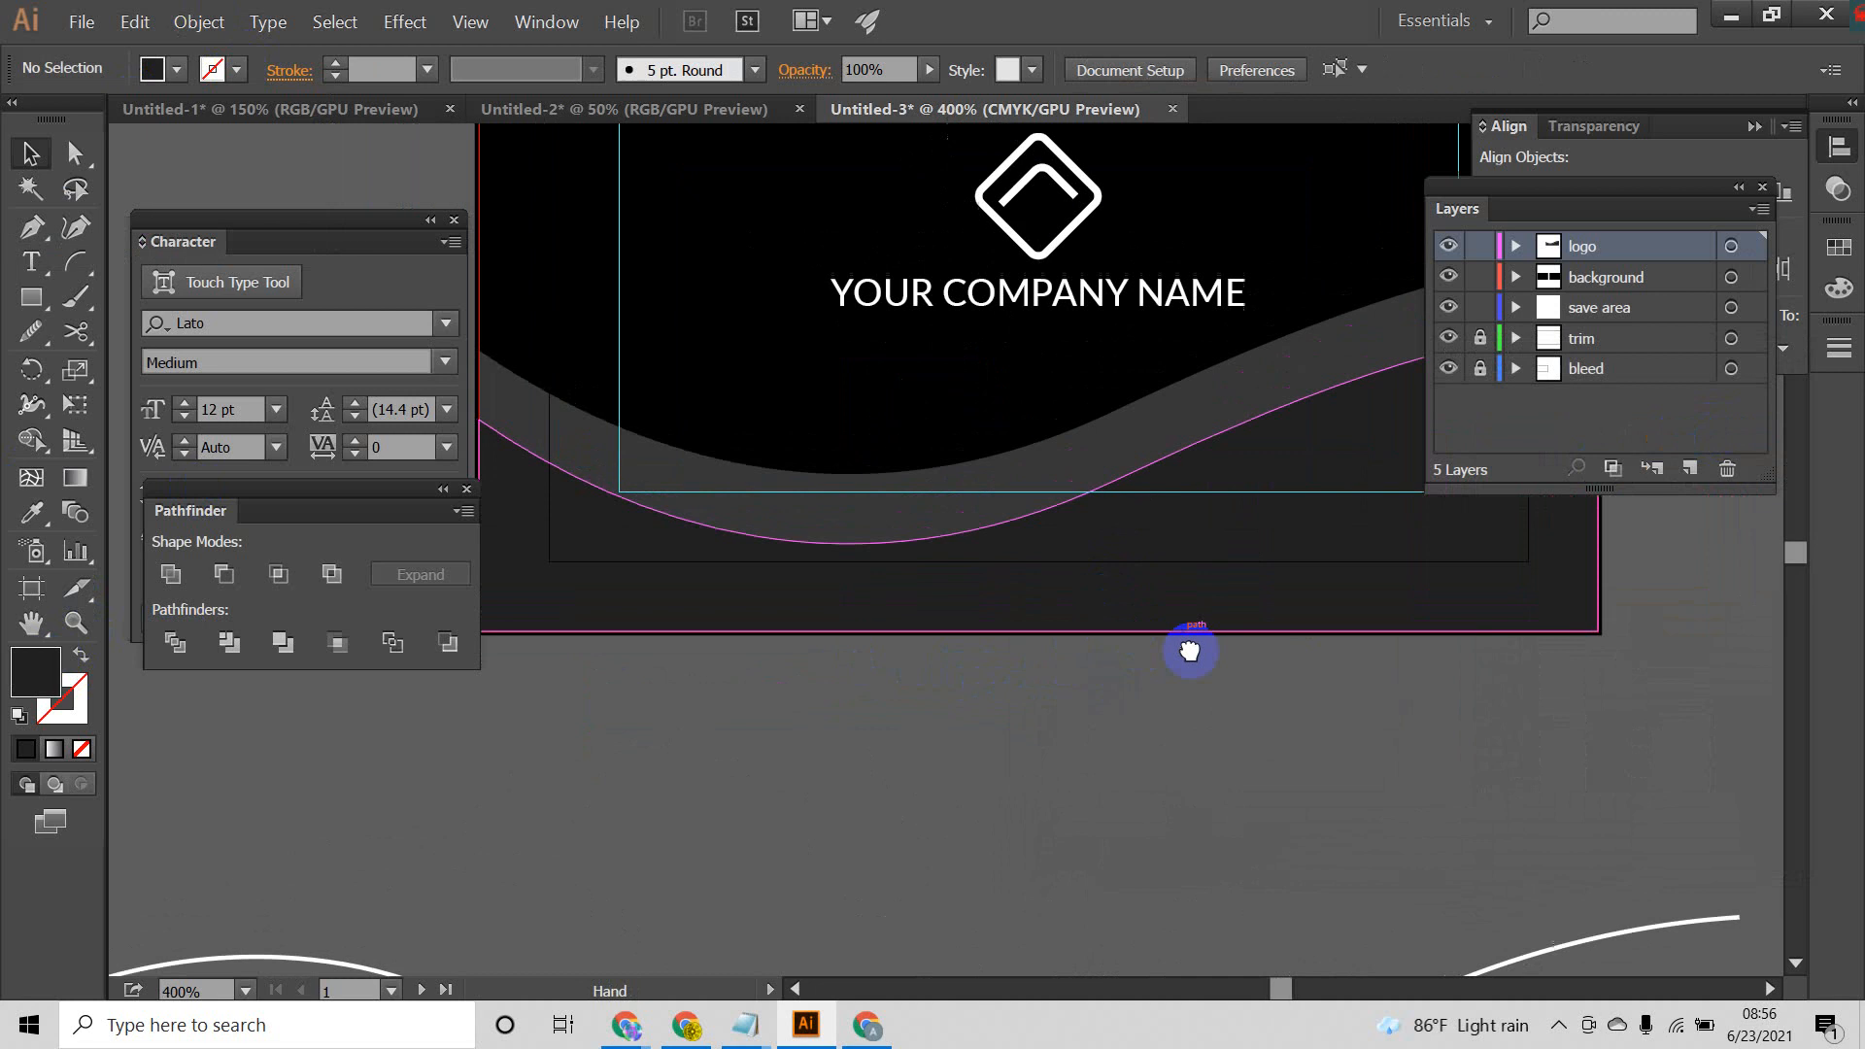
{"action": "left_click", "coordinate": [1143, 542]}
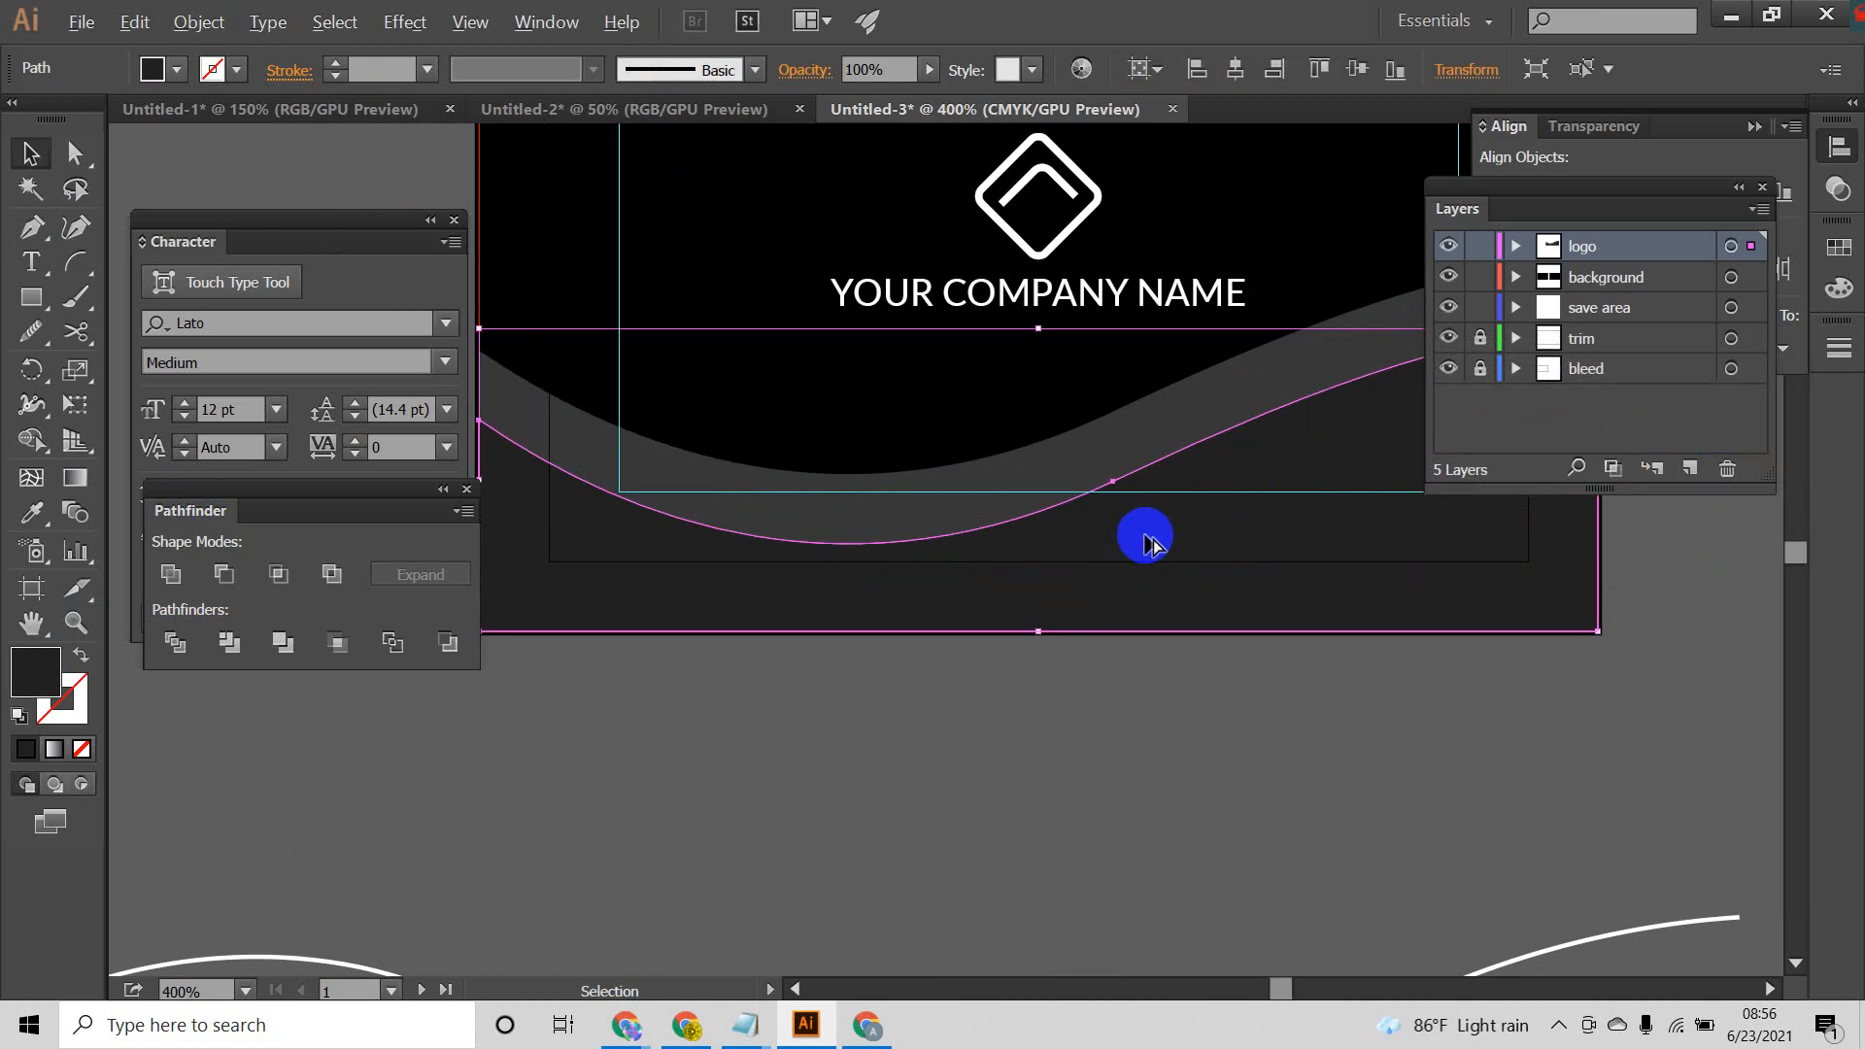
{"action": "left_click_drag", "start_coordinate": [1148, 542], "coordinate": [1030, 476]}
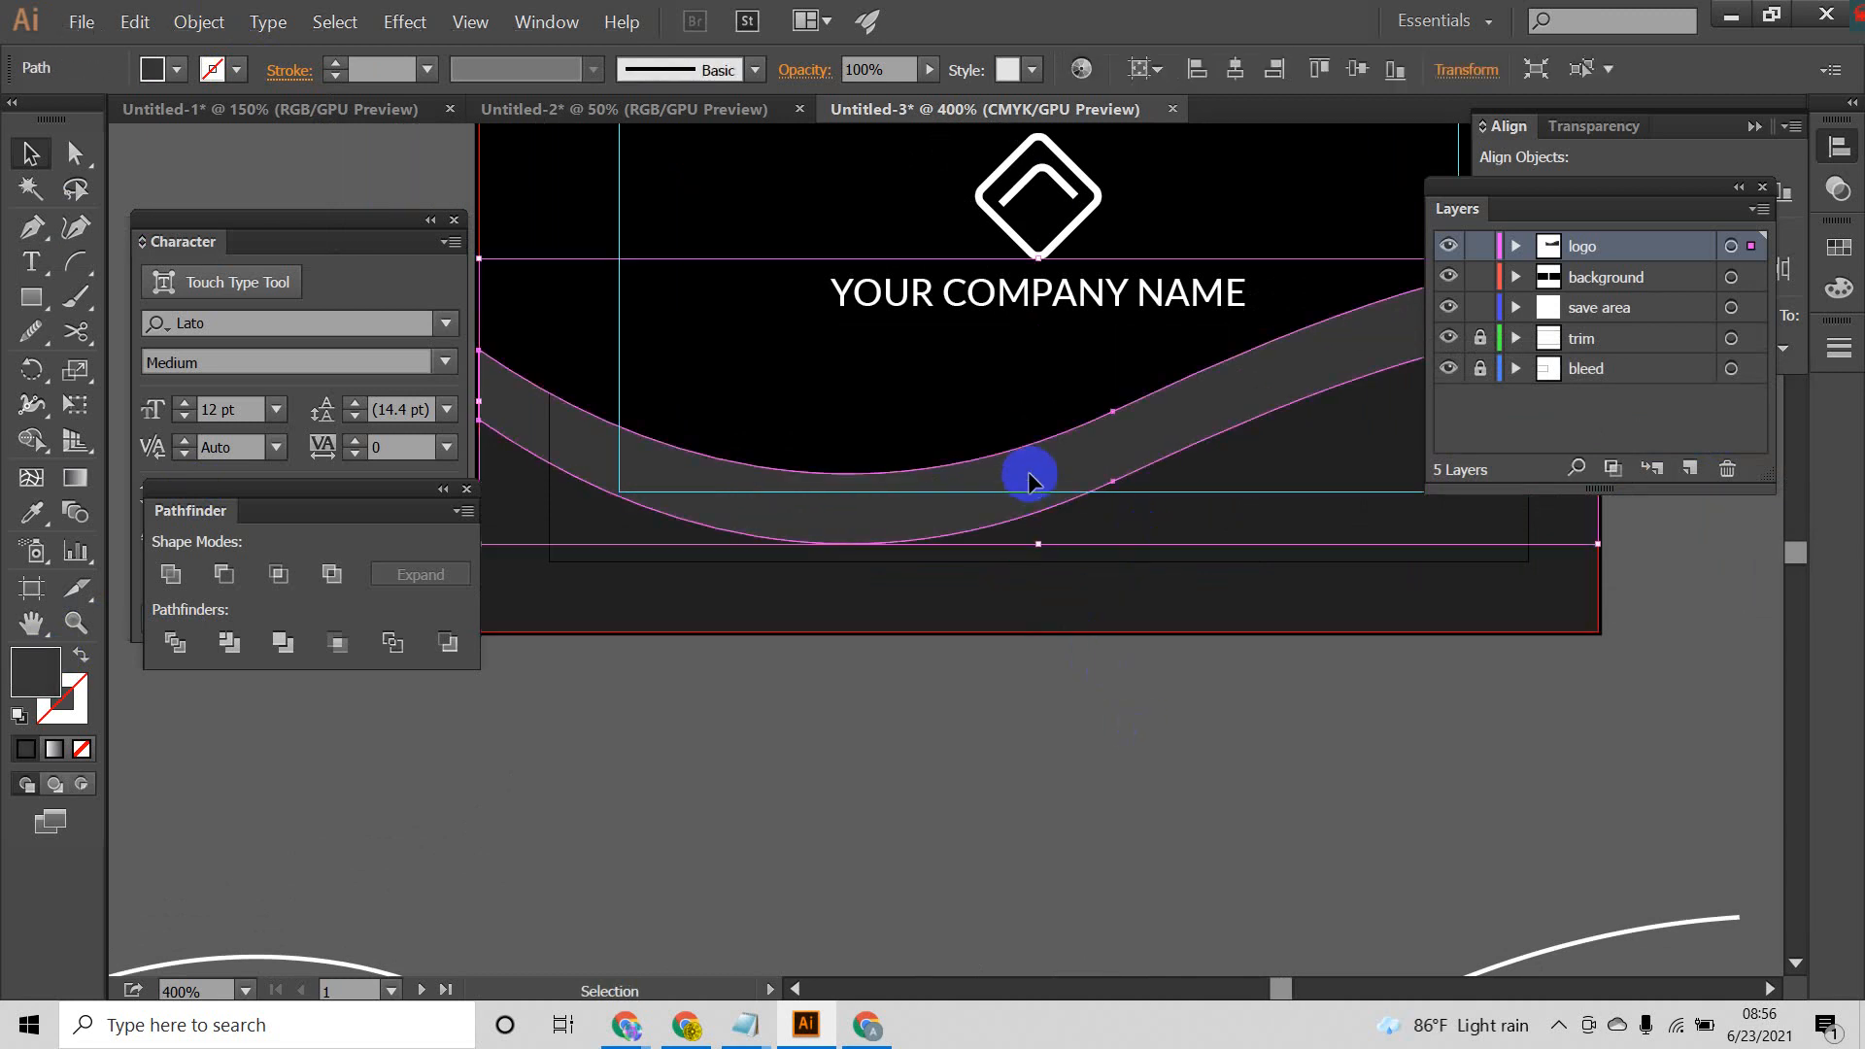
{"action": "key", "text": "a"}
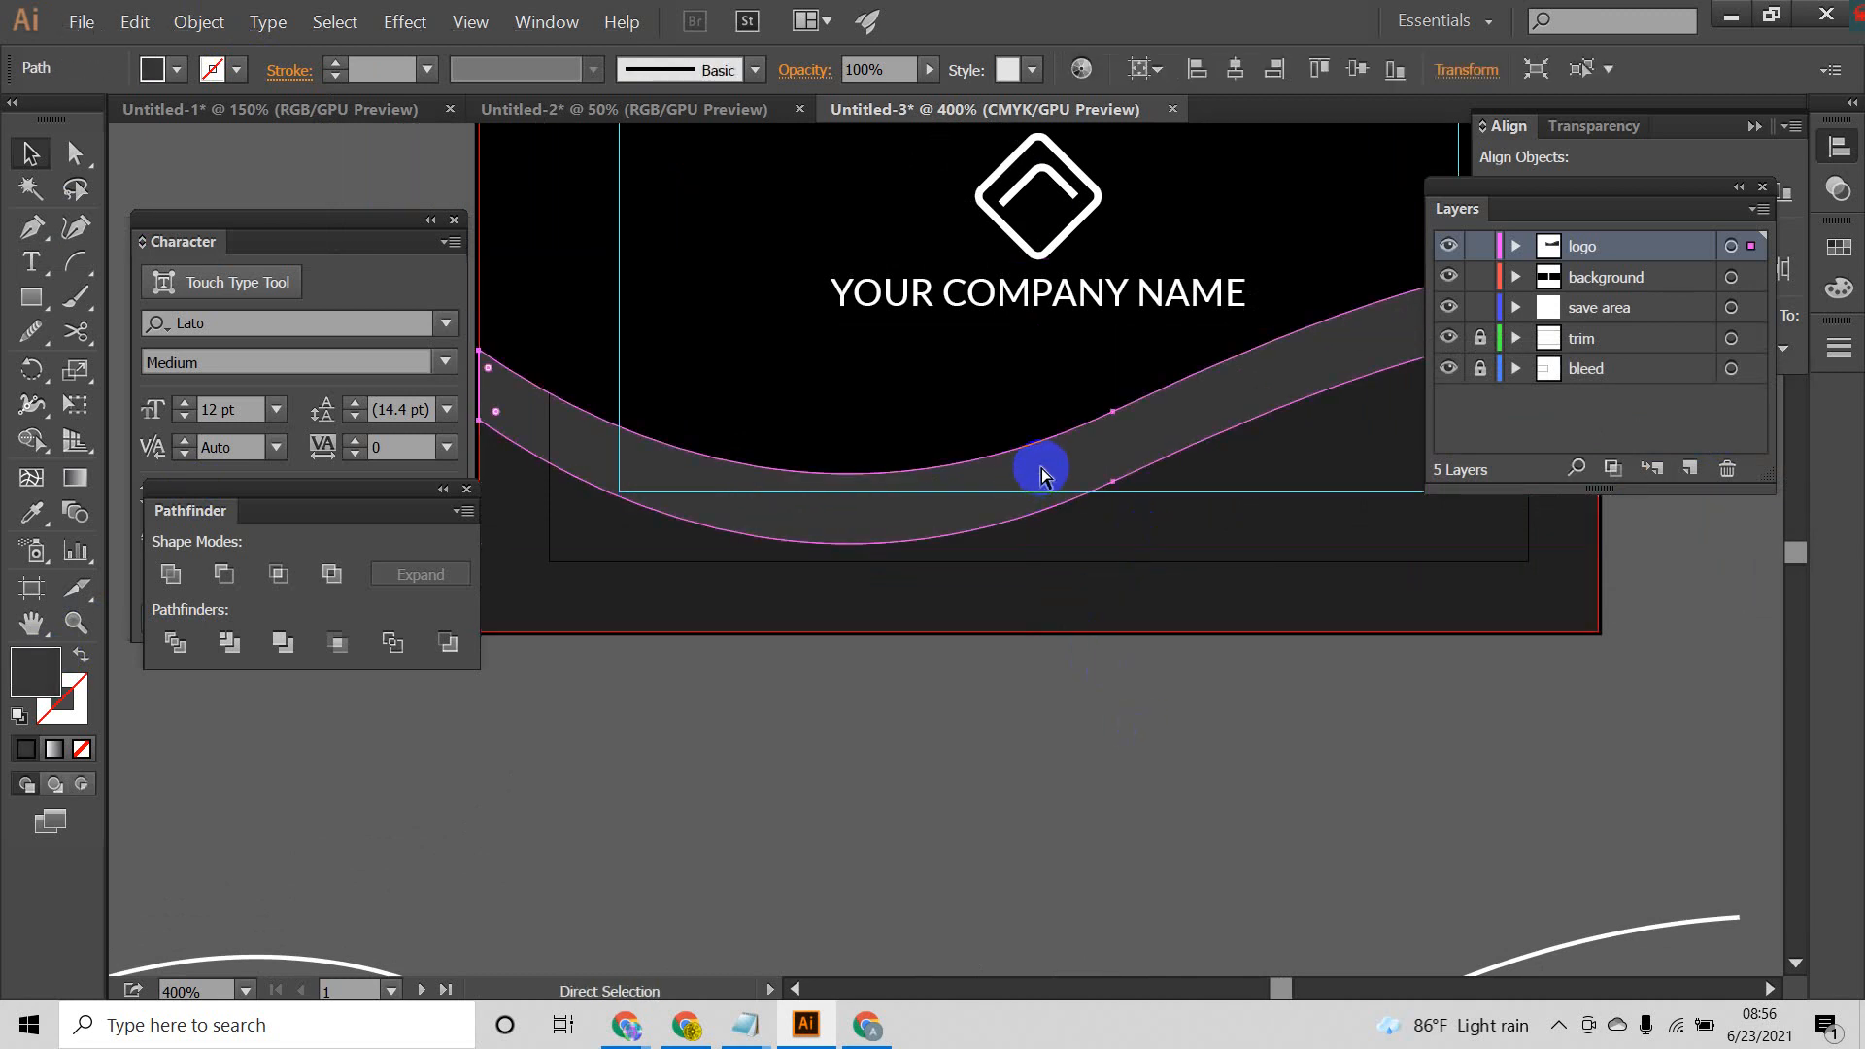
{"action": "key", "text": "v"}
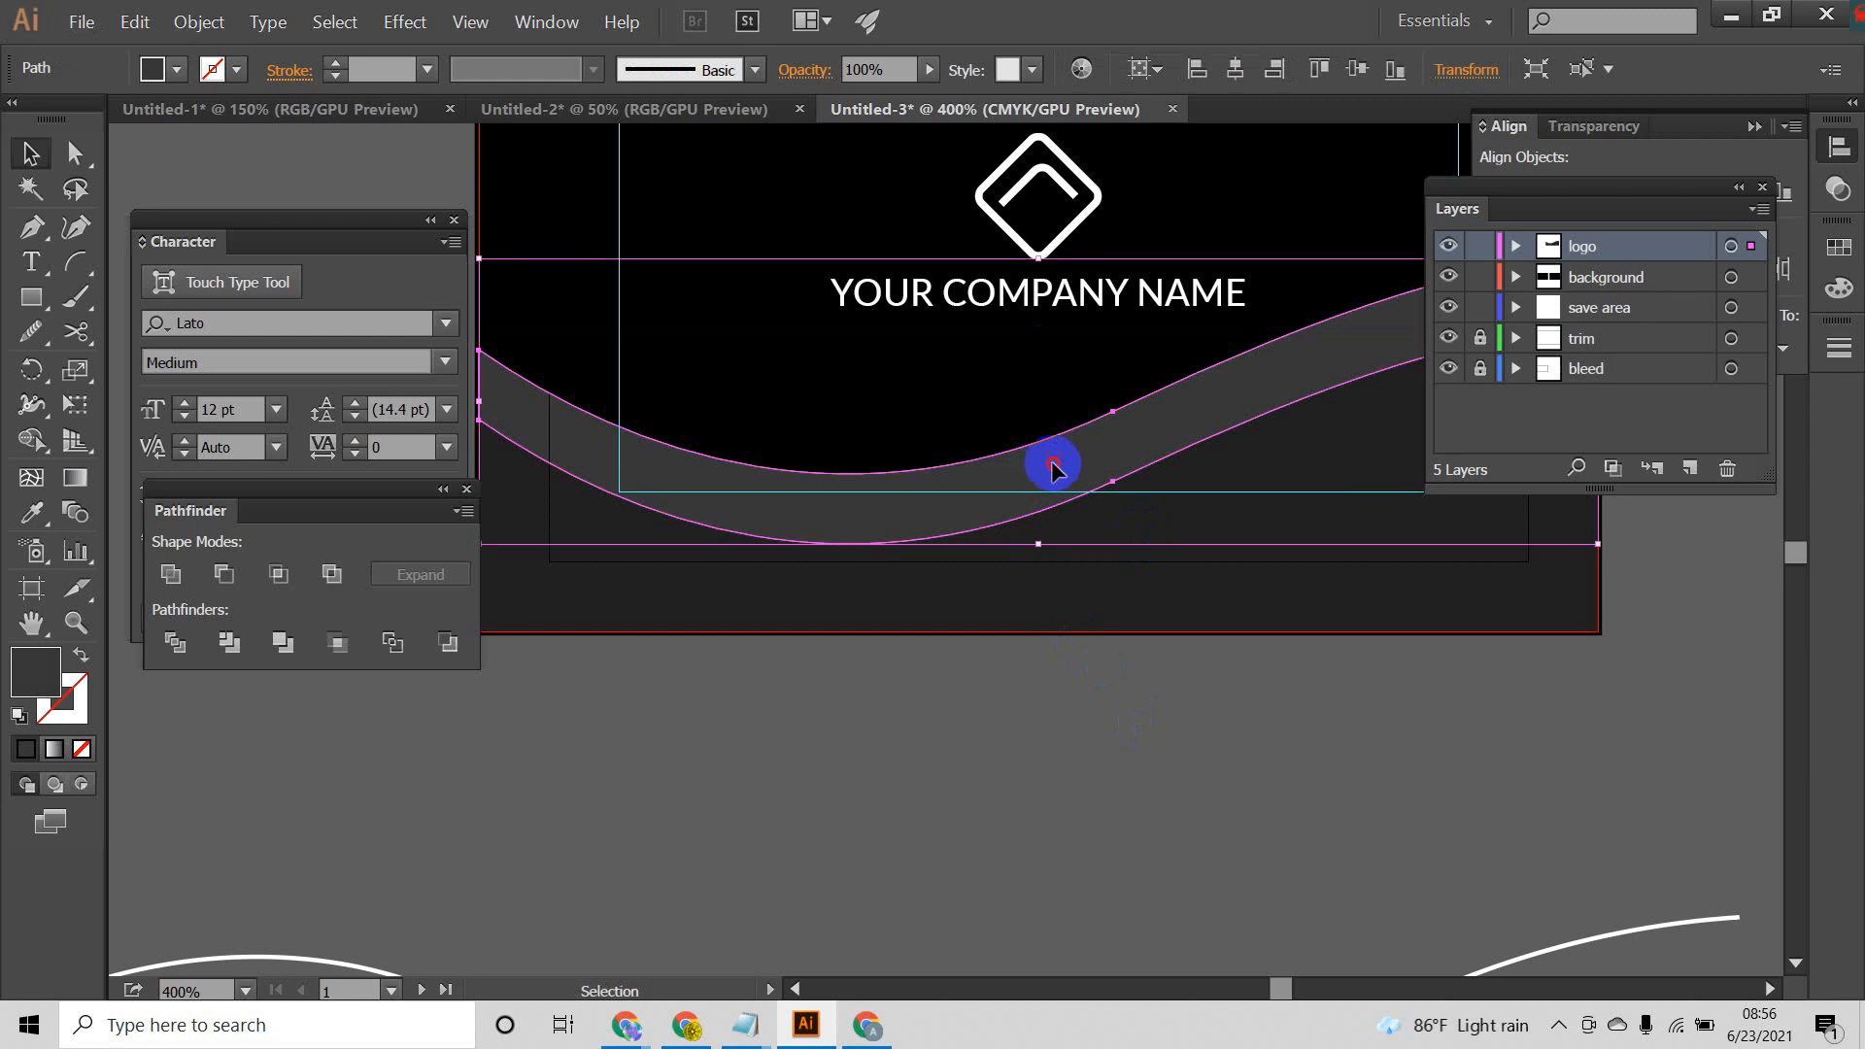
{"action": "left_click_drag", "start_coordinate": [1051, 468], "coordinate": [1065, 542]}
{"action": "left_click", "coordinate": [1116, 720]}
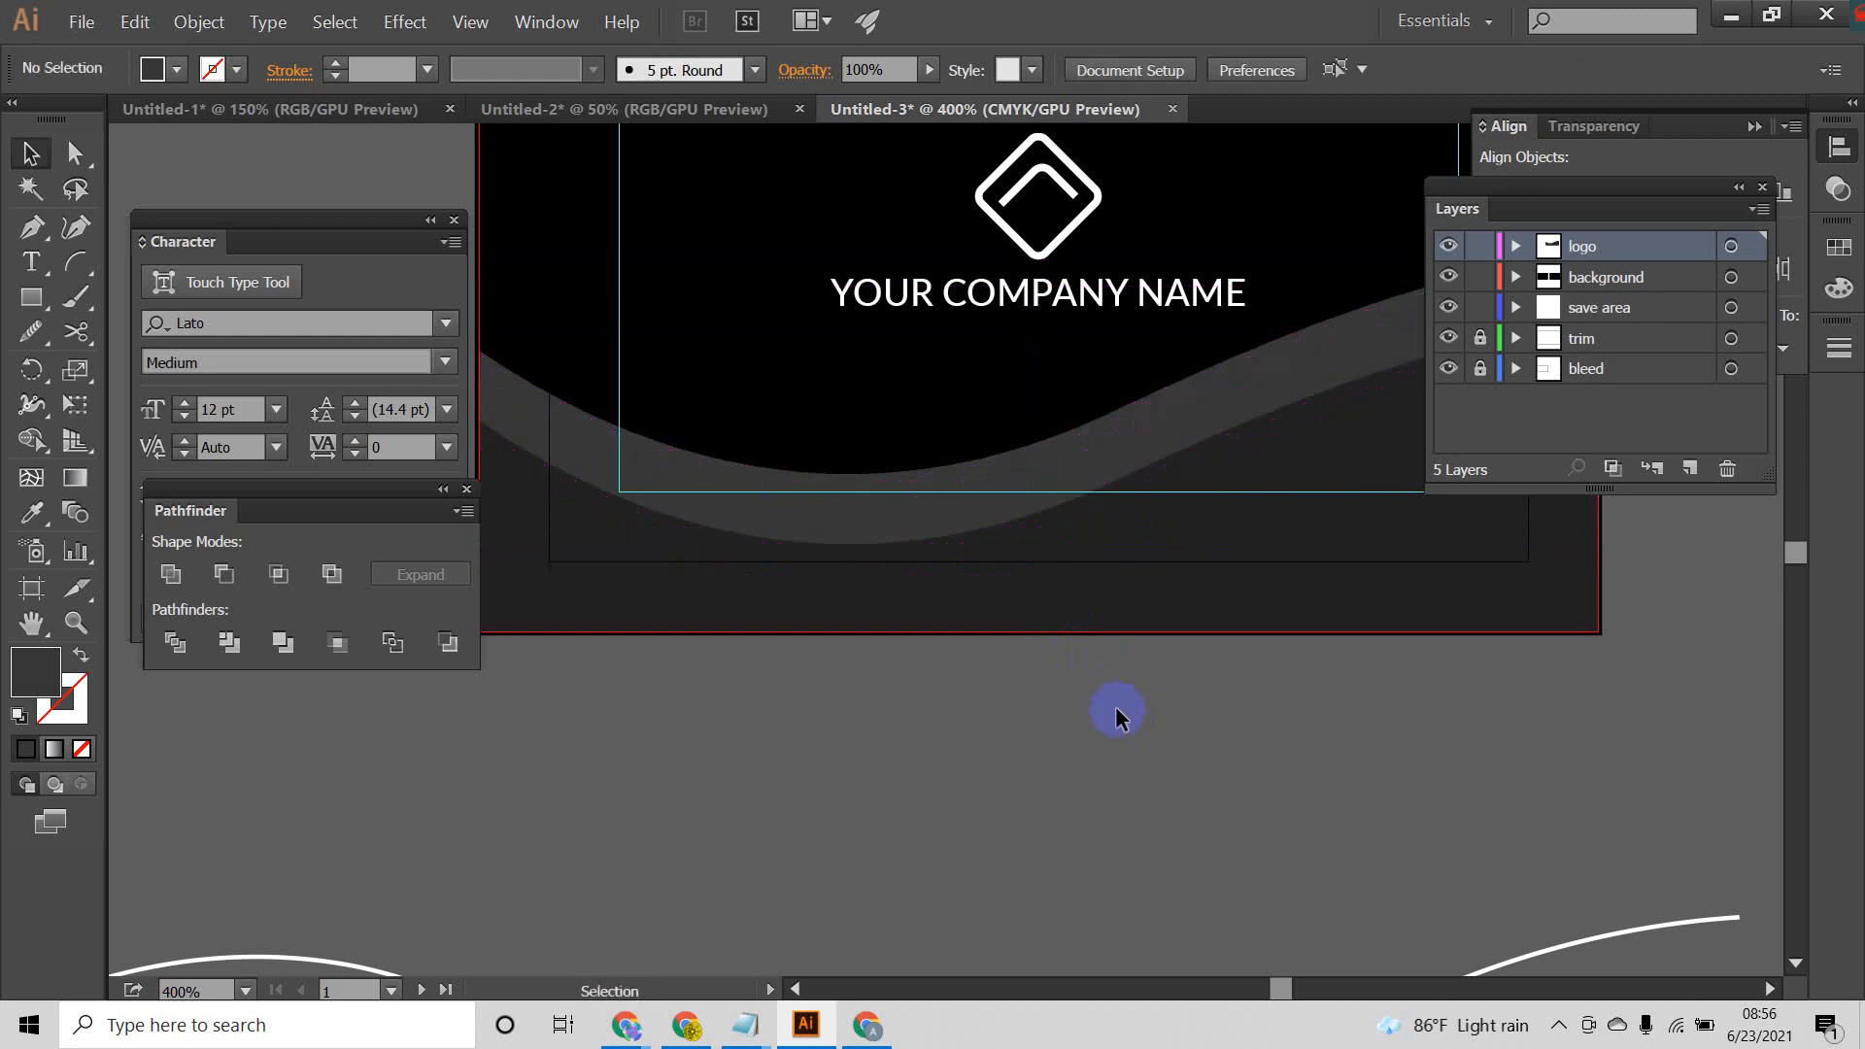
Step: Set the fill of the duplicated wave band to the lighter gray #333438 and clear the selection
{"action": "left_click", "coordinate": [1107, 544]}
{"action": "right_click", "coordinate": [1112, 542]}
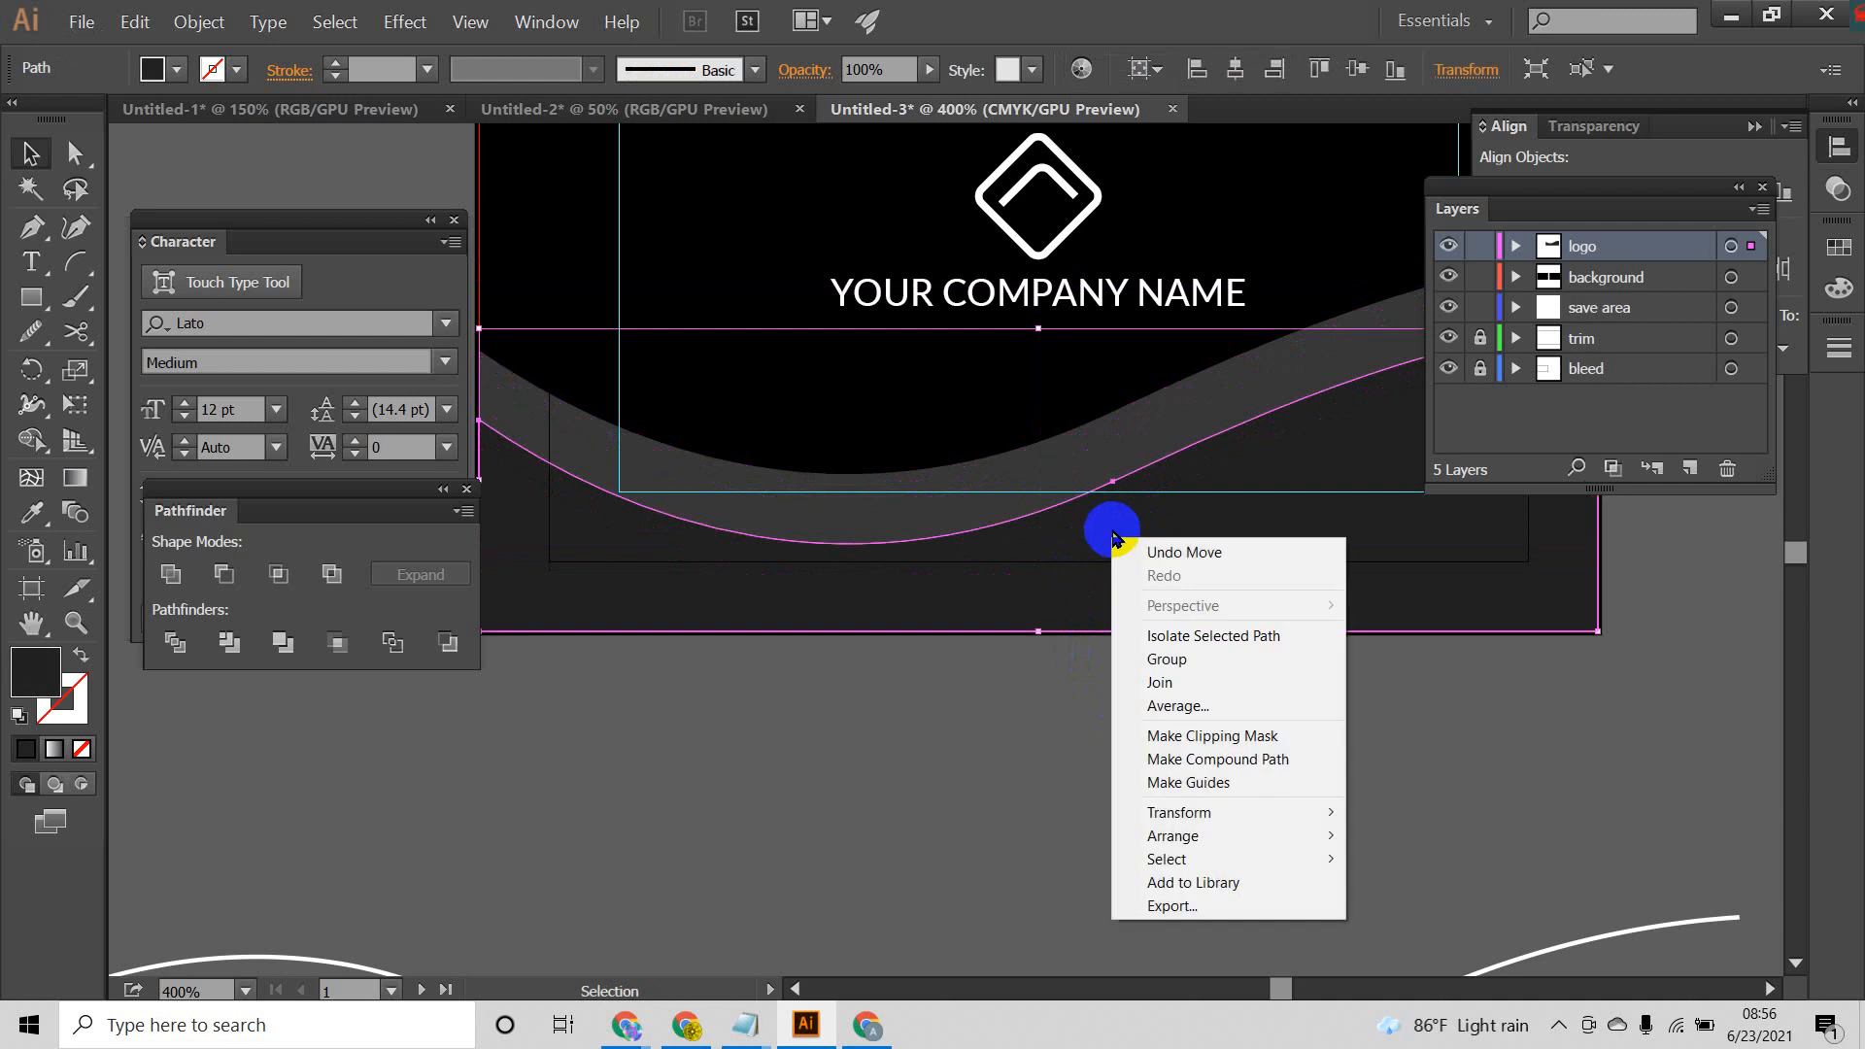
{"action": "left_click", "coordinate": [976, 499]}
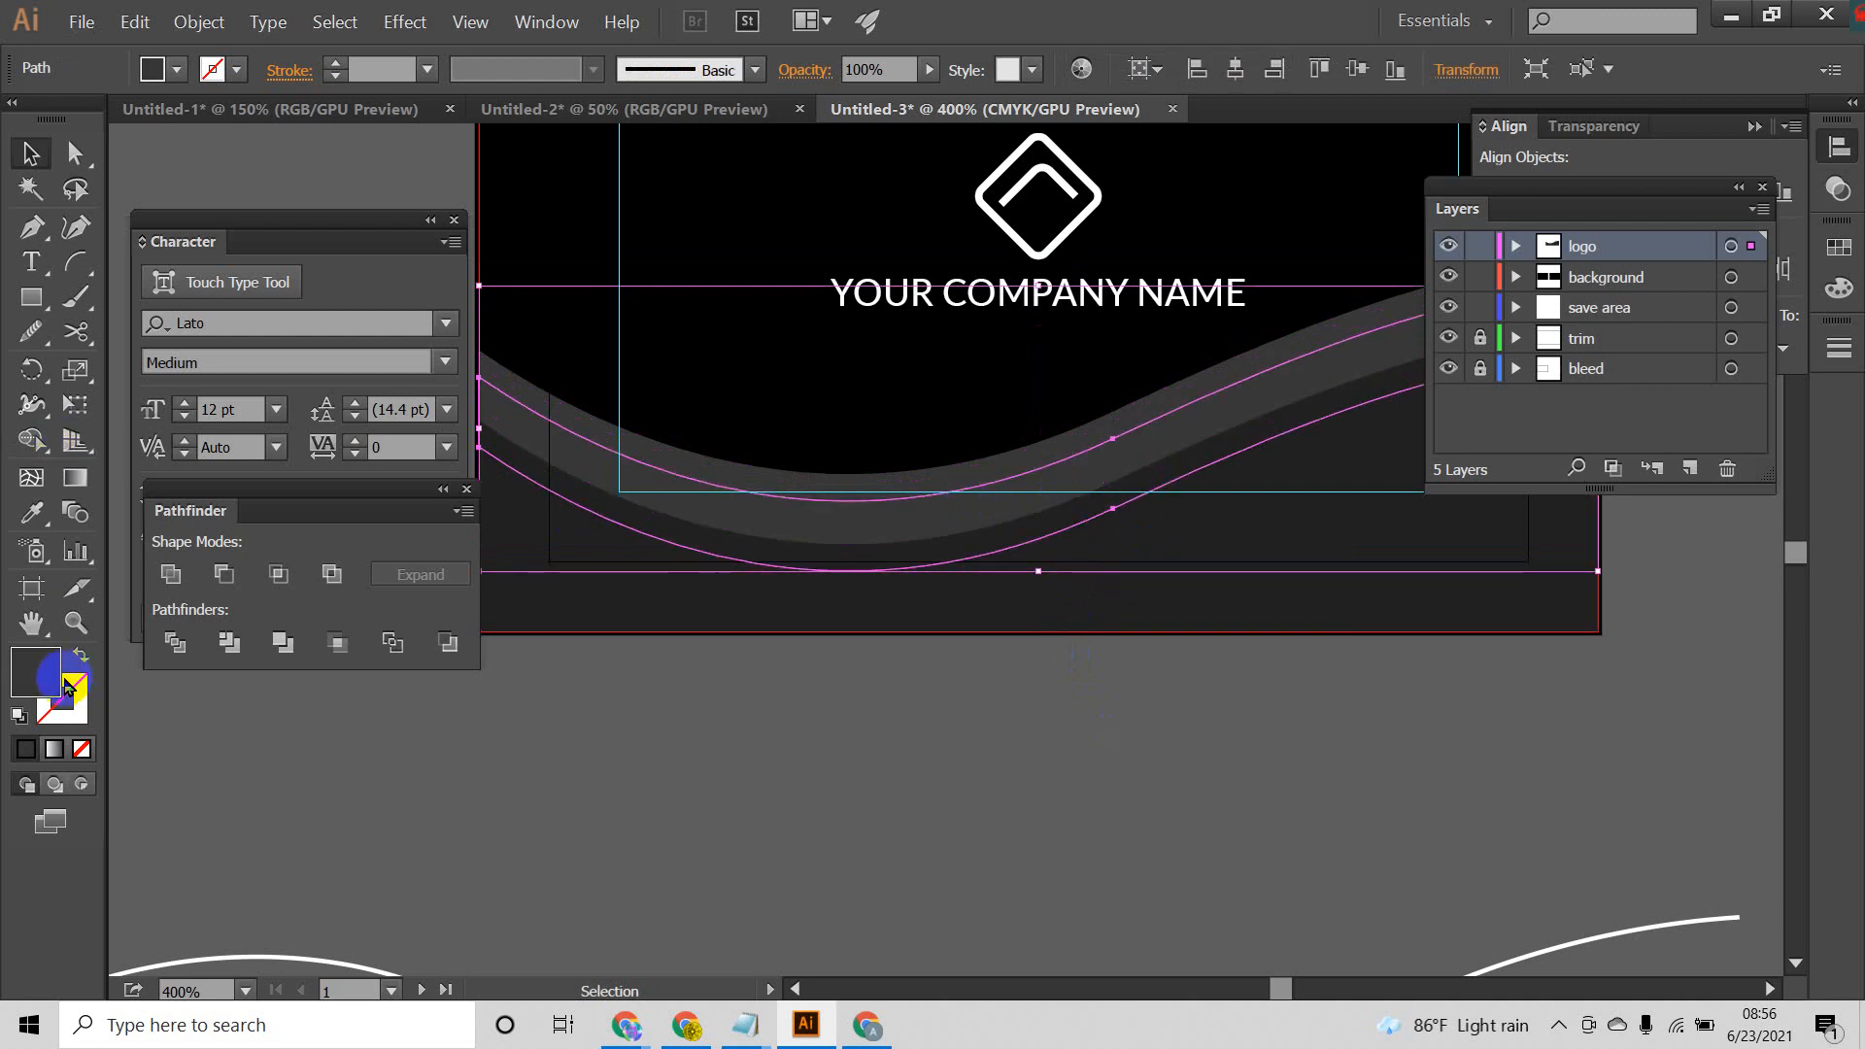
{"action": "double_click", "coordinate": [49, 668]}
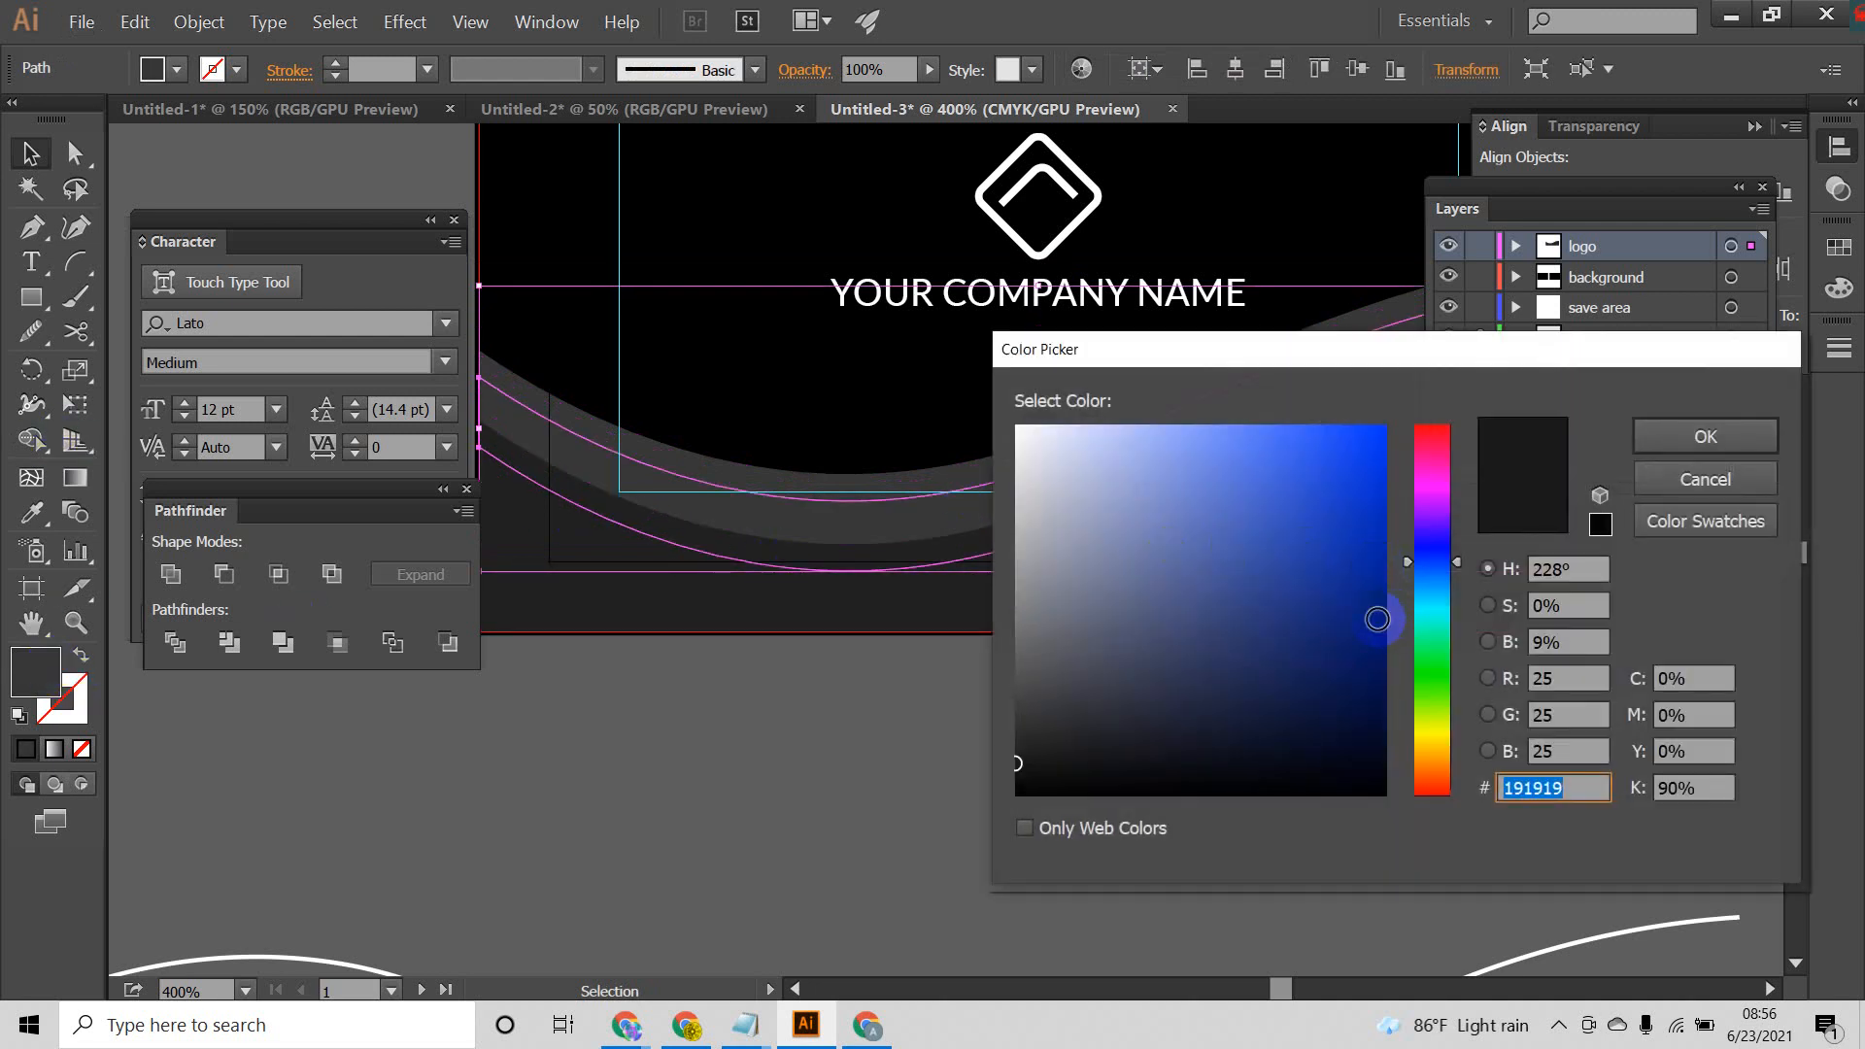
{"action": "left_click_drag", "start_coordinate": [1015, 758], "coordinate": [1046, 713]}
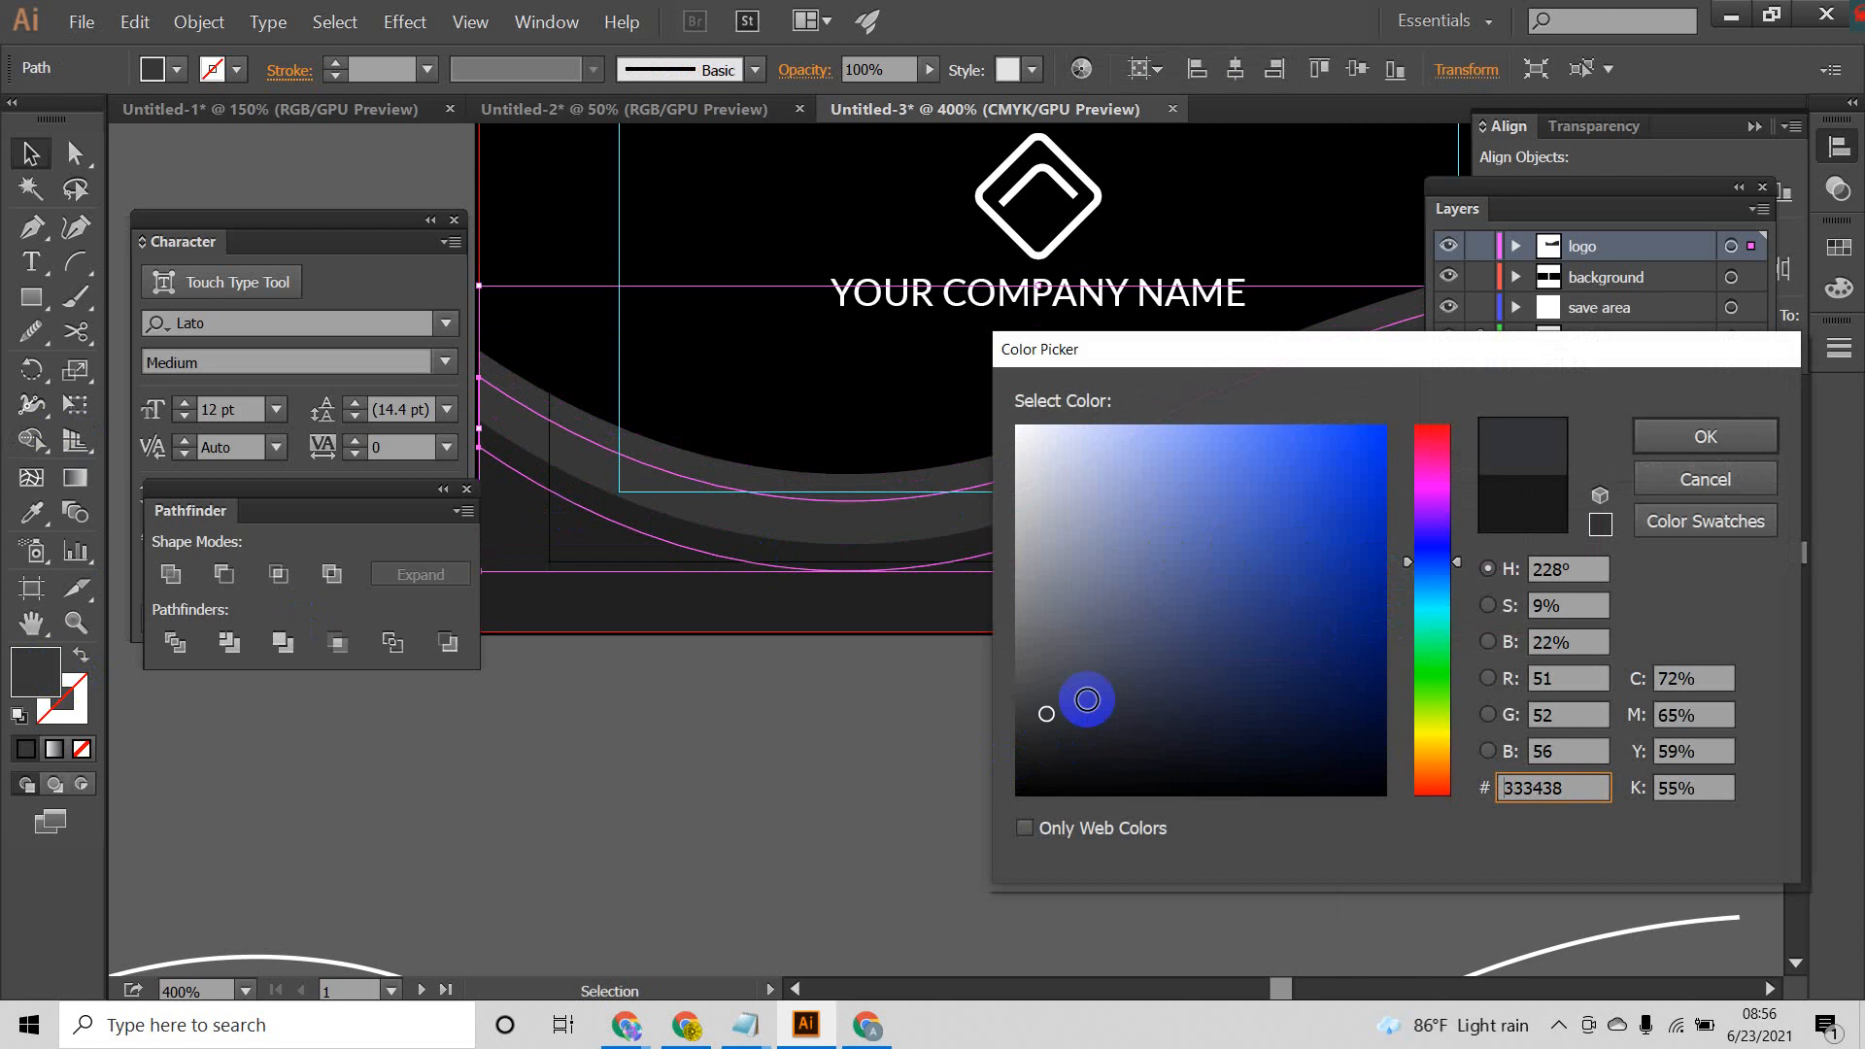
{"action": "left_click", "coordinate": [1699, 435]}
{"action": "left_click", "coordinate": [1148, 778]}
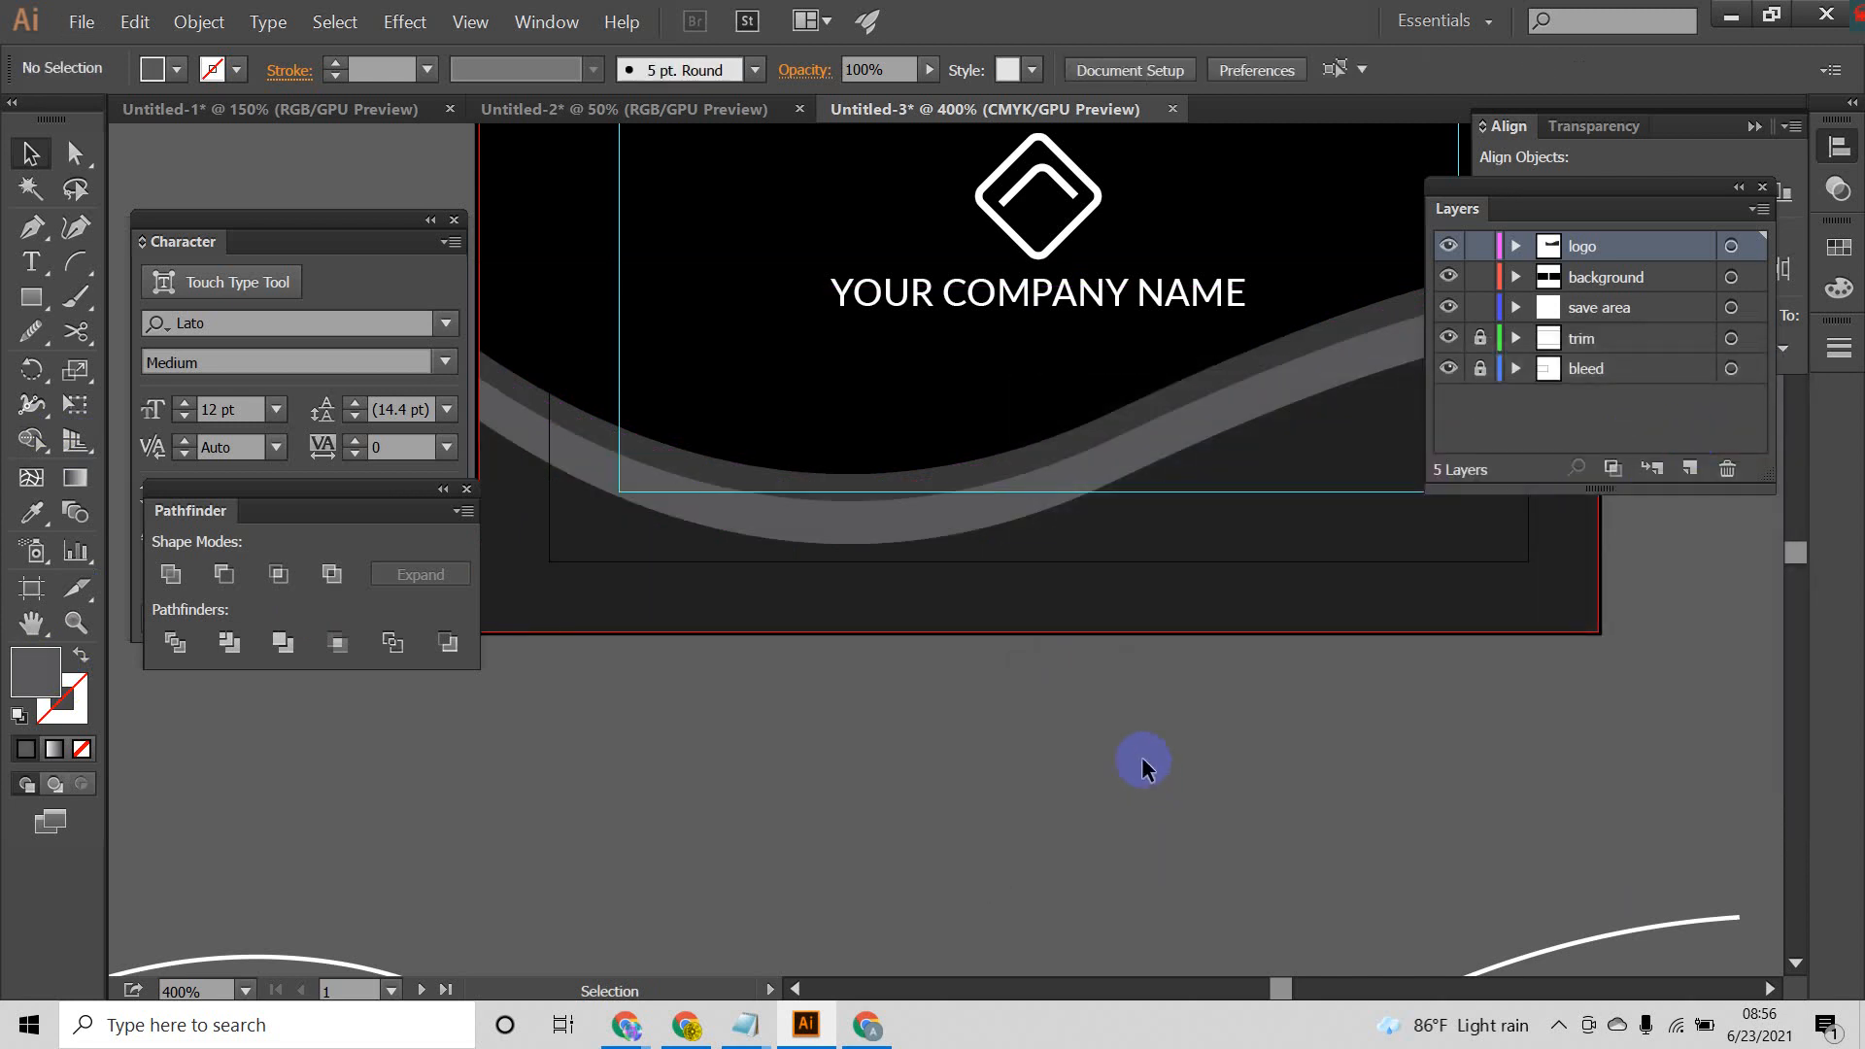
Step: Examine the layered wave bands on the front card, both close up and across the whole card
{"action": "scroll", "coordinate": [1146, 667], "scroll_direction": "down", "scroll_amount": 1}
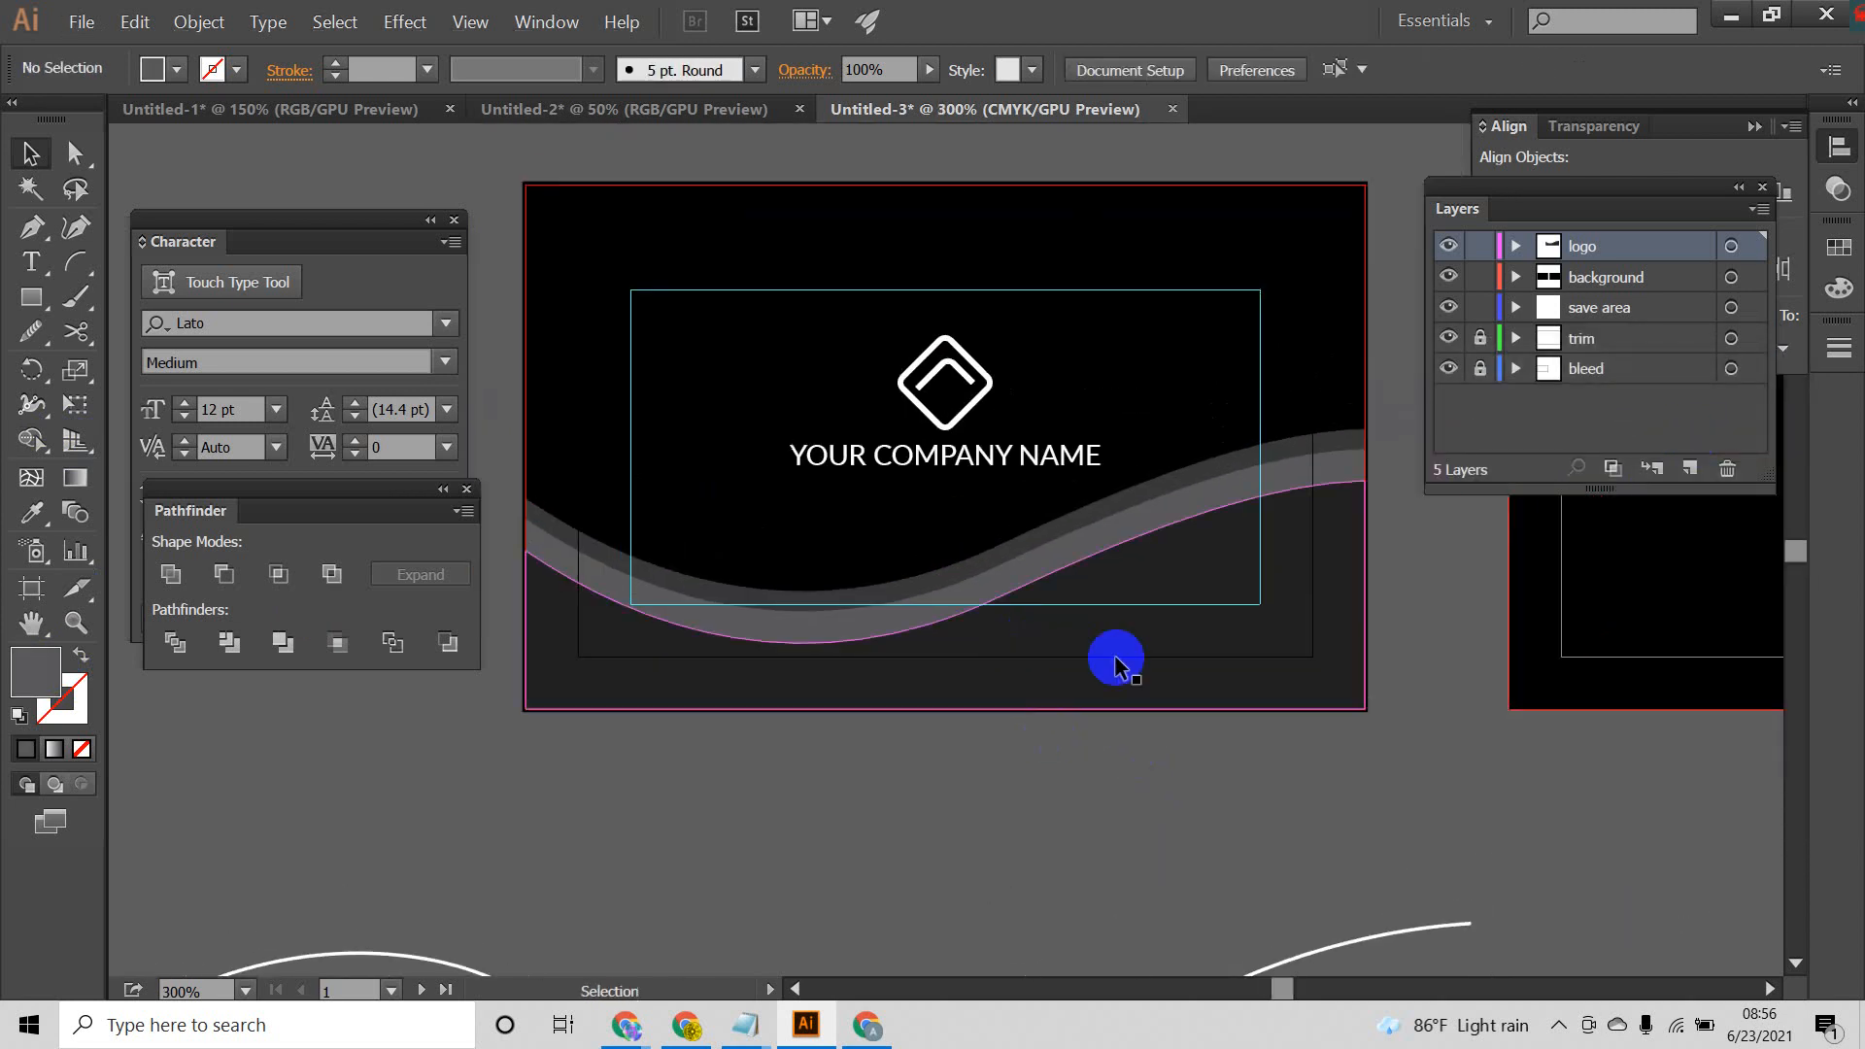
{"action": "scroll", "coordinate": [1116, 658], "scroll_direction": "up", "scroll_amount": 3}
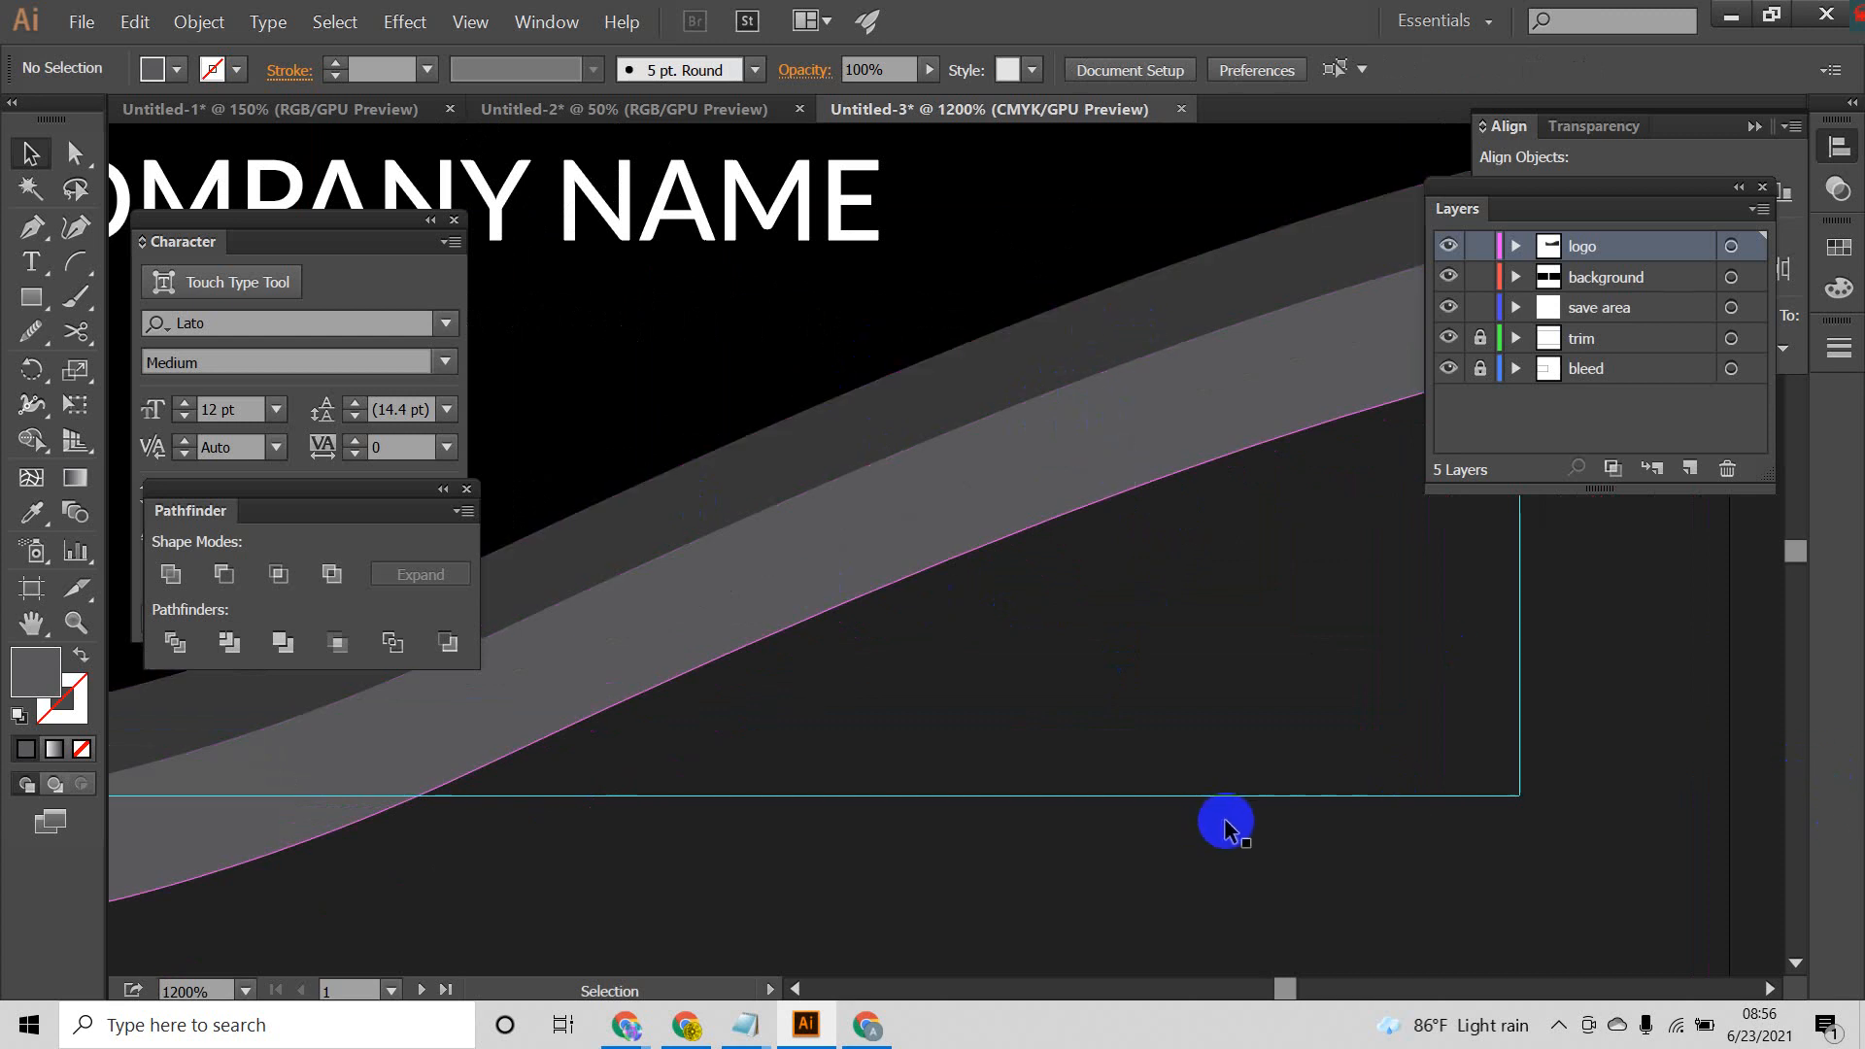
{"action": "scroll", "coordinate": [941, 608], "scroll_direction": "down", "scroll_amount": 3}
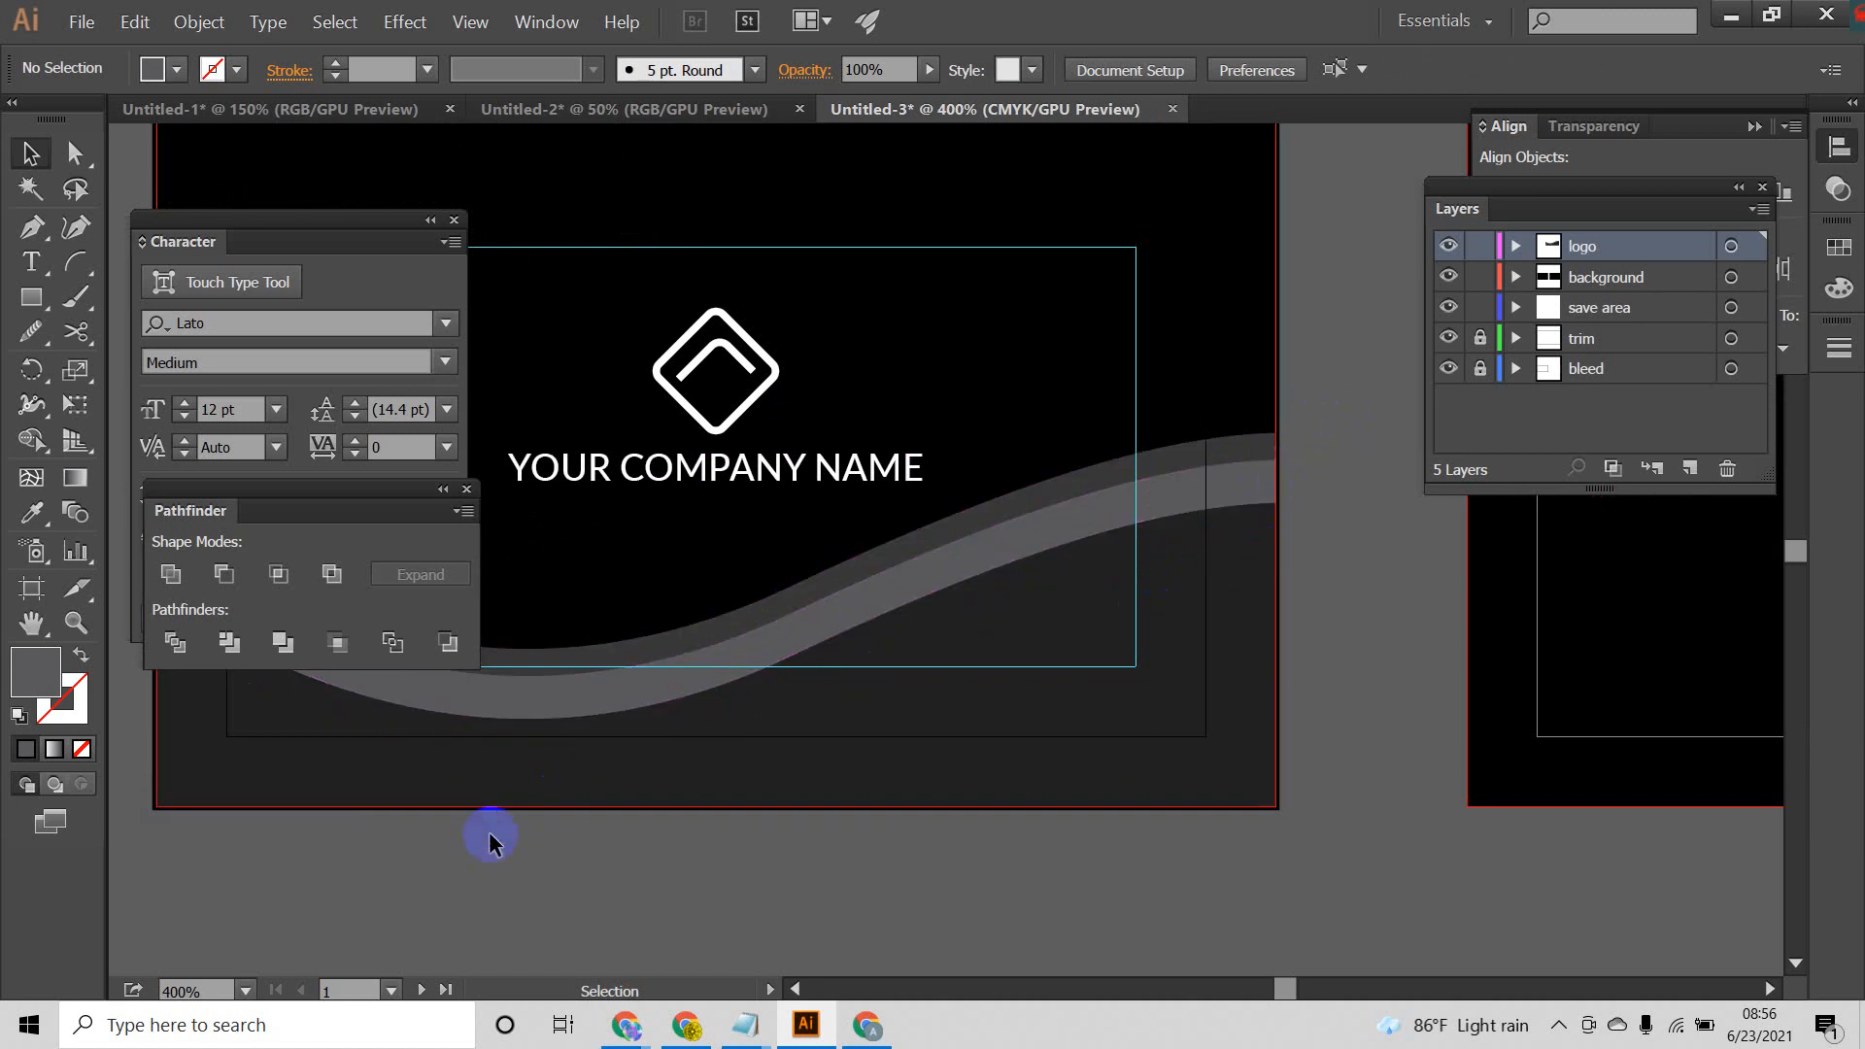
{"action": "left_click_drag", "start_coordinate": [1384, 685], "coordinate": [1603, 634]}
{"action": "scroll", "coordinate": [830, 622], "scroll_direction": "down", "scroll_amount": 1}
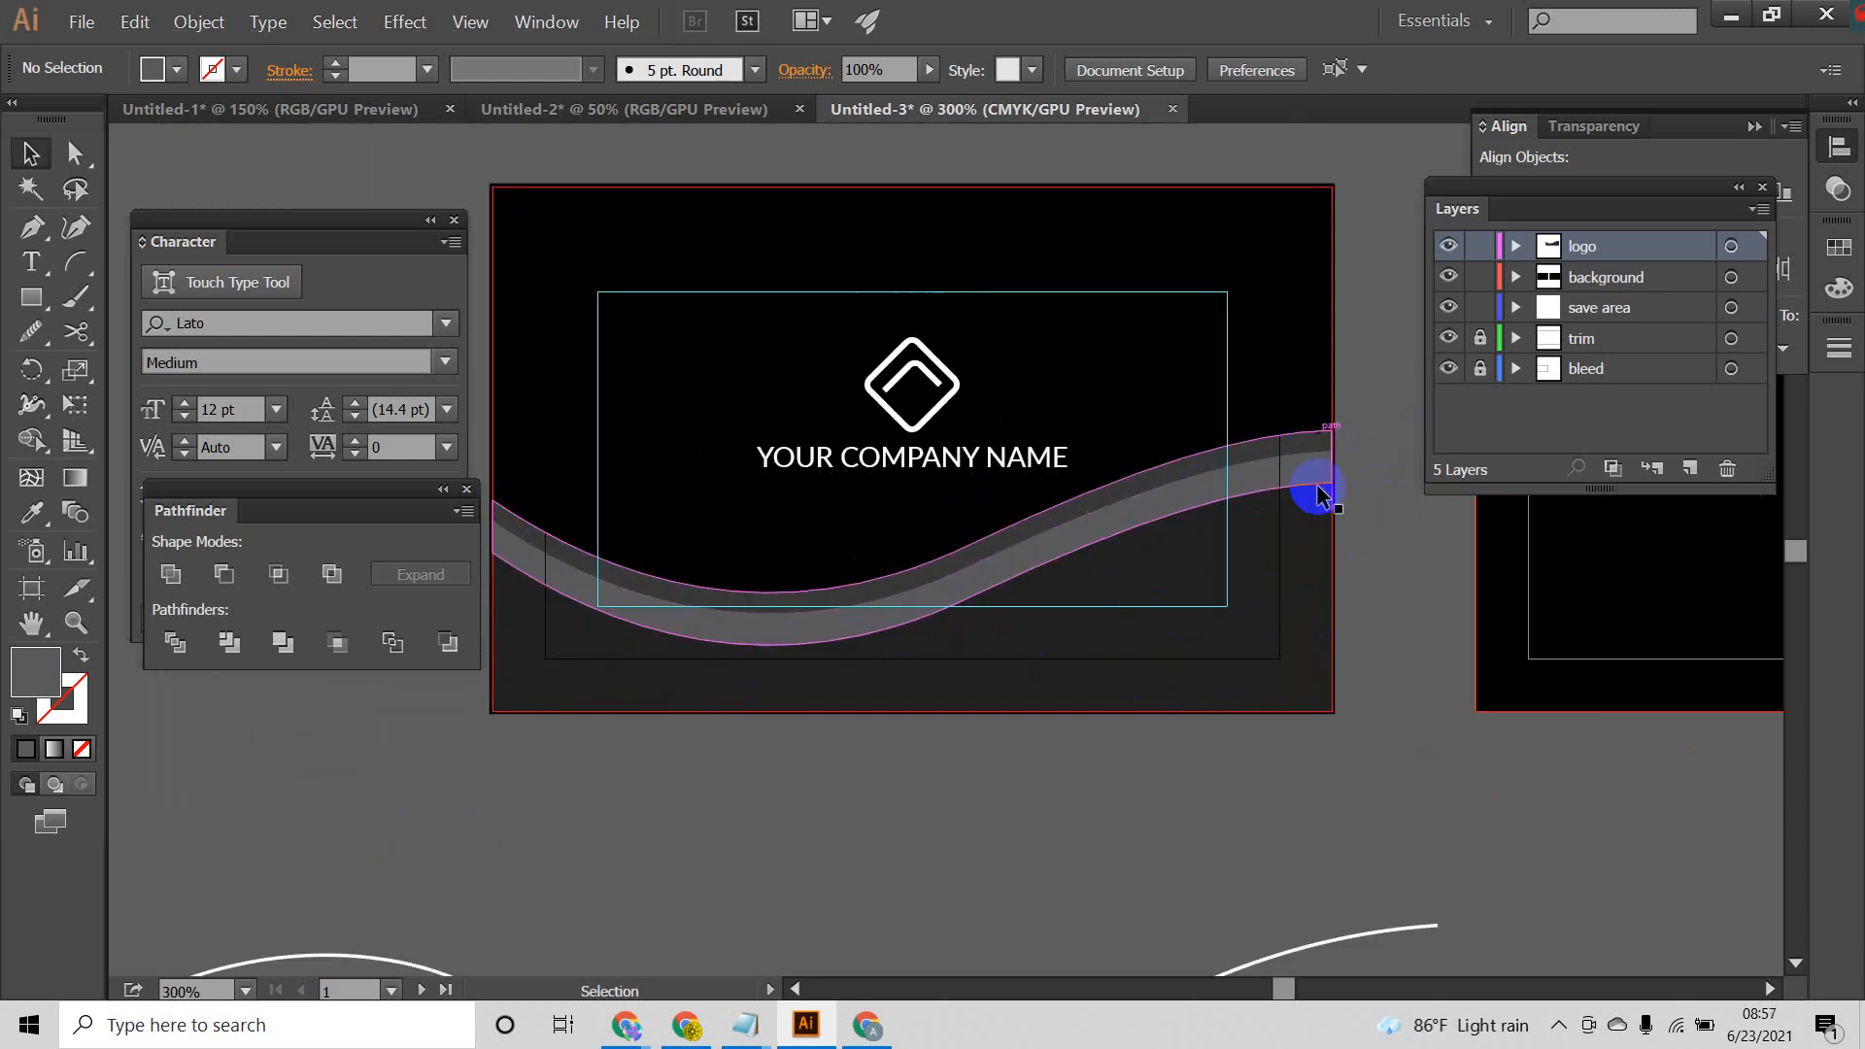
{"action": "scroll", "coordinate": [891, 760], "scroll_direction": "down", "scroll_amount": 1}
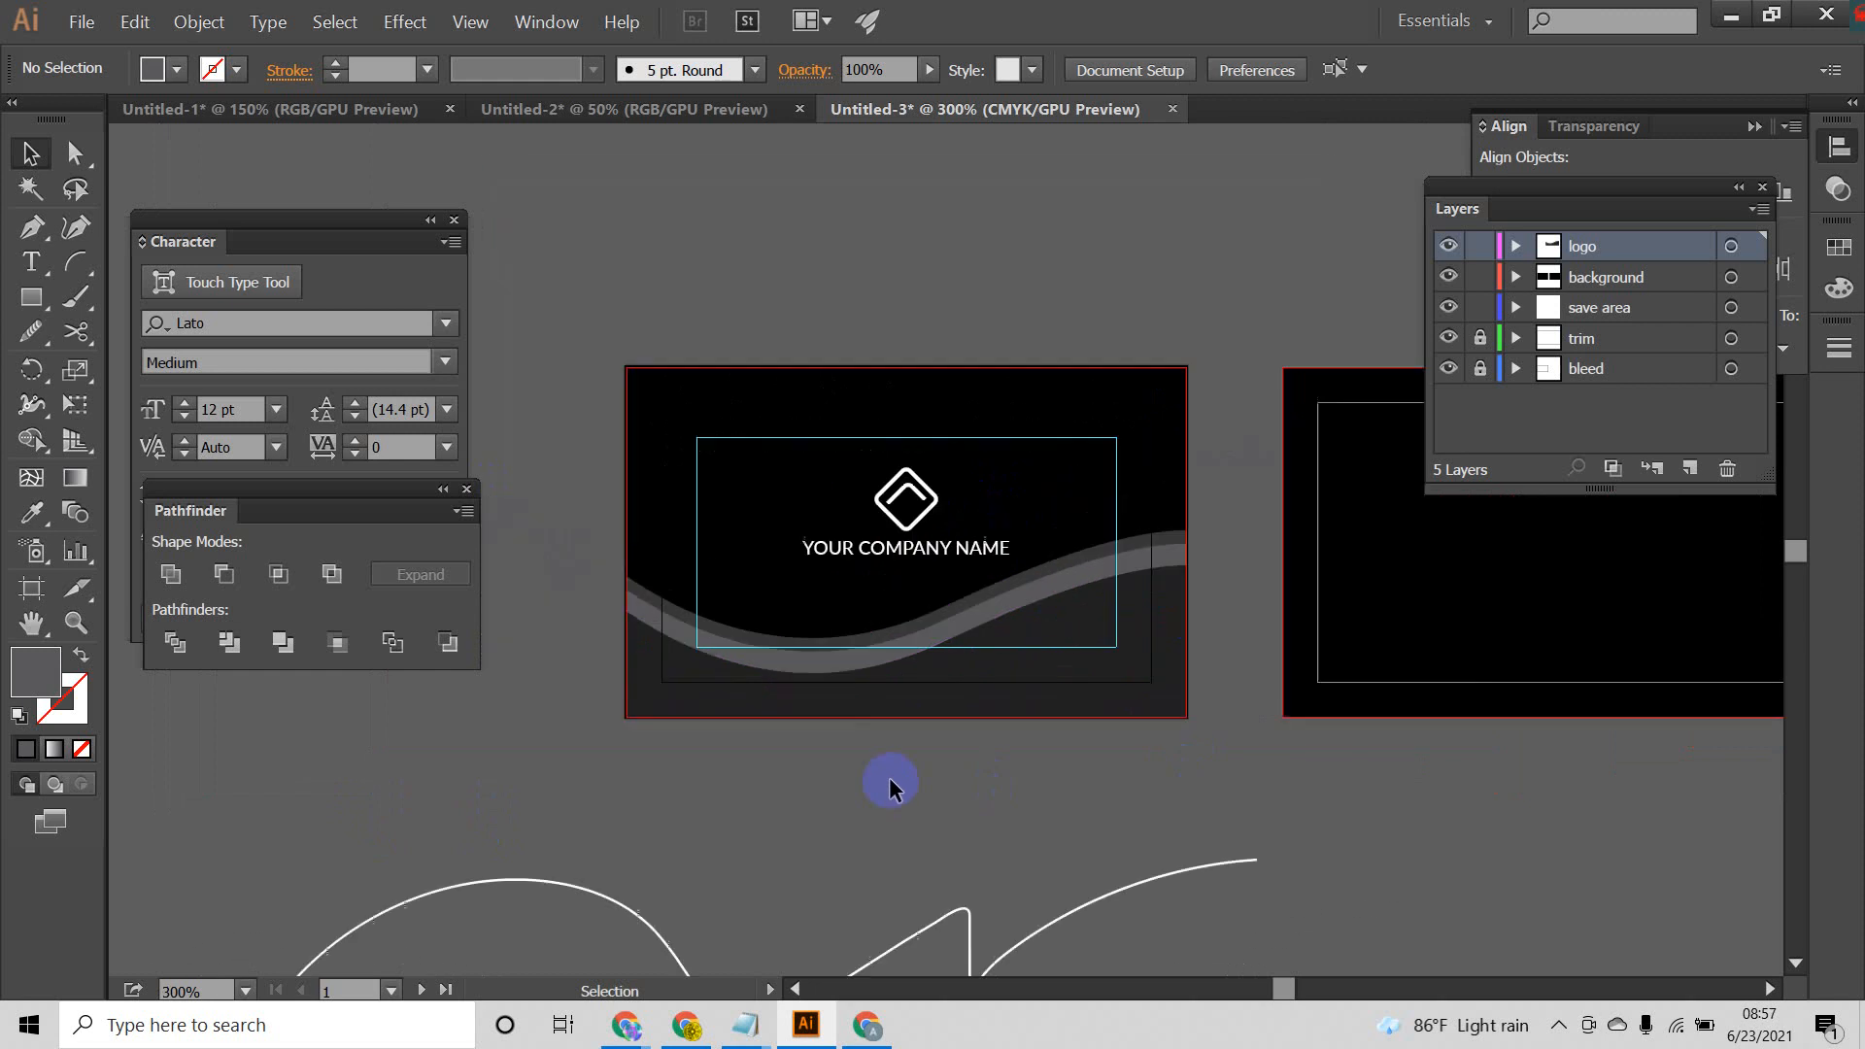
{"action": "left_click_drag", "start_coordinate": [889, 780], "coordinate": [1012, 728]}
{"action": "scroll", "coordinate": [1032, 618], "scroll_direction": "up", "scroll_amount": 2}
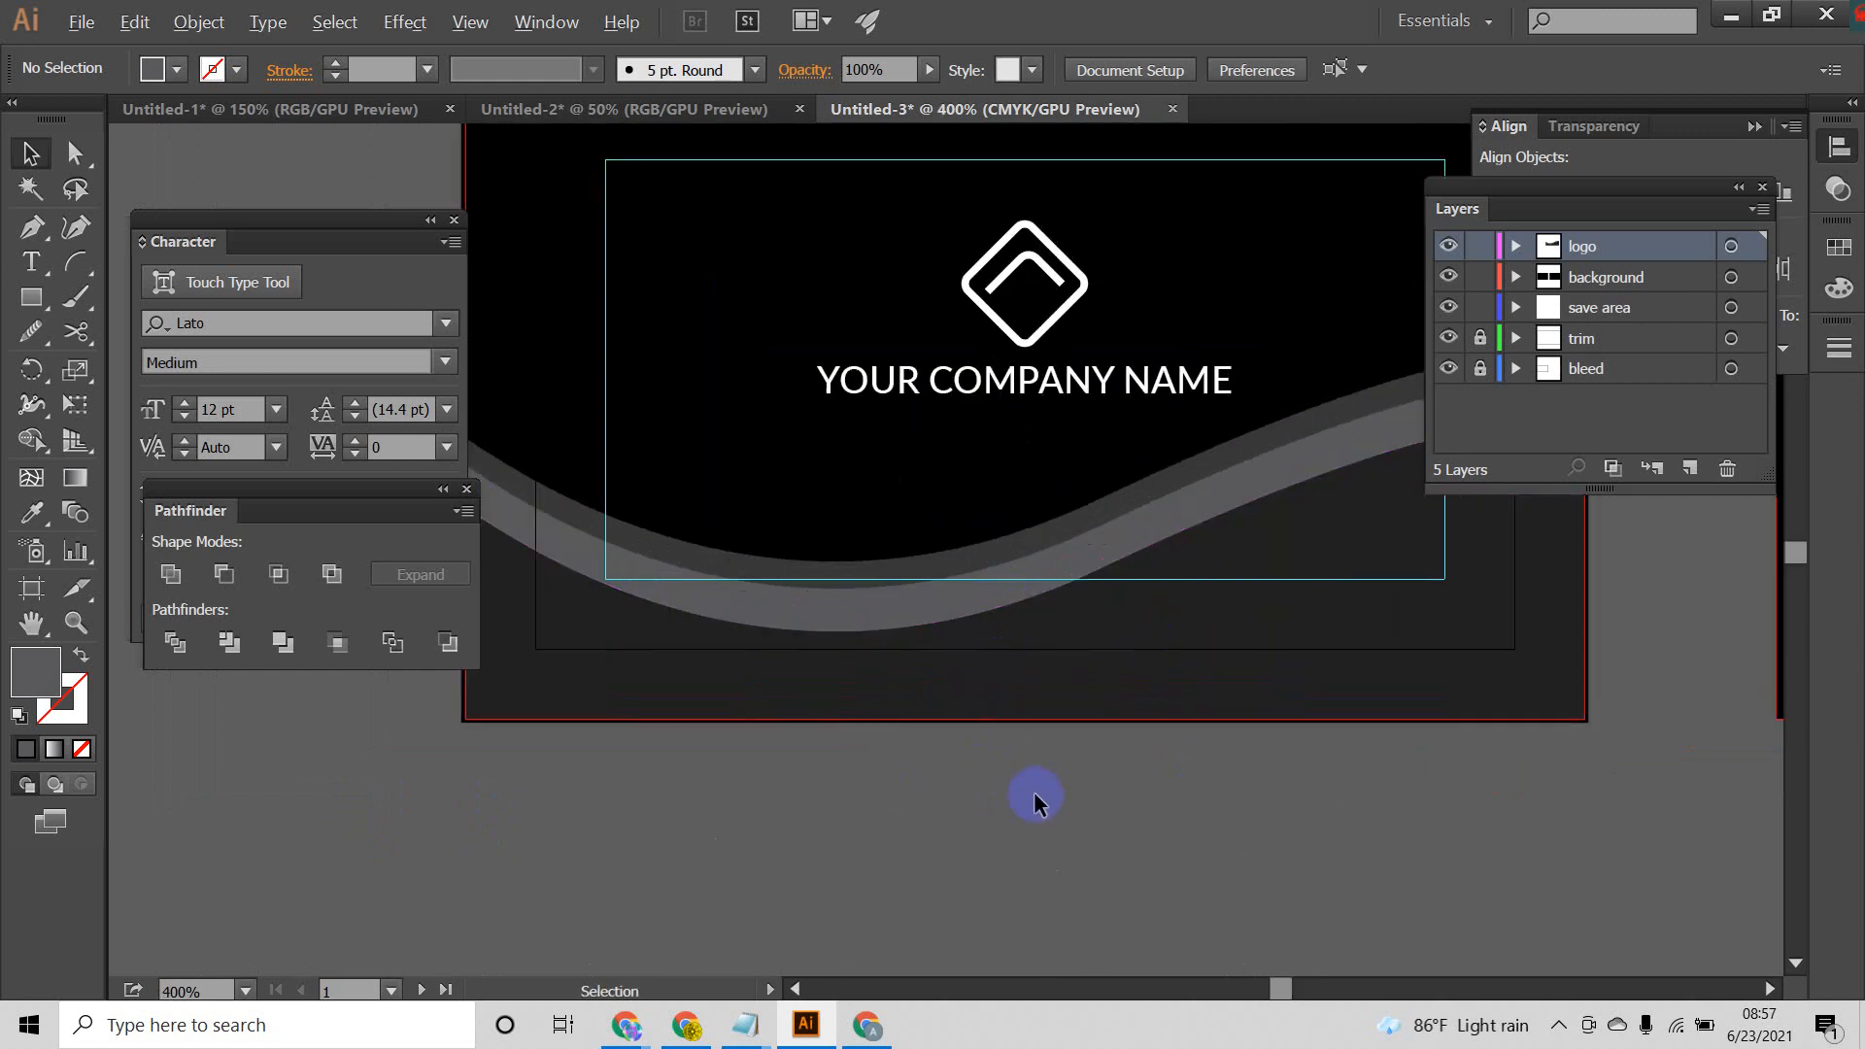
Step: Try a lighter gray fill on the lower wave shape of the front card
{"action": "scroll", "coordinate": [1033, 791], "scroll_direction": "up", "scroll_amount": 1}
{"action": "left_click", "coordinate": [1127, 677]}
{"action": "scroll", "coordinate": [1127, 677], "scroll_direction": "down", "scroll_amount": 2}
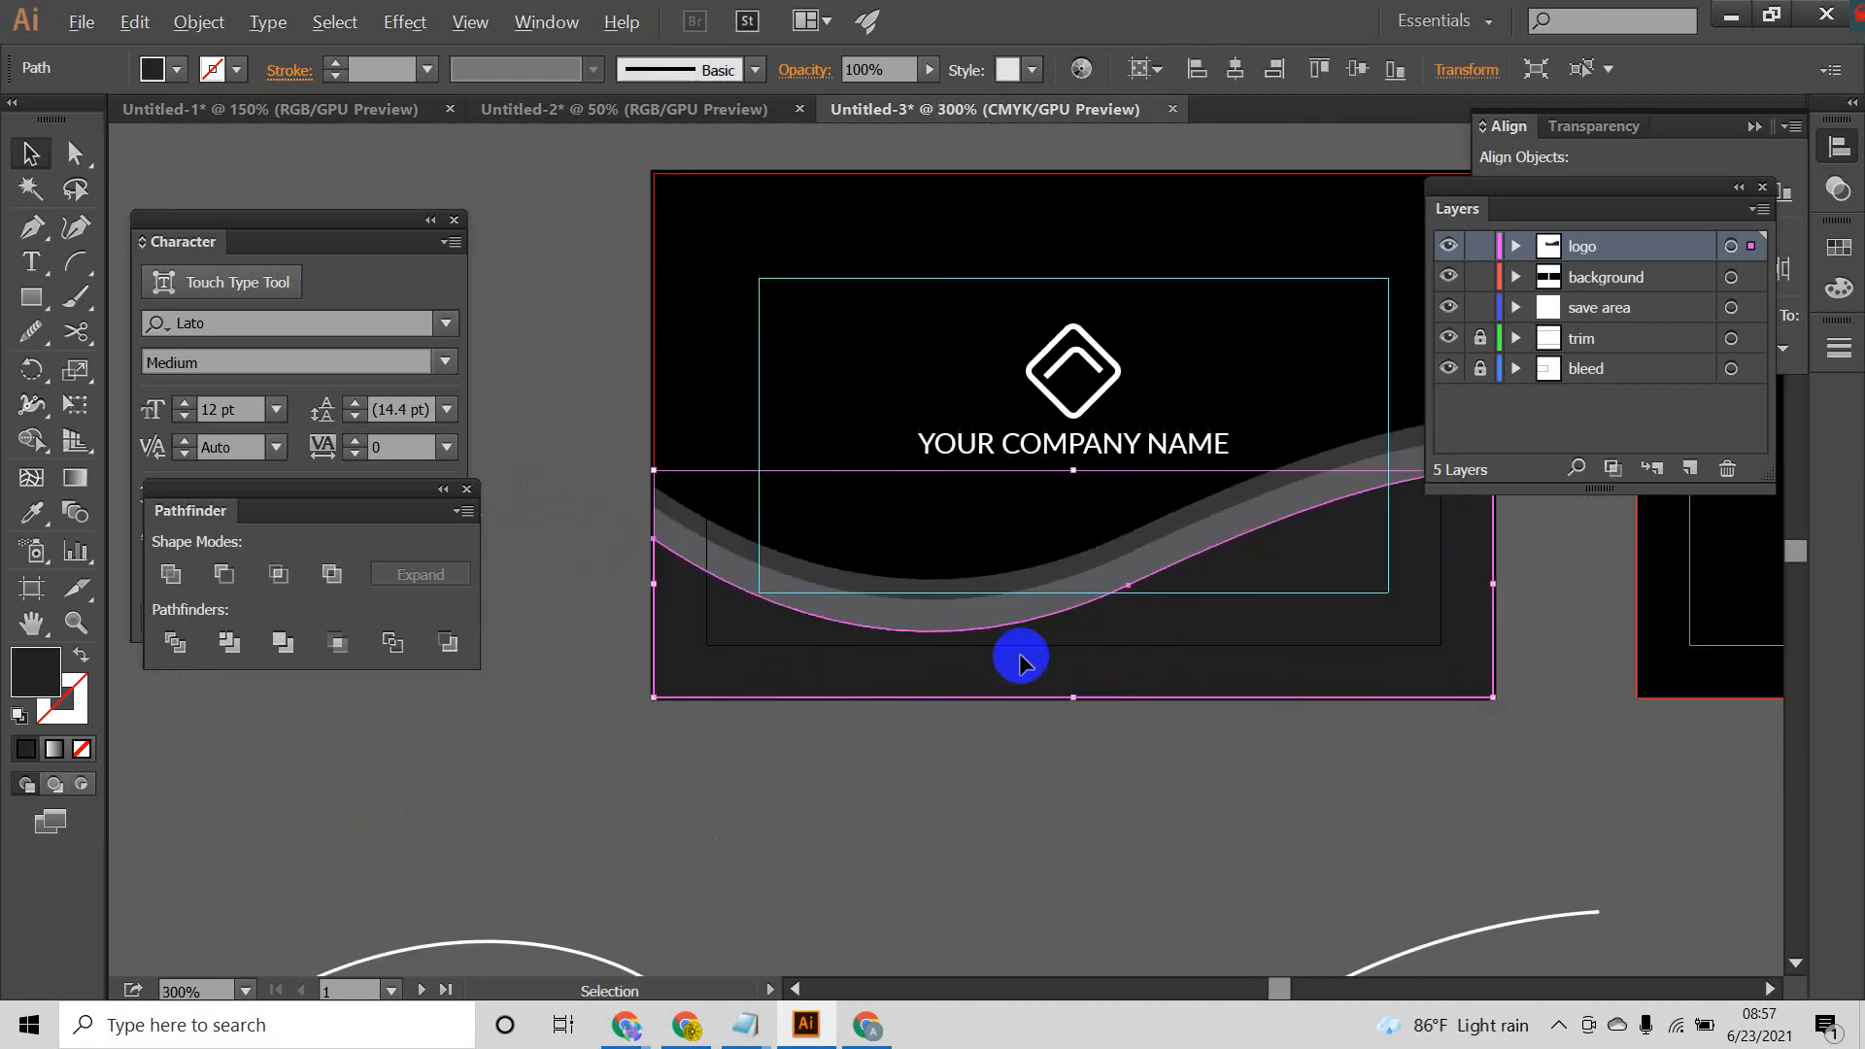
{"action": "double_click", "coordinate": [87, 671]}
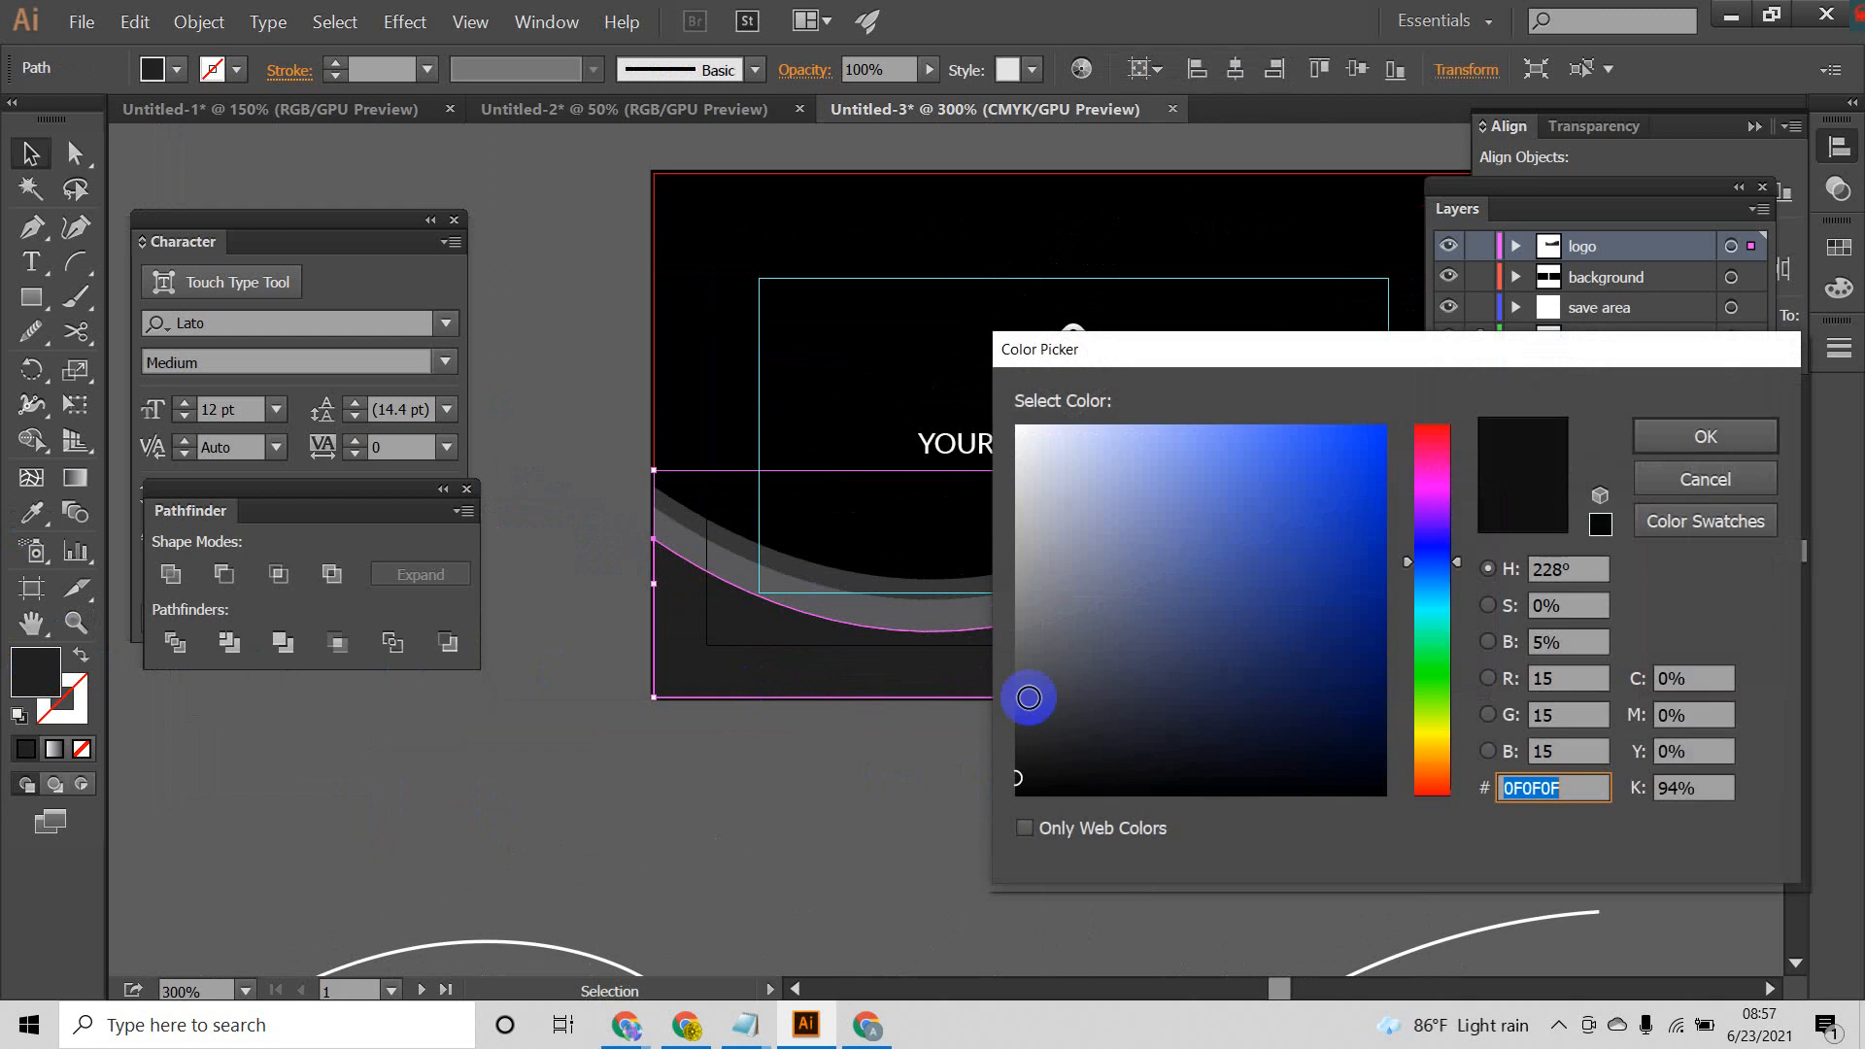
{"action": "left_click_drag", "start_coordinate": [1014, 756], "coordinate": [1021, 737]}
{"action": "left_click", "coordinate": [1706, 436]}
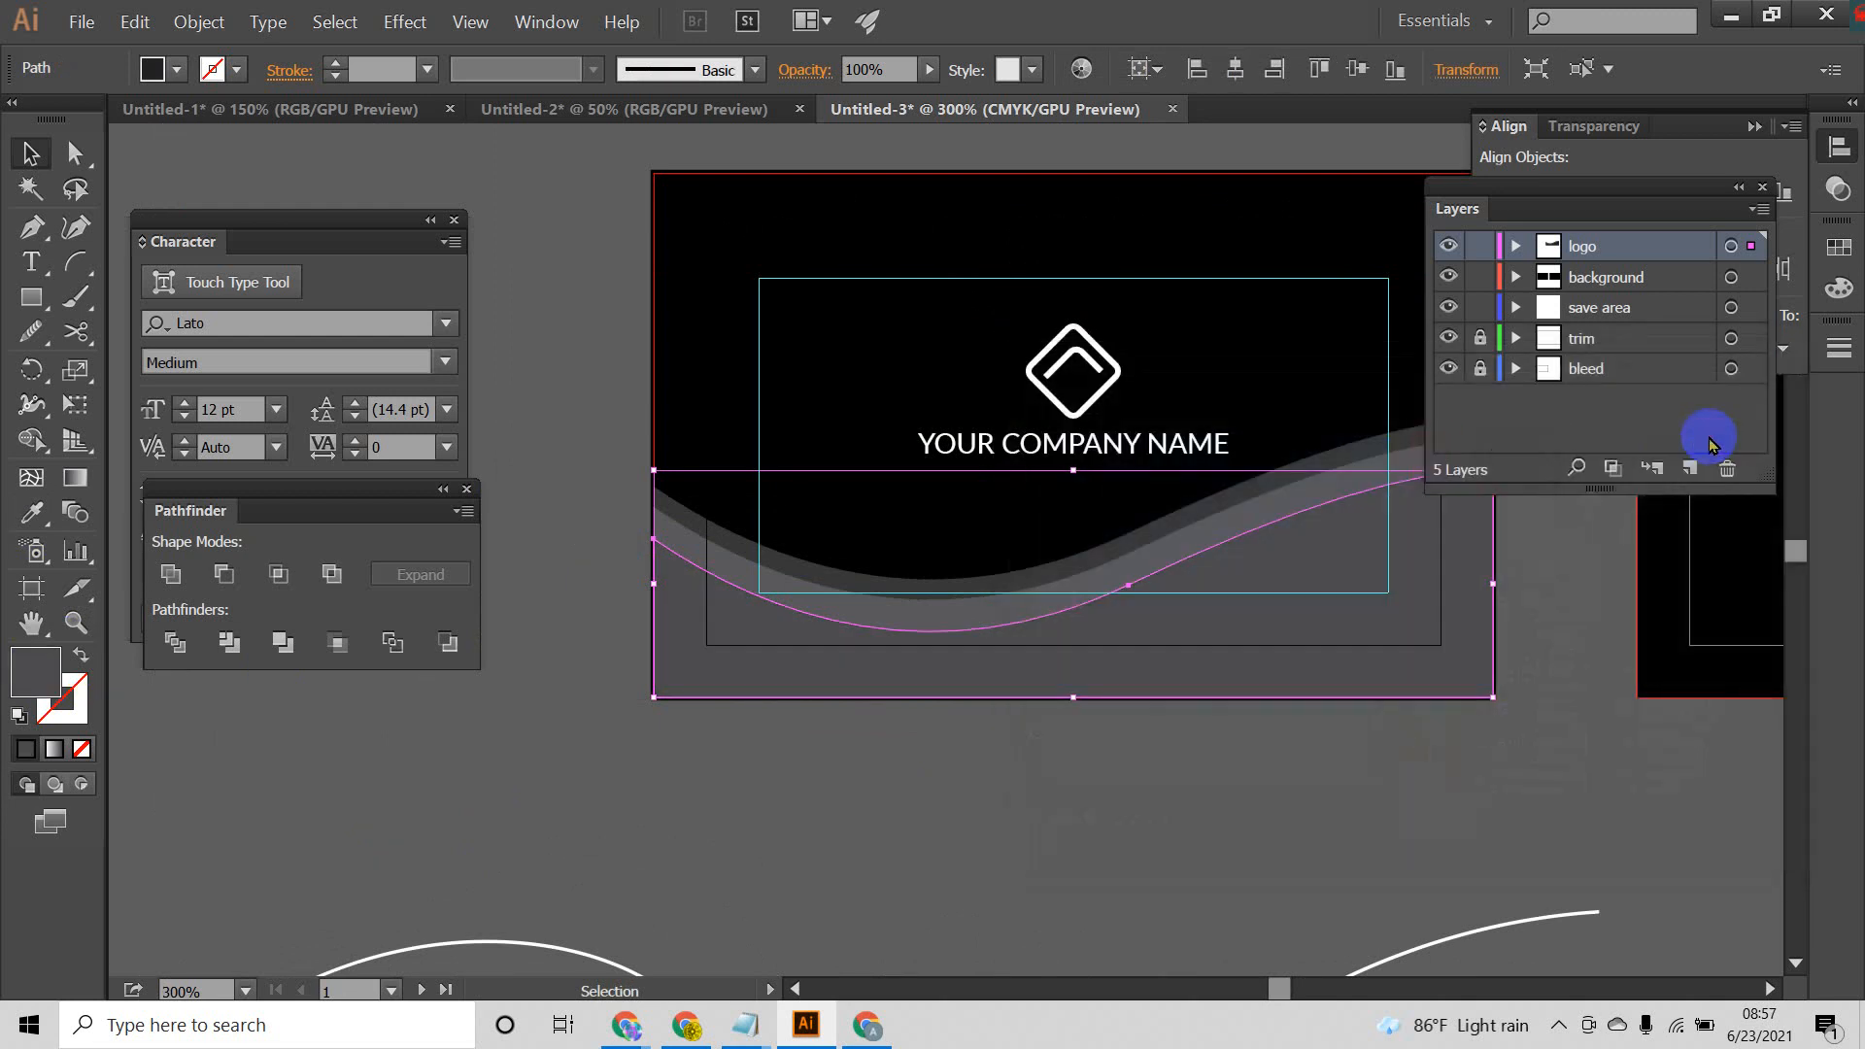
{"action": "left_click", "coordinate": [1170, 790]}
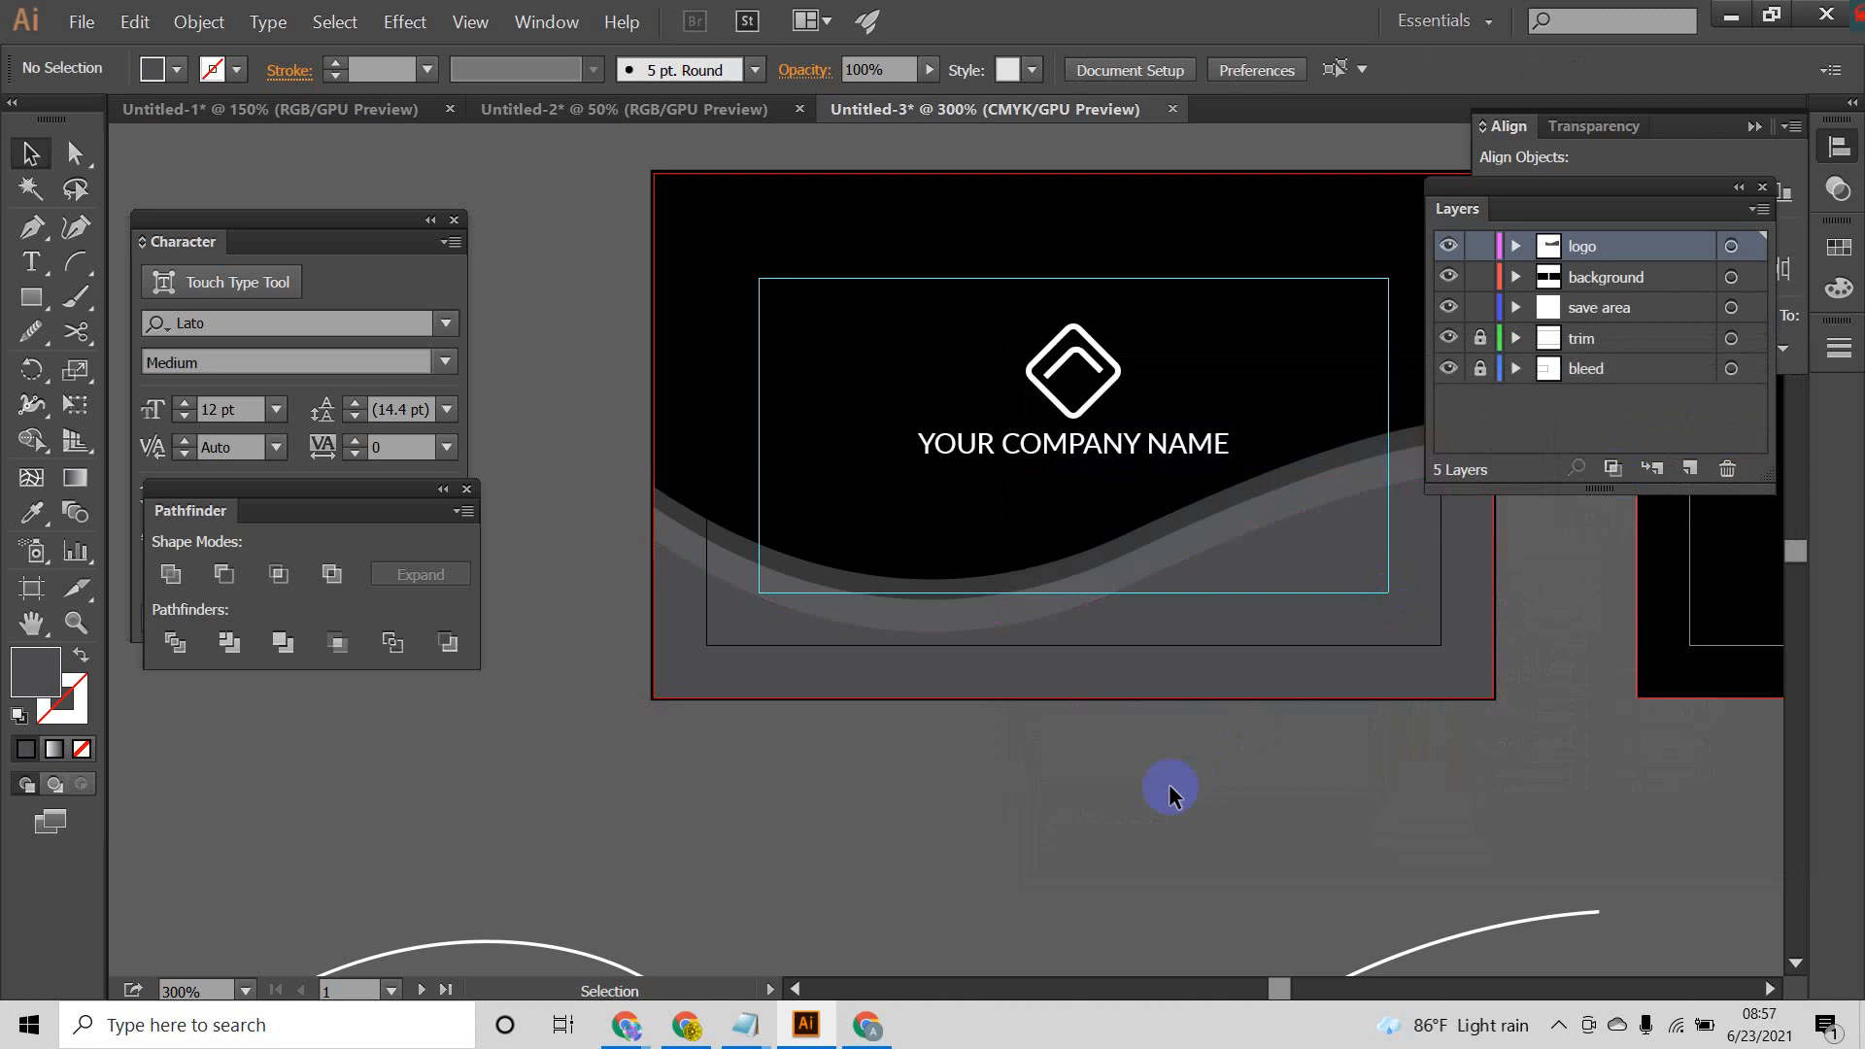
{"action": "scroll", "coordinate": [1174, 758], "scroll_direction": "down", "scroll_amount": 2}
{"action": "left_click_drag", "start_coordinate": [1089, 738], "coordinate": [894, 666]}
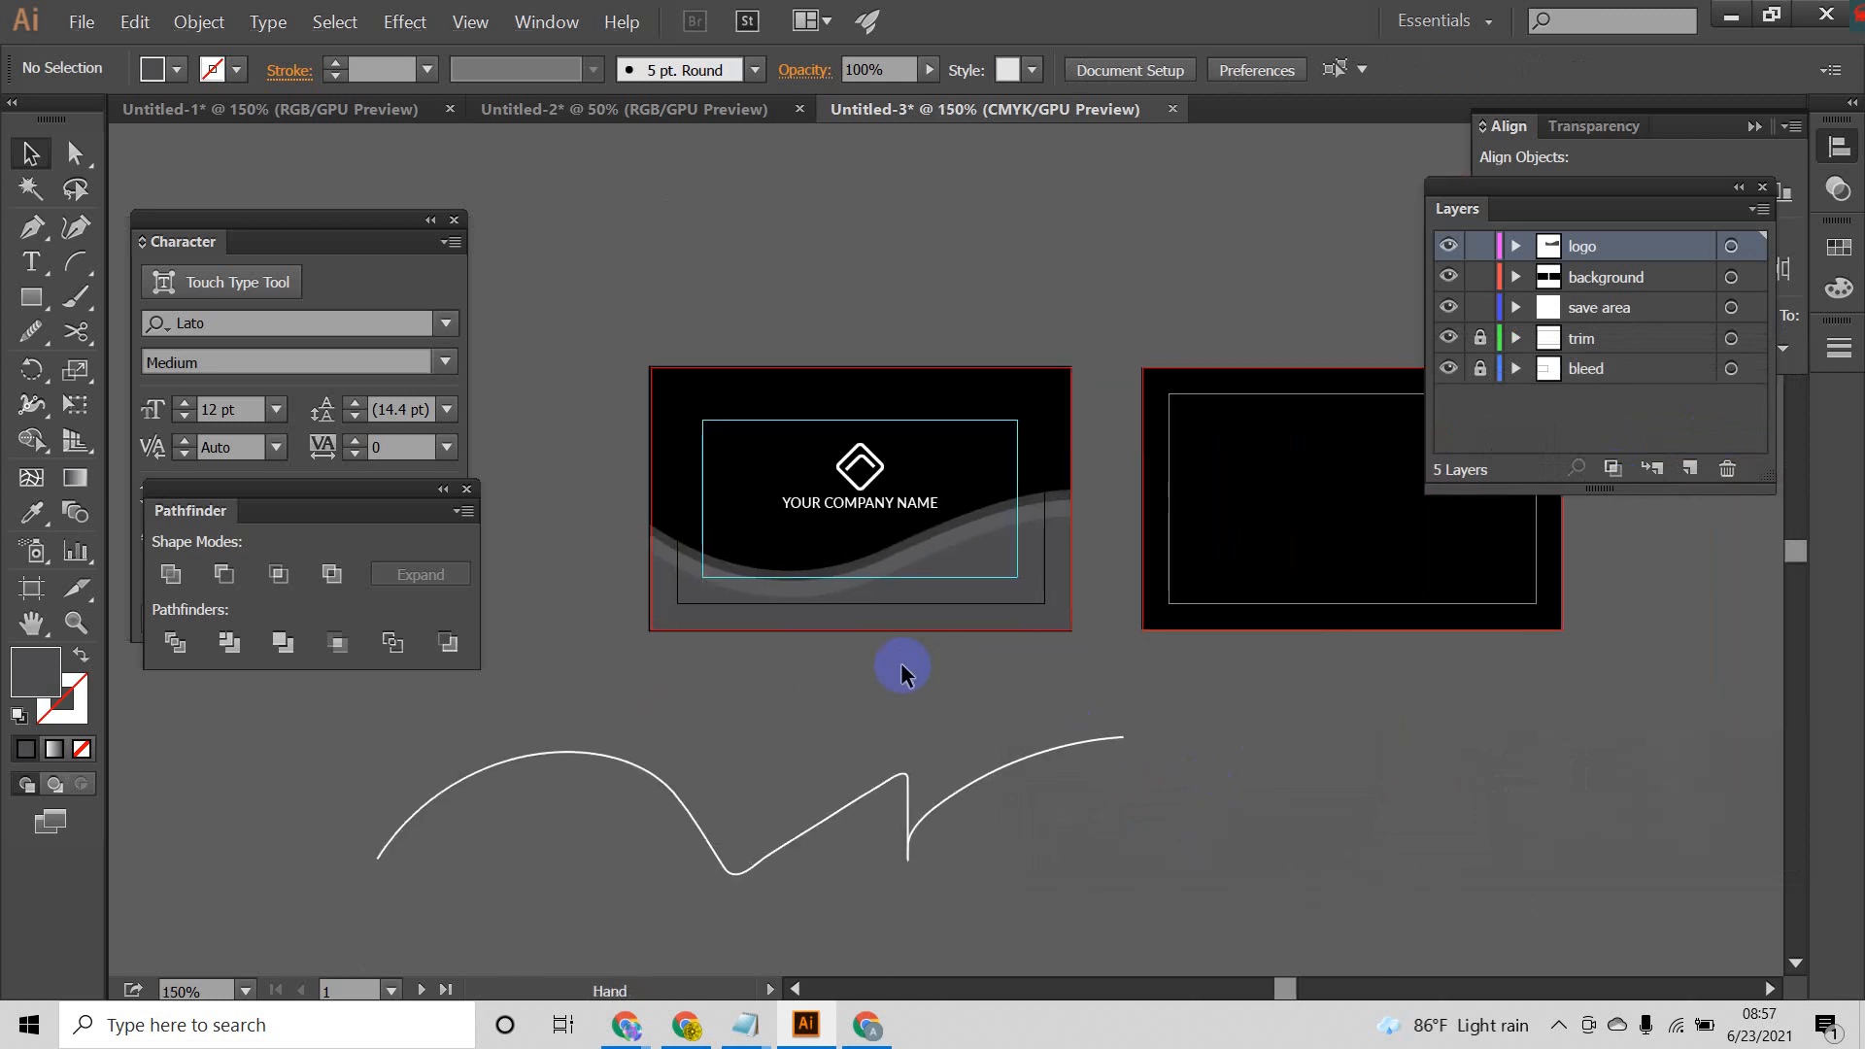
Step: Change the fill of the lower wave shape on the front card to a darker gray and clear the selection
{"action": "scroll", "coordinate": [895, 666], "scroll_direction": "up", "scroll_amount": 3}
{"action": "left_click", "coordinate": [913, 512]}
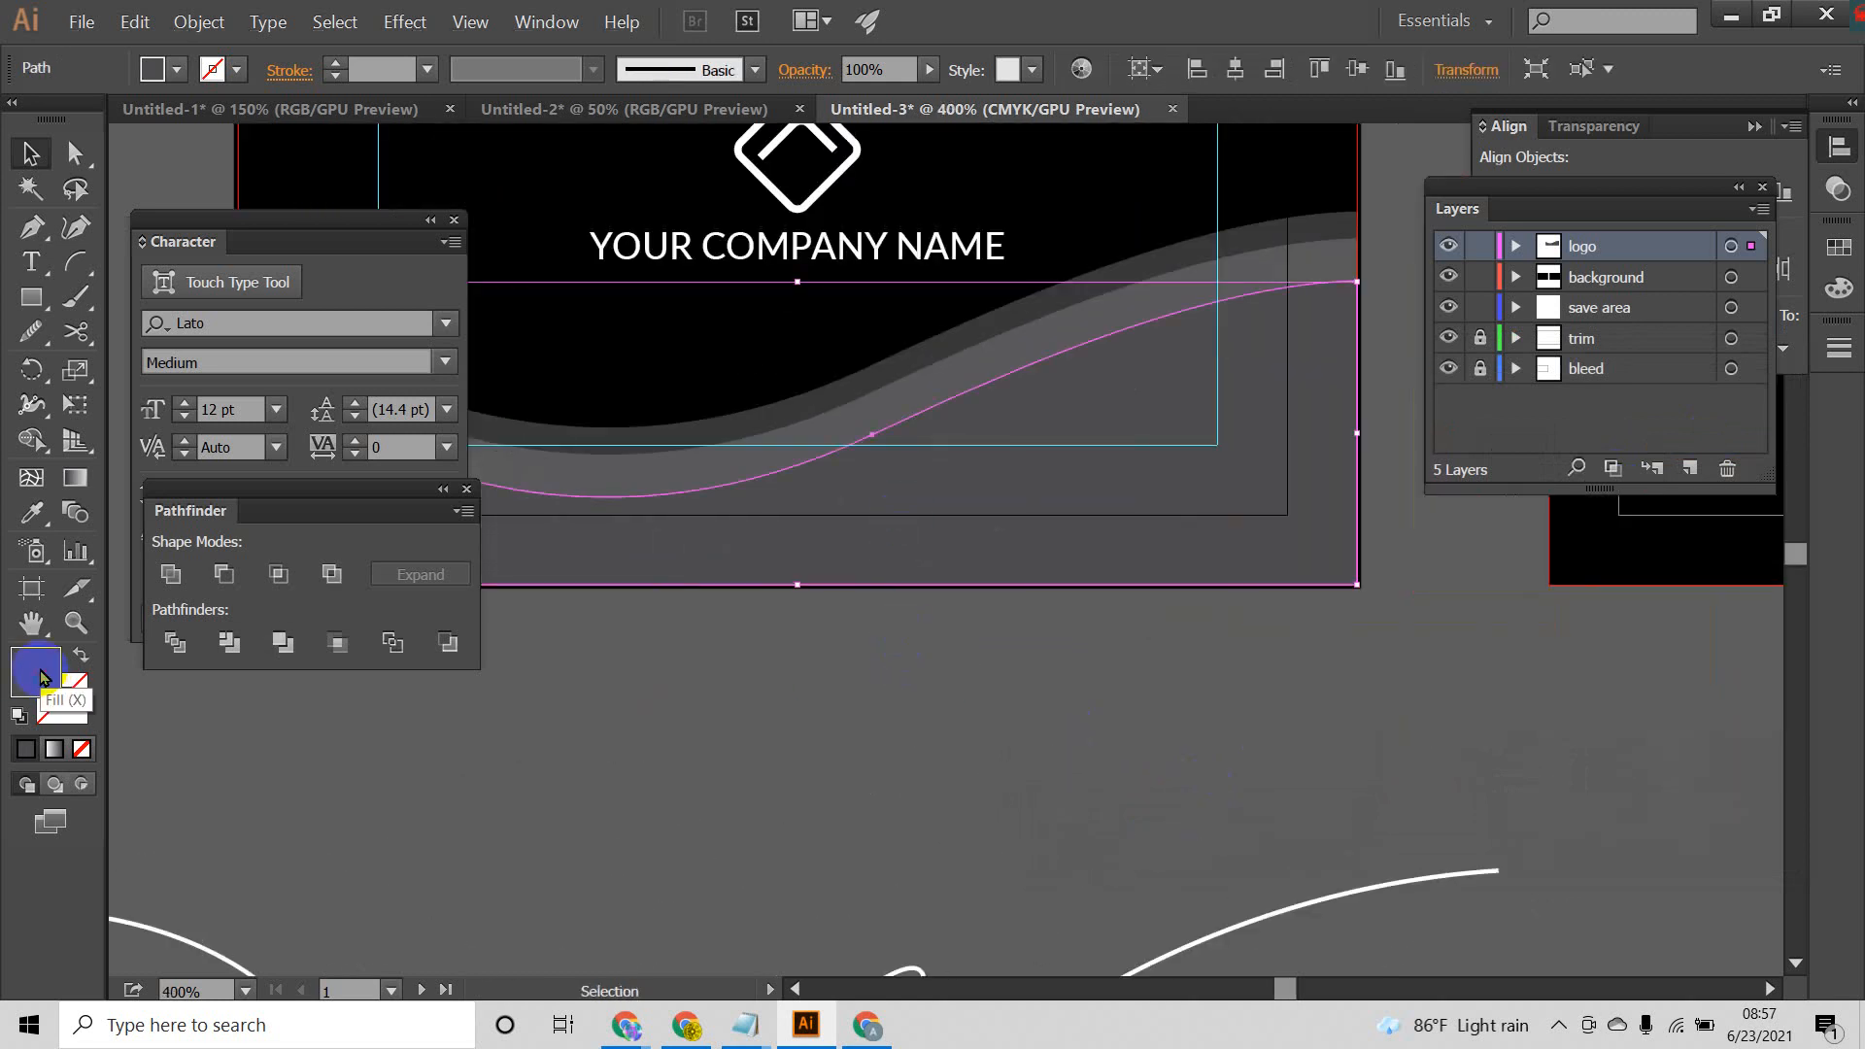
{"action": "double_click", "coordinate": [43, 677]}
{"action": "left_click", "coordinate": [1370, 495]}
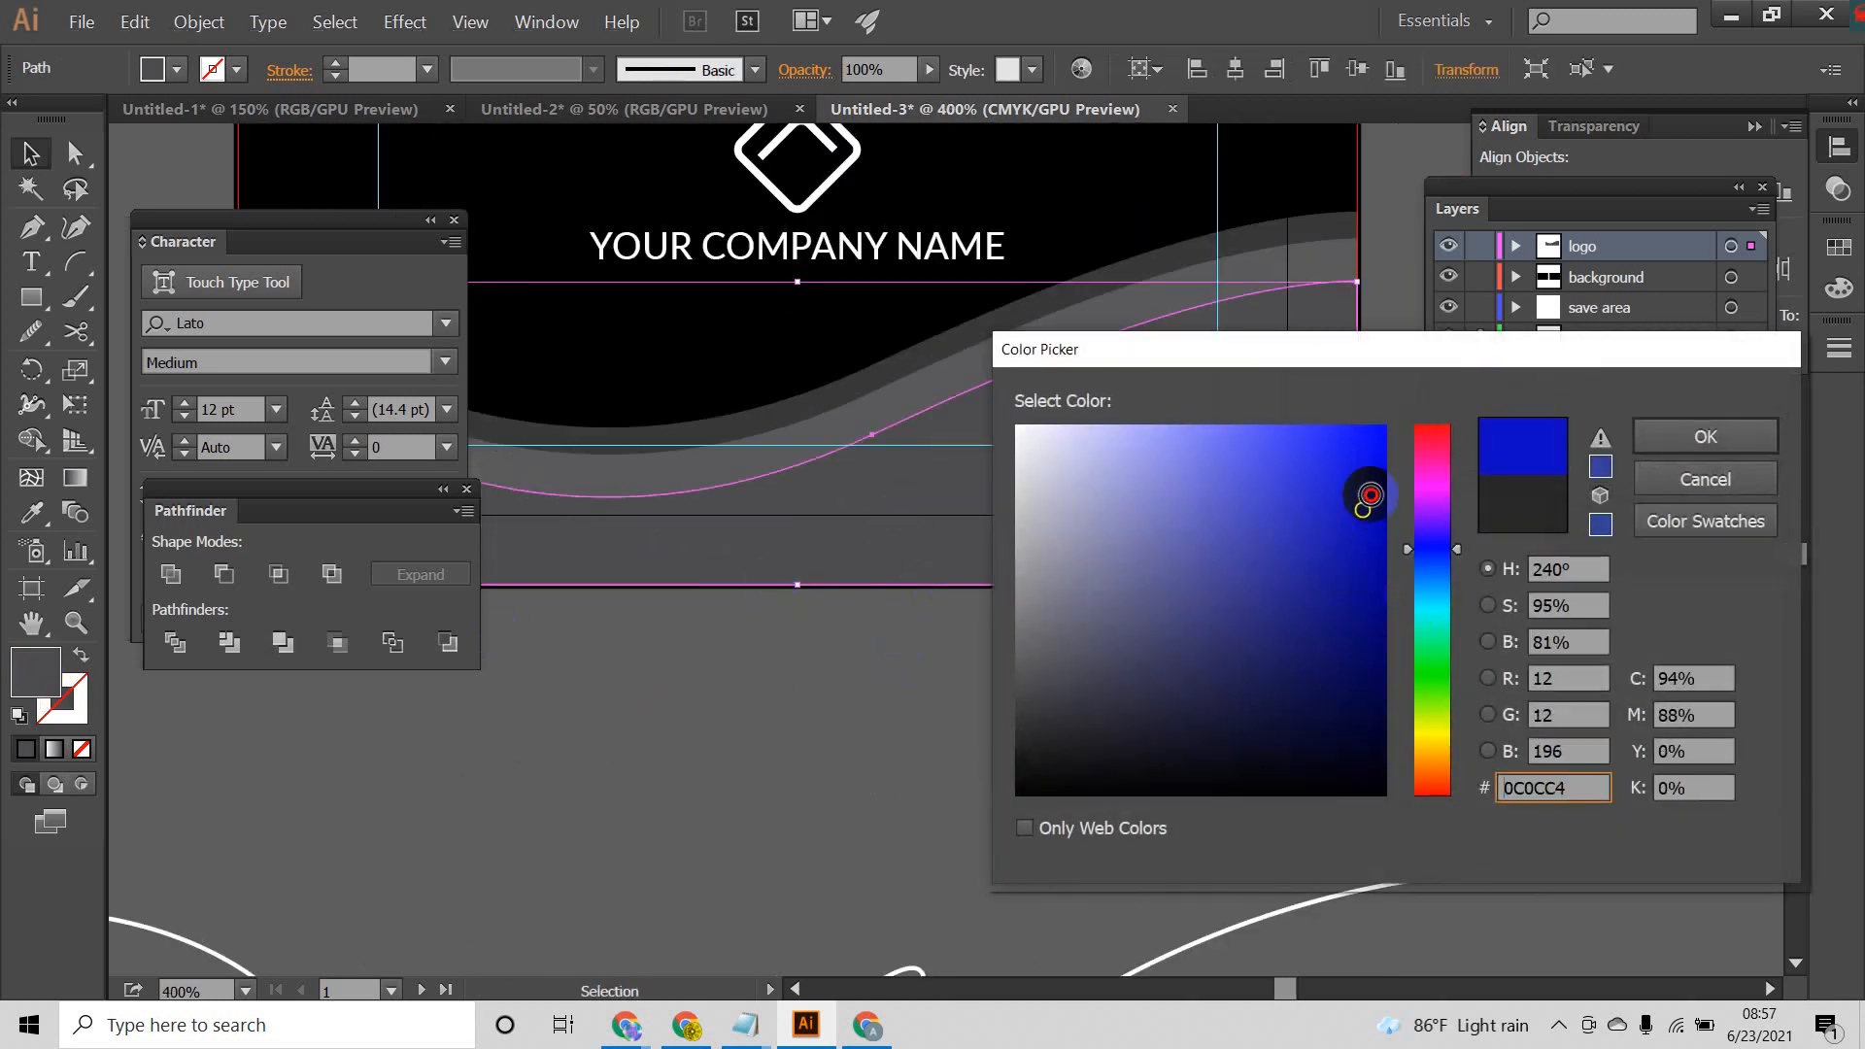
{"action": "left_click_drag", "start_coordinate": [1369, 496], "coordinate": [1389, 430]}
{"action": "left_click", "coordinate": [1681, 439]}
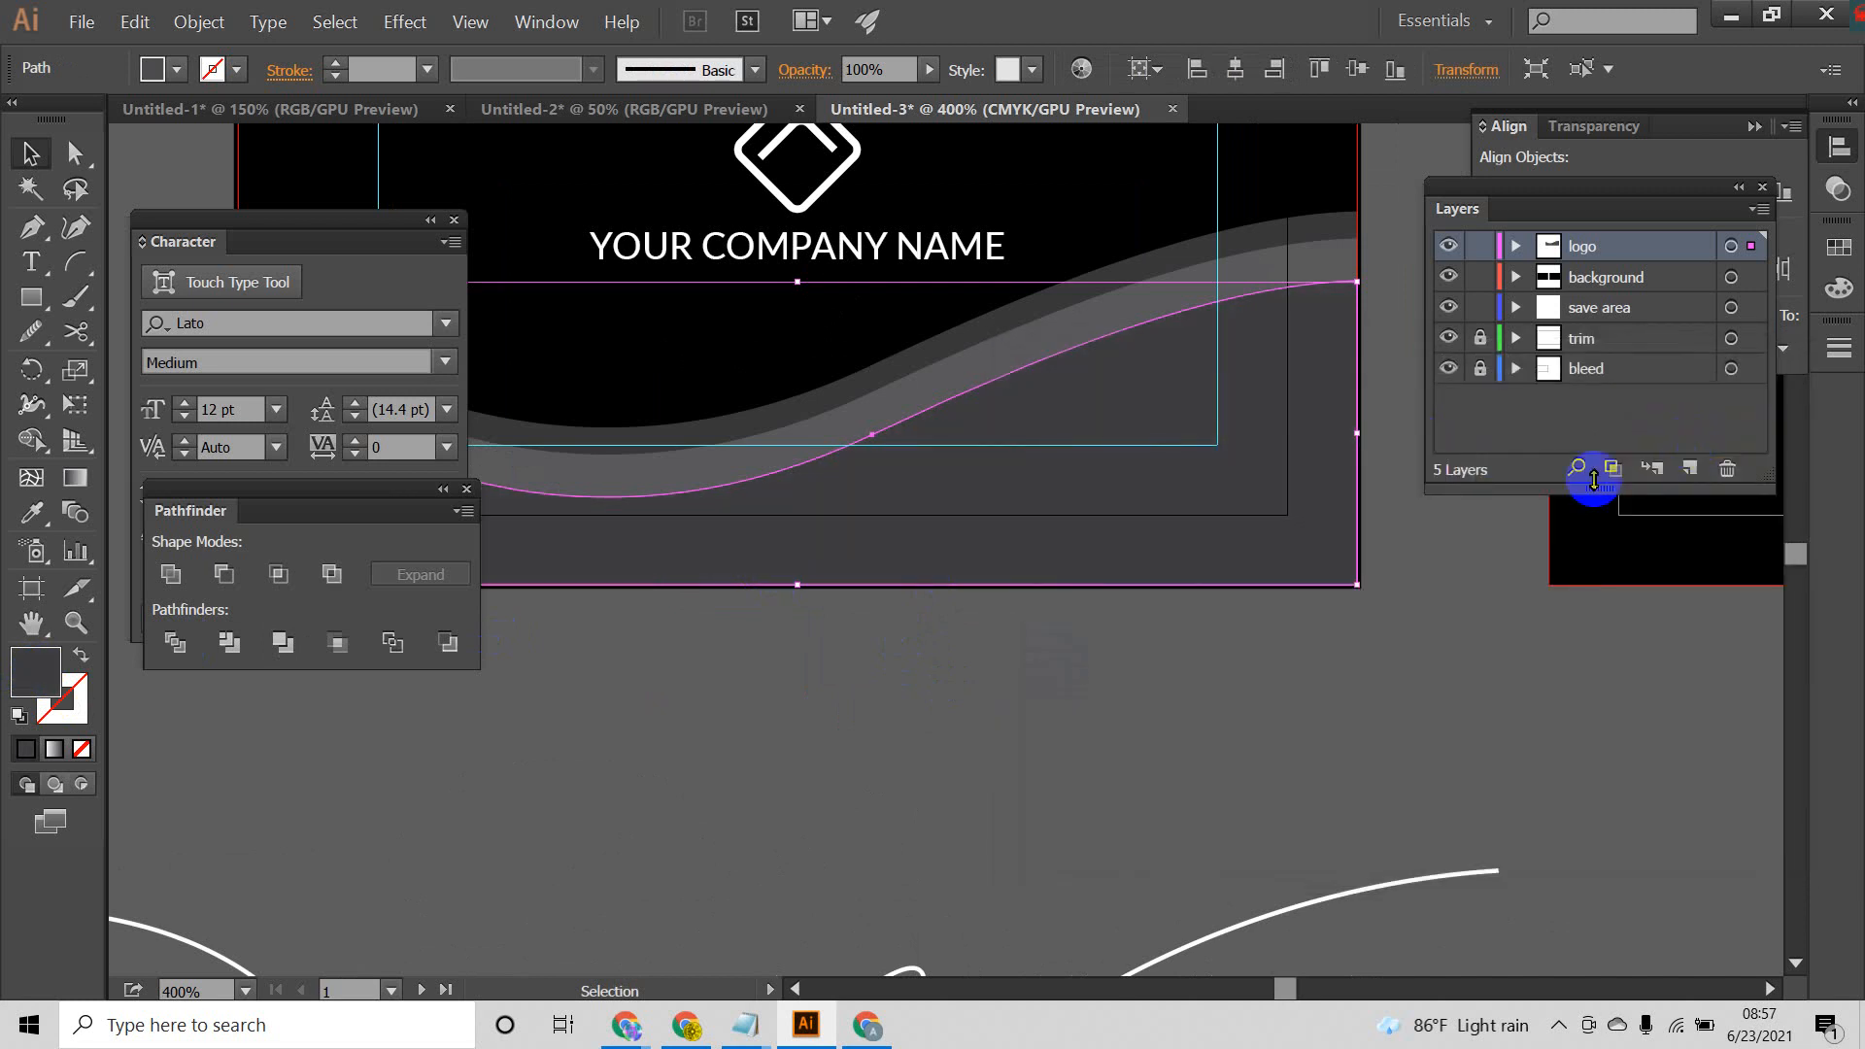
{"action": "left_click", "coordinate": [1359, 612]}
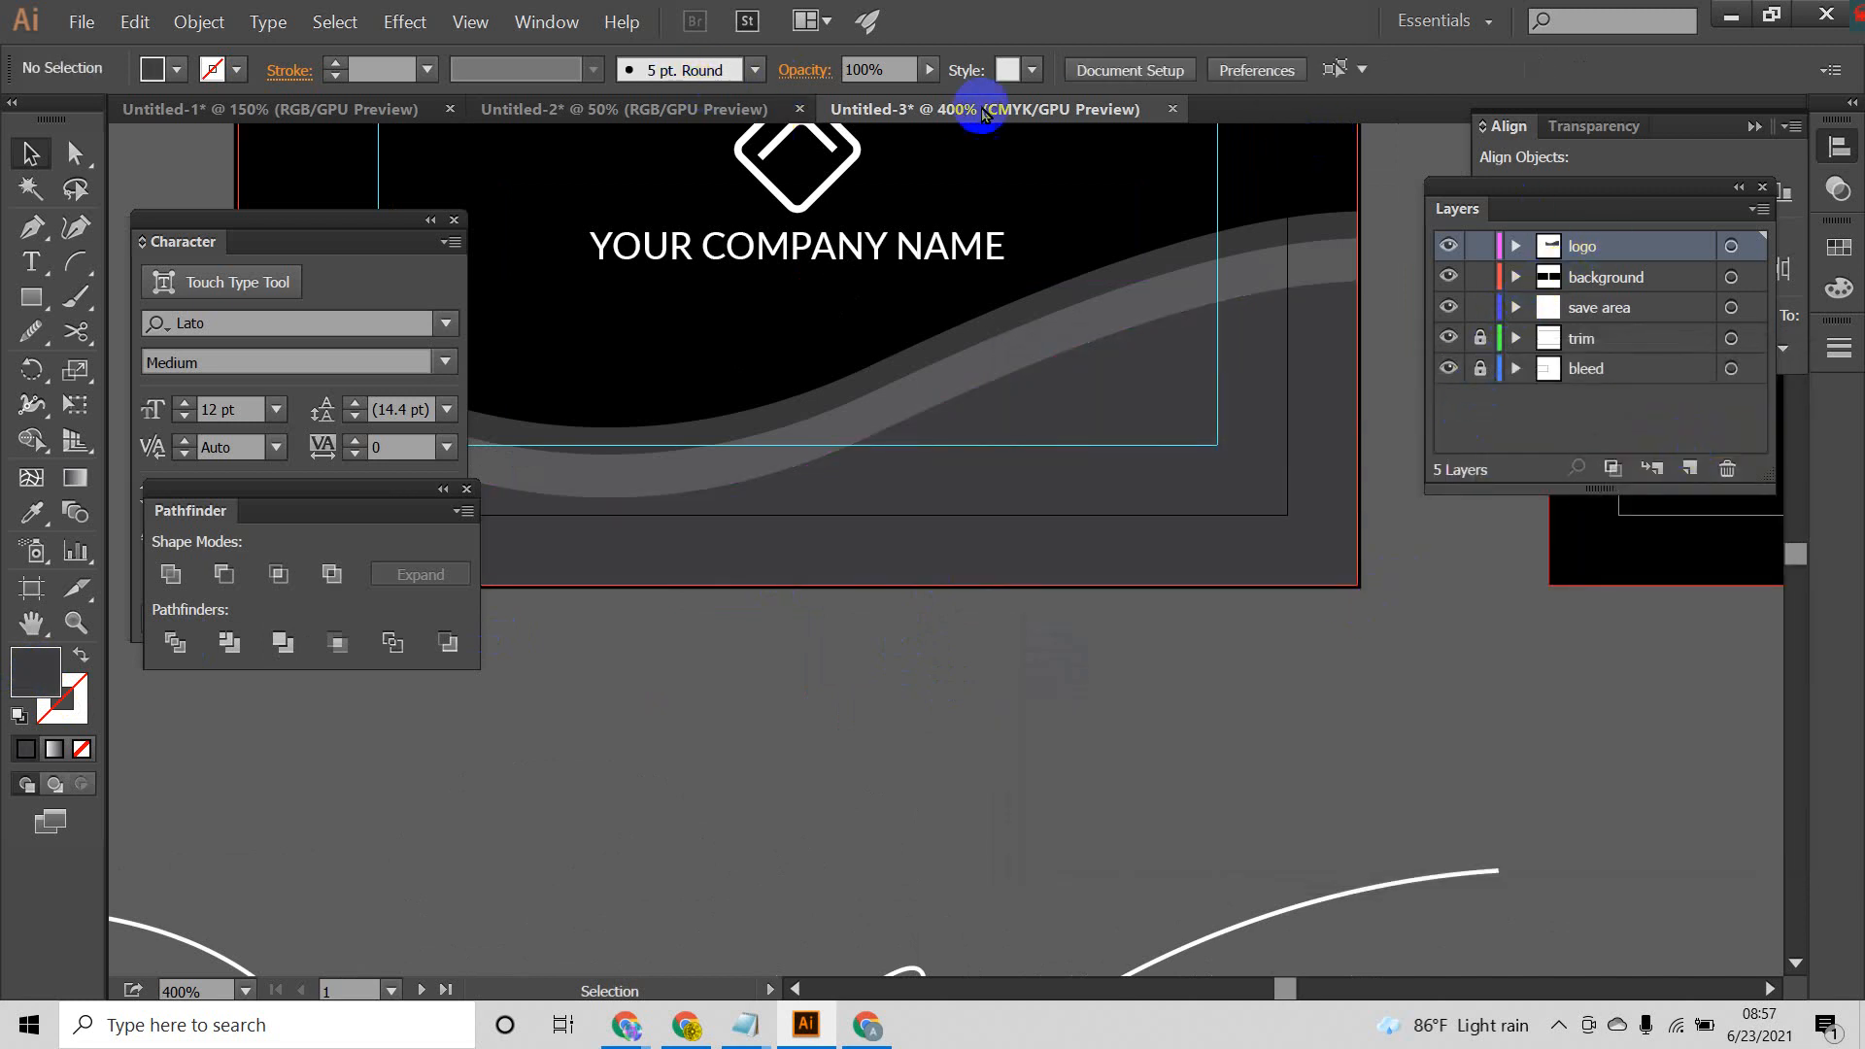
Step: Recolor the red crescent in the Untitled-2 document a darker red, and return to the Untitled-3 business card document
{"action": "left_click", "coordinate": [666, 110]}
{"action": "left_click", "coordinate": [714, 533]}
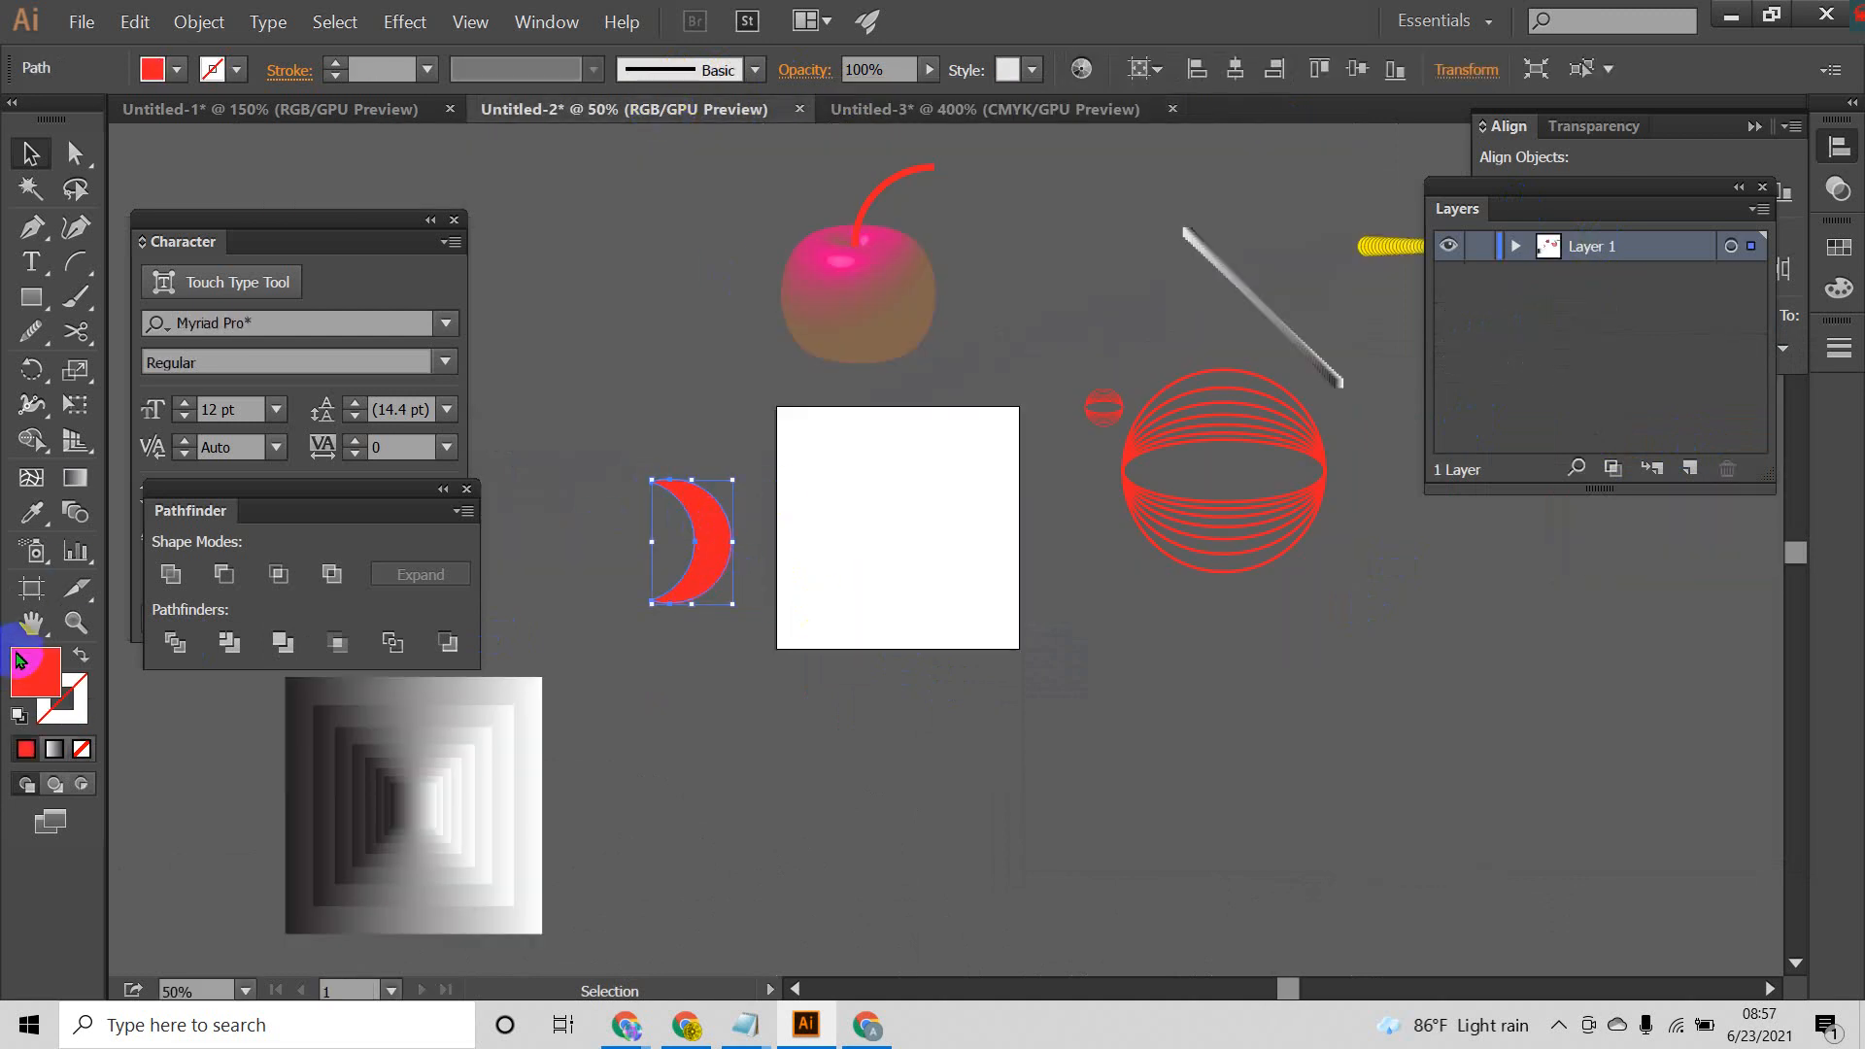
{"action": "left_click", "coordinate": [158, 68]}
{"action": "left_click", "coordinate": [569, 329]}
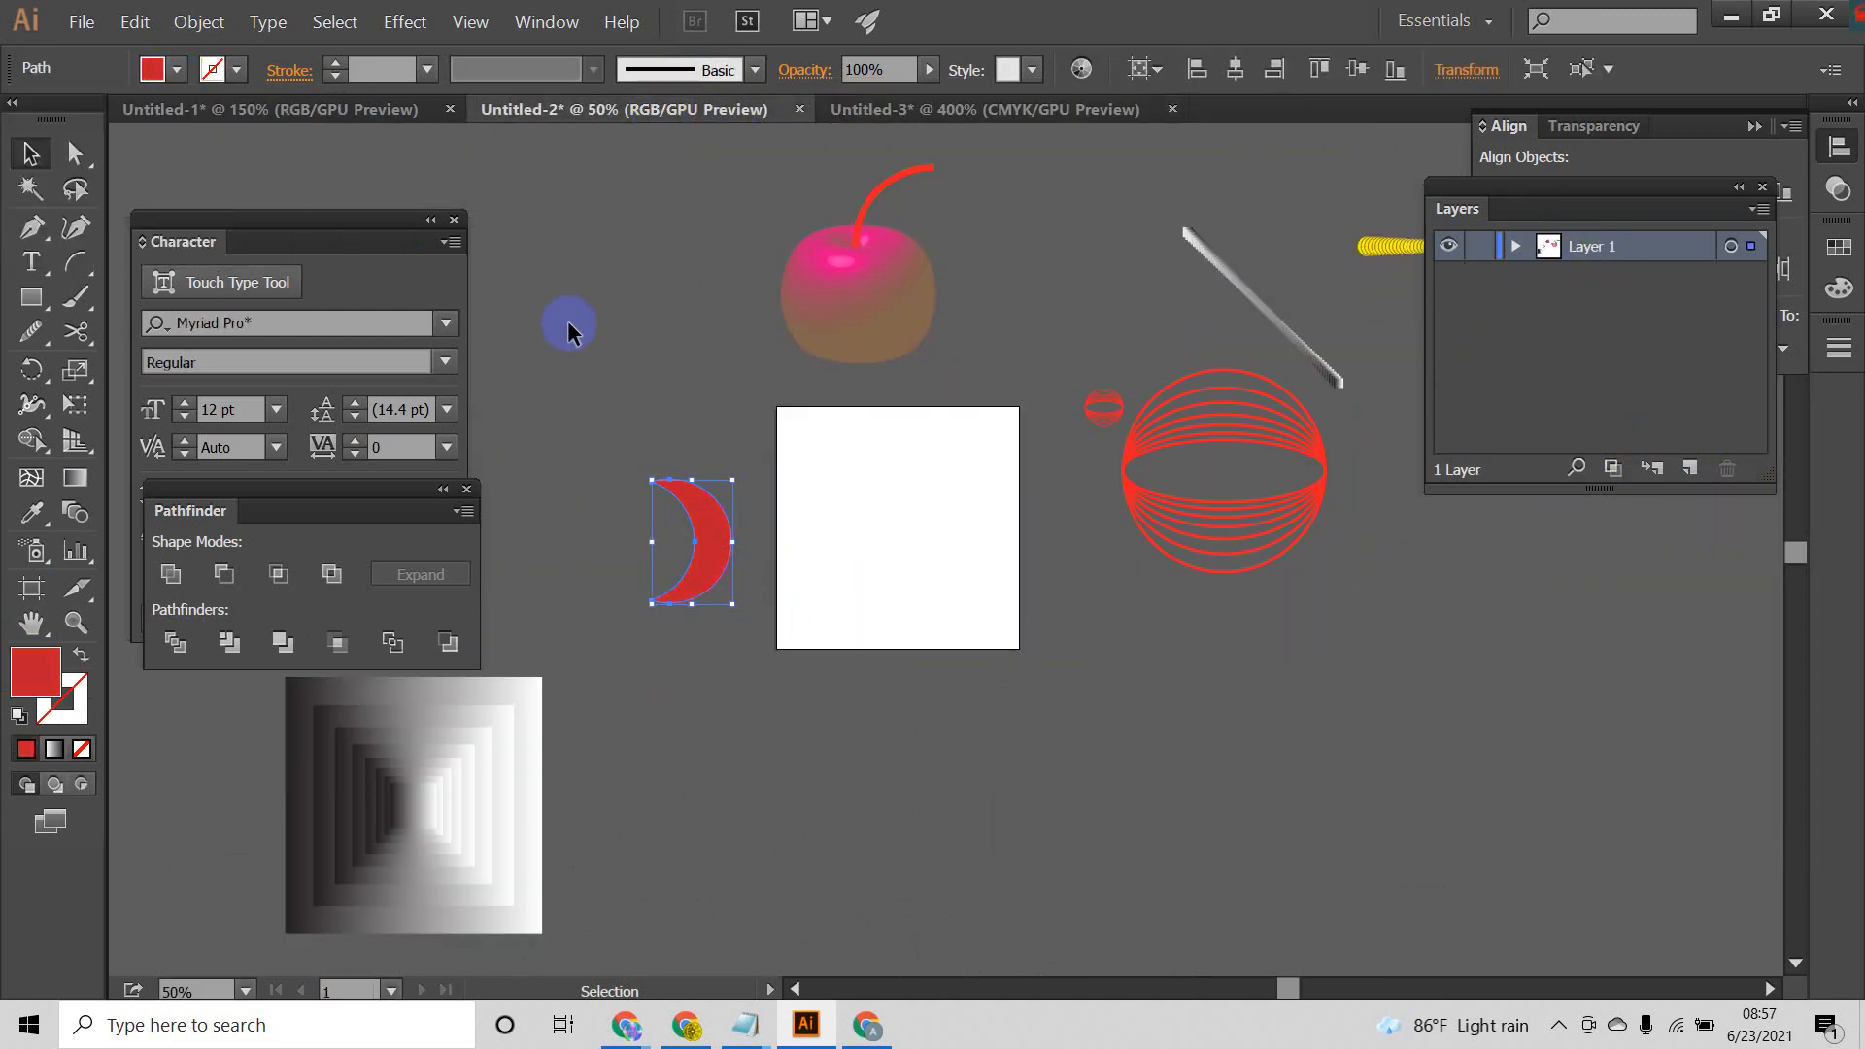
{"action": "left_click", "coordinate": [999, 110]}
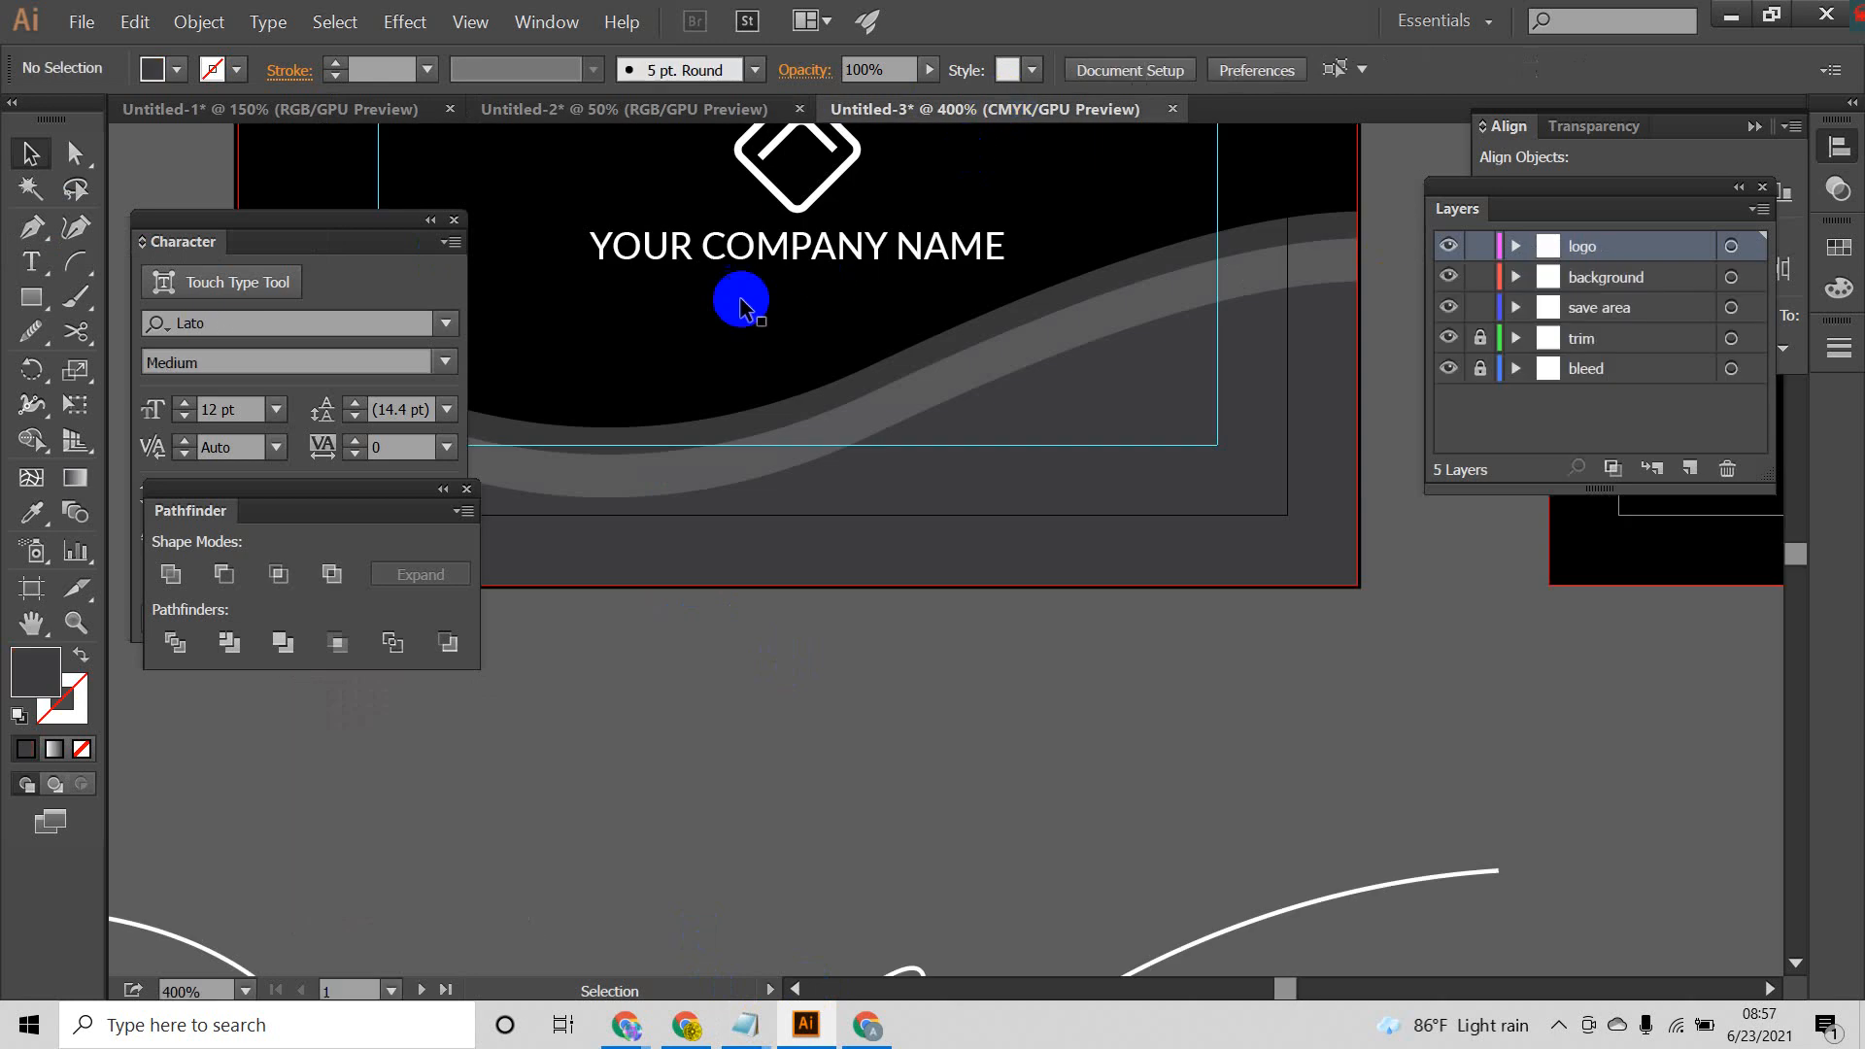
Step: Set the current fill color to the red swatch with no object selected in the business card document
{"action": "left_click", "coordinate": [177, 69]}
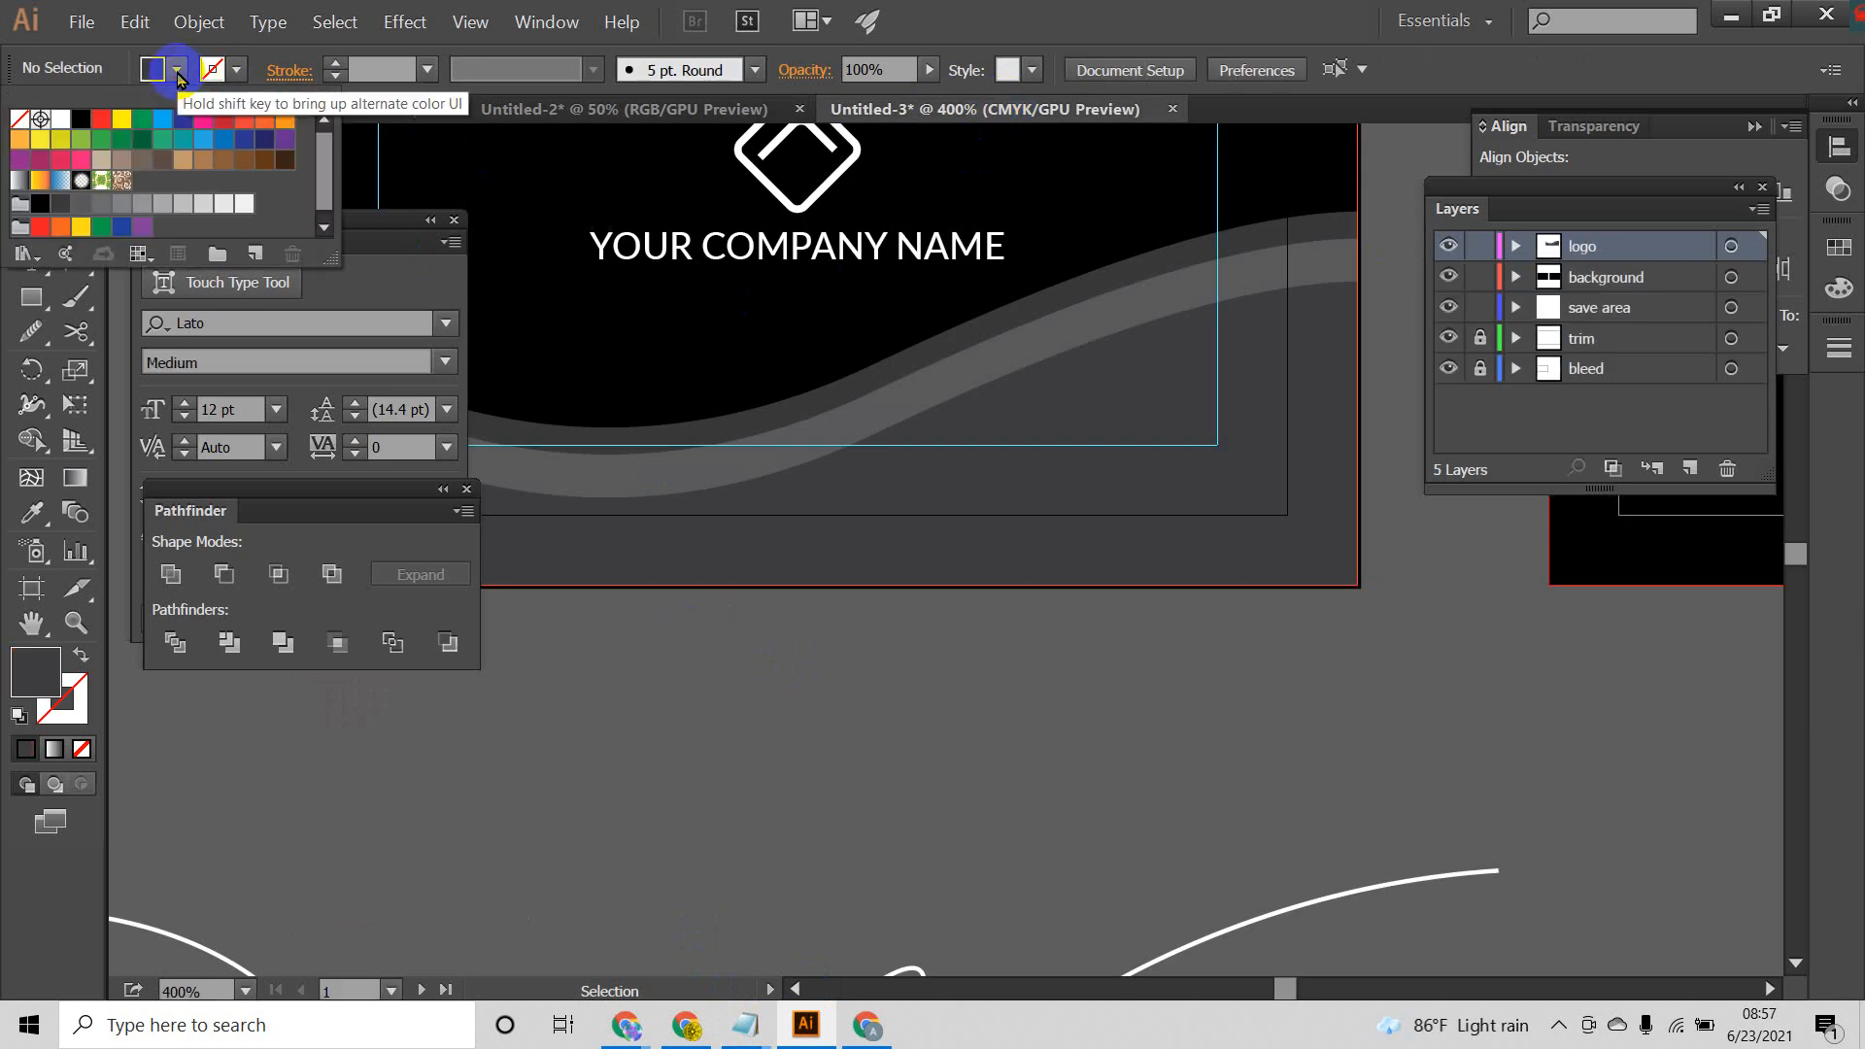
{"action": "left_click", "coordinate": [842, 521]}
{"action": "left_click", "coordinate": [179, 70]}
{"action": "left_click", "coordinate": [102, 131]}
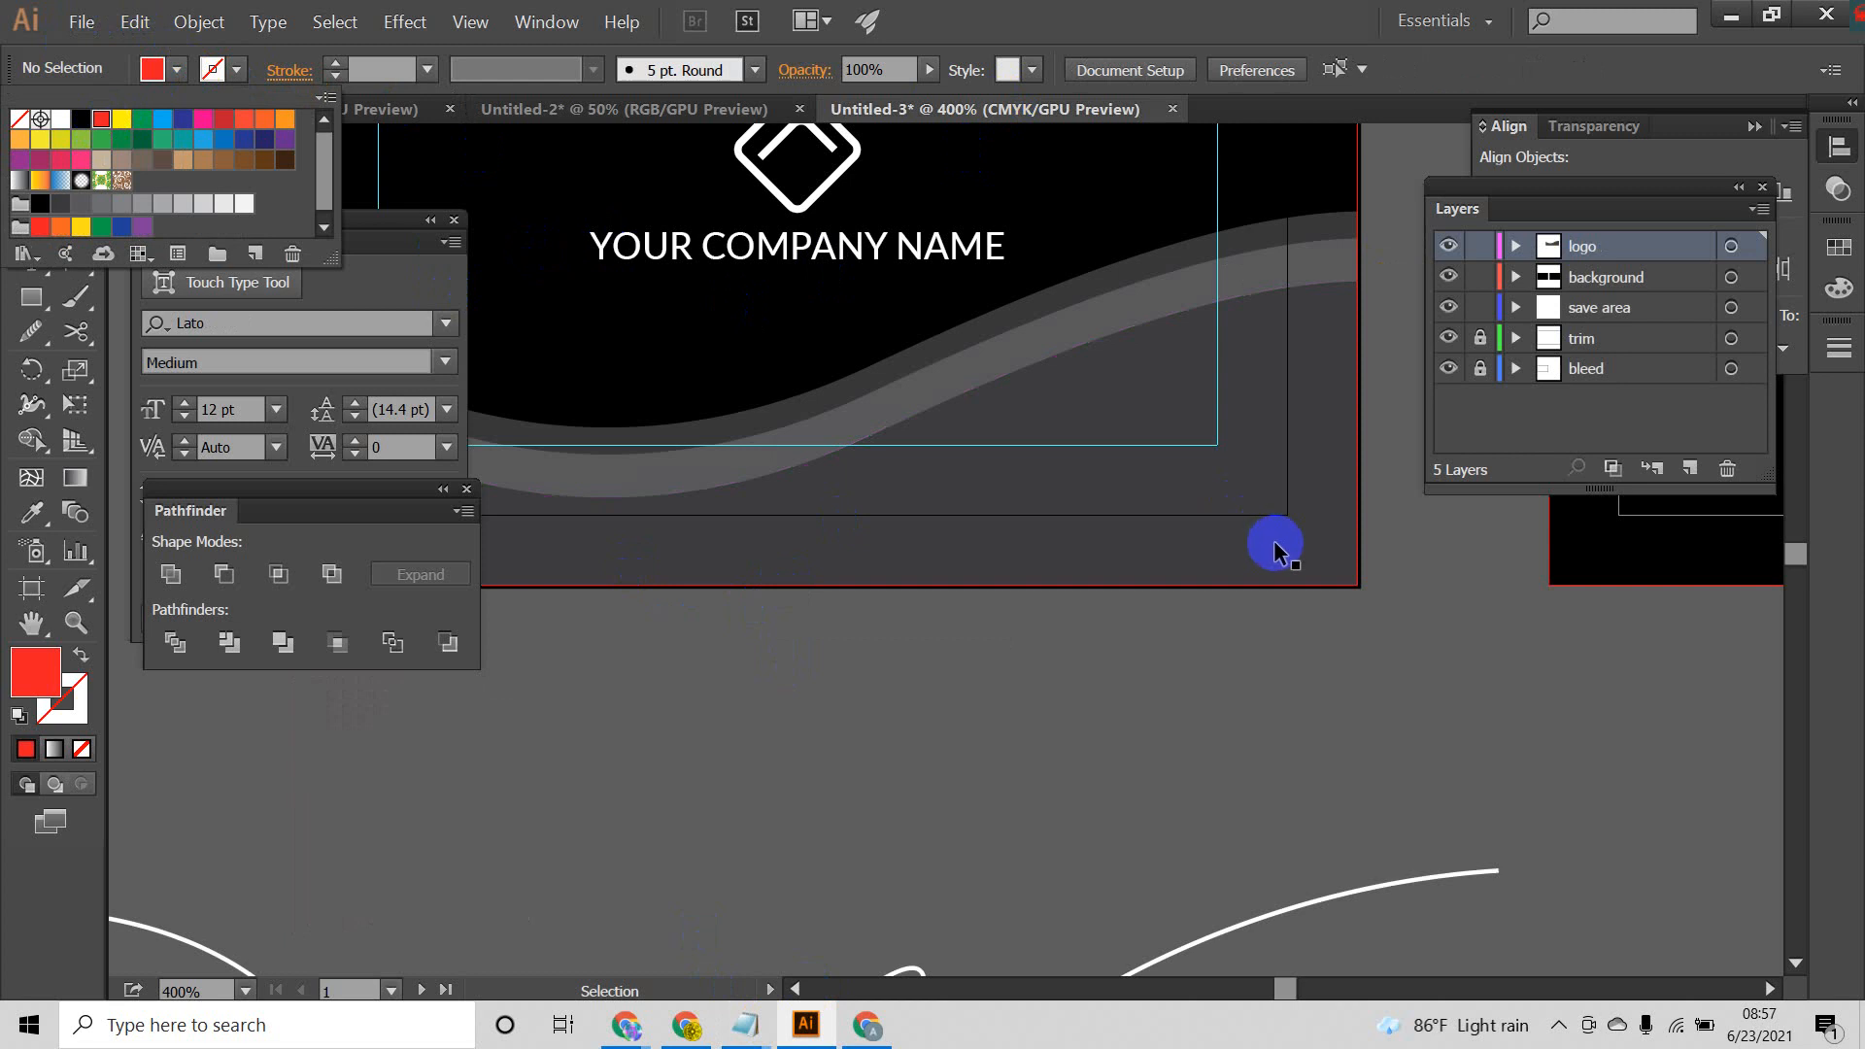
{"action": "left_click", "coordinate": [1242, 499]}
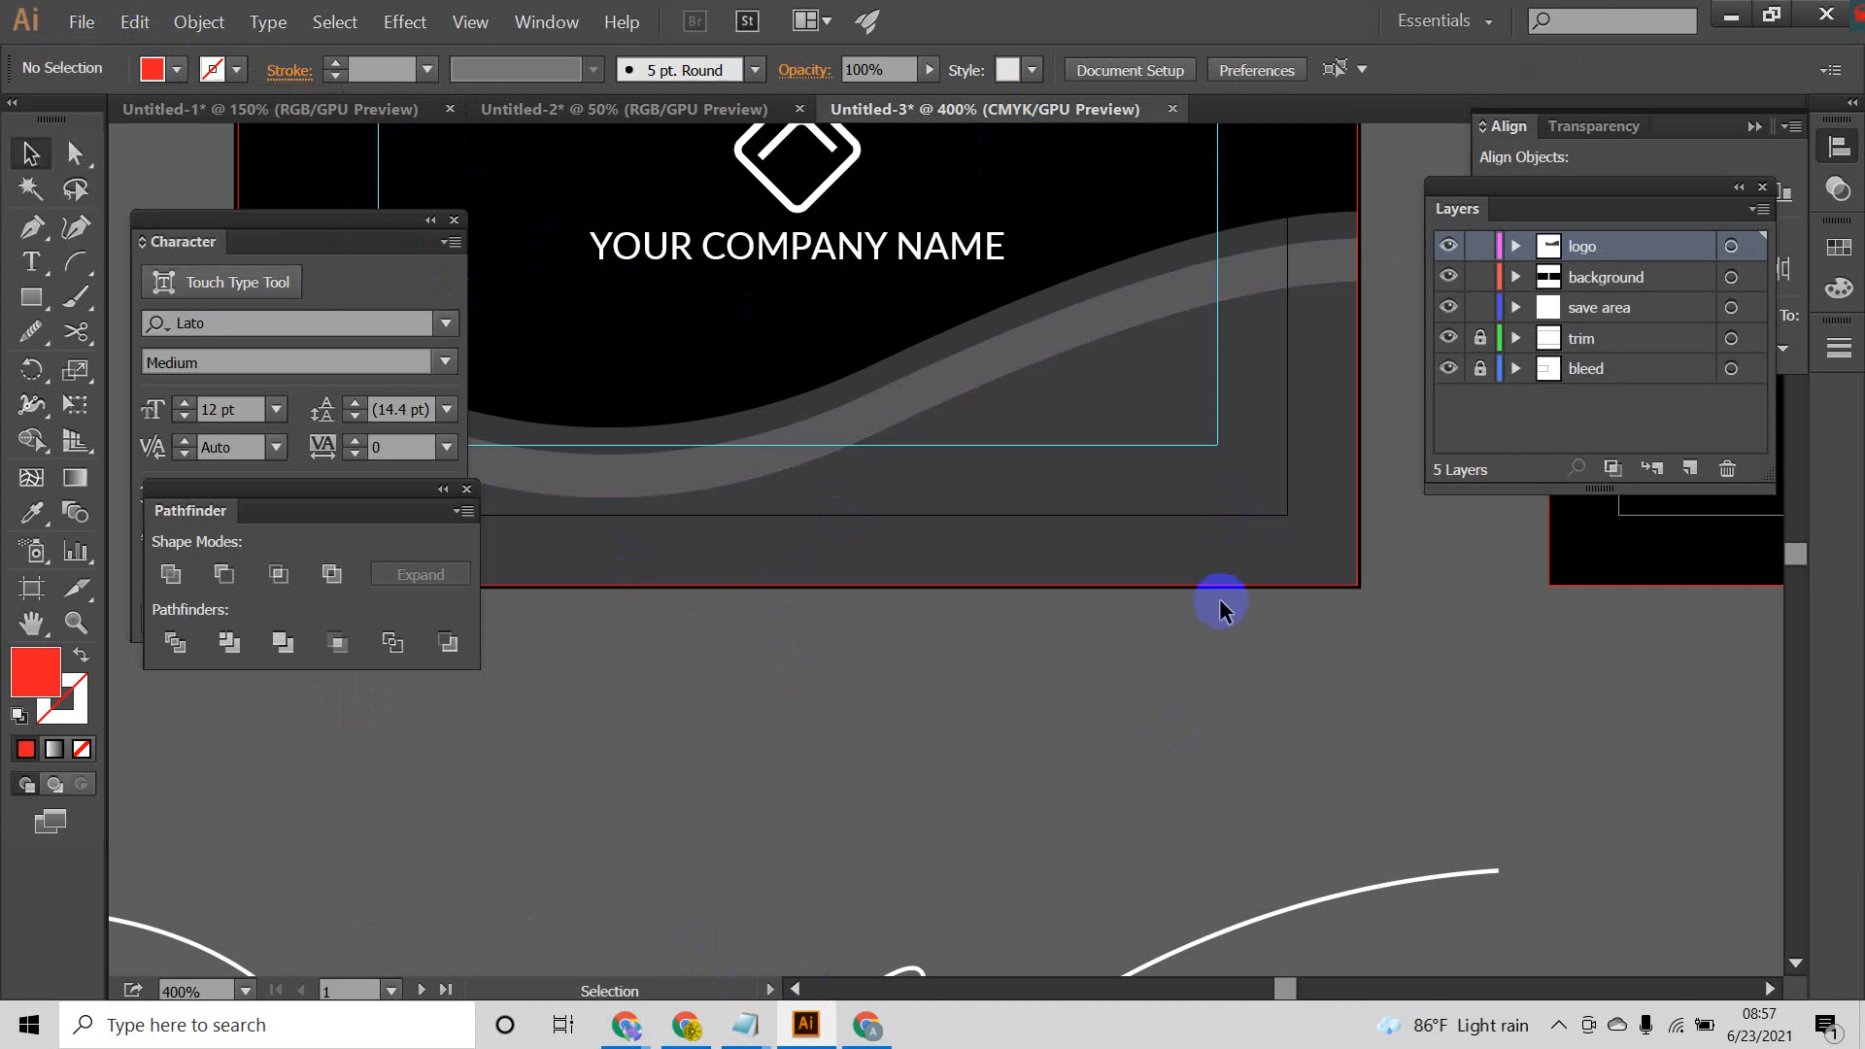
Step: Review the front card's lower wave shape together with the bands, logo and company name
{"action": "left_click", "coordinate": [1252, 499]}
{"action": "scroll", "coordinate": [1117, 511], "scroll_direction": "down", "scroll_amount": 1}
{"action": "left_click_drag", "start_coordinate": [920, 622], "coordinate": [1075, 637]}
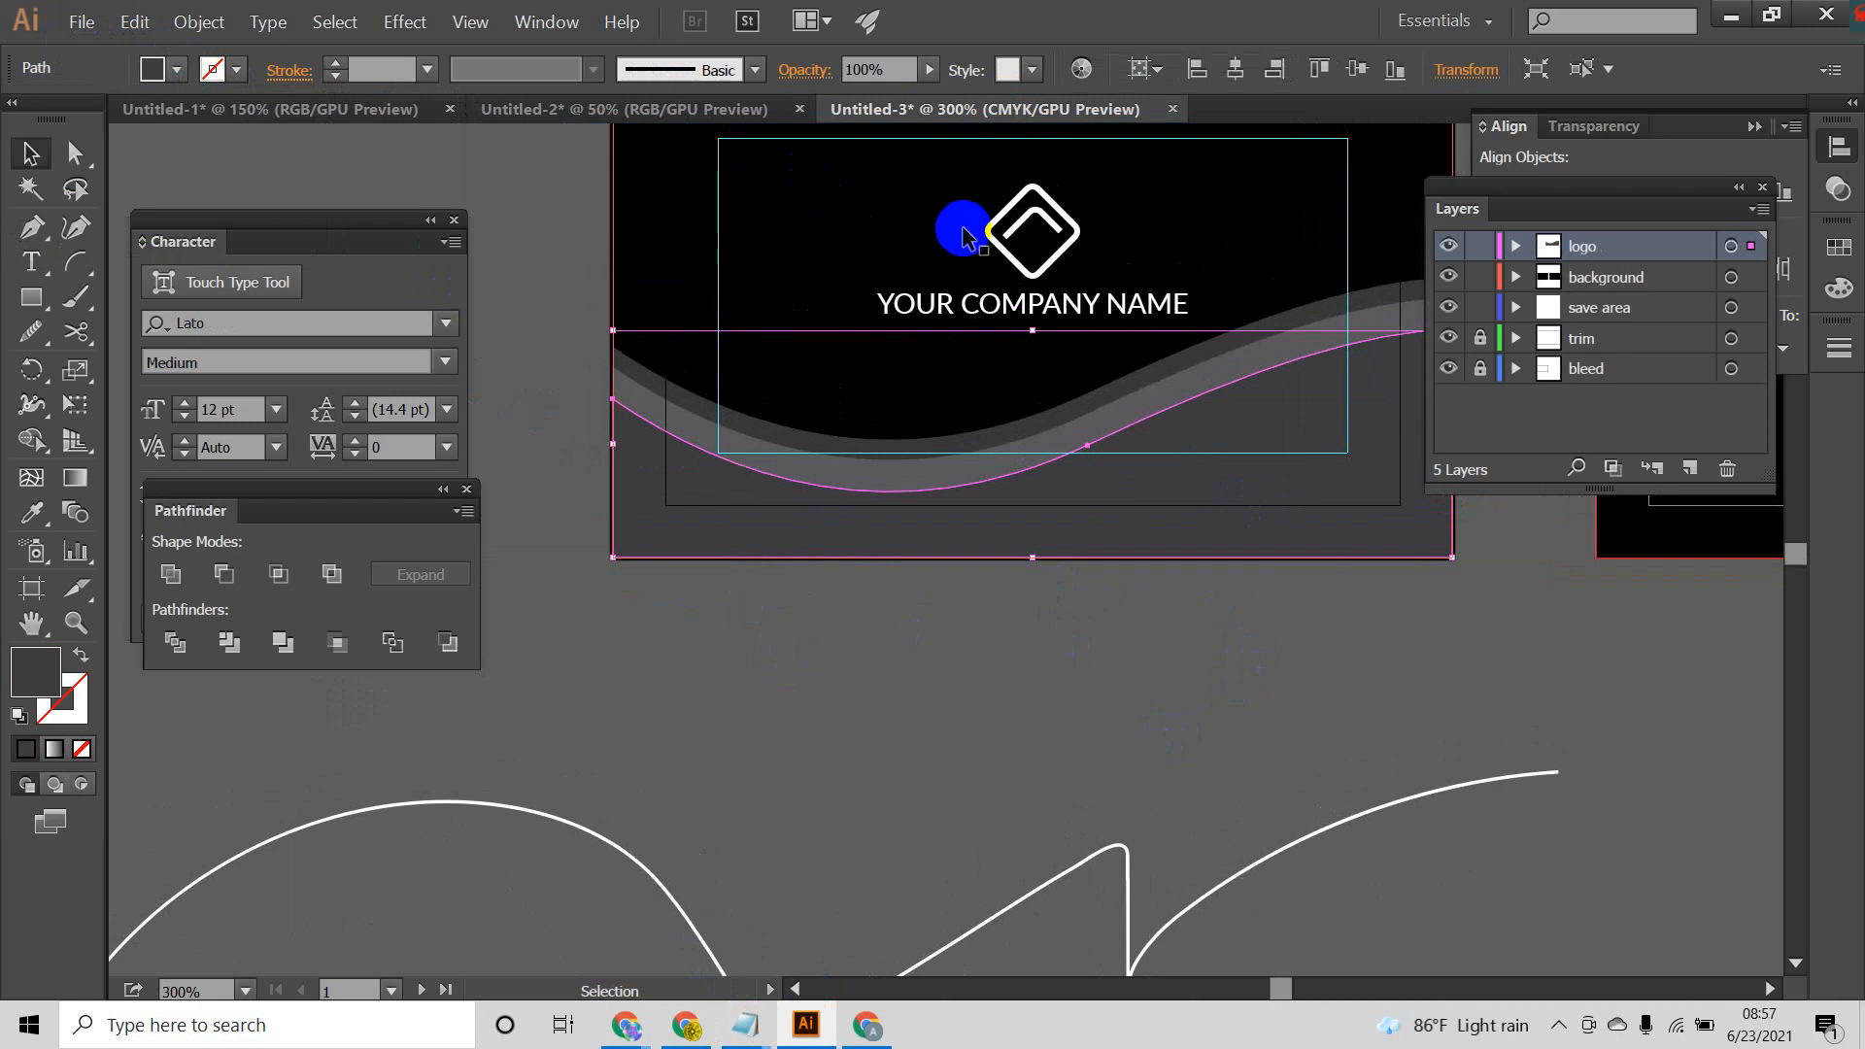
{"action": "left_click", "coordinate": [1011, 573]}
{"action": "left_click_drag", "start_coordinate": [1199, 506], "coordinate": [1049, 495]}
{"action": "scroll", "coordinate": [1134, 467], "scroll_direction": "down", "scroll_amount": 2}
{"action": "scroll", "coordinate": [1032, 466], "scroll_direction": "up", "scroll_amount": 3}
{"action": "scroll", "coordinate": [1029, 466], "scroll_direction": "down", "scroll_amount": 2}
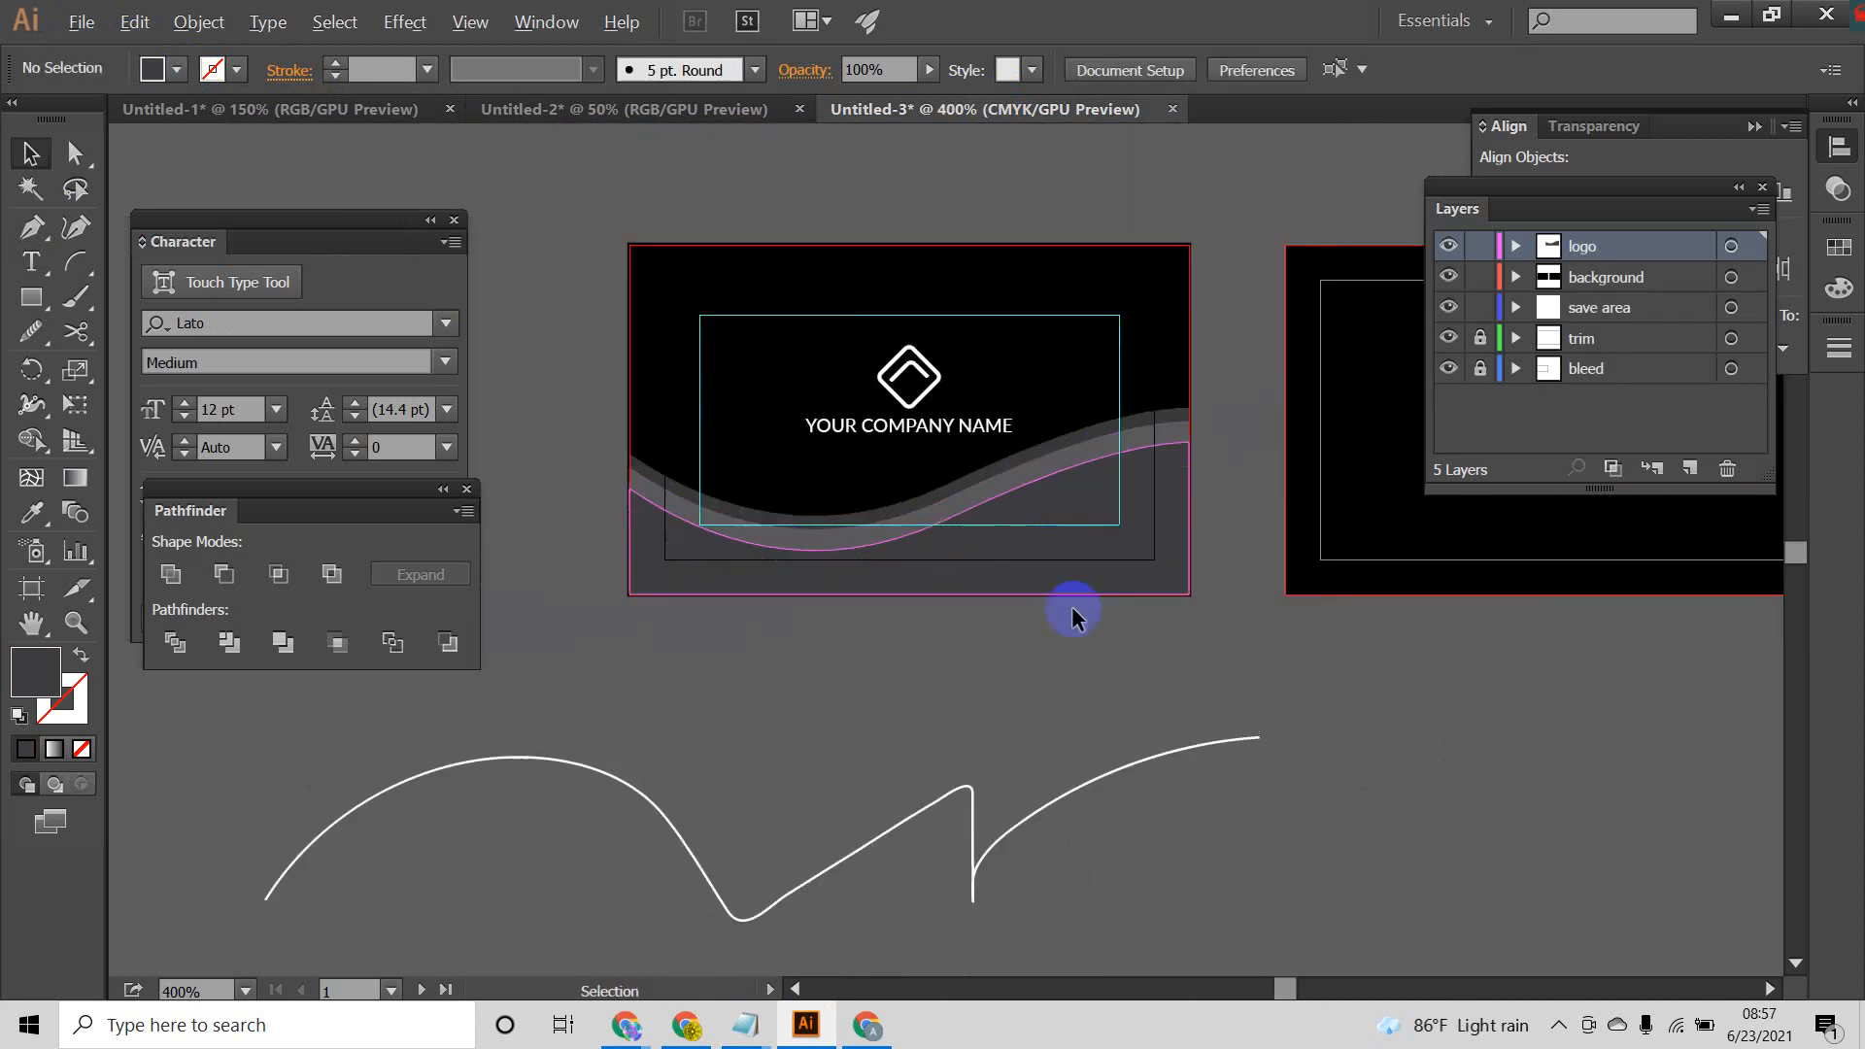
{"action": "scroll", "coordinate": [968, 583], "scroll_direction": "up", "scroll_amount": 1}
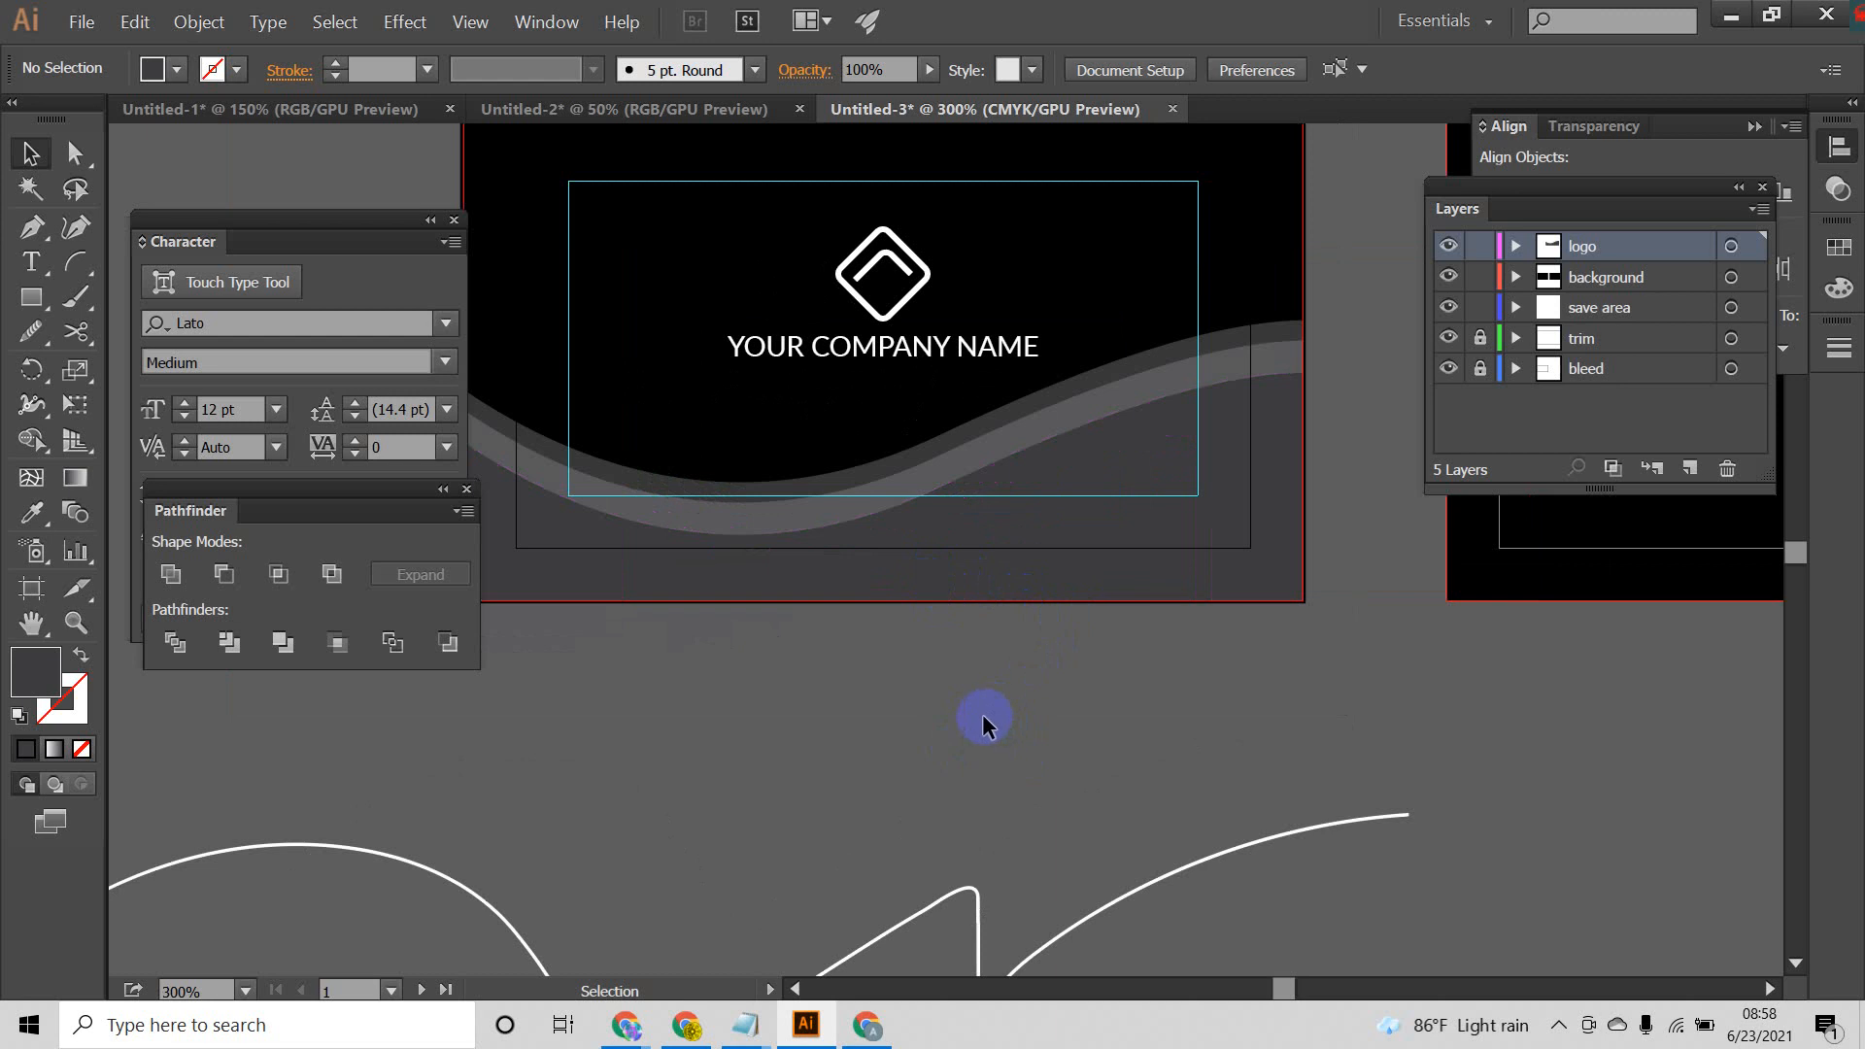
Step: Examine the layered waves, logo and company name on the front card alongside the empty back card
{"action": "scroll", "coordinate": [982, 714], "scroll_direction": "up", "scroll_amount": 3}
{"action": "scroll", "coordinate": [971, 753], "scroll_direction": "down", "scroll_amount": 2}
{"action": "left_click_drag", "start_coordinate": [1041, 749], "coordinate": [1052, 705]}
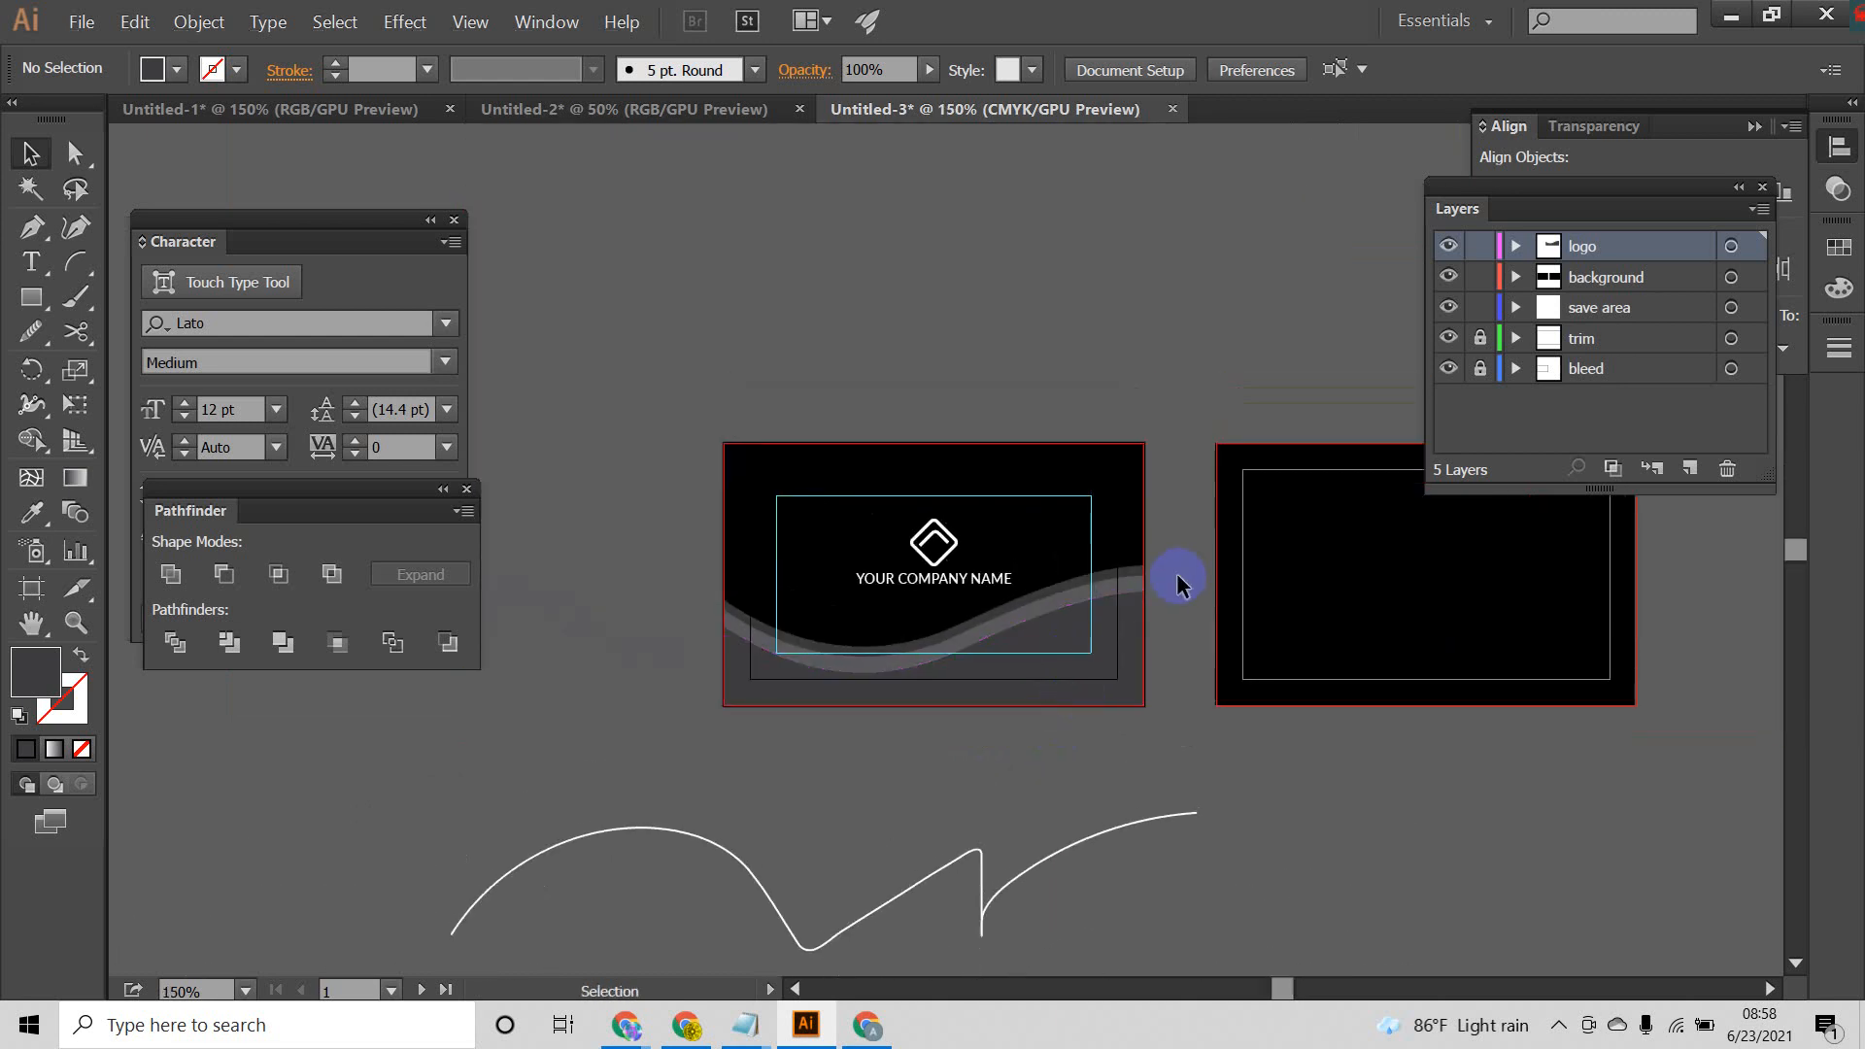
{"action": "left_click_drag", "start_coordinate": [1191, 386], "coordinate": [695, 736]}
{"action": "left_click", "coordinate": [830, 439]}
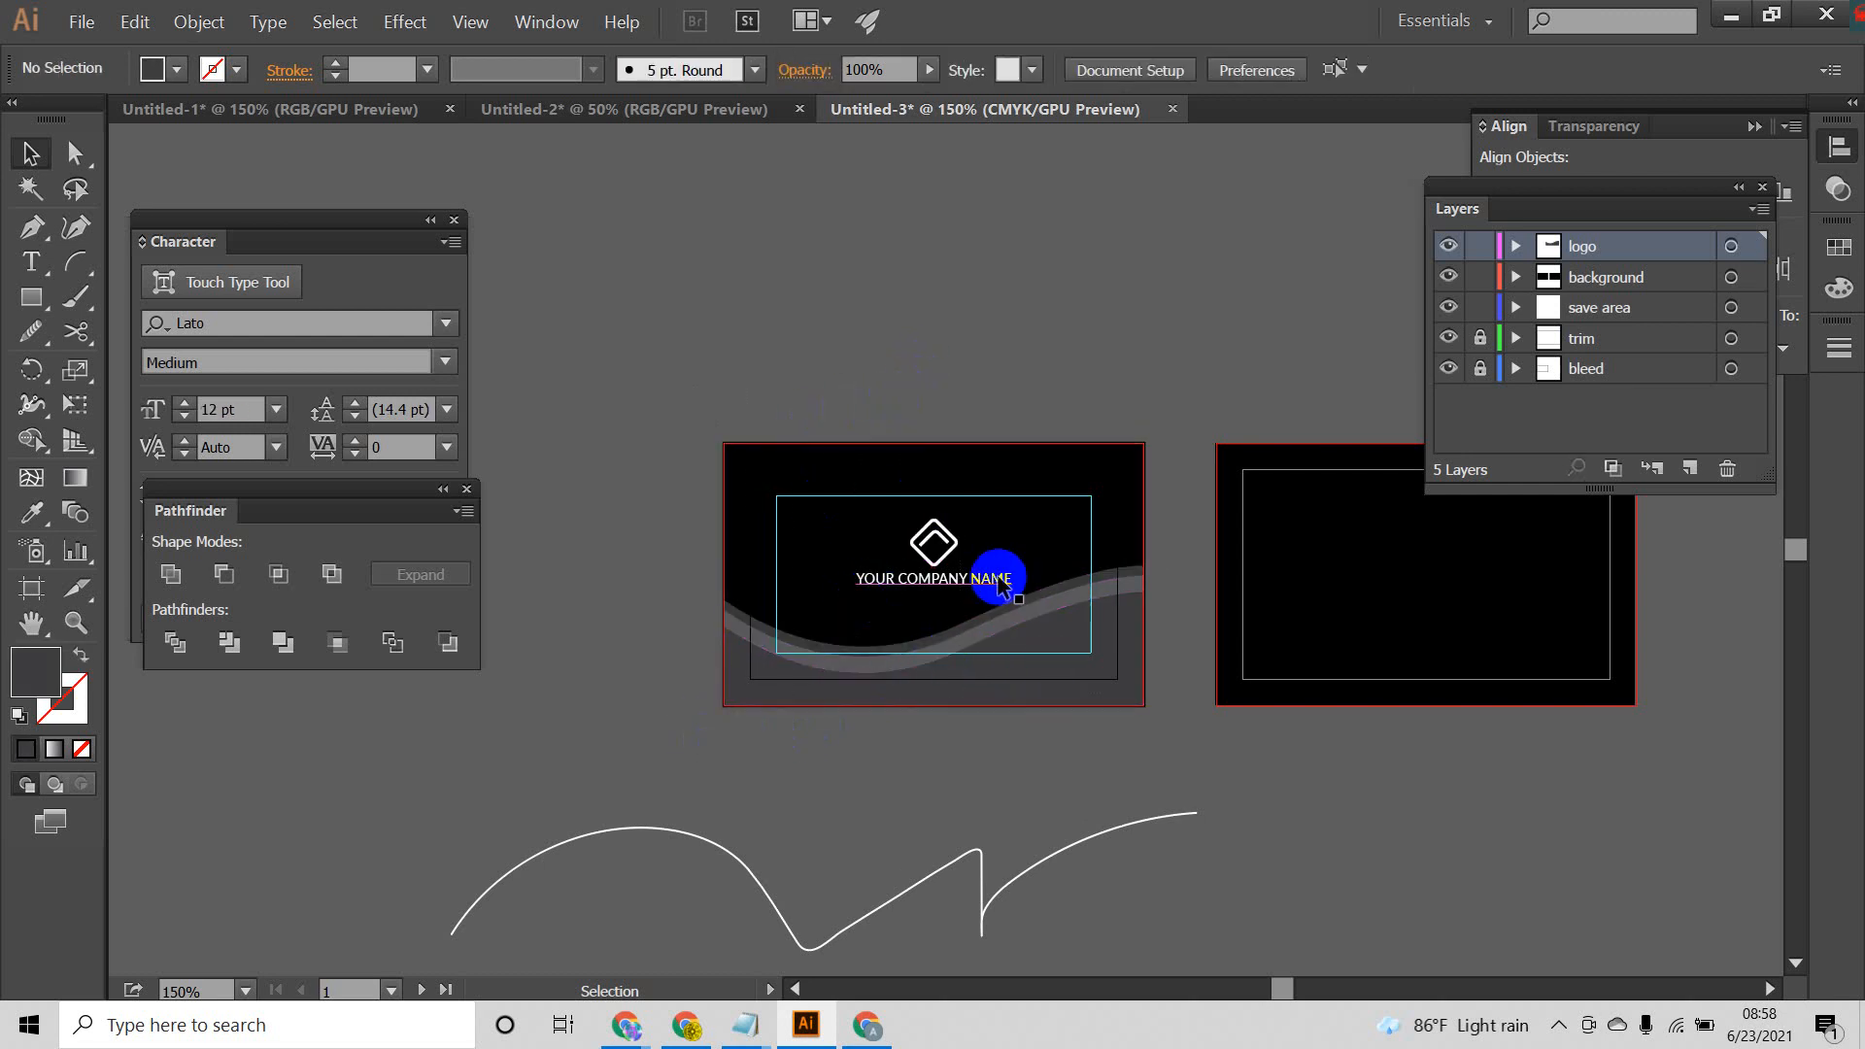
{"action": "scroll", "coordinate": [967, 607], "scroll_direction": "up", "scroll_amount": 3}
{"action": "scroll", "coordinate": [1005, 596], "scroll_direction": "down", "scroll_amount": 2}
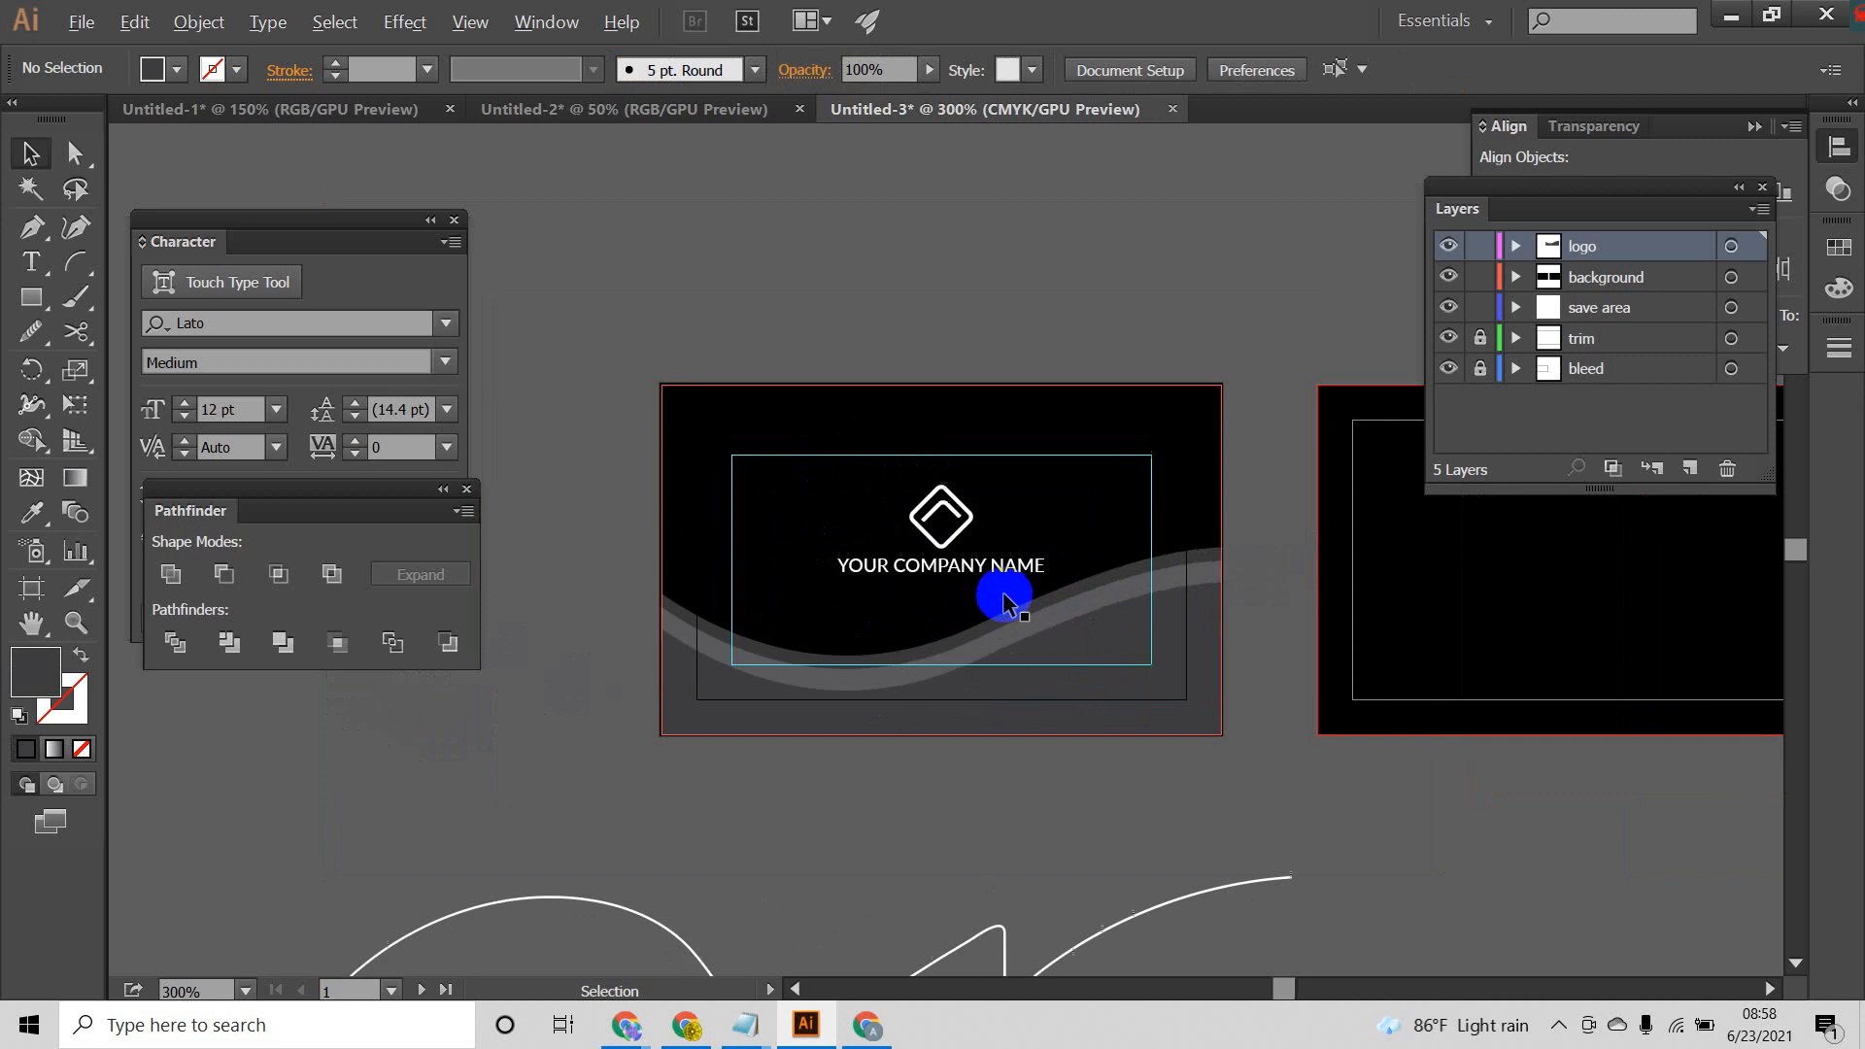
{"action": "scroll", "coordinate": [1005, 595], "scroll_direction": "down", "scroll_amount": 1}
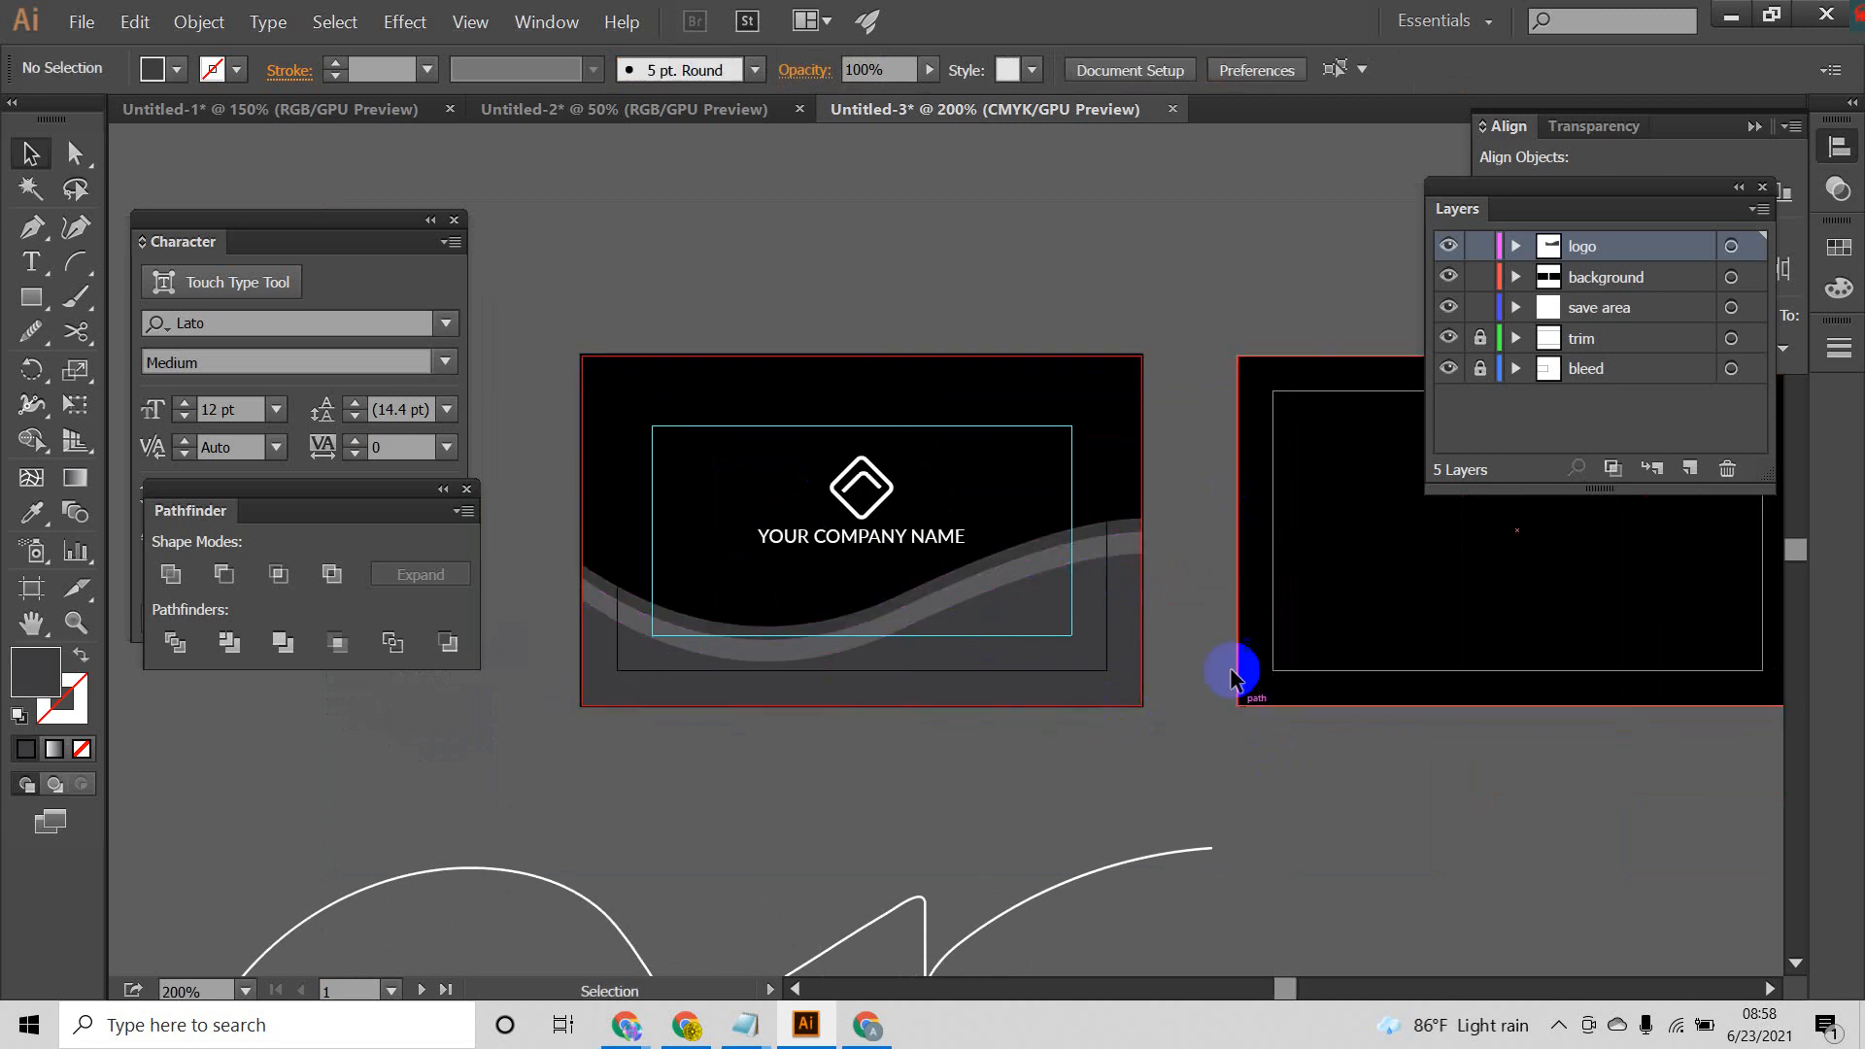
{"action": "left_click_drag", "start_coordinate": [1236, 569], "coordinate": [1150, 547]}
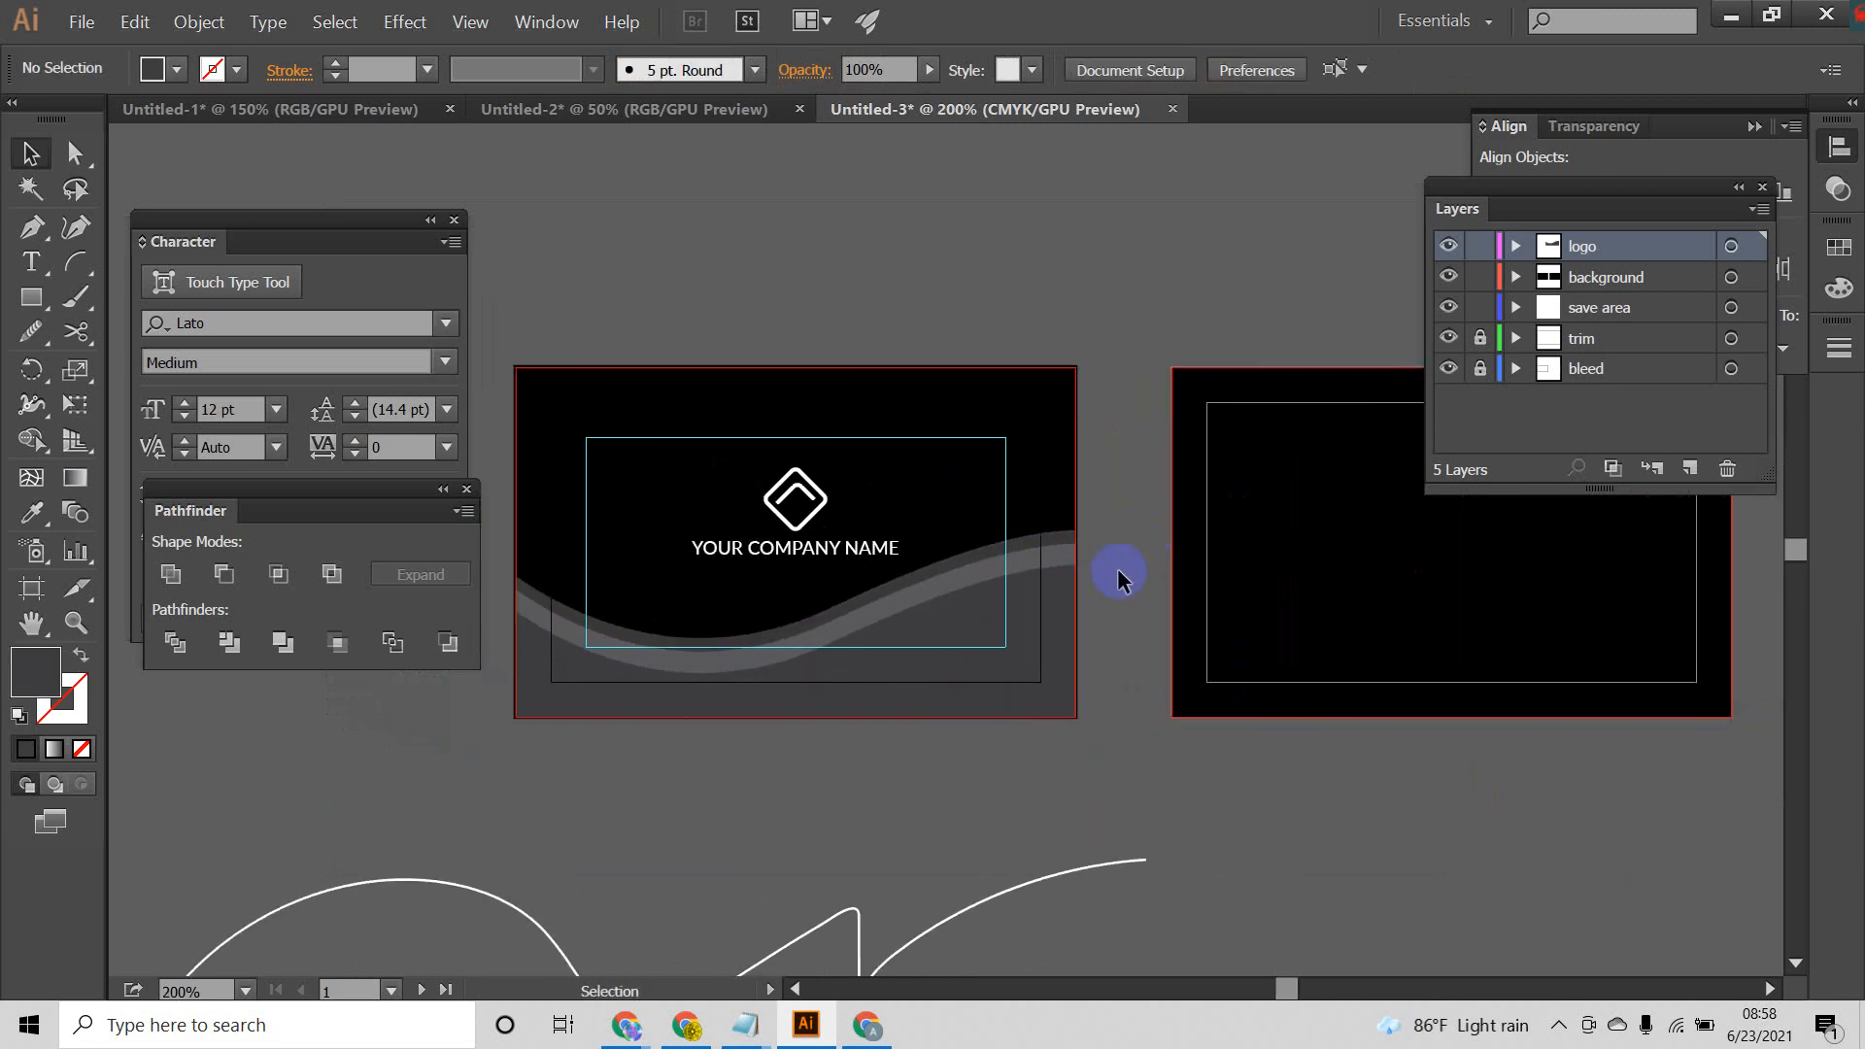
{"action": "left_click", "coordinate": [939, 649]}
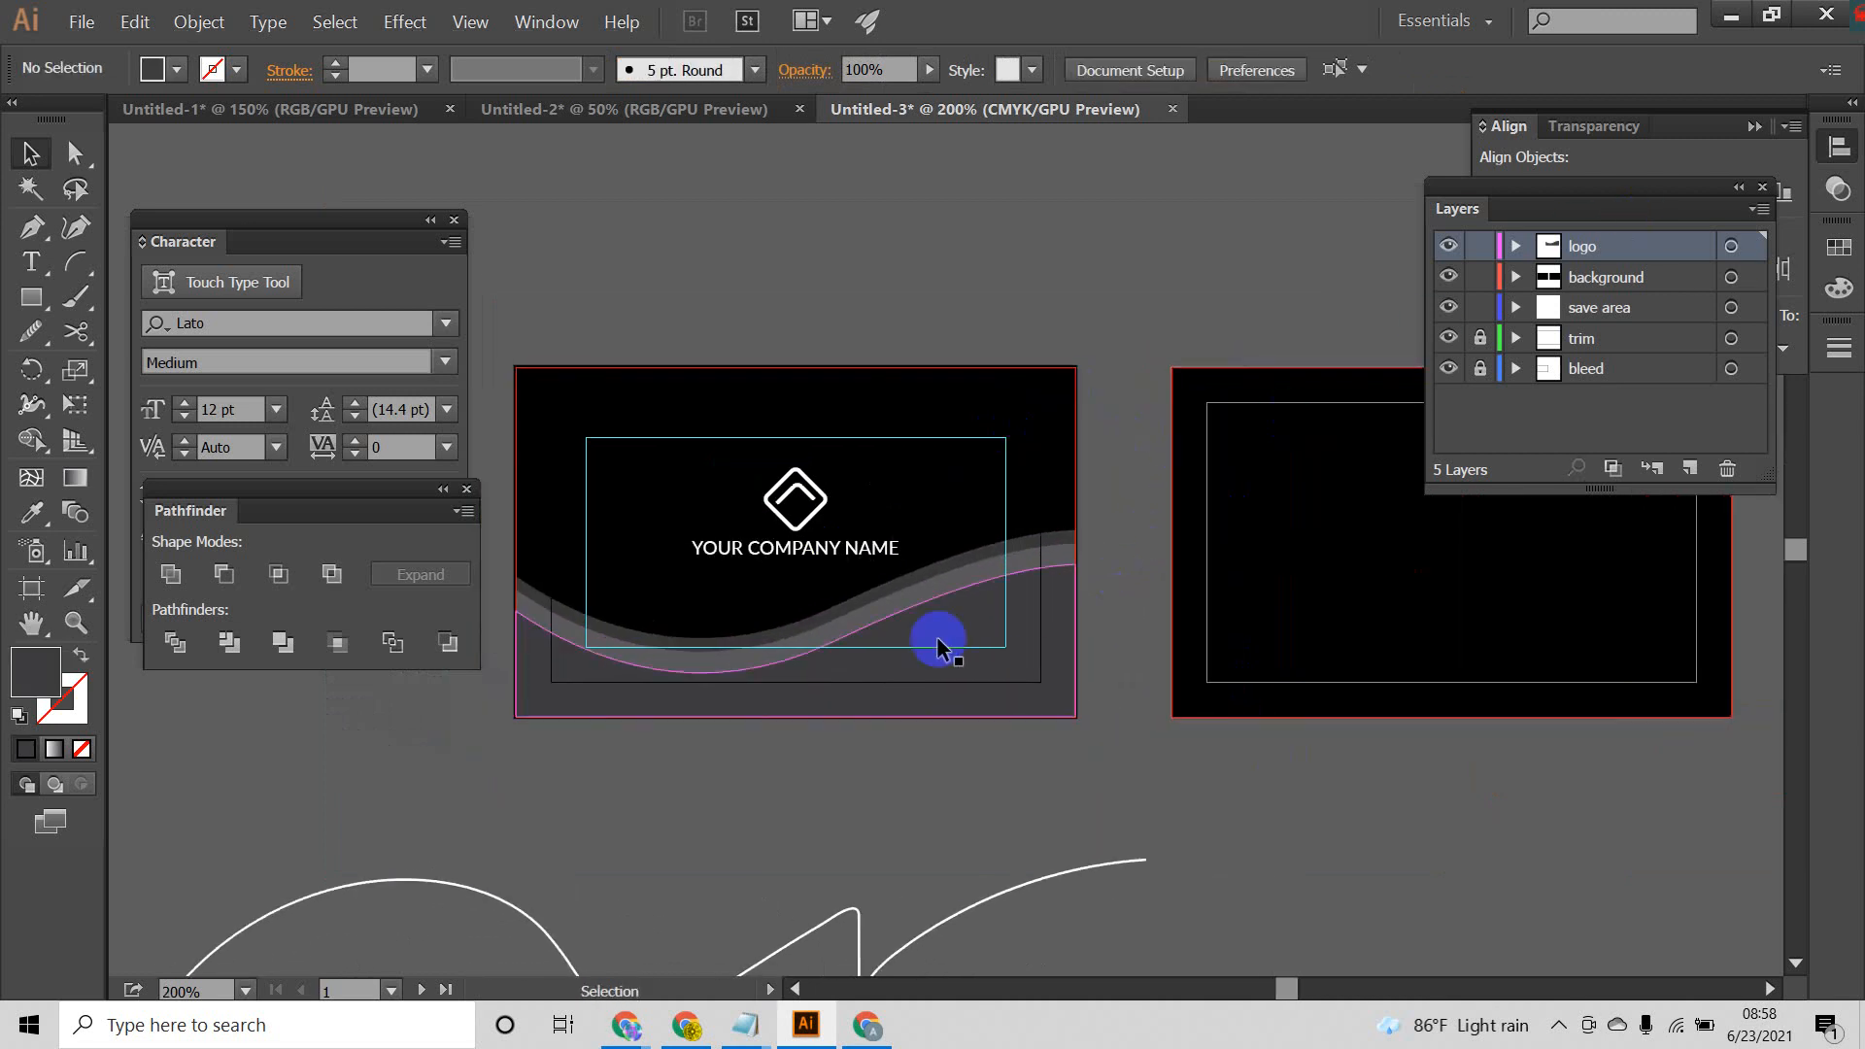
Step: Clear the selection and add a new layer named "design" above the logo layer
{"action": "left_click", "coordinate": [1092, 465]}
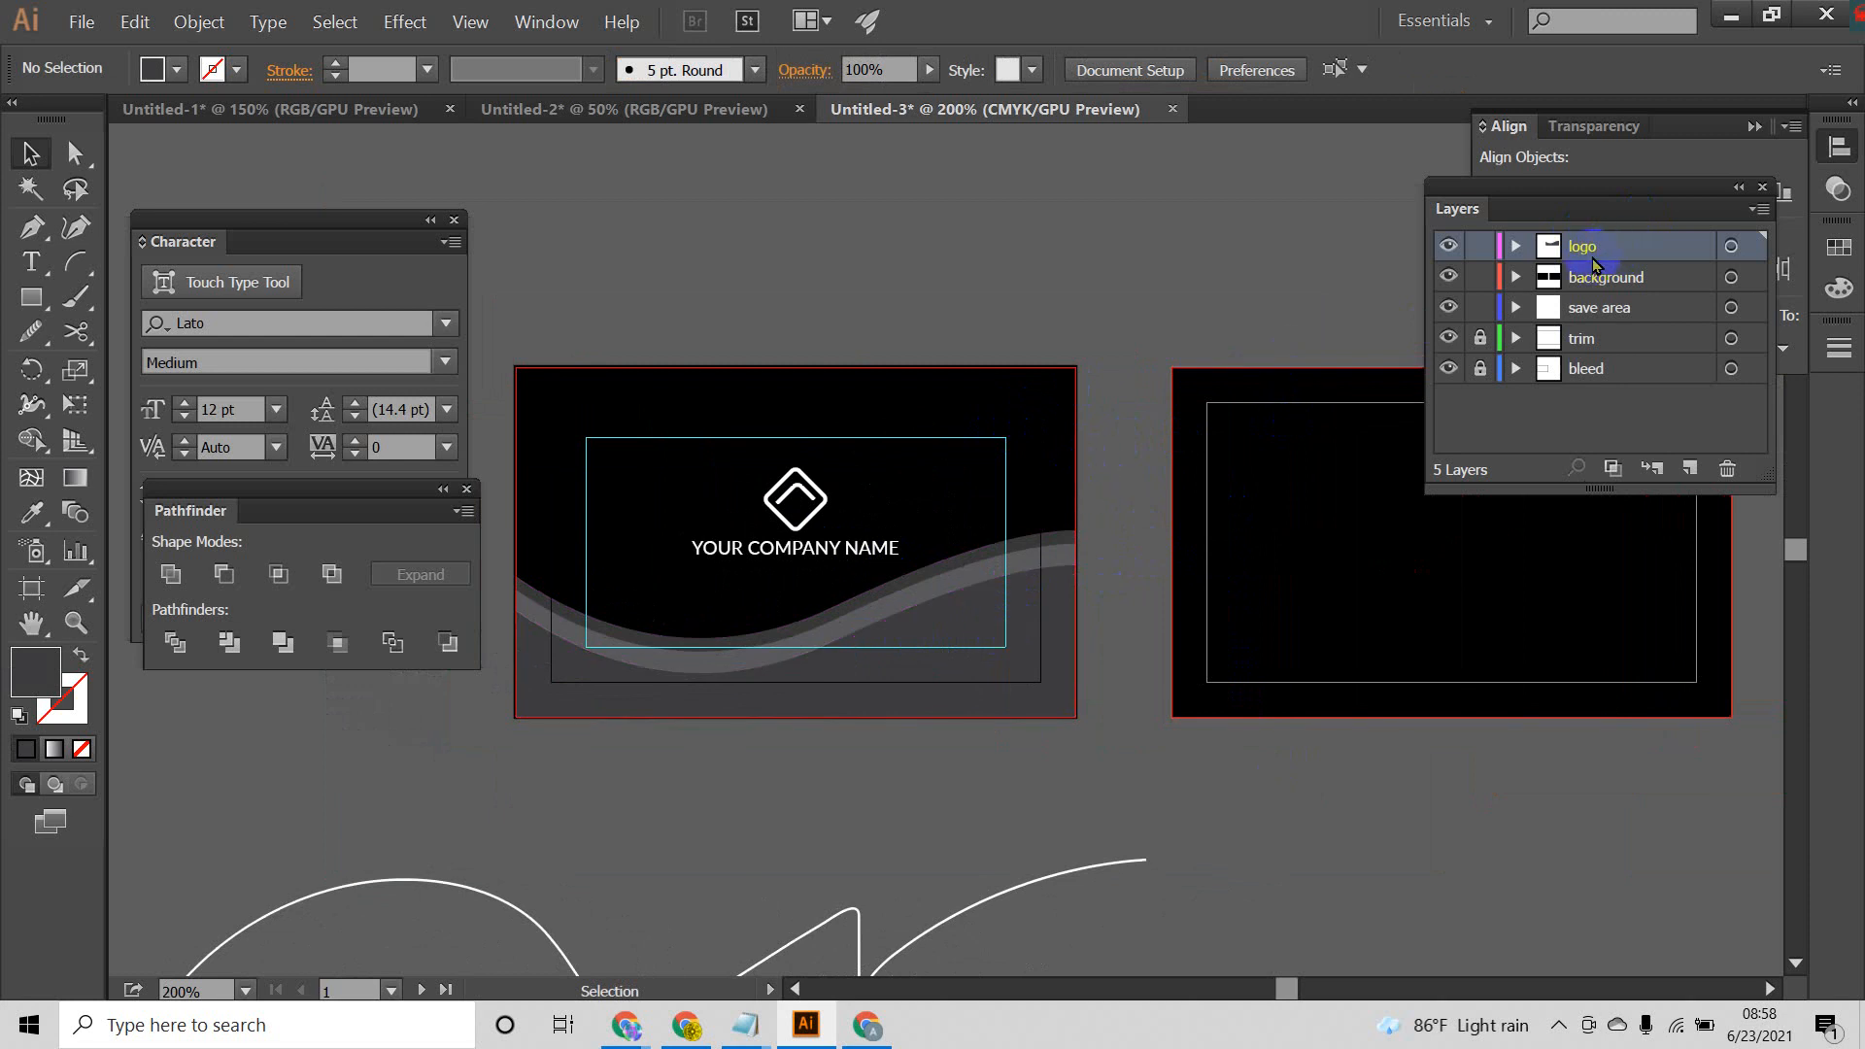
{"action": "left_click", "coordinate": [1691, 466]}
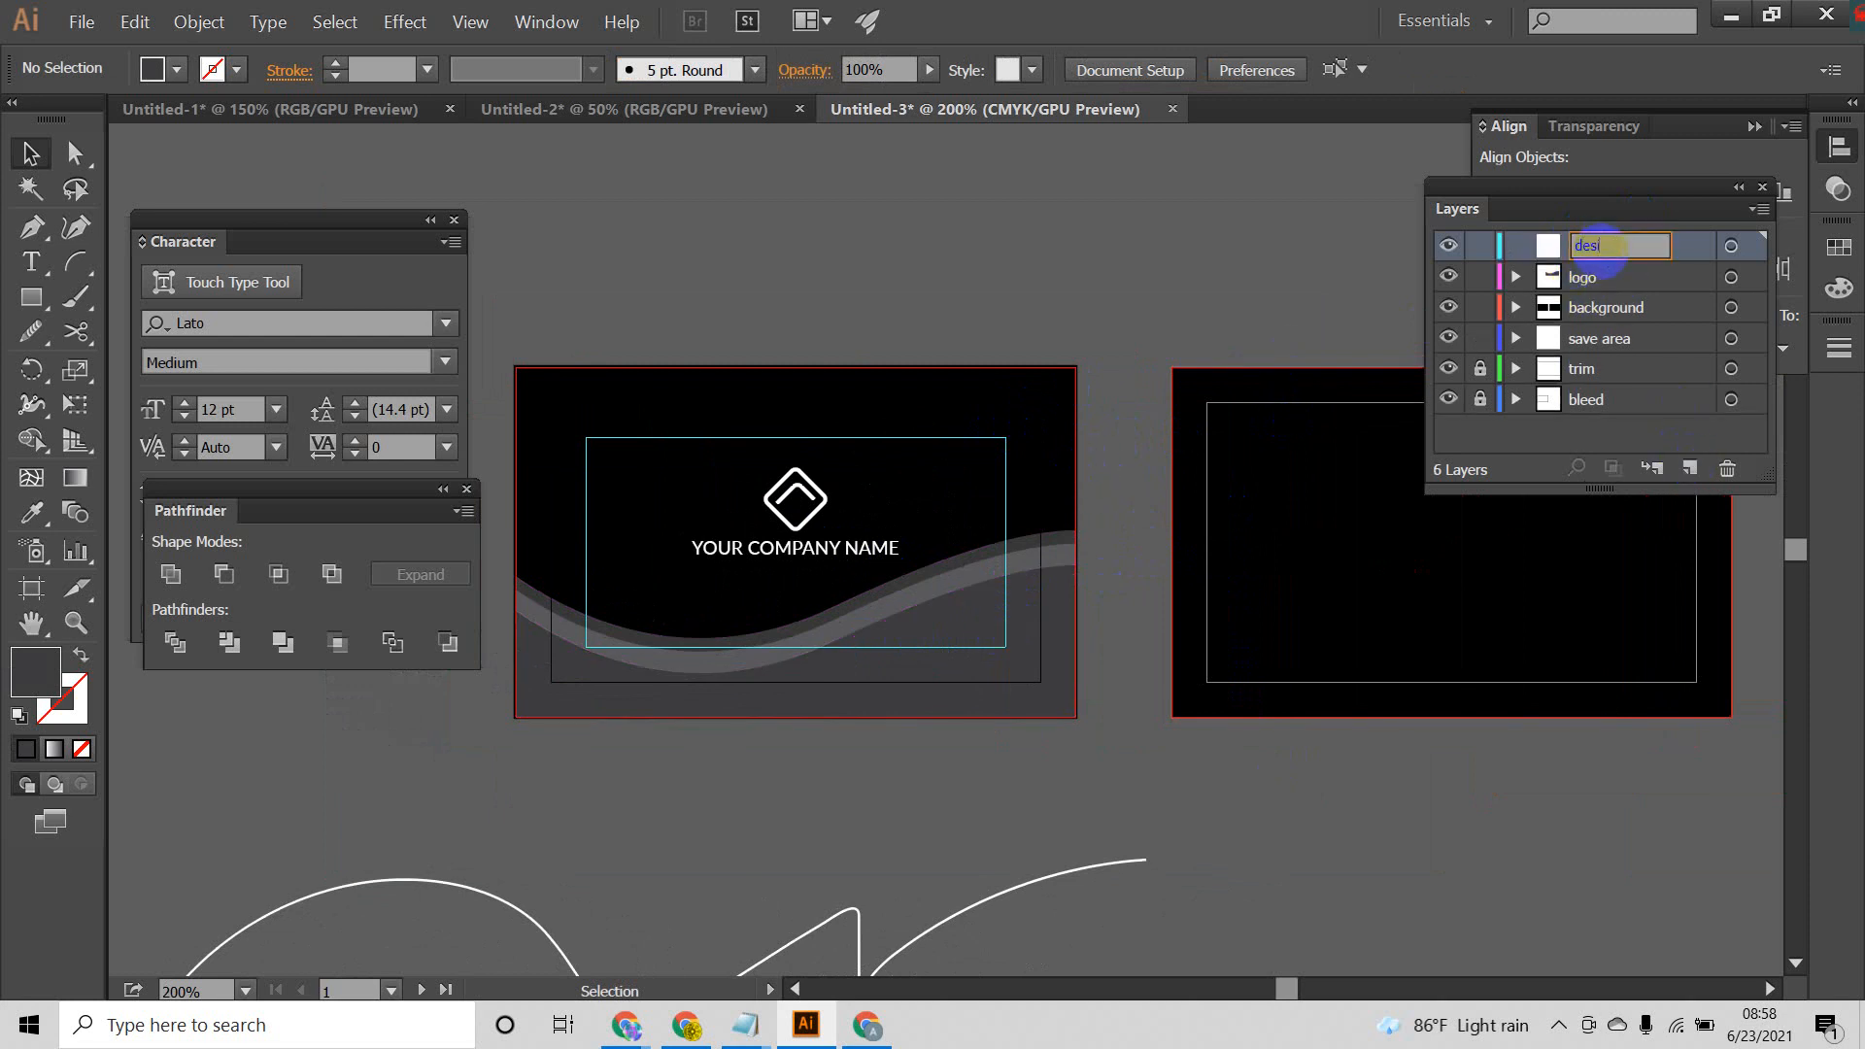
{"action": "key", "text": "Return"}
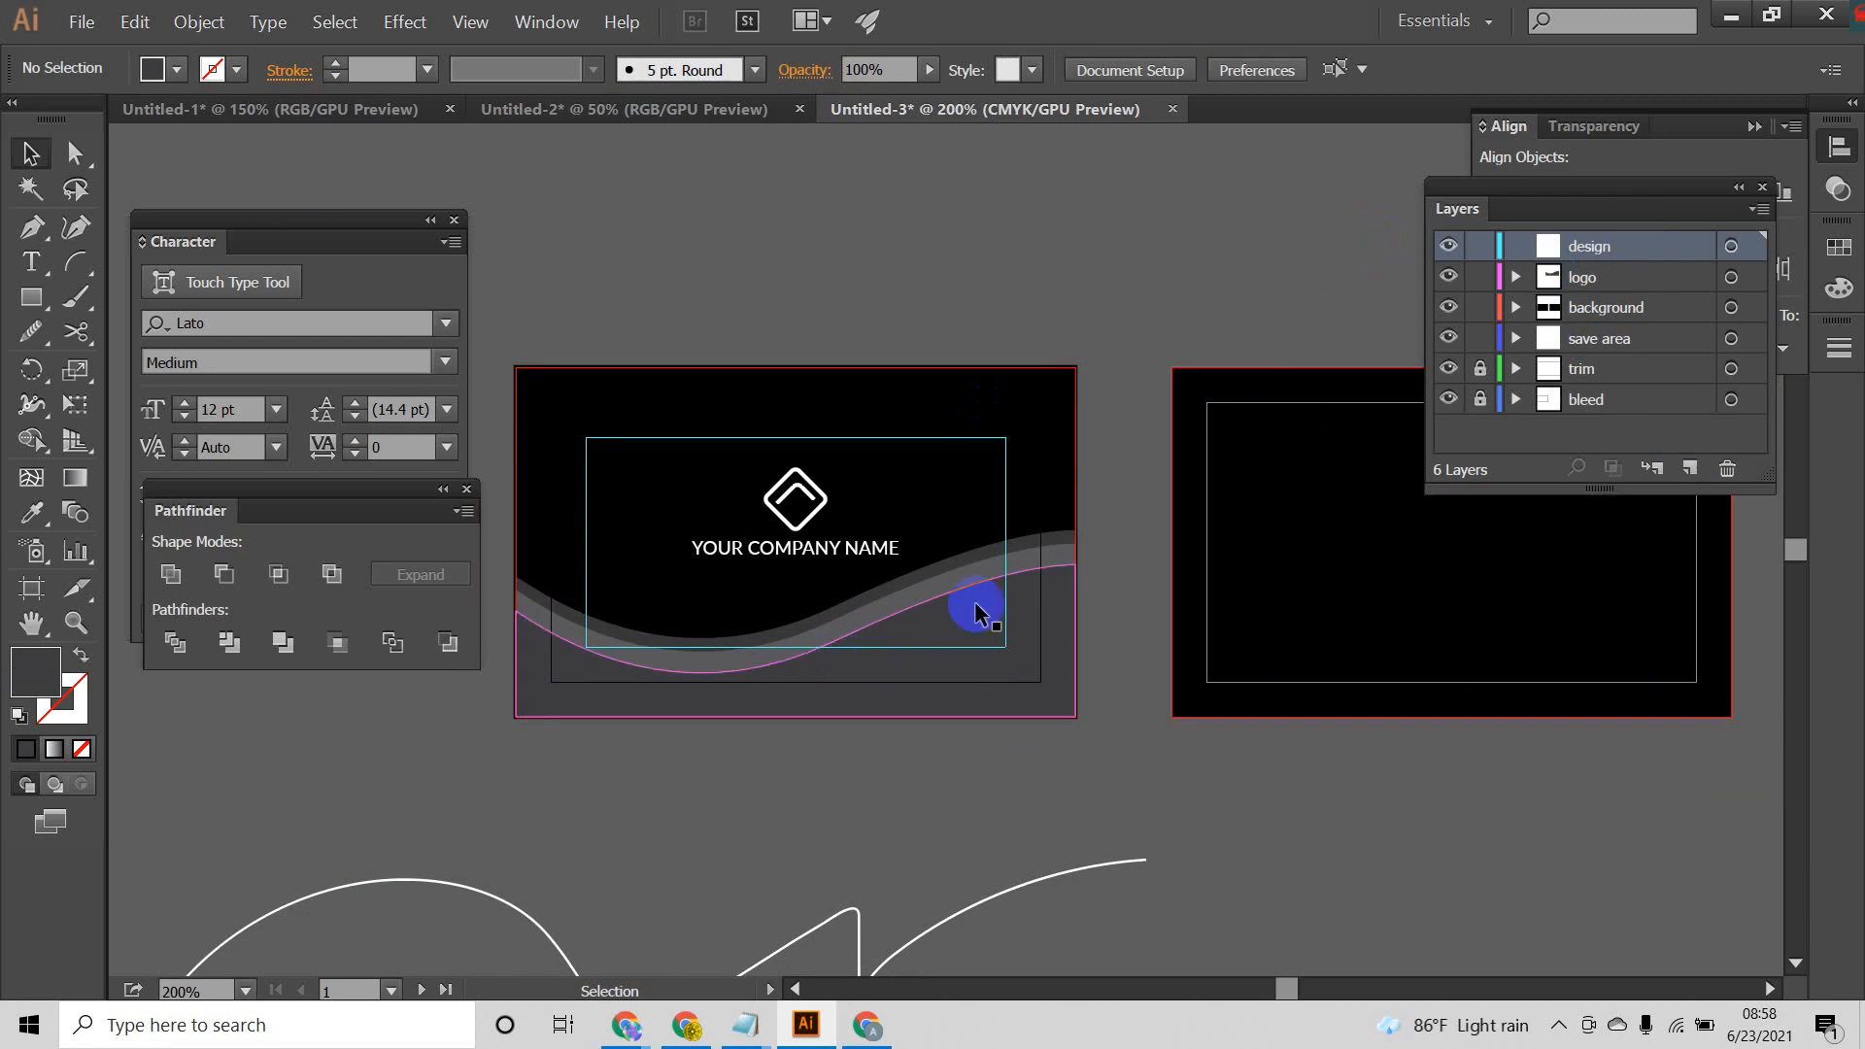
Step: Move all the front card's gray wave shapes from the logo layer onto the design layer by cutting and pasting them
{"action": "left_click", "coordinate": [1036, 470]}
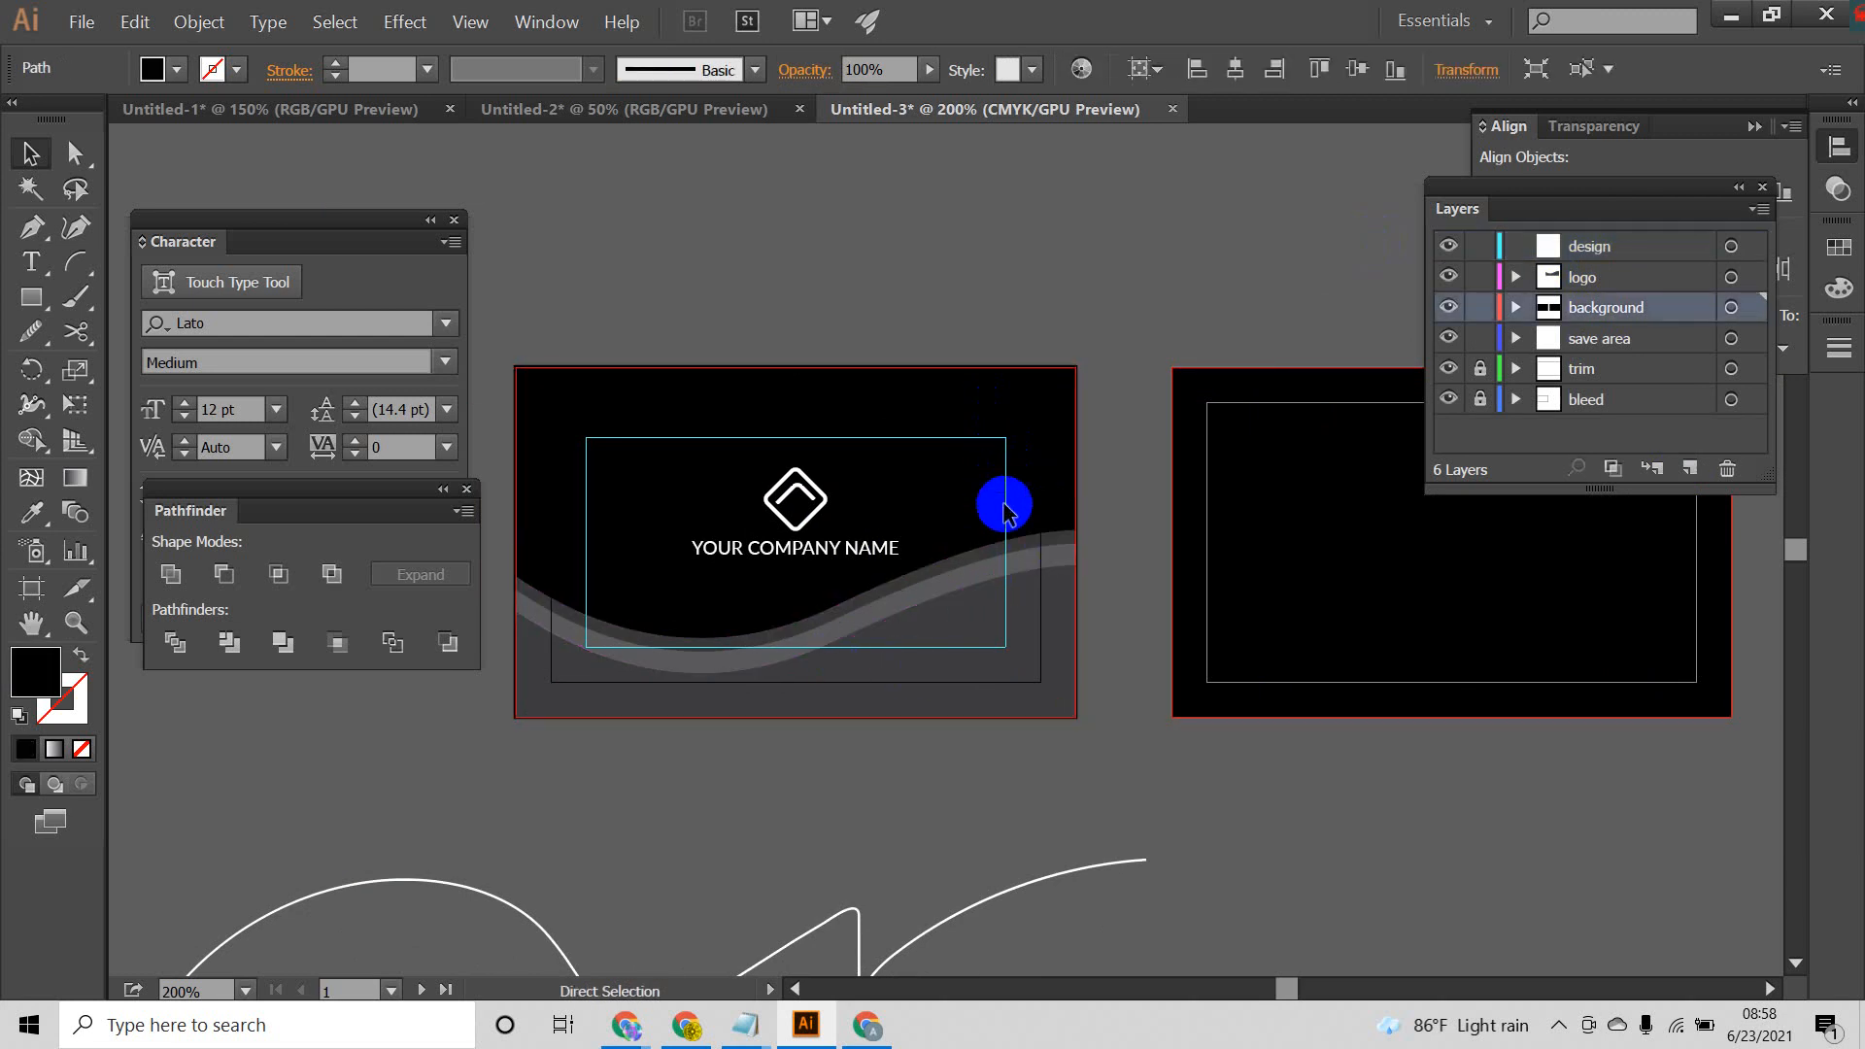
{"action": "left_click", "coordinate": [1012, 699]}
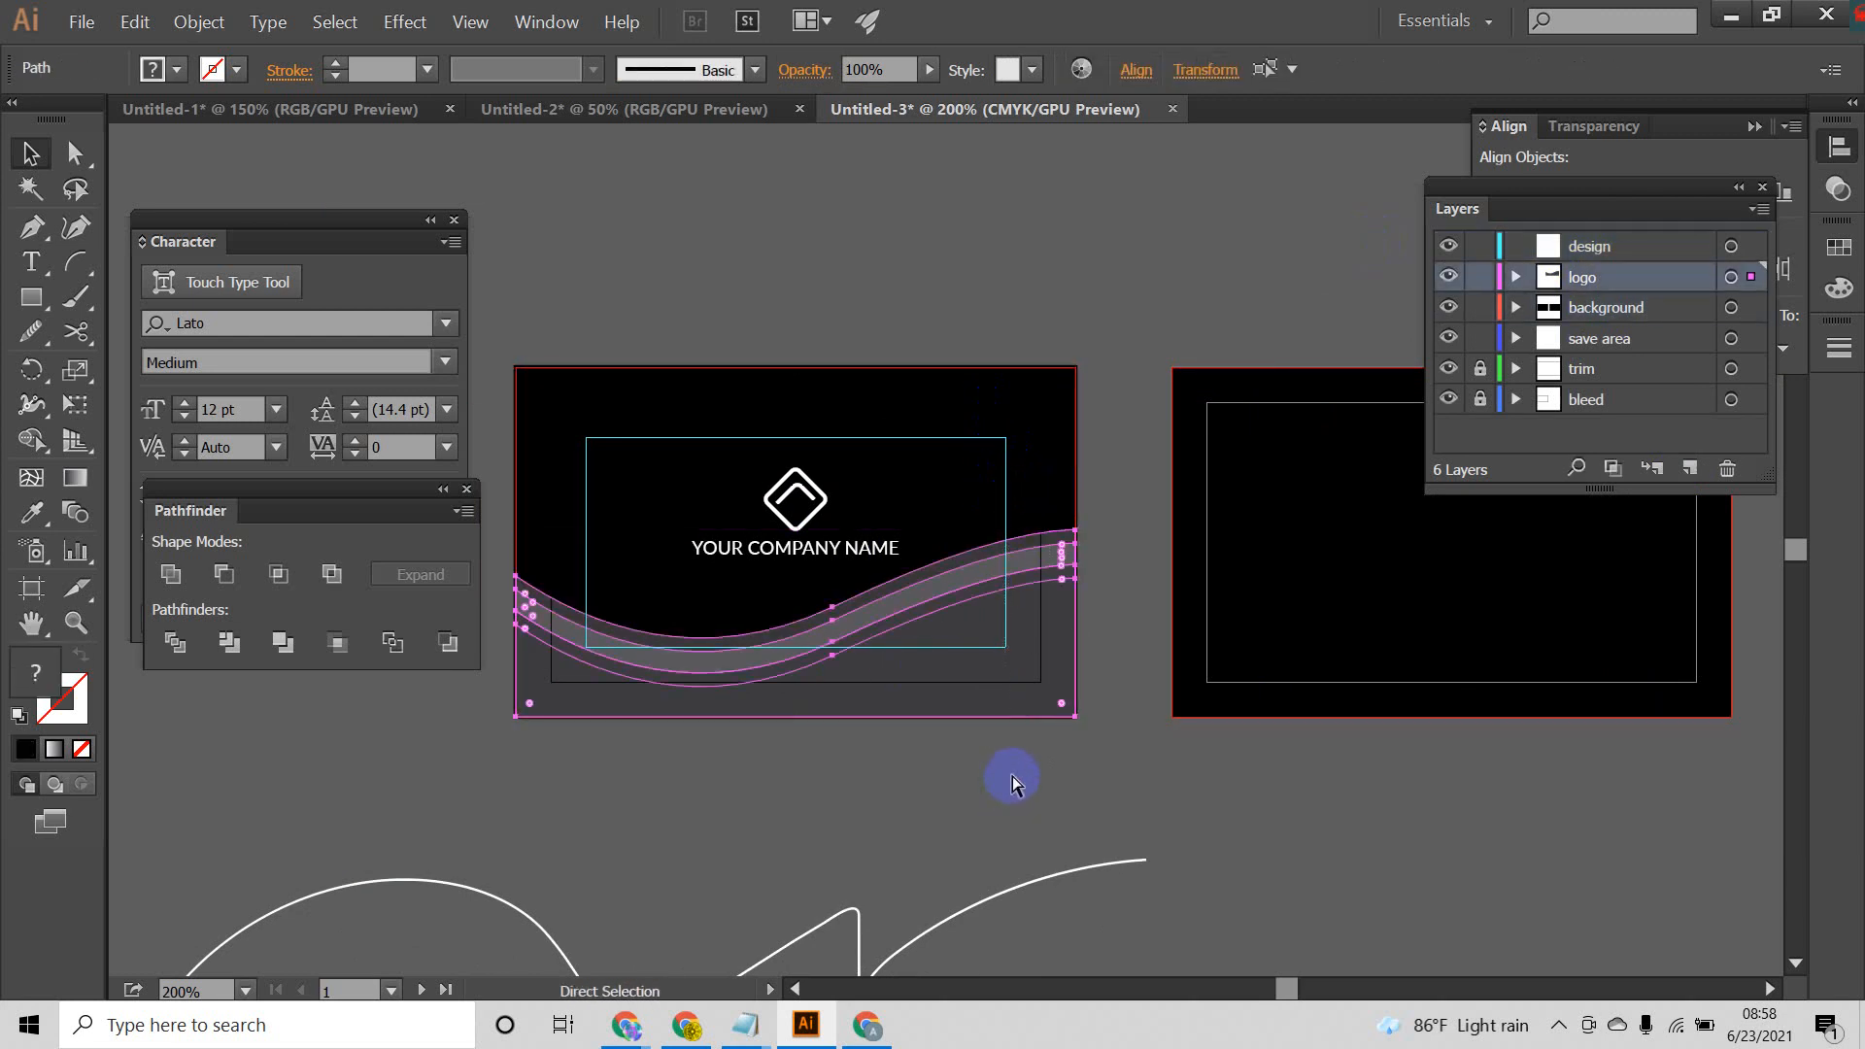
{"action": "key", "text": "v"}
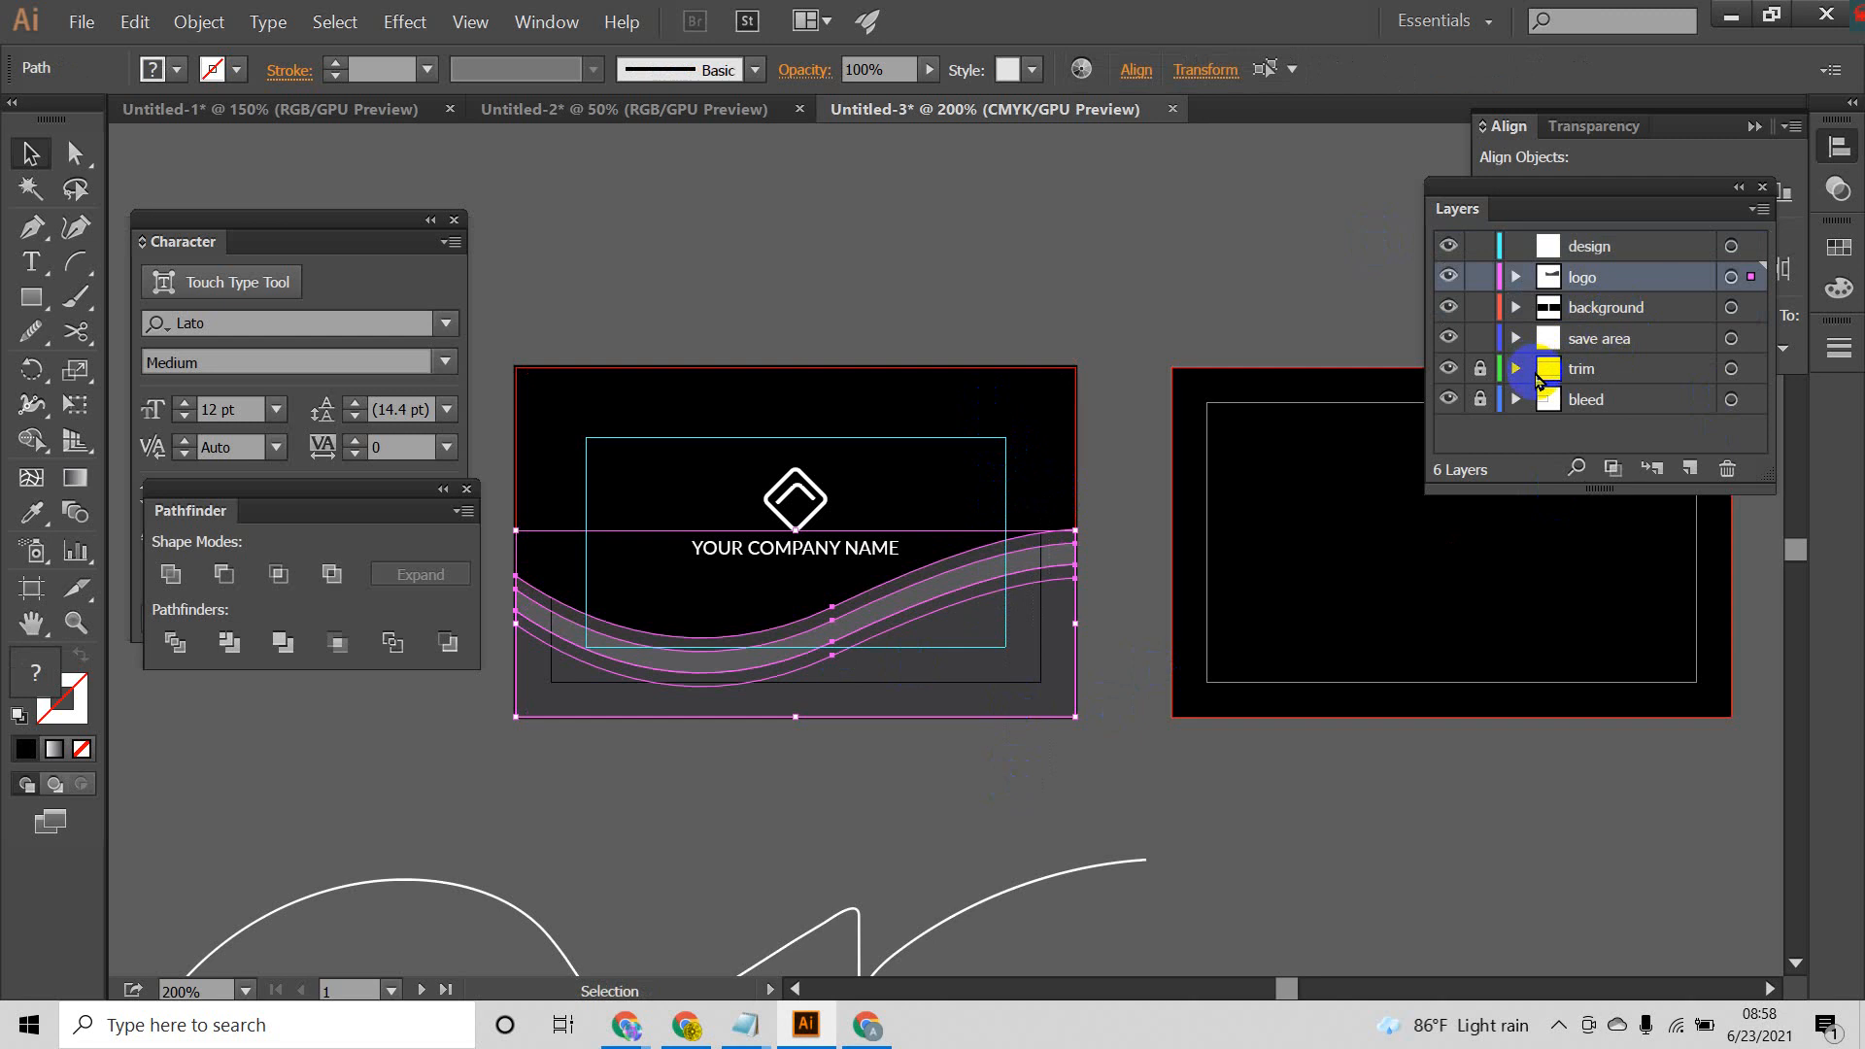
{"action": "key", "text": "Delete"}
{"action": "left_click", "coordinate": [1618, 248]}
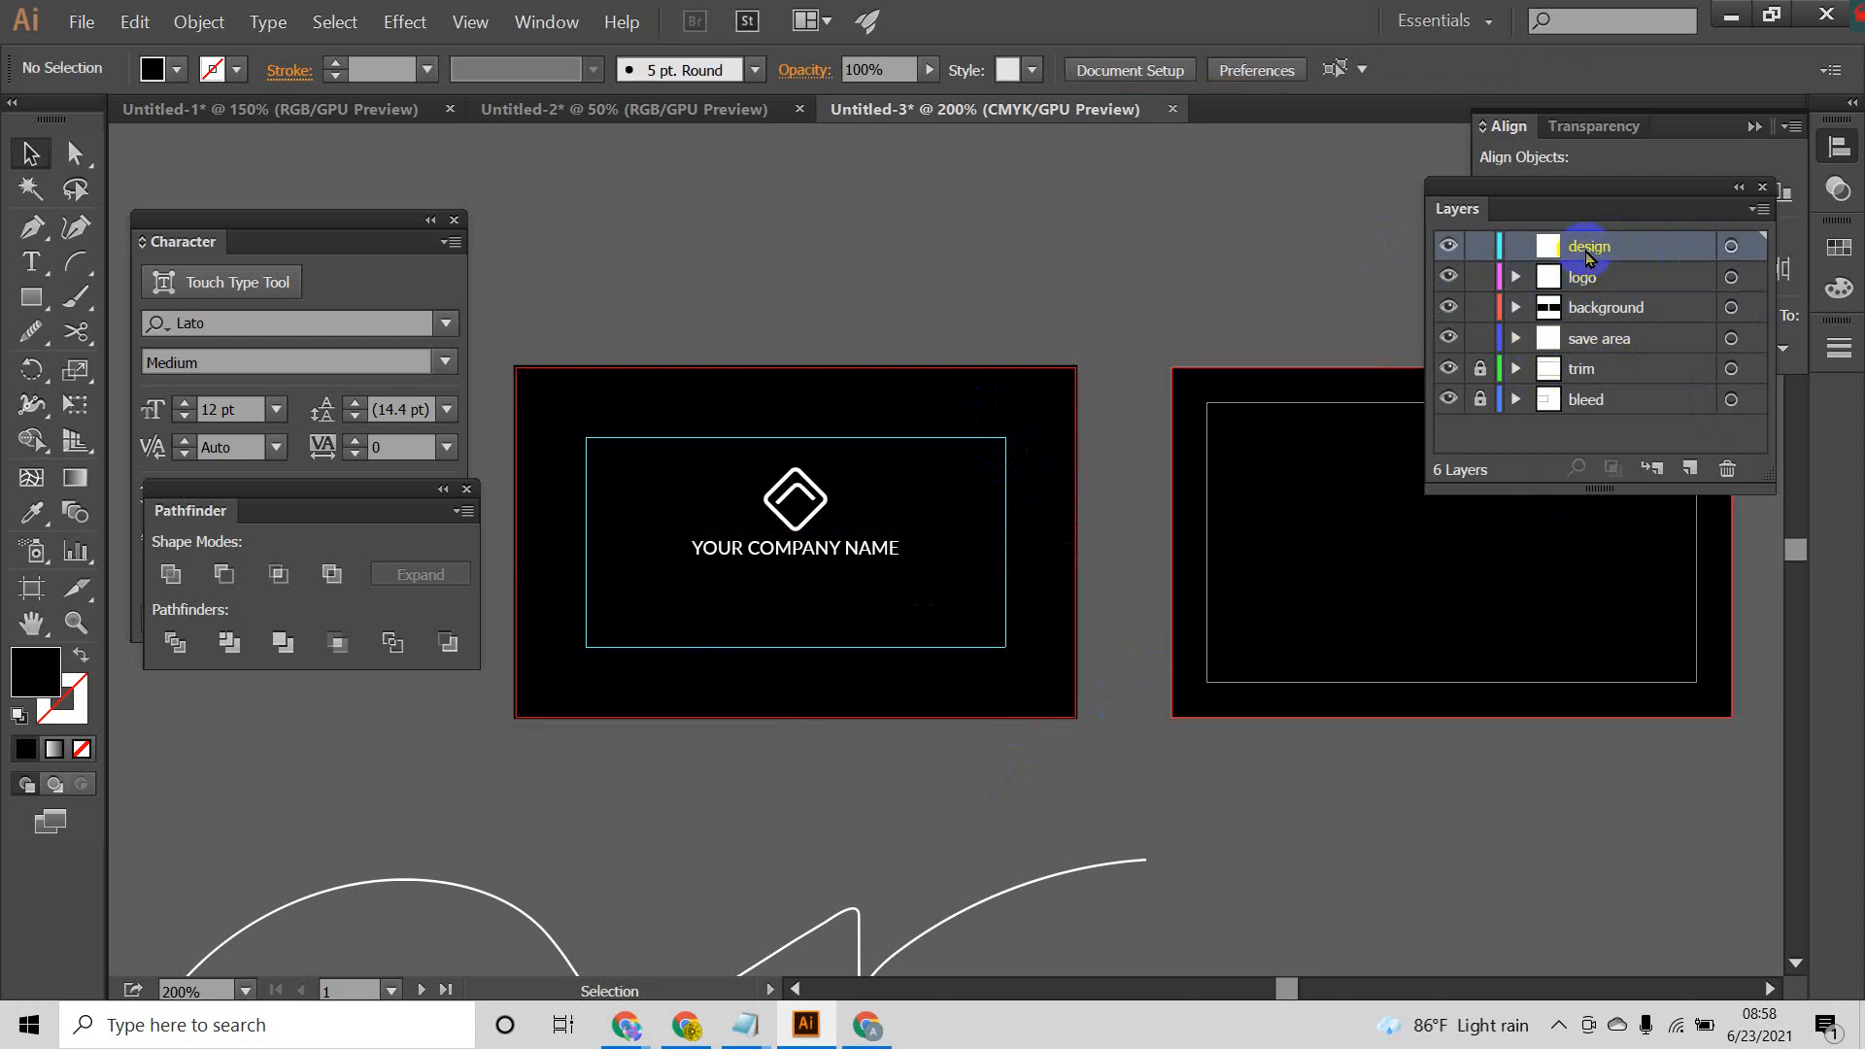
{"action": "key", "text": "ctrl+f"}
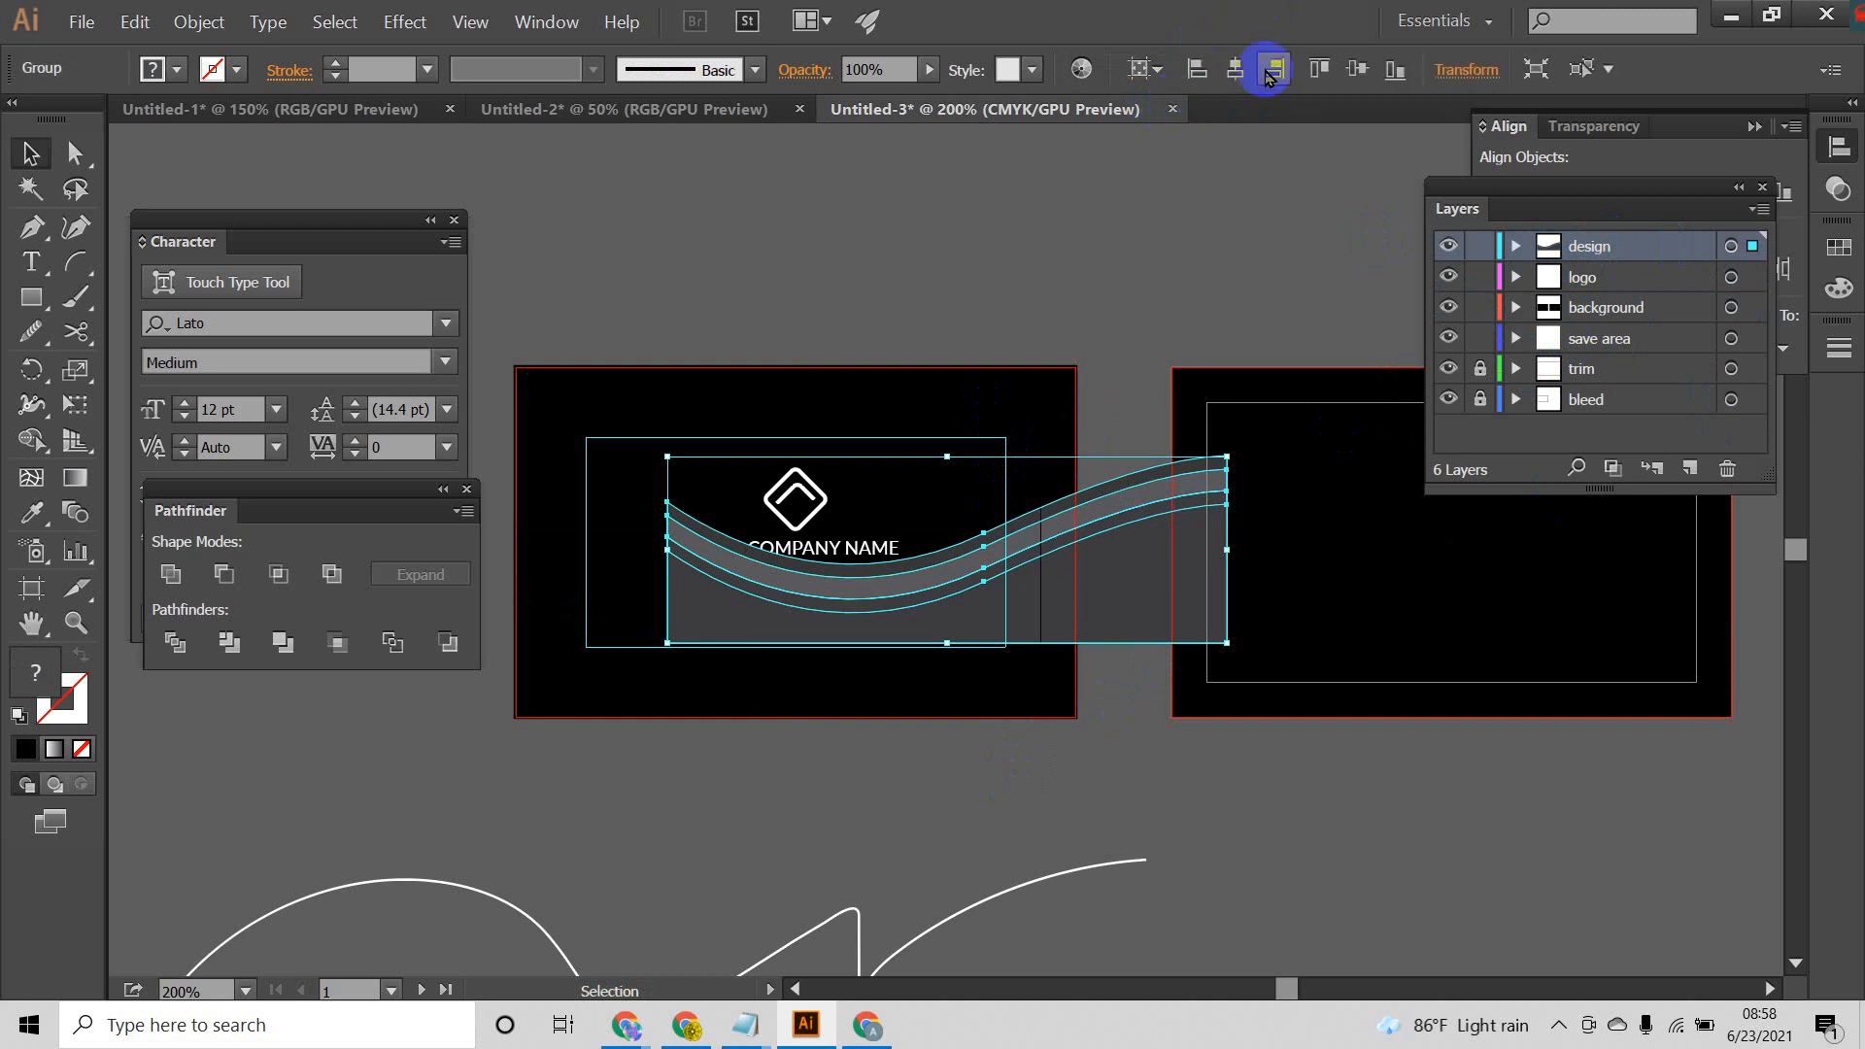
Step: Try aligning the pasted wave group to the bottom, right edge and vertical center of the front artboard
{"action": "left_click", "coordinate": [1393, 70]}
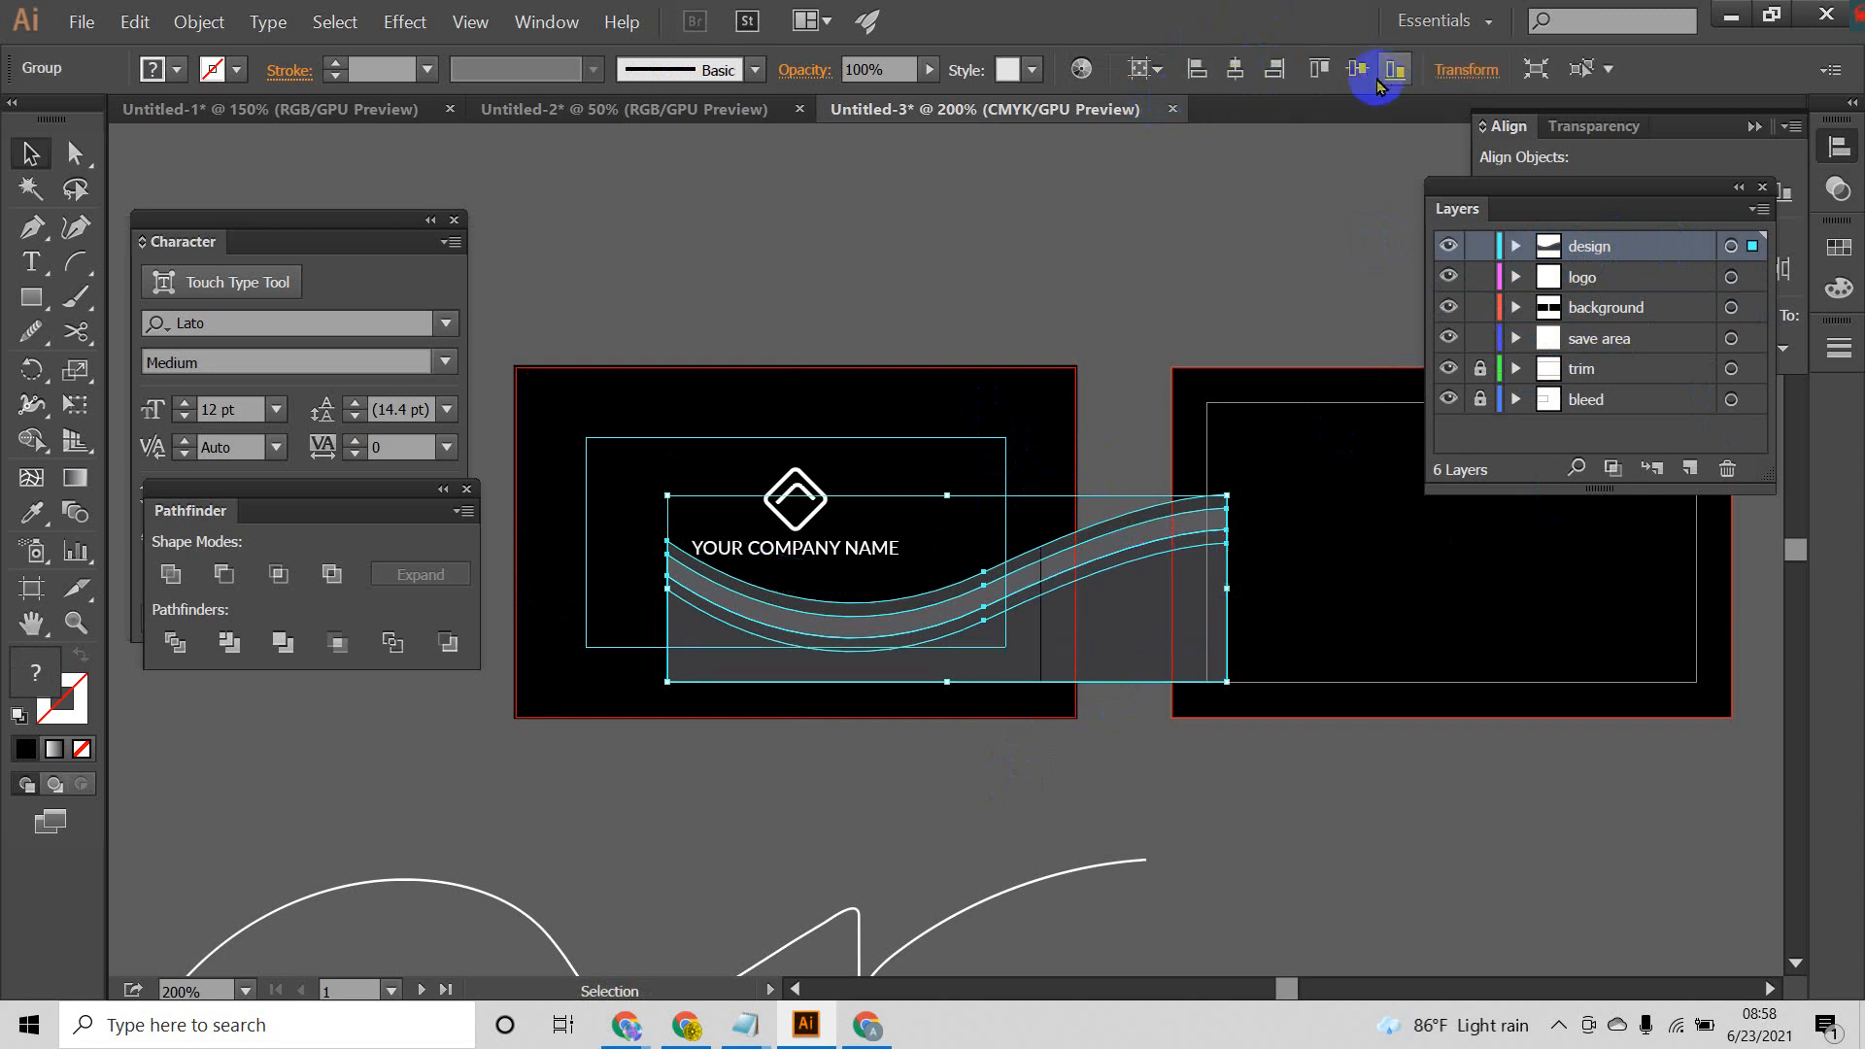
{"action": "left_click", "coordinate": [1235, 69]}
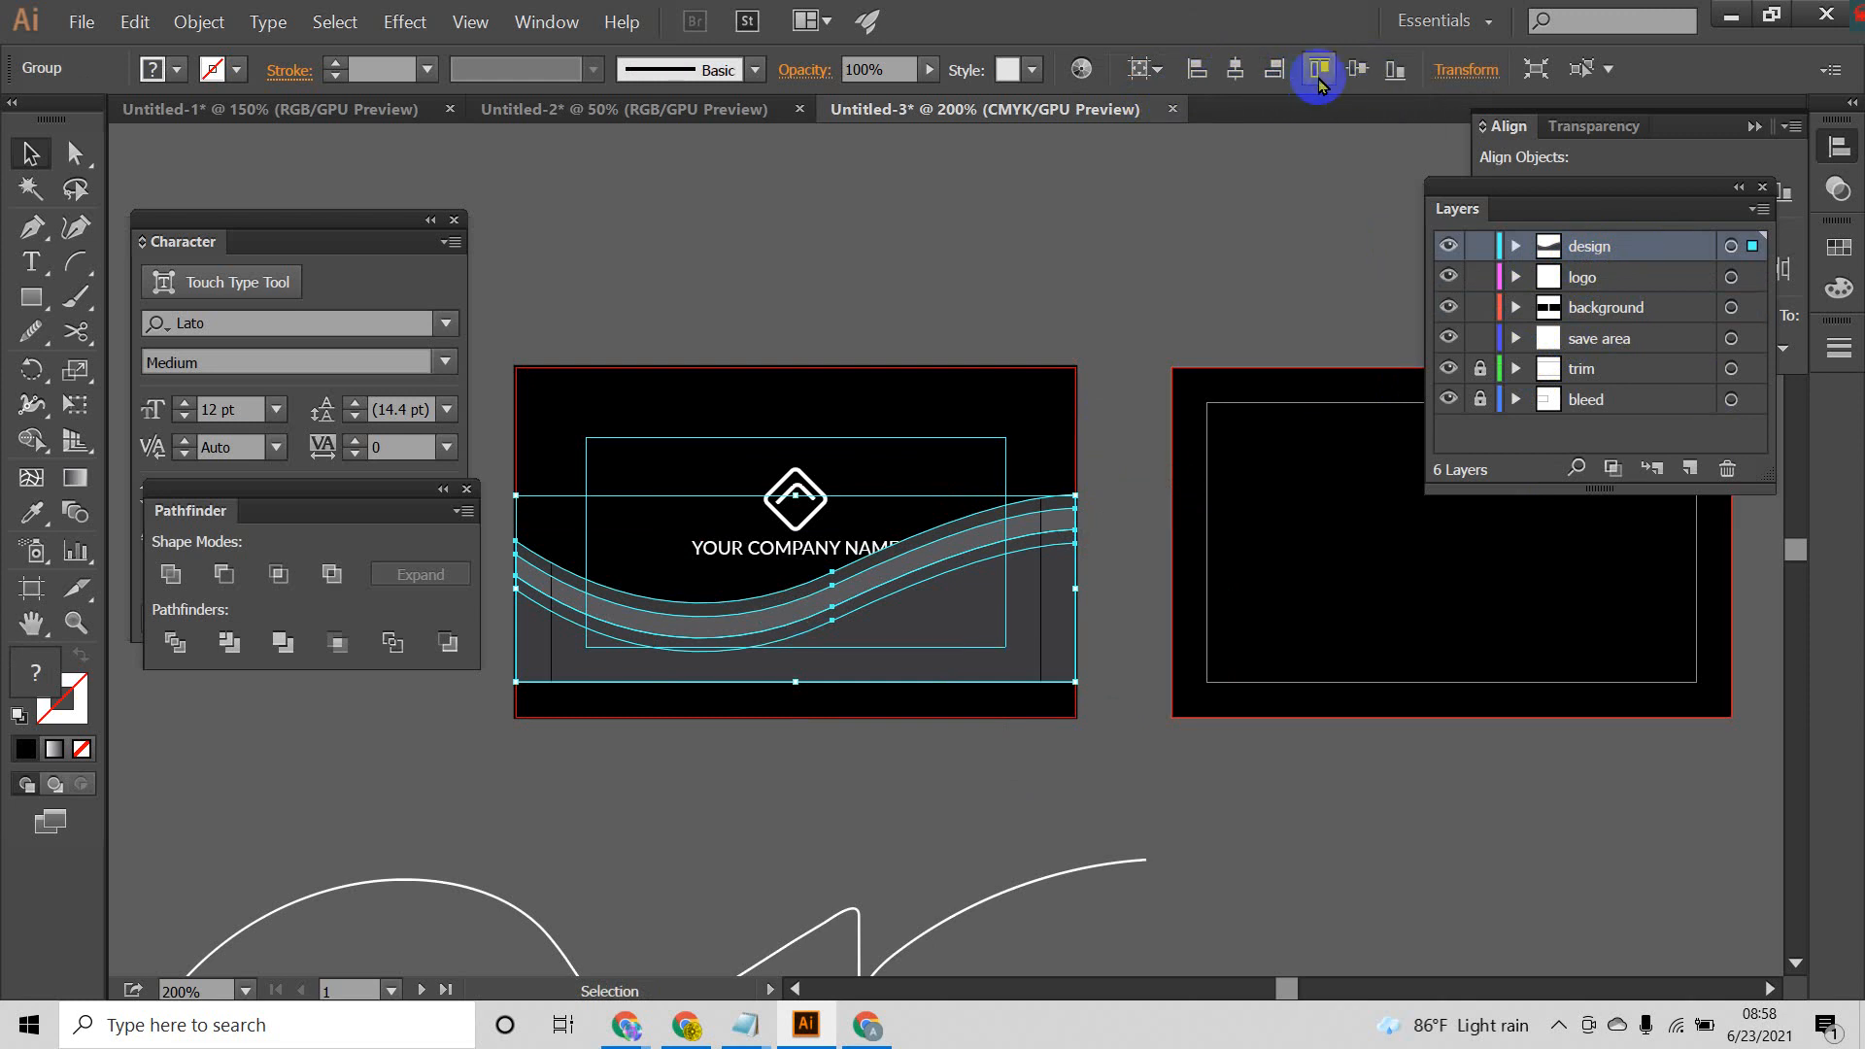
{"action": "left_click", "coordinate": [1391, 76]}
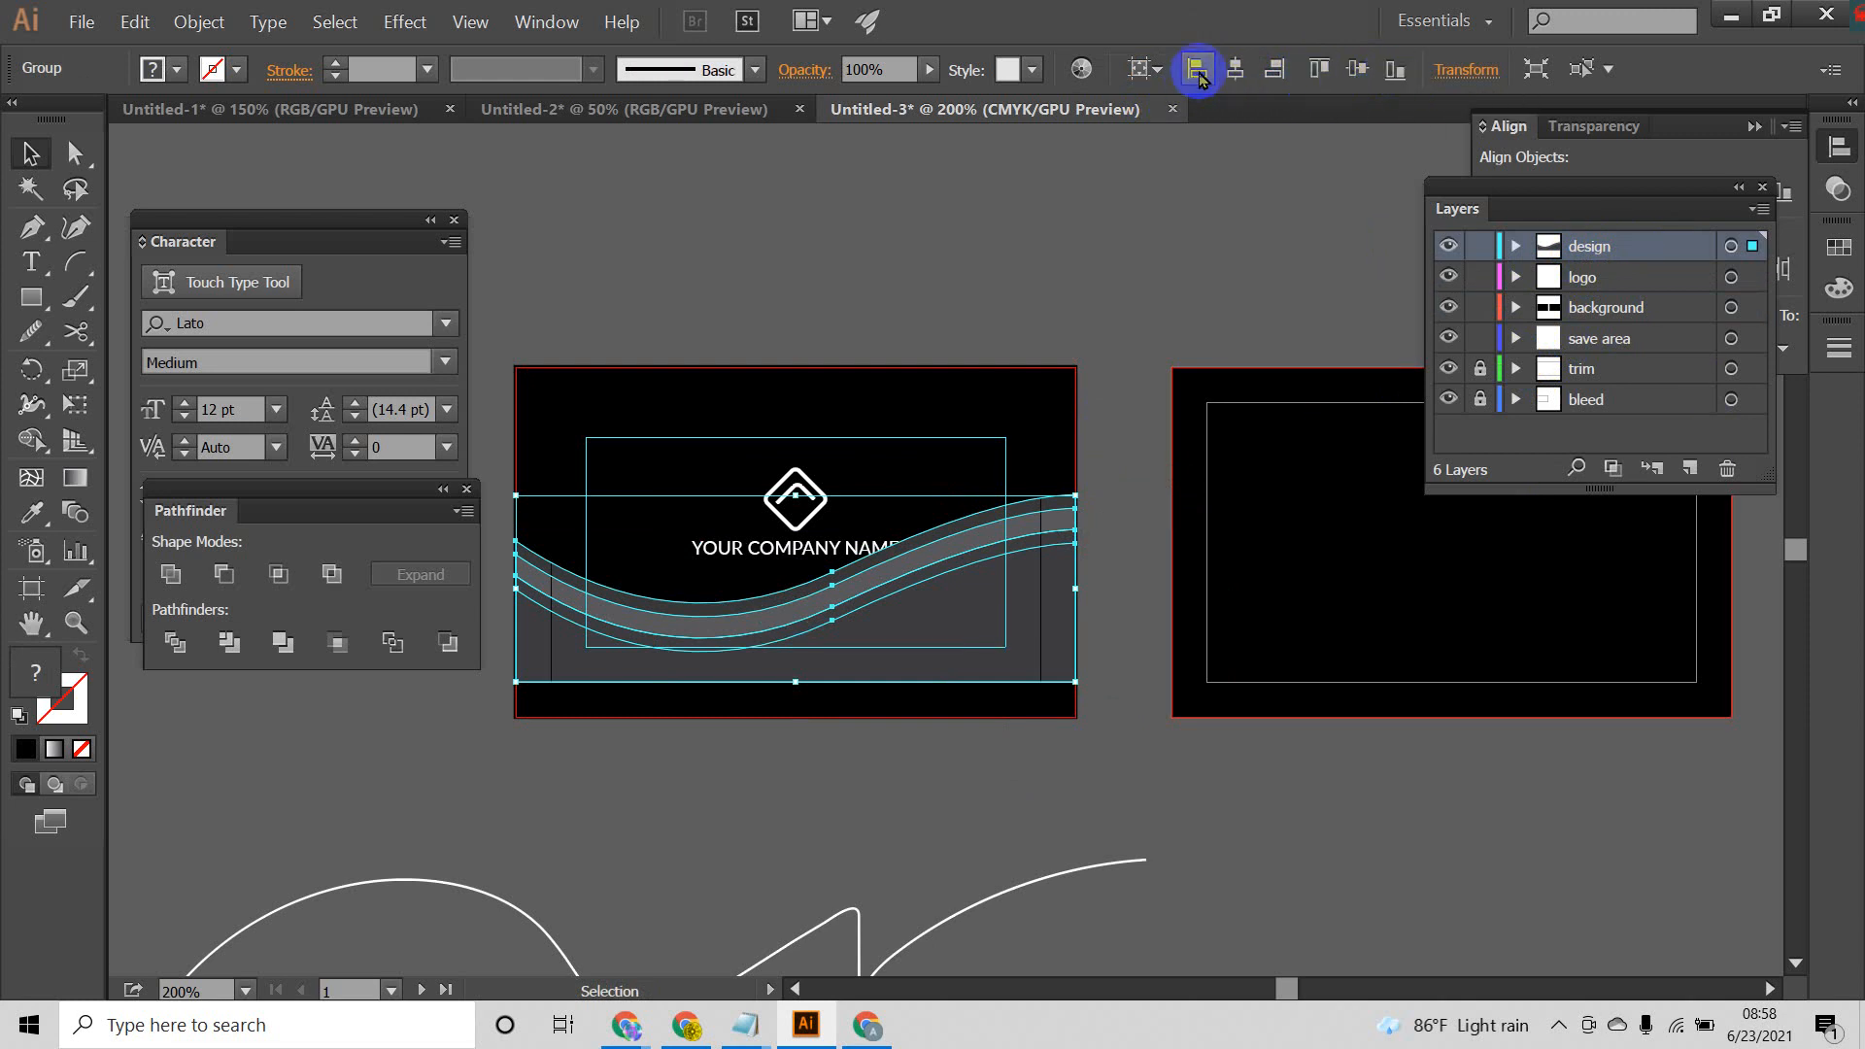
{"action": "left_click", "coordinate": [1272, 70]}
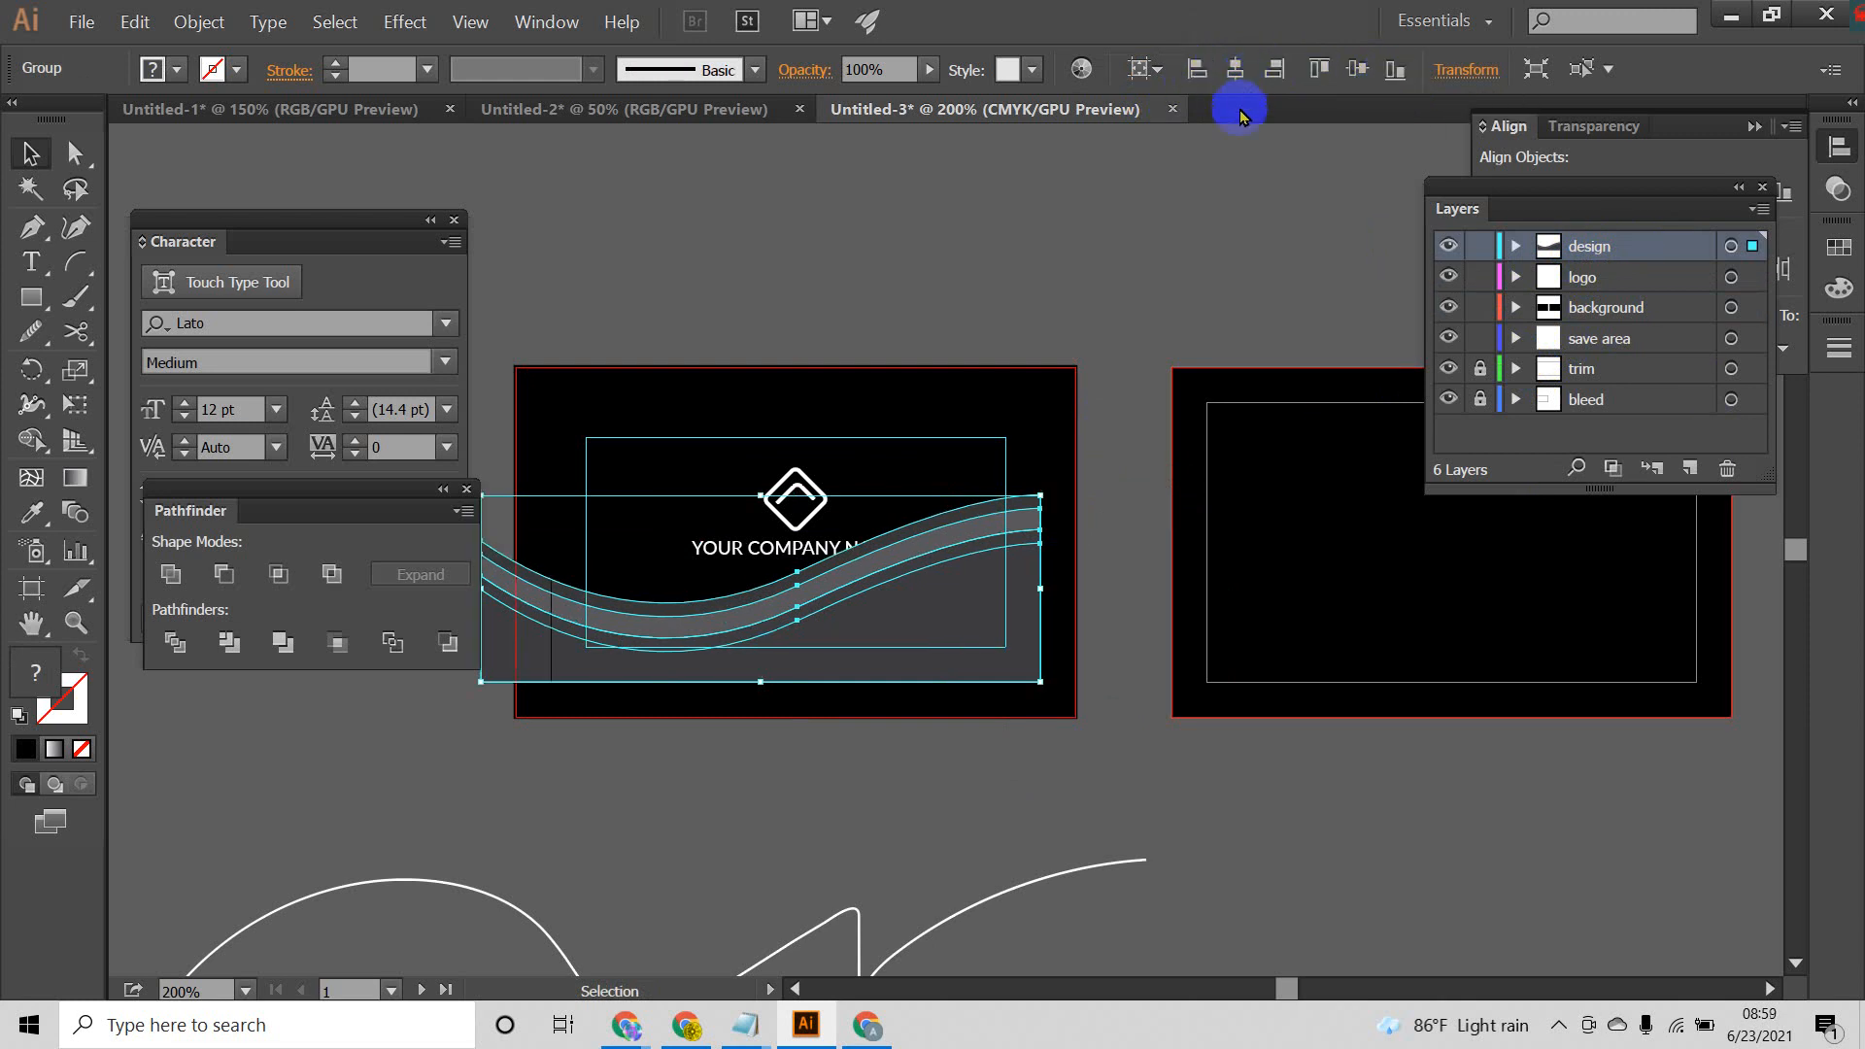
{"action": "left_click", "coordinate": [1355, 69]}
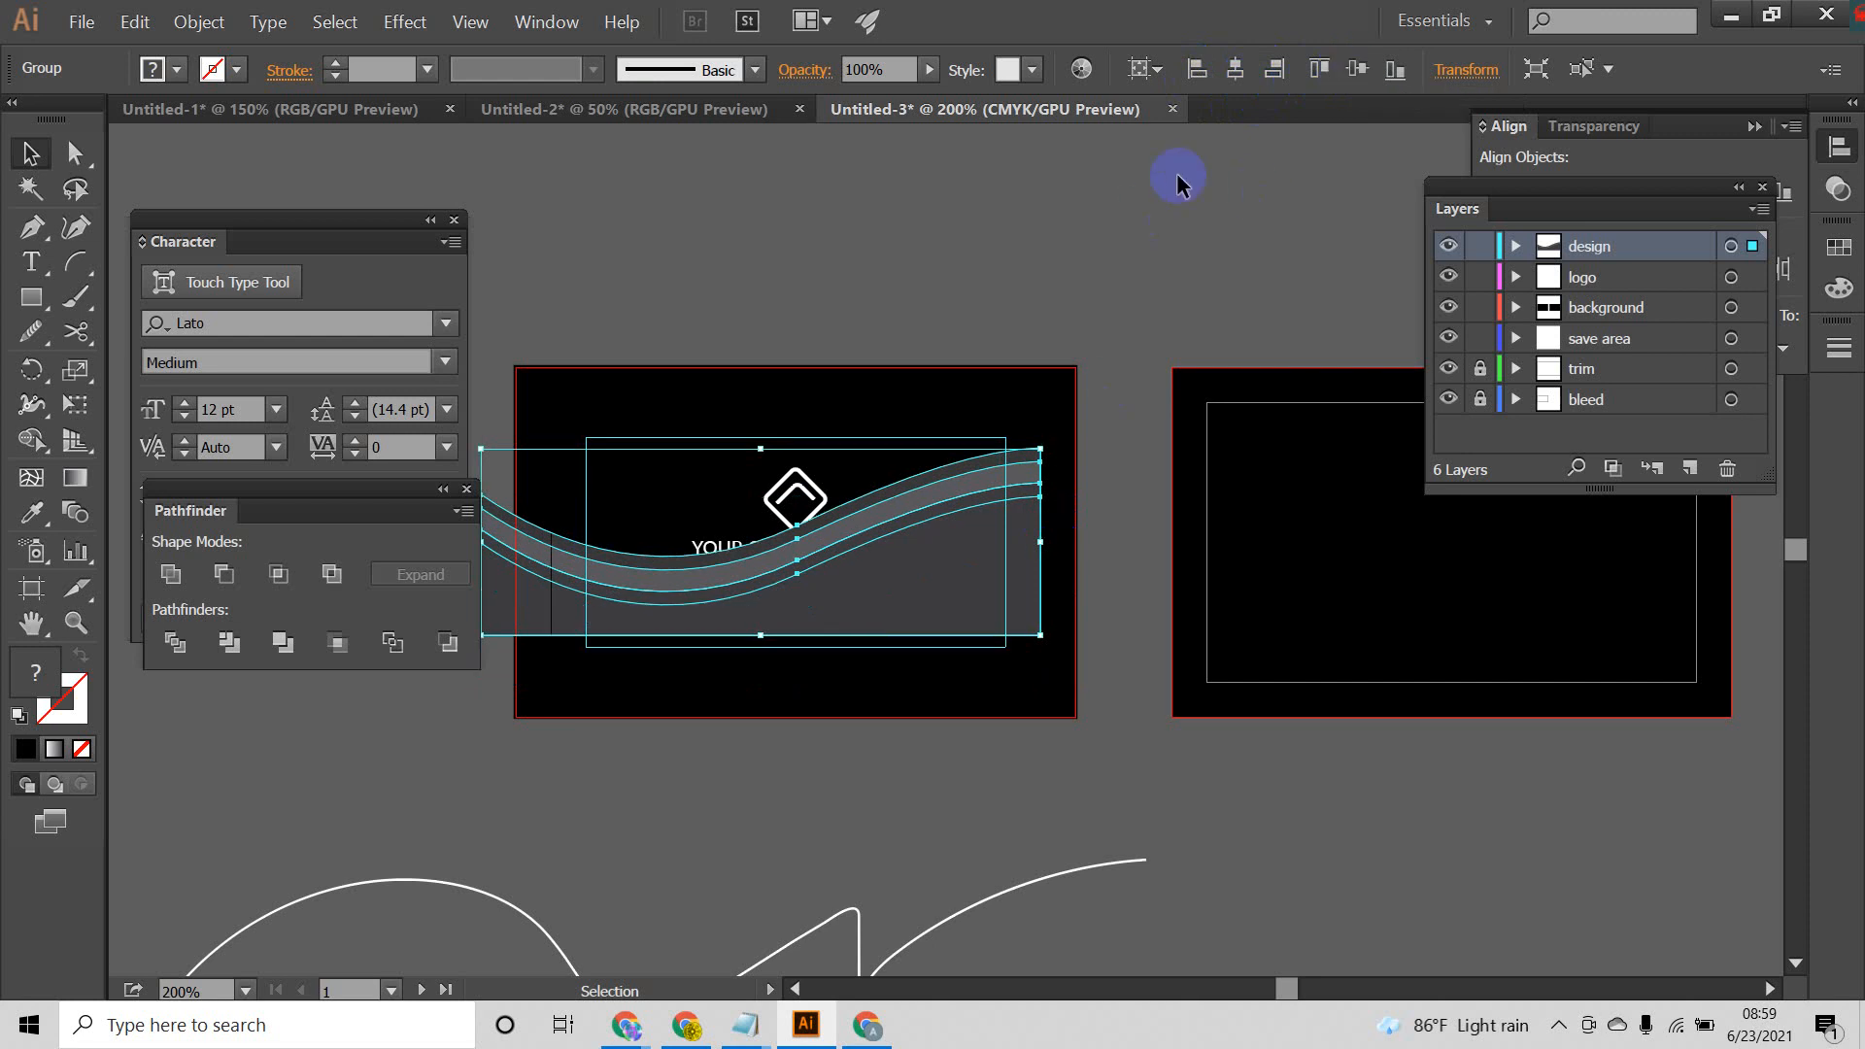
Step: Center the wave group horizontally on the front card, lower it to the card's bottom edge, and clear the selection
{"action": "left_click", "coordinate": [1235, 70]}
{"action": "left_click_drag", "start_coordinate": [968, 570], "coordinate": [972, 663]}
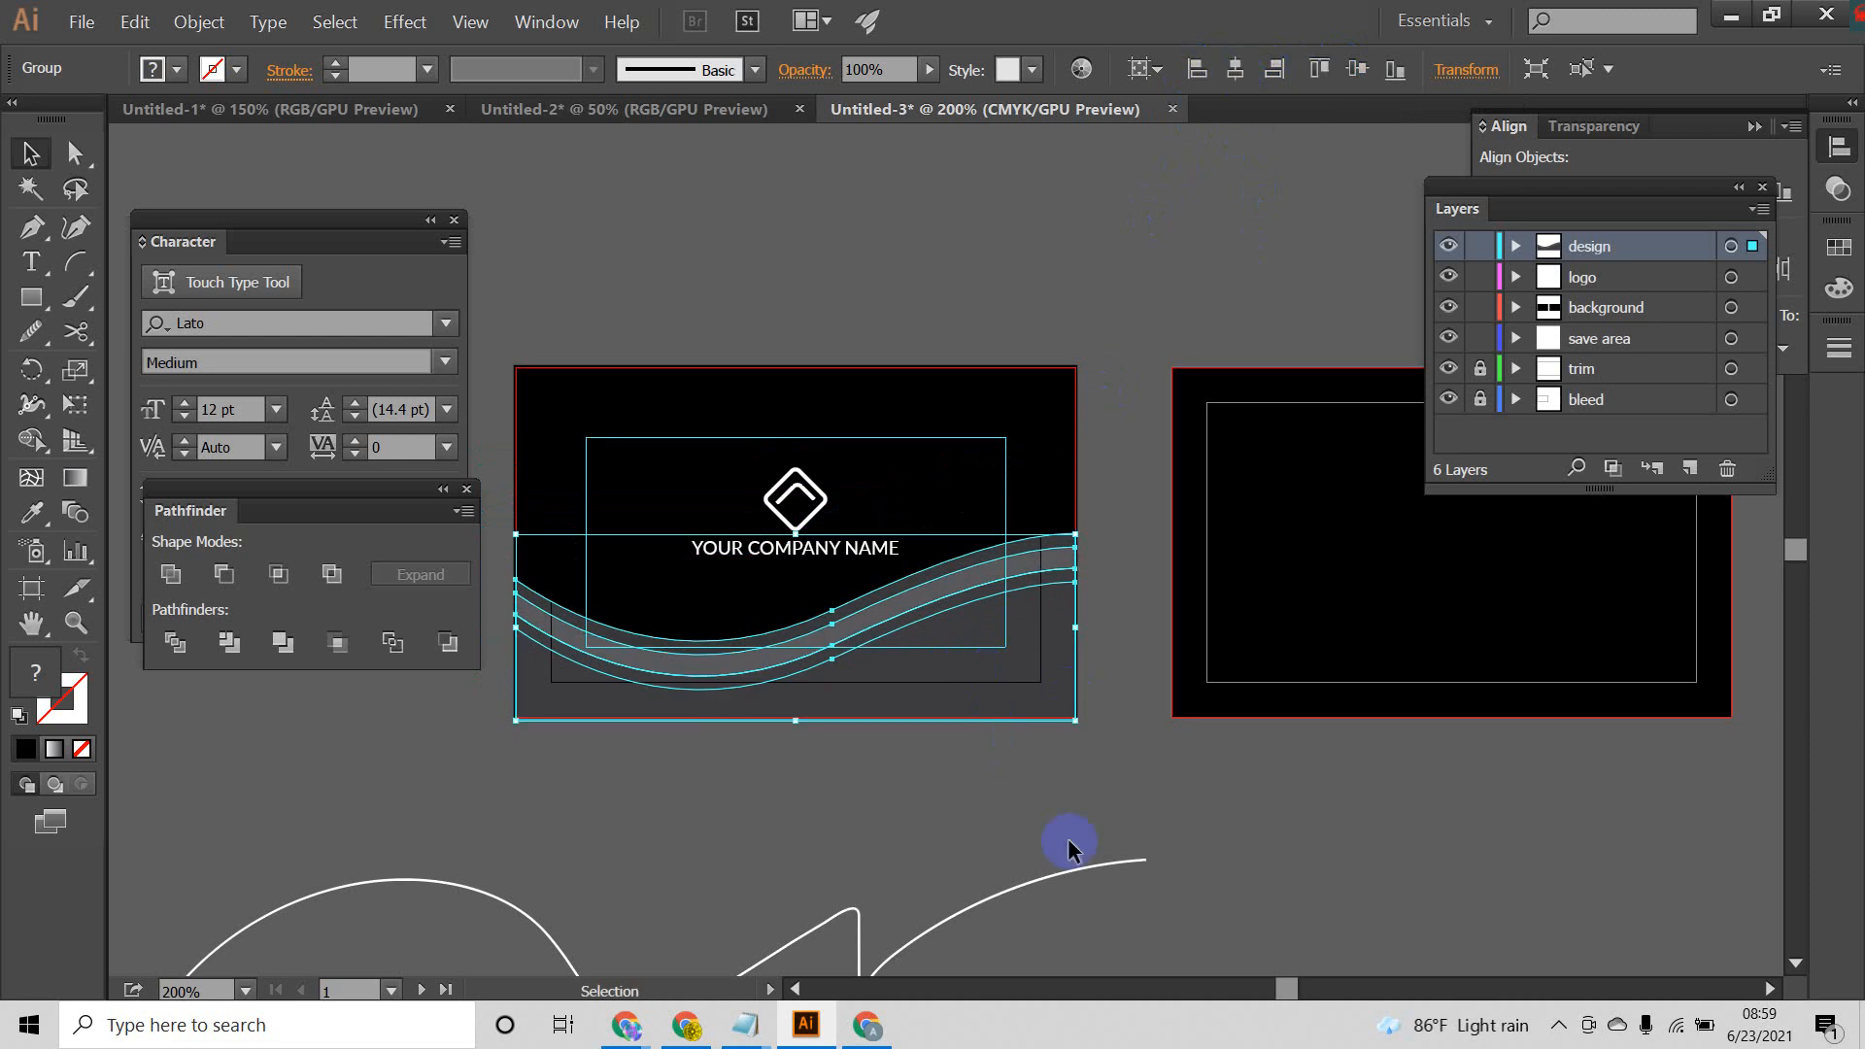
{"action": "left_click", "coordinate": [1090, 807]}
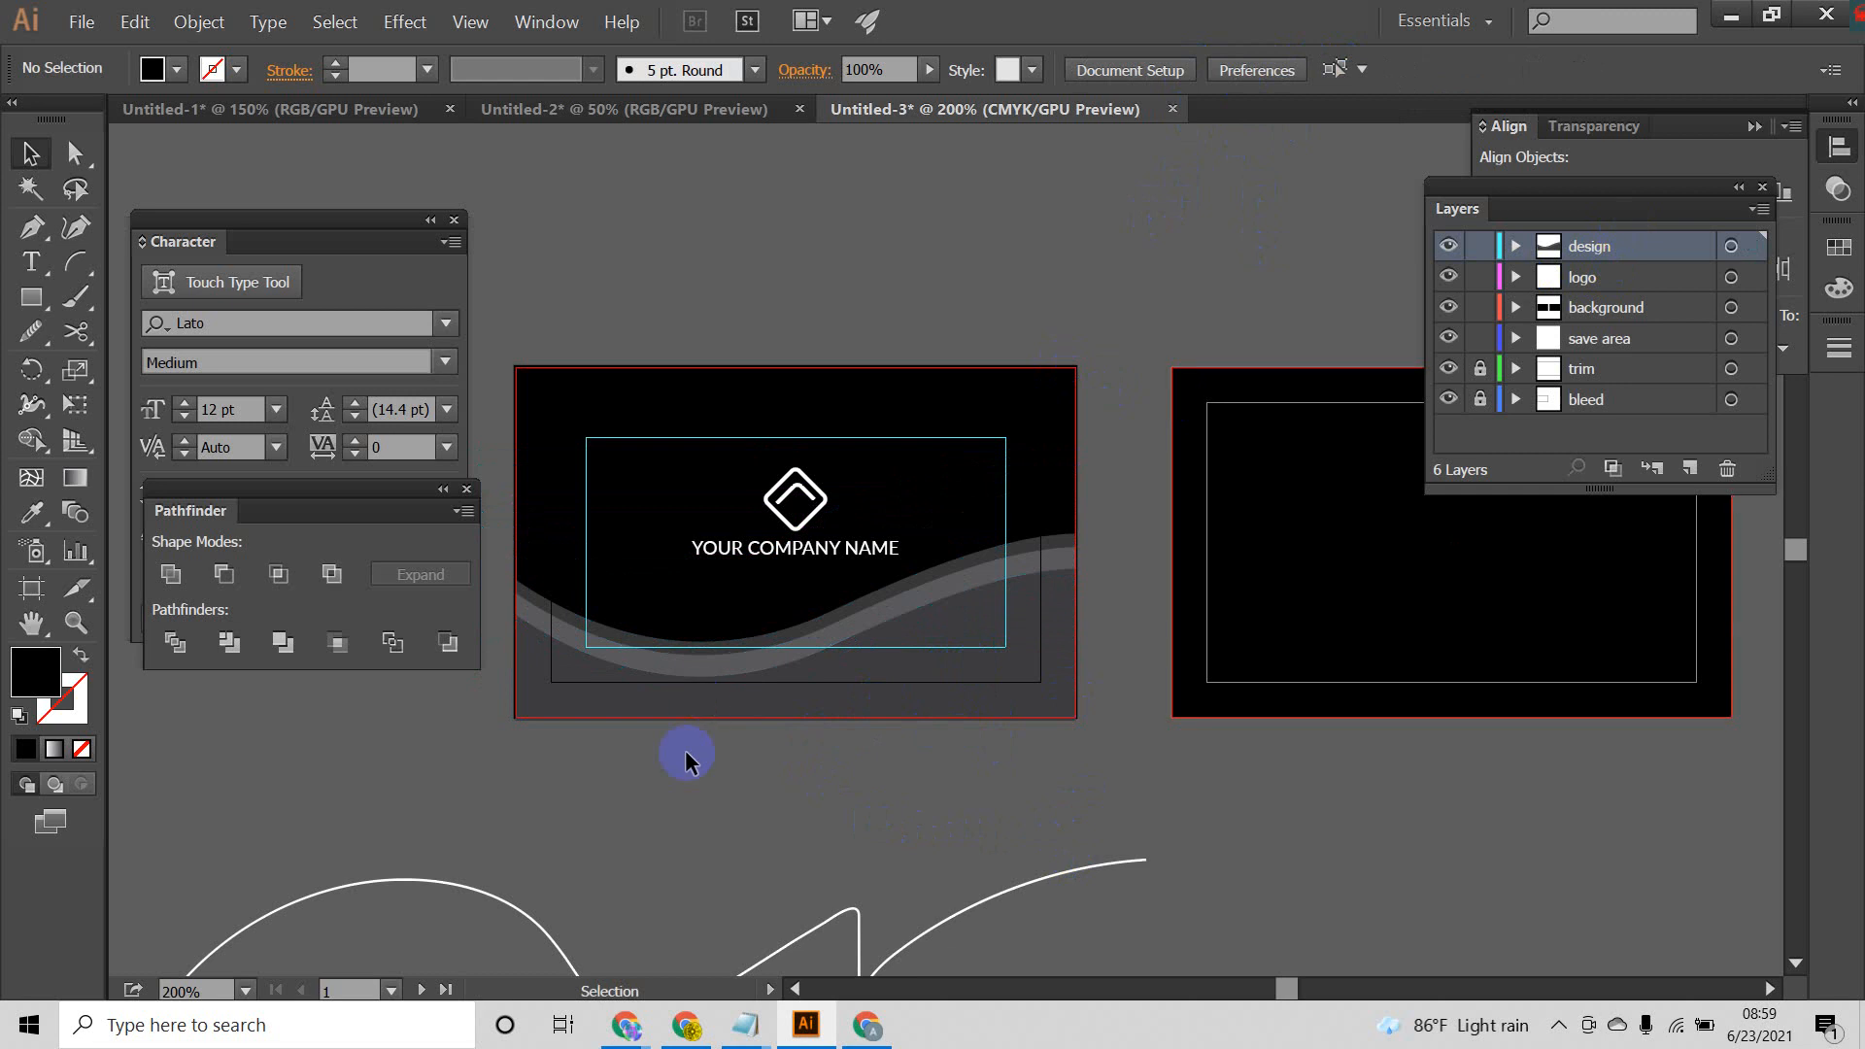
{"action": "left_click_drag", "start_coordinate": [1121, 603], "coordinate": [1123, 600]}
{"action": "left_click", "coordinate": [1207, 749]}
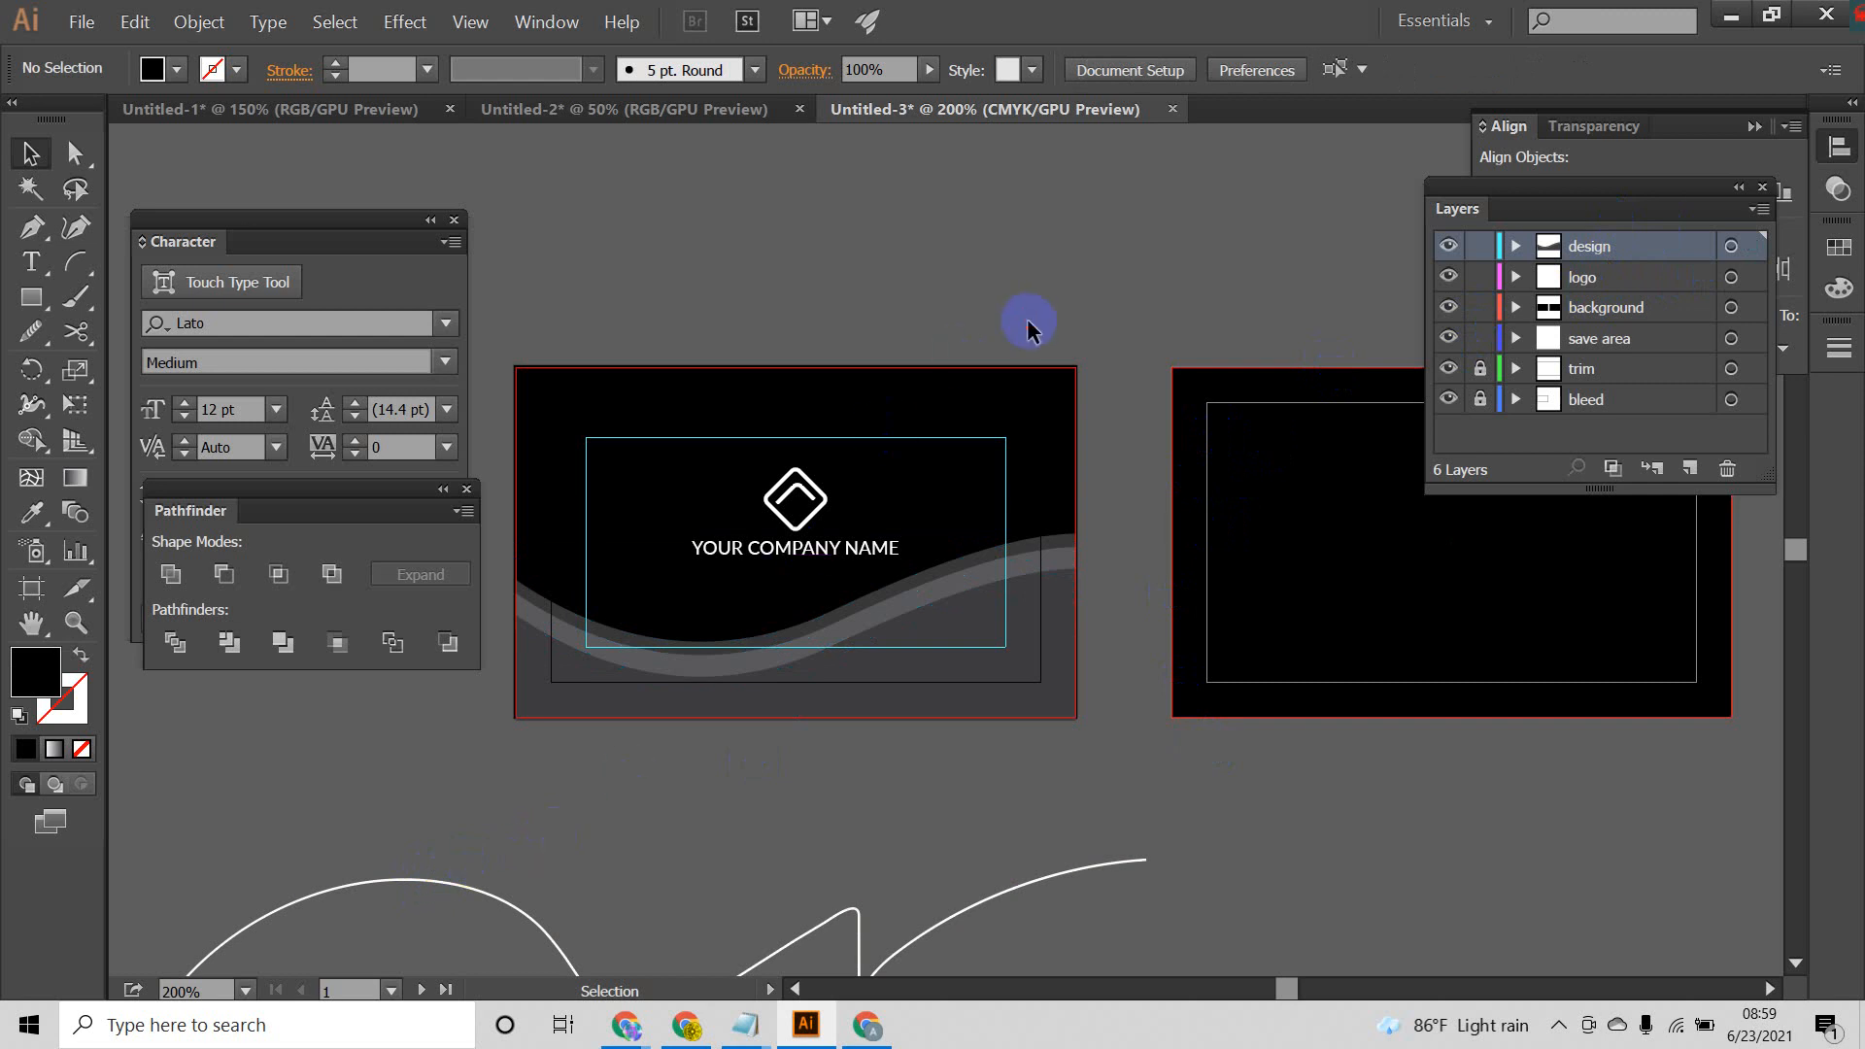
{"action": "left_click_drag", "start_coordinate": [1163, 333], "coordinate": [1386, 923]}
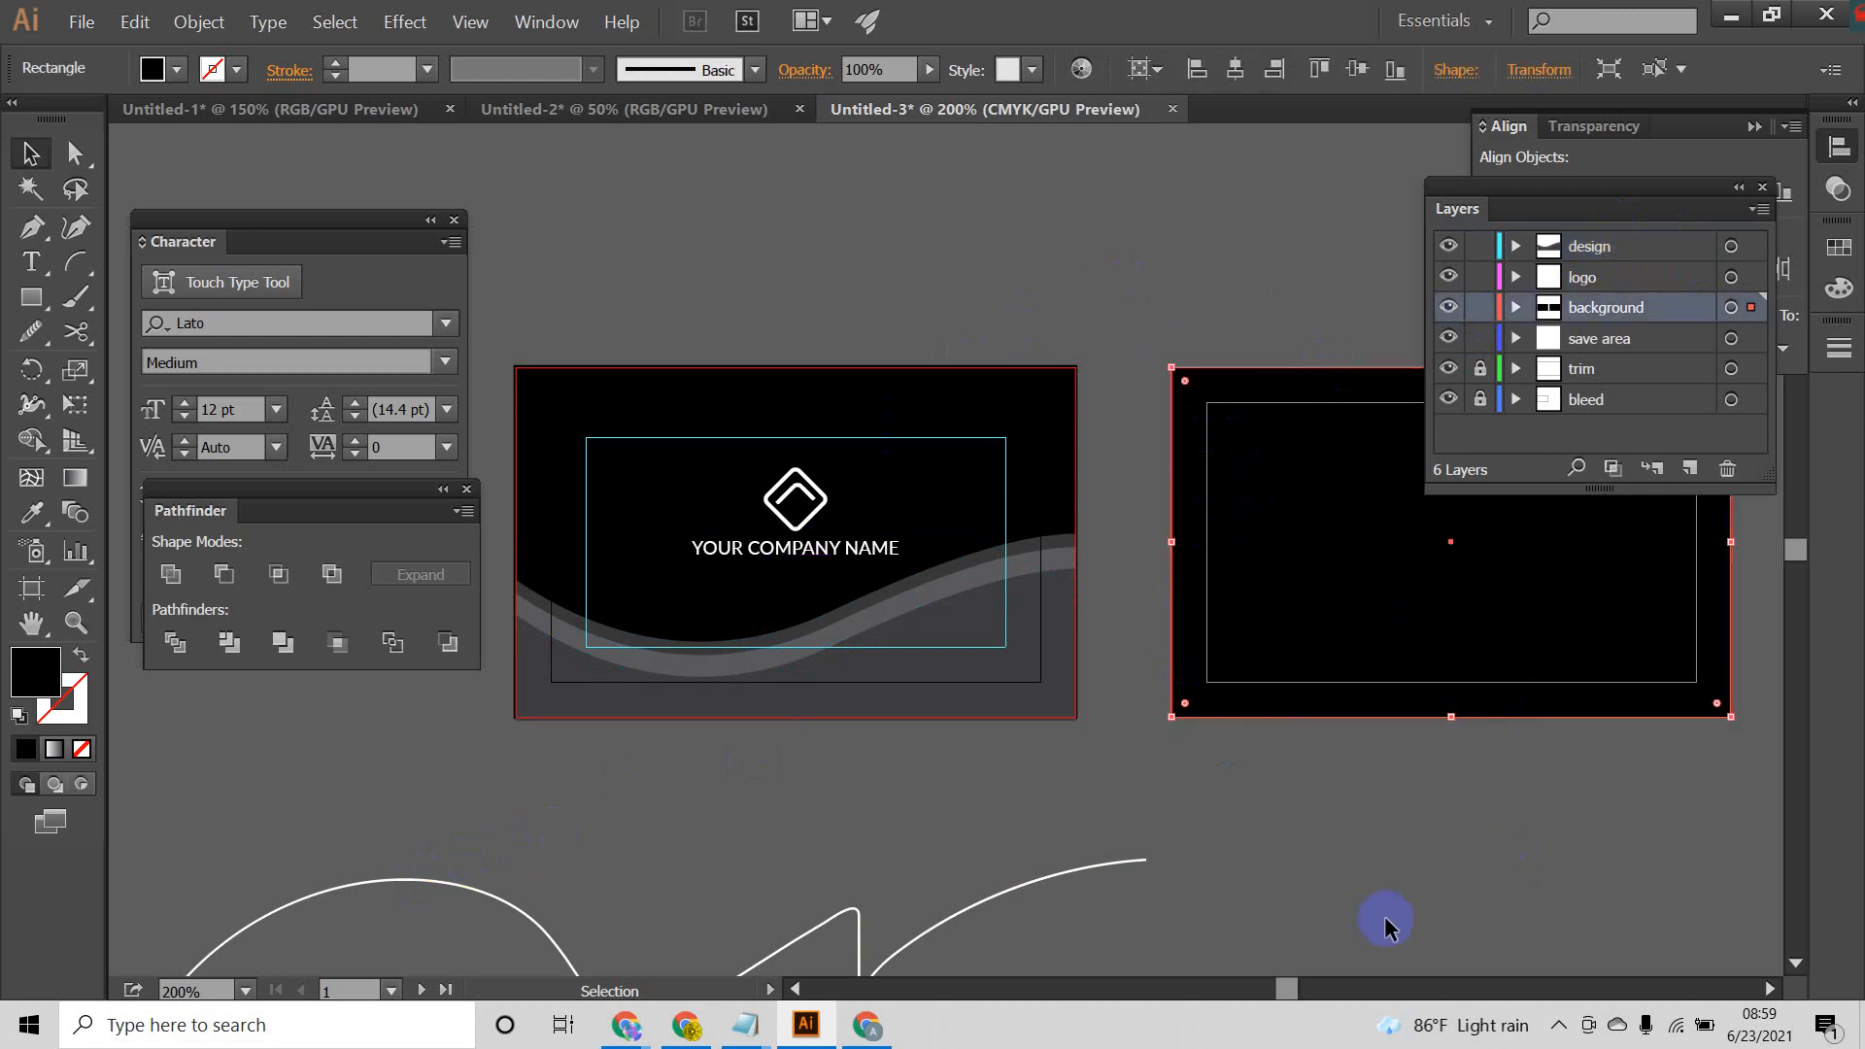
{"action": "left_click", "coordinate": [1094, 282]}
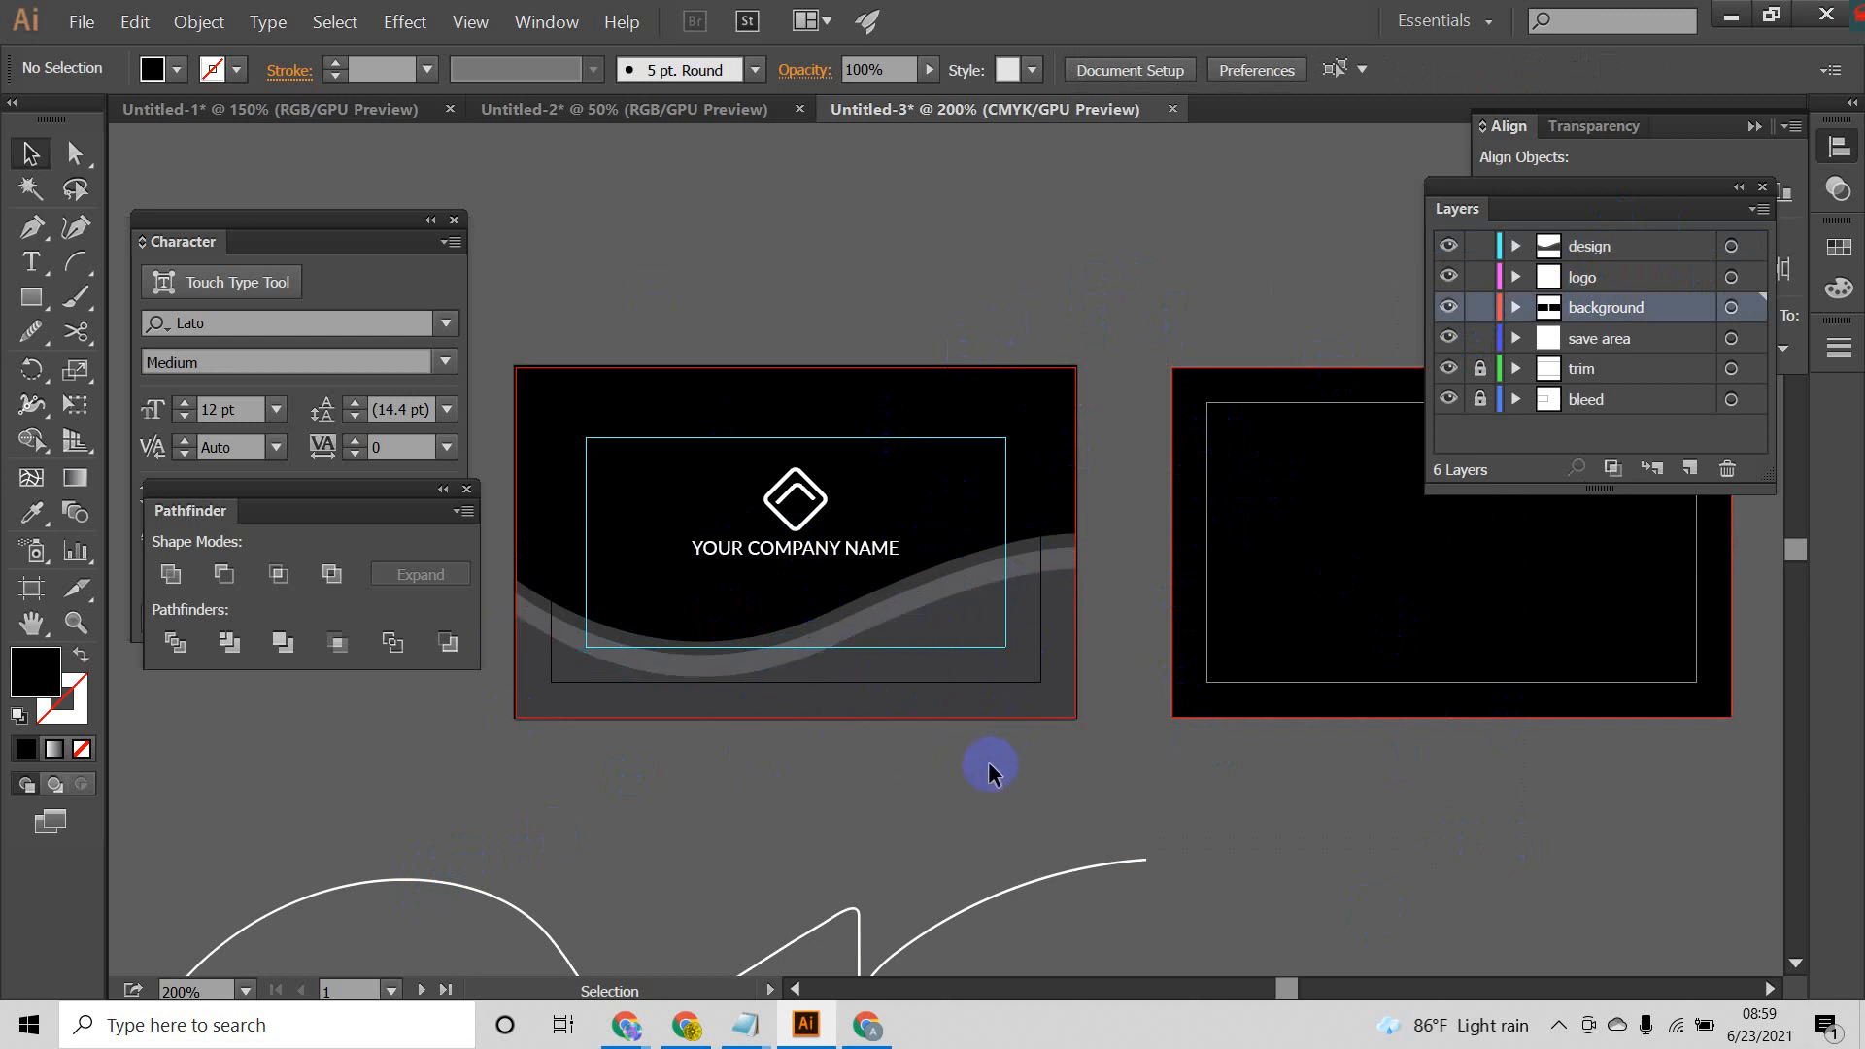
{"action": "left_click_drag", "start_coordinate": [1088, 763], "coordinate": [1024, 641]}
{"action": "scroll", "coordinate": [1019, 652], "scroll_direction": "down", "scroll_amount": 1}
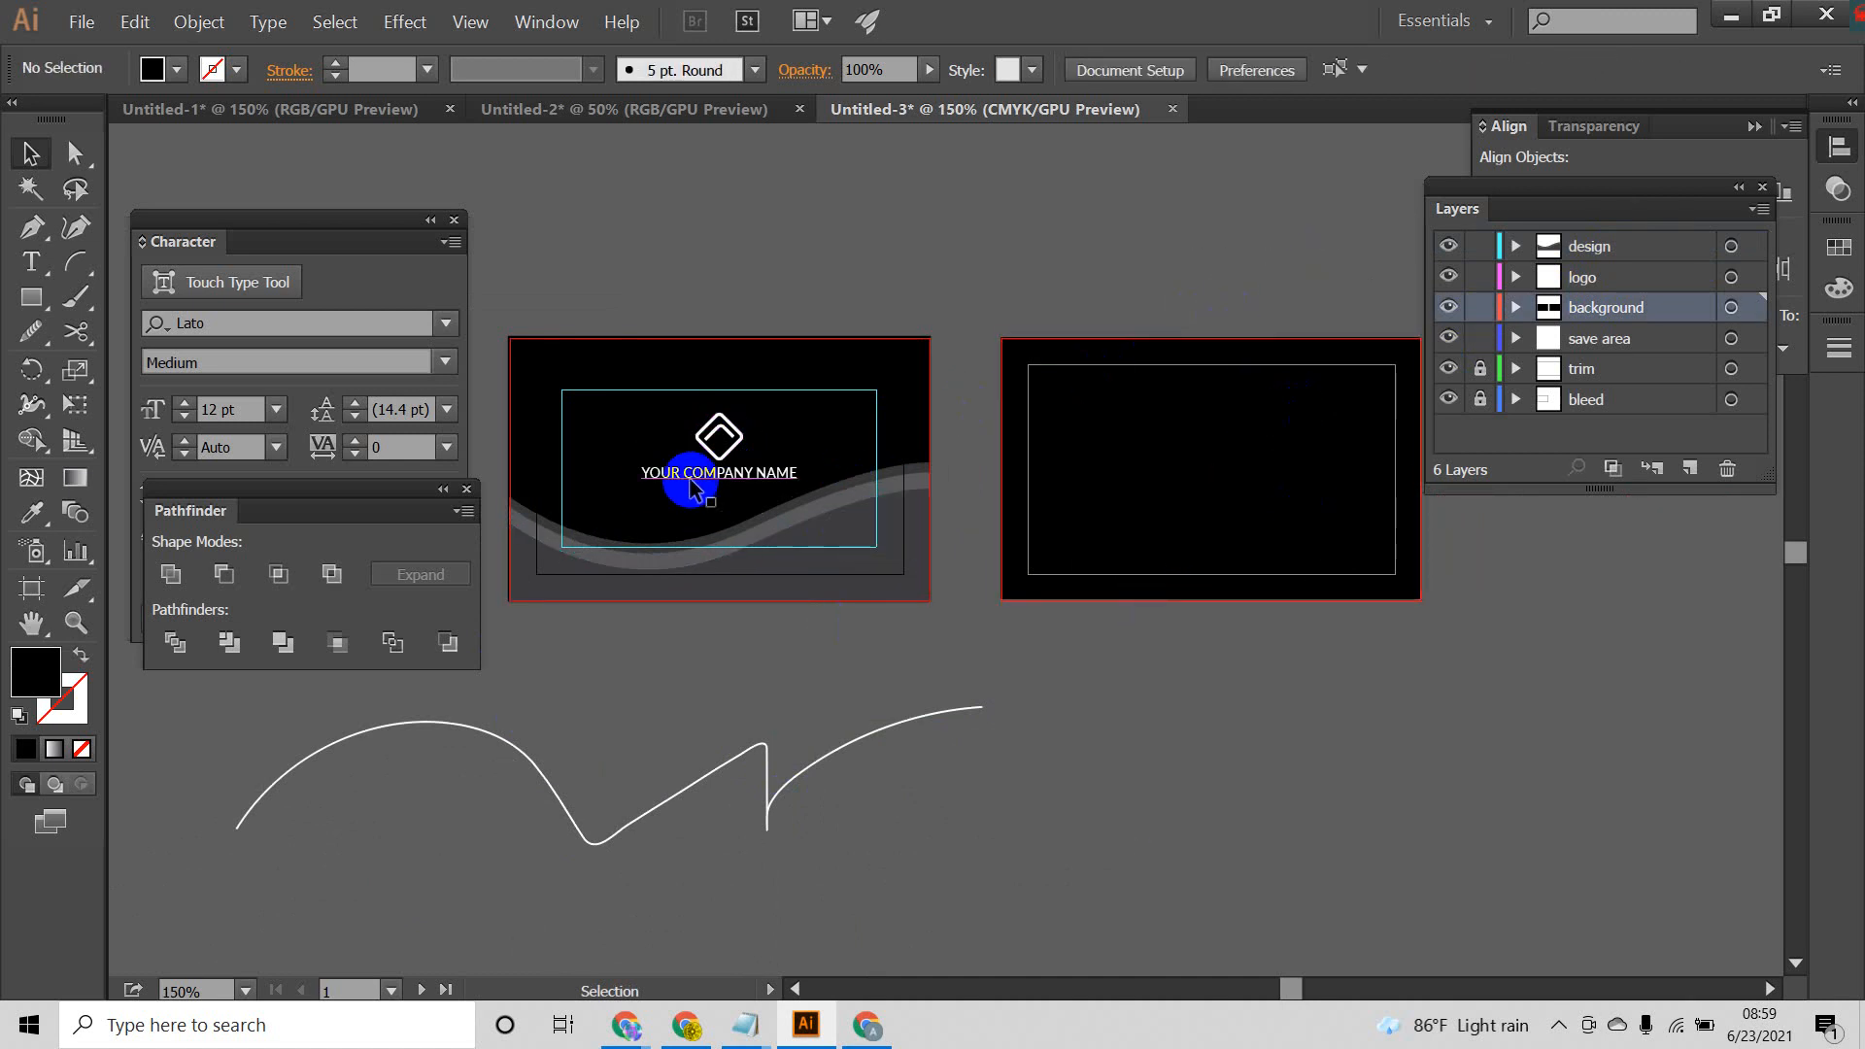
{"action": "left_click_drag", "start_coordinate": [1328, 275], "coordinate": [1214, 765]}
{"action": "left_click", "coordinate": [1304, 766]}
{"action": "left_click_drag", "start_coordinate": [1351, 211], "coordinate": [1229, 772]}
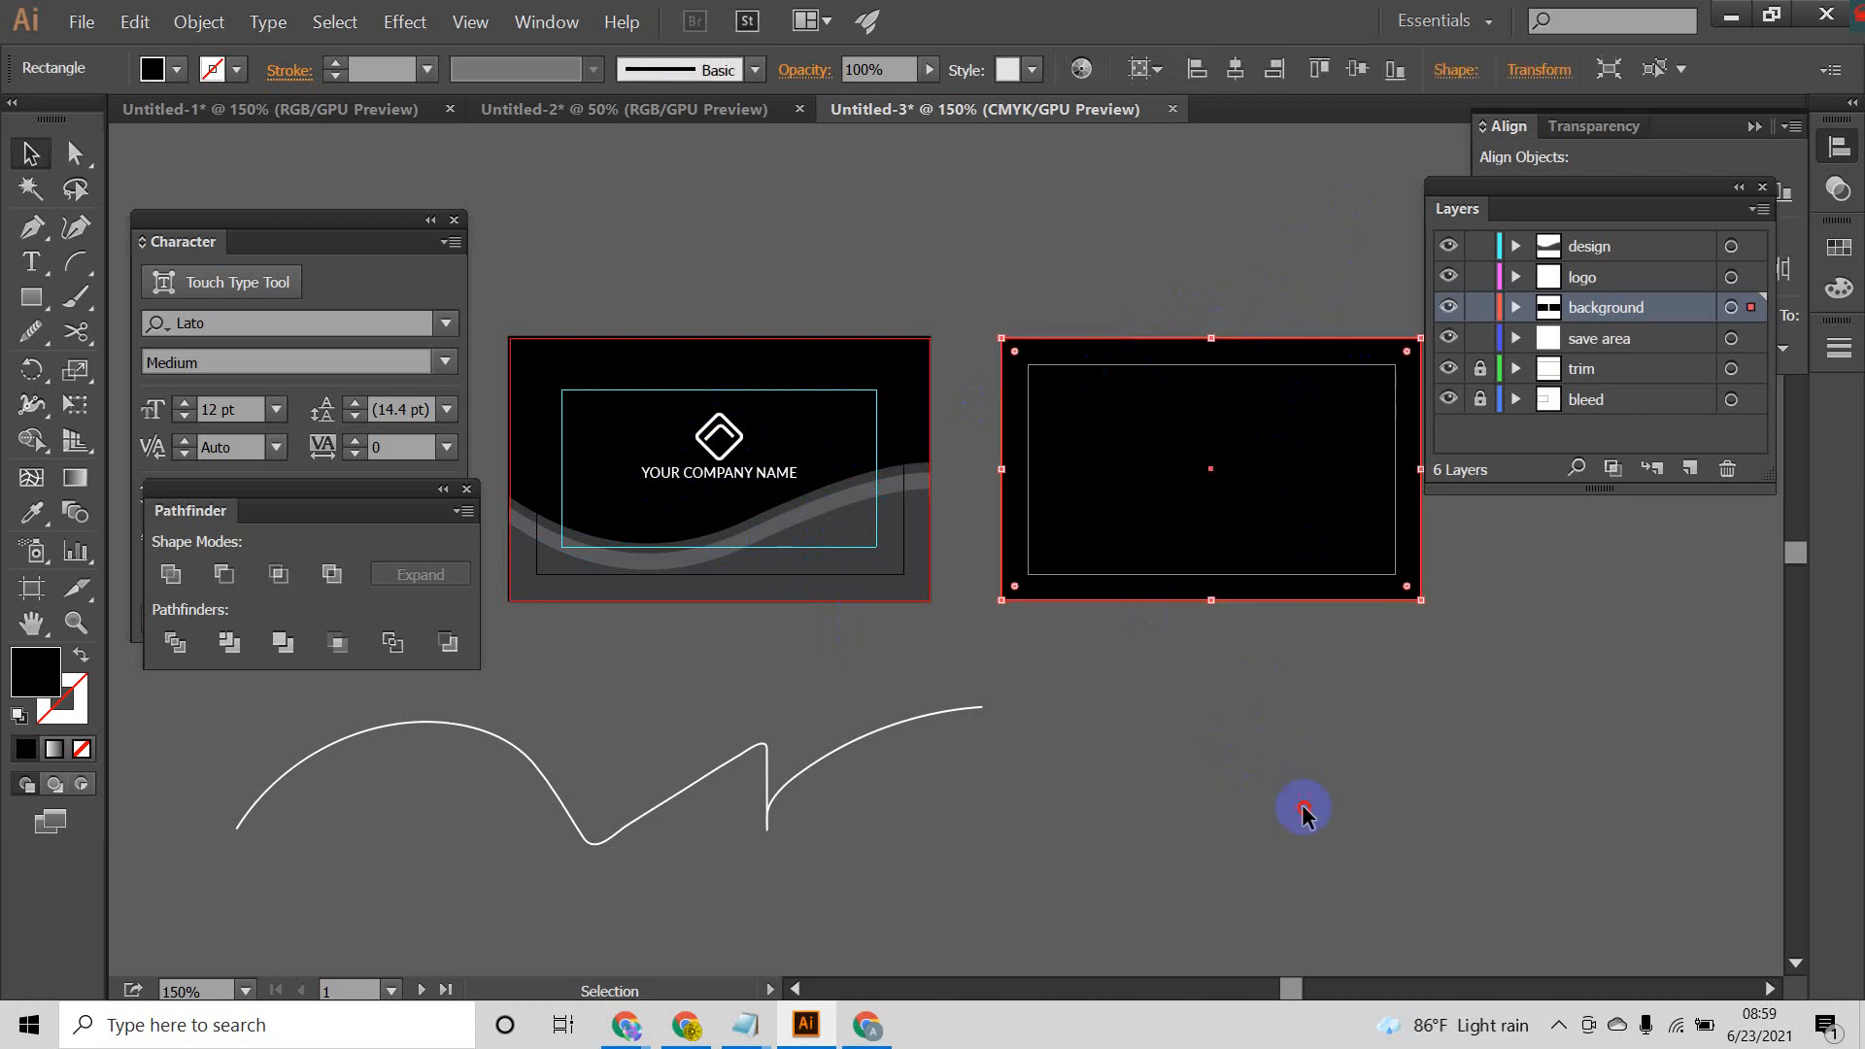
{"action": "left_click", "coordinate": [1303, 811]}
{"action": "left_click_drag", "start_coordinate": [1304, 228], "coordinate": [1265, 643]}
{"action": "left_click_drag", "start_coordinate": [1205, 779], "coordinate": [1205, 779]}
{"action": "left_click", "coordinate": [1202, 745]}
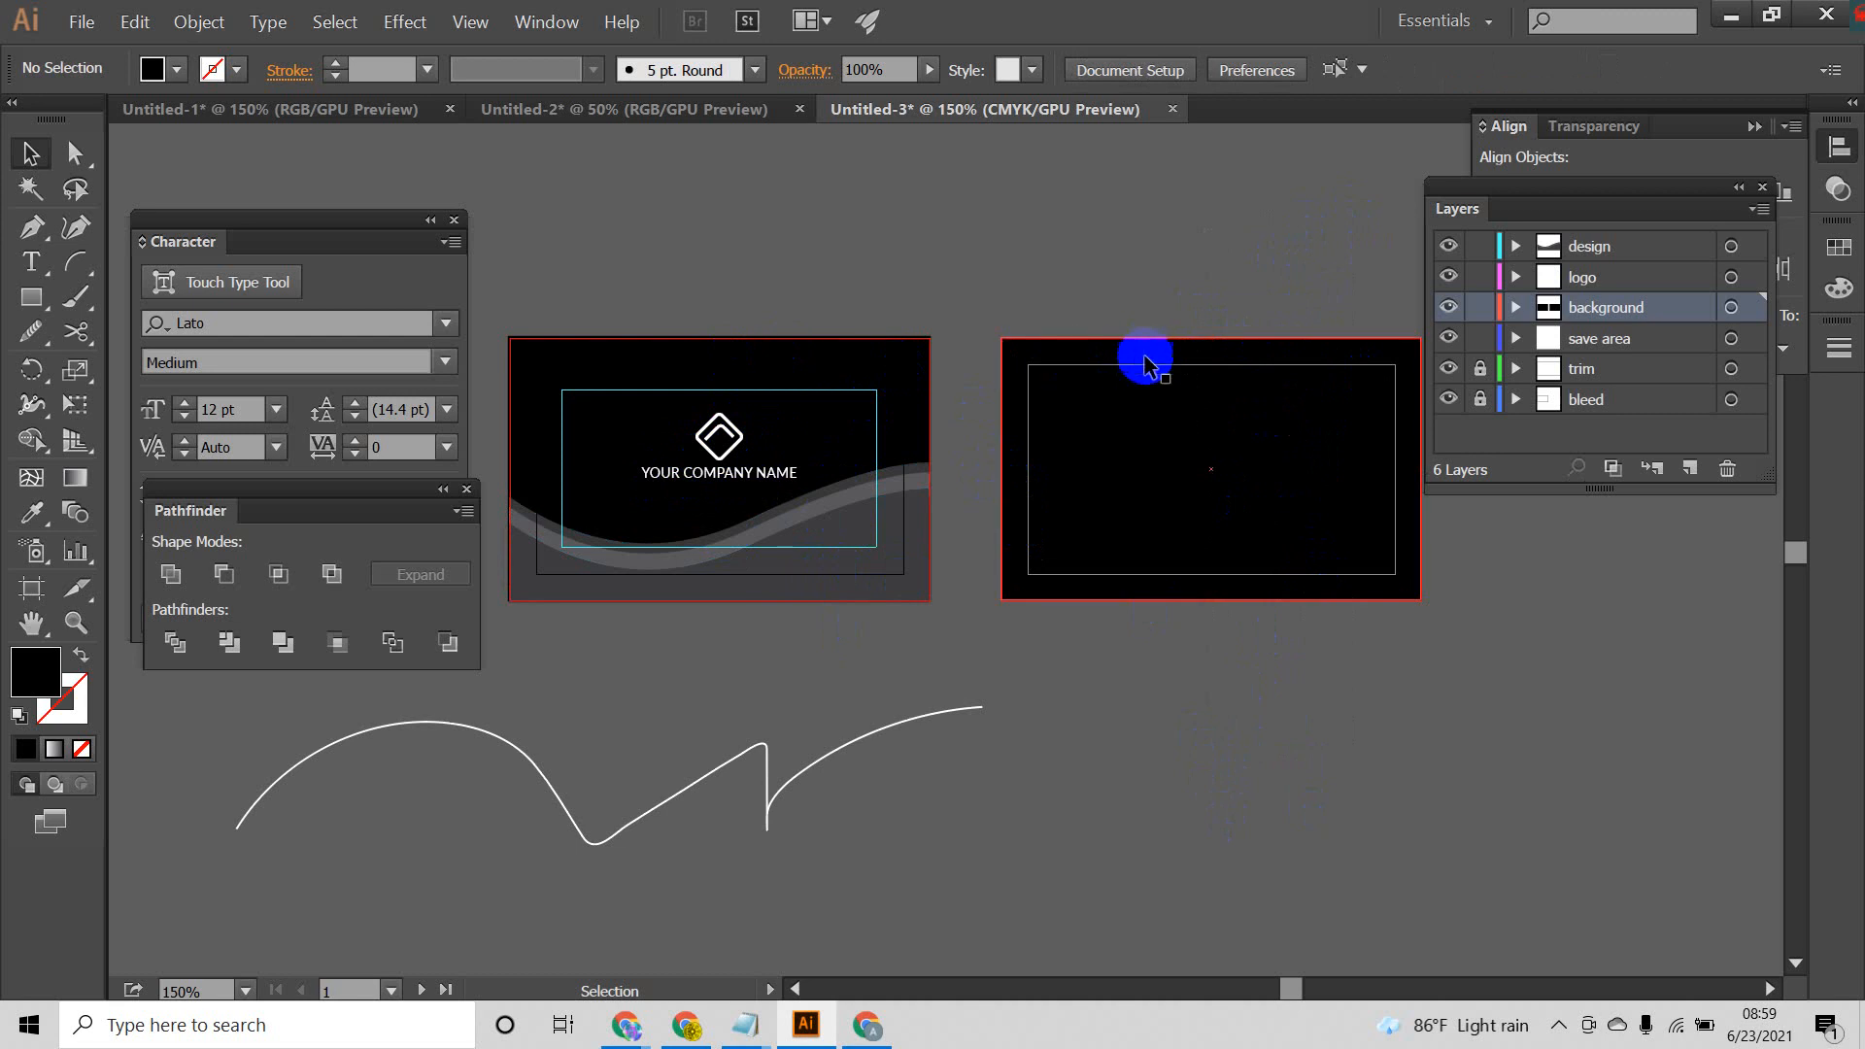
Step: Copy the front card's wave group within the design layer and place the duplicate along the back card's bottom edge
{"action": "left_click", "coordinate": [905, 590]}
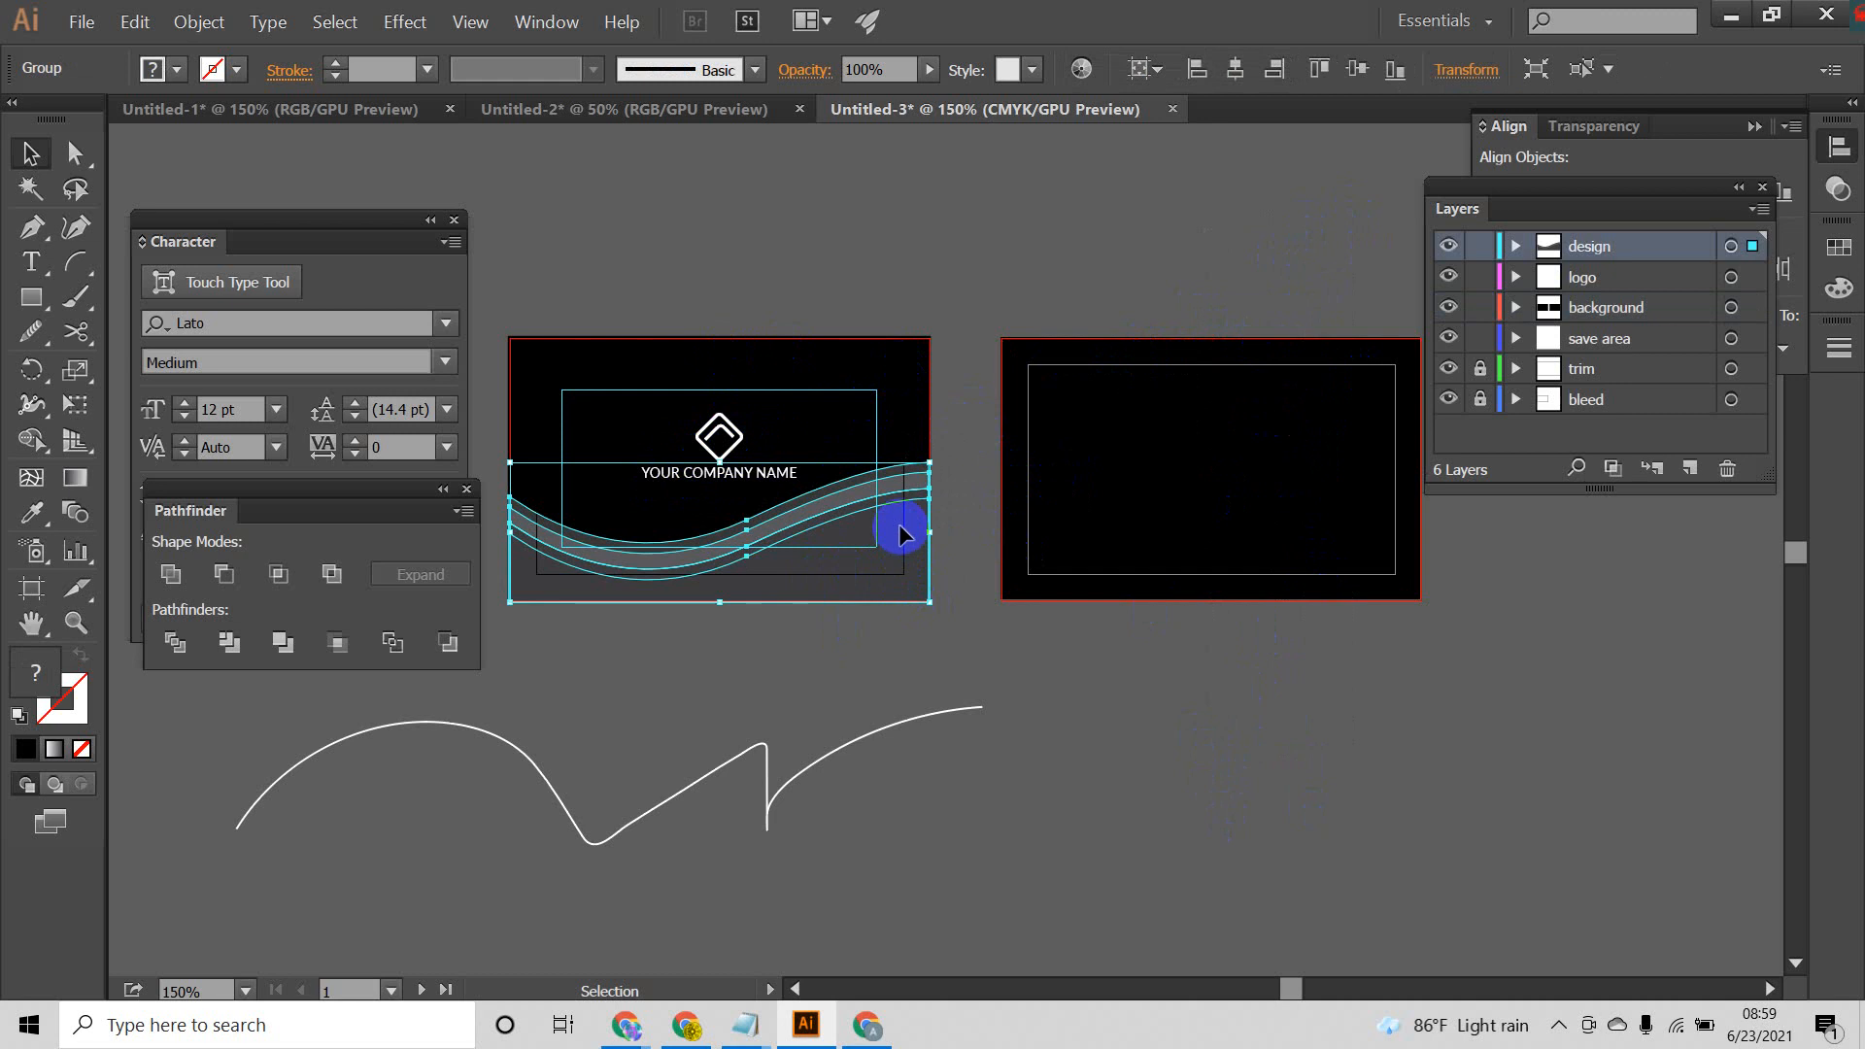
{"action": "key", "text": "a"}
{"action": "key", "text": "v"}
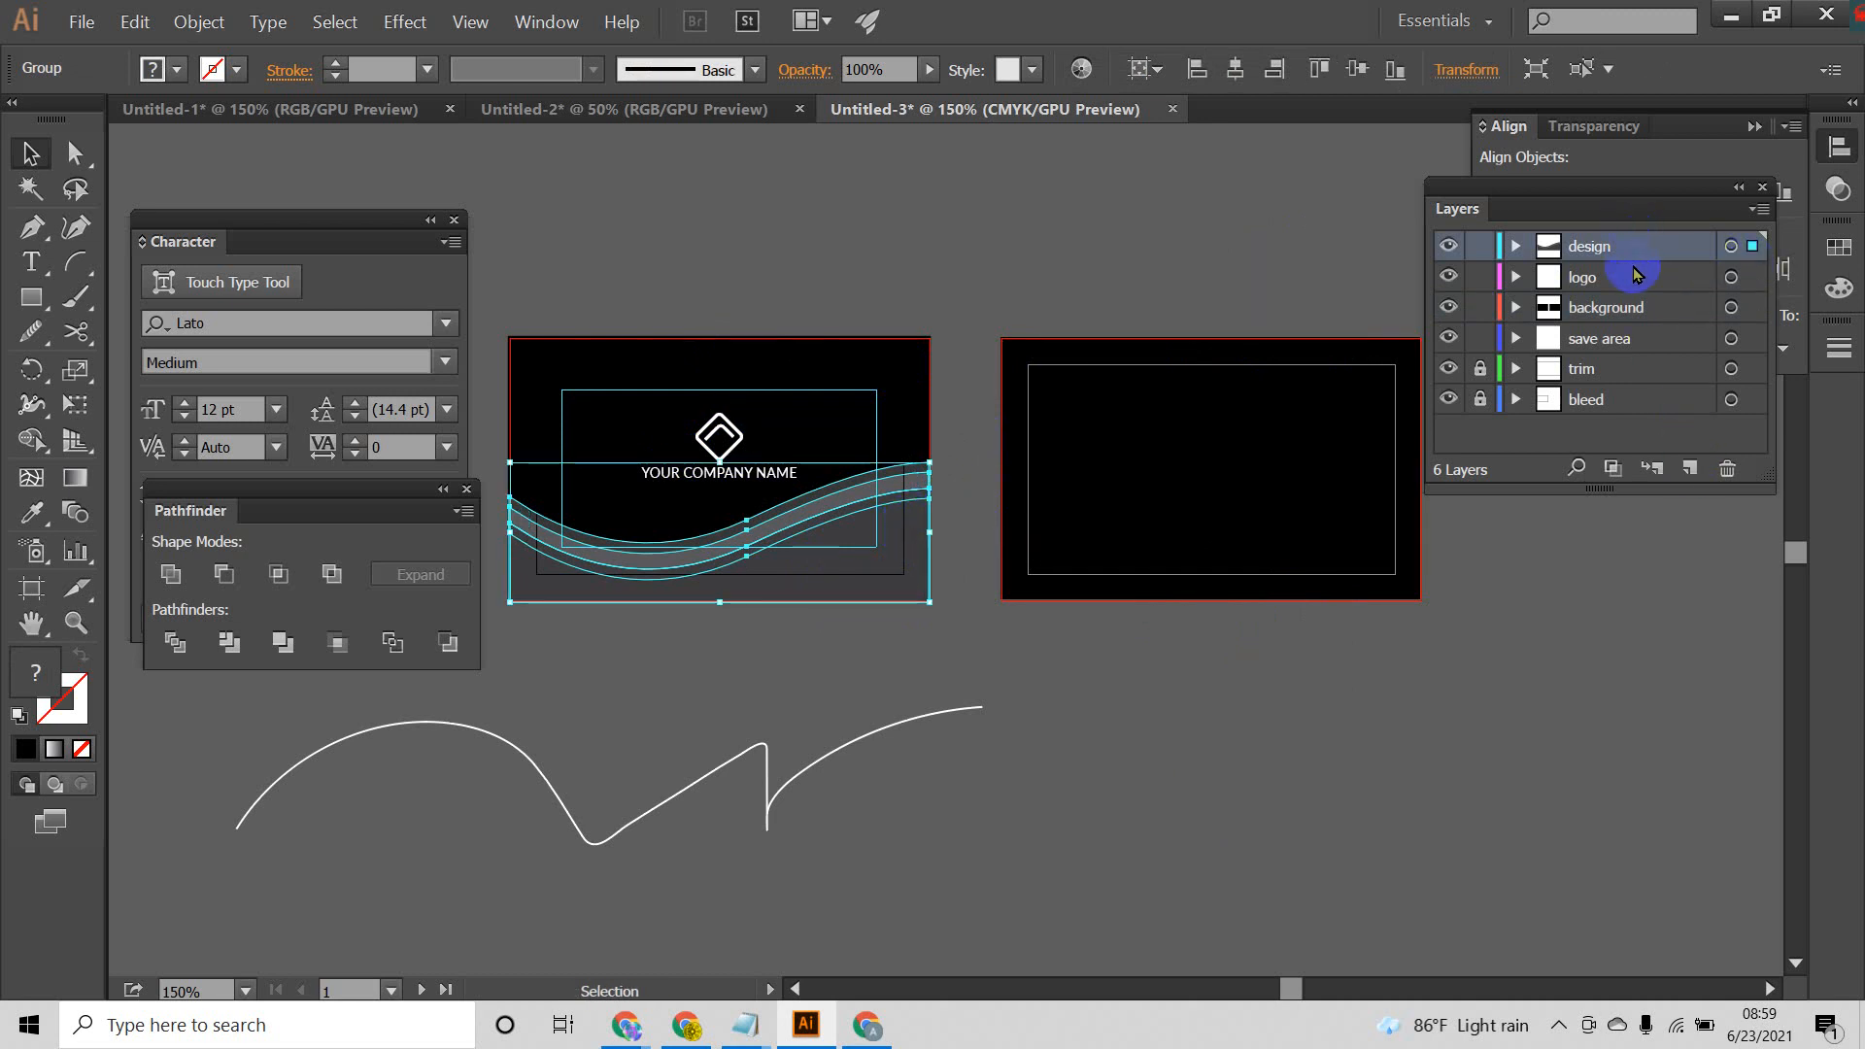
{"action": "key", "text": "ctrl+v"}
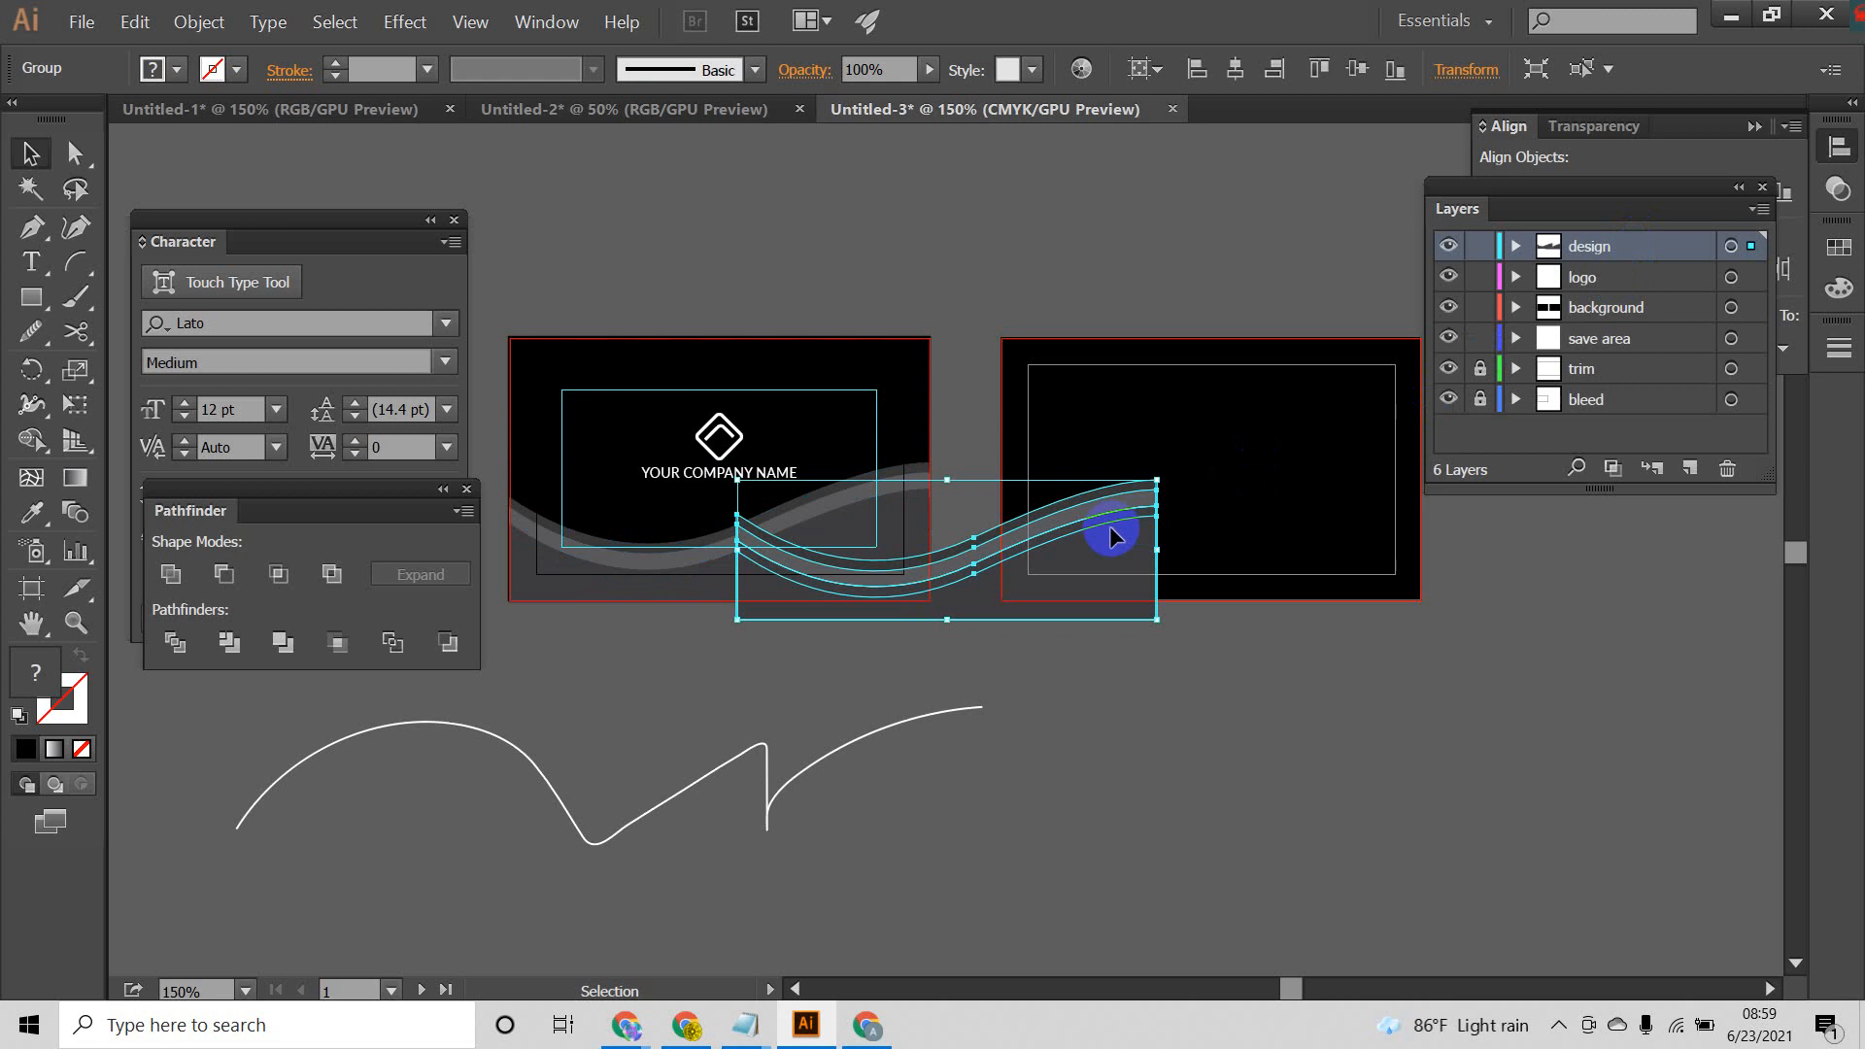
{"action": "left_click_drag", "start_coordinate": [1117, 532], "coordinate": [1380, 513]}
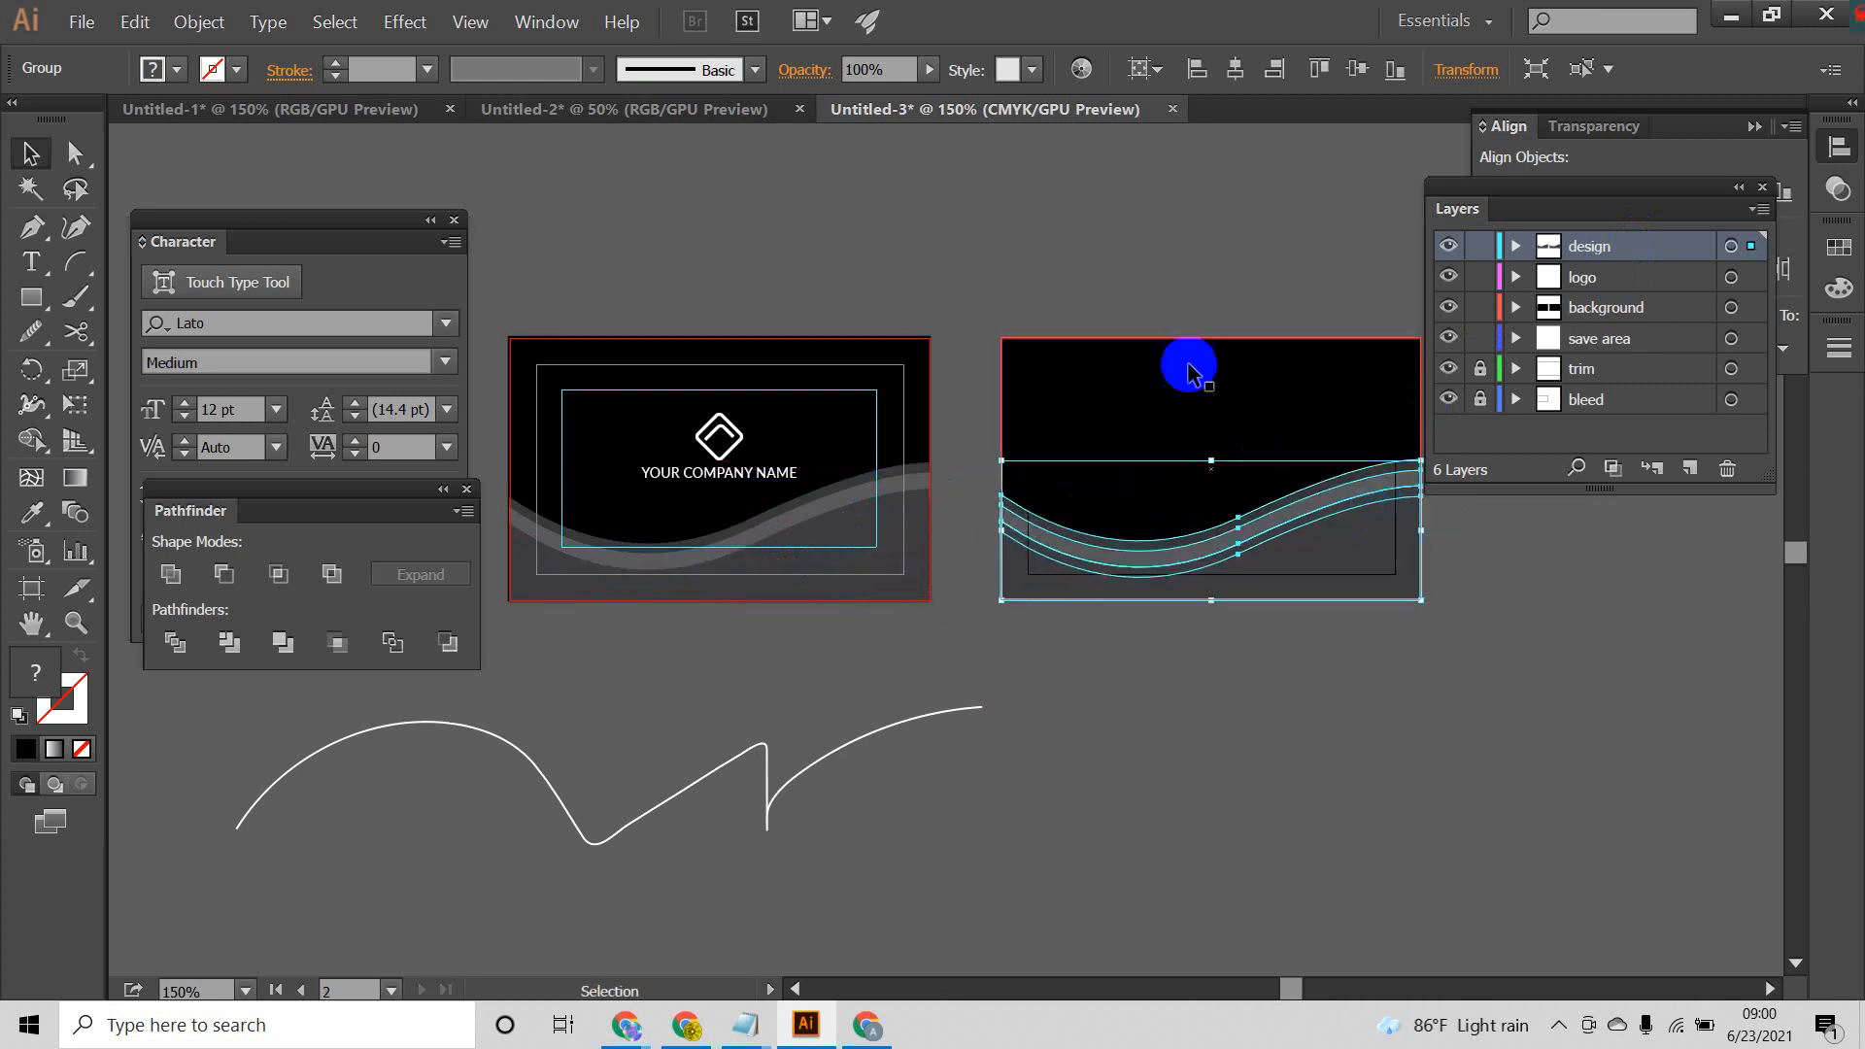
Step: Reflect the back card's wave group across the horizontal axis, with the preview on
{"action": "right_click", "coordinate": [1340, 537]}
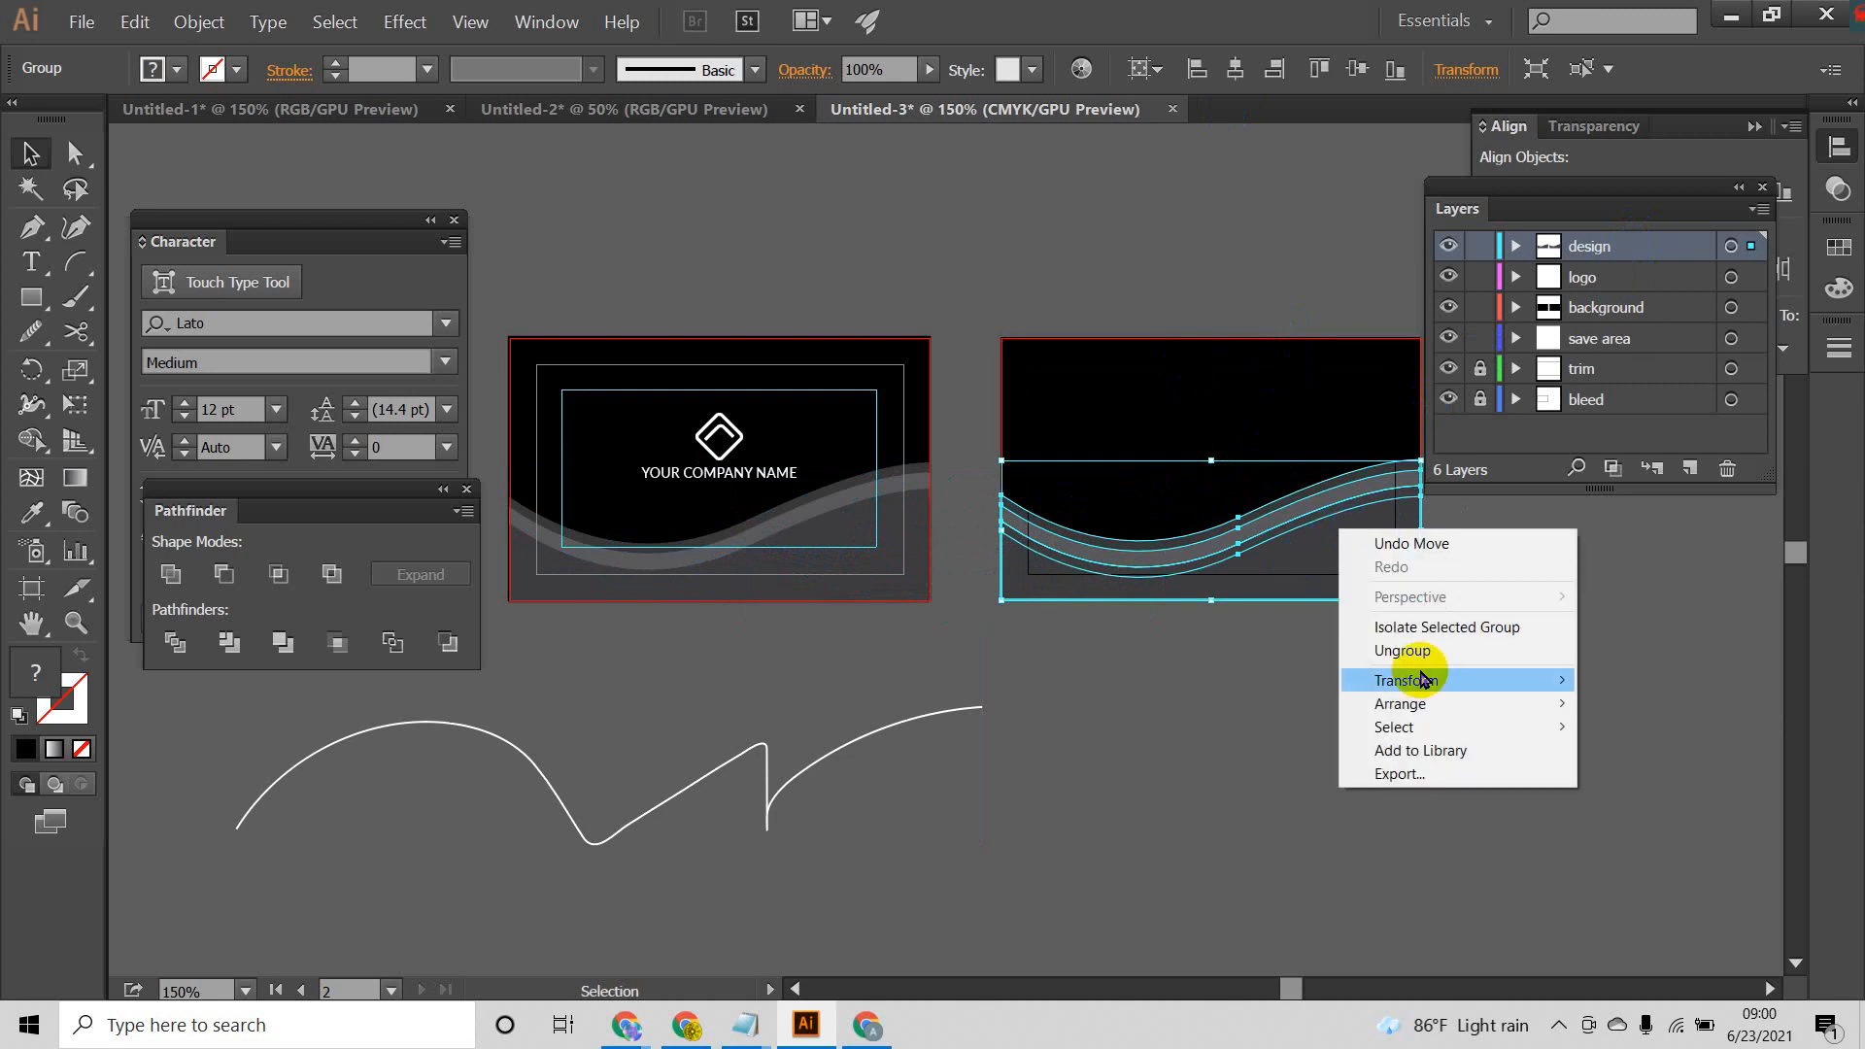
{"action": "mouse_move", "coordinate": [1425, 710]}
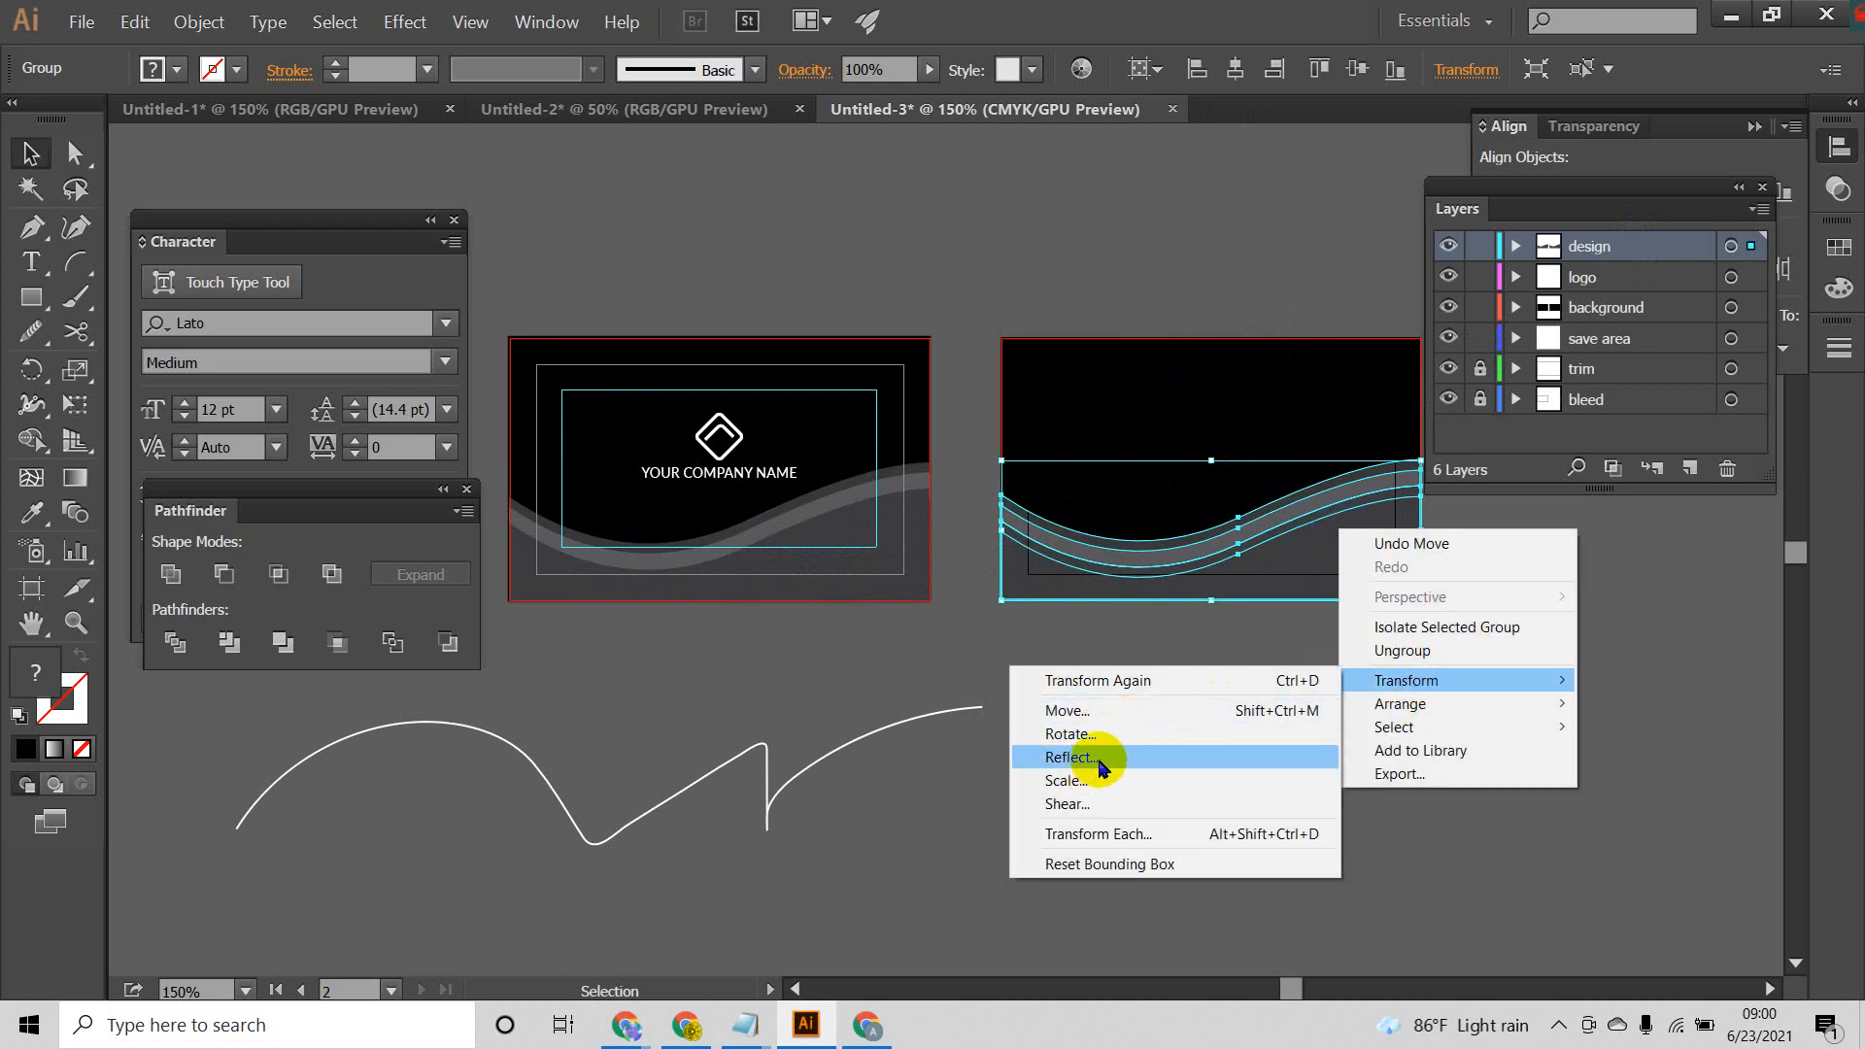
{"action": "left_click", "coordinate": [1094, 760]}
{"action": "left_click", "coordinate": [232, 768]}
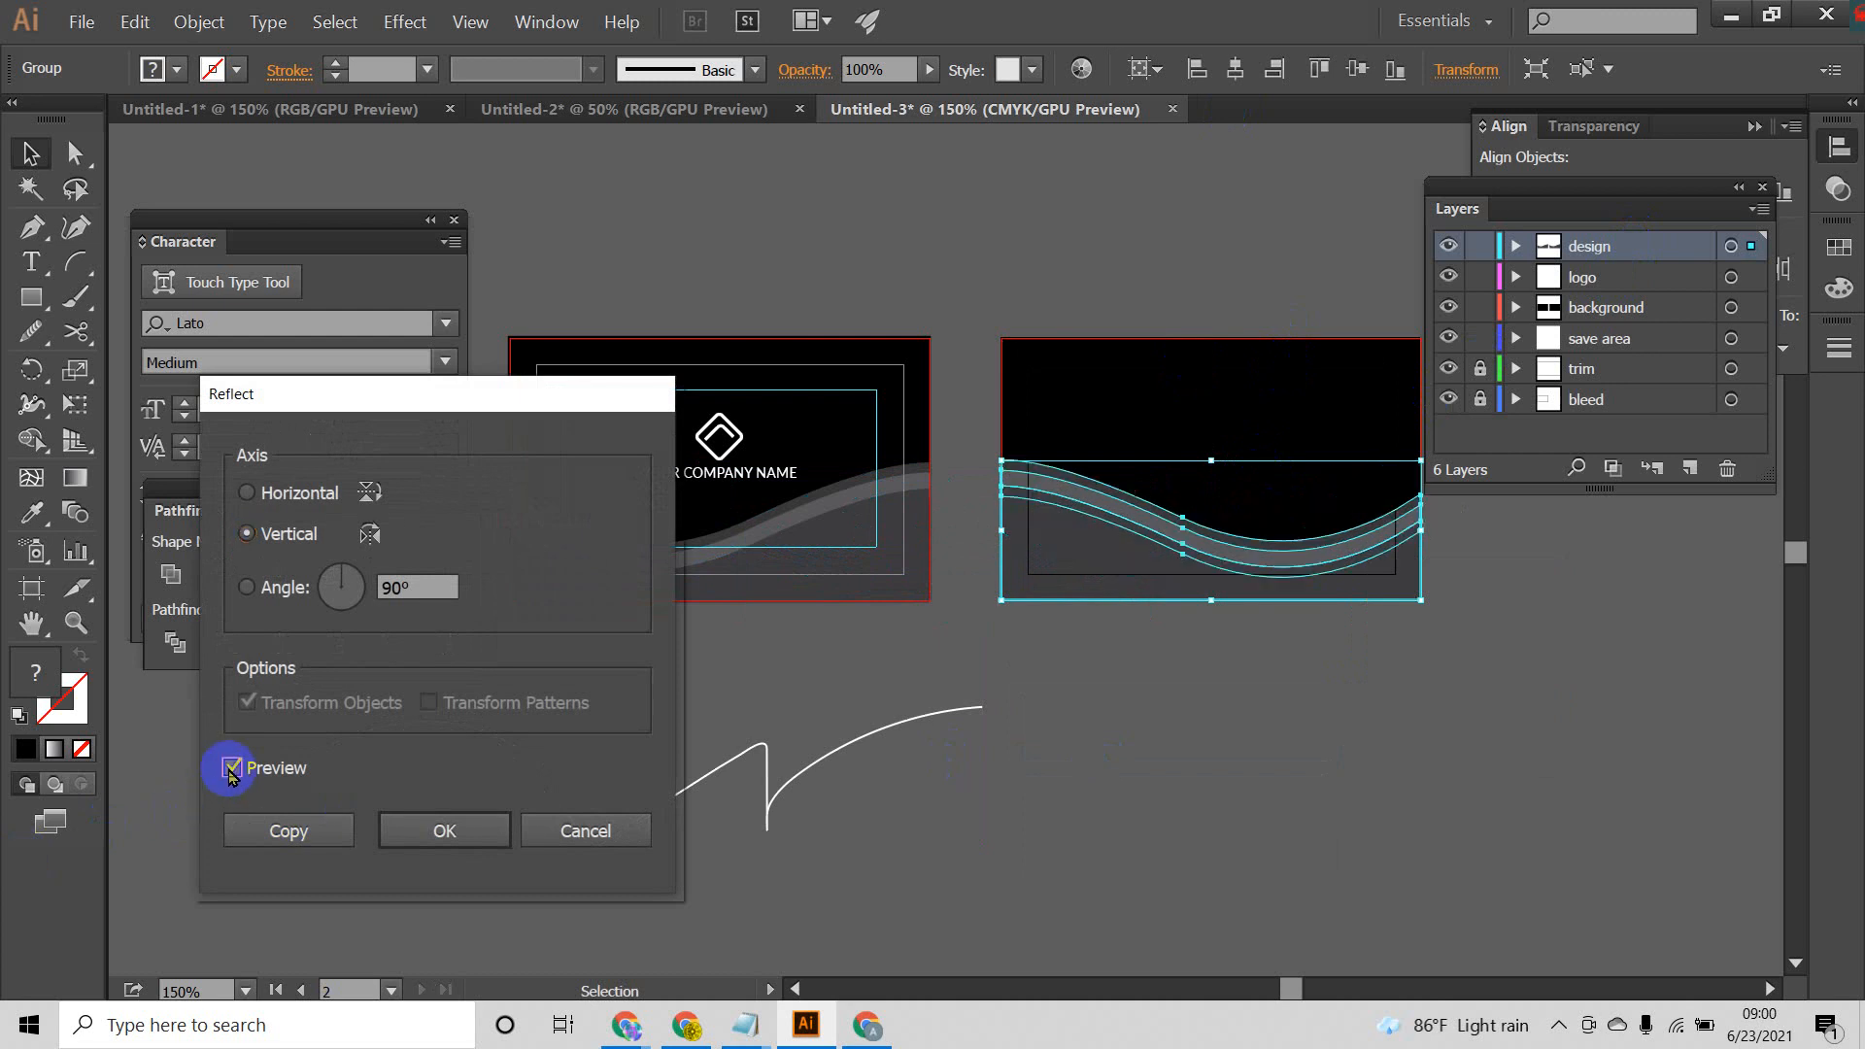
{"action": "left_click", "coordinate": [247, 493]}
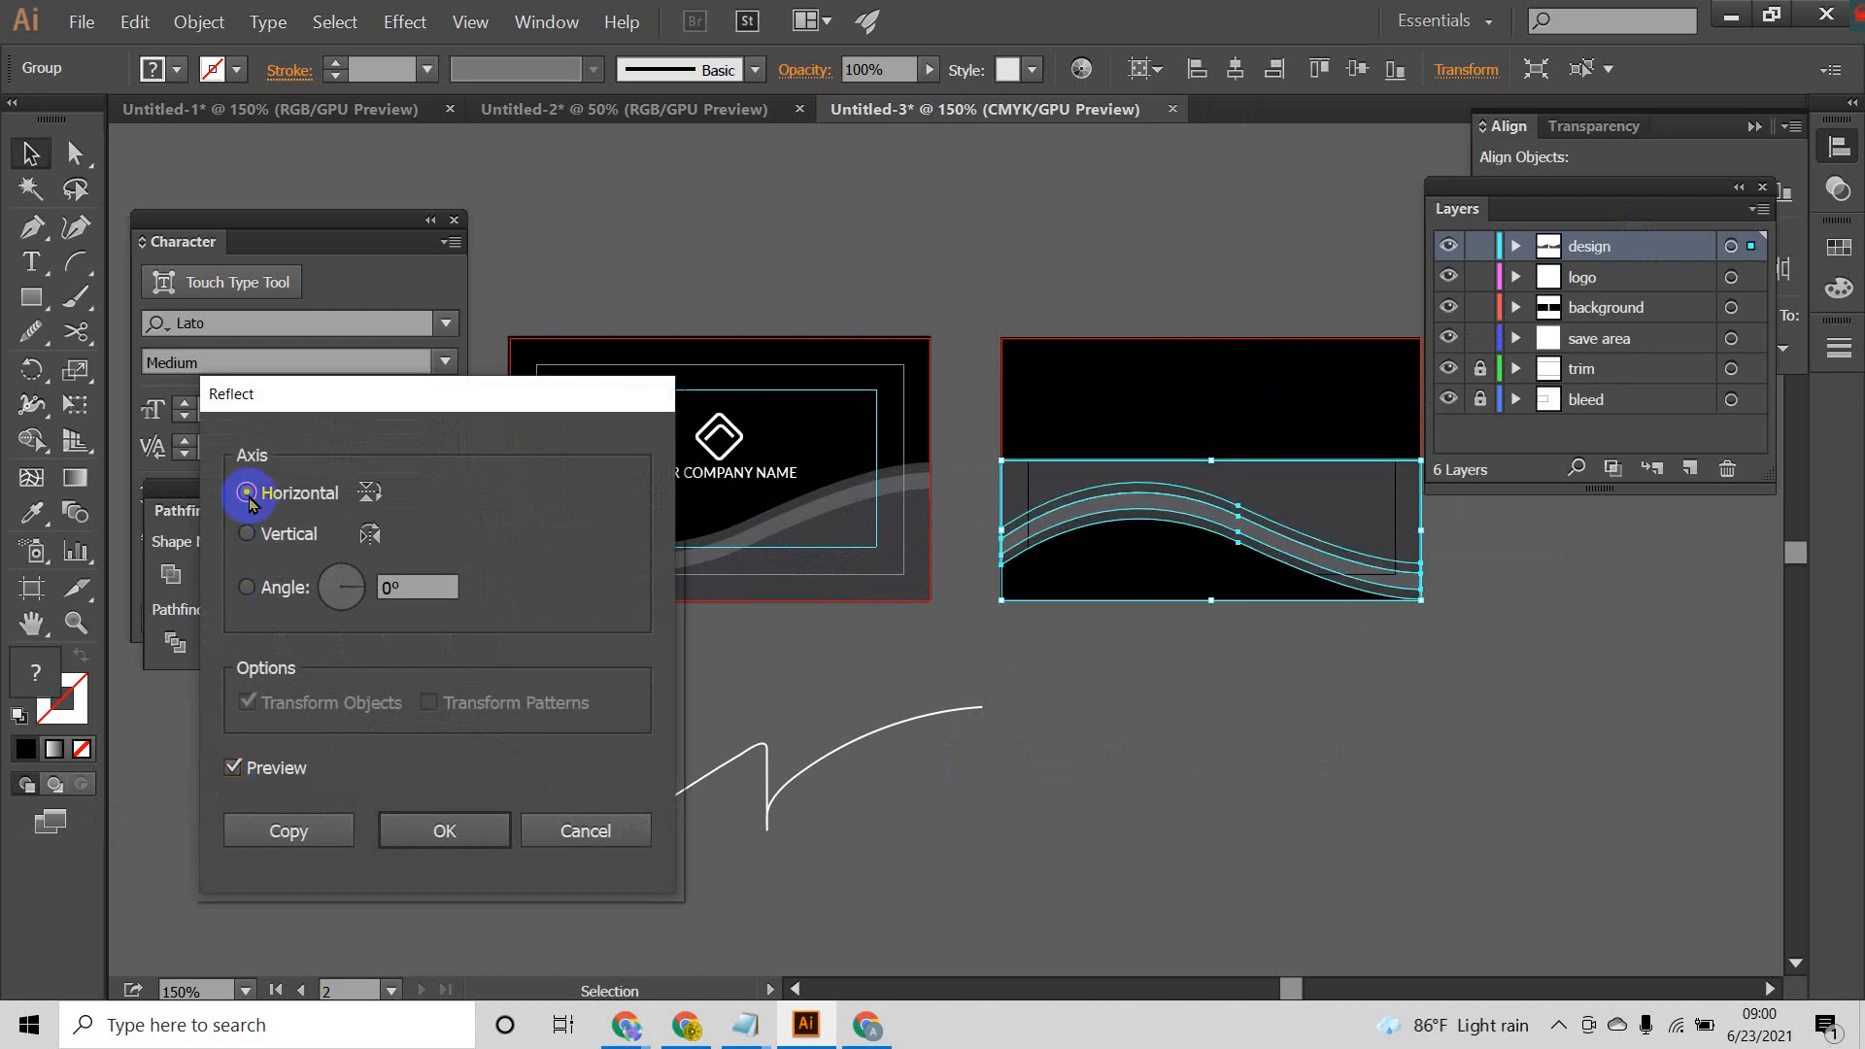
{"action": "left_click", "coordinate": [427, 859]}
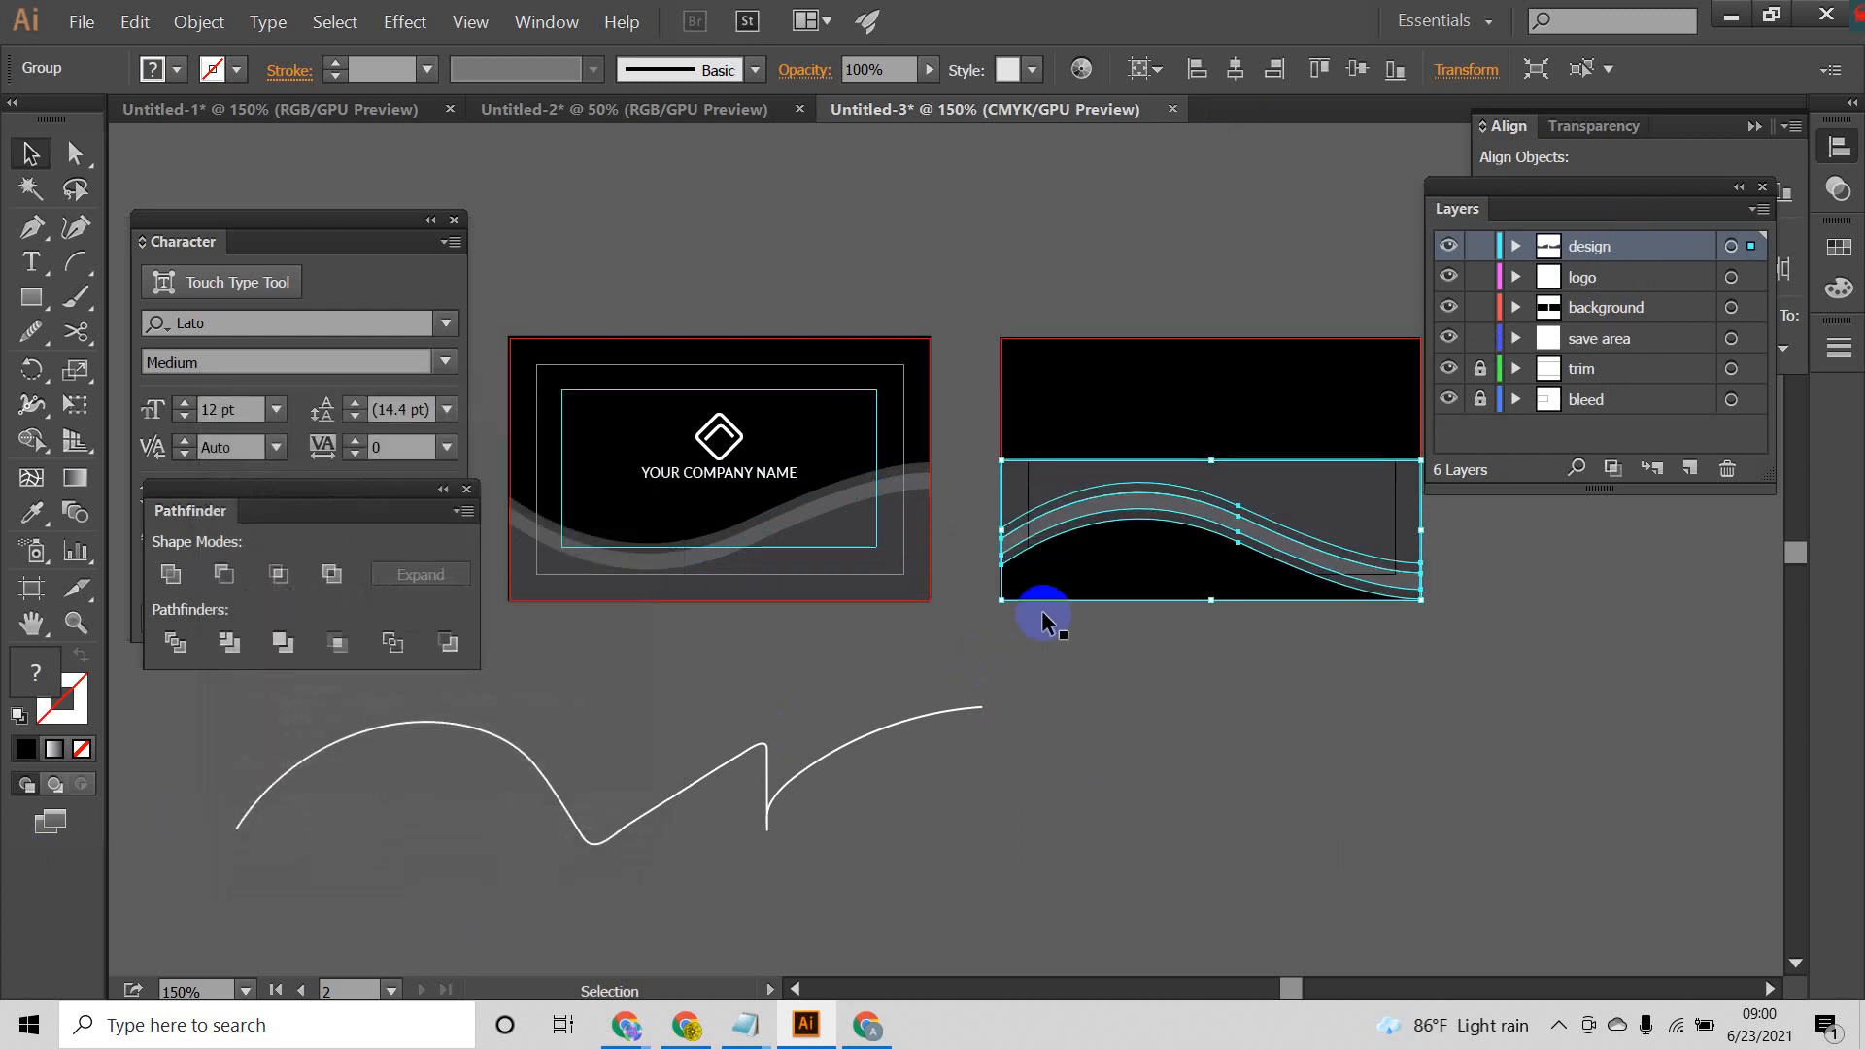
Step: Move the flipped wave group up to the back card's top edge and lock the card's black background
{"action": "left_click_drag", "start_coordinate": [1239, 486], "coordinate": [1244, 368]}
{"action": "left_click_drag", "start_coordinate": [1251, 371], "coordinate": [1110, 384]}
{"action": "left_click", "coordinate": [1110, 583]}
{"action": "key", "text": "ctrl+2"}
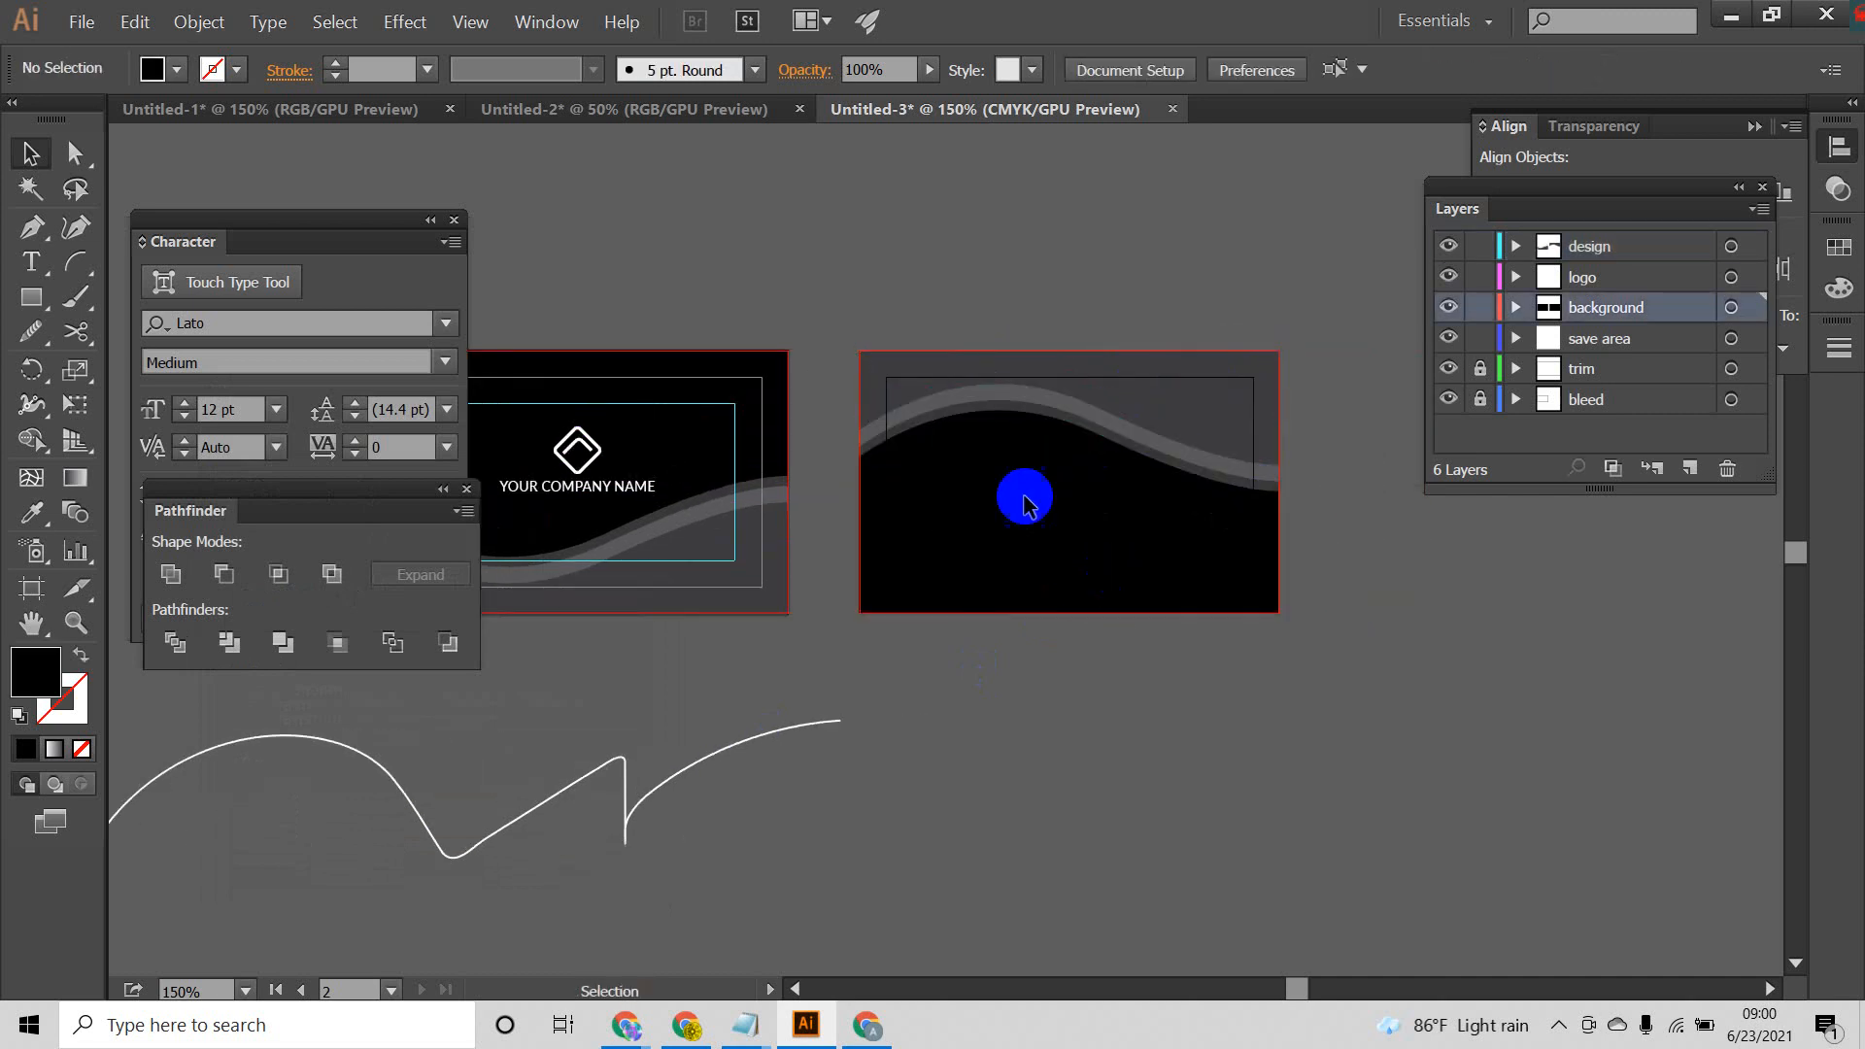
Step: Lower the straight top edge of the back card's dark gray wave shape and raise the whole wave group flush with the card's top edge
{"action": "left_click", "coordinate": [70, 151]}
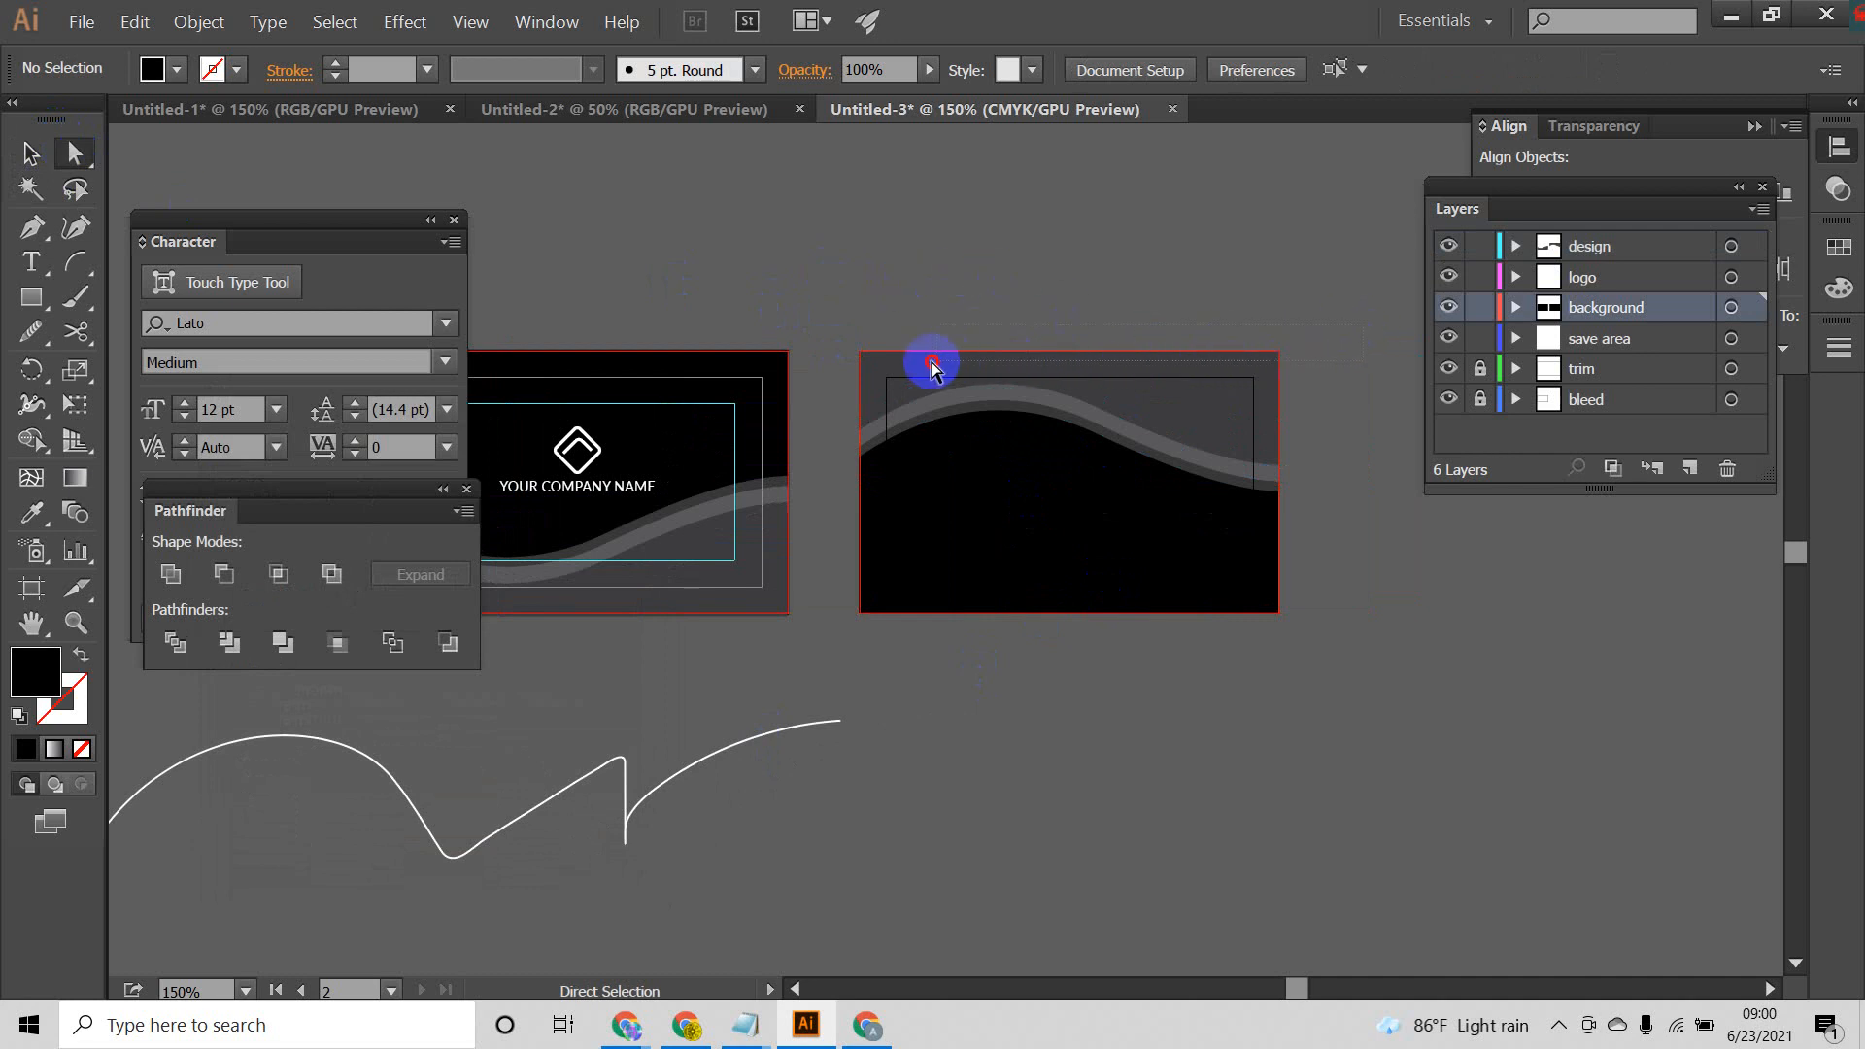
{"action": "left_click", "coordinate": [860, 367]}
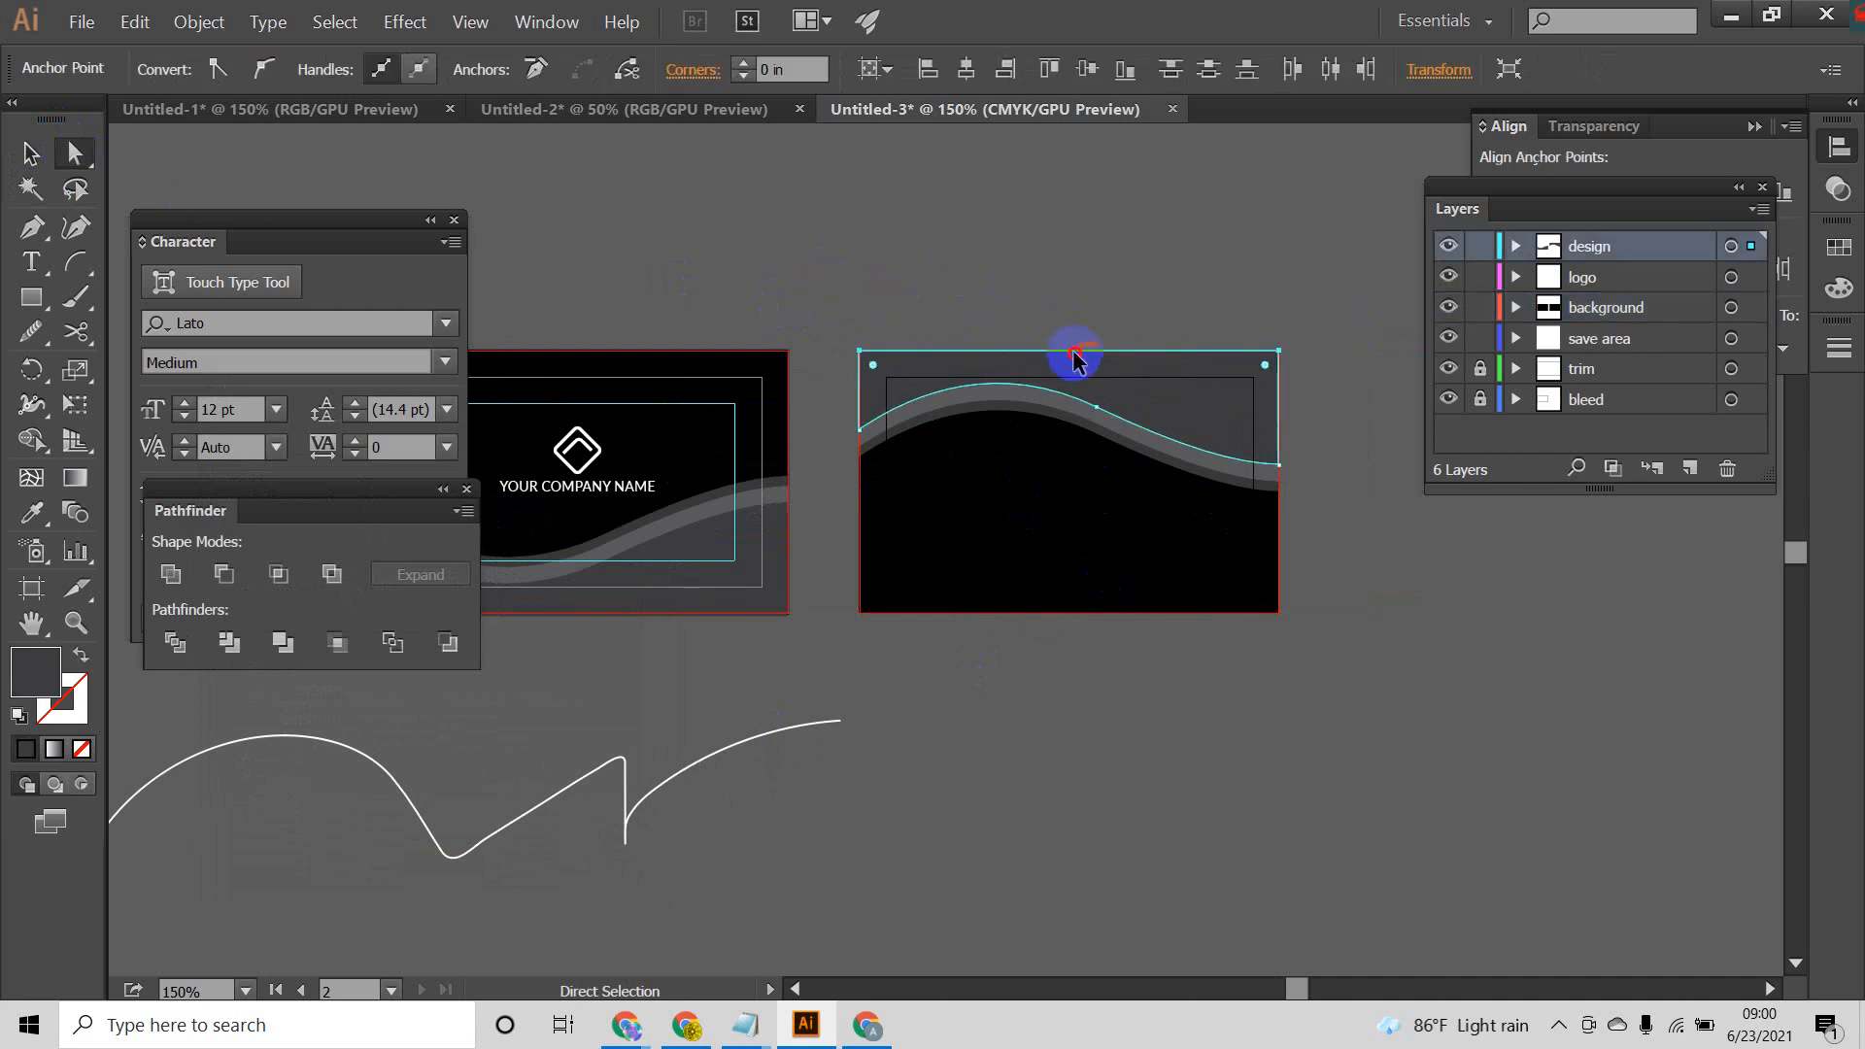
{"action": "left_click_drag", "start_coordinate": [1075, 359], "coordinate": [1074, 389]}
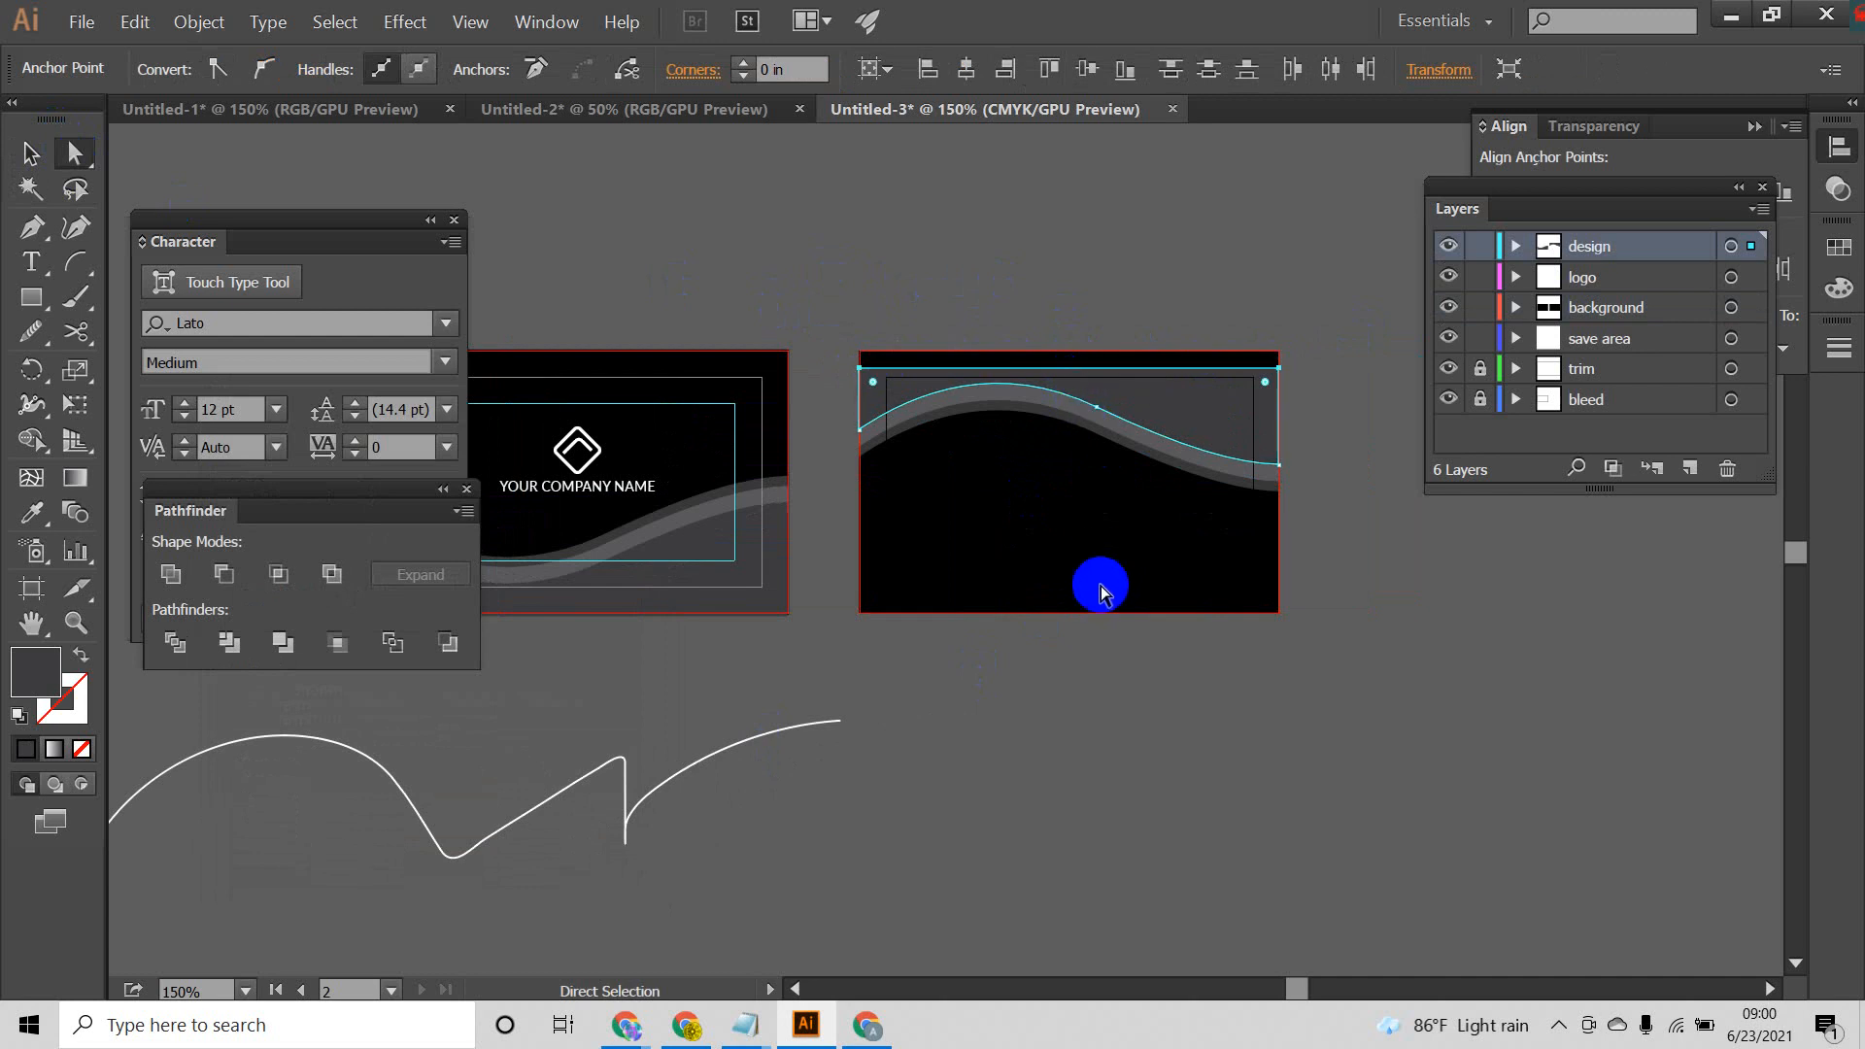
{"action": "left_click", "coordinate": [29, 152]}
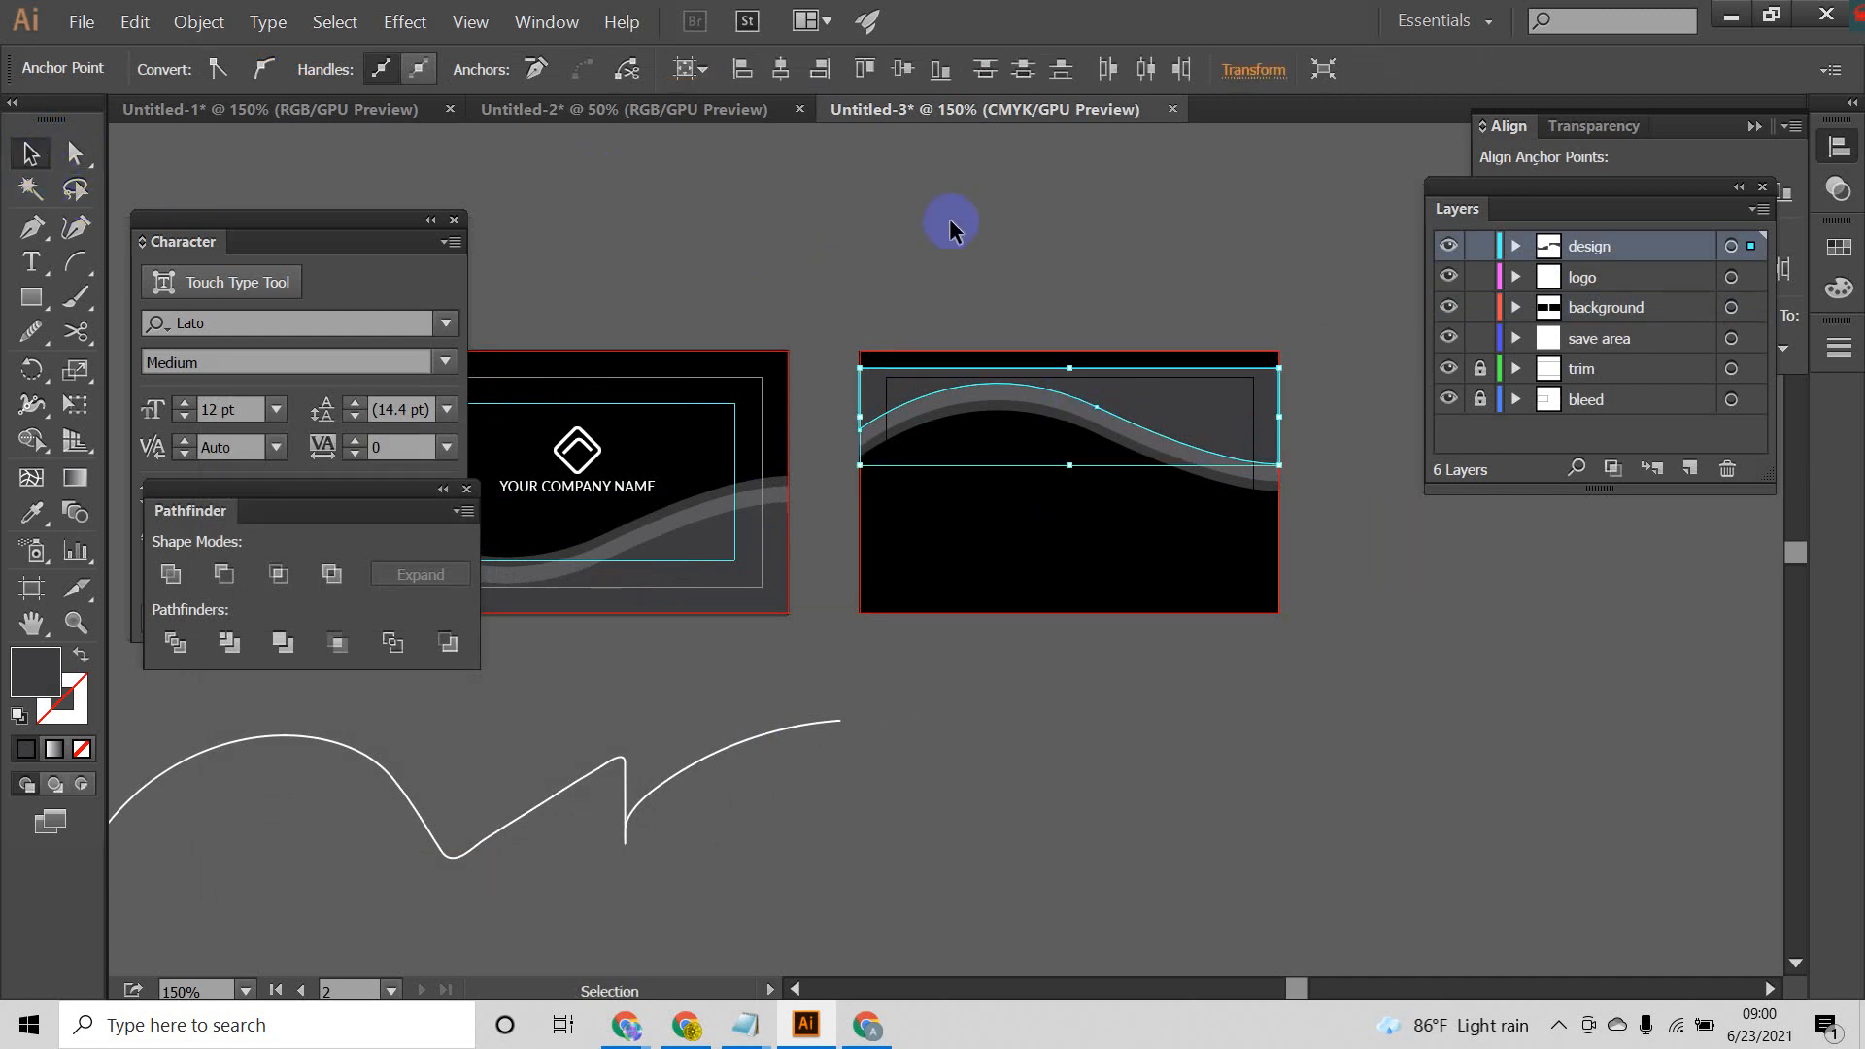
{"action": "left_click", "coordinate": [977, 229]}
{"action": "left_click_drag", "start_coordinate": [1186, 410], "coordinate": [1190, 397]}
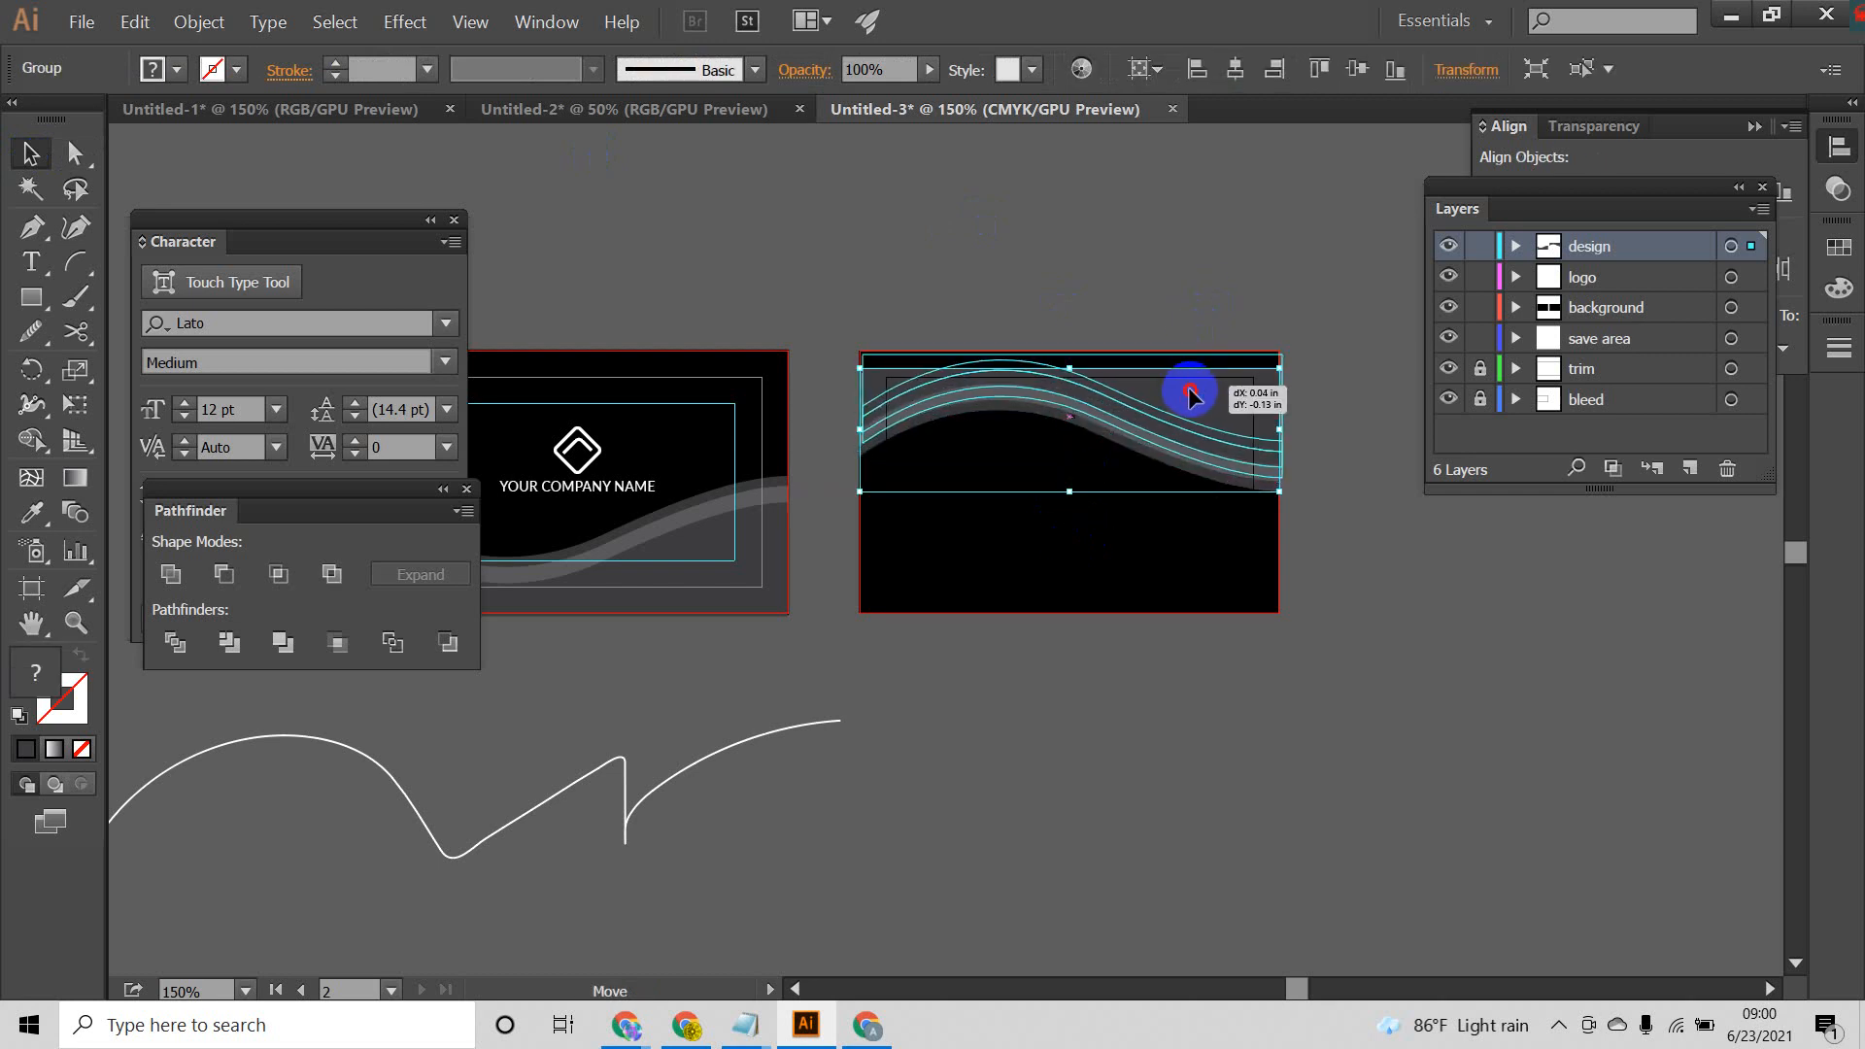
{"action": "left_click_drag", "start_coordinate": [1191, 392], "coordinate": [1186, 387]}
{"action": "left_click", "coordinate": [1360, 520]}
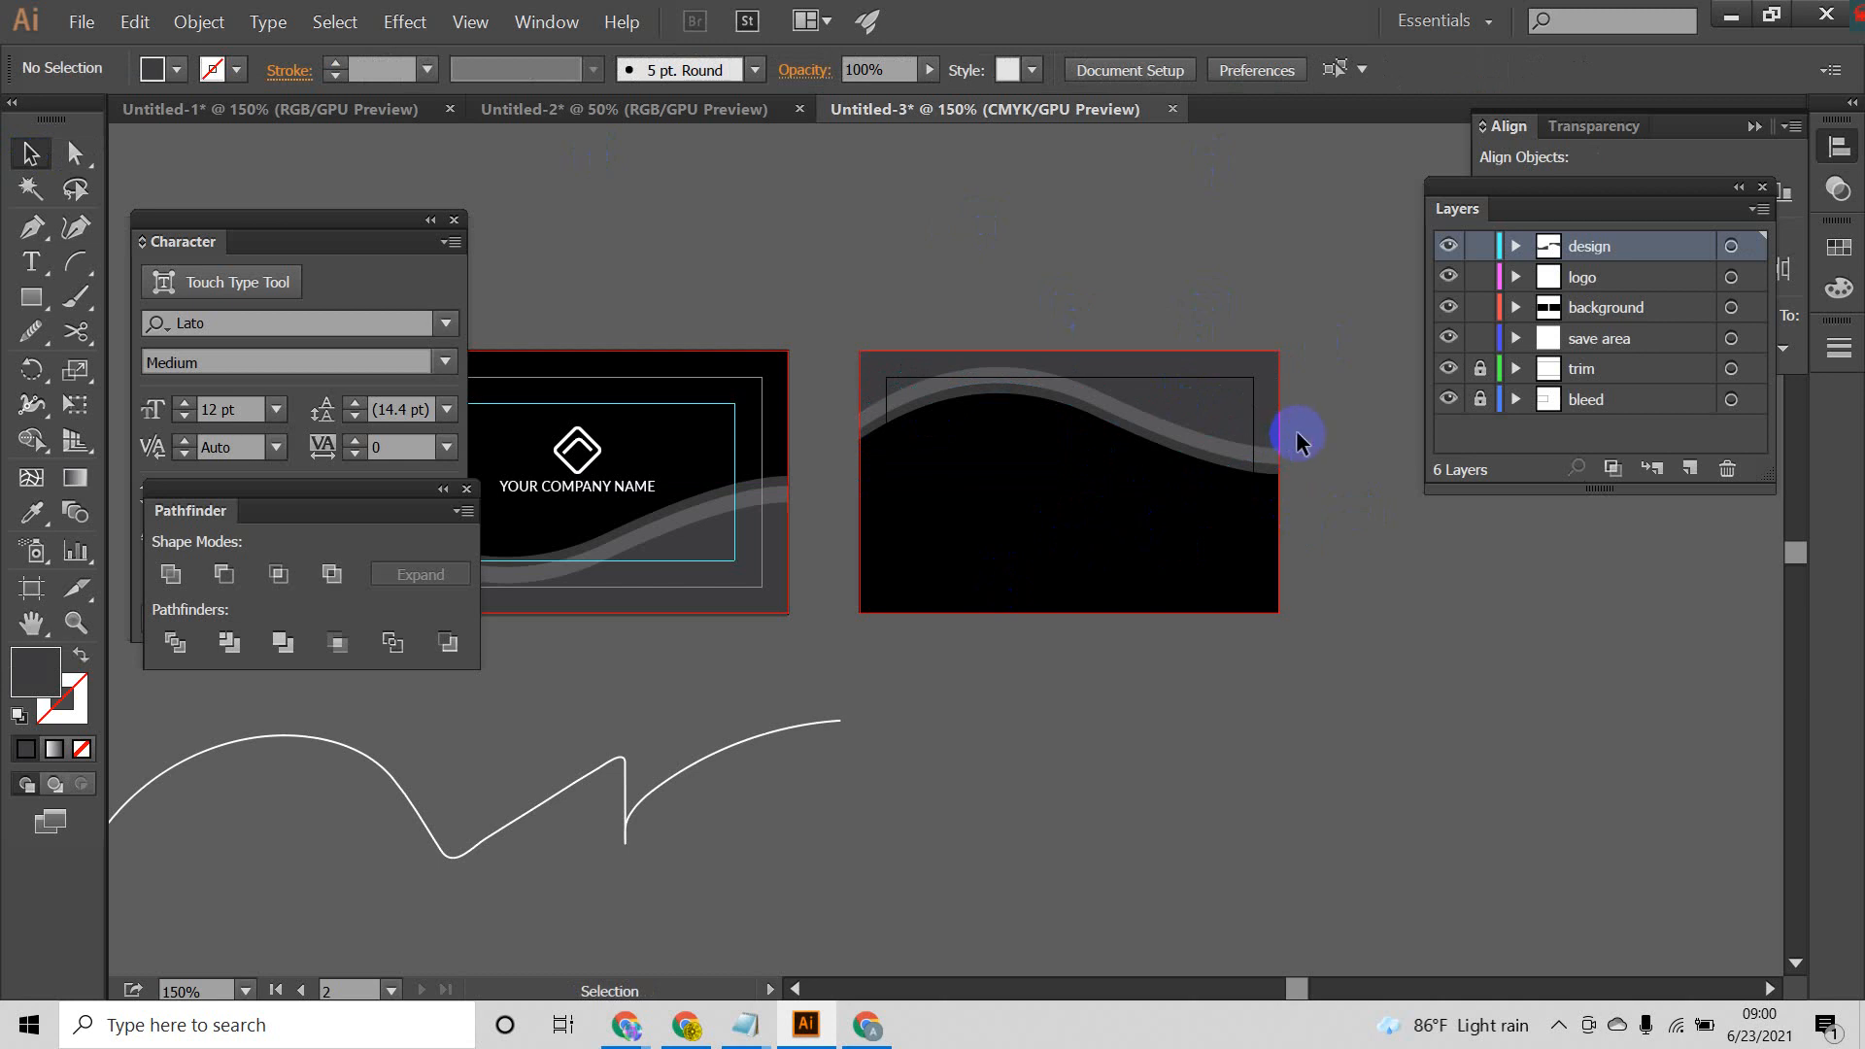
Step: Try nudging the right-end anchor points of all the back card's wave shapes upward to flatten the curve
{"action": "left_click", "coordinate": [1195, 532]}
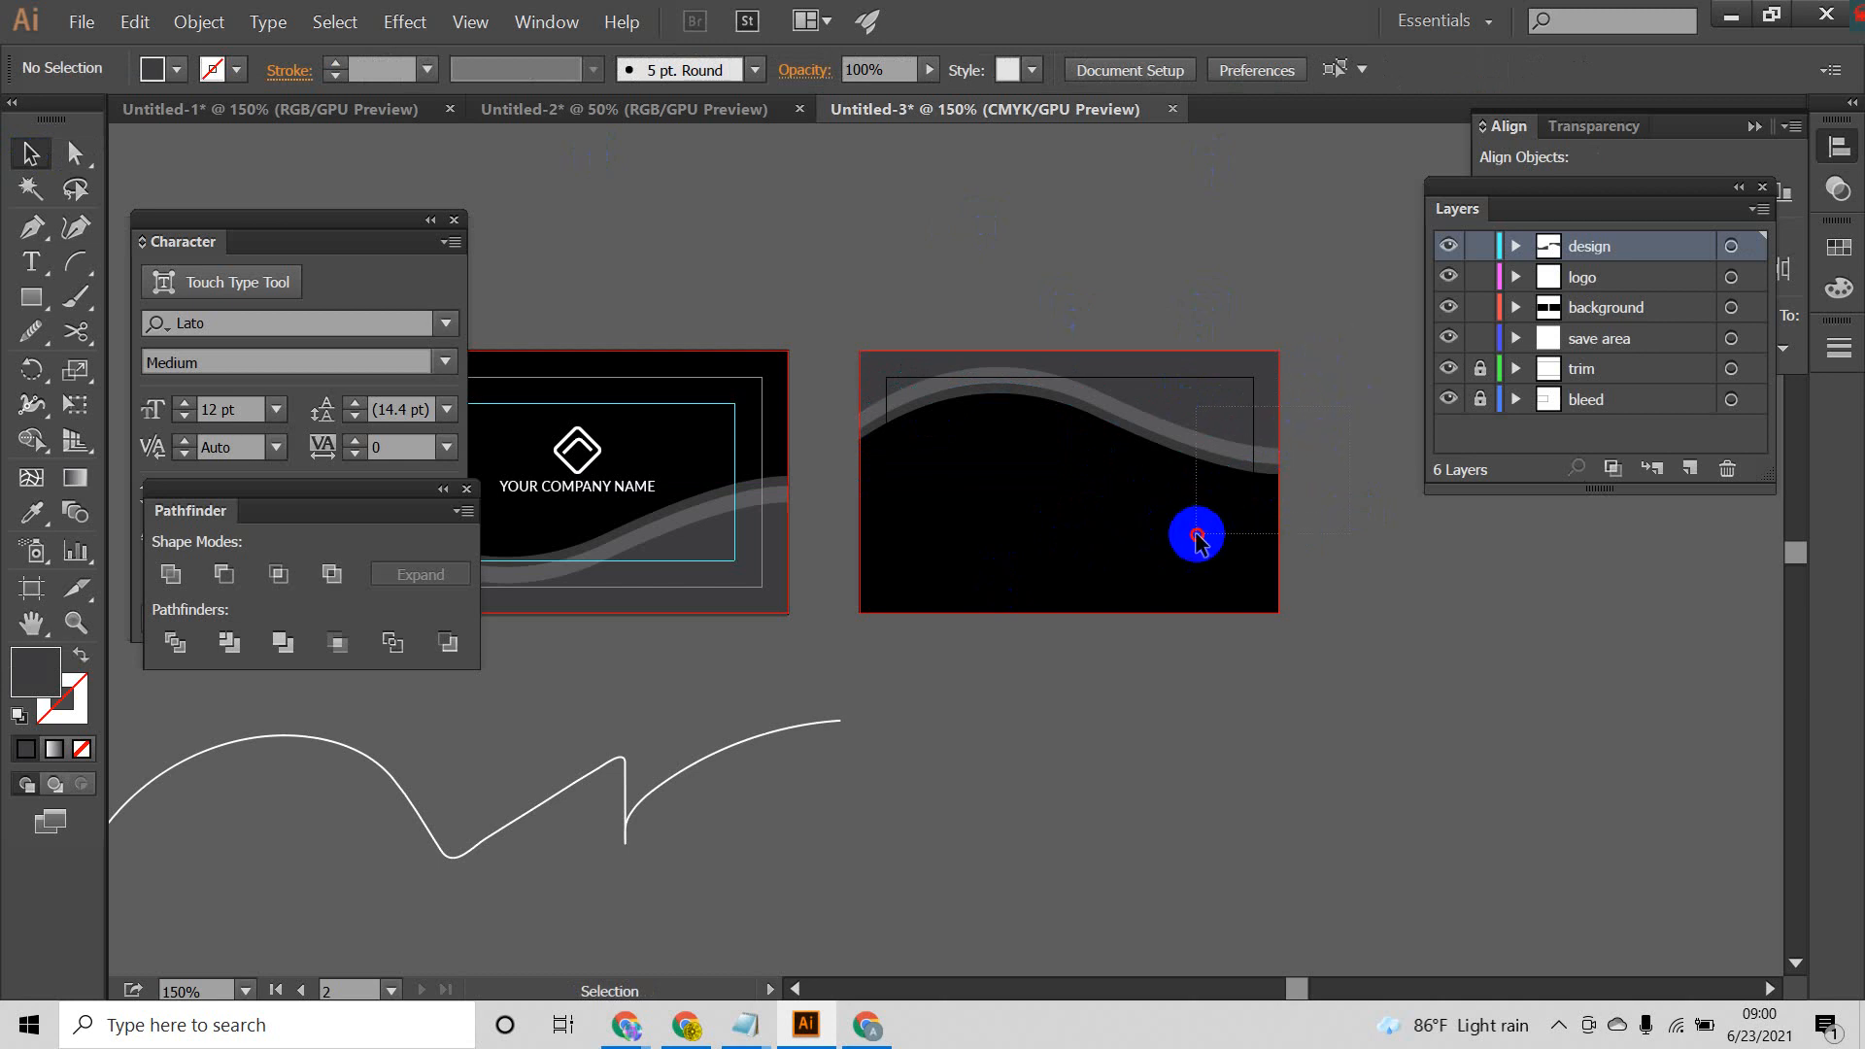
{"action": "left_click", "coordinate": [75, 154]}
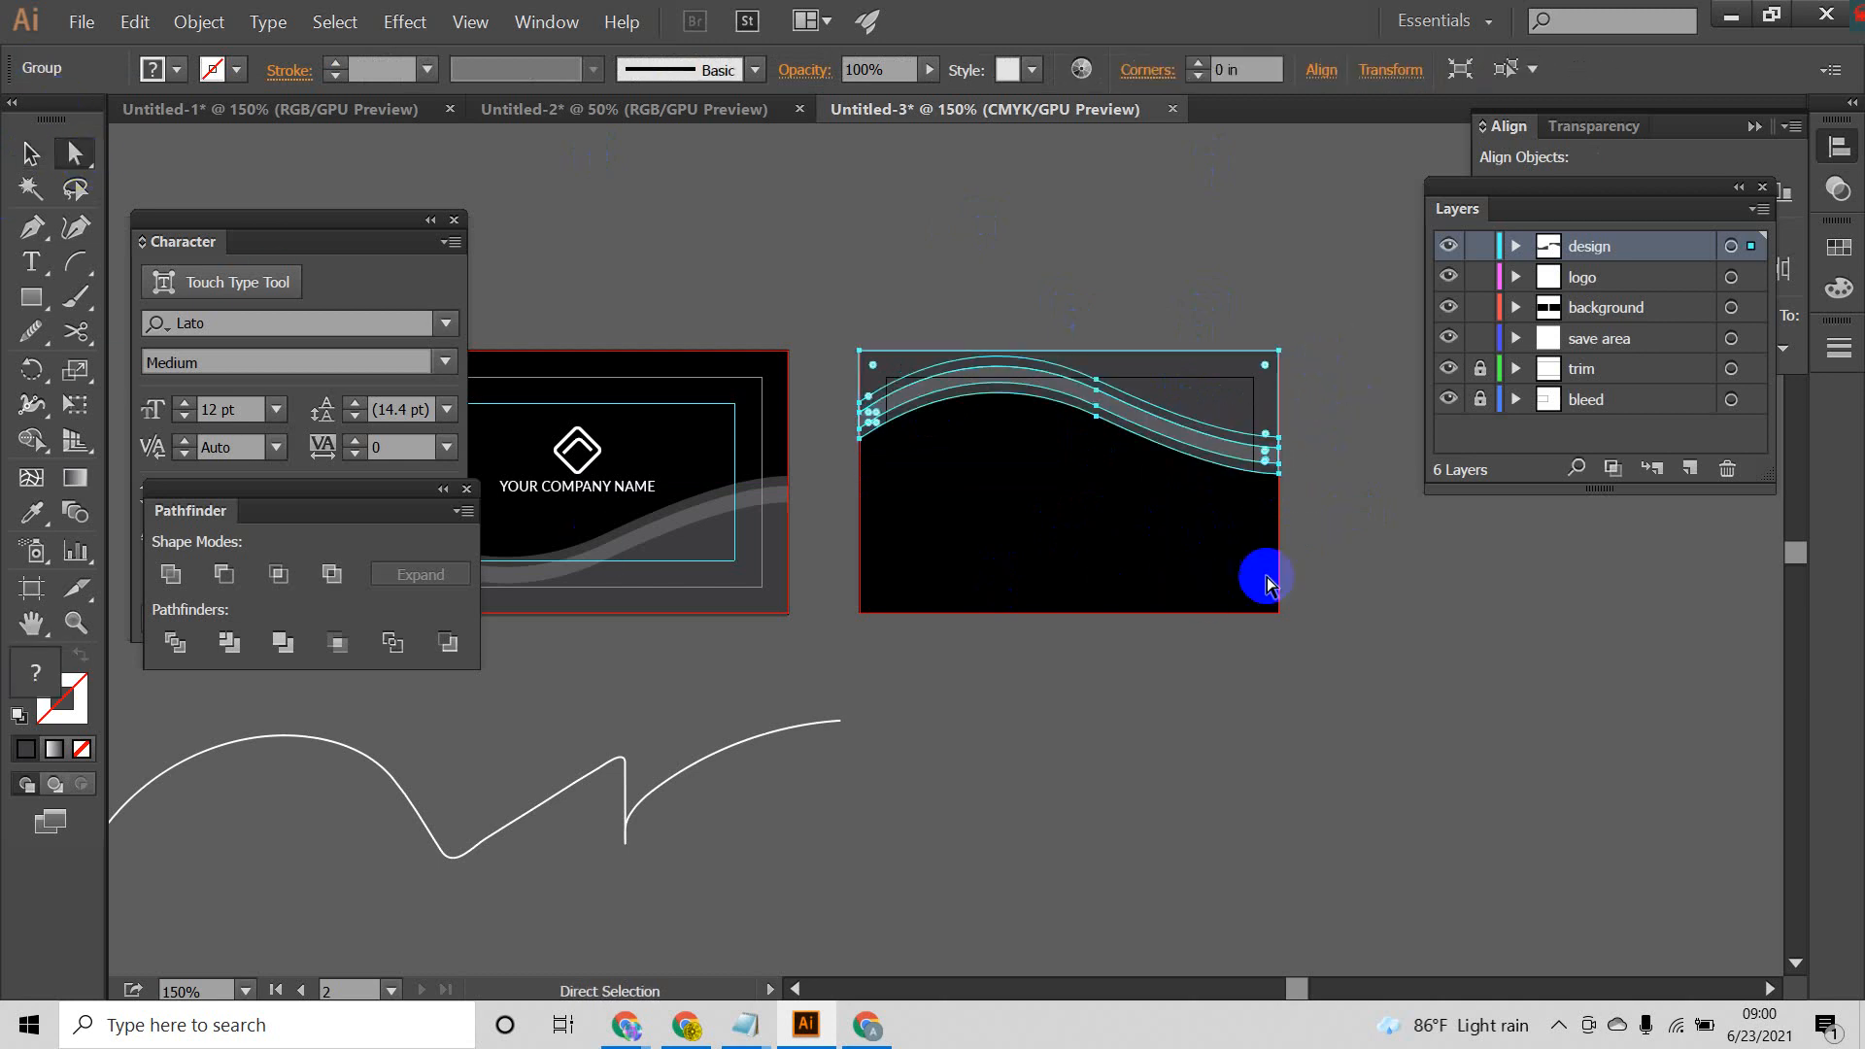
{"action": "left_click", "coordinate": [1339, 428]}
{"action": "left_click", "coordinate": [1224, 523]}
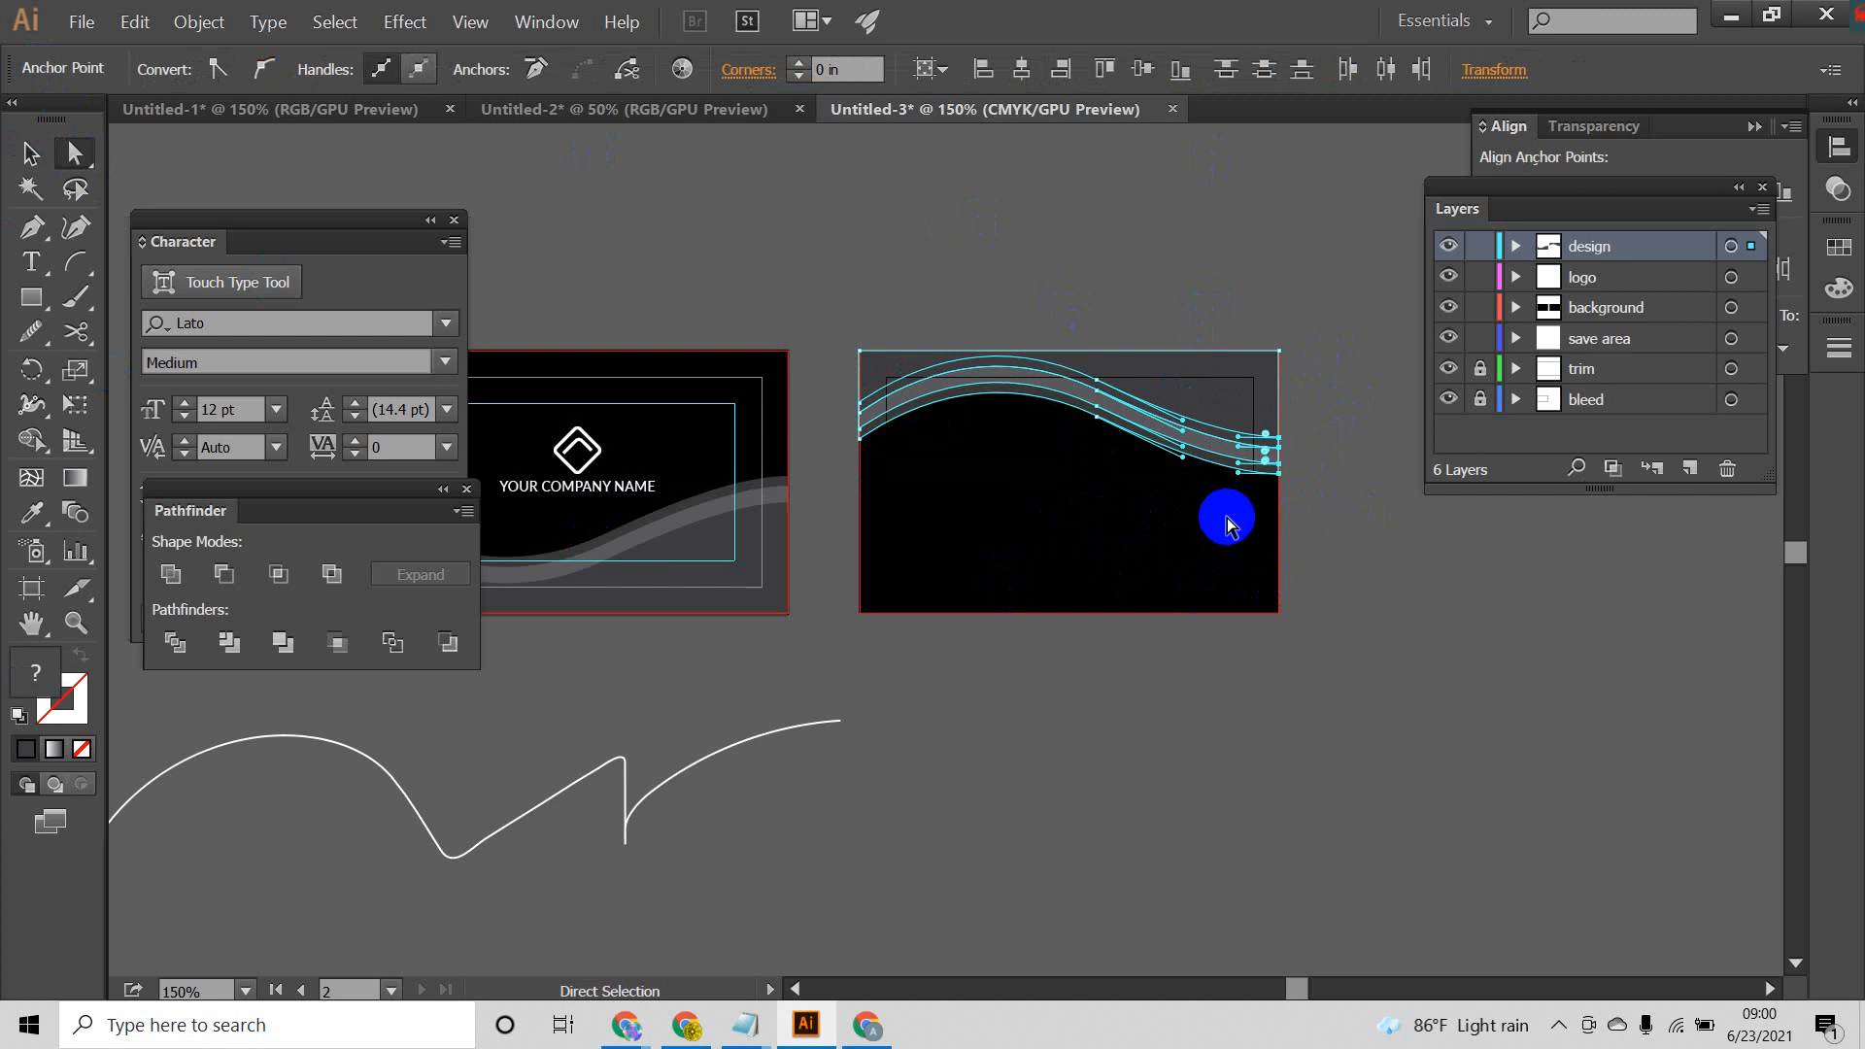
{"action": "key", "text": "Up"}
{"action": "key", "text": "Up"}
{"action": "key", "text": "Up"}
{"action": "key", "text": "Up"}
{"action": "key", "text": "Up"}
{"action": "key", "text": "Up"}
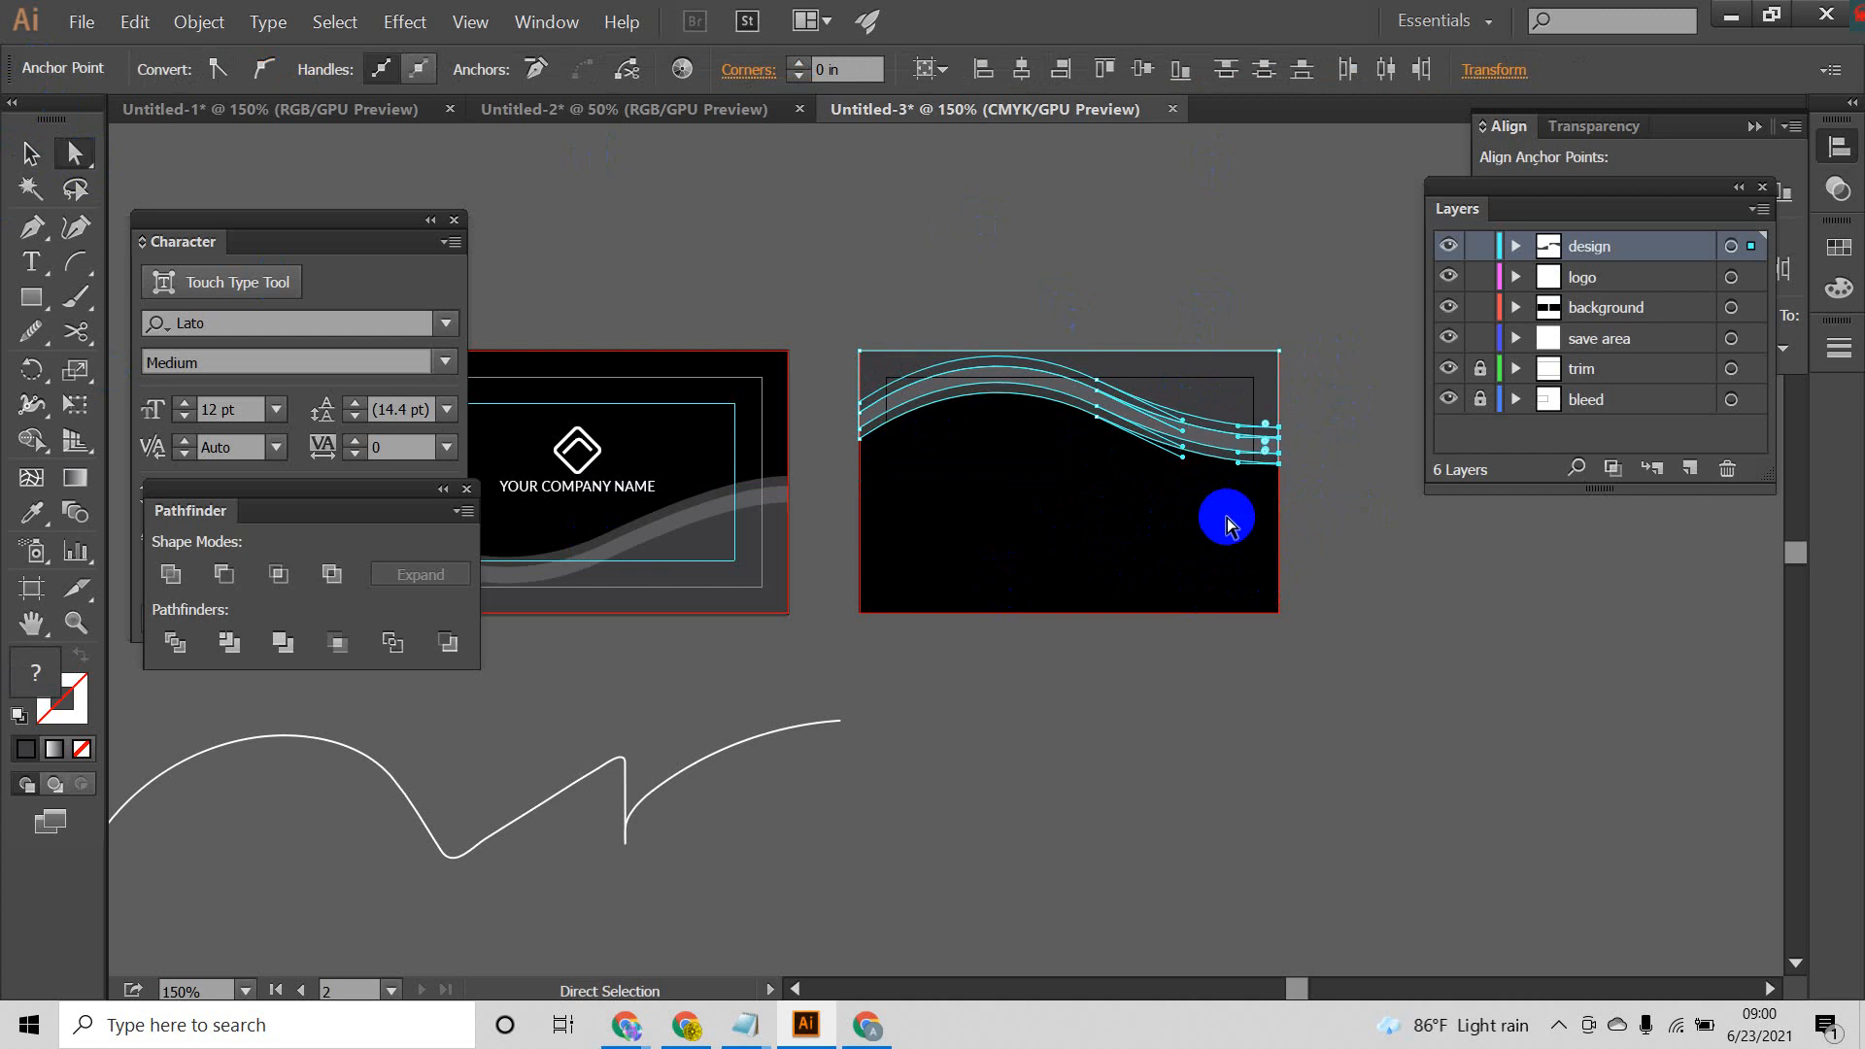
{"action": "key", "text": "Up"}
{"action": "key", "text": "Up"}
{"action": "left_click", "coordinate": [1314, 577]}
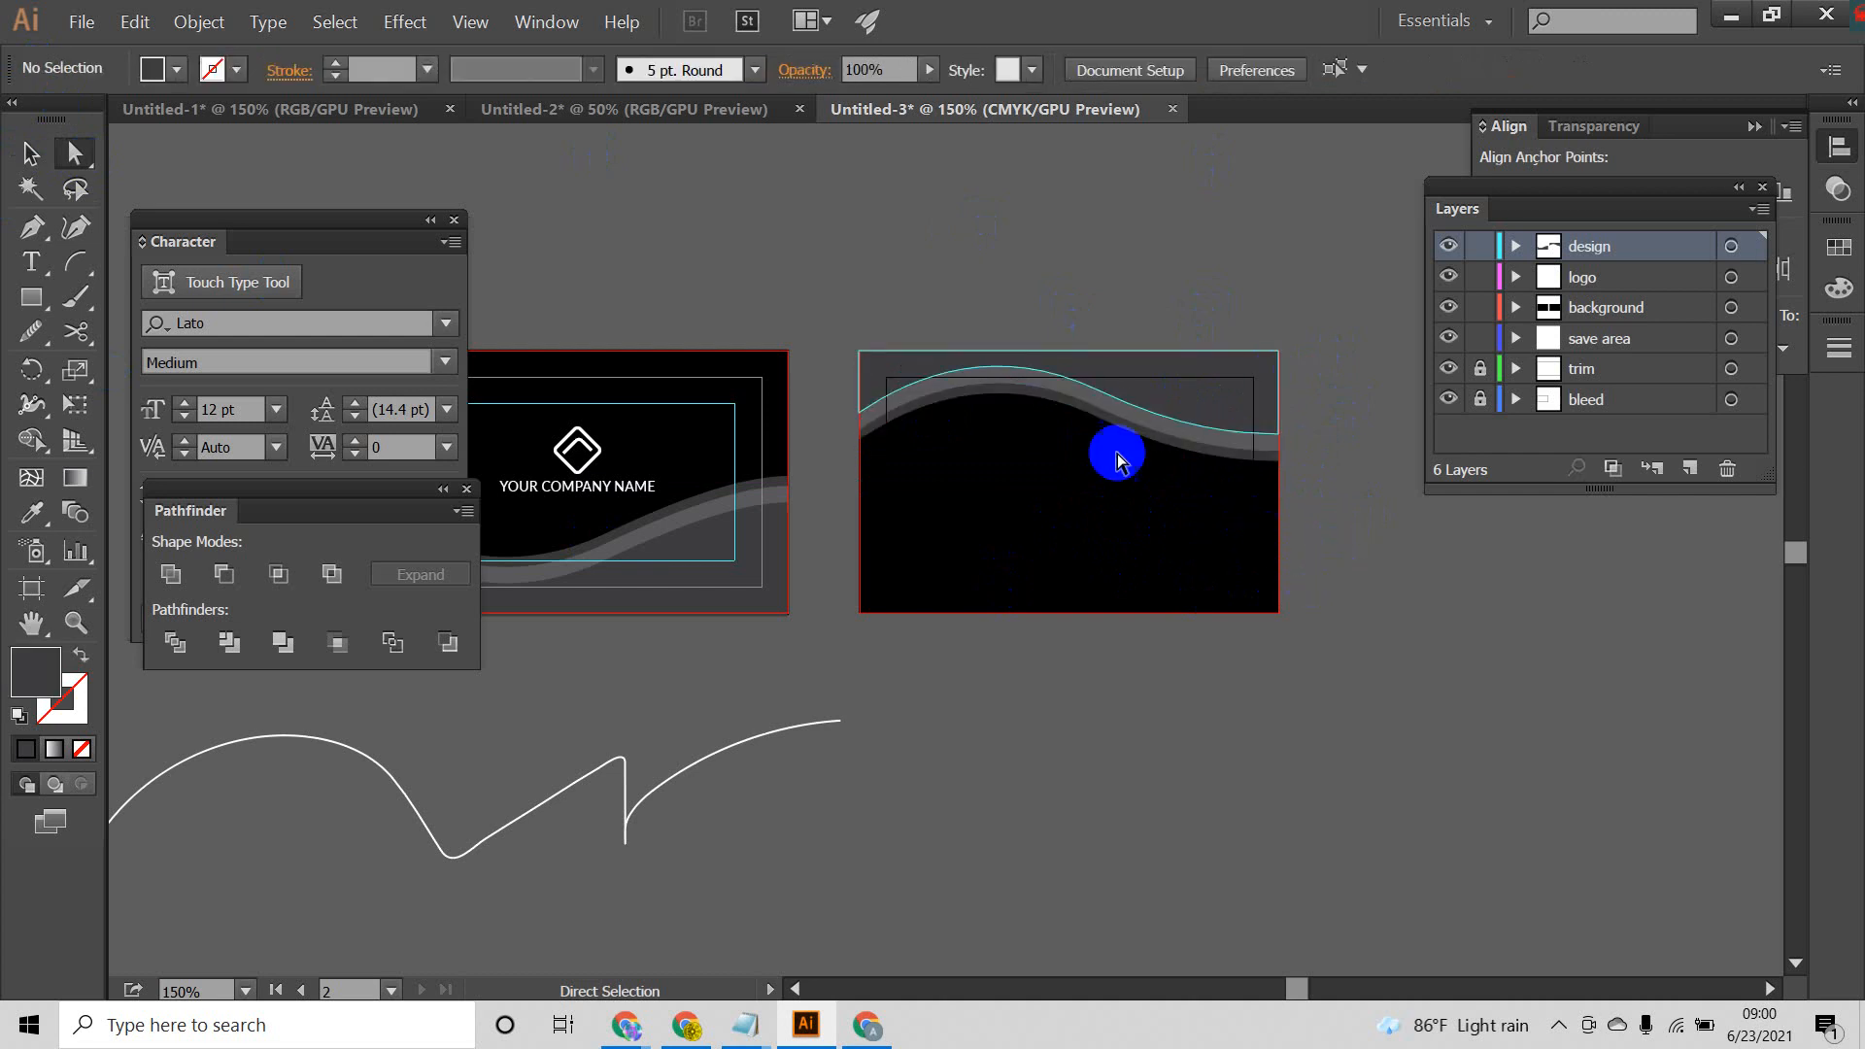
Step: Undo the upward nudges of the back card waves' right-end anchor points and clear the selection
{"action": "key", "text": "ctrl+z"}
{"action": "key", "text": "ctrl+z"}
{"action": "key", "text": "ctrl+z"}
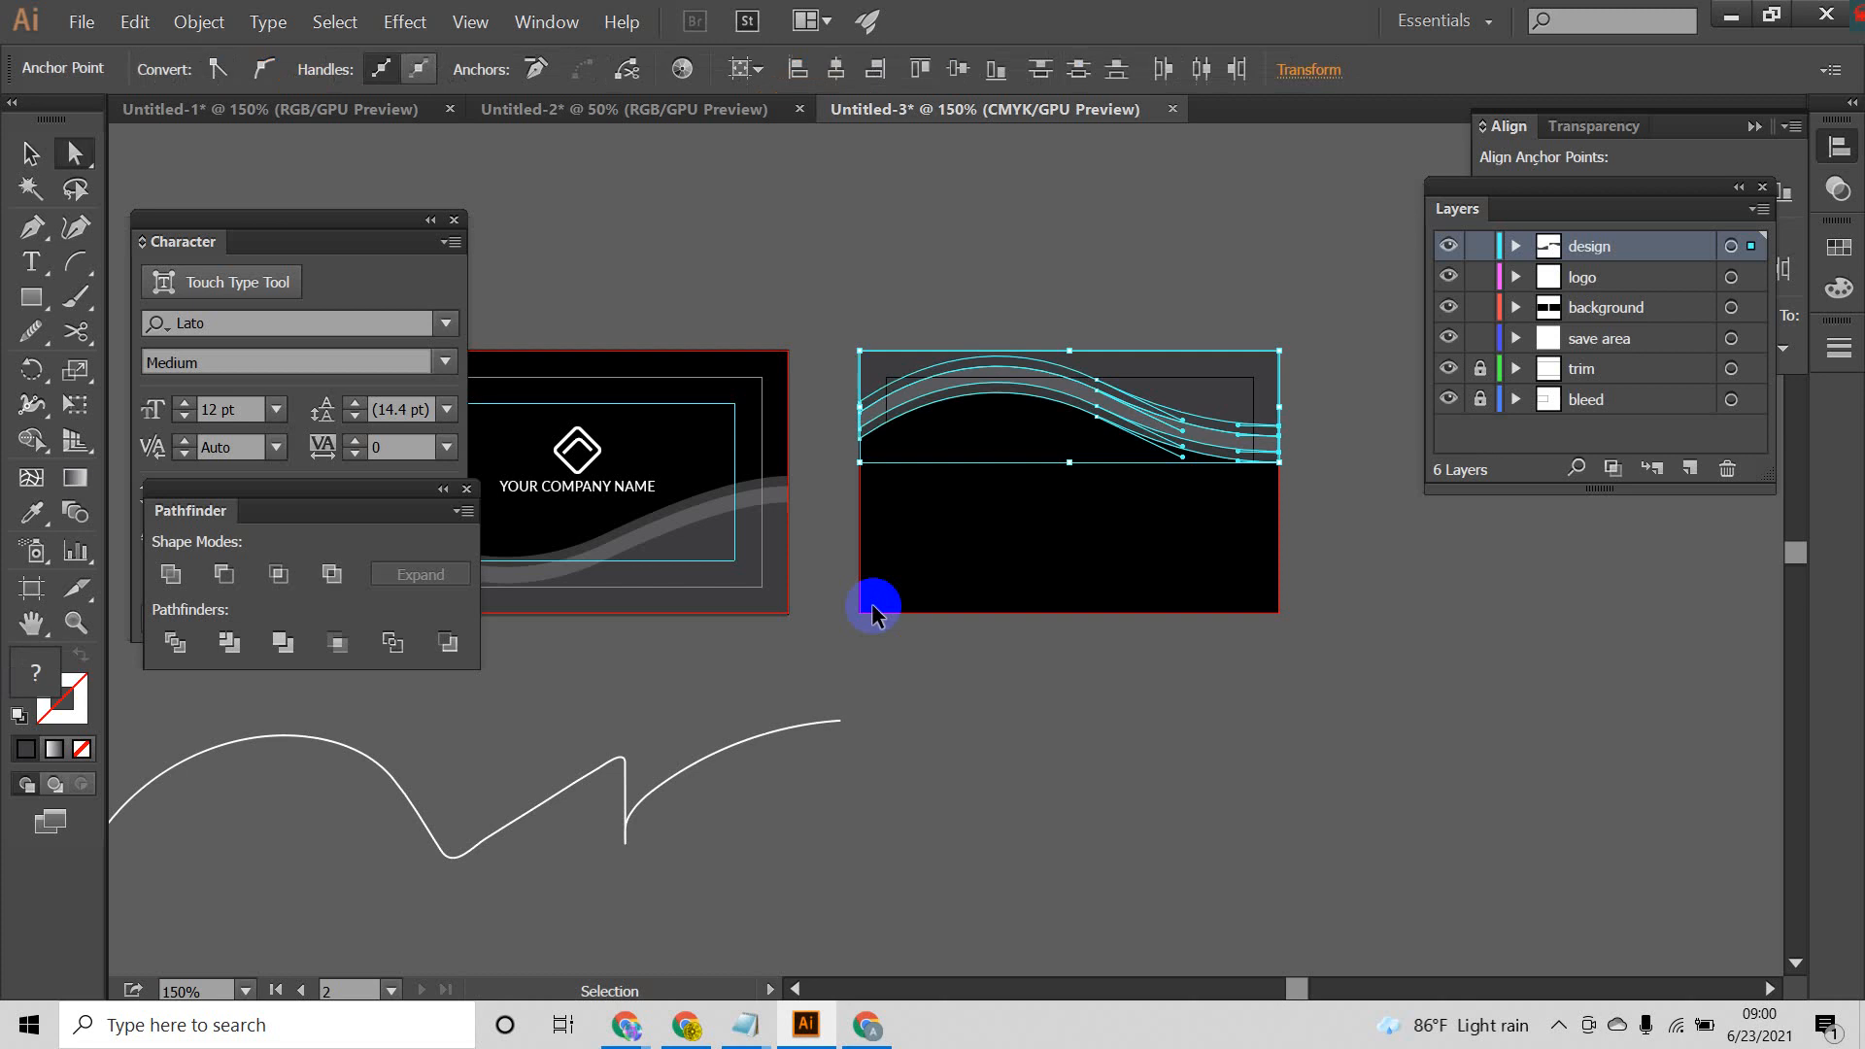
{"action": "key", "text": "ctrl+z"}
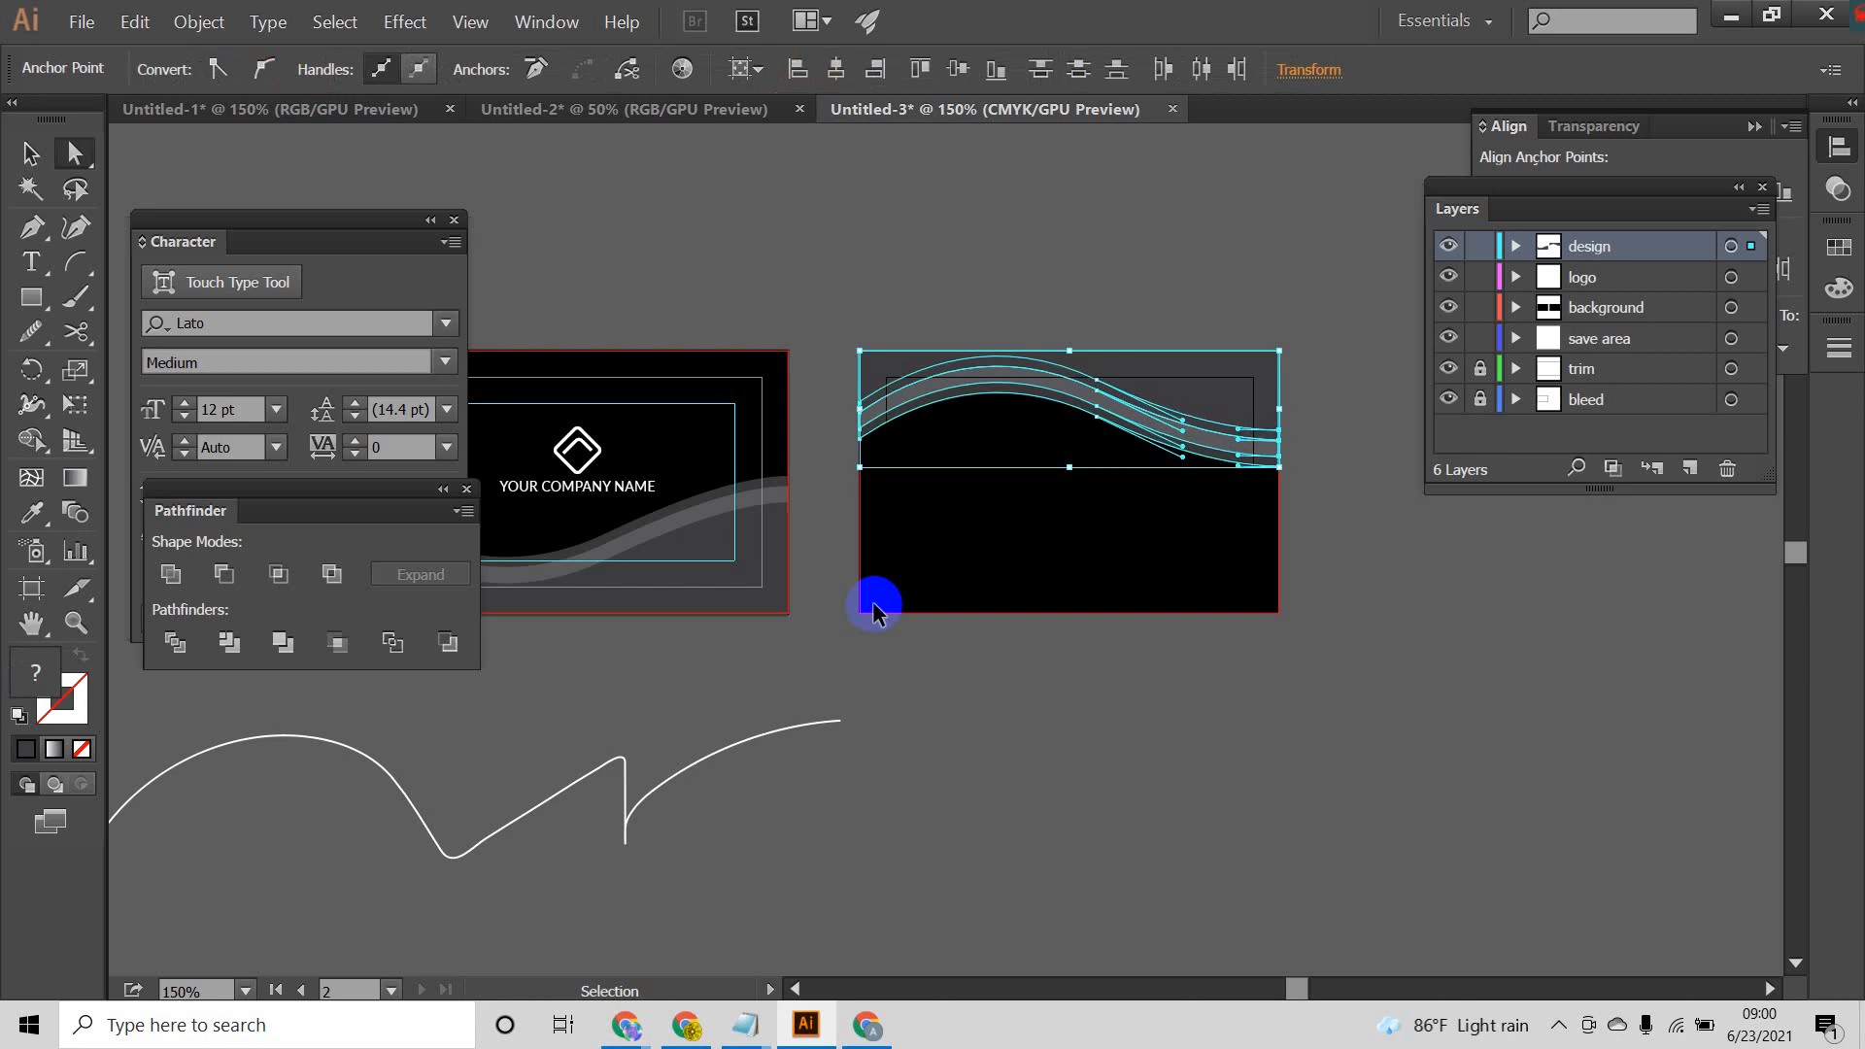
{"action": "key", "text": "ctrl+z"}
{"action": "key", "text": "ctrl+z"}
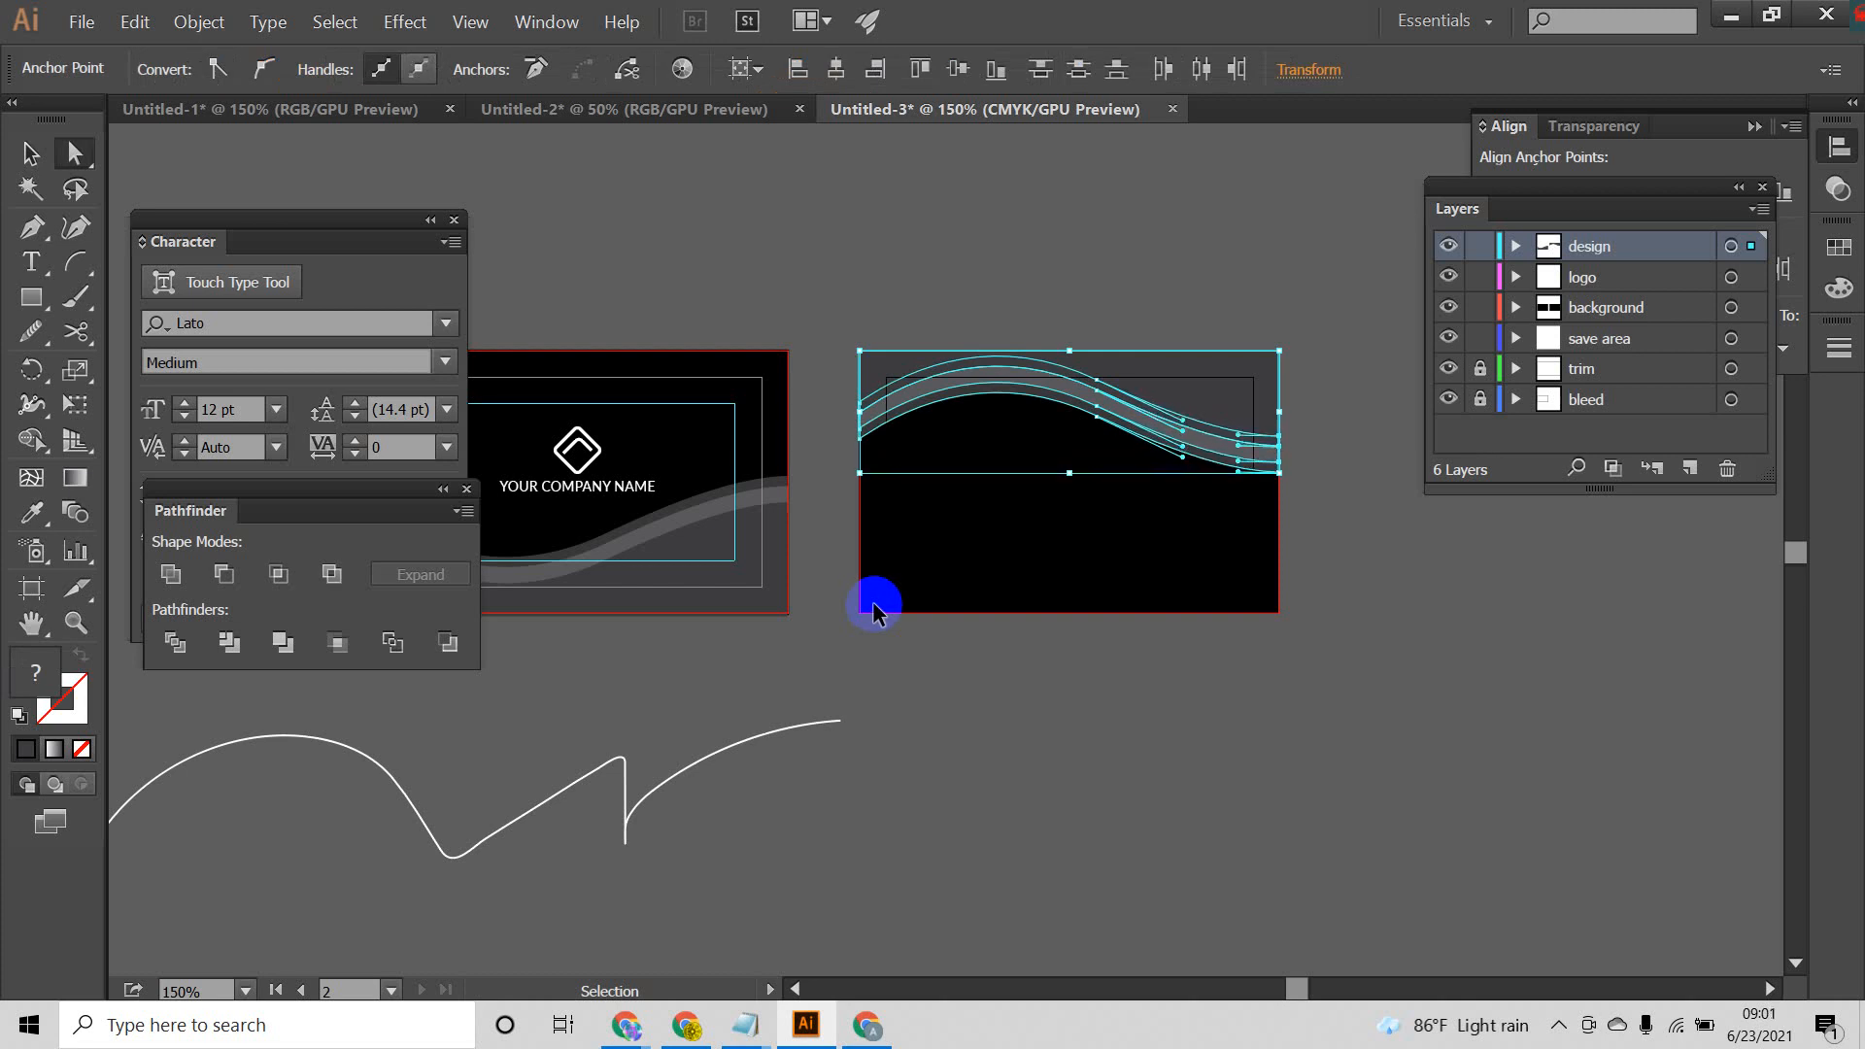
{"action": "key", "text": "ctrl+z"}
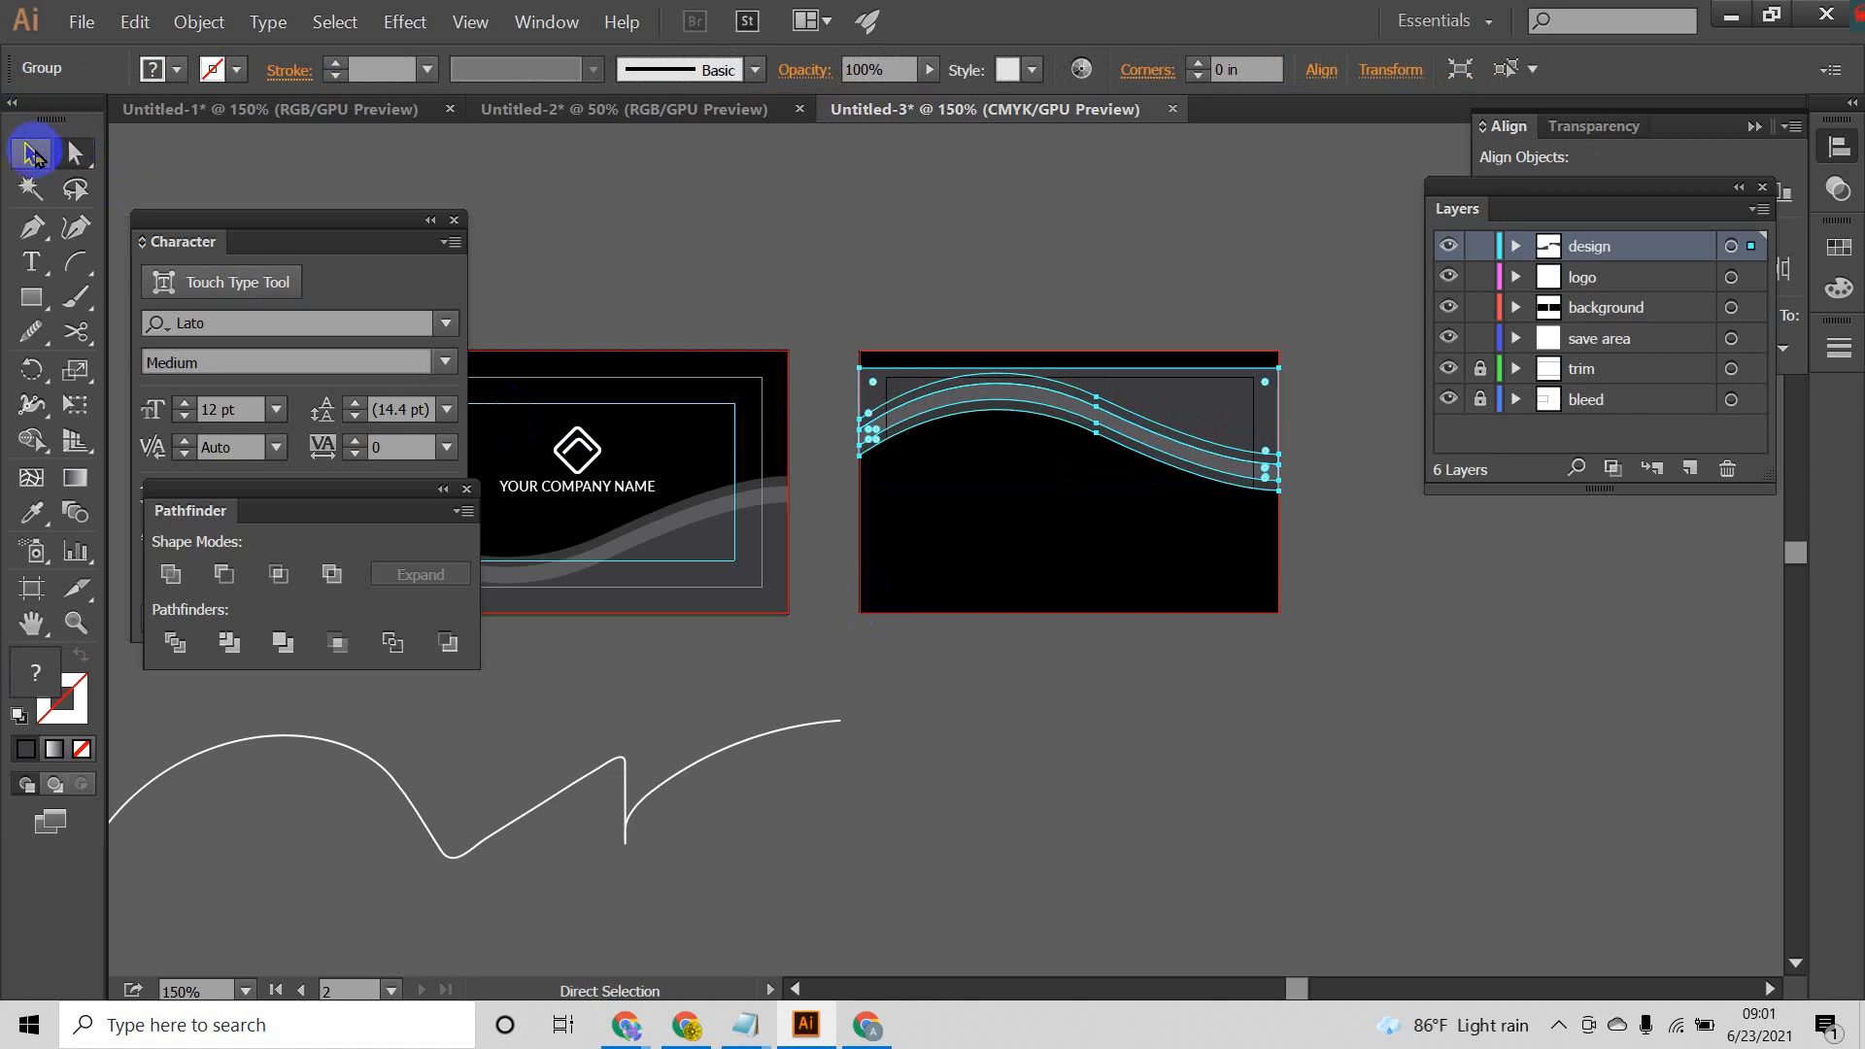
{"action": "key", "text": "ctrl+z"}
{"action": "left_click", "coordinate": [1162, 668]}
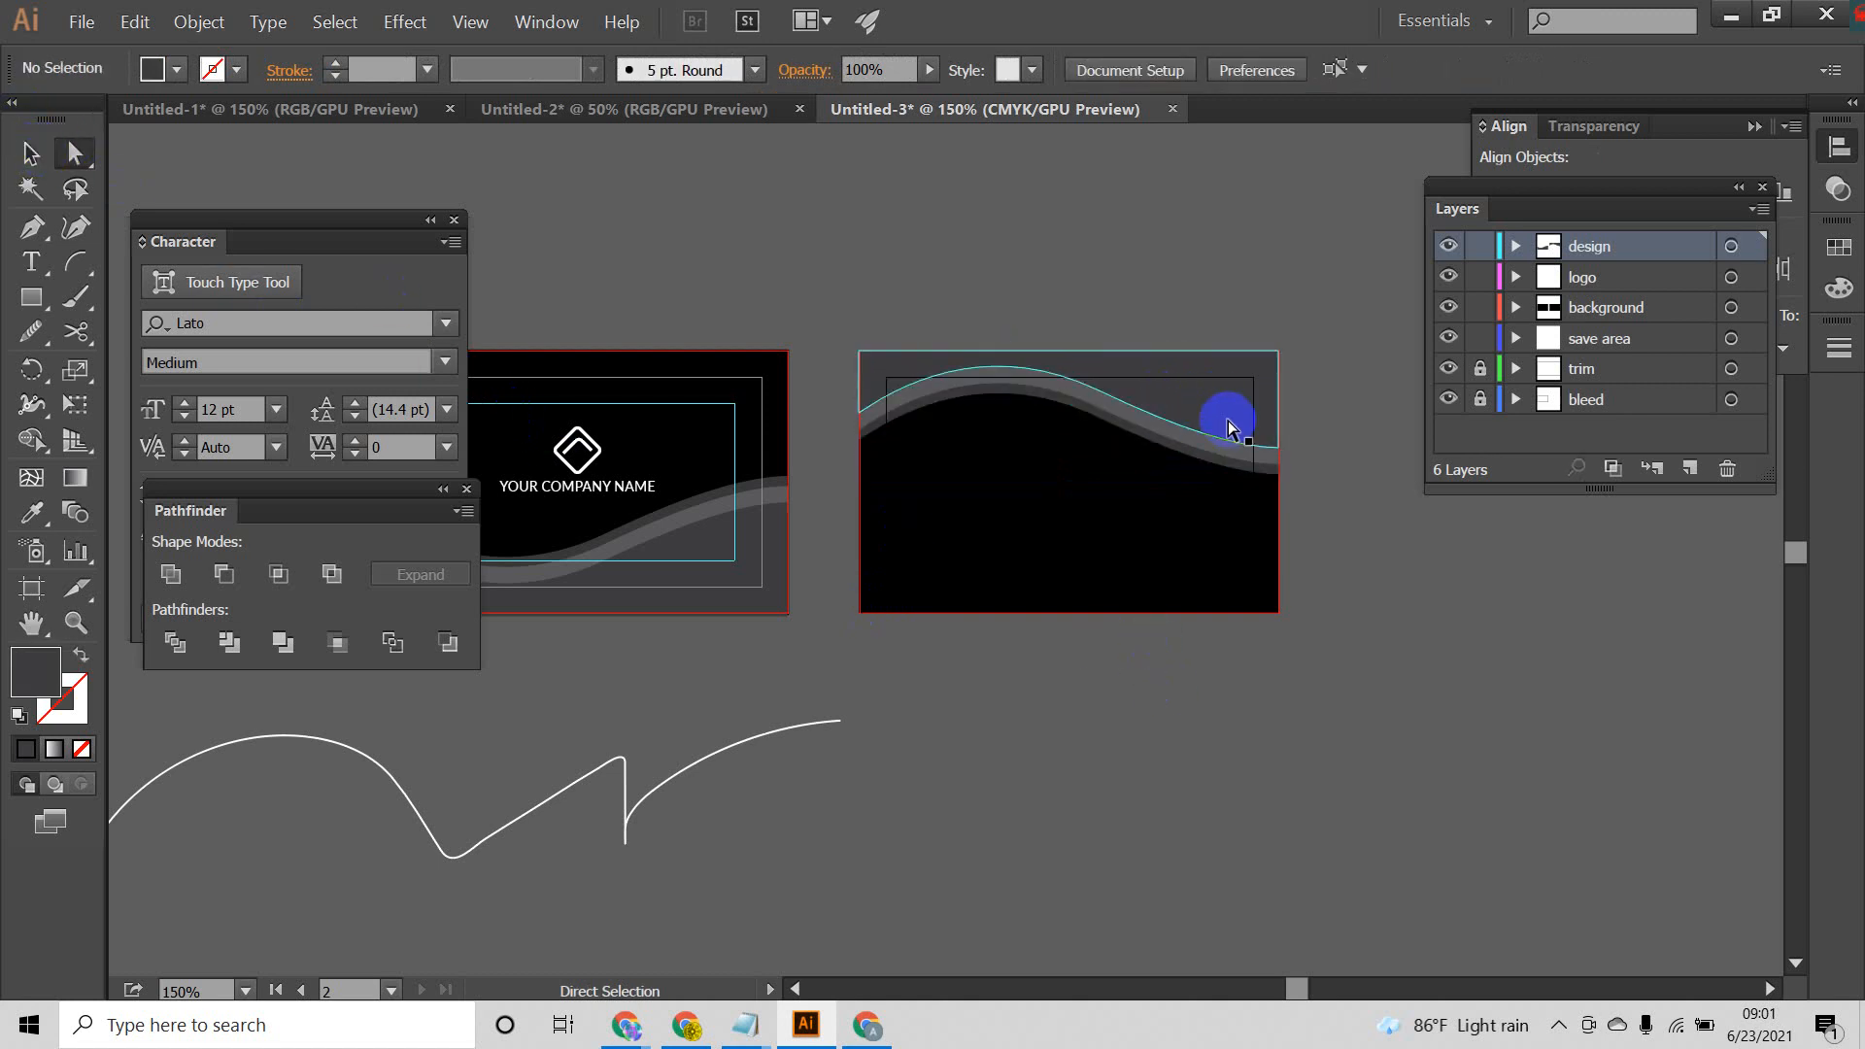
Step: Reflect the back card's wave group across the vertical axis and clear the selection
{"action": "left_click", "coordinate": [29, 155]}
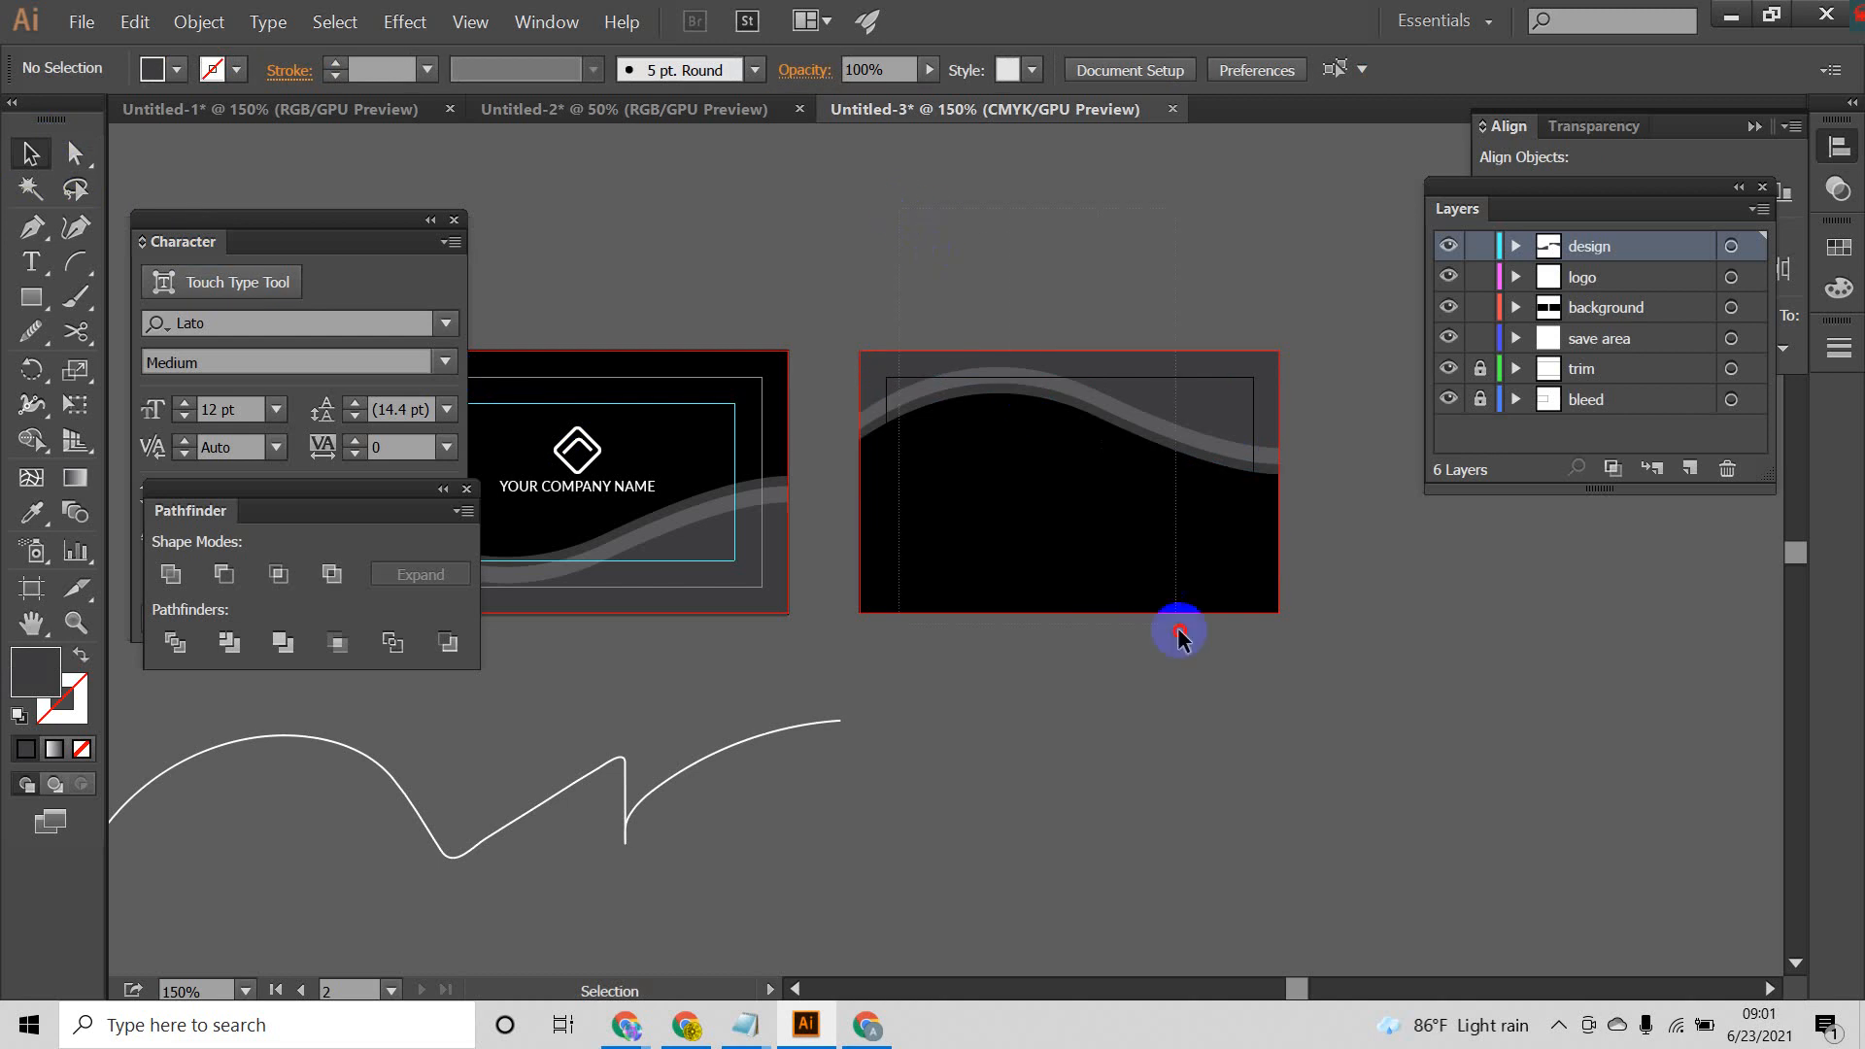
{"action": "left_click_drag", "start_coordinate": [1179, 631], "coordinate": [879, 301]}
{"action": "left_click", "coordinate": [1251, 746]}
{"action": "left_click", "coordinate": [991, 279]}
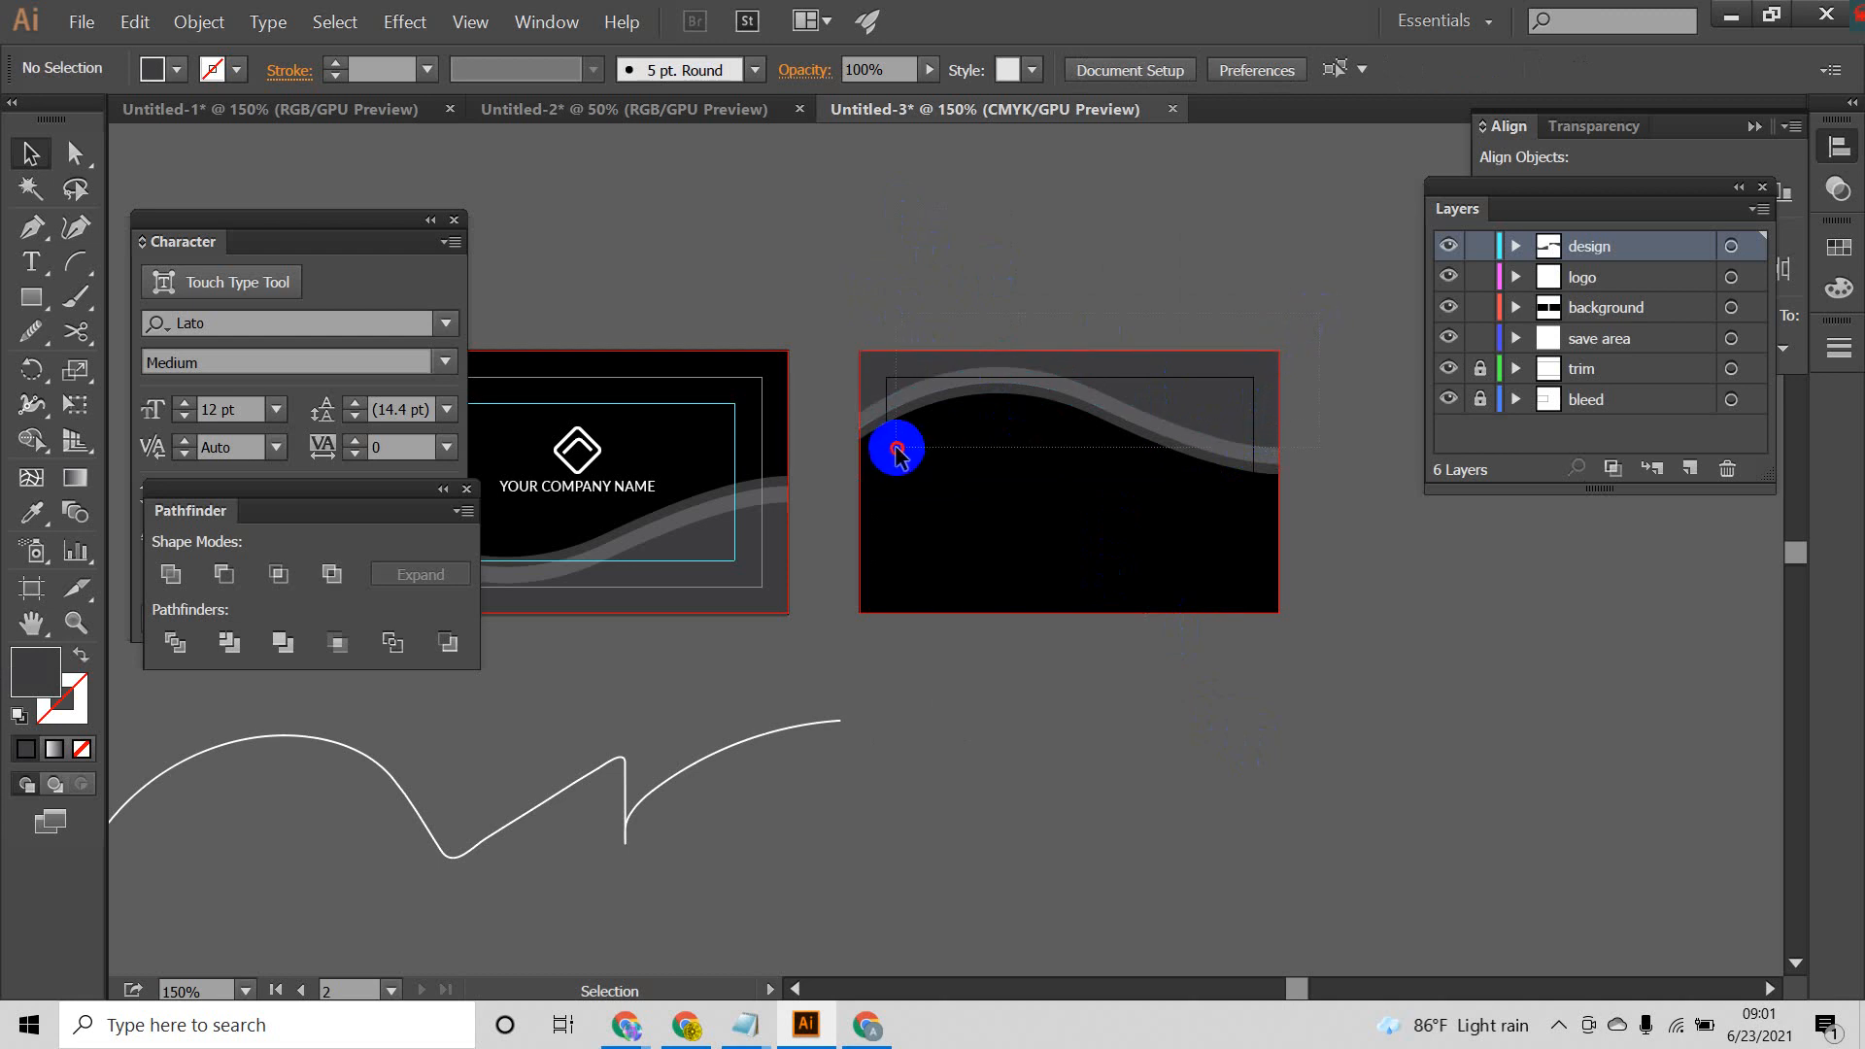
{"action": "left_click", "coordinate": [1156, 400]}
{"action": "right_click", "coordinate": [1175, 367]}
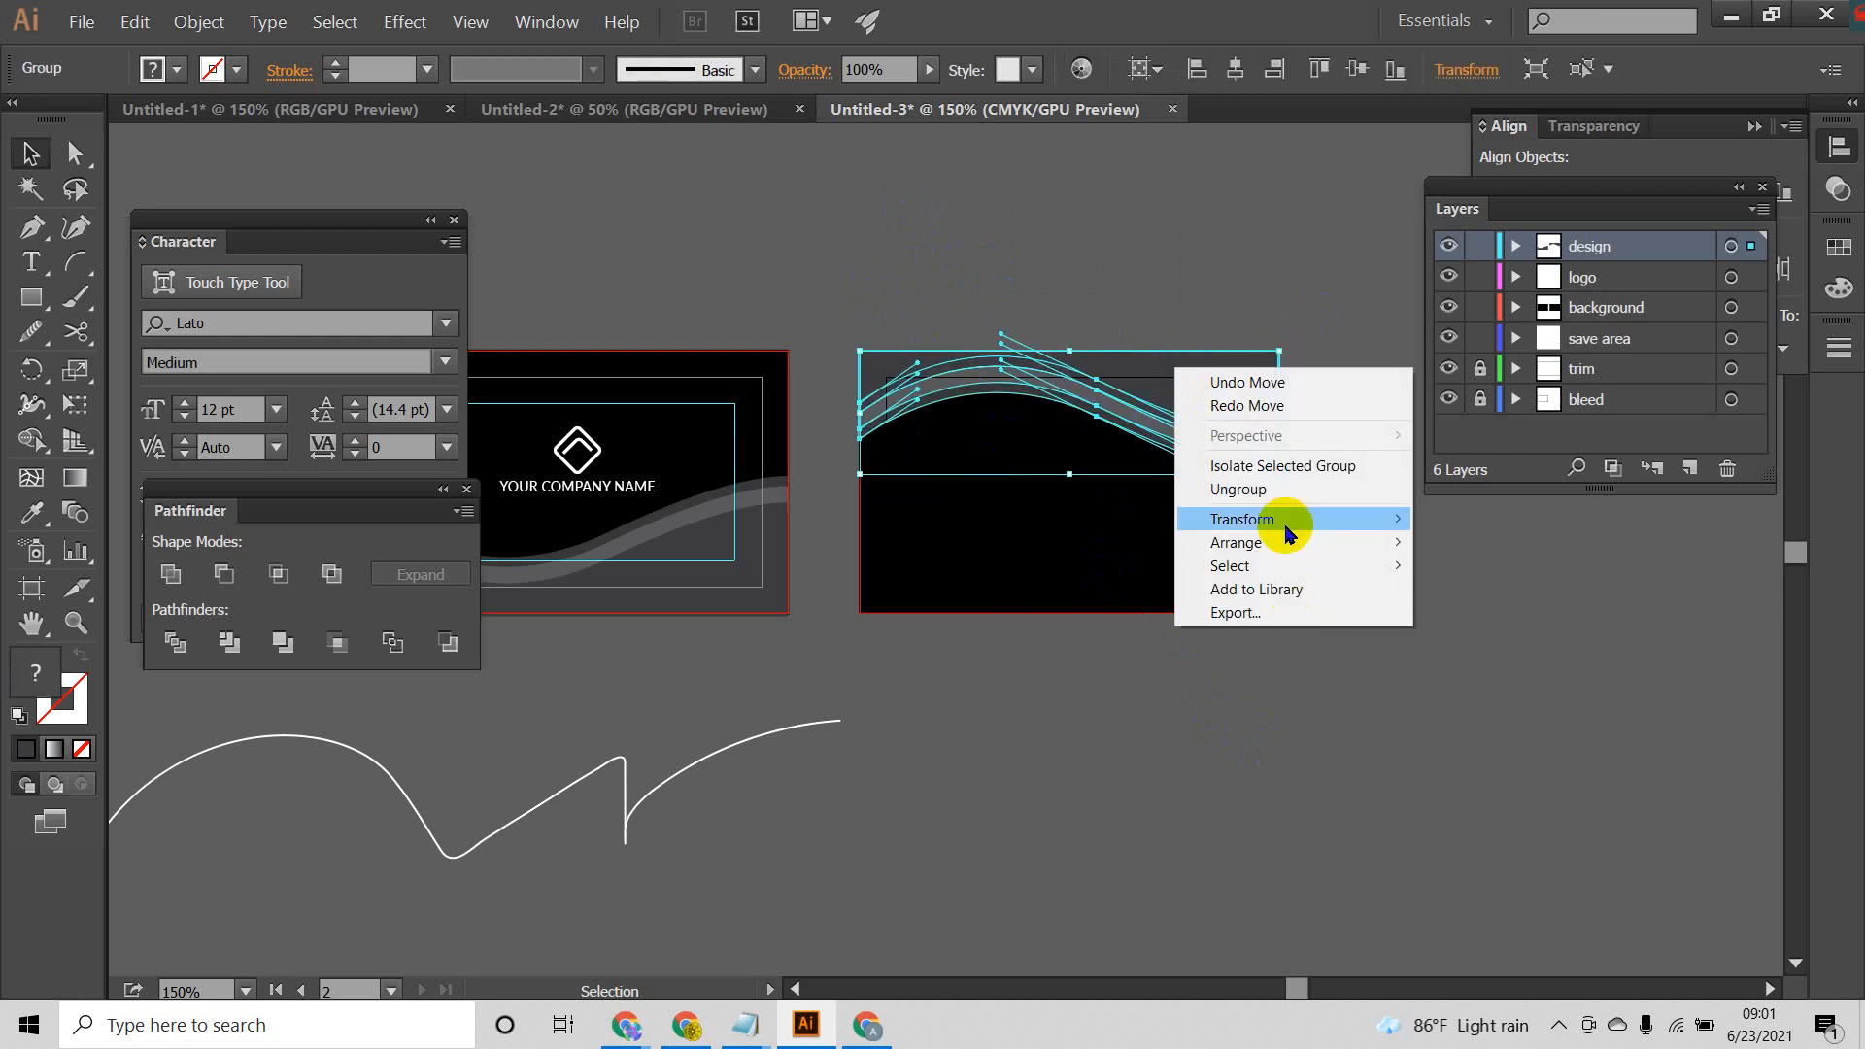
{"action": "mouse_move", "coordinate": [1360, 530]}
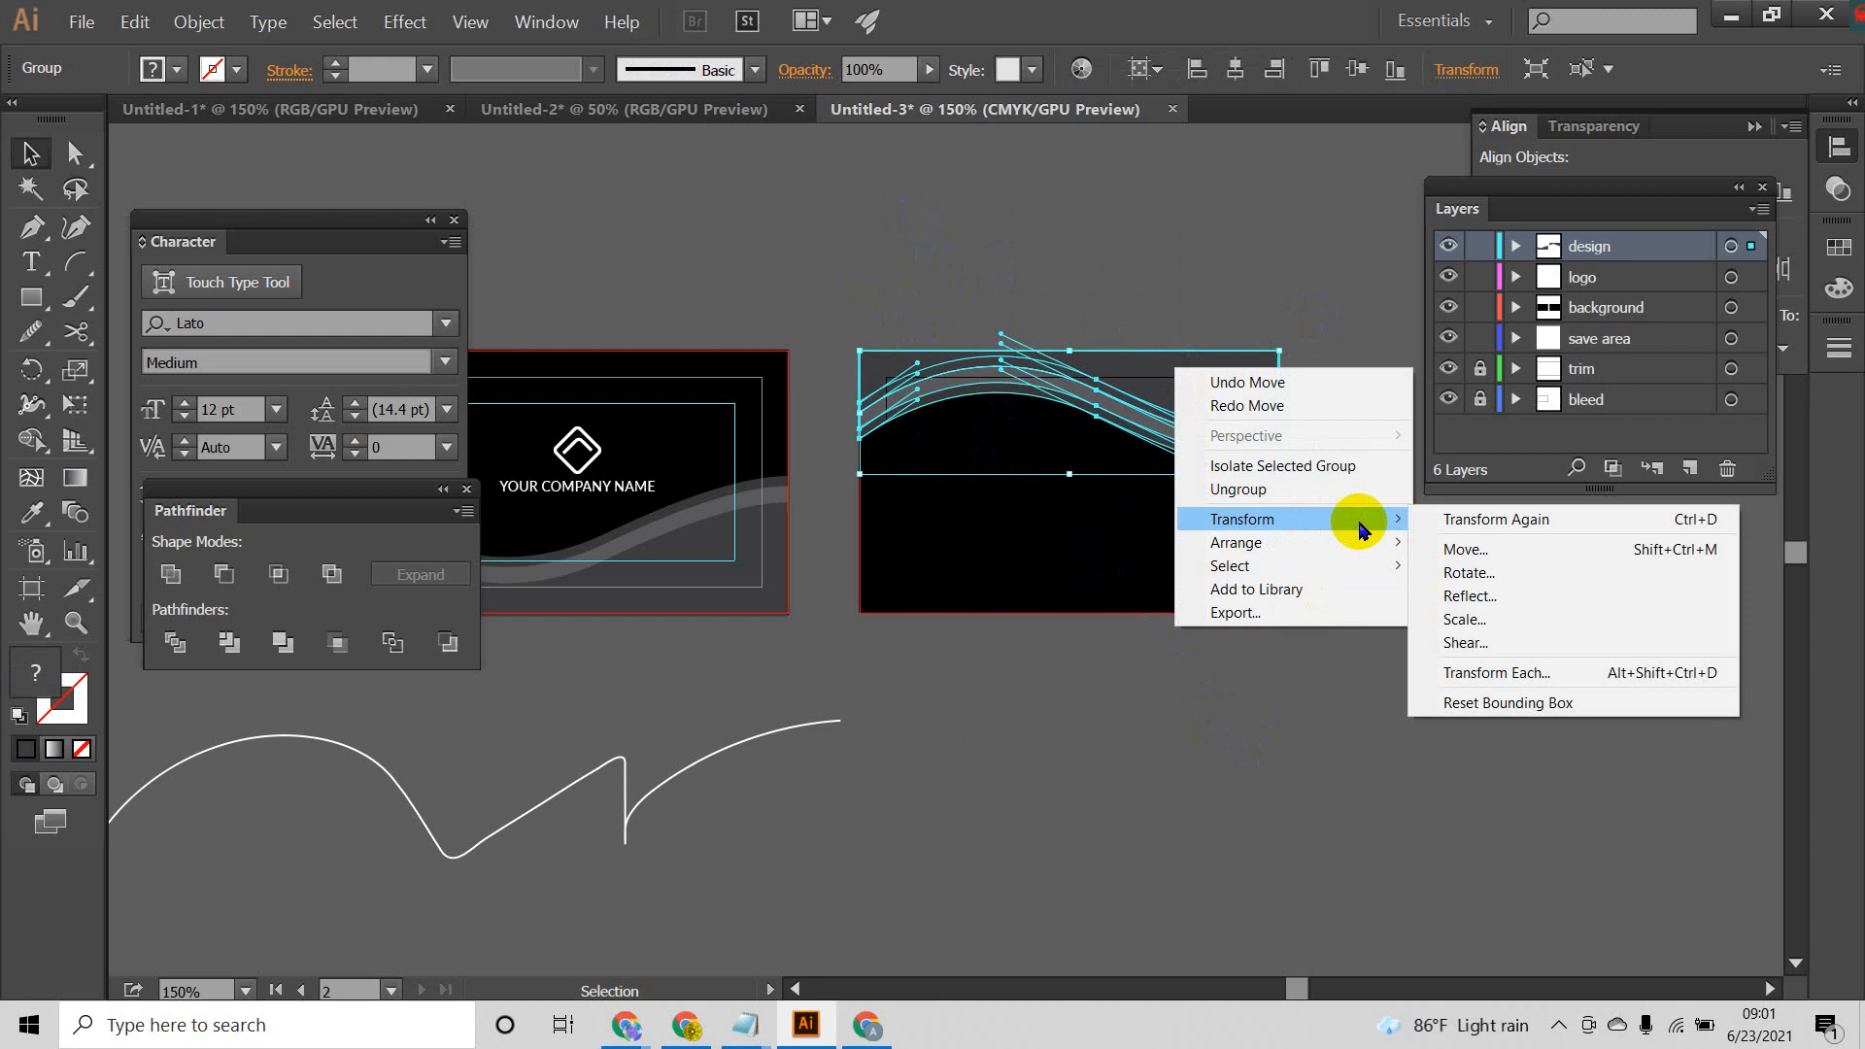
{"action": "left_click", "coordinate": [1477, 596]}
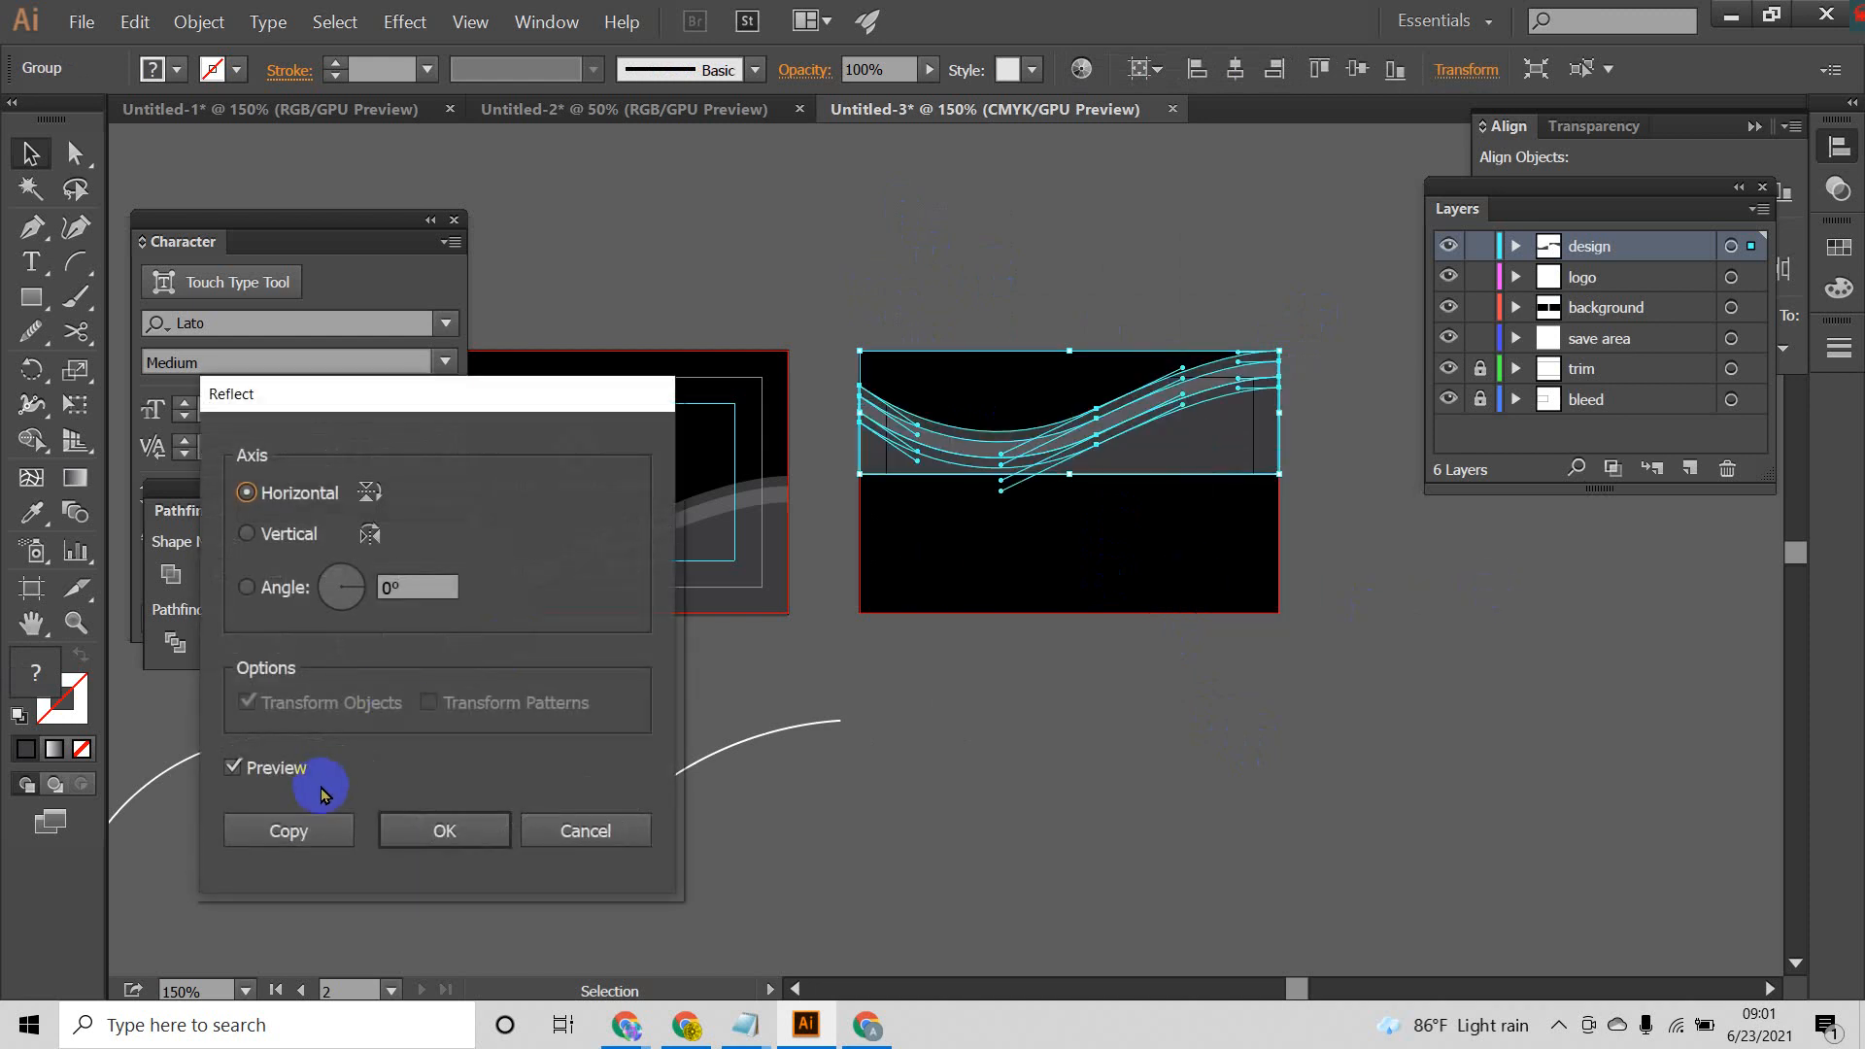
{"action": "left_click", "coordinate": [248, 534]}
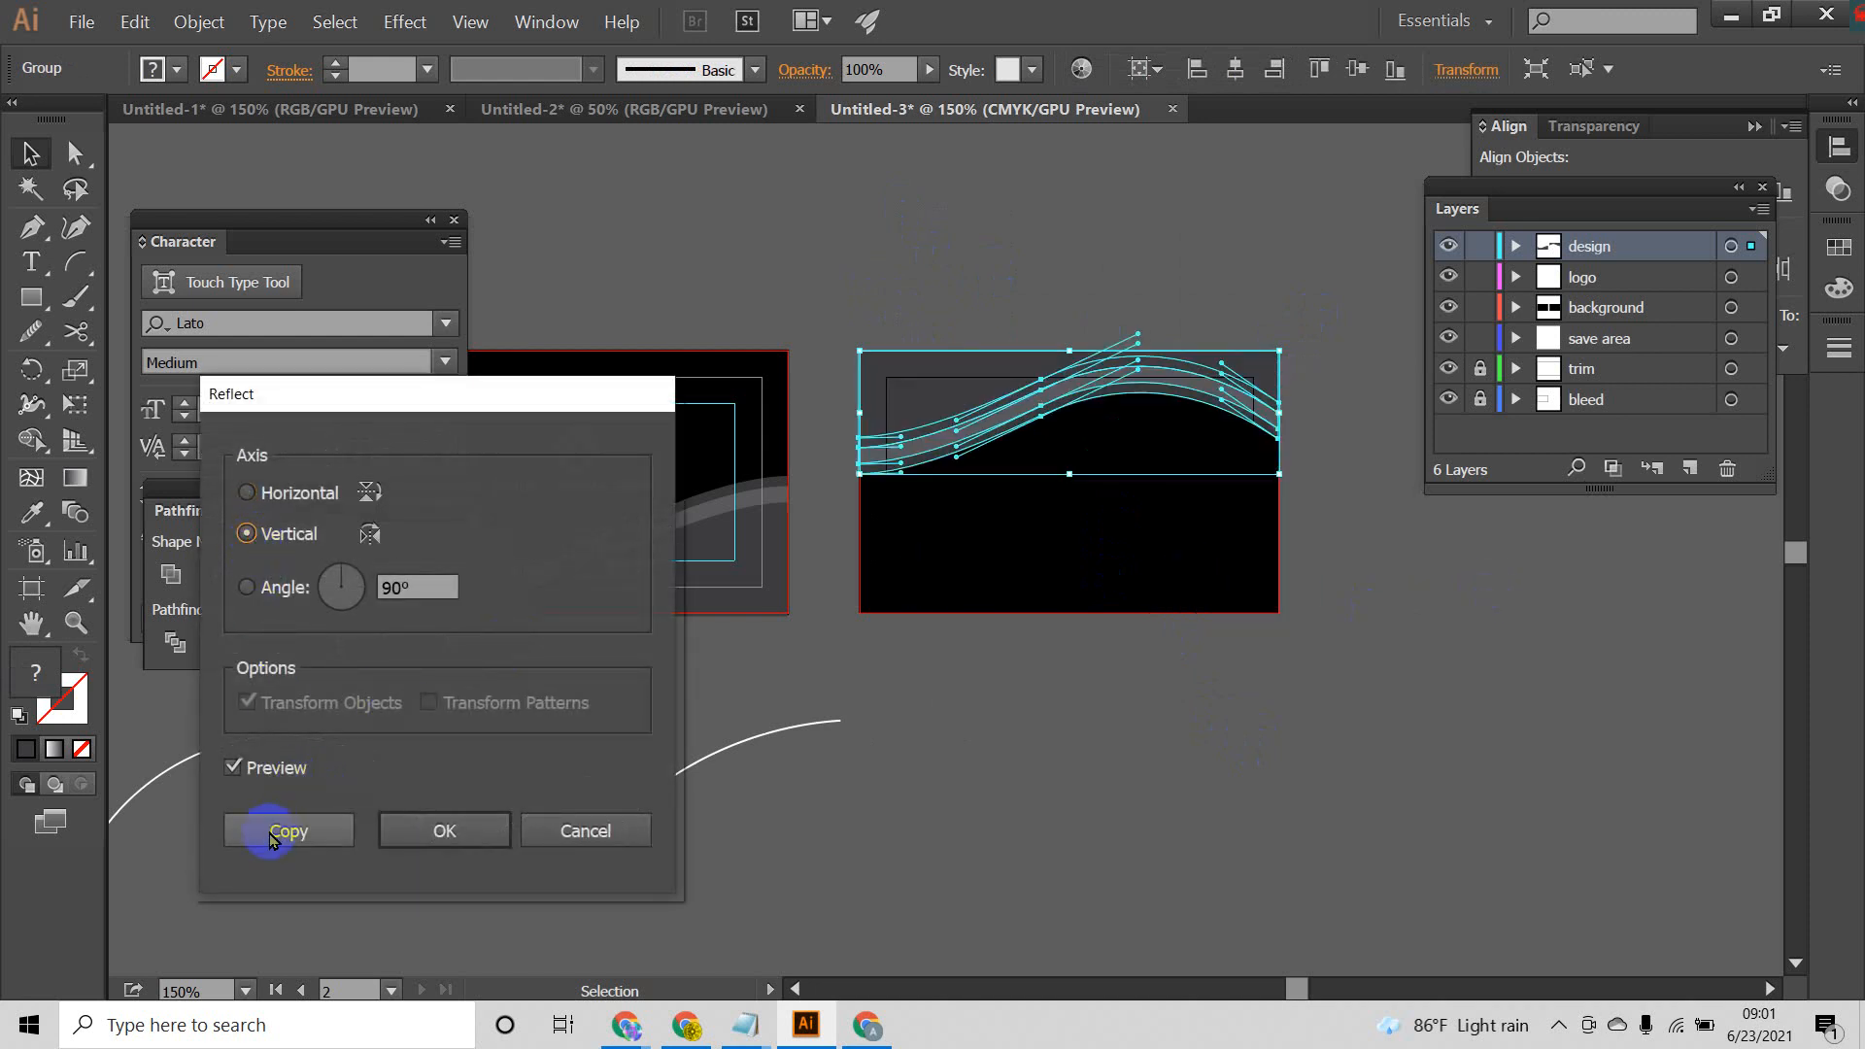
{"action": "left_click", "coordinate": [418, 831]}
{"action": "left_click", "coordinate": [1075, 733]}
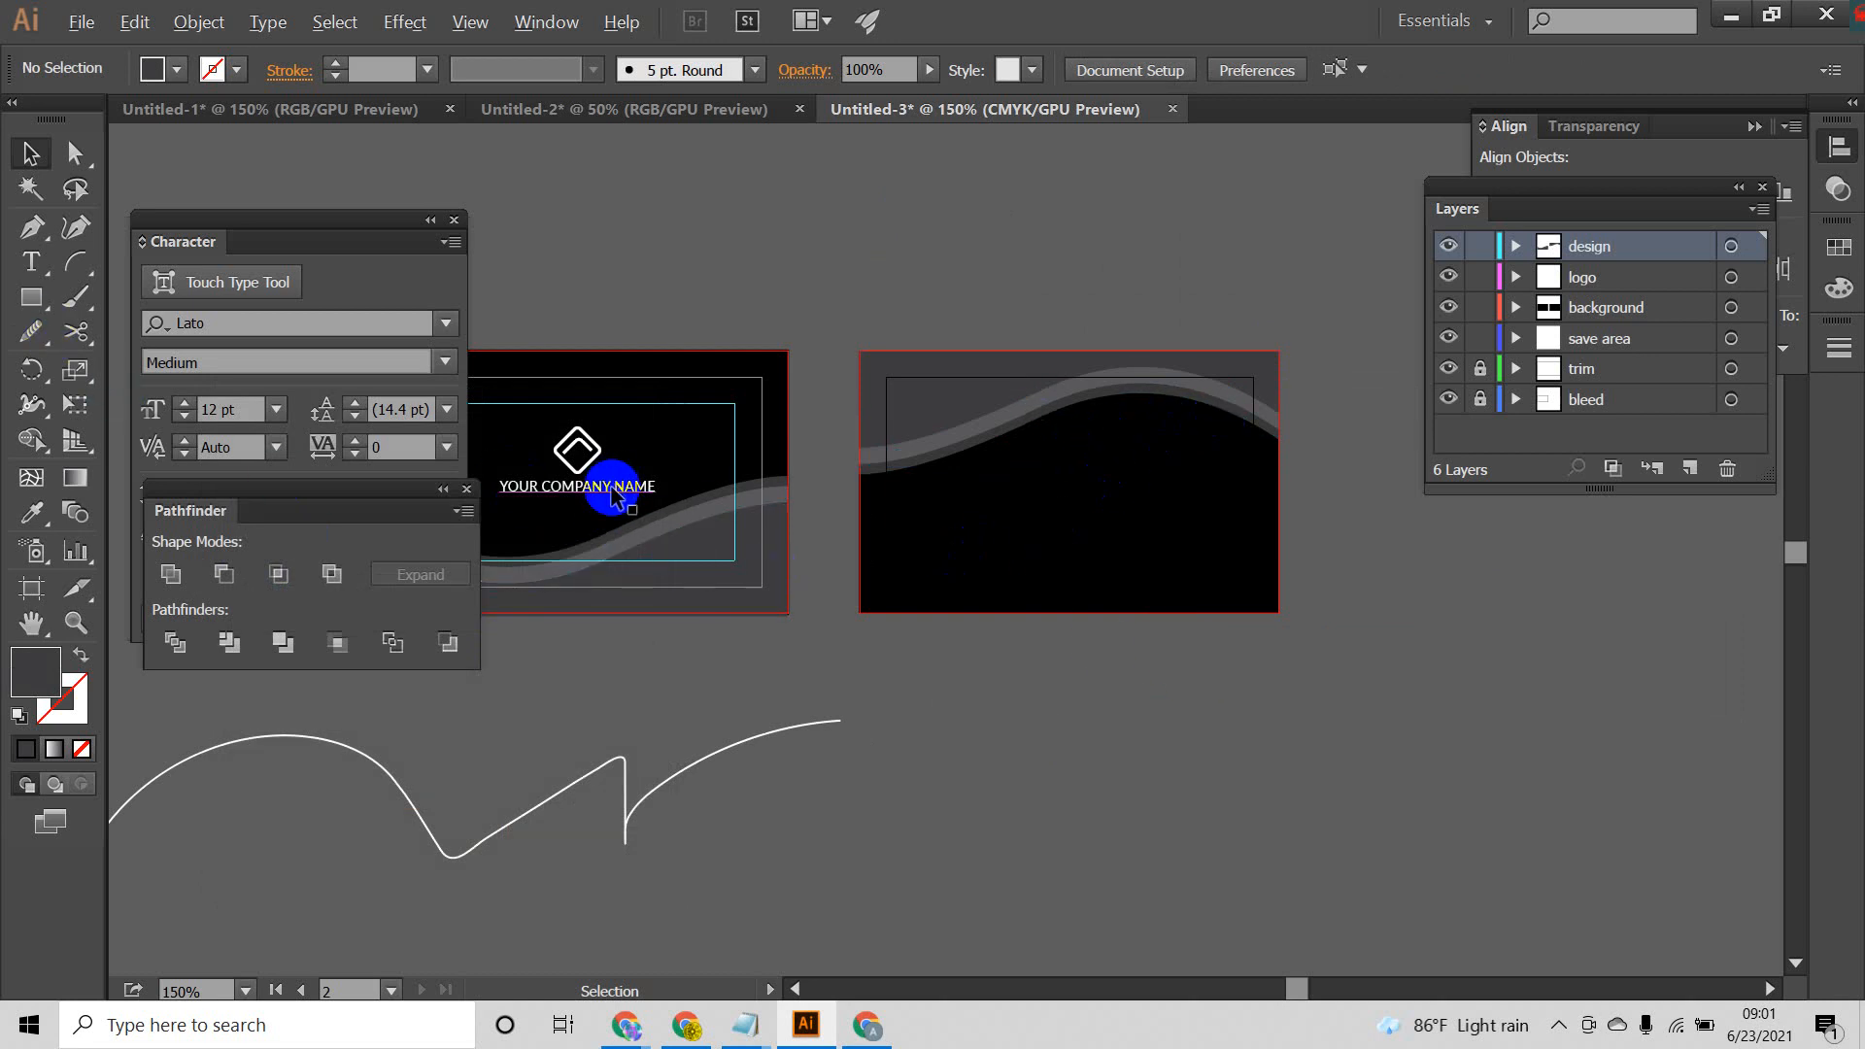
Step: Try to start a text line on the back card from a copy of the company name
{"action": "left_click_drag", "start_coordinate": [614, 497], "coordinate": [957, 435]}
{"action": "key", "text": "t"}
{"action": "type", "text": "Y"}
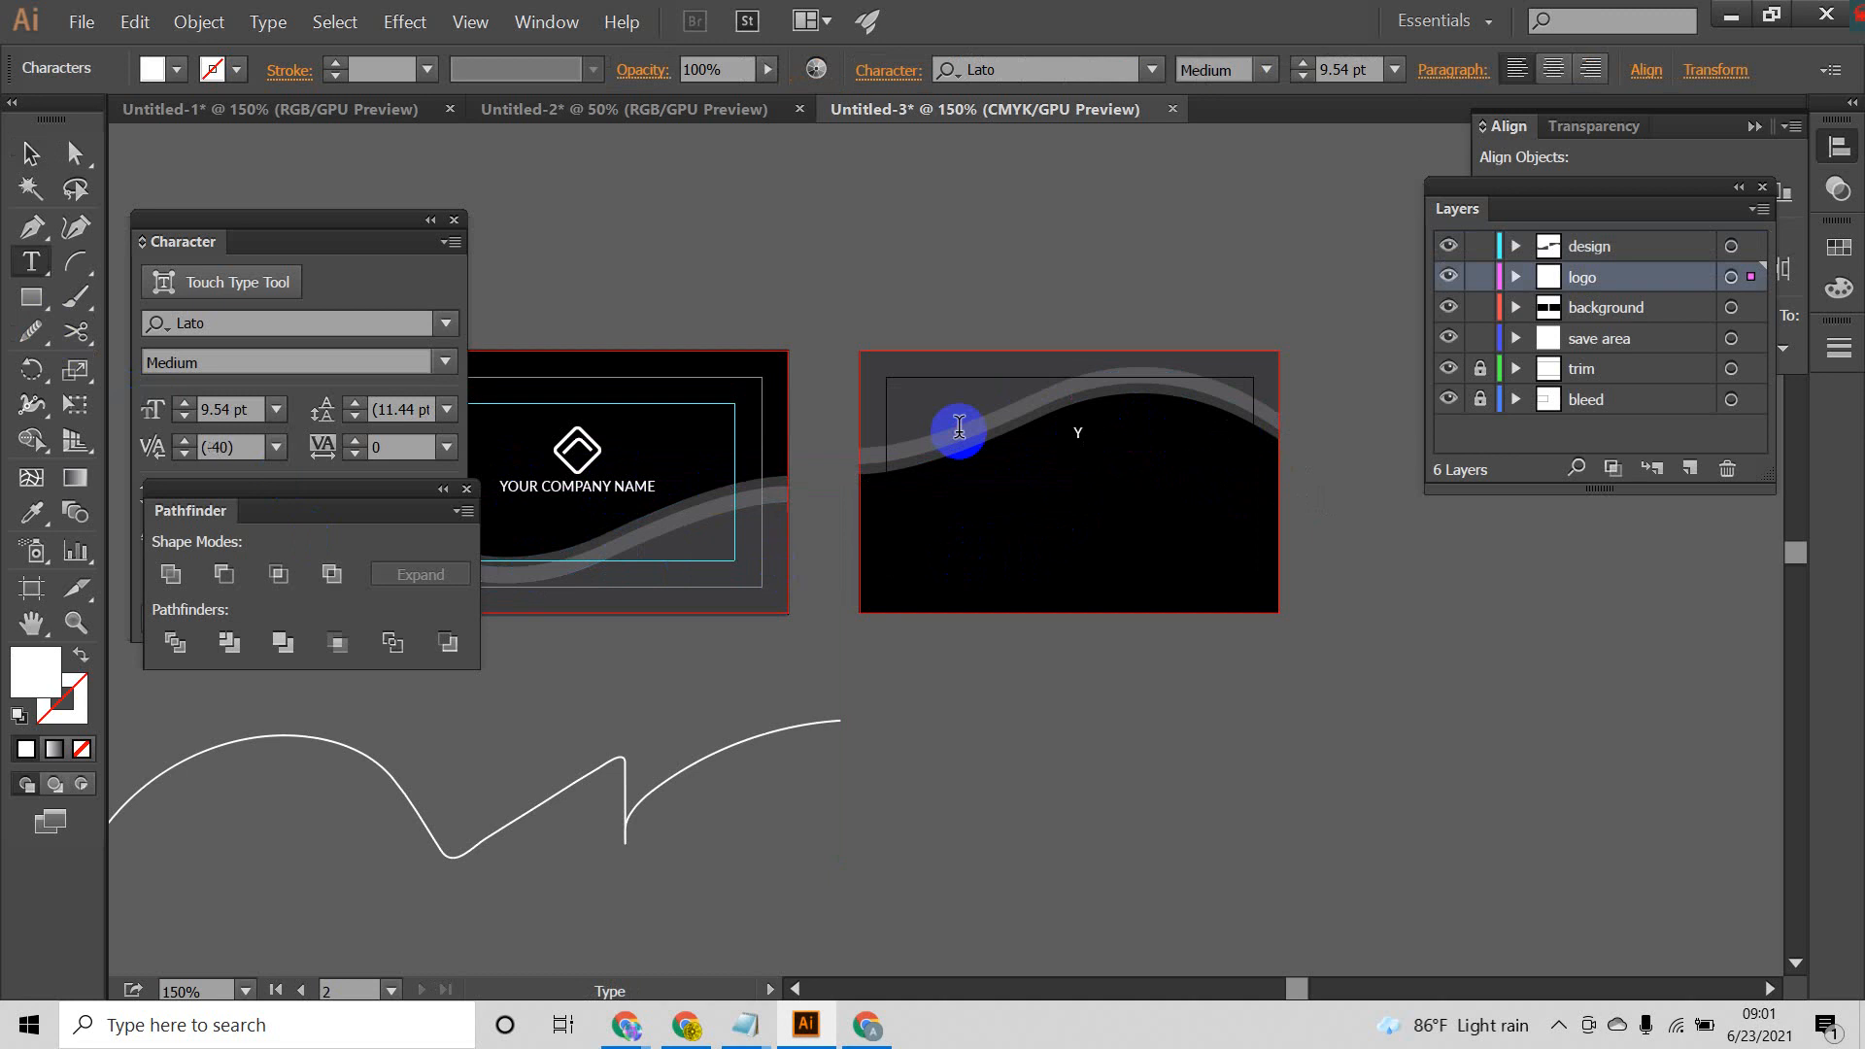
{"action": "left_click", "coordinate": [30, 152]}
{"action": "key", "text": "Delete"}
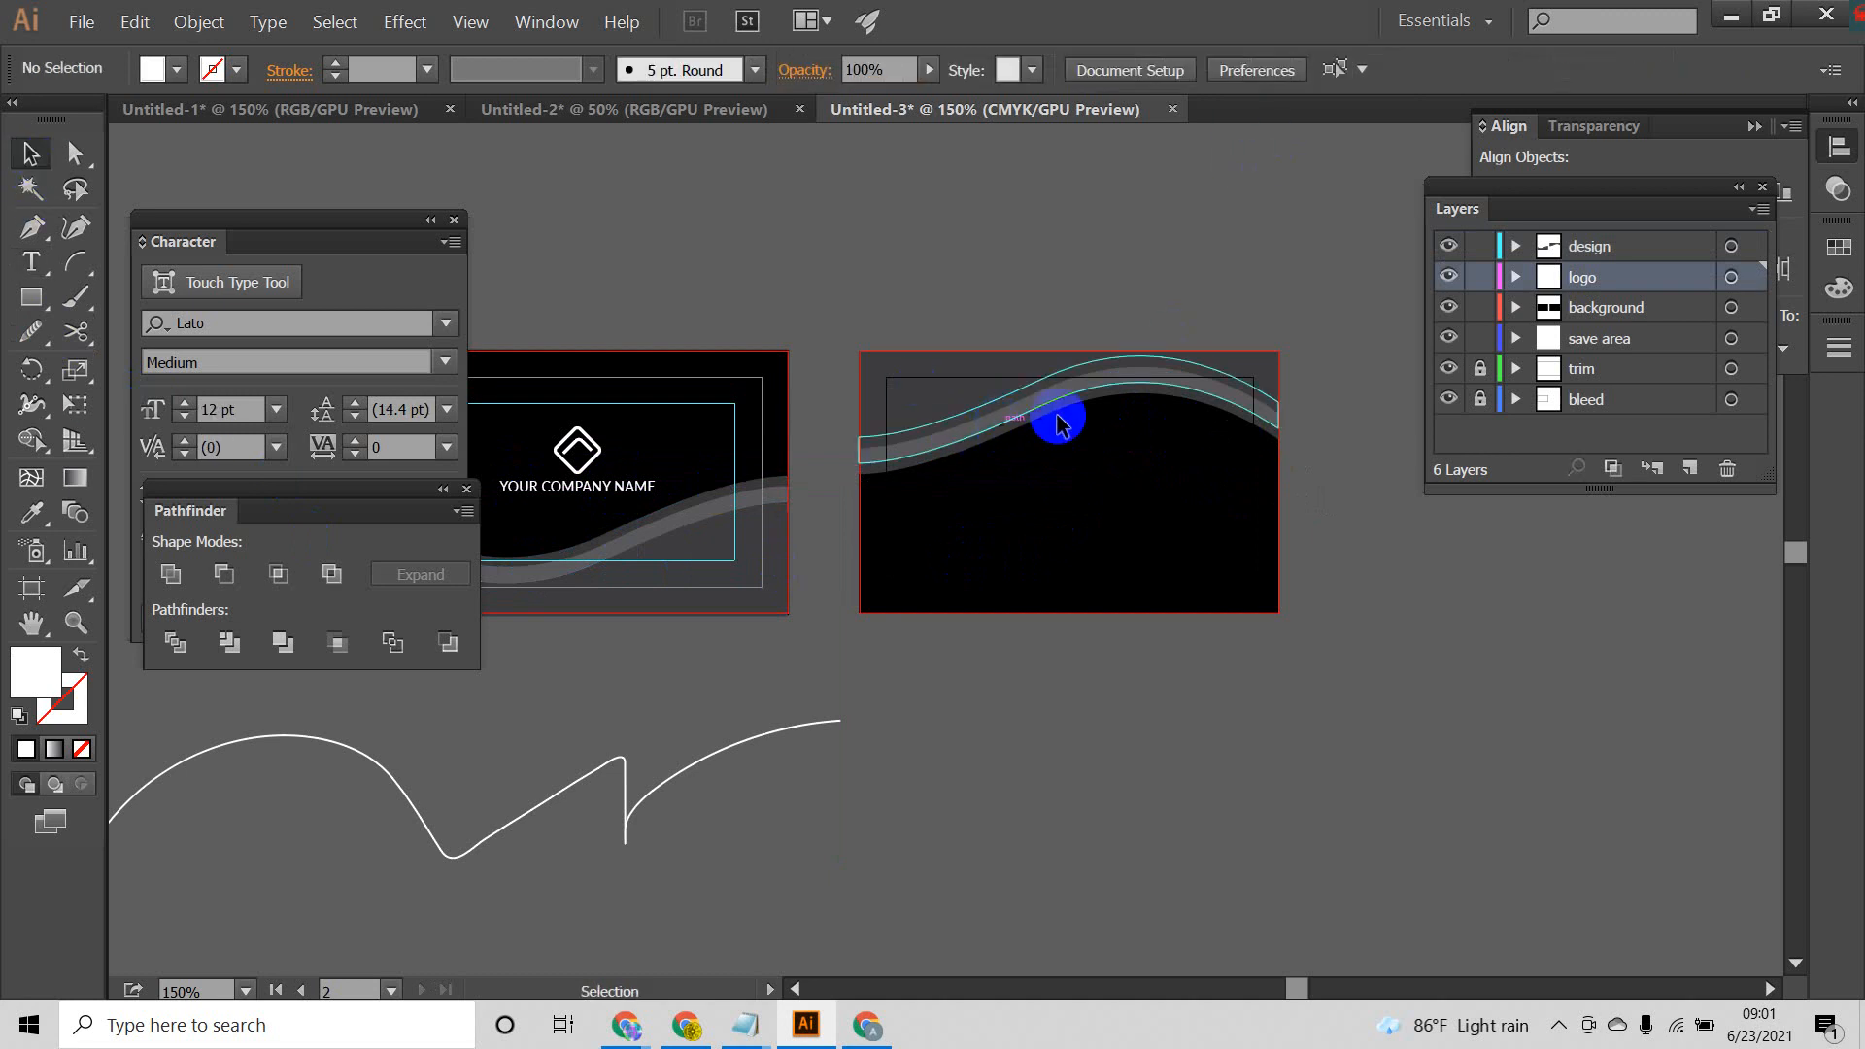
Step: Create a new layer above the design layer and name it Text
{"action": "left_click", "coordinate": [1642, 241]}
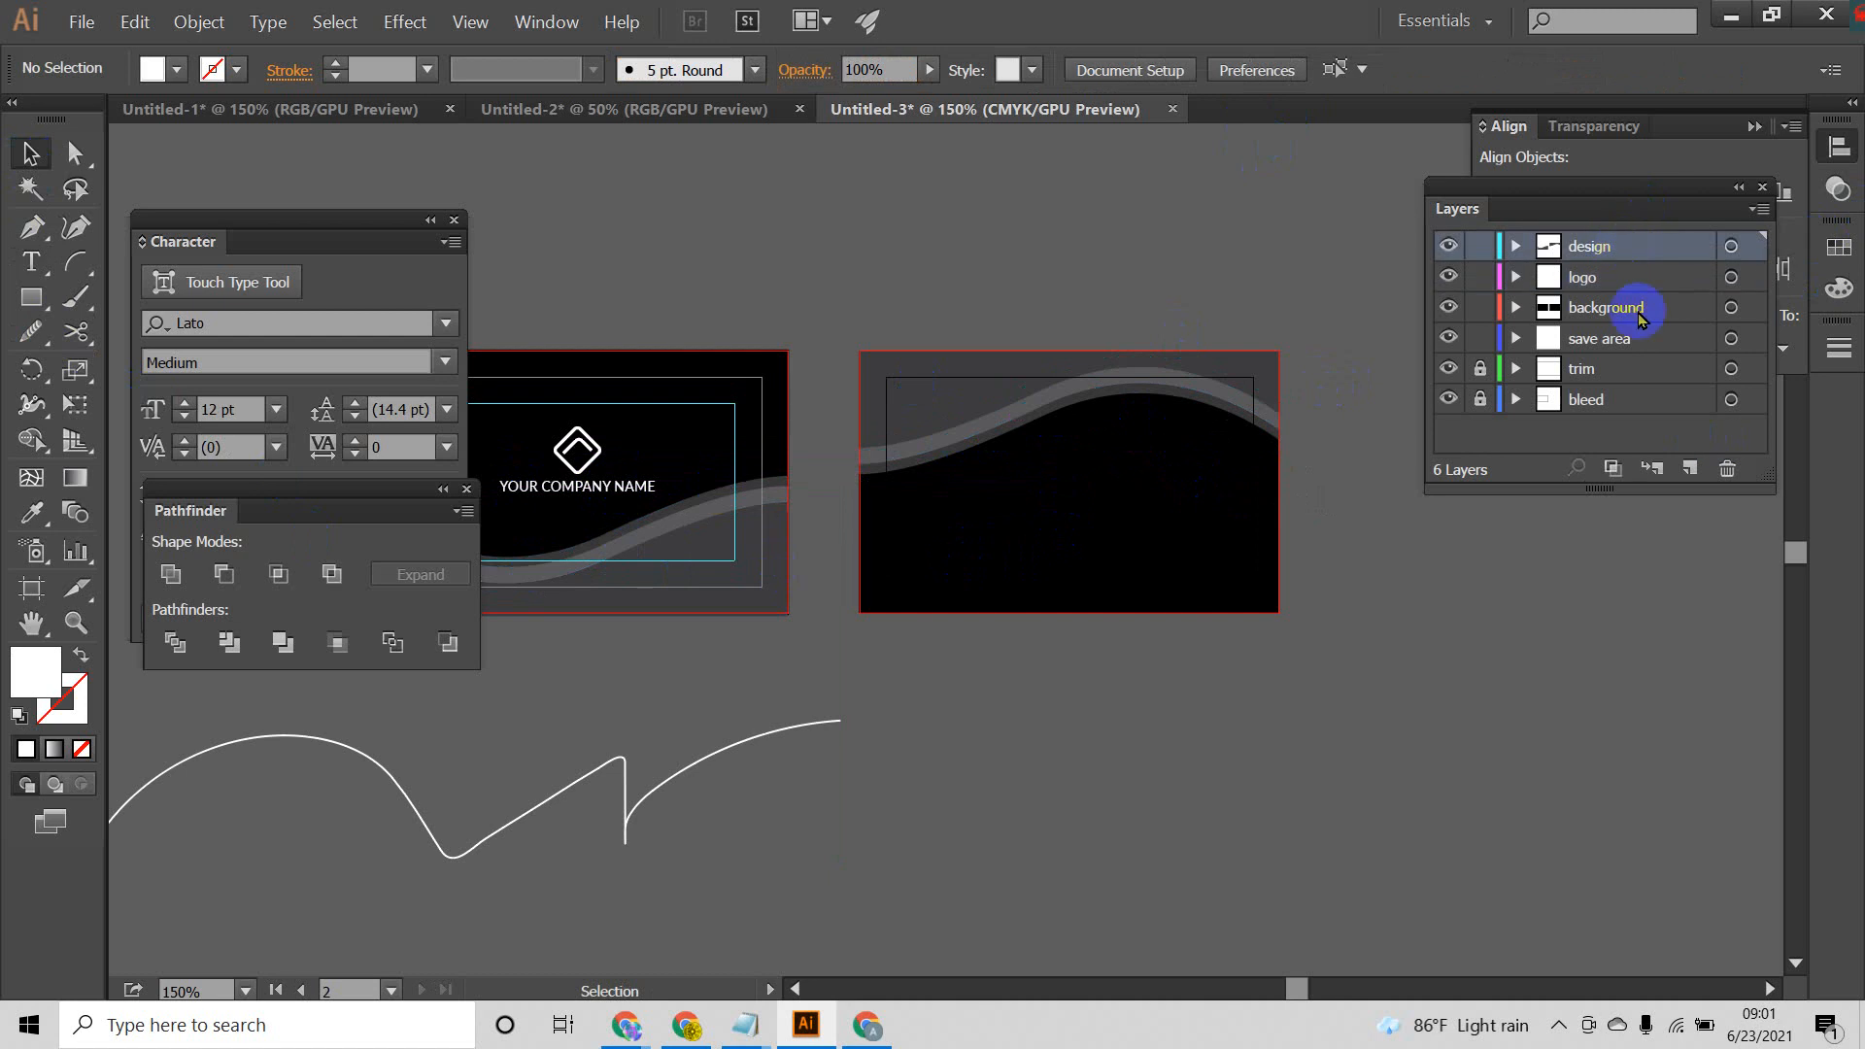
{"action": "left_click", "coordinate": [1690, 469]}
{"action": "double_click", "coordinate": [1589, 249]}
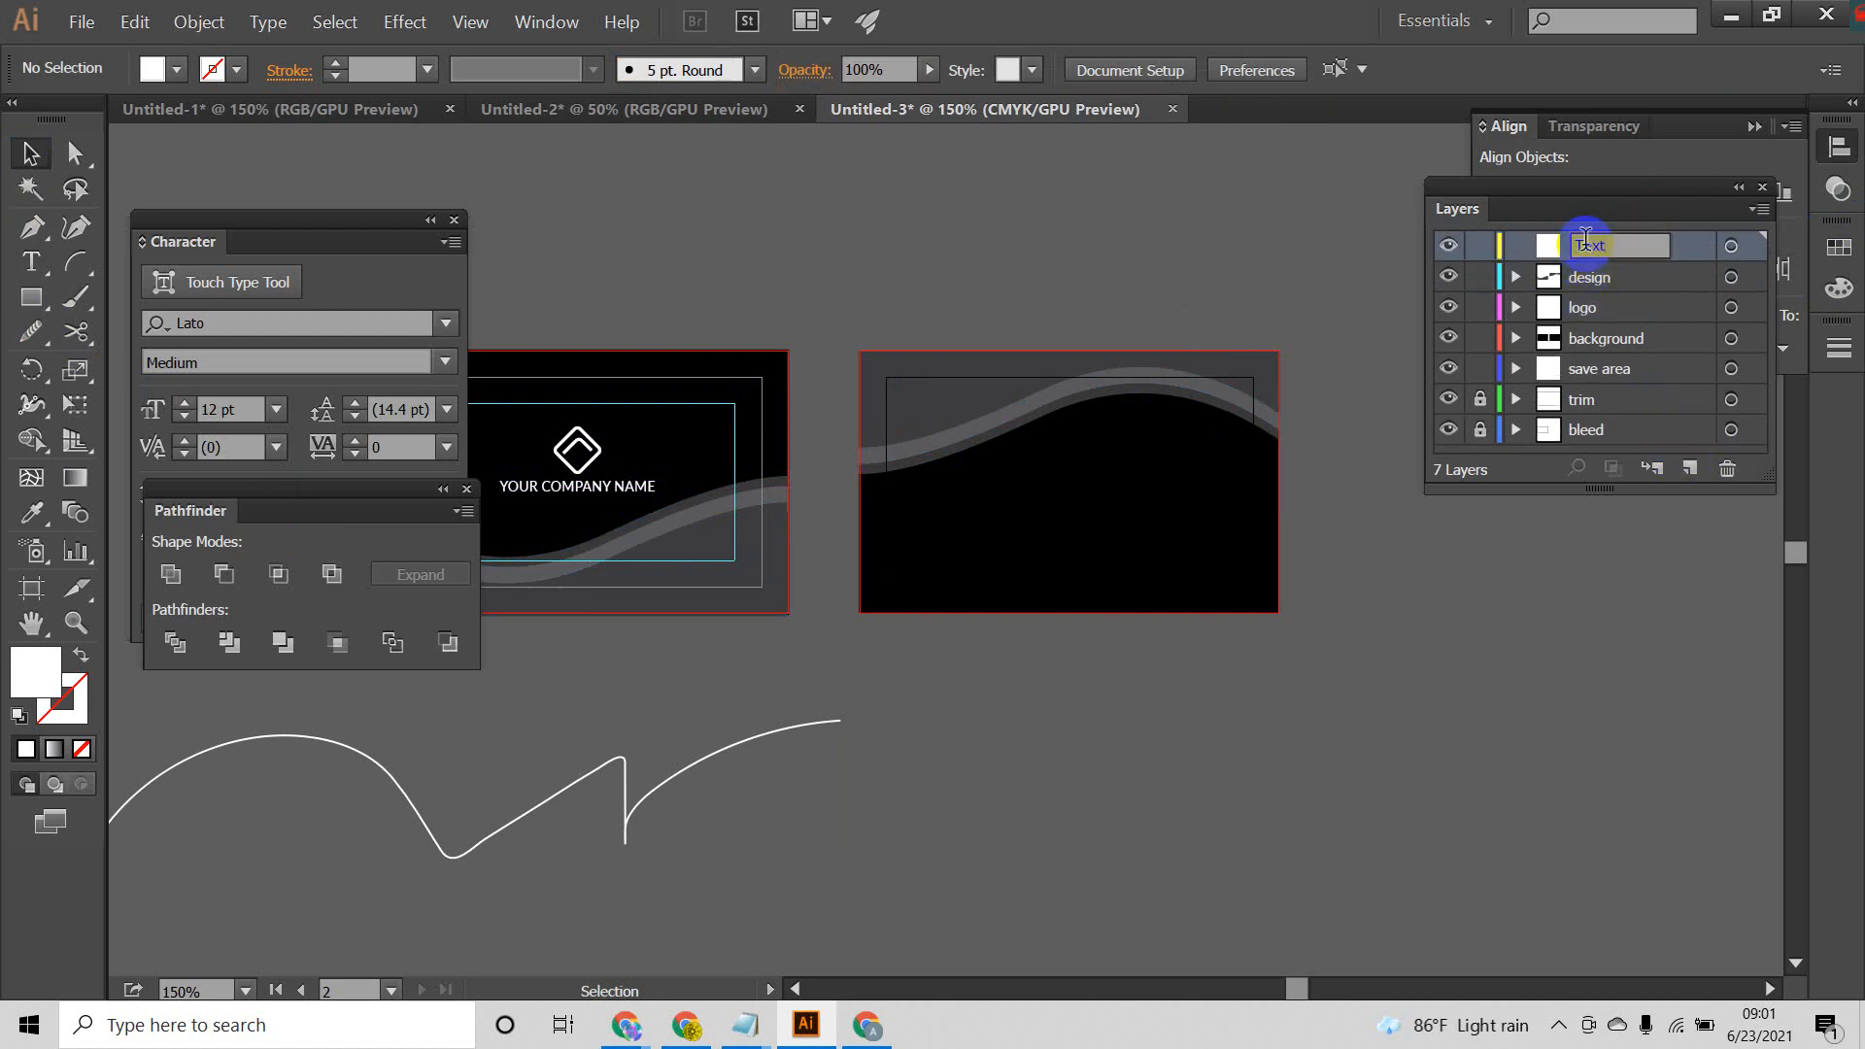
{"action": "key", "text": "Return"}
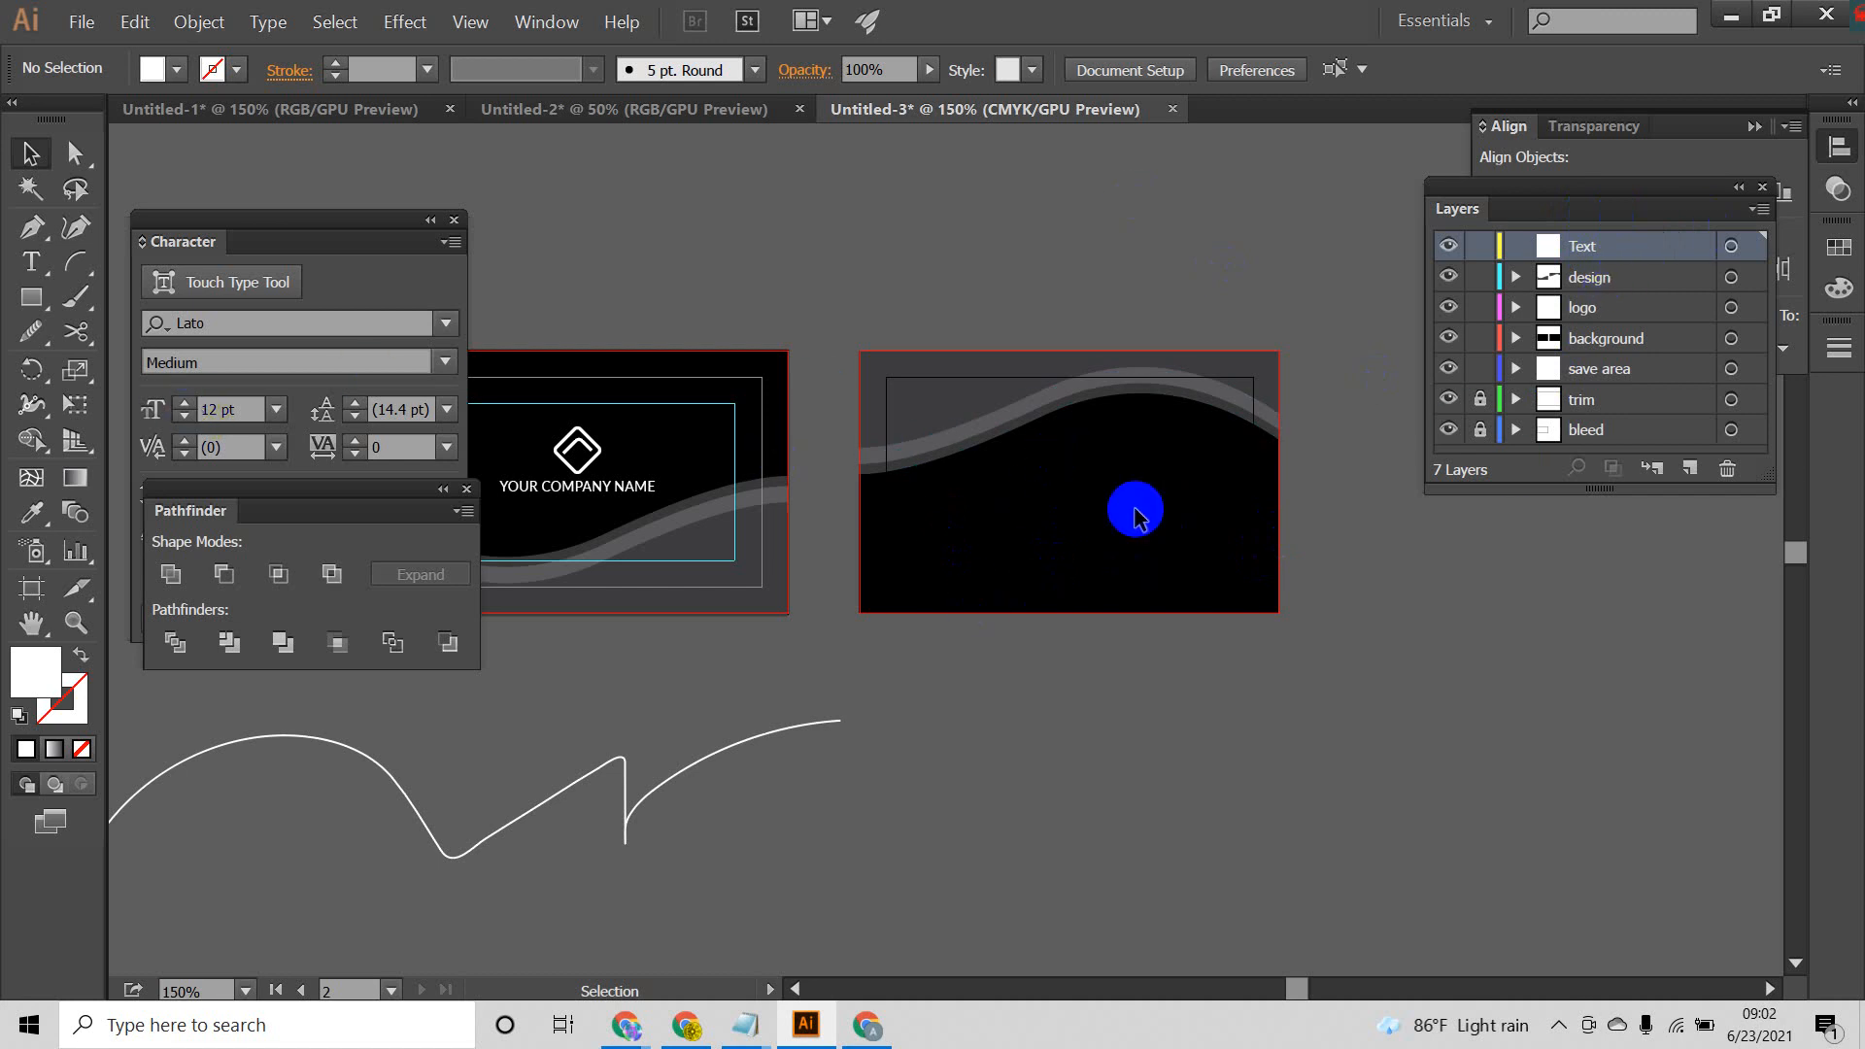
Step: Rename the Text layer as Your Name
{"action": "double_click", "coordinate": [1587, 249]}
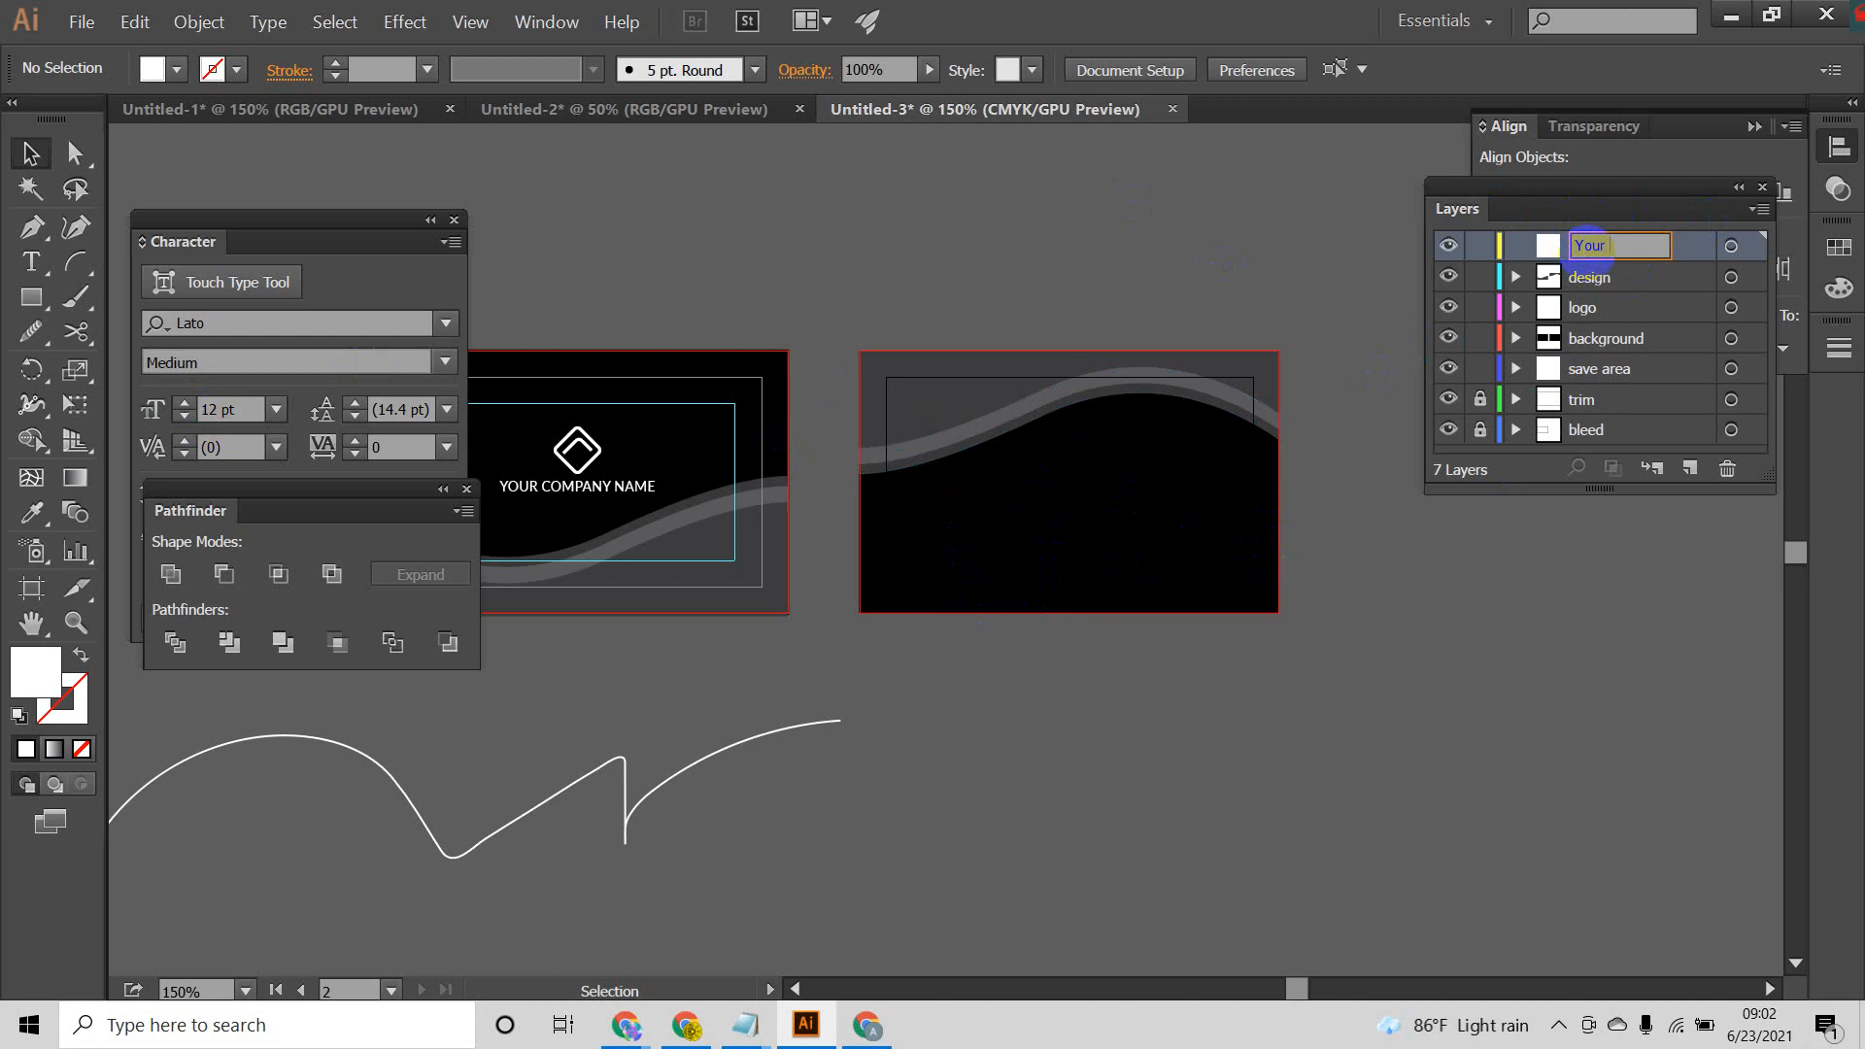
{"action": "type", "text": "Your Name"}
{"action": "key", "text": "Return"}
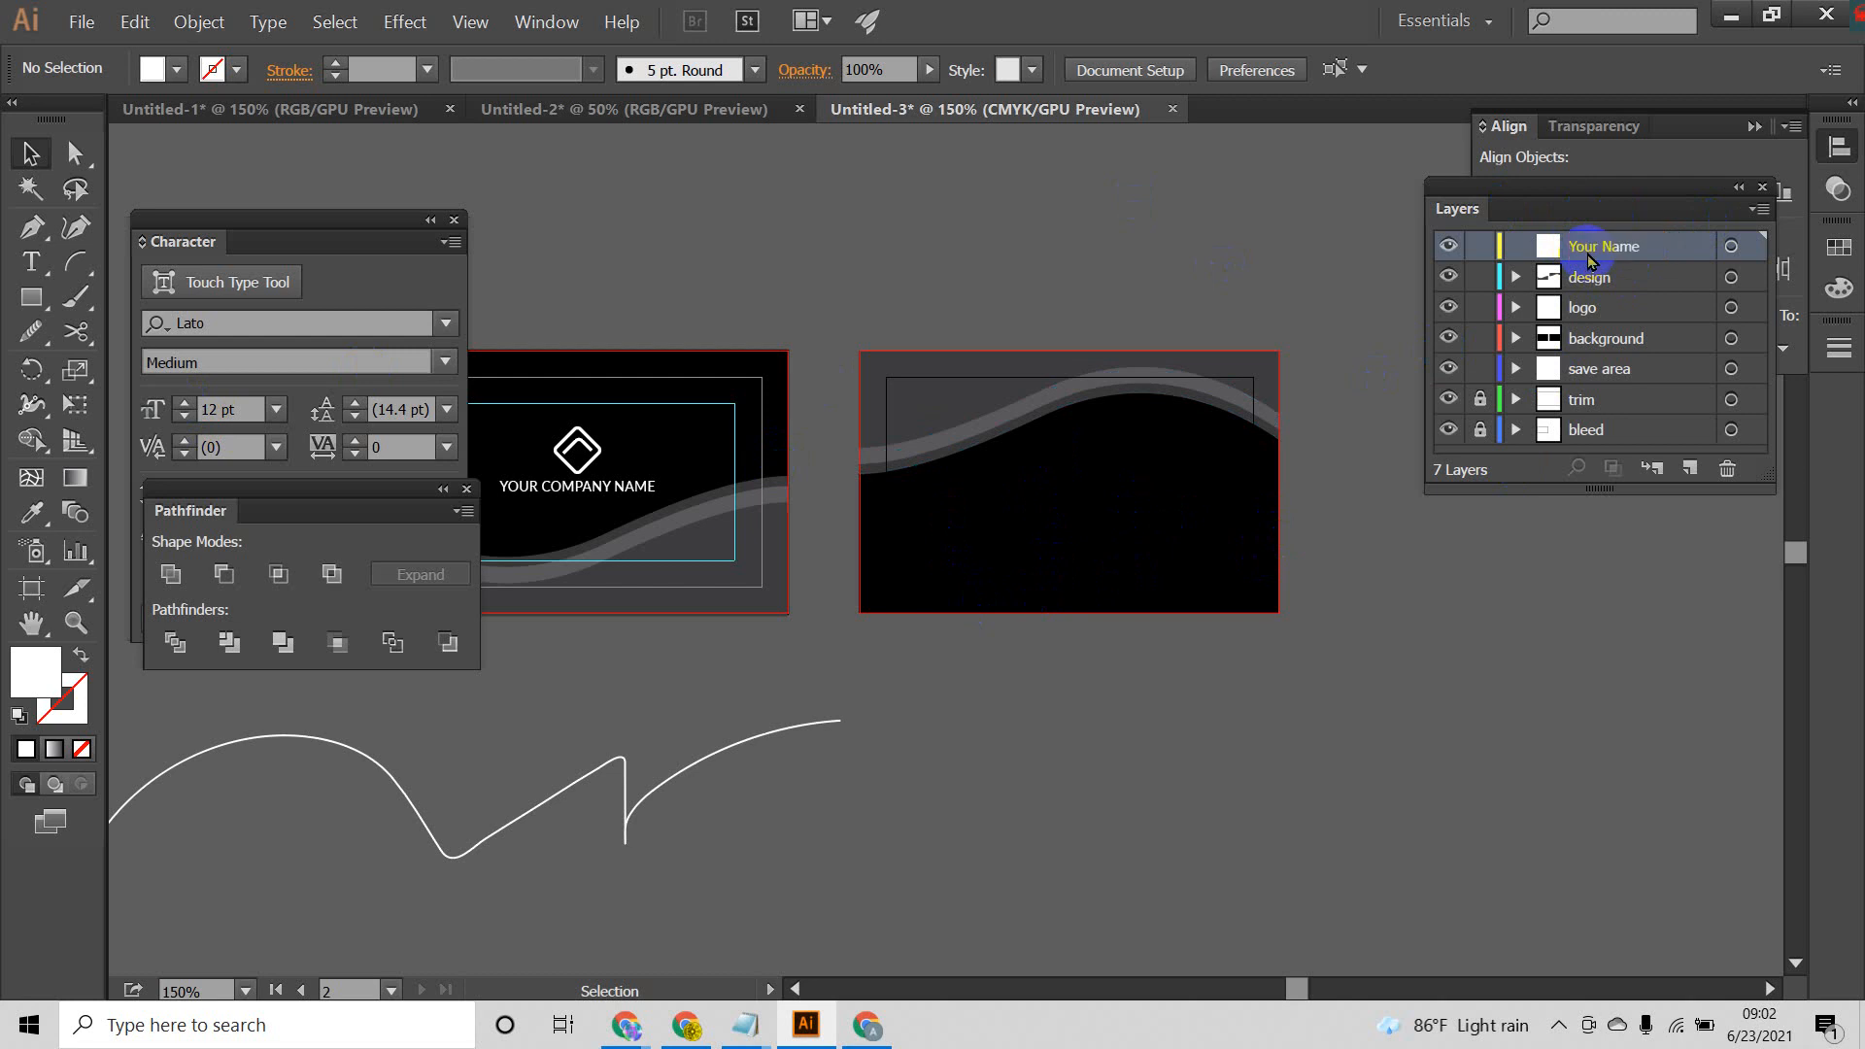
Step: Add a white text line reading "Your Name Here" in Lato Bold on the back card
{"action": "left_click", "coordinate": [35, 261]}
{"action": "left_click", "coordinate": [1063, 473]}
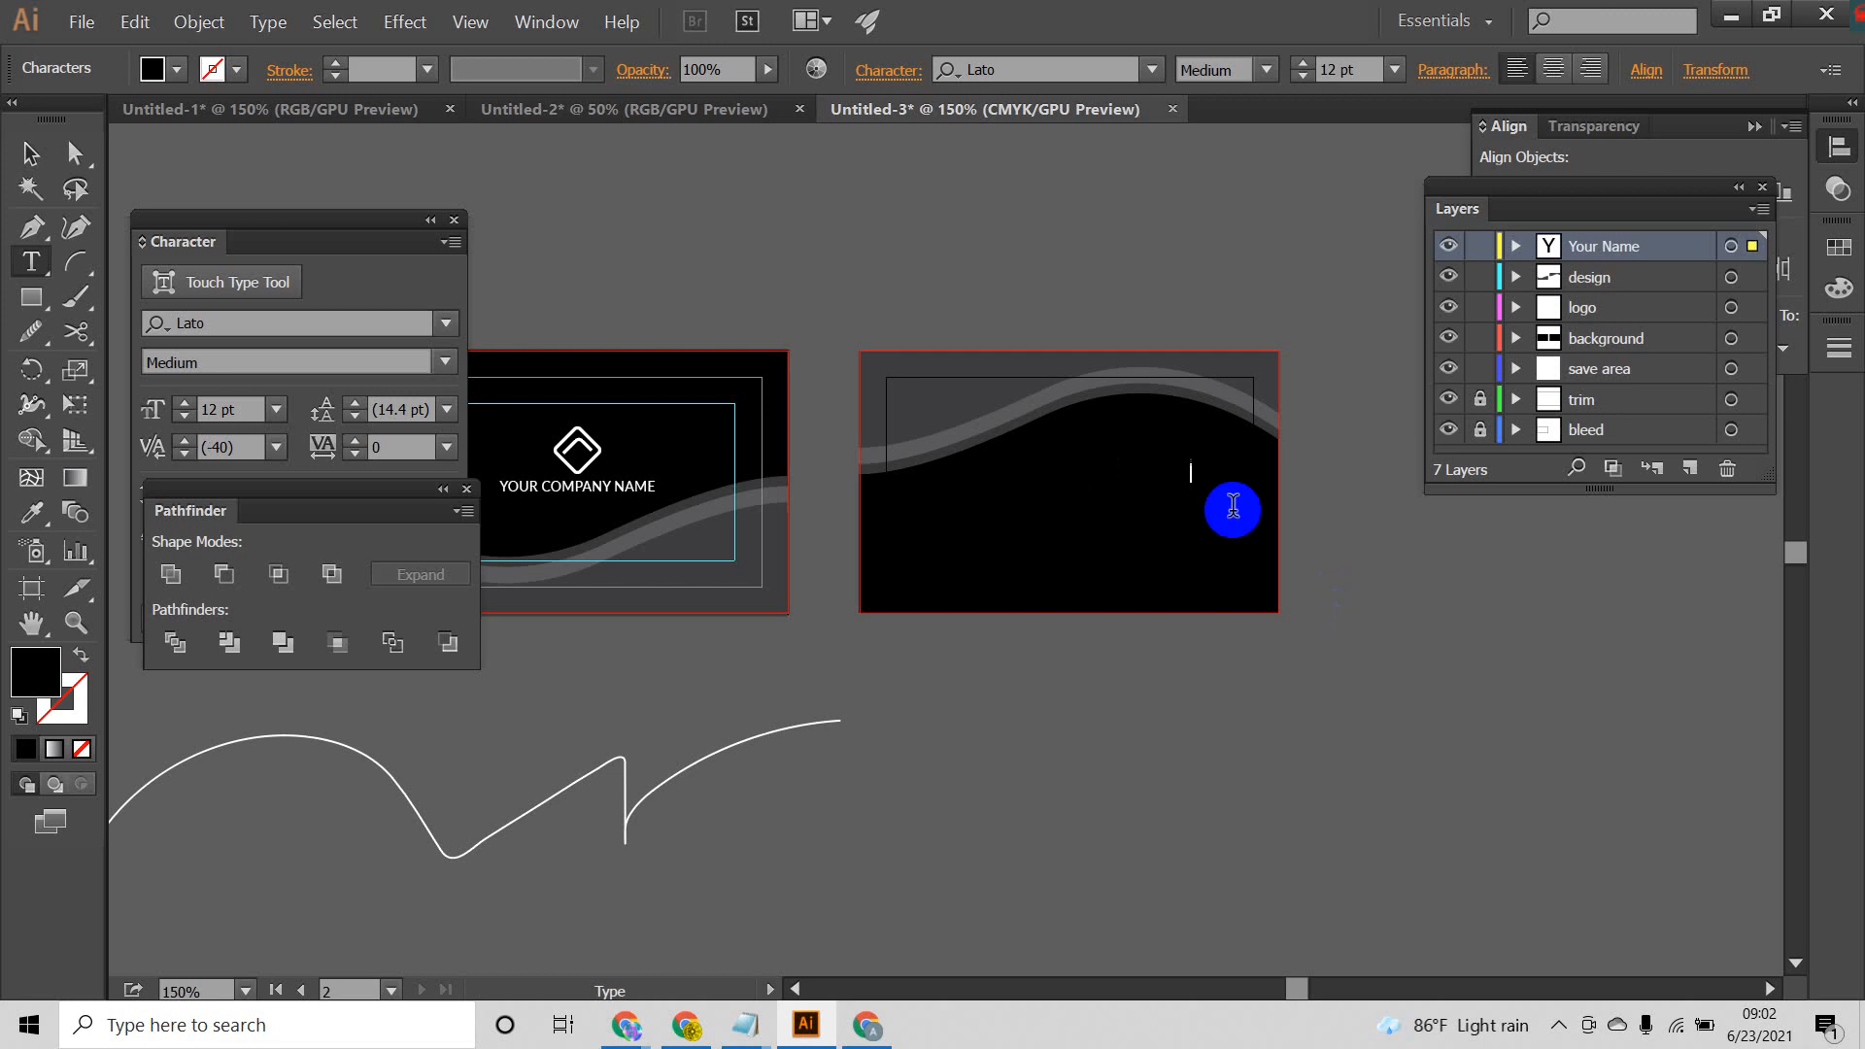
{"action": "left_click", "coordinate": [30, 152]}
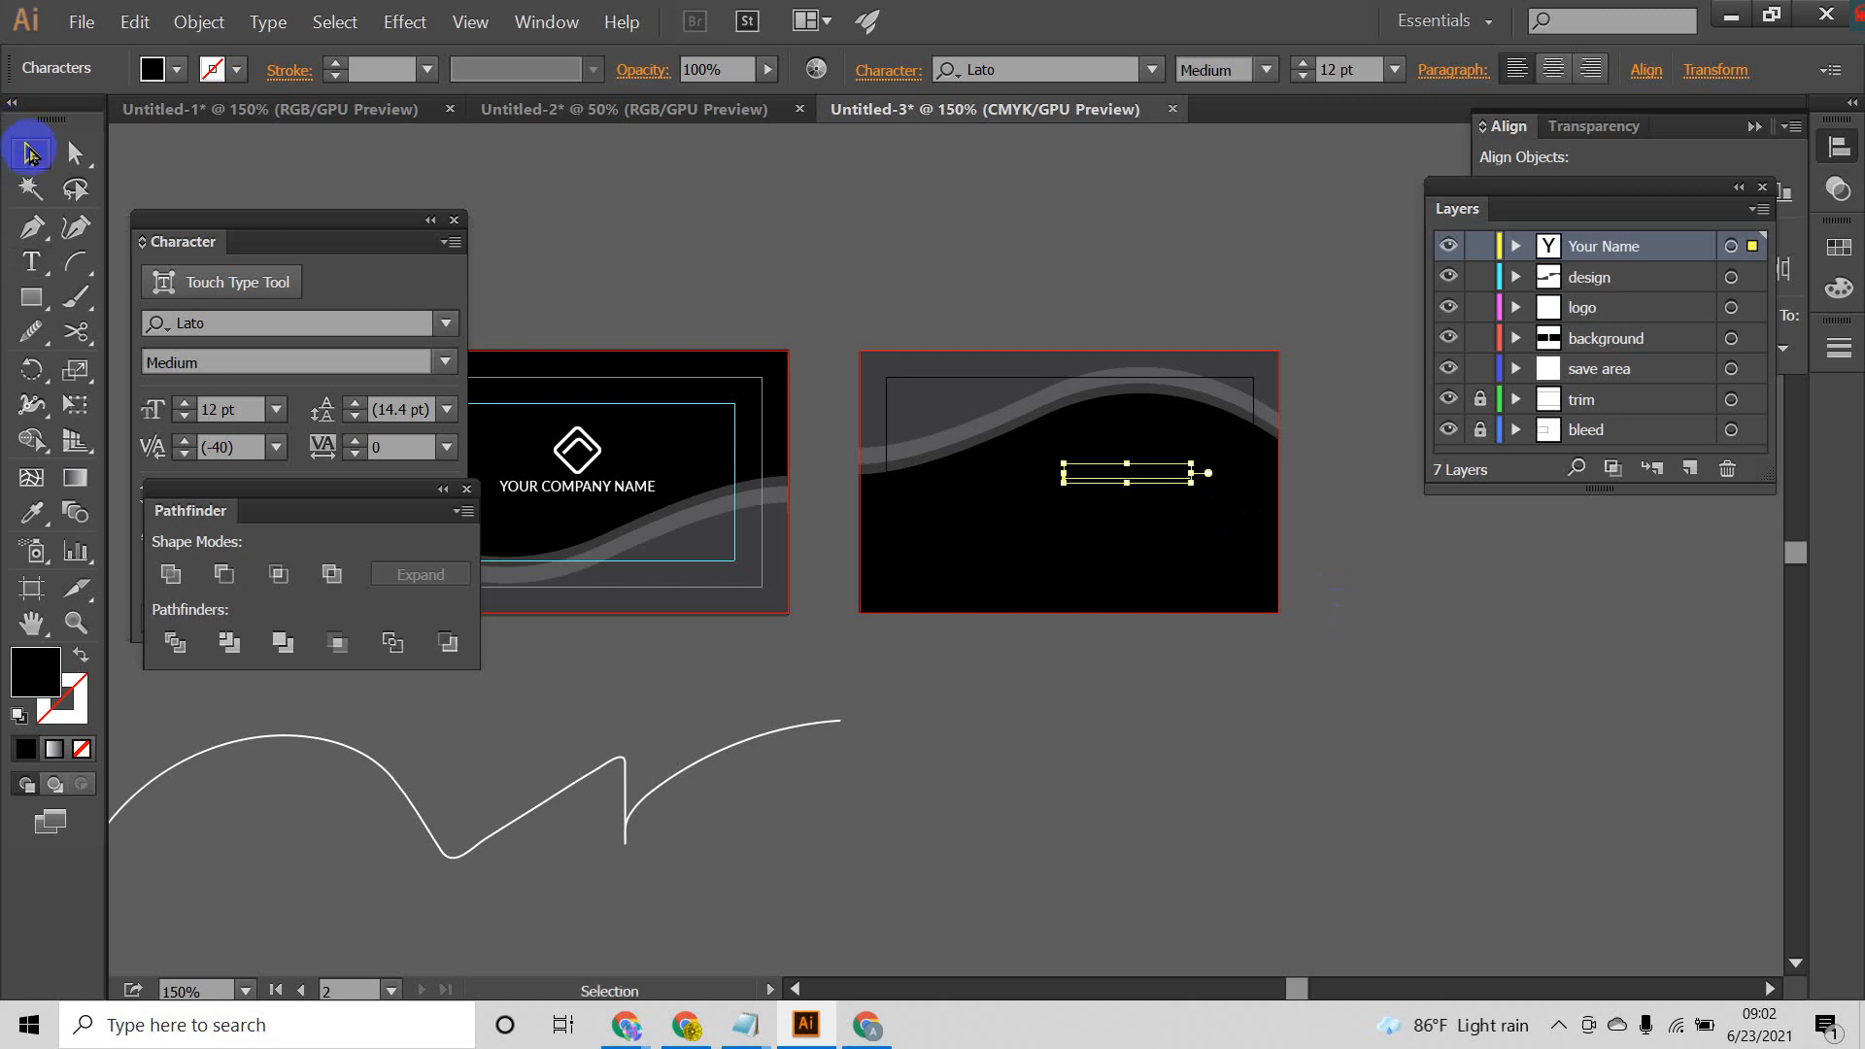
{"action": "left_click", "coordinate": [187, 71]}
{"action": "left_click", "coordinate": [51, 124]}
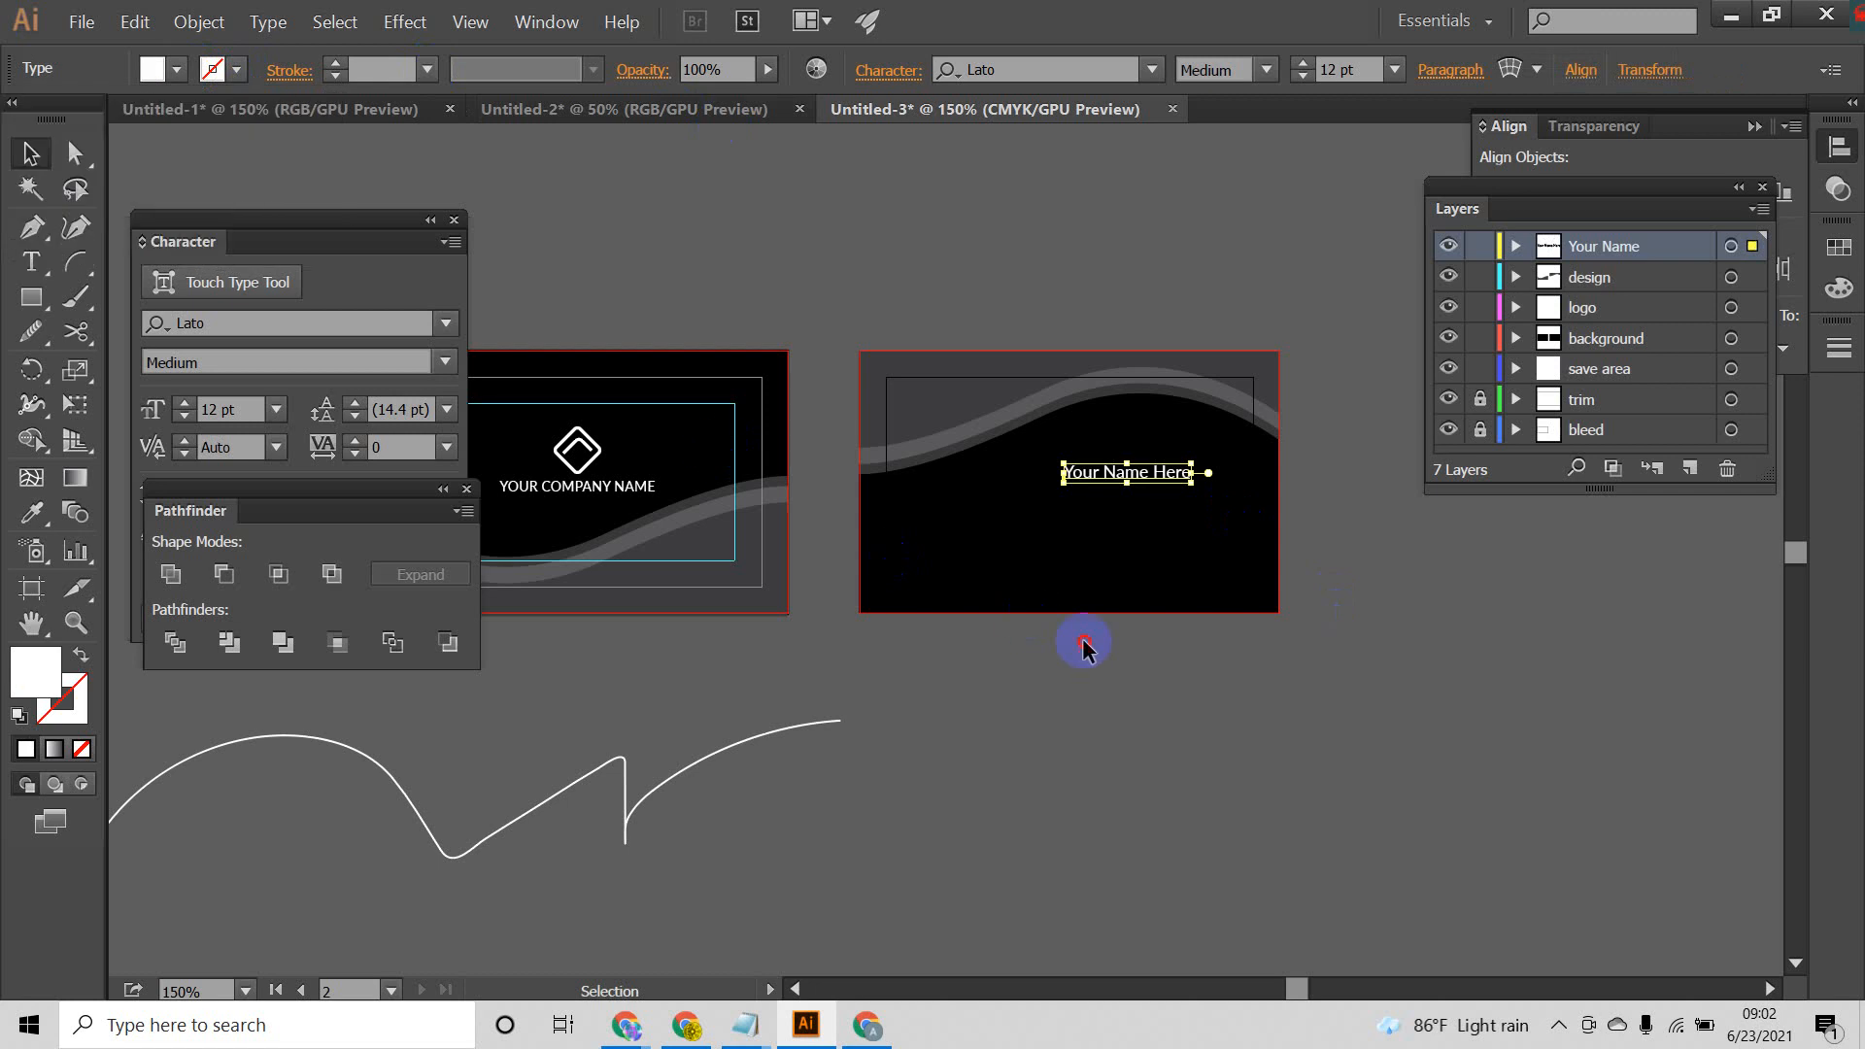
{"action": "left_click", "coordinate": [444, 363]}
{"action": "left_click", "coordinate": [242, 787]}
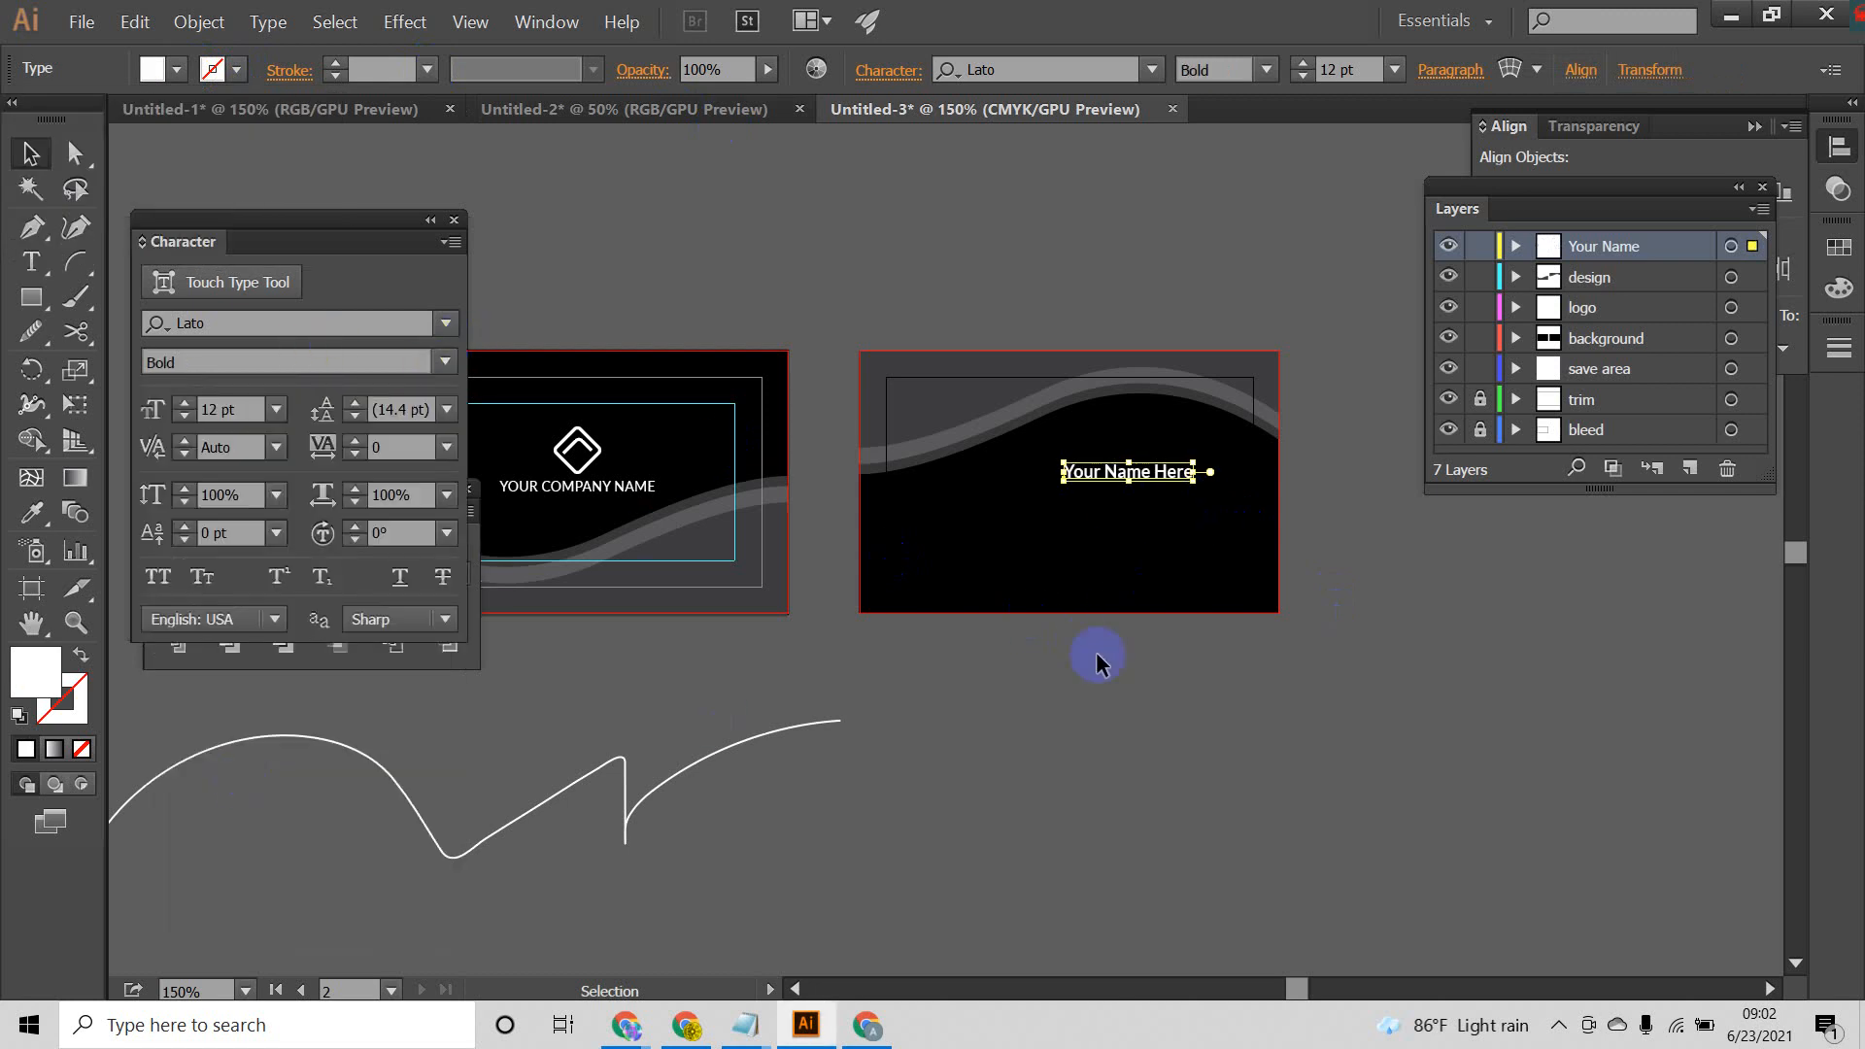
Step: Enlarge the name line to 14.43 pt and move it up beneath the wave's crest on the back card
{"action": "left_click", "coordinate": [1096, 654]}
{"action": "scroll", "coordinate": [1192, 479], "scroll_direction": "up", "scroll_amount": 2}
{"action": "left_click_drag", "start_coordinate": [1168, 519], "coordinate": [1256, 424]}
{"action": "left_click", "coordinate": [1448, 574]}
{"action": "left_click", "coordinate": [1448, 575]}
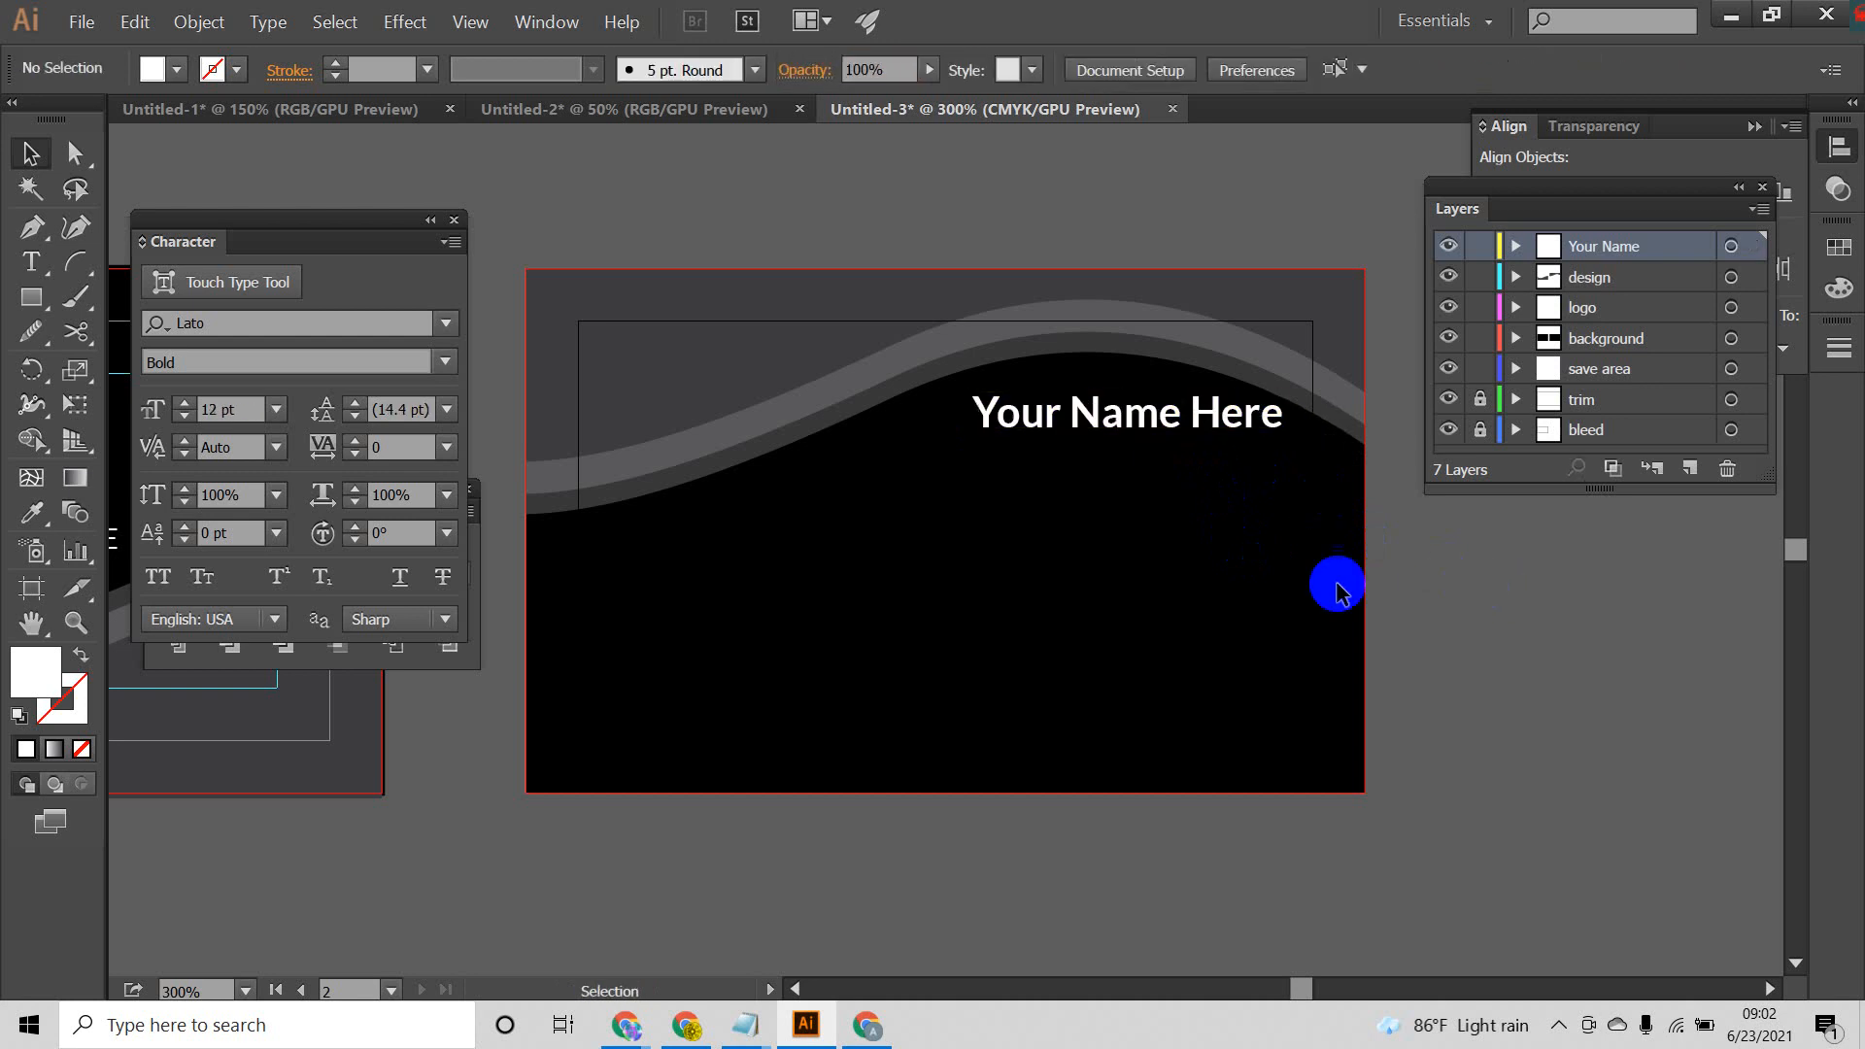
{"action": "left_click", "coordinate": [1185, 427]}
{"action": "left_click", "coordinate": [235, 418]}
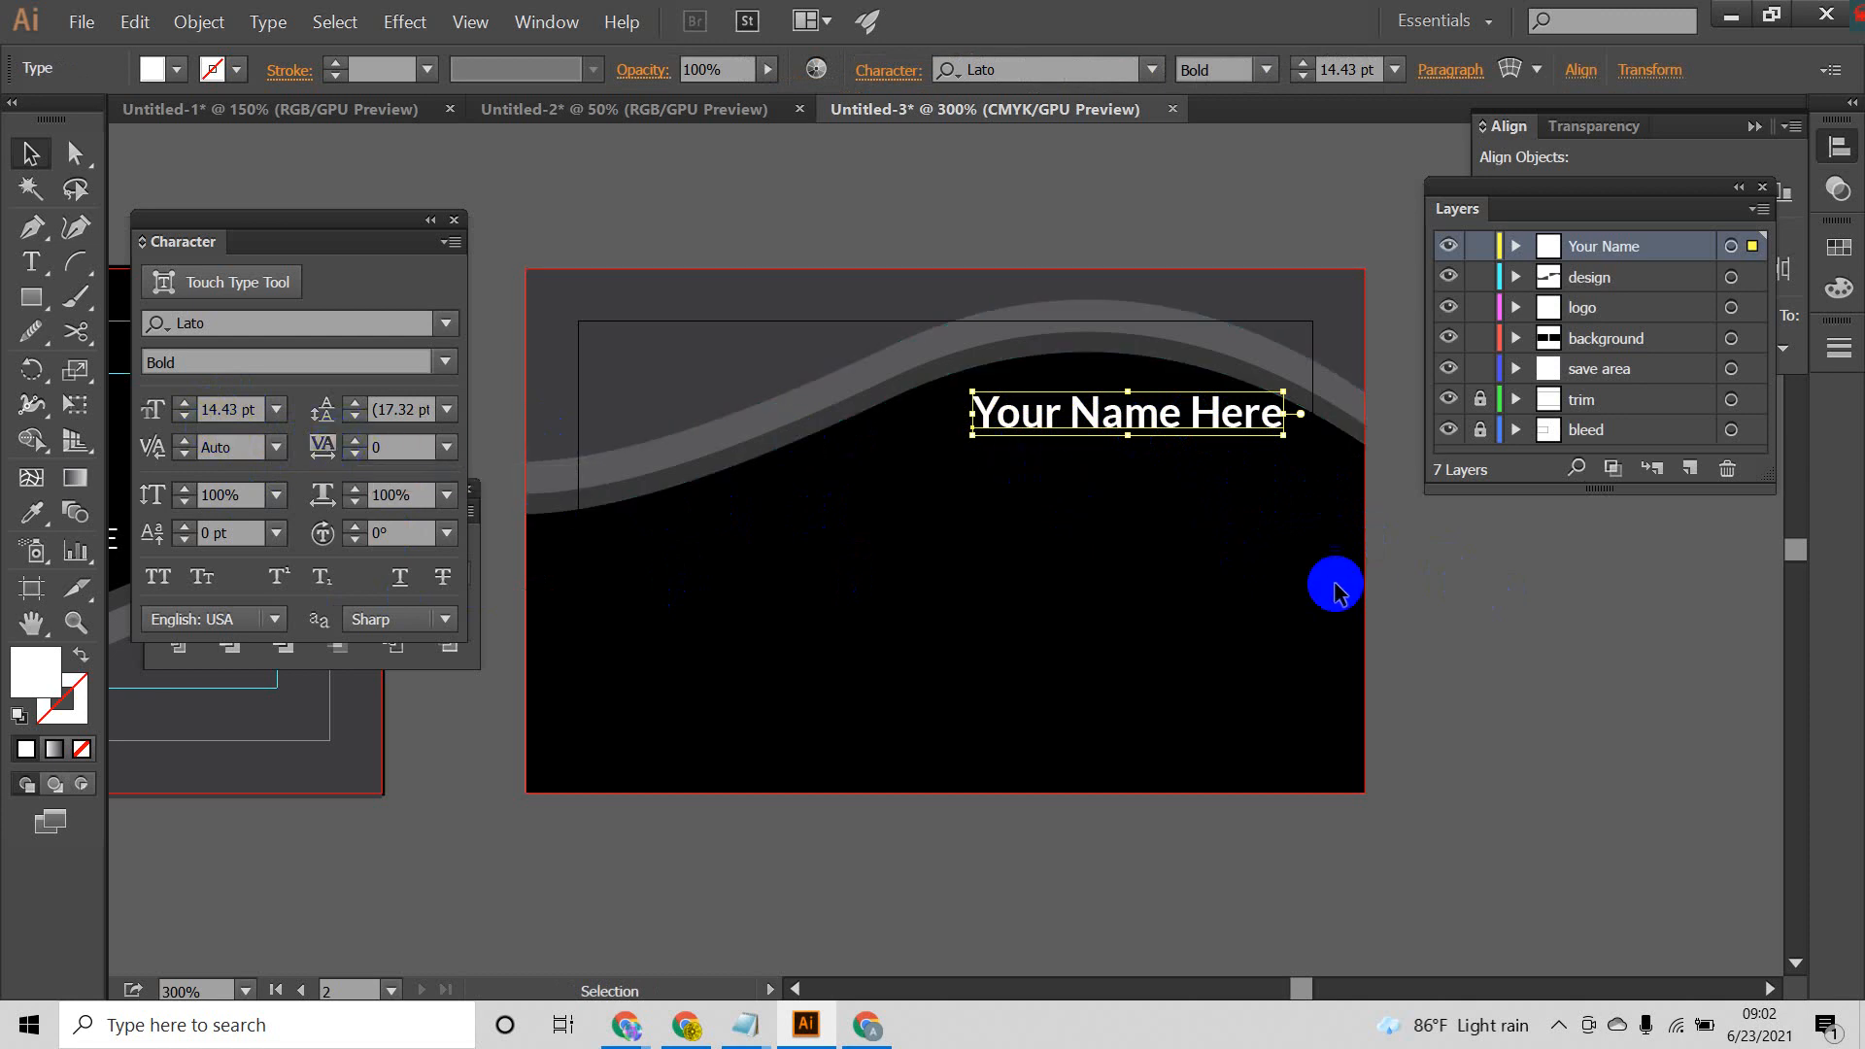
{"action": "left_click", "coordinate": [1372, 618]}
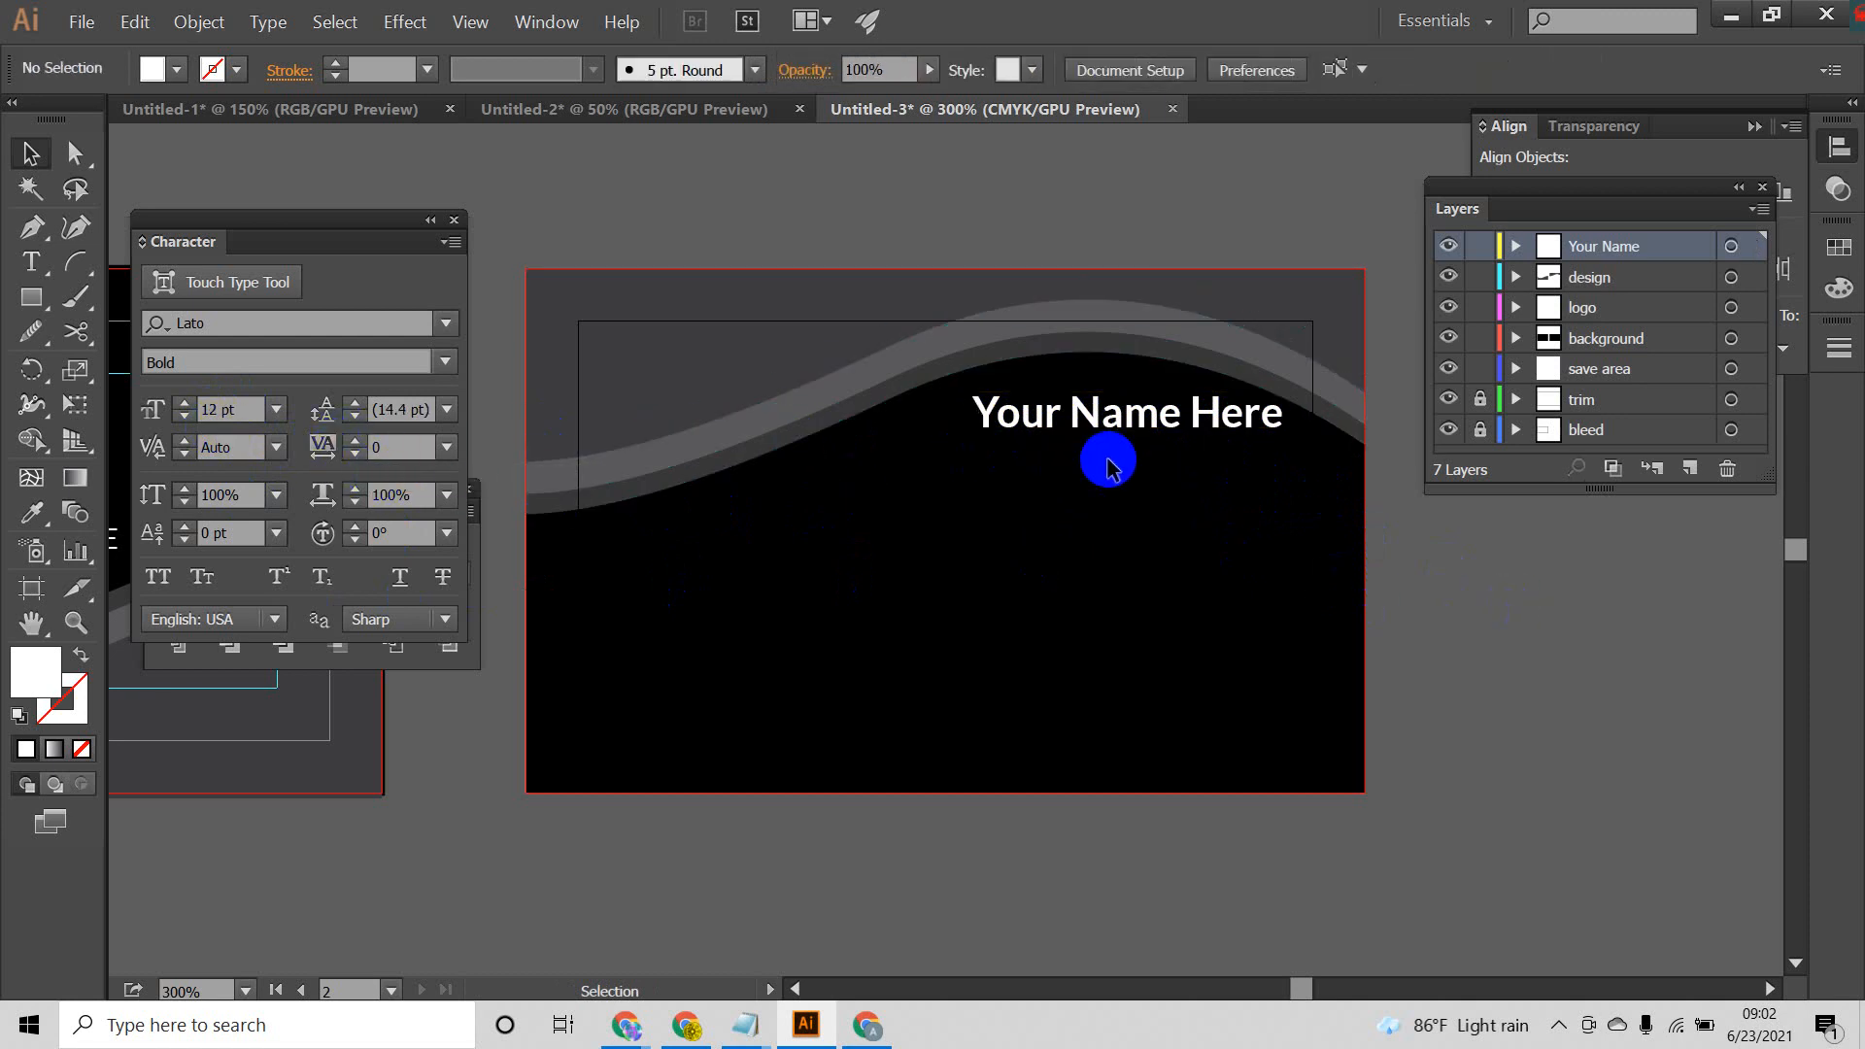
{"action": "left_click", "coordinate": [1170, 429]}
{"action": "left_click", "coordinate": [1436, 555]}
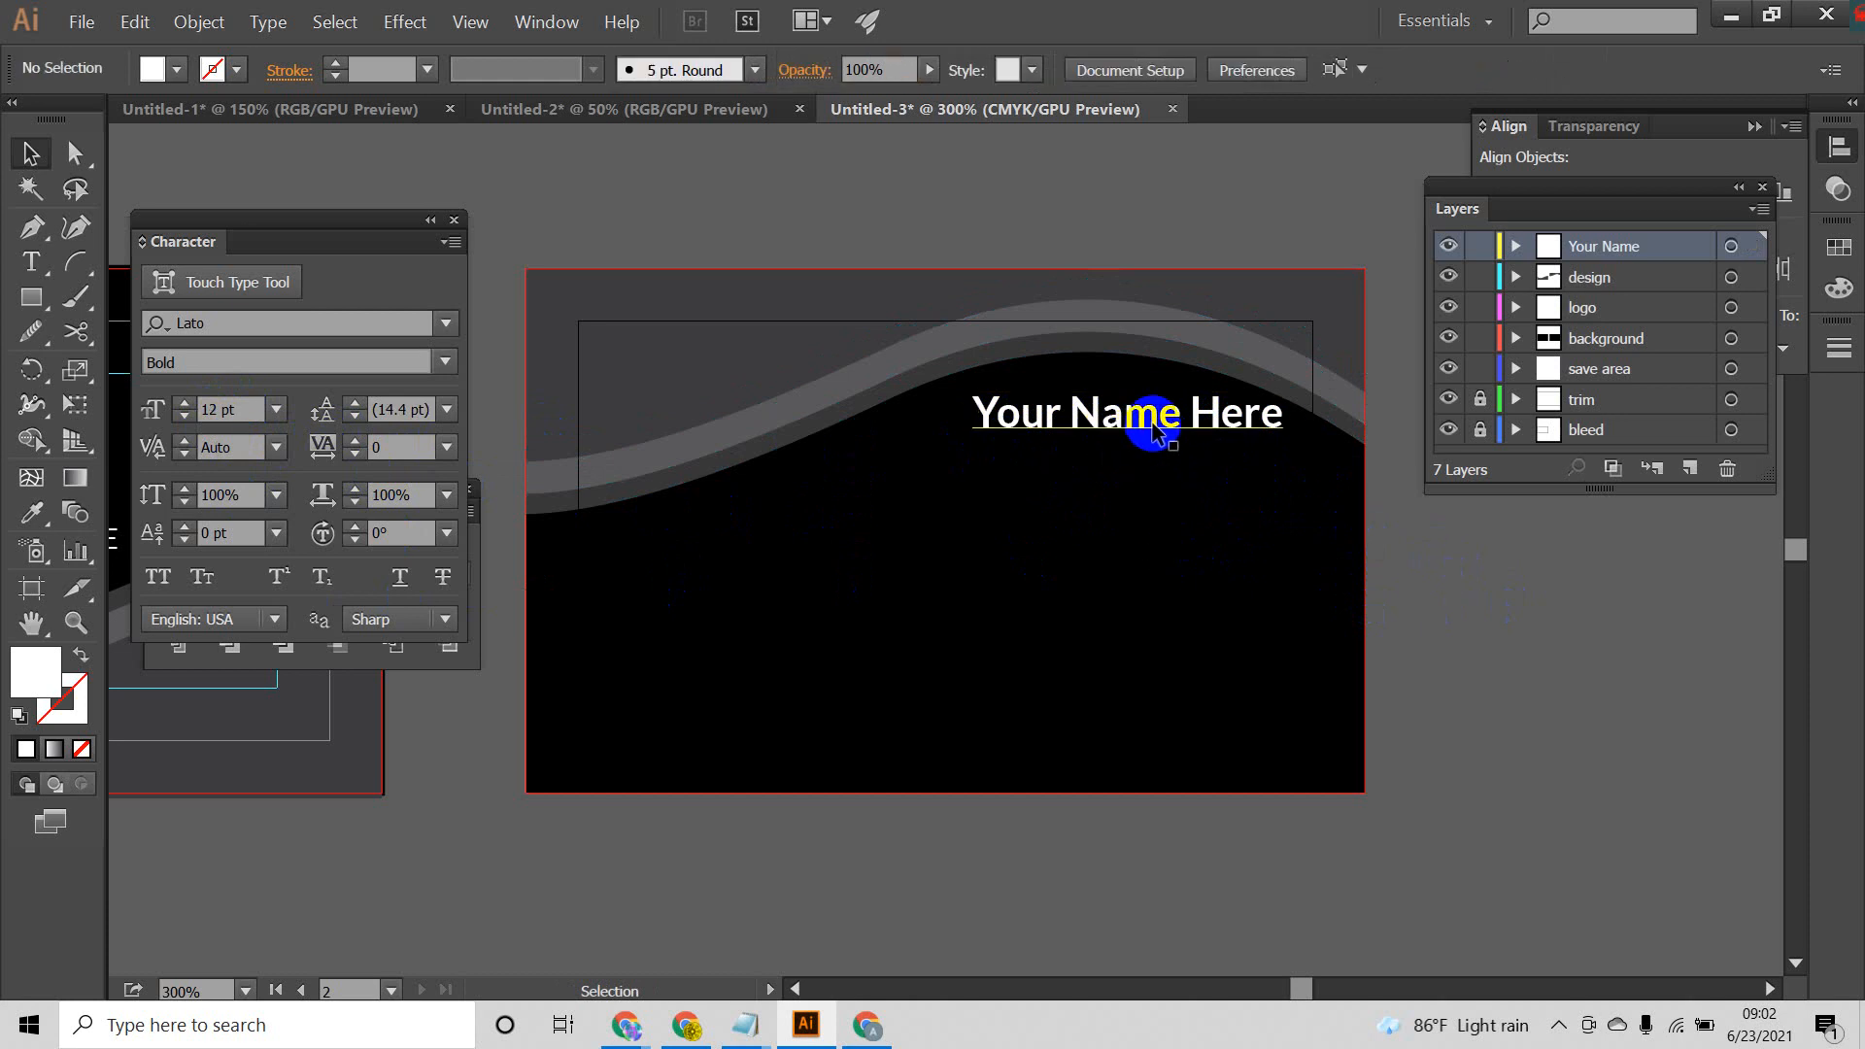
Step: Duplicate the name line directly below itself and change the copy's wording to "Your Title Here"
{"action": "left_click_drag", "start_coordinate": [1147, 418], "coordinate": [1148, 465]}
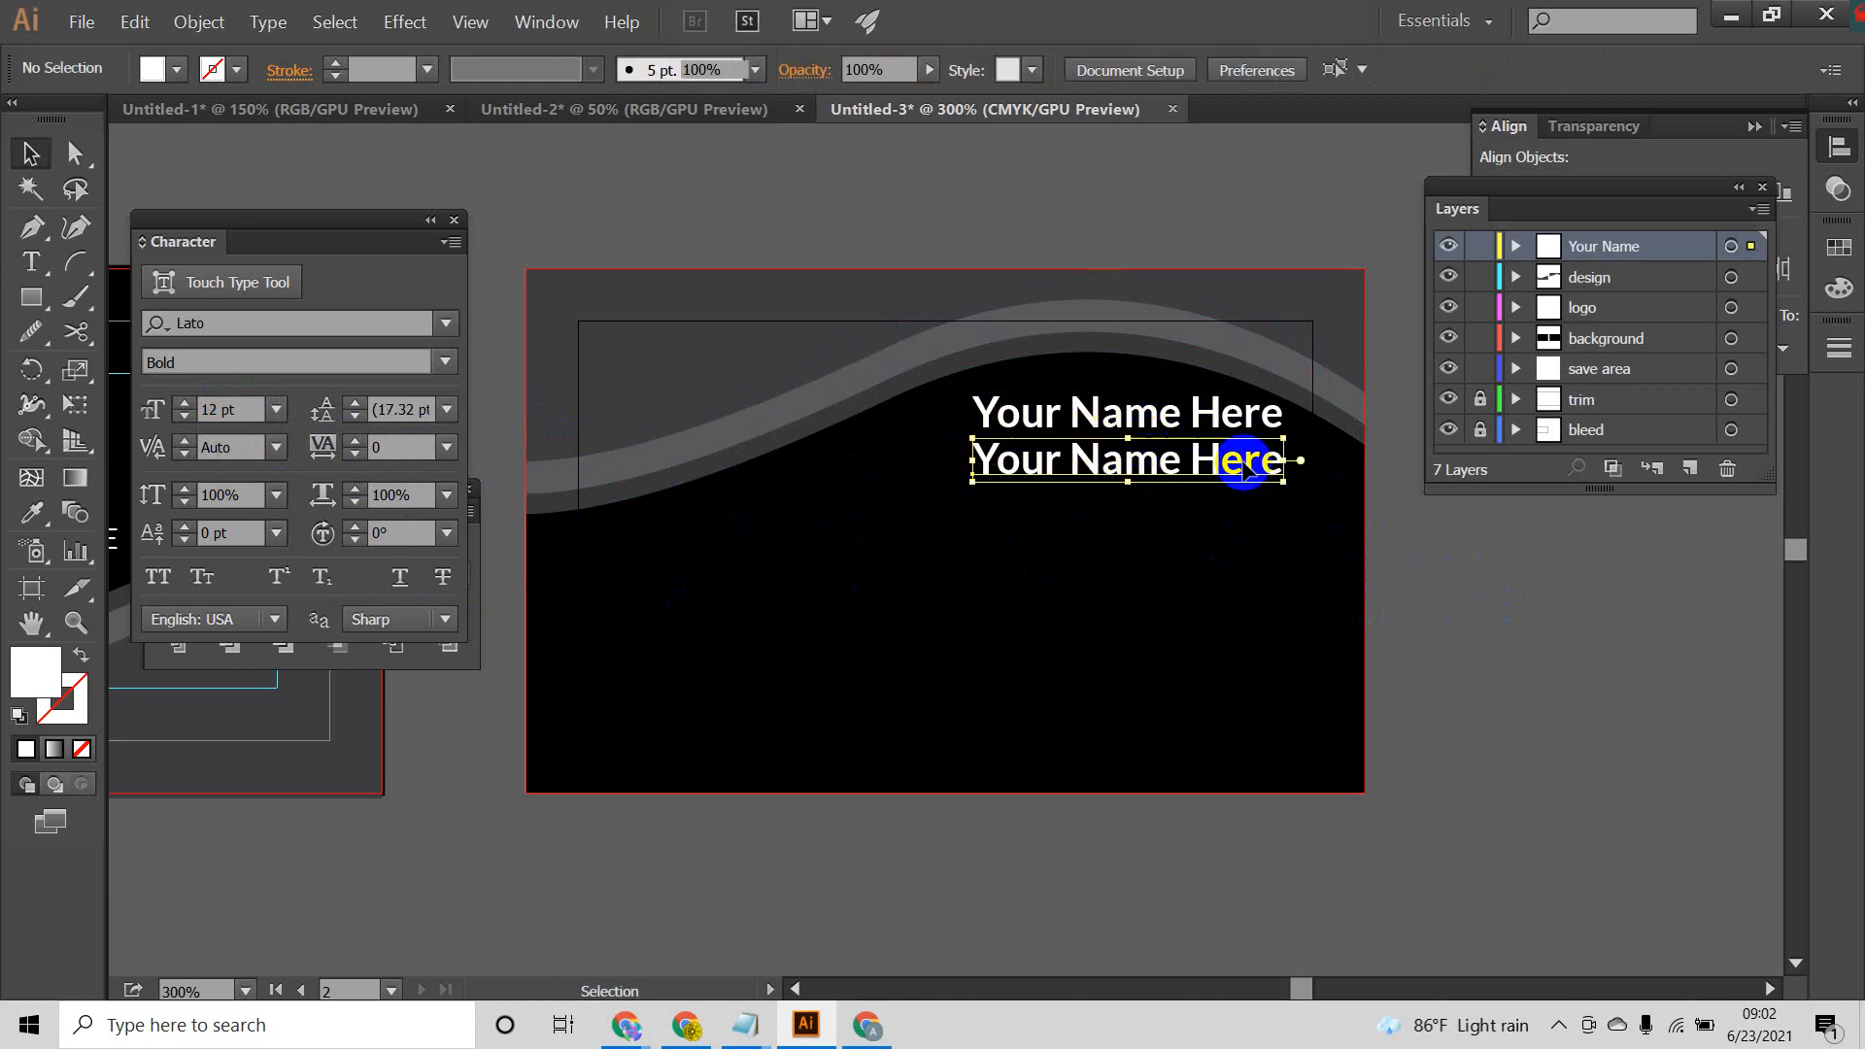
{"action": "double_click", "coordinate": [1253, 462]}
{"action": "left_click_drag", "start_coordinate": [1301, 459], "coordinate": [1066, 470]}
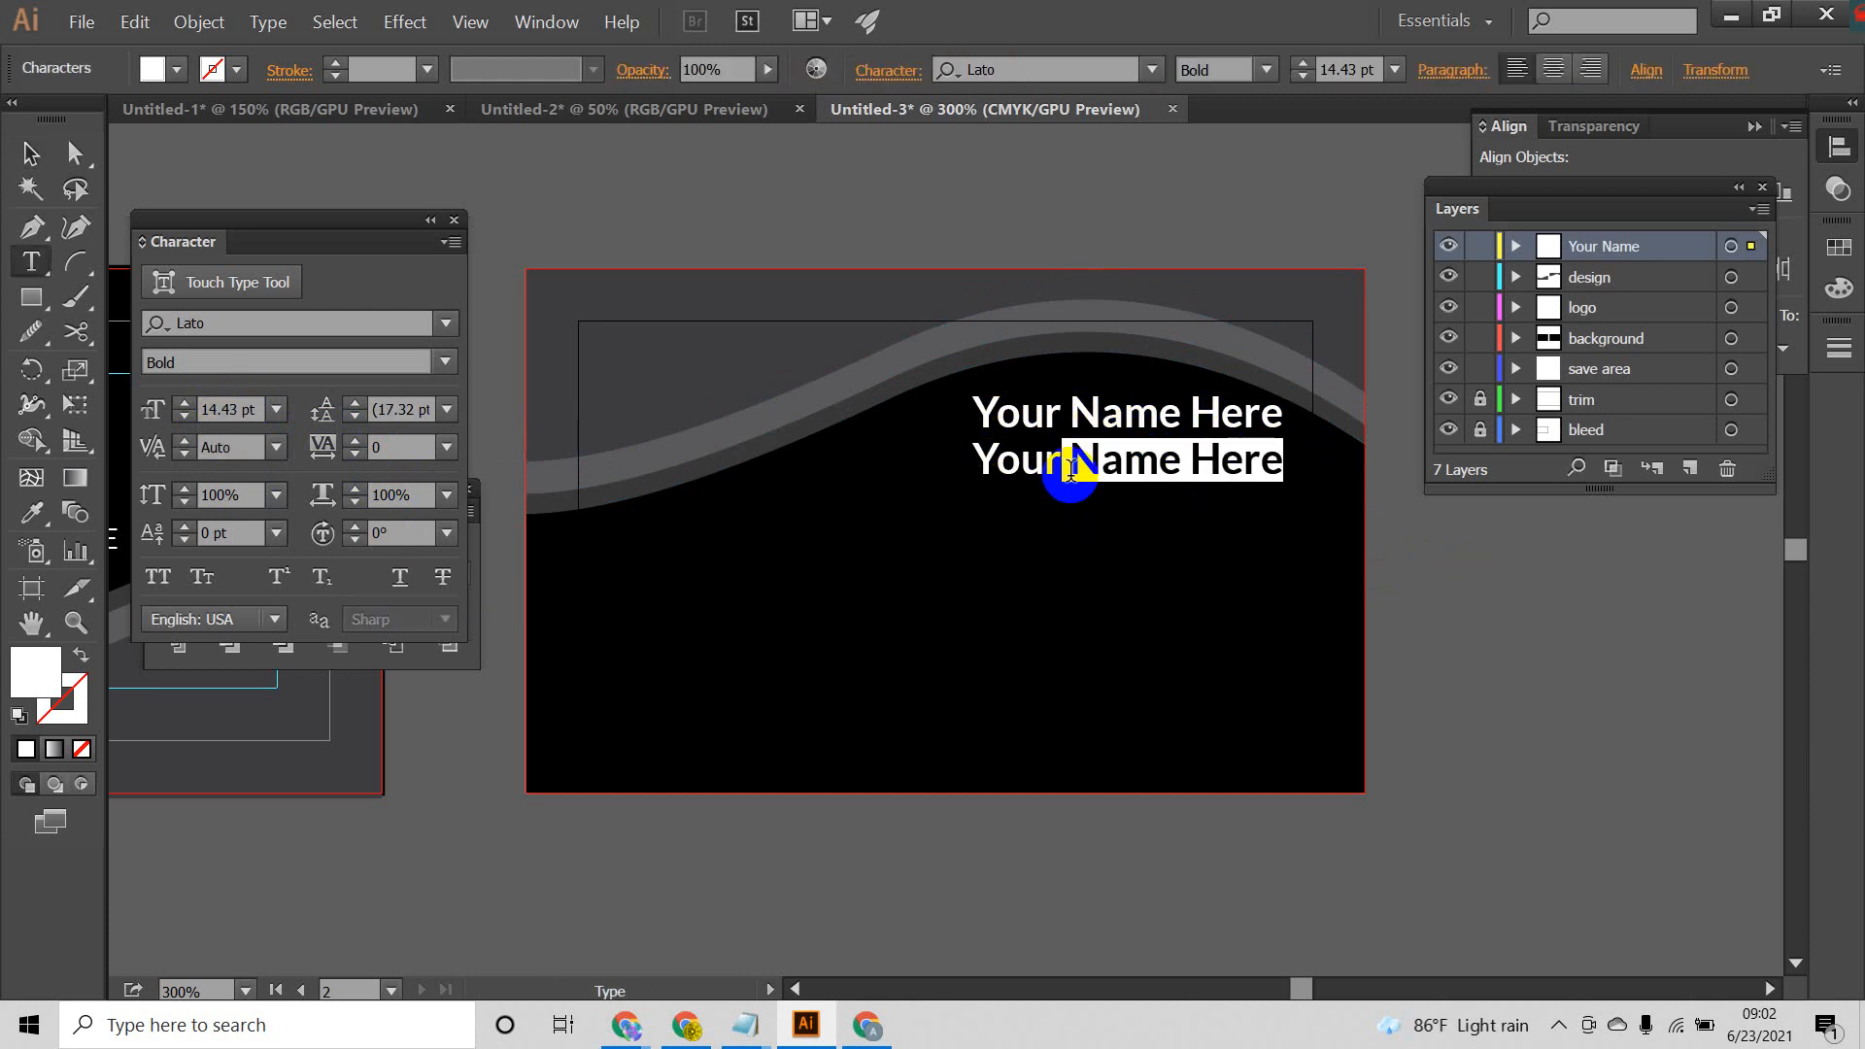
{"action": "key", "text": "BackSpace"}
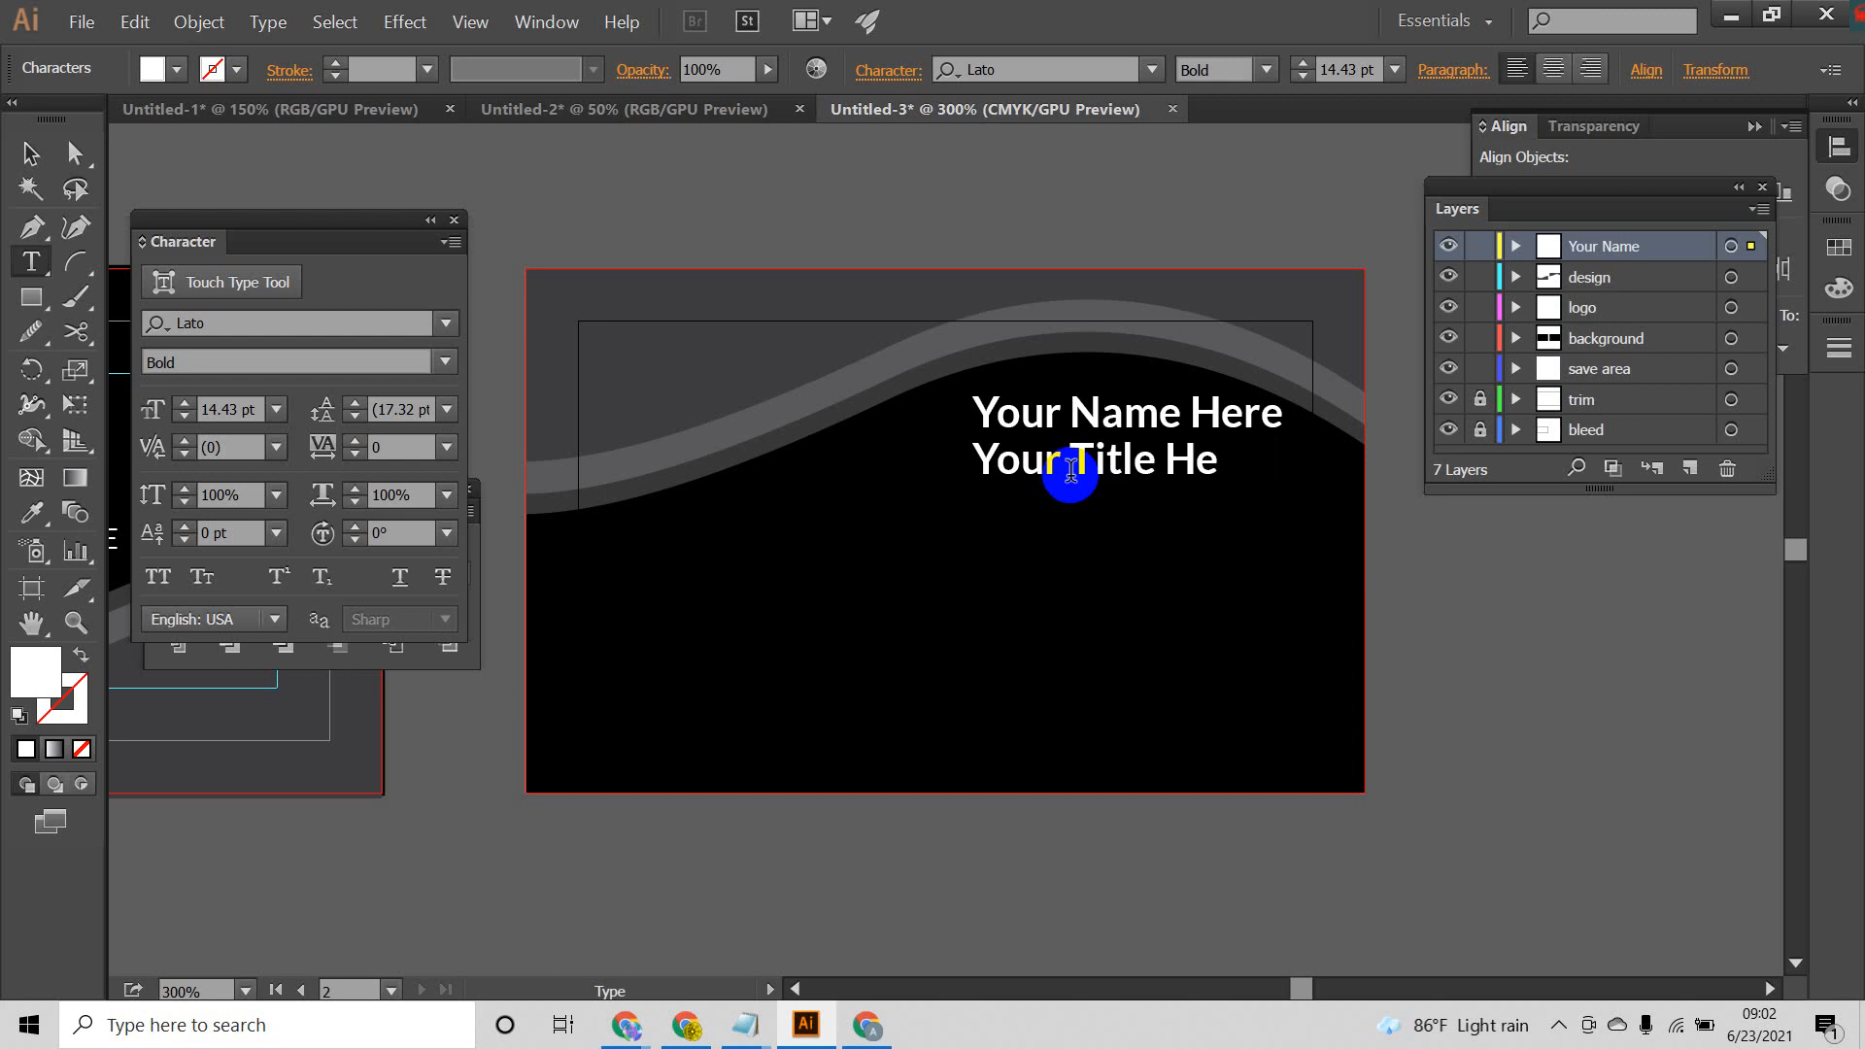
{"action": "left_click", "coordinate": [30, 153]}
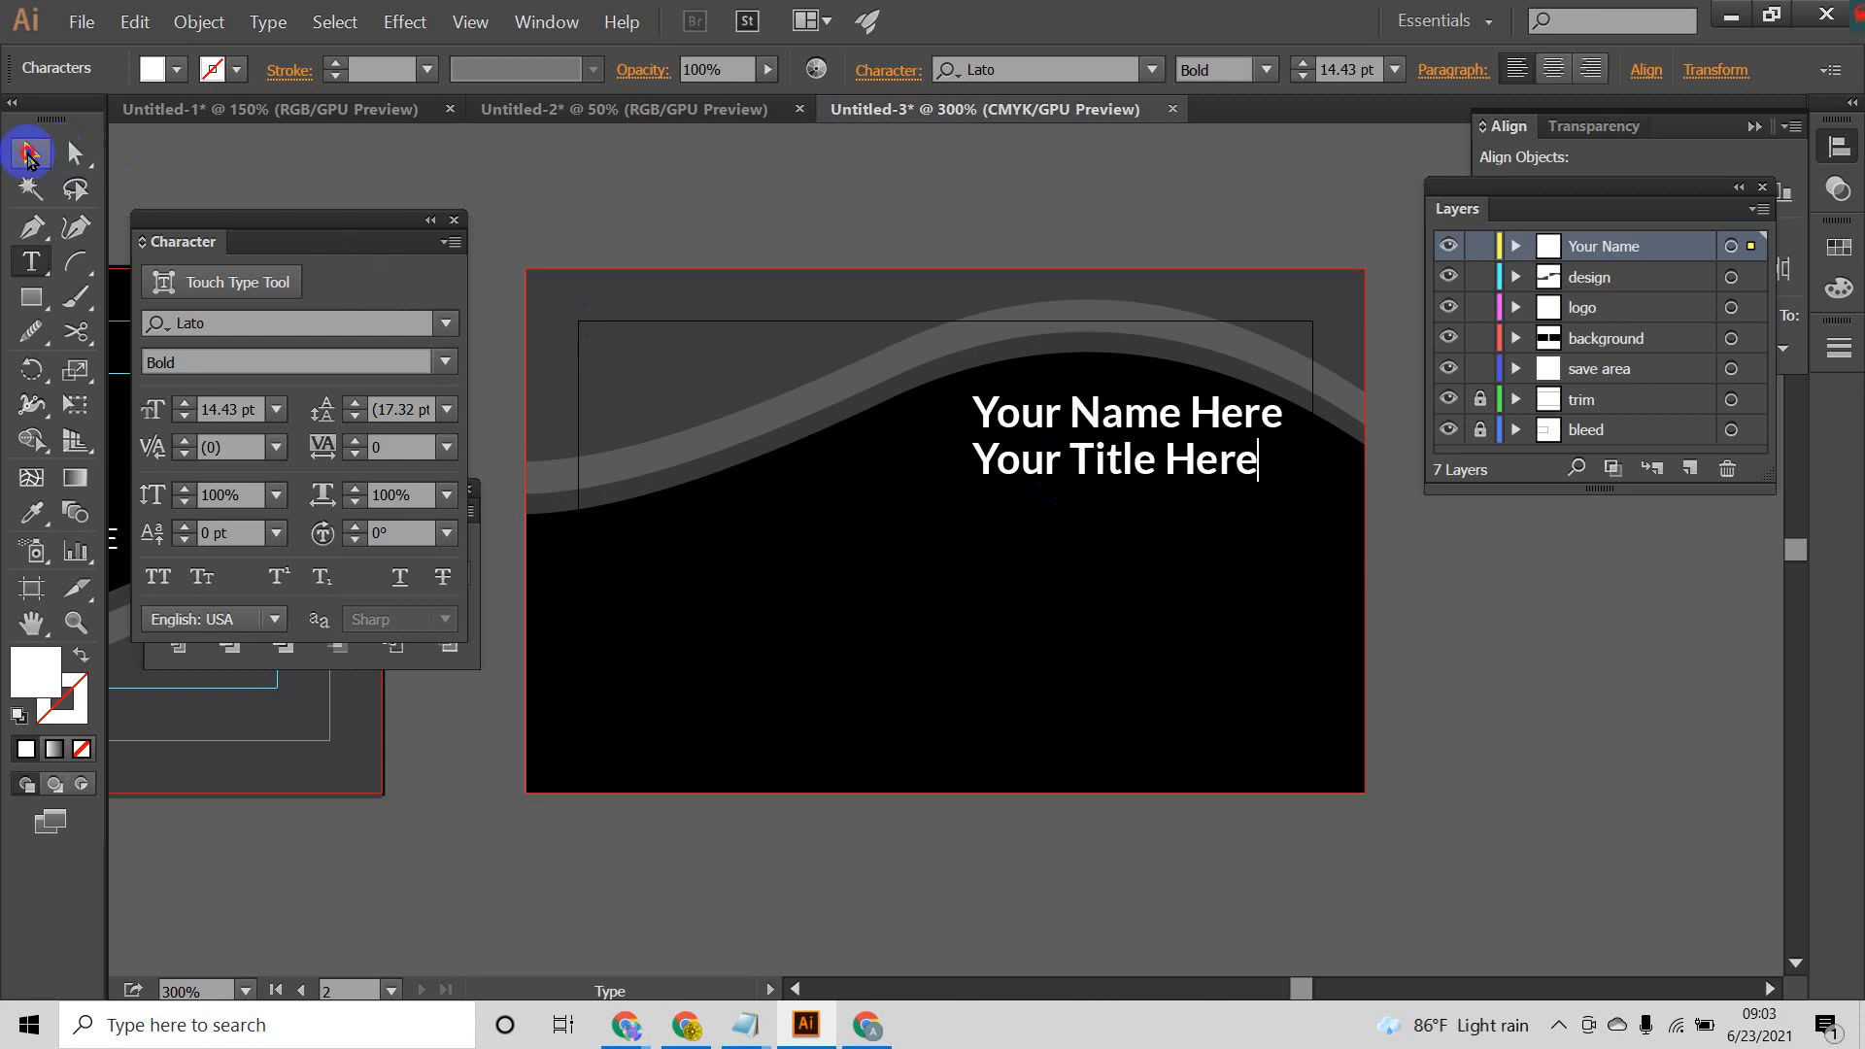
Step: Reduce the title line to 10 pt and center it closely beneath the name
{"action": "left_click", "coordinate": [184, 417]}
{"action": "left_click", "coordinate": [184, 417]}
{"action": "left_click", "coordinate": [183, 417]}
{"action": "left_click", "coordinate": [184, 417]}
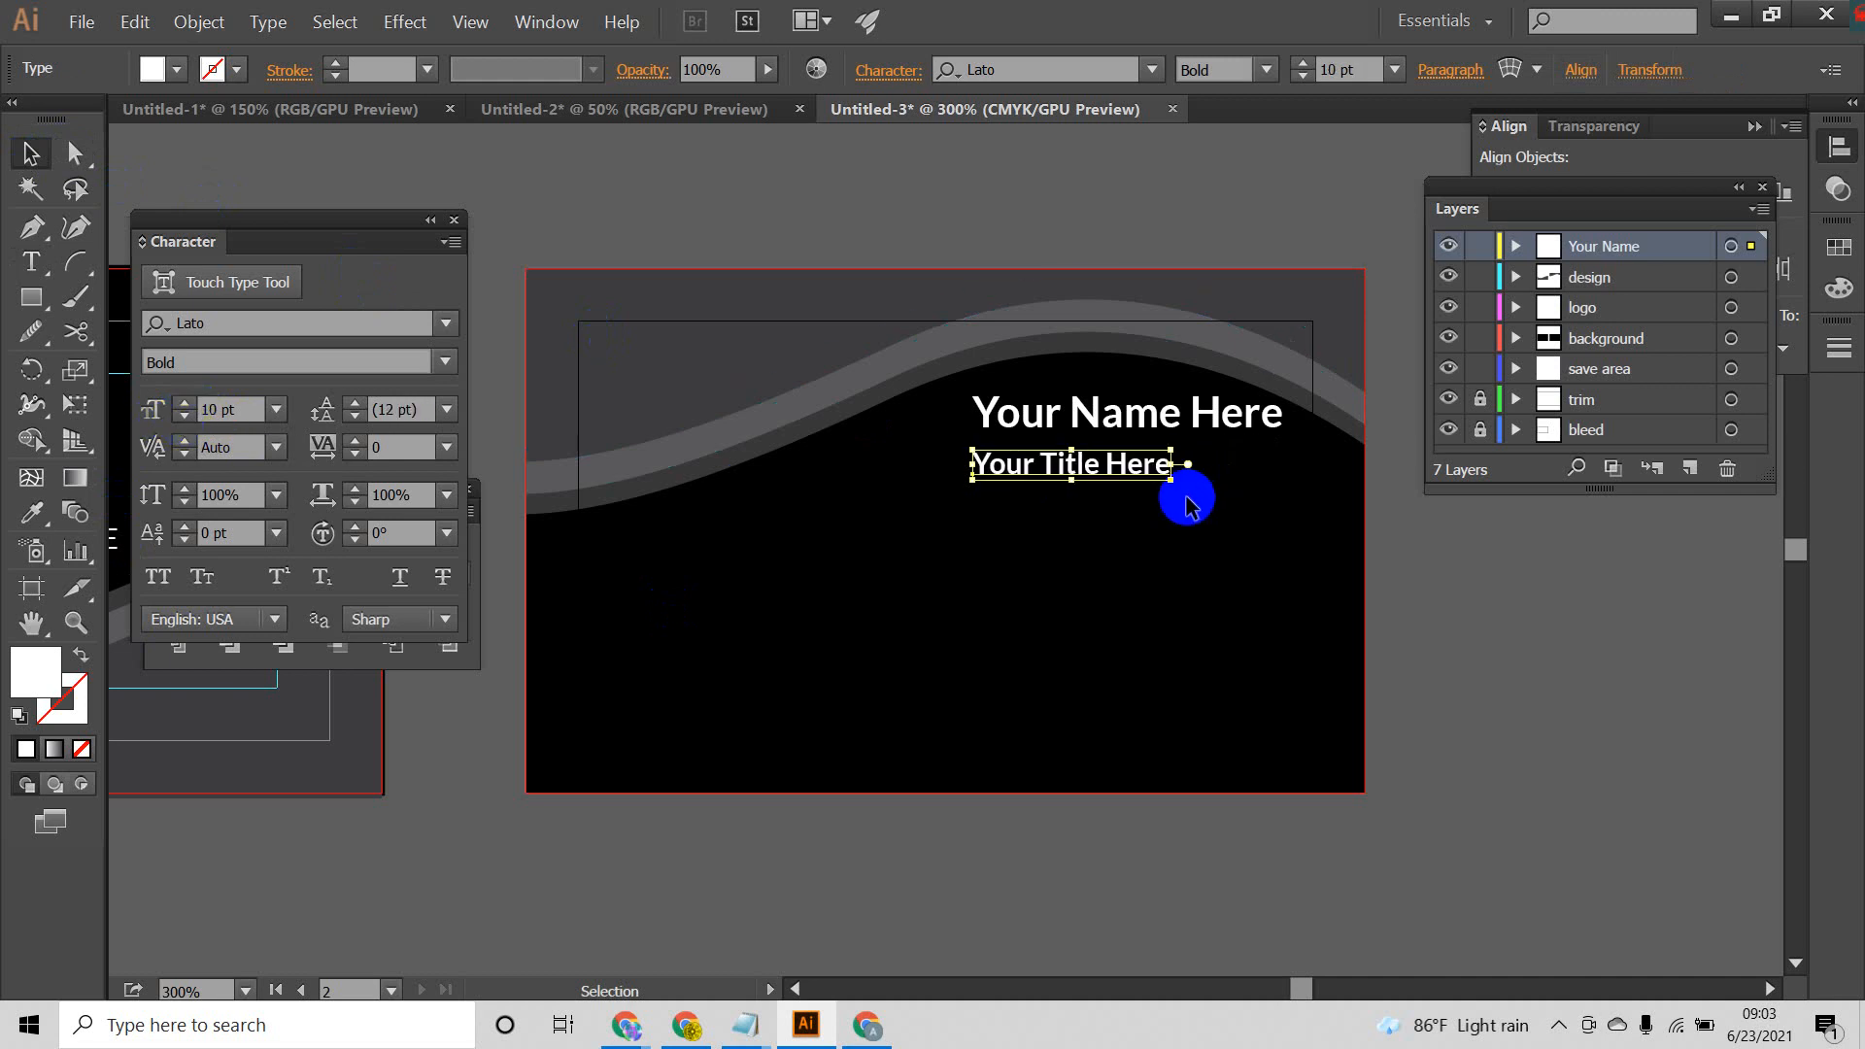
{"action": "left_click_drag", "start_coordinate": [1131, 467], "coordinate": [1185, 461]}
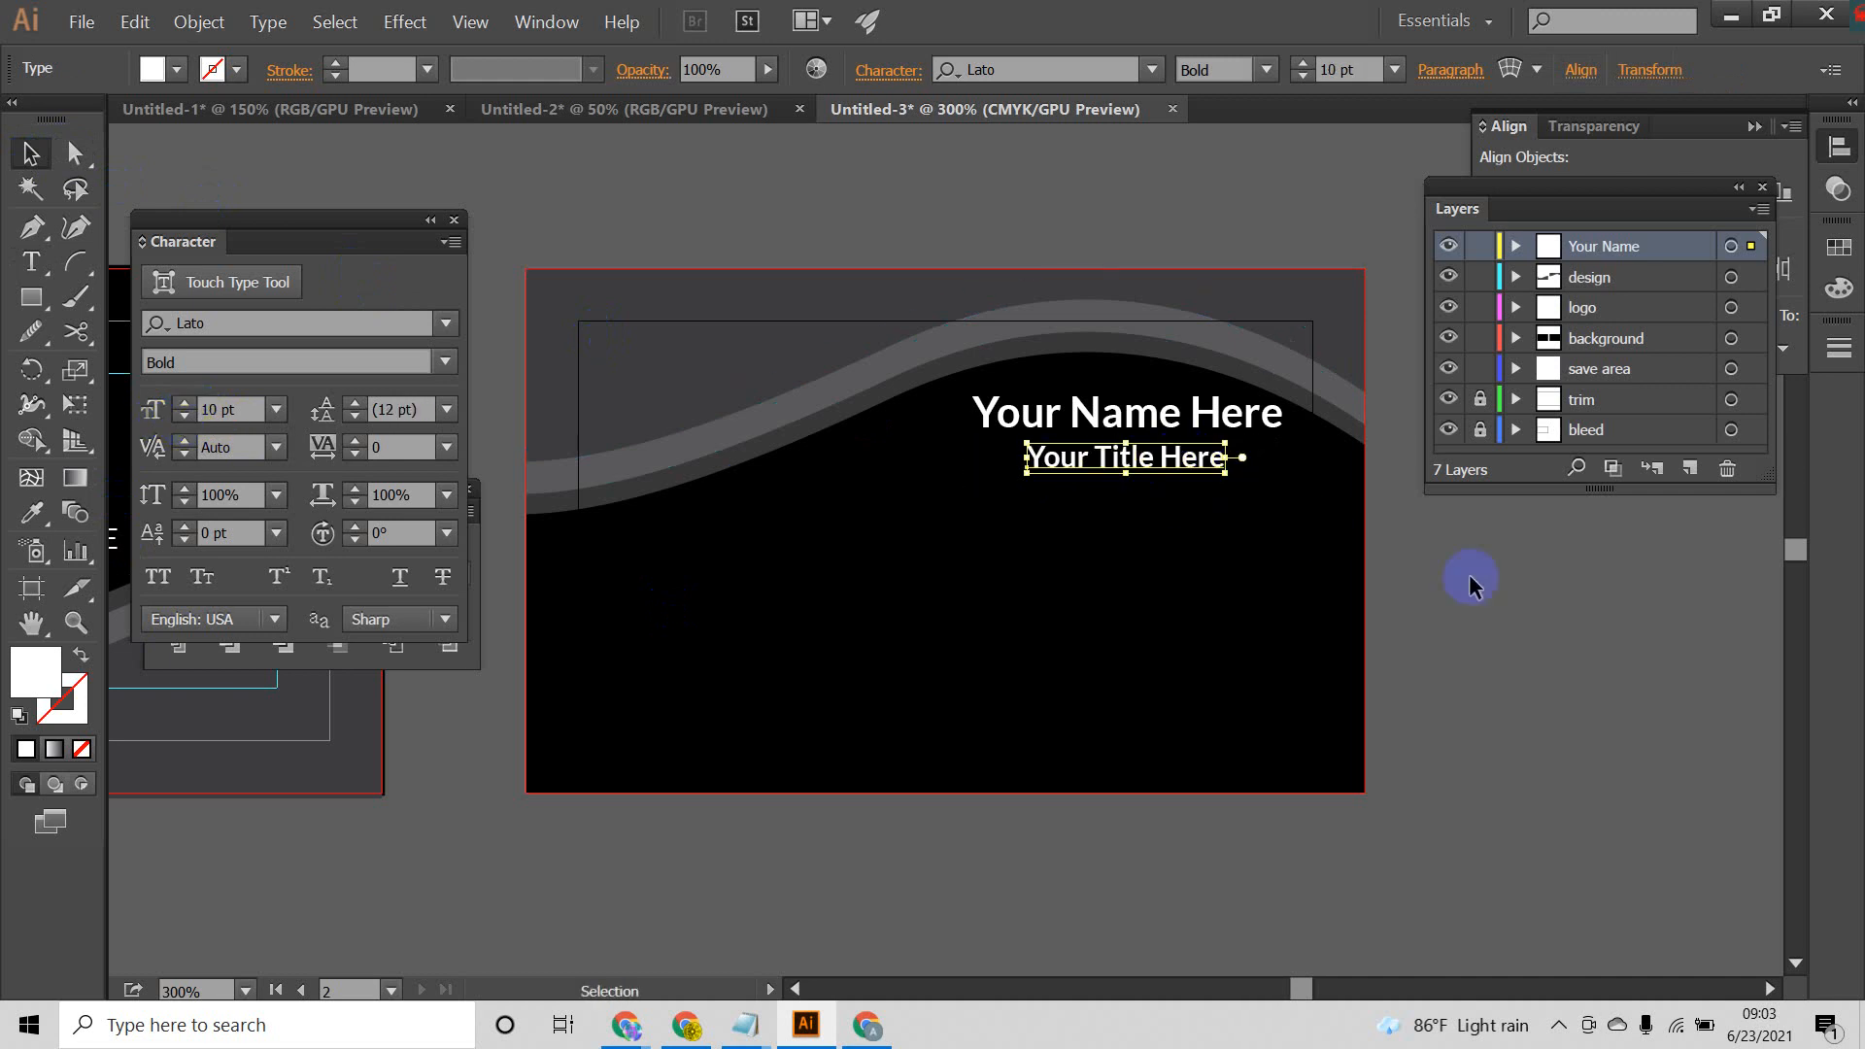
{"action": "left_click", "coordinate": [1524, 602]}
{"action": "left_click", "coordinate": [1179, 464]}
{"action": "key", "text": "Up"}
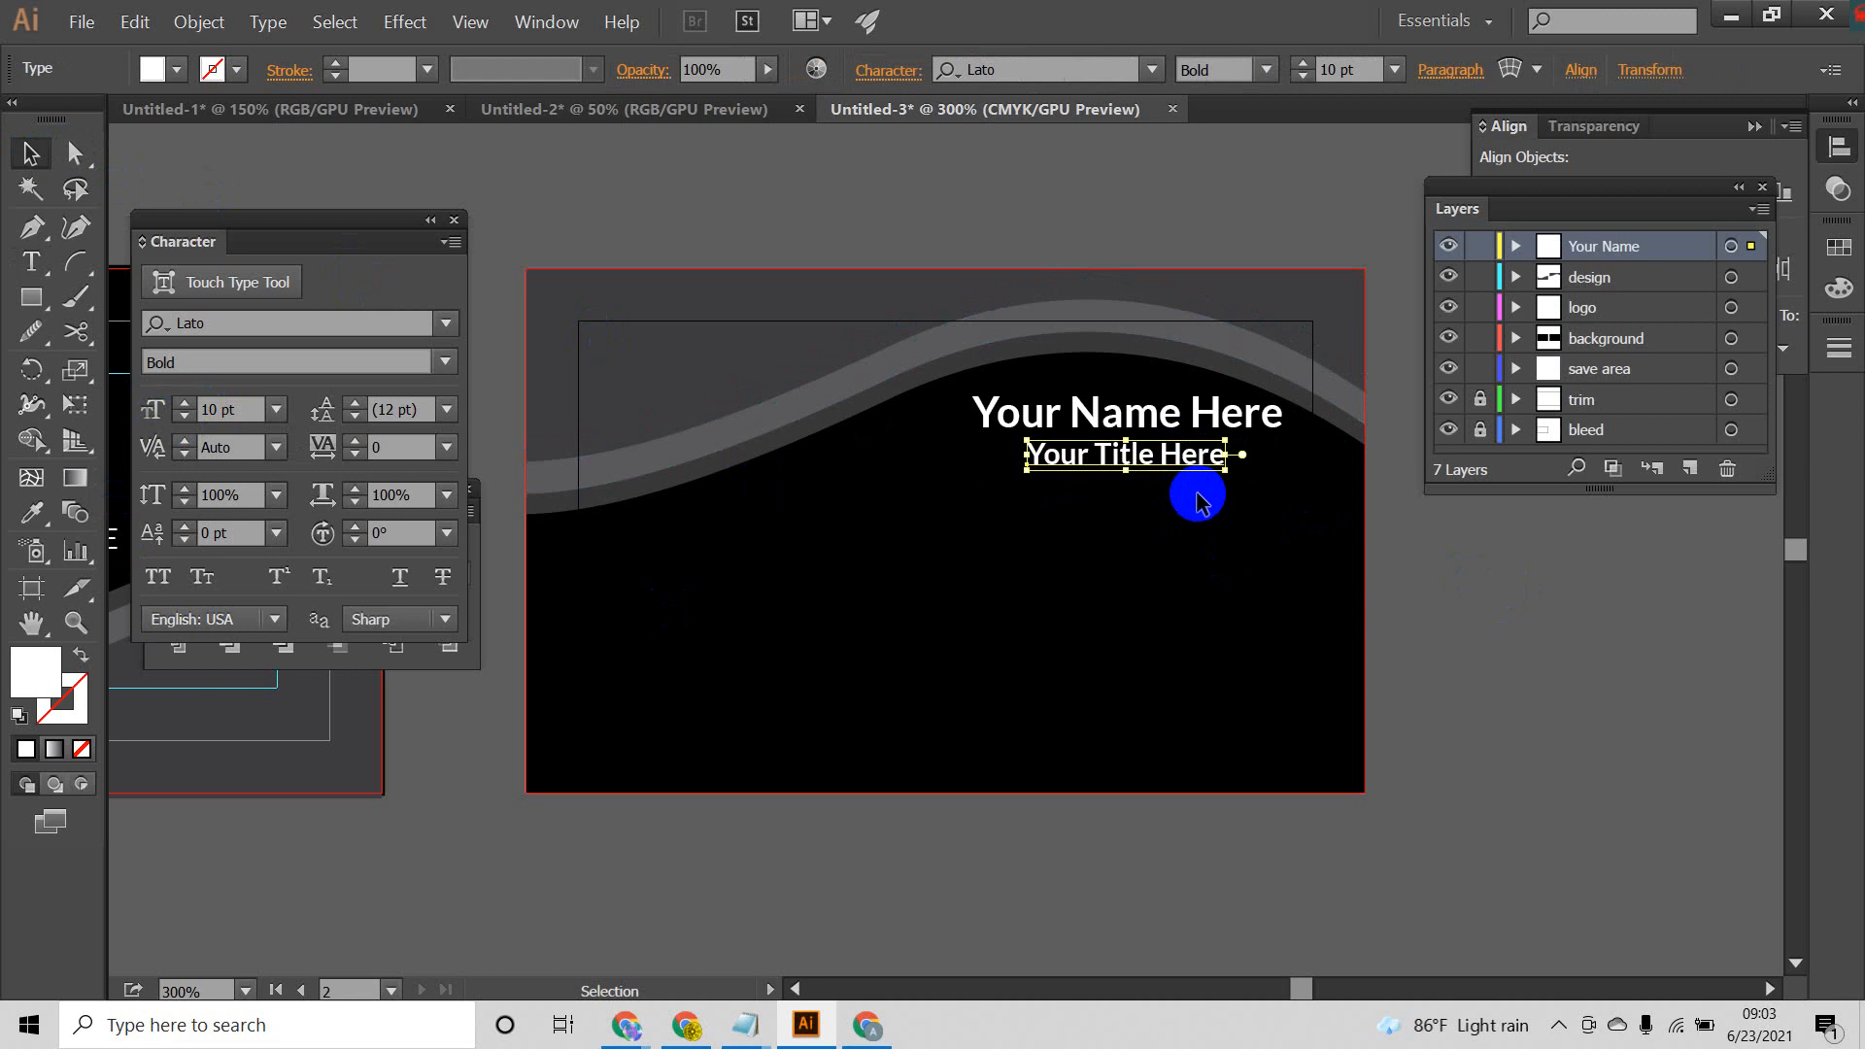
Step: Set the title line's font style to Regular and clear the selection
{"action": "left_click", "coordinate": [447, 363]}
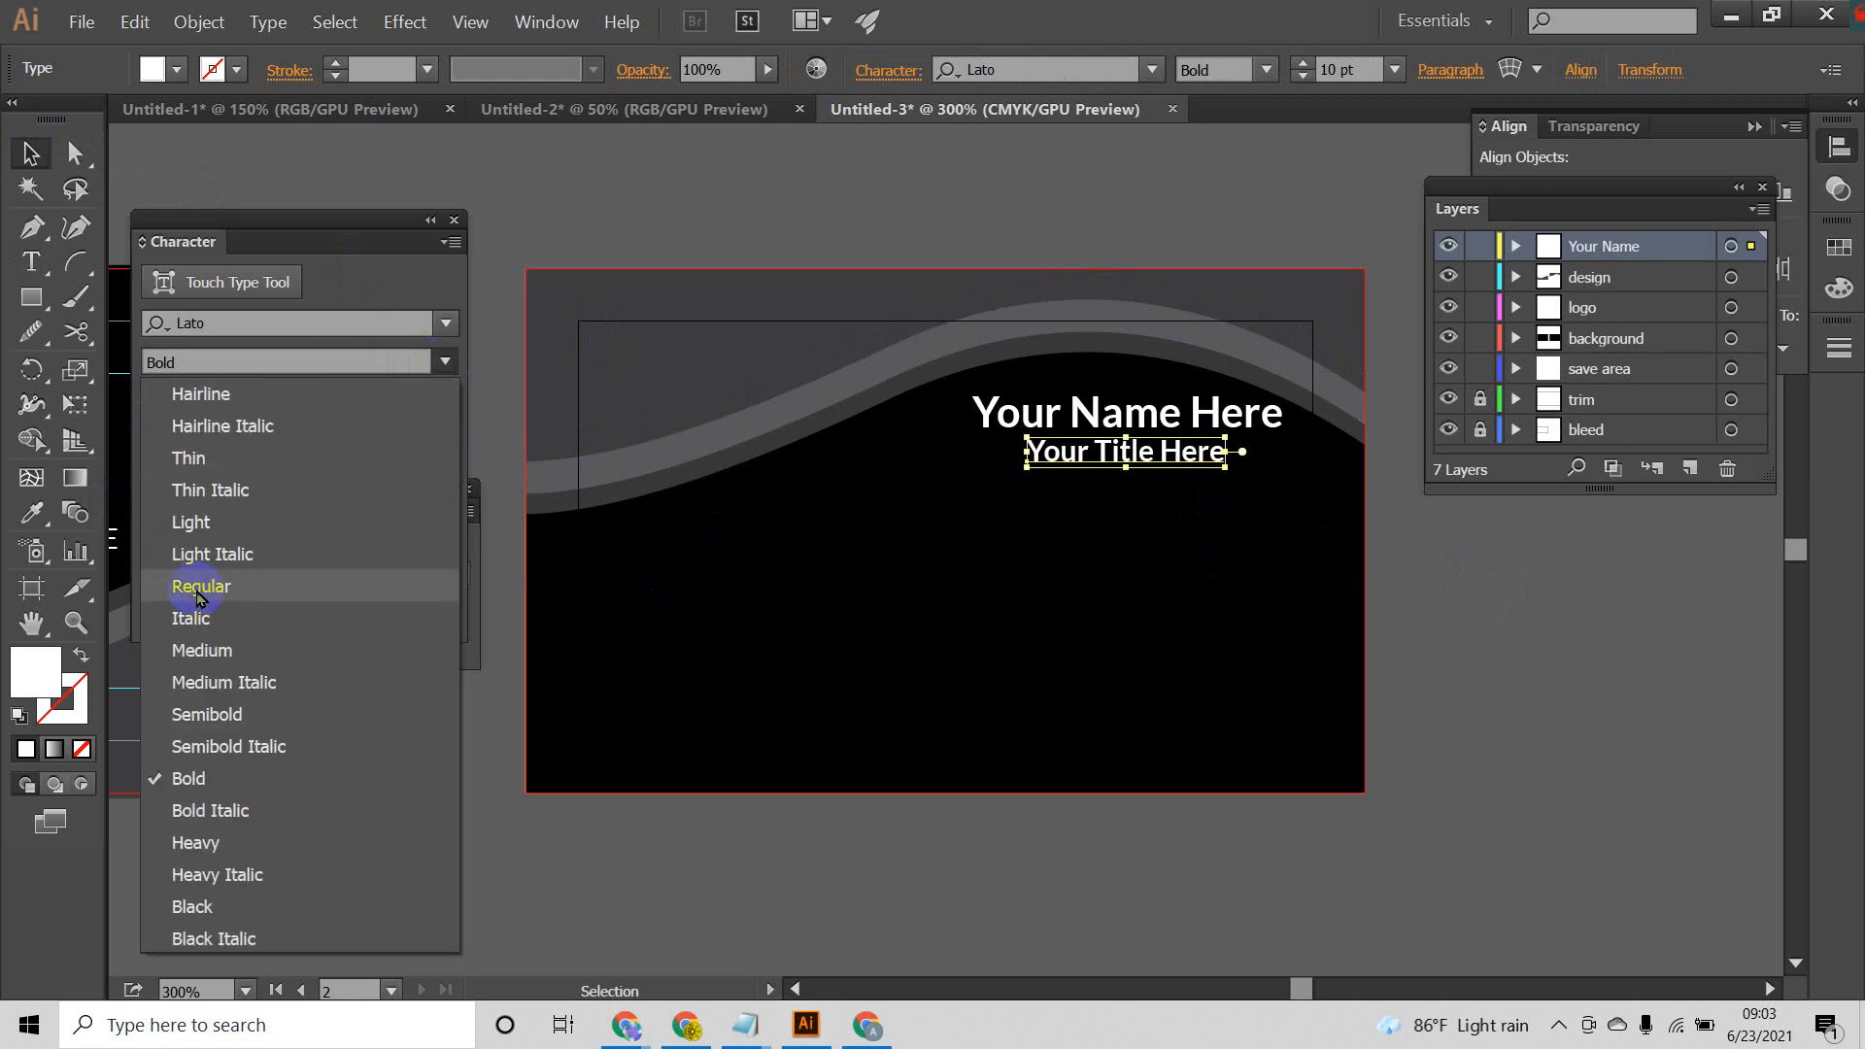
{"action": "left_click", "coordinate": [211, 583]}
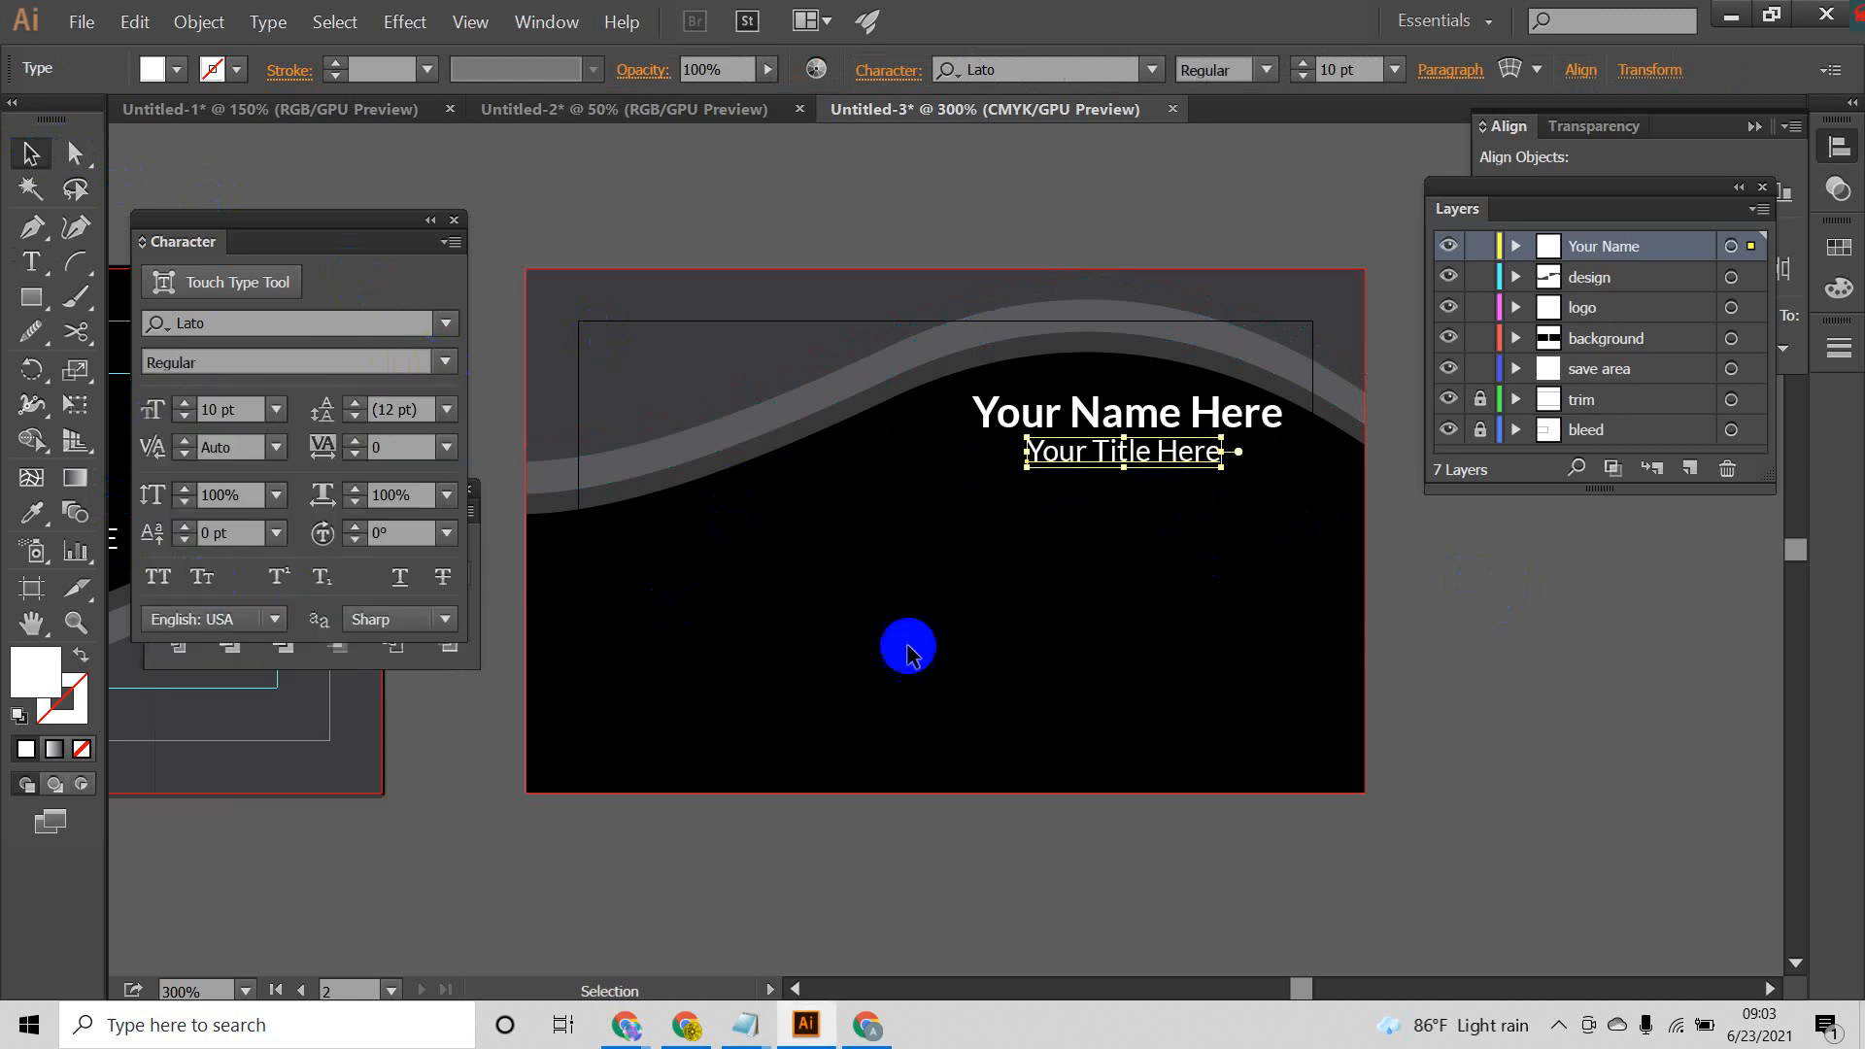
{"action": "left_click", "coordinate": [1487, 674]}
{"action": "left_click", "coordinate": [1207, 467]}
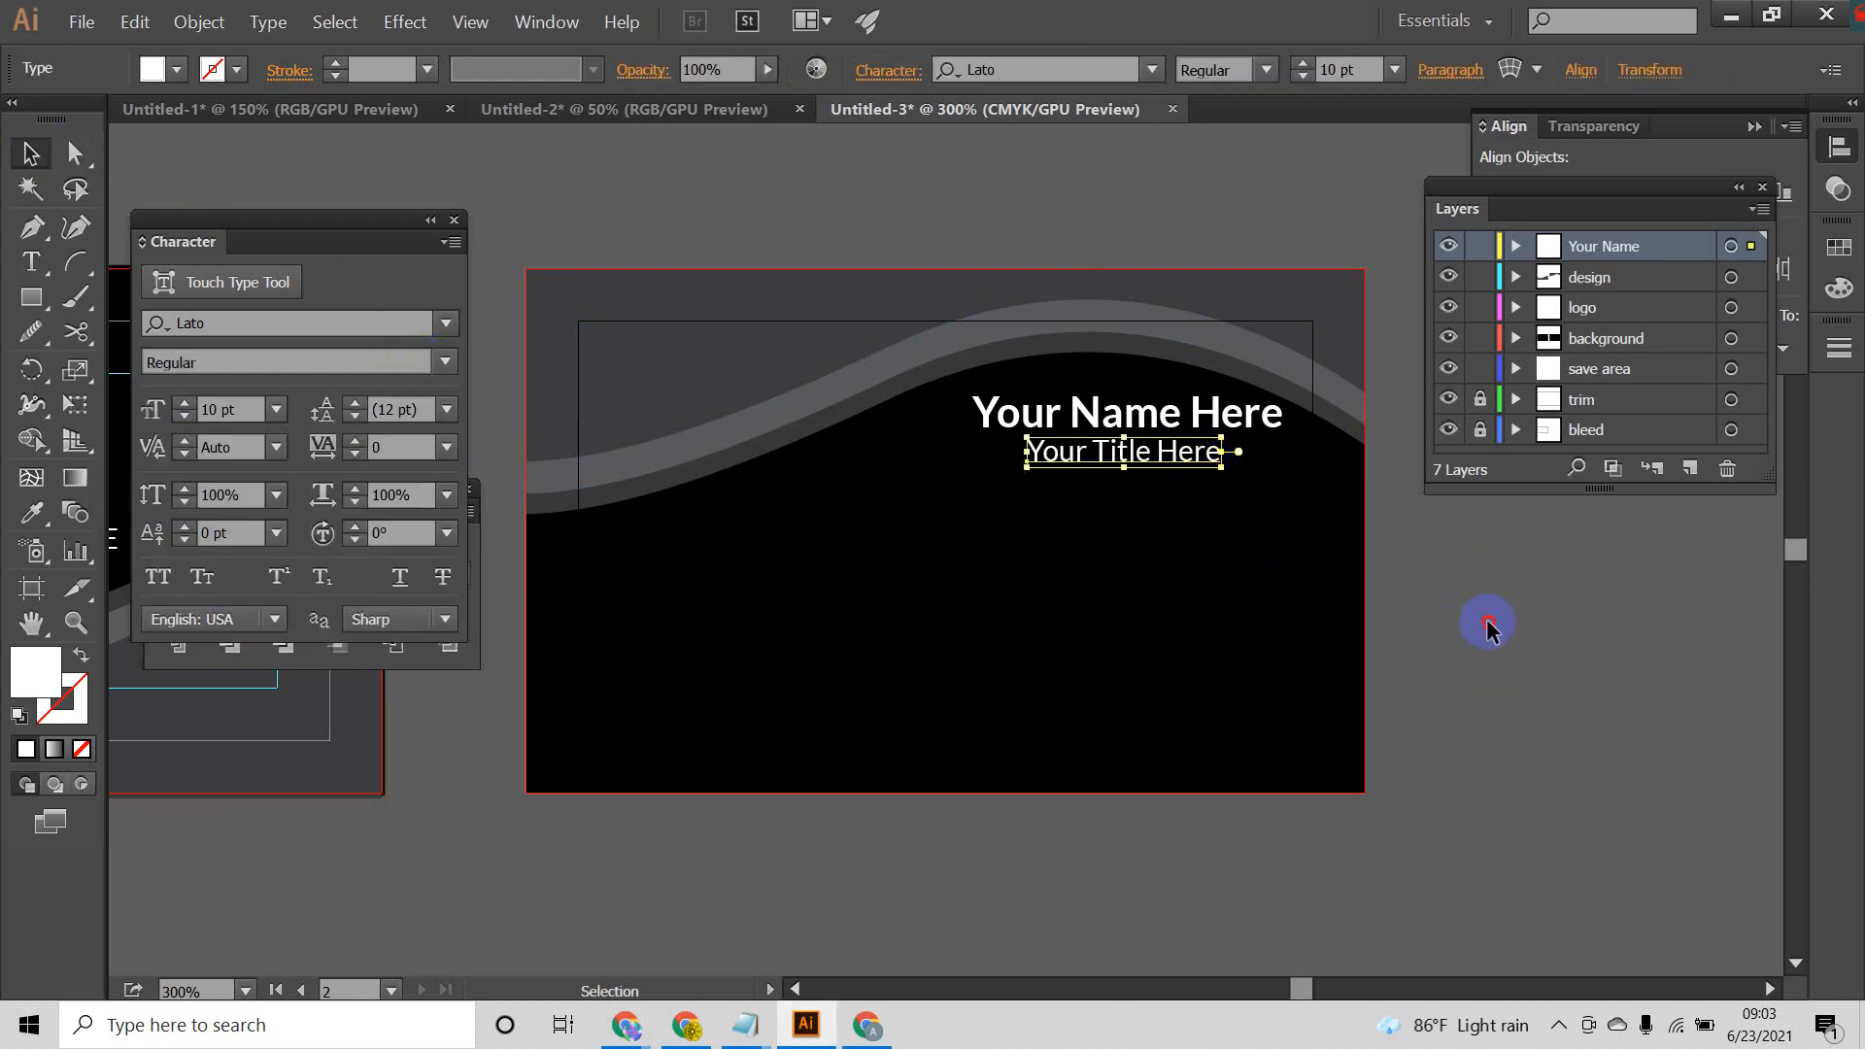
{"action": "left_click", "coordinate": [1488, 628]}
{"action": "scroll", "coordinate": [1287, 585], "scroll_direction": "down", "scroll_amount": 2}
{"action": "mouse_move", "coordinate": [1224, 613]}
{"action": "left_mouse_down"}
{"action": "mouse_move", "coordinate": [1258, 562]}
{"action": "mouse_move", "coordinate": [1231, 603]}
{"action": "mouse_move", "coordinate": [1228, 580]}
{"action": "left_mouse_up"}
{"action": "scroll", "coordinate": [1248, 550], "scroll_direction": "up", "scroll_amount": 2}
{"action": "scroll", "coordinate": [1233, 590], "scroll_direction": "down", "scroll_amount": 1}
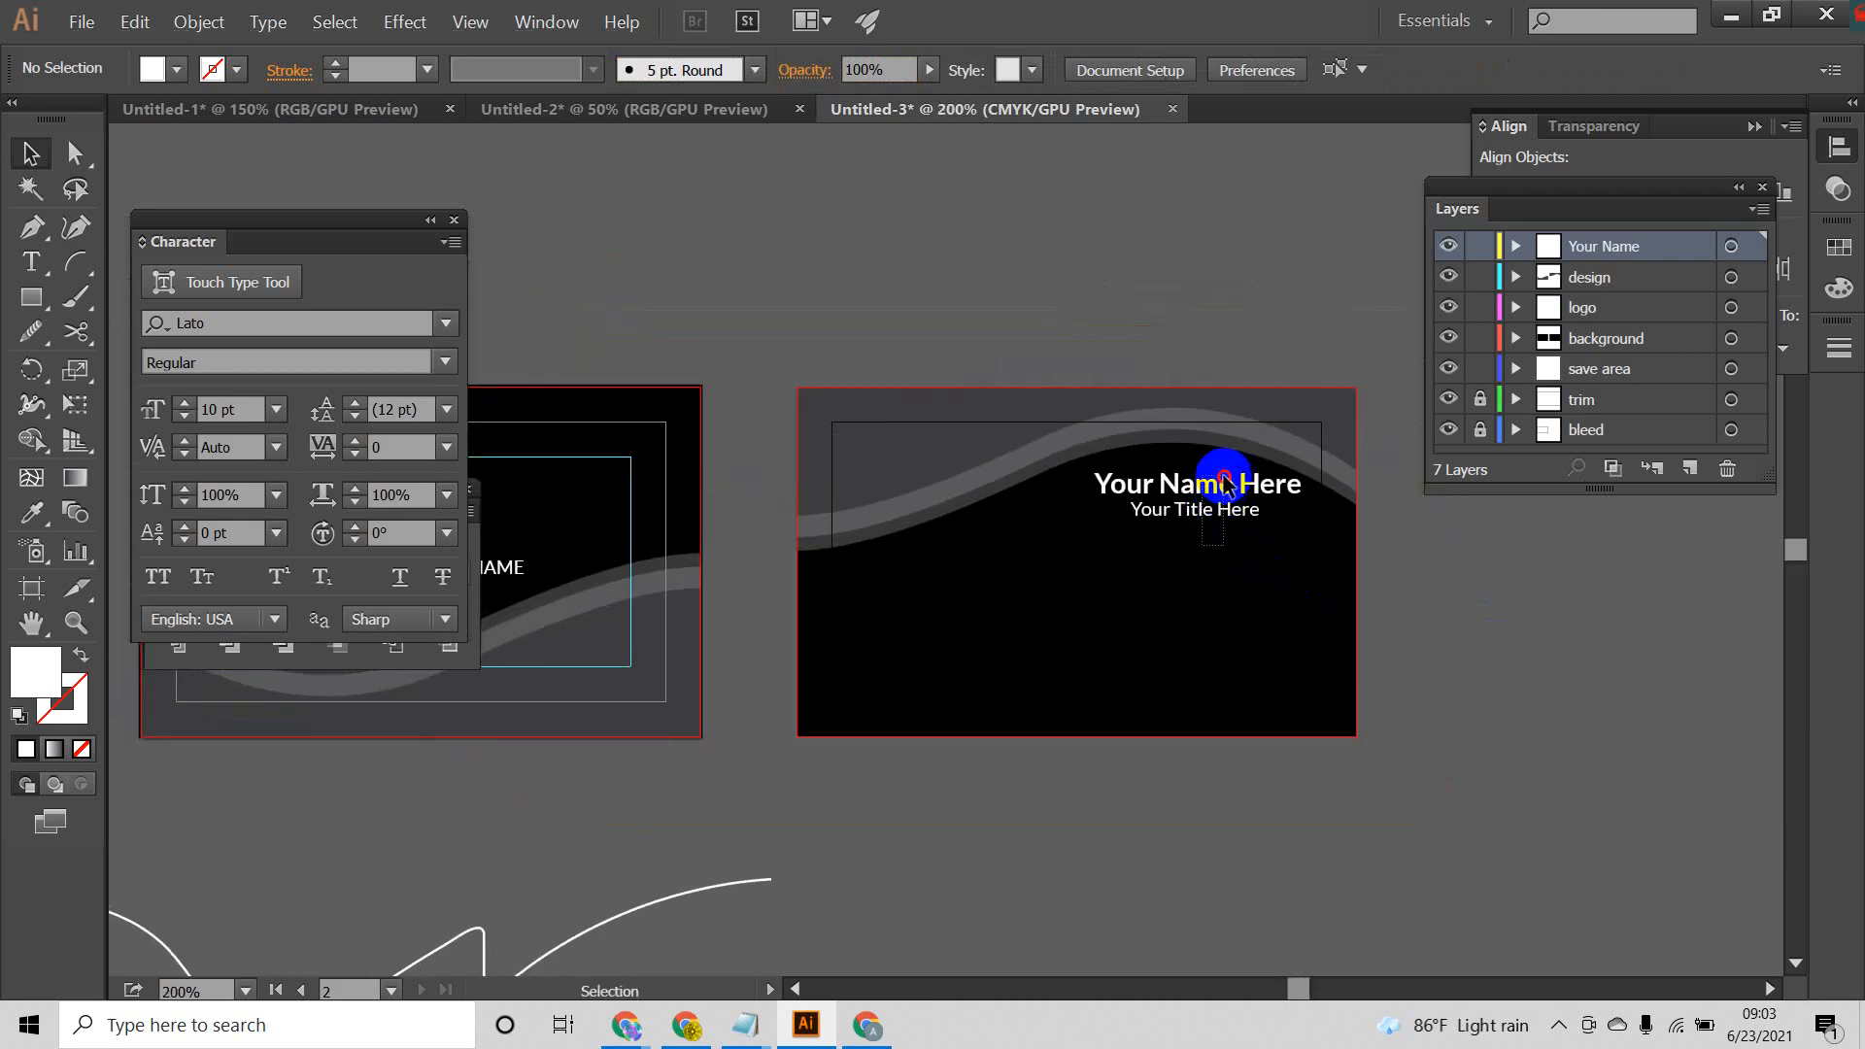
{"action": "left_click", "coordinate": [1229, 485]}
{"action": "left_click", "coordinate": [1332, 579]}
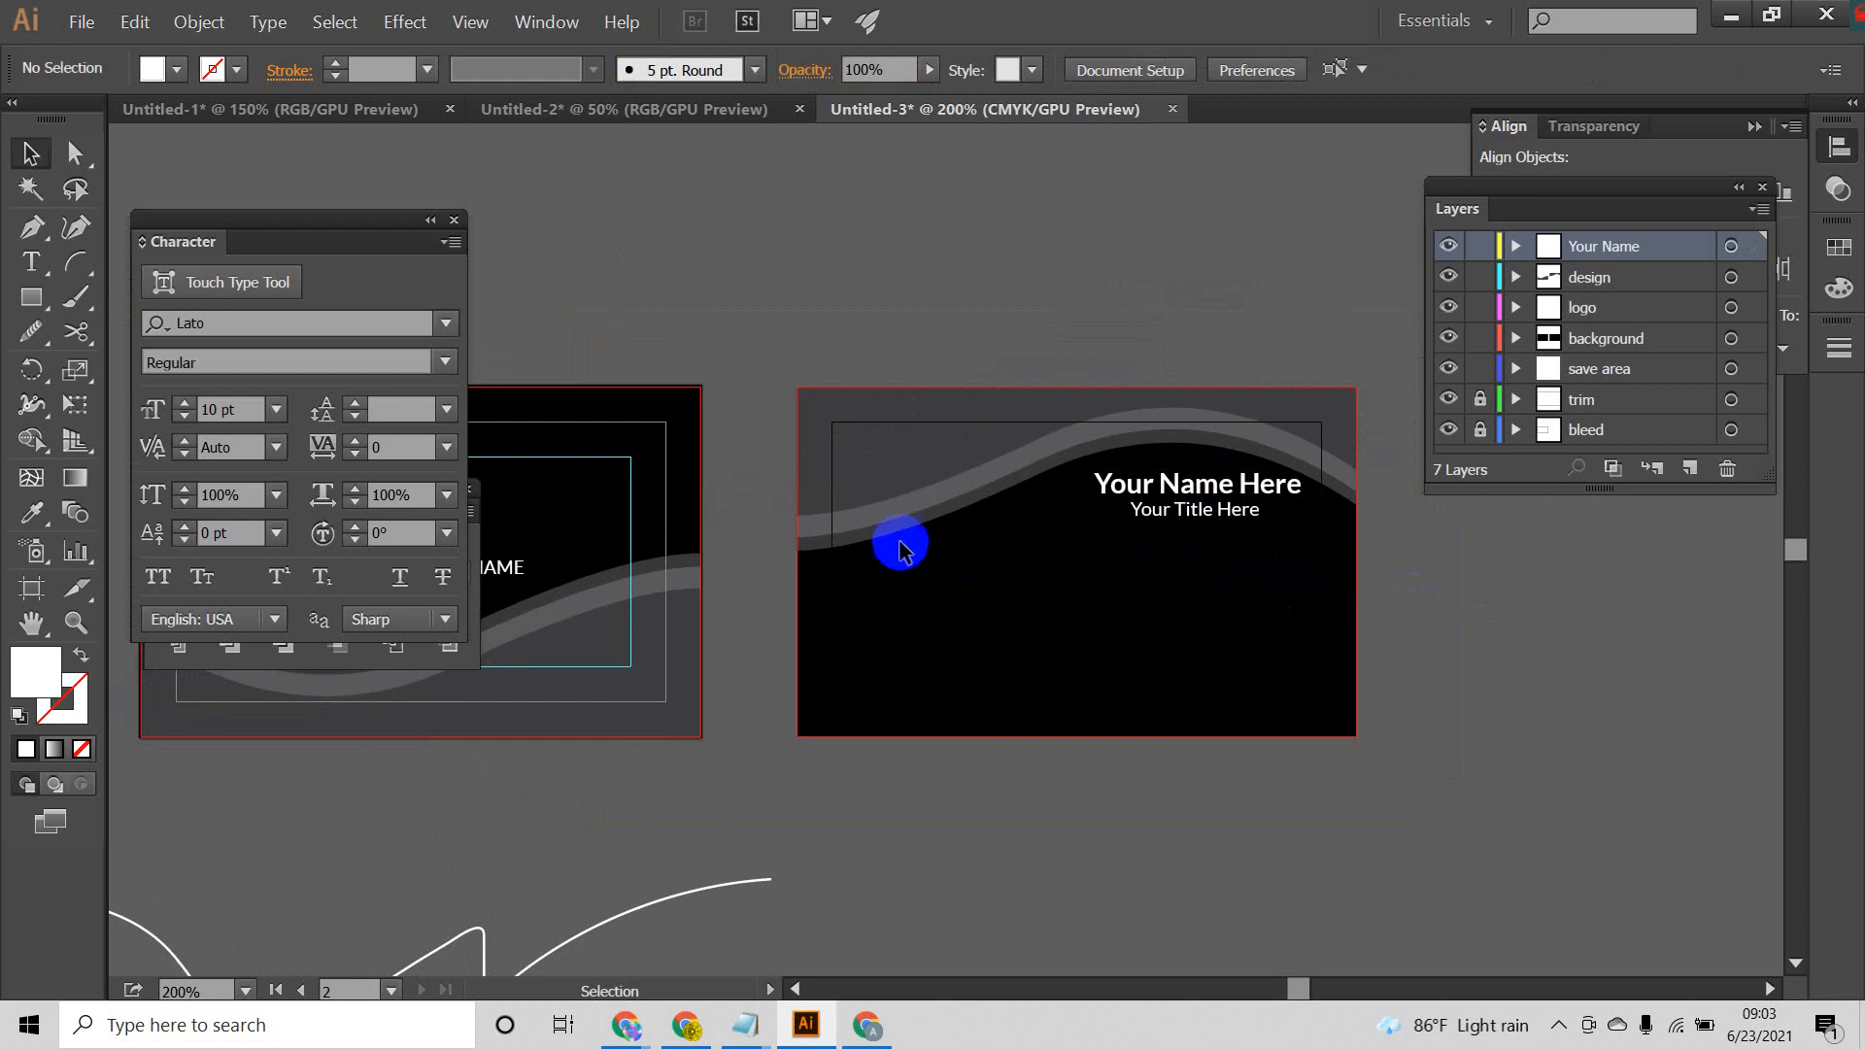
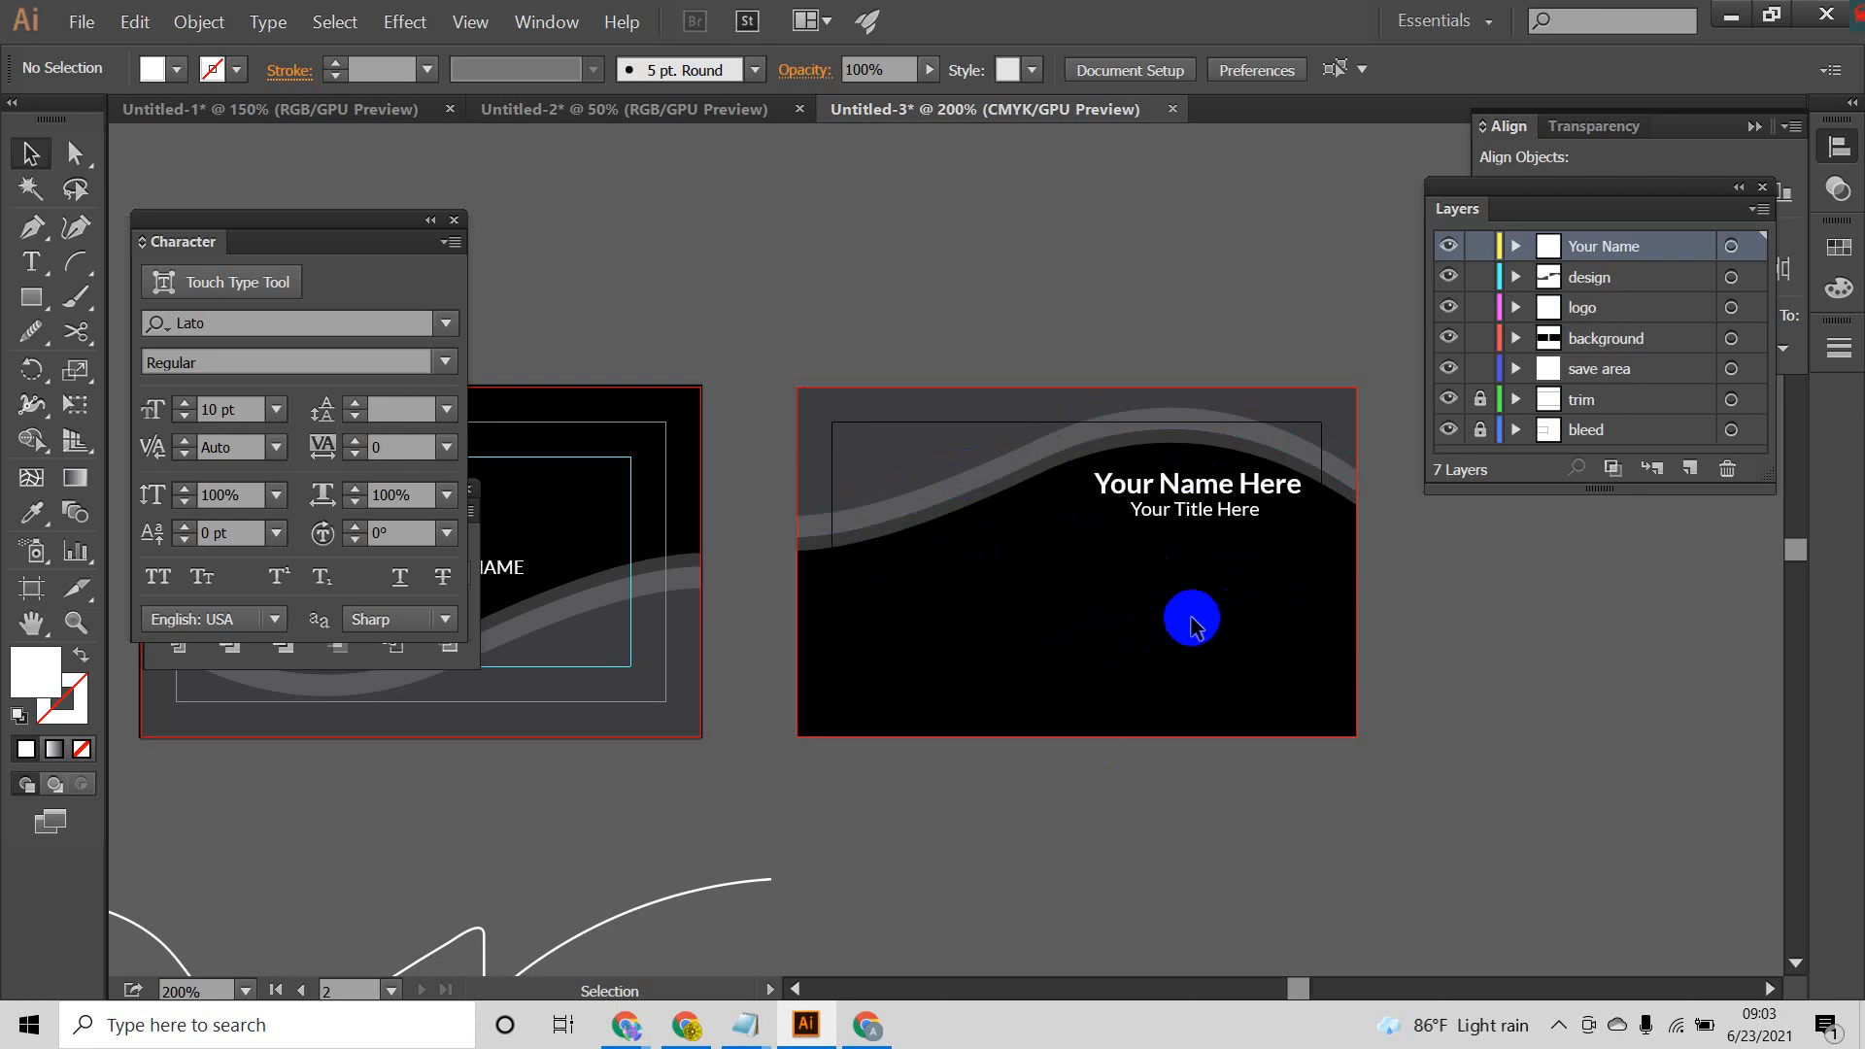
{"action": "left_click_drag", "start_coordinate": [1193, 619], "coordinate": [1267, 591]}
{"action": "scroll", "coordinate": [1319, 525], "scroll_direction": "down", "scroll_amount": 2}
{"action": "left_click", "coordinate": [1270, 418]}
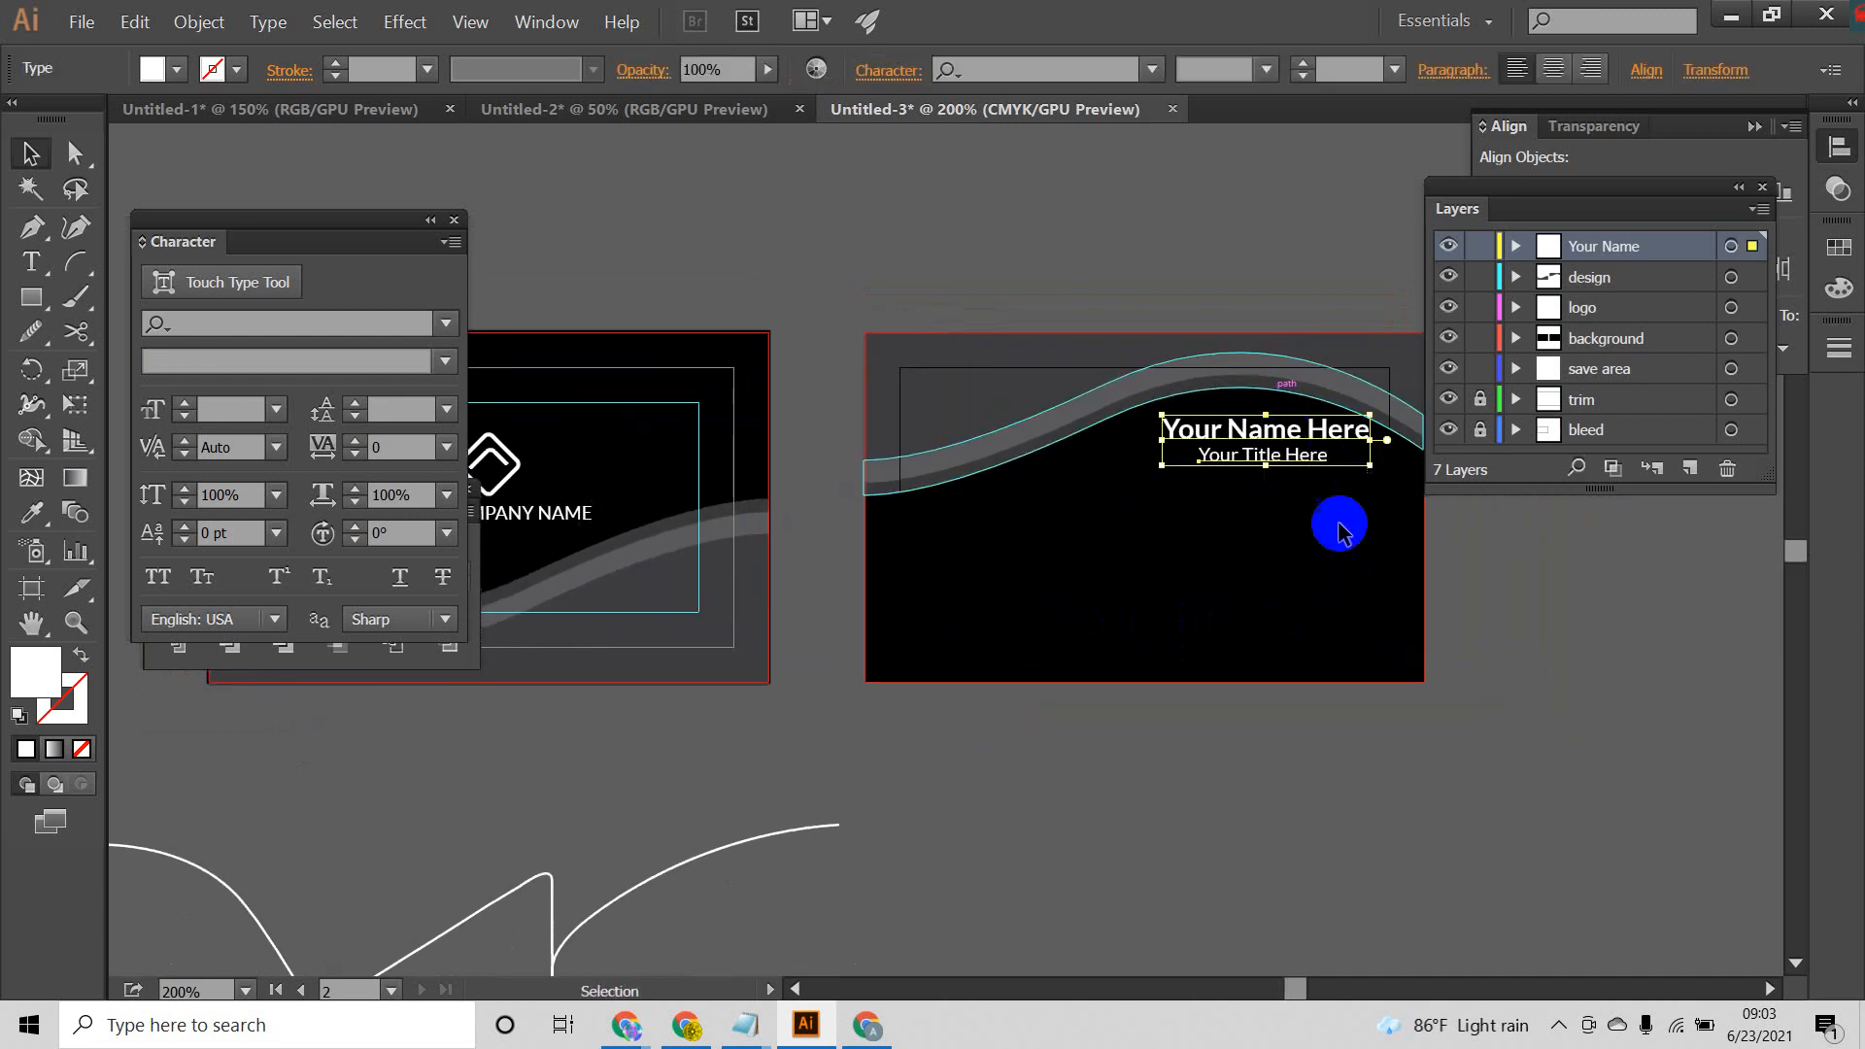
{"action": "left_click", "coordinate": [1348, 560]}
{"action": "left_click", "coordinate": [1262, 423]}
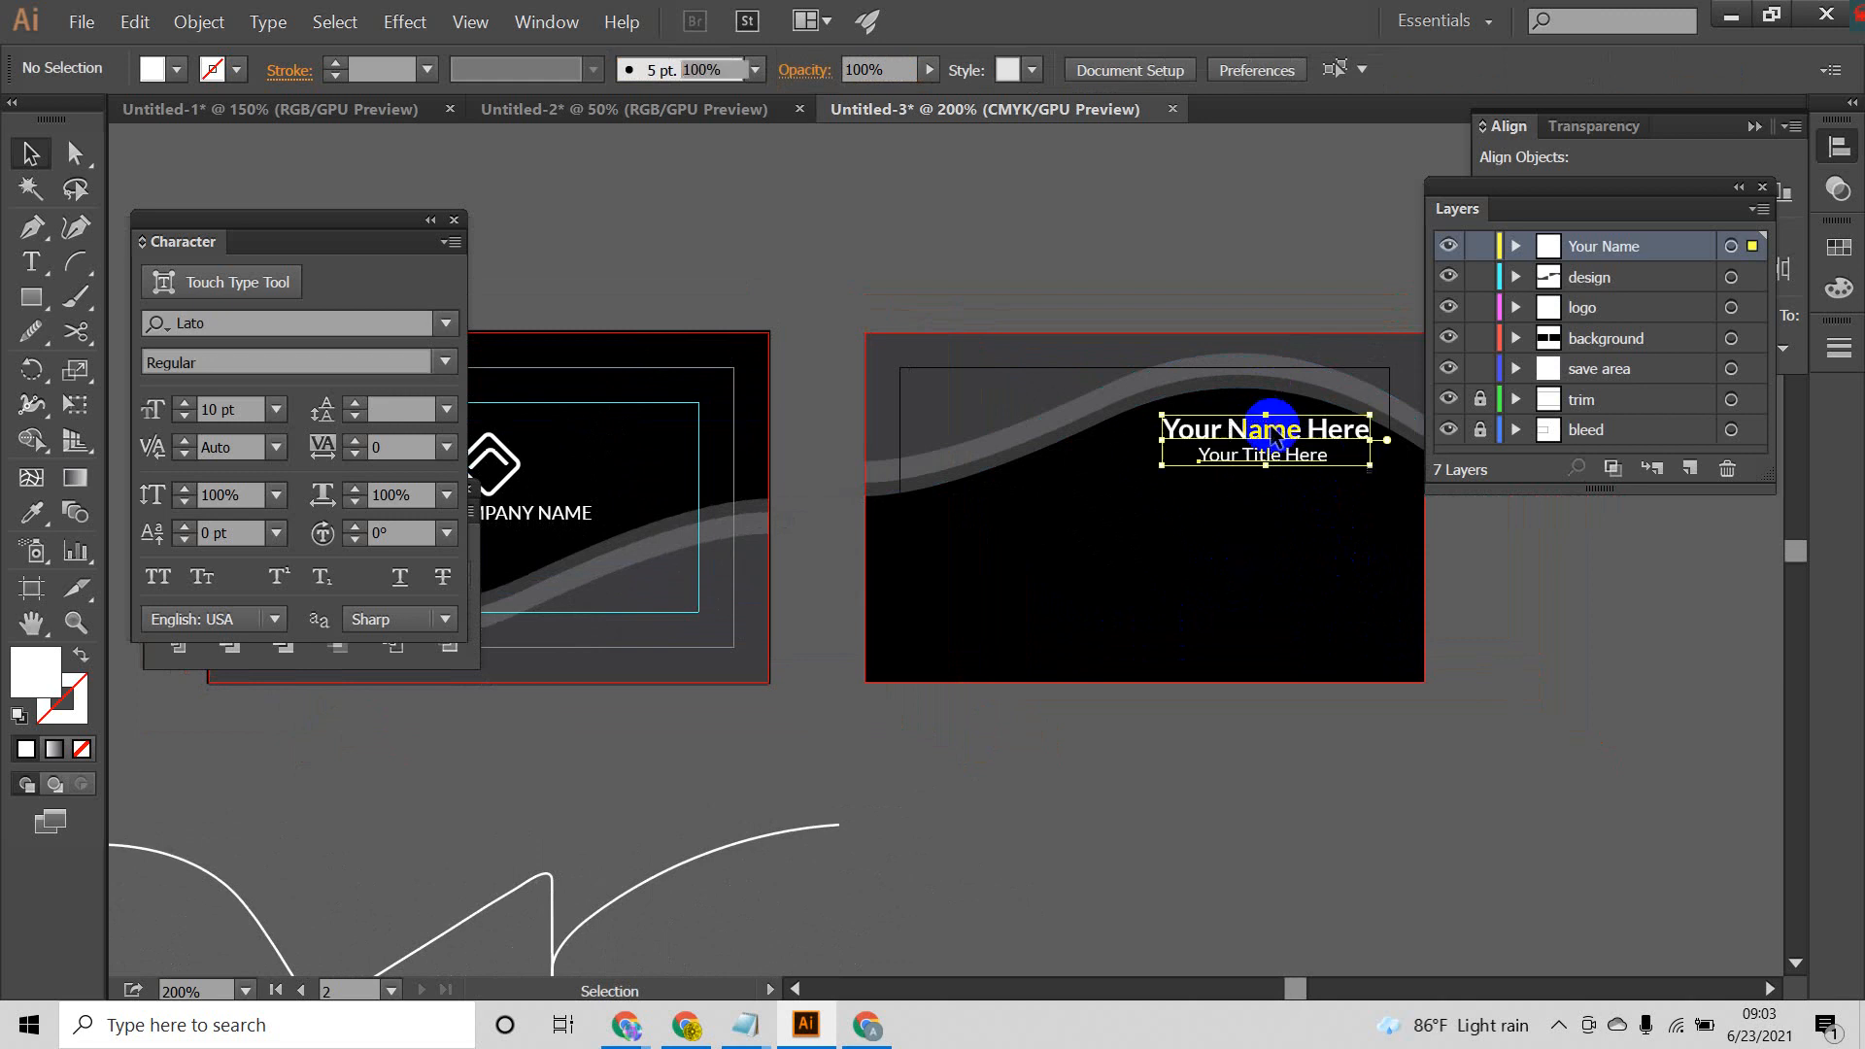
{"action": "left_click", "coordinate": [1338, 556]}
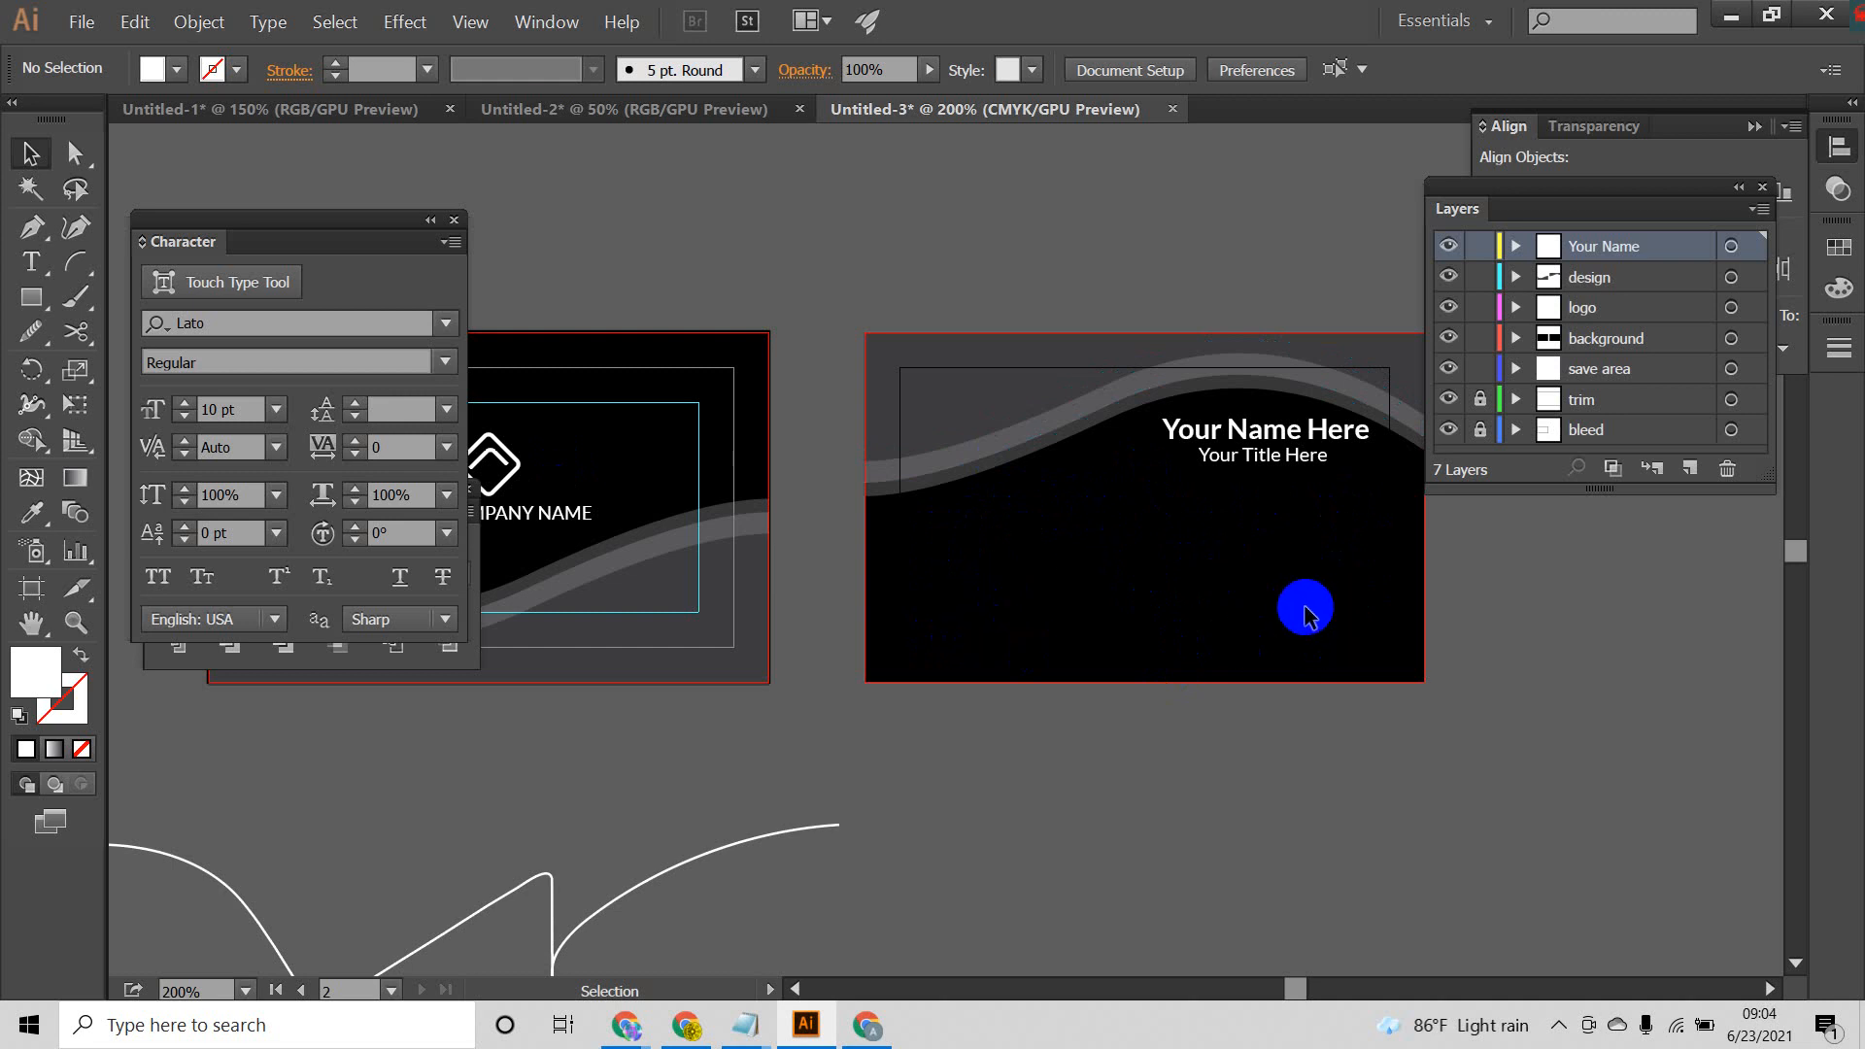
{"action": "left_click", "coordinate": [1274, 425]}
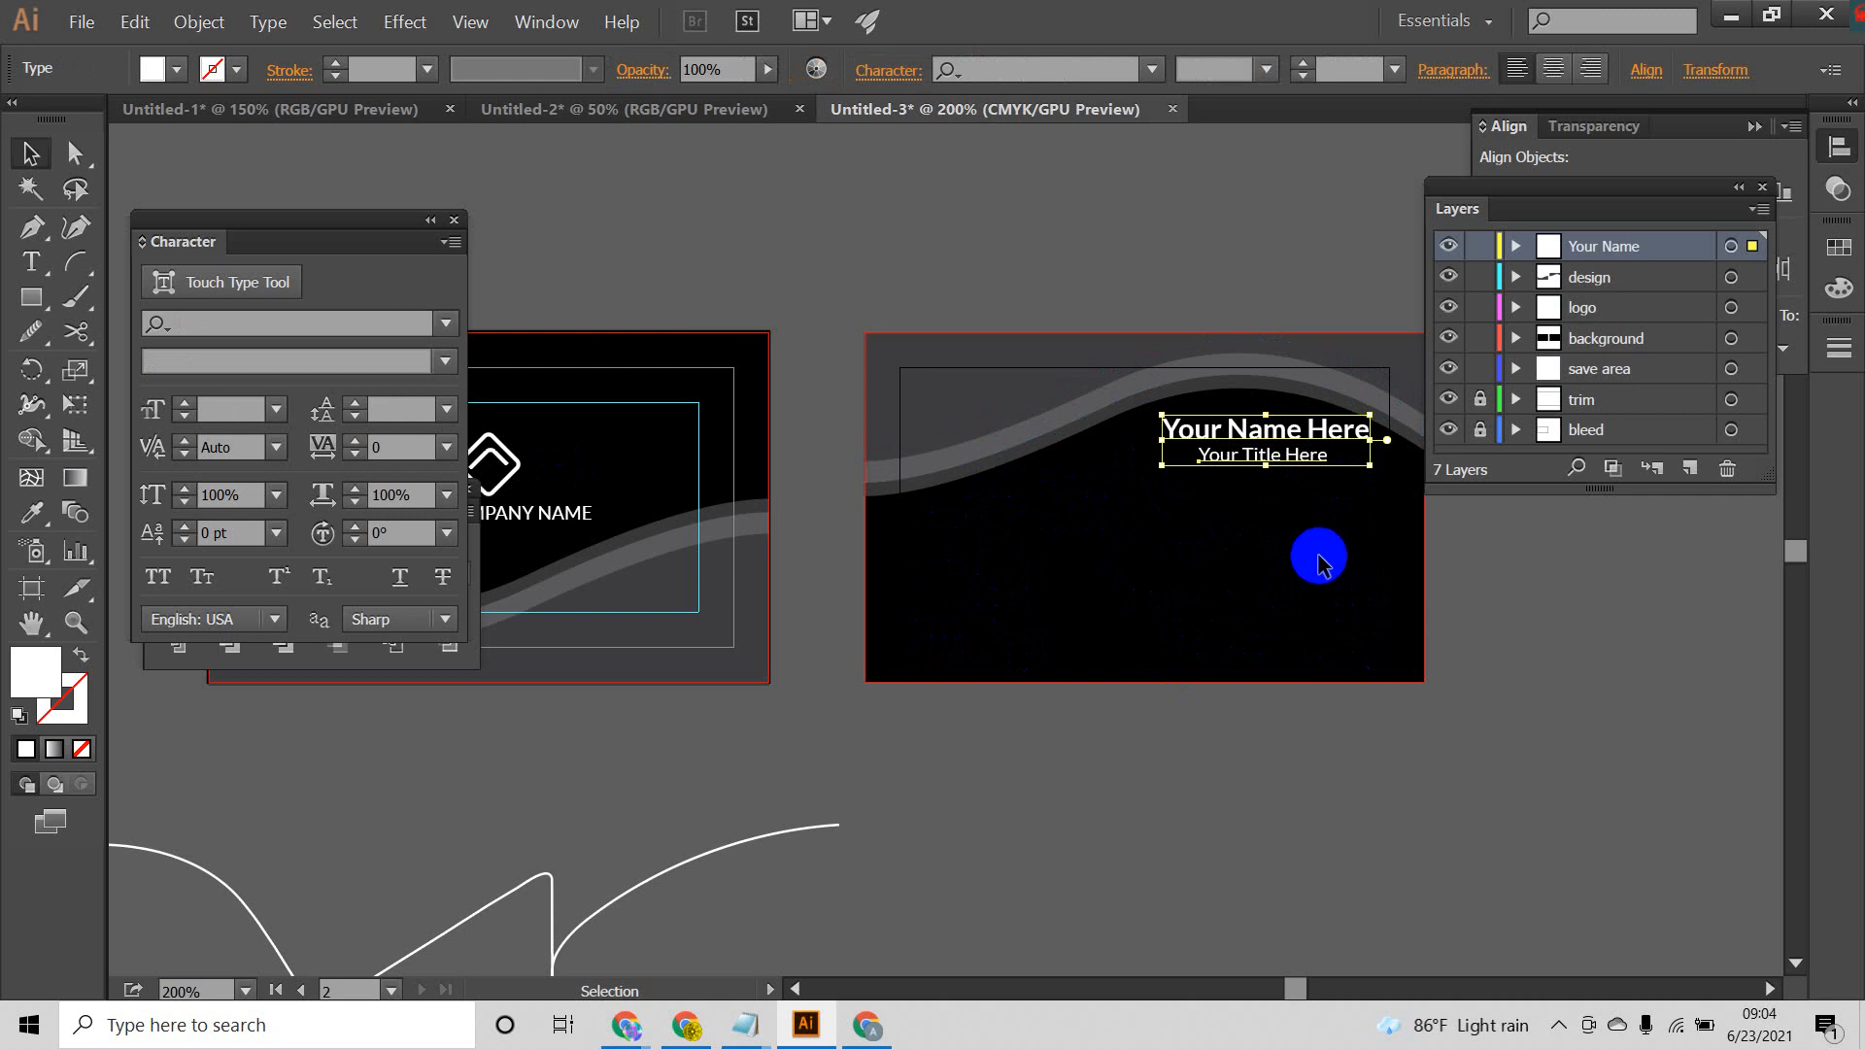
{"action": "left_click", "coordinate": [1335, 523]}
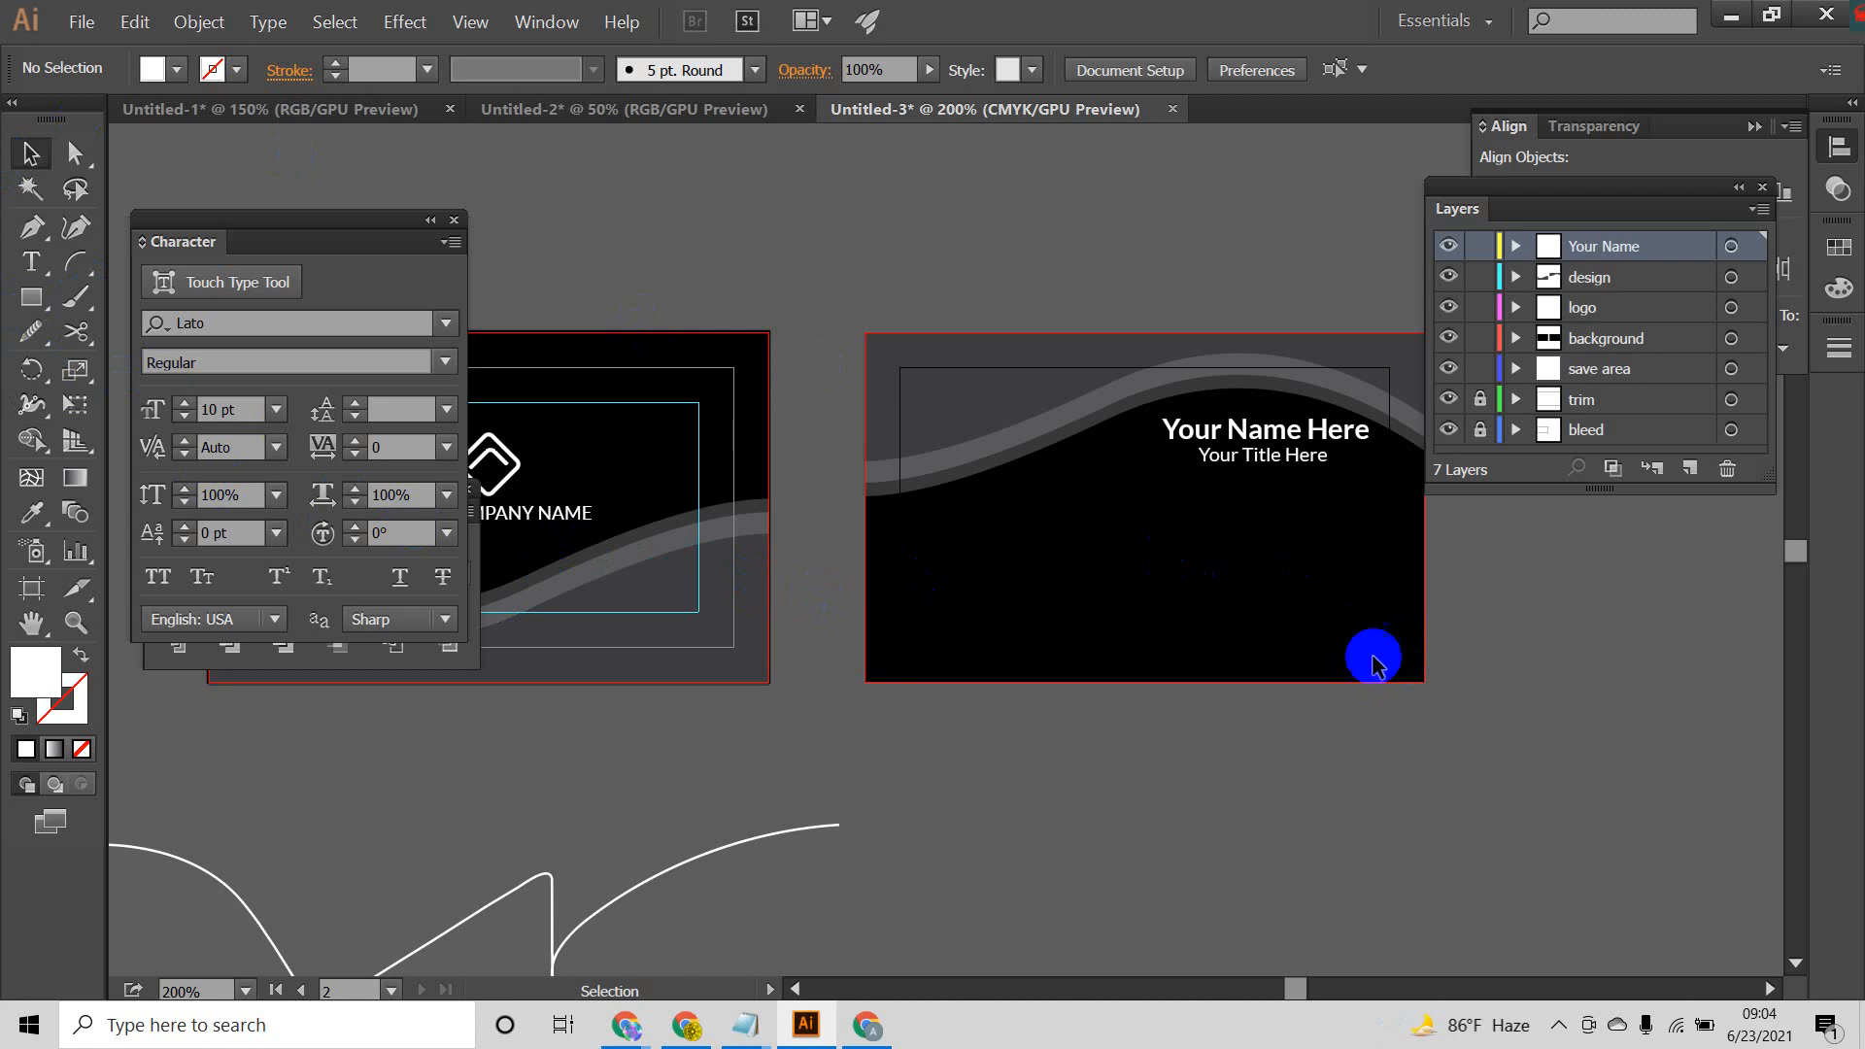
{"action": "left_click", "coordinate": [78, 23]}
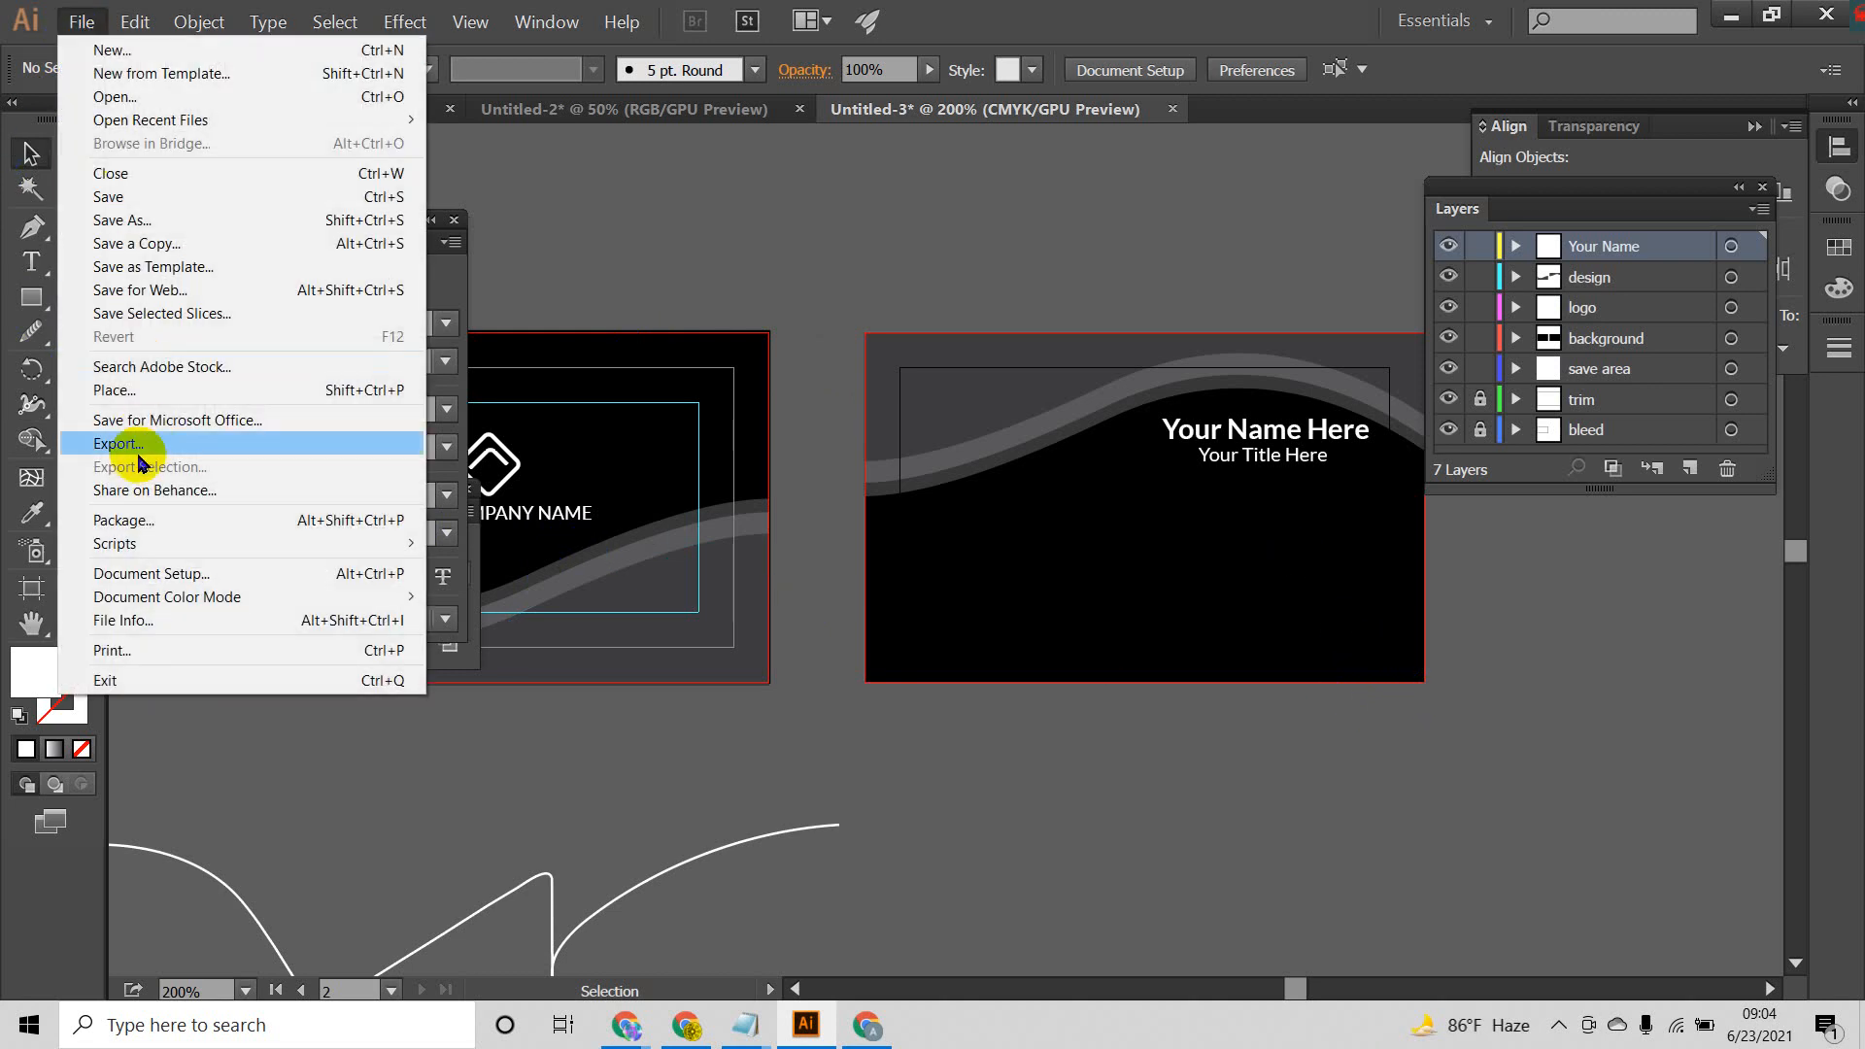
{"action": "left_click", "coordinate": [937, 610]}
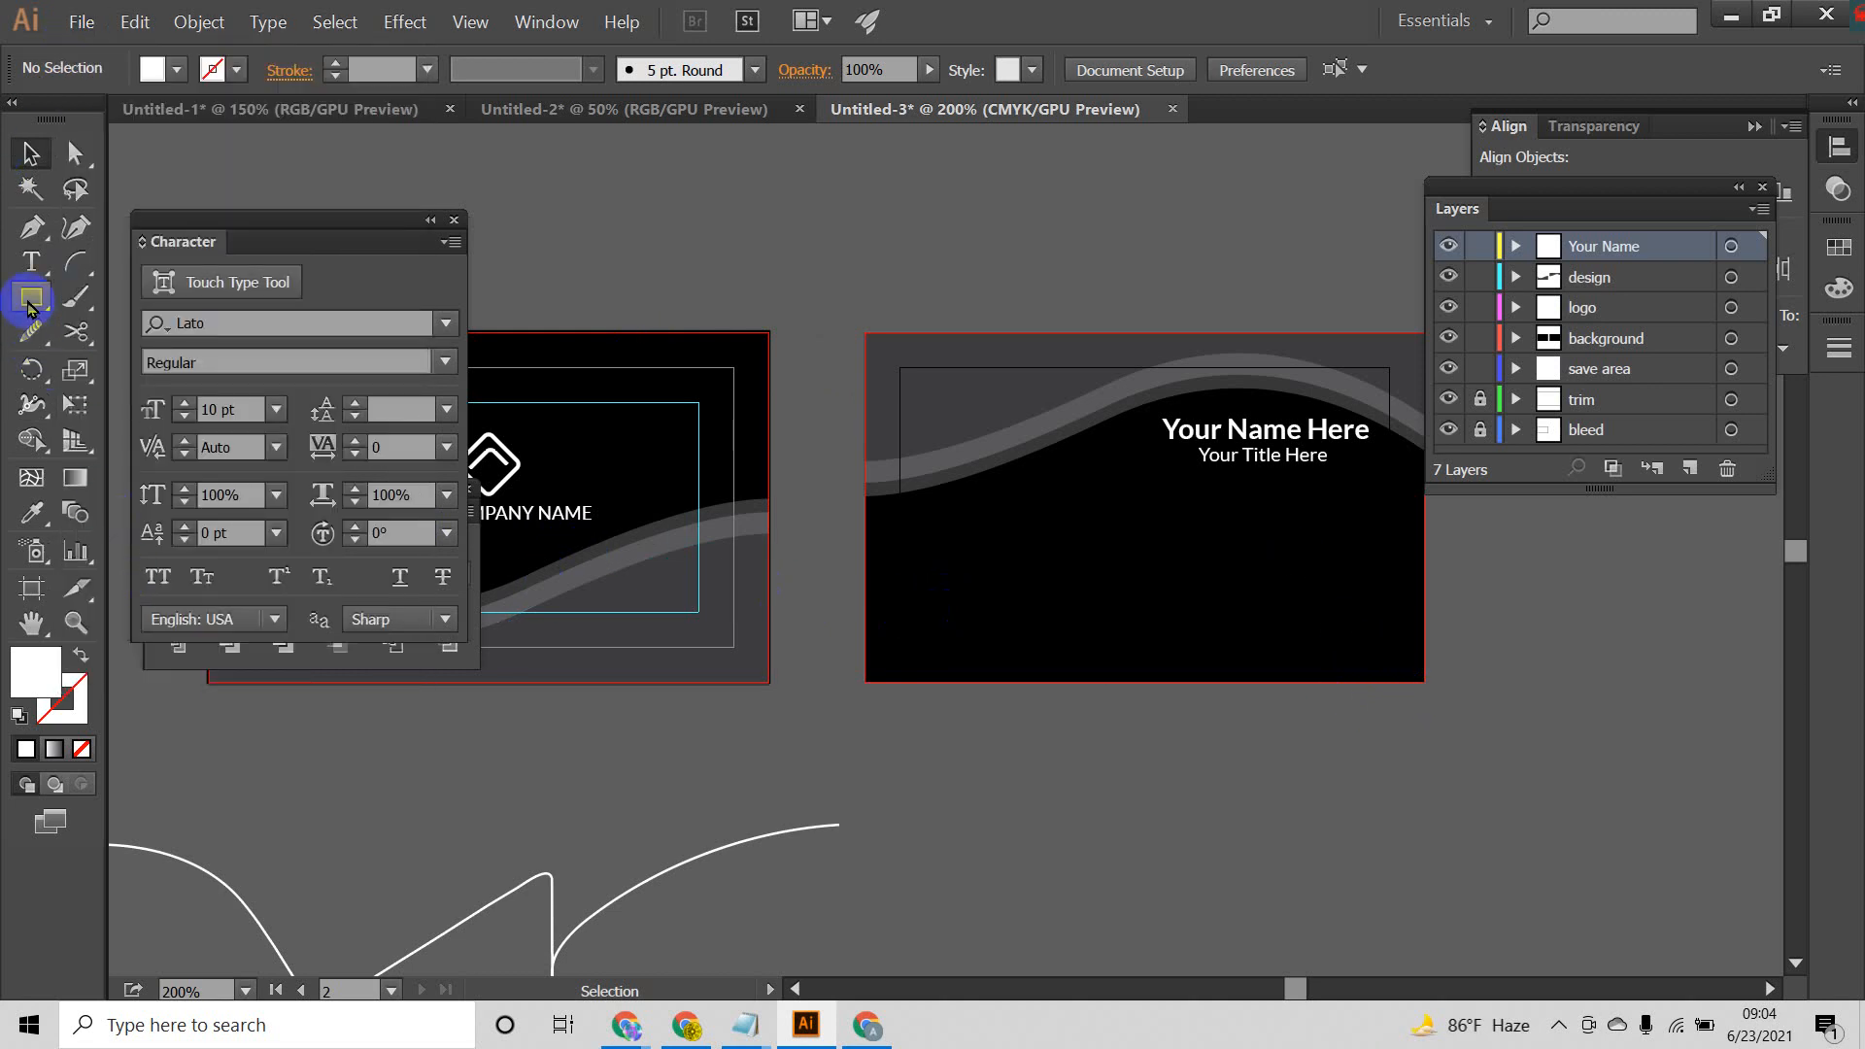
Step: Draw a small white circle beneath the title line with the Ellipse tool and repeat copies downward for an evenly spaced column of four
{"action": "left_click_drag", "start_coordinate": [31, 297], "coordinate": [153, 368]}
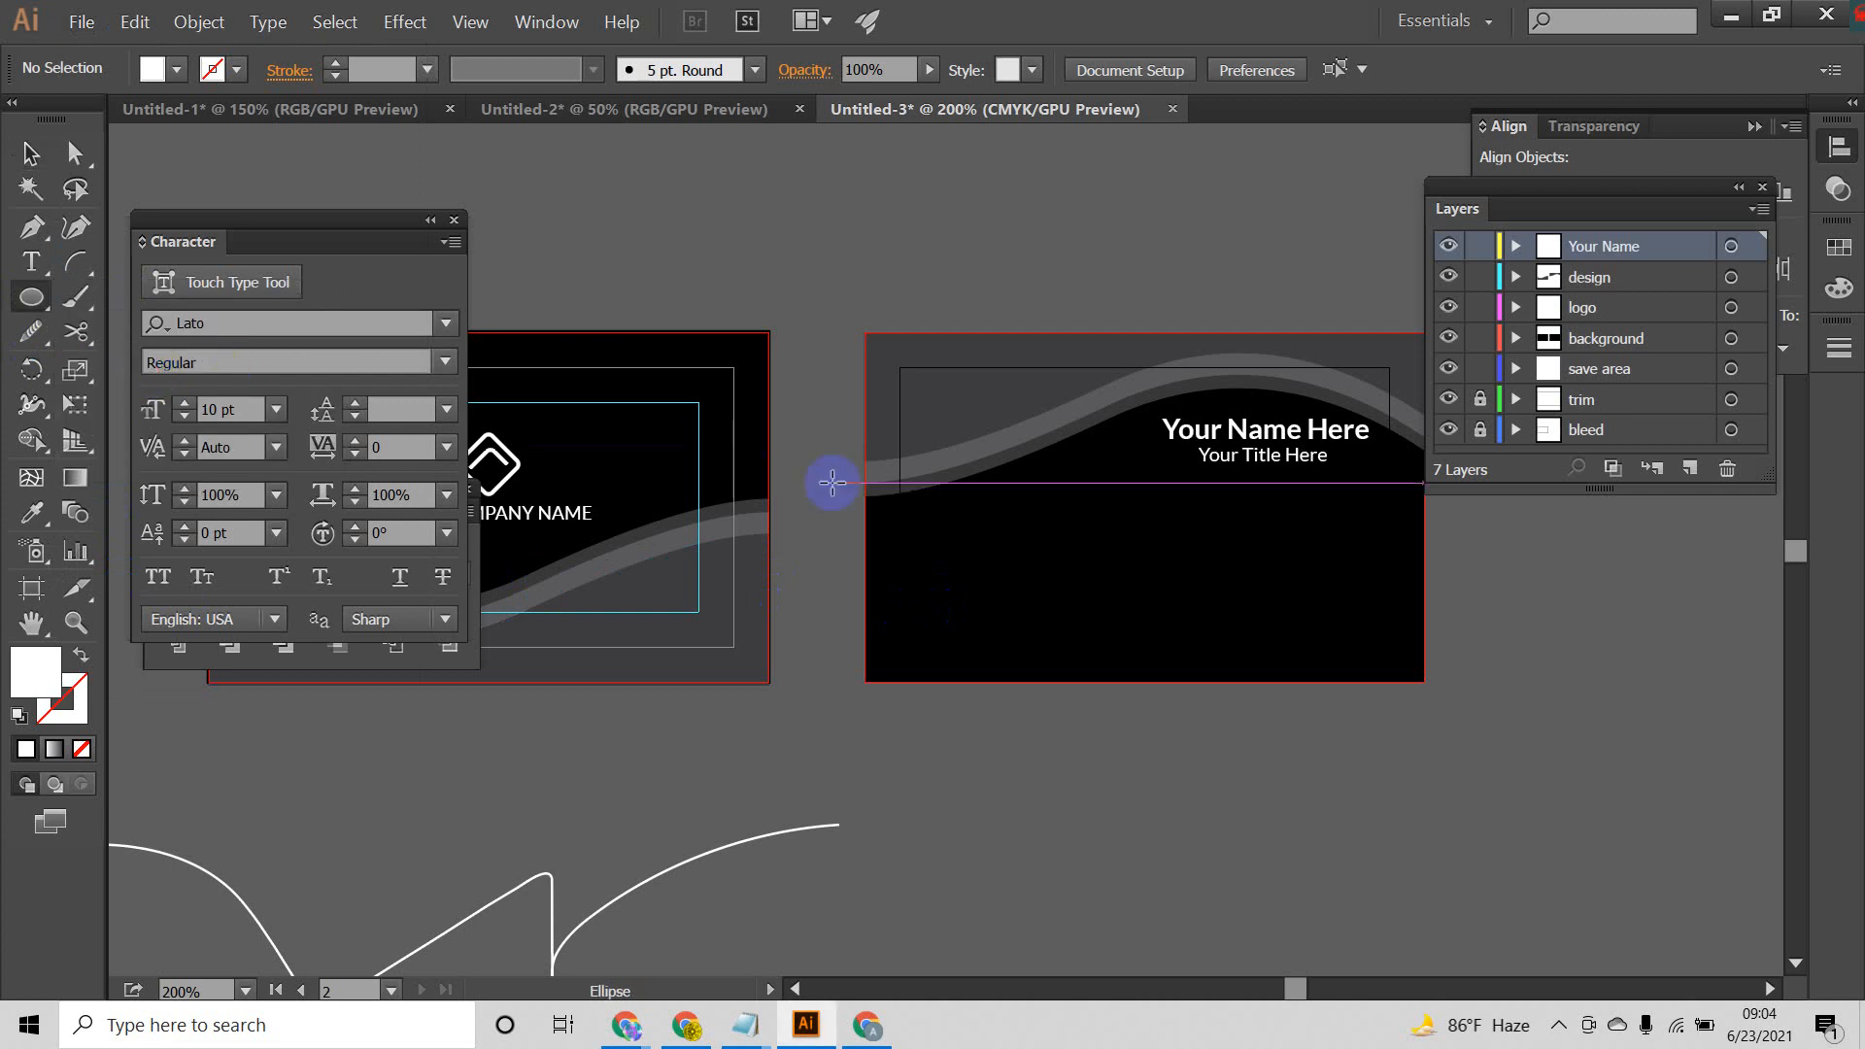
{"action": "key", "text": "space"}
{"action": "left_click_drag", "start_coordinate": [1233, 574], "coordinate": [1102, 557]}
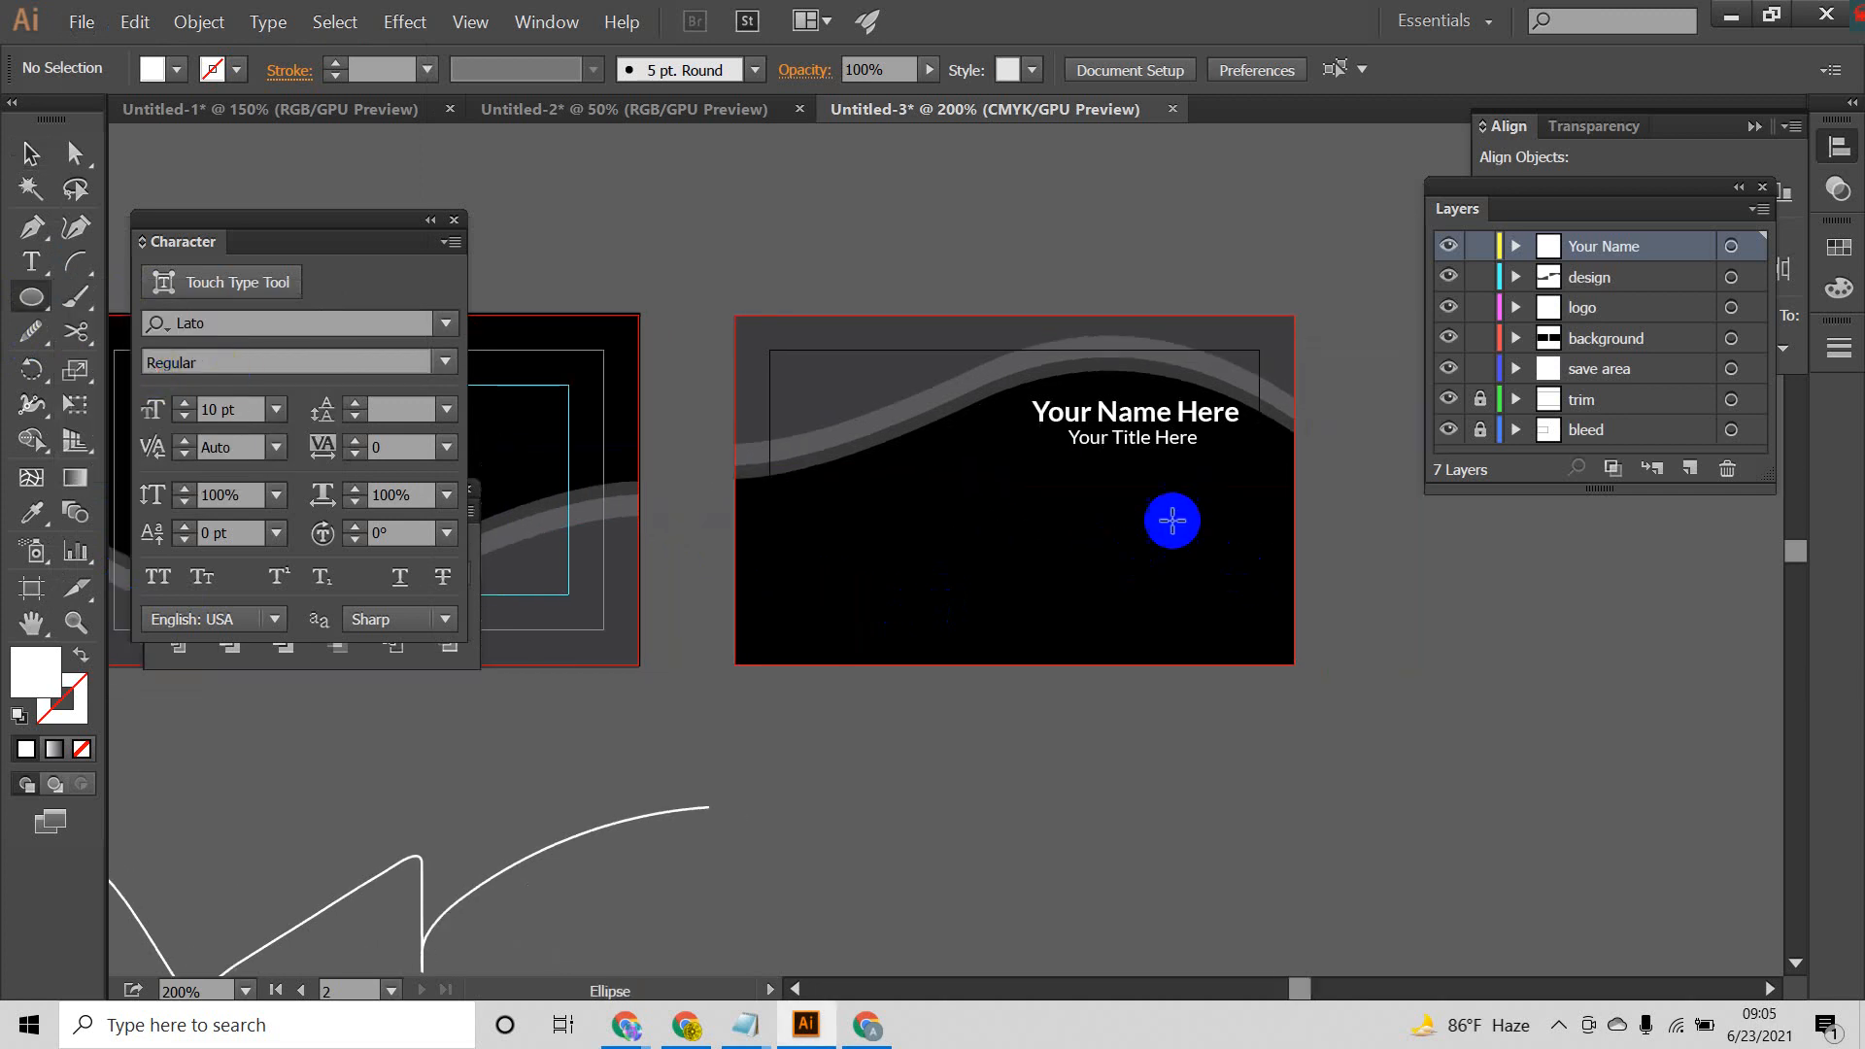
{"action": "left_click_drag", "start_coordinate": [1220, 499], "coordinate": [1230, 583]}
{"action": "left_click", "coordinate": [30, 152]}
{"action": "left_click", "coordinate": [1111, 748]}
{"action": "key", "text": "ctrl+d"}
{"action": "left_click", "coordinate": [1354, 686]}
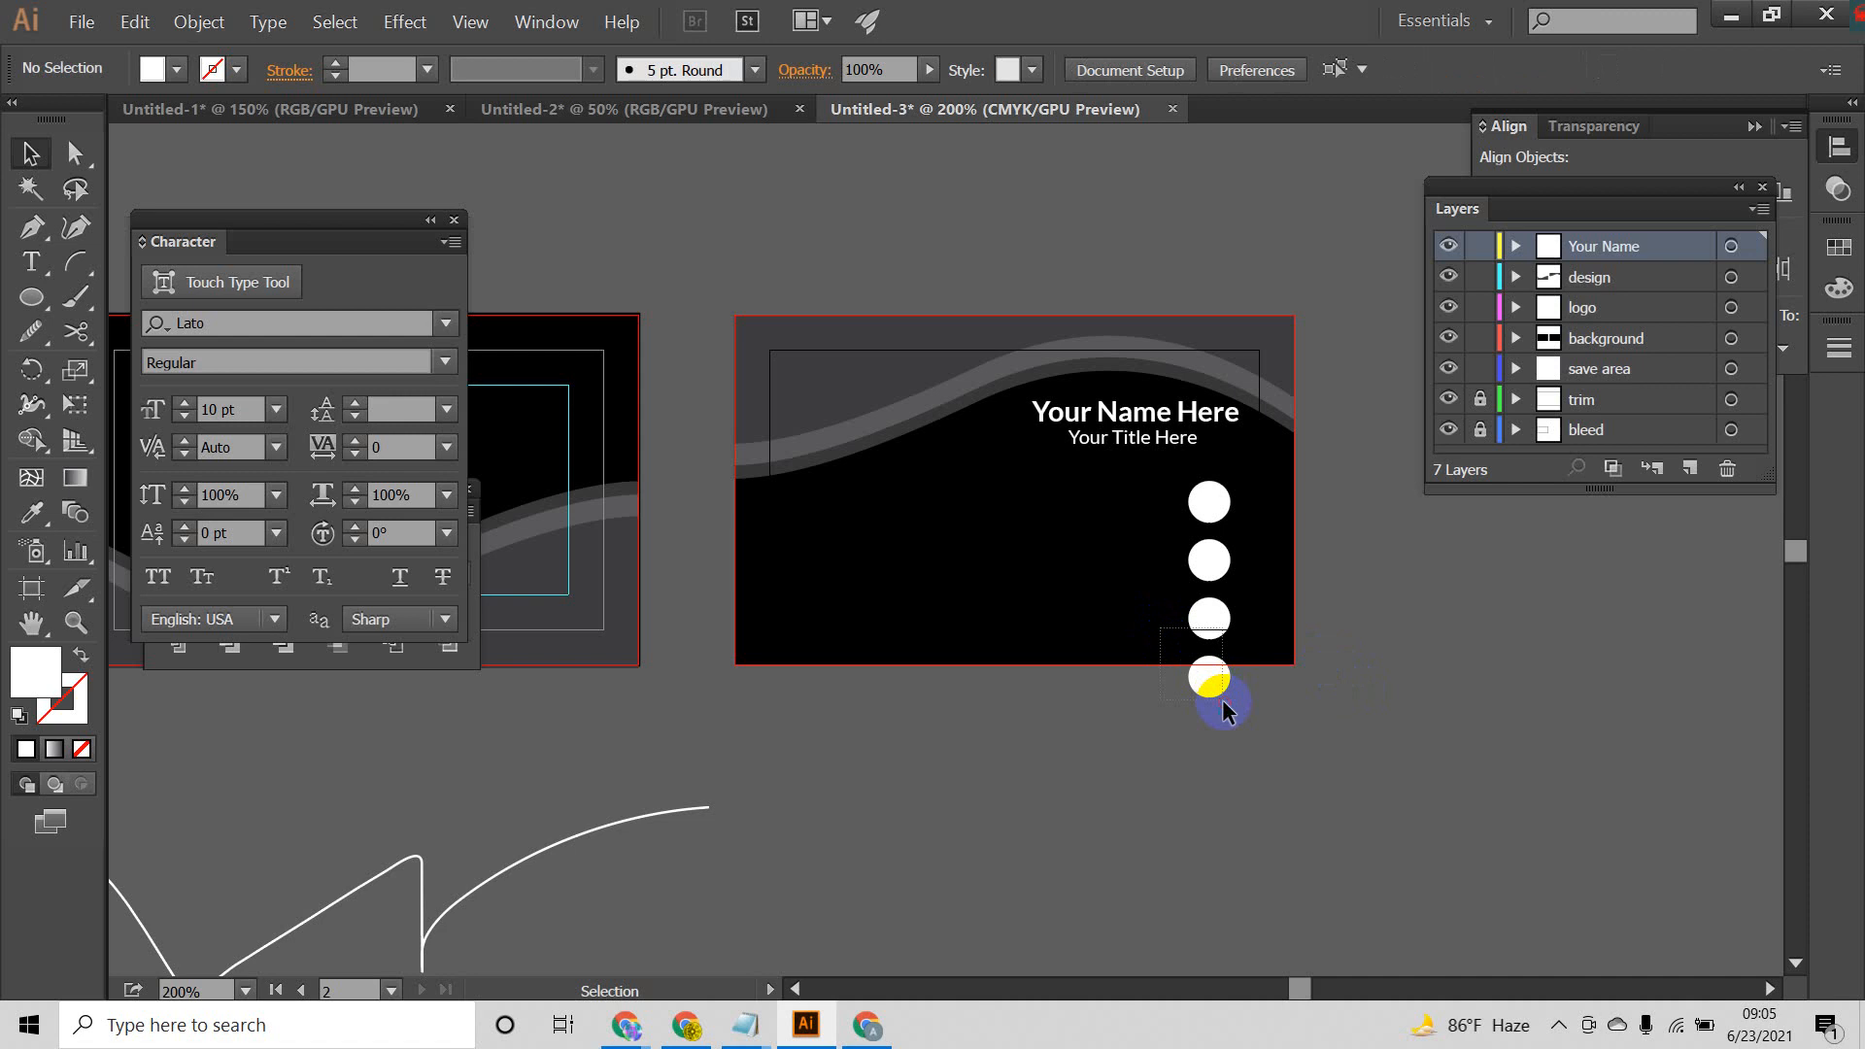
Step: Move the lower two circles left as a second column and shift the remaining pair down slightly to level both rows
{"action": "left_click_drag", "start_coordinate": [1222, 702], "coordinate": [974, 522]}
{"action": "left_click", "coordinate": [1139, 736]}
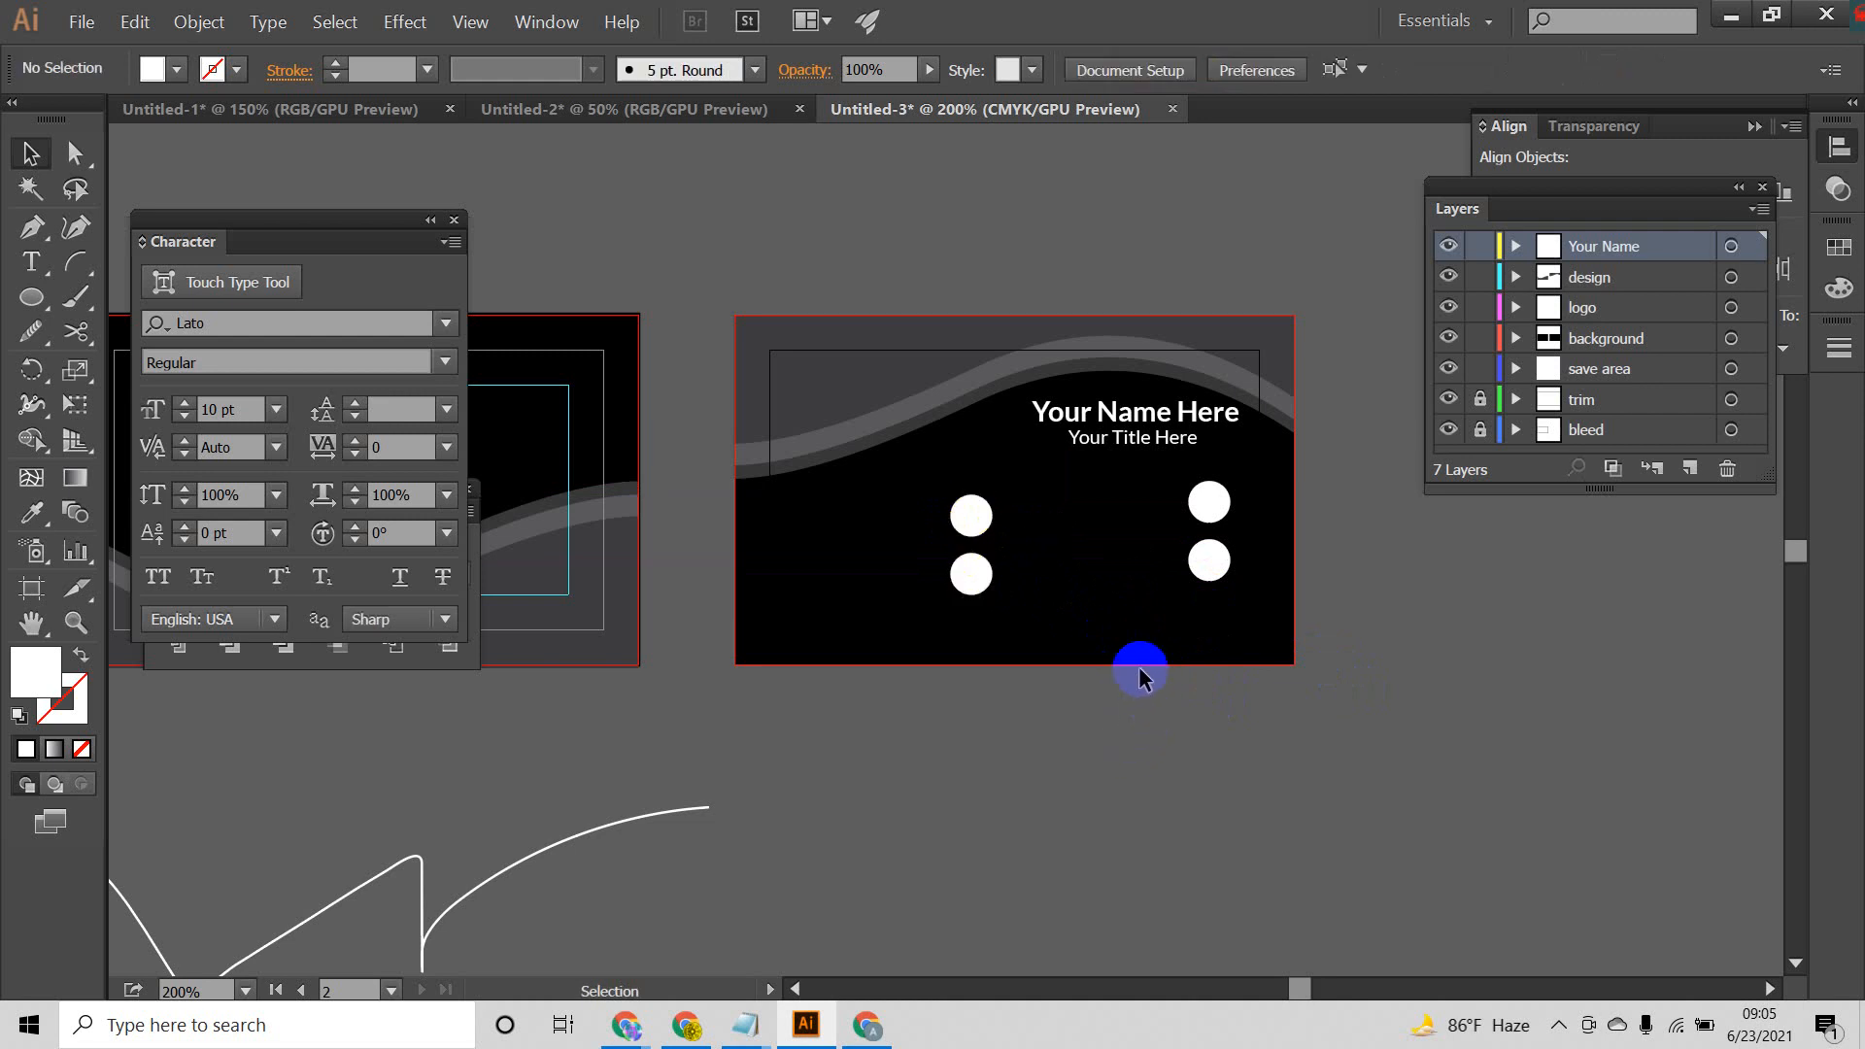
{"action": "left_click_drag", "start_coordinate": [1116, 484], "coordinate": [1239, 577]}
{"action": "left_click_drag", "start_coordinate": [1206, 506], "coordinate": [1212, 529]}
{"action": "left_click", "coordinate": [1332, 613]}
Step: Duplicate the title line between the two upper circles and replace the copy's wording with a phone number
{"action": "scroll", "coordinate": [1133, 533], "scroll_direction": "up", "scroll_amount": 2}
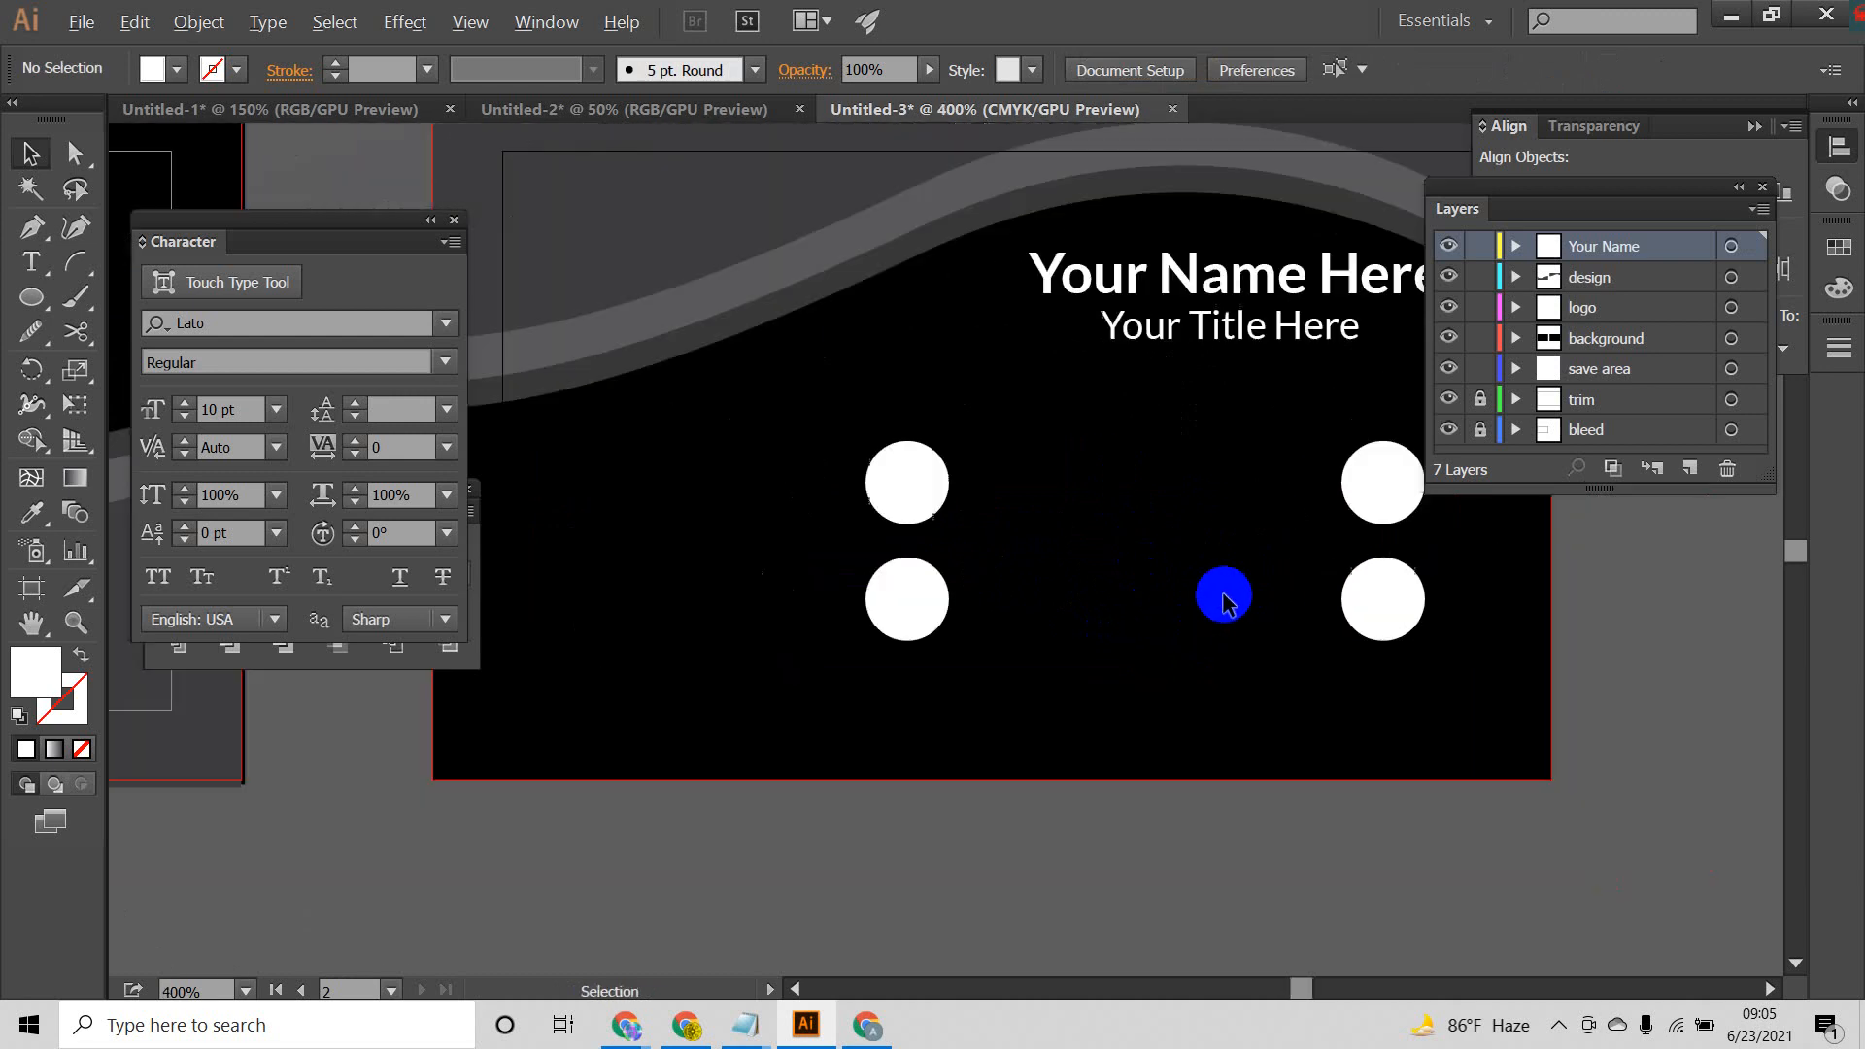
{"action": "left_click_drag", "start_coordinate": [1186, 337], "coordinate": [923, 478]}
{"action": "key", "text": "t"}
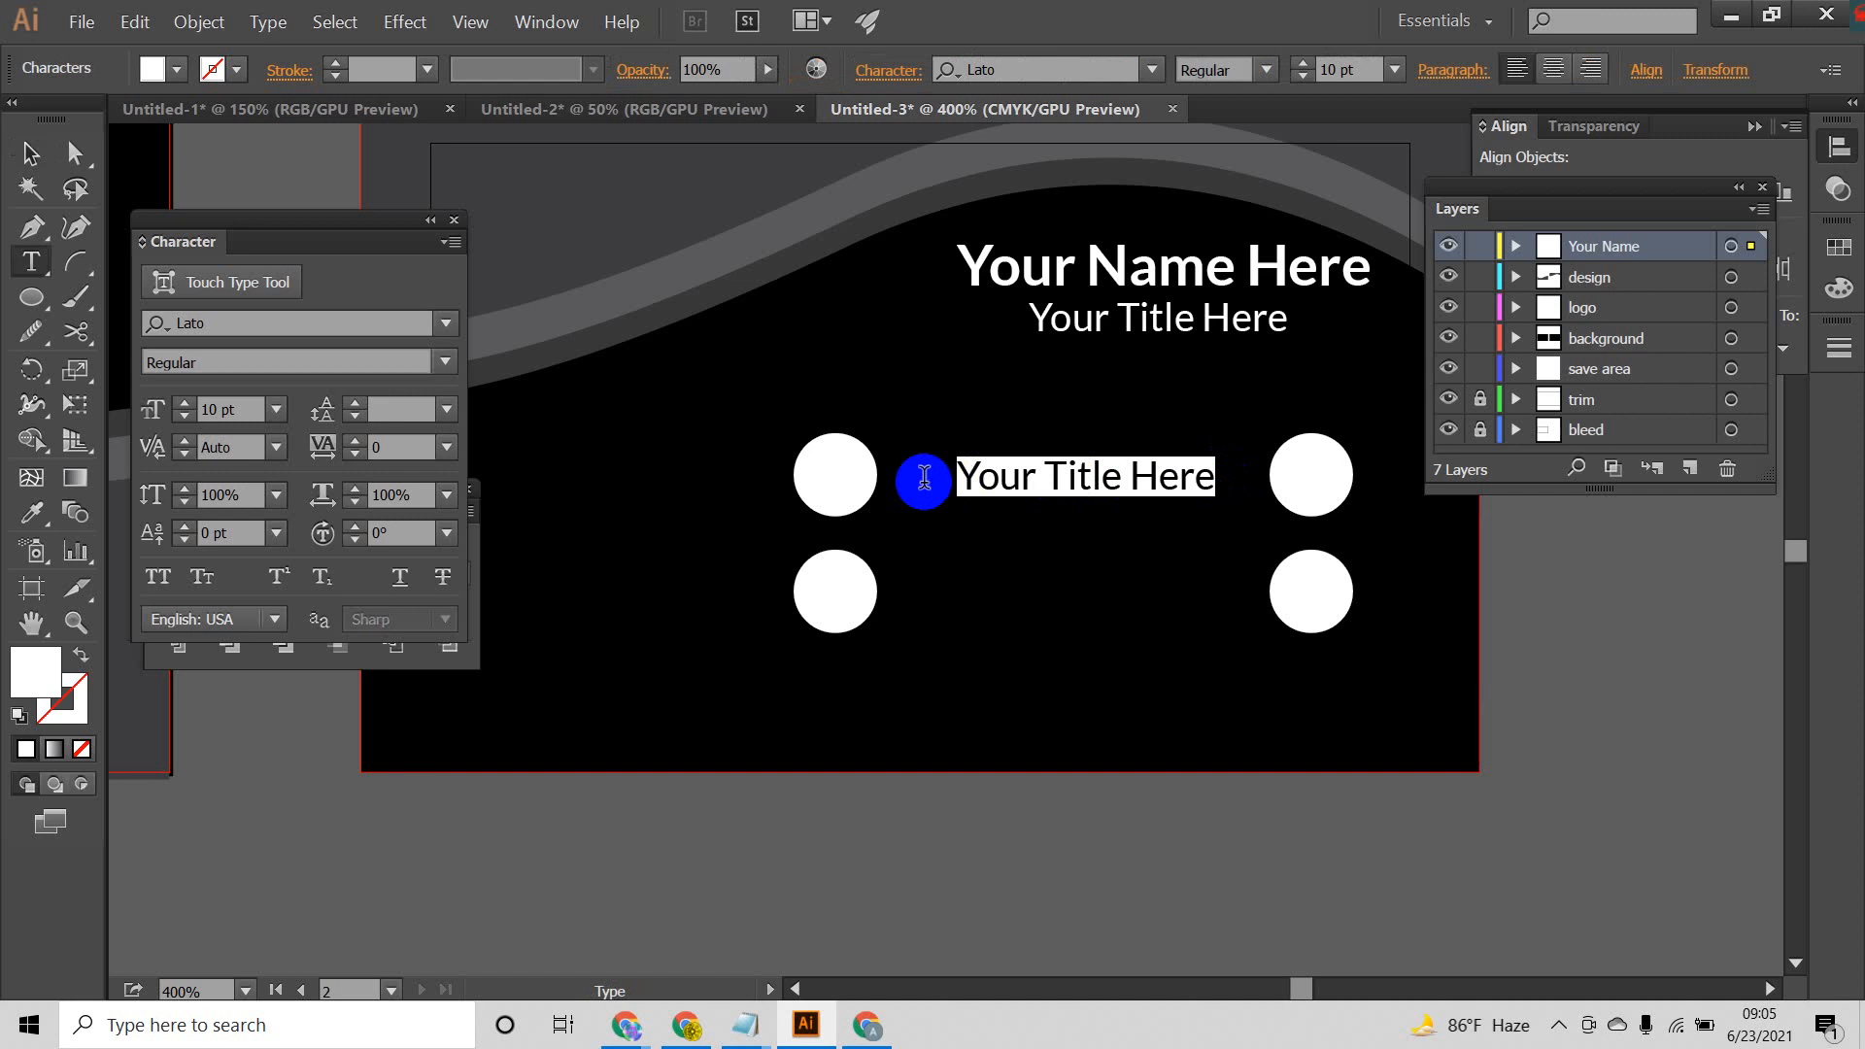
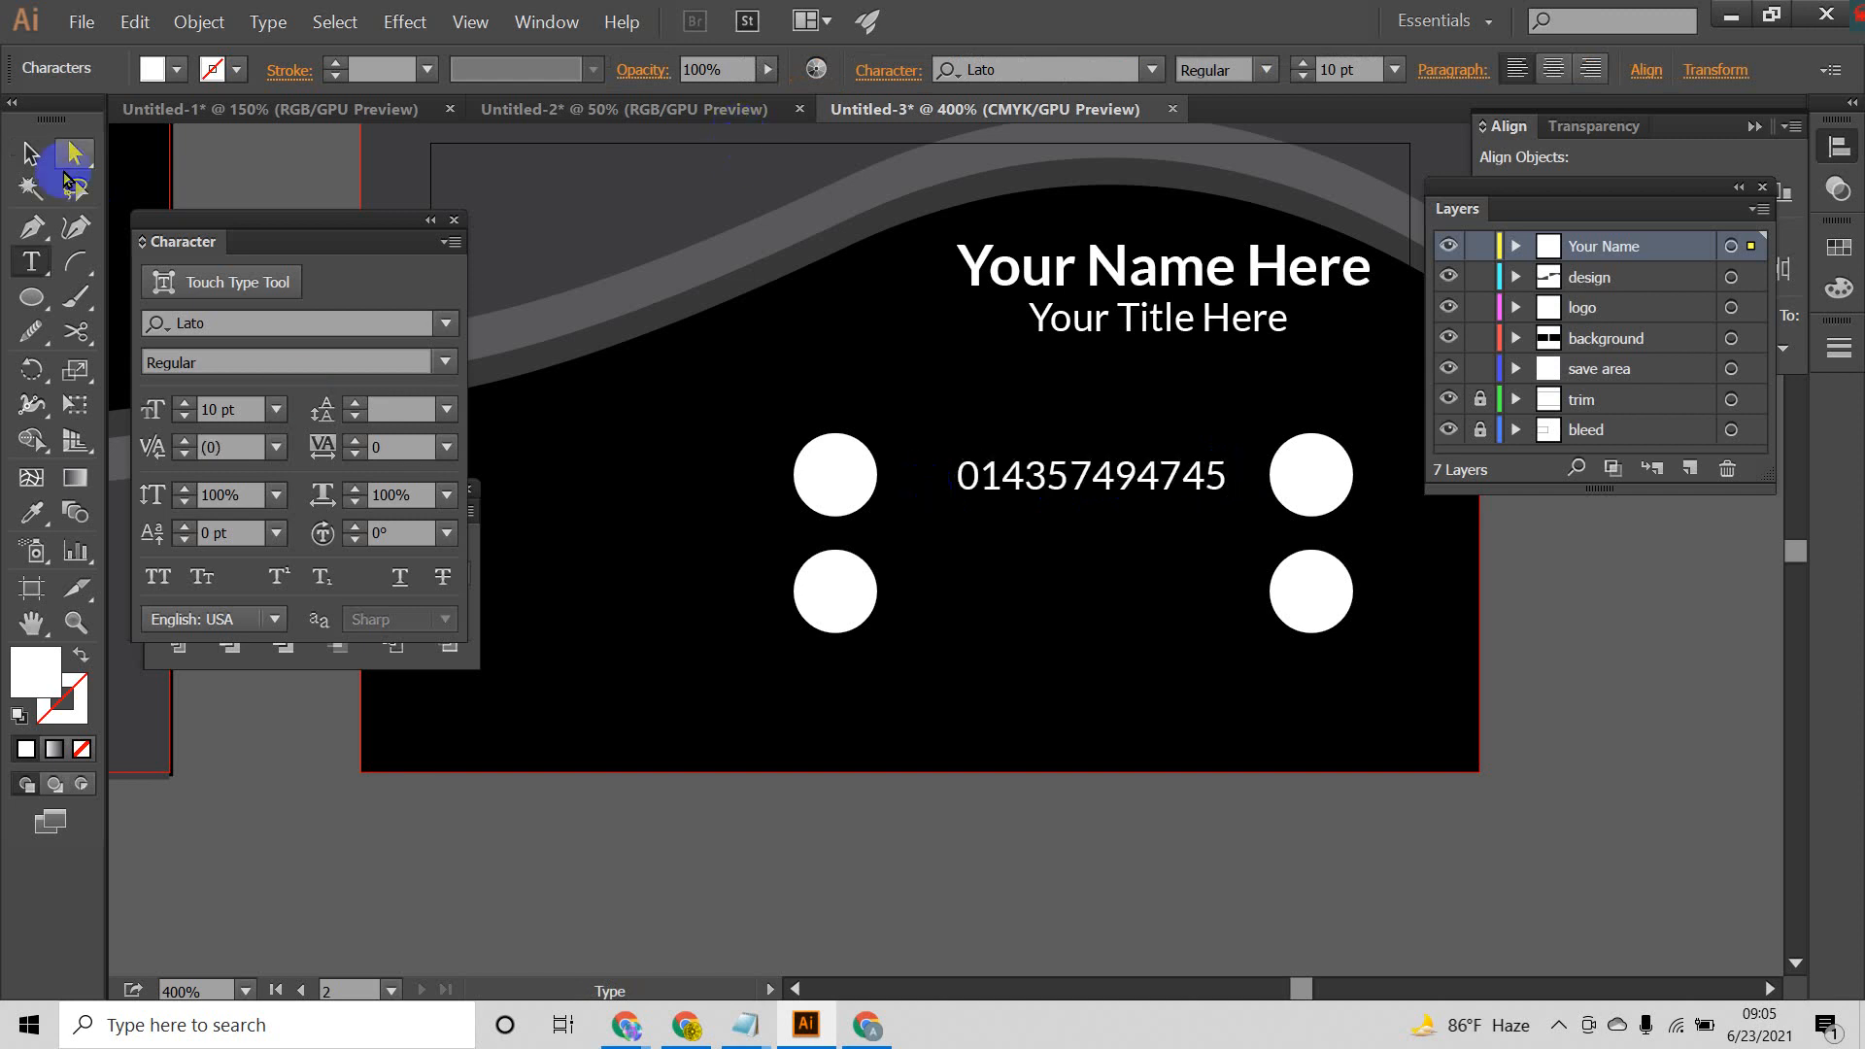
{"action": "left_click", "coordinate": [32, 154]}
Step: Duplicate the phone line between the two lower circles and replace the copy's text with an e-mail address
{"action": "left_click_drag", "start_coordinate": [1059, 501], "coordinate": [1113, 595]}
{"action": "double_click", "coordinate": [1230, 590]}
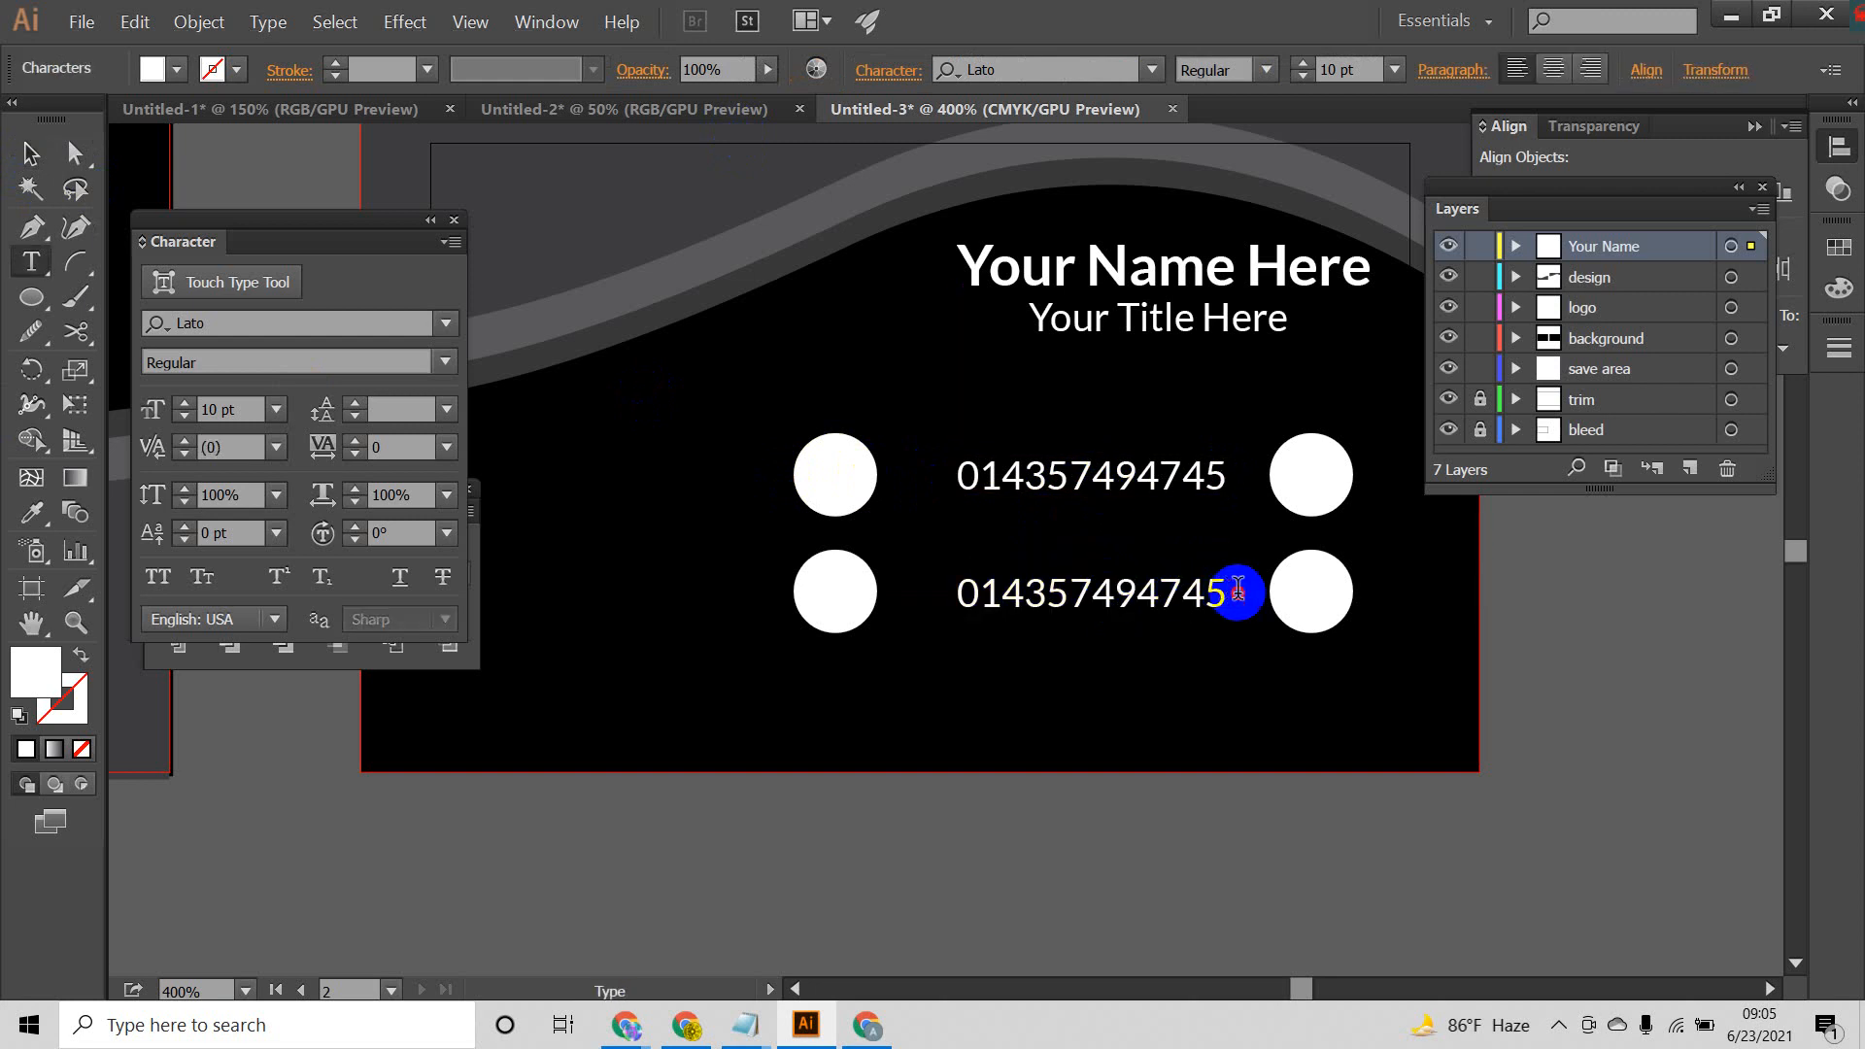
{"action": "left_click_drag", "start_coordinate": [1230, 590], "coordinate": [799, 566]}
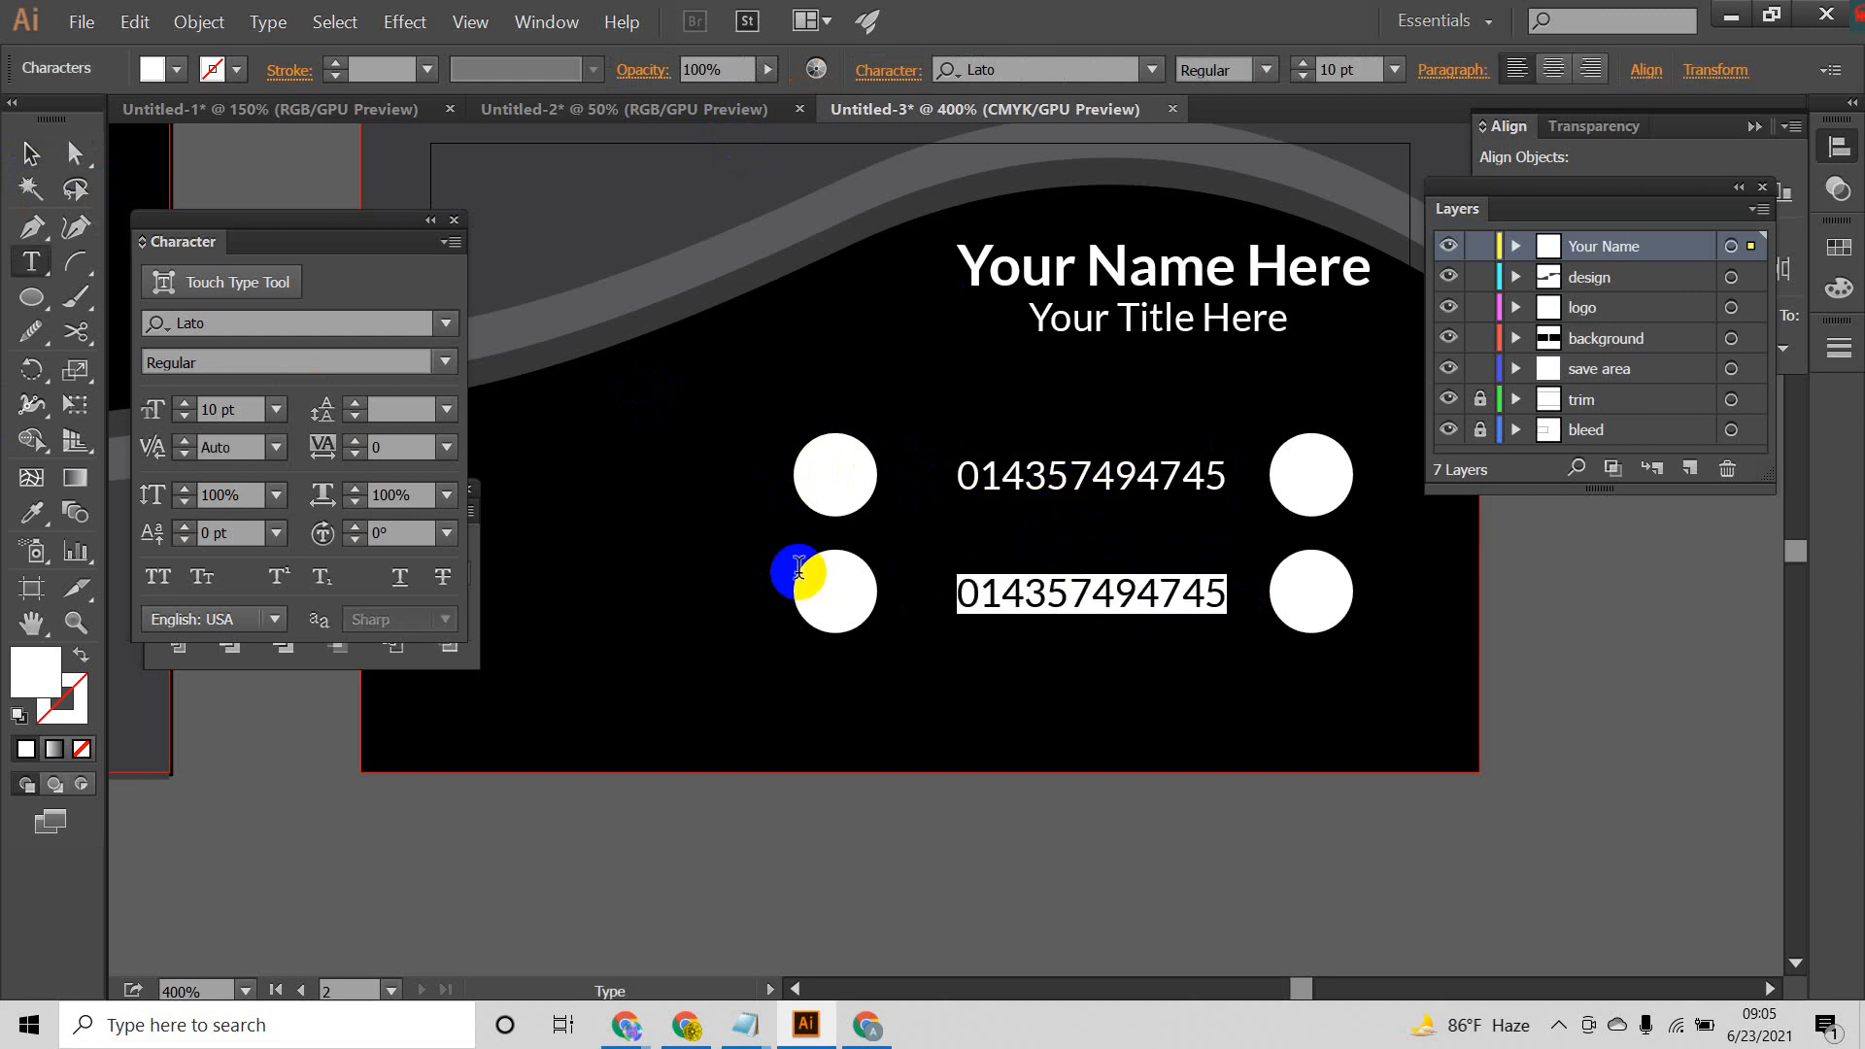
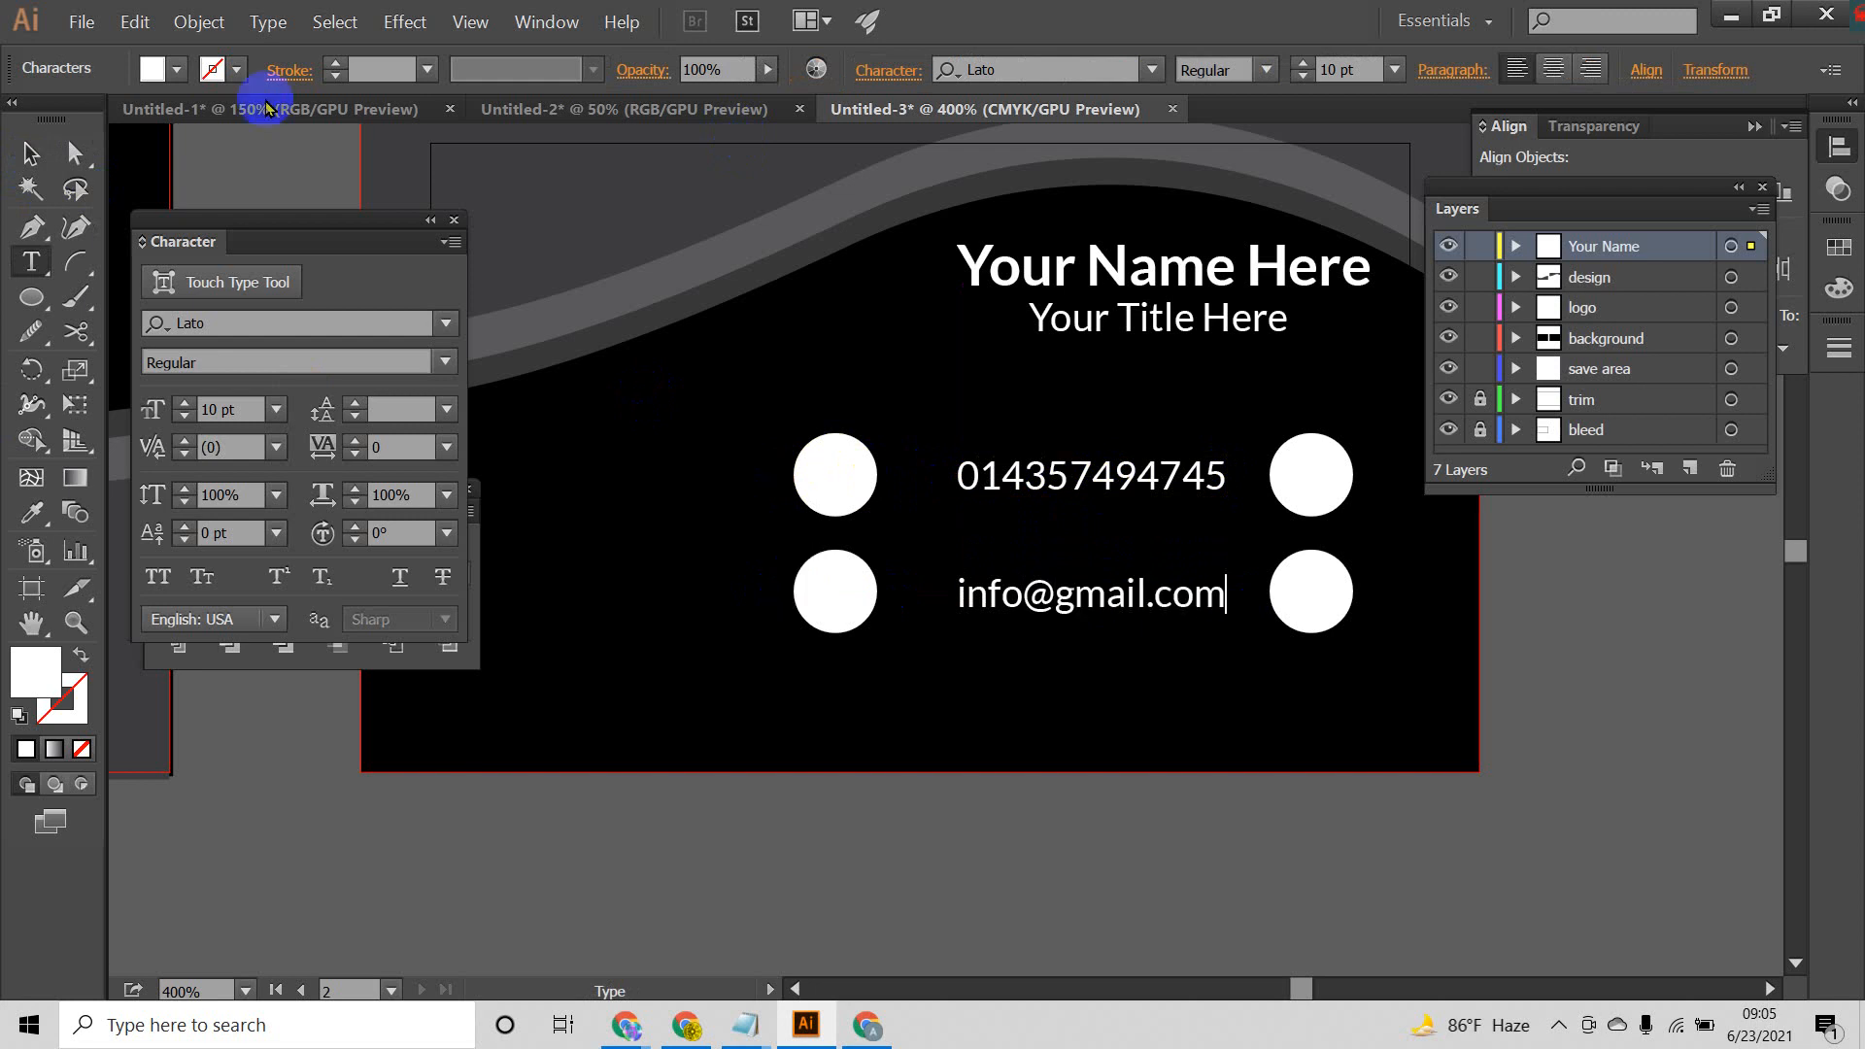
{"action": "left_click", "coordinate": [30, 153]}
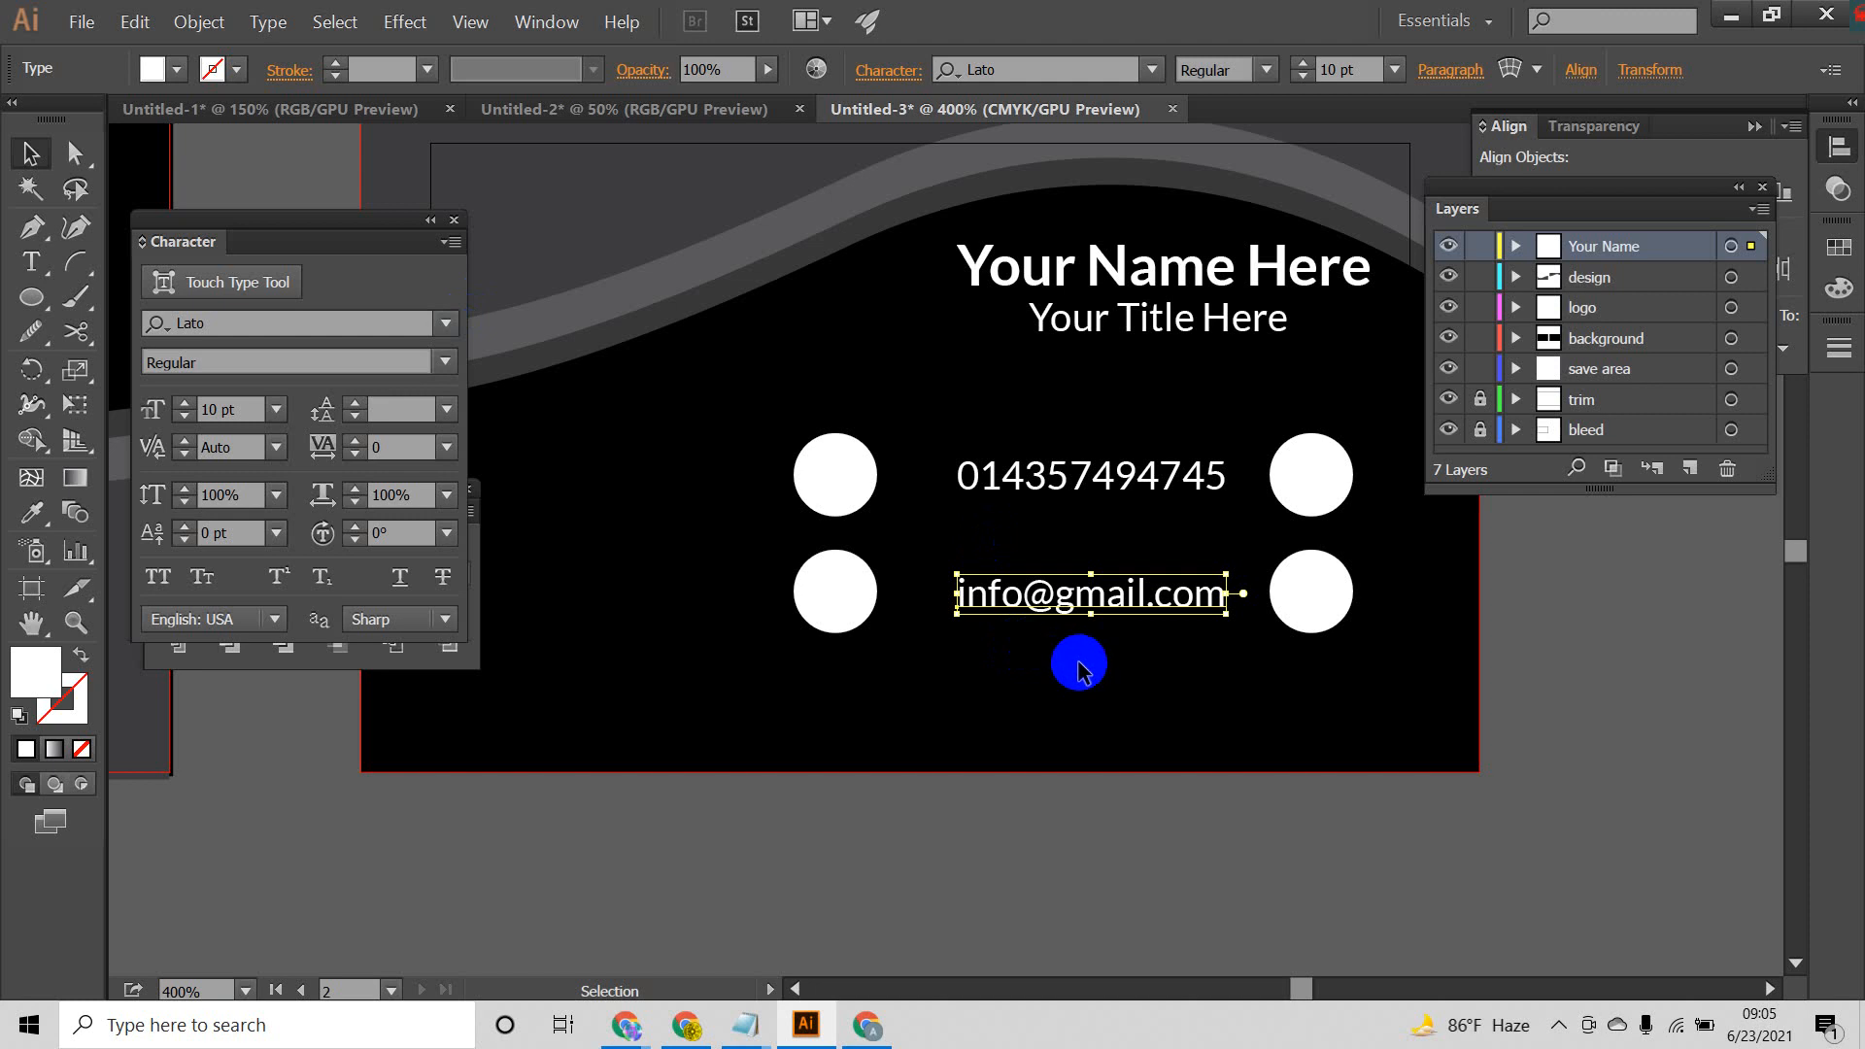
{"action": "key", "text": "space"}
{"action": "left_click_drag", "start_coordinate": [1062, 712], "coordinate": [1165, 755]}
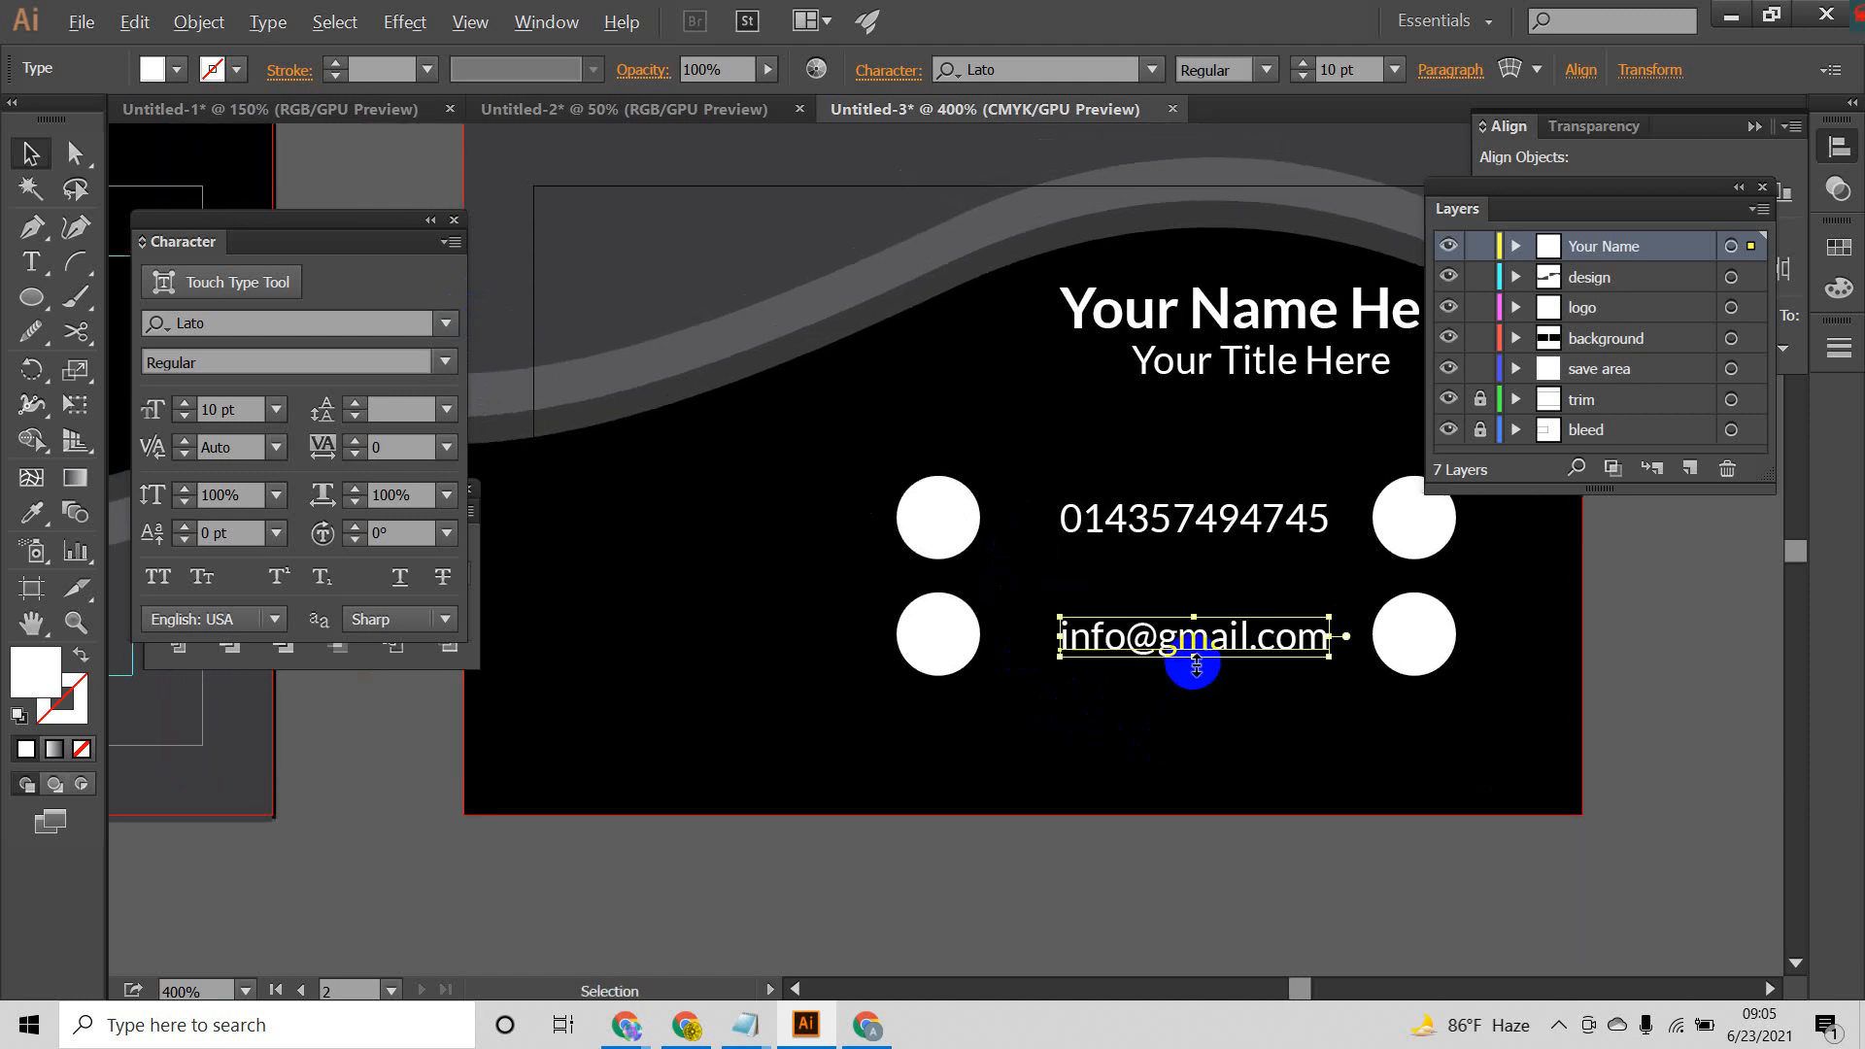
{"action": "left_click_drag", "start_coordinate": [1193, 660], "coordinate": [452, 498]}
{"action": "key", "text": "t"}
{"action": "type", "text": "www"}
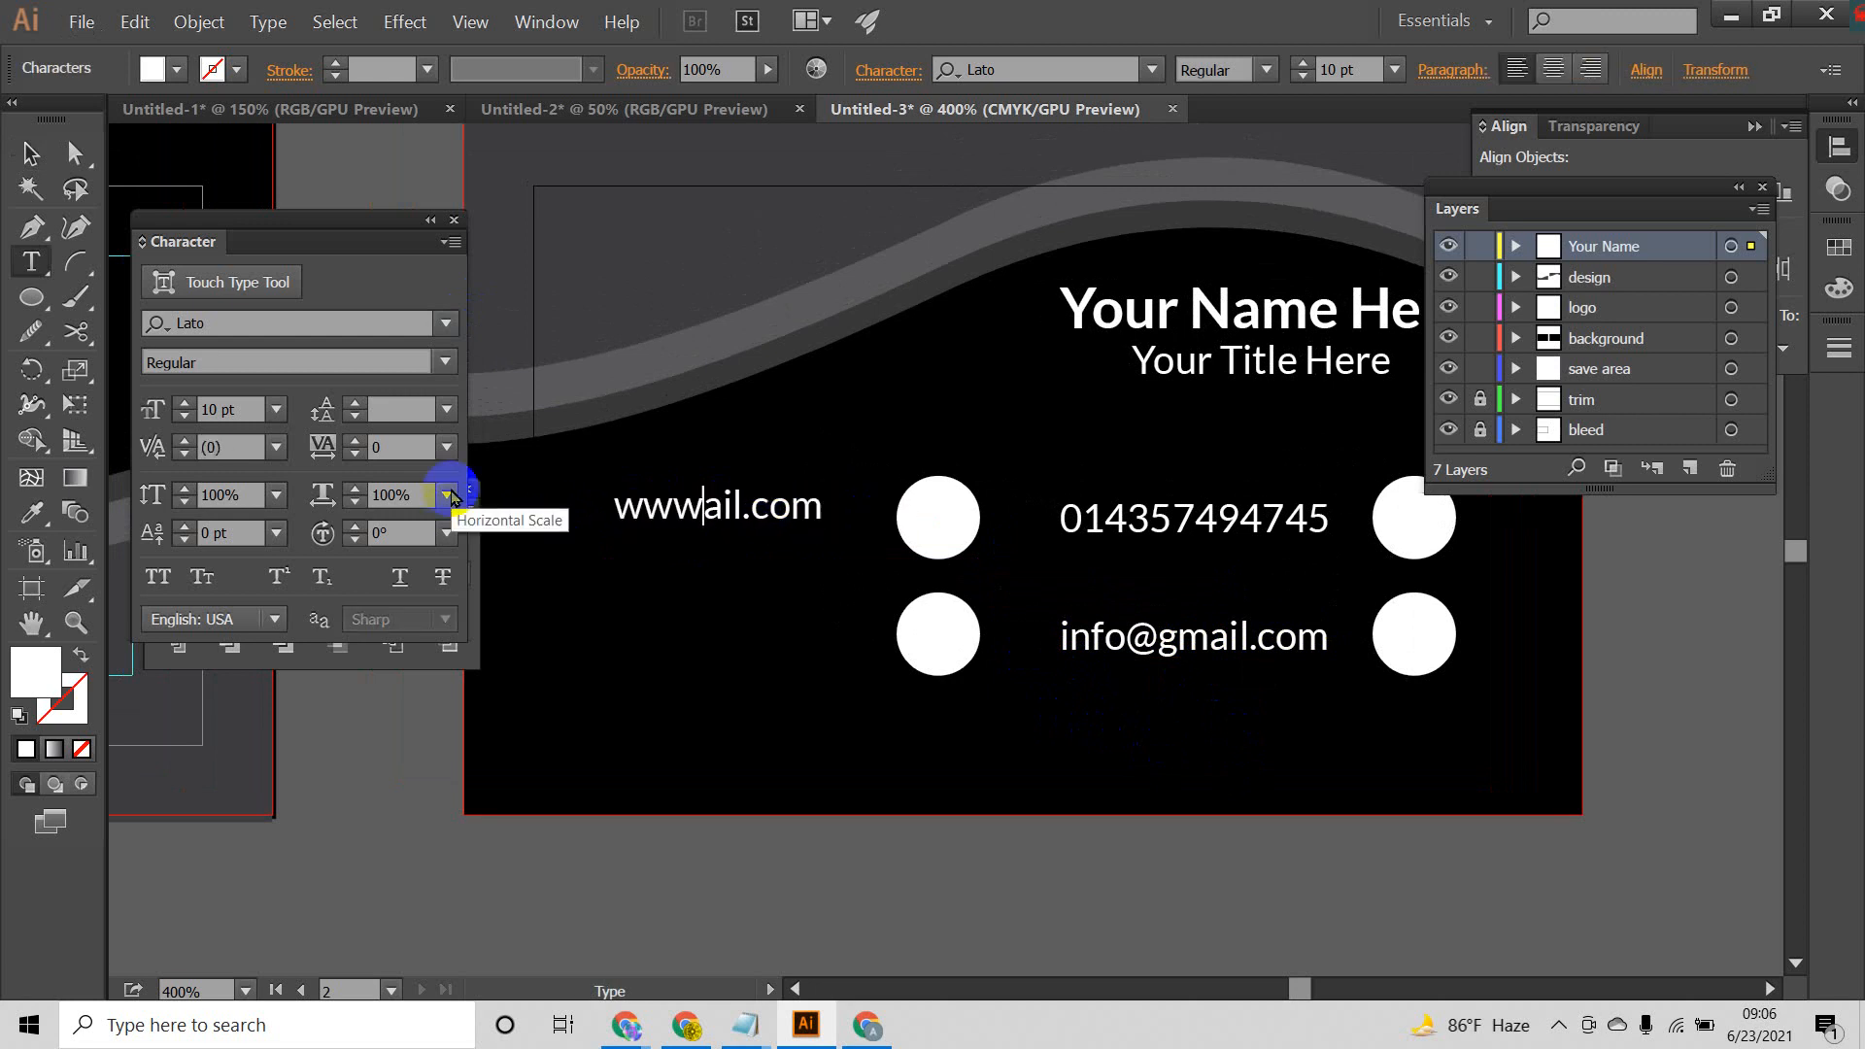
{"action": "type", "text": ".your"}
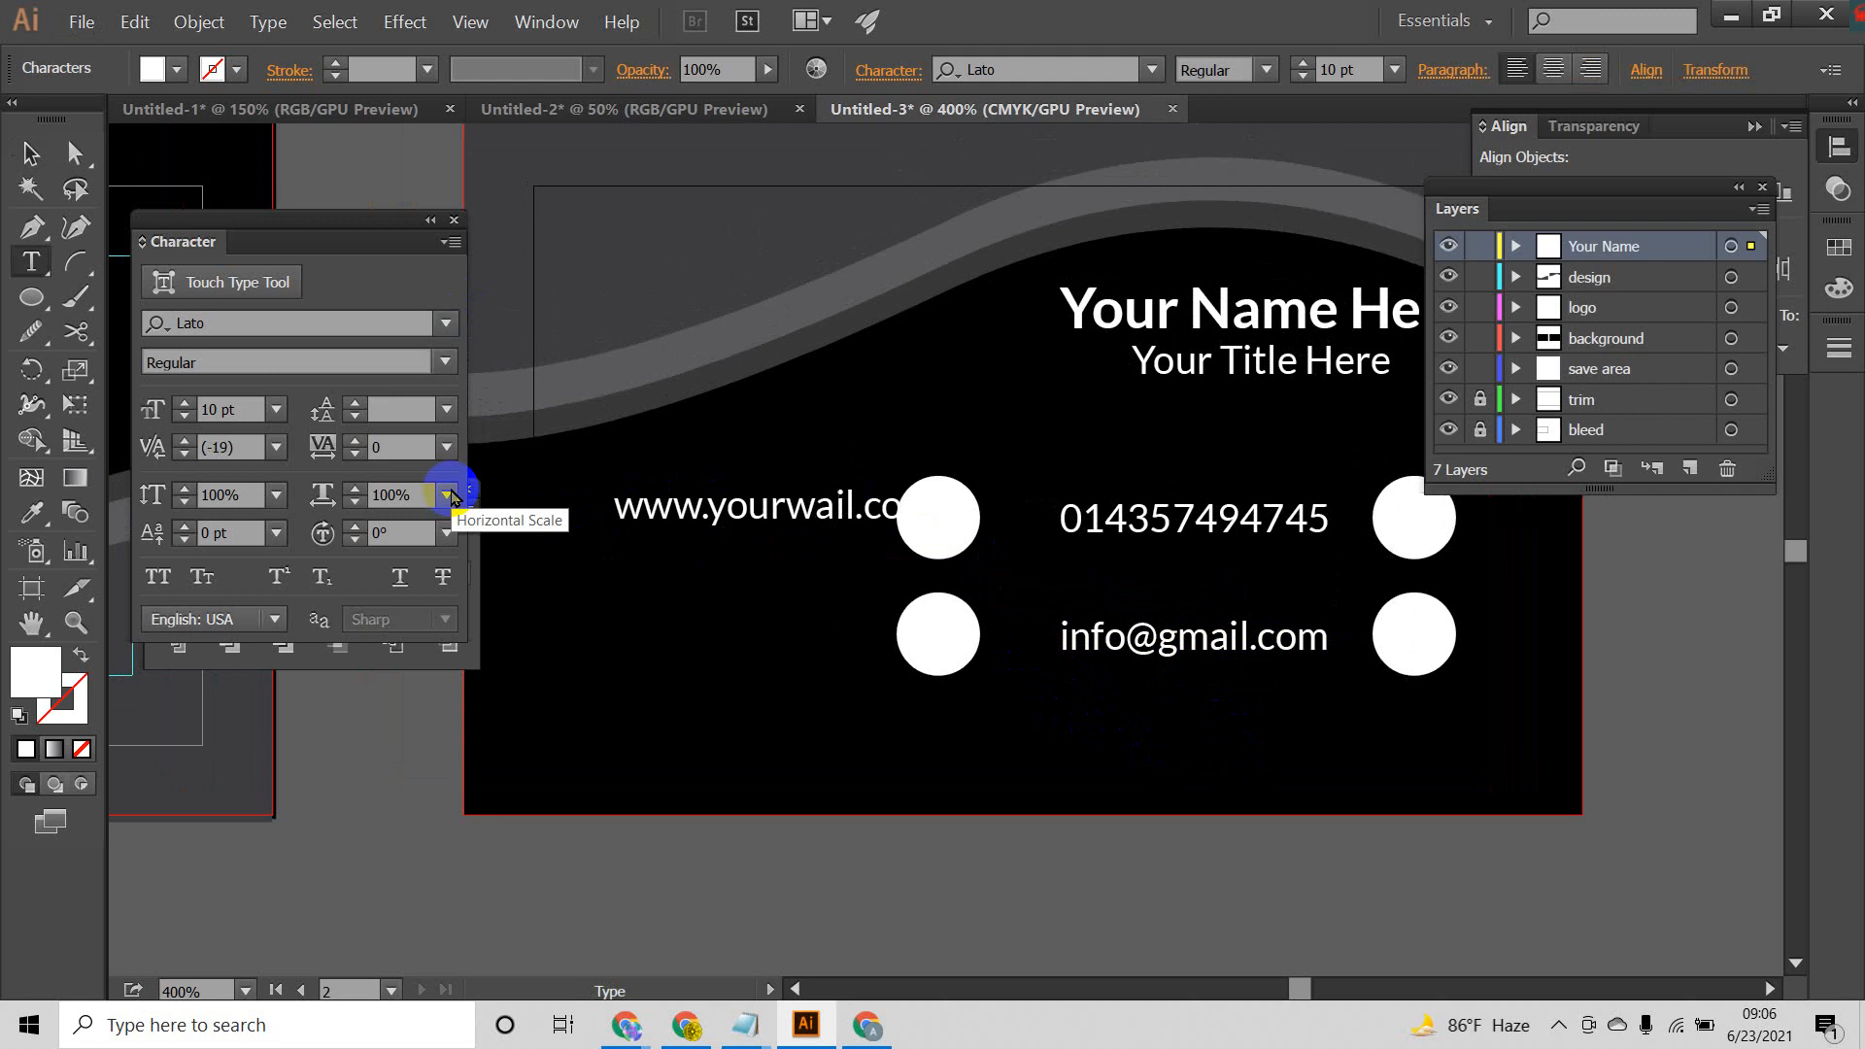
{"action": "key", "text": "Delete"}
{"action": "key", "text": "Delete"}
{"action": "key", "text": "Delete"}
{"action": "type", "text": "site"}
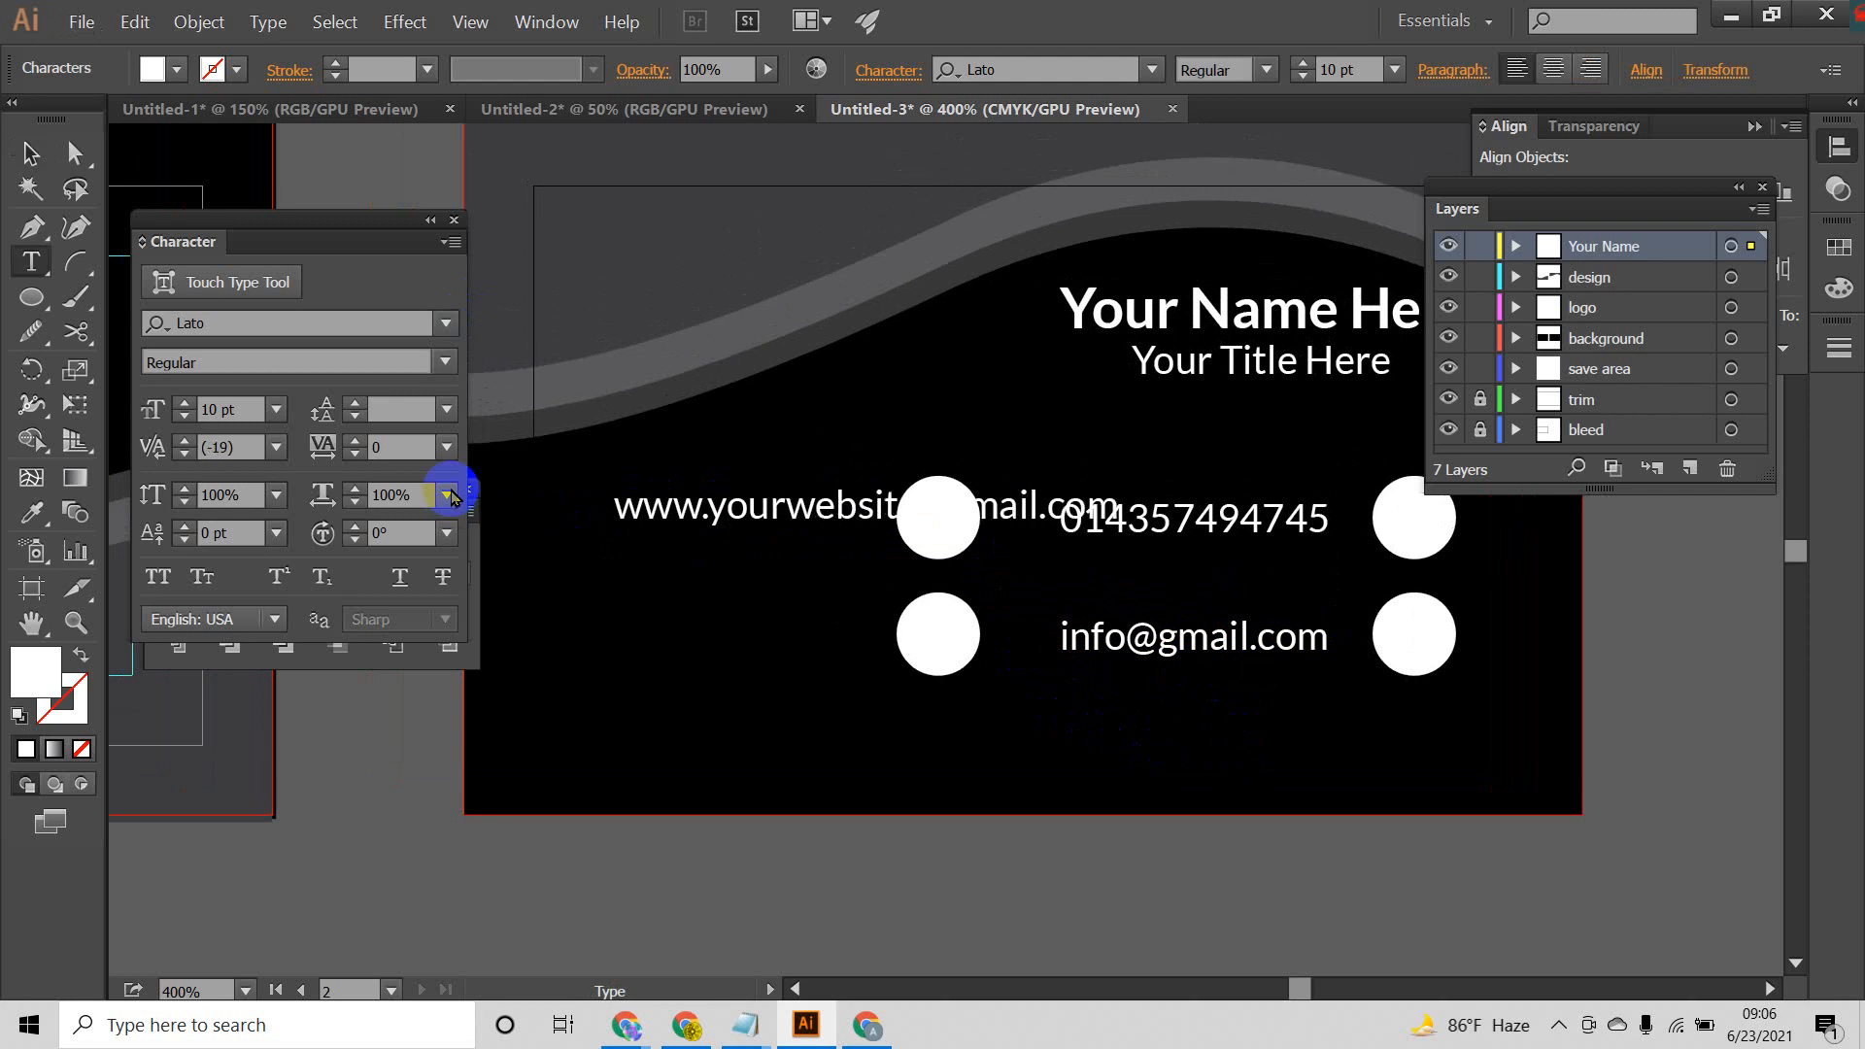
{"action": "left_click", "coordinate": [32, 153]}
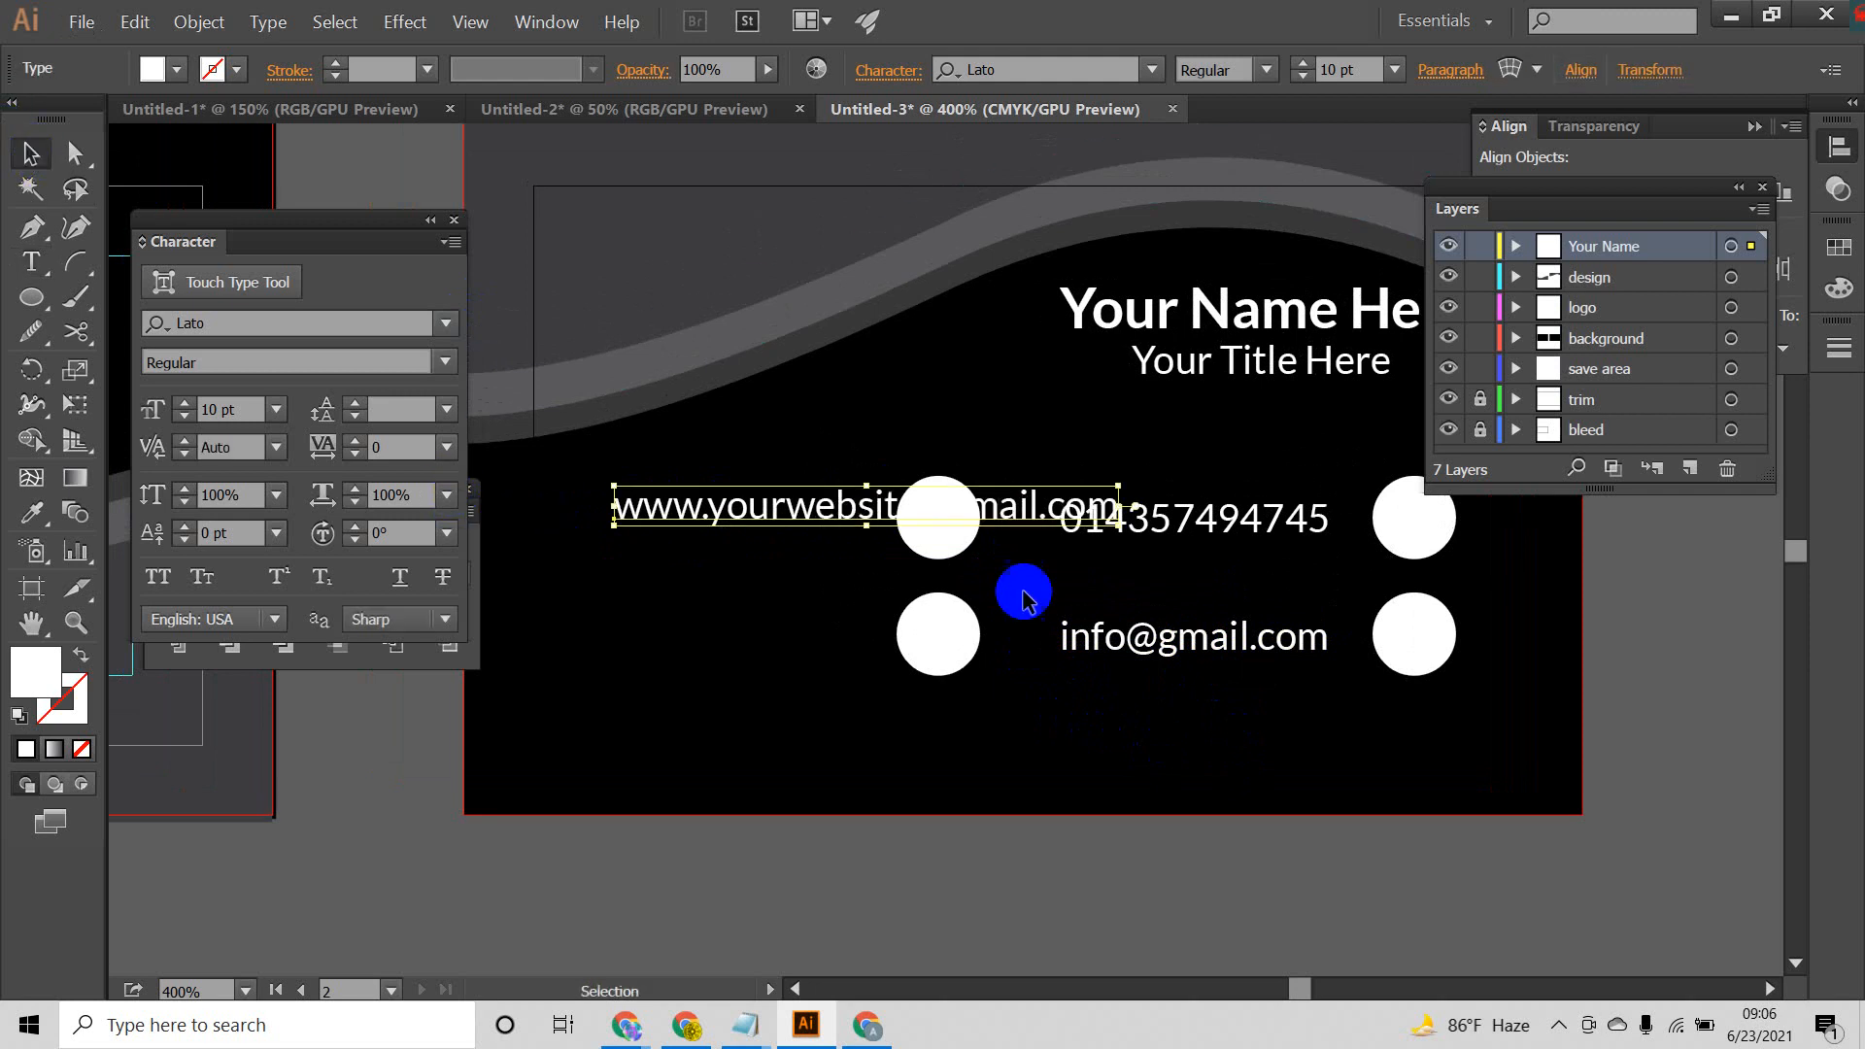
Step: Reduce the phone, e-mail and website lines to 8 pt together and clear the selection
{"action": "left_click_drag", "start_coordinate": [1088, 476], "coordinate": [1182, 680]}
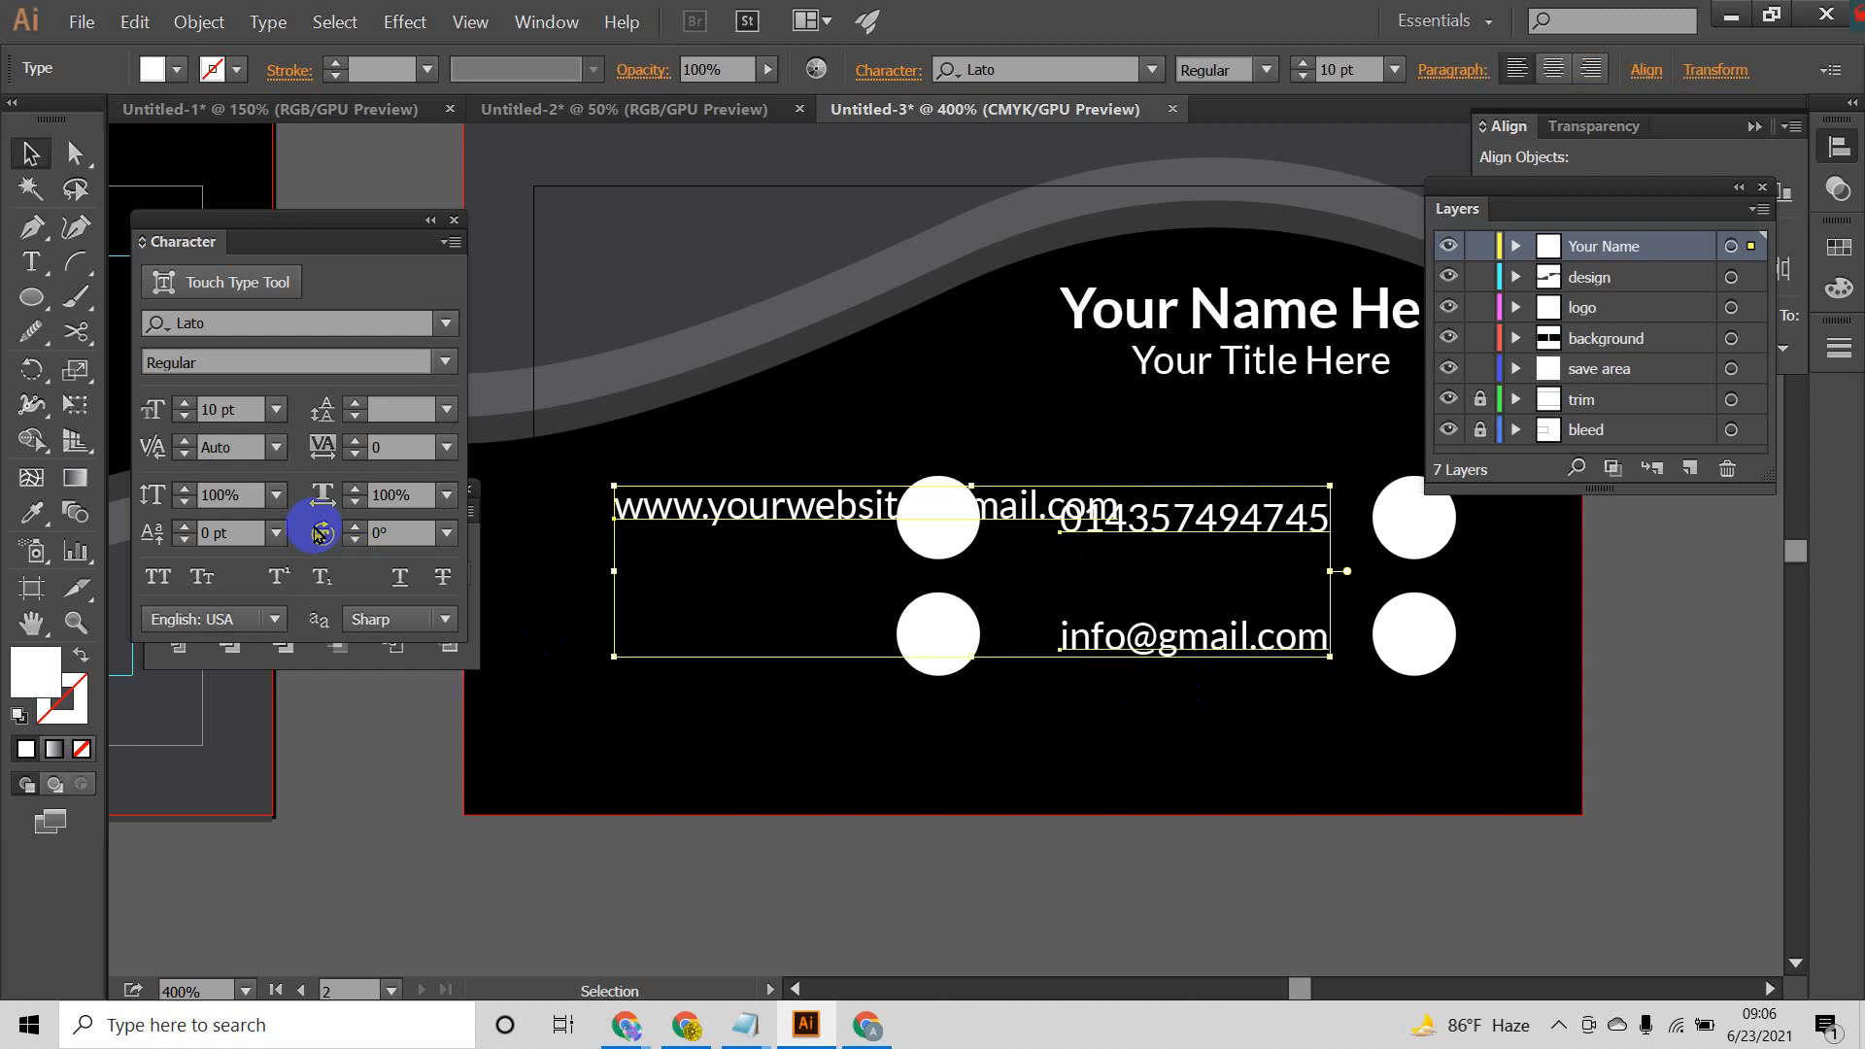
{"action": "left_click", "coordinate": [185, 417]}
{"action": "left_click", "coordinate": [184, 416]}
{"action": "left_click", "coordinate": [185, 417]}
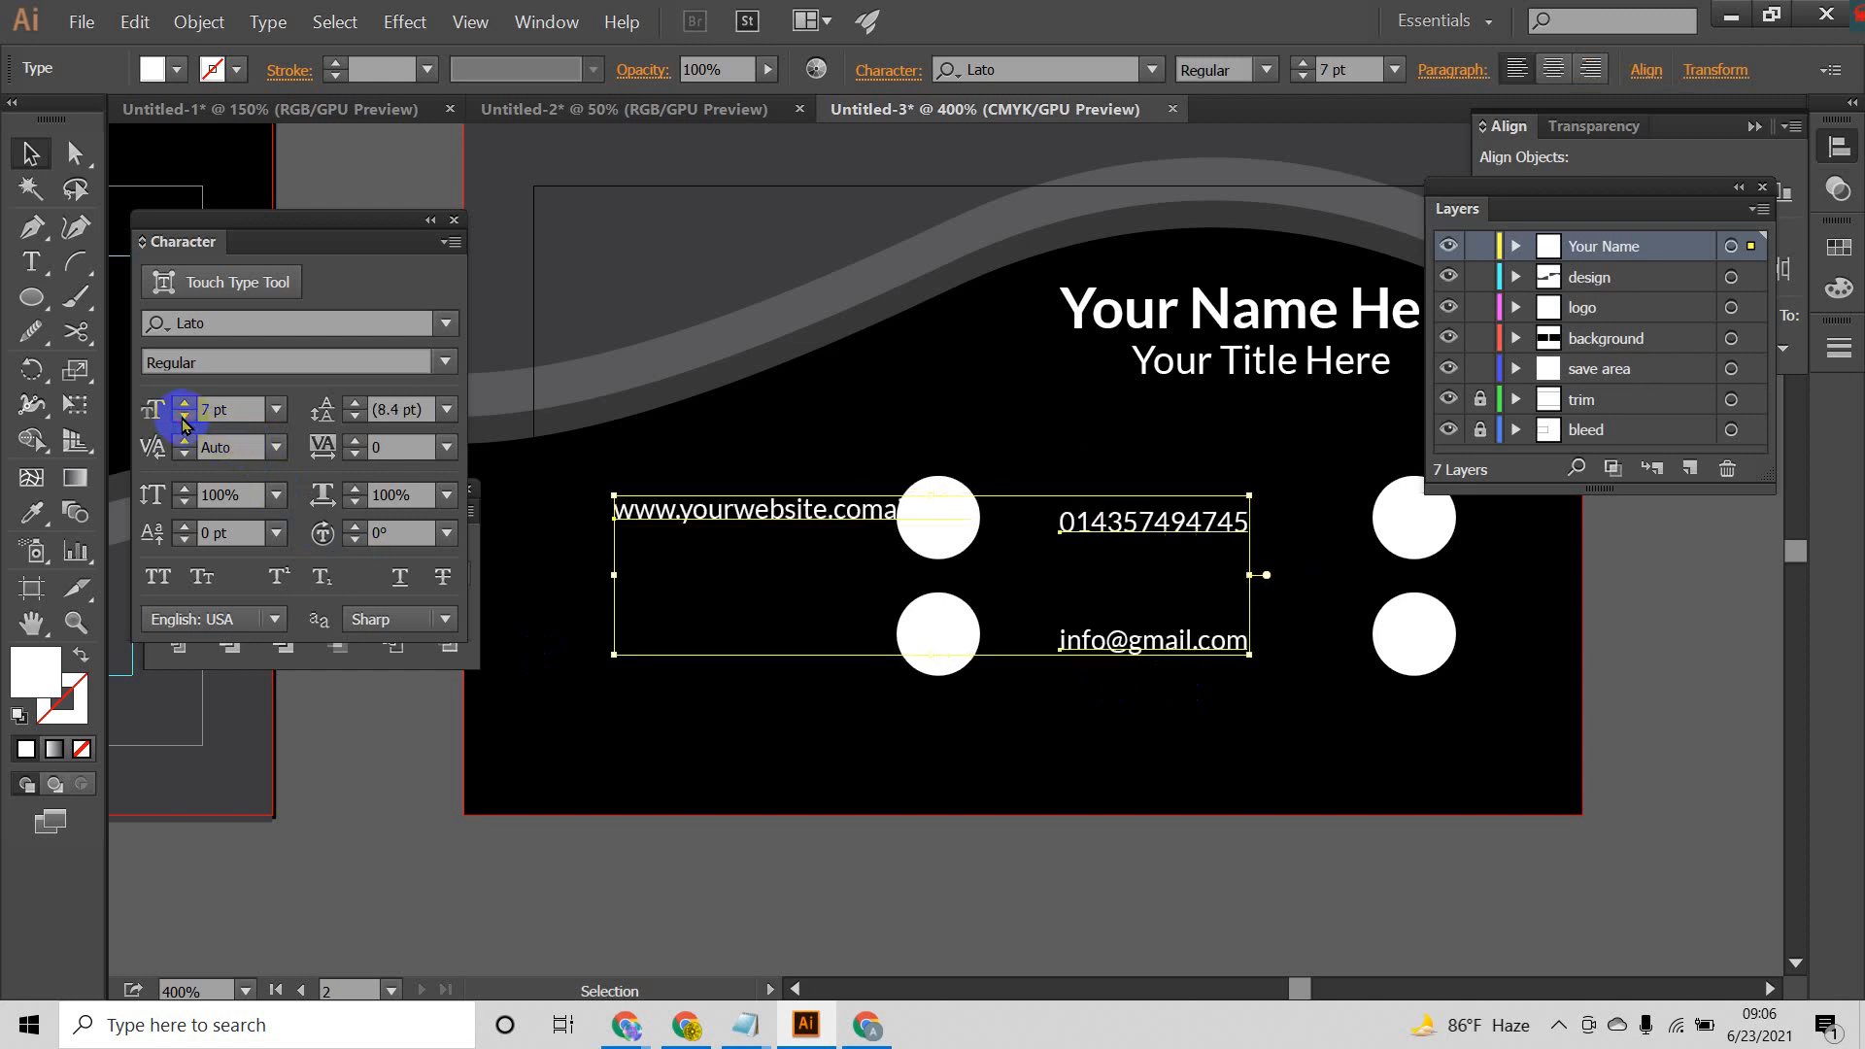
{"action": "left_click", "coordinate": [185, 403]}
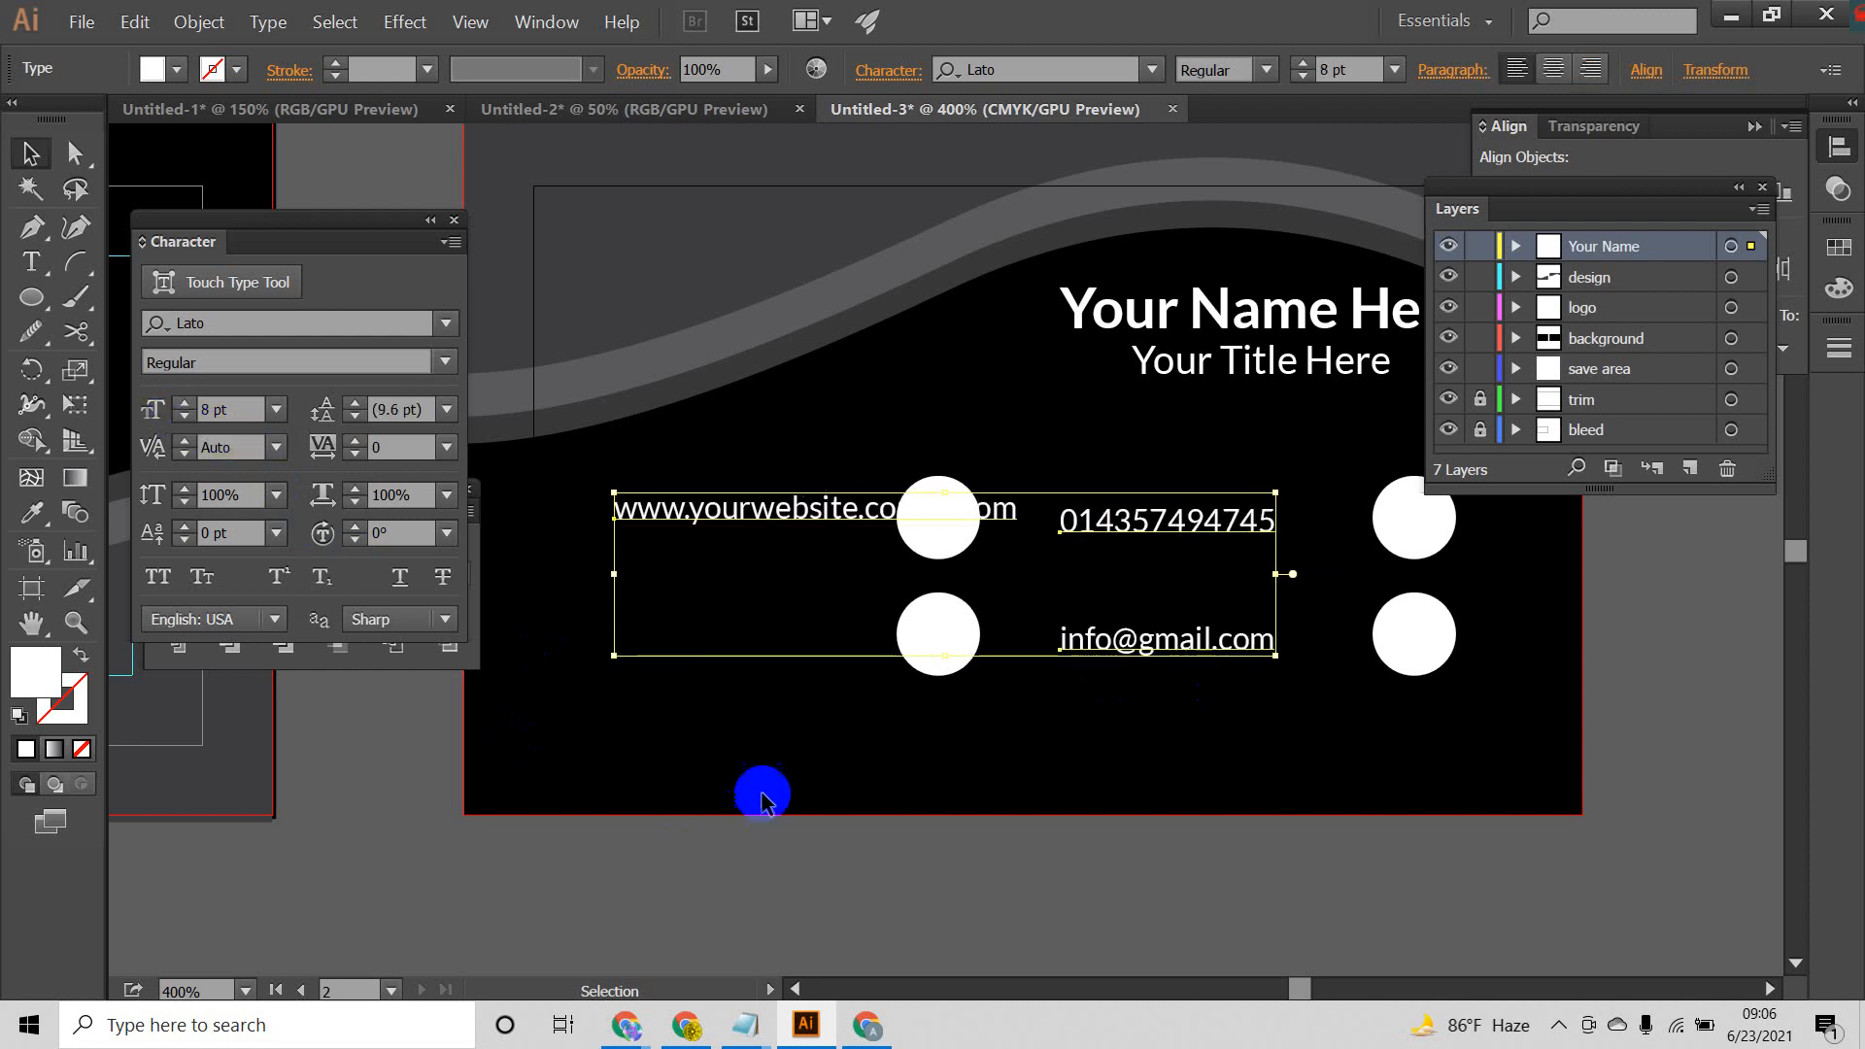
{"action": "left_click", "coordinate": [762, 793]}
Step: Shift the left circle pair closer to the phone and e-mail lines and place the website line just left of the upper circle
{"action": "left_click_drag", "start_coordinate": [767, 520], "coordinate": [689, 511]}
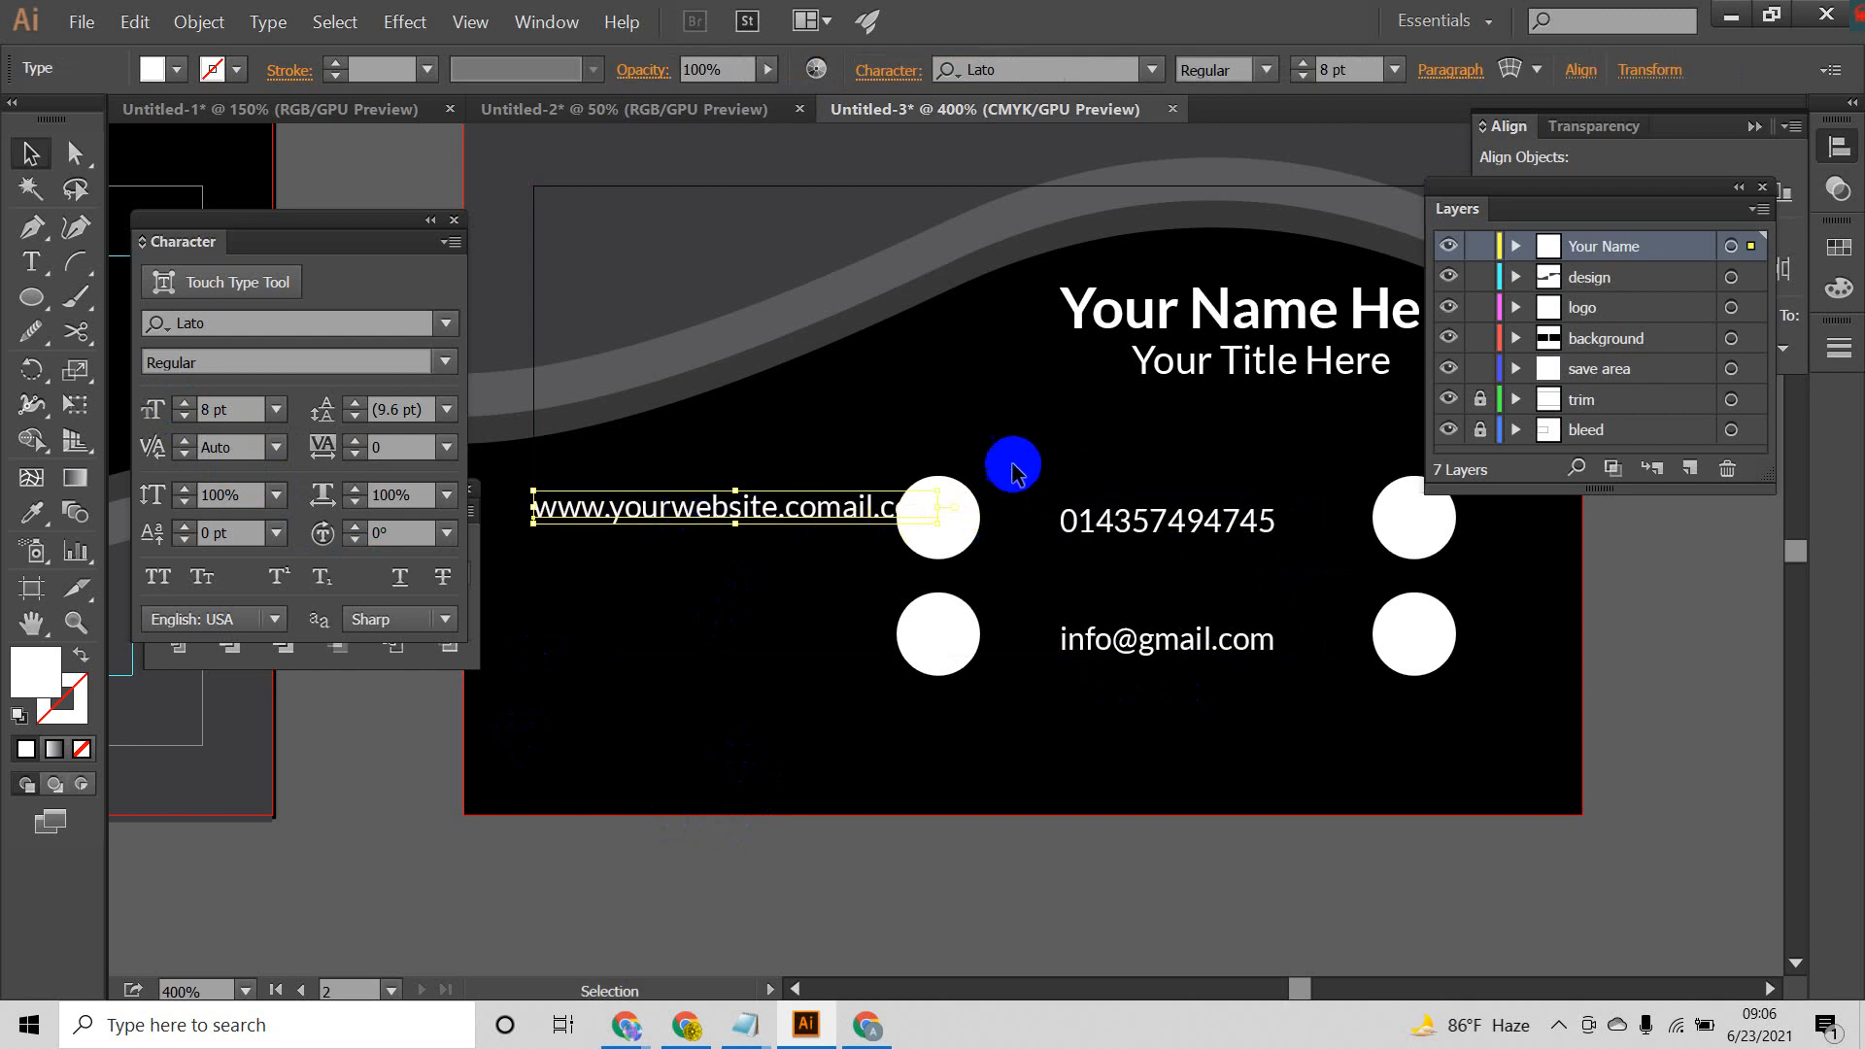
{"action": "left_click_drag", "start_coordinate": [942, 698], "coordinate": [1012, 638]}
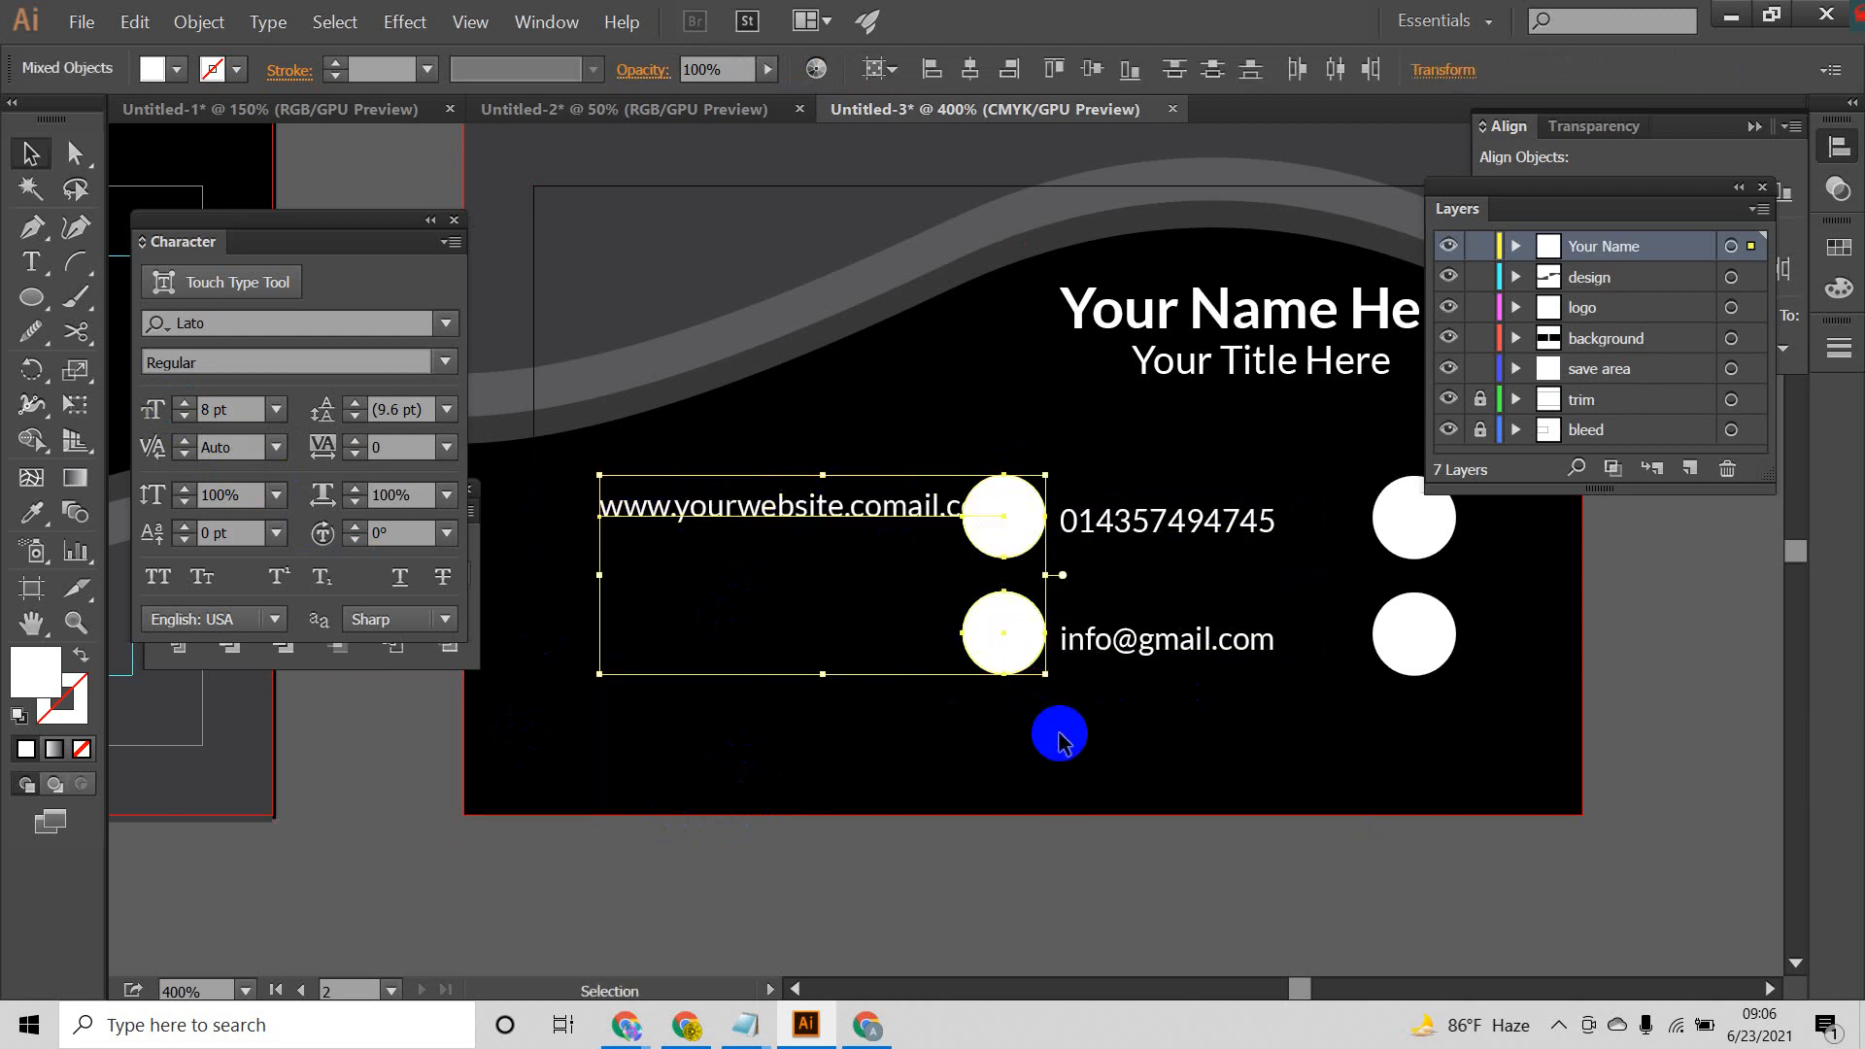
{"action": "left_click", "coordinate": [886, 568]}
{"action": "left_click_drag", "start_coordinate": [854, 521], "coordinate": [815, 528]}
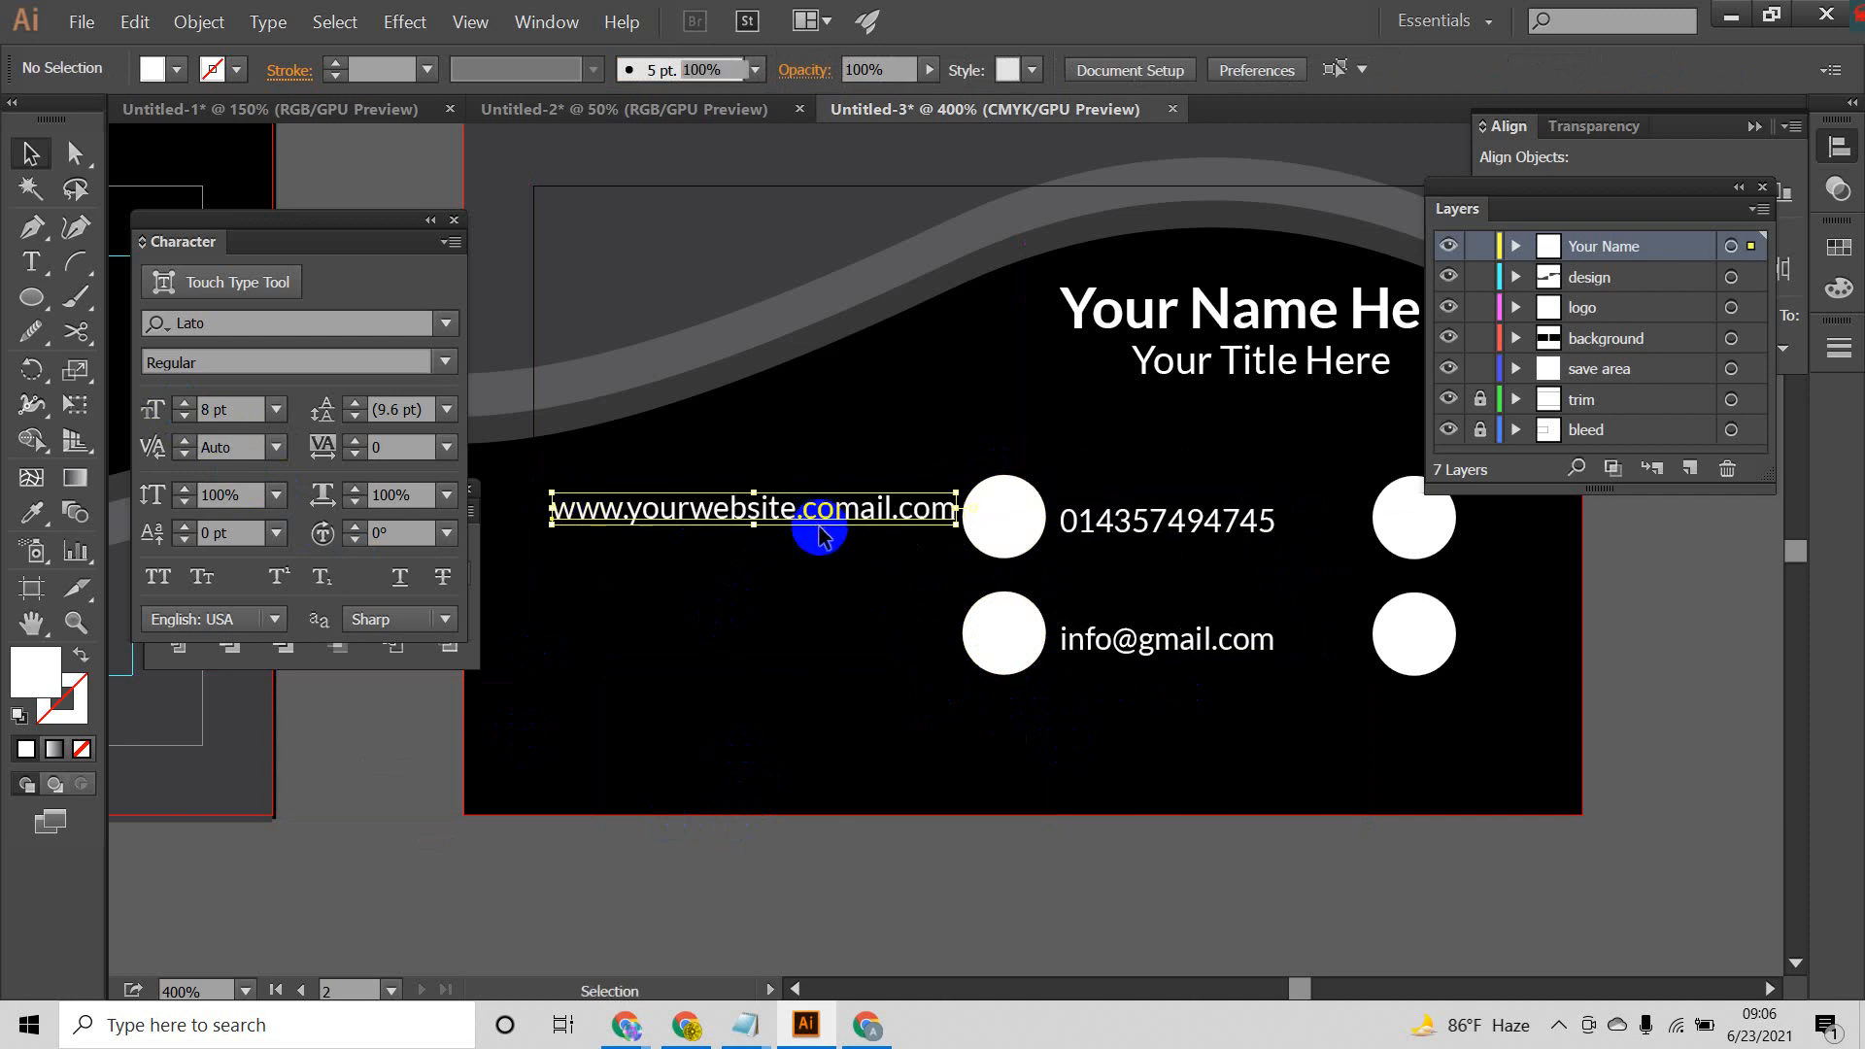
{"action": "left_click", "coordinate": [1059, 694]}
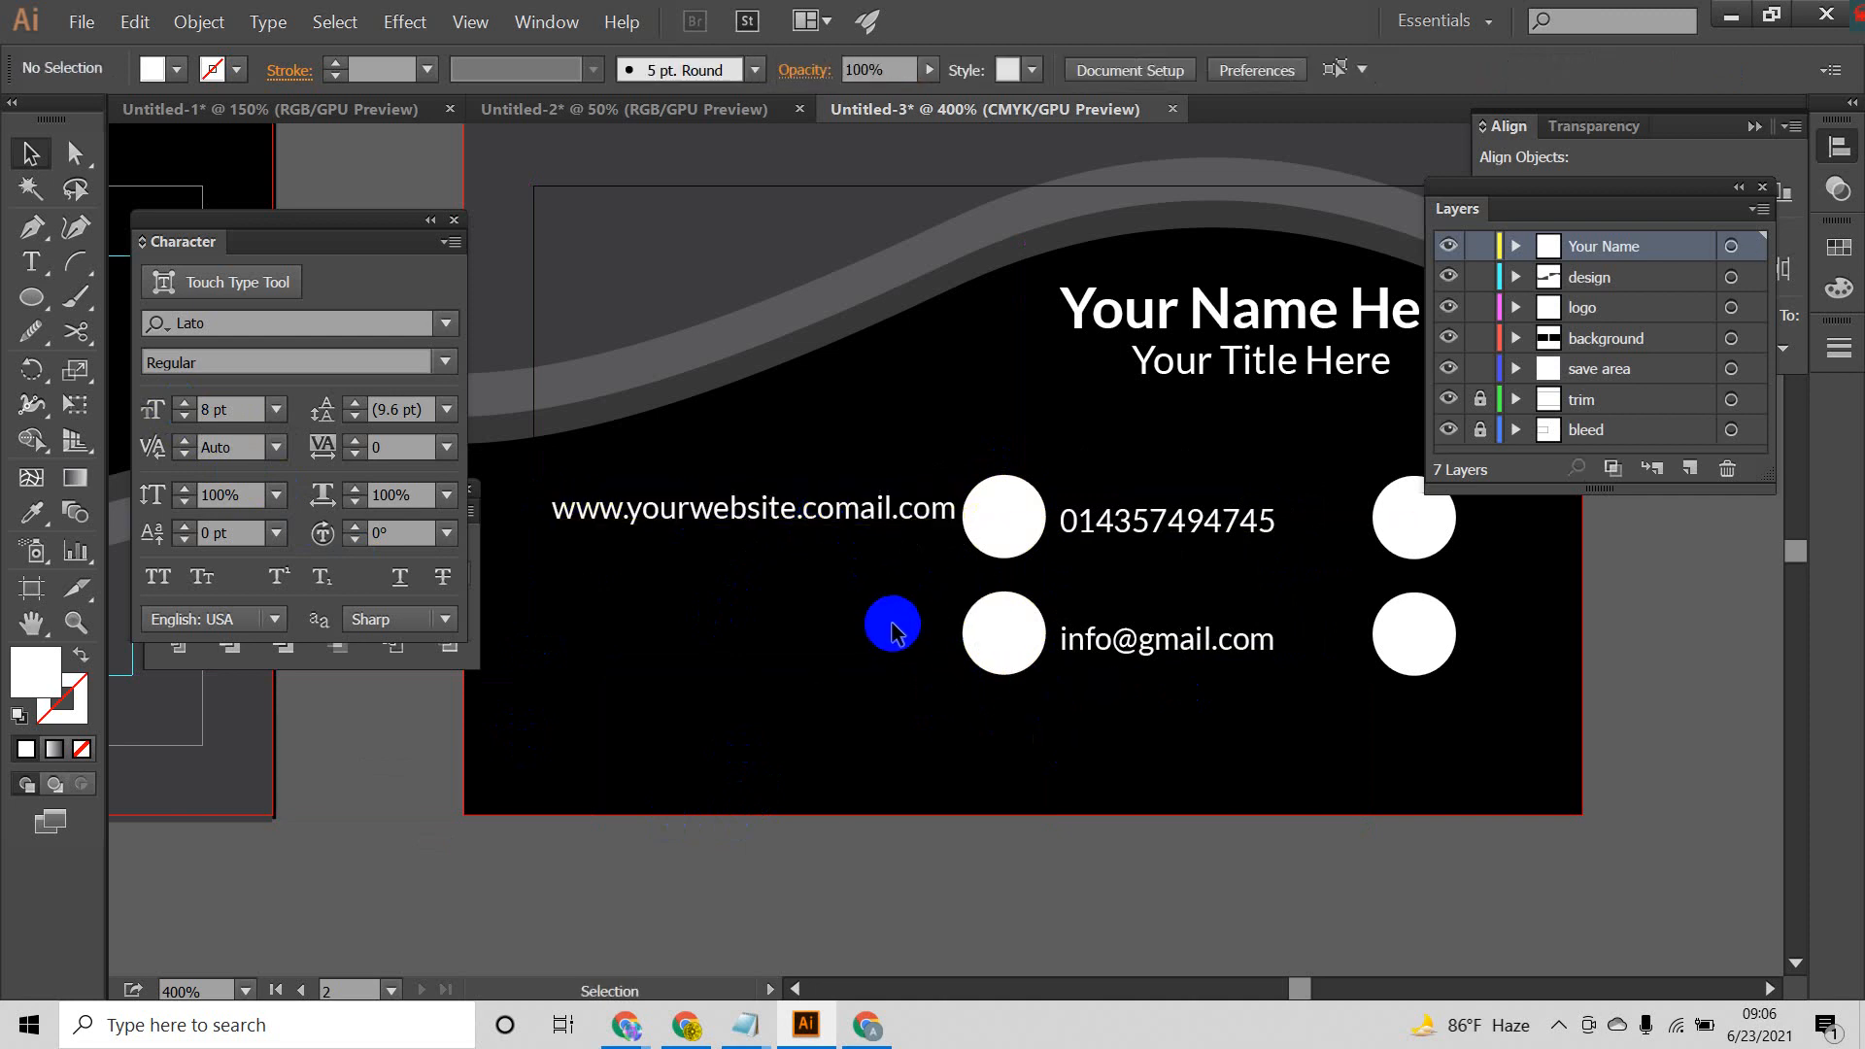
Step: Set the website line's paragraph alignment to left
{"action": "left_click", "coordinate": [832, 520]}
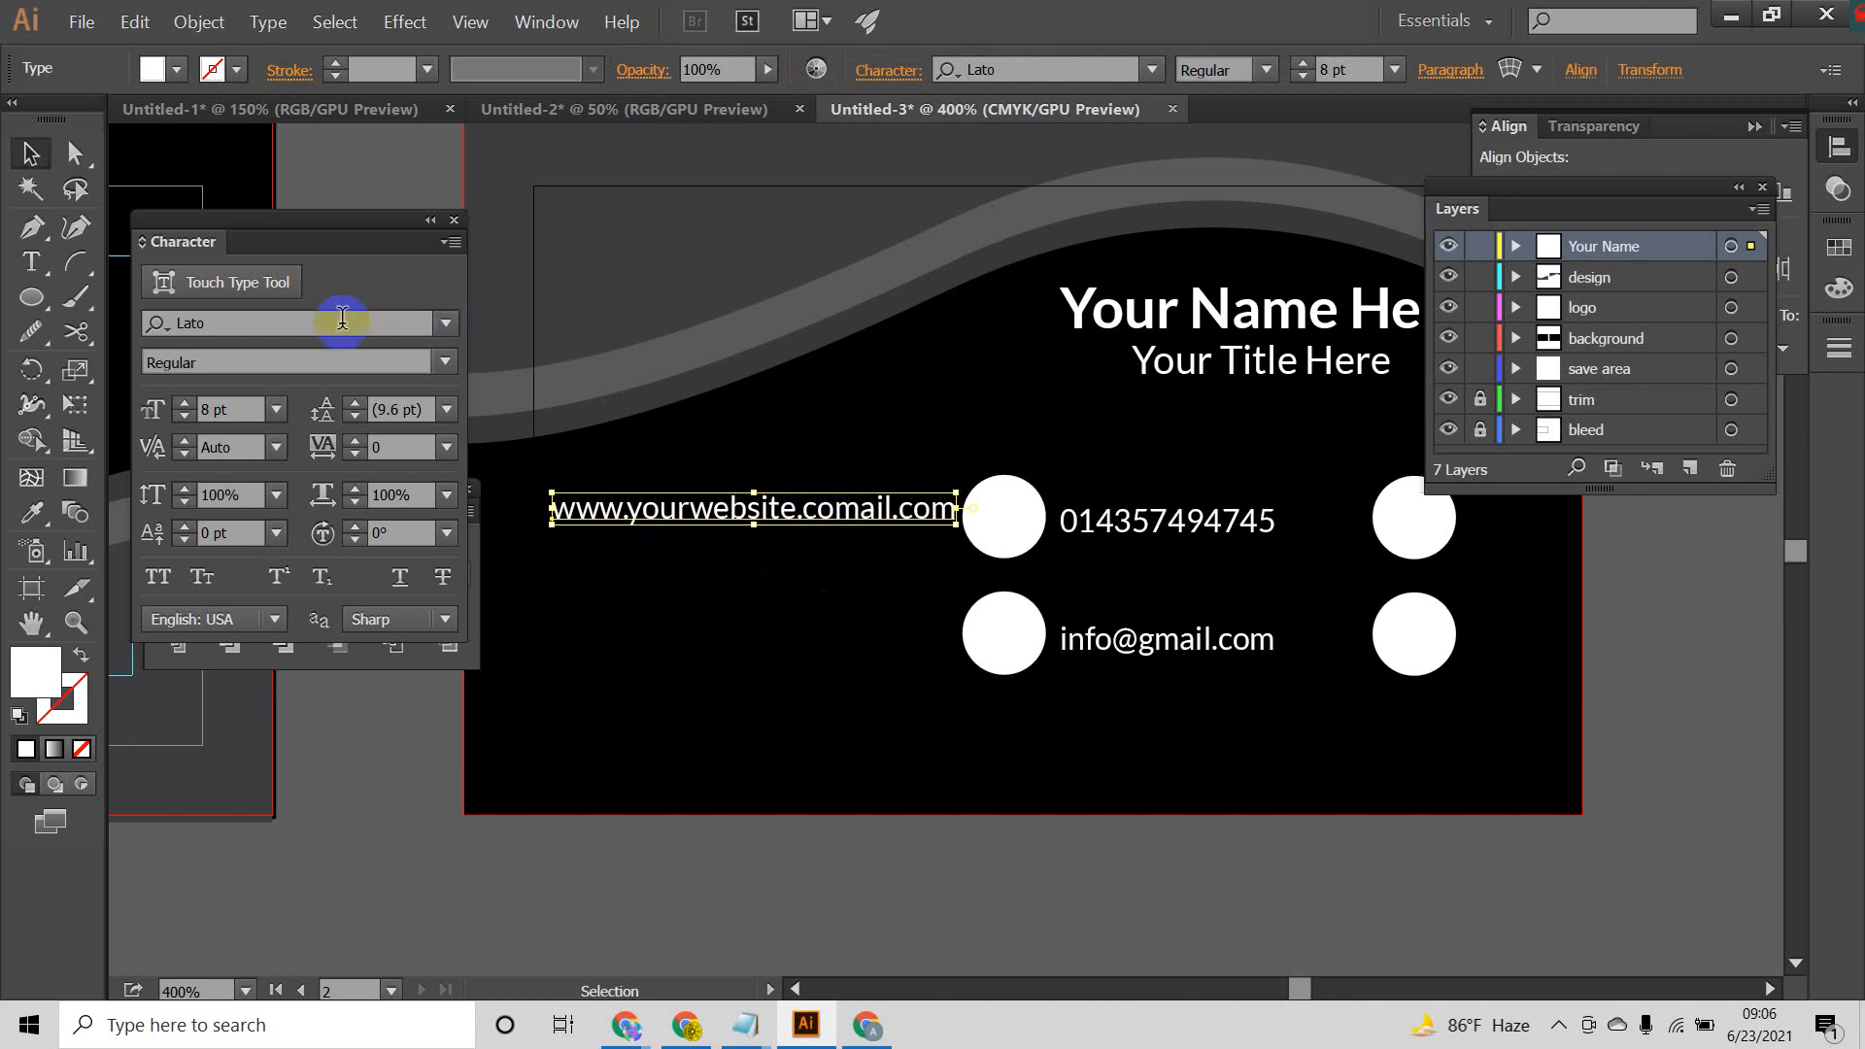
{"action": "left_click", "coordinate": [1459, 77]}
{"action": "left_click", "coordinate": [1173, 119]}
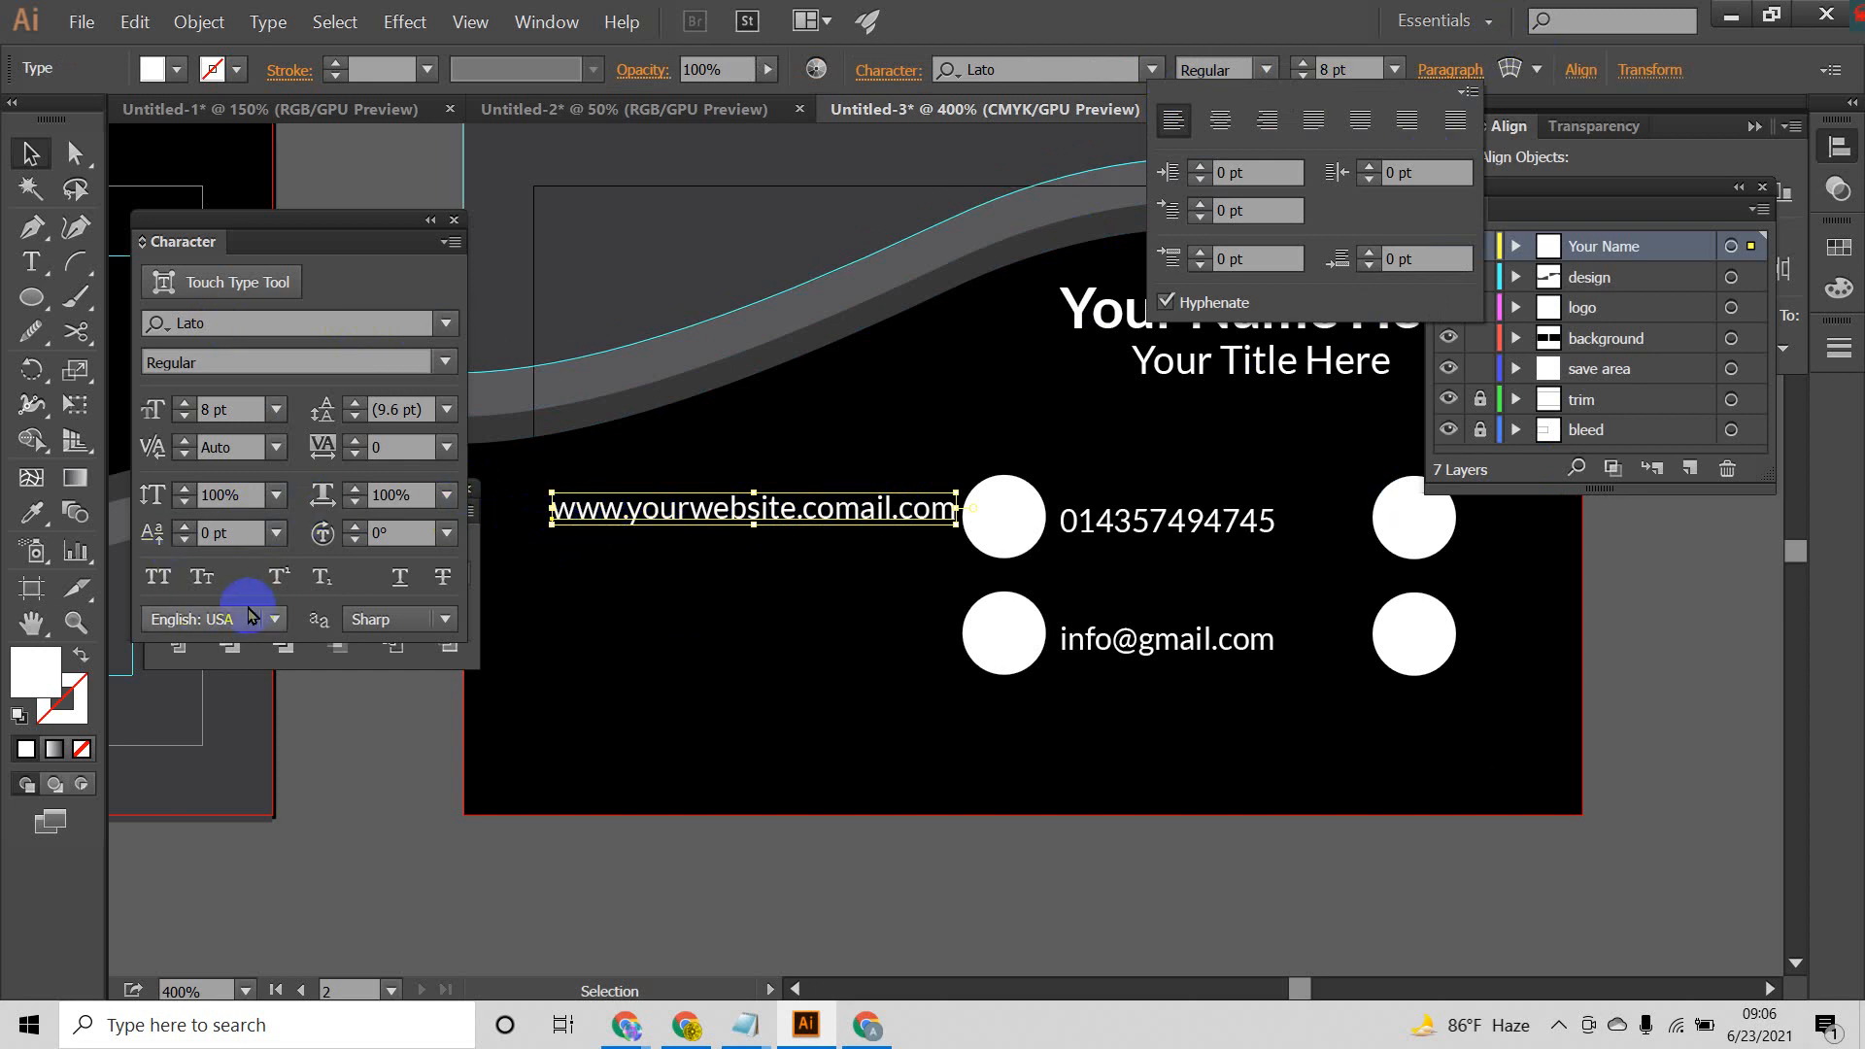
{"action": "double_click", "coordinate": [909, 508]}
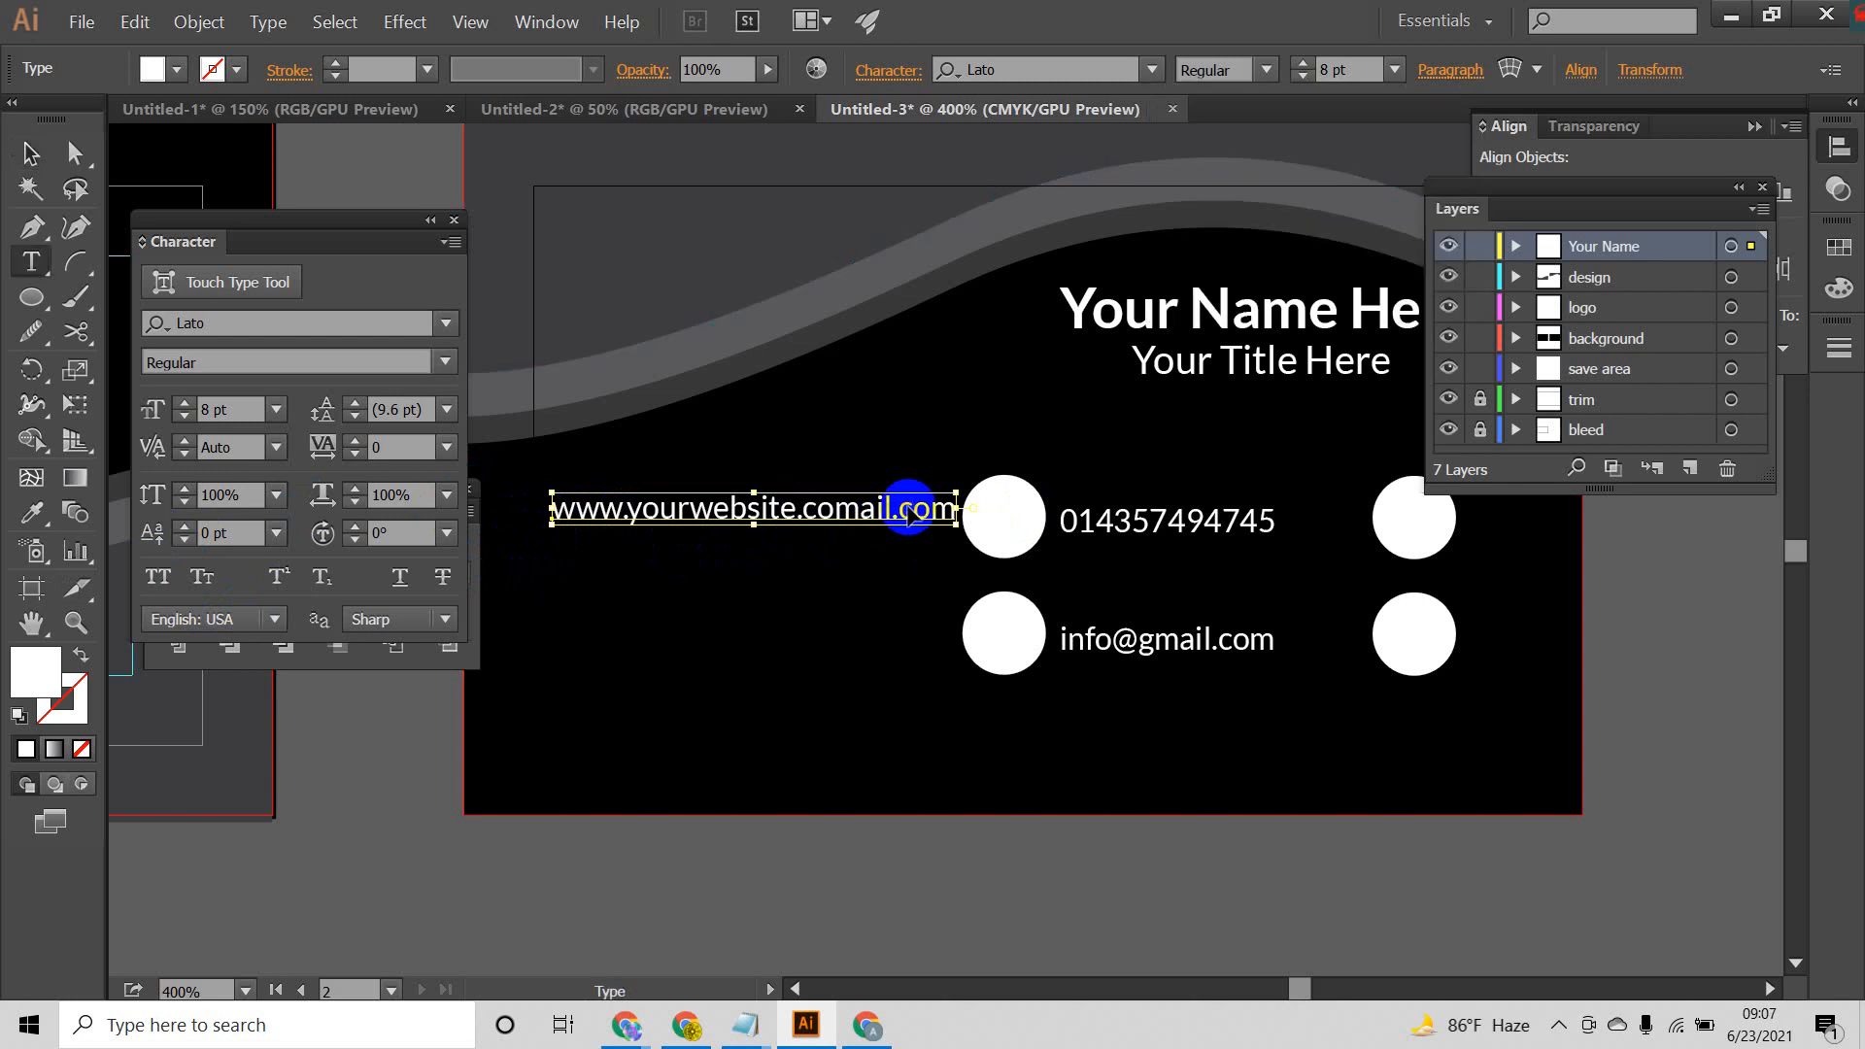
{"action": "left_click", "coordinate": [950, 508]}
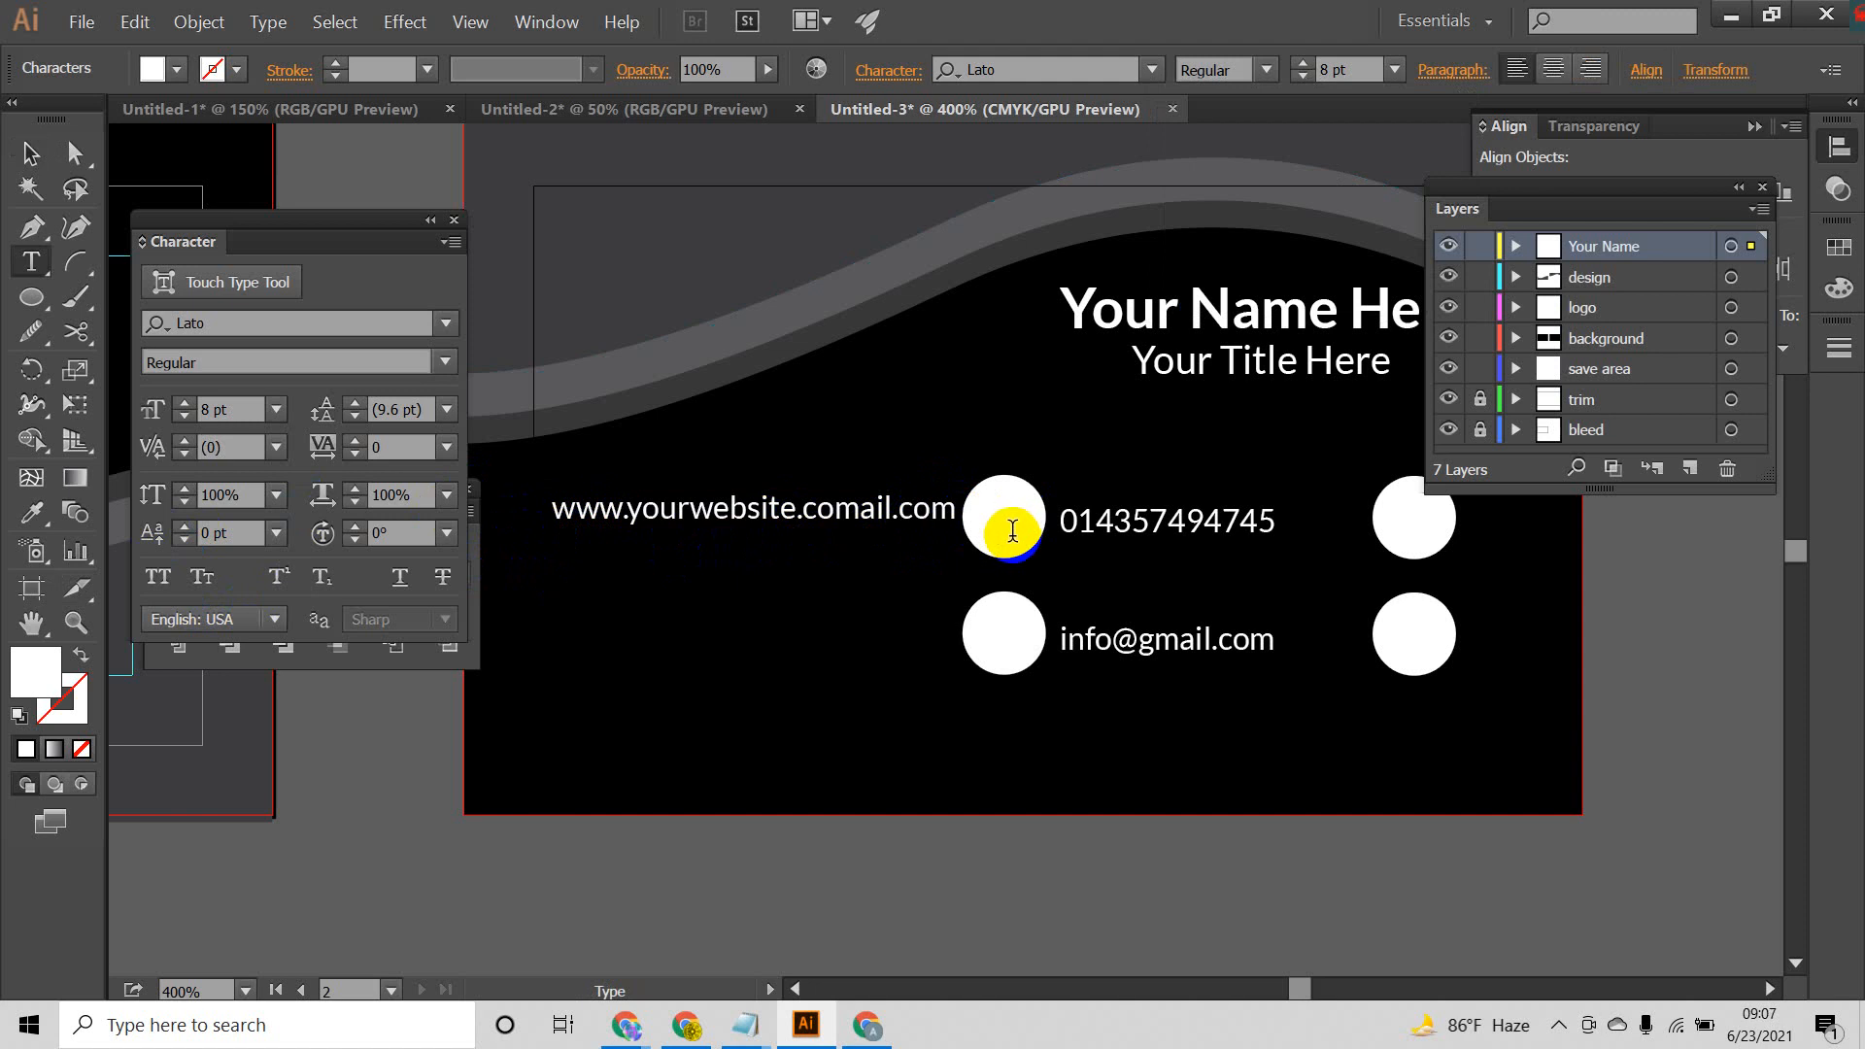
{"action": "left_click", "coordinate": [30, 153]}
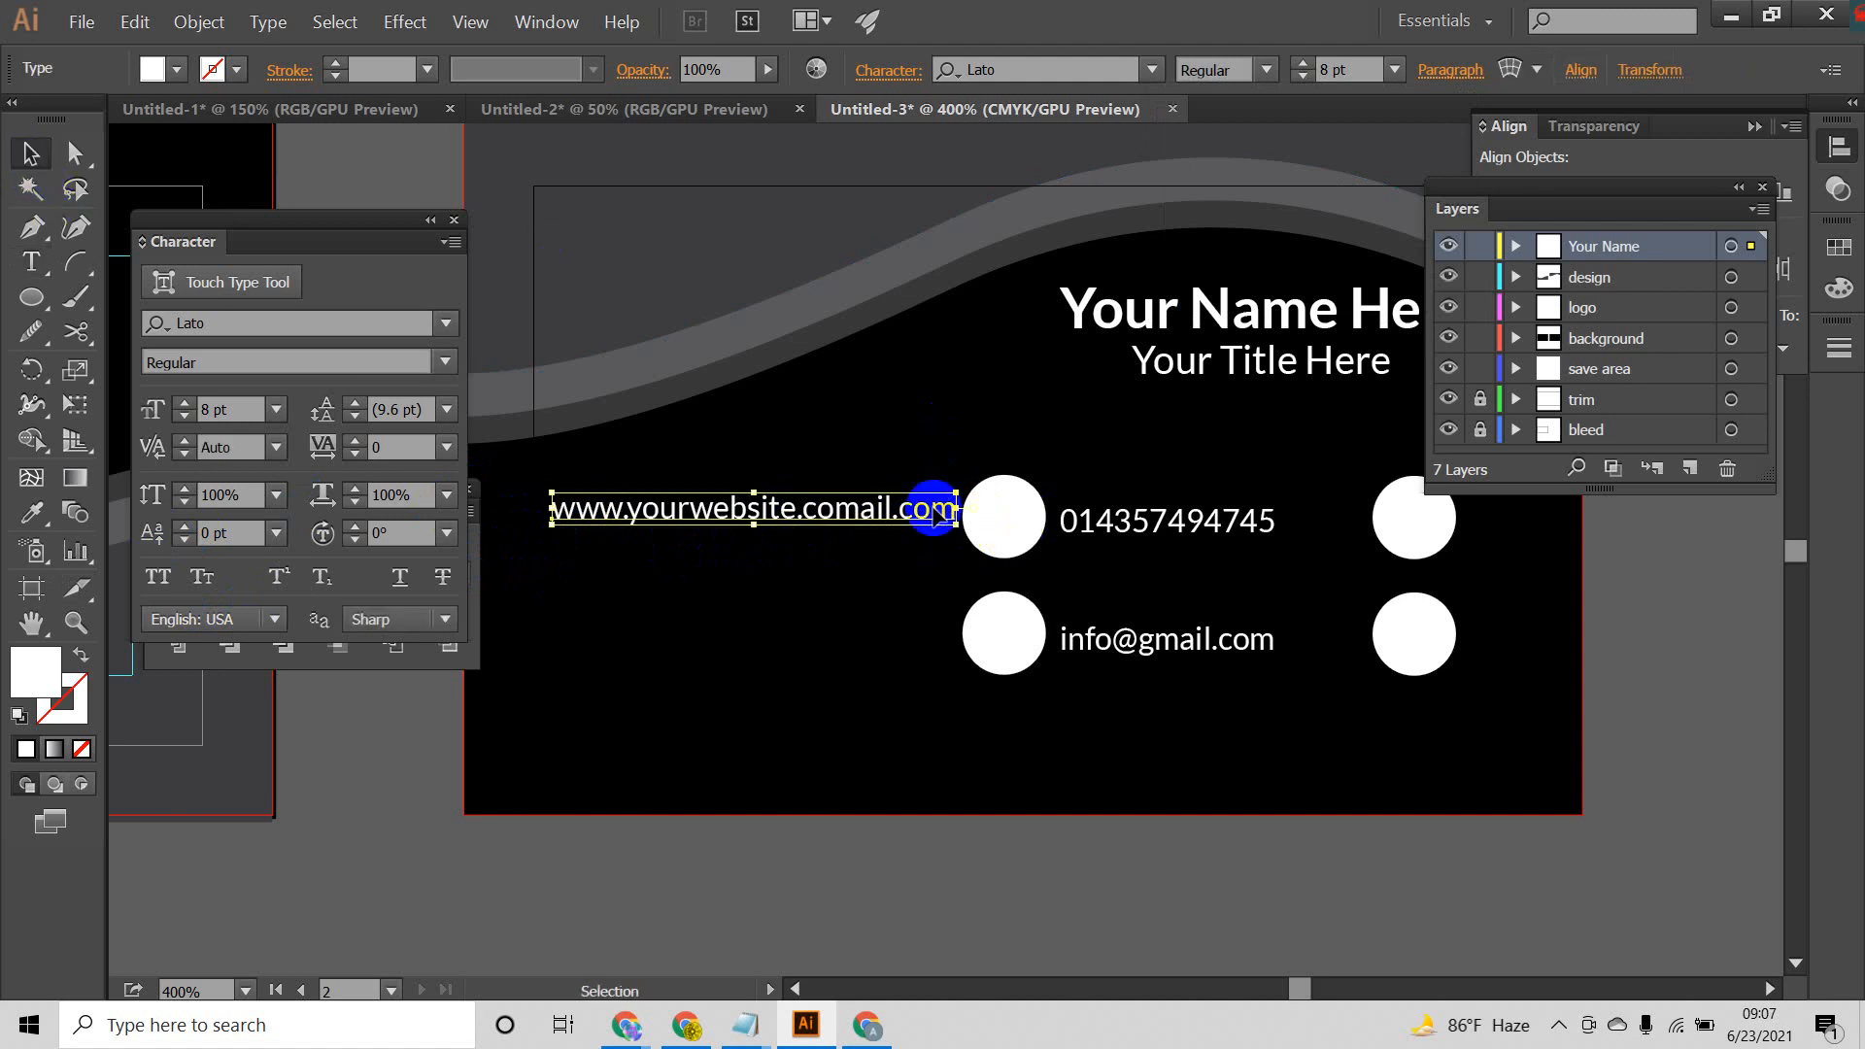
Step: Try right paragraph alignment on the website line with trial text, undo it, and check the line's paragraph options
{"action": "left_click", "coordinate": [1451, 71]}
{"action": "left_click", "coordinate": [1267, 119]}
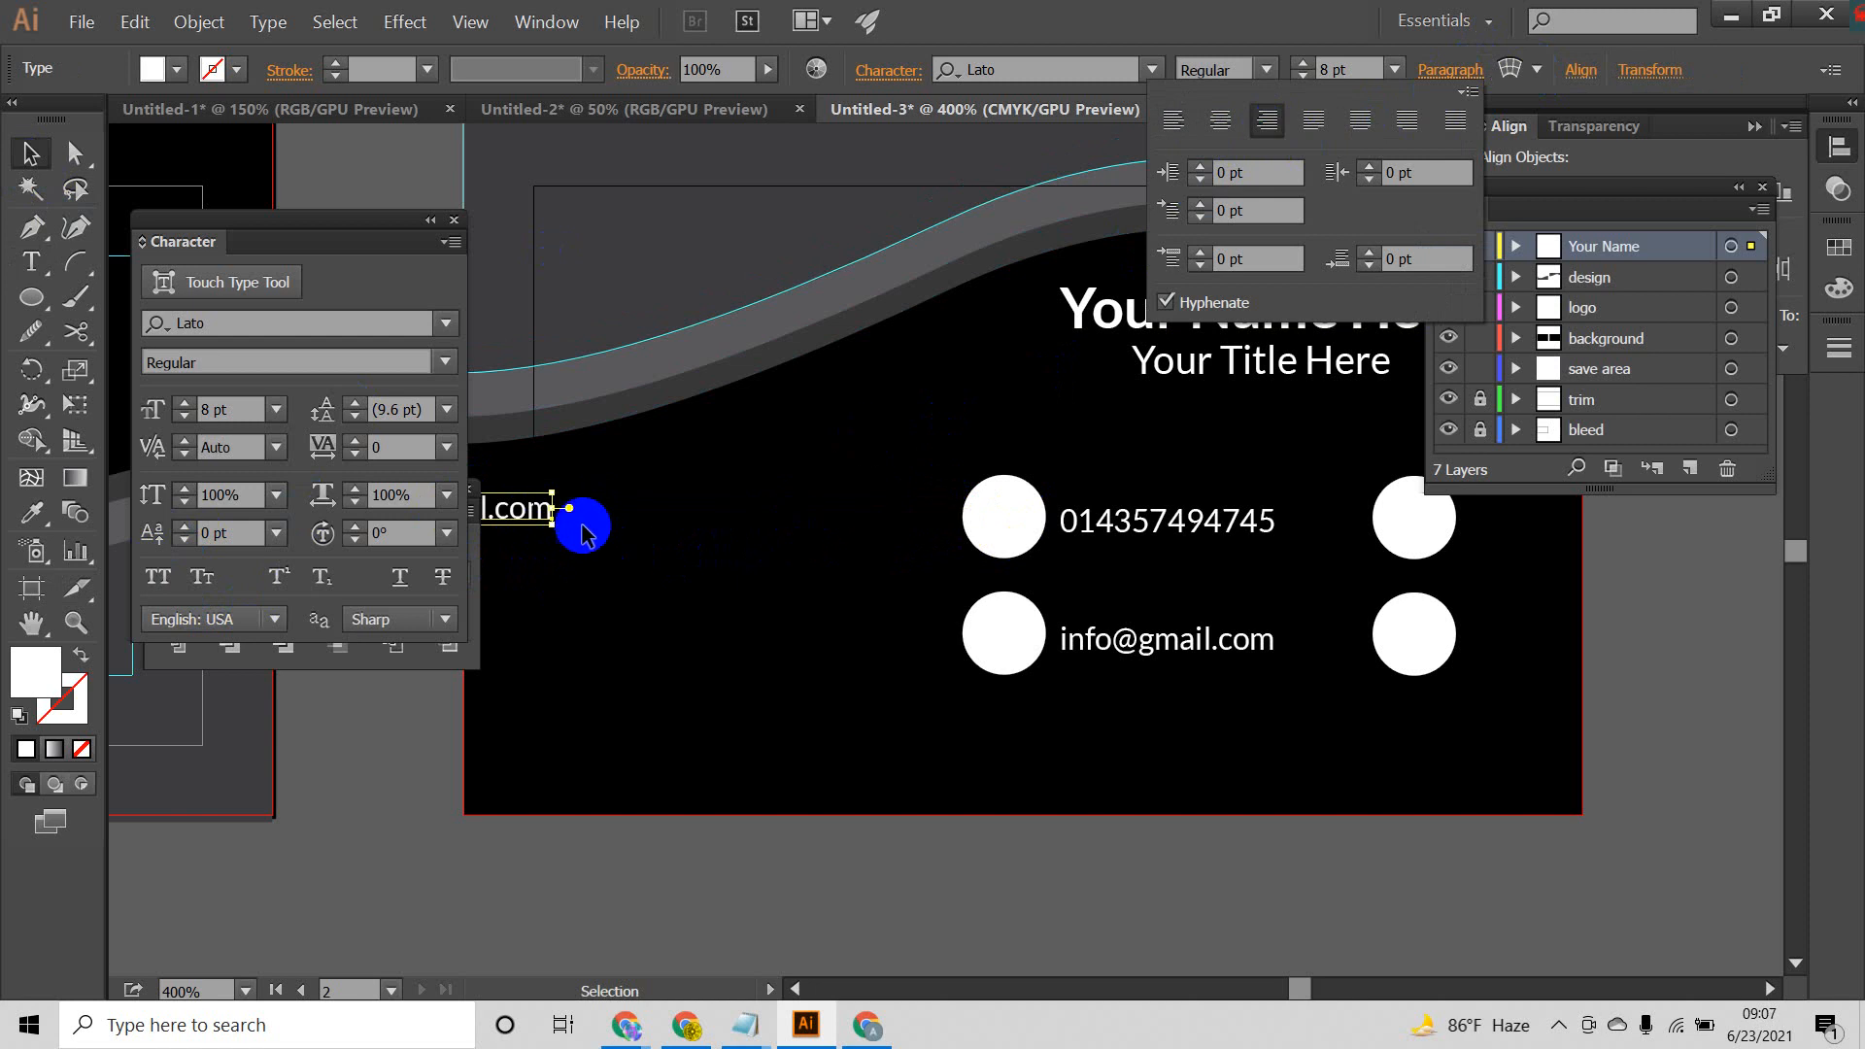
{"action": "double_click", "coordinate": [560, 507]}
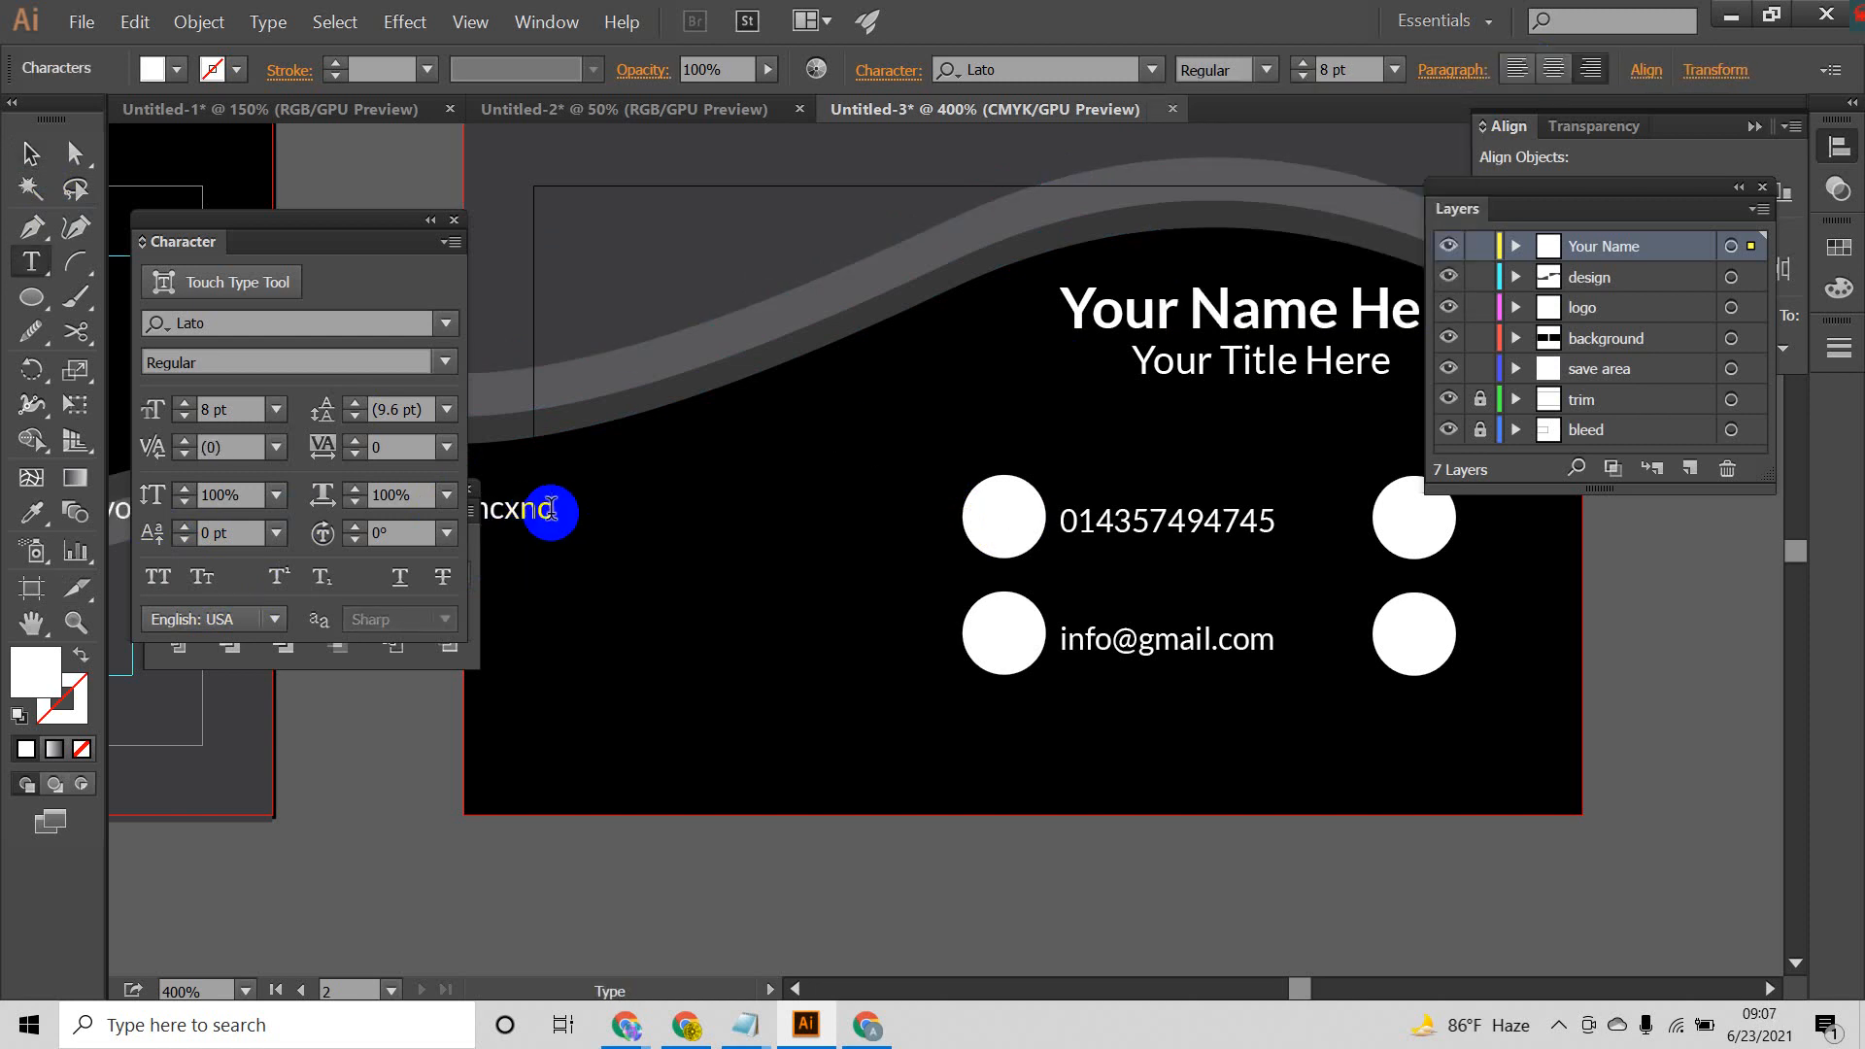
{"action": "left_click", "coordinate": [37, 153]}
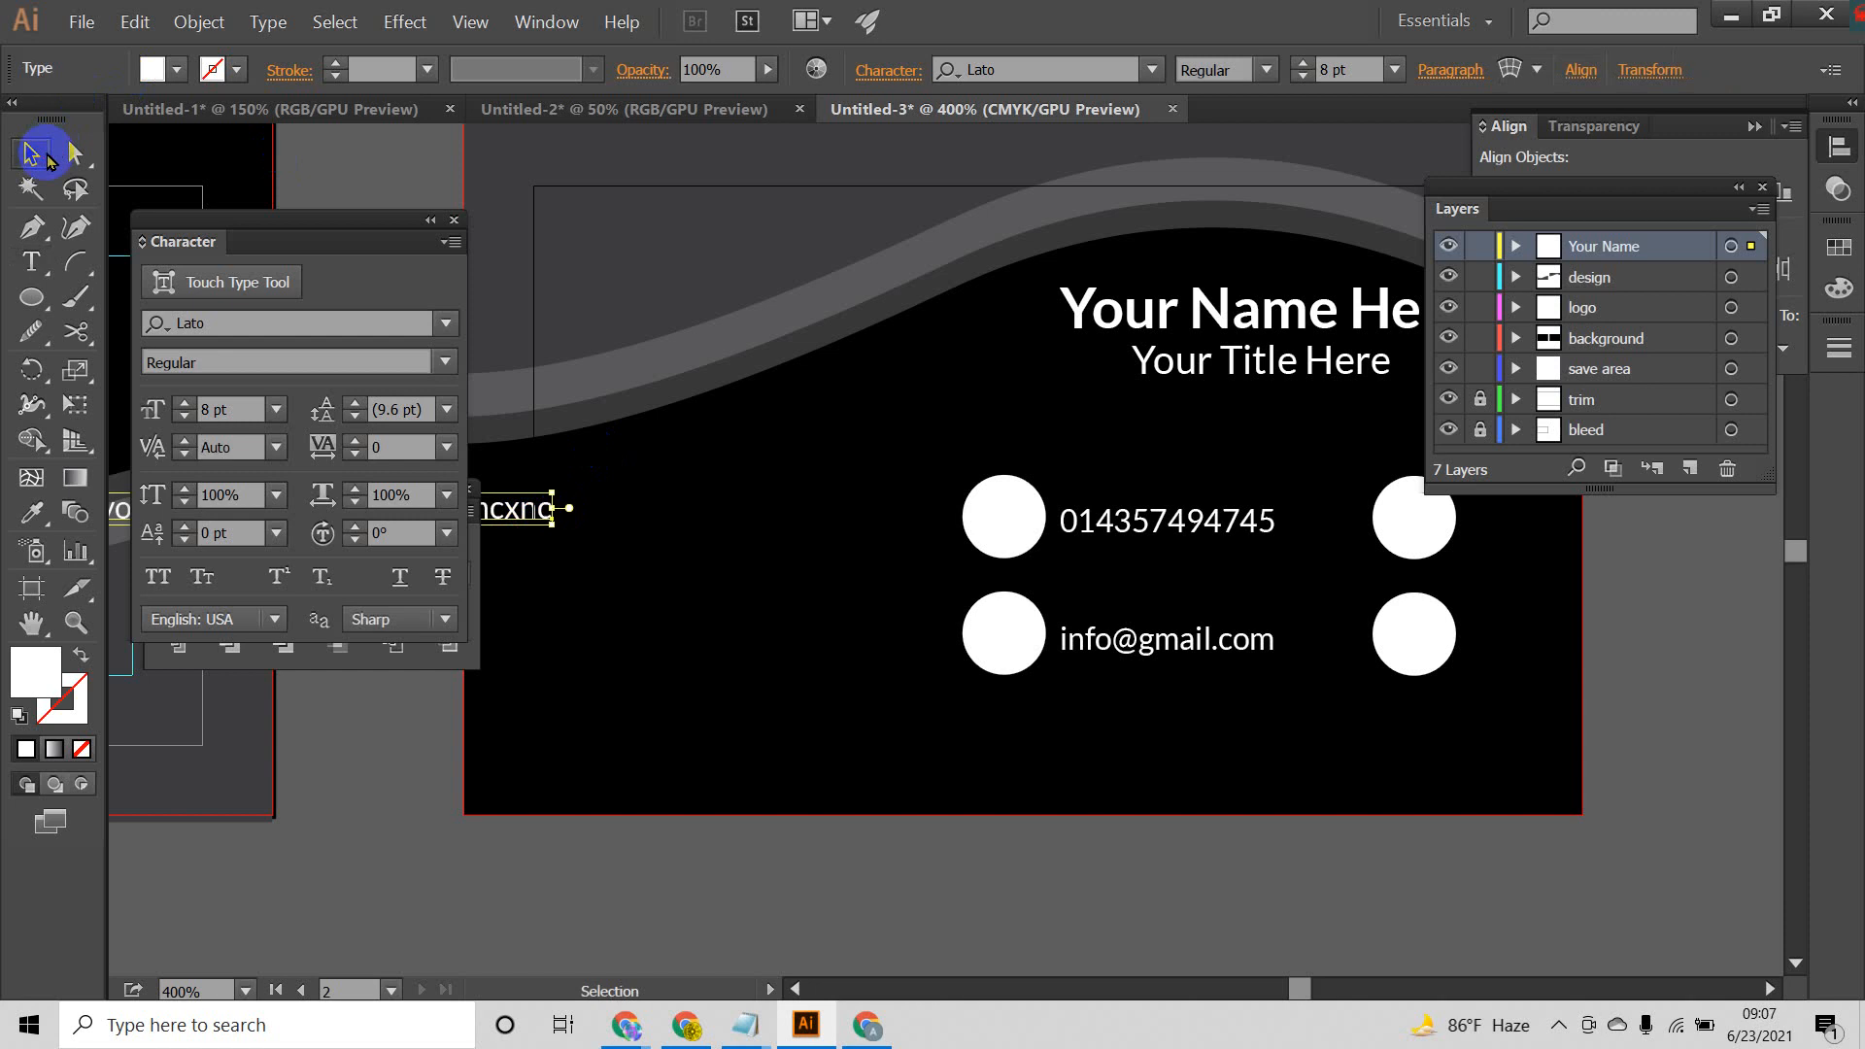
{"action": "key", "text": "ctrl+z"}
{"action": "key", "text": "ctrl+z"}
{"action": "left_click", "coordinate": [719, 614]}
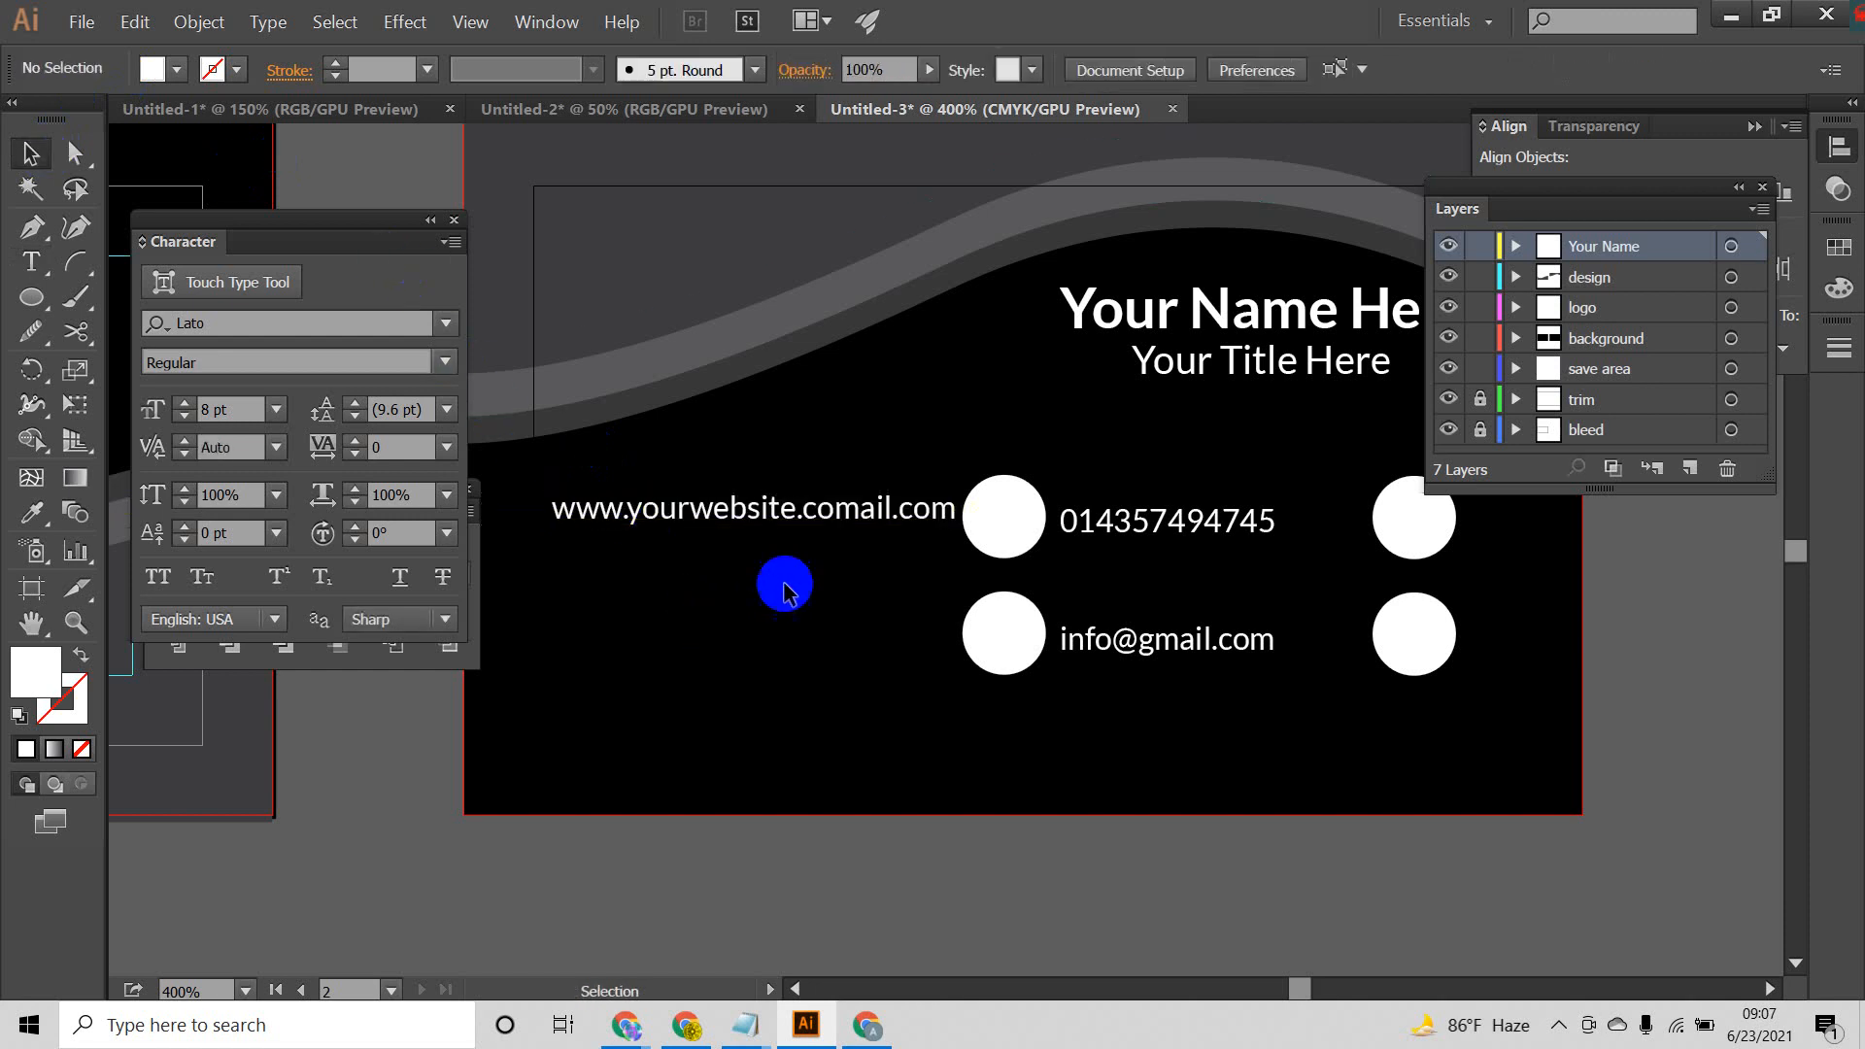
{"action": "left_click", "coordinate": [785, 515]}
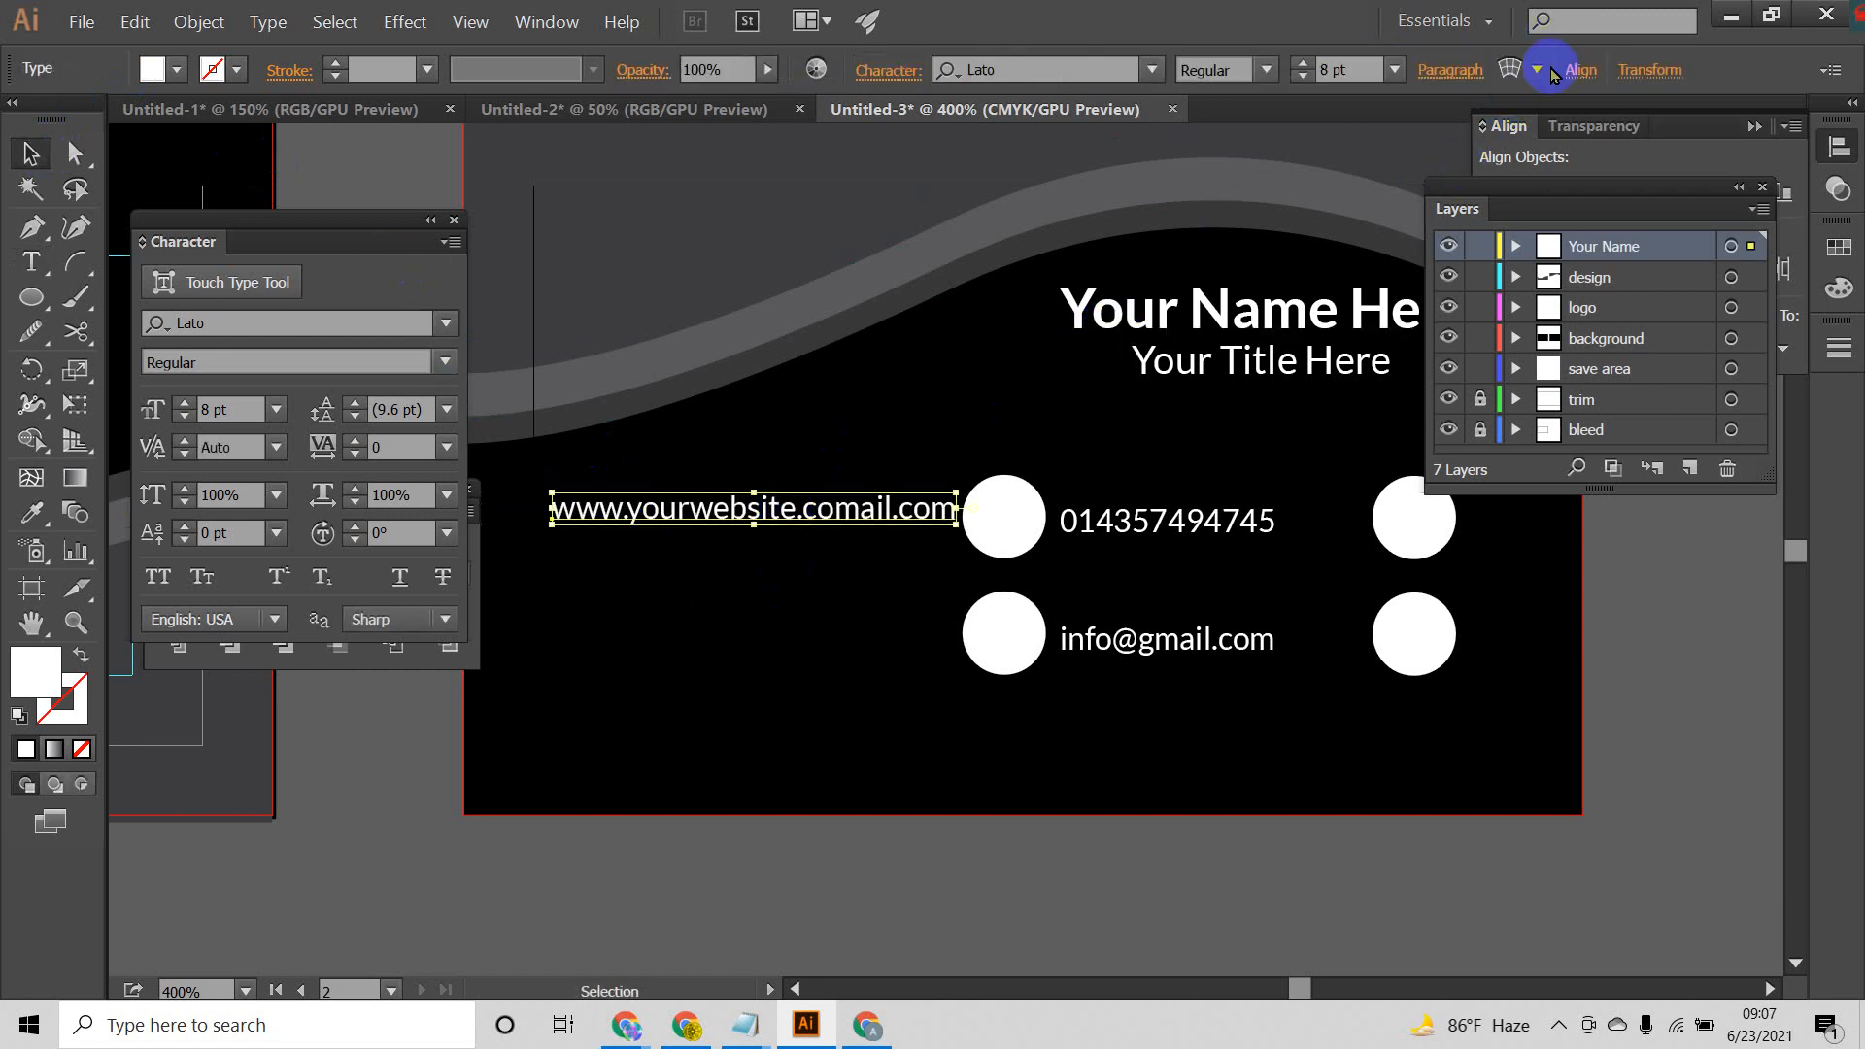
{"action": "left_click", "coordinate": [1457, 70]}
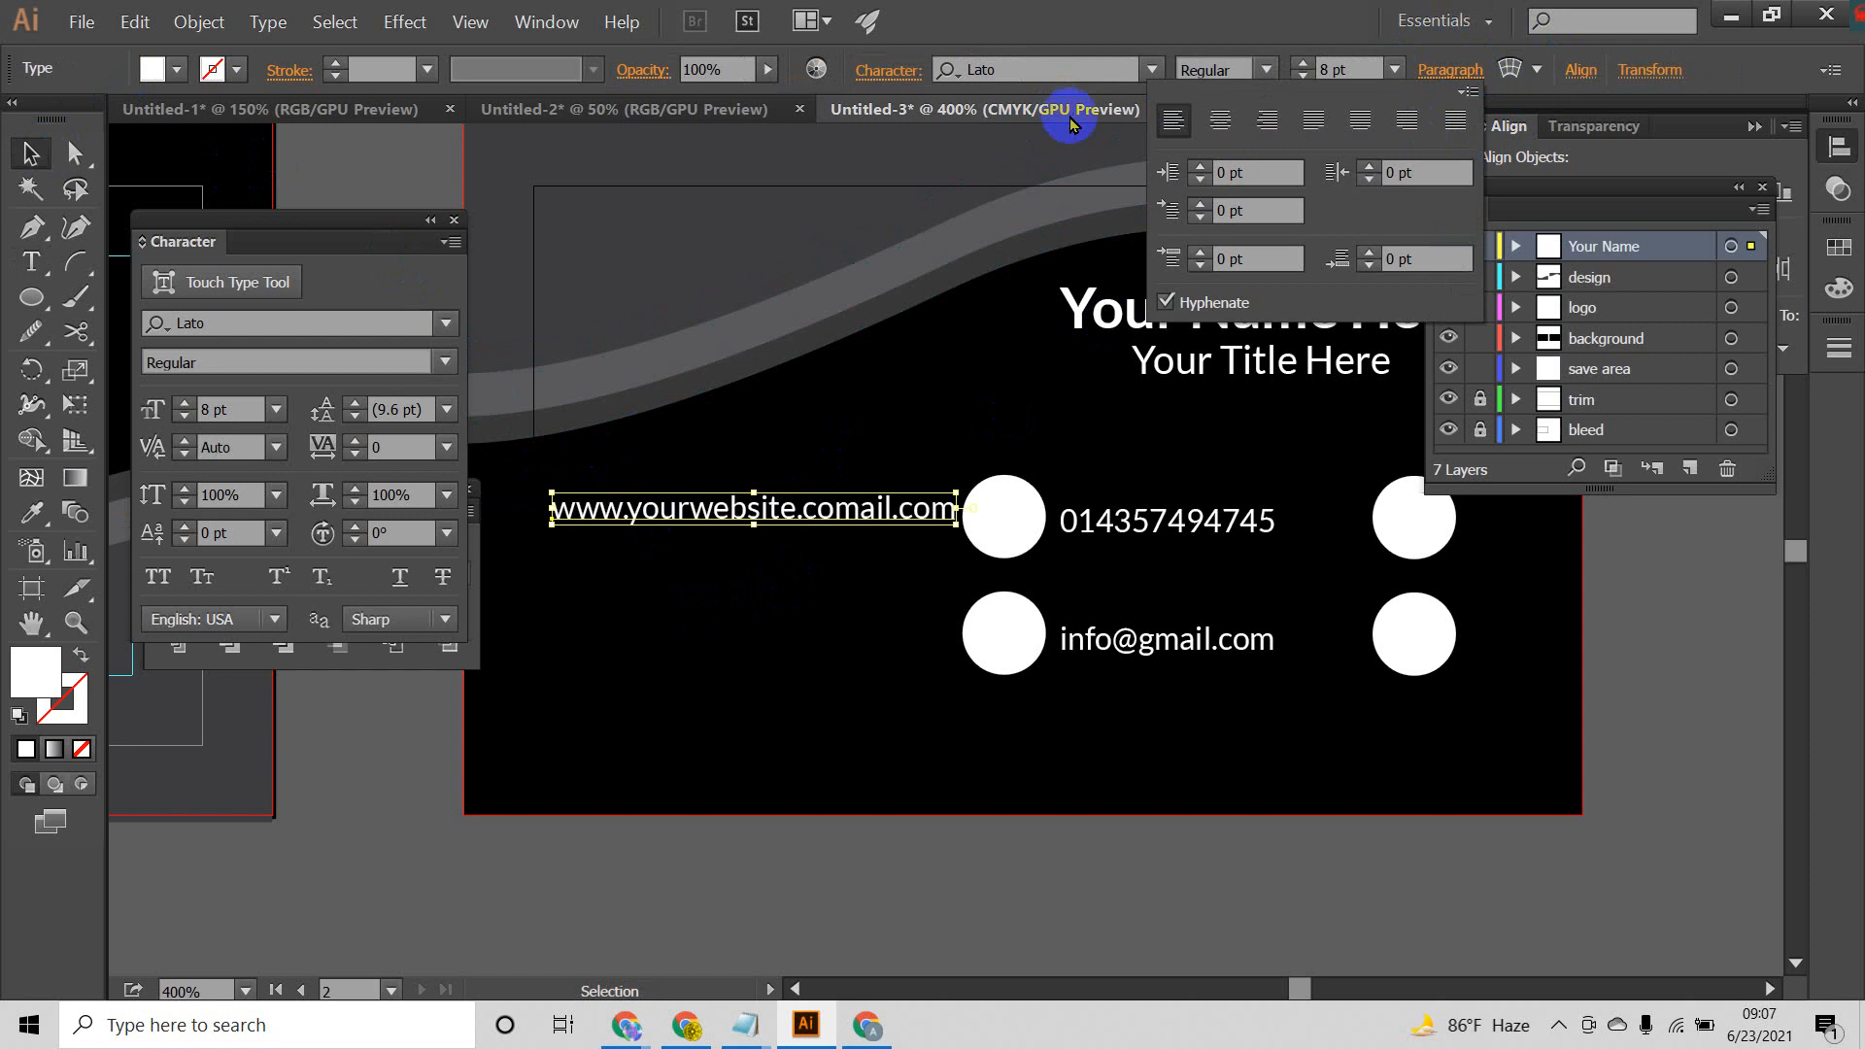
{"action": "left_click", "coordinate": [852, 610]}
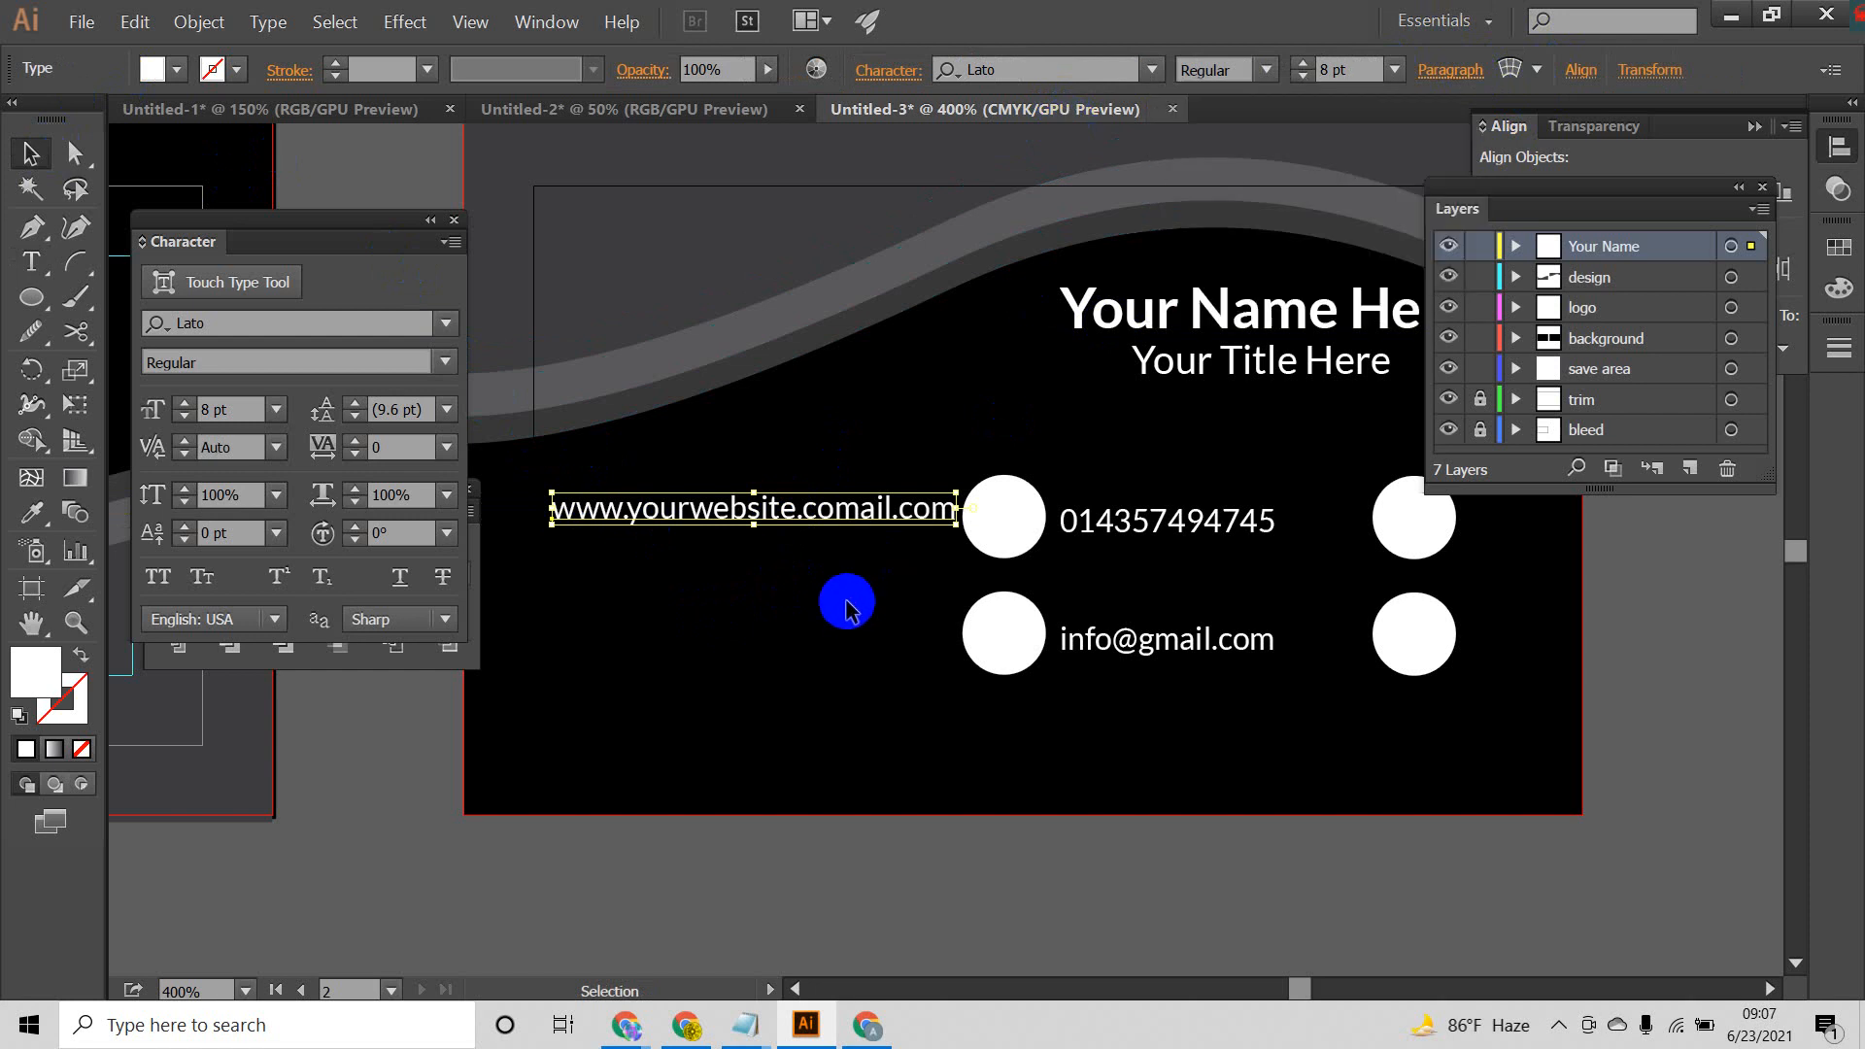
Step: Move the phone and e-mail lines together toward the outer circle pair on the back side and clear the selection
{"action": "left_click", "coordinate": [1322, 692]}
{"action": "left_click", "coordinate": [1212, 668]}
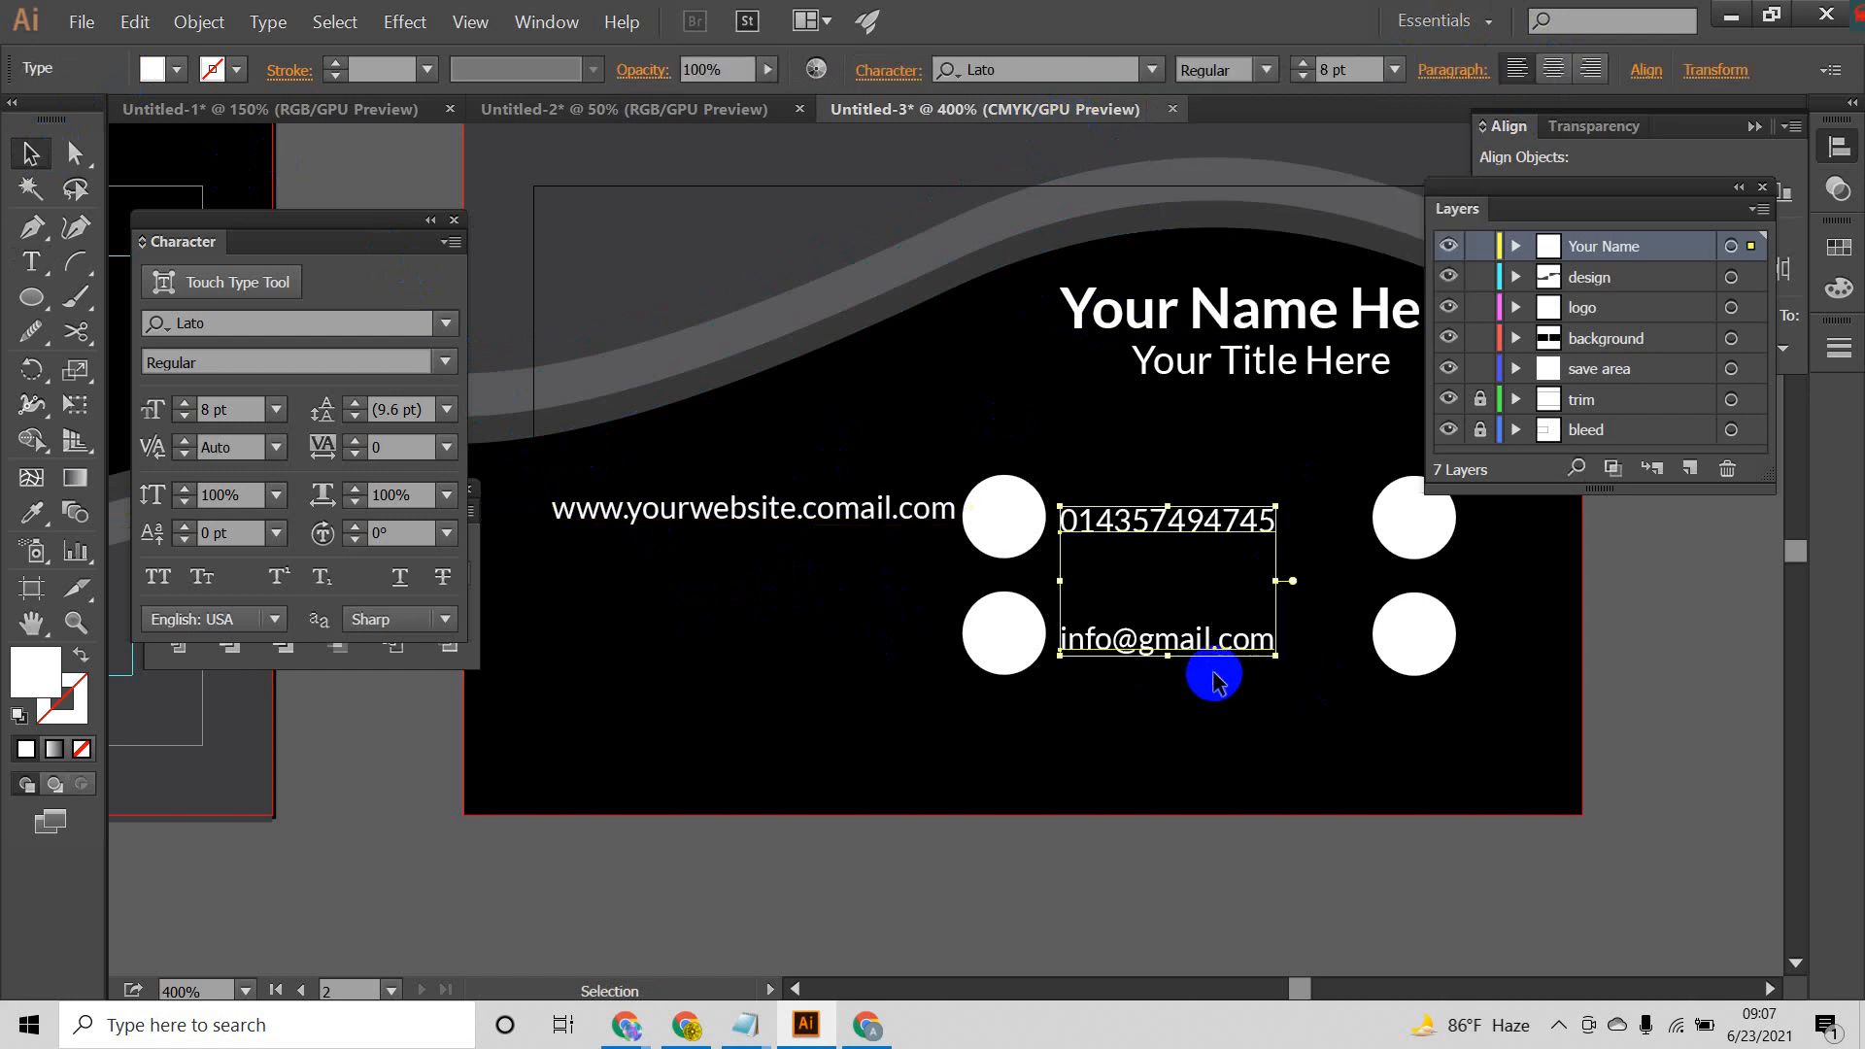
{"action": "key", "text": "Right"}
{"action": "key", "text": "Right"}
{"action": "key", "text": "Right"}
{"action": "key", "text": "Right"}
{"action": "key", "text": "Right"}
{"action": "key", "text": "Right"}
{"action": "key", "text": "Right"}
{"action": "key", "text": "Right"}
{"action": "key", "text": "Right"}
{"action": "key", "text": "Right"}
{"action": "key", "text": "Right"}
{"action": "key", "text": "Right"}
{"action": "key", "text": "Right"}
{"action": "key", "text": "Right"}
{"action": "key", "text": "Right"}
{"action": "key", "text": "Right"}
{"action": "key", "text": "Right"}
{"action": "key", "text": "Right"}
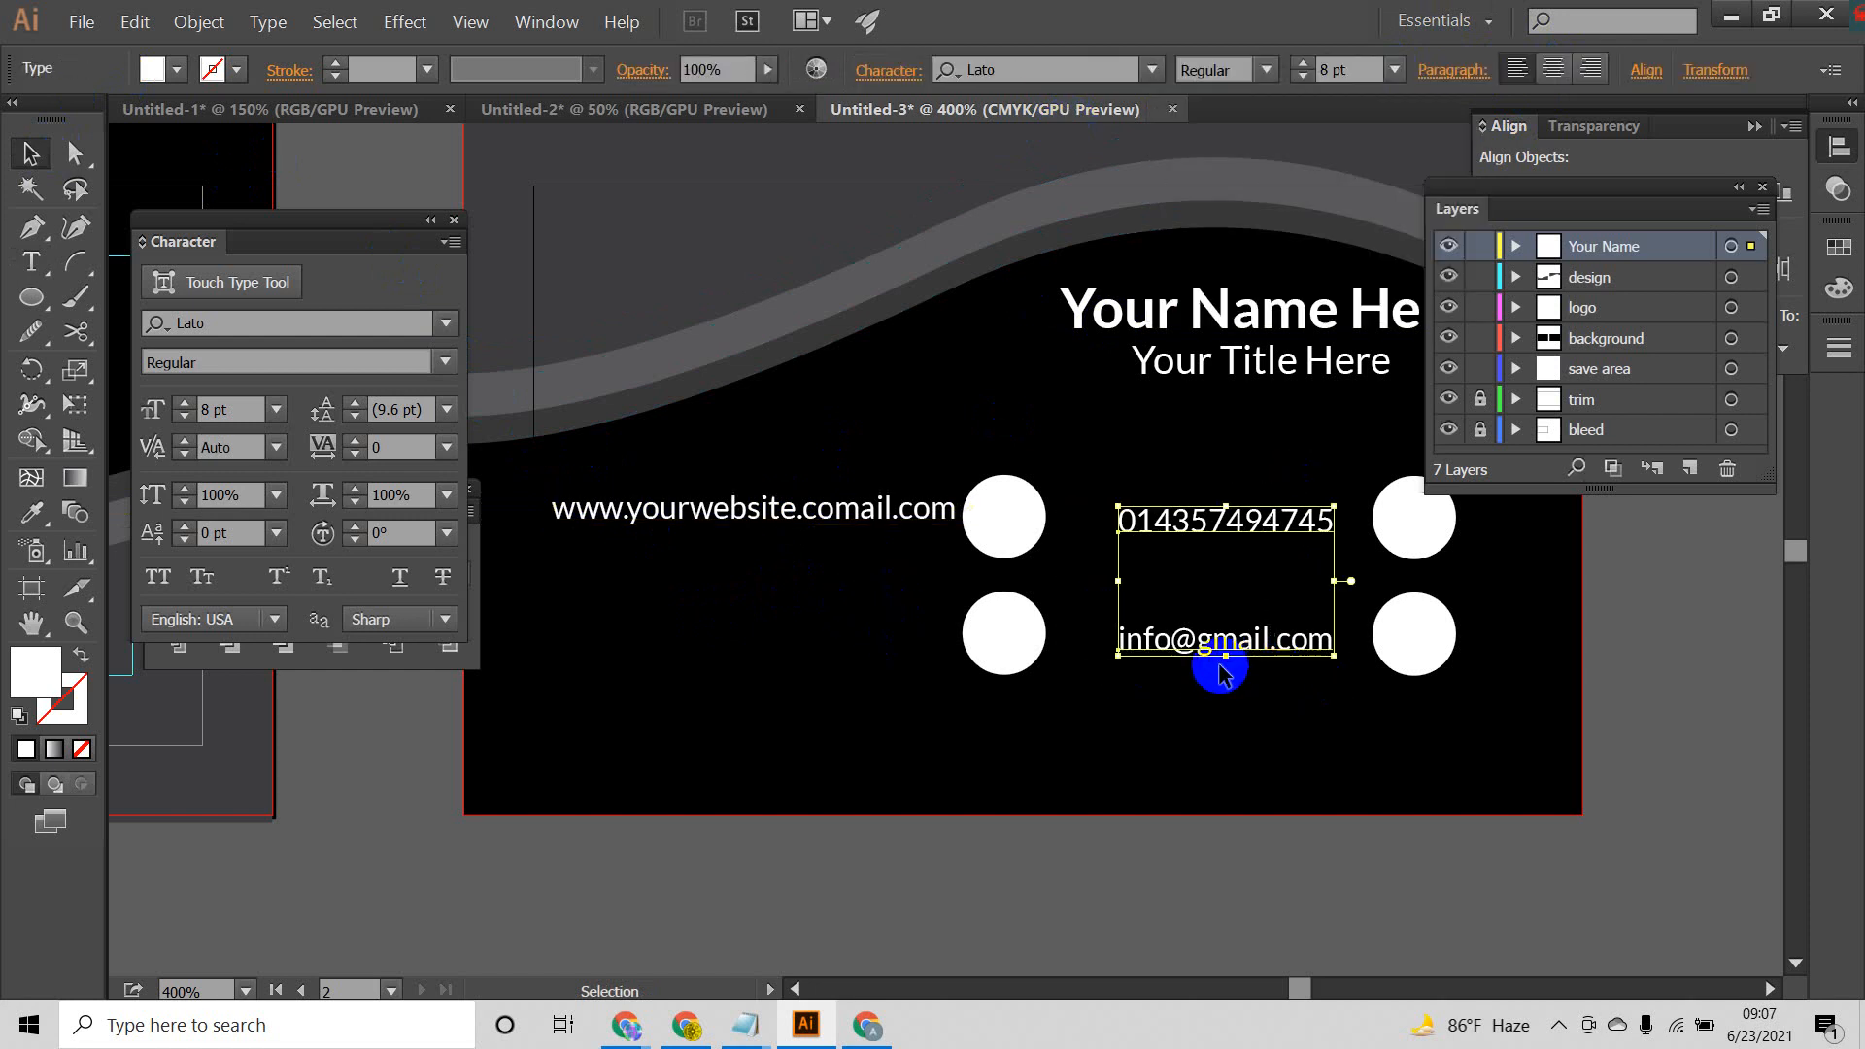
{"action": "left_click", "coordinate": [1266, 712]}
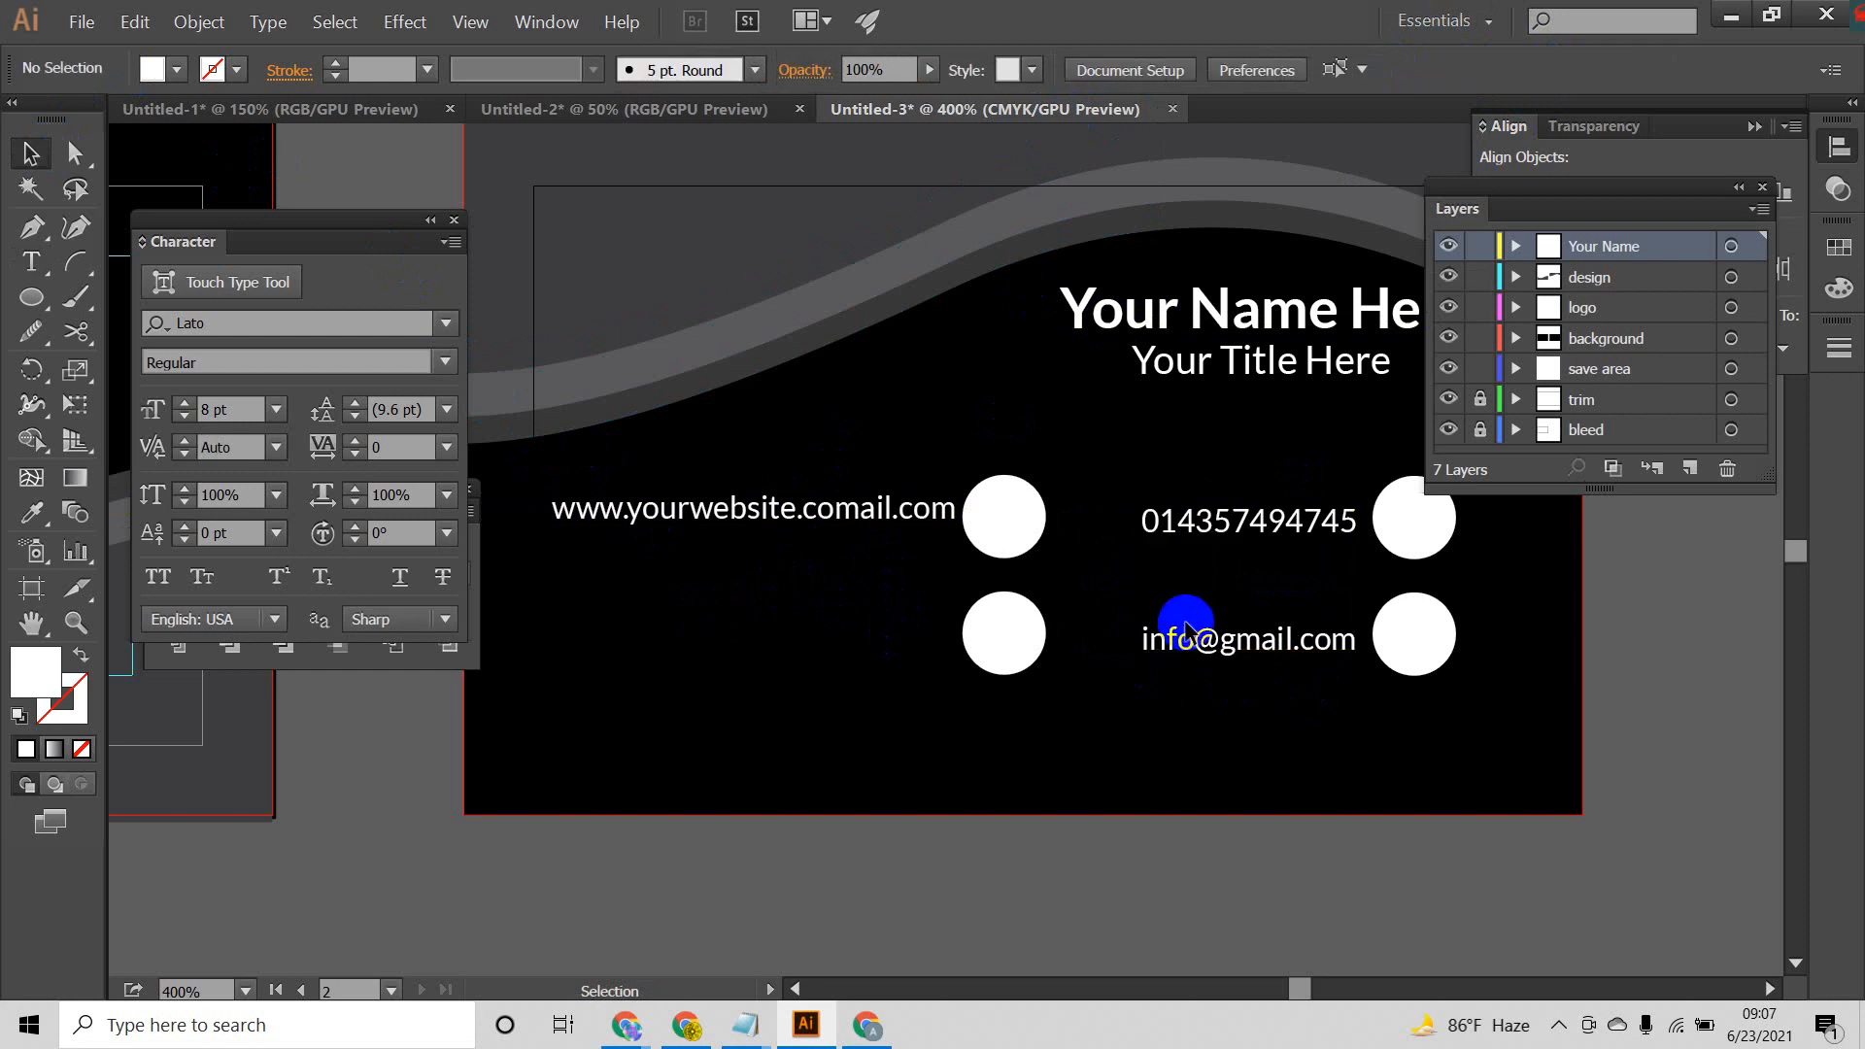
Step: Set the phone line's paragraph alignment to right and move it back beside the upper outer circle
{"action": "scroll", "coordinate": [1186, 625], "scroll_direction": "down", "scroll_amount": 2}
{"action": "left_click_drag", "start_coordinate": [1182, 585], "coordinate": [1274, 608]}
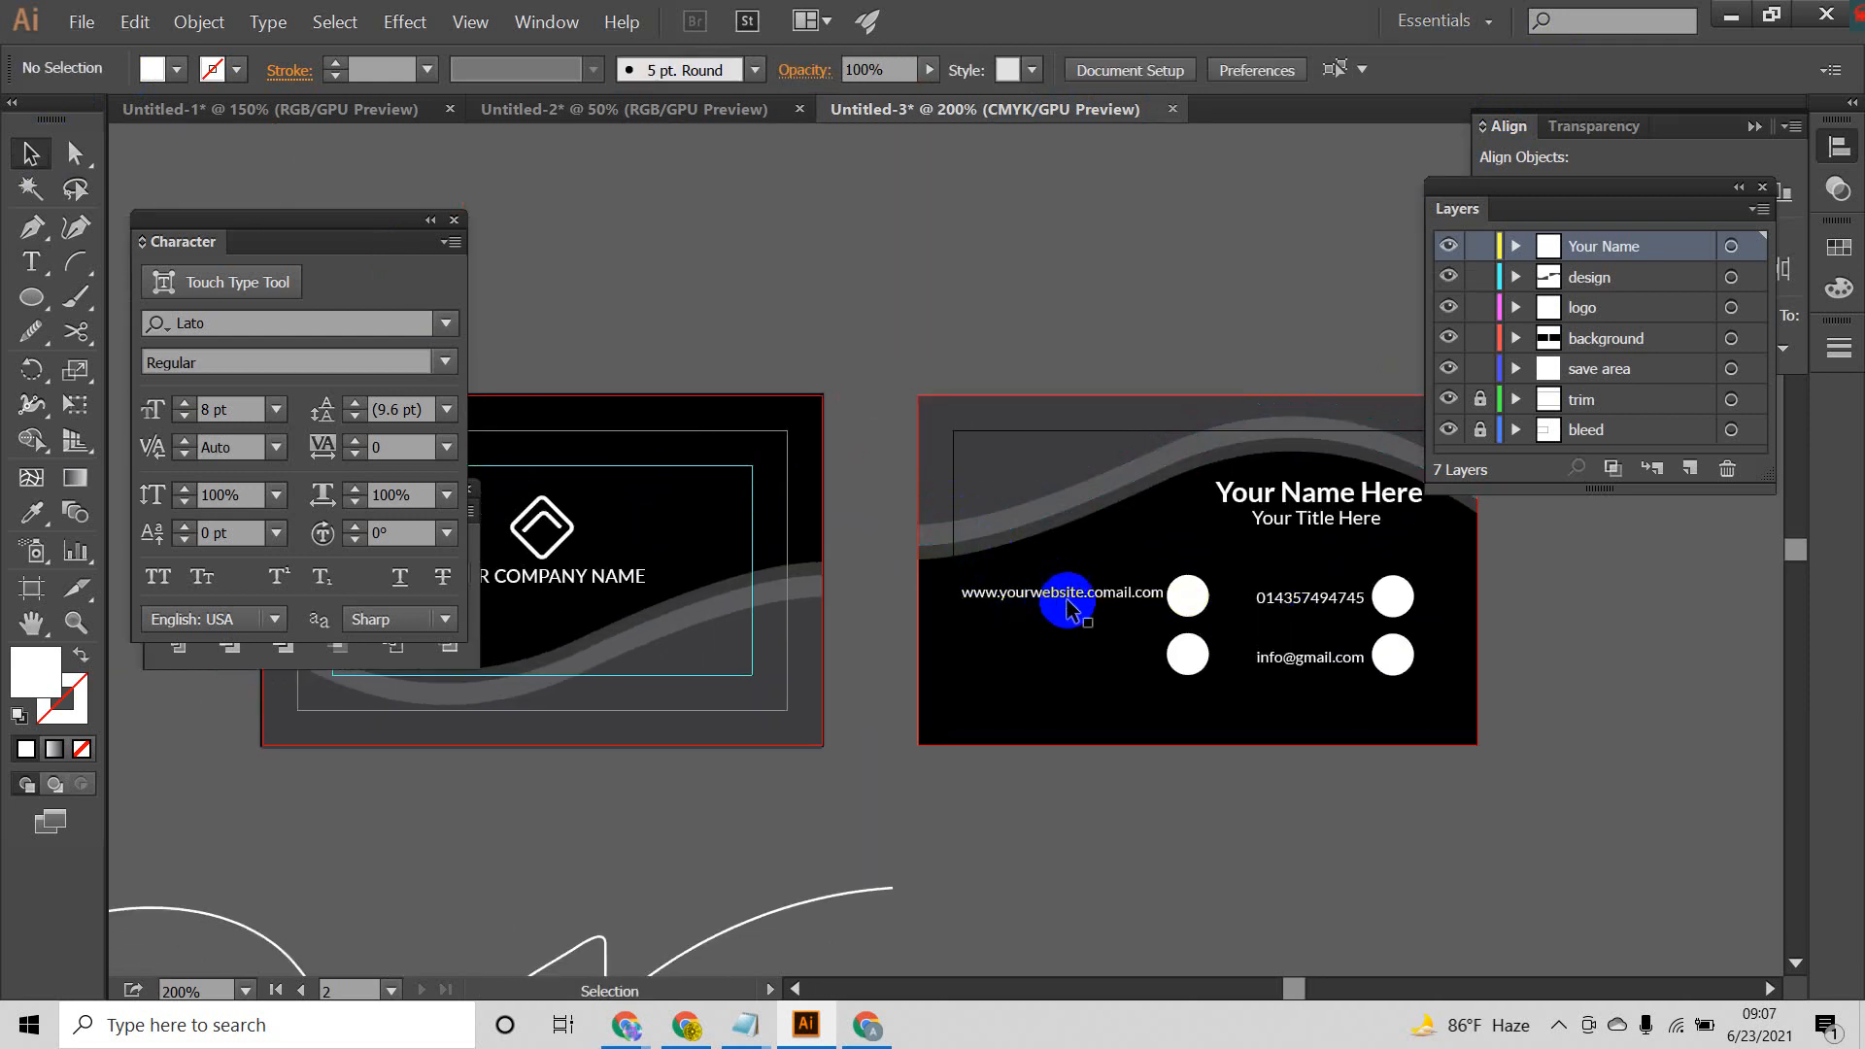
{"action": "left_click", "coordinate": [1313, 595]}
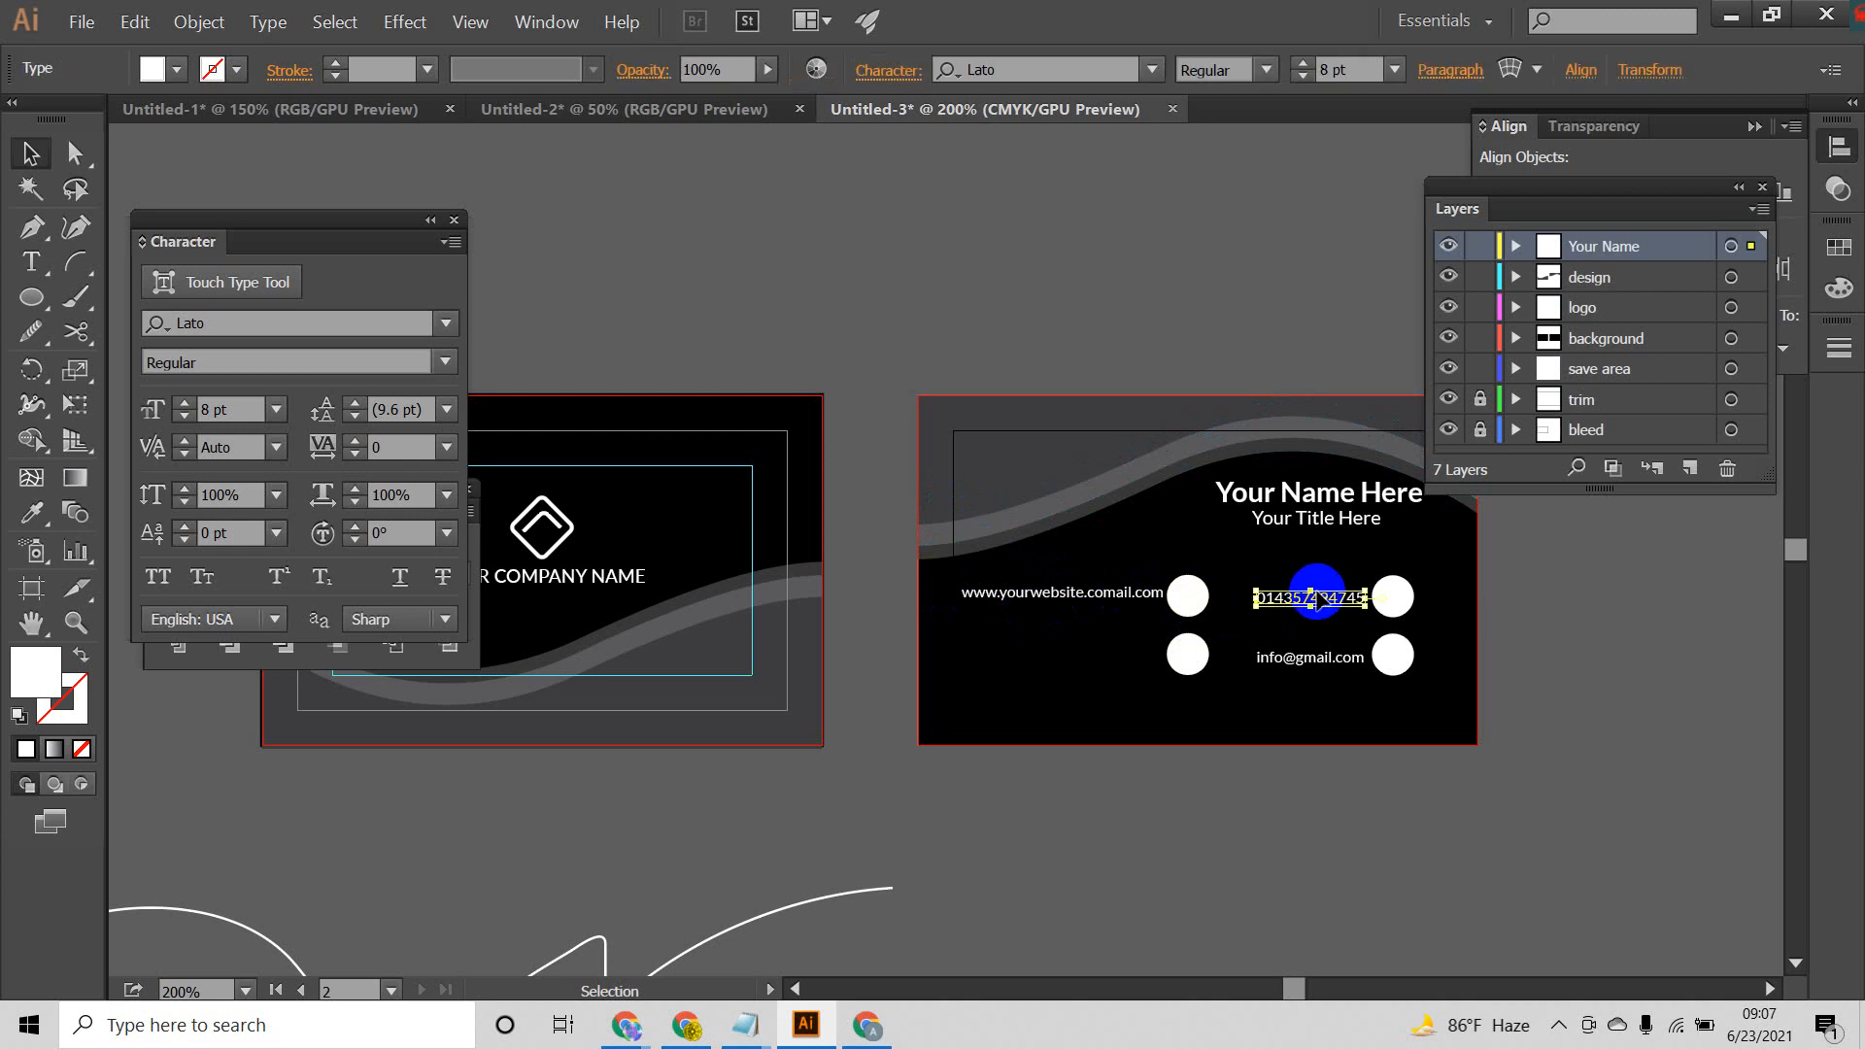
{"action": "left_click", "coordinate": [1477, 71]}
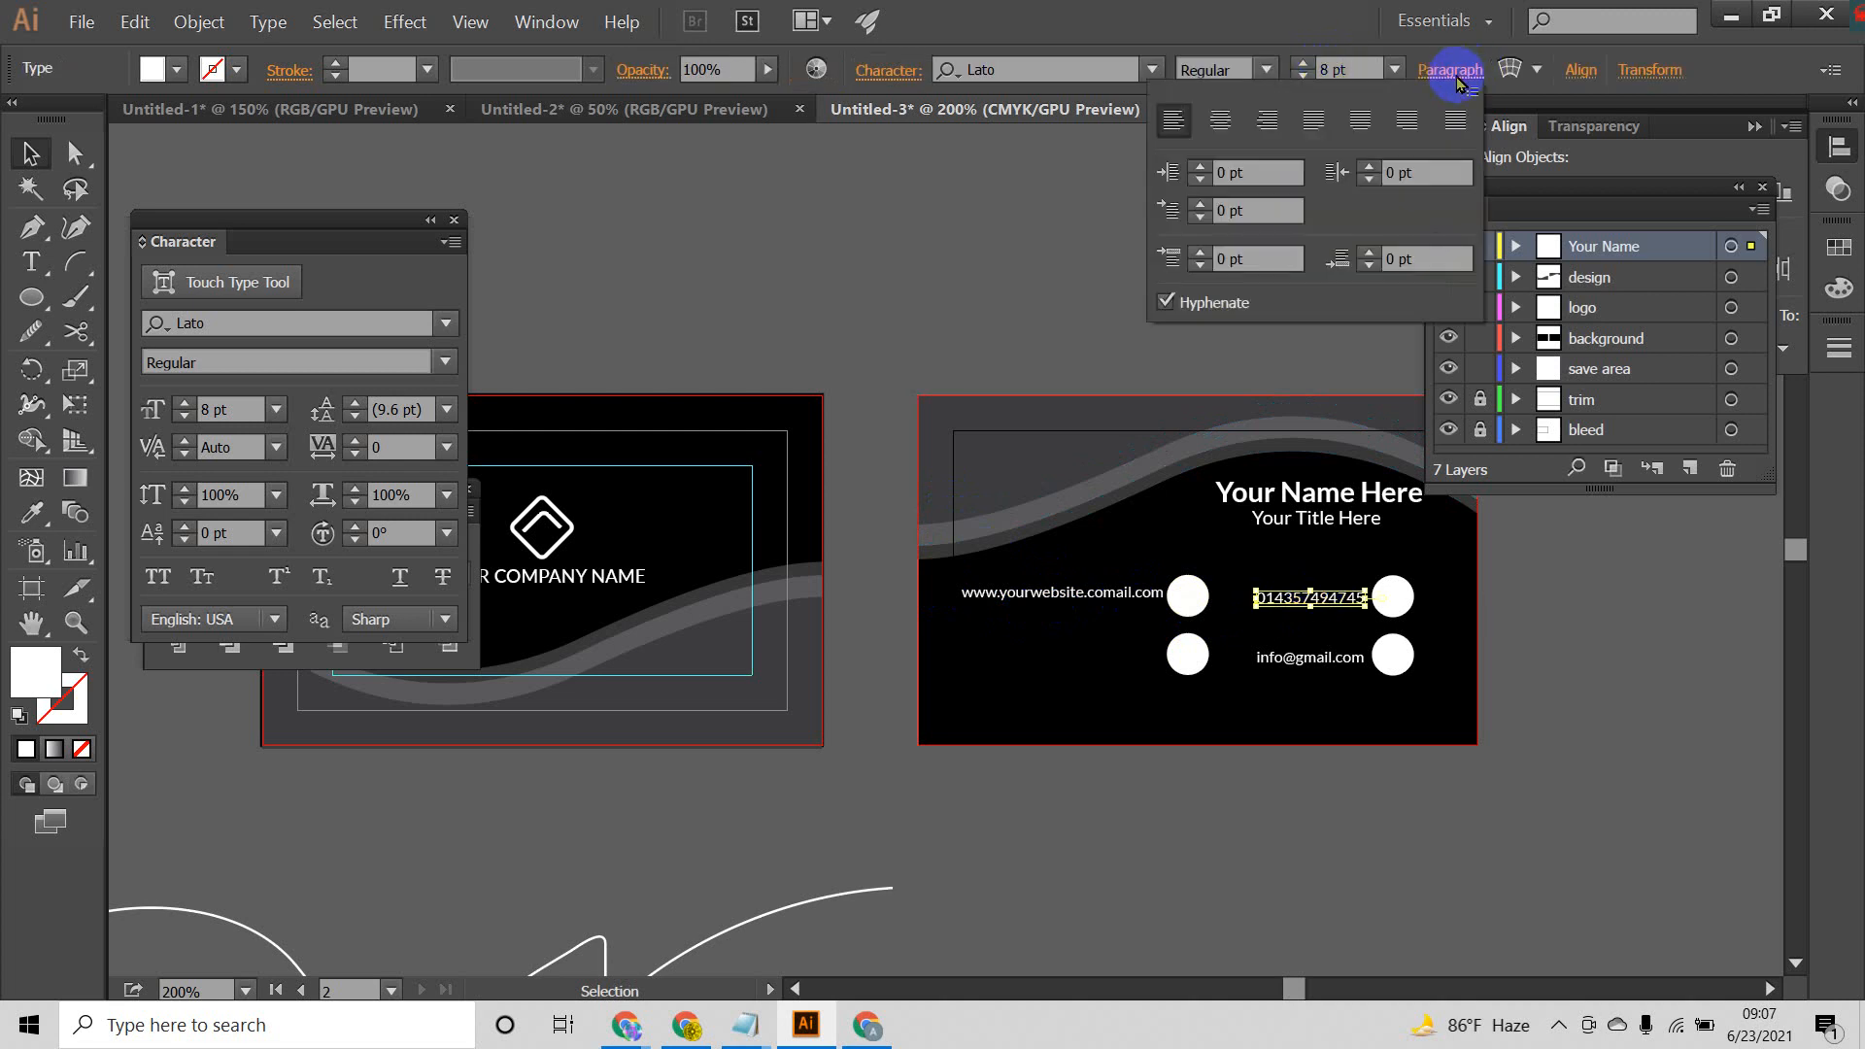
{"action": "left_click", "coordinate": [1267, 120]}
{"action": "left_click", "coordinate": [1234, 593]}
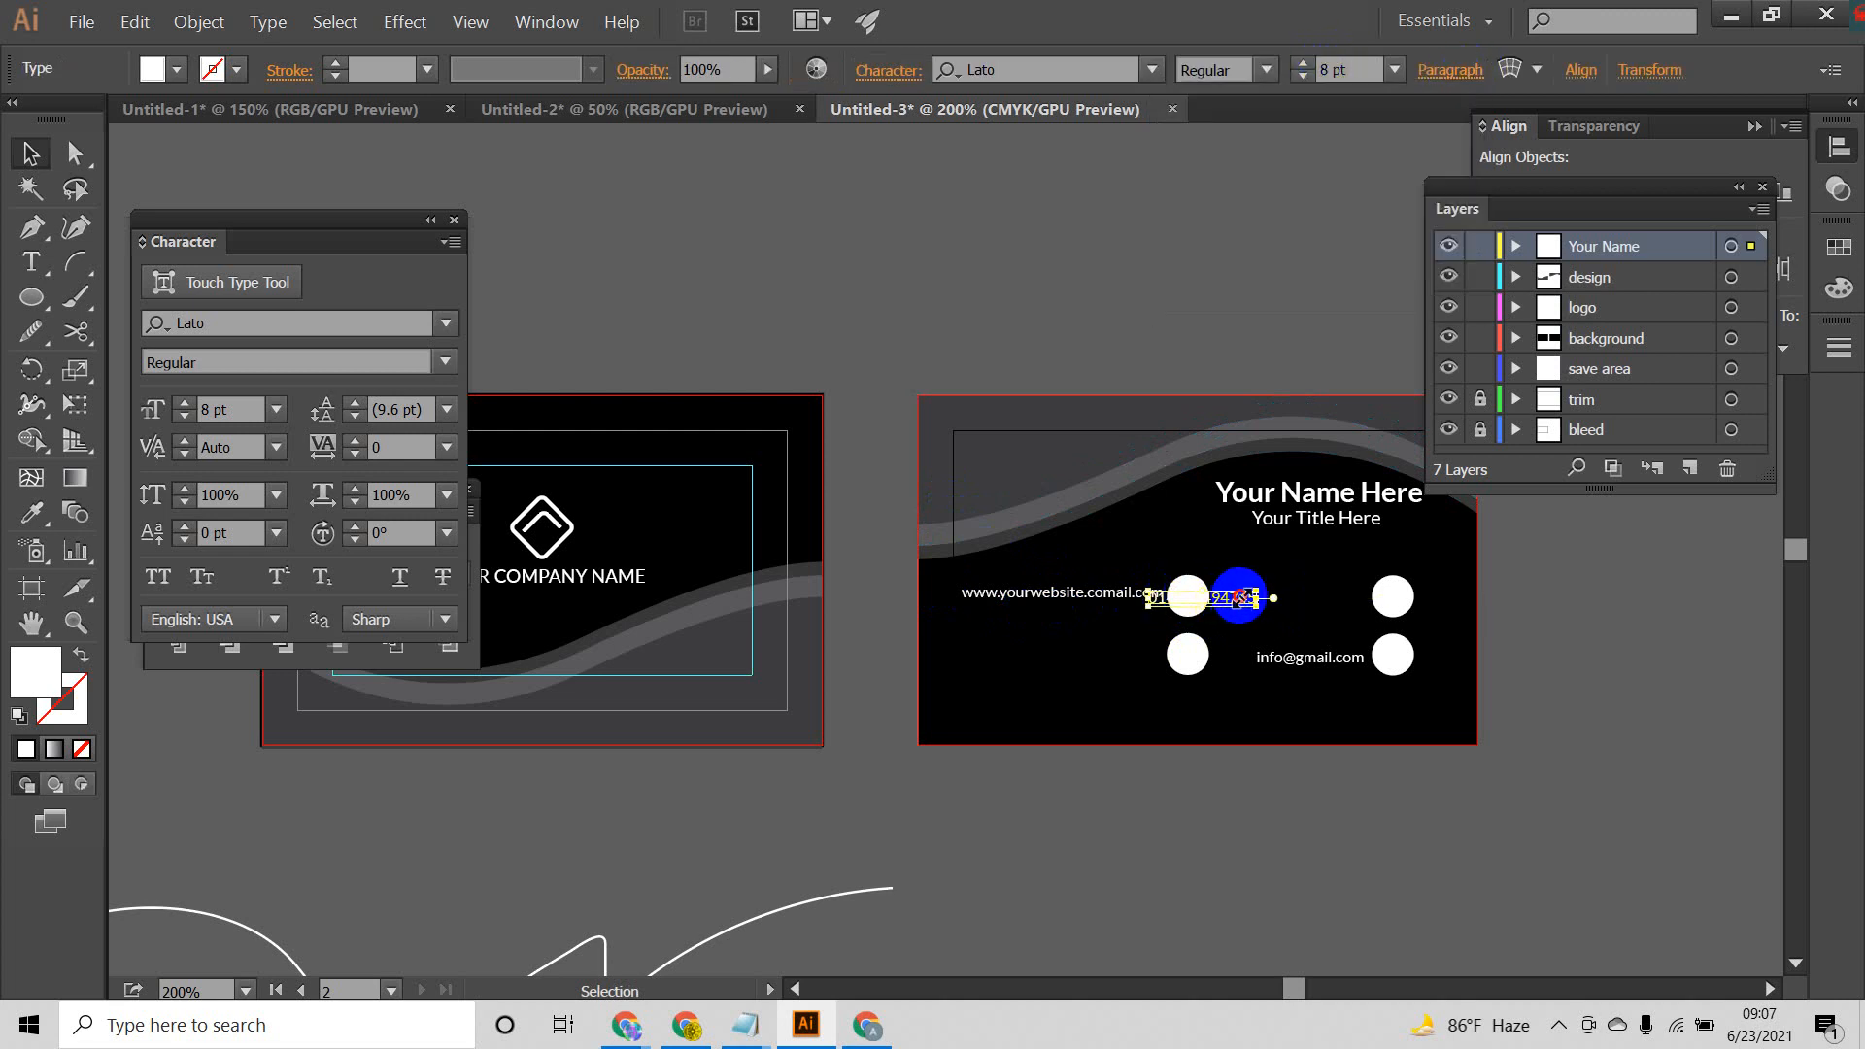
{"action": "left_click_drag", "start_coordinate": [1278, 607], "coordinate": [1103, 604]}
{"action": "double_click", "coordinate": [1341, 599]}
{"action": "left_click_drag", "start_coordinate": [1261, 607], "coordinate": [1345, 598]}
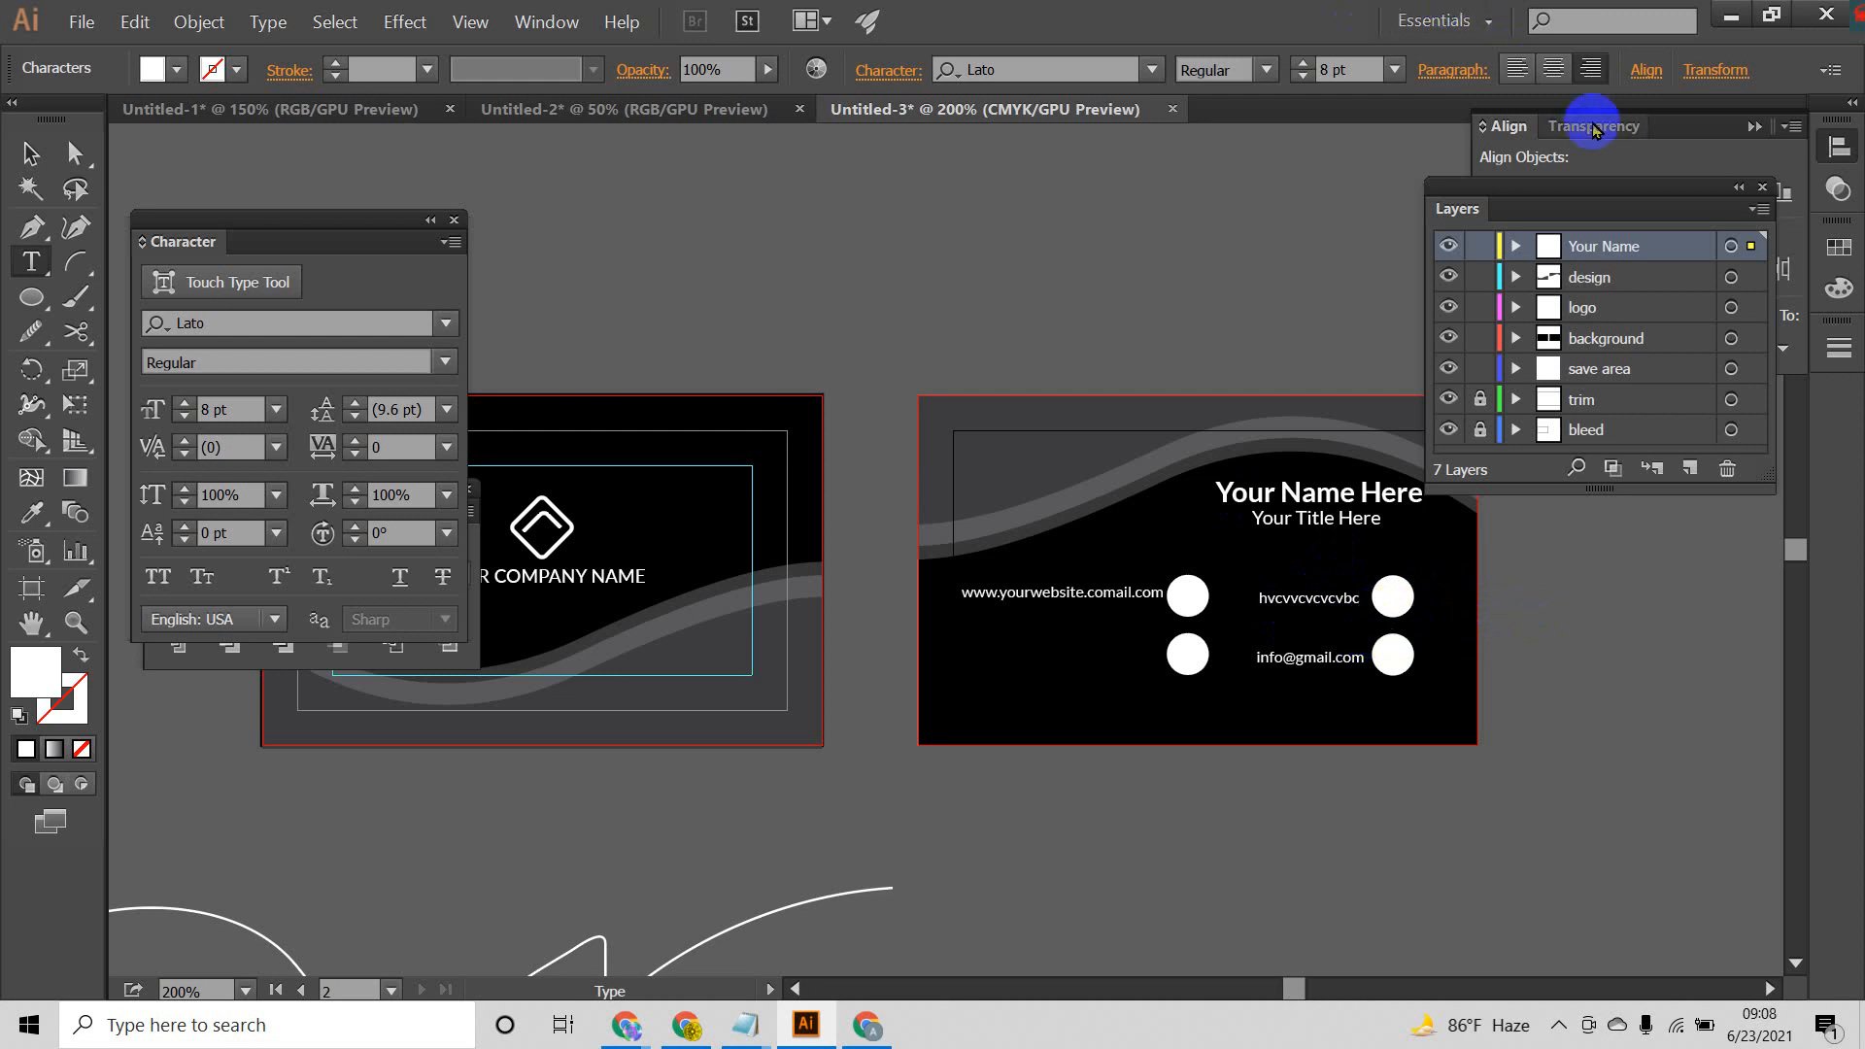
Step: Try the phone line's right alignment with trial text, undo the text edits and clear the selection
{"action": "left_click", "coordinate": [1587, 73]}
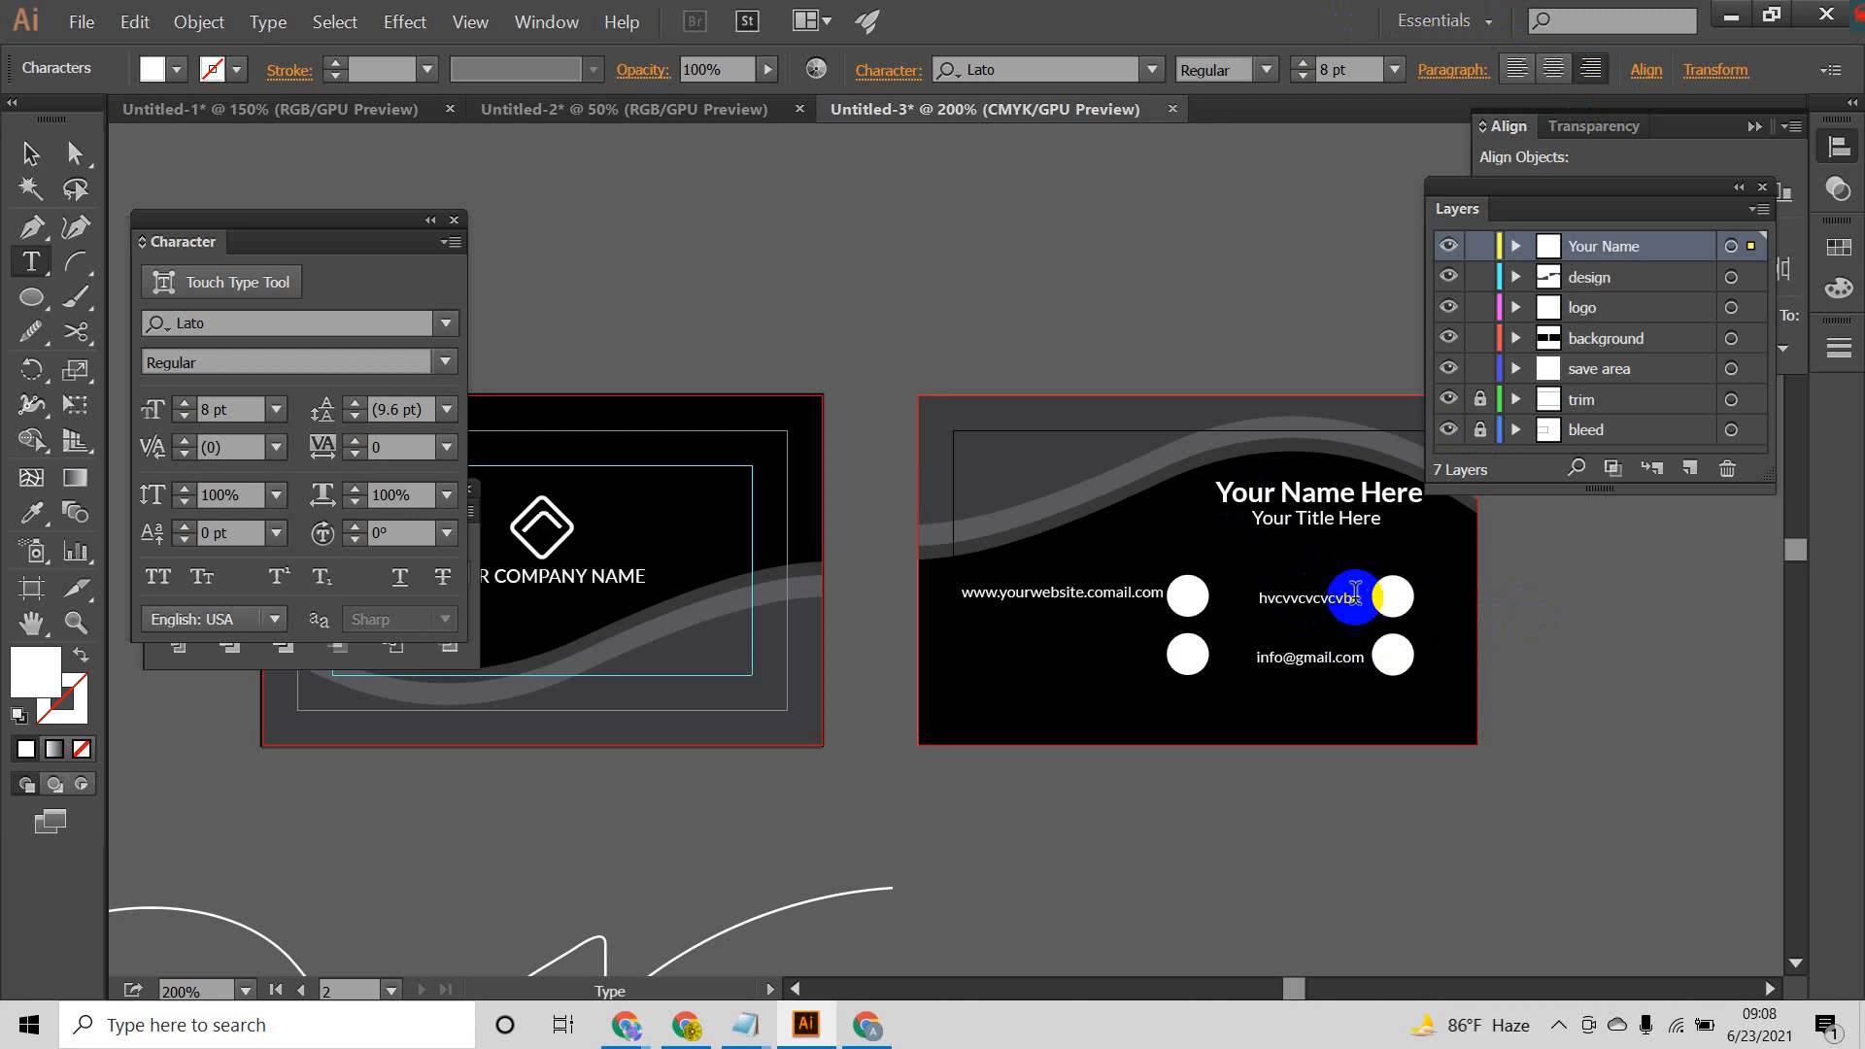
{"action": "type", "text": "cbvhg"}
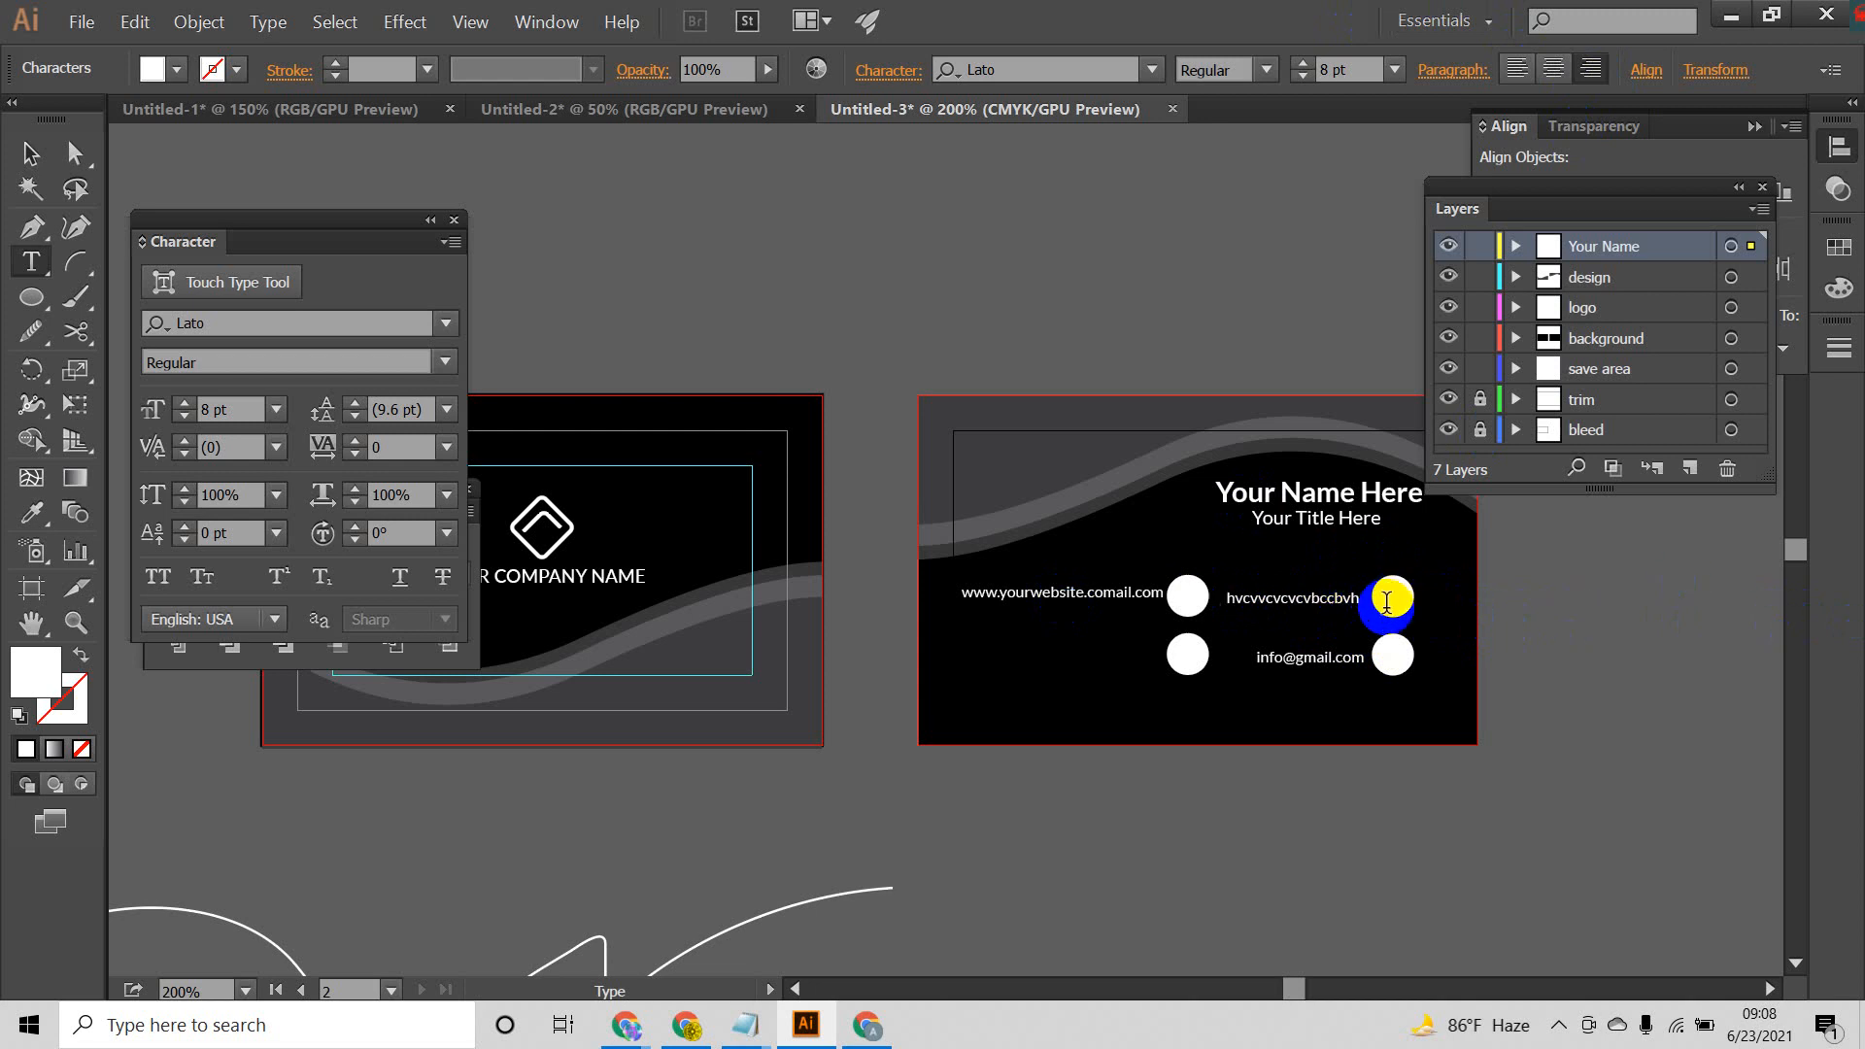
{"action": "key", "text": "BackSpace"}
{"action": "key", "text": "BackSpace"}
{"action": "left_click", "coordinate": [30, 153]}
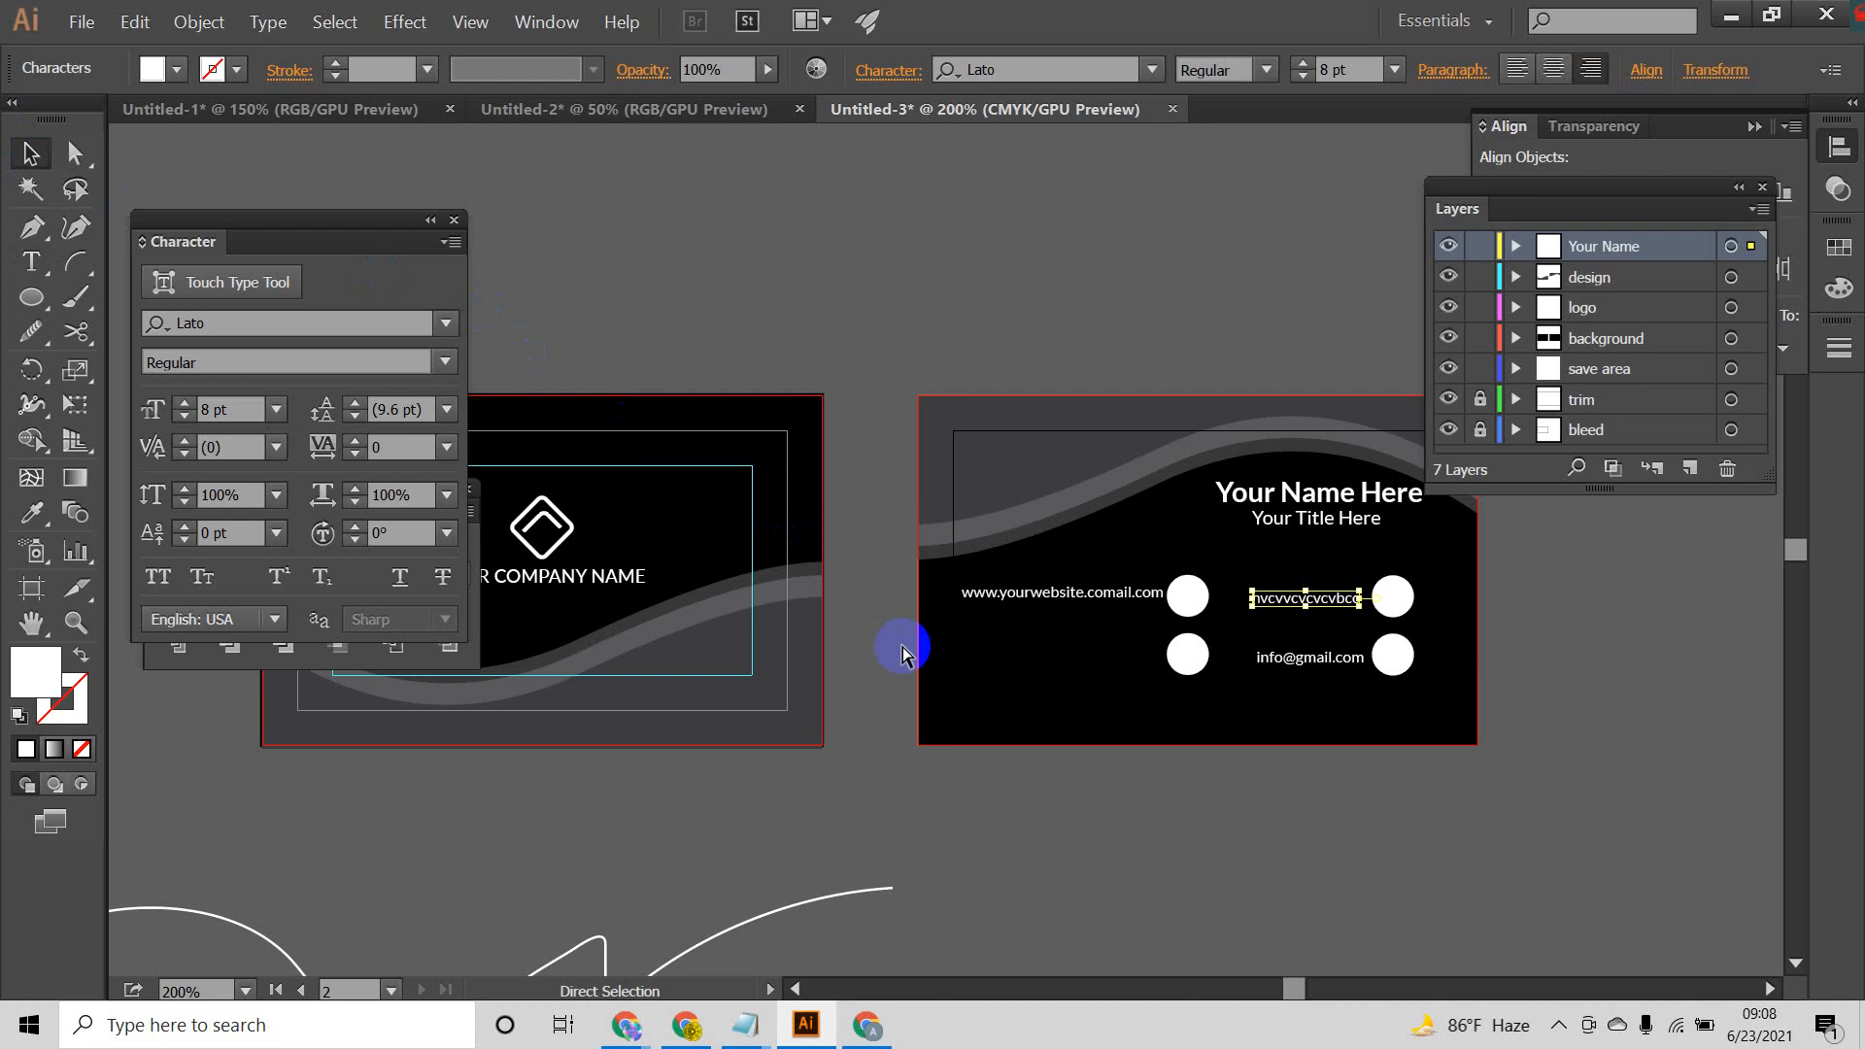
{"action": "key", "text": "ctrl+z"}
{"action": "key", "text": "ctrl+z"}
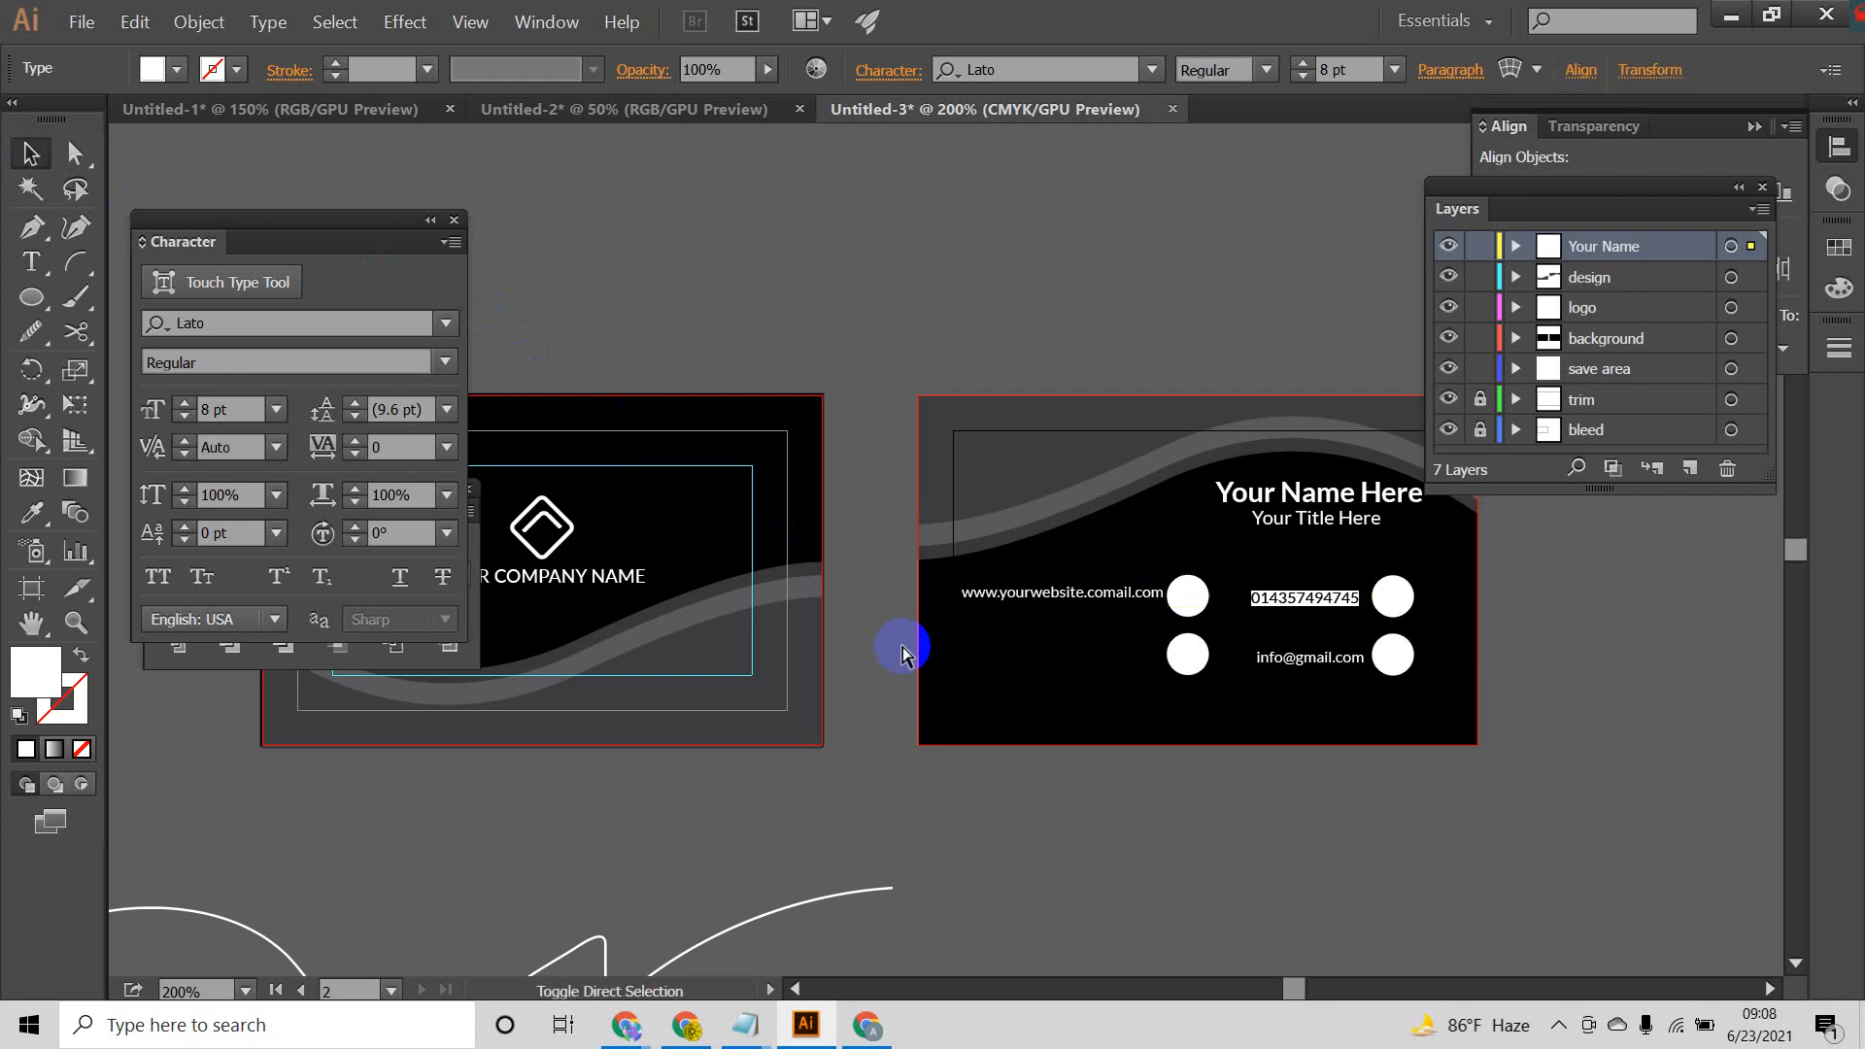
{"action": "left_click", "coordinate": [1656, 575]}
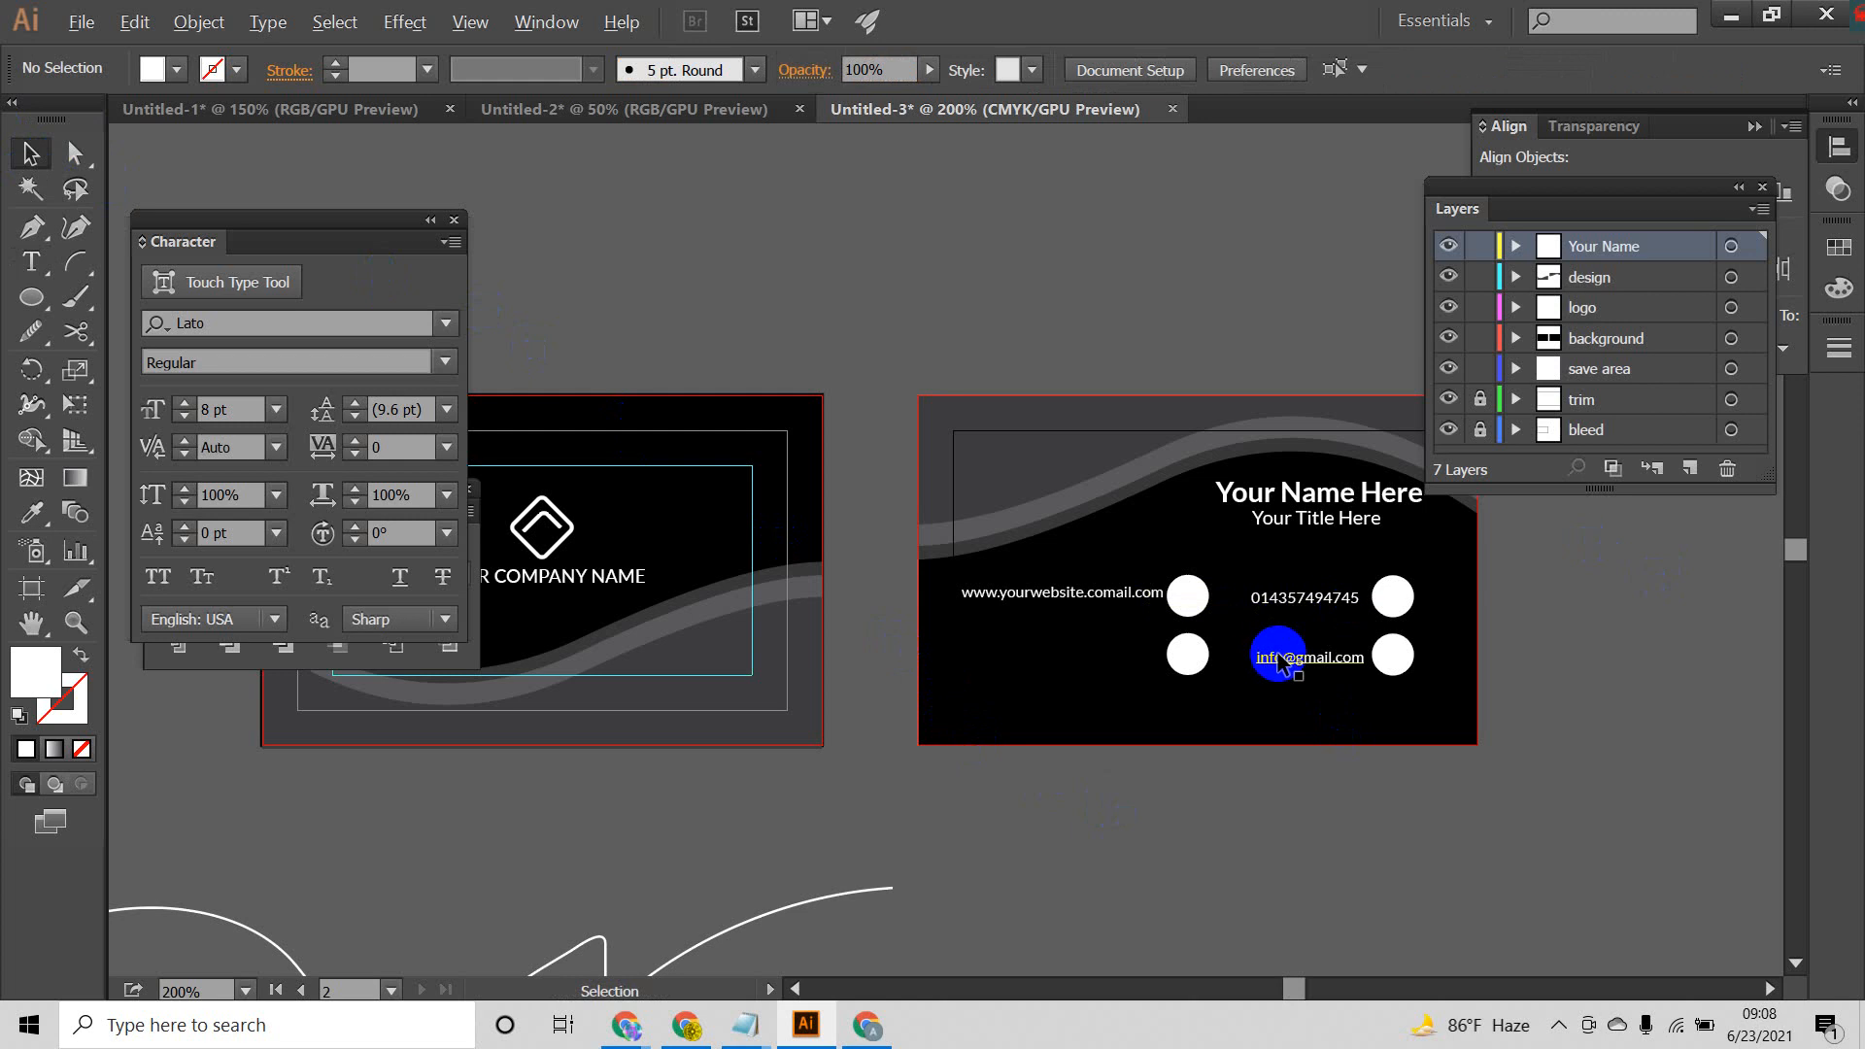
Step: Duplicate the website line beside the lower inner circle and place another copy directly beneath it
{"action": "left_click_drag", "start_coordinate": [1076, 591], "coordinate": [1093, 656]}
{"action": "left_click", "coordinate": [1110, 698]}
{"action": "scroll", "coordinate": [1097, 662], "scroll_direction": "up", "scroll_amount": 2}
{"action": "left_click", "coordinate": [1093, 645]}
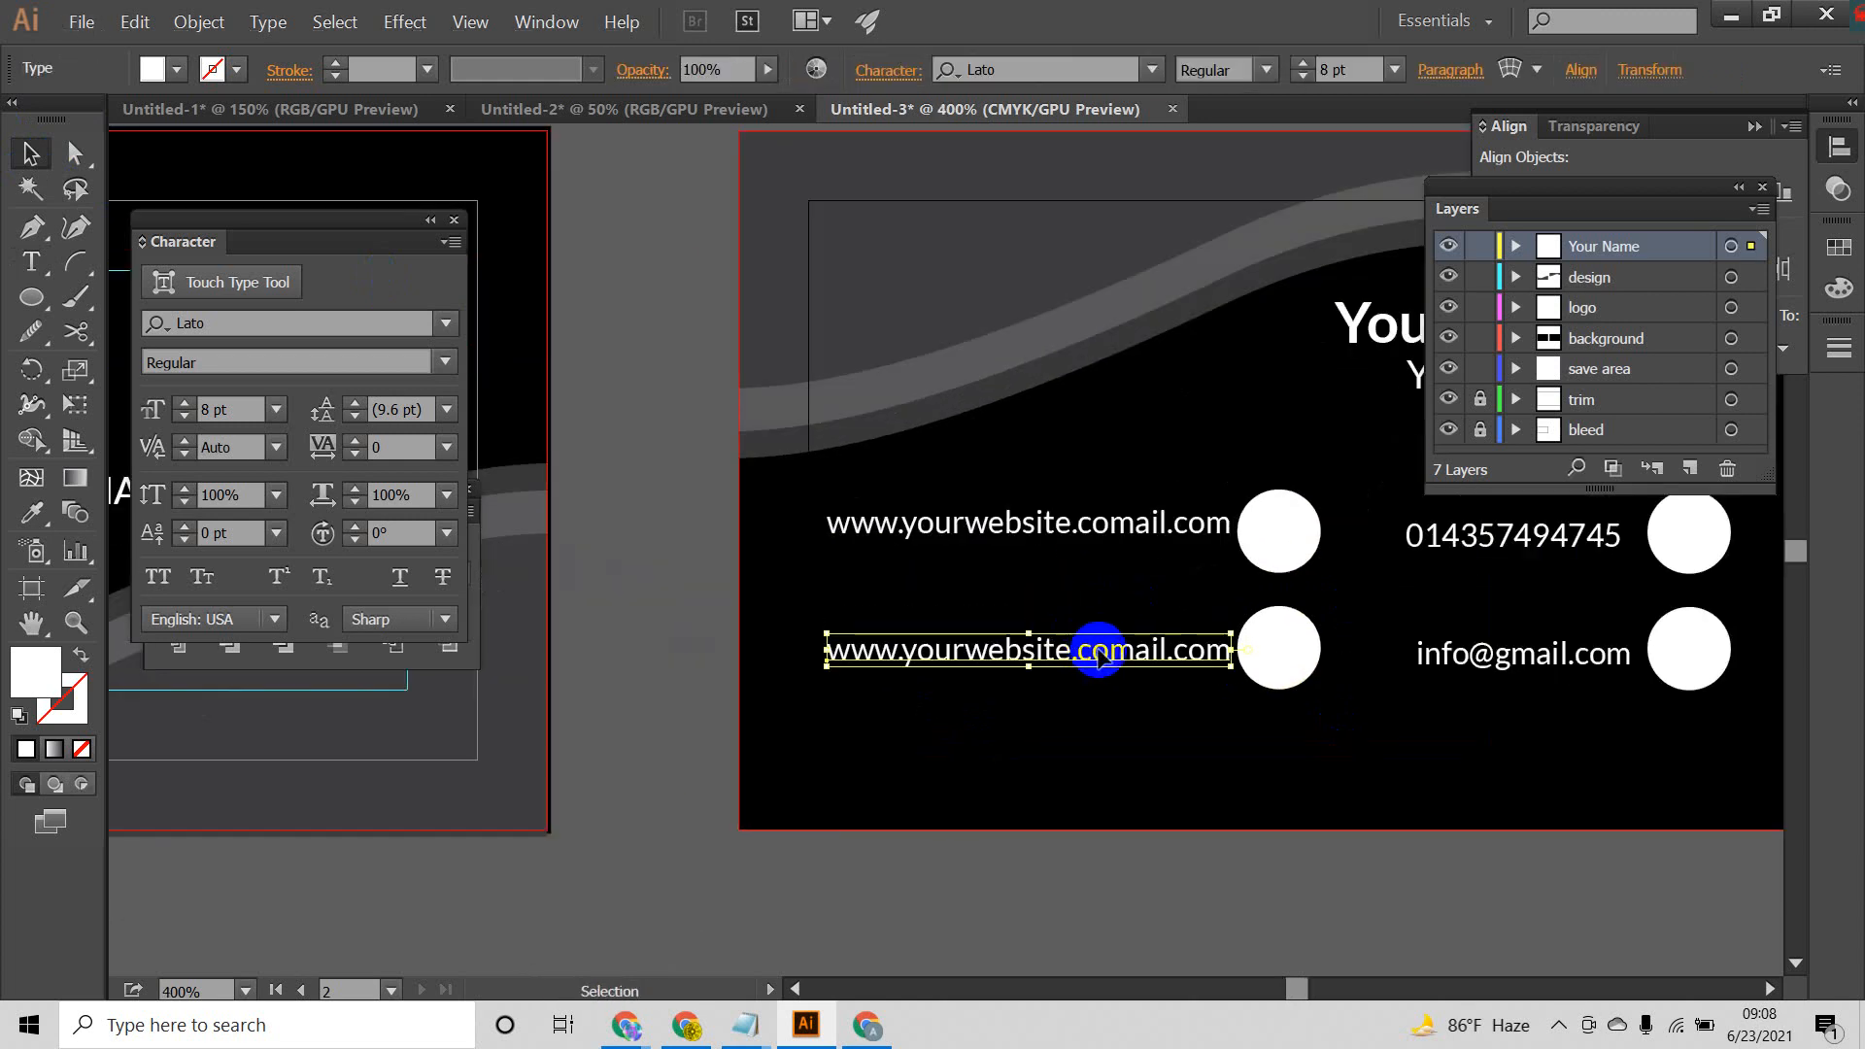
{"action": "left_click", "coordinate": [1146, 727]}
{"action": "left_click", "coordinate": [1146, 651]}
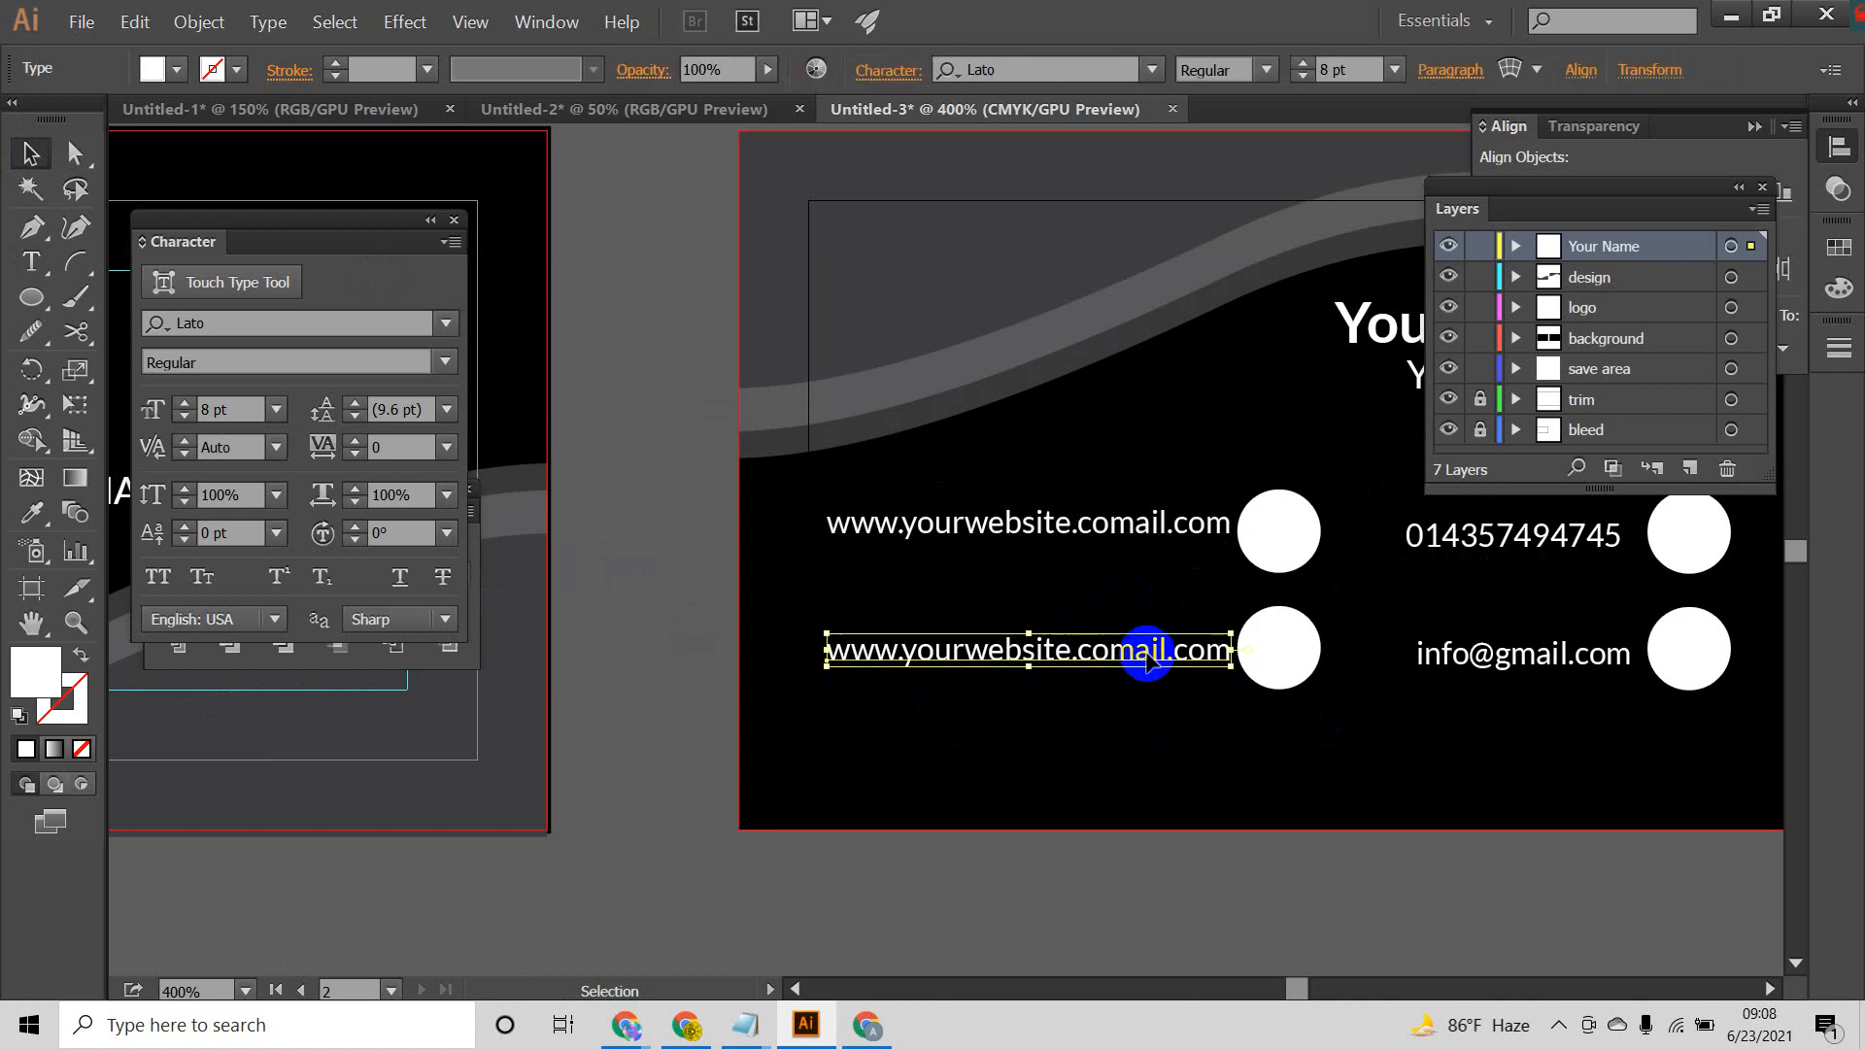
{"action": "left_click", "coordinate": [1162, 714]}
{"action": "left_click_drag", "start_coordinate": [1103, 645], "coordinate": [1113, 684]}
{"action": "scroll", "coordinate": [1322, 686], "scroll_direction": "down", "scroll_amount": 1}
Step: Shift the inner circles right, away from the website lines, and nudge the outer circle pair slightly right
{"action": "left_click_drag", "start_coordinate": [1380, 710], "coordinate": [1247, 683]}
{"action": "left_click_drag", "start_coordinate": [1227, 568], "coordinate": [1258, 570]}
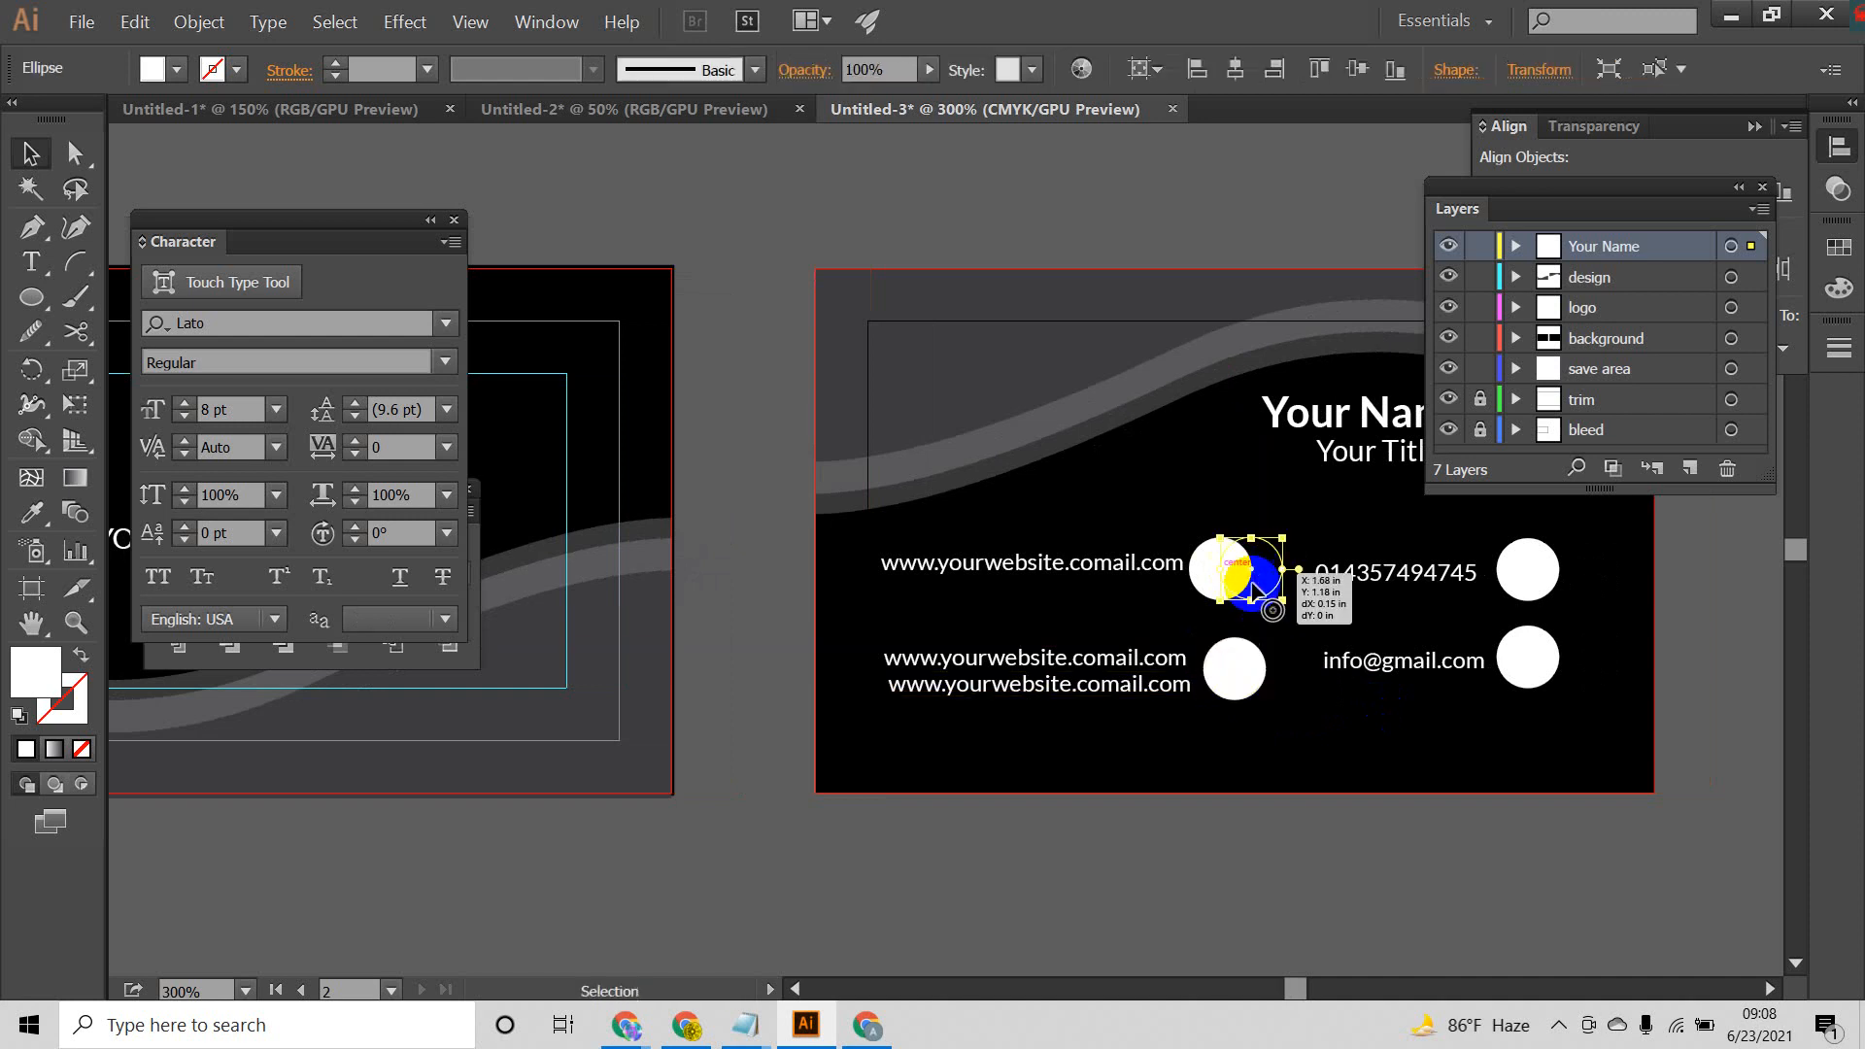
{"action": "left_click_drag", "start_coordinate": [1239, 662], "coordinate": [1263, 670]}
{"action": "left_click_drag", "start_coordinate": [1269, 749], "coordinate": [1249, 577]}
{"action": "left_click", "coordinate": [1371, 787]}
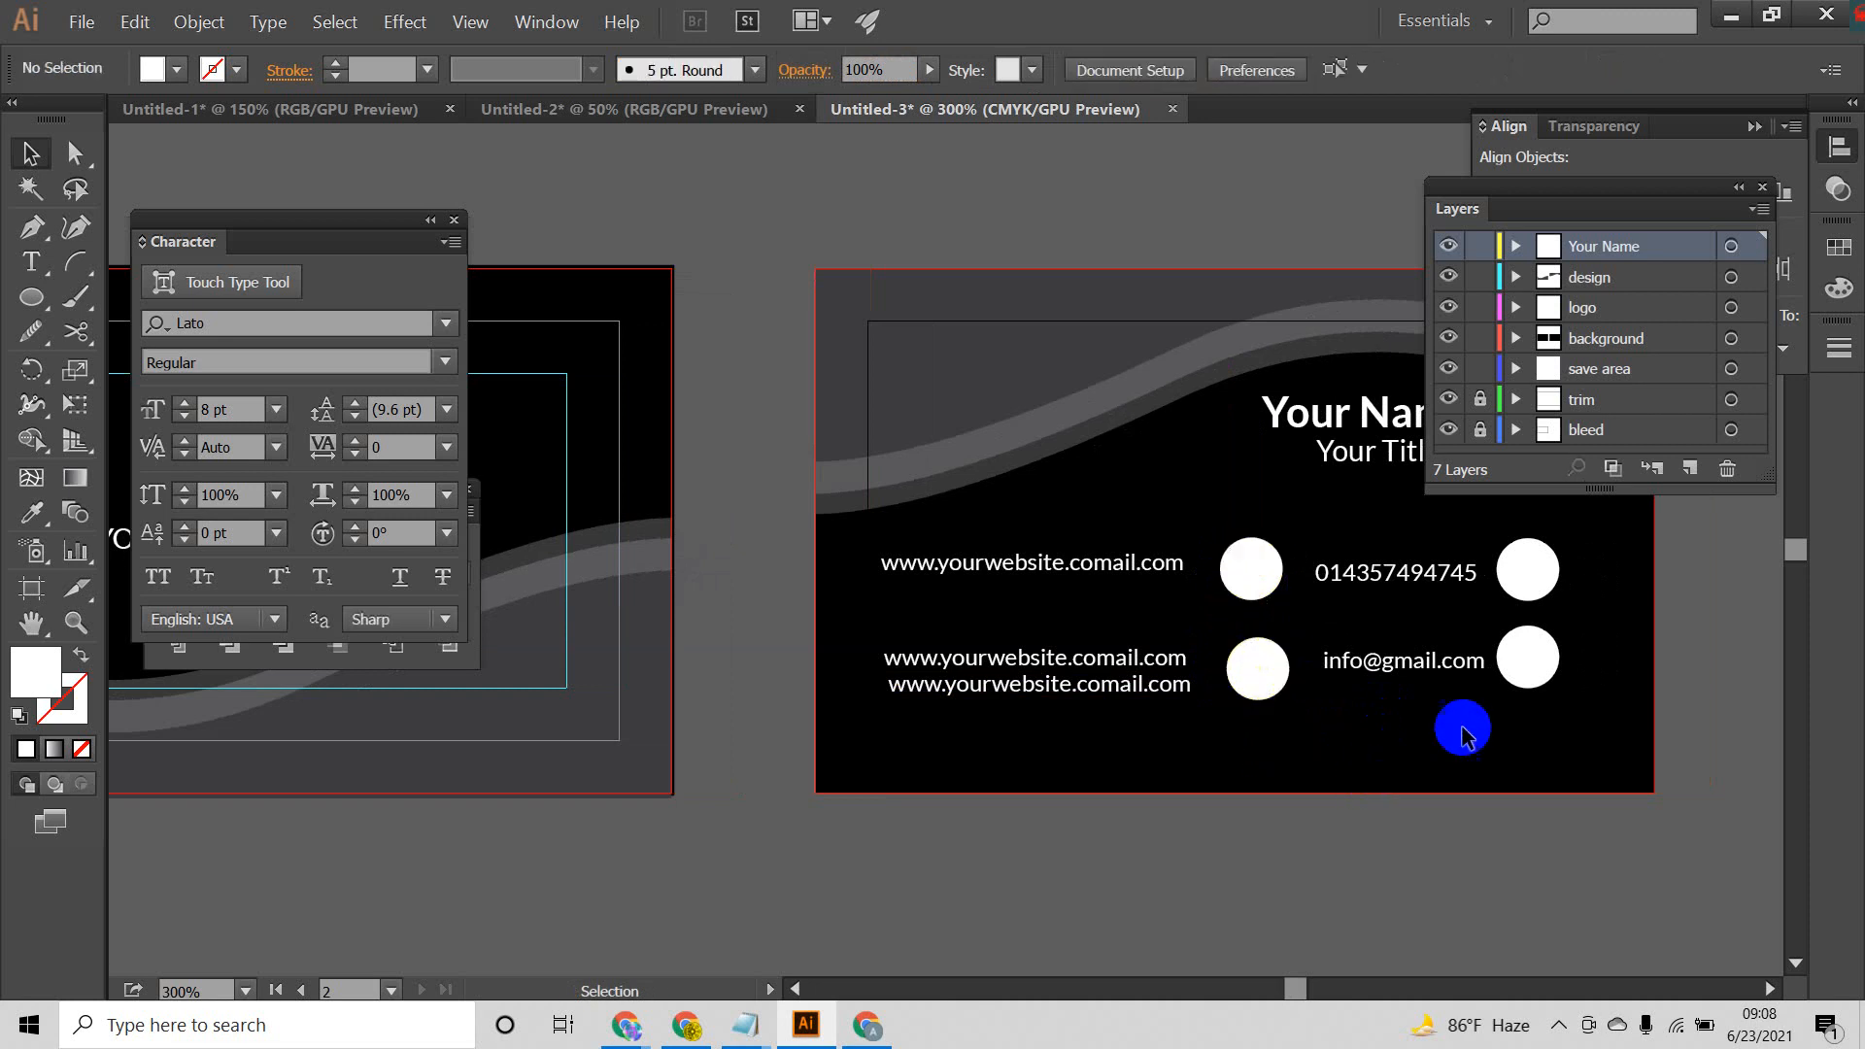
{"action": "left_click_drag", "start_coordinate": [1593, 551], "coordinate": [1516, 696]}
{"action": "left_click_drag", "start_coordinate": [1529, 678], "coordinate": [1540, 679]}
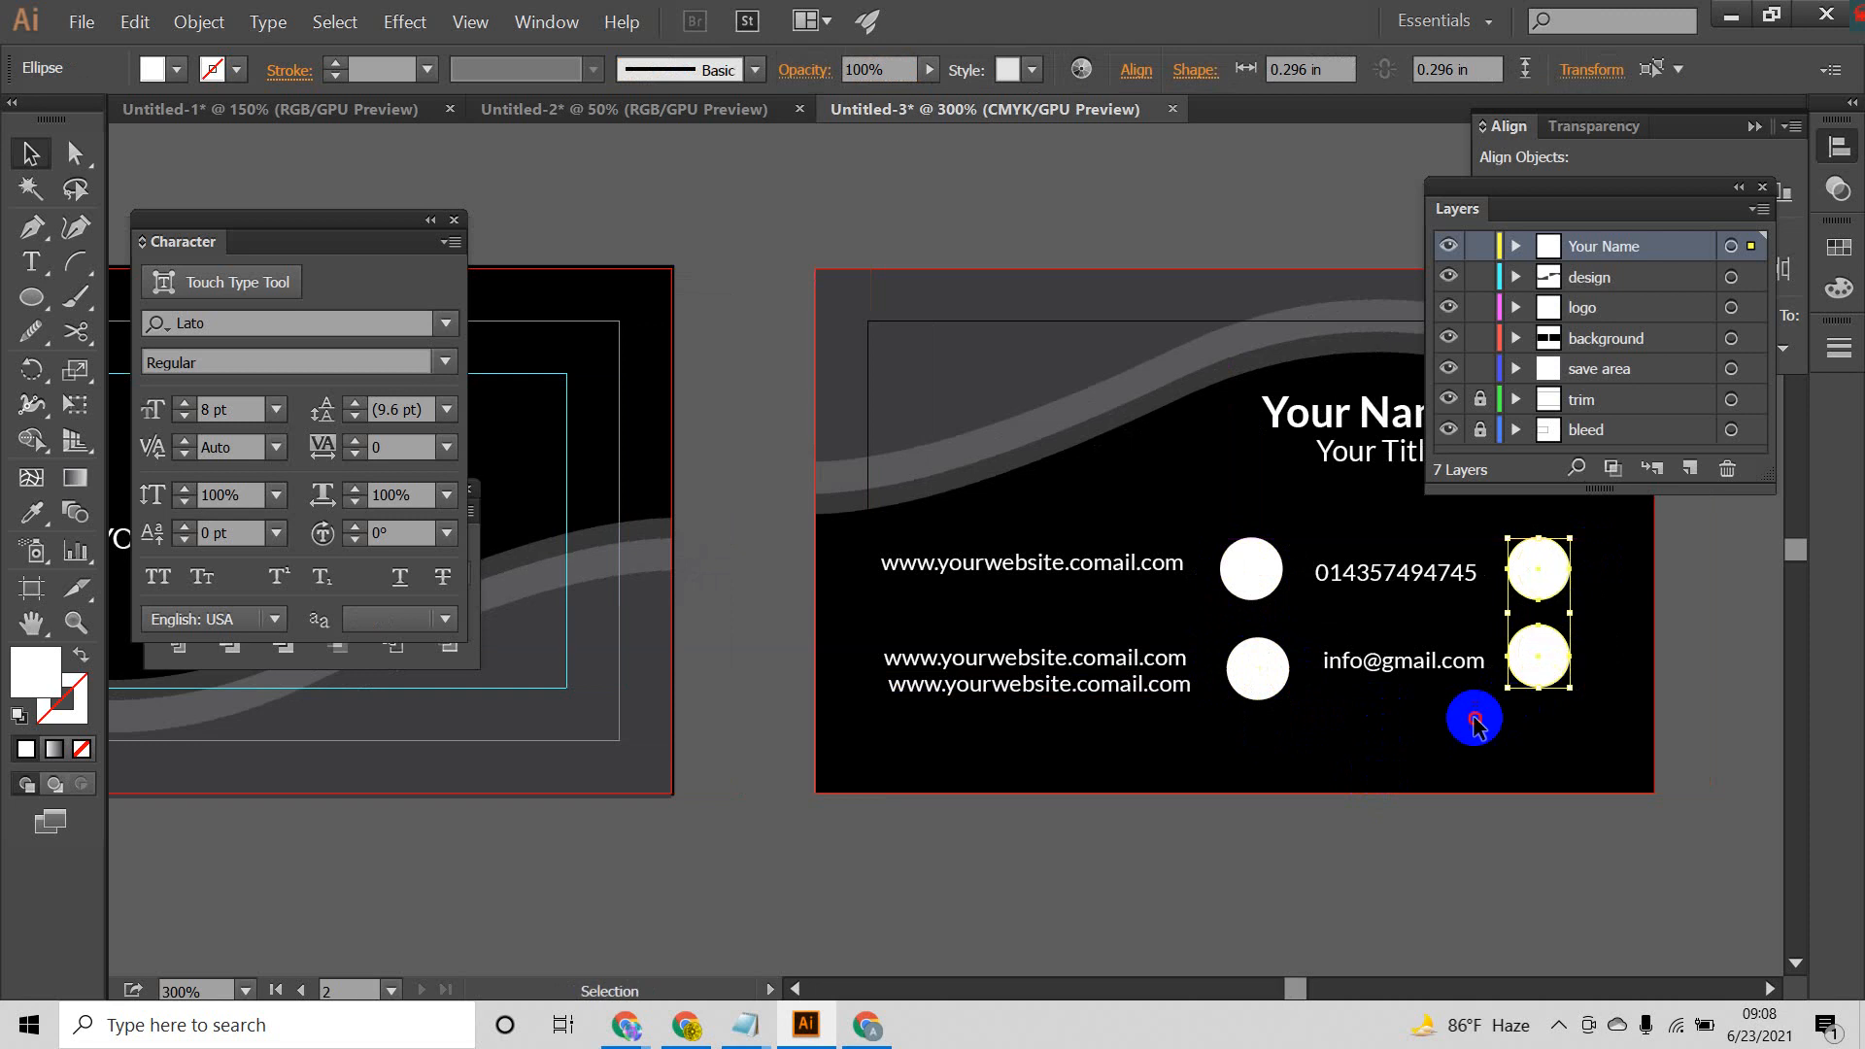
Step: Set the phone and e-mail lines to 10 pt and clear the selection
{"action": "left_click_drag", "start_coordinate": [1361, 717], "coordinate": [1374, 519]}
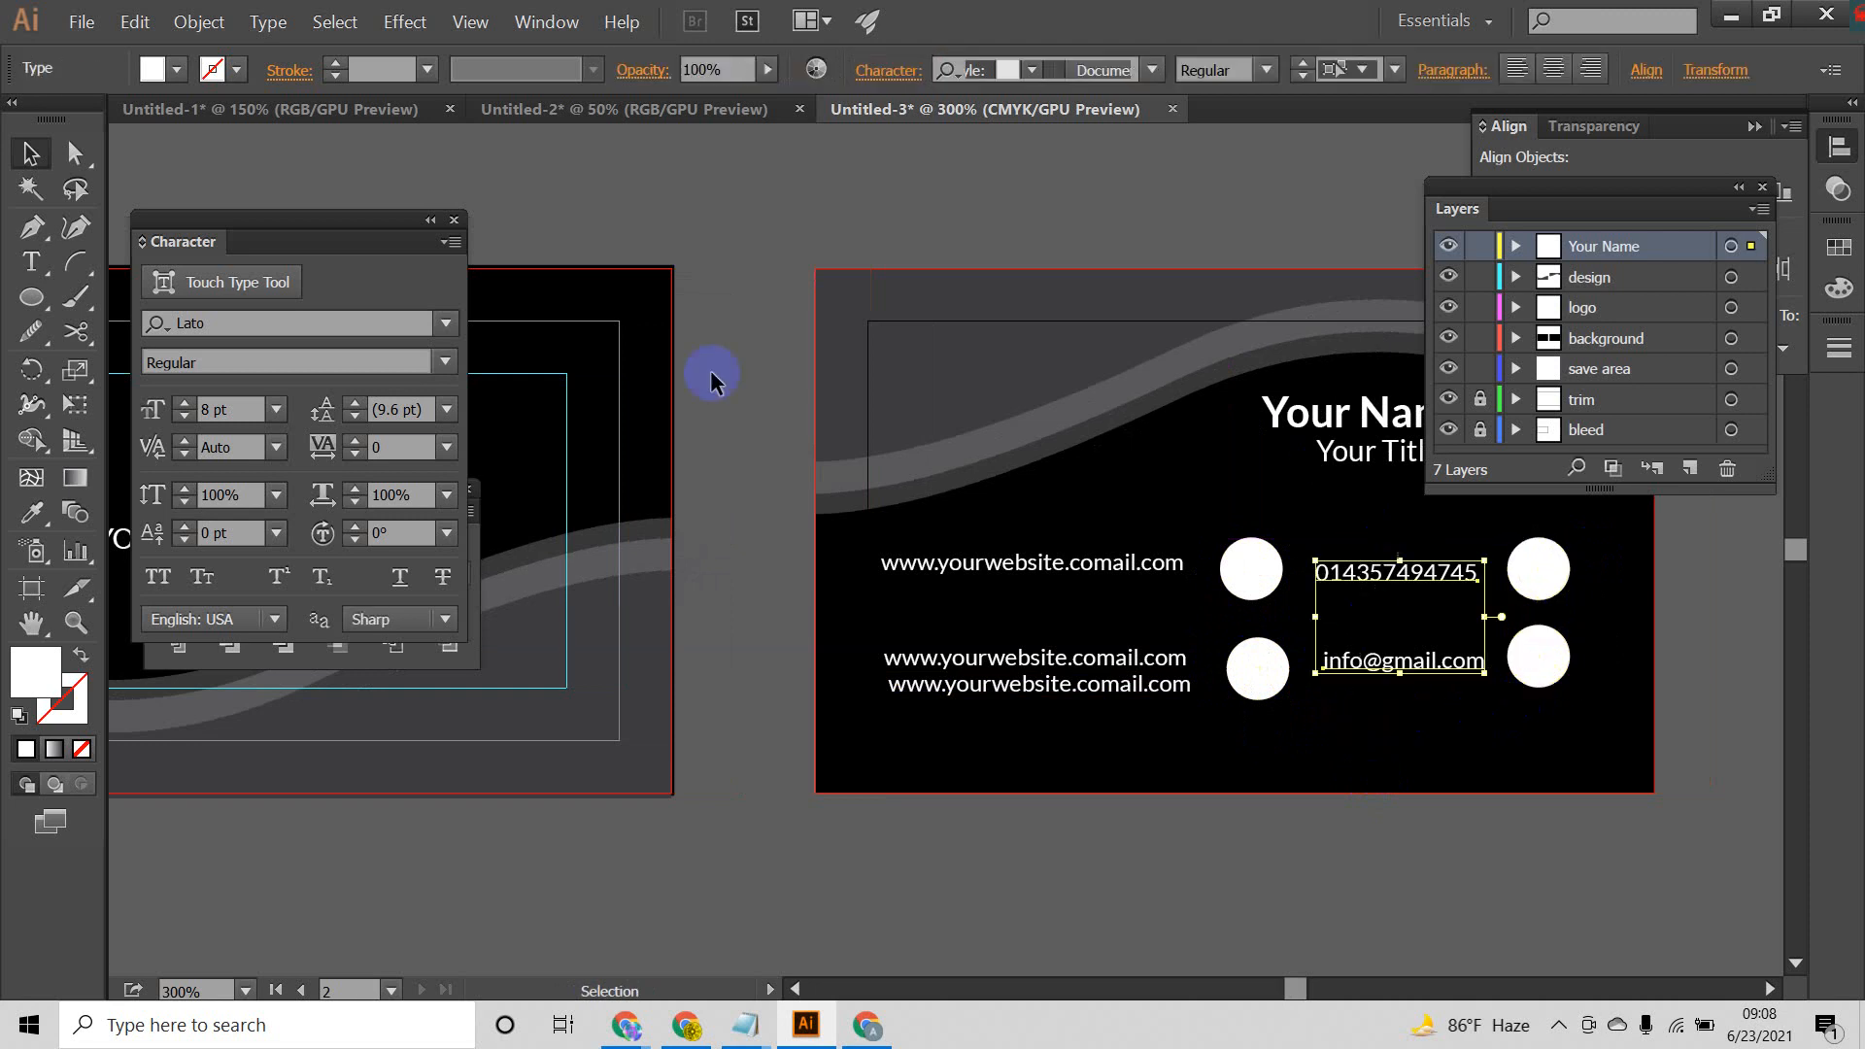
{"action": "left_click", "coordinate": [186, 403]}
{"action": "left_click", "coordinate": [186, 403]}
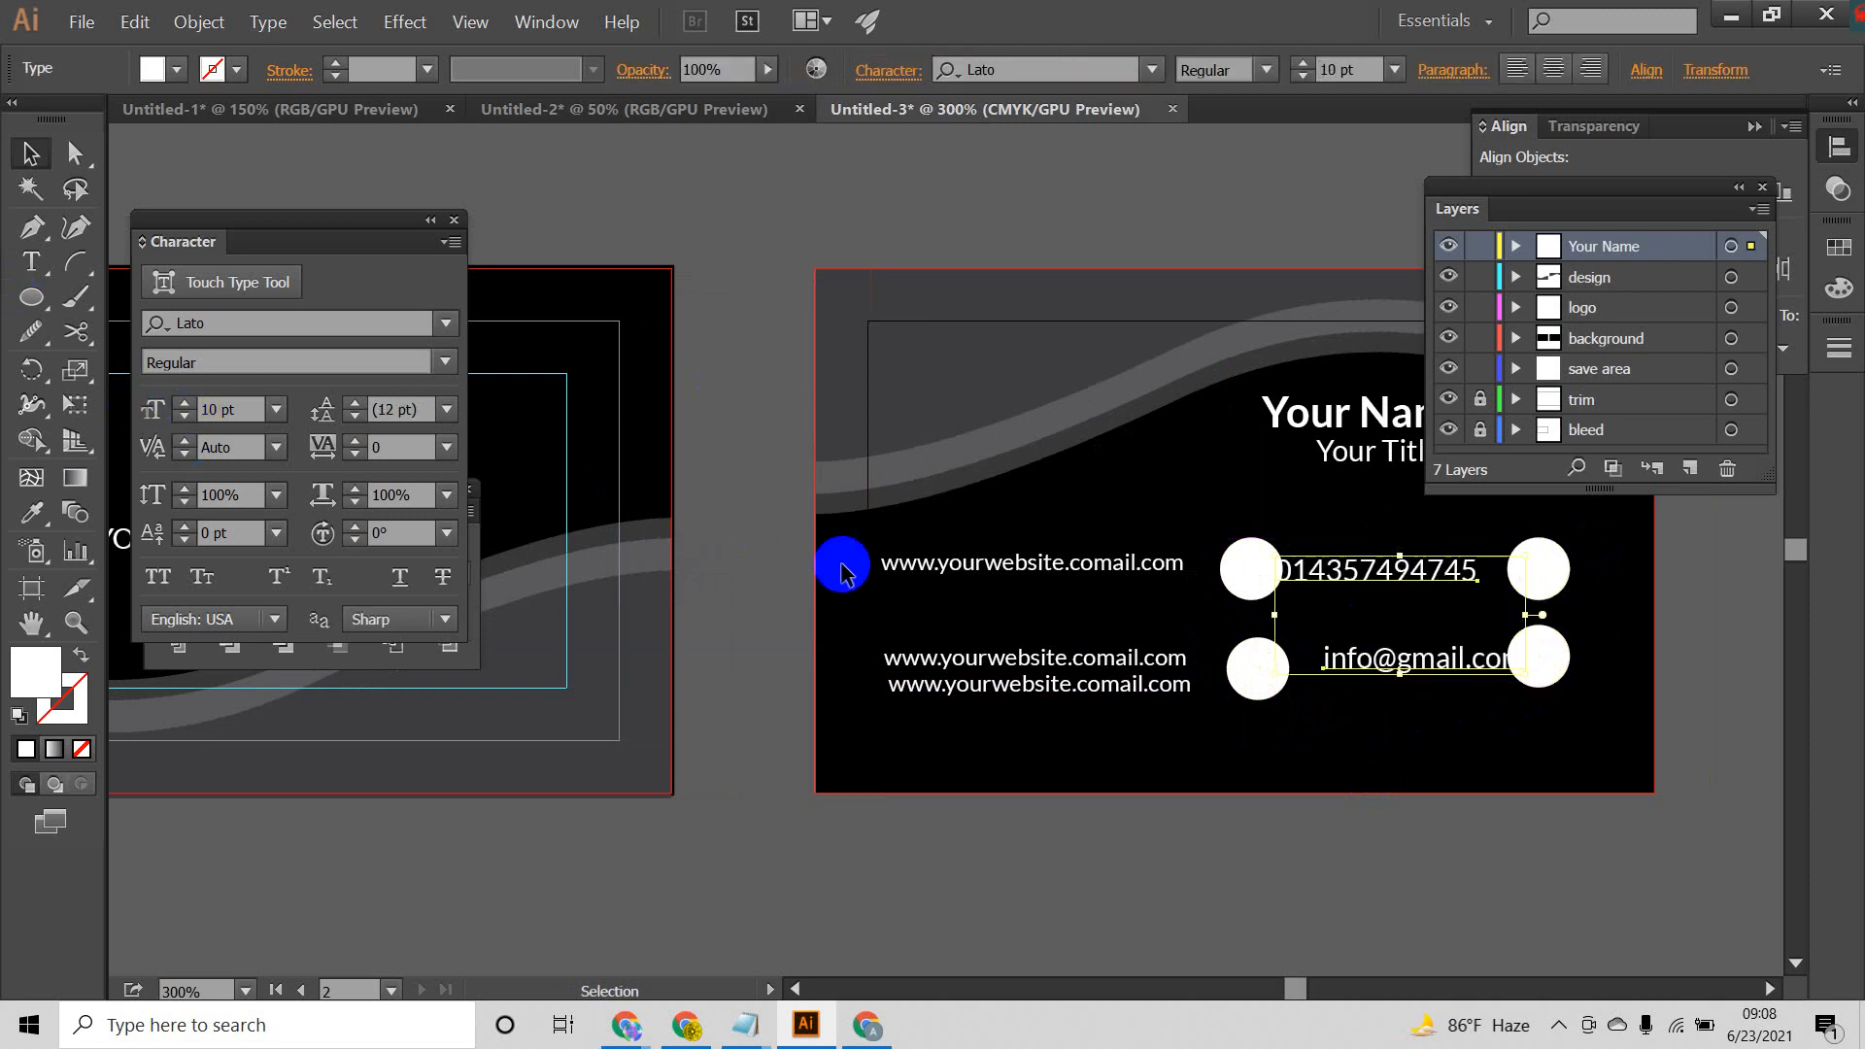
{"action": "left_click_drag", "start_coordinate": [1055, 505], "coordinate": [1008, 788]}
{"action": "left_click", "coordinate": [1166, 767]}
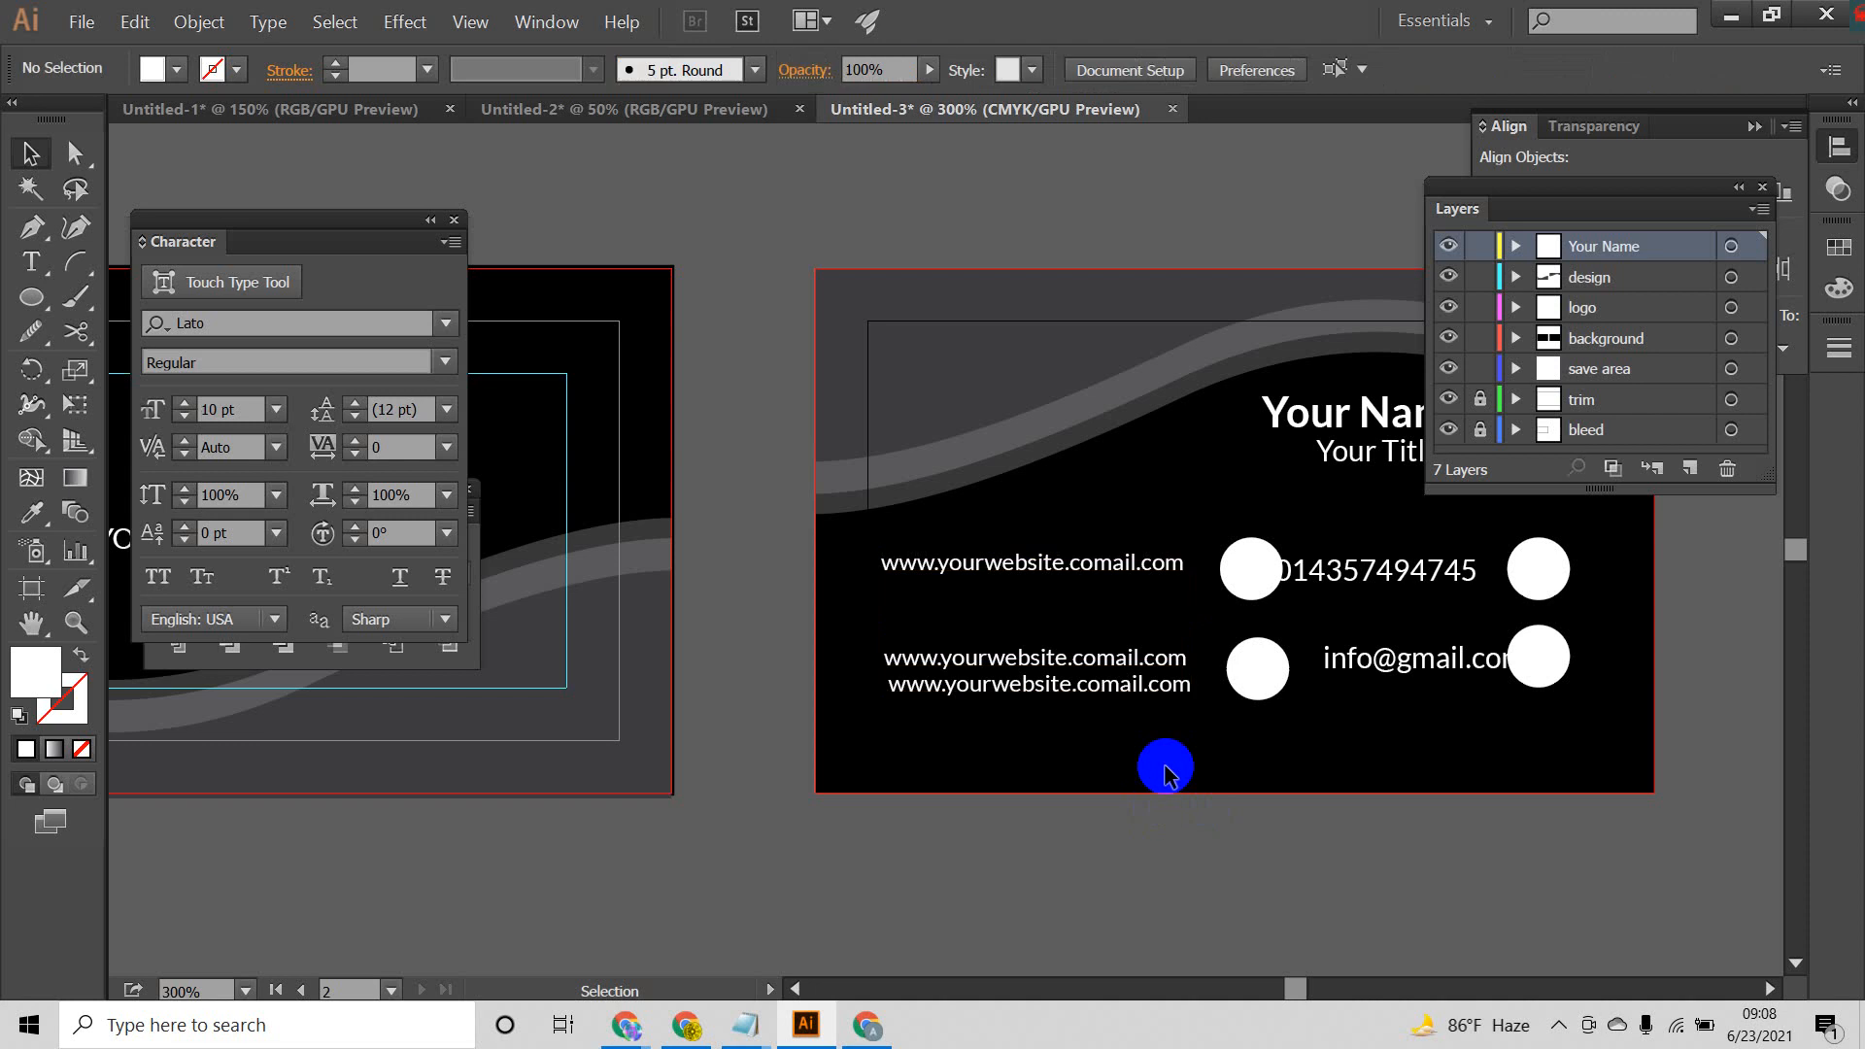
Step: Reposition the phone and e-mail lines so they sit between the two circle columns
{"action": "left_click_drag", "start_coordinate": [1350, 570], "coordinate": [1375, 563]}
{"action": "left_click_drag", "start_coordinate": [1436, 667], "coordinate": [1422, 670]}
{"action": "left_click", "coordinate": [1440, 741]}
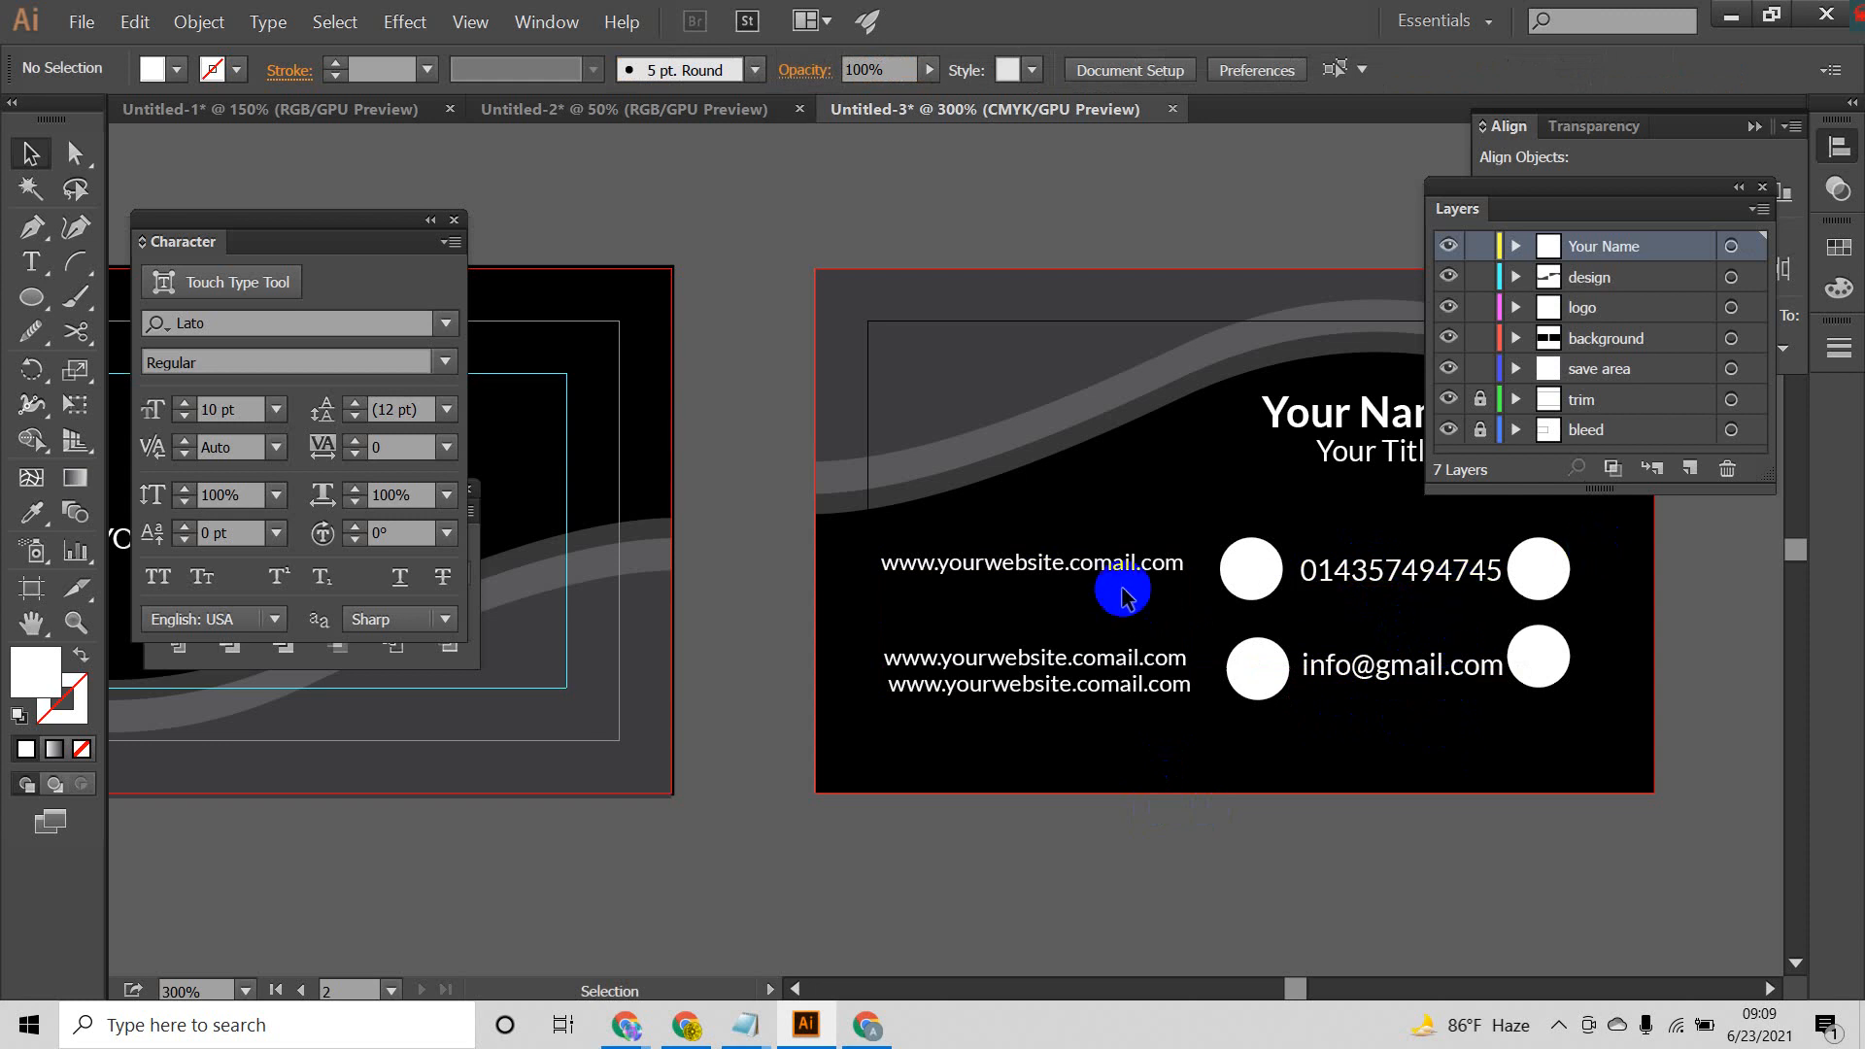
{"action": "scroll", "coordinate": [1260, 569], "scroll_direction": "down", "scroll_amount": 2}
{"action": "left_click_drag", "start_coordinate": [1303, 564], "coordinate": [1121, 583]}
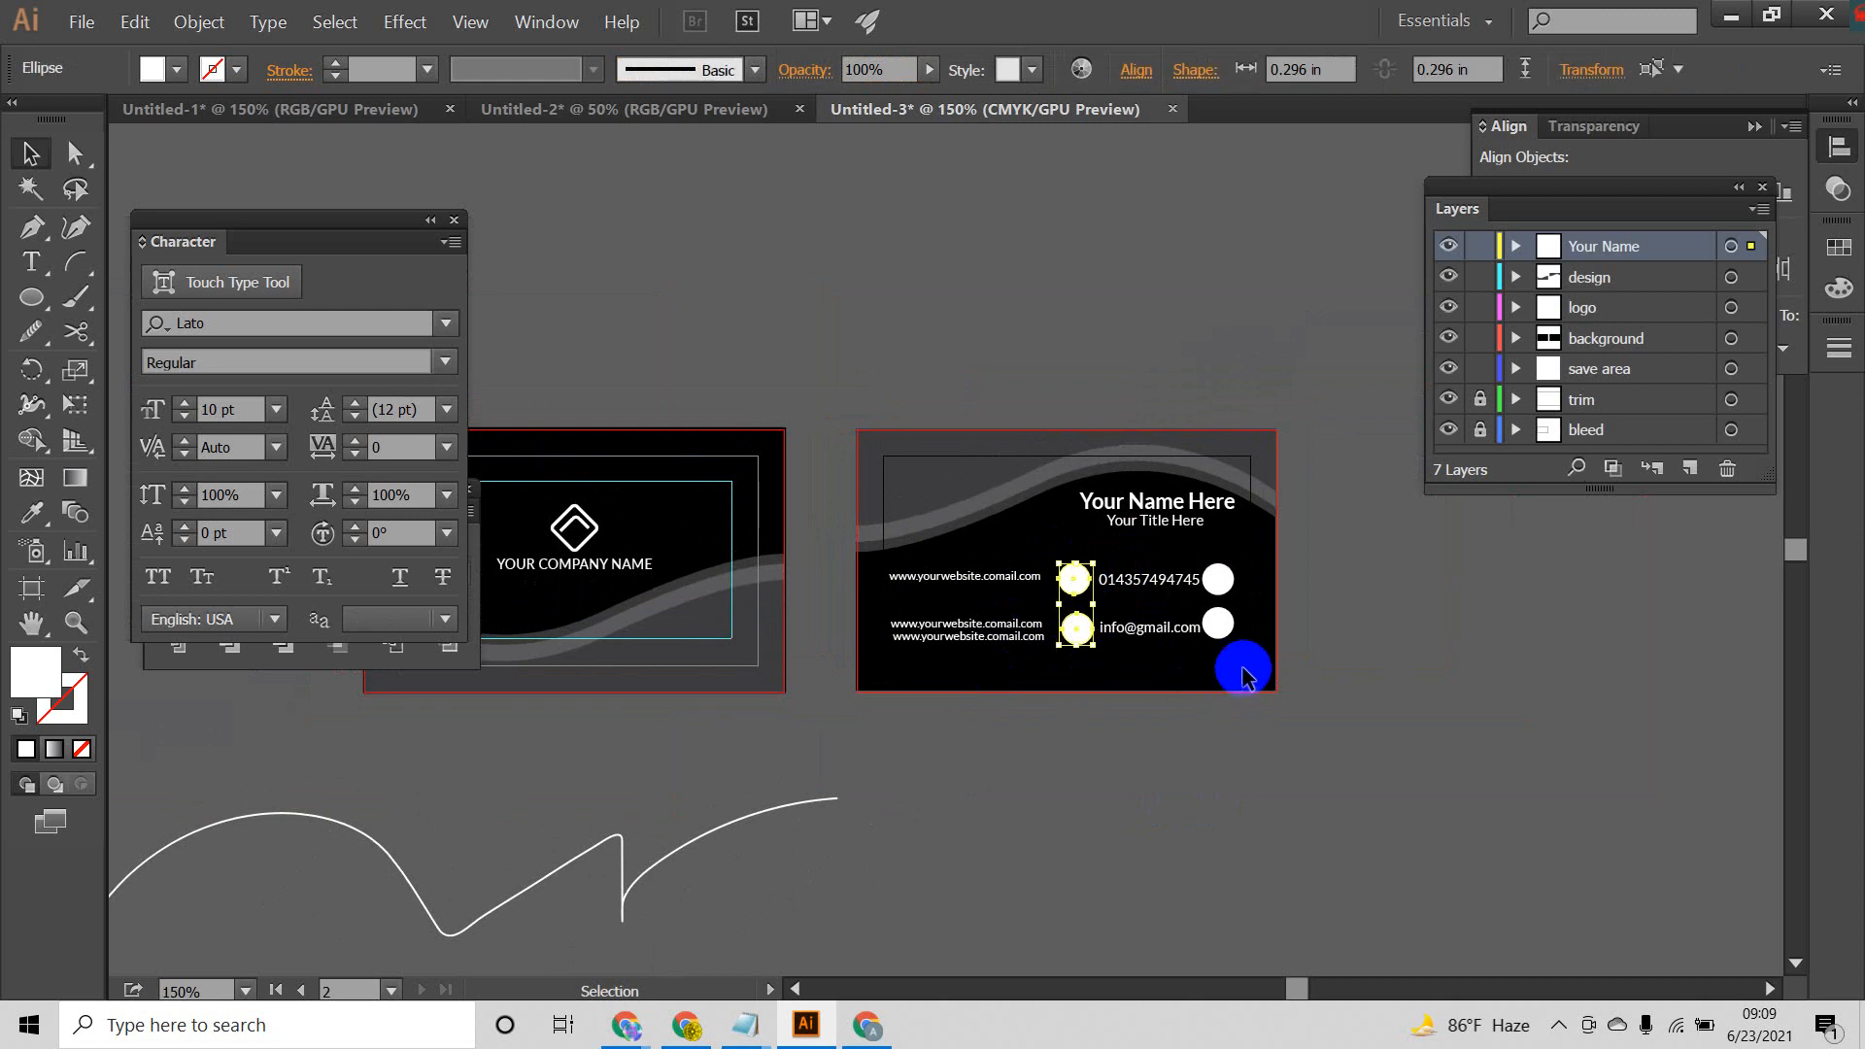
{"action": "left_click", "coordinate": [1232, 571]}
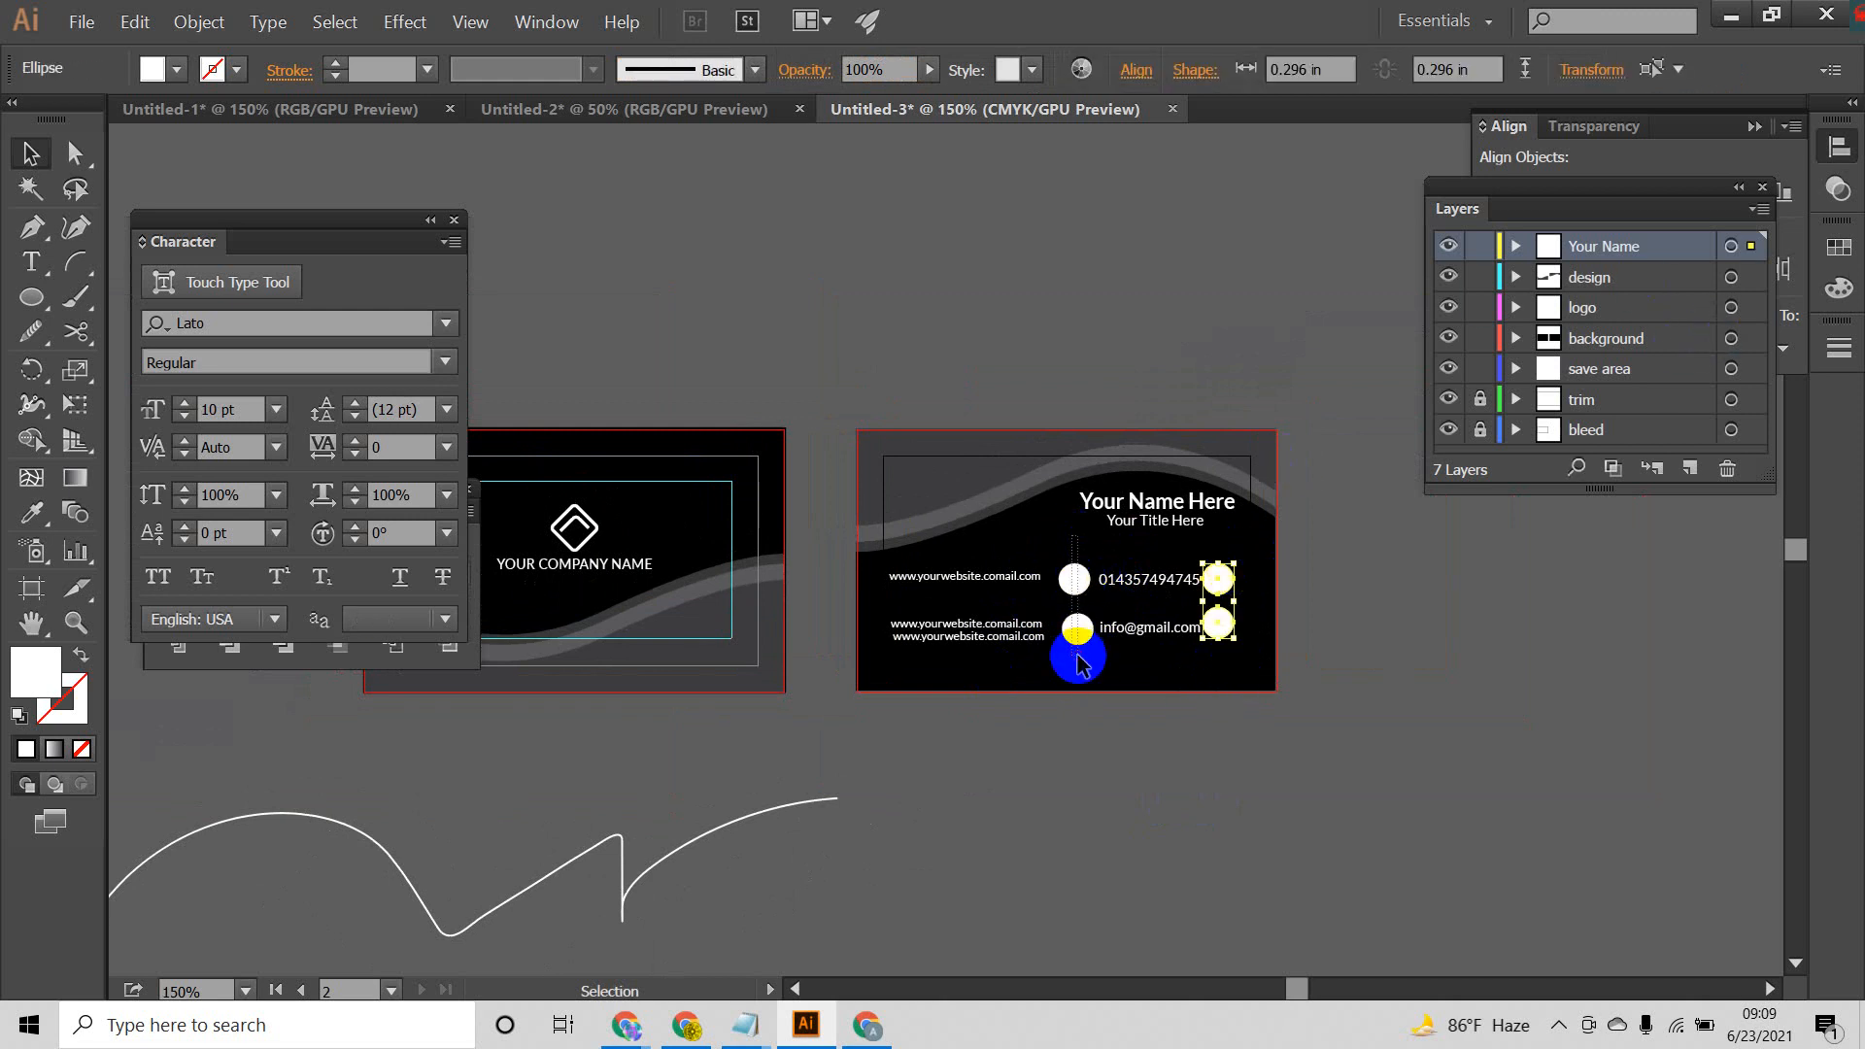
{"action": "left_click_drag", "start_coordinate": [1082, 664], "coordinate": [1083, 662]}
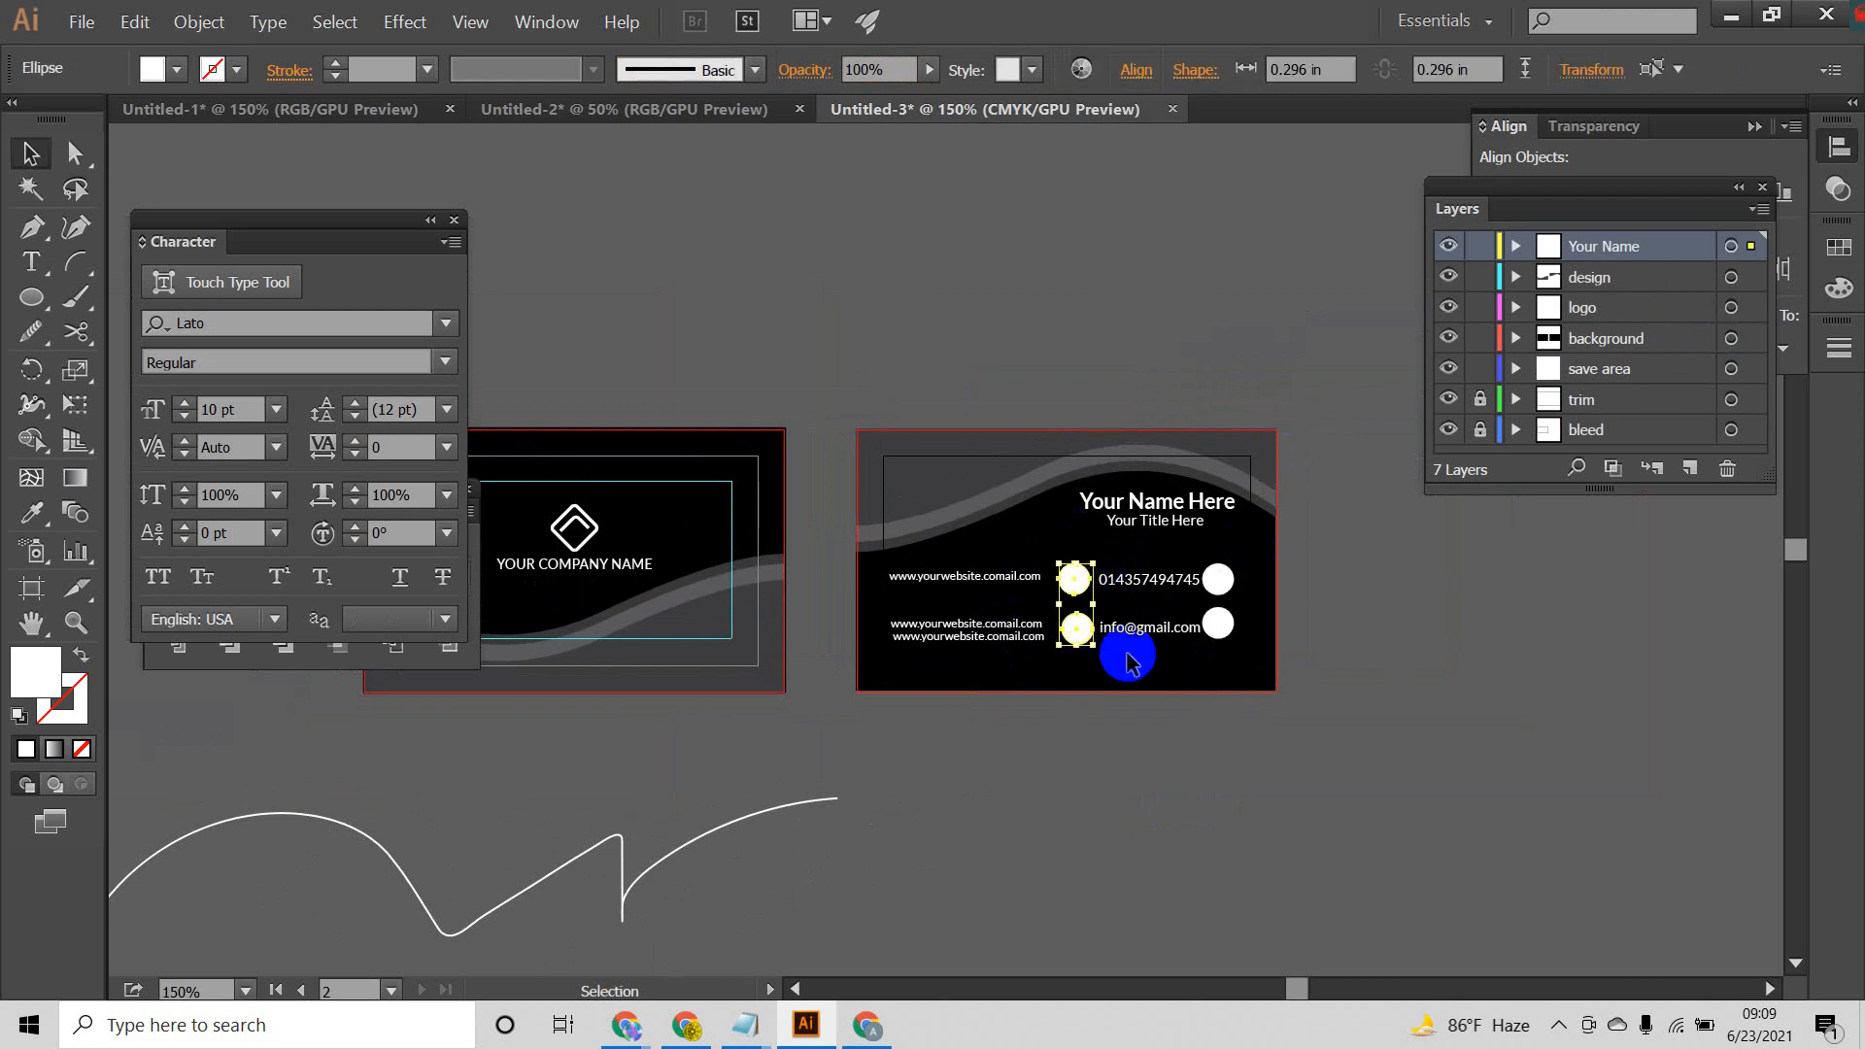
Step: Create a Contact layer and transfer the website, phone and e-mail lines with their circles from the Your Name layer to it
{"action": "left_click", "coordinate": [1689, 470]}
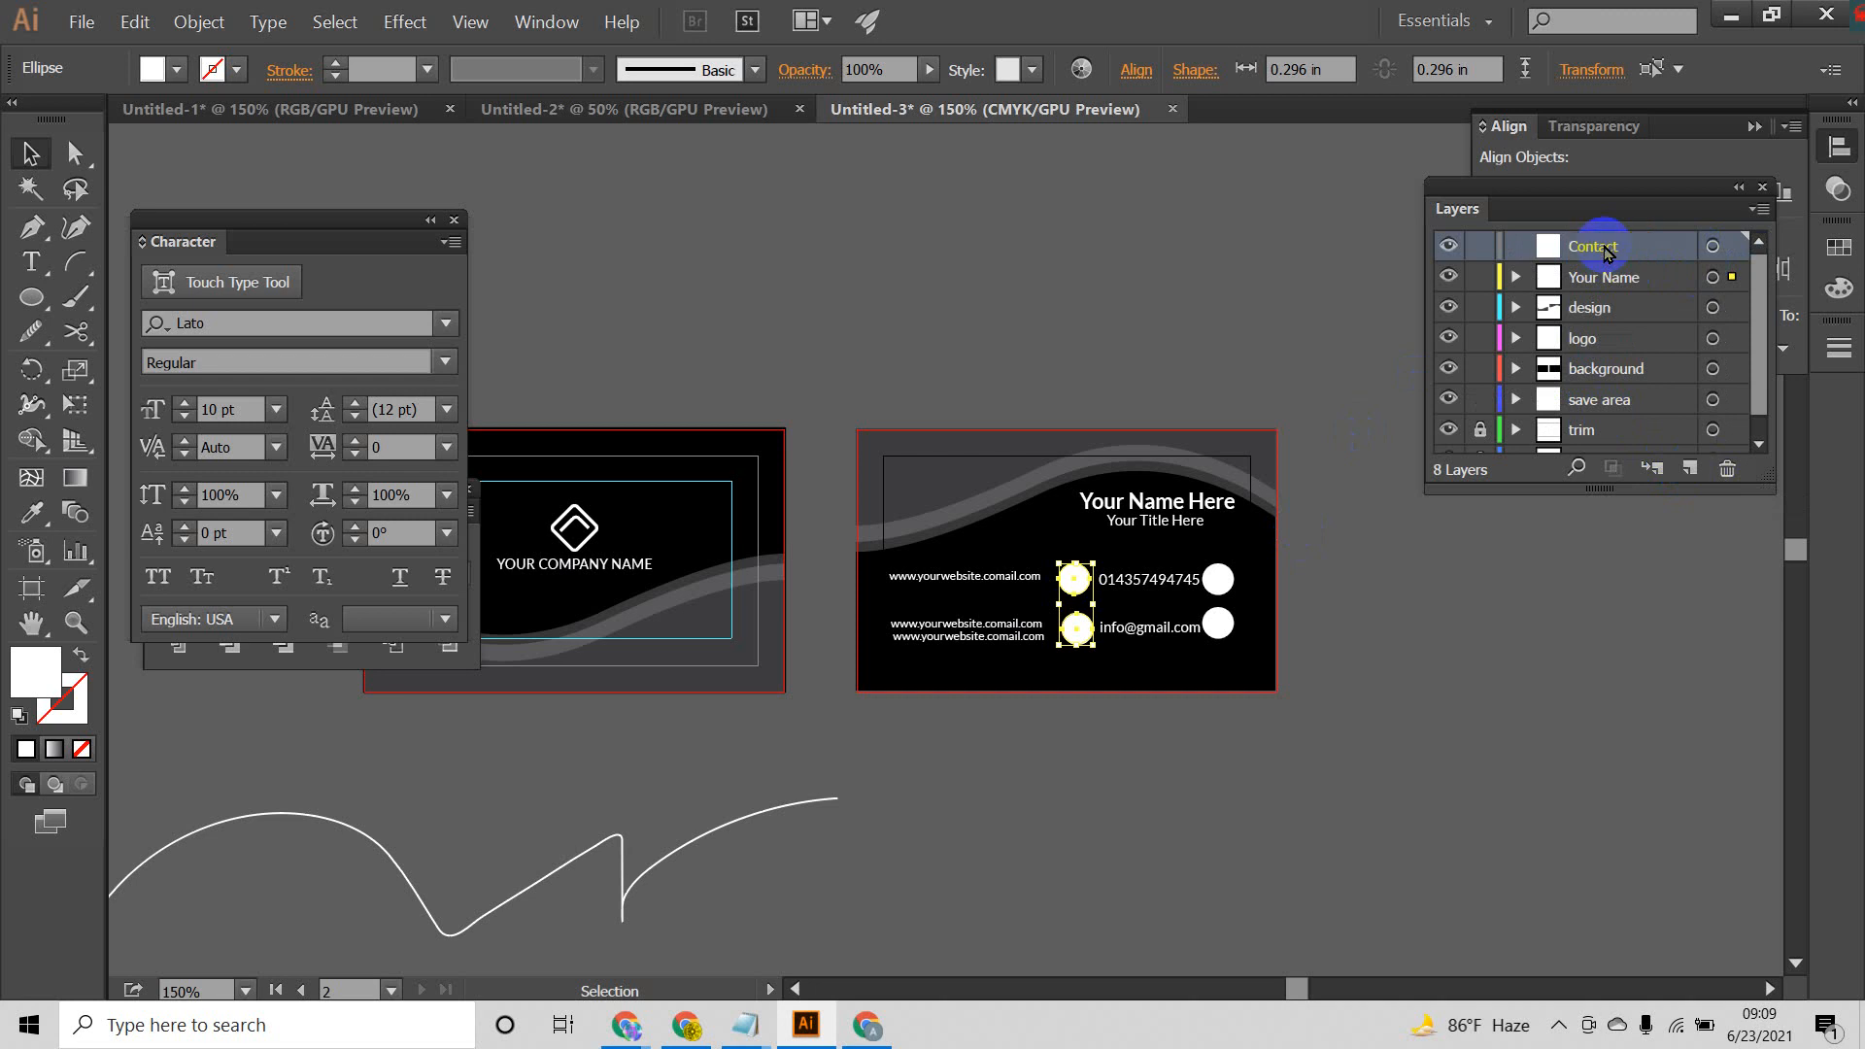
{"action": "left_click_drag", "start_coordinate": [968, 557], "coordinate": [1163, 709]}
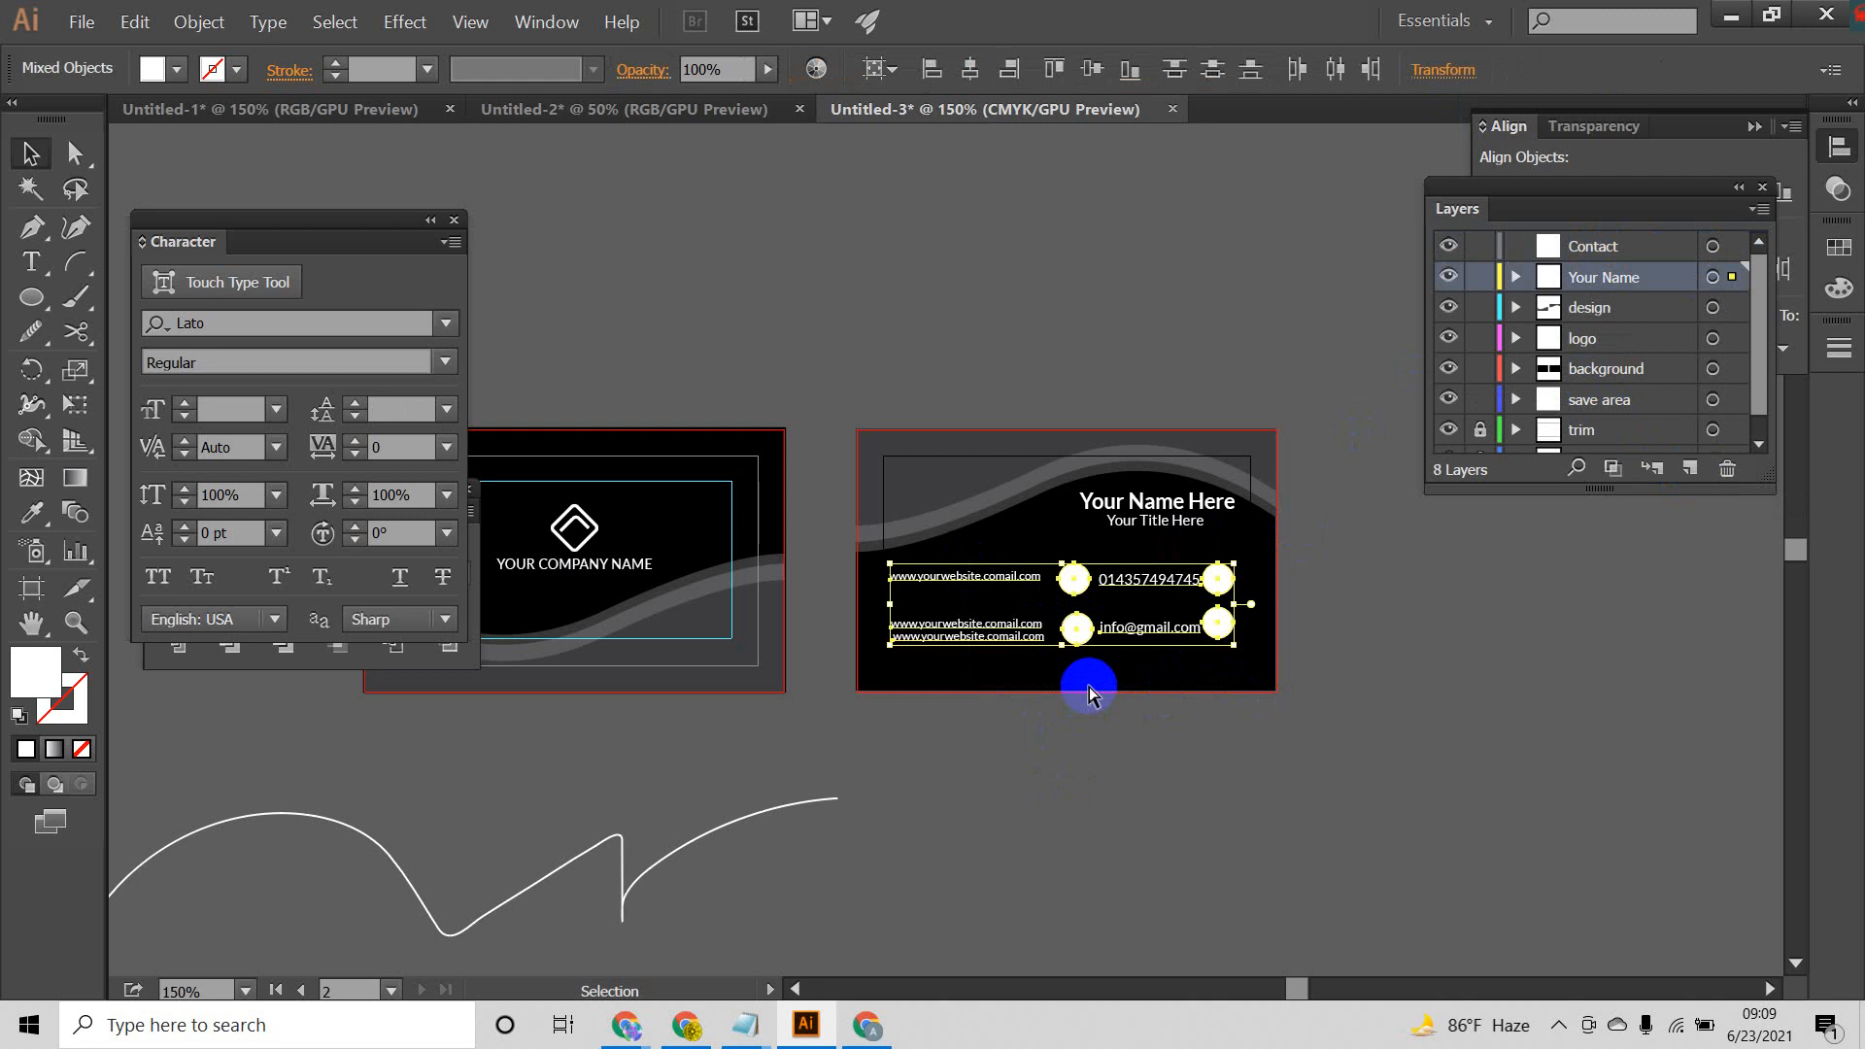
{"action": "key", "text": "Delete"}
{"action": "left_click", "coordinate": [1611, 248]}
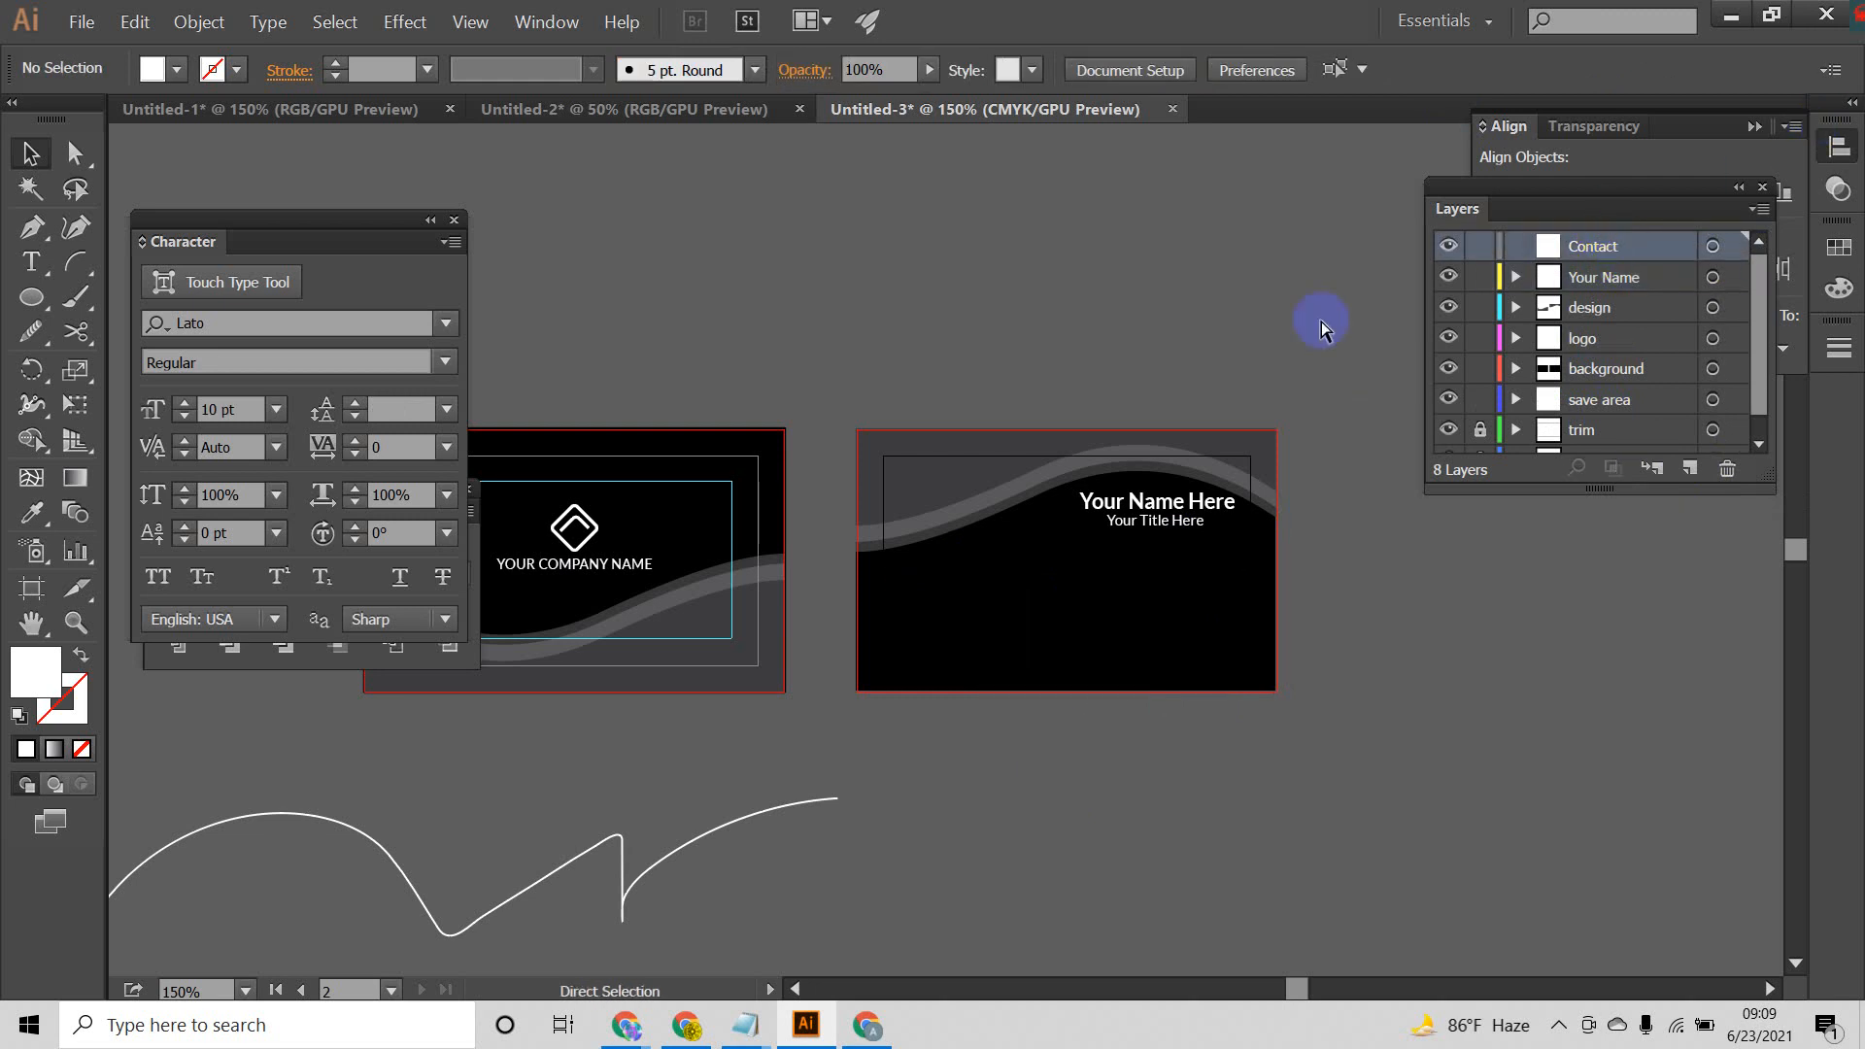
{"action": "key", "text": "ctrl+z"}
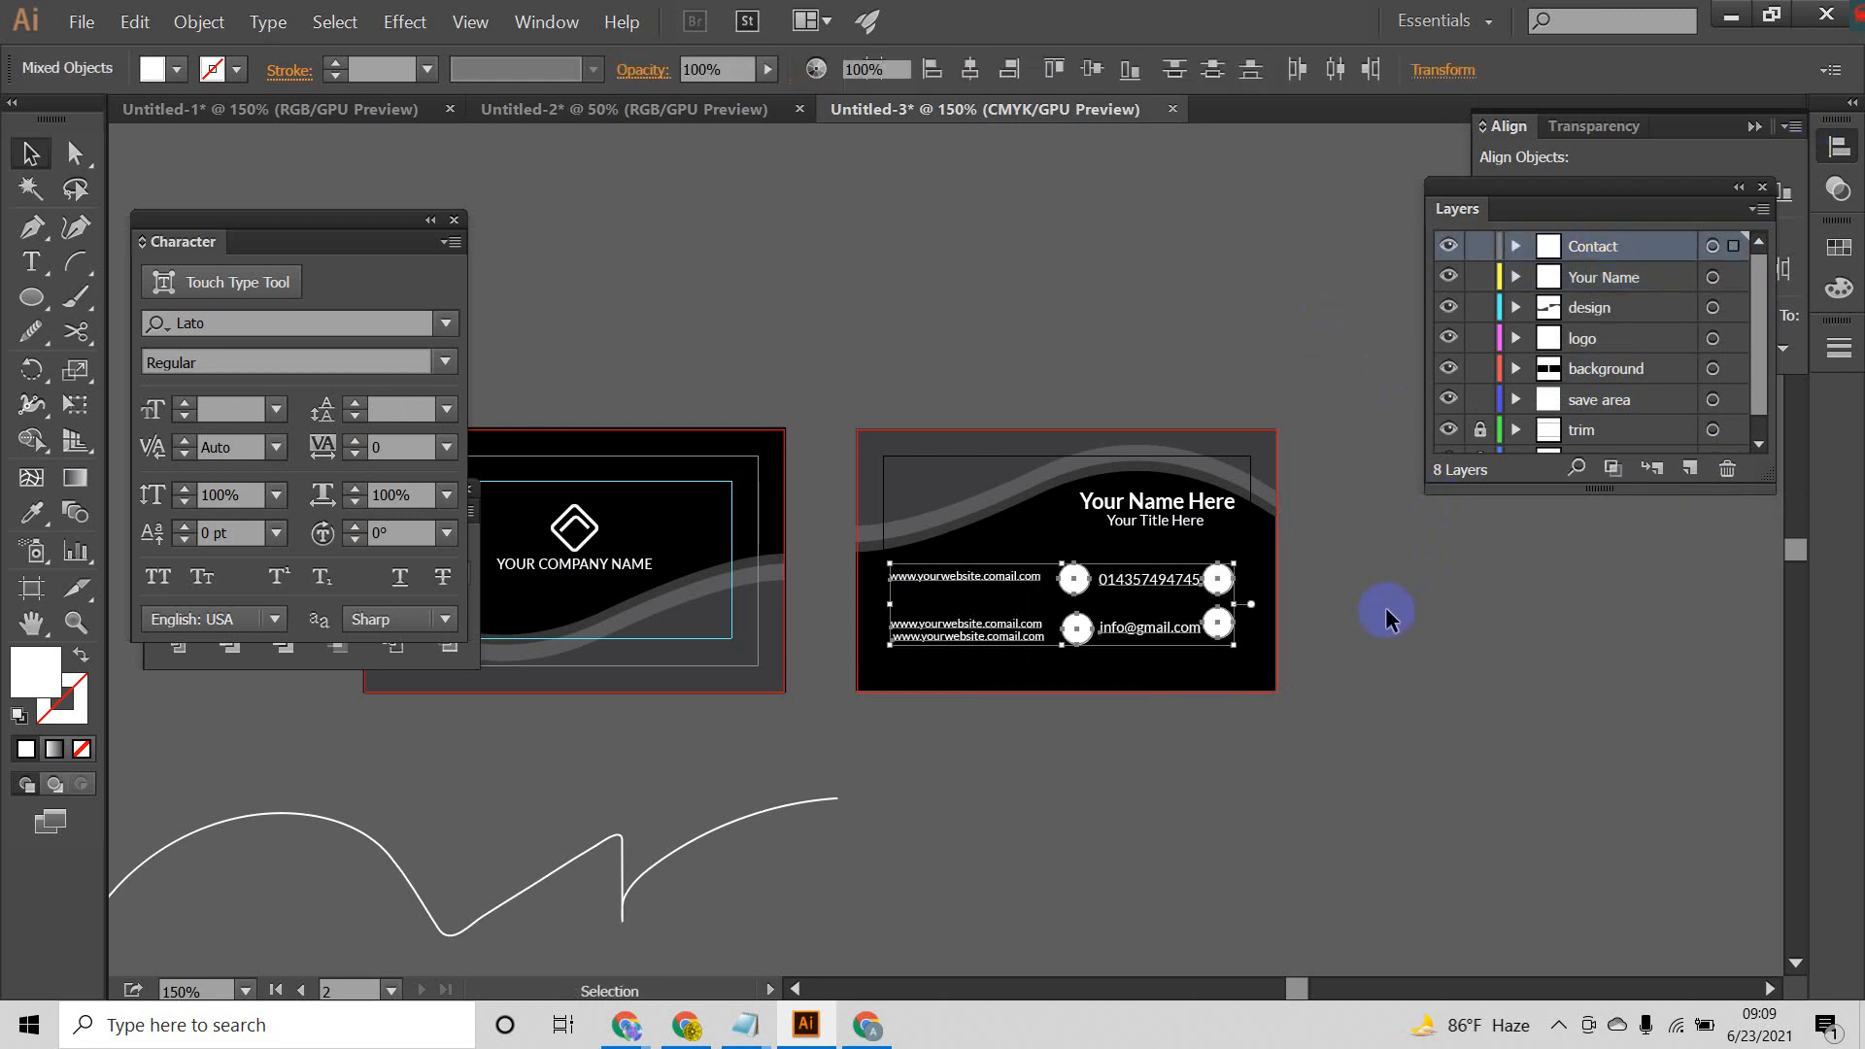
{"action": "left_click", "coordinate": [1385, 608]}
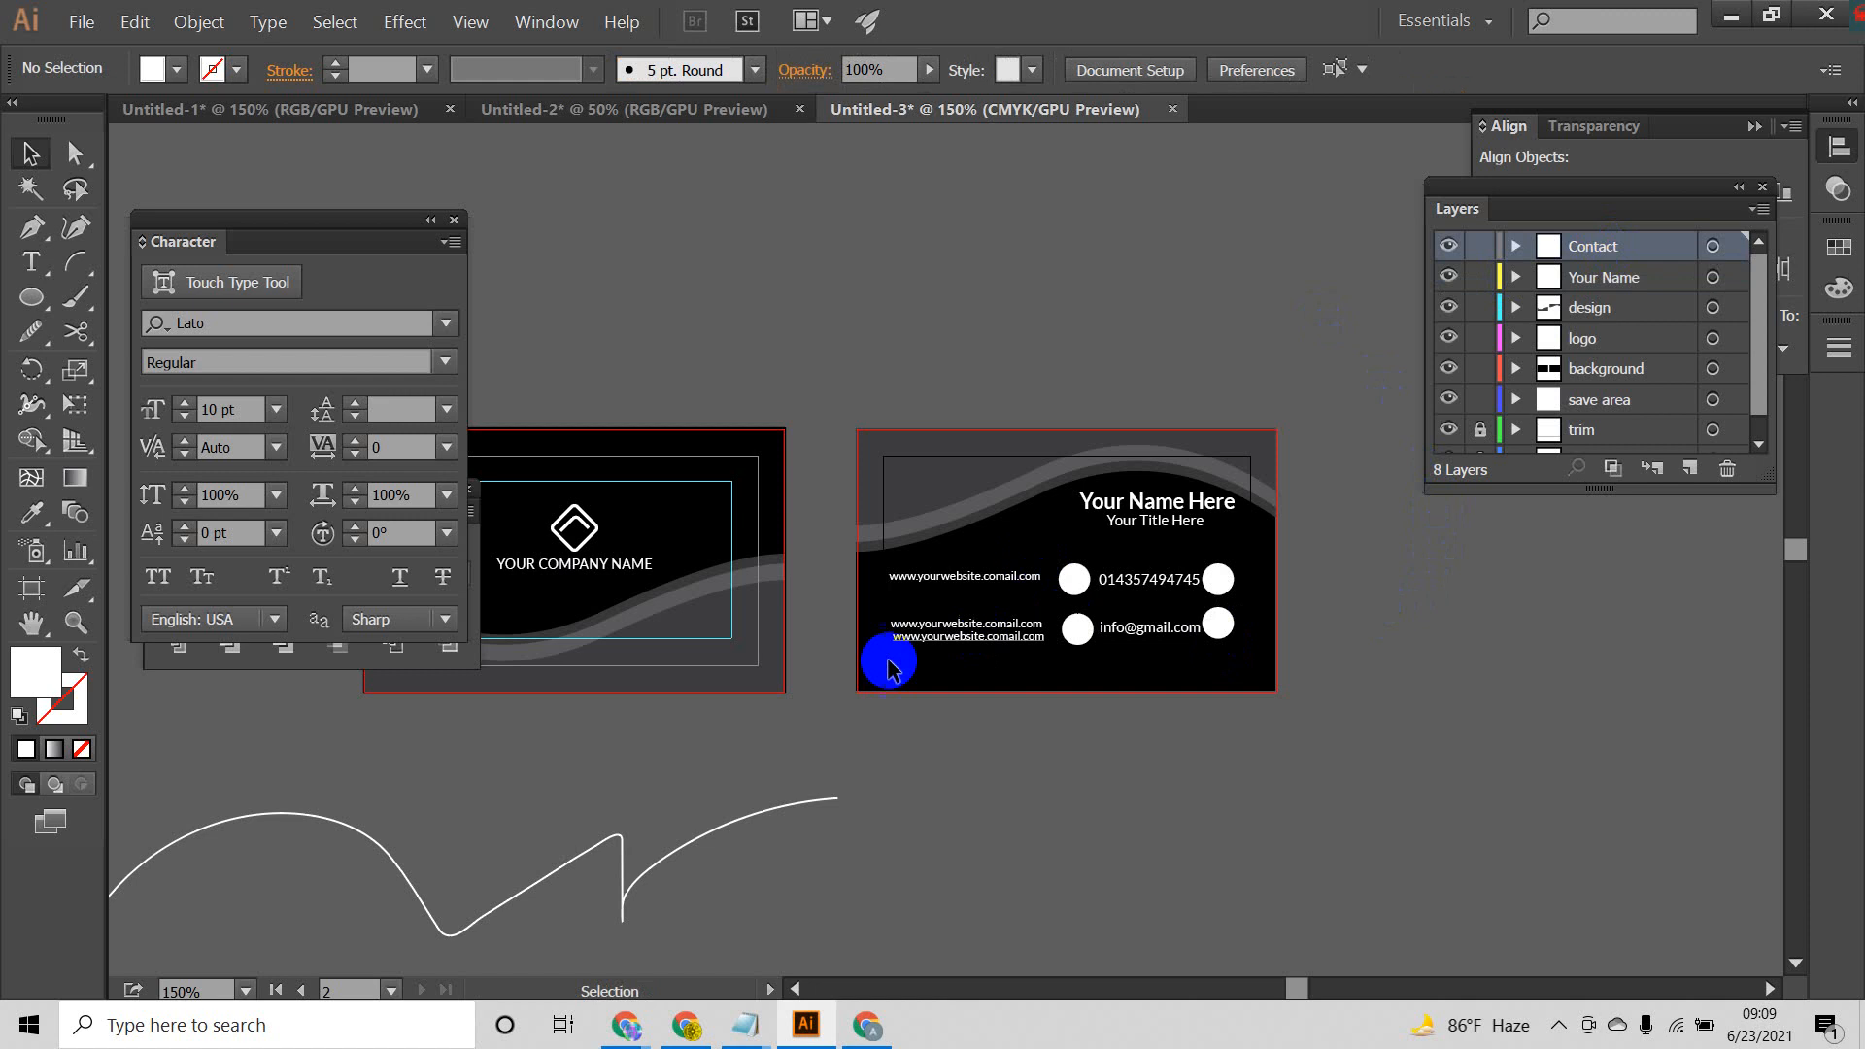
Step: Examine the objects inside the Contact layer and the order of all layers down to bleed
{"action": "left_click", "coordinate": [1516, 247]}
{"action": "scroll", "coordinate": [1555, 316], "scroll_direction": "down", "scroll_amount": 3}
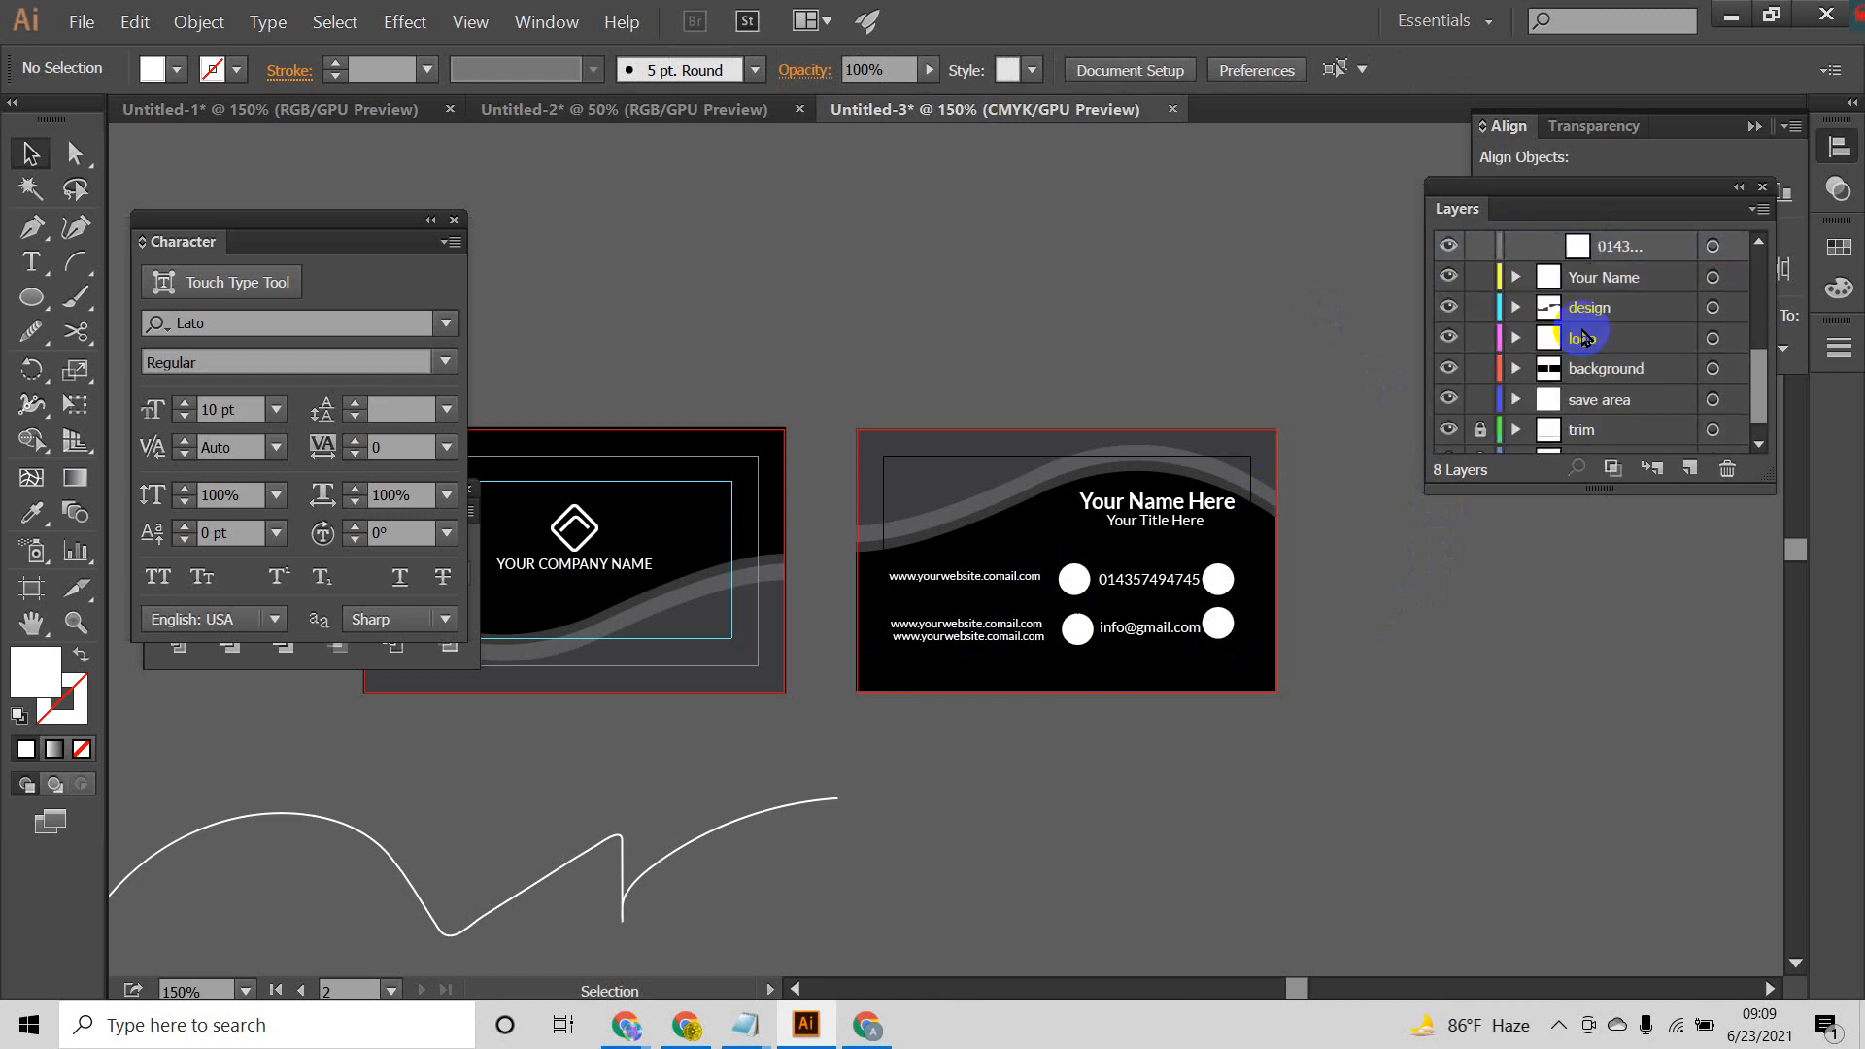
{"action": "scroll", "coordinate": [1617, 366], "scroll_direction": "up", "scroll_amount": 2}
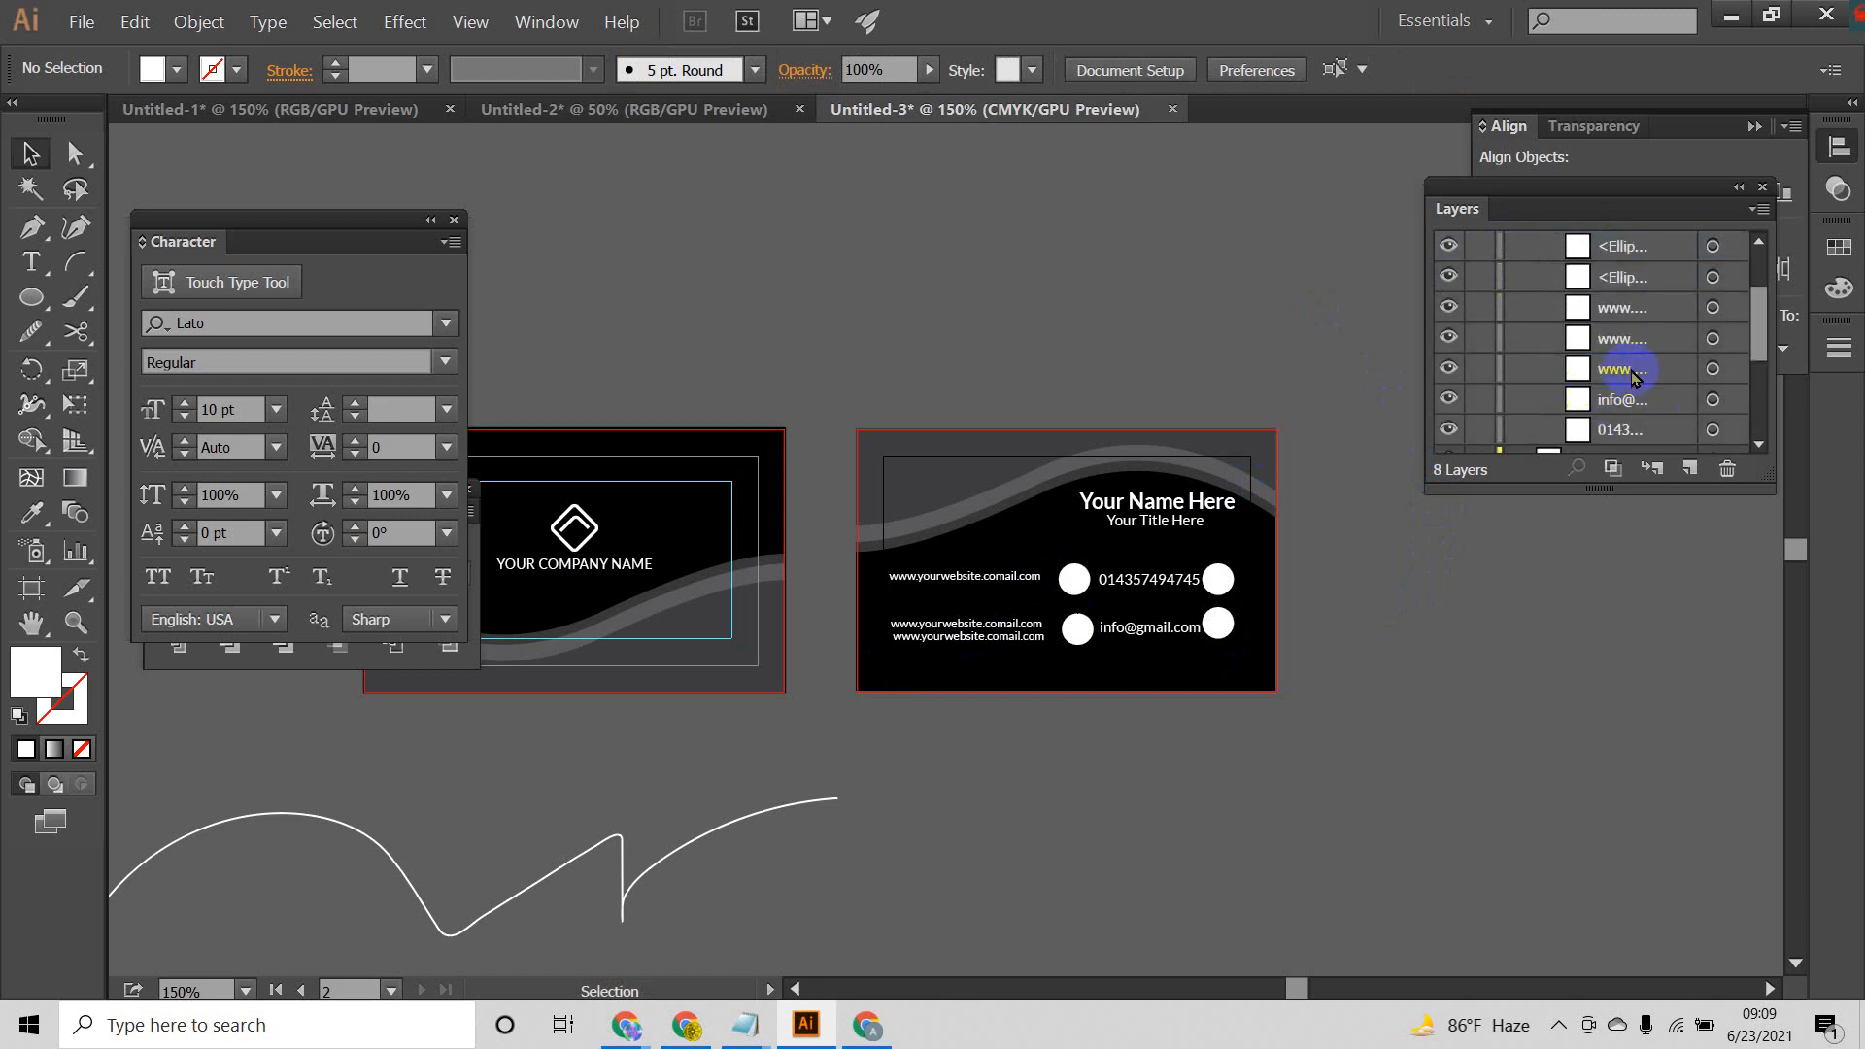
{"action": "scroll", "coordinate": [1637, 311], "scroll_direction": "down", "scroll_amount": 1}
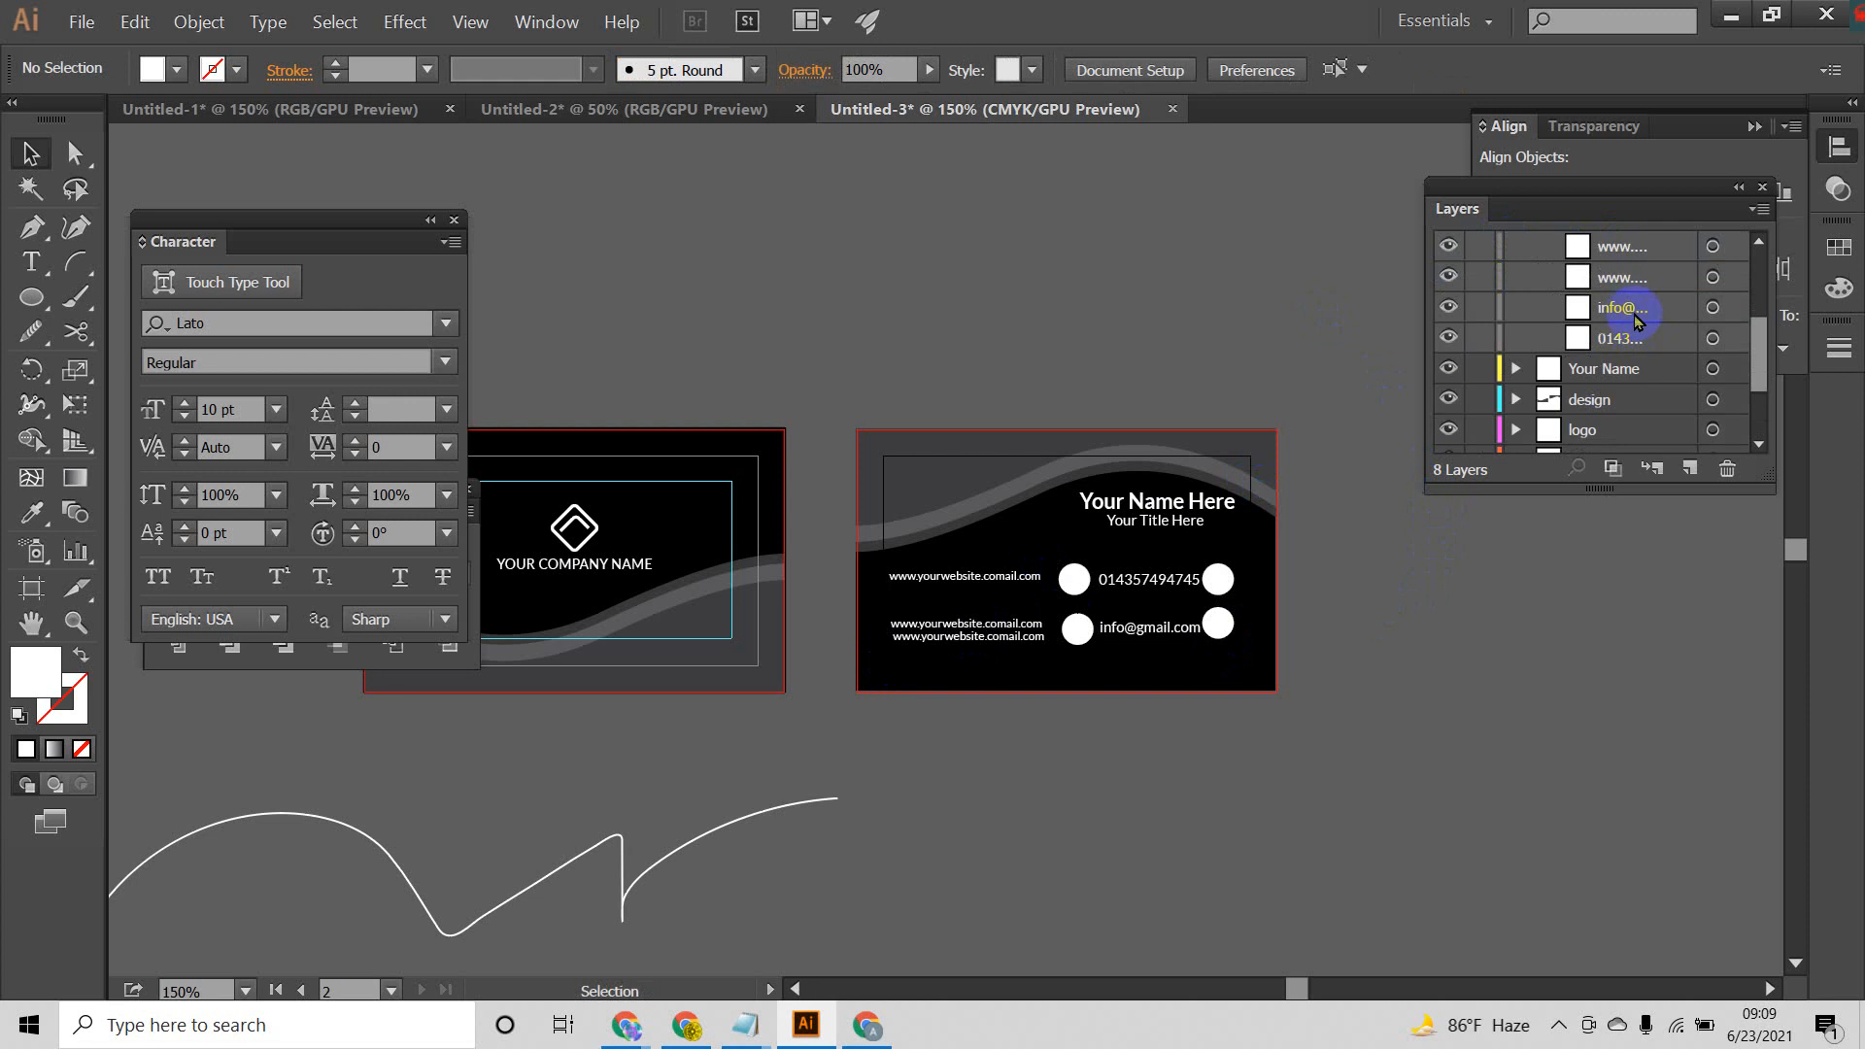
{"action": "scroll", "coordinate": [1643, 325], "scroll_direction": "up", "scroll_amount": 2}
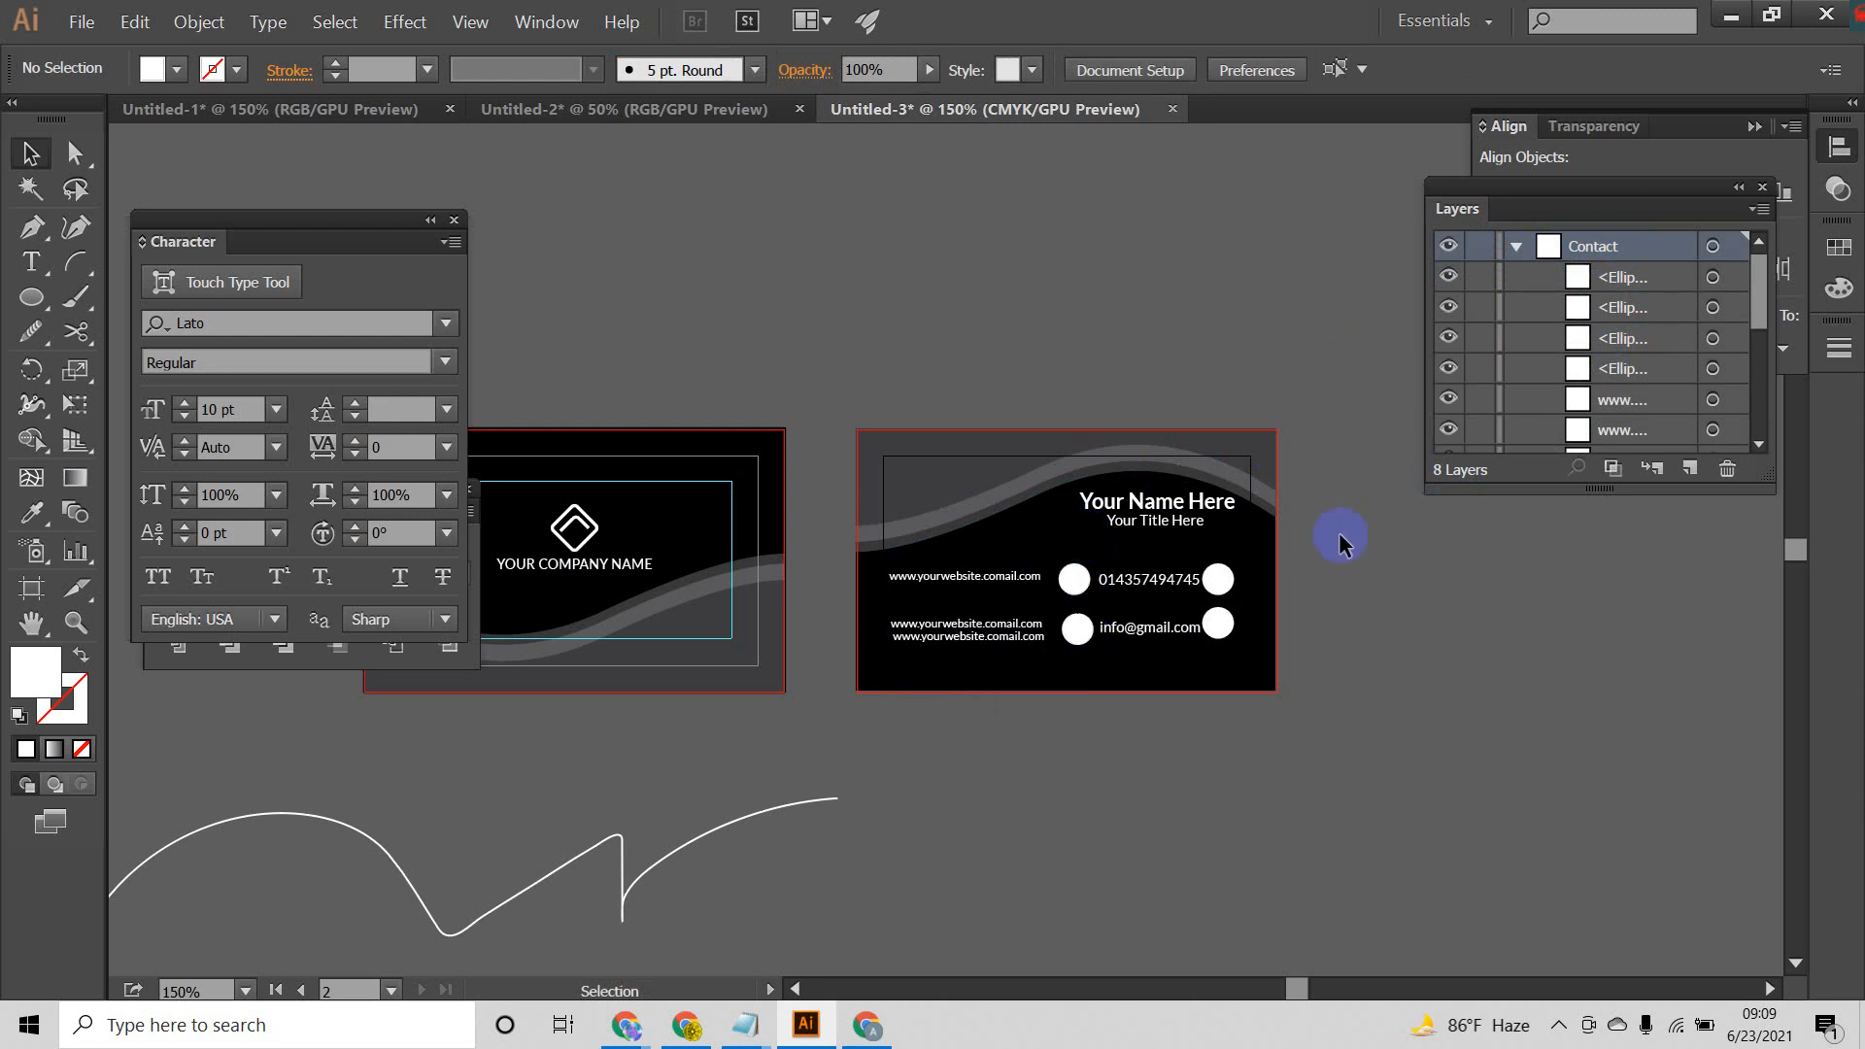
{"action": "left_click", "coordinate": [1516, 249]}
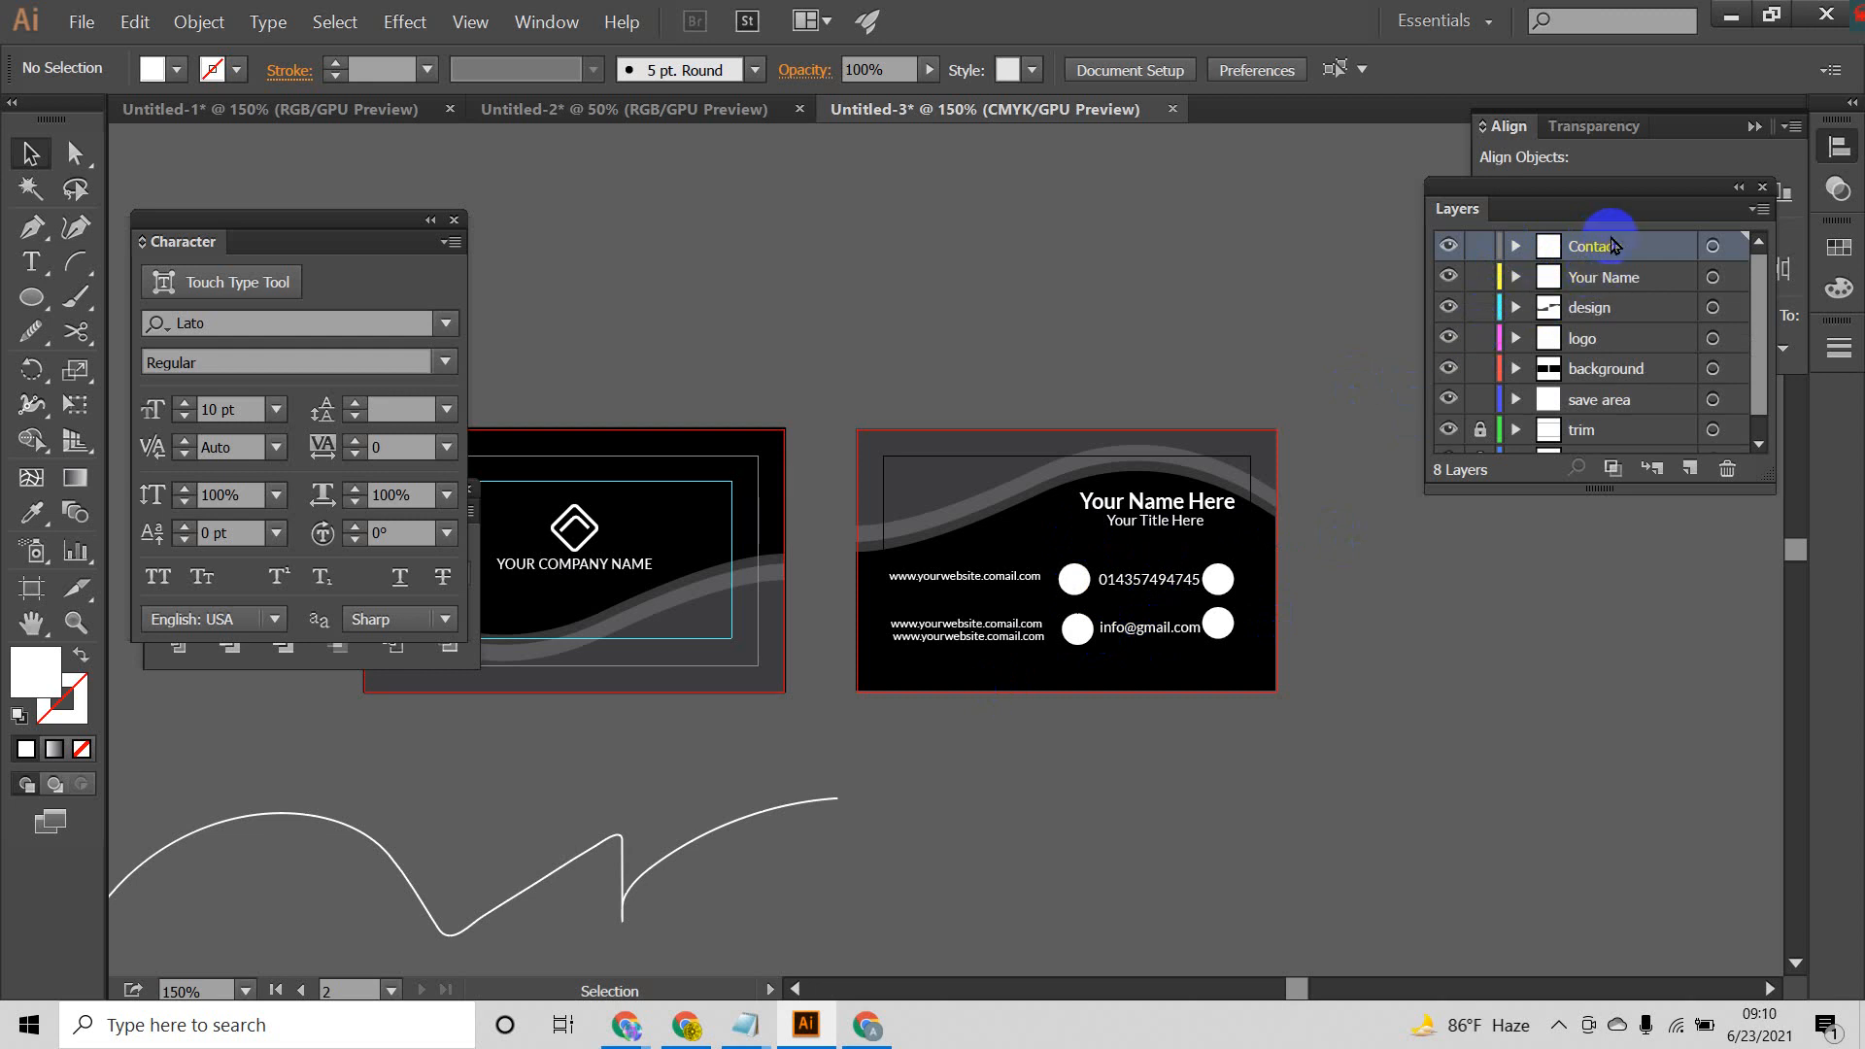
{"action": "scroll", "coordinate": [1569, 281], "scroll_direction": "down", "scroll_amount": 1}
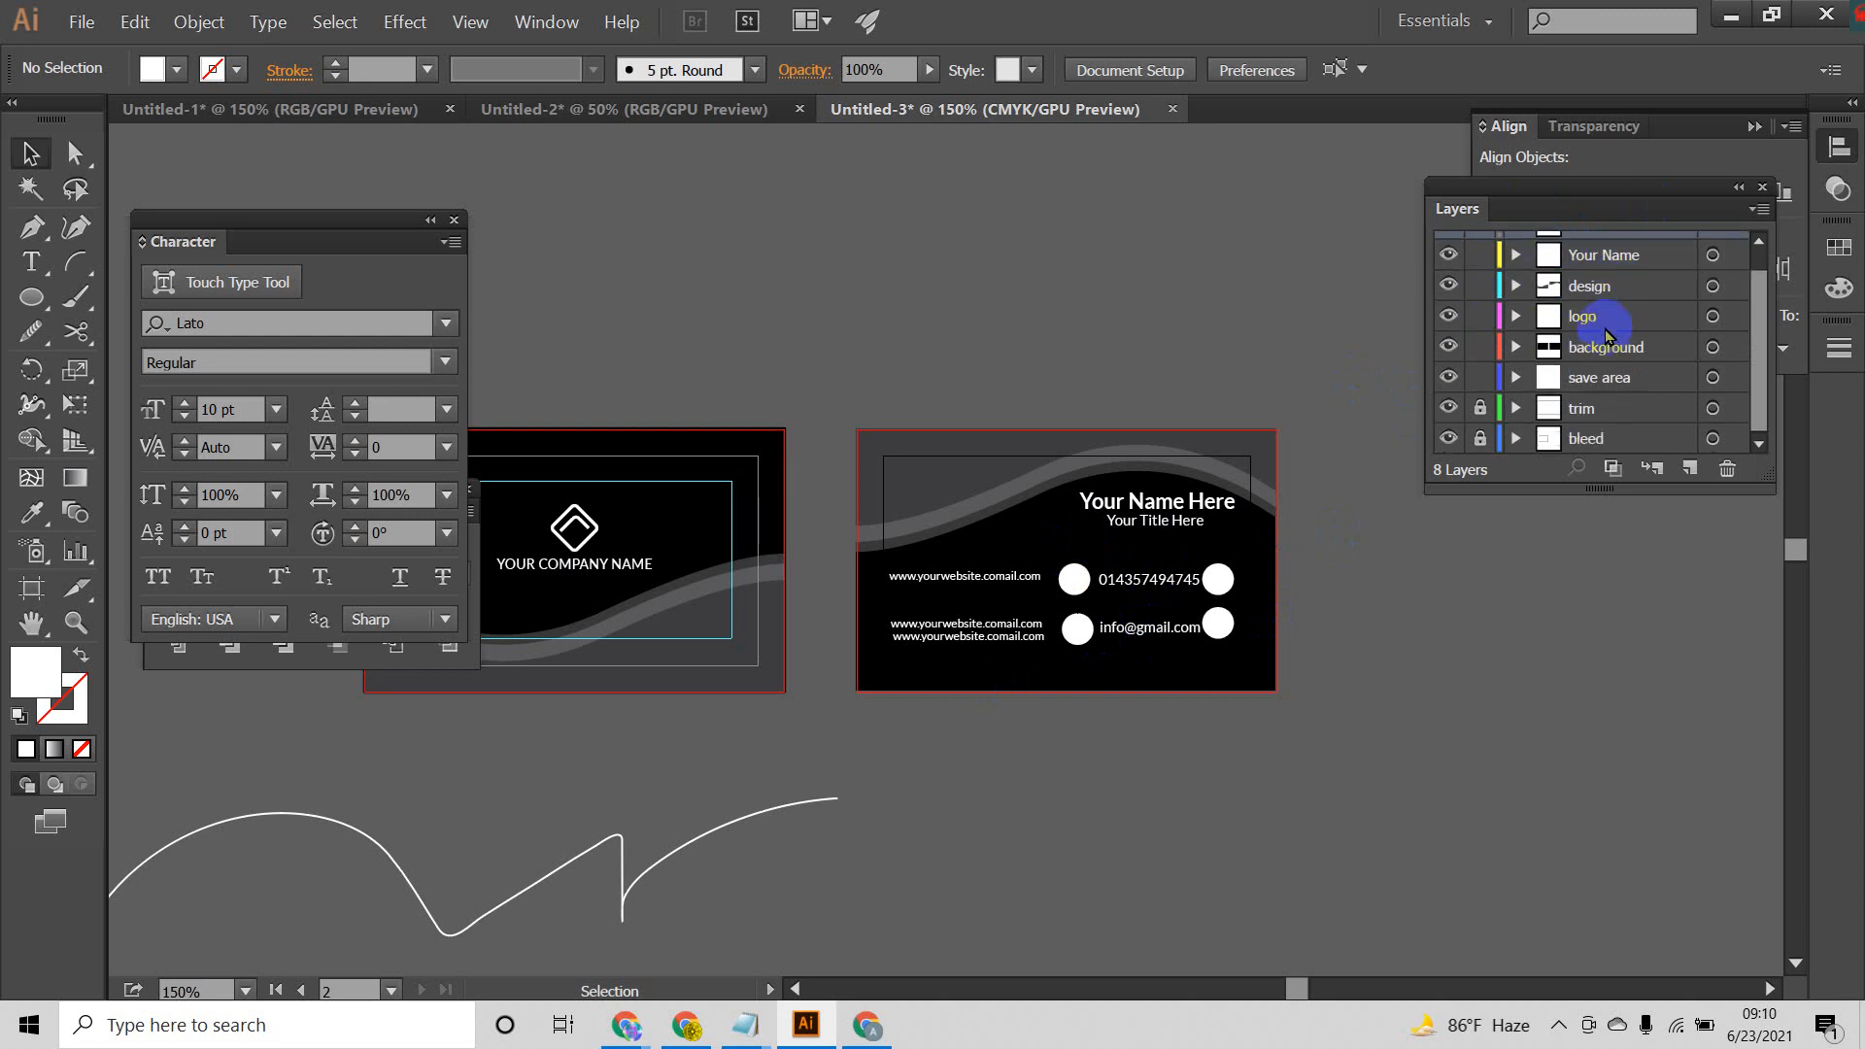
{"action": "scroll", "coordinate": [1573, 292], "scroll_direction": "up", "scroll_amount": 1}
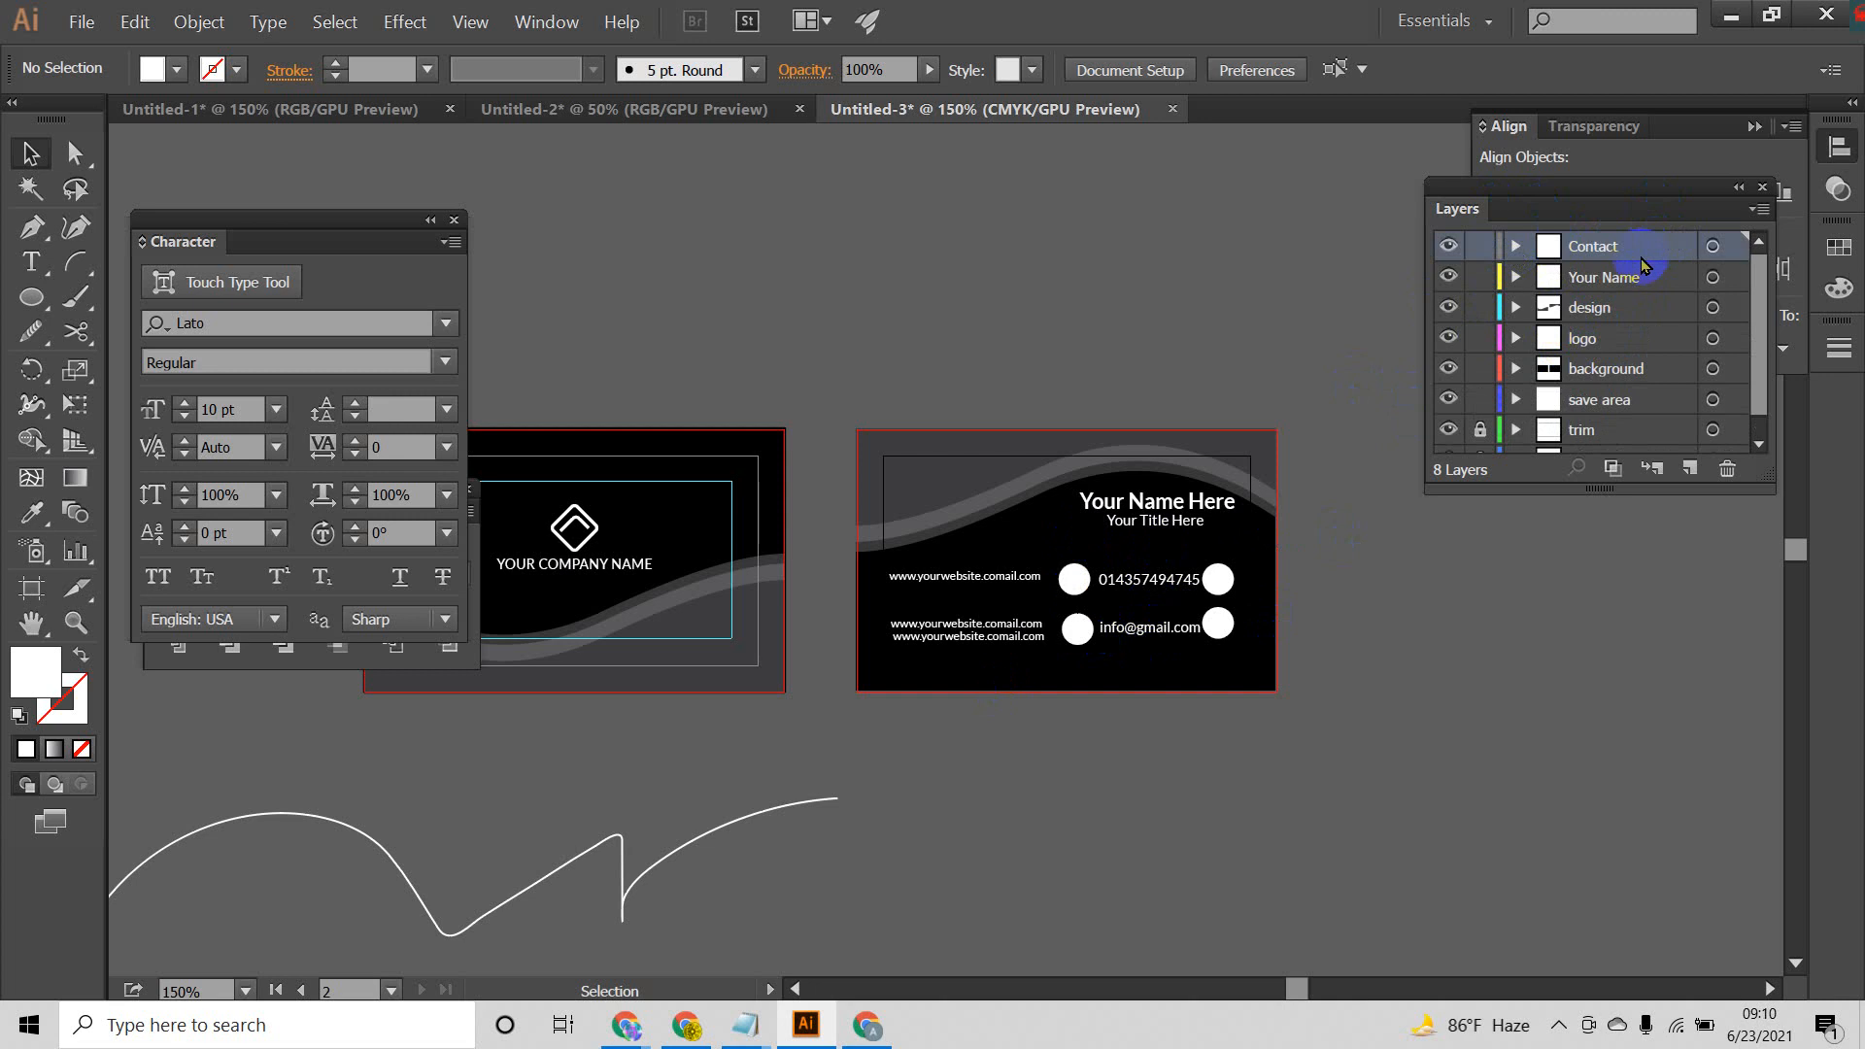
{"action": "scroll", "coordinate": [1605, 406], "scroll_direction": "down", "scroll_amount": 1}
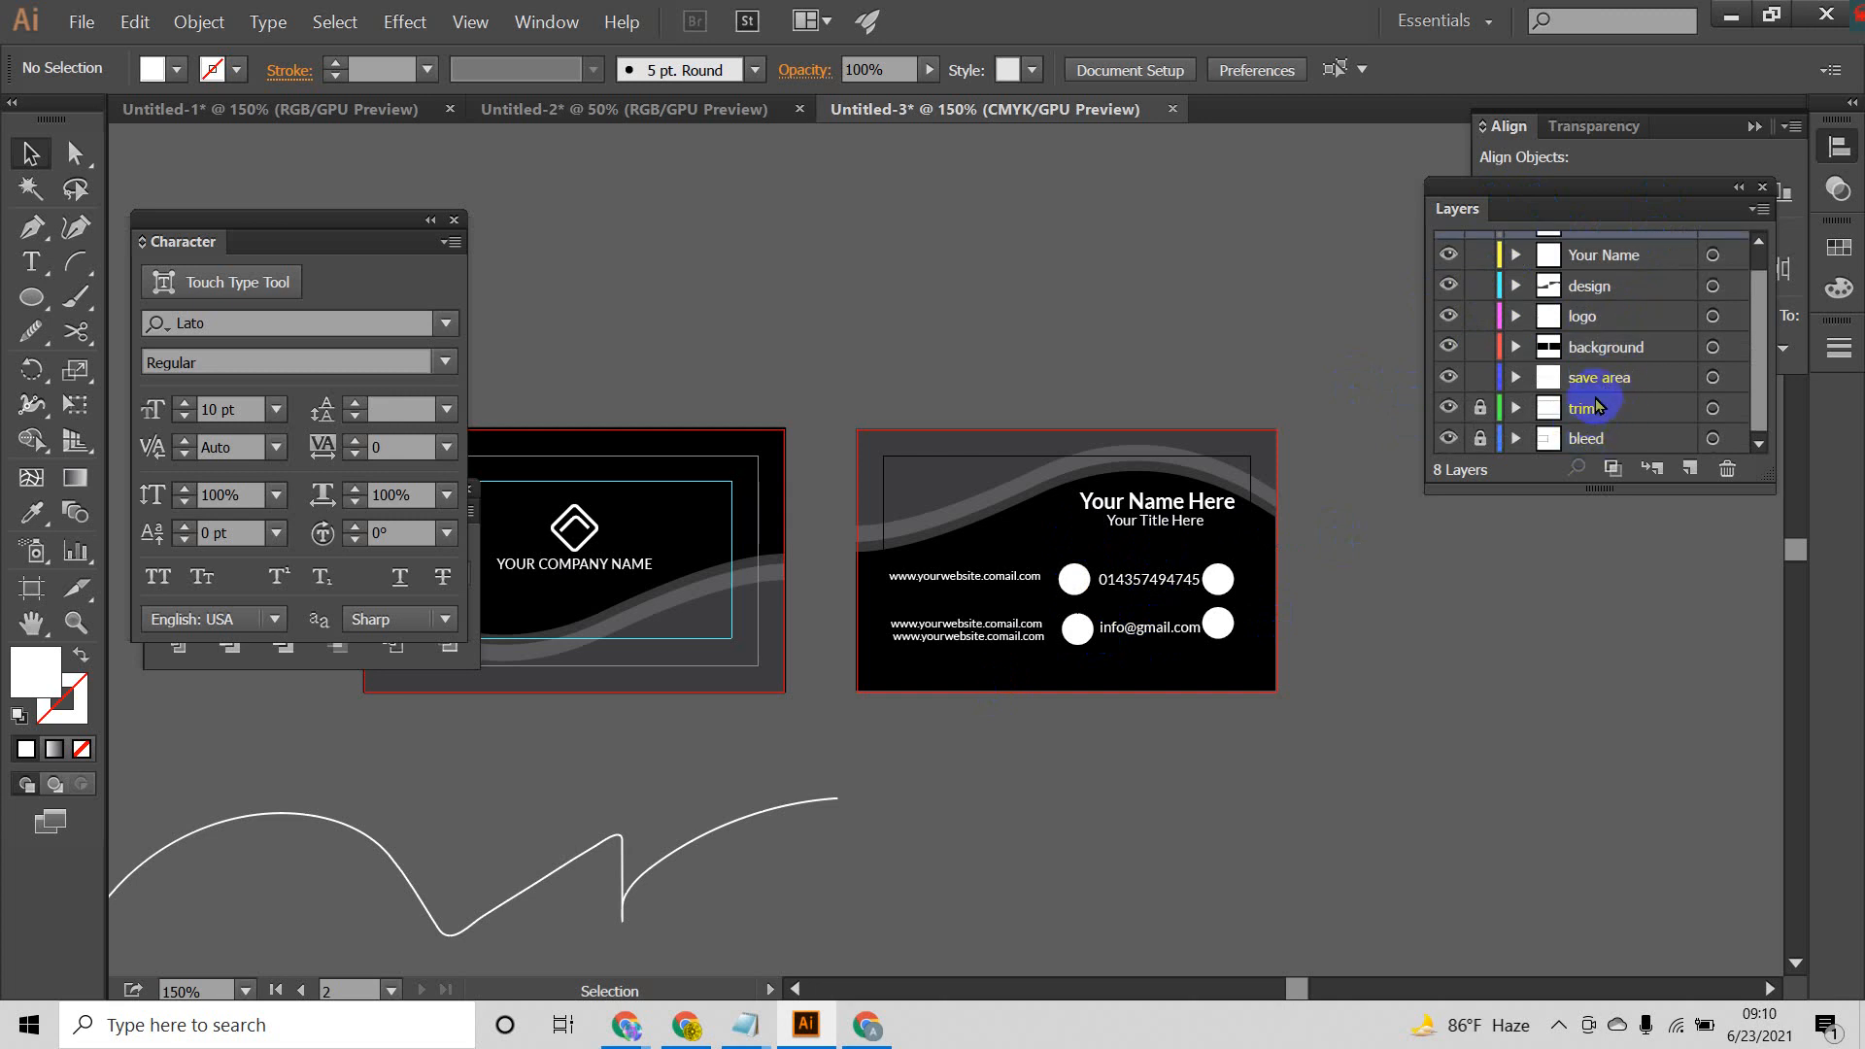
{"action": "scroll", "coordinate": [1605, 394], "scroll_direction": "up", "scroll_amount": 1}
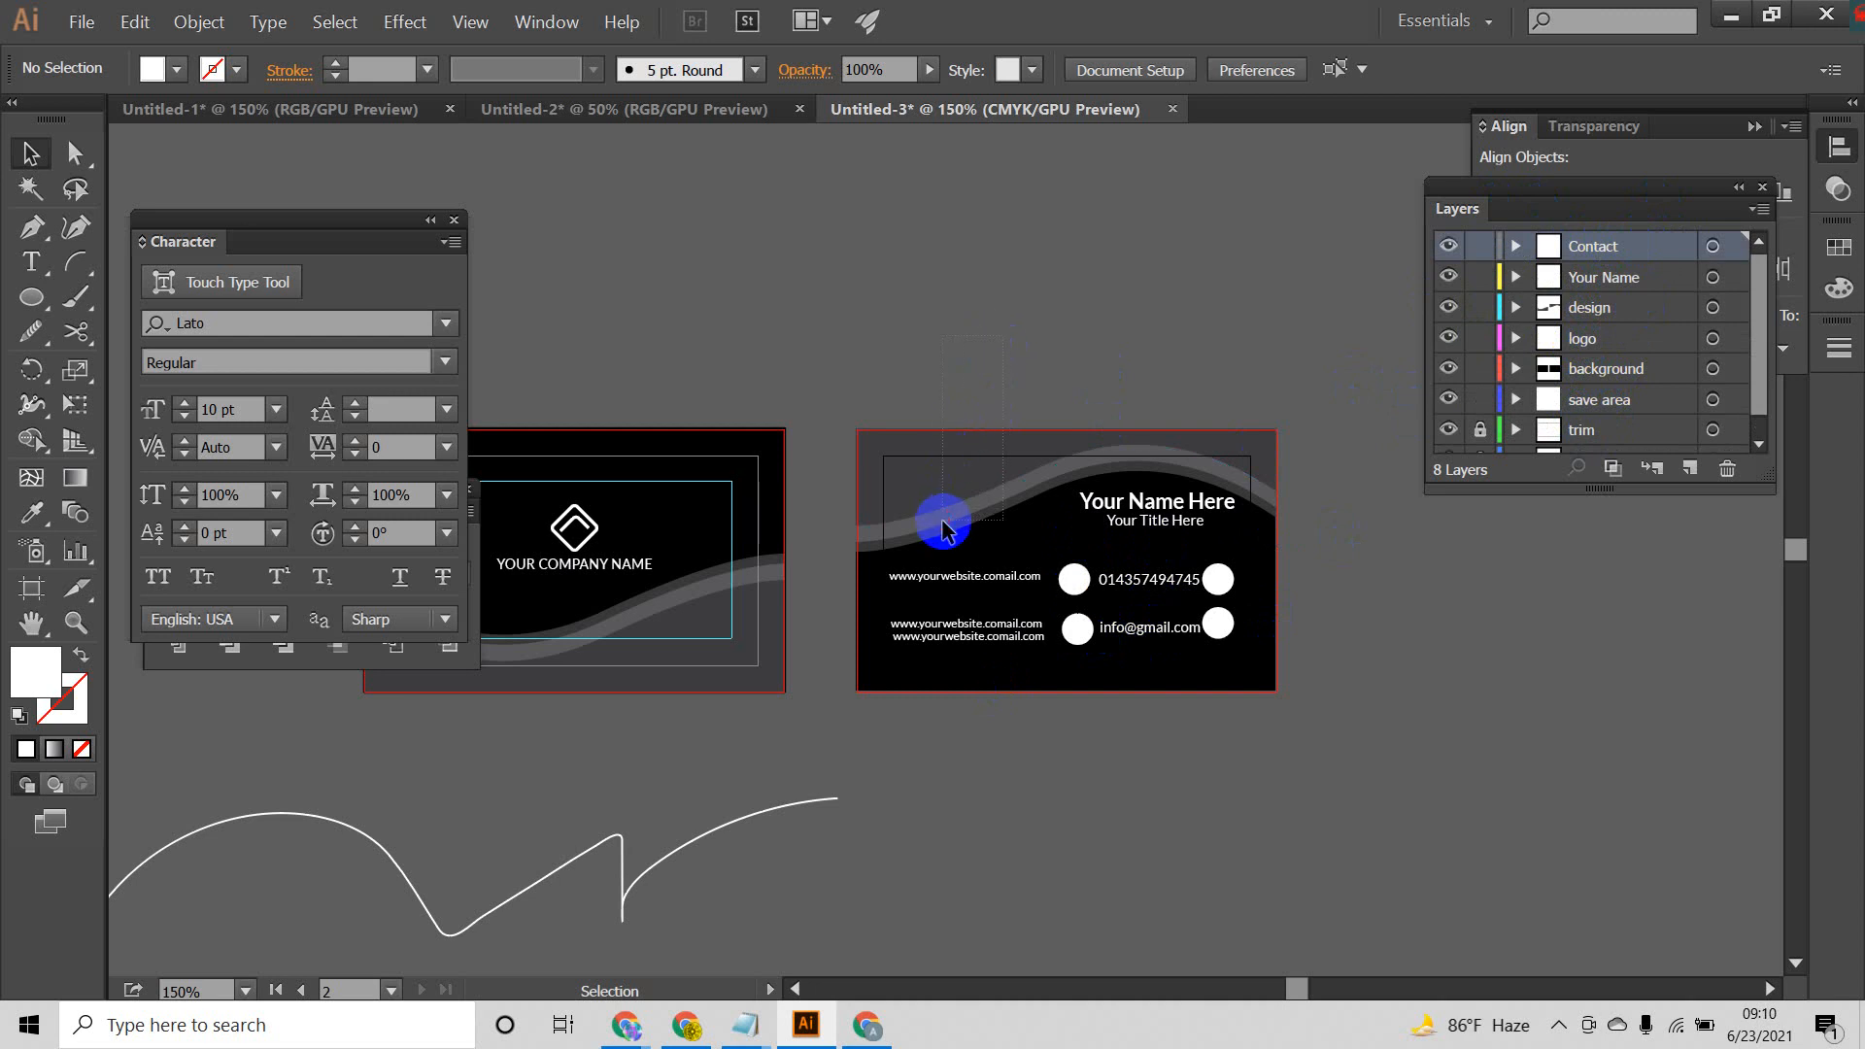
{"action": "left_click_drag", "start_coordinate": [942, 520], "coordinate": [941, 522]}
{"action": "left_click", "coordinate": [949, 327]}
{"action": "left_click_drag", "start_coordinate": [802, 480], "coordinate": [724, 707]}
{"action": "left_click", "coordinate": [853, 612]}
{"action": "left_click", "coordinate": [1001, 527]}
{"action": "left_click", "coordinate": [1316, 461]}
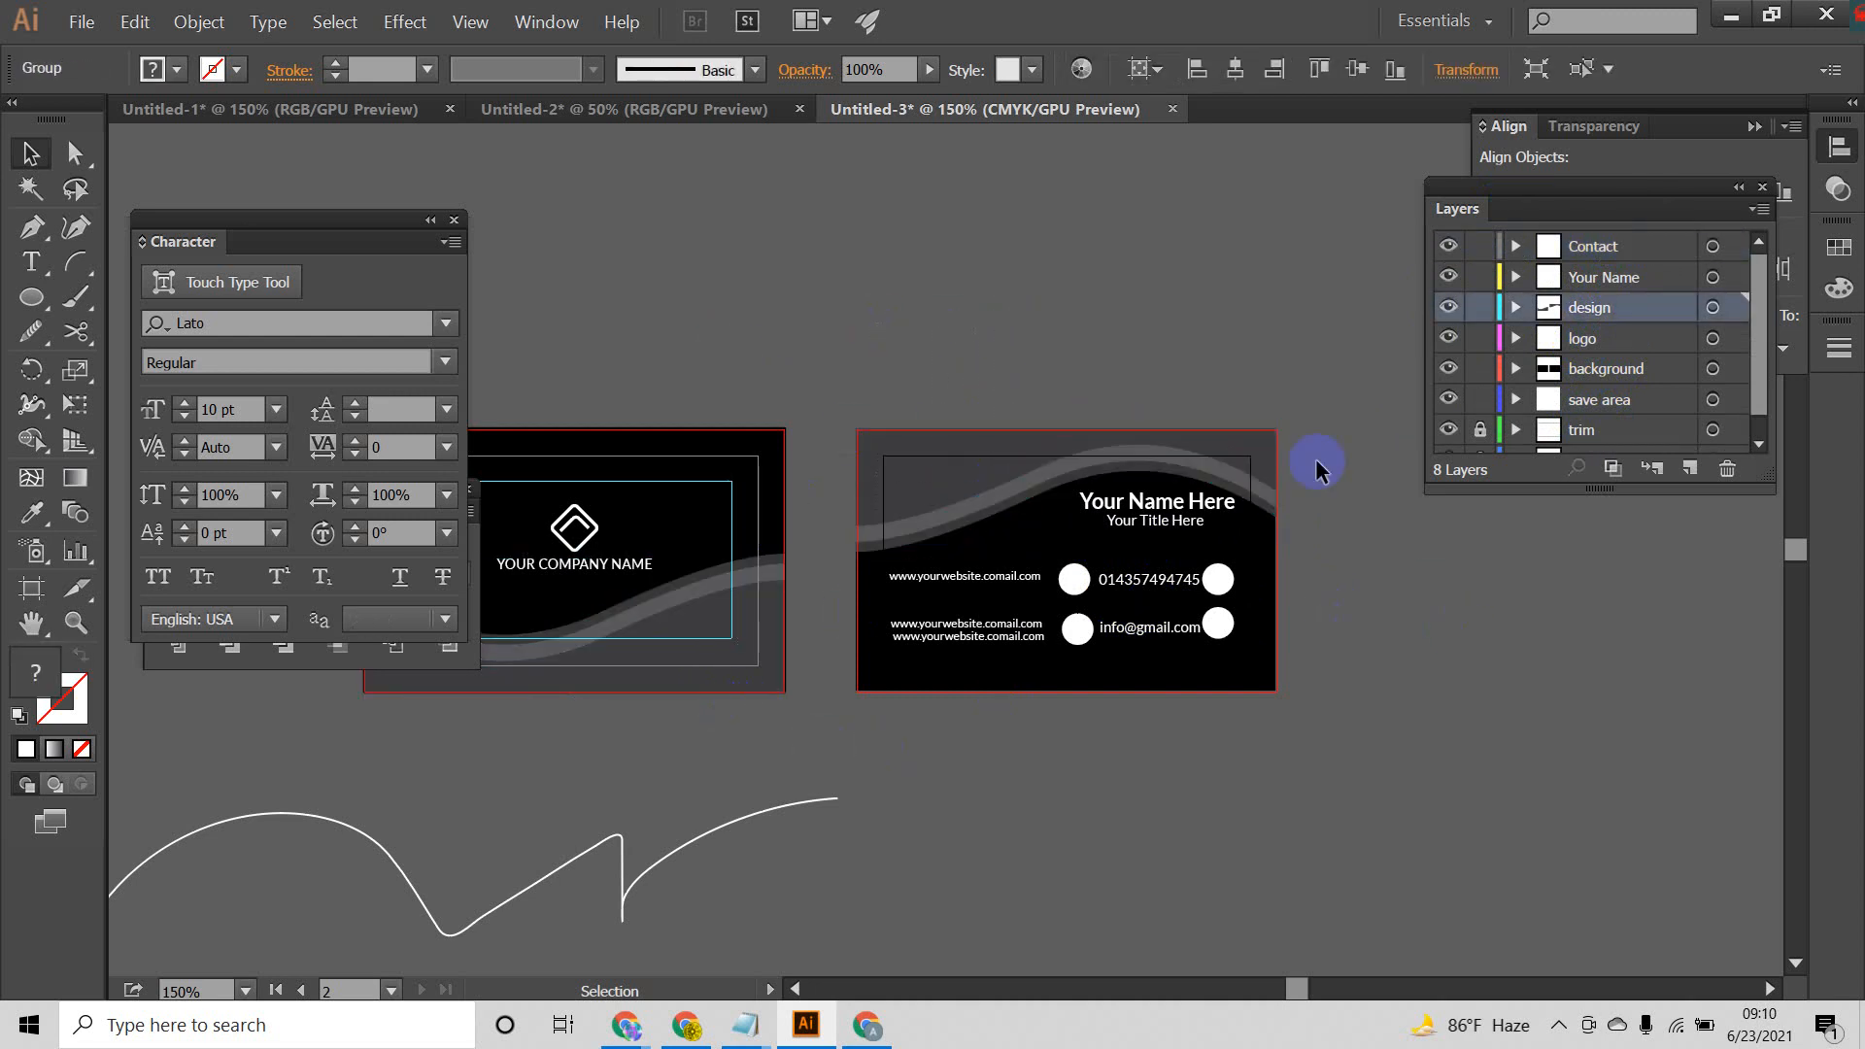
{"action": "left_click_drag", "start_coordinate": [1310, 382], "coordinate": [1261, 523]}
{"action": "left_click", "coordinate": [1350, 581]}
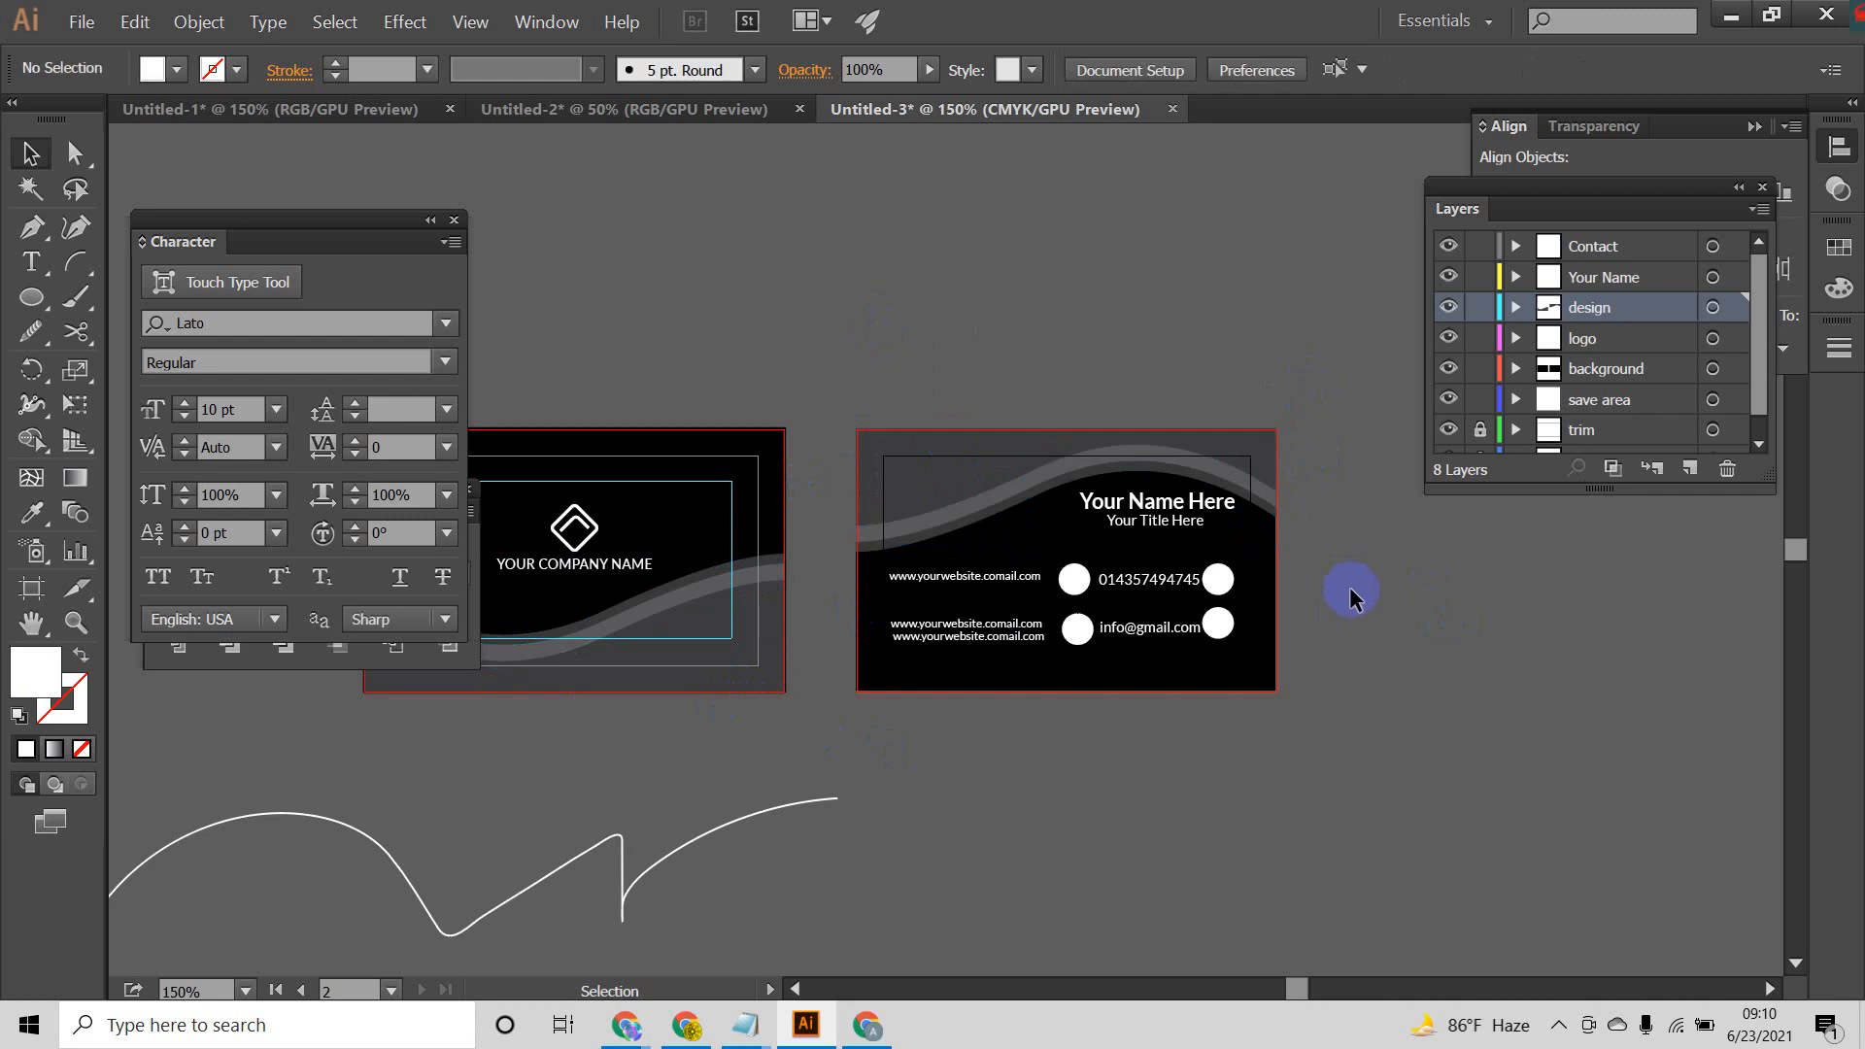
Step: Delete the leftover curved path beneath the front card
{"action": "left_click_drag", "start_coordinate": [1162, 614], "coordinate": [1305, 605]}
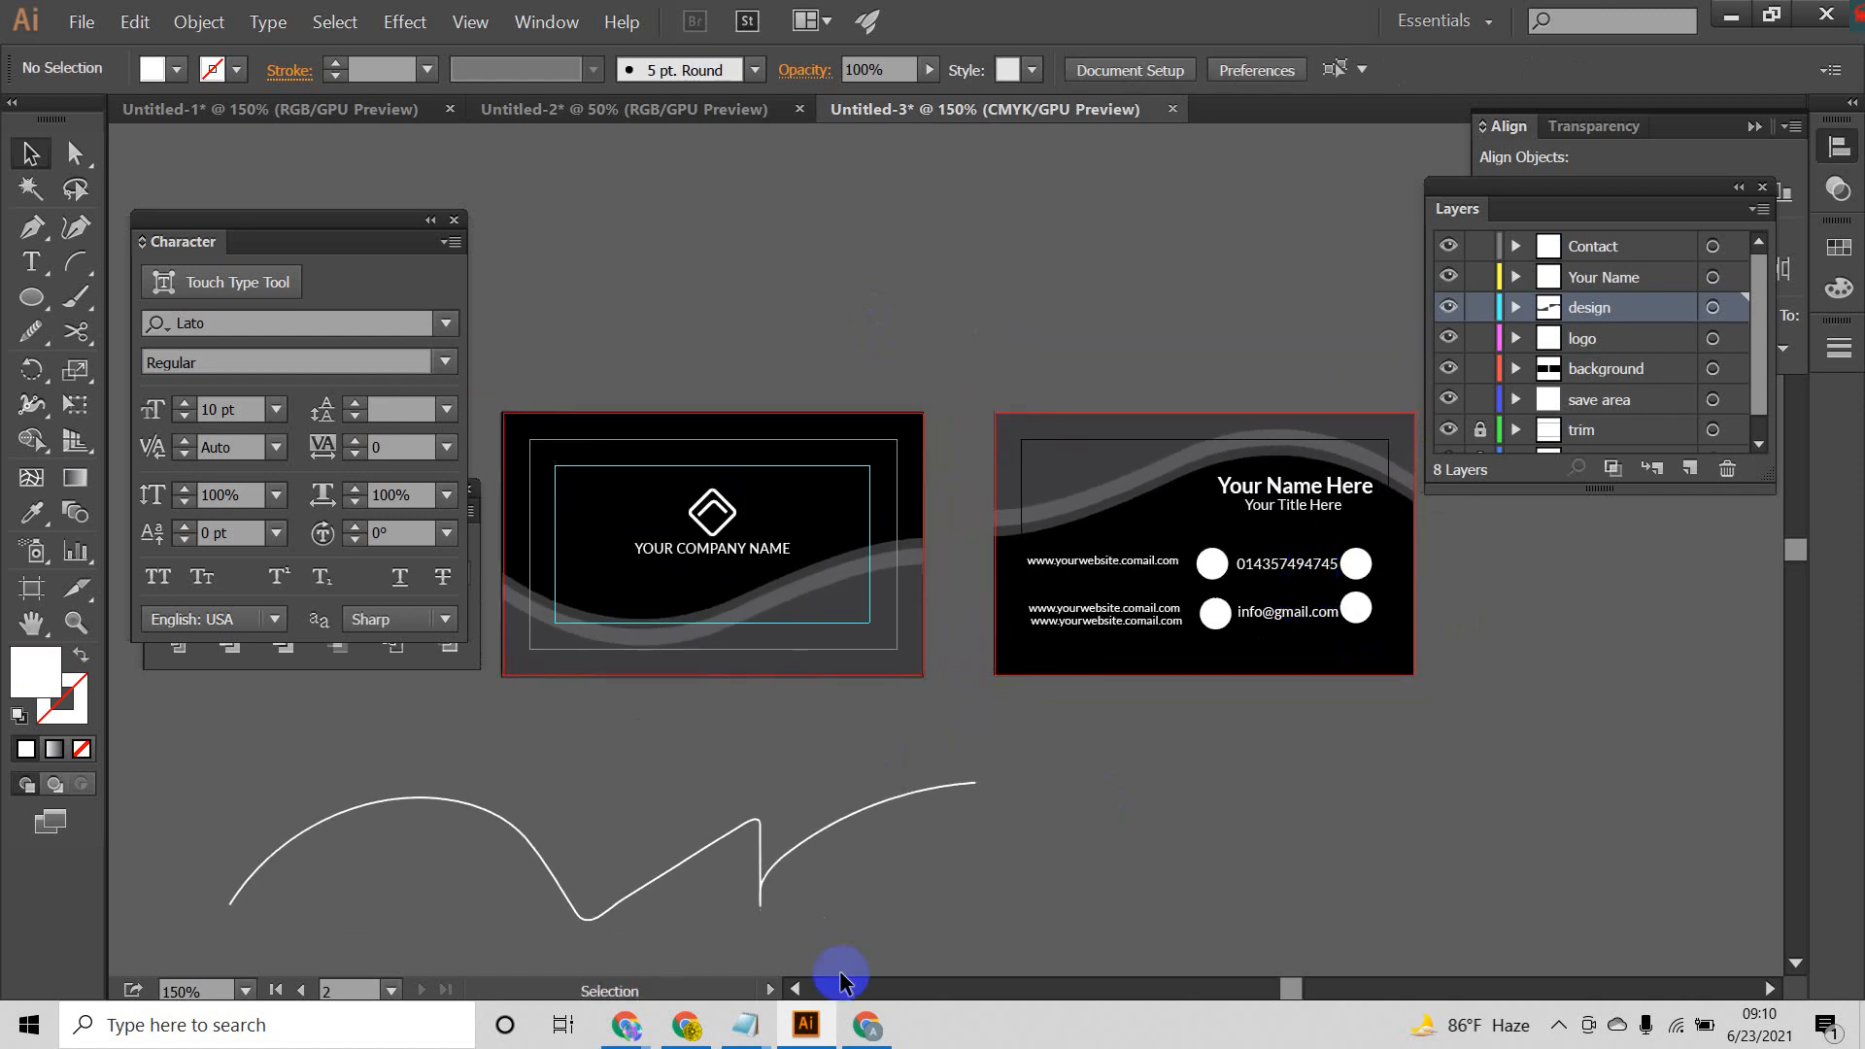
{"action": "left_click_drag", "start_coordinate": [200, 802], "coordinate": [306, 789]}
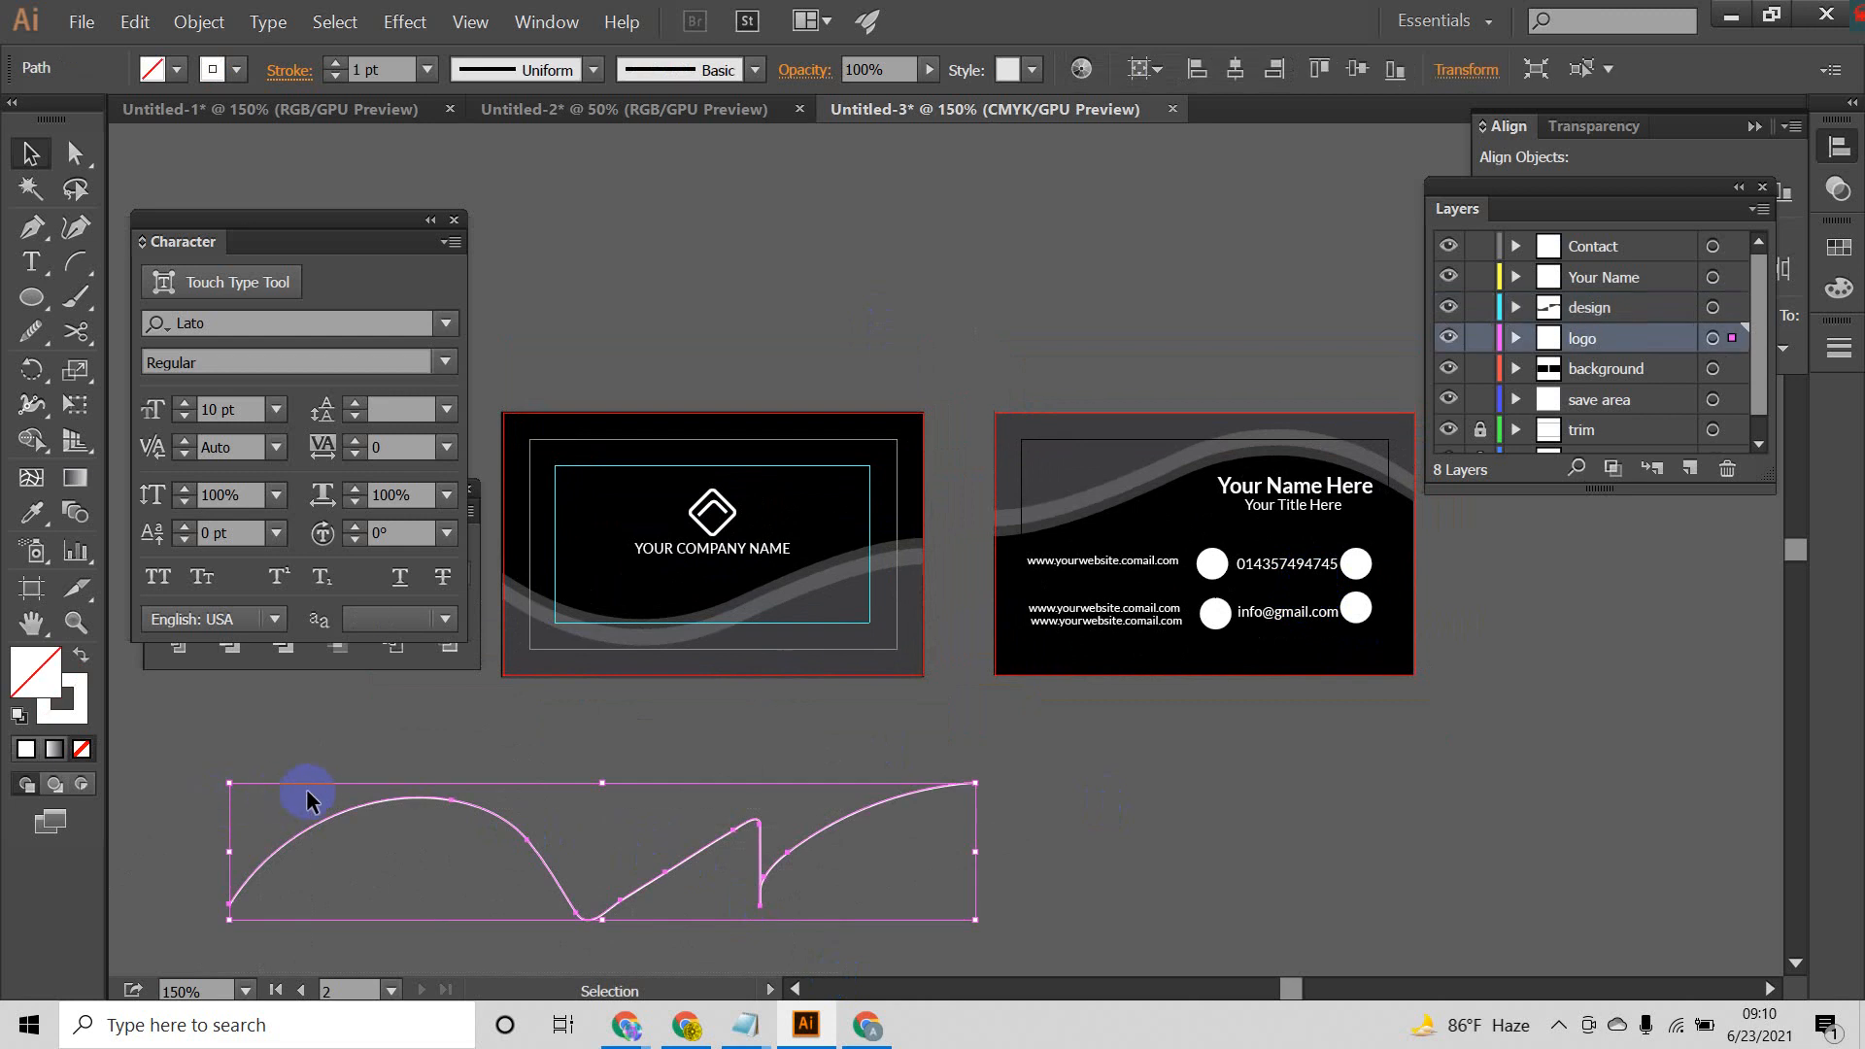
{"action": "key", "text": "Delete"}
{"action": "scroll", "coordinate": [901, 797], "scroll_direction": "down", "scroll_amount": 1}
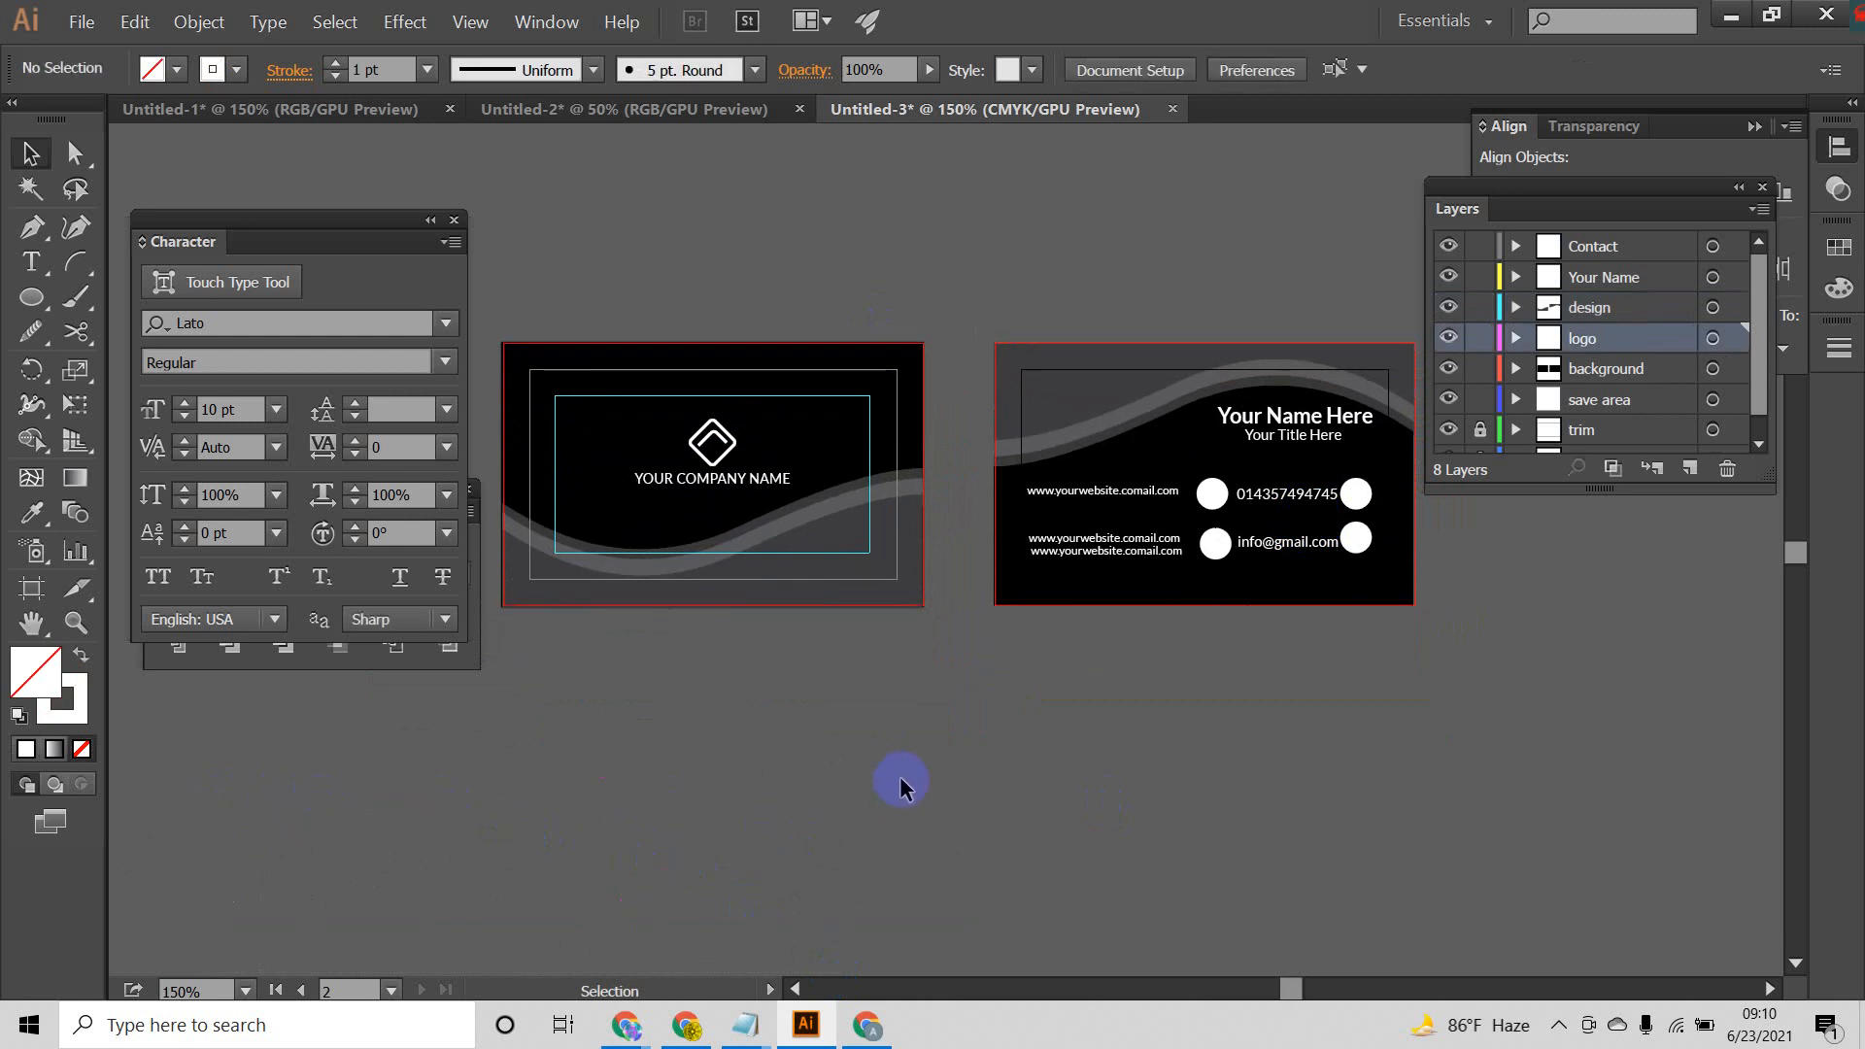
{"action": "left_click_drag", "start_coordinate": [995, 766], "coordinate": [991, 871]}
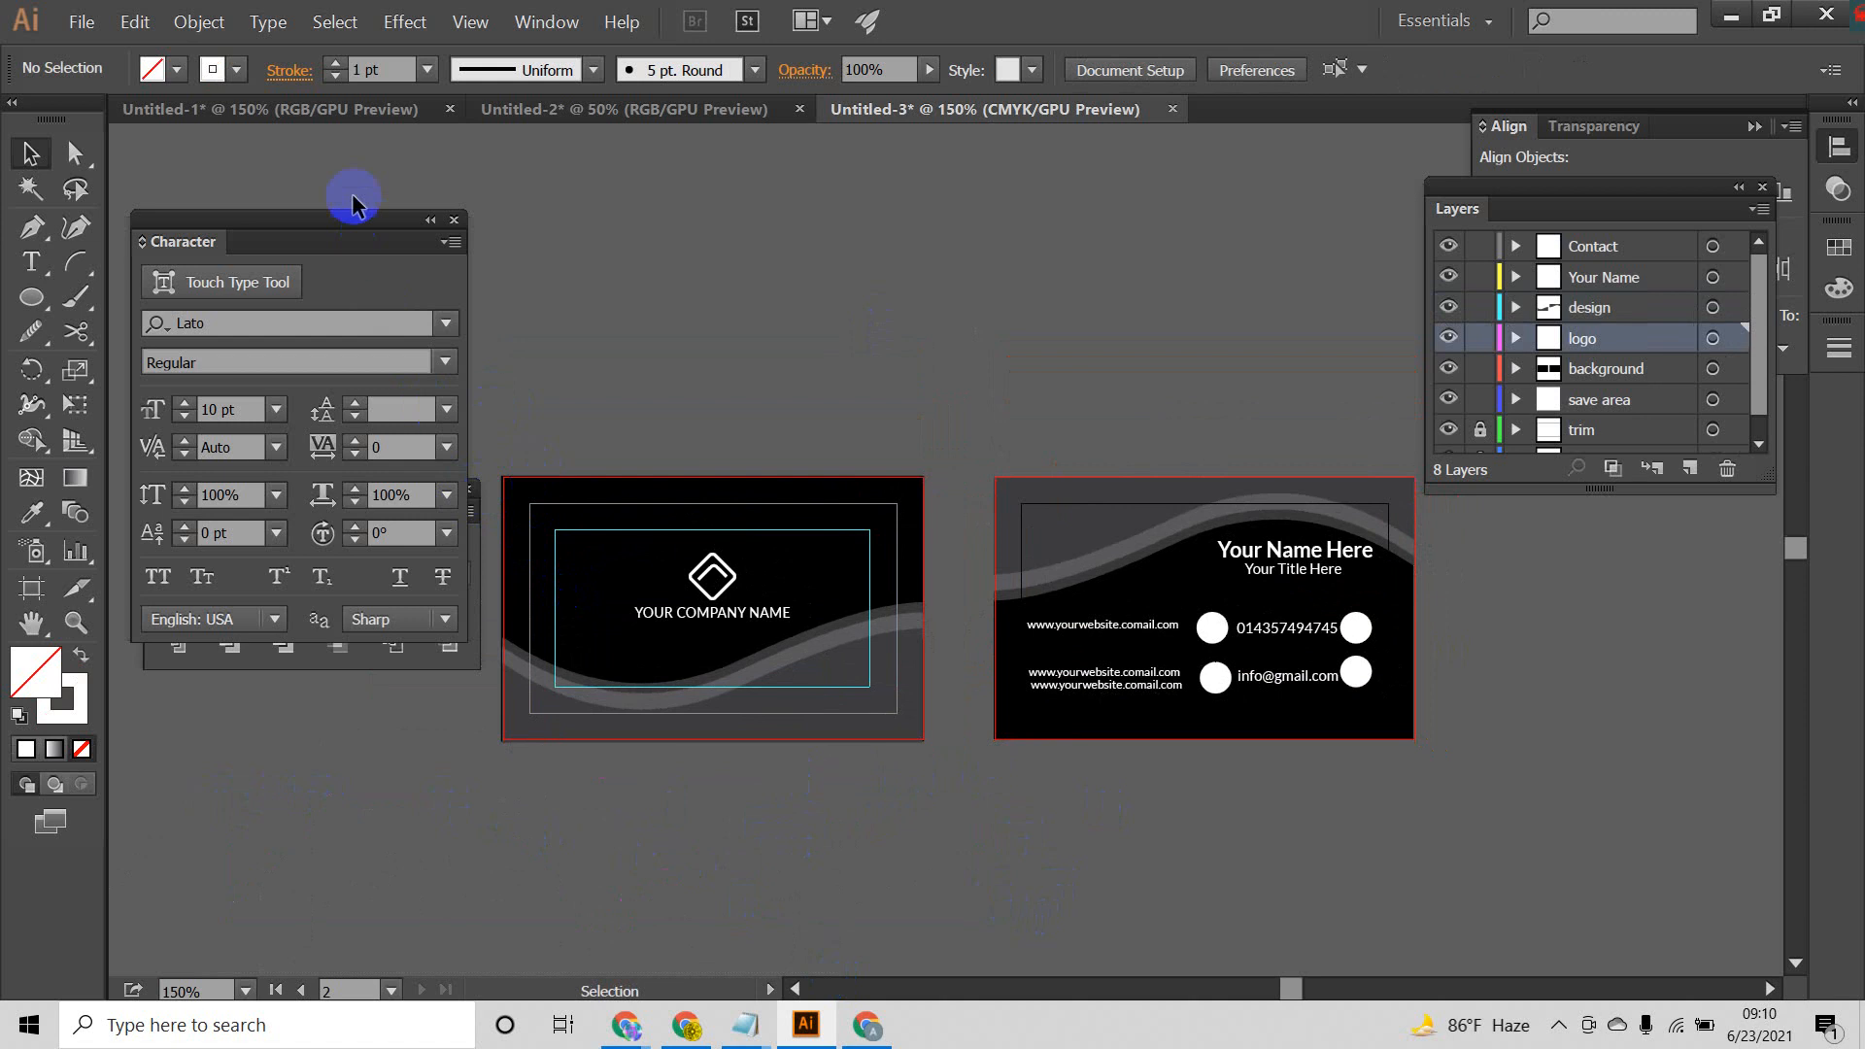
Step: Close the Pathfinder options hidden behind the Character settings and put the Character settings back beside the toolbox
{"action": "left_click_drag", "start_coordinate": [353, 201], "coordinate": [797, 187]}
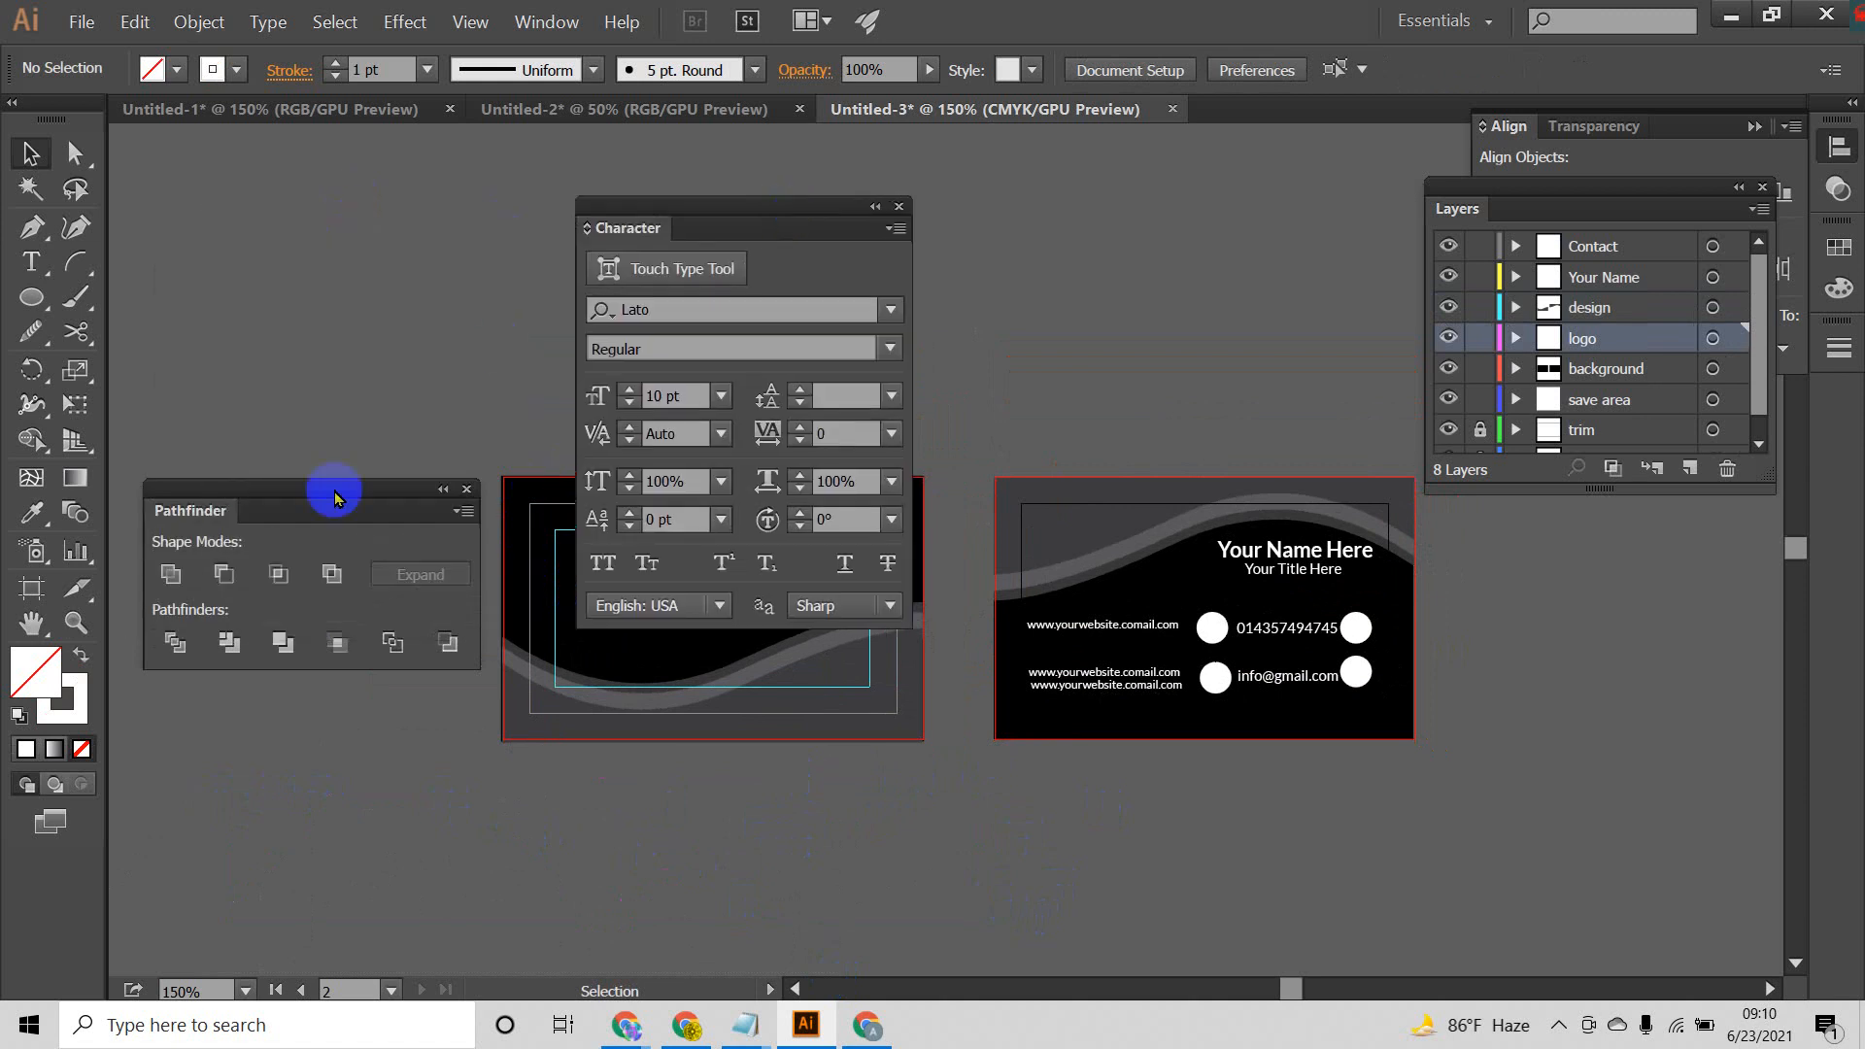
{"action": "left_click", "coordinate": [469, 492]}
{"action": "left_click_drag", "start_coordinate": [741, 206], "coordinate": [301, 202]}
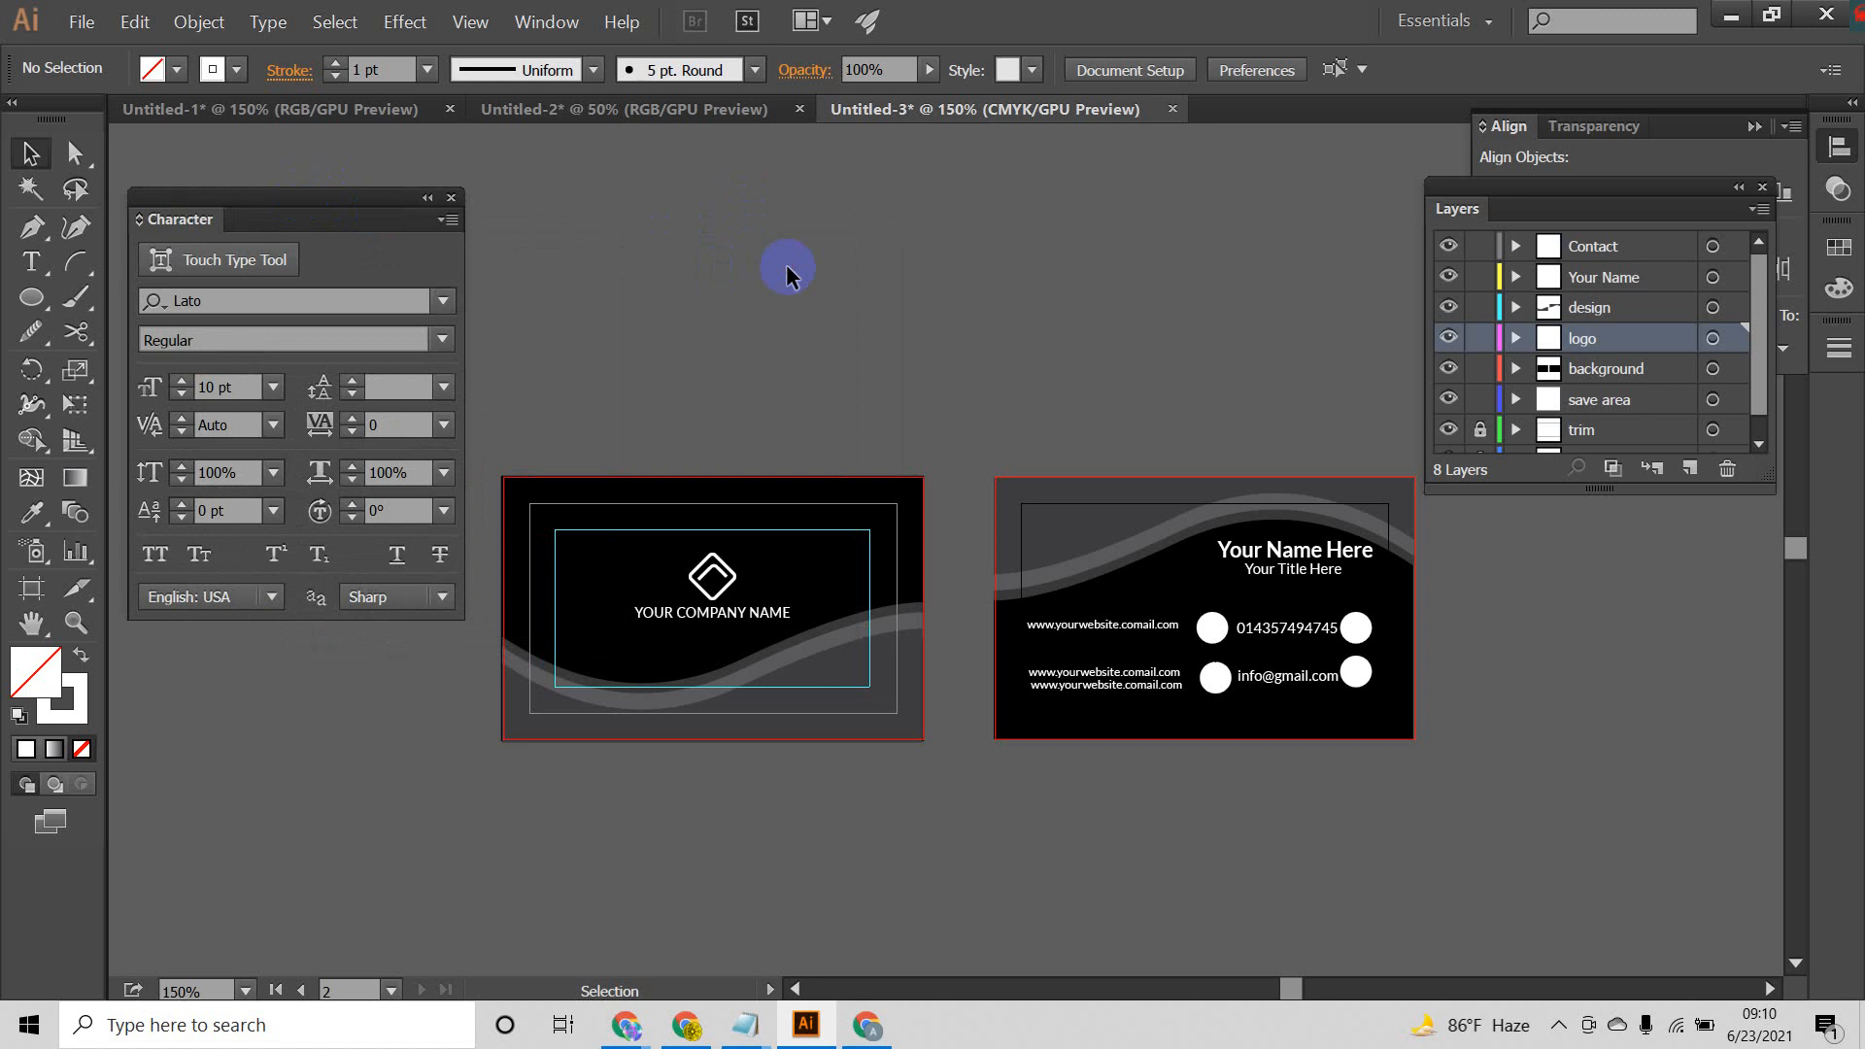
Step: Draw a large square below the two cards and fill it with red
{"action": "scroll", "coordinate": [999, 427], "scroll_direction": "down", "scroll_amount": 2}
{"action": "left_click_drag", "start_coordinate": [1042, 425], "coordinate": [1003, 311]}
{"action": "left_click_drag", "start_coordinate": [32, 296], "coordinate": [124, 313]}
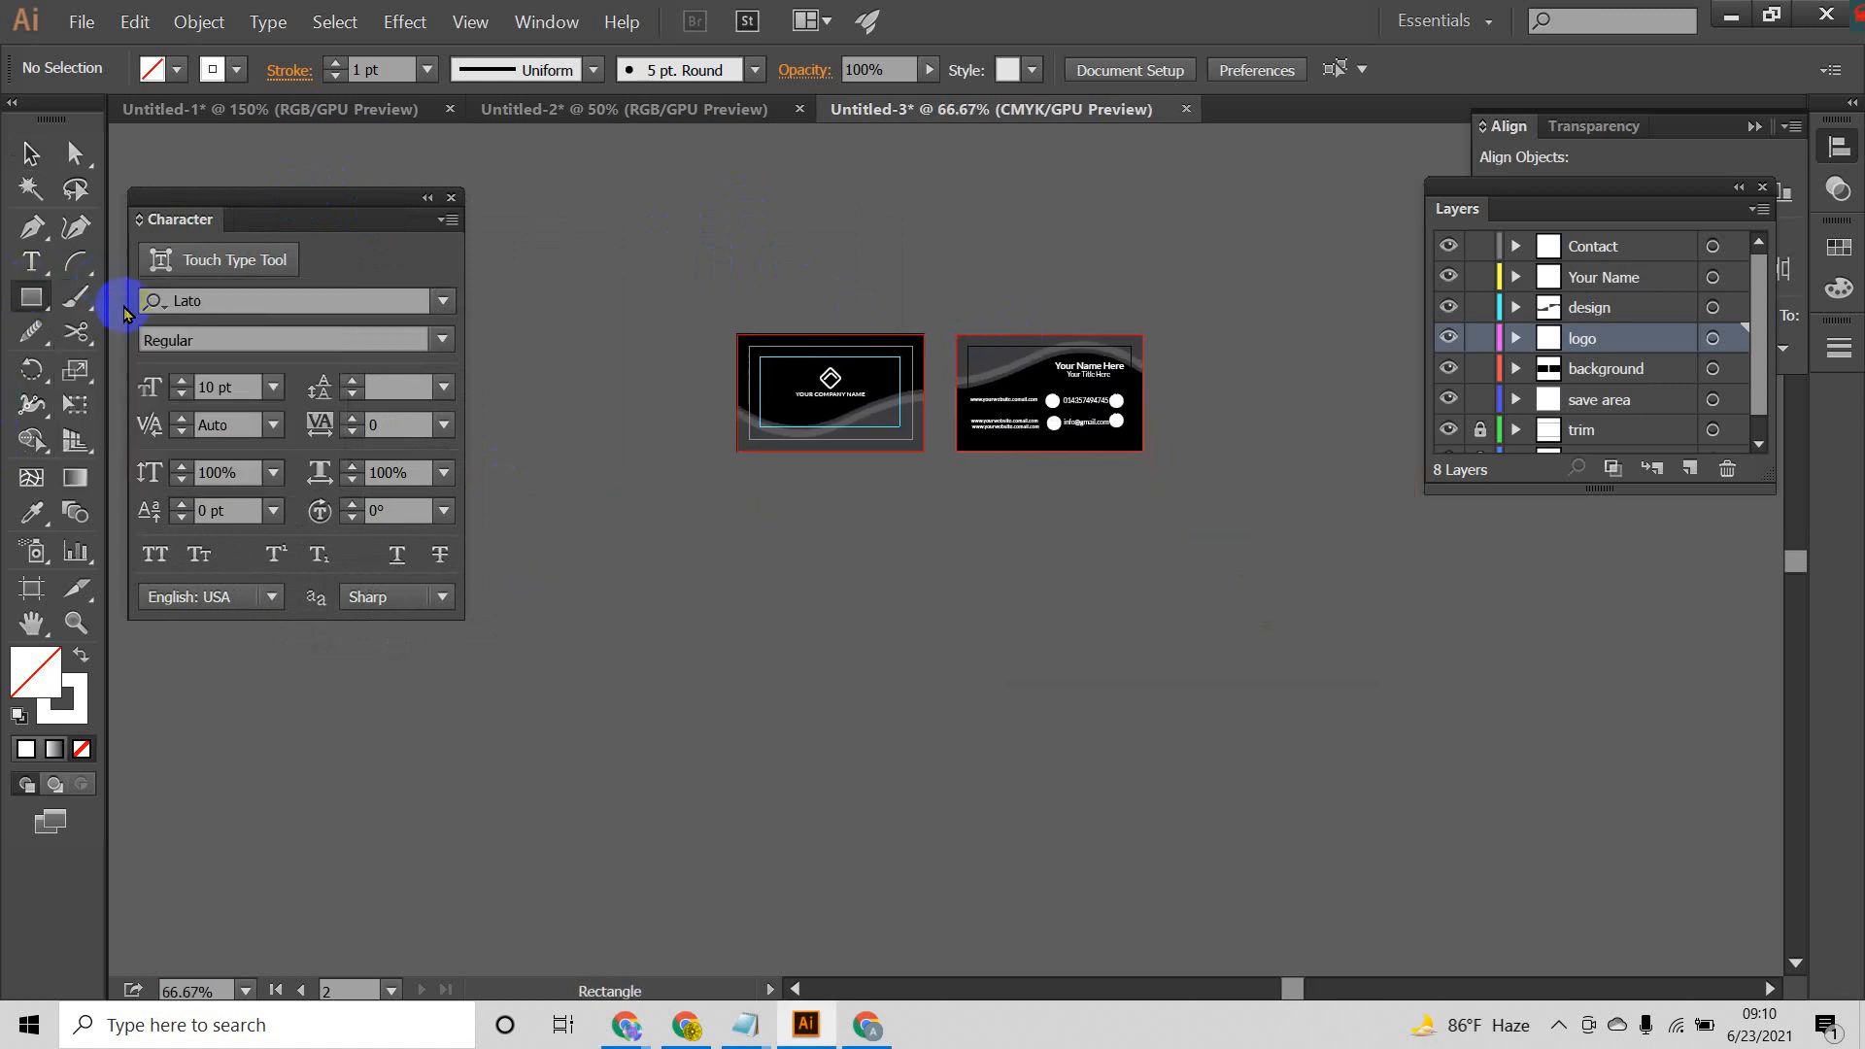
{"action": "left_click_drag", "start_coordinate": [820, 548], "coordinate": [1204, 841]}
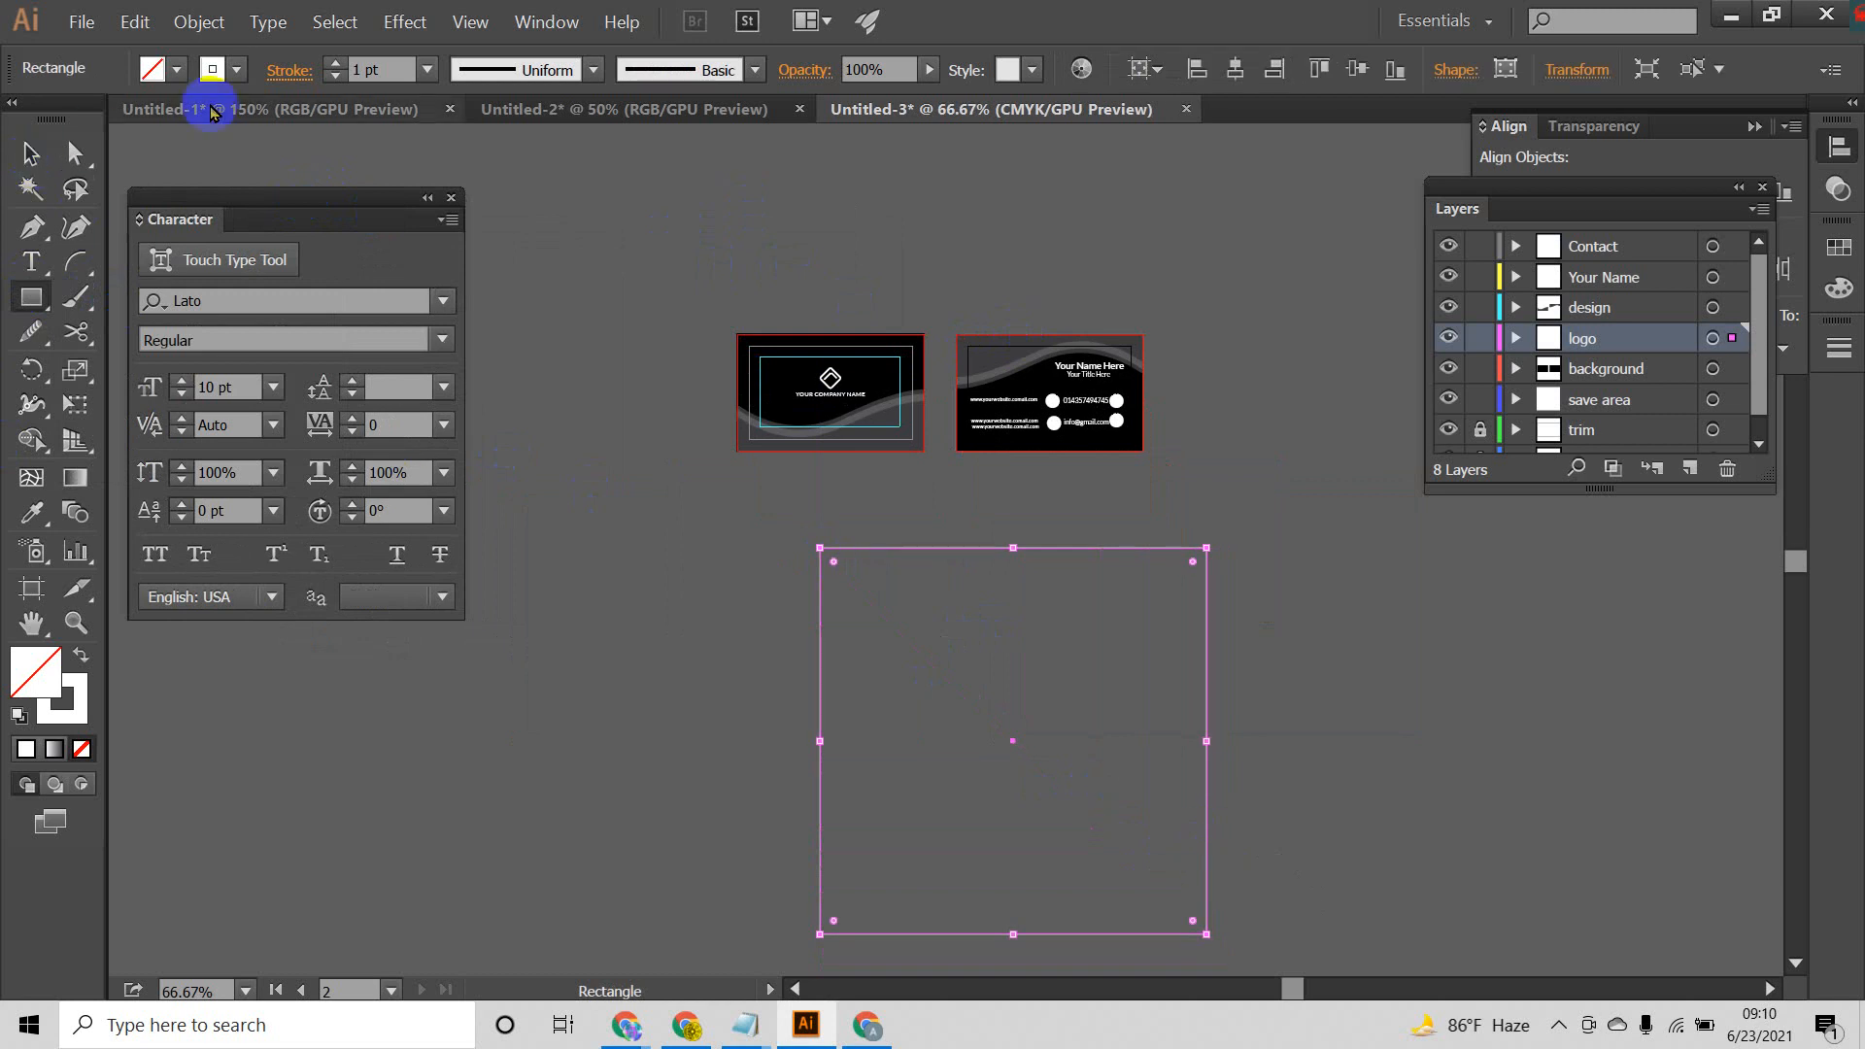
{"action": "left_click", "coordinate": [170, 71]}
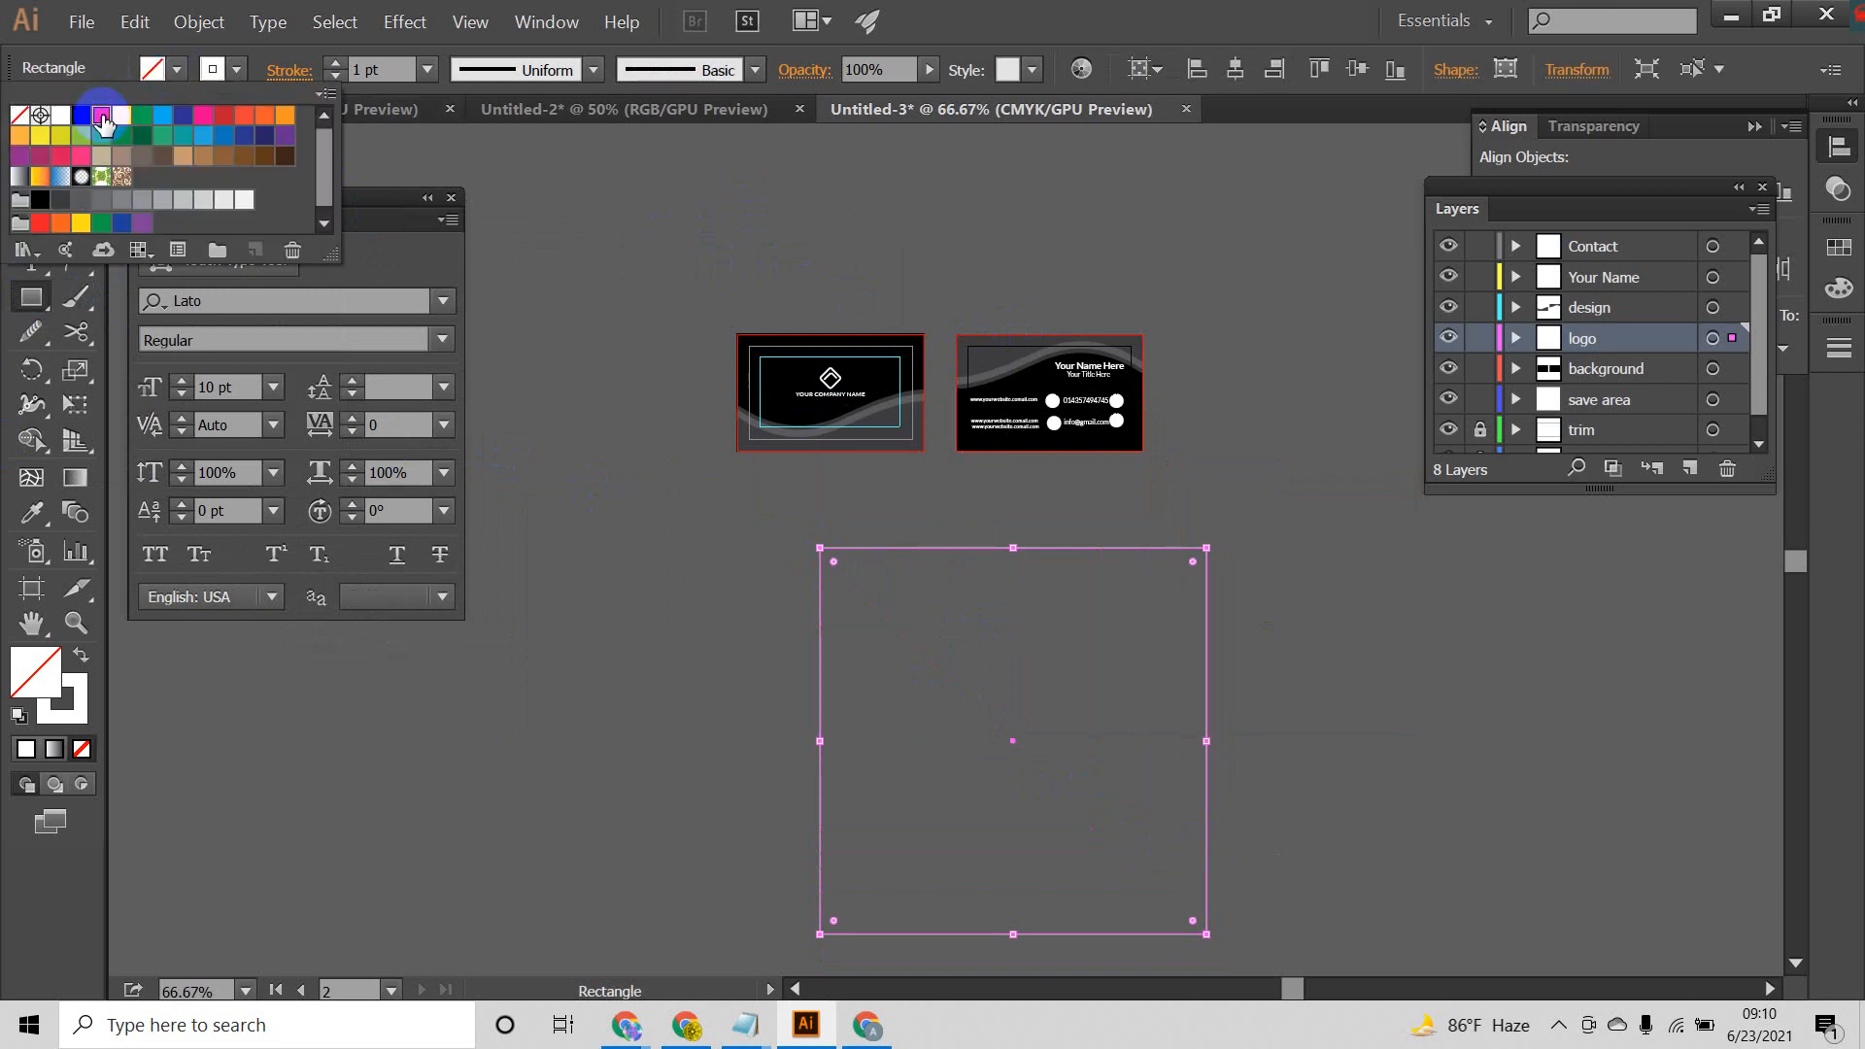
{"action": "left_click", "coordinate": [102, 117]}
{"action": "left_click", "coordinate": [41, 119]}
{"action": "left_click", "coordinate": [32, 156]}
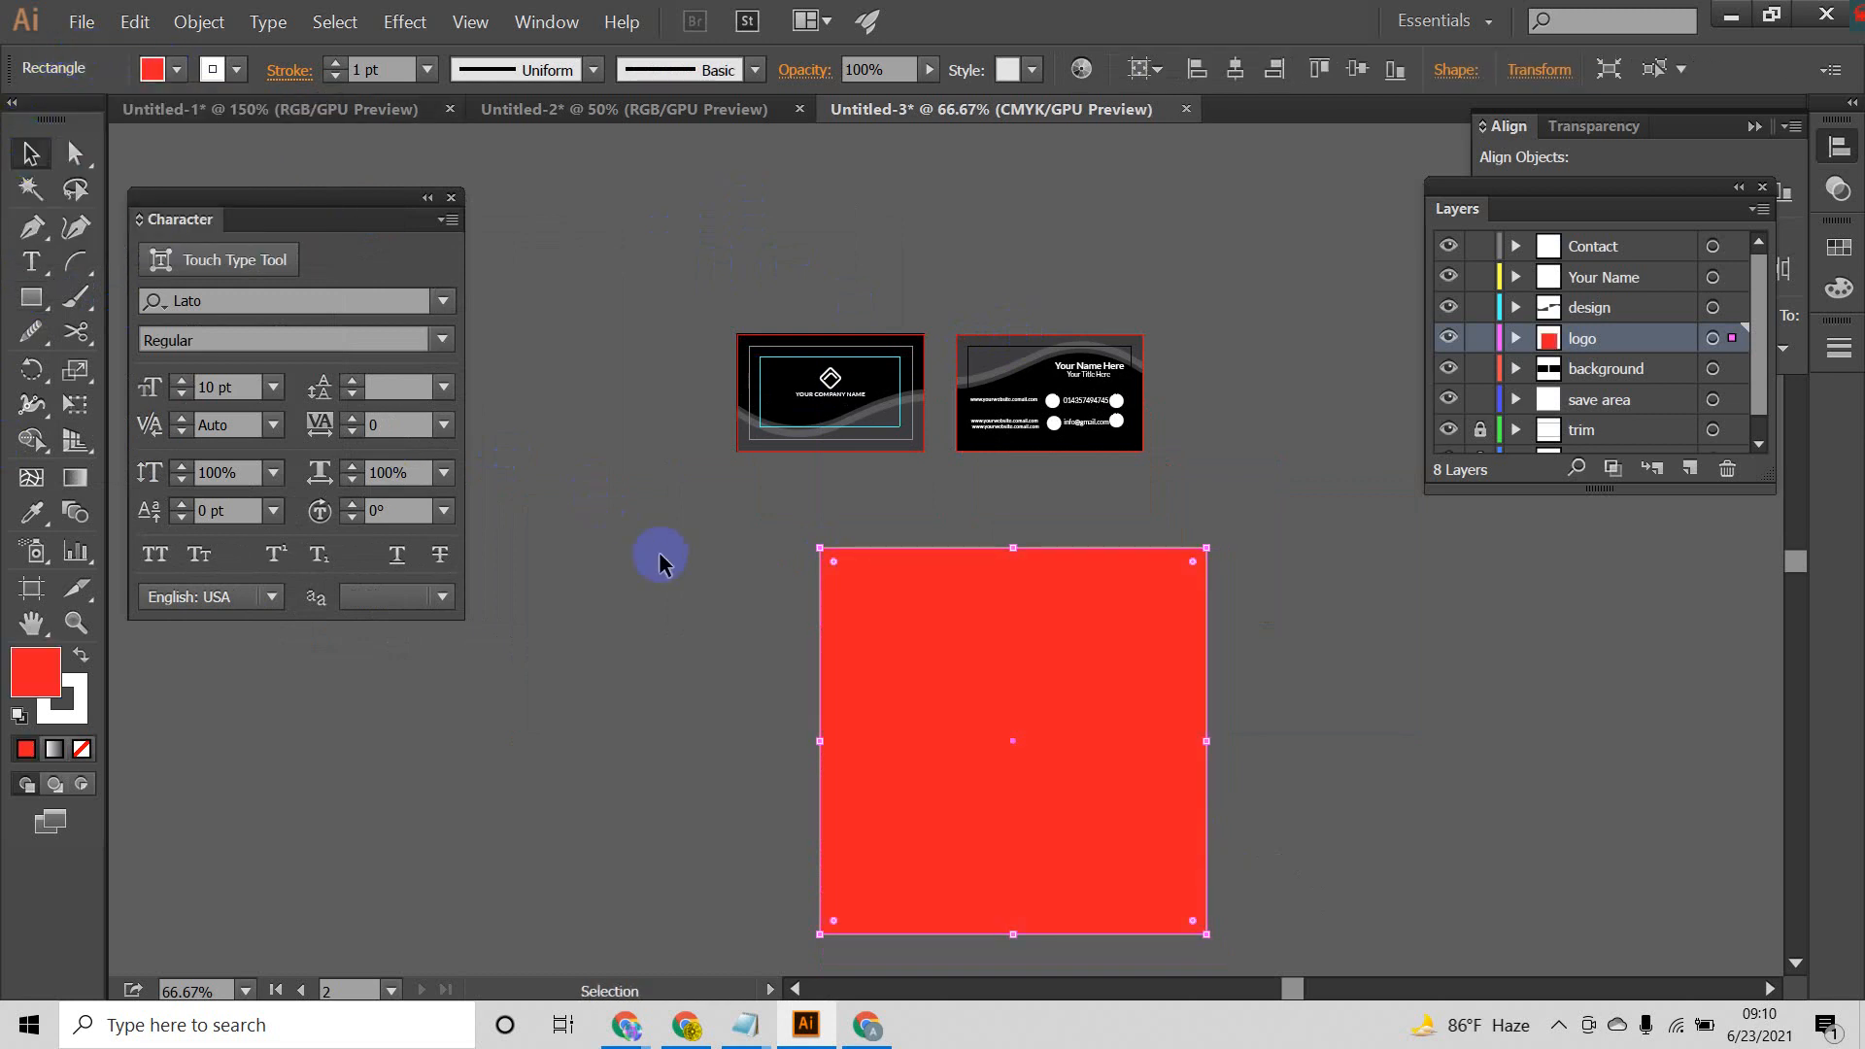
Step: Move the red square so it sits roughly centred beneath the two cards
{"action": "left_click", "coordinate": [685, 583]}
{"action": "scroll", "coordinate": [1421, 729], "scroll_direction": "down", "scroll_amount": 2}
{"action": "left_click_drag", "start_coordinate": [1182, 614], "coordinate": [1136, 587]}
{"action": "left_click", "coordinate": [1268, 614]}
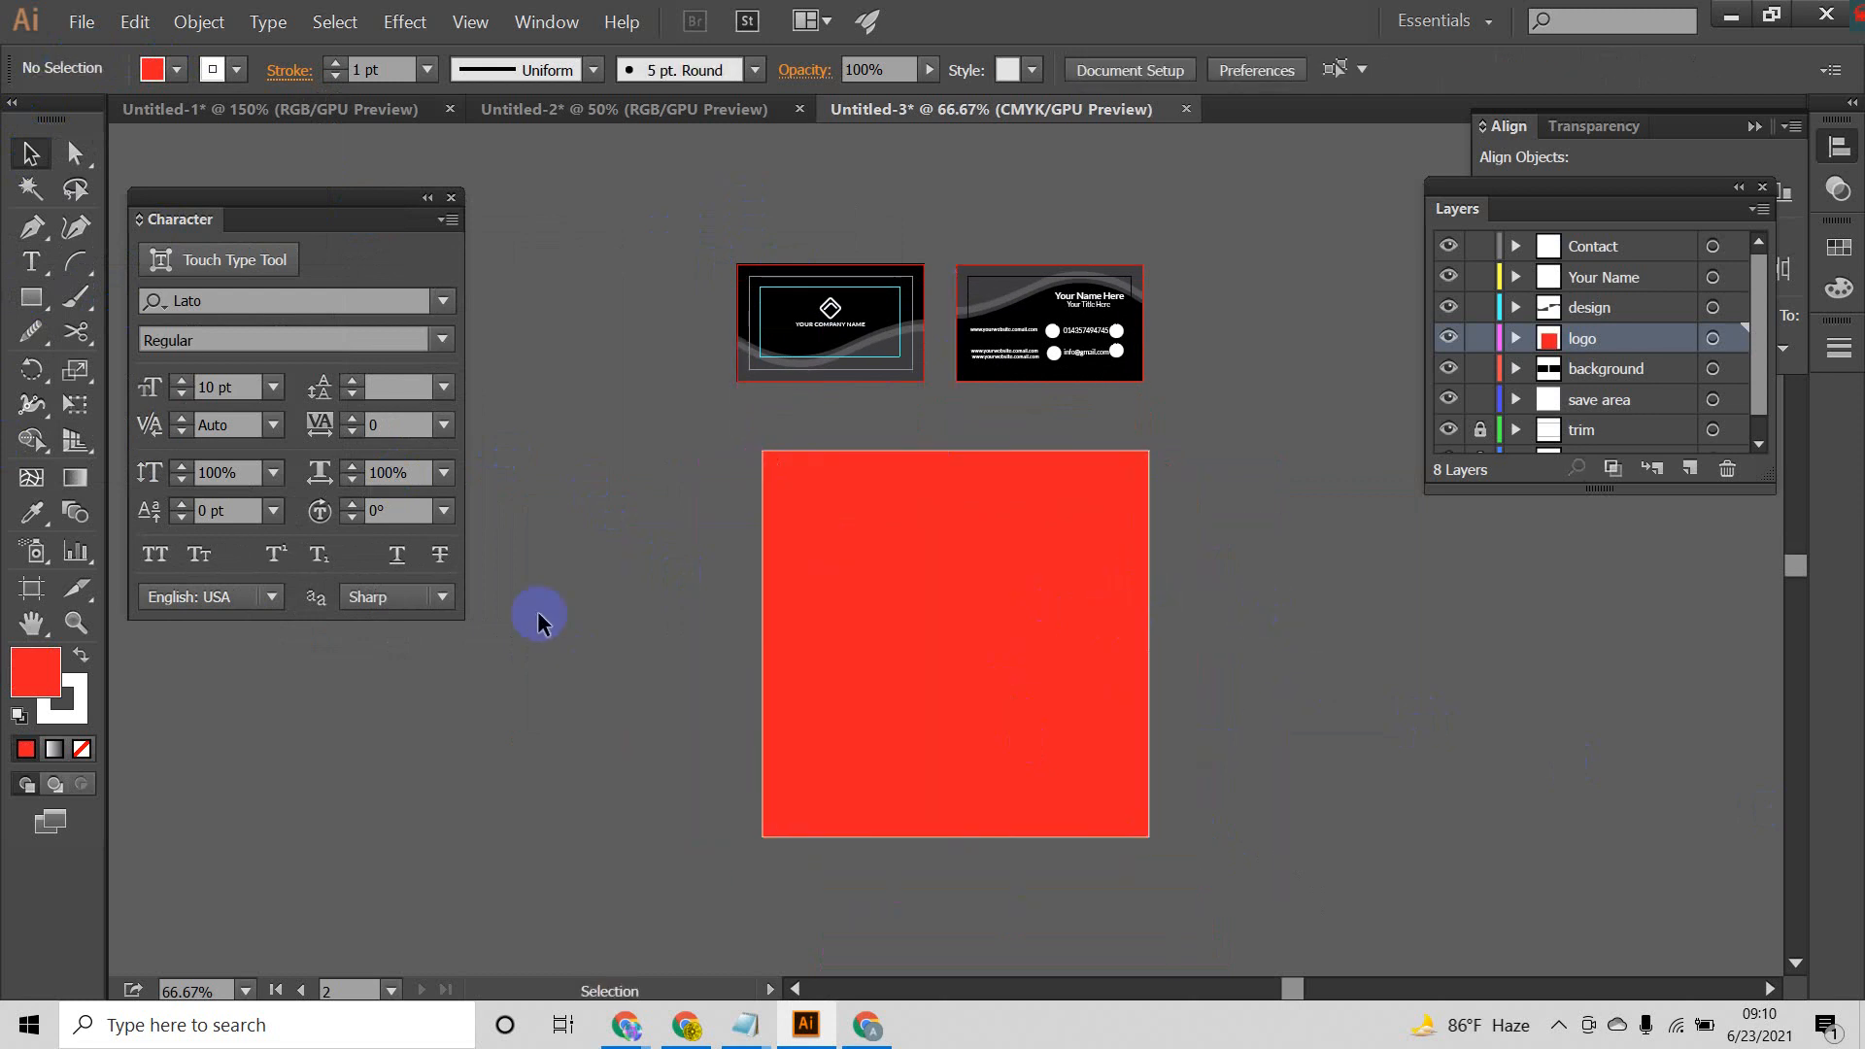
{"action": "scroll", "coordinate": [1037, 533], "scroll_direction": "up", "scroll_amount": 2}
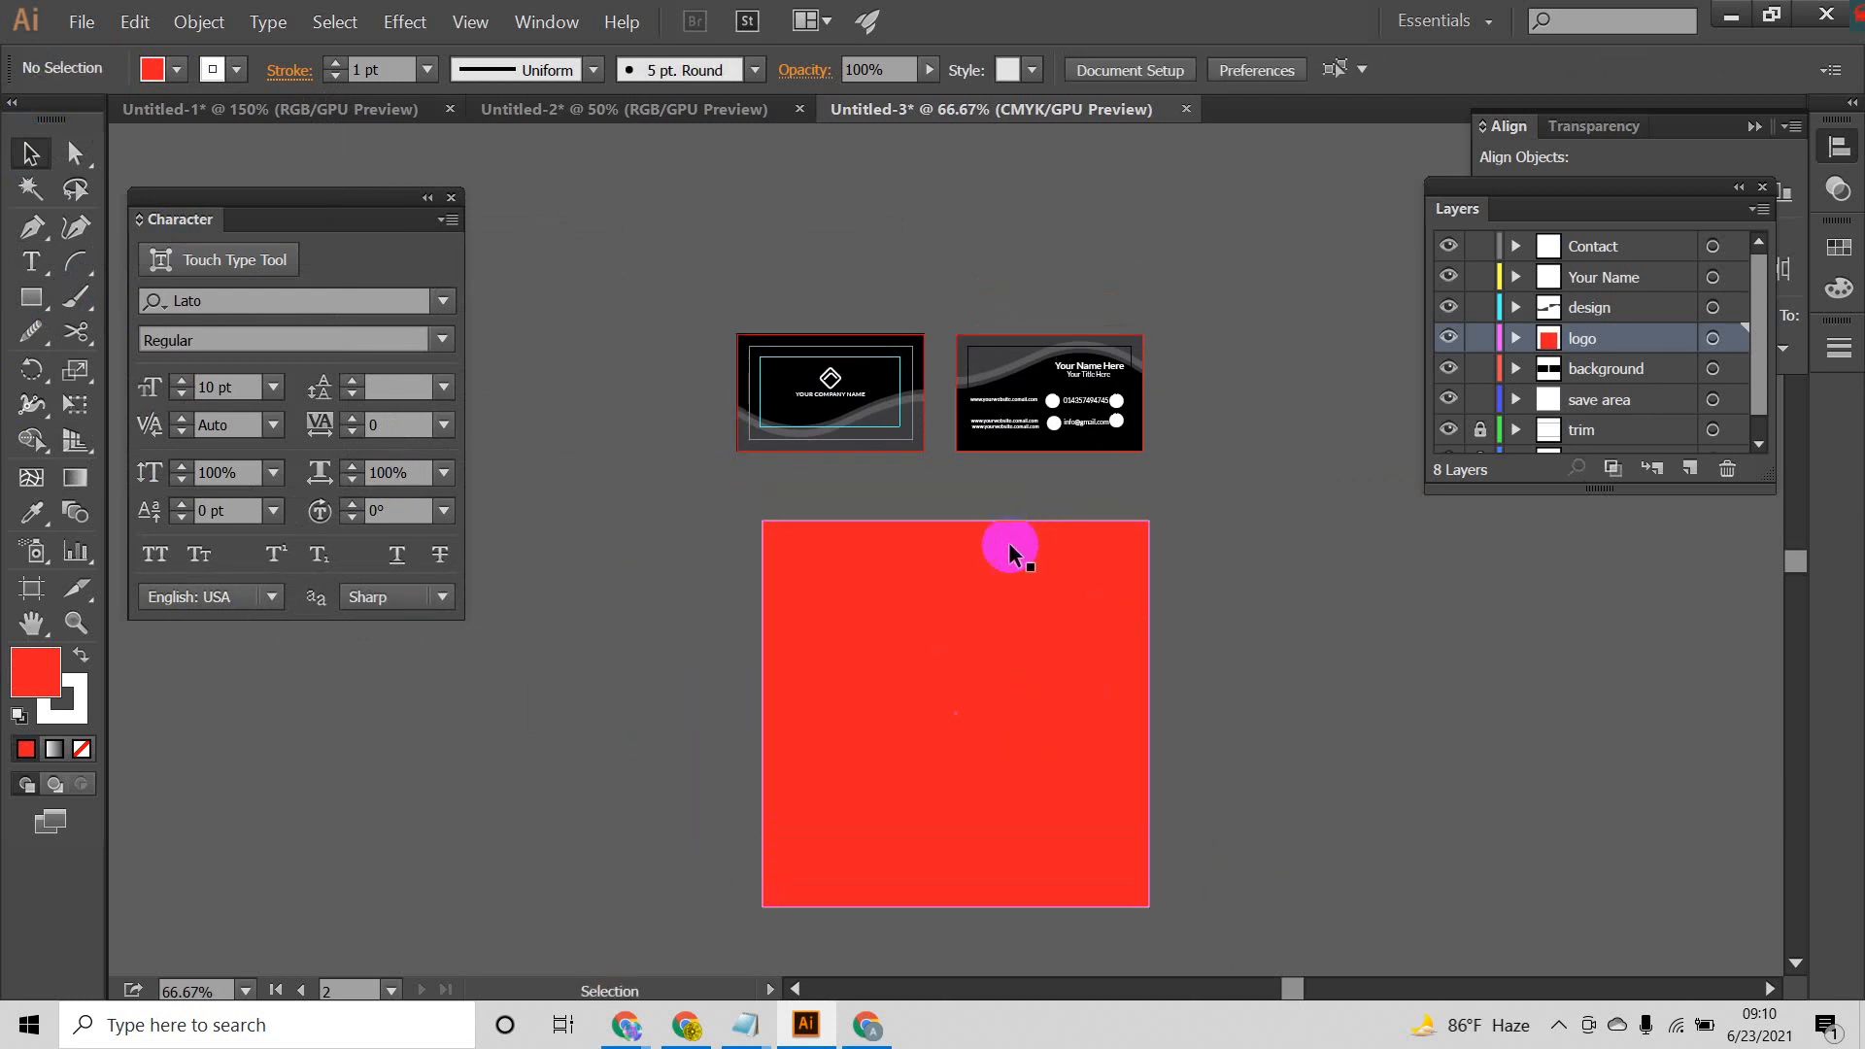
Step: Unlock all locked objects in the document and clear the selection
{"action": "left_click", "coordinate": [1031, 440]}
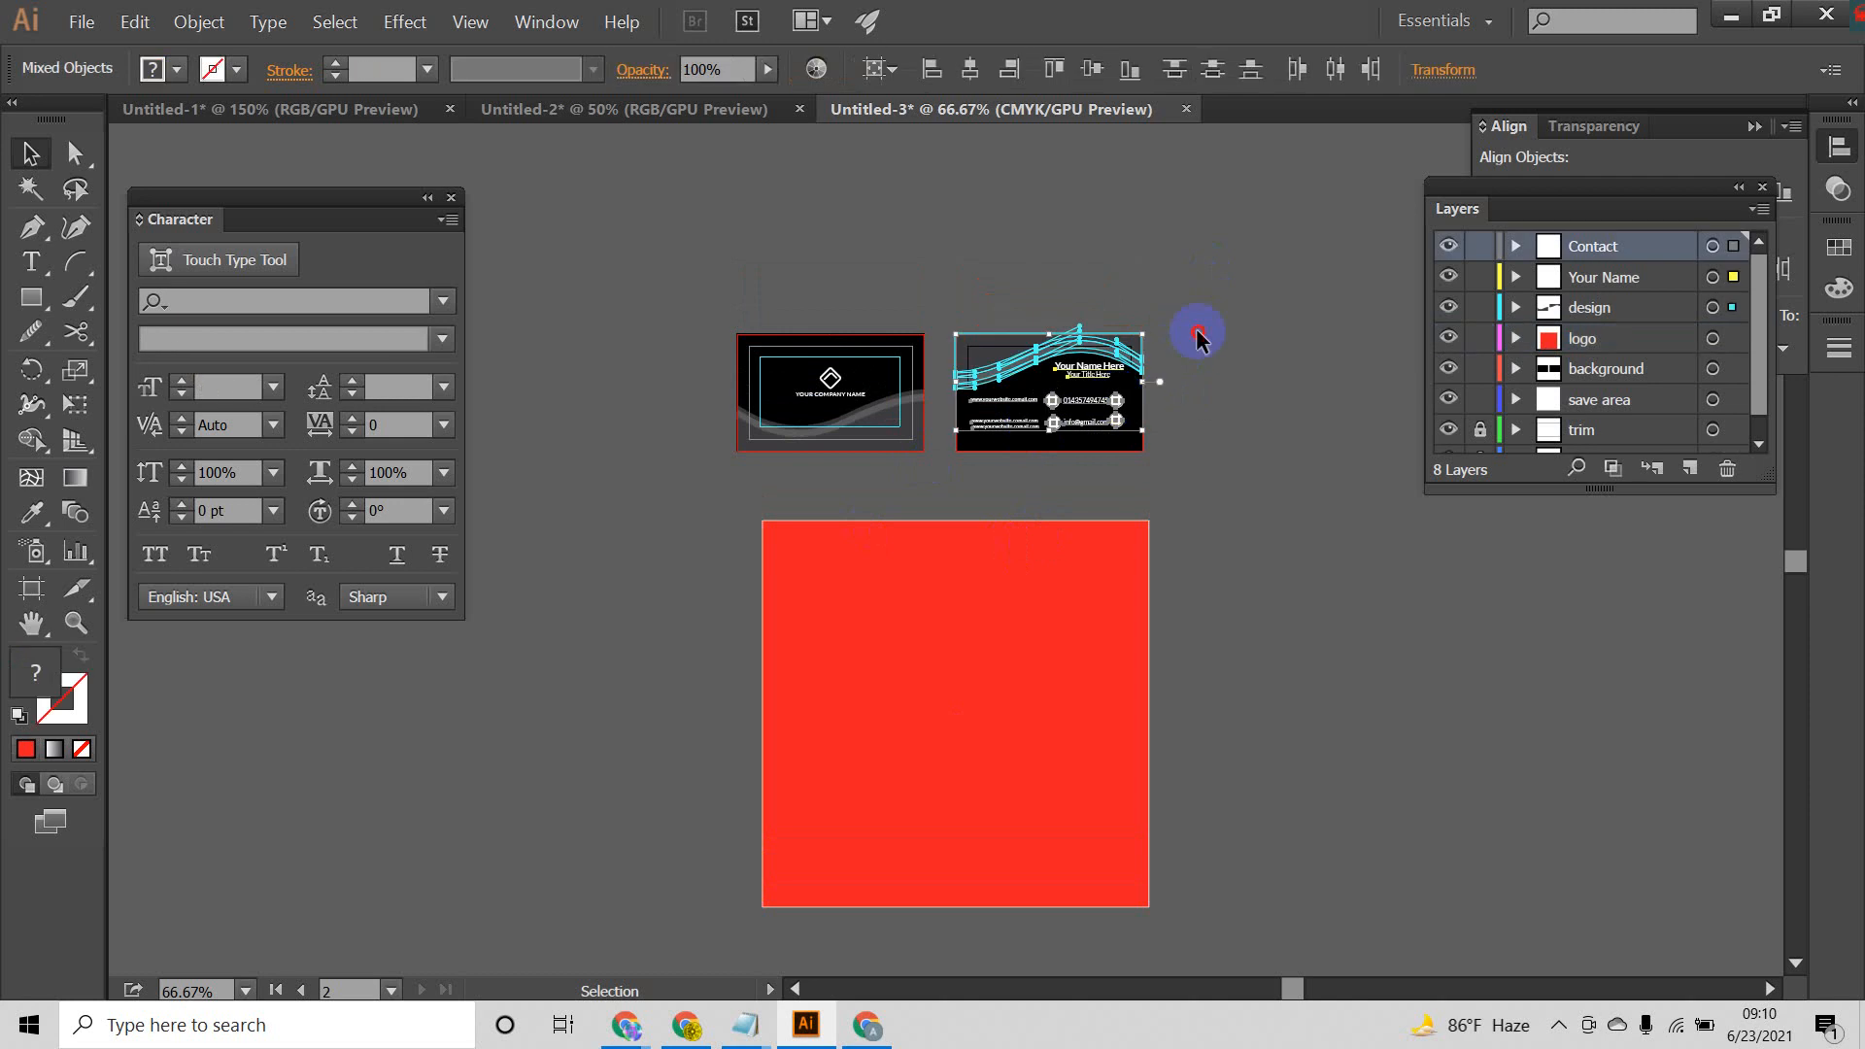
{"action": "left_click", "coordinate": [1196, 334]}
{"action": "left_click", "coordinate": [198, 21]}
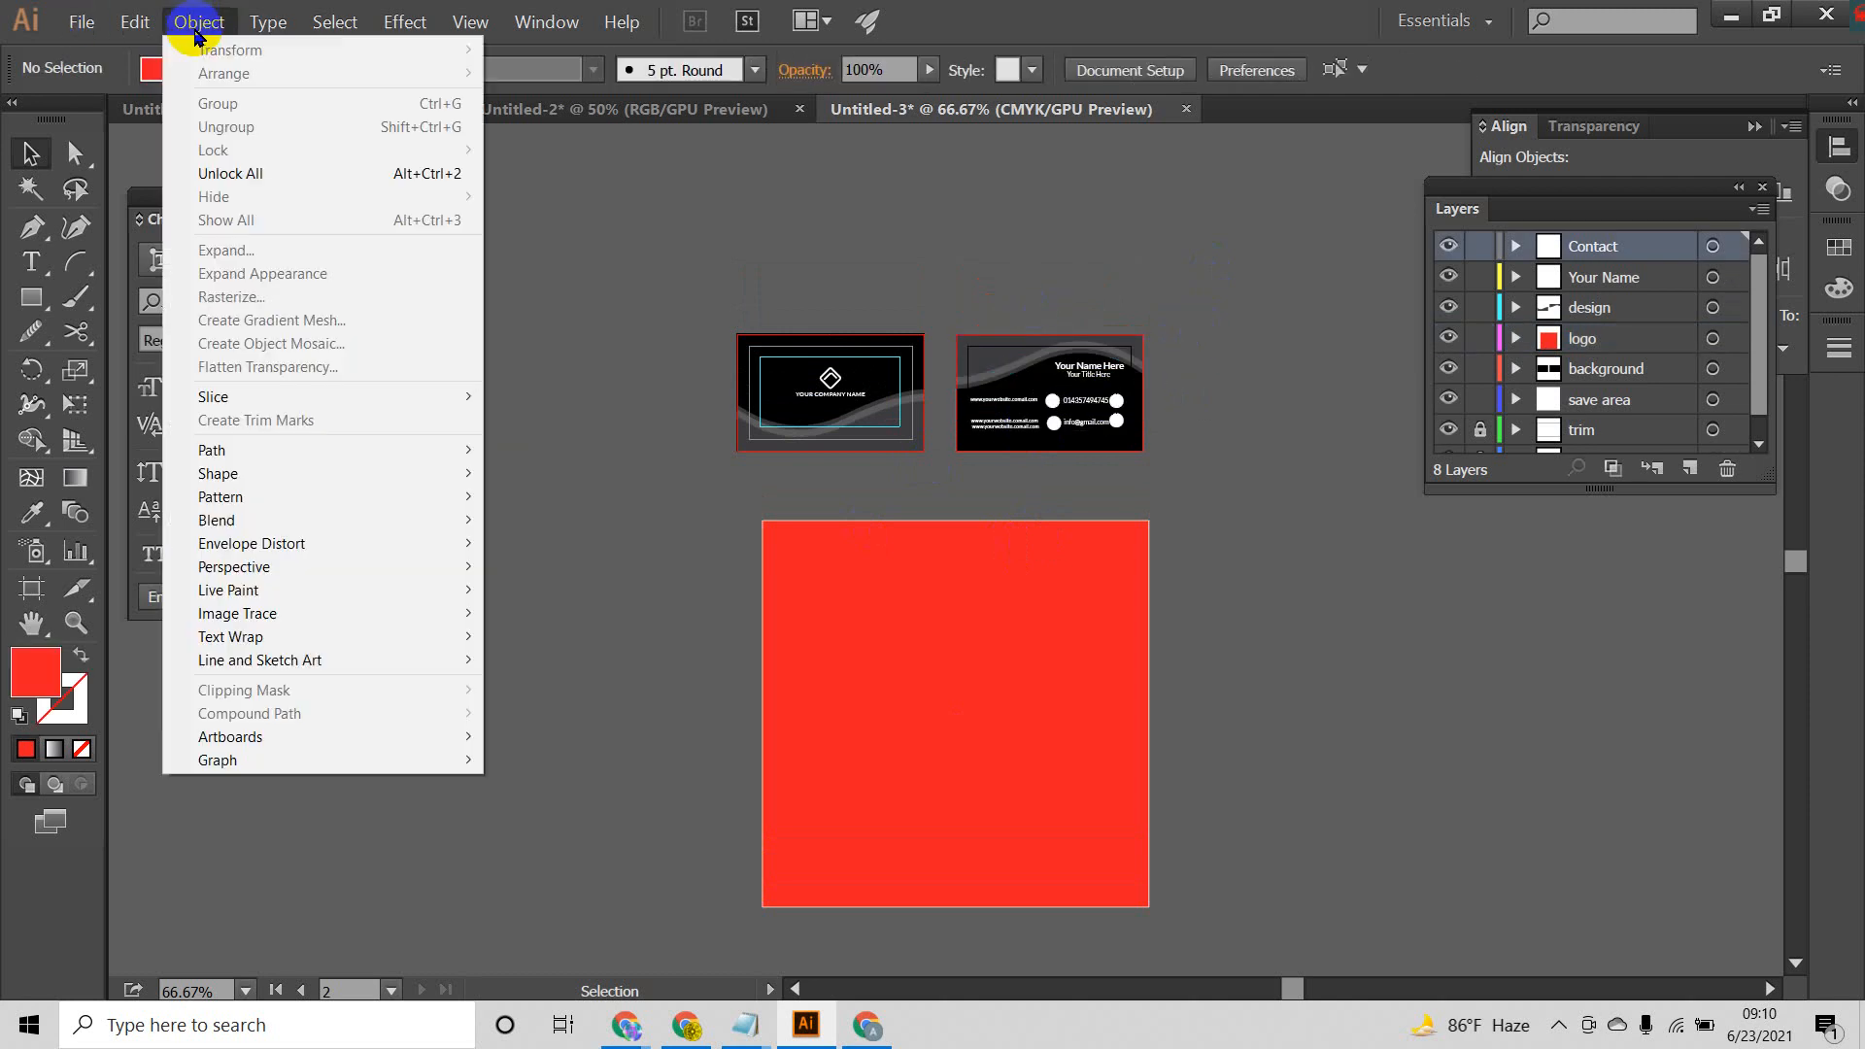
{"action": "left_click", "coordinate": [242, 175]}
{"action": "left_click", "coordinate": [924, 250]}
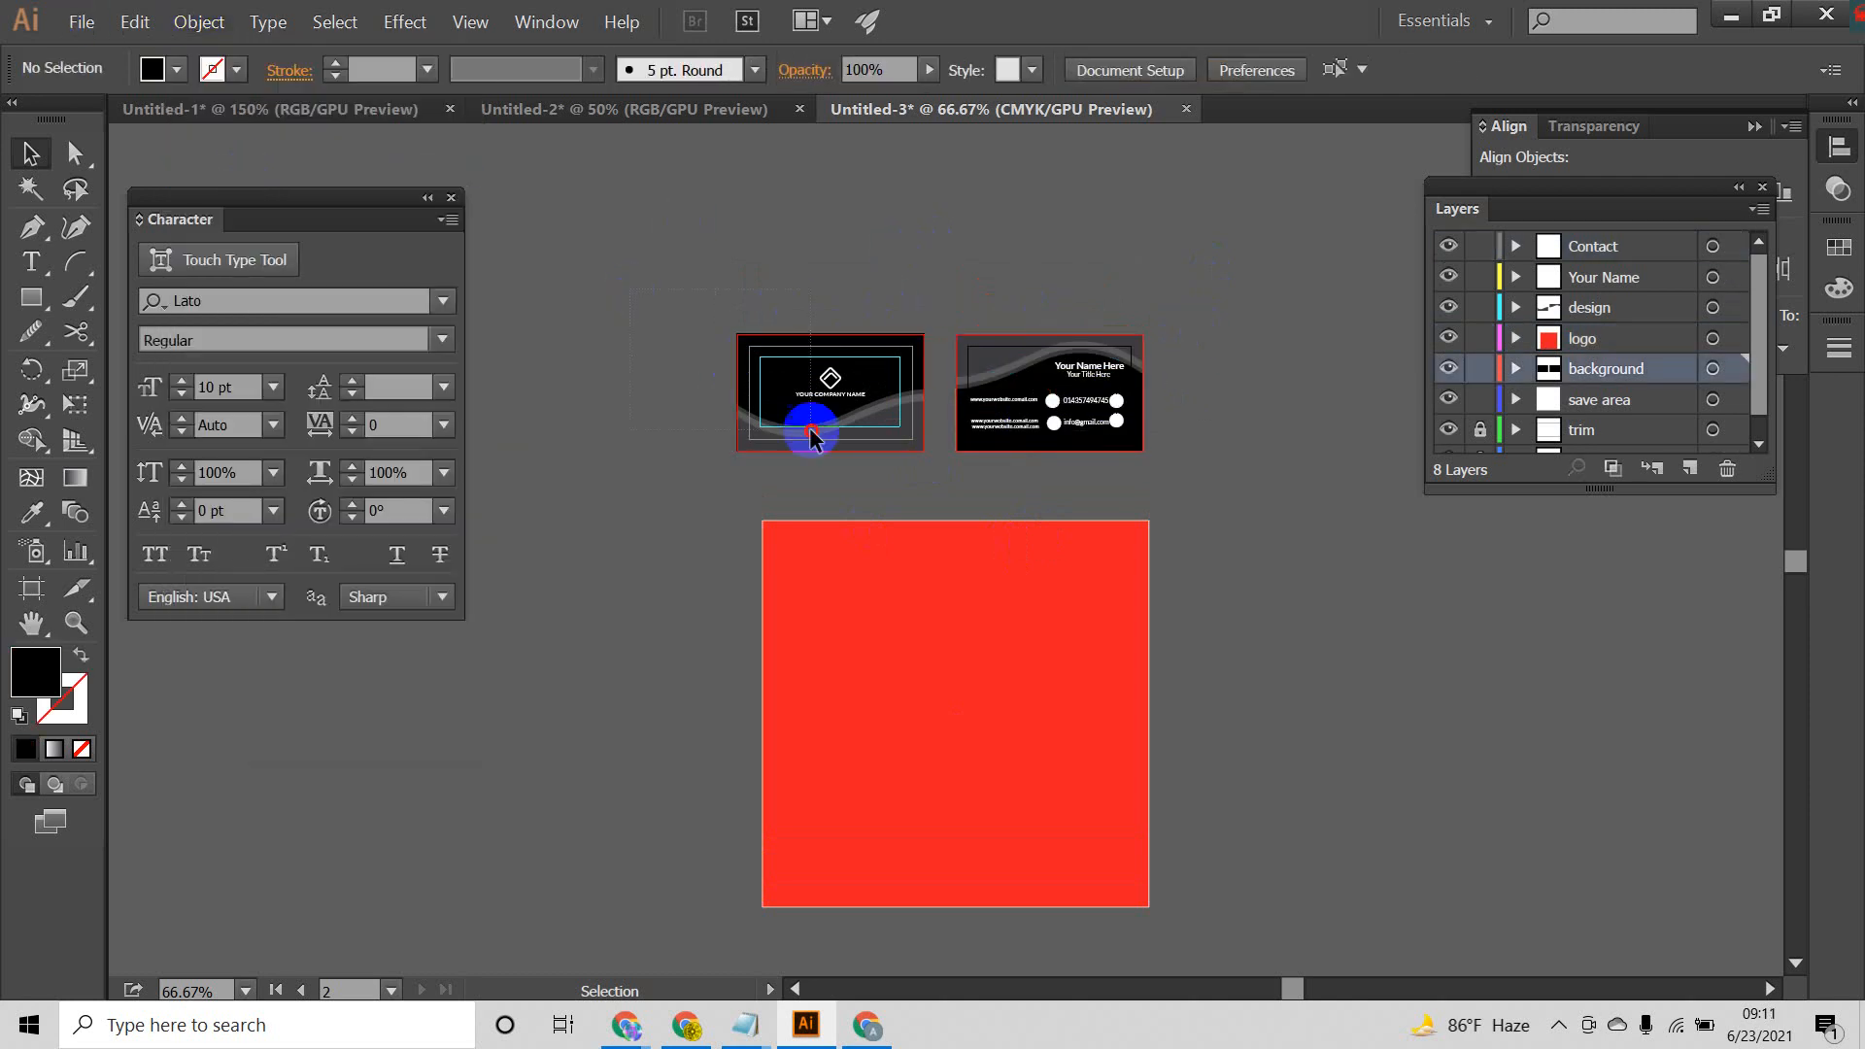
Step: Duplicate the front card's artwork over the red square, change its stacking order, and move the copy to the right of the square
{"action": "left_click_drag", "start_coordinate": [939, 504], "coordinate": [954, 618]}
{"action": "right_click", "coordinate": [954, 618]}
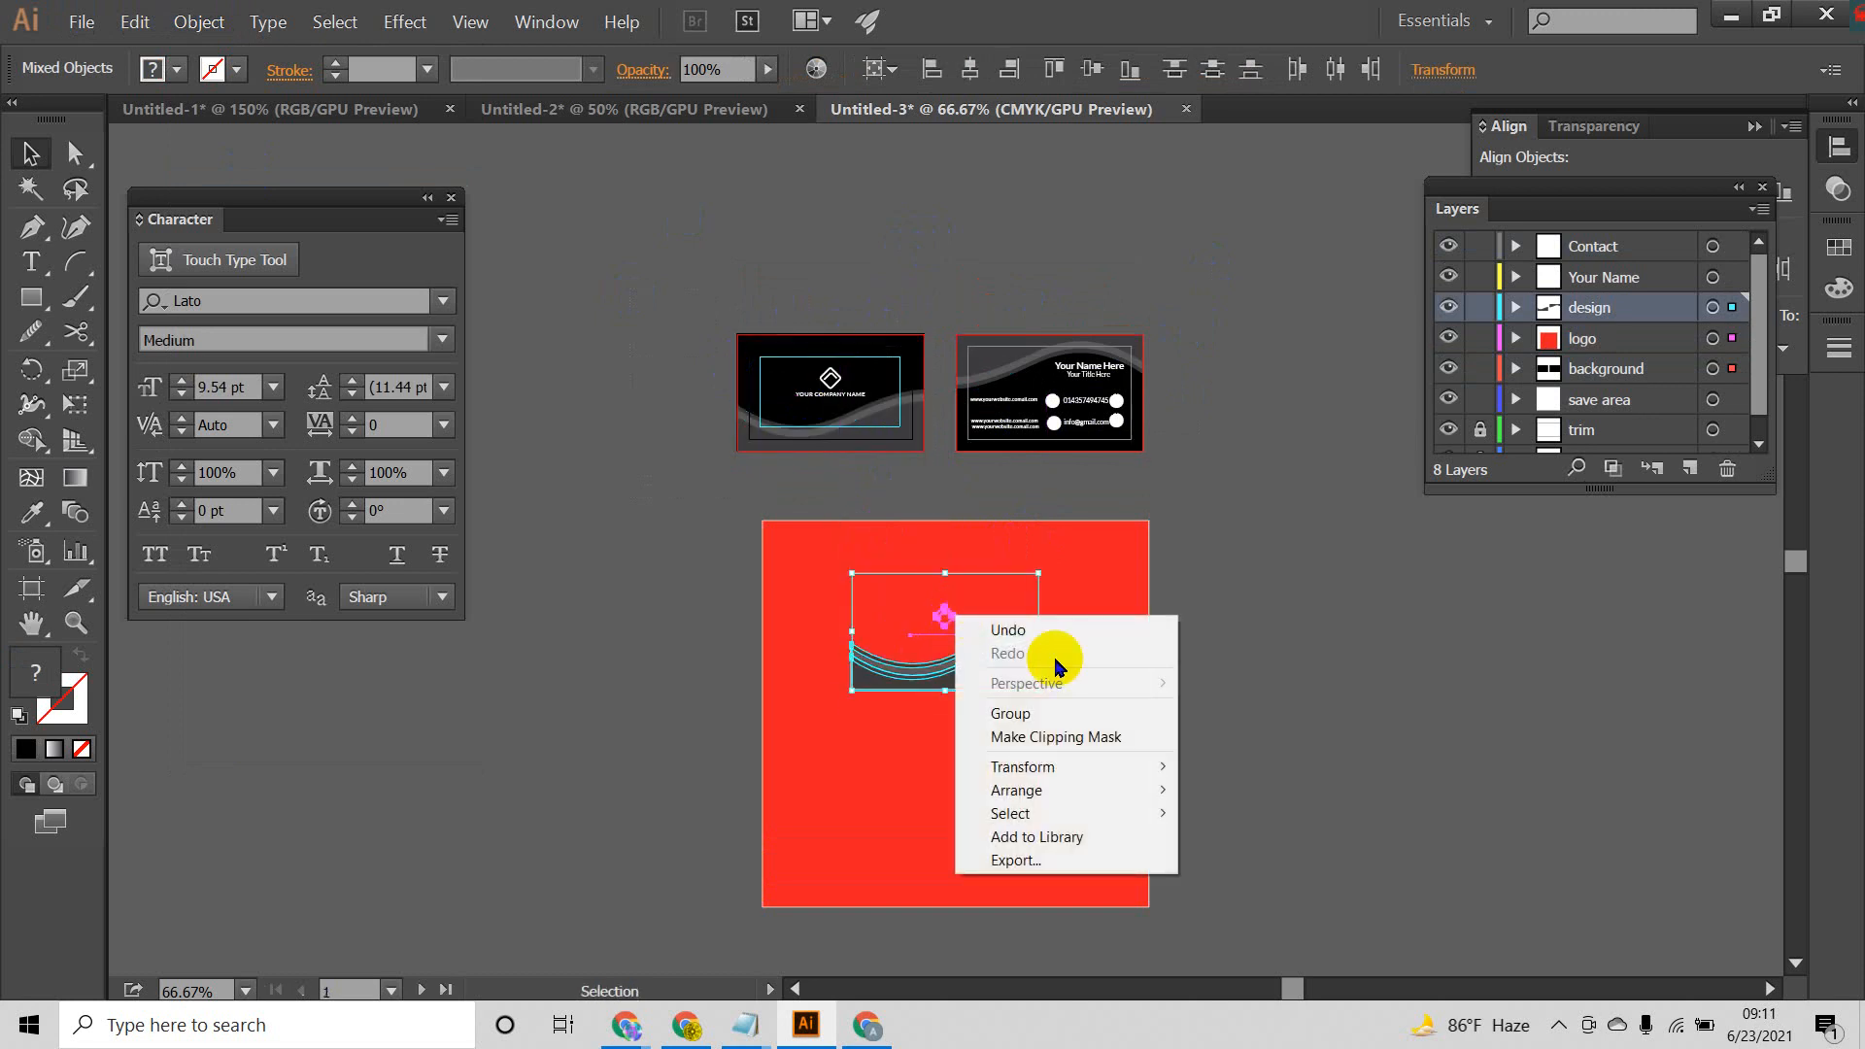
{"action": "mouse_move", "coordinate": [1090, 768]}
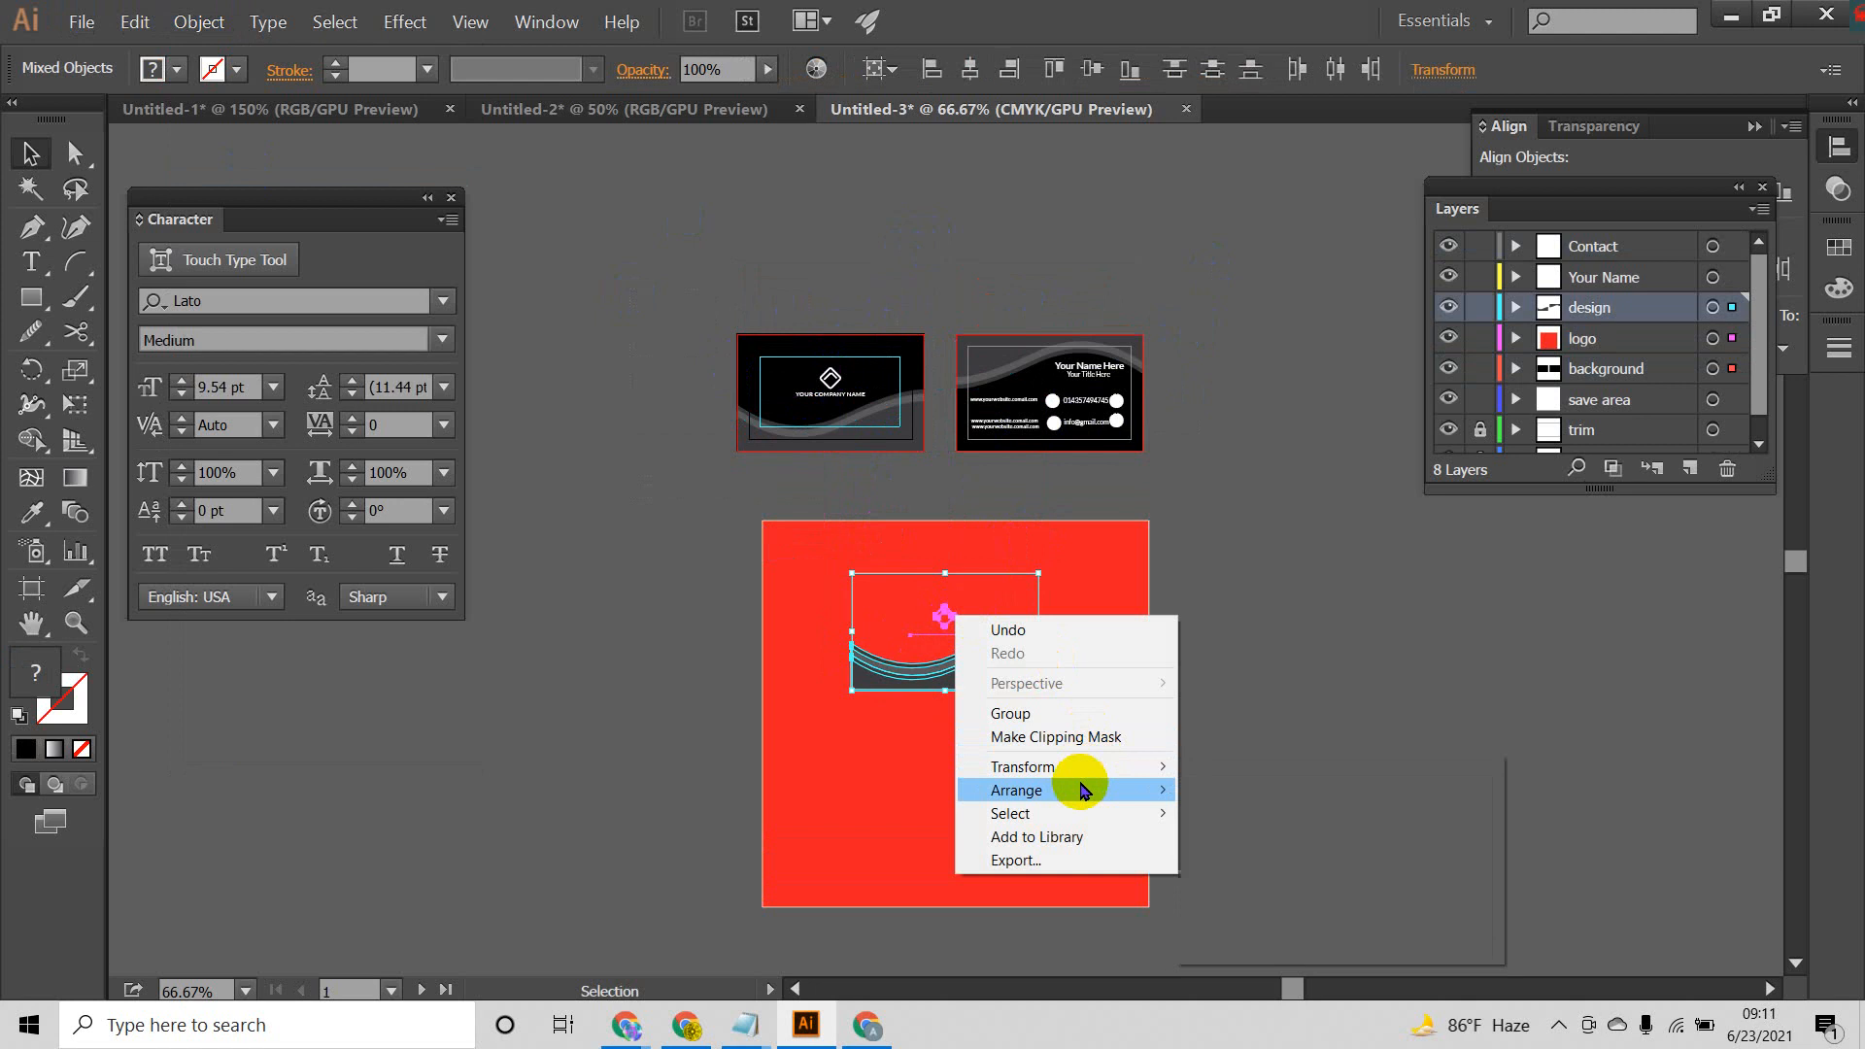
{"action": "left_click", "coordinate": [1231, 788]}
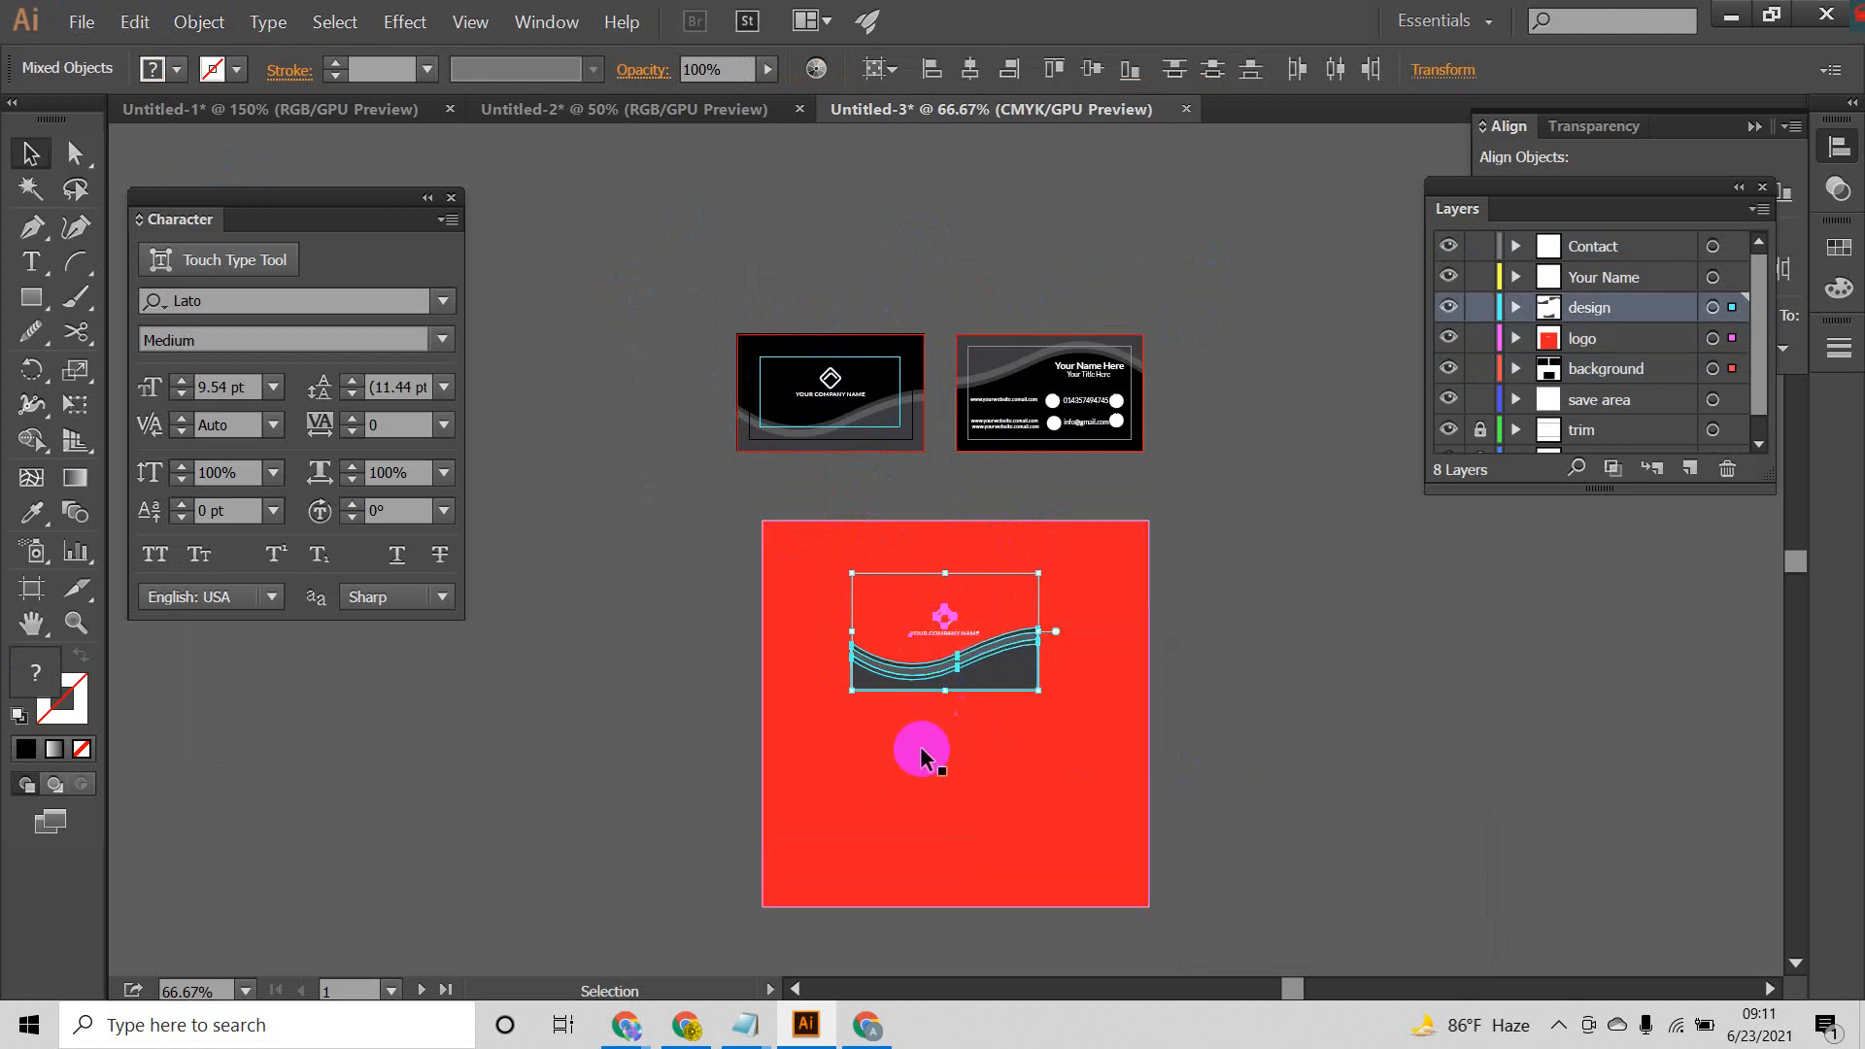
{"action": "left_click_drag", "start_coordinate": [964, 691], "coordinate": [1337, 691]}
{"action": "left_click", "coordinate": [1319, 785]}
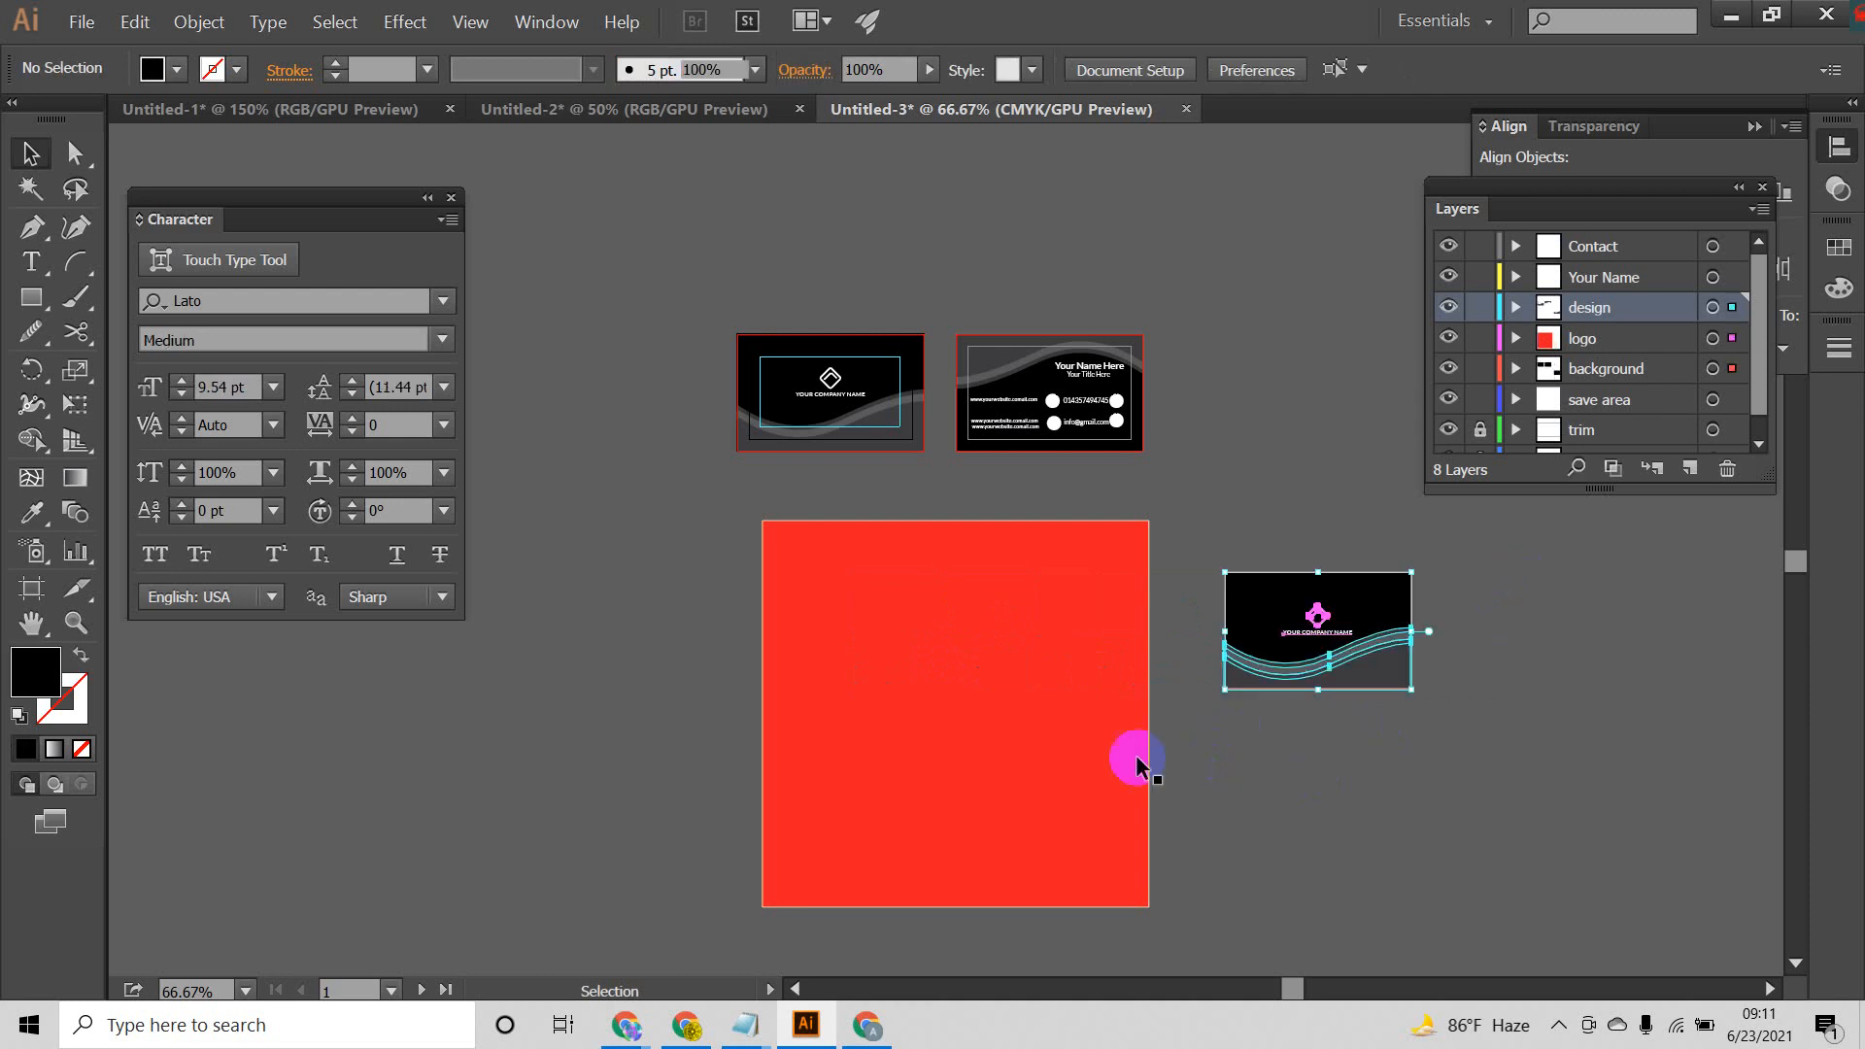
Step: Try to move the front card copy onto the red square, and undo the move
{"action": "left_click", "coordinate": [1011, 654]}
{"action": "right_click", "coordinate": [1013, 652]}
{"action": "mouse_move", "coordinate": [1137, 575]}
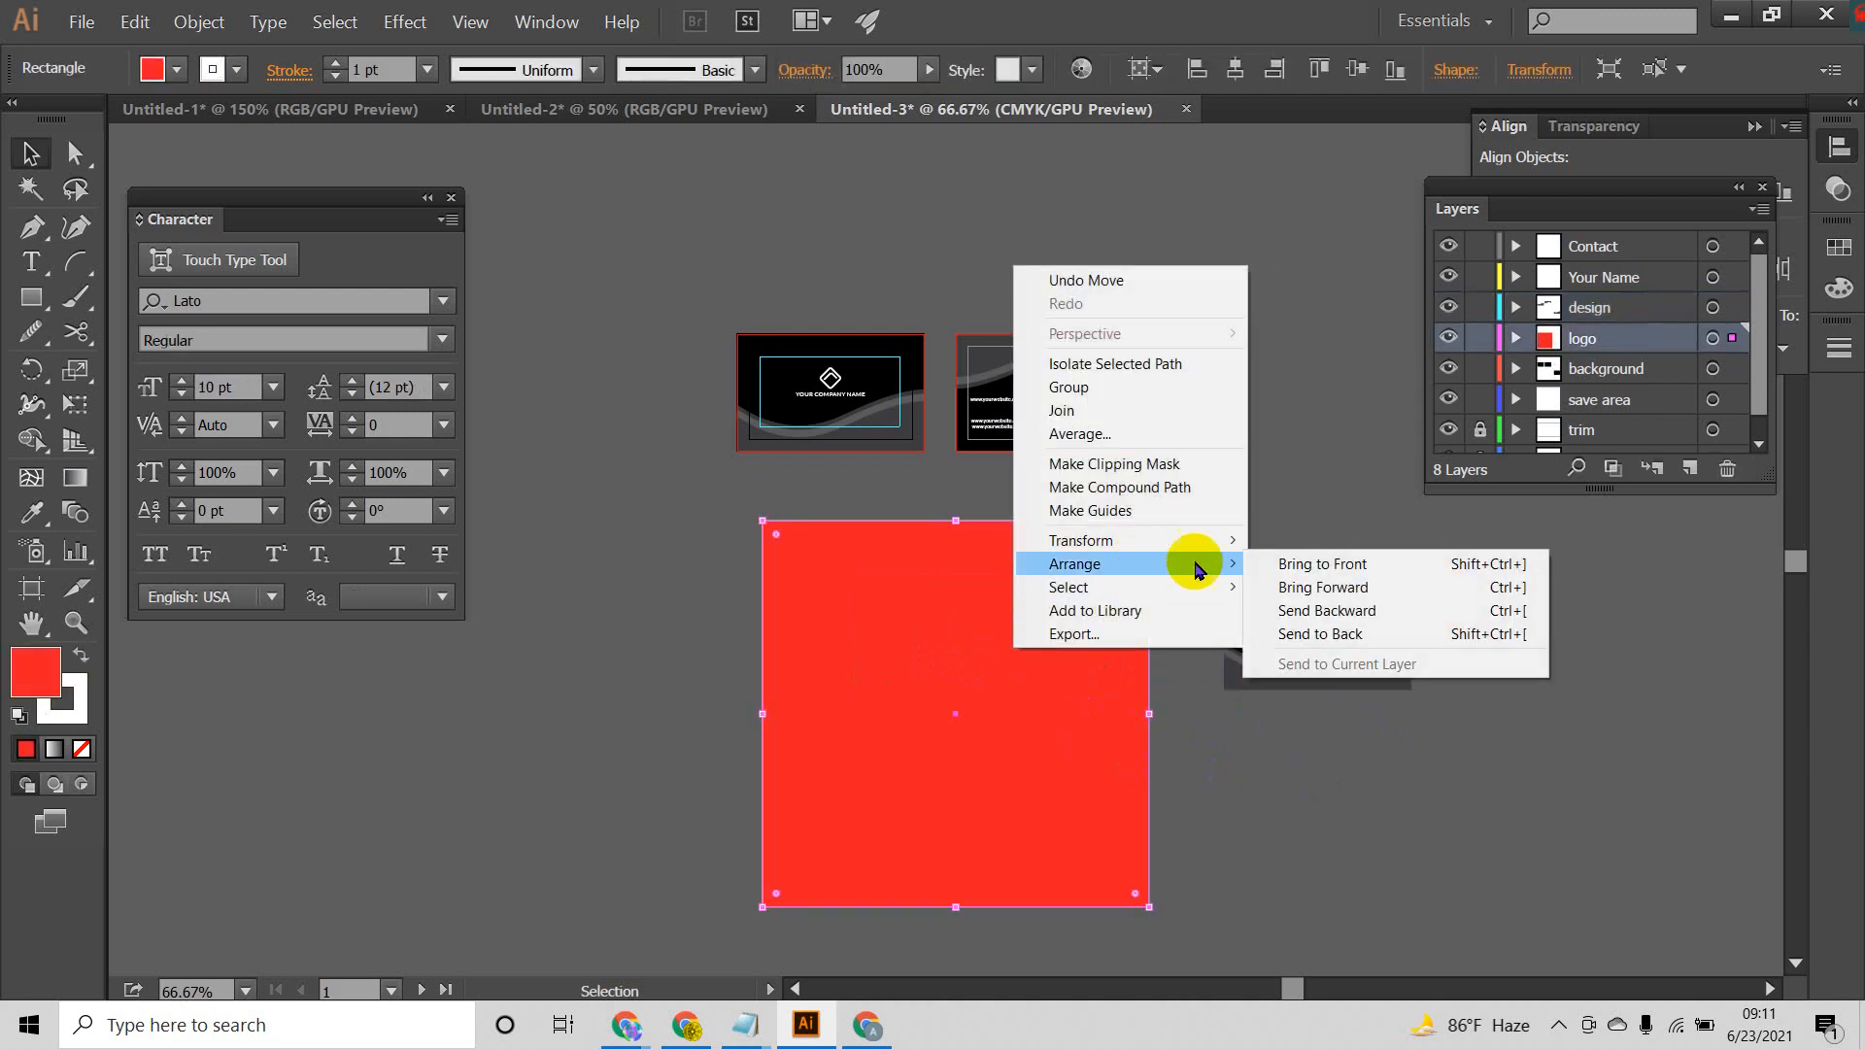
{"action": "left_click", "coordinate": [1299, 754]}
{"action": "left_click", "coordinate": [1318, 687]}
{"action": "left_click_drag", "start_coordinate": [1318, 687], "coordinate": [986, 697]}
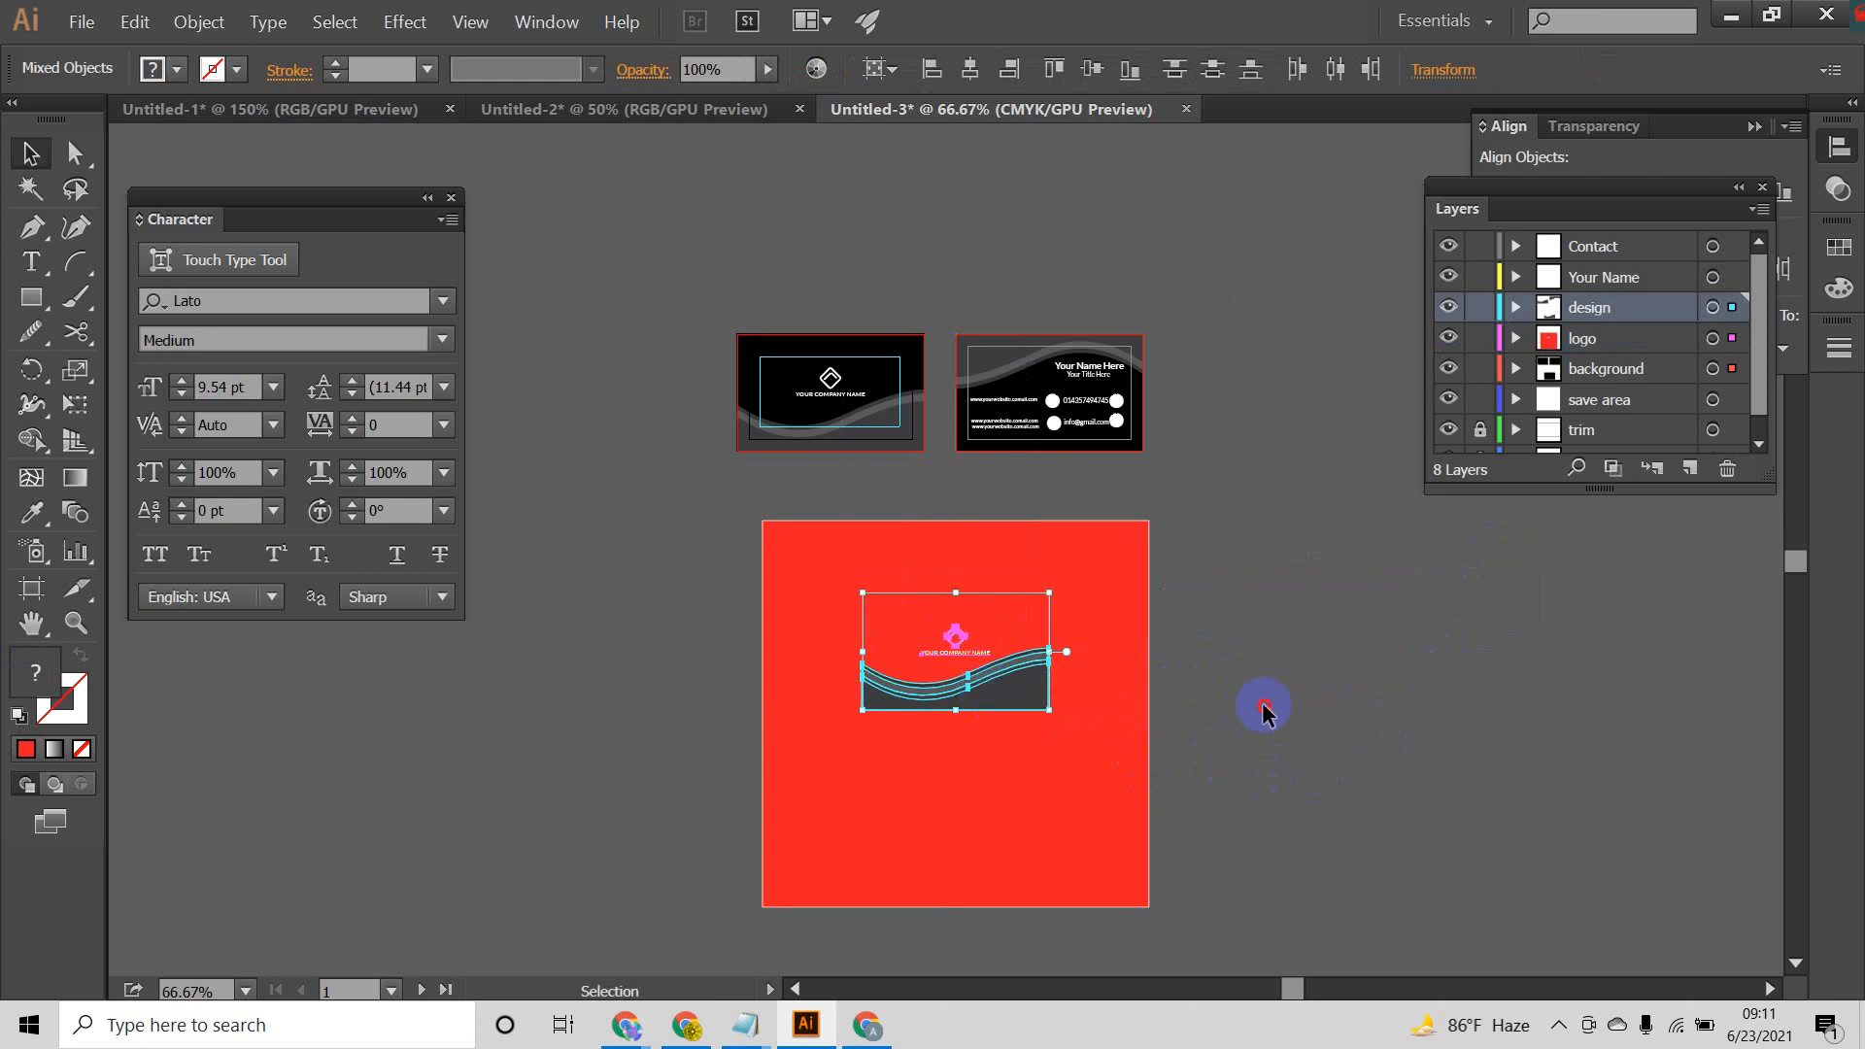
{"action": "left_click", "coordinate": [1175, 707]}
{"action": "mouse_move", "coordinate": [1113, 567]}
{"action": "left_mouse_down"}
{"action": "mouse_move", "coordinate": [957, 695]}
{"action": "mouse_move", "coordinate": [1098, 597]}
{"action": "left_mouse_up"}
{"action": "left_click", "coordinate": [1253, 661]}
{"action": "key", "text": "ctrl+z"}
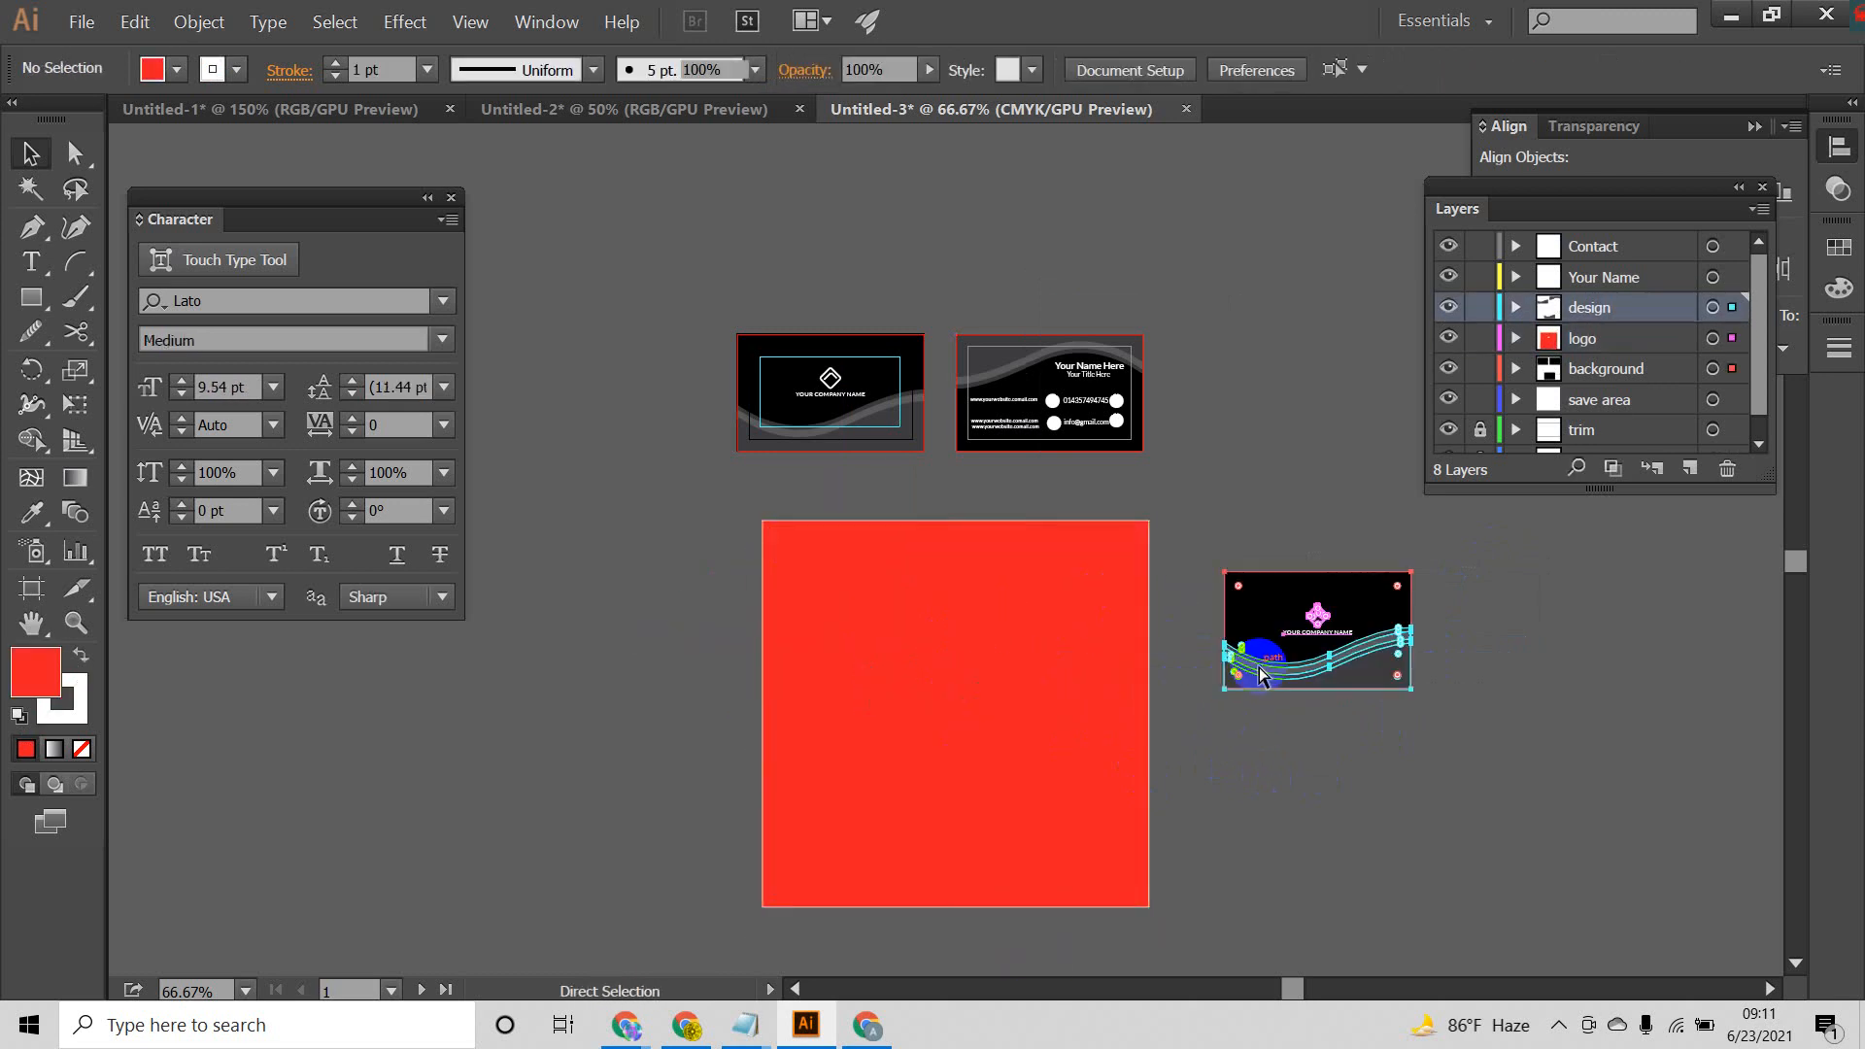
Step: Recolour the black background shape of the front card copy, trying green and red swatches before settling on dark blue
{"action": "left_click", "coordinate": [1243, 749]}
{"action": "left_click", "coordinate": [1265, 596]}
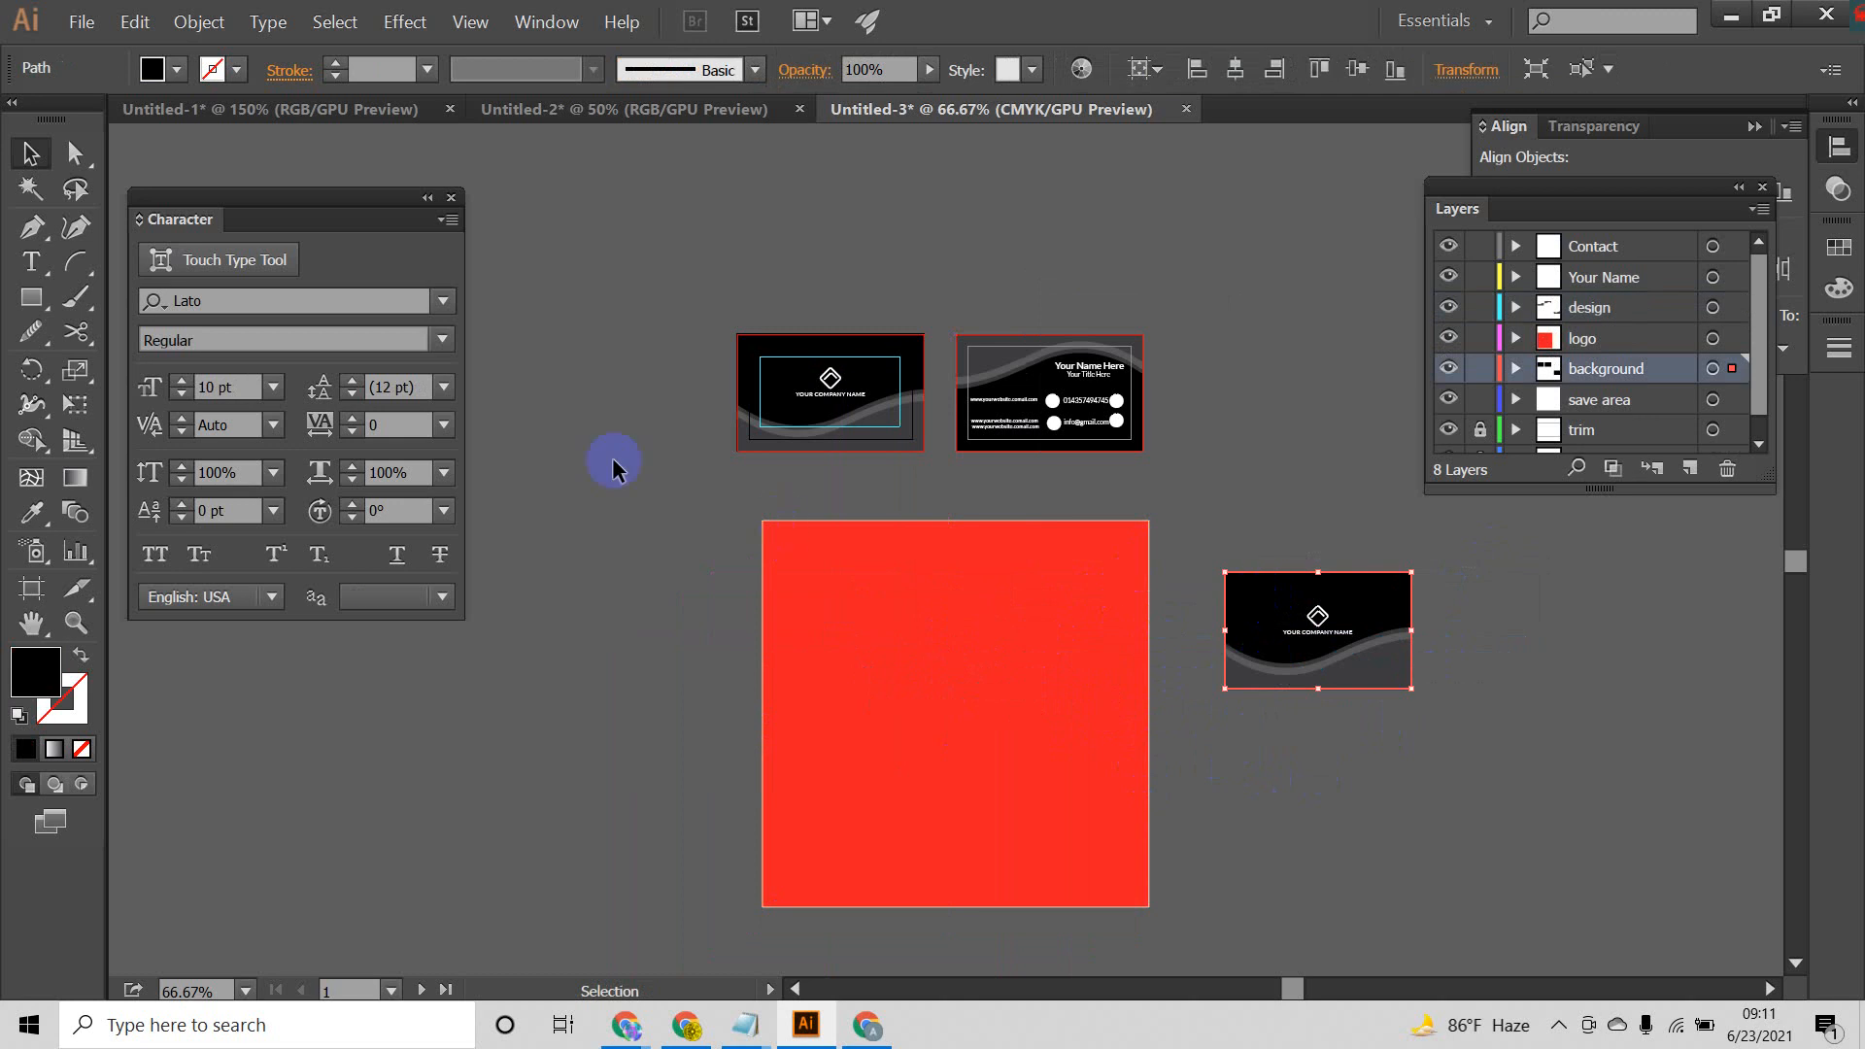
{"action": "left_click", "coordinate": [184, 73]}
{"action": "left_click", "coordinate": [163, 122]}
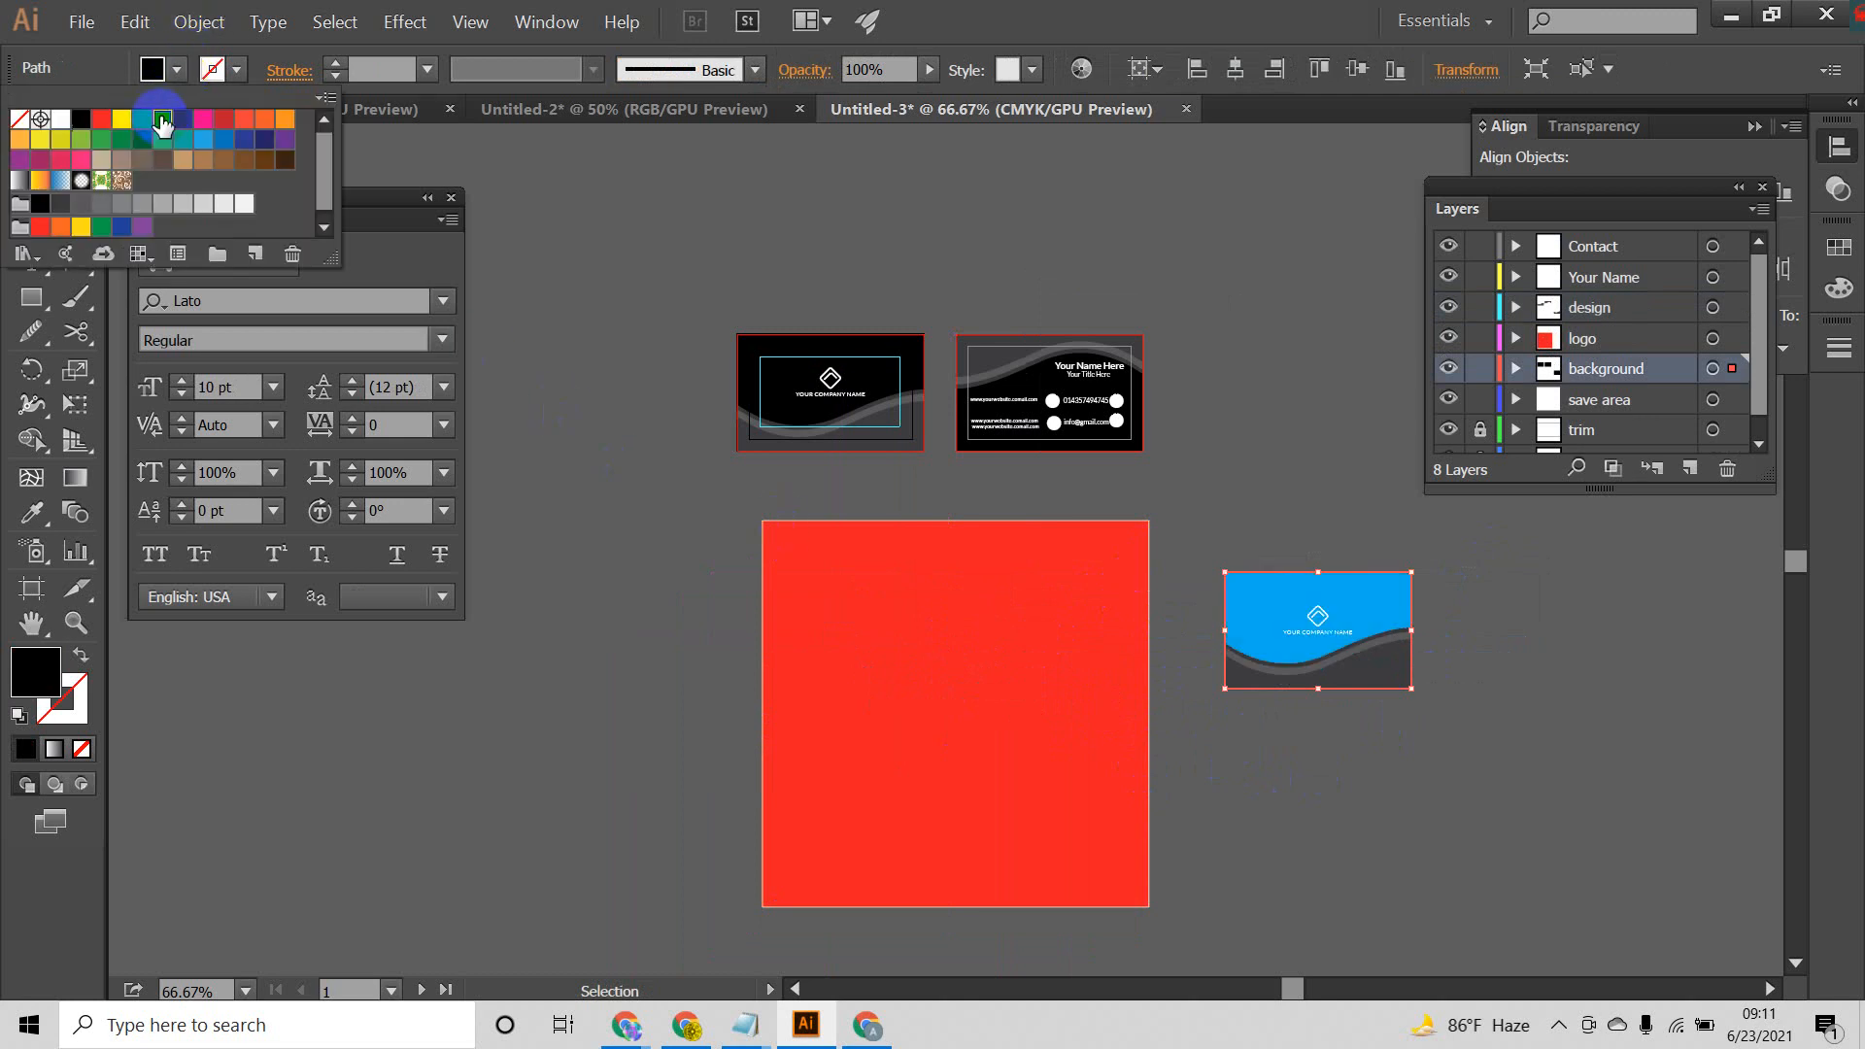
{"action": "left_click", "coordinate": [141, 122]}
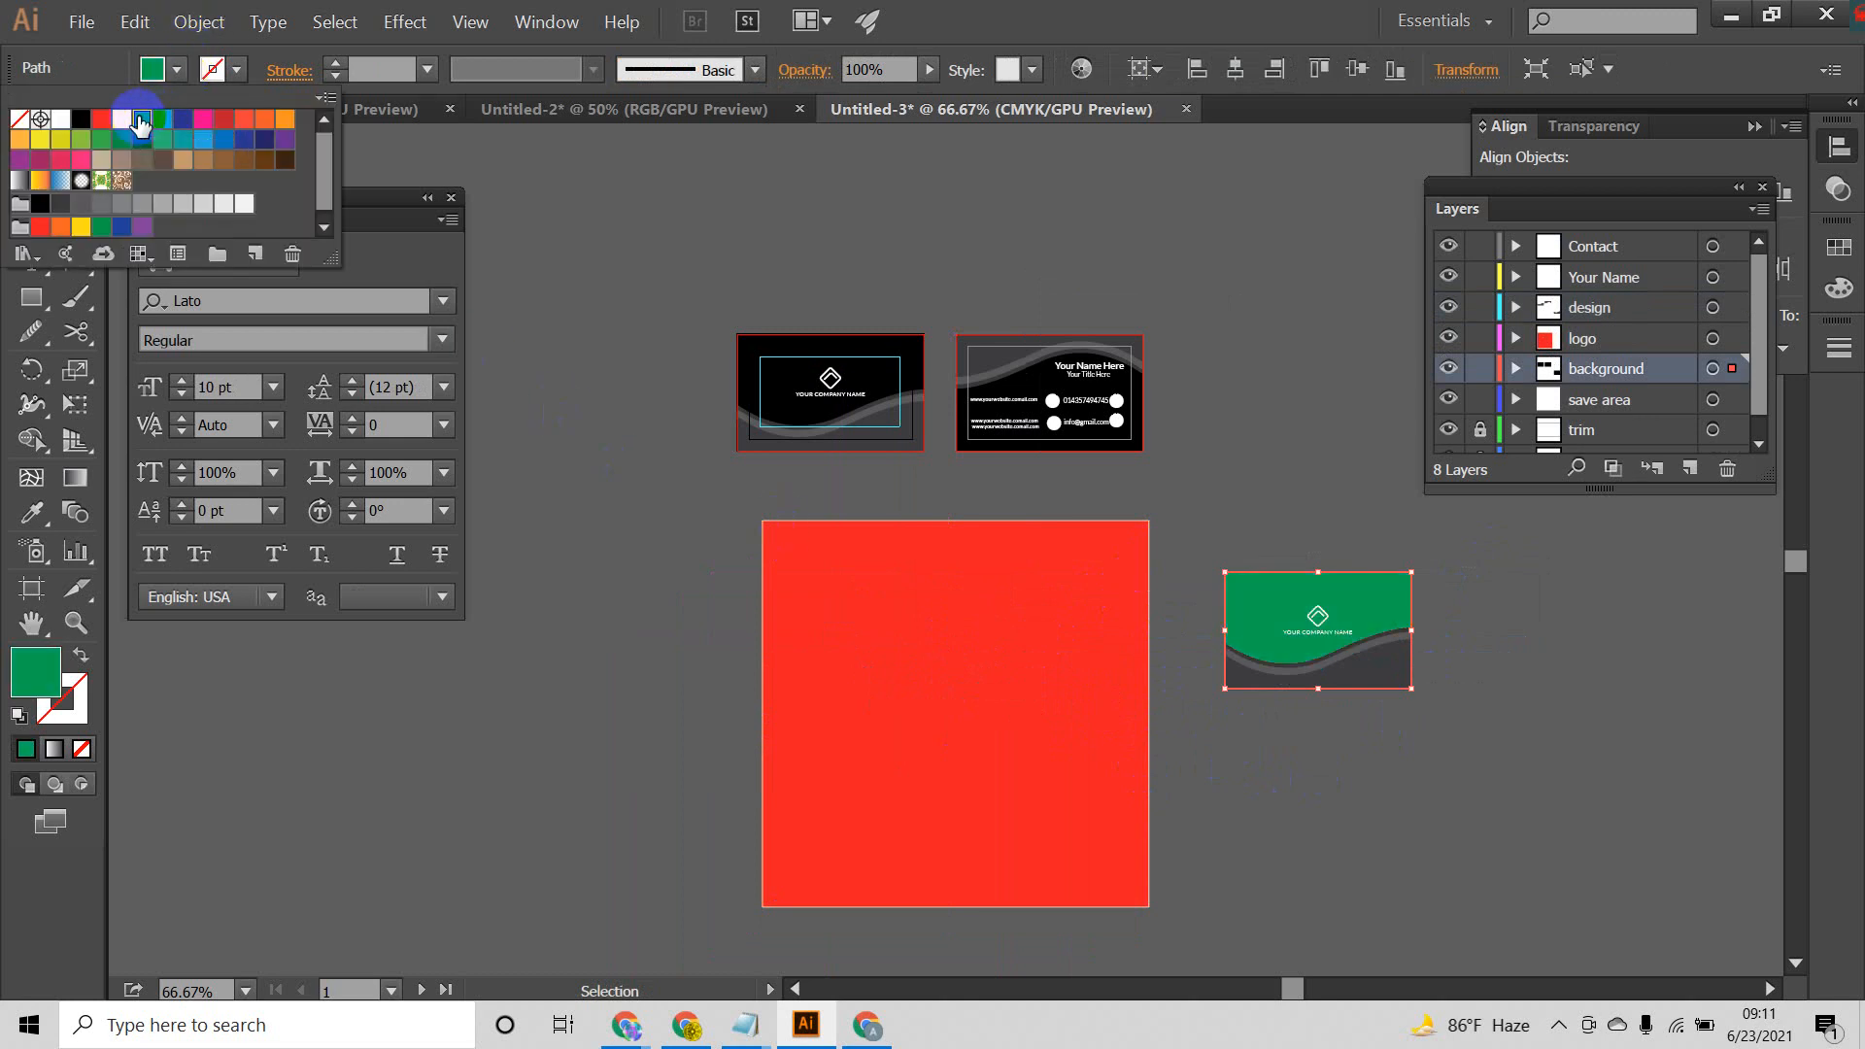
{"action": "left_click", "coordinate": [118, 123]}
{"action": "left_click", "coordinate": [102, 126]}
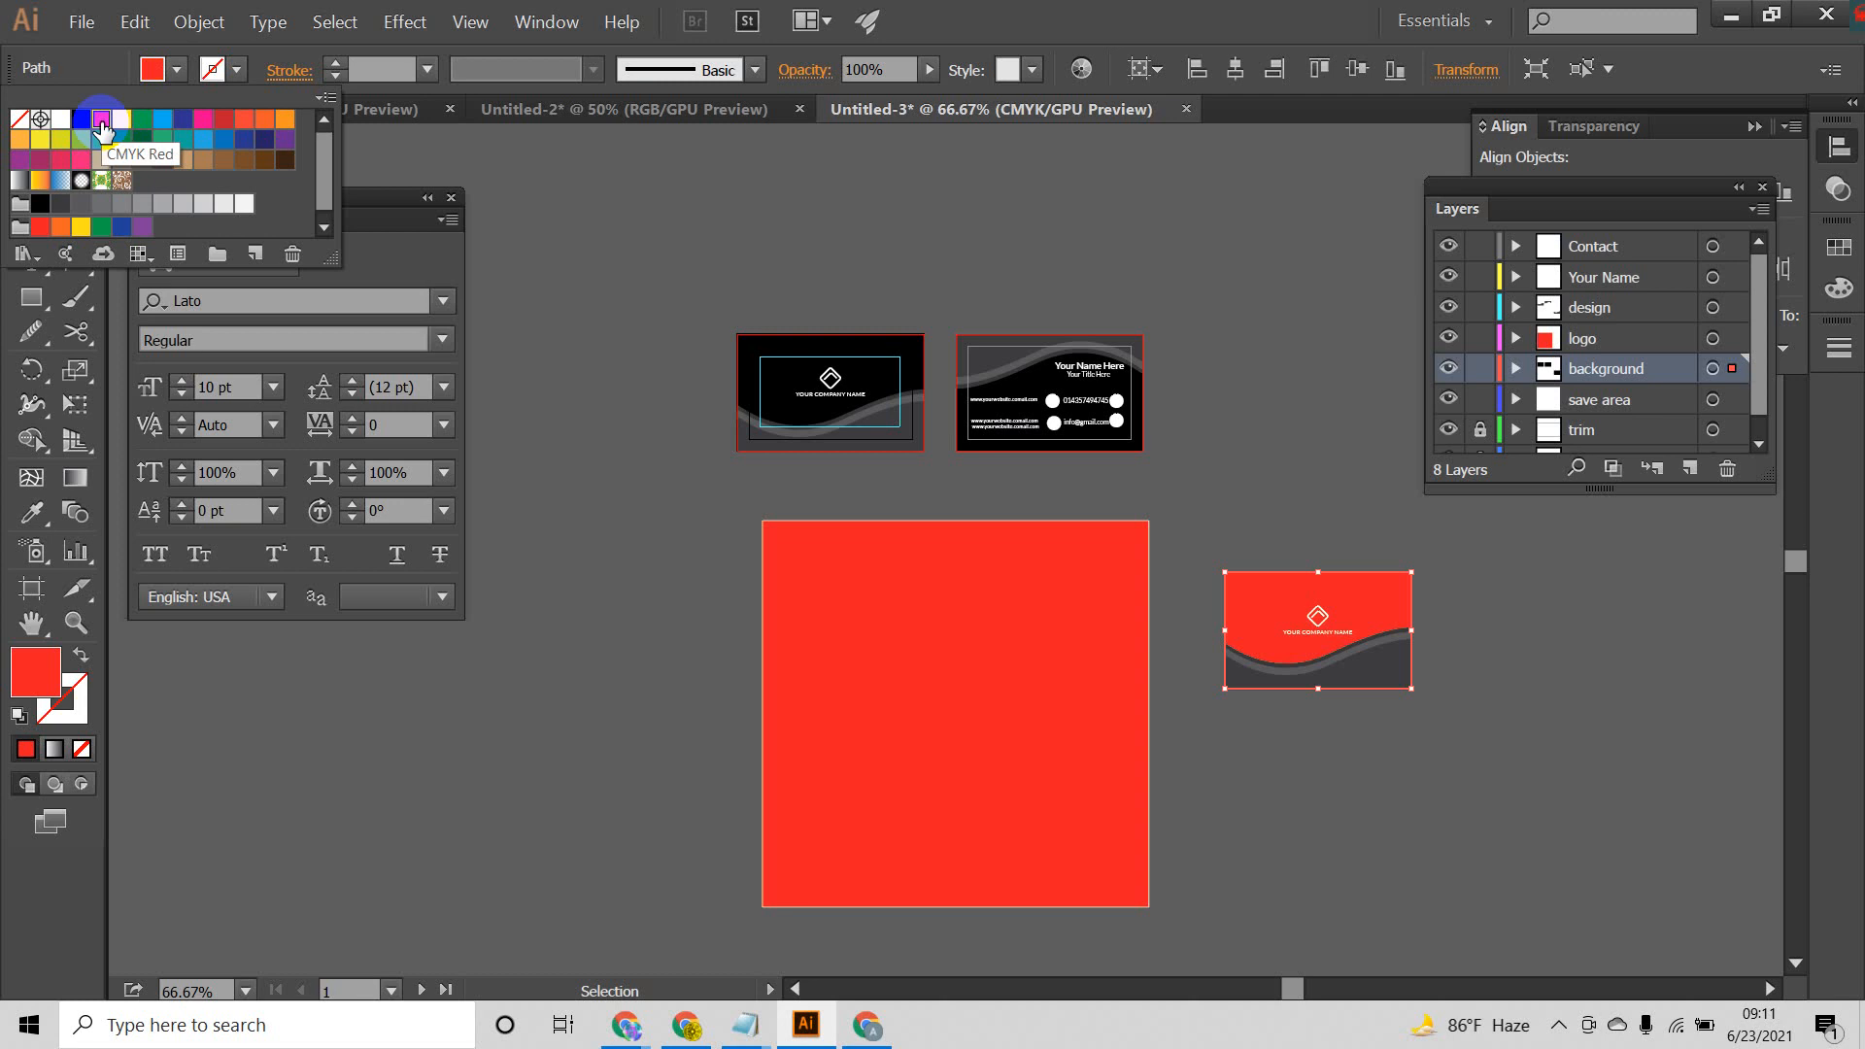
{"action": "left_click", "coordinate": [264, 148]}
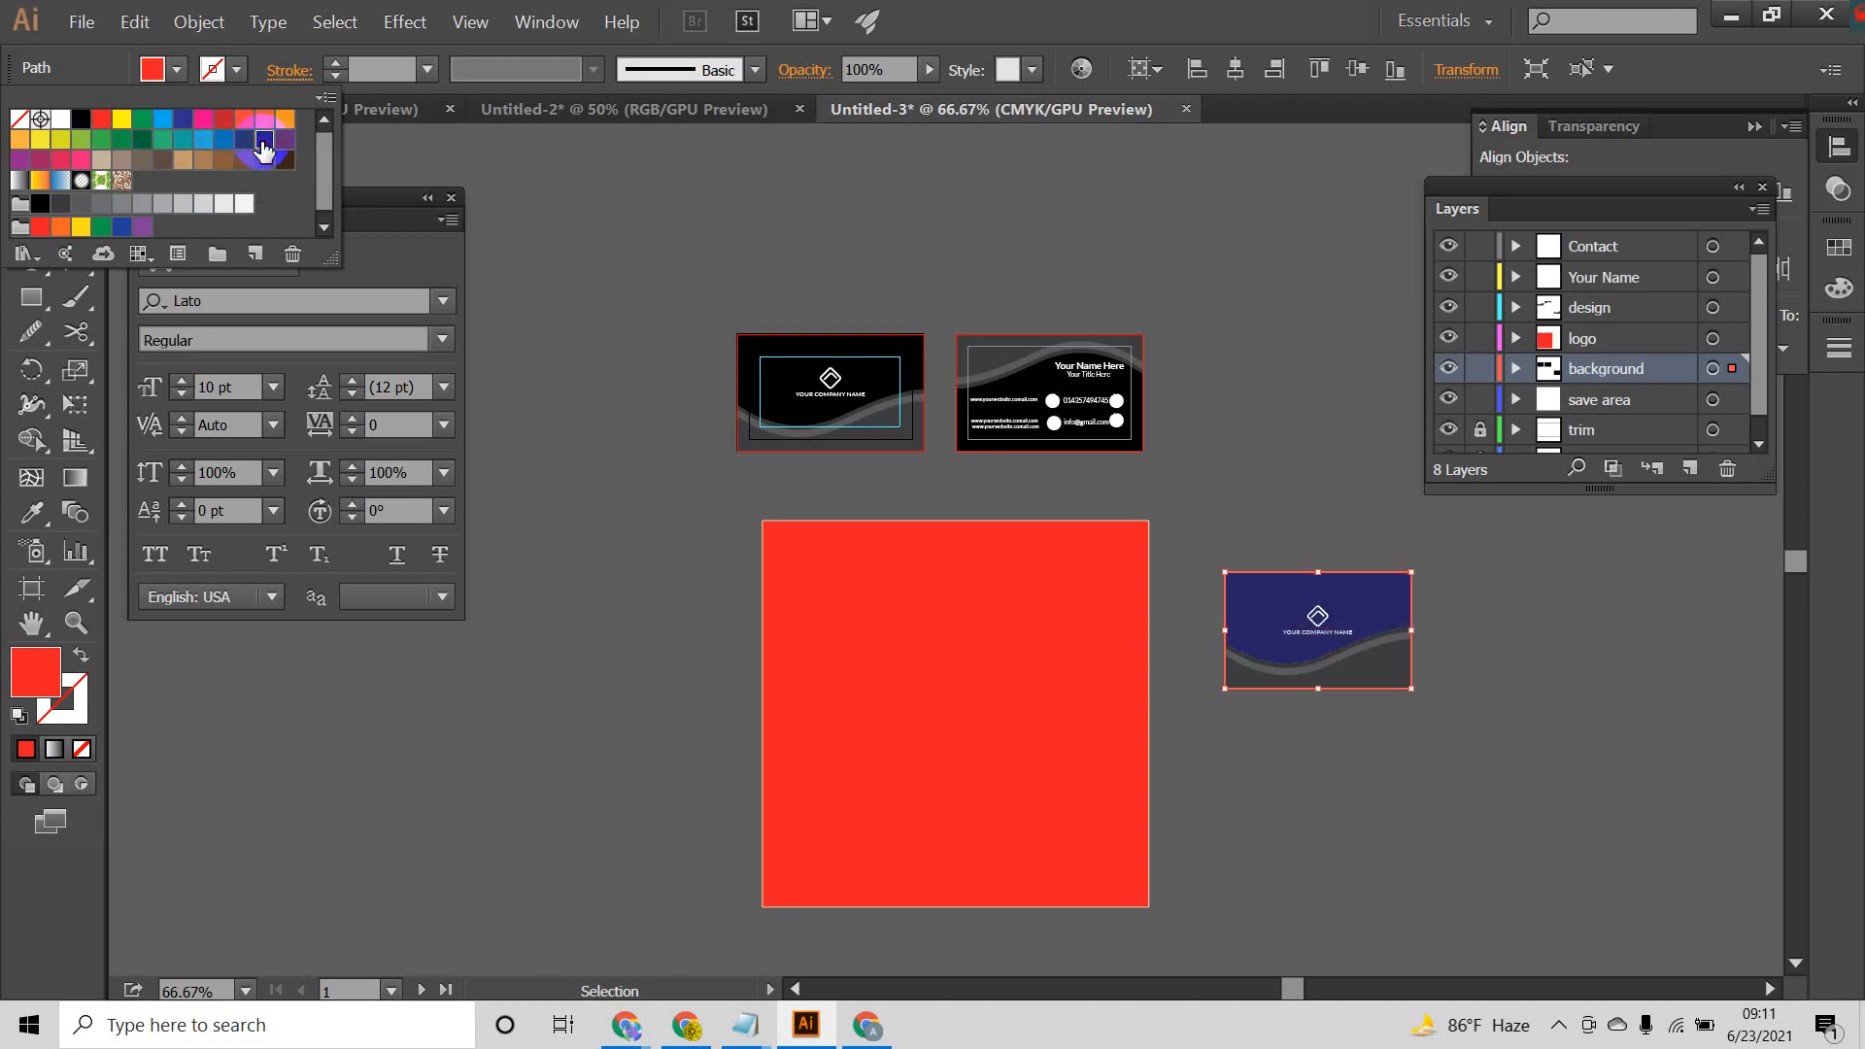
{"action": "left_click", "coordinate": [1270, 498]}
{"action": "left_click", "coordinate": [1263, 496]}
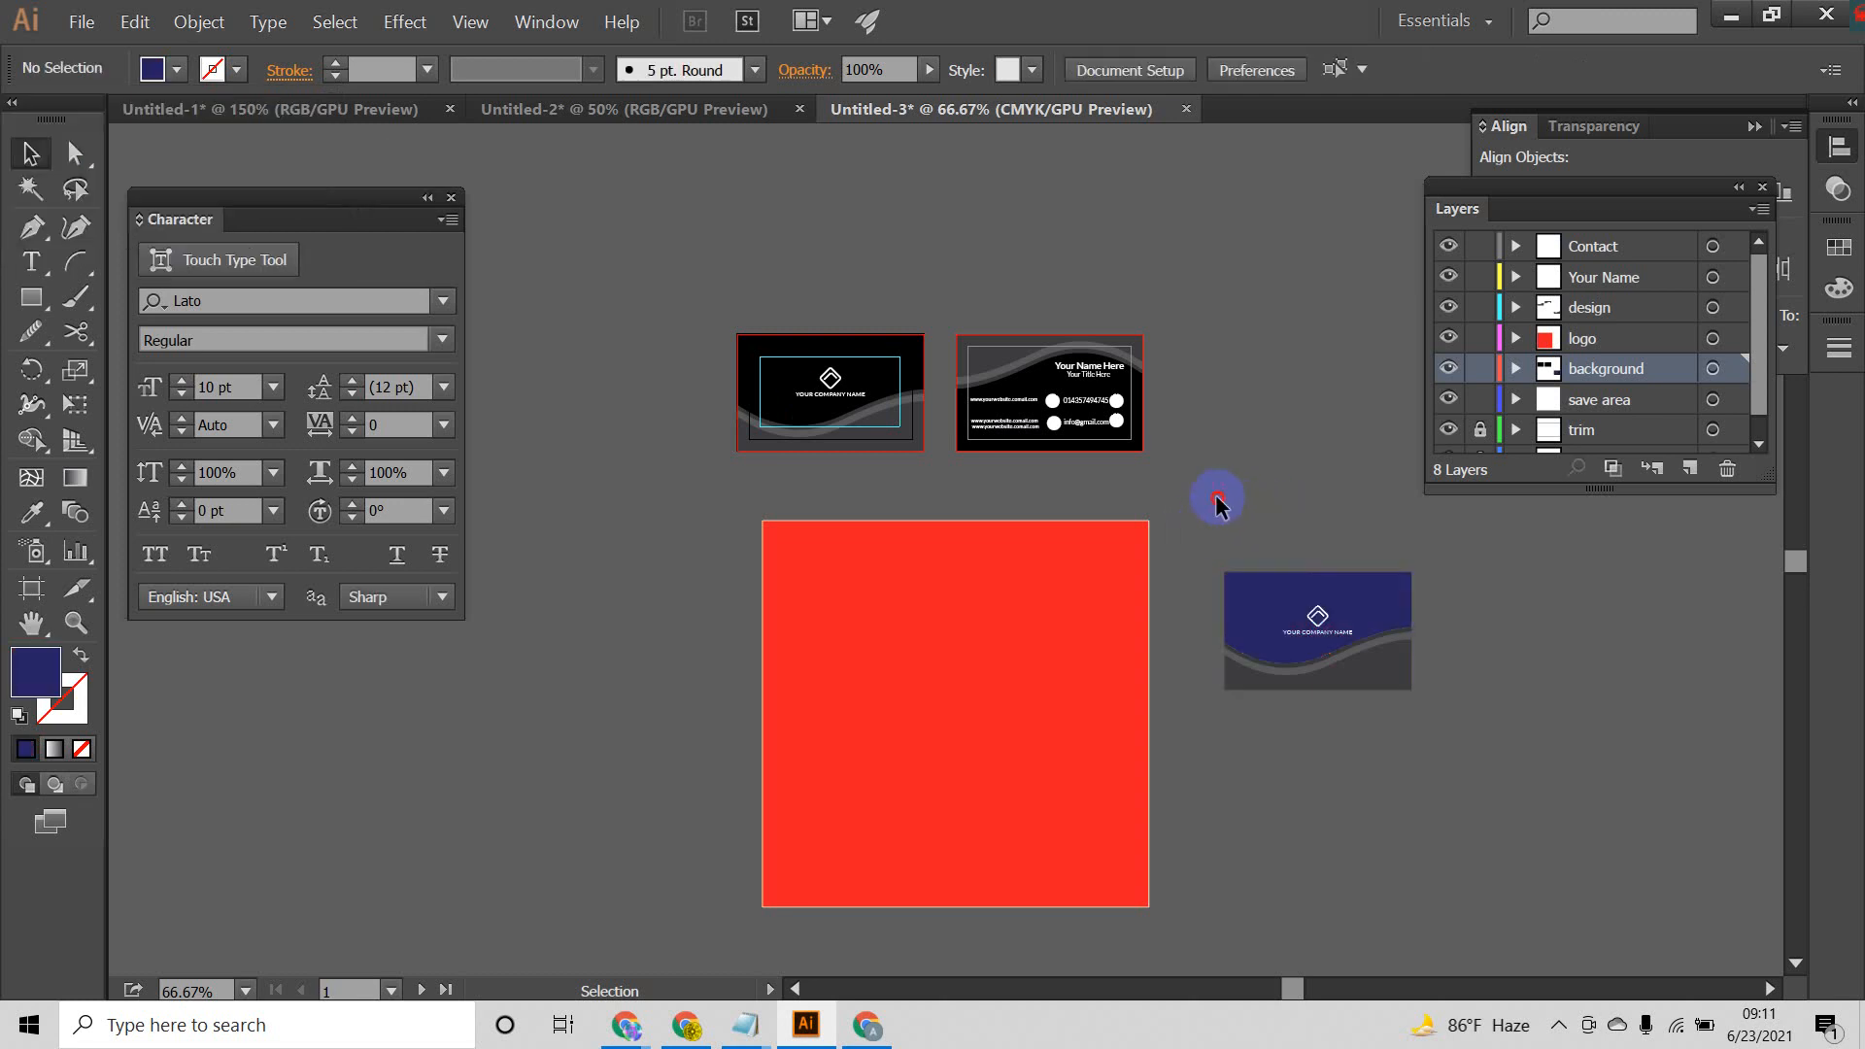
Step: Move the dark blue card copy onto the red square and send the square to the back
{"action": "left_click_drag", "start_coordinate": [1218, 496], "coordinate": [1457, 735]}
{"action": "left_click_drag", "start_coordinate": [1365, 647], "coordinate": [1009, 684]}
{"action": "left_click", "coordinate": [1108, 639]}
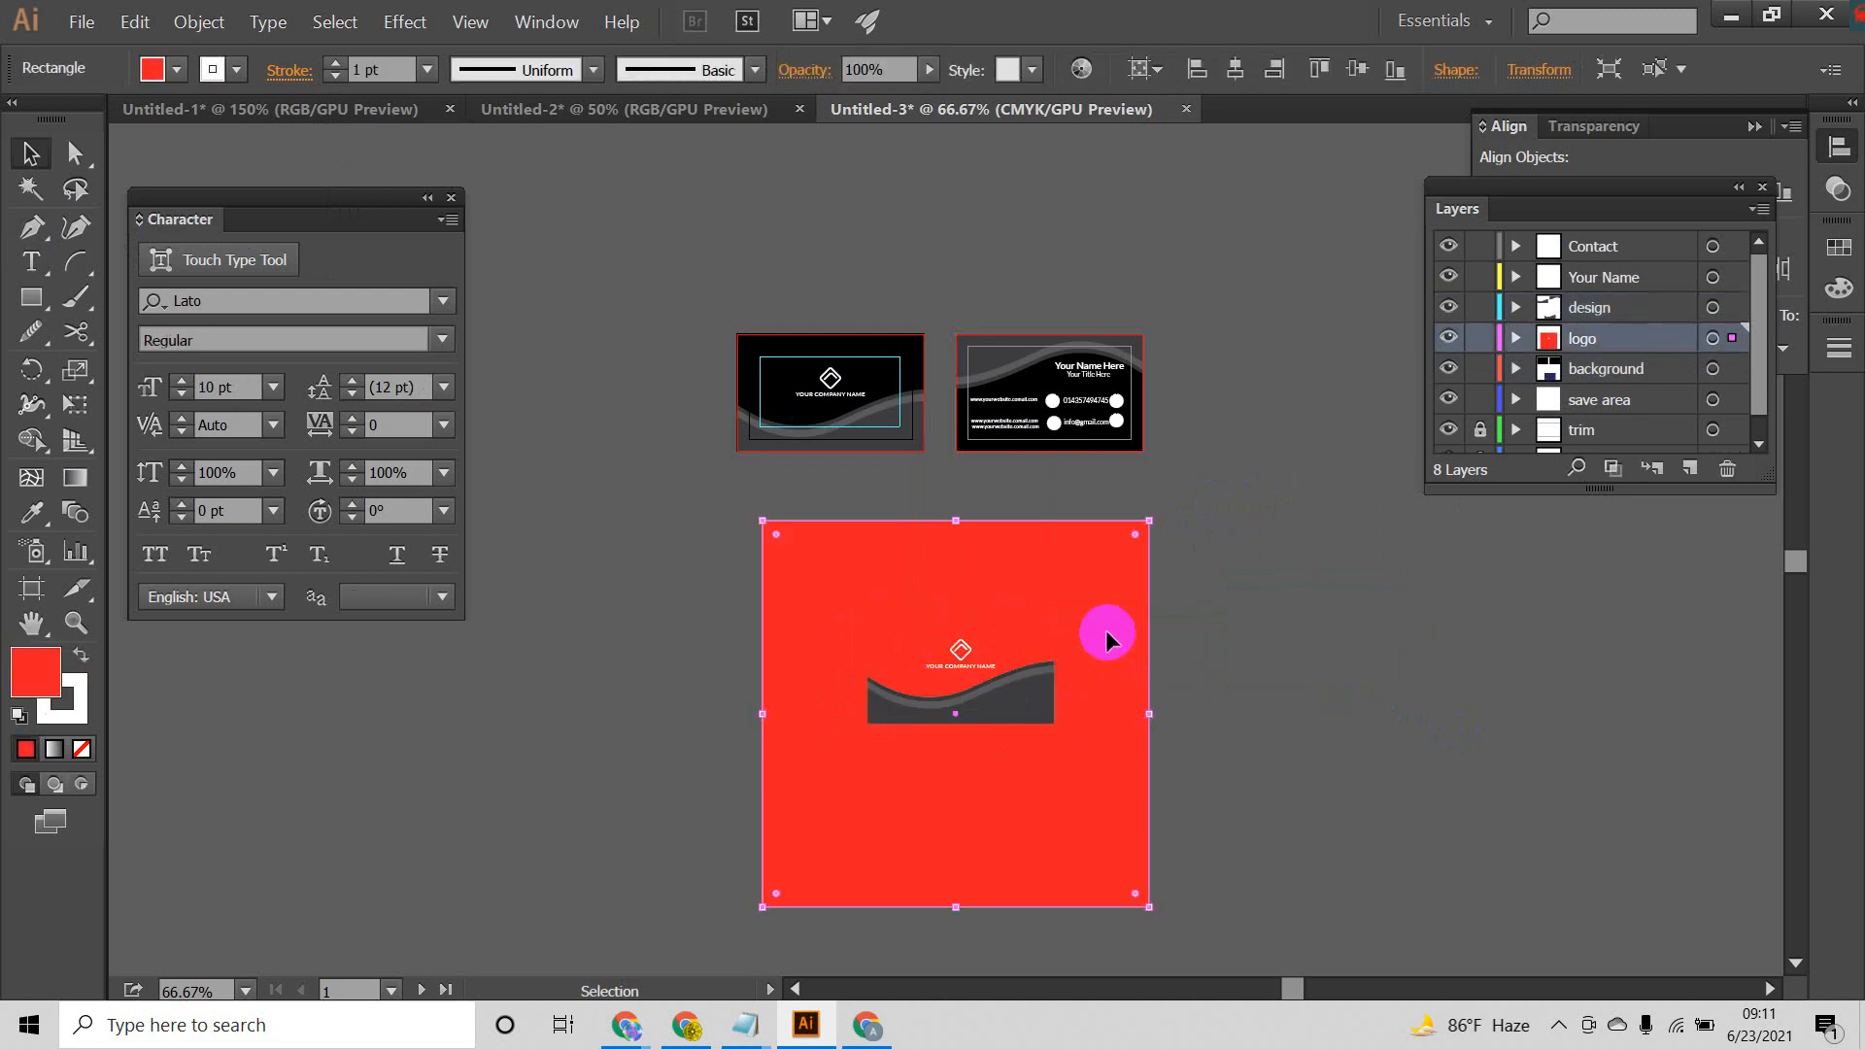
{"action": "right_click", "coordinate": [1108, 640]}
{"action": "mouse_move", "coordinate": [1224, 548]}
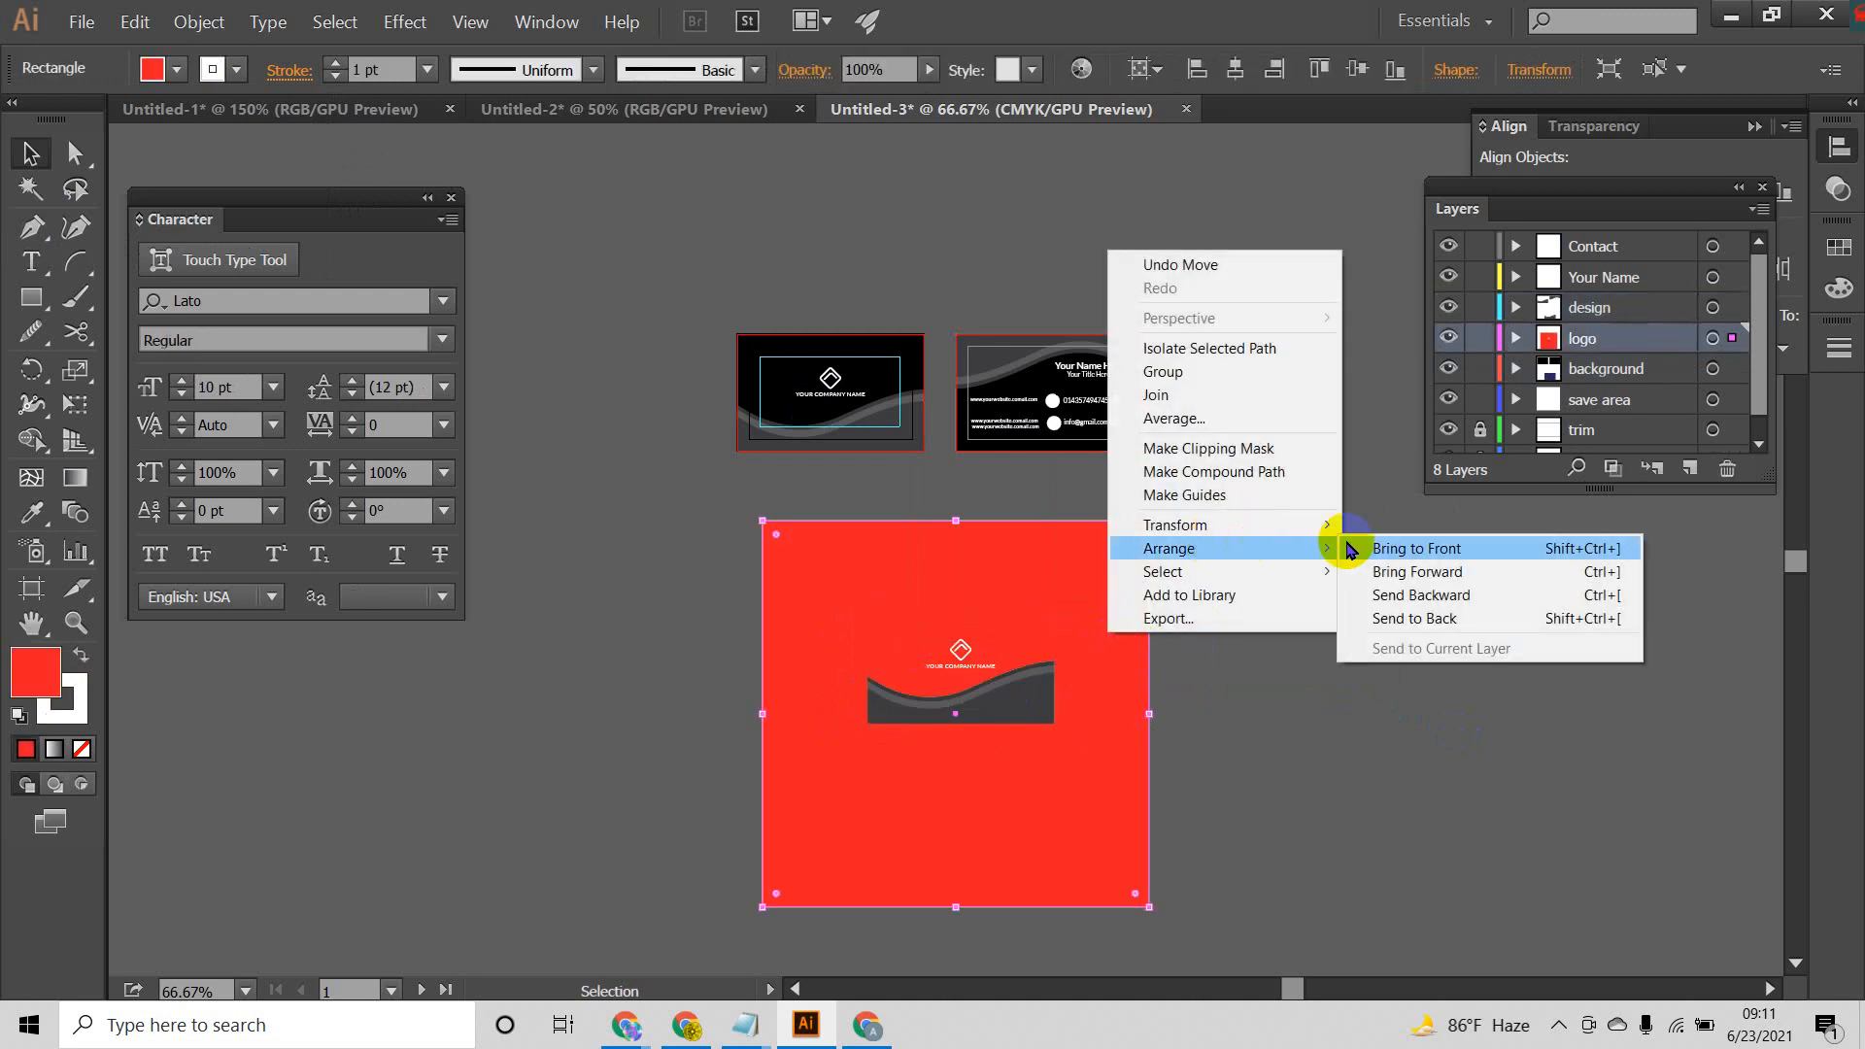
{"action": "left_click", "coordinate": [1428, 619]}
Step: Move the red square off the dark blue card copy so the two sit side by side
{"action": "left_click_drag", "start_coordinate": [1079, 607], "coordinate": [1164, 447]}
{"action": "scroll", "coordinate": [1380, 632], "scroll_direction": "up", "scroll_amount": 2}
{"action": "scroll", "coordinate": [989, 467], "scroll_direction": "down", "scroll_amount": 2}
{"action": "left_click_drag", "start_coordinate": [982, 469], "coordinate": [1083, 515]}
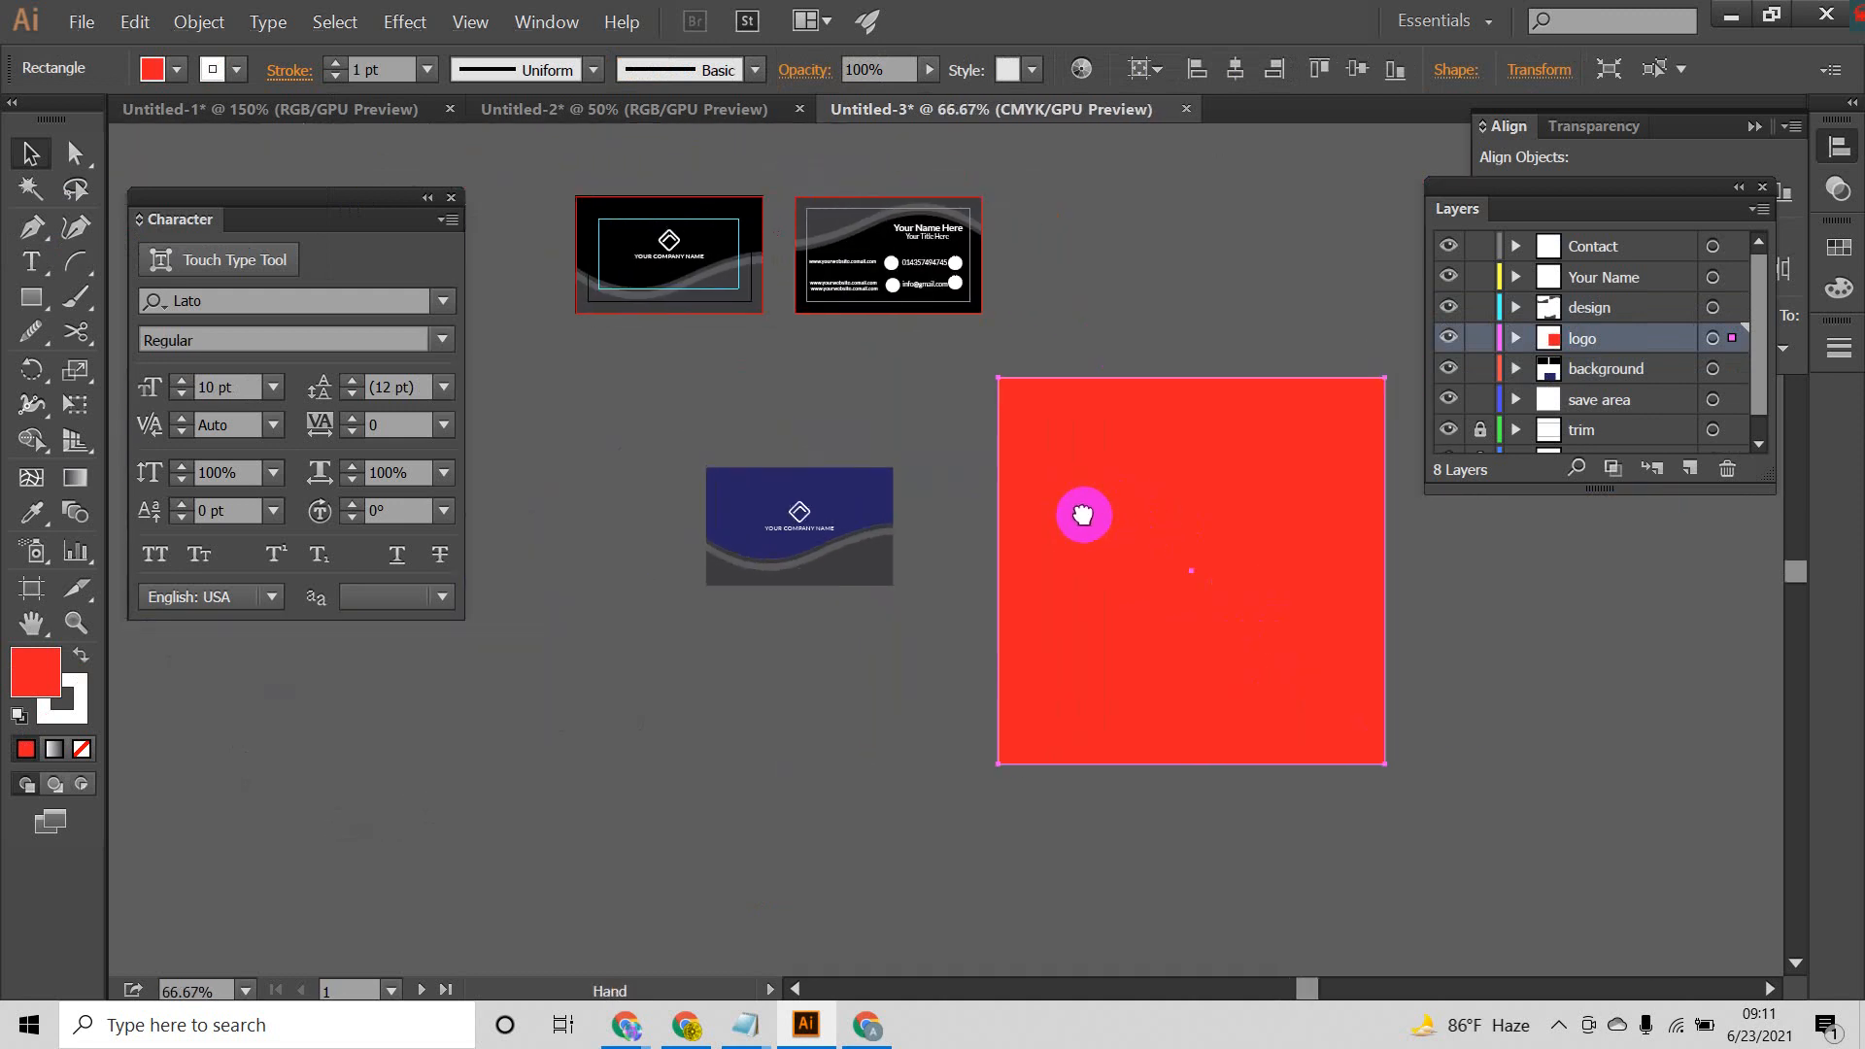
{"action": "left_click_drag", "start_coordinate": [707, 614], "coordinate": [704, 618]}
{"action": "left_click", "coordinate": [956, 461]}
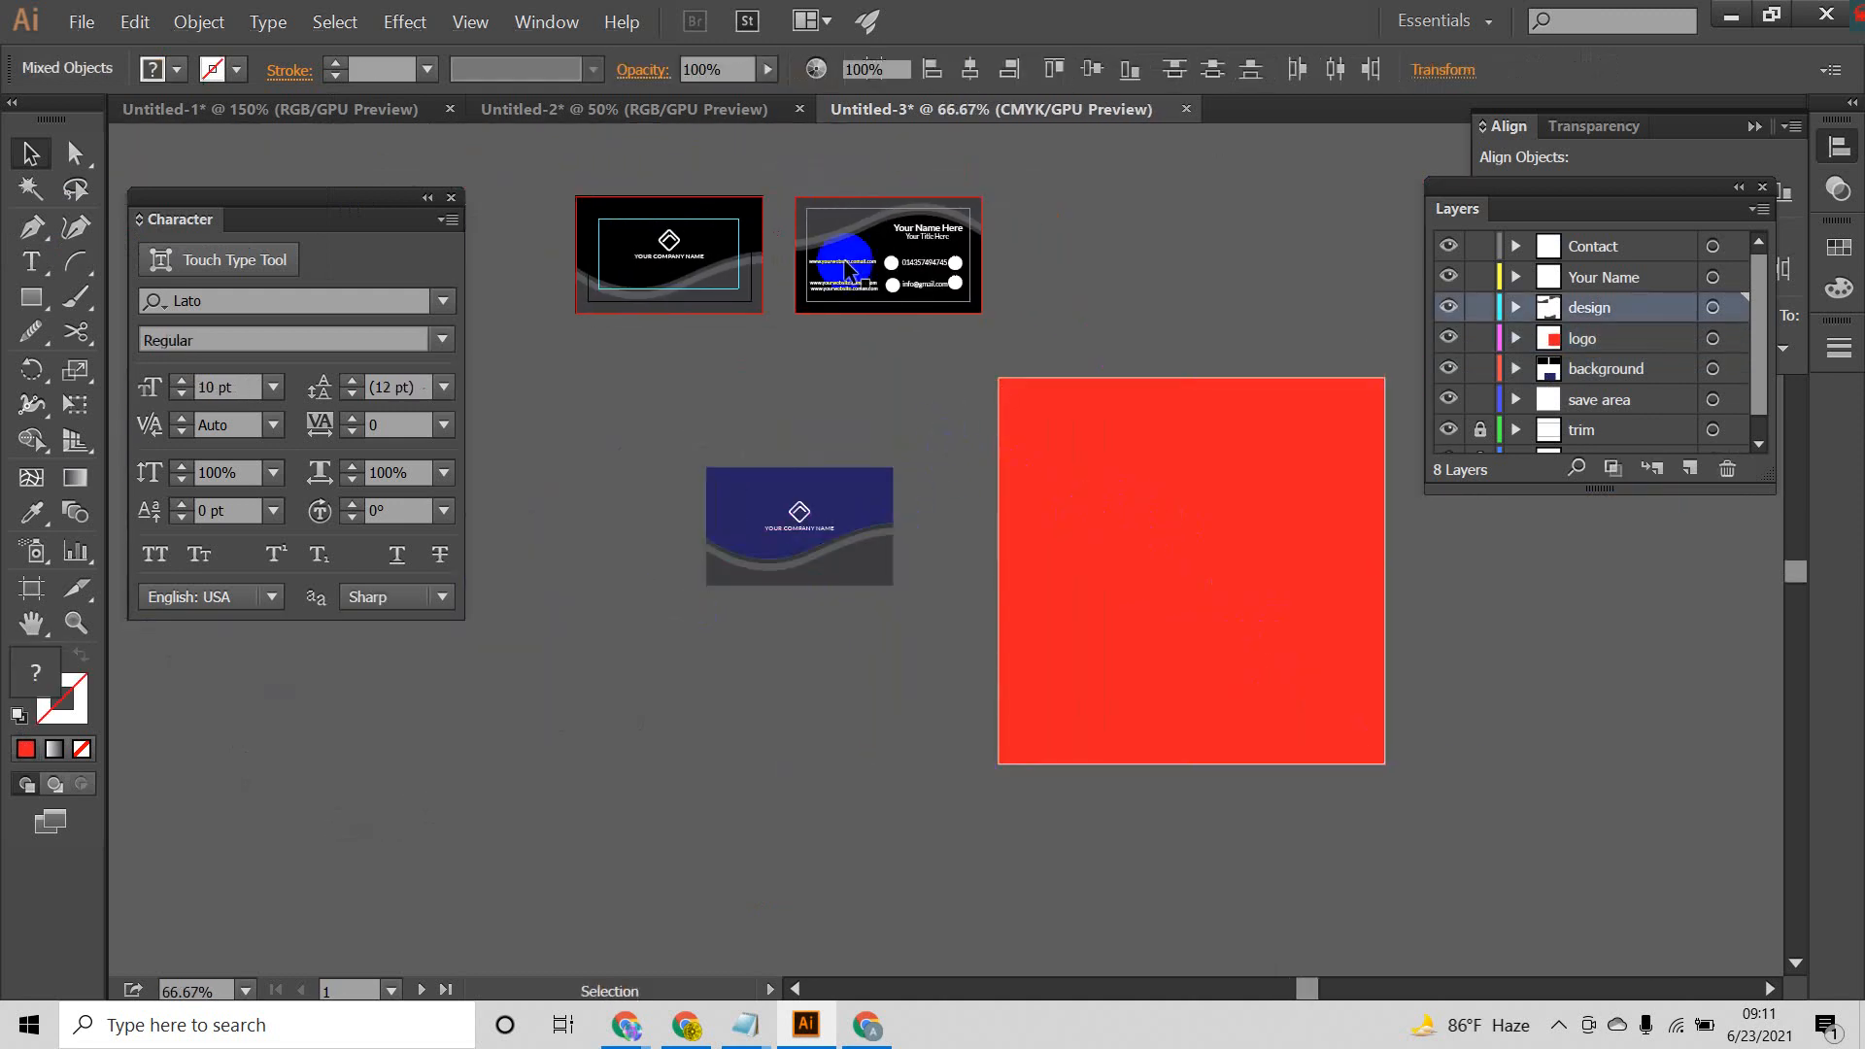
Step: Switch to the Untitled-2 document and draw a red rectangle covering its square artboard
{"action": "left_click", "coordinate": [709, 105]}
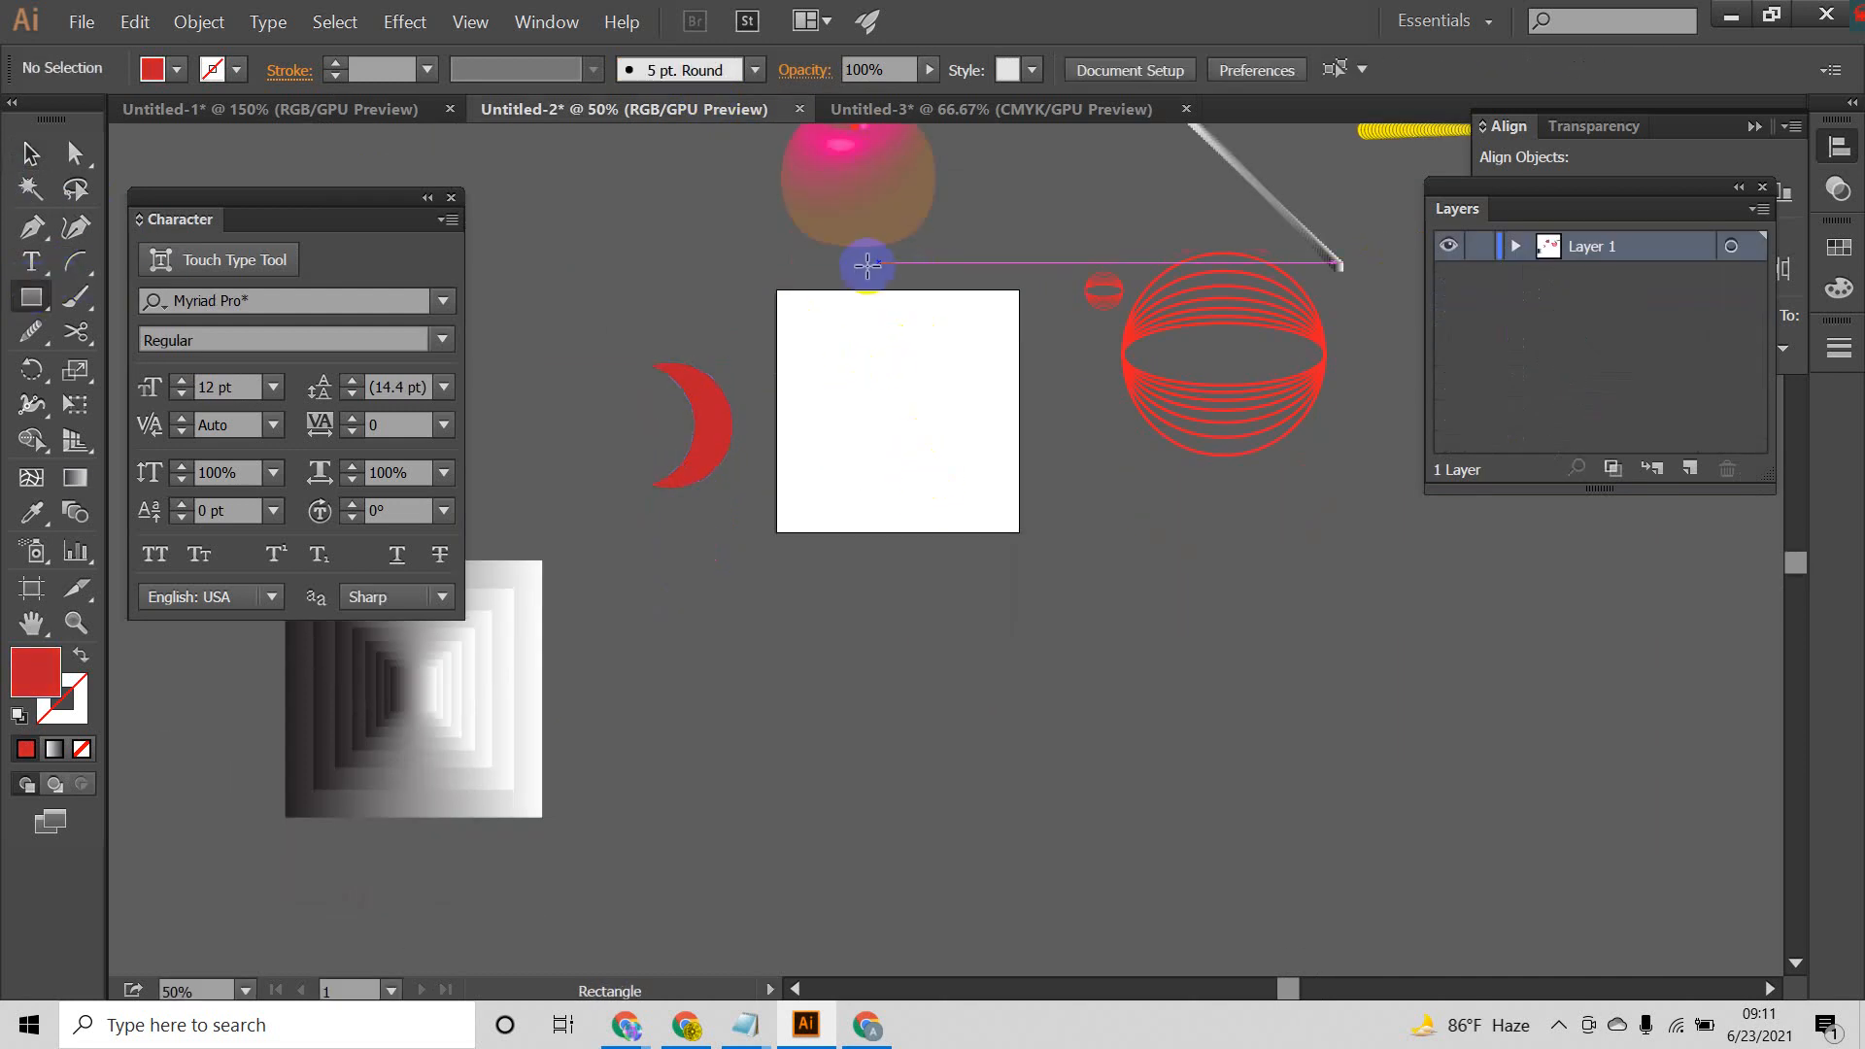
{"action": "left_click_drag", "start_coordinate": [785, 301], "coordinate": [1018, 530]}
{"action": "left_click", "coordinate": [39, 153]}
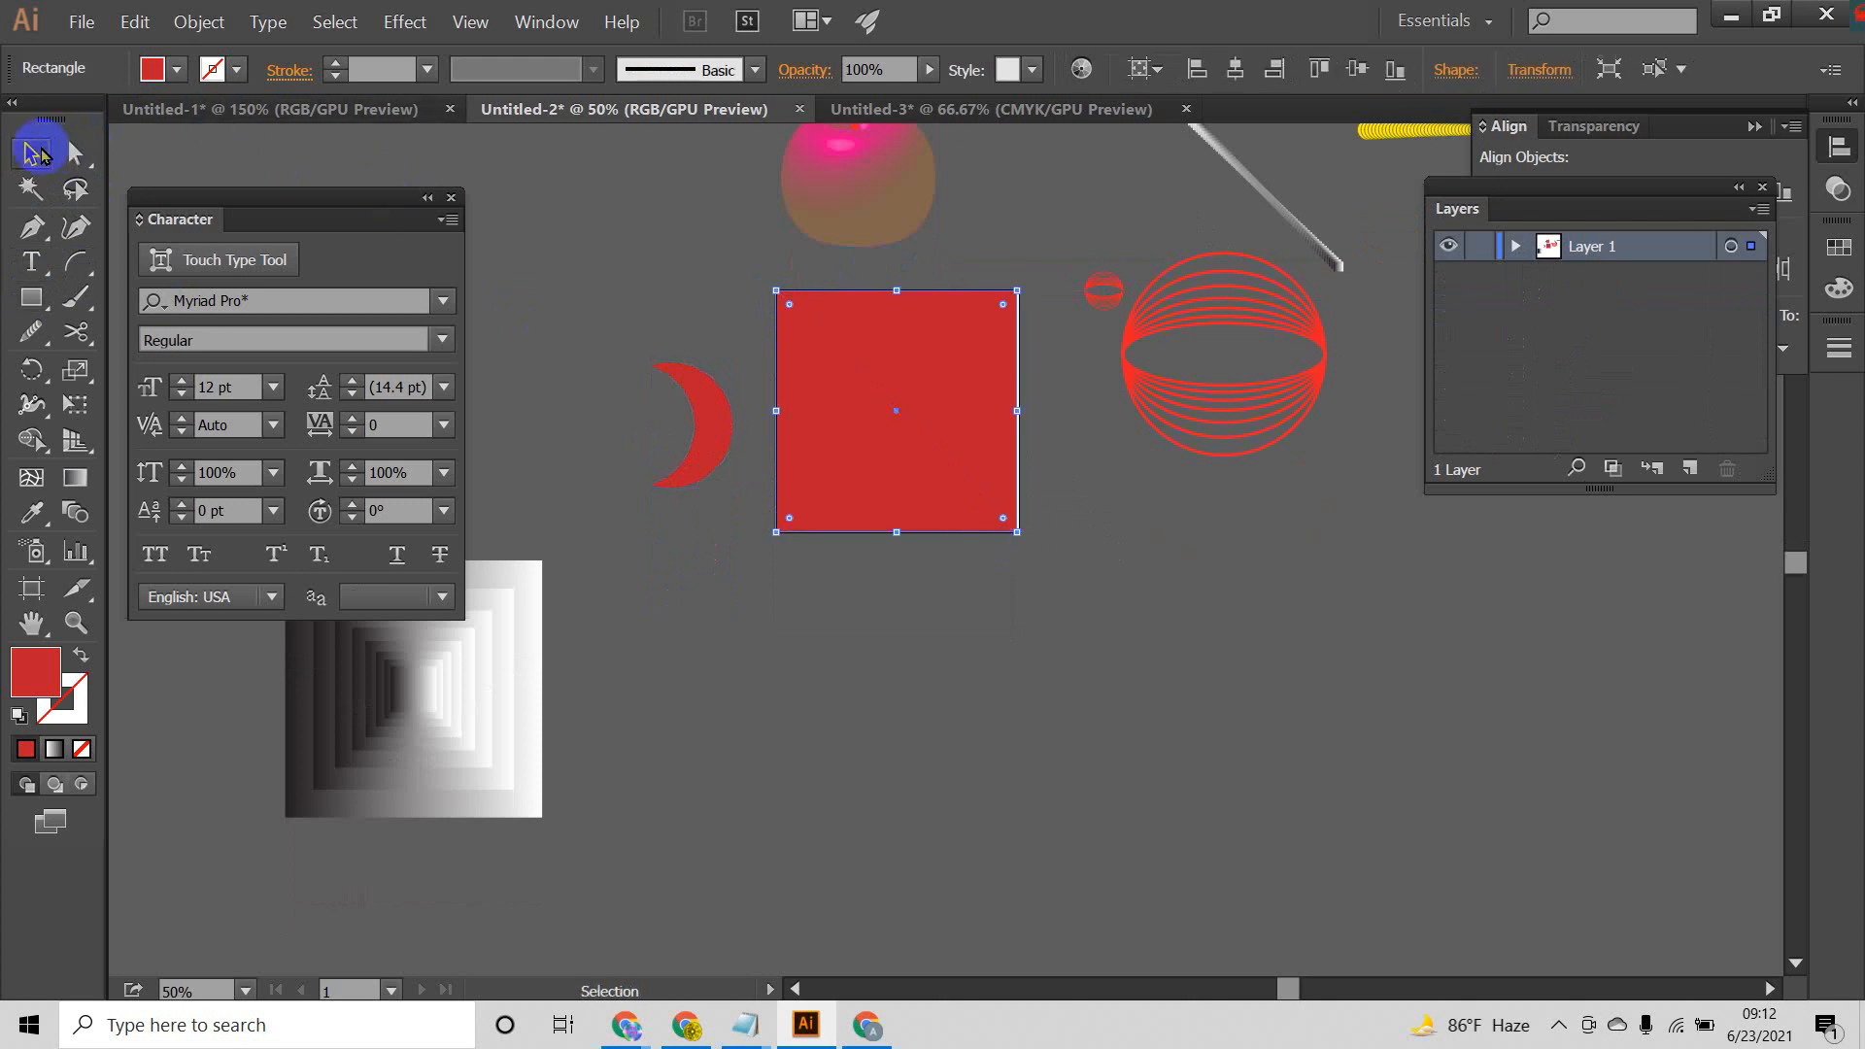
{"action": "left_click", "coordinate": [1176, 699]}
{"action": "left_click", "coordinate": [935, 404]}
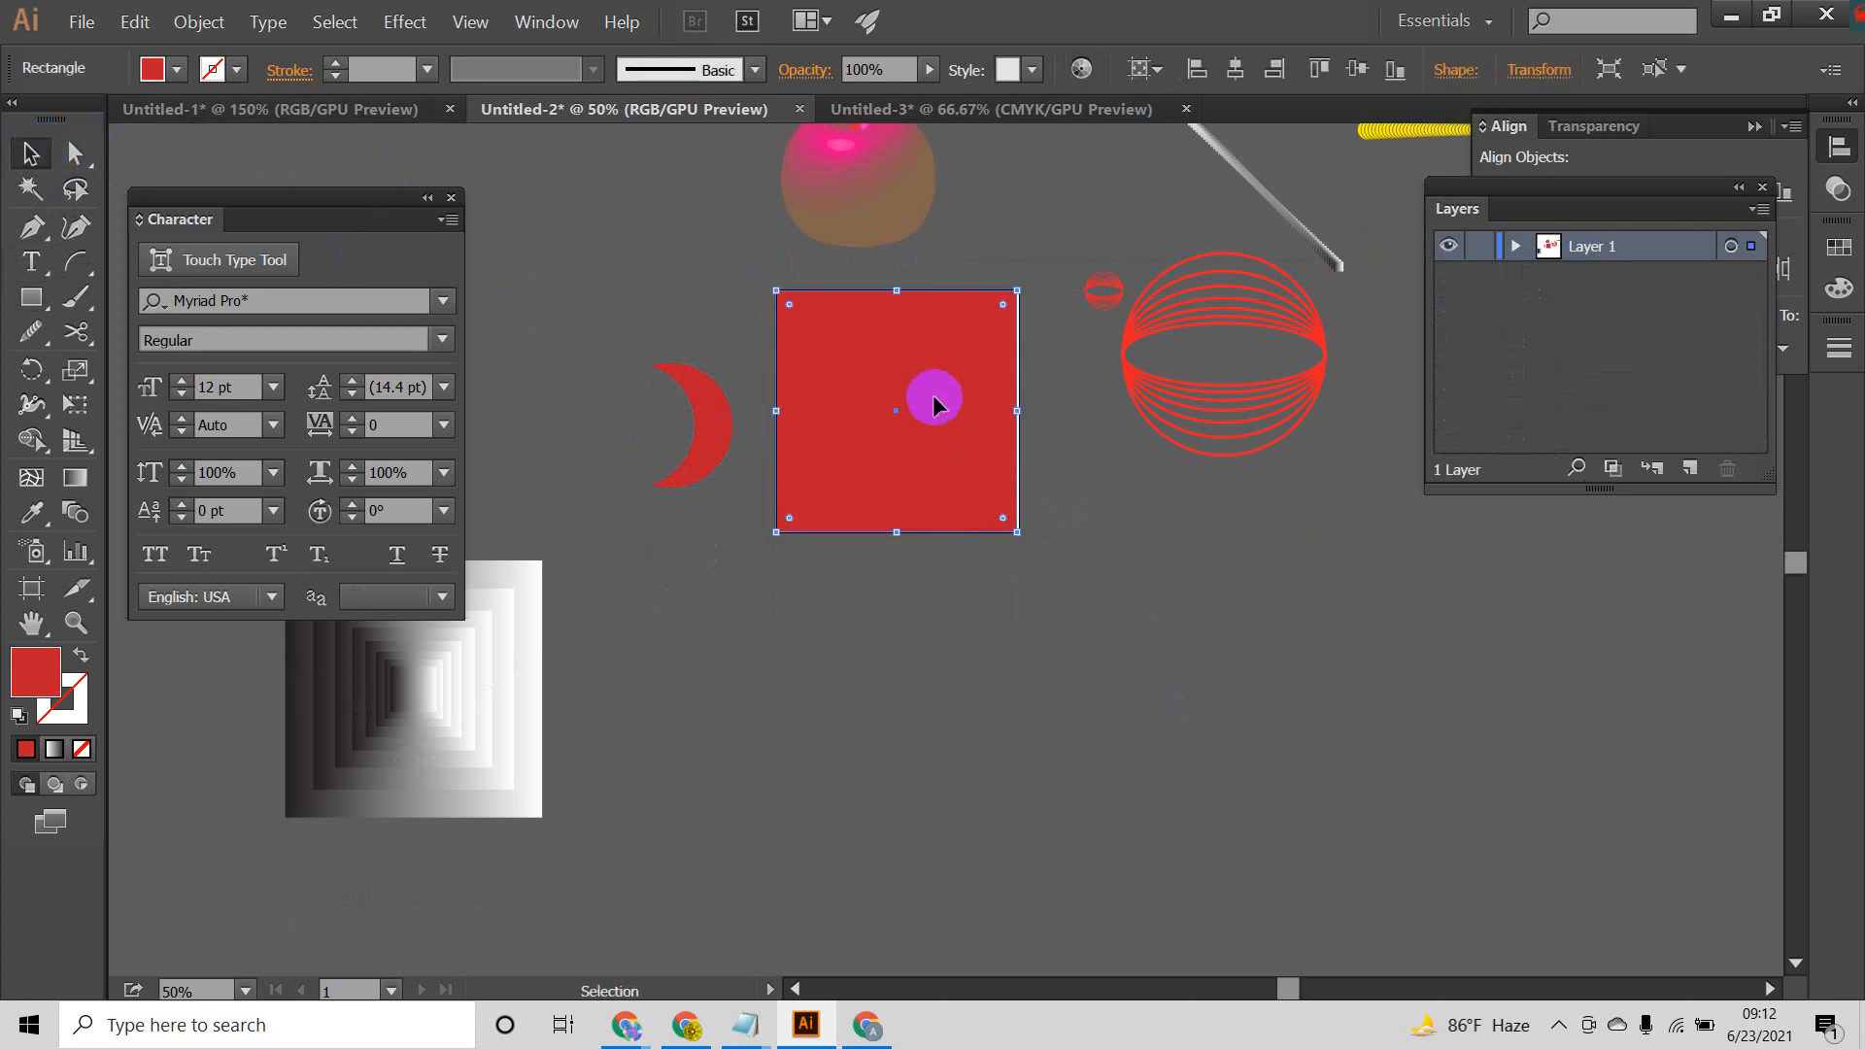
Step: Return to the Untitled-3 document and delete the dark blue card copy and the red square
{"action": "left_click", "coordinate": [1032, 111]}
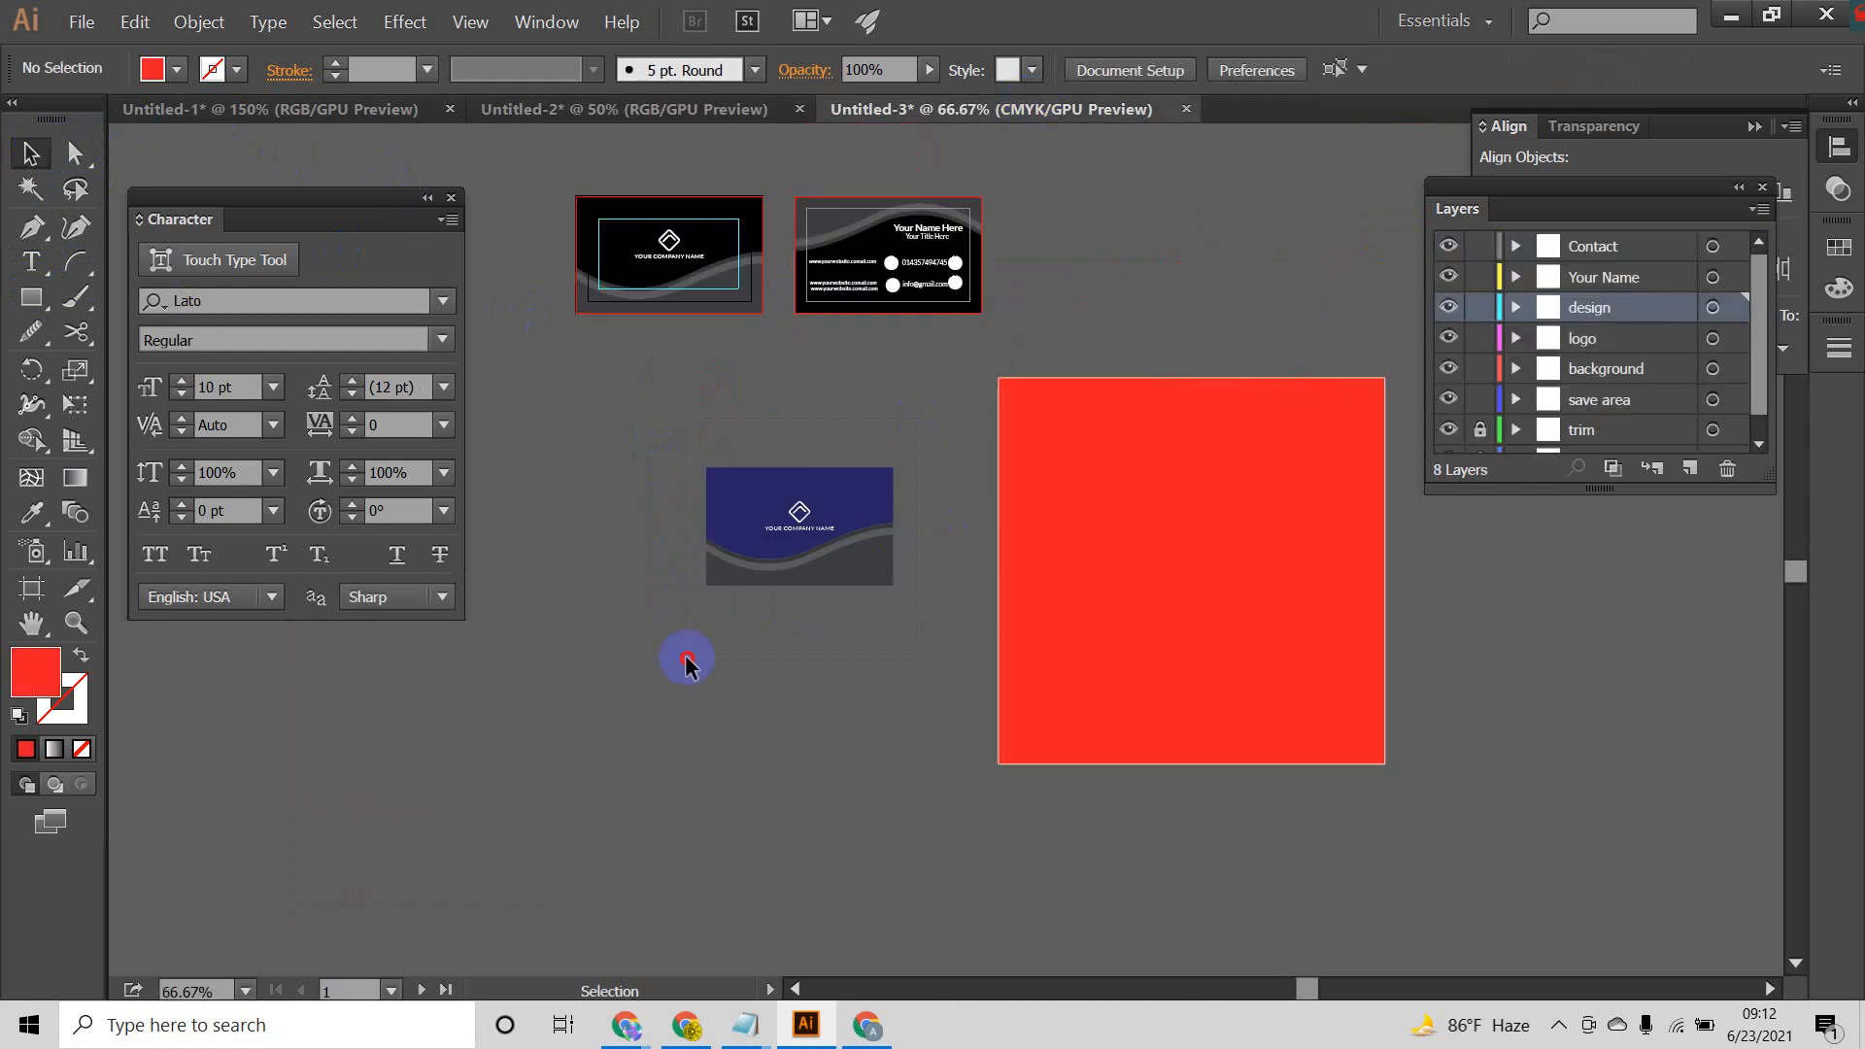
{"action": "left_click_drag", "start_coordinate": [687, 658], "coordinate": [686, 662]}
{"action": "left_click", "coordinate": [764, 725]}
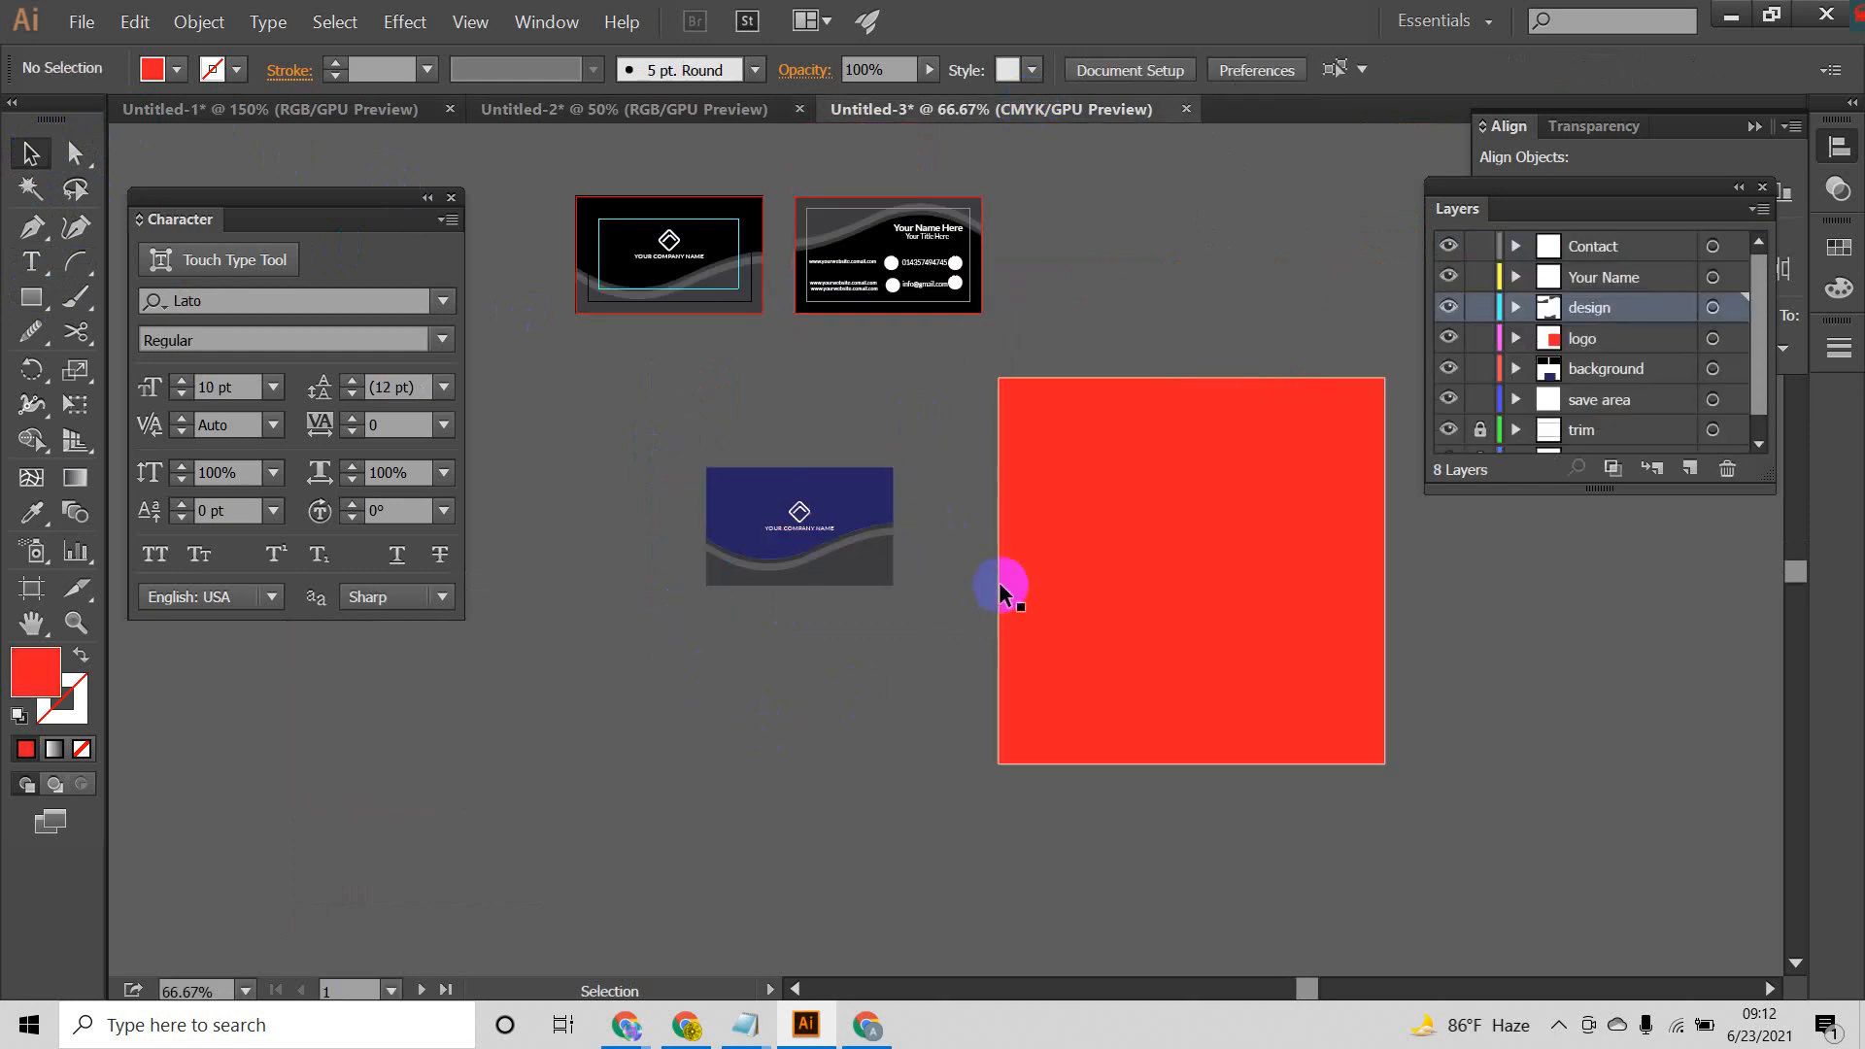
{"action": "scroll", "coordinate": [1000, 587], "scroll_direction": "up", "scroll_amount": 3}
{"action": "left_click_drag", "start_coordinate": [699, 748], "coordinate": [719, 736]}
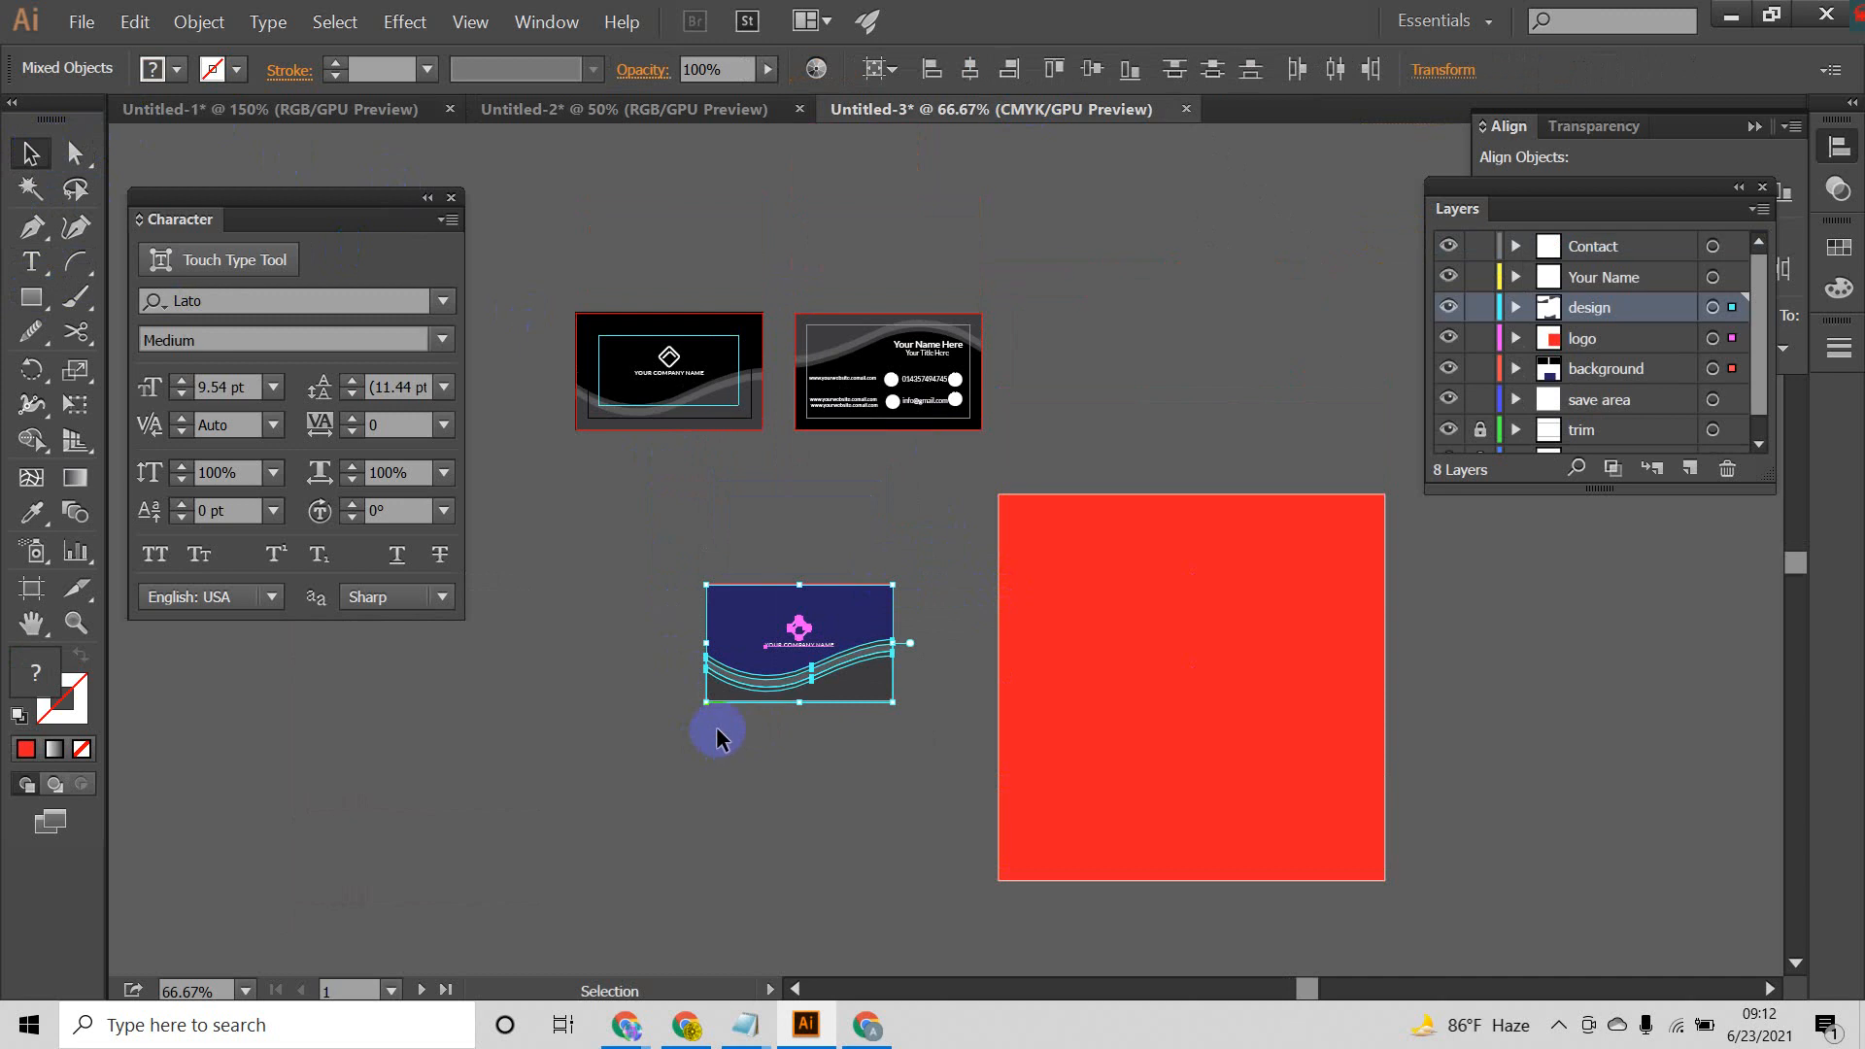
{"action": "key", "text": "Delete"}
{"action": "left_click", "coordinate": [1132, 670]}
{"action": "key", "text": "Delete"}
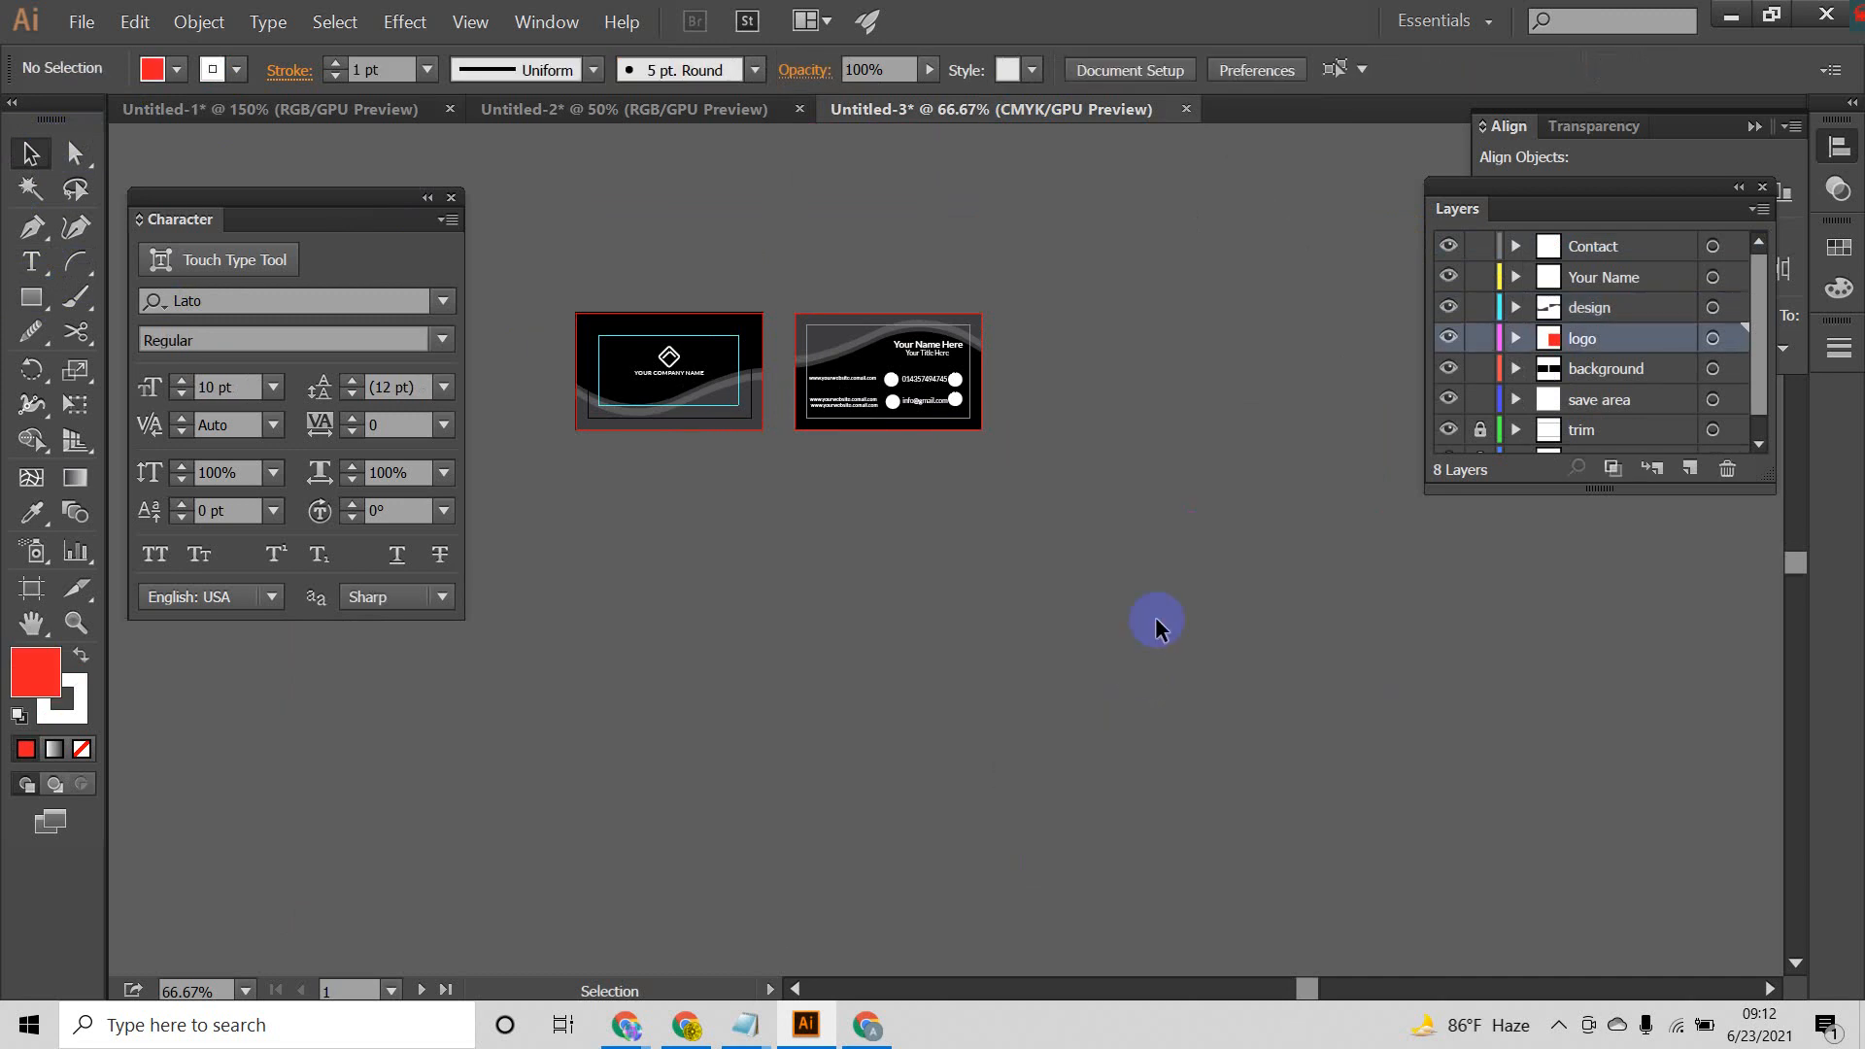
Step: Export all artboards of the business card to the Desktop as JPEG files named b, using the artboards option
{"action": "left_click_drag", "start_coordinate": [929, 597], "coordinate": [1069, 607]}
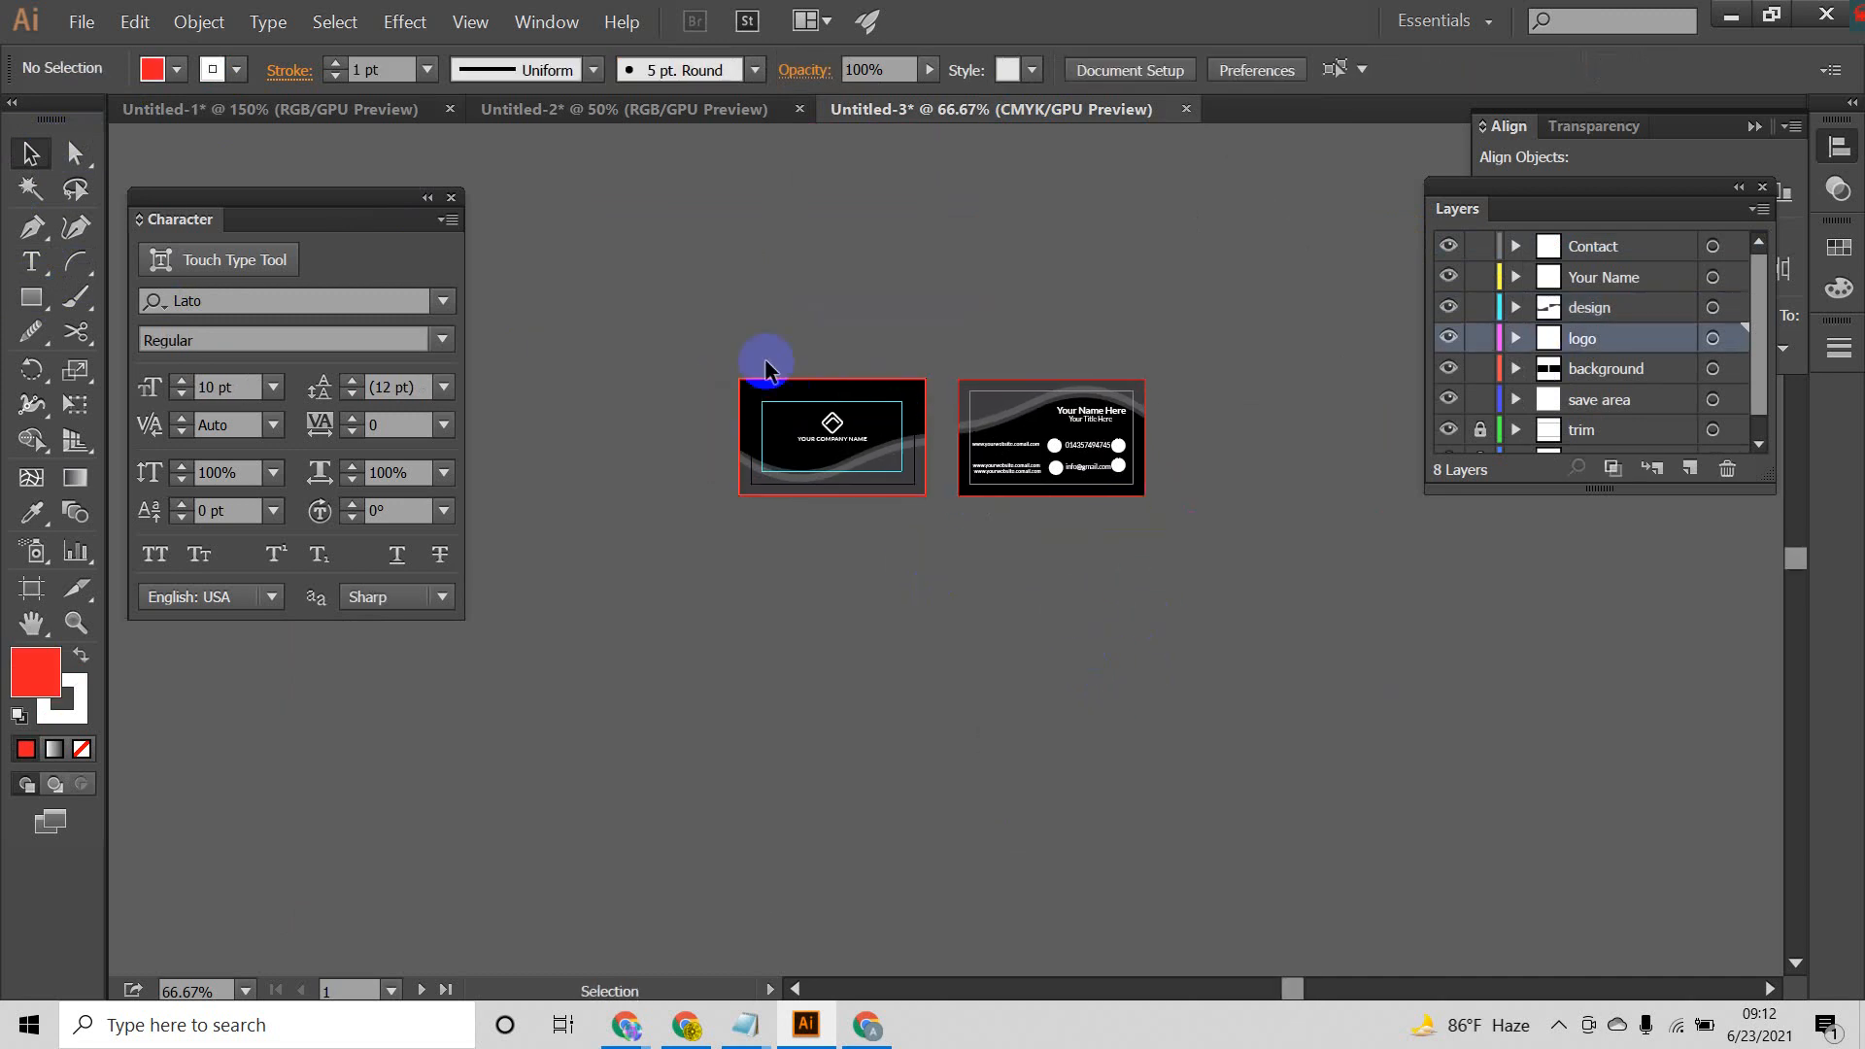
{"action": "left_click_drag", "start_coordinate": [1286, 622], "coordinate": [1280, 628]}
{"action": "left_click", "coordinate": [1008, 577]}
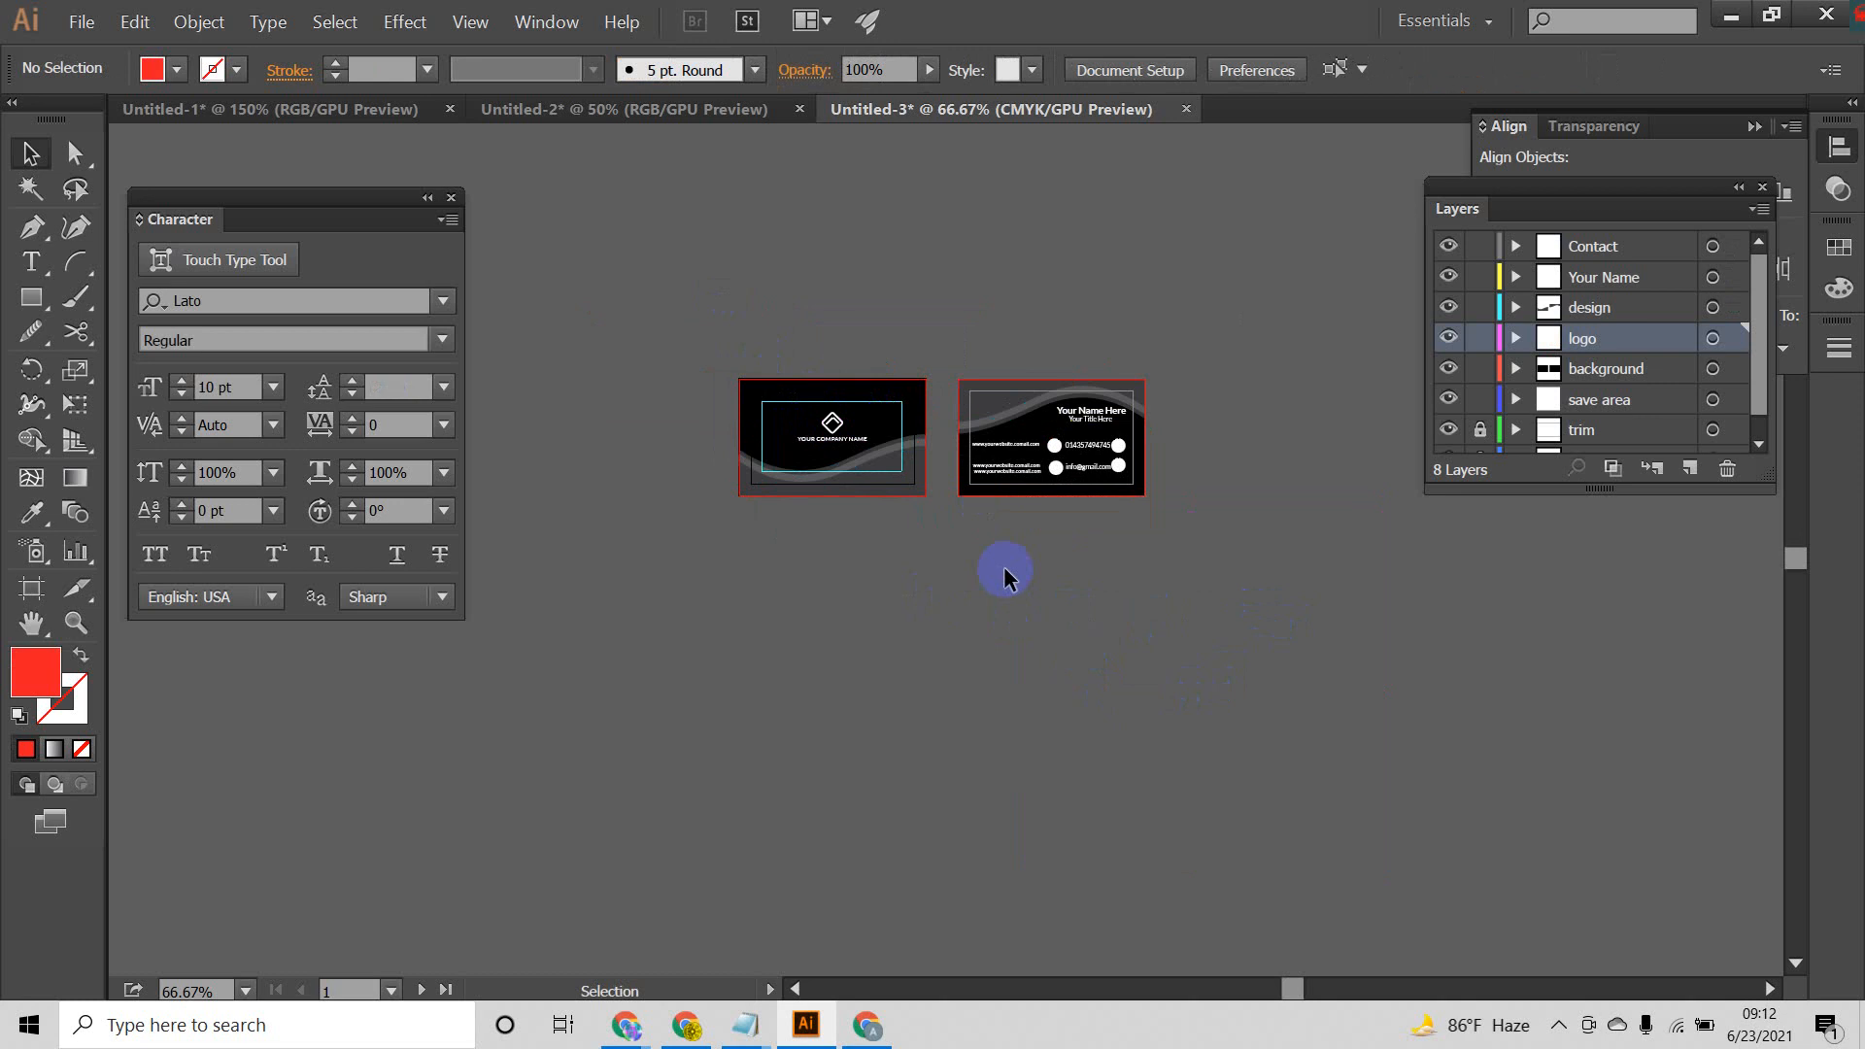
{"action": "left_click", "coordinate": [82, 21]}
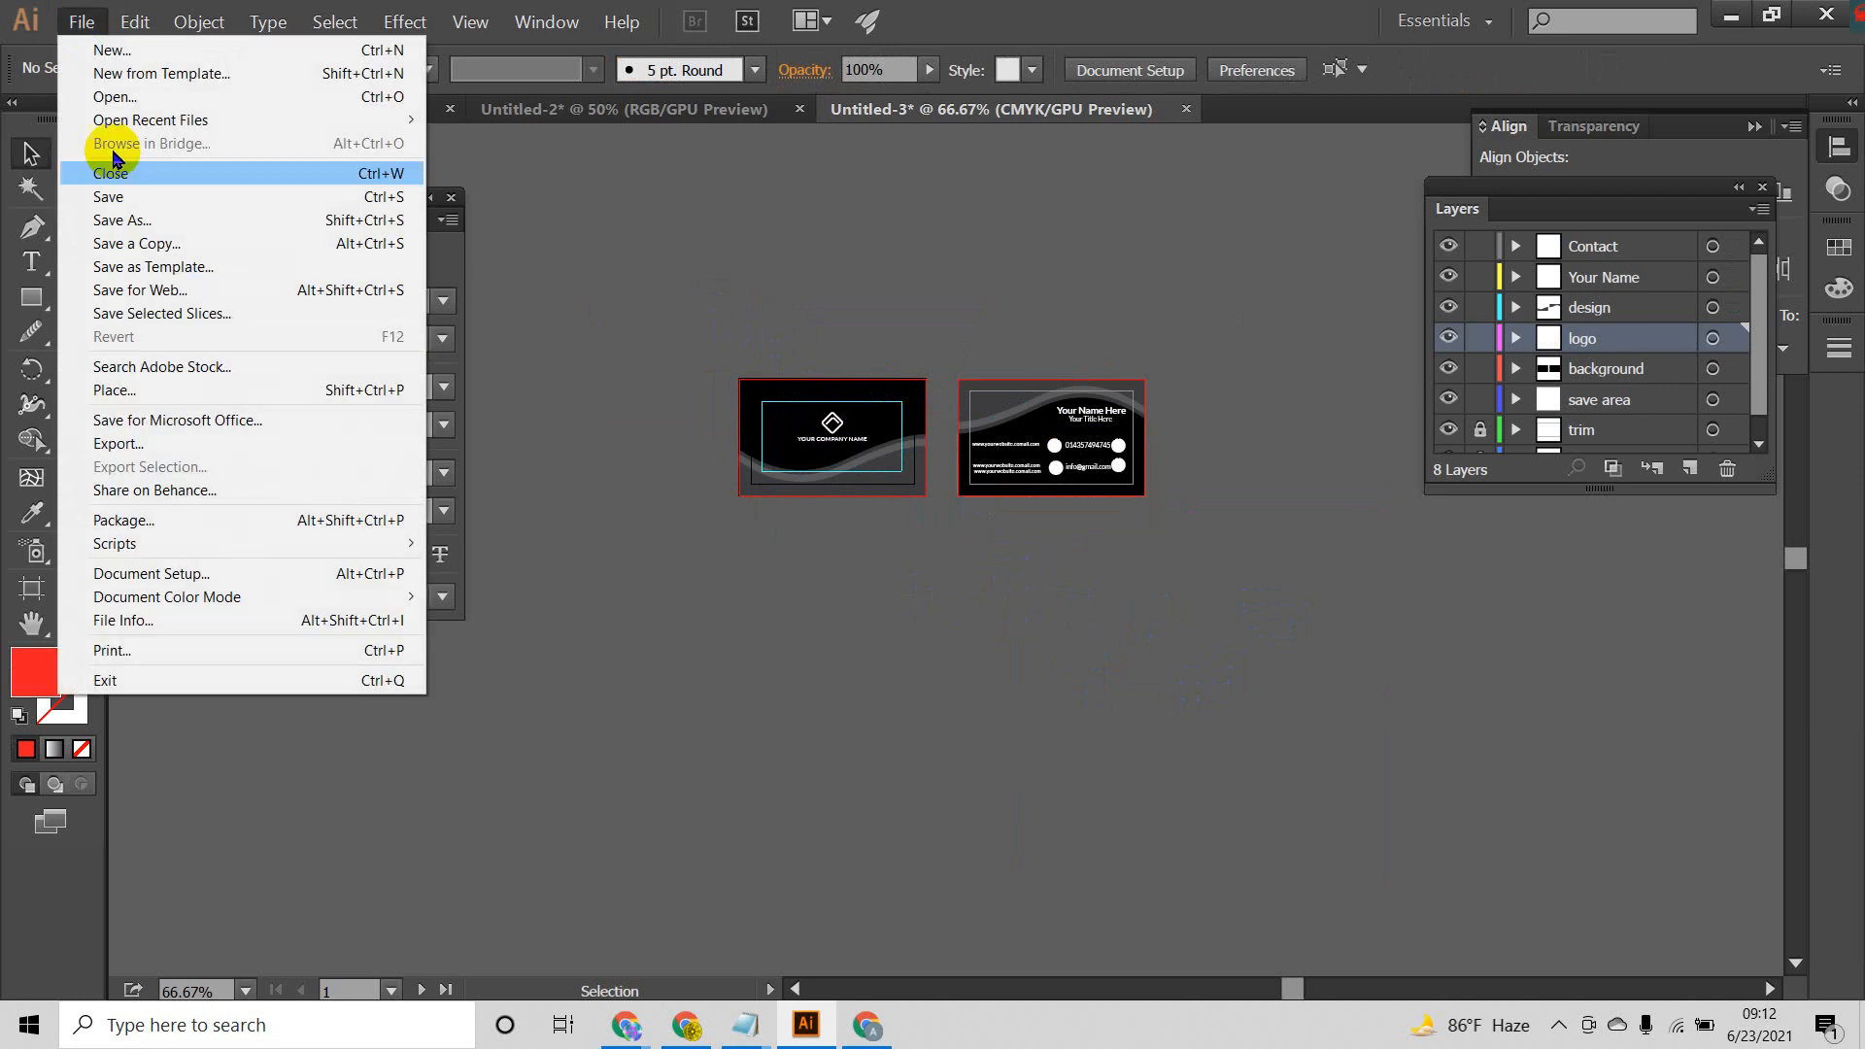
{"action": "left_click", "coordinate": [163, 443]}
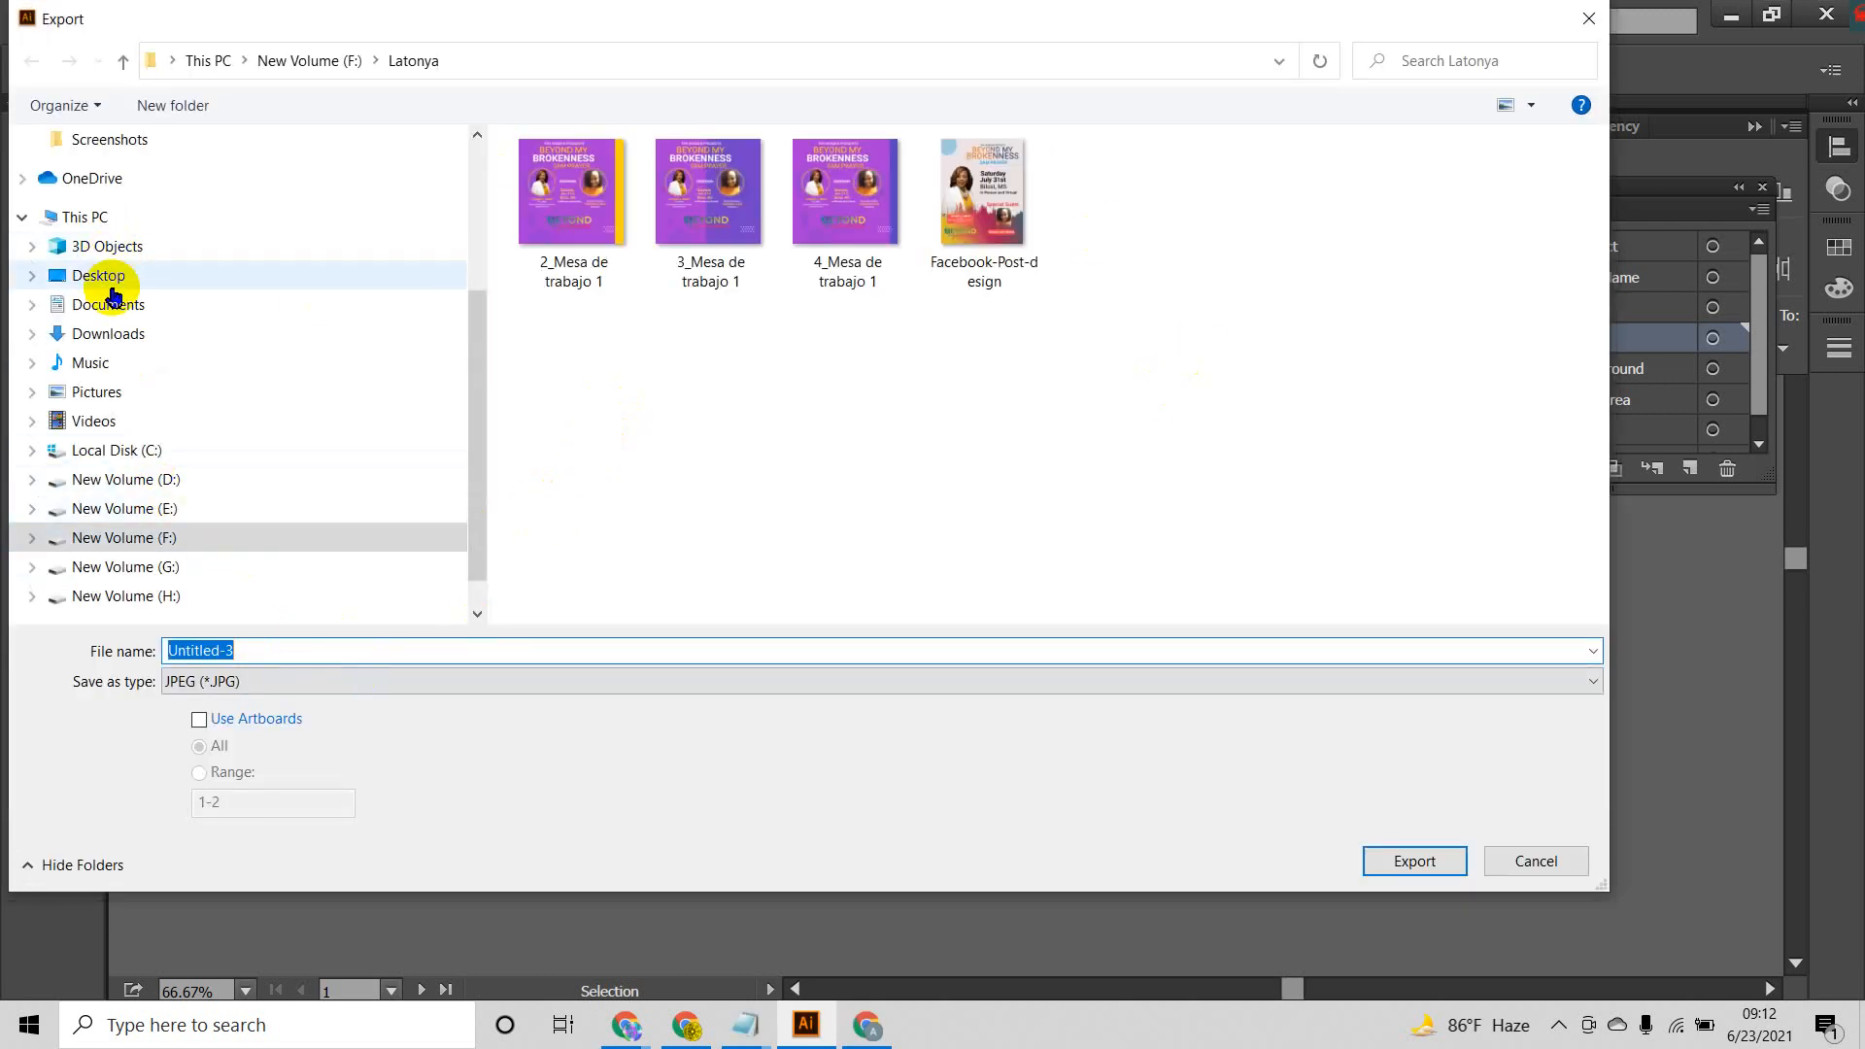
{"action": "left_click", "coordinate": [106, 278]}
{"action": "left_click", "coordinate": [356, 649]}
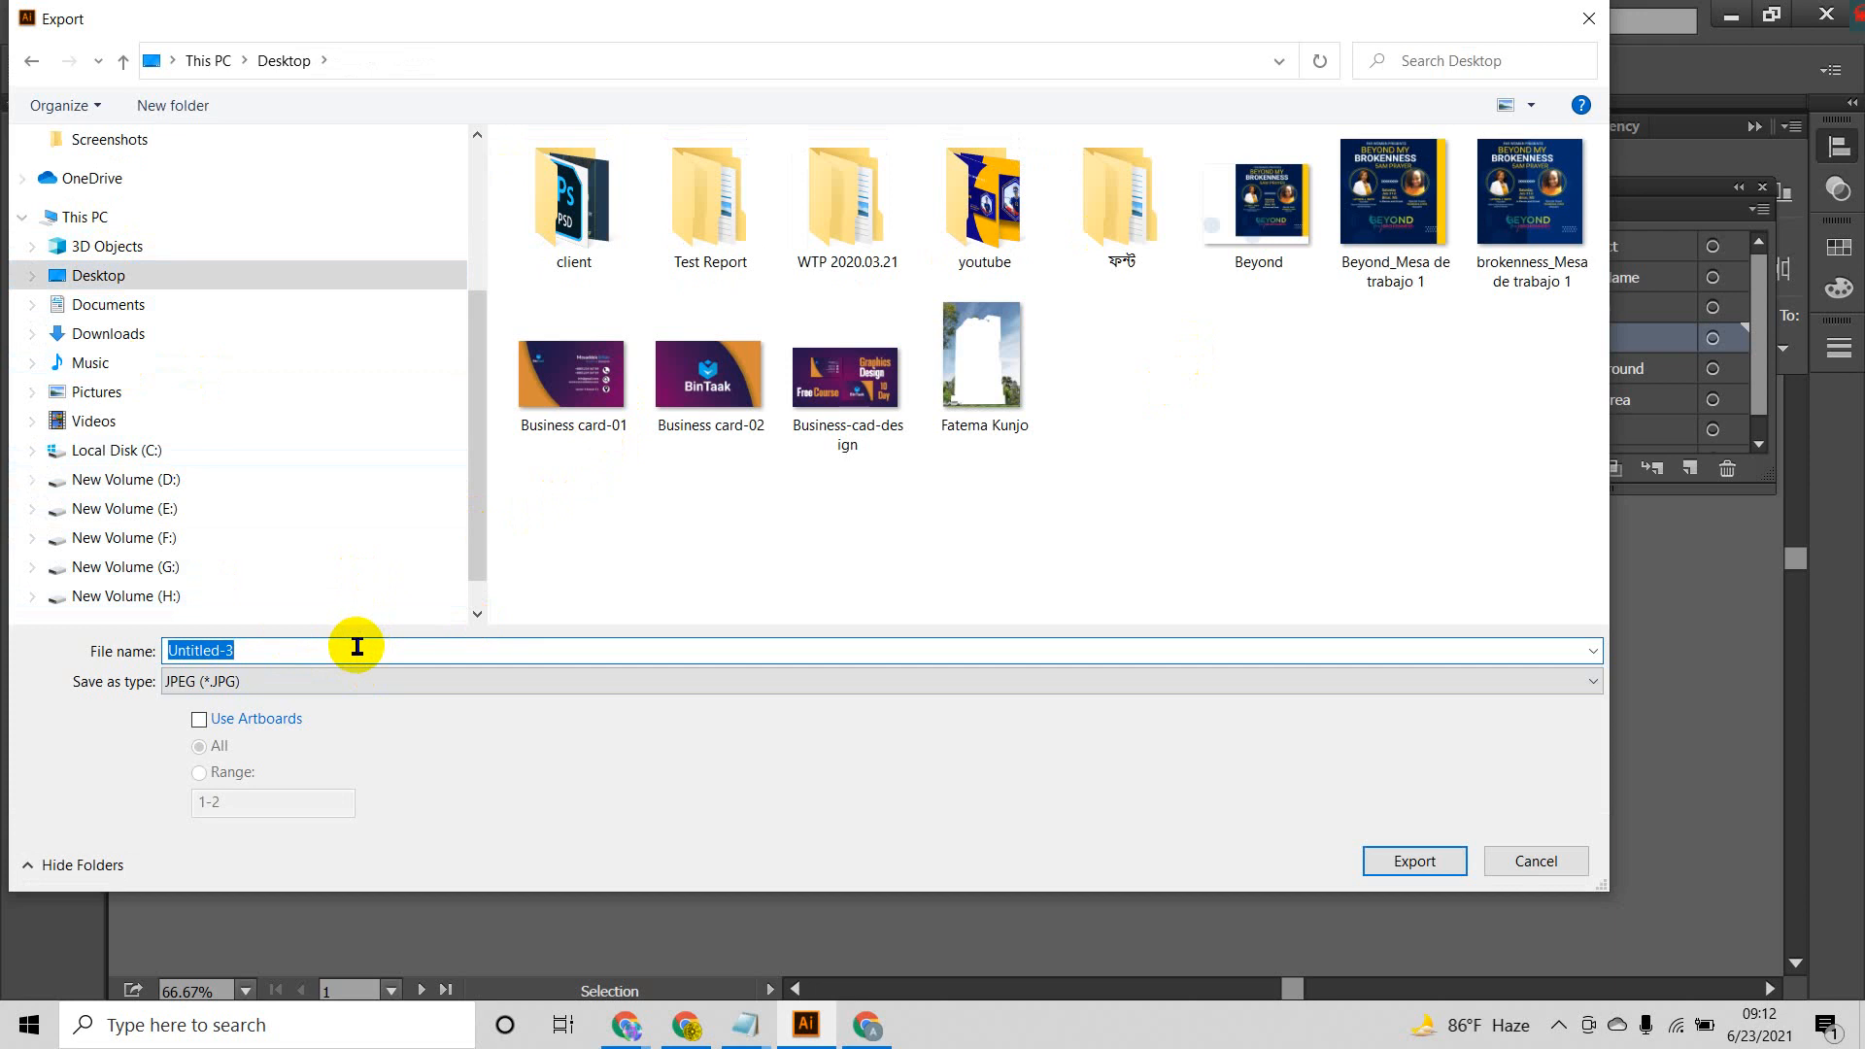
{"action": "type", "text": "b"}
{"action": "left_click", "coordinate": [577, 597]}
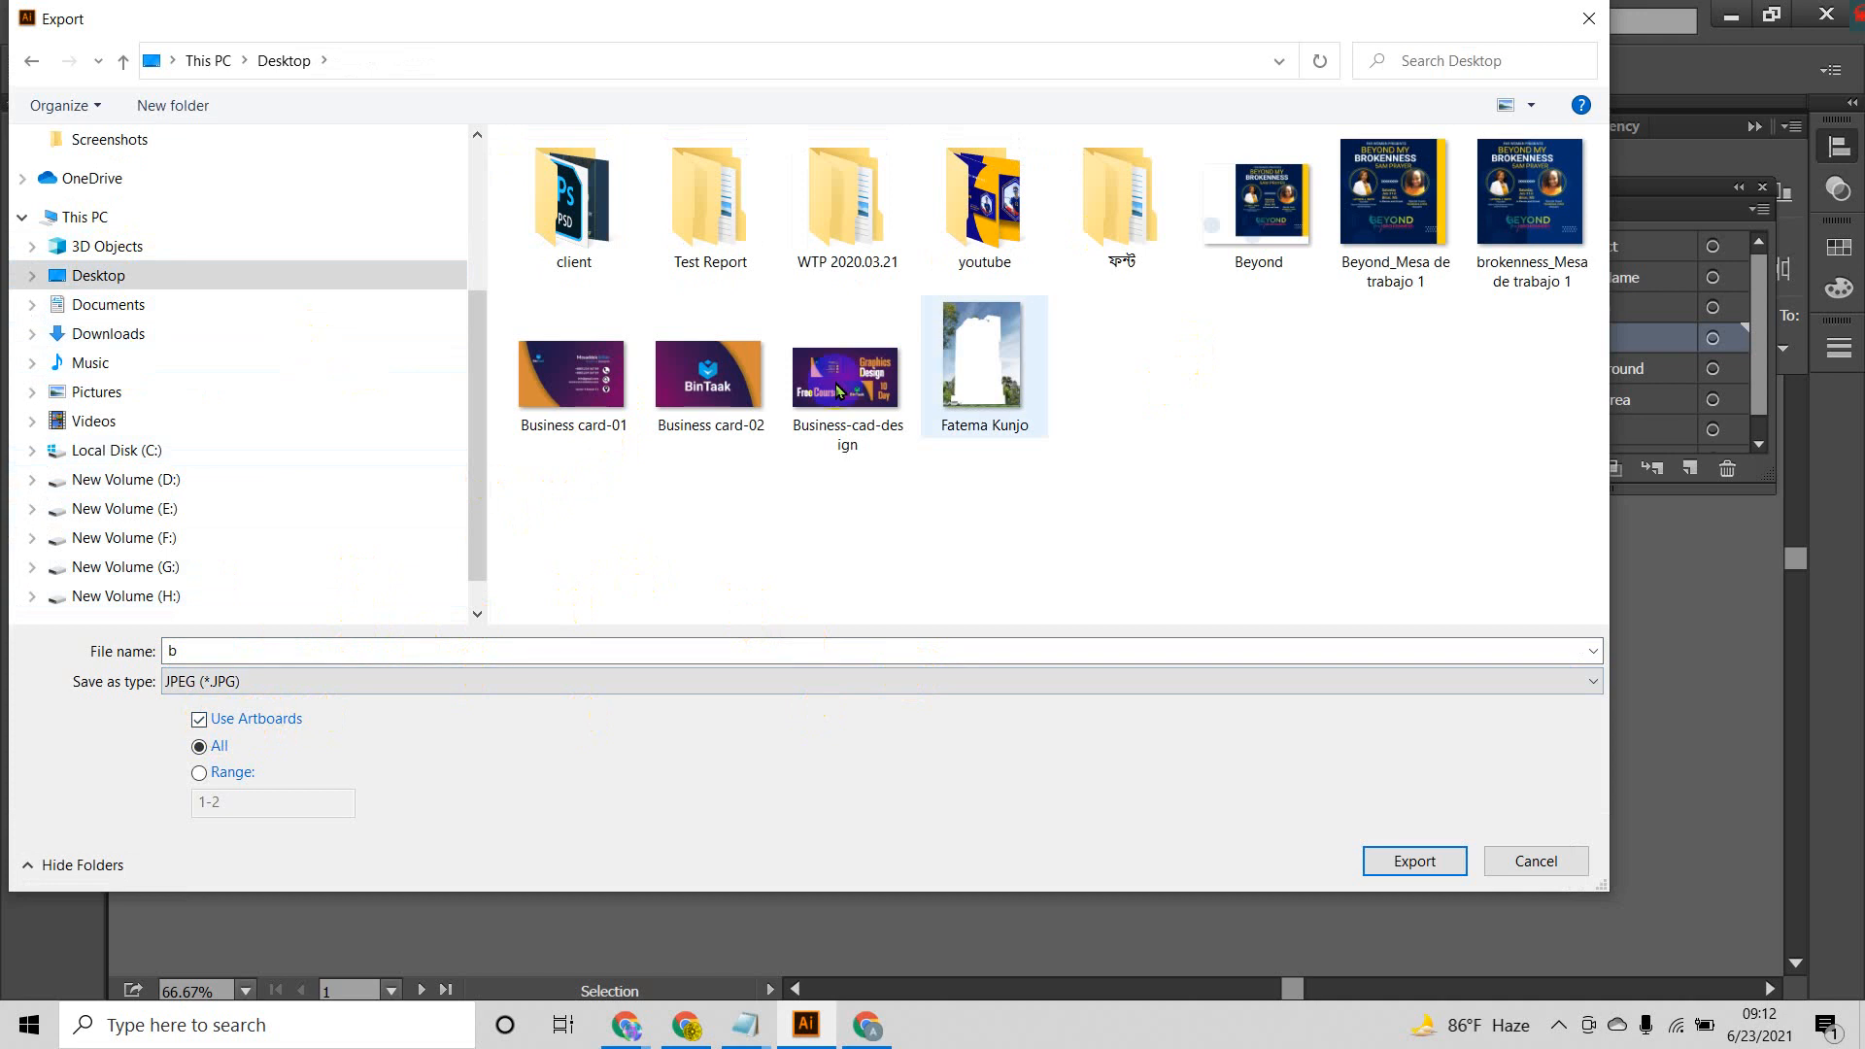
{"action": "left_click", "coordinate": [1432, 862]}
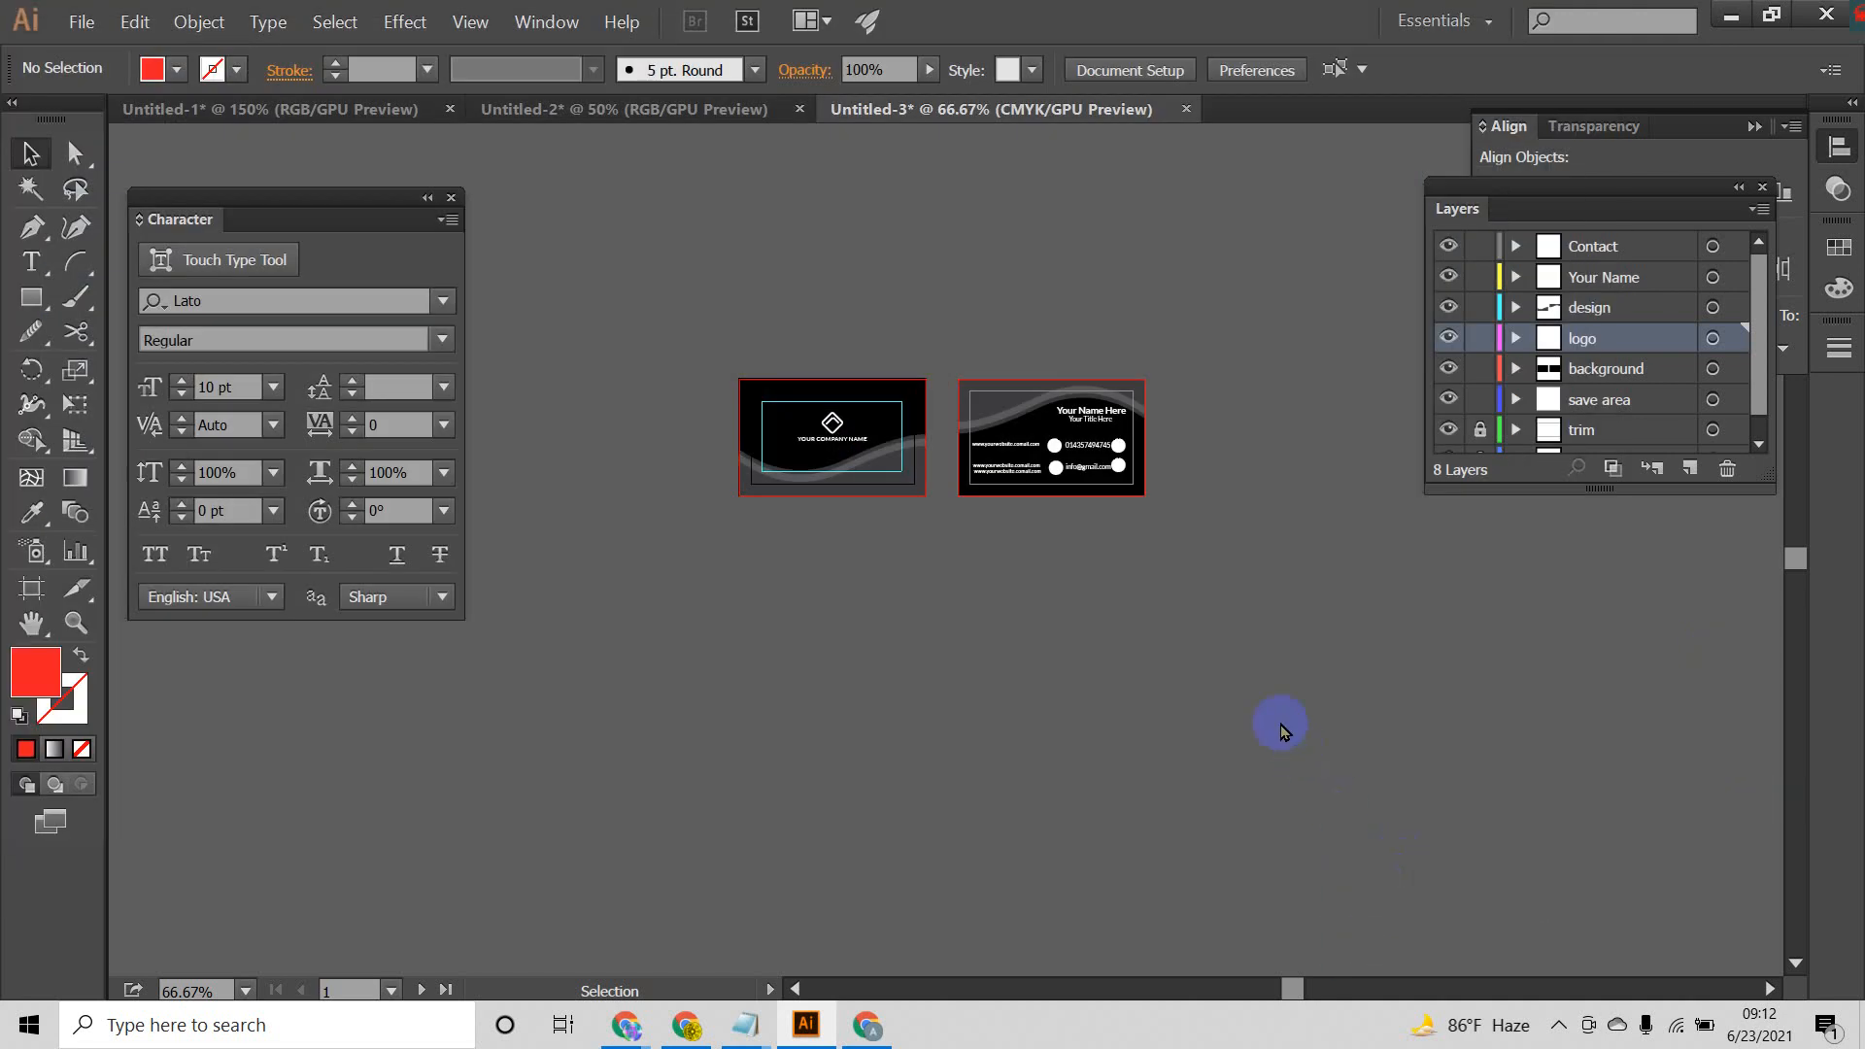
Step: Set the JPEG colour model to RGB and complete the export
{"action": "left_click", "coordinate": [1274, 355]}
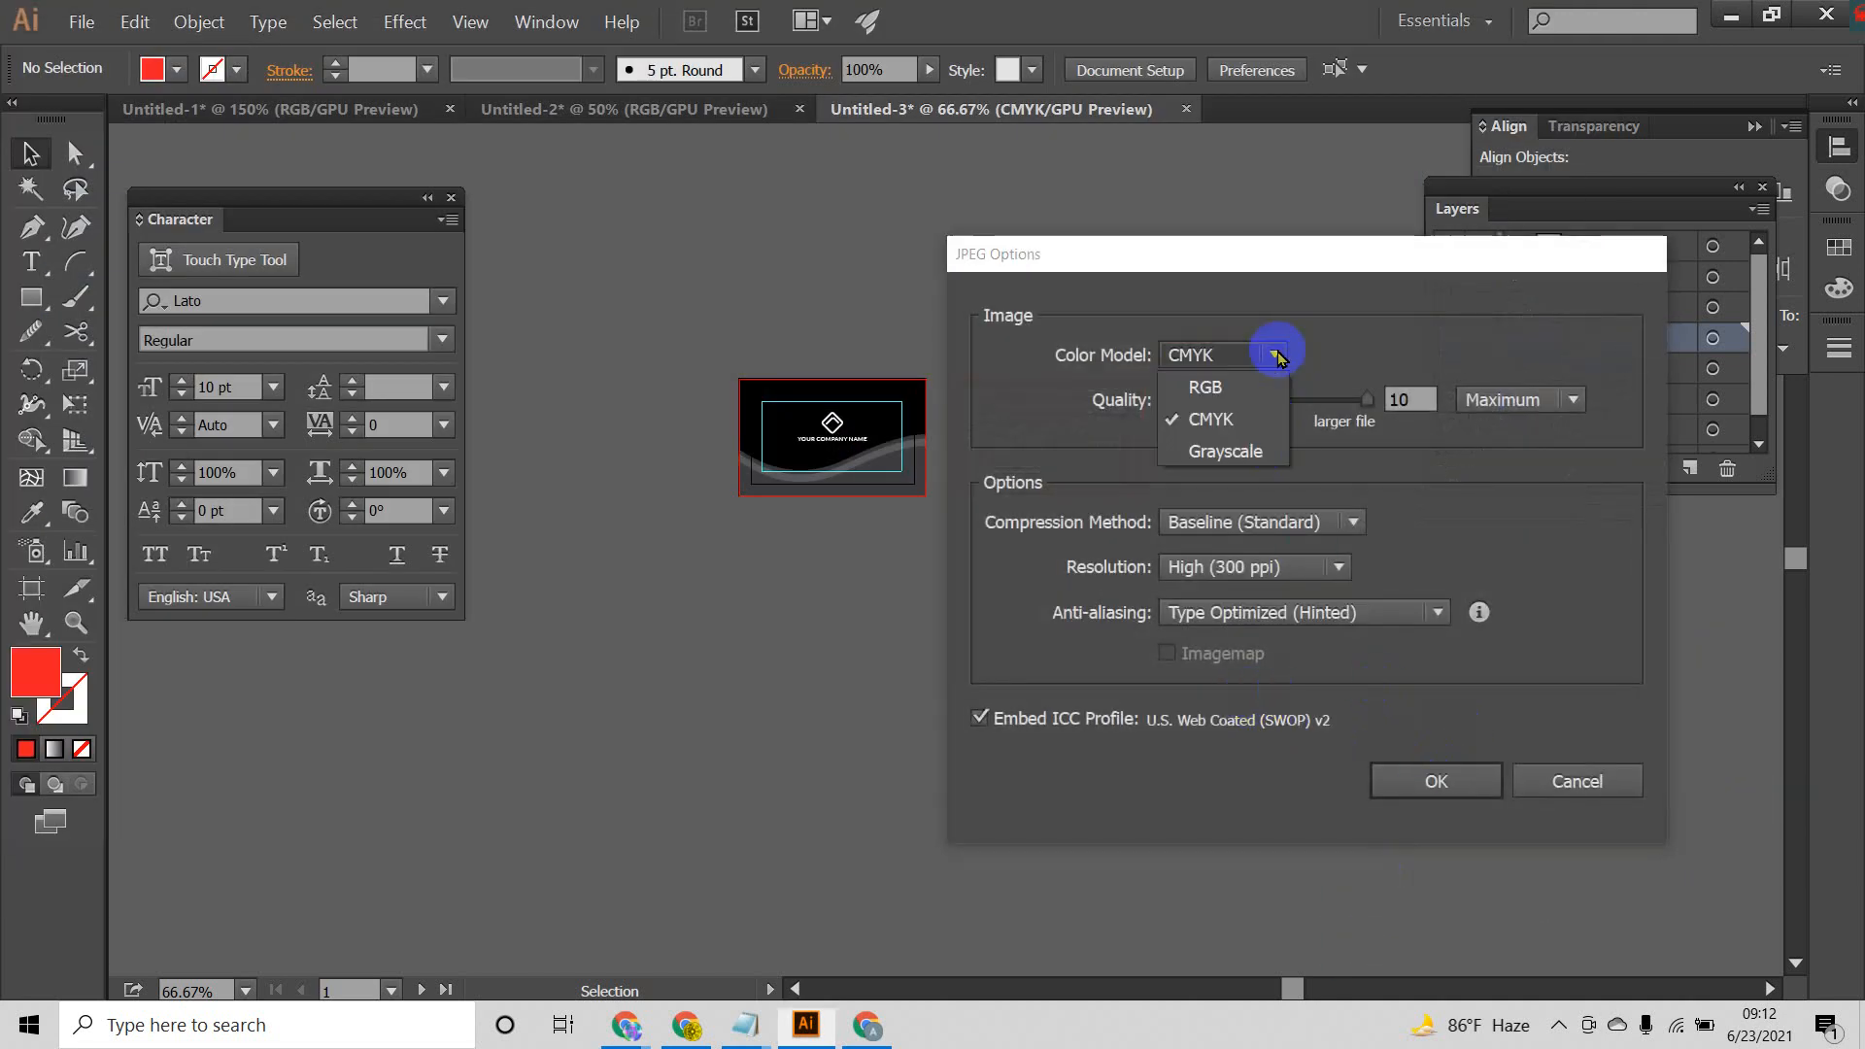
{"action": "left_click", "coordinate": [1217, 380]}
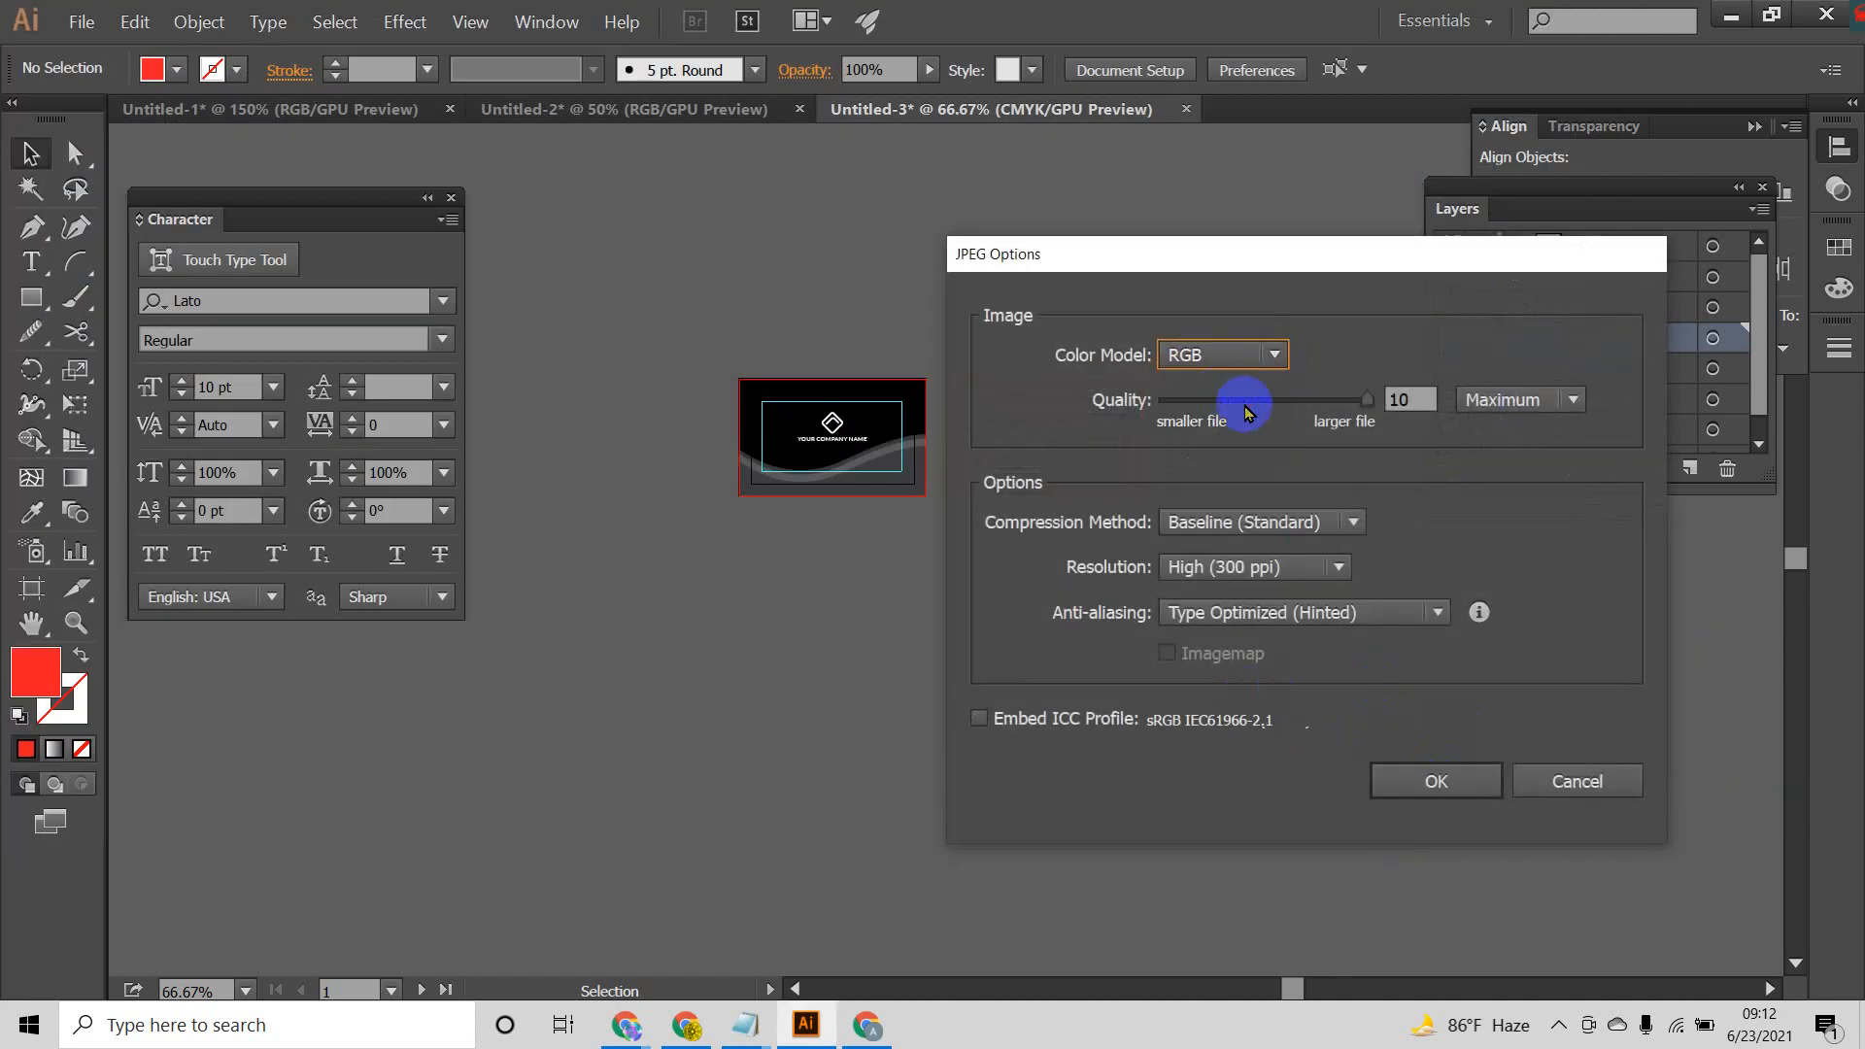
{"action": "left_click", "coordinate": [1435, 782]}
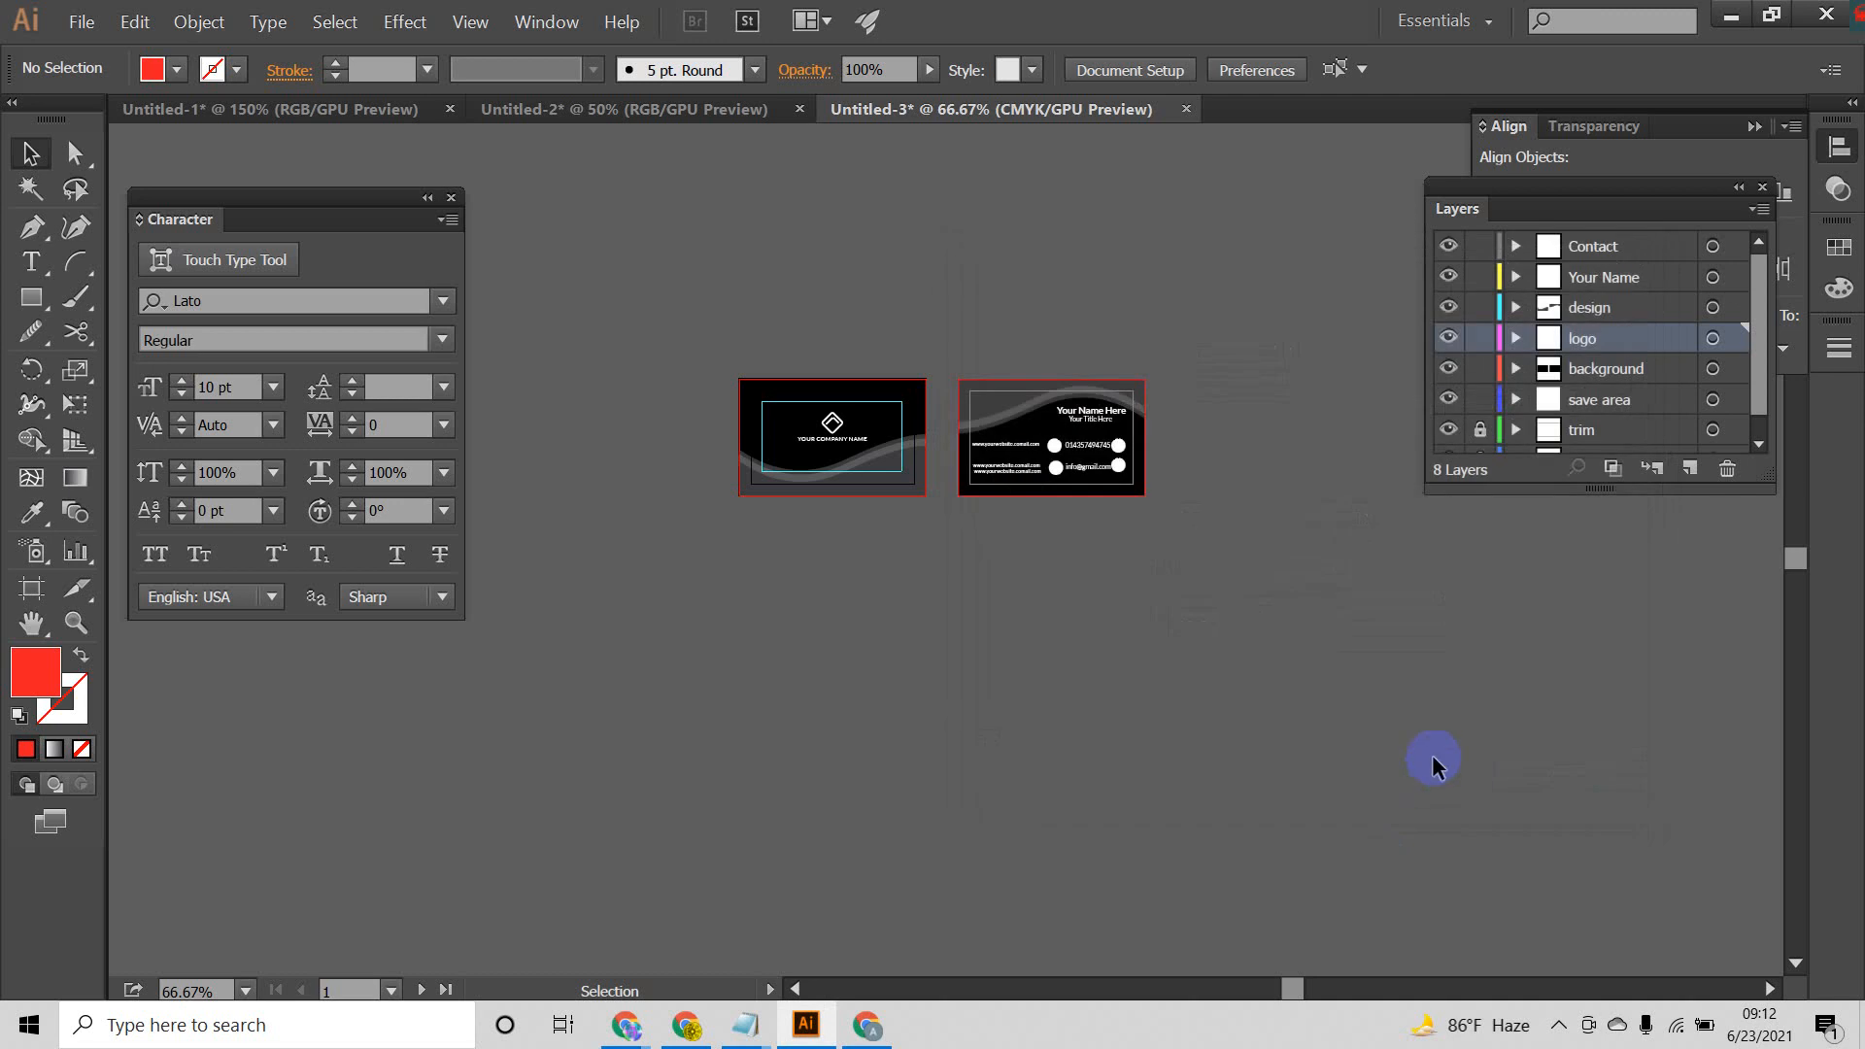
Step: Switch to the Untitled-2 document and align the red square to the centre of its artboard
{"action": "left_click", "coordinate": [500, 107]}
{"action": "left_click", "coordinate": [829, 364]}
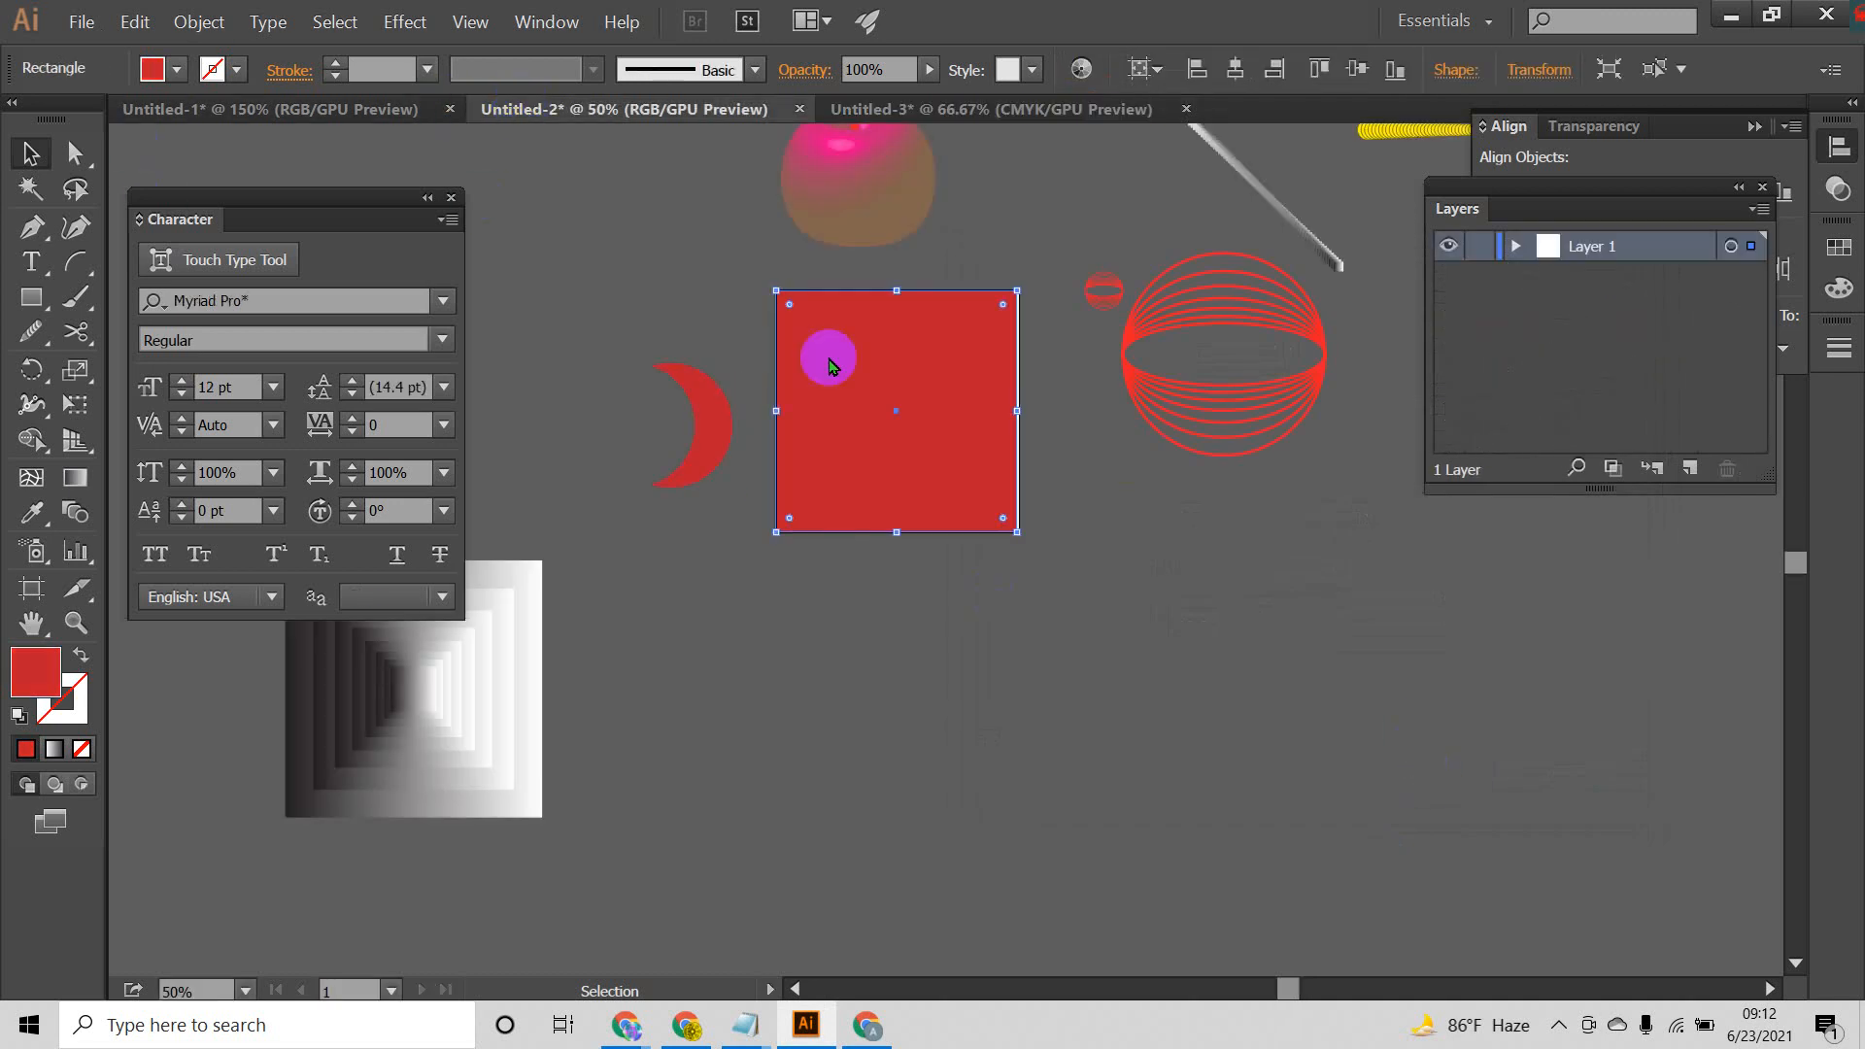
{"action": "left_click", "coordinate": [1342, 72]}
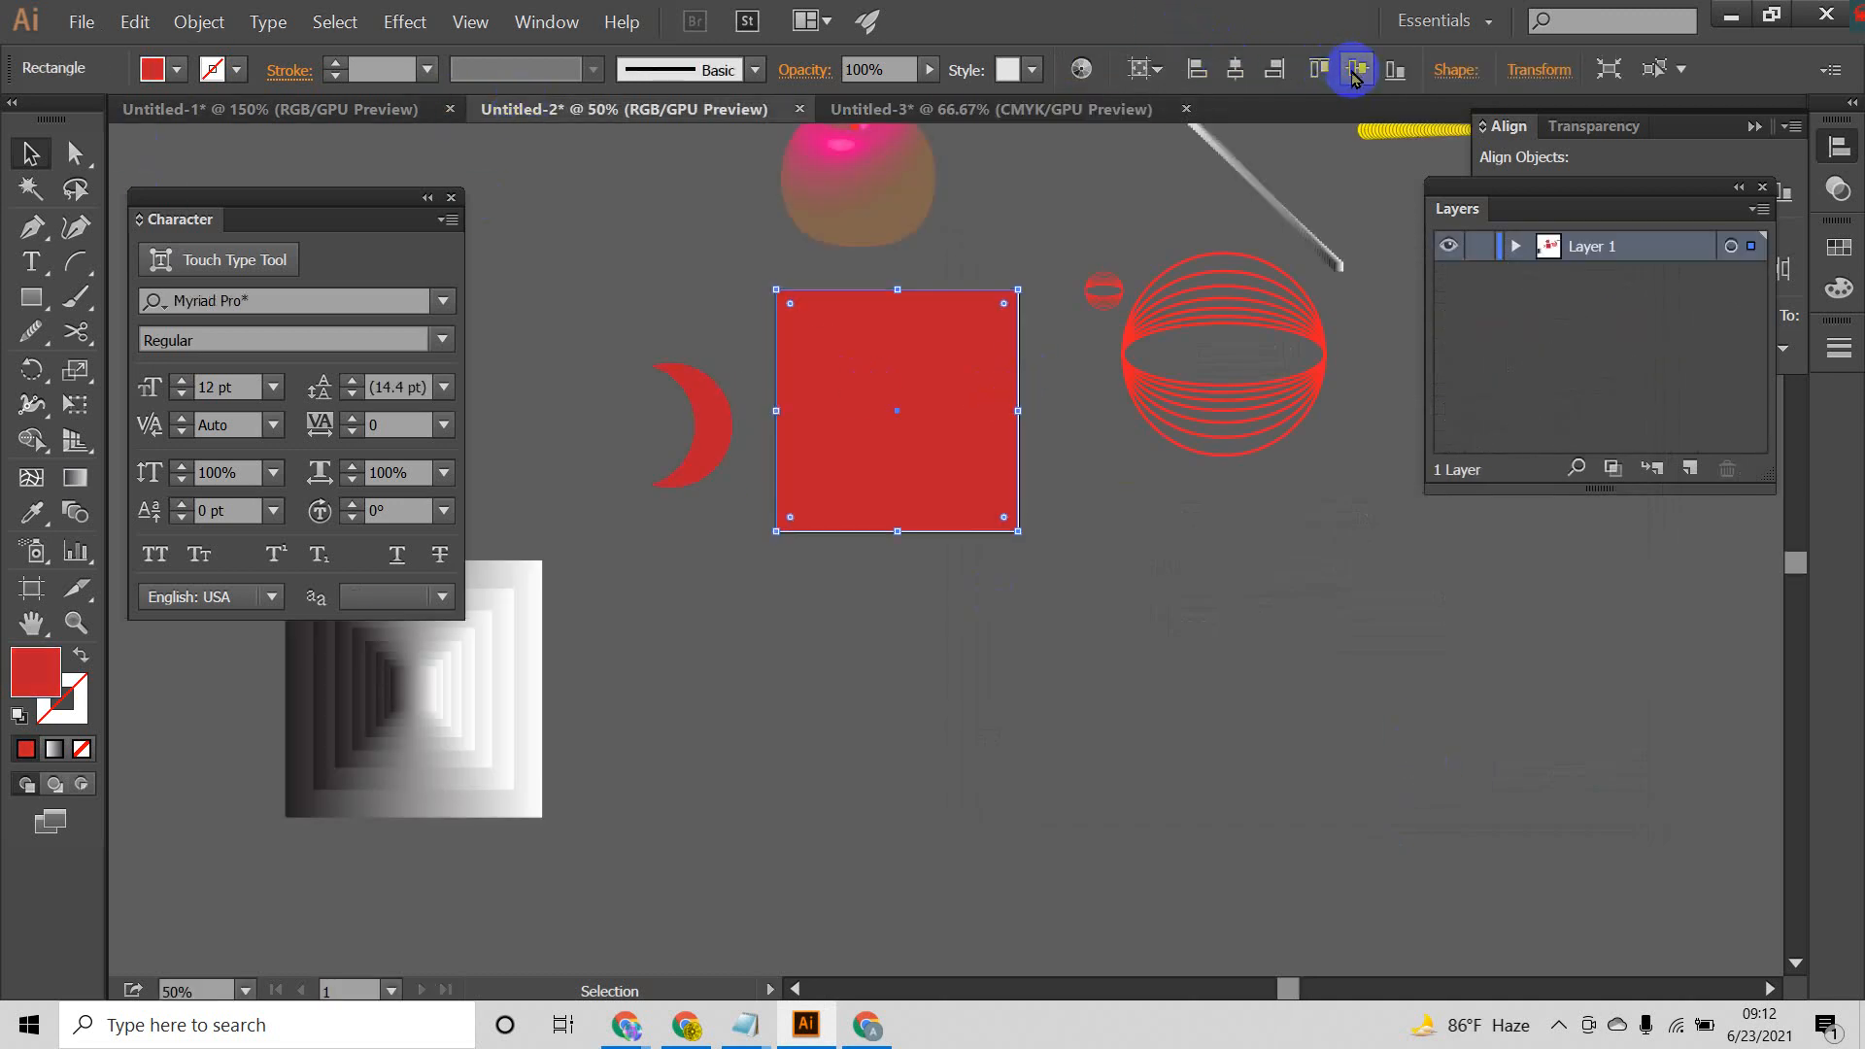
Step: Place the b-01 and b-02 images from the Desktop together in the empty area below the red square
{"action": "left_click", "coordinate": [86, 37]}
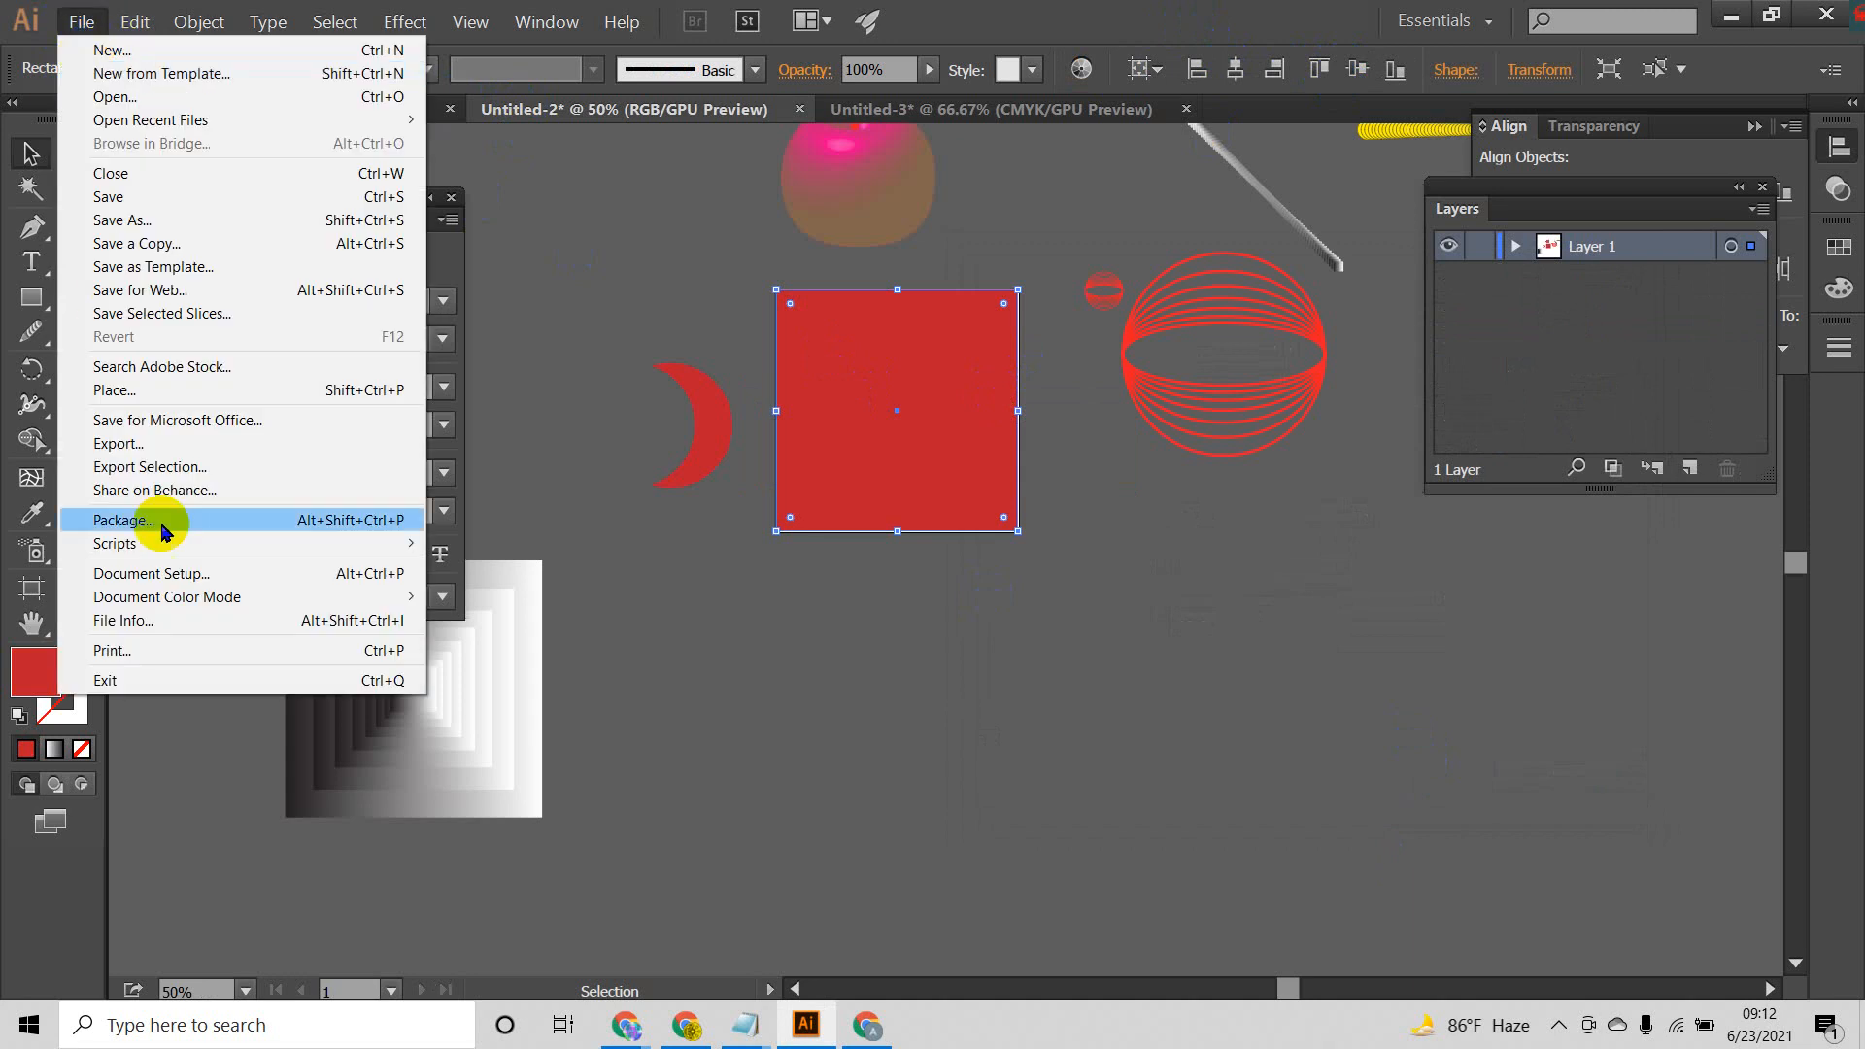
{"action": "left_click", "coordinate": [123, 395]}
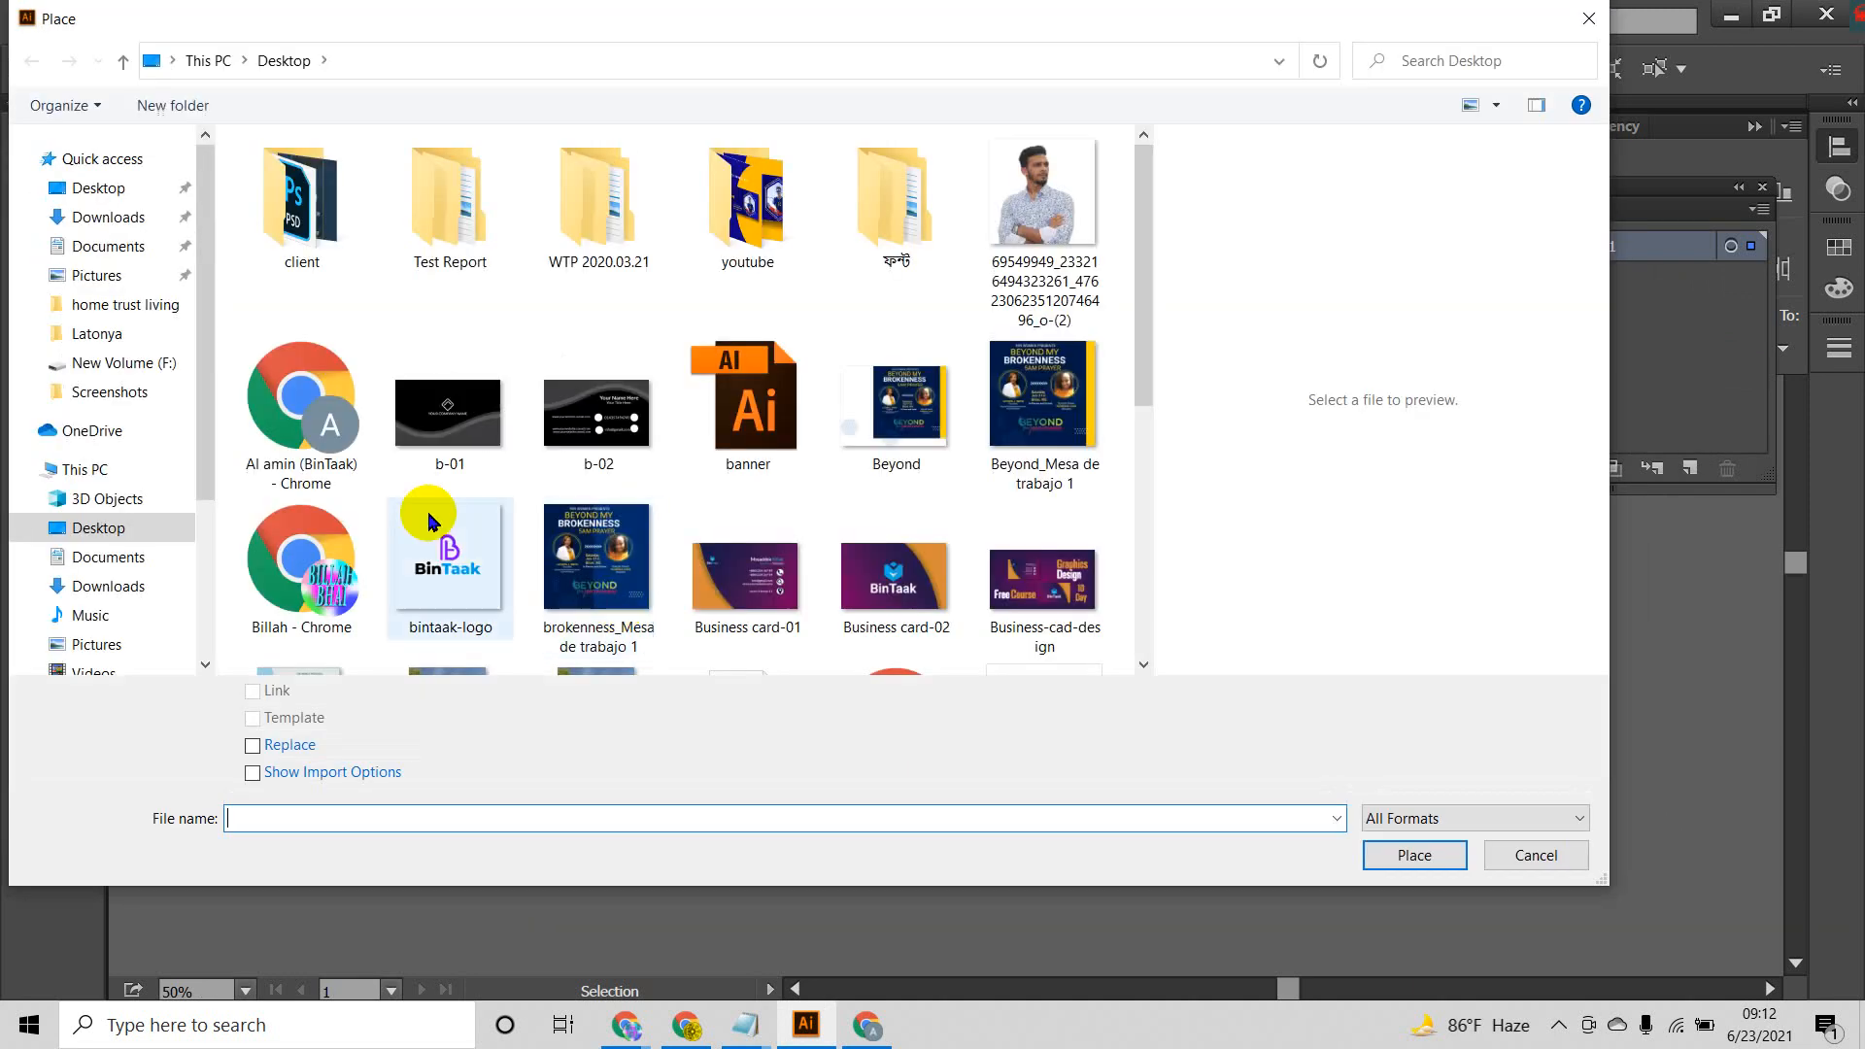
{"action": "left_click", "coordinate": [109, 190]}
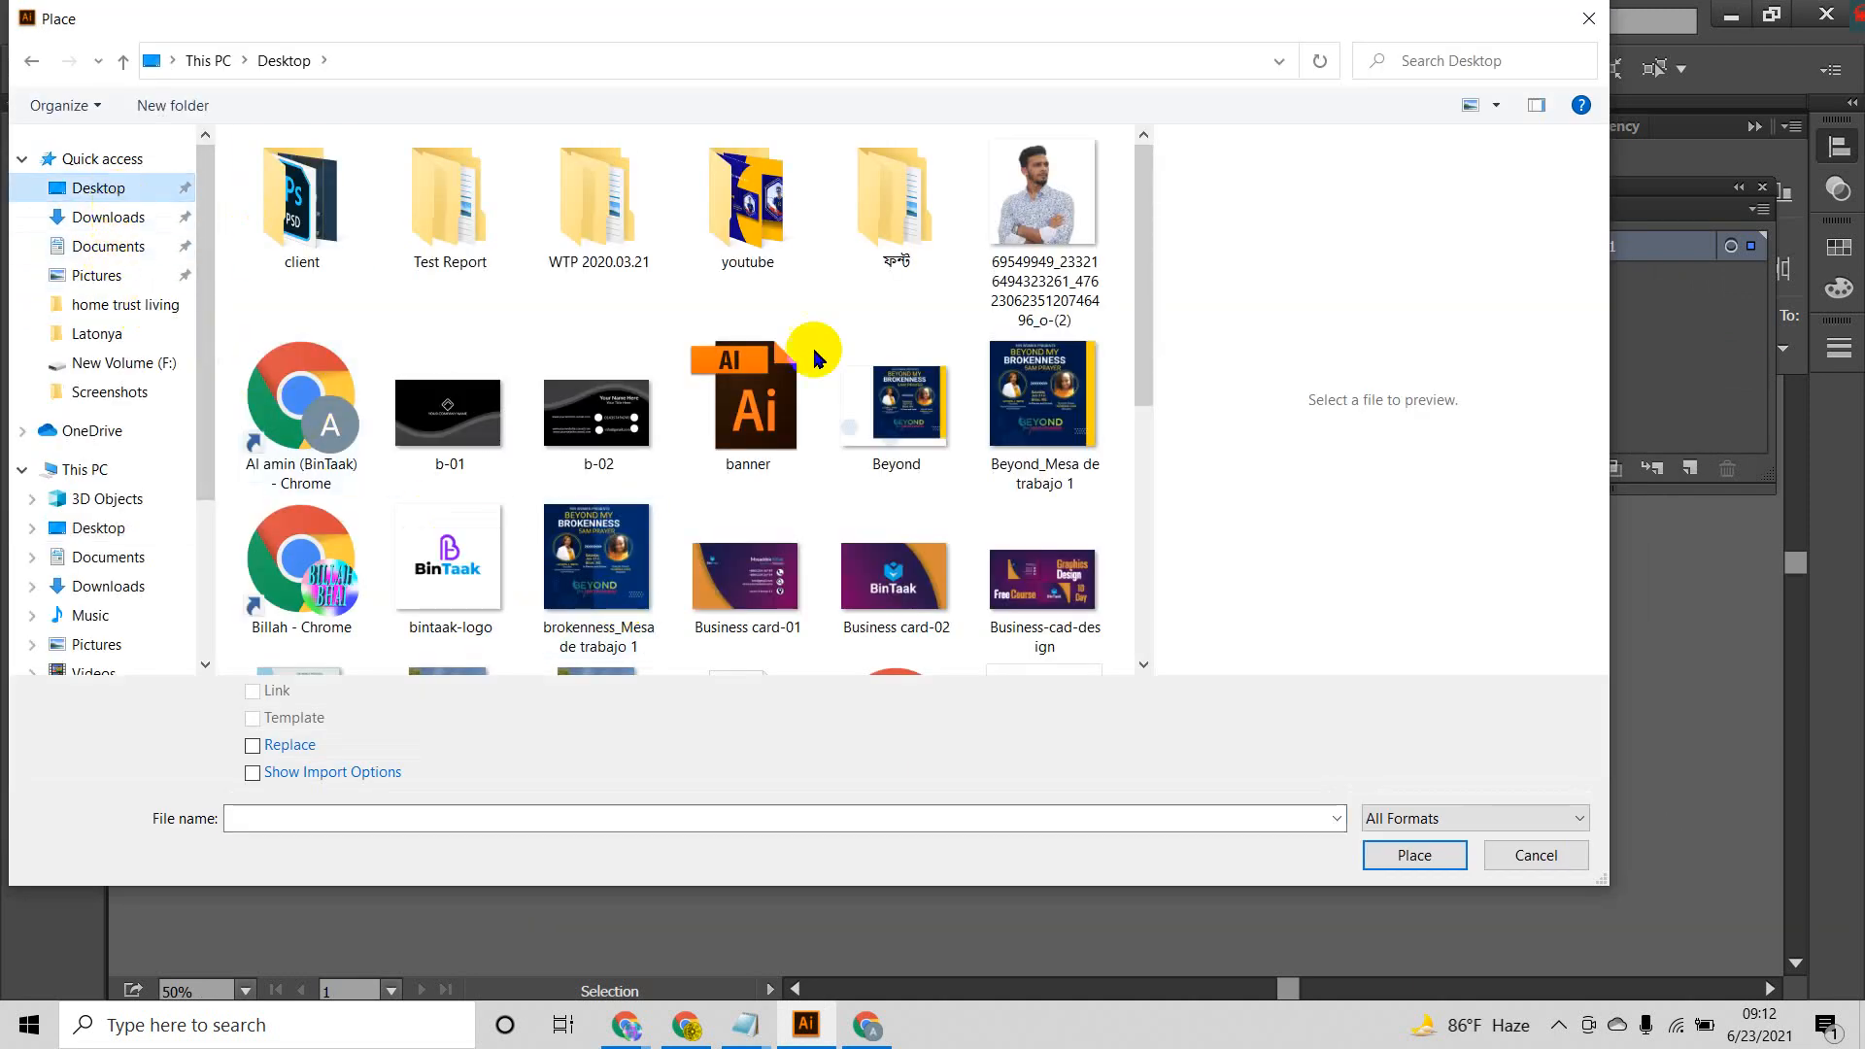
{"action": "left_click_drag", "start_coordinate": [425, 476], "coordinate": [611, 416]}
{"action": "left_click", "coordinate": [1442, 868]}
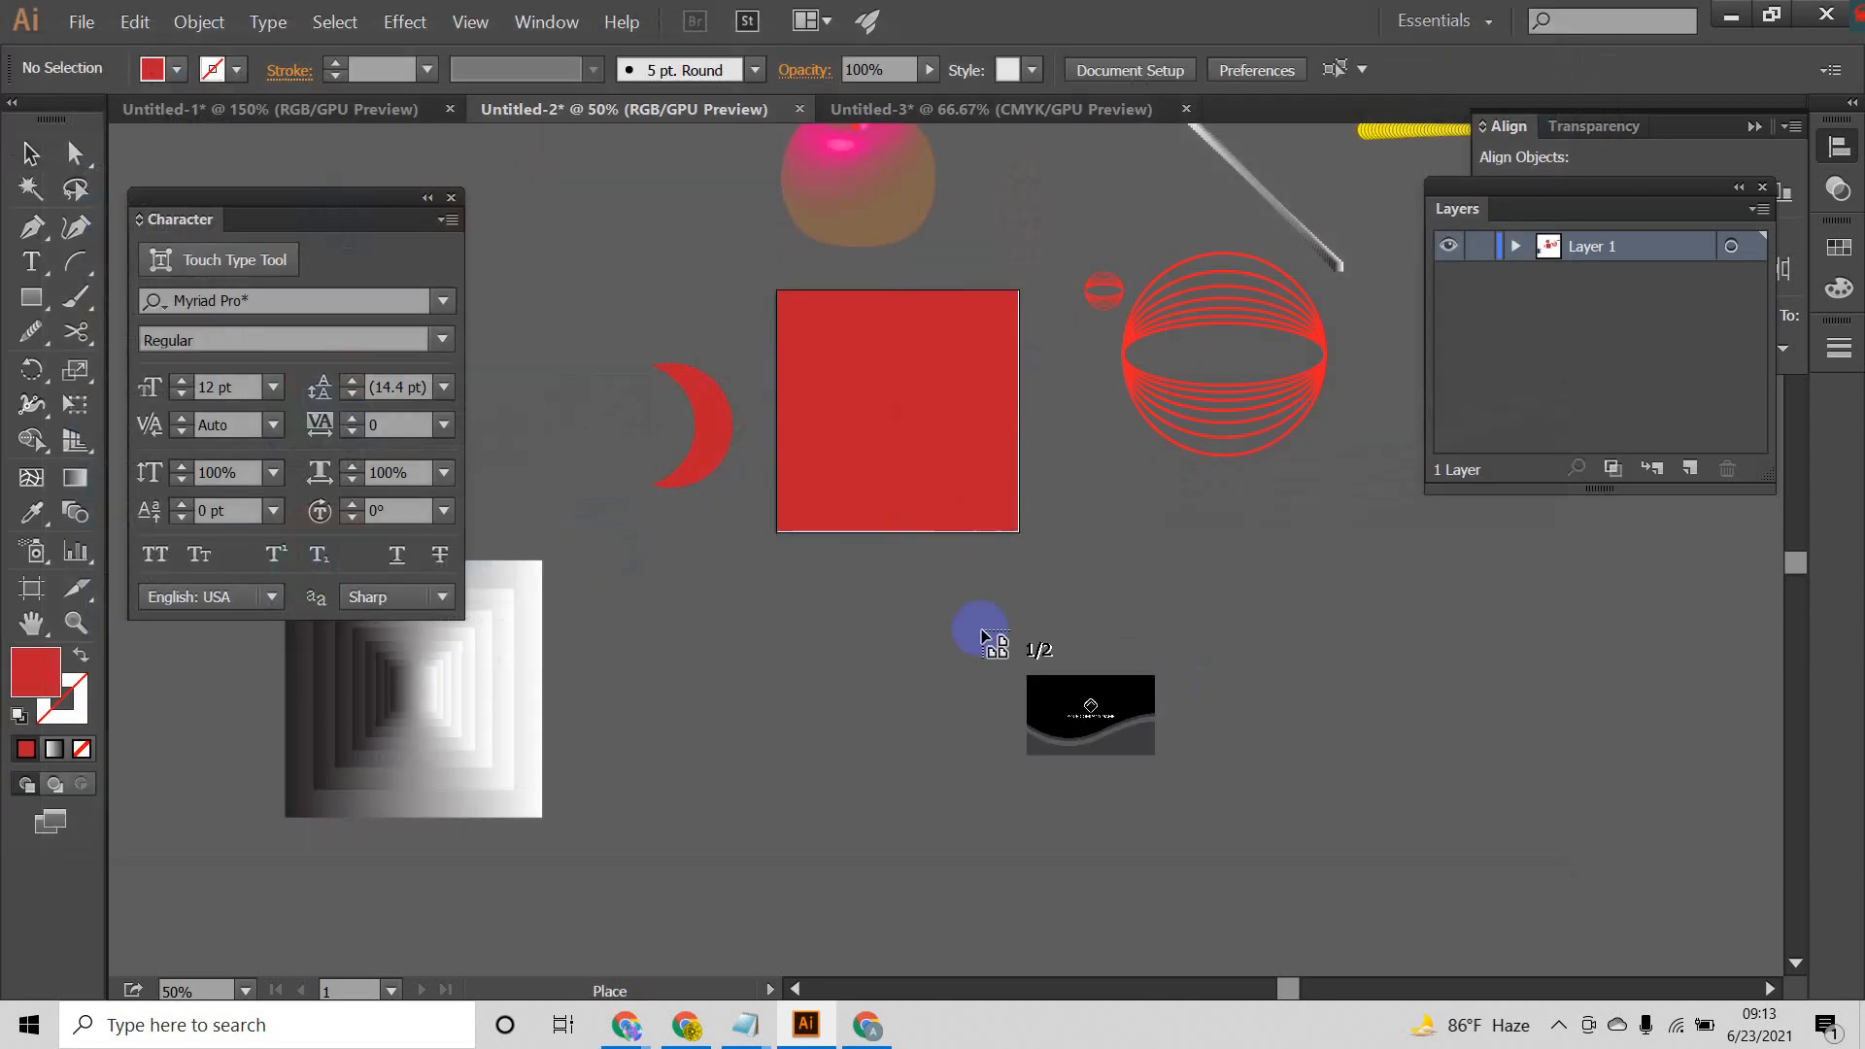
{"action": "left_click", "coordinate": [864, 614]}
{"action": "left_click", "coordinate": [926, 613]}
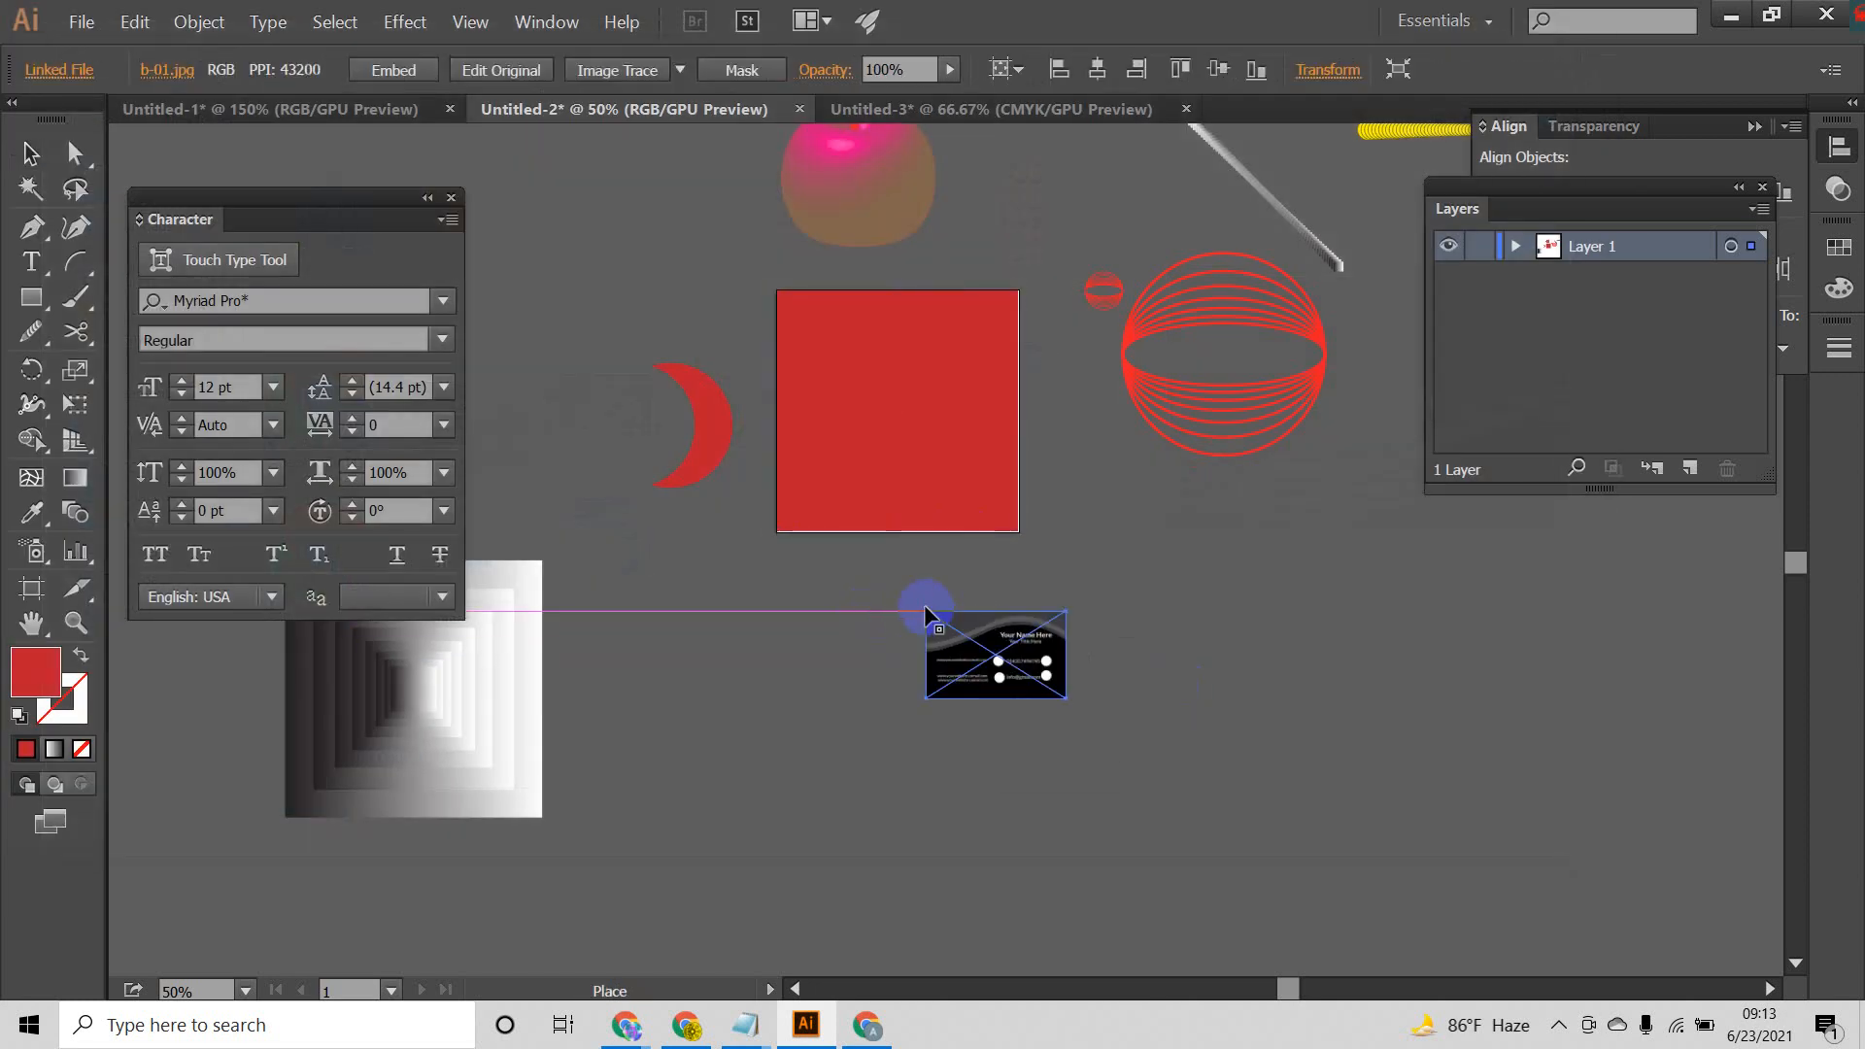
Step: Delete the tiny b-01 image, keeping only the b-02 card below the red square
{"action": "left_click", "coordinate": [905, 707]}
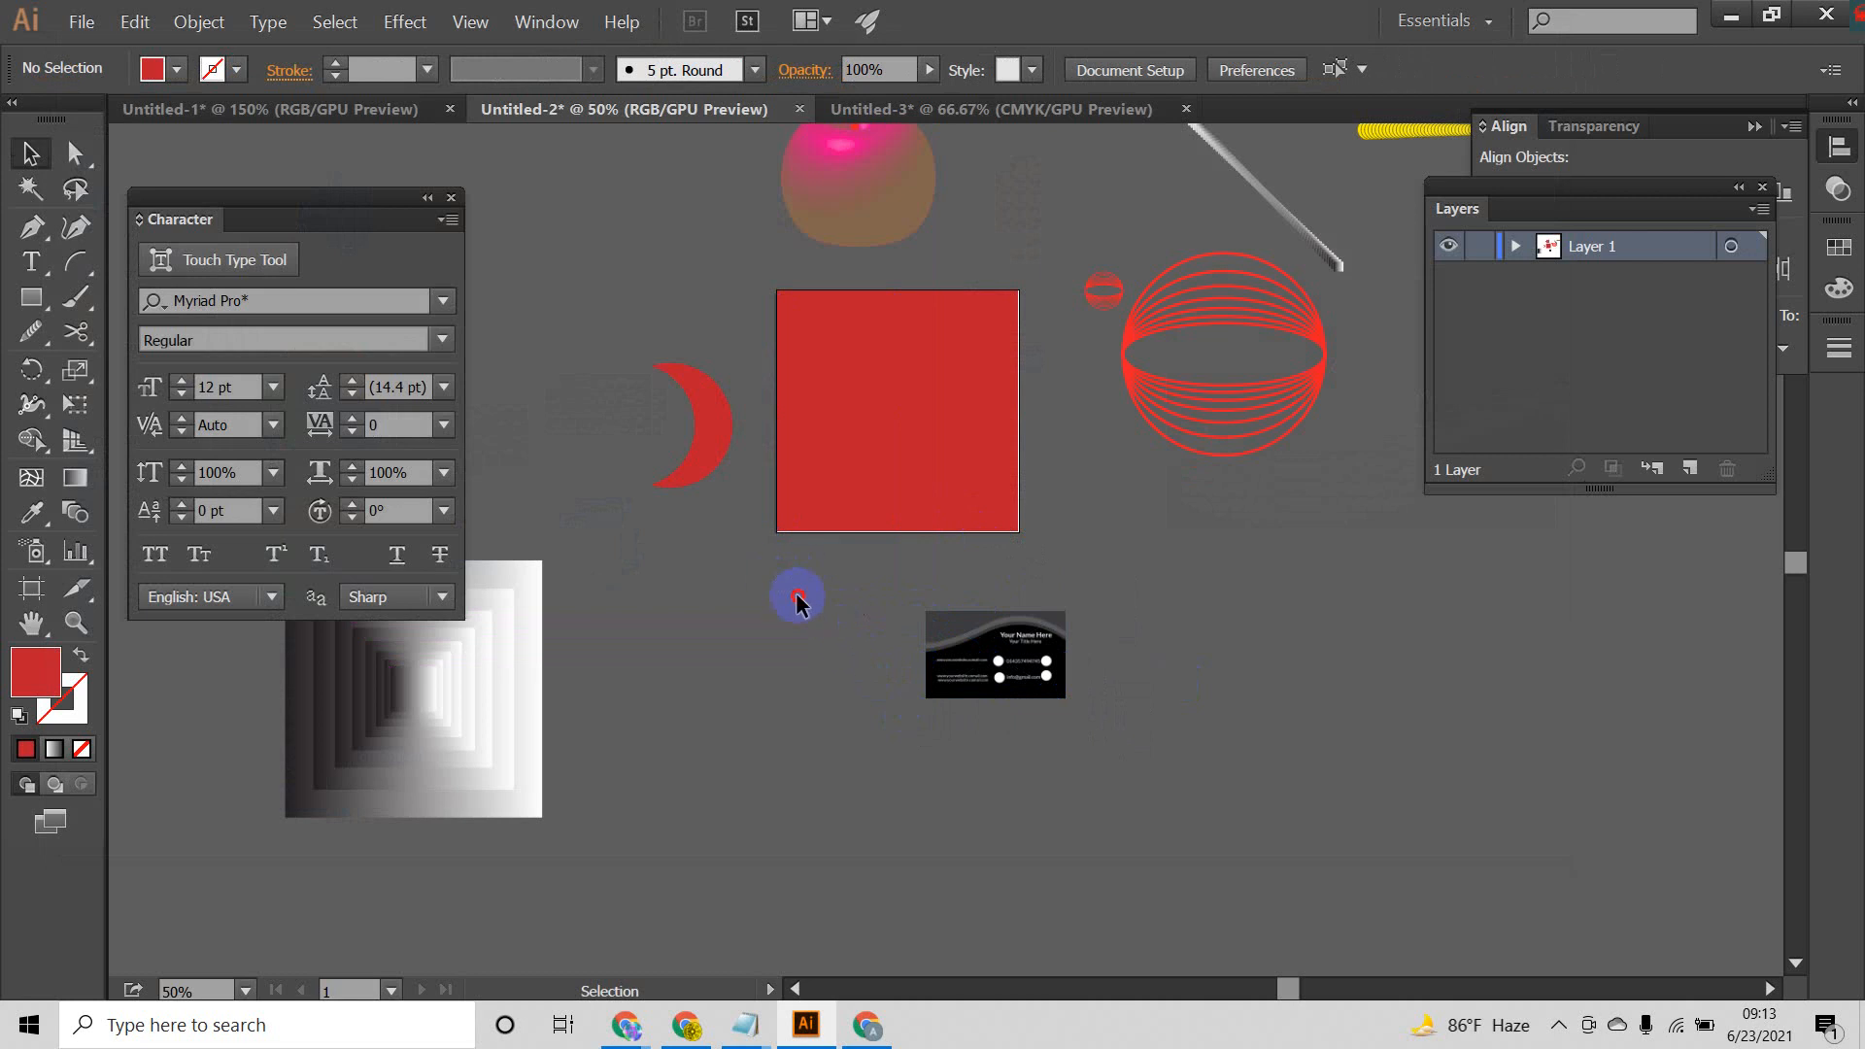
{"action": "mouse_move", "coordinate": [796, 600]}
{"action": "left_mouse_down"}
{"action": "mouse_move", "coordinate": [889, 693]}
{"action": "mouse_move", "coordinate": [1034, 768]}
{"action": "left_mouse_up"}
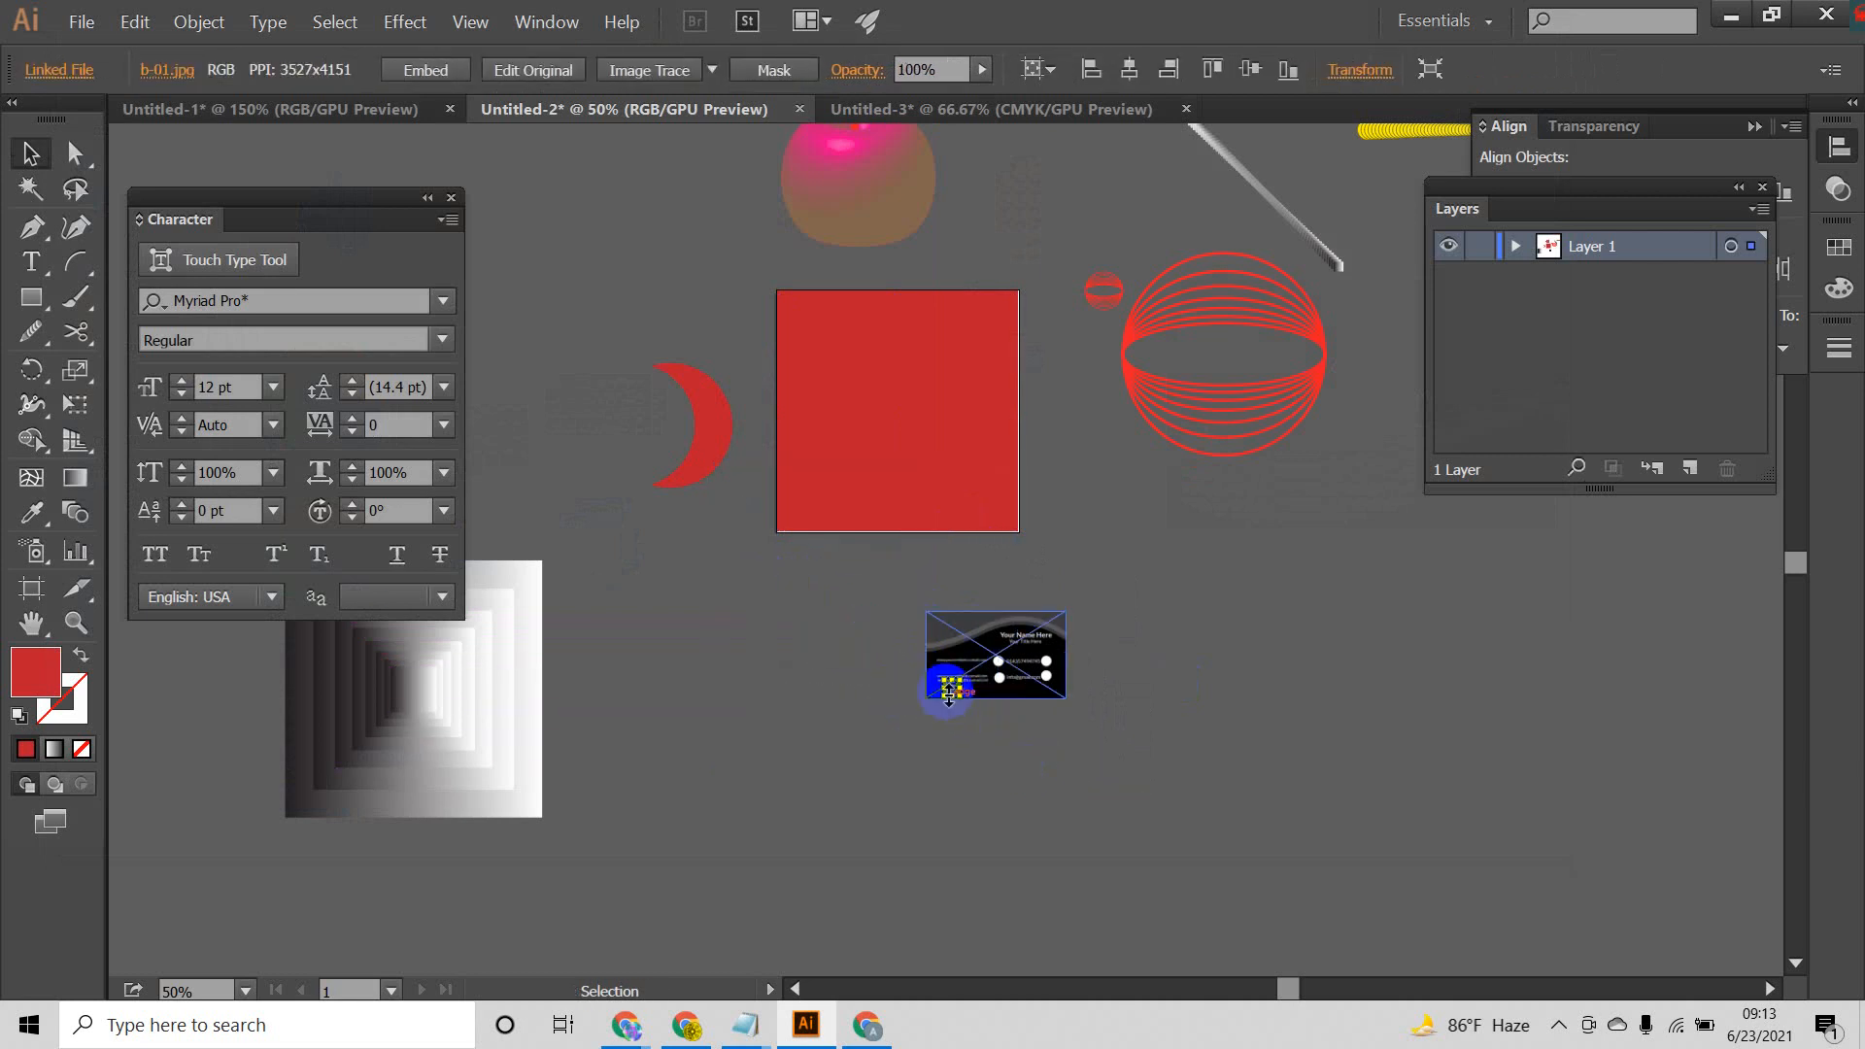
{"action": "left_click", "coordinate": [994, 735]}
{"action": "left_click", "coordinate": [1011, 676]}
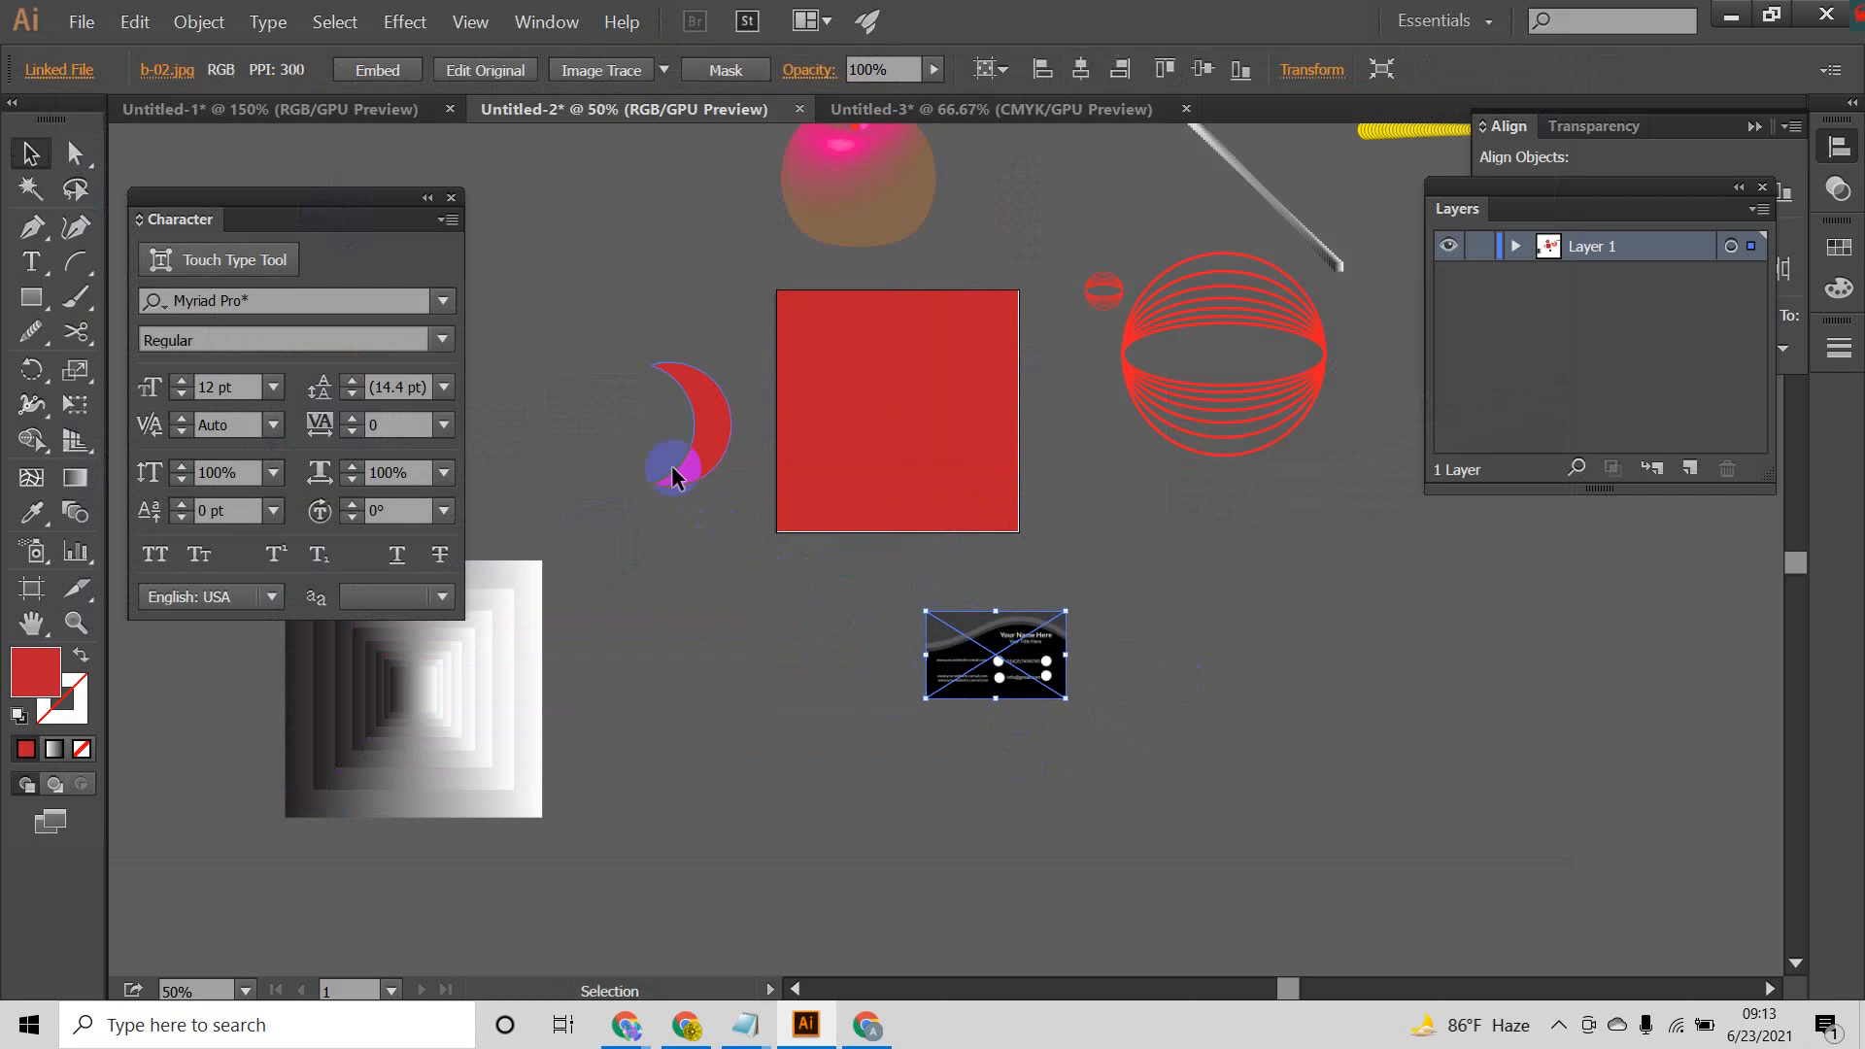
Step: Place the b-01 image from the Desktop at full size beside the b-02 card
{"action": "left_click", "coordinate": [77, 16]}
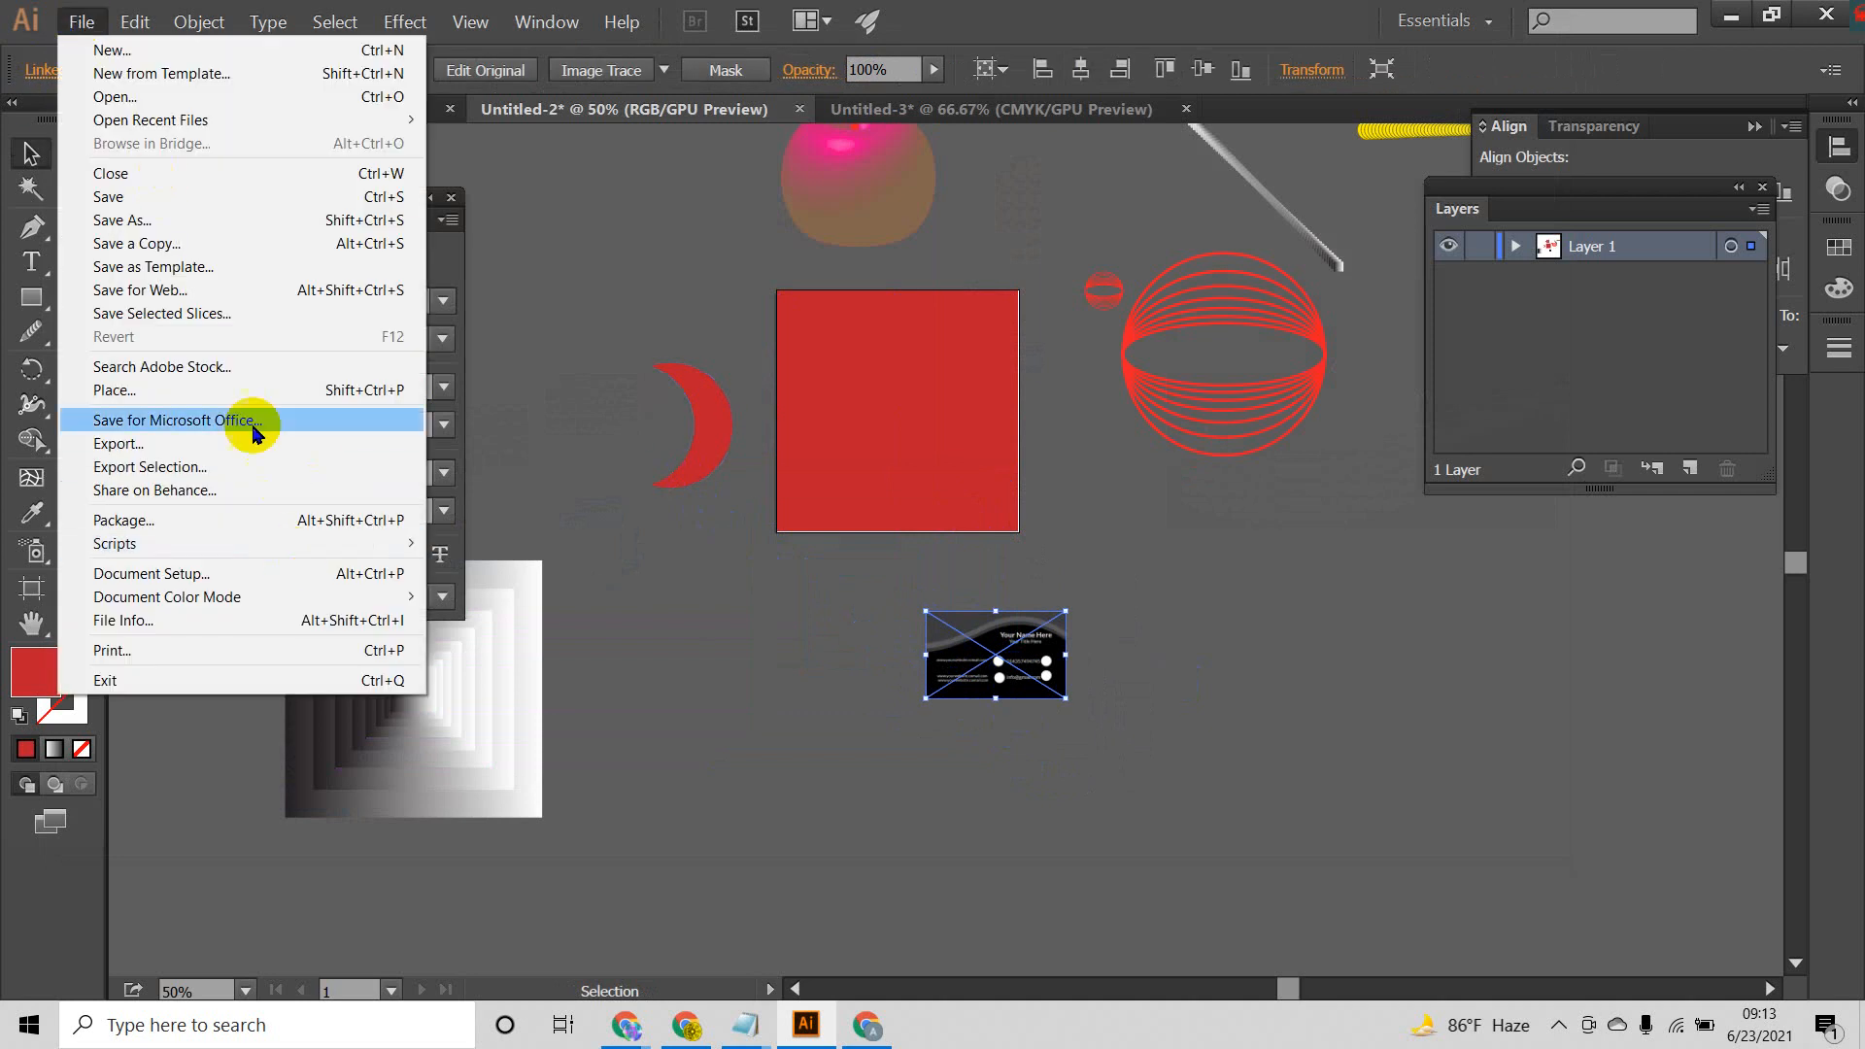
{"action": "left_click", "coordinate": [721, 564]}
{"action": "key", "text": "shift+ctrl+p"}
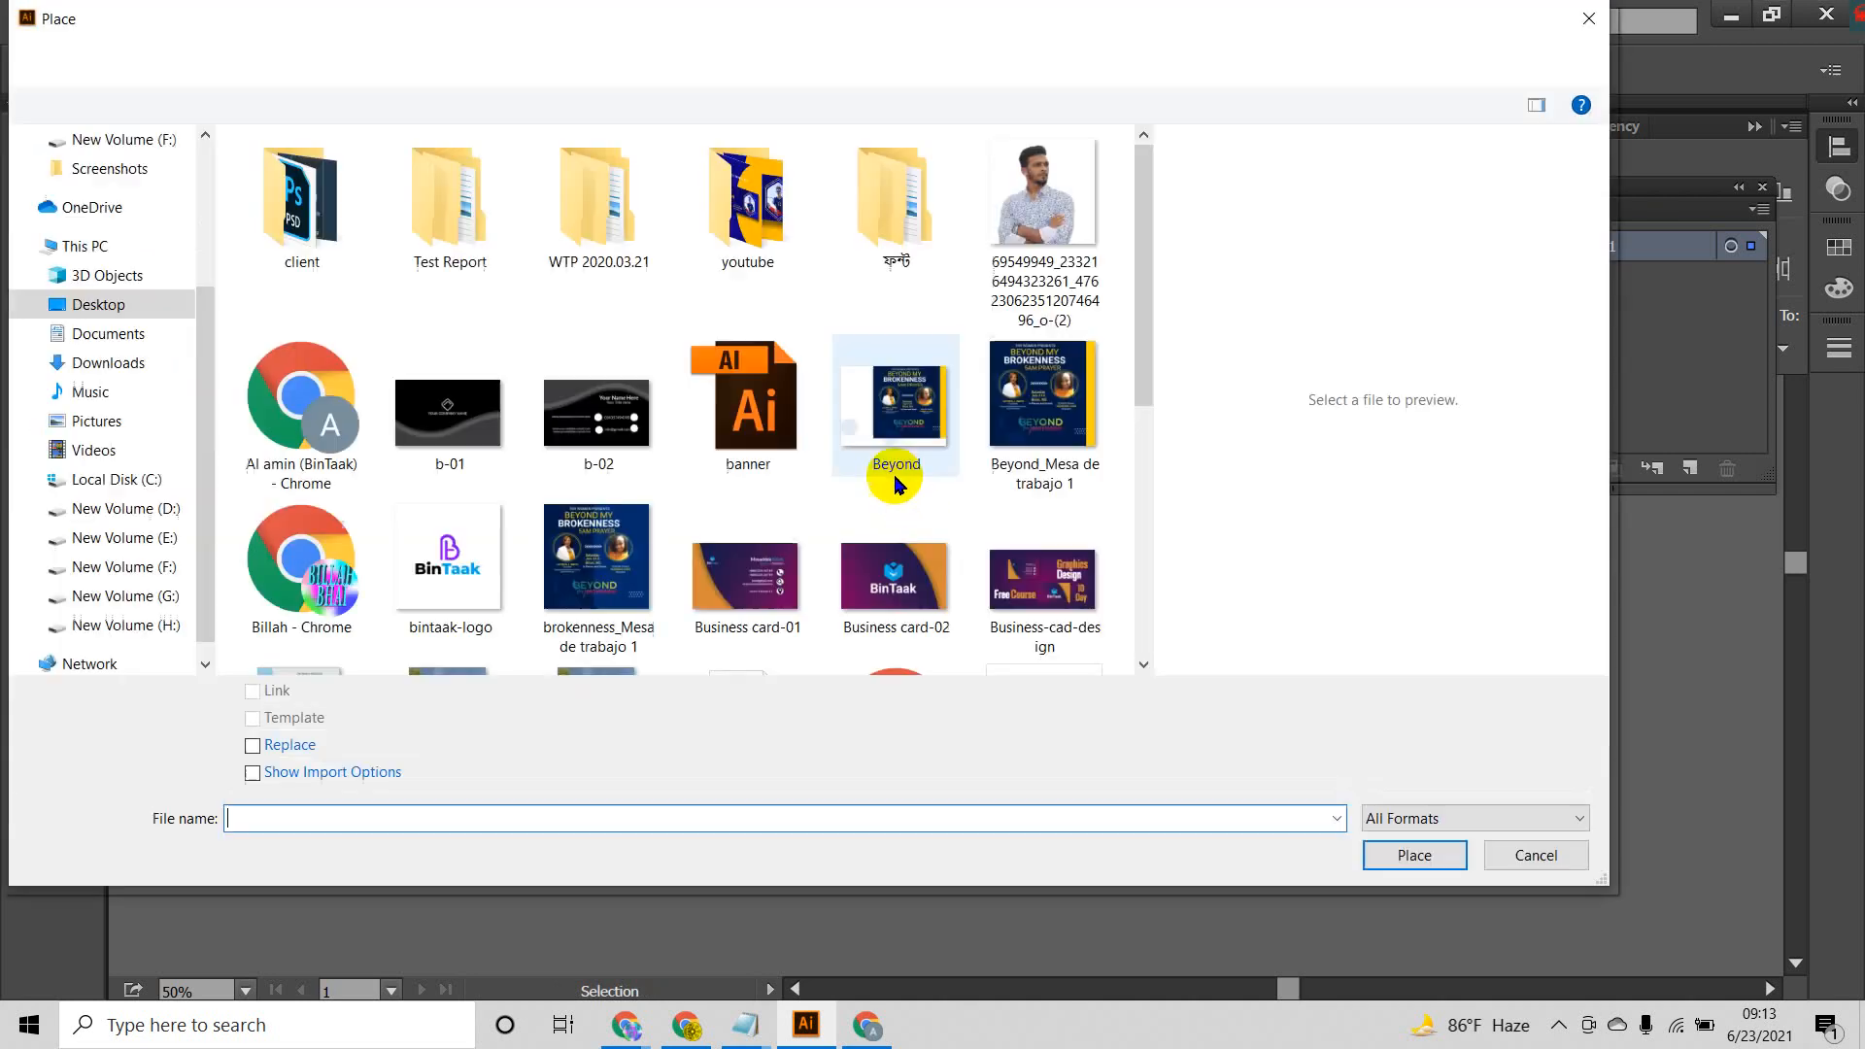
{"action": "left_click", "coordinate": [449, 408]}
{"action": "left_click", "coordinate": [1410, 855]}
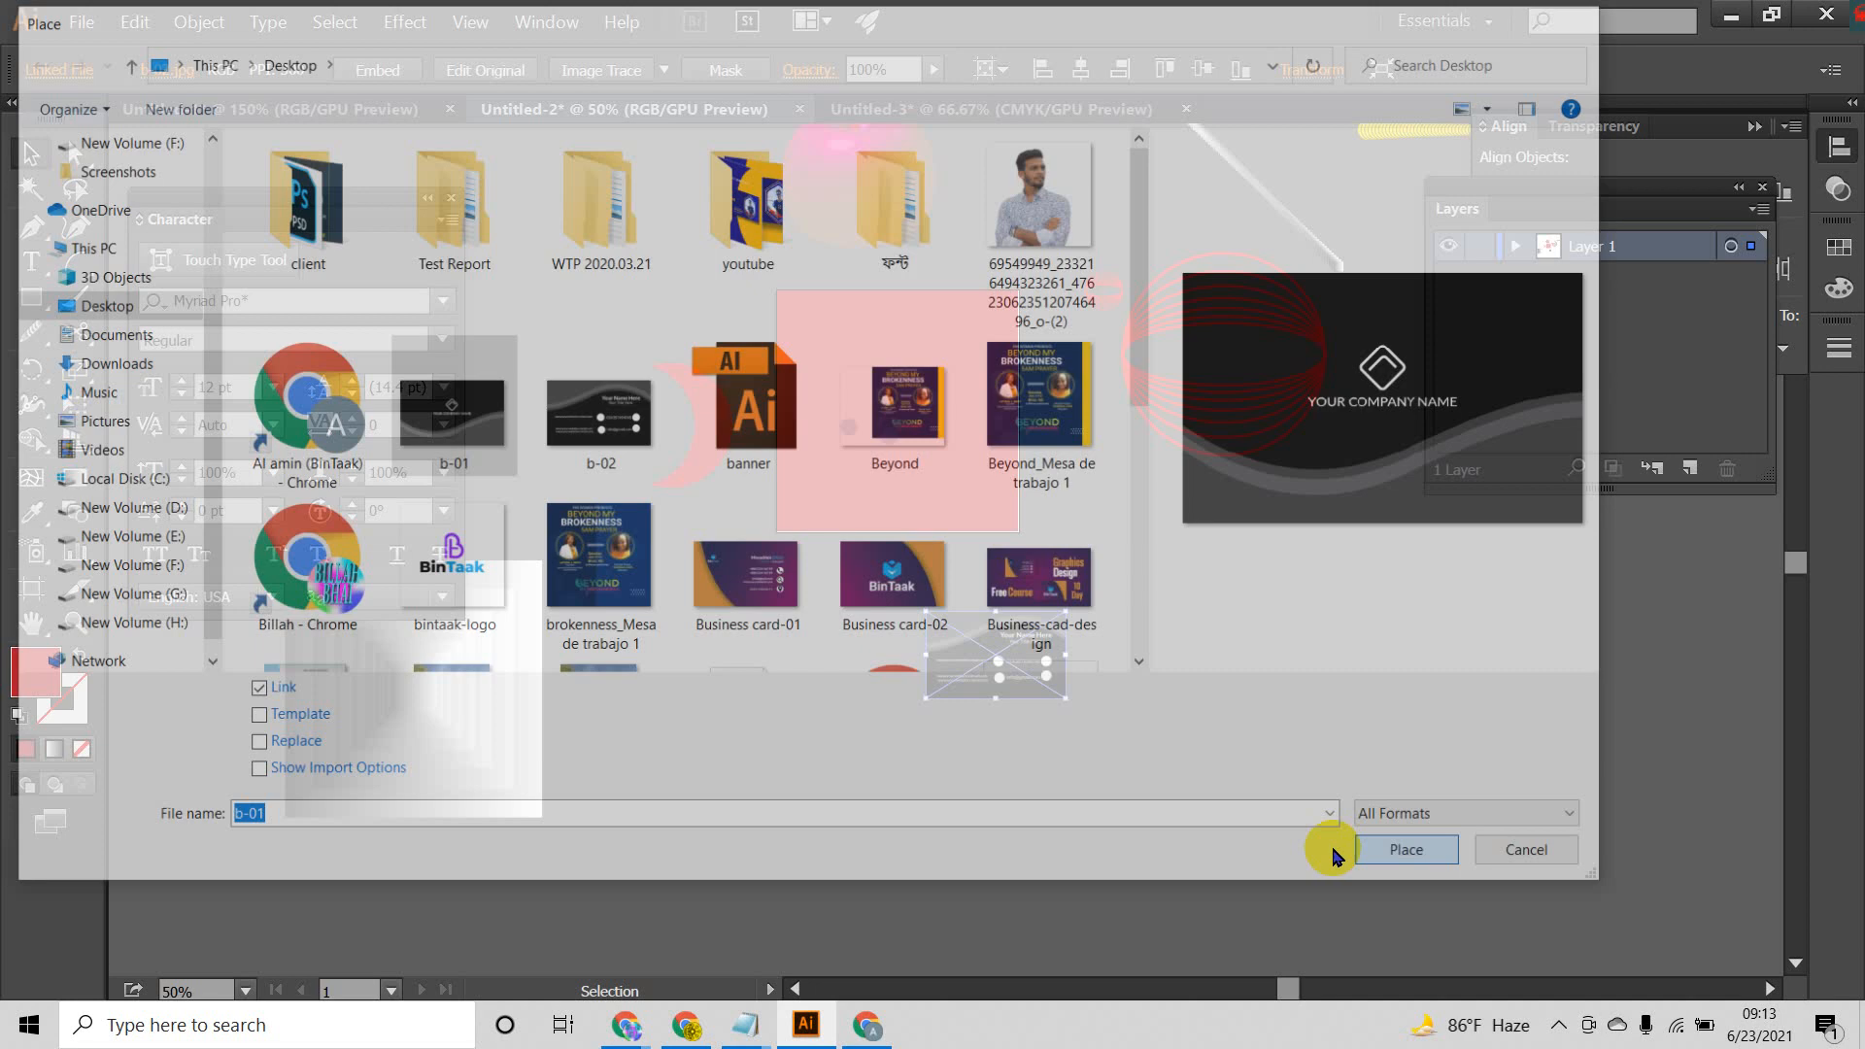
{"action": "left_click", "coordinate": [675, 580]}
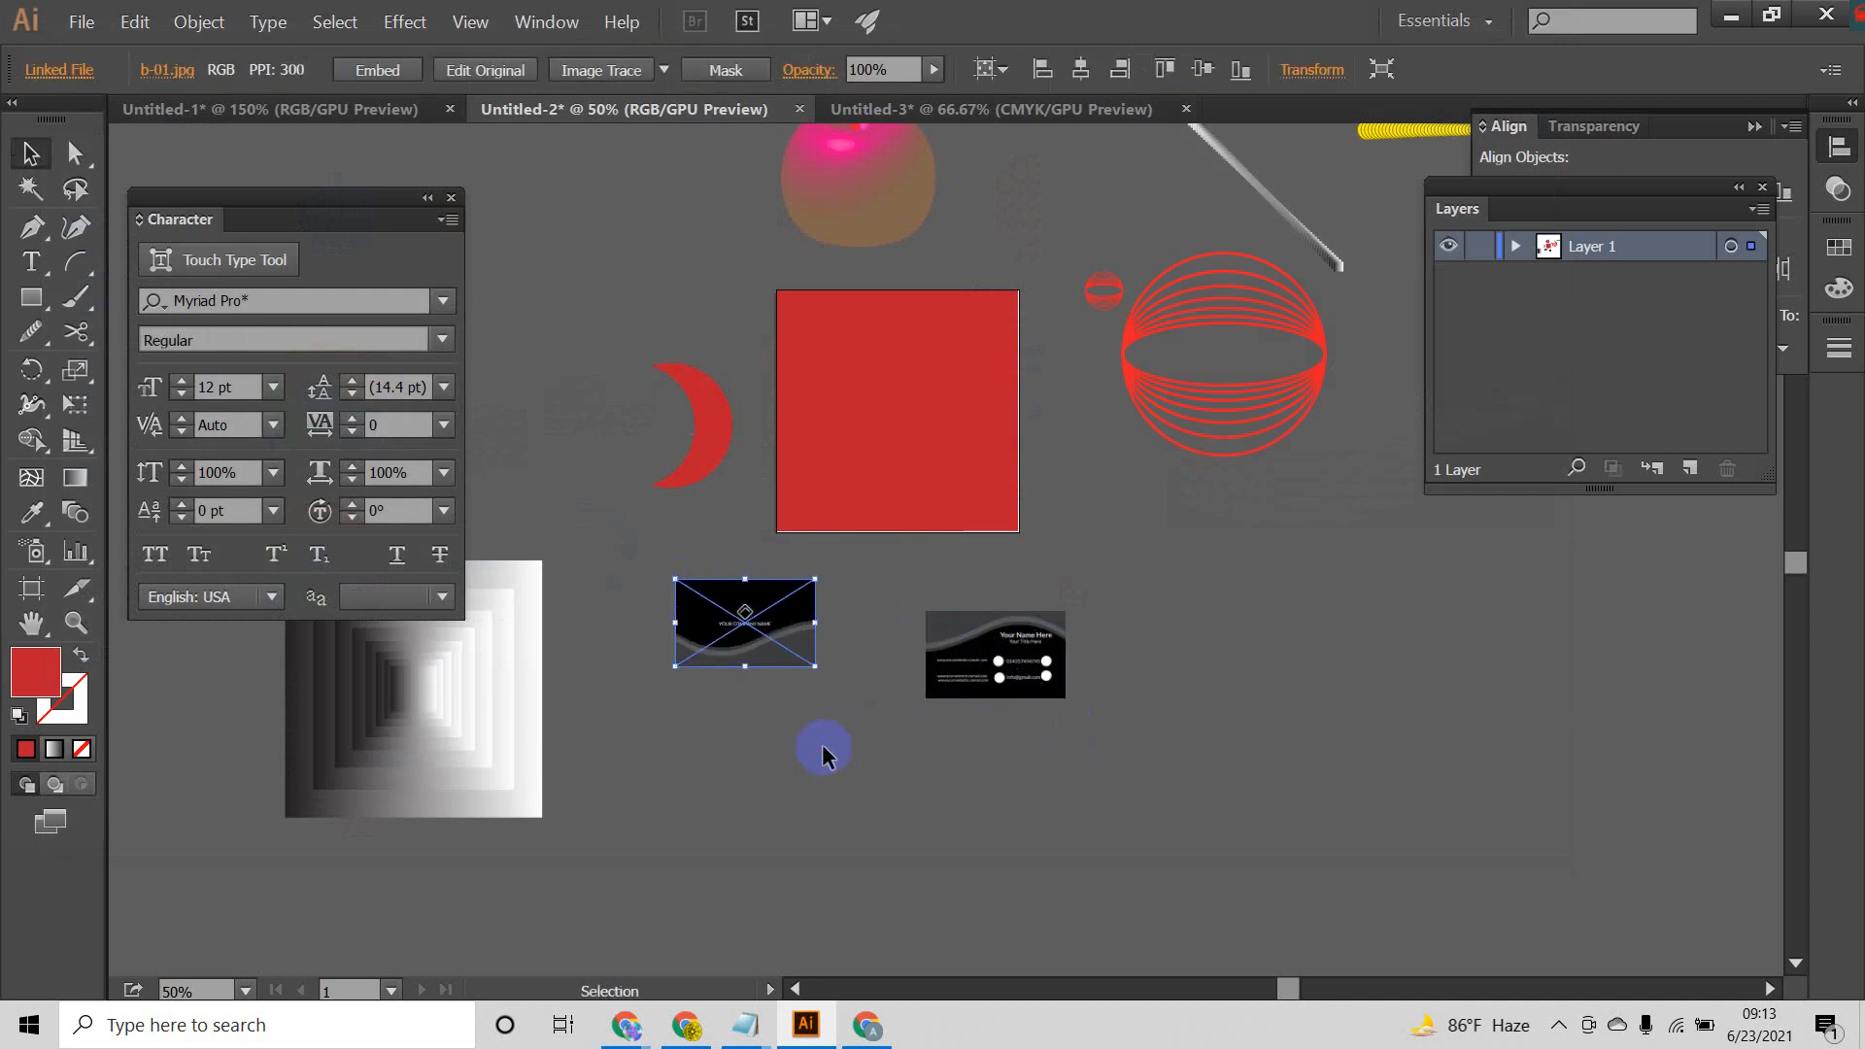
Step: Stack the b-01 card exactly over the b-02 card and enlarge both proportionally from their centre
{"action": "left_click_drag", "start_coordinate": [752, 637], "coordinate": [1003, 669]}
{"action": "left_click", "coordinate": [1247, 705]}
{"action": "left_click_drag", "start_coordinate": [854, 710], "coordinate": [1111, 741]}
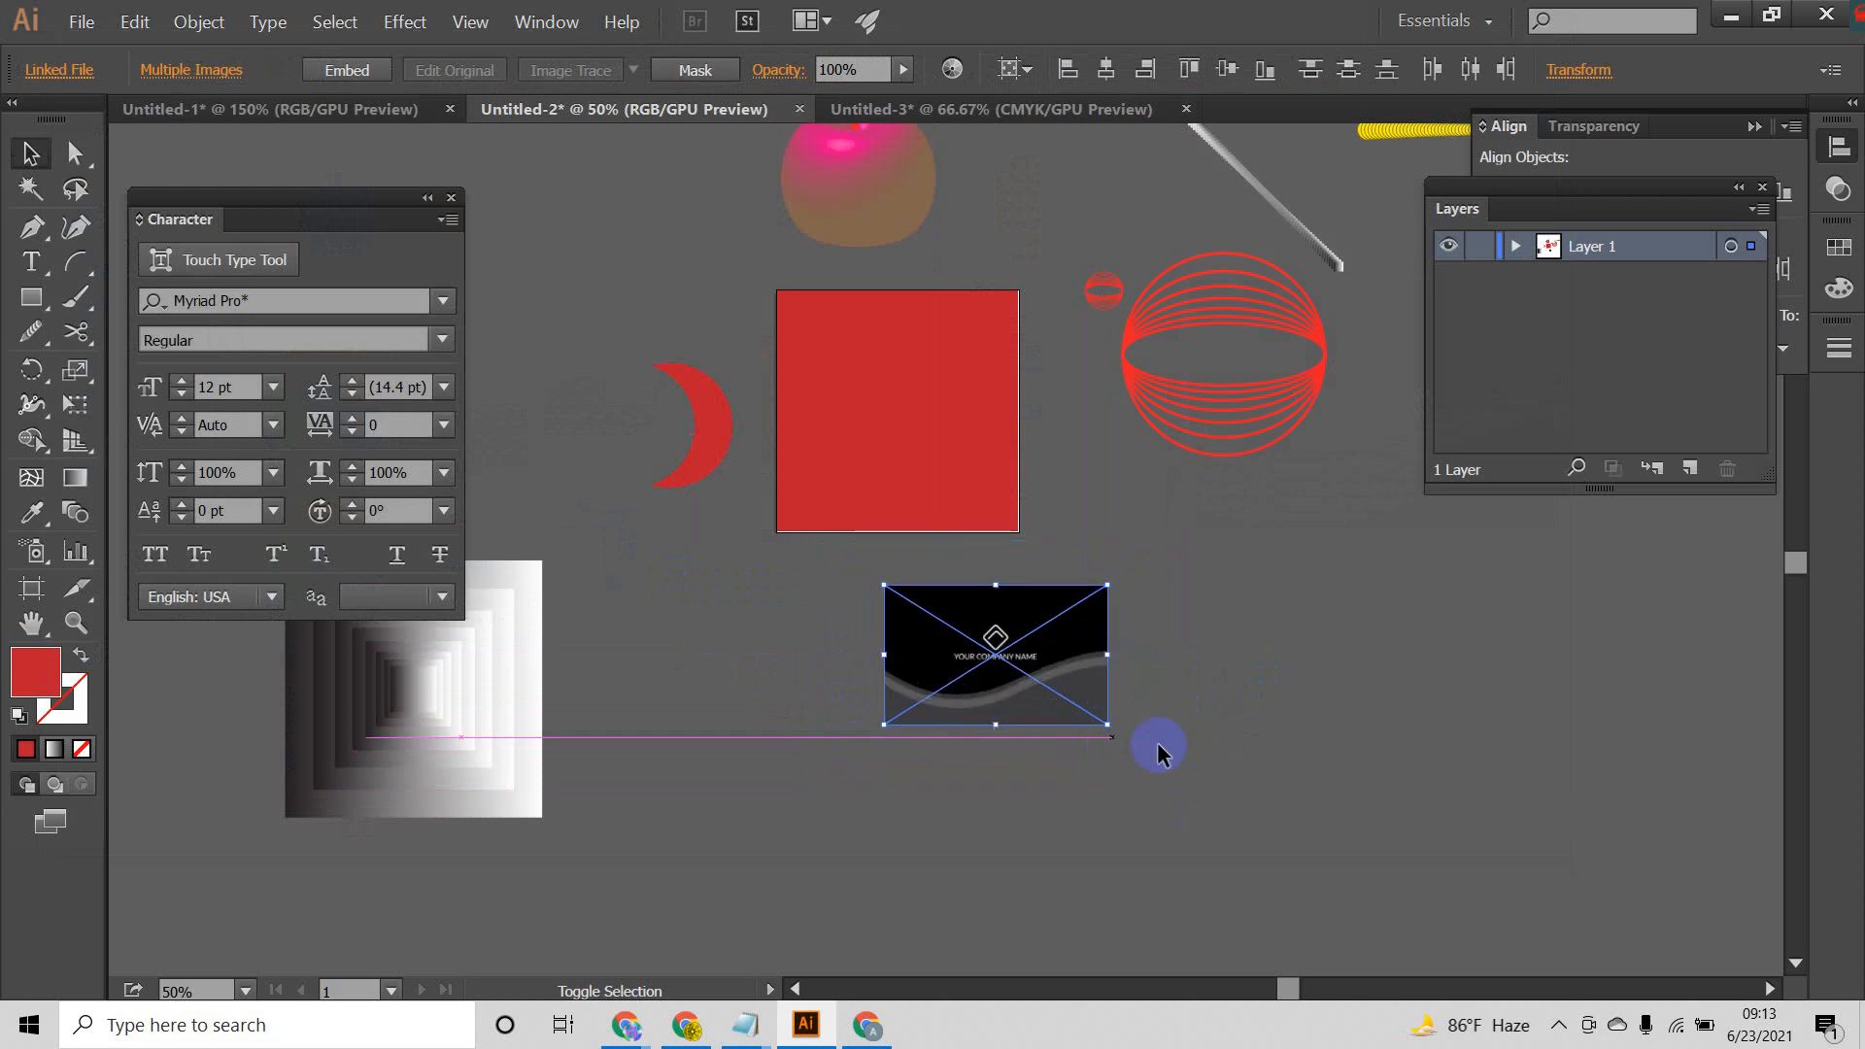
{"action": "left_click", "coordinate": [1157, 743]}
Step: Scale both stacked cards down to fit the red square's width and arrange b-01 above b-02 on the square
{"action": "left_click_drag", "start_coordinate": [1042, 647], "coordinate": [930, 393]}
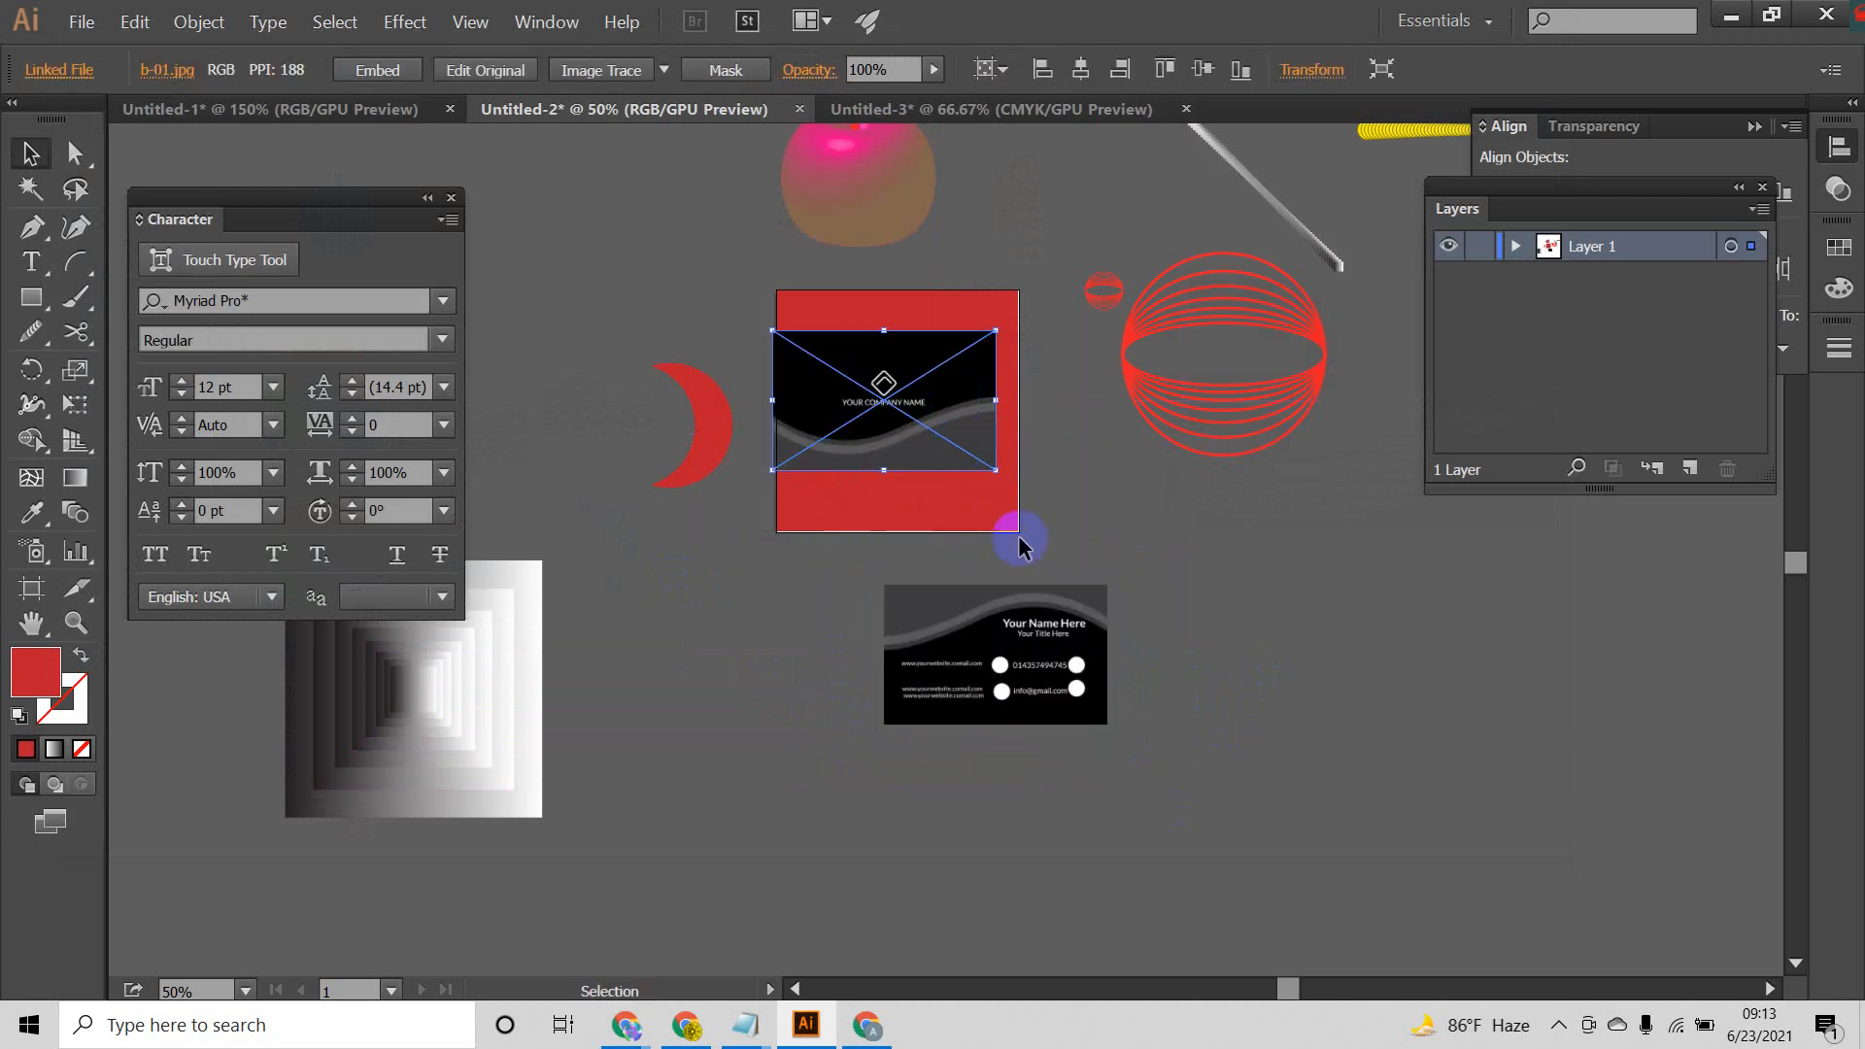
{"action": "key", "text": "ctrl+z"}
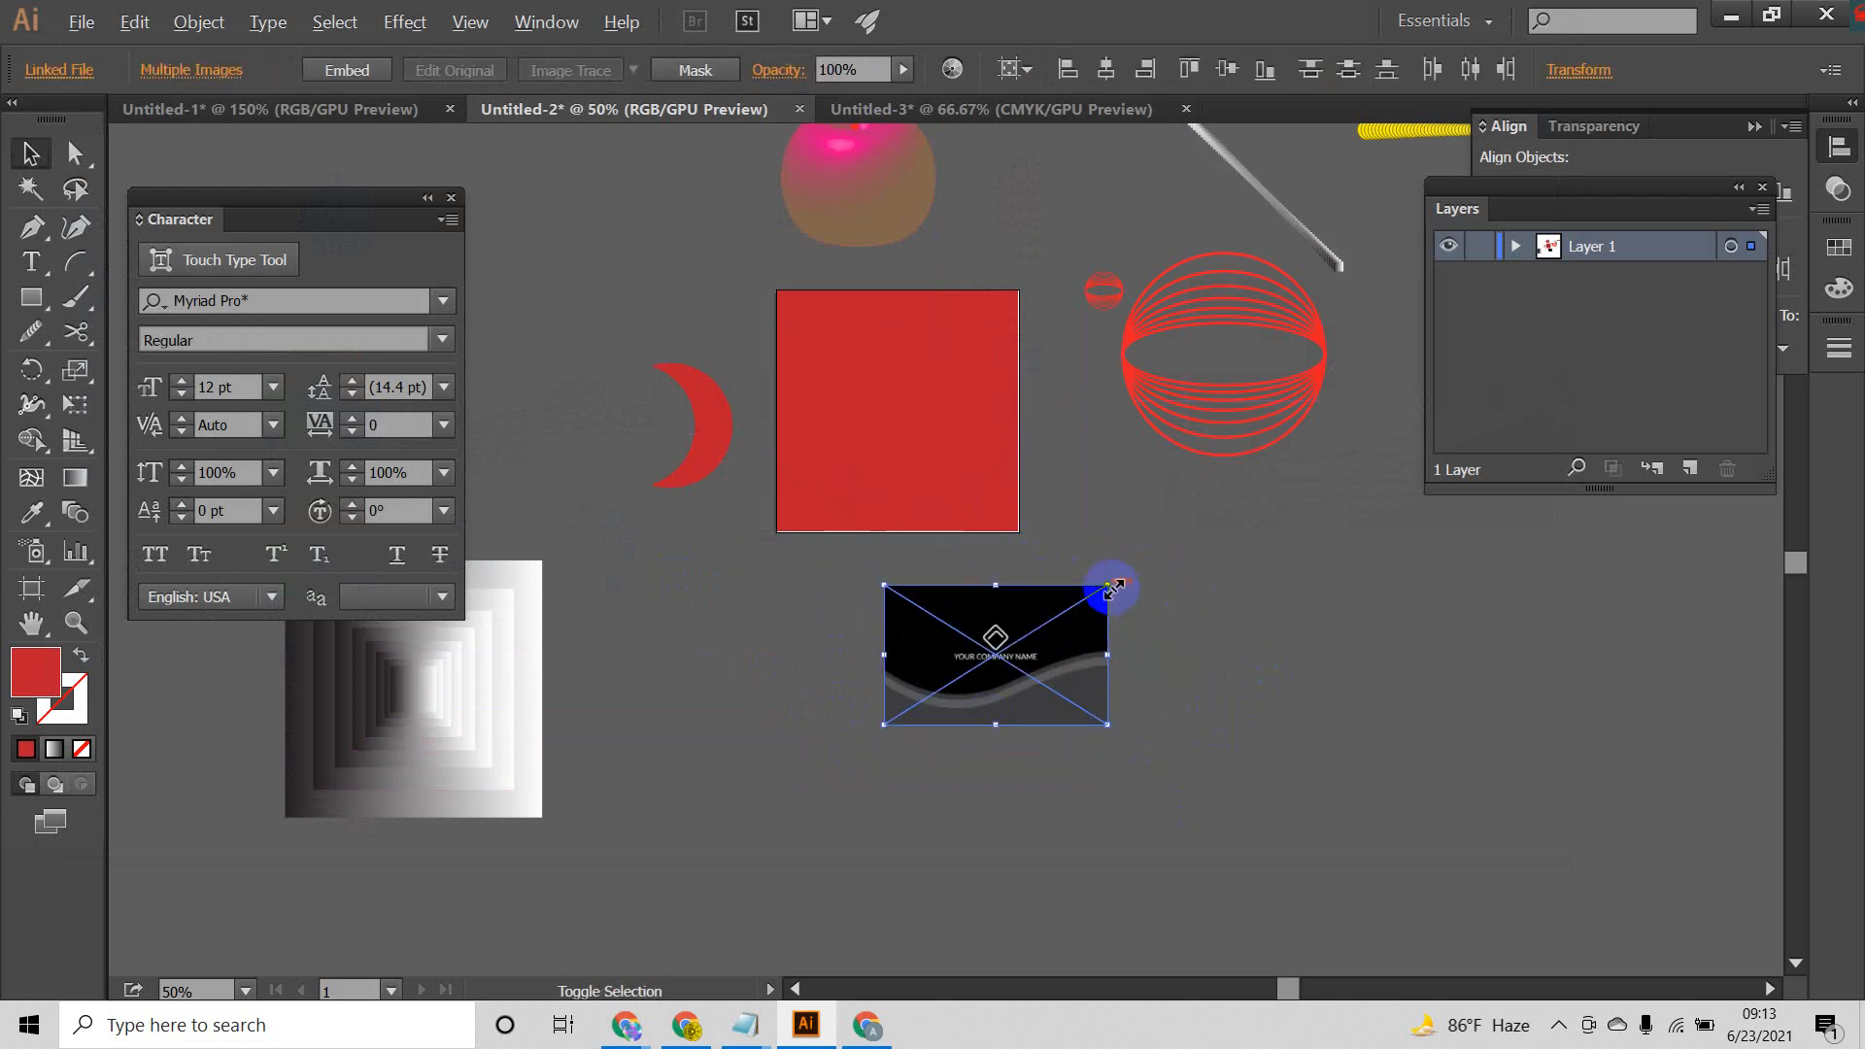
{"action": "left_click_drag", "start_coordinate": [1110, 586], "coordinate": [941, 368]}
{"action": "left_click", "coordinate": [1165, 607]}
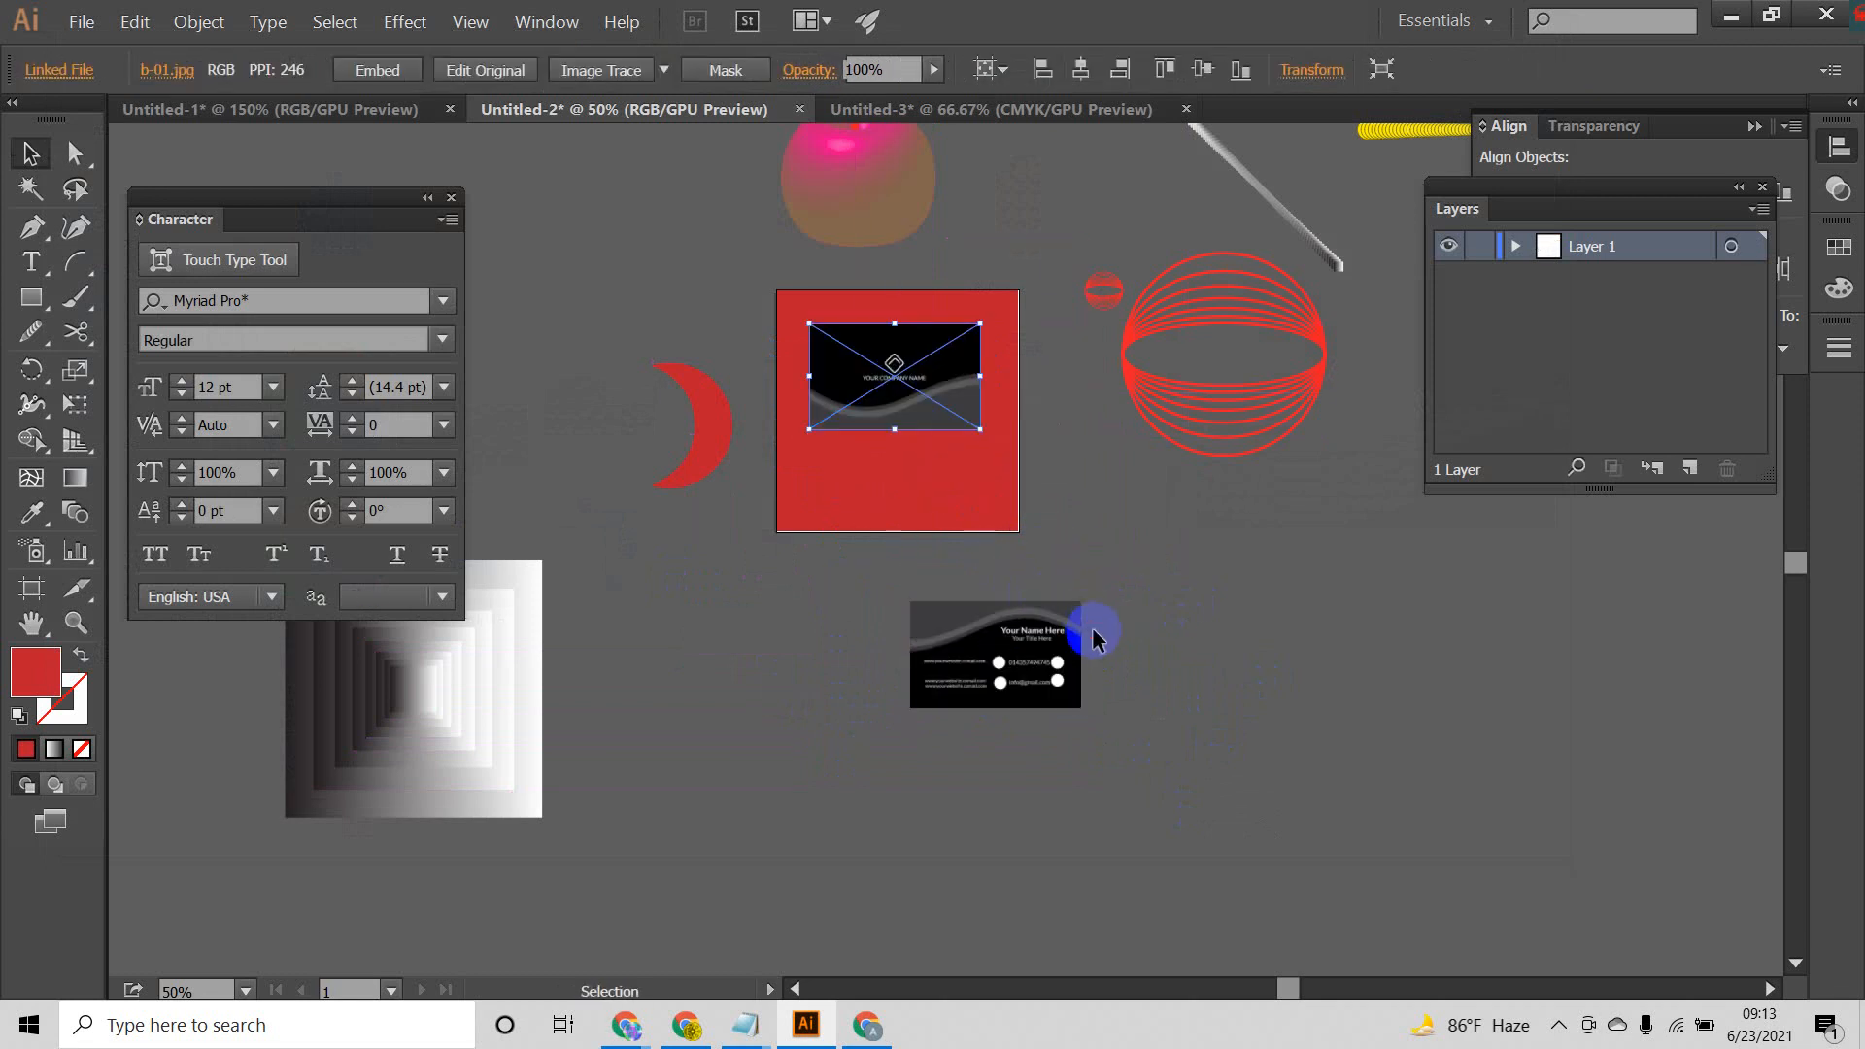
{"action": "left_click_drag", "start_coordinate": [1069, 626], "coordinate": [894, 457]}
Step: Select both card images on the red square and scale them down further together
{"action": "scroll", "coordinate": [895, 354], "scroll_direction": "up", "scroll_amount": 1}
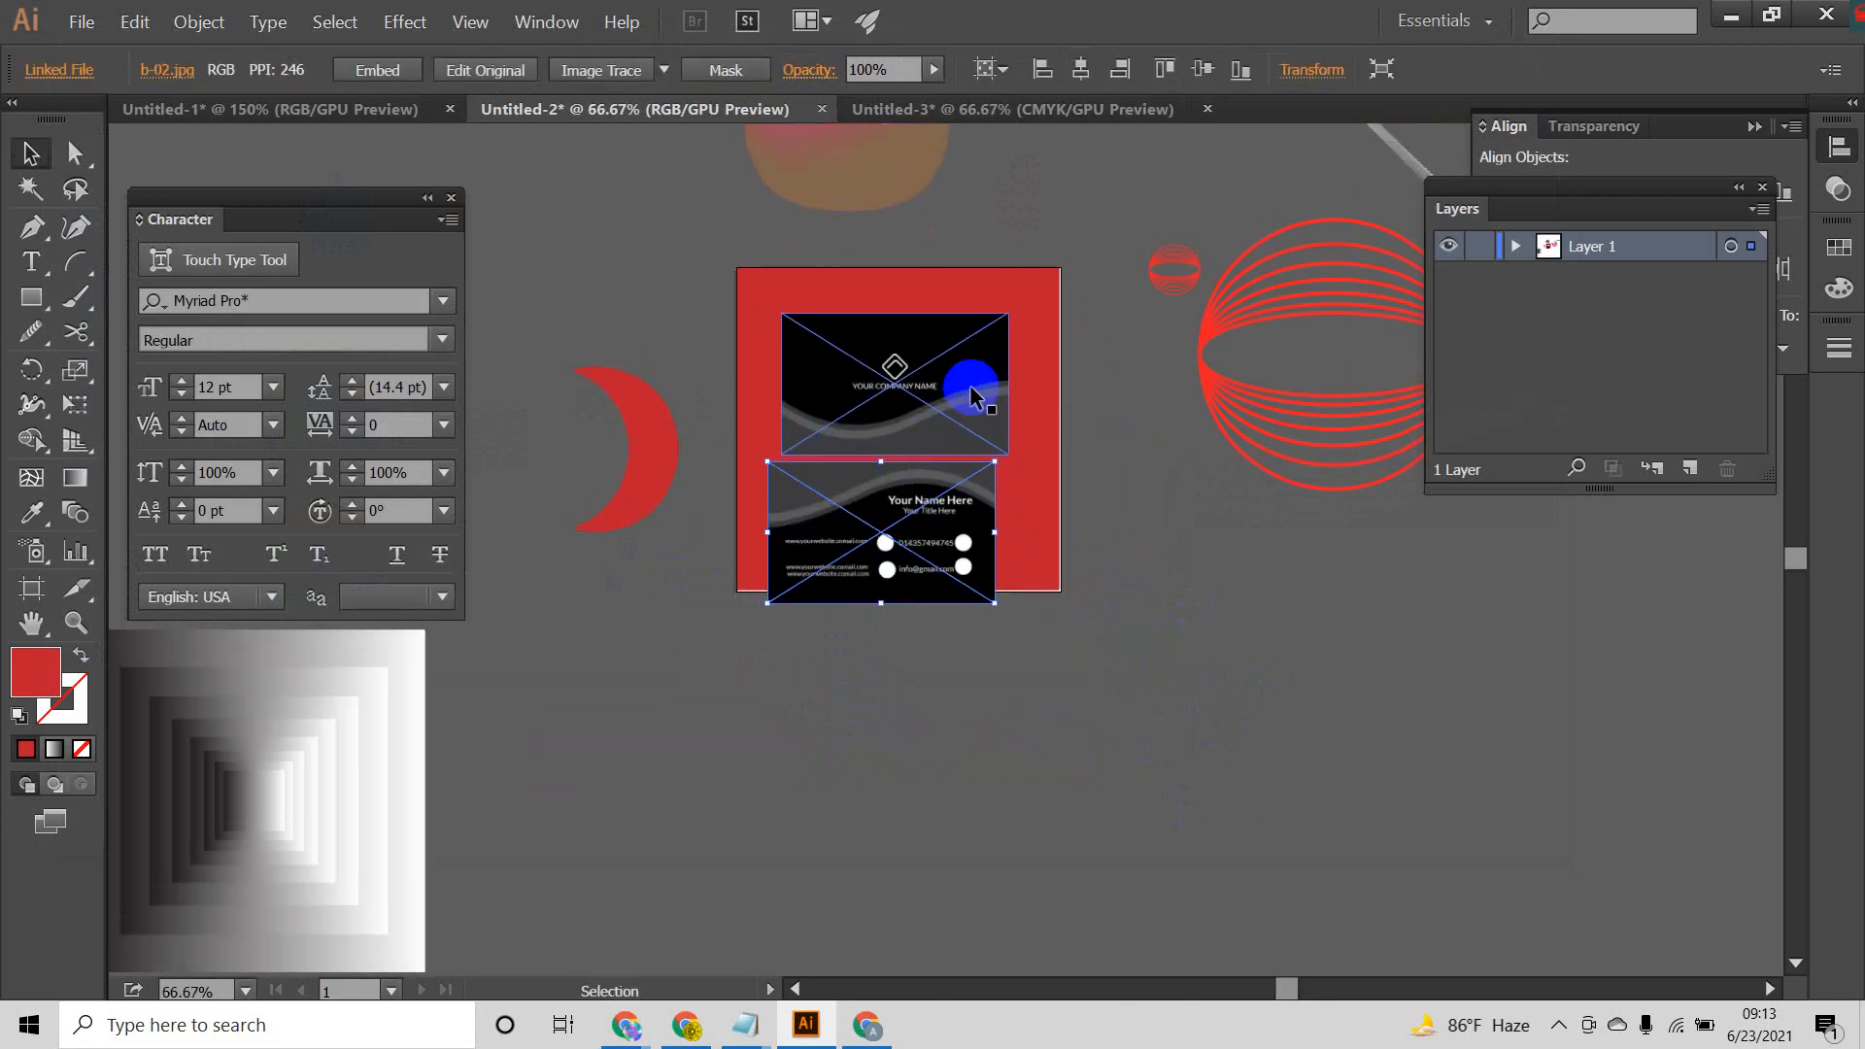
{"action": "left_click", "coordinate": [937, 491], "text": "shift"}
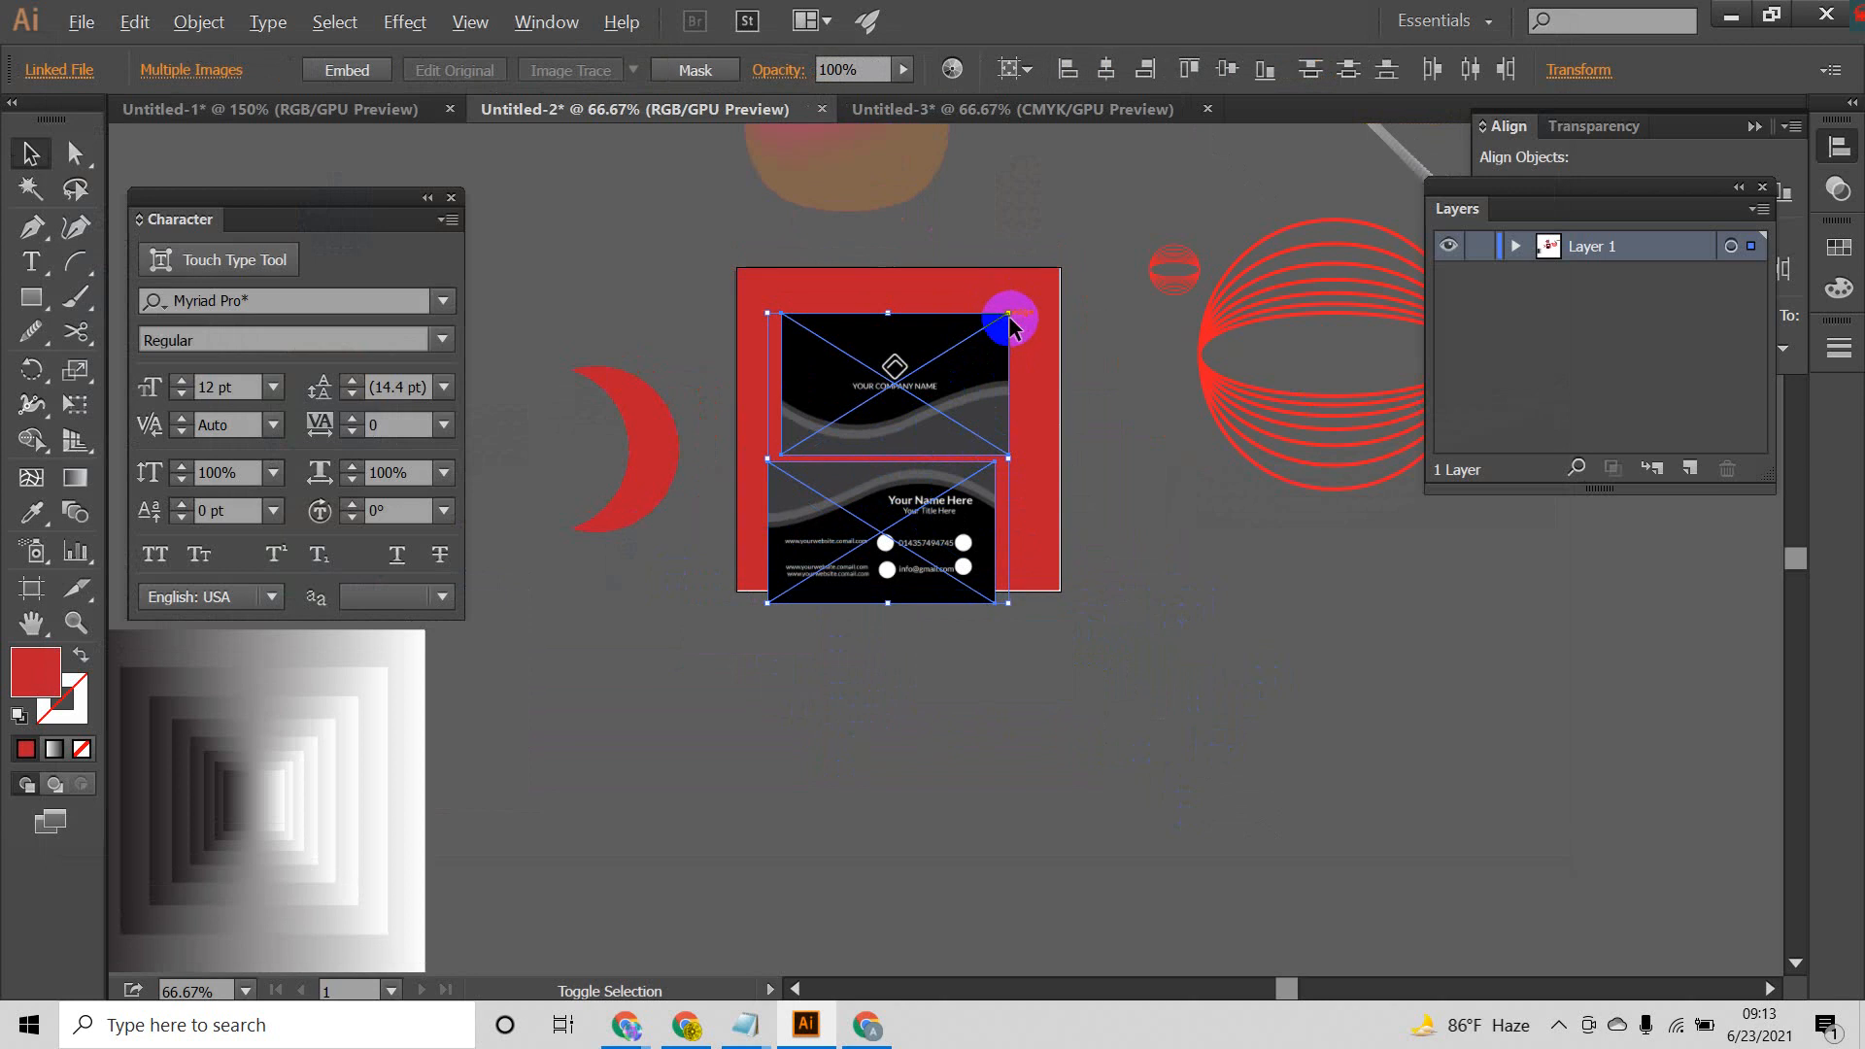
{"action": "left_click", "coordinate": [1011, 326]}
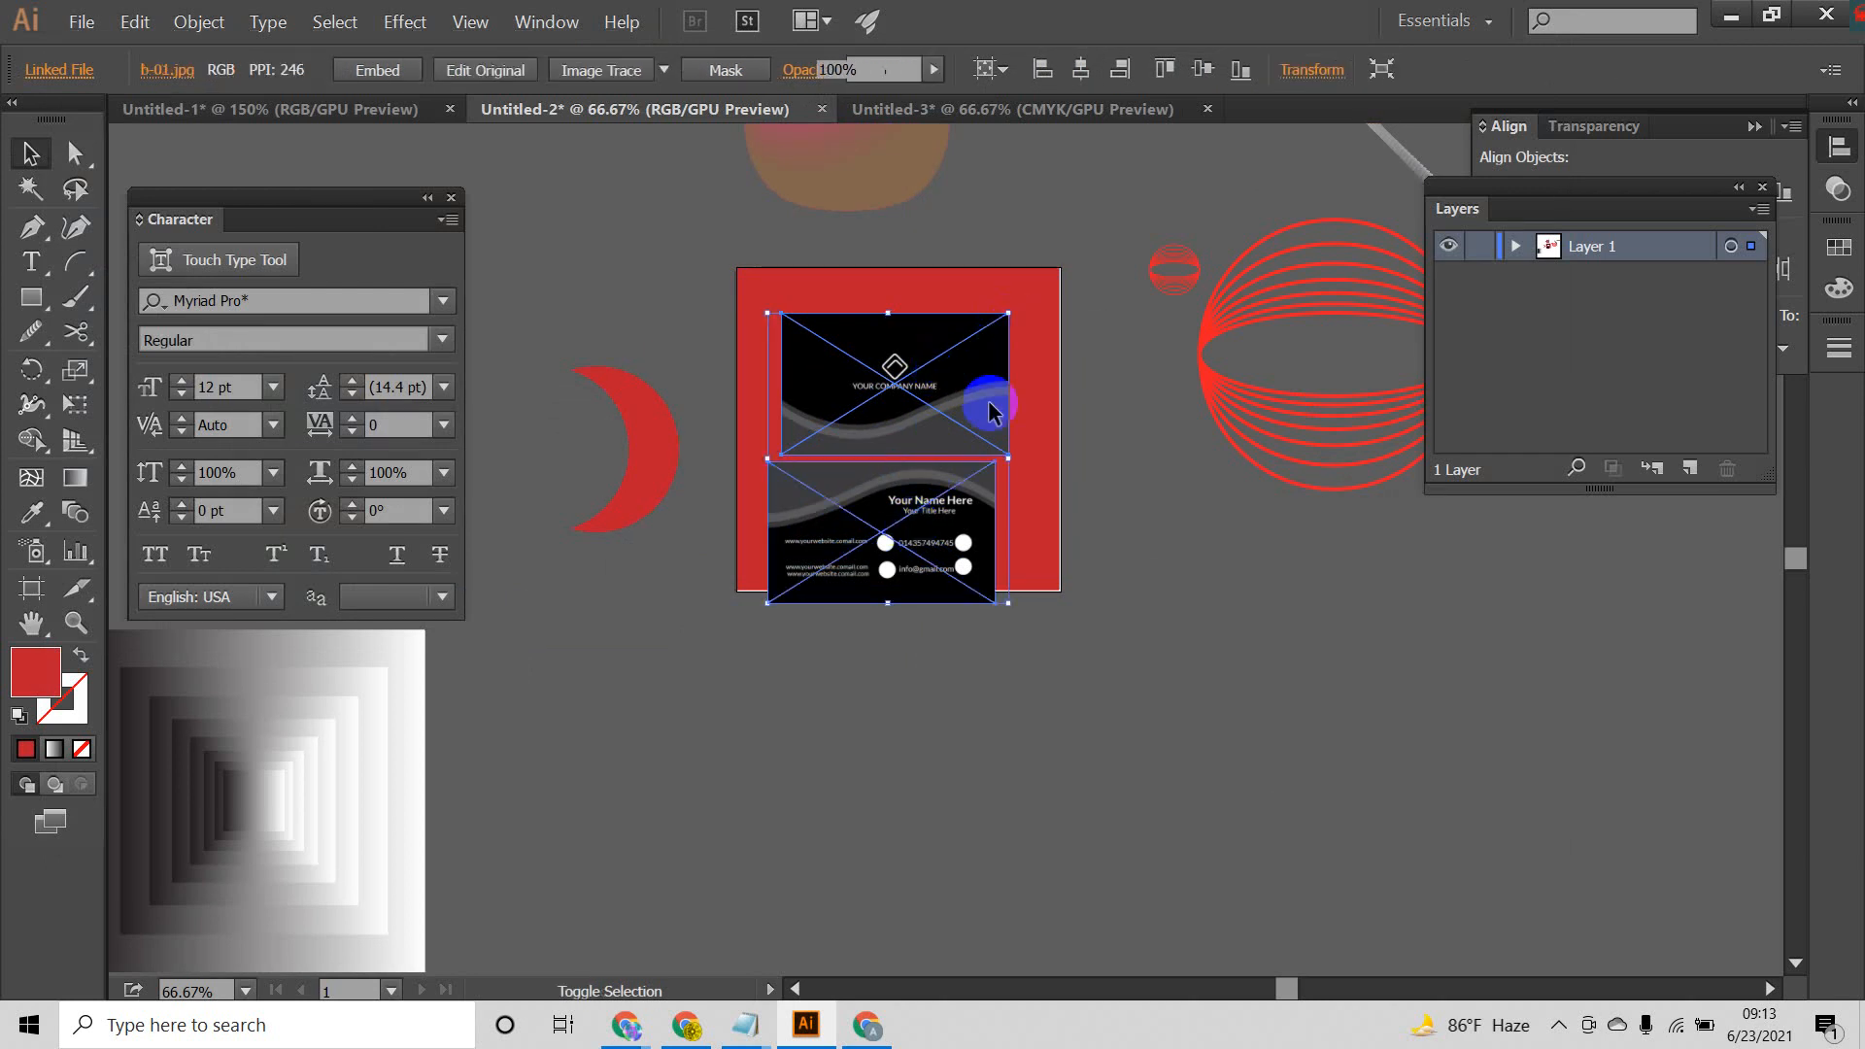
{"action": "left_click_drag", "start_coordinate": [1008, 314], "coordinate": [923, 341]}
{"action": "left_click", "coordinate": [1127, 500]}
{"action": "left_click", "coordinate": [1108, 563]}
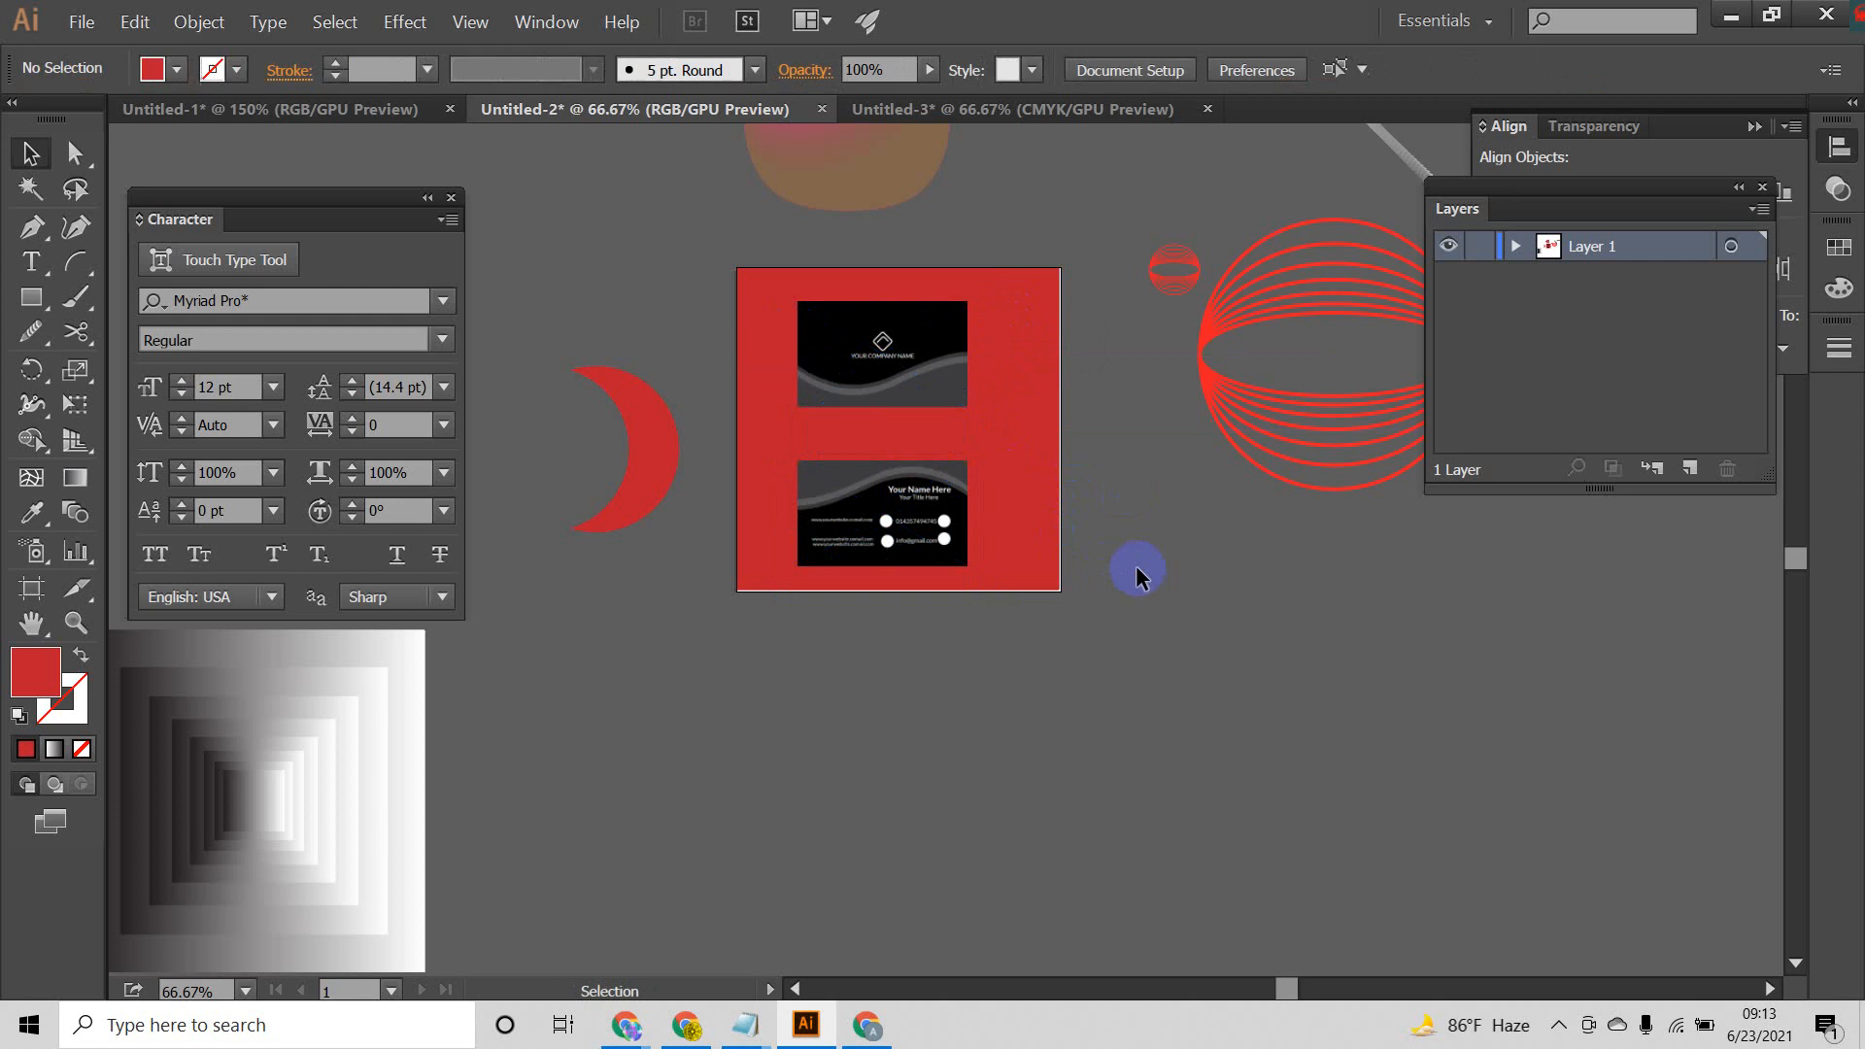
Step: Arrange the two cards side by side in the red square's upper half, with the front card overlapping the back card
{"action": "left_click_drag", "start_coordinate": [899, 525], "coordinate": [968, 471]}
{"action": "left_click", "coordinate": [1199, 627]}
{"action": "left_click_drag", "start_coordinate": [894, 381], "coordinate": [852, 402]}
{"action": "left_click_drag", "start_coordinate": [966, 499], "coordinate": [891, 402]}
{"action": "left_click", "coordinate": [1123, 546]}
{"action": "left_click", "coordinate": [1132, 521]}
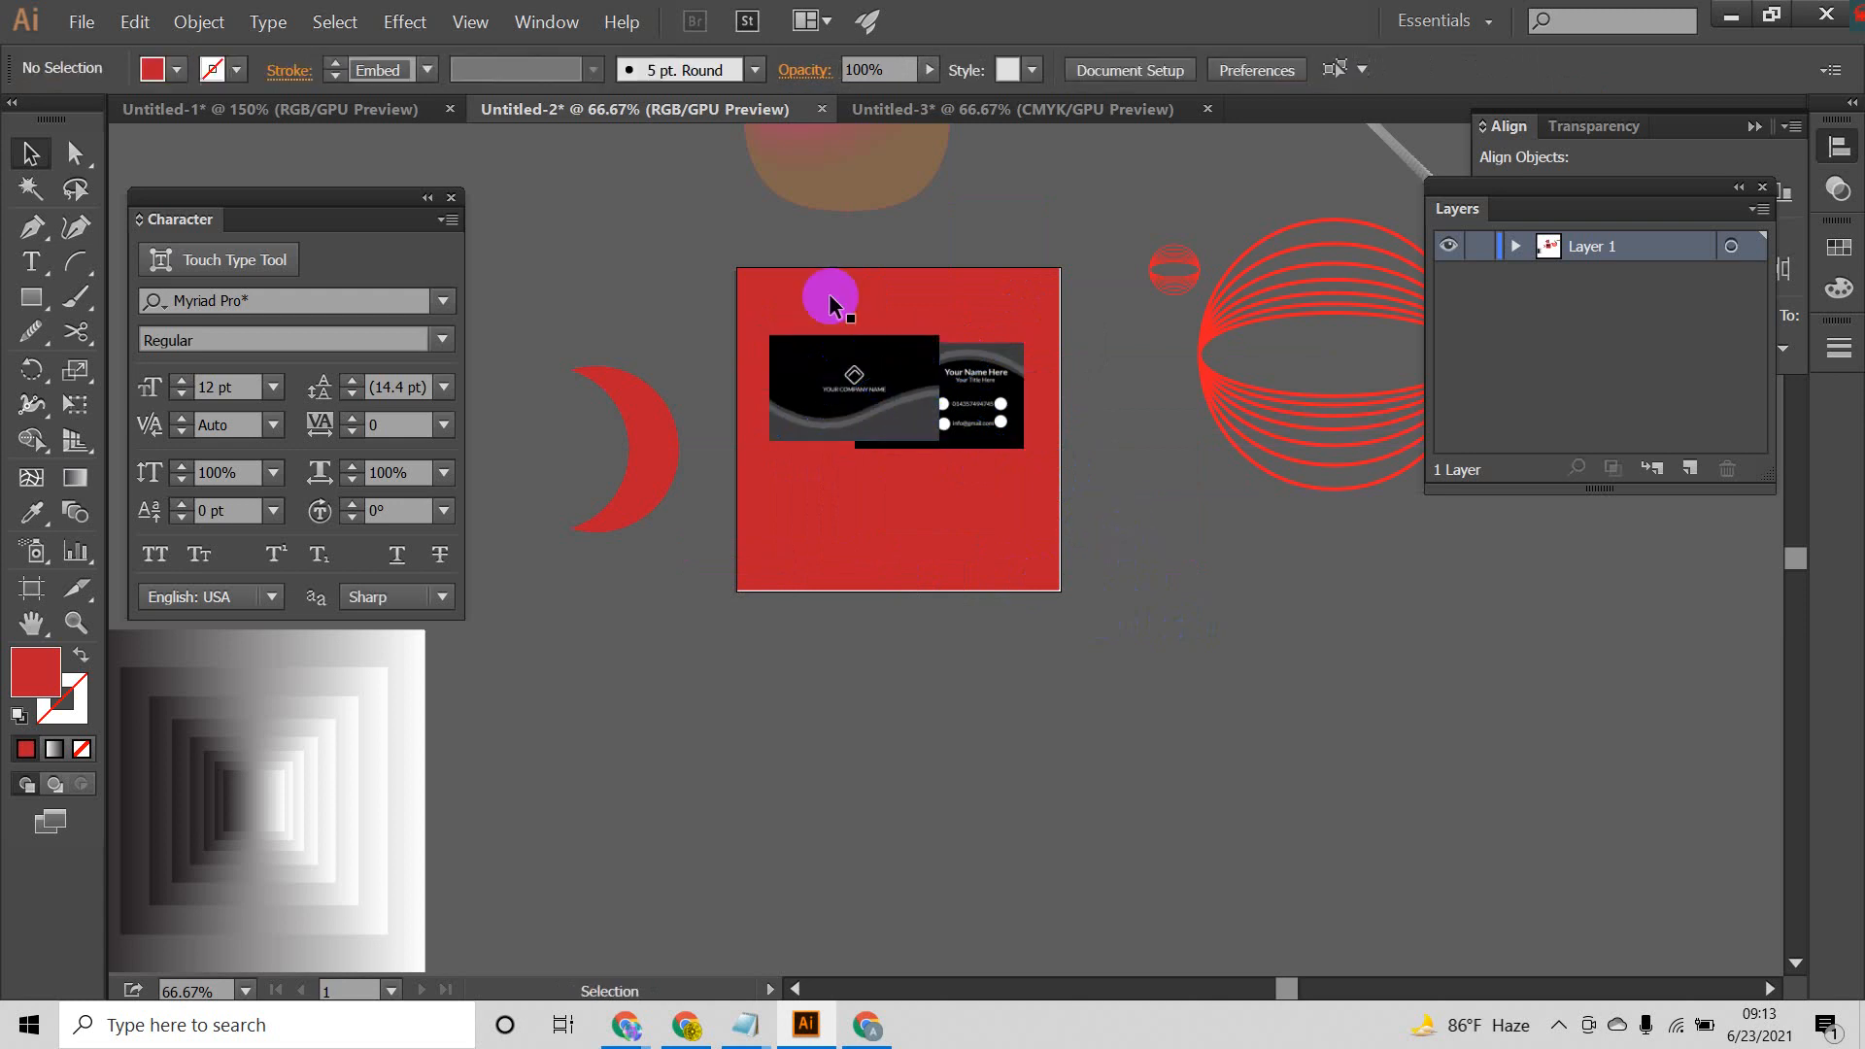
Step: Select both linked card images and embed them in the document
{"action": "left_click", "coordinate": [915, 284]}
{"action": "left_click_drag", "start_coordinate": [924, 328], "coordinate": [887, 458]}
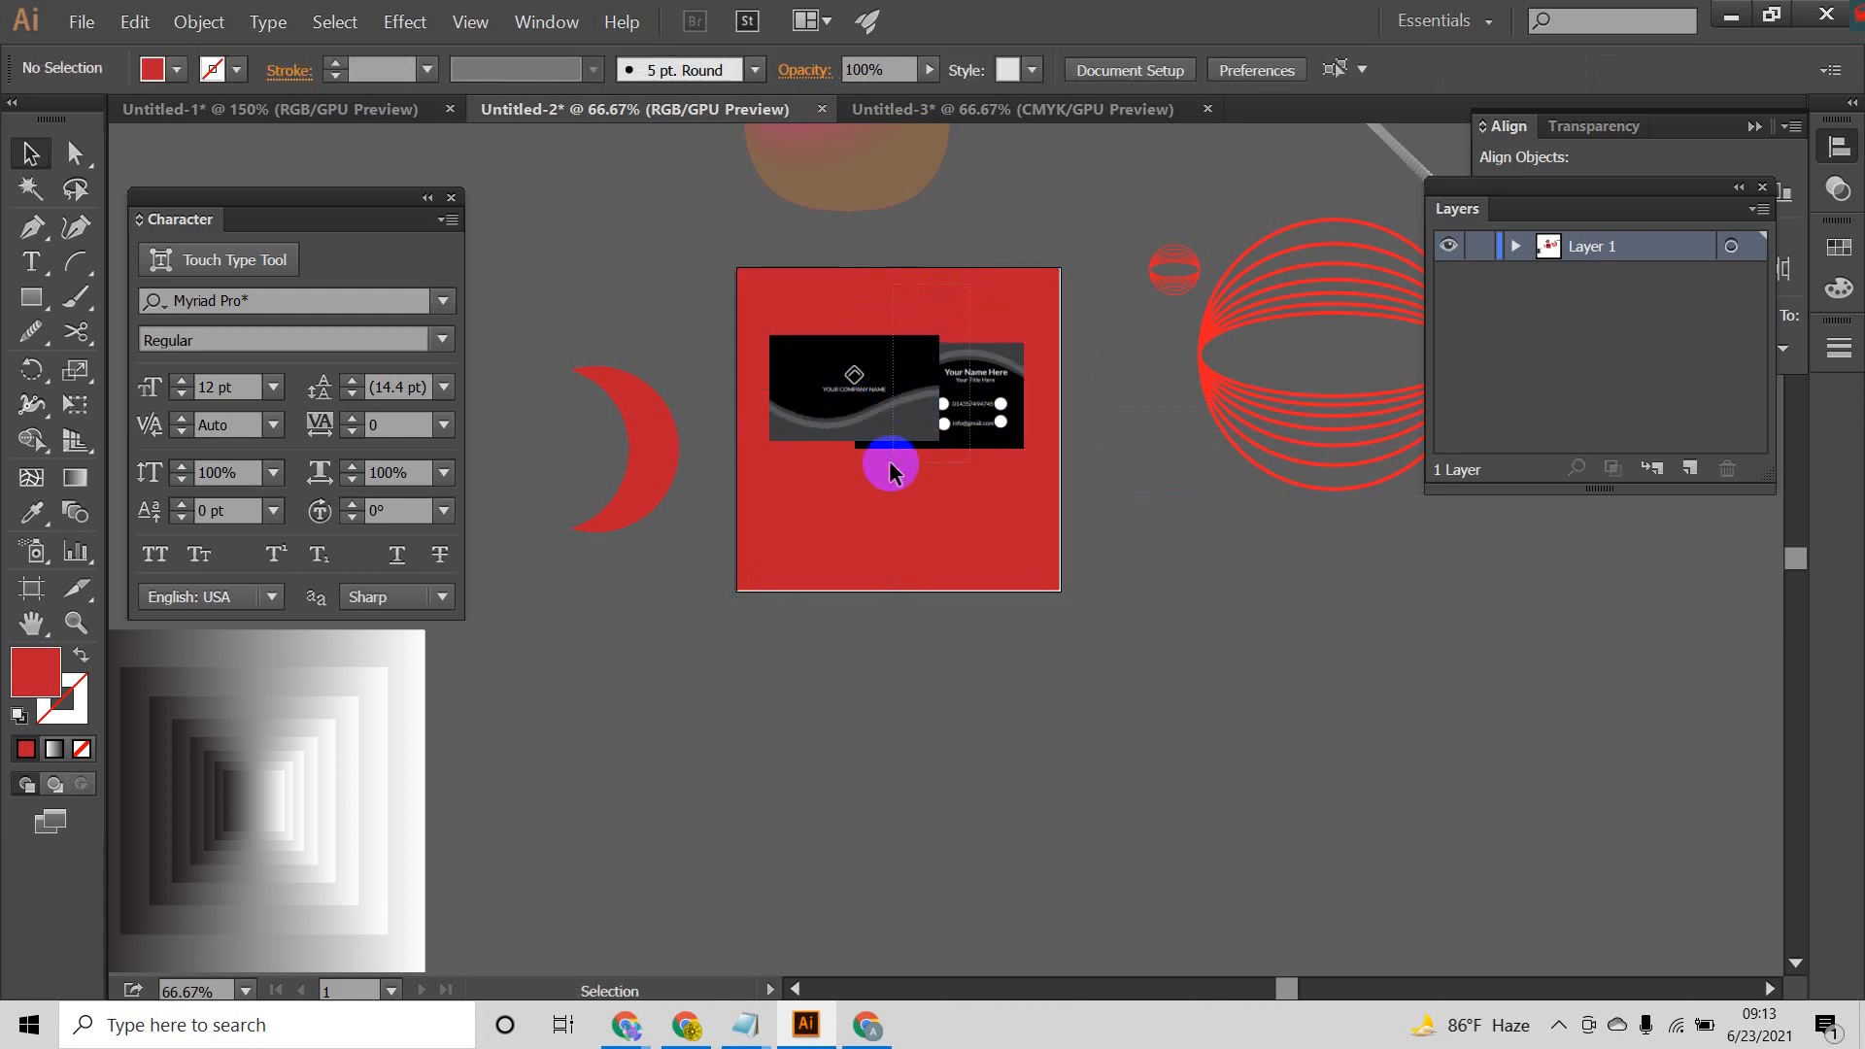
{"action": "left_click", "coordinate": [1097, 612]}
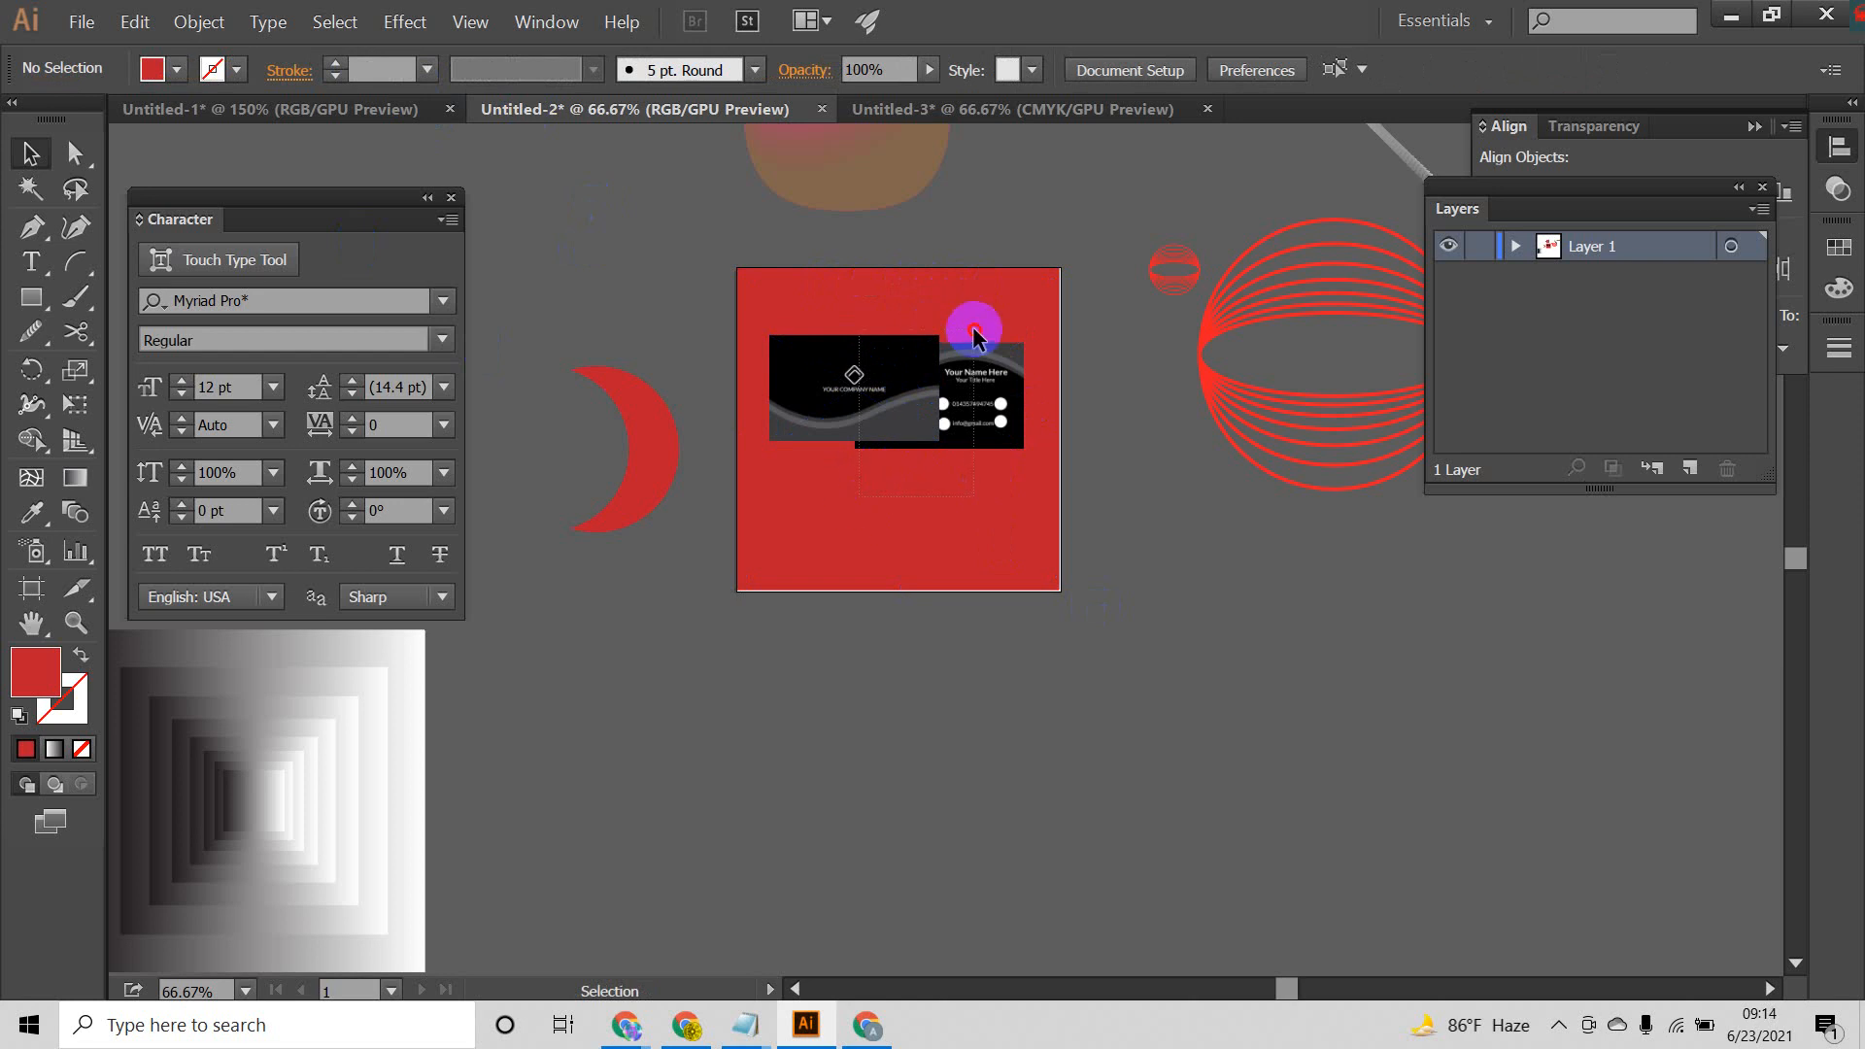
{"action": "left_click_drag", "start_coordinate": [970, 324], "coordinate": [935, 433]}
{"action": "left_click_drag", "start_coordinate": [877, 529], "coordinate": [954, 379]}
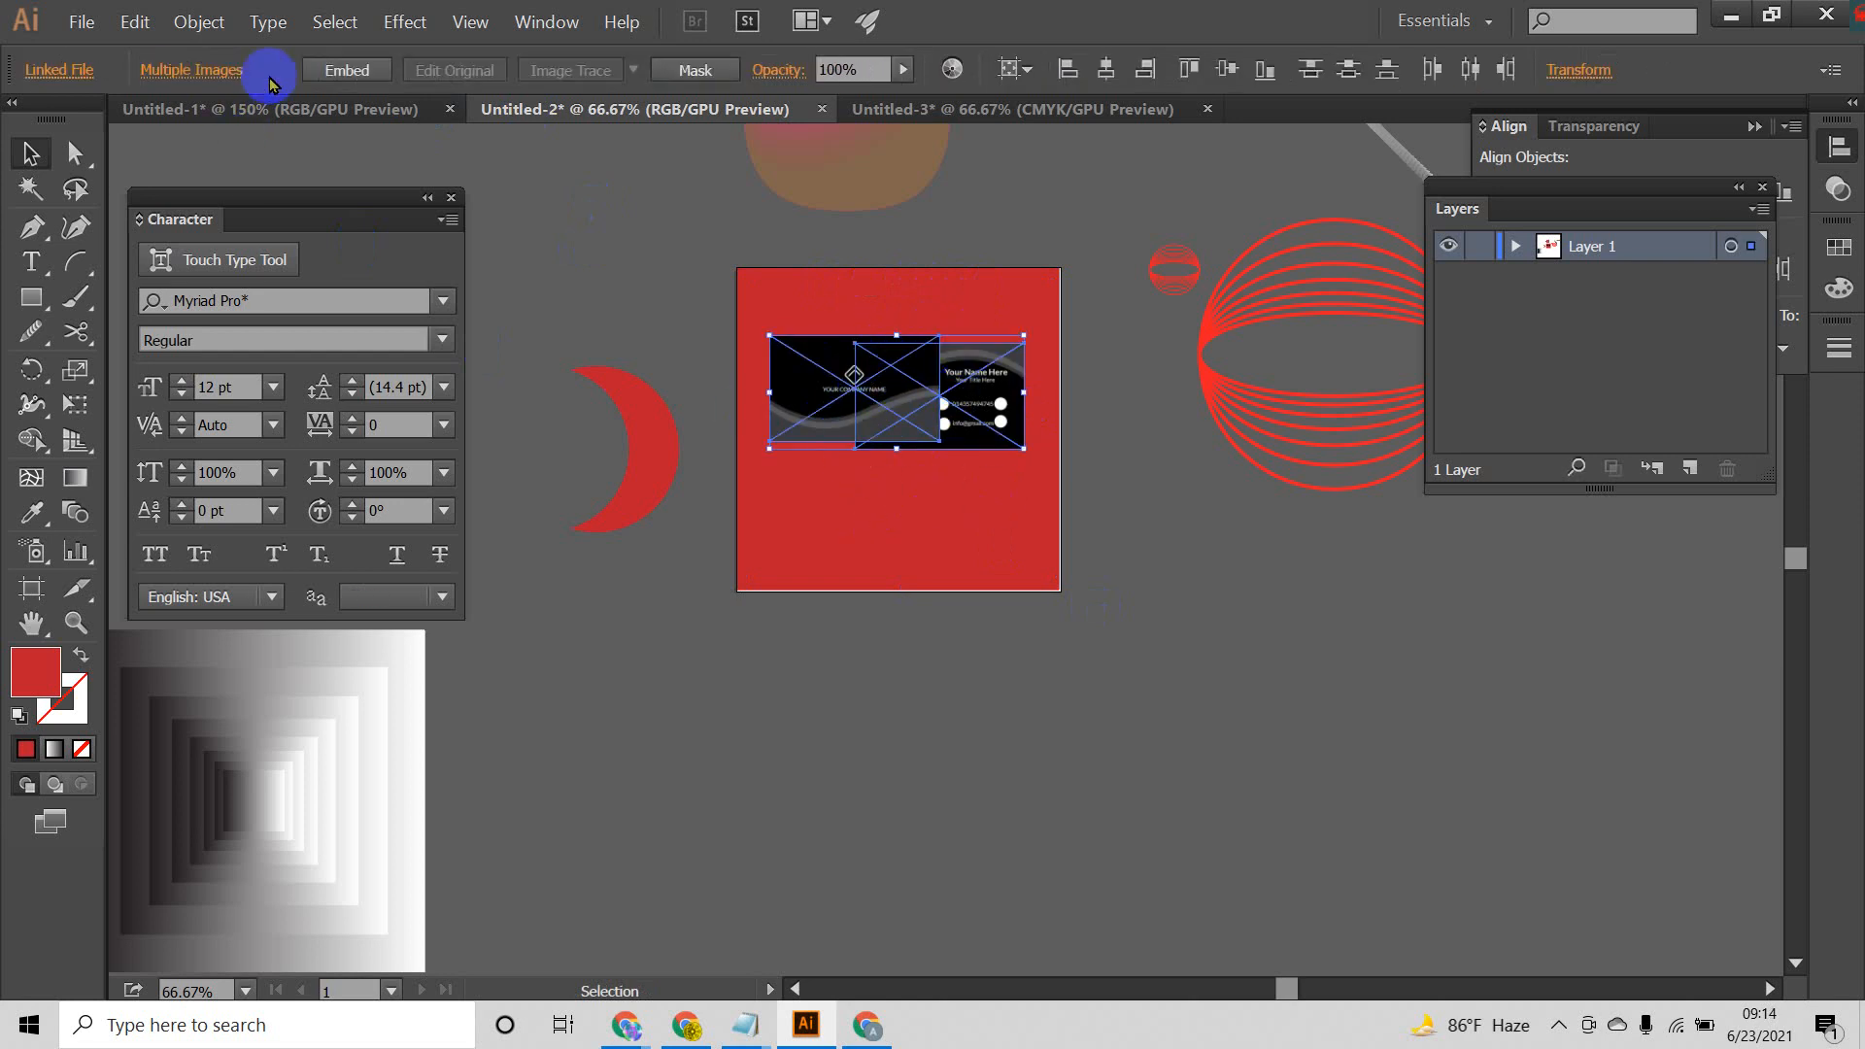
{"action": "left_click", "coordinate": [359, 77]}
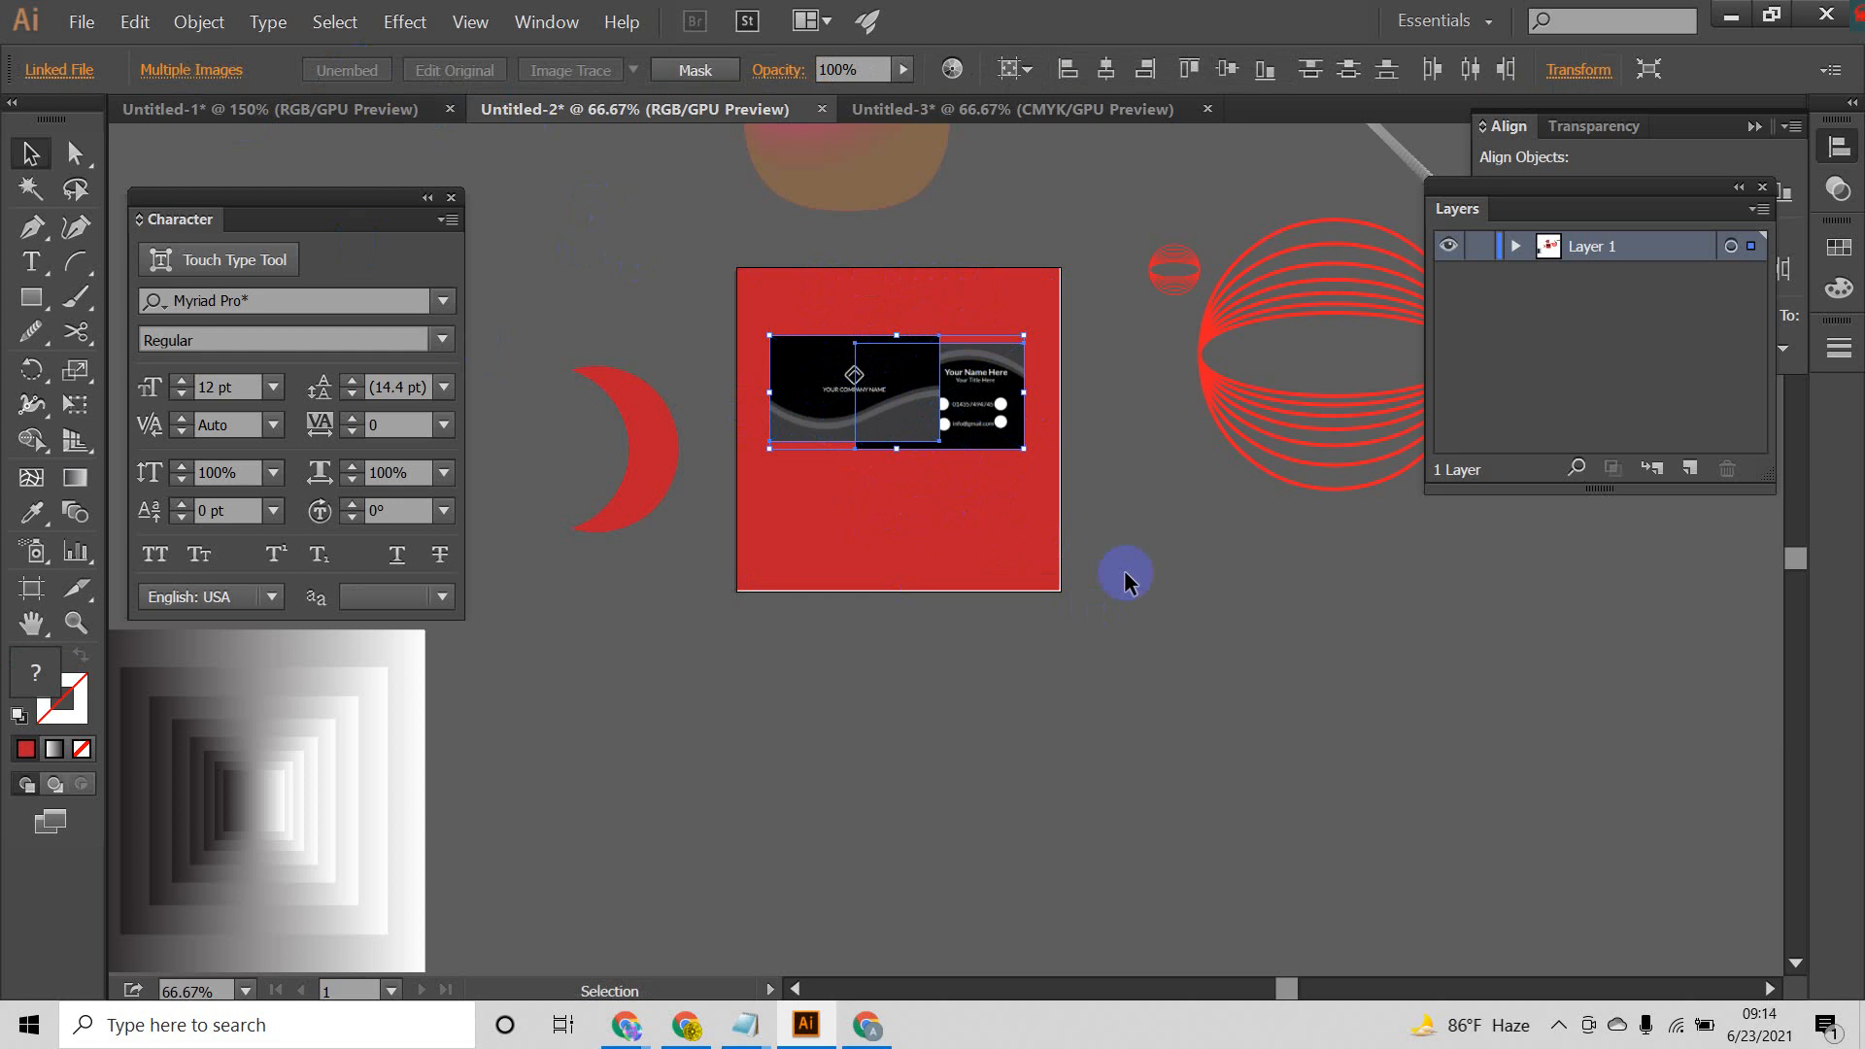
Step: Arrange the cards diagonally on the red square, the front card at its upper left and the back card at its lower right
{"action": "left_click", "coordinate": [938, 479]}
{"action": "left_click_drag", "start_coordinate": [1004, 381], "coordinate": [1018, 500]}
{"action": "left_click_drag", "start_coordinate": [895, 396], "coordinate": [876, 384]}
{"action": "left_click_drag", "start_coordinate": [988, 509], "coordinate": [988, 499]}
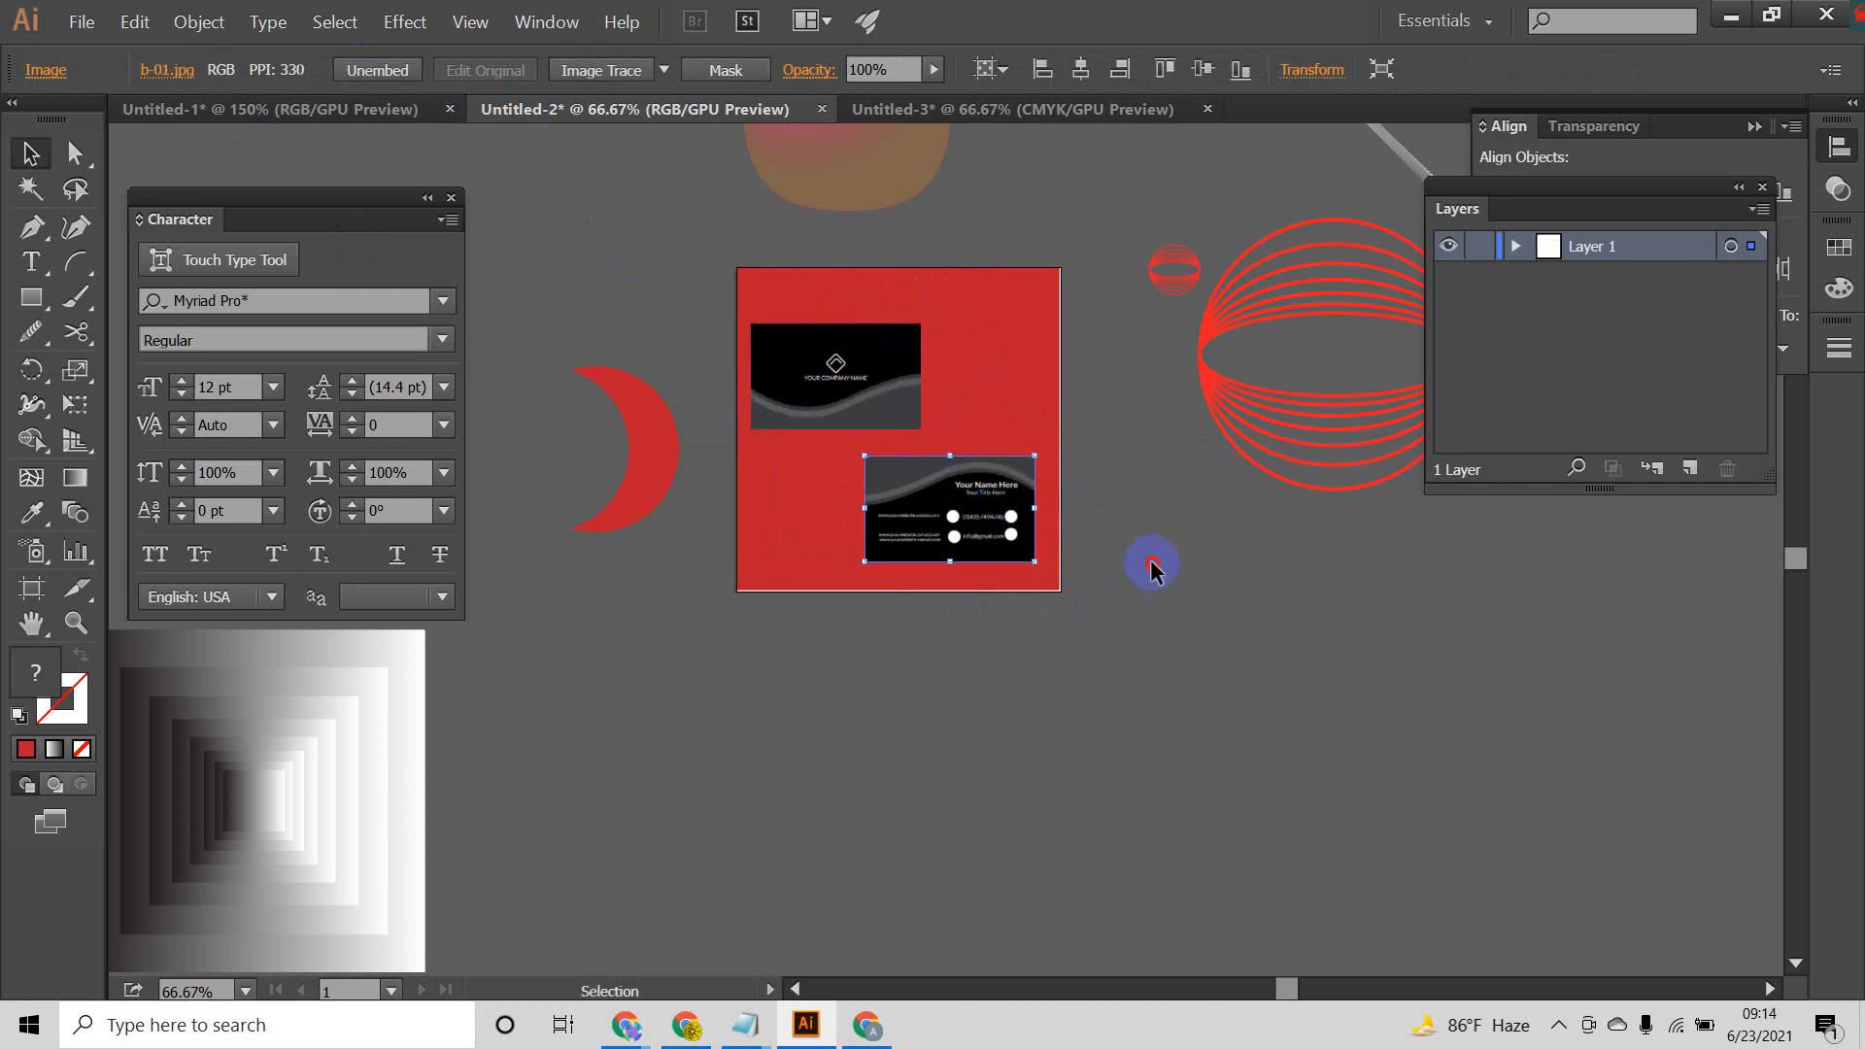
{"action": "left_click", "coordinate": [1142, 552]}
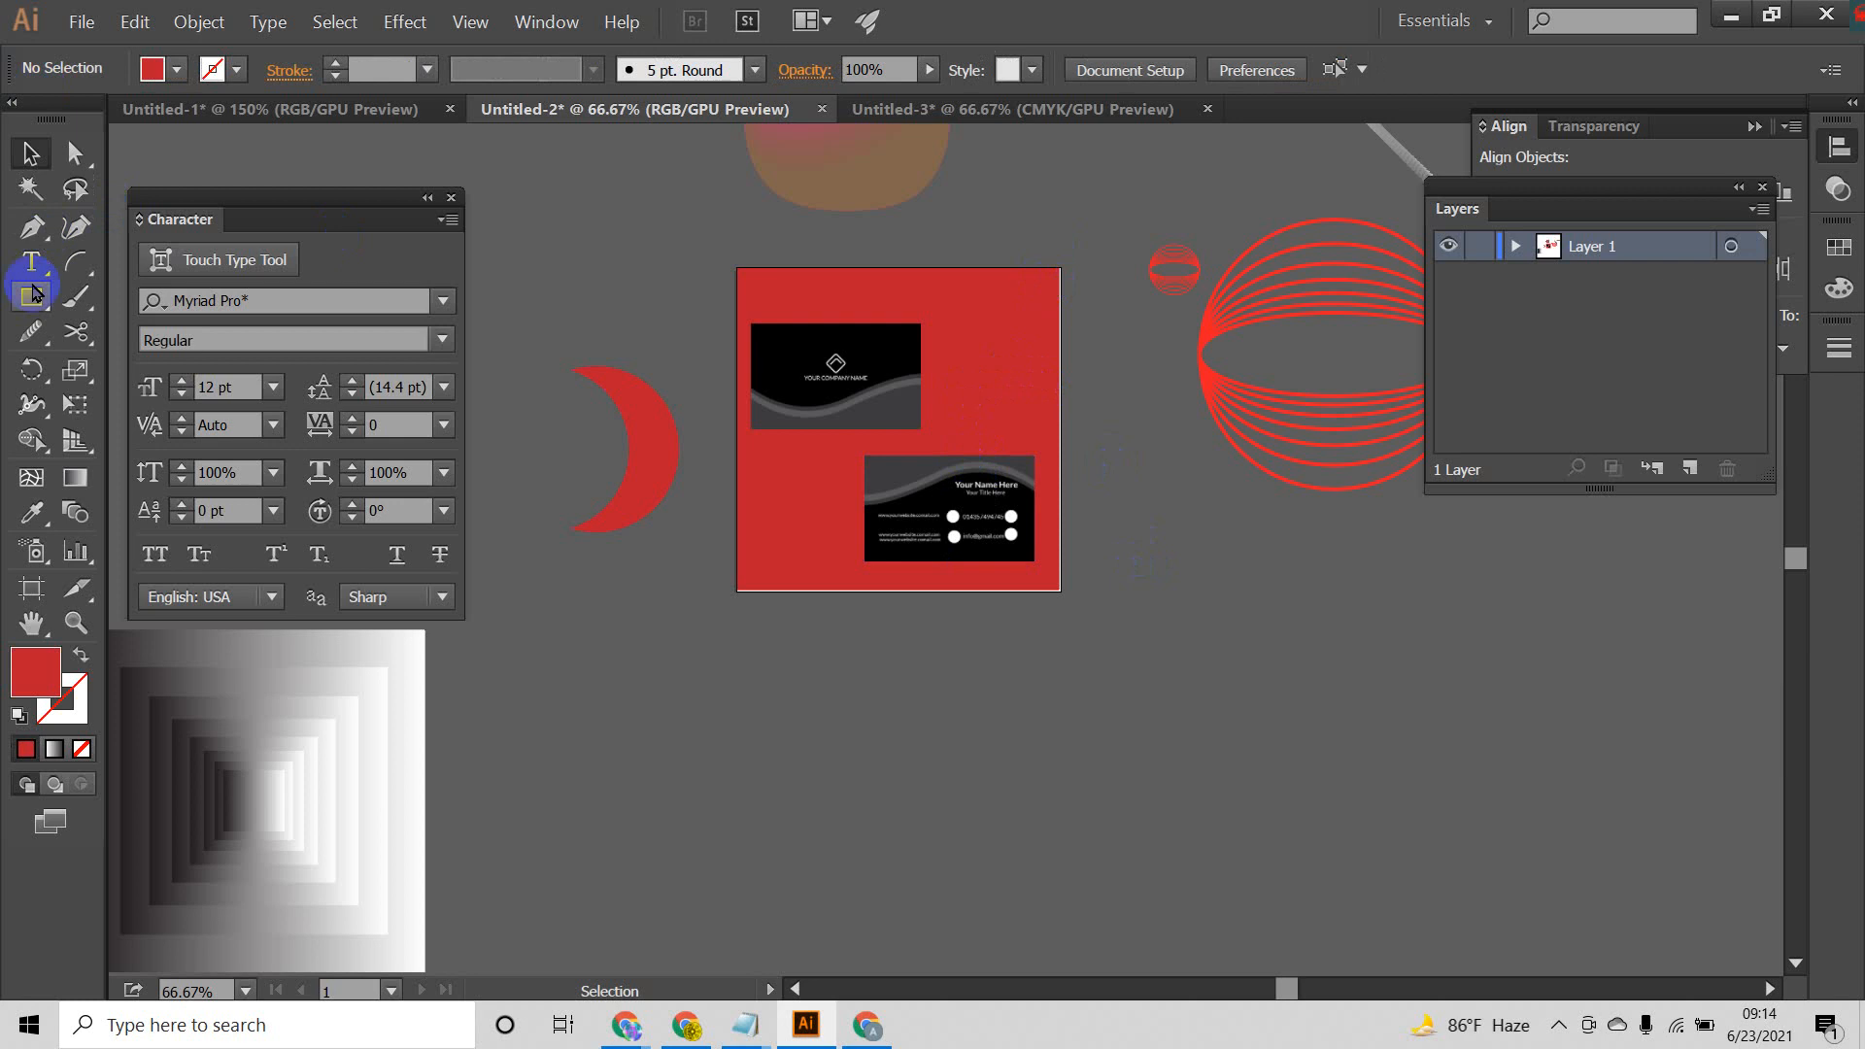
Step: Unlock all objects and extend the red square slightly past all four edges of the artboard
{"action": "left_click", "coordinate": [184, 21]}
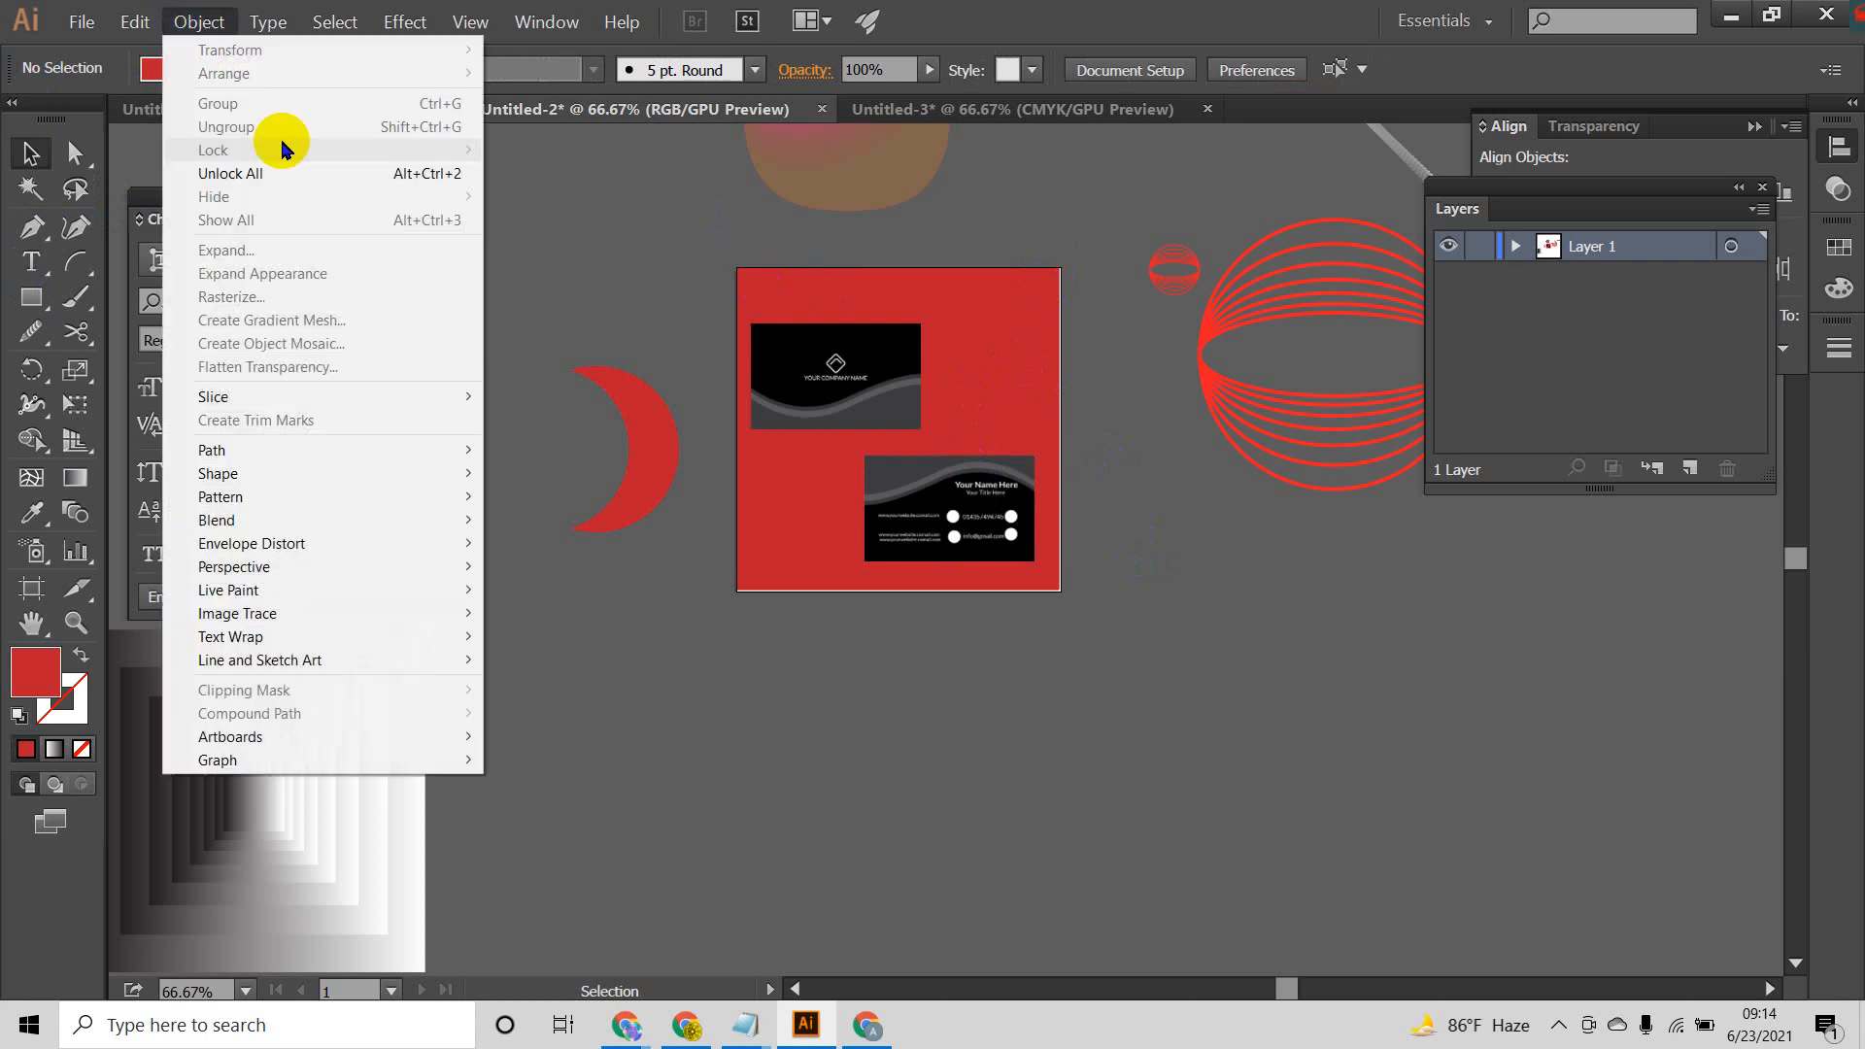
{"action": "left_click", "coordinate": [282, 174]}
{"action": "left_click", "coordinate": [1024, 373]}
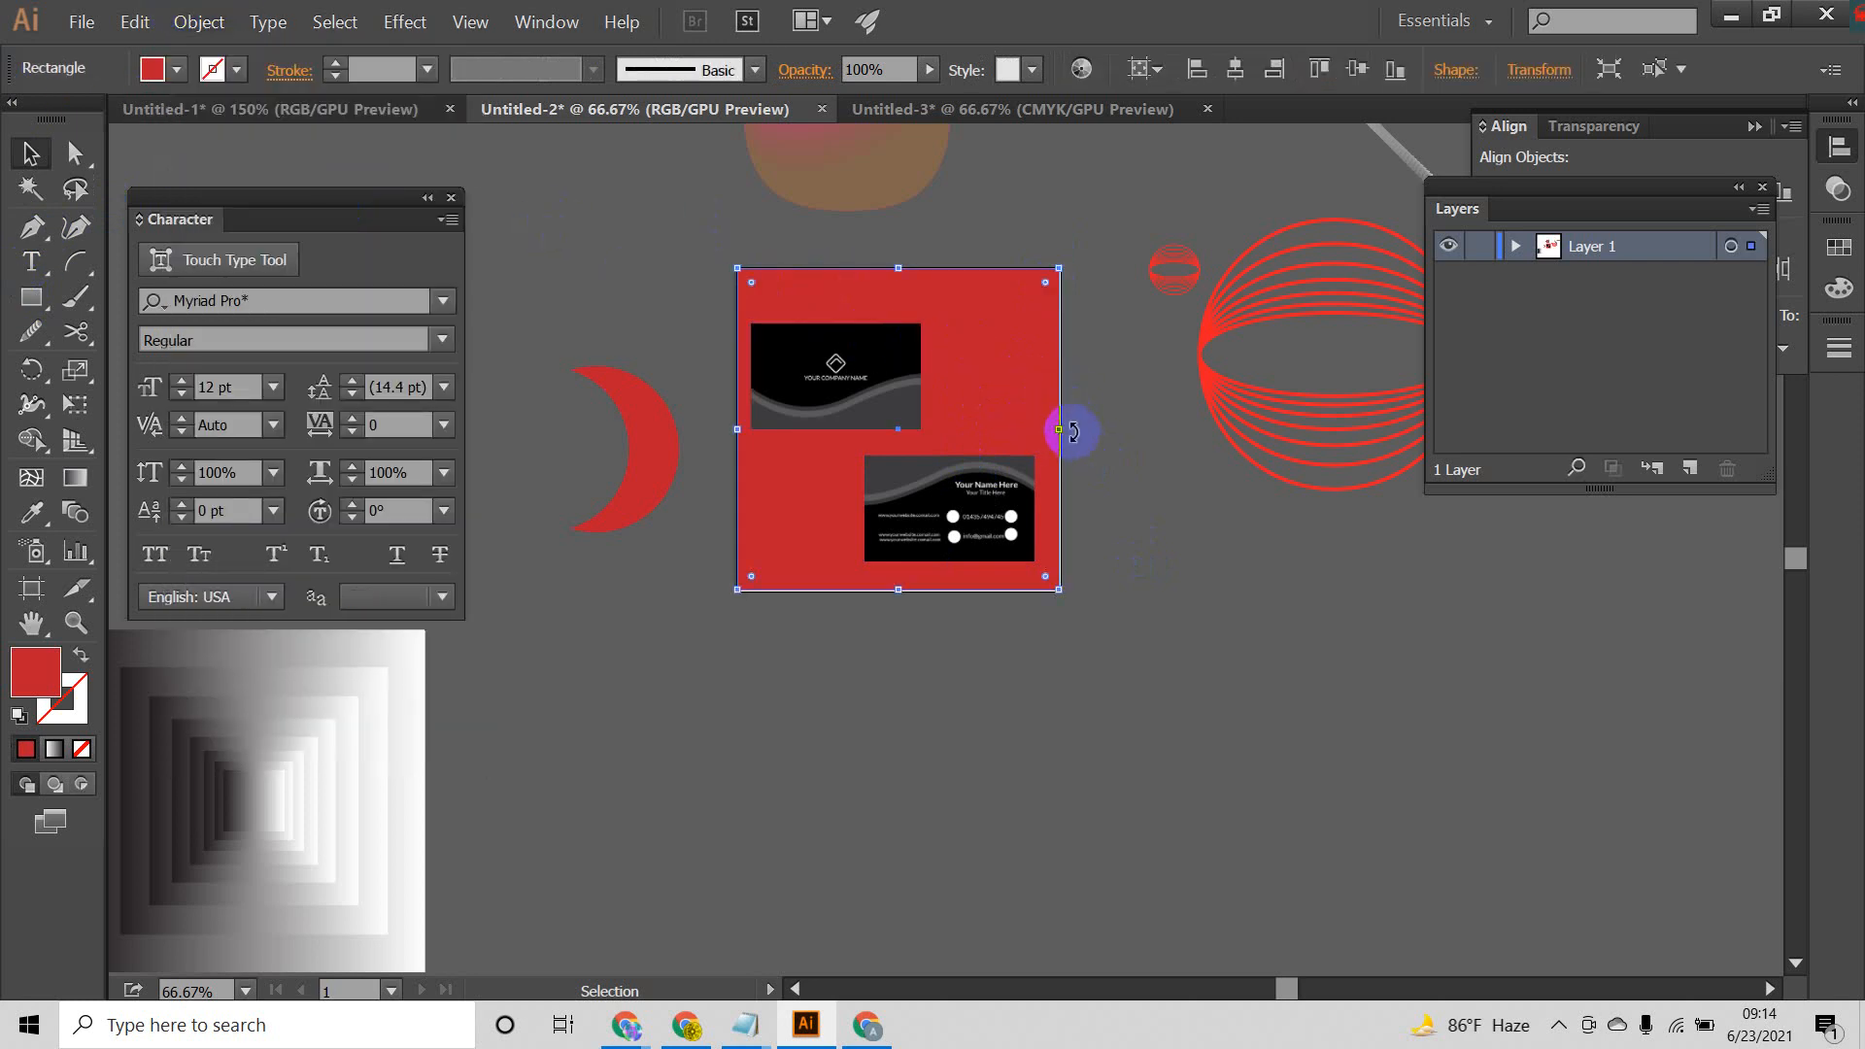
{"action": "left_click_drag", "start_coordinate": [1066, 430], "coordinate": [1072, 430]}
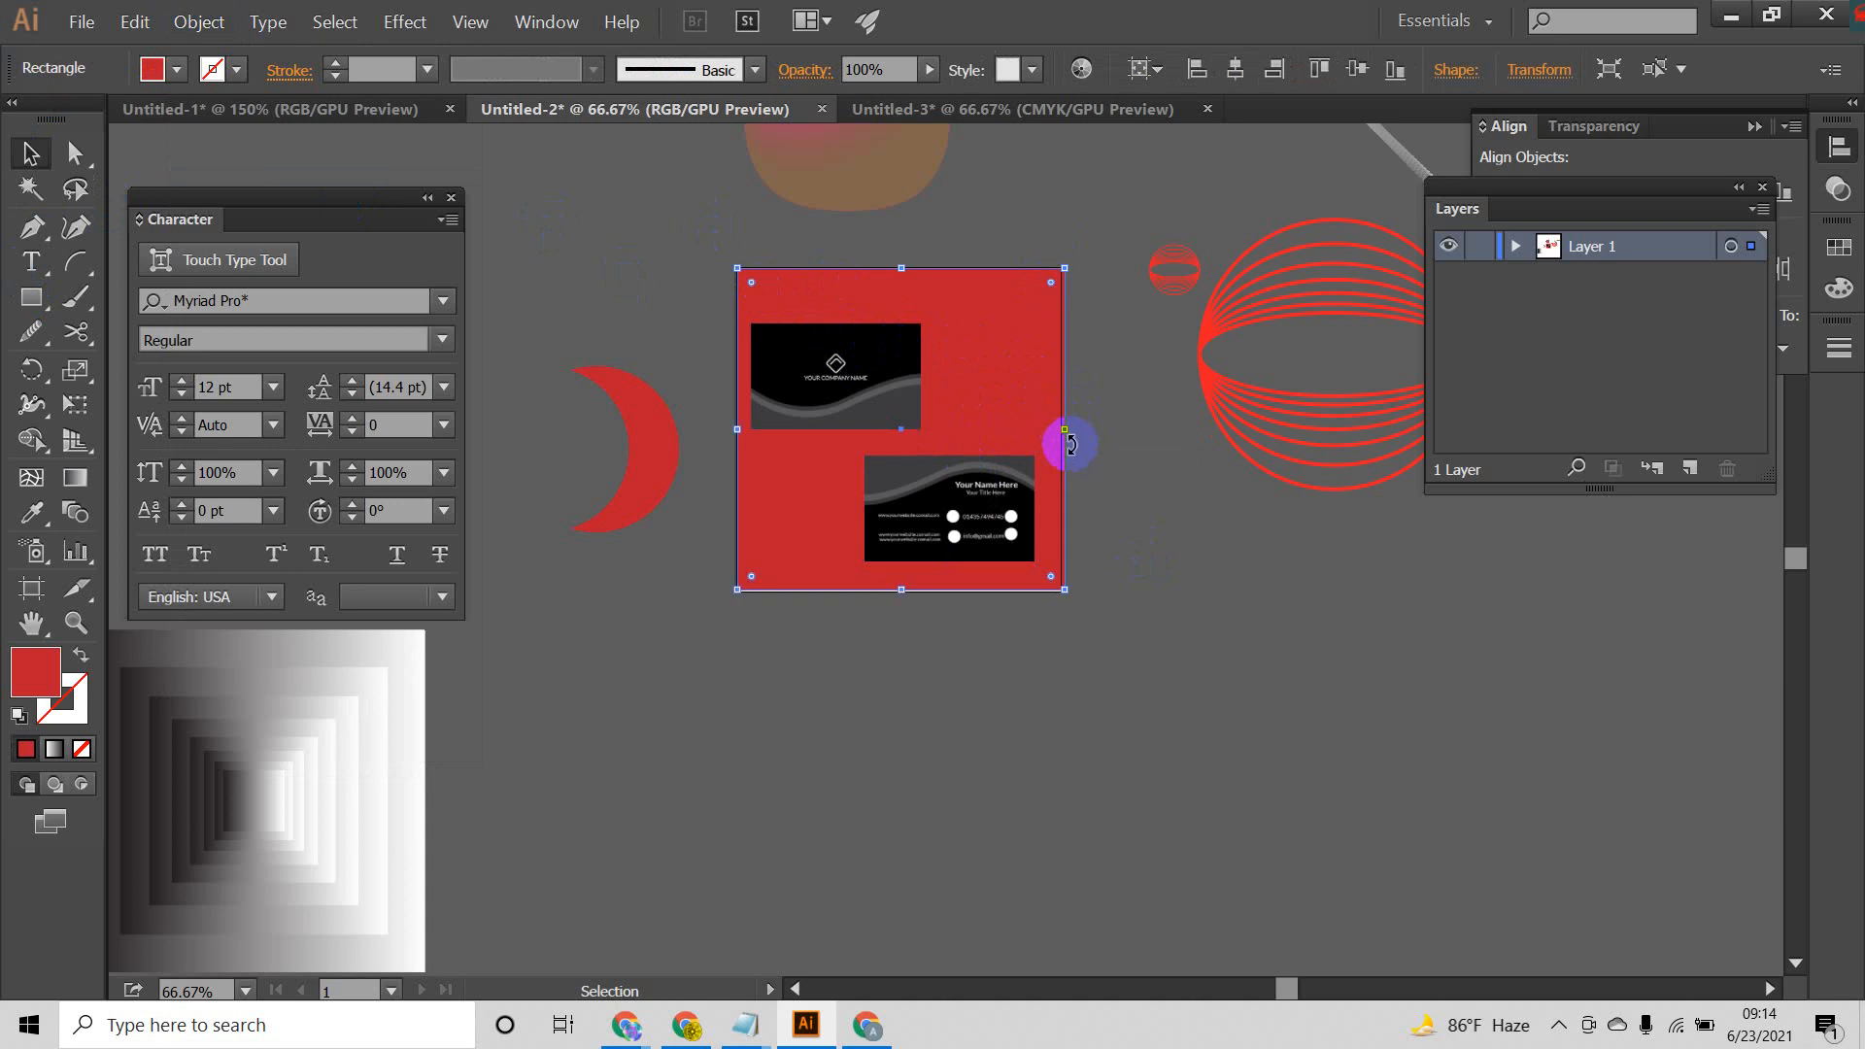
{"action": "left_click_drag", "start_coordinate": [903, 590], "coordinate": [903, 612]}
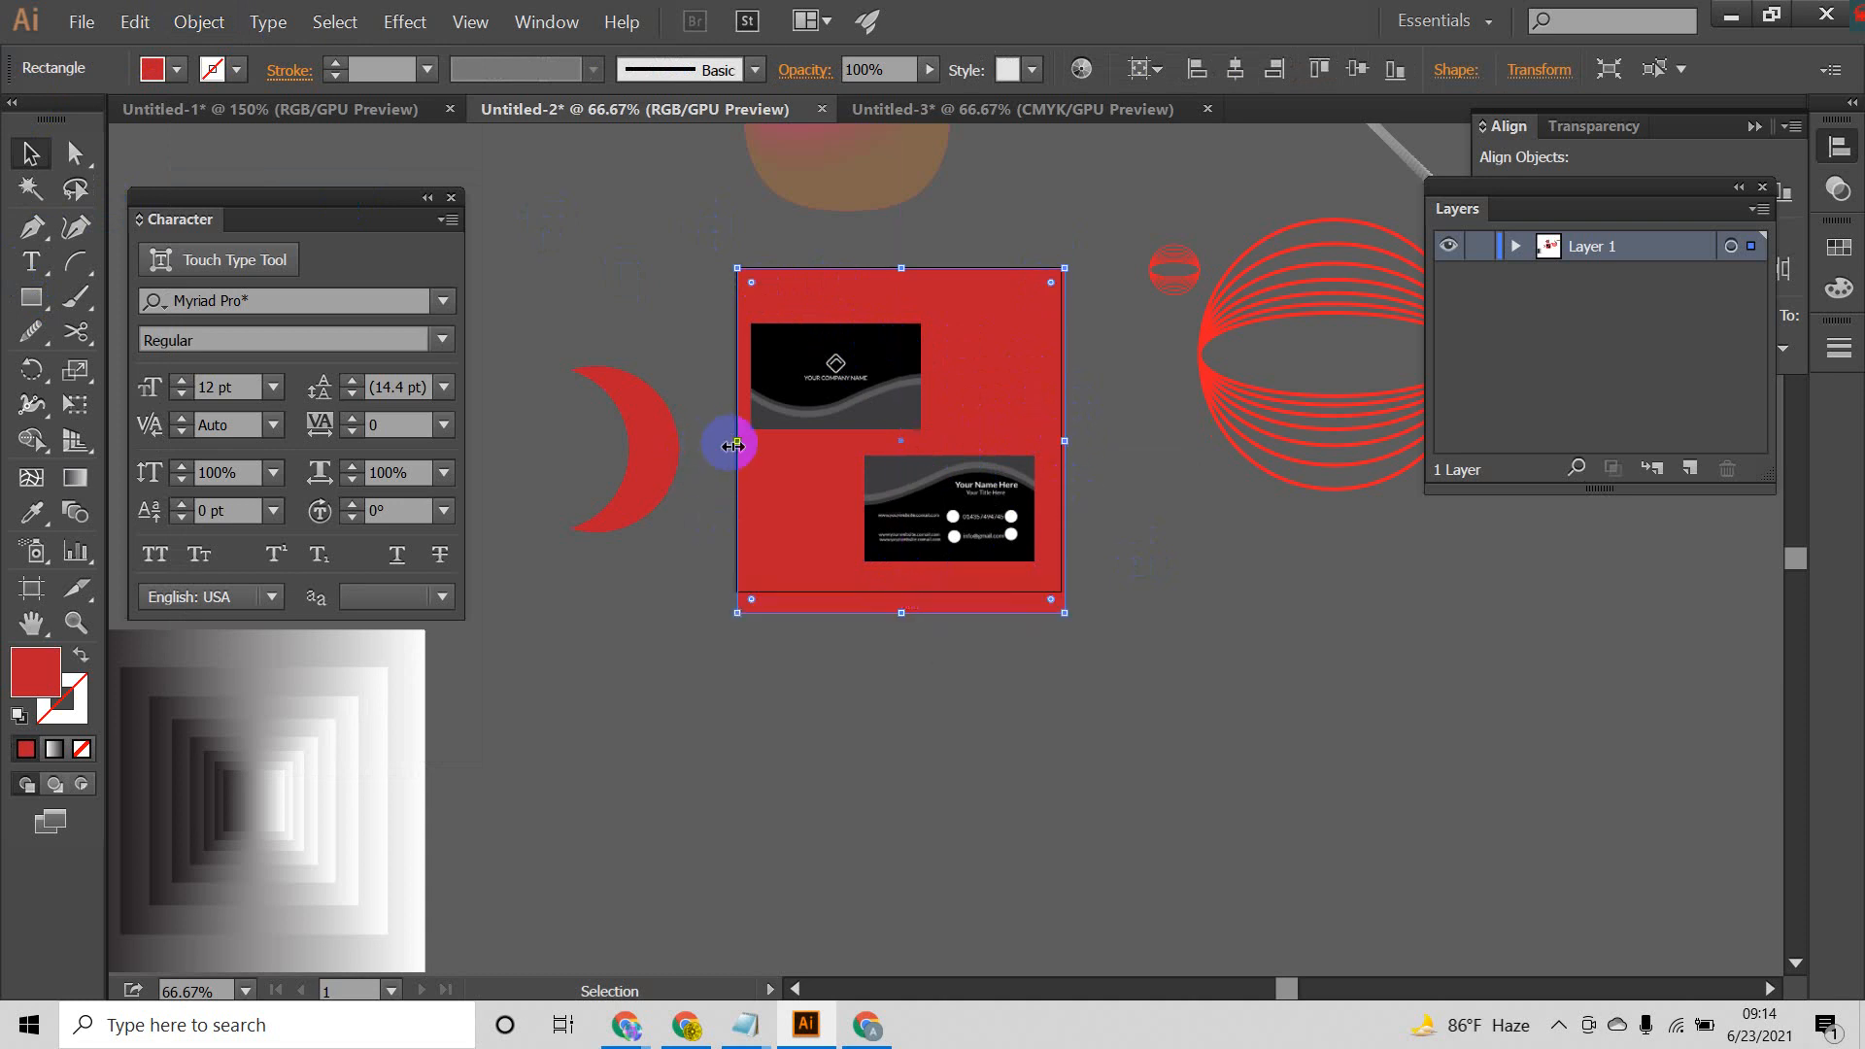
{"action": "left_click_drag", "start_coordinate": [731, 440], "coordinate": [710, 439]}
{"action": "left_click_drag", "start_coordinate": [887, 268], "coordinate": [885, 258]}
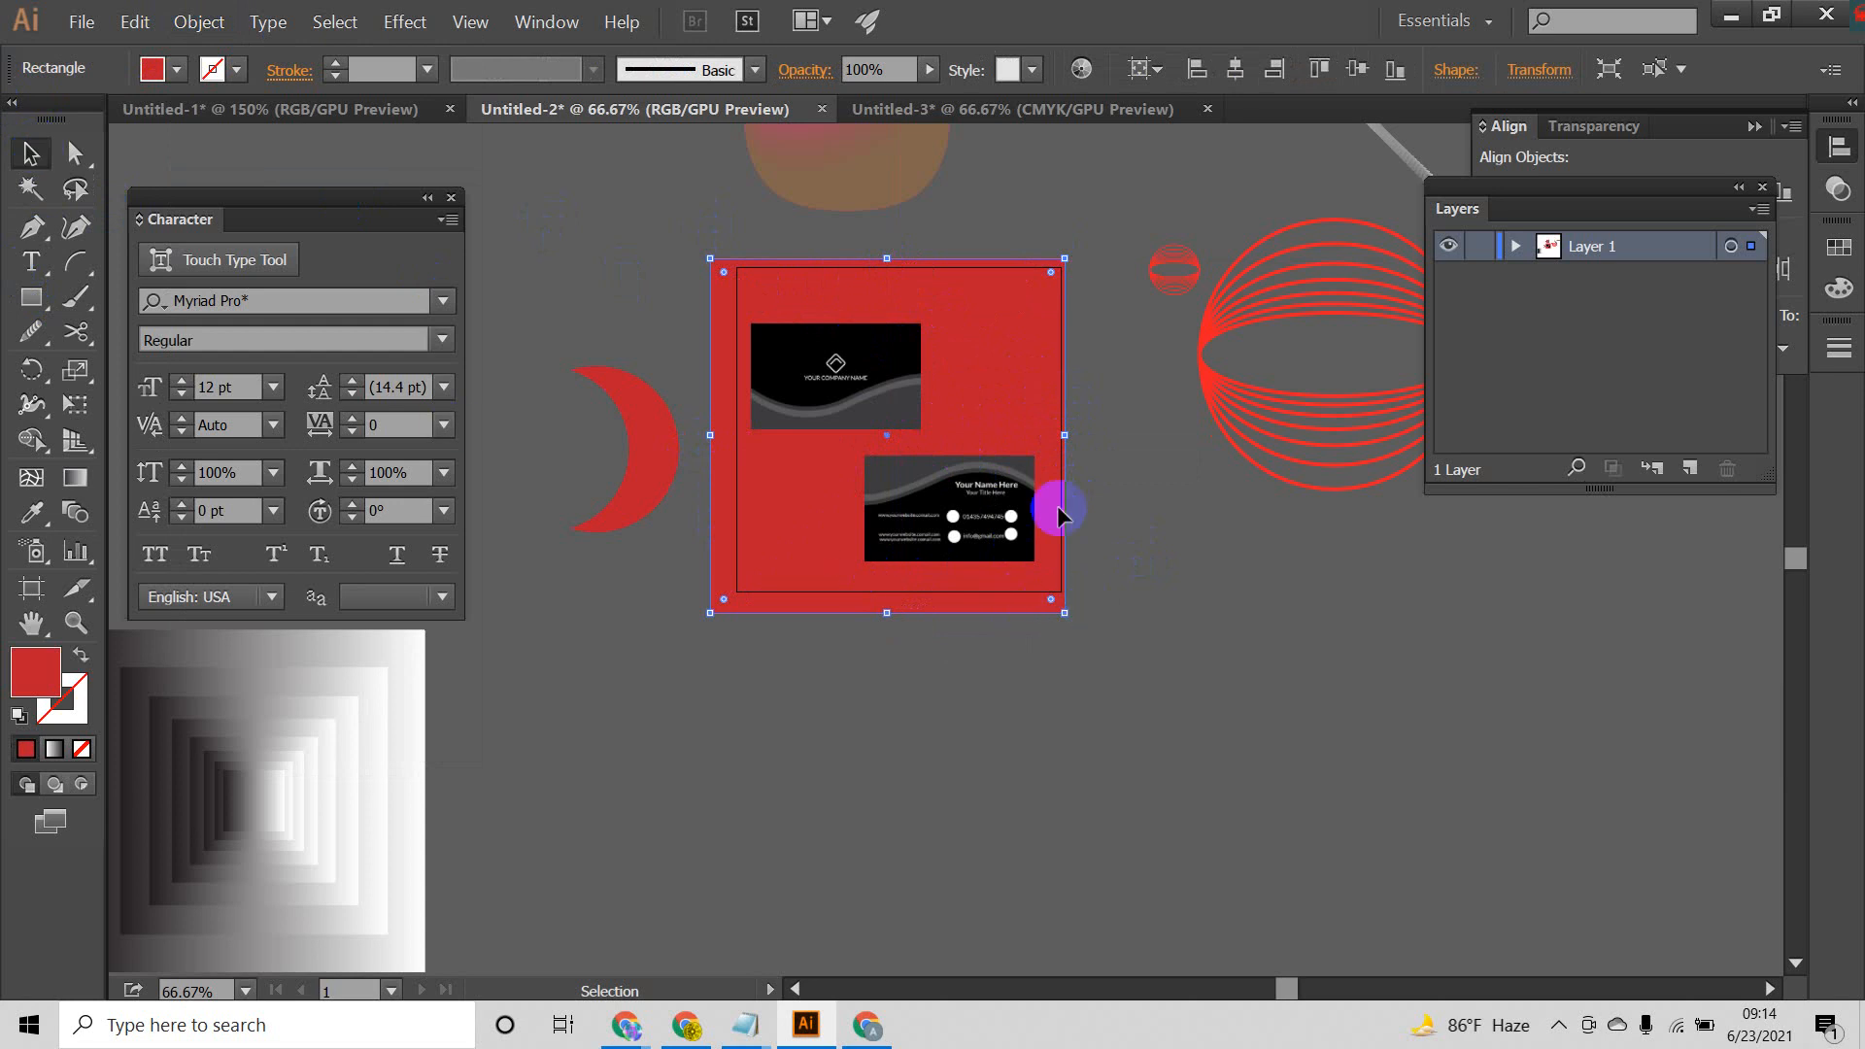
Step: Nudge the enlarged red square slightly to the right to even out its overhang around the artboard
{"action": "key", "text": "Right"}
{"action": "key", "text": "Right"}
{"action": "key", "text": "Right"}
{"action": "key", "text": "Right"}
{"action": "key", "text": "Right"}
{"action": "key", "text": "Right"}
{"action": "key", "text": "Right"}
{"action": "key", "text": "Right"}
{"action": "key", "text": "Right"}
{"action": "key", "text": "Right"}
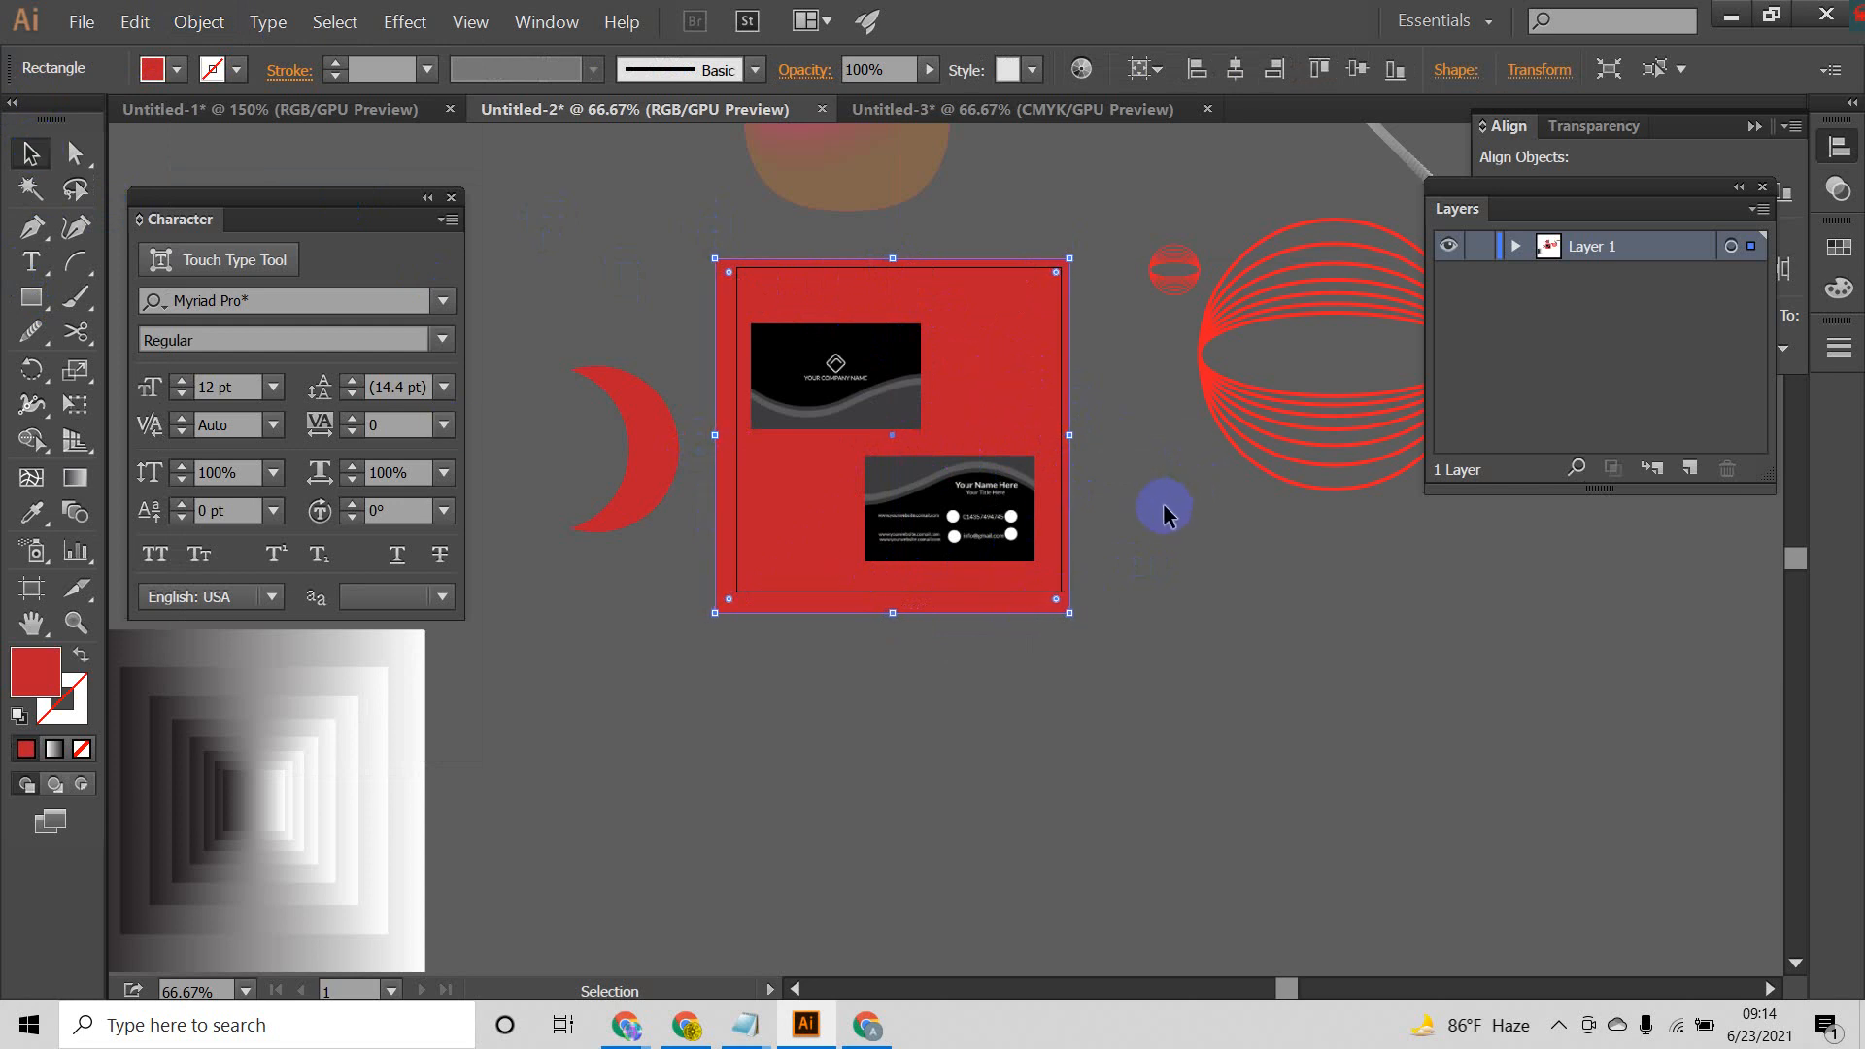
{"action": "left_click", "coordinate": [1176, 505]}
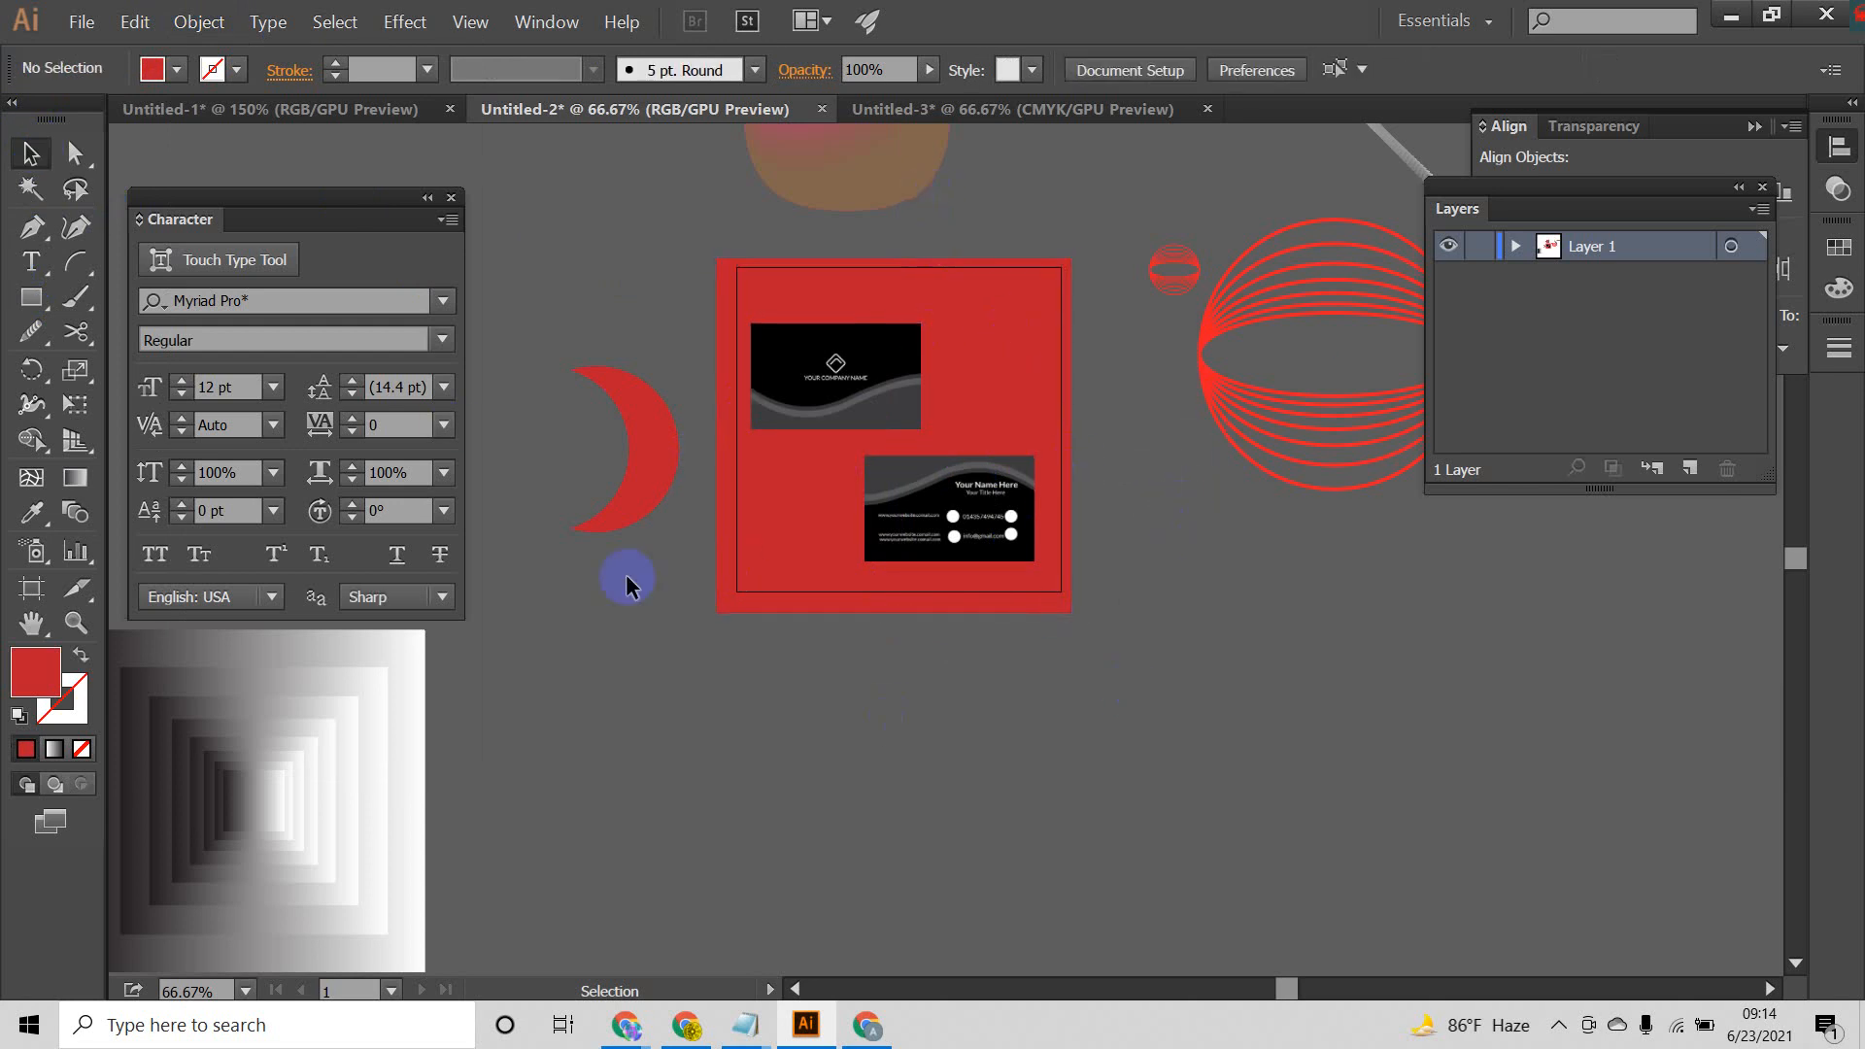
{"action": "left_click", "coordinate": [996, 361]}
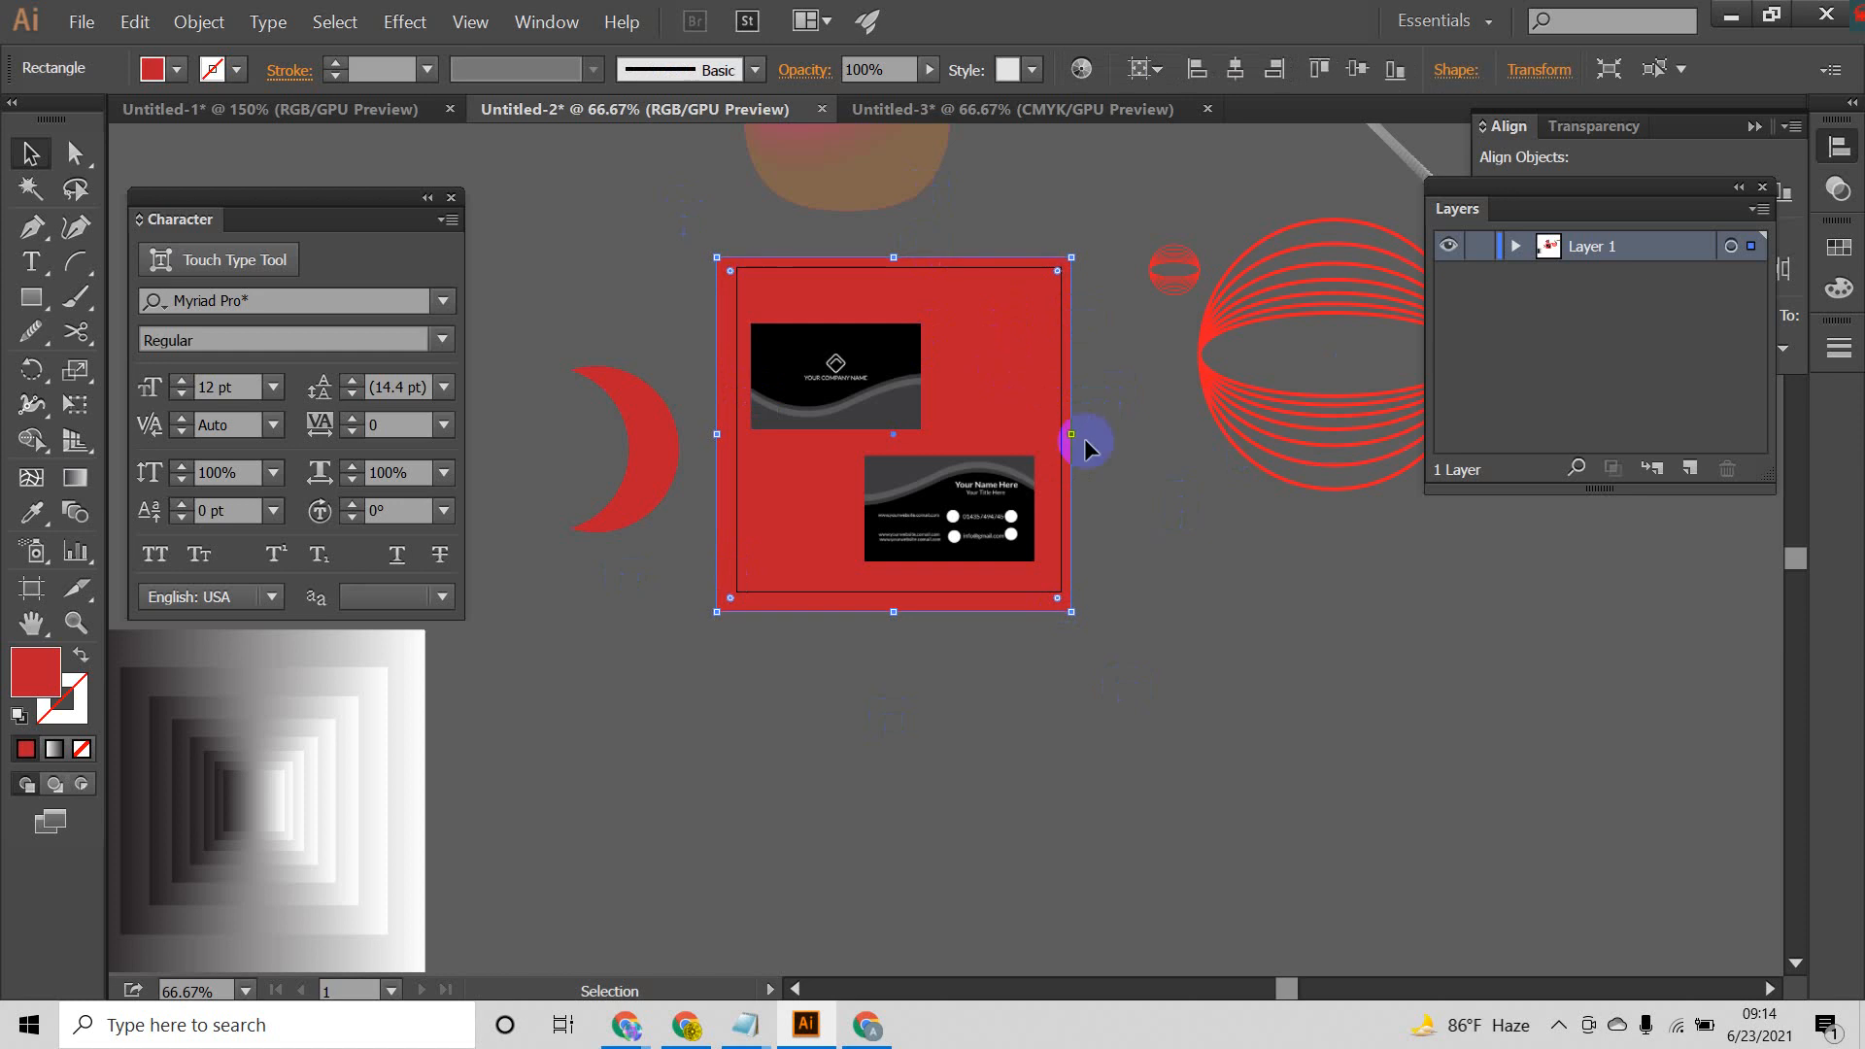
Step: Draw a tall, narrow rectangle over the left part of the red square, extending past its top and bottom, and fill it dark blue
{"action": "left_click", "coordinate": [1147, 535]}
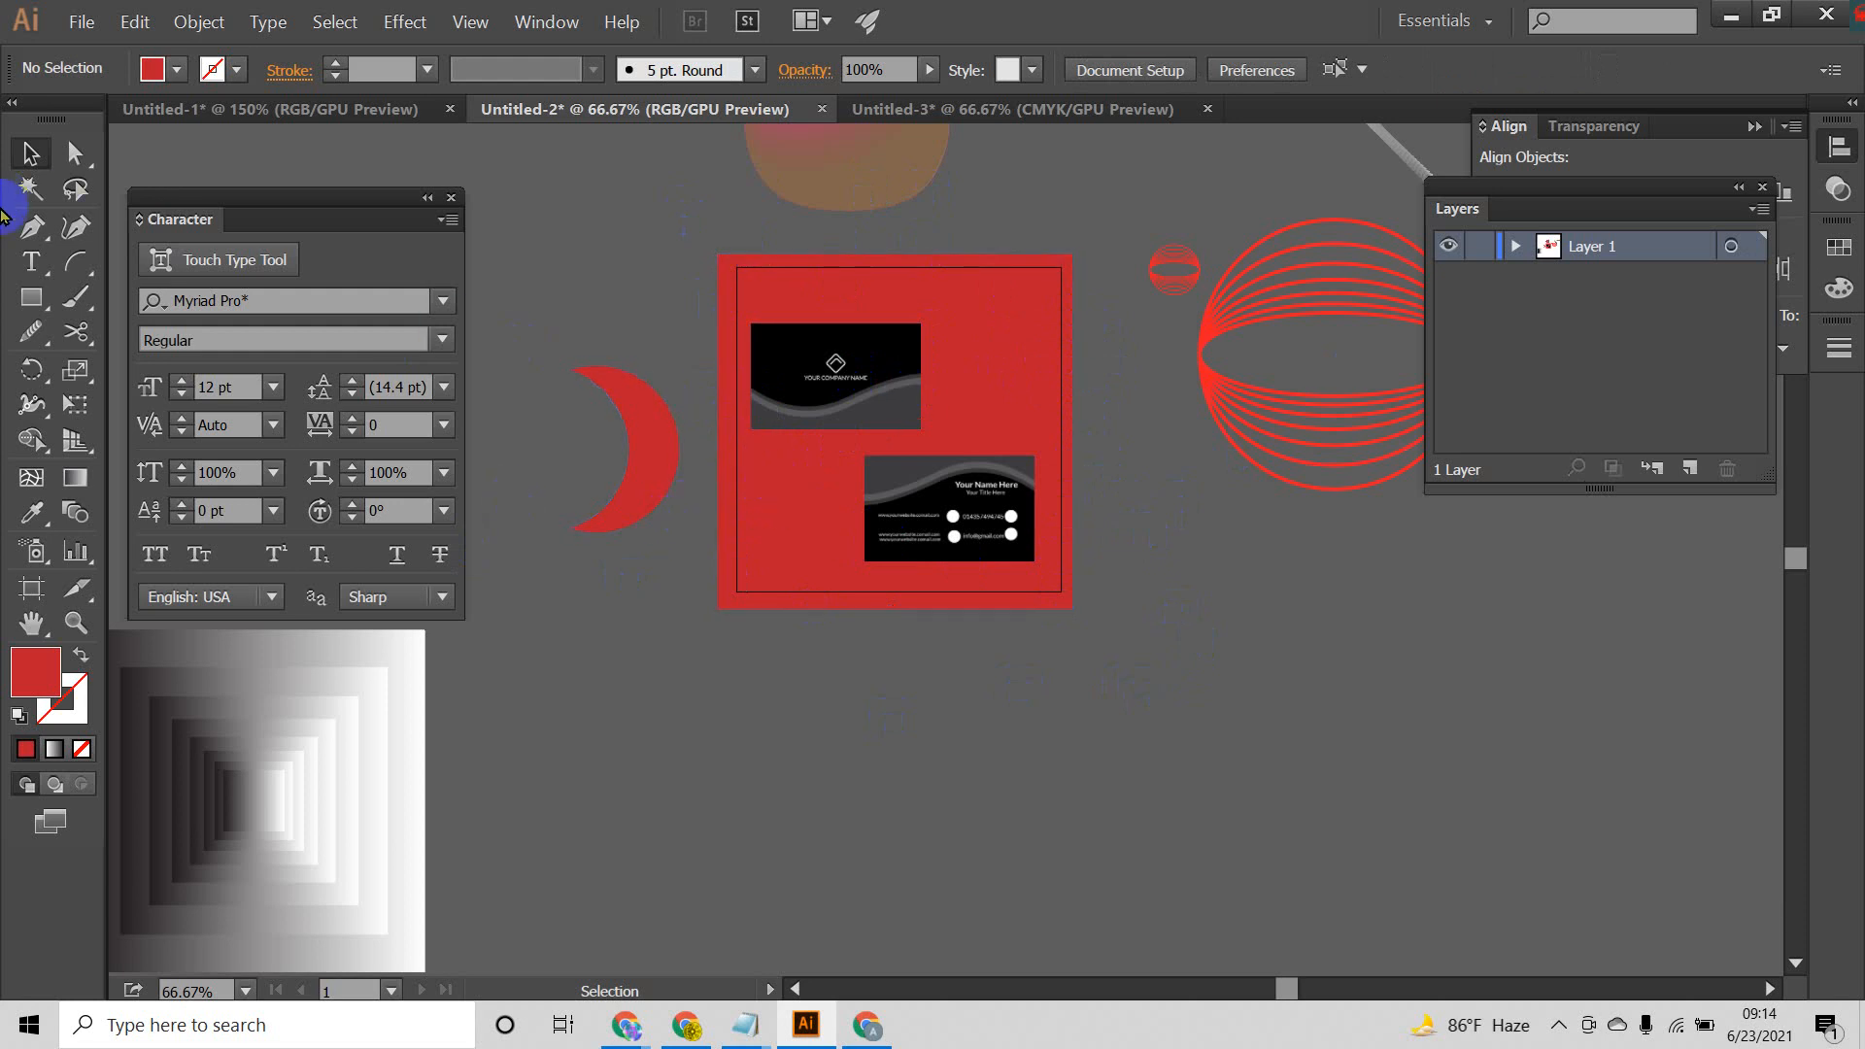
{"action": "left_click", "coordinate": [31, 297]}
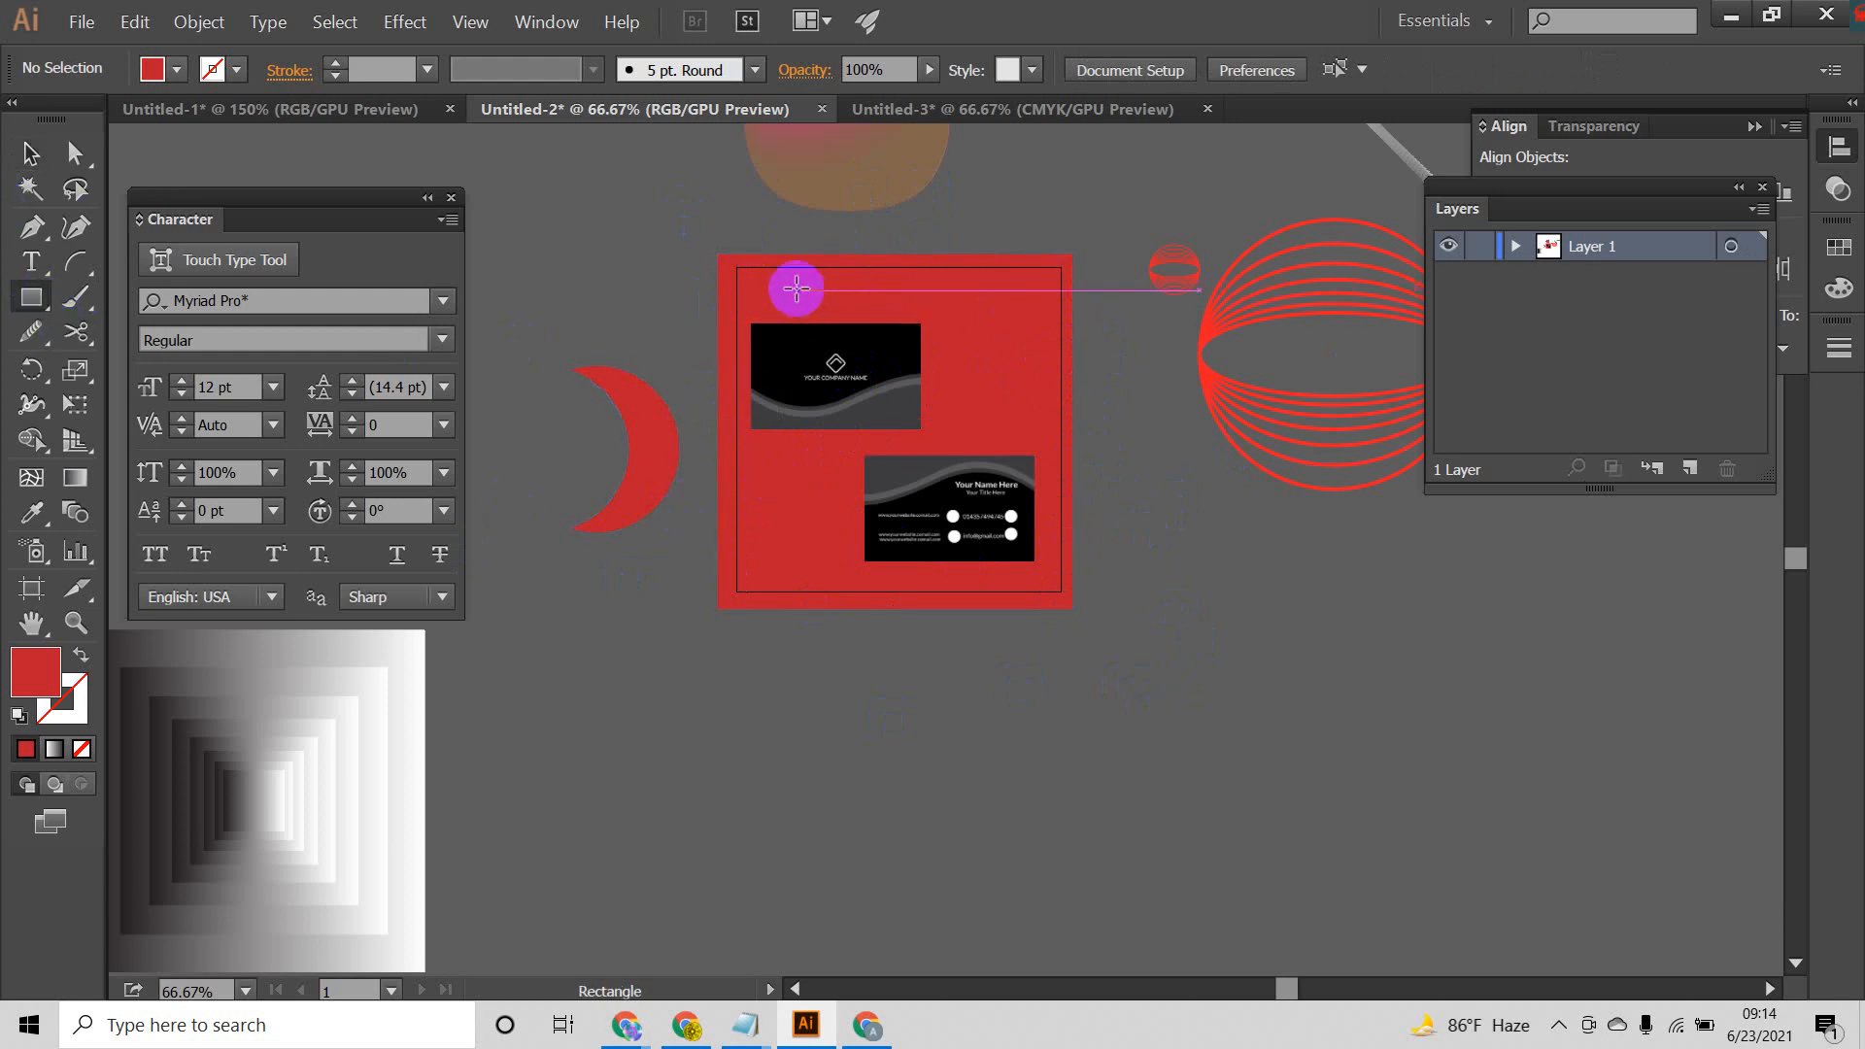
{"action": "left_click_drag", "start_coordinate": [723, 226], "coordinate": [826, 688]}
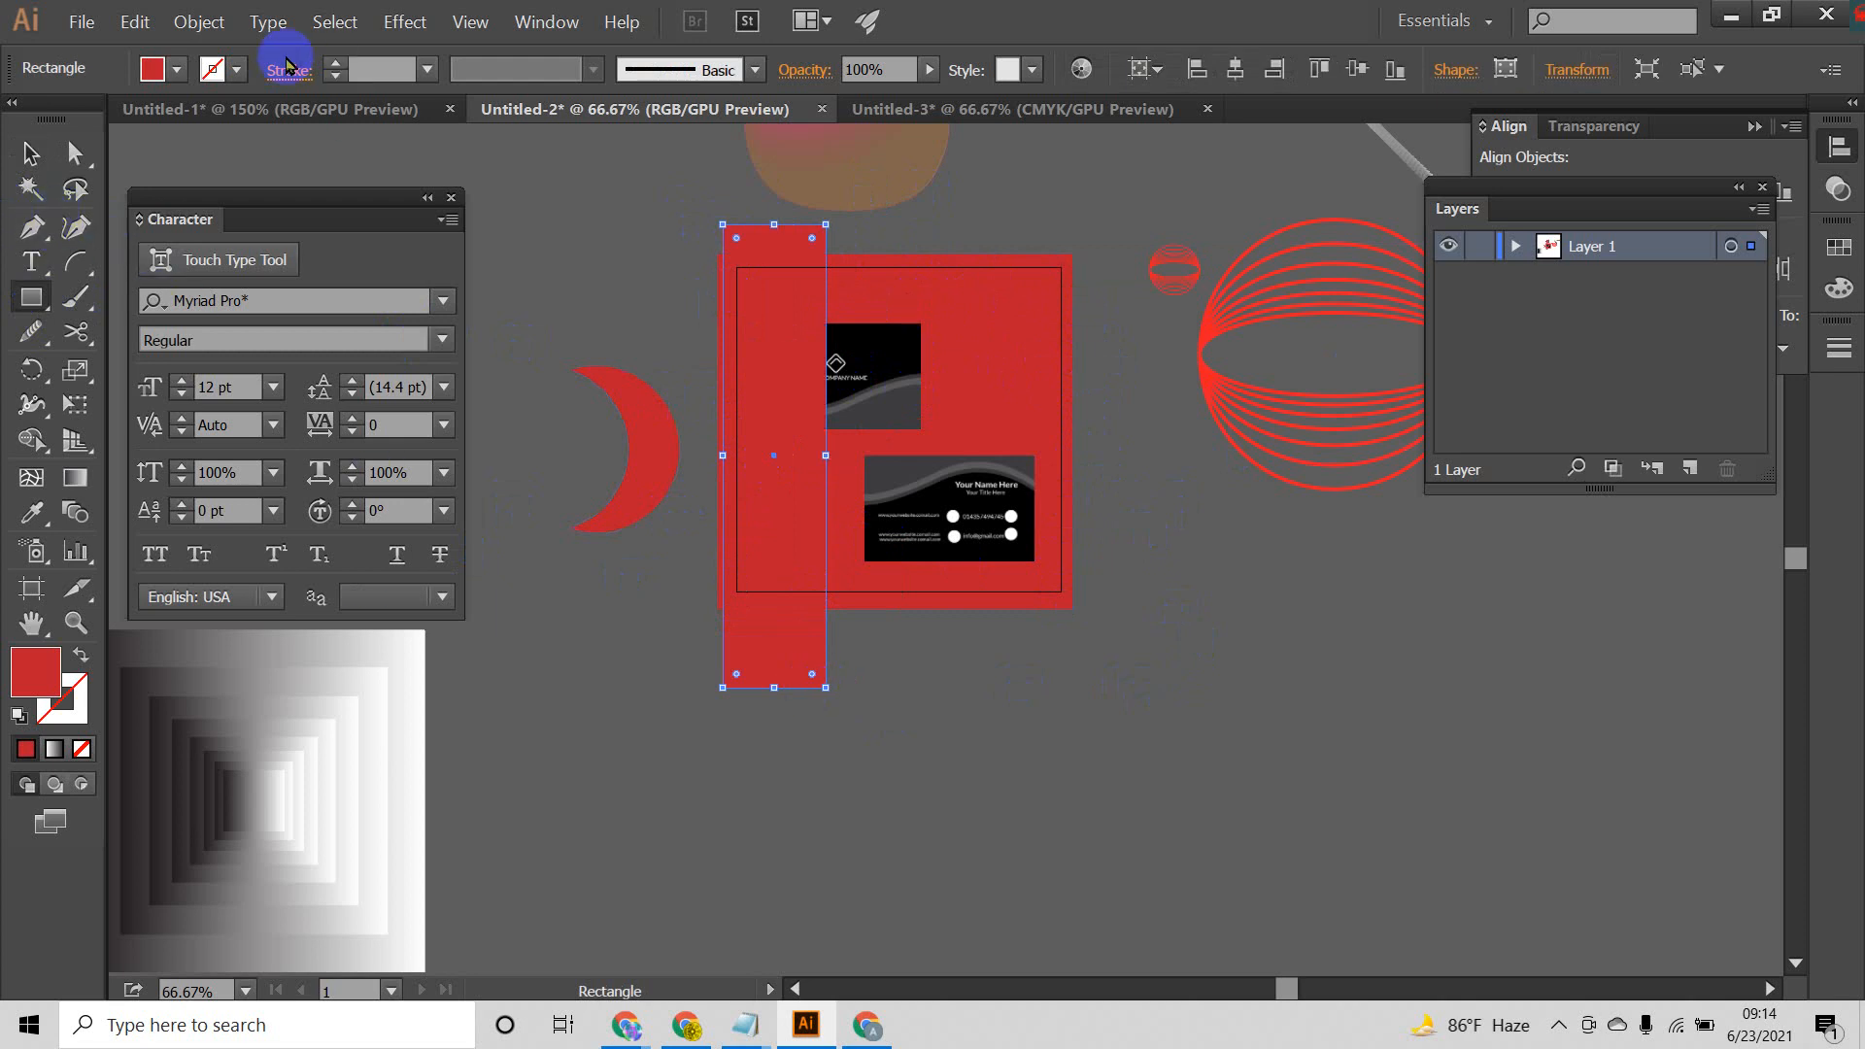
{"action": "left_click", "coordinate": [177, 69]}
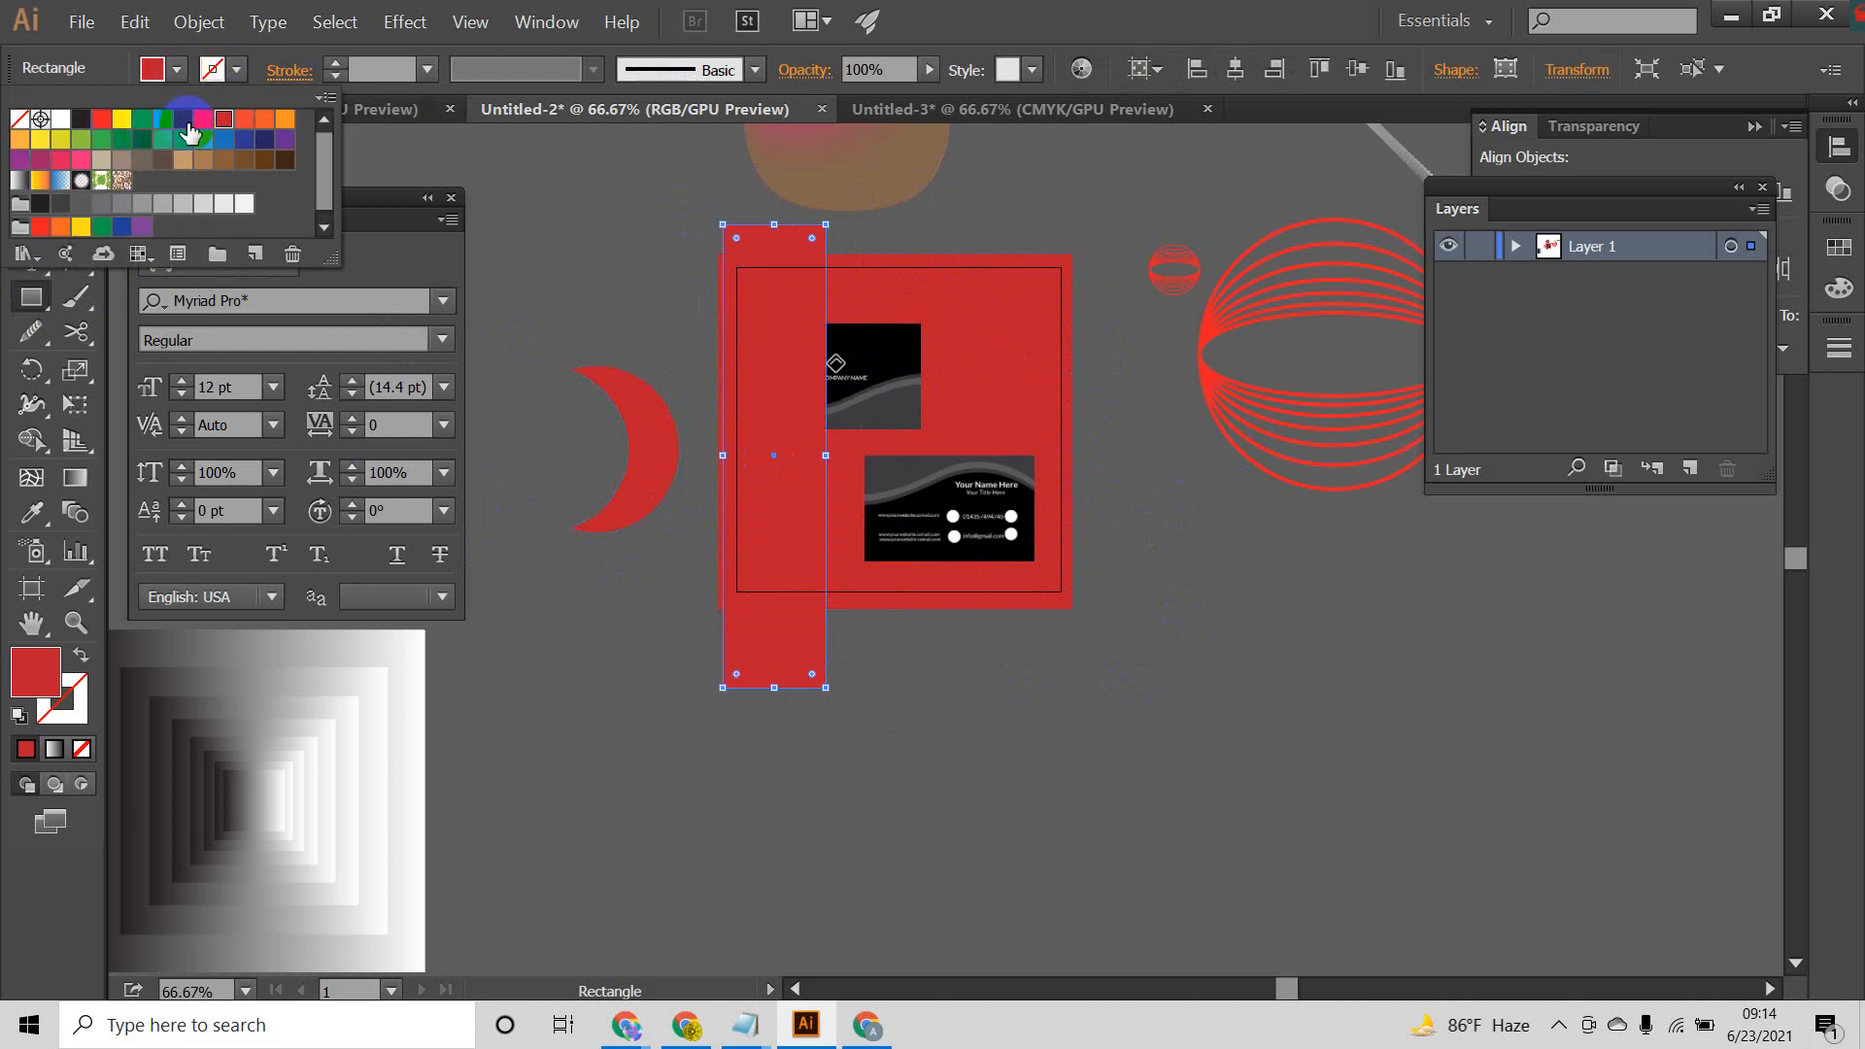
{"action": "left_click", "coordinate": [264, 151]}
{"action": "left_click", "coordinate": [1001, 13]}
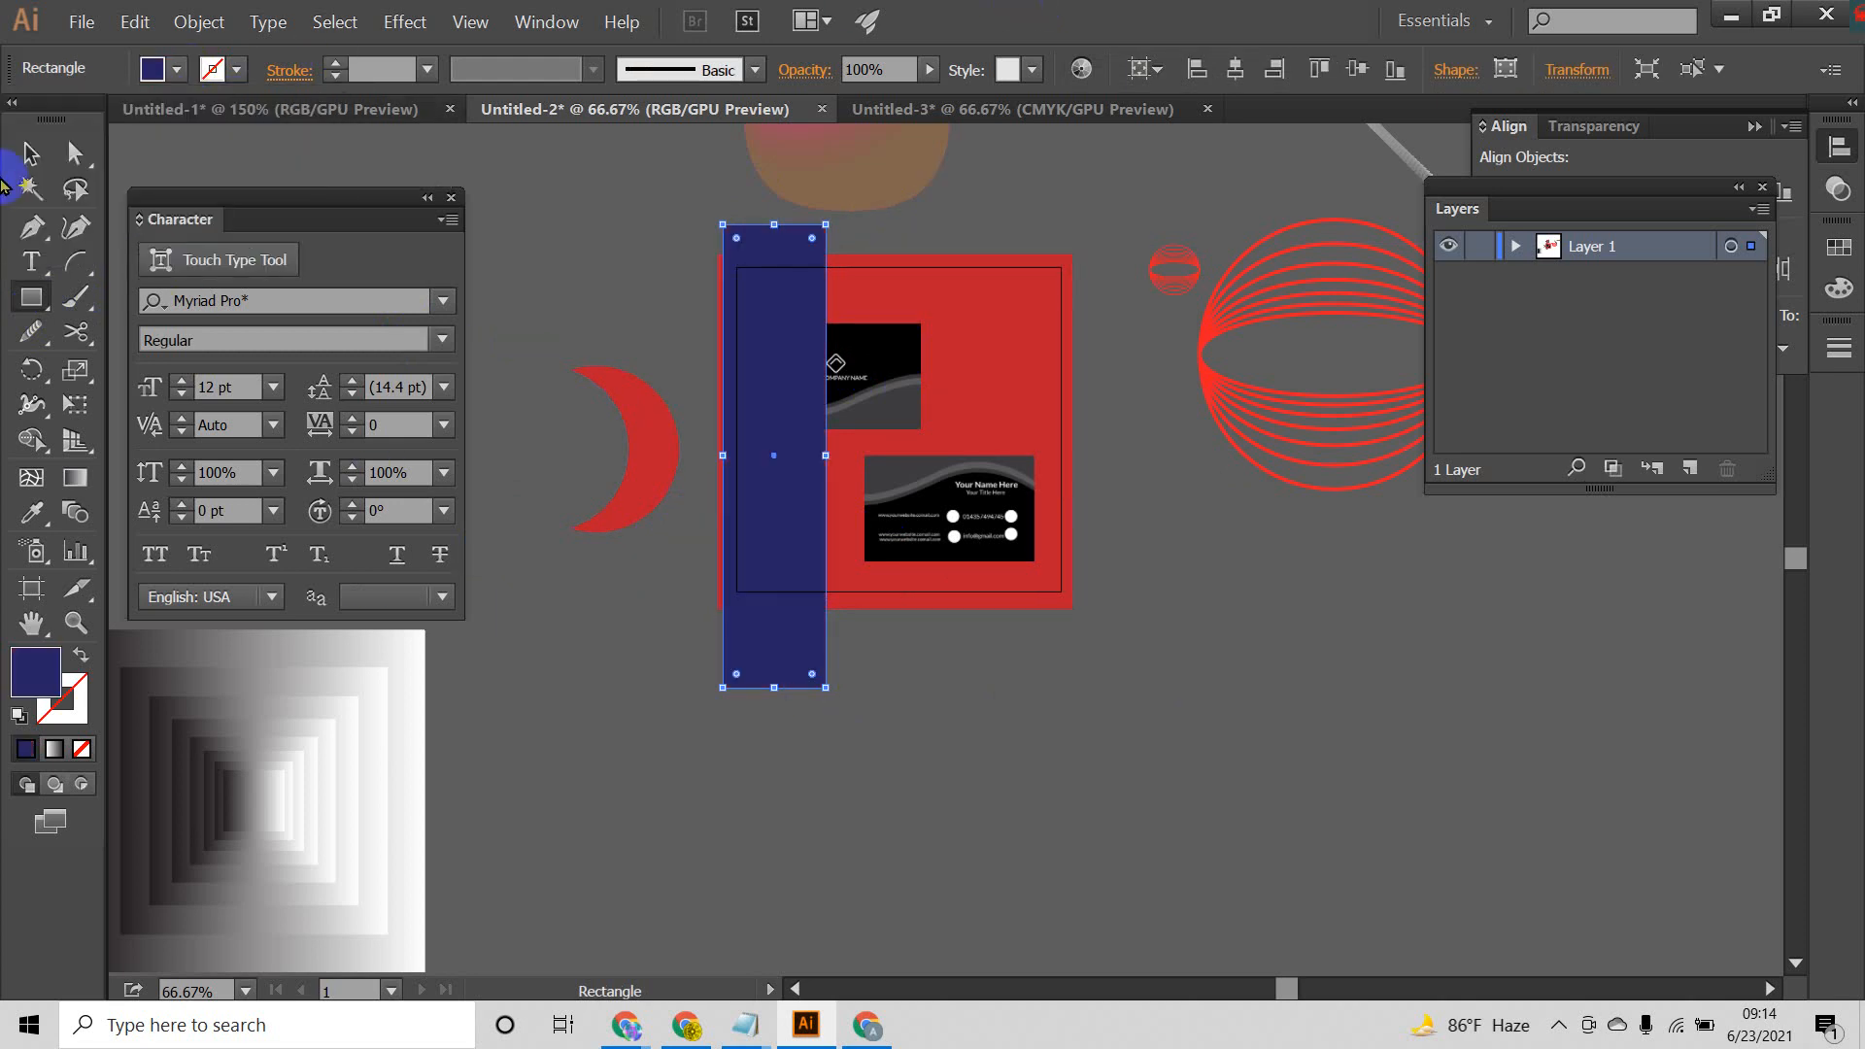
Step: Select both card images and bring them to the front, above the dark blue strip
{"action": "left_click", "coordinate": [30, 152]}
{"action": "left_click", "coordinate": [932, 445]}
{"action": "left_click", "coordinate": [887, 386]}
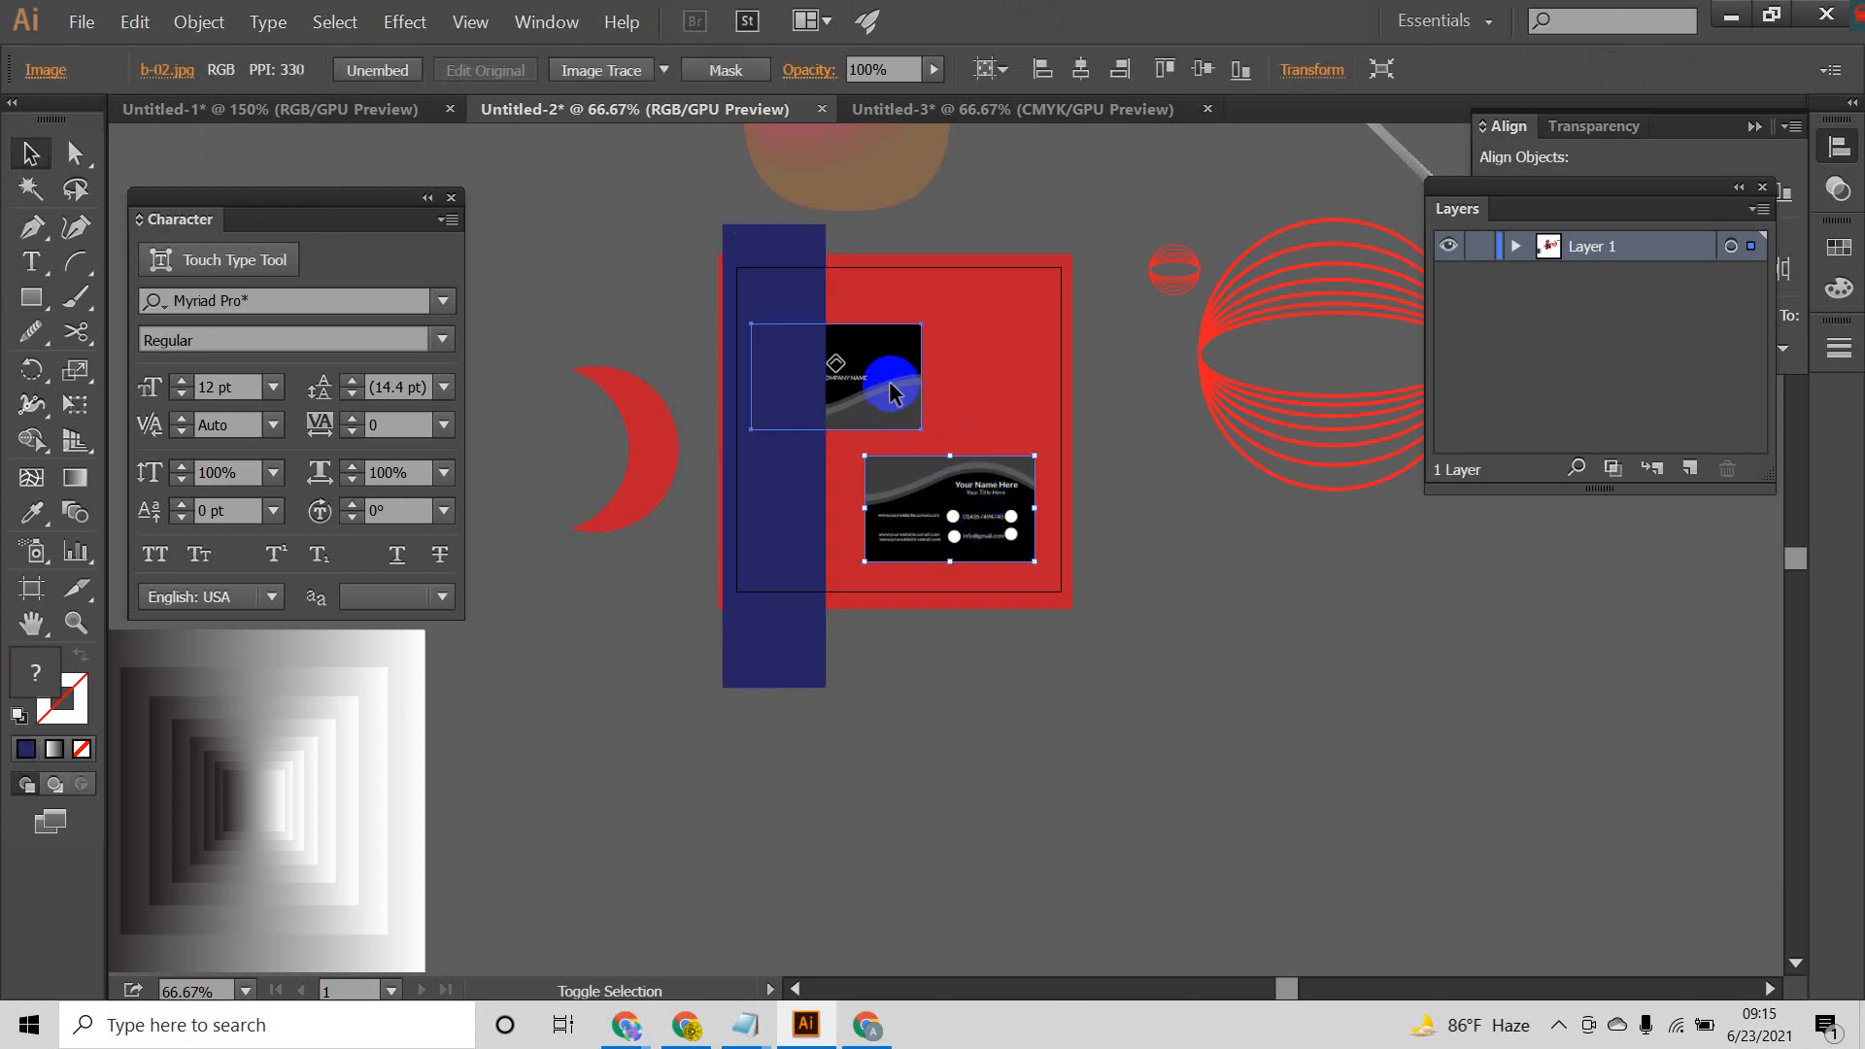
{"action": "left_click", "coordinate": [999, 556], "text": "shift"}
{"action": "right_click", "coordinate": [960, 500]}
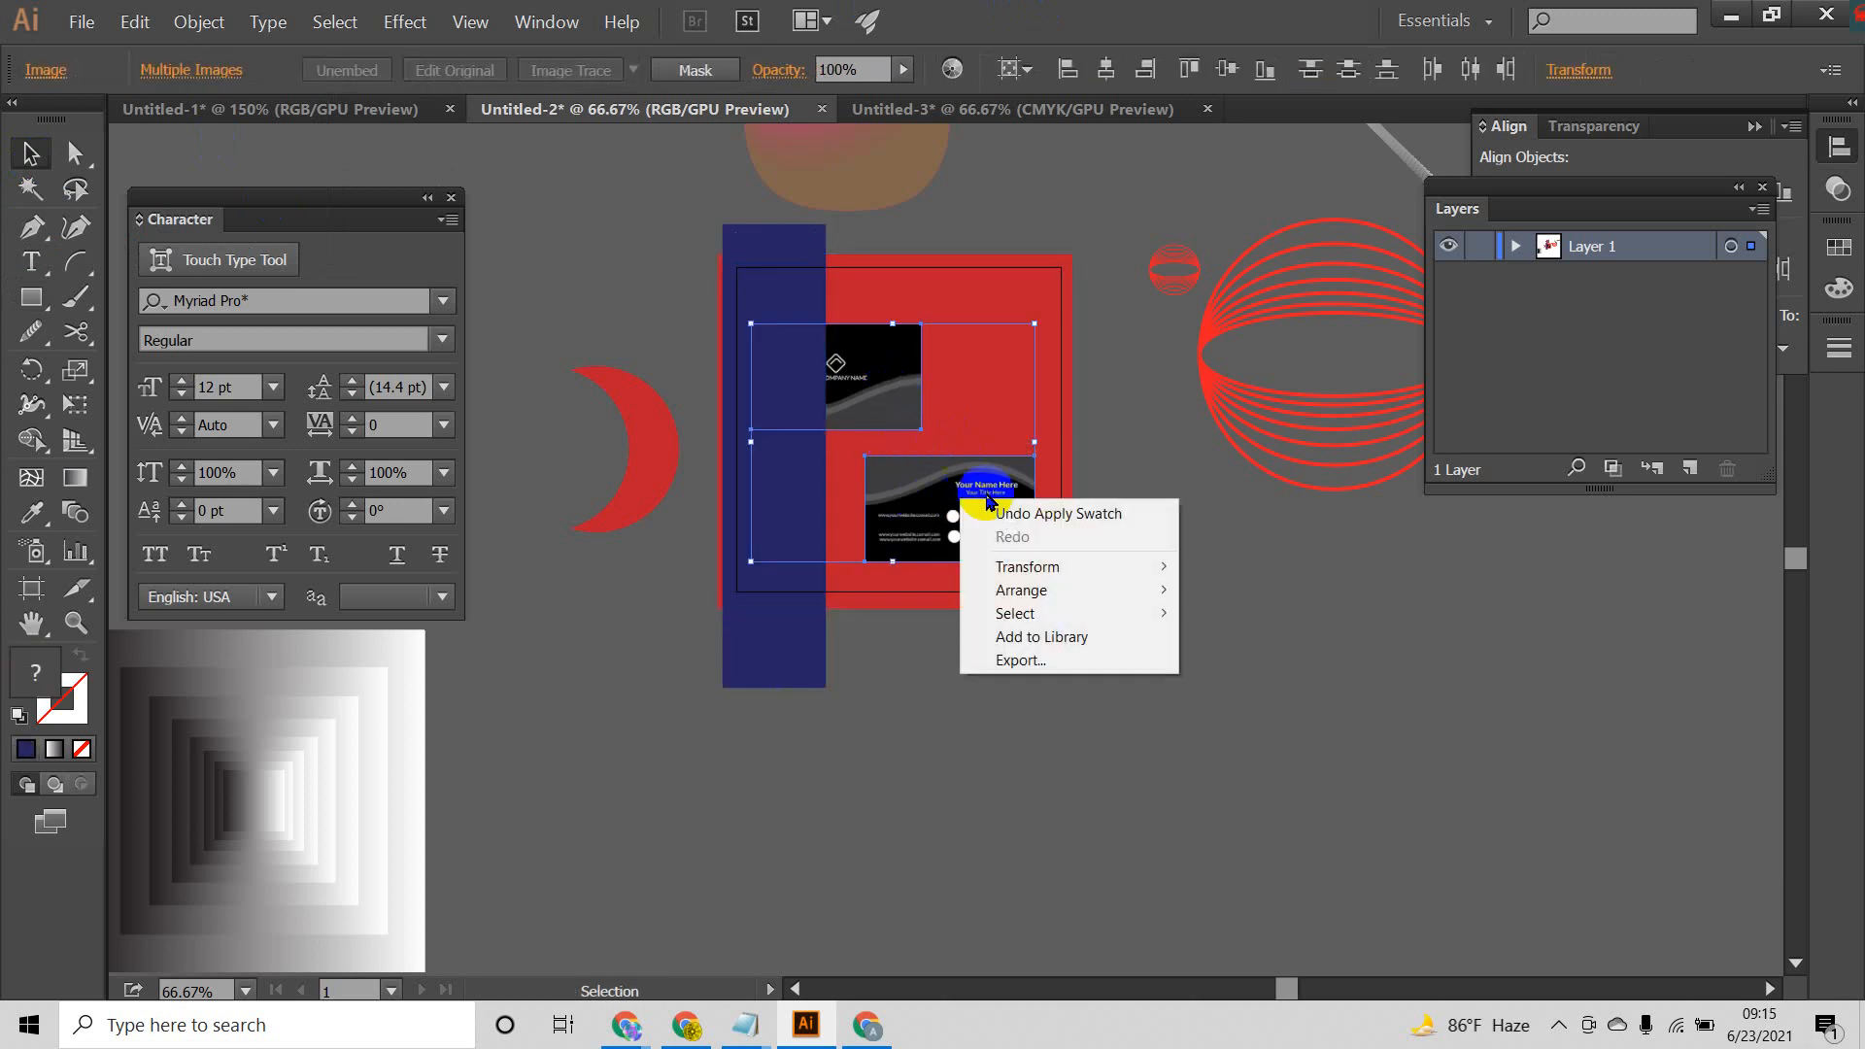
{"action": "mouse_move", "coordinate": [1069, 590]}
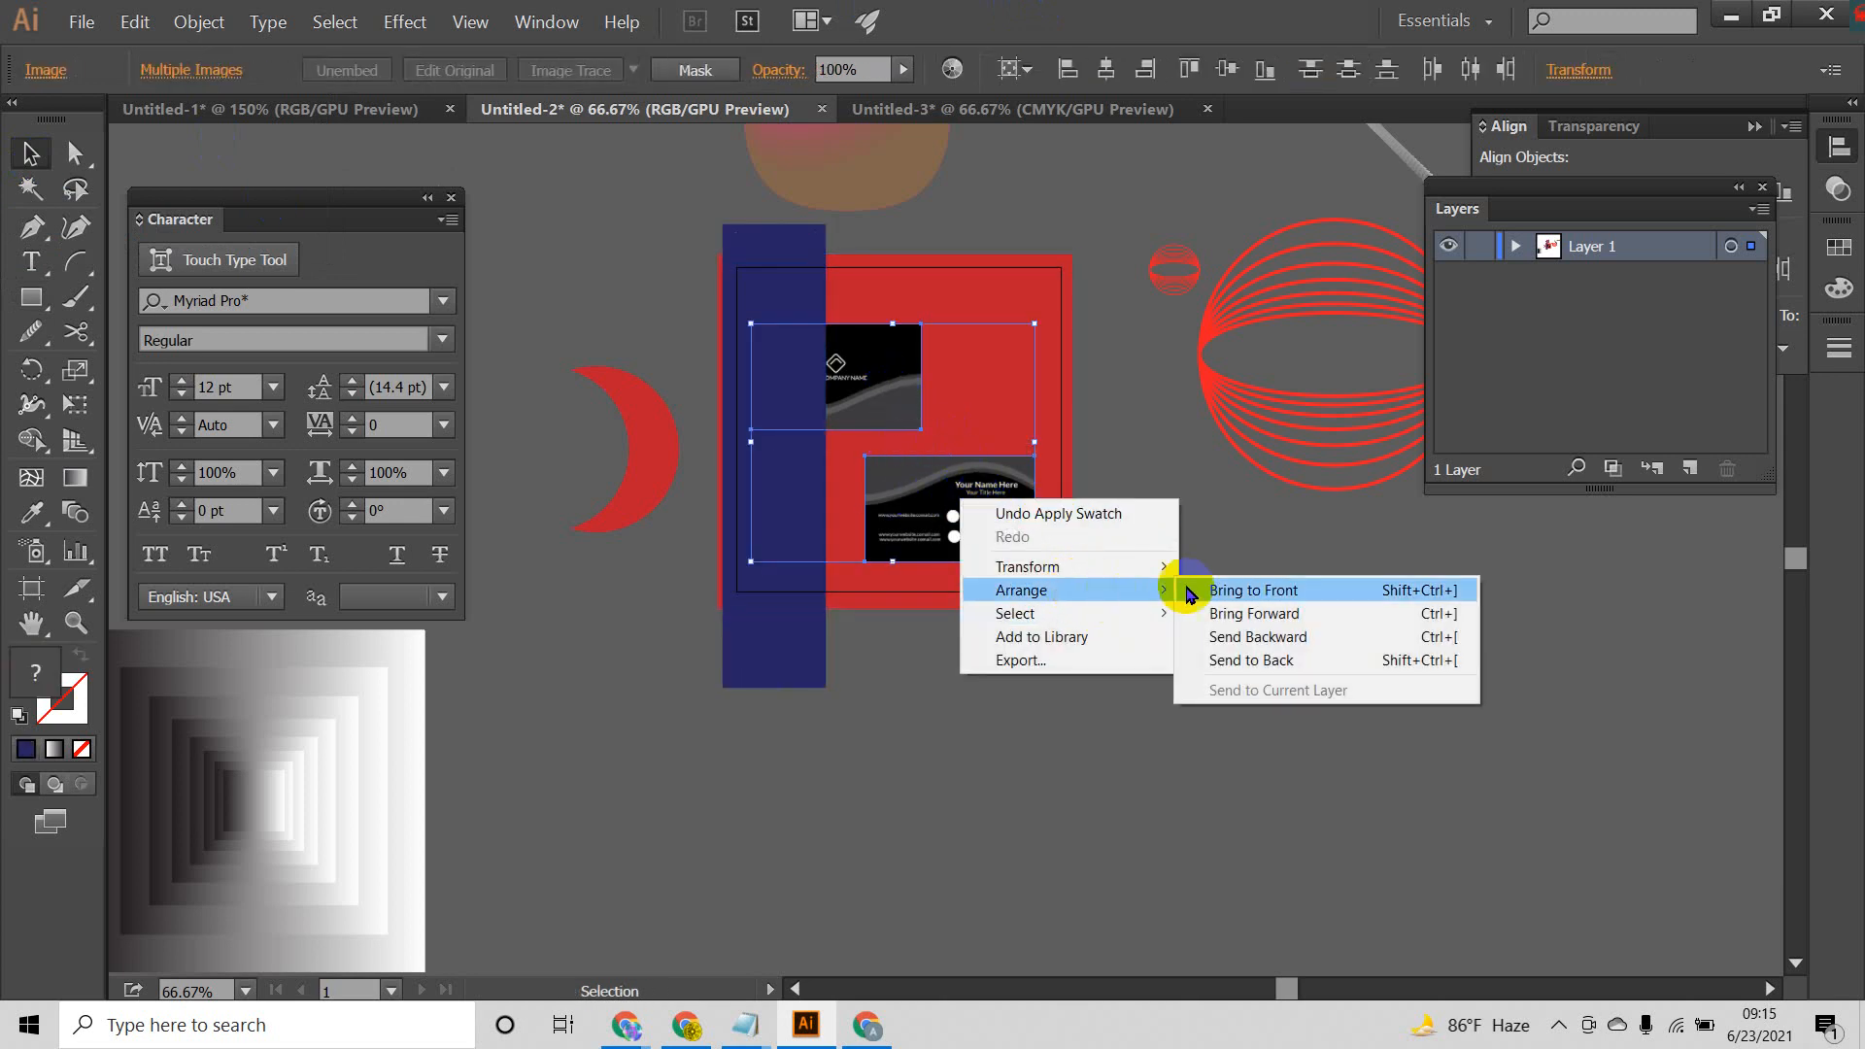
{"action": "left_click", "coordinate": [1232, 589]}
{"action": "left_click", "coordinate": [1229, 589]}
Step: Move the dark blue strip slightly left and up so that its left edge lines up with the red square's
{"action": "left_click", "coordinate": [774, 320]}
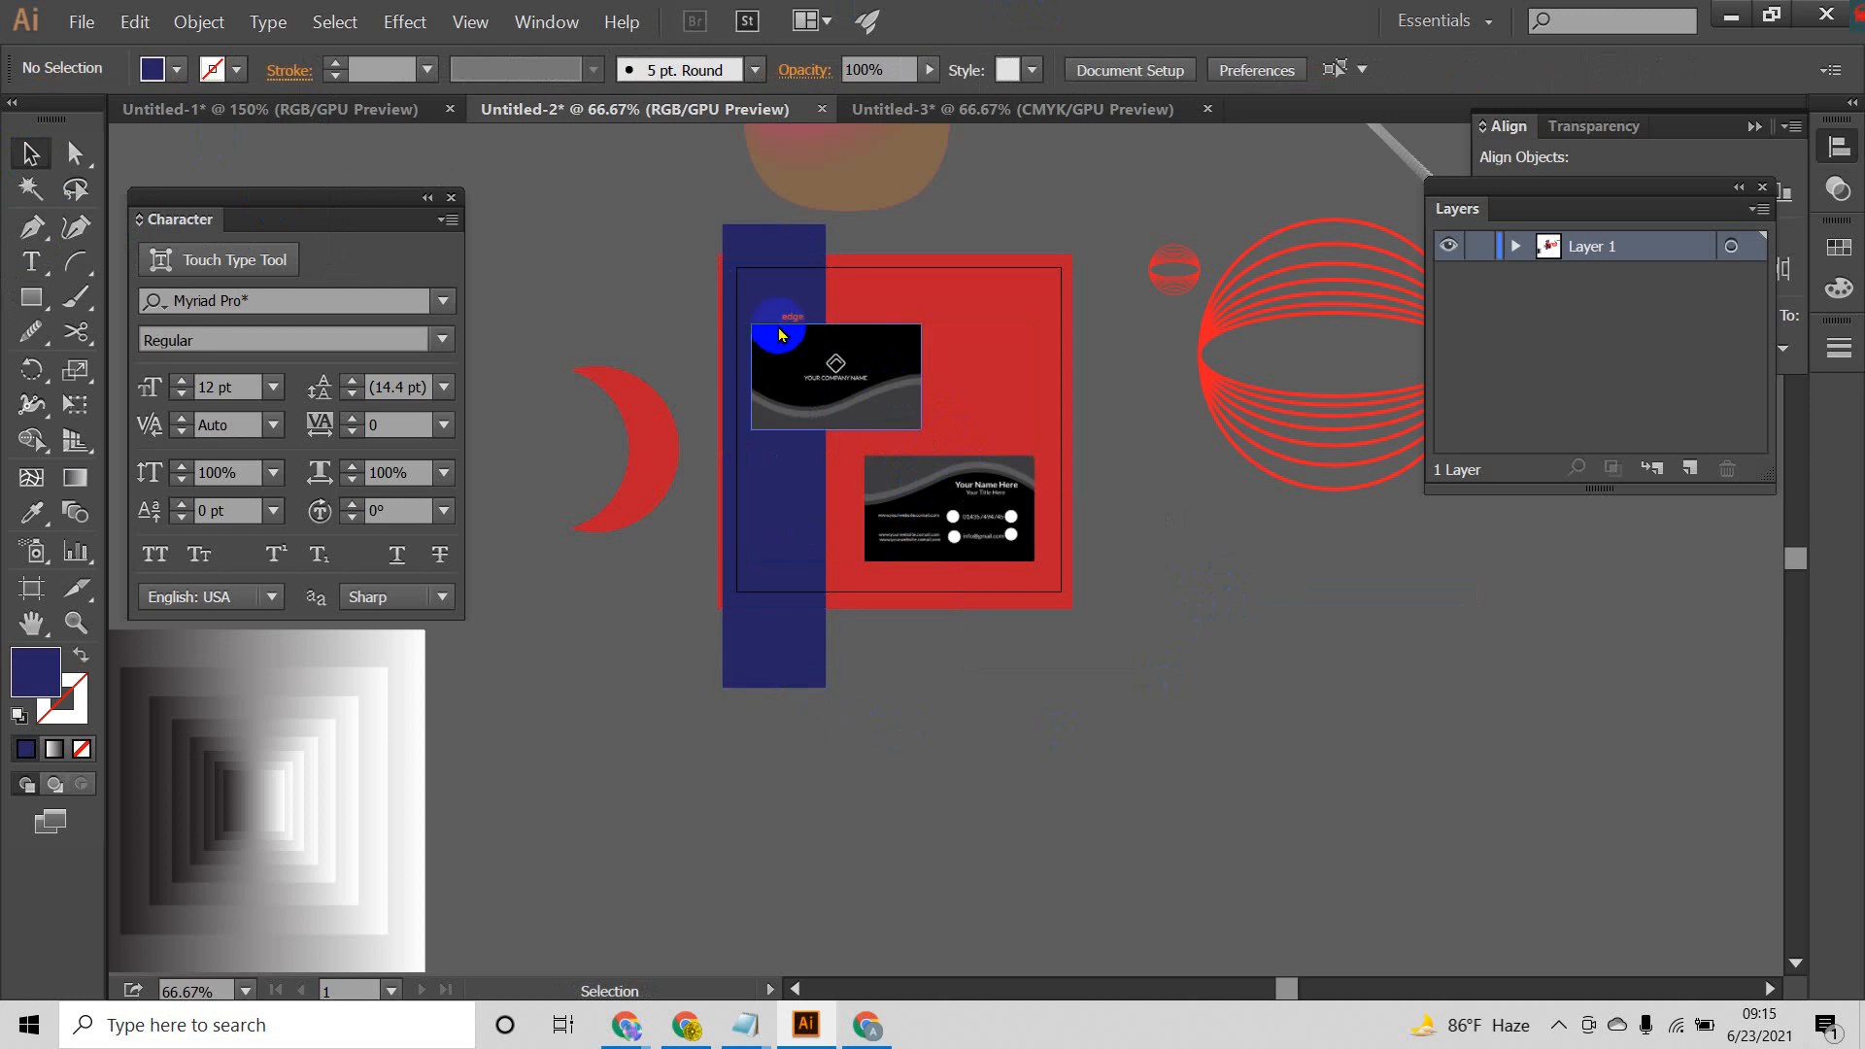
{"action": "left_click_drag", "start_coordinate": [754, 291], "coordinate": [747, 292]}
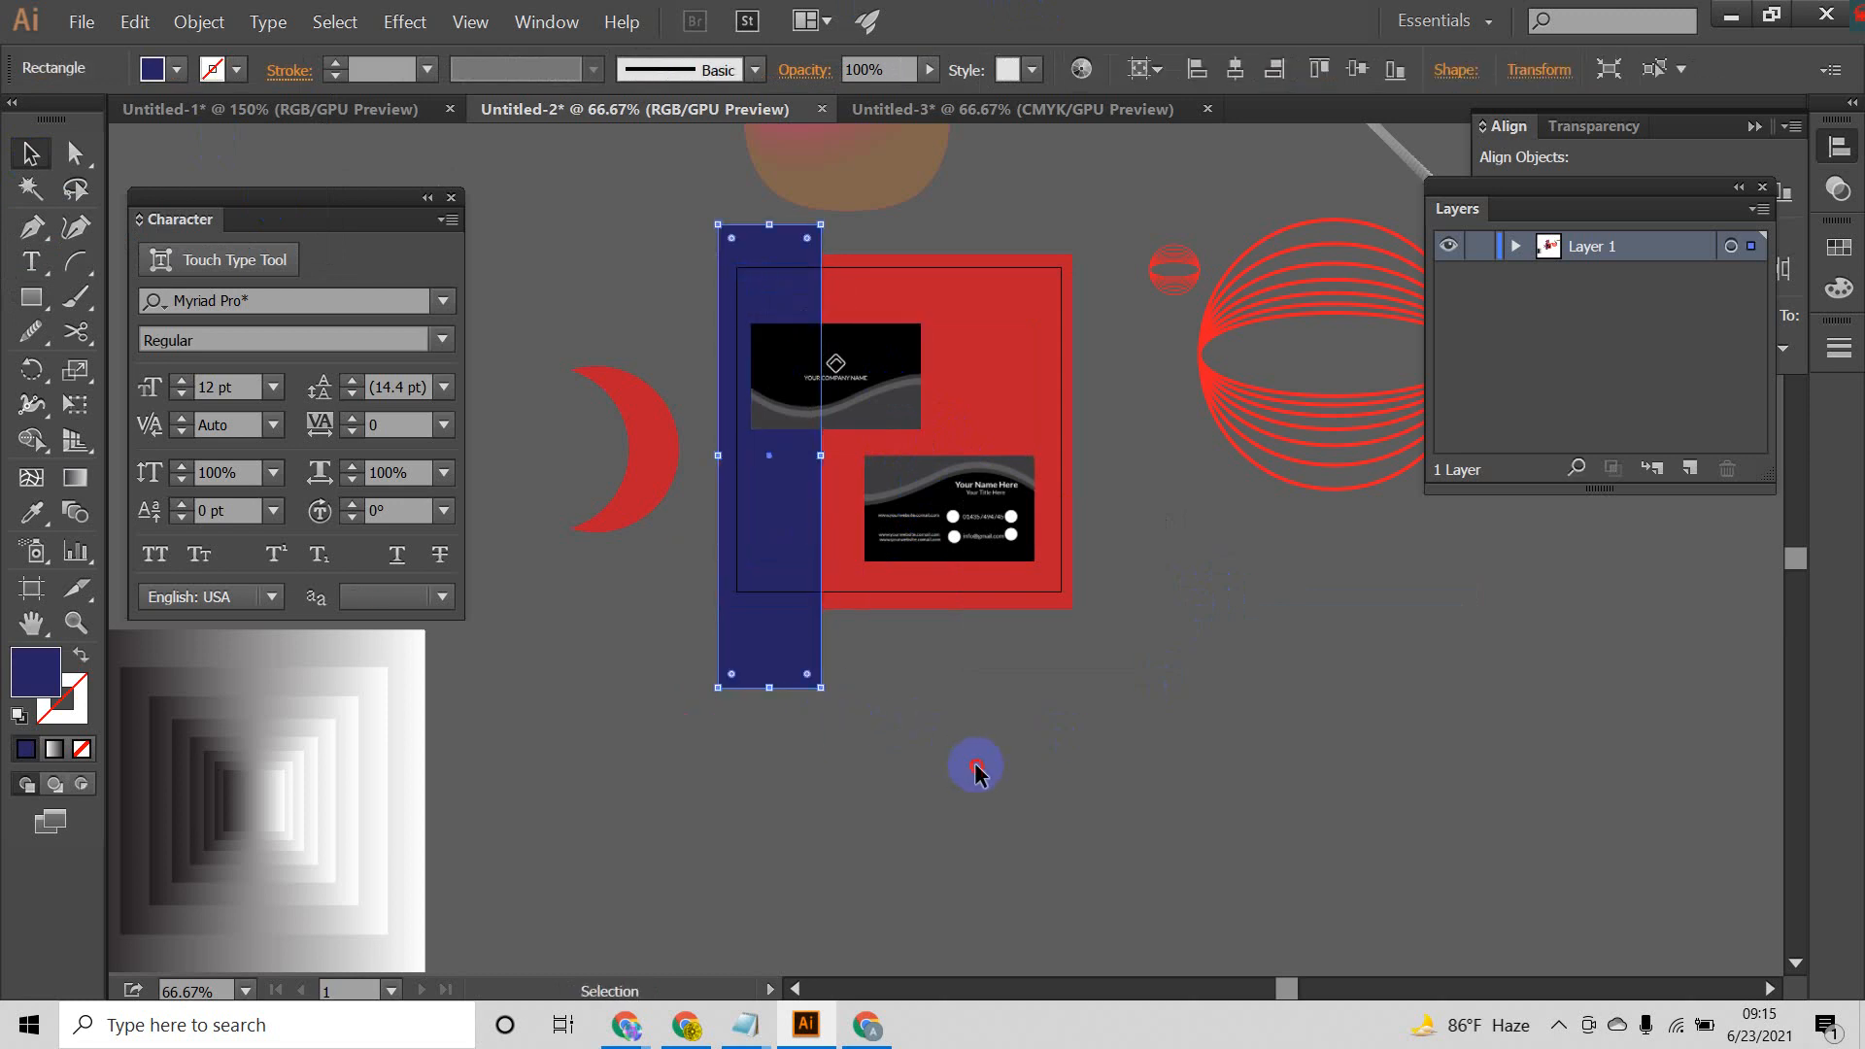
{"action": "left_click", "coordinate": [969, 767]}
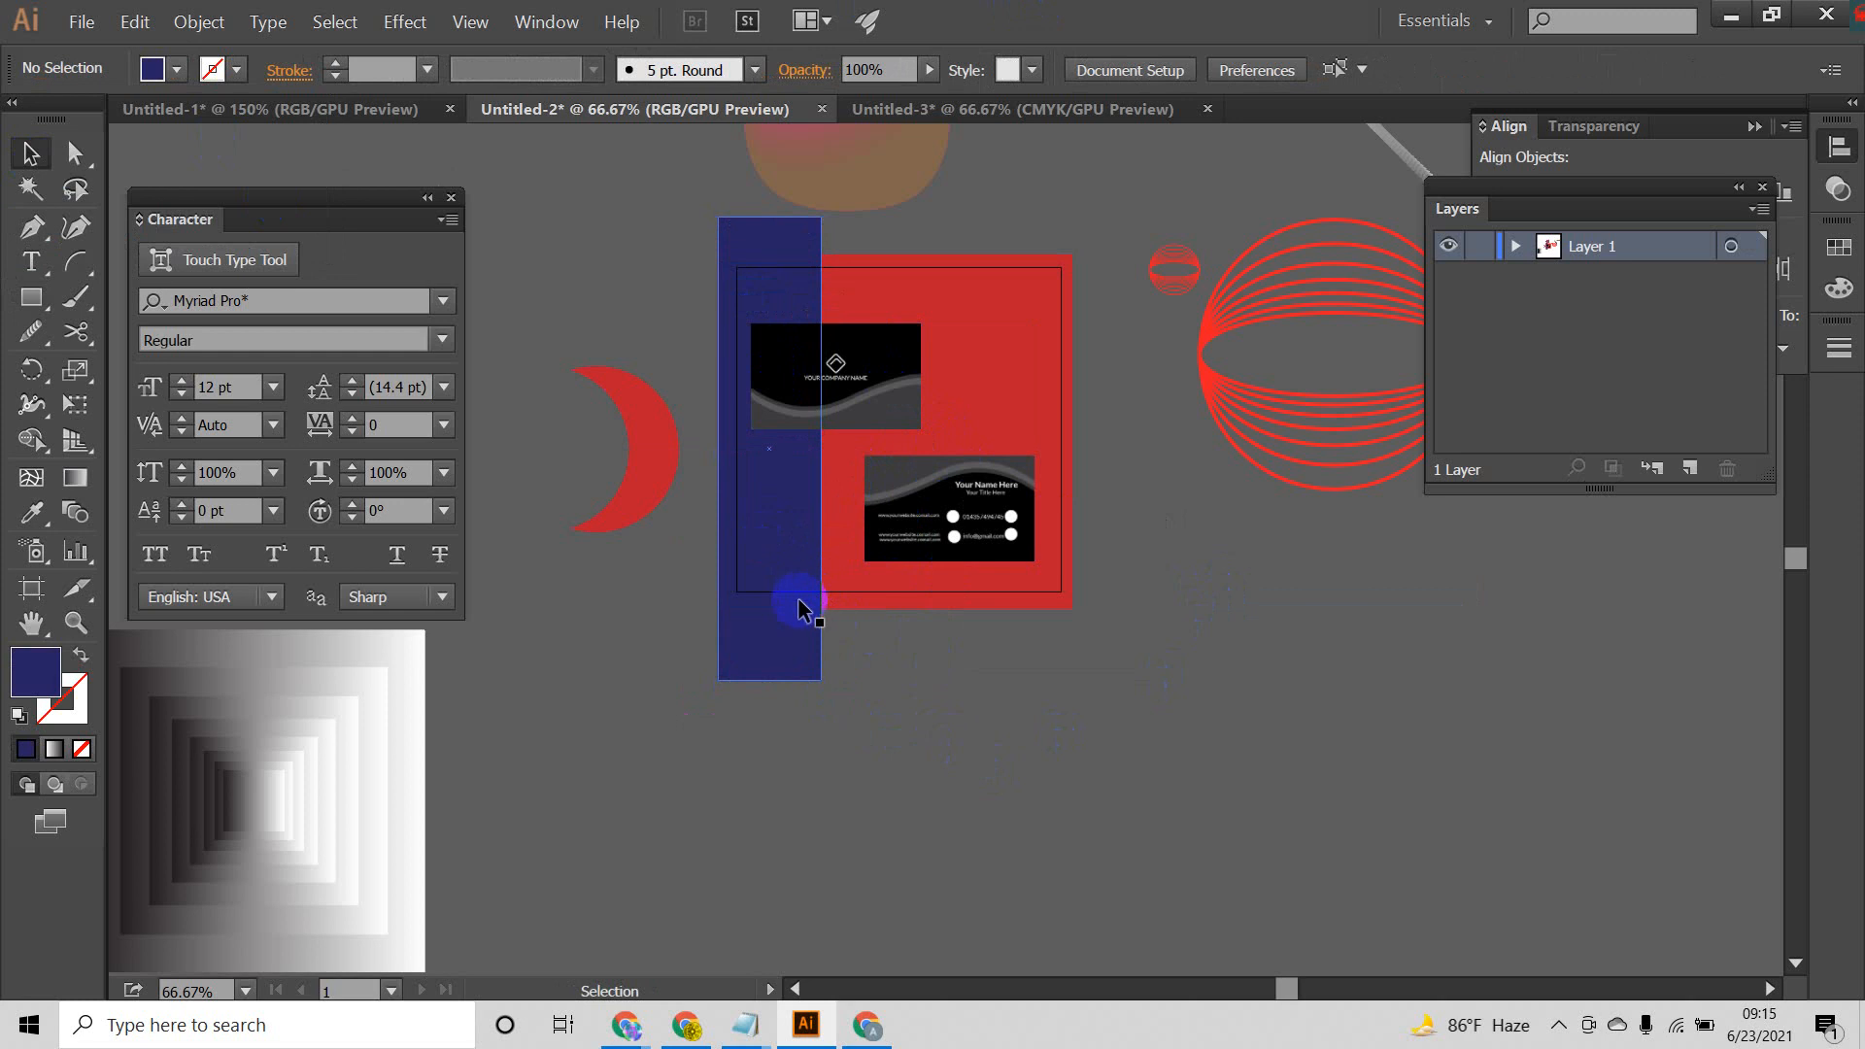
Step: Change the red background square's fill to dark grey 474545
{"action": "left_click", "coordinate": [1008, 377]}
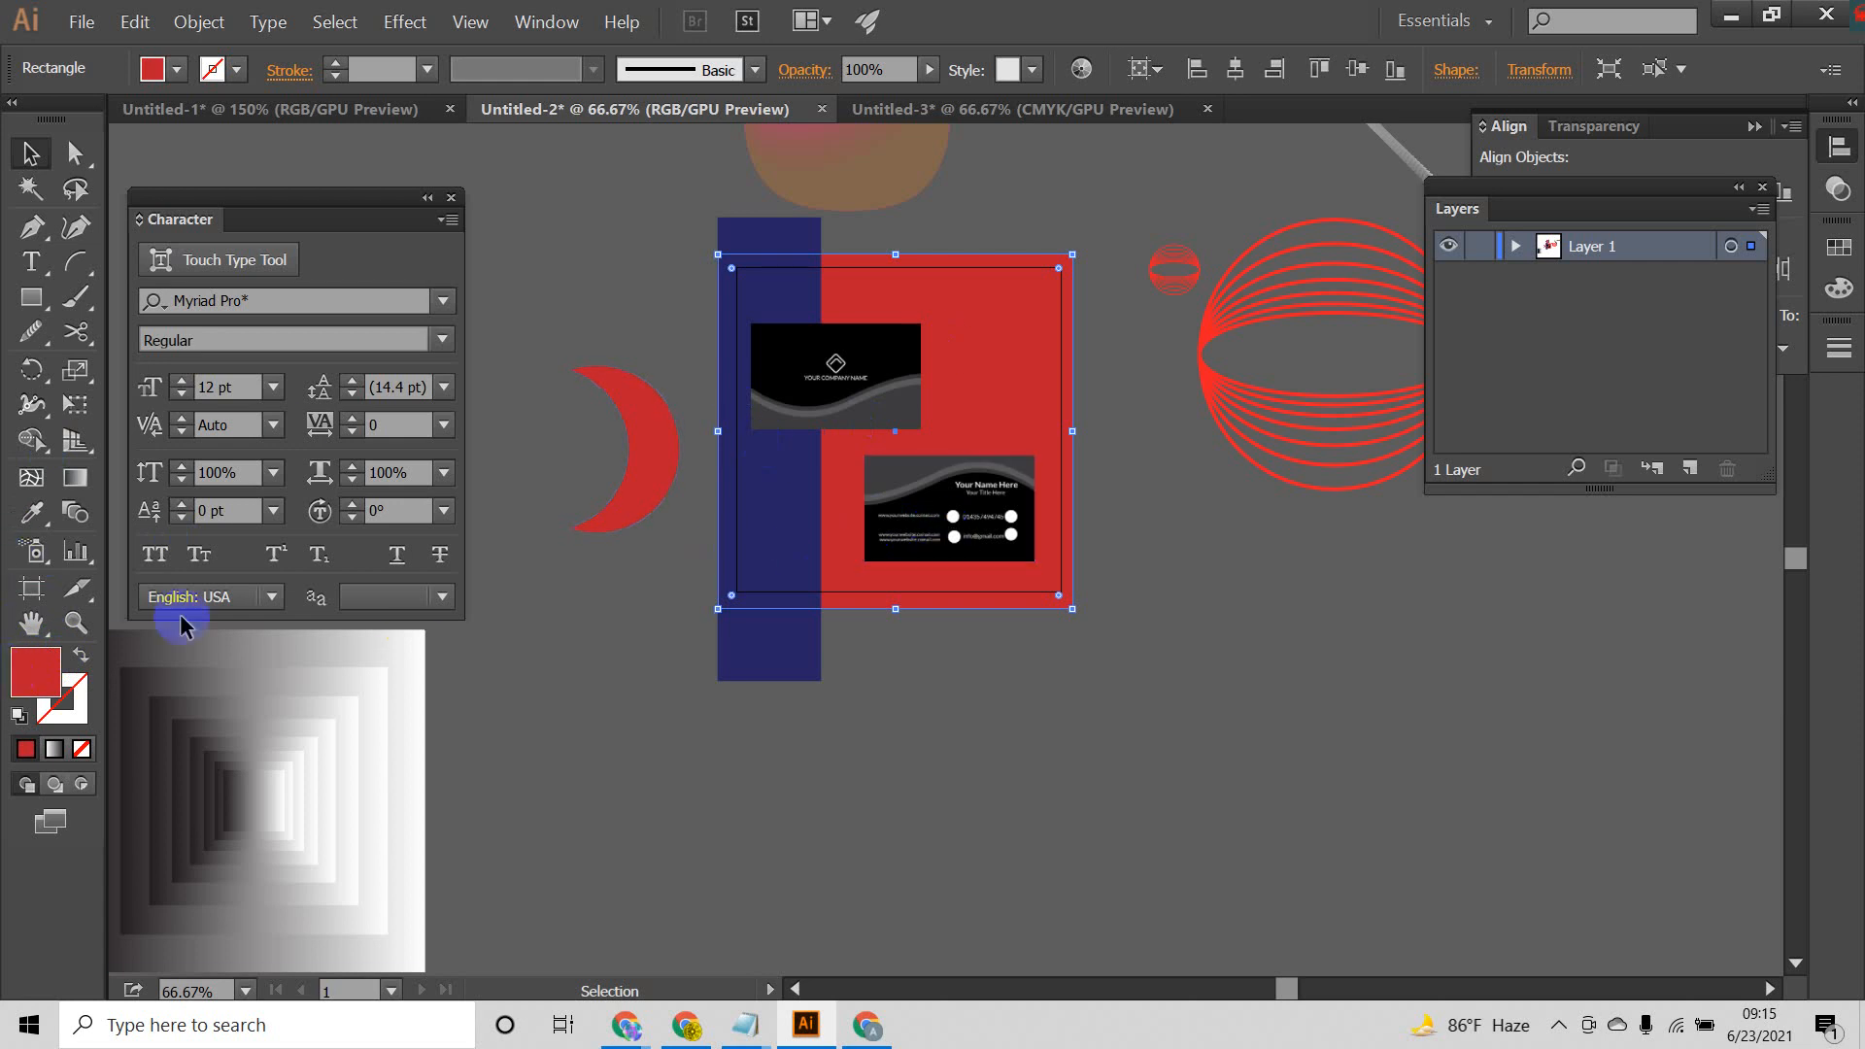
{"action": "double_click", "coordinate": [43, 664]}
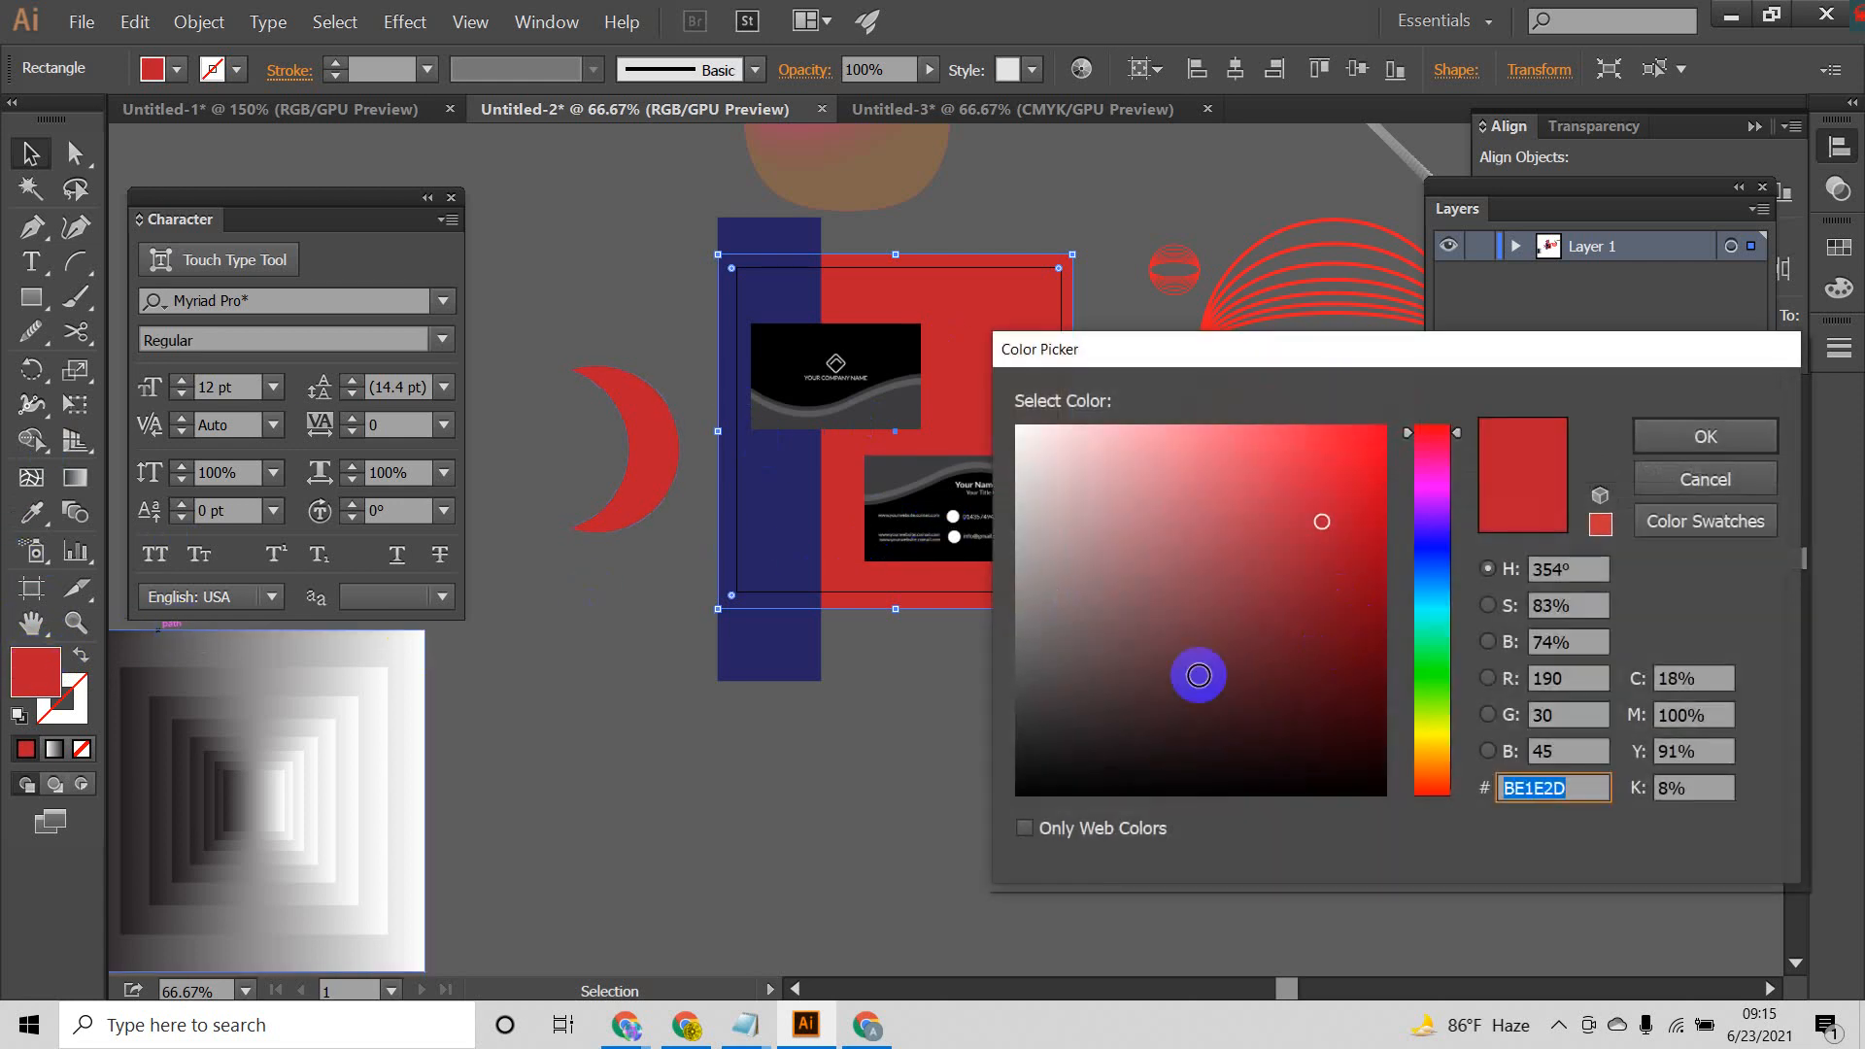
{"action": "left_click_drag", "start_coordinate": [1195, 674], "coordinate": [1028, 690]}
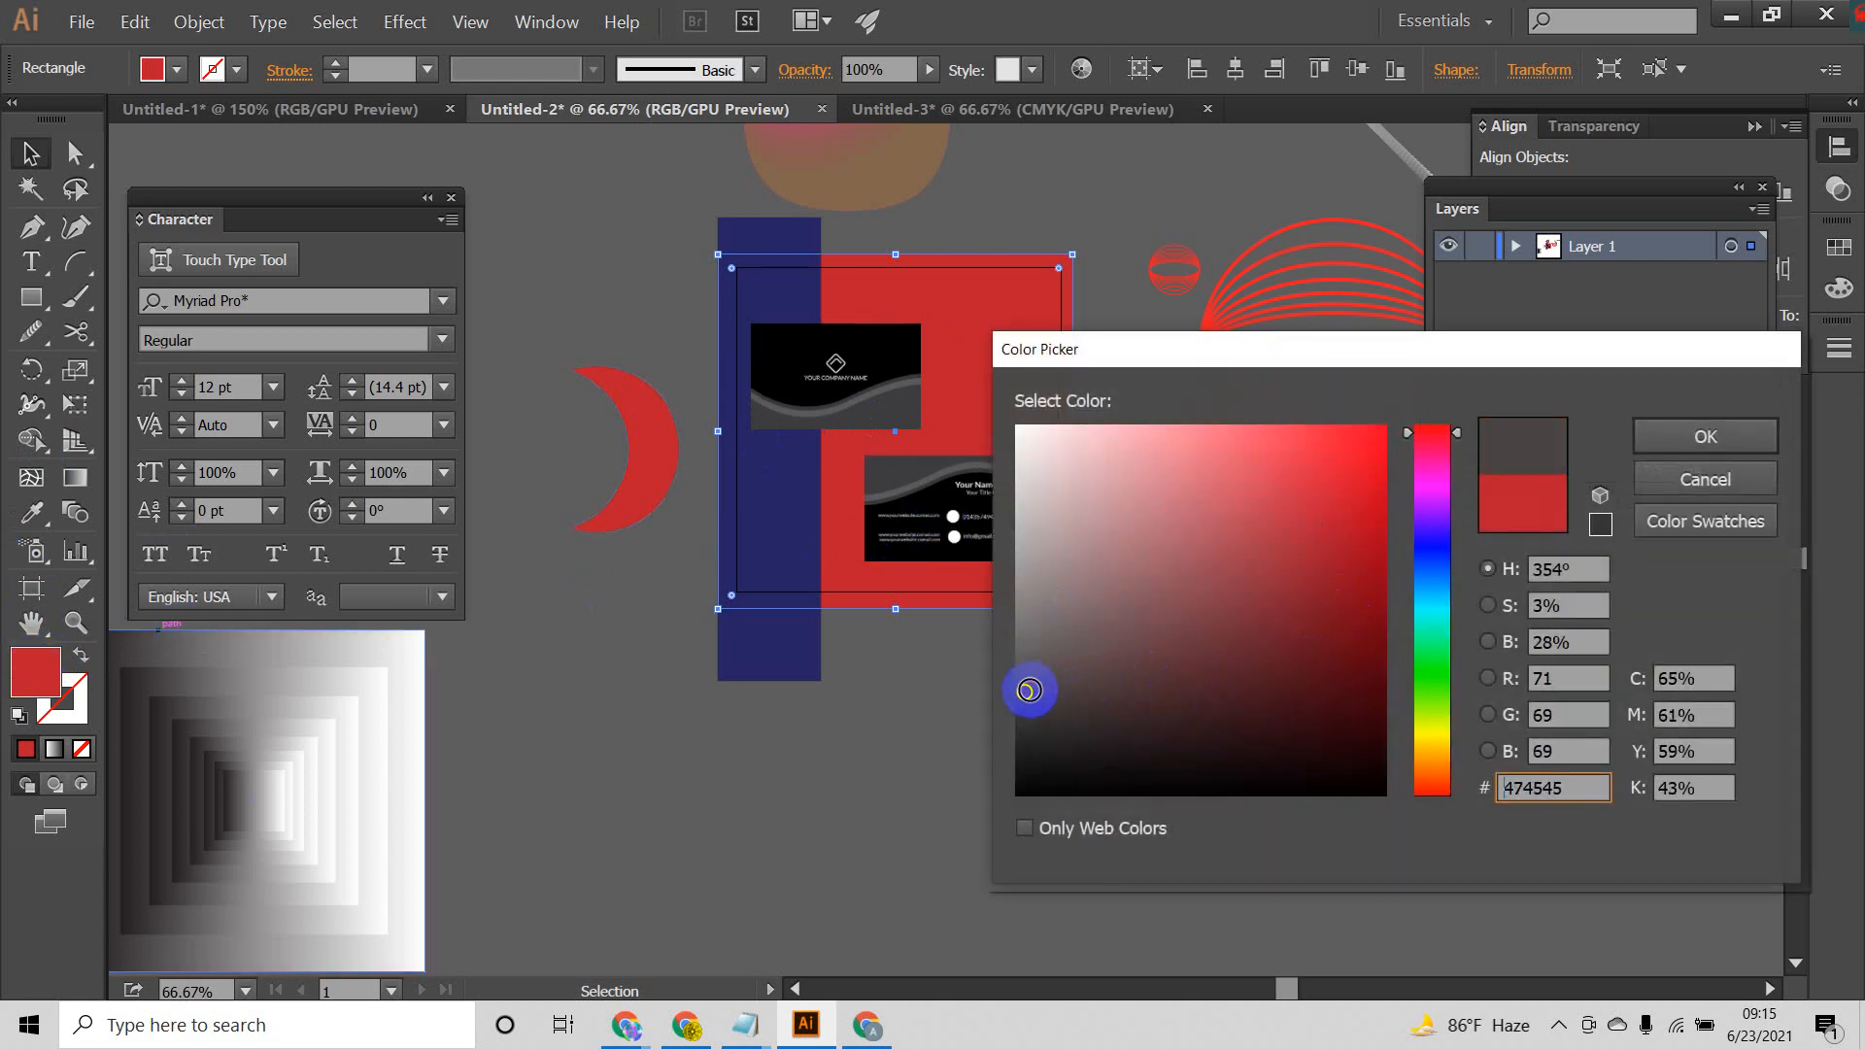
{"action": "left_click", "coordinate": [1754, 436]}
{"action": "left_click", "coordinate": [1203, 670]}
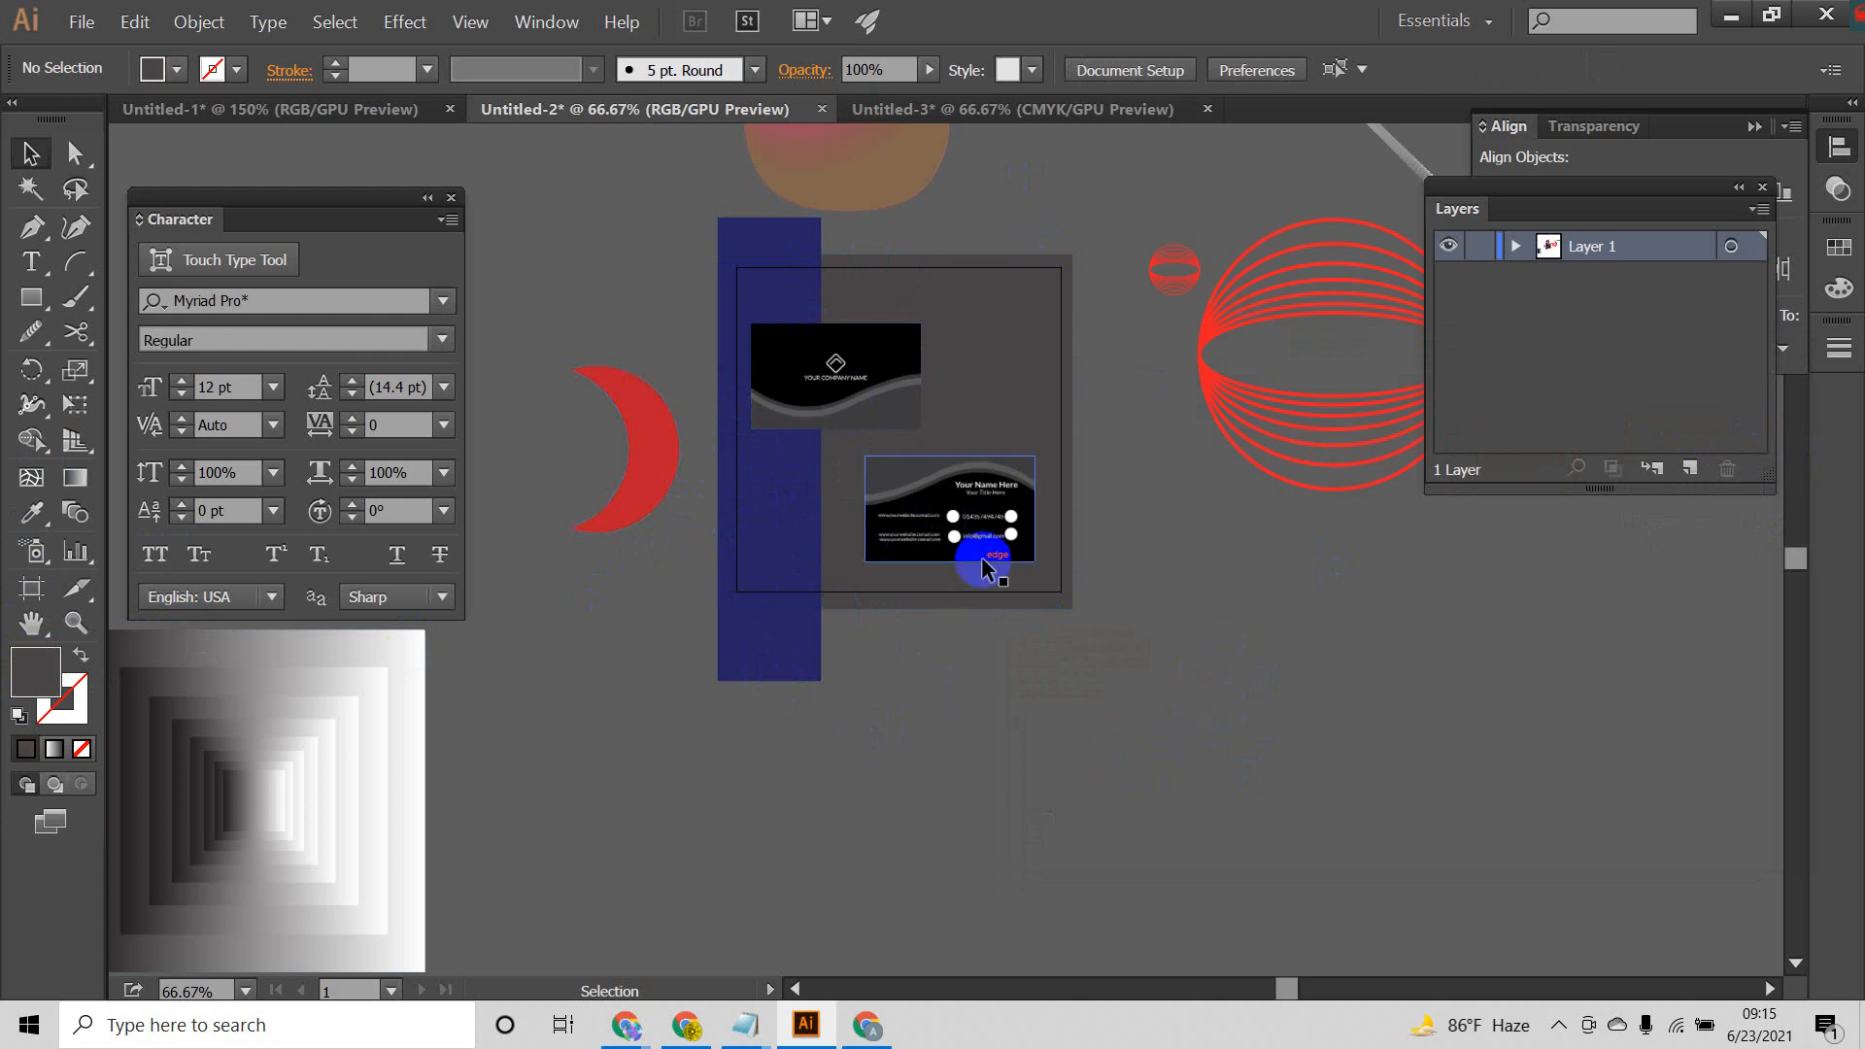
Step: Select both card images and start a Multiply drop shadow effect with the preview on
{"action": "scroll", "coordinate": [958, 716], "scroll_direction": "down", "scroll_amount": 1}
{"action": "scroll", "coordinate": [953, 696], "scroll_direction": "up", "scroll_amount": 1}
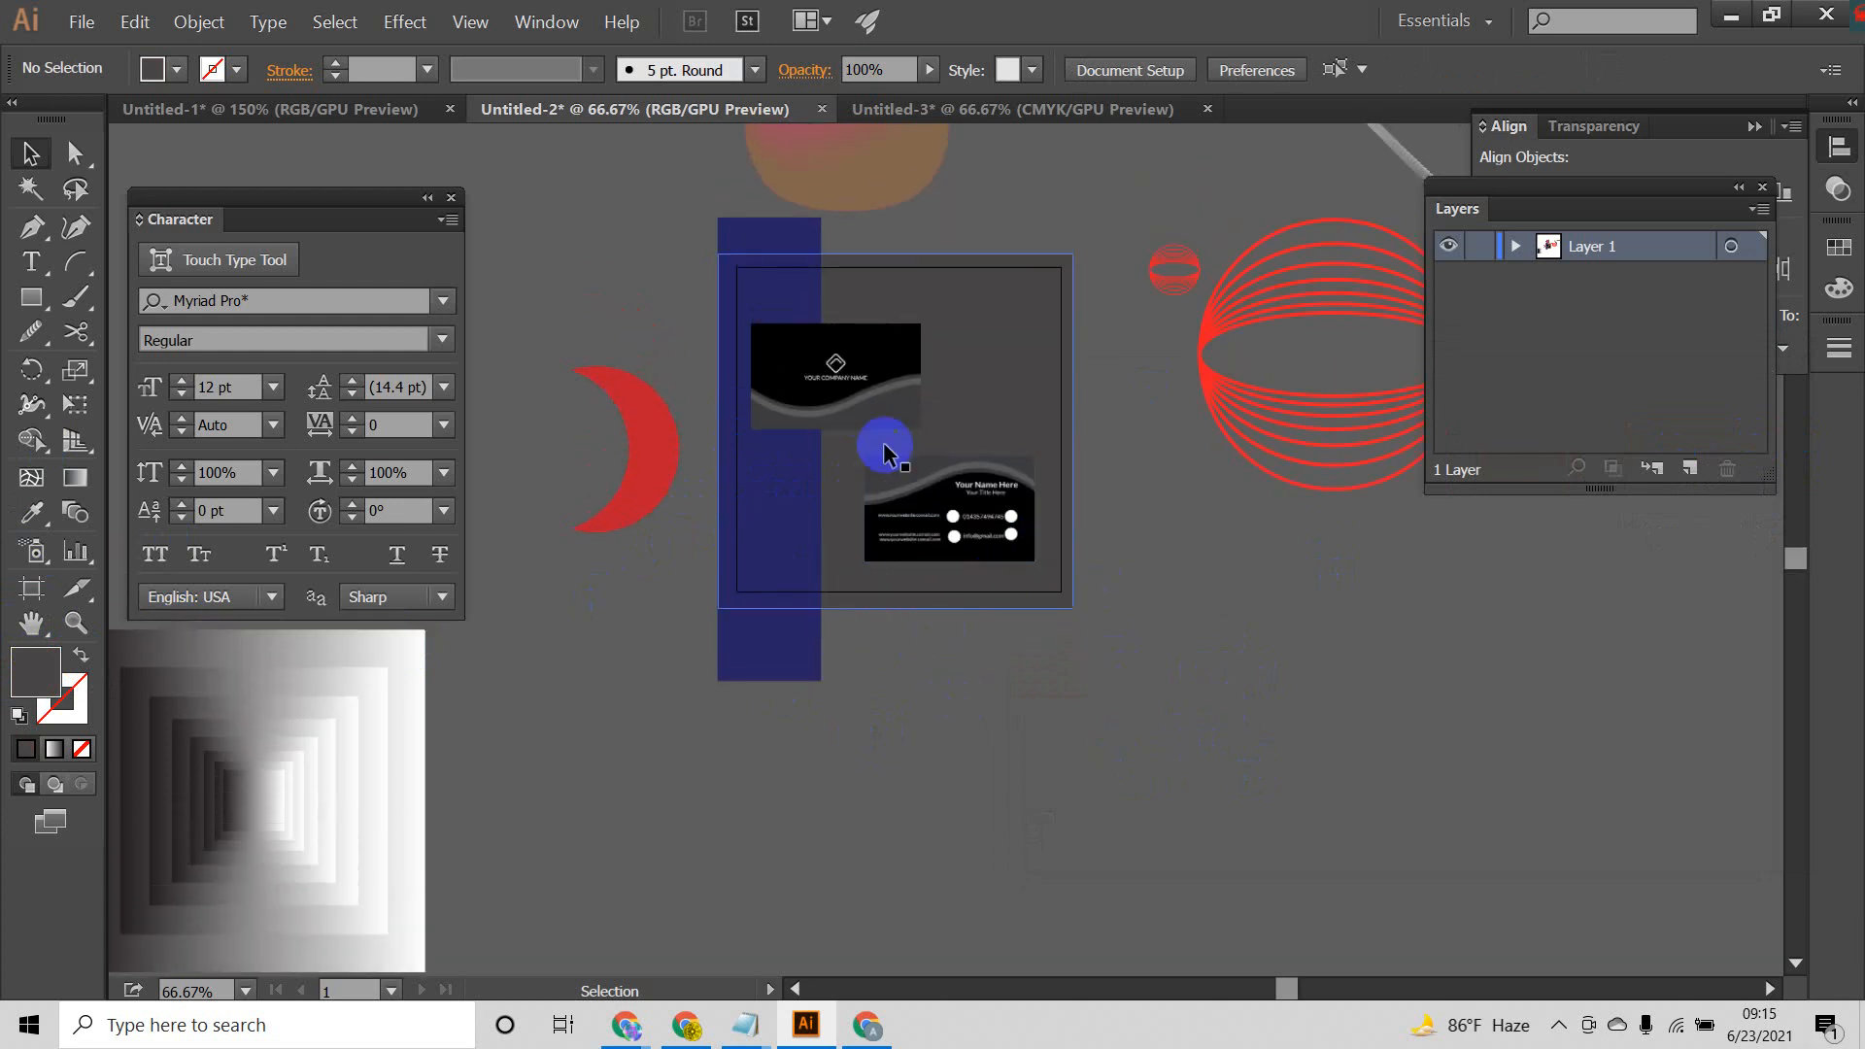
{"action": "left_click", "coordinate": [826, 387]}
{"action": "left_click", "coordinate": [1017, 530], "text": "shift"}
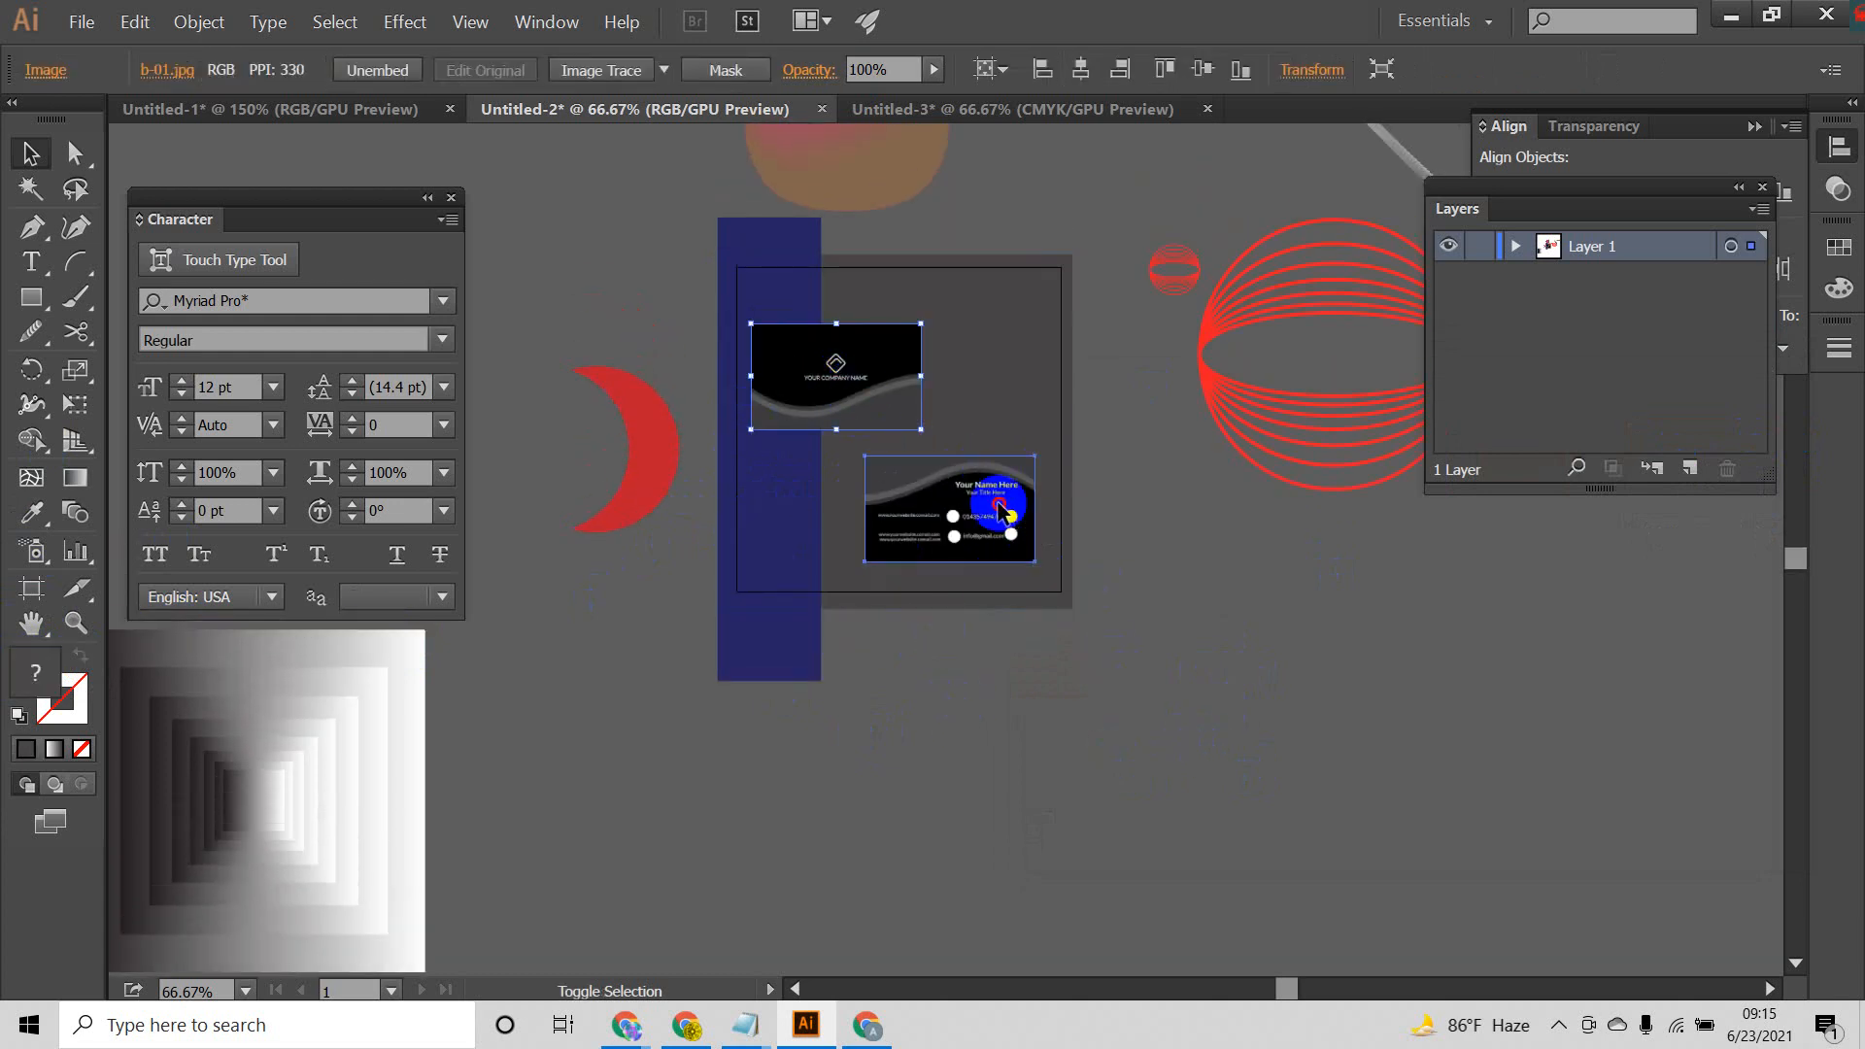
{"action": "left_click", "coordinate": [404, 21]}
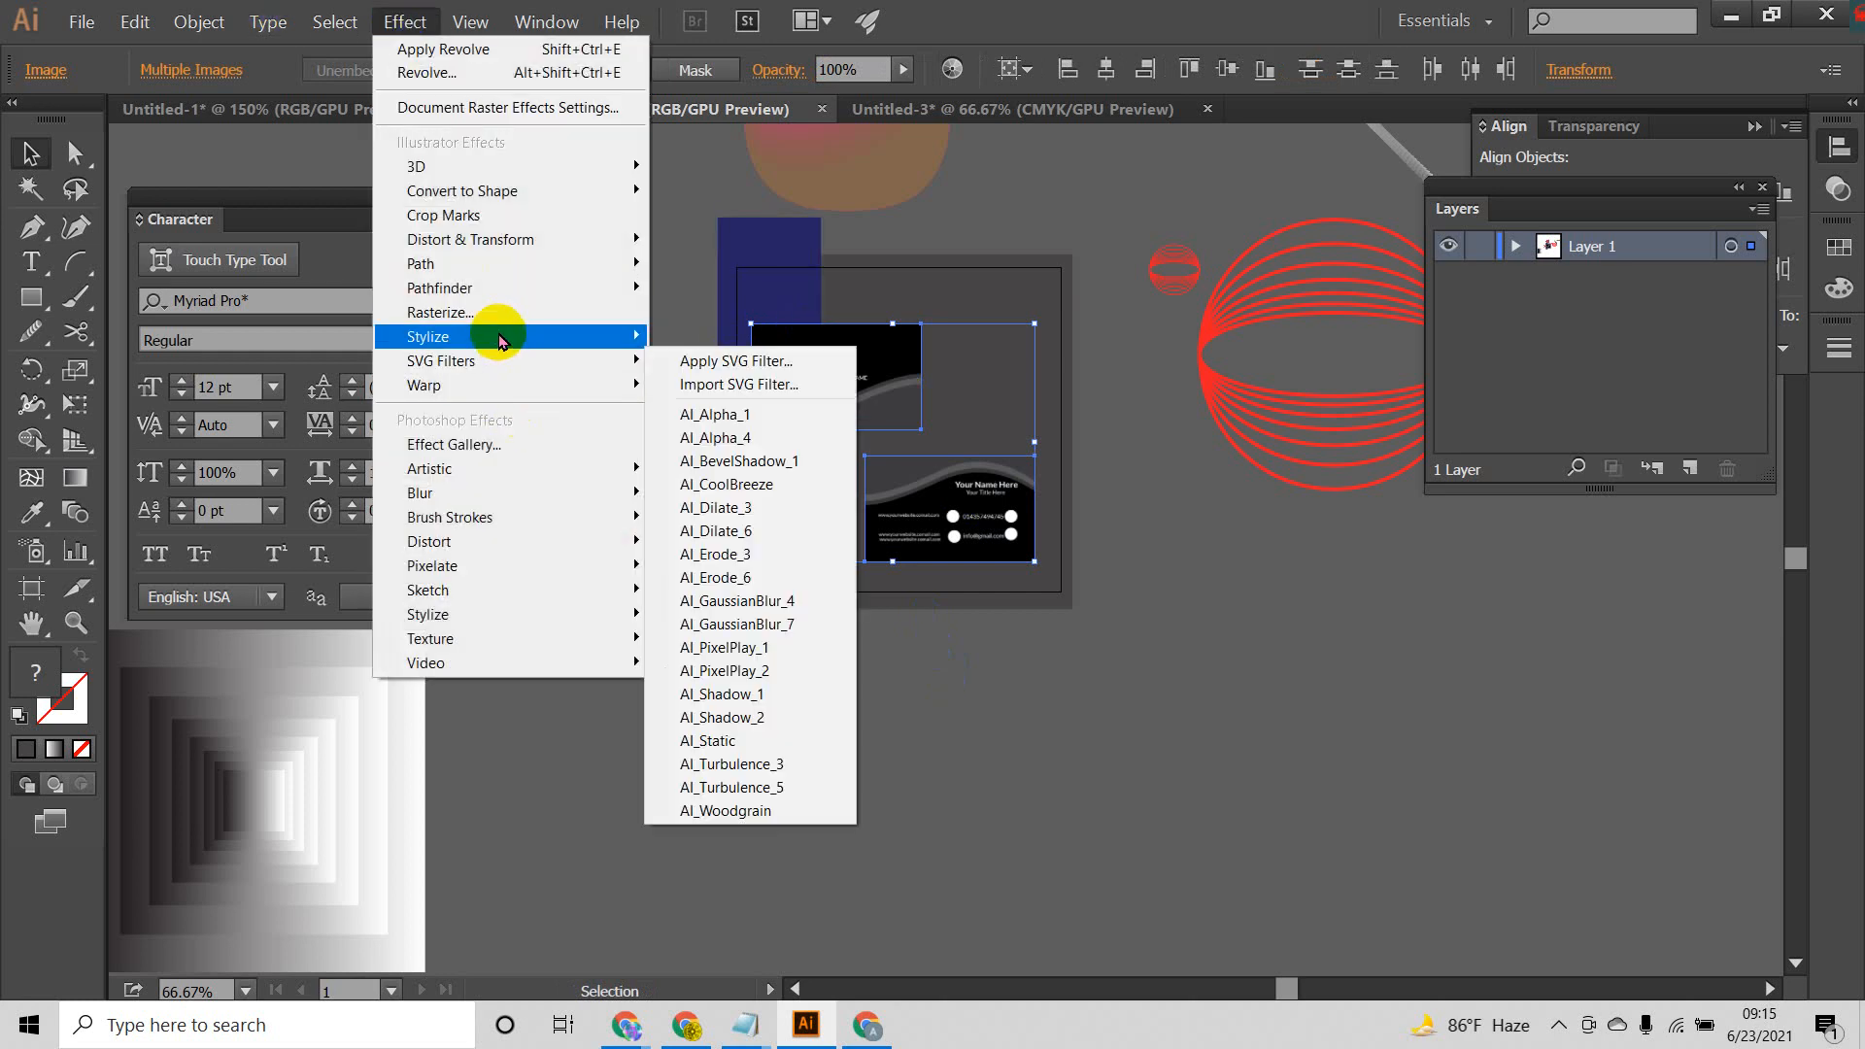
{"action": "mouse_move", "coordinate": [492, 336]}
{"action": "left_click", "coordinate": [727, 340]}
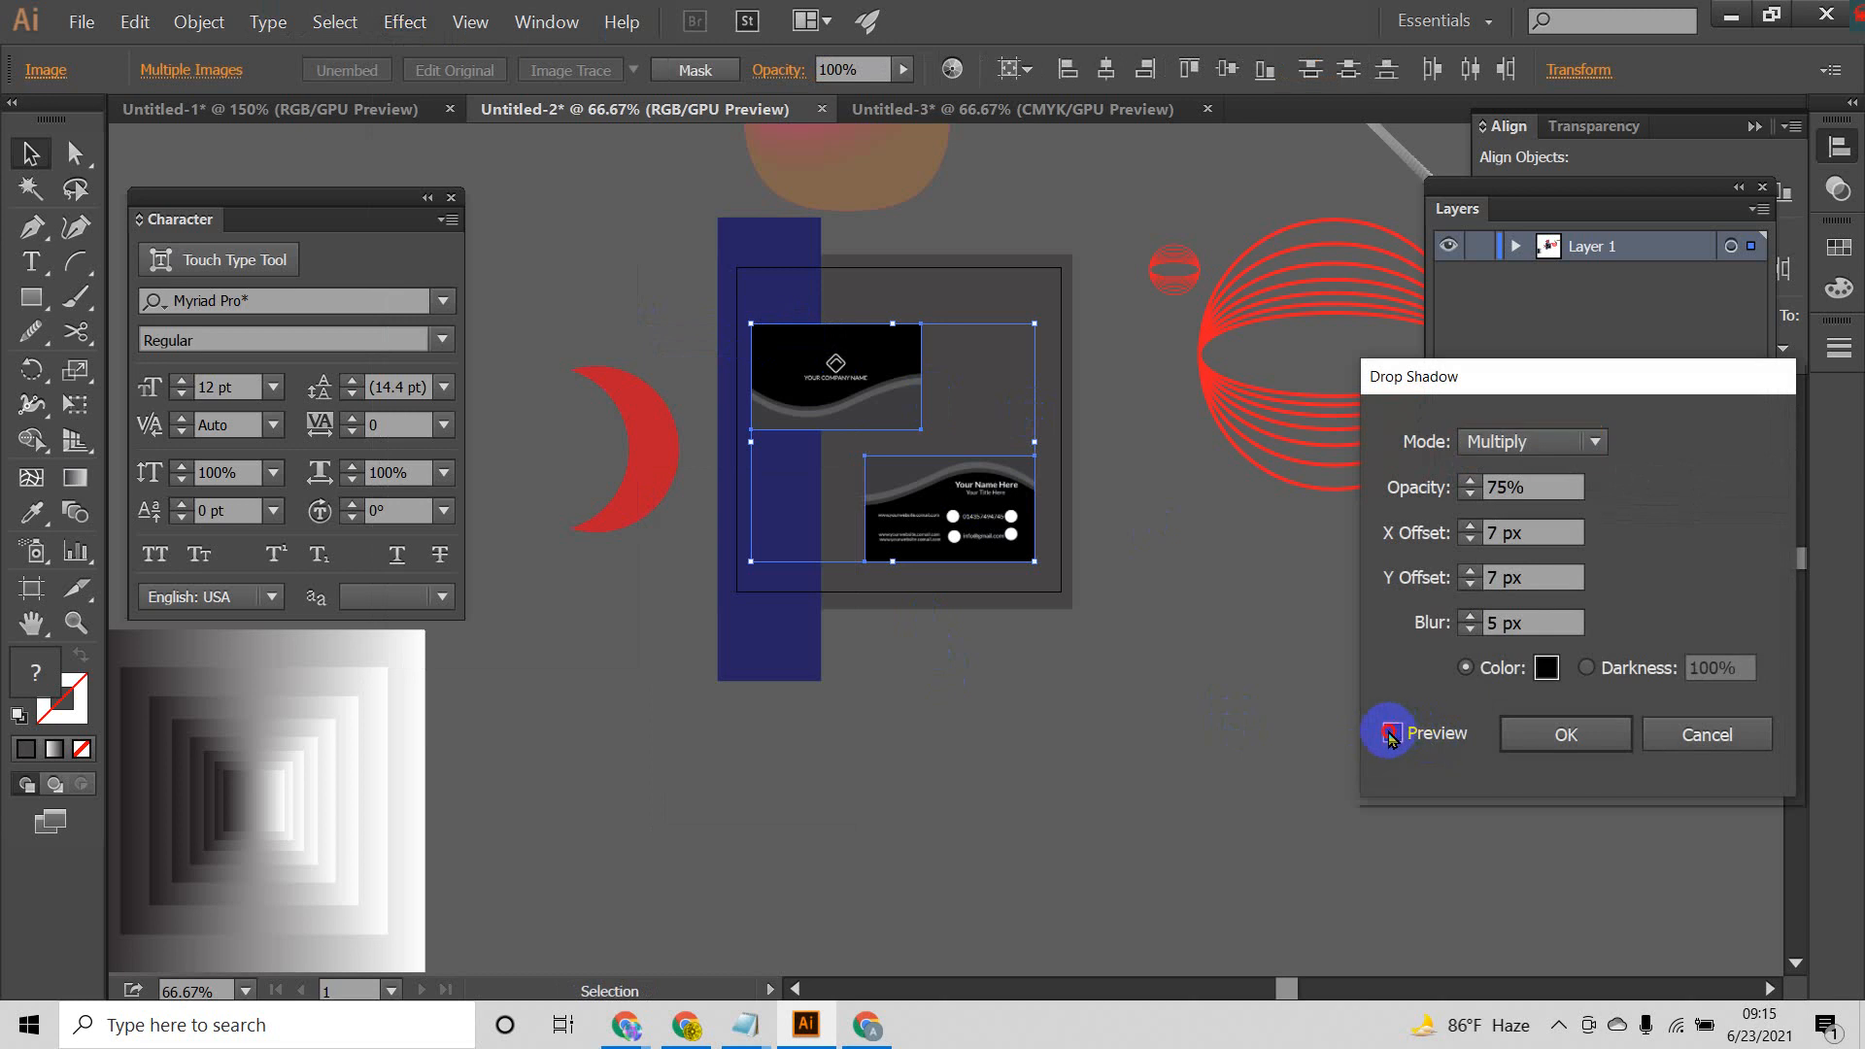
{"action": "left_click", "coordinate": [1391, 733]}
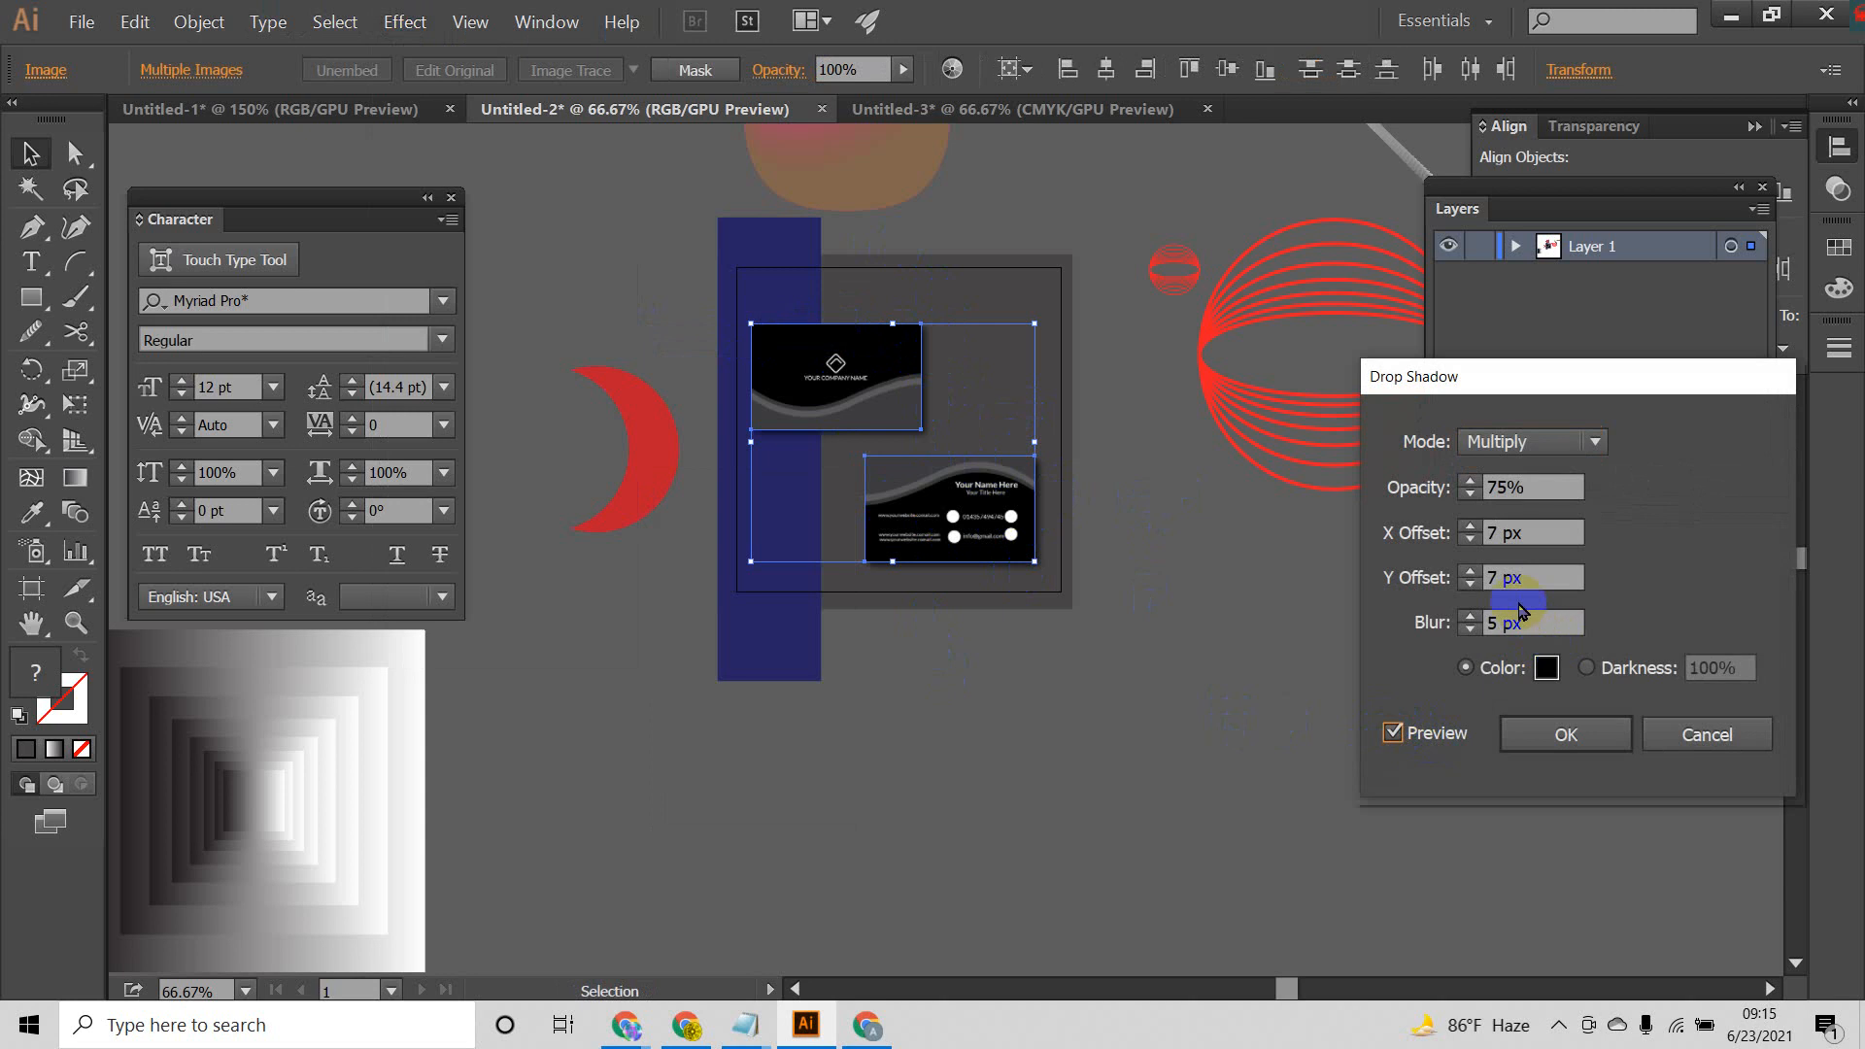
Step: Set the drop shadow's Y offset to 11 px and its X offset to 19 px
{"action": "left_click", "coordinate": [1474, 580]}
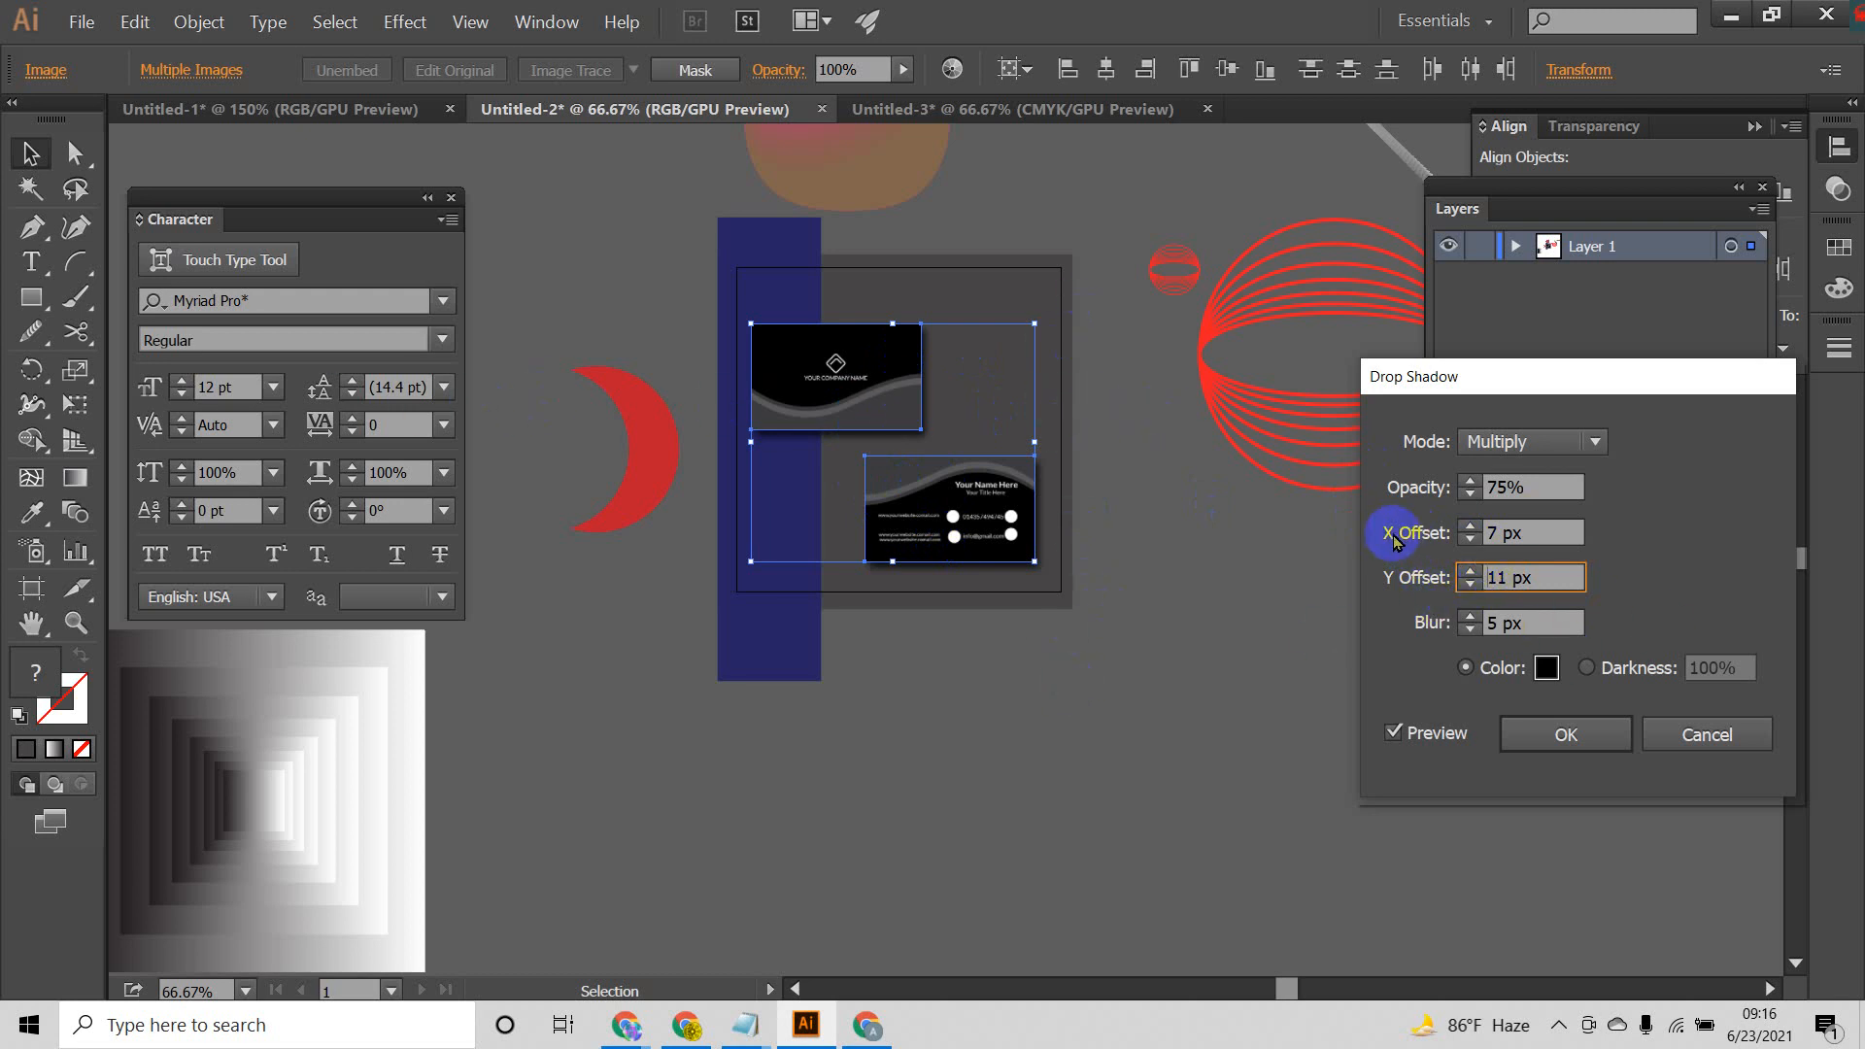
{"action": "left_click", "coordinate": [1472, 541]}
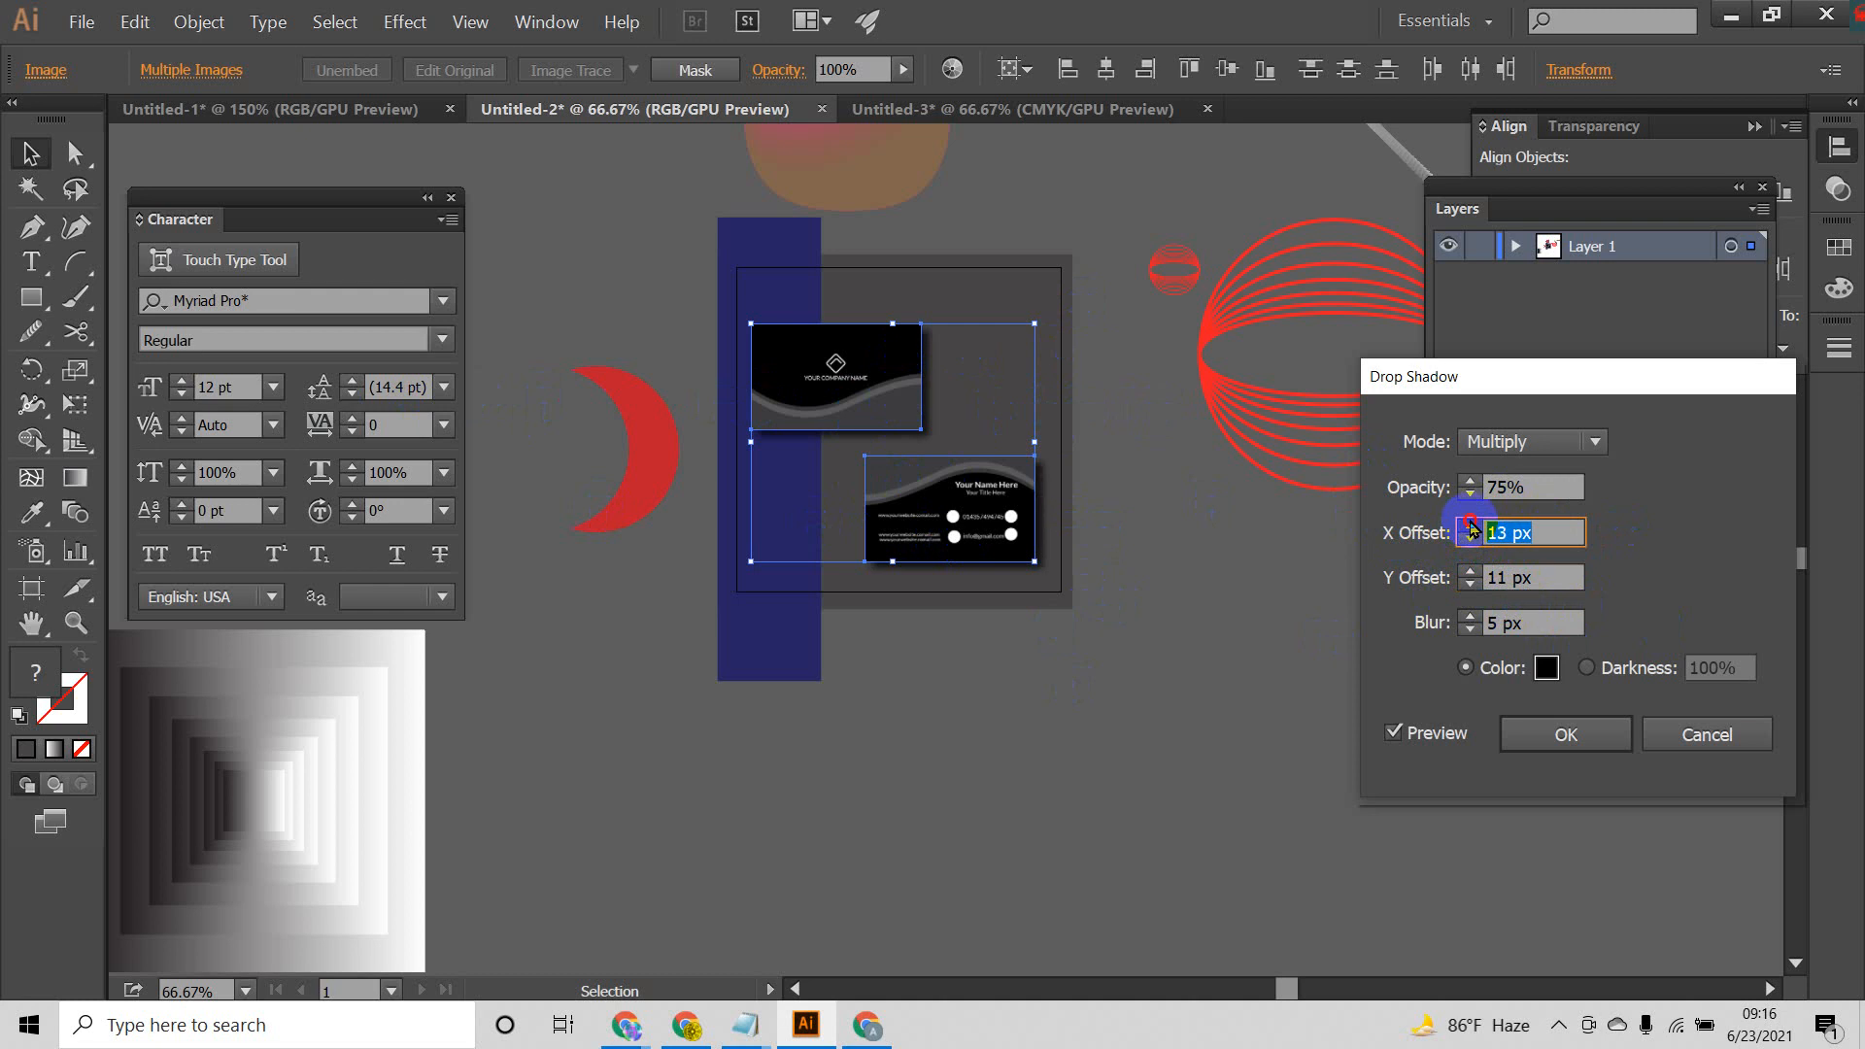
{"action": "left_click", "coordinate": [1470, 526]}
{"action": "left_click", "coordinate": [1471, 526]}
{"action": "left_click", "coordinate": [1471, 526]}
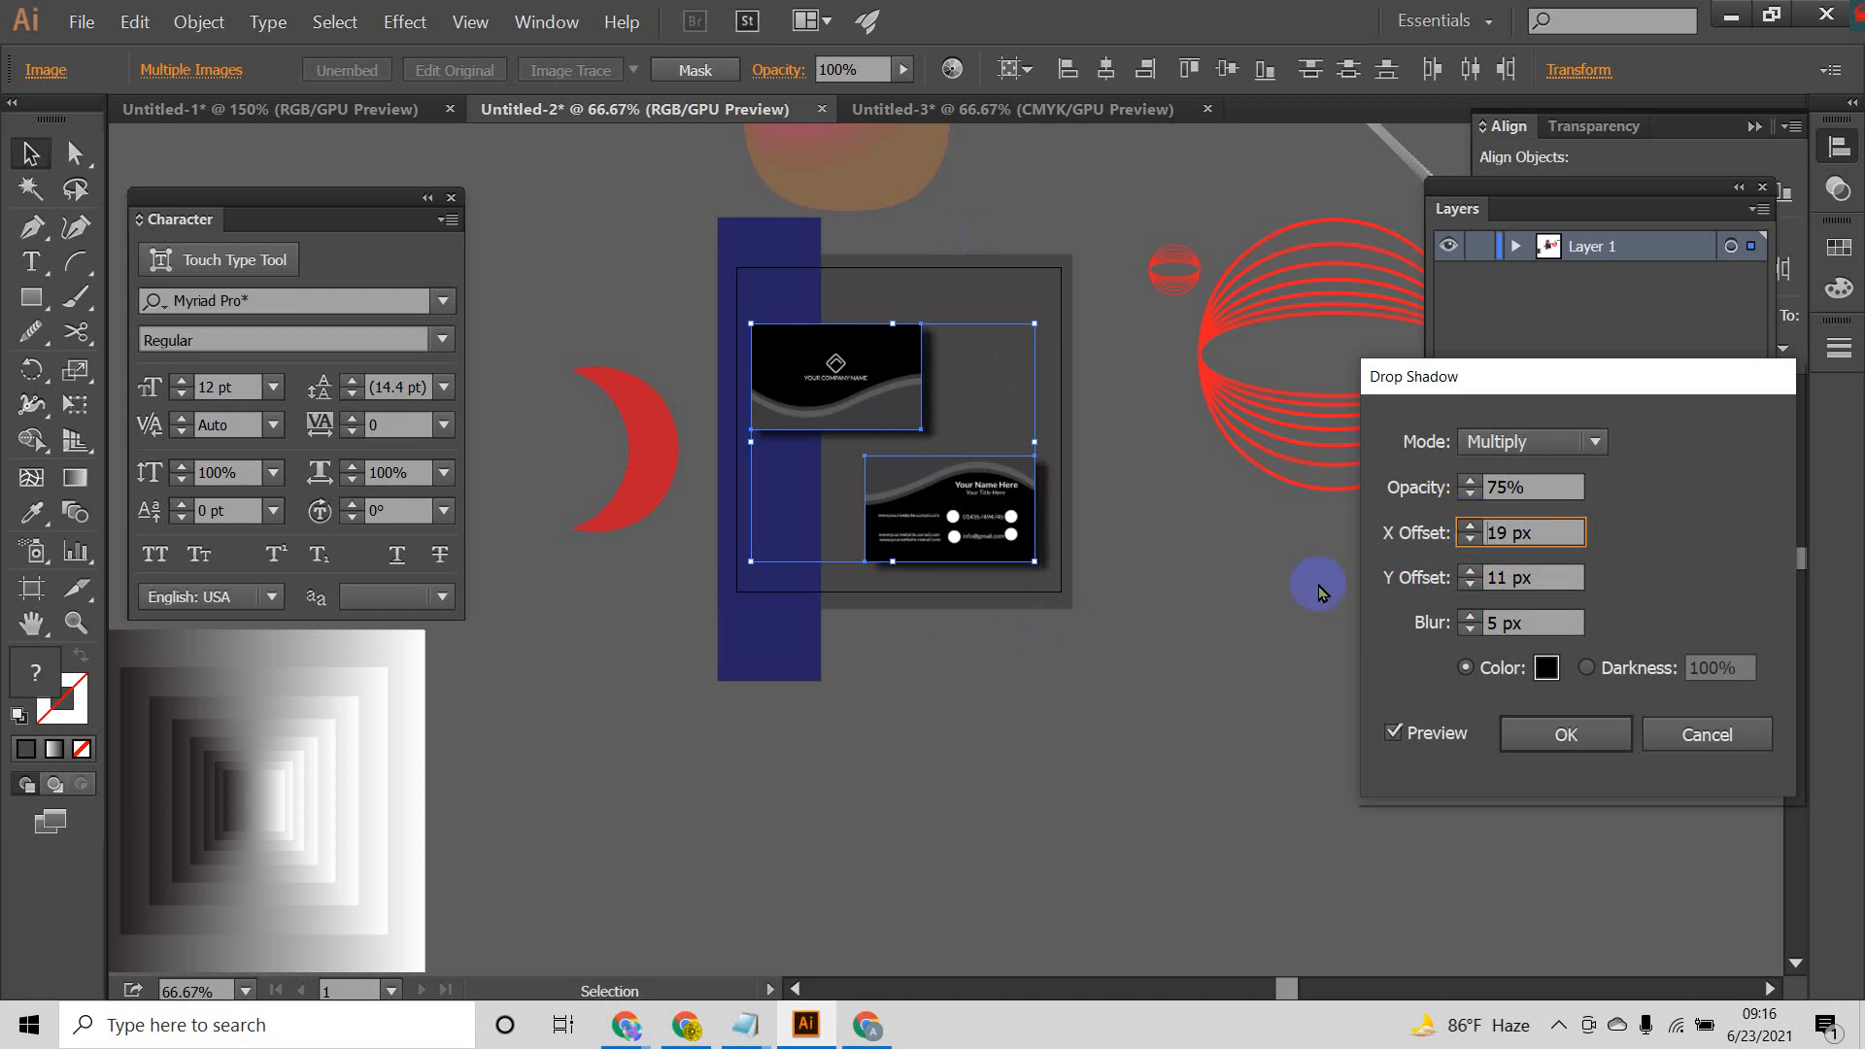
{"action": "left_click", "coordinate": [1471, 527]}
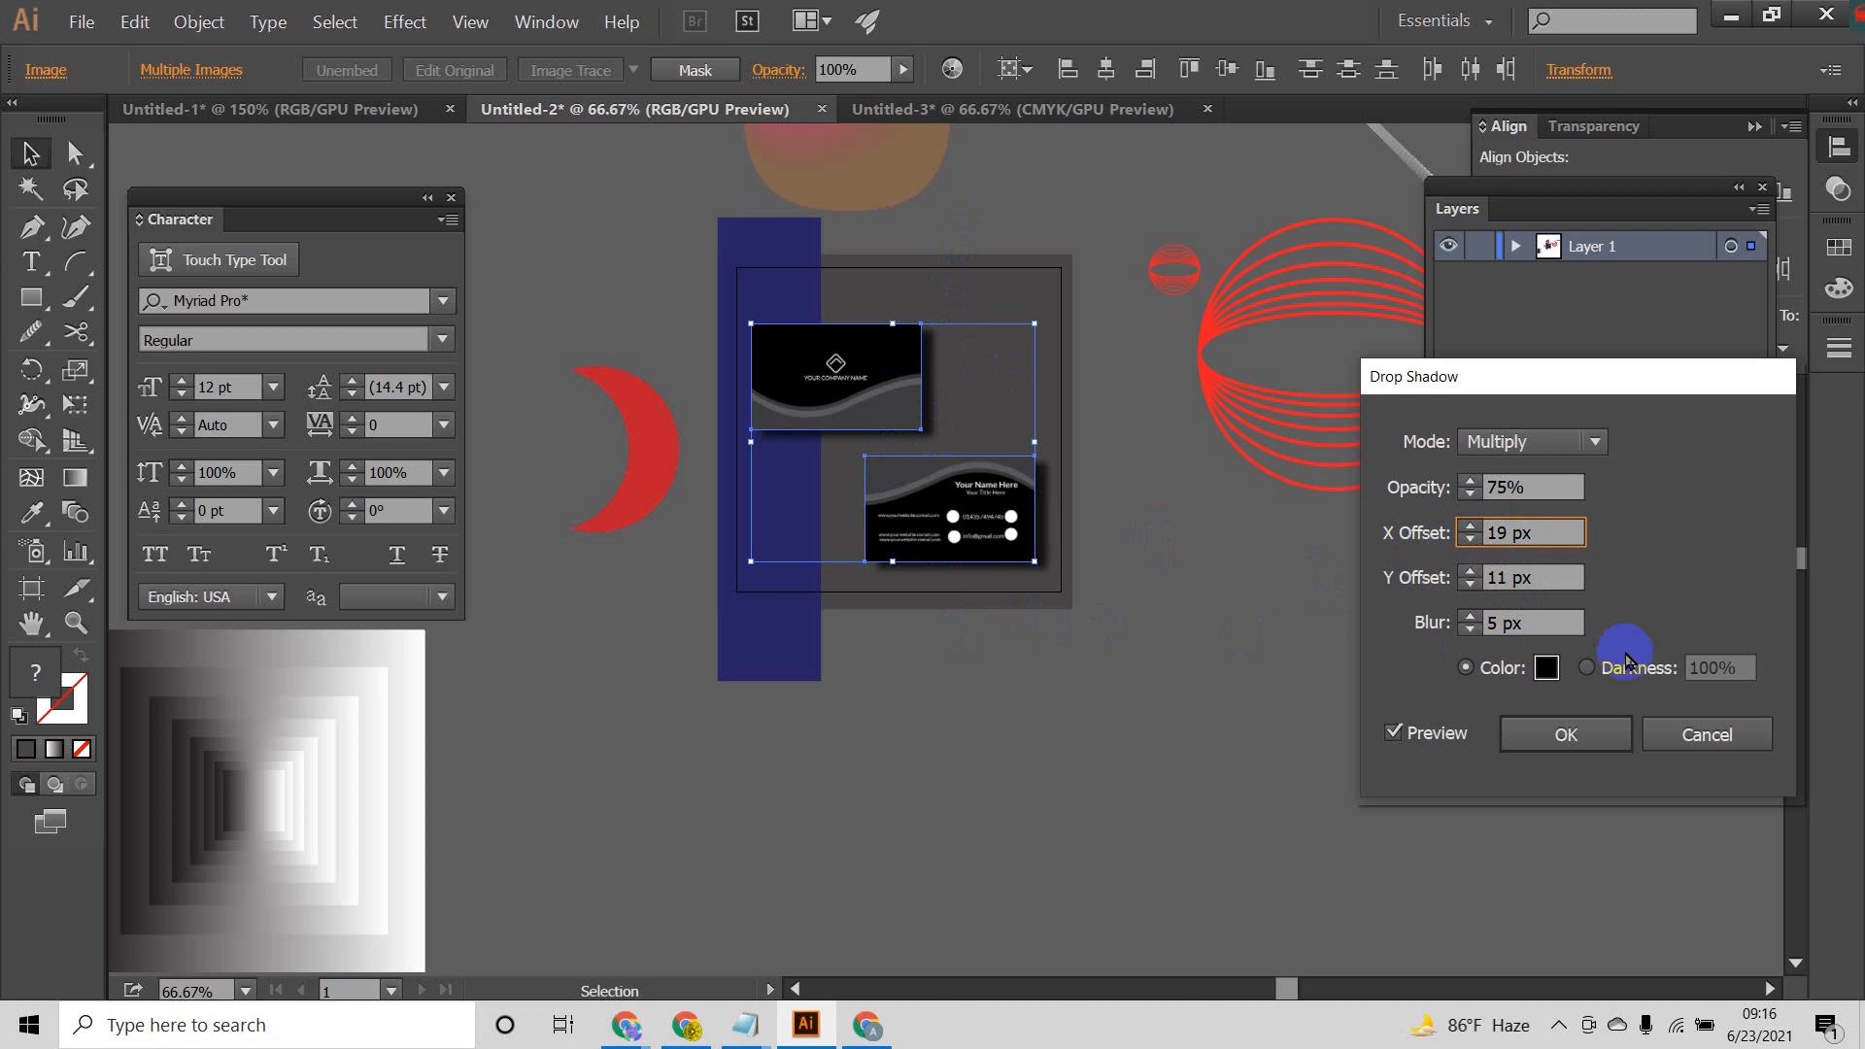
Step: Set the shadow's blur to 9 px and opacity to 50%, and apply it to both cards
{"action": "left_click", "coordinate": [1496, 622]}
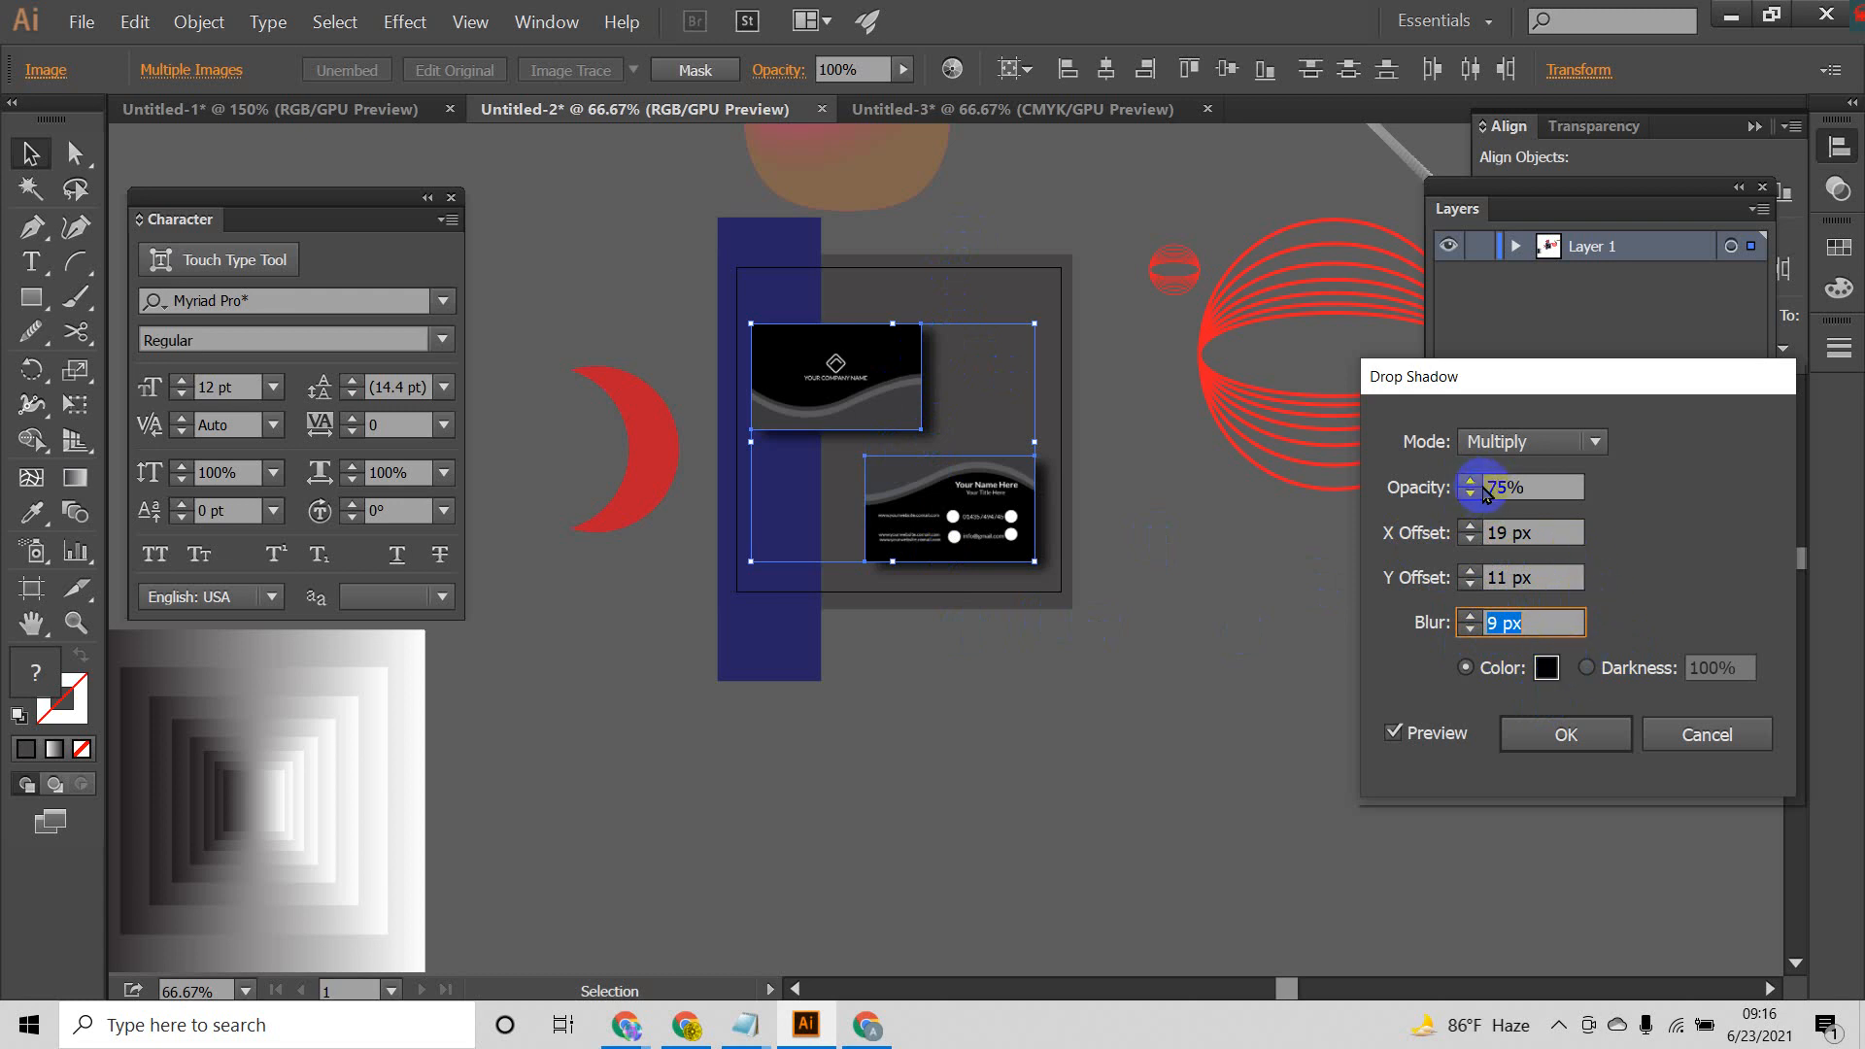
{"action": "left_click_drag", "start_coordinate": [1504, 487], "coordinate": [1419, 498]}
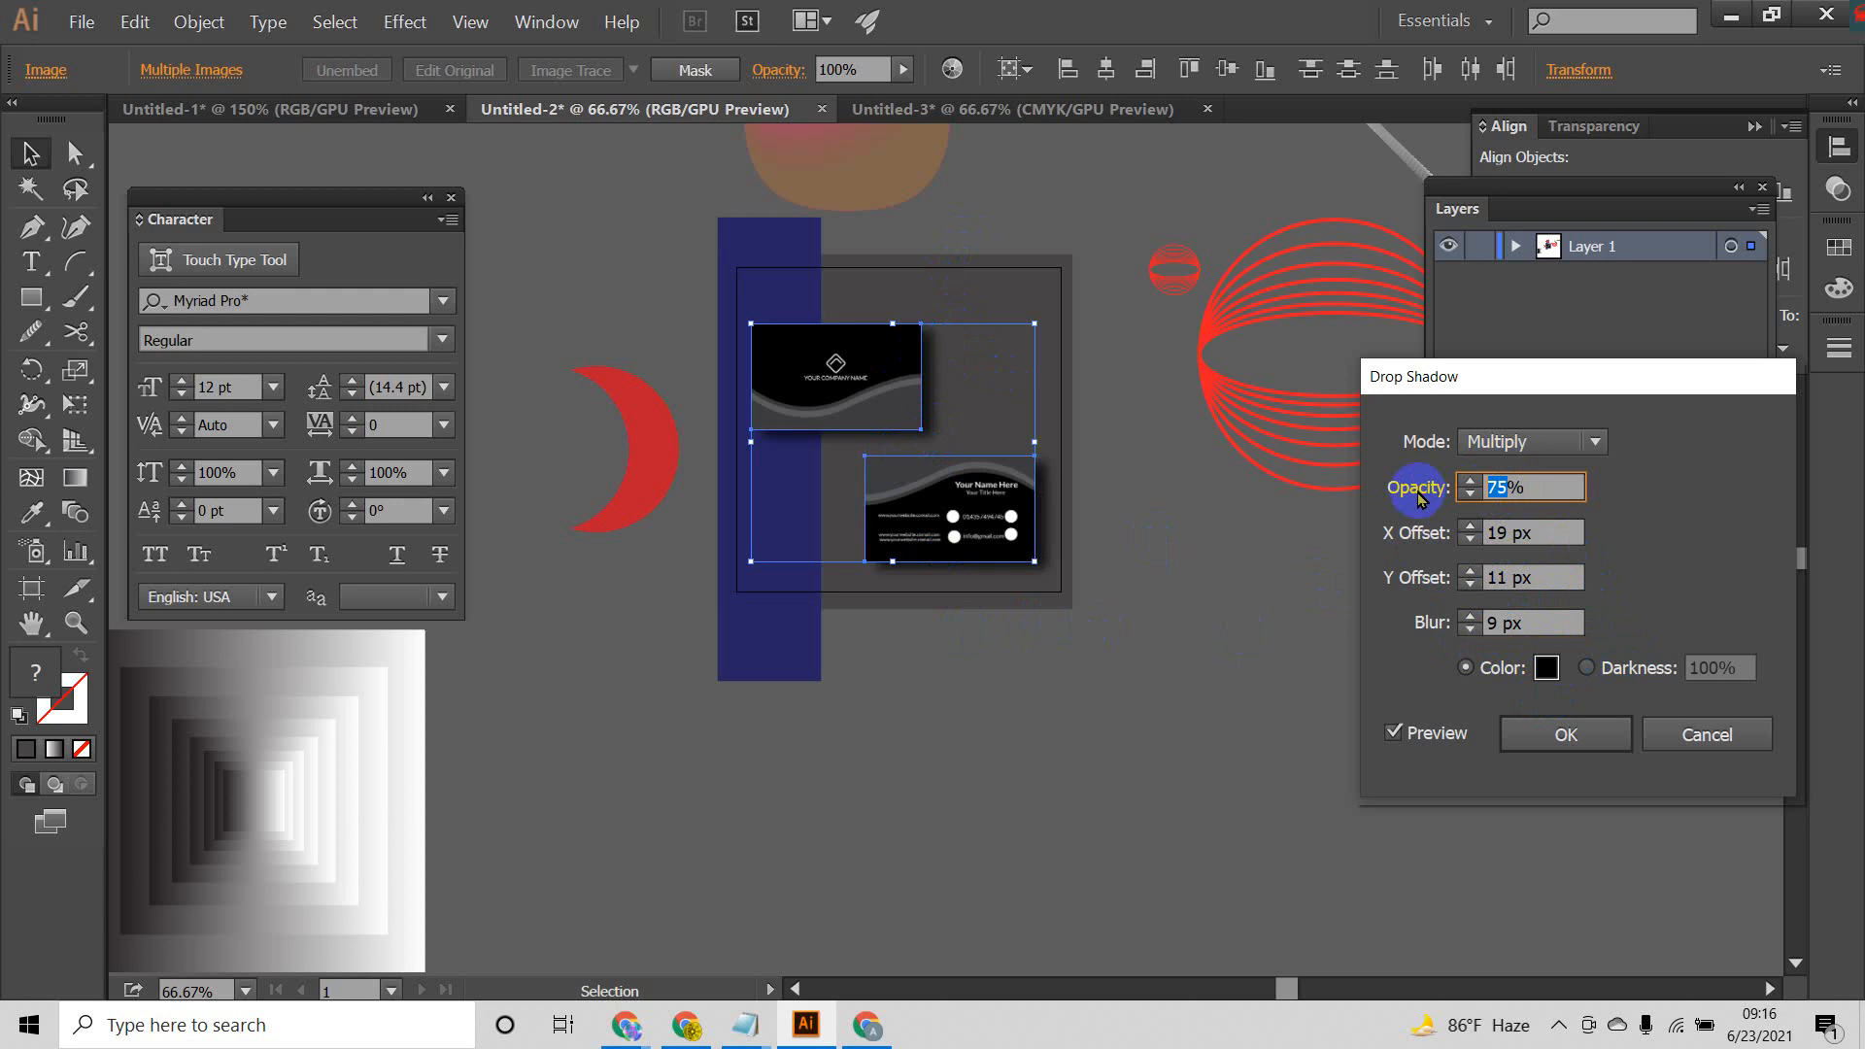
{"action": "left_click", "coordinate": [1508, 533]}
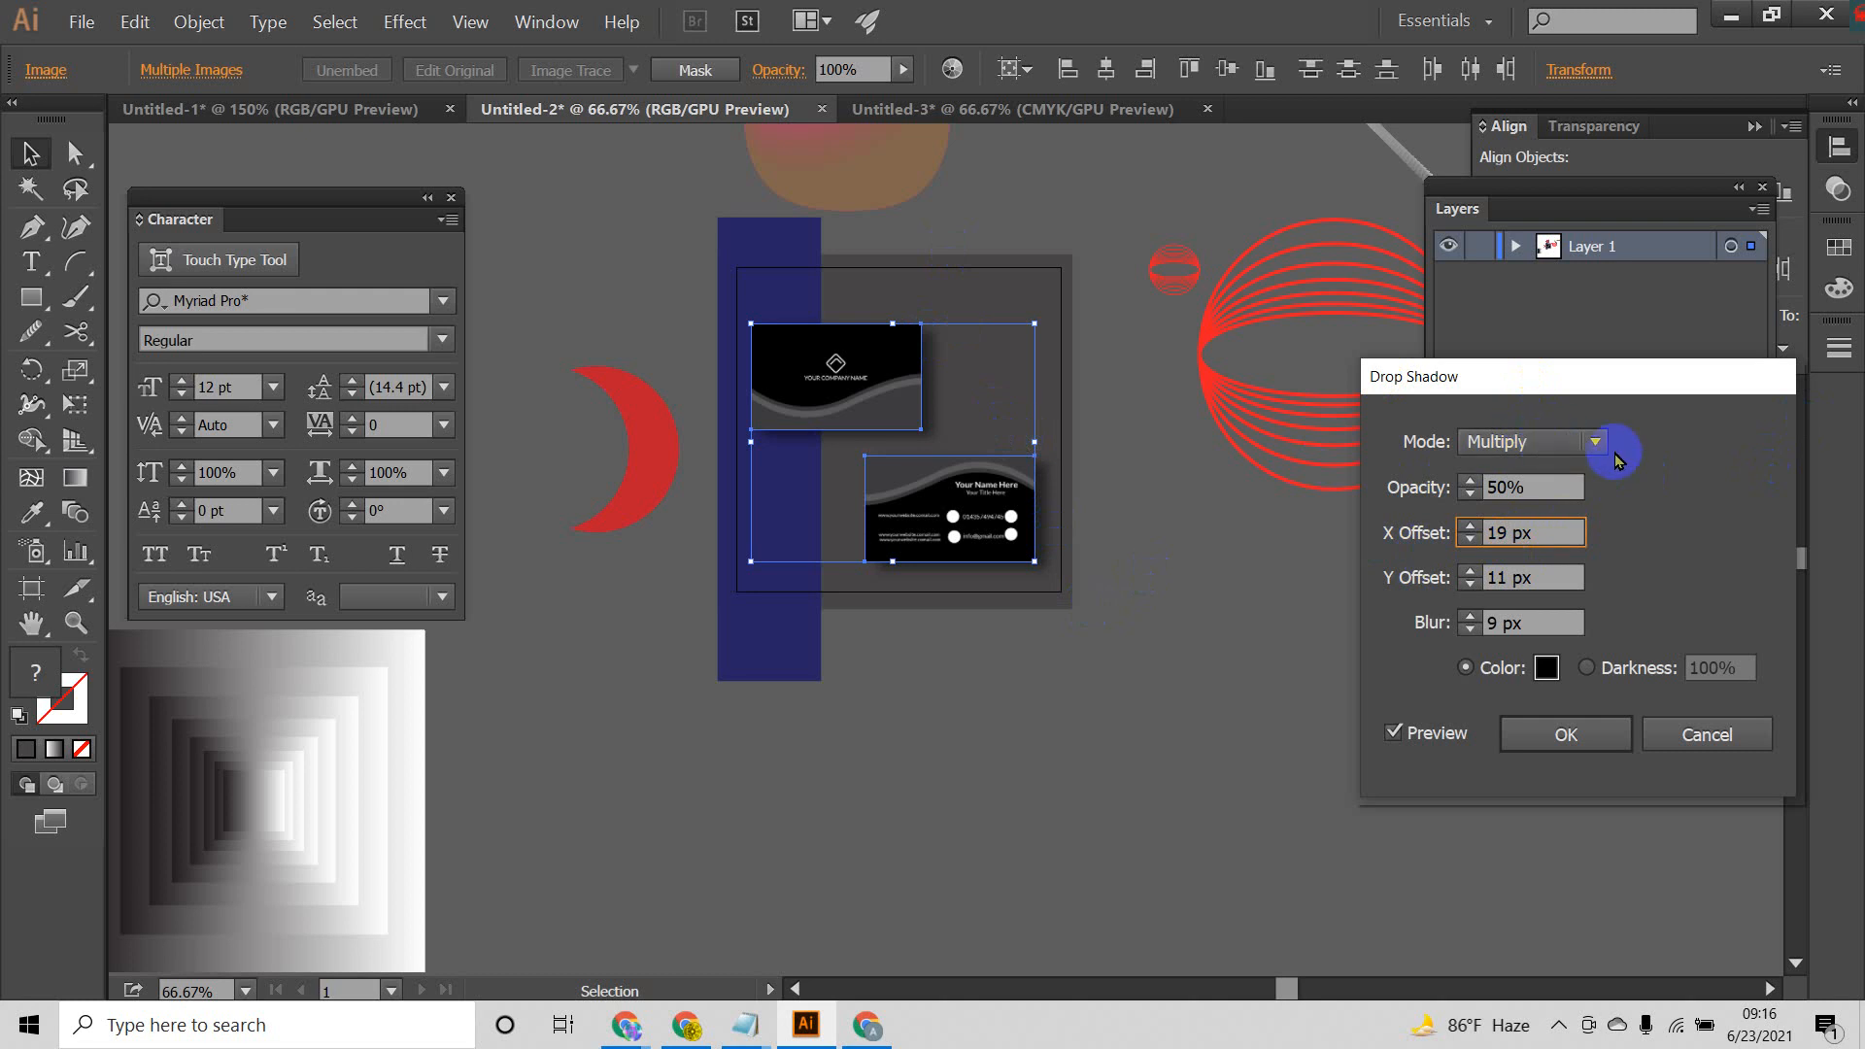
{"action": "left_click", "coordinate": [1582, 741]}
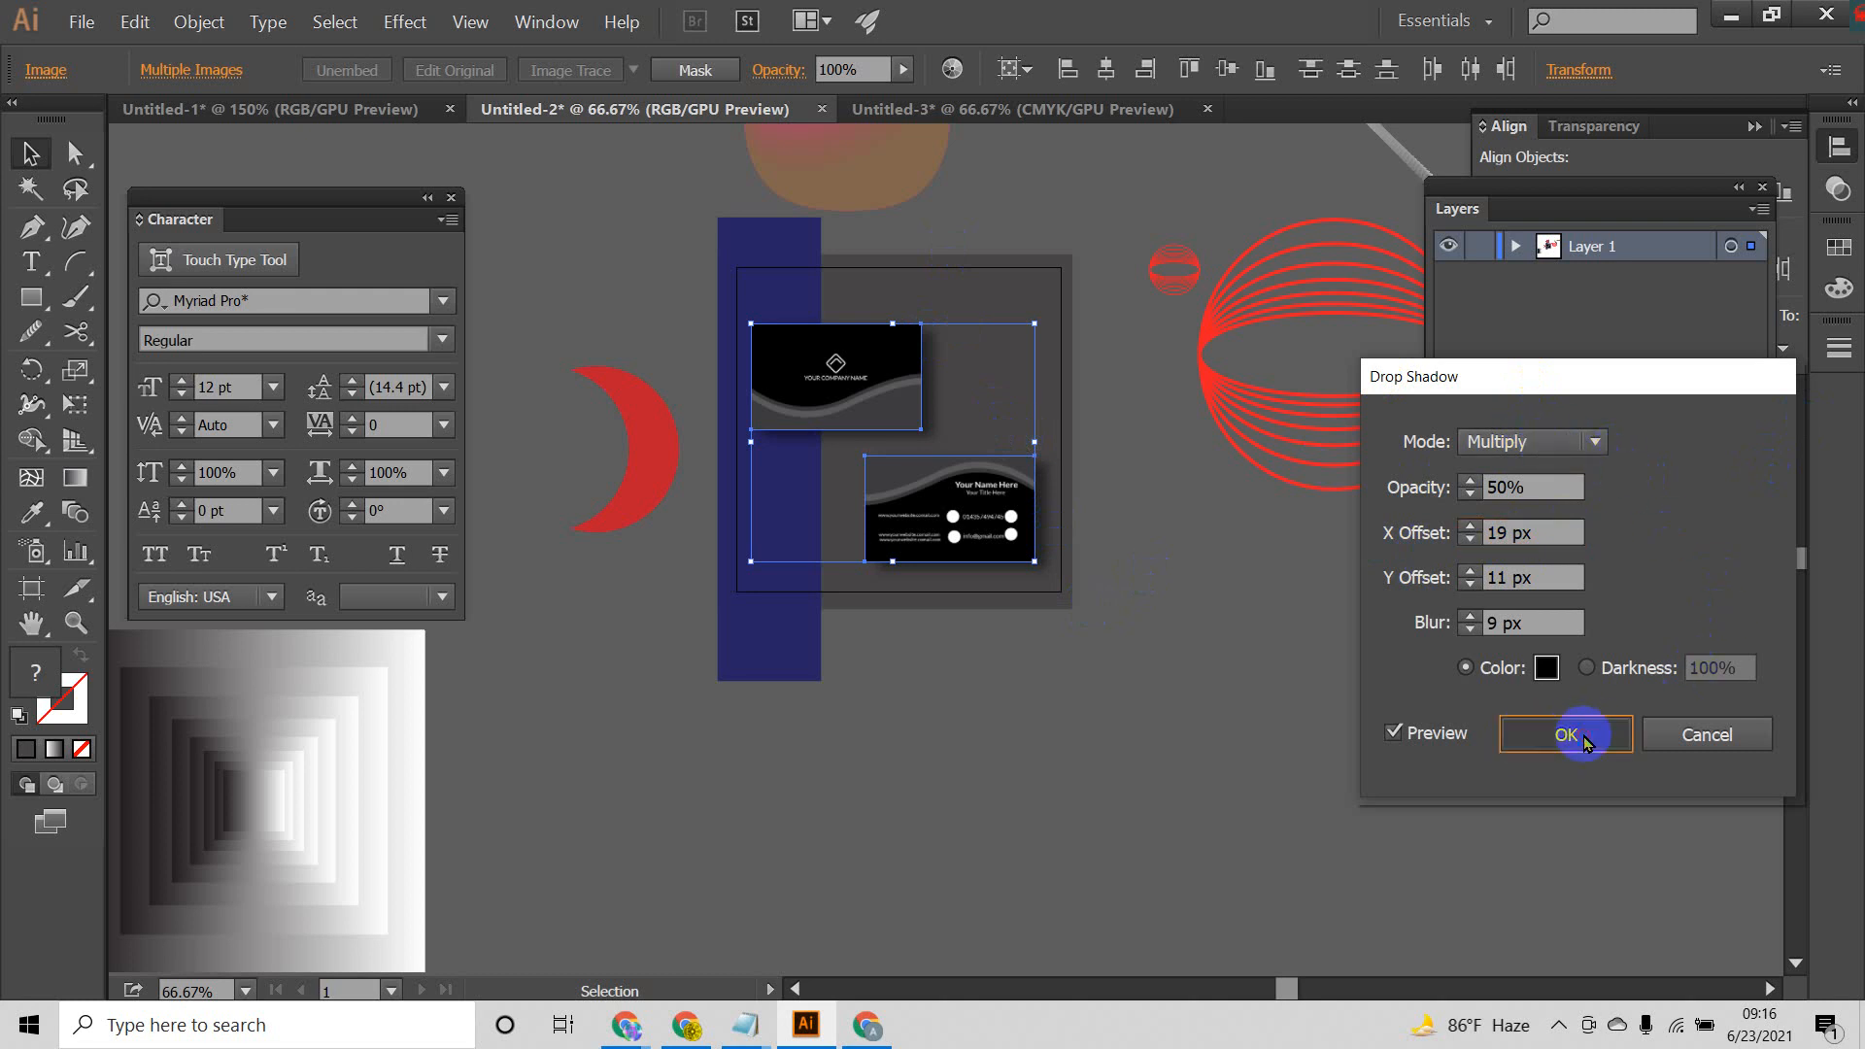
{"action": "left_click", "coordinate": [1078, 731]}
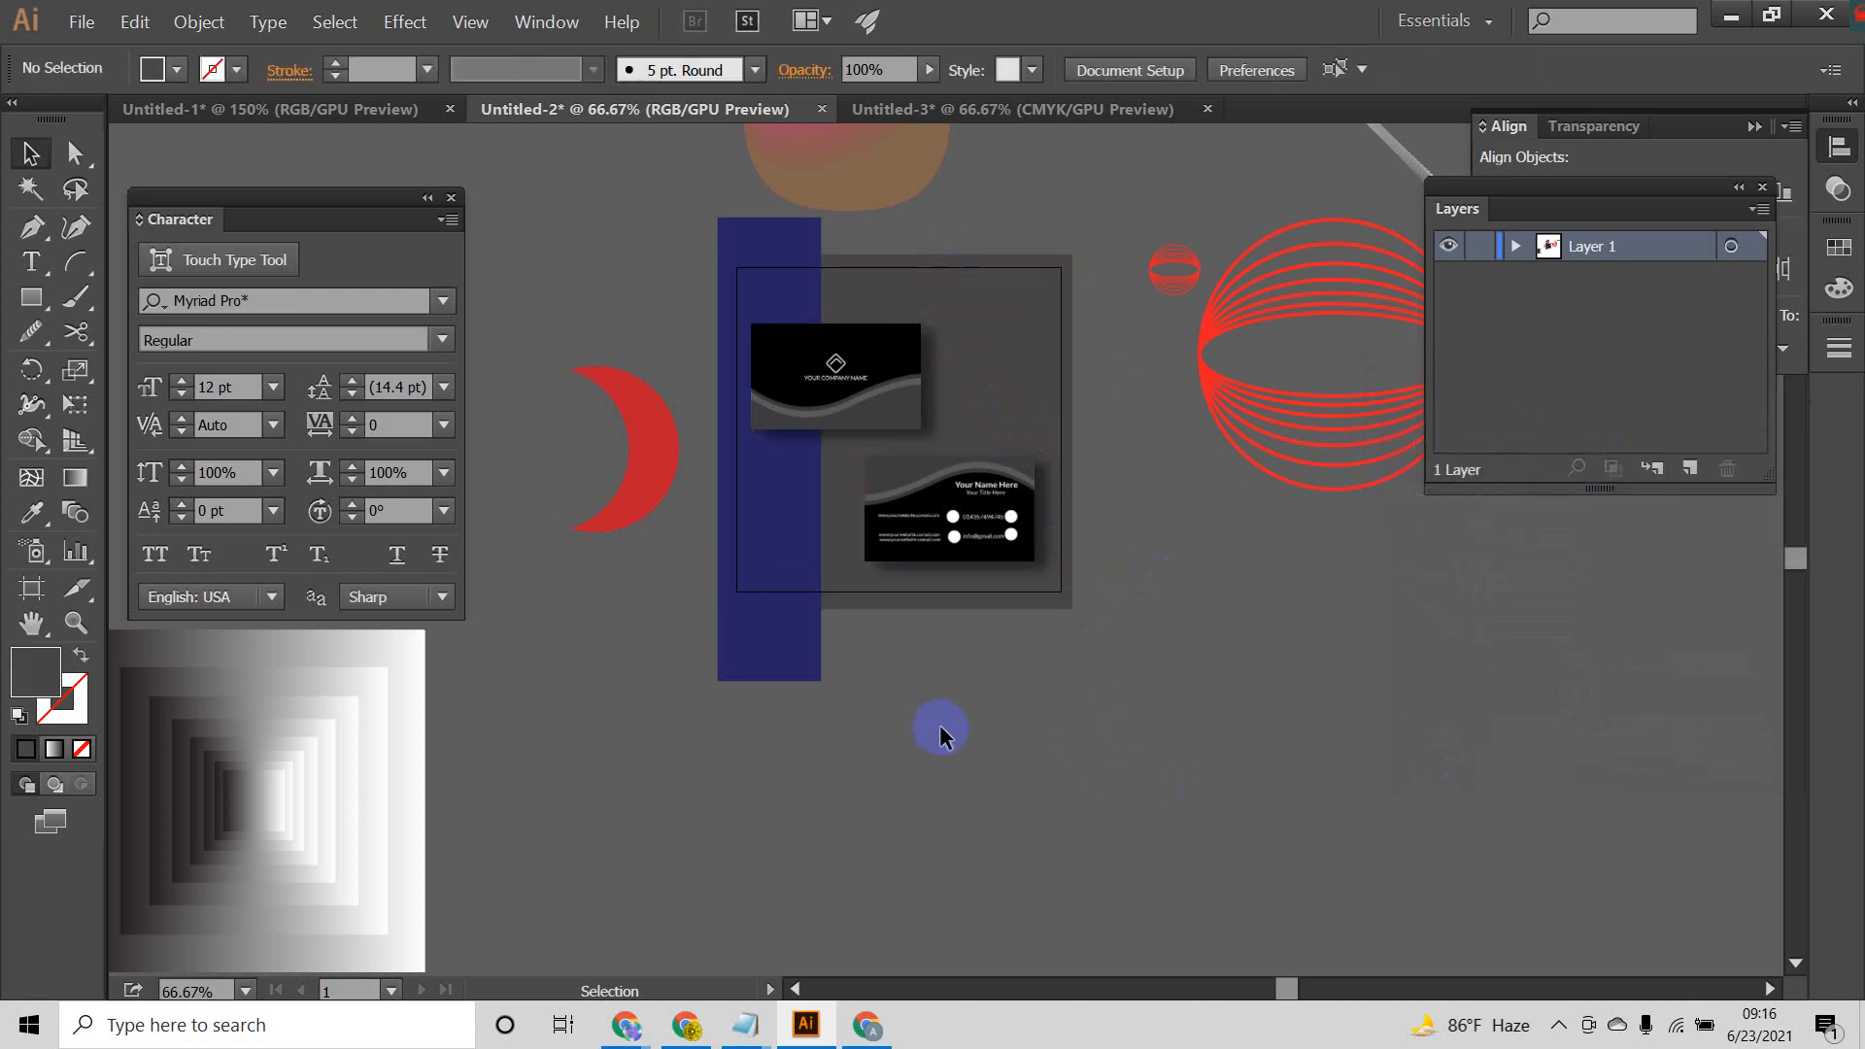
Step: Nudge the front card slightly down and the back card slightly up to bring them closer together vertically
{"action": "scroll", "coordinate": [904, 434], "scroll_direction": "up", "scroll_amount": 4}
{"action": "scroll", "coordinate": [962, 483], "scroll_direction": "down", "scroll_amount": 4}
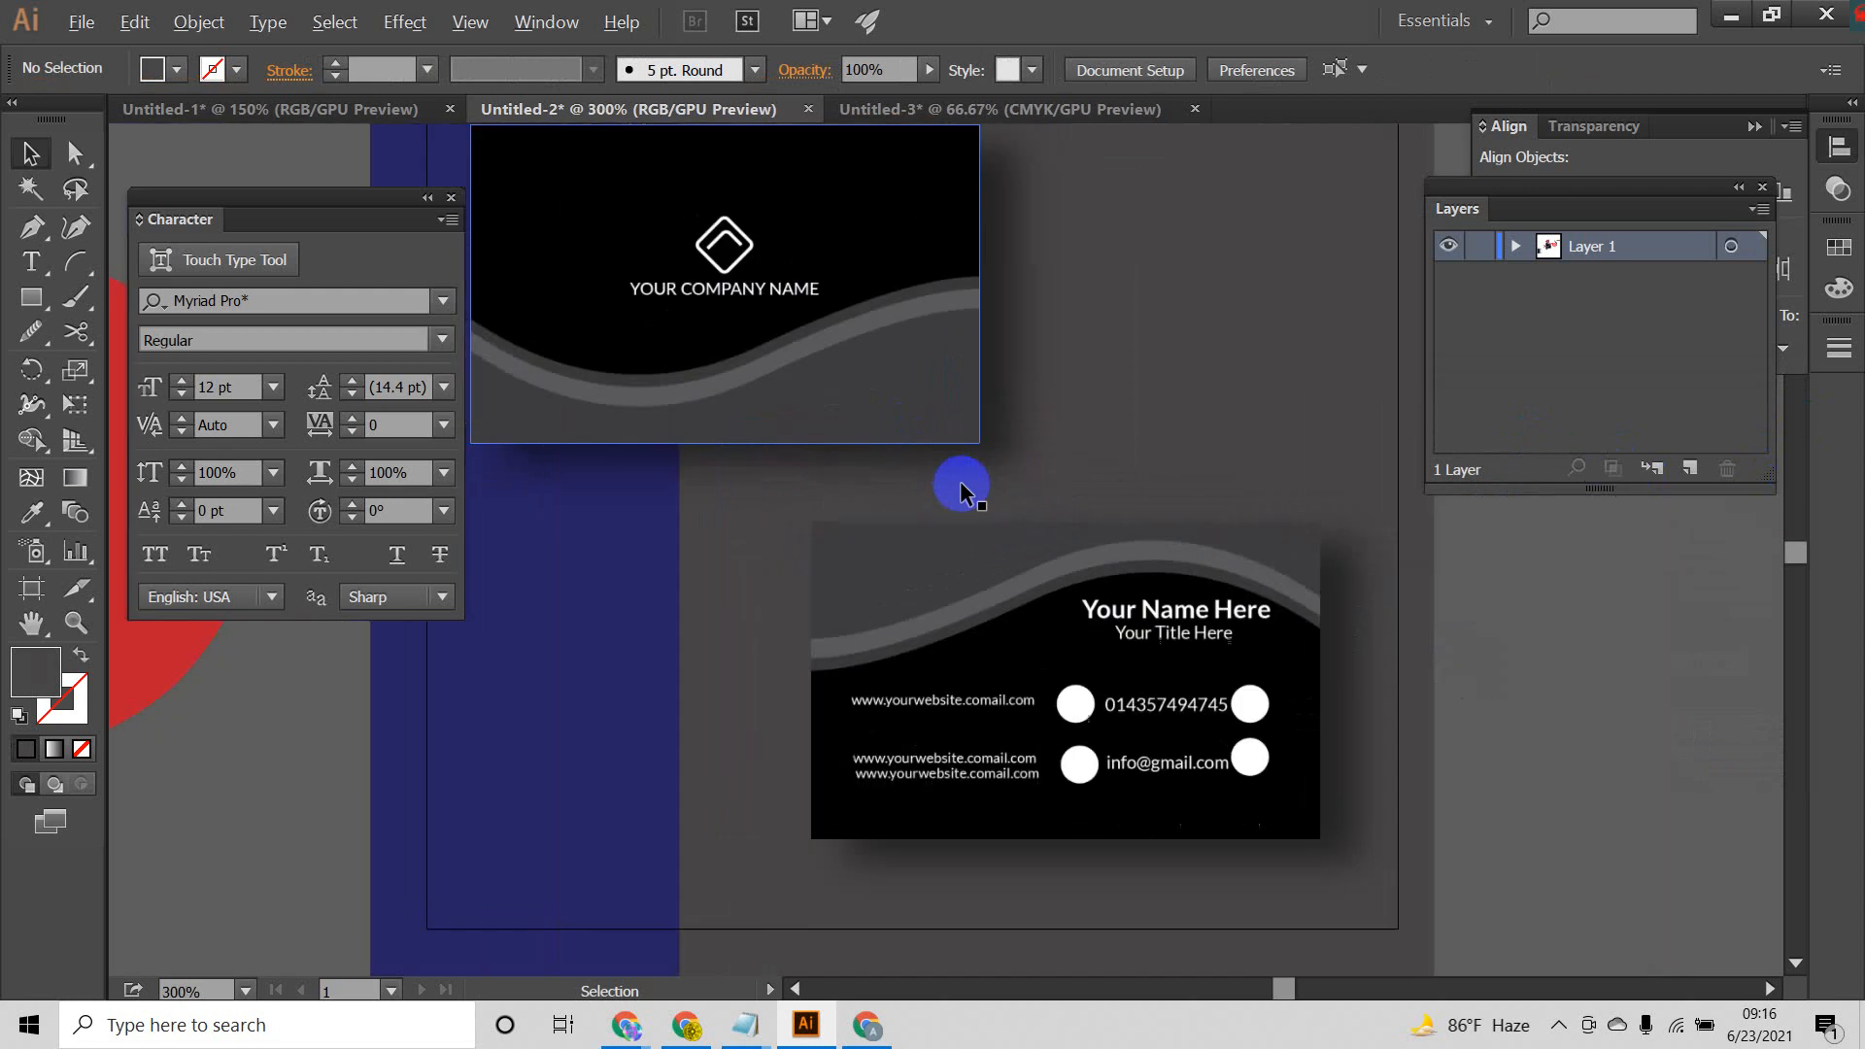
{"action": "left_click_drag", "start_coordinate": [1065, 531], "coordinate": [1132, 583]}
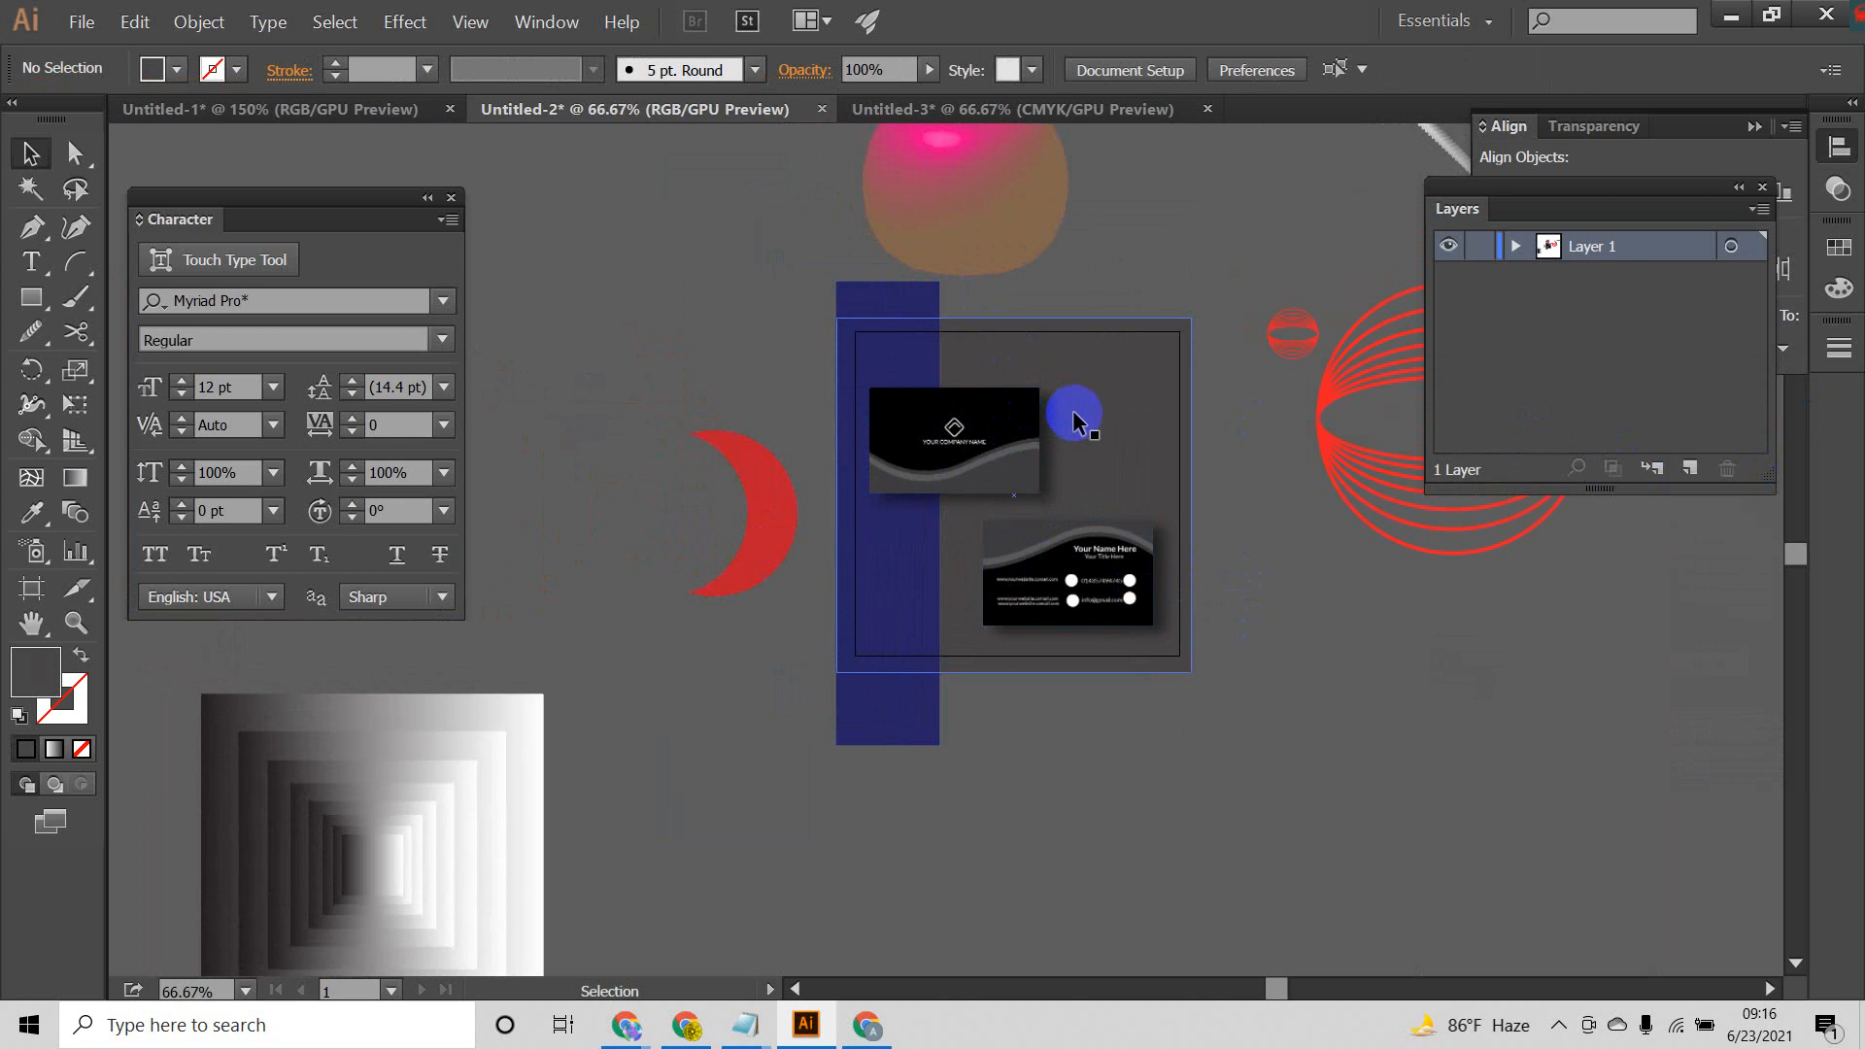
{"action": "left_click", "coordinate": [987, 428]}
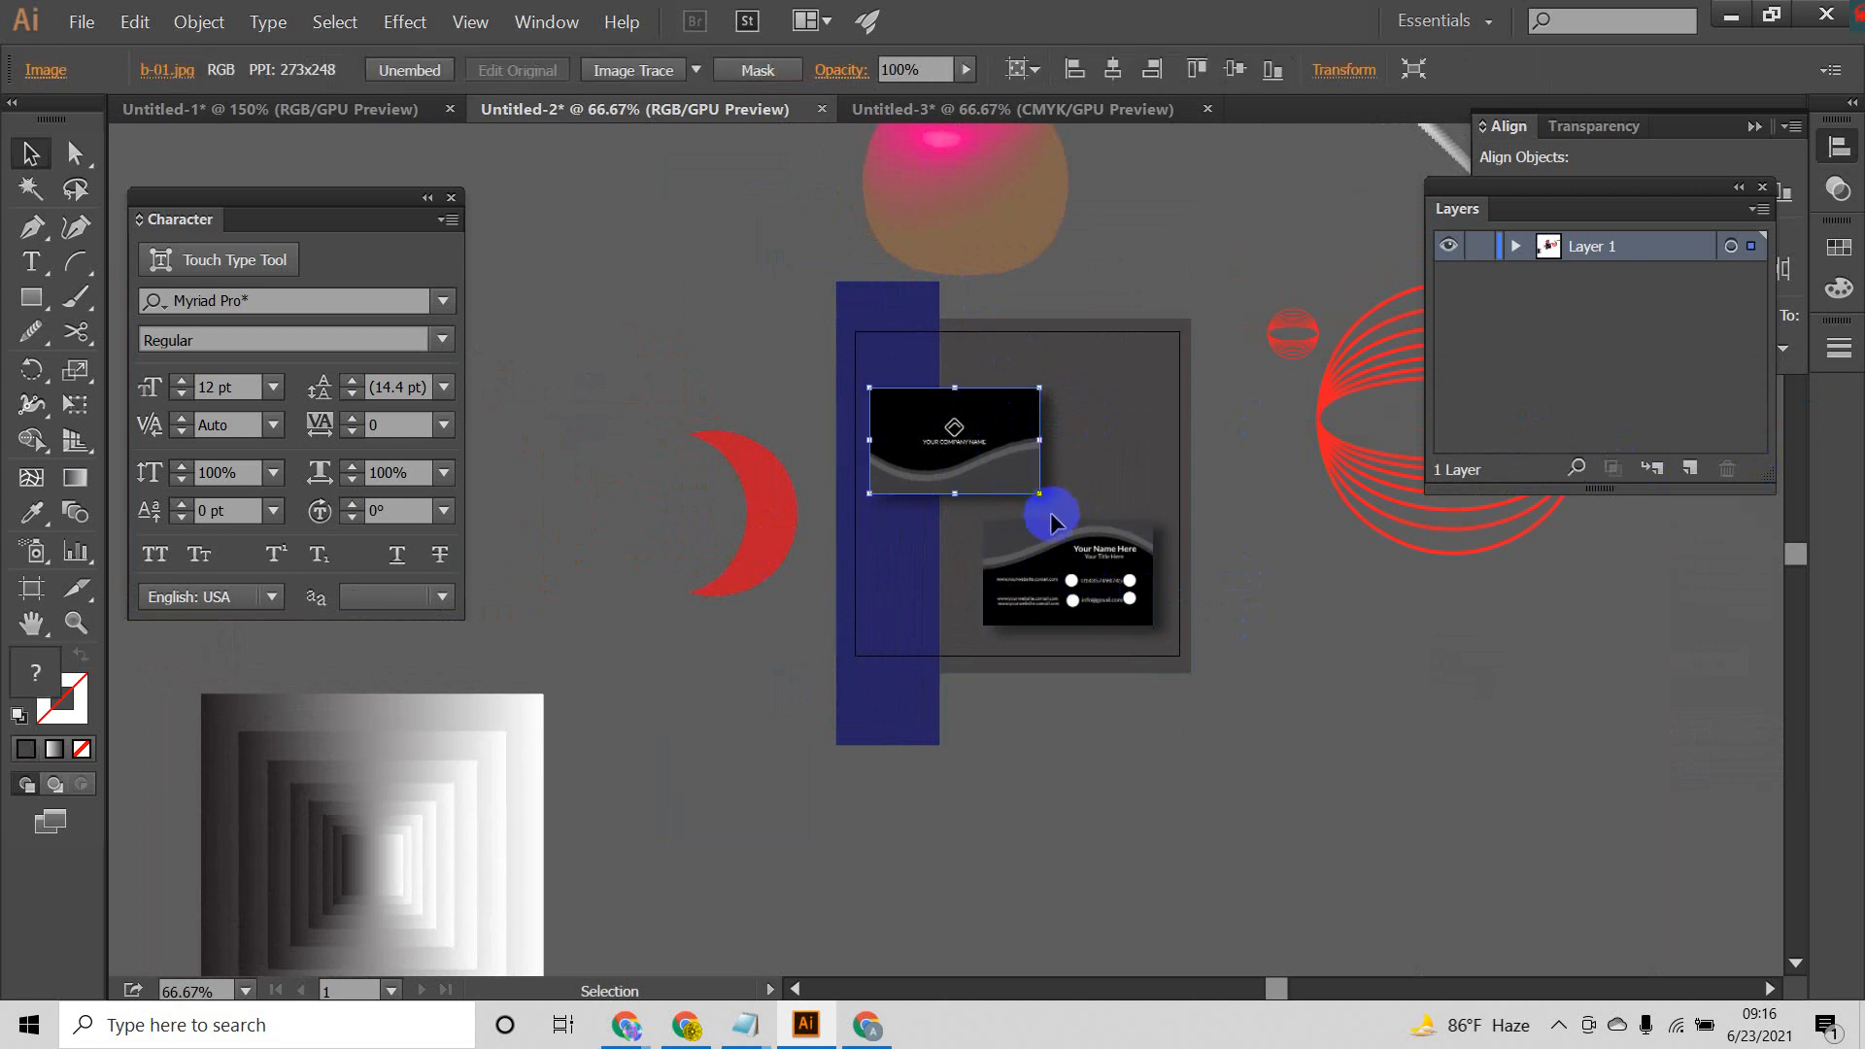
{"action": "left_click", "coordinate": [1254, 698]}
{"action": "left_click", "coordinate": [1066, 580]}
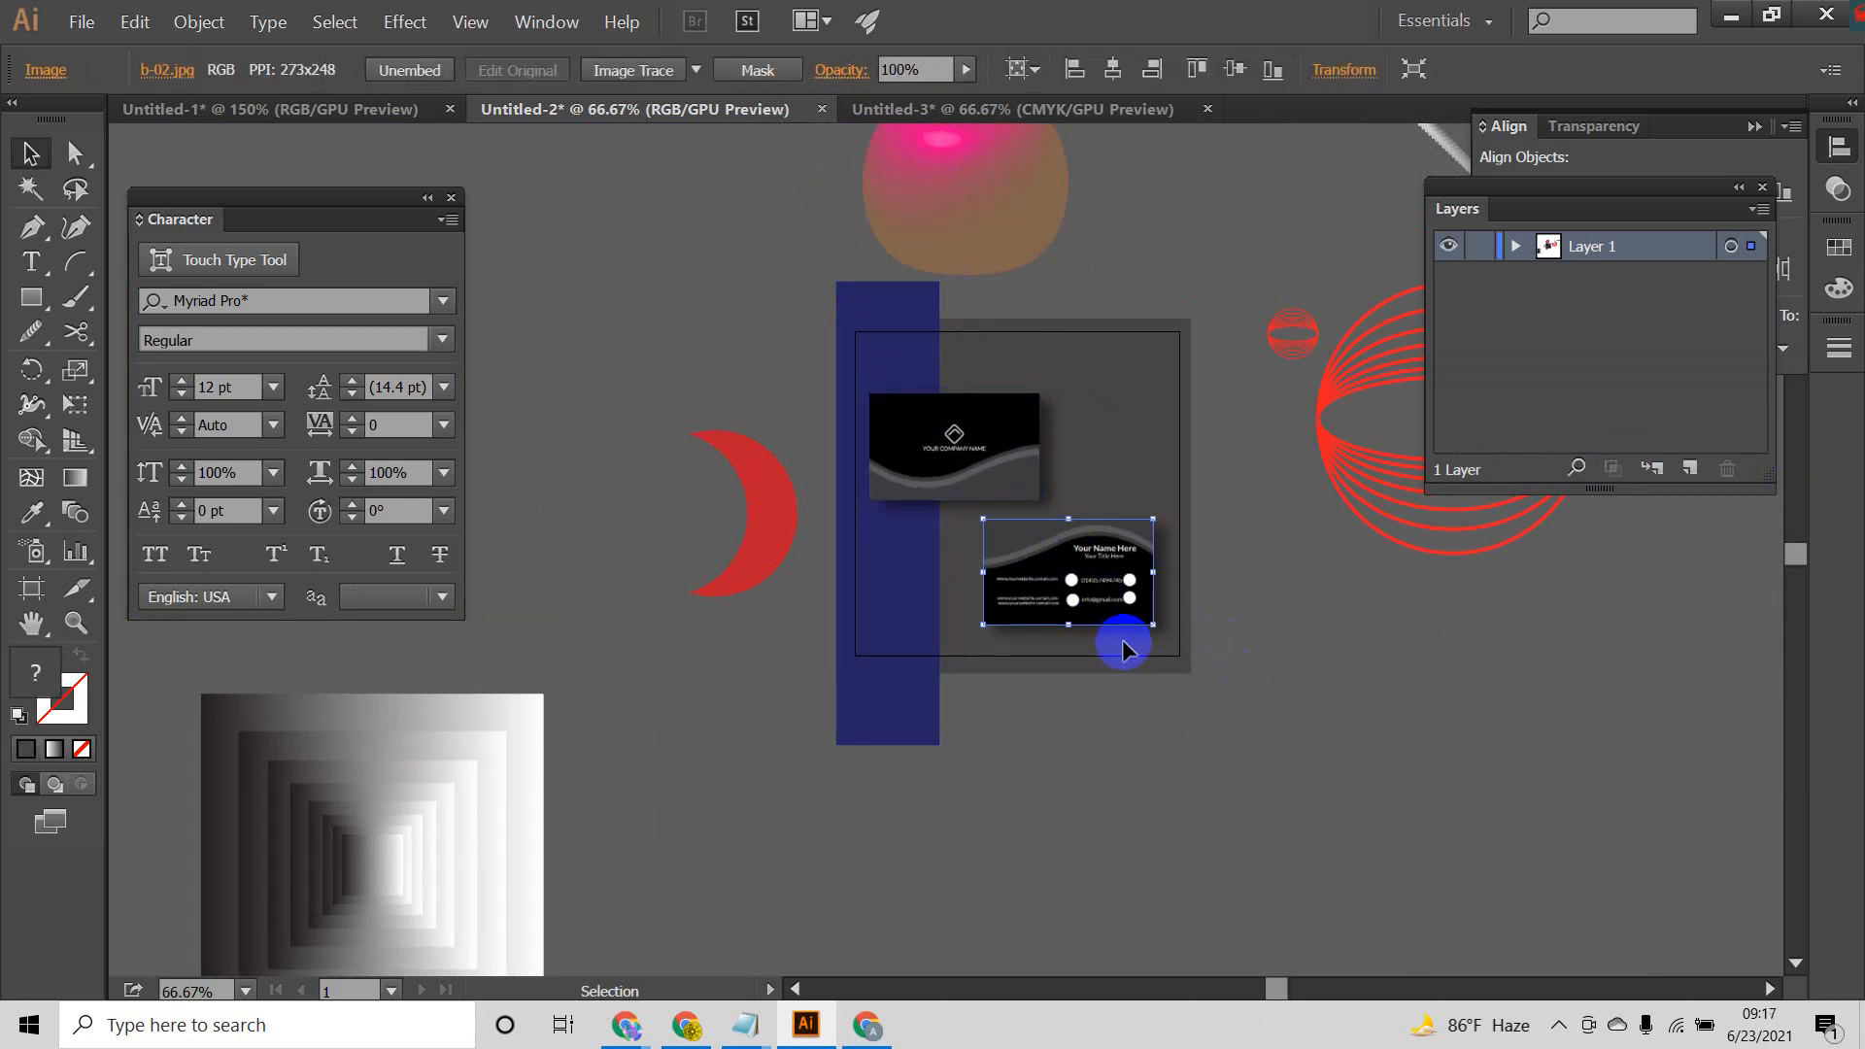
{"action": "left_click", "coordinate": [1186, 736]}
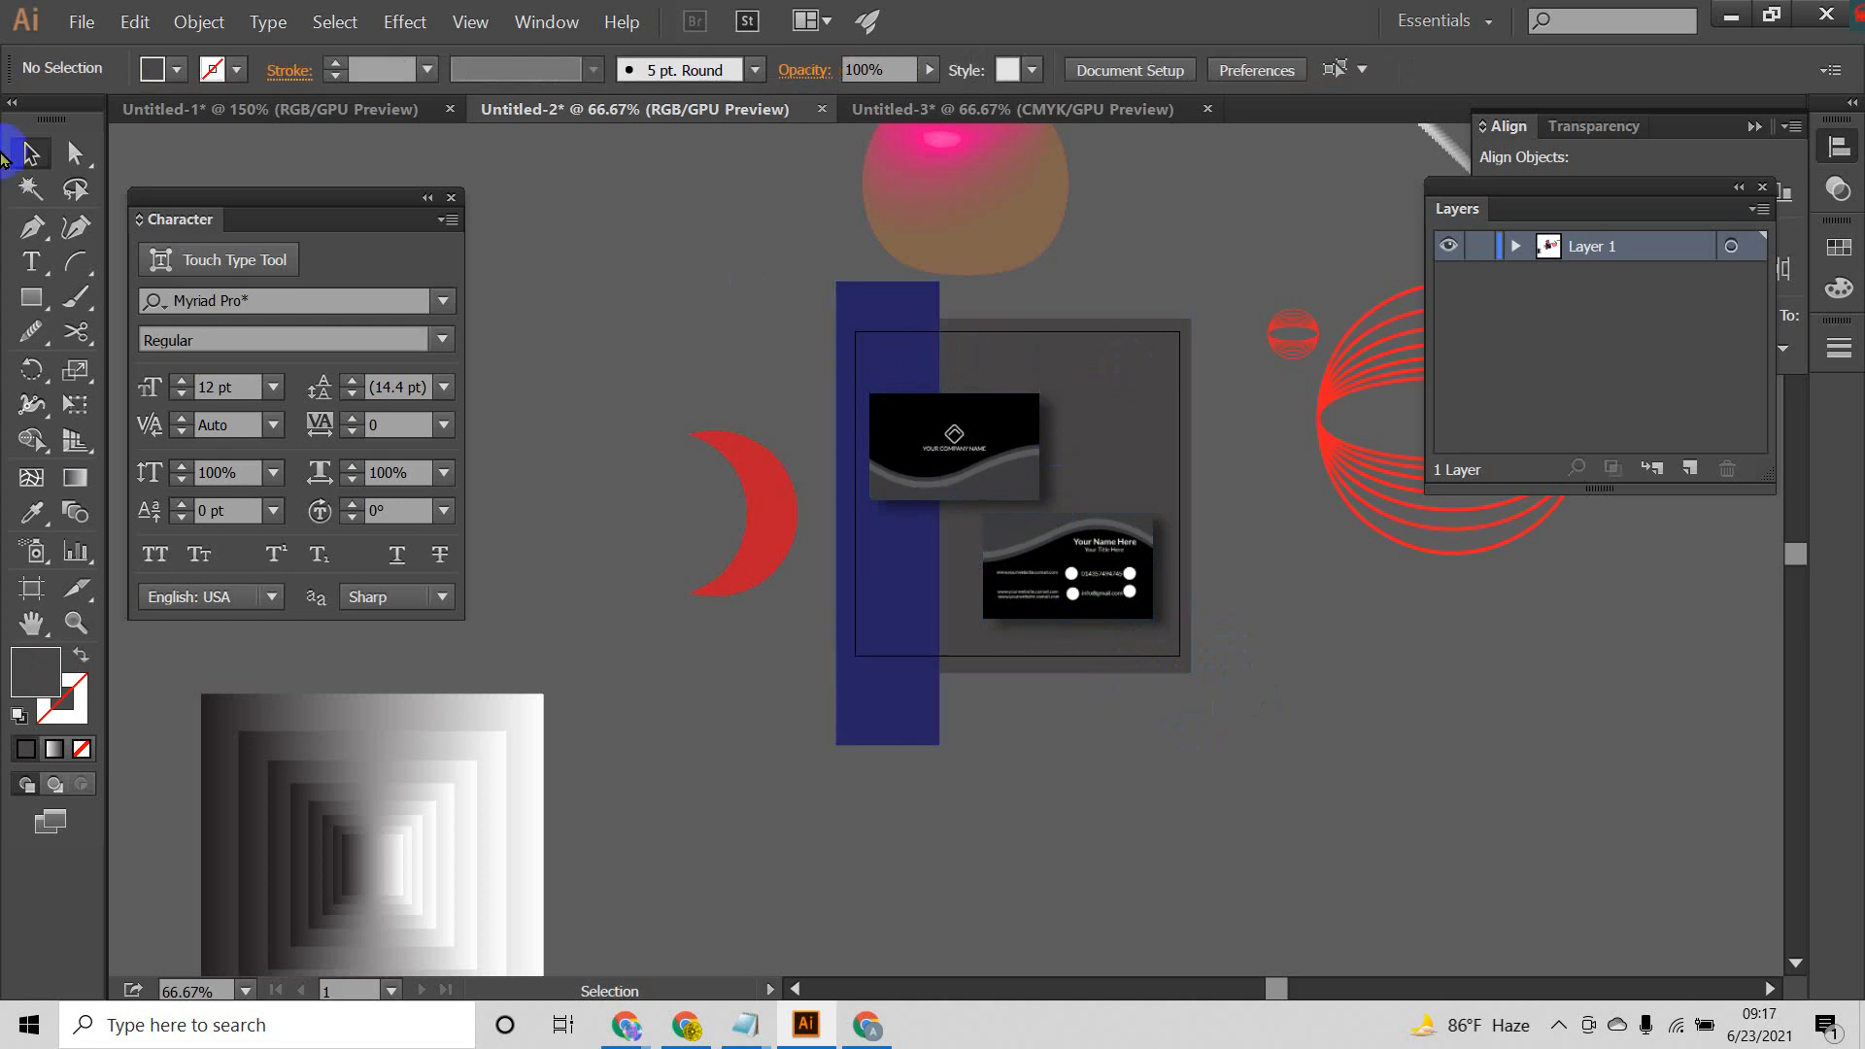
Step: Add the text "Business card Design" in the empty area below the artboard
{"action": "left_click", "coordinate": [32, 264]}
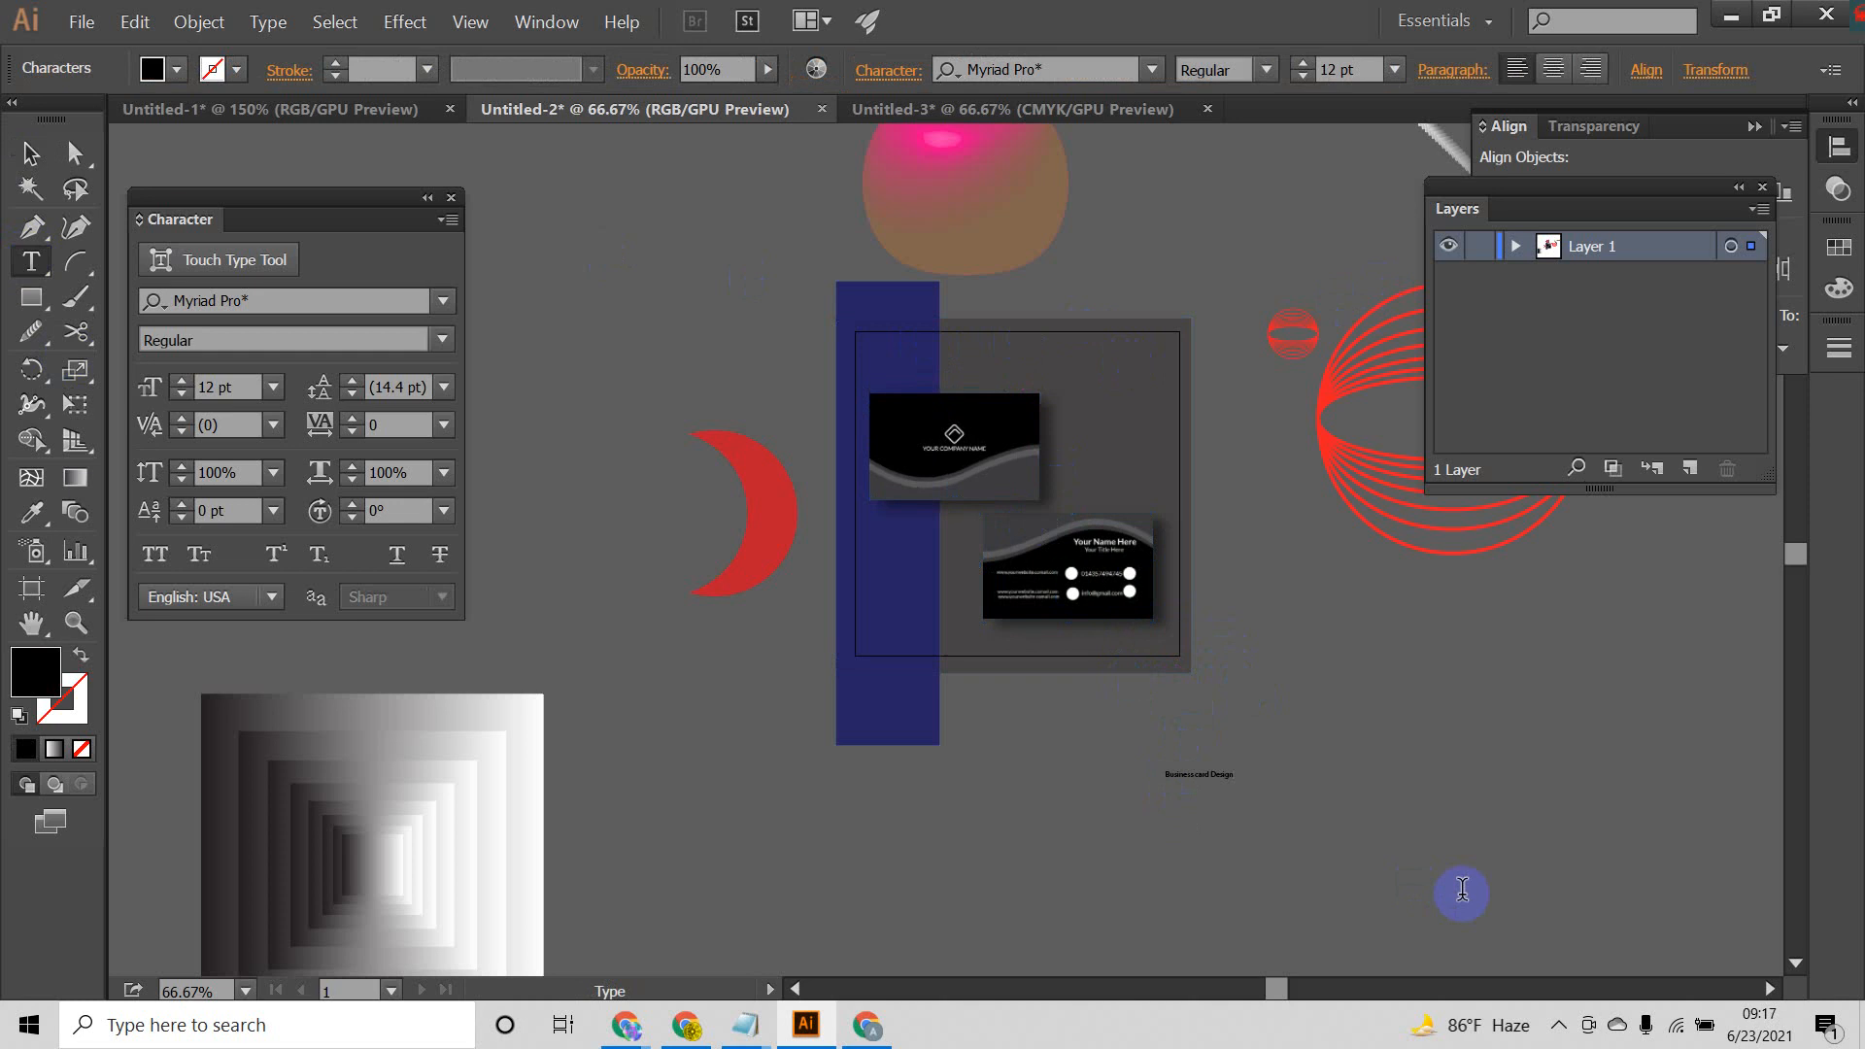
Step: Enlarge the "Business card Design" text to about 39 pt and place it above the cards inside the artboard
{"action": "left_click", "coordinate": [30, 153]}
{"action": "left_click", "coordinate": [1197, 774]}
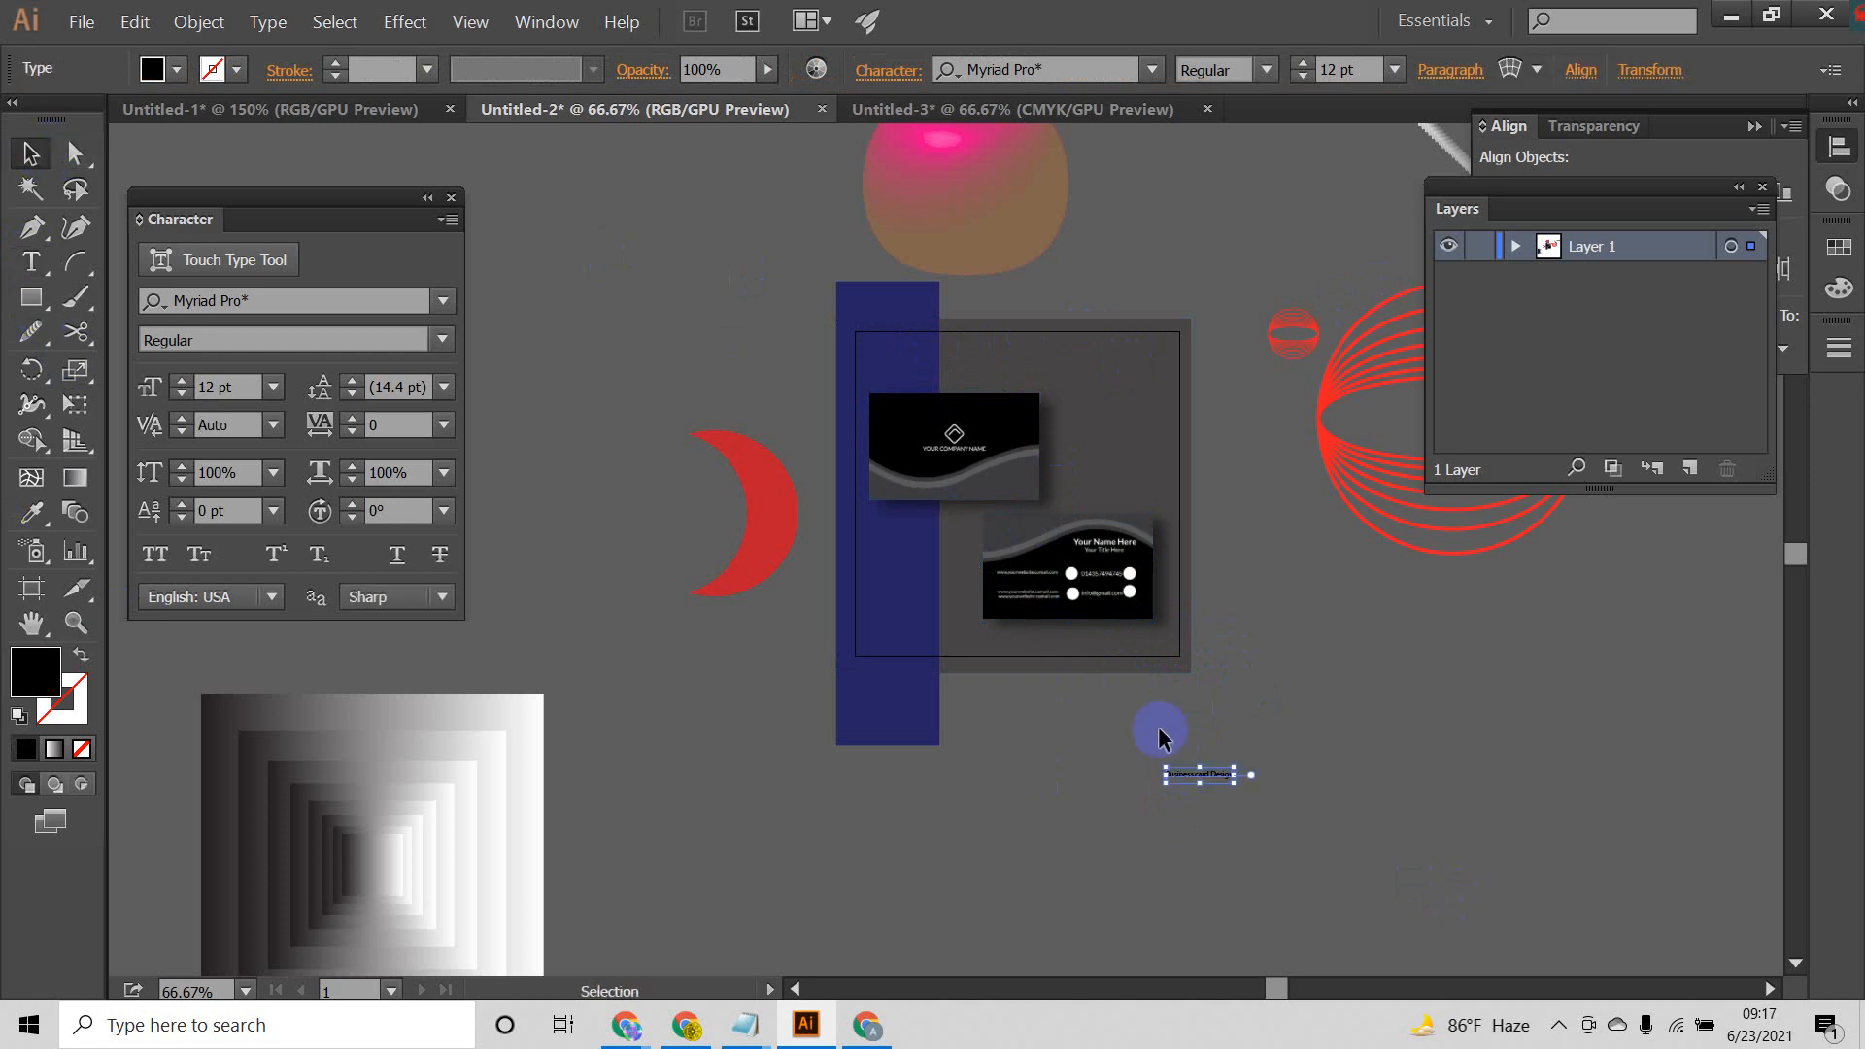
{"action": "left_click_drag", "start_coordinate": [1309, 845], "coordinate": [1086, 367]}
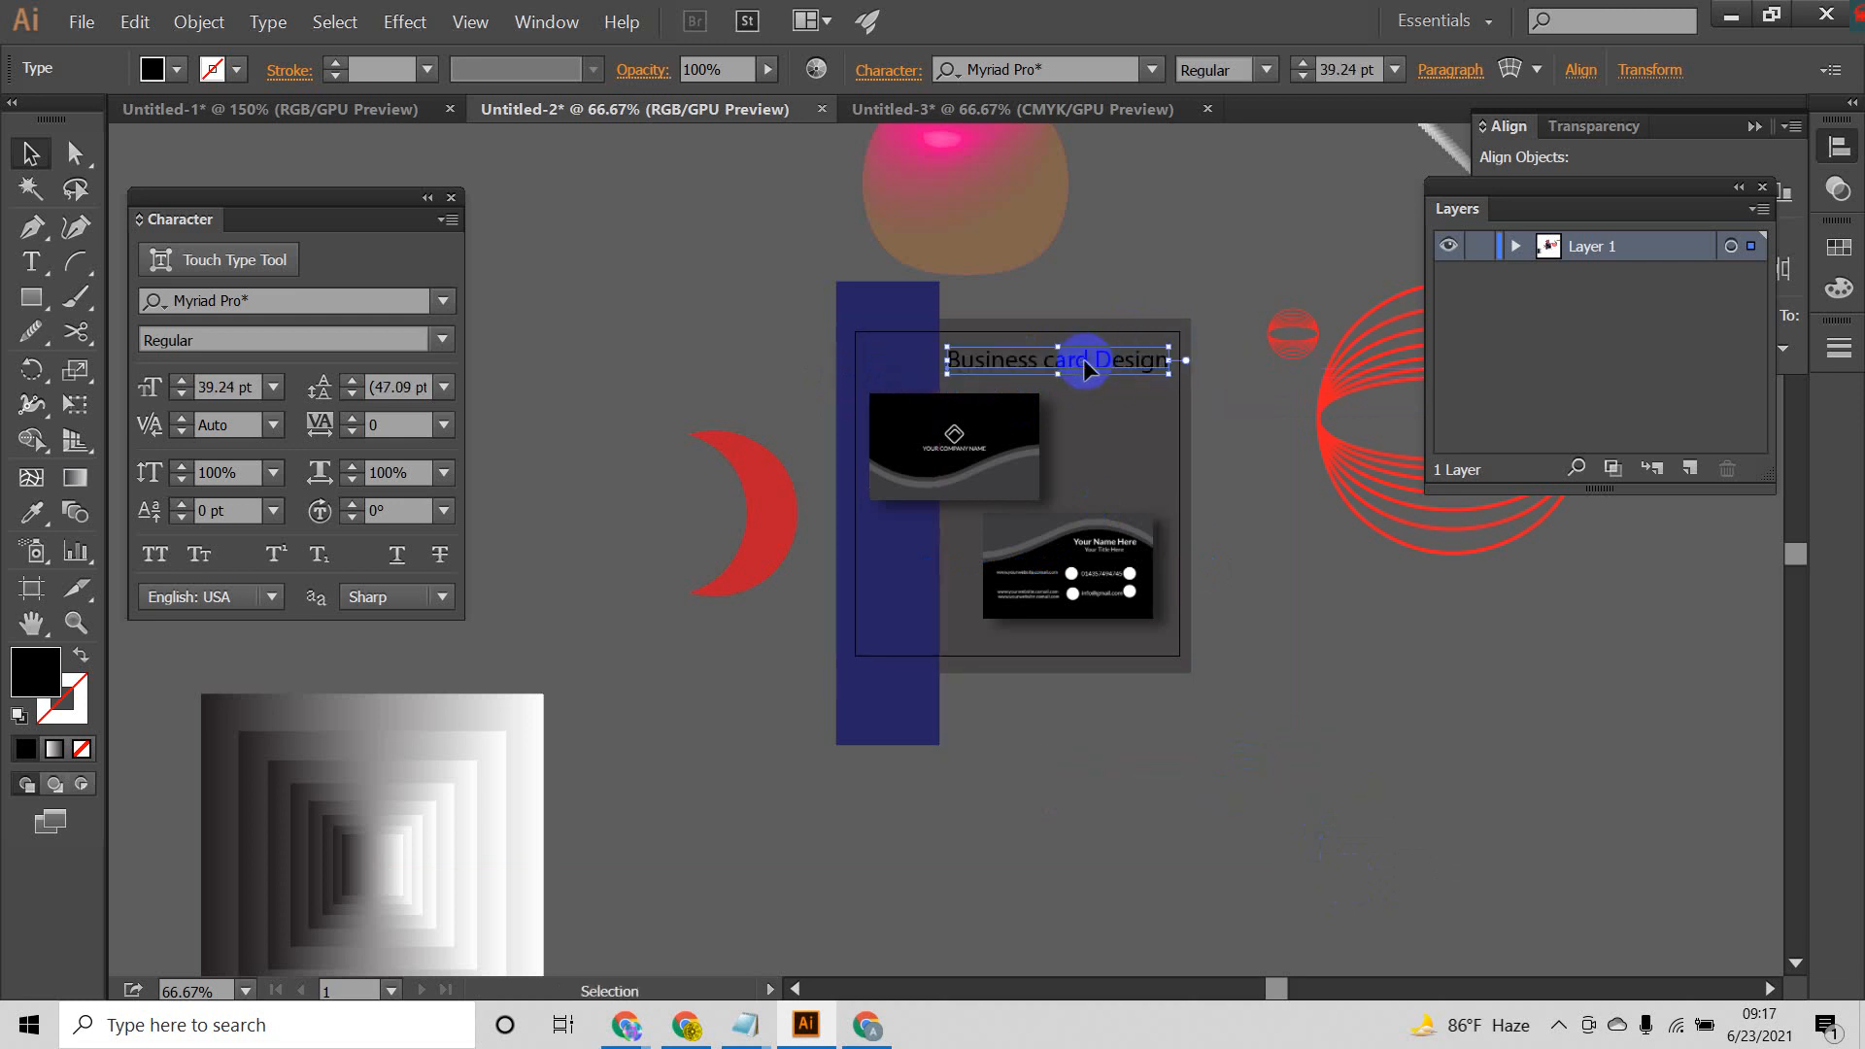
Step: Fill the "Business card Design" title with white and nudge it slightly up
{"action": "left_click", "coordinate": [179, 72]}
{"action": "left_click", "coordinate": [64, 125]}
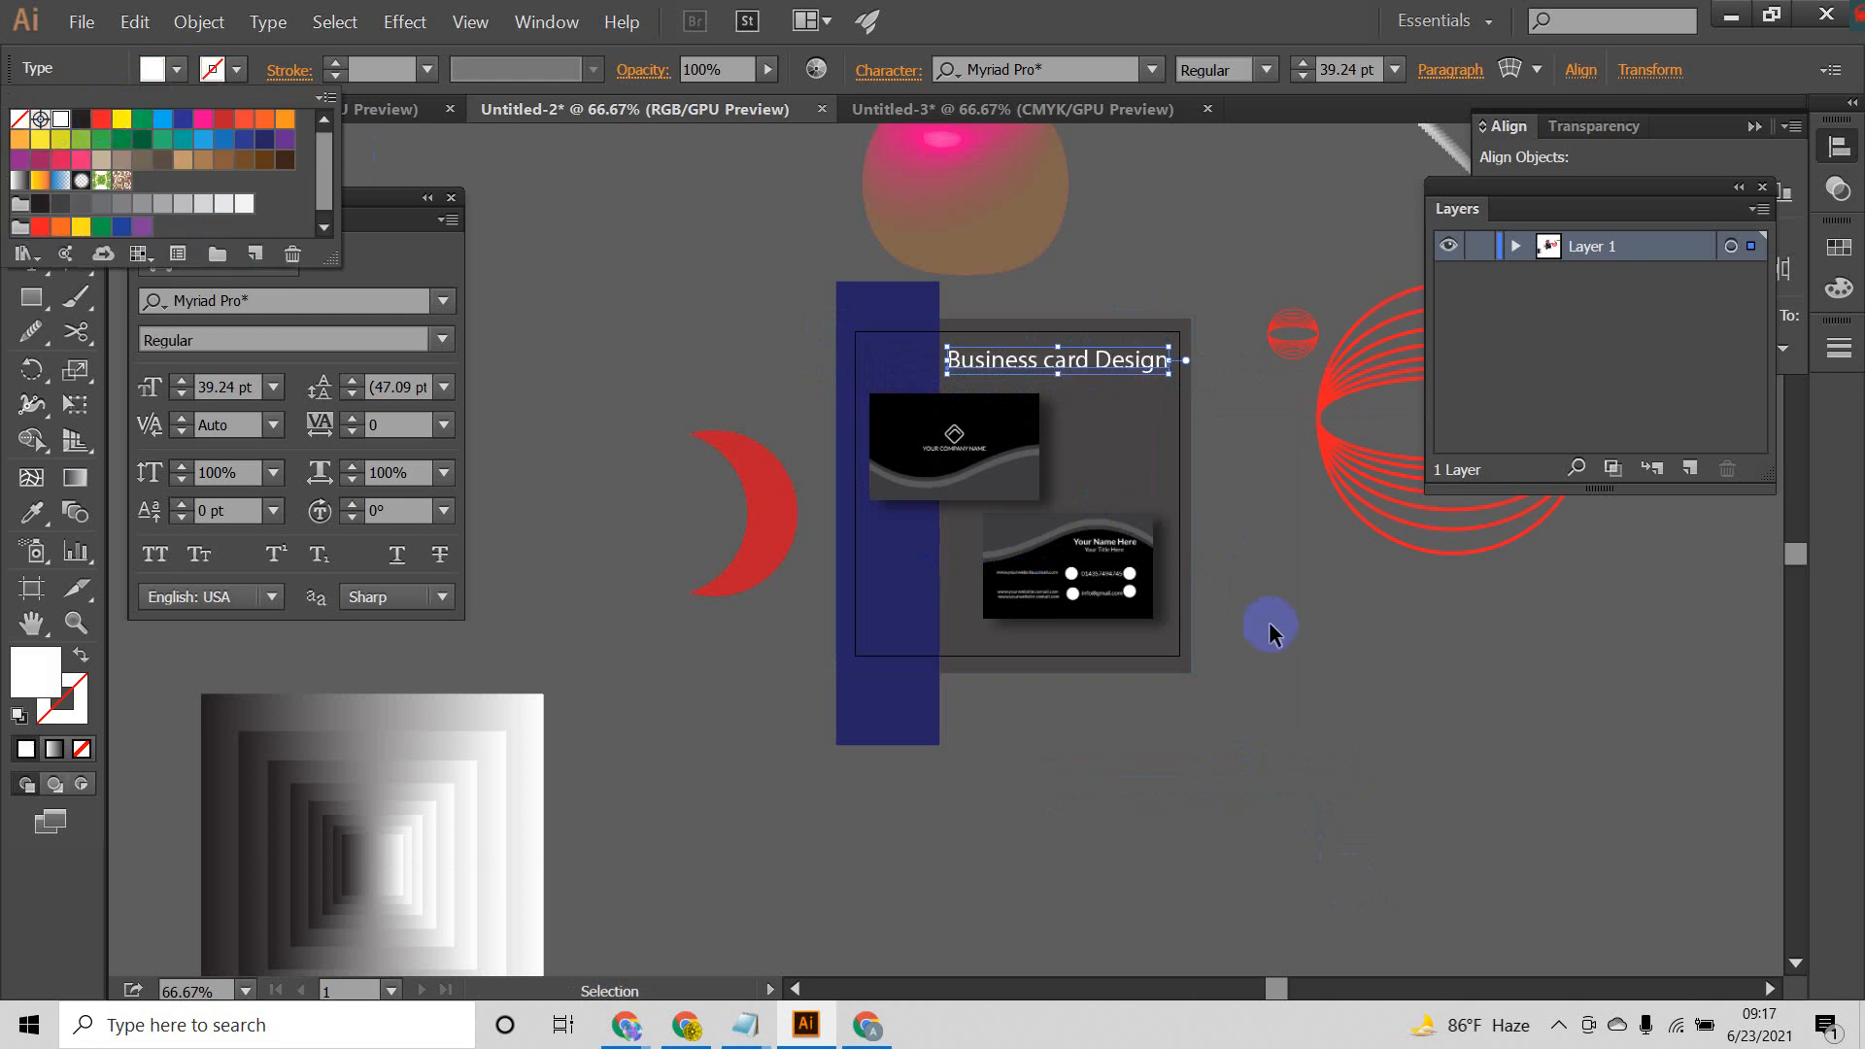
{"action": "left_click", "coordinate": [1282, 597]}
{"action": "left_click", "coordinate": [1272, 478]}
{"action": "scroll", "coordinate": [1066, 362], "scroll_direction": "up", "scroll_amount": 2}
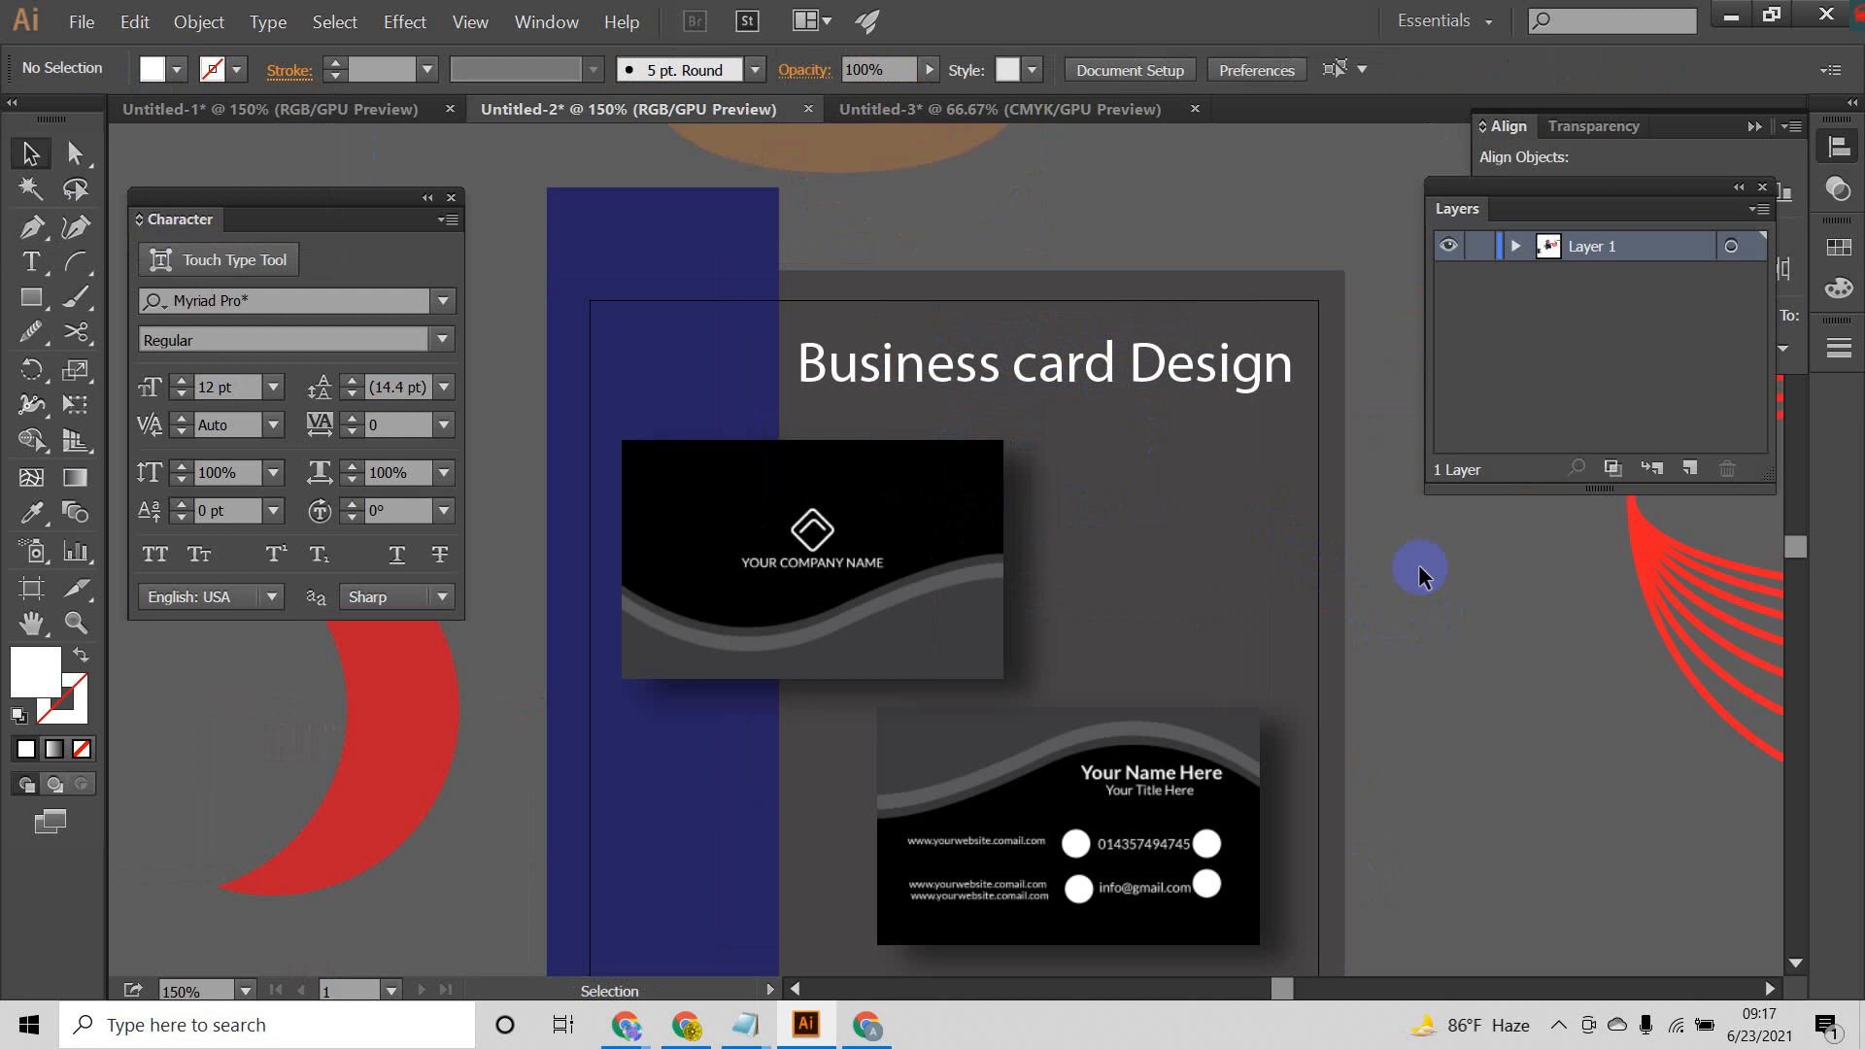
{"action": "left_click", "coordinate": [1244, 381]}
{"action": "key", "text": "Up"}
{"action": "key", "text": "Up"}
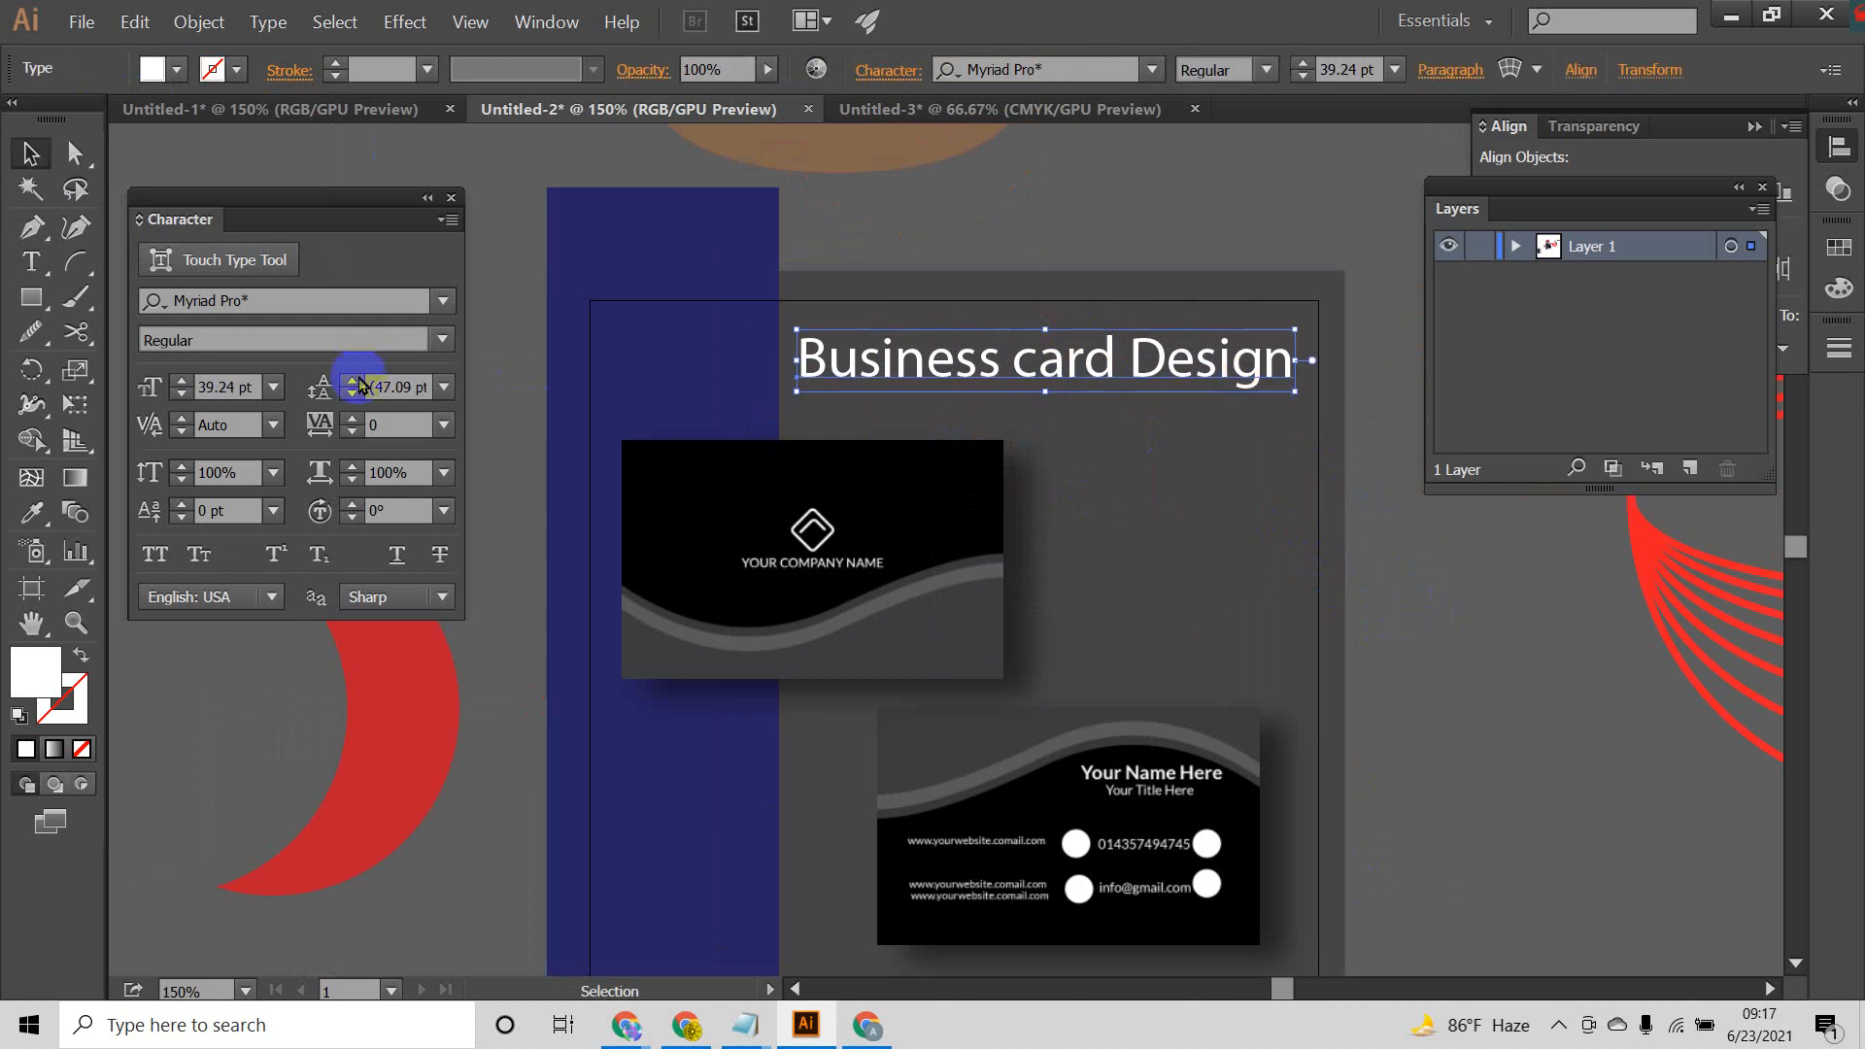
Step: Try the Bold font style on the "Business card Design" title
{"action": "left_click", "coordinate": [445, 344]}
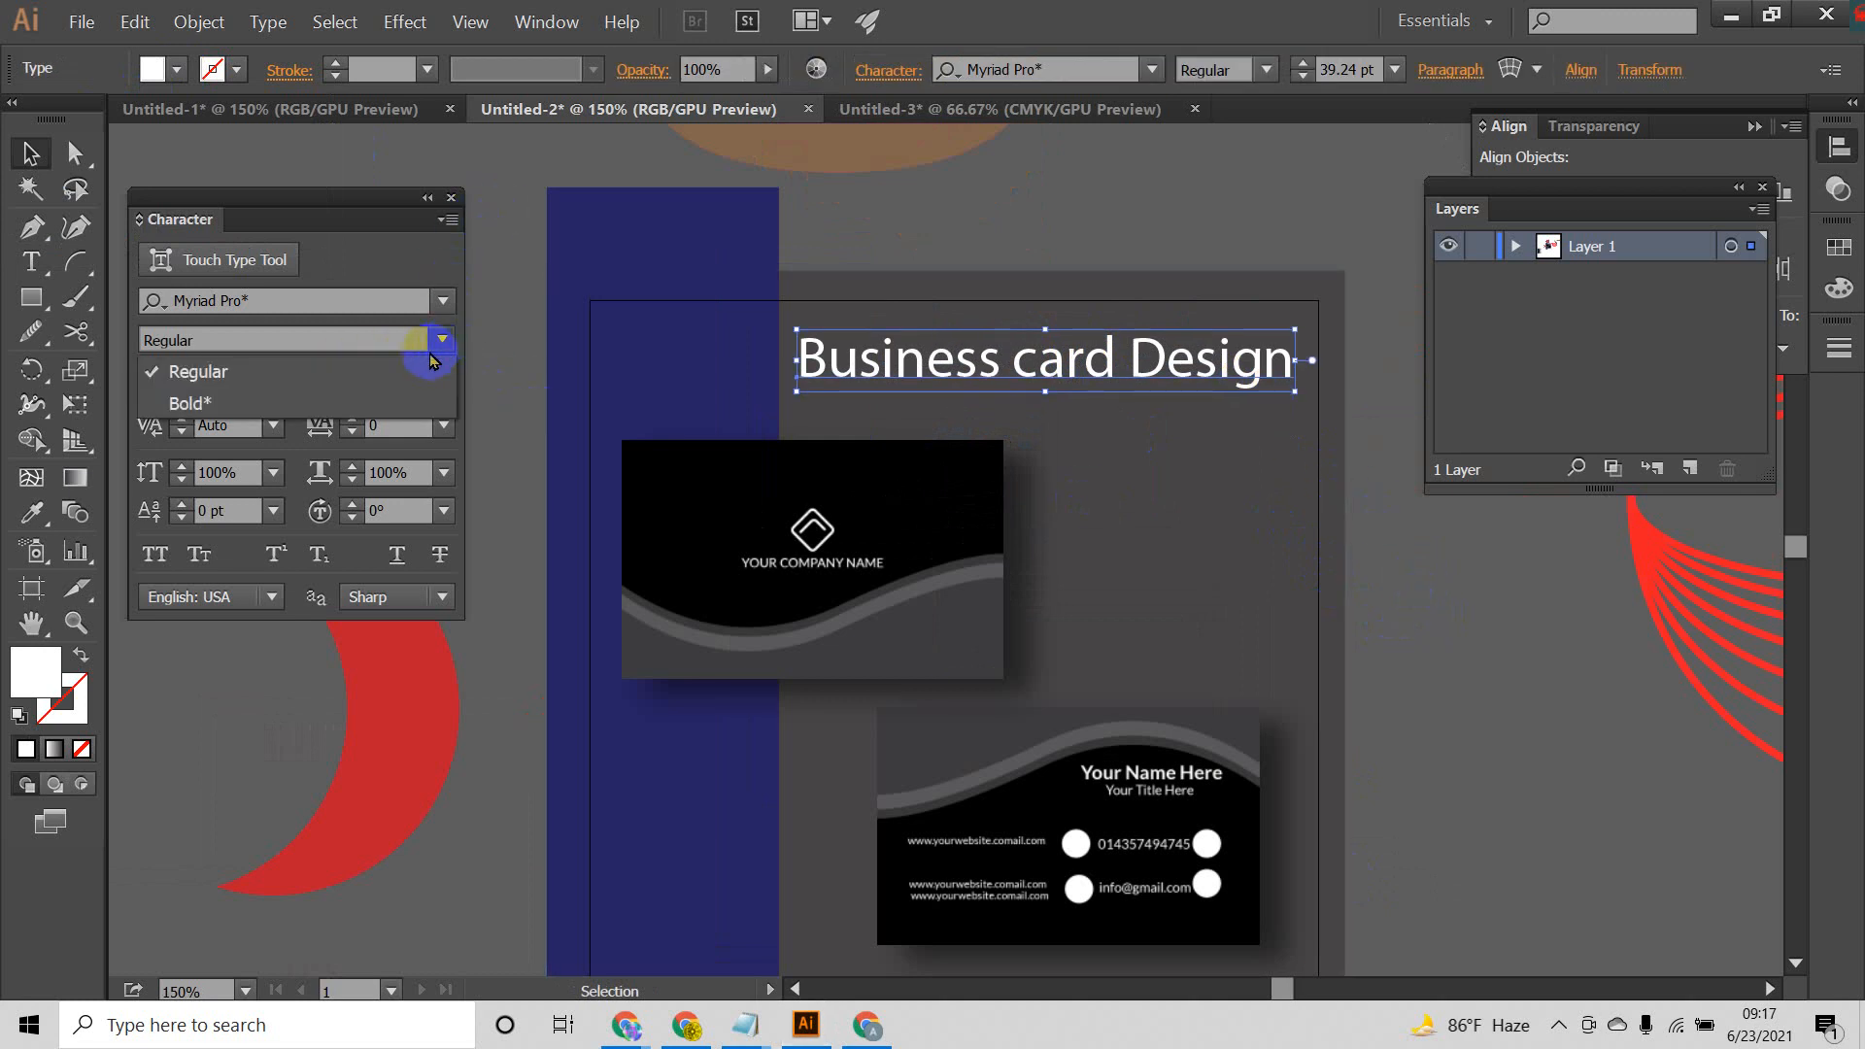
{"action": "left_click", "coordinate": [301, 403]}
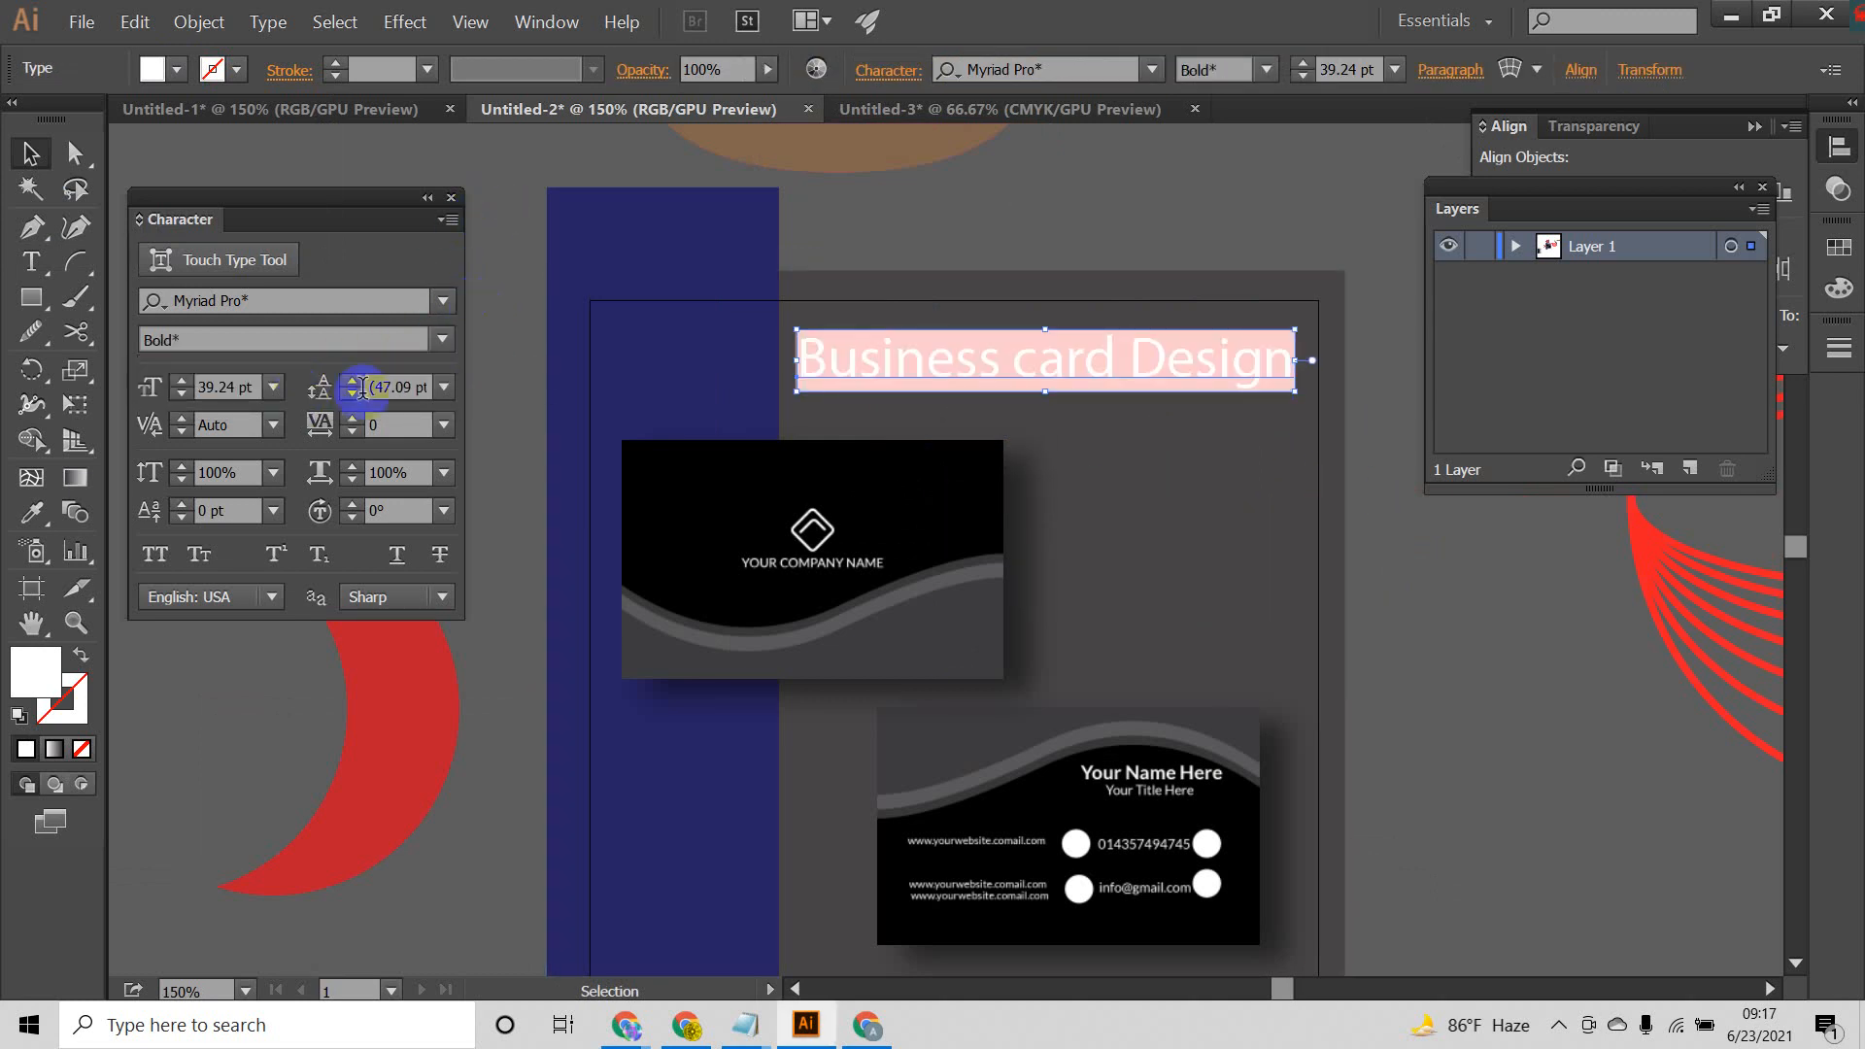
{"action": "left_click", "coordinate": [503, 363]}
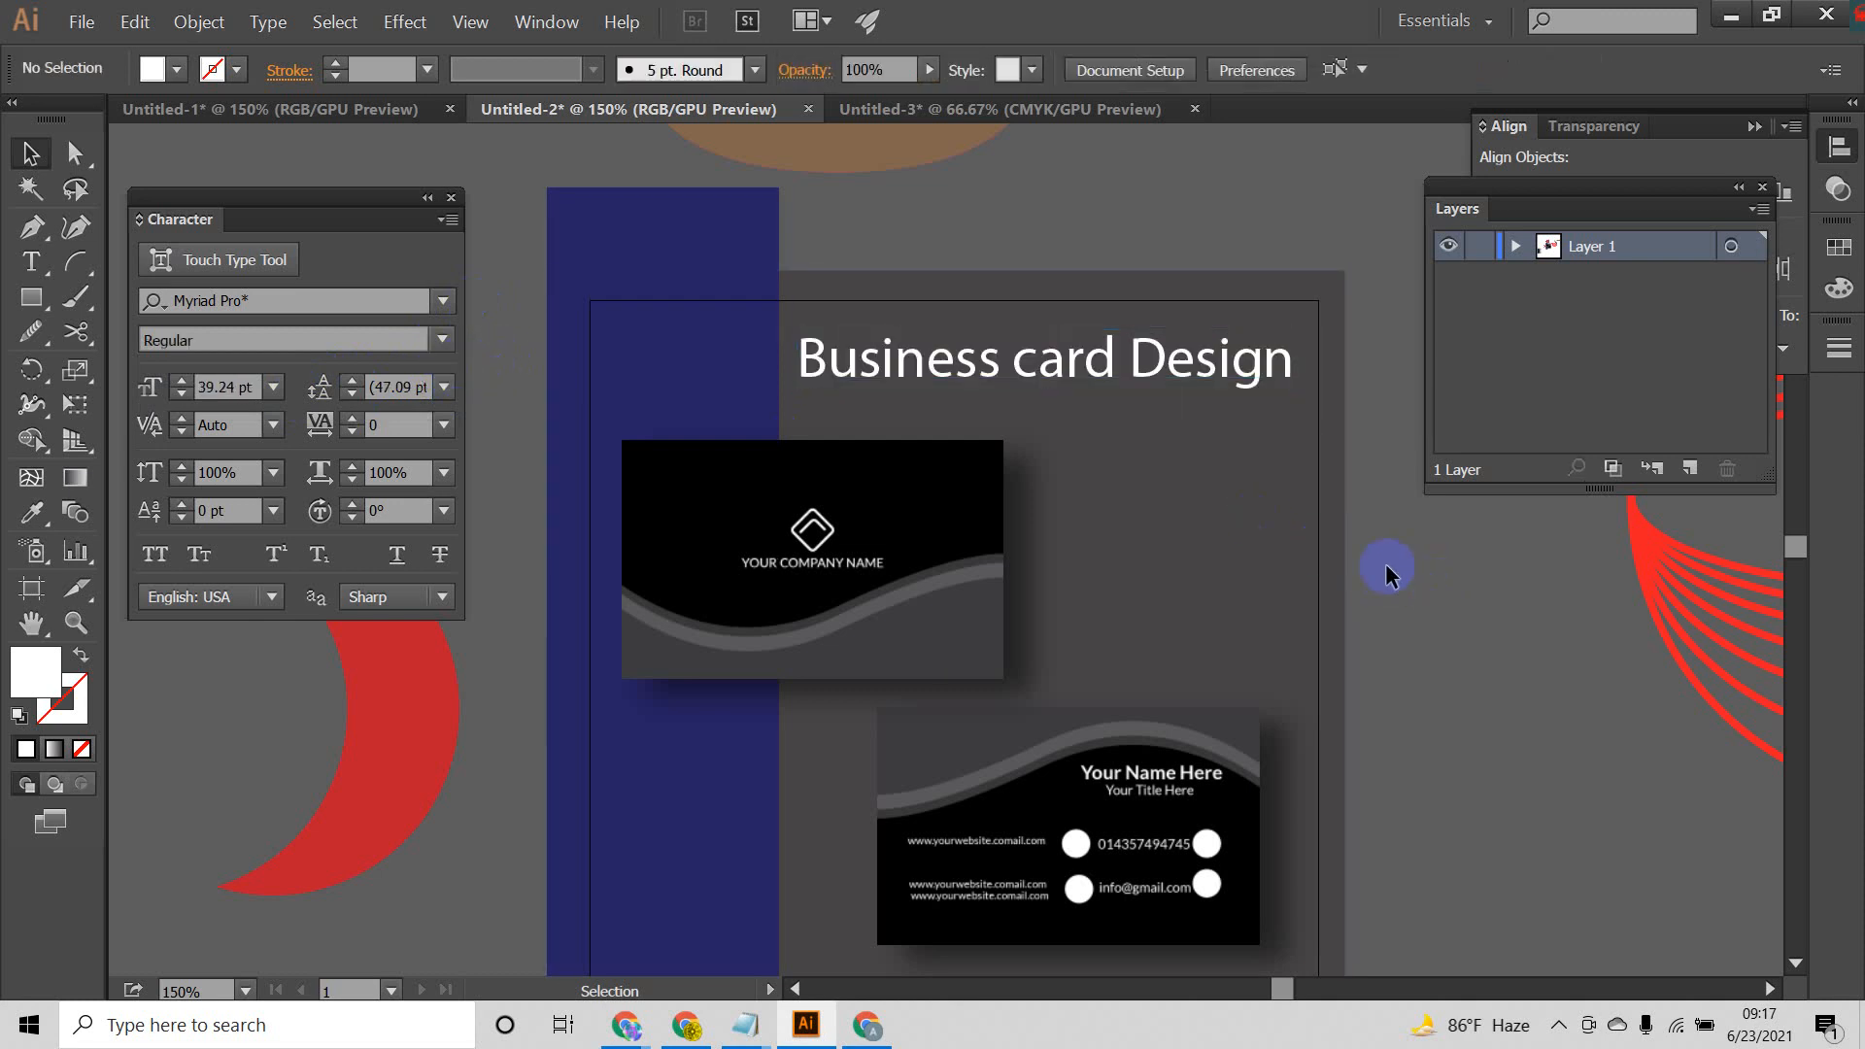
Step: Shorten the blue strip at both ends so it lines up with the upper and lower edges of the dark grey background
{"action": "scroll", "coordinate": [1379, 563], "scroll_direction": "down", "scroll_amount": 3}
{"action": "left_click_drag", "start_coordinate": [1373, 562], "coordinate": [1260, 505]}
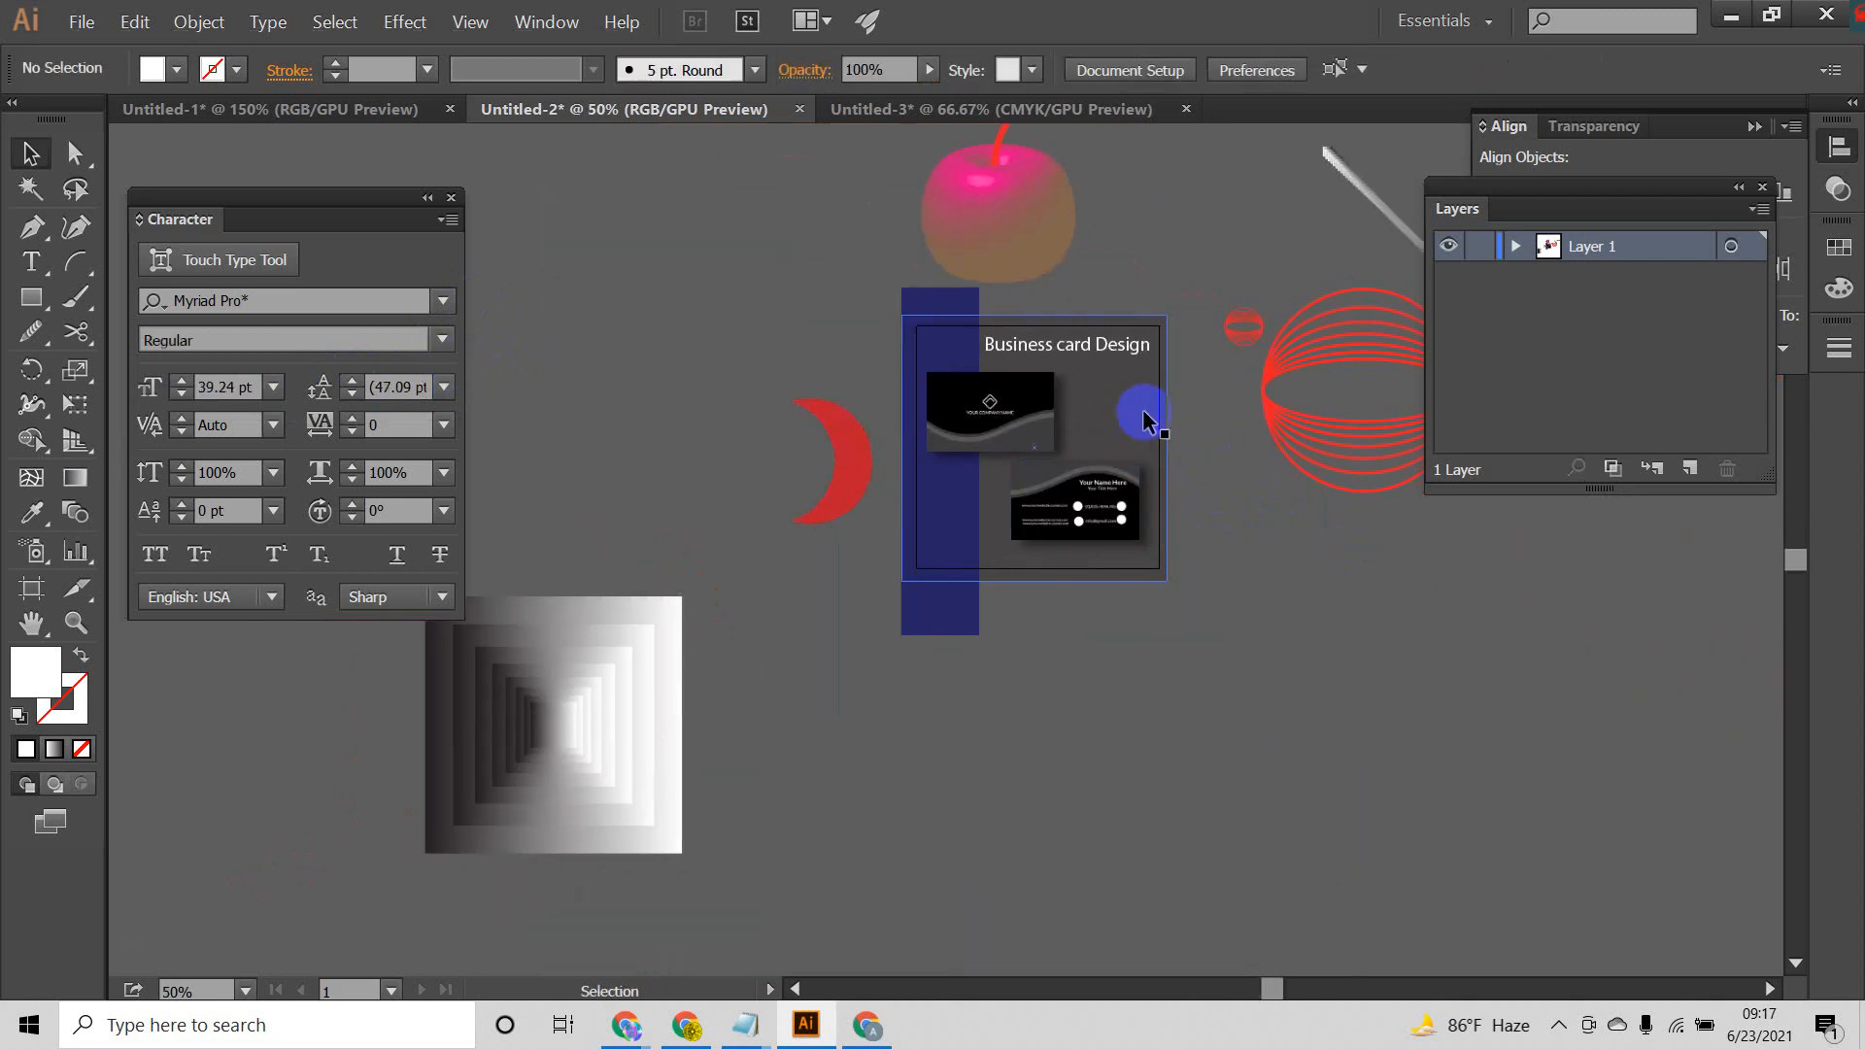
{"action": "scroll", "coordinate": [1166, 422], "scroll_direction": "up", "scroll_amount": 3}
{"action": "scroll", "coordinate": [1263, 447], "scroll_direction": "down", "scroll_amount": 1}
{"action": "left_click_drag", "start_coordinate": [1346, 486], "coordinate": [1310, 437]}
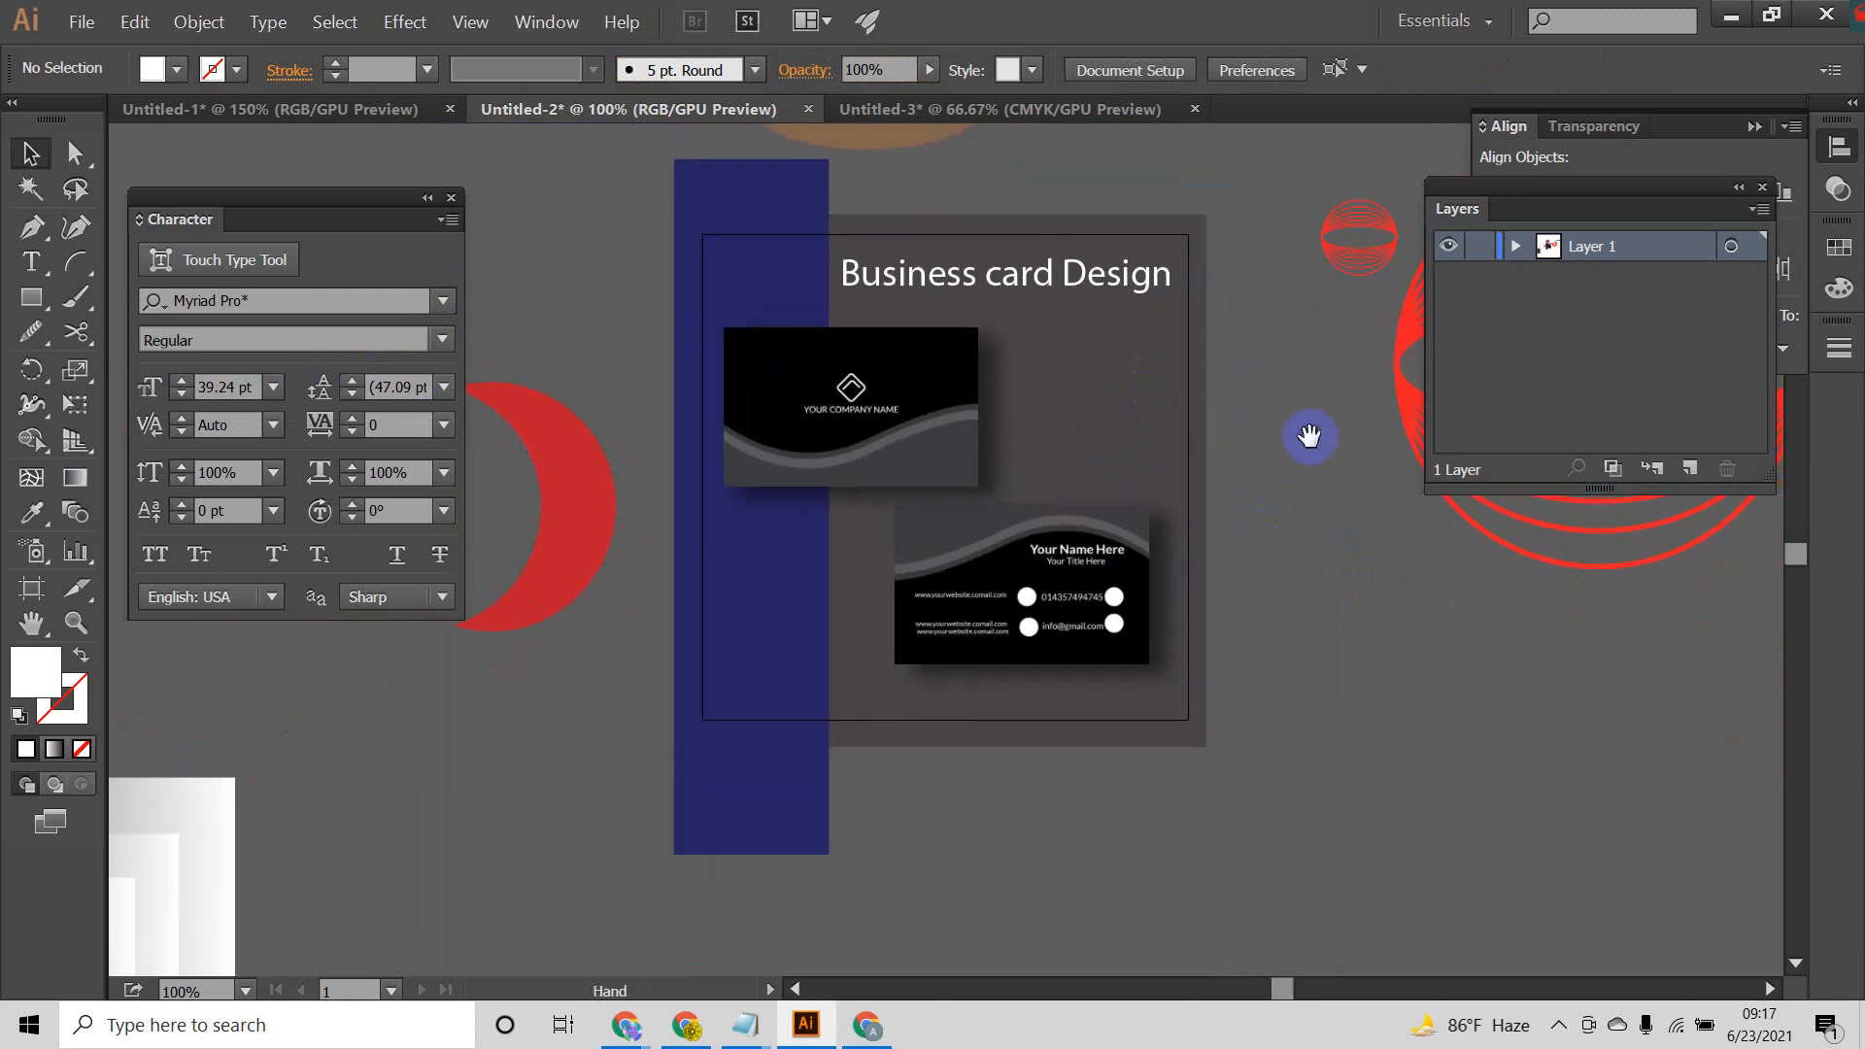
{"action": "left_click", "coordinate": [816, 787]}
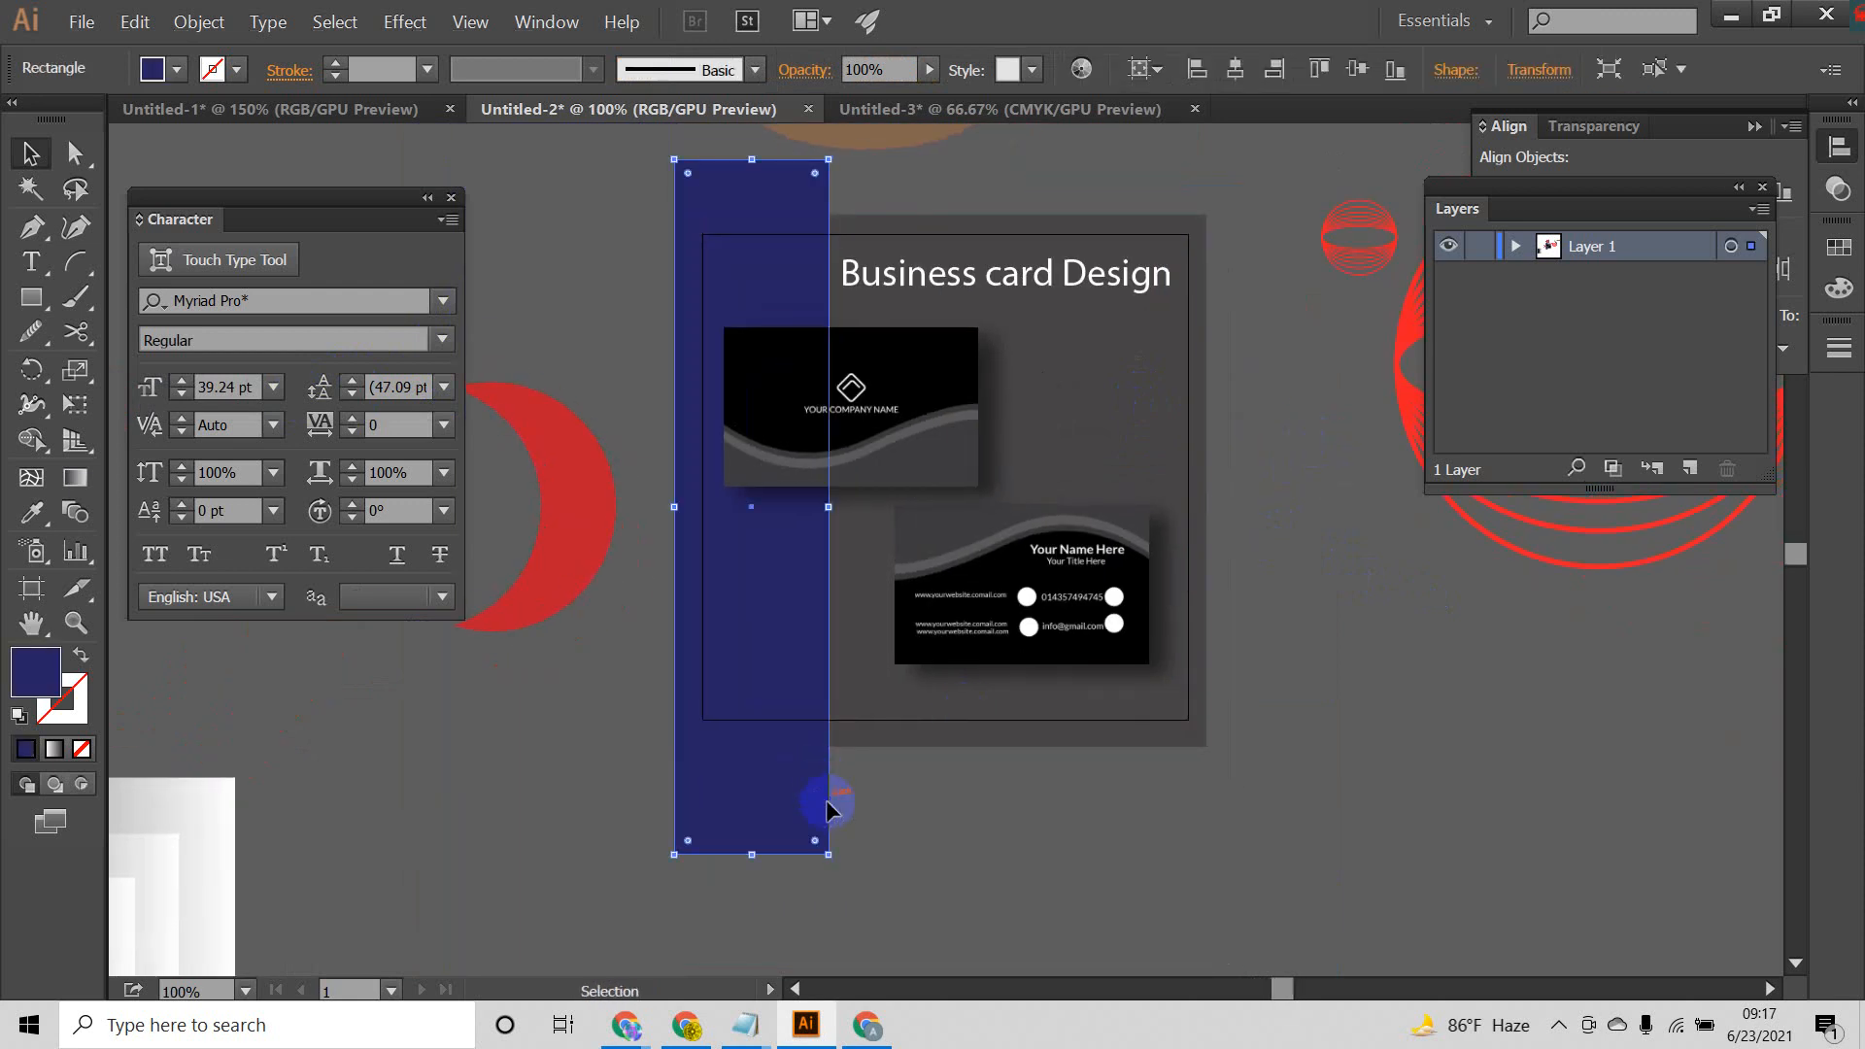
{"action": "left_click_drag", "start_coordinate": [755, 856], "coordinate": [753, 747]}
{"action": "left_click_drag", "start_coordinate": [749, 152], "coordinate": [757, 213]}
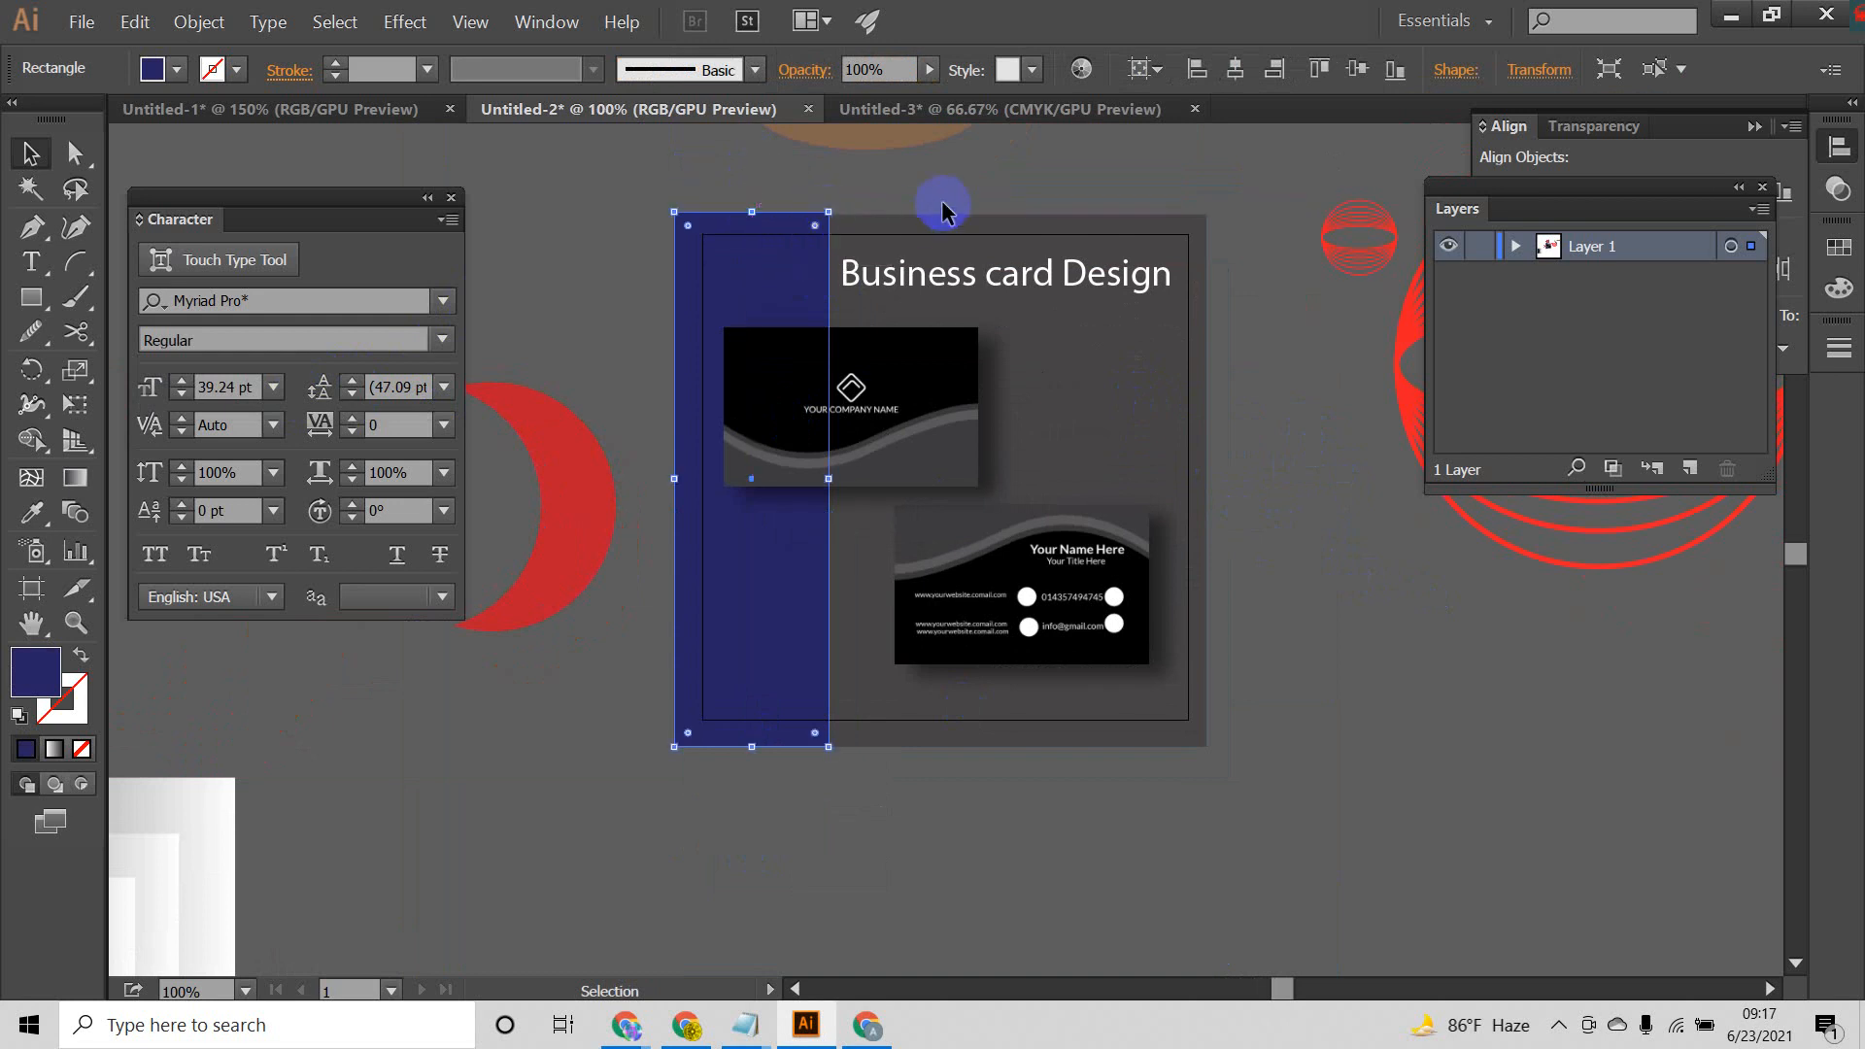